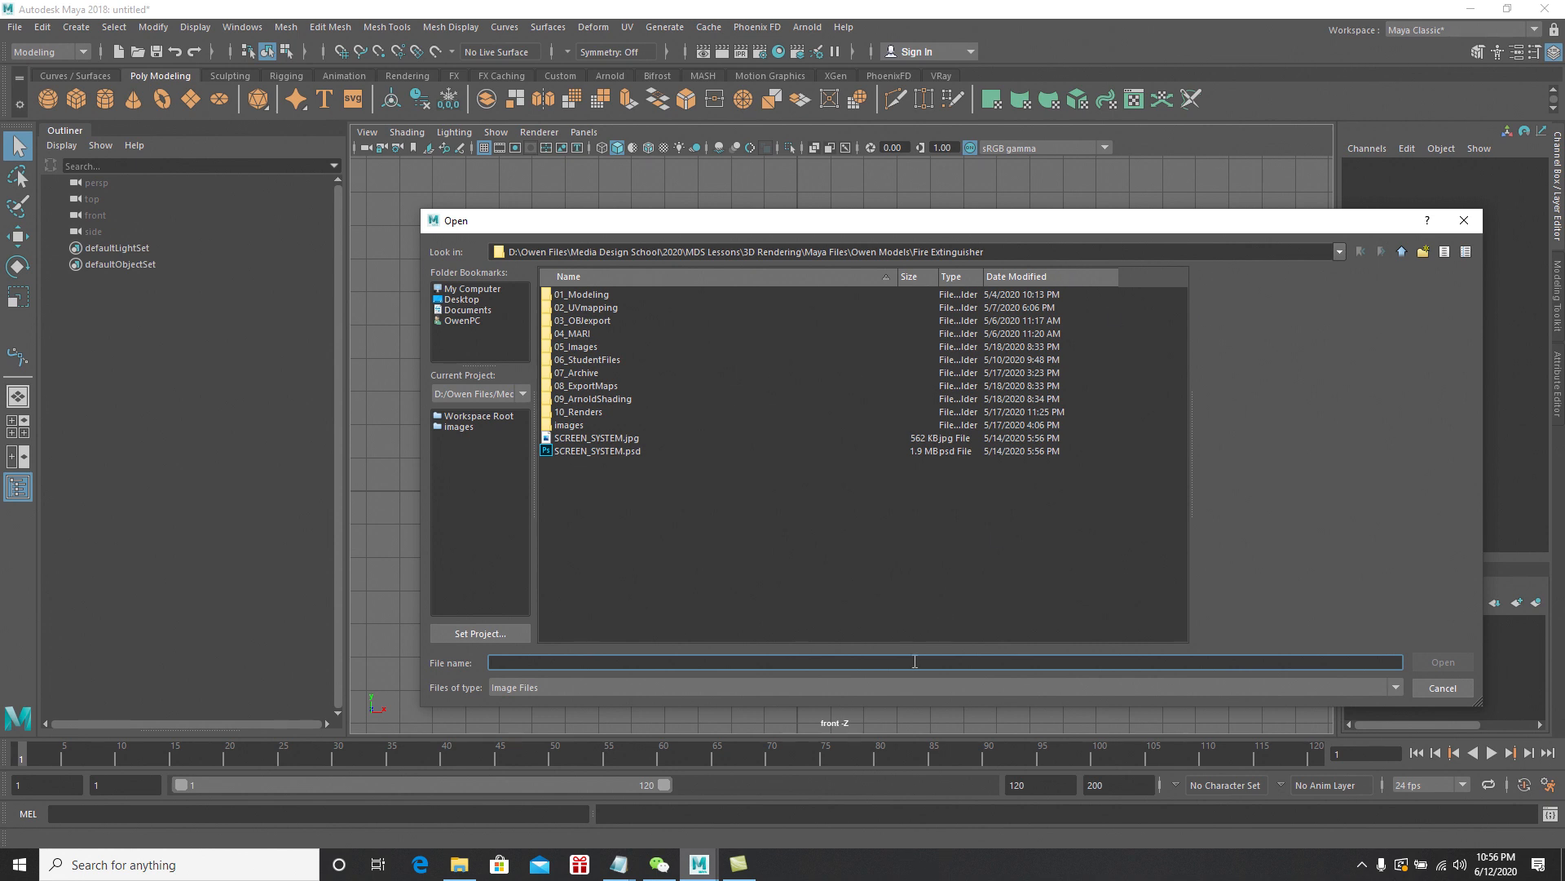
Load vector-vintage-premium-whiskey-brands-label-design.jpg from the Maya2Mari_Tutorial Images folder as an image plane in the front view
{"action": "type", "text": "D:\\Owen Files\\Projects\\Youtube Stuff\\Tutorial\\Maya2Mari_Tutorial\\Images"}
{"action": "left_click", "coordinate": [1442, 662]}
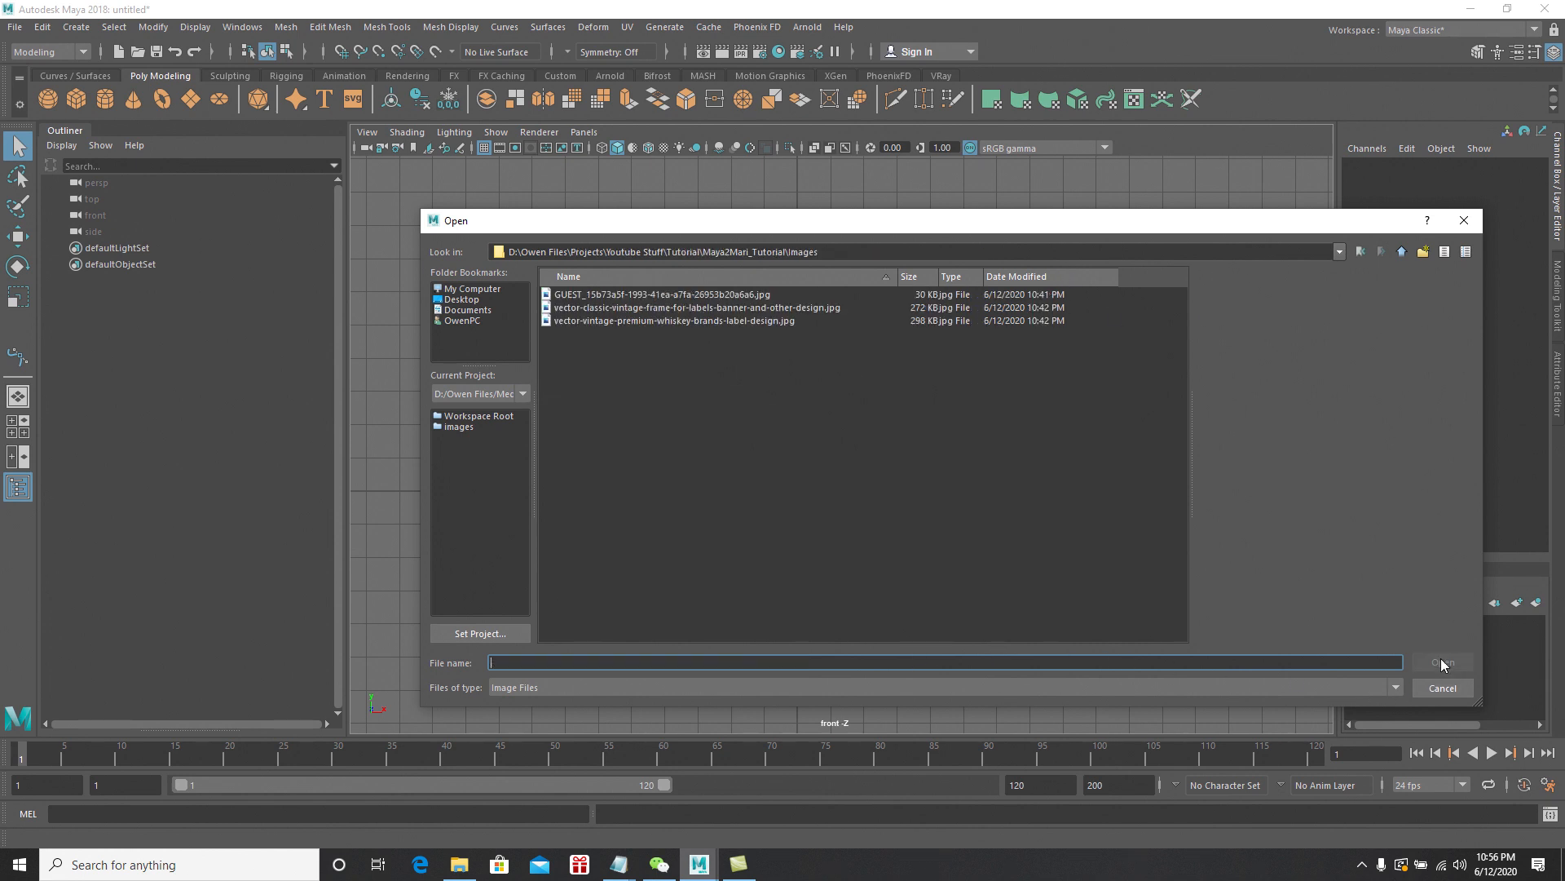
{"action": "left_click", "coordinate": [730, 295]}
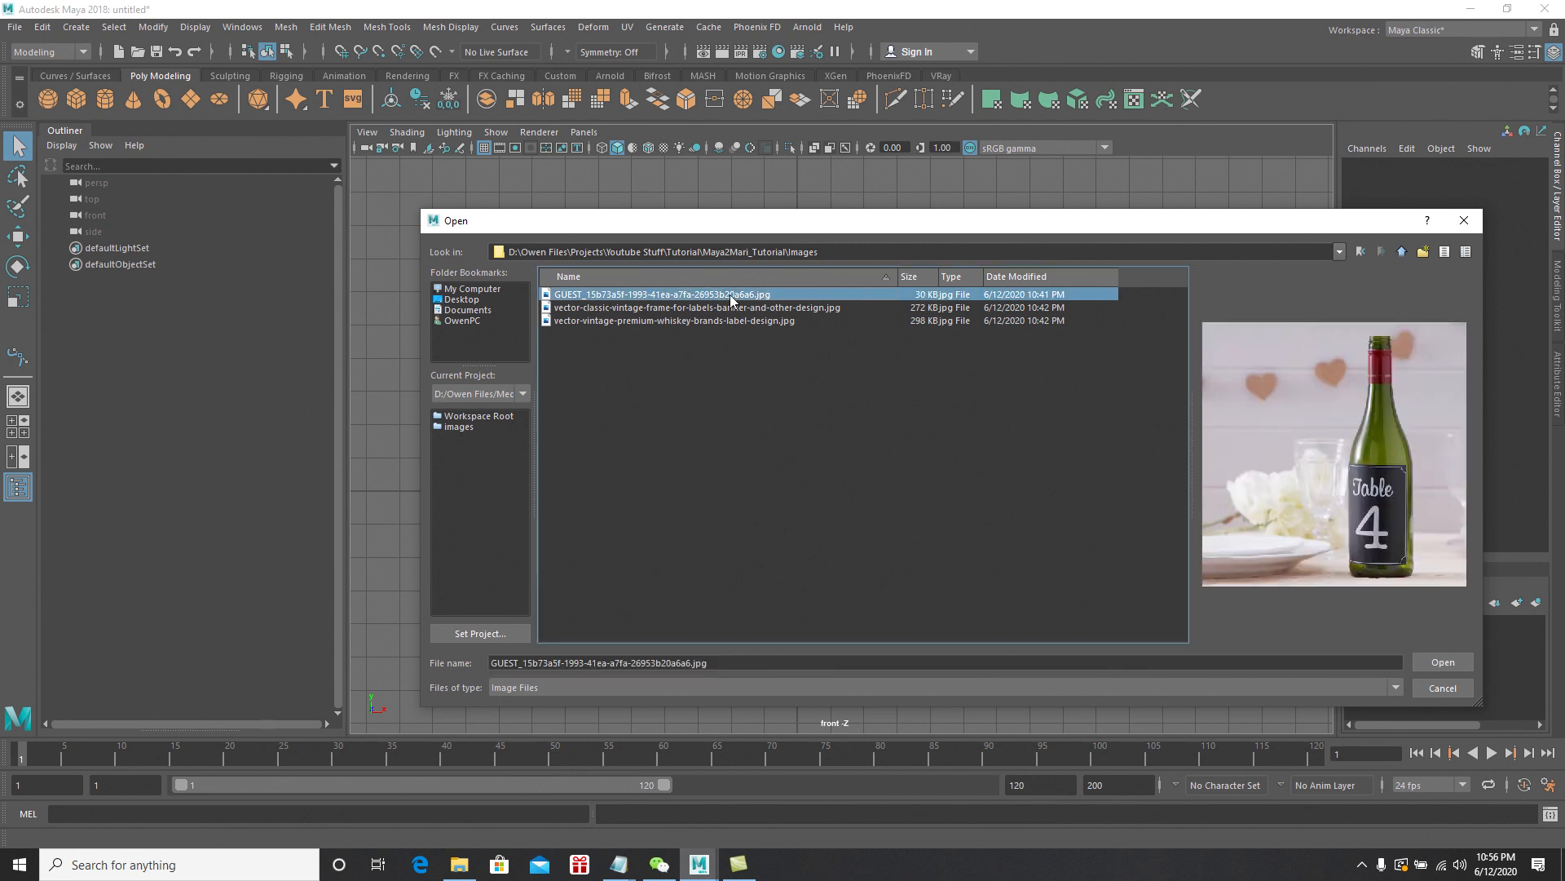
{"action": "left_click", "coordinate": [729, 307]}
{"action": "left_click", "coordinate": [731, 318]}
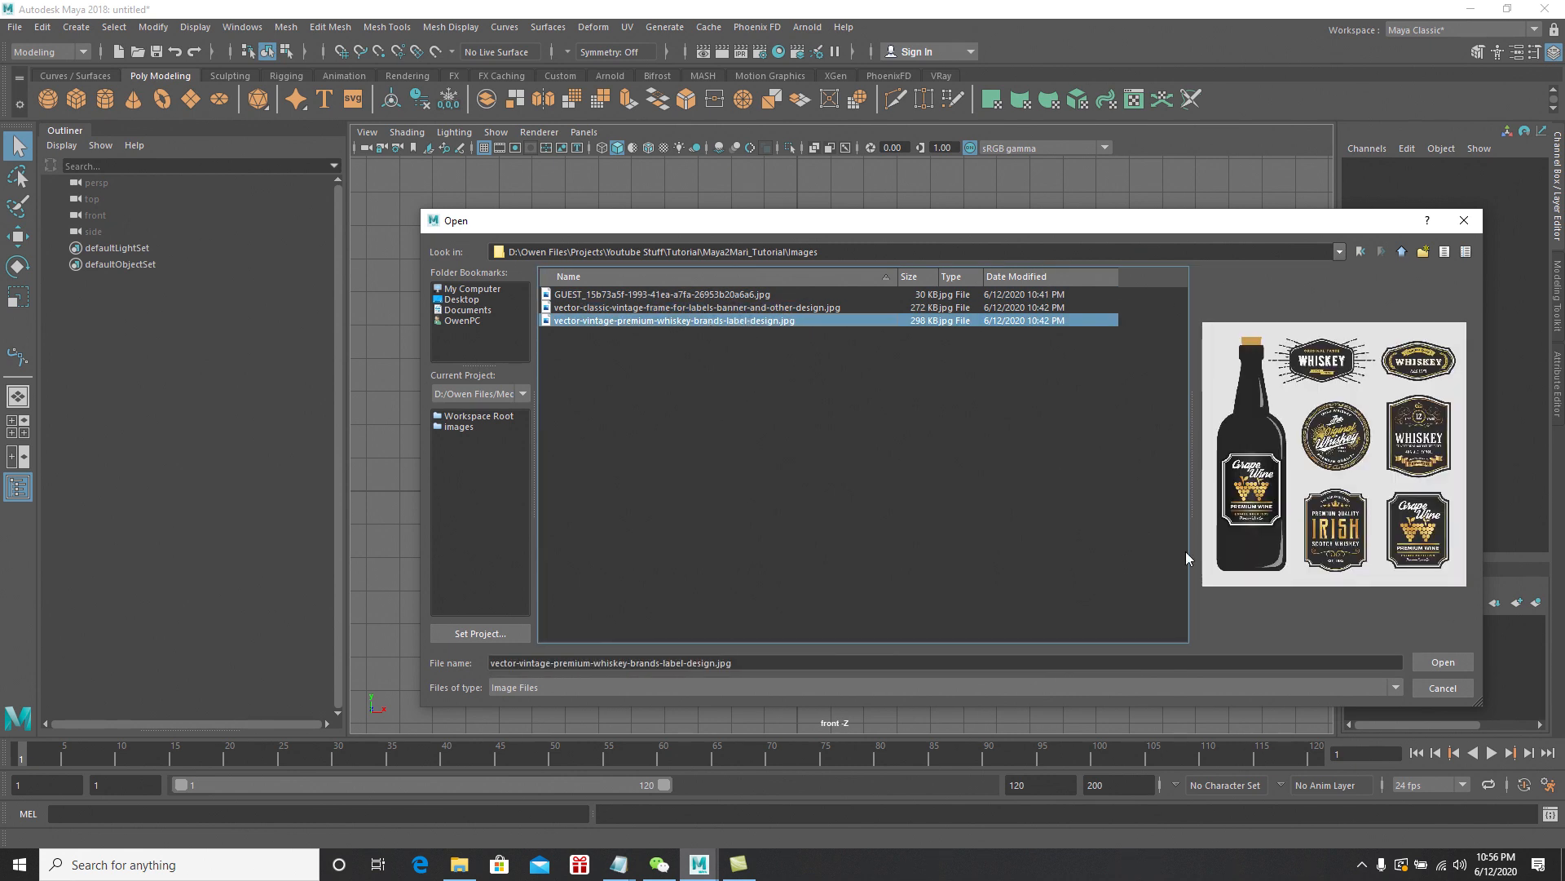
{"action": "left_click", "coordinate": [1439, 661]}
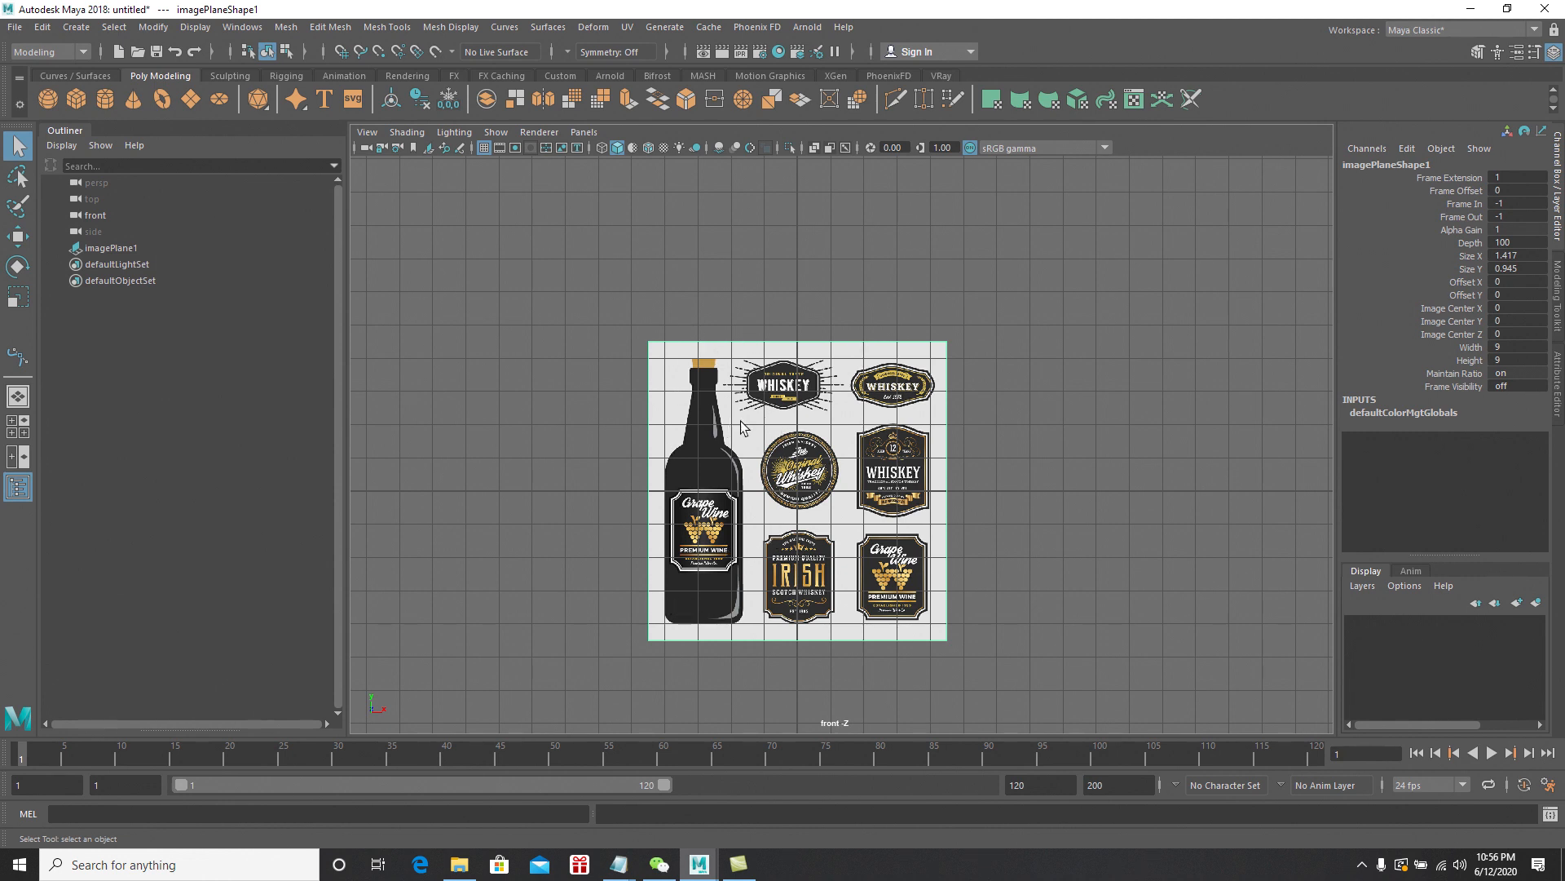
Move the image plane to about X 2.814, Y 3.98 so the bottle is centred on the vertical axis with its base at ground level
{"action": "left_click", "coordinate": [127, 249]}
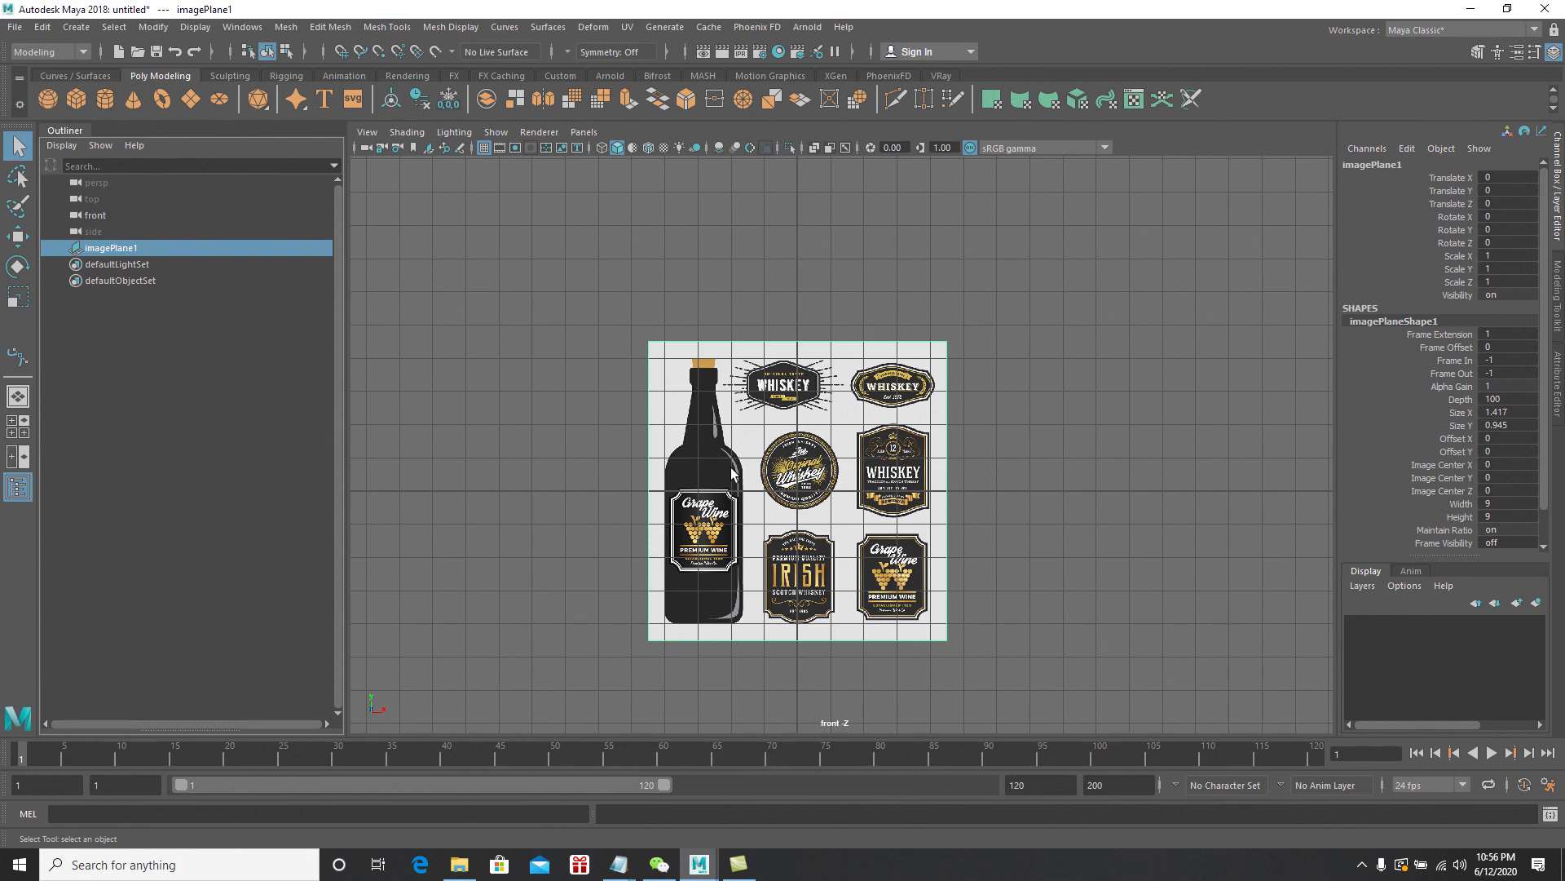
{"action": "key", "text": "w"}
{"action": "middle_click_drag", "start_coordinate": [854, 437], "coordinate": [946, 306]}
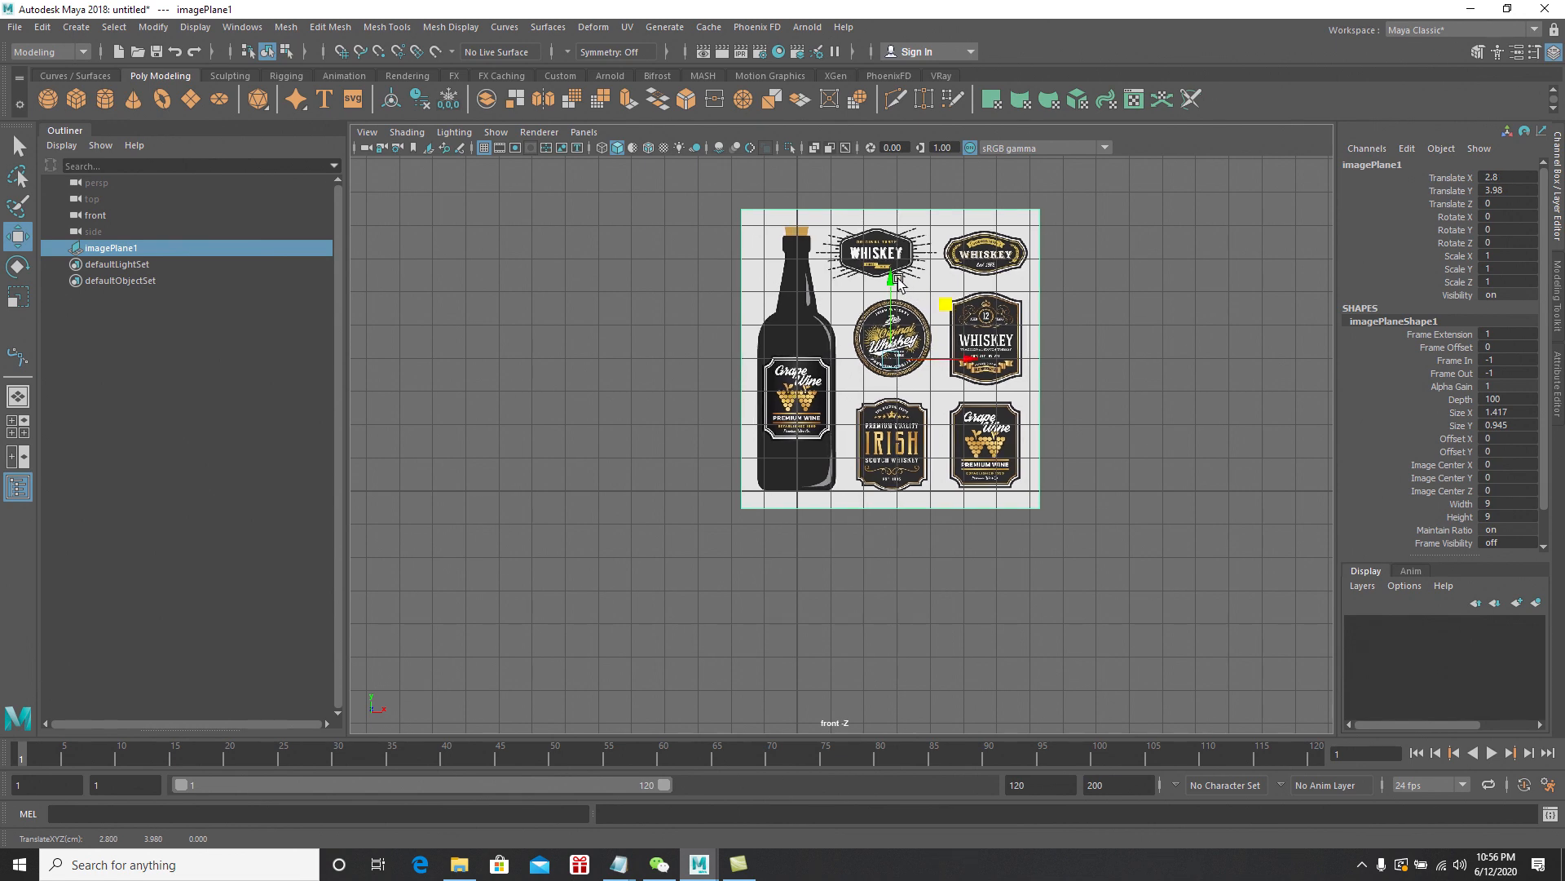
{"action": "scroll", "coordinate": [898, 278], "scroll_direction": "up", "scroll_amount": 5}
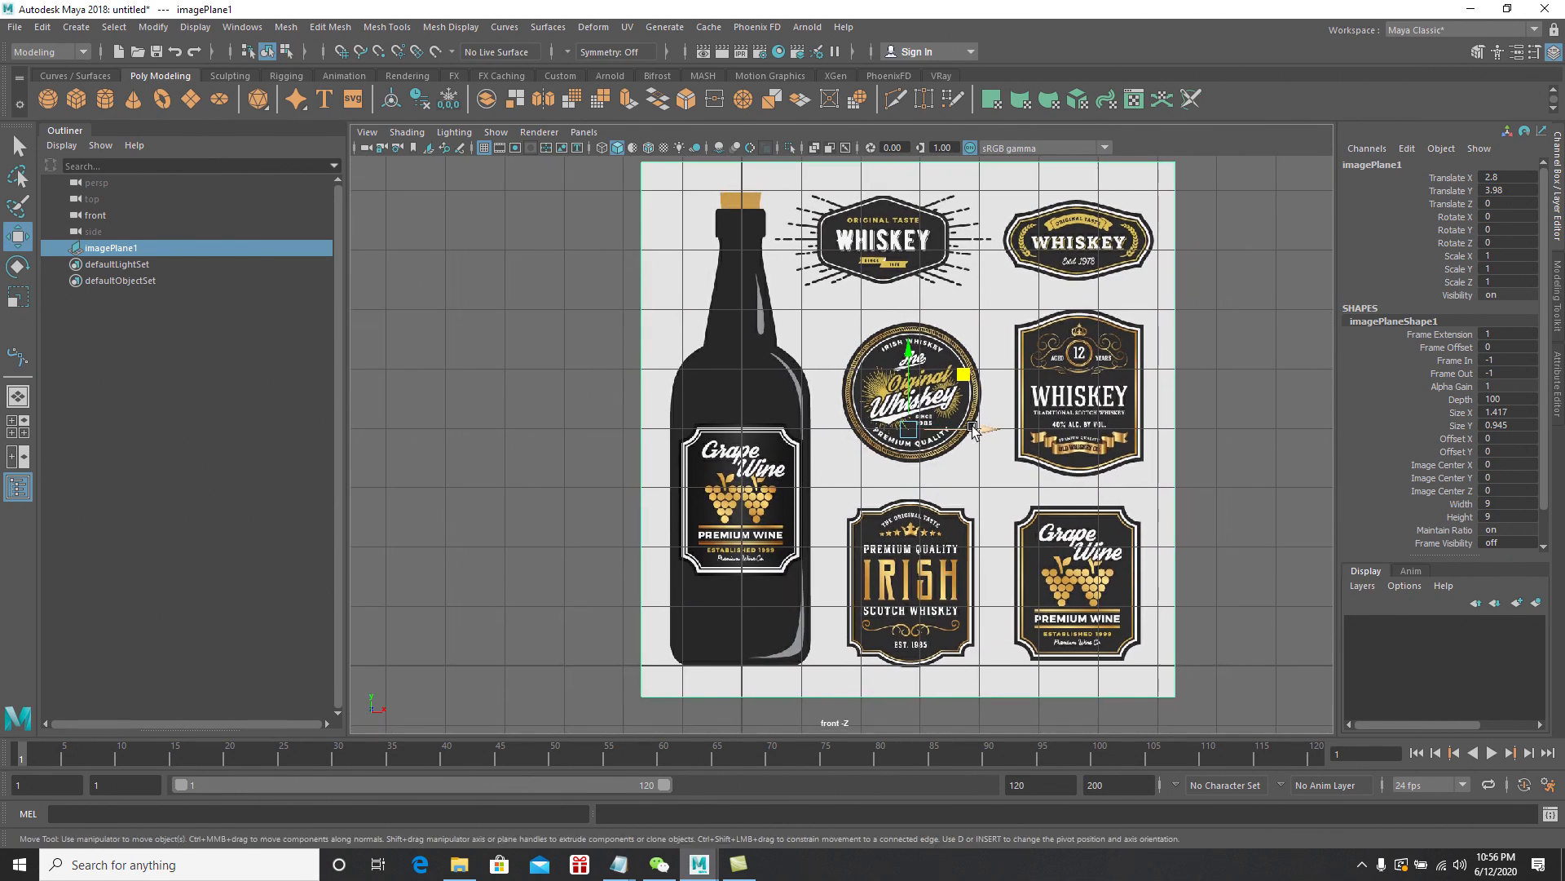
{"action": "left_click_drag", "start_coordinate": [972, 430], "coordinate": [977, 435]}
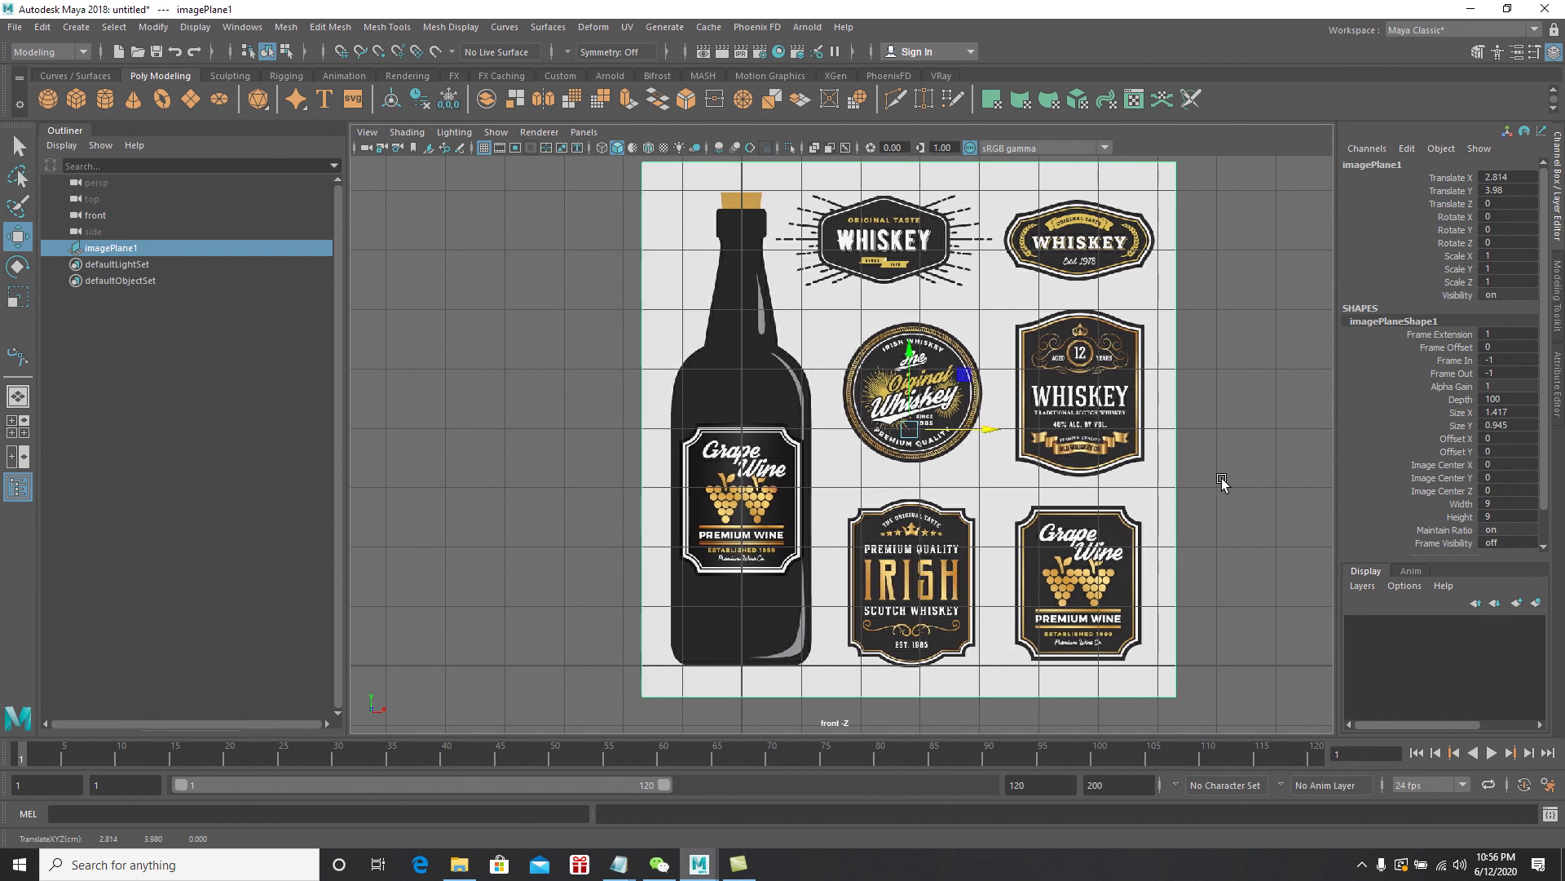
Push the image plane back behind the grid in the perspective view, to about -12.107 in Z
{"action": "key", "text": "space"}
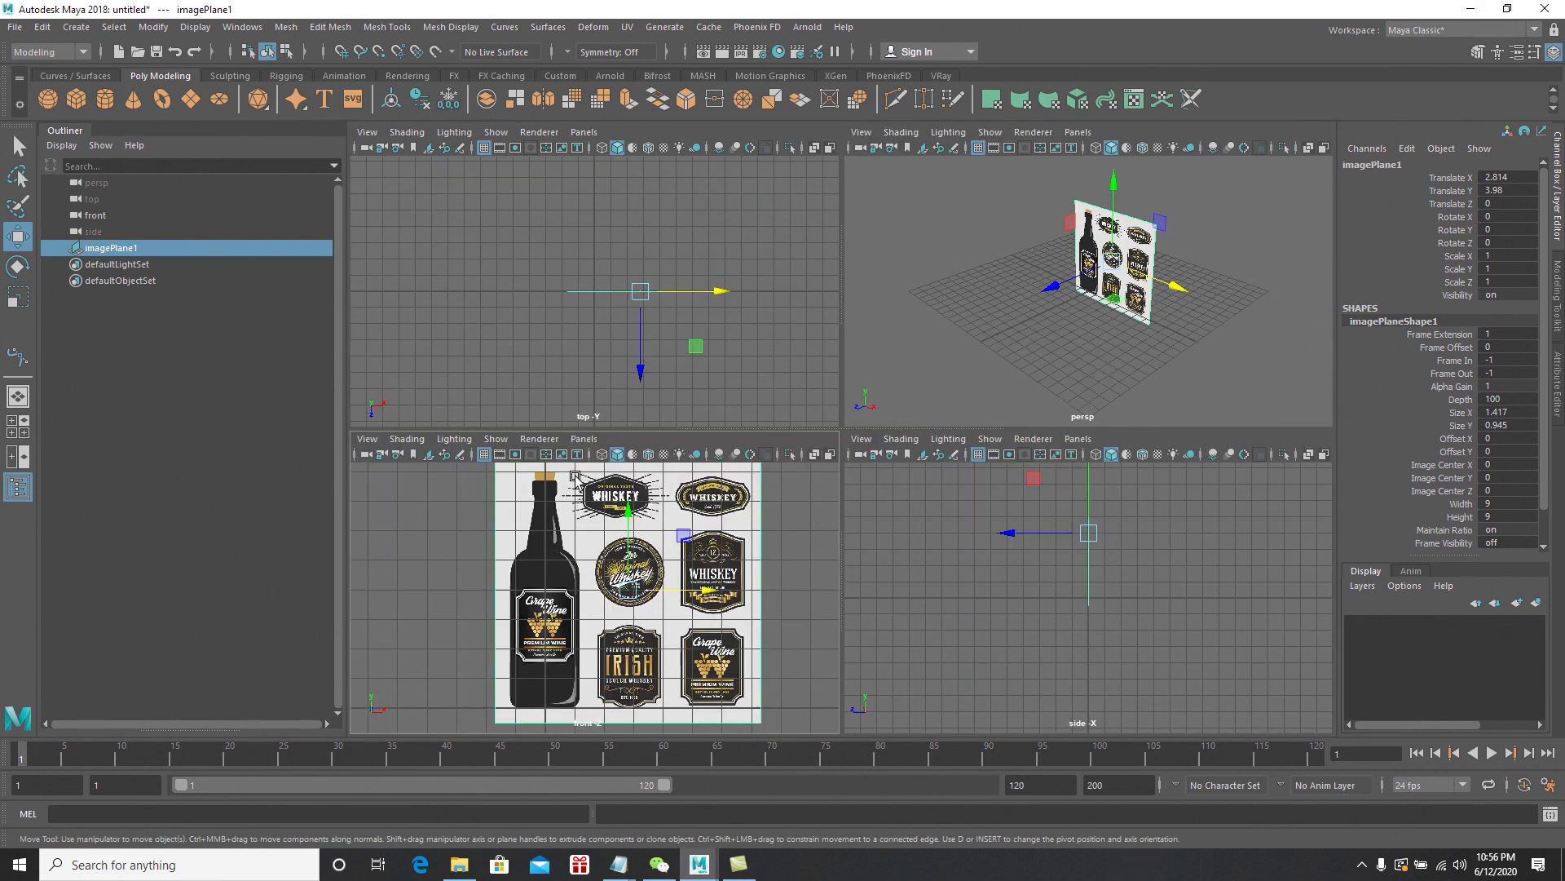
{"action": "key", "text": "space"}
{"action": "left_click_drag", "start_coordinate": [979, 305], "coordinate": [995, 393], "text": "alt"}
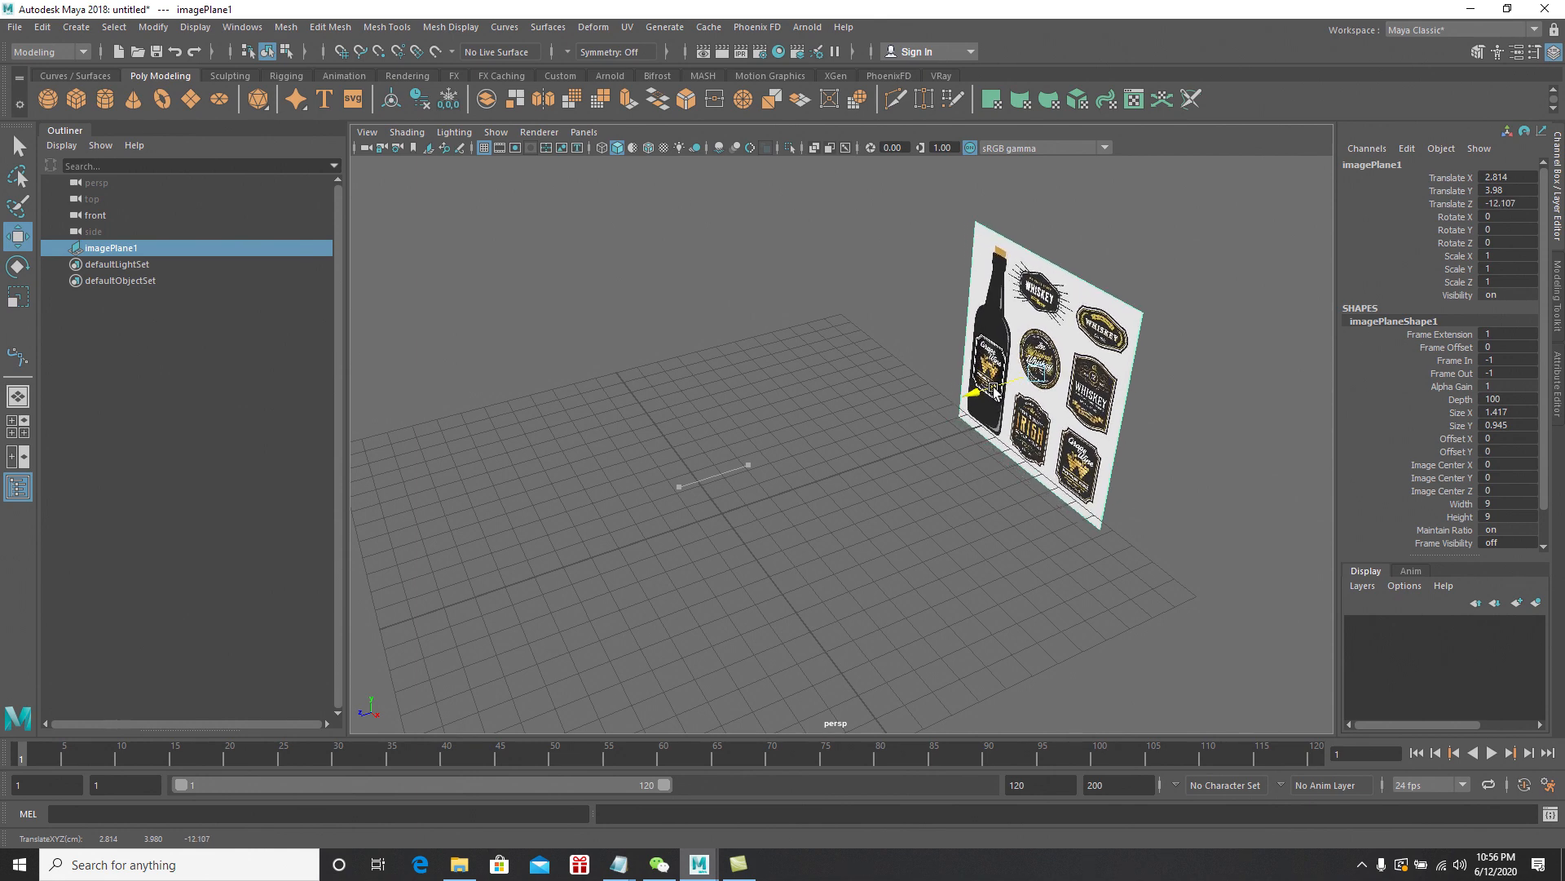
{"action": "left_click_drag", "start_coordinate": [818, 521], "coordinate": [944, 479], "text": "alt"}
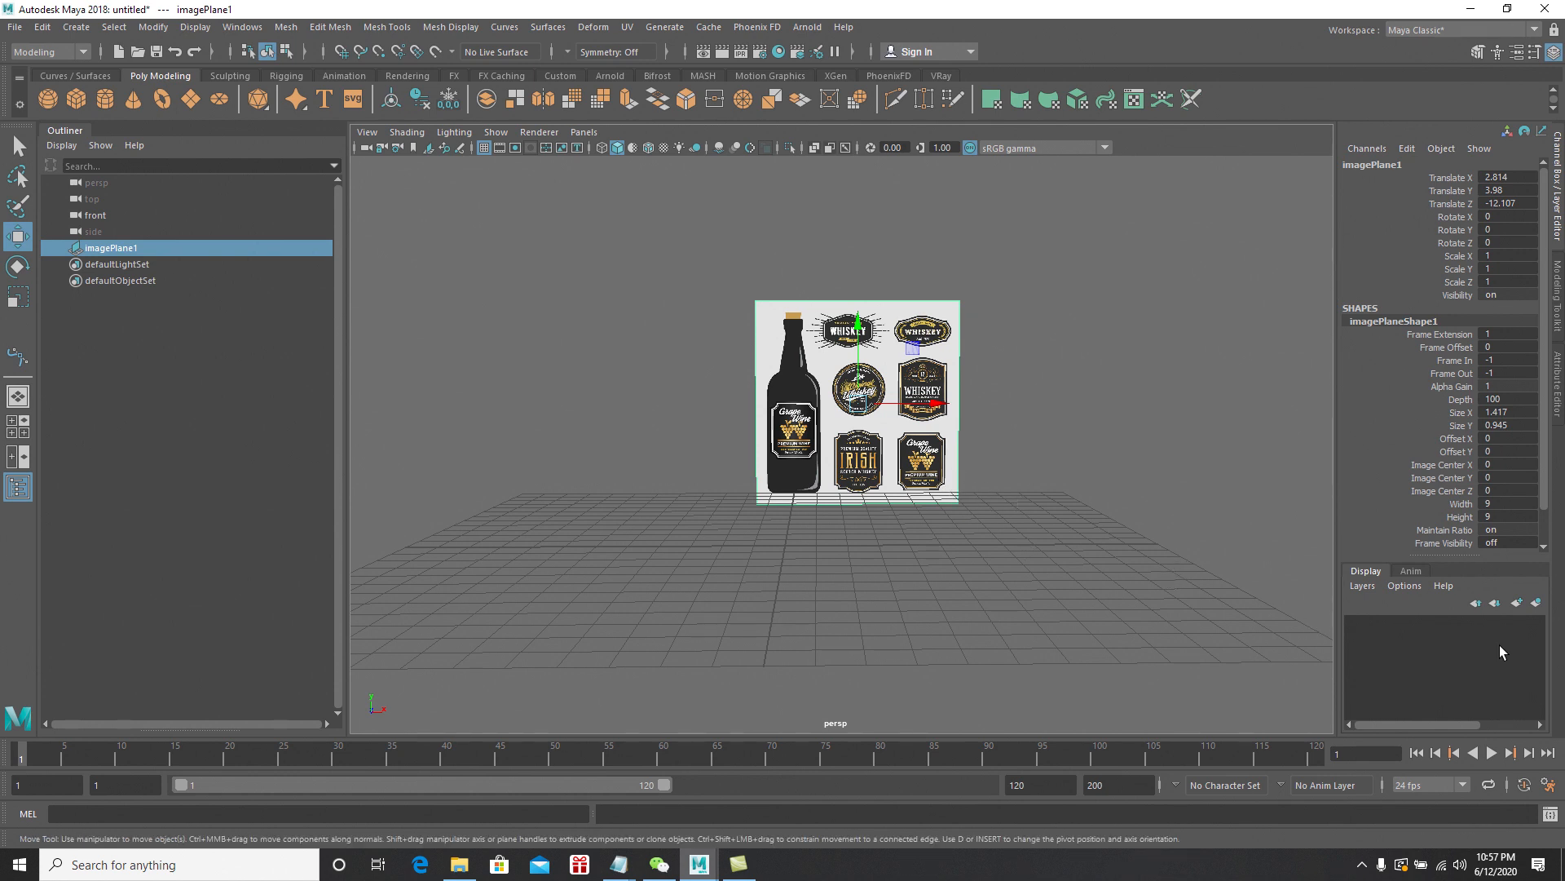
Create a new display layer and add the image plane to it
{"action": "left_click", "coordinate": [1516, 603]}
{"action": "left_click", "coordinate": [1438, 624]}
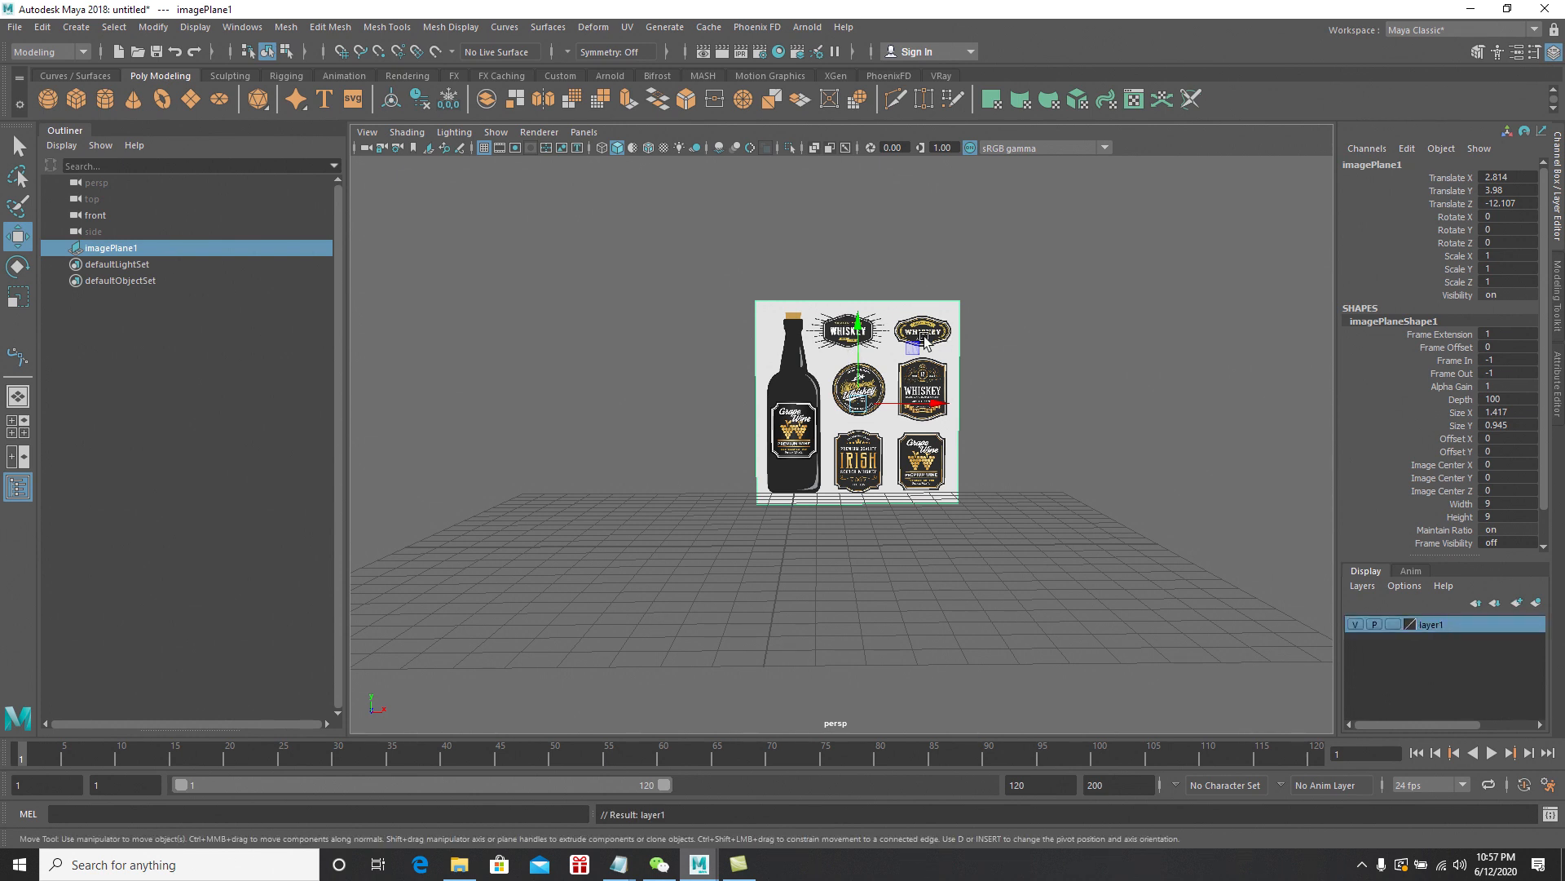
{"action": "left_click_drag", "start_coordinate": [677, 240], "coordinate": [1035, 534]}
{"action": "right_click", "coordinate": [1441, 624]}
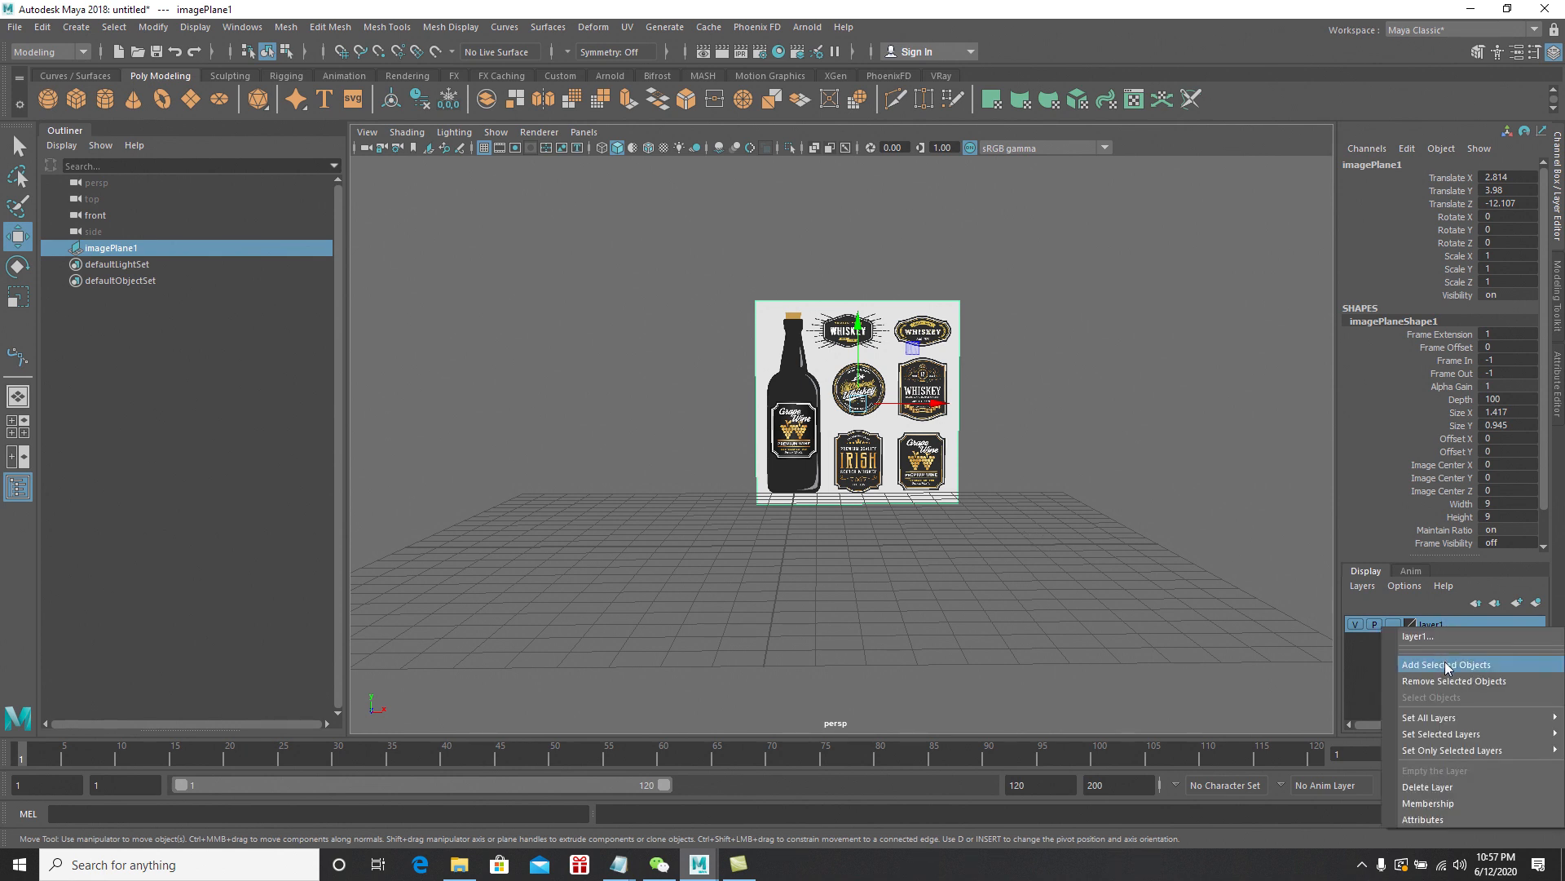
{"action": "left_click", "coordinate": [1444, 663]}
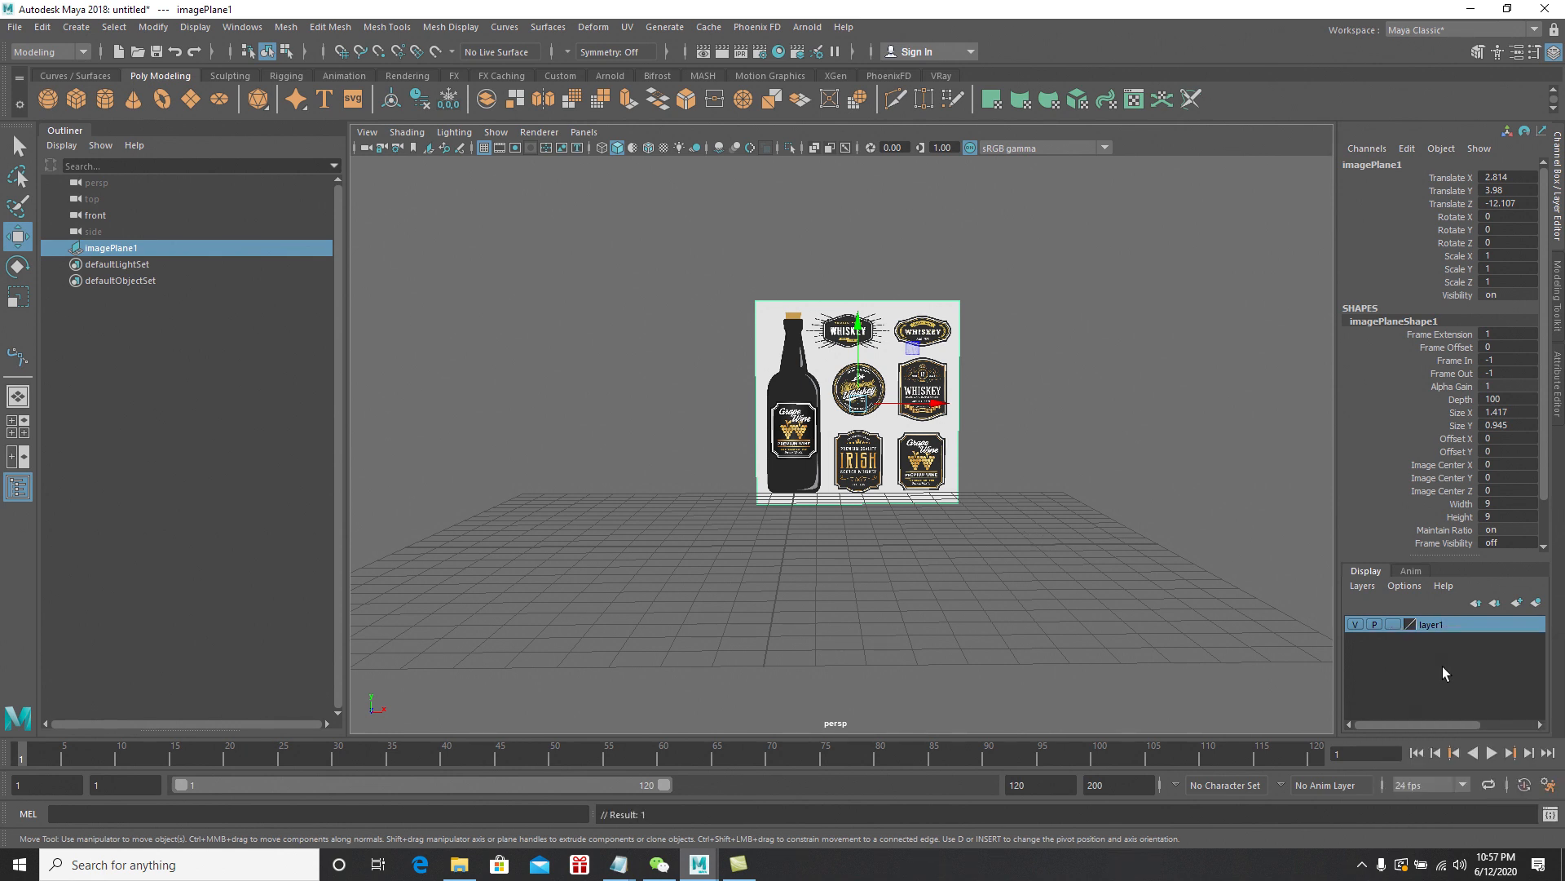
Set the image plane's display layer to Reference mode and test selecting the plane in the perspective view
{"action": "left_click", "coordinate": [1393, 624]}
{"action": "left_click", "coordinate": [1393, 624]}
{"action": "left_click", "coordinate": [1060, 290]}
{"action": "left_click_drag", "start_coordinate": [1051, 260], "coordinate": [839, 430]}
{"action": "left_click_drag", "start_coordinate": [996, 286], "coordinate": [890, 395]}
{"action": "left_click_drag", "start_coordinate": [895, 308], "coordinate": [1009, 419]}
{"action": "left_click_drag", "start_coordinate": [886, 265], "coordinate": [1008, 423]}
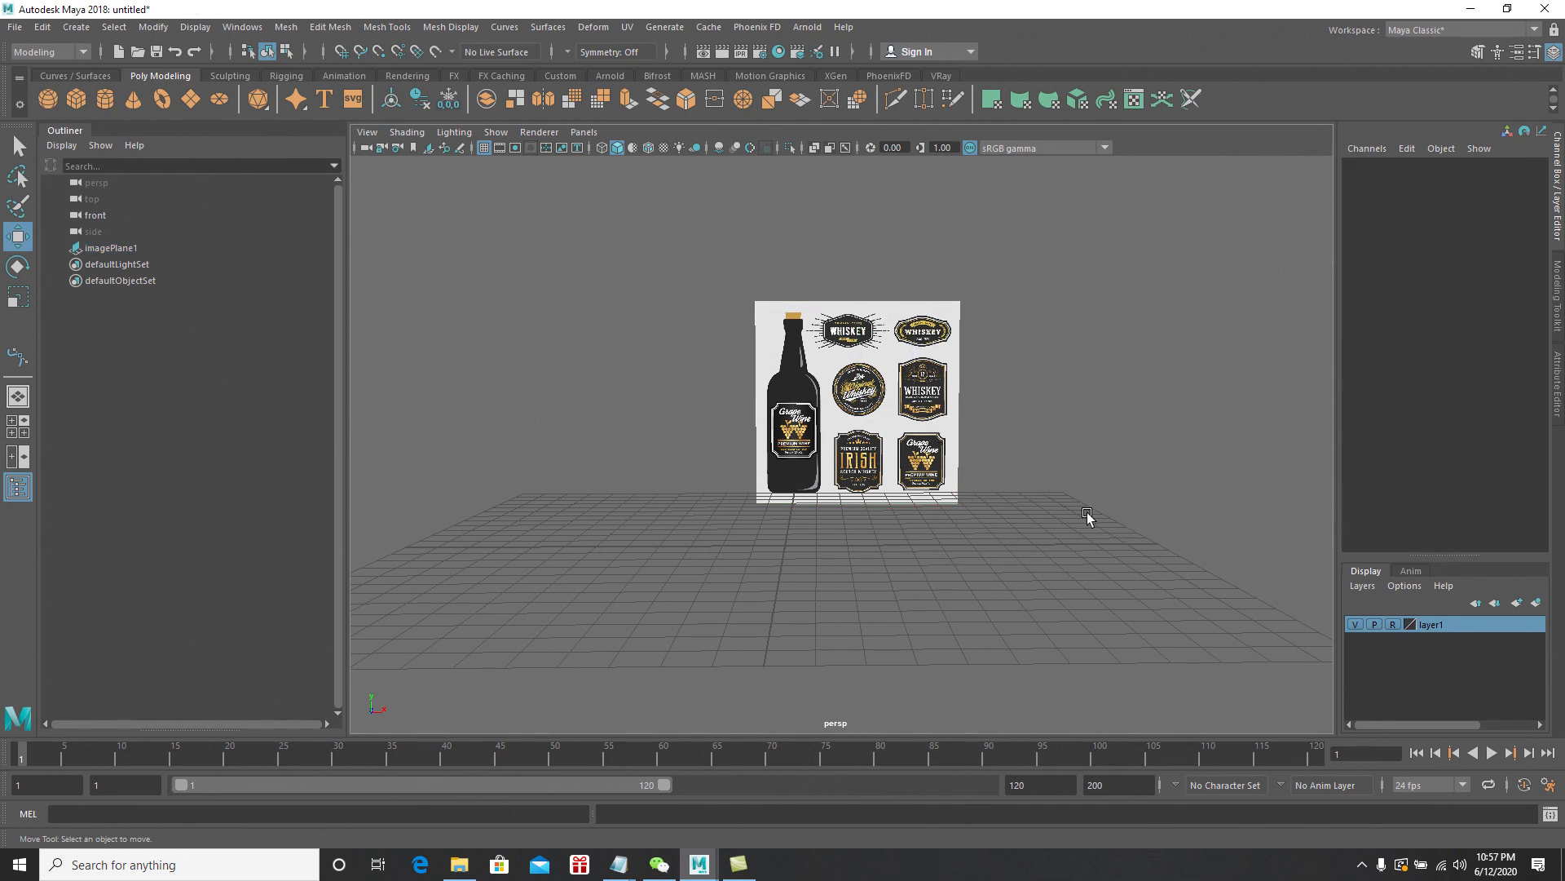
Start a Bezier curve in the front view at the centre of the bottle's base and trace it around the lower right corner
{"action": "scroll", "coordinate": [1020, 514], "scroll_direction": "up", "scroll_amount": 4}
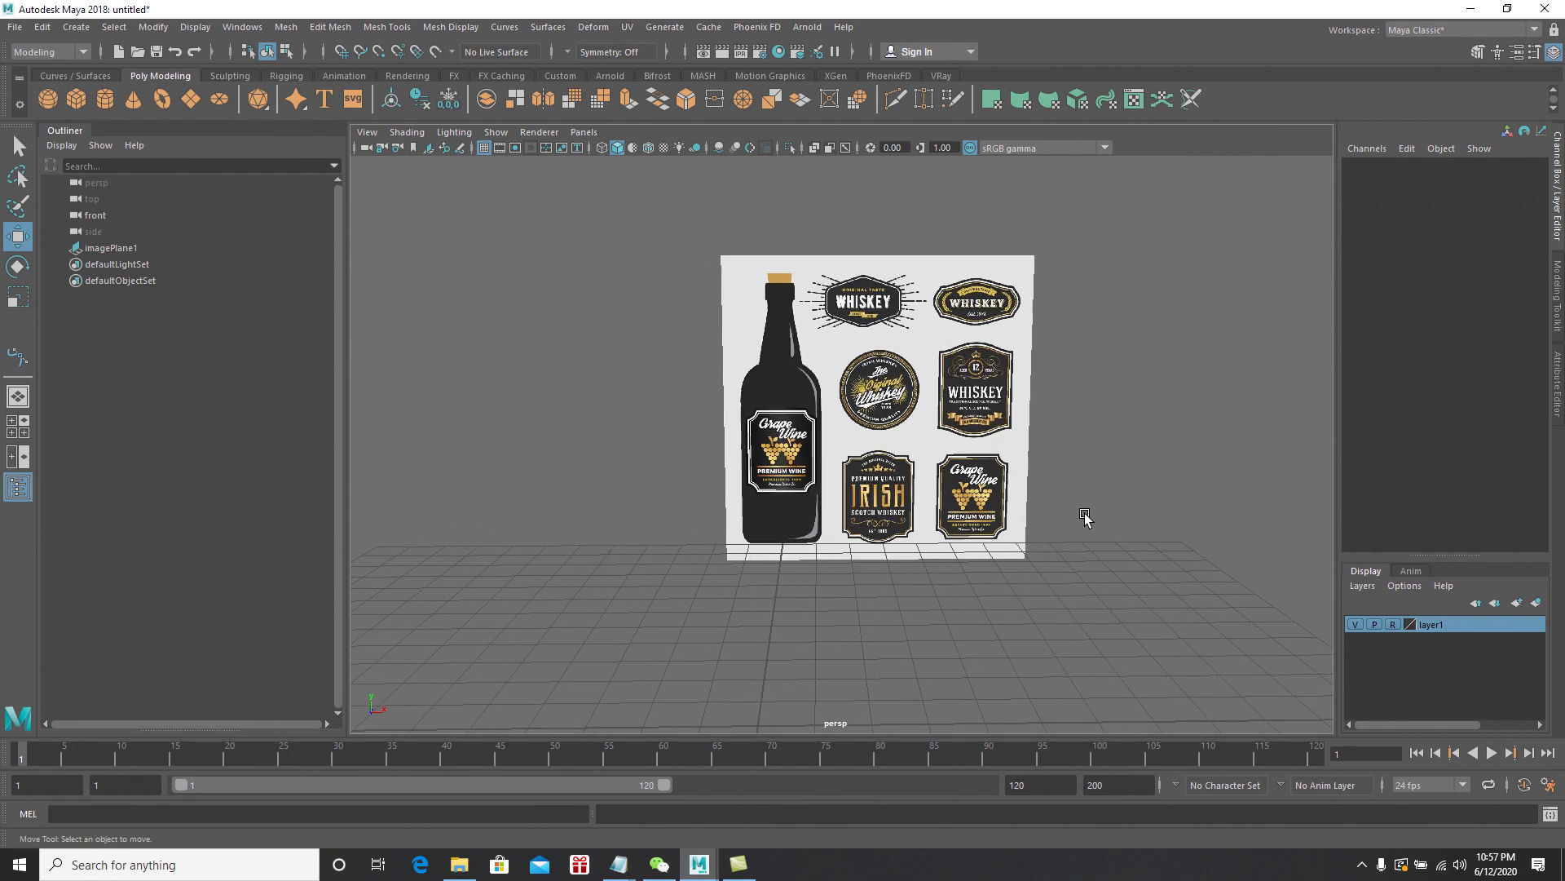
{"action": "key", "text": "space"}
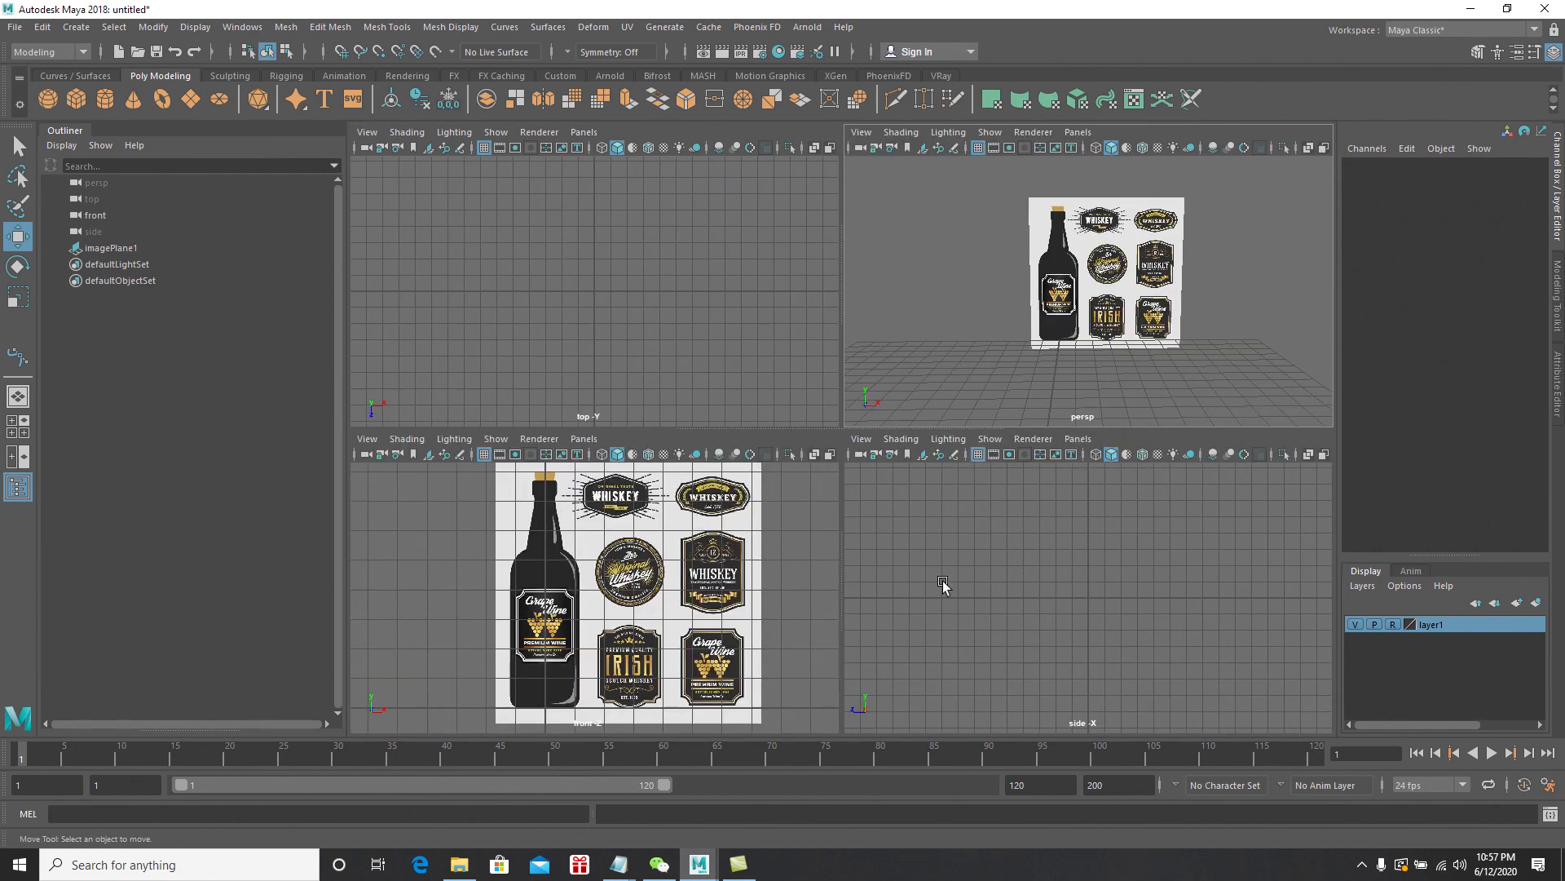
{"action": "key", "text": "space"}
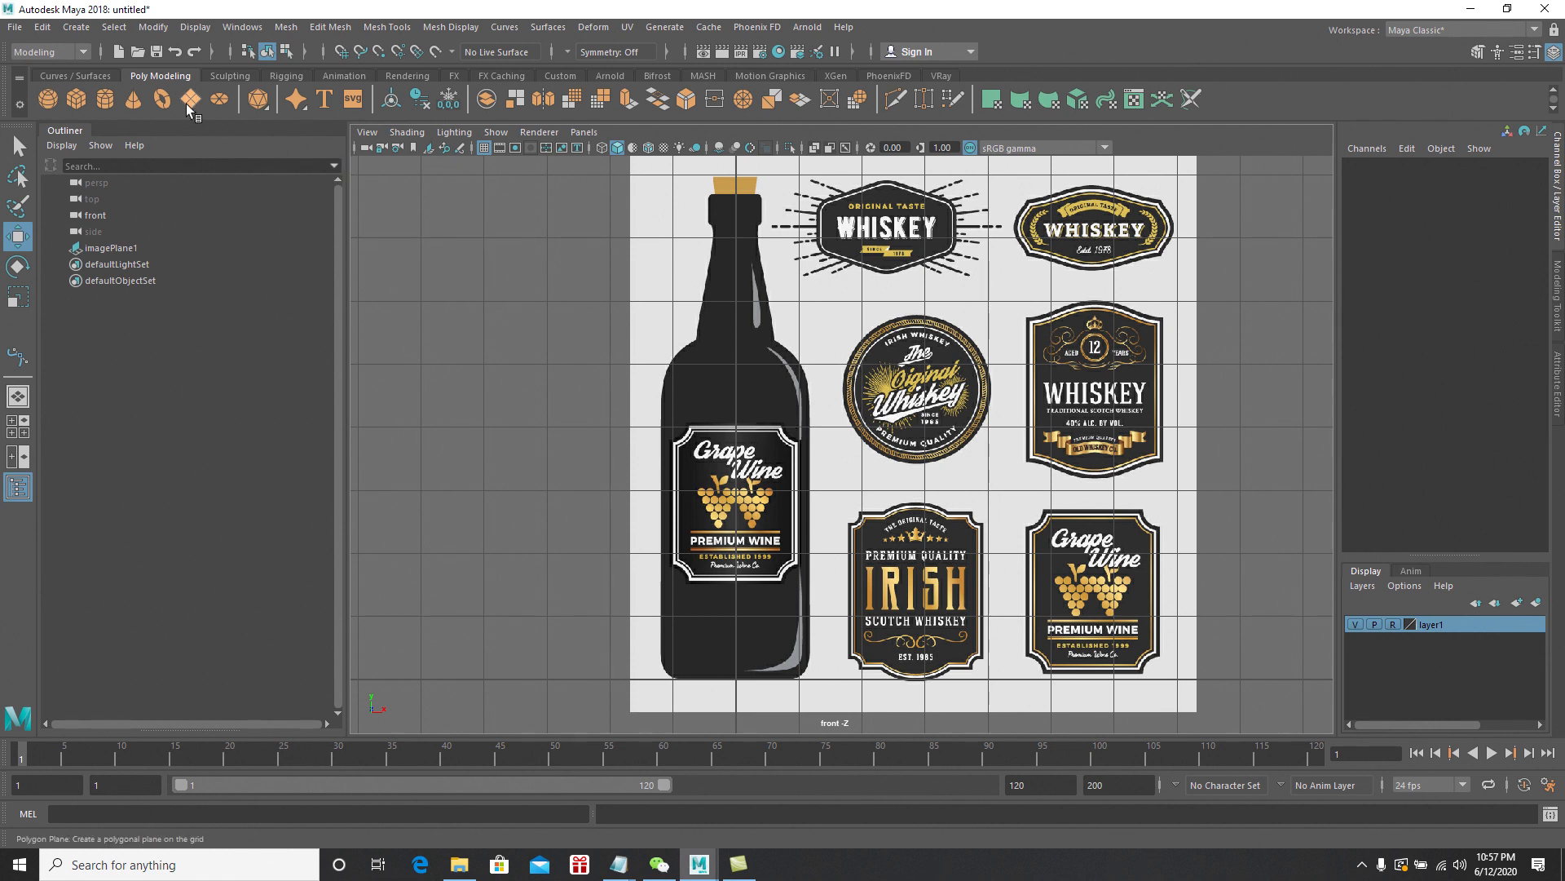
{"action": "left_click", "coordinate": [82, 31]}
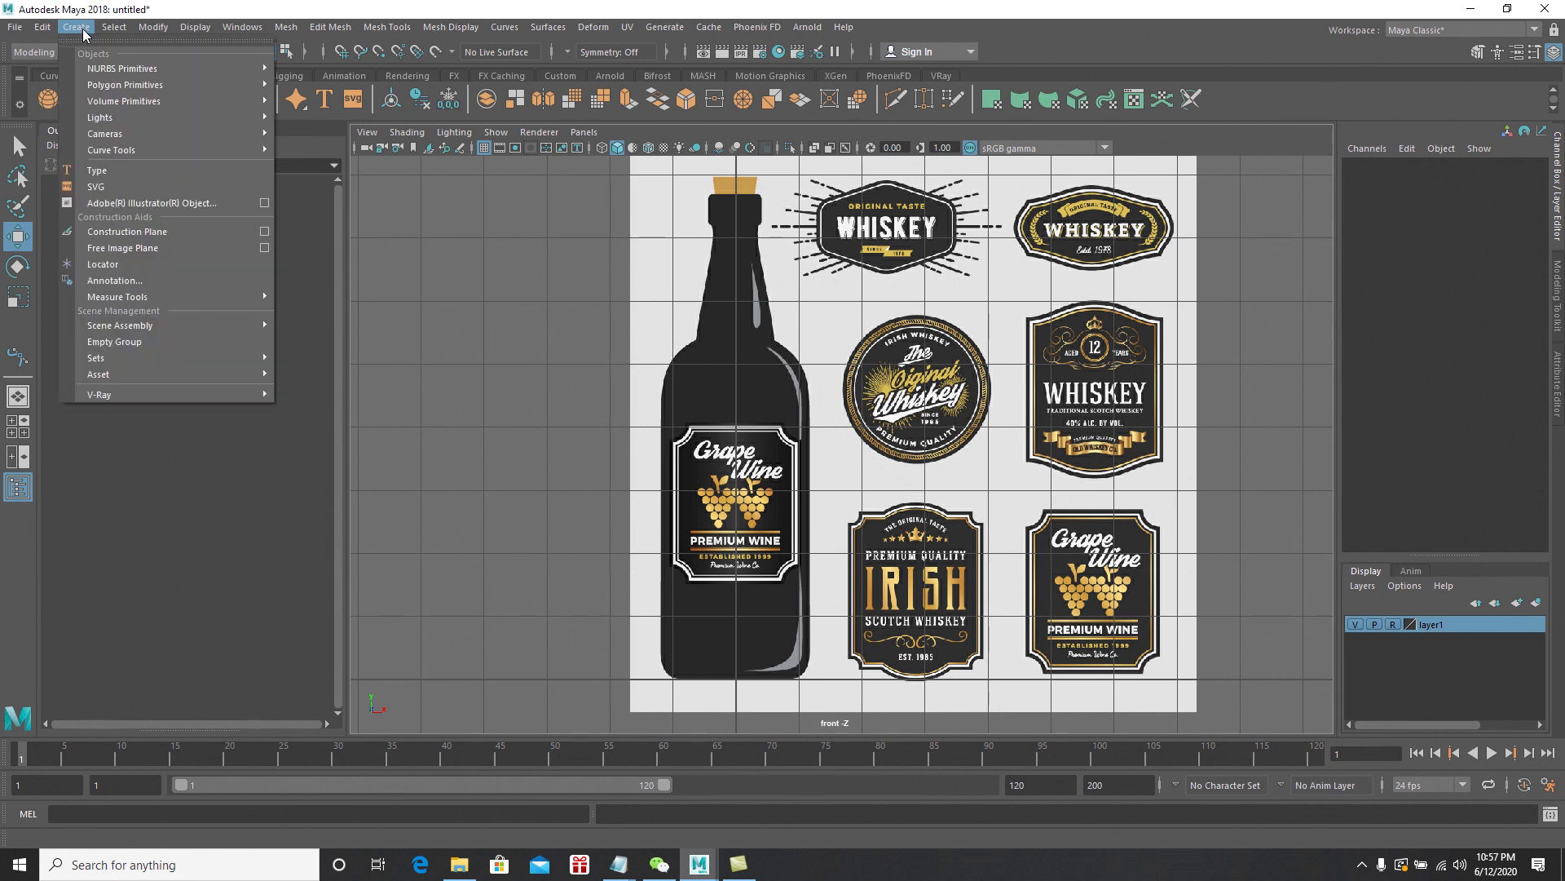
{"action": "mouse_move", "coordinate": [130, 151]}
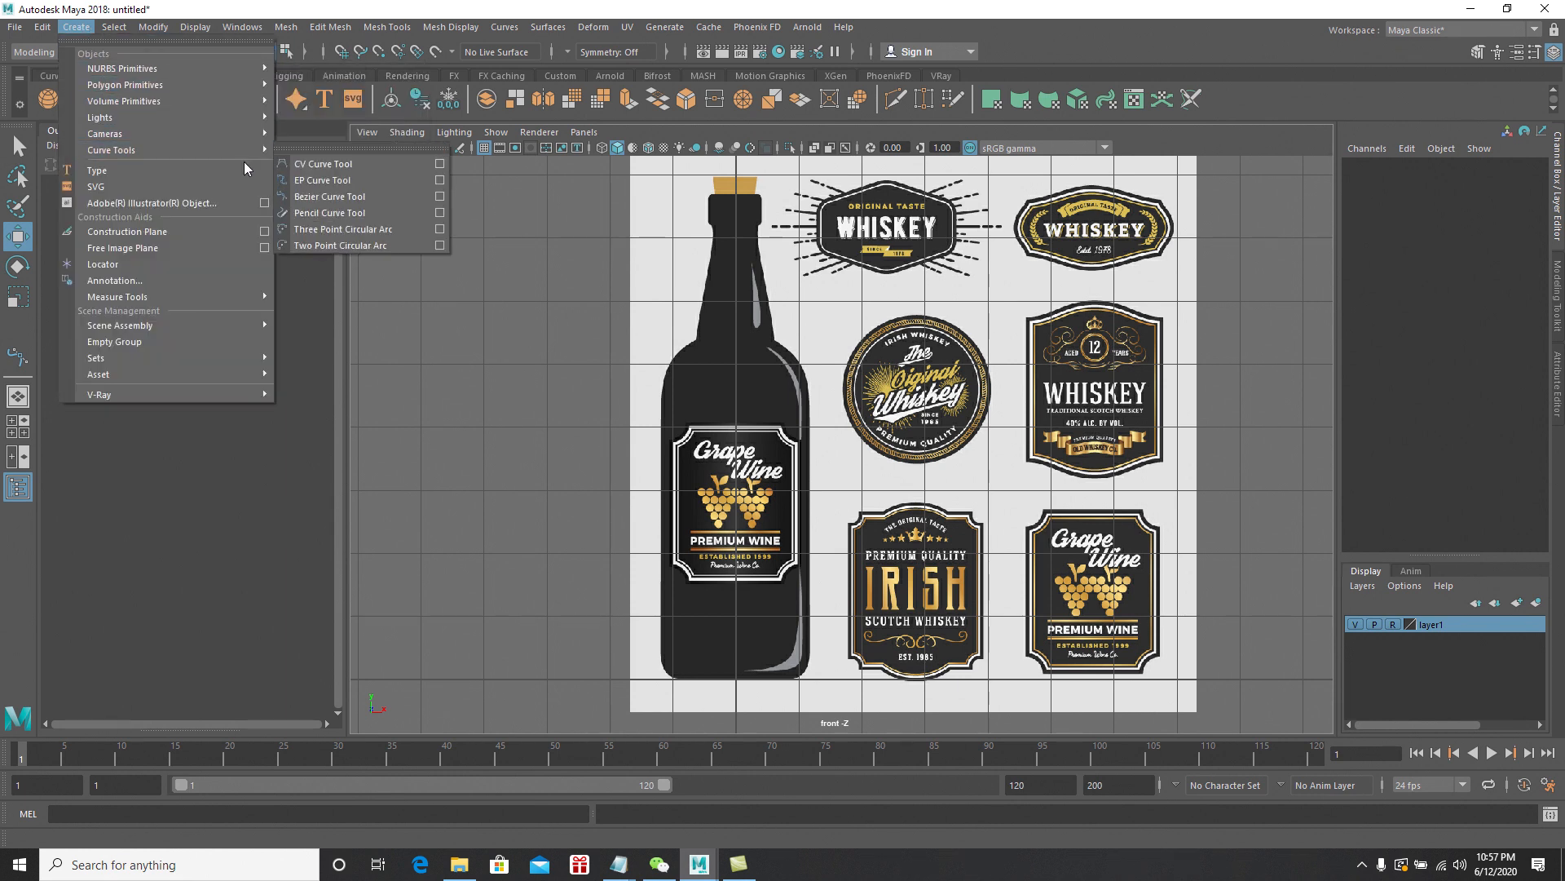
{"action": "left_click", "coordinate": [342, 196]}
{"action": "right_click_drag", "start_coordinate": [722, 523], "coordinate": [749, 587], "text": "alt"}
{"action": "middle_click_drag", "start_coordinate": [748, 587], "coordinate": [778, 443], "text": "alt"}
{"action": "right_click_drag", "start_coordinate": [777, 443], "coordinate": [828, 628], "text": "alt"}
{"action": "middle_click_drag", "start_coordinate": [758, 531], "coordinate": [765, 494], "text": "alt"}
{"action": "right_click_drag", "start_coordinate": [764, 494], "coordinate": [775, 601], "text": "alt"}
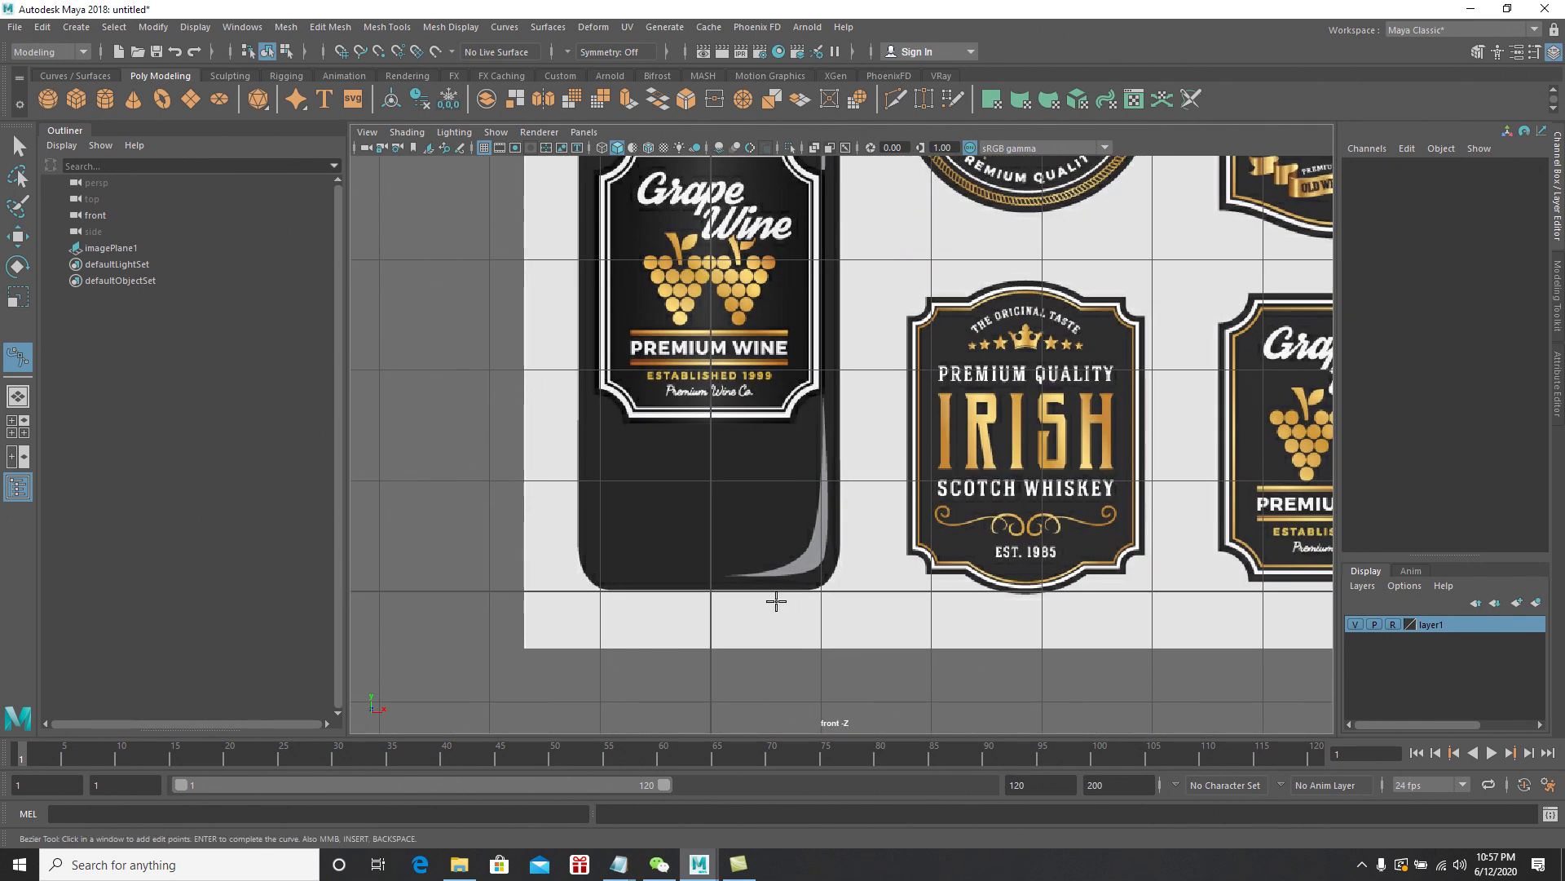
{"action": "left_click_drag", "start_coordinate": [711, 590], "coordinate": [841, 515]}
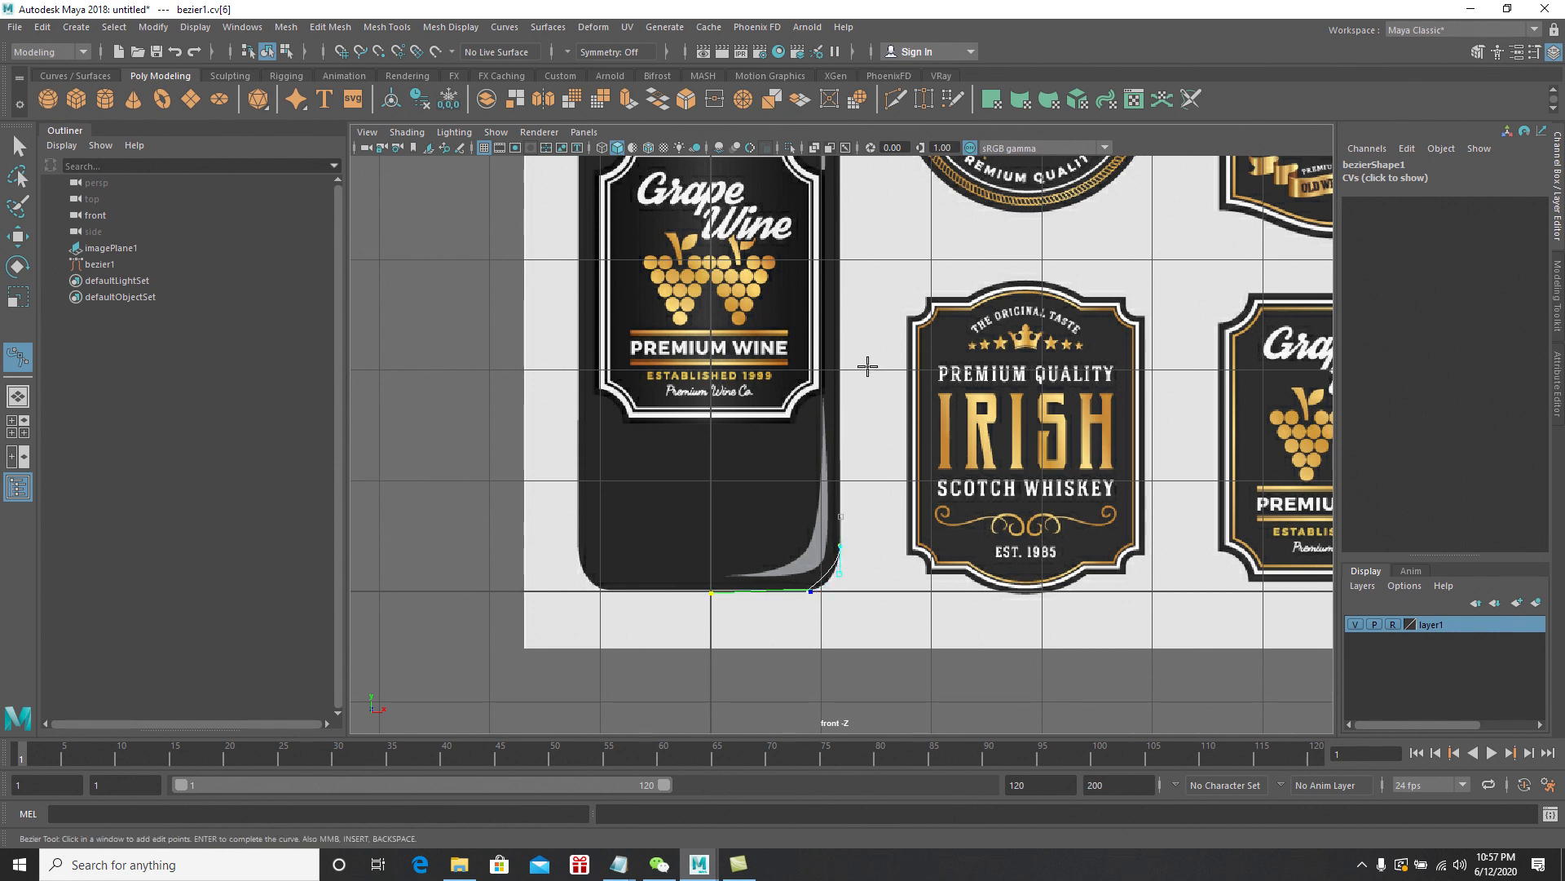
Extend the Bezier curve up the bottle's straight side and over the shoulder to the base of the neck
{"action": "scroll", "coordinate": [849, 236], "scroll_direction": "down", "scroll_amount": 2}
{"action": "middle_click_drag", "start_coordinate": [850, 236], "coordinate": [856, 440], "text": "alt"}
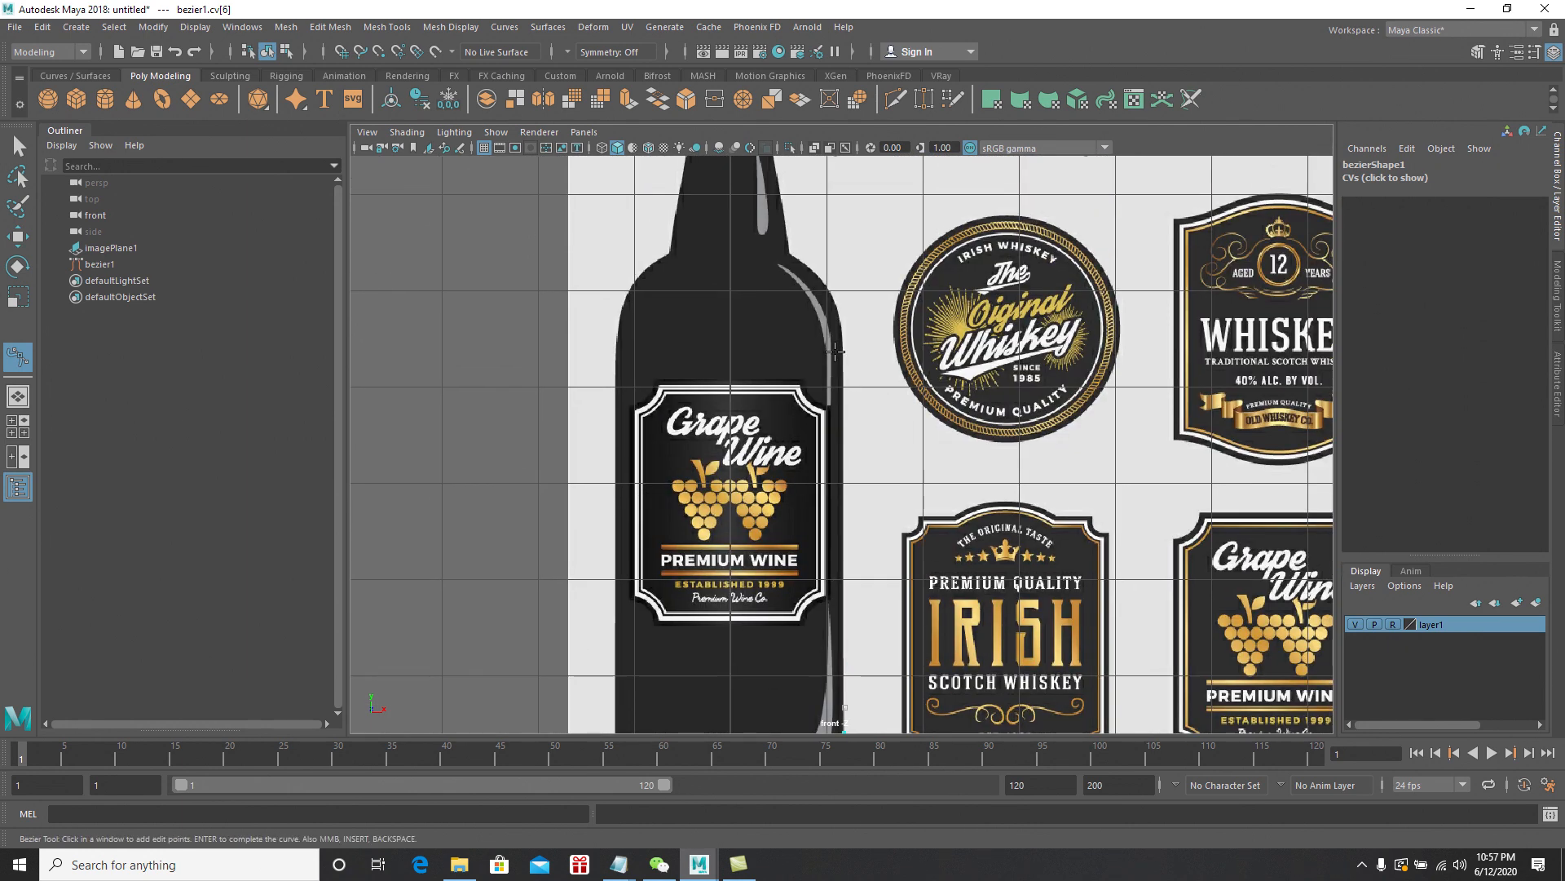
{"action": "scroll", "coordinate": [859, 416], "scroll_direction": "up", "scroll_amount": 2}
{"action": "left_click_drag", "start_coordinate": [845, 359], "coordinate": [844, 327]}
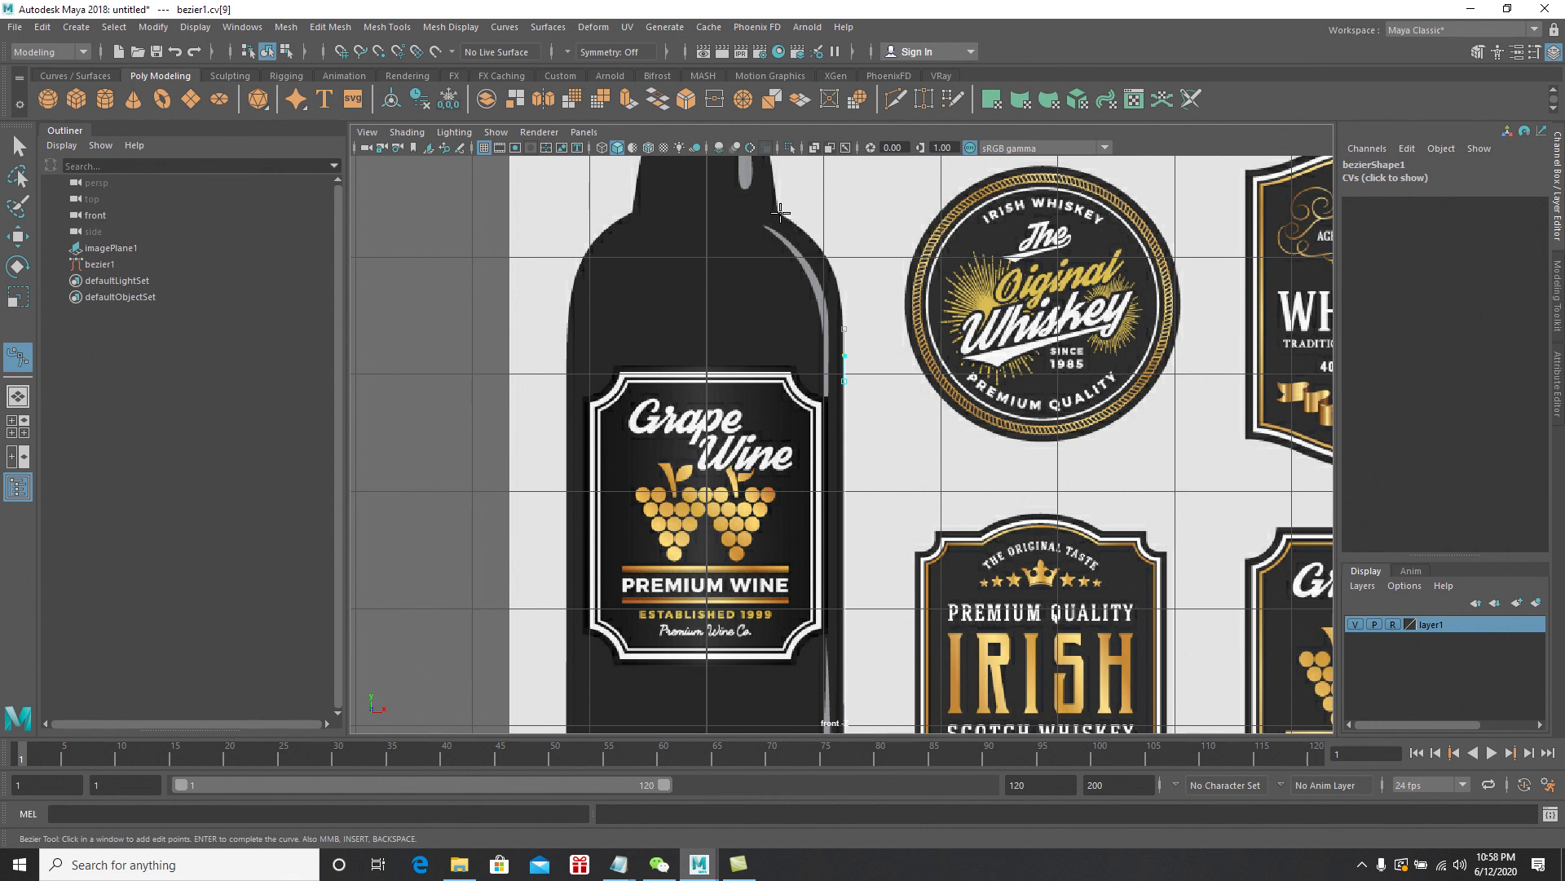
{"action": "left_click_drag", "start_coordinate": [780, 214], "coordinate": [706, 187]}
Continue the Bezier curve up the bottle's neck and along the outer edge of the collar
{"action": "scroll", "coordinate": [744, 249], "scroll_direction": "up", "scroll_amount": 3}
{"action": "middle_click_drag", "start_coordinate": [779, 326], "coordinate": [848, 553], "text": "alt"}
{"action": "left_click_drag", "start_coordinate": [800, 416], "coordinate": [790, 385]}
{"action": "left_click_drag", "start_coordinate": [790, 291], "coordinate": [812, 285]}
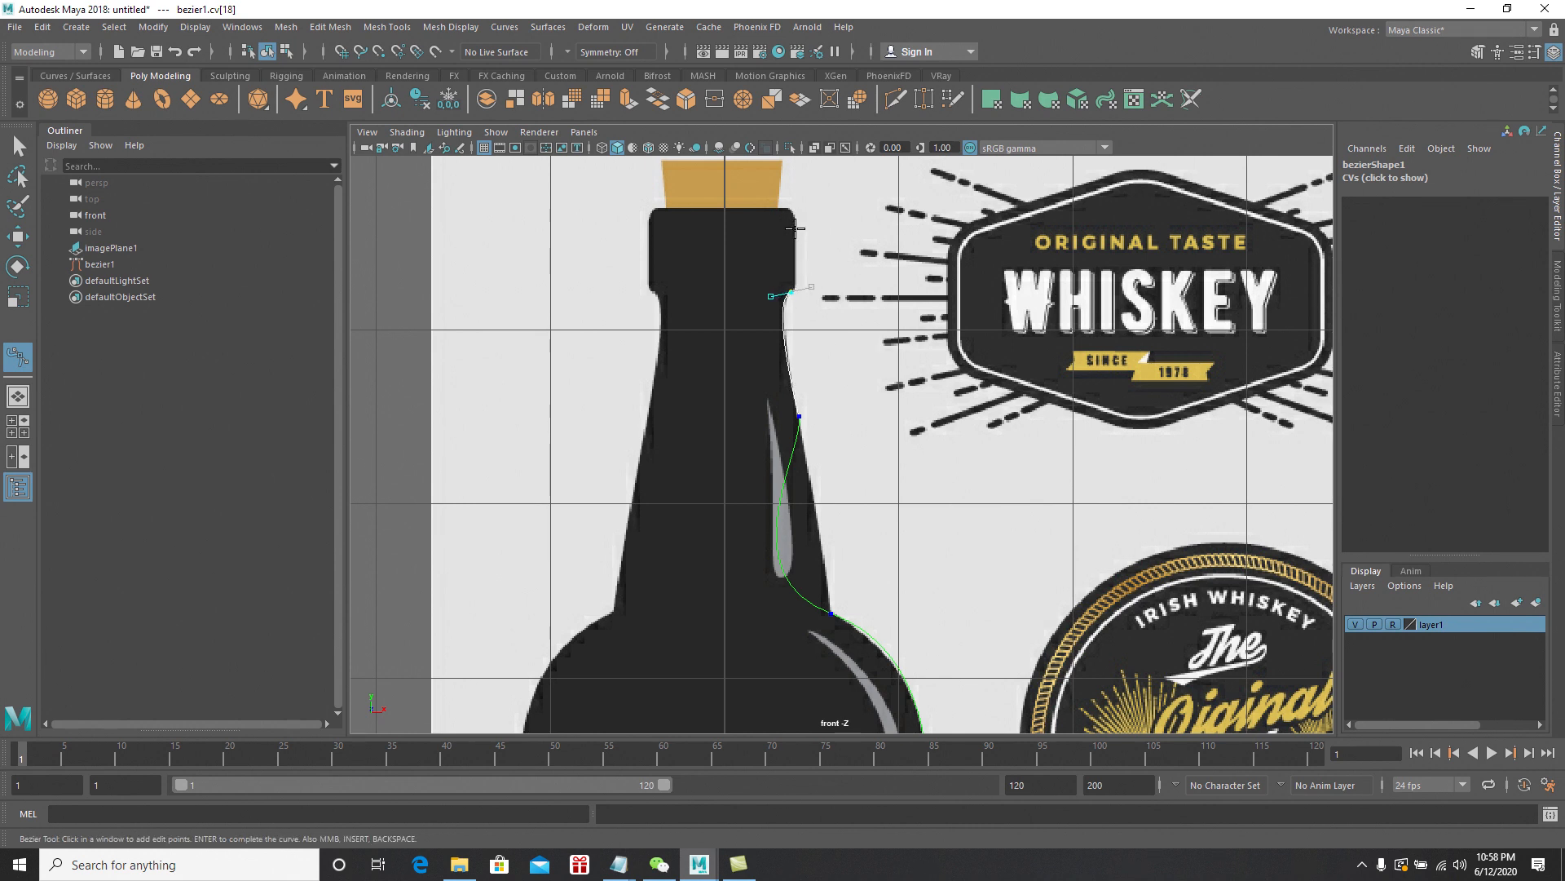
{"action": "left_click_drag", "start_coordinate": [797, 225], "coordinate": [795, 210]}
Trace the Bezier curve around the cork to the bottle's centre axis, finish it and check the whole profile against the reference
{"action": "scroll", "coordinate": [787, 192], "scroll_direction": "up", "scroll_amount": 3}
{"action": "middle_click_drag", "start_coordinate": [828, 216], "coordinate": [857, 373], "text": "alt"}
{"action": "left_click_drag", "start_coordinate": [826, 326], "coordinate": [720, 327]}
{"action": "key", "text": "Return"}
{"action": "key", "text": "w"}
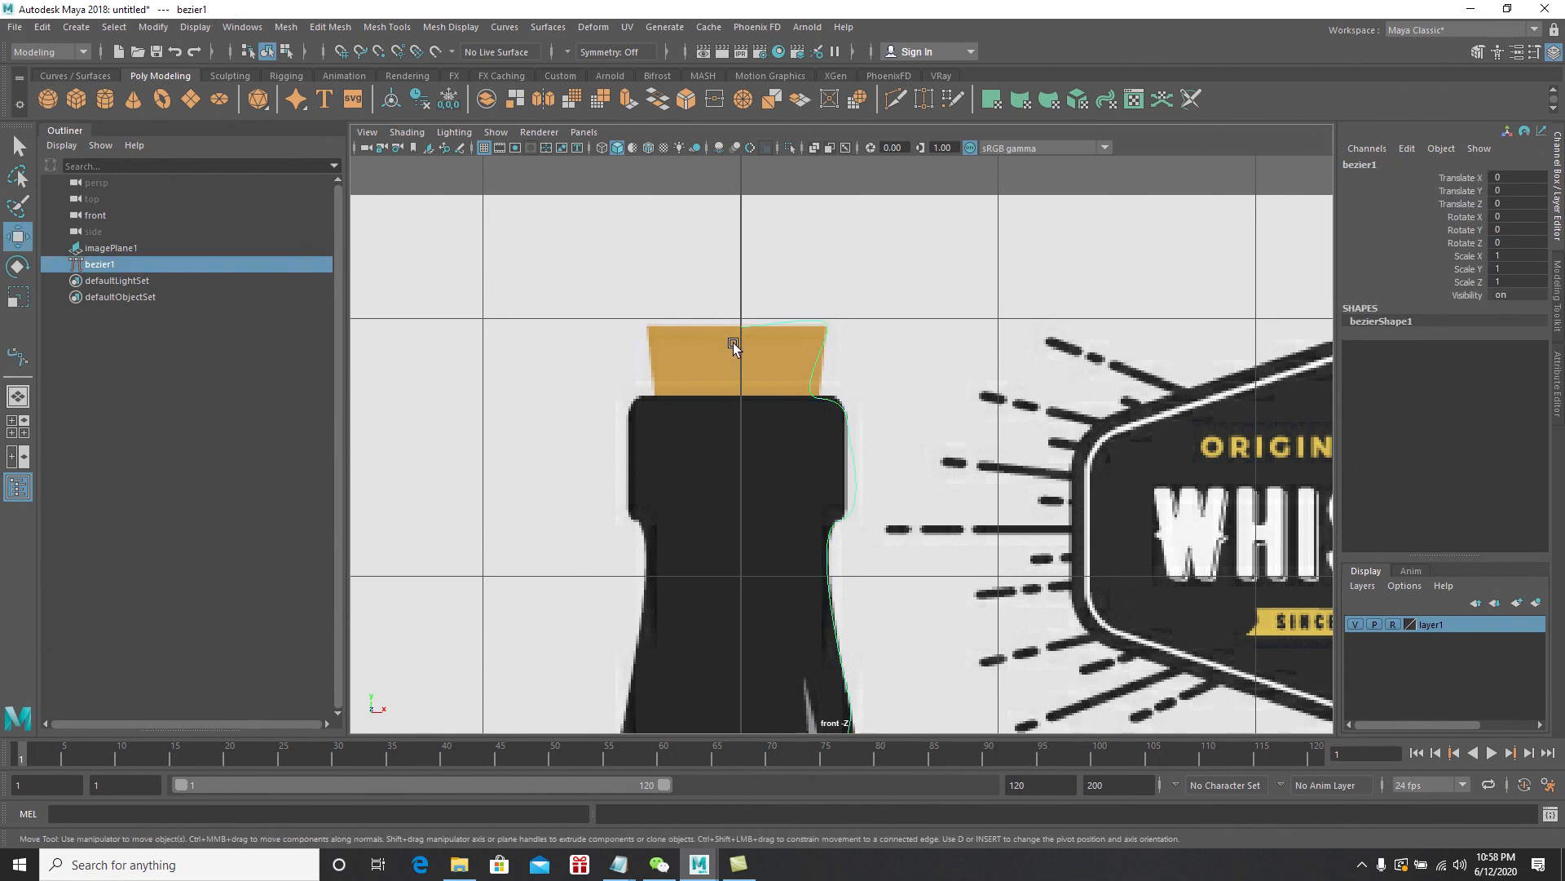
{"action": "key", "text": "f"}
{"action": "scroll", "coordinate": [798, 399], "scroll_direction": "up", "scroll_amount": 5}
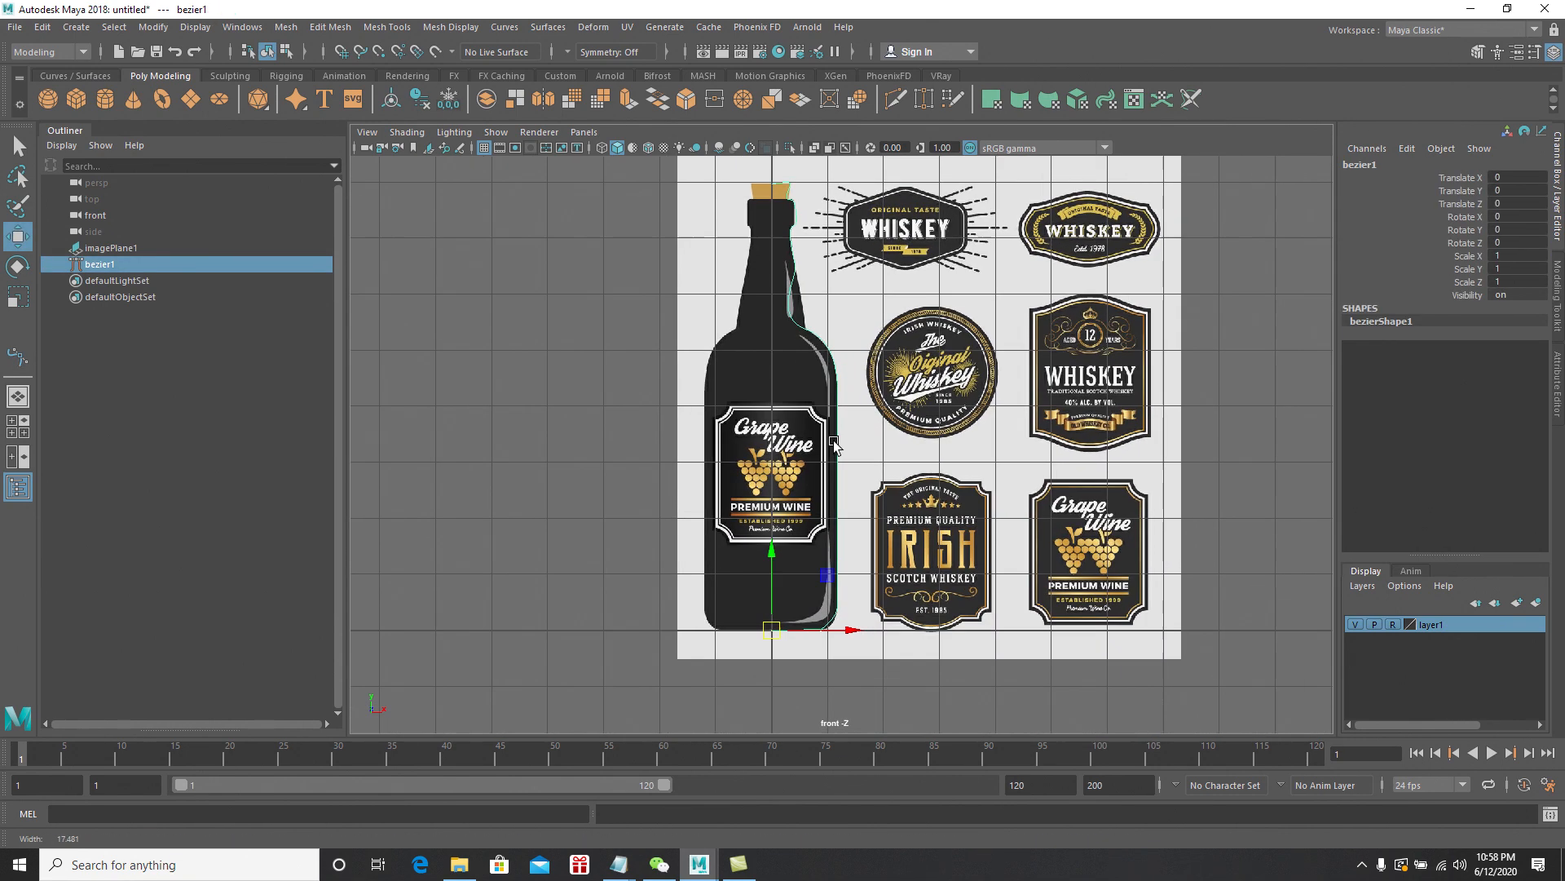
{"action": "middle_click_drag", "start_coordinate": [792, 438], "coordinate": [766, 346], "text": "alt"}
{"action": "right_click_drag", "start_coordinate": [746, 343], "coordinate": [782, 417], "text": "alt"}
{"action": "middle_click_drag", "start_coordinate": [782, 418], "coordinate": [813, 371], "text": "alt"}
Reopen the bottle profile curve with the Bezier Curve Tool and align its start point with the centre of the bottle's base
{"action": "left_click", "coordinate": [255, 408]}
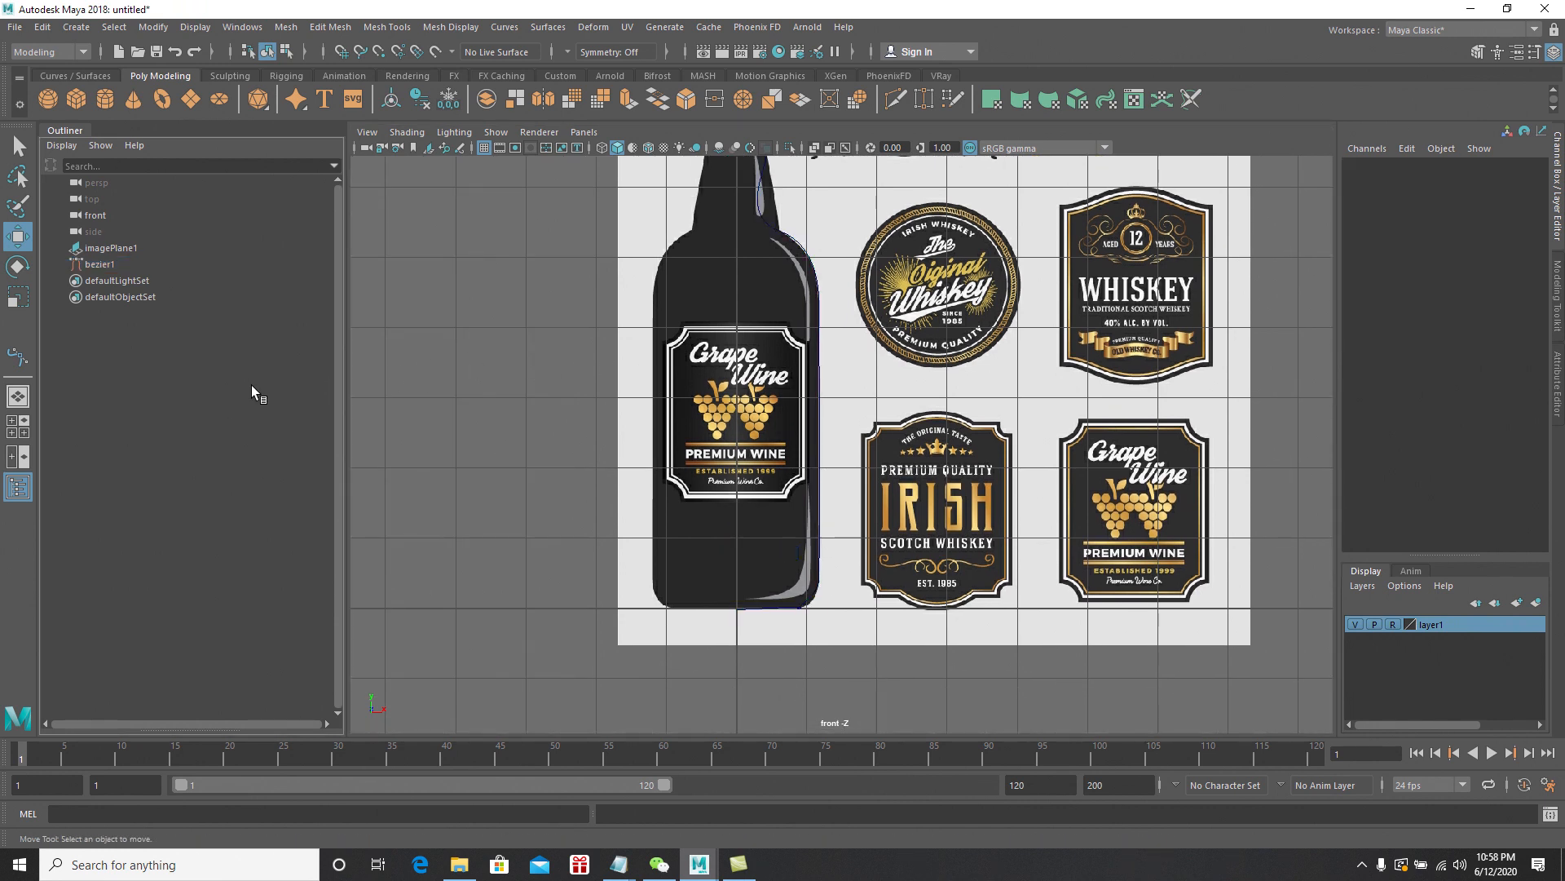
{"action": "left_click", "coordinate": [100, 264]}
{"action": "middle_click_drag", "start_coordinate": [605, 356], "coordinate": [601, 444], "text": "alt"}
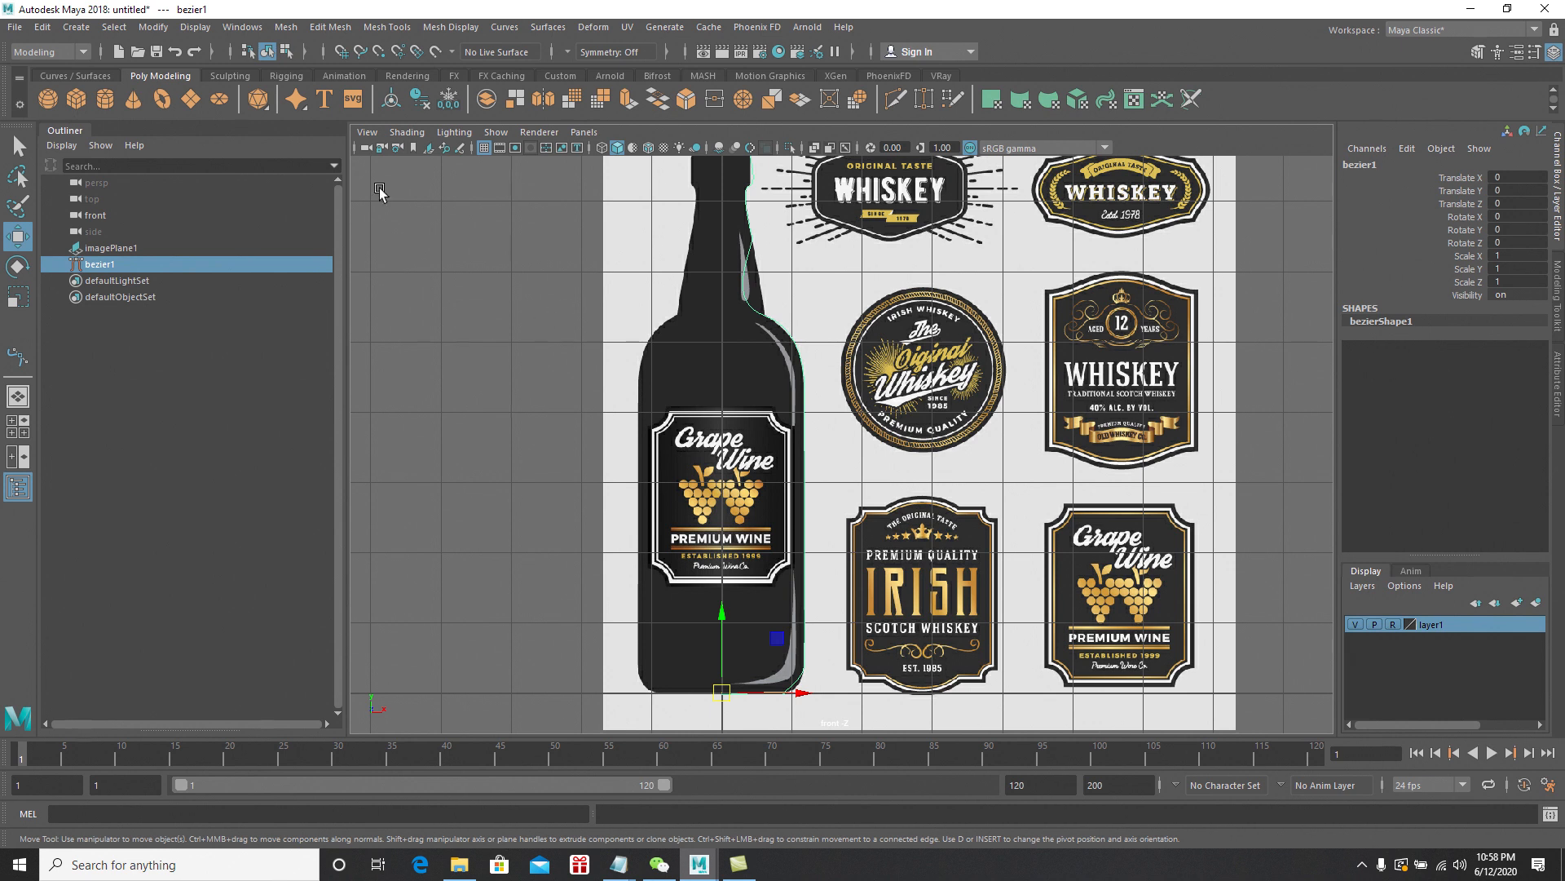
{"action": "left_click", "coordinate": [80, 29]}
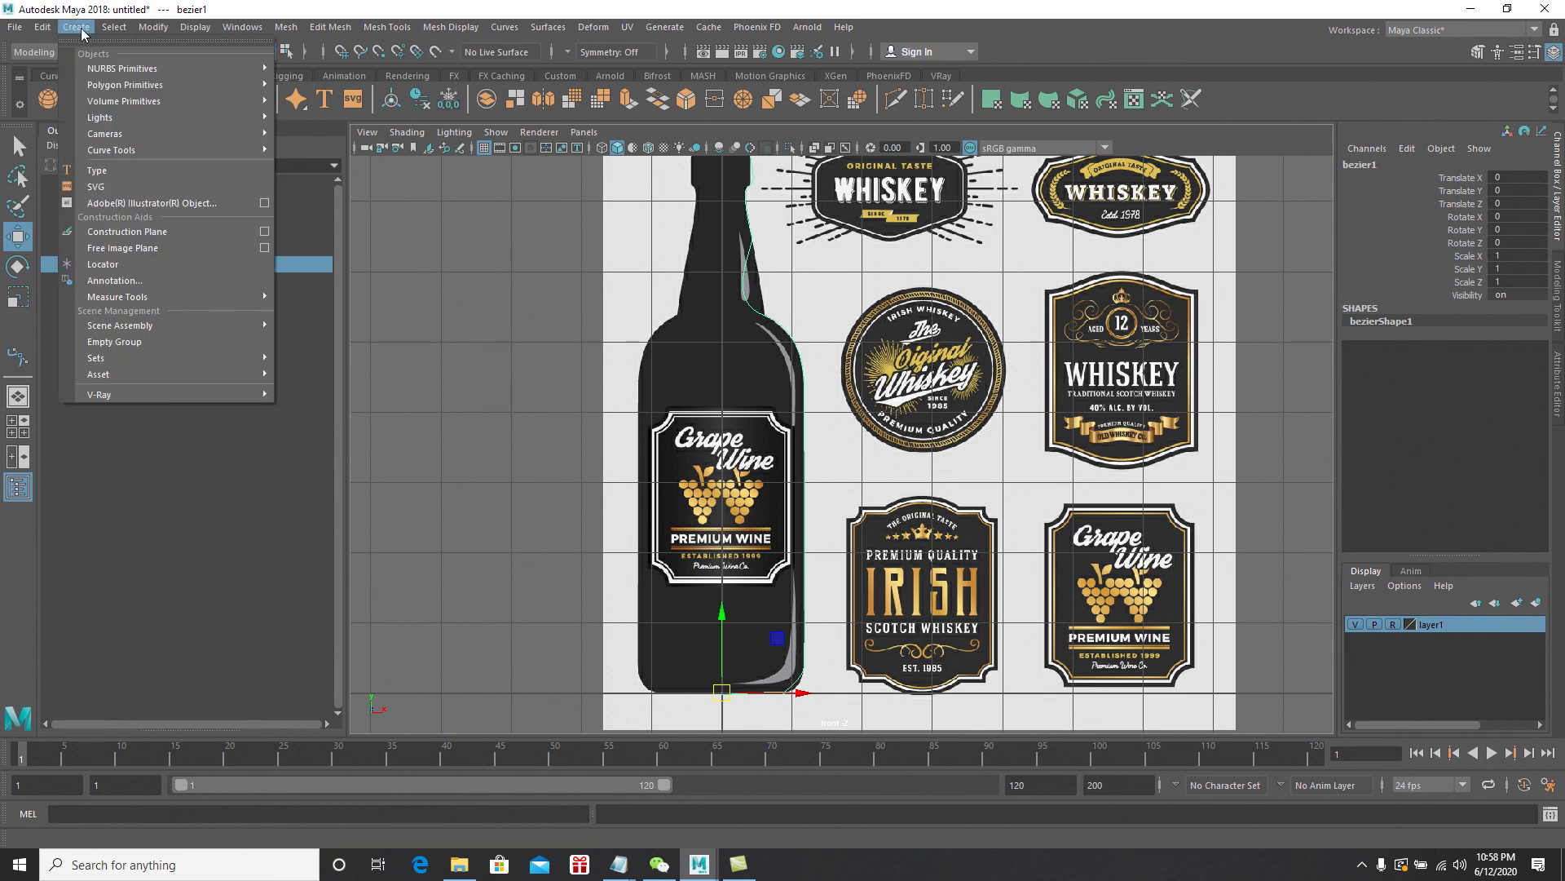
{"action": "mouse_move", "coordinate": [126, 152]}
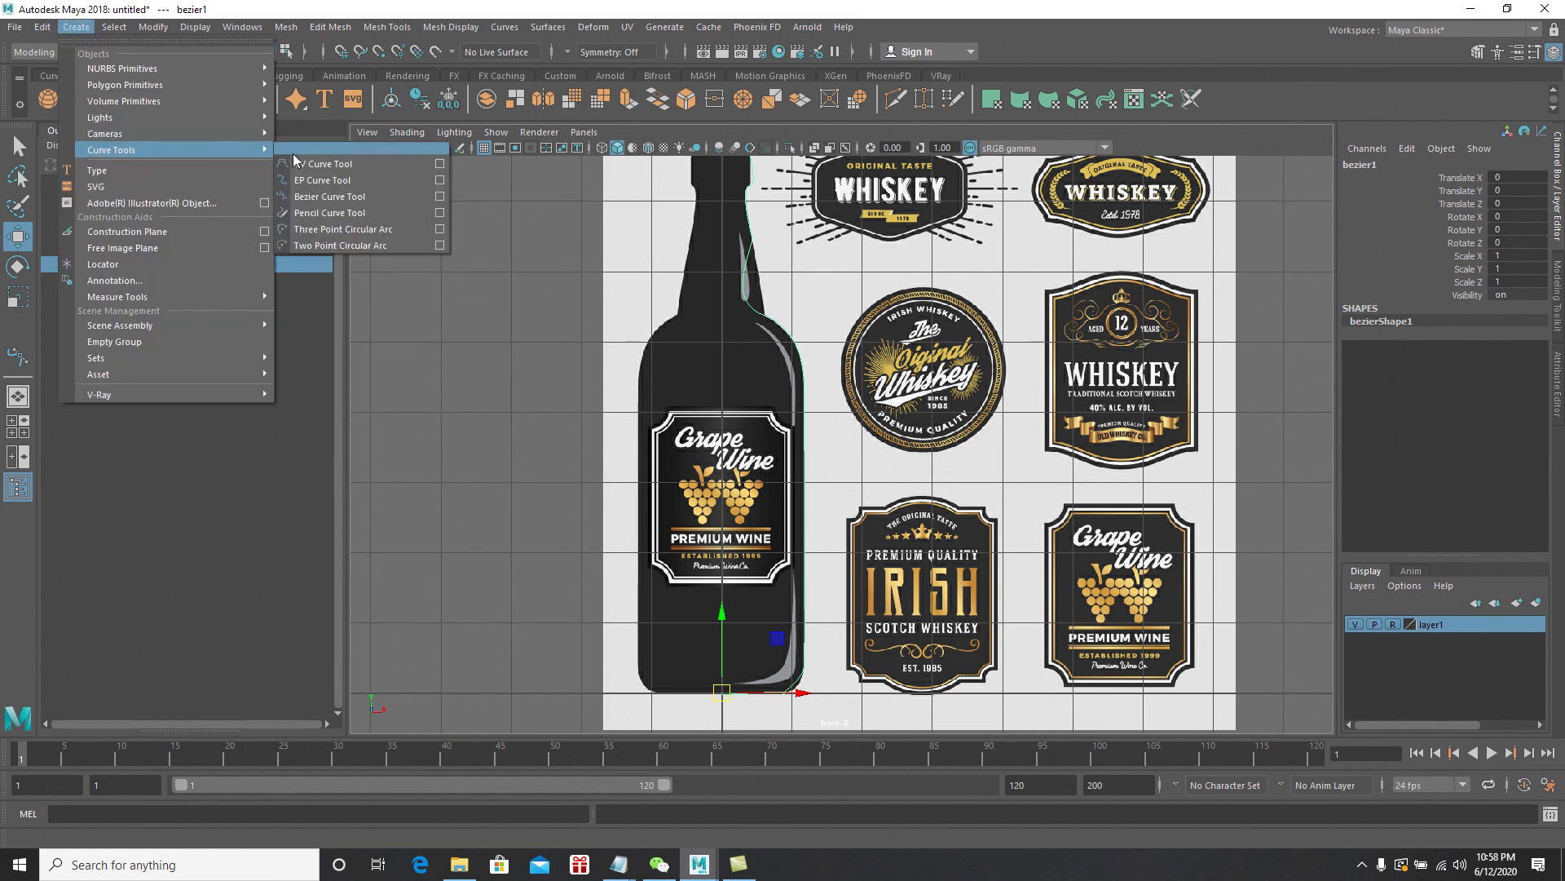
{"action": "left_click", "coordinate": [345, 196]}
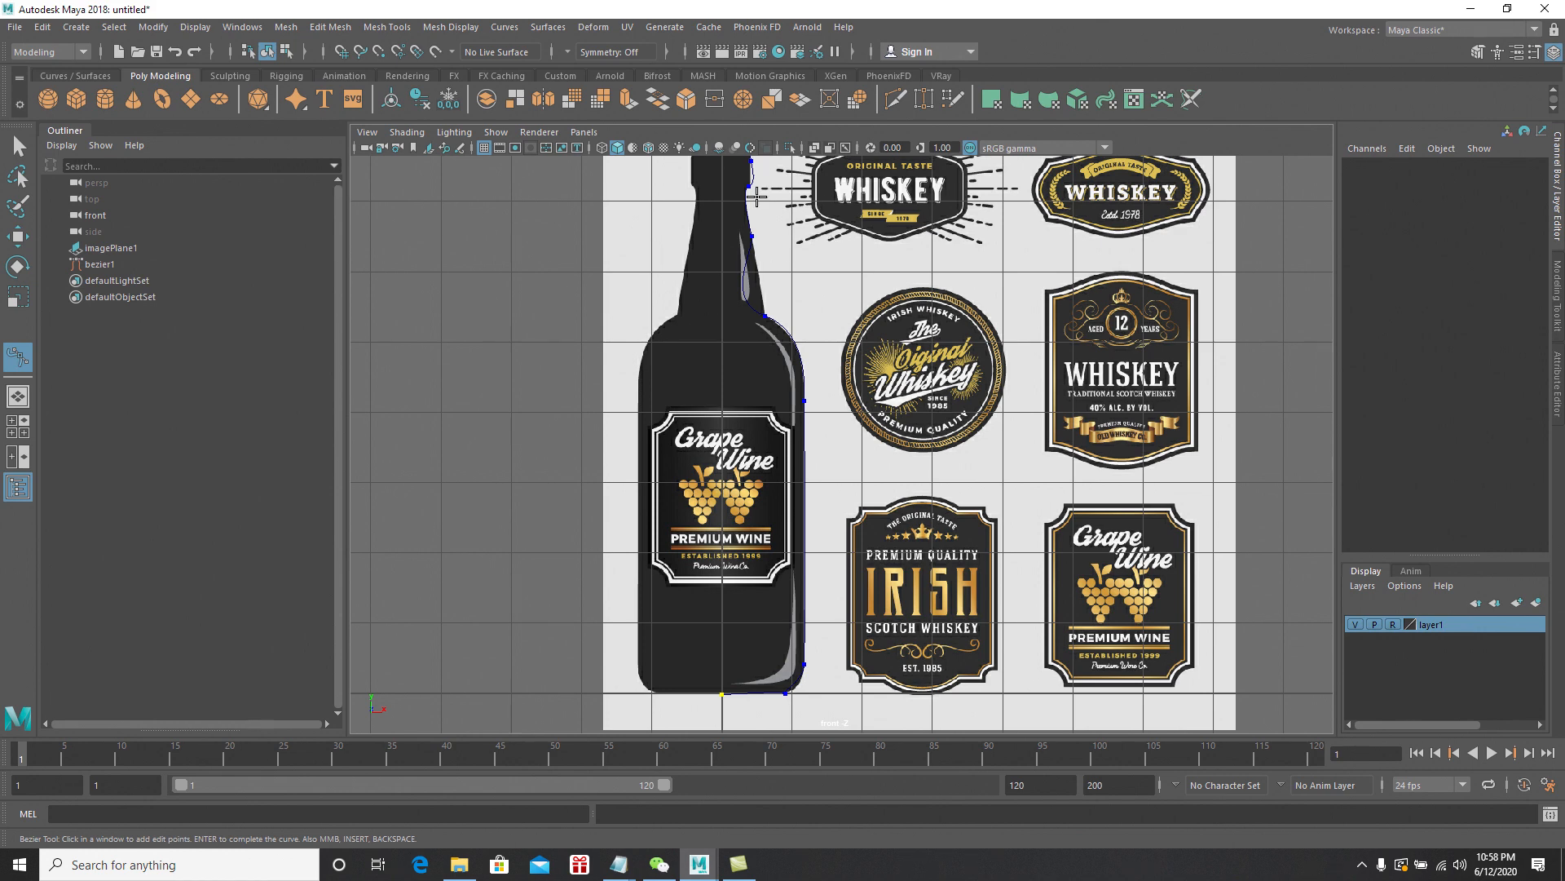
{"action": "scroll", "coordinate": [765, 217], "scroll_direction": "up", "scroll_amount": 3}
{"action": "middle_click_drag", "start_coordinate": [824, 293], "coordinate": [825, 244], "text": "alt"}
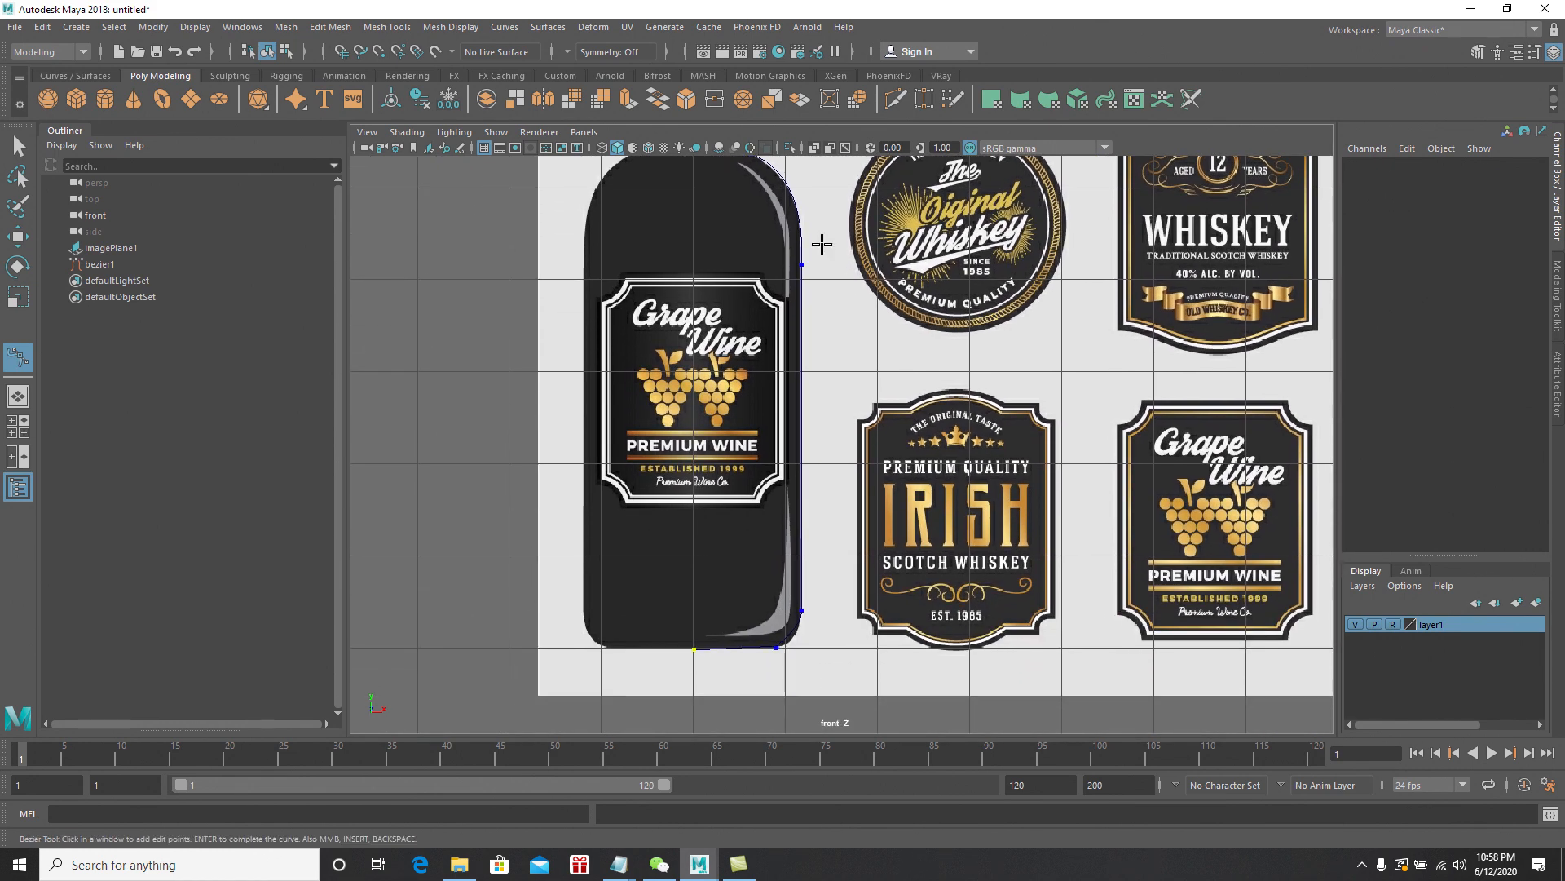
{"action": "scroll", "coordinate": [791, 405], "scroll_direction": "up", "scroll_amount": 5}
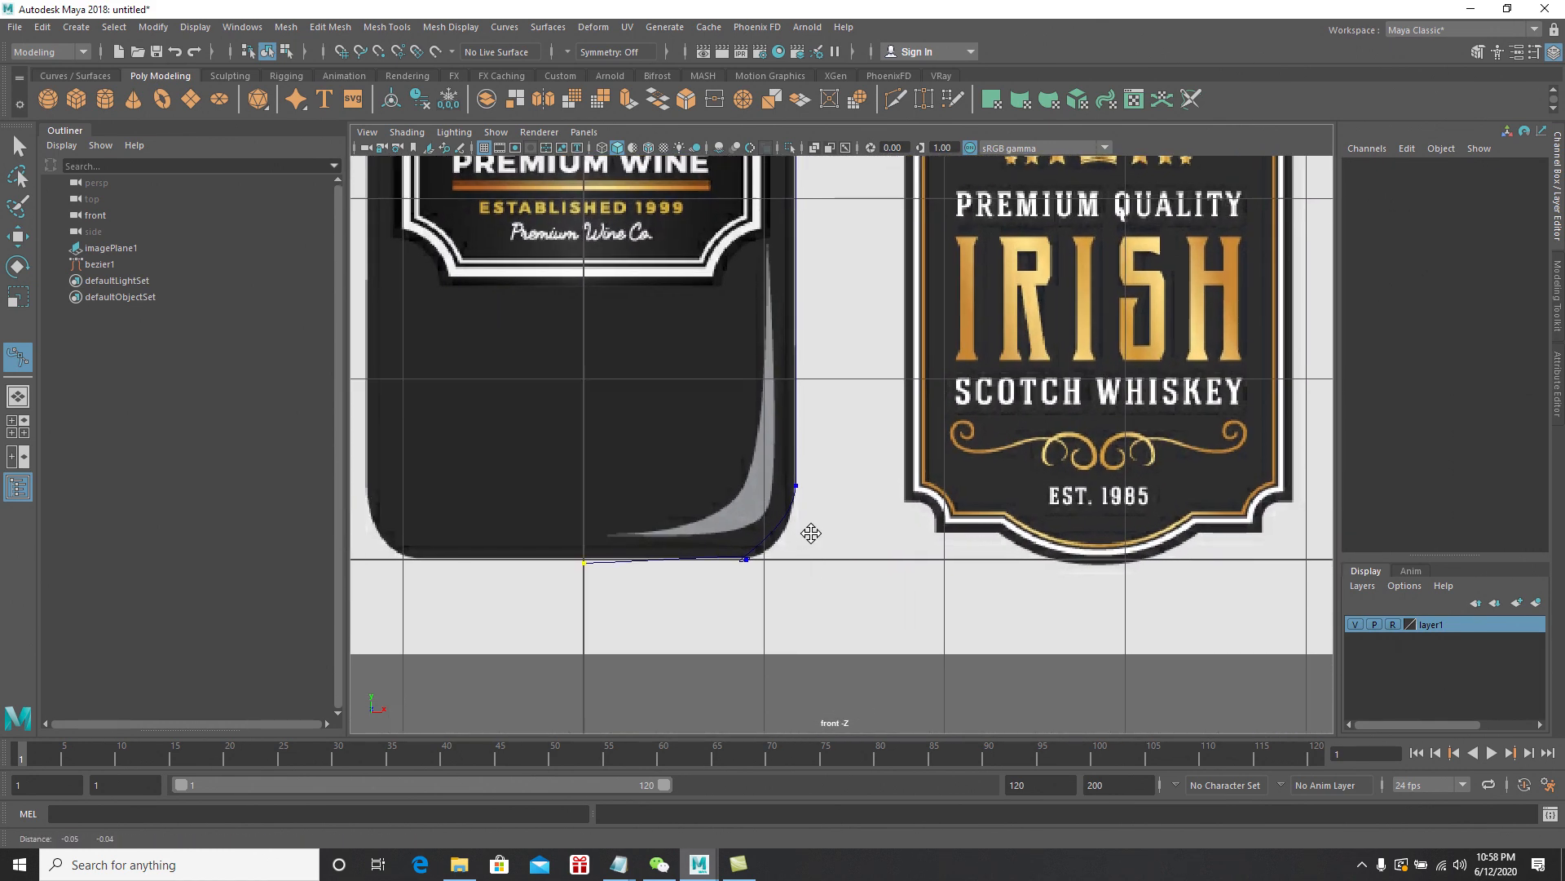
{"action": "scroll", "coordinate": [695, 508], "scroll_direction": "up", "scroll_amount": 1}
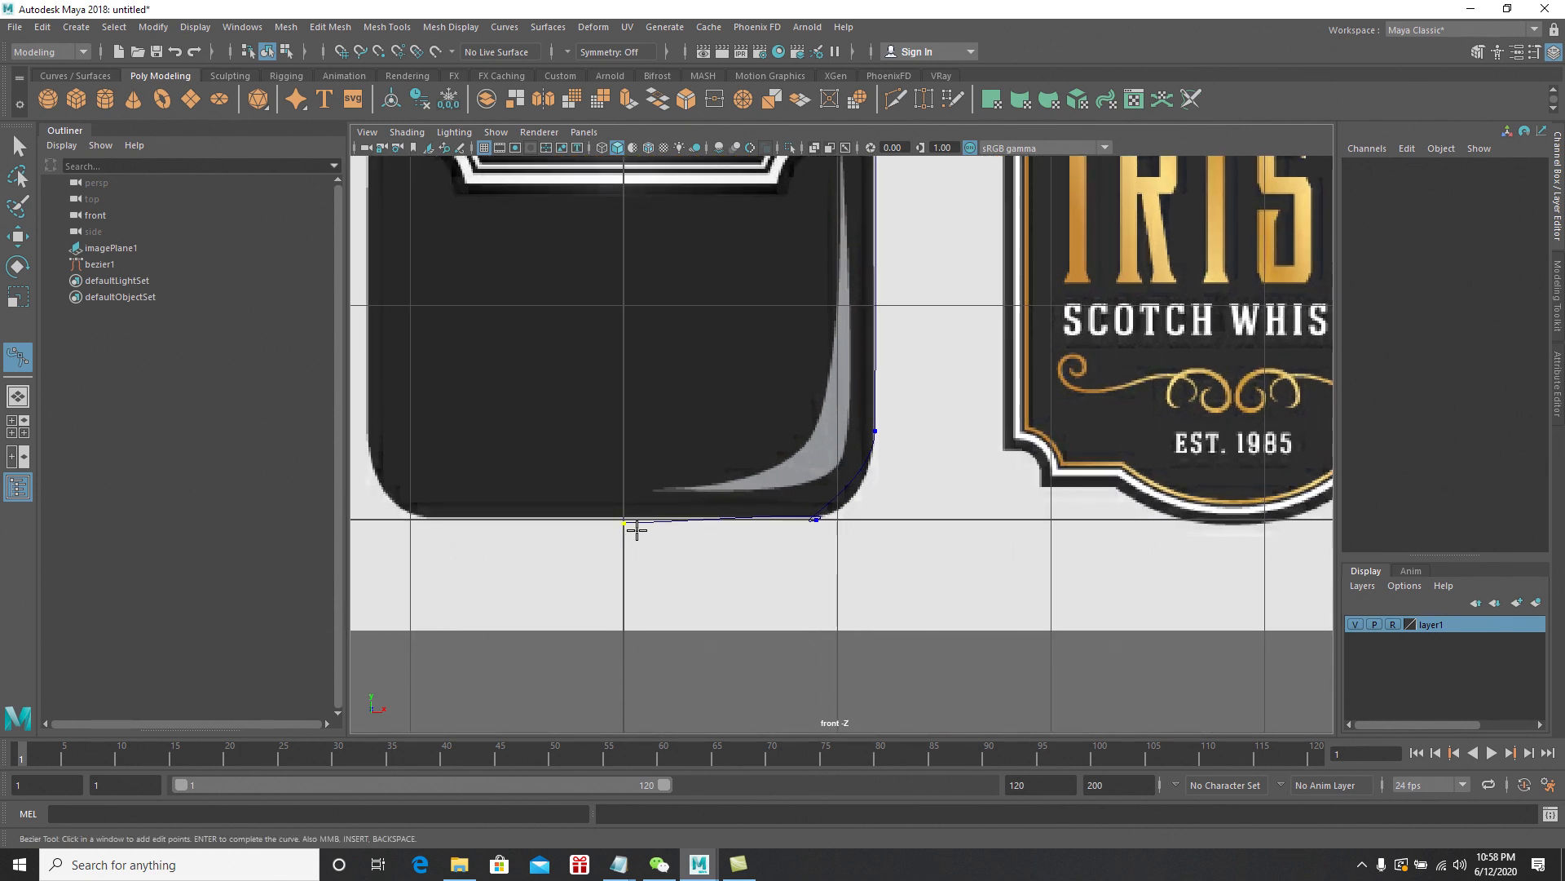
{"action": "left_click", "coordinate": [624, 522]}
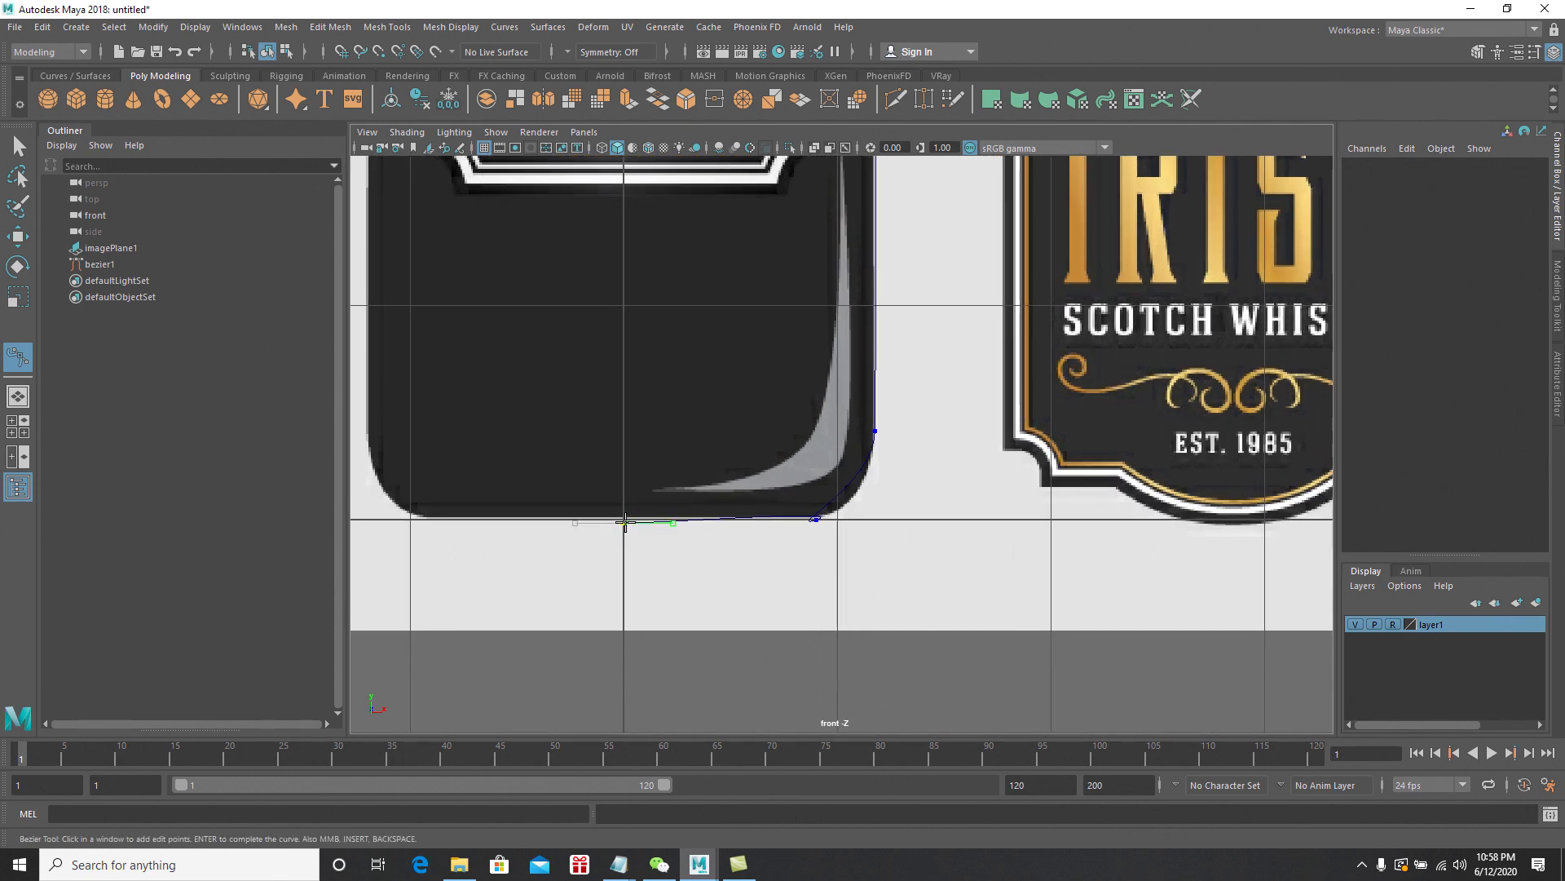
{"action": "left_click_drag", "start_coordinate": [624, 521], "coordinate": [625, 518]}
Adjust the points and tangent handles around the bottle's lower right corner so the base runs straight and the corner follows the reference
{"action": "left_click", "coordinate": [819, 519]}
{"action": "left_click_drag", "start_coordinate": [820, 520], "coordinate": [757, 518]}
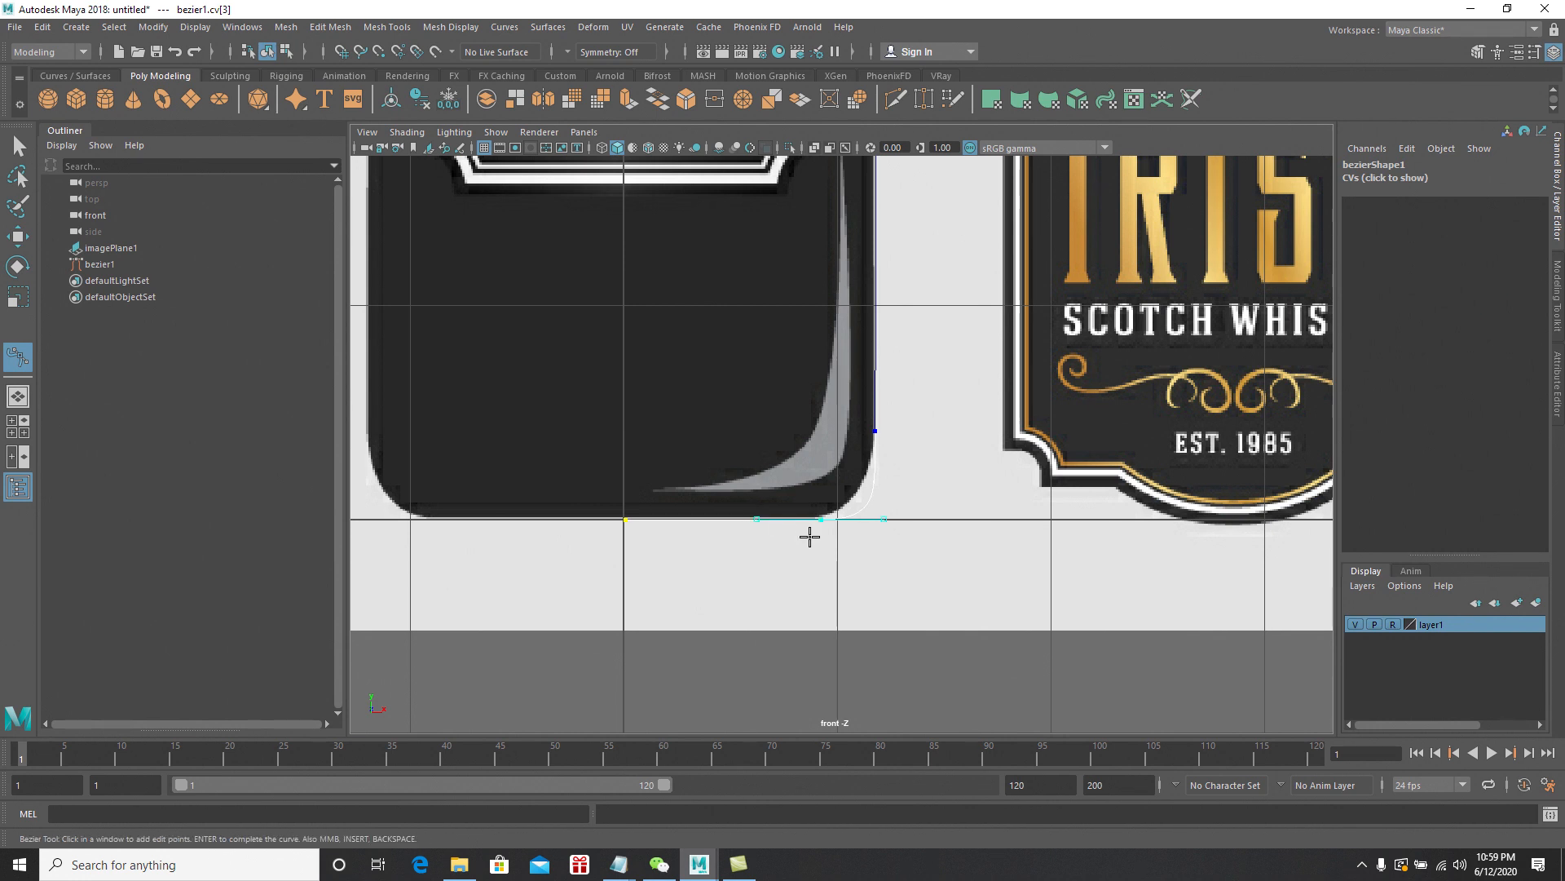
{"action": "left_click_drag", "start_coordinate": [886, 519], "coordinate": [851, 509]}
{"action": "left_click_drag", "start_coordinate": [876, 432], "coordinate": [875, 430]}
{"action": "left_click", "coordinate": [880, 375]}
{"action": "left_click_drag", "start_coordinate": [879, 375], "coordinate": [873, 367]}
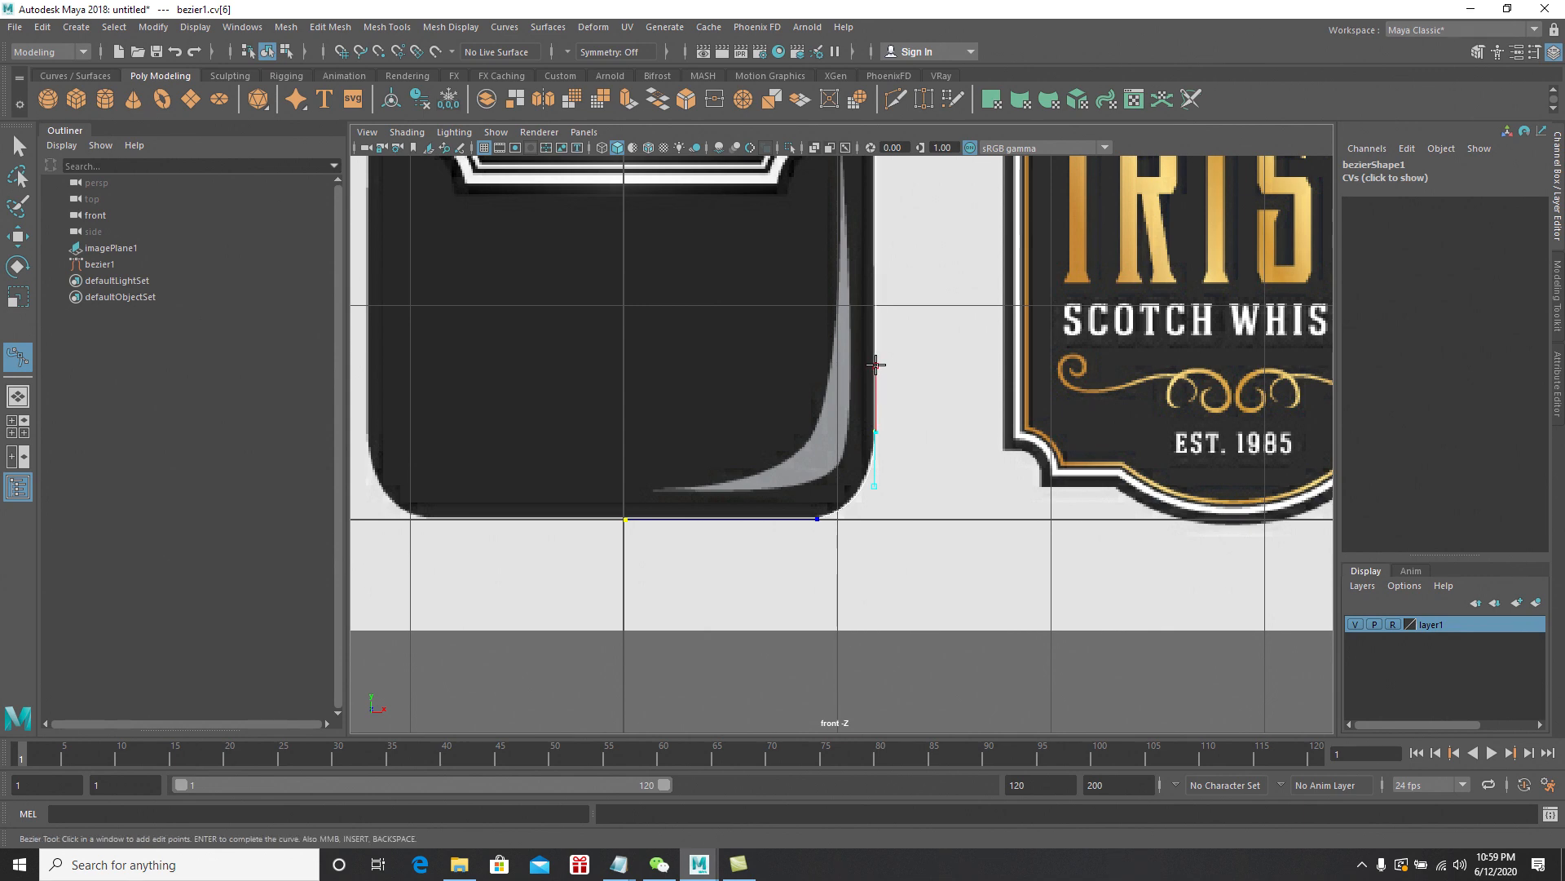
Align the curve point and its tangent handle at the upper end of the bottle's straight side with the reference edge
{"action": "middle_click_drag", "start_coordinate": [902, 357], "coordinate": [897, 512], "text": "alt"}
{"action": "middle_click_drag", "start_coordinate": [866, 339], "coordinate": [929, 517], "text": "alt"}
{"action": "right_click_drag", "start_coordinate": [930, 517], "coordinate": [966, 553], "text": "alt"}
{"action": "left_click_drag", "start_coordinate": [938, 536], "coordinate": [936, 538]}
{"action": "left_click_drag", "start_coordinate": [936, 484], "coordinate": [936, 477]}
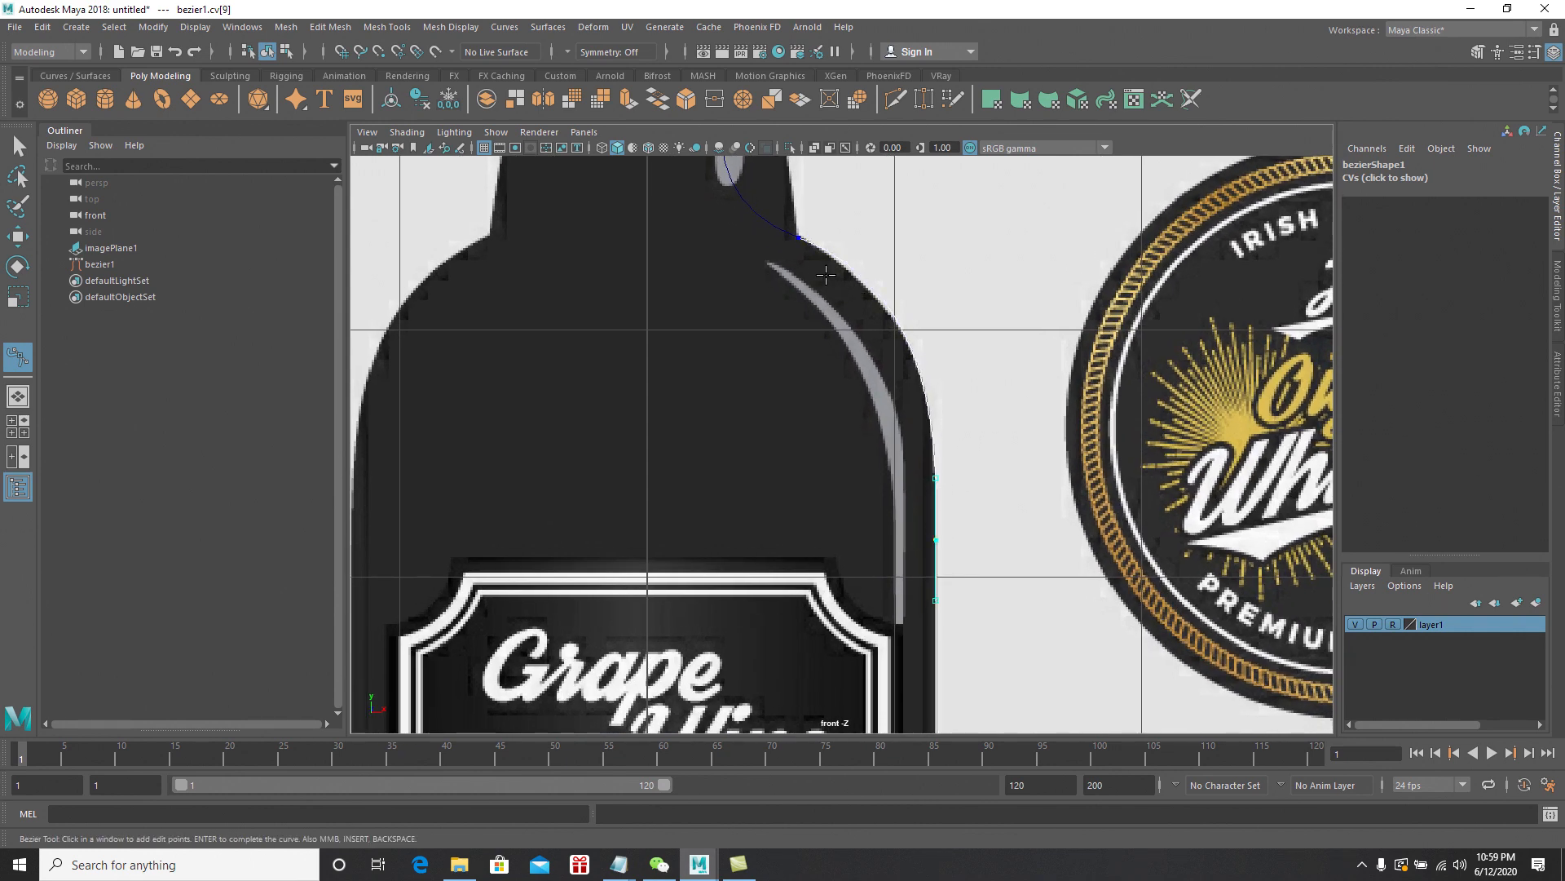
Reshape the point where the shoulder meets the neck, angling one handle along the shoulder and the other up the neck's edge
{"action": "middle_click_drag", "start_coordinate": [813, 269], "coordinate": [841, 476], "text": "alt"}
{"action": "right_click_drag", "start_coordinate": [840, 477], "coordinate": [849, 499], "text": "alt"}
{"action": "middle_click_drag", "start_coordinate": [850, 500], "coordinate": [807, 437], "text": "alt"}
{"action": "scroll", "coordinate": [814, 461], "scroll_direction": "down", "scroll_amount": 3}
{"action": "scroll", "coordinate": [825, 473], "scroll_direction": "up", "scroll_amount": 3}
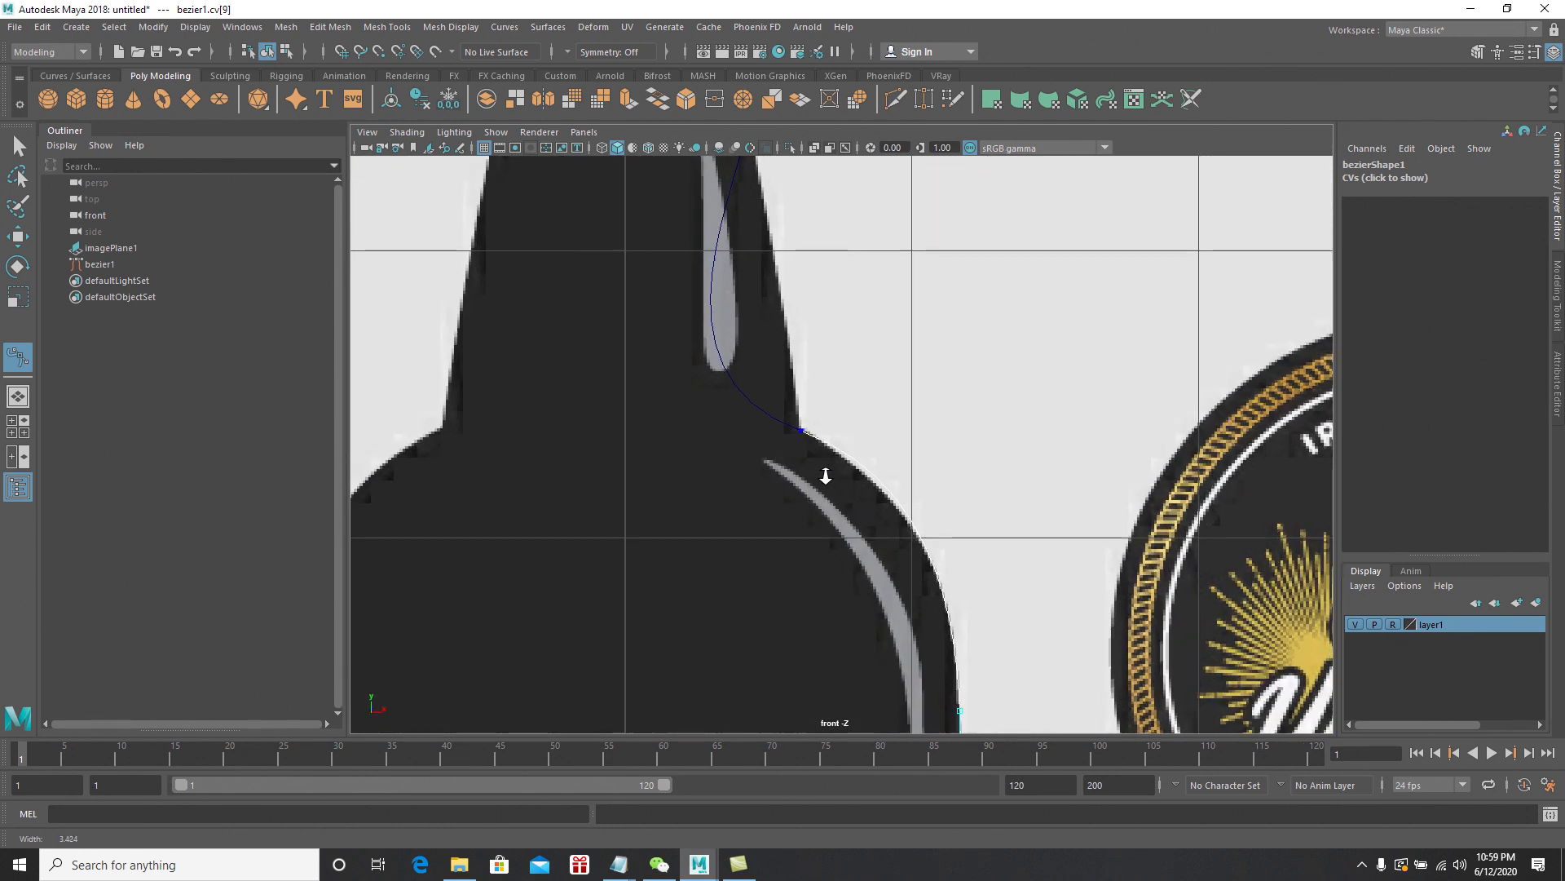
{"action": "scroll", "coordinate": [815, 454], "scroll_direction": "down", "scroll_amount": 2}
{"action": "left_click", "coordinate": [816, 438]}
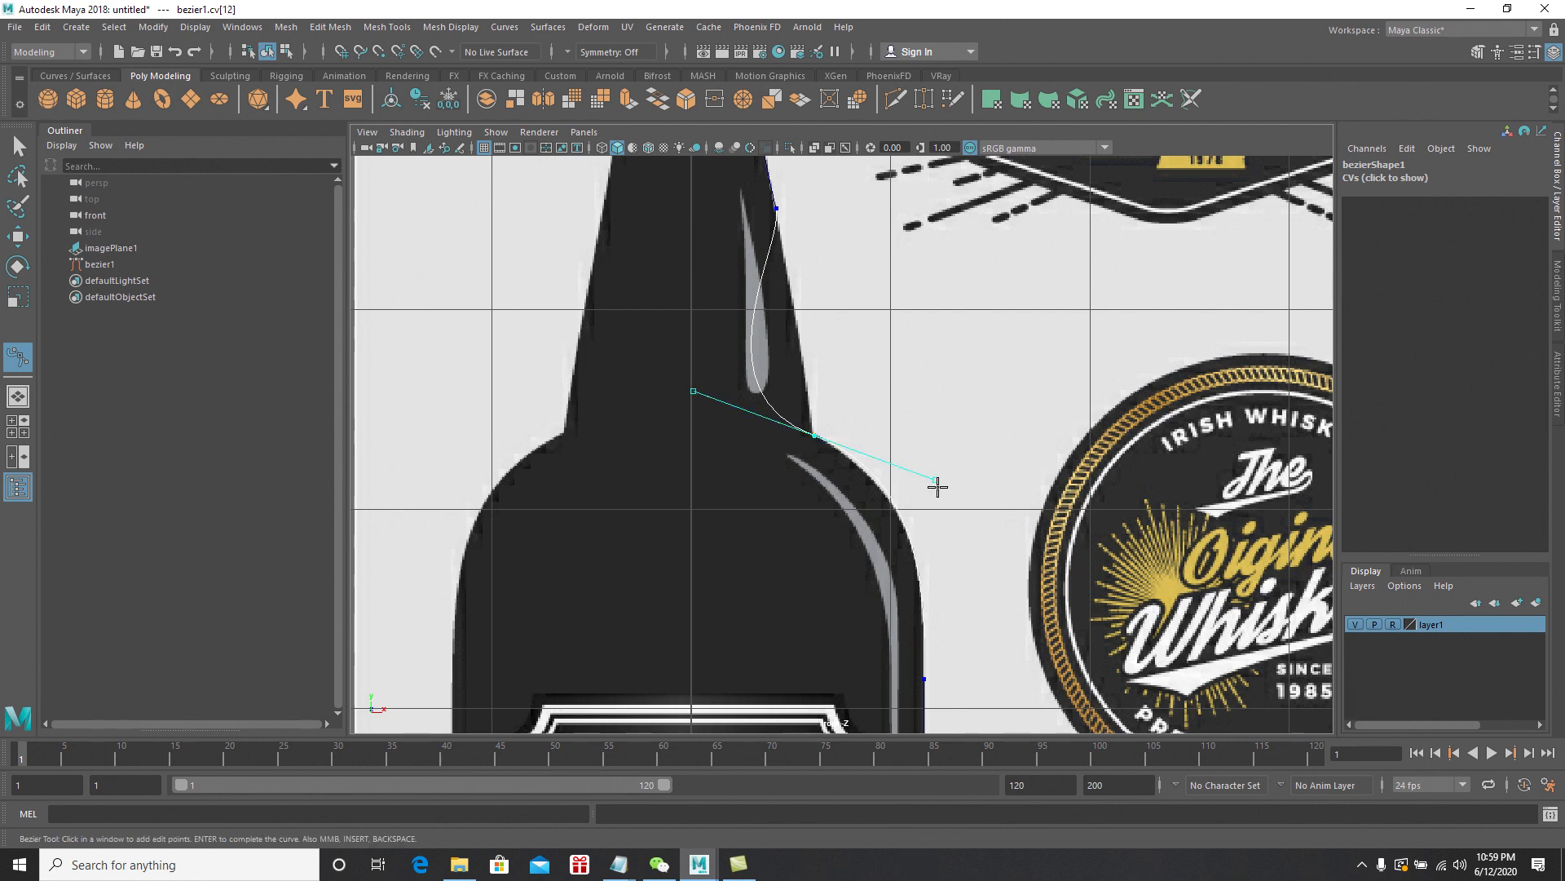
{"action": "left_click_drag", "start_coordinate": [937, 482], "coordinate": [933, 490]}
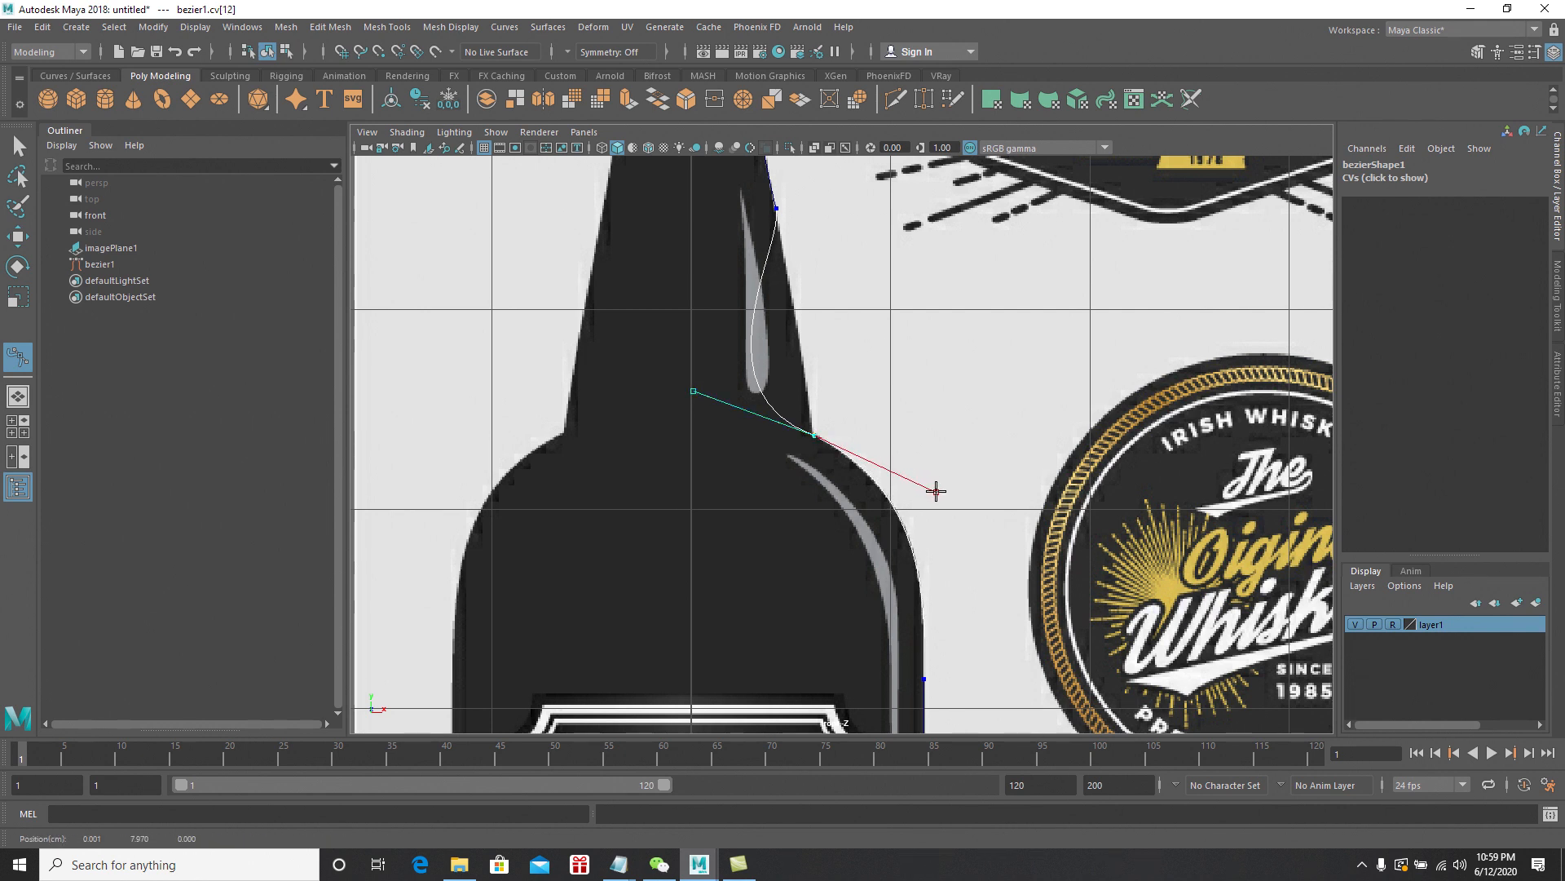
{"action": "left_click_drag", "start_coordinate": [693, 392], "coordinate": [805, 370]}
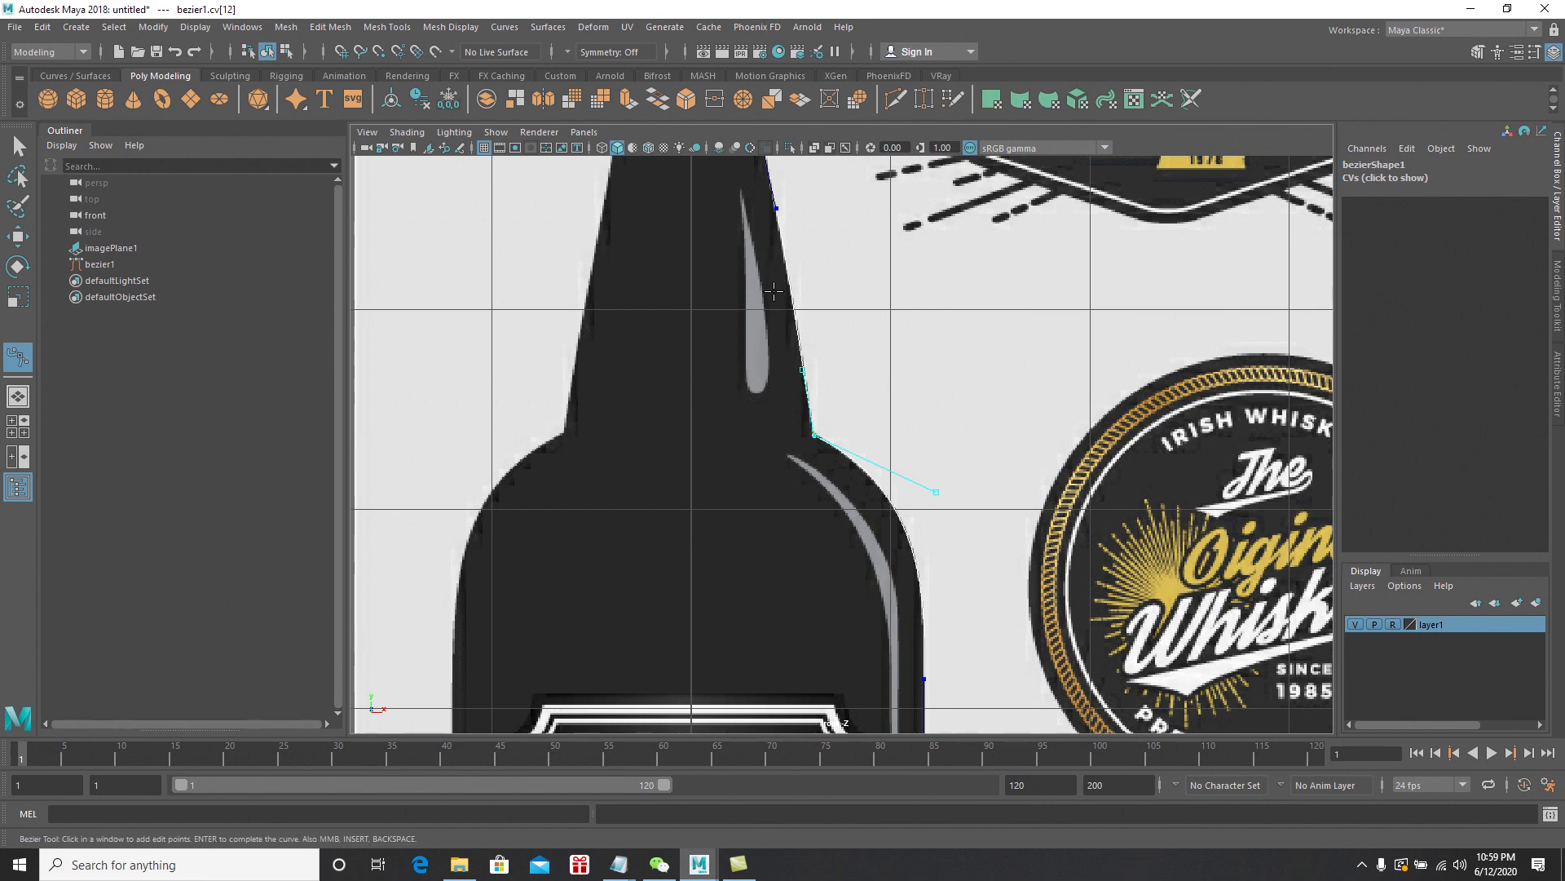
Fine-tune the mid-neck curve point and its upper tangent handle to follow the neck's edge in the reference
{"action": "middle_click_drag", "start_coordinate": [763, 316], "coordinate": [814, 542], "text": "alt"}
{"action": "scroll", "coordinate": [814, 541], "scroll_direction": "up", "scroll_amount": 2}
{"action": "left_click", "coordinate": [816, 475]}
{"action": "left_click", "coordinate": [811, 463]}
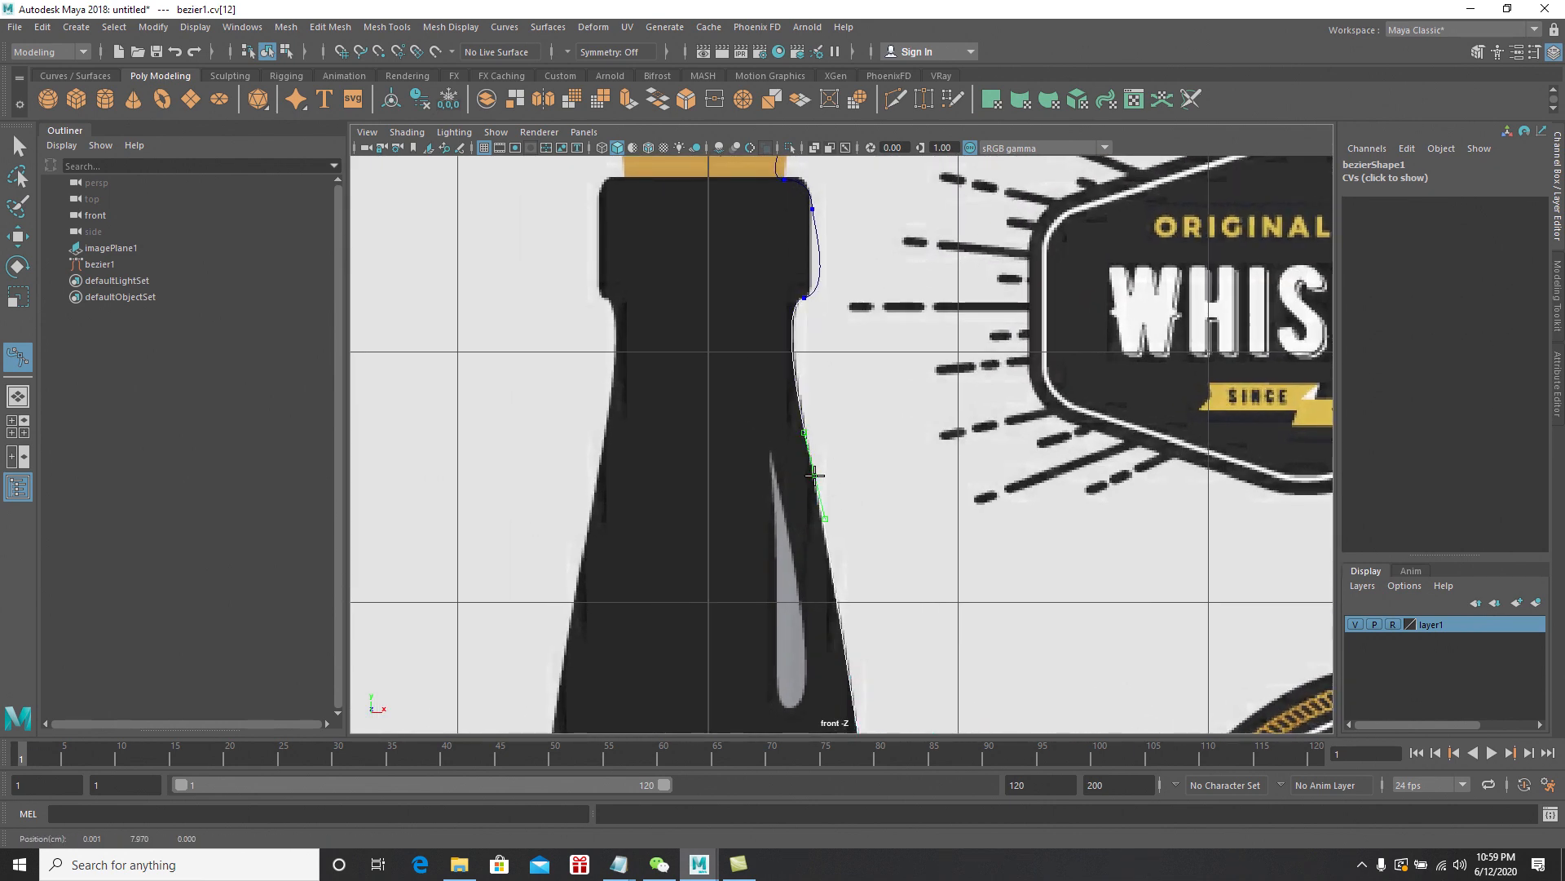
{"action": "left_click_drag", "start_coordinate": [801, 430], "coordinate": [804, 421]}
Sharpen the curve at the collar's lower corner, aligning one handle with the collar's side and the other with its underside
{"action": "left_click", "coordinate": [805, 298]}
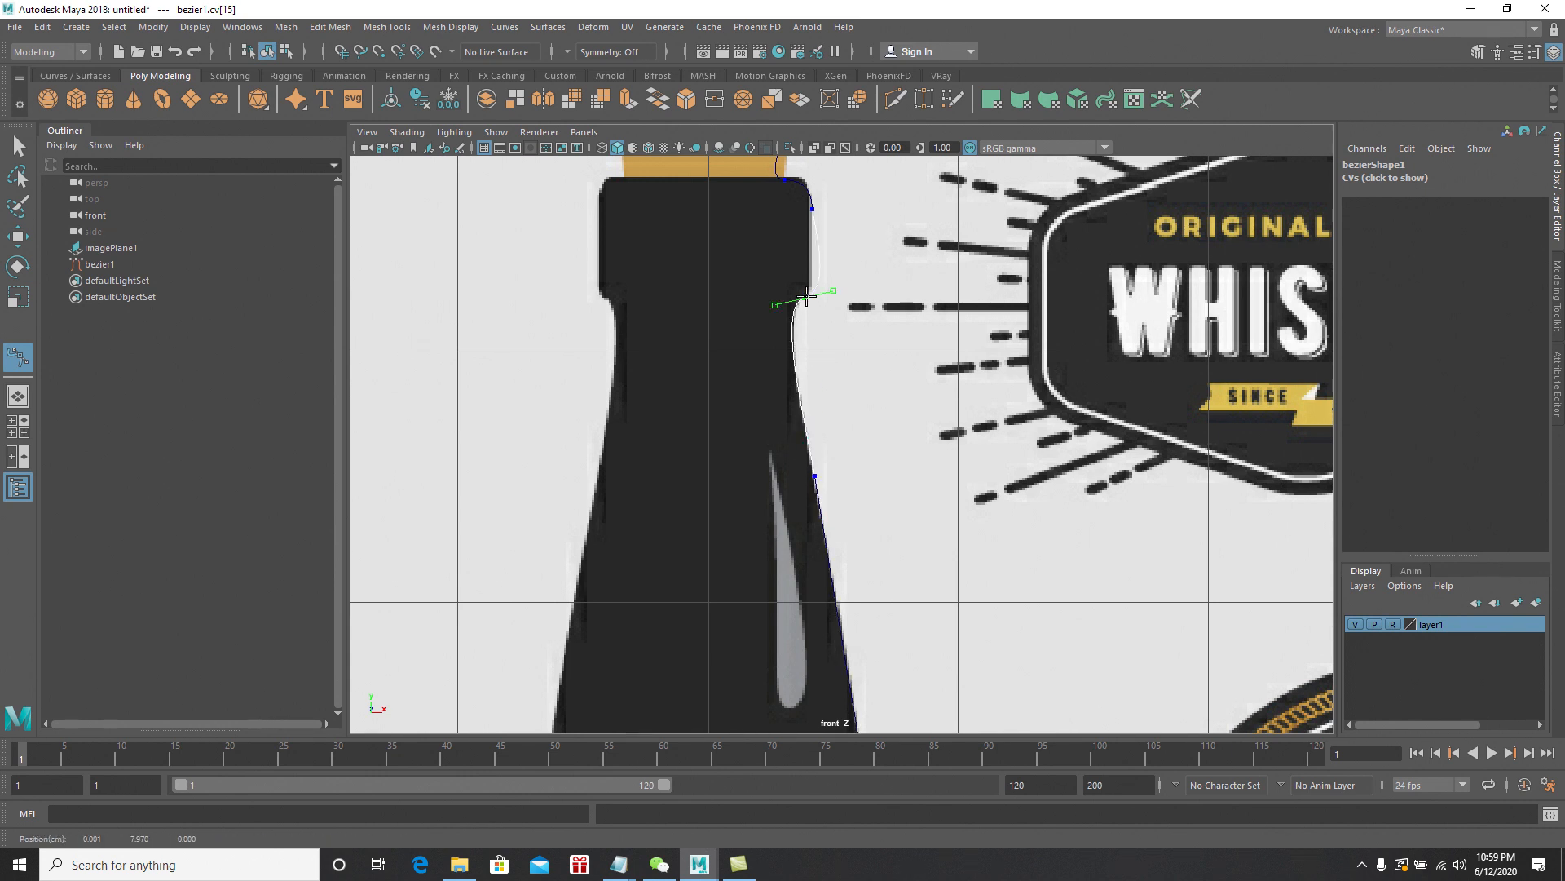
{"action": "left_click", "coordinate": [789, 304]}
{"action": "left_click_drag", "start_coordinate": [773, 303], "coordinate": [779, 304]}
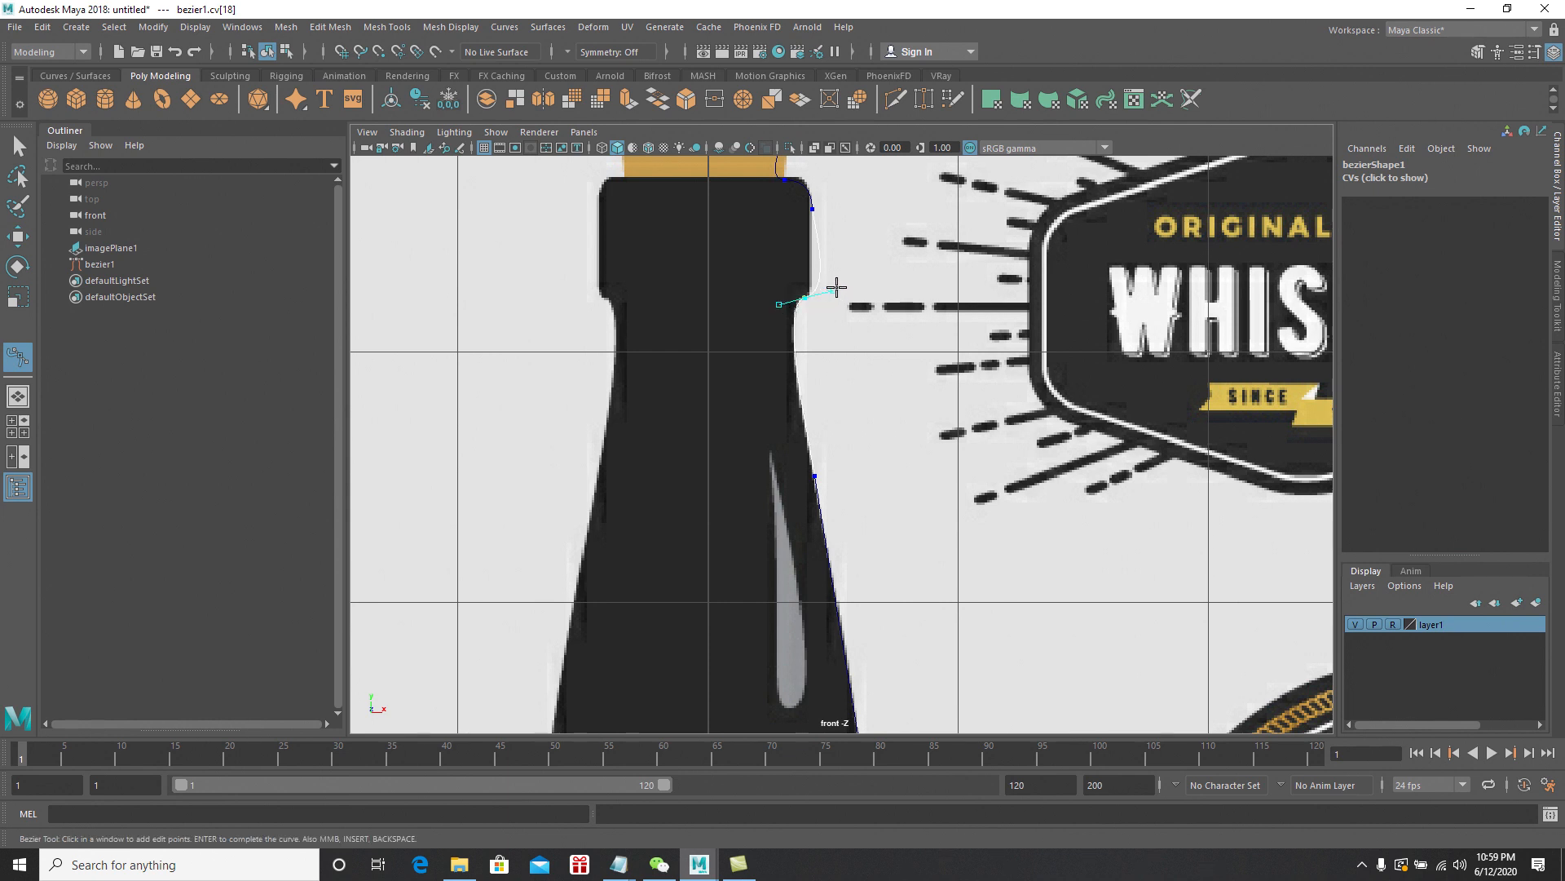
{"action": "left_click", "coordinate": [804, 298]}
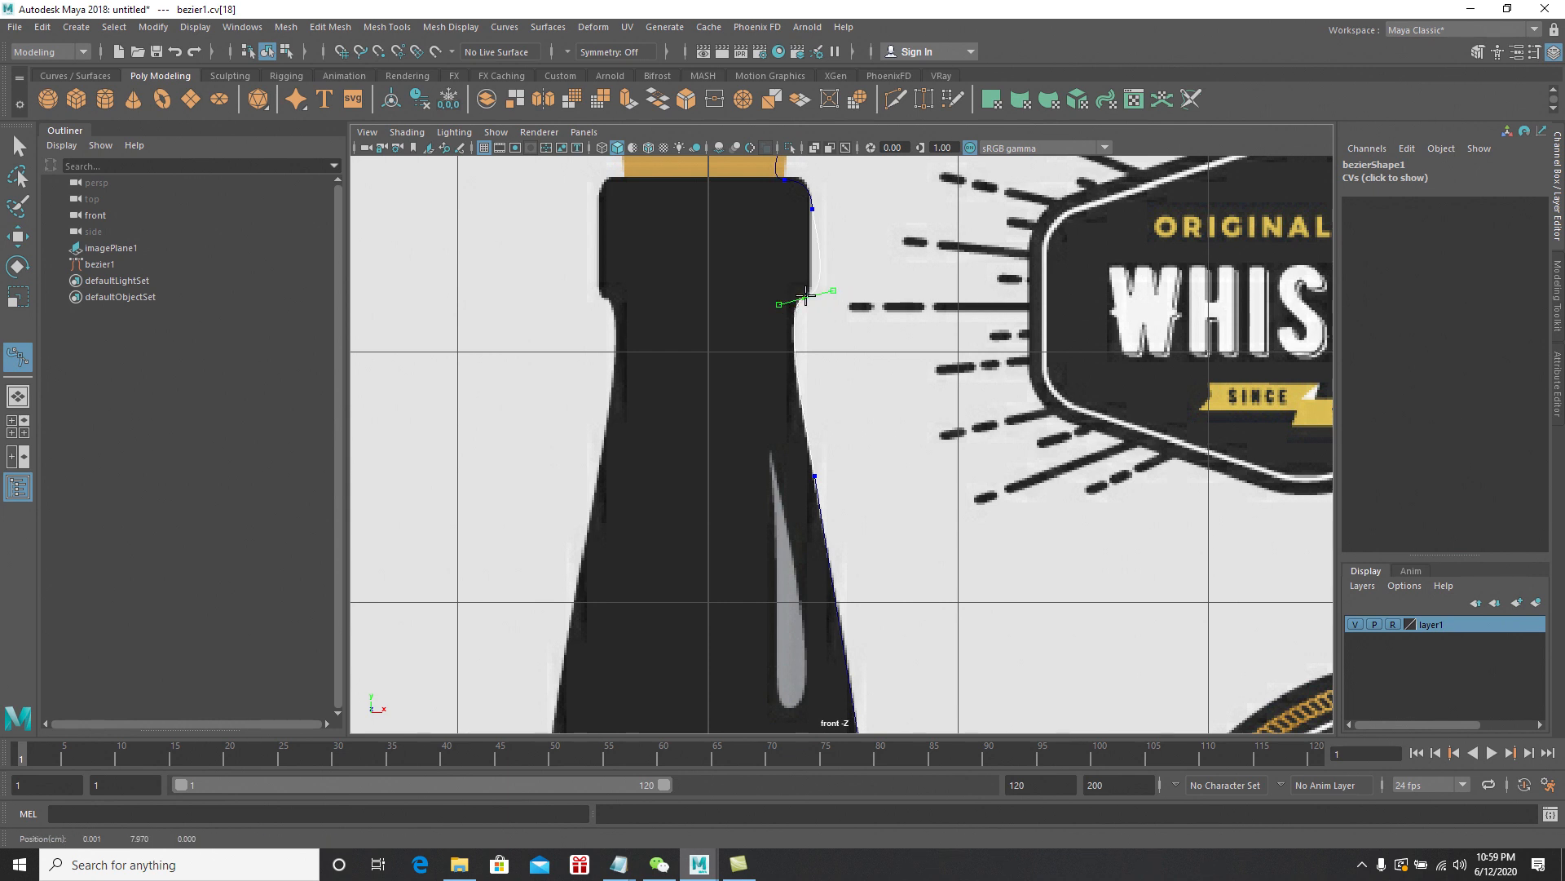
{"action": "left_click_drag", "start_coordinate": [833, 290], "coordinate": [808, 279]}
{"action": "left_click", "coordinate": [805, 296]}
{"action": "left_click_drag", "start_coordinate": [778, 301], "coordinate": [773, 300]}
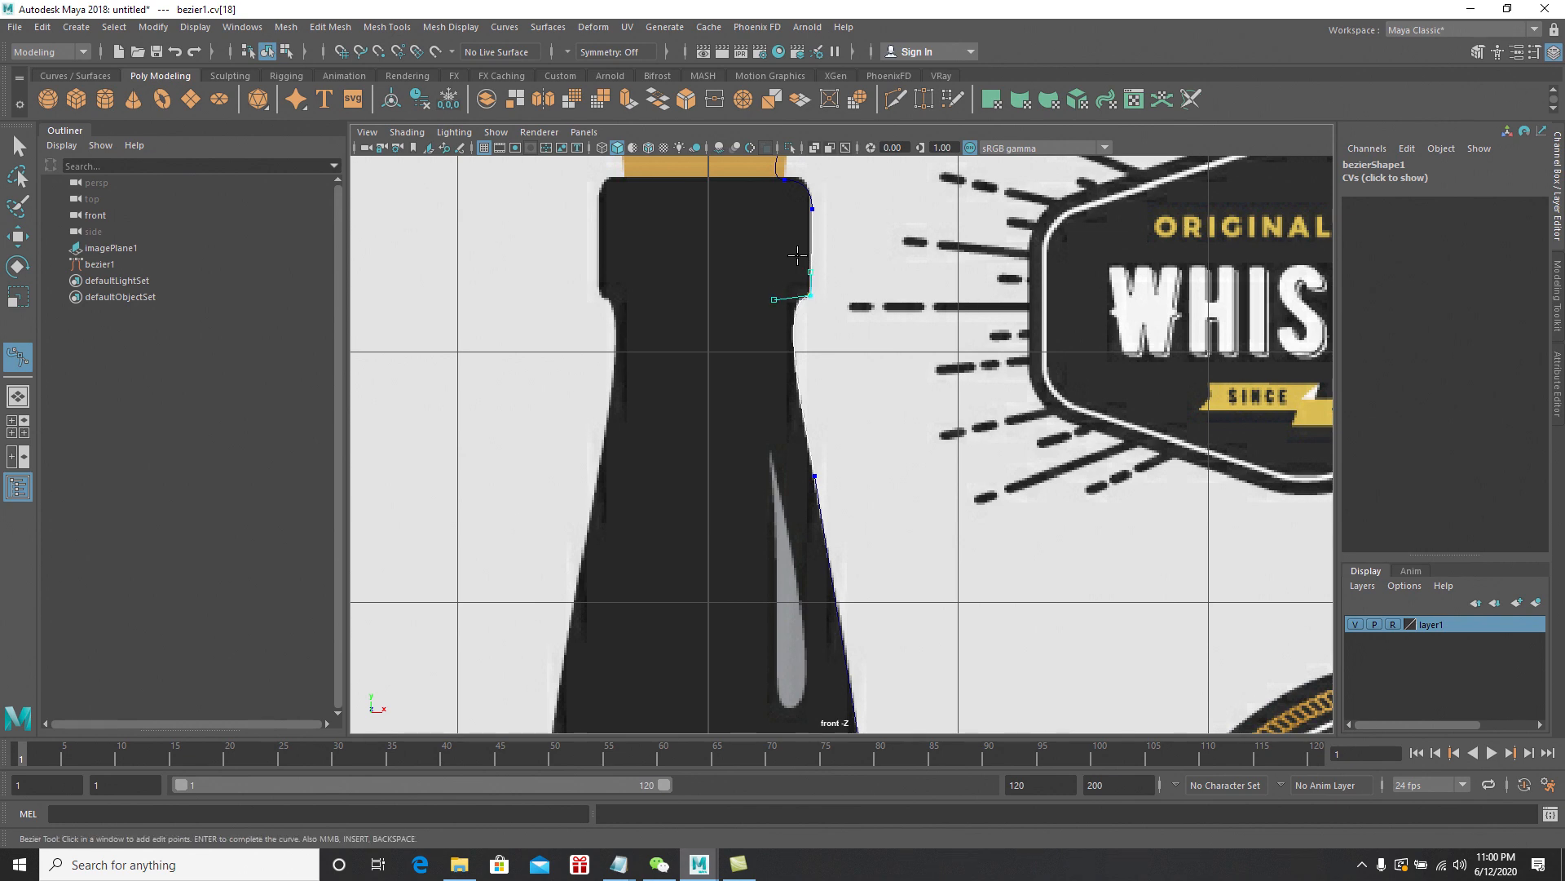
Adjust the point and tangent handle at the collar's upper outer corner to match its rounded edge
{"action": "middle_click_drag", "start_coordinate": [791, 244], "coordinate": [811, 464], "text": "alt"}
{"action": "scroll", "coordinate": [811, 465], "scroll_direction": "up", "scroll_amount": 2}
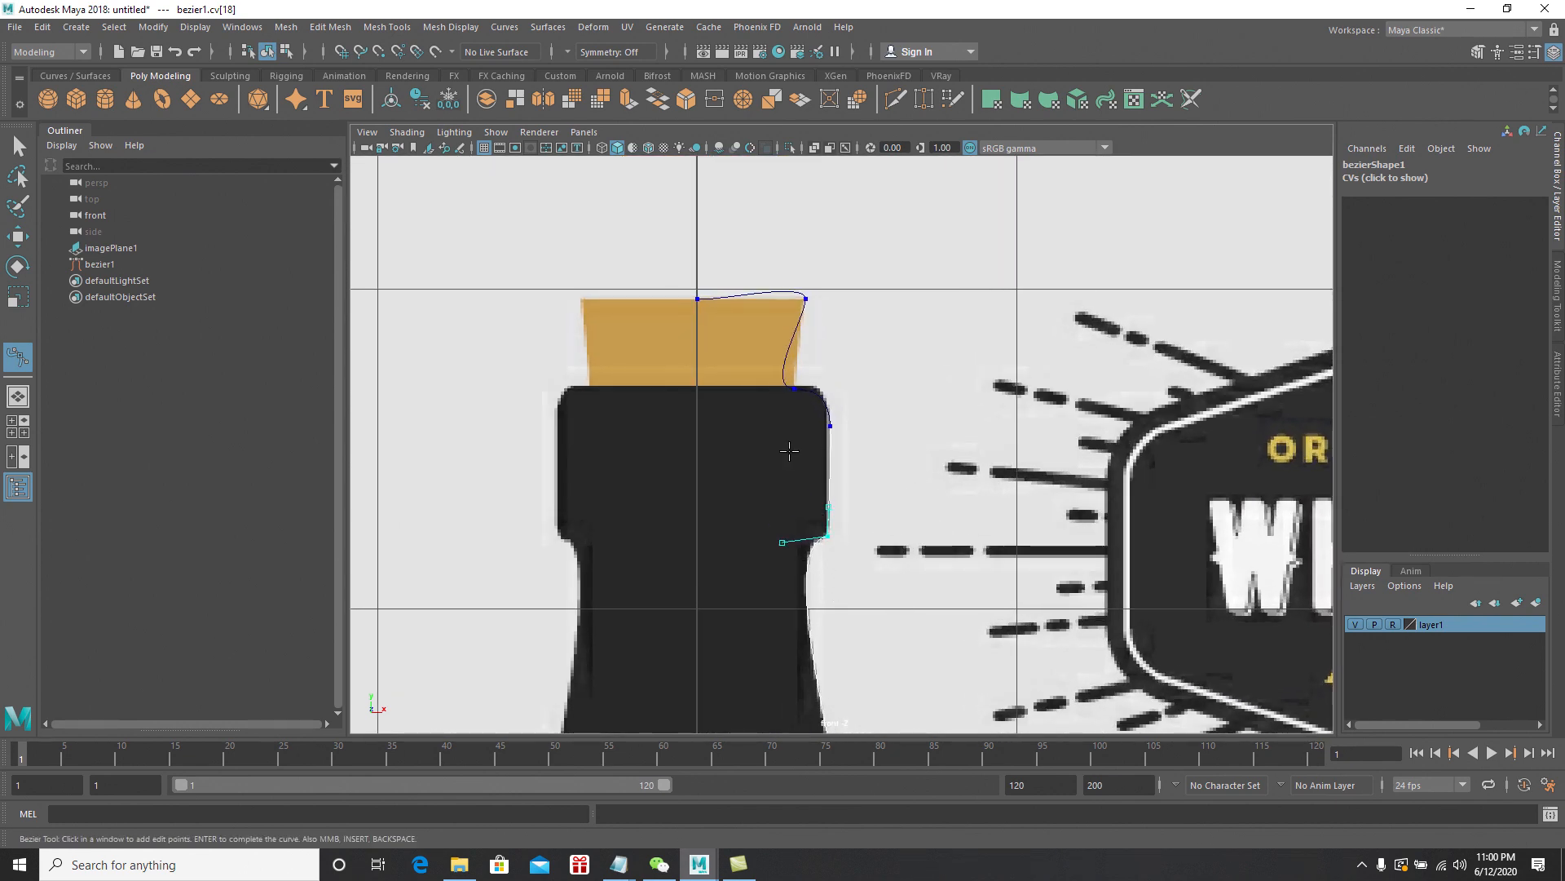
{"action": "scroll", "coordinate": [842, 497], "scroll_direction": "up", "scroll_amount": 2}
{"action": "middle_click_drag", "start_coordinate": [843, 498], "coordinate": [859, 547], "text": "alt"}
{"action": "left_click_drag", "start_coordinate": [847, 469], "coordinate": [843, 455]}
{"action": "left_click", "coordinate": [845, 440]}
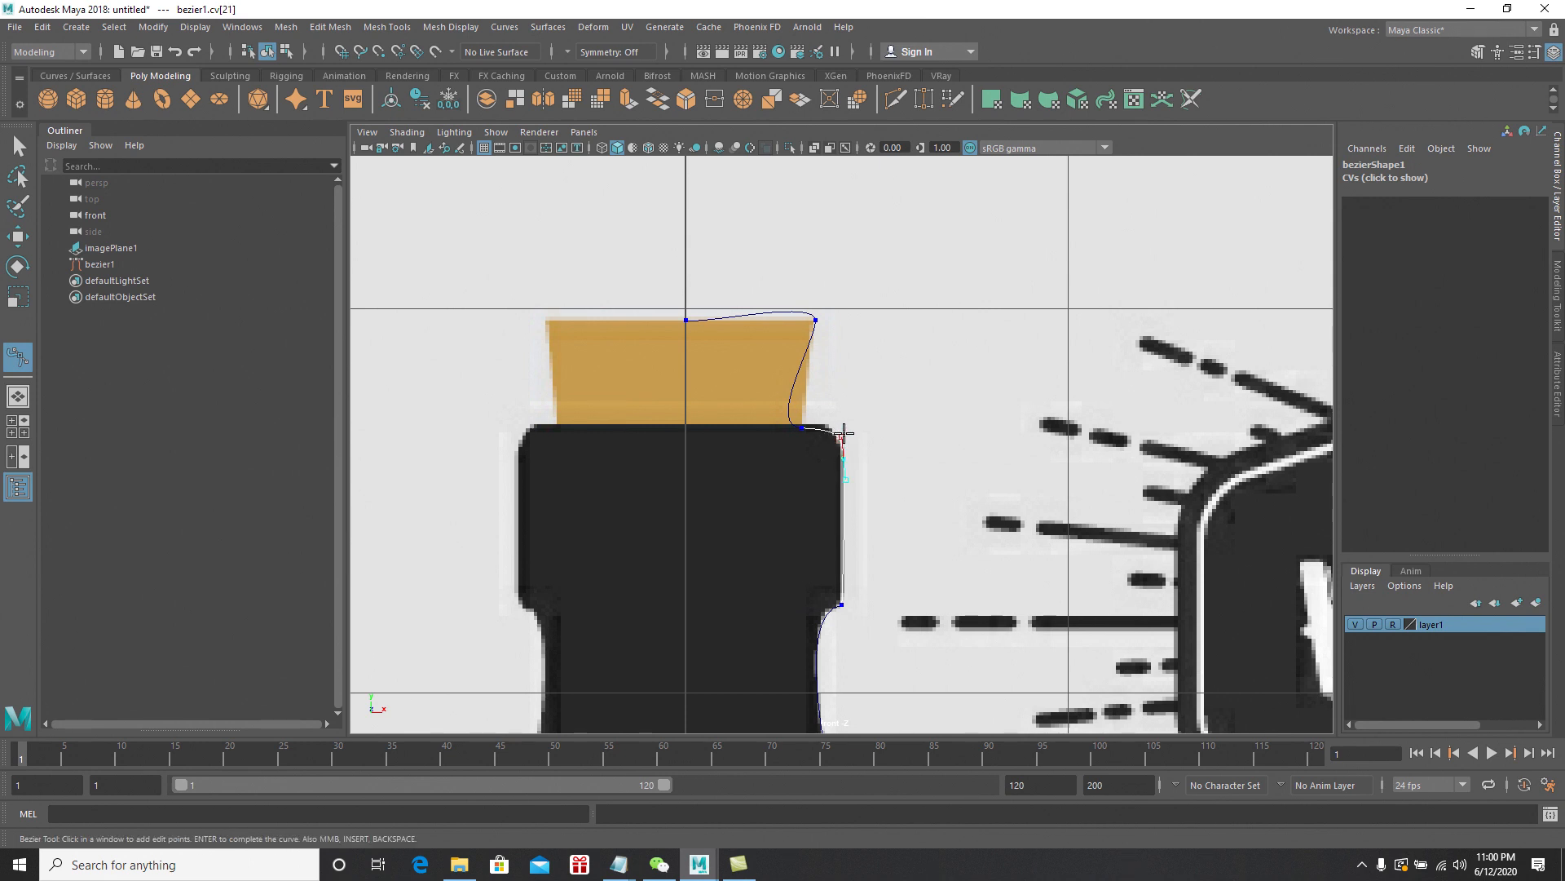
Straighten the curve along the cork by adjusting the handles at its base, its top corner and the end point on the centre axis
{"action": "left_click_drag", "start_coordinate": [838, 427], "coordinate": [807, 397]}
{"action": "left_click", "coordinate": [841, 426]}
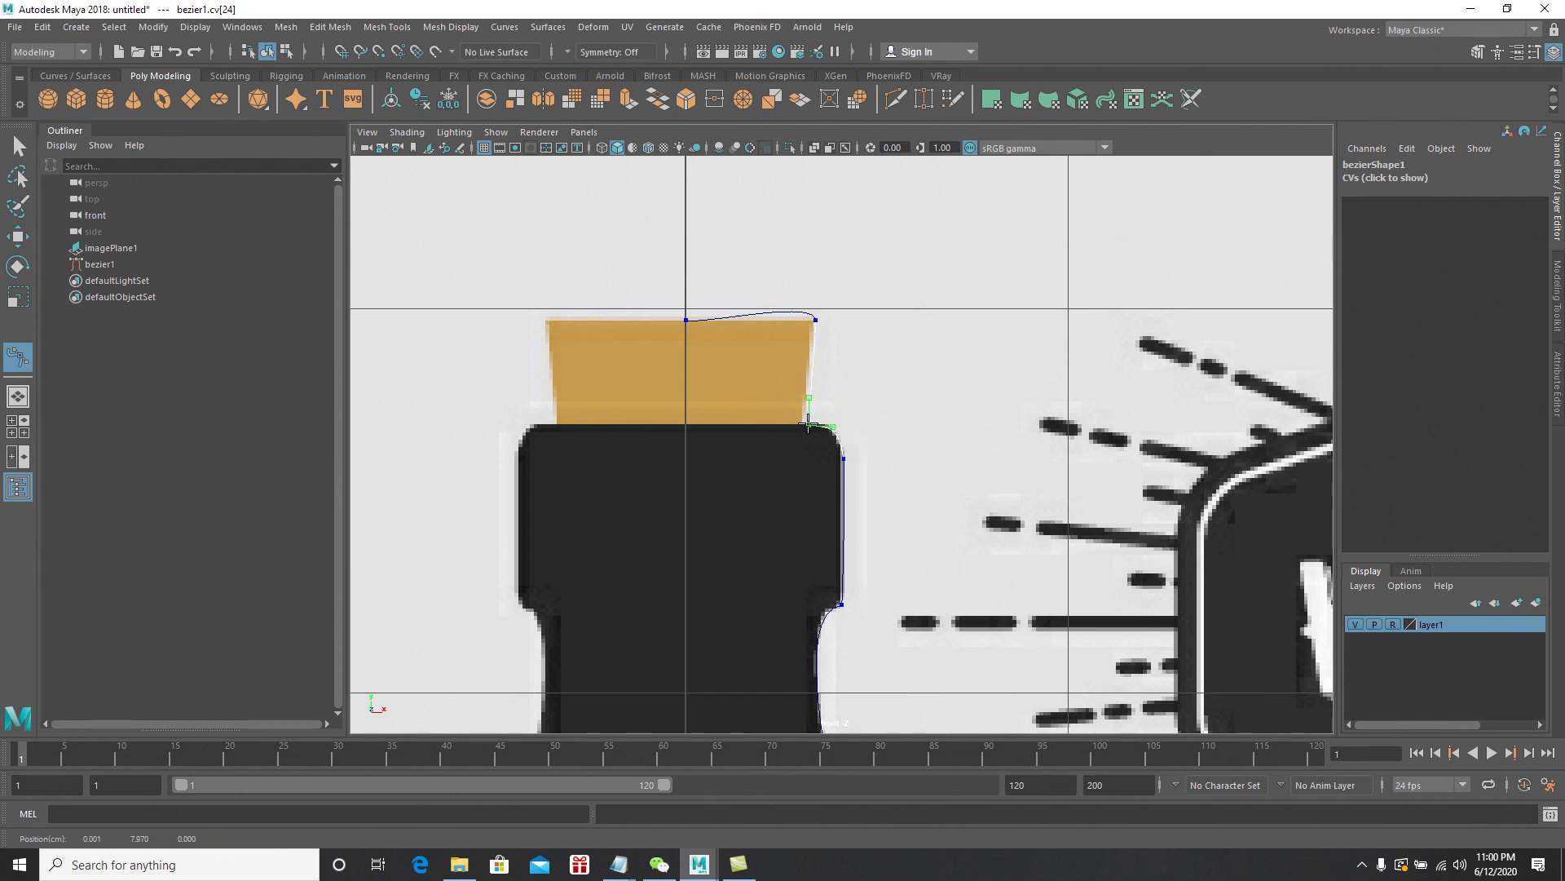
{"action": "left_click_drag", "start_coordinate": [831, 424], "coordinate": [833, 424]}
{"action": "mouse_move", "coordinate": [815, 319]}
{"action": "left_mouse_down"}
{"action": "mouse_move", "coordinate": [813, 349]}
{"action": "mouse_move", "coordinate": [797, 310]}
{"action": "mouse_move", "coordinate": [775, 322]}
{"action": "mouse_move", "coordinate": [814, 322]}
{"action": "mouse_move", "coordinate": [806, 338]}
{"action": "left_mouse_up"}
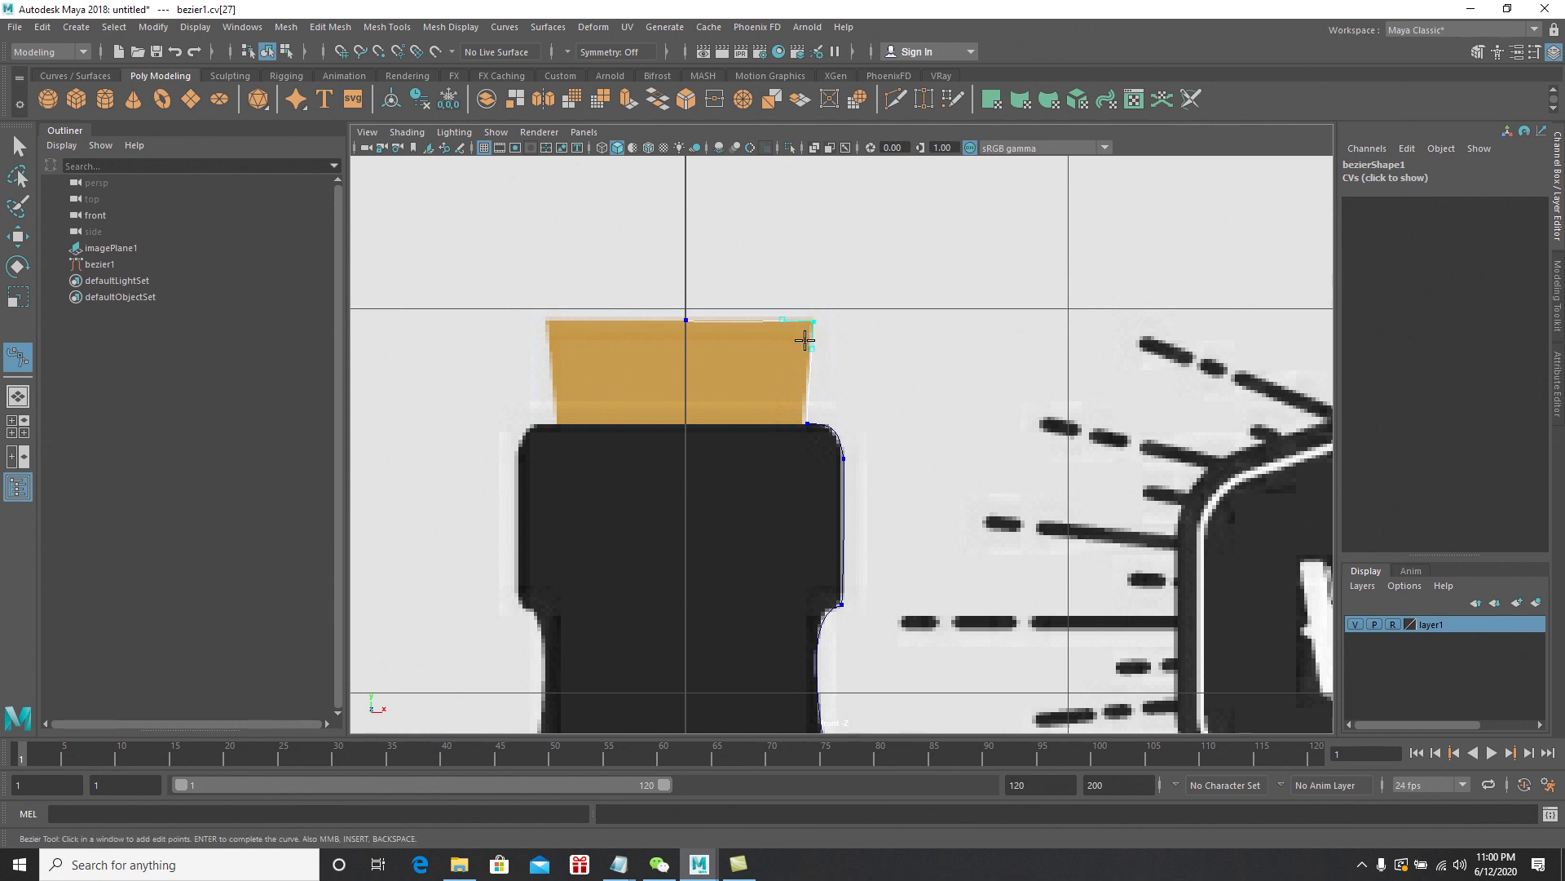
{"action": "left_click_drag", "start_coordinate": [686, 319], "coordinate": [713, 320]}
Check the refined profile along the whole bottle against the reference image and leave curve editing
{"action": "mouse_move", "coordinate": [800, 500]}
{"action": "right_mouse_down", "text": "alt"}
{"action": "mouse_move", "coordinate": [771, 424]}
{"action": "mouse_move", "coordinate": [786, 482]}
{"action": "mouse_move", "coordinate": [781, 462]}
{"action": "mouse_move", "coordinate": [799, 475]}
{"action": "right_mouse_up", "text": "alt"}
{"action": "middle_click_drag", "start_coordinate": [810, 475], "coordinate": [1070, 459], "text": "alt"}
{"action": "right_click_drag", "start_coordinate": [1071, 459], "coordinate": [912, 524], "text": "alt"}
{"action": "middle_click_drag", "start_coordinate": [912, 524], "coordinate": [929, 580], "text": "alt"}
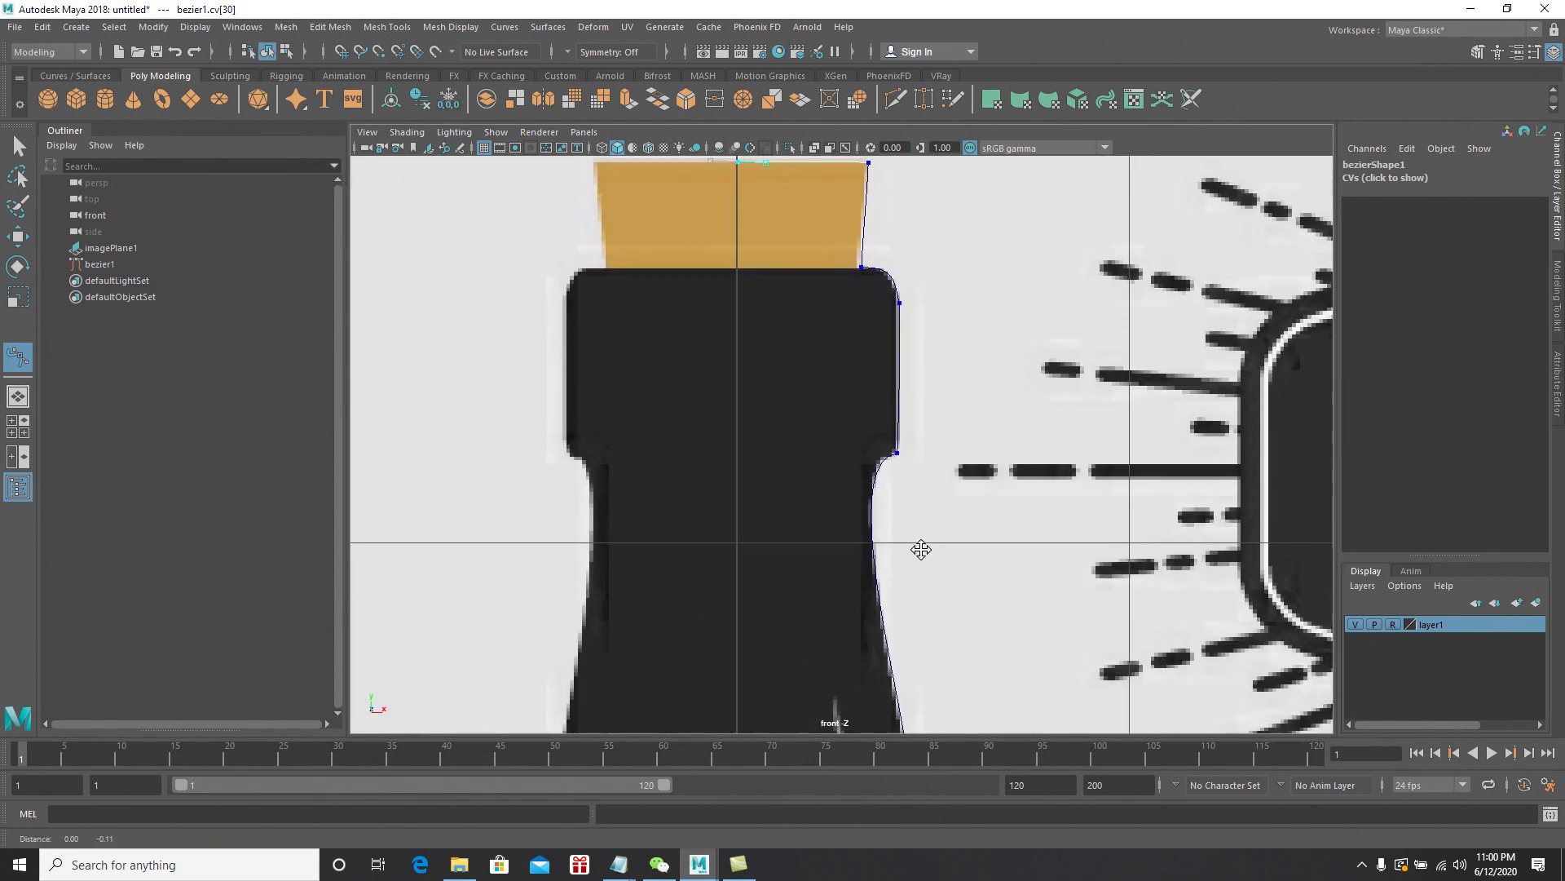
{"action": "scroll", "coordinate": [898, 457], "scroll_direction": "down", "scroll_amount": 8}
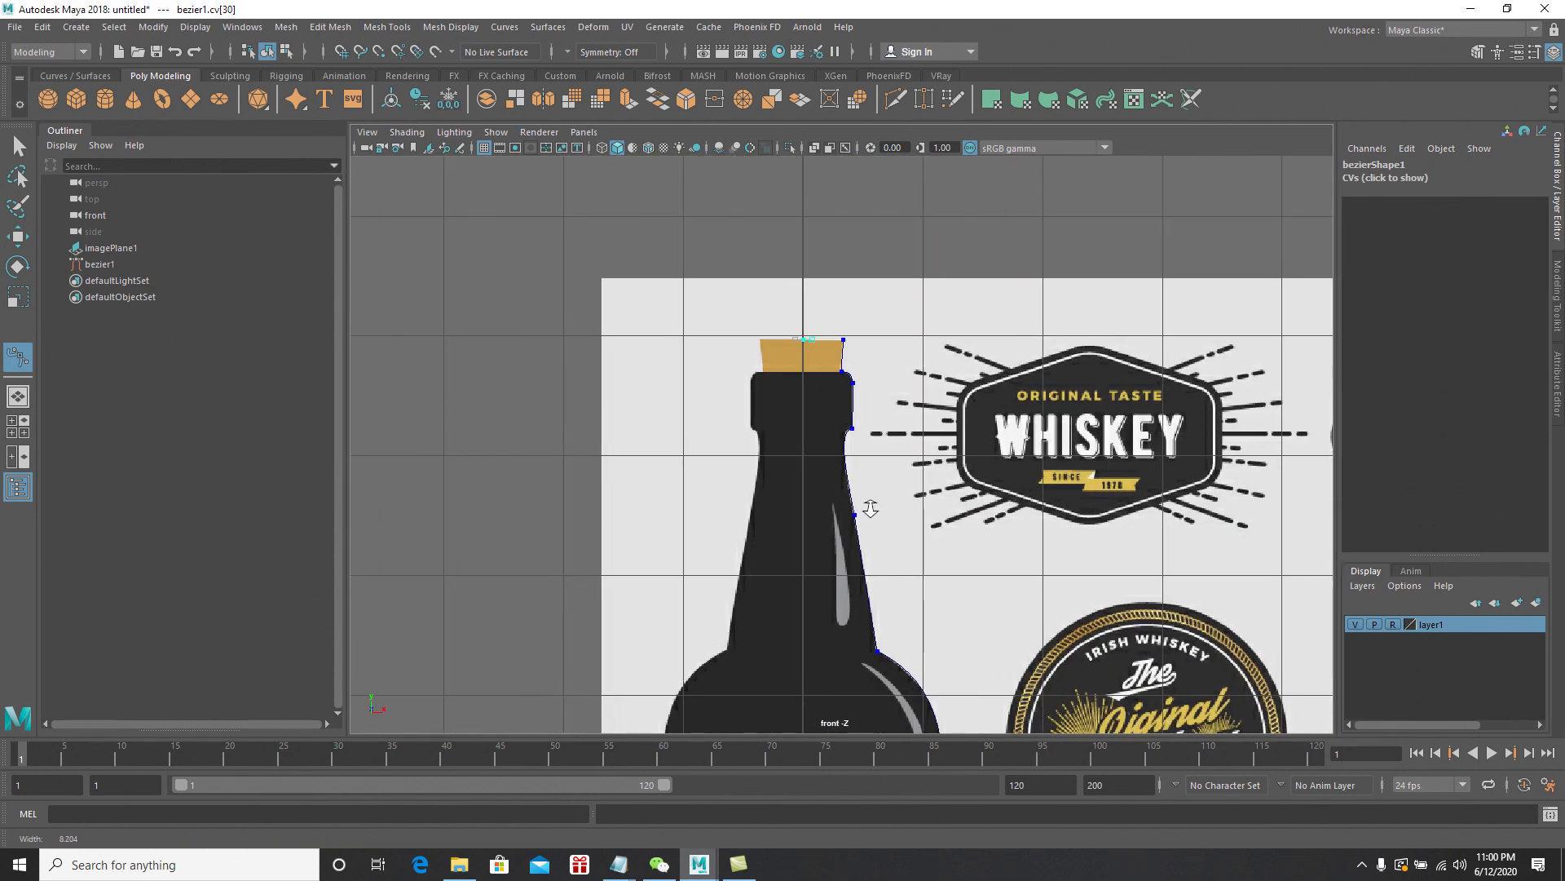
{"action": "scroll", "coordinate": [870, 509], "scroll_direction": "down", "scroll_amount": 10}
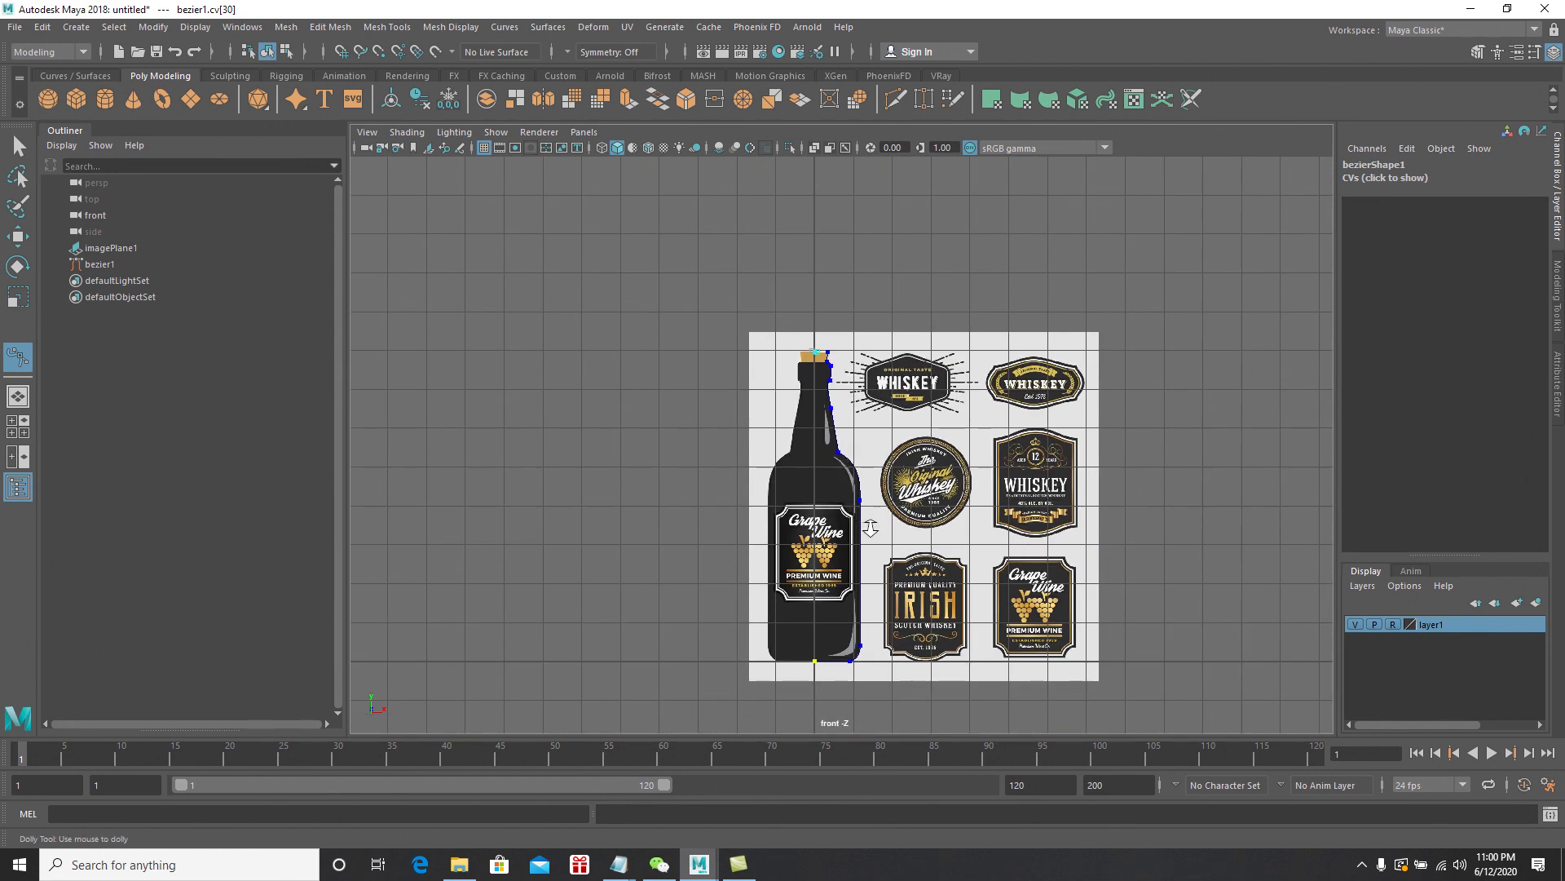
{"action": "scroll", "coordinate": [871, 528], "scroll_direction": "up", "scroll_amount": 5}
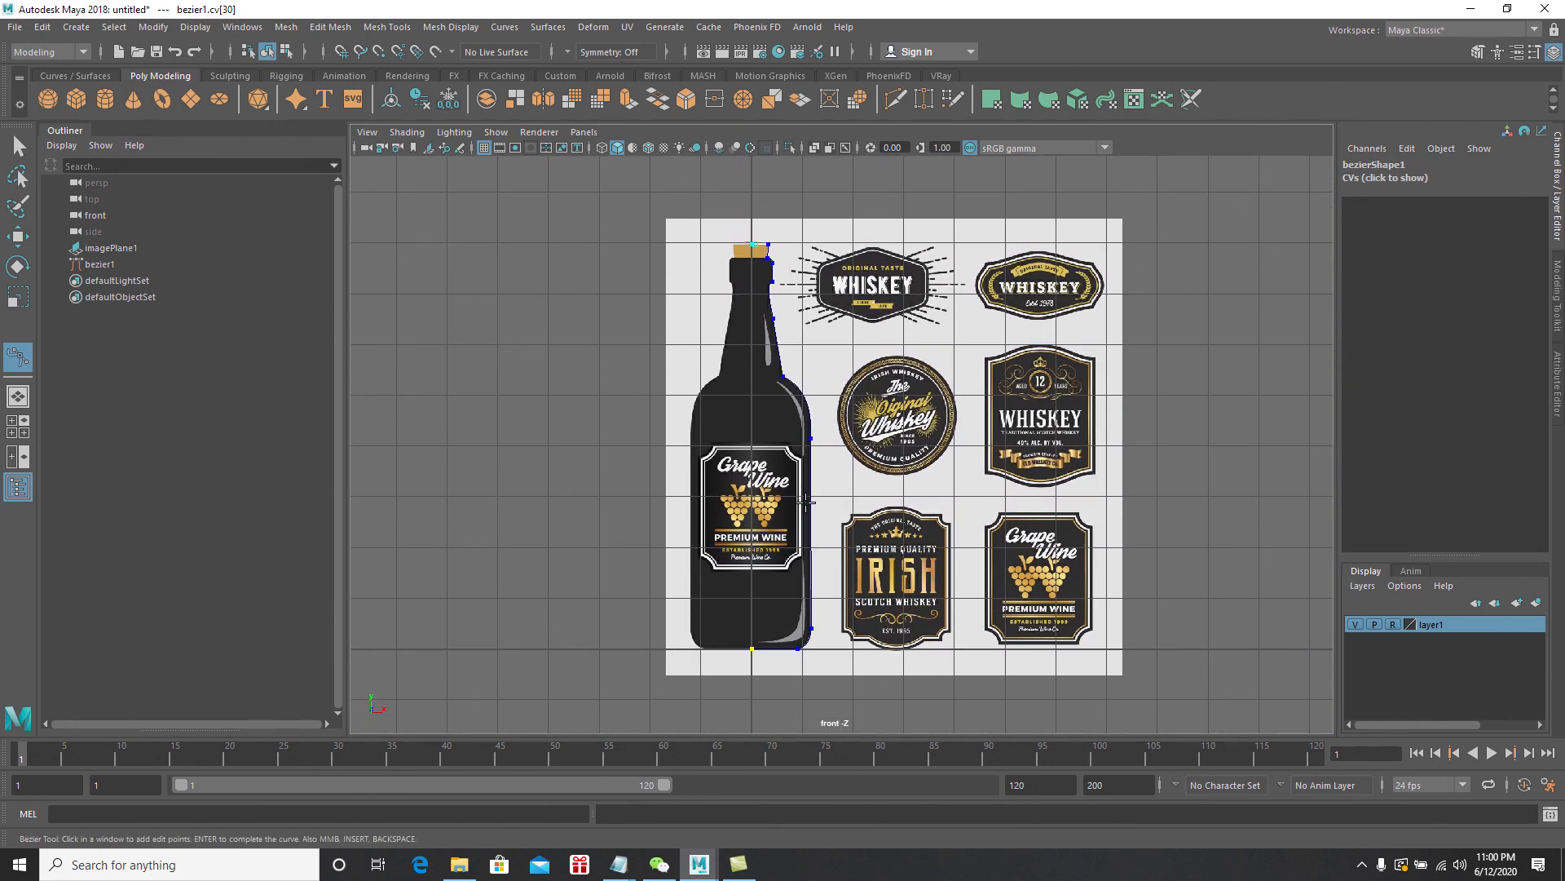
{"action": "key", "text": "q"}
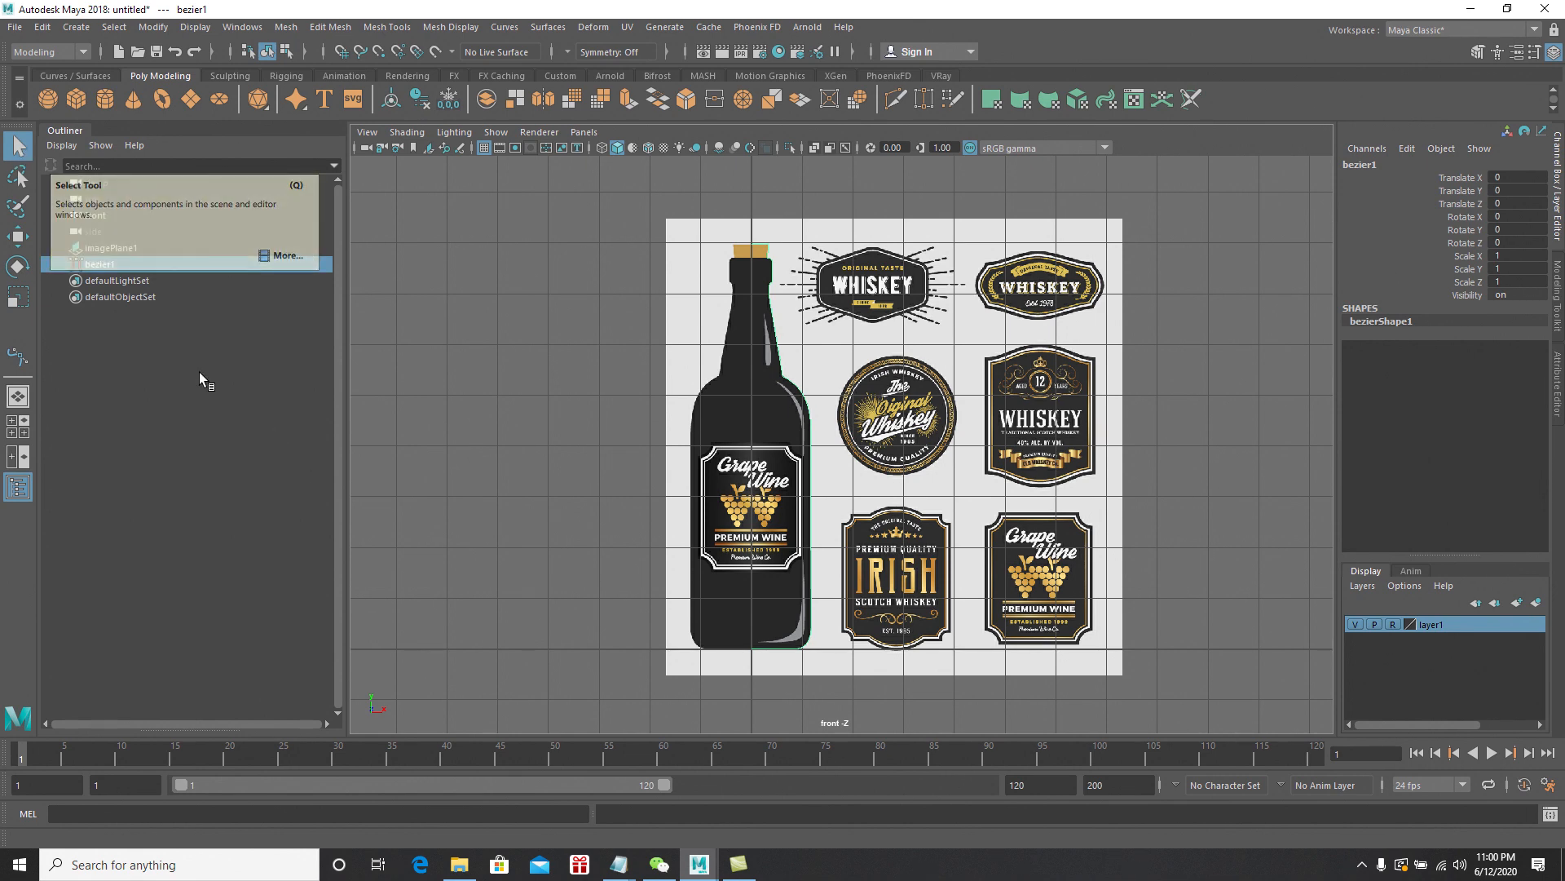
Switch to the perspective view, examine the profile curve from several angles and activate the Move tool on it
{"action": "key", "text": "space"}
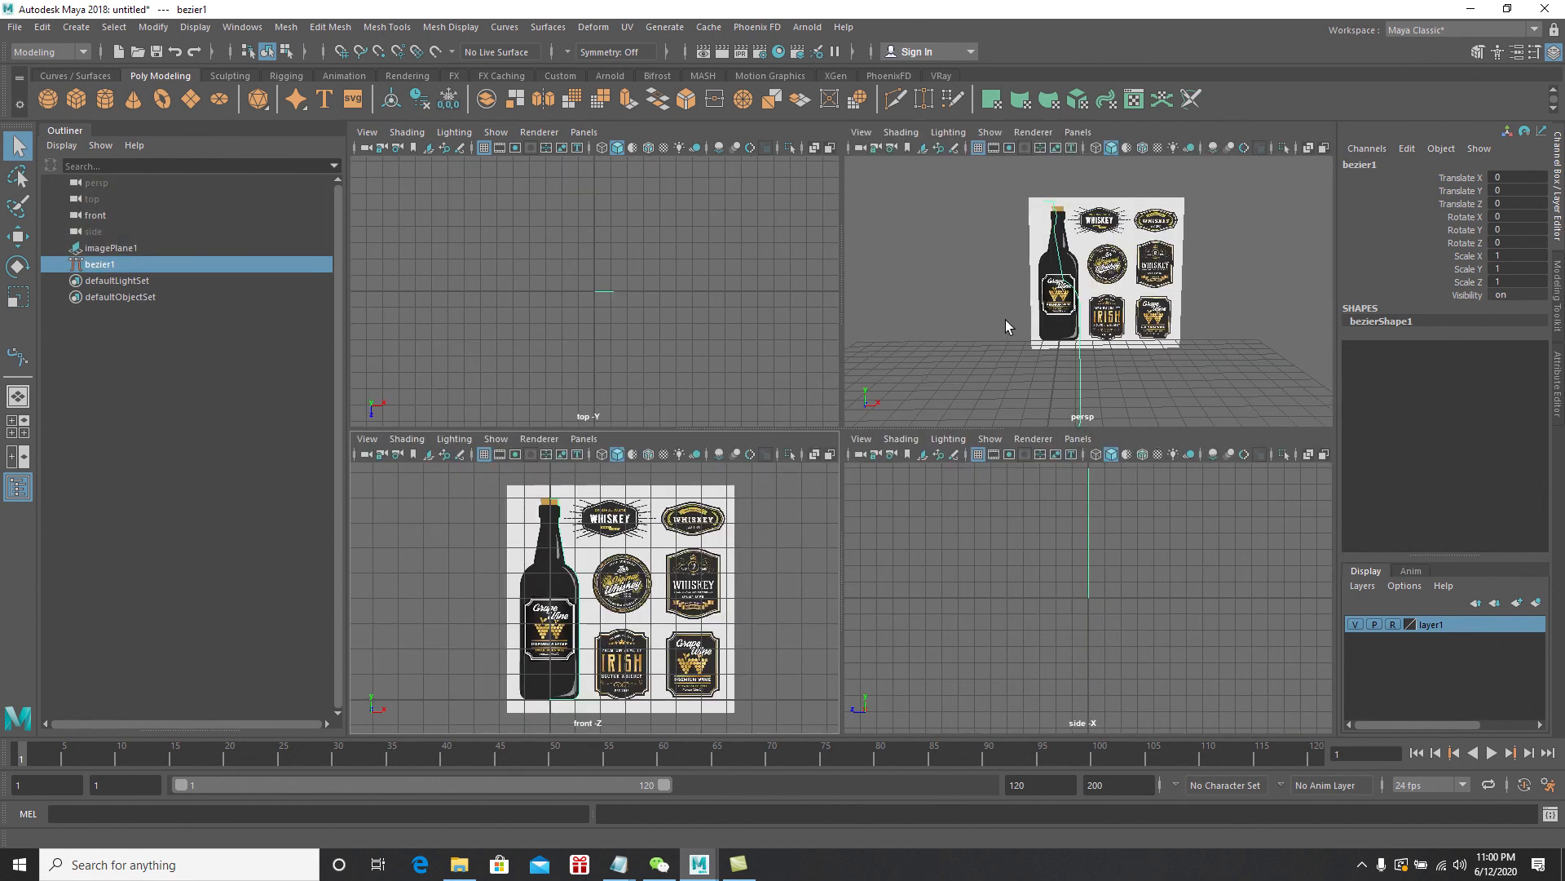
{"action": "key", "text": "space"}
{"action": "left_click_drag", "start_coordinate": [942, 446], "coordinate": [843, 496], "text": "alt"}
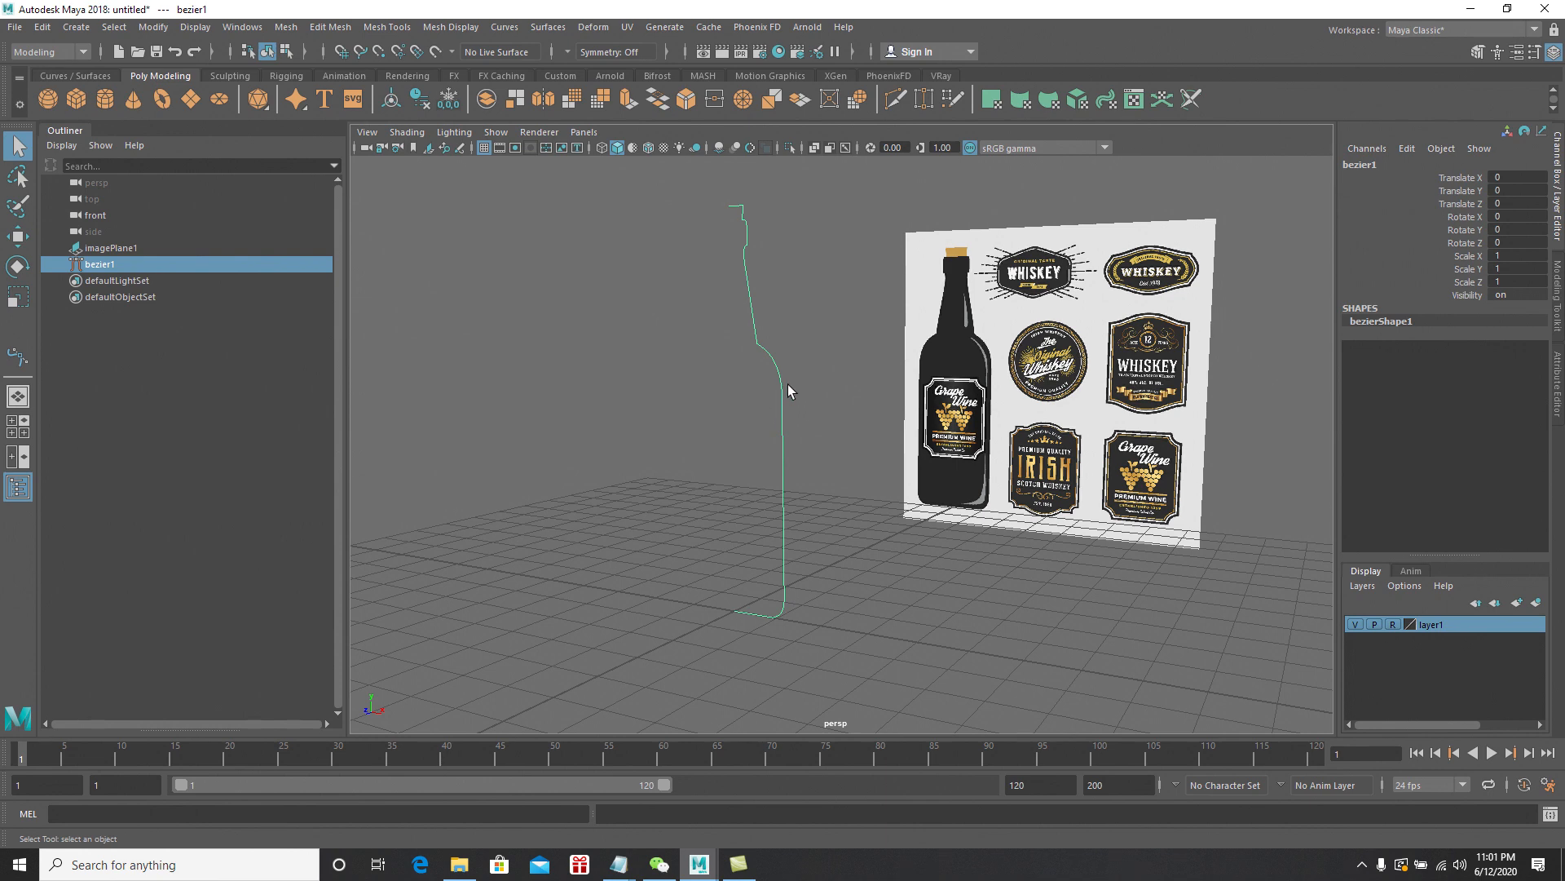
{"action": "middle_click_drag", "start_coordinate": [789, 391], "coordinate": [800, 392], "text": "alt"}
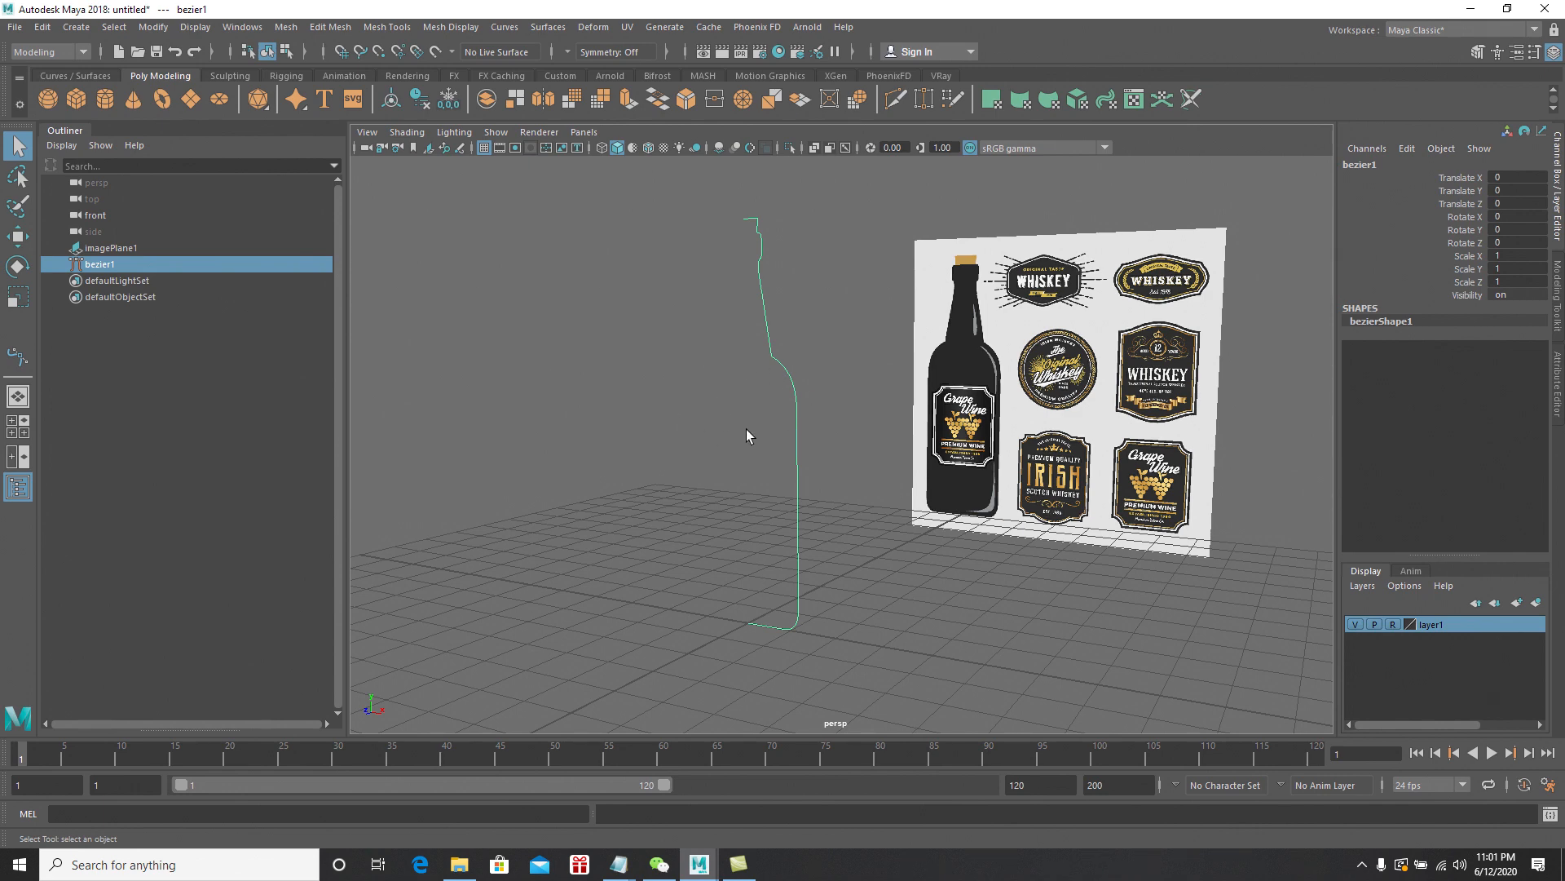
{"action": "left_click_drag", "start_coordinate": [632, 445], "coordinate": [692, 446], "text": "alt"}
{"action": "middle_click_drag", "start_coordinate": [814, 432], "coordinate": [882, 423], "text": "alt"}
{"action": "left_click_drag", "start_coordinate": [881, 423], "coordinate": [711, 461], "text": "alt"}
{"action": "right_click_drag", "start_coordinate": [710, 396], "coordinate": [709, 456], "text": "alt"}
{"action": "mouse_move", "coordinate": [708, 456]}
{"action": "left_mouse_down", "text": "alt"}
{"action": "mouse_move", "coordinate": [695, 440]}
{"action": "mouse_move", "coordinate": [744, 443]}
{"action": "mouse_move", "coordinate": [709, 440]}
{"action": "left_mouse_up", "text": "alt"}
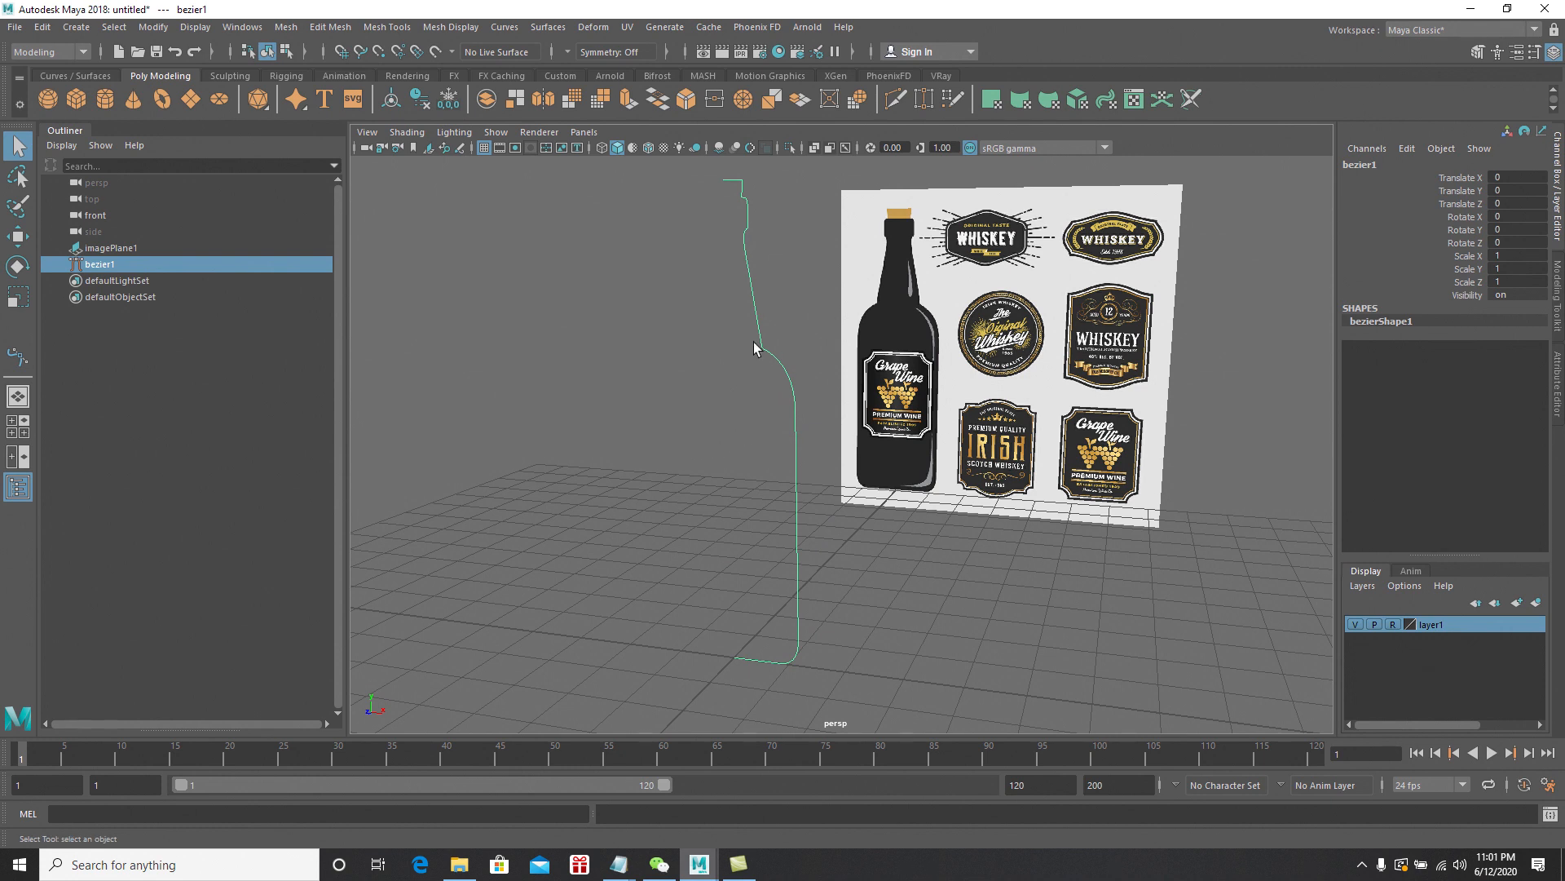
{"action": "key", "text": "w"}
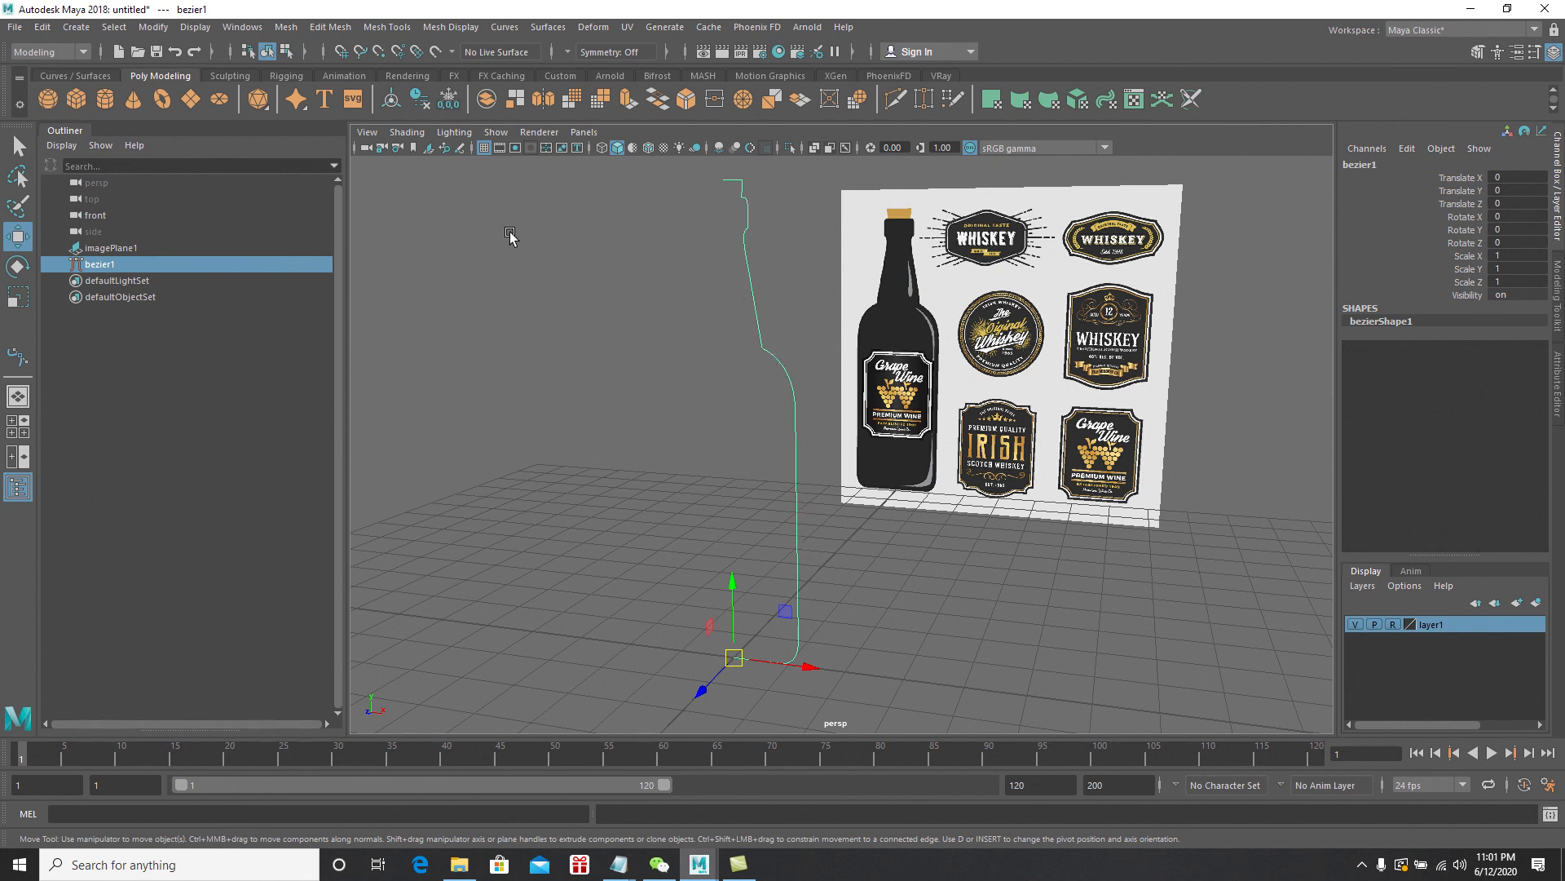
Revolve the profile curve 360° about the Y axis with 8 segments, outputting polygon quads with General tessellation
{"action": "left_click", "coordinate": [557, 31]}
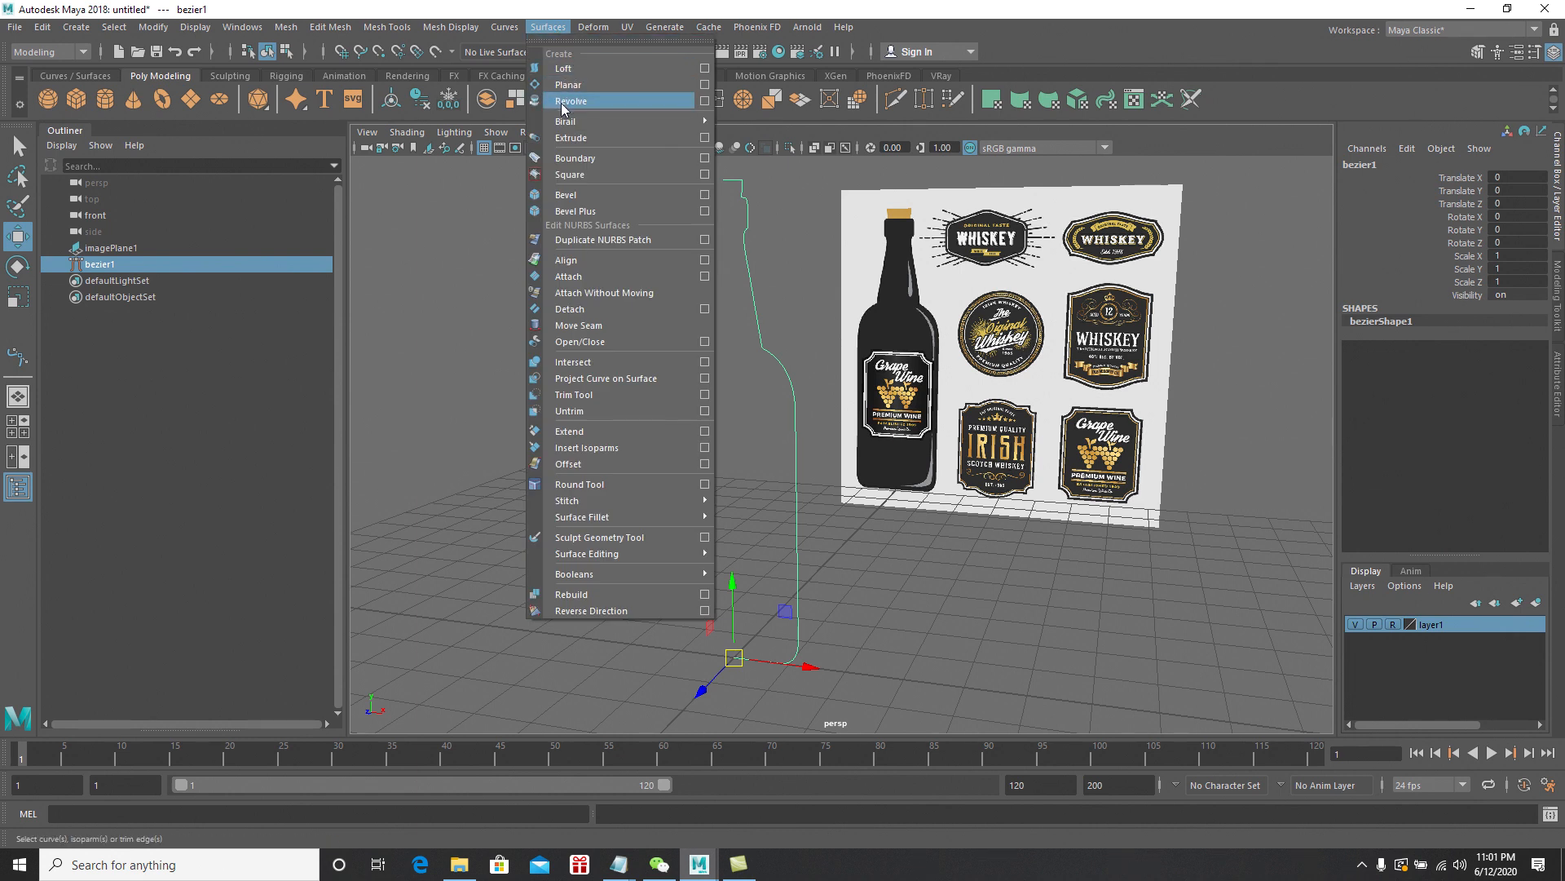
{"action": "left_click", "coordinate": [705, 101]}
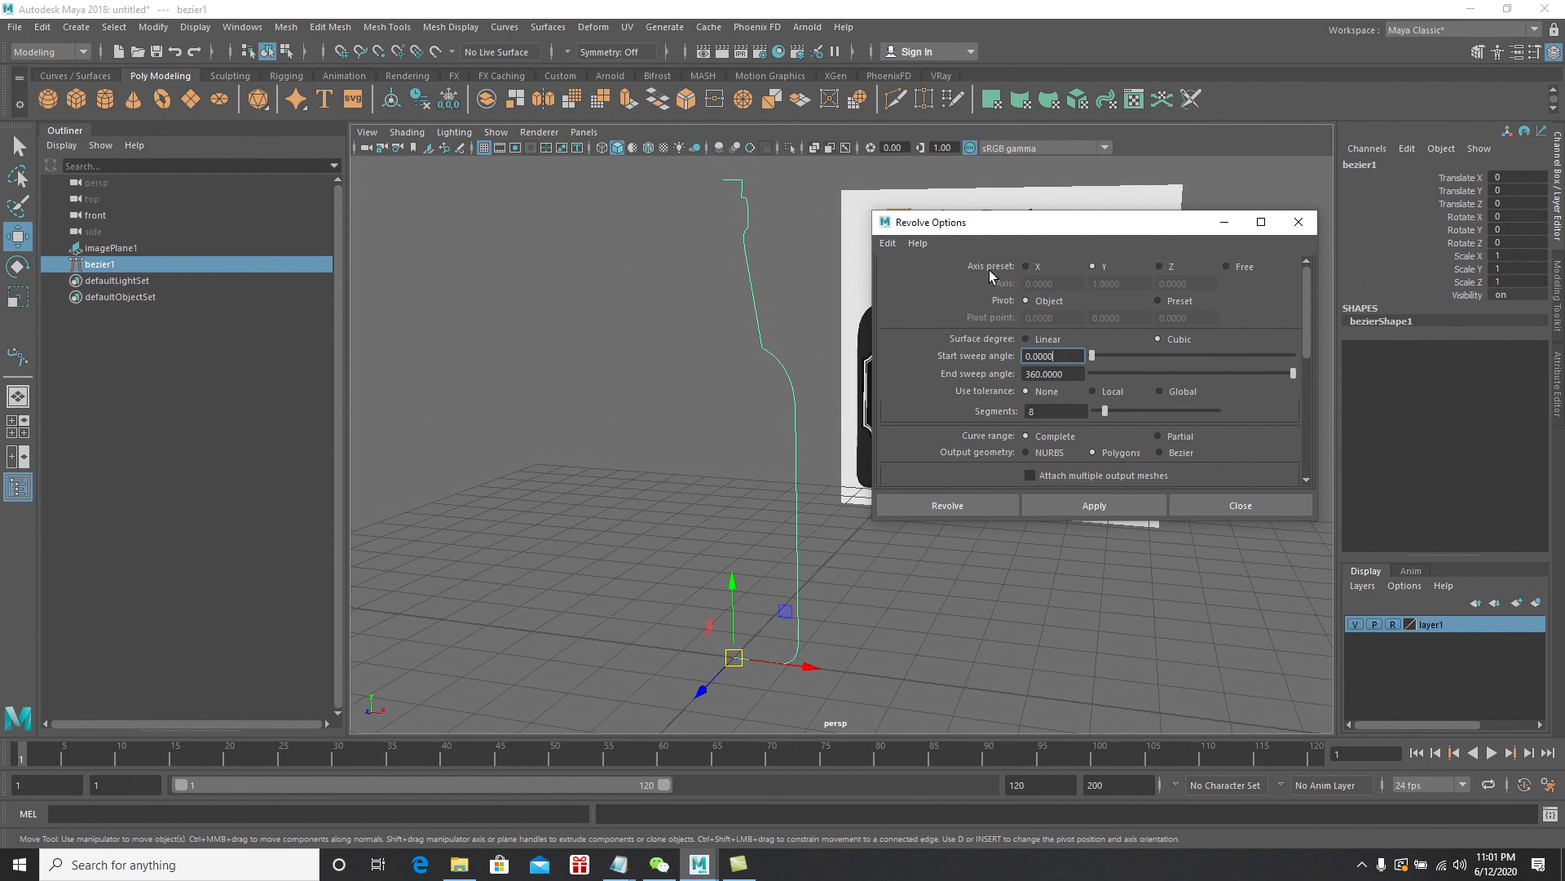
{"action": "left_click_drag", "start_coordinate": [1318, 524], "coordinate": [1325, 650]}
{"action": "left_click_drag", "start_coordinate": [1119, 227], "coordinate": [1092, 212]}
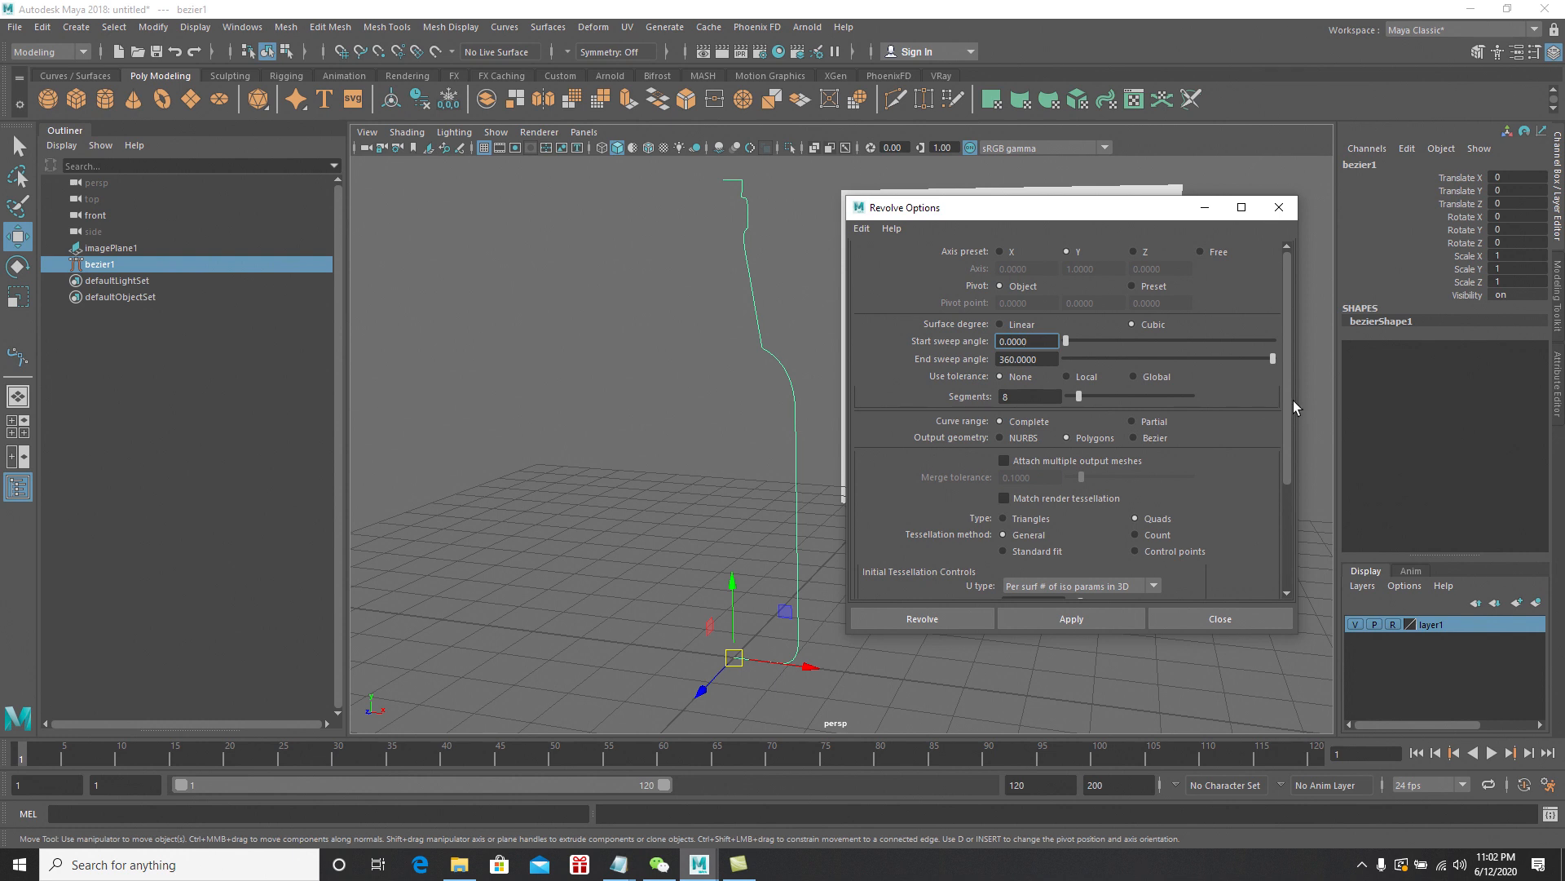
{"action": "left_click_drag", "start_coordinate": [1288, 399], "coordinate": [1289, 404]}
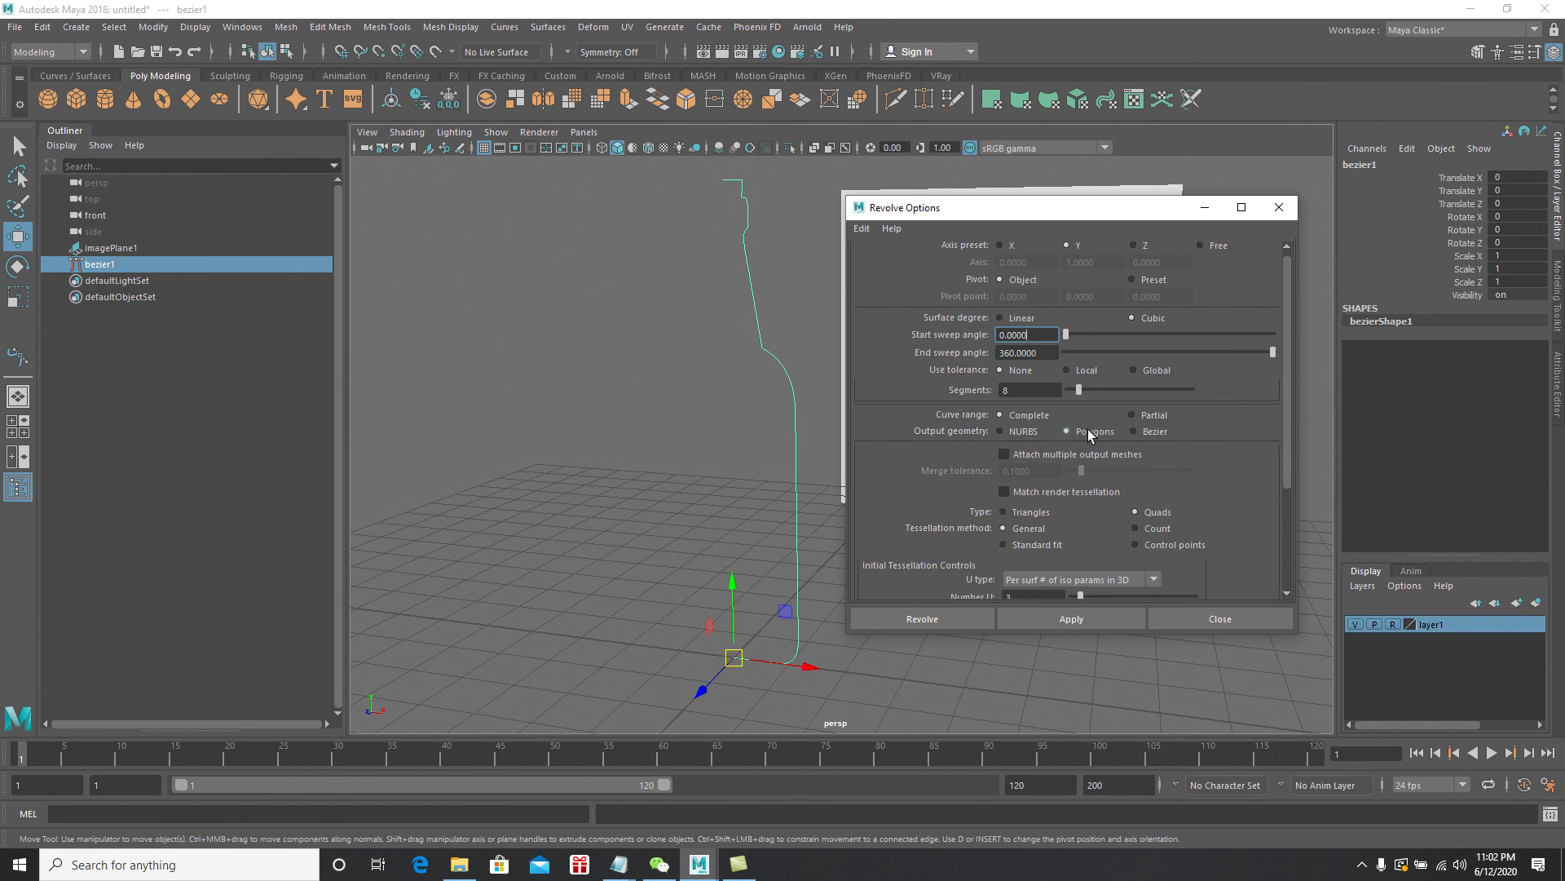
{"action": "left_click_drag", "start_coordinate": [1290, 409], "coordinate": [1289, 443]}
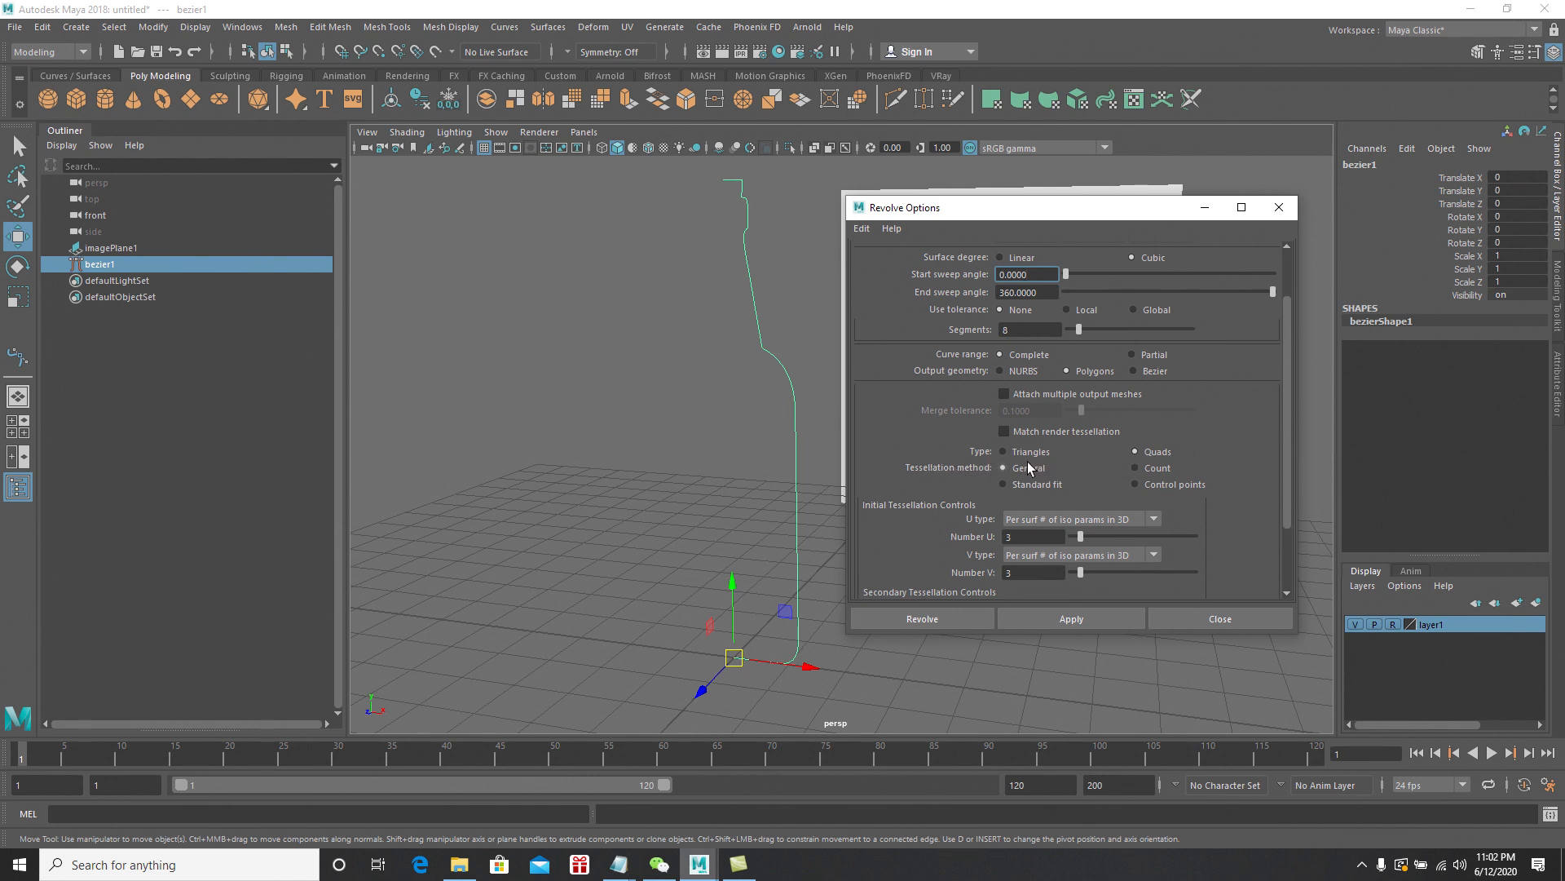
{"action": "scroll", "coordinate": [1285, 446], "scroll_direction": "down", "scroll_amount": 3}
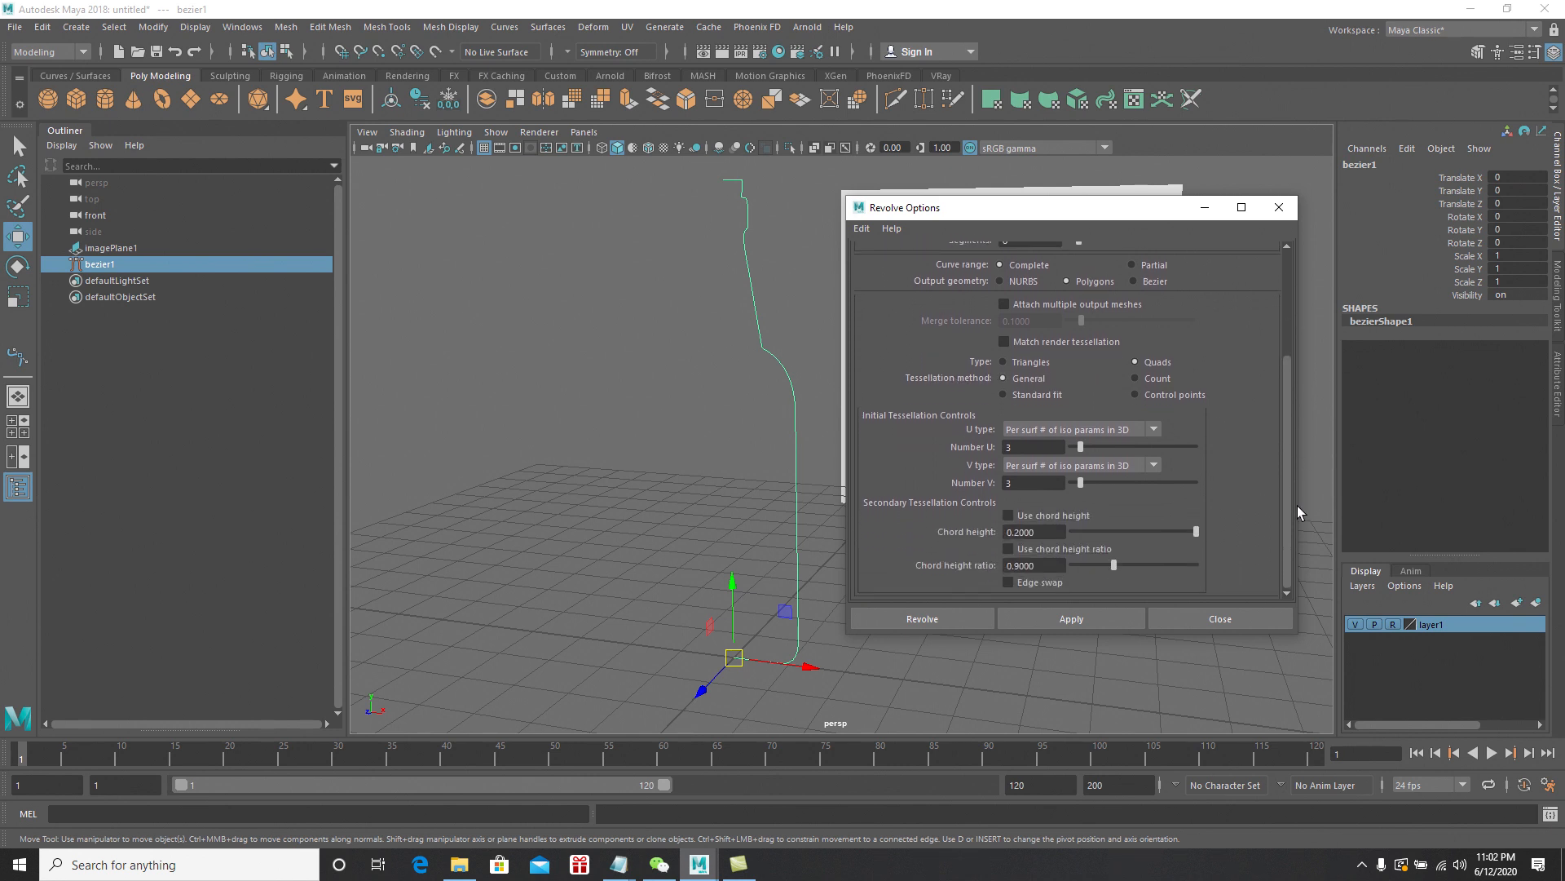
{"action": "scroll", "coordinate": [1293, 496], "scroll_direction": "up", "scroll_amount": 5}
{"action": "left_click_drag", "start_coordinate": [1284, 384], "coordinate": [1289, 491]}
{"action": "left_click", "coordinate": [924, 619]}
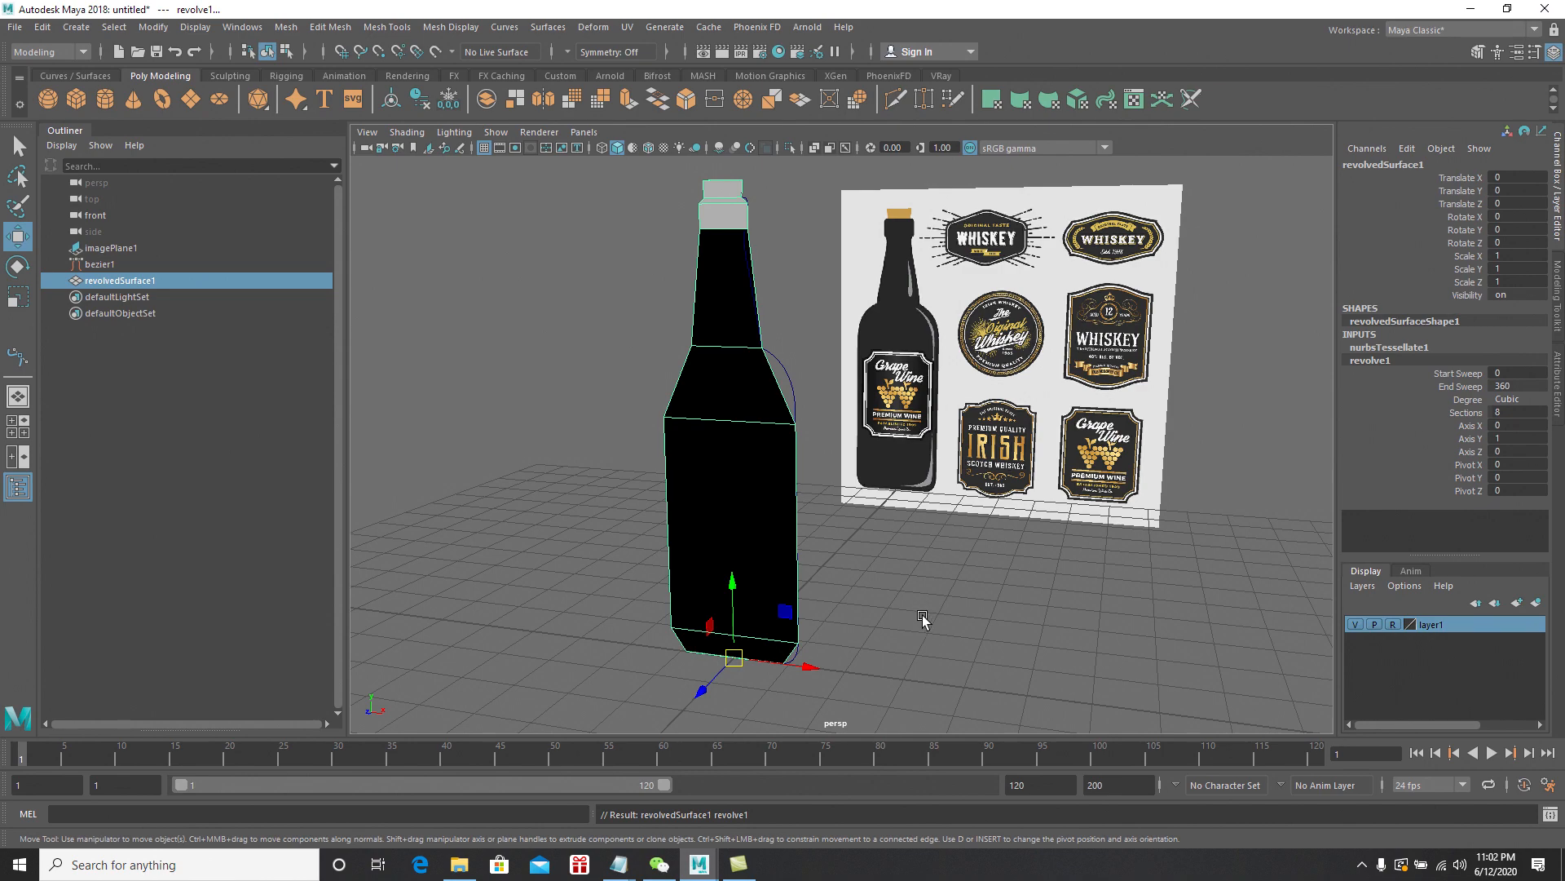
{"action": "left_click_drag", "start_coordinate": [907, 550], "coordinate": [840, 541], "text": "alt"}
{"action": "right_click_drag", "start_coordinate": [840, 541], "coordinate": [889, 548], "text": "alt"}
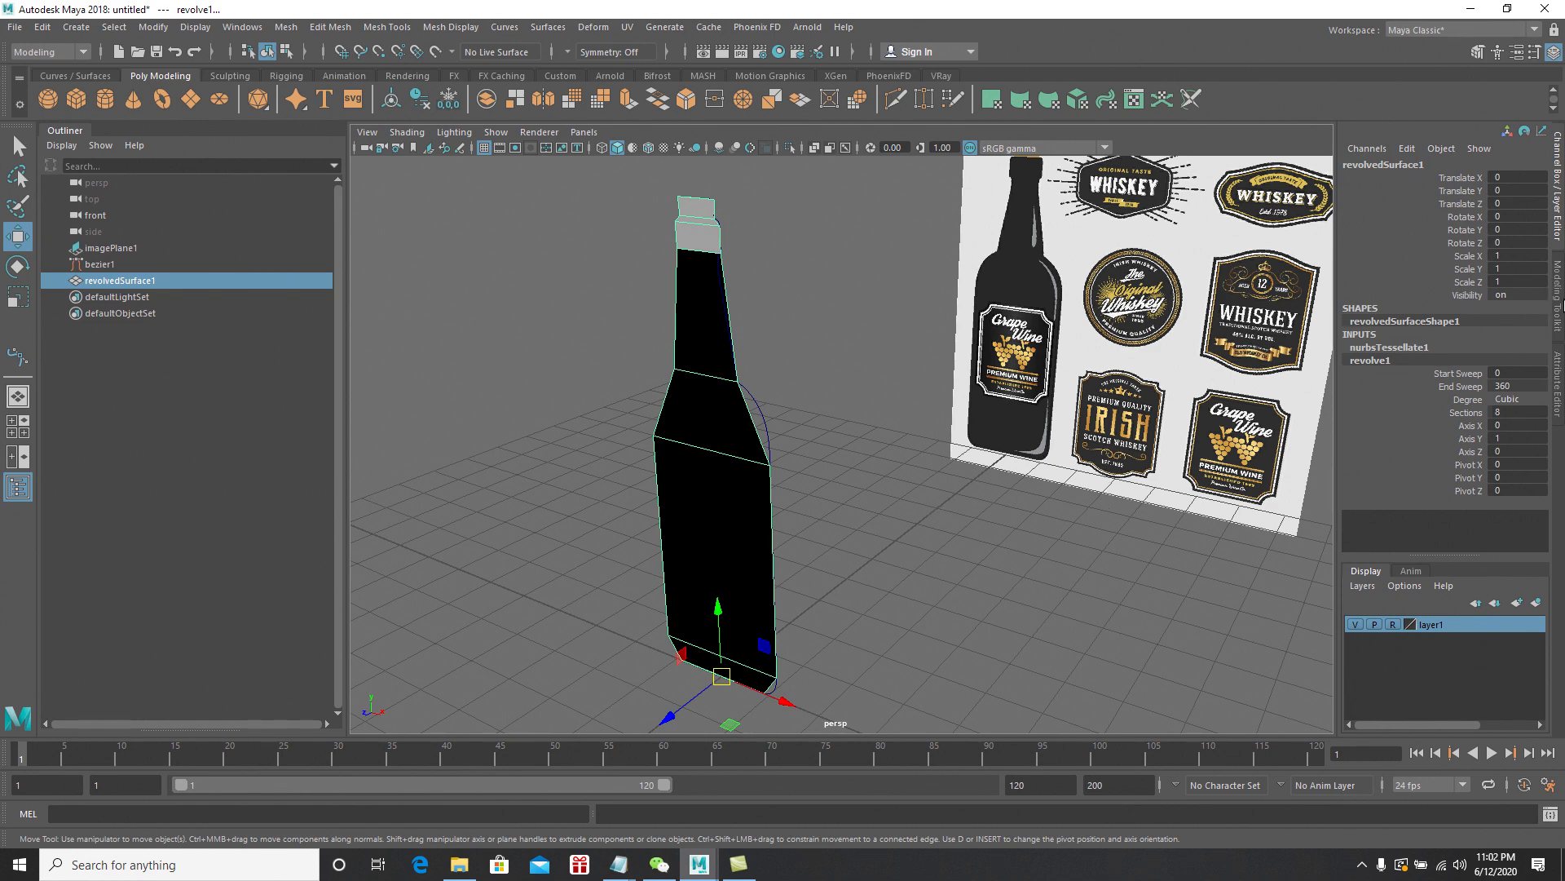
{"action": "left_click", "coordinate": [1559, 377]}
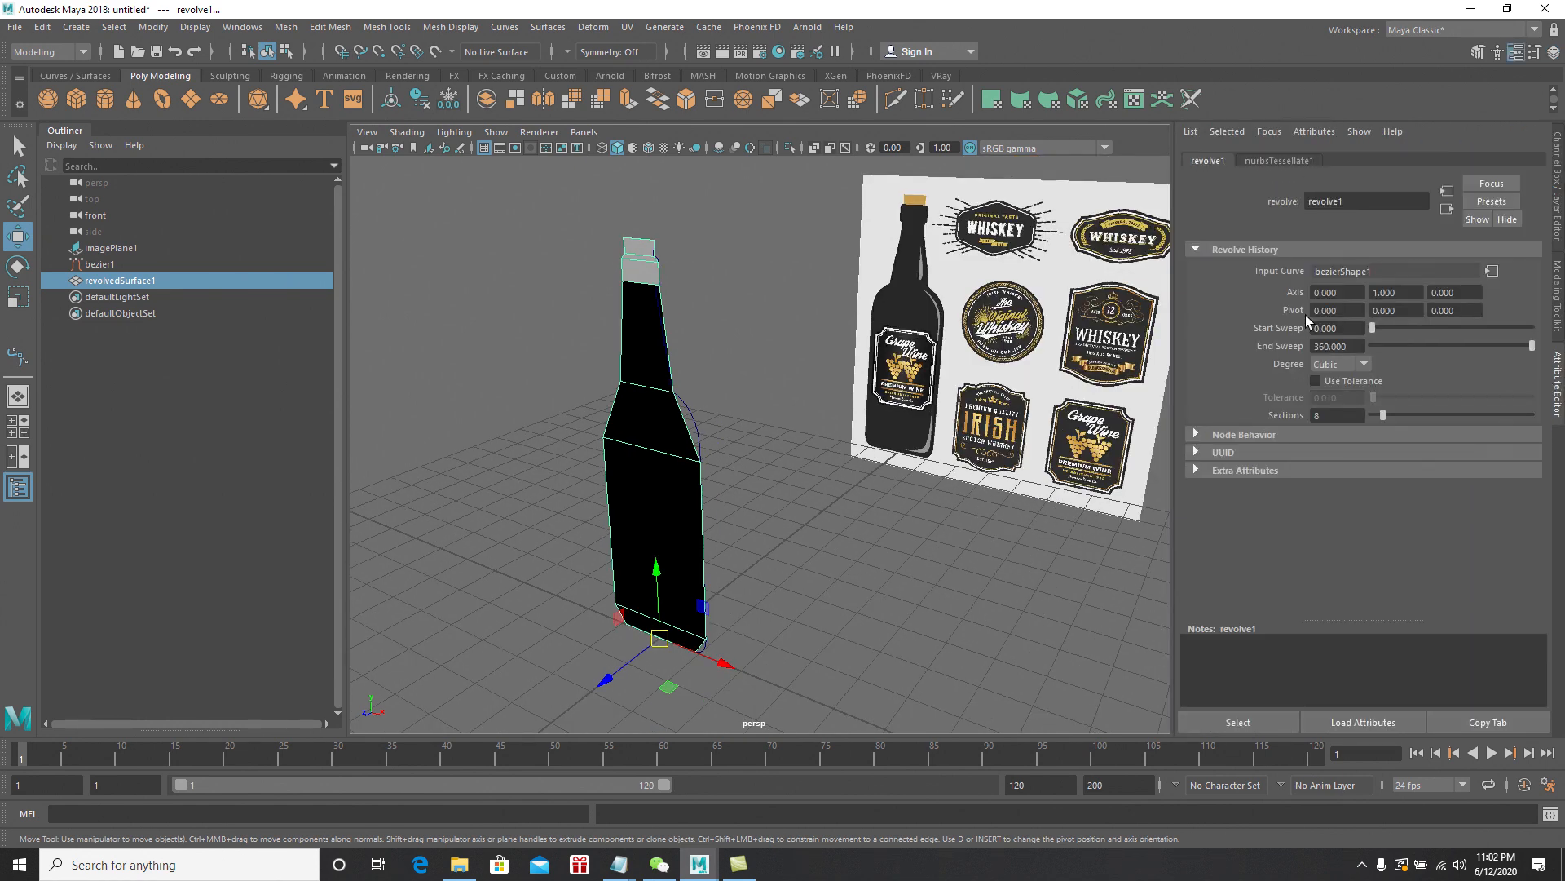
{"action": "left_click", "coordinate": [1558, 222]}
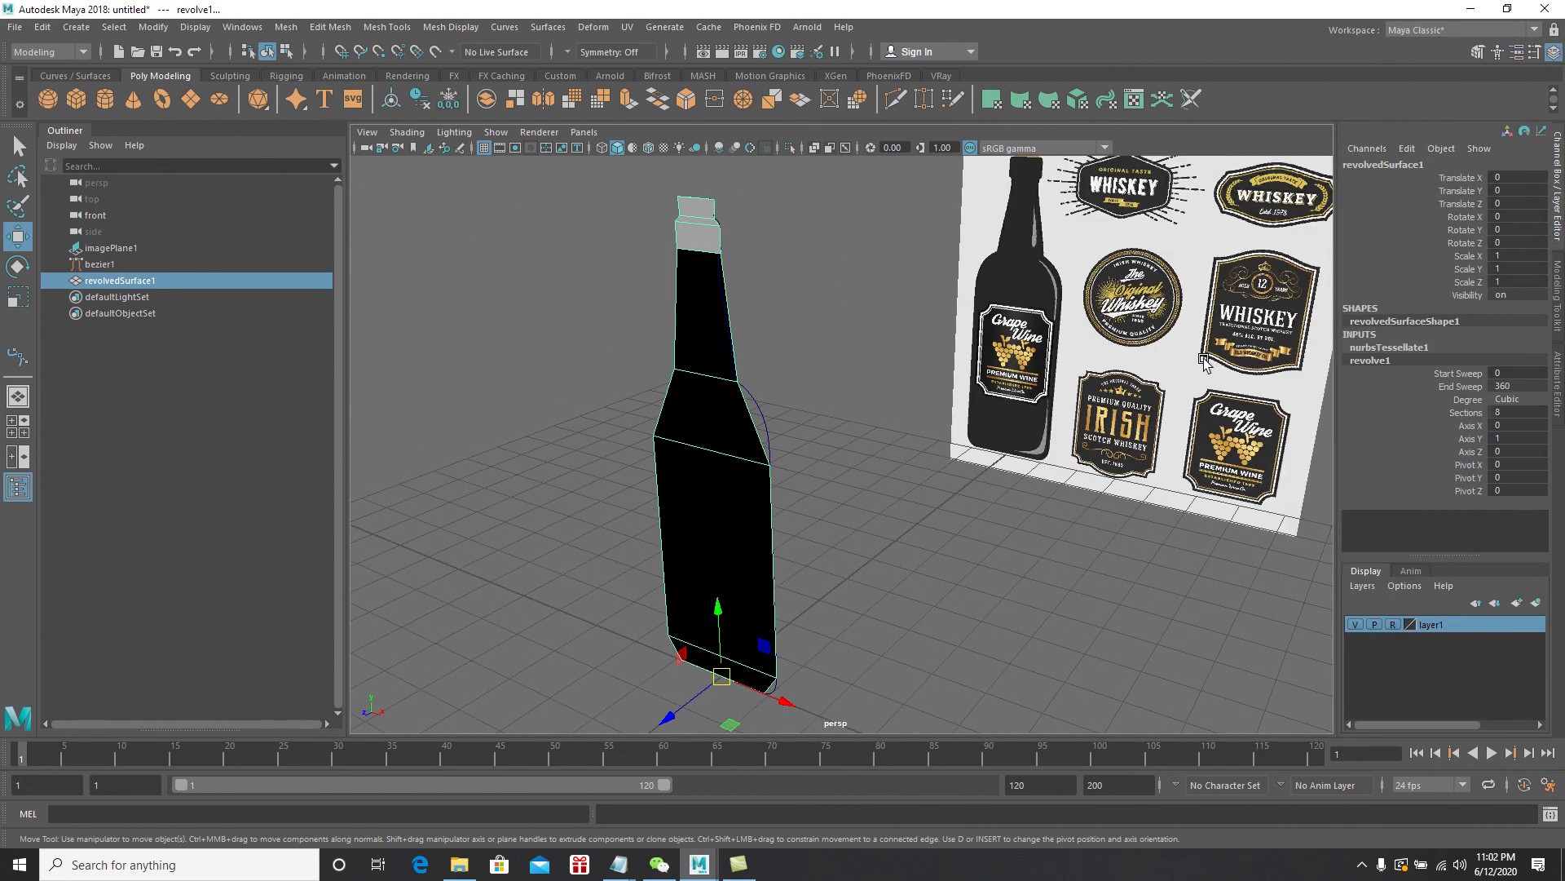
{"action": "key", "text": "ctrl+a"}
{"action": "key", "text": "ctrl+a"}
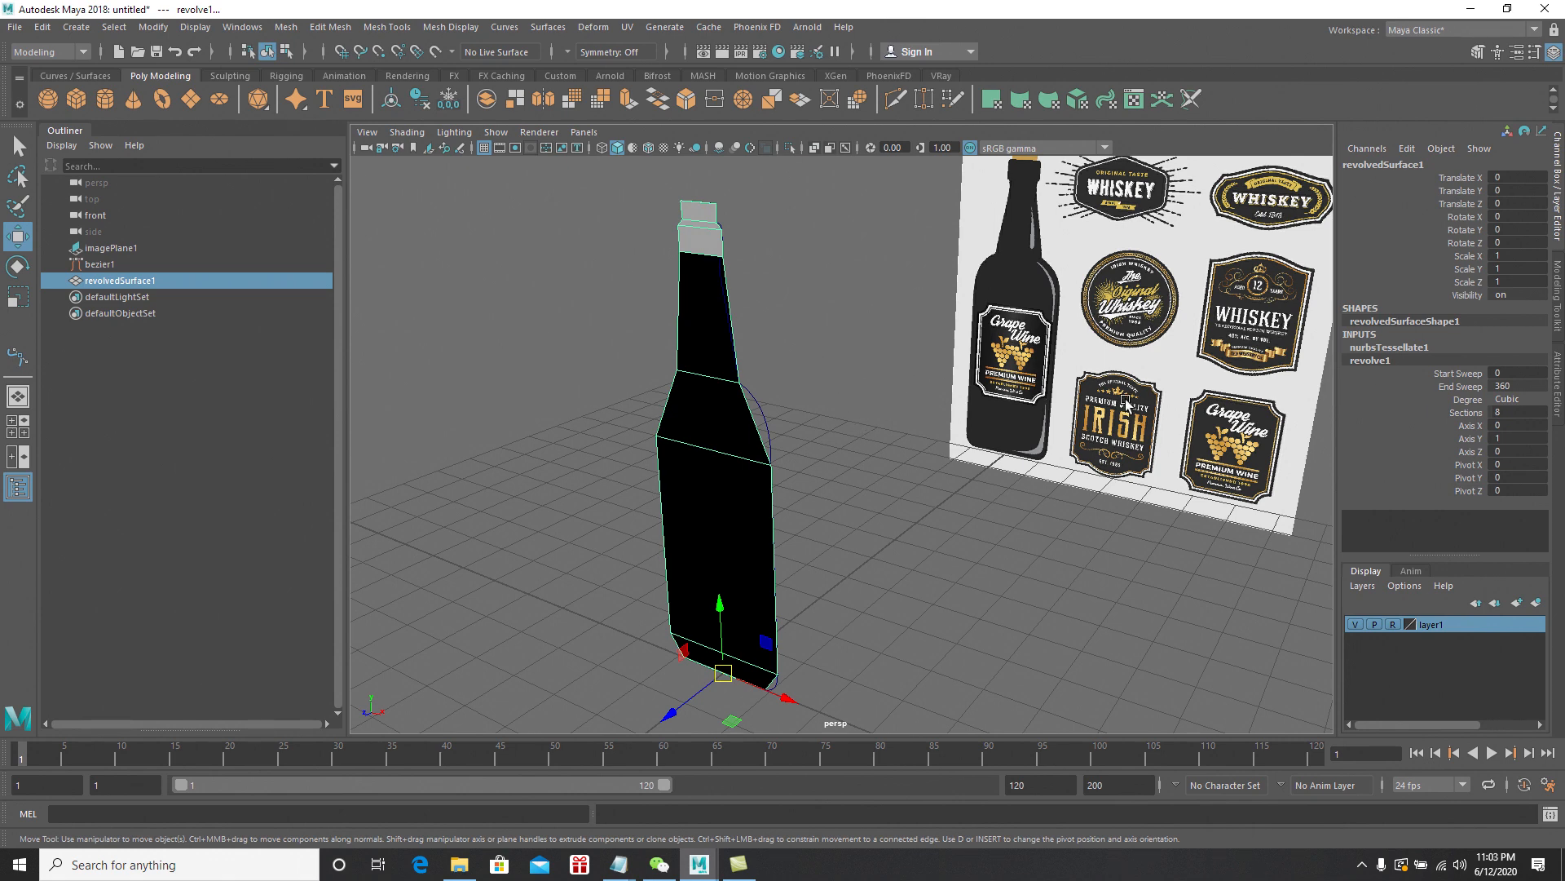
Set the revolved bottle's tessellation to U Number 30 and V Number 20
{"action": "left_click", "coordinate": [1389, 348]}
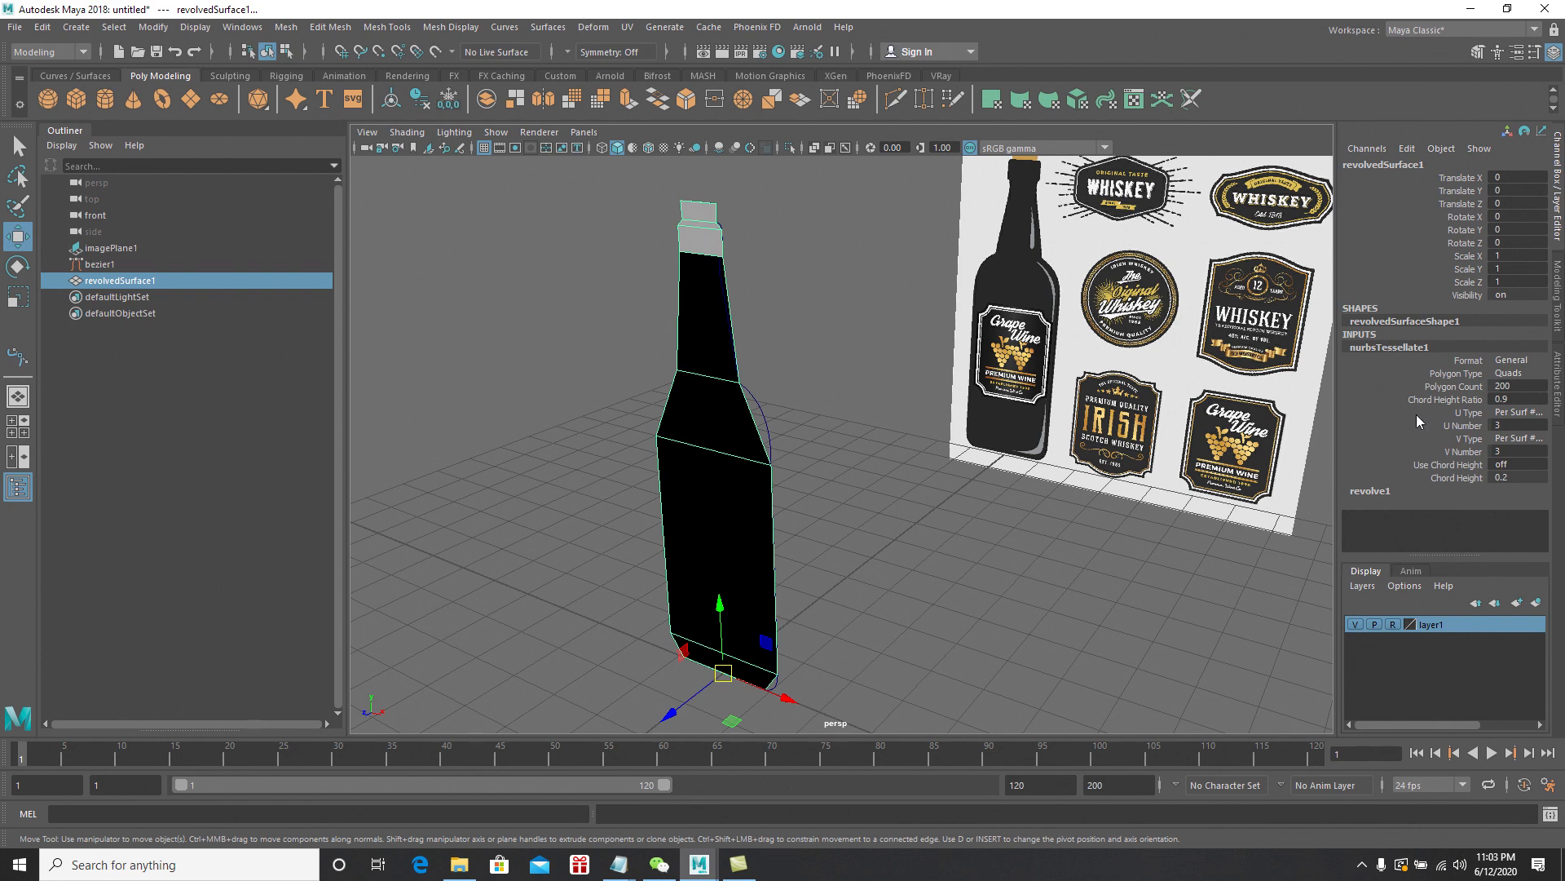
{"action": "double_click", "coordinate": [1497, 424]}
{"action": "type", "text": "30"}
{"action": "key", "text": "Return"}
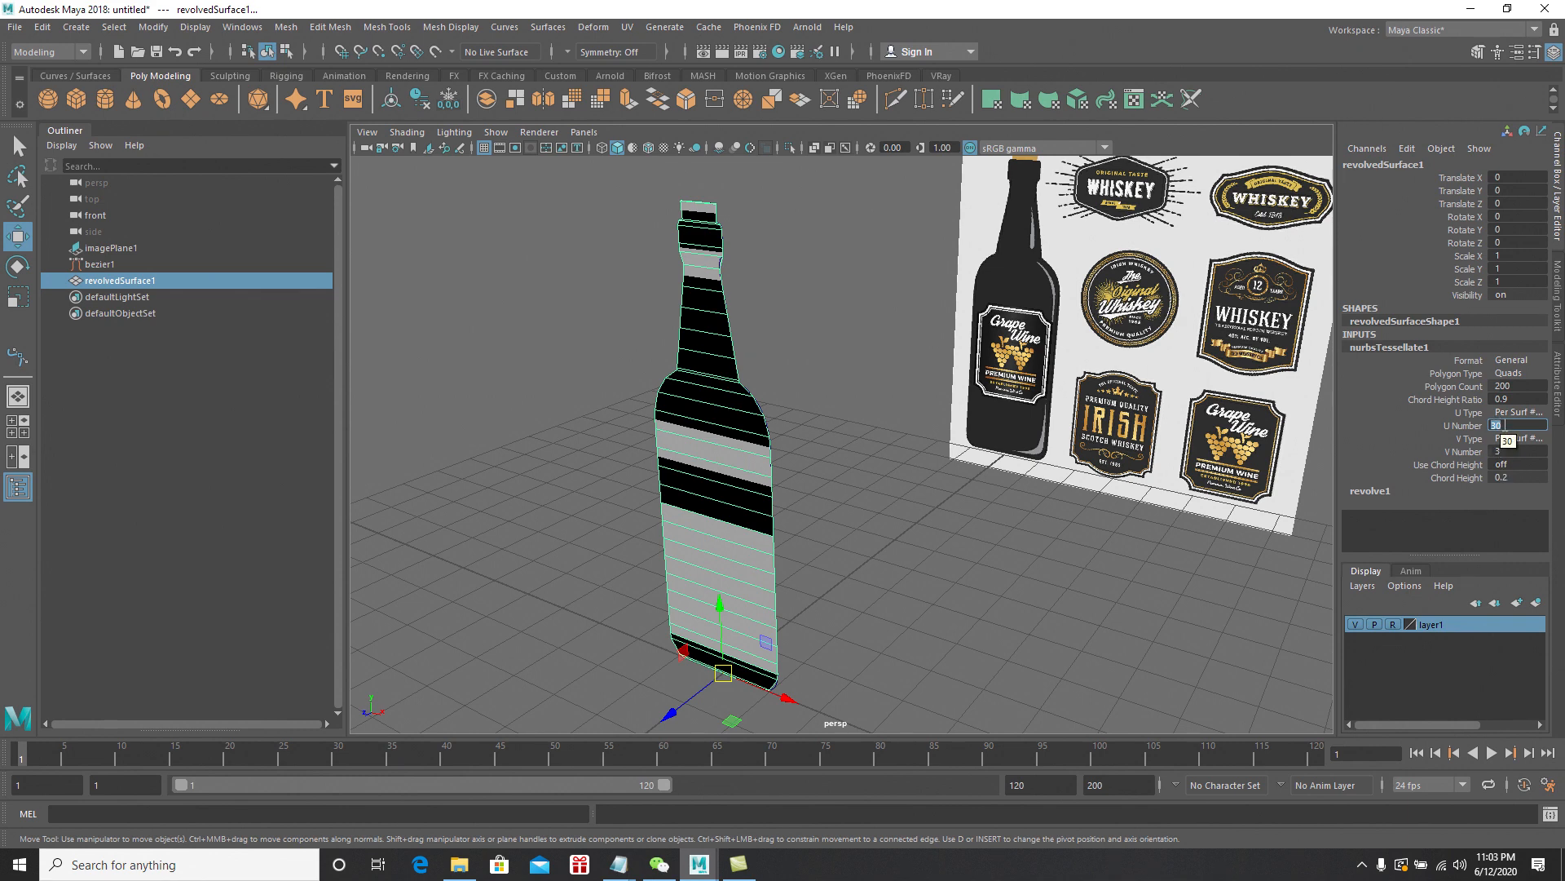
{"action": "left_click", "coordinate": [1506, 451]}
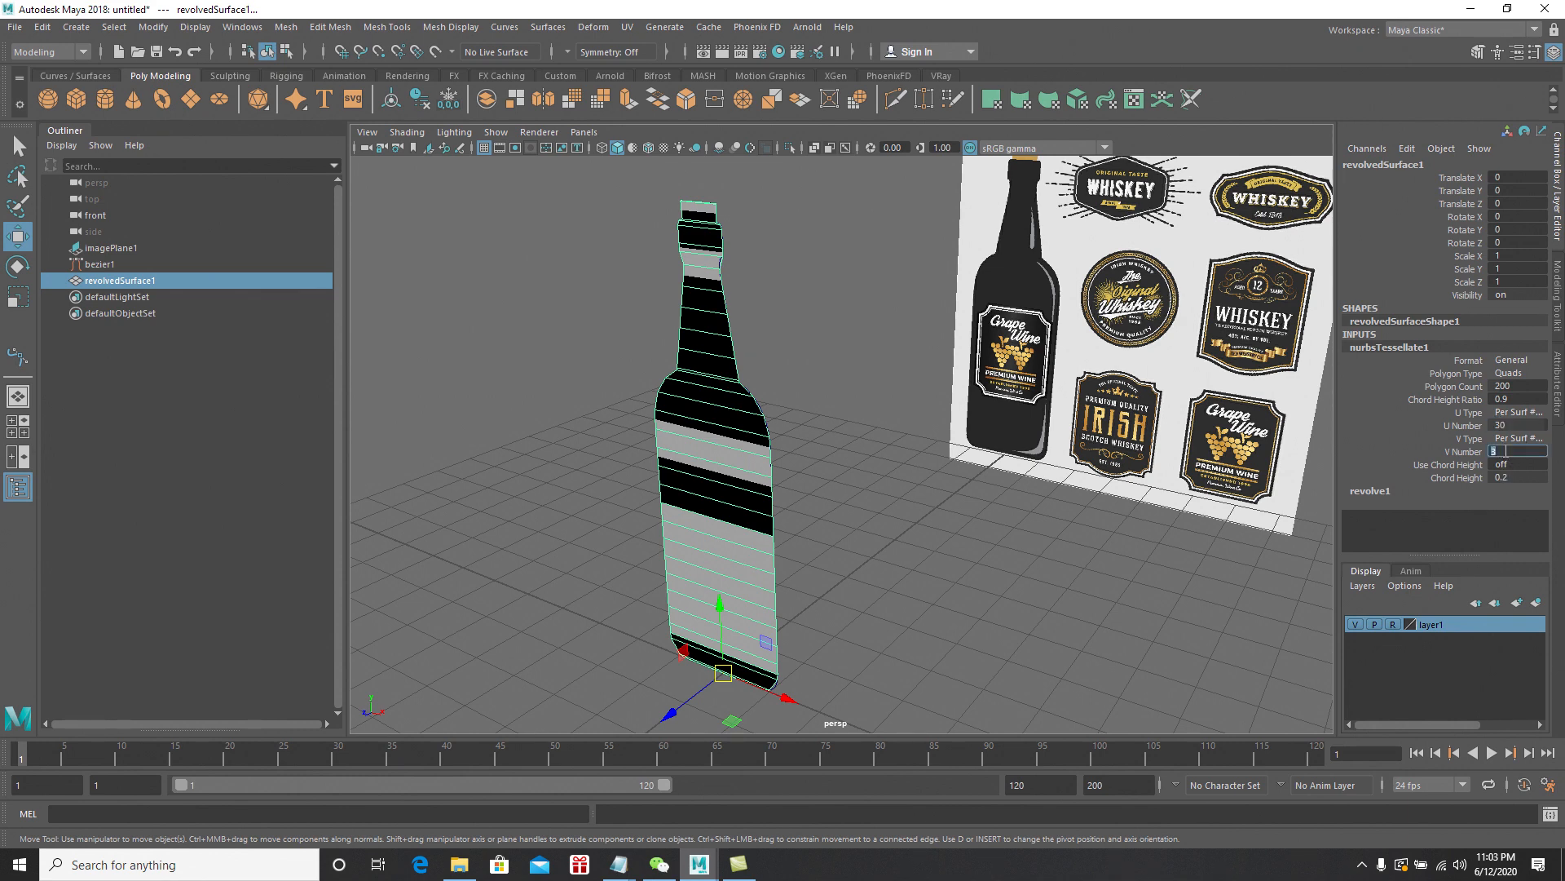
{"action": "key", "text": "Return"}
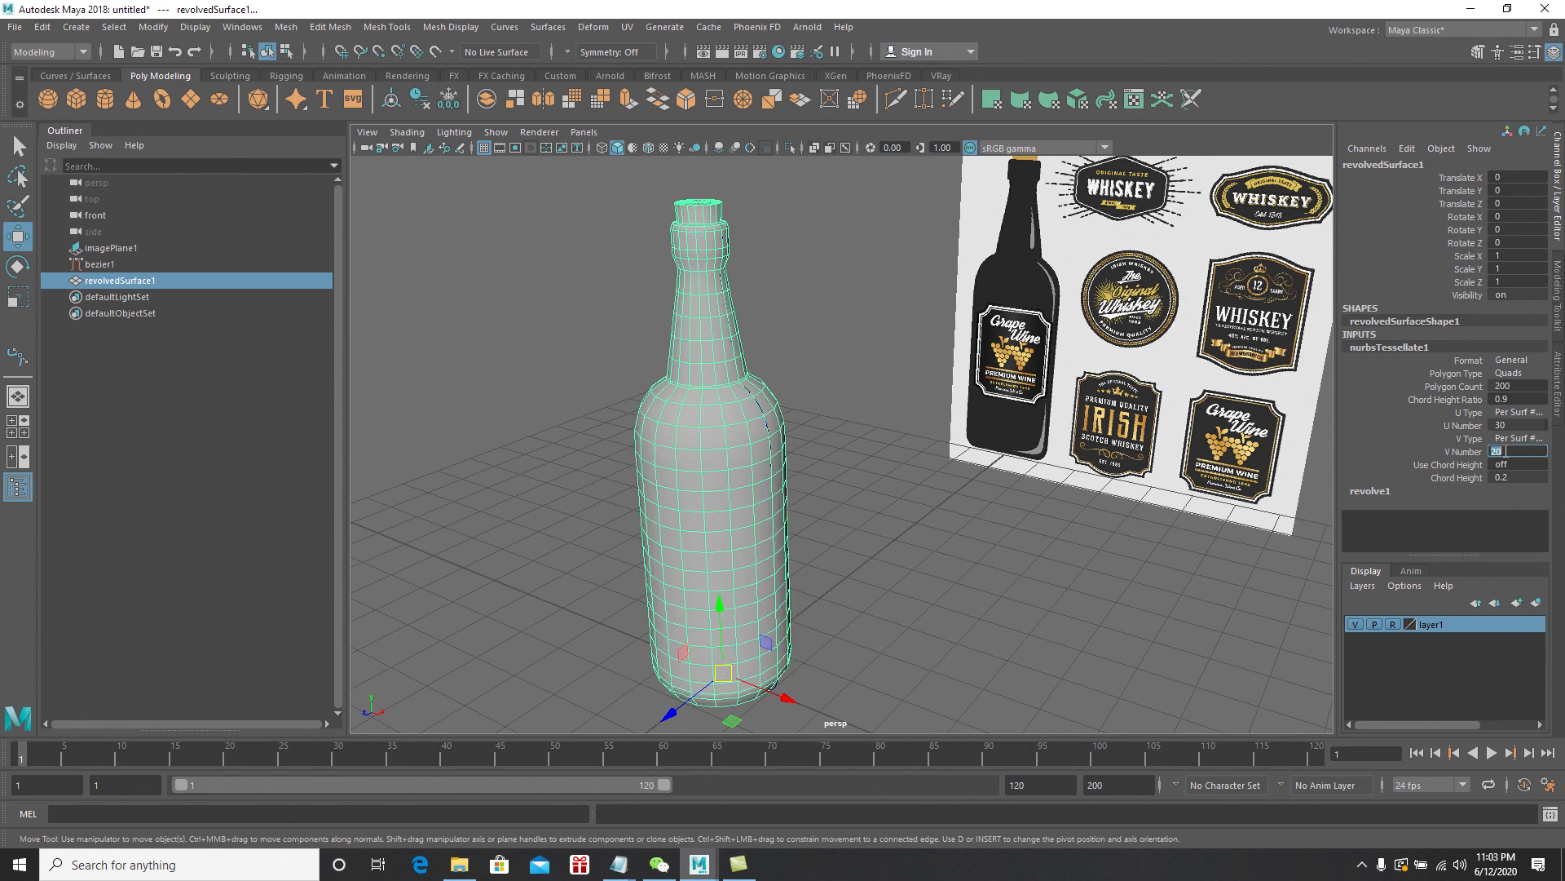
{"action": "left_click_drag", "start_coordinate": [823, 517], "coordinate": [910, 513], "text": "alt"}
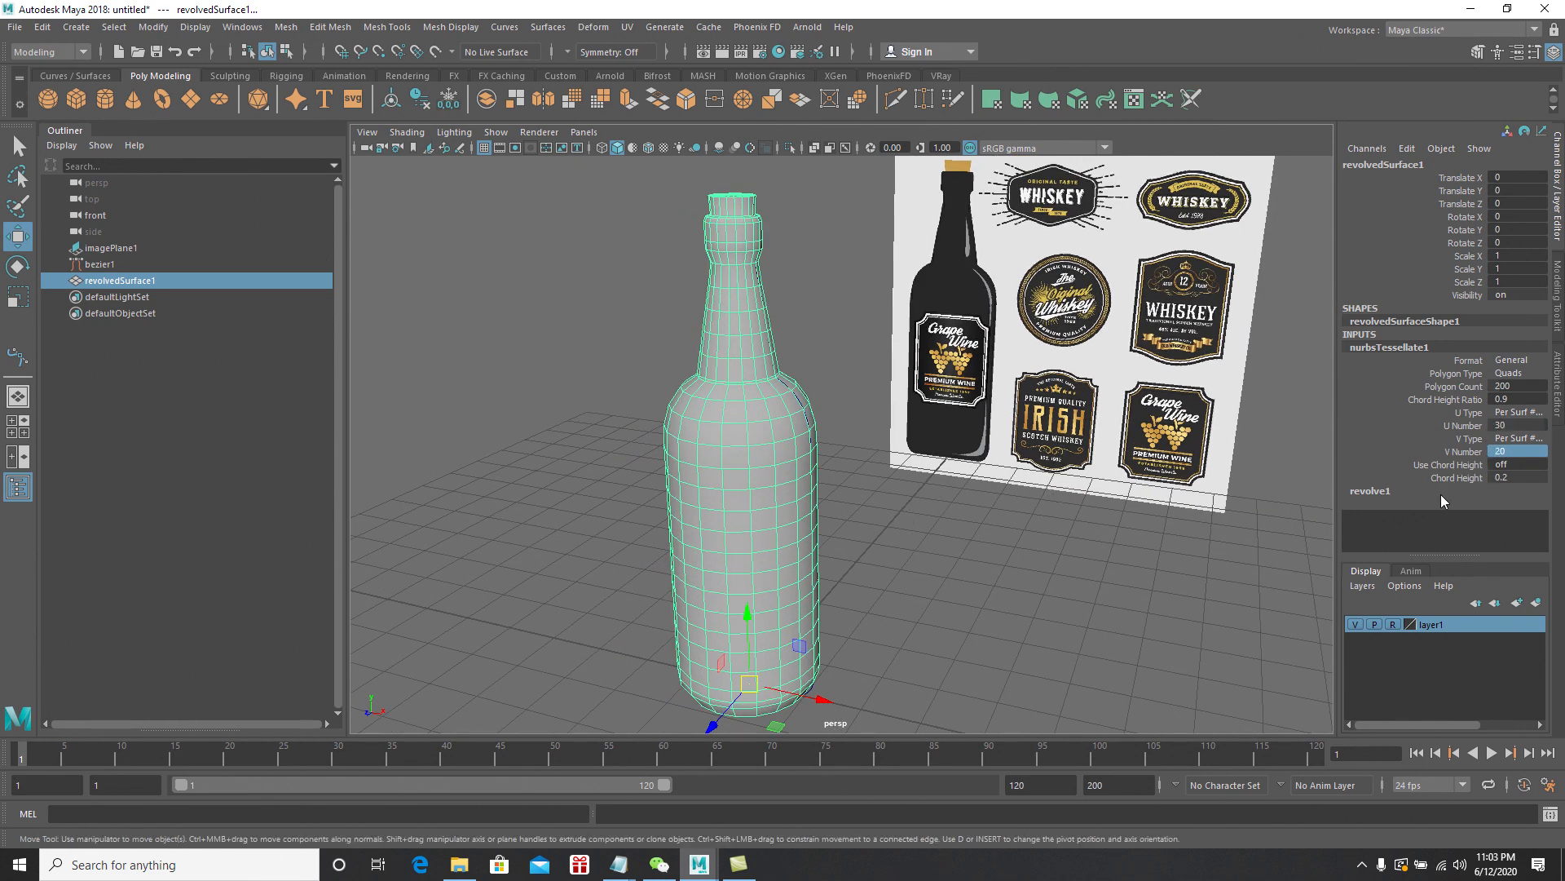
Re-enter the bottle's tessellation values, U Number 30 and V Number 20, and check the mesh
{"action": "mouse_move", "coordinate": [1500, 425]}
{"action": "left_mouse_down"}
{"action": "mouse_move", "coordinate": [1445, 425]}
{"action": "mouse_move", "coordinate": [1507, 425]}
{"action": "left_mouse_up"}
{"action": "left_click", "coordinate": [1506, 425]}
{"action": "type", "text": "30"}
{"action": "key", "text": "Return"}
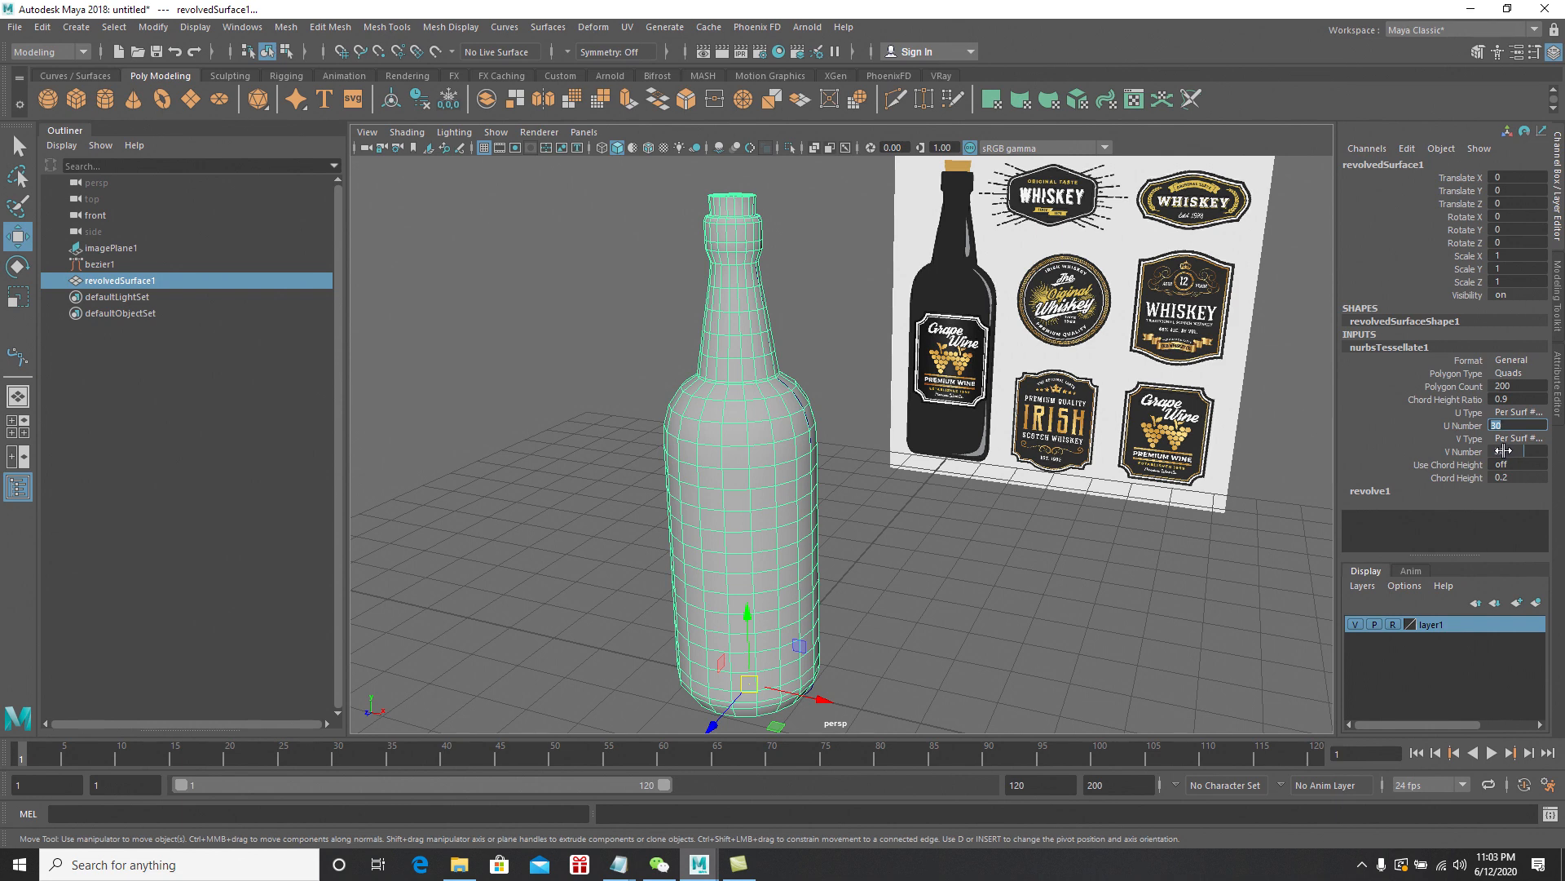
{"action": "mouse_move", "coordinate": [1500, 450]}
{"action": "left_mouse_down"}
{"action": "mouse_move", "coordinate": [1534, 451]}
{"action": "mouse_move", "coordinate": [1514, 451]}
{"action": "left_mouse_up"}
{"action": "left_click", "coordinate": [1503, 454]}
{"action": "key", "text": "Return"}
{"action": "left_click_drag", "start_coordinate": [880, 440], "coordinate": [866, 493], "text": "alt"}
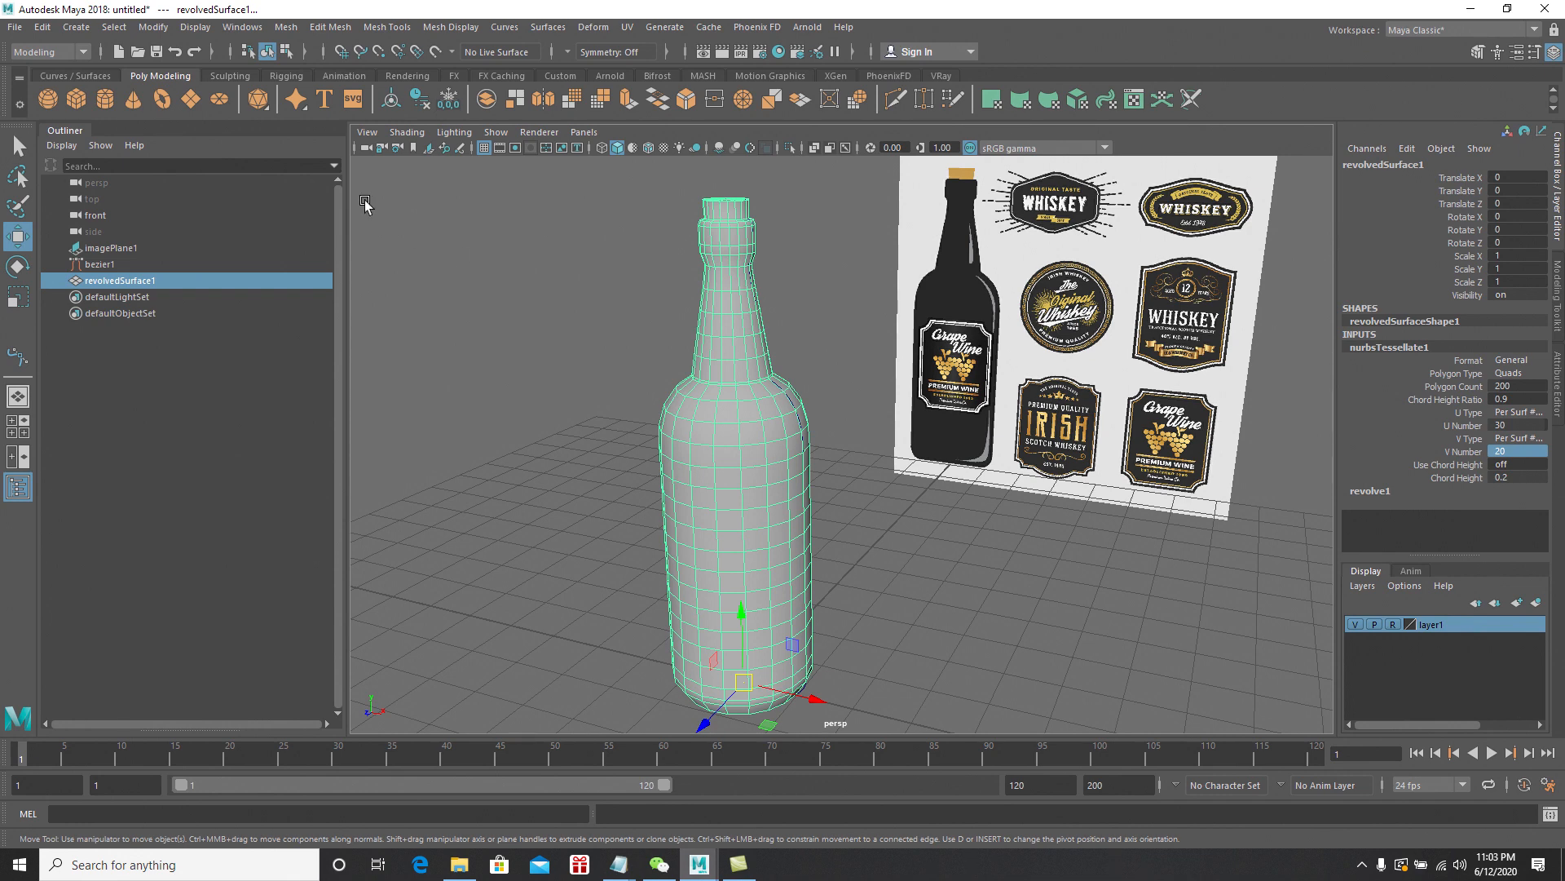
Delete all construction history in the scene
{"action": "left_click", "coordinate": [43, 31]}
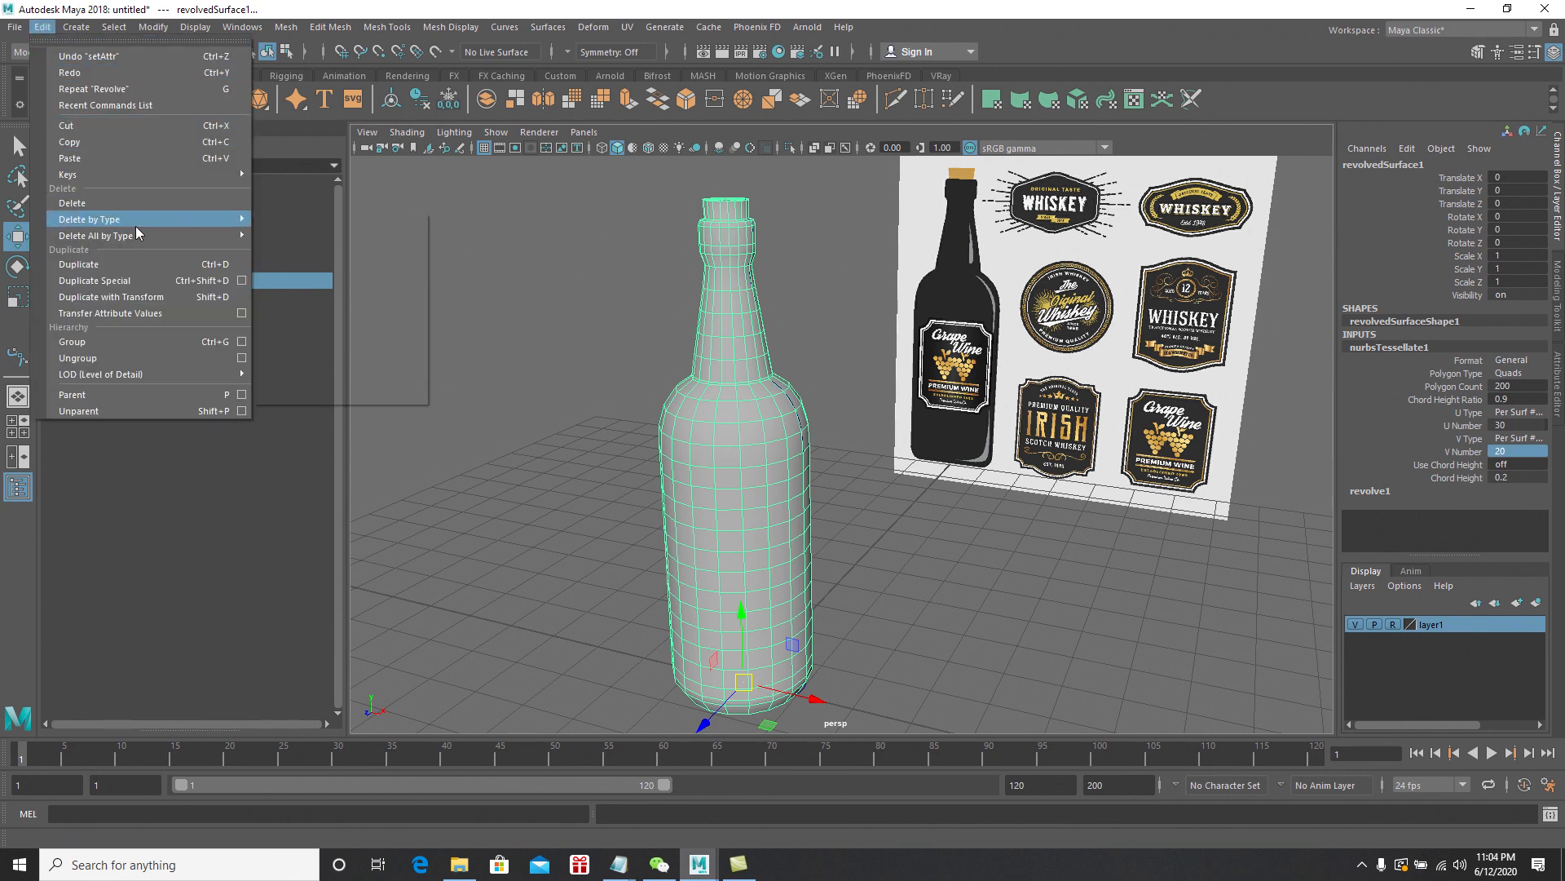
{"action": "mouse_move", "coordinate": [135, 235]}
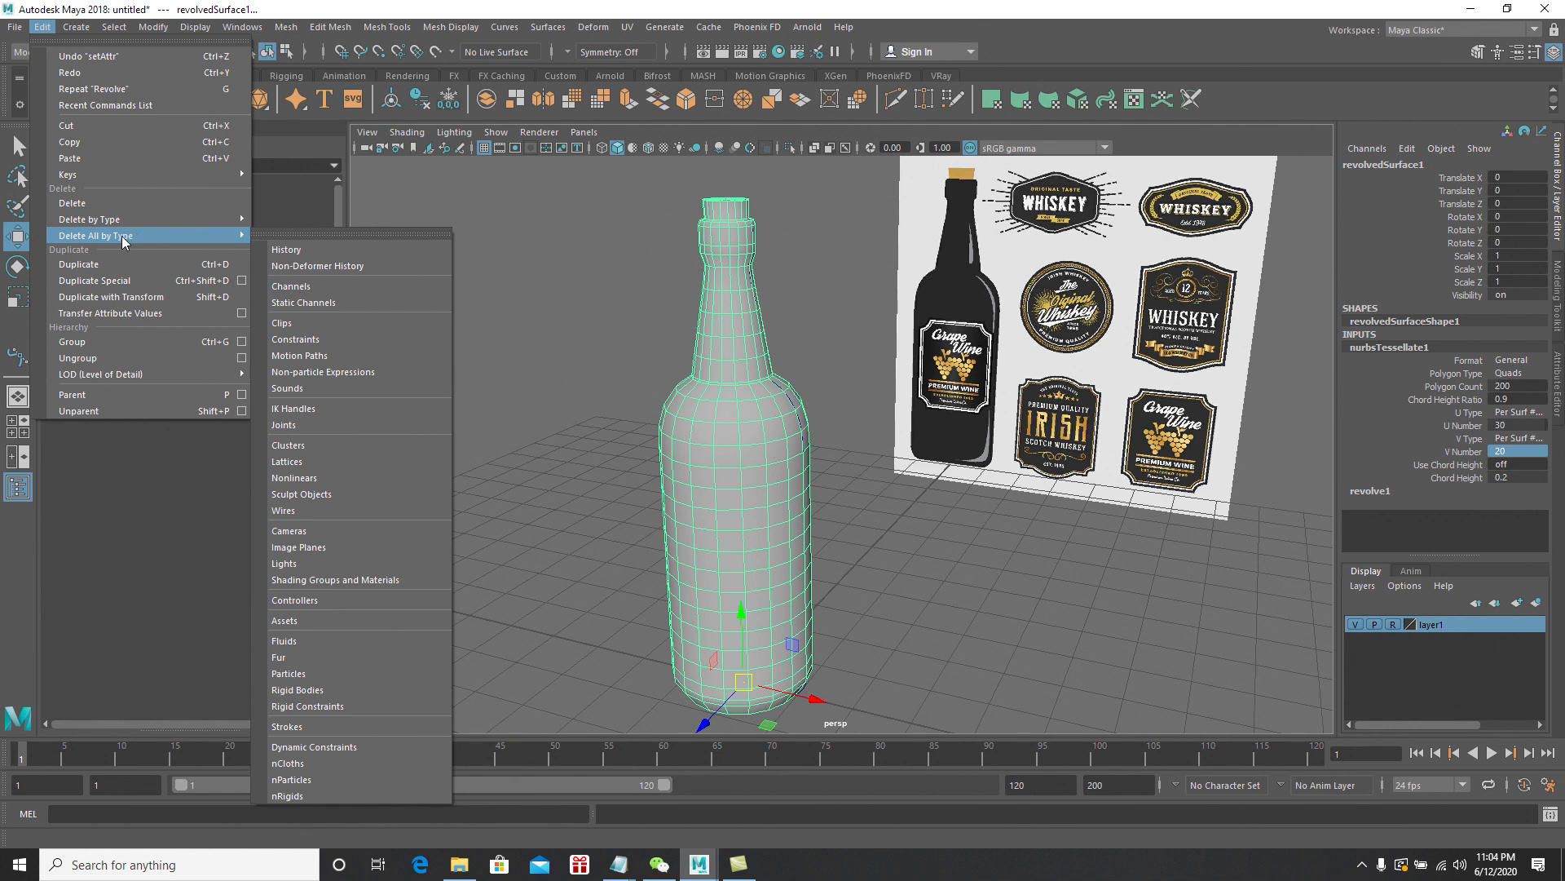
{"action": "left_click", "coordinate": [301, 250]}
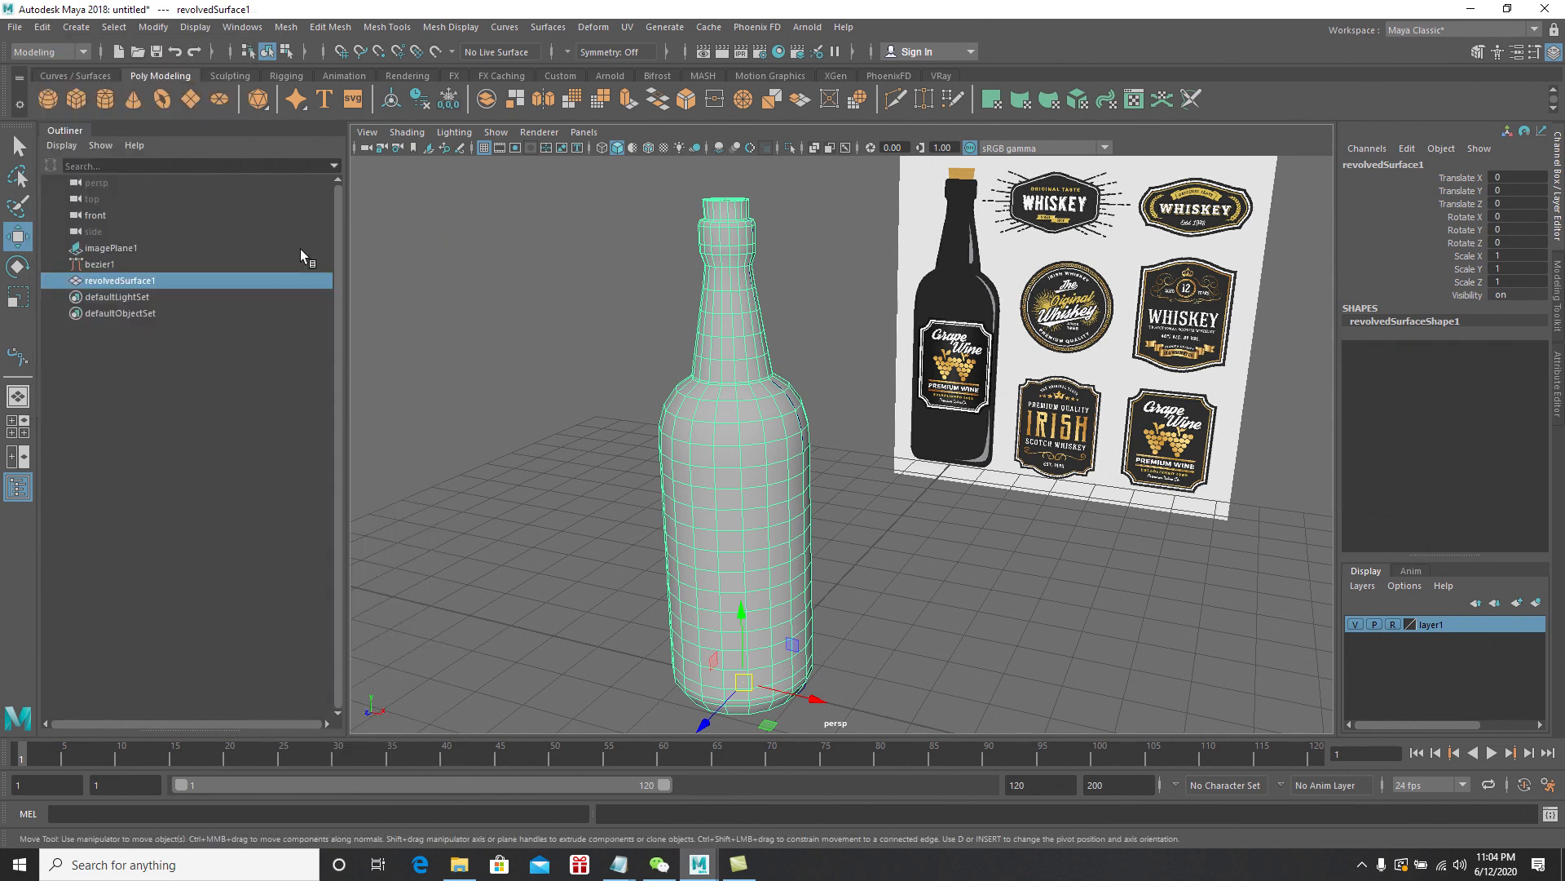
Delete the bezier1 profile curve, keeping only the revolved bottle surface
{"action": "left_click", "coordinate": [506, 355]}
{"action": "left_click", "coordinate": [110, 267]}
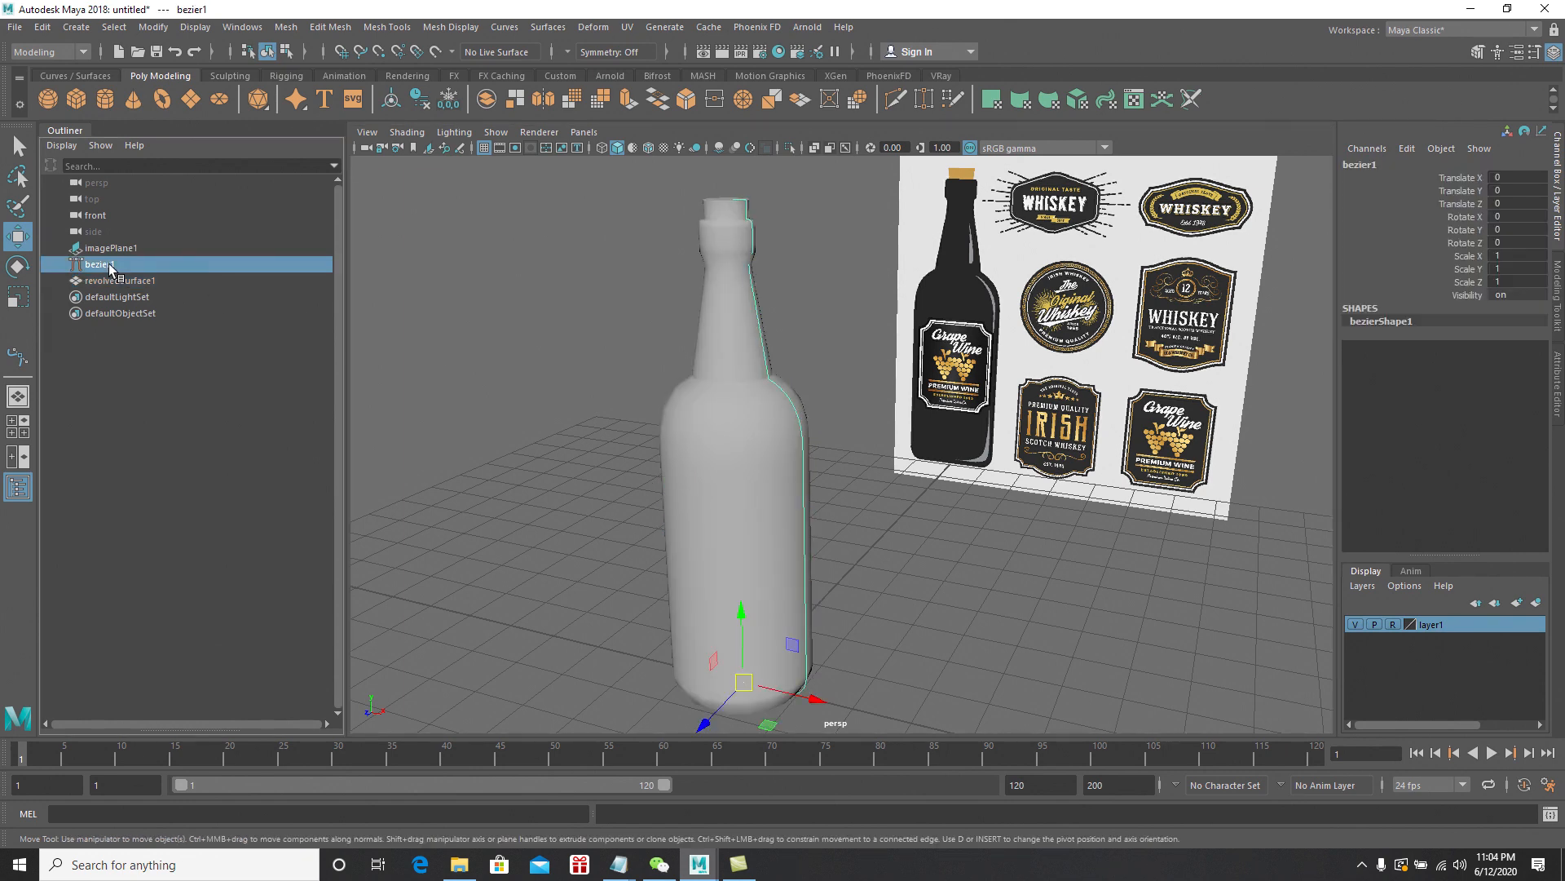
{"action": "key", "text": "Delete"}
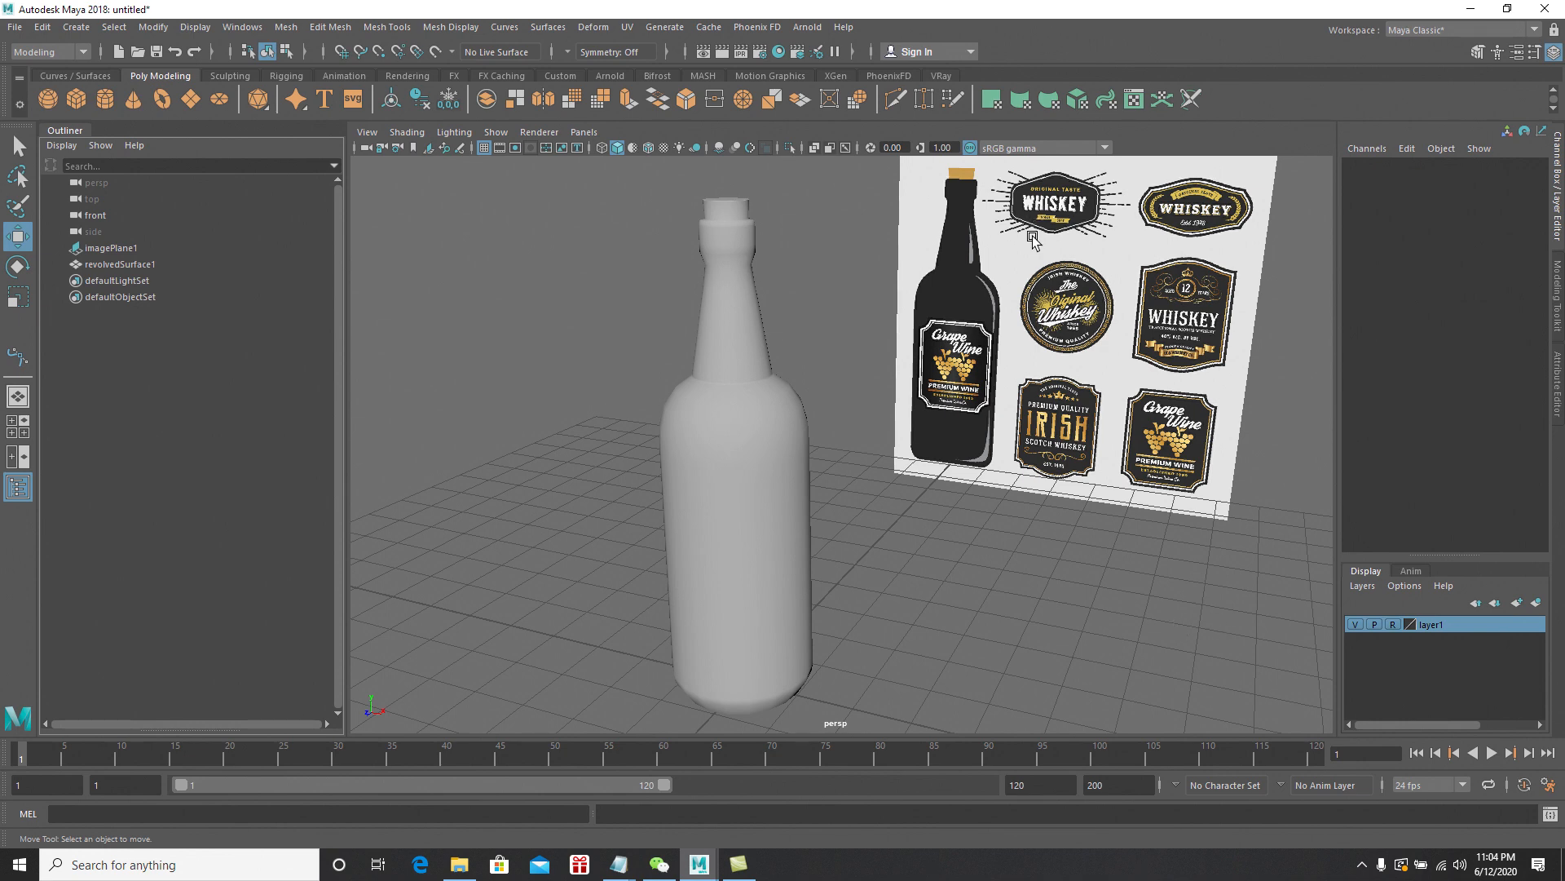
Hide the reference image layer layer1 so only the bottle mesh shows in the perspective view
{"action": "scroll", "coordinate": [1009, 321], "scroll_direction": "up", "scroll_amount": 1}
{"action": "middle_click_drag", "start_coordinate": [1010, 321], "coordinate": [999, 339], "text": "alt"}
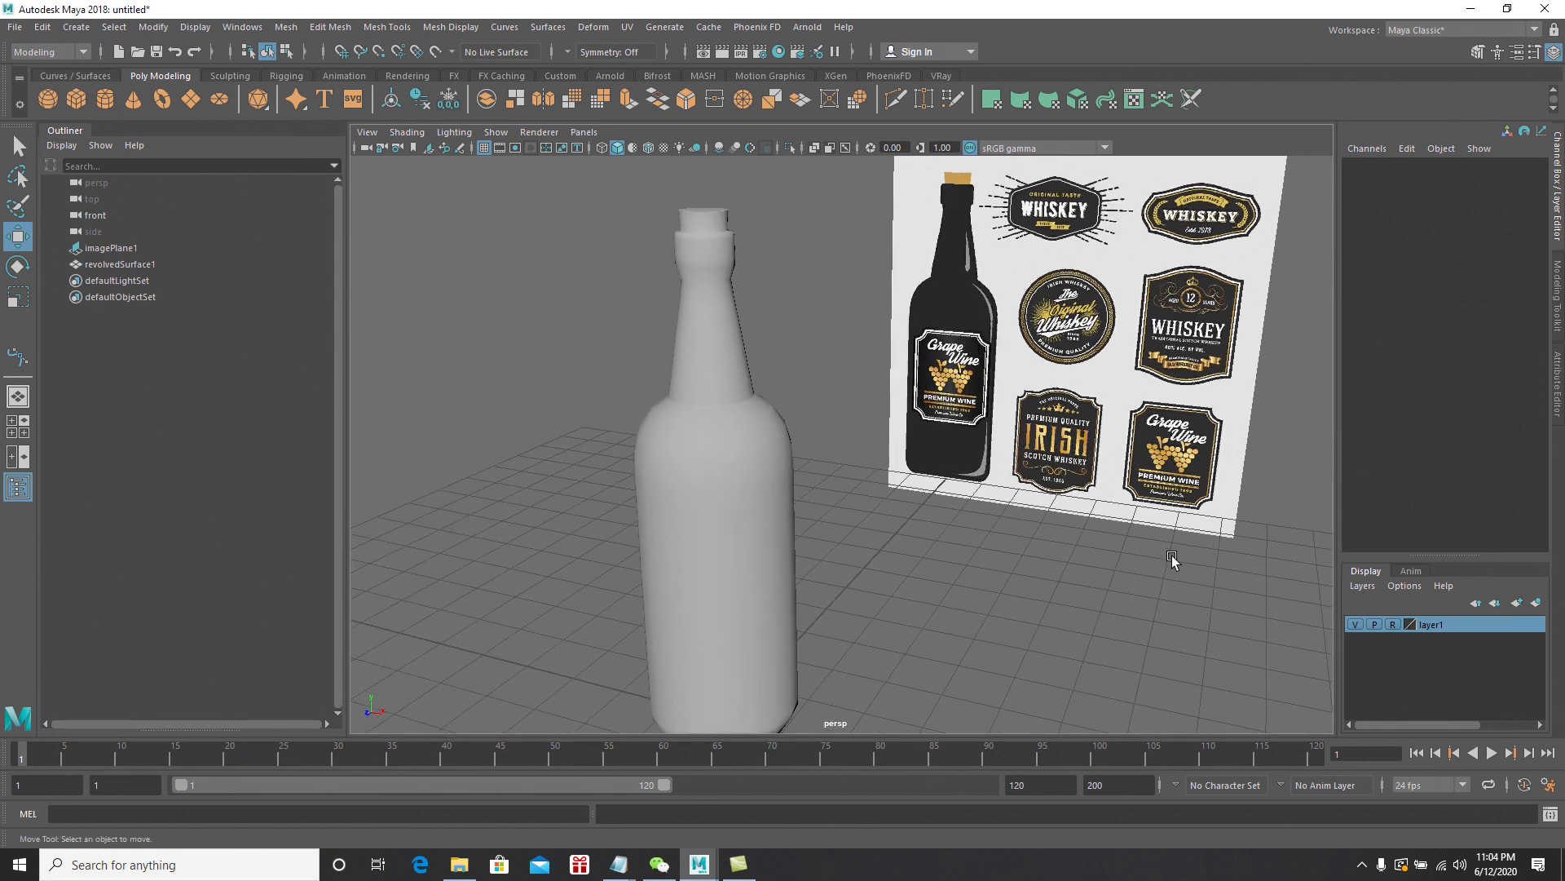
{"action": "left_click", "coordinate": [1353, 624]}
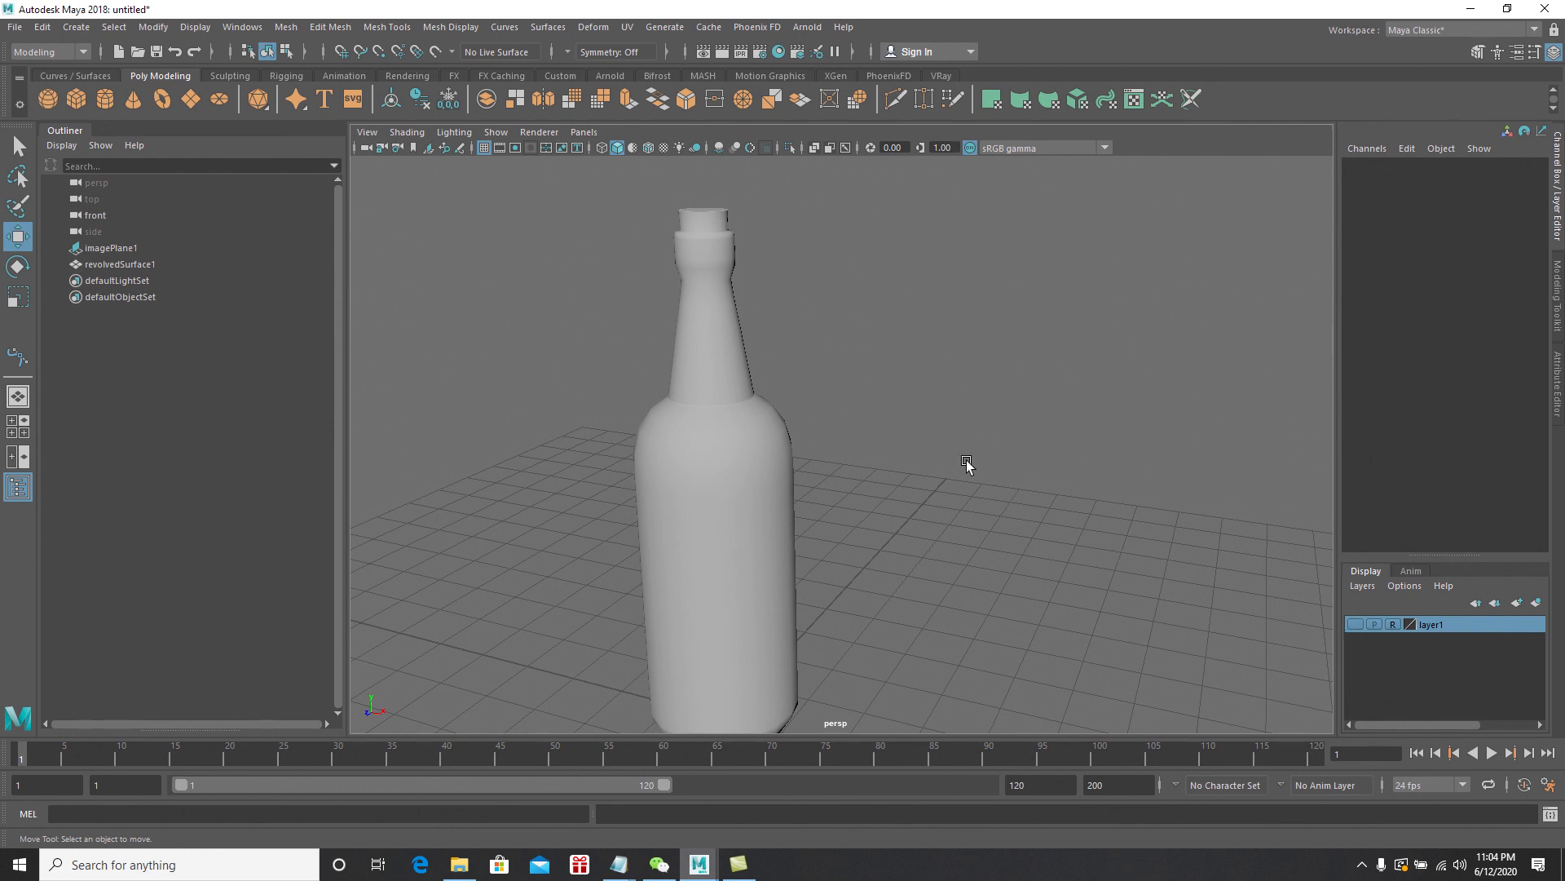
{"action": "middle_click_drag", "start_coordinate": [885, 481], "coordinate": [902, 467], "text": "alt"}
{"action": "left_click_drag", "start_coordinate": [903, 467], "coordinate": [895, 488], "text": "alt"}
{"action": "middle_click_drag", "start_coordinate": [869, 437], "coordinate": [950, 552], "text": "alt"}
{"action": "scroll", "coordinate": [950, 555], "scroll_direction": "up", "scroll_amount": 3}
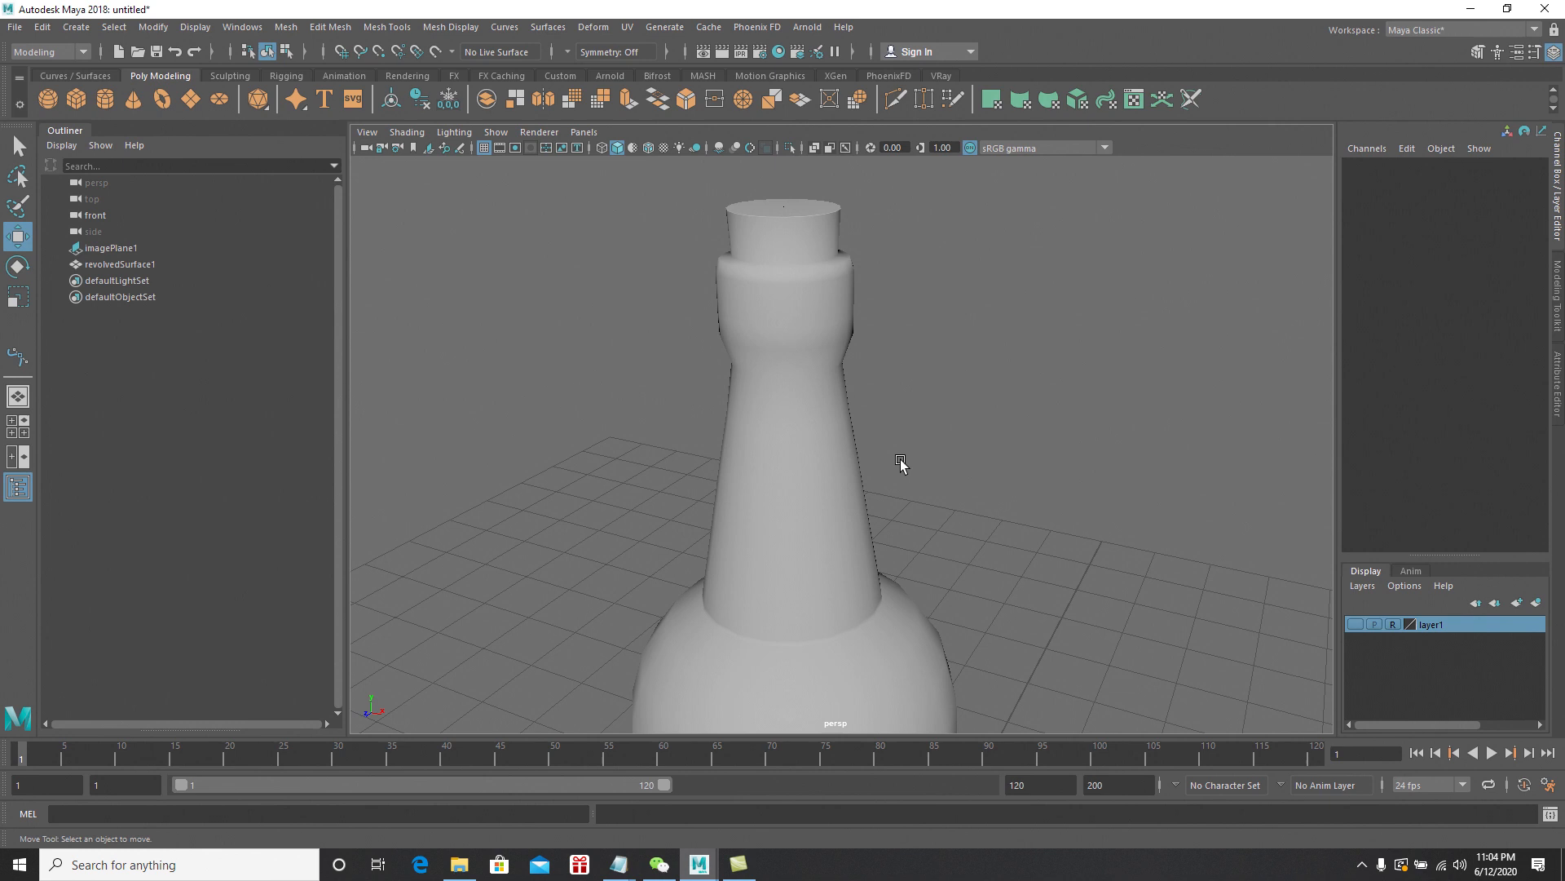
Rename the revolved surface as WineBottle_GEO
{"action": "double_click", "coordinate": [142, 264]}
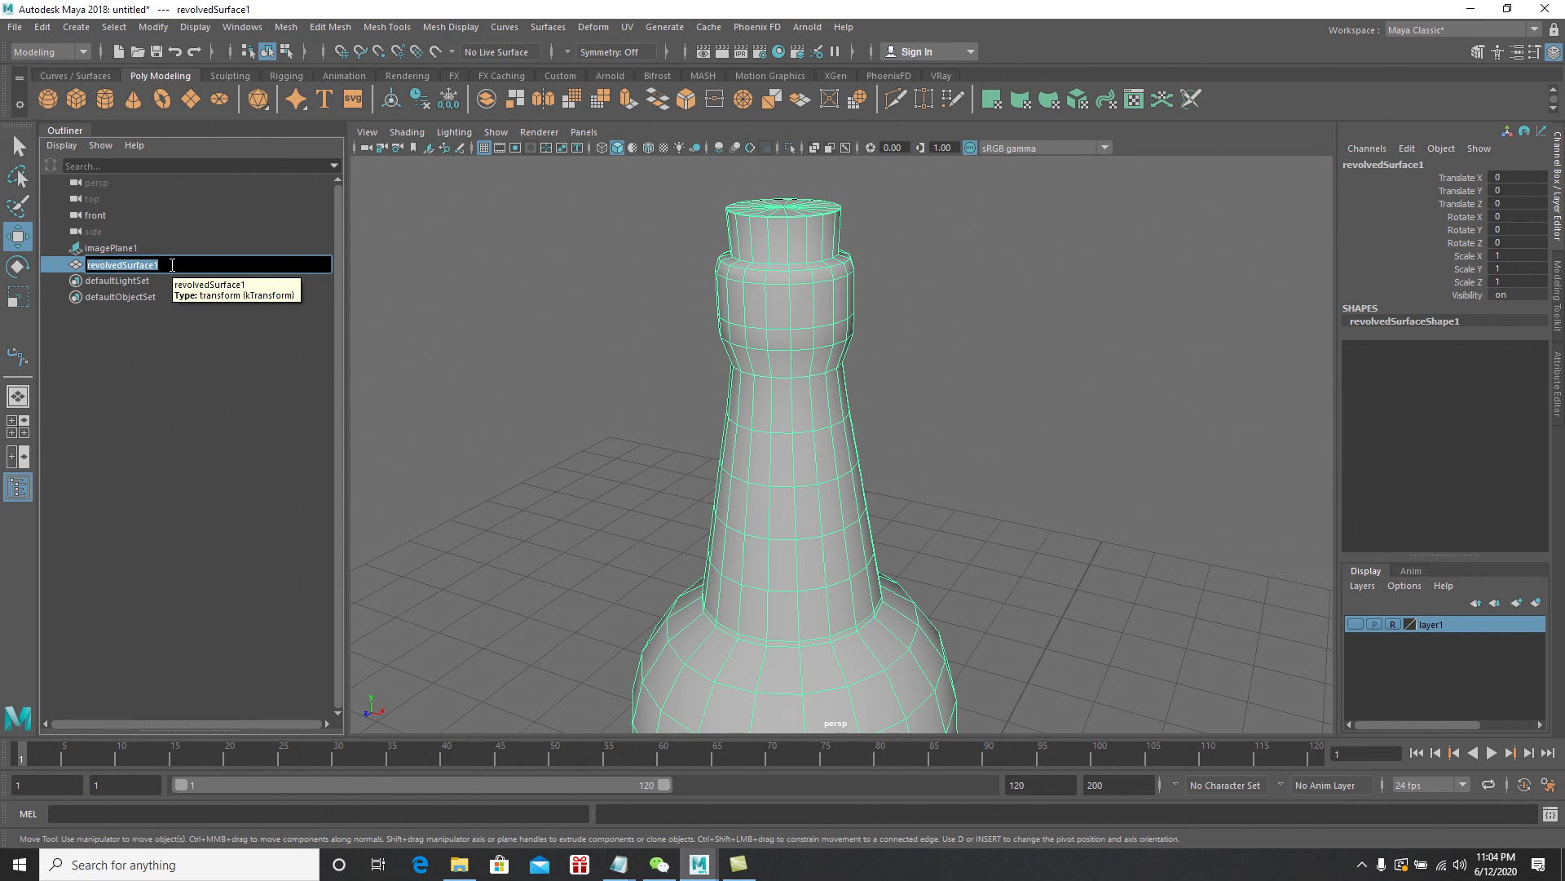
{"action": "type", "text": "WineBottle_GEO"}
{"action": "key", "text": "Return"}
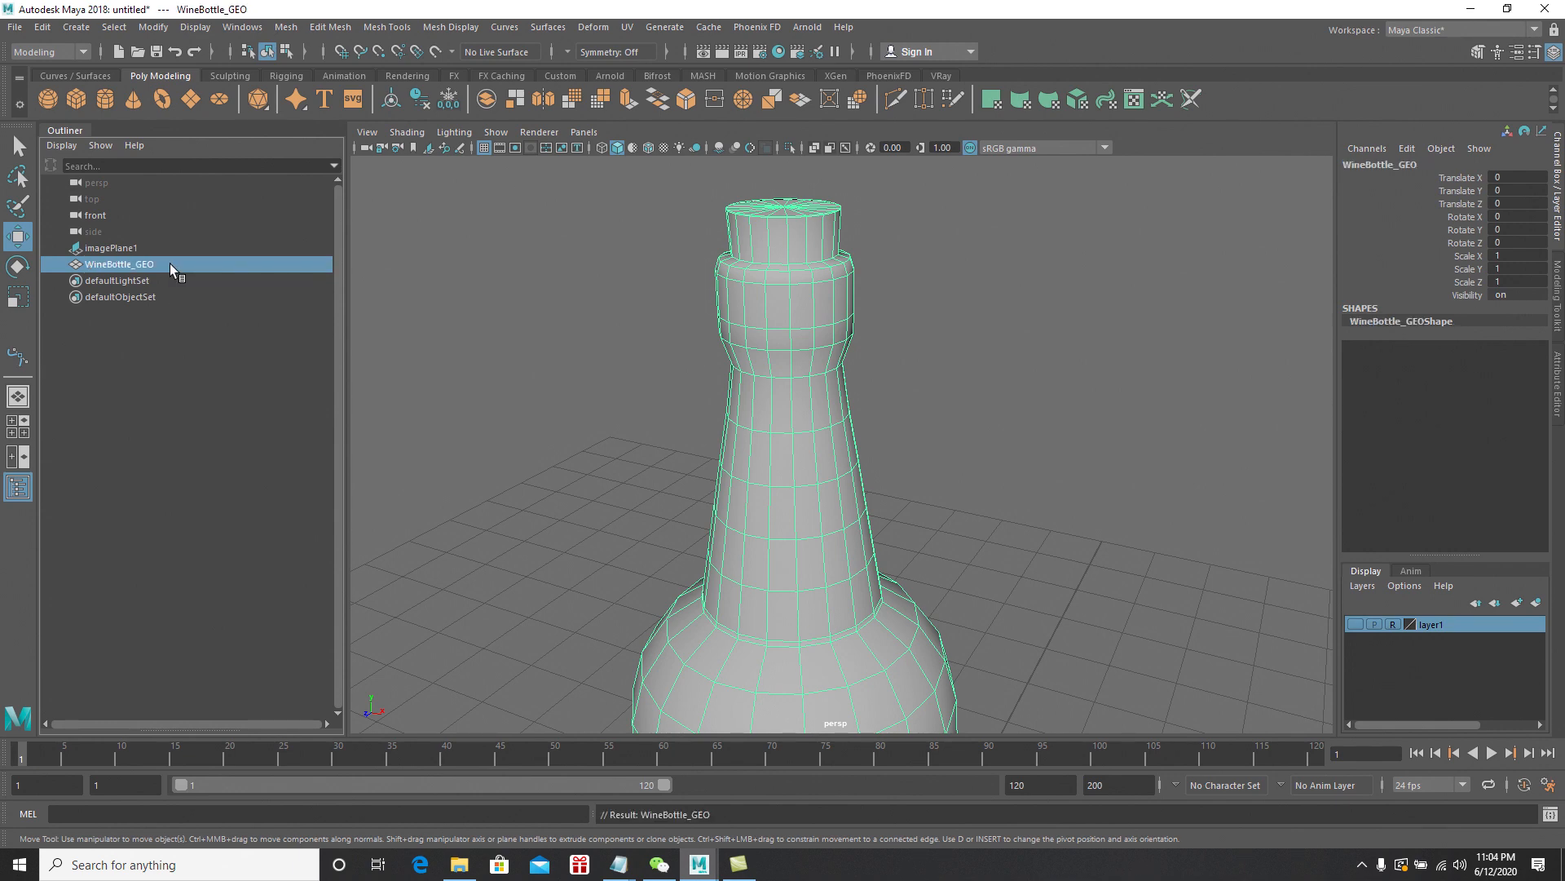
Examine the mesh topology of the bottle's cork, collar, neck and shoulder from several angles and distances
{"action": "right_click_drag", "start_coordinate": [784, 429], "coordinate": [842, 444], "text": "alt"}
{"action": "mouse_move", "coordinate": [842, 444]}
{"action": "left_mouse_down", "text": "alt"}
{"action": "mouse_move", "coordinate": [825, 440]}
{"action": "mouse_move", "coordinate": [842, 432]}
{"action": "left_mouse_up", "text": "alt"}
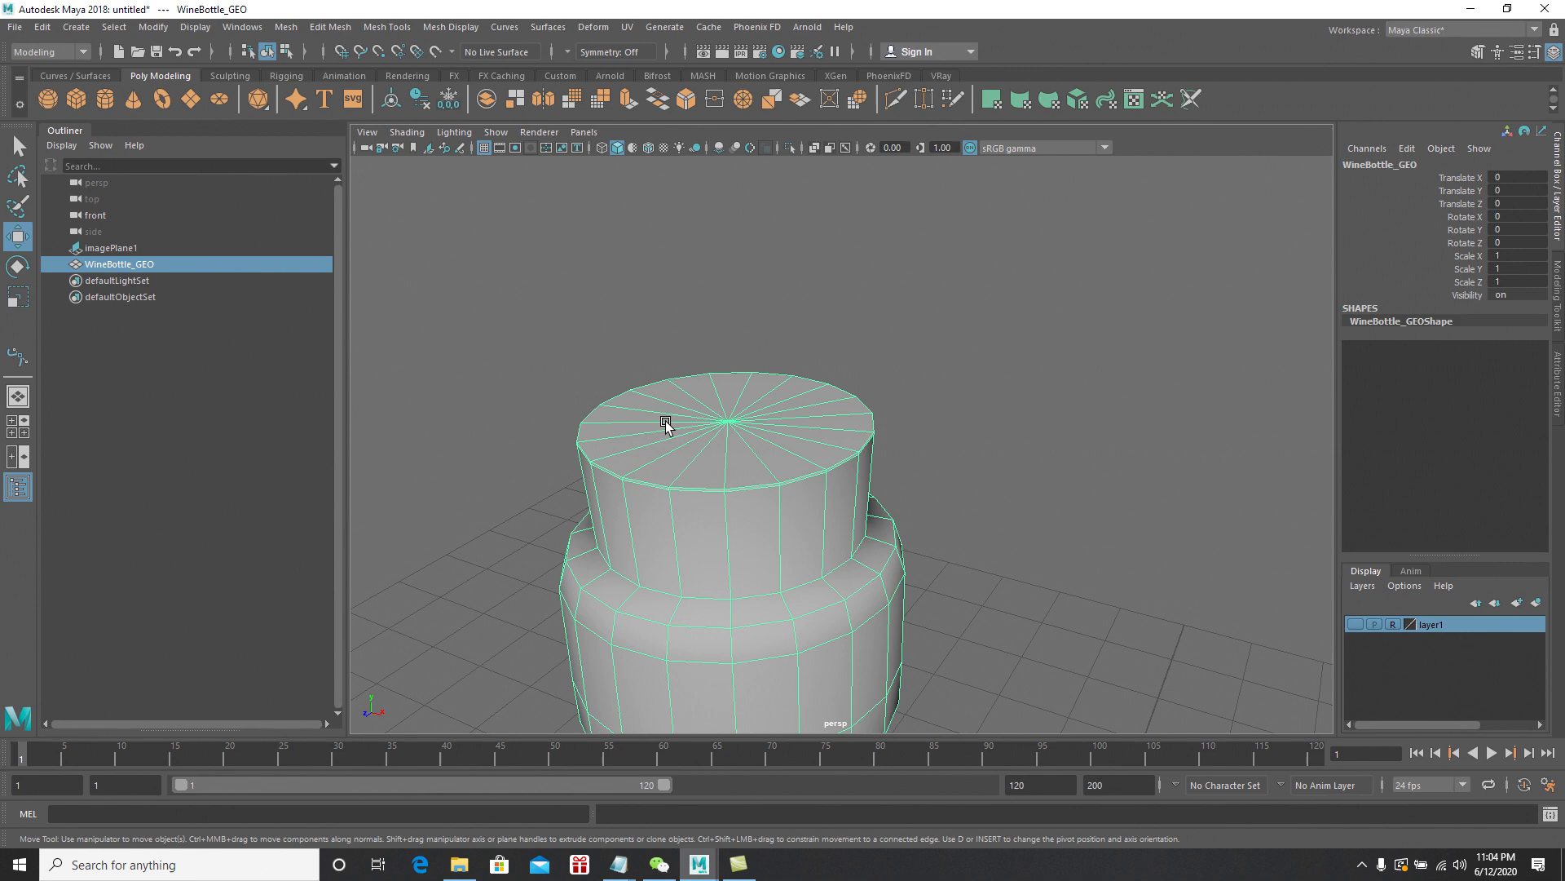
{"action": "right_click_drag", "start_coordinate": [797, 519], "coordinate": [786, 530], "text": "alt"}
{"action": "left_click_drag", "start_coordinate": [787, 530], "coordinate": [800, 534], "text": "alt"}
{"action": "mouse_move", "coordinate": [800, 535]}
{"action": "right_mouse_down", "text": "alt"}
{"action": "mouse_move", "coordinate": [846, 531]}
{"action": "mouse_move", "coordinate": [828, 522]}
{"action": "right_mouse_up", "text": "alt"}
{"action": "left_click_drag", "start_coordinate": [827, 522], "coordinate": [851, 477], "text": "alt"}
{"action": "left_click_drag", "start_coordinate": [795, 359], "coordinate": [726, 419], "text": "alt"}
{"action": "right_click_drag", "start_coordinate": [726, 419], "coordinate": [788, 524], "text": "alt"}
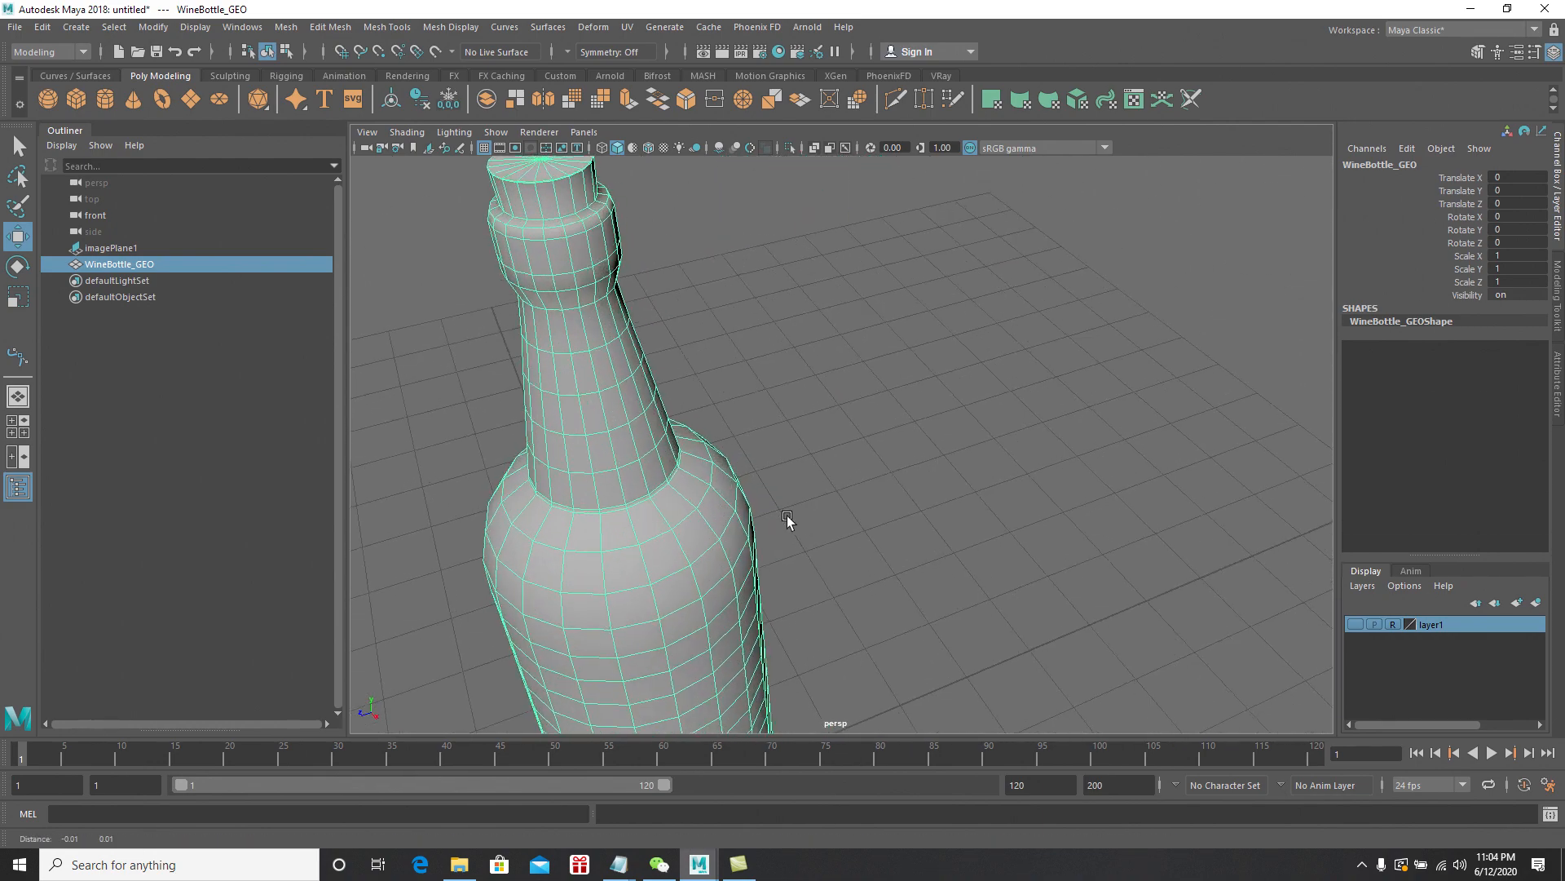
{"action": "left_click_drag", "start_coordinate": [787, 524], "coordinate": [803, 522], "text": "alt"}
{"action": "right_click_drag", "start_coordinate": [803, 522], "coordinate": [768, 473], "text": "alt"}
{"action": "left_click_drag", "start_coordinate": [769, 473], "coordinate": [729, 428], "text": "alt"}
{"action": "right_click_drag", "start_coordinate": [730, 428], "coordinate": [788, 496], "text": "alt"}
{"action": "left_click_drag", "start_coordinate": [787, 494], "coordinate": [824, 537], "text": "alt"}
{"action": "right_click_drag", "start_coordinate": [824, 537], "coordinate": [846, 542], "text": "alt"}
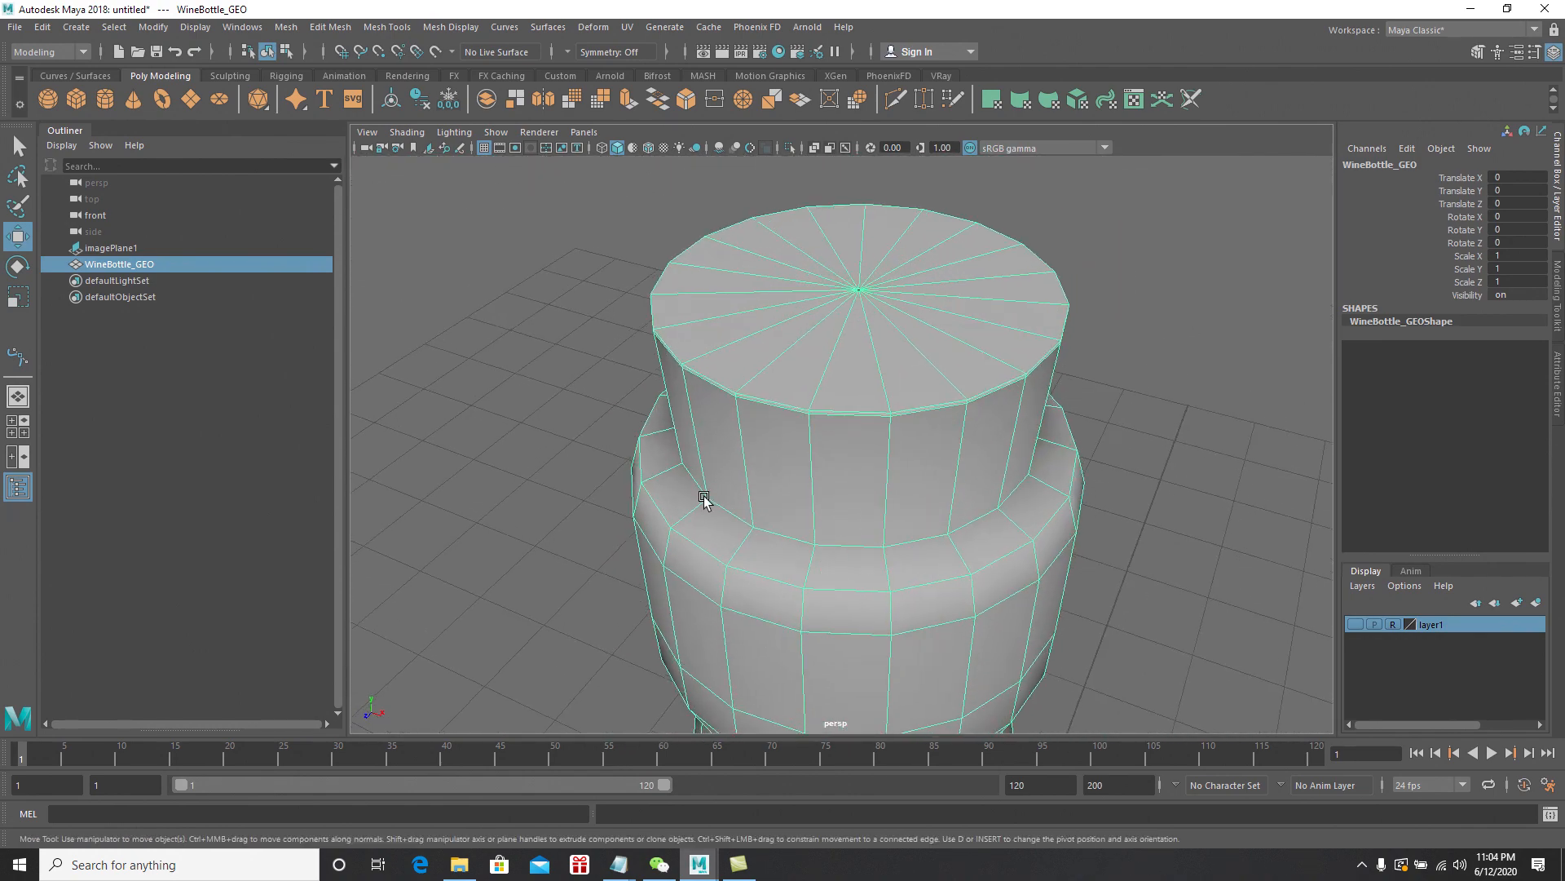
{"action": "right_click_drag", "start_coordinate": [829, 414], "coordinate": [887, 383]}
{"action": "mouse_move", "coordinate": [875, 452]}
{"action": "right_mouse_down", "text": "alt"}
{"action": "mouse_move", "coordinate": [848, 391]}
{"action": "mouse_move", "coordinate": [835, 416]}
{"action": "mouse_move", "coordinate": [884, 570]}
{"action": "mouse_move", "coordinate": [854, 454]}
{"action": "right_mouse_up", "text": "alt"}
{"action": "mouse_move", "coordinate": [854, 455]}
{"action": "left_mouse_down", "text": "alt"}
{"action": "mouse_move", "coordinate": [835, 405]}
{"action": "mouse_move", "coordinate": [839, 481]}
{"action": "left_mouse_up", "text": "alt"}
{"action": "scroll", "coordinate": [872, 512], "scroll_direction": "up", "scroll_amount": 10}
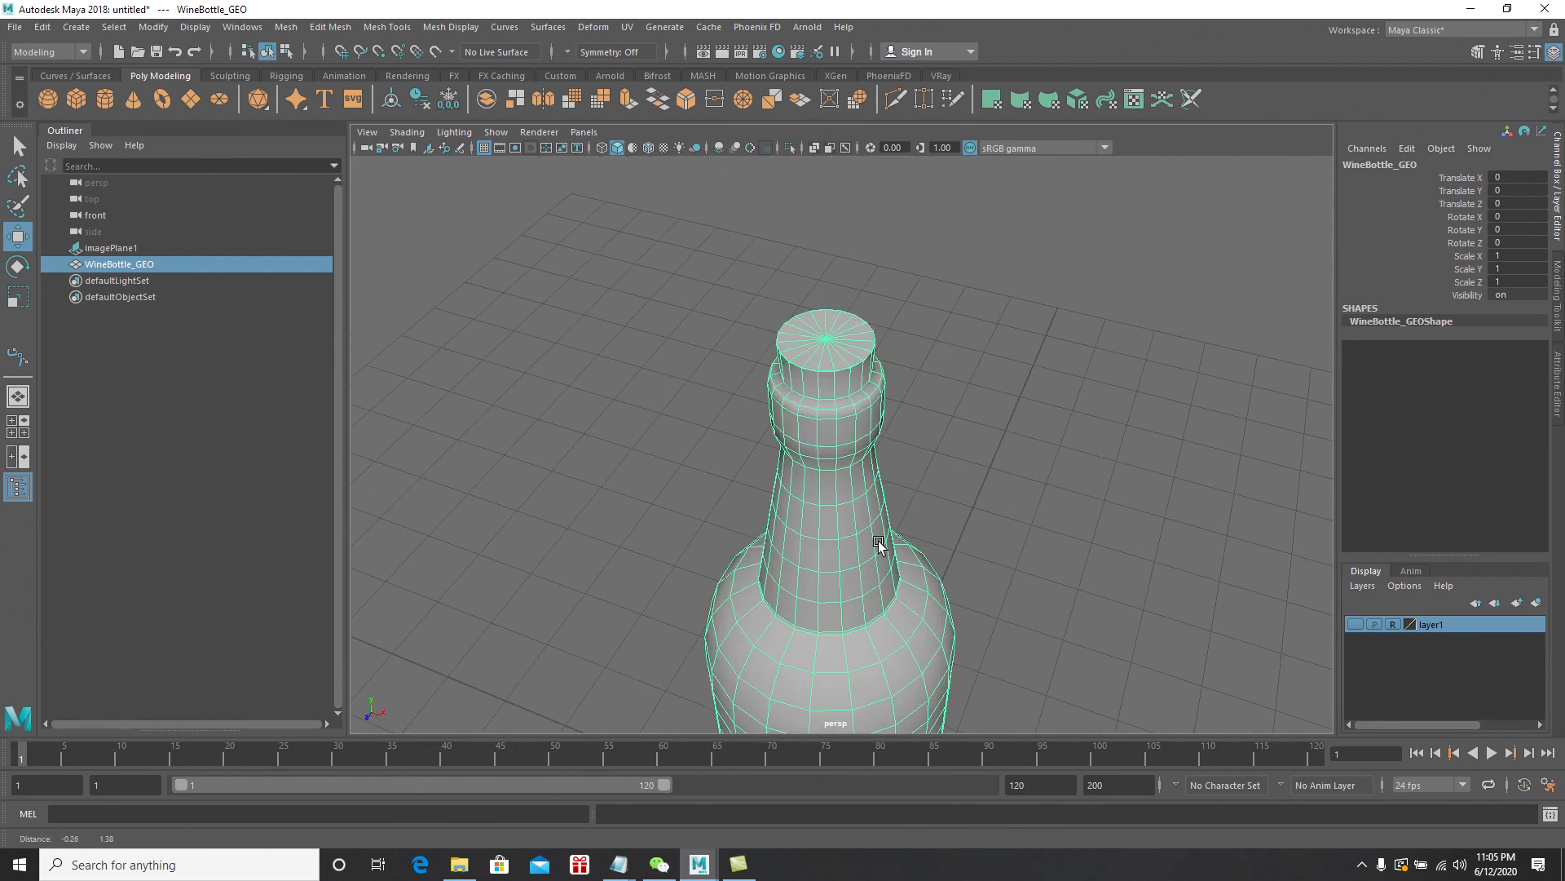
{"action": "left_click_drag", "start_coordinate": [903, 594], "coordinate": [864, 506], "text": "alt"}
Select the full edge loop where the cork meets the bottle's collar
{"action": "left_click", "coordinate": [1087, 472]}
{"action": "left_click", "coordinate": [848, 446]}
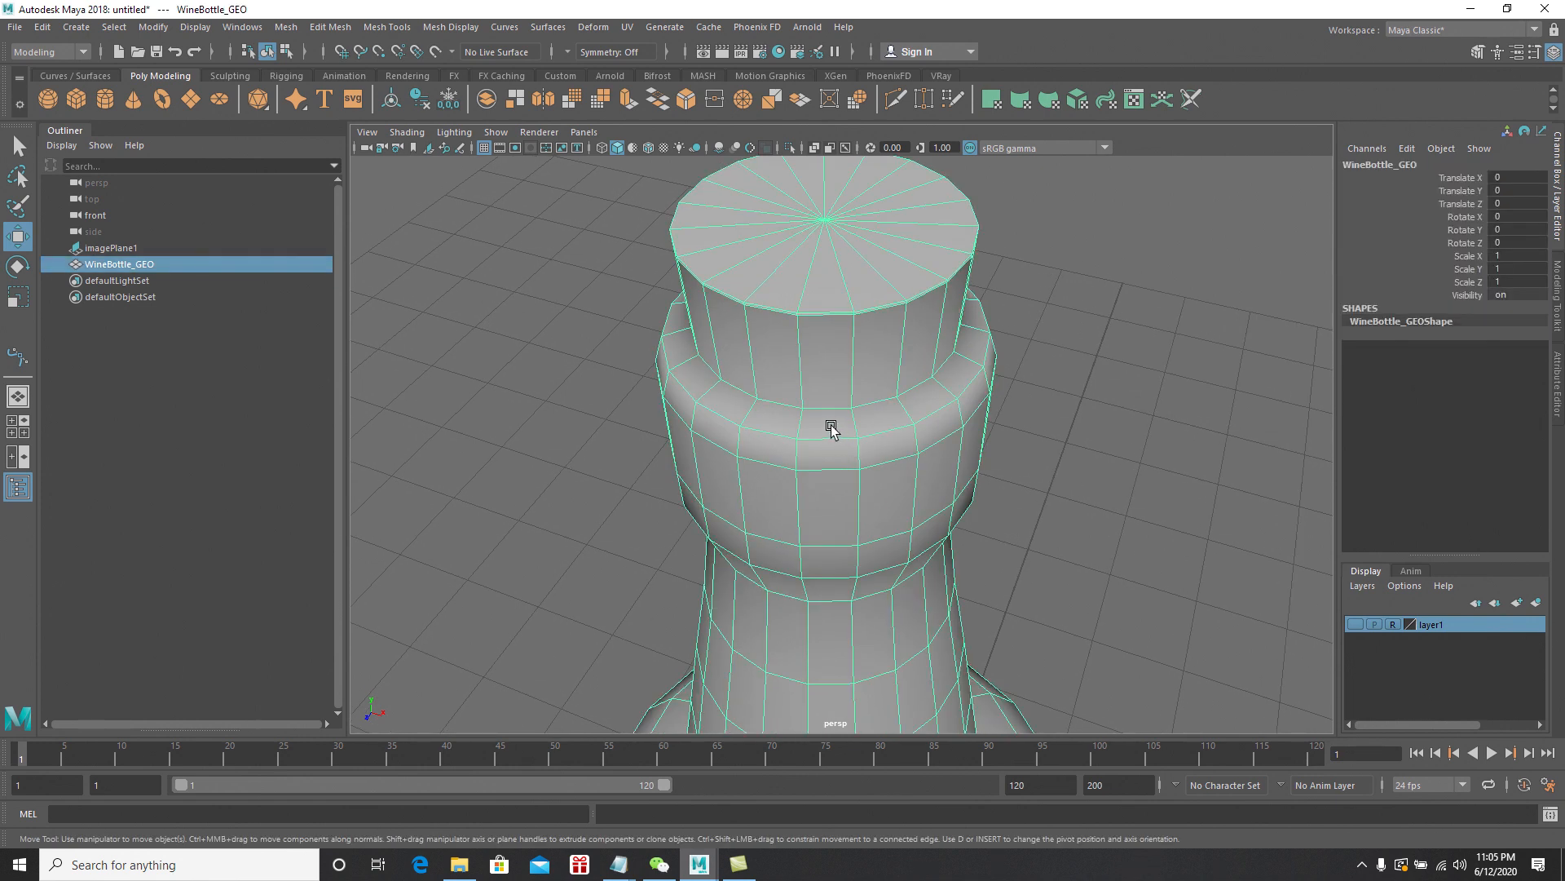
{"action": "right_click", "coordinate": [823, 397]}
{"action": "left_click", "coordinate": [825, 356]}
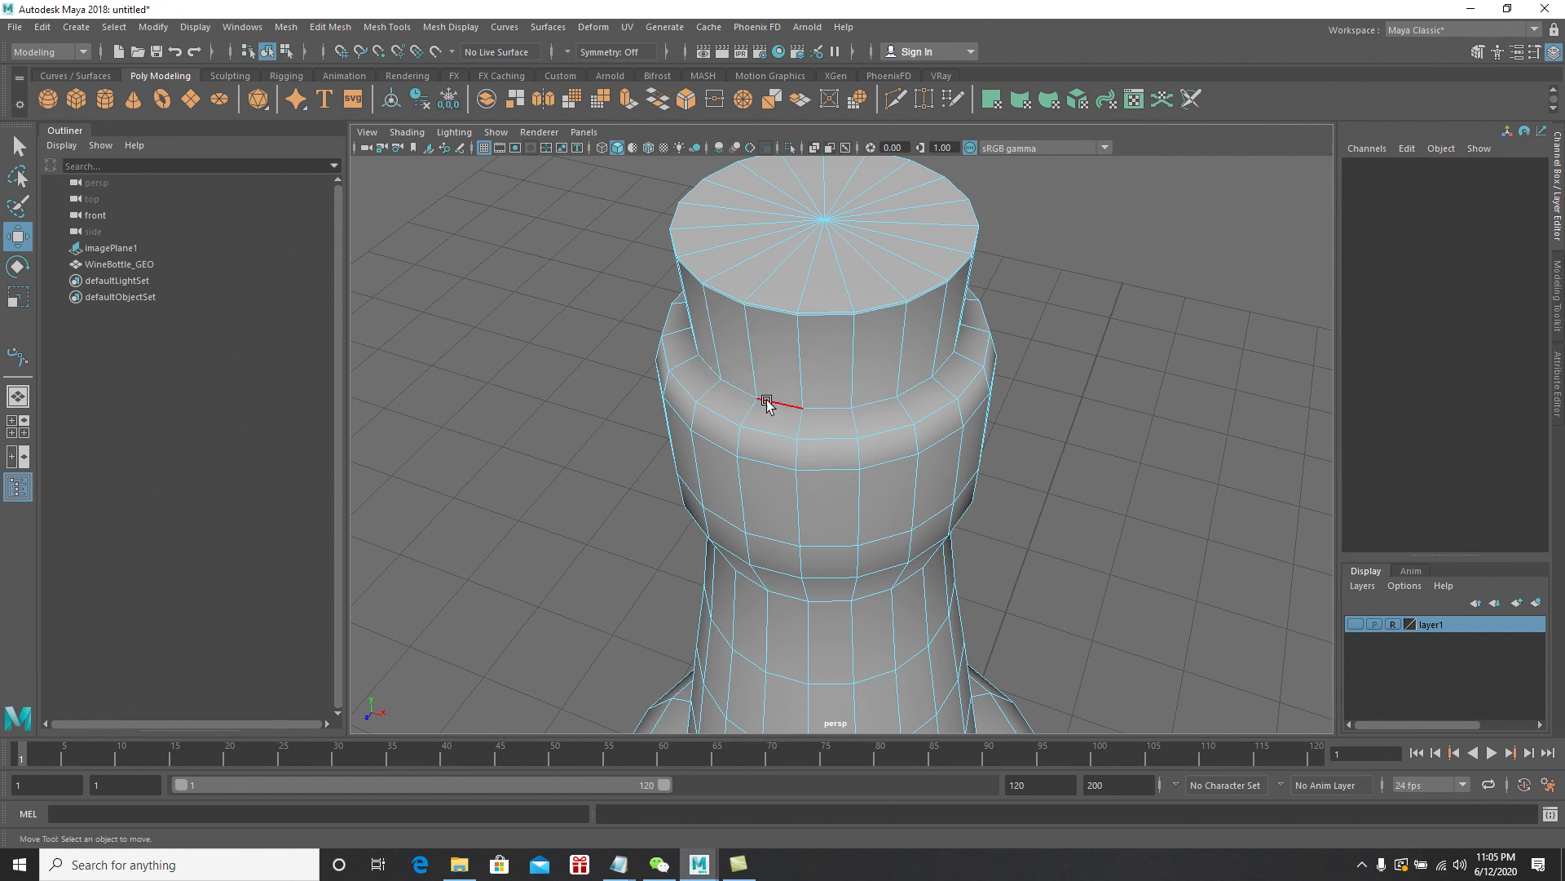
{"action": "double_click", "coordinate": [830, 408]}
{"action": "right_click_drag", "start_coordinate": [831, 369], "coordinate": [848, 421], "text": "alt"}
{"action": "middle_click_drag", "start_coordinate": [848, 421], "coordinate": [821, 508], "text": "alt"}
{"action": "left_click_drag", "start_coordinate": [821, 508], "coordinate": [845, 480], "text": "alt"}
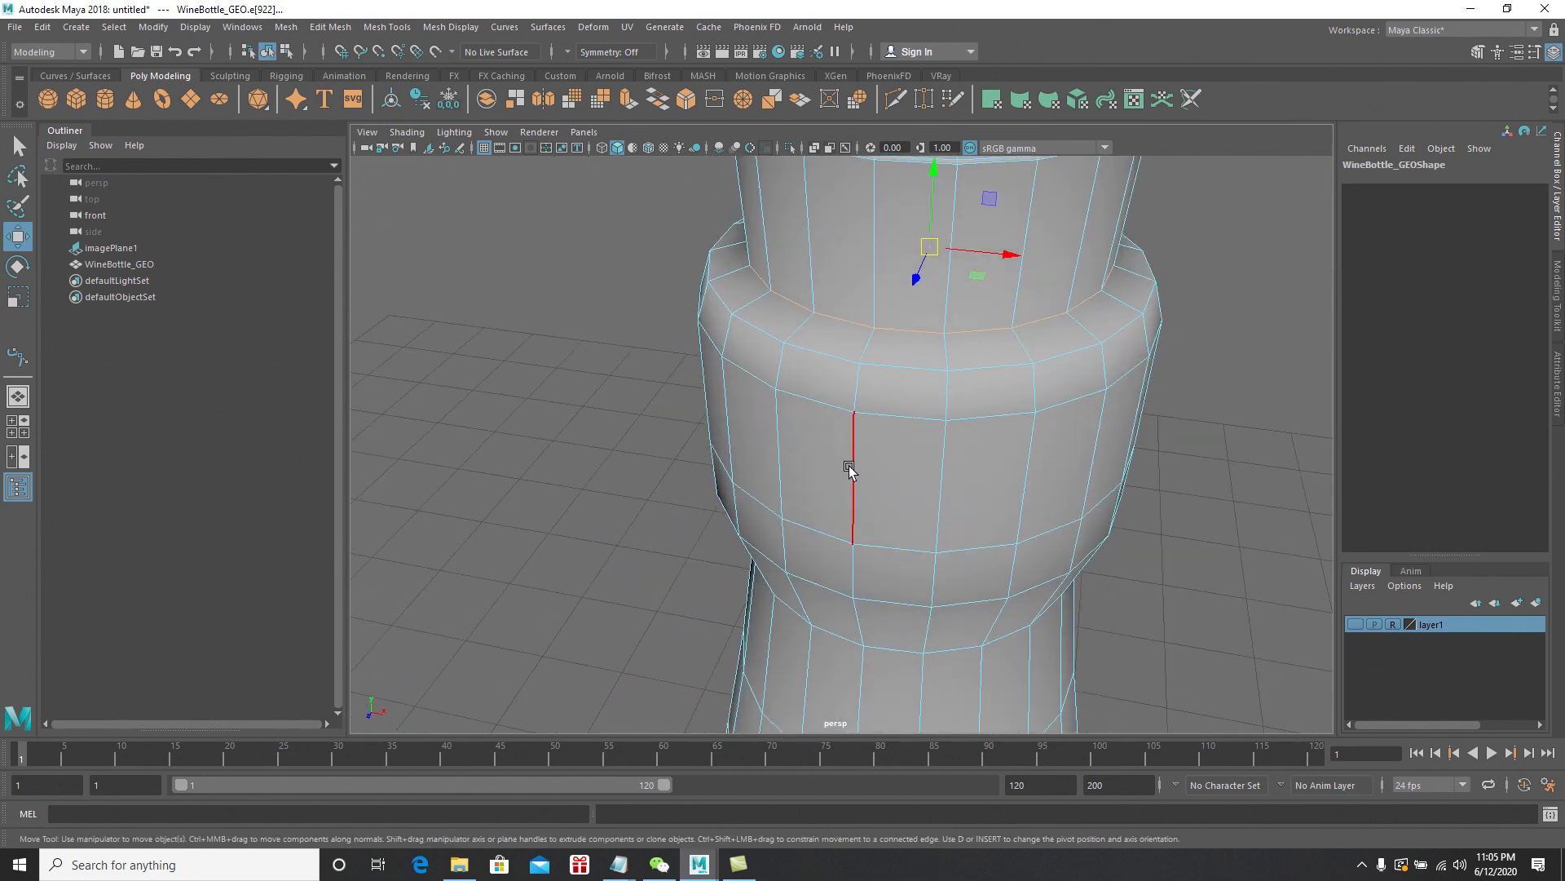
{"action": "key", "text": "f"}
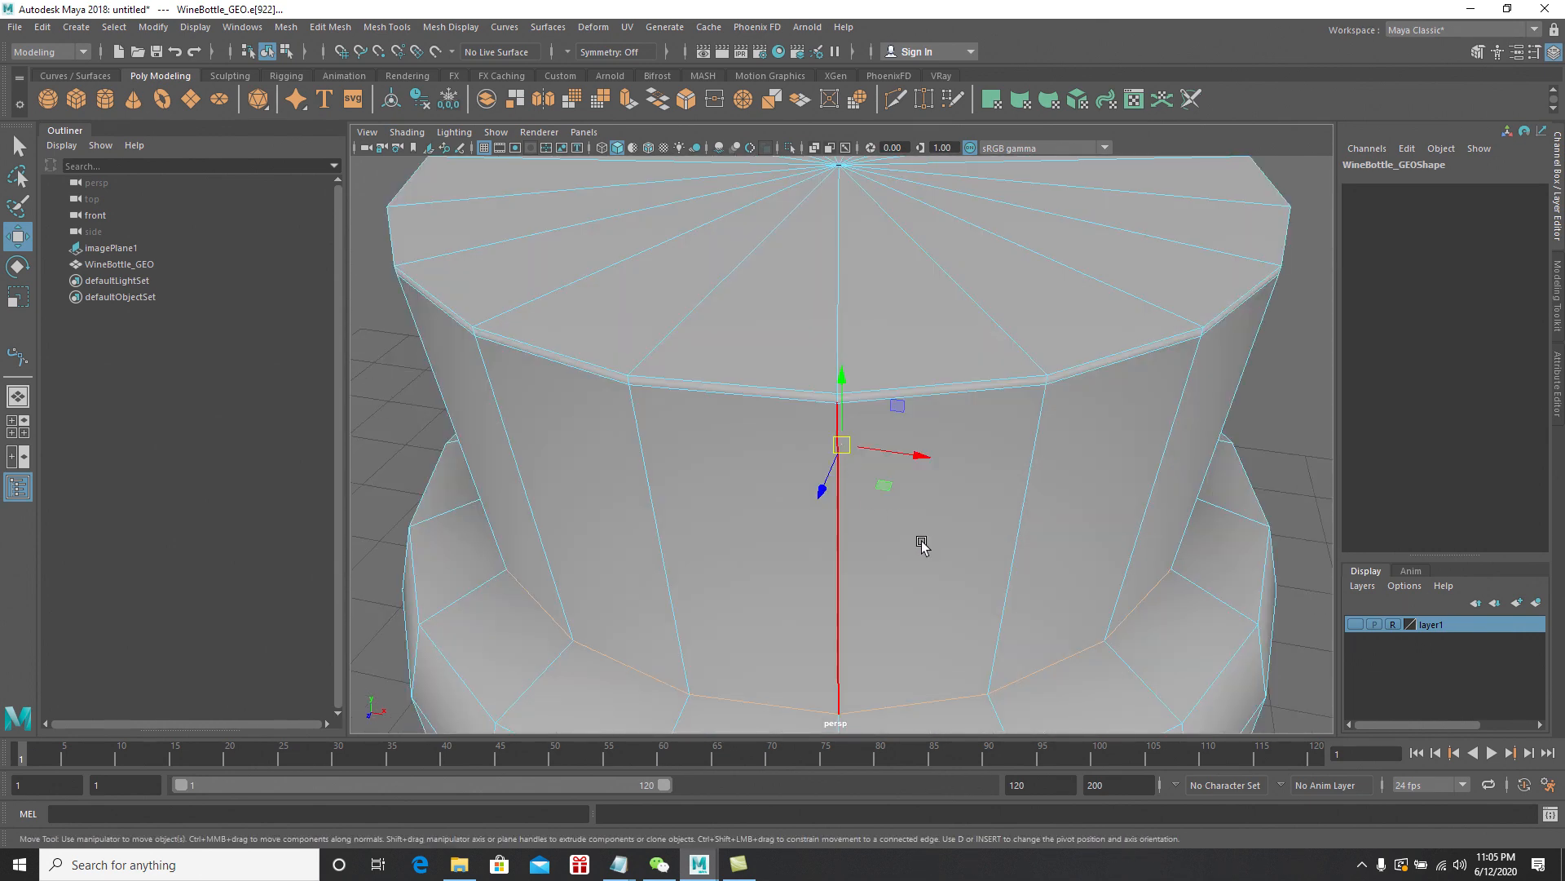
{"action": "left_click_drag", "start_coordinate": [909, 514], "coordinate": [907, 488], "text": "alt"}
{"action": "right_click_drag", "start_coordinate": [906, 489], "coordinate": [919, 520], "text": "alt"}
{"action": "left_click_drag", "start_coordinate": [920, 518], "coordinate": [912, 482], "text": "alt"}
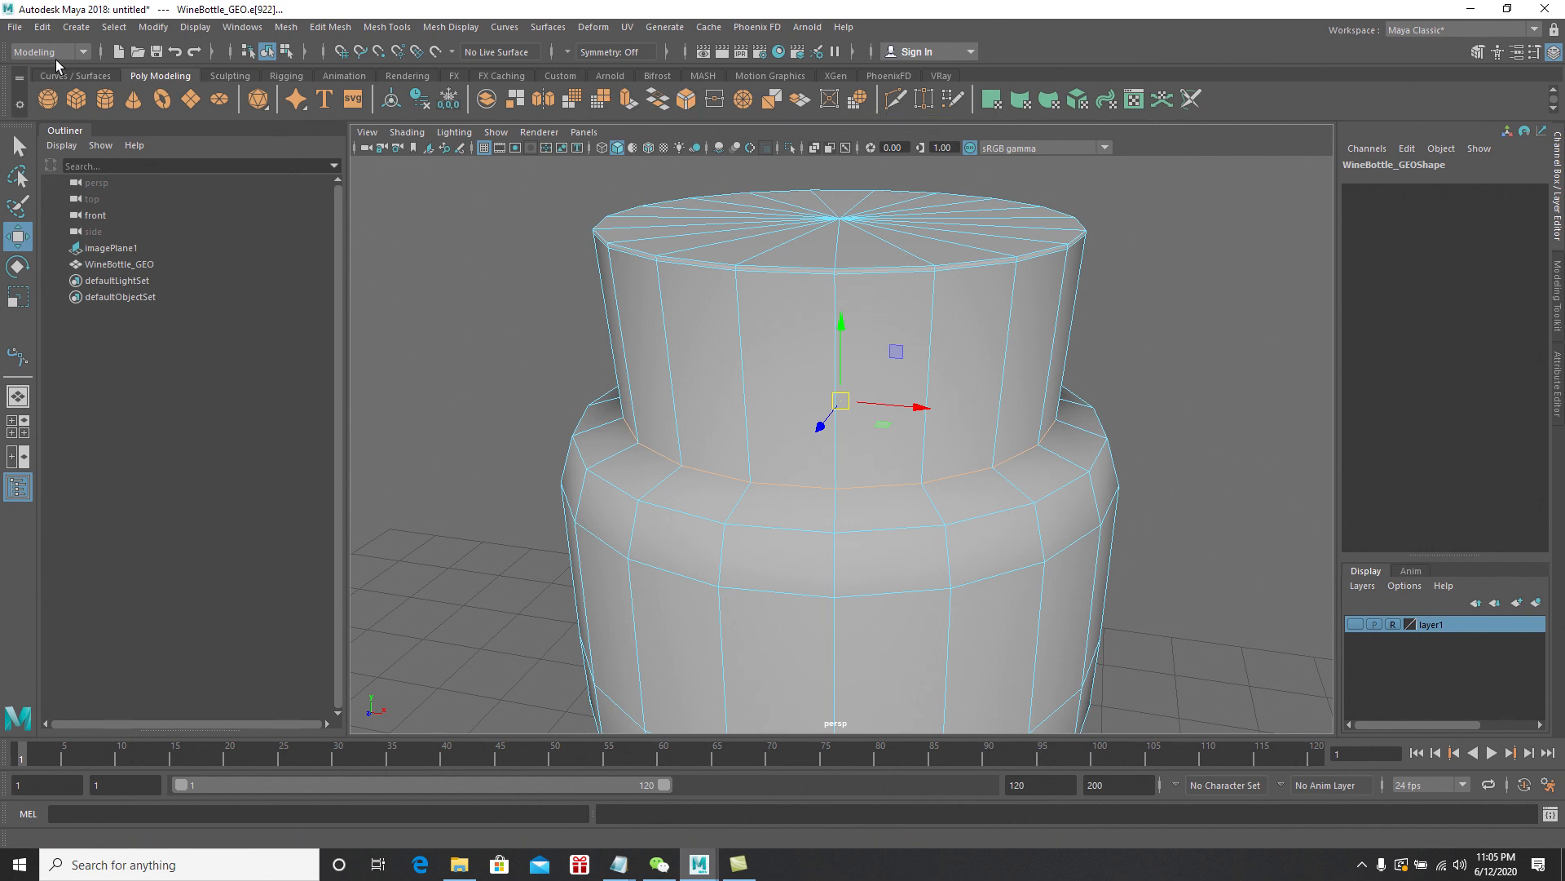
Bevel the selected edge loop at the cork's base with a fraction of 0.1 and 2 segments, and return to object mode
{"action": "left_click", "coordinate": [85, 56]}
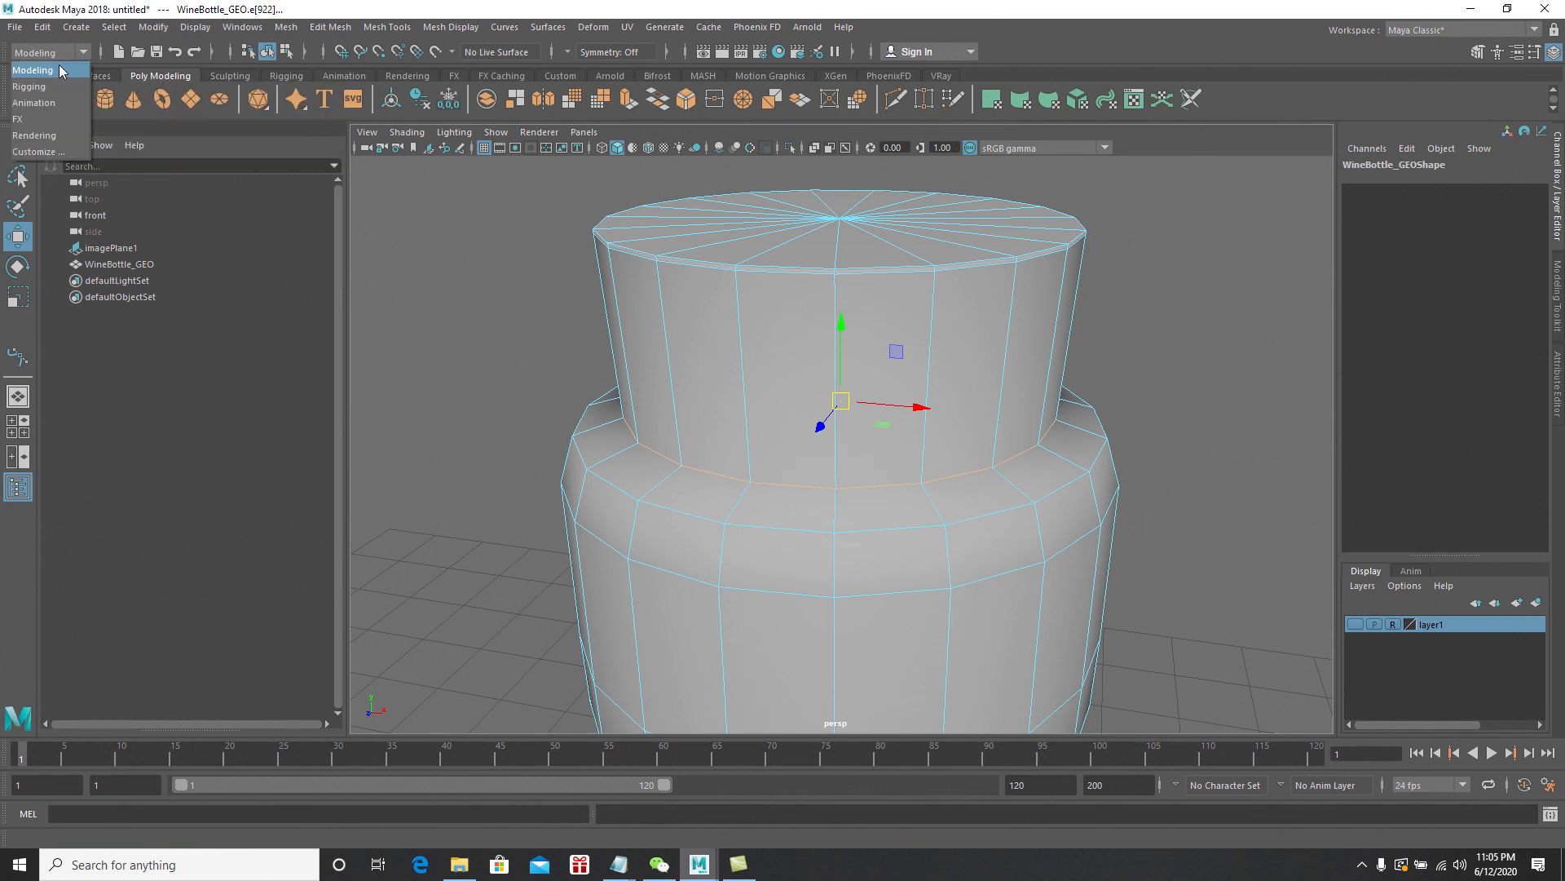
{"action": "left_click", "coordinate": [68, 72]}
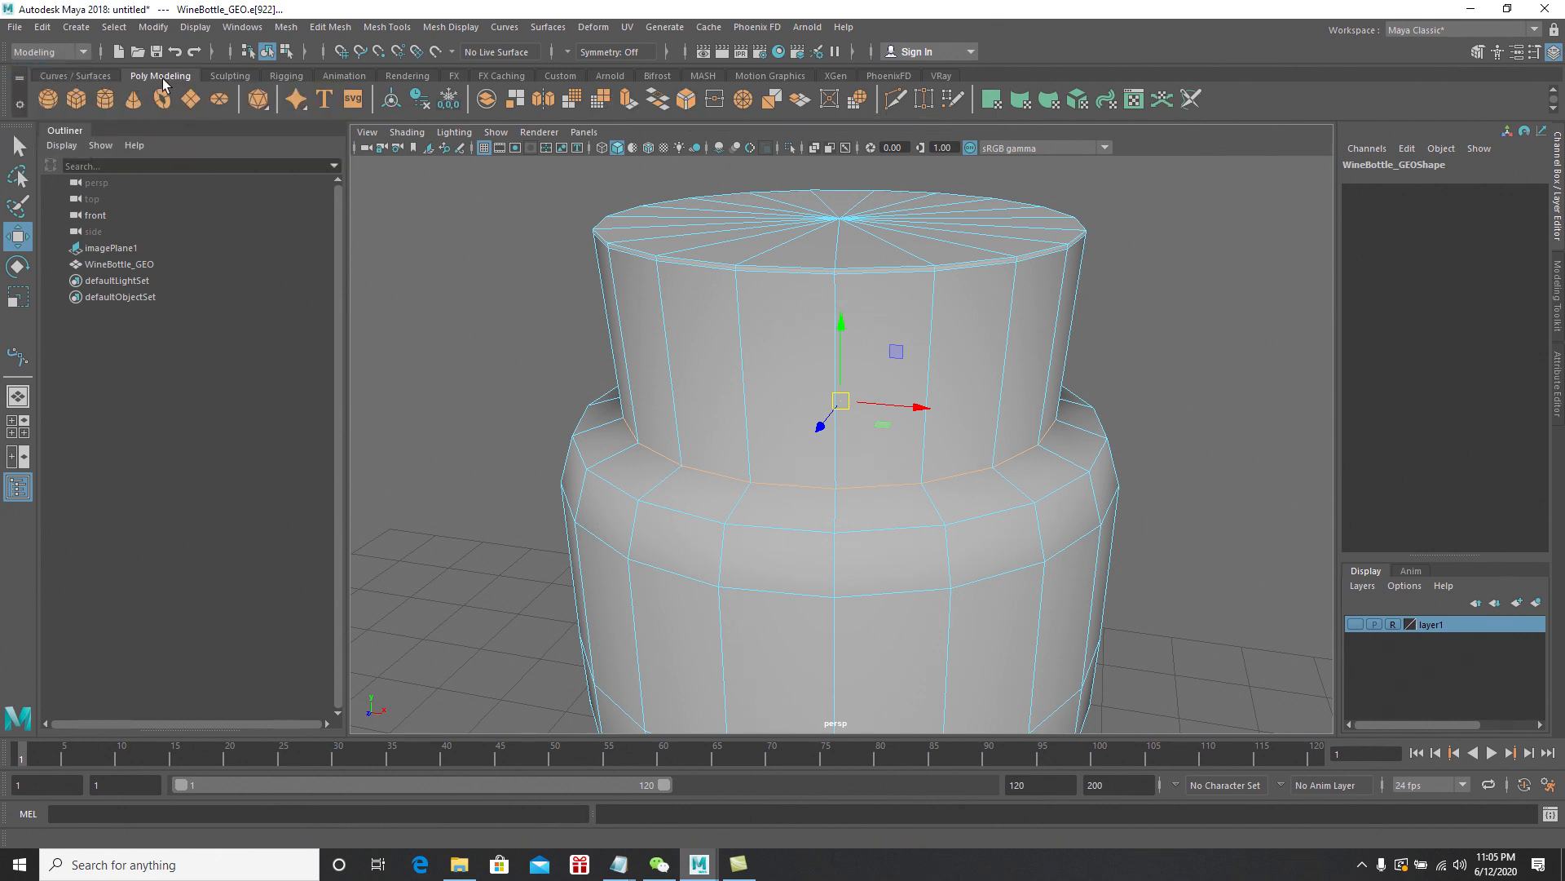
{"action": "left_click", "coordinate": [688, 103]}
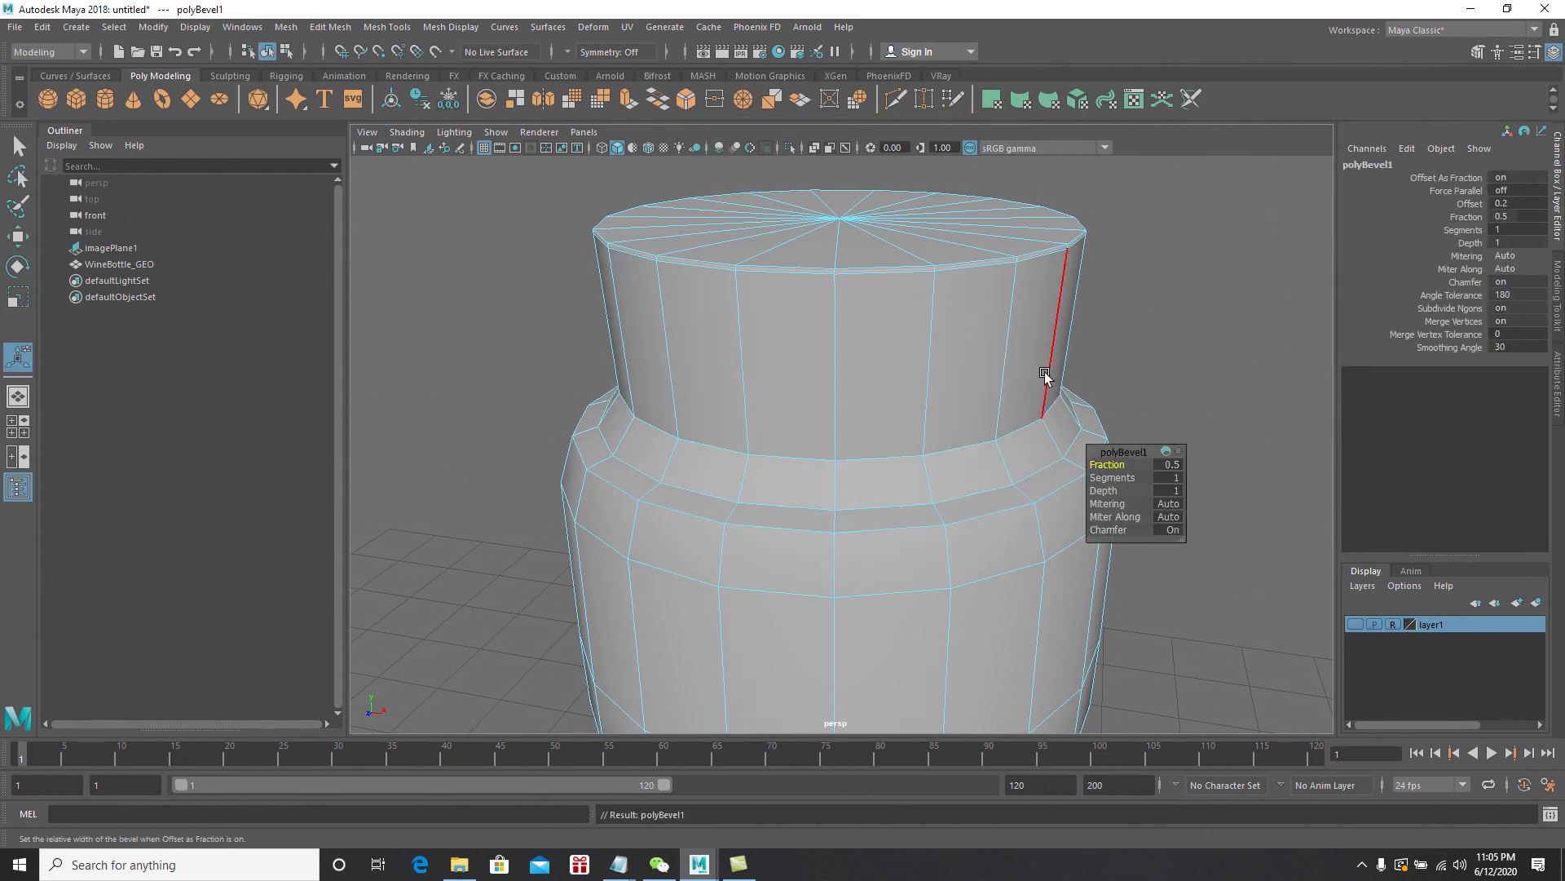
{"action": "left_click_drag", "start_coordinate": [1118, 464], "coordinate": [1113, 466]}
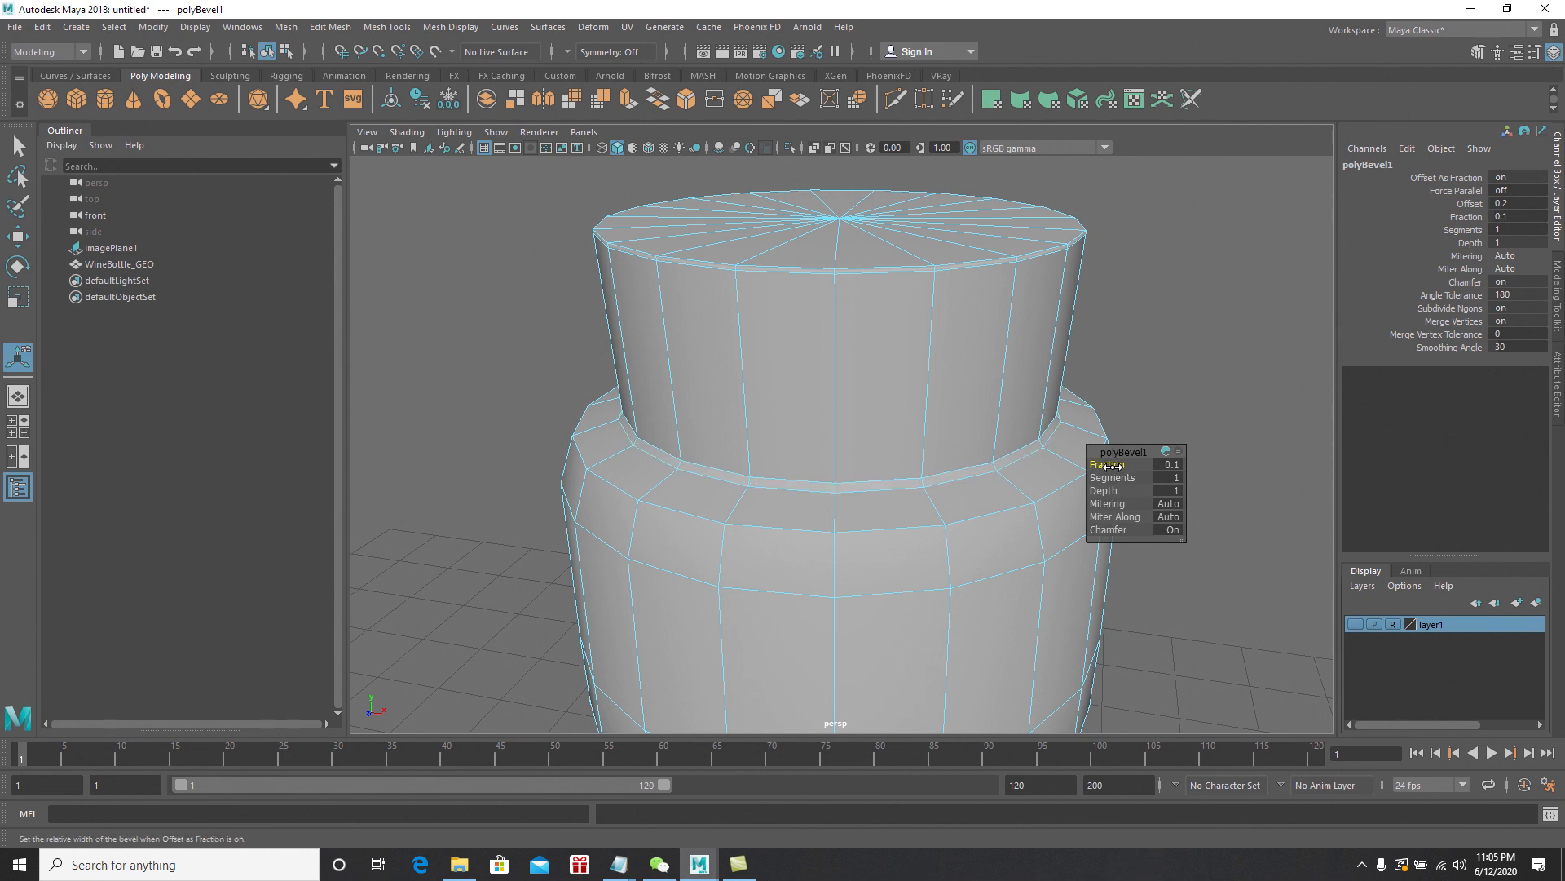
{"action": "left_click", "coordinate": [1174, 477]}
{"action": "type", "text": "2"}
{"action": "key", "text": "Tab"}
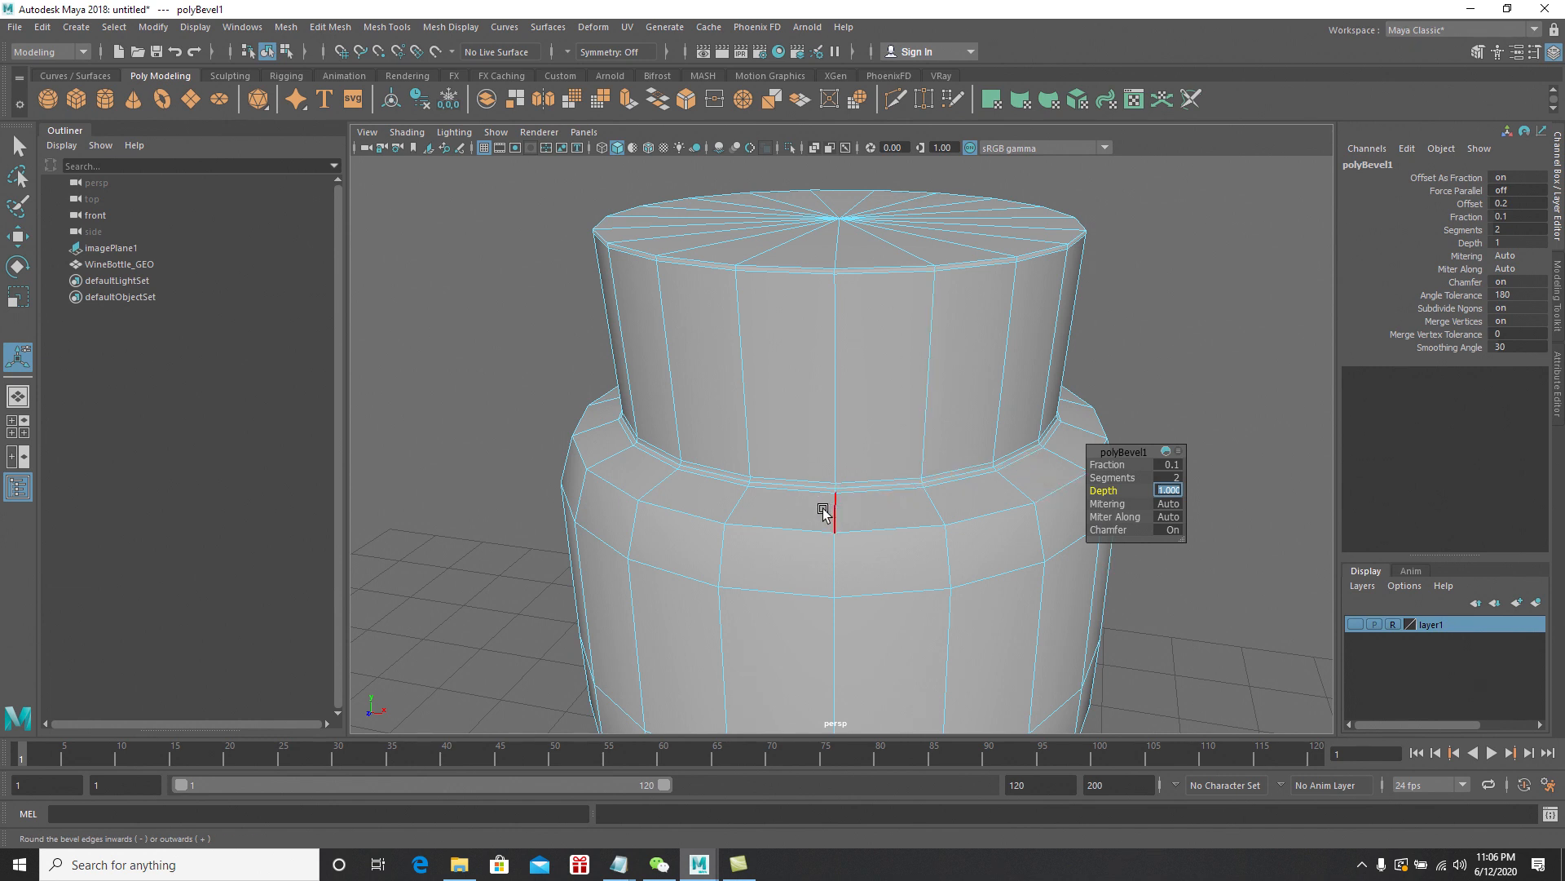
{"action": "right_click", "coordinate": [852, 415]}
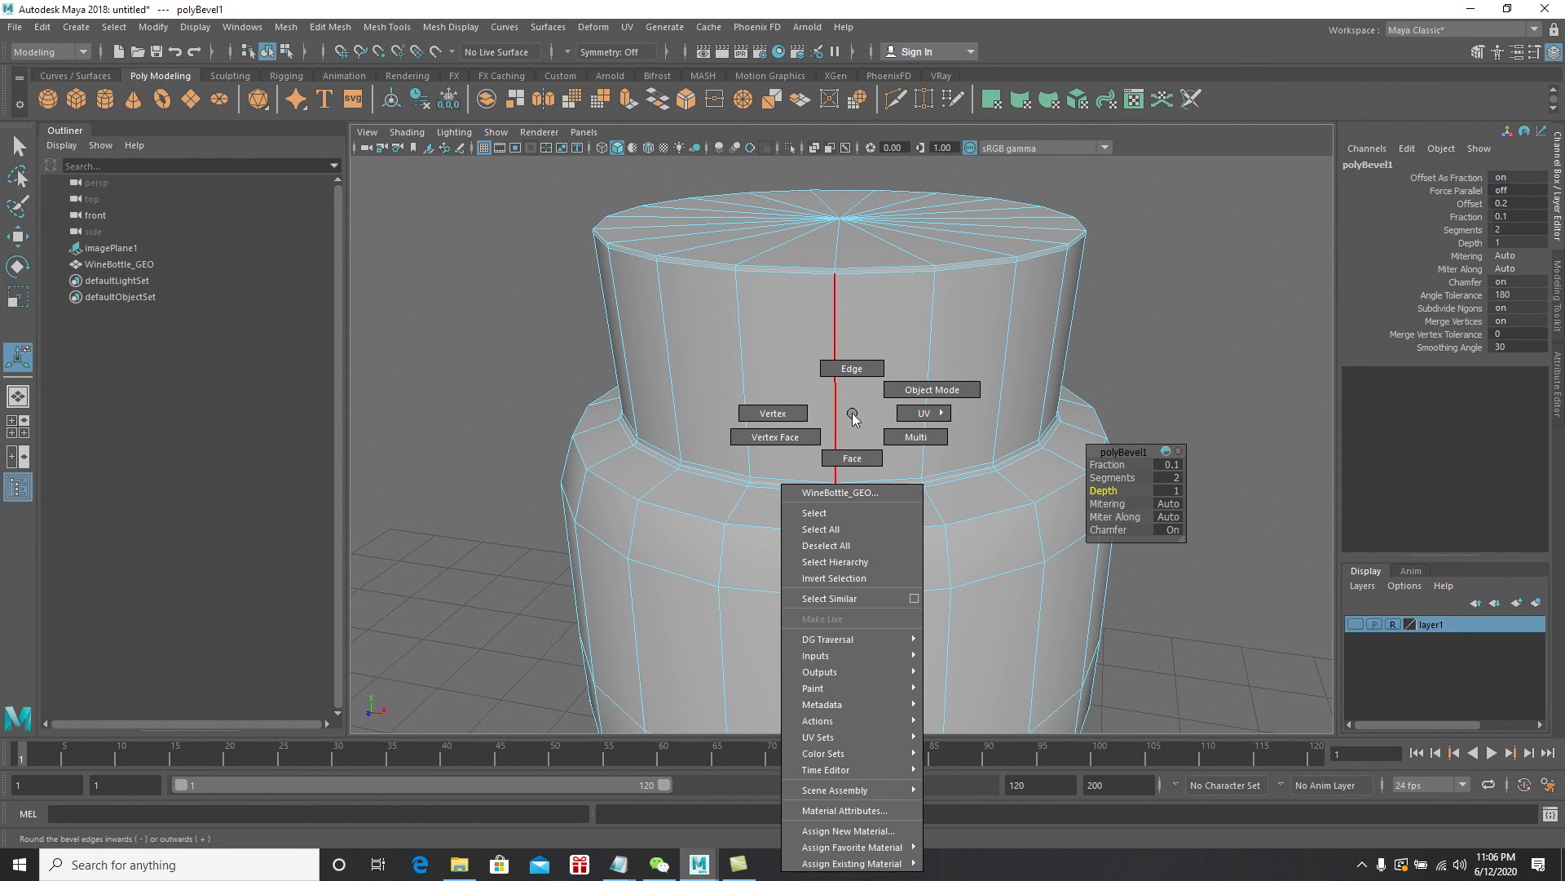
{"action": "right_click_drag", "start_coordinate": [900, 398], "coordinate": [978, 545]}
Move the upper and middle edge loops of the bevel slightly down toward the collar to tighten the crease around the cork
{"action": "middle_click_drag", "start_coordinate": [977, 544], "coordinate": [970, 525], "text": "alt"}
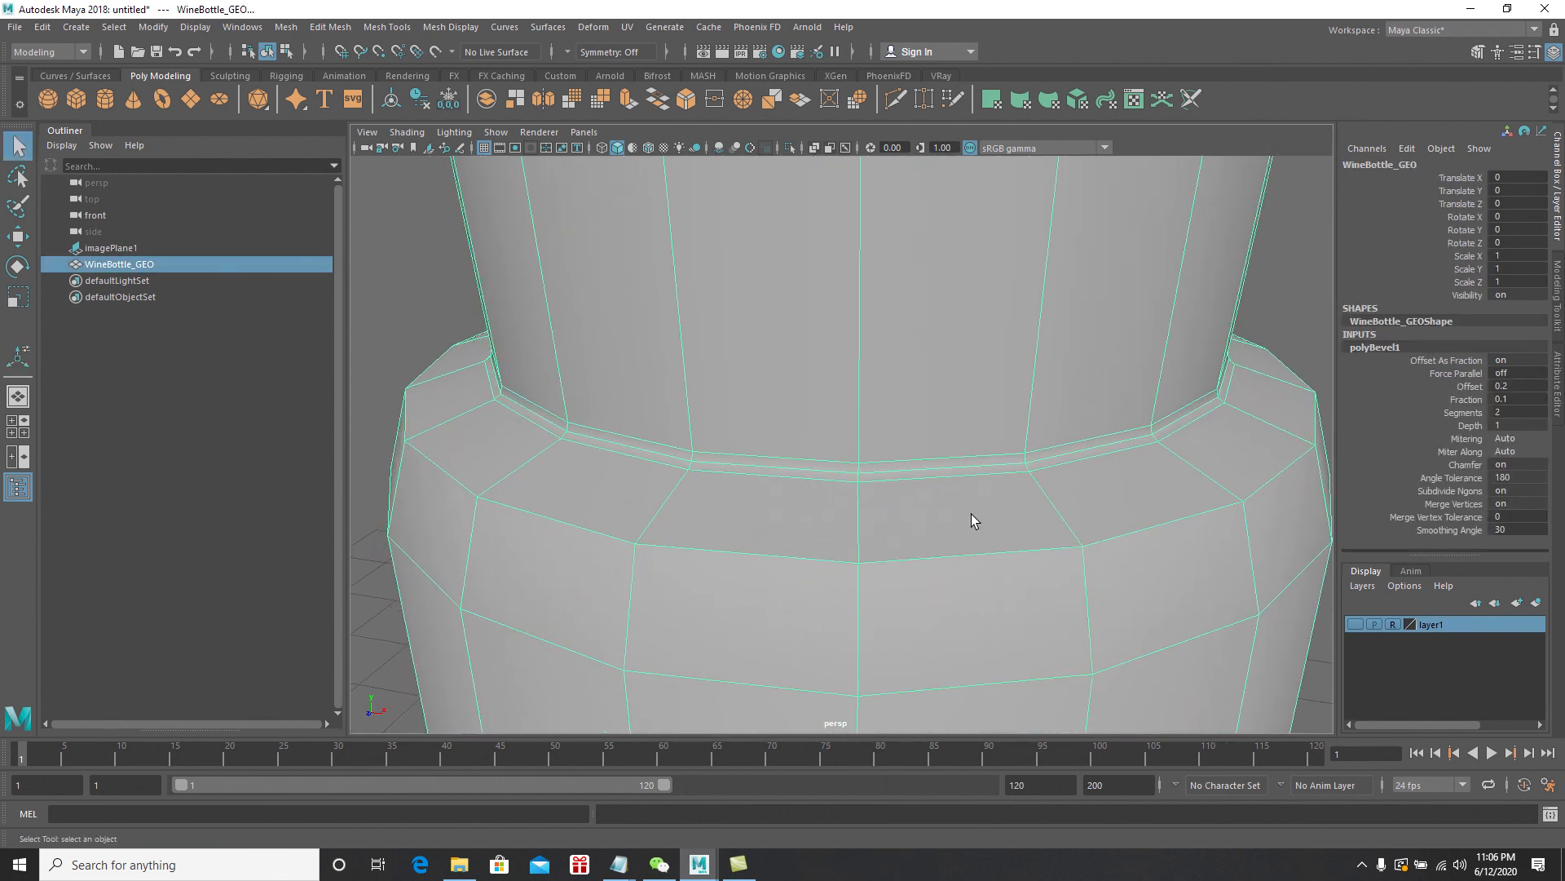
{"action": "right_click_drag", "start_coordinate": [937, 404], "coordinate": [937, 356]}
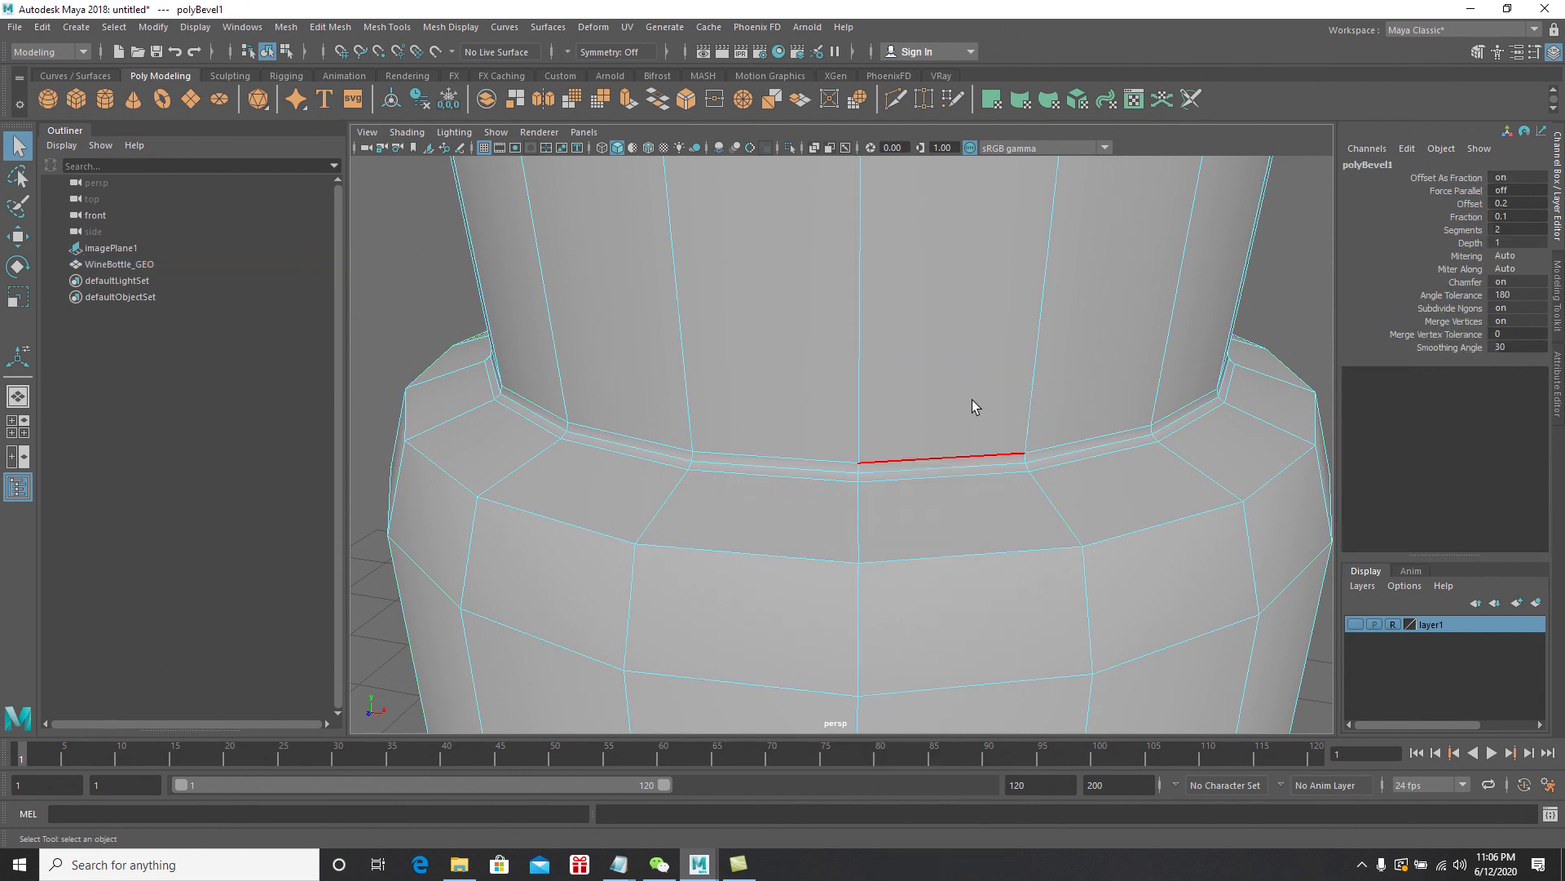
{"action": "left_click", "coordinate": [981, 458]}
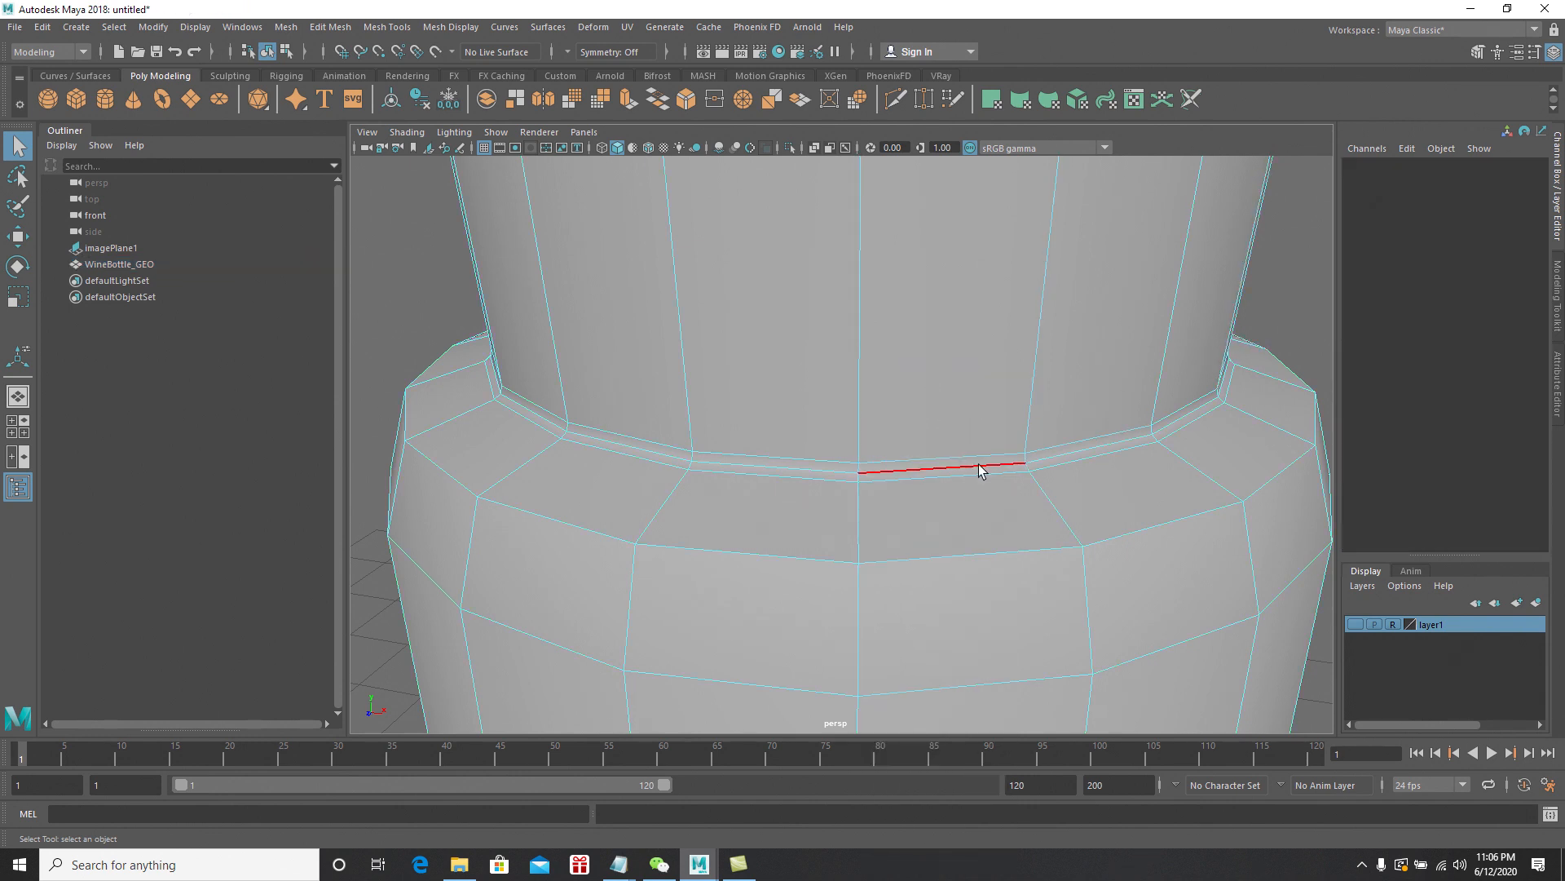
{"action": "double_click", "coordinate": [981, 461]}
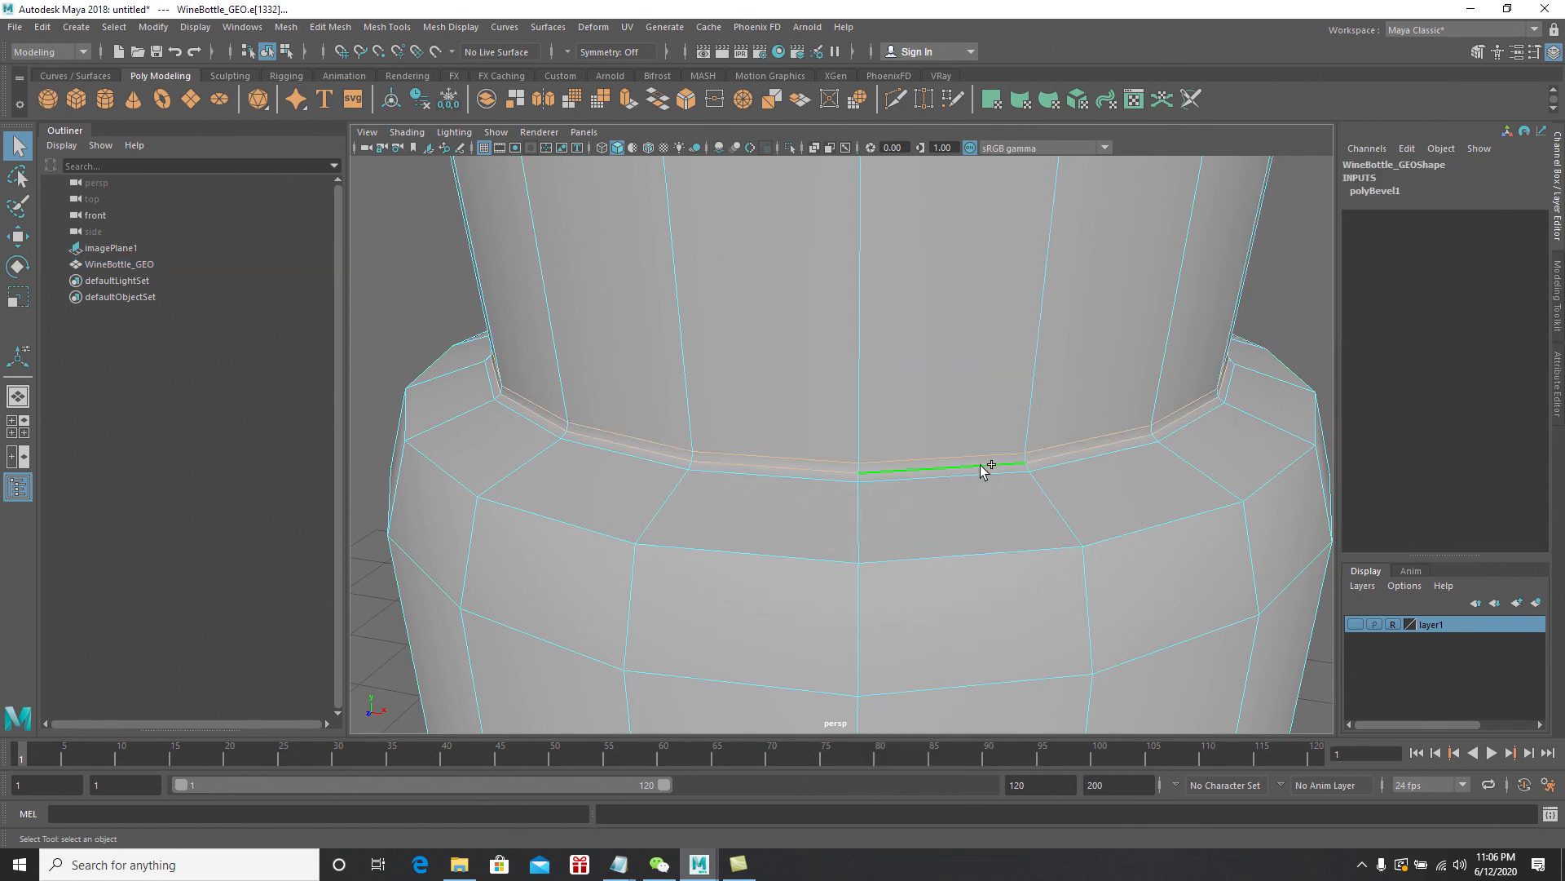
{"action": "key", "text": "w"}
{"action": "mouse_move", "coordinate": [866, 395]}
{"action": "left_mouse_down", "text": "alt"}
{"action": "mouse_move", "coordinate": [857, 375]}
{"action": "mouse_move", "coordinate": [879, 390]}
{"action": "left_mouse_up", "text": "alt"}
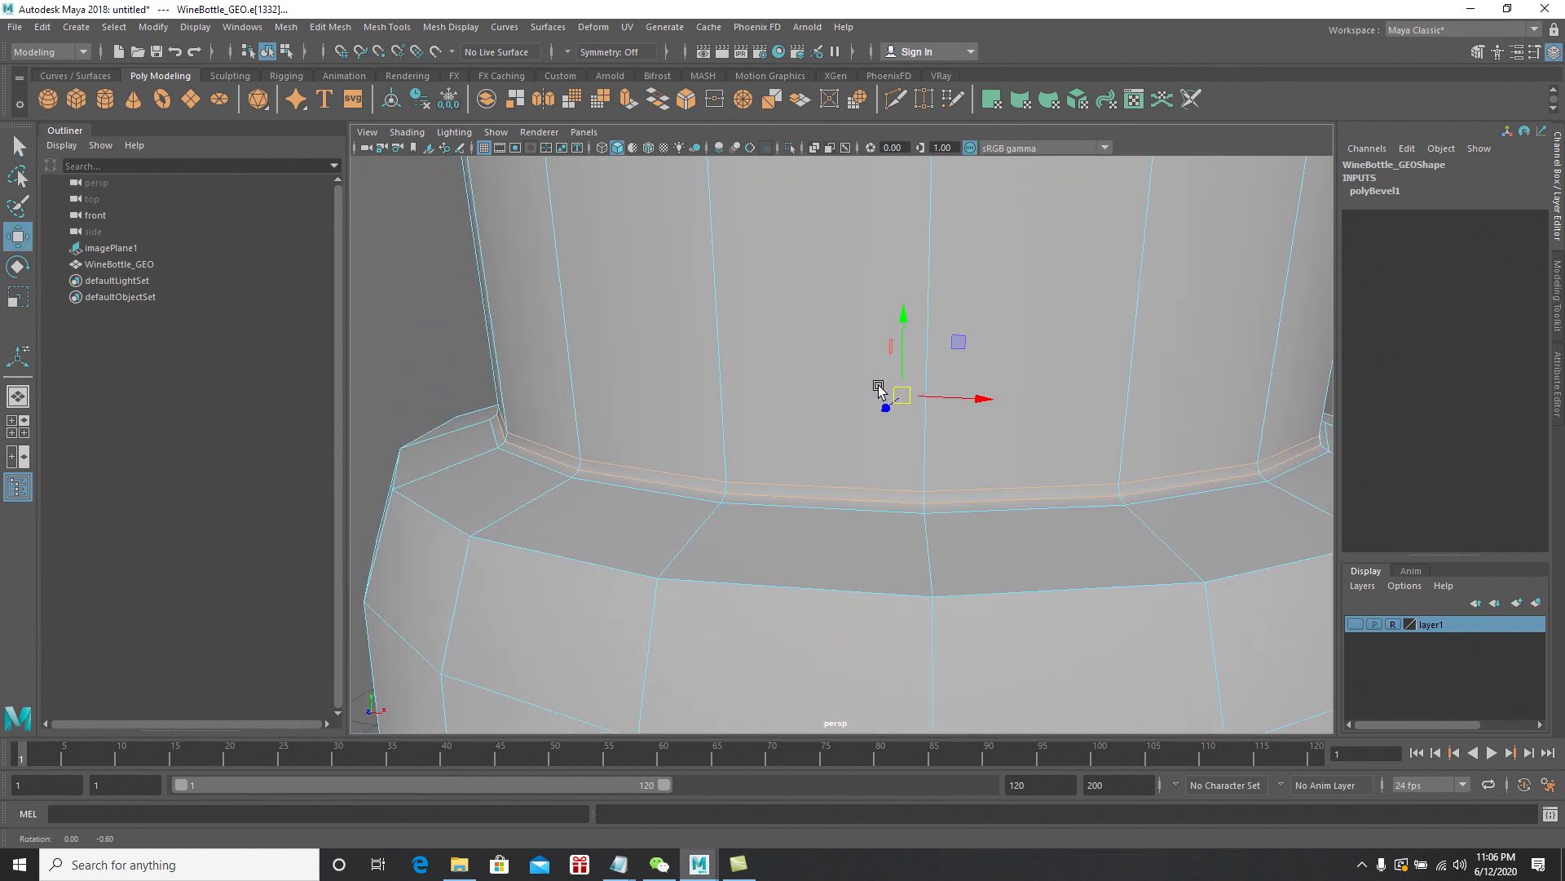
{"action": "left_click_drag", "start_coordinate": [901, 323], "coordinate": [904, 340]}
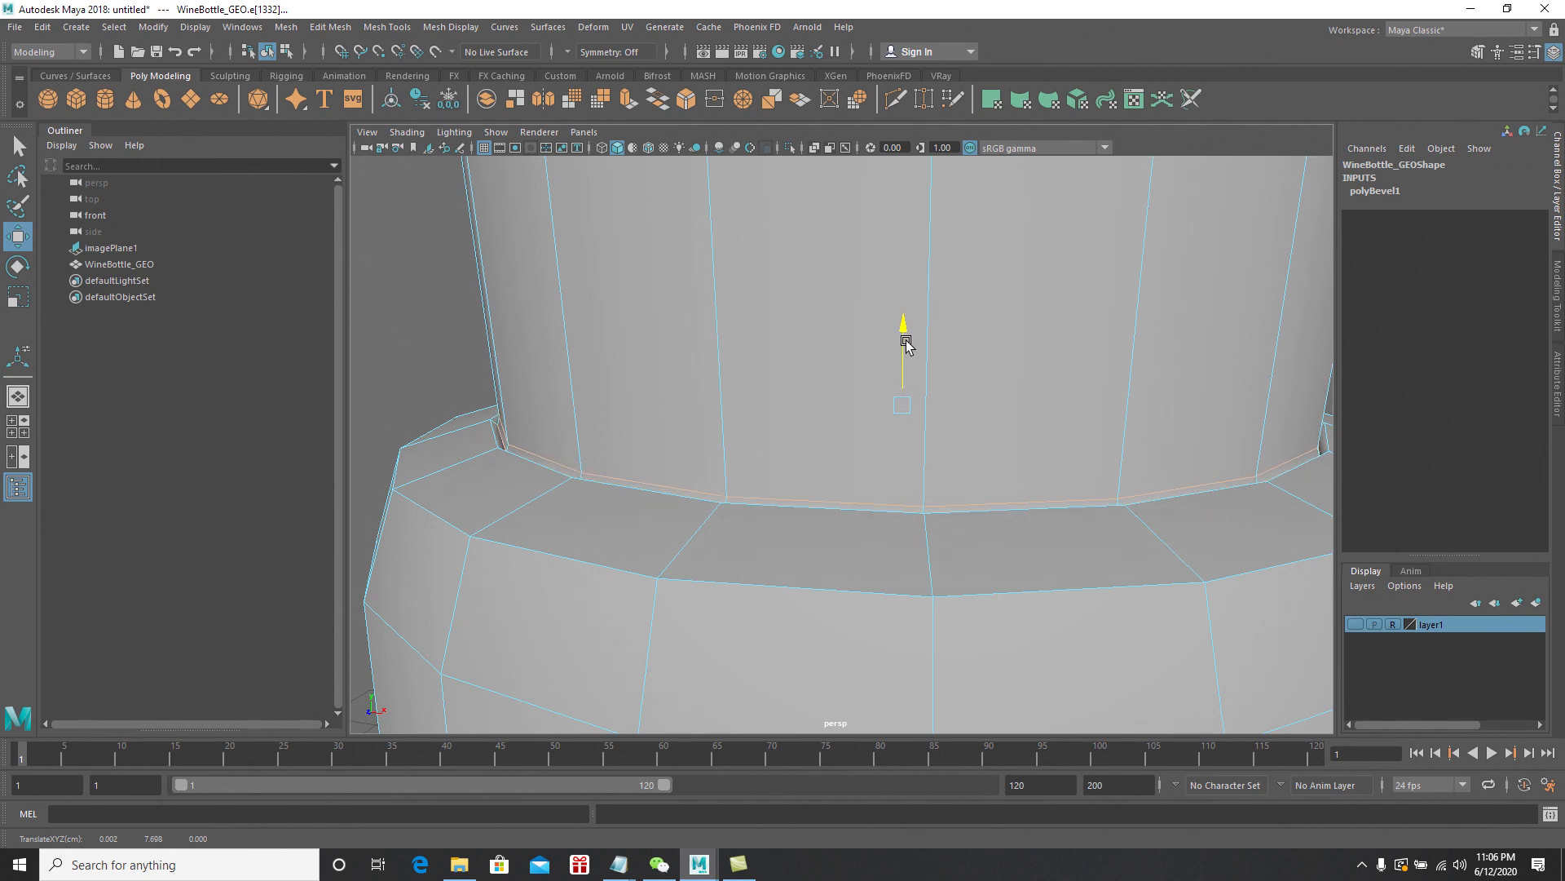
{"action": "left_click_drag", "start_coordinate": [906, 345], "coordinate": [908, 348]}
{"action": "left_click_drag", "start_coordinate": [907, 345], "coordinate": [943, 395]}
{"action": "scroll", "coordinate": [919, 357], "scroll_direction": "down", "scroll_amount": 5}
{"action": "scroll", "coordinate": [997, 490], "scroll_direction": "up", "scroll_amount": 5}
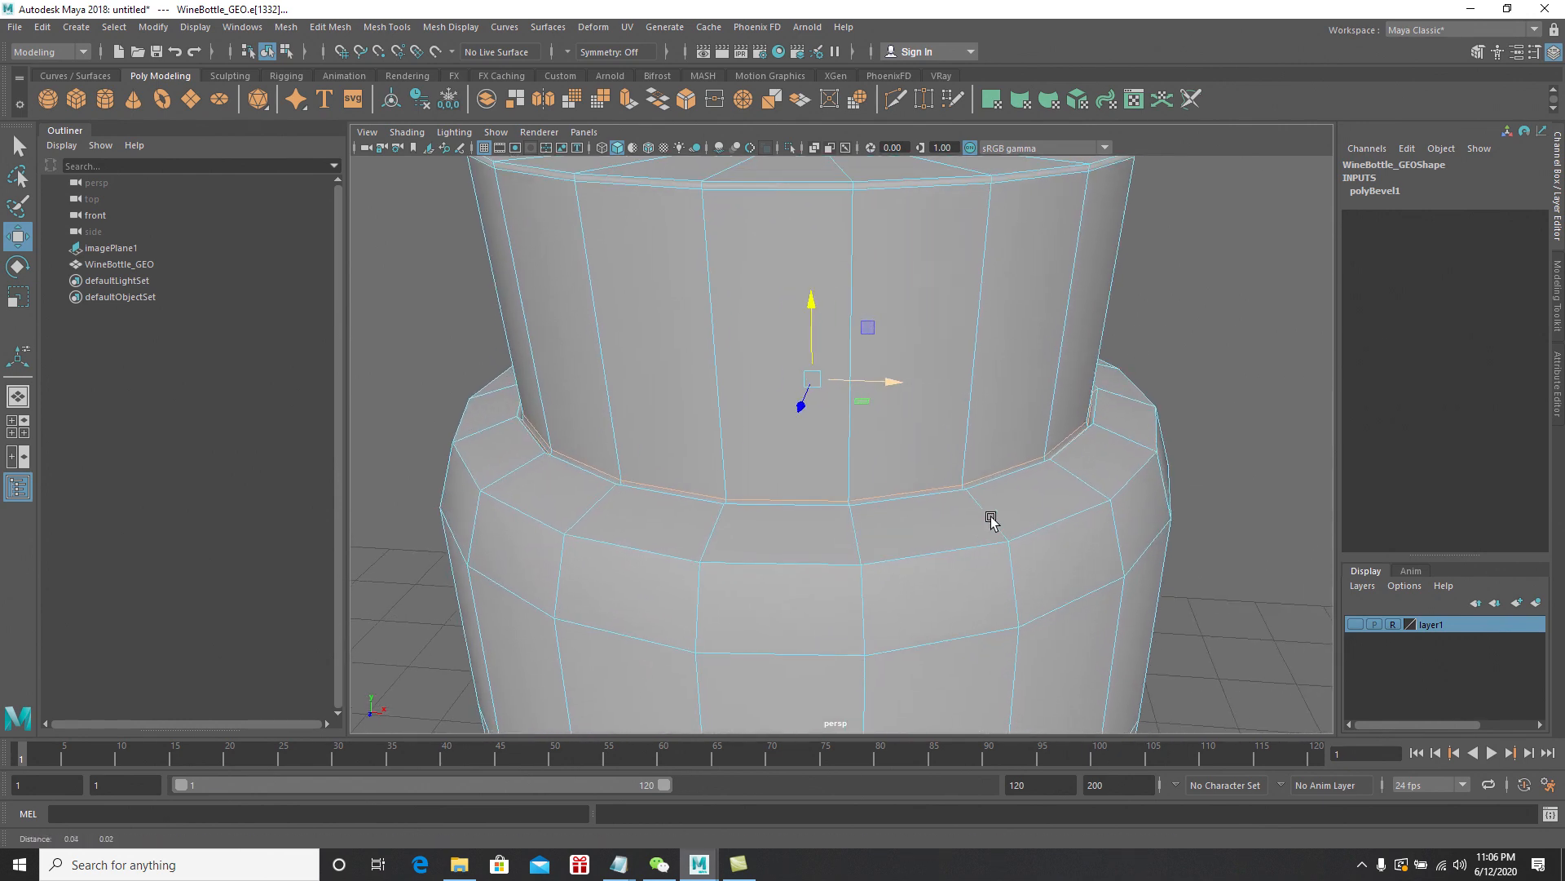
{"action": "left_click_drag", "start_coordinate": [1031, 515], "coordinate": [1115, 510], "text": "alt"}
{"action": "mouse_move", "coordinate": [1111, 443]}
{"action": "right_mouse_down", "text": "alt"}
{"action": "mouse_move", "coordinate": [1119, 472]}
{"action": "mouse_move", "coordinate": [1108, 454]}
{"action": "right_mouse_up", "text": "alt"}
{"action": "left_click_drag", "start_coordinate": [1108, 454], "coordinate": [1109, 470], "text": "alt"}
{"action": "right_click_drag", "start_coordinate": [1107, 456], "coordinate": [1183, 394]}
Compare the cork and collar in smooth preview and in the unsmoothed mesh display
{"action": "right_click_drag", "start_coordinate": [1184, 395], "coordinate": [1105, 457], "text": "alt"}
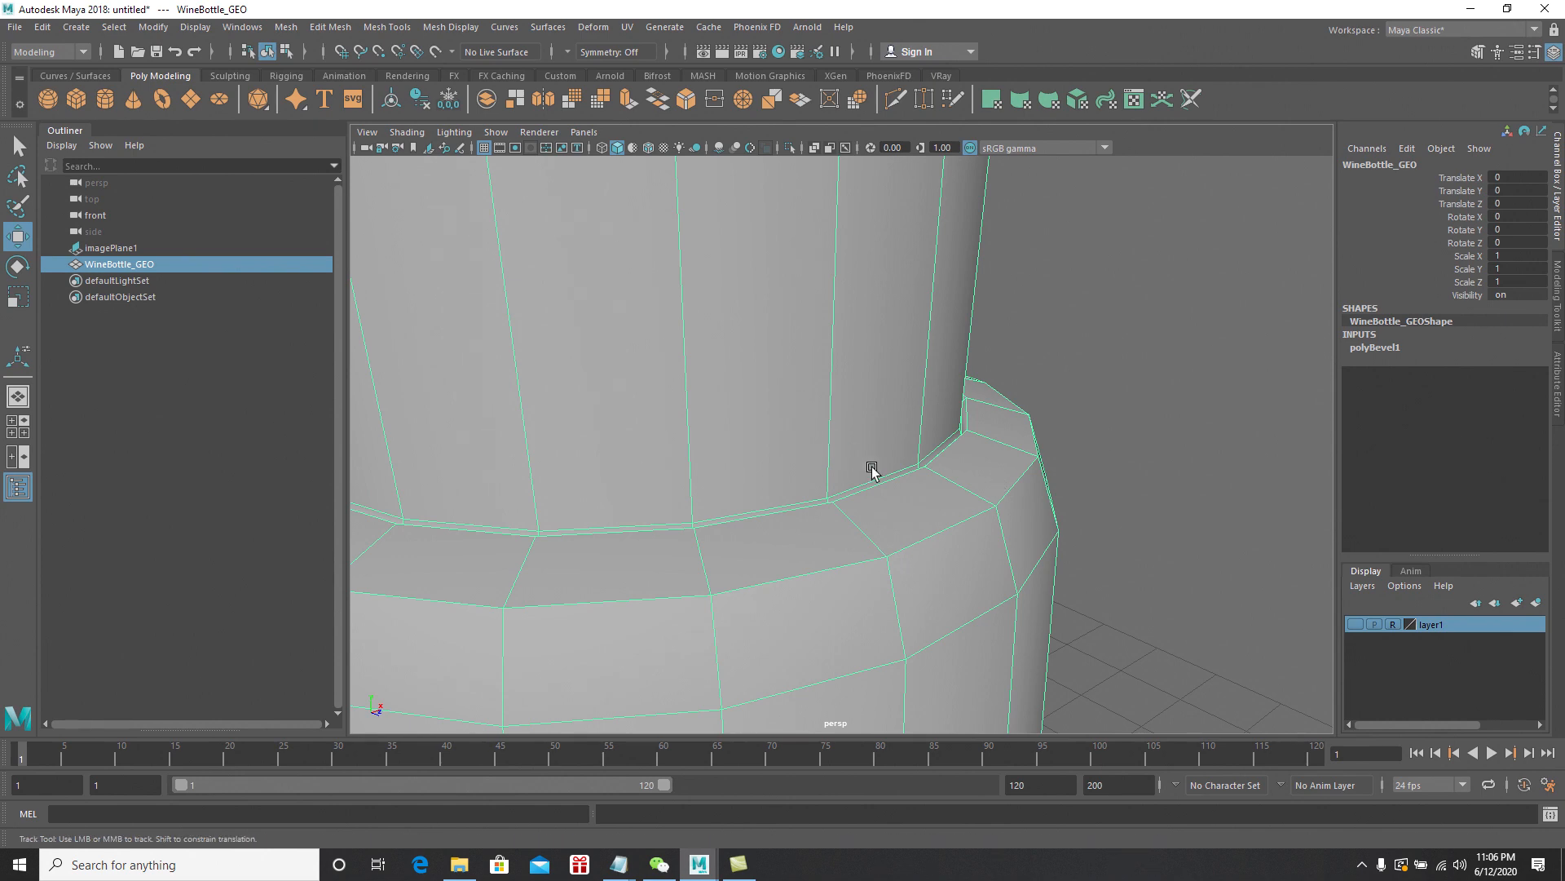
{"action": "middle_click_drag", "start_coordinate": [870, 468], "coordinate": [981, 479], "text": "alt"}
{"action": "right_click_drag", "start_coordinate": [982, 478], "coordinate": [971, 530], "text": "alt"}
{"action": "left_click_drag", "start_coordinate": [971, 531], "coordinate": [1037, 480], "text": "alt"}
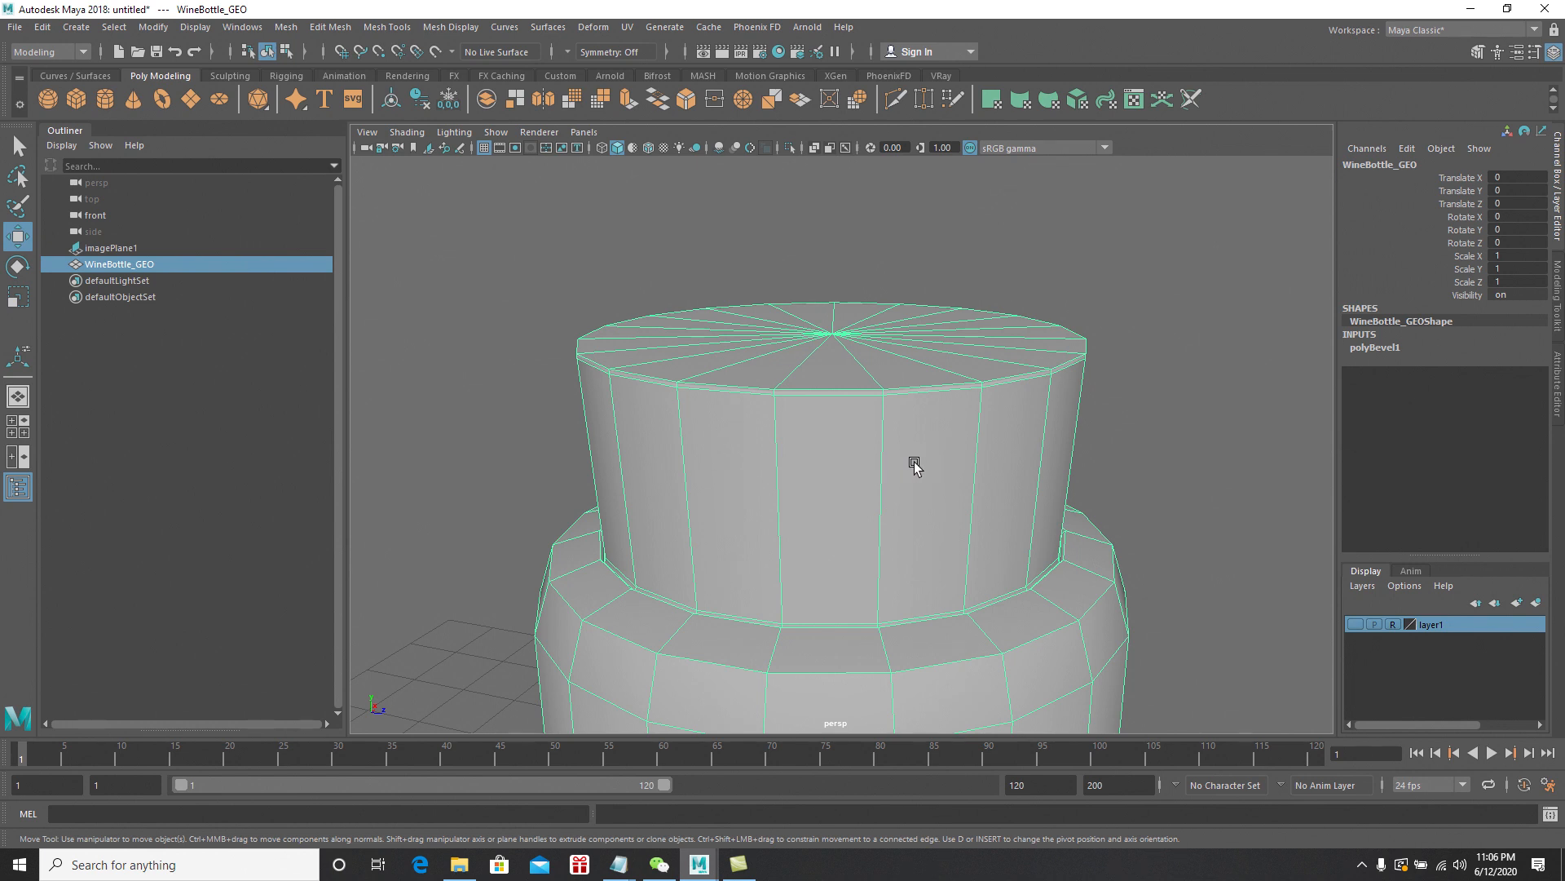
{"action": "key", "text": "3"}
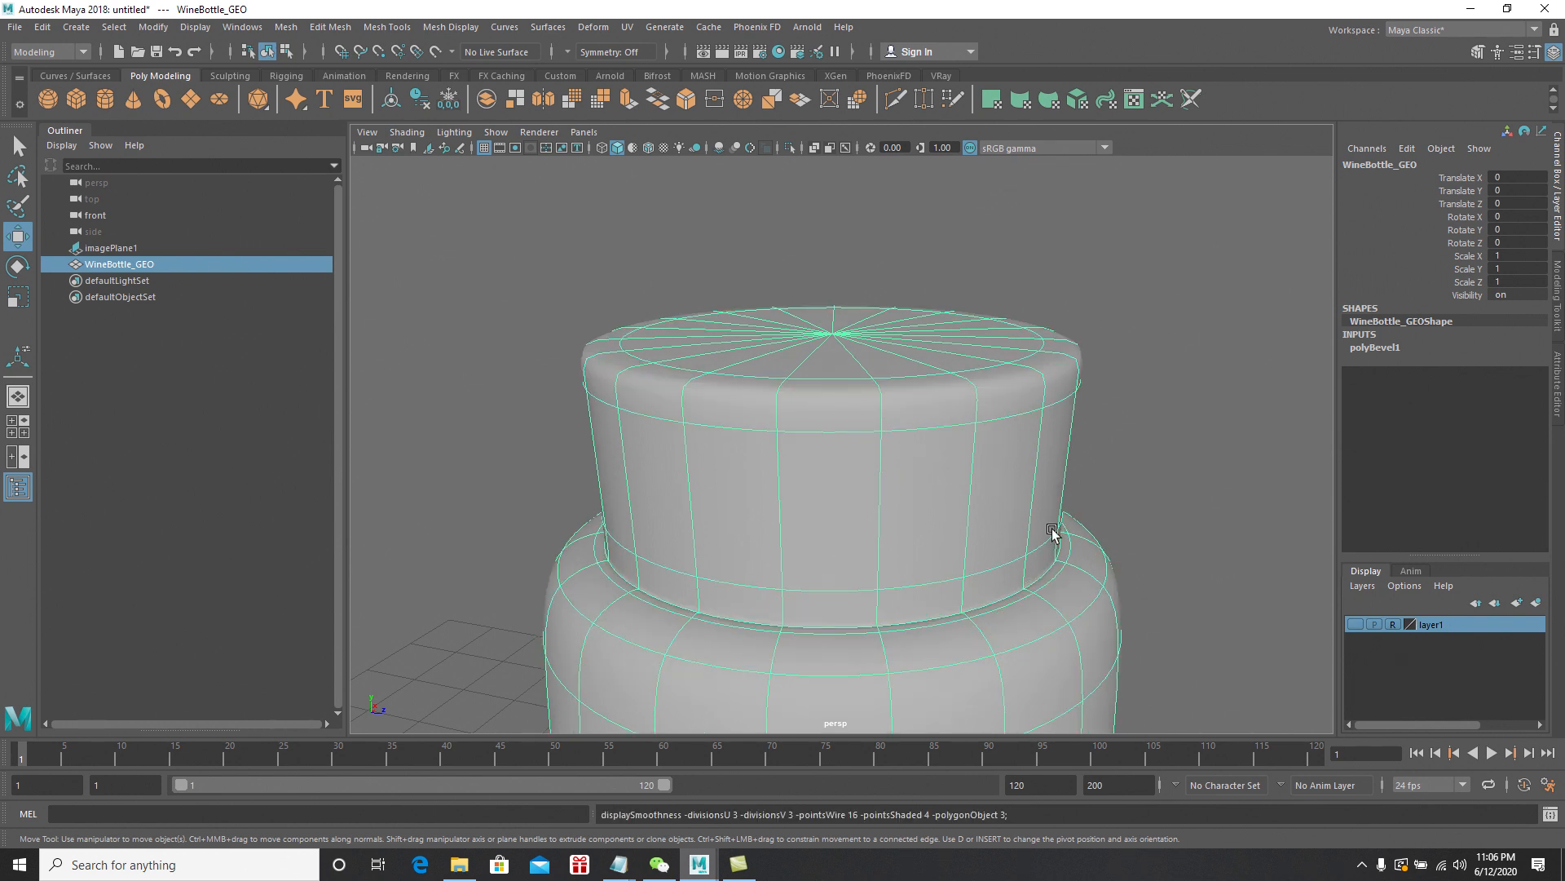
{"action": "scroll", "coordinate": [1052, 531], "scroll_direction": "down", "scroll_amount": 8}
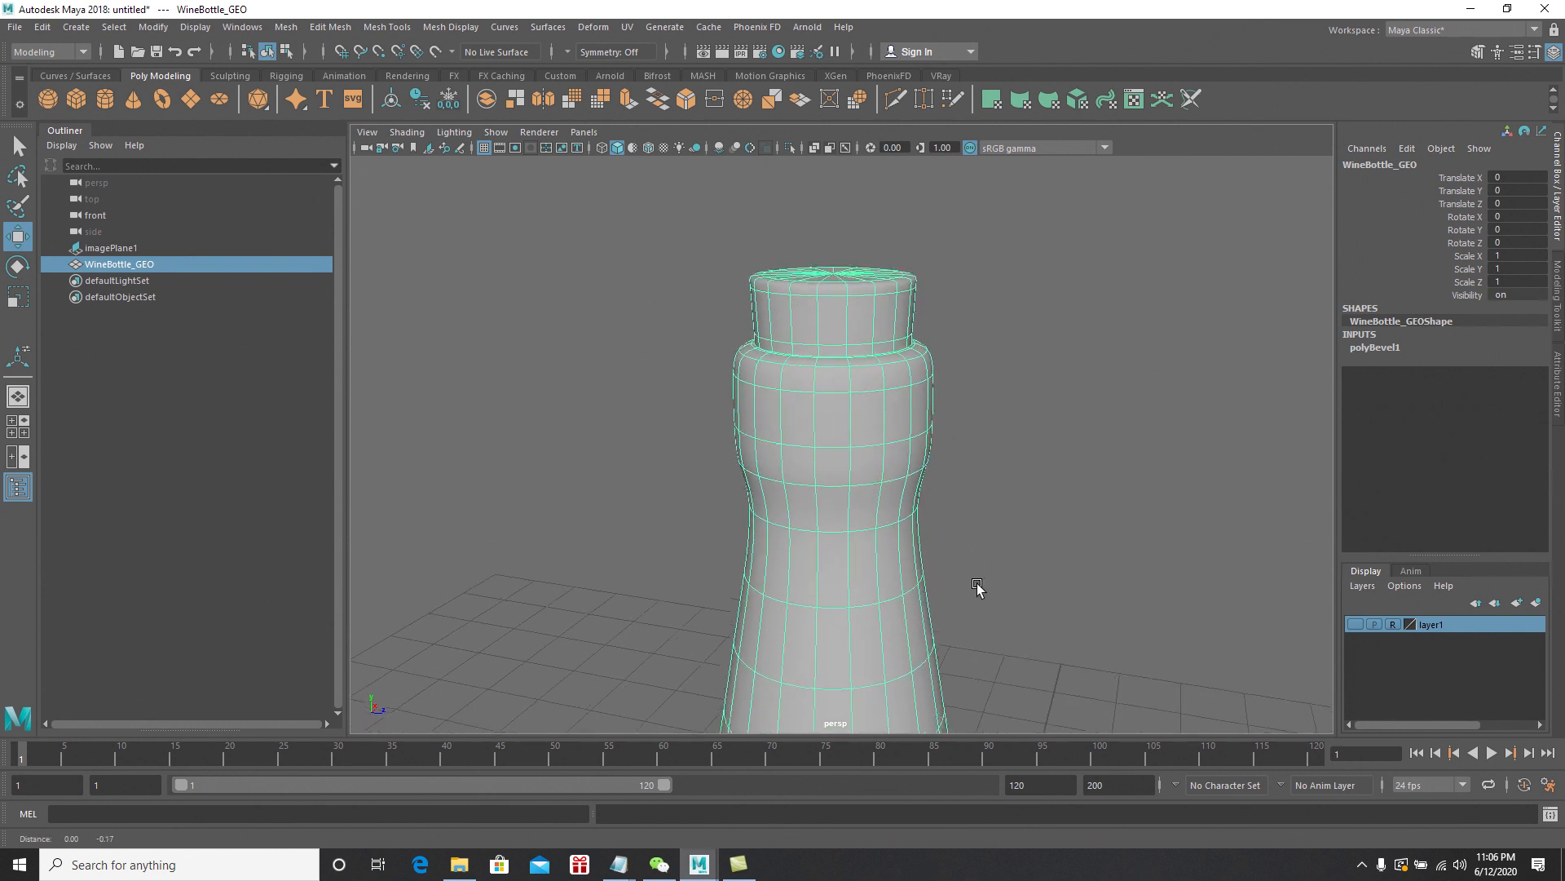
{"action": "scroll", "coordinate": [927, 499], "scroll_direction": "up", "scroll_amount": 5}
{"action": "key", "text": "1"}
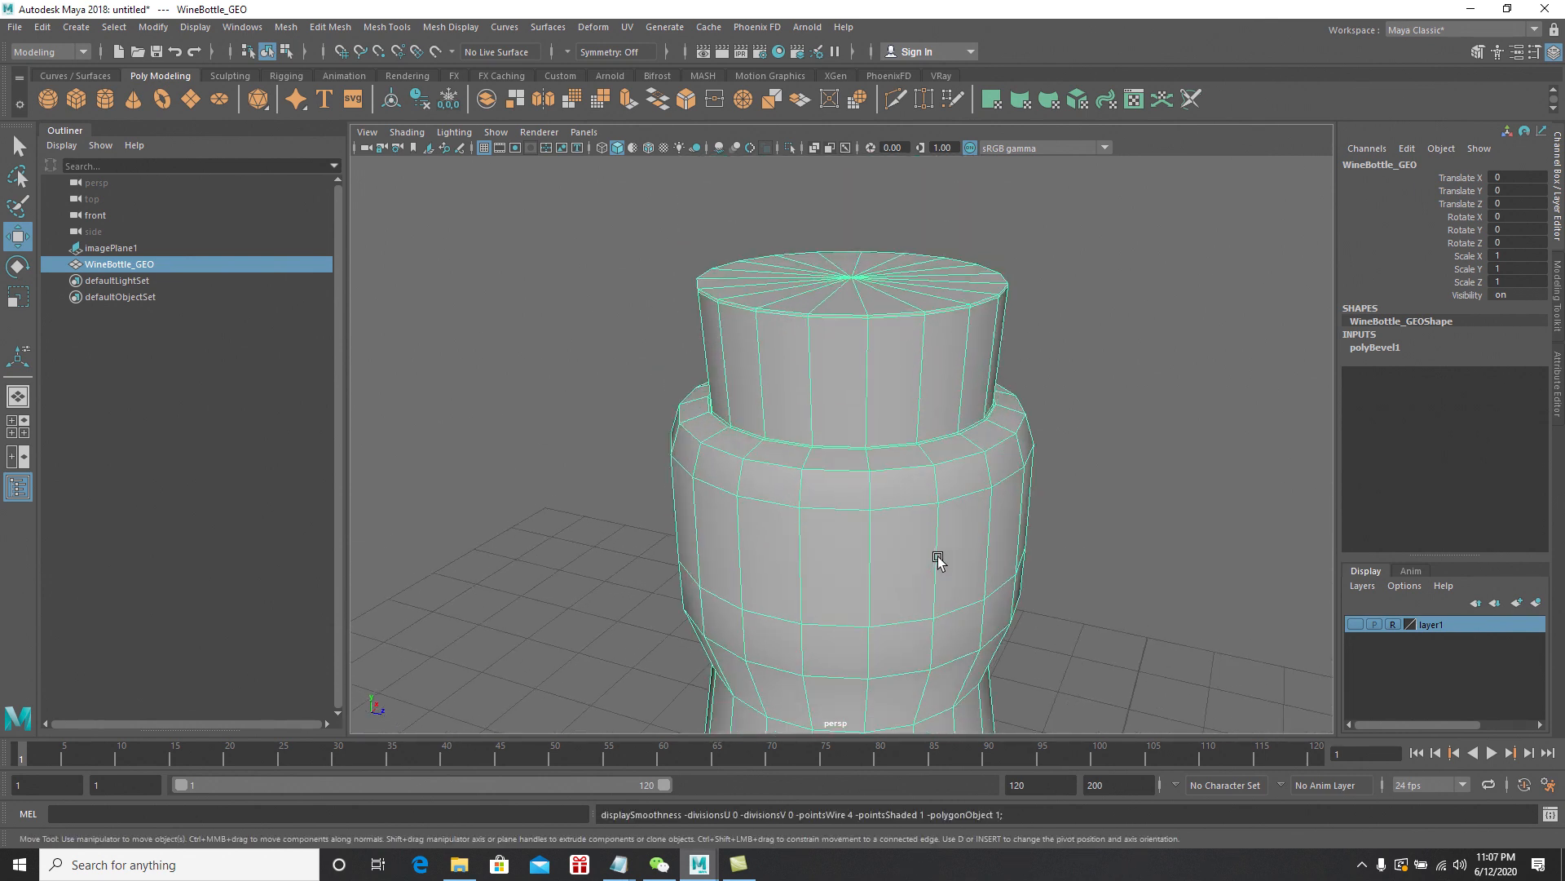
{"action": "key", "text": "3"}
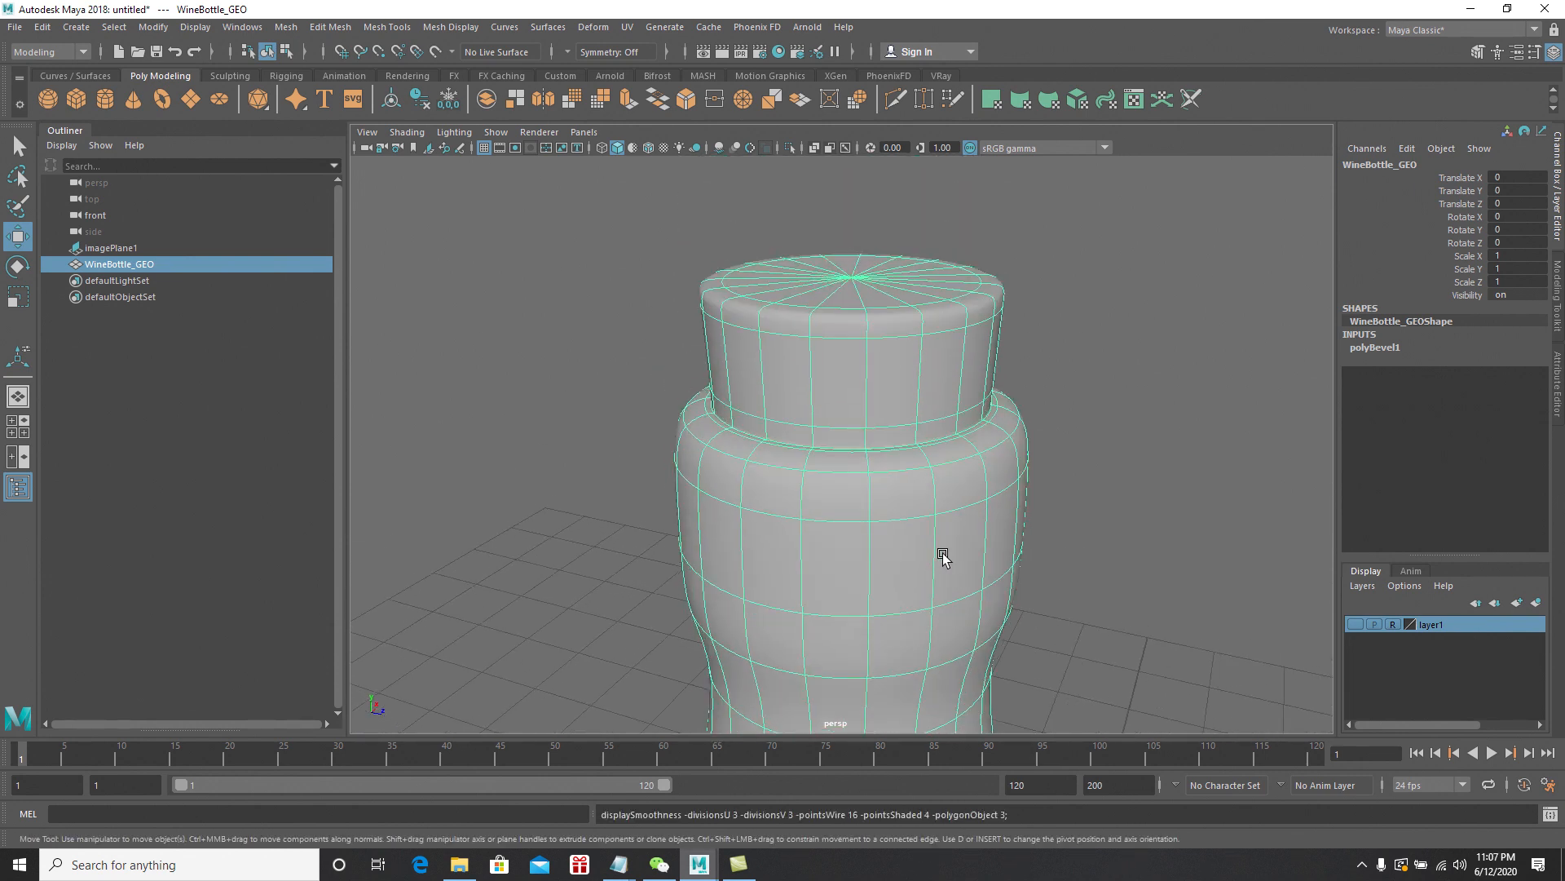
{"action": "key", "text": "1"}
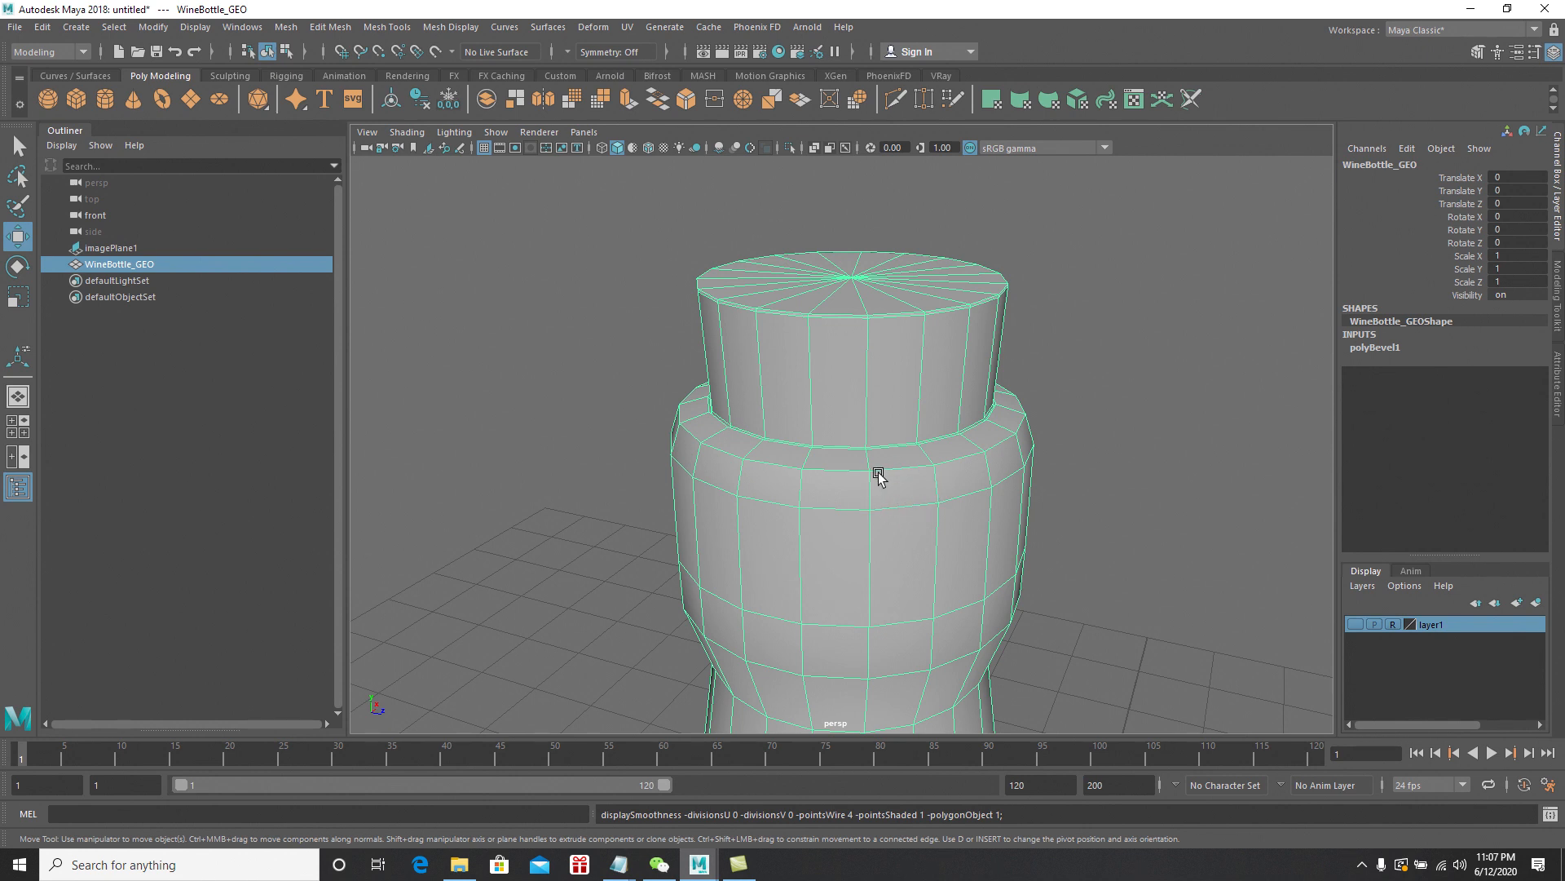
{"action": "key", "text": "3"}
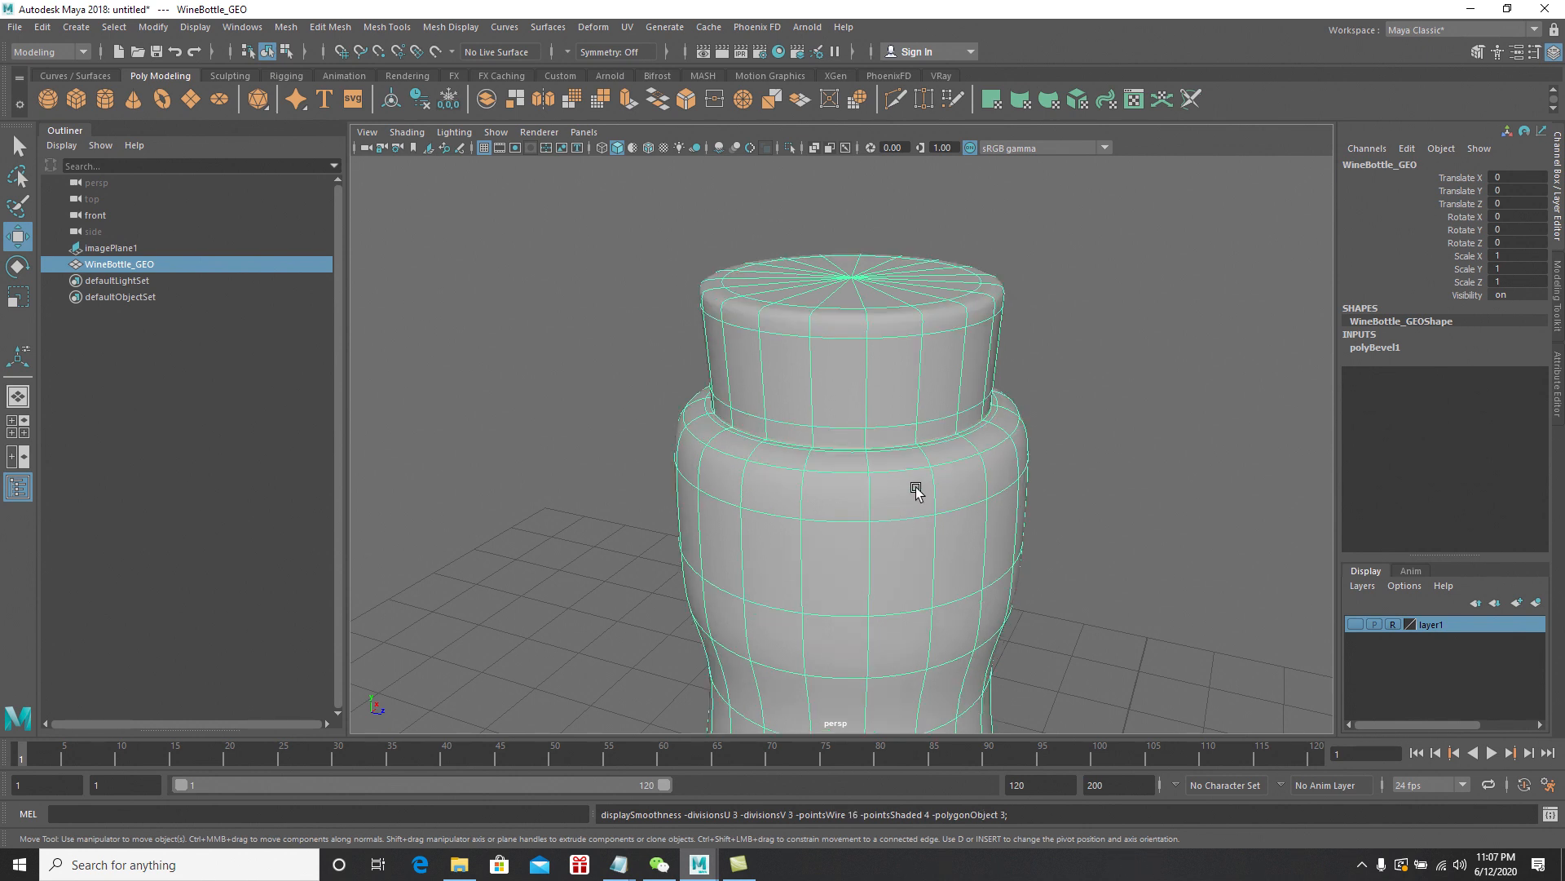
Examine the whole smoothed bottle, briefly showing the reference layer layer1, and restore the unsmoothed display
{"action": "left_click_drag", "start_coordinate": [922, 472], "coordinate": [957, 482], "text": "alt"}
{"action": "mouse_move", "coordinate": [957, 482]}
{"action": "right_mouse_down", "text": "alt"}
{"action": "mouse_move", "coordinate": [977, 537]}
{"action": "mouse_move", "coordinate": [975, 467]}
{"action": "right_mouse_up", "text": "alt"}
{"action": "left_click", "coordinate": [1154, 467]}
{"action": "right_click_drag", "start_coordinate": [1122, 551], "coordinate": [950, 478], "text": "alt"}
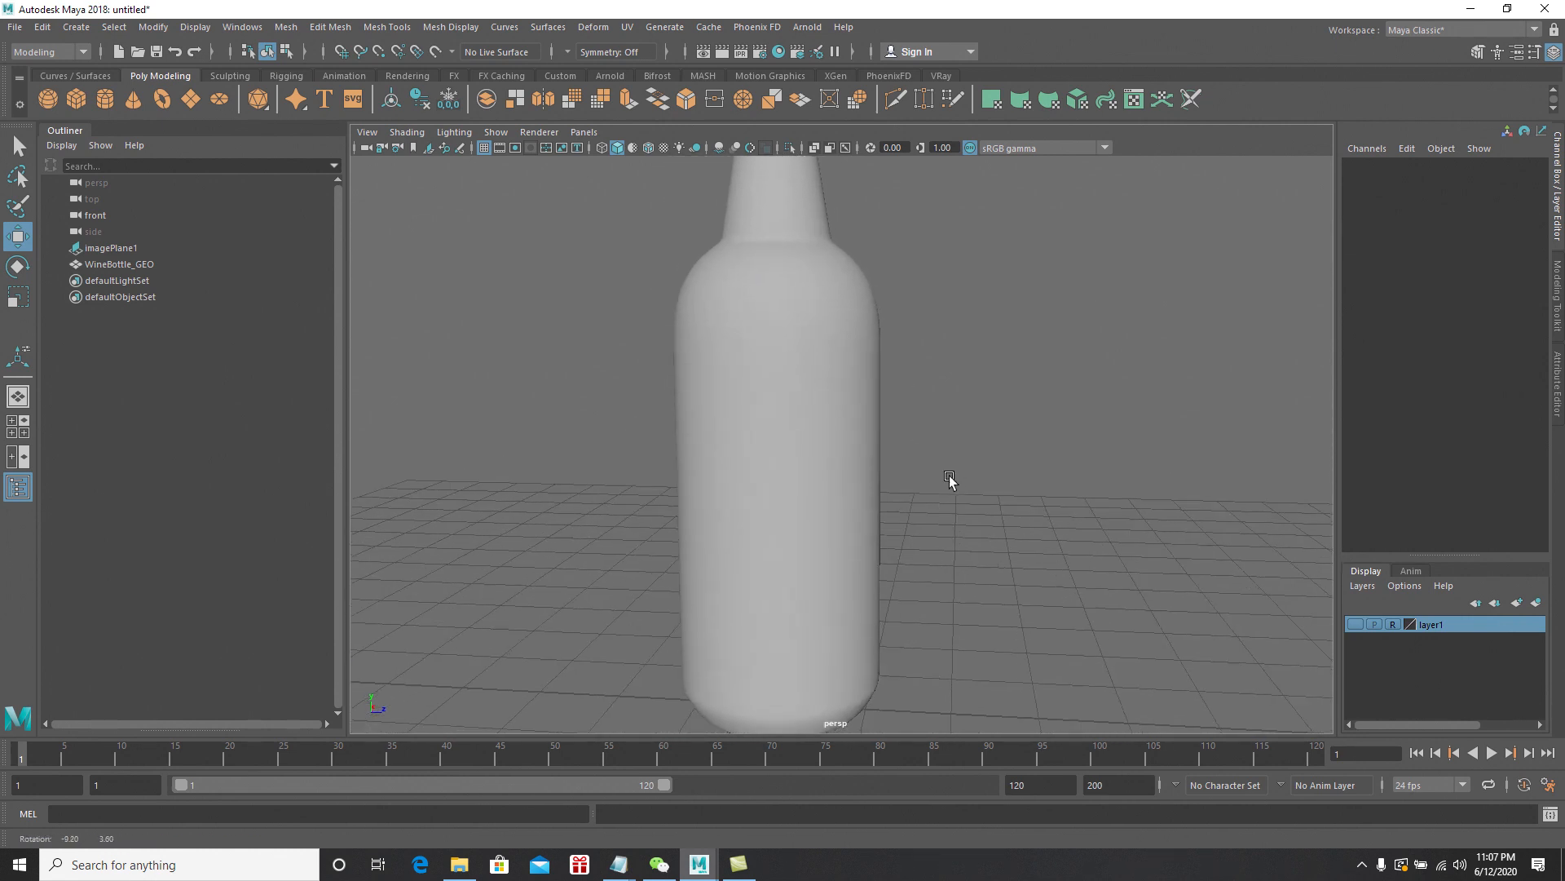
{"action": "right_click_drag", "start_coordinate": [1153, 601], "coordinate": [793, 524], "text": "alt"}
{"action": "left_click", "coordinate": [794, 528]}
{"action": "left_click_drag", "start_coordinate": [795, 529], "coordinate": [905, 571], "text": "alt"}
{"action": "left_click", "coordinate": [1355, 624]}
{"action": "left_click_drag", "start_coordinate": [1304, 620], "coordinate": [1327, 685], "text": "alt"}
{"action": "left_click", "coordinate": [1355, 624]}
{"action": "left_click_drag", "start_coordinate": [1312, 625], "coordinate": [1070, 589], "text": "alt"}
{"action": "key", "text": "1"}
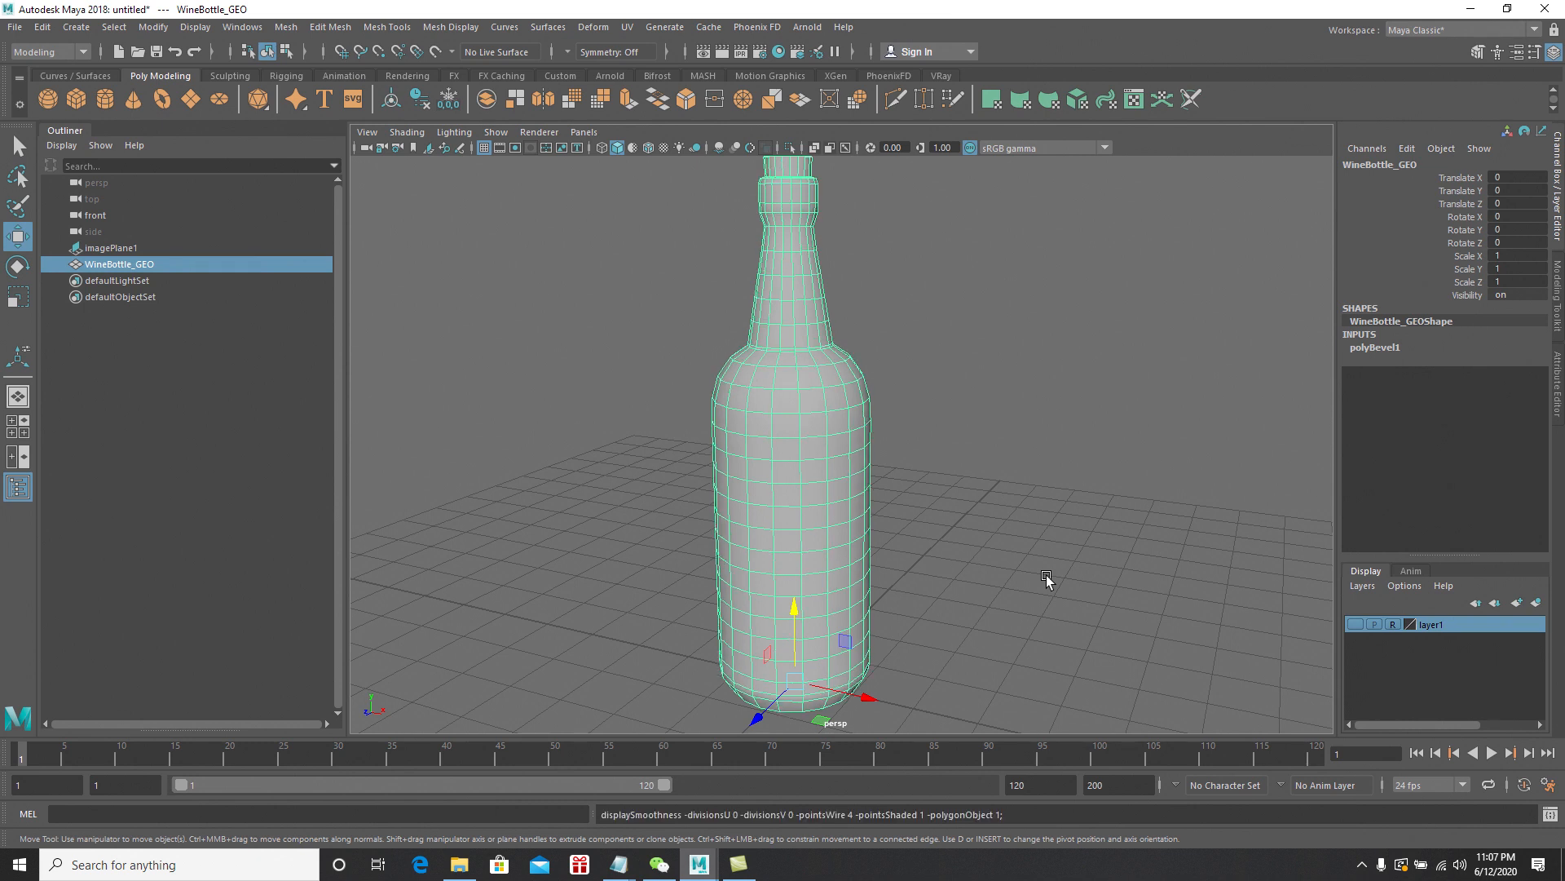
Delete all construction history in the scene
{"action": "right_click_drag", "start_coordinate": [1021, 559], "coordinate": [926, 531], "text": "alt"}
{"action": "left_click", "coordinate": [42, 27]}
{"action": "mouse_move", "coordinate": [118, 237]}
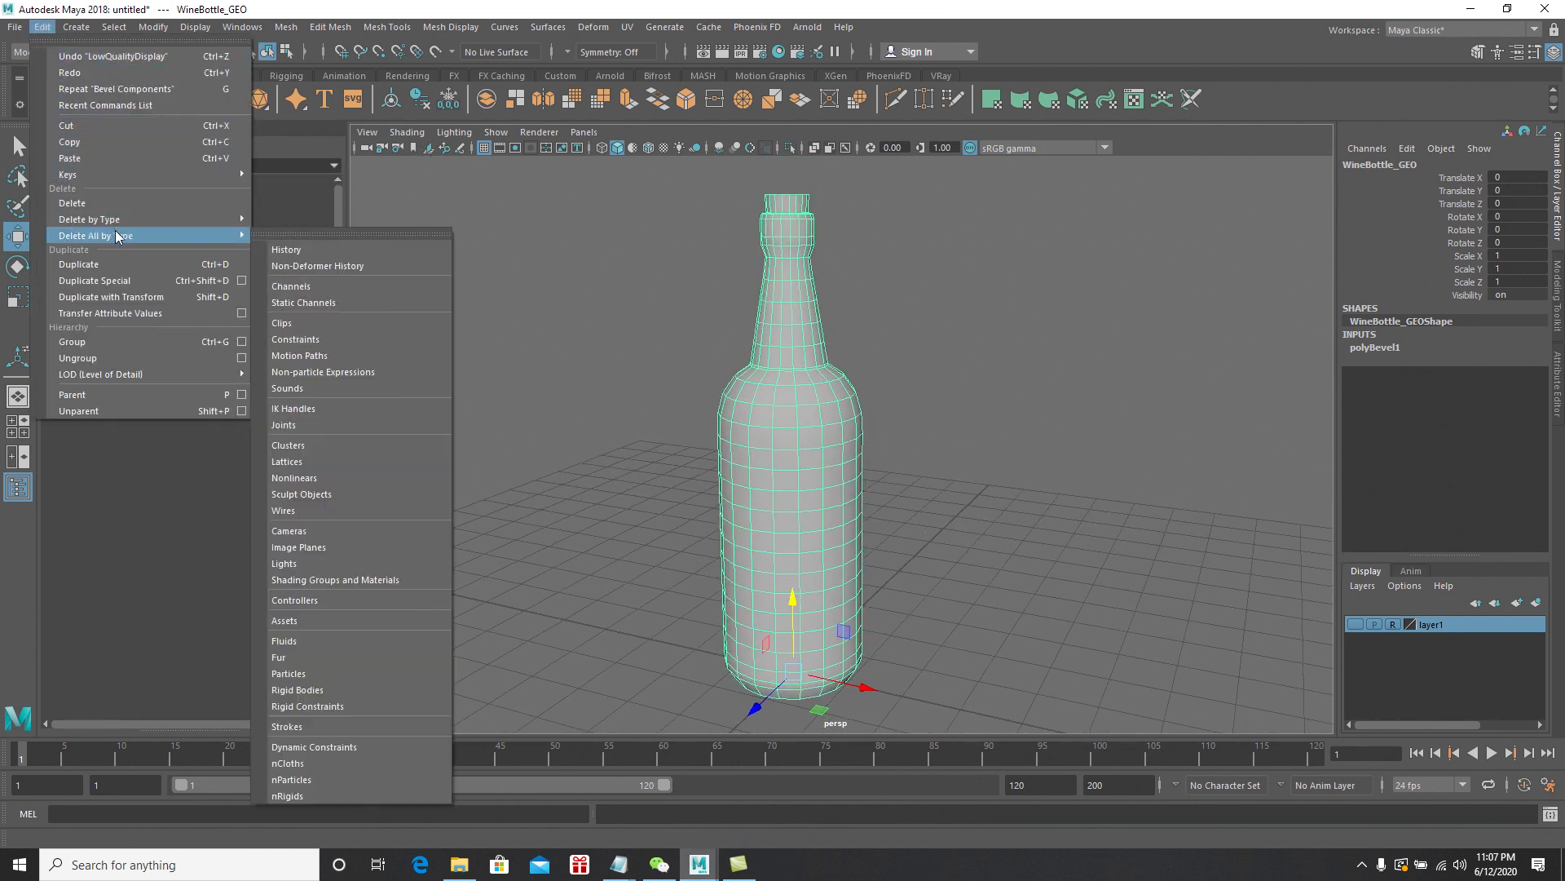
{"action": "left_click", "coordinate": [289, 250]}
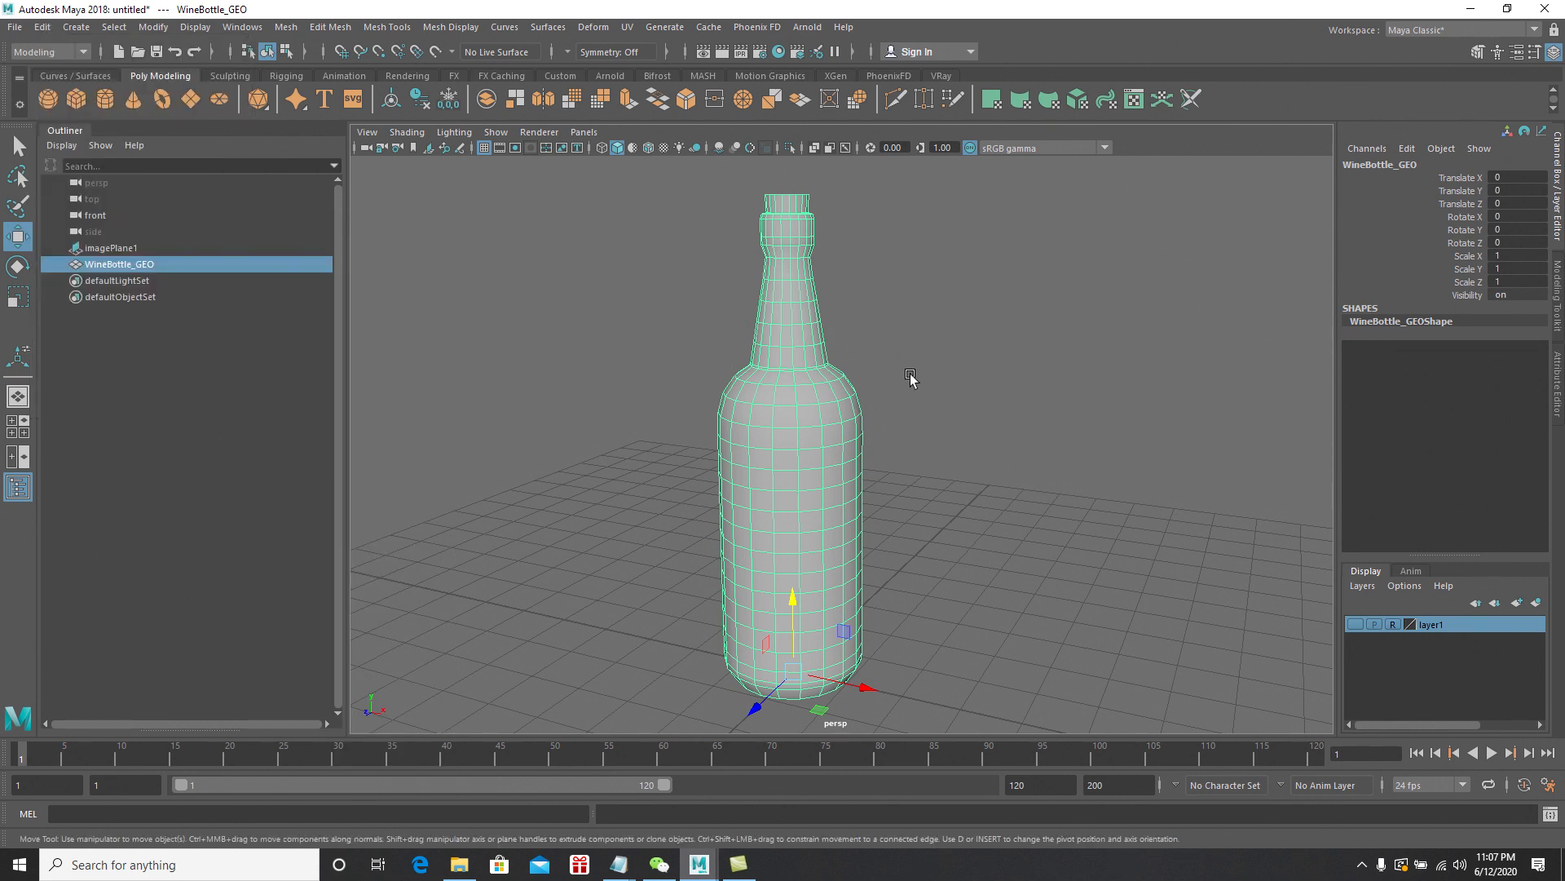
Switch the workspace to UV Editing with the bottle selected
{"action": "left_click_drag", "start_coordinate": [911, 377], "coordinate": [969, 380], "text": "alt"}
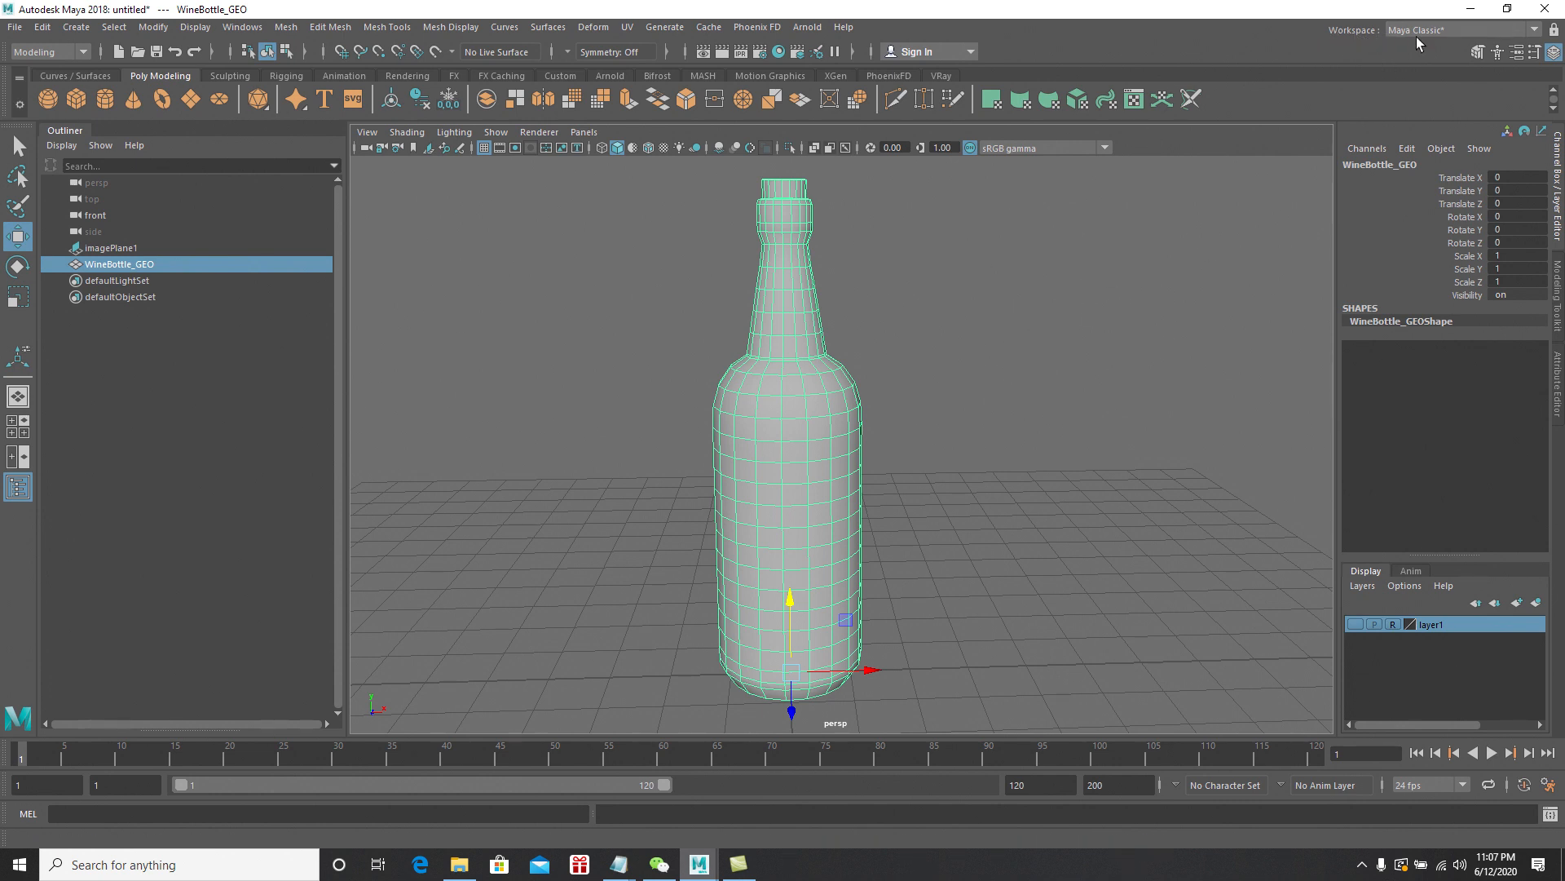
{"action": "left_click", "coordinate": [1438, 33]}
{"action": "left_click", "coordinate": [1411, 132]}
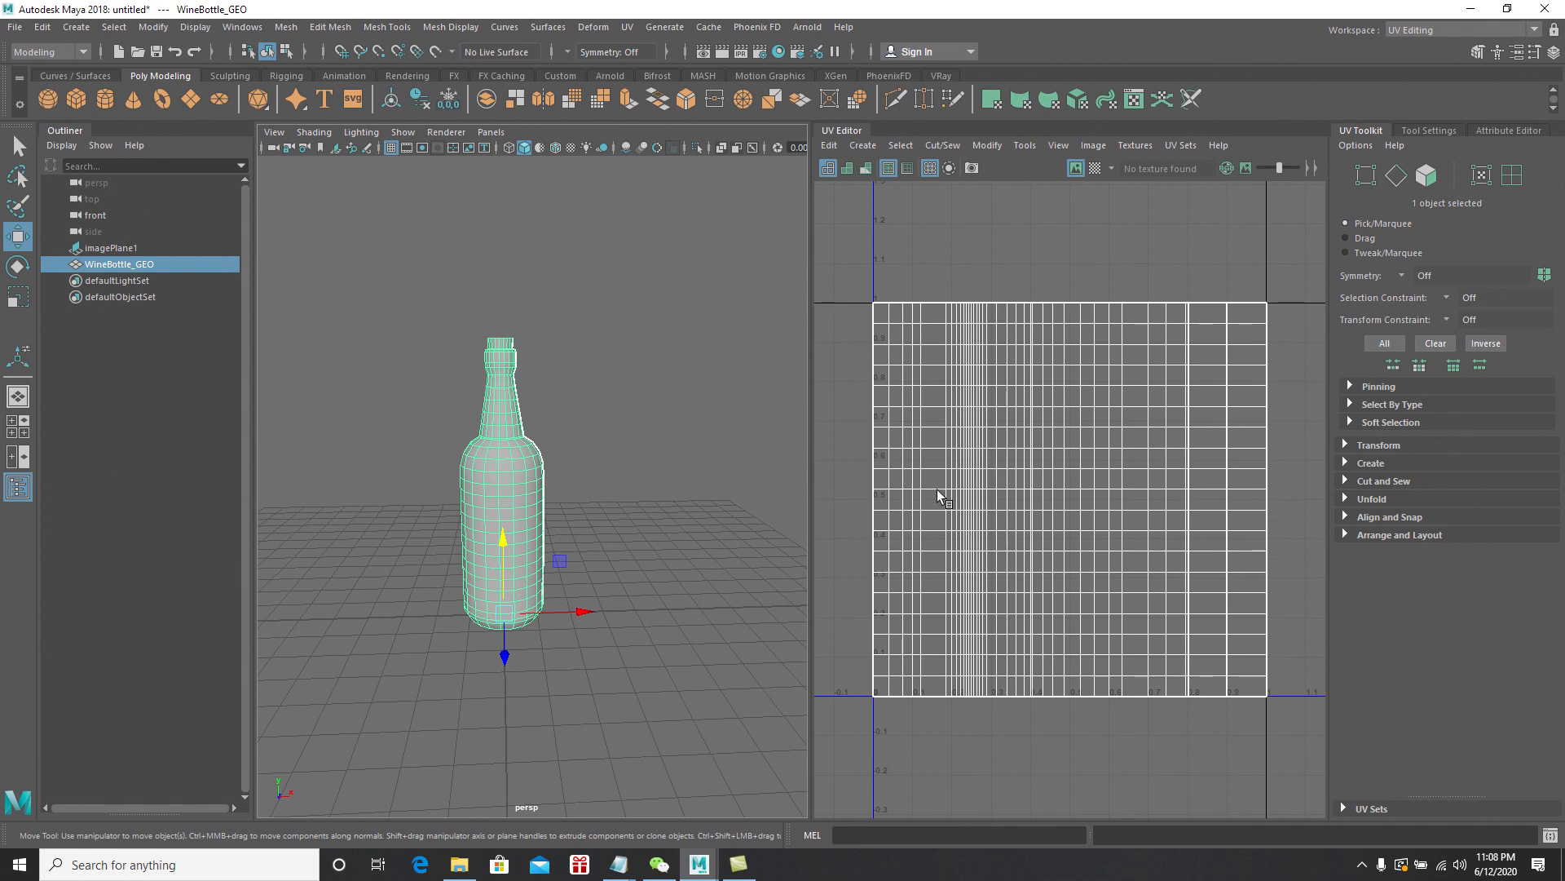
Apply a planar UV projection to the bottle from the camera, fitted to the bounding box with the image width/height ratio kept
{"action": "scroll", "coordinate": [671, 514], "scroll_direction": "up", "scroll_amount": 5}
{"action": "mouse_move", "coordinate": [671, 514]}
{"action": "left_mouse_down", "text": "alt"}
{"action": "mouse_move", "coordinate": [486, 545]}
{"action": "mouse_move", "coordinate": [481, 566]}
{"action": "mouse_move", "coordinate": [517, 530]}
{"action": "mouse_move", "coordinate": [514, 557]}
{"action": "mouse_move", "coordinate": [541, 535]}
{"action": "mouse_move", "coordinate": [559, 499]}
{"action": "mouse_move", "coordinate": [555, 429]}
{"action": "mouse_move", "coordinate": [608, 444]}
{"action": "mouse_move", "coordinate": [702, 524]}
{"action": "mouse_move", "coordinate": [661, 536]}
{"action": "left_mouse_up", "text": "alt"}
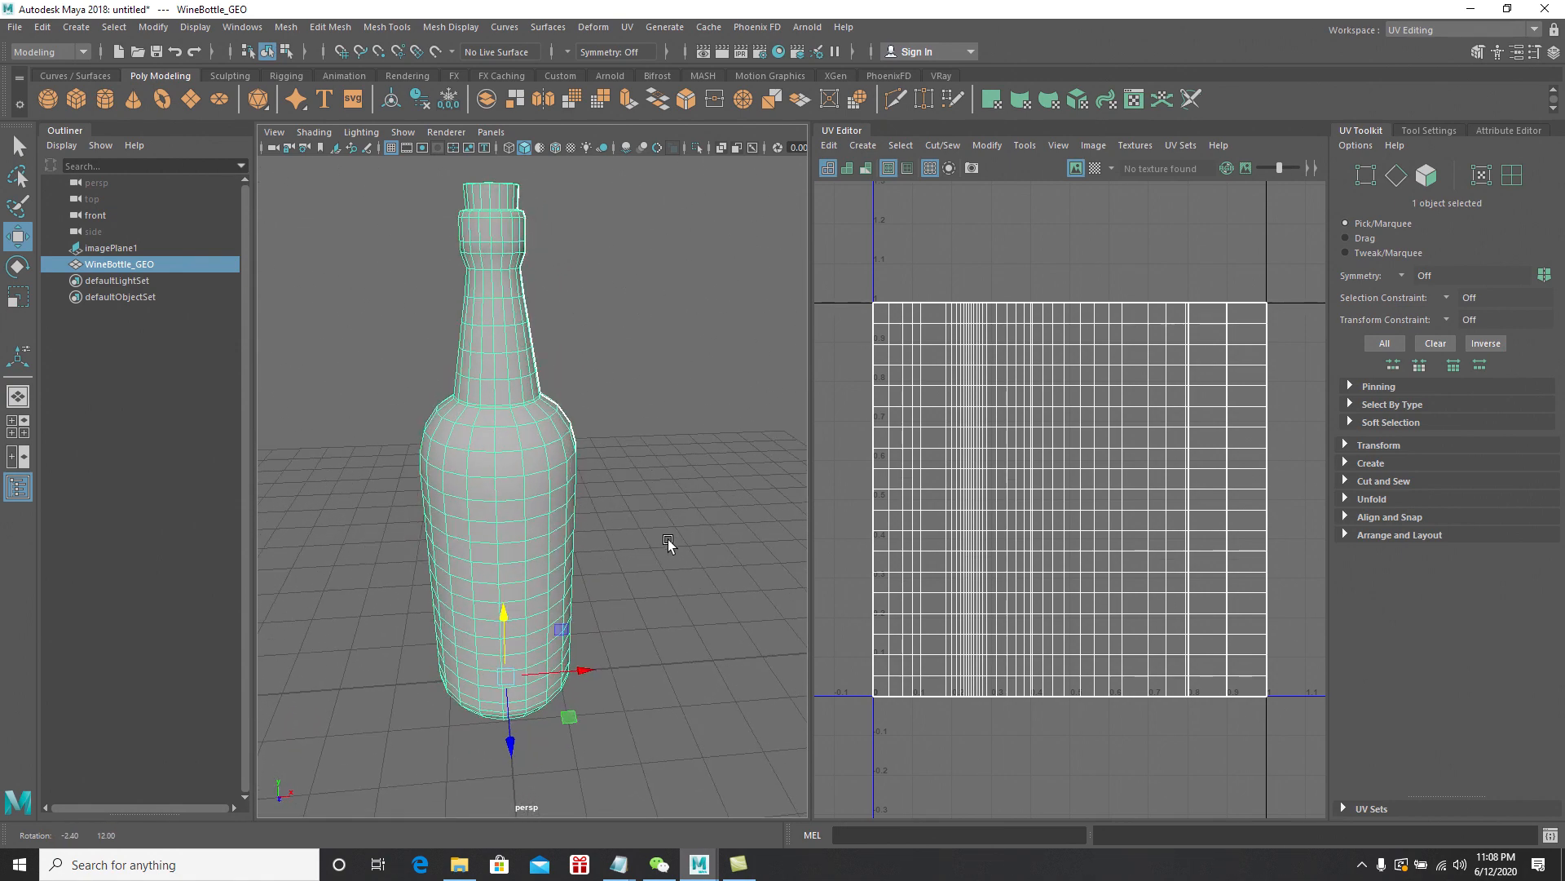
{"action": "right_click_drag", "start_coordinate": [661, 537], "coordinate": [682, 556], "text": "alt"}
{"action": "mouse_move", "coordinate": [682, 555]}
{"action": "left_mouse_down", "text": "alt"}
{"action": "mouse_move", "coordinate": [682, 517]}
{"action": "mouse_move", "coordinate": [702, 545]}
{"action": "mouse_move", "coordinate": [664, 549]}
{"action": "mouse_move", "coordinate": [677, 535]}
{"action": "mouse_move", "coordinate": [636, 552]}
{"action": "mouse_move", "coordinate": [688, 531]}
{"action": "left_mouse_up", "text": "alt"}
{"action": "right_click_drag", "start_coordinate": [691, 523], "coordinate": [698, 524], "text": "alt"}
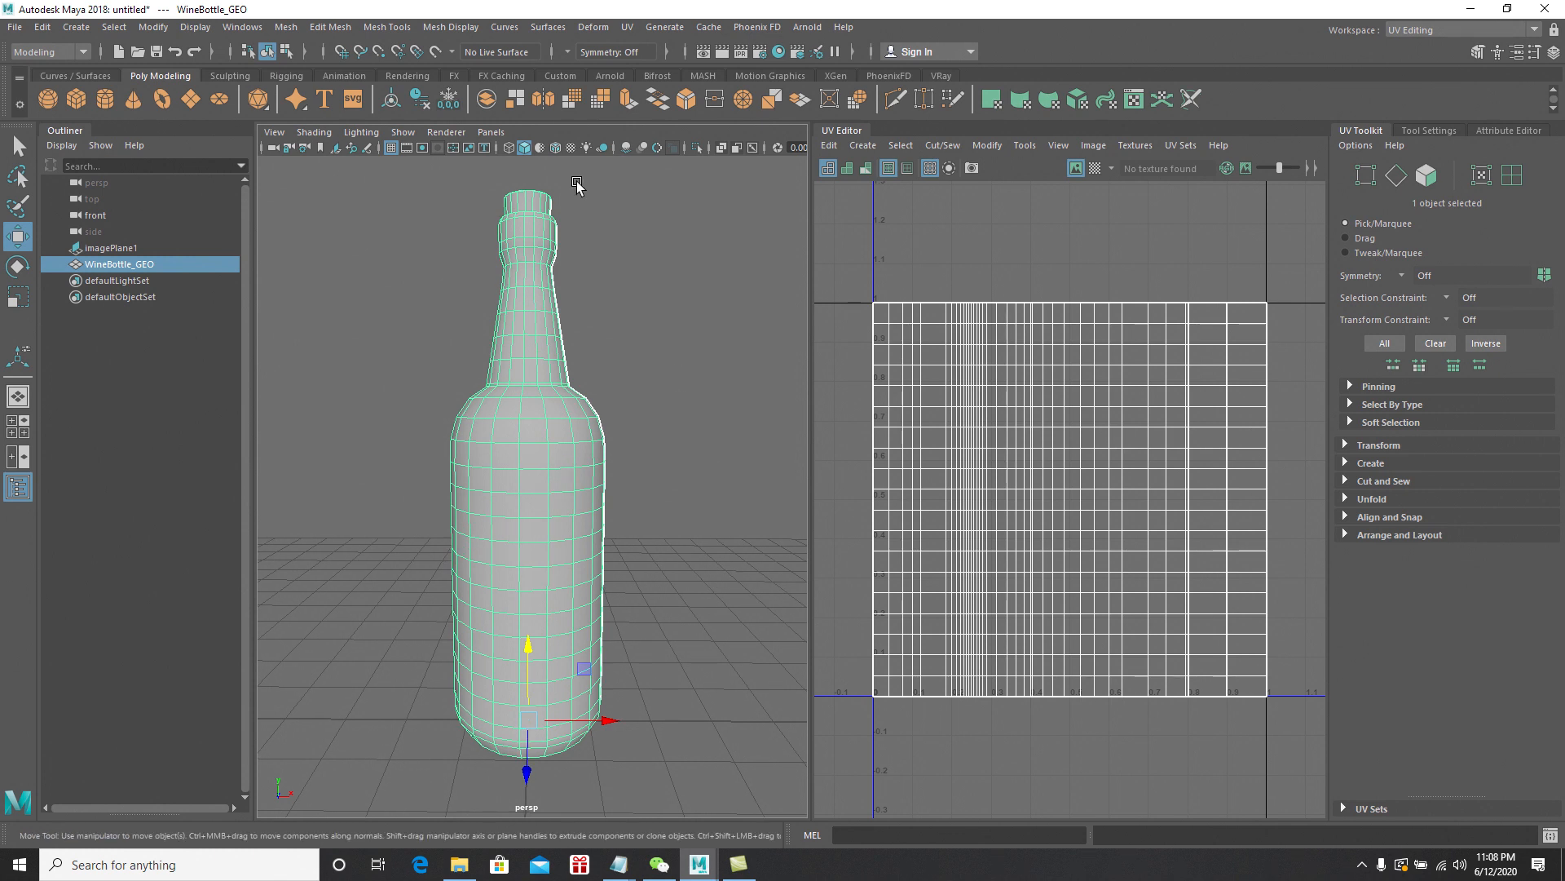
{"action": "left_click", "coordinate": [627, 27]}
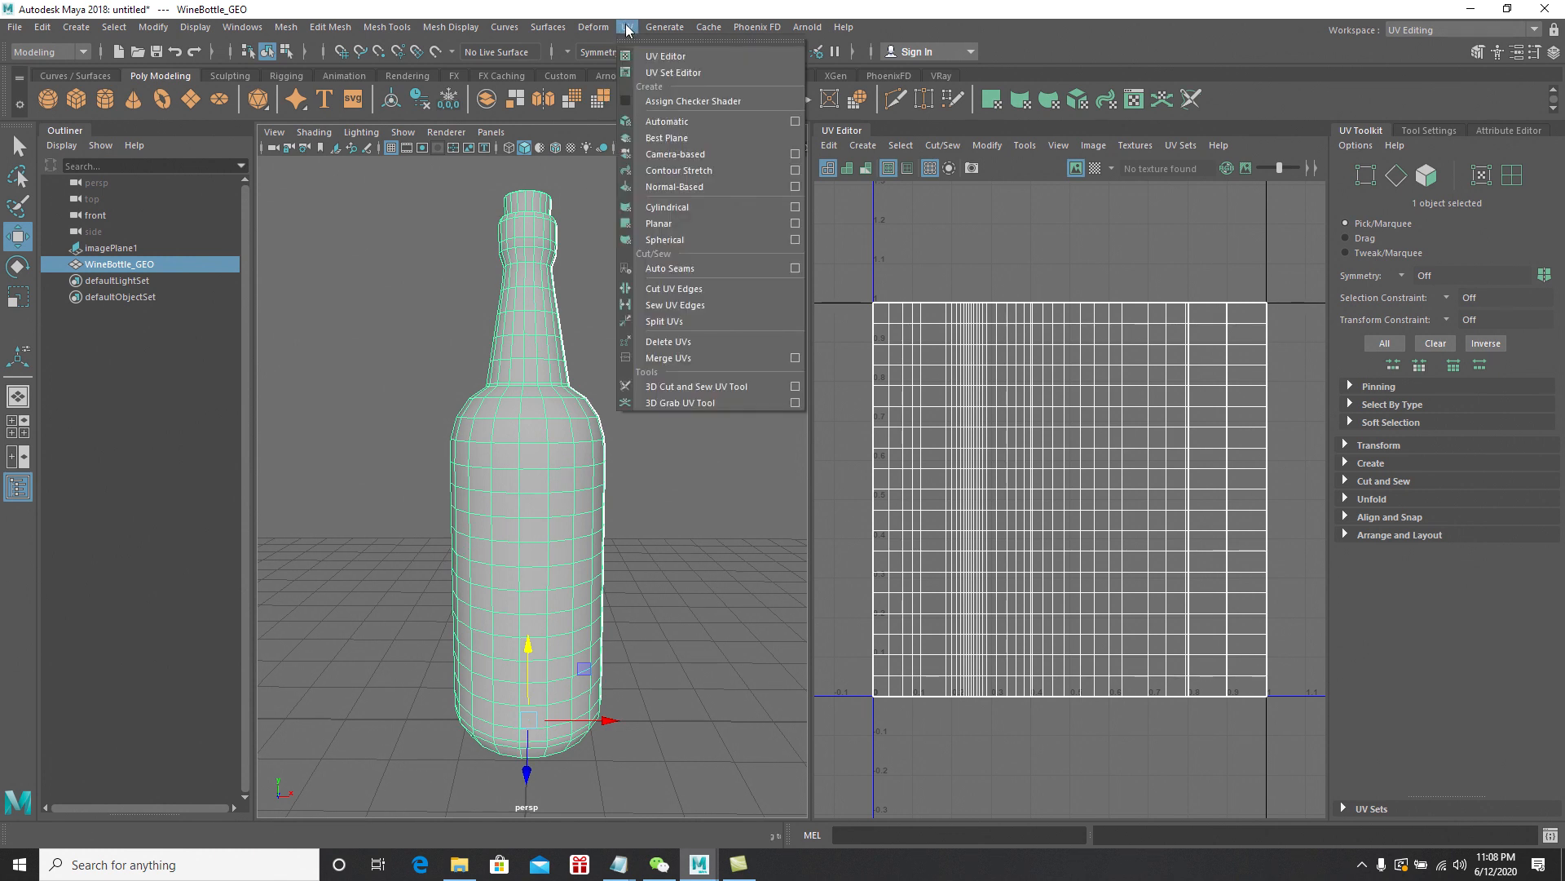
{"action": "left_click", "coordinate": [795, 223]}
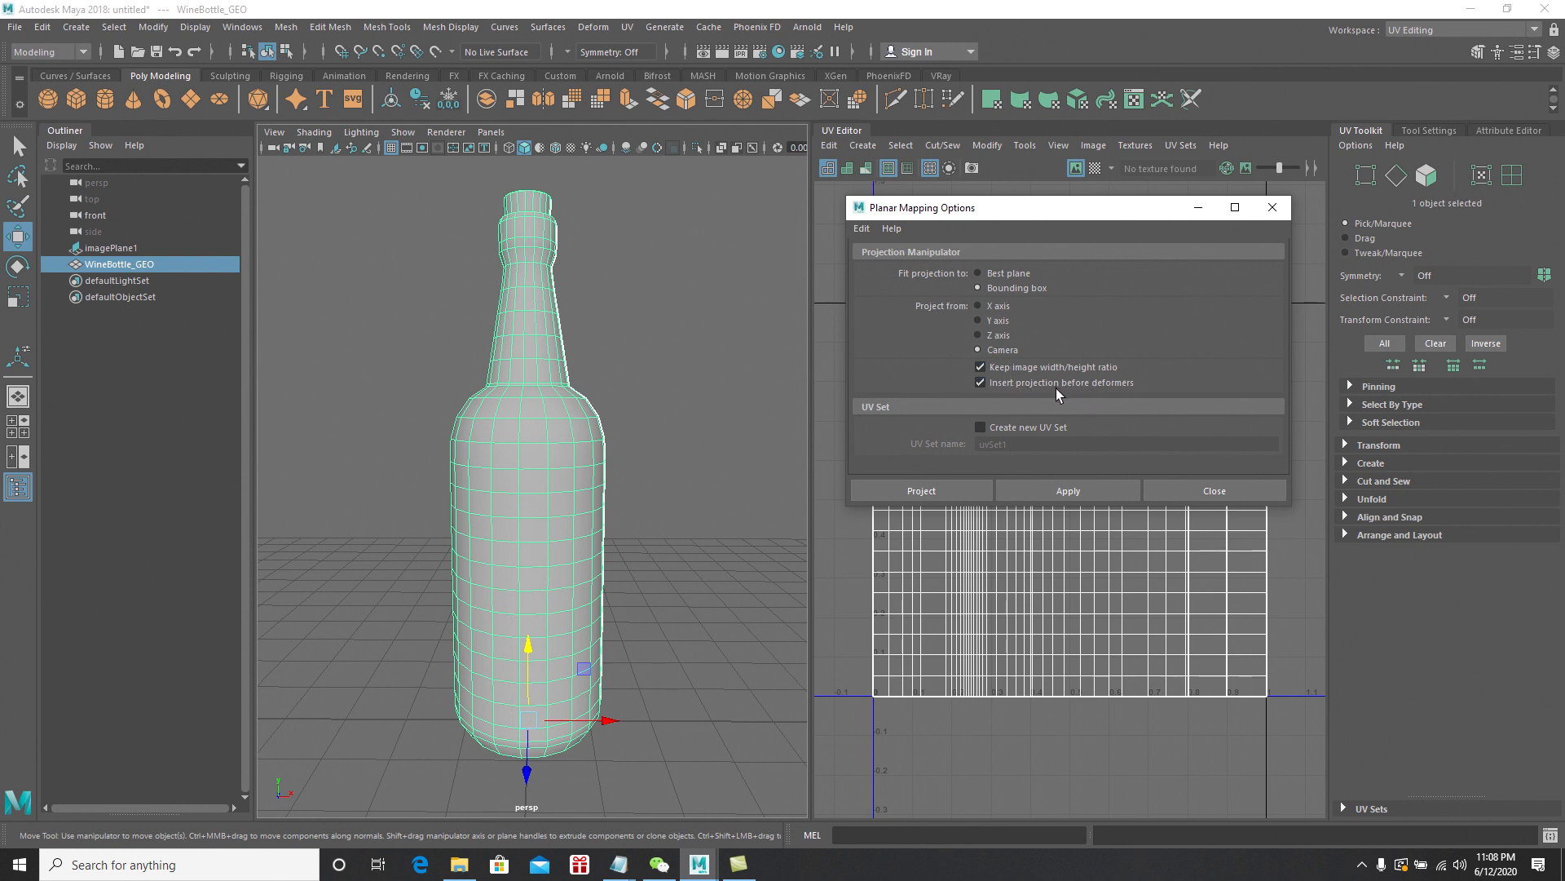
{"action": "left_click", "coordinate": [937, 492]}
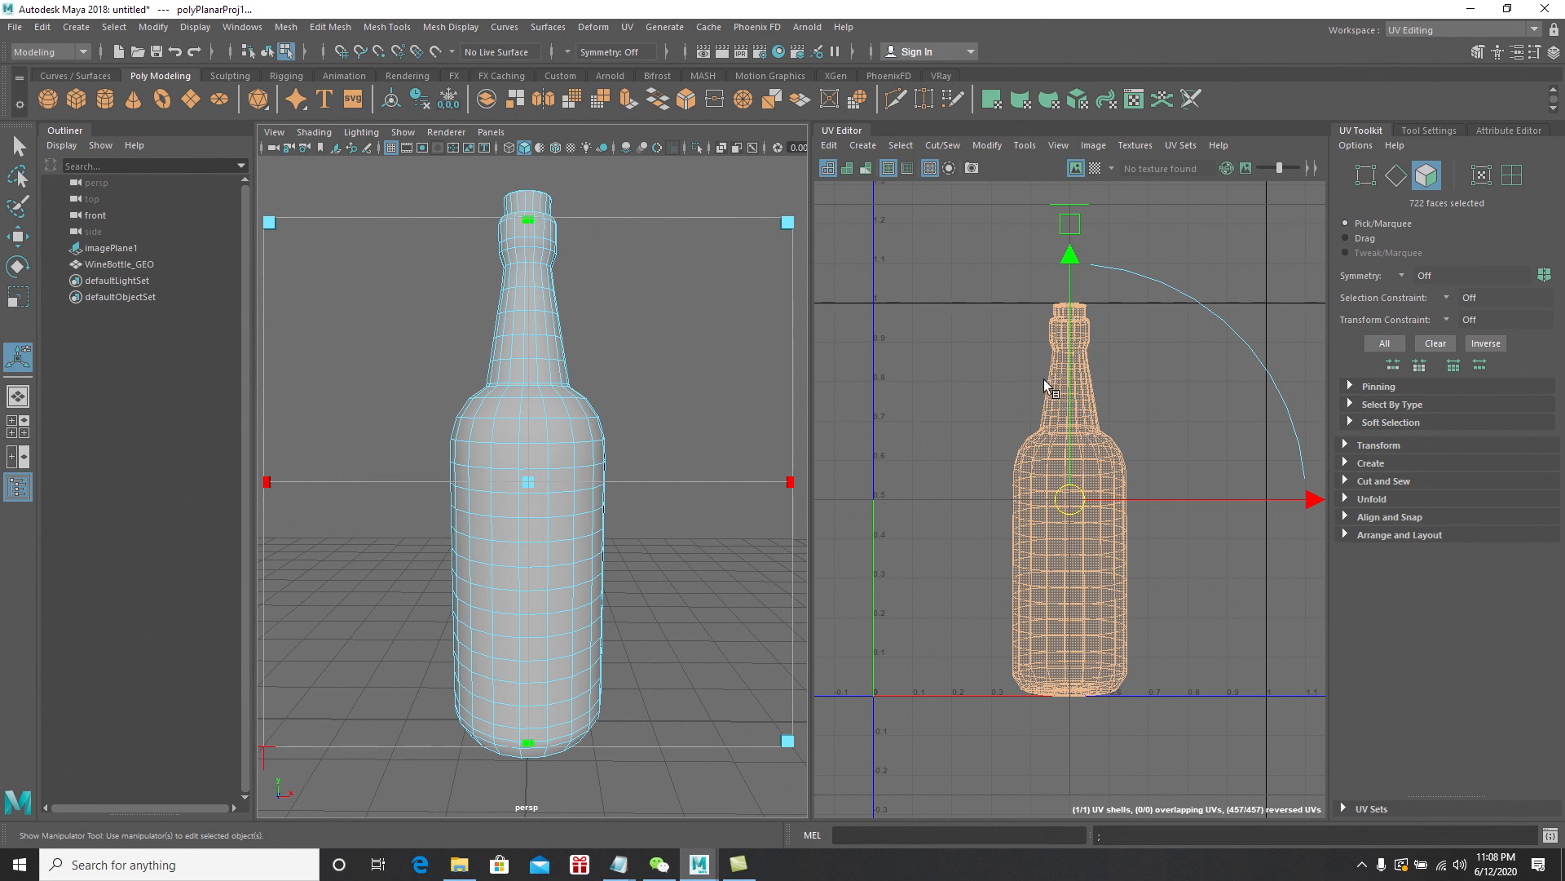
Leave the projection manipulator and return the bottle to object selection mode
{"action": "left_click_drag", "start_coordinate": [681, 402], "coordinate": [521, 359], "text": "alt"}
{"action": "left_click_drag", "start_coordinate": [617, 323], "coordinate": [581, 349], "text": "alt"}
{"action": "scroll", "coordinate": [561, 373], "scroll_direction": "up", "scroll_amount": 3}
{"action": "right_click", "coordinate": [507, 298]}
{"action": "left_click", "coordinate": [586, 268]}
{"action": "left_click_drag", "start_coordinate": [600, 293], "coordinate": [541, 310], "text": "alt"}
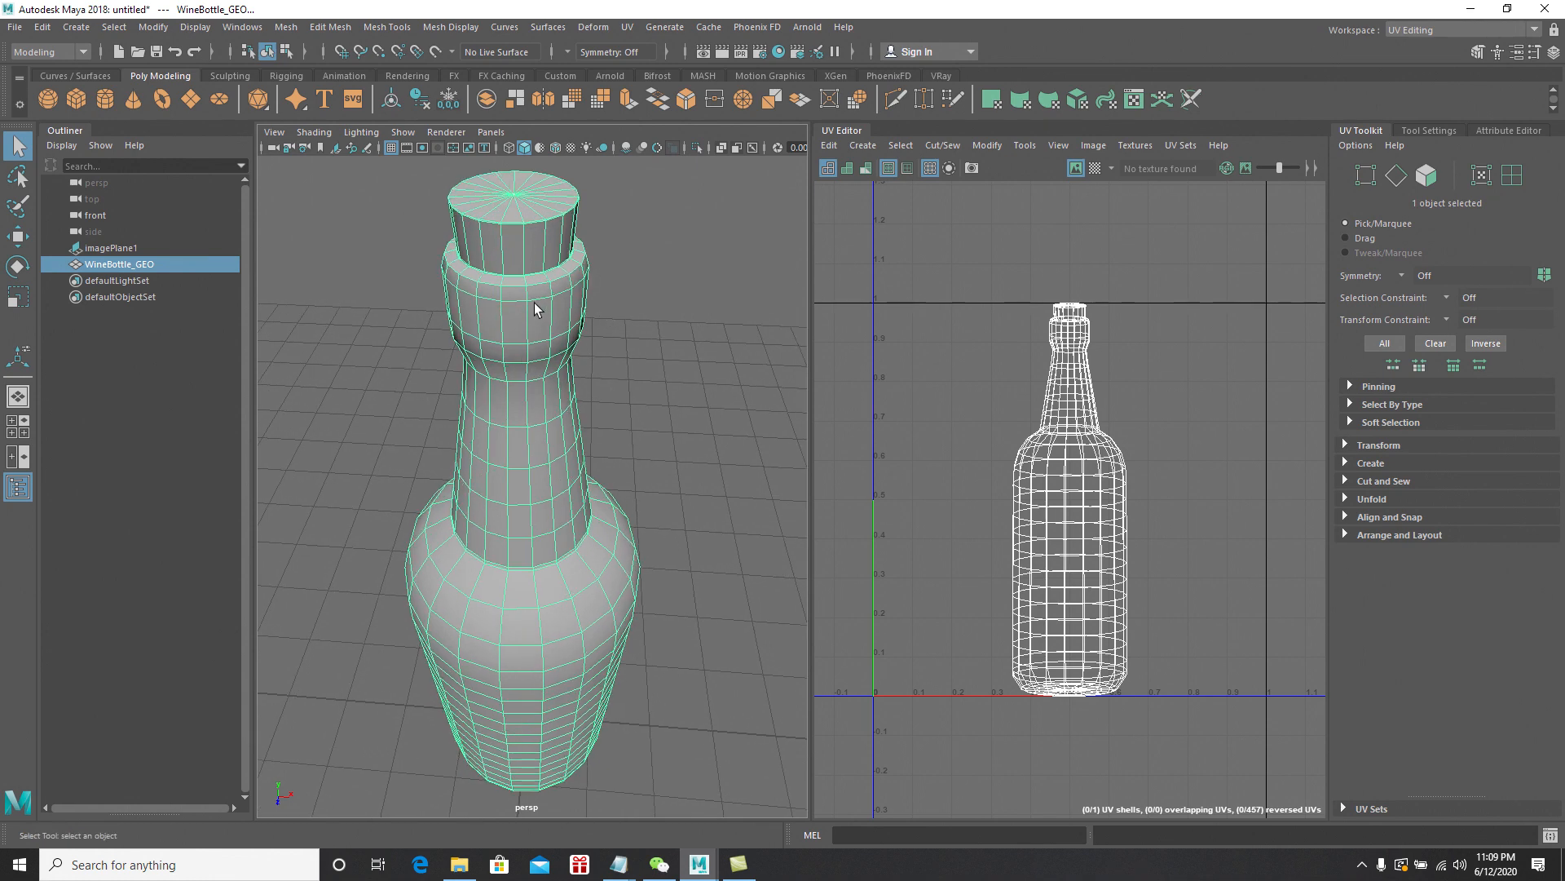
Switch the bottle to edge selection at the cork and activate the 3D Cut and Sew UV Tool
{"action": "right_click_drag", "start_coordinate": [536, 300], "coordinate": [541, 258]}
{"action": "scroll", "coordinate": [648, 314], "scroll_direction": "up", "scroll_amount": 6}
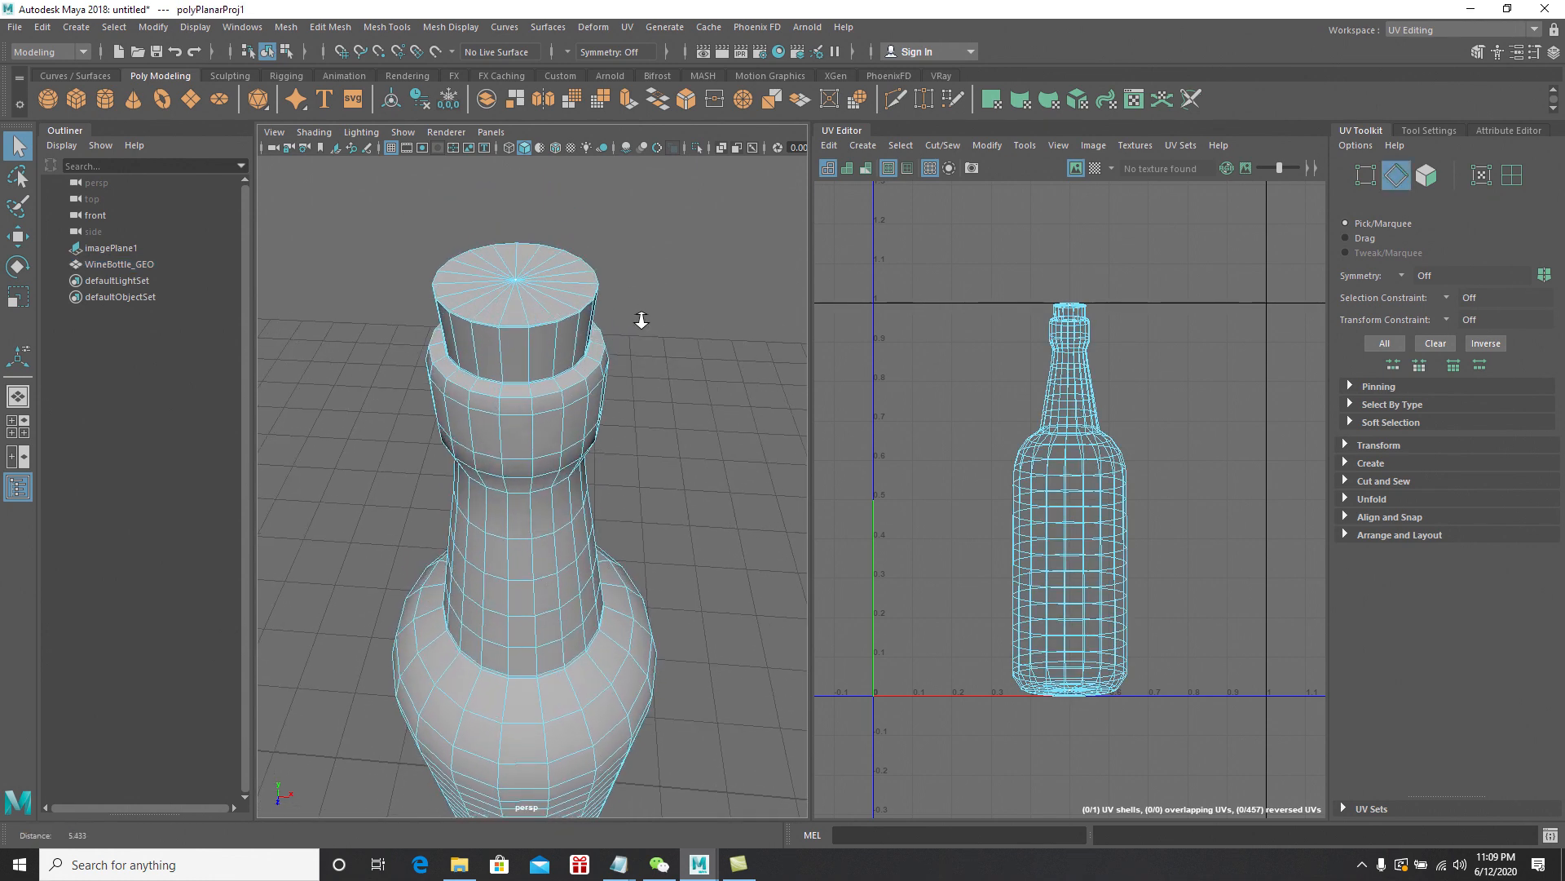
{"action": "scroll", "coordinate": [673, 359], "scroll_direction": "up", "scroll_amount": 4}
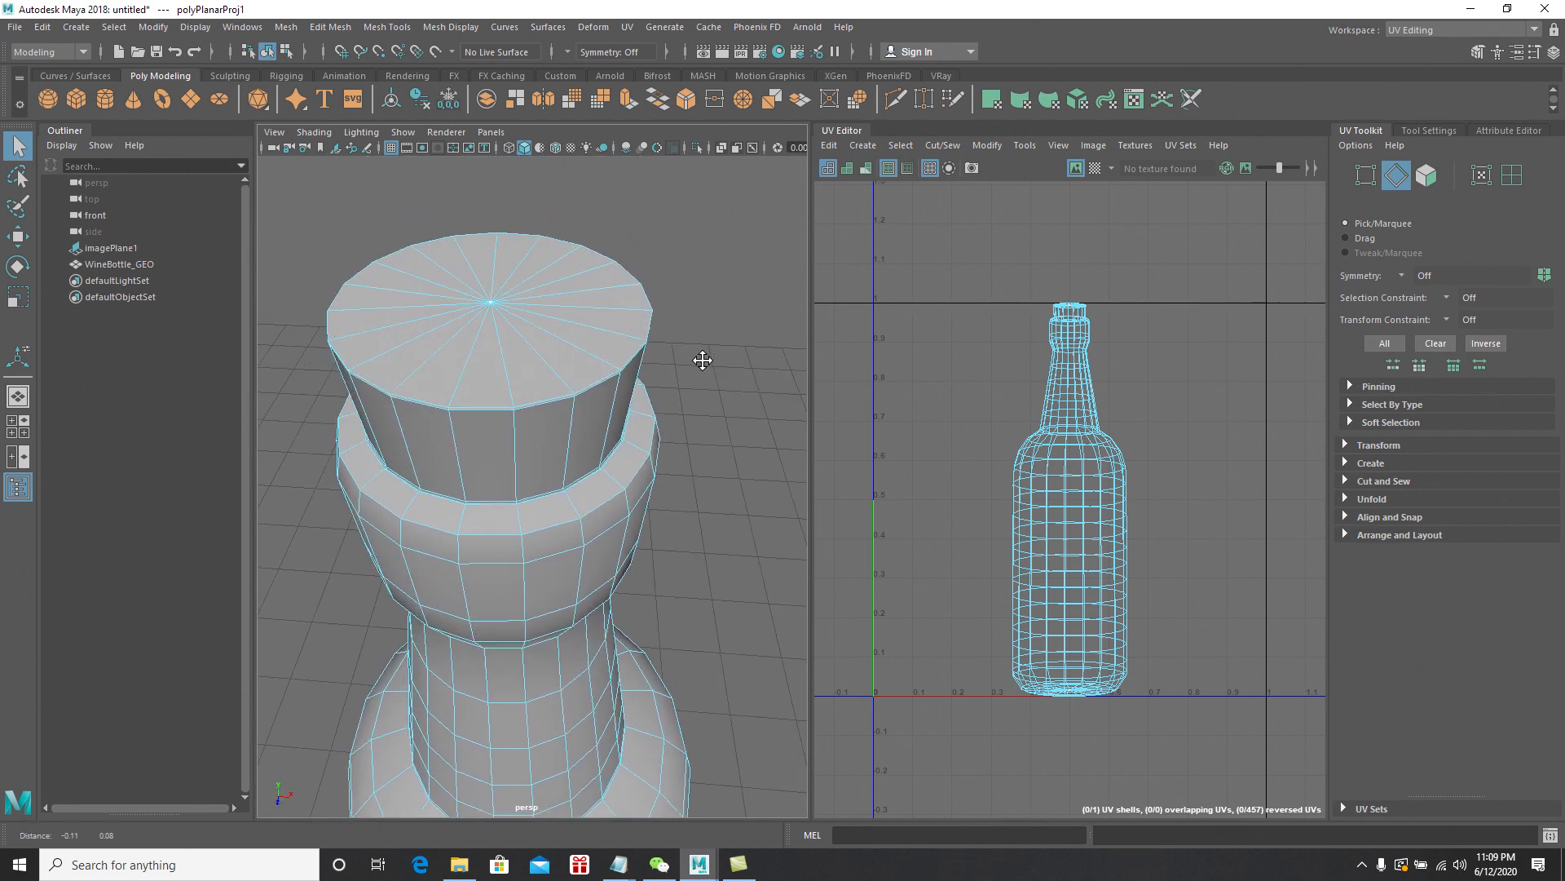
{"action": "left_click", "coordinate": [628, 28]}
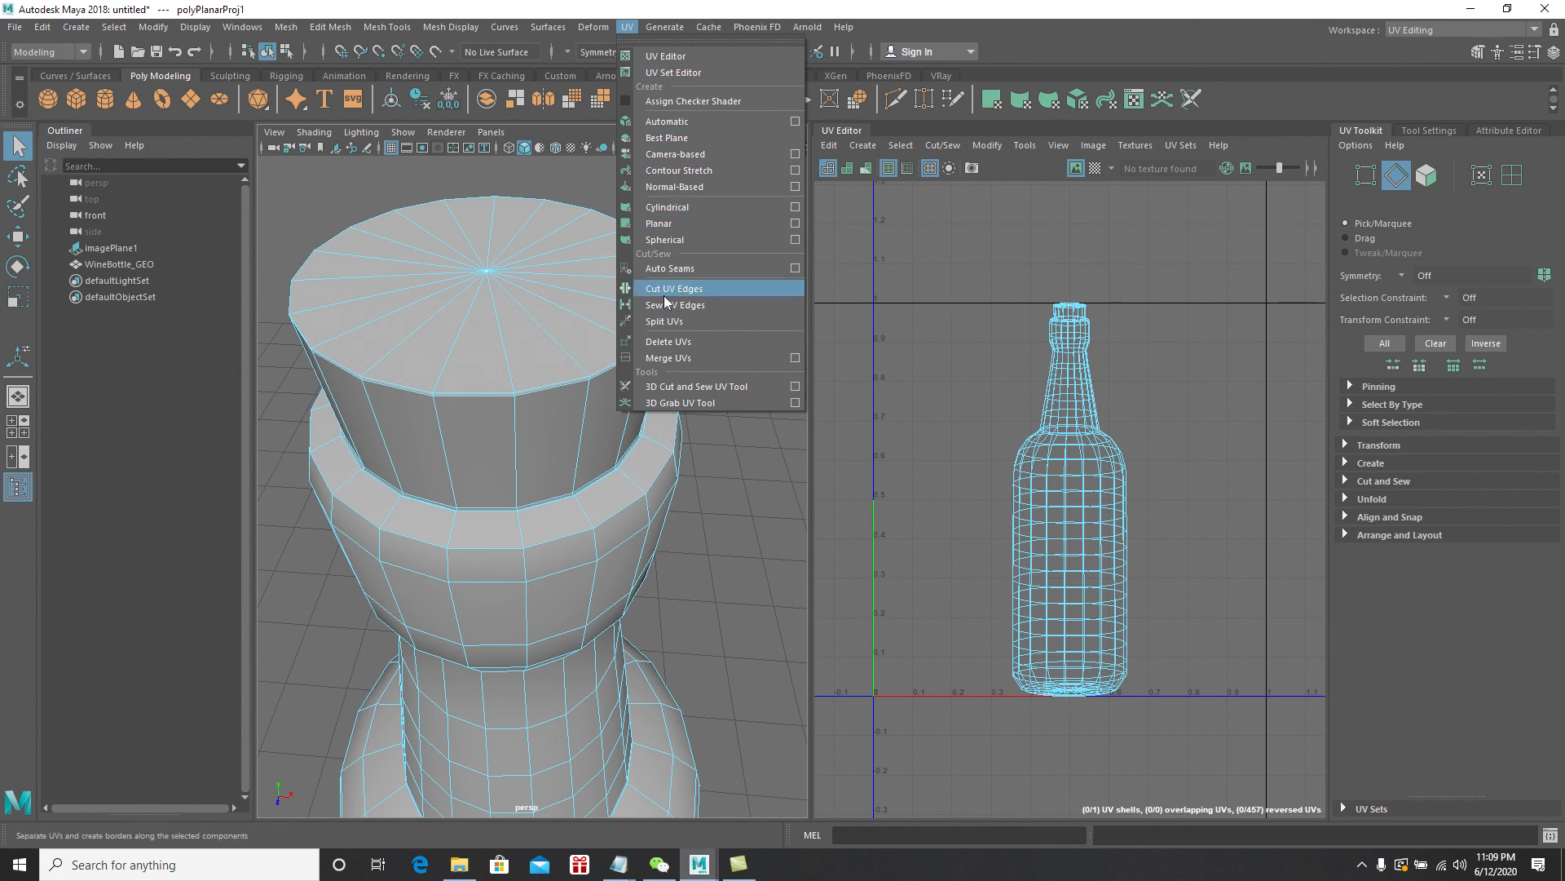
{"action": "left_click", "coordinate": [691, 387]}
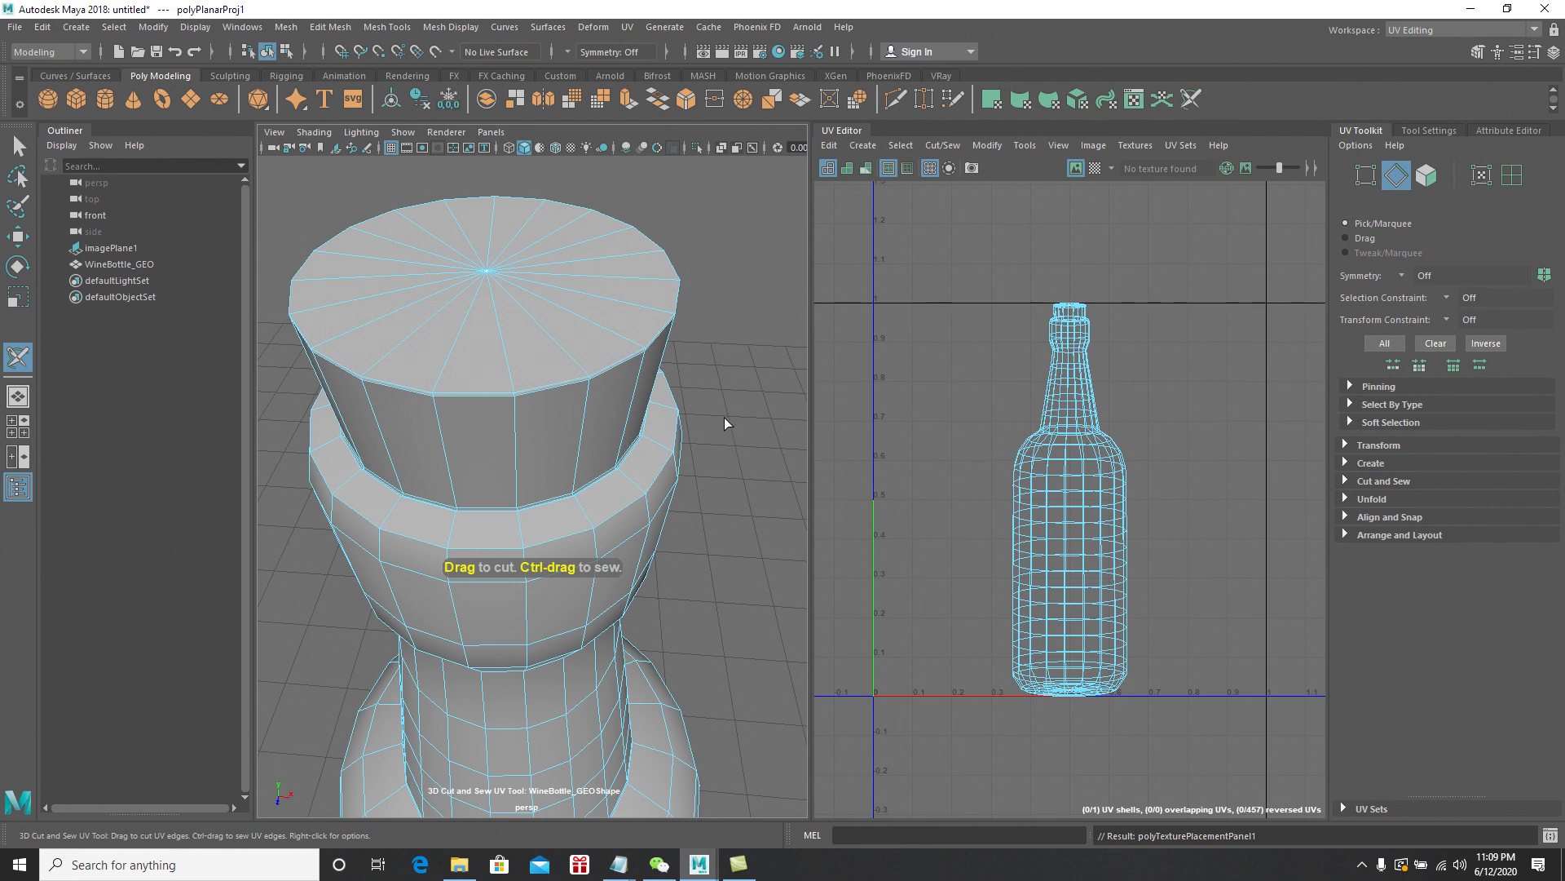
Examine the tightly spaced edge loops where the cork meets the collar to locate the UV seam
{"action": "scroll", "coordinate": [733, 440], "scroll_direction": "up", "scroll_amount": 5}
{"action": "middle_click_drag", "start_coordinate": [738, 433], "coordinate": [750, 444], "text": "alt"}
{"action": "left_click_drag", "start_coordinate": [750, 444], "coordinate": [733, 450], "text": "alt"}
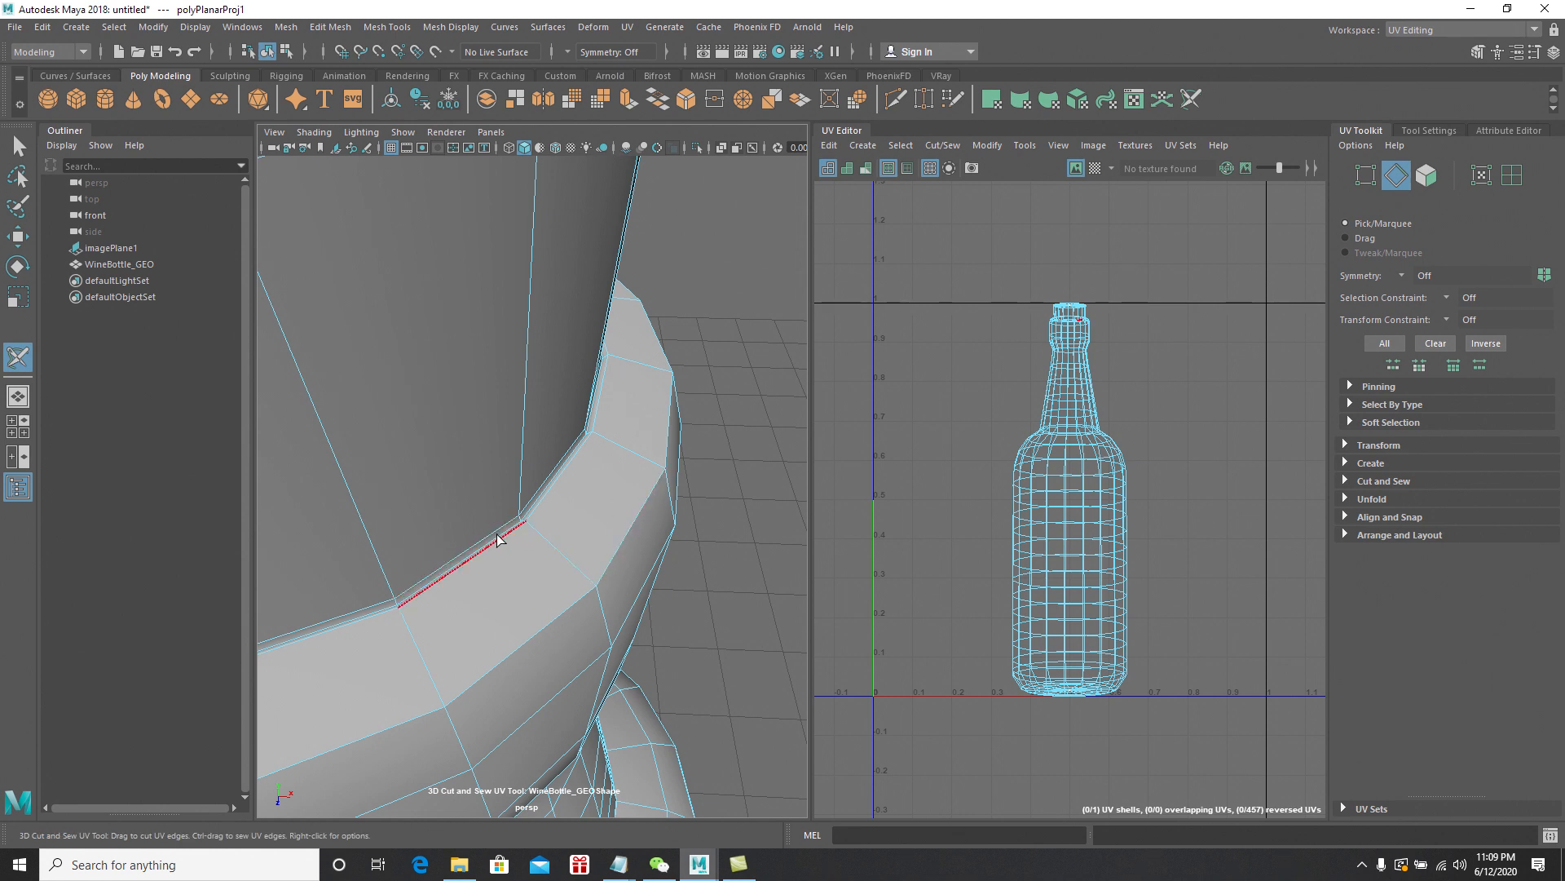
{"action": "middle_click_drag", "start_coordinate": [509, 523], "coordinate": [557, 461], "text": "alt"}
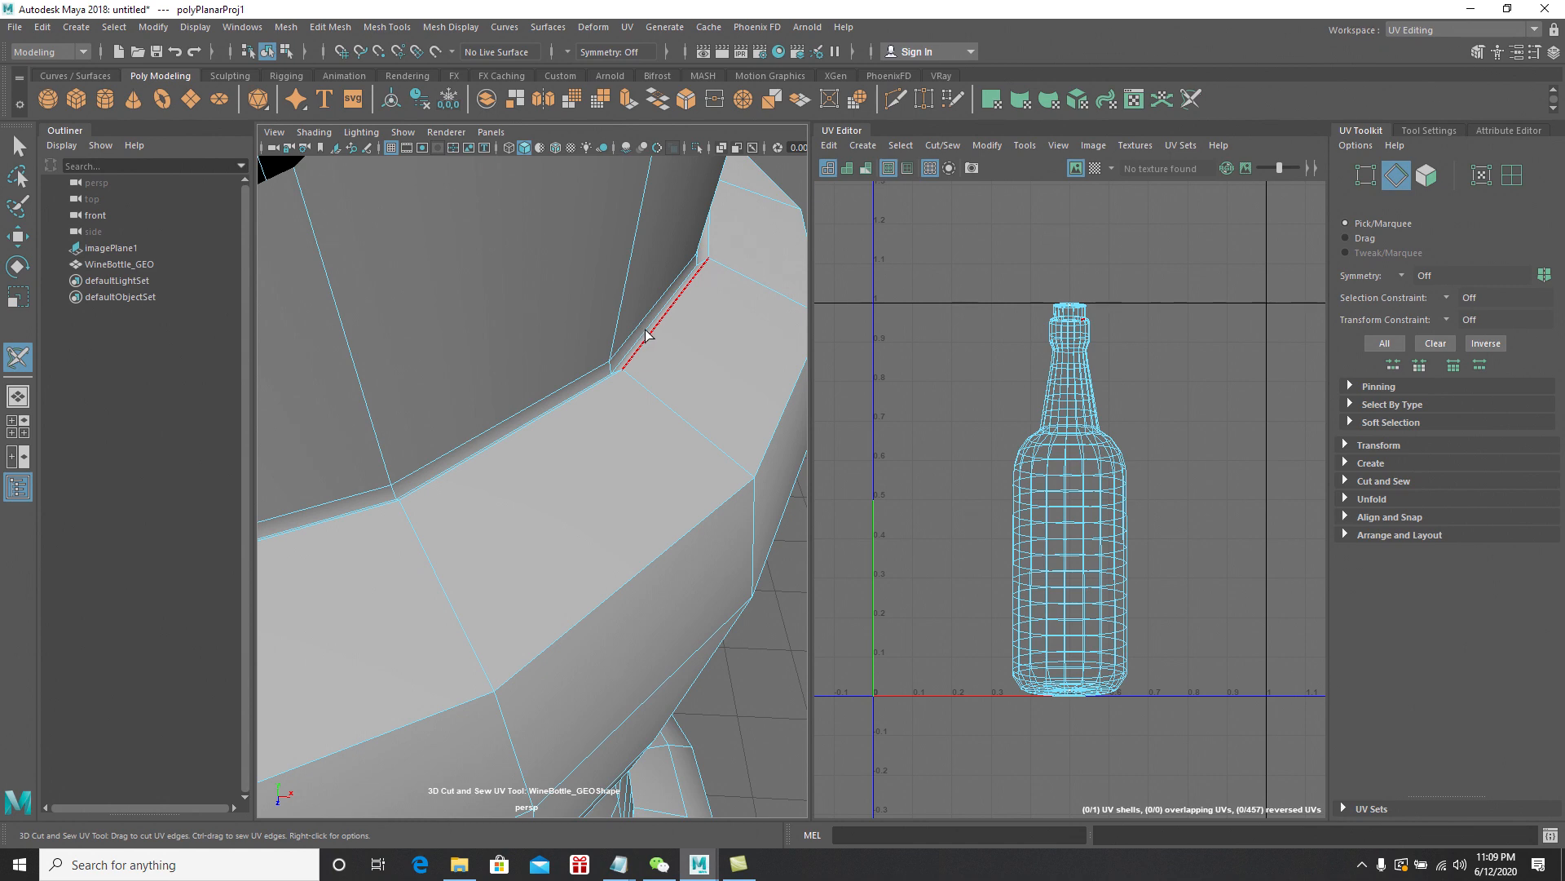
{"action": "left_click_drag", "start_coordinate": [646, 412], "coordinate": [634, 412], "text": "alt"}
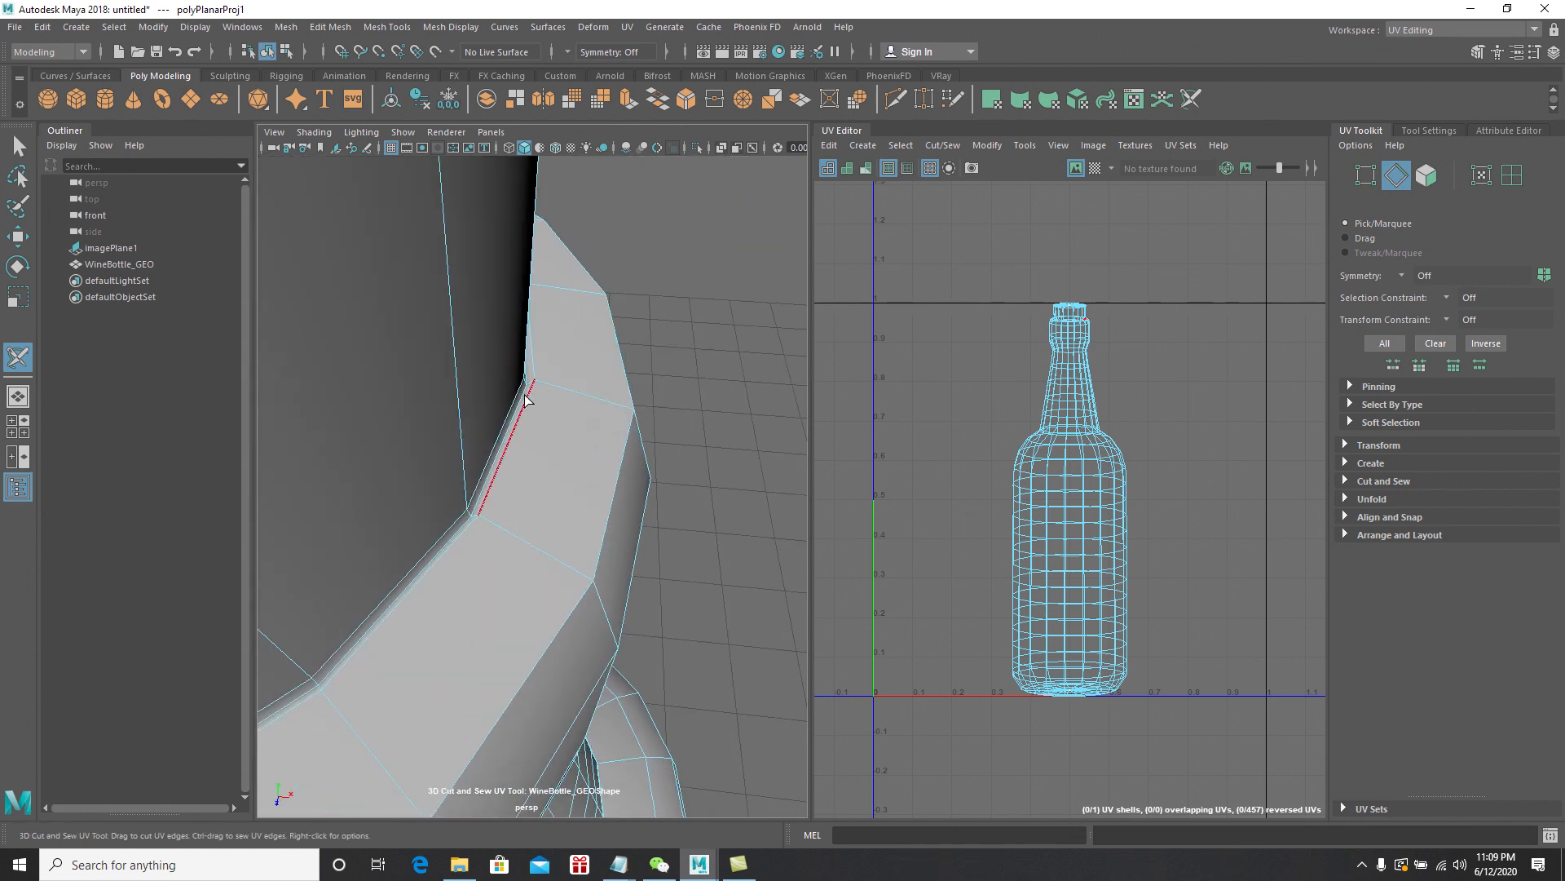
{"action": "left_click_drag", "start_coordinate": [522, 397], "coordinate": [538, 405], "text": "alt"}
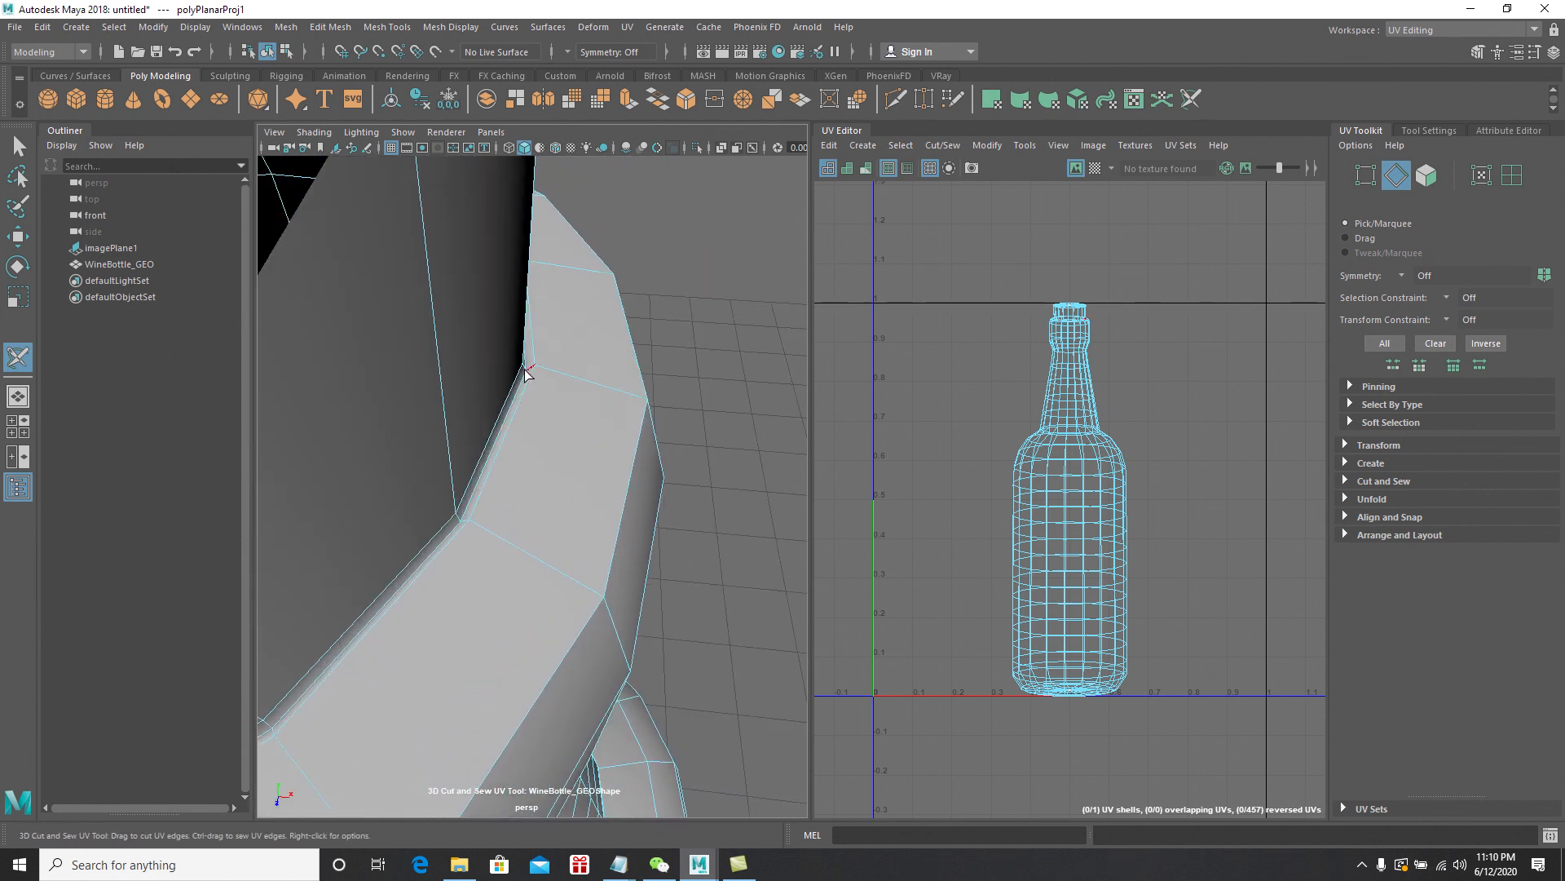
{"action": "left_click_drag", "start_coordinate": [559, 457], "coordinate": [610, 473], "text": "alt"}
{"action": "right_click_drag", "start_coordinate": [609, 472], "coordinate": [585, 430], "text": "alt"}
{"action": "left_click_drag", "start_coordinate": [585, 431], "coordinate": [583, 407], "text": "alt"}
{"action": "right_click_drag", "start_coordinate": [583, 407], "coordinate": [606, 458], "text": "alt"}
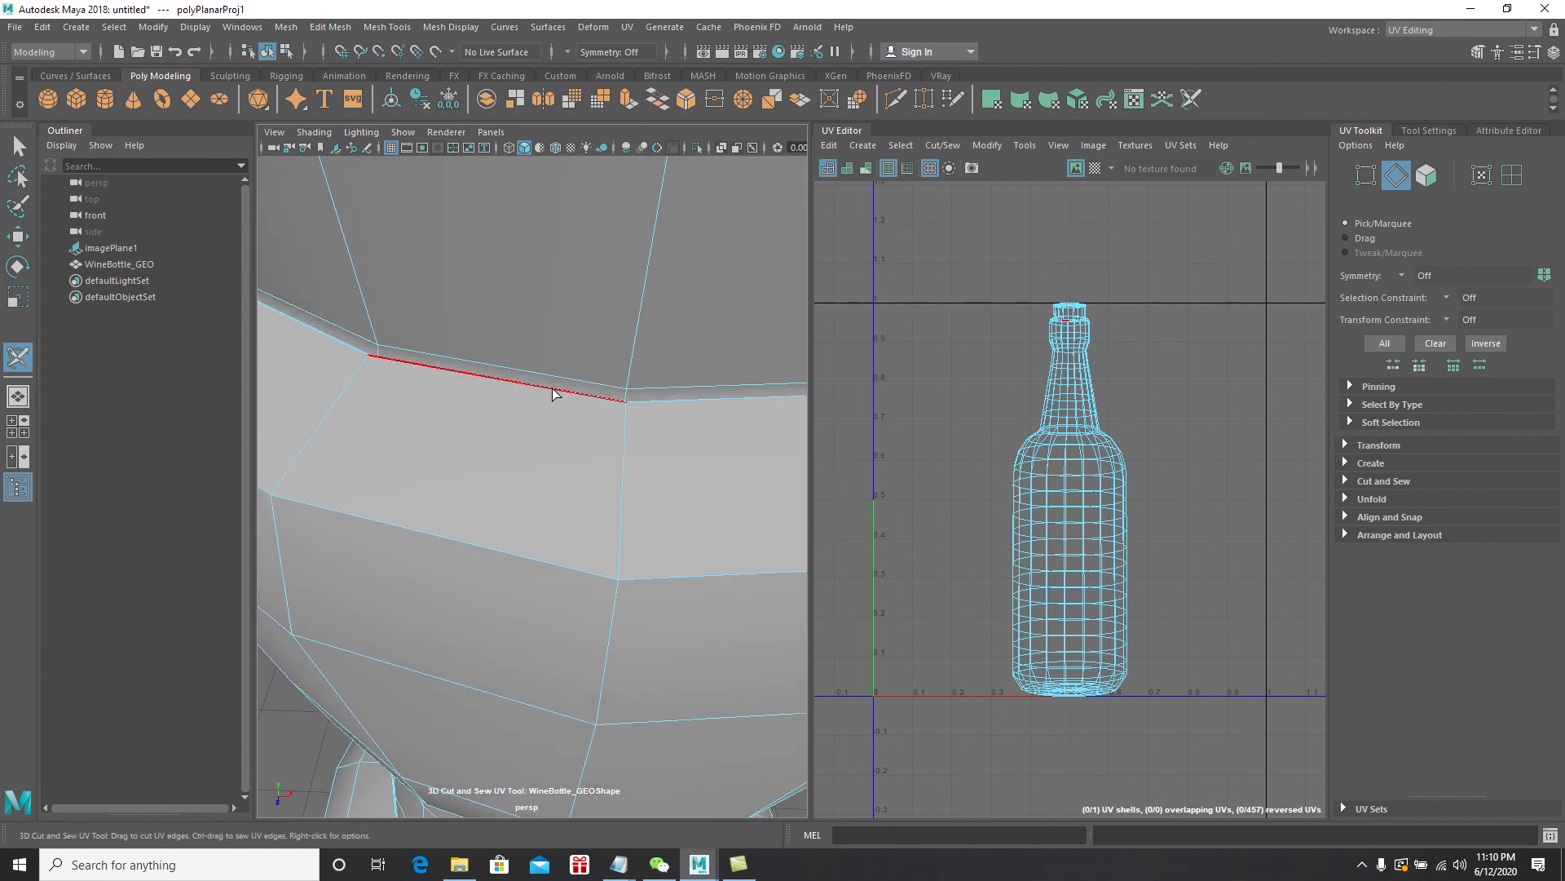
{"action": "left_click_drag", "start_coordinate": [547, 391], "coordinate": [643, 394], "text": "alt"}
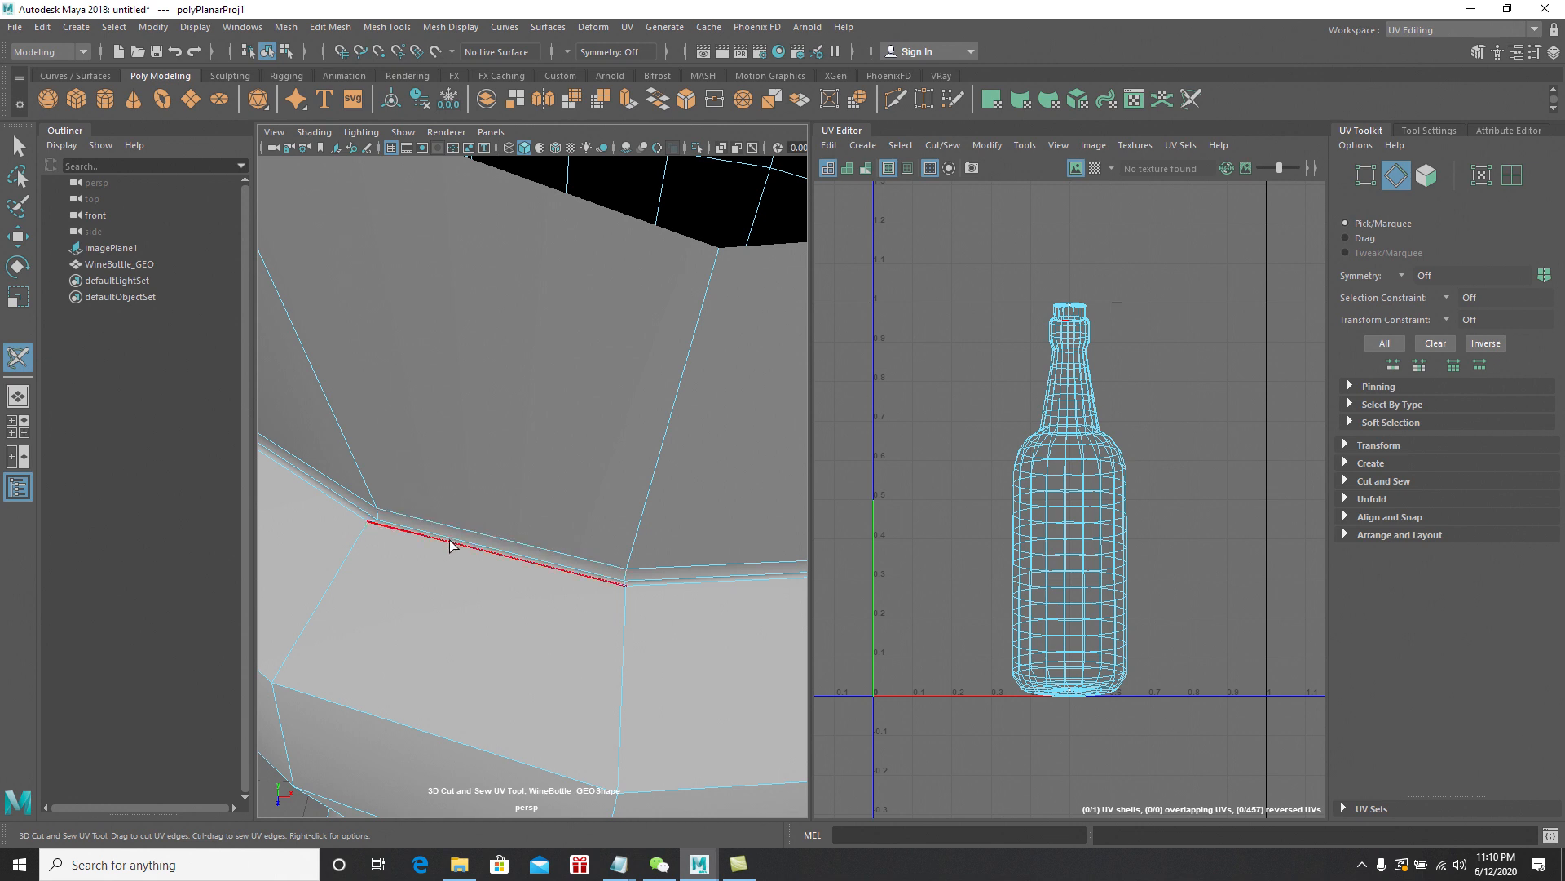
{"action": "left_click_drag", "start_coordinate": [449, 534], "coordinate": [461, 524], "text": "alt"}
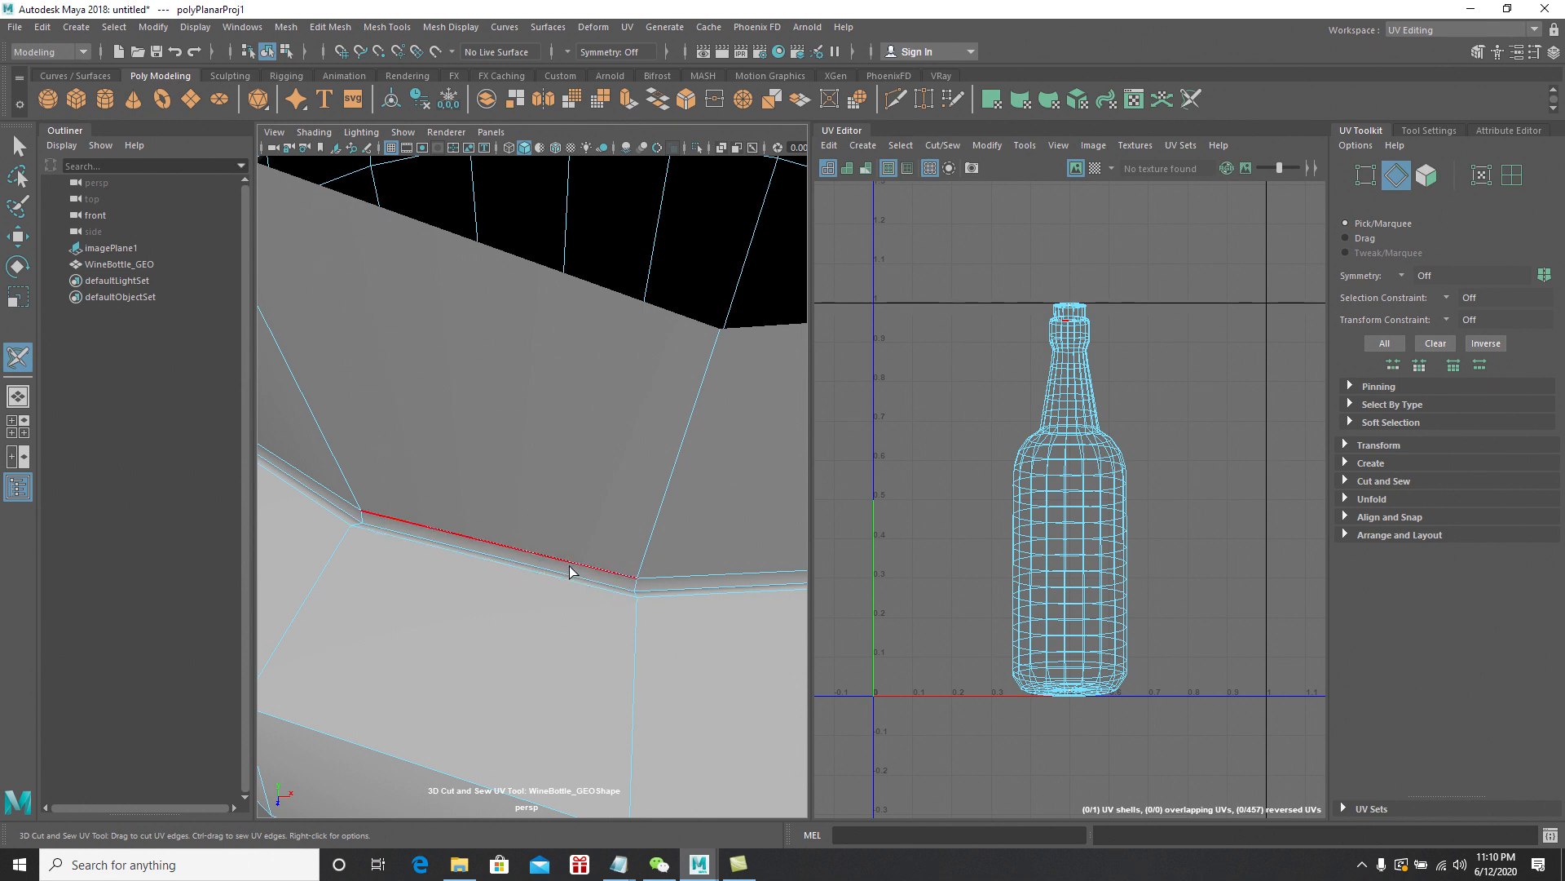
Exit the 3D Cut and Sew UV Tool and set the bottle to edge mode with the Select tool
{"action": "left_click", "coordinate": [18, 146]}
{"action": "right_click_drag", "start_coordinate": [516, 539], "coordinate": [604, 395]}
{"action": "scroll", "coordinate": [632, 481], "scroll_direction": "down", "scroll_amount": 5}
{"action": "scroll", "coordinate": [579, 433], "scroll_direction": "up", "scroll_amount": 5}
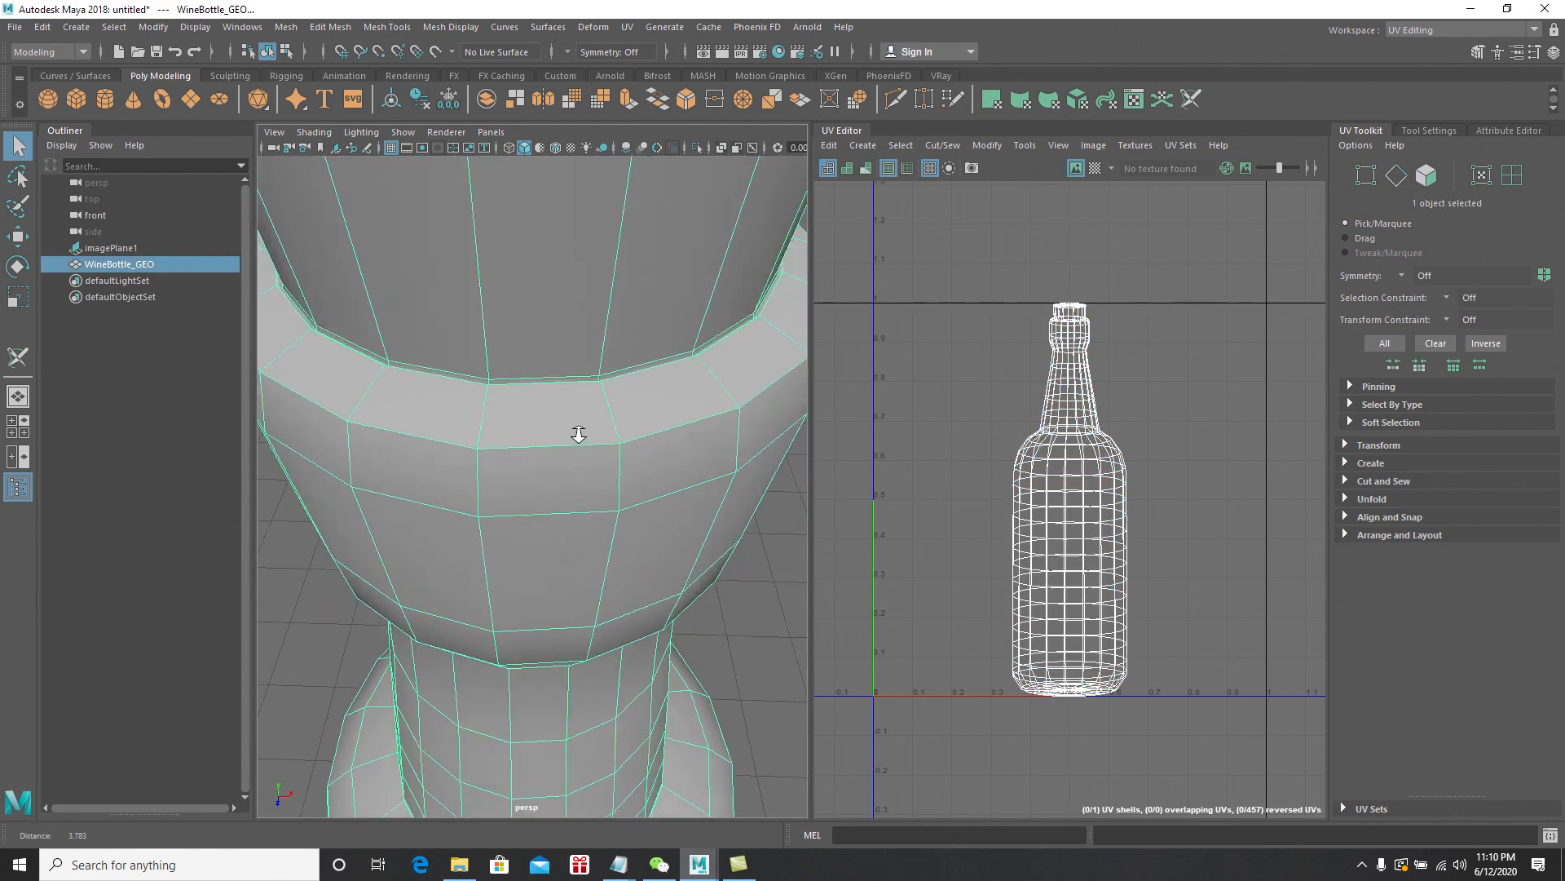
{"action": "right_click_drag", "start_coordinate": [577, 353], "coordinate": [579, 315]}
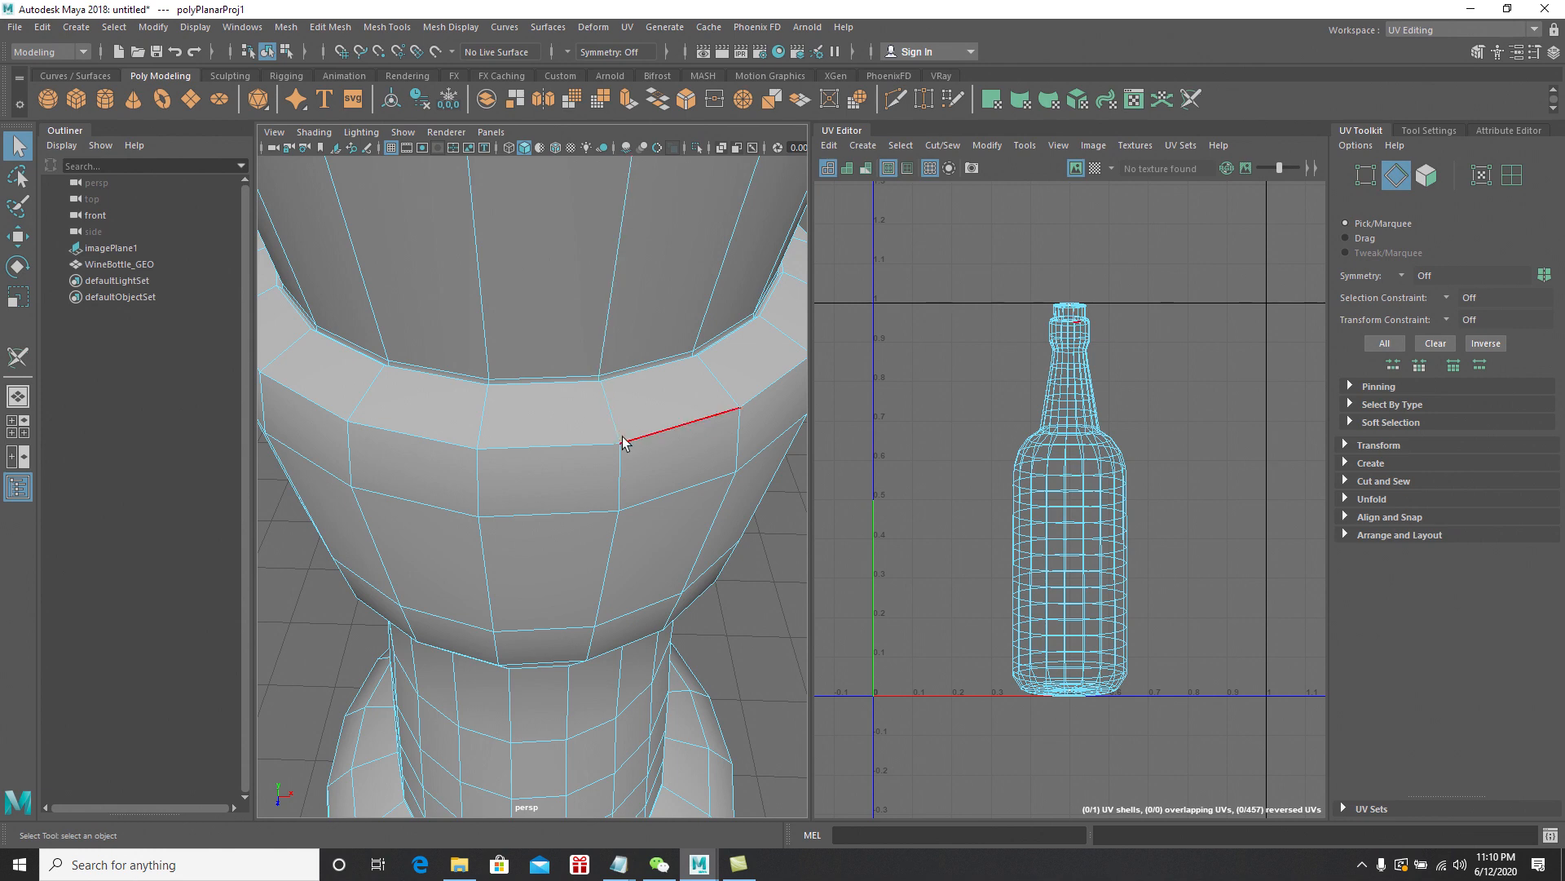
Try selecting individual edges in the groove between the cork and the collar
{"action": "scroll", "coordinate": [628, 441], "scroll_direction": "up", "scroll_amount": 8}
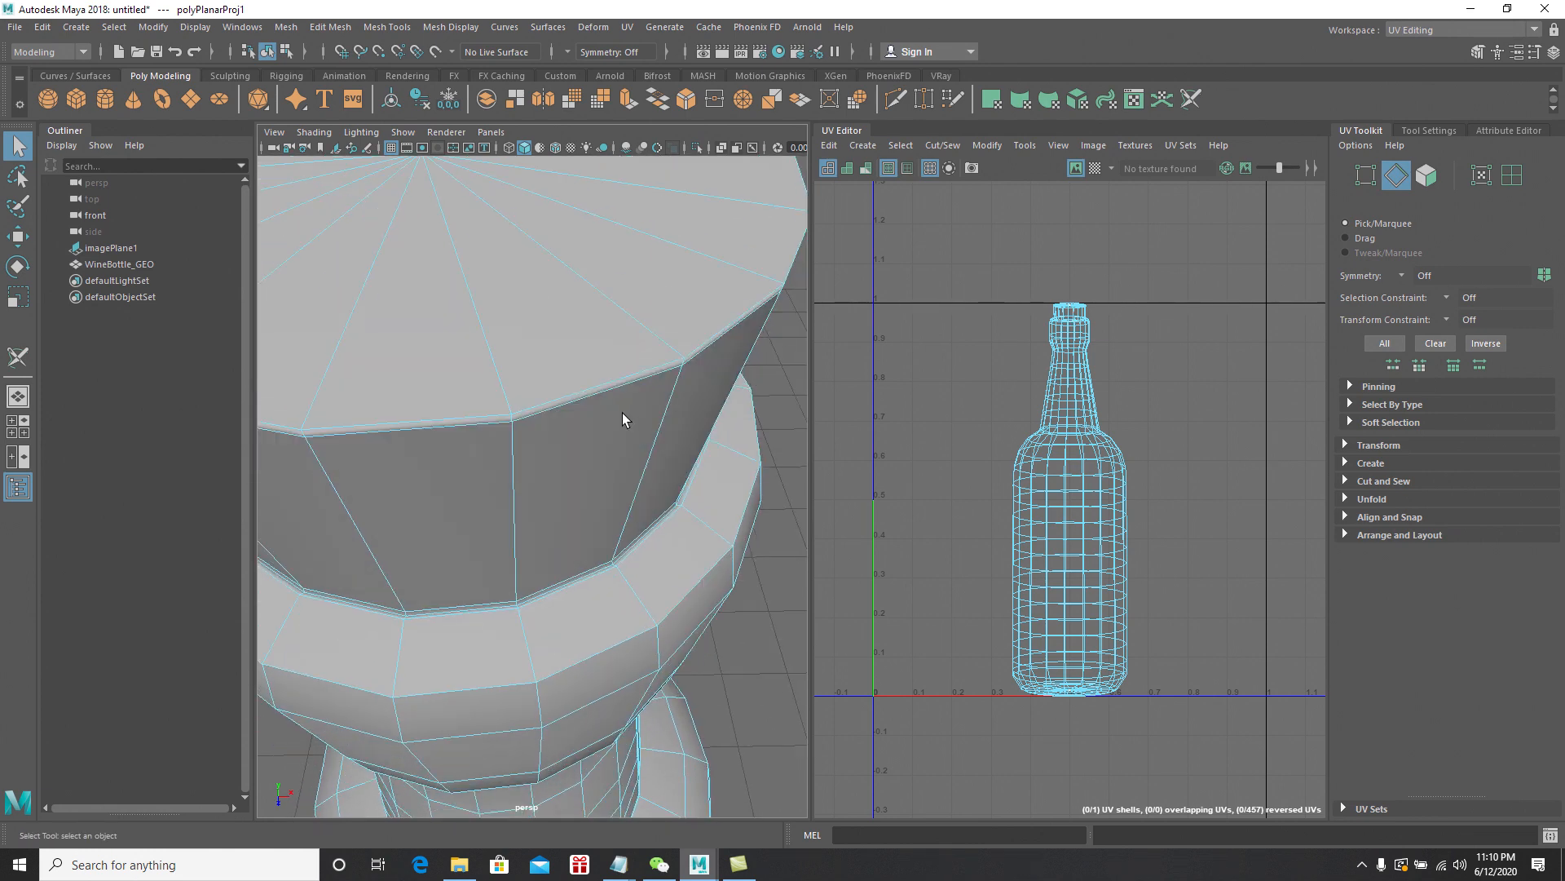
{"action": "scroll", "coordinate": [627, 446], "scroll_direction": "down", "scroll_amount": 4}
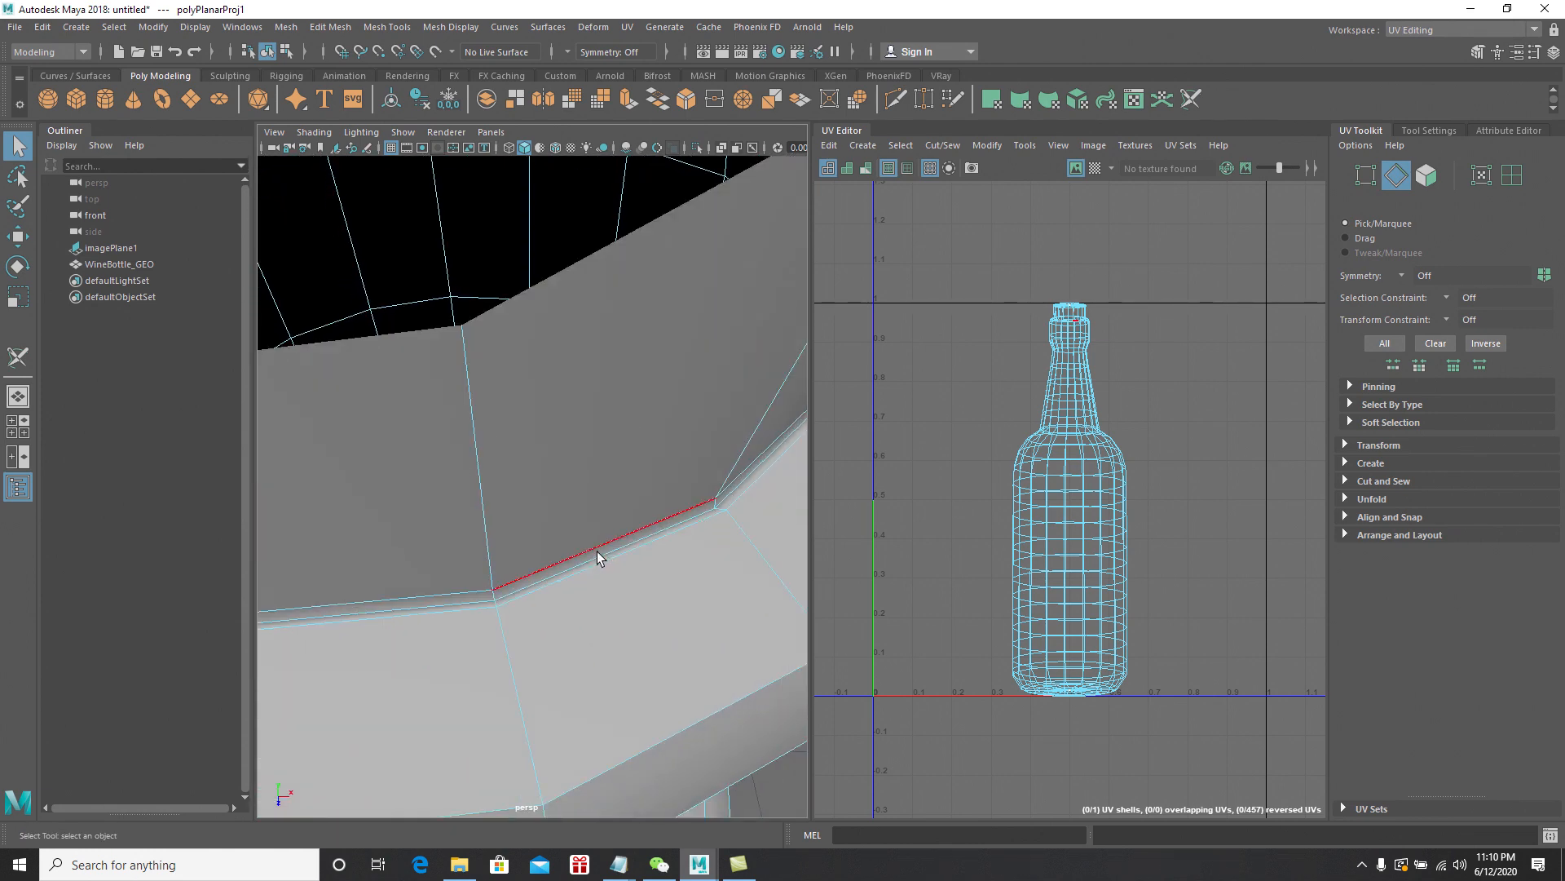
{"action": "left_click", "coordinate": [514, 571]}
{"action": "scroll", "coordinate": [525, 574], "scroll_direction": "up", "scroll_amount": 4}
{"action": "scroll", "coordinate": [525, 574], "scroll_direction": "down", "scroll_amount": 4}
{"action": "scroll", "coordinate": [522, 571], "scroll_direction": "up", "scroll_amount": 3}
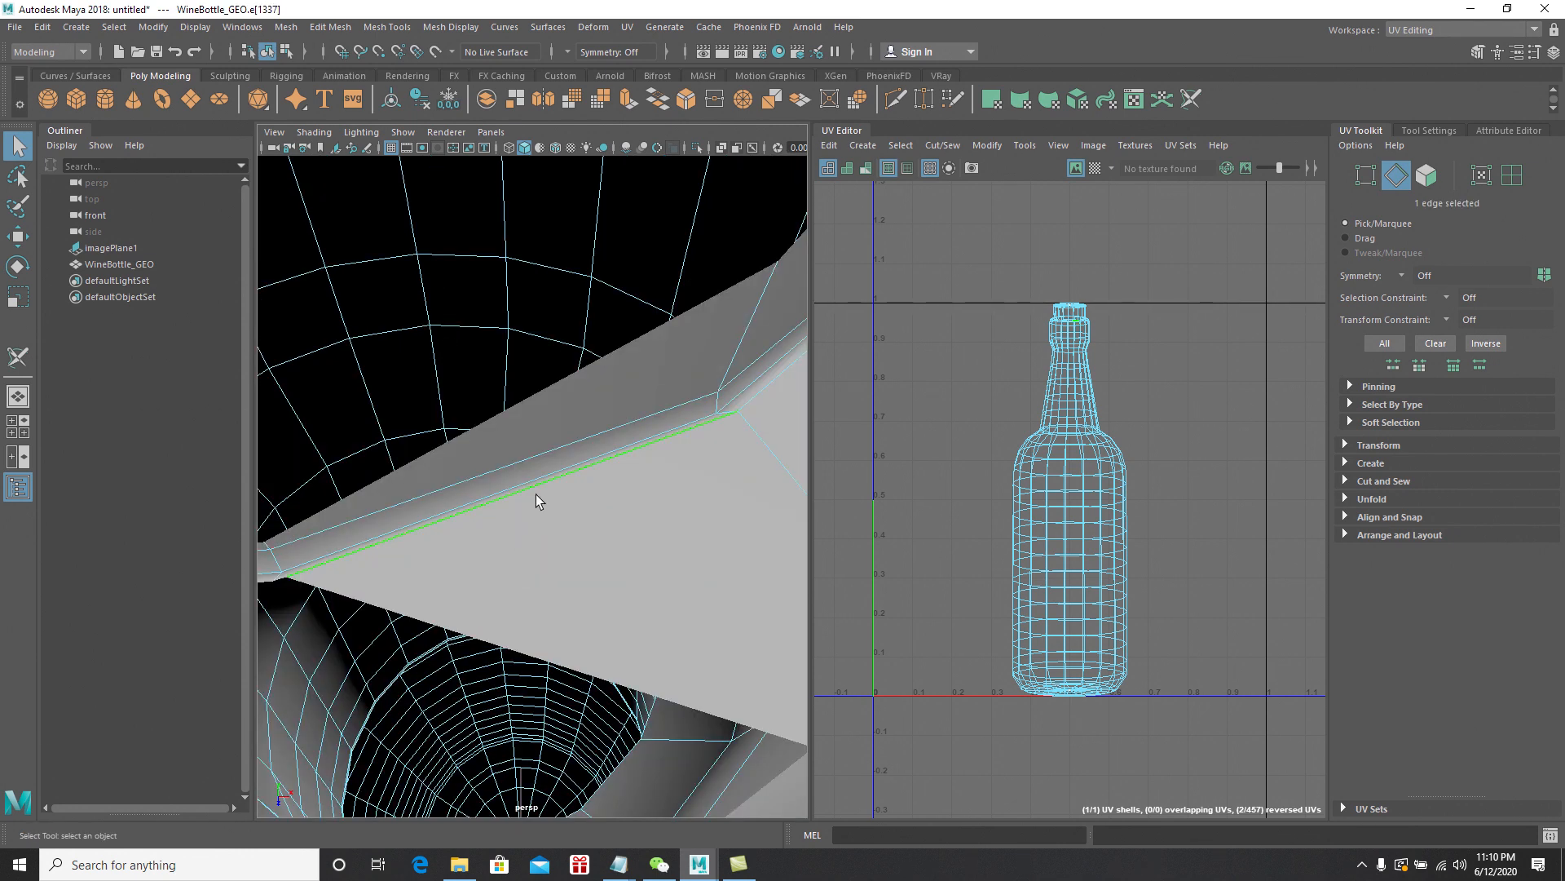
{"action": "left_click", "coordinate": [596, 437]}
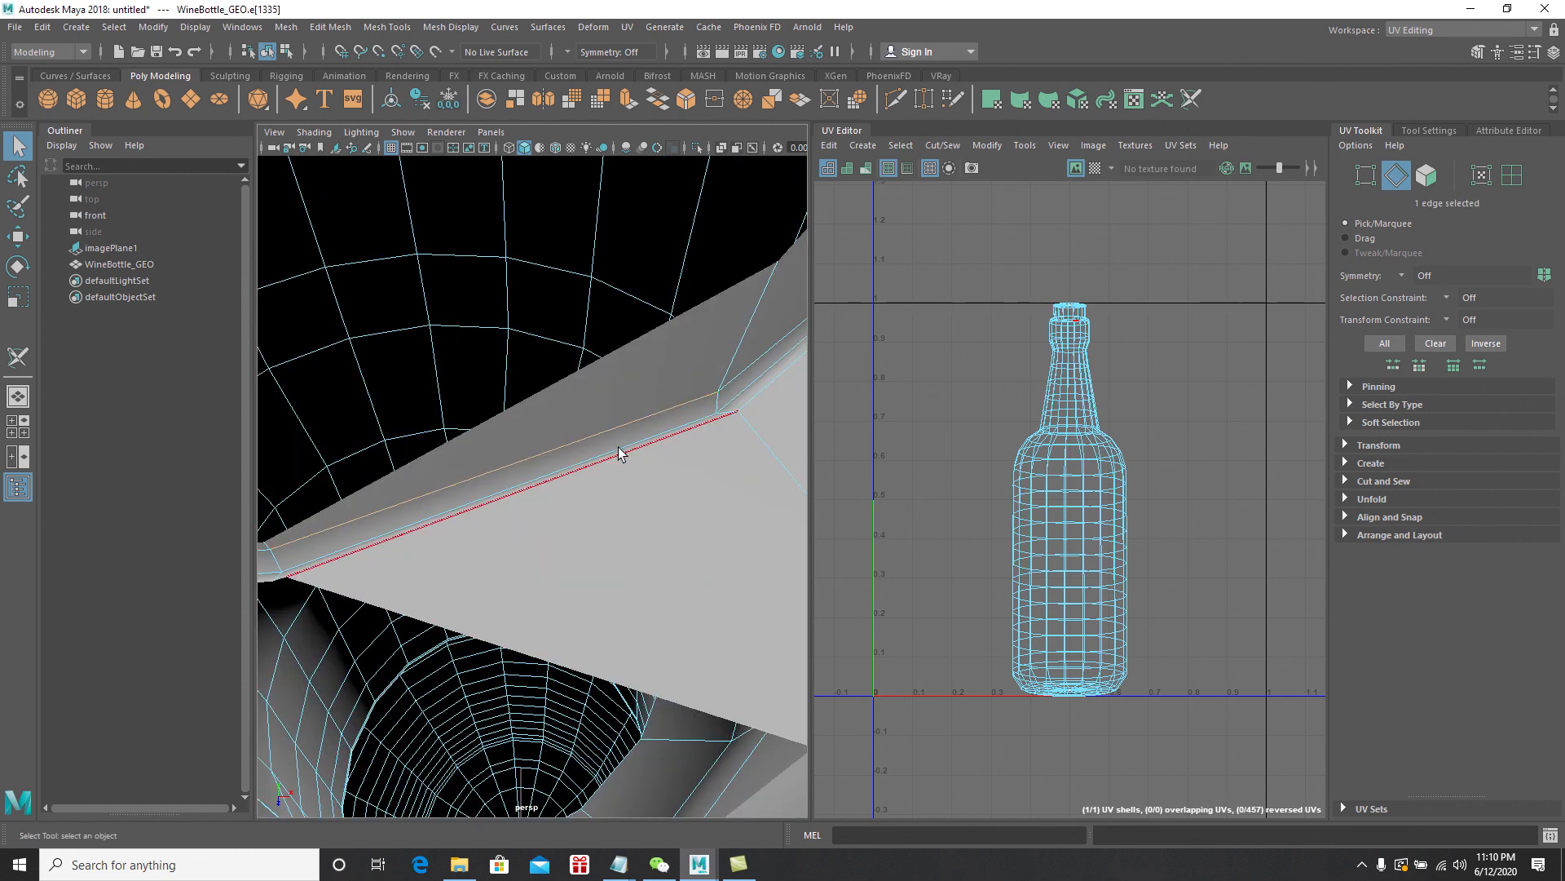
{"action": "left_click", "coordinate": [720, 406]}
Frame the selected groove edge and examine how the cork and collar surfaces meet there
{"action": "key", "text": "f"}
{"action": "scroll", "coordinate": [709, 509], "scroll_direction": "down", "scroll_amount": 3}
{"action": "left_click_drag", "start_coordinate": [709, 509], "coordinate": [547, 456], "text": "alt"}
{"action": "scroll", "coordinate": [610, 448], "scroll_direction": "down", "scroll_amount": 5}
{"action": "scroll", "coordinate": [620, 447], "scroll_direction": "up", "scroll_amount": 4}
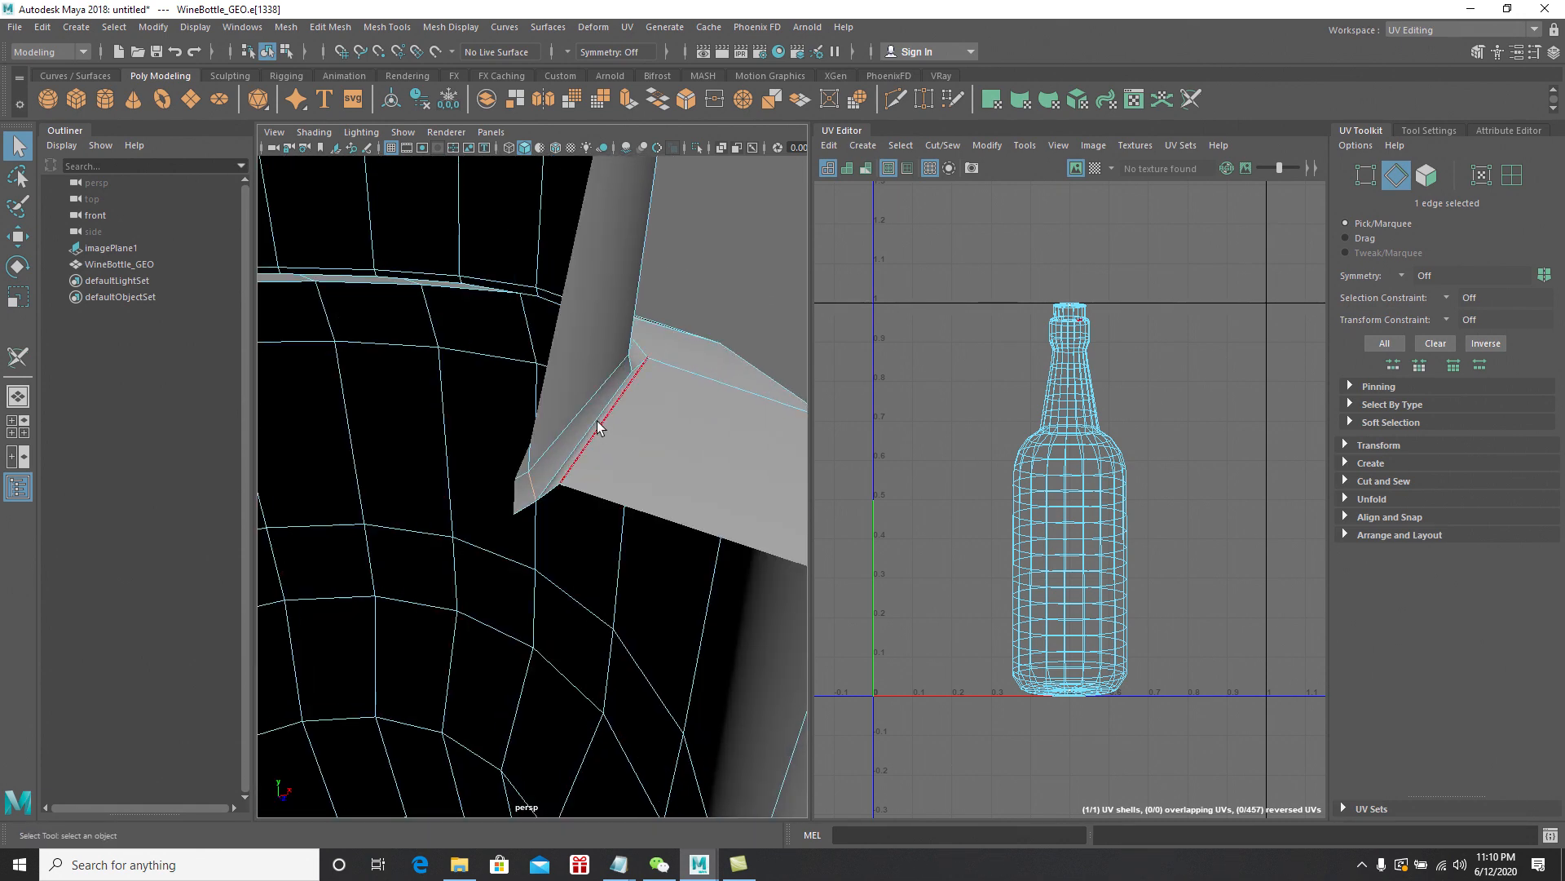
{"action": "scroll", "coordinate": [605, 422], "scroll_direction": "down", "scroll_amount": 5}
{"action": "left_click_drag", "start_coordinate": [608, 433], "coordinate": [548, 500], "text": "alt"}
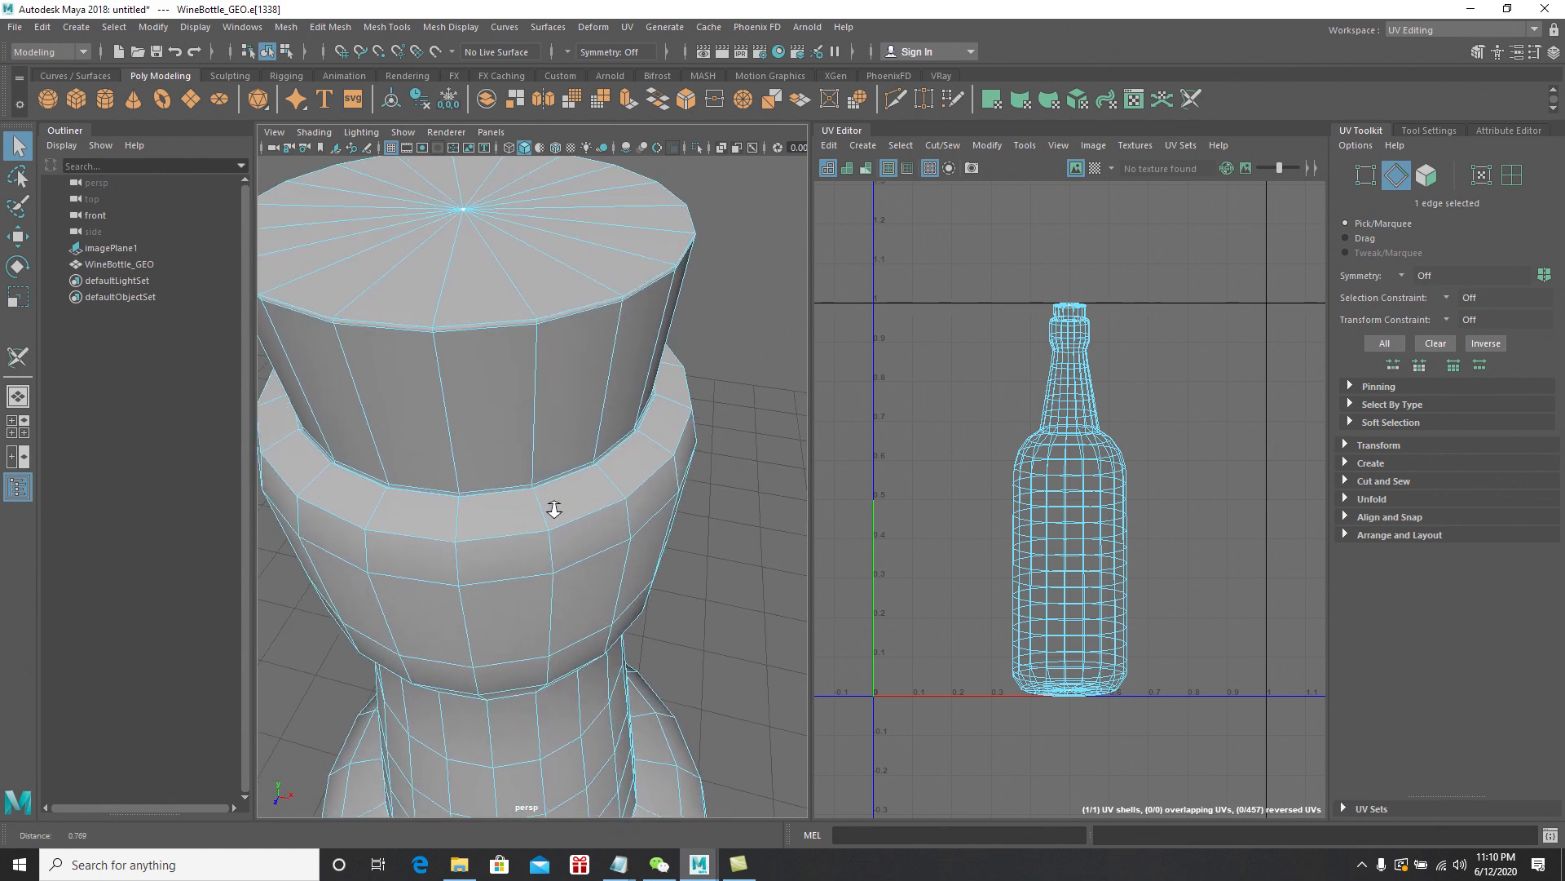
Select the edge loop running around the groove between the cork and the collar
{"action": "scroll", "coordinate": [605, 623], "scroll_direction": "up", "scroll_amount": 5}
{"action": "left_click_drag", "start_coordinate": [584, 555], "coordinate": [597, 468], "text": "alt"}
{"action": "scroll", "coordinate": [570, 479], "scroll_direction": "down", "scroll_amount": 5}
{"action": "scroll", "coordinate": [601, 475], "scroll_direction": "up", "scroll_amount": 5}
{"action": "left_click", "coordinate": [428, 441]}
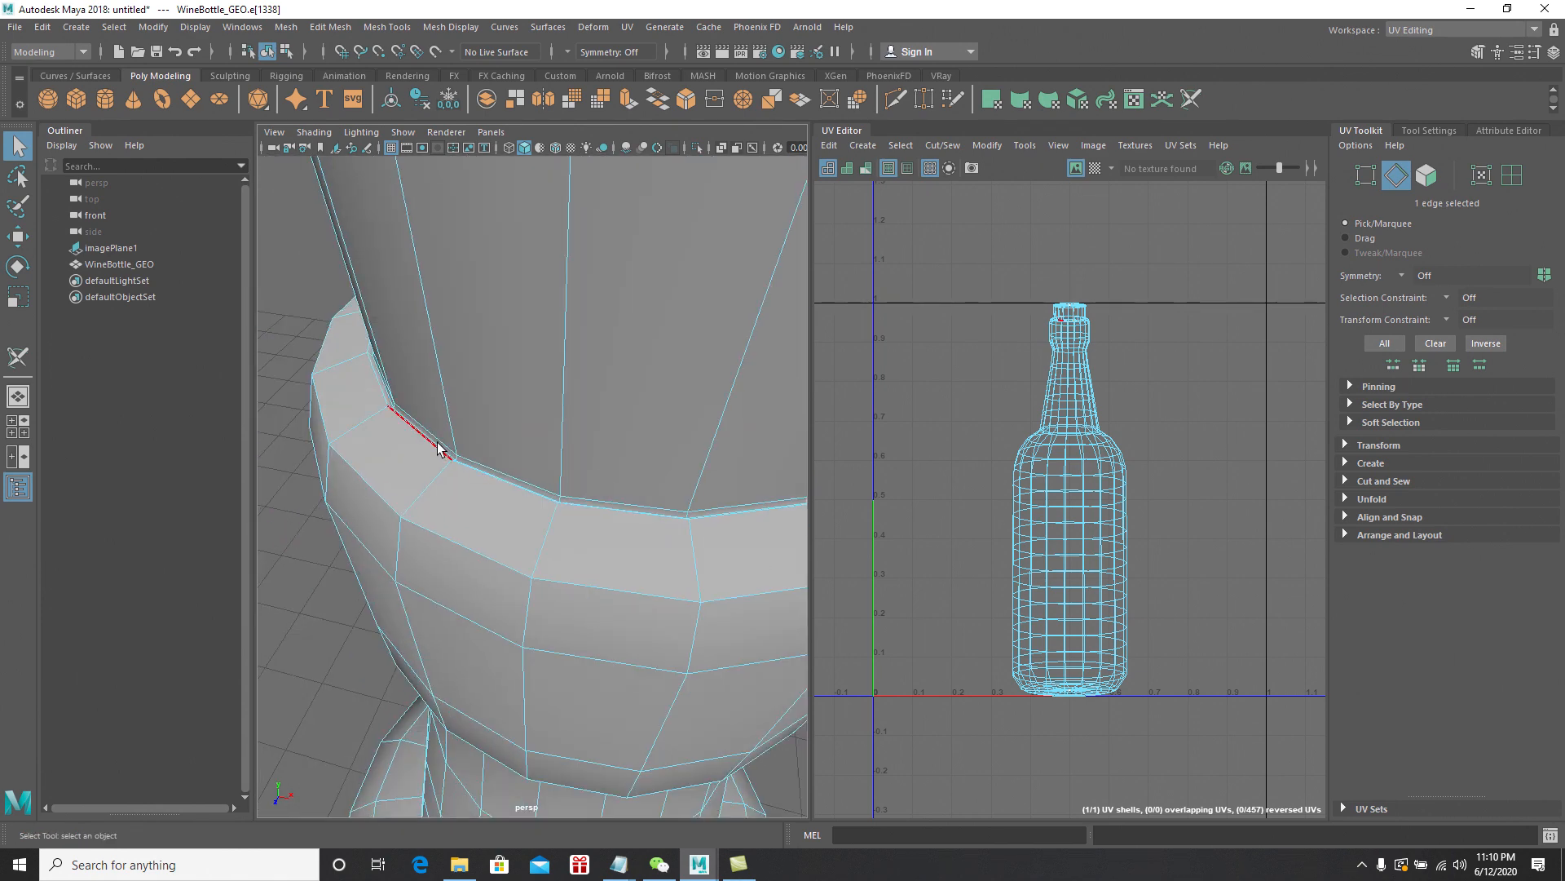
{"action": "left_click", "coordinate": [483, 477]}
{"action": "left_click", "coordinate": [564, 511]}
{"action": "double_click", "coordinate": [569, 511]}
Grow the groove loop selection once, then clear the whole edge selection
{"action": "left_click_drag", "start_coordinate": [664, 542], "coordinate": [550, 529], "text": "alt"}
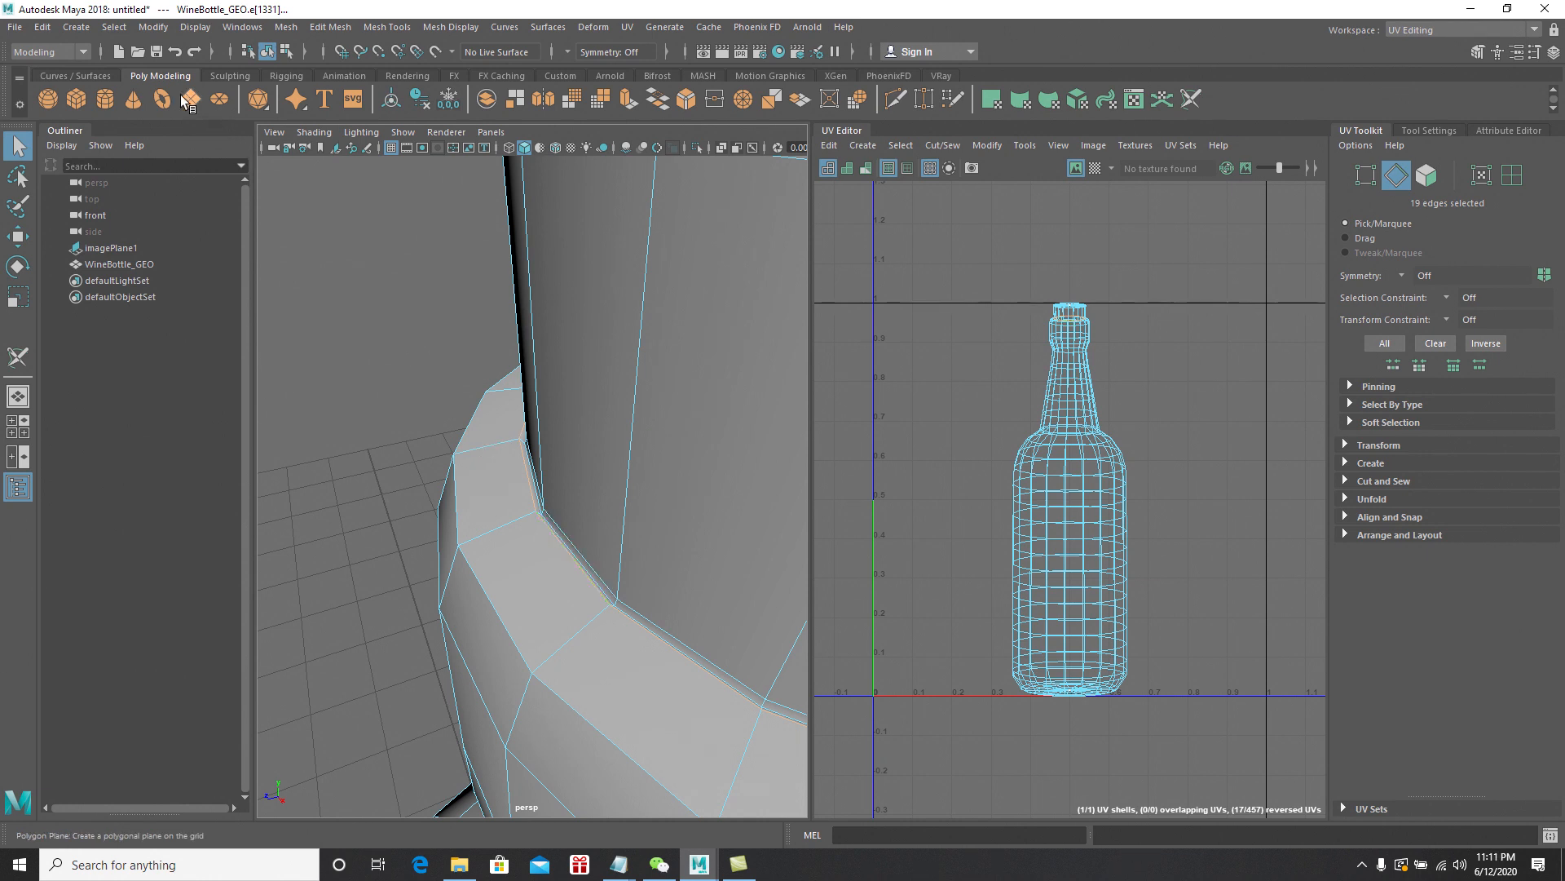
{"action": "left_click", "coordinate": [107, 29]}
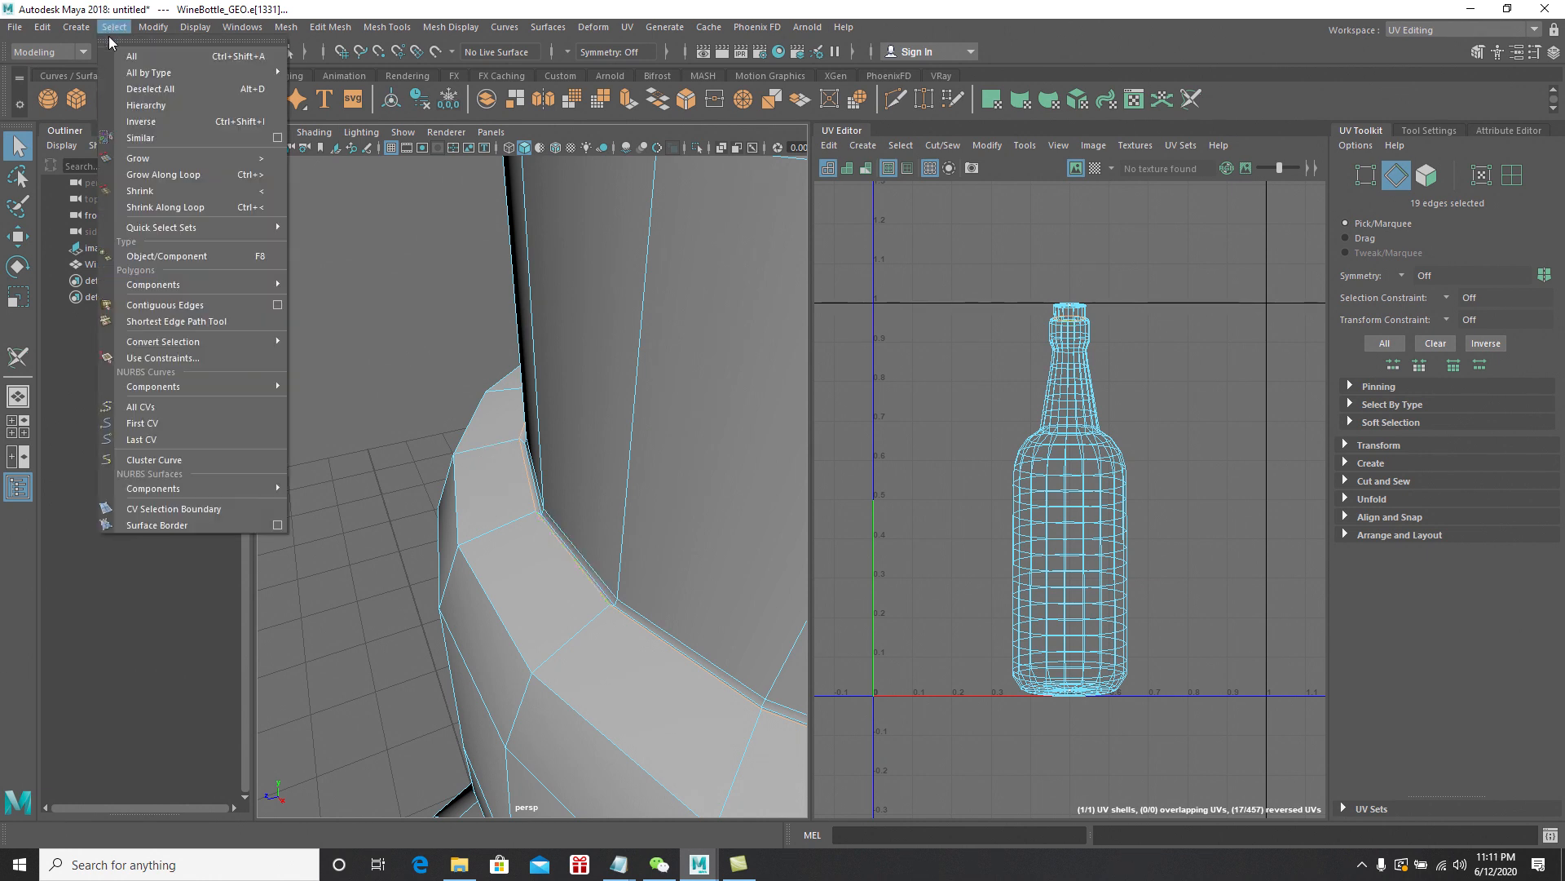
{"action": "left_click", "coordinate": [162, 158]}
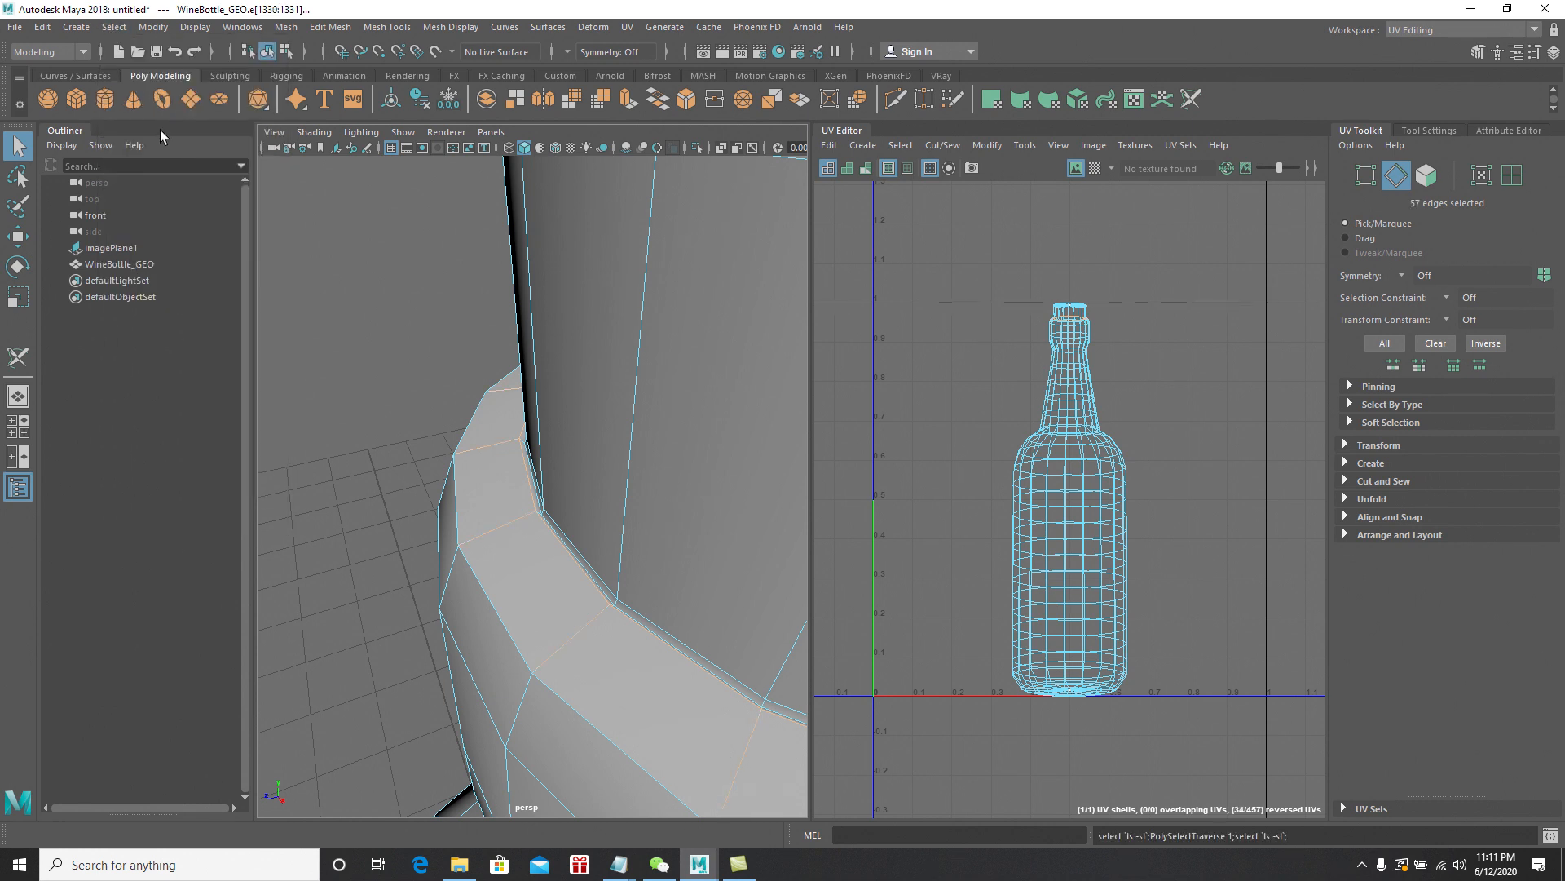
{"action": "left_click", "coordinate": [390, 328]}
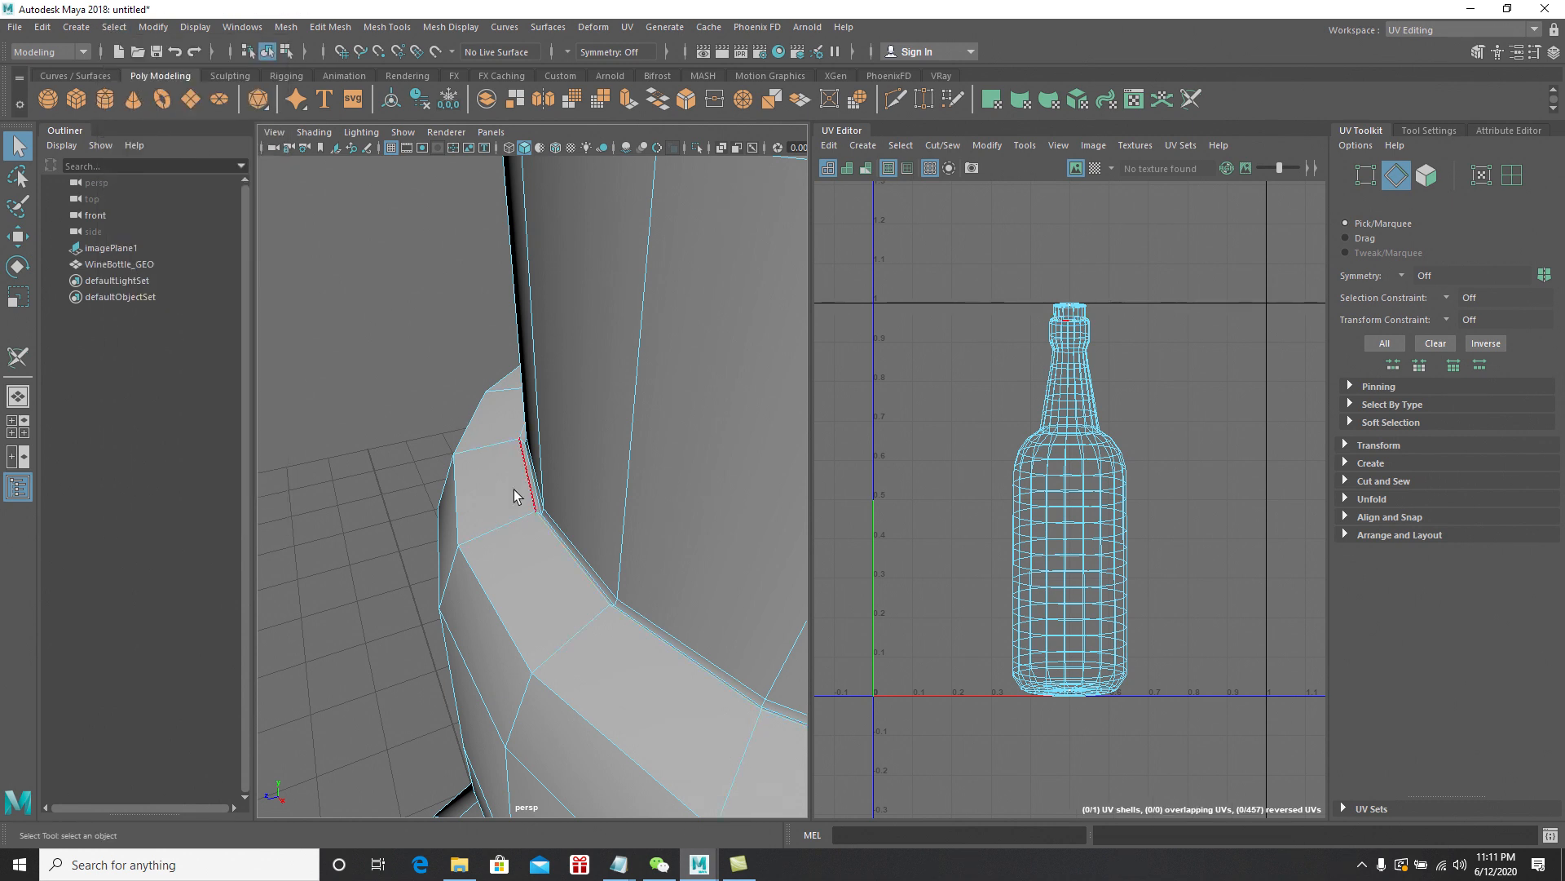
Select one edge where the cork meets the collar and grow the edge selection once
{"action": "left_click", "coordinate": [613, 605]}
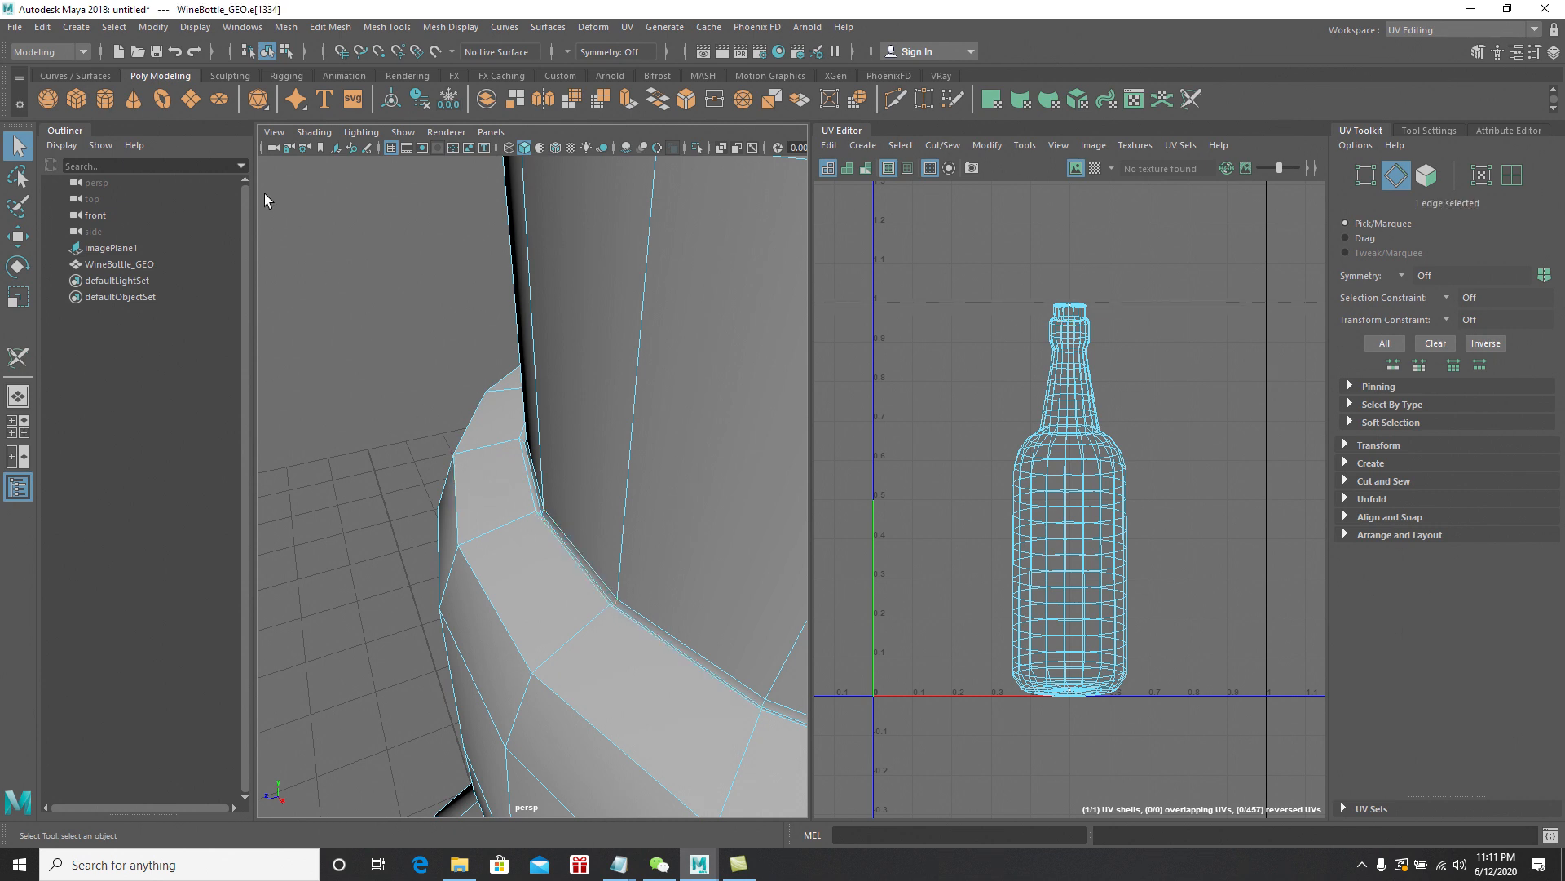
{"action": "left_click", "coordinate": [121, 31]}
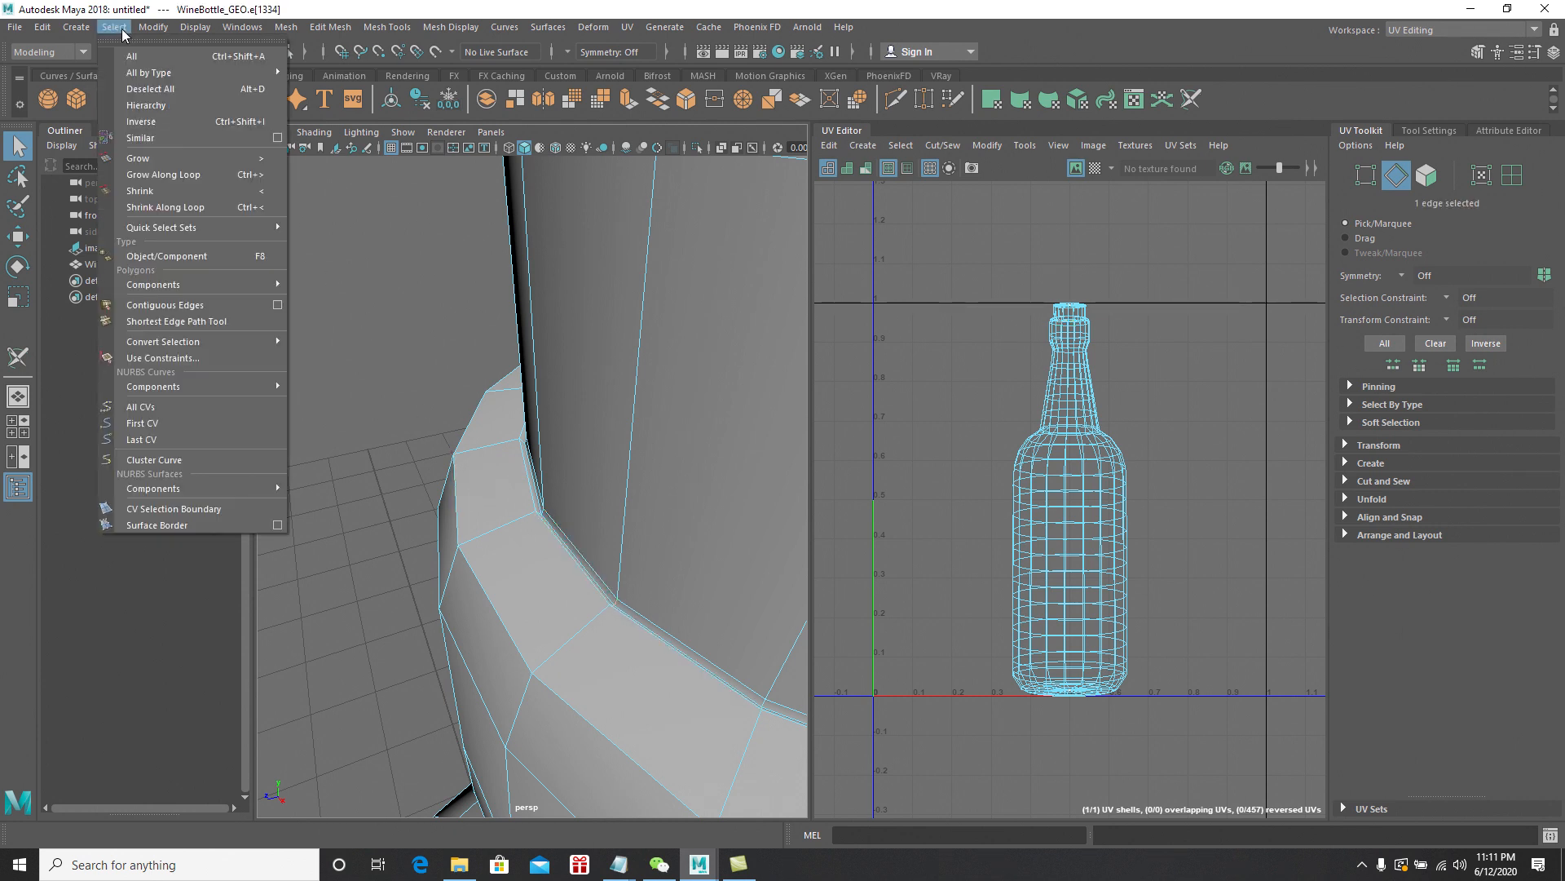
{"action": "left_click", "coordinate": [187, 158]}
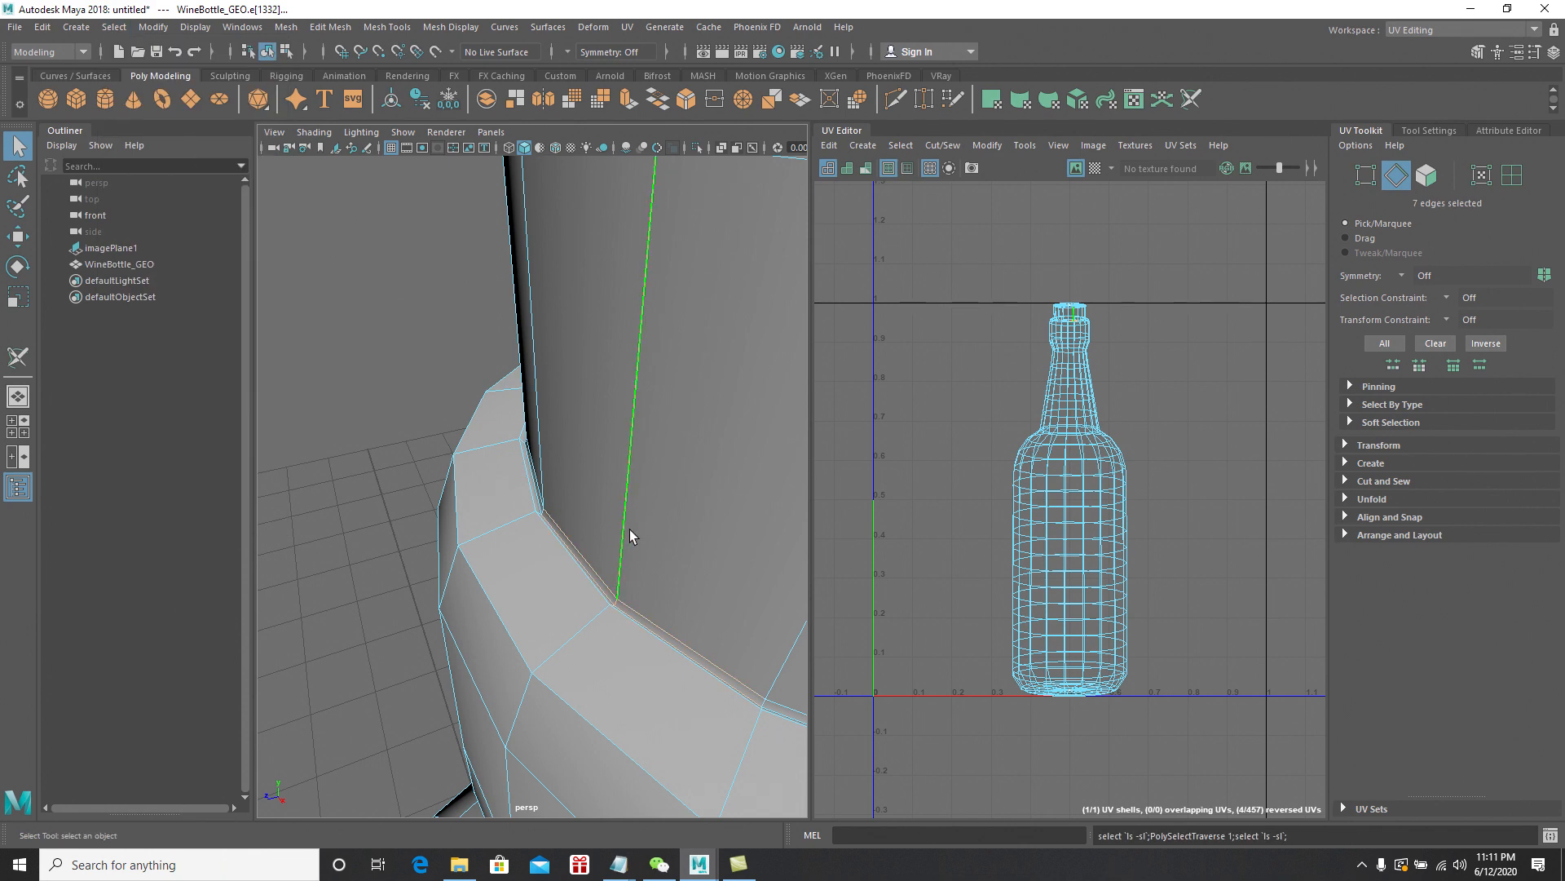
{"action": "middle_click_drag", "start_coordinate": [639, 519], "coordinate": [471, 437], "text": "alt"}
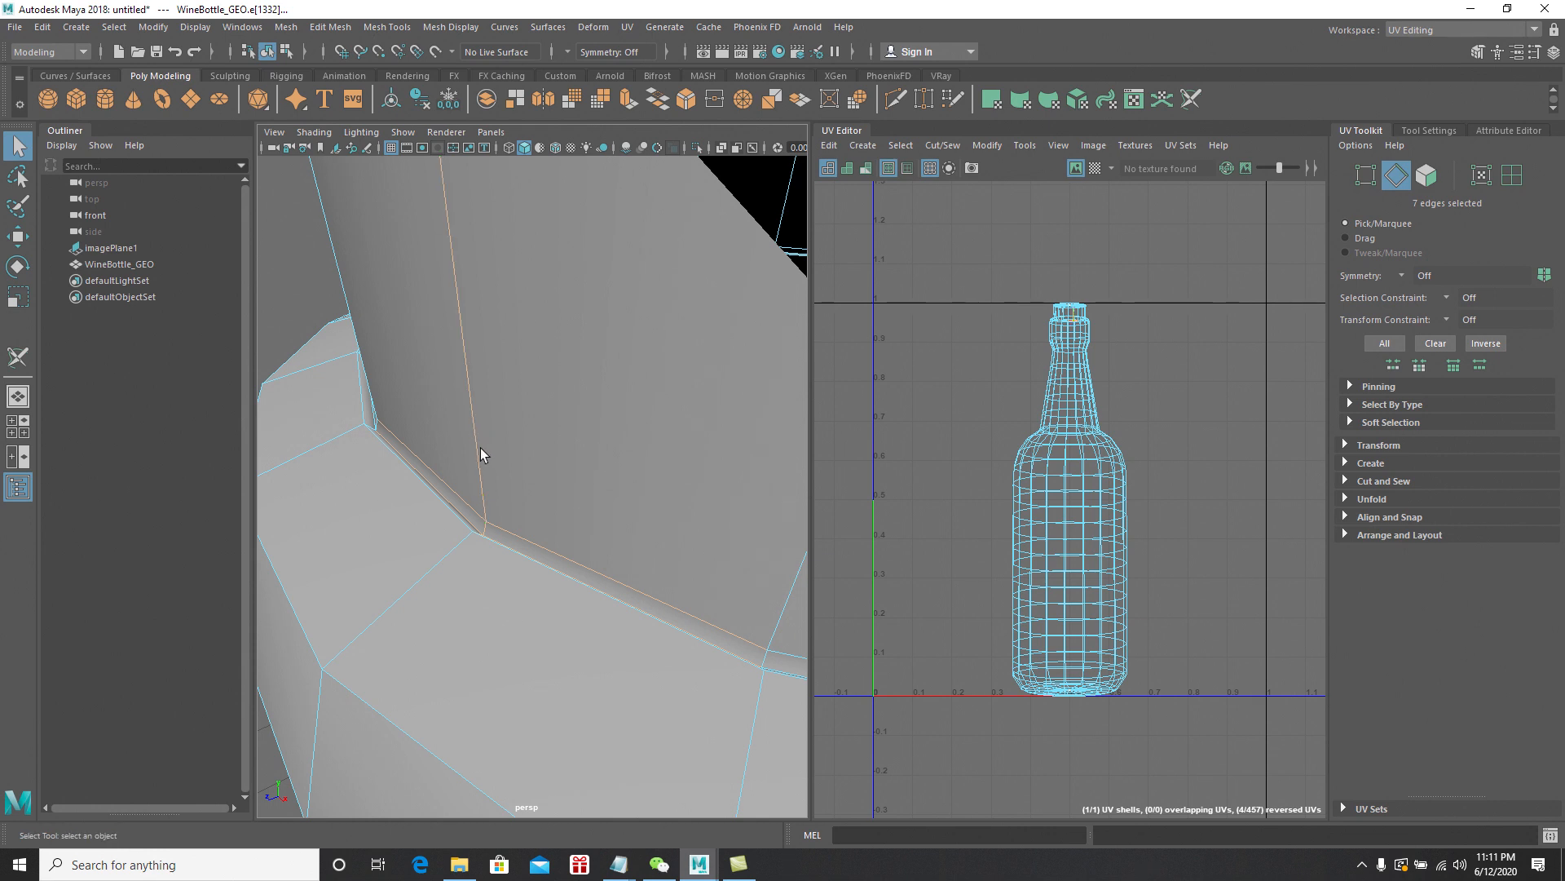
Try to reduce the grown selection to only the edges in the groove between the cork and the collar
{"action": "left_click", "coordinate": [477, 440]}
{"action": "left_click", "coordinate": [437, 465]}
{"action": "left_click", "coordinate": [479, 509]}
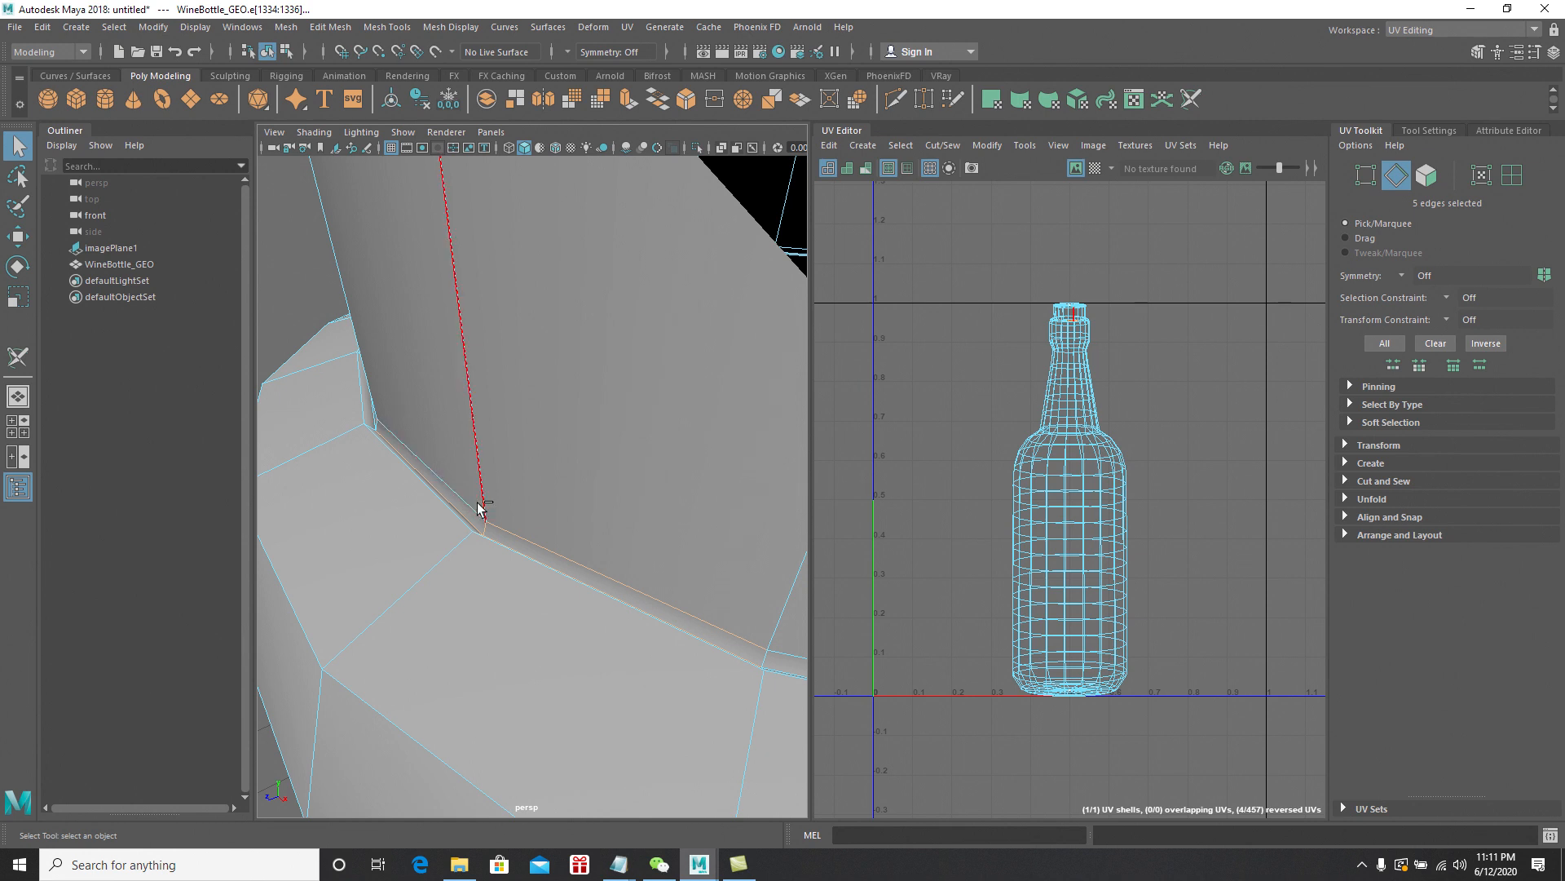
{"action": "left_click", "coordinate": [512, 528], "text": "shift"}
{"action": "left_click_drag", "start_coordinate": [512, 528], "coordinate": [463, 544], "text": "alt"}
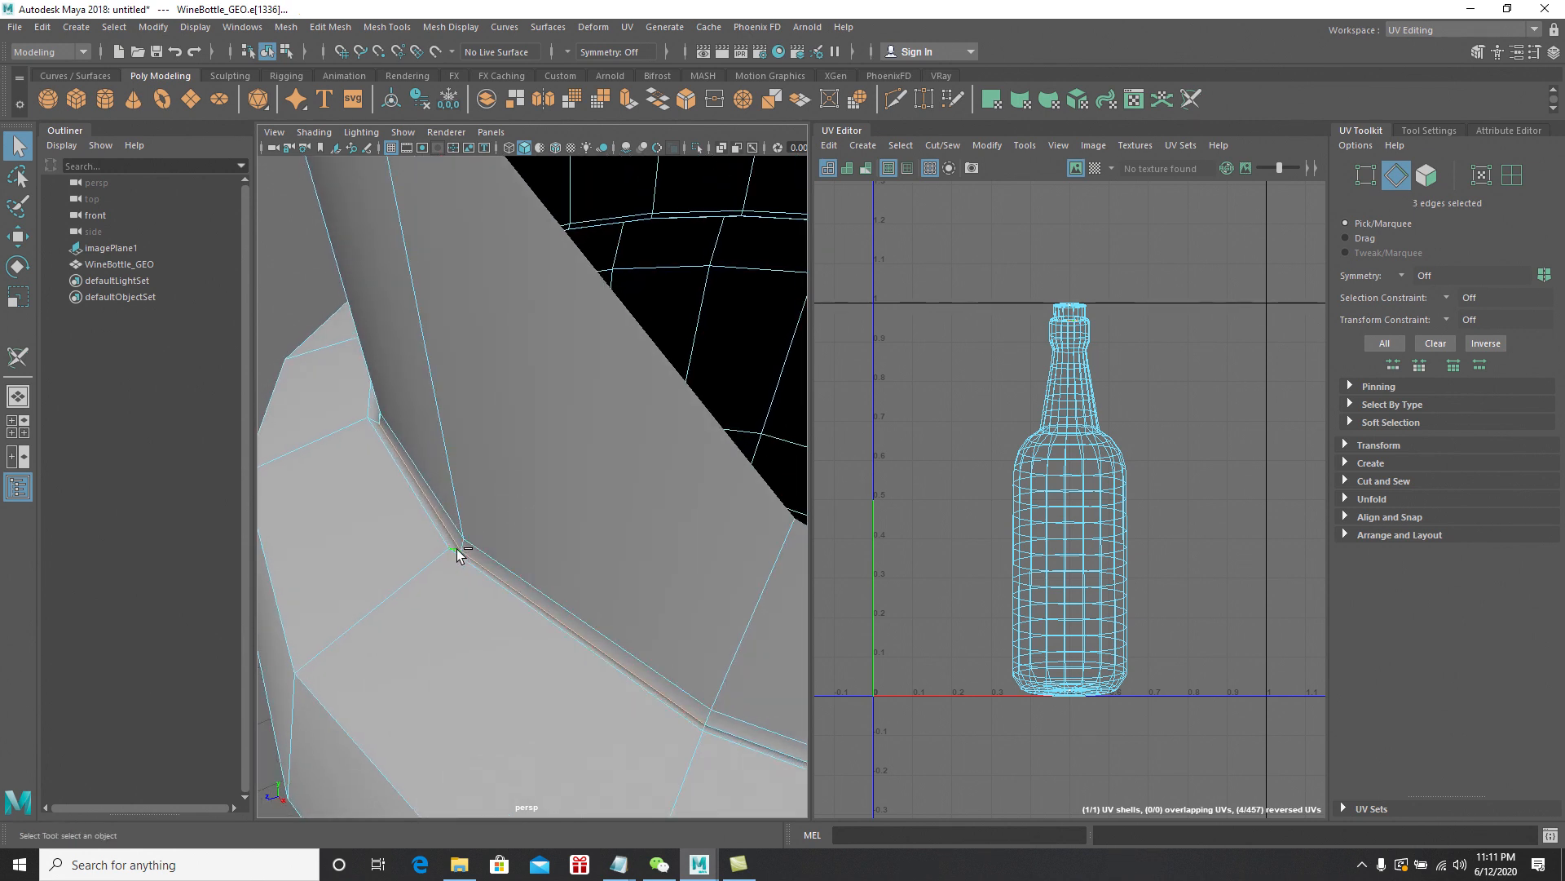
{"action": "left_click_drag", "start_coordinate": [388, 524], "coordinate": [450, 517], "text": "alt"}
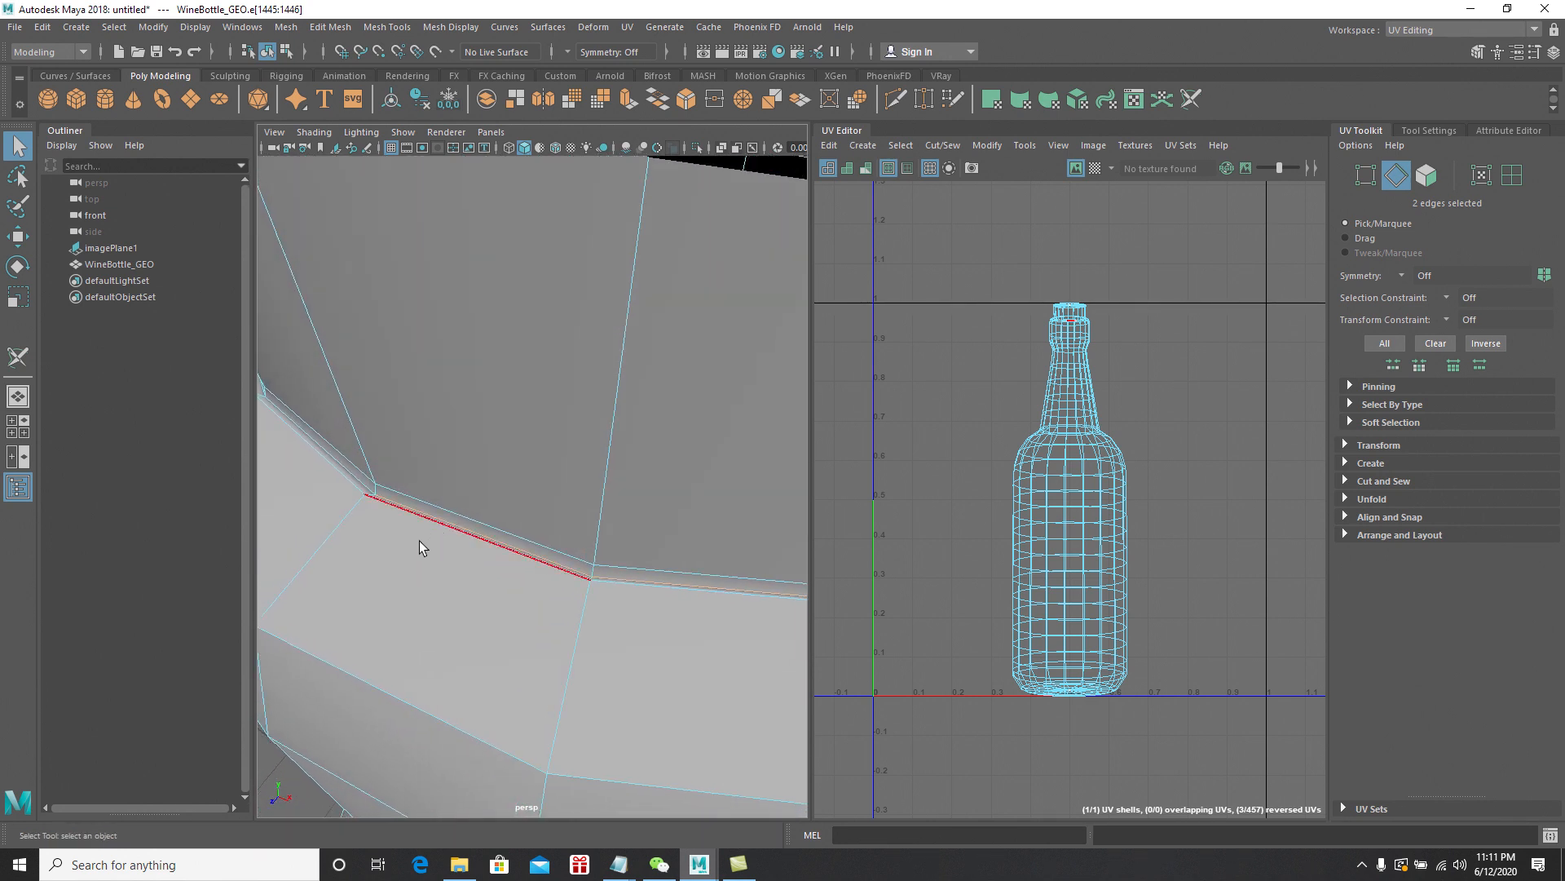
Return the bottle to object mode and delete its construction history
{"action": "scroll", "coordinate": [540, 503], "scroll_direction": "down", "scroll_amount": 5}
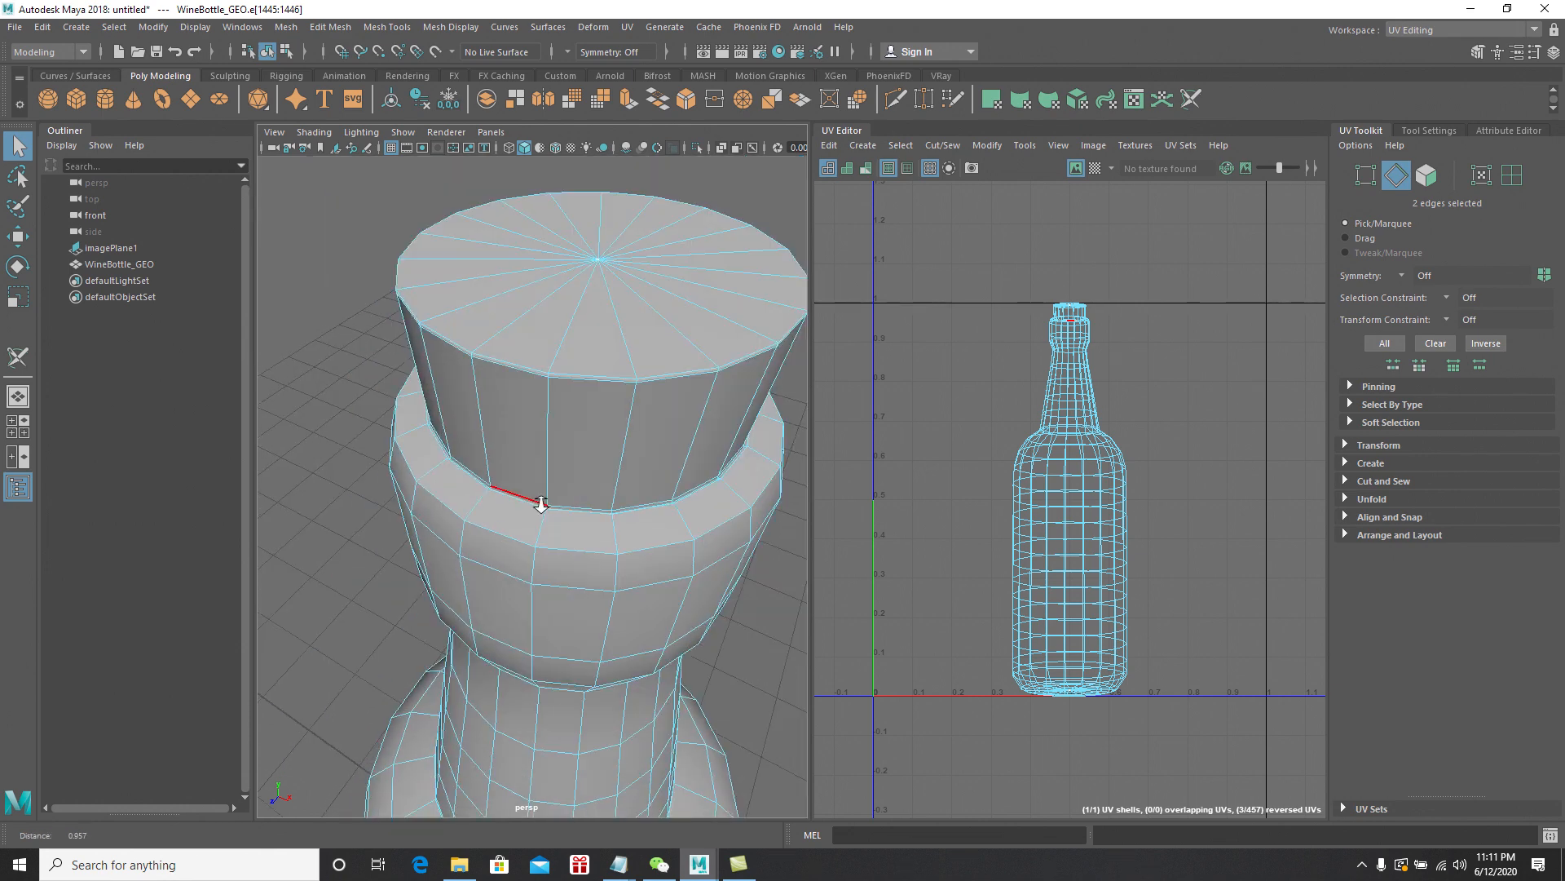
{"action": "scroll", "coordinate": [541, 503], "scroll_direction": "down", "scroll_amount": 3}
{"action": "right_click_drag", "start_coordinate": [585, 461], "coordinate": [639, 384]}
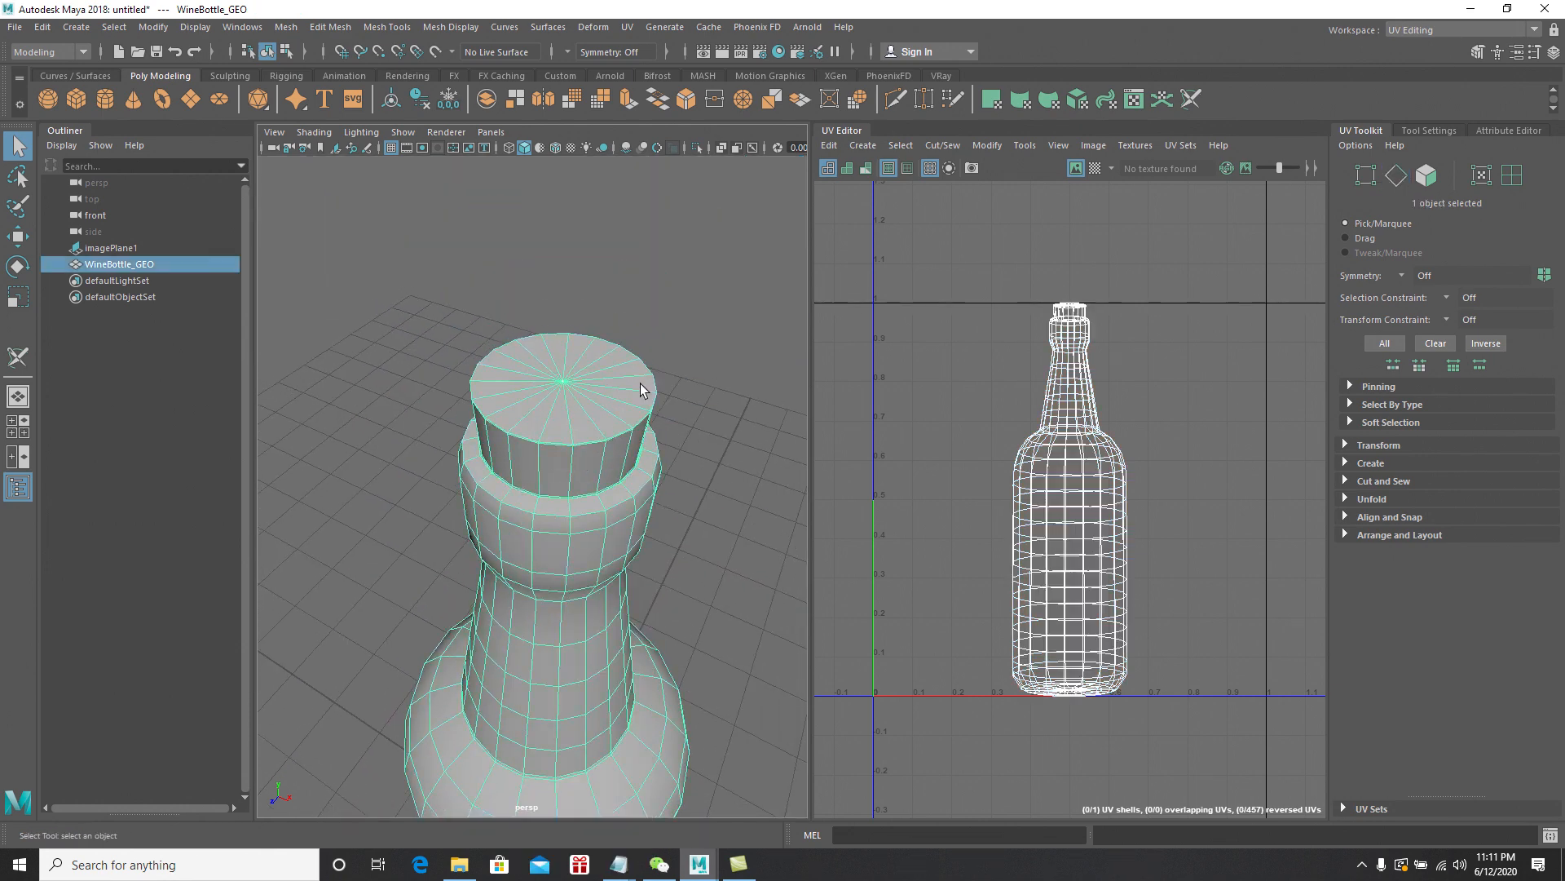
{"action": "scroll", "coordinate": [709, 394], "scroll_direction": "up", "scroll_amount": 3}
{"action": "middle_click_drag", "start_coordinate": [731, 467], "coordinate": [681, 411], "text": "alt"}
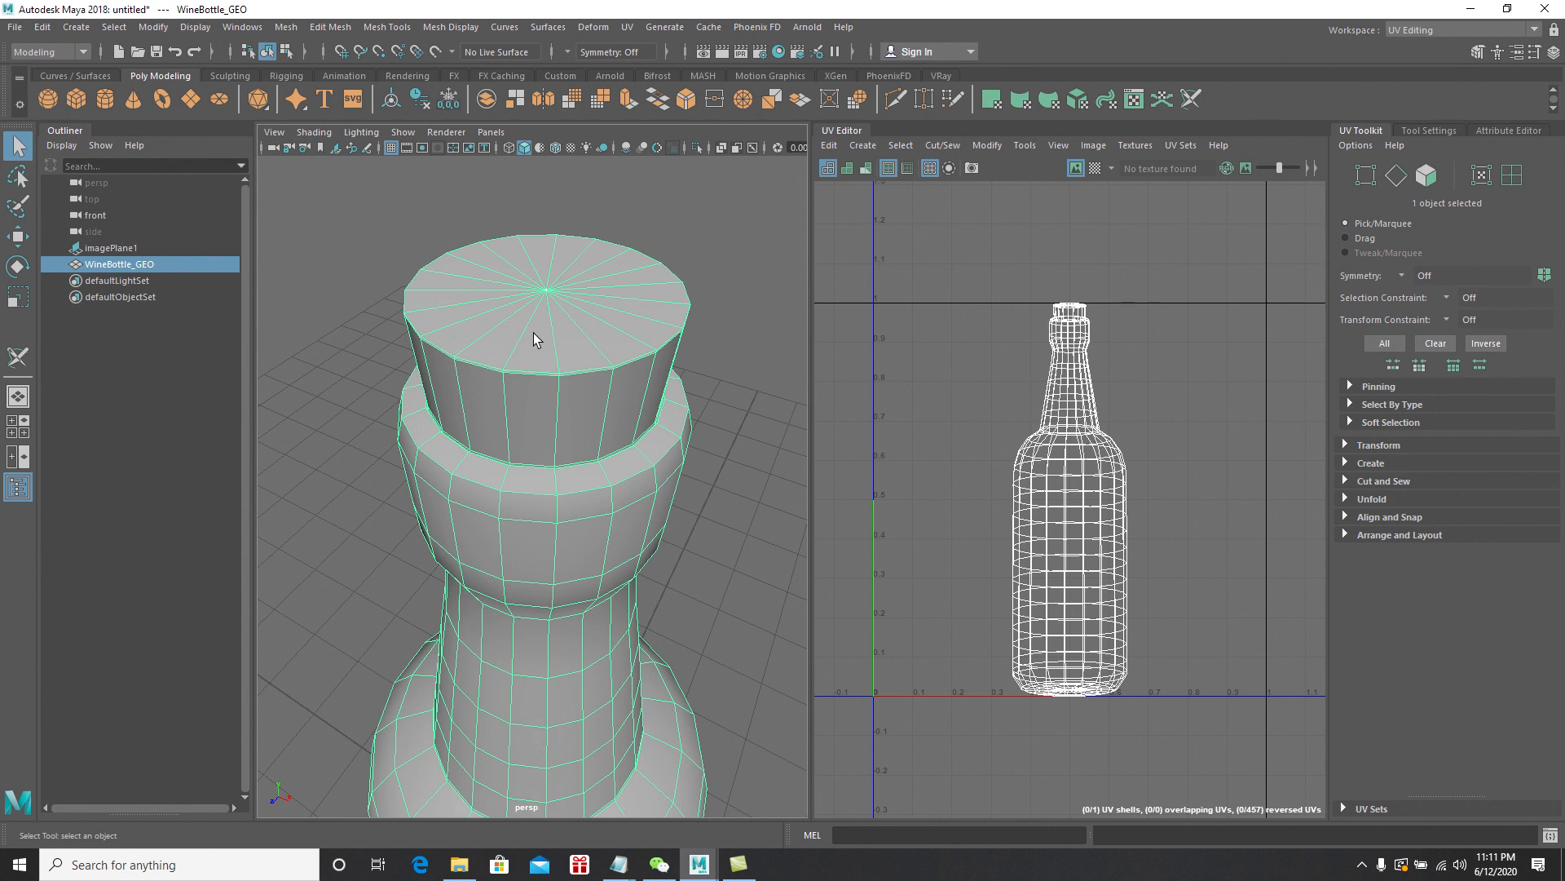
{"action": "key", "text": "w"}
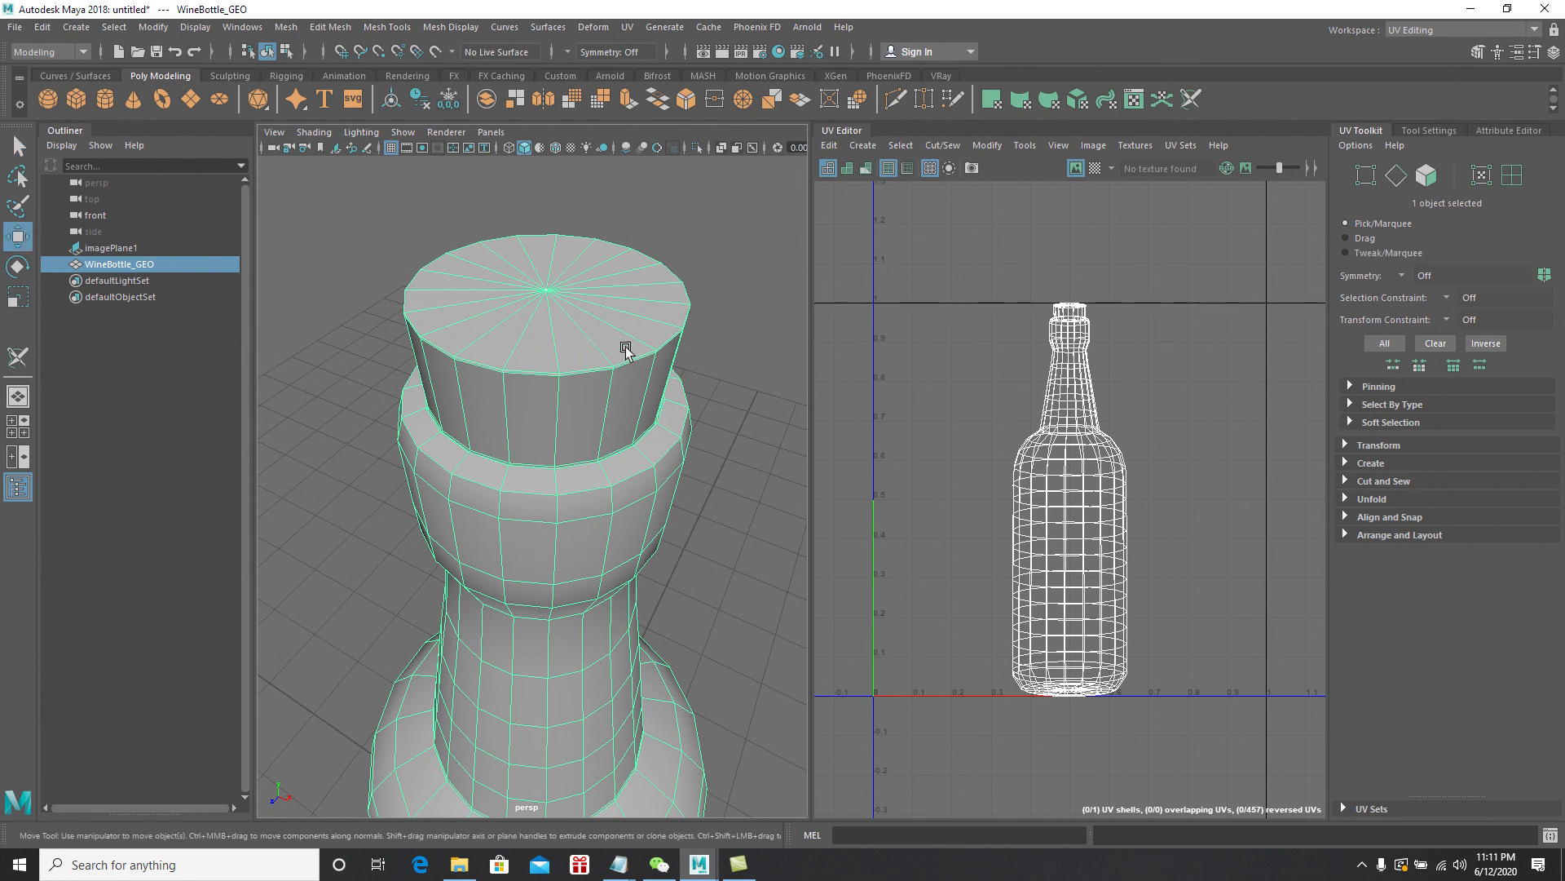
{"action": "left_click", "coordinate": [43, 30]}
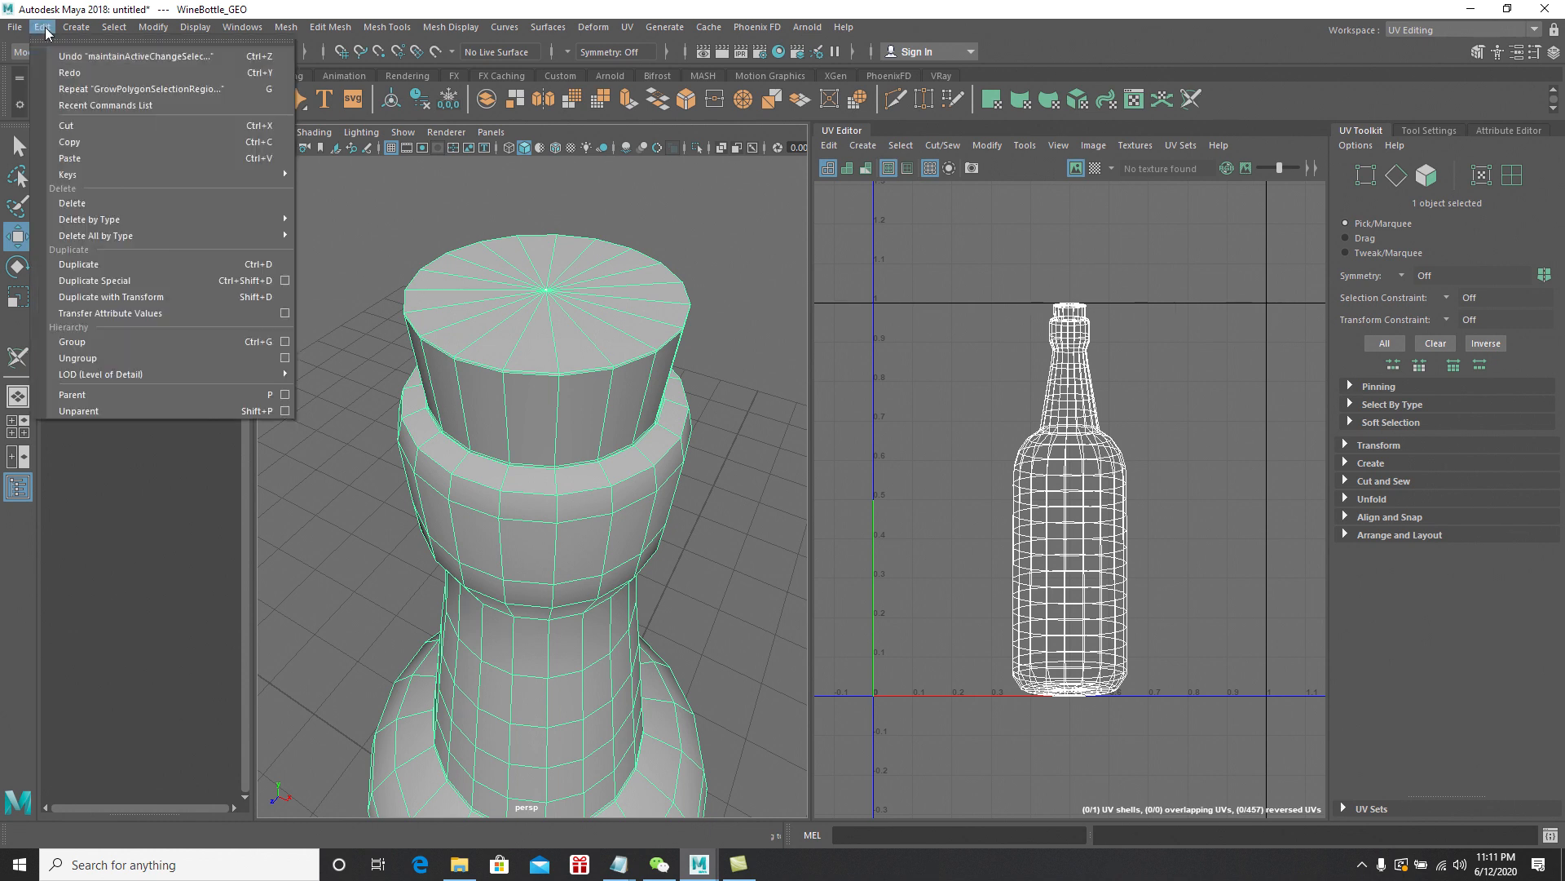
{"action": "mouse_move", "coordinate": [218, 223]}
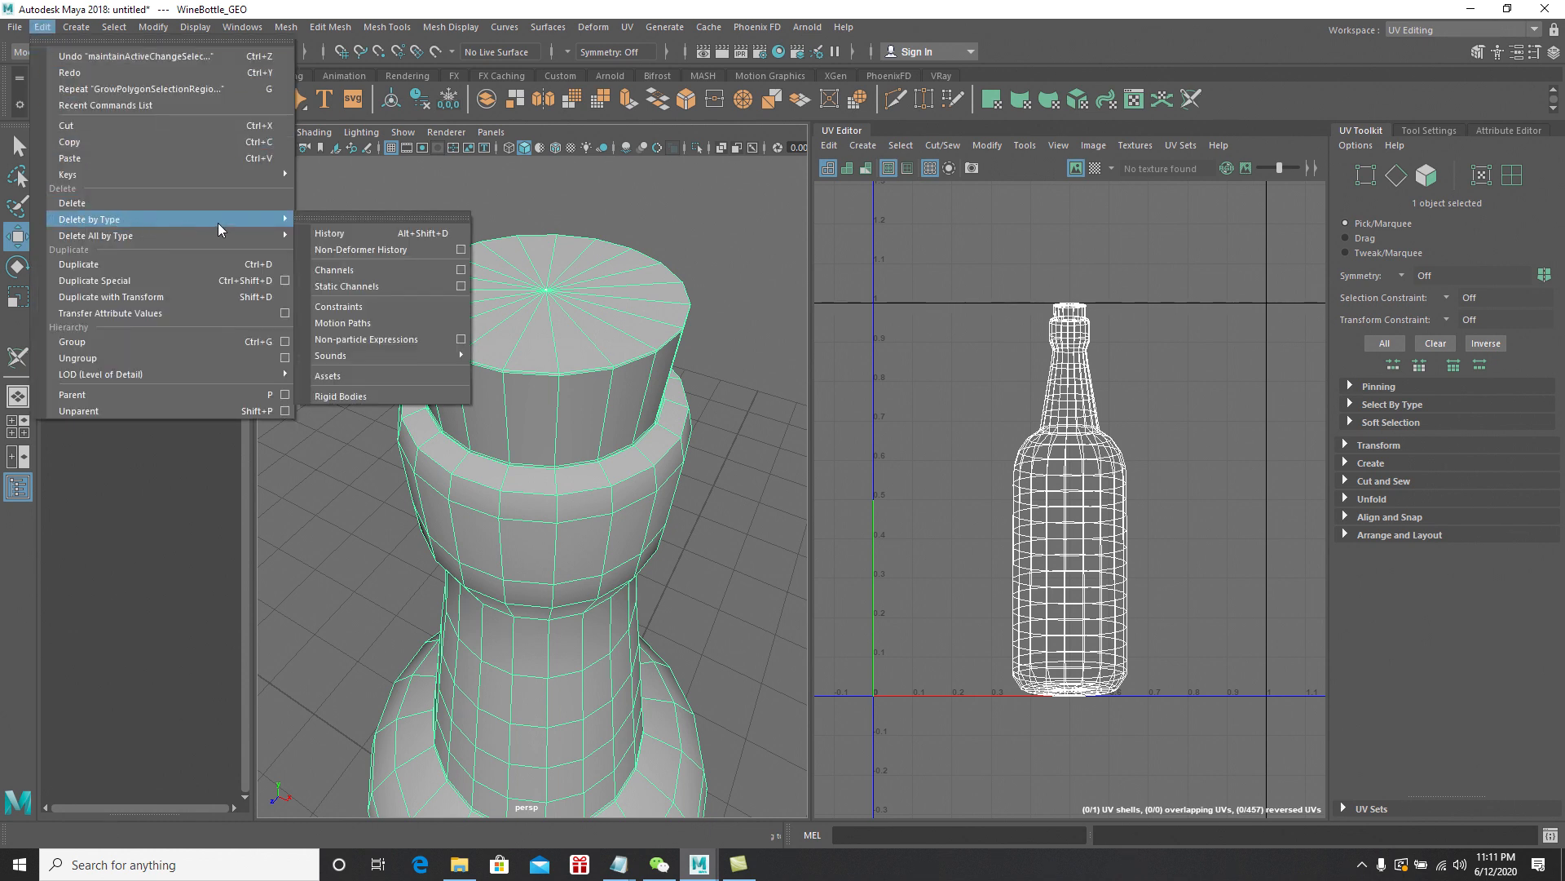
{"action": "left_click", "coordinate": [335, 232]}
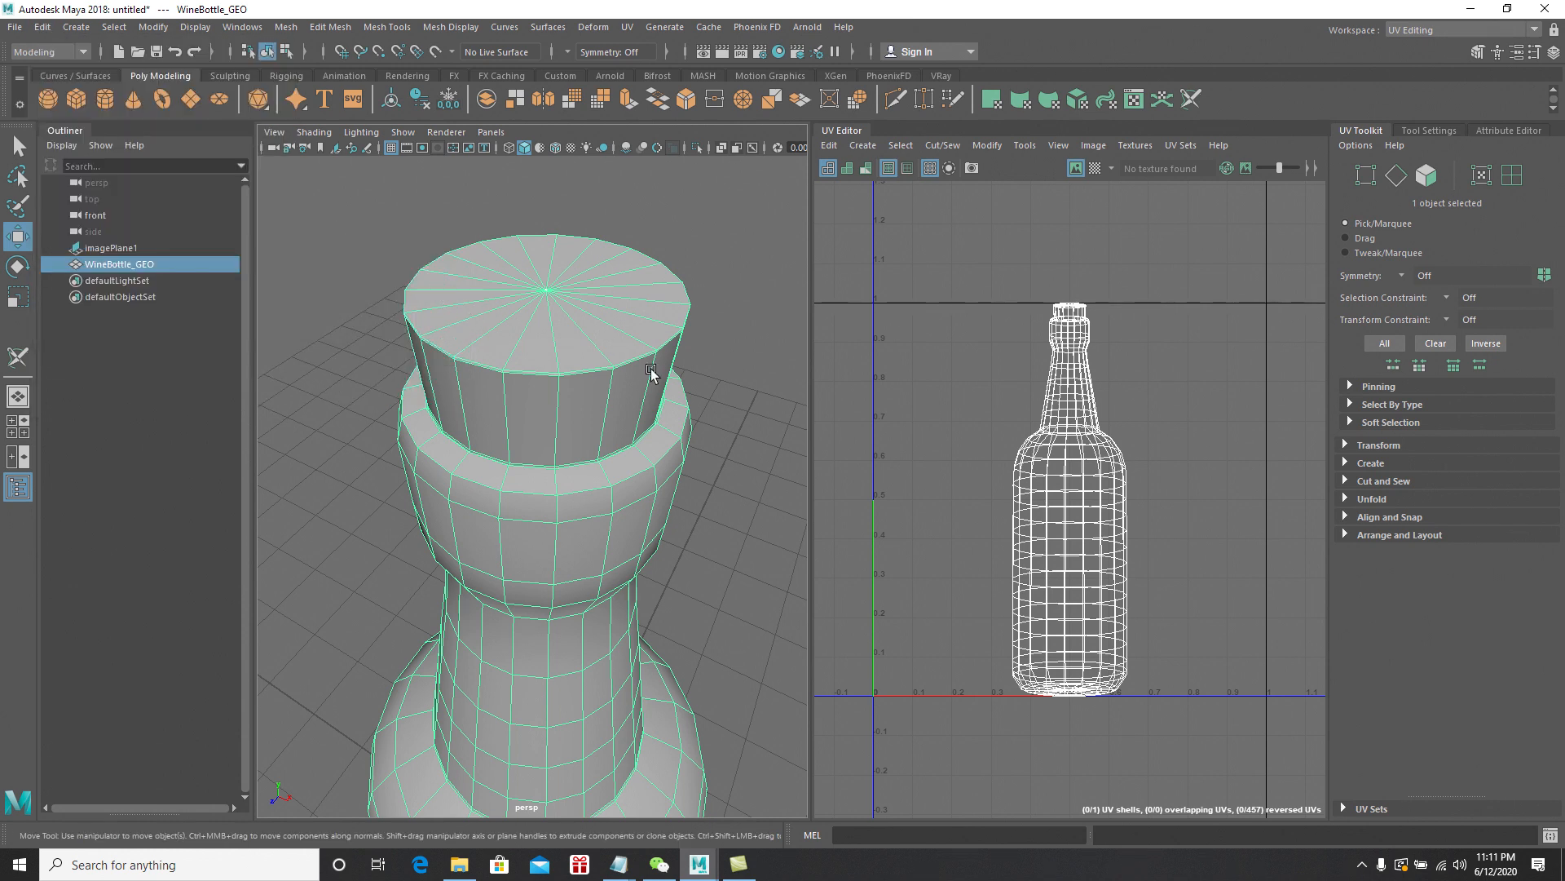
Switch the bottle back to edge mode, clear the edge selection and examine the groove between the cork and the collar
{"action": "scroll", "coordinate": [640, 379], "scroll_direction": "up", "scroll_amount": 5}
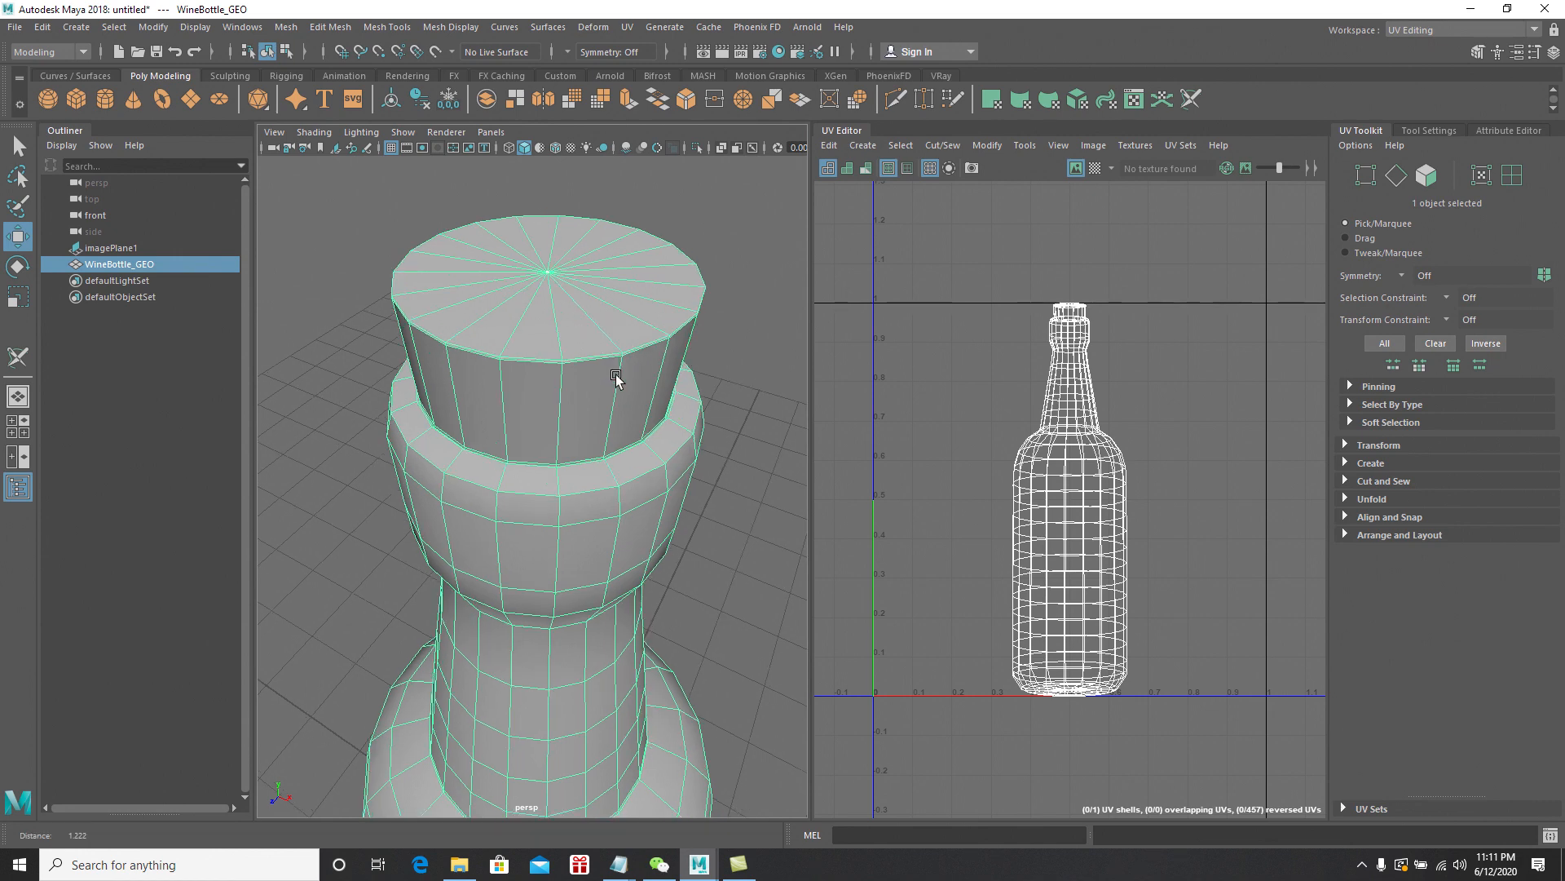
{"action": "right_click_drag", "start_coordinate": [545, 368], "coordinate": [549, 327]}
{"action": "left_click", "coordinate": [457, 465]}
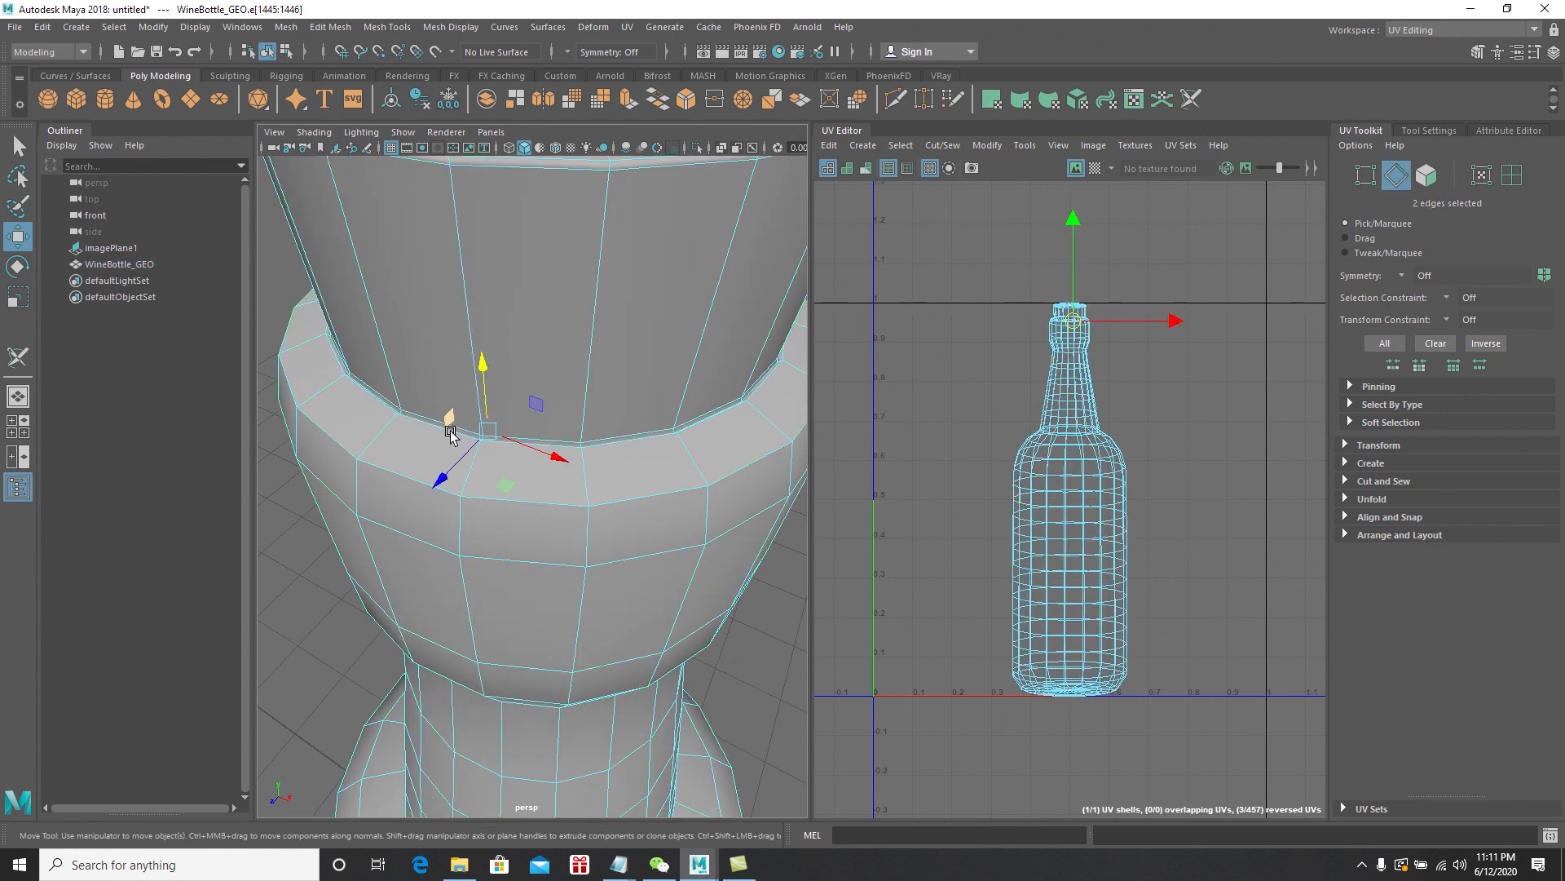
{"action": "left_click", "coordinate": [781, 626]}
{"action": "scroll", "coordinate": [618, 426], "scroll_direction": "up", "scroll_amount": 4}
{"action": "scroll", "coordinate": [599, 415], "scroll_direction": "down", "scroll_amount": 3}
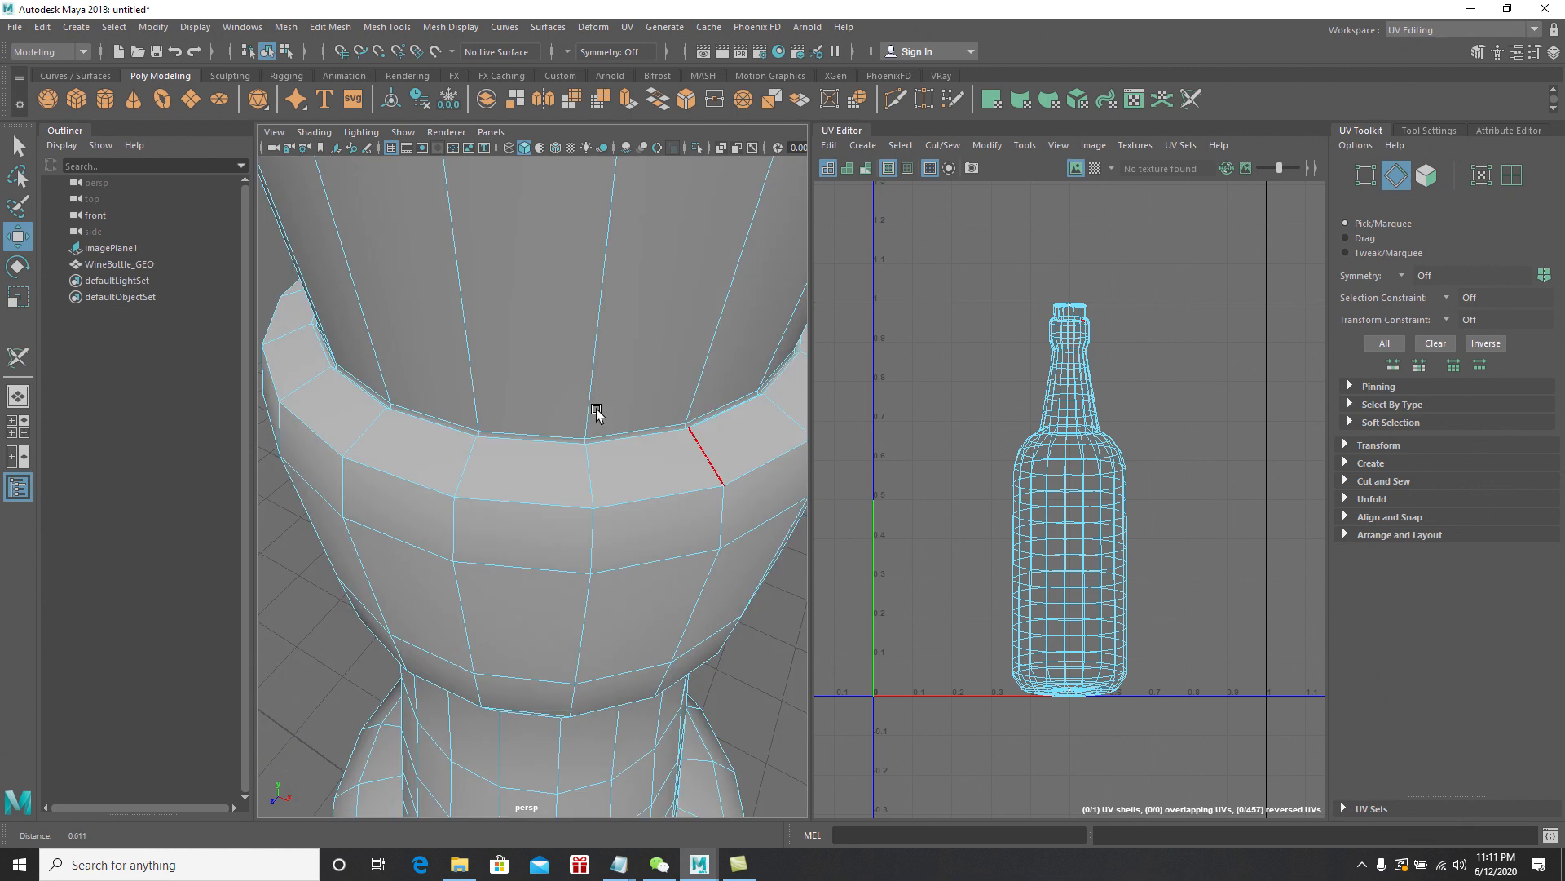
{"action": "left_click_drag", "start_coordinate": [502, 442], "coordinate": [380, 443], "text": "alt"}
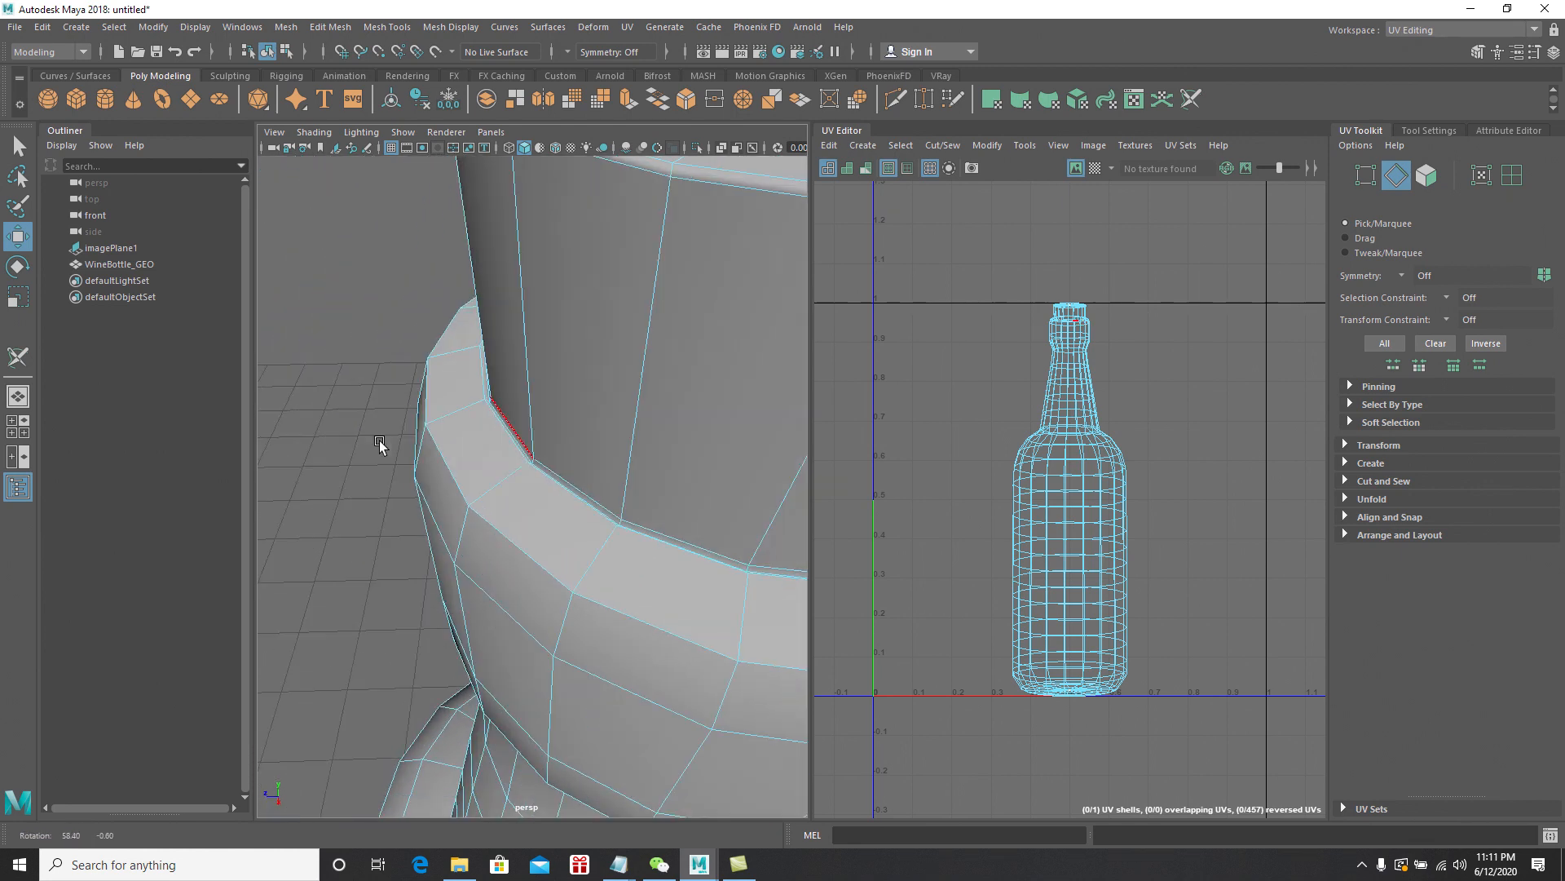
{"action": "scroll", "coordinate": [475, 390], "scroll_direction": "up", "scroll_amount": 4}
{"action": "scroll", "coordinate": [472, 380], "scroll_direction": "down", "scroll_amount": 2}
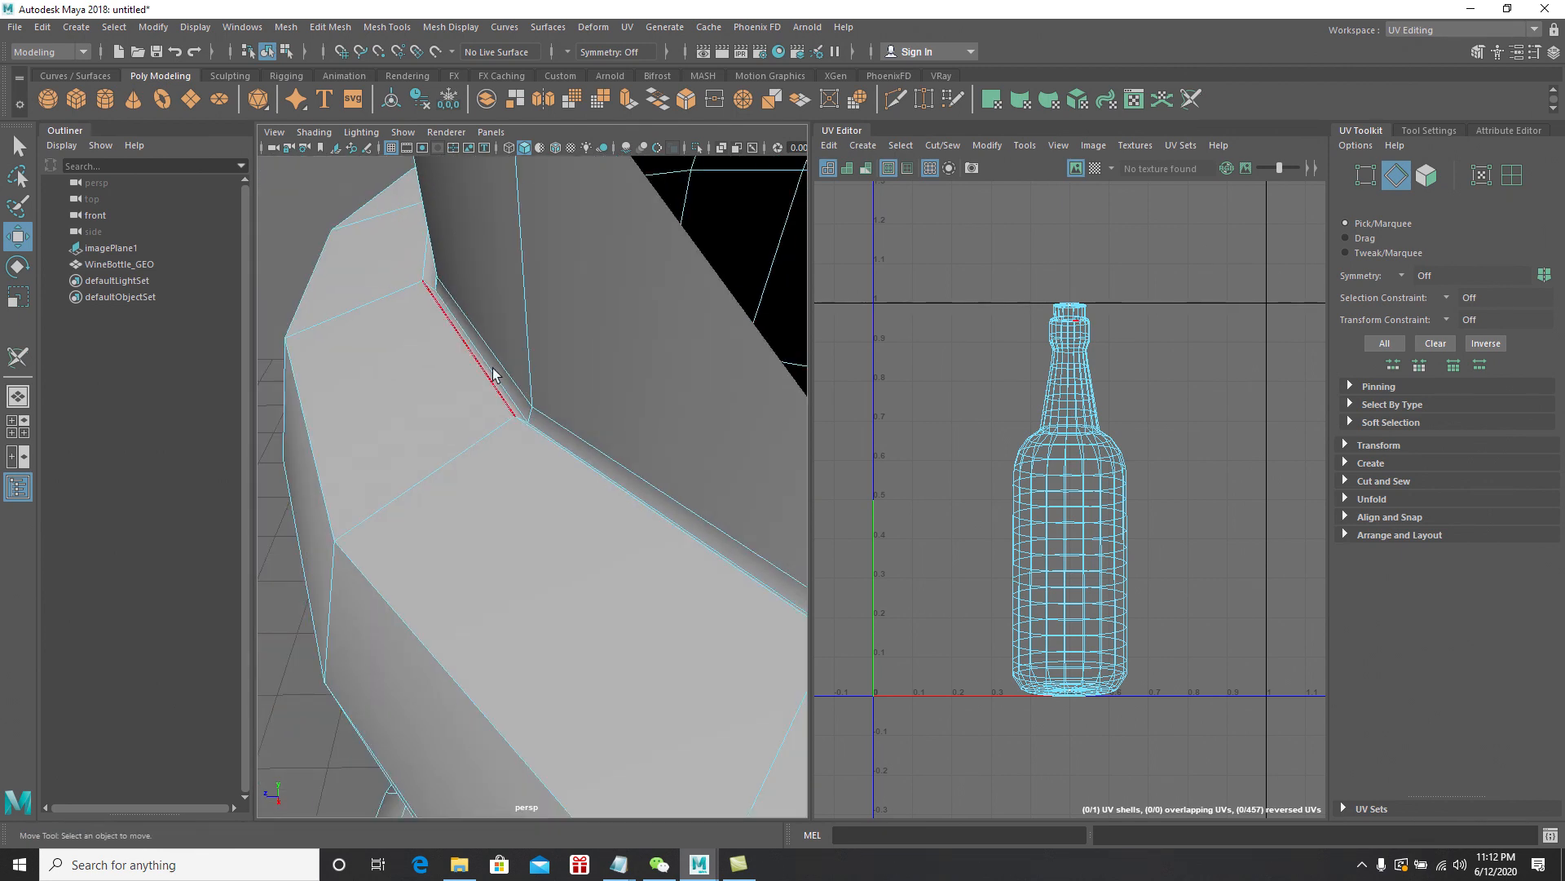
{"action": "key", "text": "q"}
{"action": "left_click_drag", "start_coordinate": [490, 367], "coordinate": [576, 328], "text": "alt"}
{"action": "scroll", "coordinate": [582, 369], "scroll_direction": "down", "scroll_amount": 4}
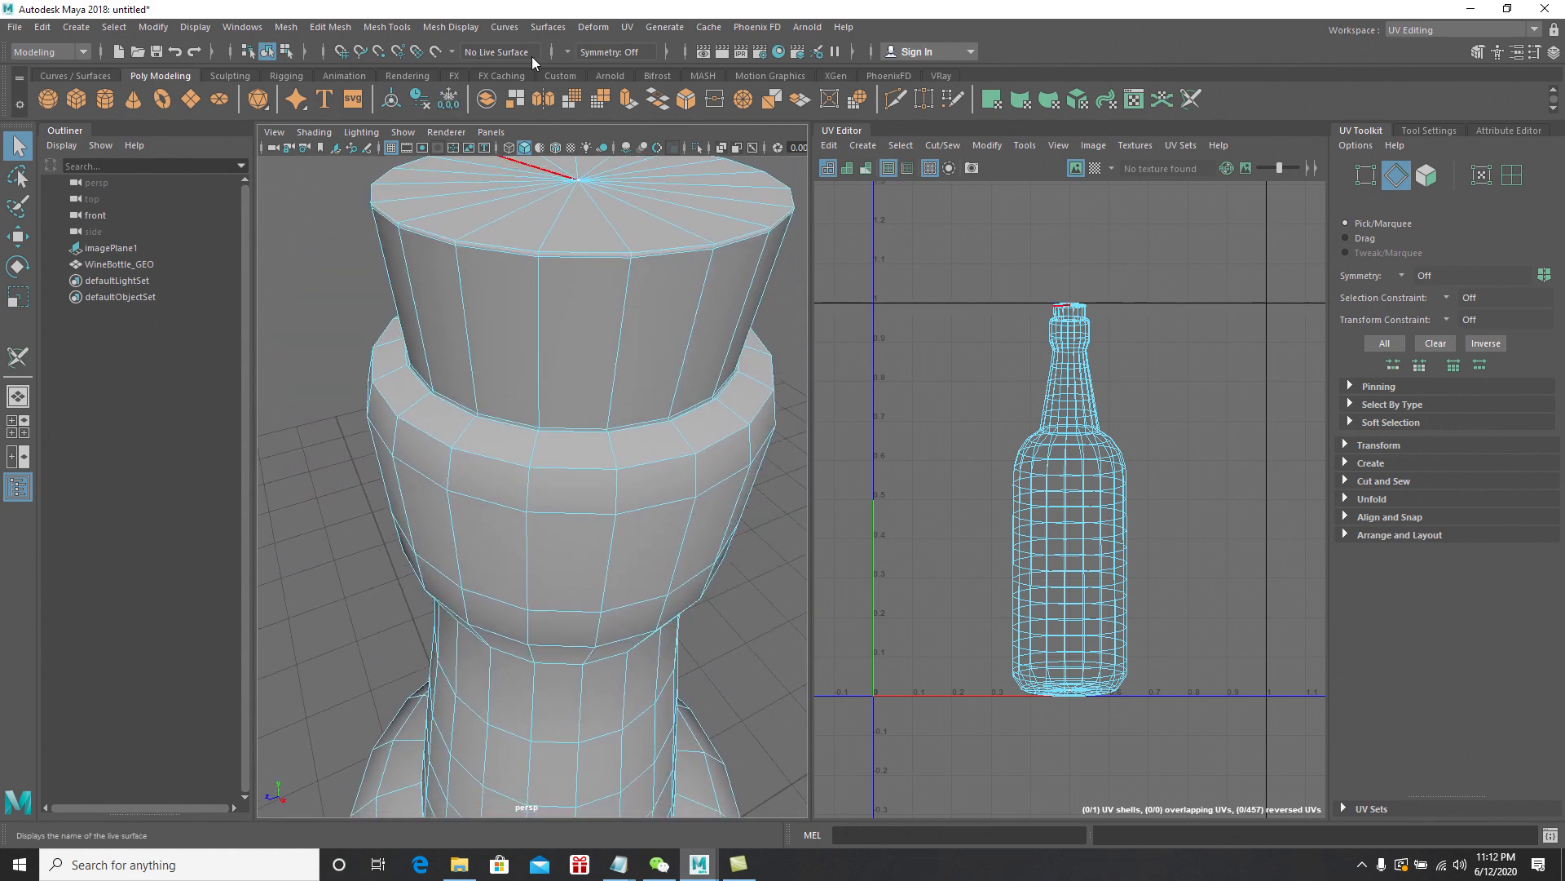
Cut the UVs along the edge loop where the cork meets the collar with the 3D Cut and Sew UV Tool
{"action": "left_click", "coordinate": [629, 28]}
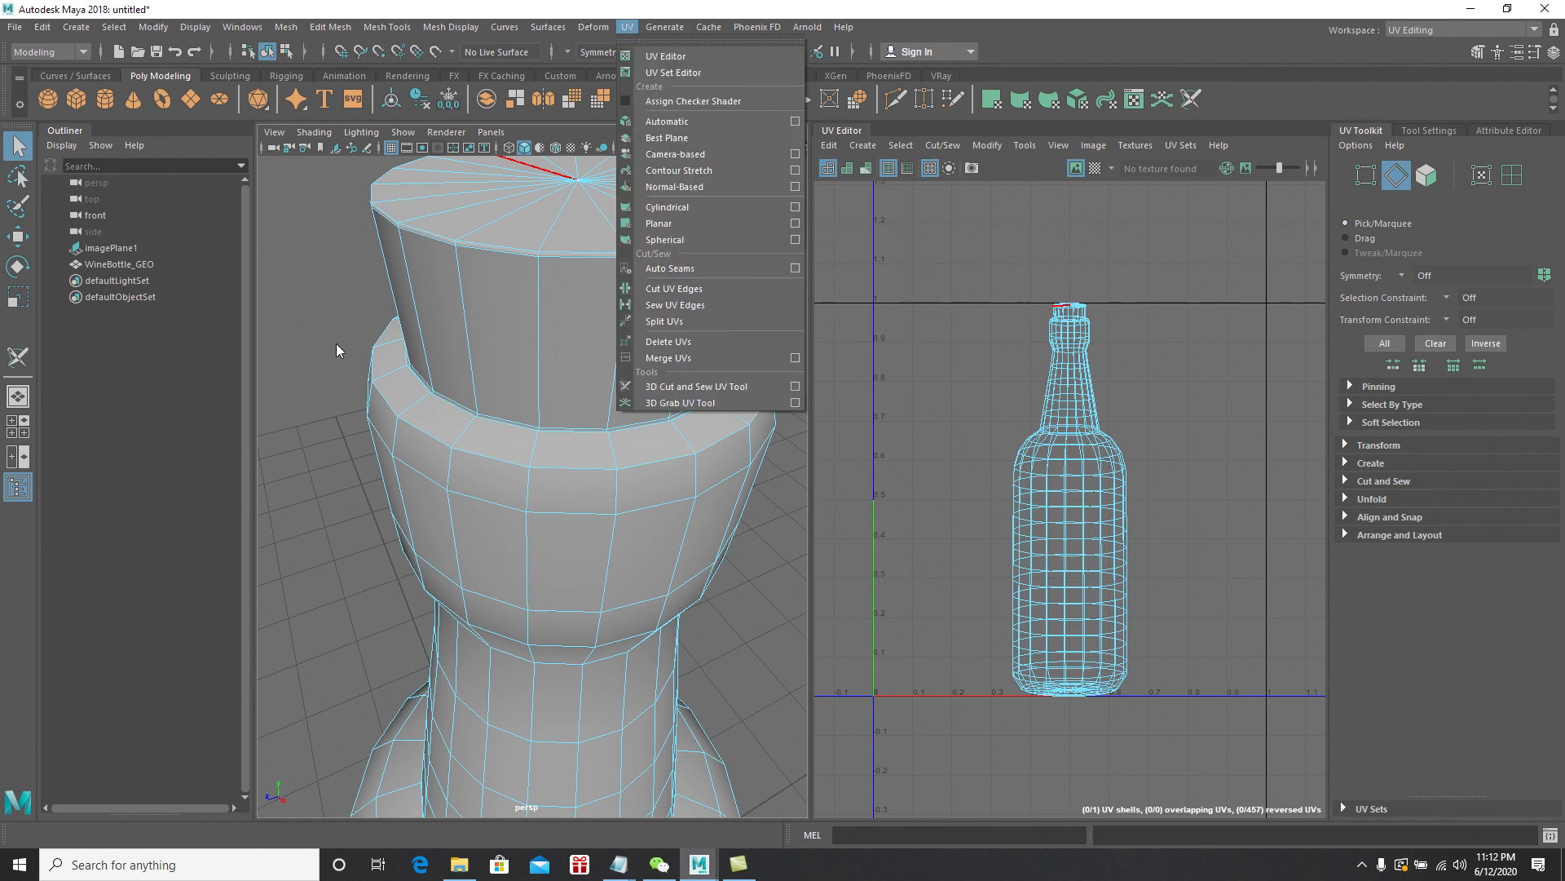
{"action": "left_click", "coordinate": [323, 300]}
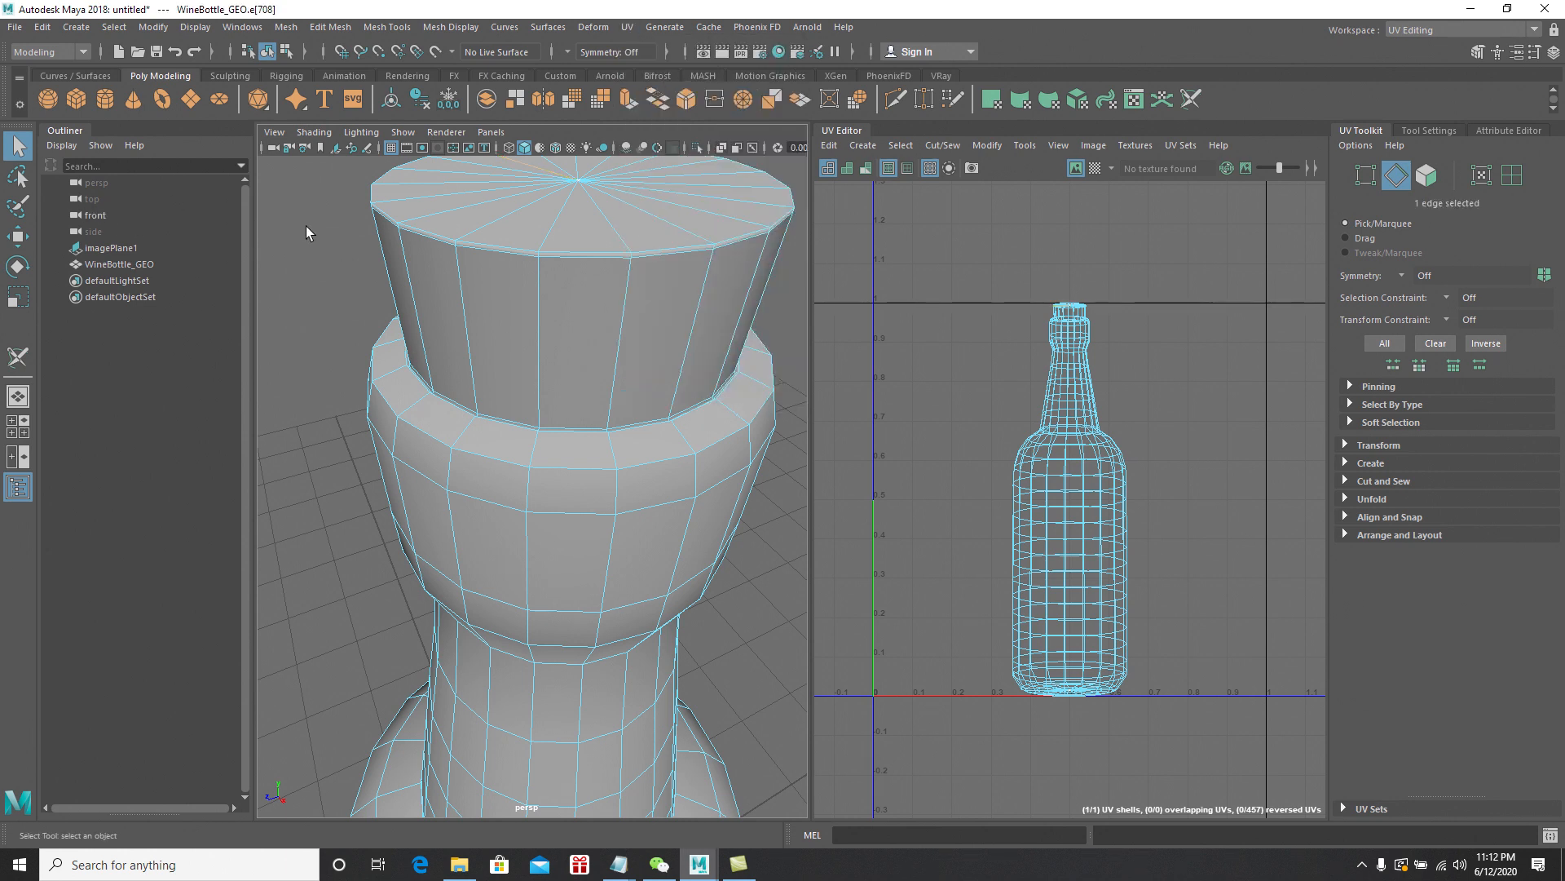
{"action": "right_click_drag", "start_coordinate": [594, 326], "coordinate": [567, 263]}
{"action": "left_click", "coordinate": [303, 287]}
{"action": "left_click", "coordinate": [532, 301]}
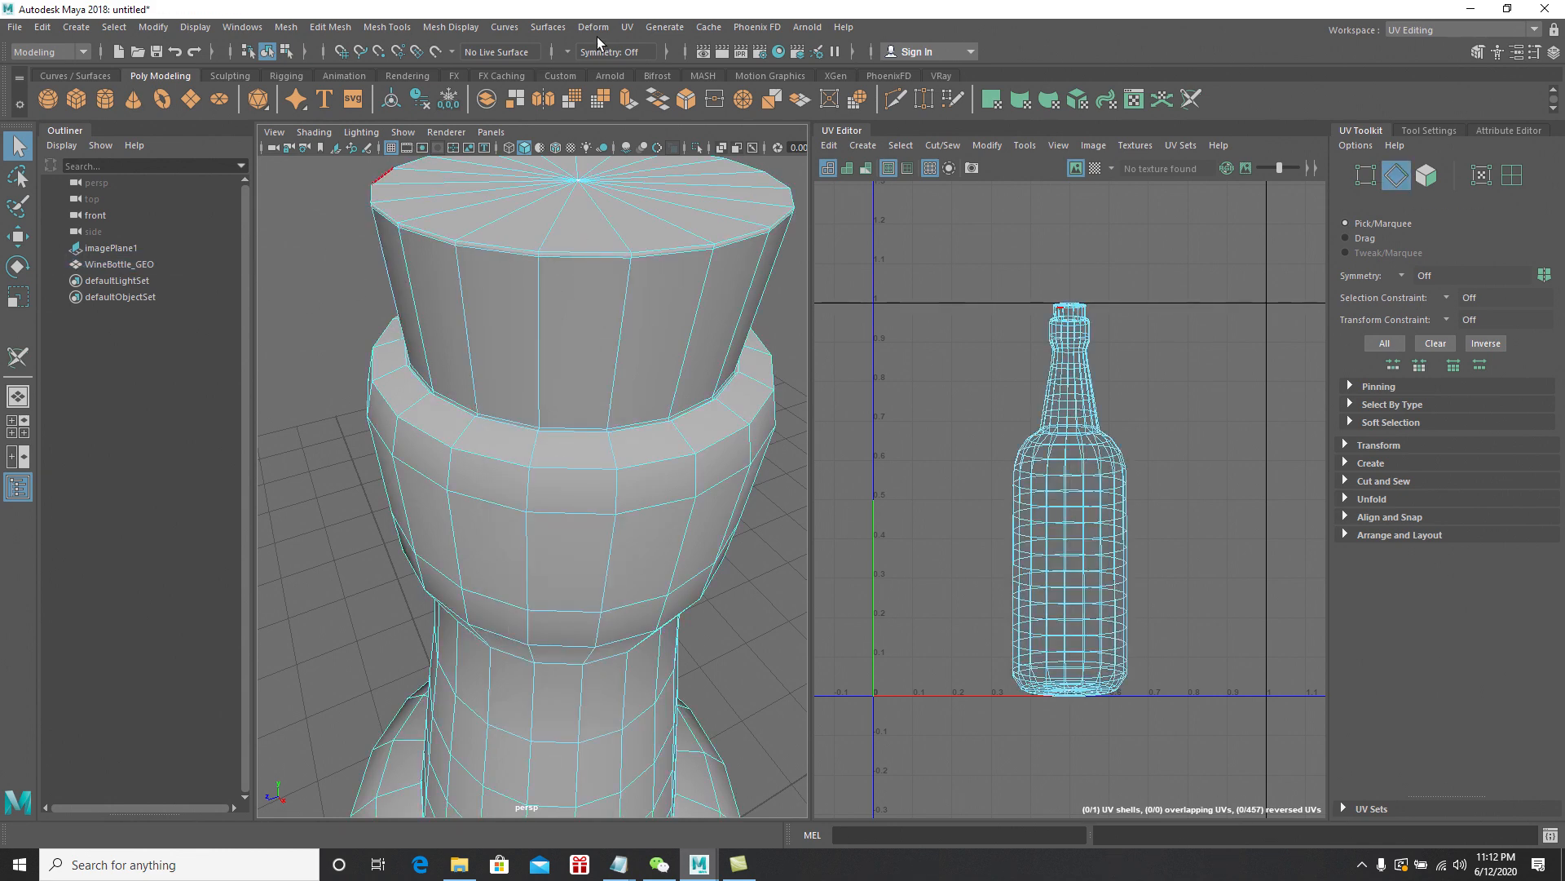
{"action": "left_click", "coordinate": [628, 29]}
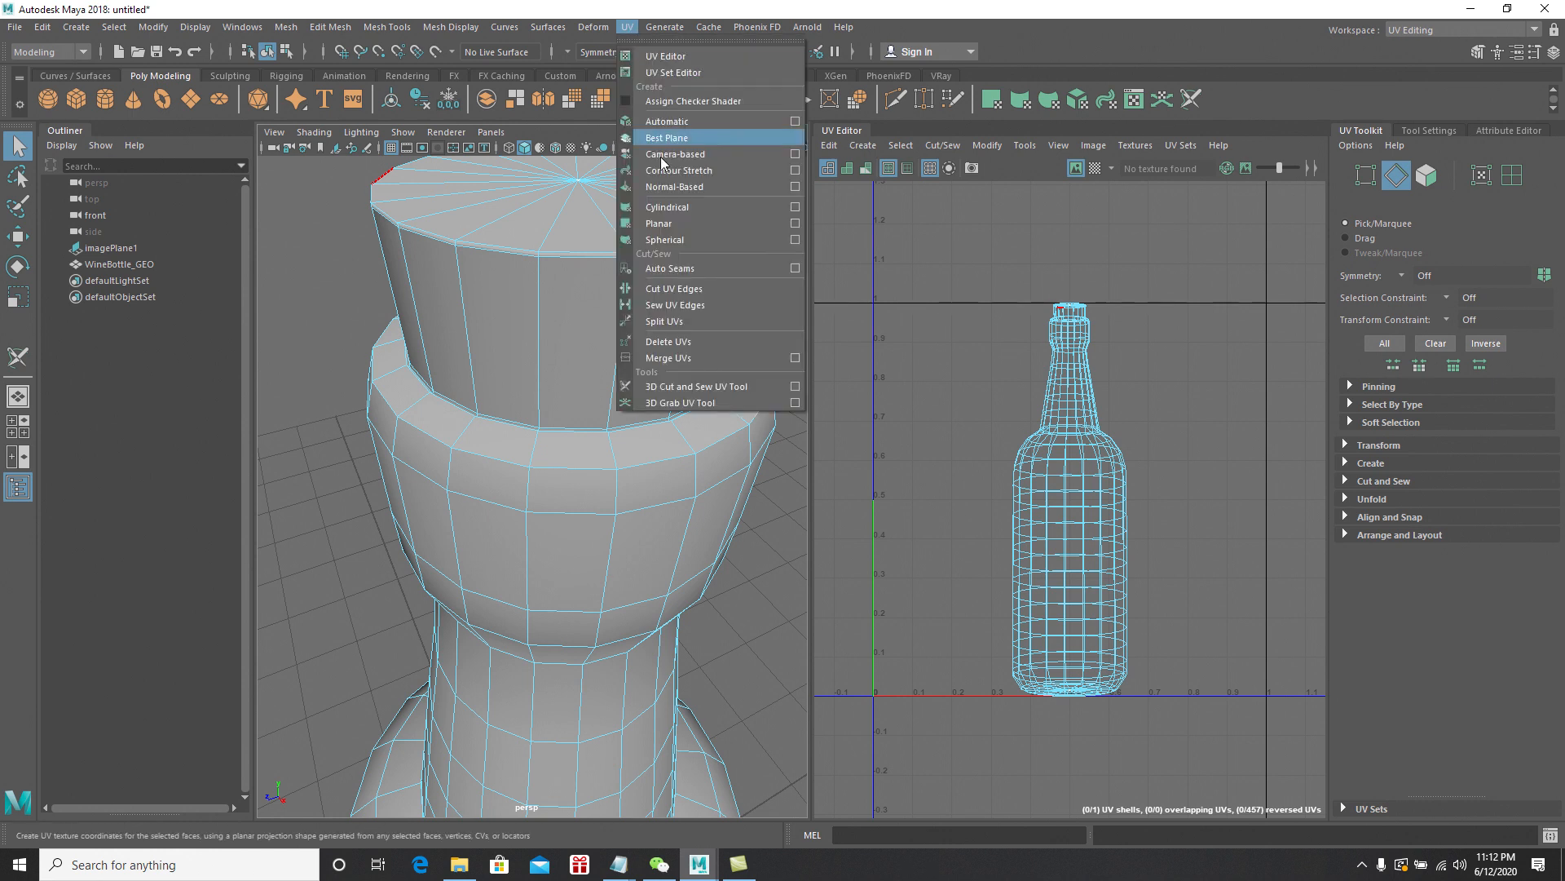
{"action": "left_click", "coordinate": [696, 387]}
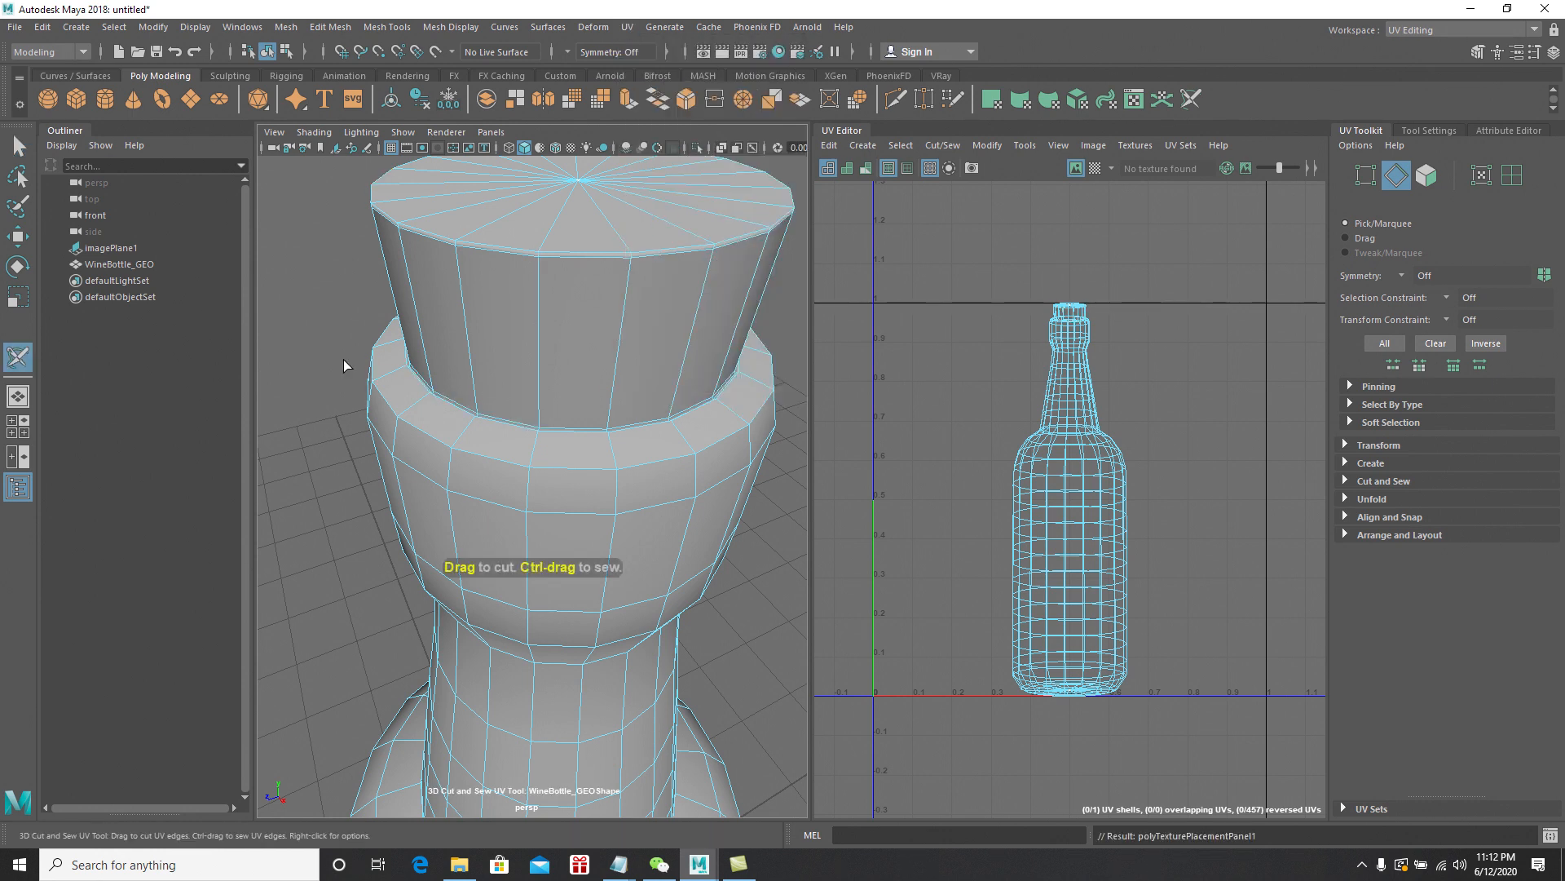
{"action": "scroll", "coordinate": [364, 374], "scroll_direction": "up", "scroll_amount": 5}
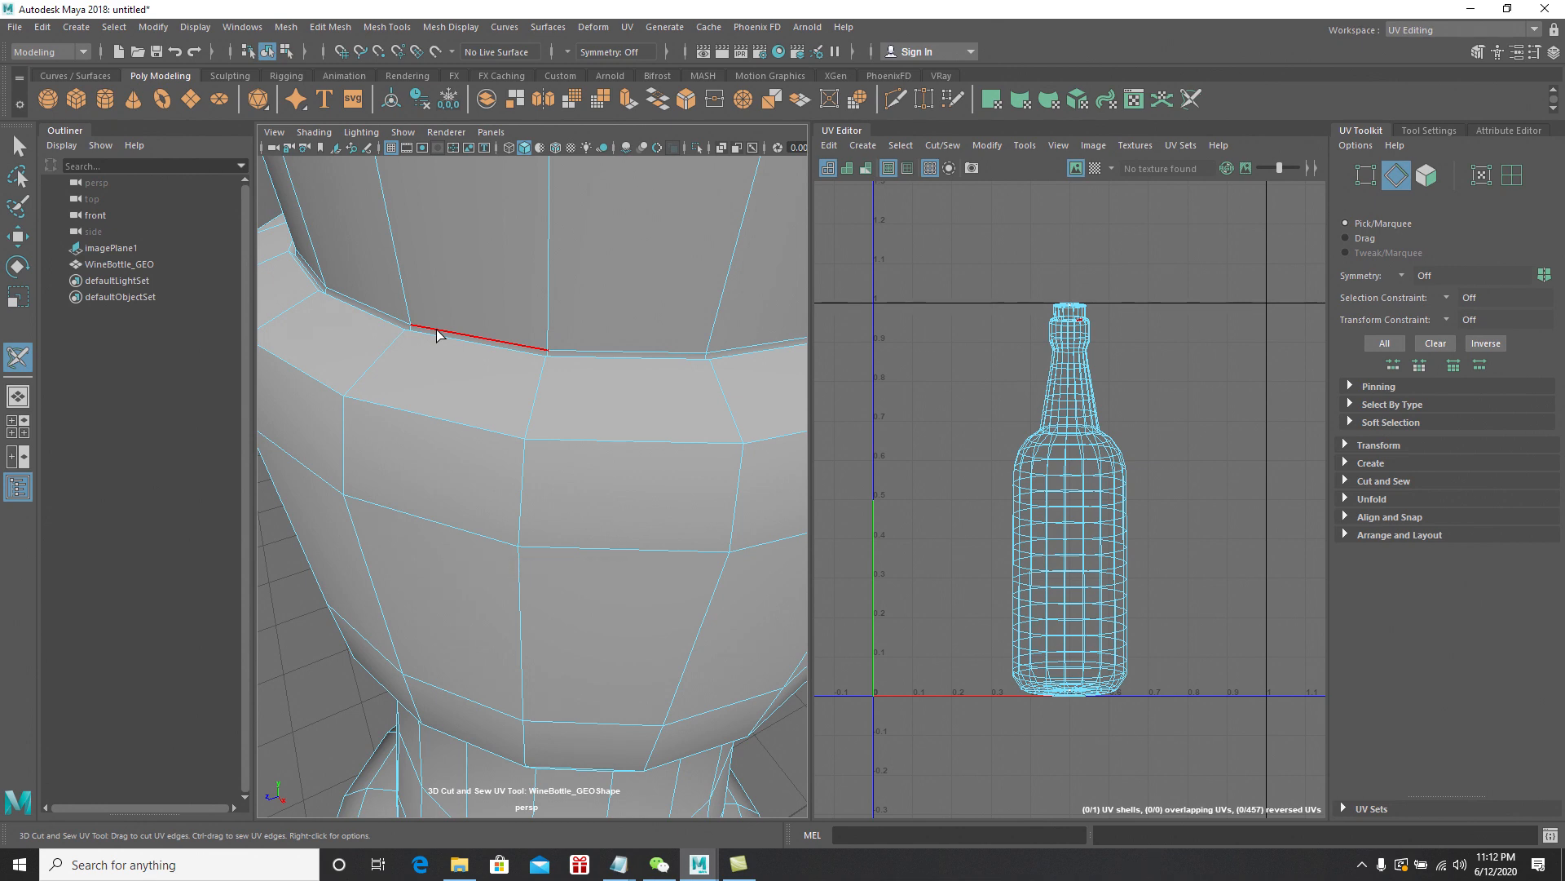
{"action": "left_click_drag", "start_coordinate": [545, 437], "coordinate": [570, 412], "text": "alt"}
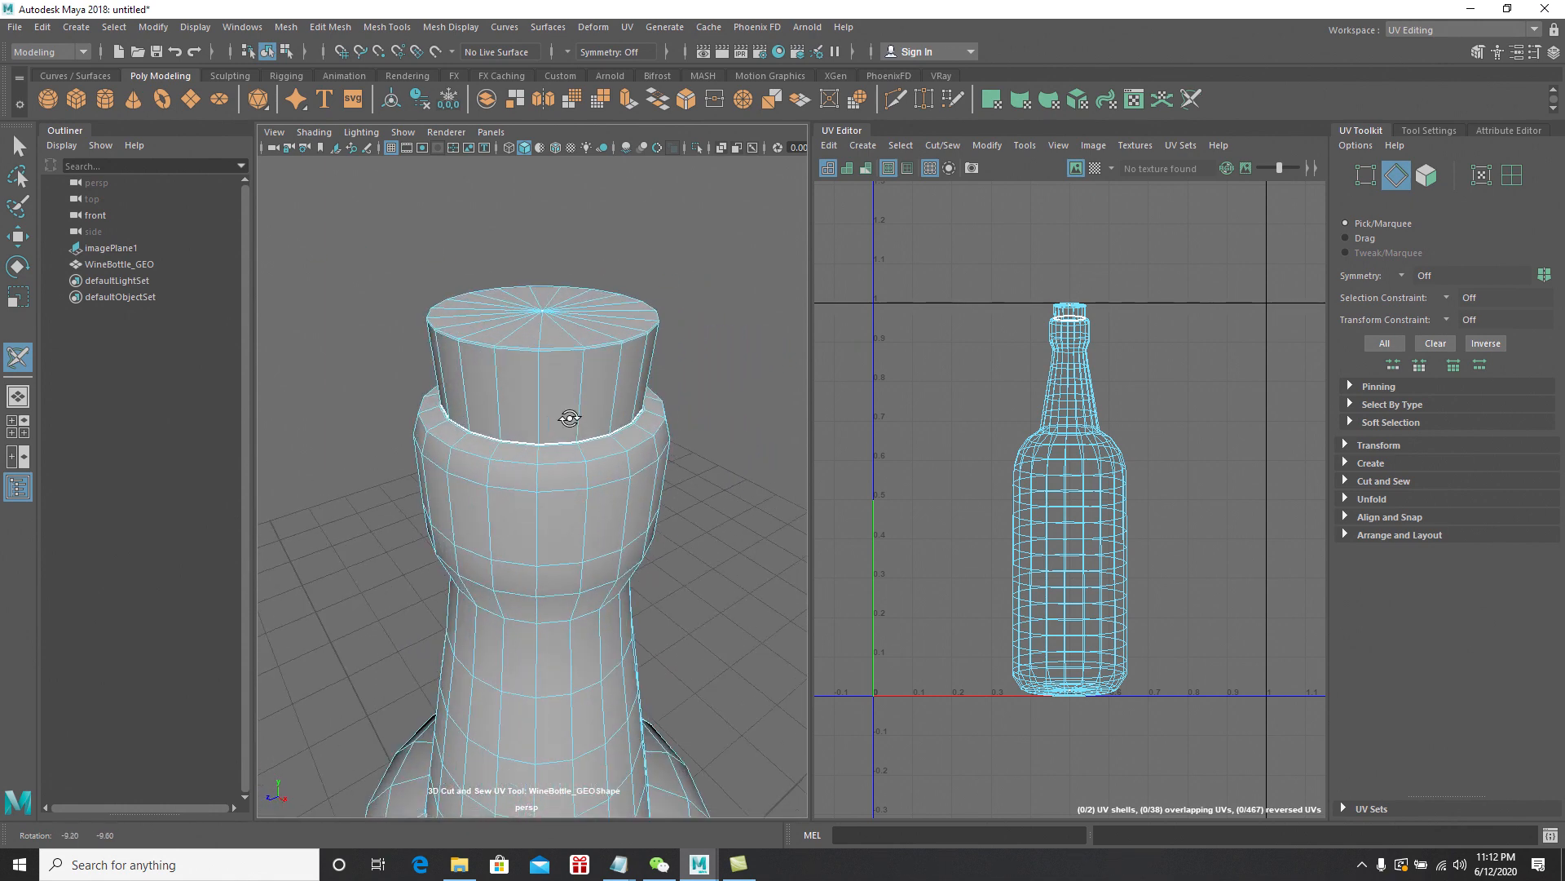
Cut the UVs along the edge loop around the underside of the bottle's base
{"action": "left_click_drag", "start_coordinate": [681, 487], "coordinate": [719, 368], "text": "alt"}
{"action": "right_click_drag", "start_coordinate": [698, 405], "coordinate": [723, 479], "text": "alt"}
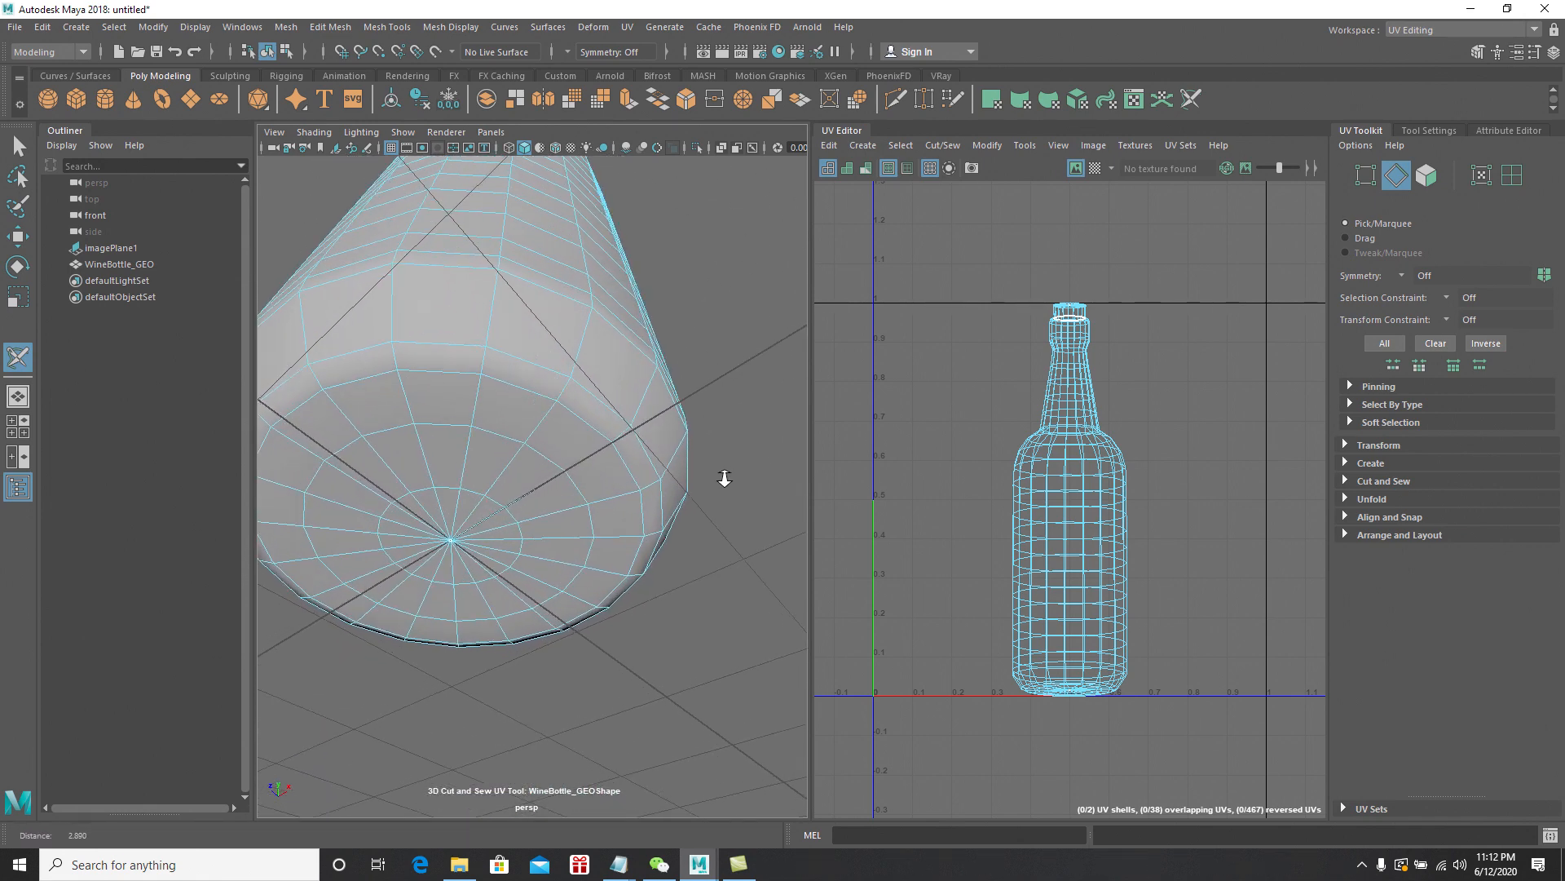
{"action": "double_click", "coordinate": [450, 373]}
Cut a vertical UV seam along the bottle from the groove below the cork down to the base cut
{"action": "right_click_drag", "start_coordinate": [773, 666], "coordinate": [705, 587], "text": "alt"}
{"action": "left_click_drag", "start_coordinate": [706, 581], "coordinate": [539, 713], "text": "alt"}
{"action": "left_click_drag", "start_coordinate": [644, 493], "coordinate": [604, 374], "text": "alt"}
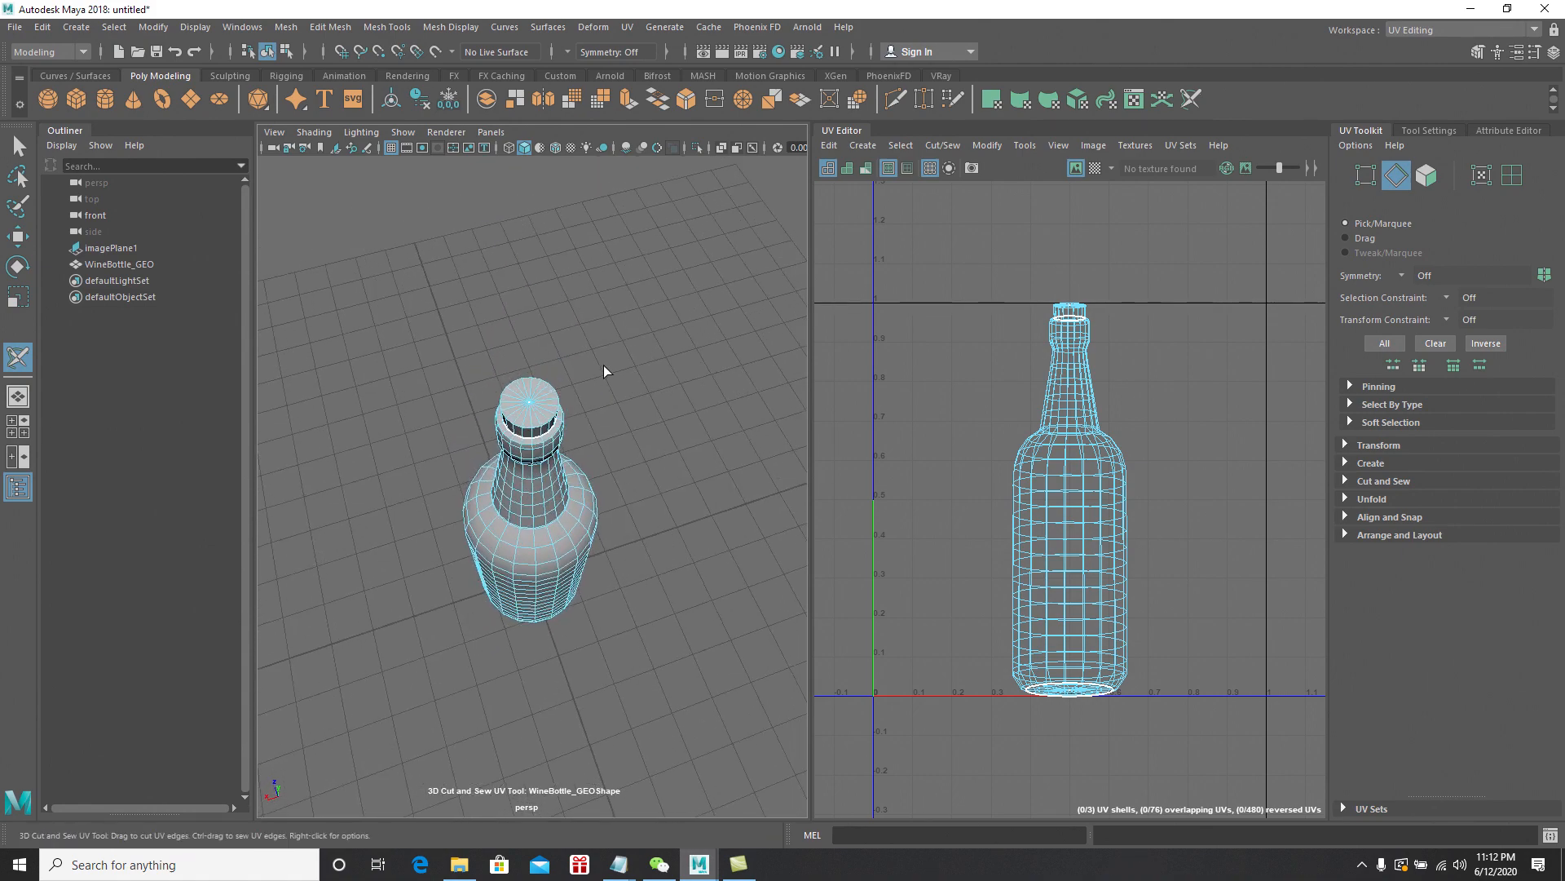
{"action": "scroll", "coordinate": [653, 454], "scroll_direction": "up", "scroll_amount": 6}
{"action": "mouse_move", "coordinate": [689, 457]}
{"action": "left_mouse_down", "text": "alt"}
{"action": "mouse_move", "coordinate": [683, 471]}
{"action": "mouse_move", "coordinate": [682, 453]}
{"action": "mouse_move", "coordinate": [734, 440]}
{"action": "mouse_move", "coordinate": [777, 467]}
{"action": "mouse_move", "coordinate": [773, 443]}
{"action": "mouse_move", "coordinate": [687, 453]}
{"action": "left_mouse_up", "text": "alt"}
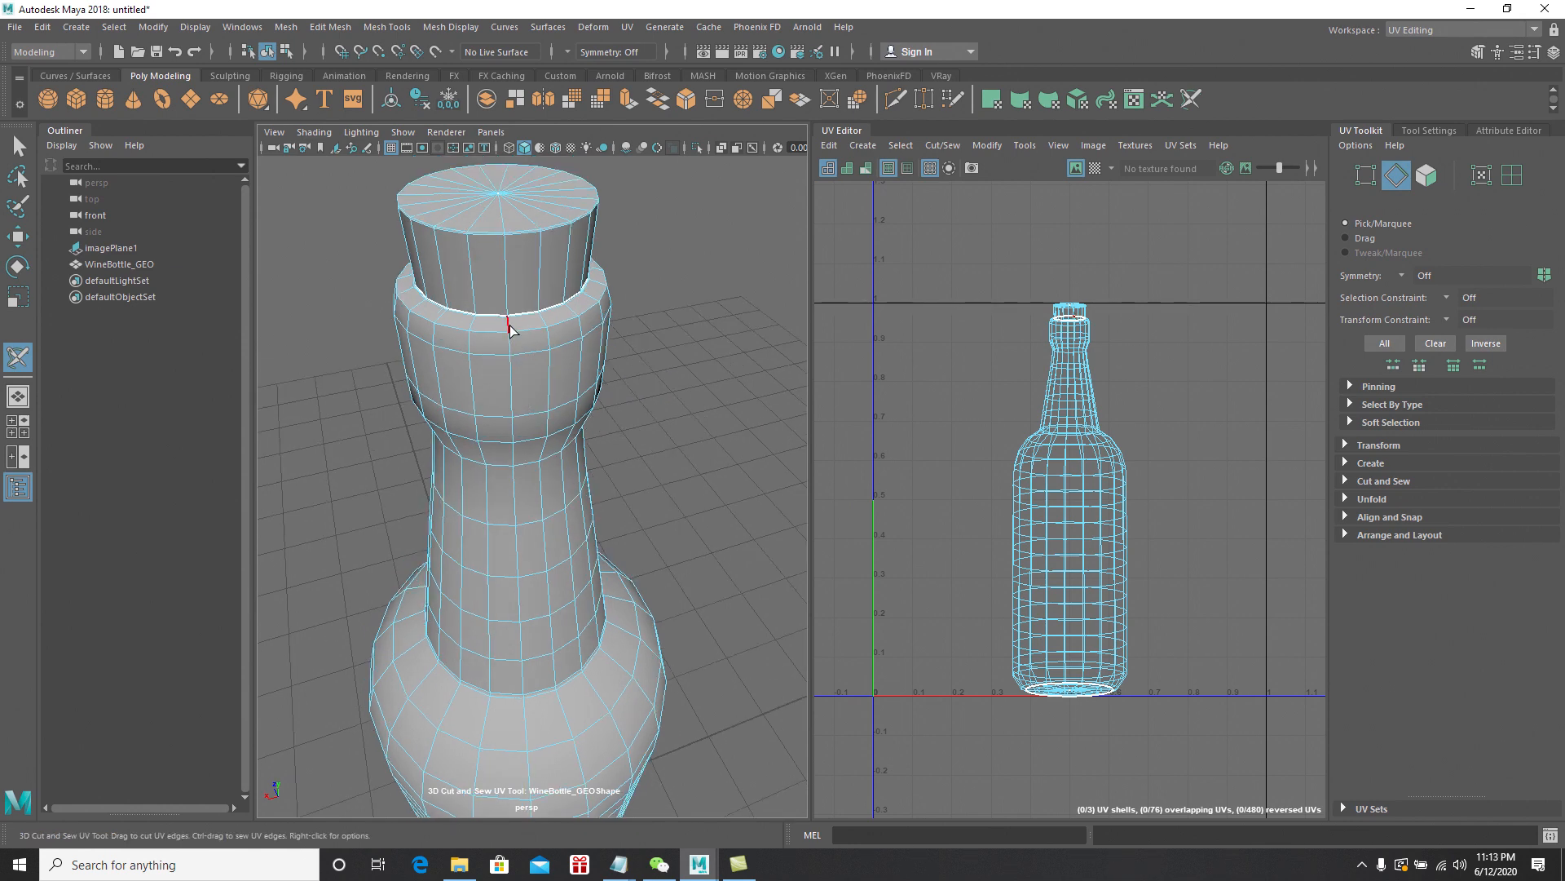
{"action": "left_click_drag", "start_coordinate": [640, 459], "coordinate": [644, 334], "text": "alt"}
{"action": "double_click", "coordinate": [529, 403]}
{"action": "left_click_drag", "start_coordinate": [570, 407], "coordinate": [649, 430], "text": "alt"}
{"action": "mouse_move", "coordinate": [668, 535]}
{"action": "left_mouse_down", "text": "alt"}
{"action": "mouse_move", "coordinate": [696, 458]}
{"action": "mouse_move", "coordinate": [677, 449]}
{"action": "mouse_move", "coordinate": [657, 443]}
{"action": "mouse_move", "coordinate": [658, 499]}
{"action": "mouse_move", "coordinate": [595, 513]}
{"action": "mouse_move", "coordinate": [685, 514]}
{"action": "mouse_move", "coordinate": [646, 516]}
{"action": "mouse_move", "coordinate": [667, 512]}
{"action": "left_mouse_up", "text": "alt"}
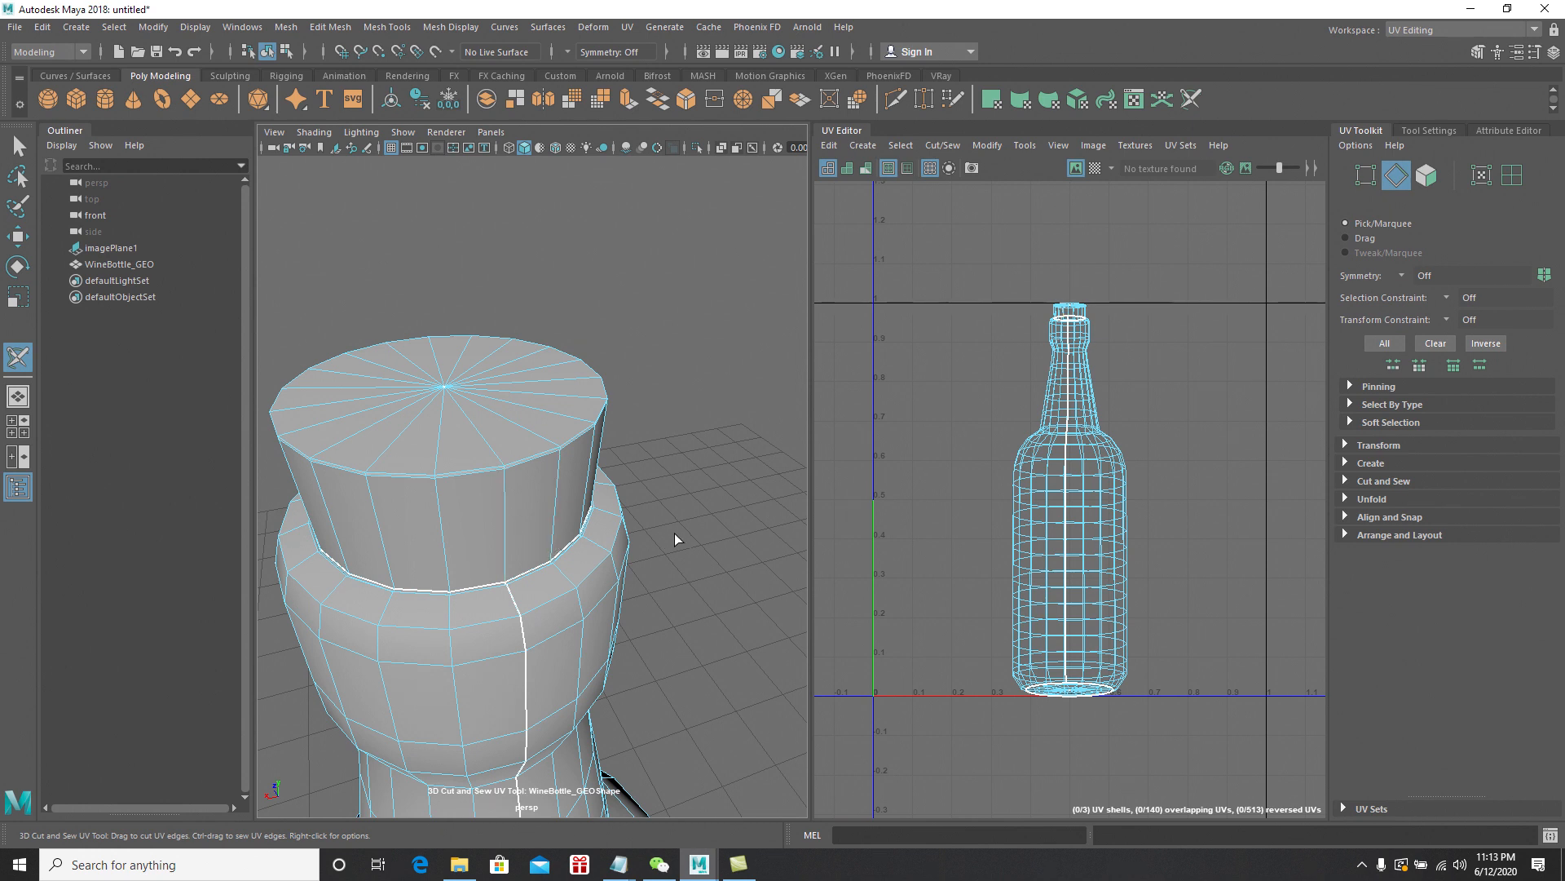
Select all faces of the bottle in face mode and switch from the cutting tool to the Select Tool
{"action": "right_click_drag", "start_coordinate": [706, 559], "coordinate": [633, 454], "text": "alt"}
{"action": "left_click_drag", "start_coordinate": [632, 454], "coordinate": [570, 465], "text": "alt"}
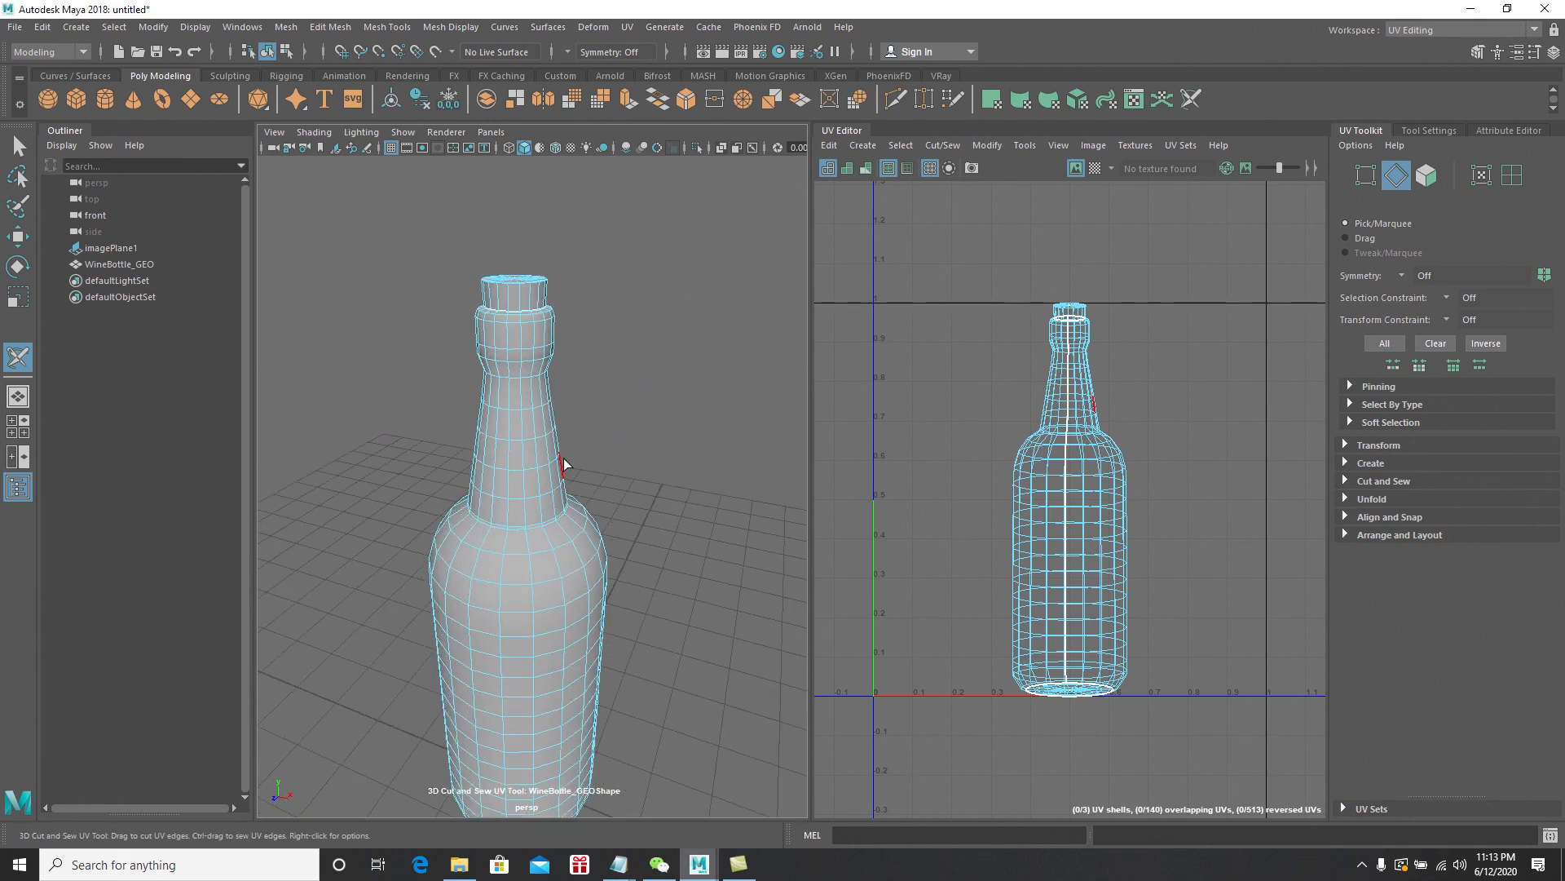
{"action": "key", "text": "ctrl+F11"}
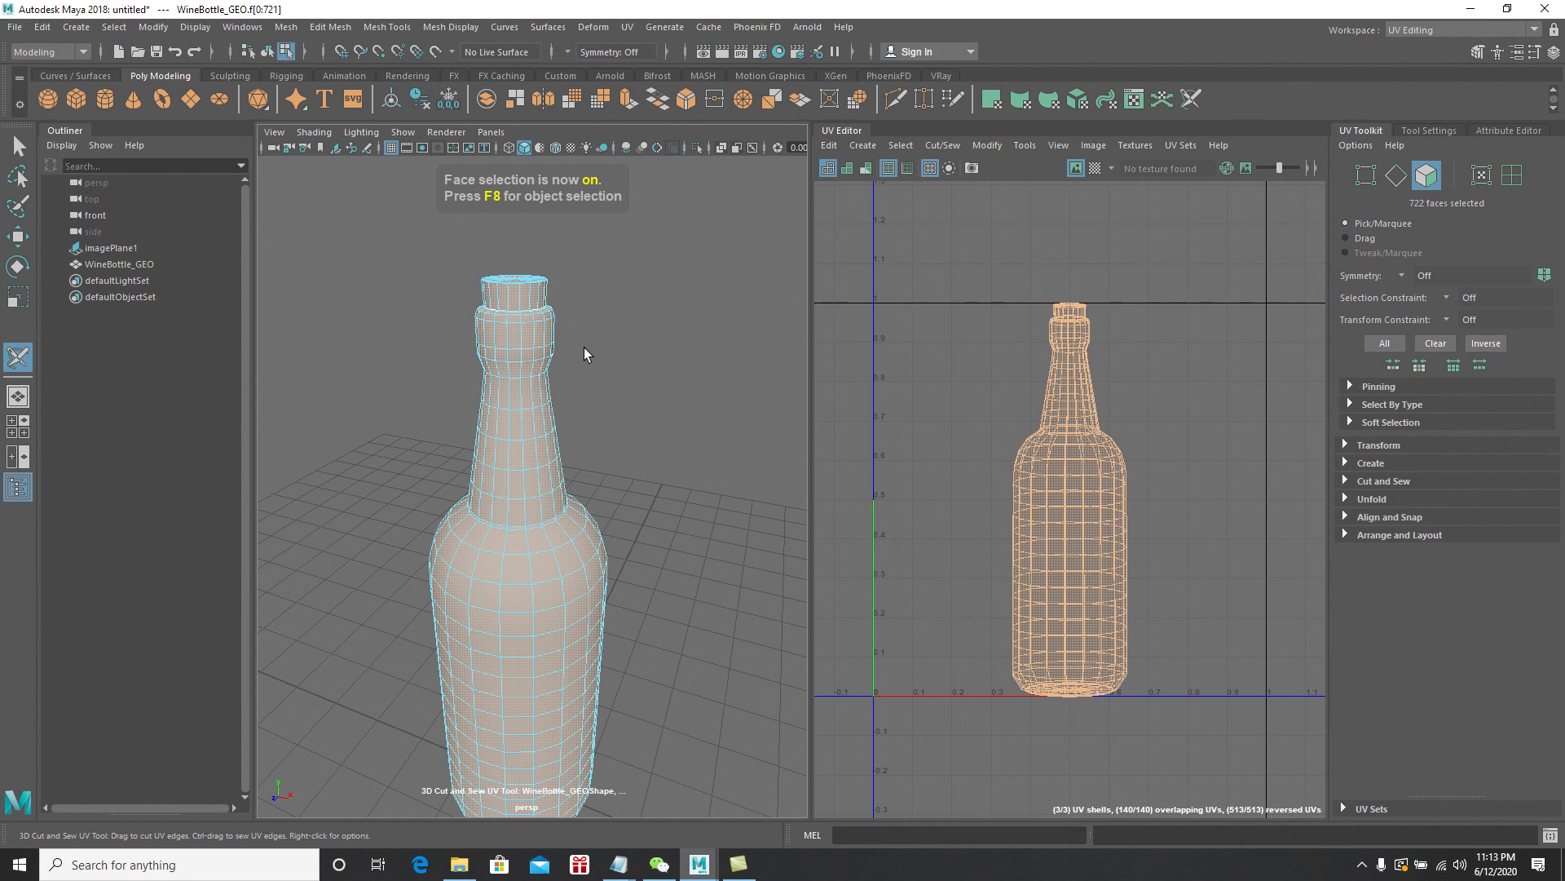
{"action": "right_click", "coordinate": [542, 330]}
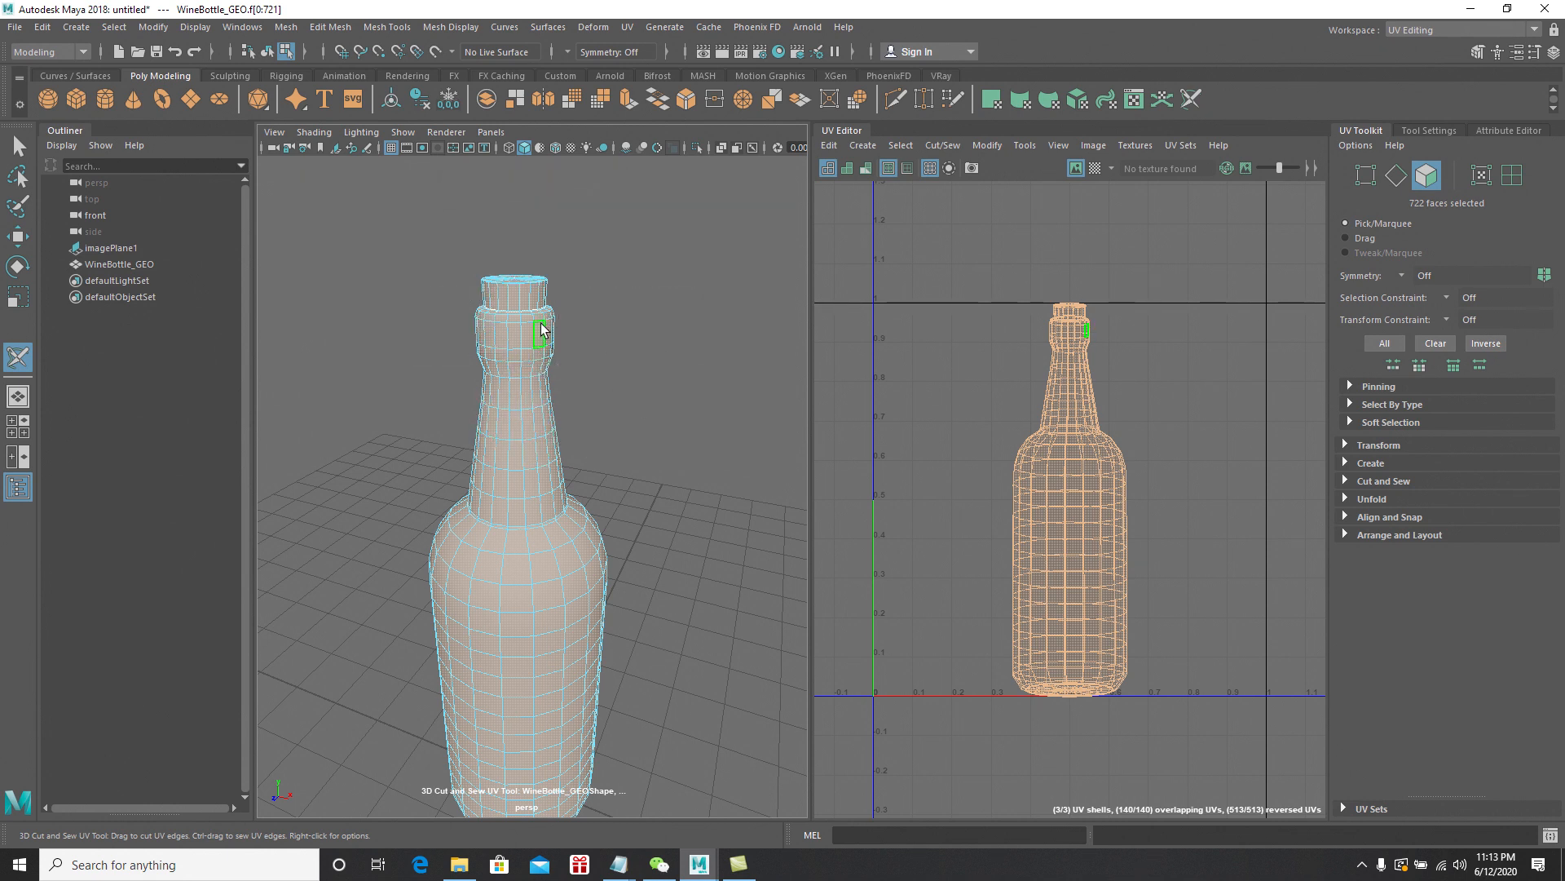
{"action": "left_click", "coordinate": [18, 146]}
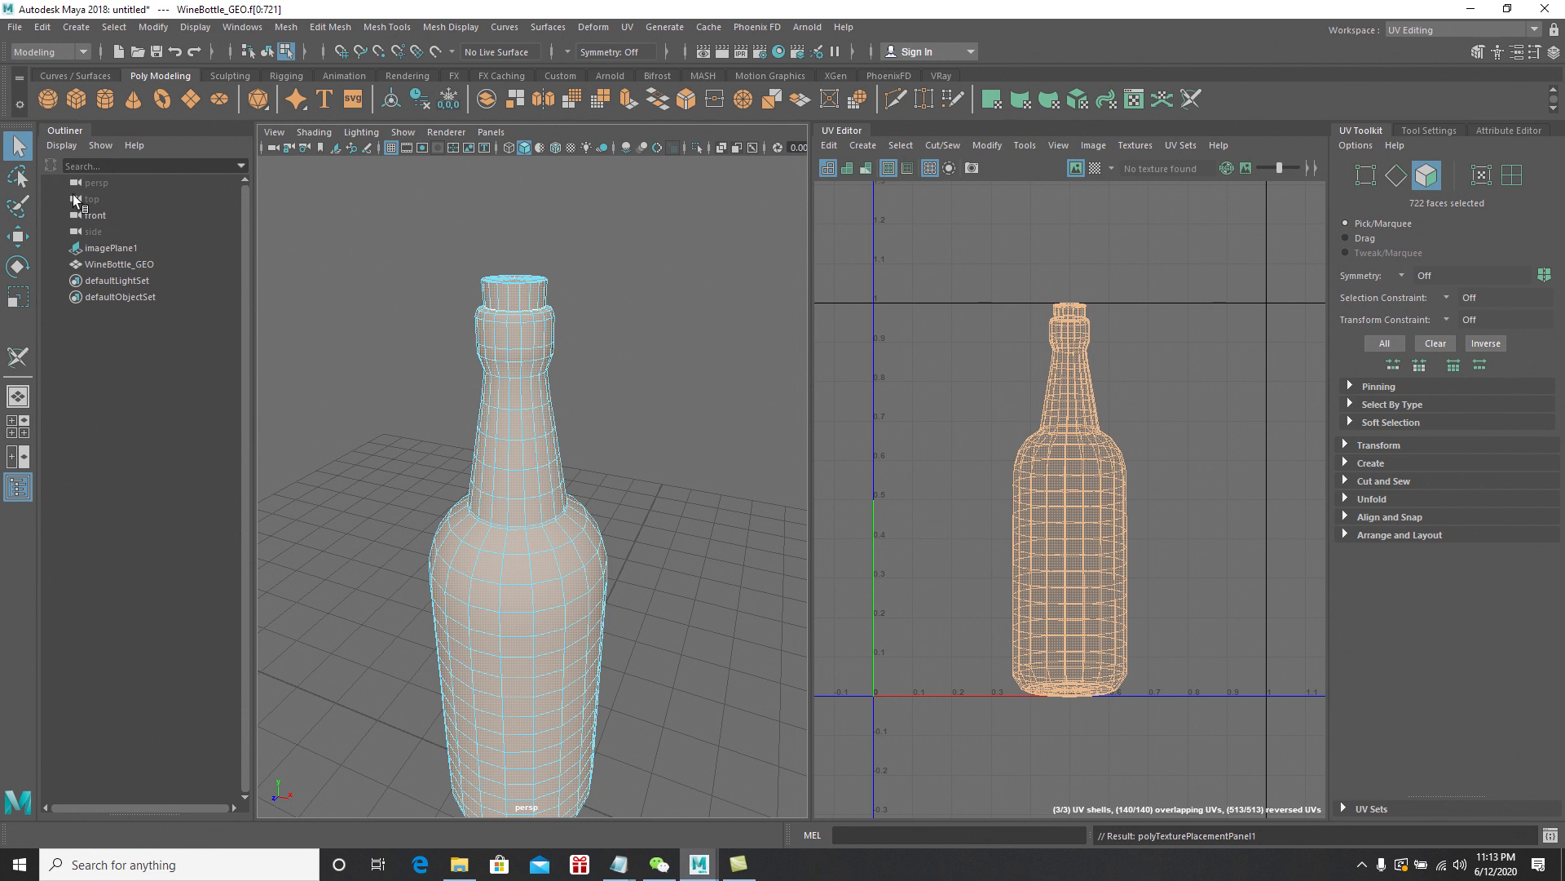
Return to object mode with the whole bottle selected and unfold its UVs into separate shells
{"action": "left_click", "coordinate": [462, 359]}
{"action": "right_click_drag", "start_coordinate": [512, 339], "coordinate": [603, 306]}
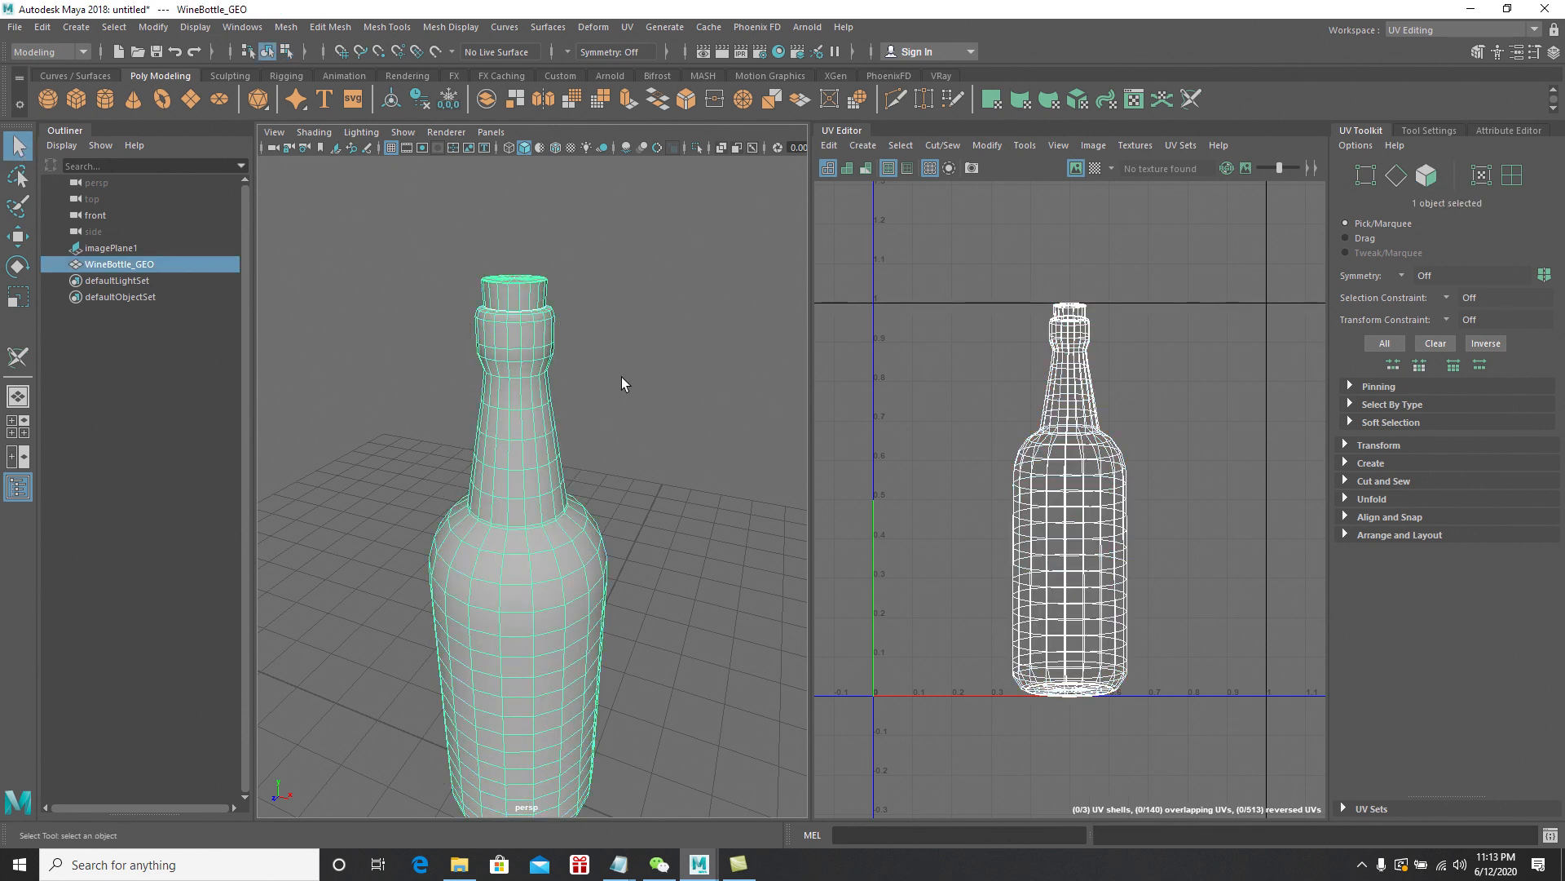
{"action": "scroll", "coordinate": [625, 388], "scroll_direction": "up", "scroll_amount": 4}
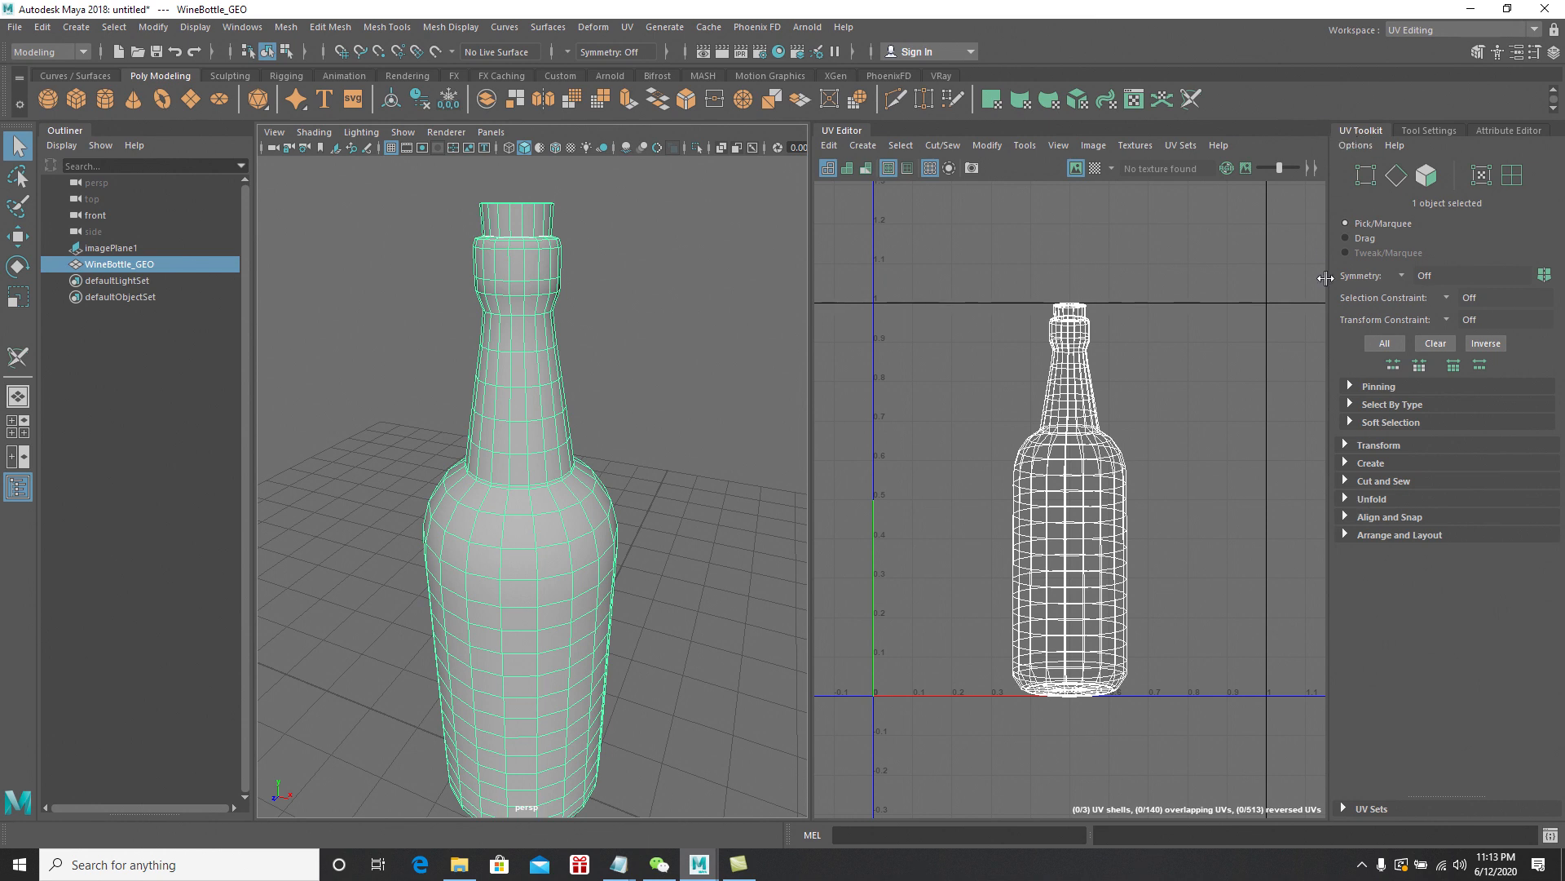
{"action": "left_click", "coordinate": [1345, 499]}
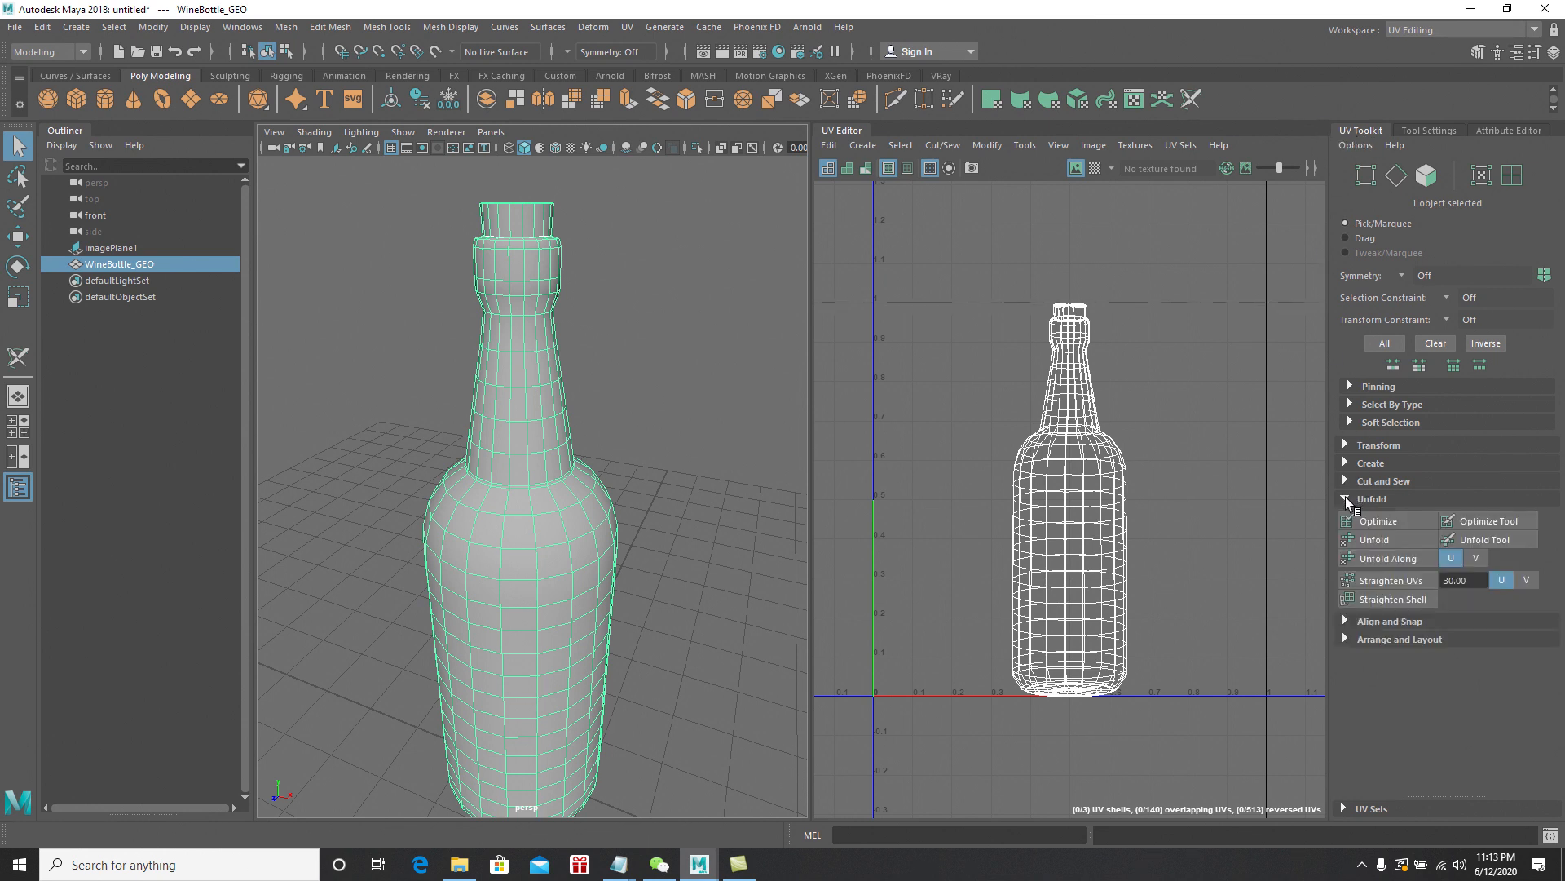
{"action": "left_click", "coordinate": [1383, 538]}
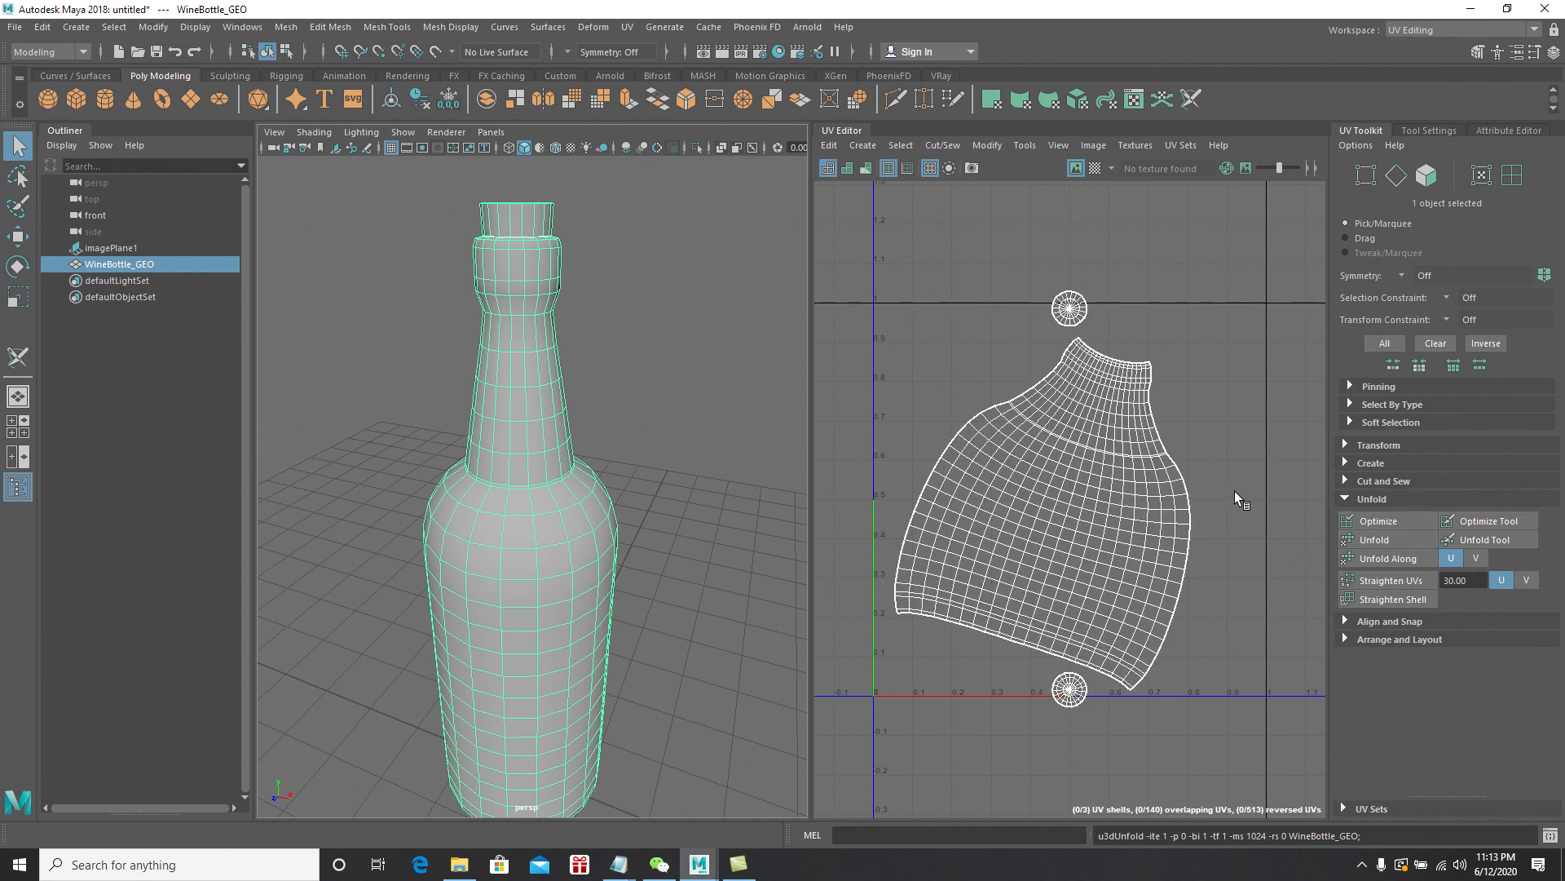
Select the bottle body's UV shell, rotate it upright and reposition it within the 0–1 UV tile
{"action": "key", "text": "w"}
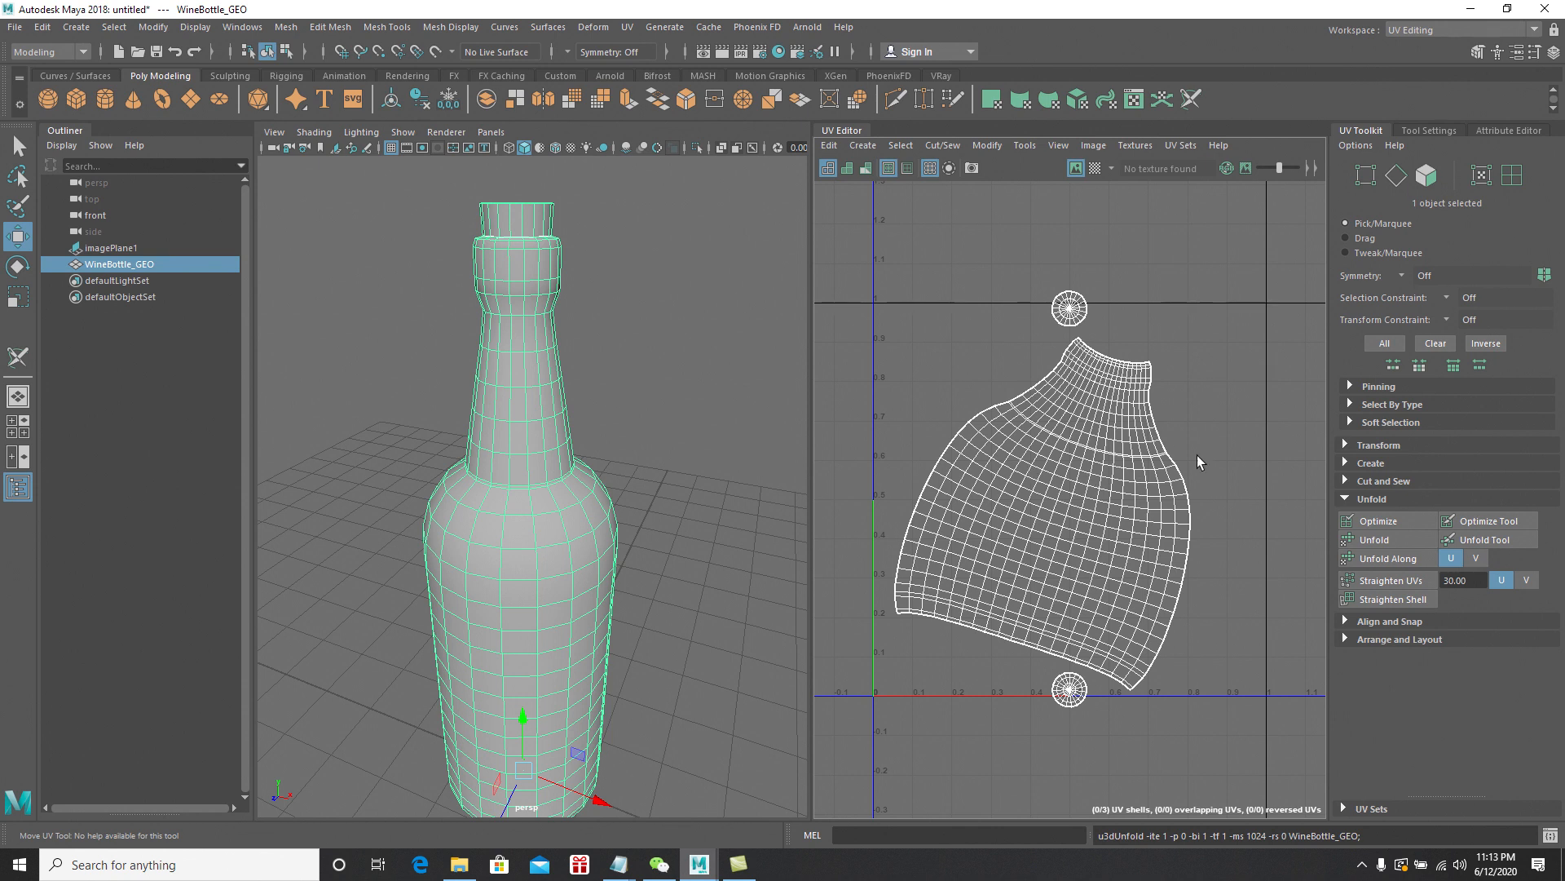
{"action": "right_click", "coordinate": [1122, 418]}
{"action": "right_click_drag", "start_coordinate": [1122, 418], "coordinate": [1055, 395]}
{"action": "left_click", "coordinate": [1099, 419]}
{"action": "left_click", "coordinate": [1099, 419]}
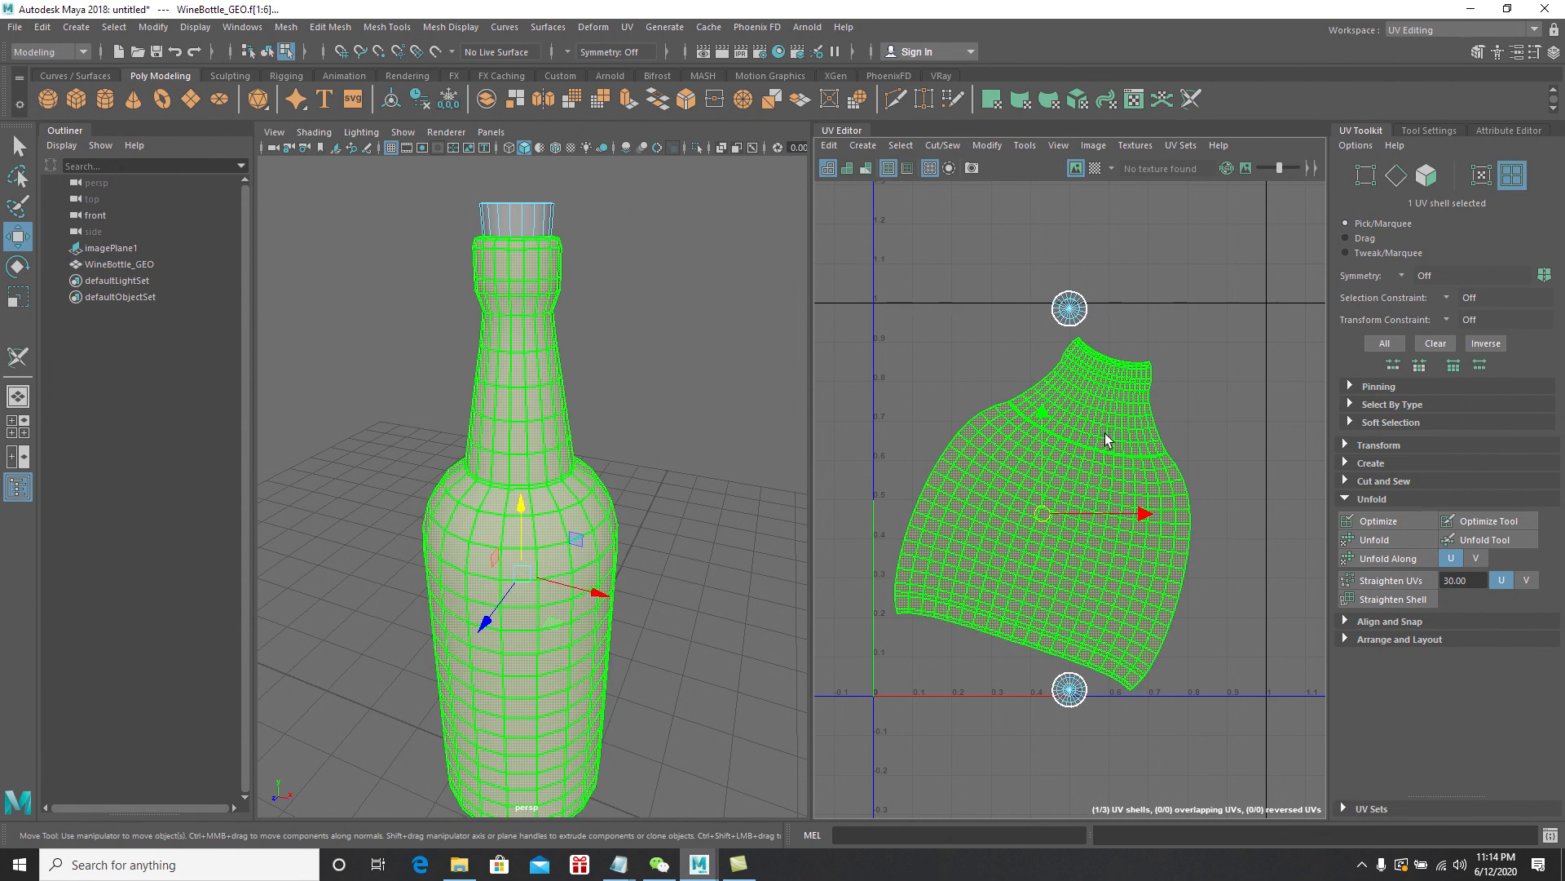
{"action": "key", "text": "e"}
{"action": "left_click_drag", "start_coordinate": [1112, 450], "coordinate": [1092, 431]}
{"action": "key", "text": "w"}
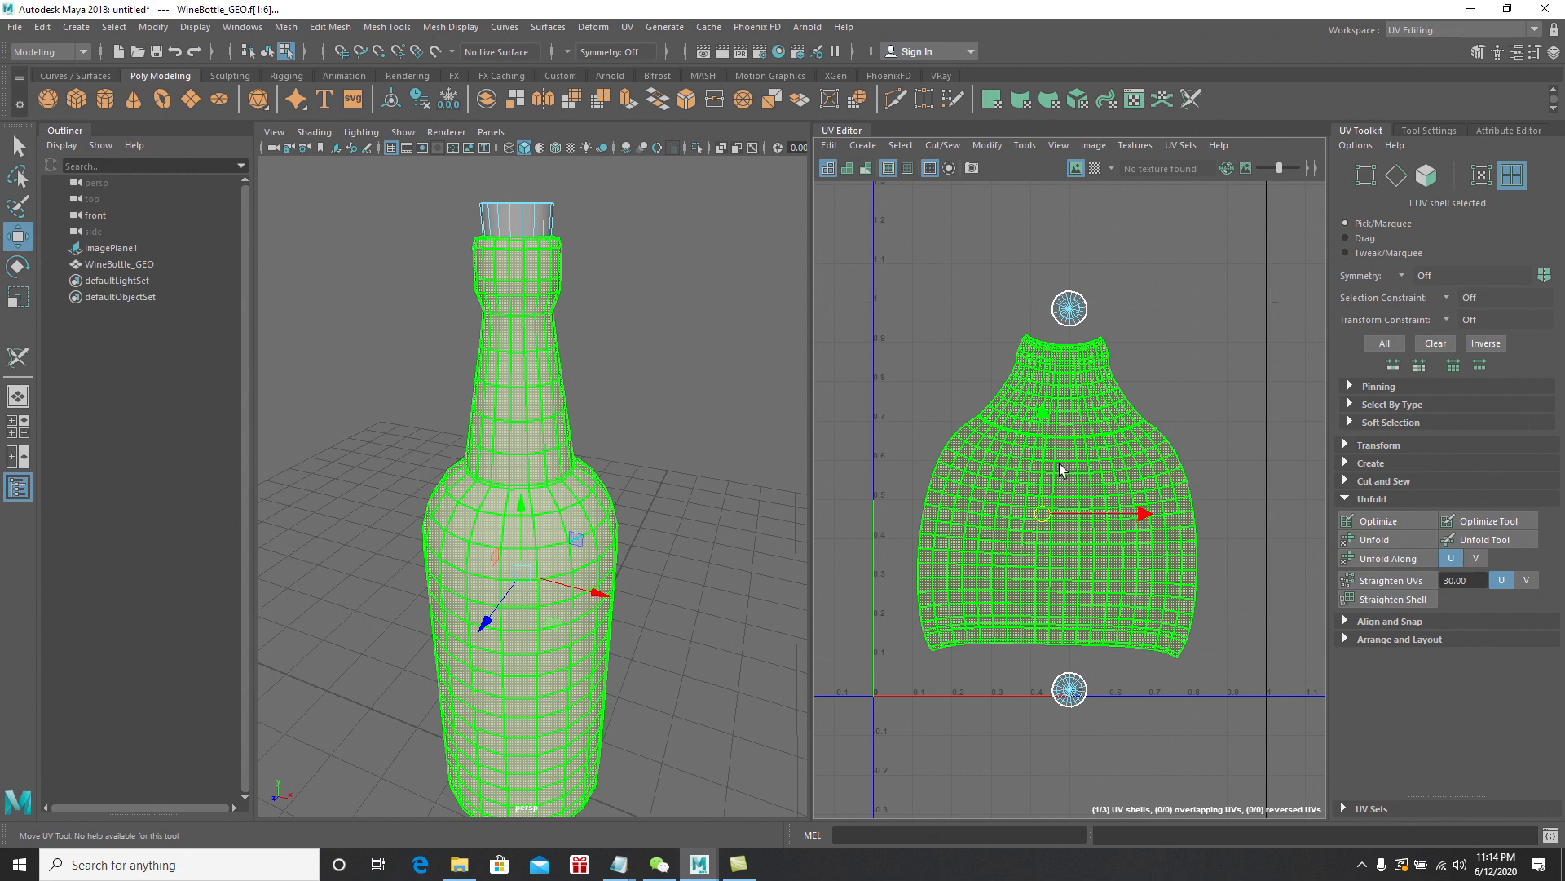
{"action": "left_click_drag", "start_coordinate": [1044, 507], "coordinate": [1074, 523]}
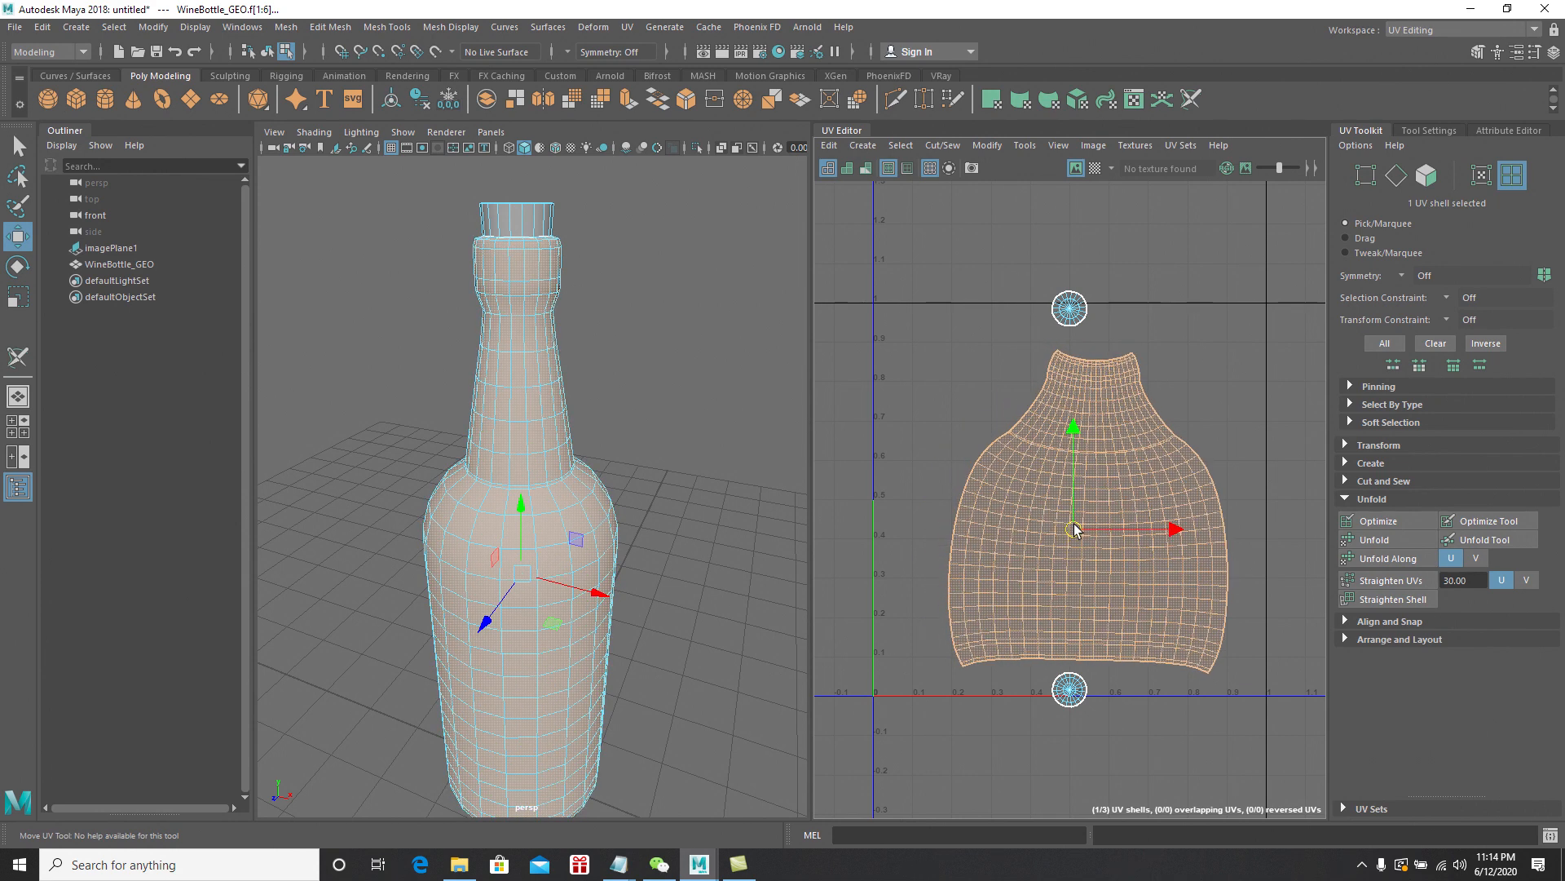
Move the cork's UV shell to the upper-left of the body shell and scale it up to a larger disc
{"action": "left_click", "coordinate": [1074, 308]}
{"action": "left_click_drag", "start_coordinate": [1074, 308], "coordinate": [1183, 212]}
{"action": "key", "text": "r"}
{"action": "key", "text": "w"}
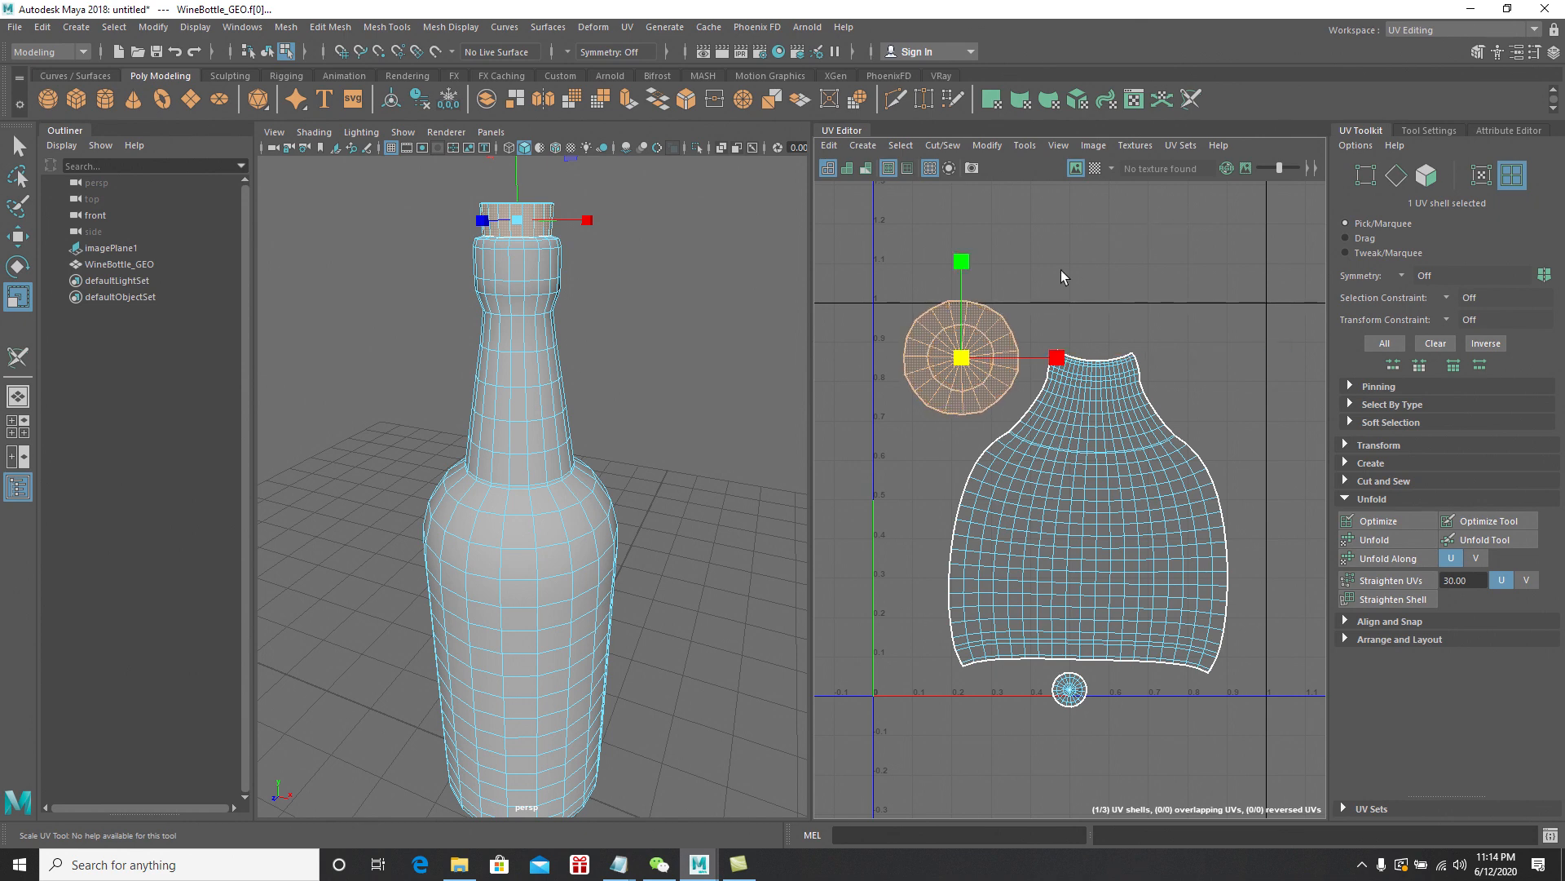
{"action": "left_click_drag", "start_coordinate": [962, 359], "coordinate": [950, 369]}
Shift the body shell slightly right and place the small base shell beneath the cork disc
{"action": "left_click", "coordinate": [1078, 442]}
{"action": "left_click_drag", "start_coordinate": [1098, 517], "coordinate": [1123, 512]}
{"action": "left_click", "coordinate": [1070, 691]}
{"action": "left_click_drag", "start_coordinate": [1070, 692], "coordinate": [921, 491]}
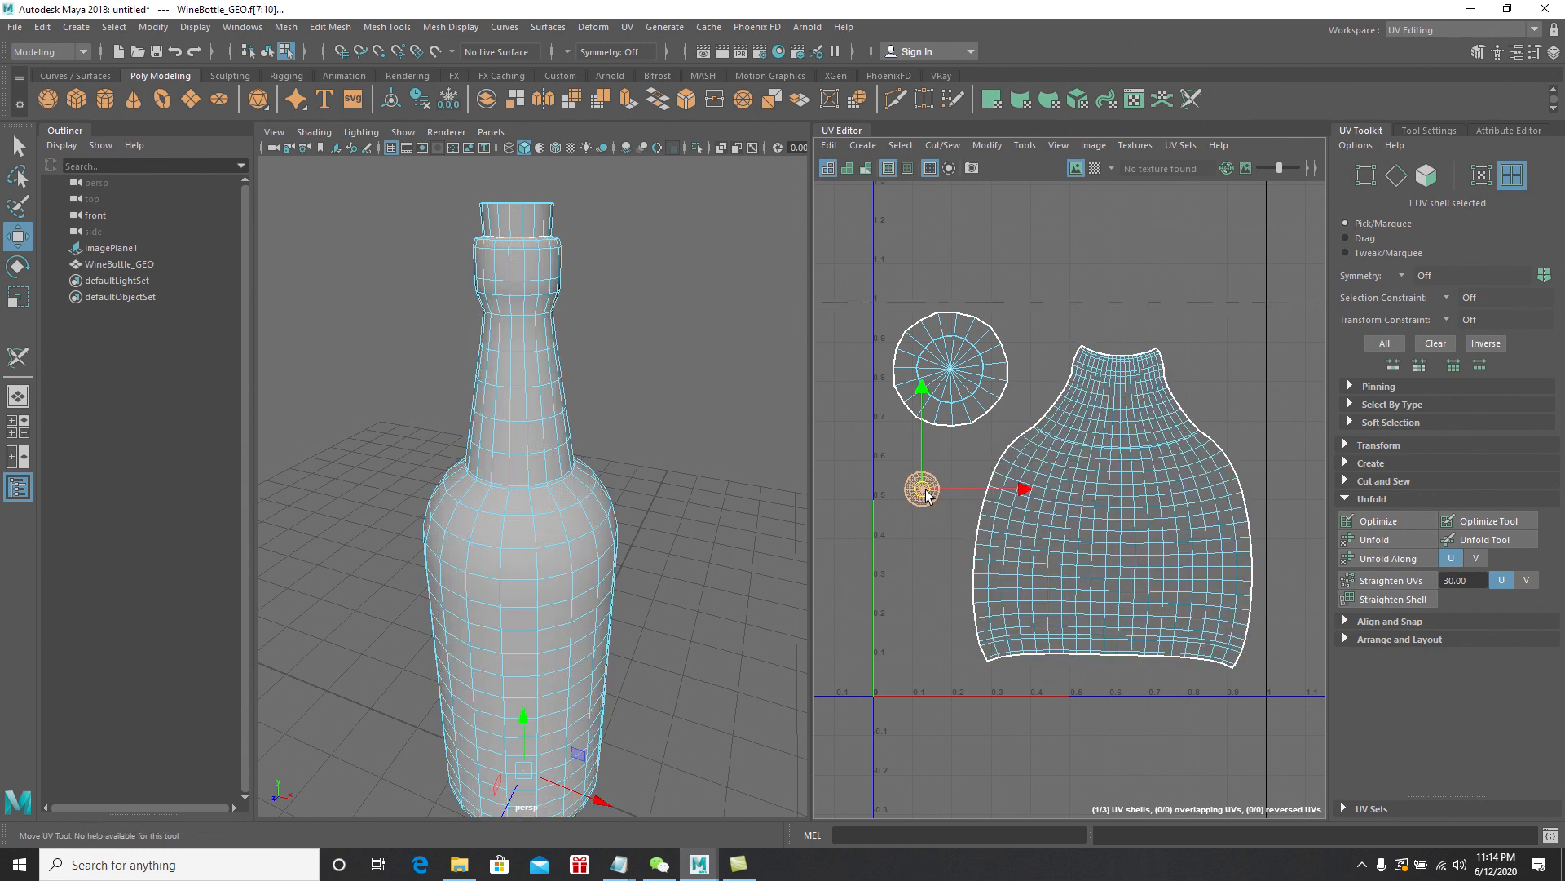
Straighten the body shell with a slight rotation, enlarge it uniformly and position it within the UV tile
{"action": "left_click", "coordinate": [1114, 505]}
{"action": "key", "text": "e"}
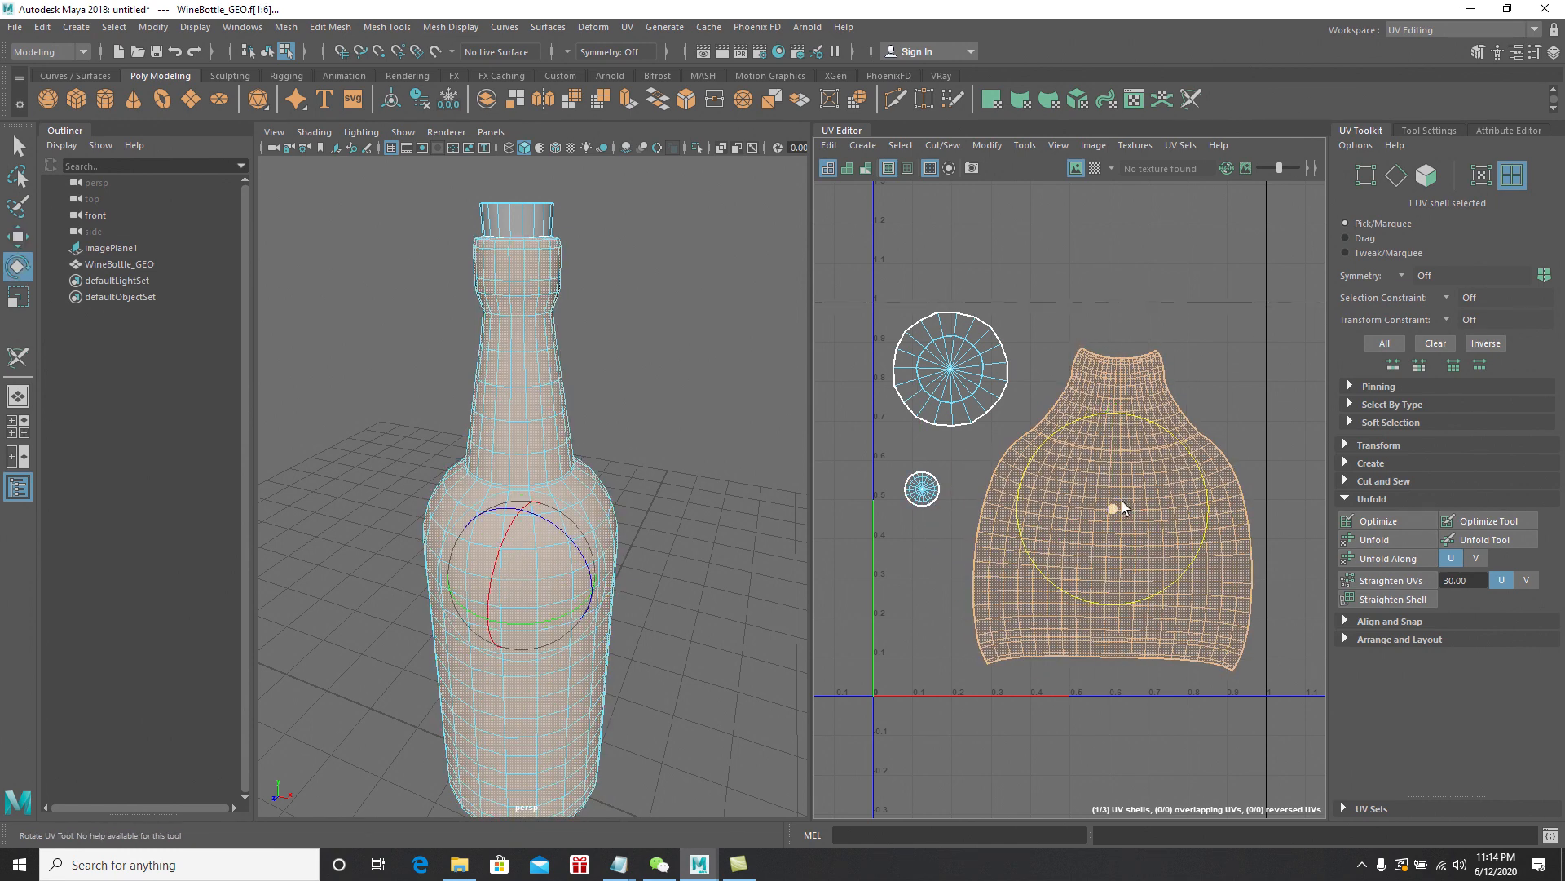
{"action": "left_click_drag", "start_coordinate": [1165, 428], "coordinate": [1164, 425]}
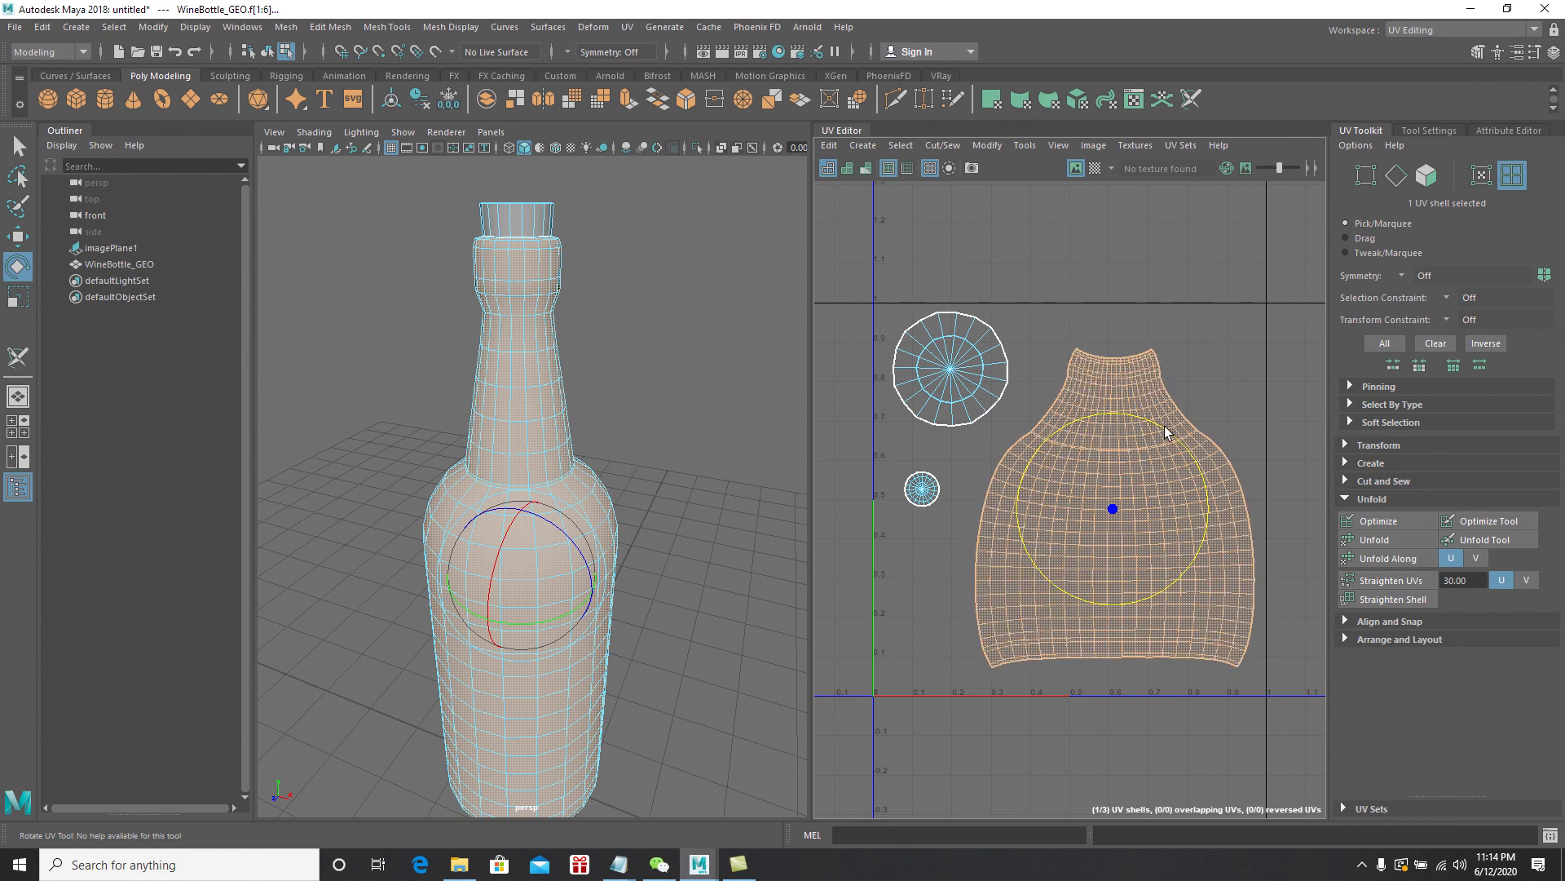
{"action": "key", "text": "r"}
{"action": "mouse_move", "coordinate": [1109, 505]}
{"action": "left_mouse_down"}
{"action": "mouse_move", "coordinate": [1118, 496]}
{"action": "mouse_move", "coordinate": [1103, 504]}
{"action": "left_mouse_up"}
{"action": "key", "text": "w"}
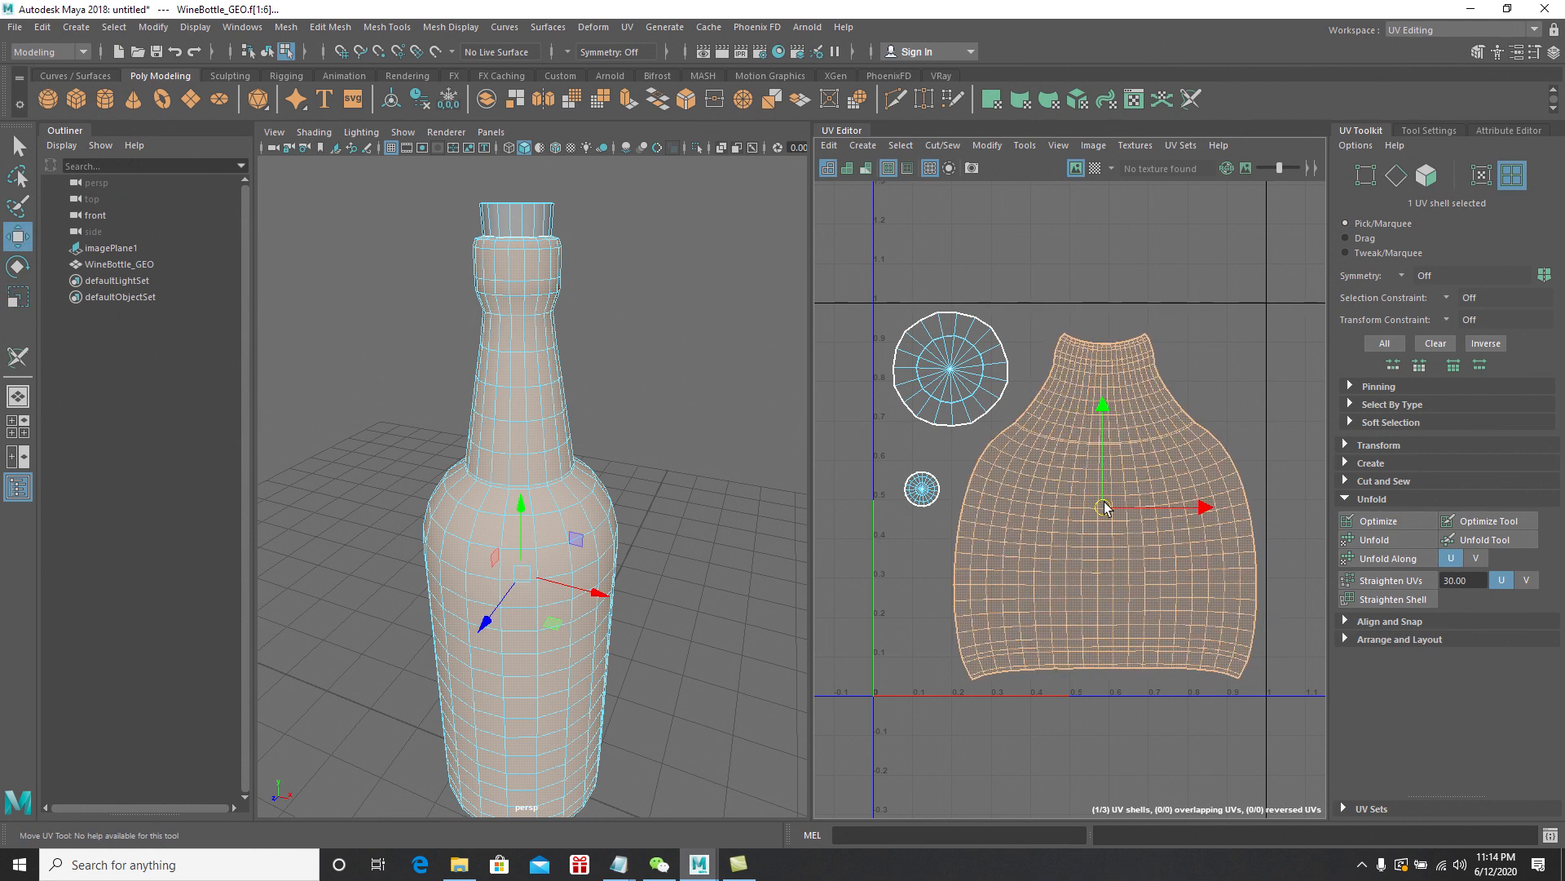
Move the base's UV shell to the upper-right corner of the UV tile and scale it up
{"action": "left_click", "coordinate": [921, 489]}
{"action": "left_click_drag", "start_coordinate": [668, 677], "coordinate": [1354, 244], "text": "alt"}
{"action": "key", "text": "r"}
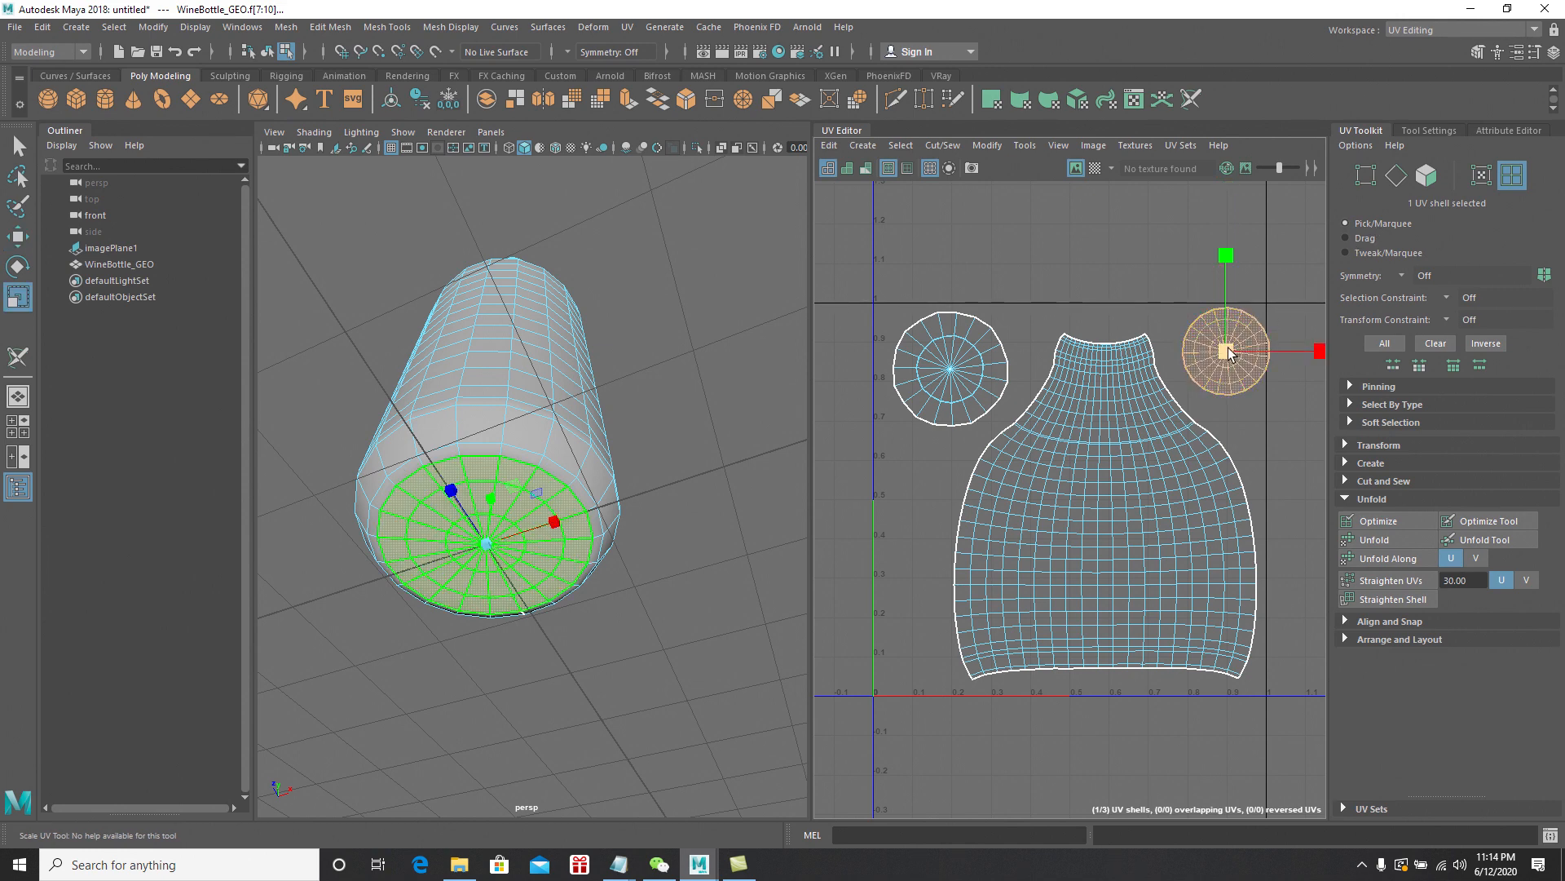
{"action": "left_click_drag", "start_coordinate": [1229, 352], "coordinate": [1241, 347]}
{"action": "key", "text": "w"}
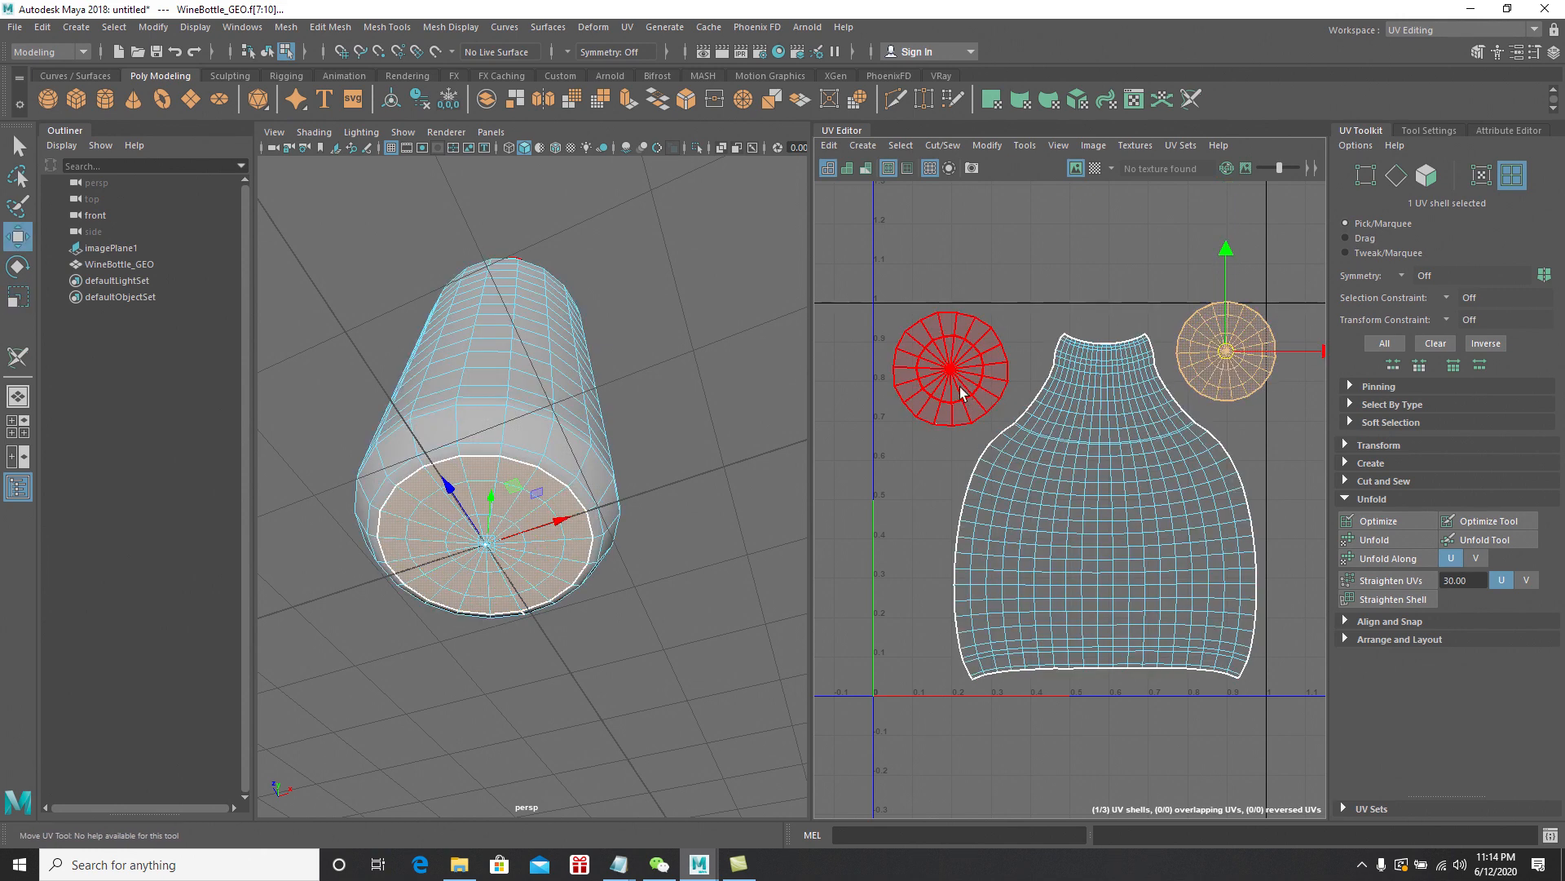
Enlarge the cork shell slightly and nudge the body and base shells so all three fit inside the UV tile
{"action": "left_click", "coordinate": [961, 393]}
{"action": "left_click_drag", "start_coordinate": [950, 369], "coordinate": [960, 371]}
{"action": "key", "text": "r"}
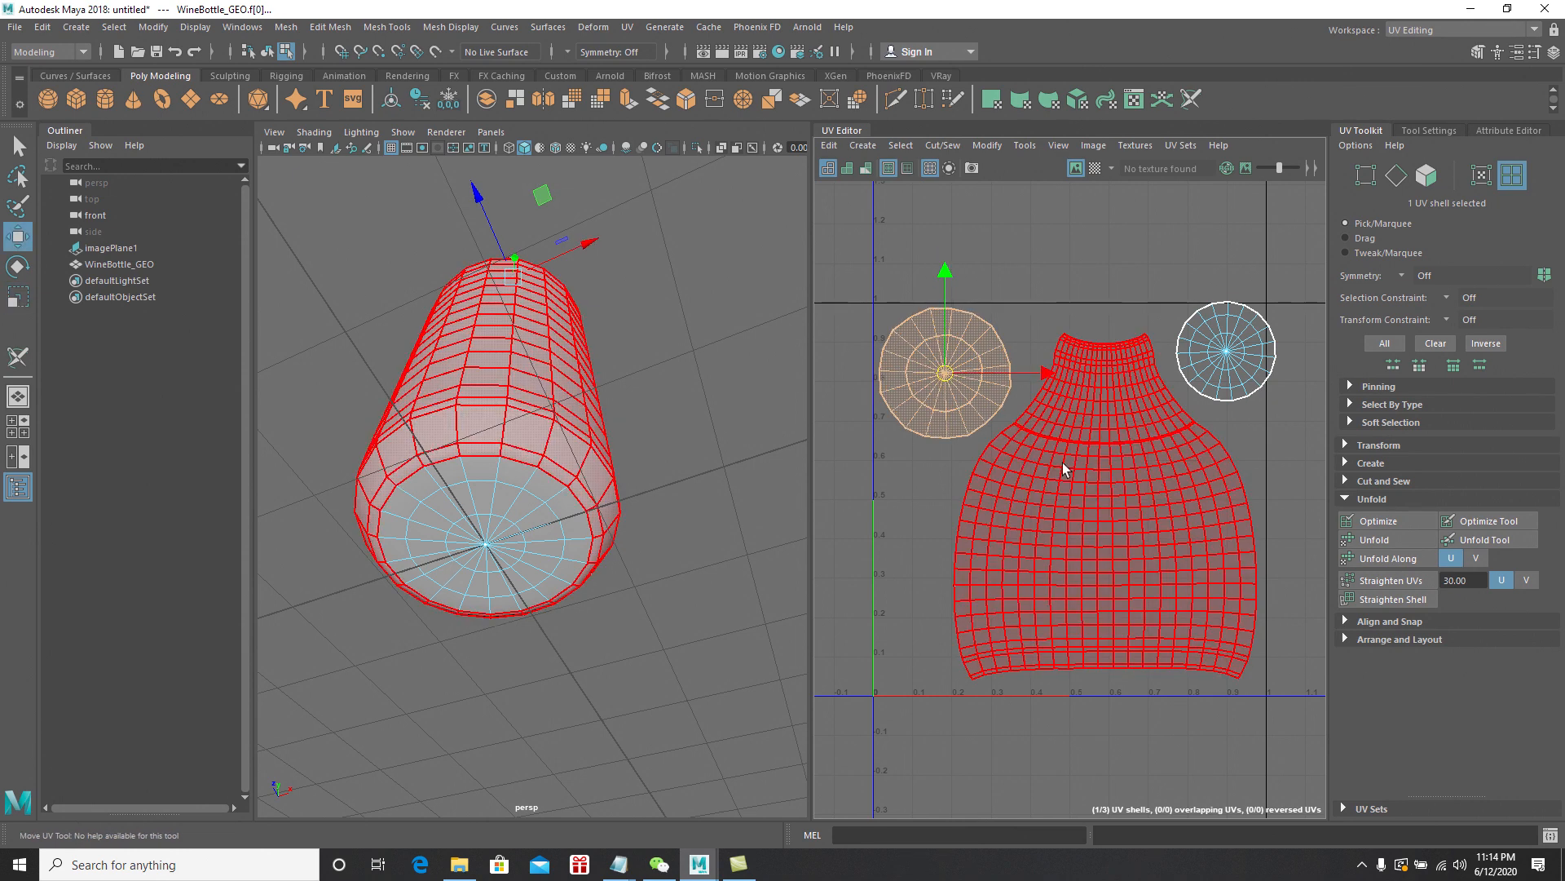
{"action": "key", "text": "w"}
{"action": "left_click", "coordinate": [1106, 505]}
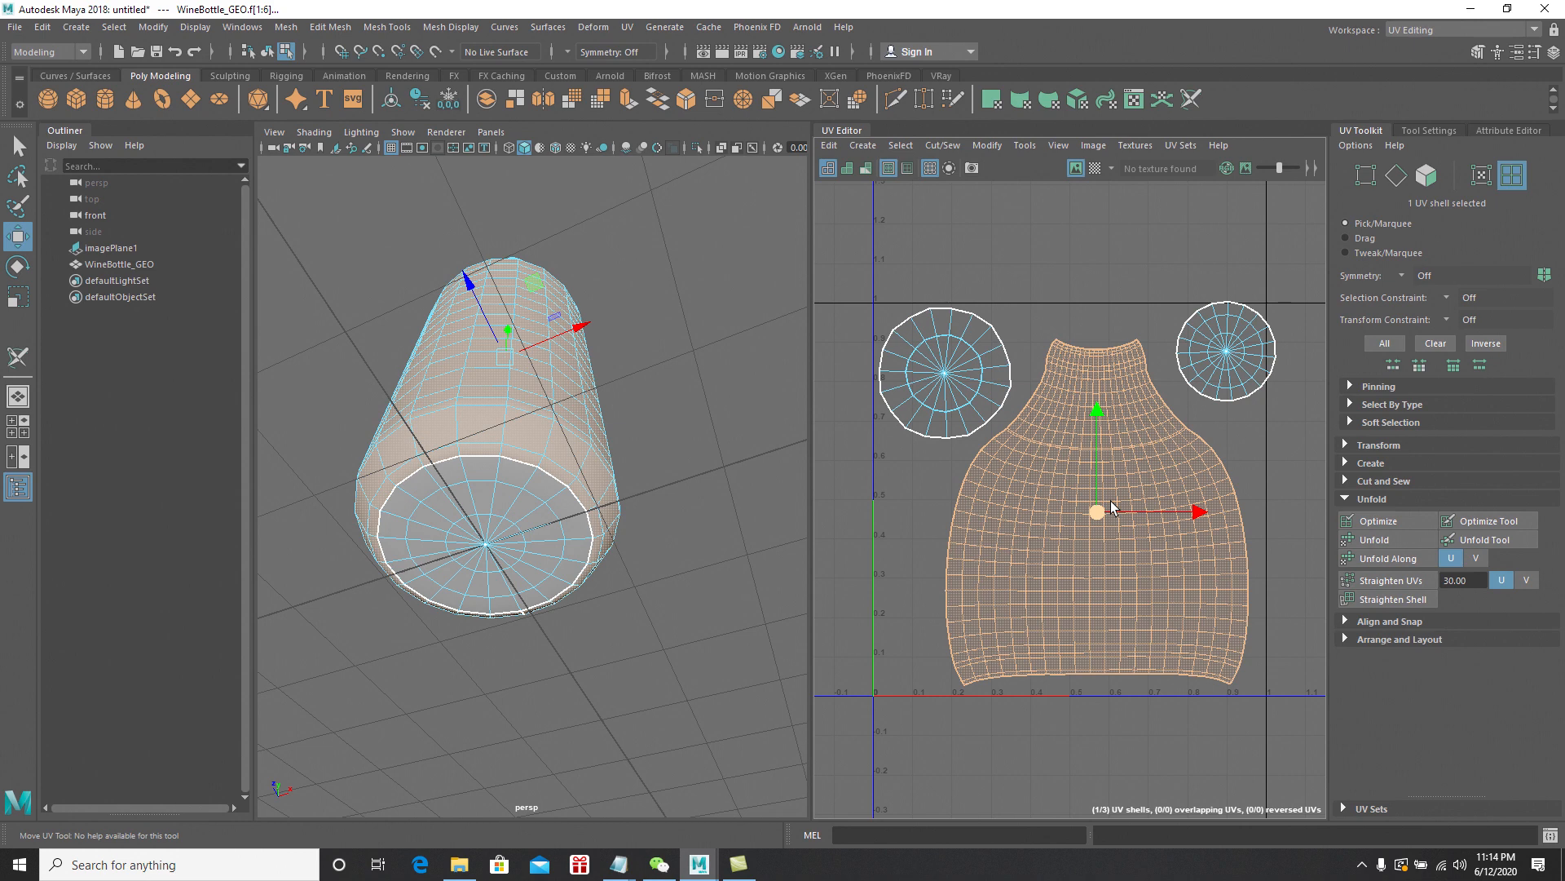
{"action": "left_click", "coordinate": [1223, 361]}
{"action": "left_click_drag", "start_coordinate": [1222, 360], "coordinate": [1215, 366]}
{"action": "left_click", "coordinate": [1247, 457]}
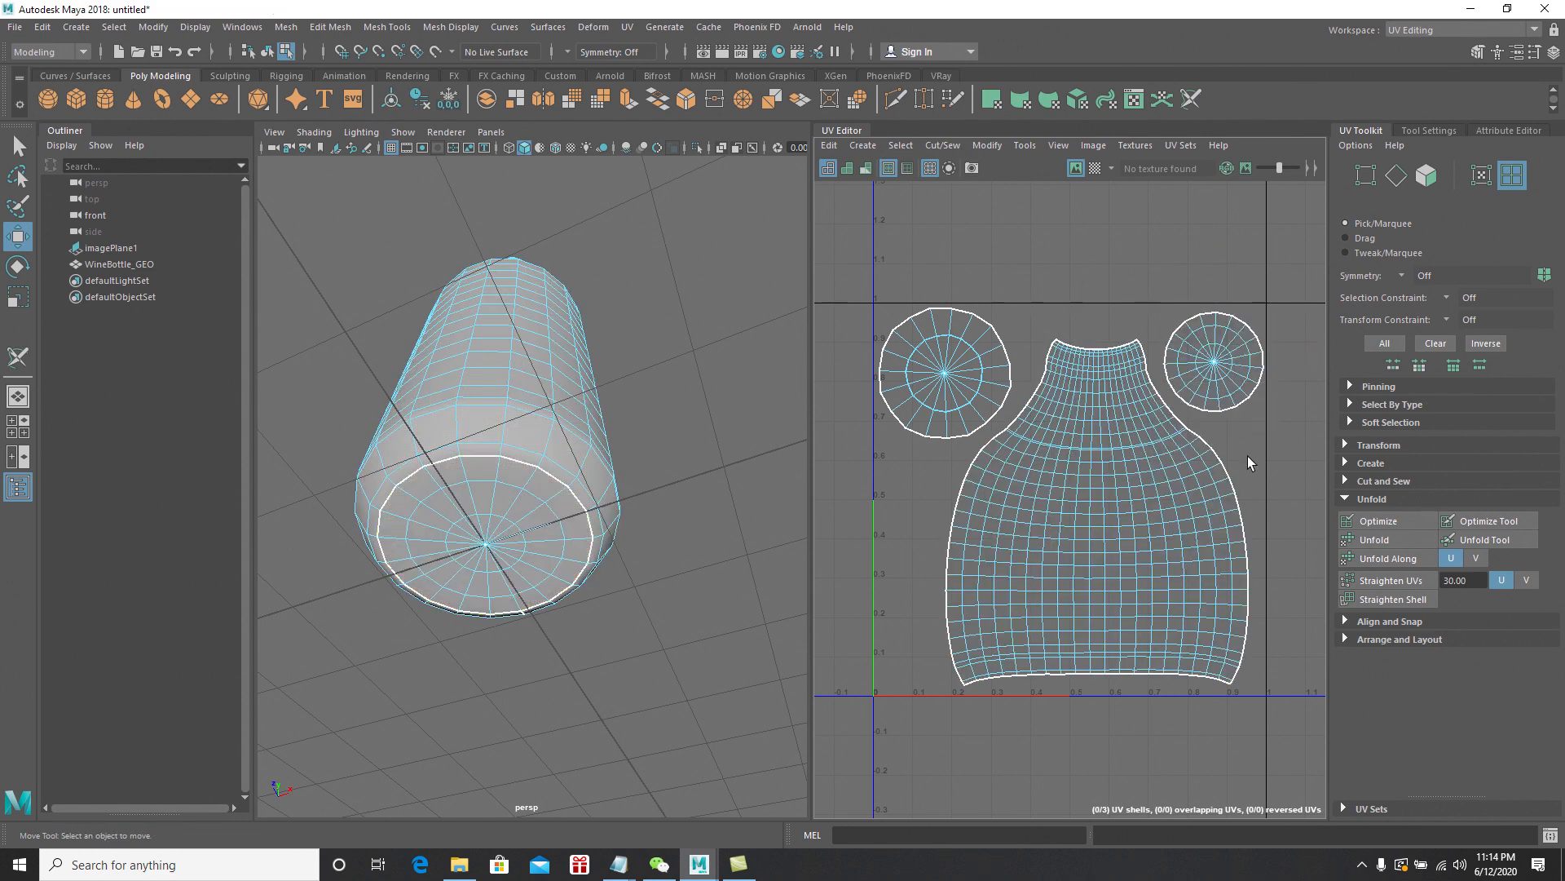
Check the UV shells' facing direction in shaded display and the Flip option for the base shell, then restore wireframe display
{"action": "left_click", "coordinate": [848, 168]}
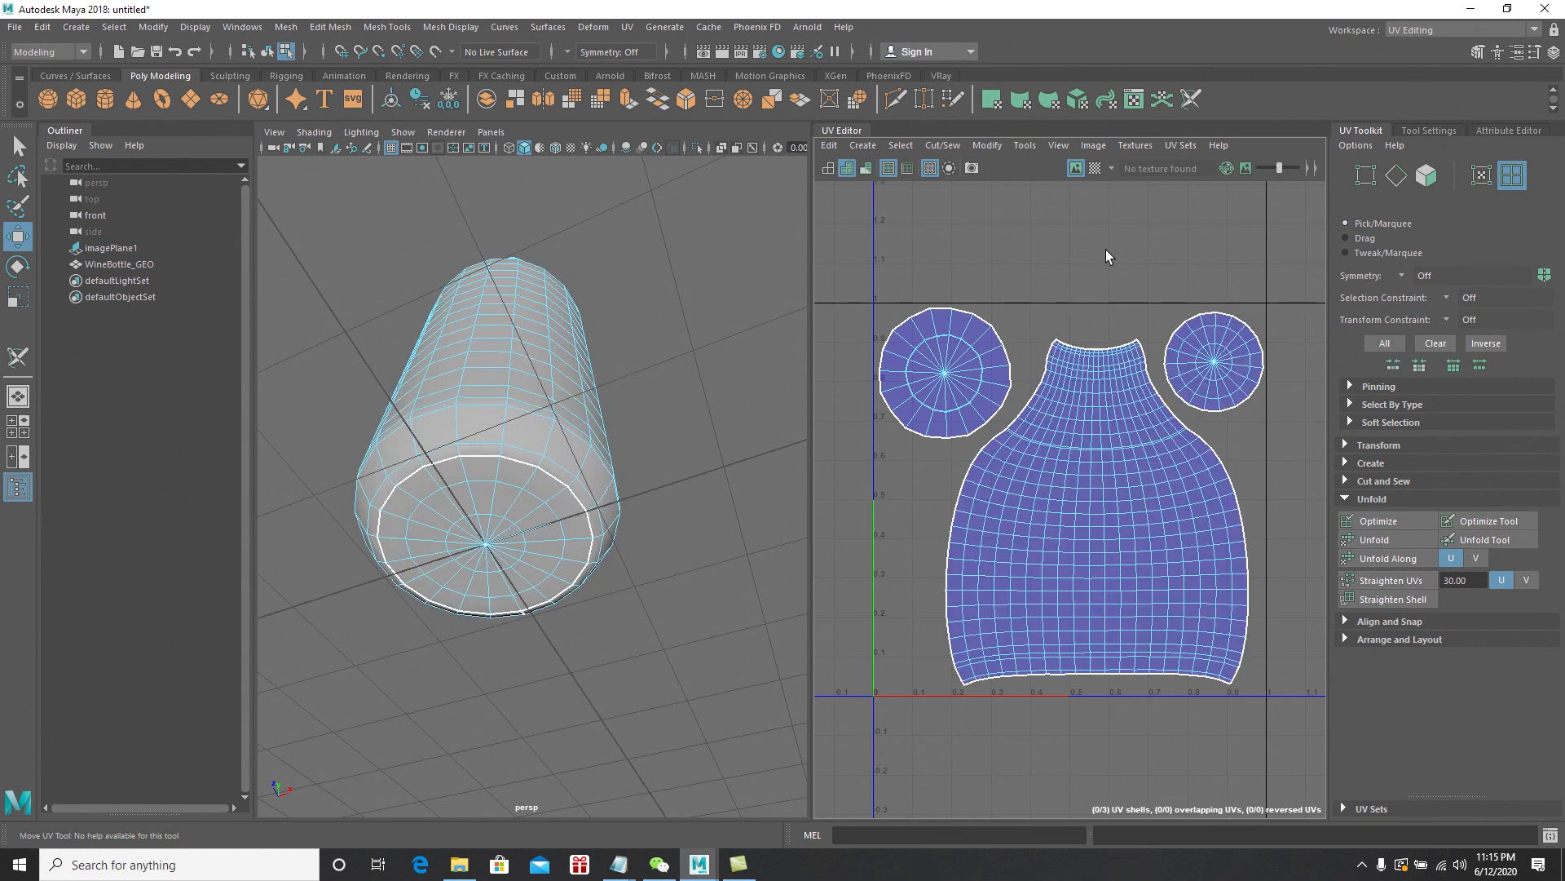
{"action": "left_click", "coordinate": [1225, 348]}
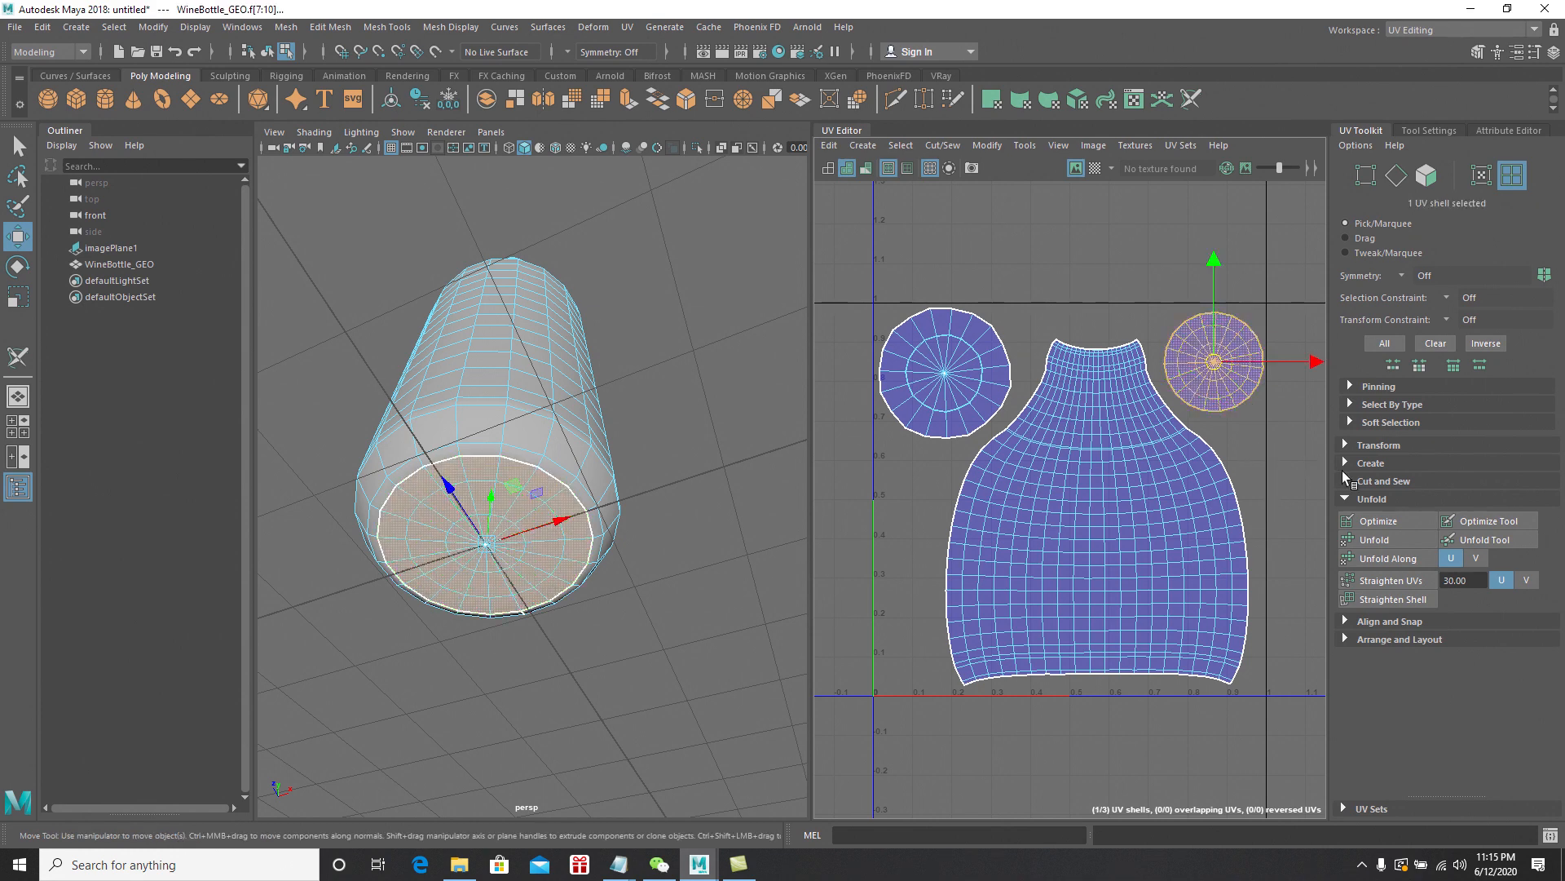
{"action": "left_click", "coordinate": [1344, 445]}
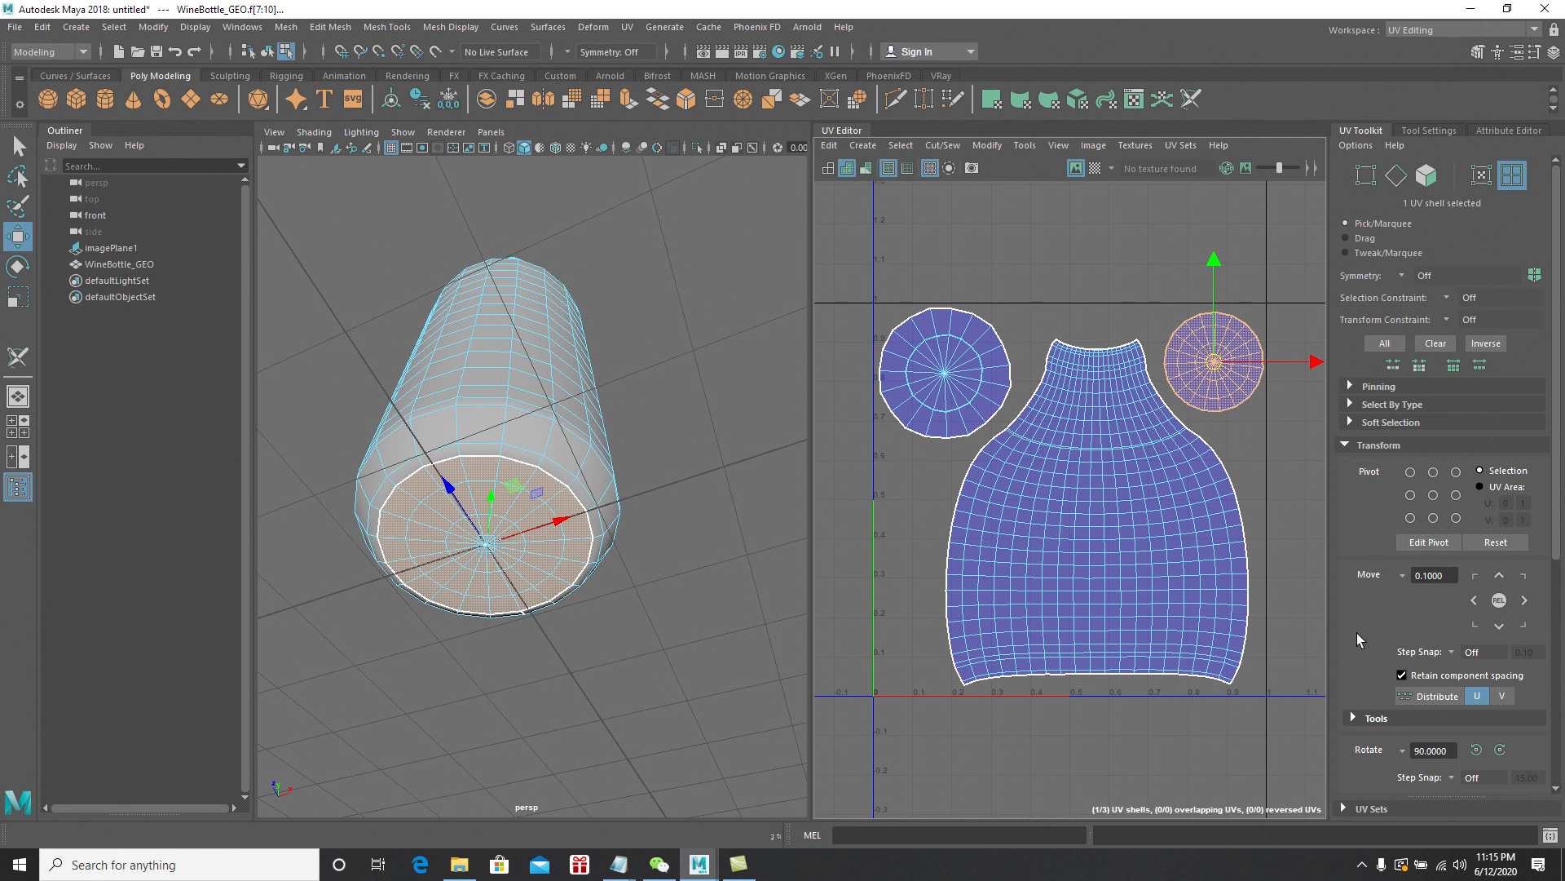
{"action": "scroll", "coordinate": [1373, 644], "scroll_direction": "down", "scroll_amount": 5}
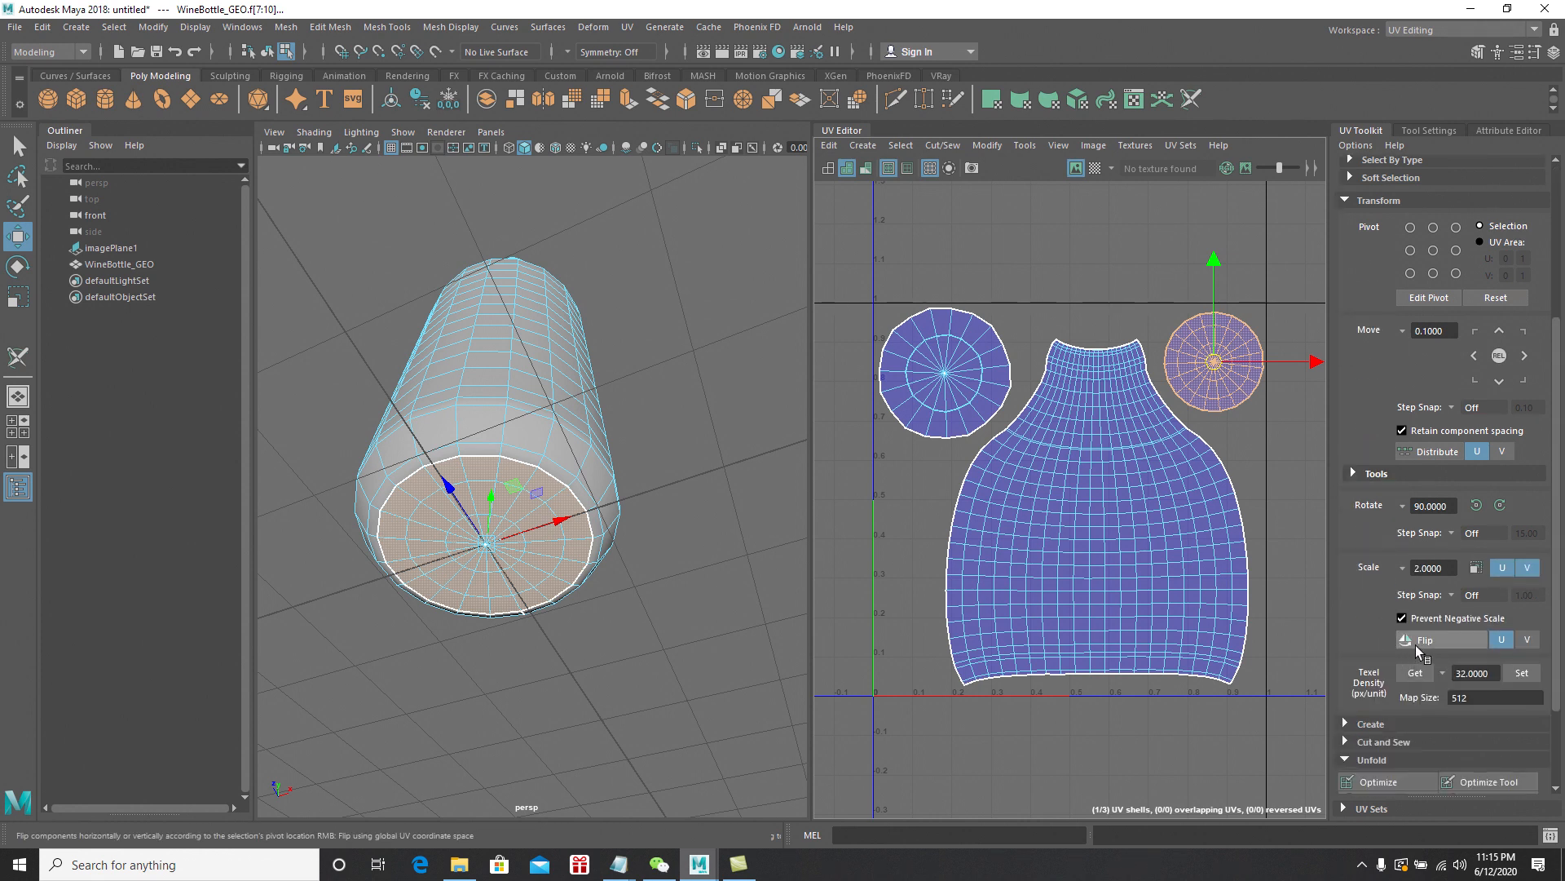
{"action": "left_click", "coordinate": [1441, 639]}
{"action": "left_click", "coordinate": [1283, 424]}
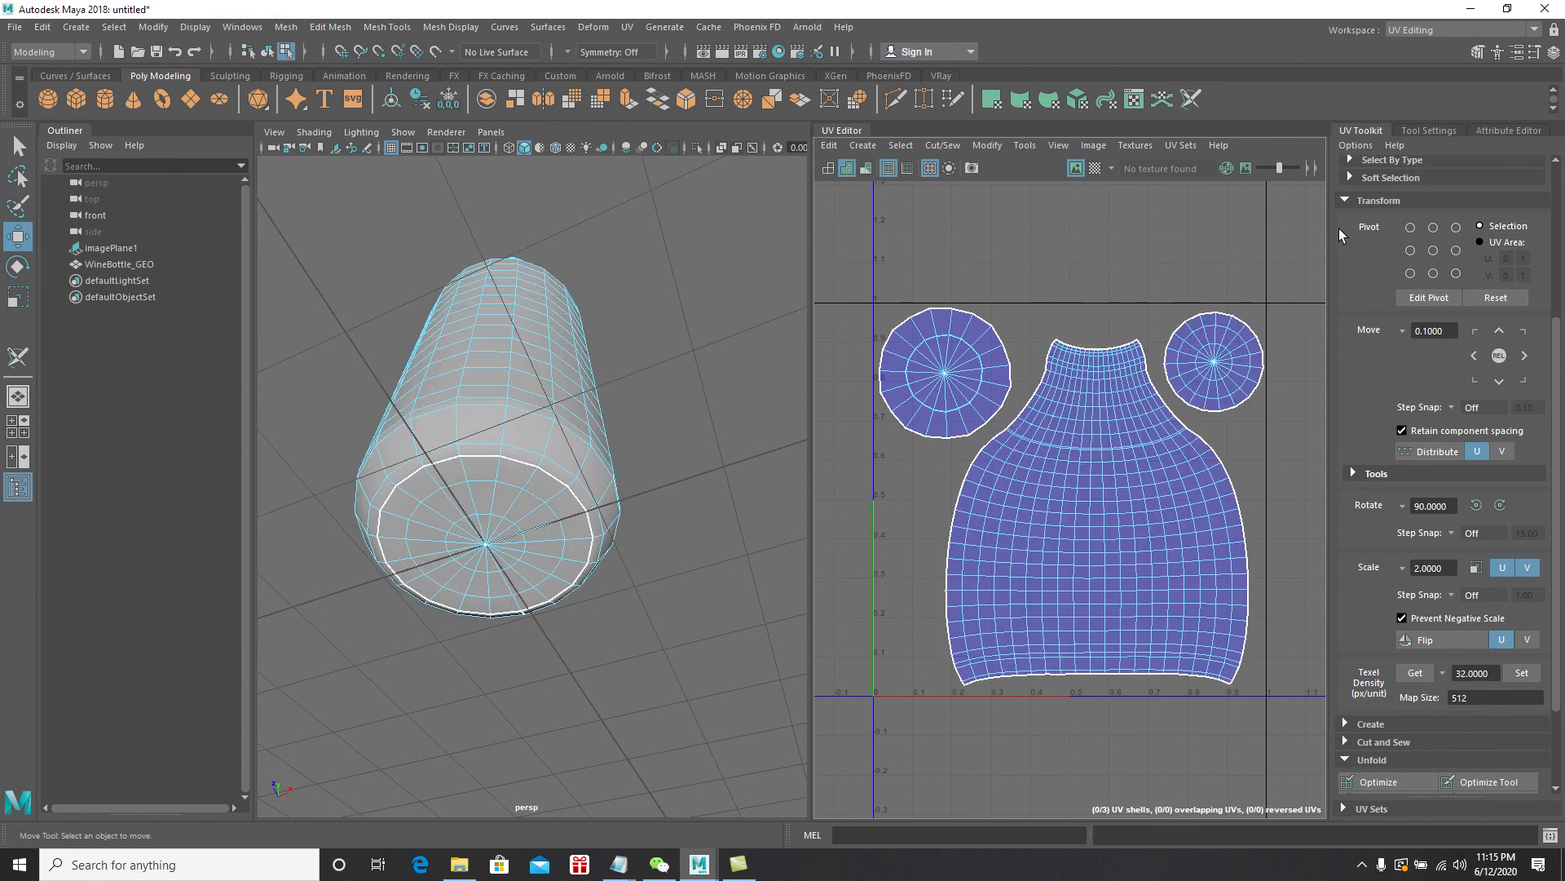
{"action": "left_click", "coordinate": [1348, 196]}
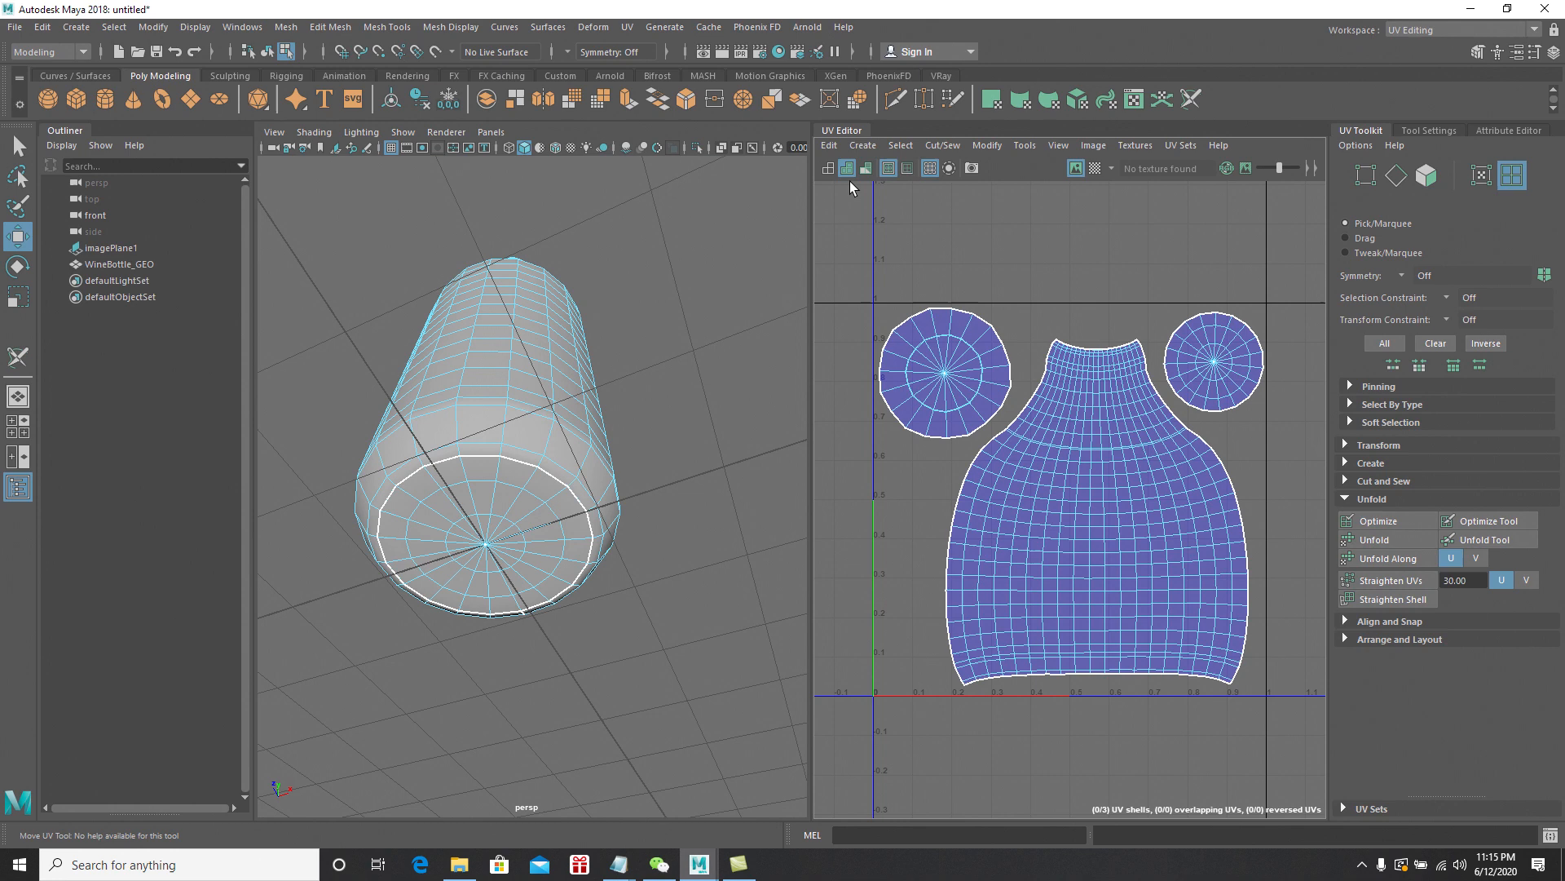
{"action": "left_click", "coordinate": [829, 168]}
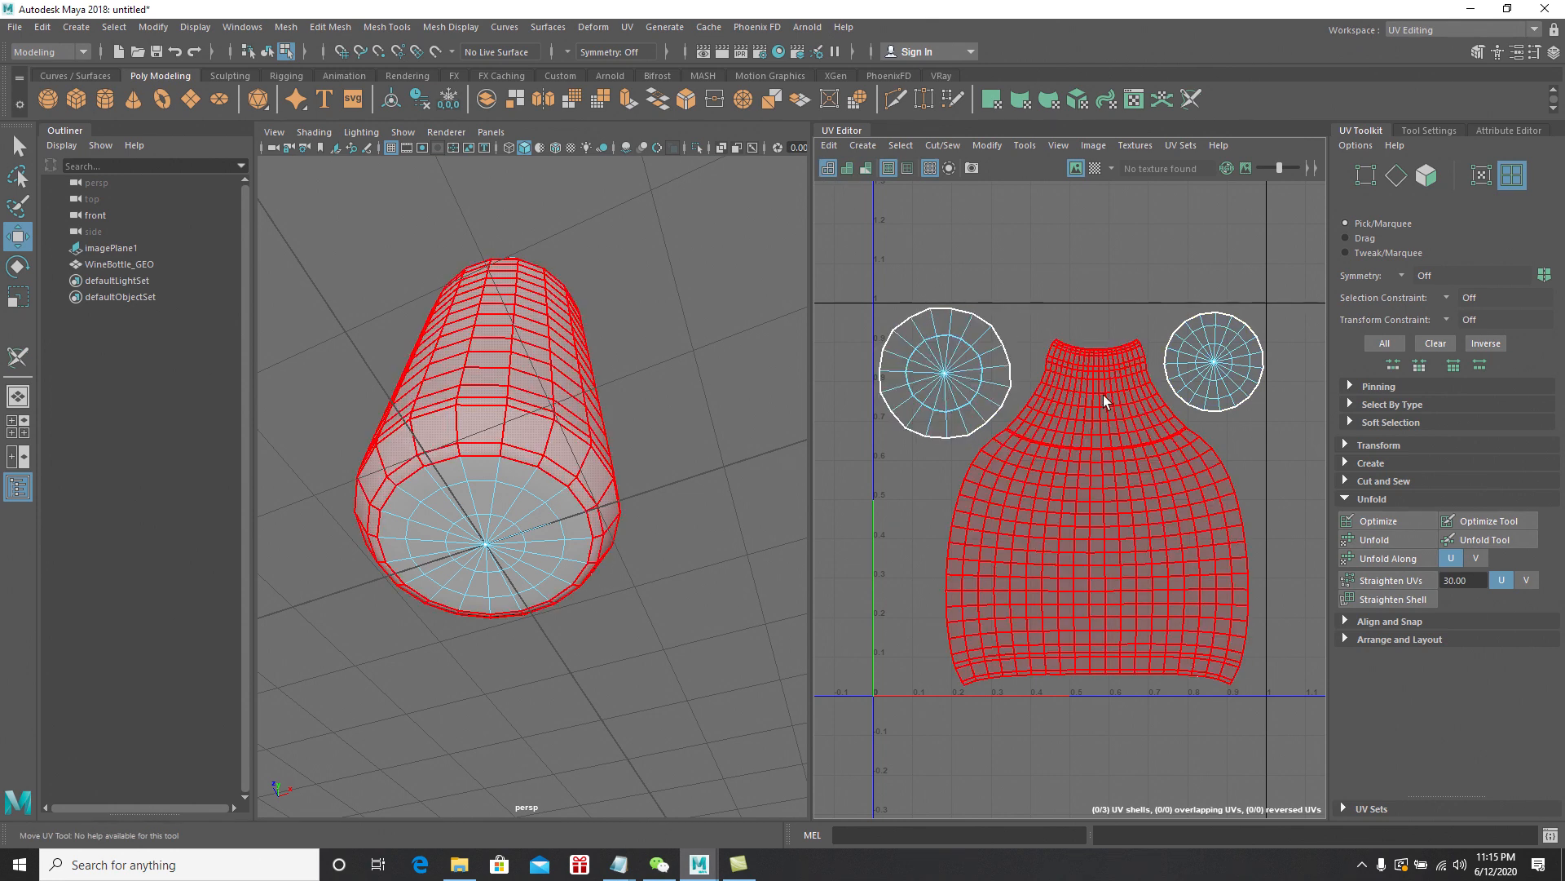
Select the body shell's central vertical edge loop and apply Straighten UVs and Straighten Shell to it
{"action": "right_click_drag", "start_coordinate": [1104, 395], "coordinate": [1110, 350]}
{"action": "left_click", "coordinate": [1271, 474]}
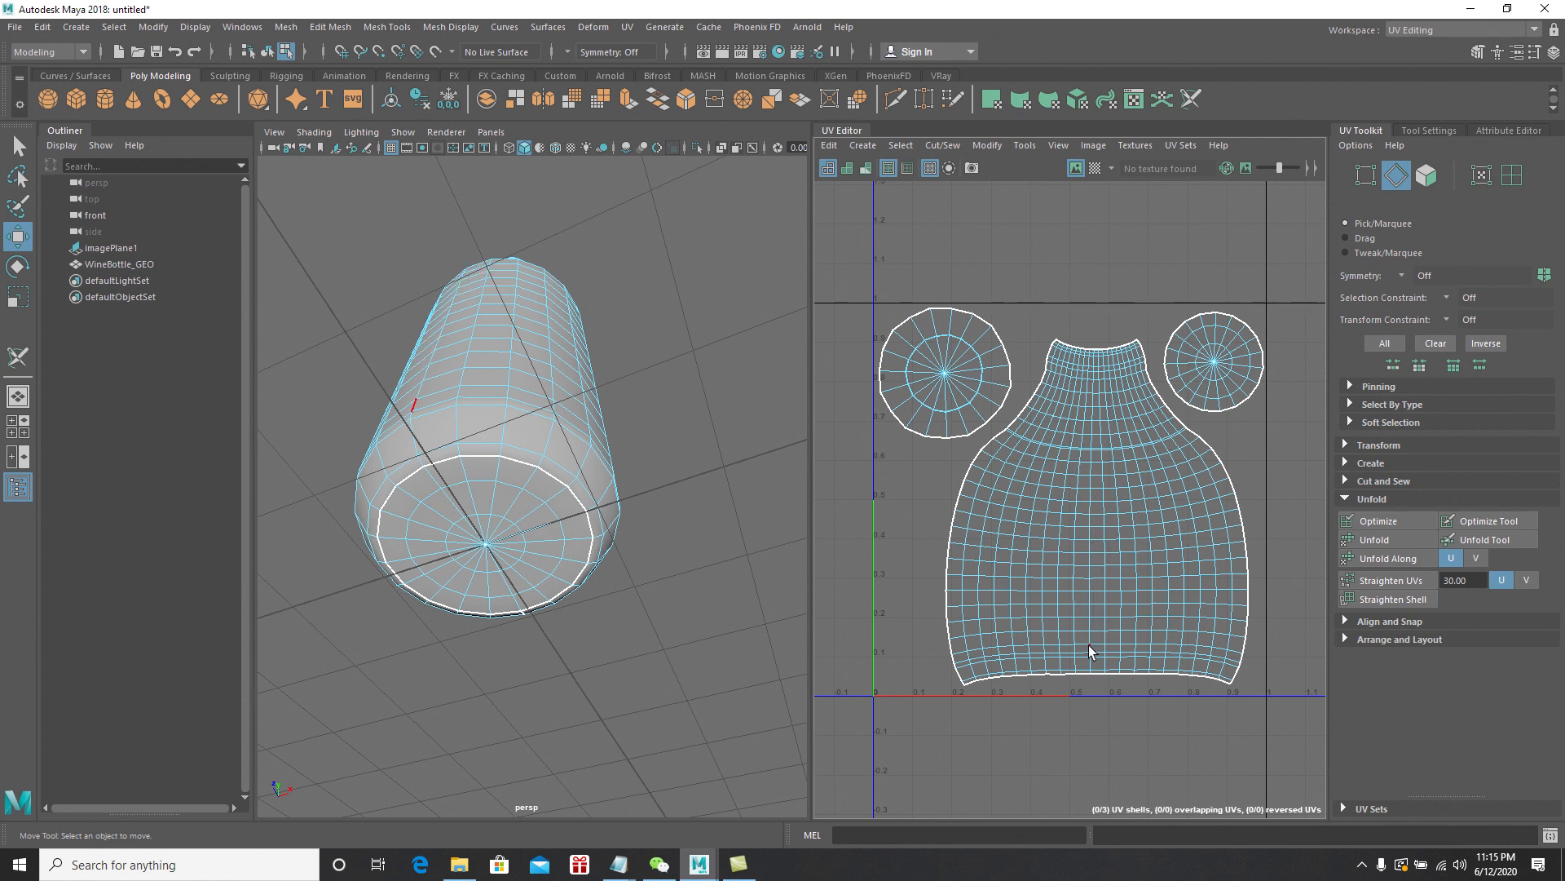
{"action": "double_click", "coordinate": [1106, 558]}
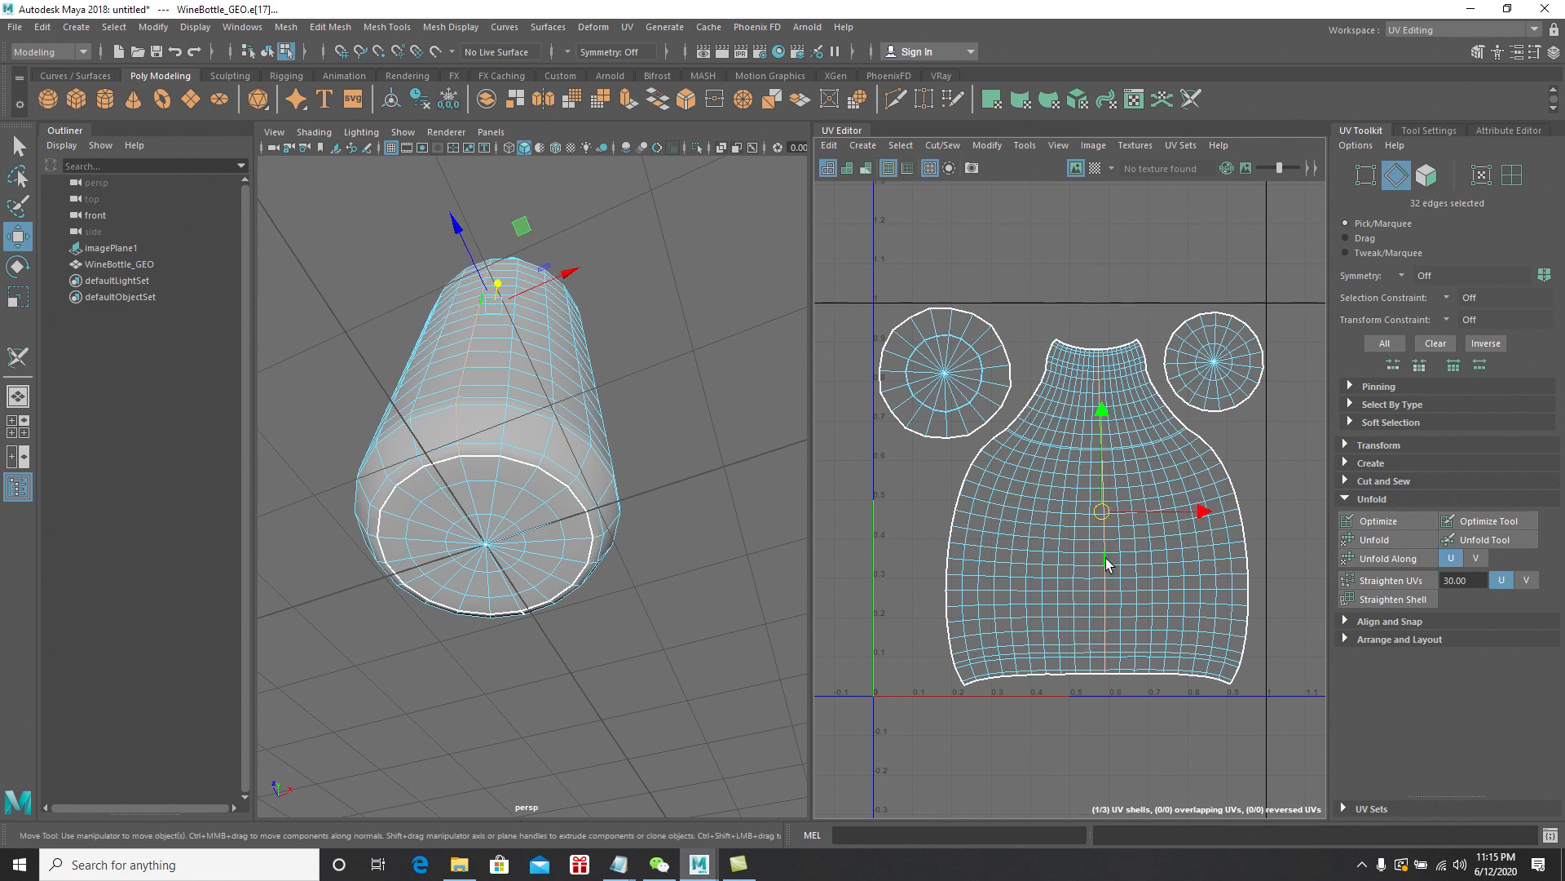
{"action": "left_click", "coordinate": [1389, 579]}
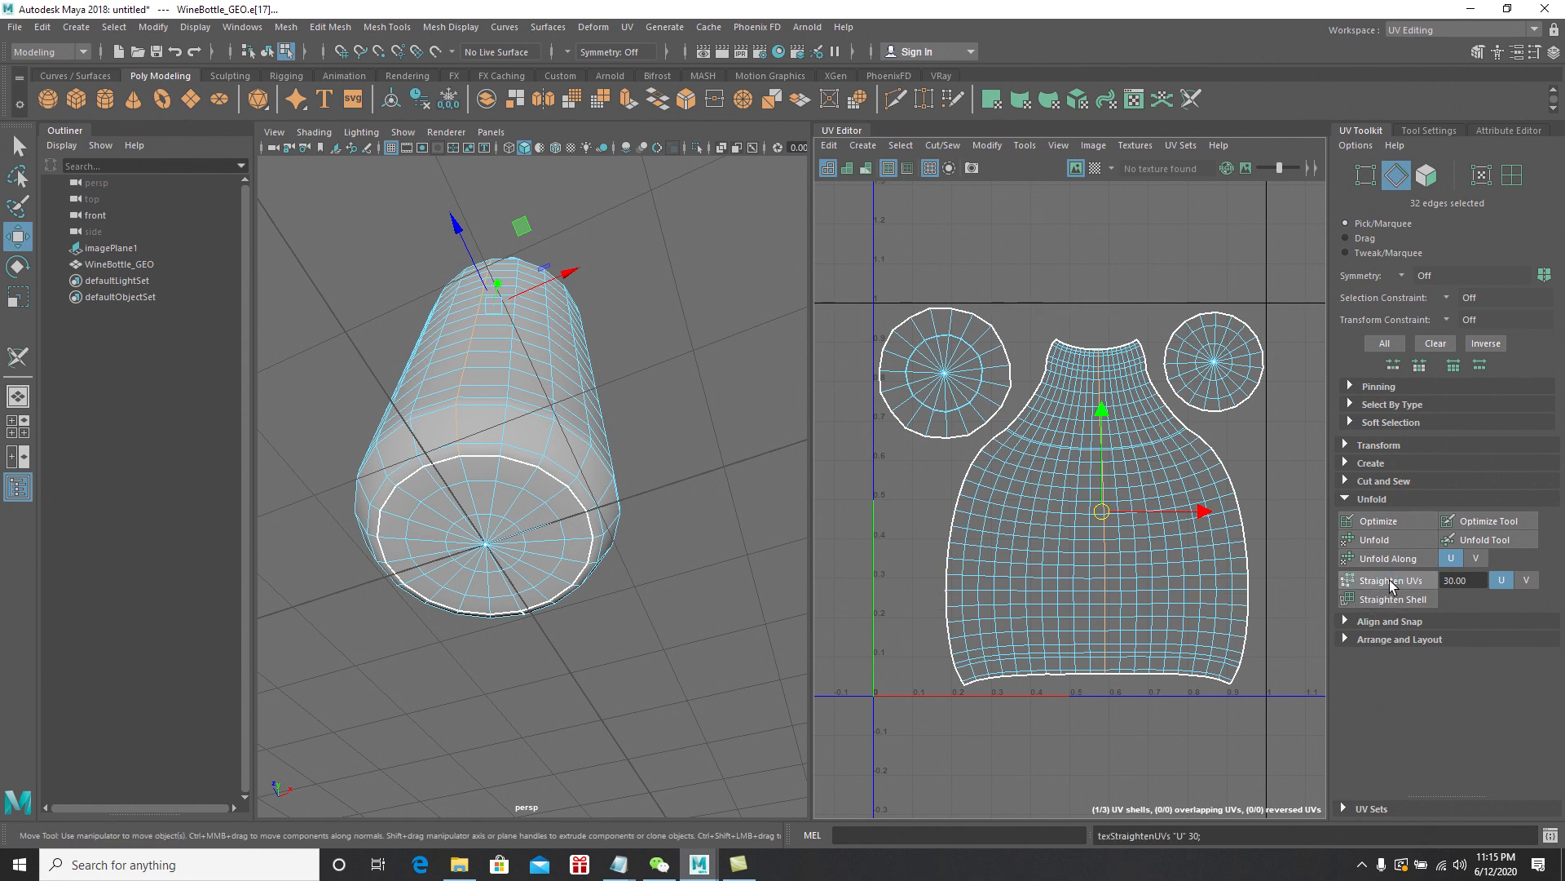
{"action": "left_click", "coordinate": [1397, 599]}
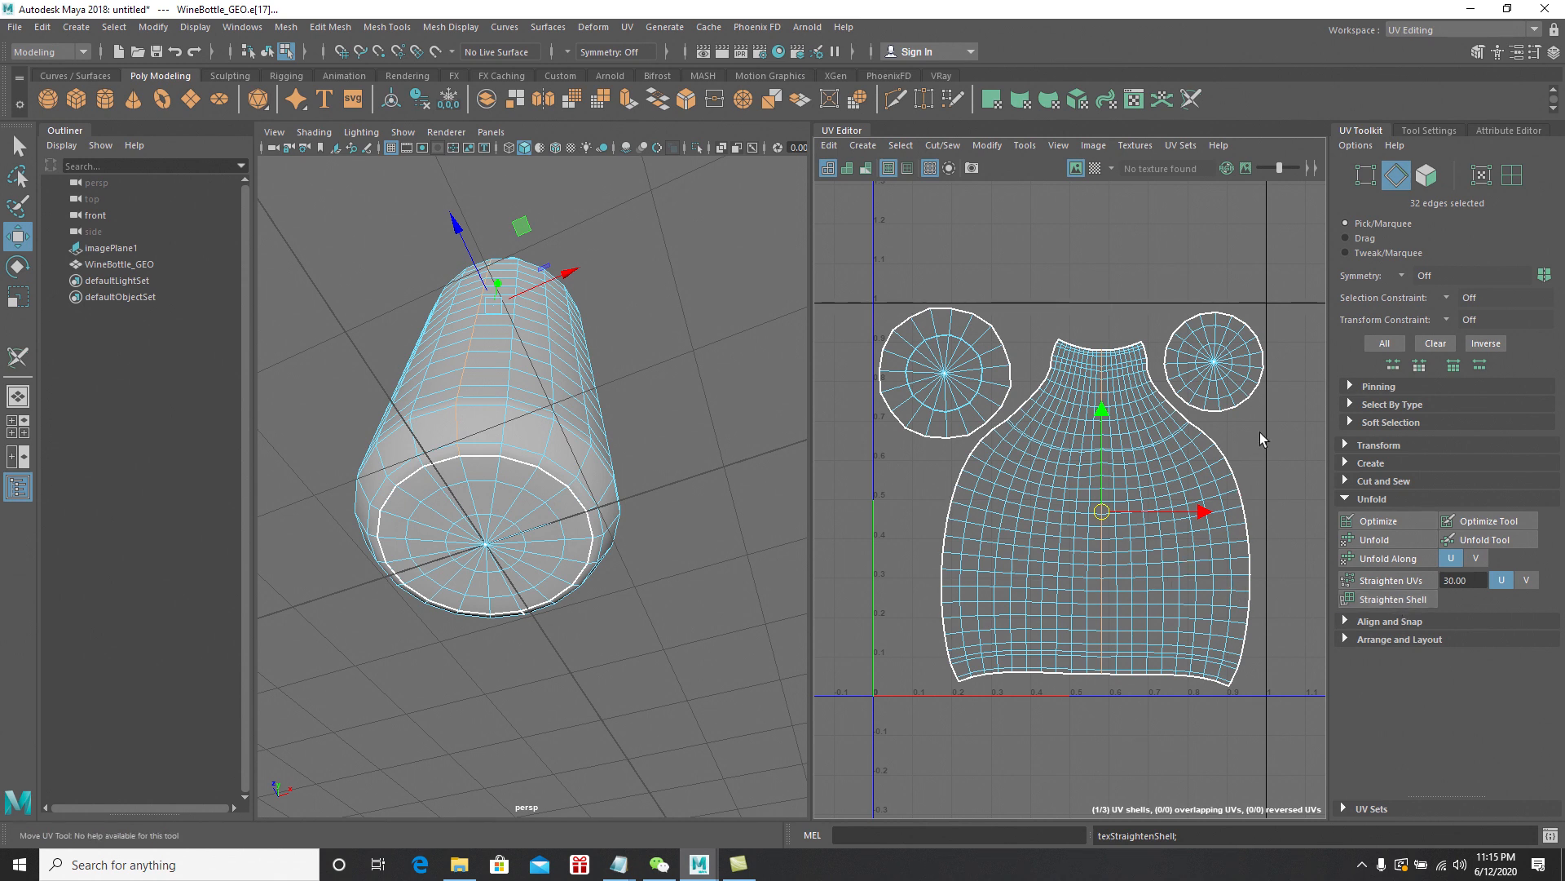
Select the body's UV shell and stretch it slightly along the vertical V axis
{"action": "right_click_drag", "start_coordinate": [1128, 432], "coordinate": [1076, 406]}
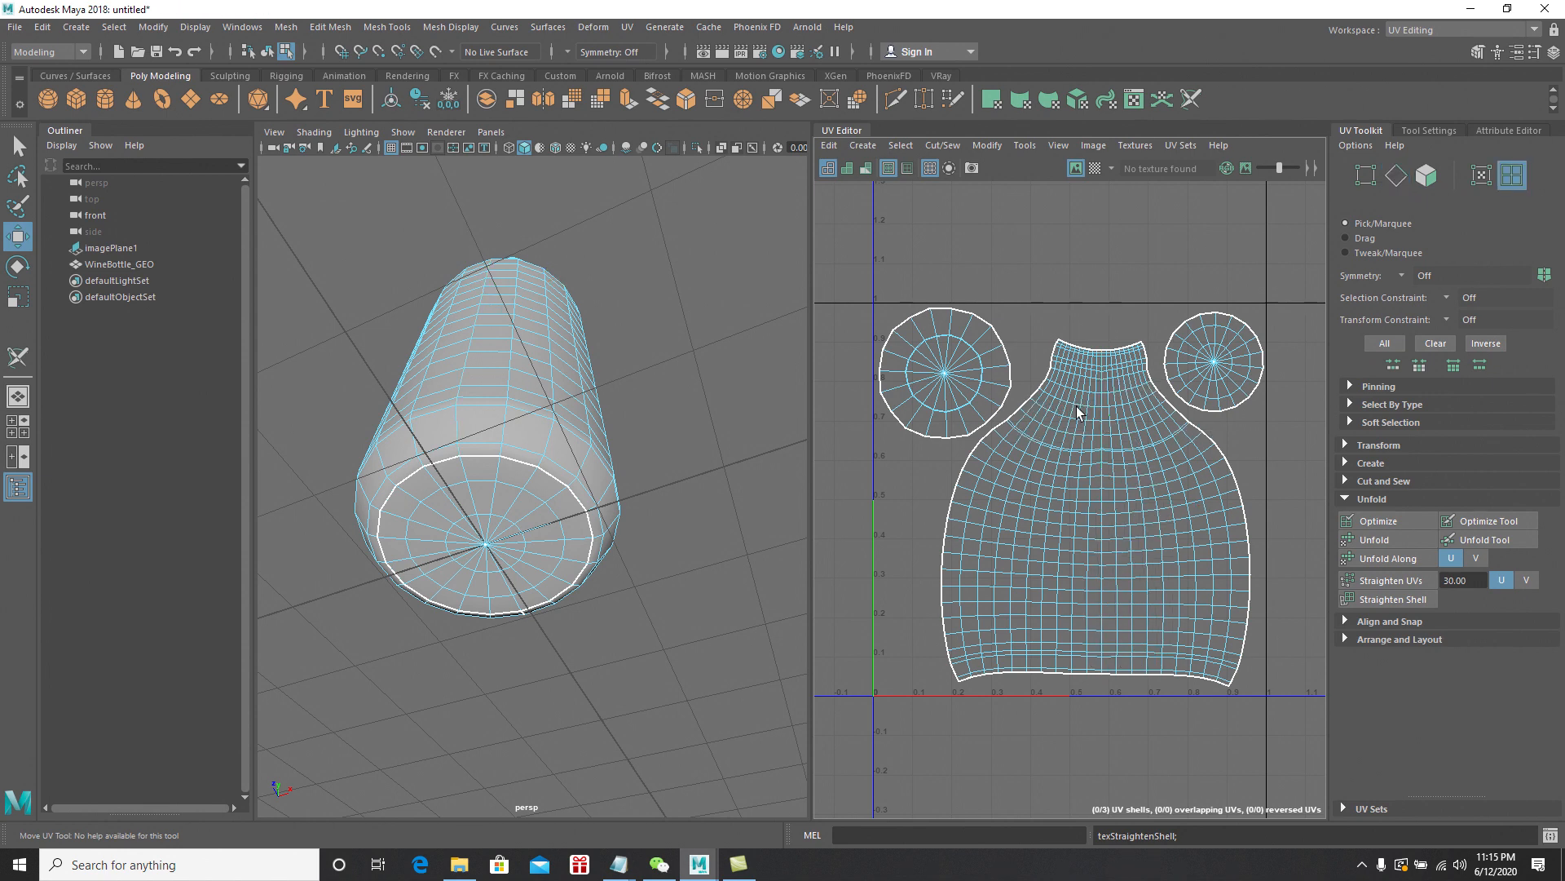
{"action": "left_click", "coordinate": [1099, 433]}
{"action": "key", "text": "r"}
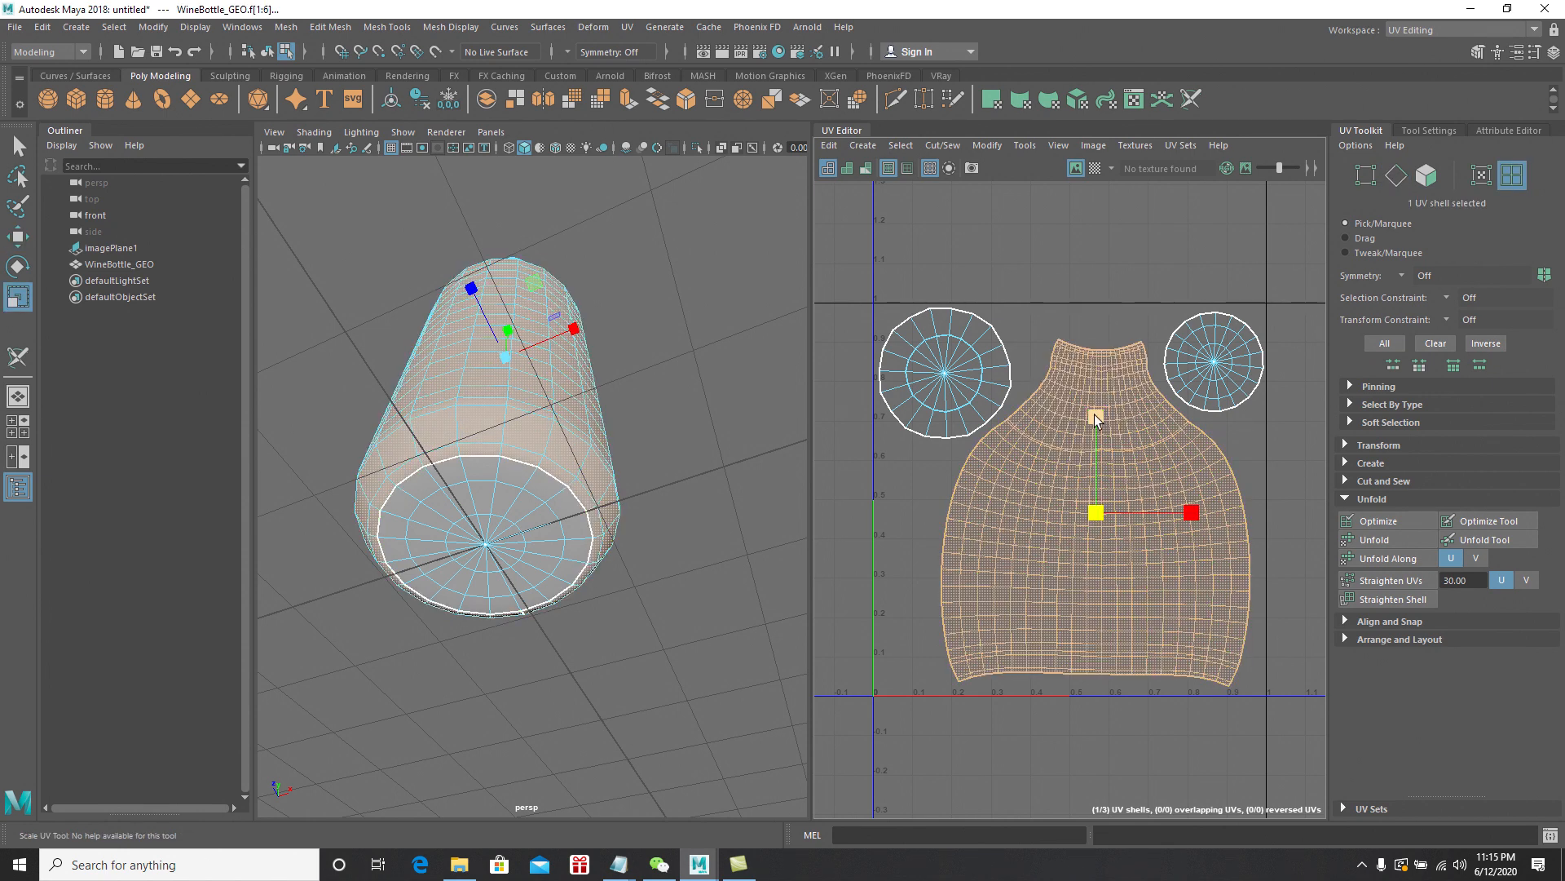
{"action": "left_click_drag", "start_coordinate": [1094, 414], "coordinate": [1095, 413]}
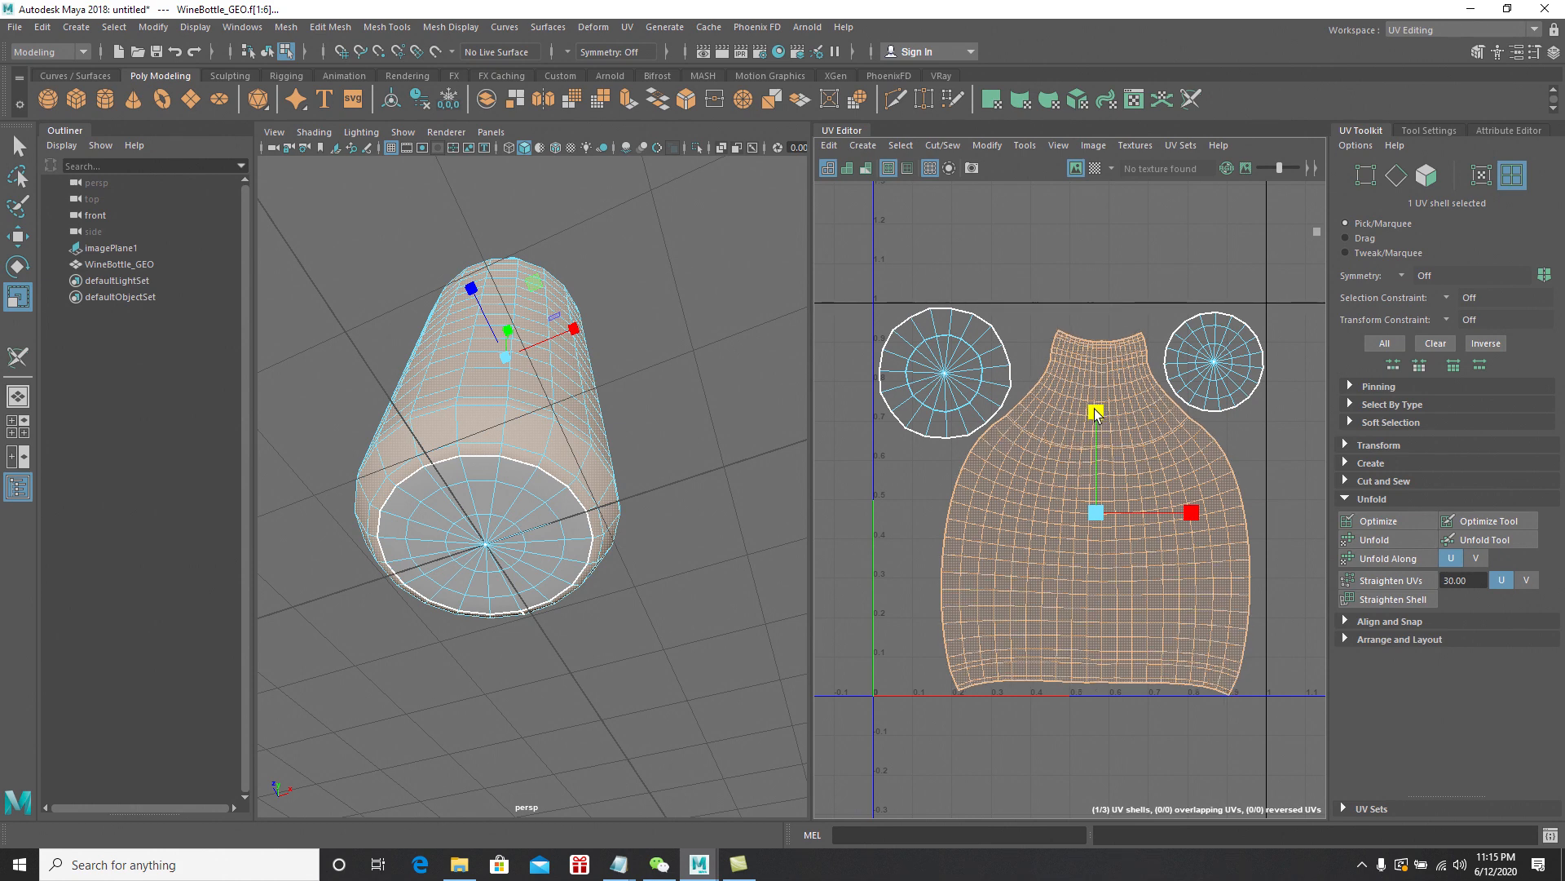
{"action": "key", "text": "w"}
Nudge the base shell slightly upward and fine-tune the body shell's position between the two discs
{"action": "left_click", "coordinate": [1215, 363]}
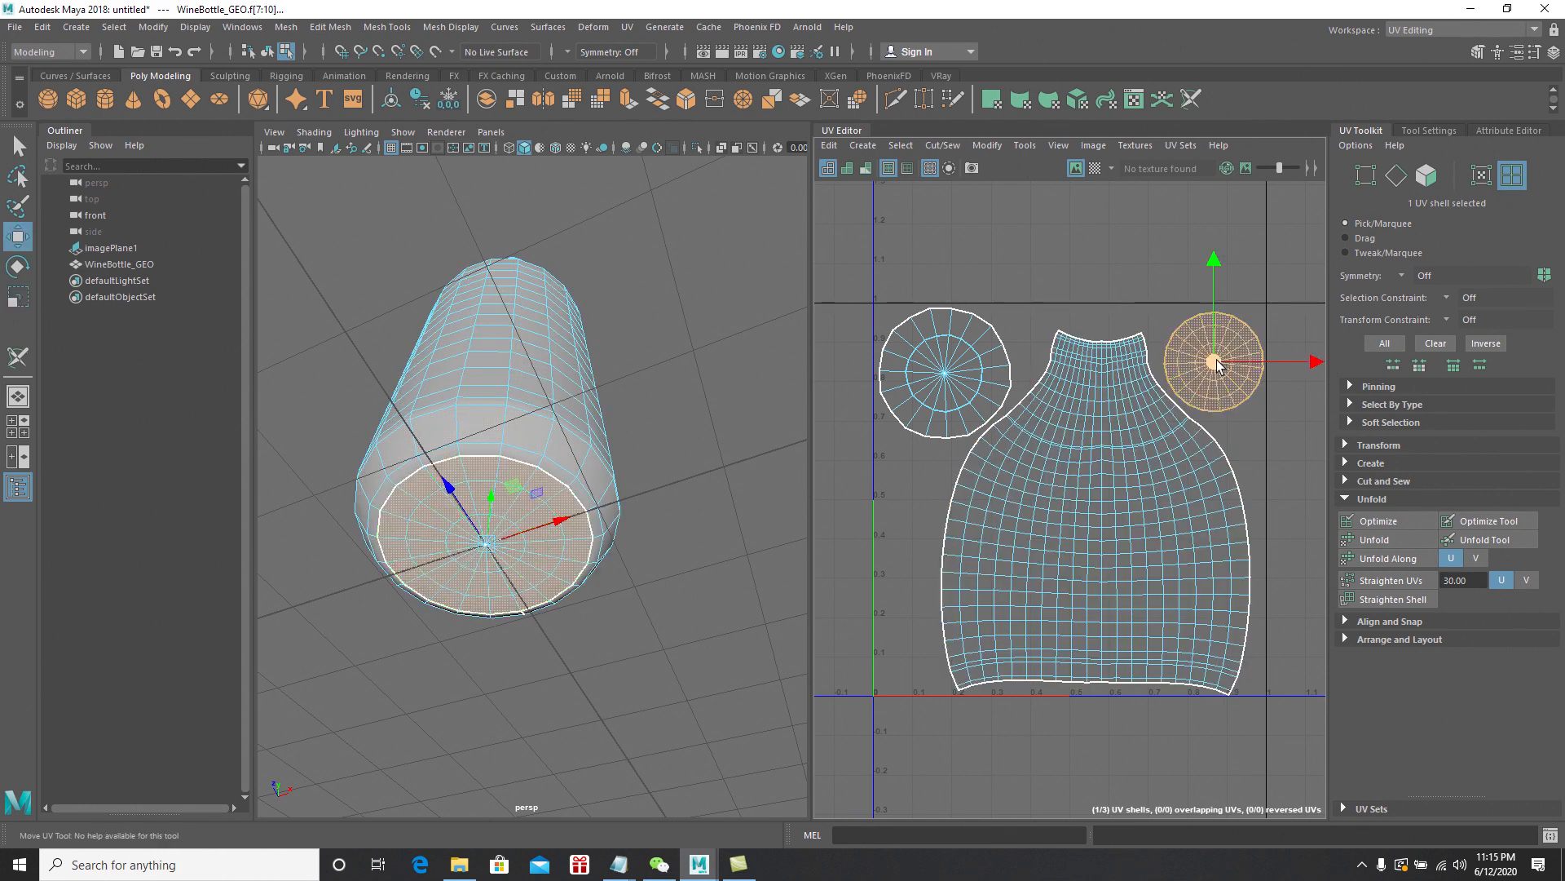
{"action": "left_click_drag", "start_coordinate": [1215, 364], "coordinate": [1215, 359]}
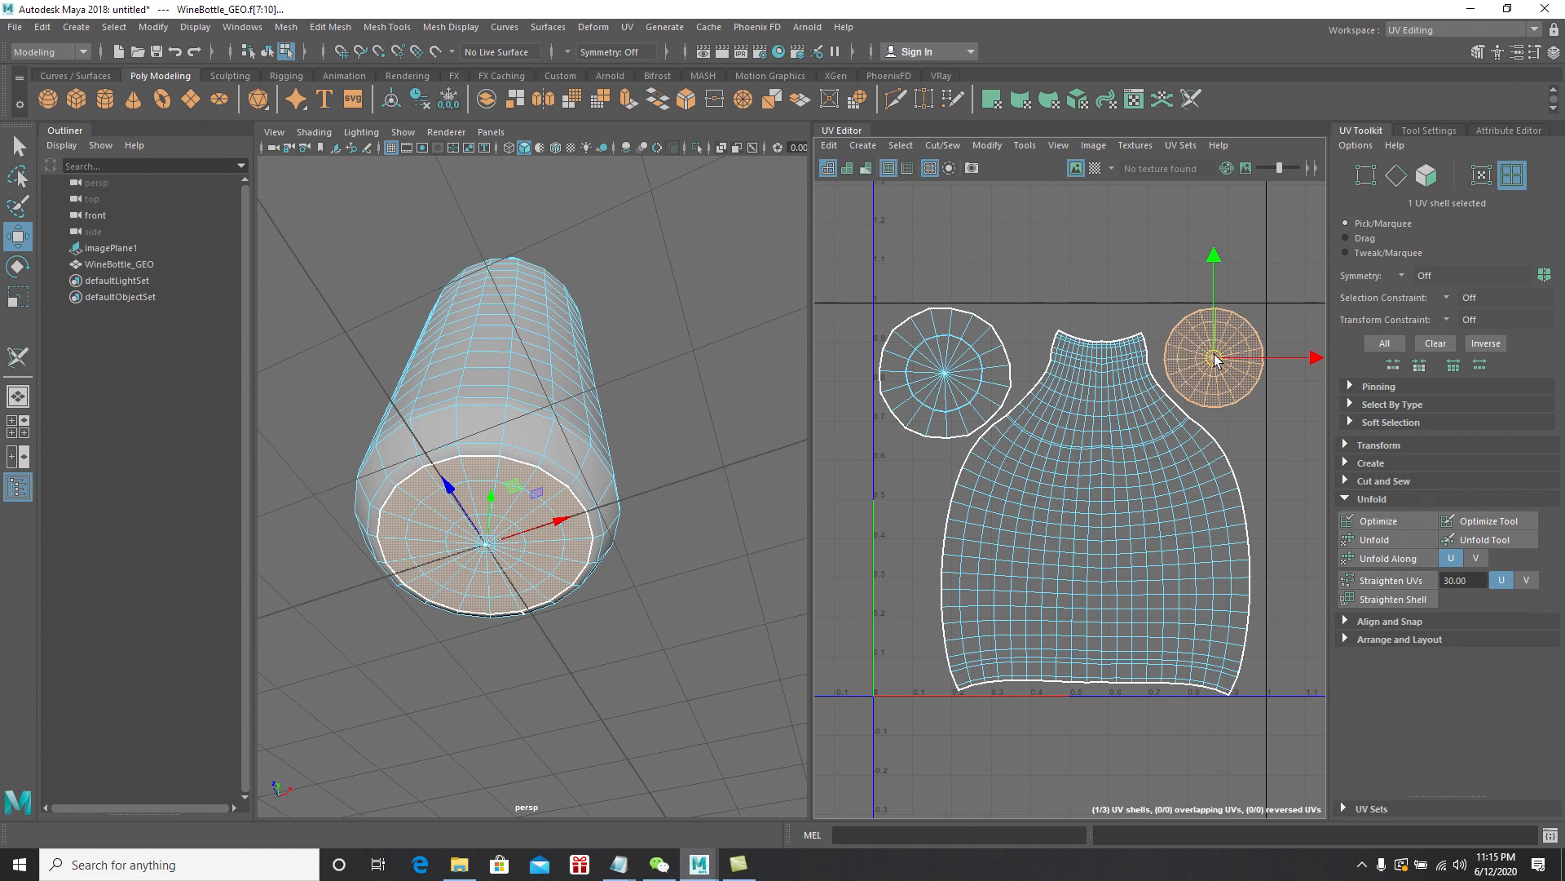
{"action": "left_click", "coordinate": [1094, 507]}
{"action": "left_click_drag", "start_coordinate": [1096, 510], "coordinate": [1097, 510]}
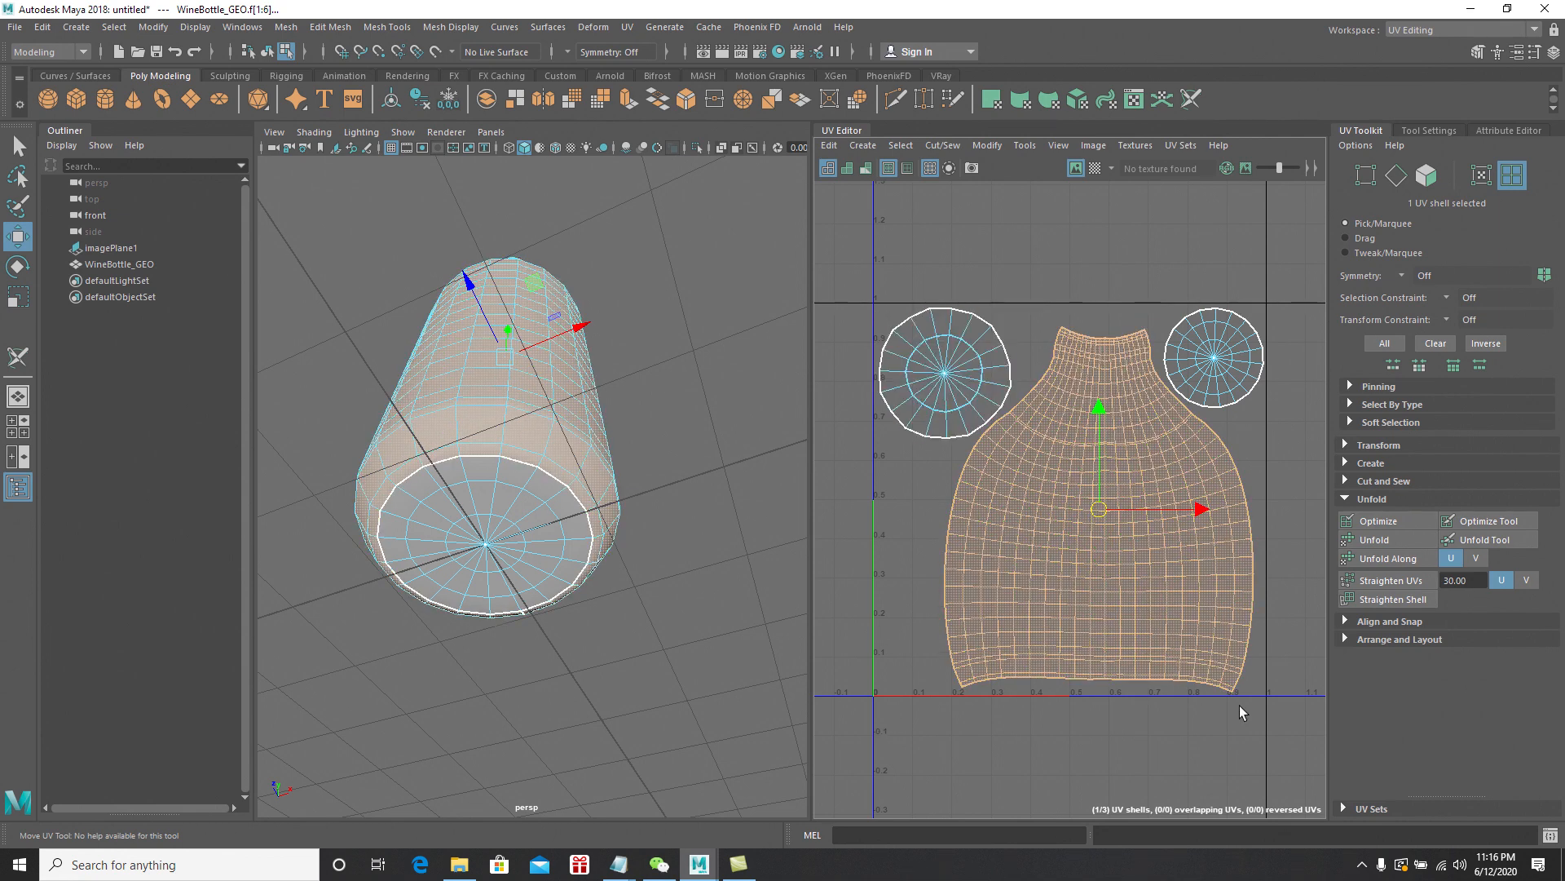
Examine the UV checker pattern on the whole bottle for distortion, then restore the plain display
{"action": "left_click", "coordinate": [1184, 740]}
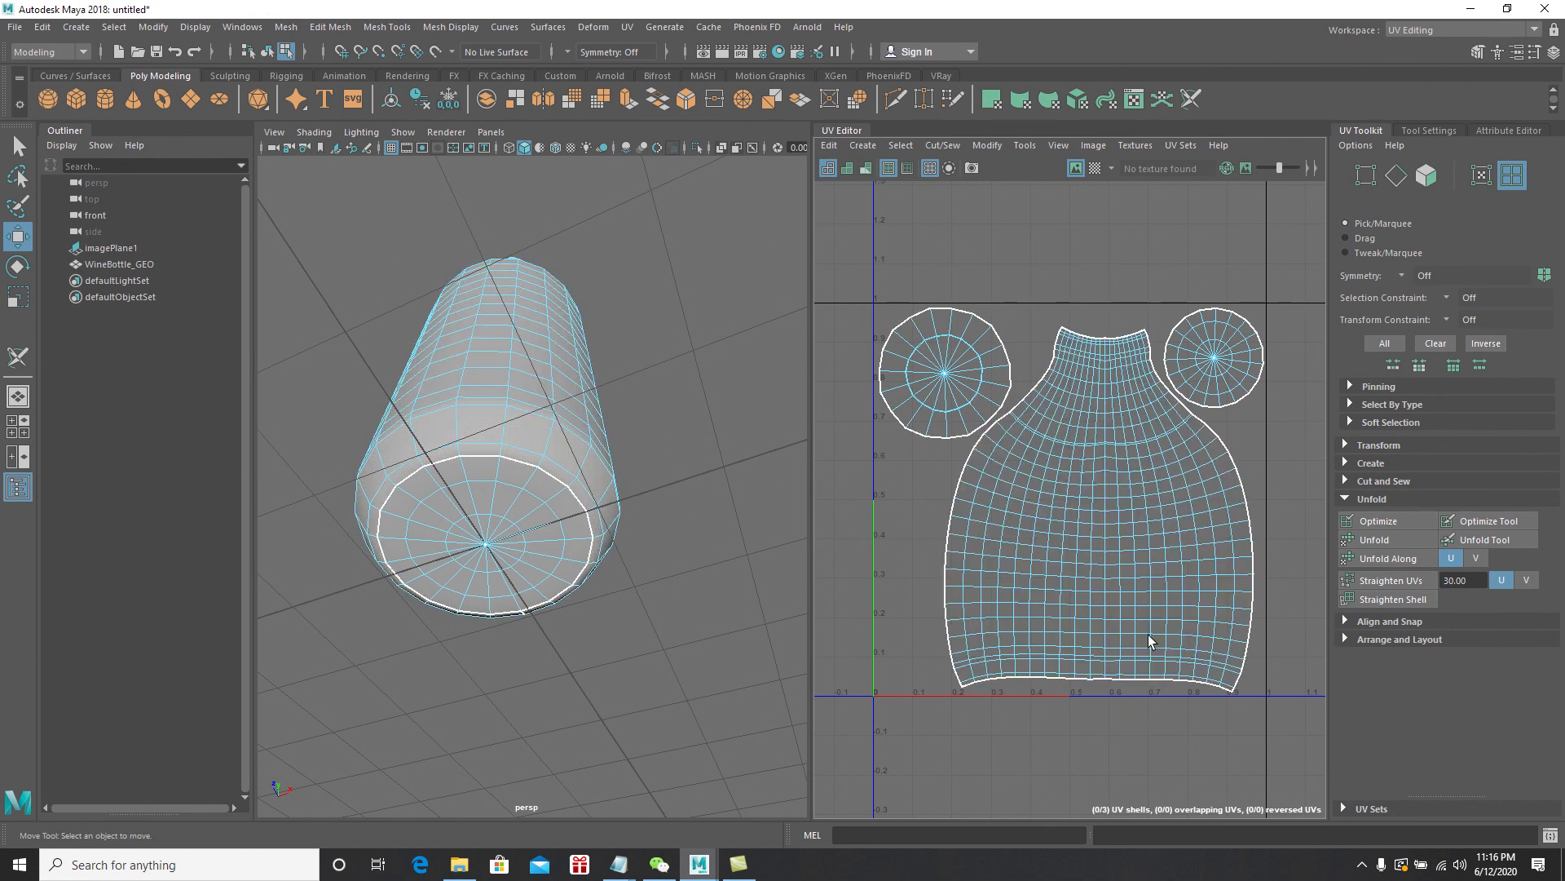
{"action": "left_click", "coordinate": [1094, 168]}
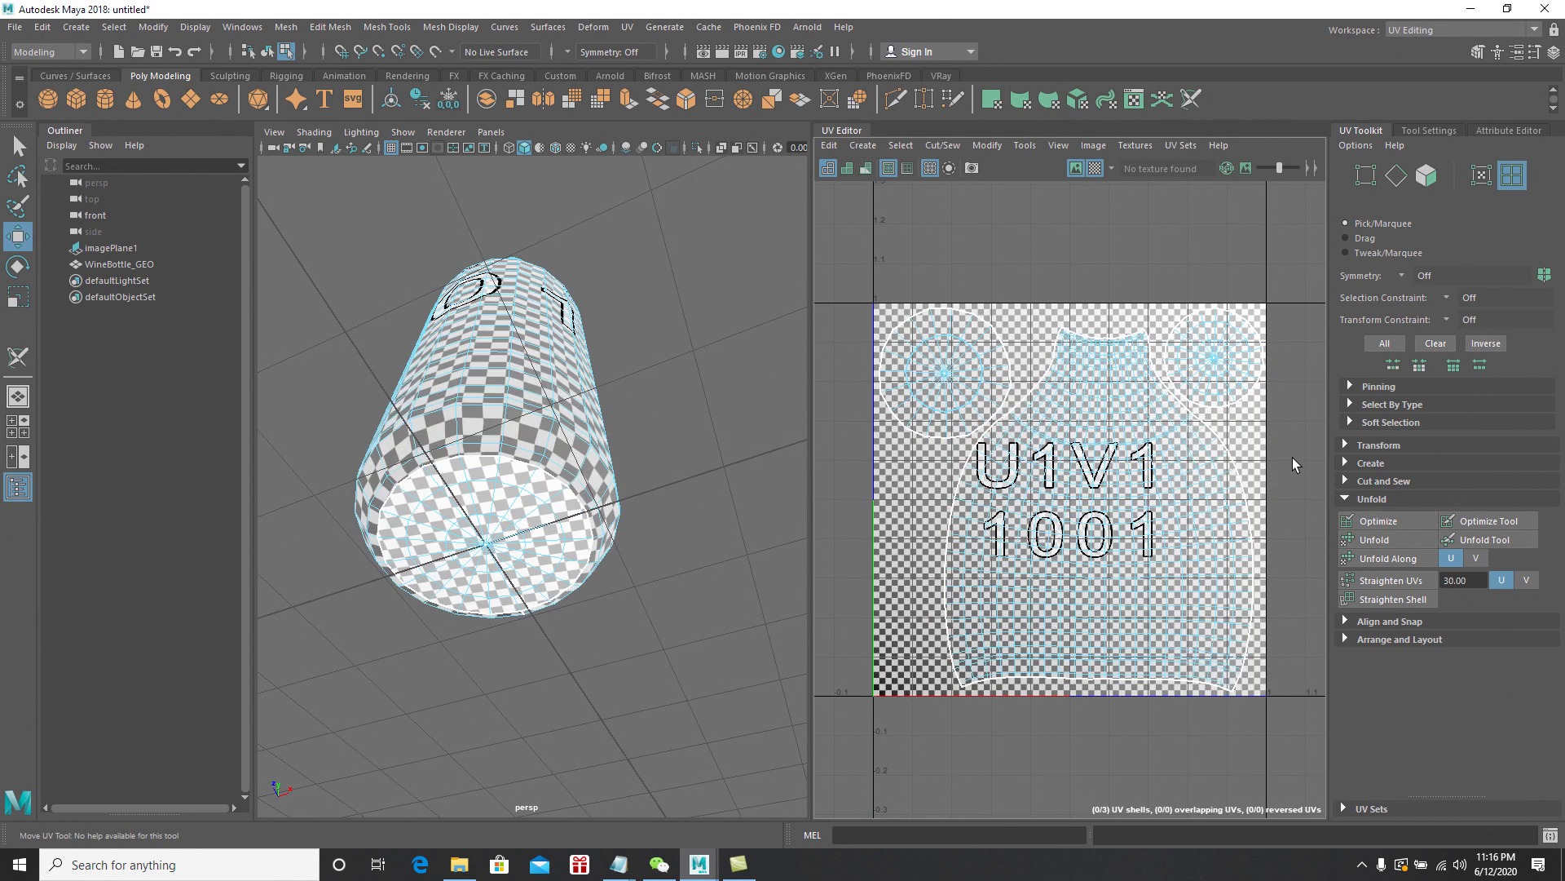
{"action": "scroll", "coordinate": [1288, 452], "scroll_direction": "down", "scroll_amount": 3}
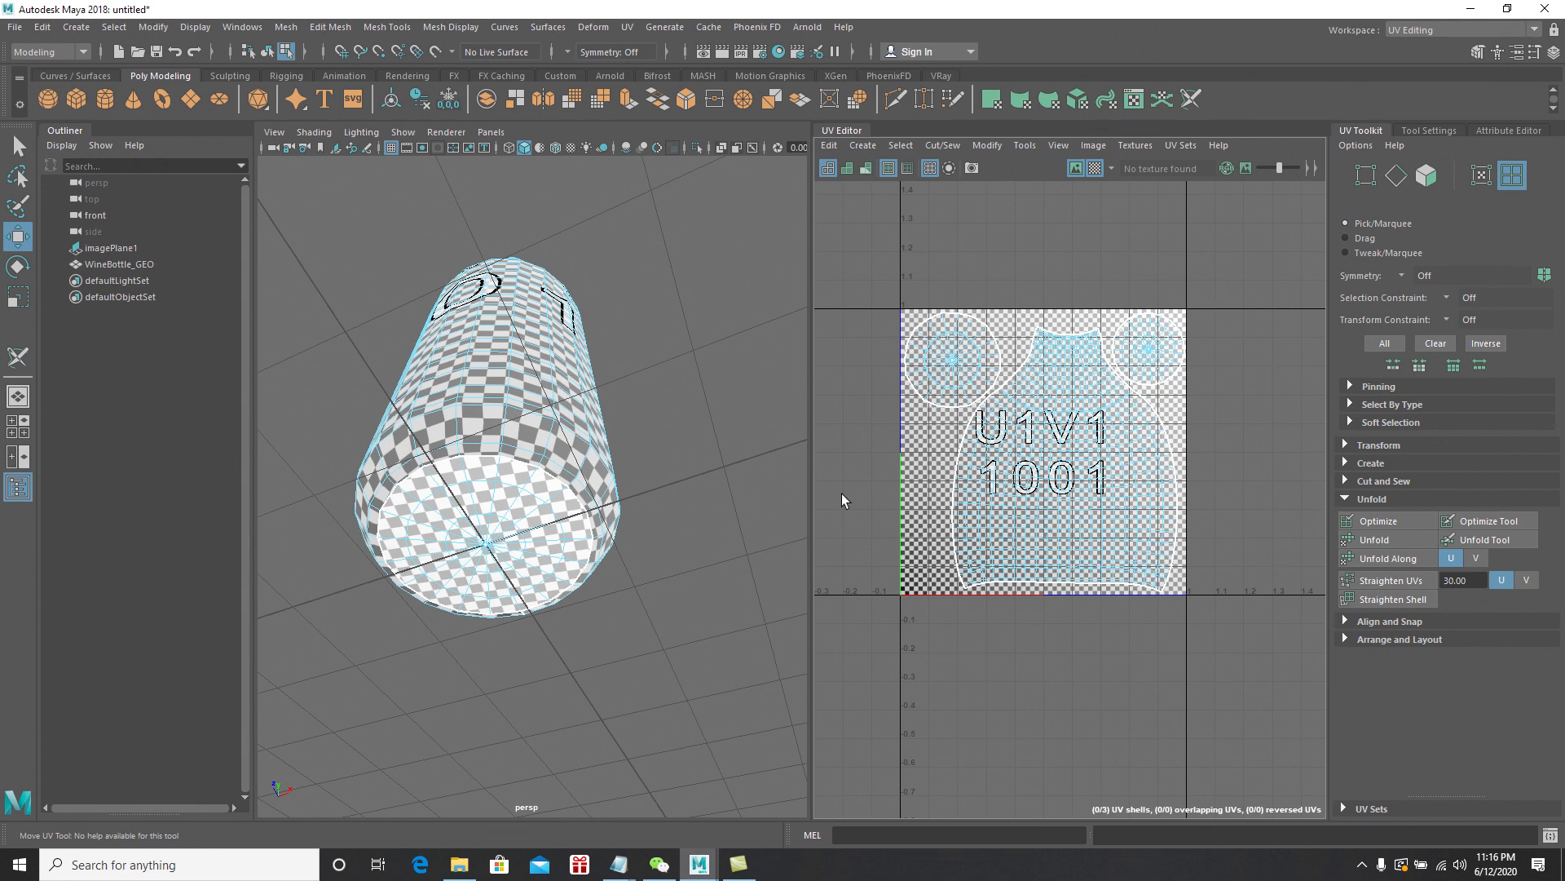
{"action": "scroll", "coordinate": [1137, 273], "scroll_direction": "up", "scroll_amount": 2}
{"action": "scroll", "coordinate": [1154, 261], "scroll_direction": "up", "scroll_amount": 1}
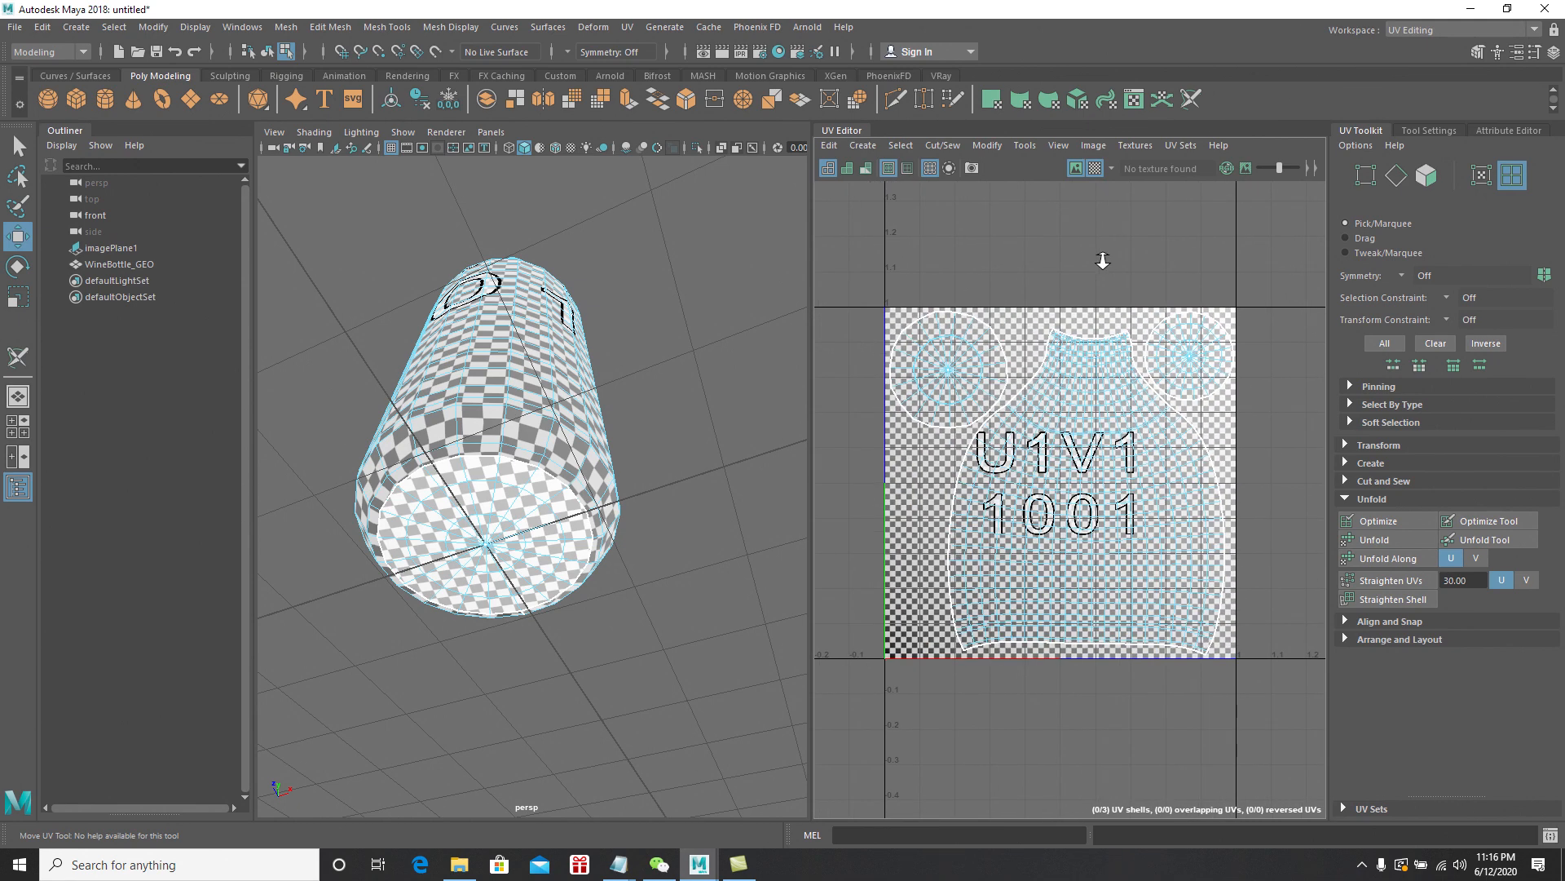
{"action": "mouse_move", "coordinate": [713, 429]}
{"action": "left_mouse_down", "text": "alt"}
{"action": "mouse_move", "coordinate": [673, 454]}
{"action": "mouse_move", "coordinate": [726, 601]}
{"action": "mouse_move", "coordinate": [762, 644]}
{"action": "mouse_move", "coordinate": [750, 542]}
{"action": "mouse_move", "coordinate": [673, 525]}
{"action": "mouse_move", "coordinate": [618, 552]}
{"action": "mouse_move", "coordinate": [566, 531]}
{"action": "mouse_move", "coordinate": [429, 528]}
{"action": "mouse_move", "coordinate": [531, 402]}
{"action": "mouse_move", "coordinate": [699, 500]}
{"action": "mouse_move", "coordinate": [717, 430]}
{"action": "left_mouse_up", "text": "alt"}
{"action": "right_click_drag", "start_coordinate": [716, 430], "coordinate": [689, 581], "text": "alt"}
{"action": "left_click_drag", "start_coordinate": [689, 580], "coordinate": [688, 506], "text": "alt"}
{"action": "right_click_drag", "start_coordinate": [688, 506], "coordinate": [672, 489], "text": "alt"}
{"action": "left_click_drag", "start_coordinate": [673, 490], "coordinate": [672, 421], "text": "alt"}
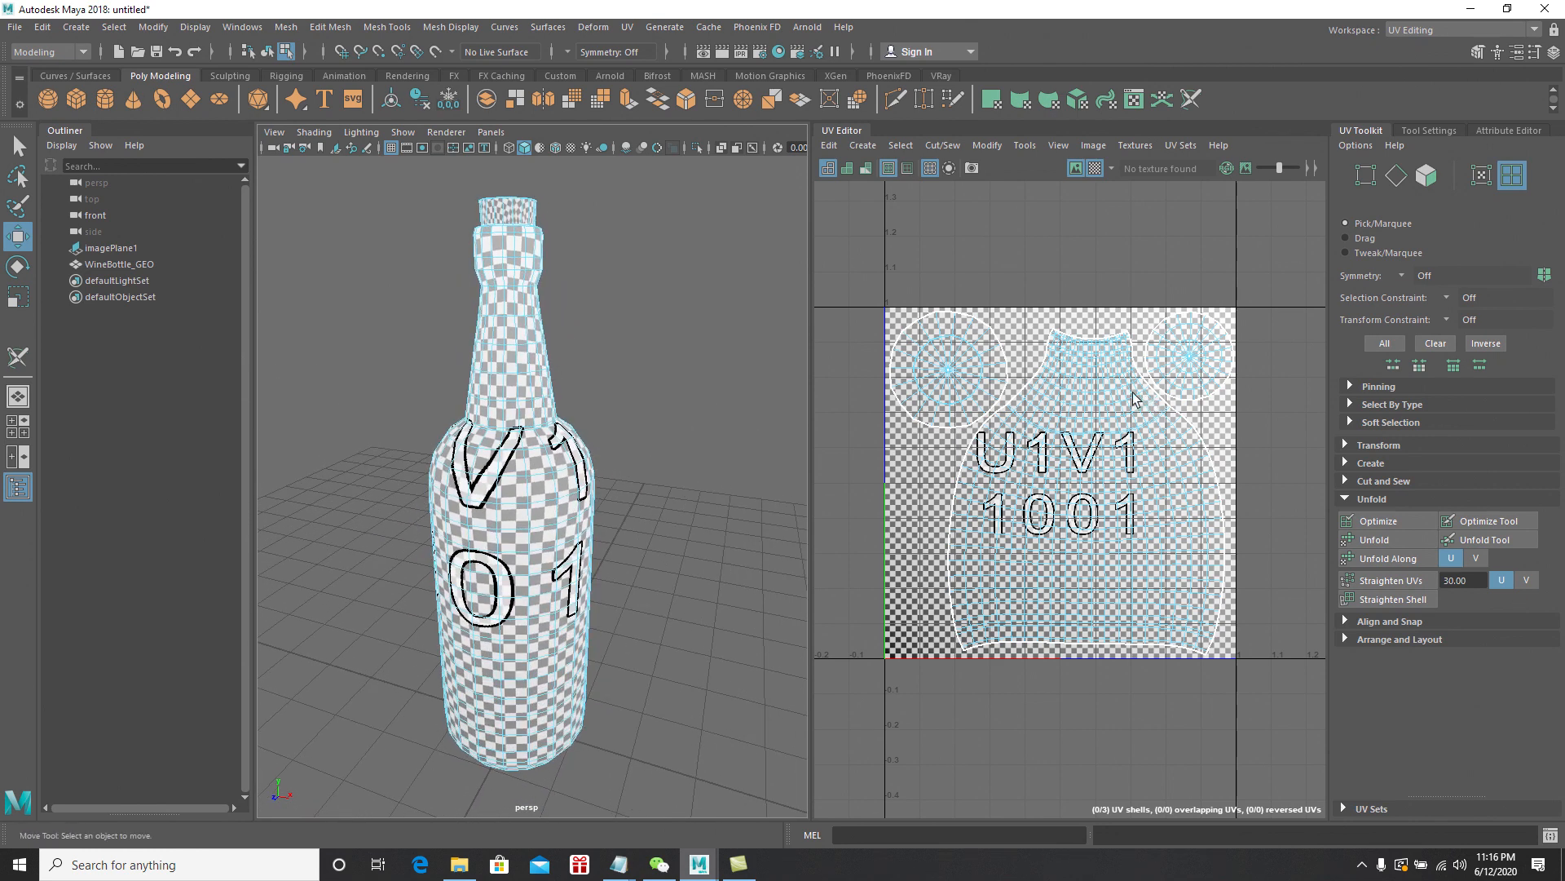
{"action": "left_click", "coordinate": [1093, 168]}
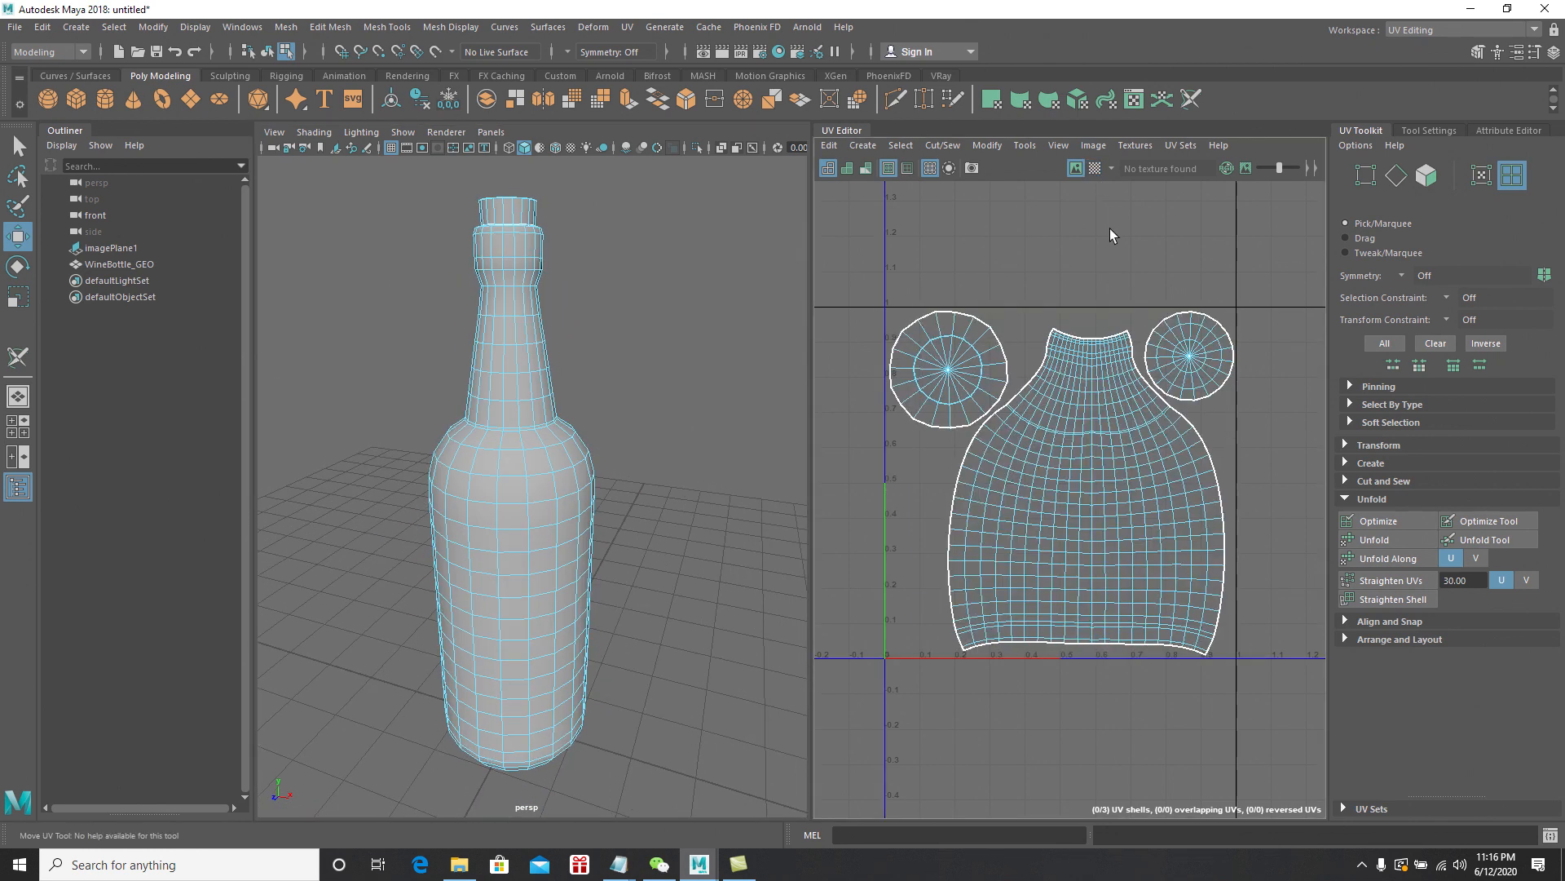
Return the bottle to object selection mode and switch the workspace to Maya Classic
{"action": "right_click_drag", "start_coordinate": [530, 339], "coordinate": [591, 328]}
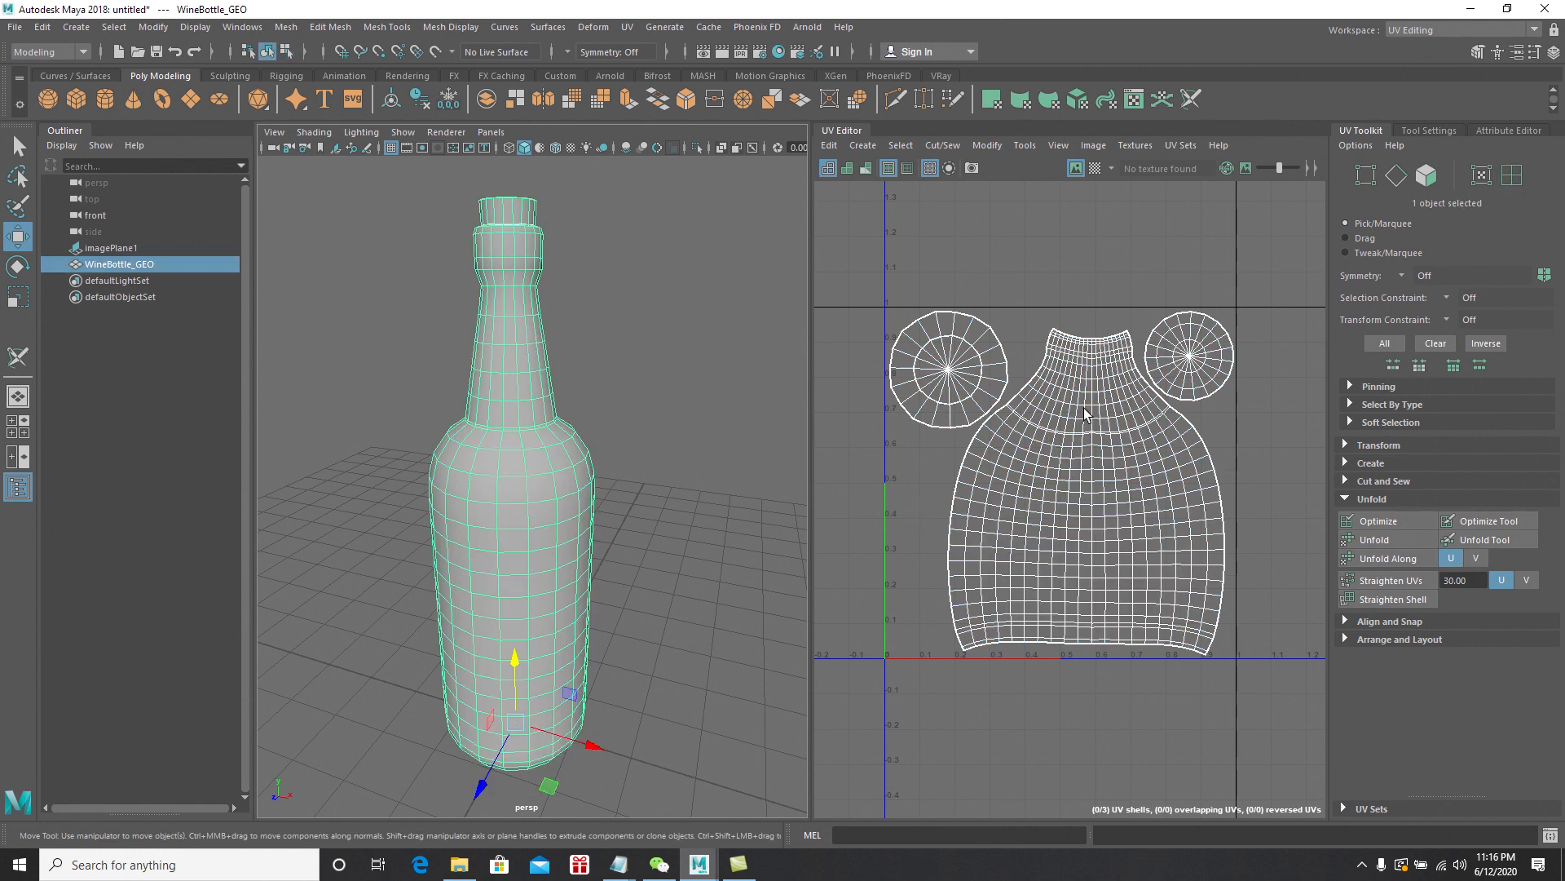
{"action": "right_click_drag", "start_coordinate": [1073, 482], "coordinate": [1078, 496], "text": "alt"}
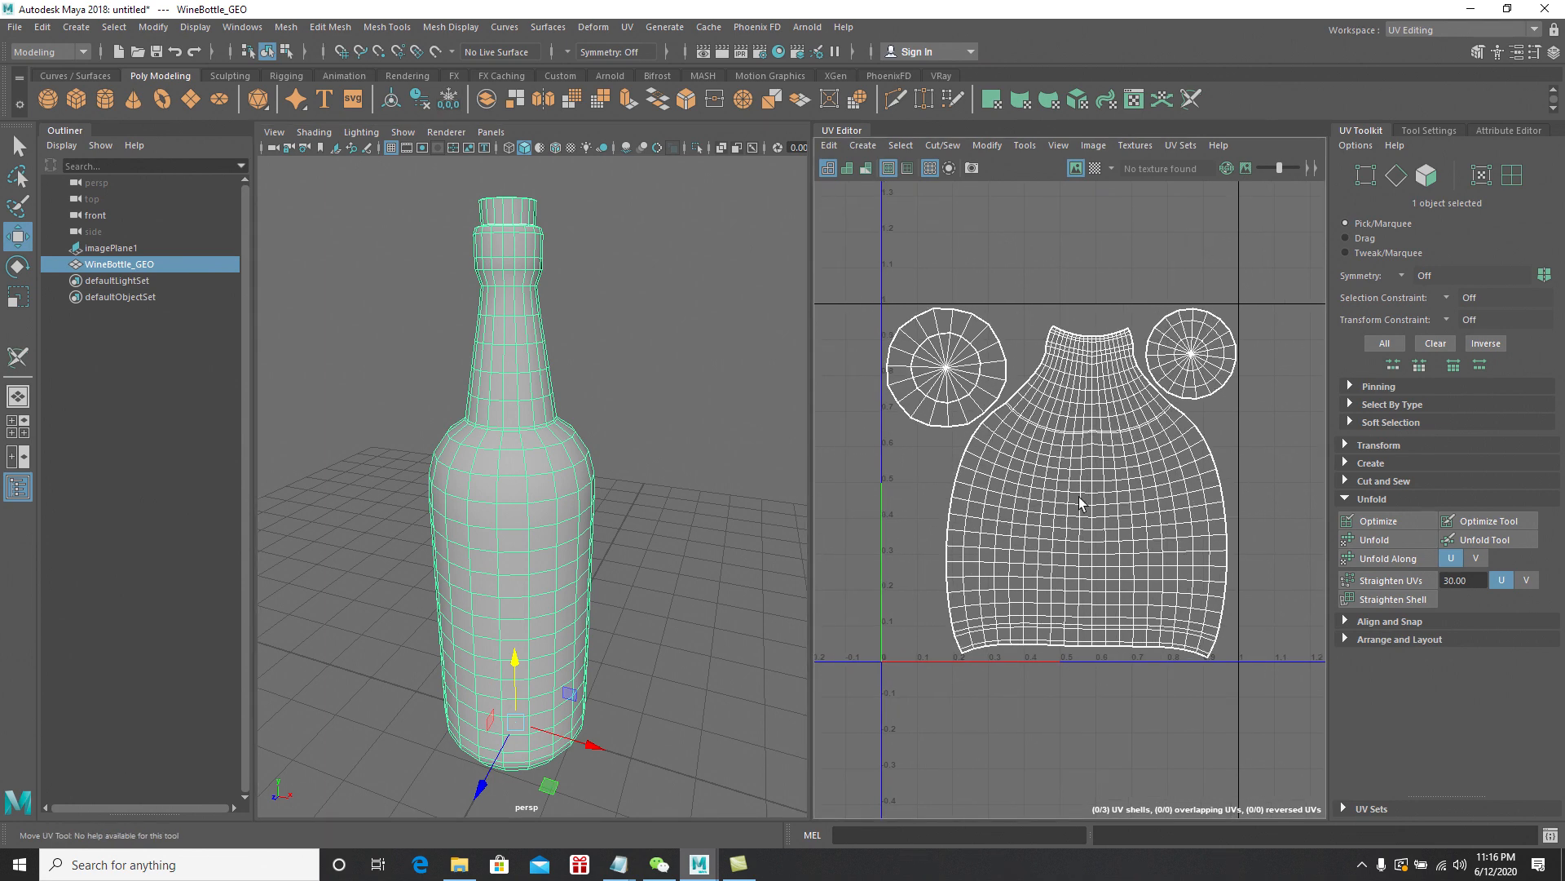
{"action": "middle_click_drag", "start_coordinate": [1079, 497], "coordinate": [1112, 481], "text": "alt"}
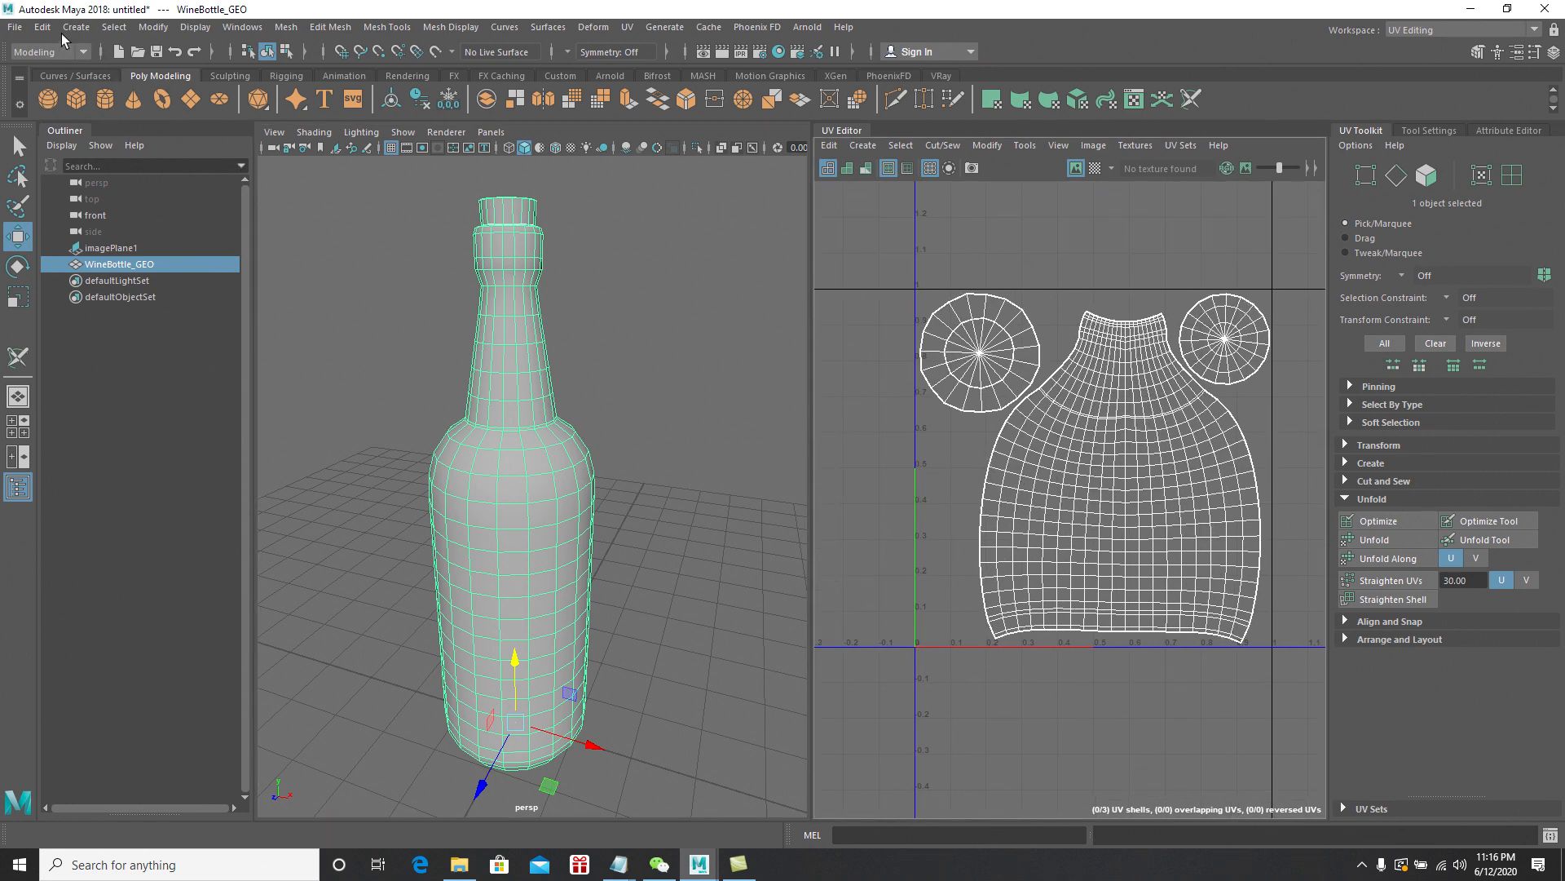
{"action": "left_click", "coordinate": [1418, 31]}
{"action": "left_click", "coordinate": [1416, 47]}
{"action": "key", "text": "f"}
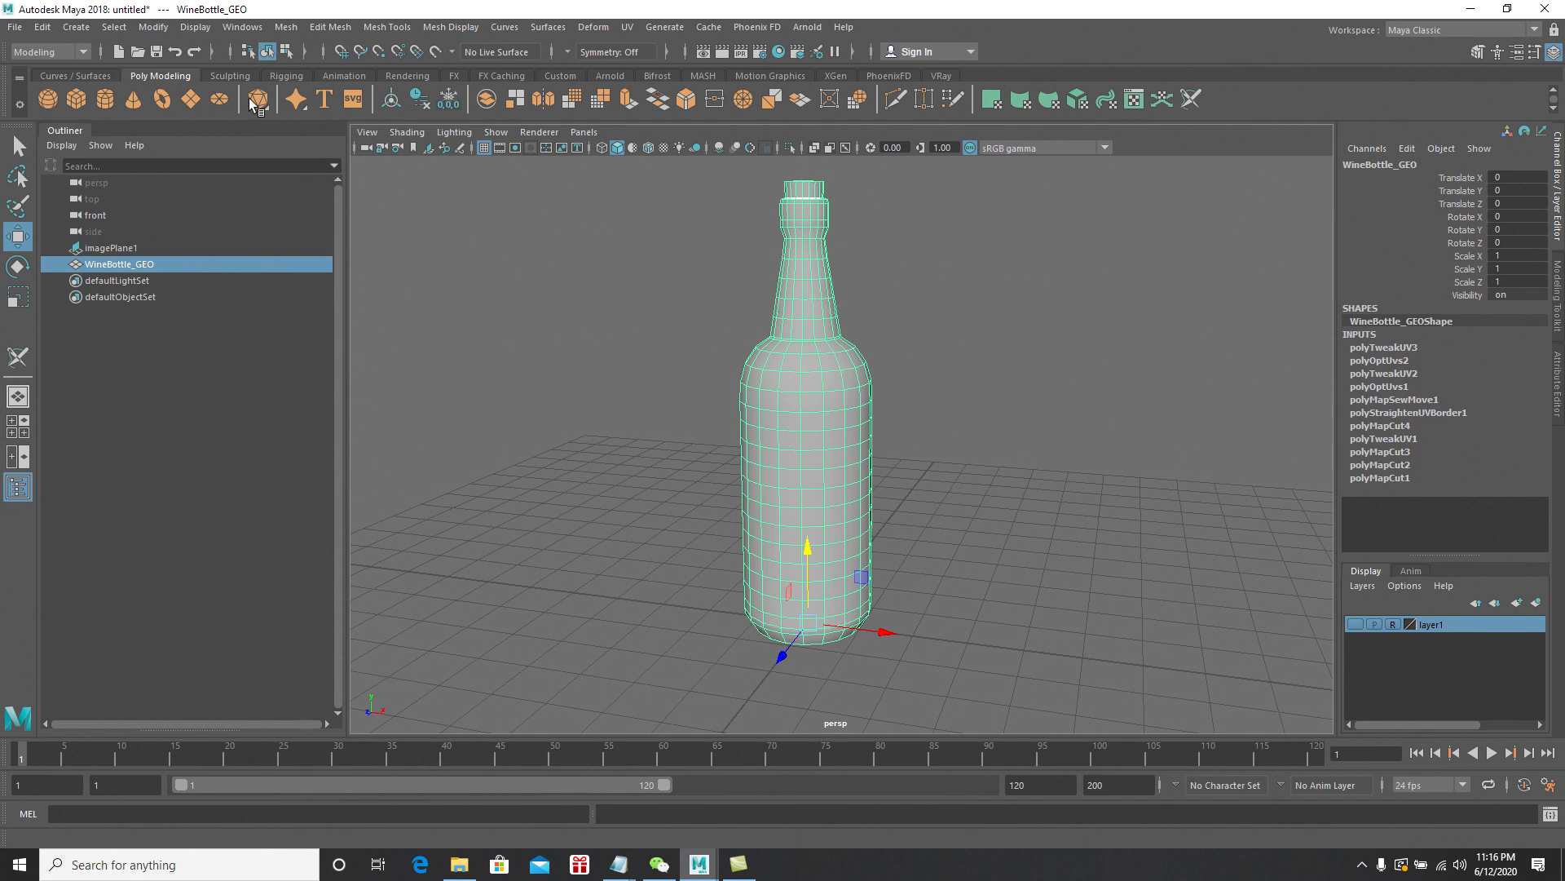
Delete all construction history in the scene
{"action": "left_click_drag", "start_coordinate": [692, 279], "coordinate": [722, 311], "text": "alt"}
{"action": "left_click", "coordinate": [41, 27]}
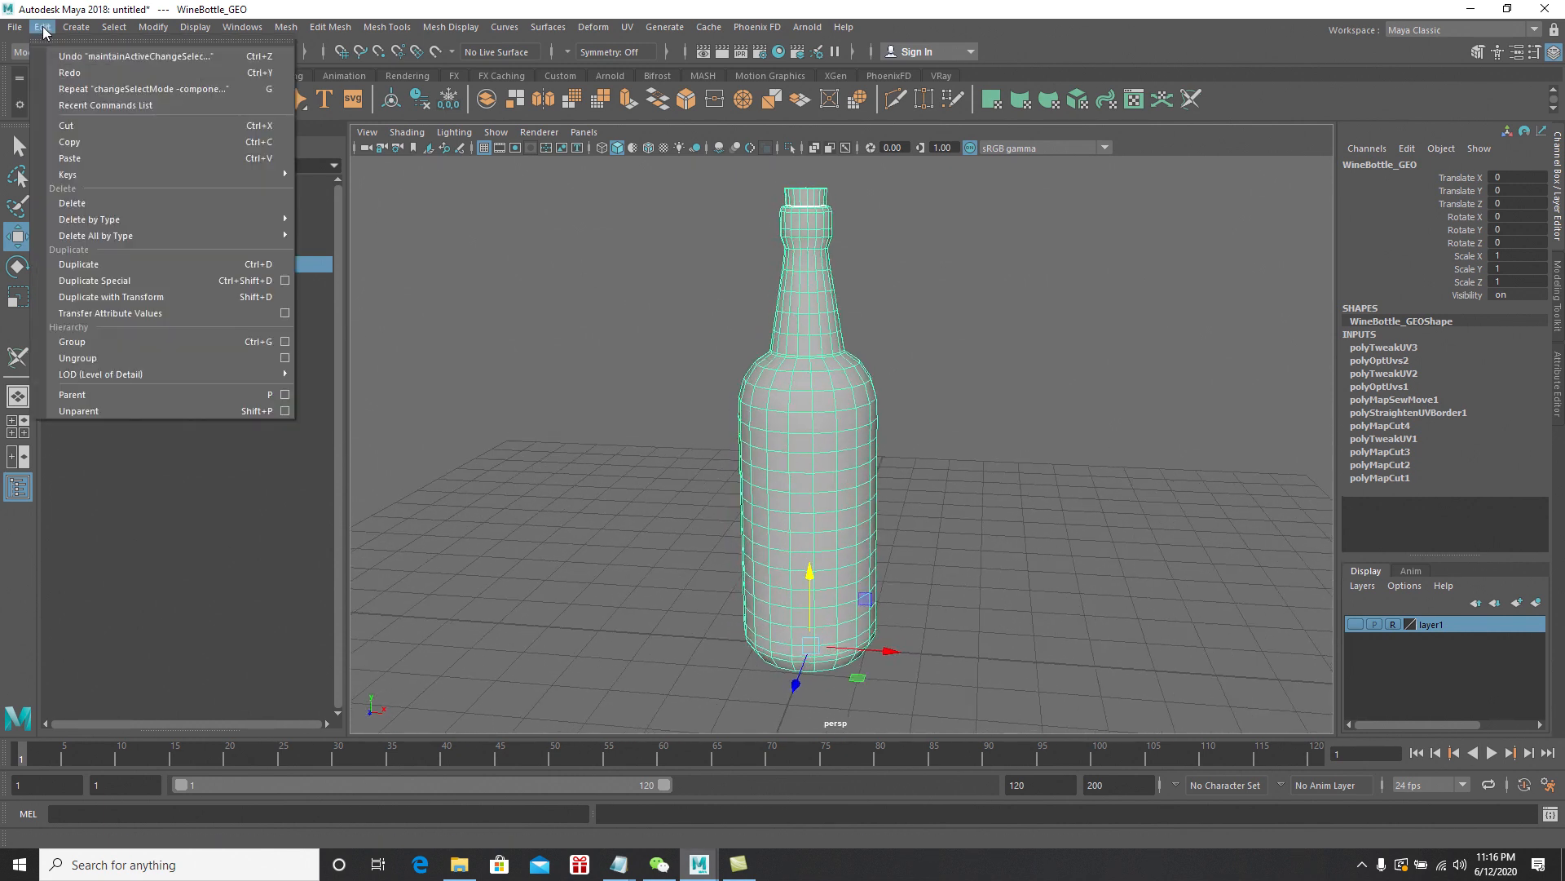
{"action": "mouse_move", "coordinate": [136, 235]}
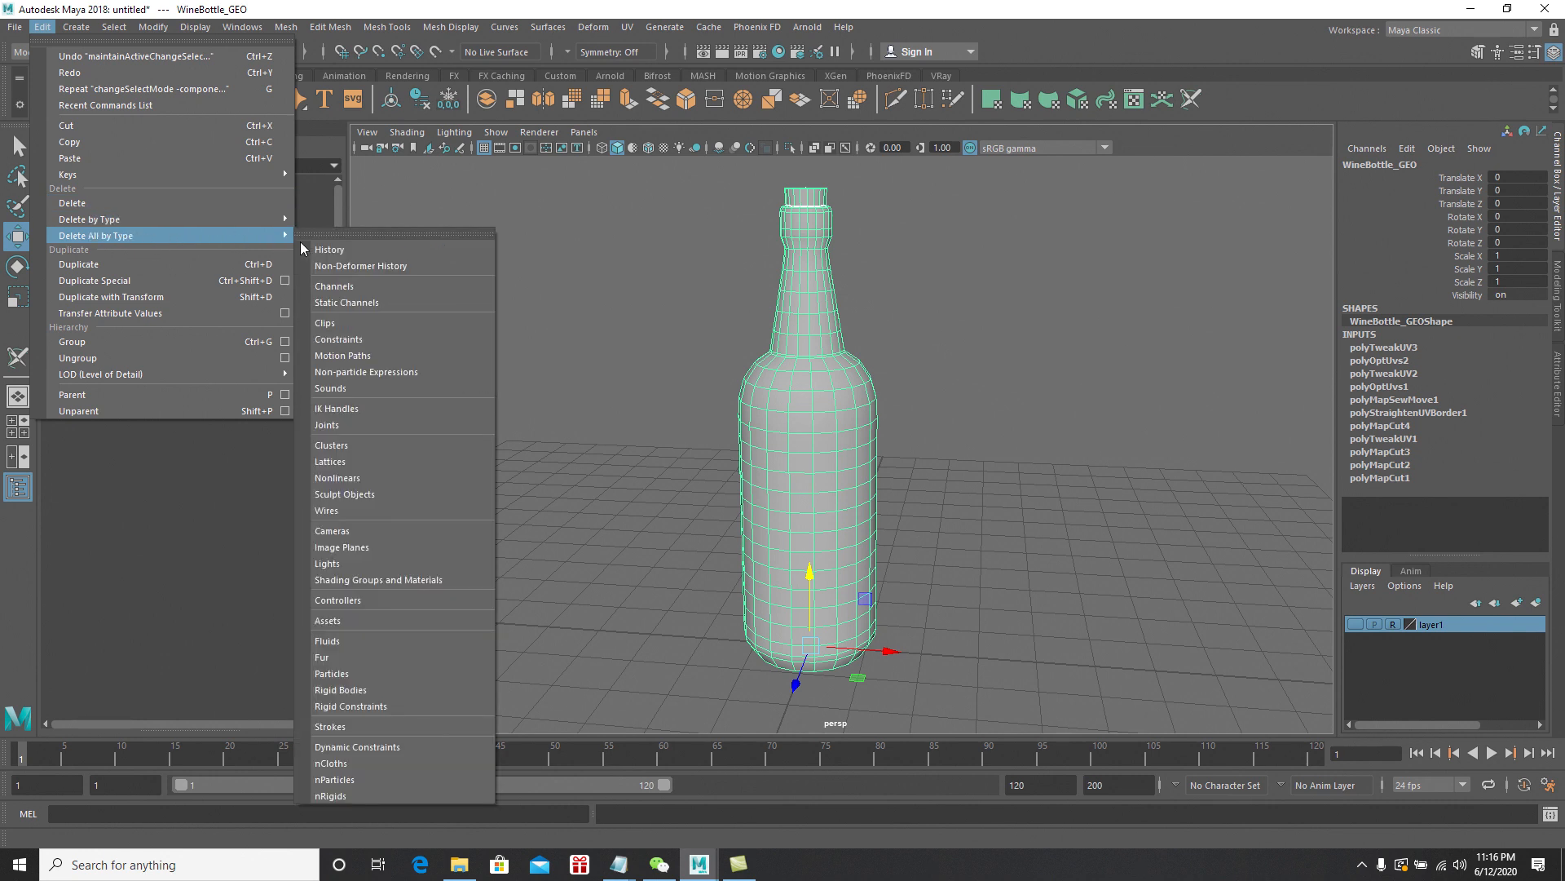
{"action": "left_click", "coordinate": [339, 249]}
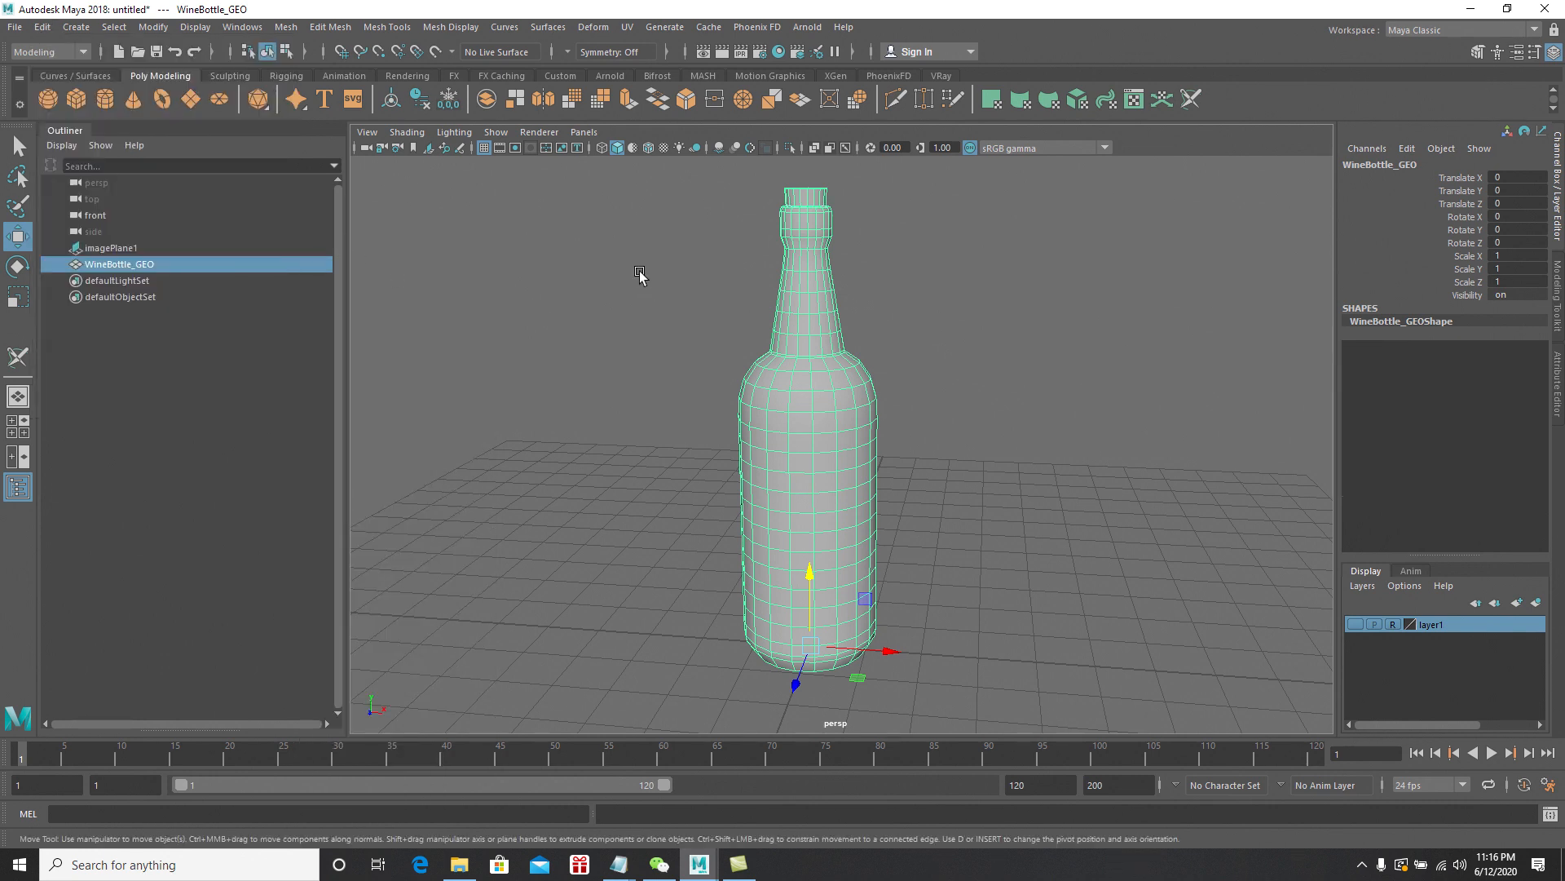
Freeze and reset the bottle's transformations, then inspect its pivot and placement on the grid
{"action": "left_click", "coordinate": [153, 26]}
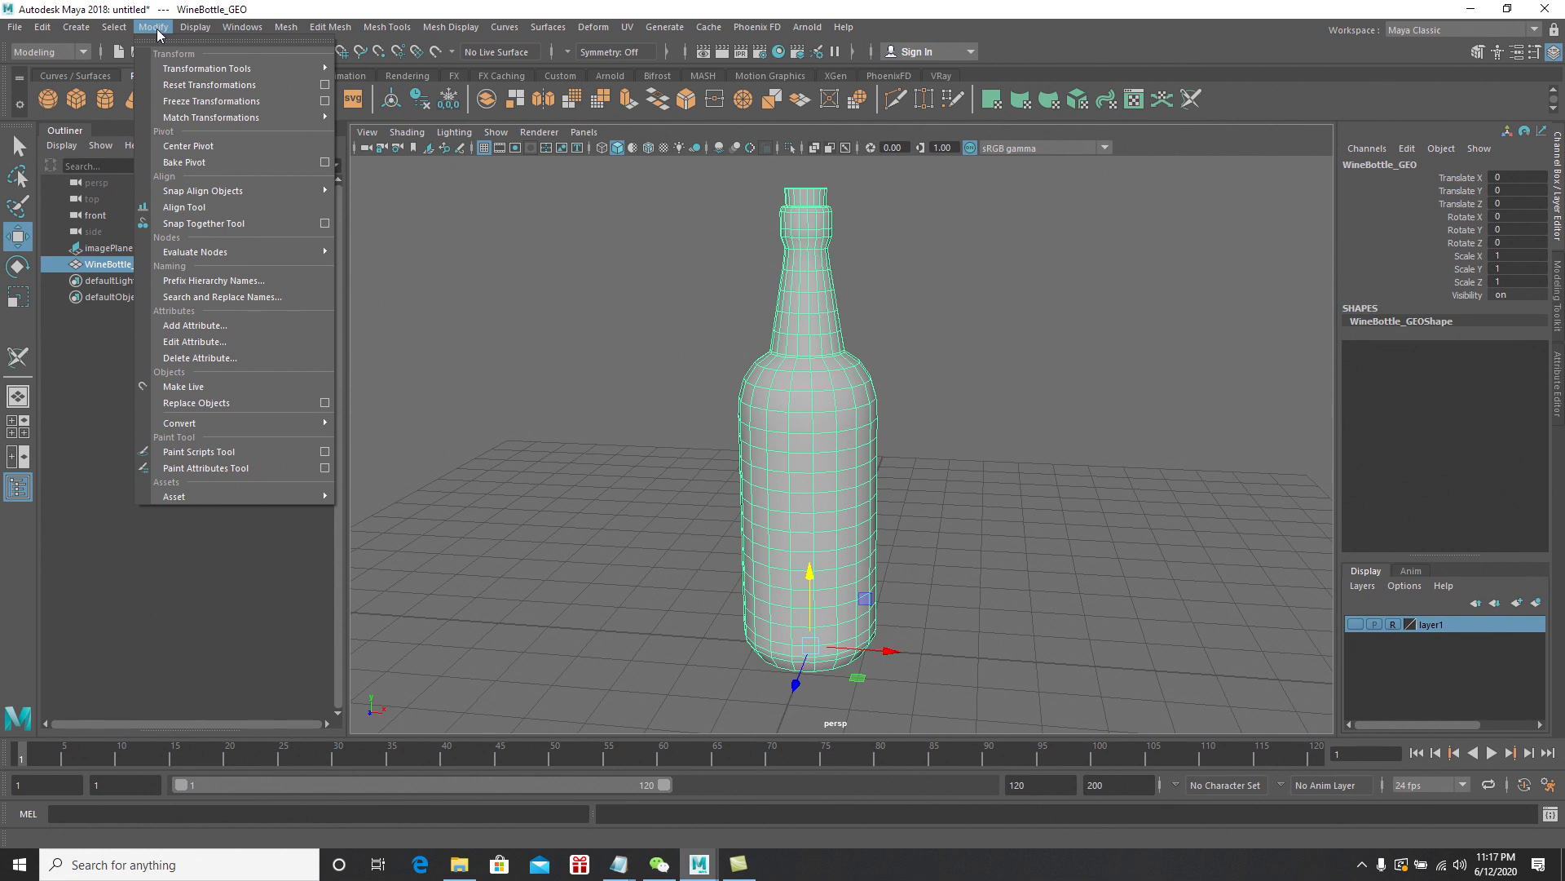
{"action": "left_click", "coordinate": [193, 102]}
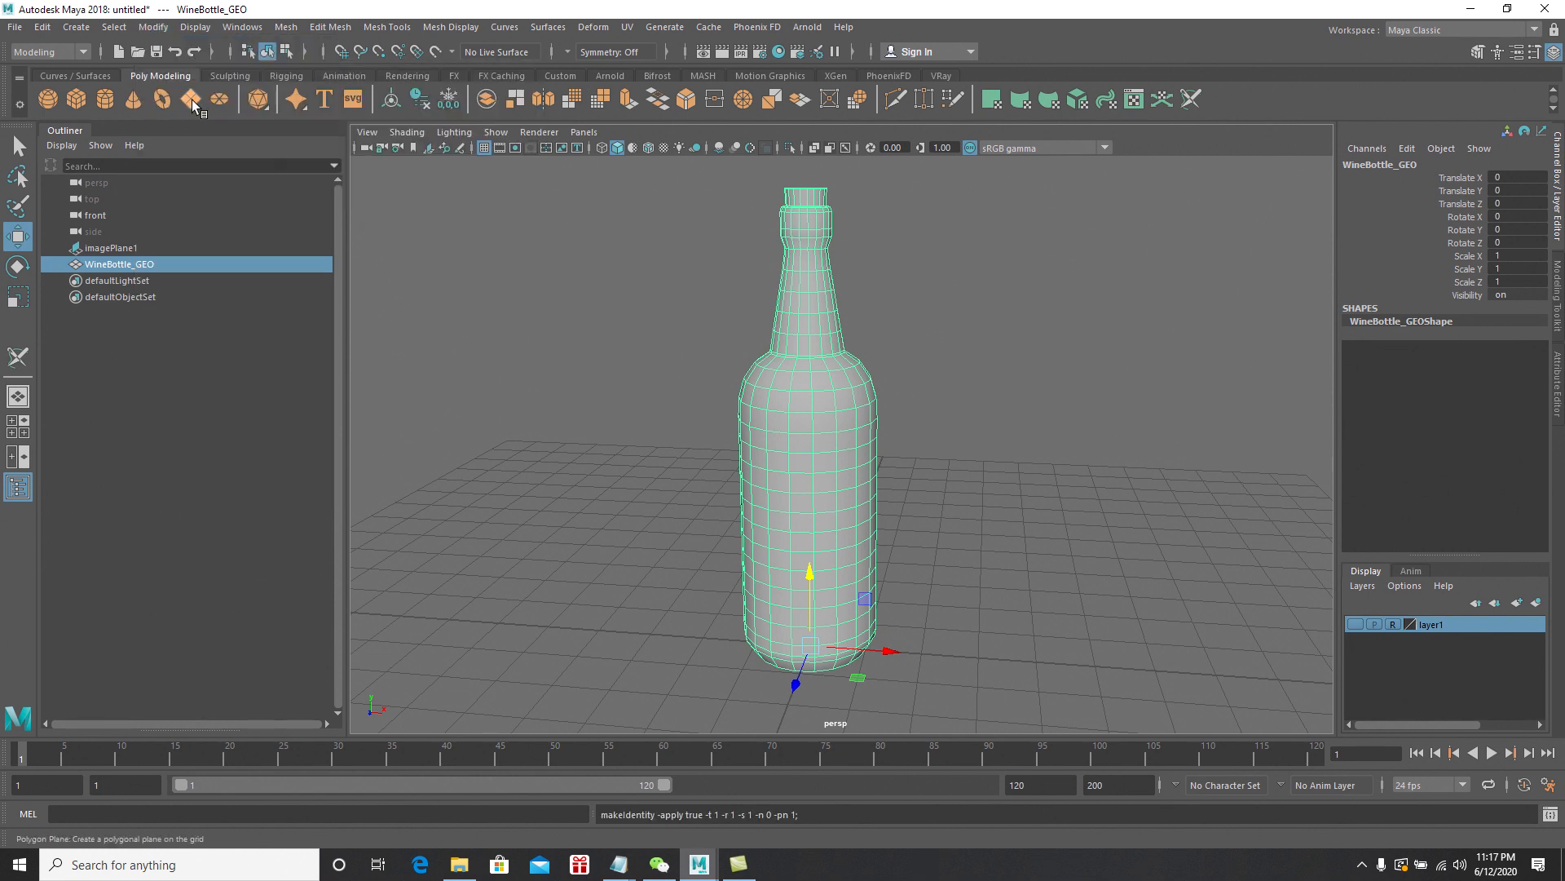
{"action": "left_click", "coordinate": [154, 27]}
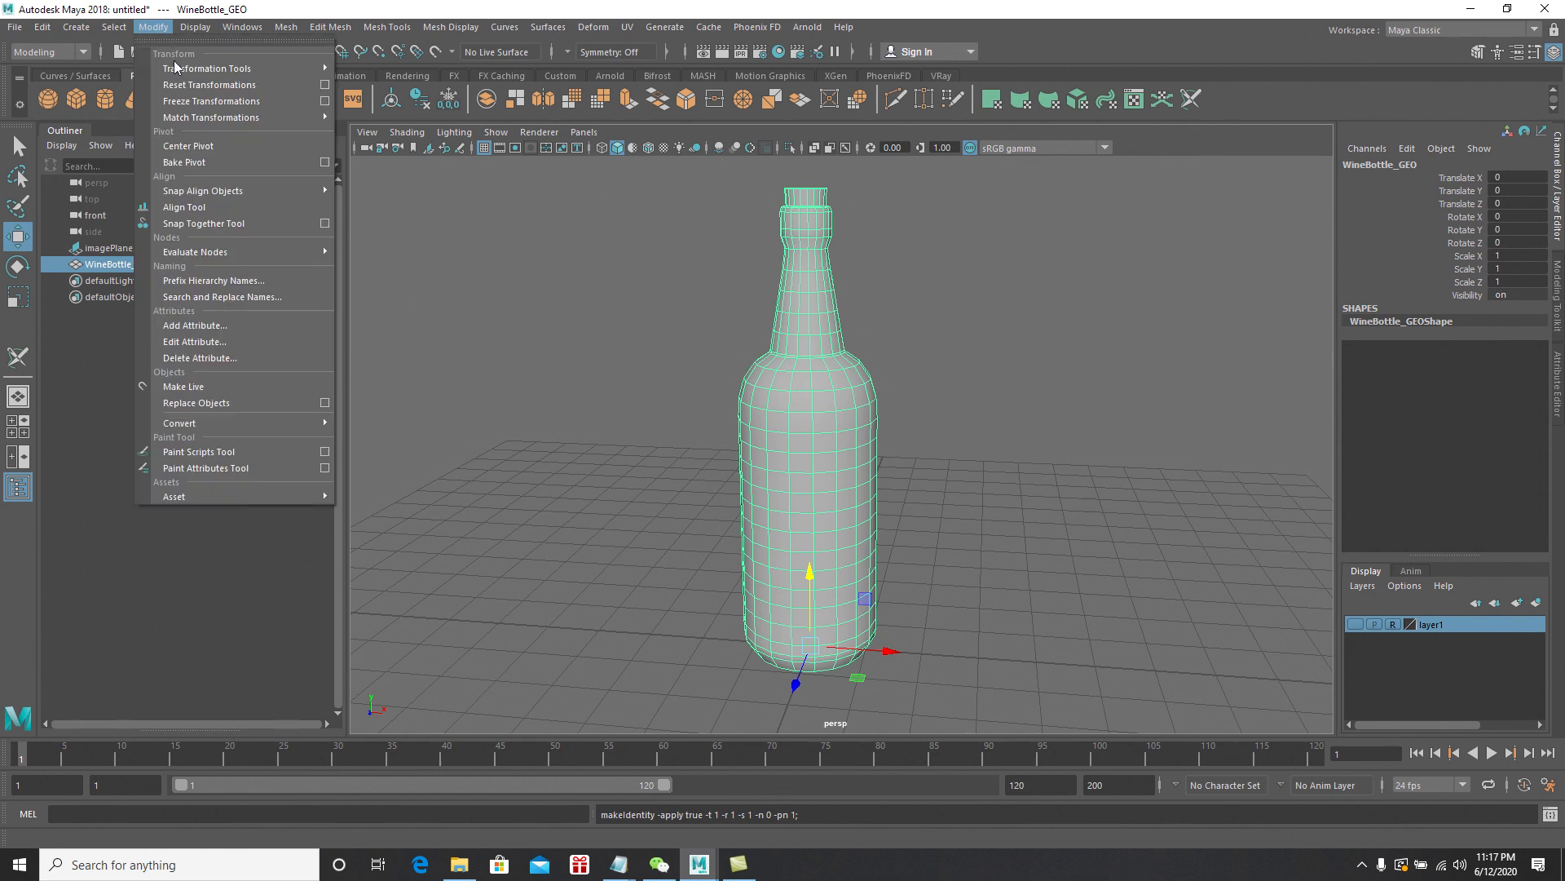
{"action": "left_click", "coordinate": [193, 86]}
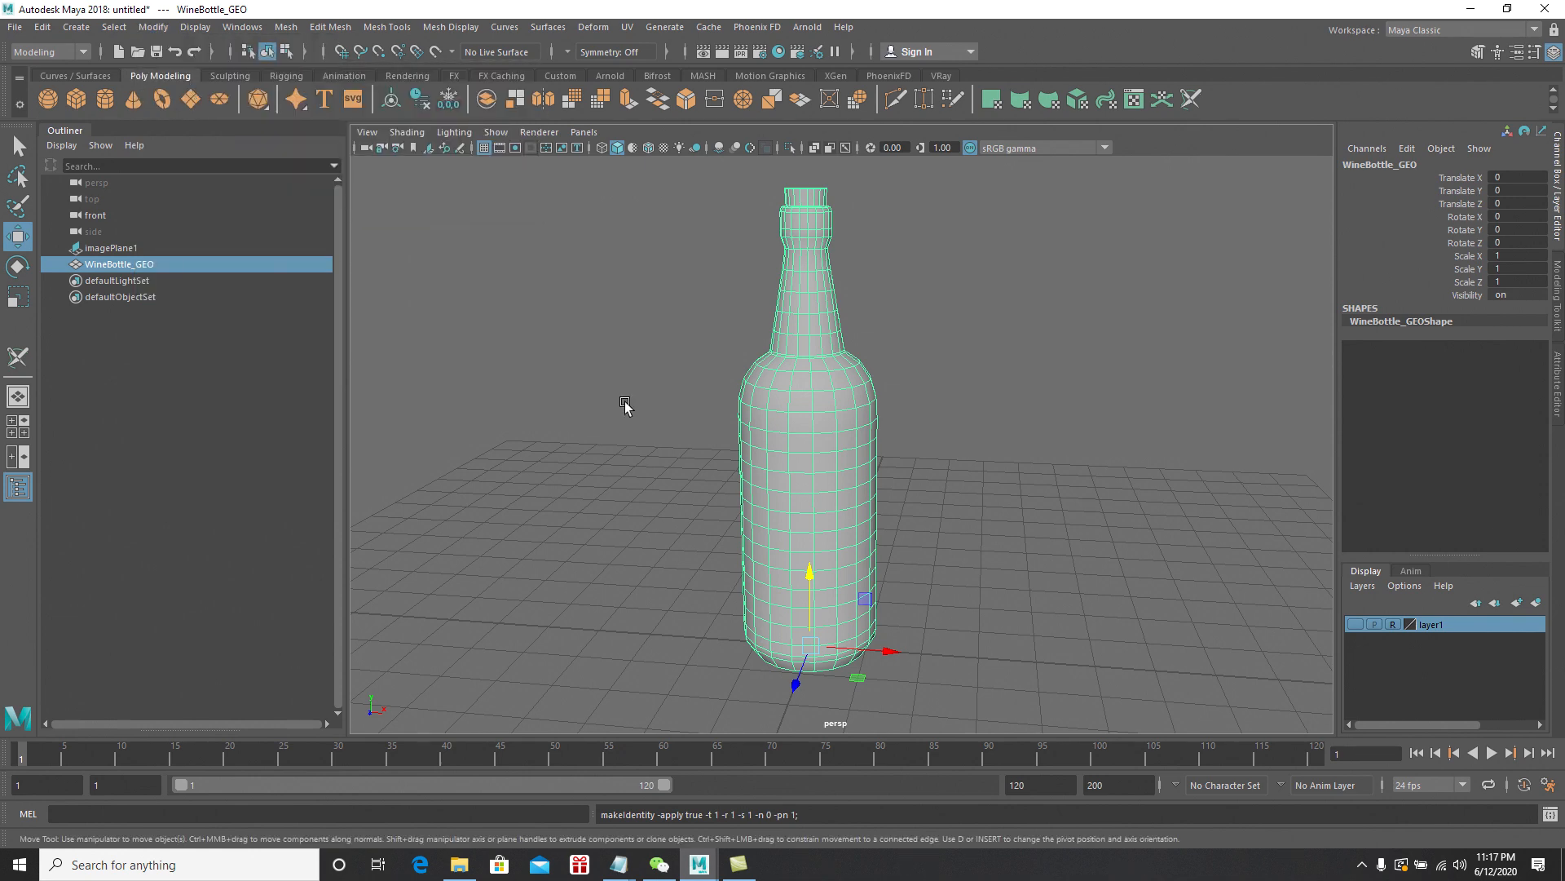
{"action": "left_click_drag", "start_coordinate": [1009, 549], "coordinate": [1038, 482], "text": "alt"}
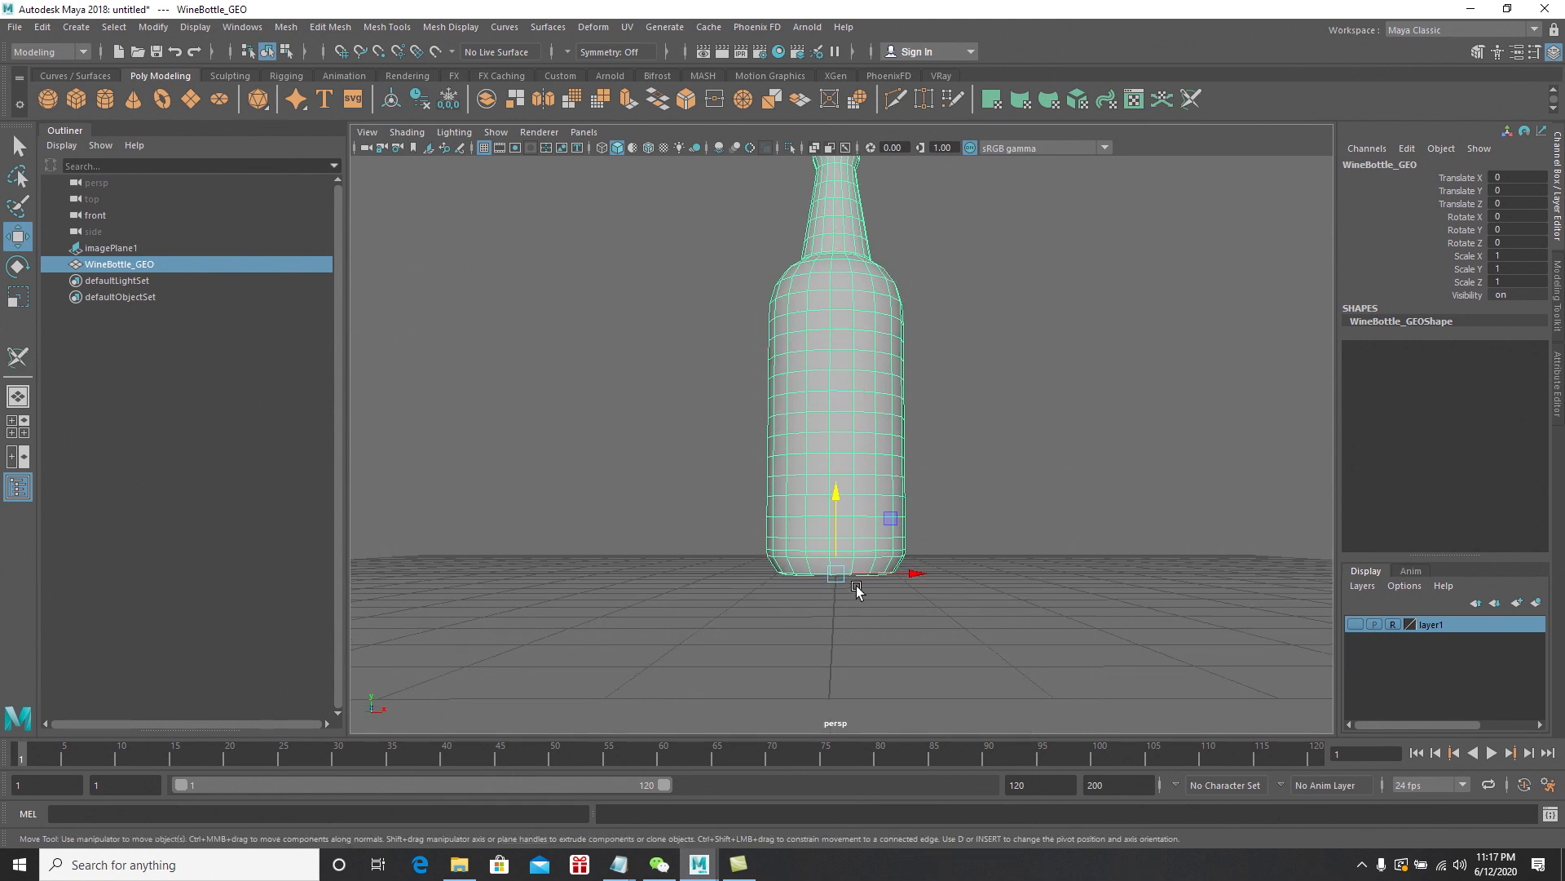
{"action": "left_click_drag", "start_coordinate": [1029, 563], "coordinate": [994, 572], "text": "alt"}
{"action": "middle_click_drag", "start_coordinate": [989, 555], "coordinate": [985, 550], "text": "alt"}
{"action": "right_click_drag", "start_coordinate": [985, 549], "coordinate": [981, 544], "text": "alt"}
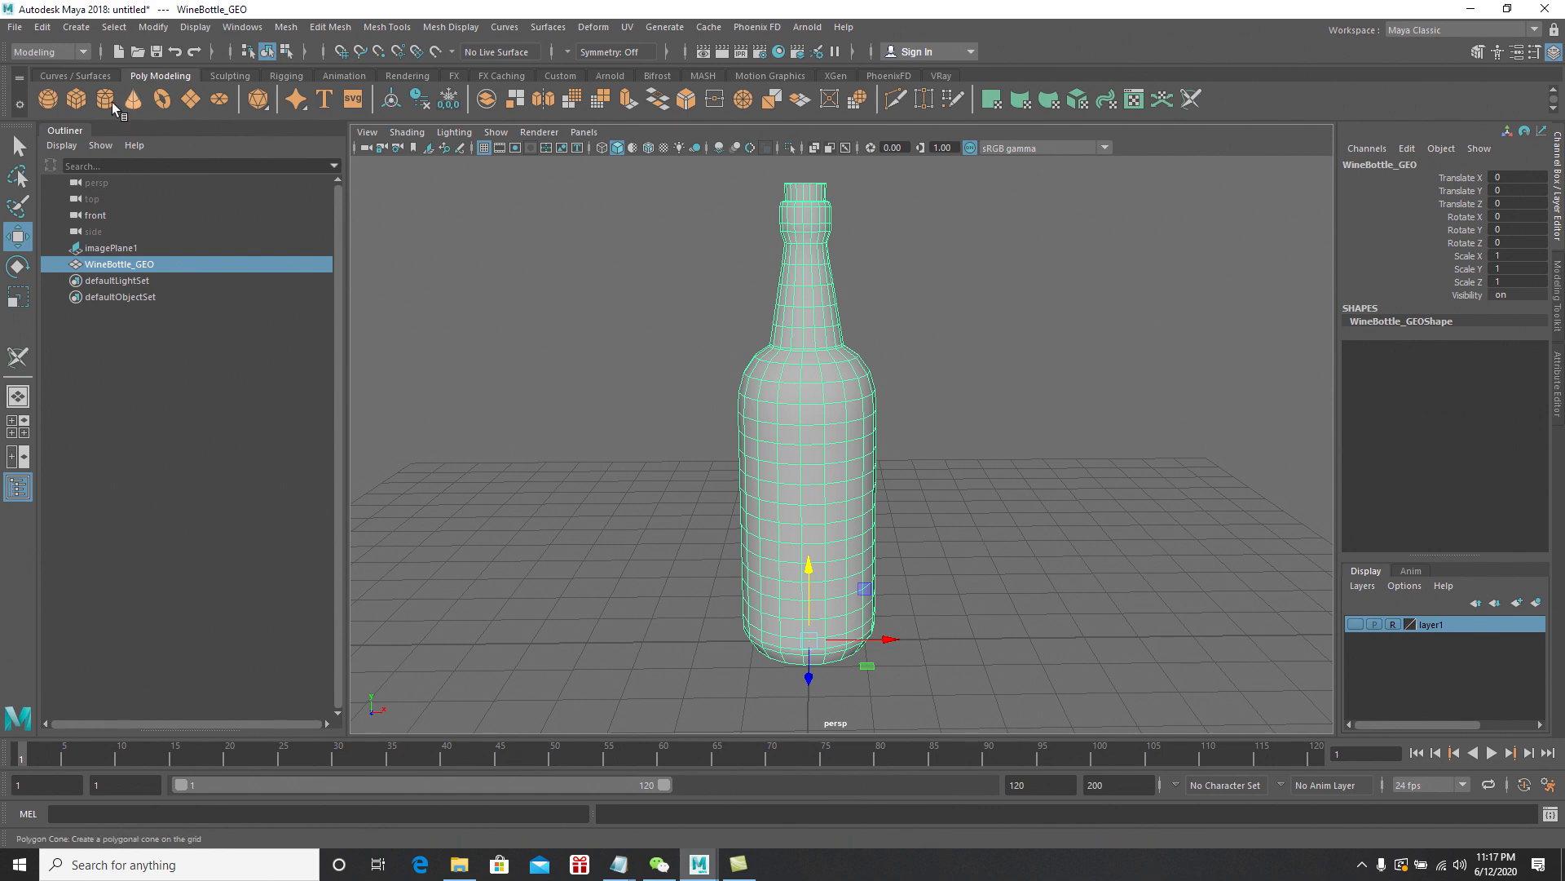
{"action": "left_click", "coordinate": [14, 27]}
{"action": "left_click", "coordinate": [69, 107]}
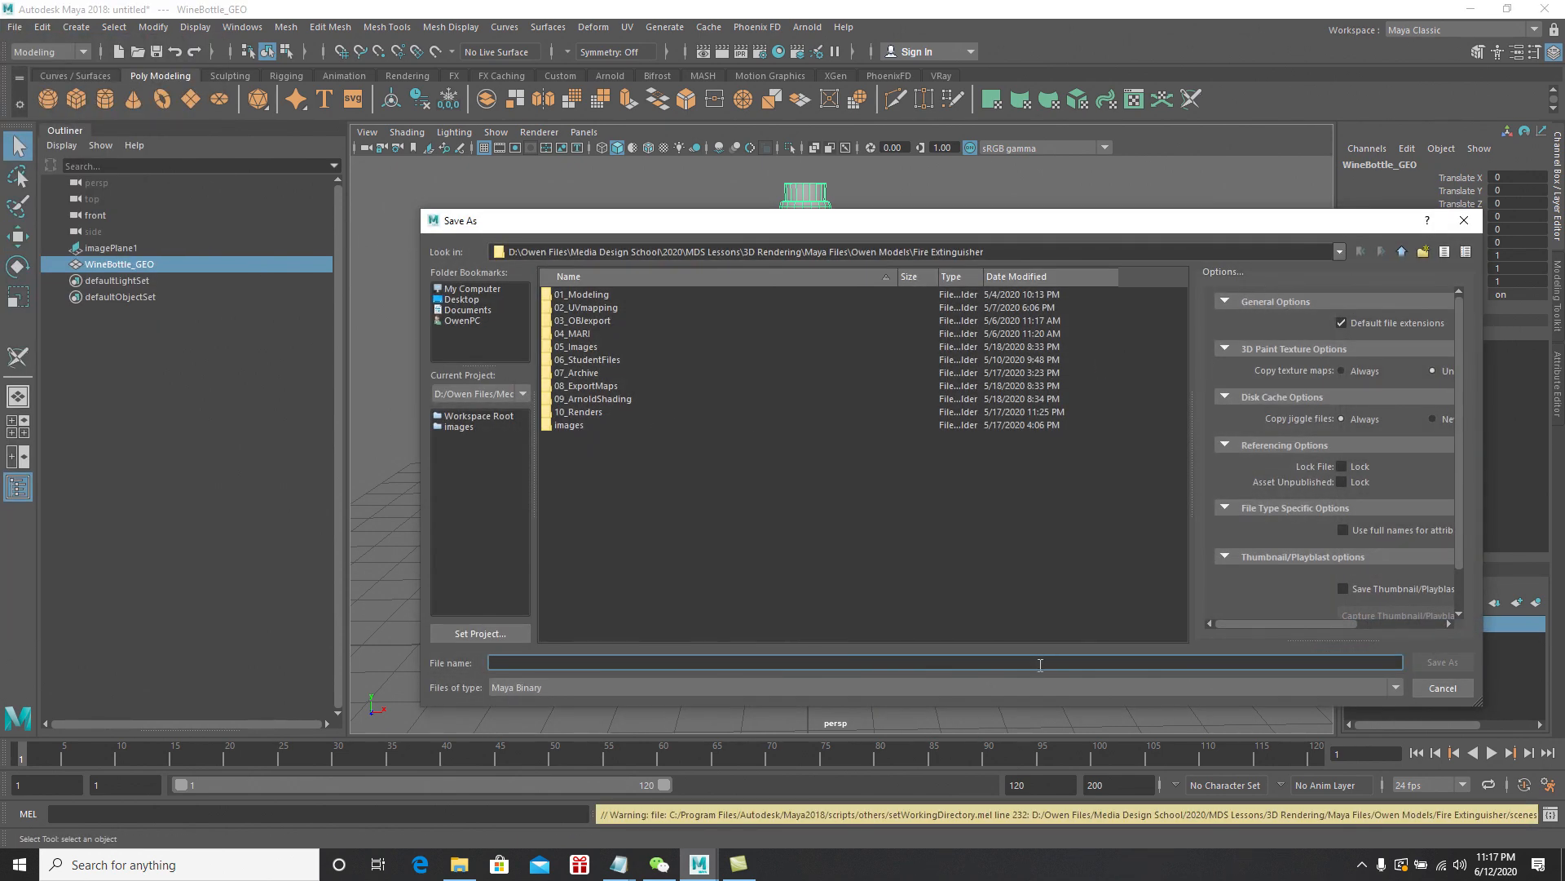
{"action": "type", "text": "D:\\Owen Files\\Projects\\Youtube Stuff\\Tutorial\\Maya2Mari_Tutorial\\Images"}
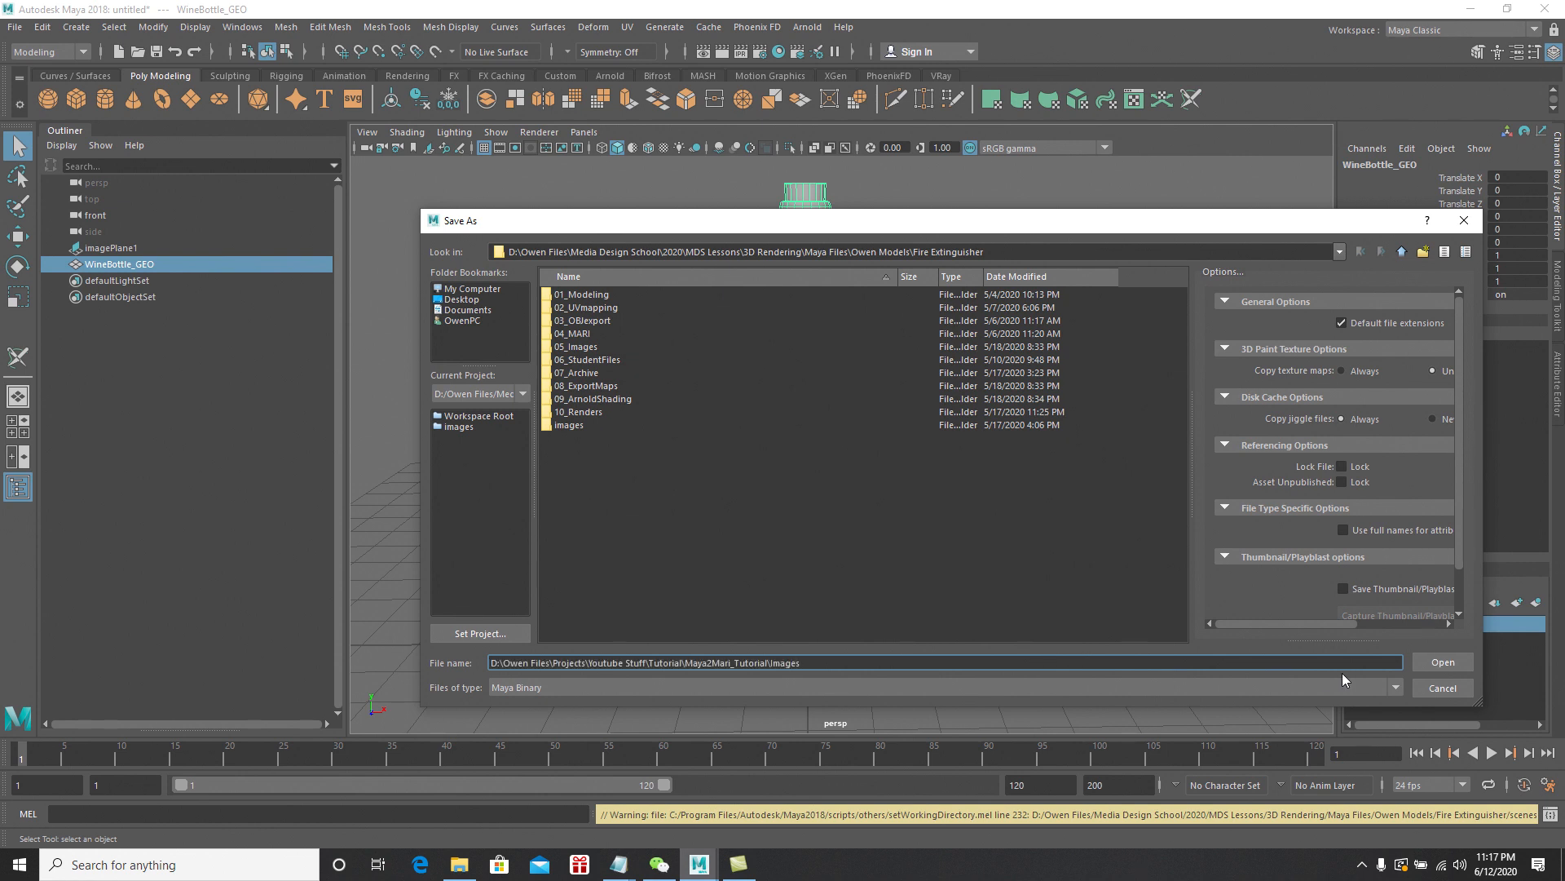
{"action": "left_click", "coordinate": [1440, 662]}
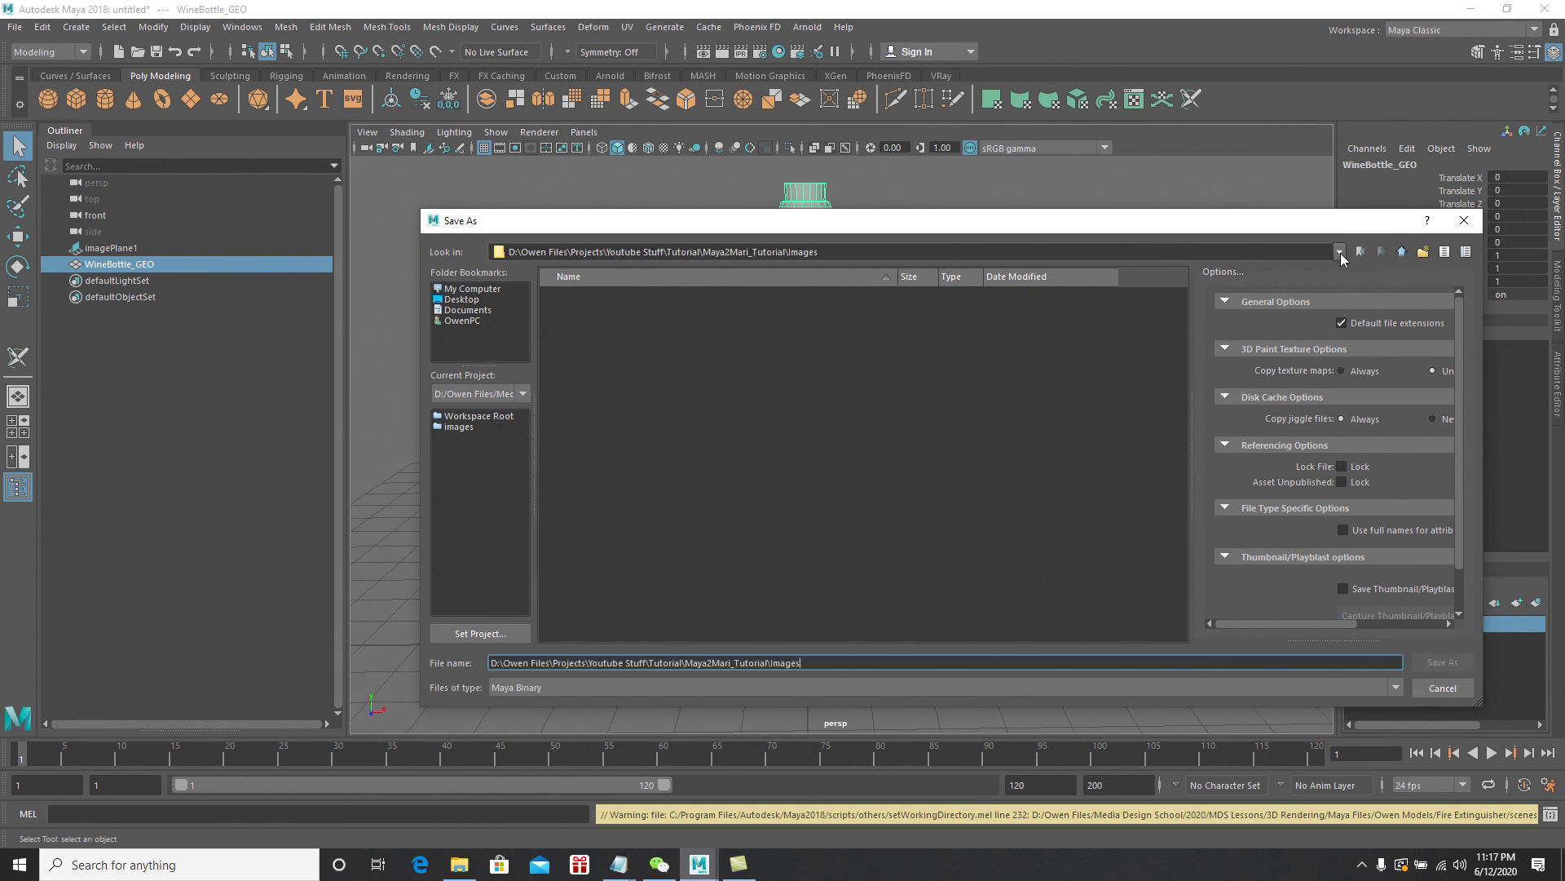
{"action": "left_click", "coordinate": [1402, 252]}
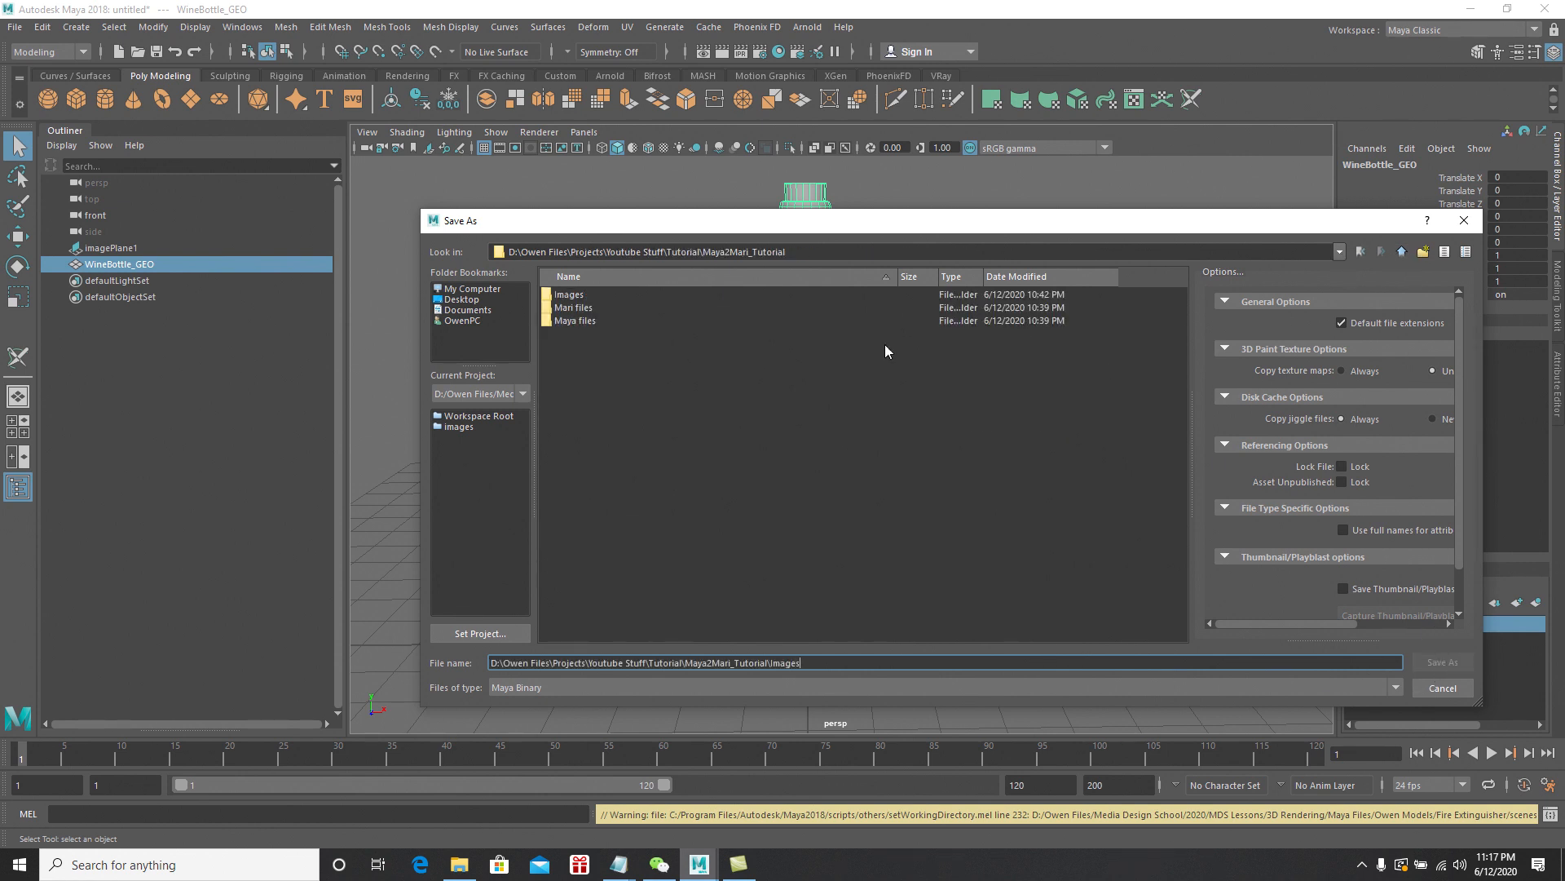
{"action": "double_click", "coordinate": [584, 321]}
{"action": "left_click", "coordinate": [823, 665]}
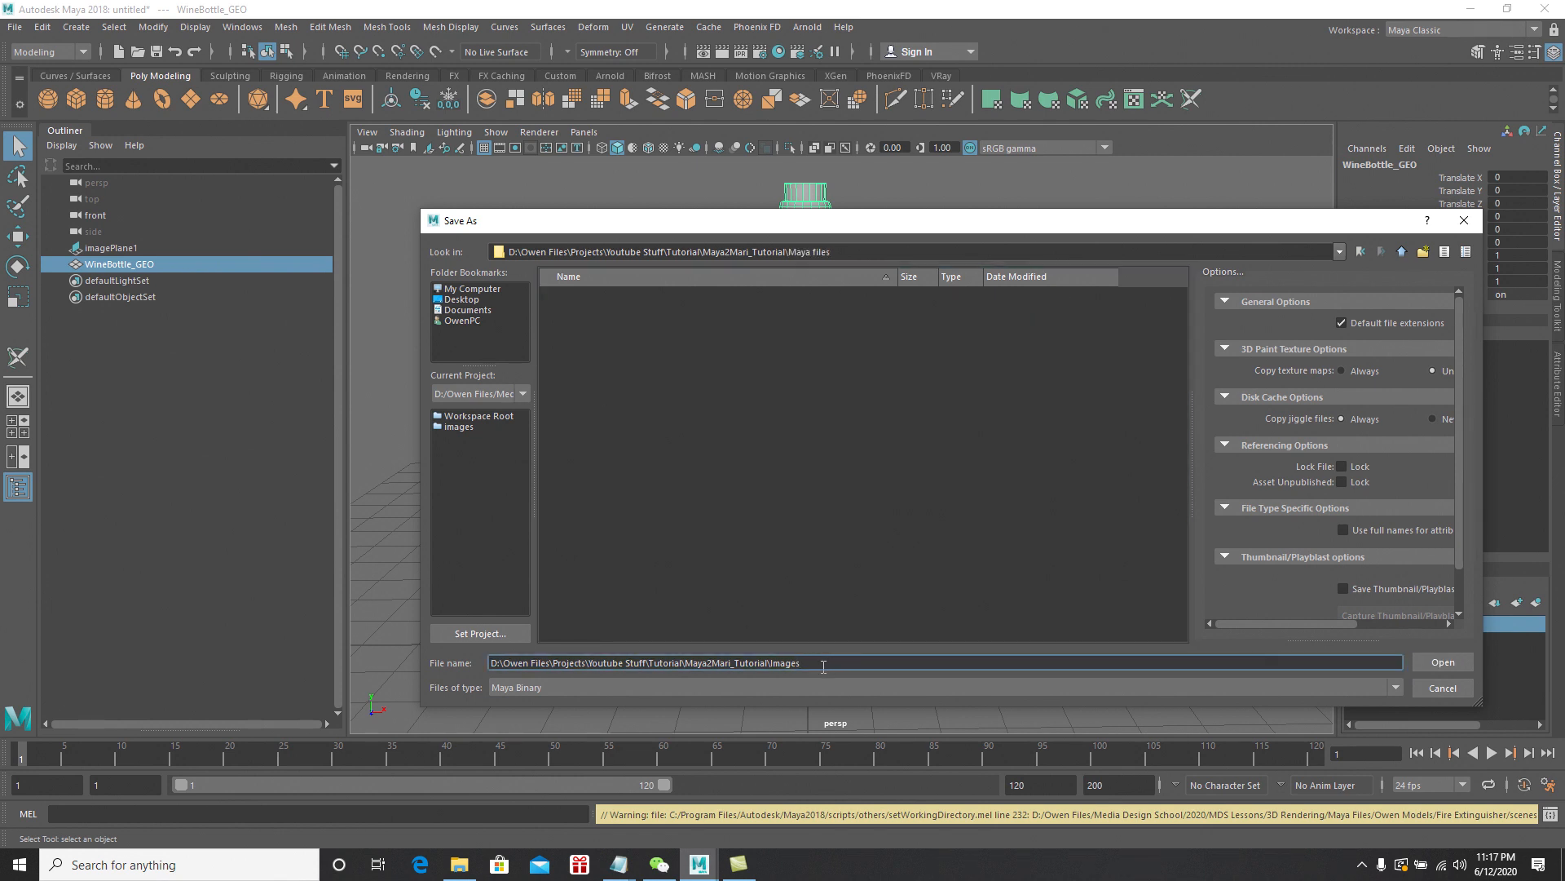
{"action": "left_click_drag", "start_coordinate": [824, 664], "coordinate": [492, 662]}
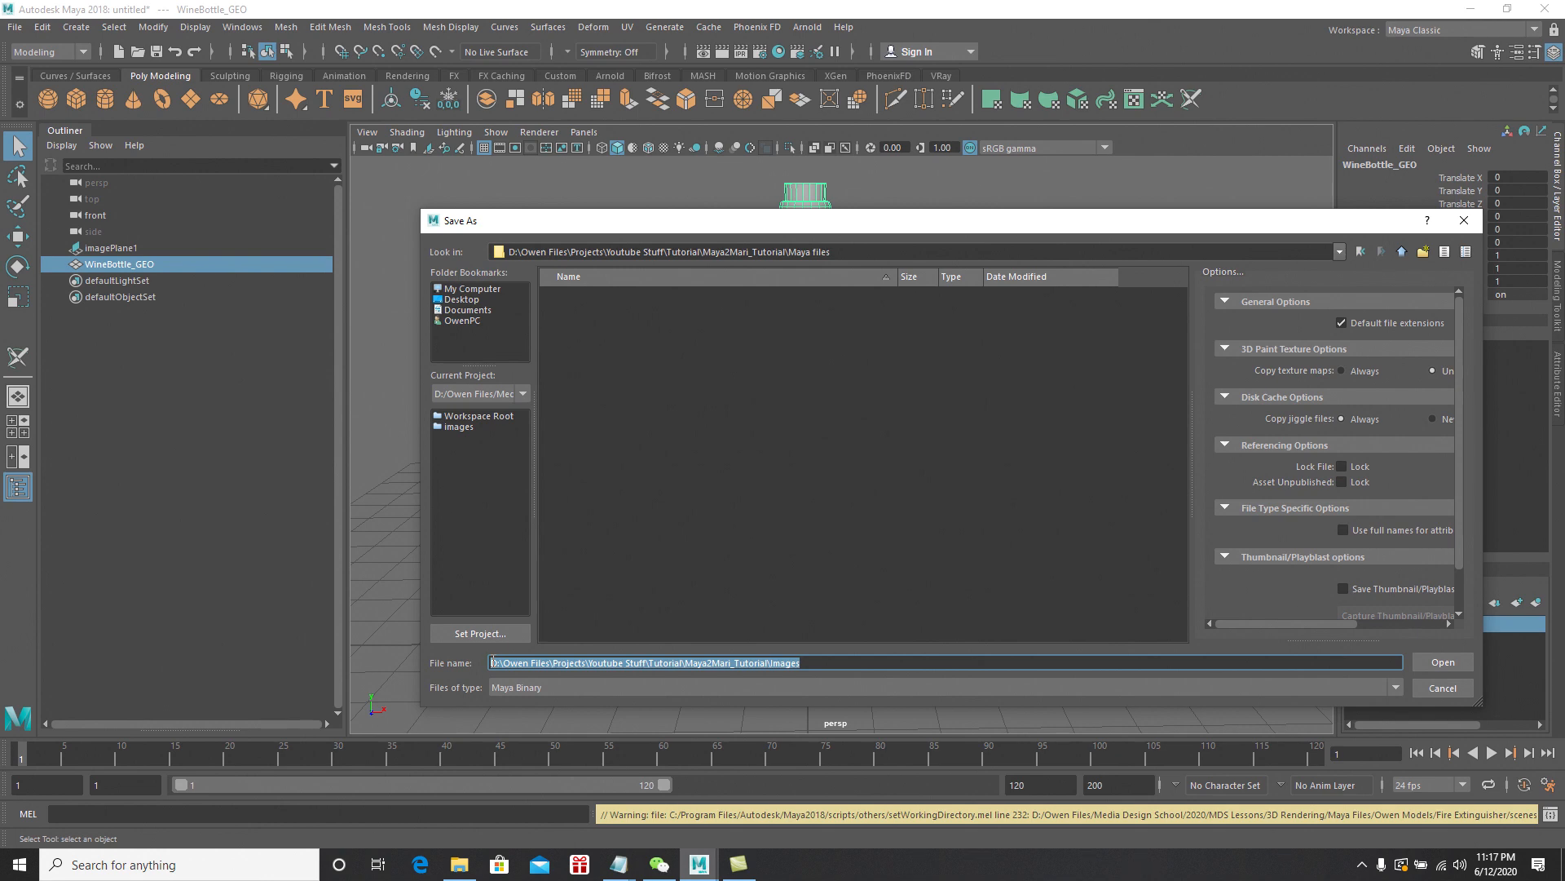
{"action": "left_click", "coordinate": [1441, 689]}
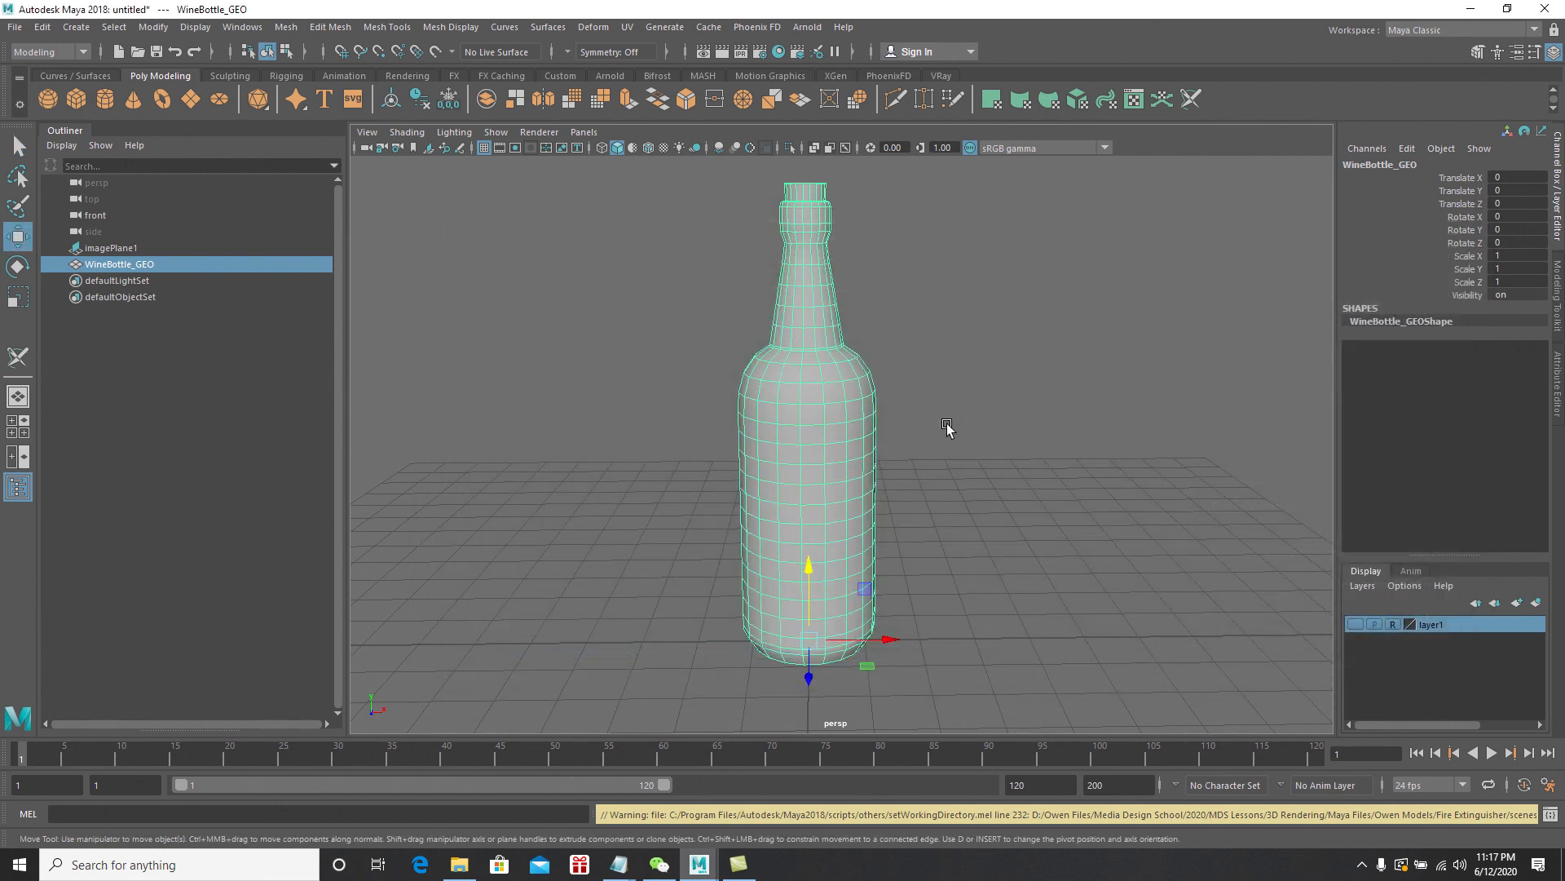
Start saving the scene under a new name and browse to Projects\Youtube Stuff\Tutorial\Maya2Mari_Tutorial\Maya files as the destination folder
{"action": "left_click", "coordinate": [15, 26]}
{"action": "left_click", "coordinate": [67, 110]}
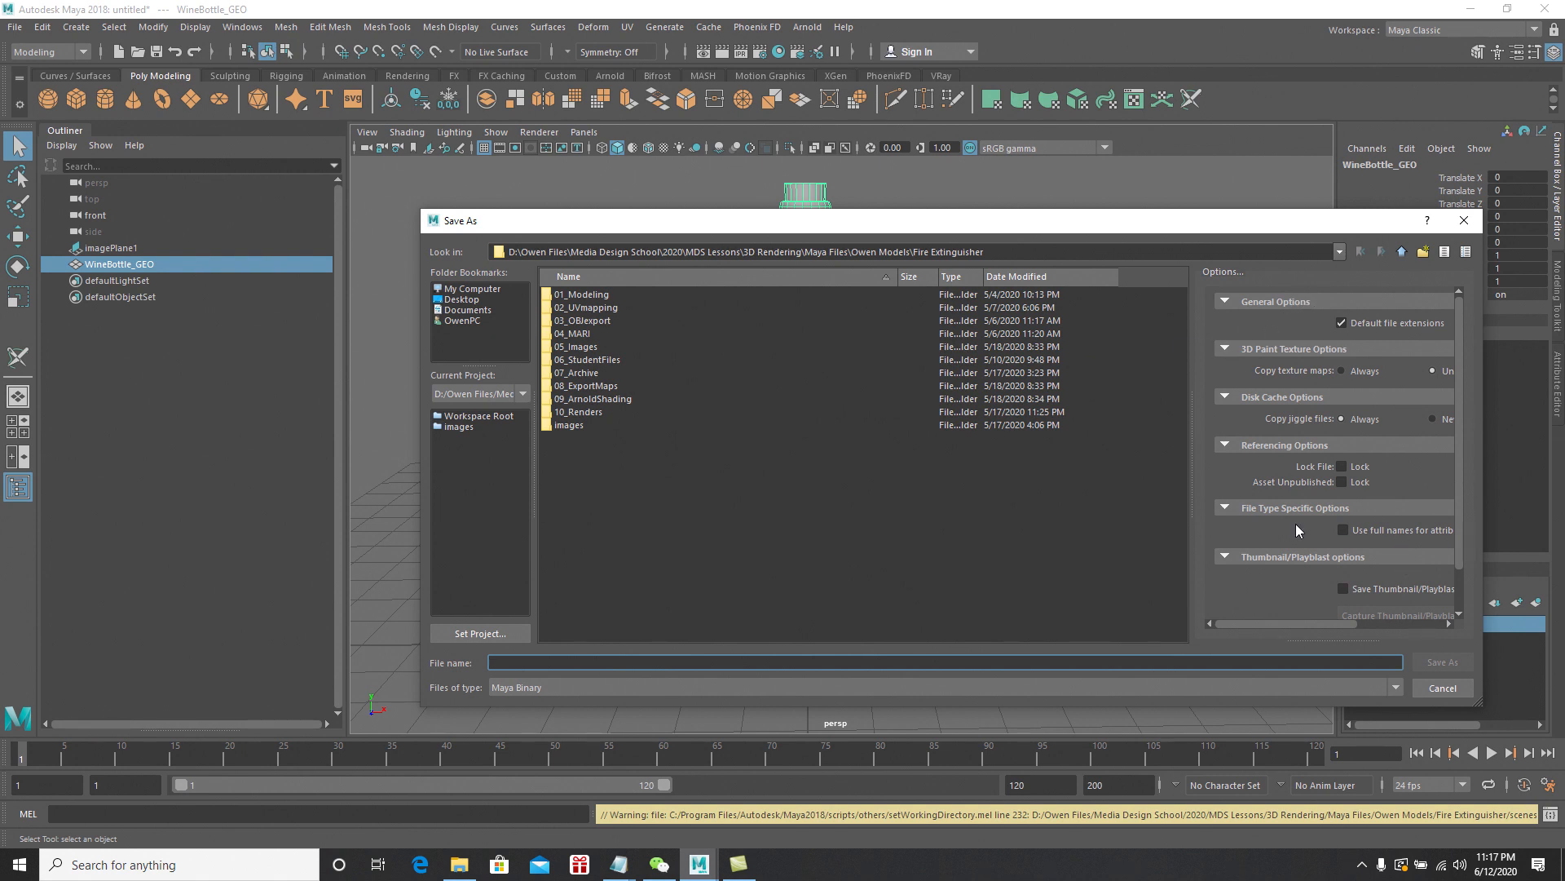
{"action": "left_click", "coordinate": [1338, 256]}
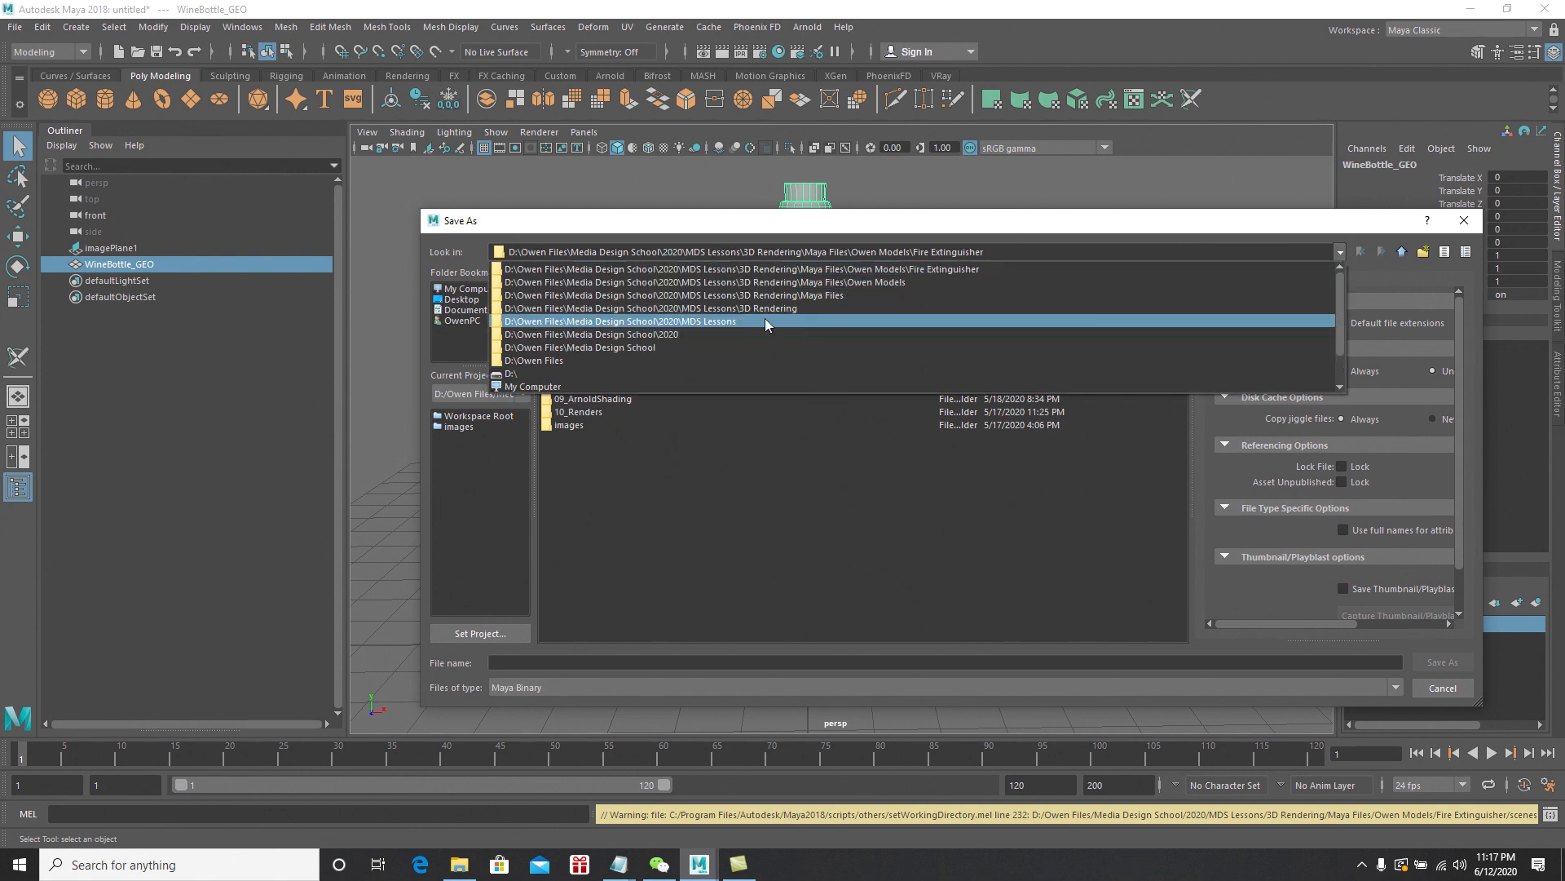
{"action": "left_click", "coordinate": [661, 359]}
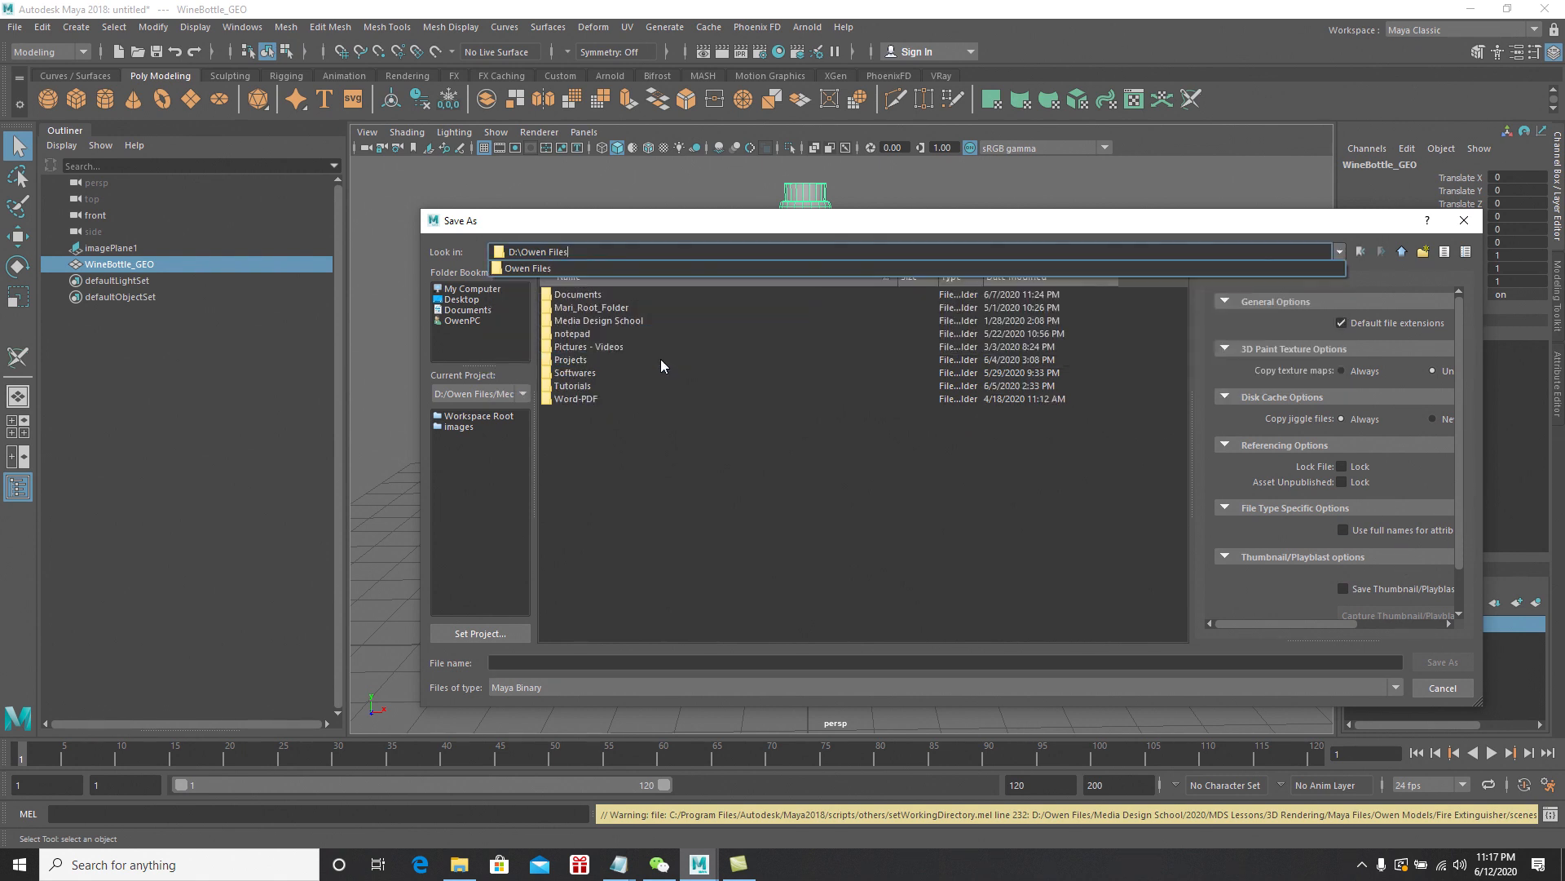
{"action": "double_click", "coordinate": [578, 359]}
{"action": "double_click", "coordinate": [599, 396]}
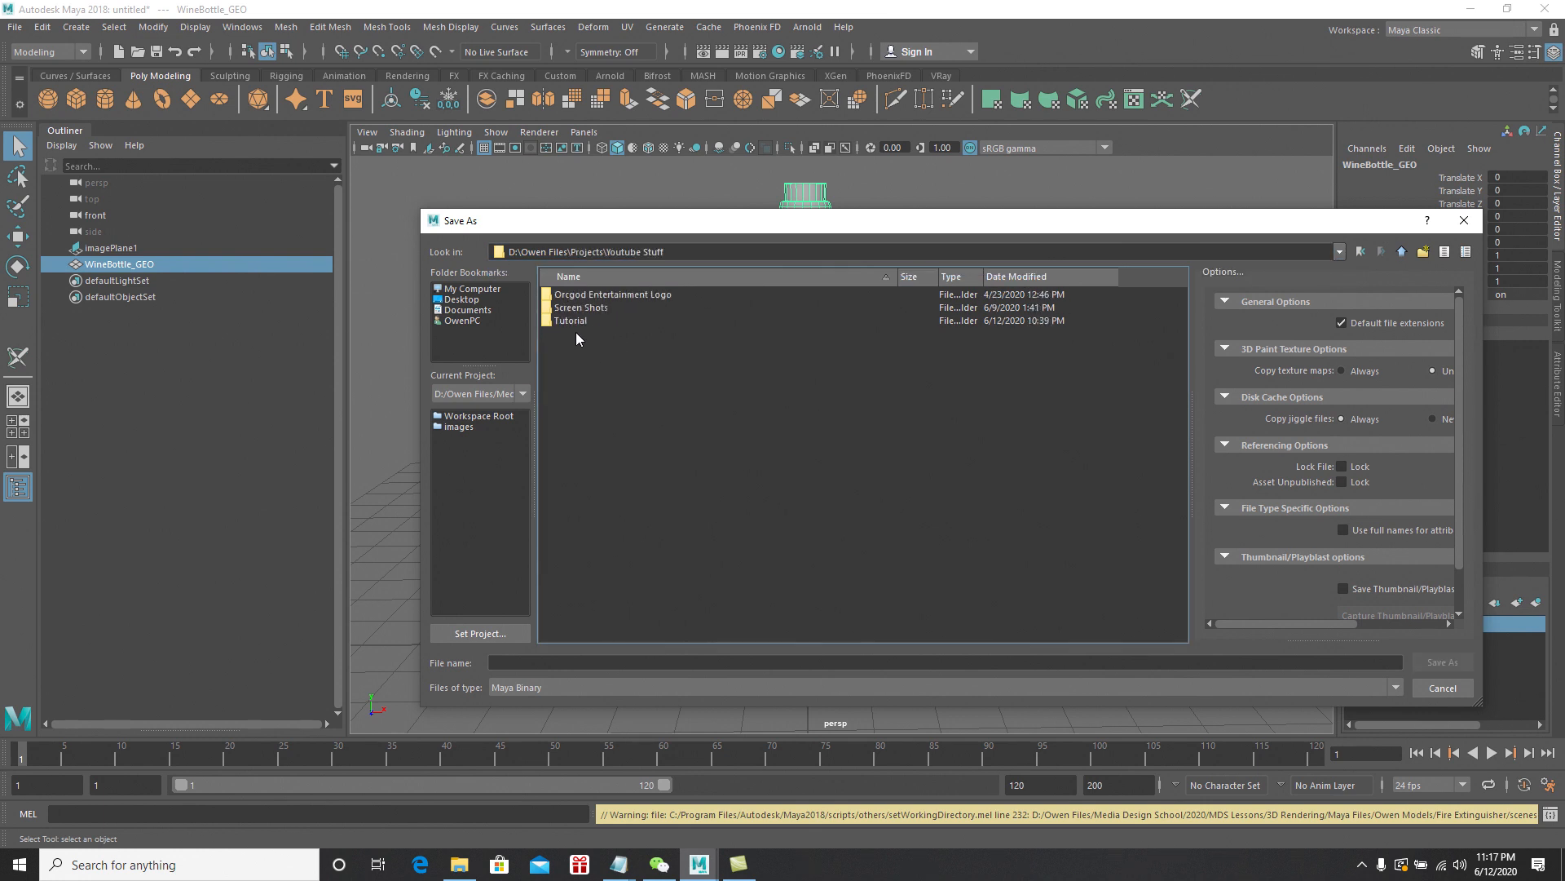
{"action": "double_click", "coordinate": [574, 321]}
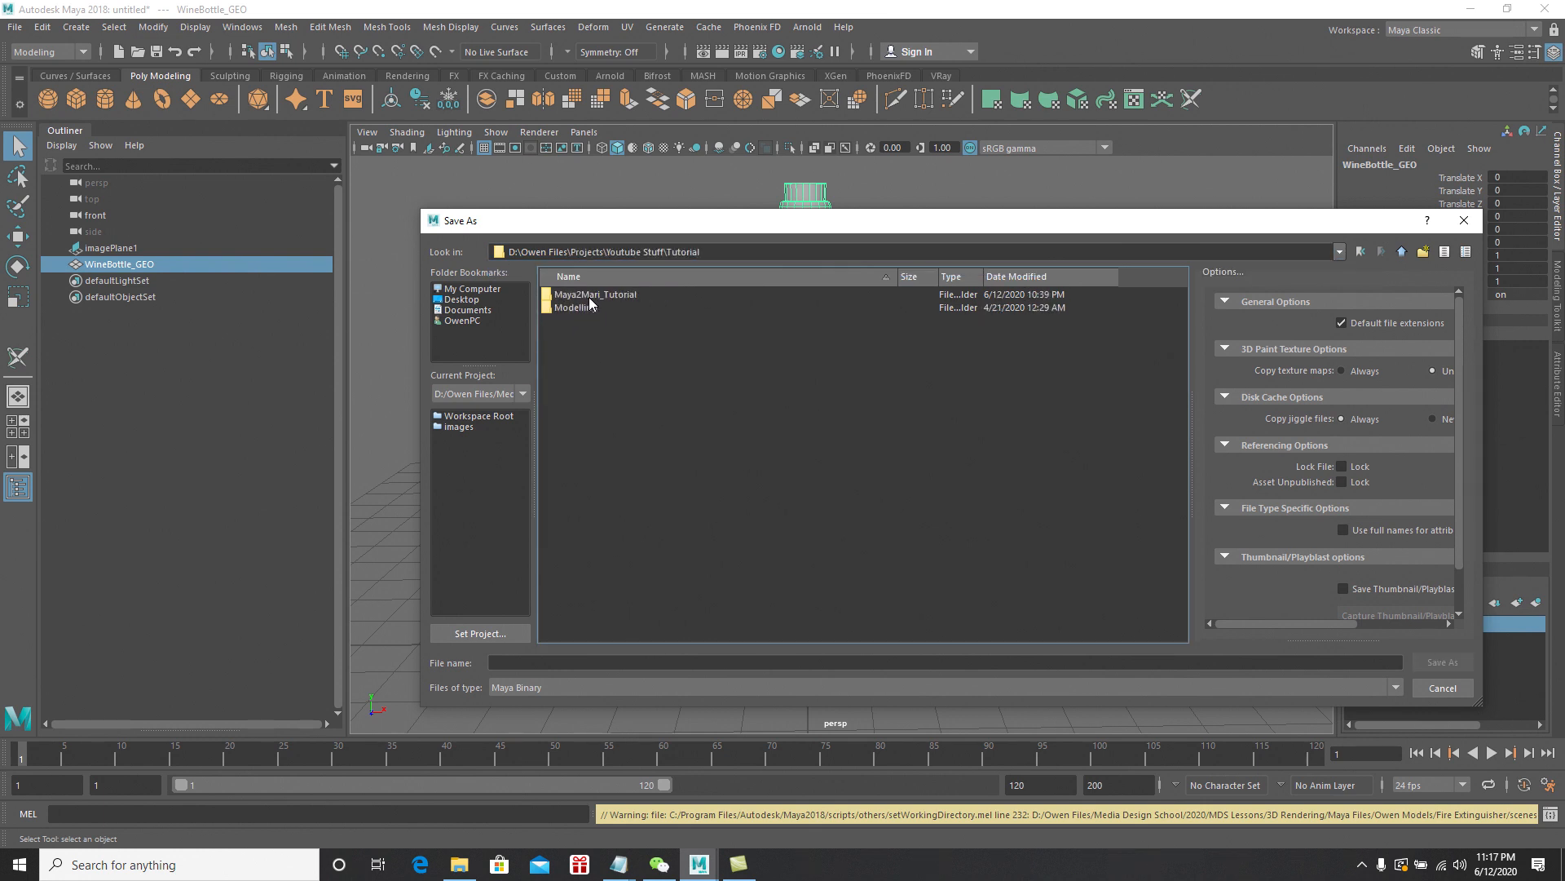
{"action": "double_click", "coordinate": [587, 297]}
{"action": "double_click", "coordinate": [586, 321]}
Name the scene file WineBottle_Tutorial_01 and save it as Maya Binary
{"action": "left_click", "coordinate": [626, 662]}
{"action": "type", "text": "WineBottle_Tutorial_01"}
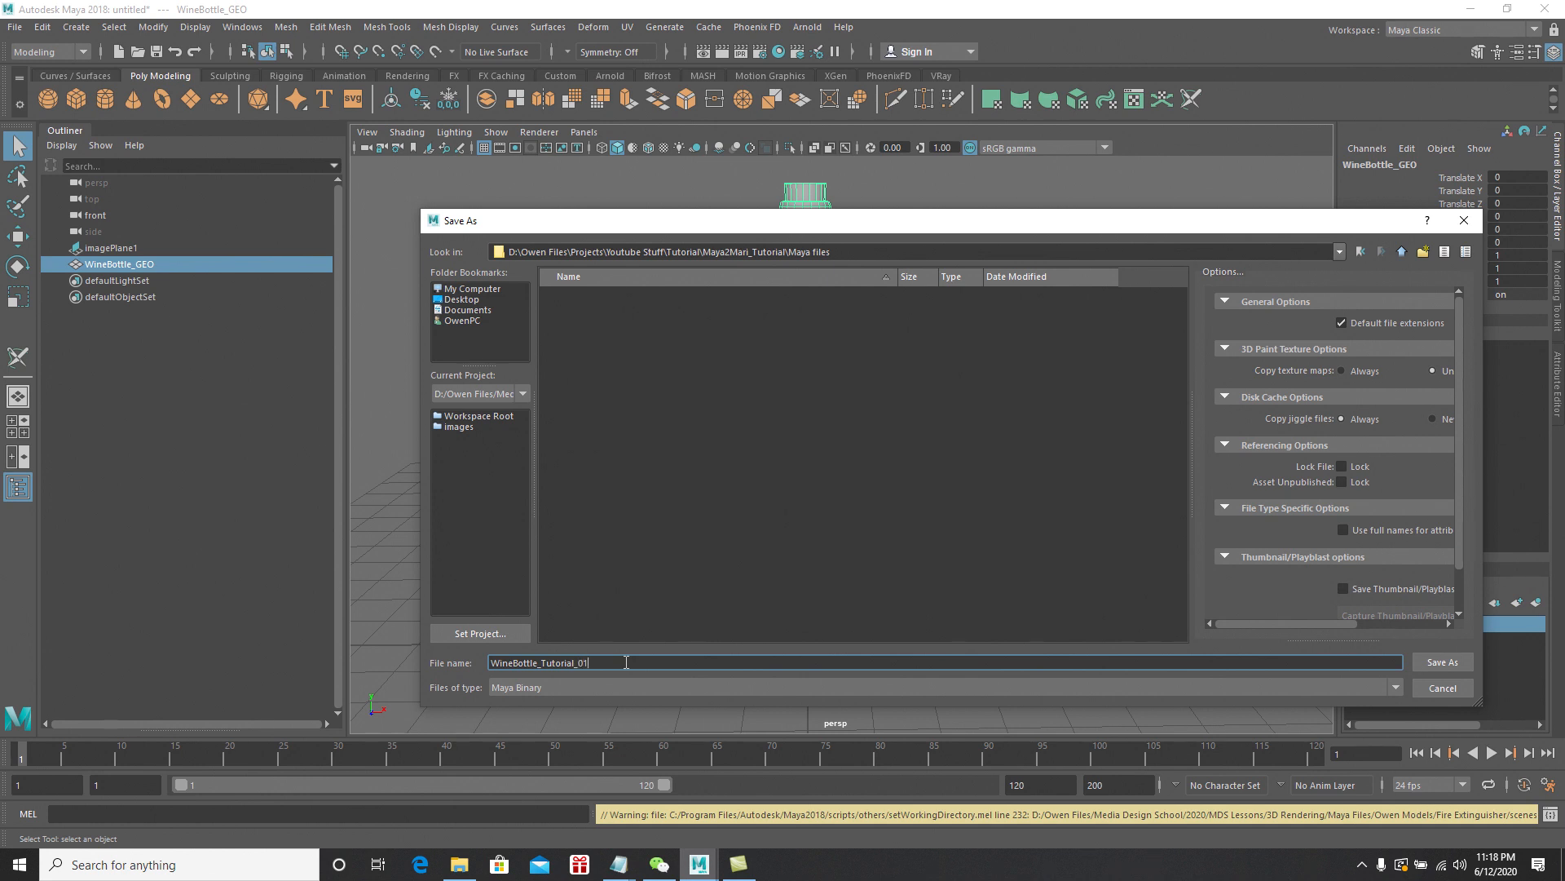
{"action": "left_click", "coordinate": [1442, 663]}
{"action": "key", "text": "w"}
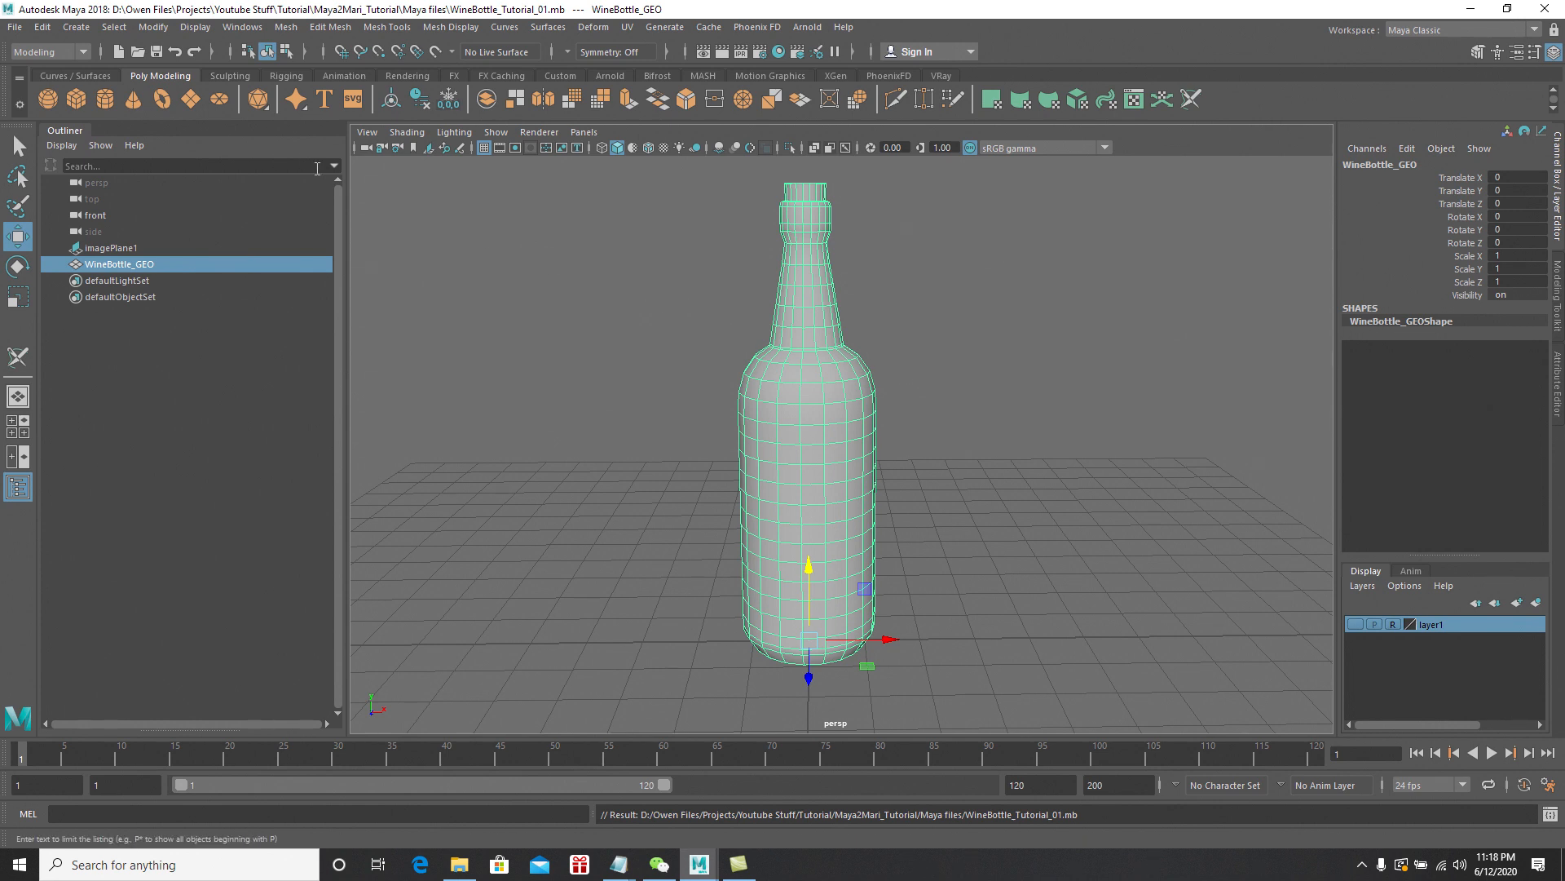
Check that the export options for the selected bottle offer OBJexport as the file type
{"action": "left_click_drag", "start_coordinate": [748, 349], "coordinate": [727, 335], "text": "alt"}
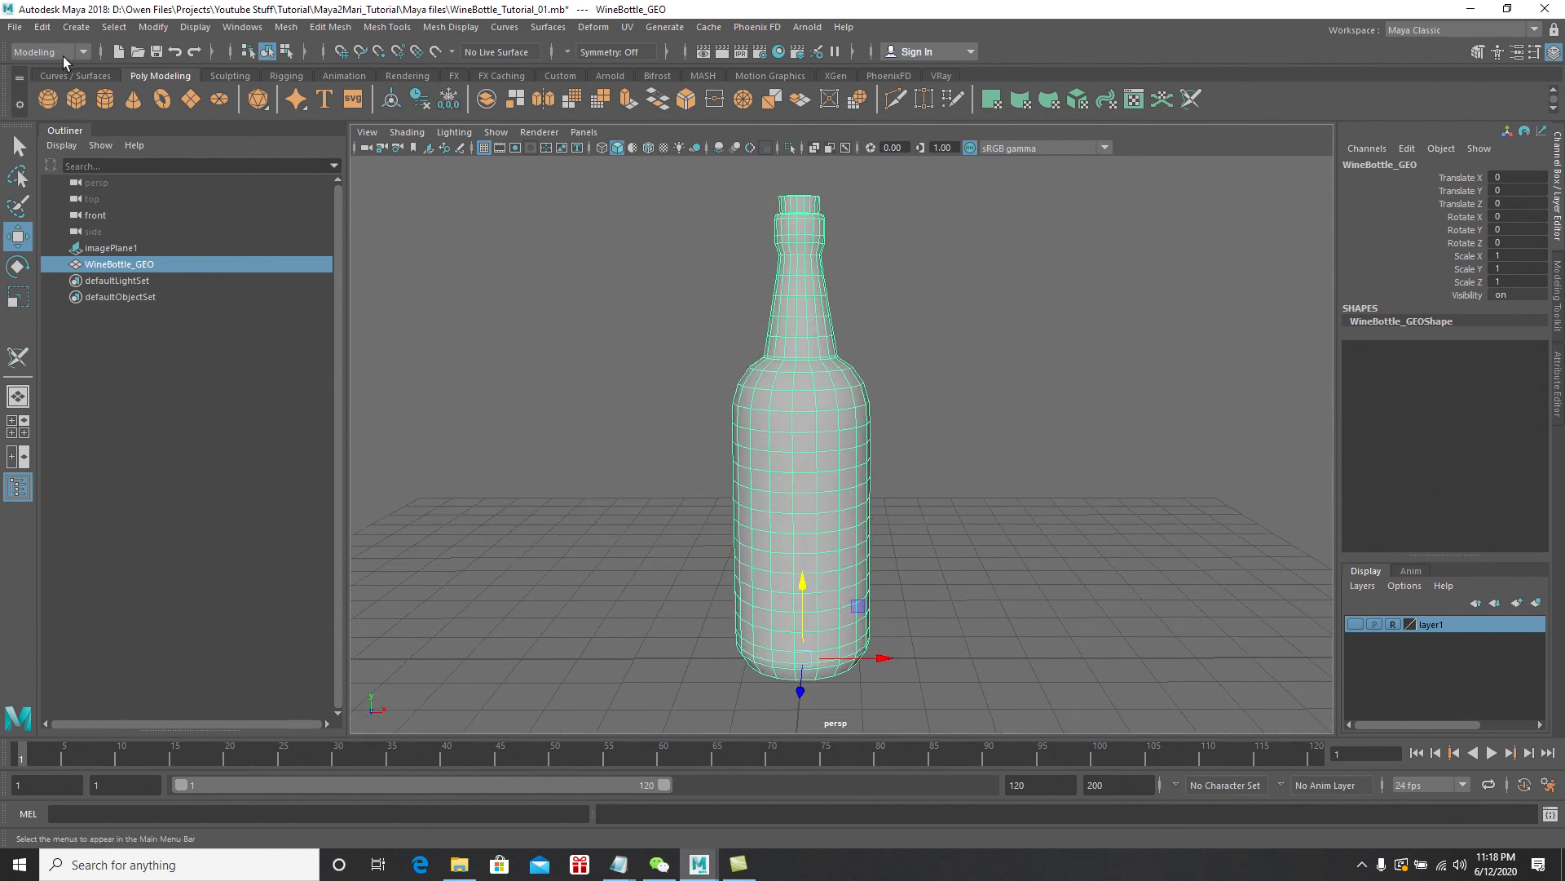
{"action": "left_click", "coordinate": [16, 28]}
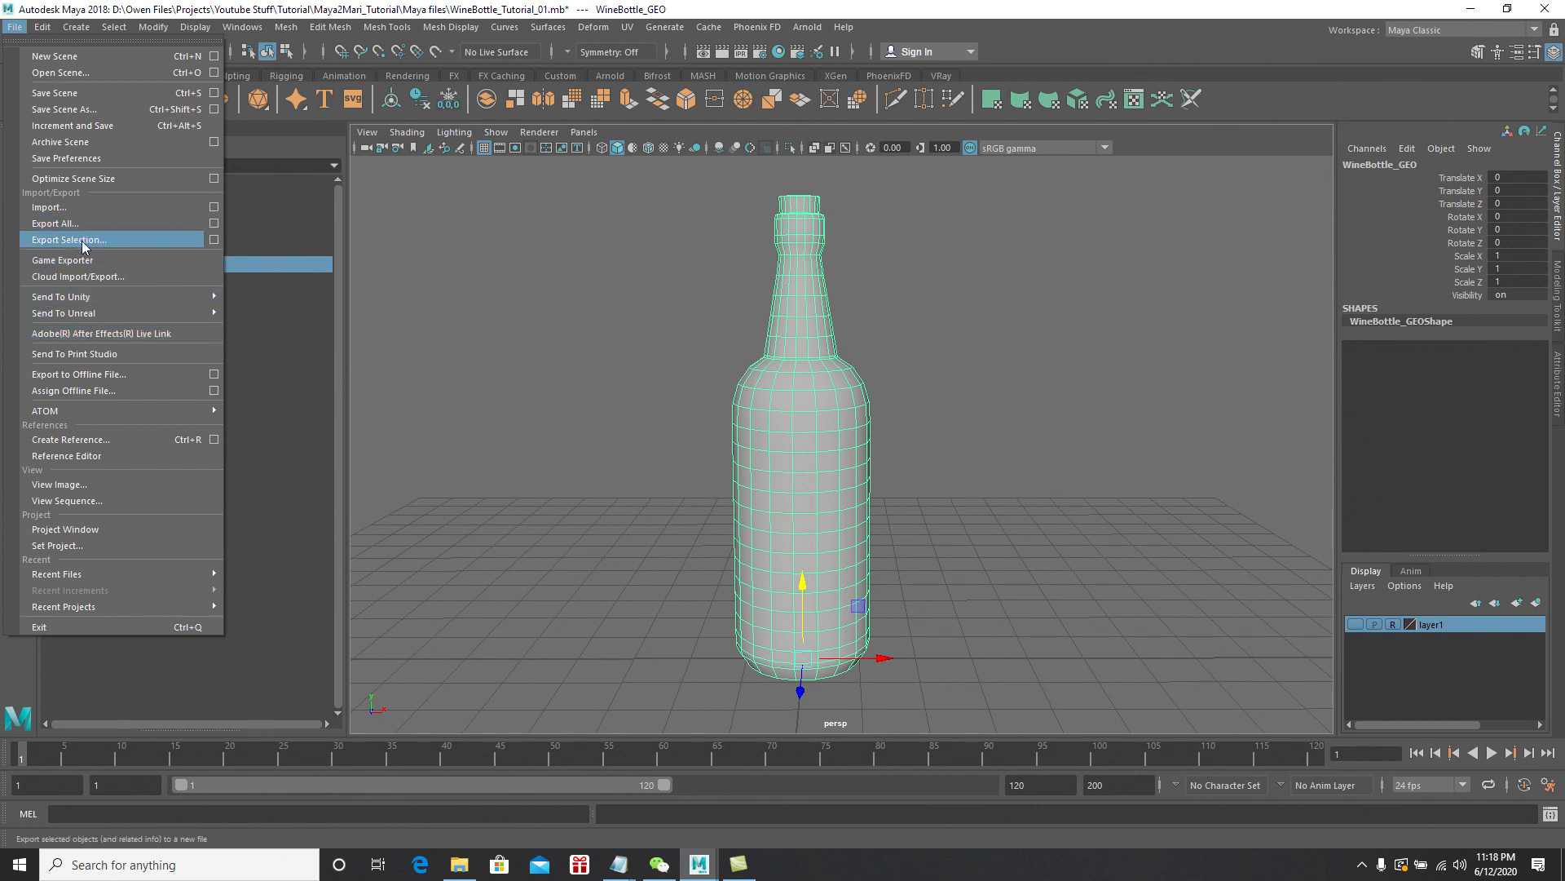
{"action": "left_click", "coordinate": [212, 242]}
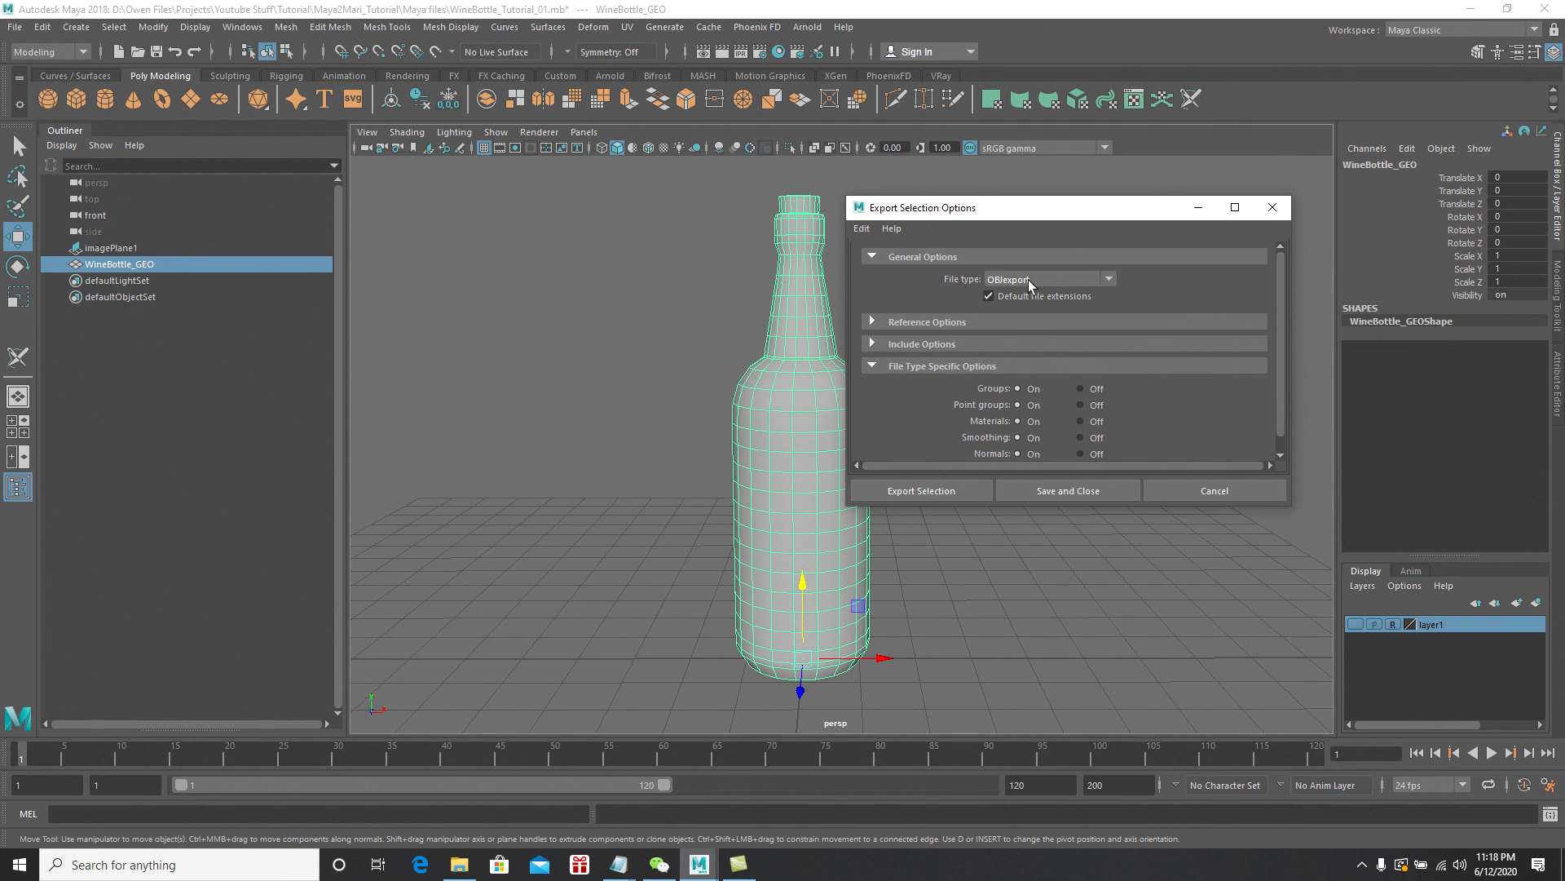
{"action": "left_click", "coordinate": [1111, 279]}
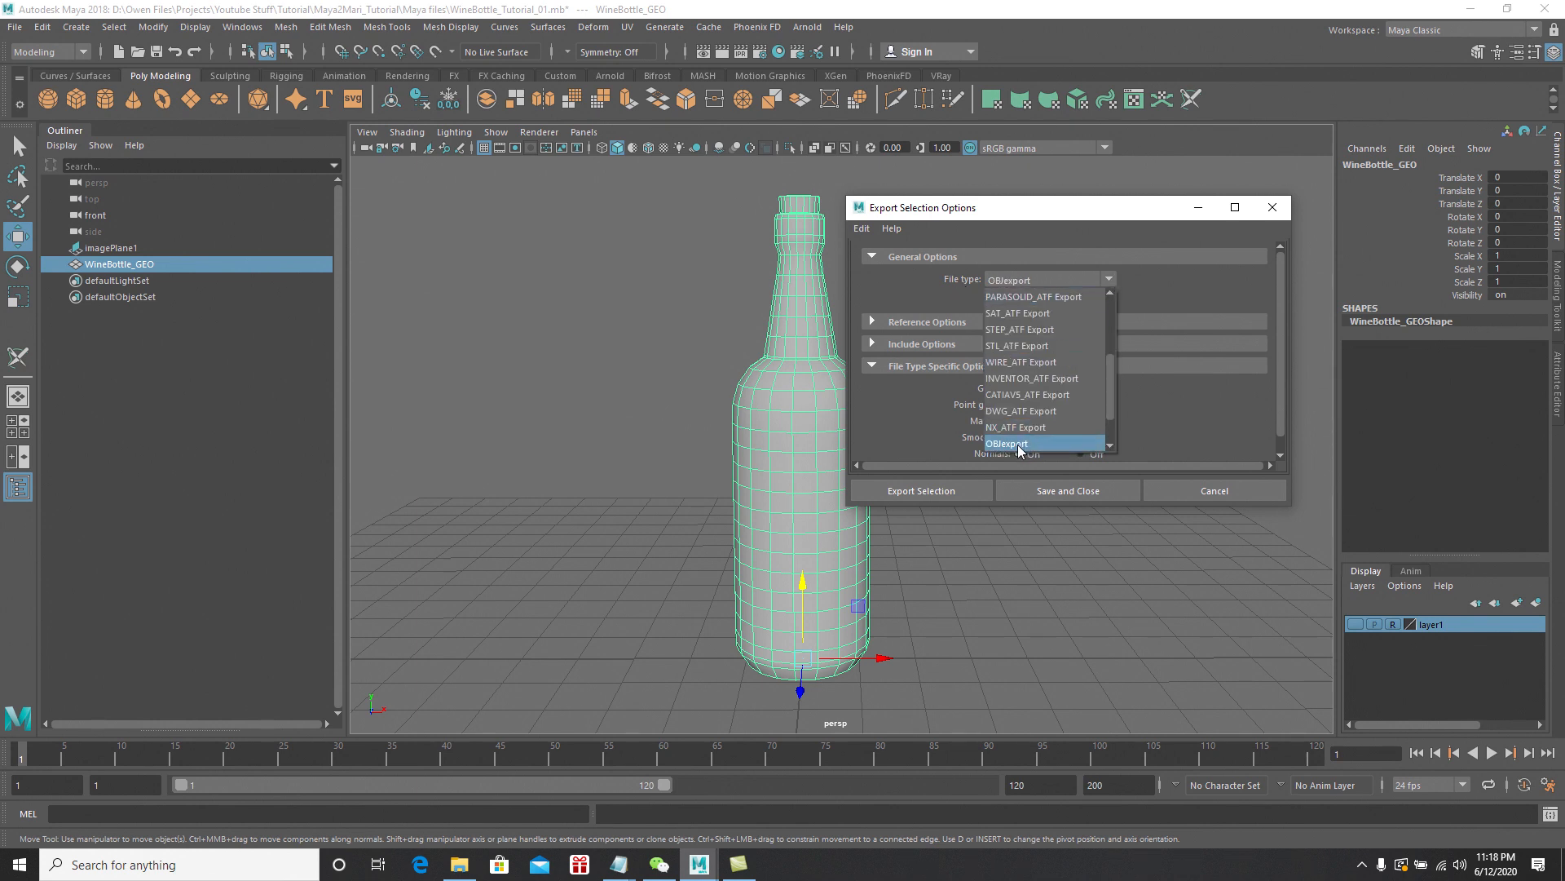
{"action": "left_click", "coordinate": [1131, 214]}
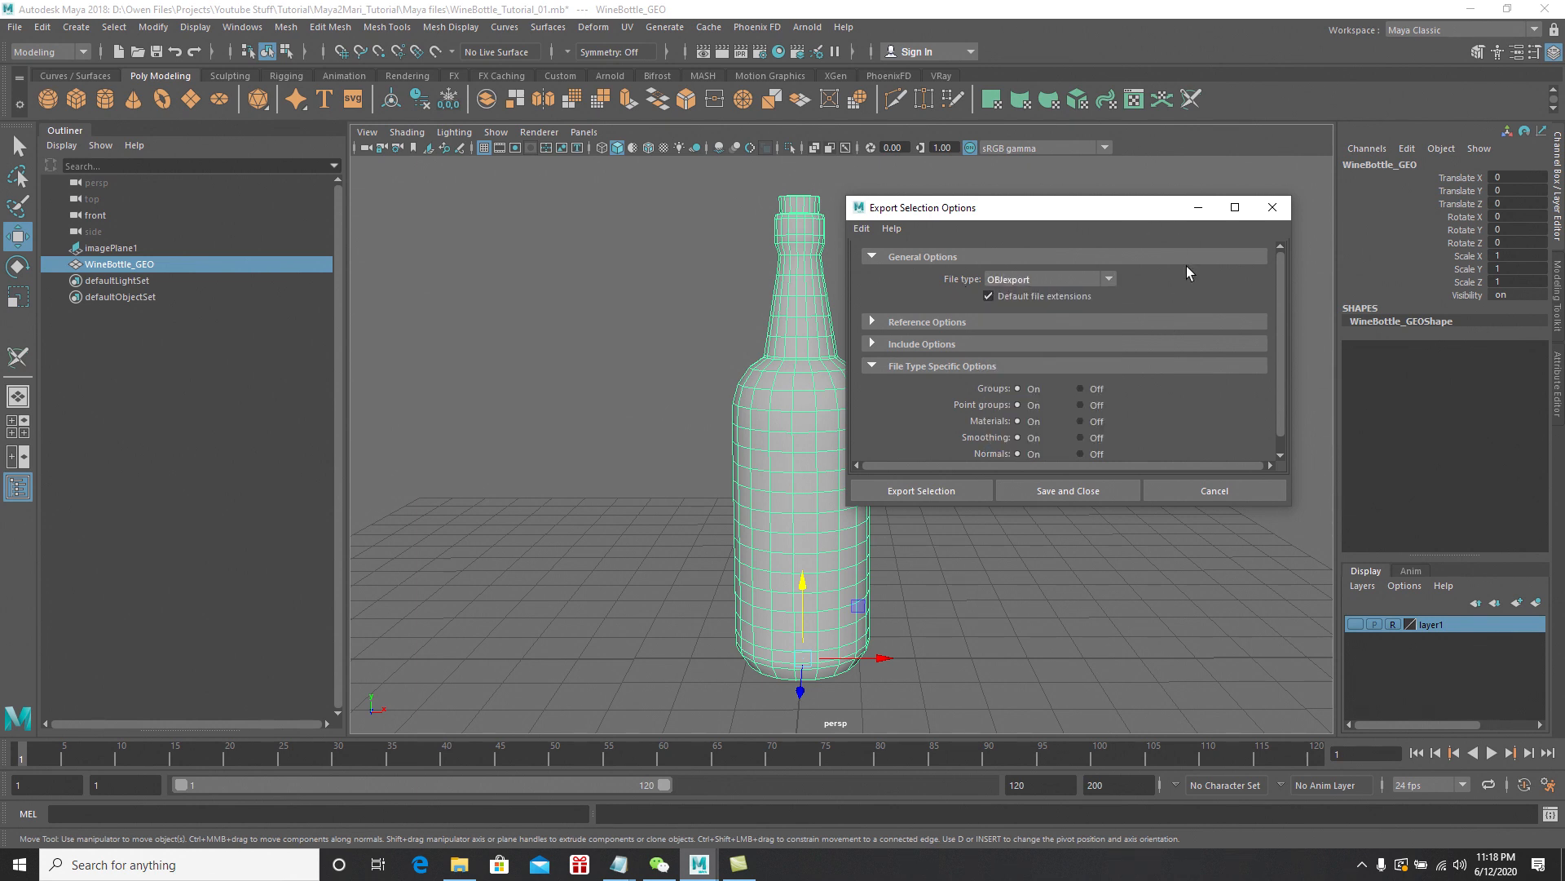
{"action": "left_click_drag", "start_coordinate": [1083, 216], "coordinate": [1055, 221]}
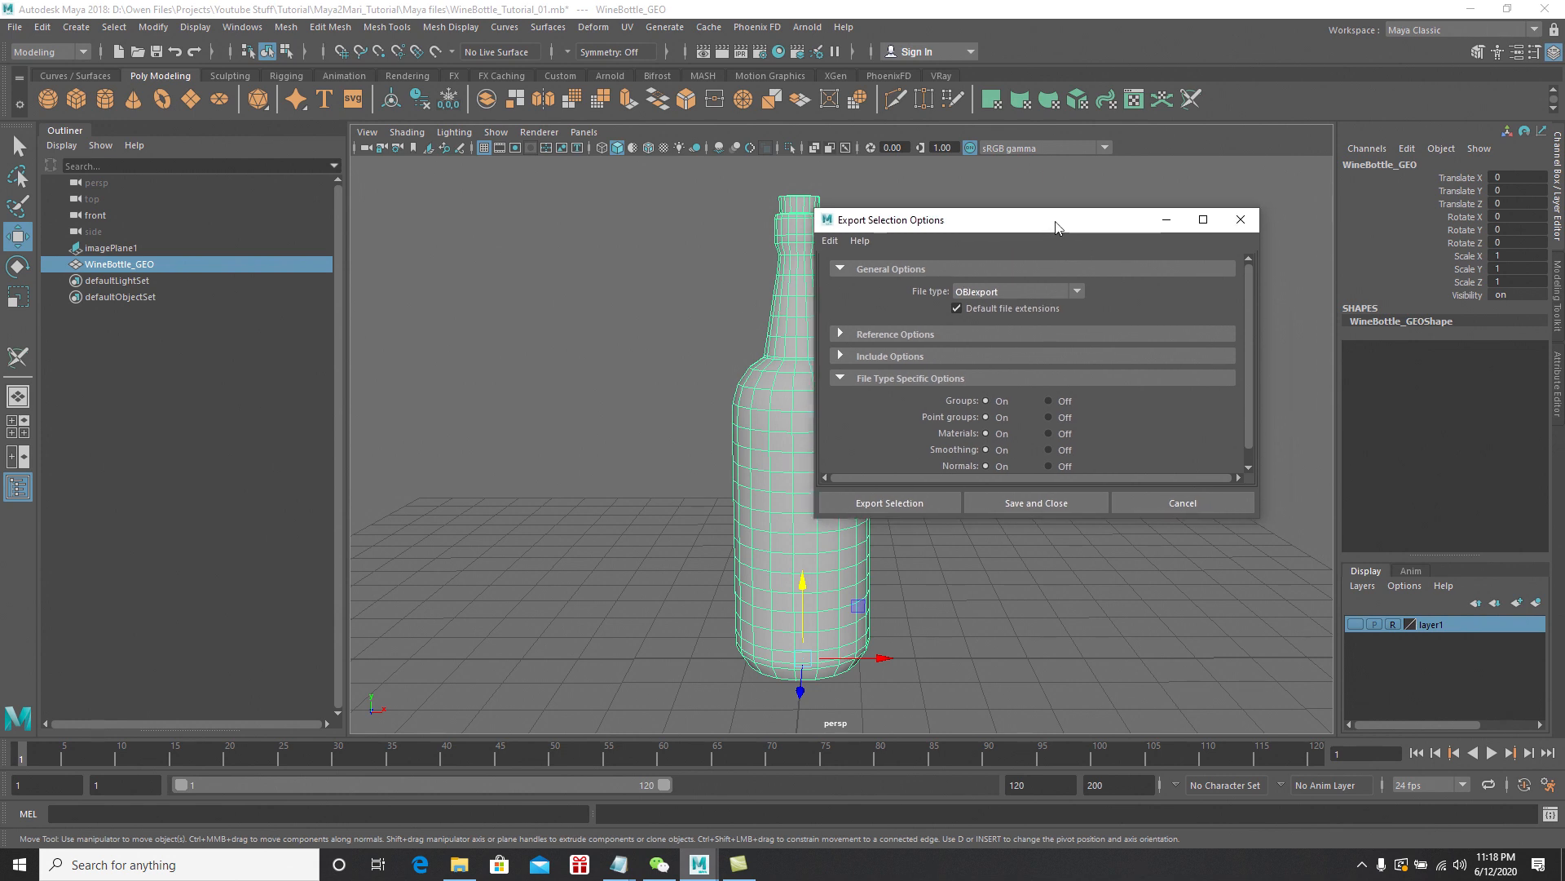
{"action": "left_click", "coordinate": [1240, 221]}
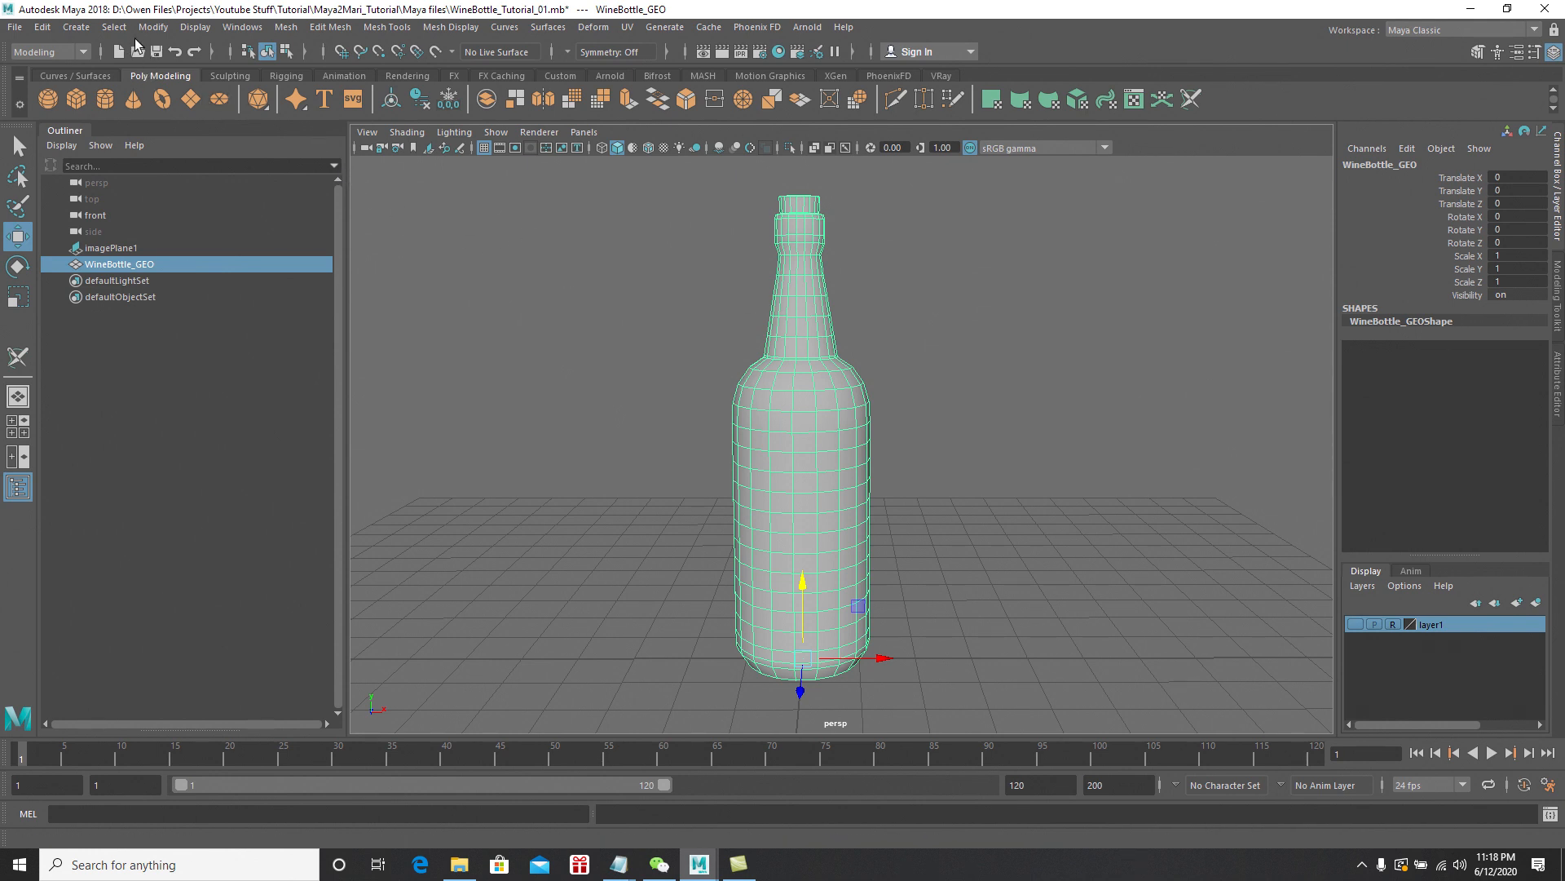
Check the loaded and auto-load state of objExport.mll in the Plug-in Manager
{"action": "left_click", "coordinate": [242, 27]}
{"action": "mouse_move", "coordinate": [303, 187]}
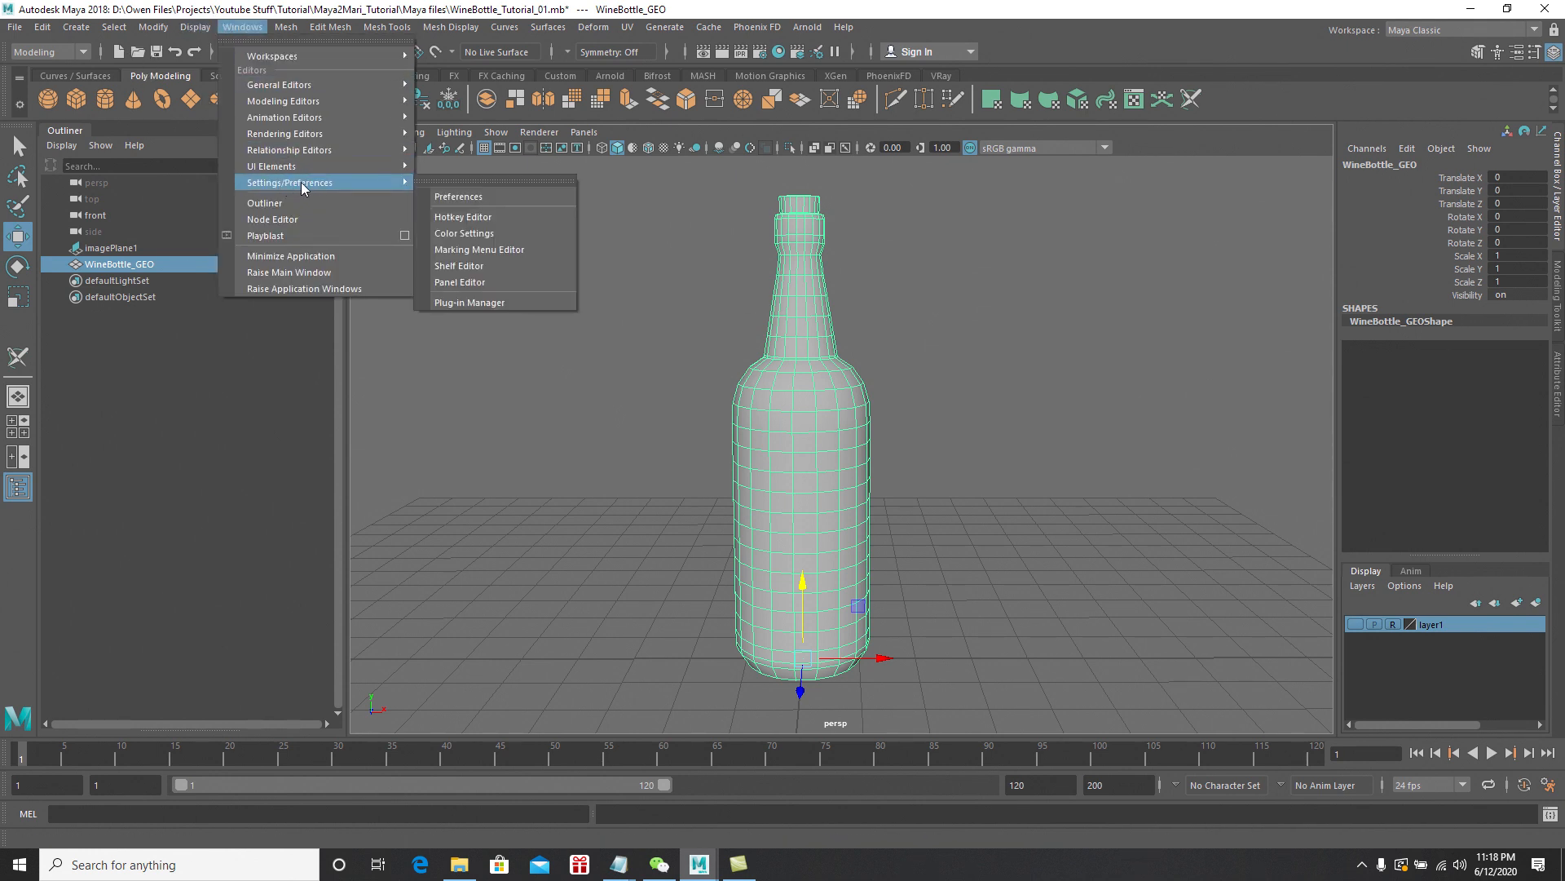
{"action": "left_click", "coordinate": [469, 302]}
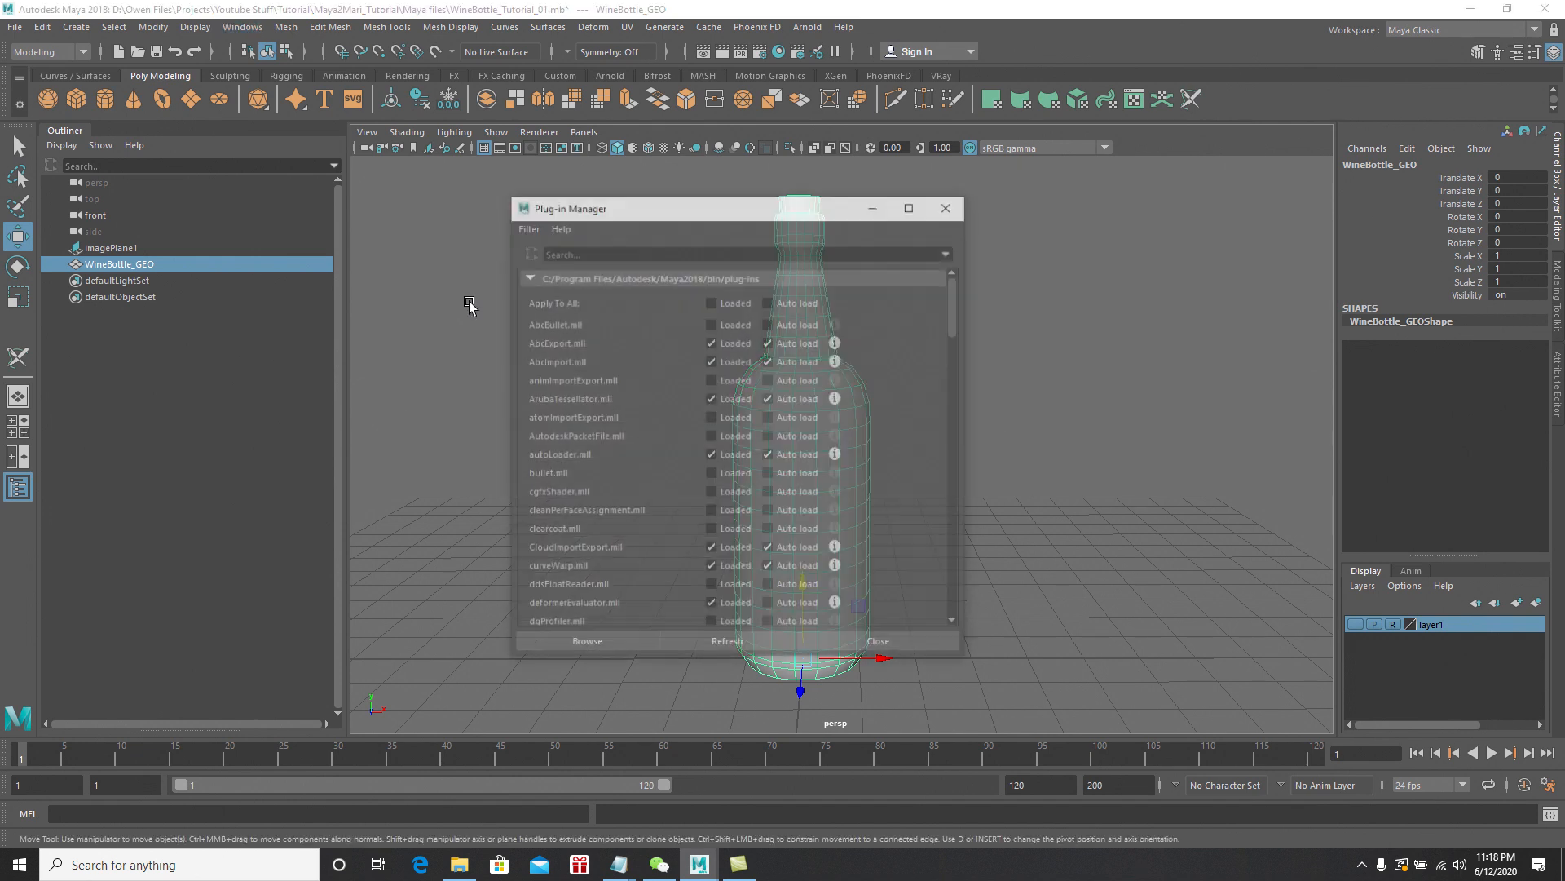
{"action": "left_click_drag", "start_coordinate": [967, 656], "coordinate": [1026, 687]}
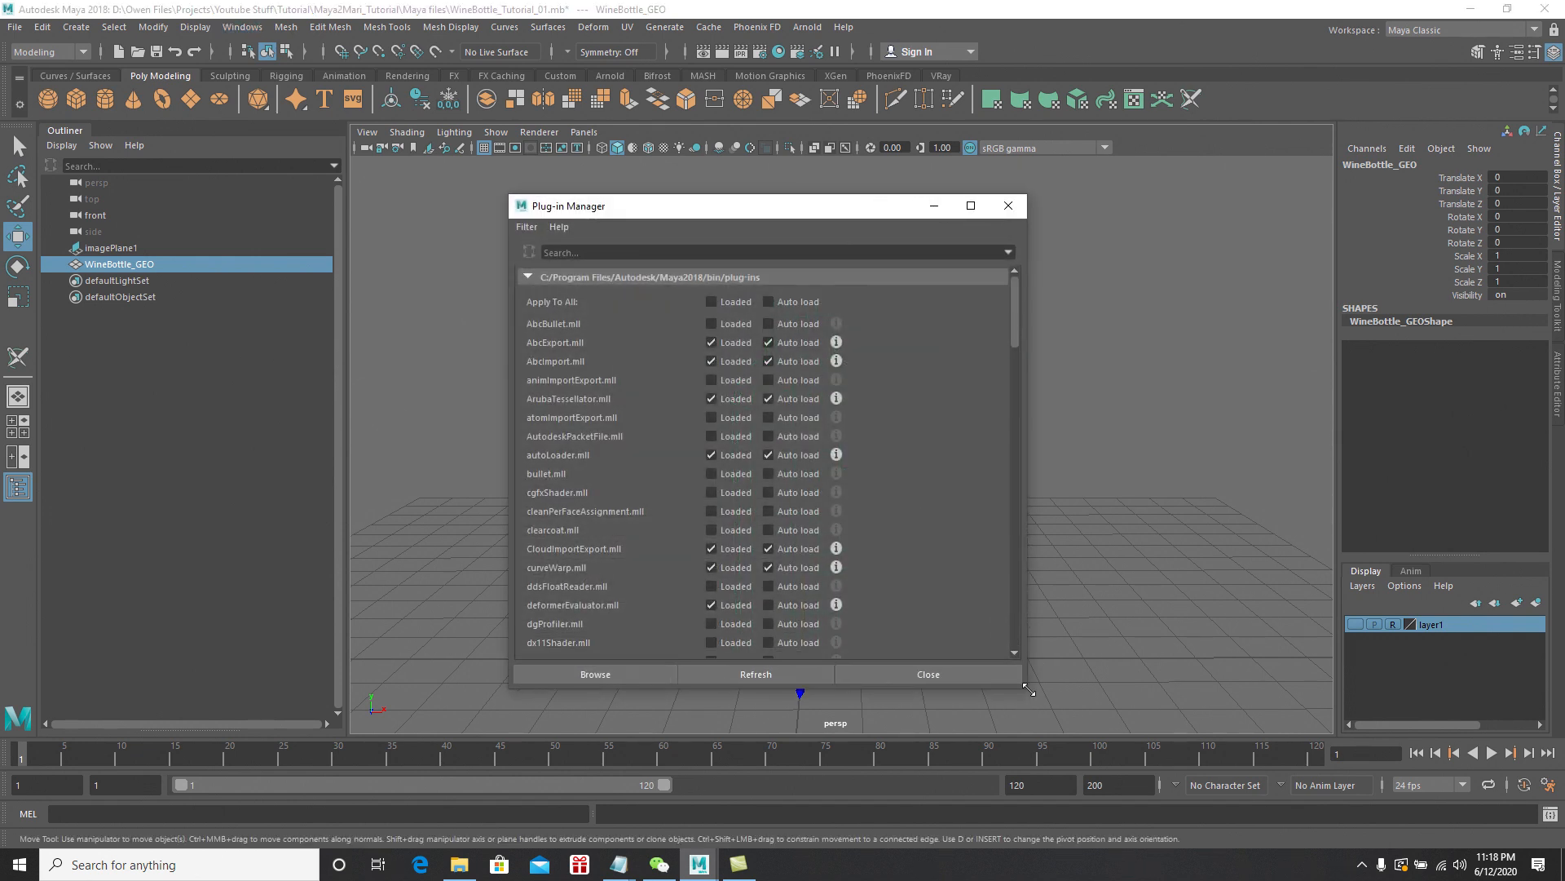
{"action": "left_click_drag", "start_coordinate": [1013, 318], "coordinate": [1005, 419]}
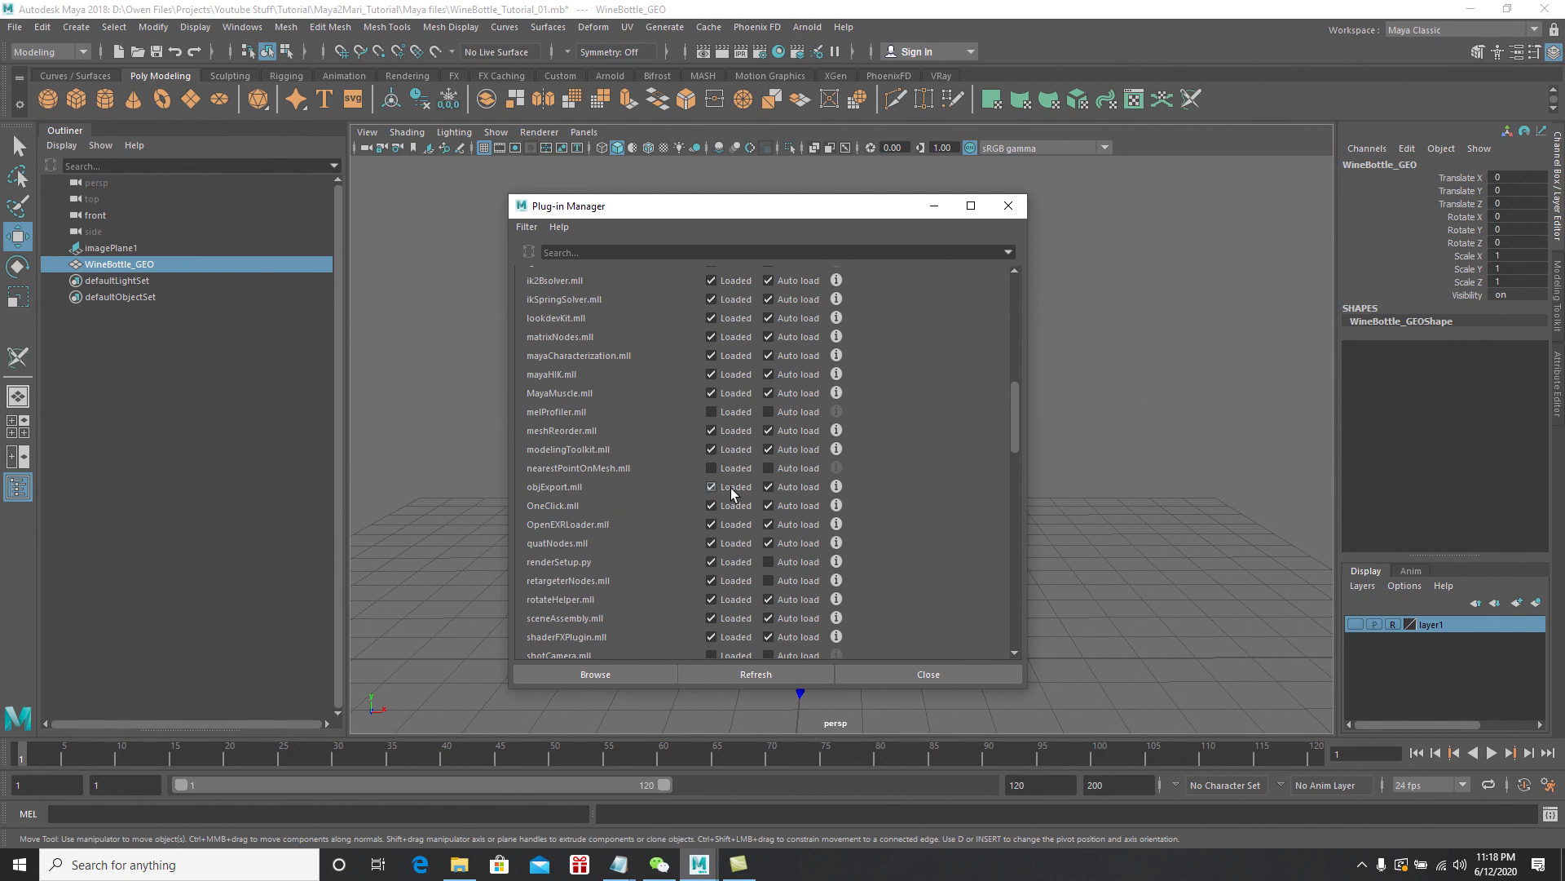
{"action": "left_click", "coordinate": [1008, 206]}
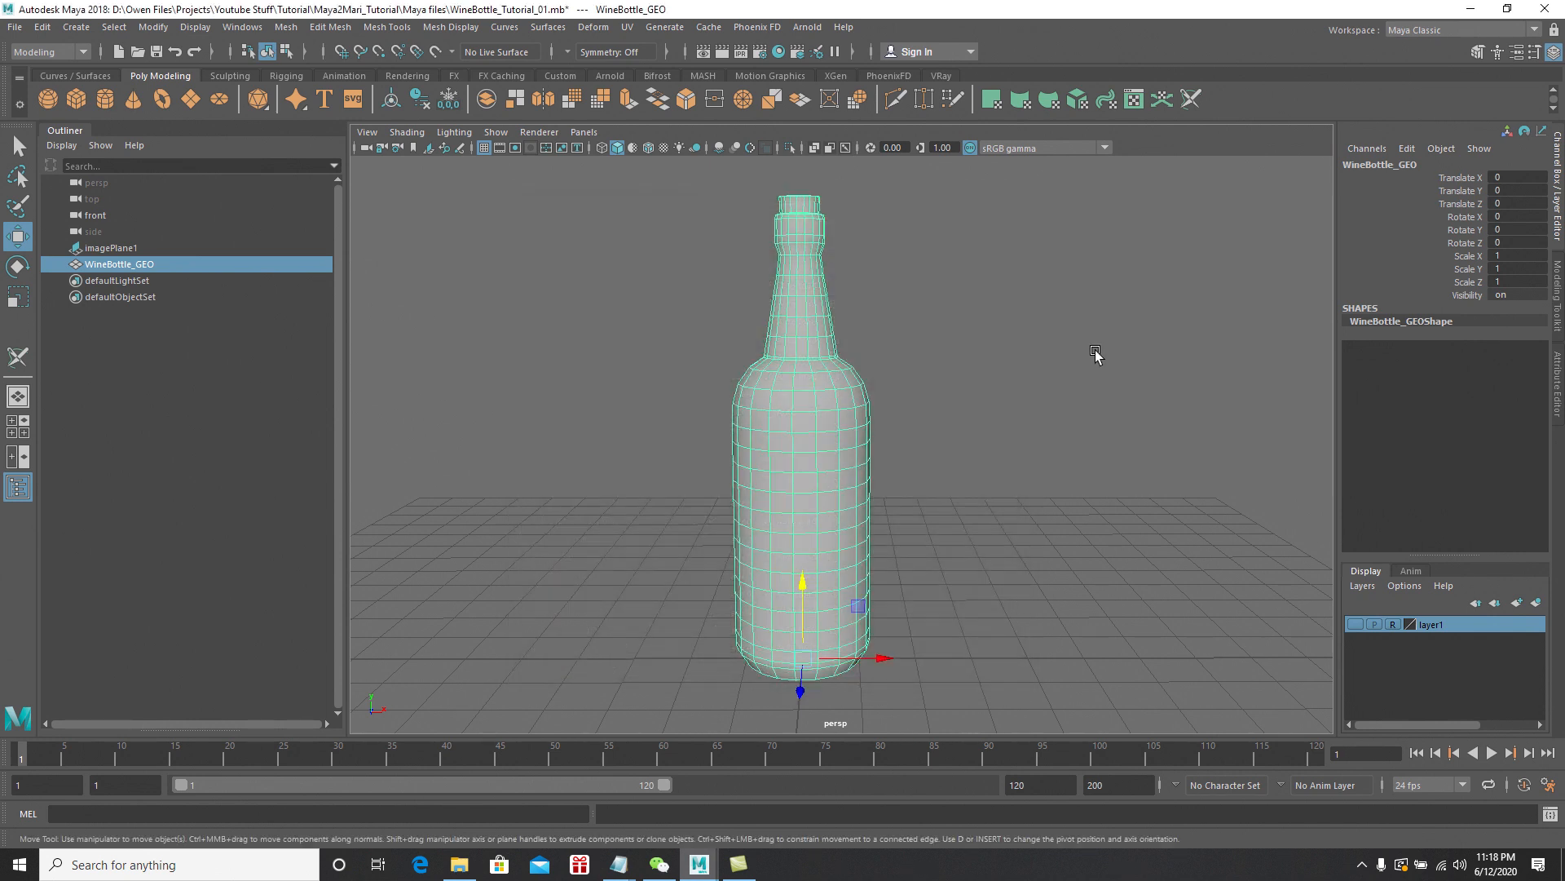
Export the selected bottle with the OBJexport file type as WineBottle_GEO into the Maya files folder, and save the scene
{"action": "left_click", "coordinate": [15, 27]}
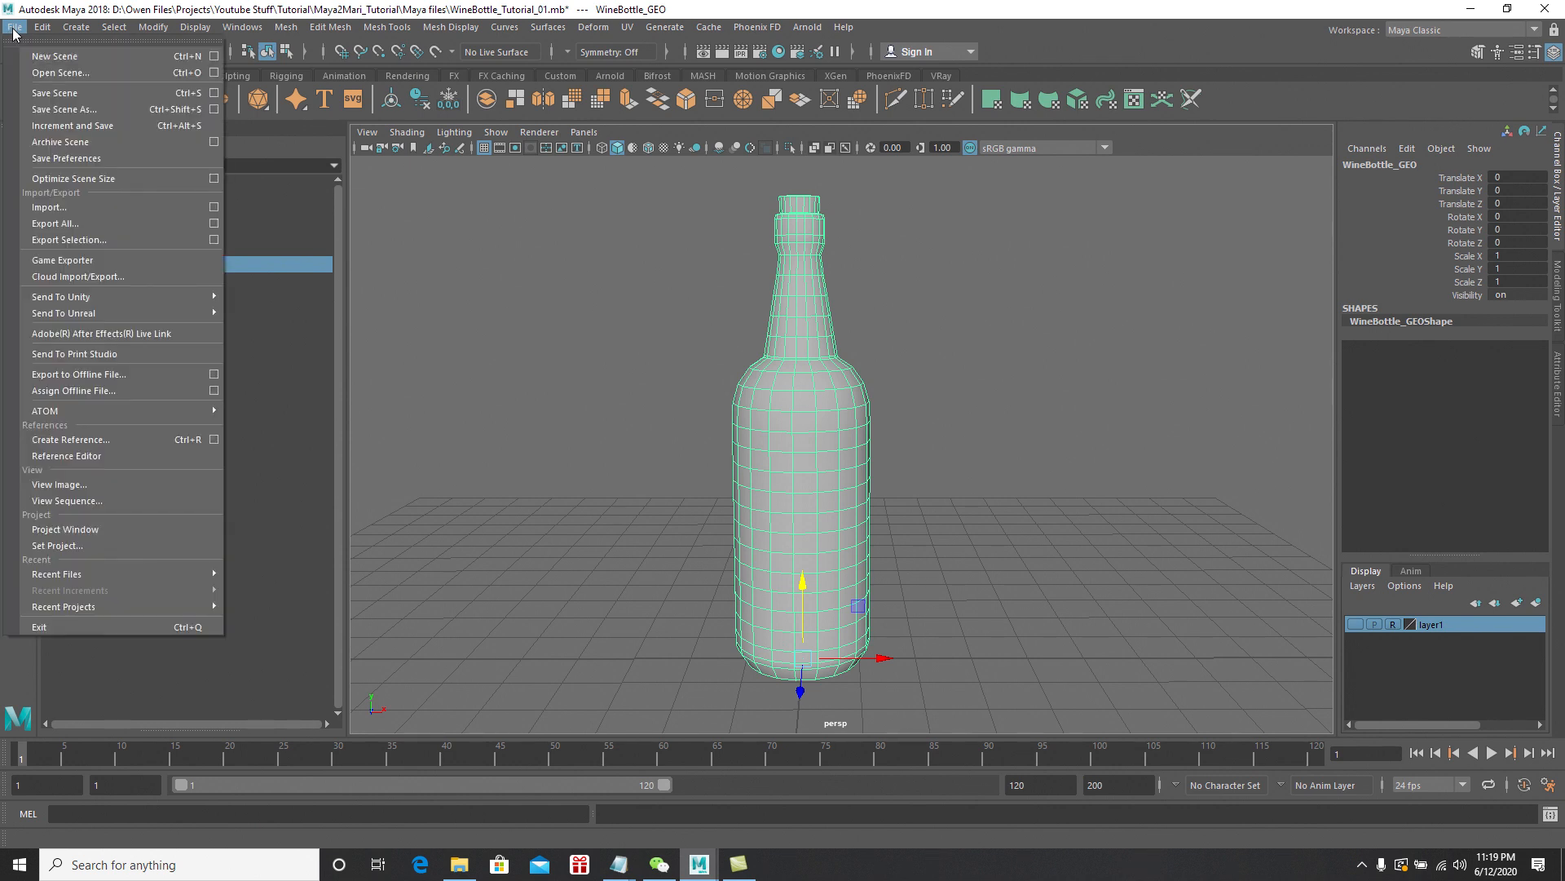
{"action": "left_click", "coordinate": [216, 240]}
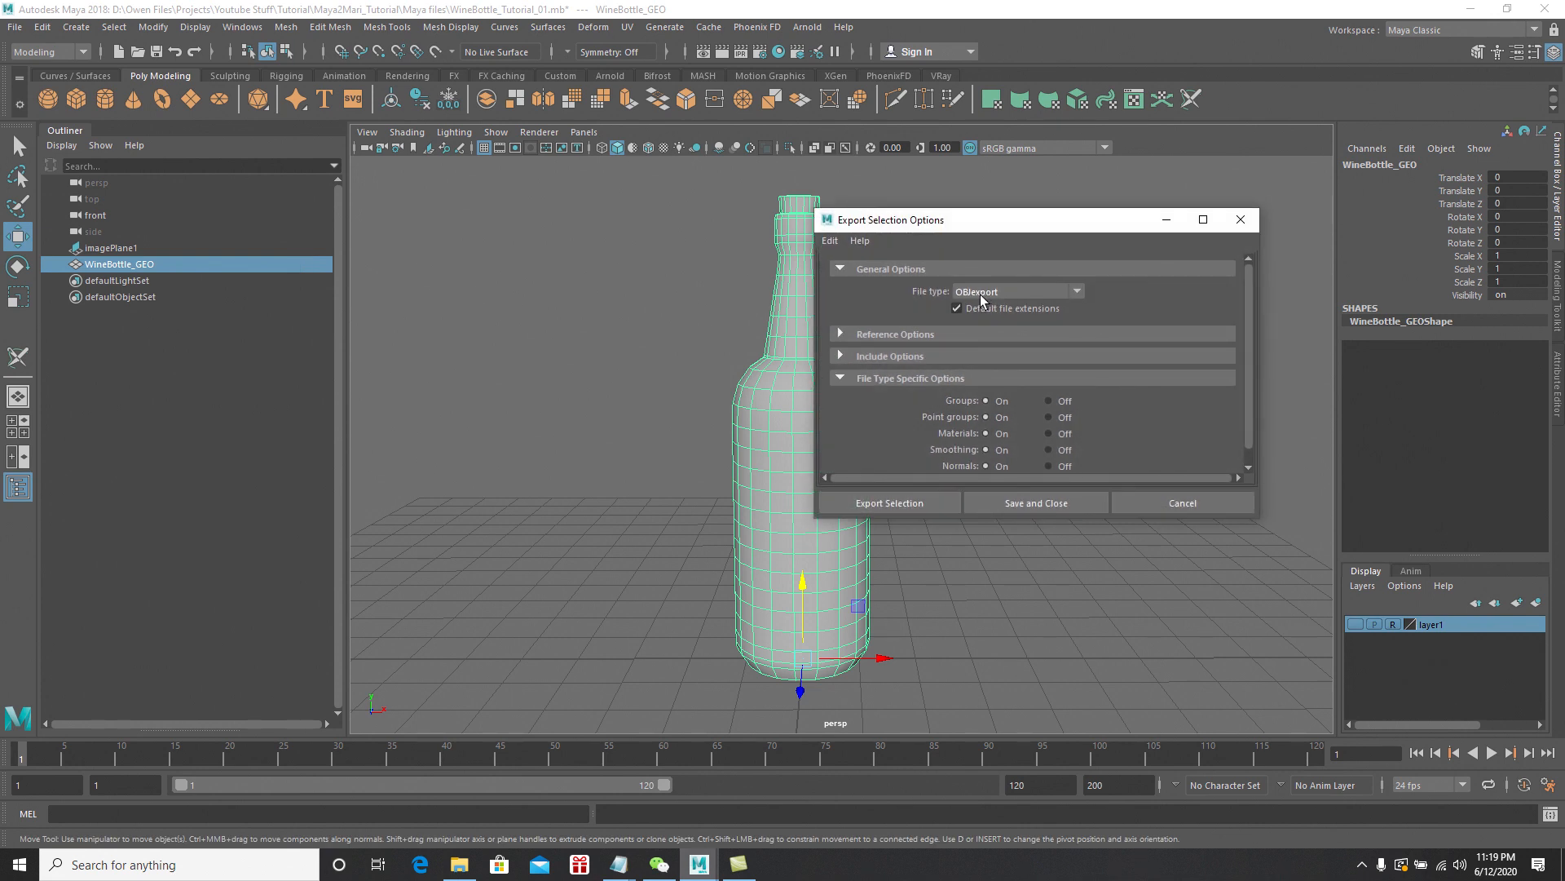
{"action": "left_click_drag", "start_coordinate": [1244, 380], "coordinate": [1249, 403]}
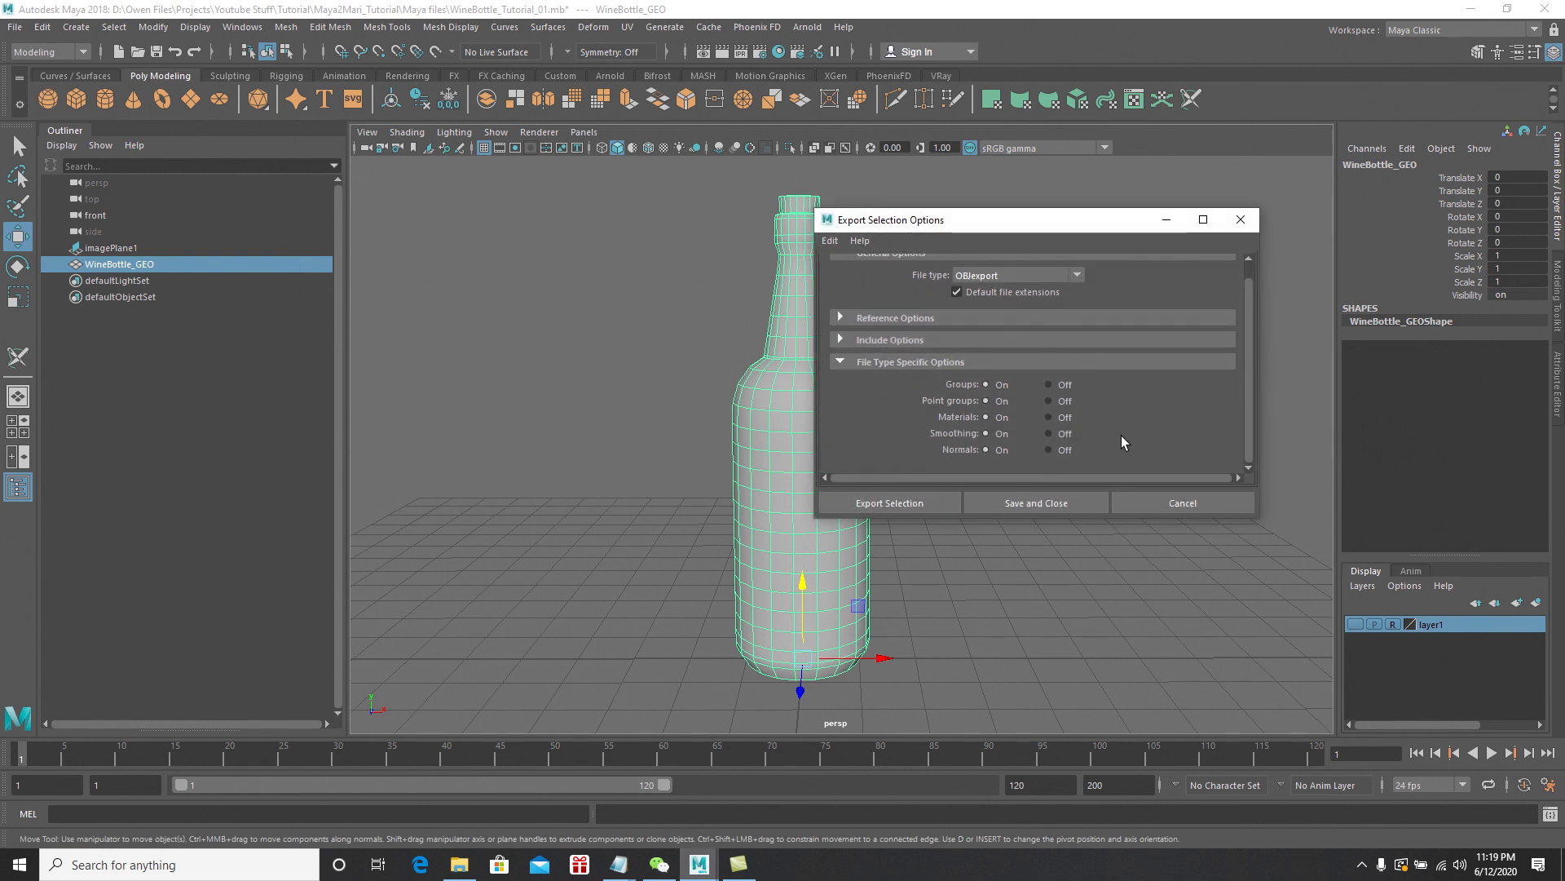
{"action": "left_click", "coordinate": [894, 505]}
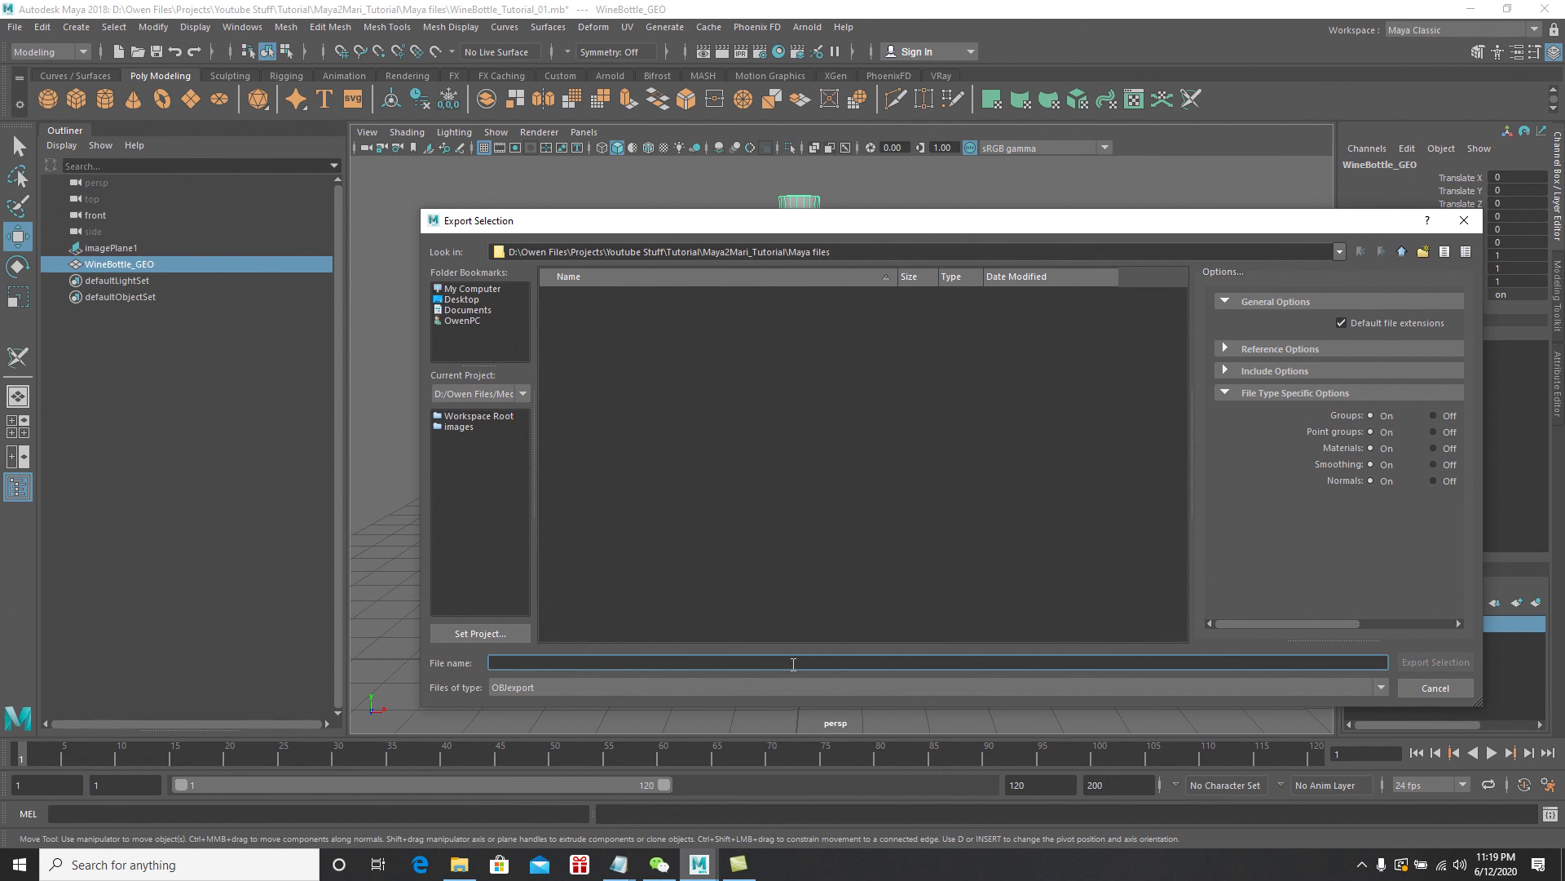
{"action": "type", "text": "WineBottle_GEO"}
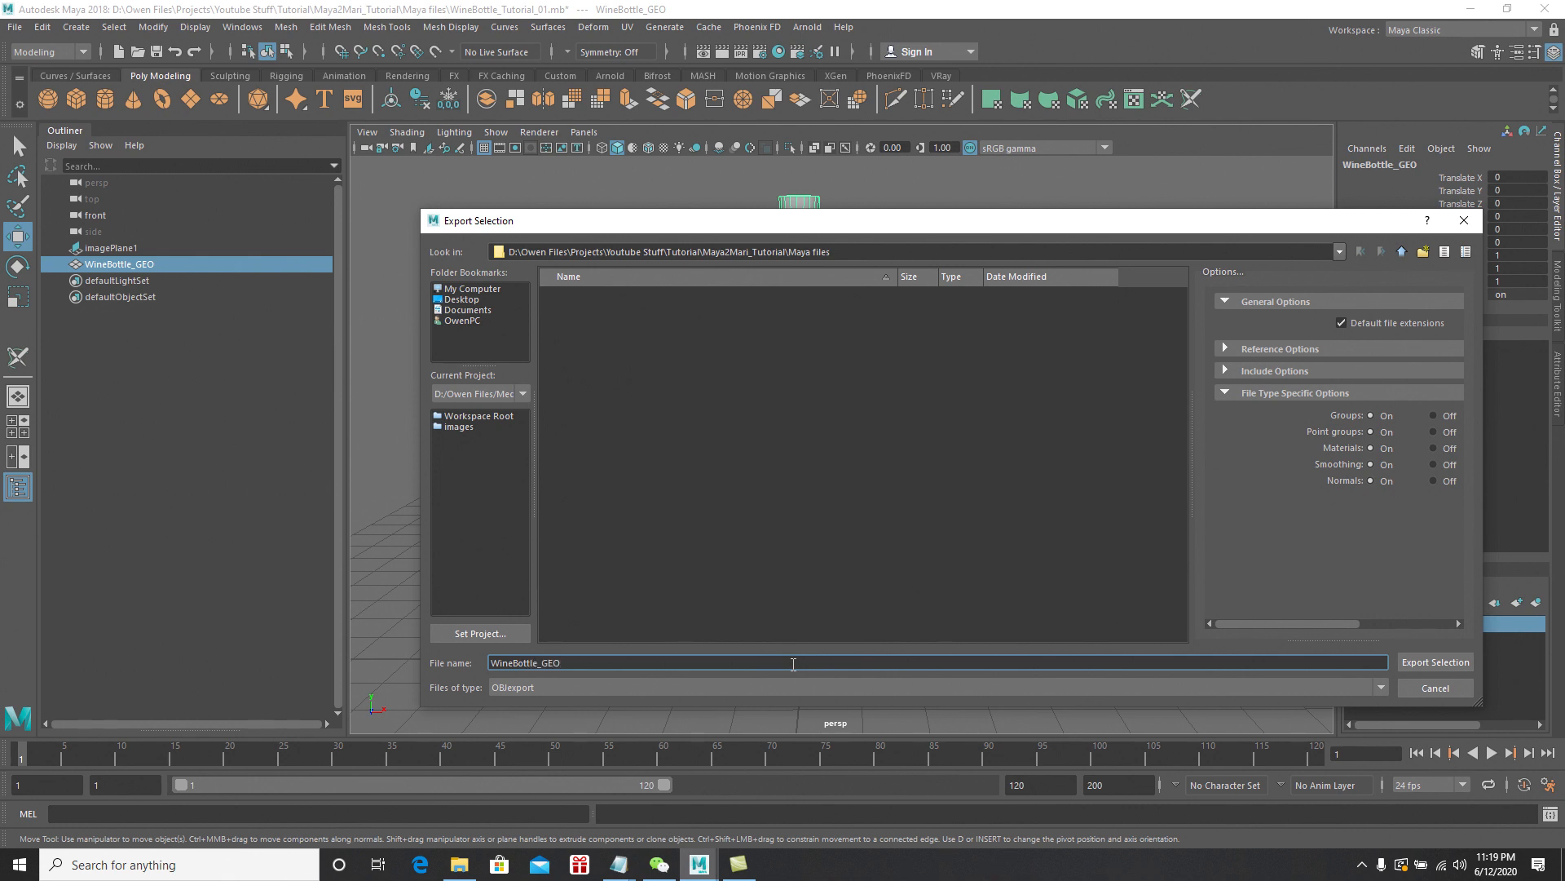
{"action": "left_click", "coordinate": [1431, 662]}
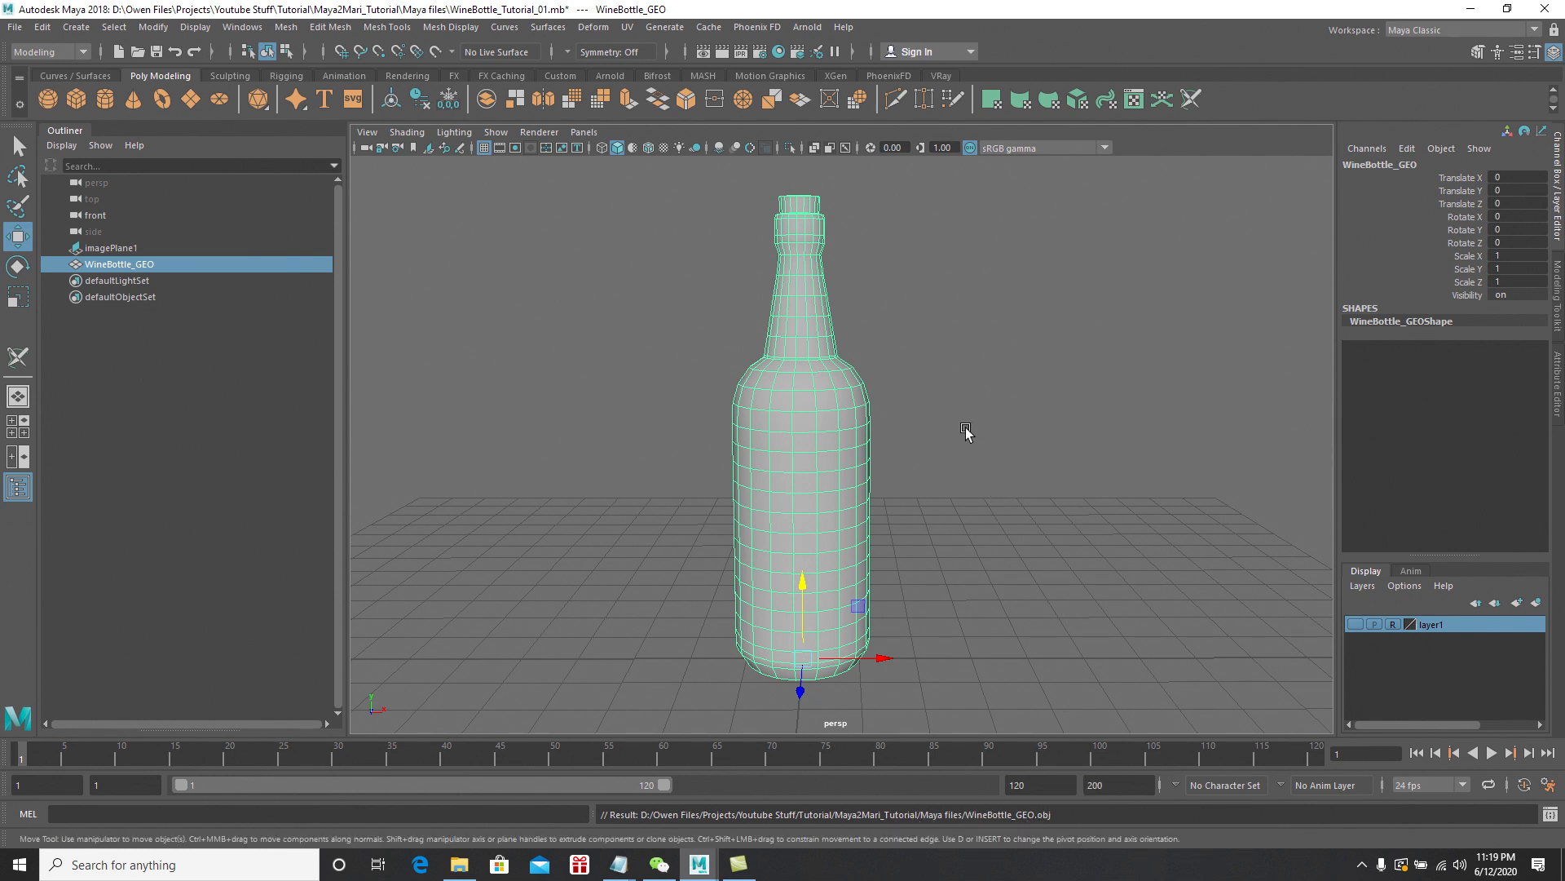
{"action": "left_click", "coordinate": [1011, 393]}
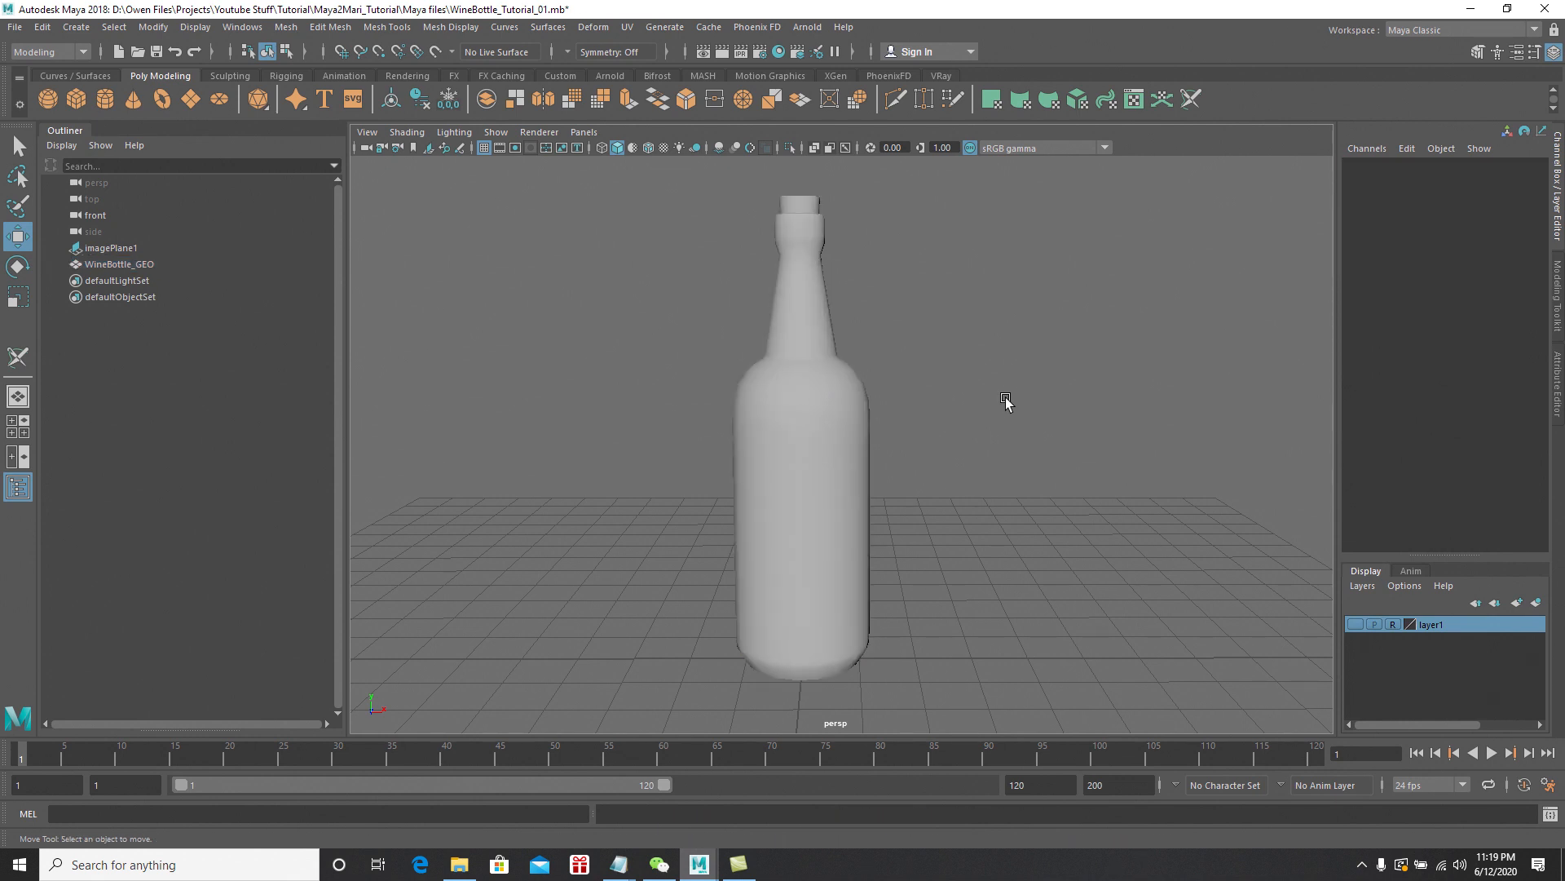
{"action": "key", "text": "ctrl+s"}
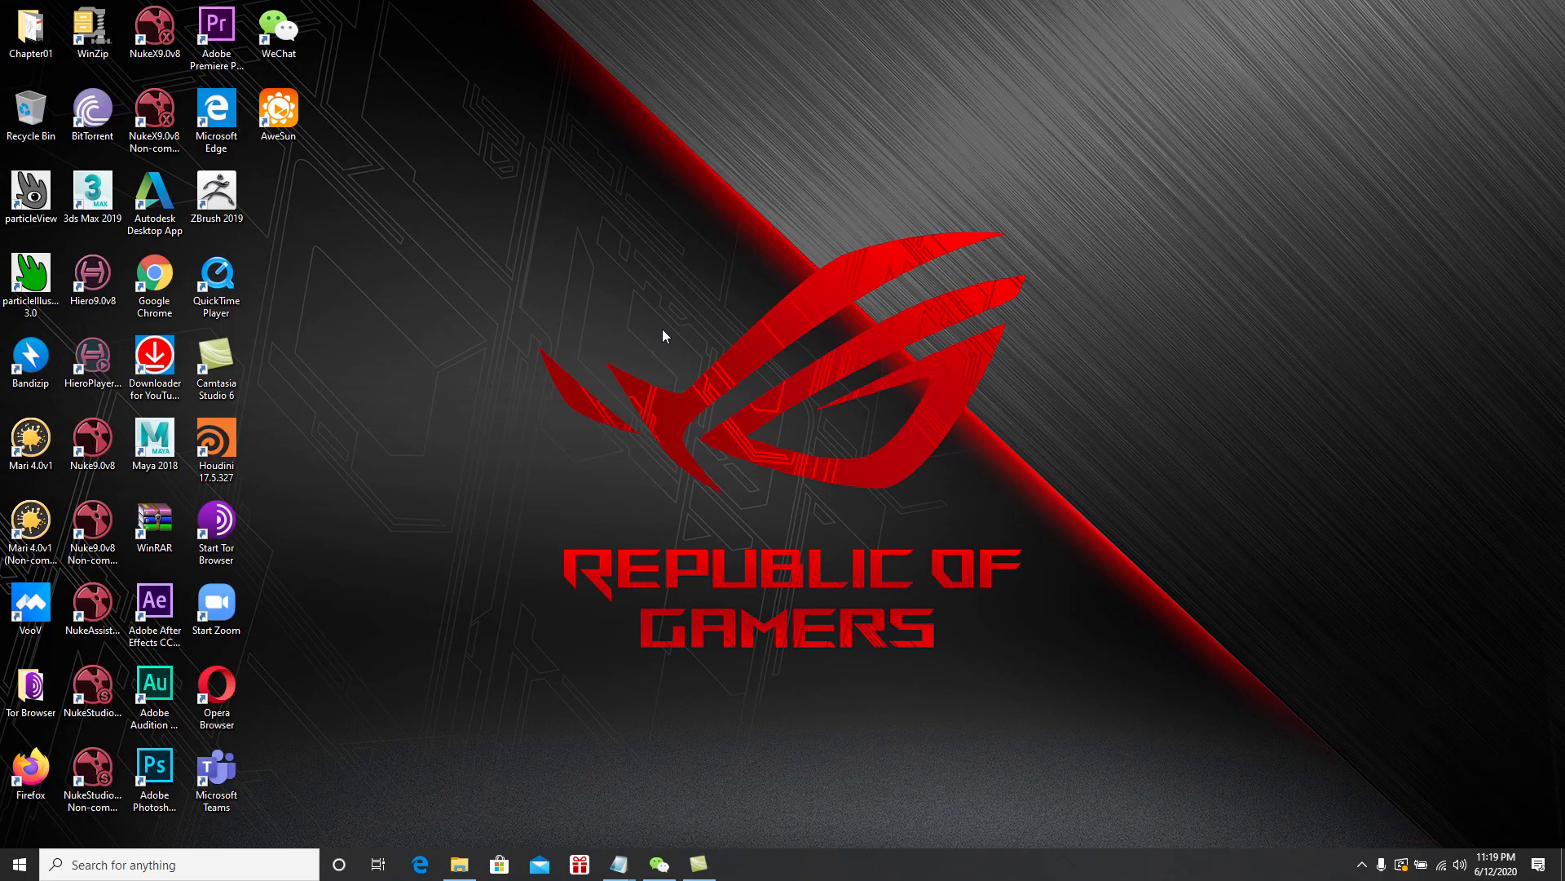
{"action": "right_click", "coordinate": [661, 327]}
{"action": "left_click", "coordinate": [678, 391]}
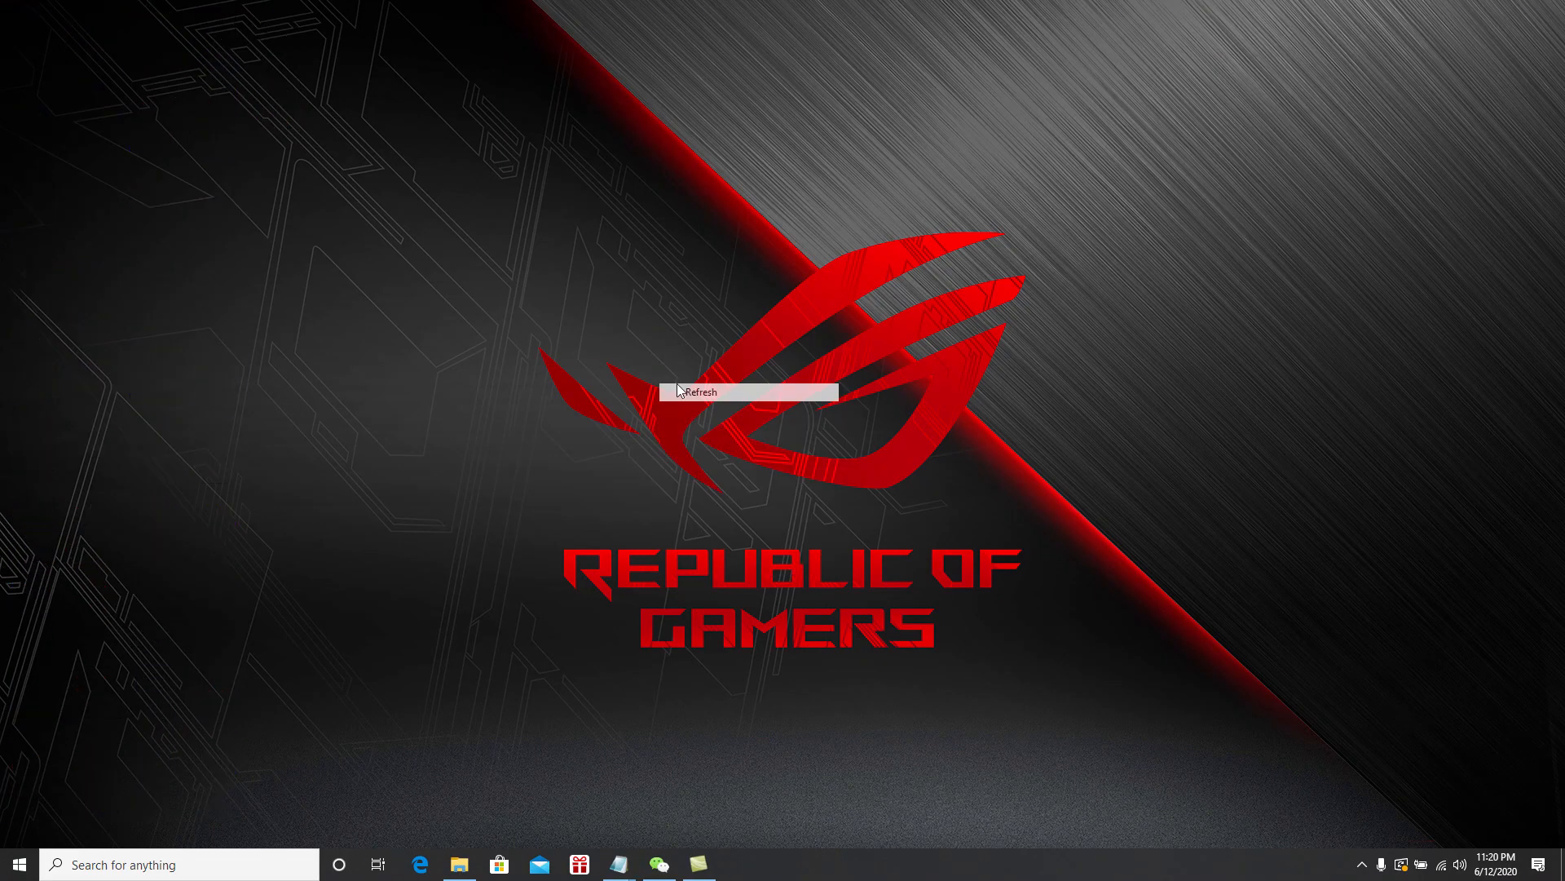
{"action": "right_click", "coordinate": [559, 328]}
{"action": "left_click", "coordinate": [587, 391]}
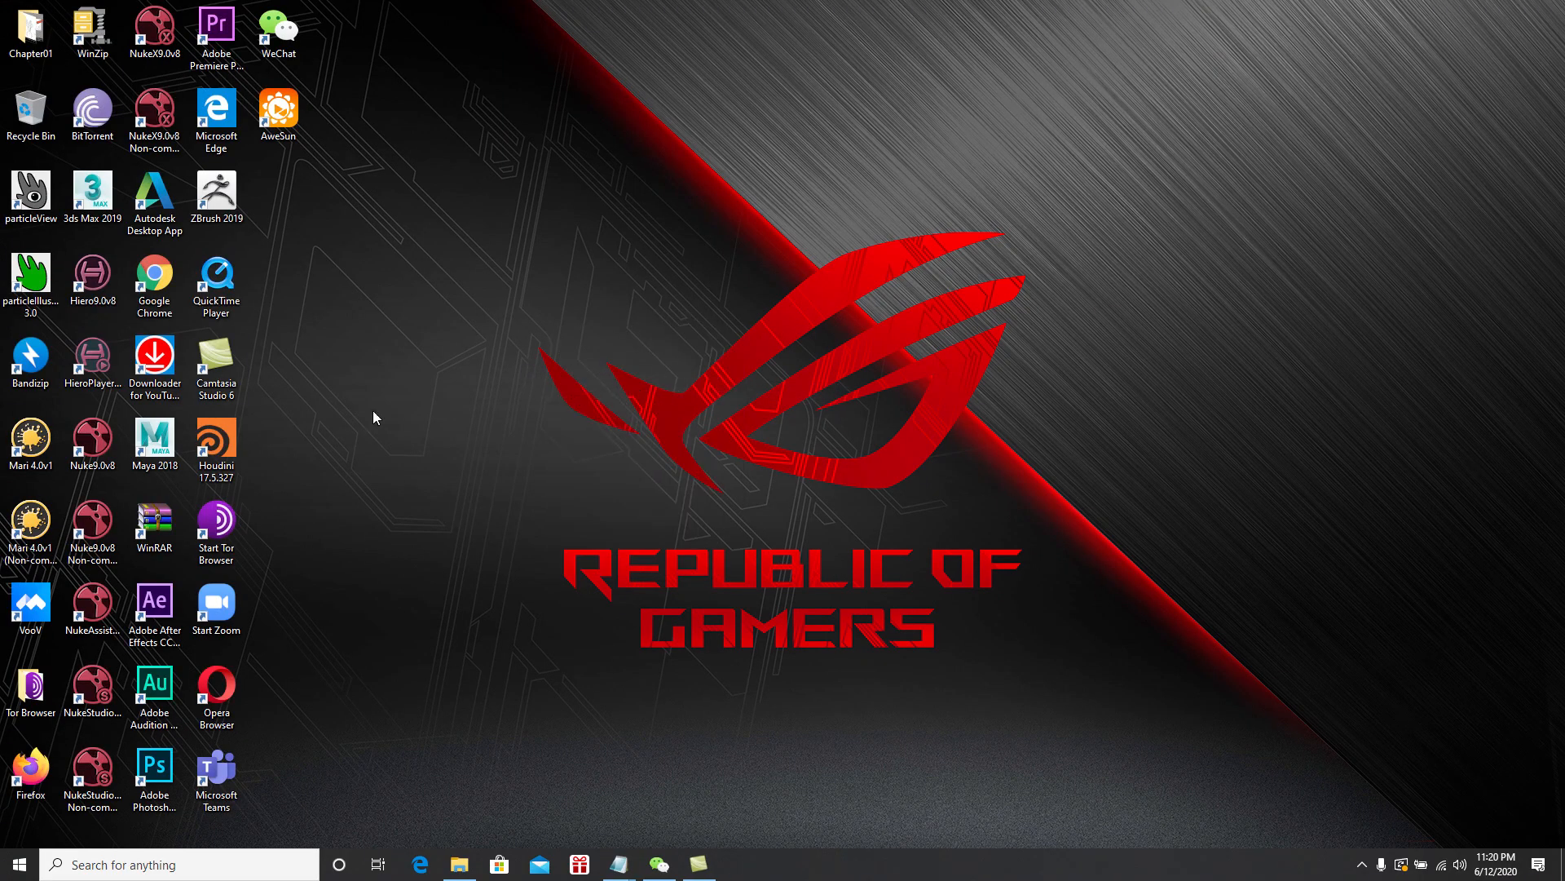
Launch Mari 4.0v1 as administrator in a maximized window and close the floating Channels palette
{"action": "double_click", "coordinate": [30, 426]}
{"action": "right_click", "coordinate": [35, 440]}
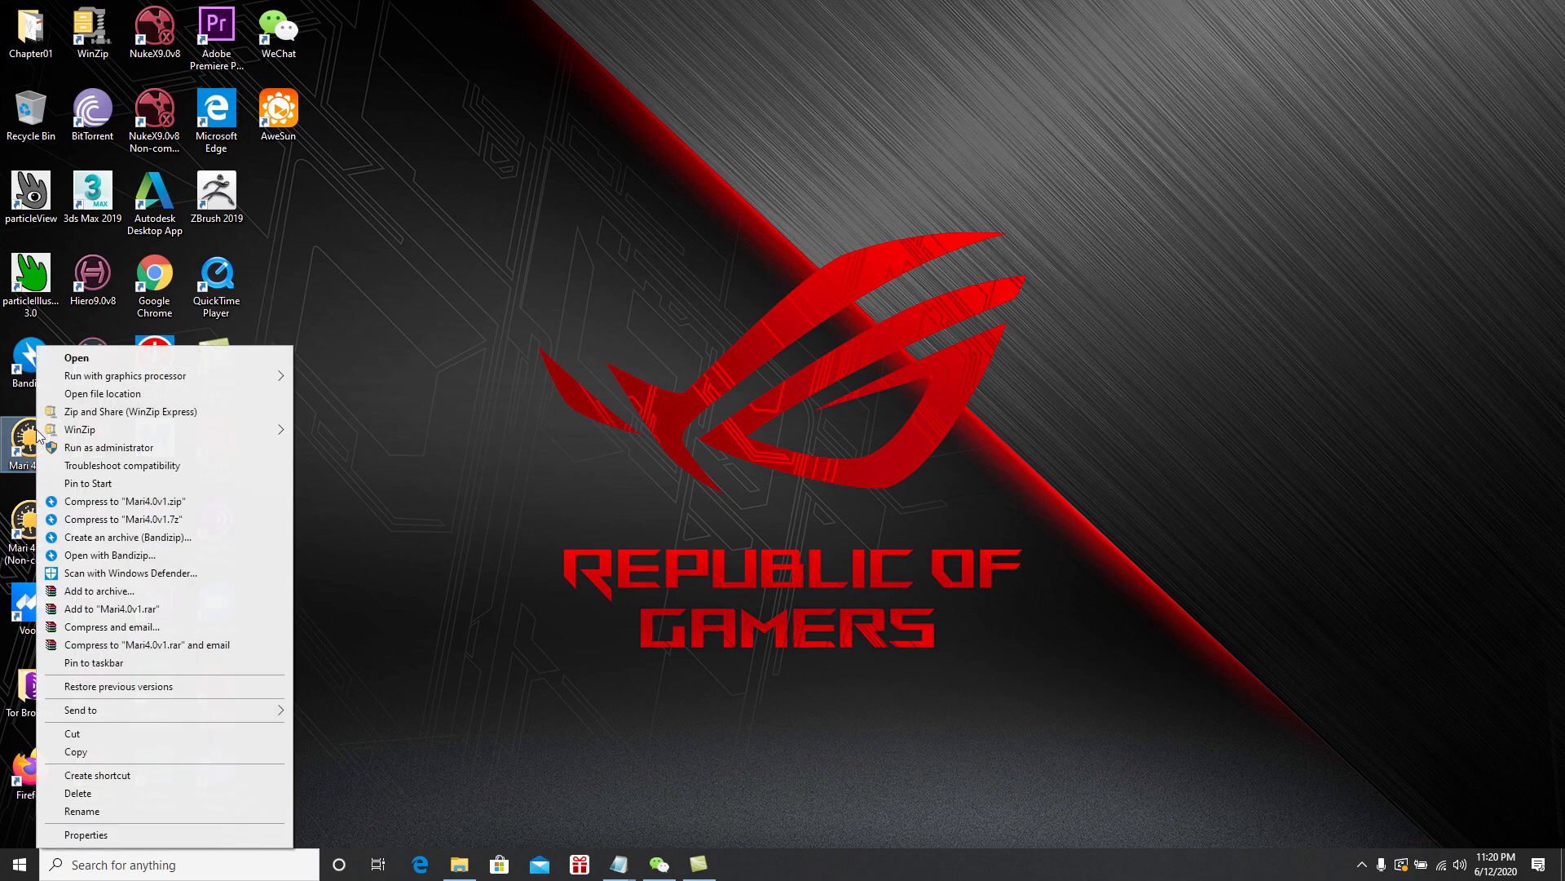
{"action": "left_click", "coordinate": [71, 452]}
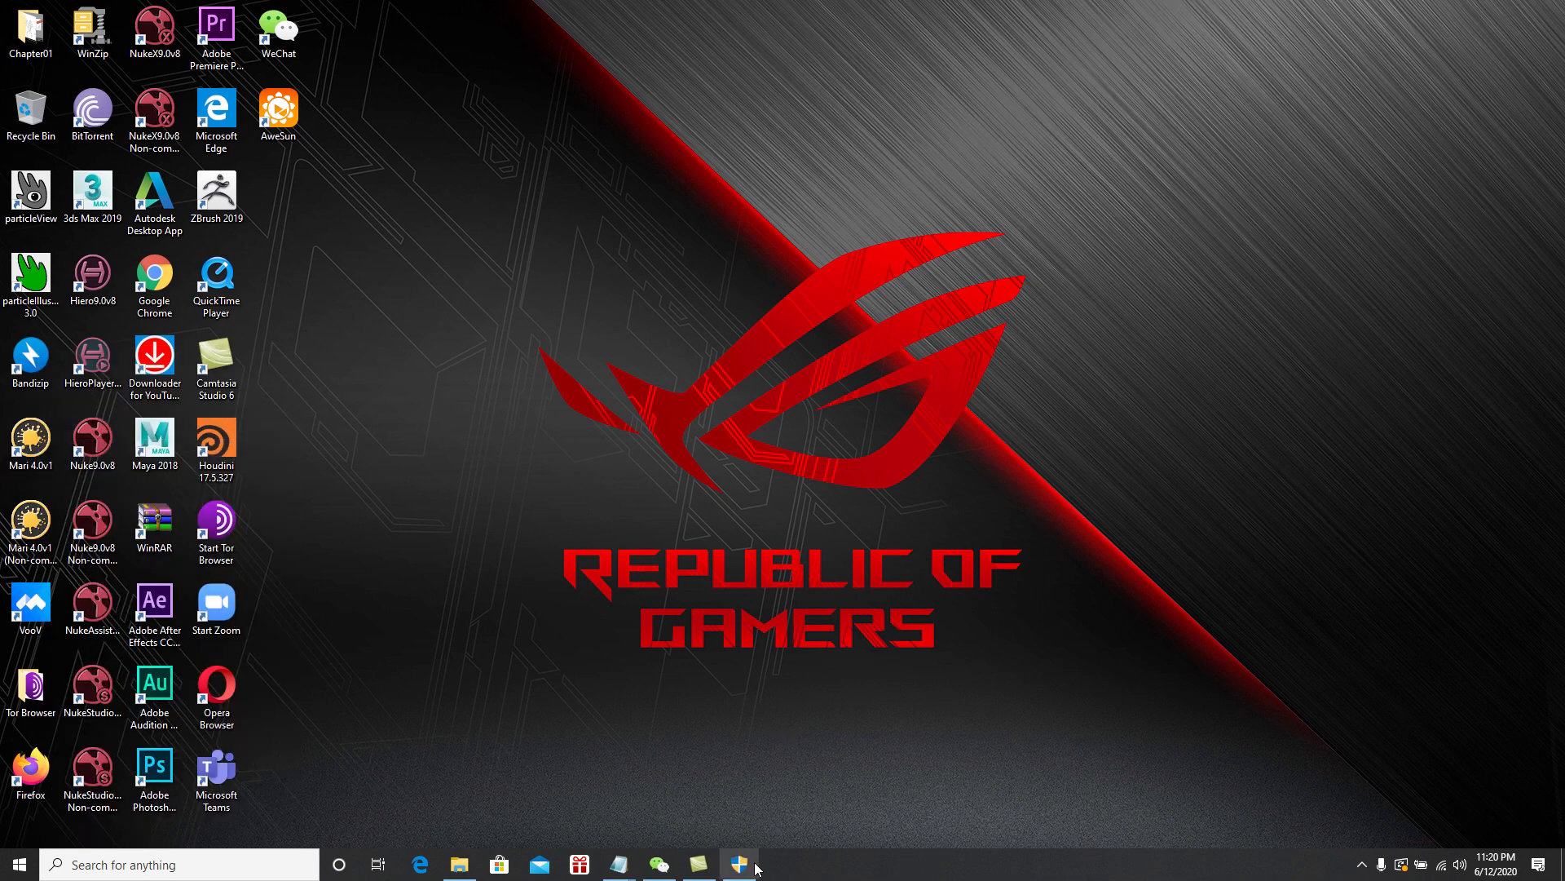
{"action": "left_click", "coordinate": [740, 865]}
{"action": "left_click", "coordinate": [722, 548]}
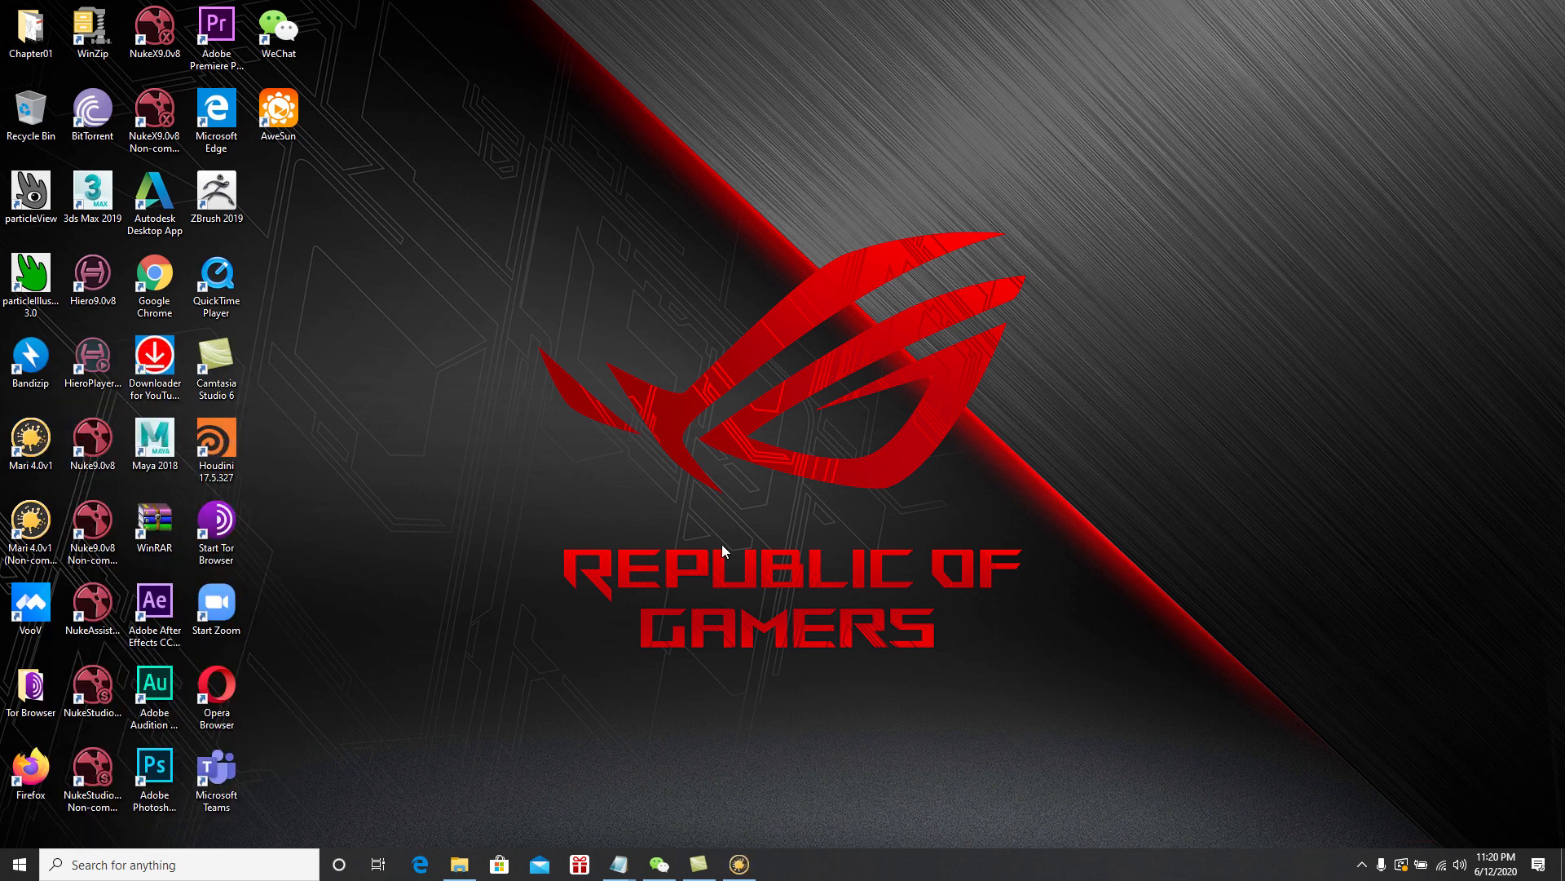
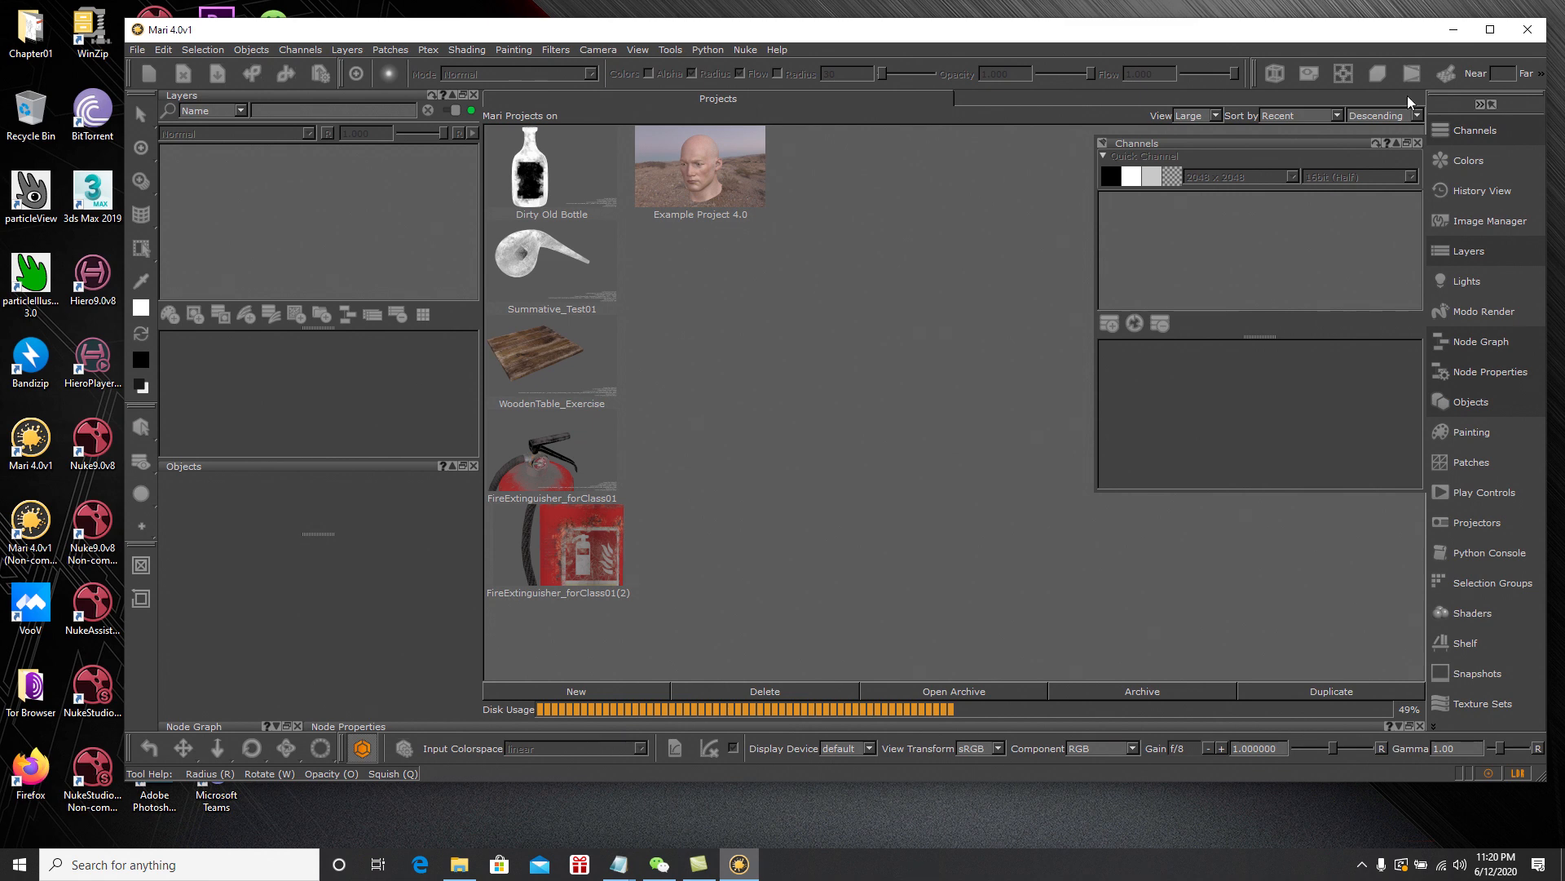
{"action": "left_click", "coordinate": [1491, 29]}
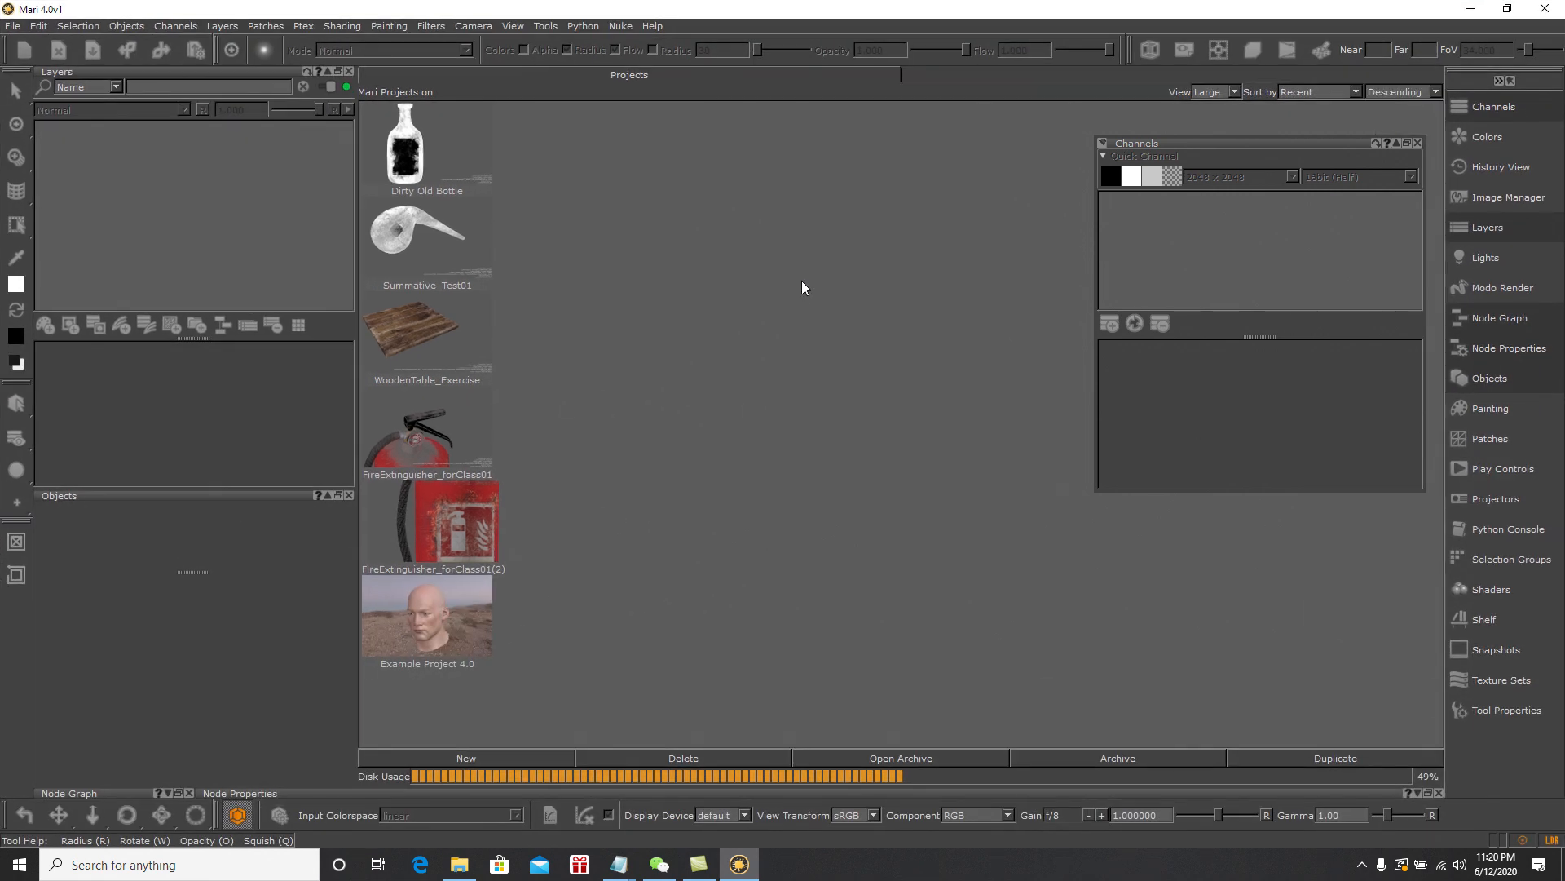
{"action": "left_click", "coordinate": [1419, 142]}
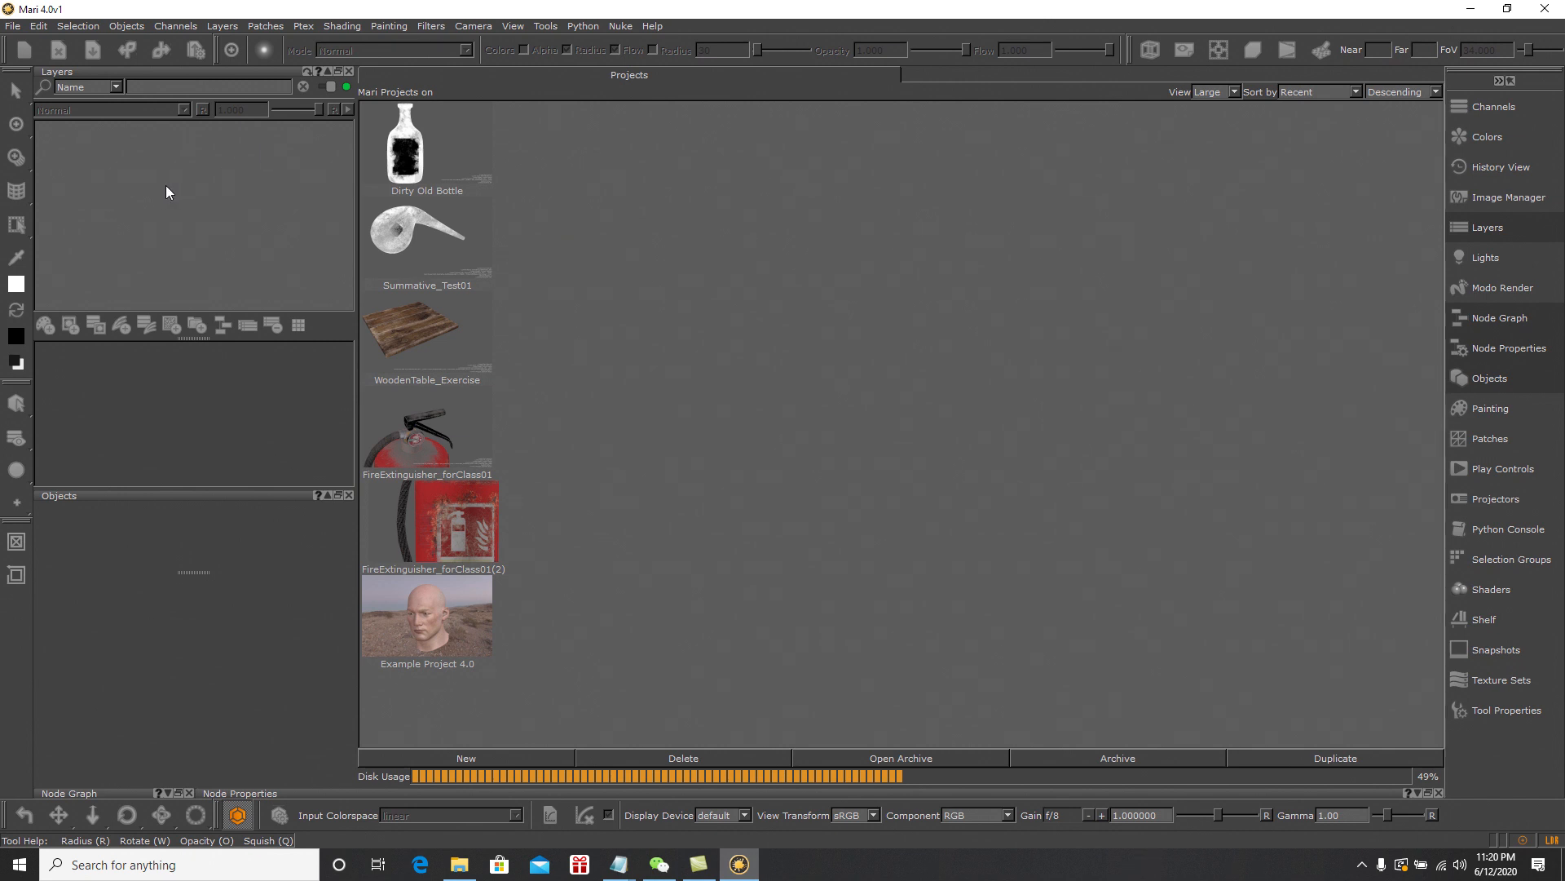
Start a new Mari project and name it Wine_Bottle
{"action": "left_click", "coordinate": [13, 27]}
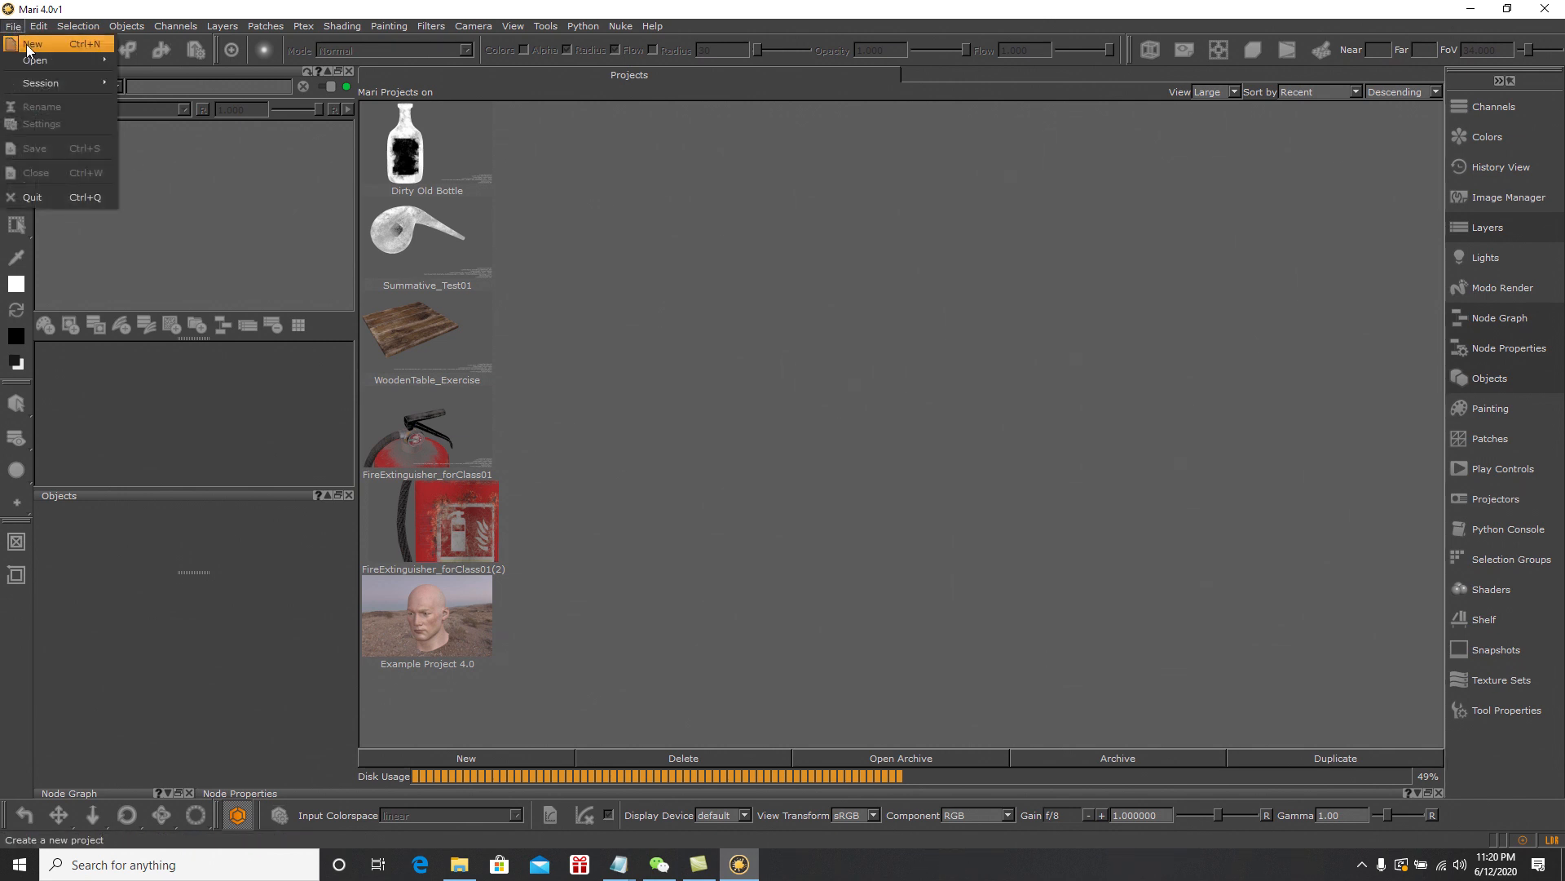
{"action": "left_click", "coordinate": [26, 44]}
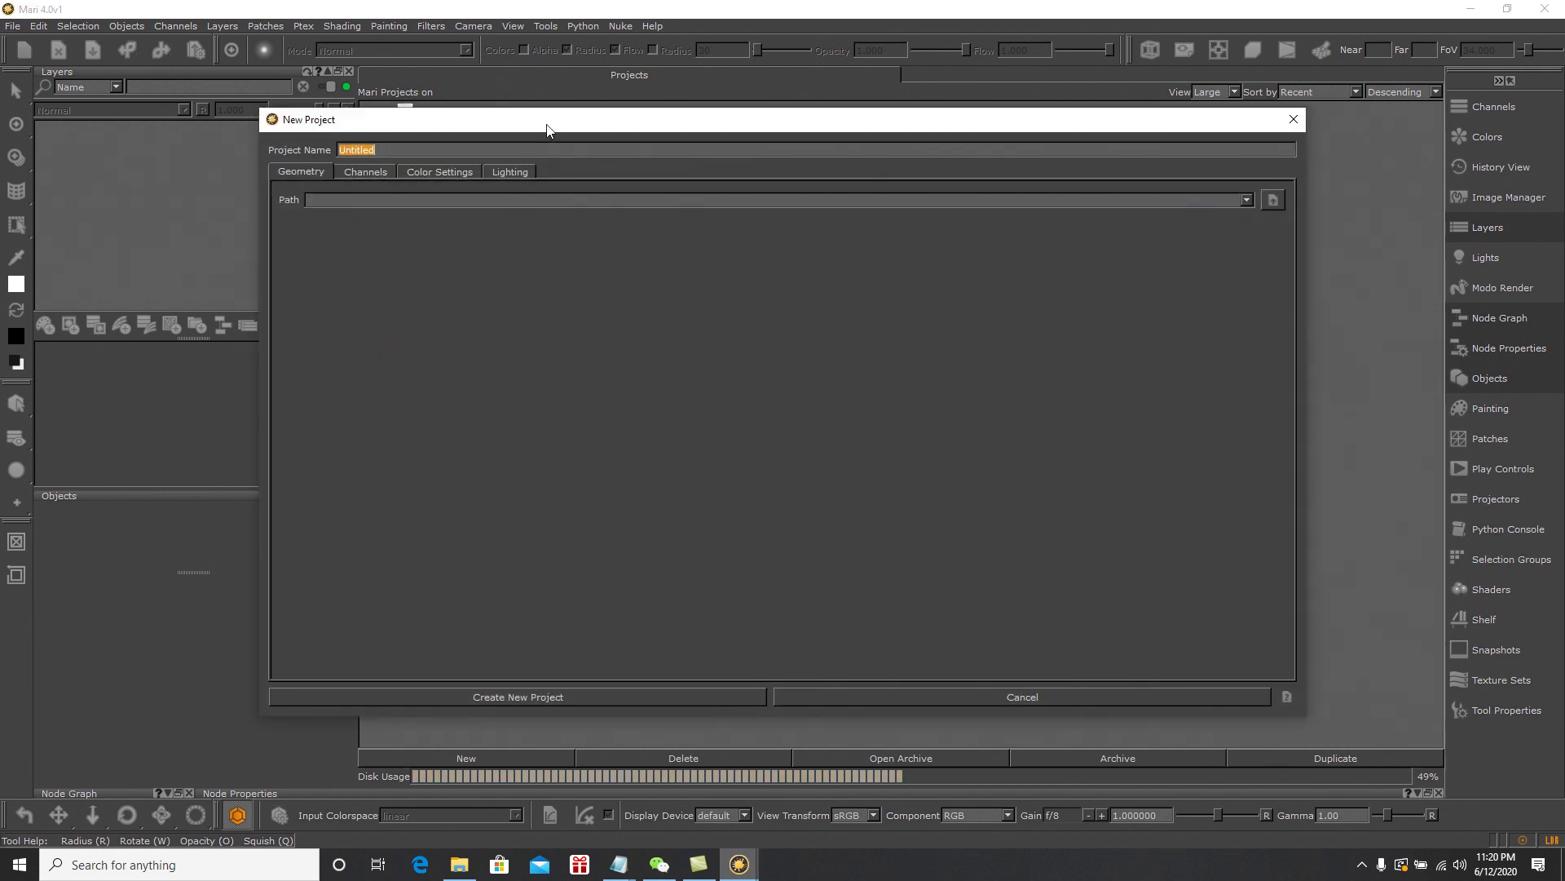
{"action": "left_click_drag", "start_coordinate": [547, 130], "coordinate": [561, 139]}
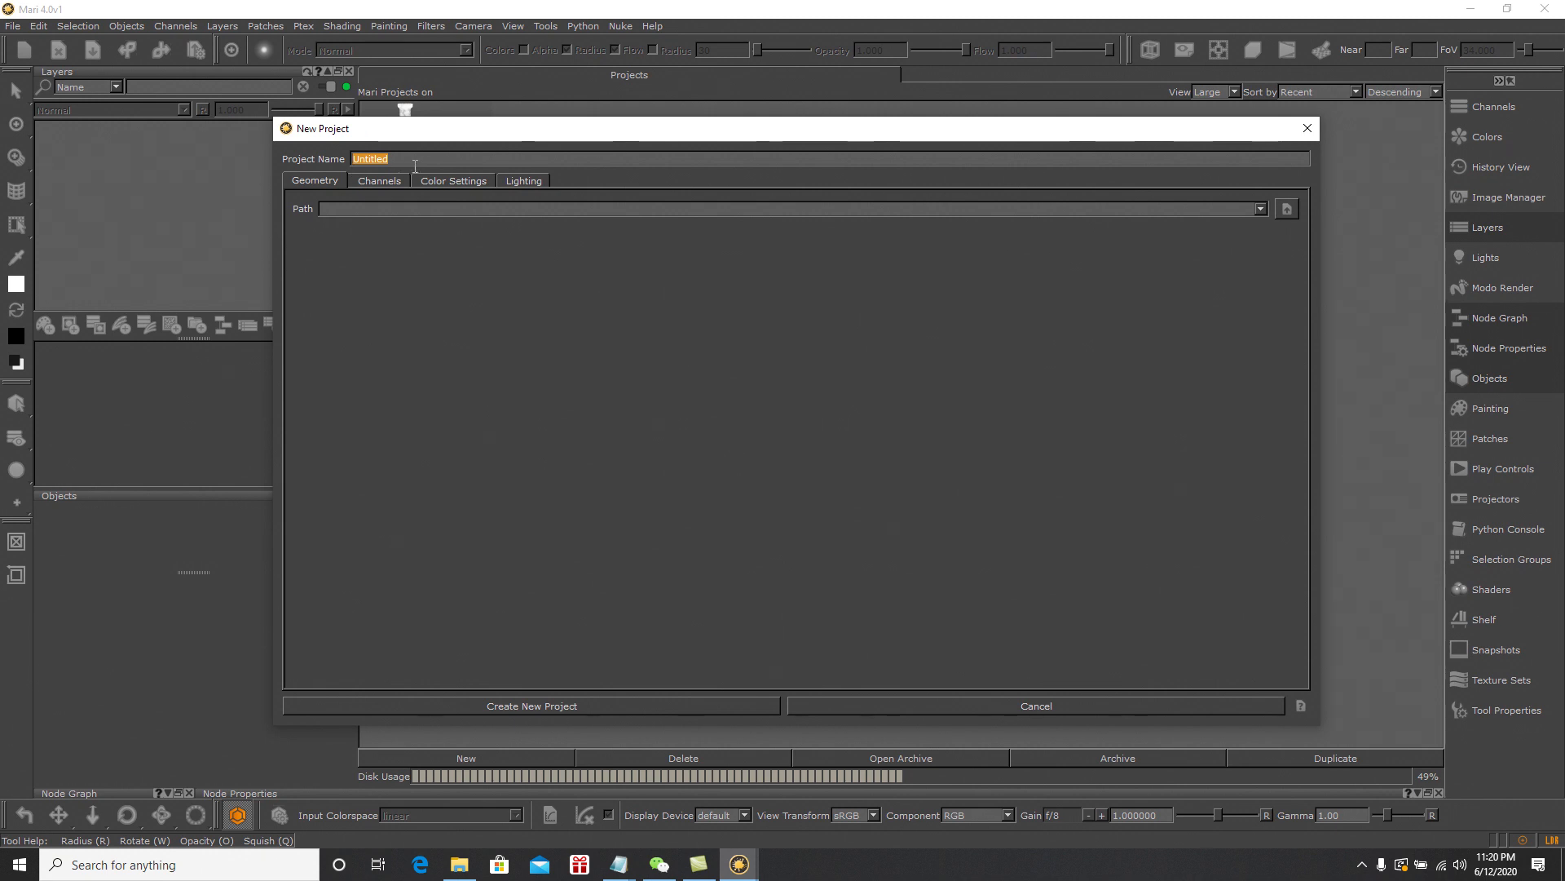
{"action": "type", "text": "Wine_ Bottle"}
{"action": "key", "text": "ctrl+Left"}
{"action": "key", "text": "BackSpace"}
{"action": "type", "text": "_"}
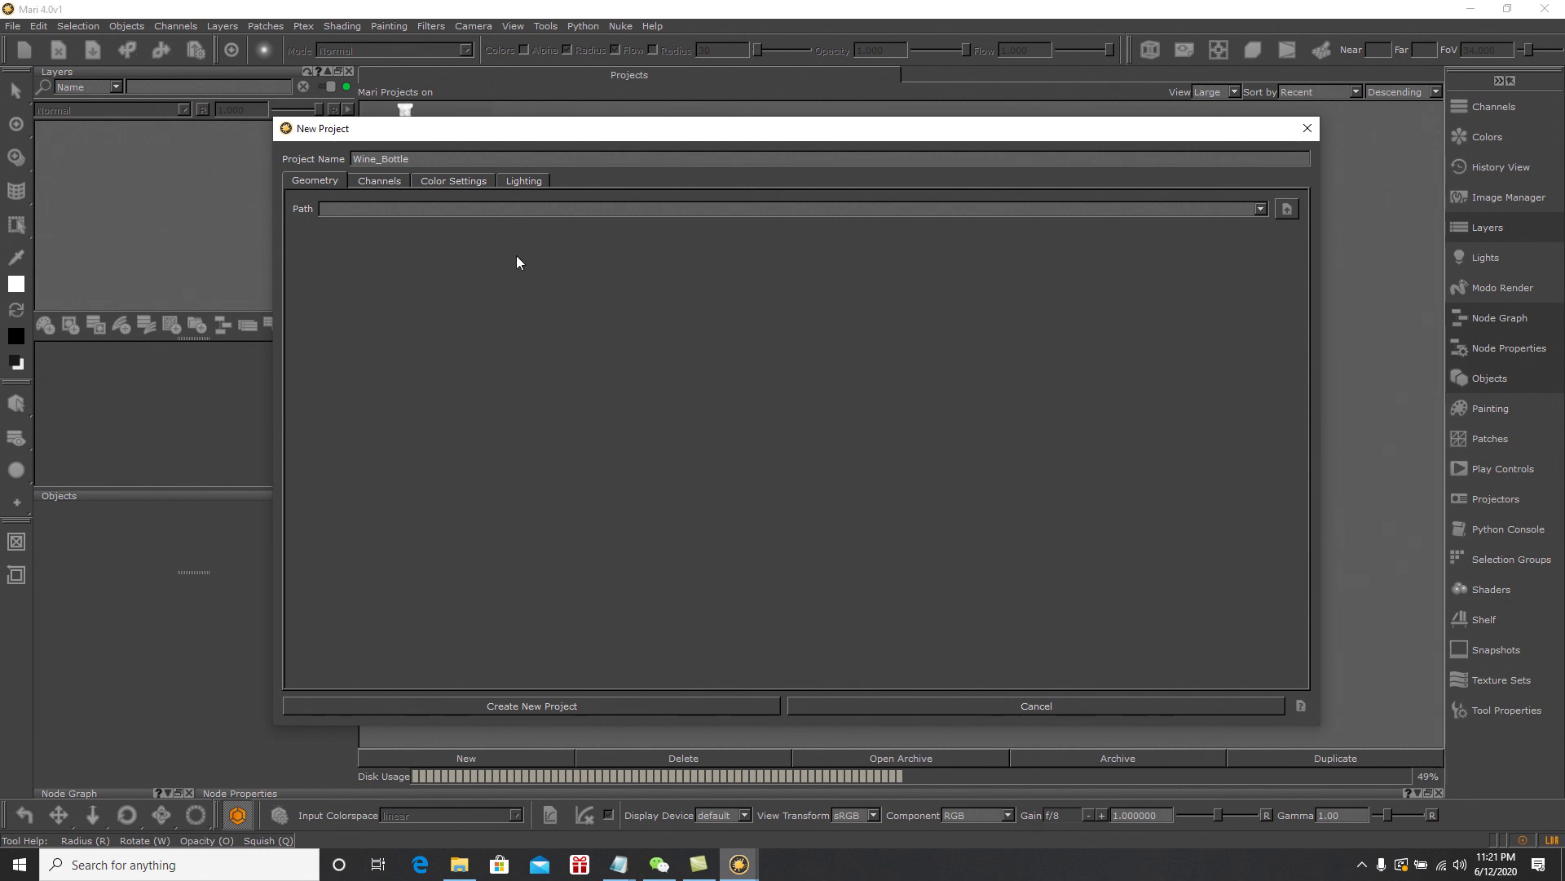
Load WineBottle_GEO.obj from the Maya2Mari_Tutorial project's Maya files folder as the new project's geometry
{"action": "left_click", "coordinate": [1288, 210]}
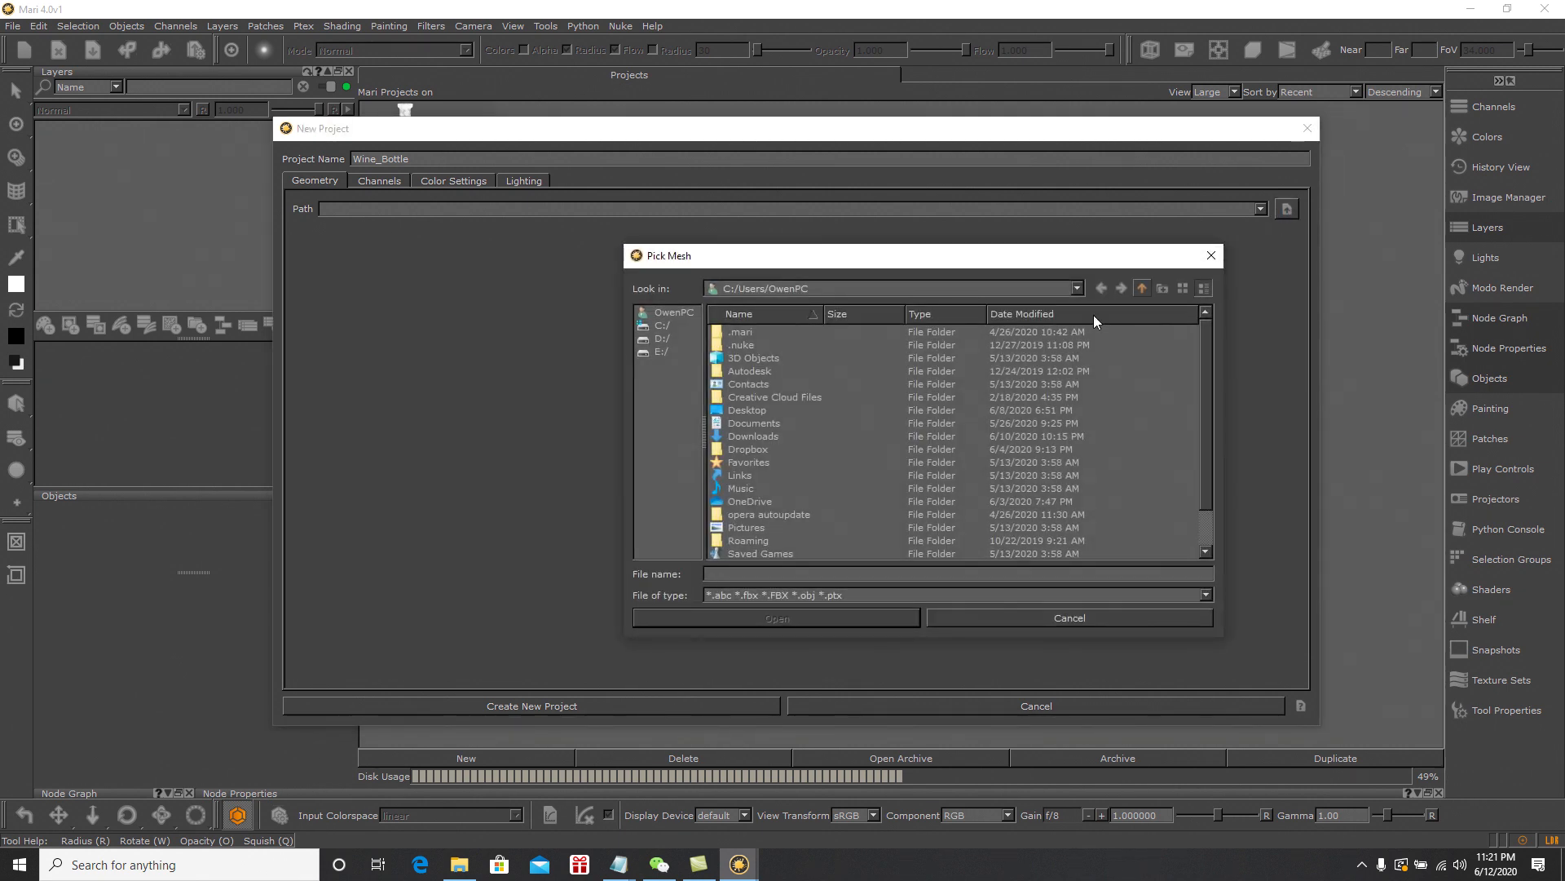
{"action": "left_click", "coordinate": [656, 338]}
{"action": "double_click", "coordinate": [773, 344]}
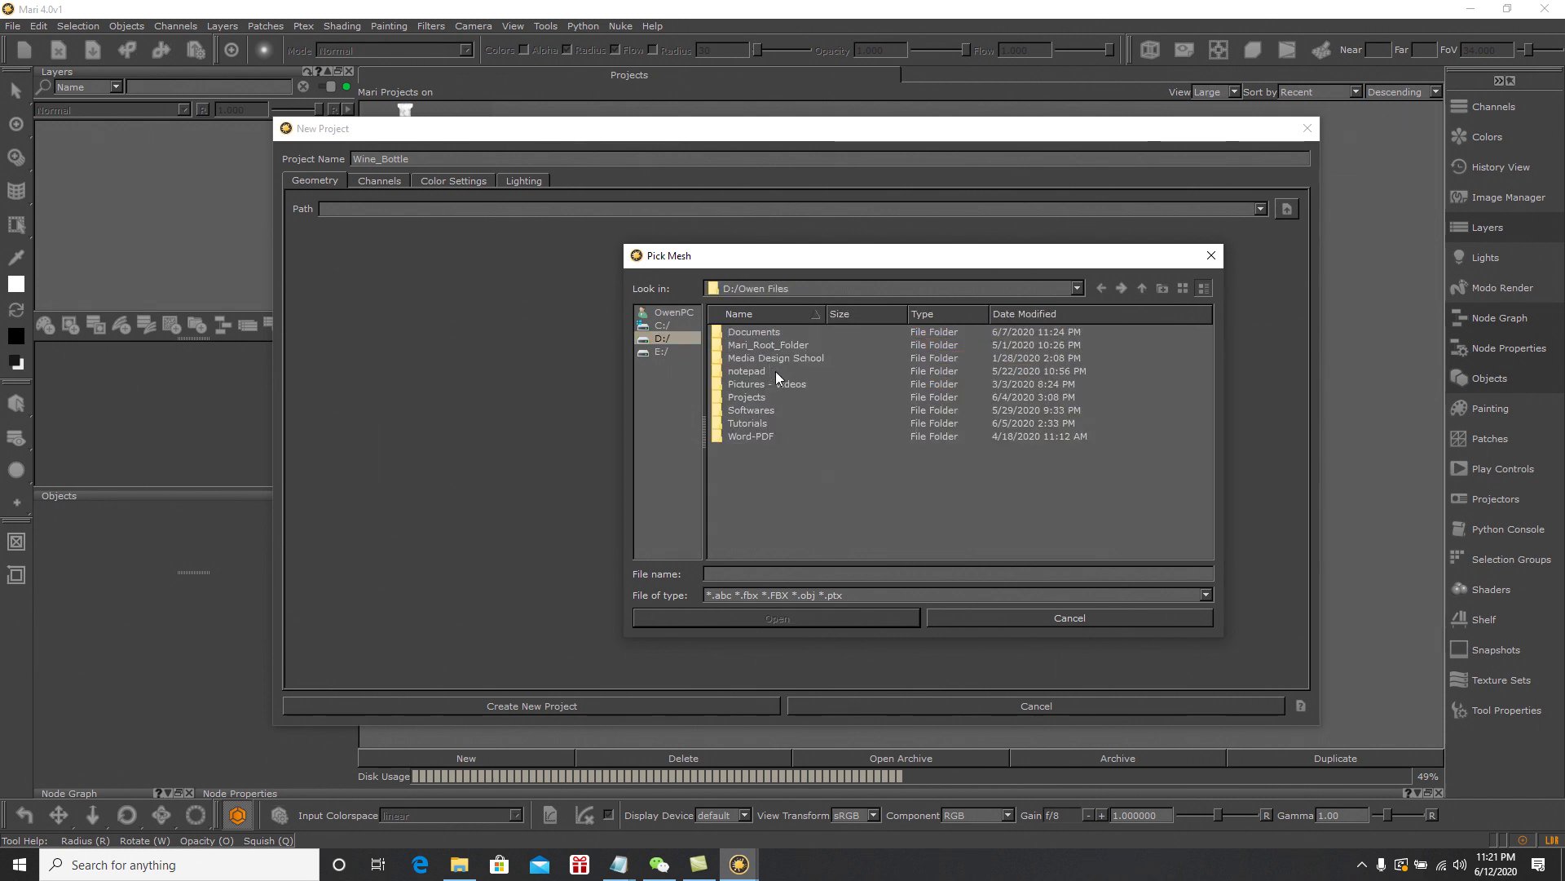
{"action": "double_click", "coordinate": [755, 398]}
{"action": "double_click", "coordinate": [761, 436]}
{"action": "left_click_drag", "start_coordinate": [781, 318], "coordinate": [839, 318]}
{"action": "double_click", "coordinate": [751, 358]}
{"action": "double_click", "coordinate": [750, 333]}
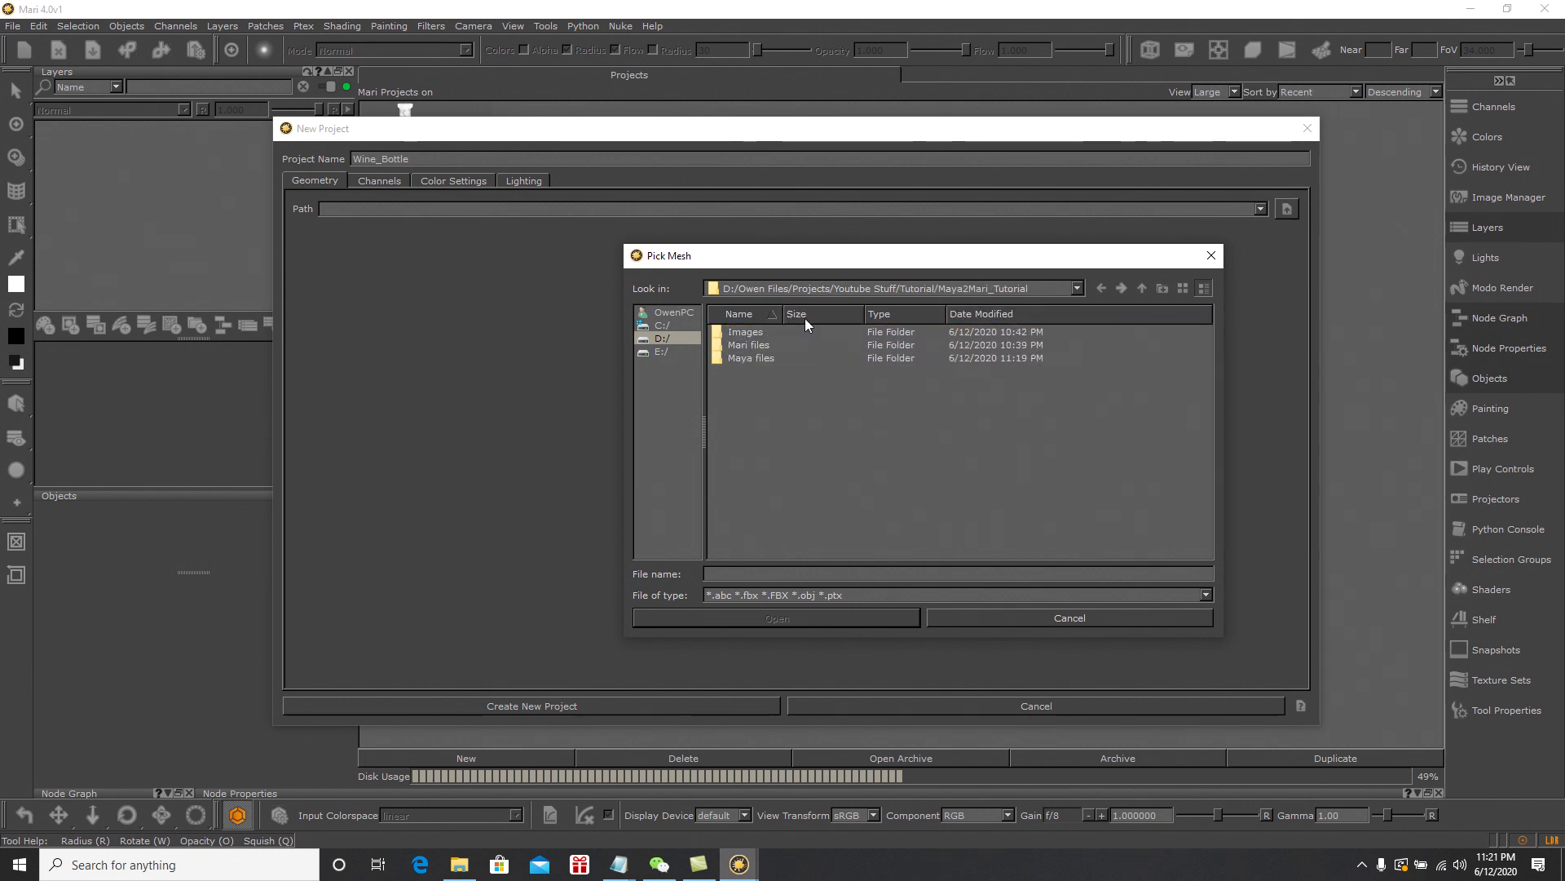
{"action": "left_click_drag", "start_coordinate": [782, 318], "coordinate": [825, 318]}
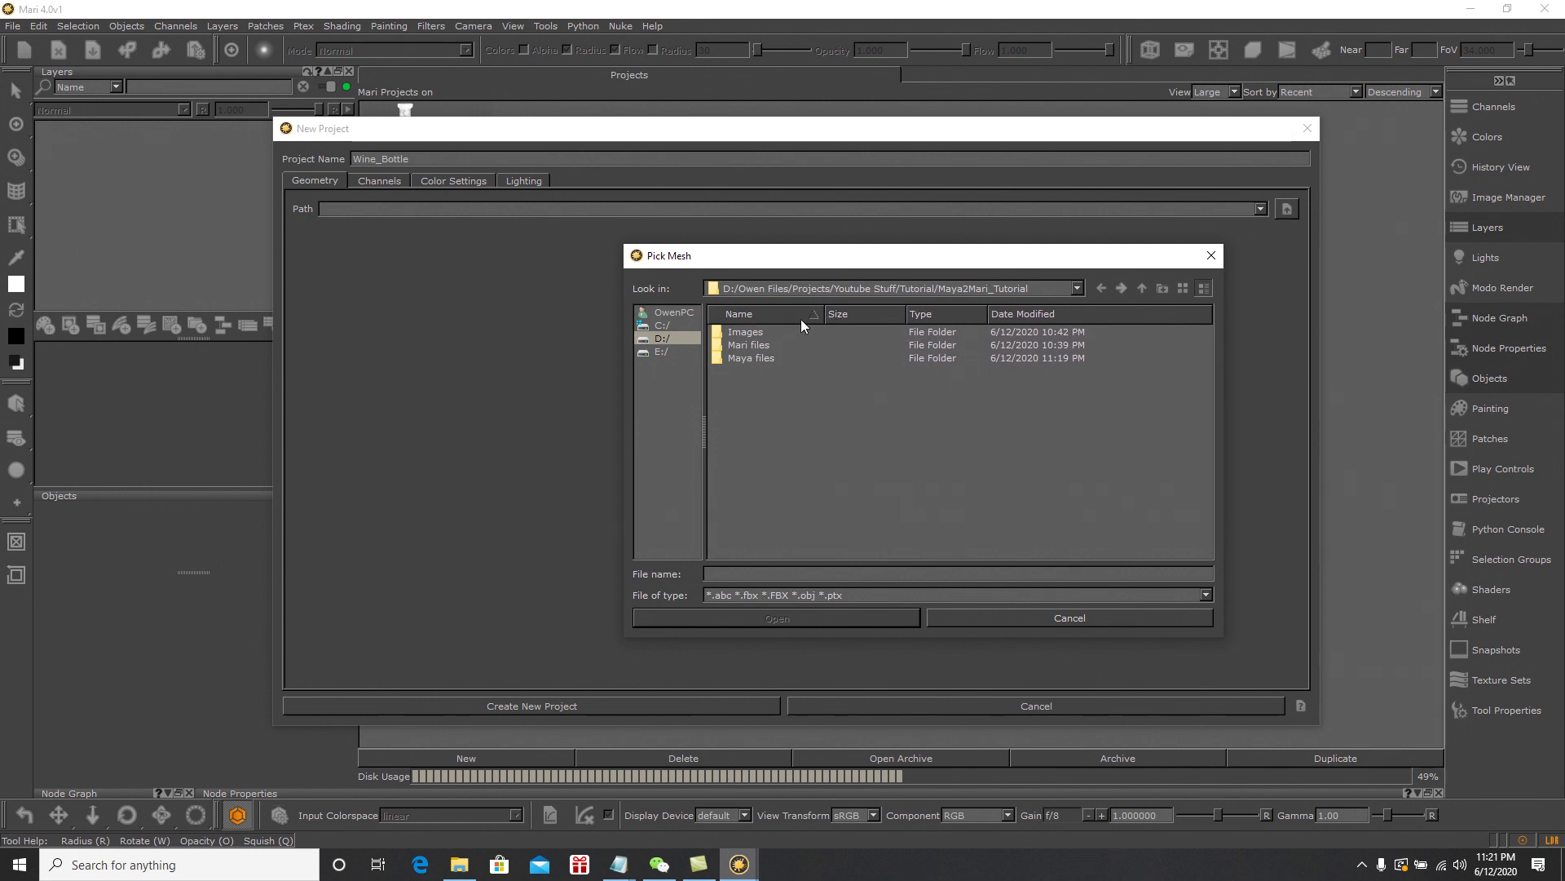
{"action": "double_click", "coordinate": [762, 357]}
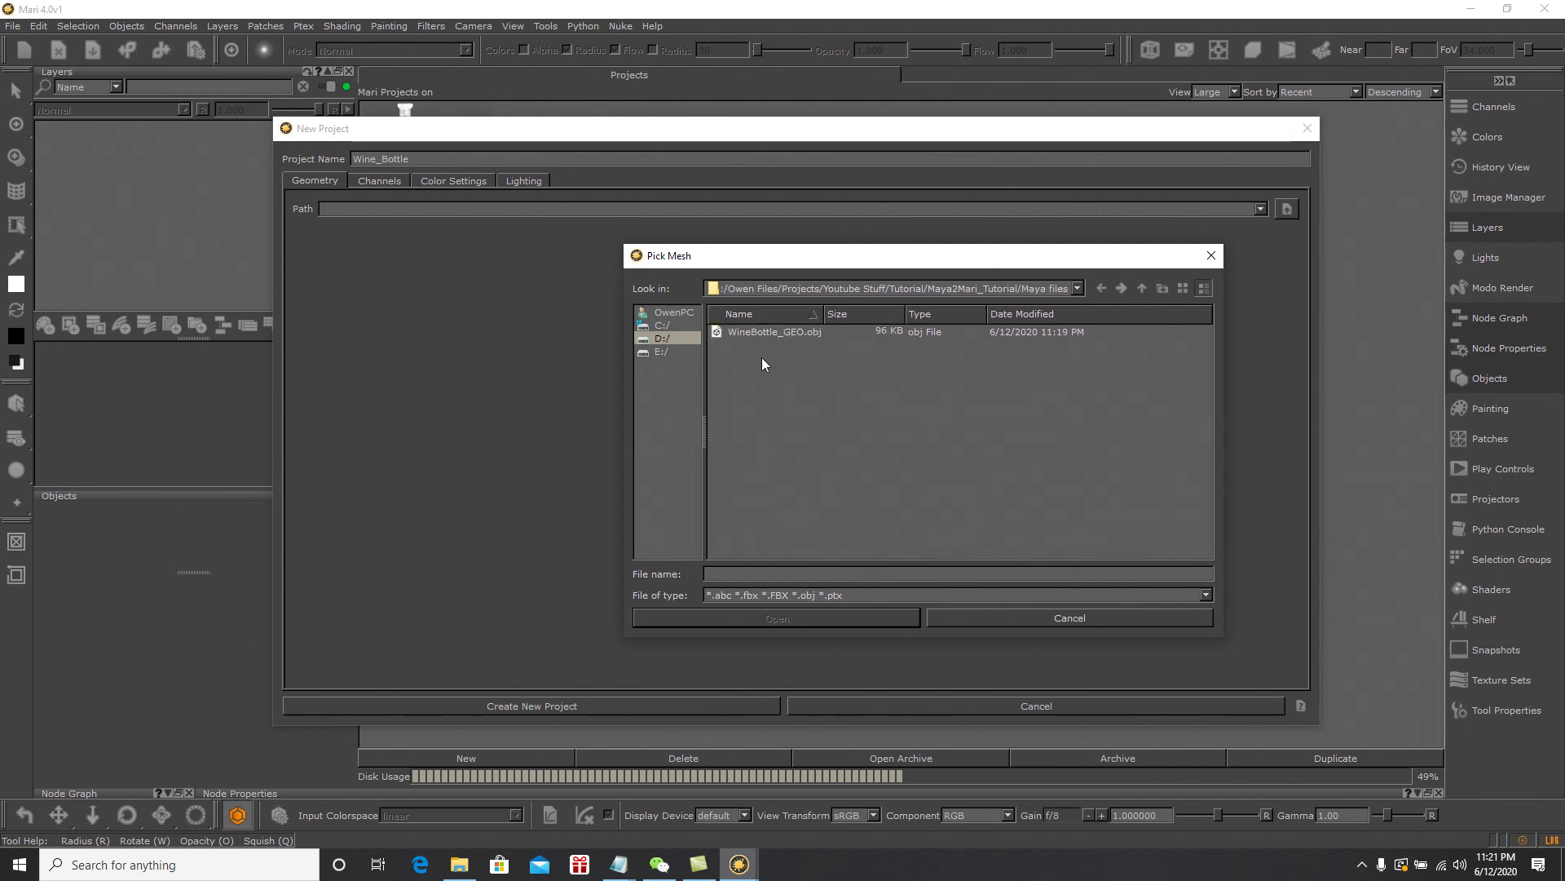
{"action": "left_click", "coordinate": [795, 333]}
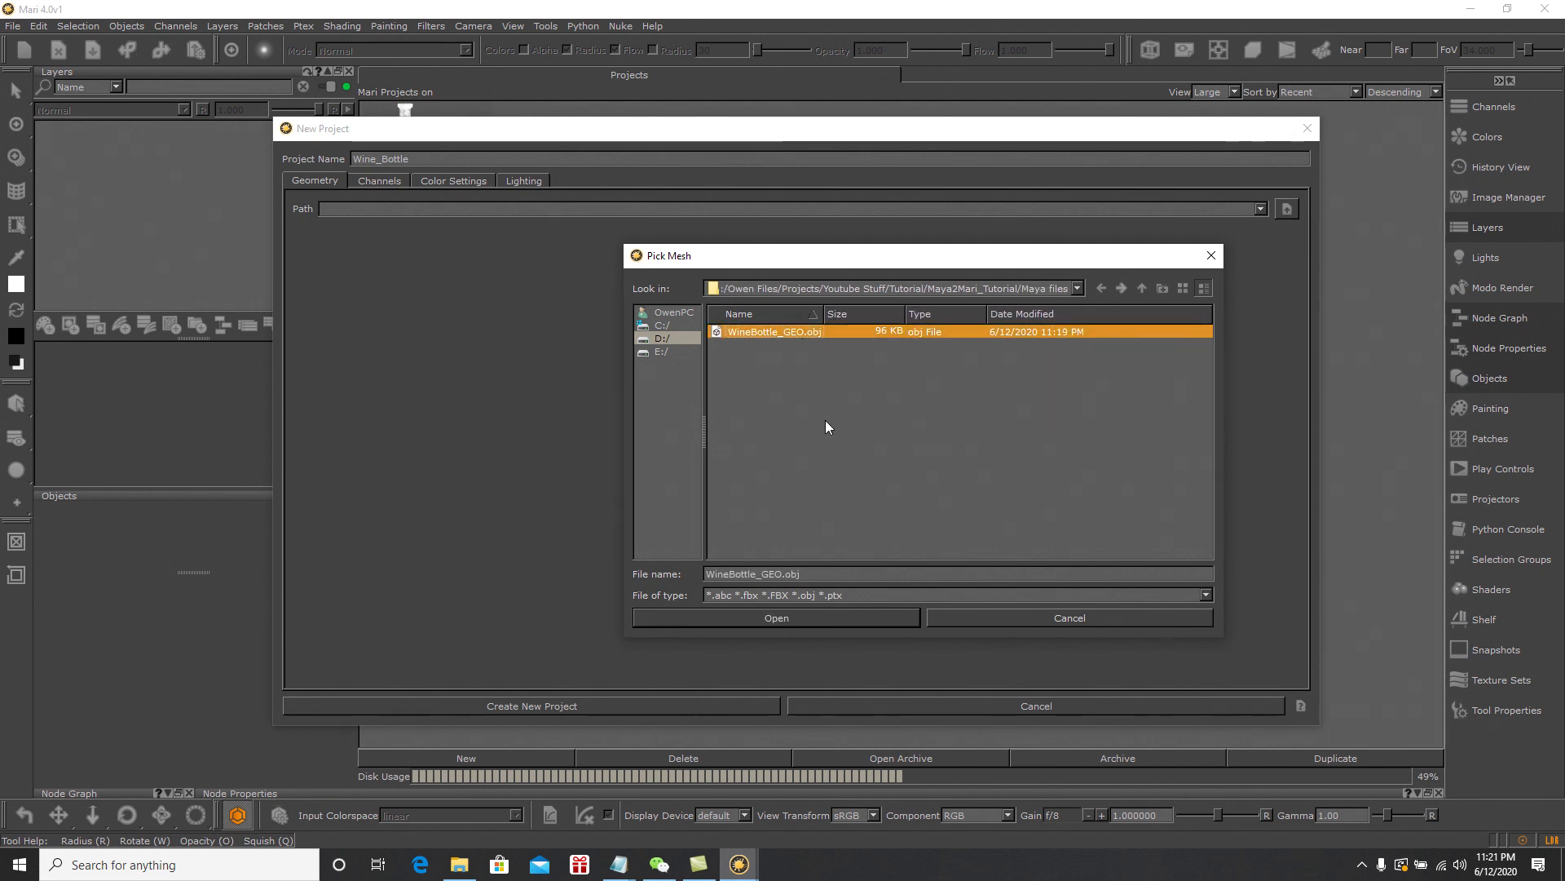
{"action": "left_click", "coordinate": [779, 619]}
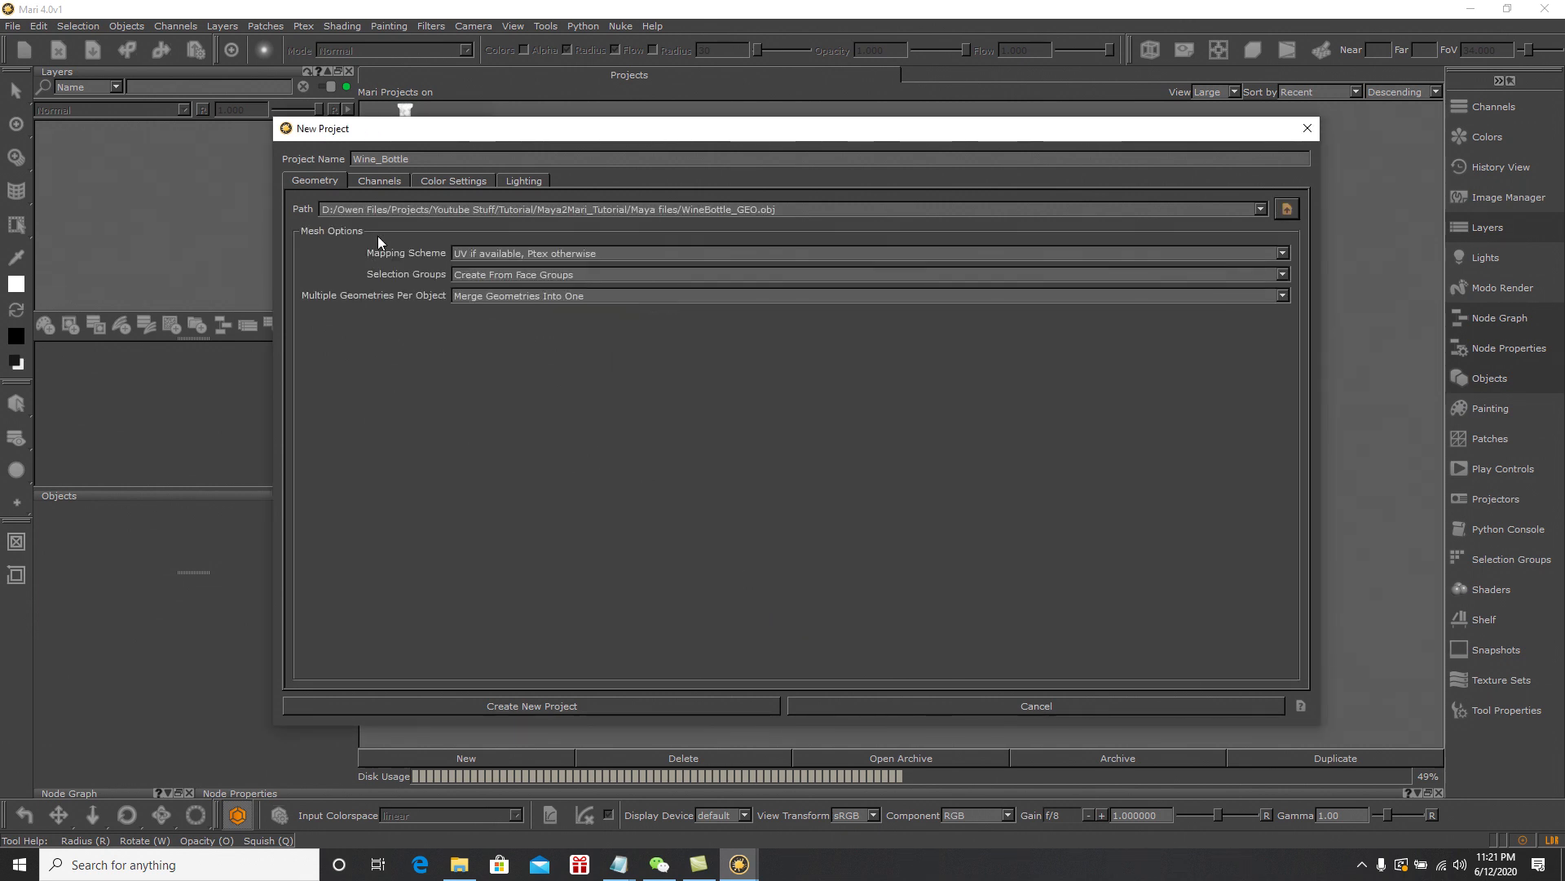
Set the texture size of the Base Color, Specular and Roughness channels to 2048x2048
{"action": "left_click", "coordinate": [378, 180]}
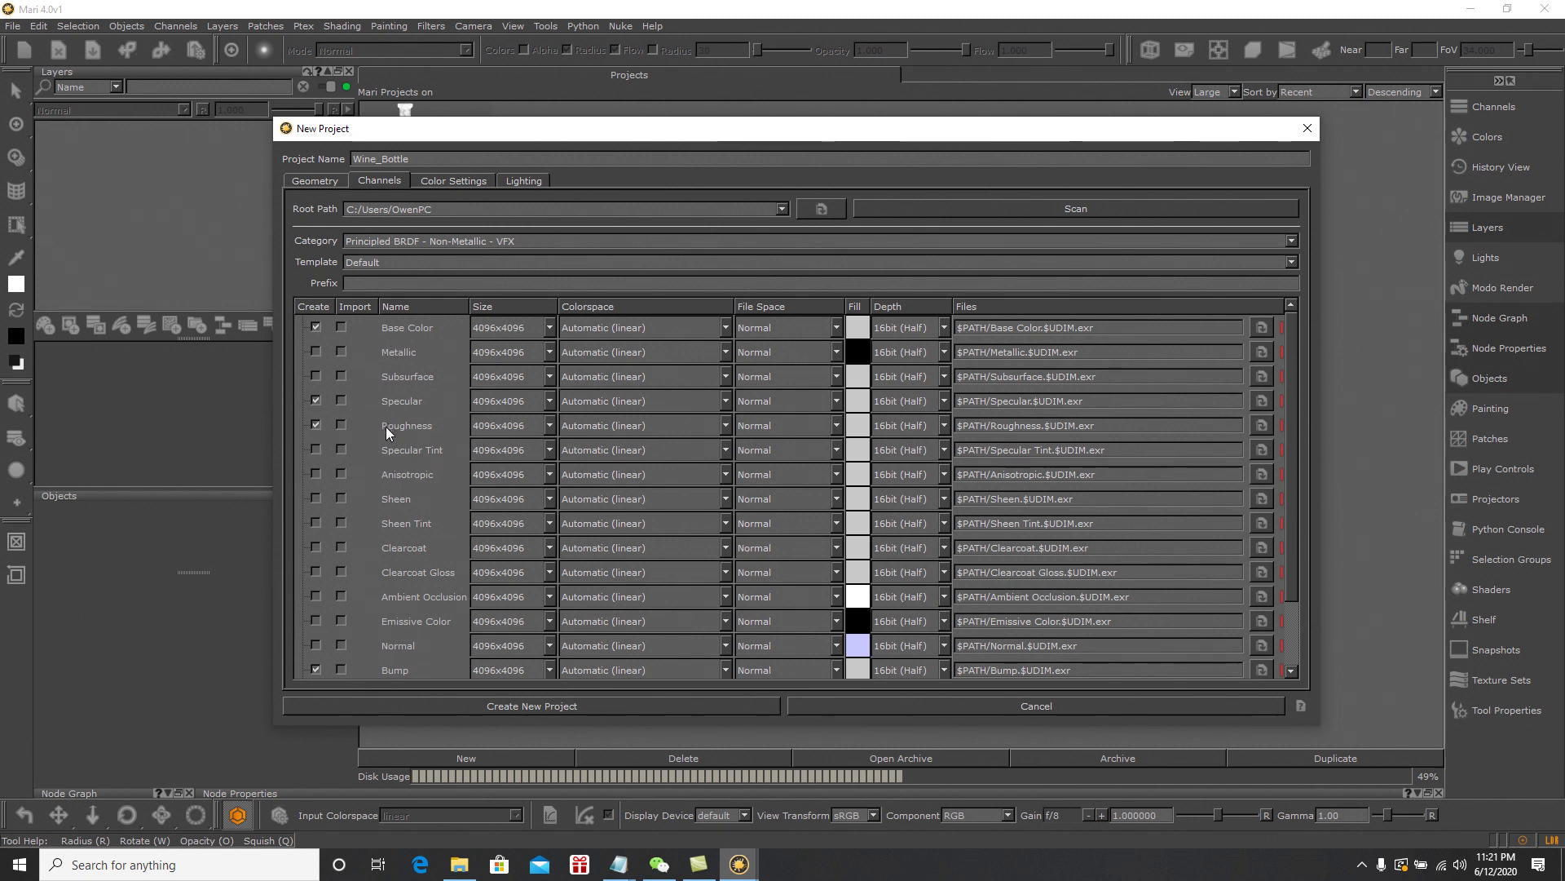
{"action": "left_click_drag", "start_coordinate": [1294, 363], "coordinate": [1303, 452]}
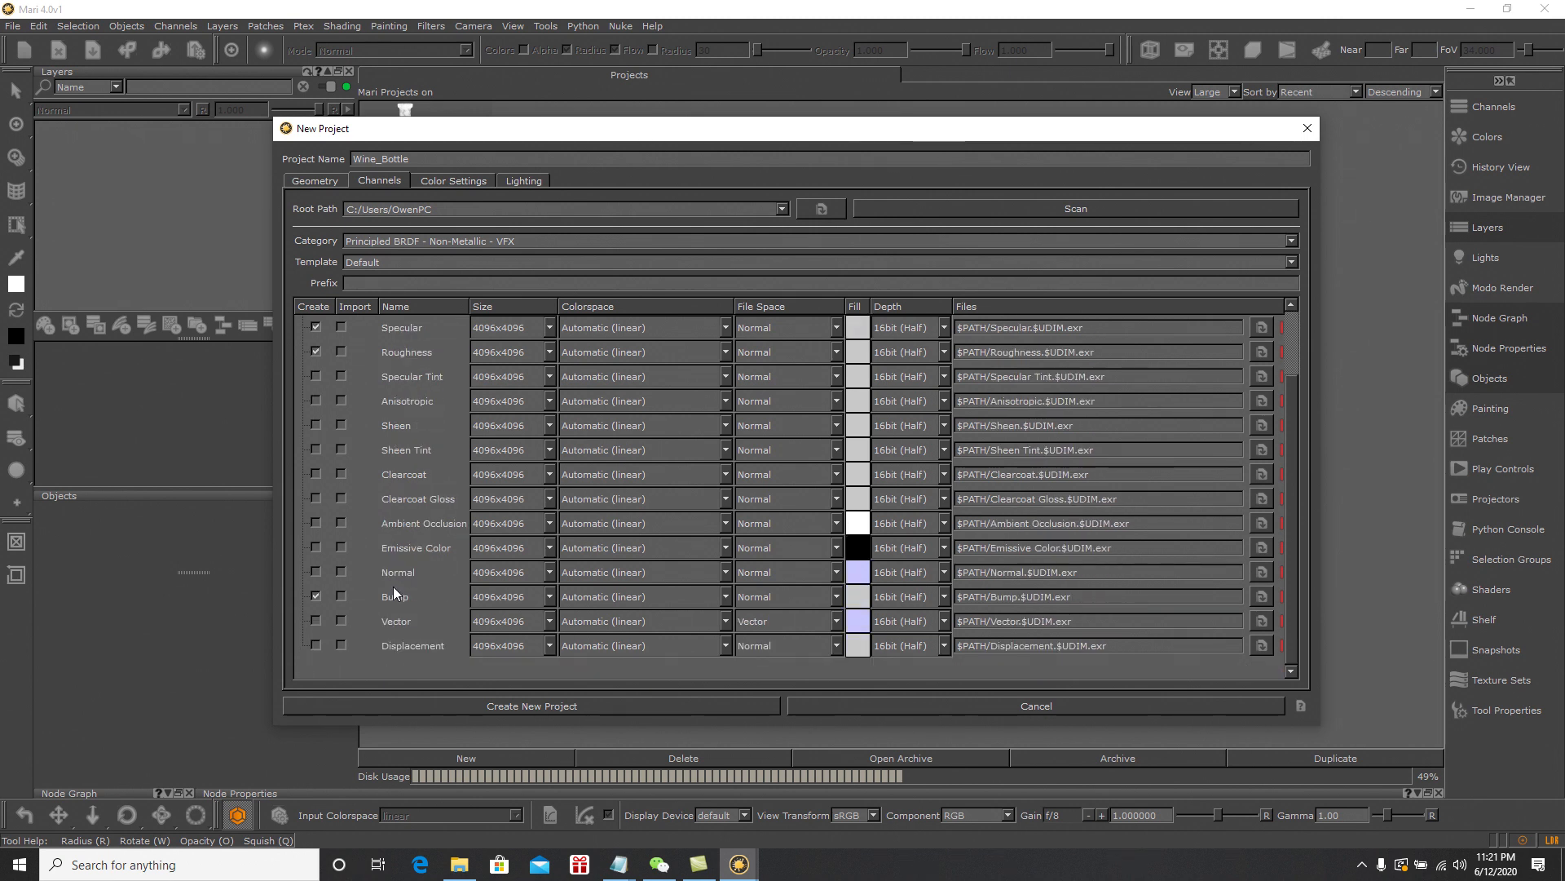
{"action": "left_click_drag", "start_coordinate": [1294, 517], "coordinate": [1301, 449]}
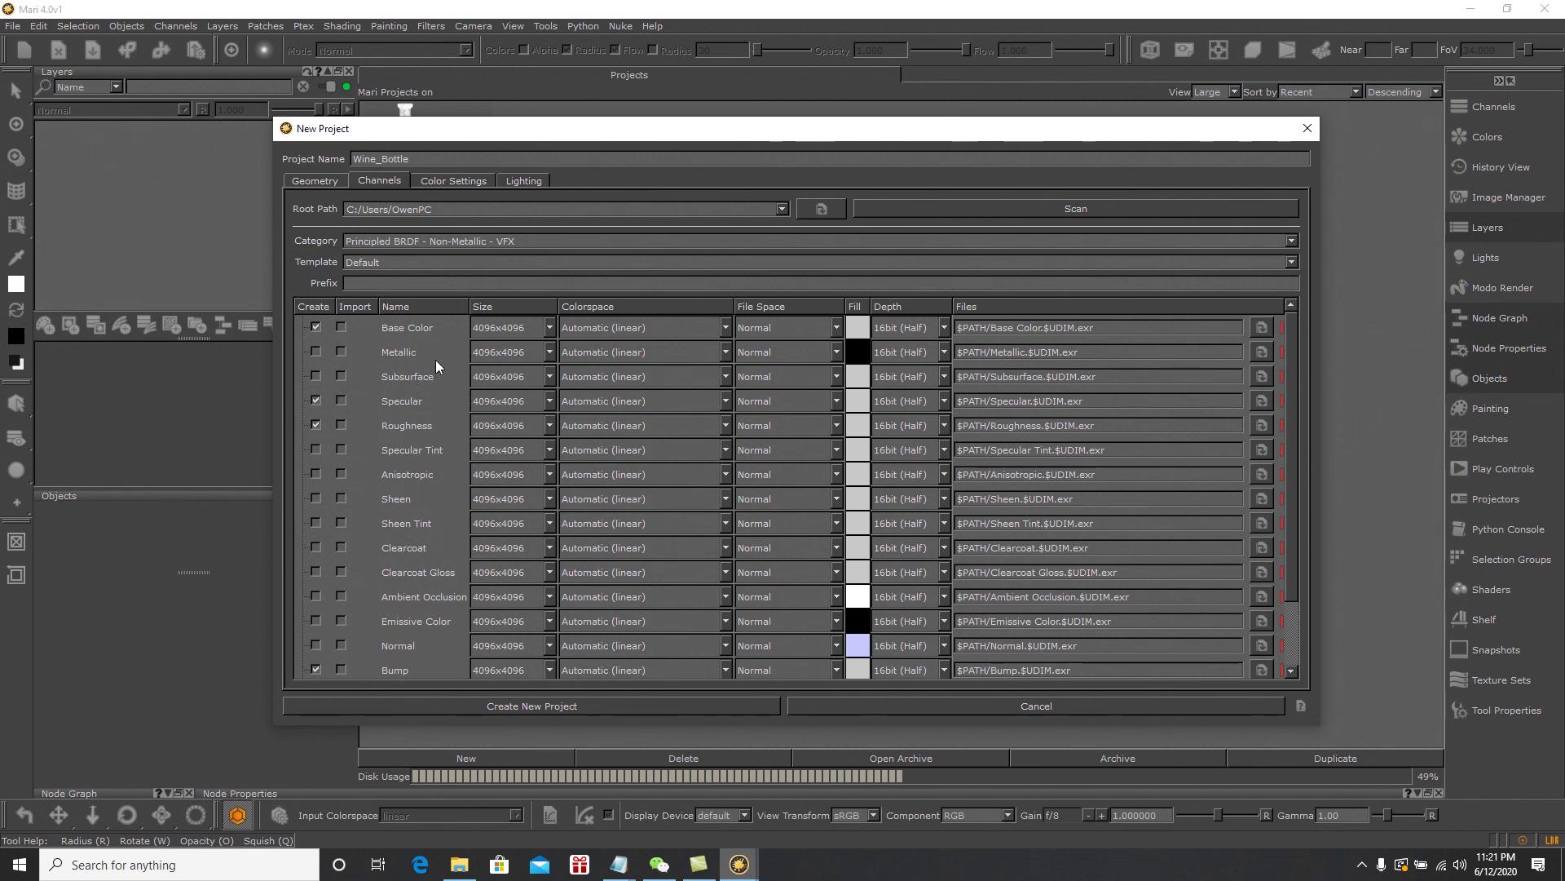
{"action": "left_click", "coordinate": [551, 325]}
{"action": "left_click", "coordinate": [520, 309]}
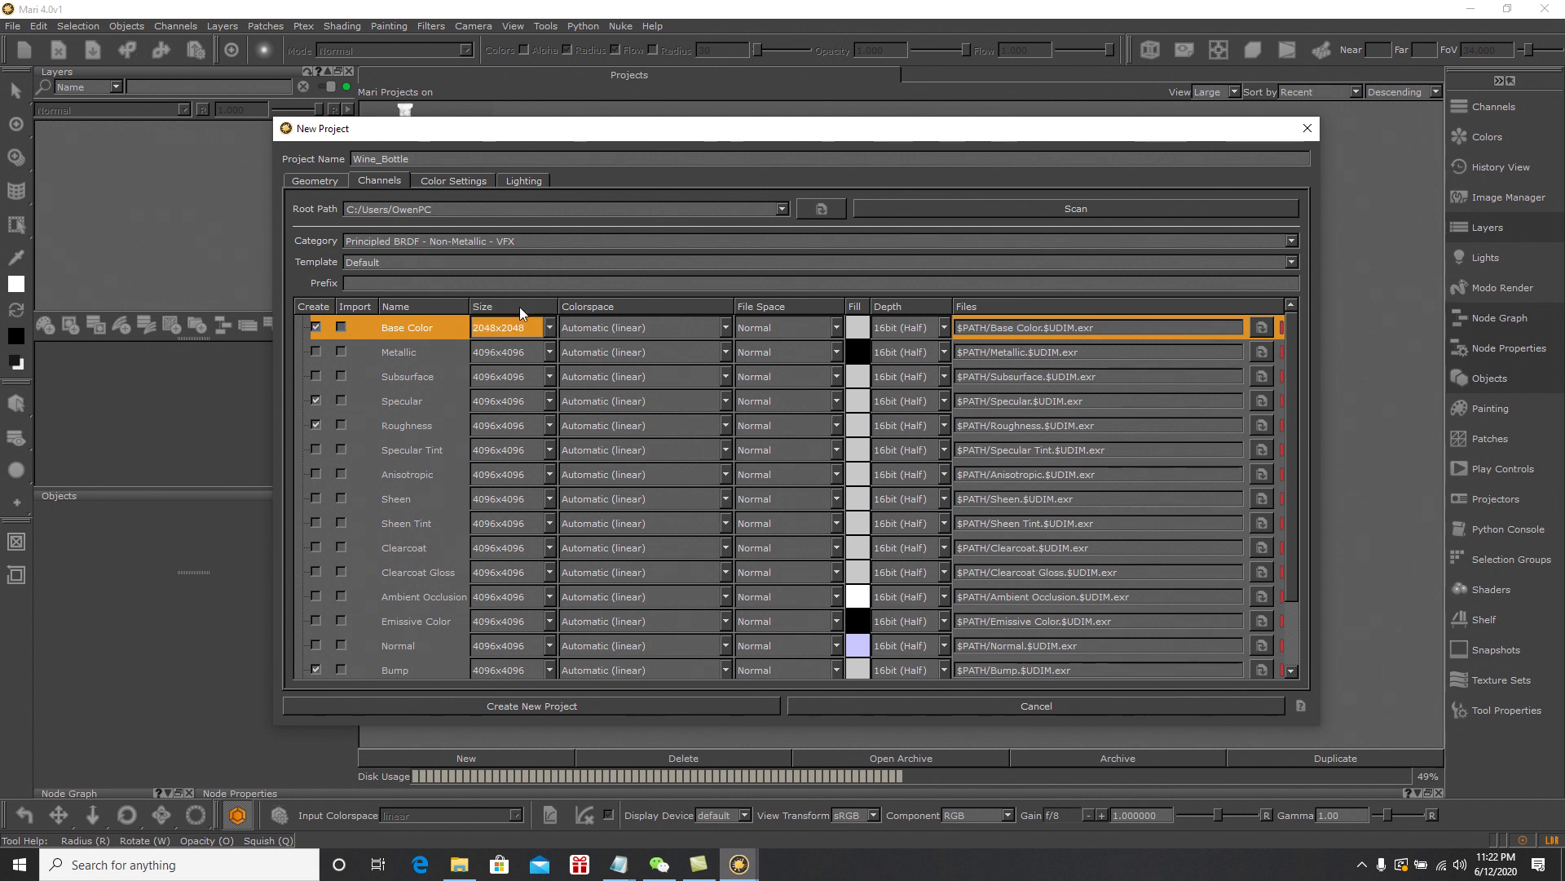
{"action": "left_click", "coordinate": [549, 399]}
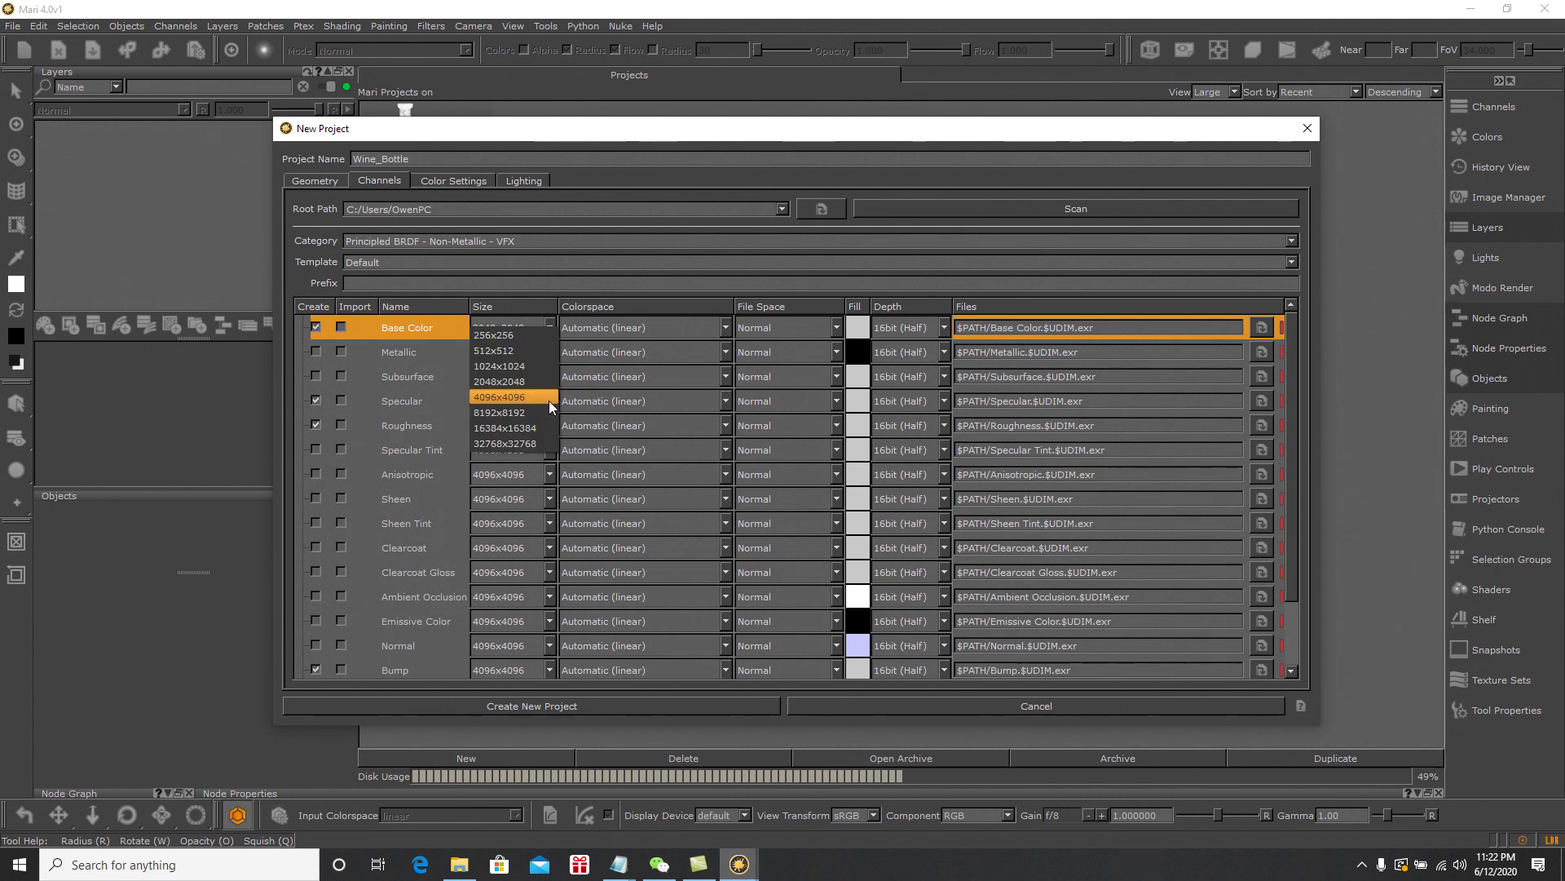
{"action": "left_click", "coordinate": [514, 383]}
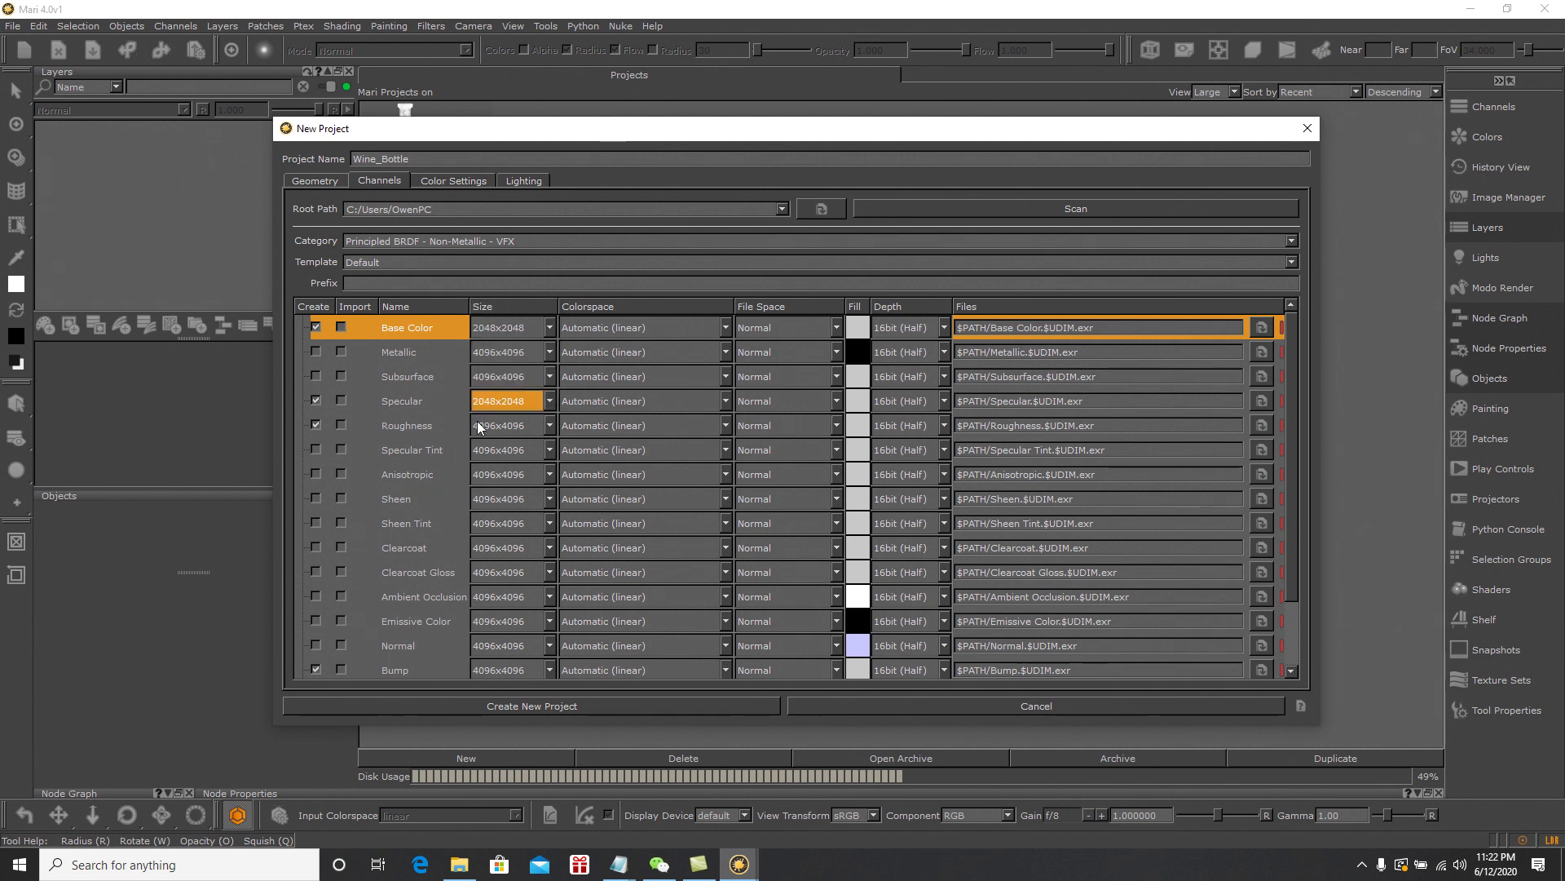
{"action": "left_click", "coordinate": [546, 425]}
{"action": "left_click", "coordinate": [521, 408]}
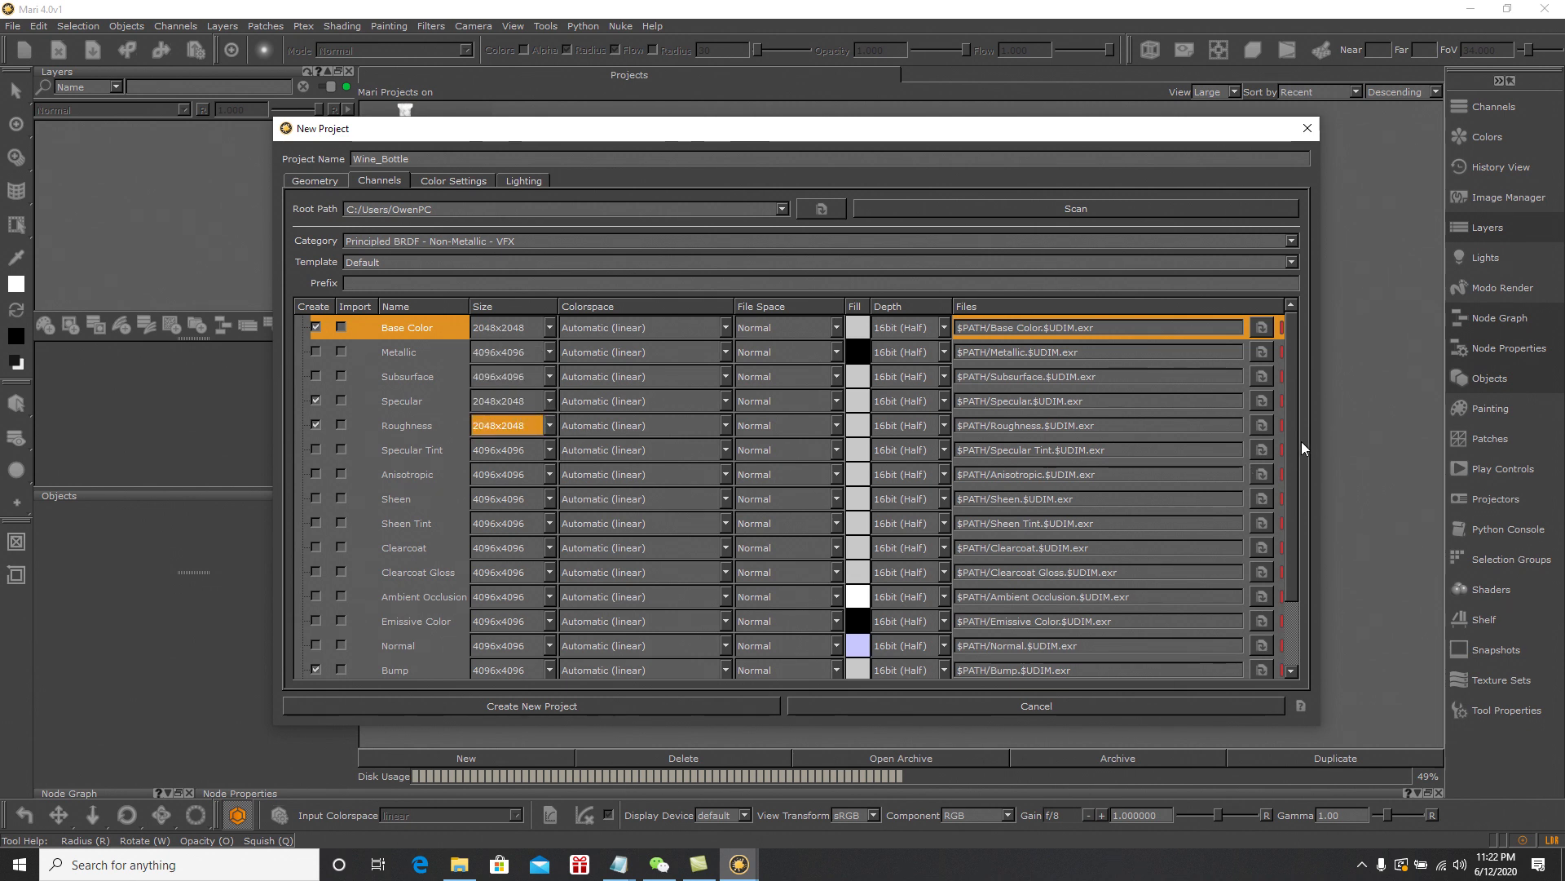
Set the Bump channel's texture size to 2048x2048 and review the channel list
{"action": "left_click_drag", "start_coordinate": [1297, 463], "coordinate": [1294, 520]}
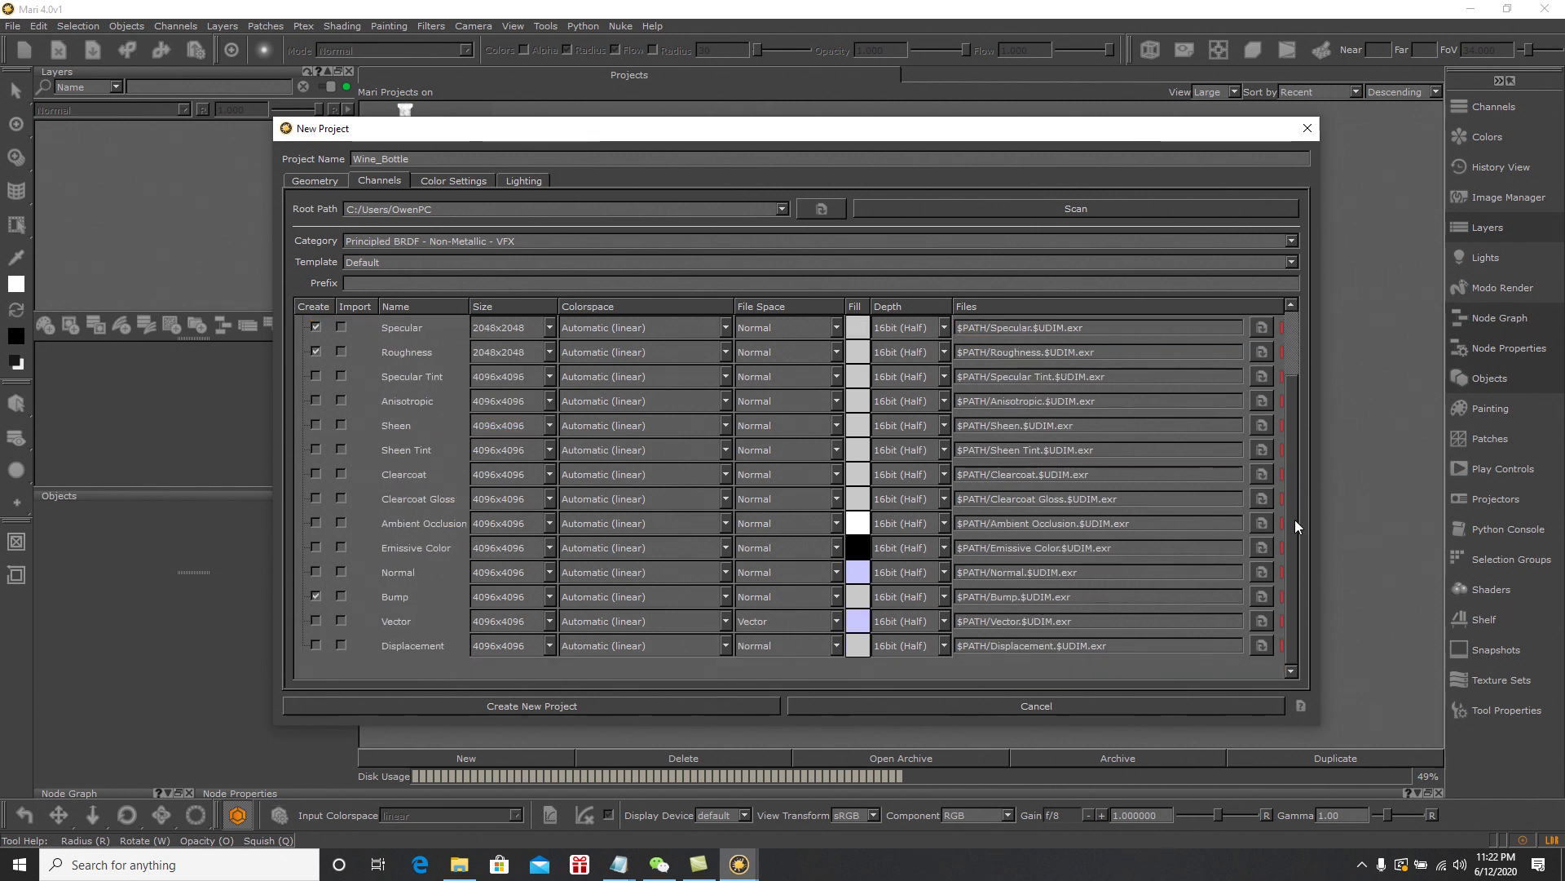
{"action": "left_click", "coordinate": [550, 599]}
{"action": "left_click", "coordinate": [506, 578]}
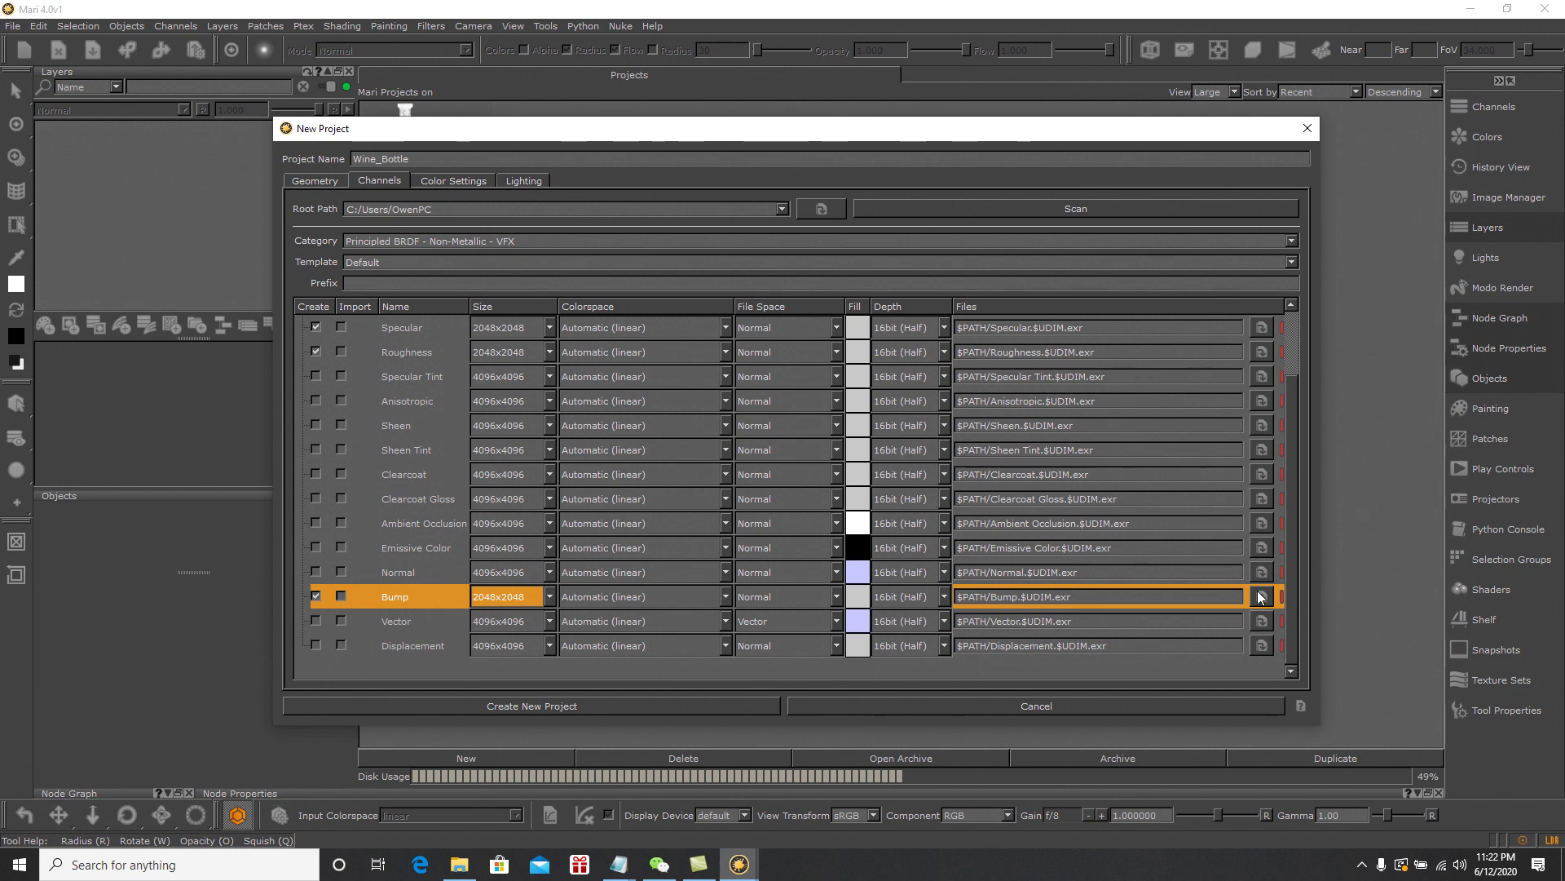
{"action": "scroll", "coordinate": [1293, 529], "scroll_direction": "up", "scroll_amount": 1}
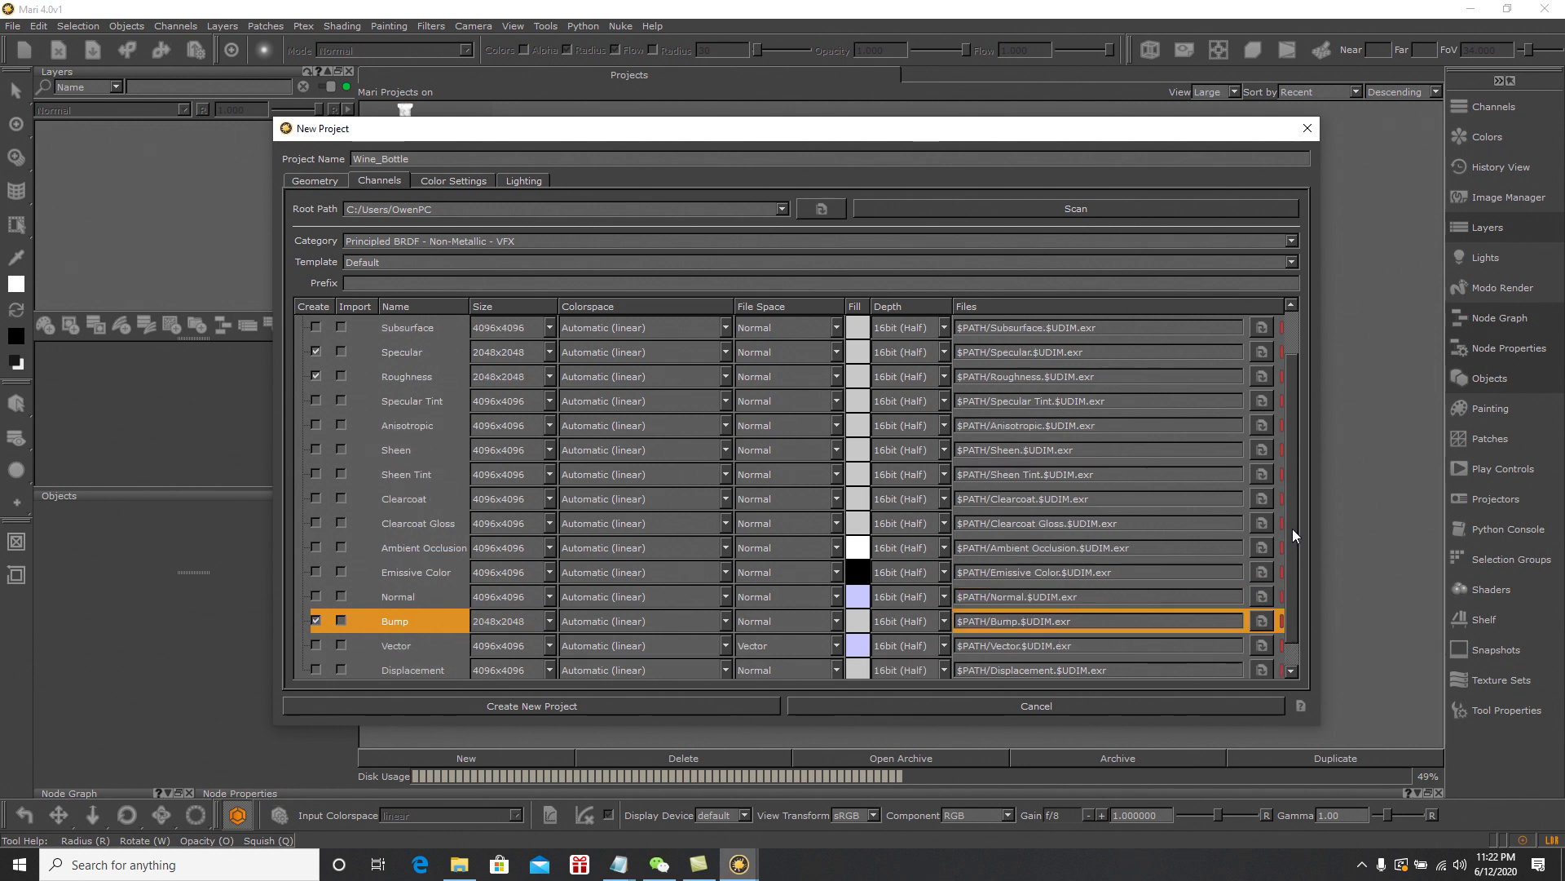
{"action": "scroll", "coordinate": [1293, 521], "scroll_direction": "up", "scroll_amount": 2}
{"action": "scroll", "coordinate": [1293, 493], "scroll_direction": "down", "scroll_amount": 3}
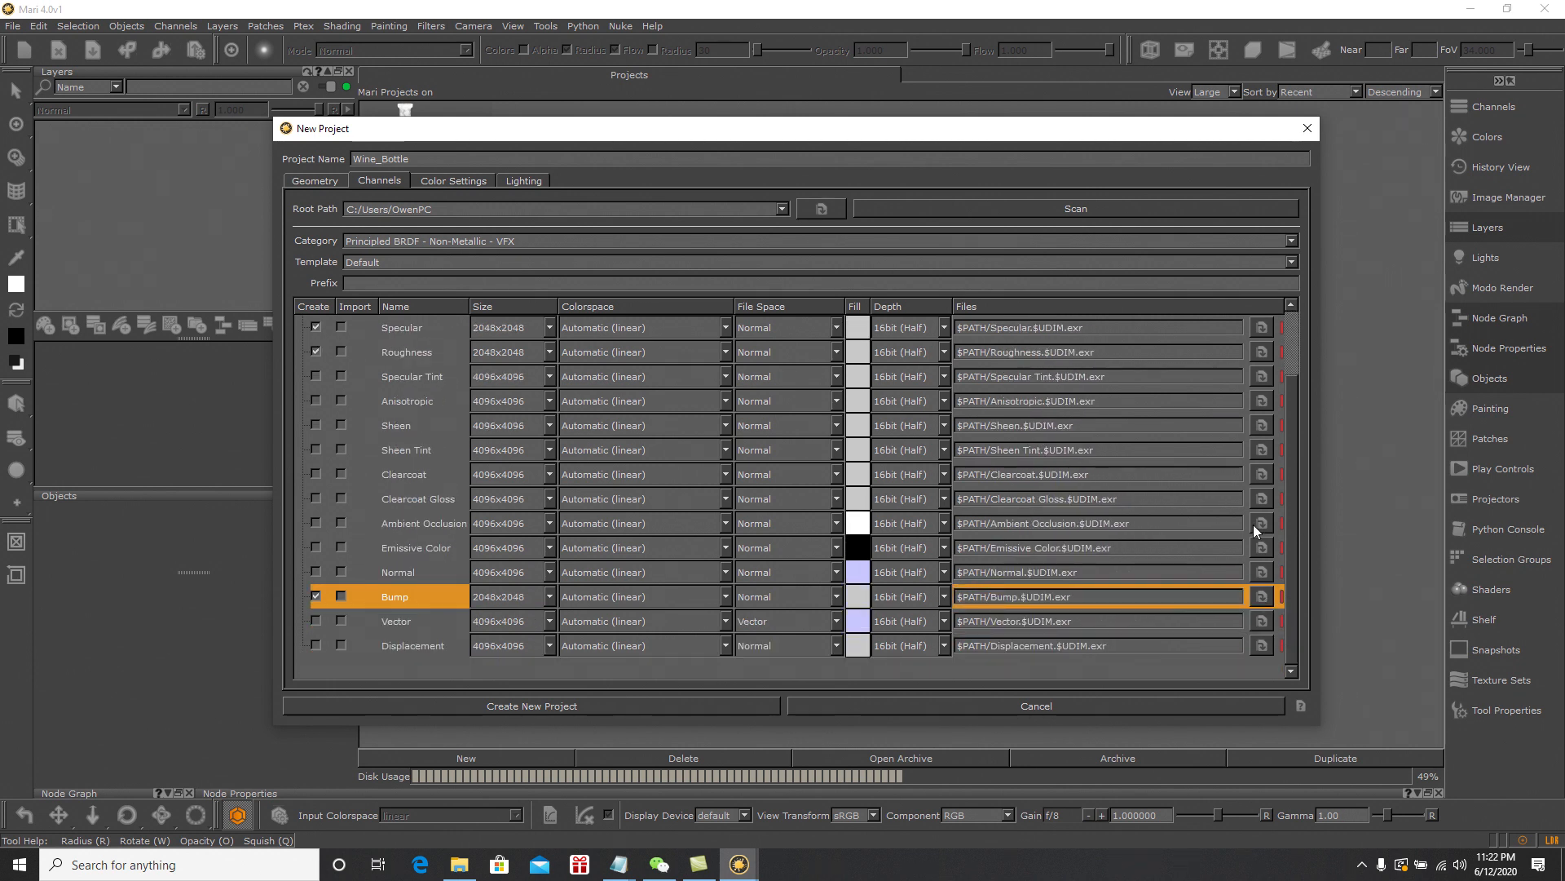
{"action": "left_click_drag", "start_coordinate": [1293, 511], "coordinate": [1295, 432]}
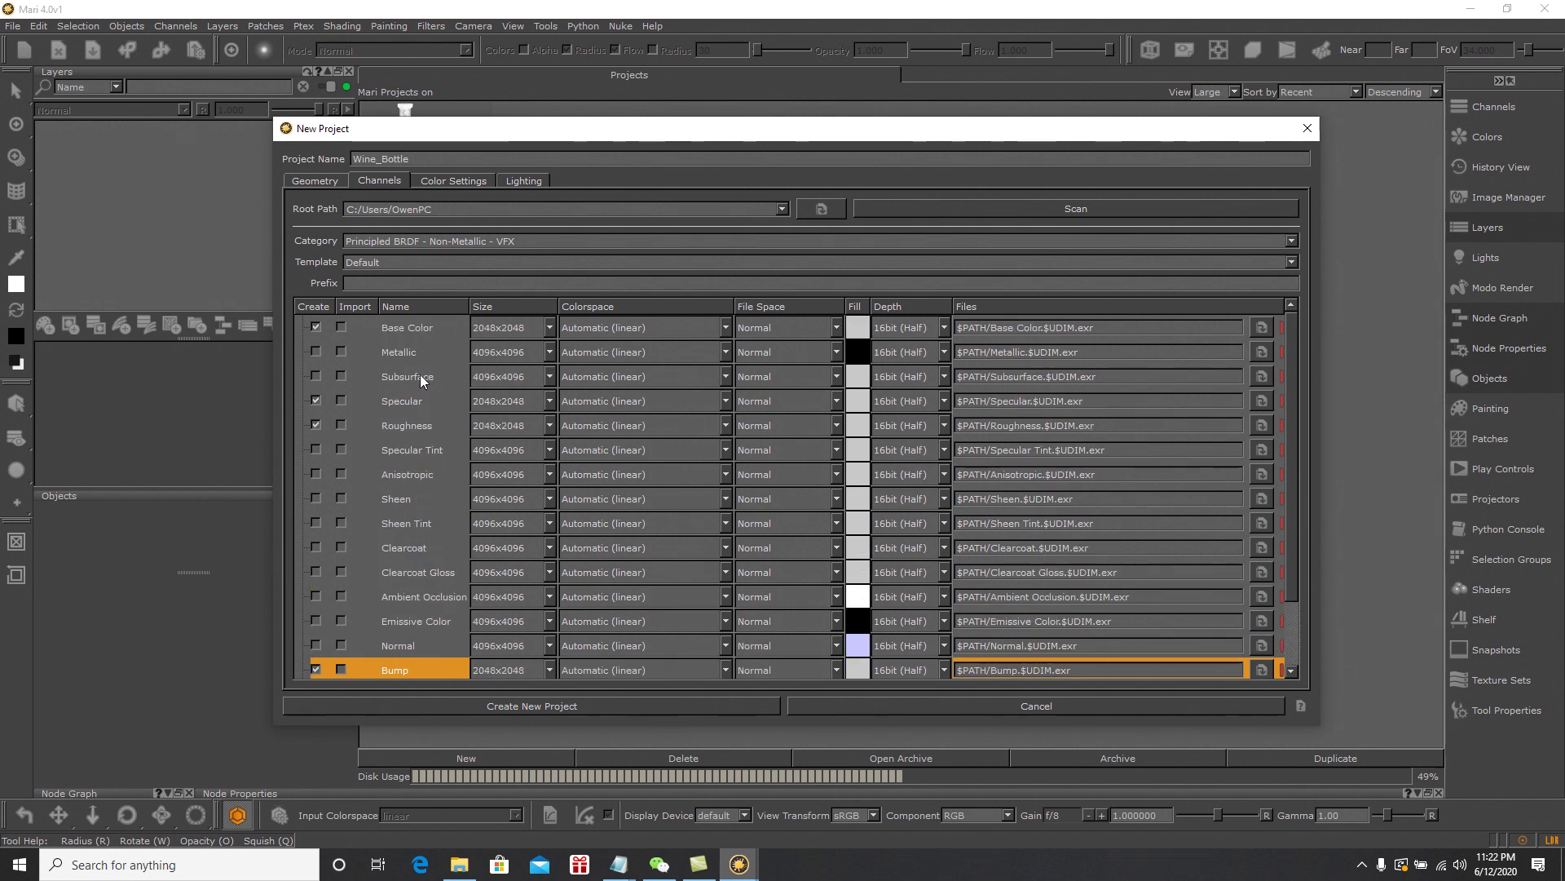
Review the color, lighting, channel and geometry settings, and create the Wine_Bottle project
{"action": "left_click", "coordinate": [451, 180]}
{"action": "left_click", "coordinate": [524, 181]}
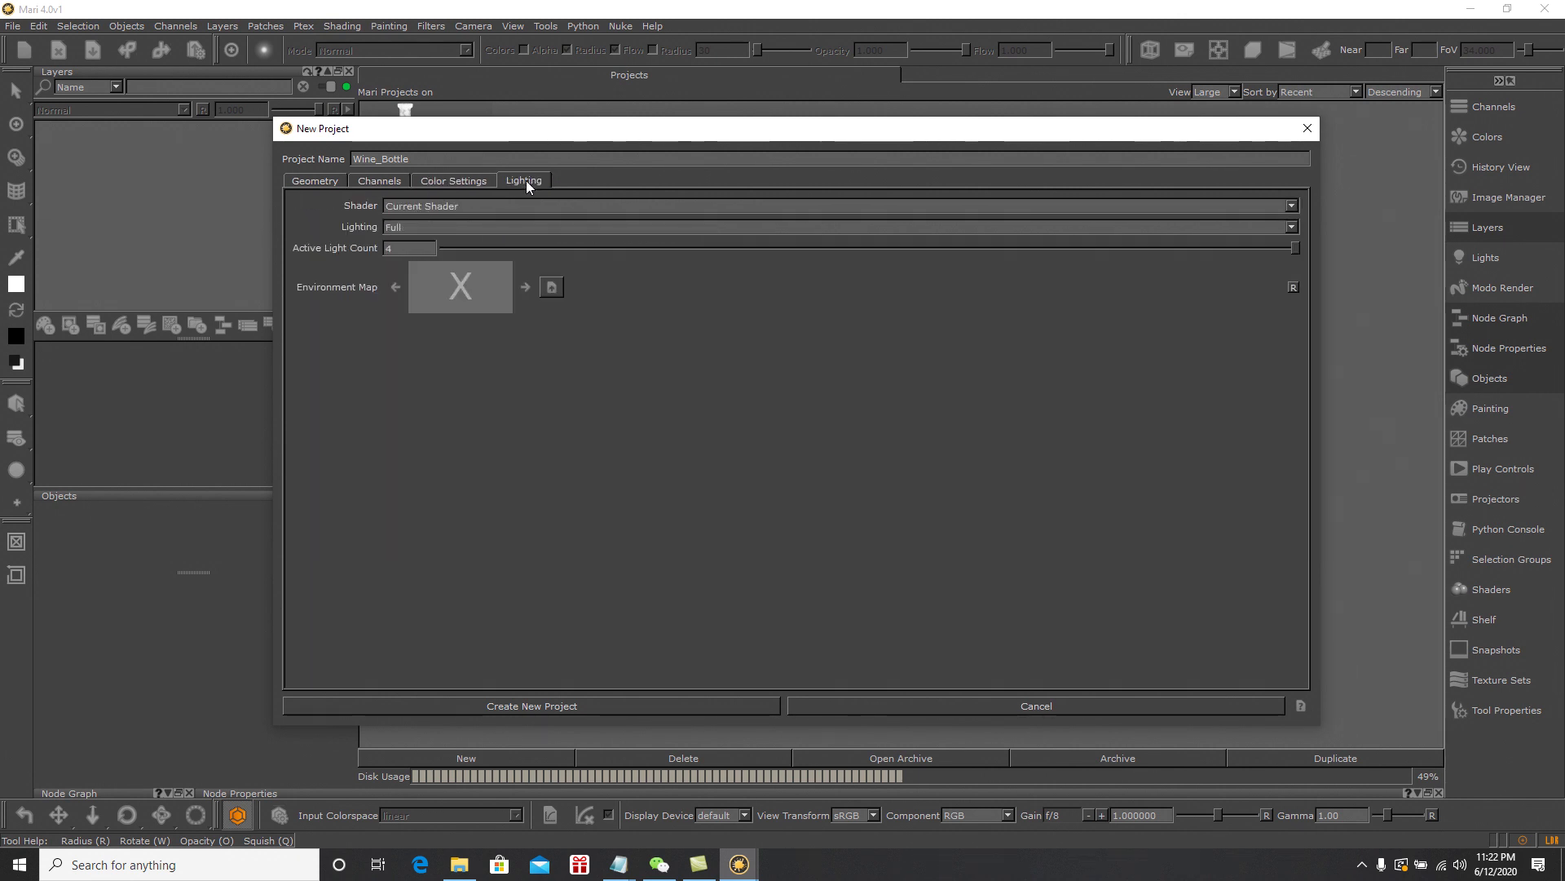
{"action": "left_click", "coordinate": [386, 180]}
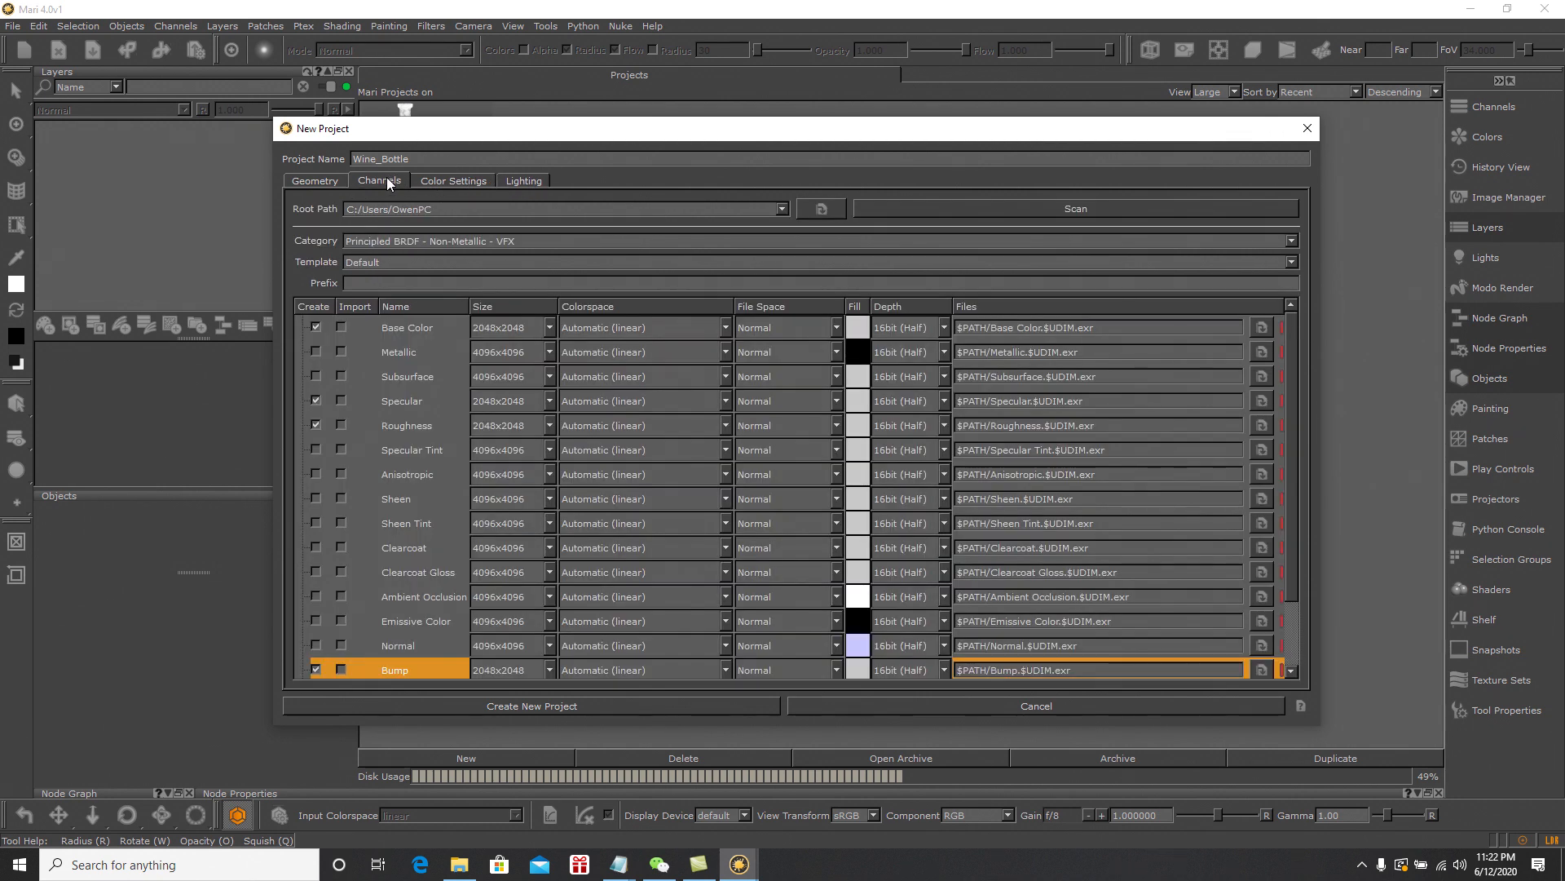
{"action": "left_click", "coordinate": [318, 184]}
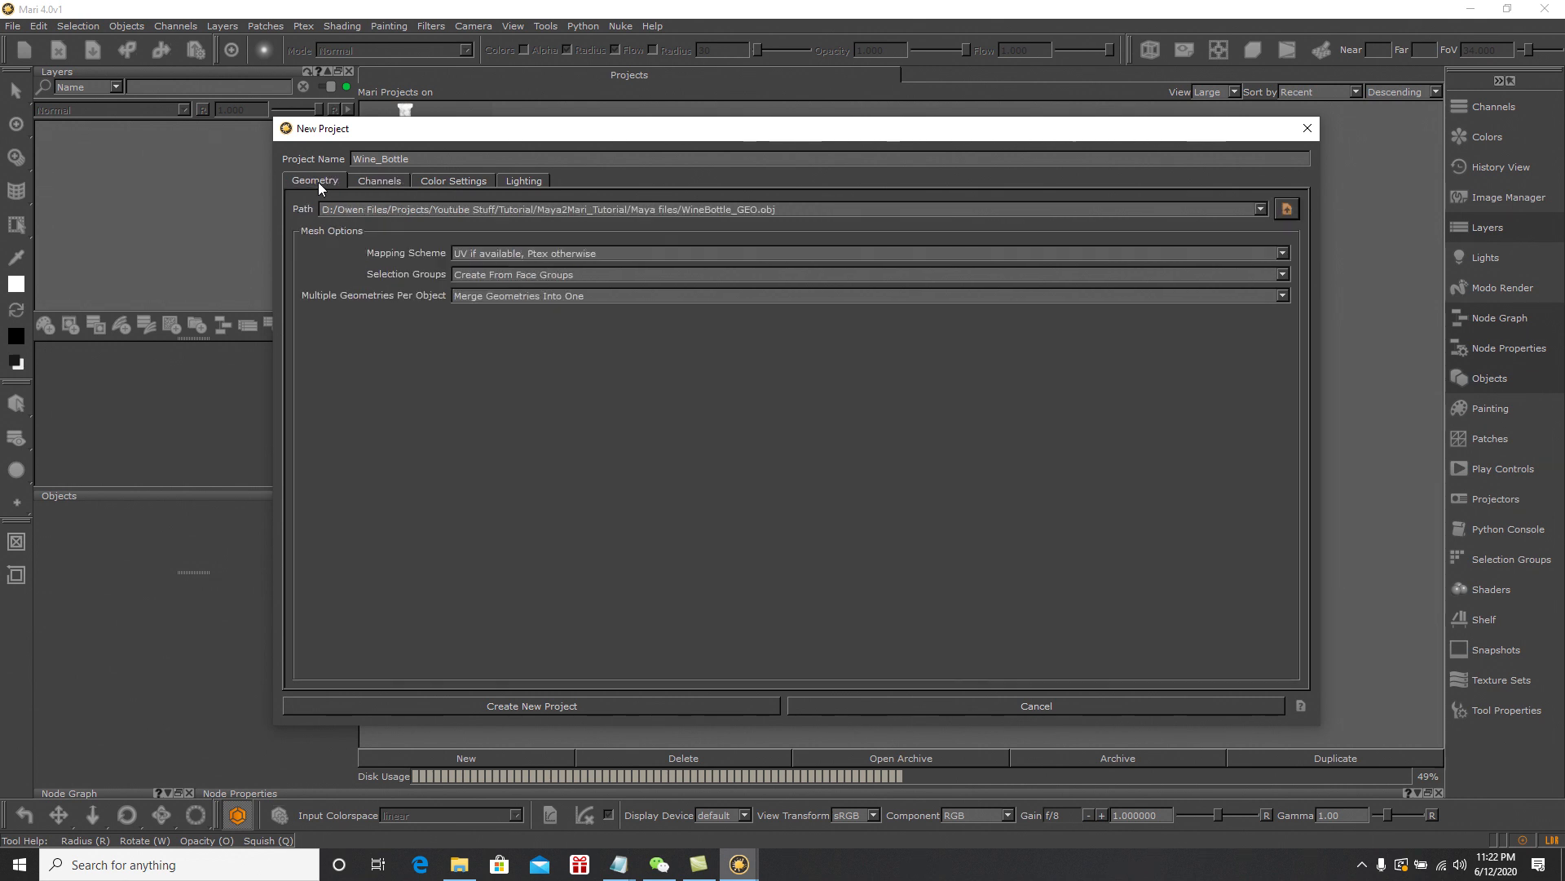
{"action": "left_click", "coordinate": [533, 706]}
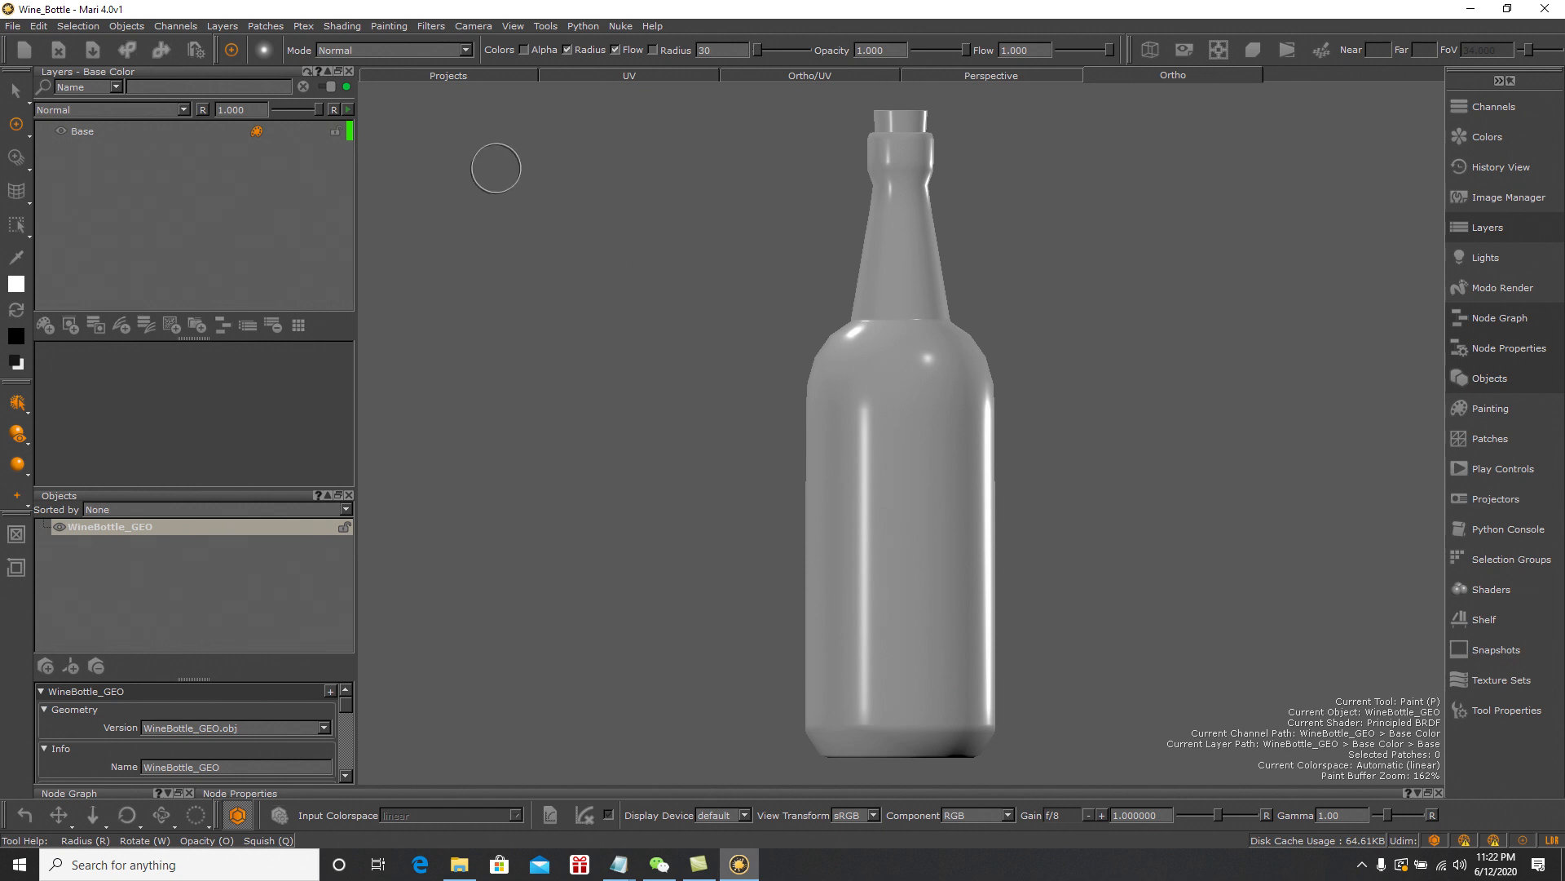
Check the navigation Control Type in the preferences, and close them without applying anything
{"action": "left_click", "coordinate": [40, 26]}
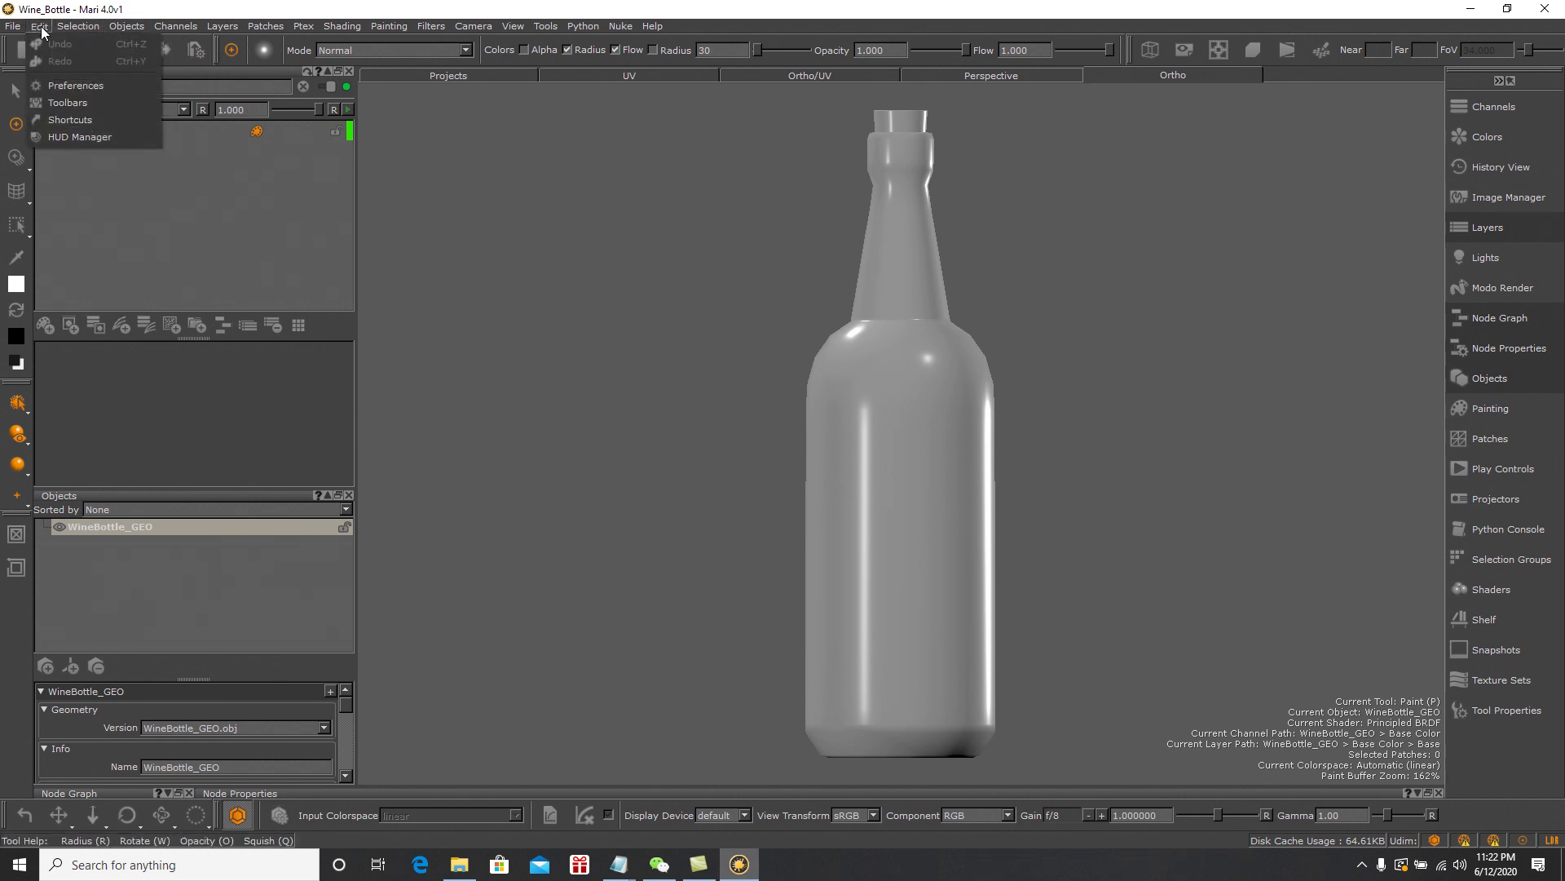
{"action": "left_click", "coordinate": [66, 86]}
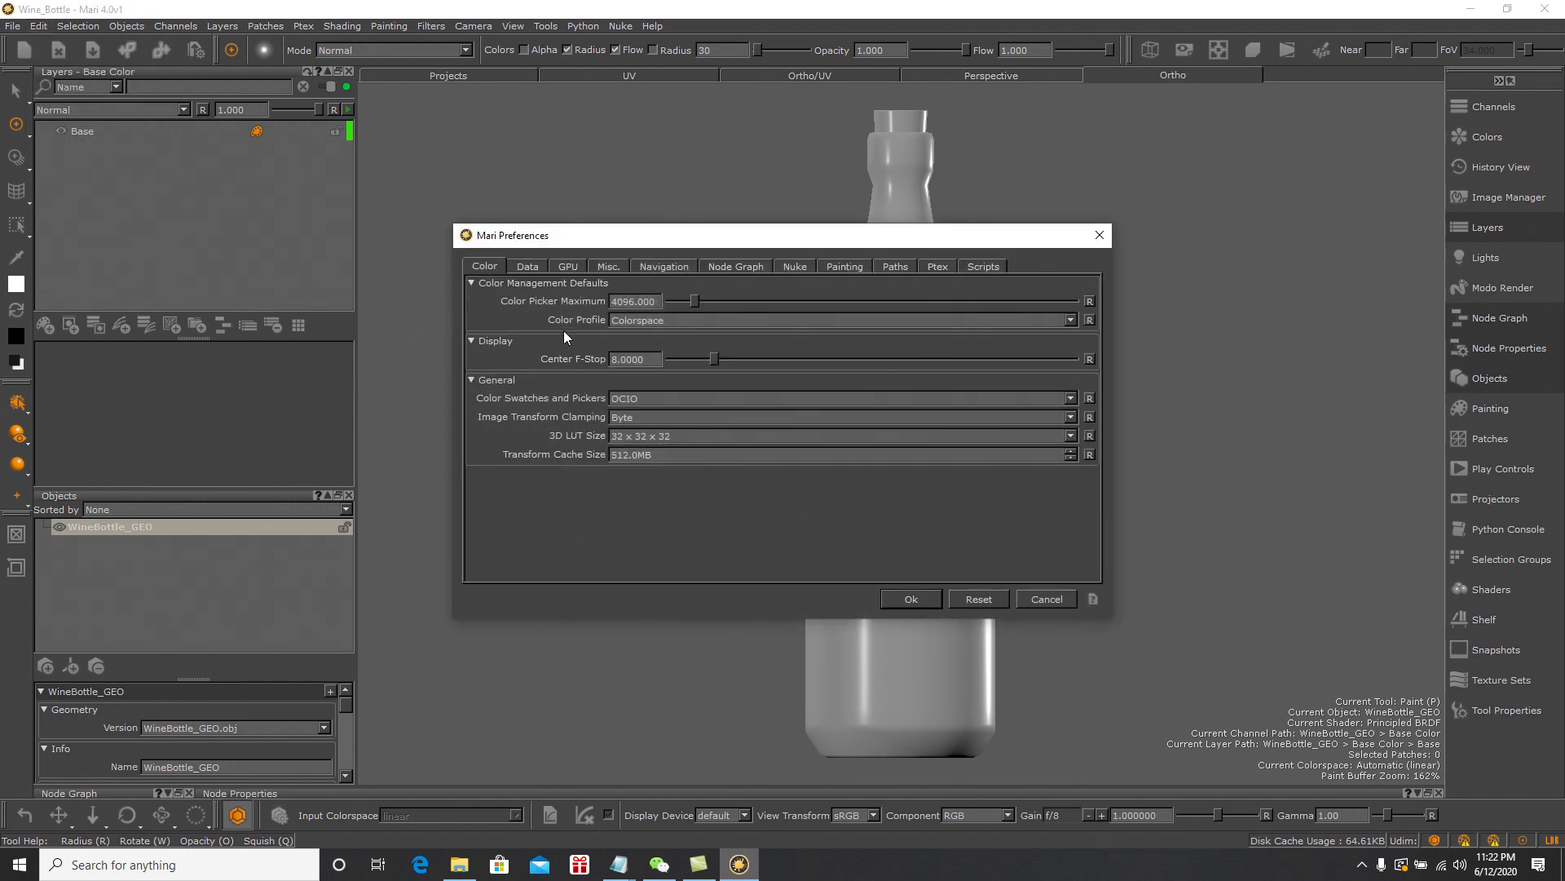
{"action": "left_click", "coordinate": [656, 267]}
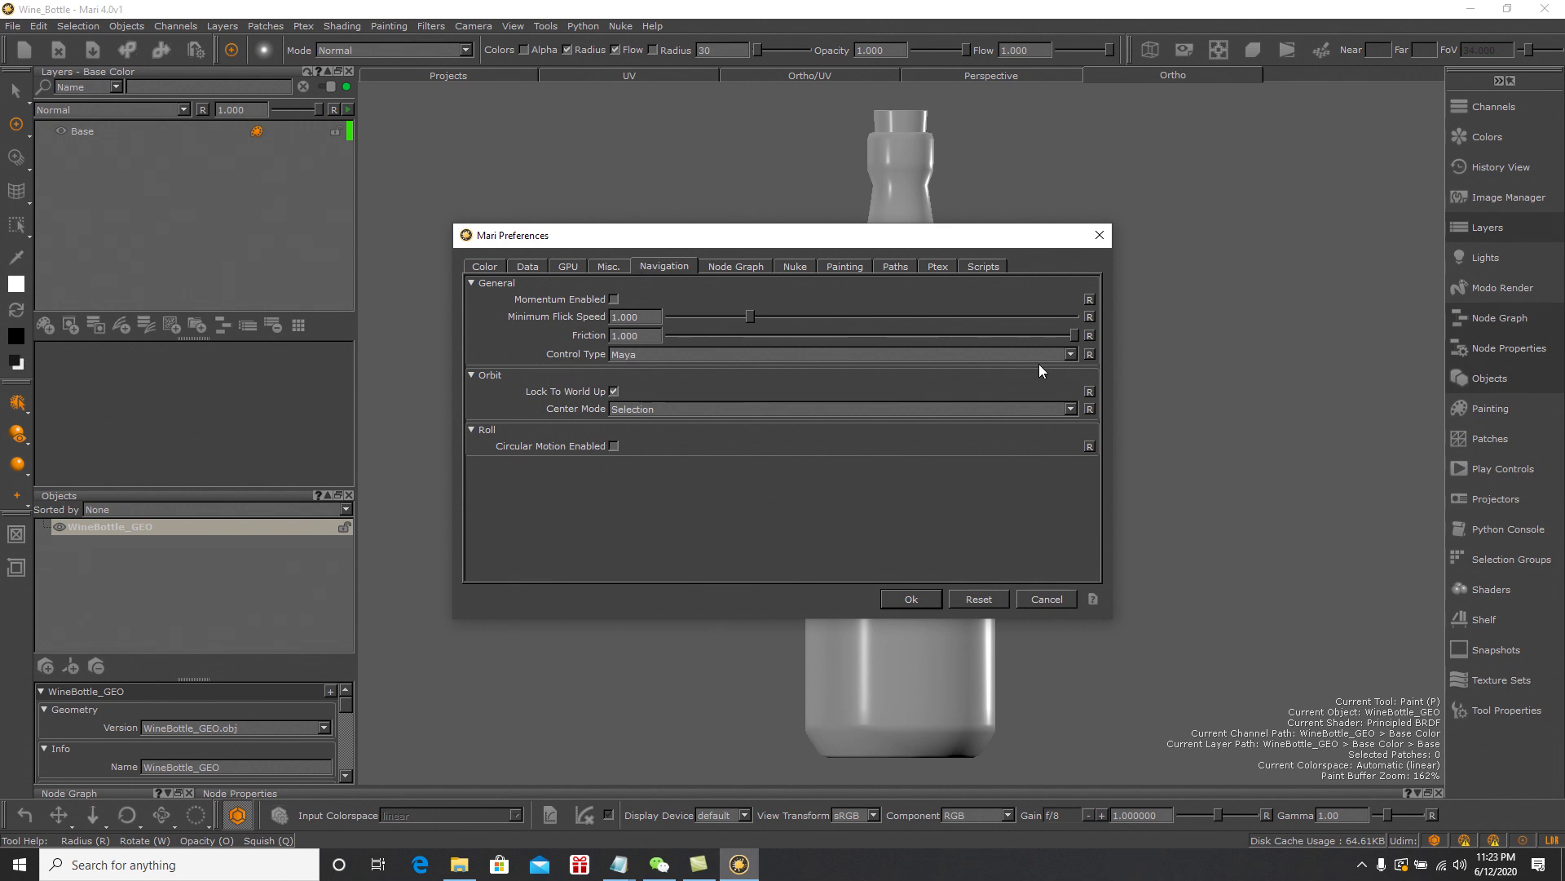
{"action": "left_click", "coordinate": [1069, 353]}
{"action": "left_click", "coordinate": [622, 355]}
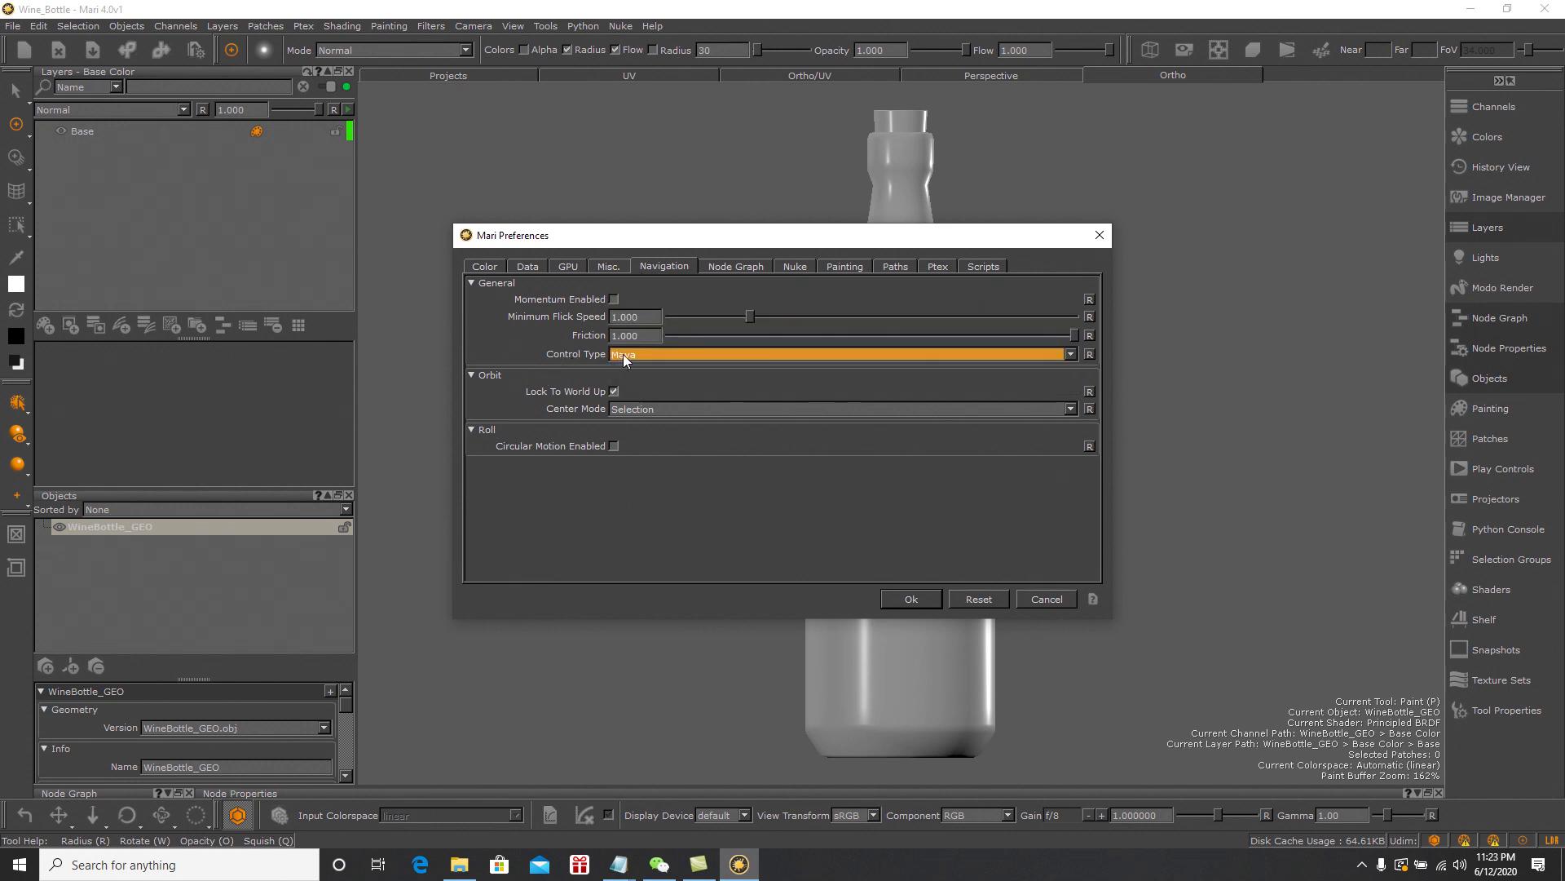
{"action": "left_click", "coordinate": [1099, 237]}
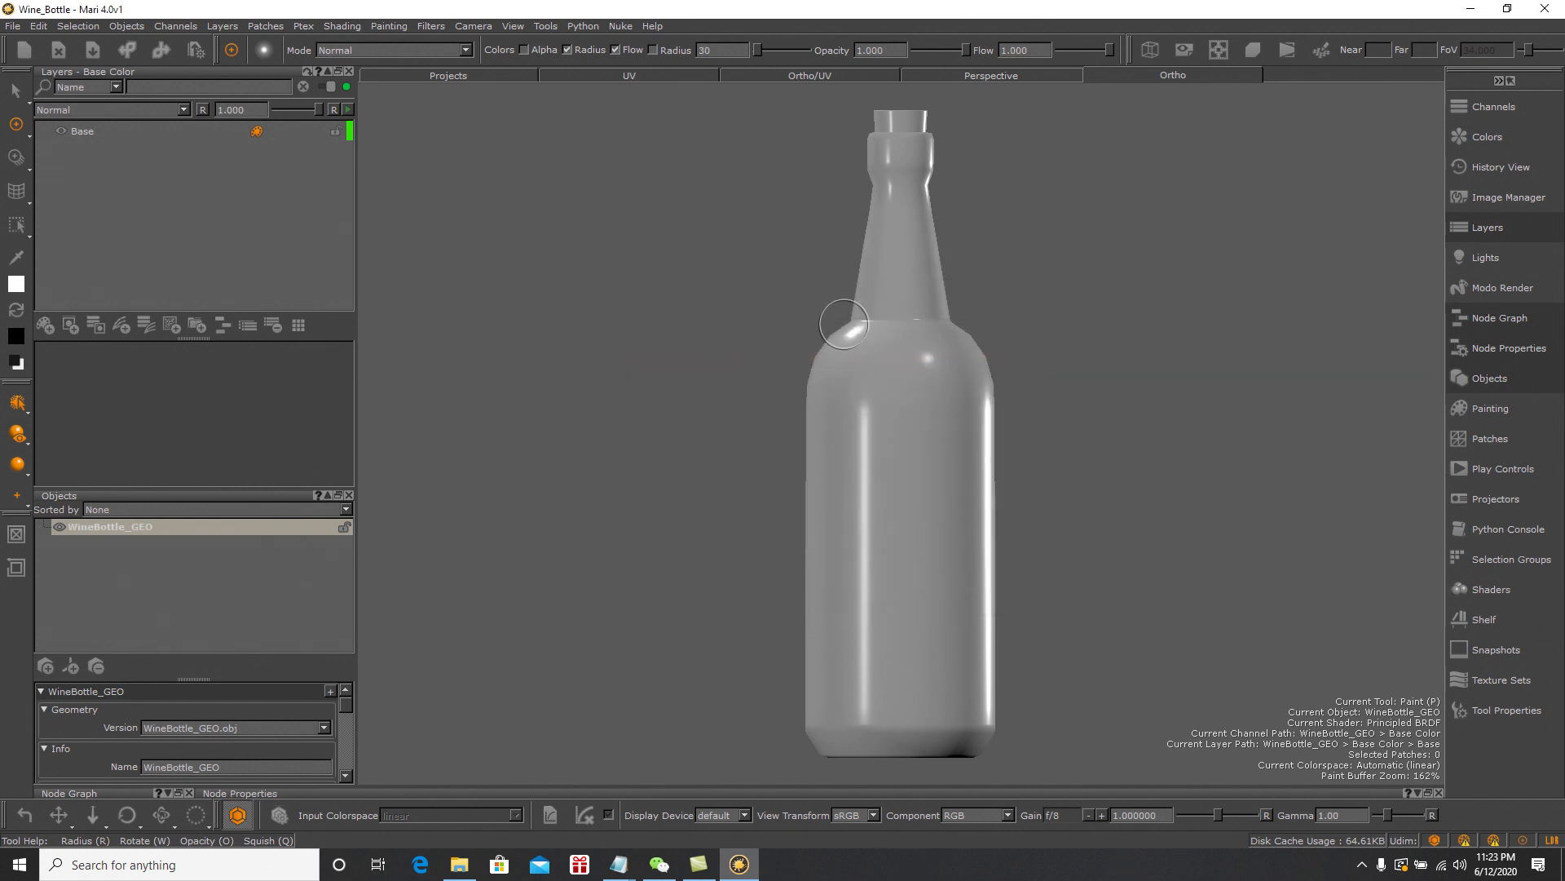
Switch the bottle's display in the Ortho view to flat lighting
{"action": "mouse_move", "coordinate": [731, 374]}
{"action": "left_mouse_down", "text": "alt"}
{"action": "mouse_move", "coordinate": [742, 390]}
{"action": "mouse_move", "coordinate": [695, 405]}
{"action": "mouse_move", "coordinate": [803, 388]}
{"action": "mouse_move", "coordinate": [725, 415]}
{"action": "mouse_move", "coordinate": [769, 412]}
{"action": "mouse_move", "coordinate": [755, 412]}
{"action": "left_mouse_up", "text": "alt"}
{"action": "middle_click_drag", "start_coordinate": [755, 413], "coordinate": [720, 418], "text": "alt"}
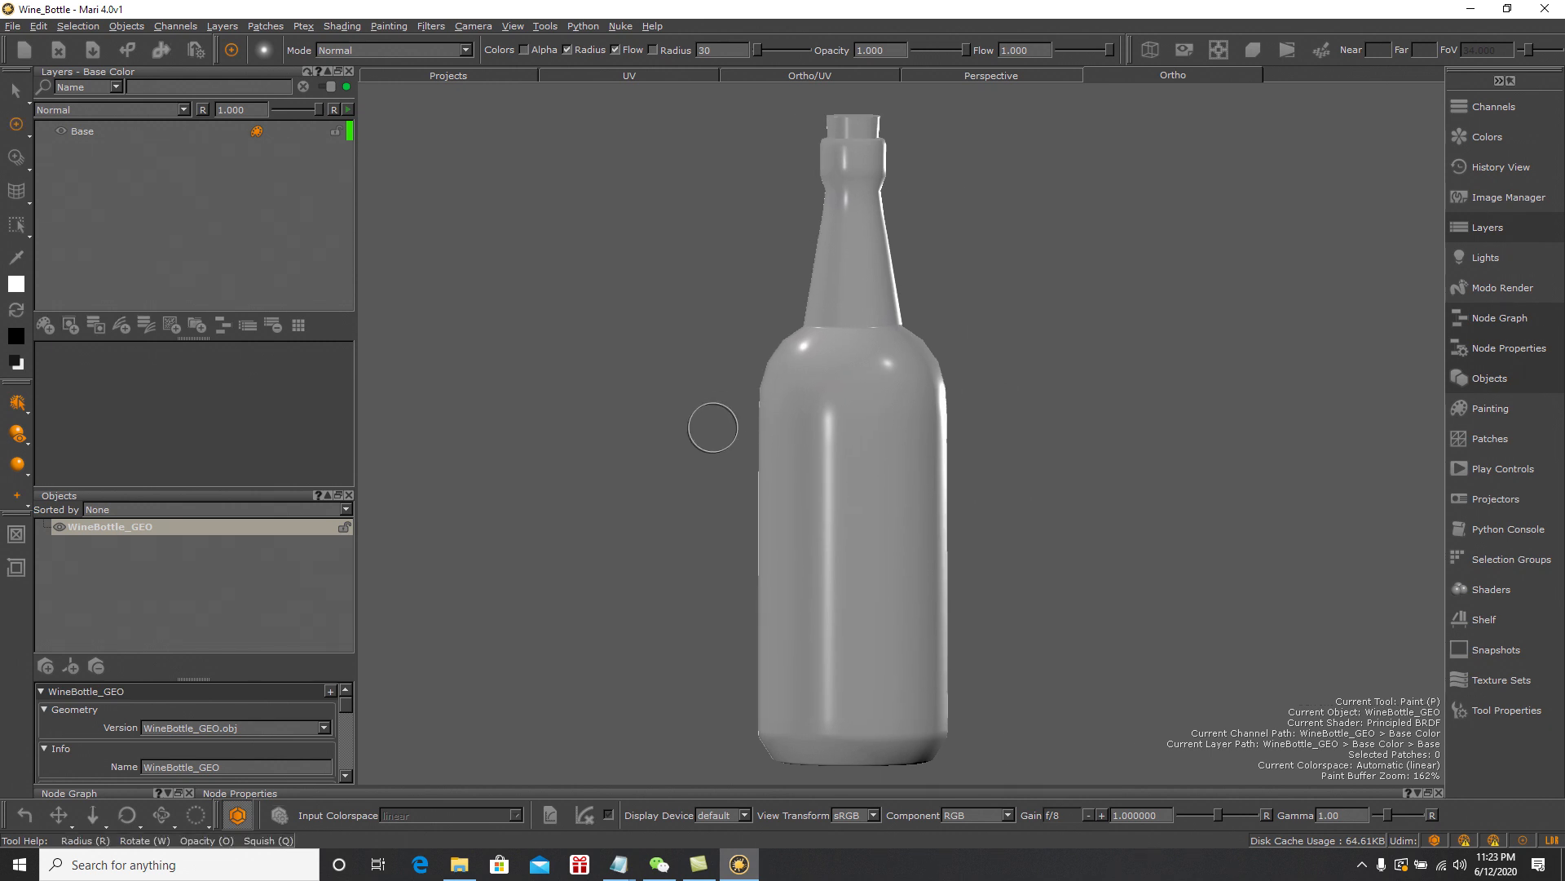
{"action": "mouse_move", "coordinate": [709, 437]}
{"action": "right_mouse_down", "text": "alt"}
{"action": "mouse_move", "coordinate": [706, 413]}
{"action": "mouse_move", "coordinate": [727, 459]}
{"action": "mouse_move", "coordinate": [702, 409]}
{"action": "mouse_move", "coordinate": [723, 458]}
{"action": "mouse_move", "coordinate": [706, 416]}
{"action": "mouse_move", "coordinate": [717, 449]}
{"action": "mouse_move", "coordinate": [710, 433]}
{"action": "right_mouse_up", "text": "alt"}
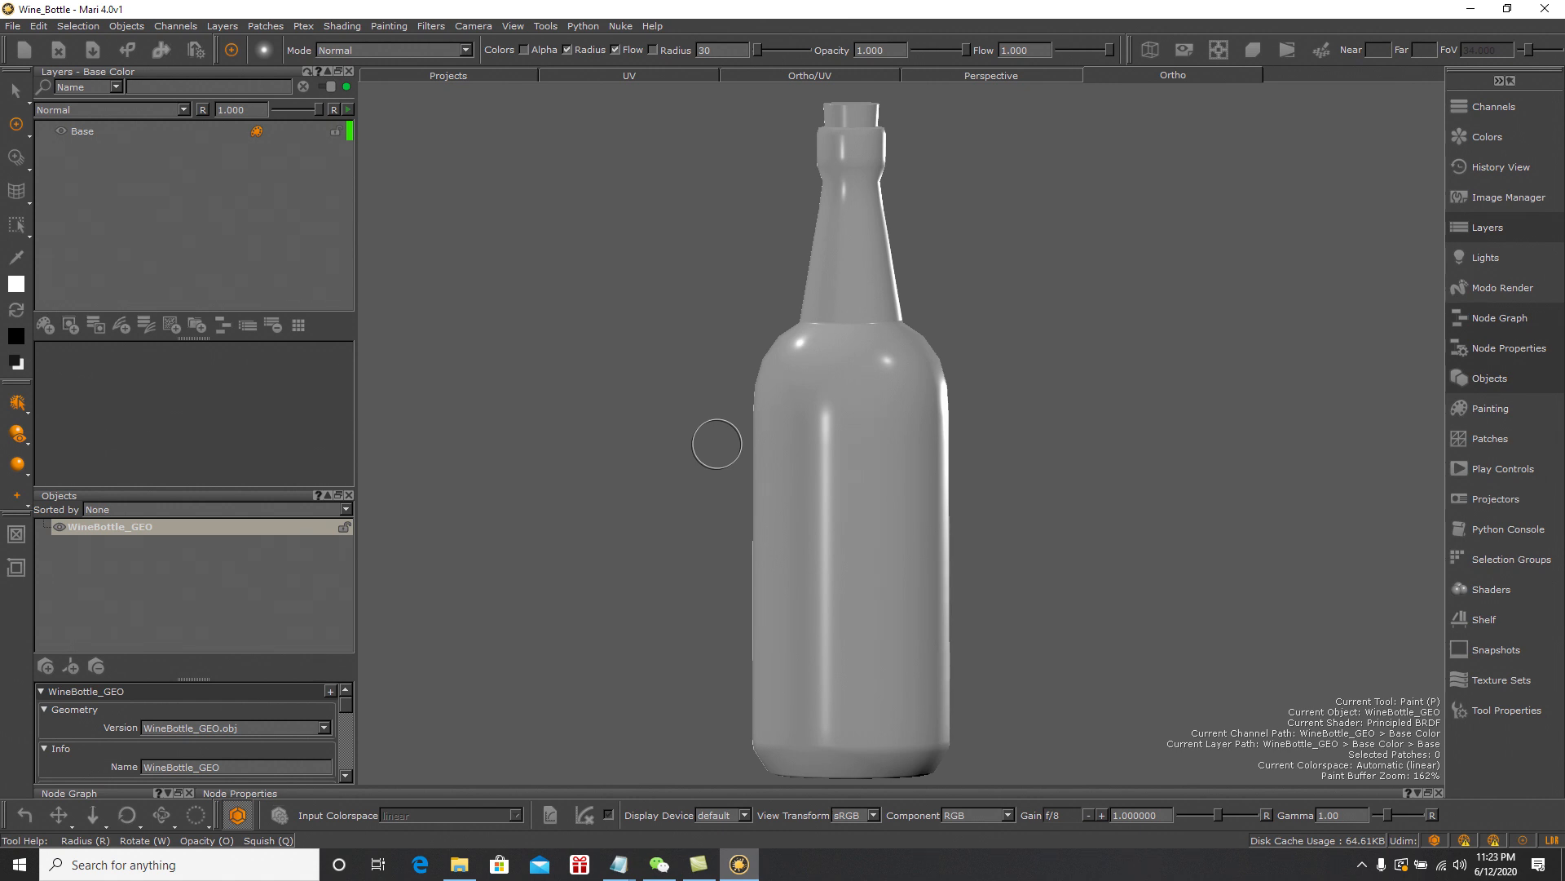
{"action": "key", "text": "l"}
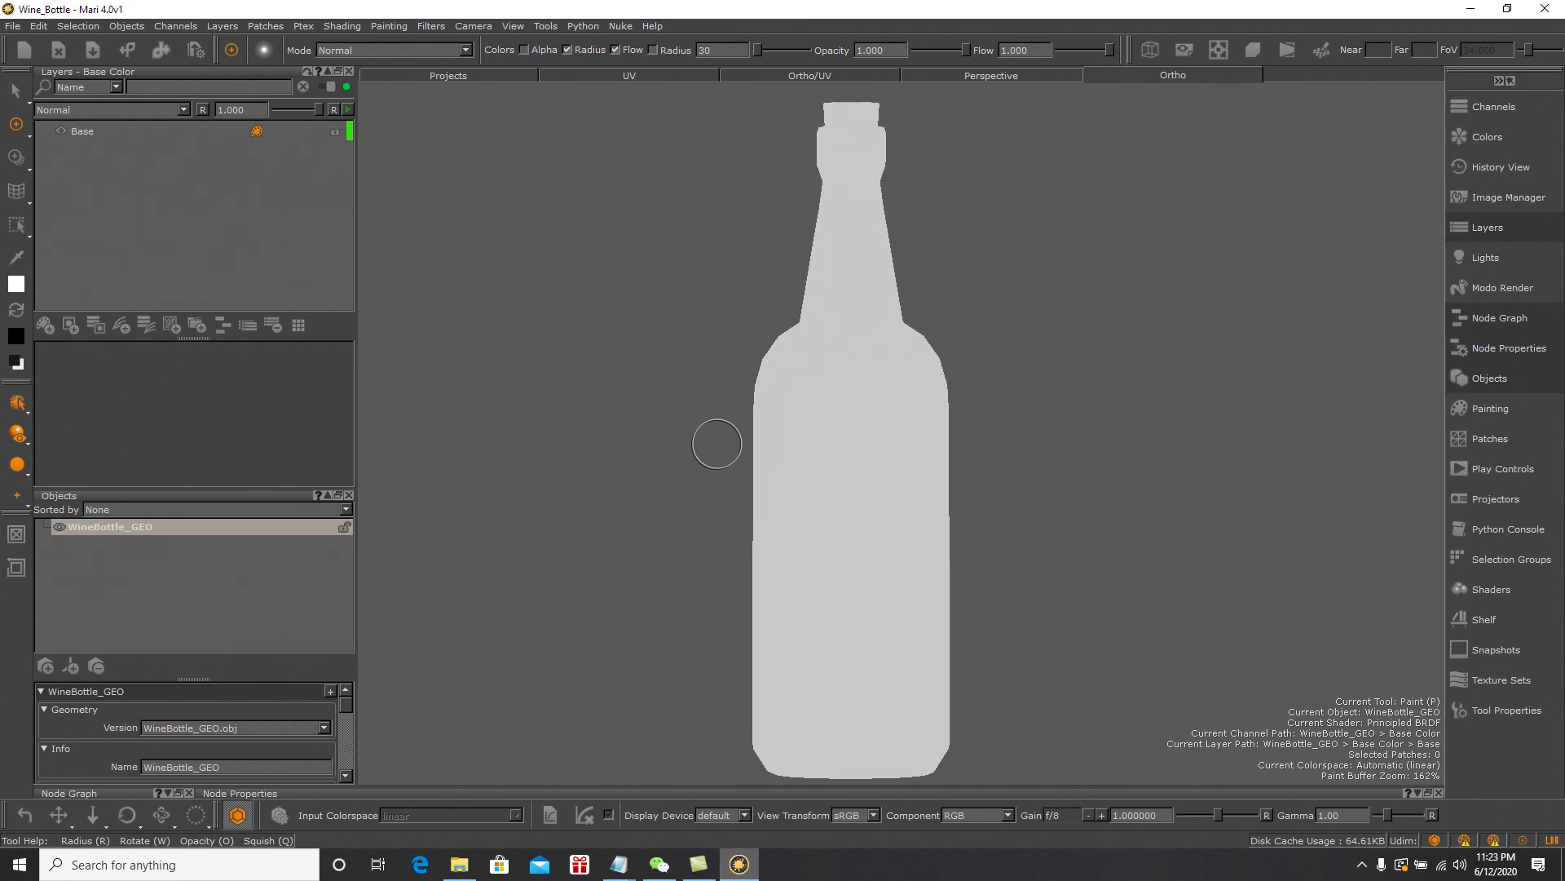
Cycle the viewport shading through flat, full and basic lighting, and leave the bottle in basic lighting
{"action": "key", "text": "l"}
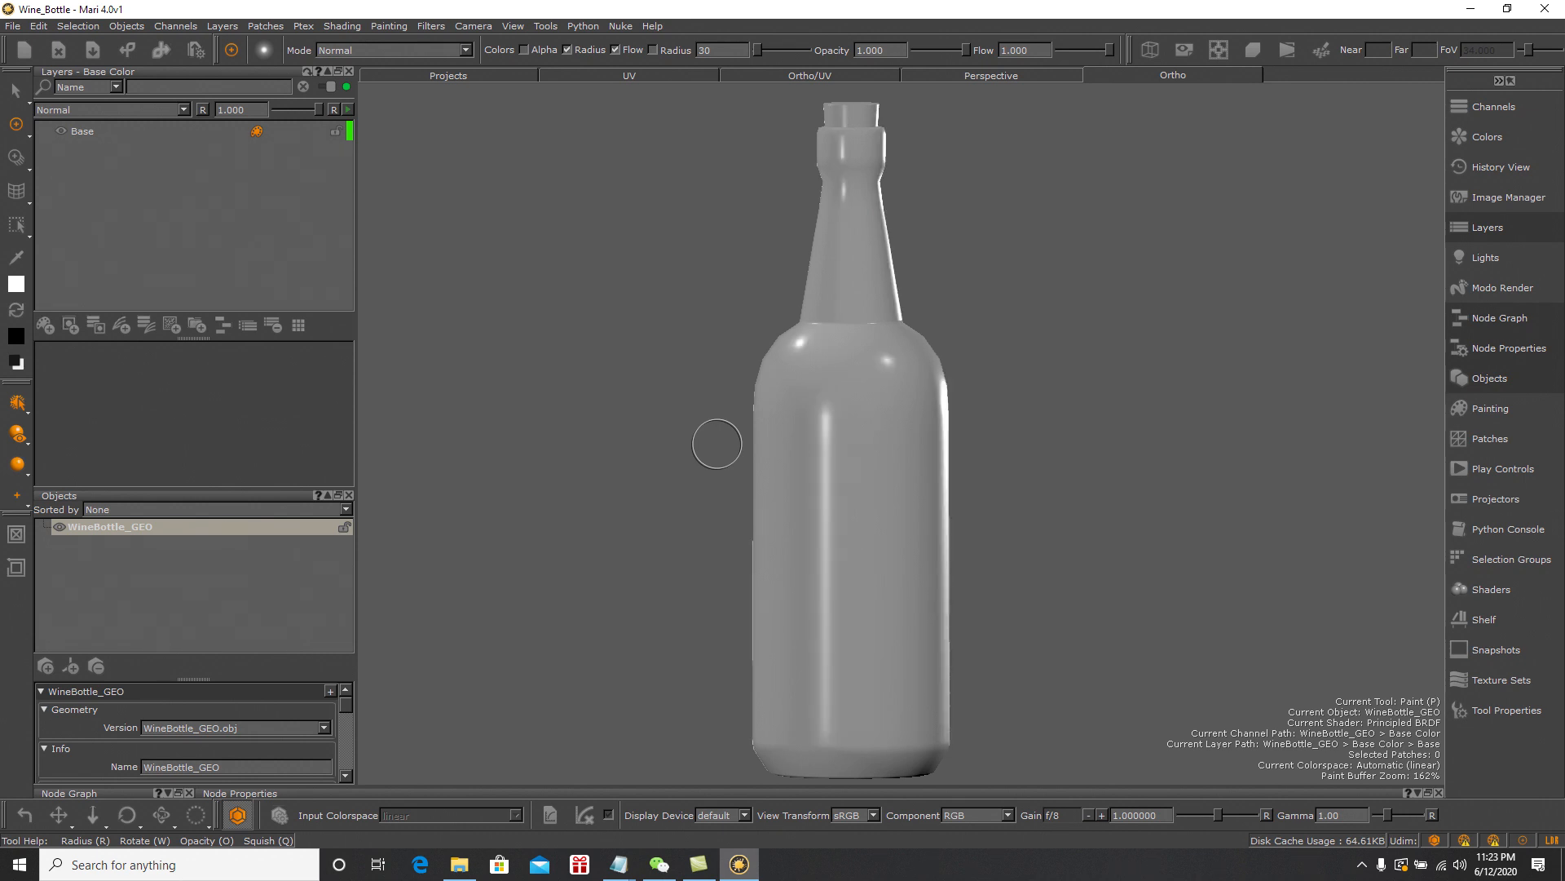
{"action": "key", "text": "comma"}
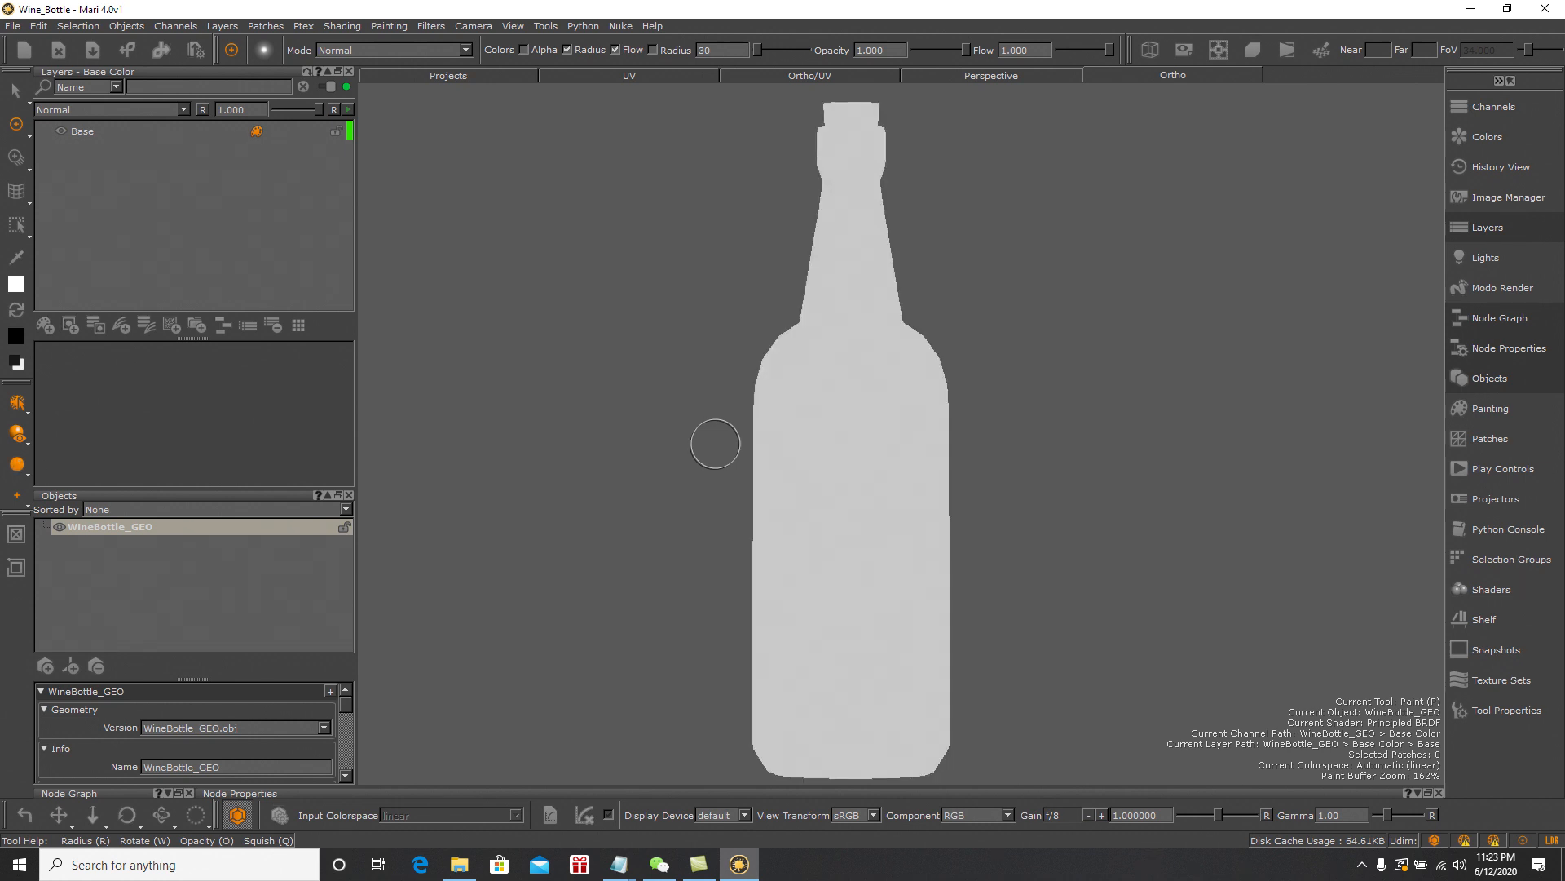
{"action": "key", "text": "comma"}
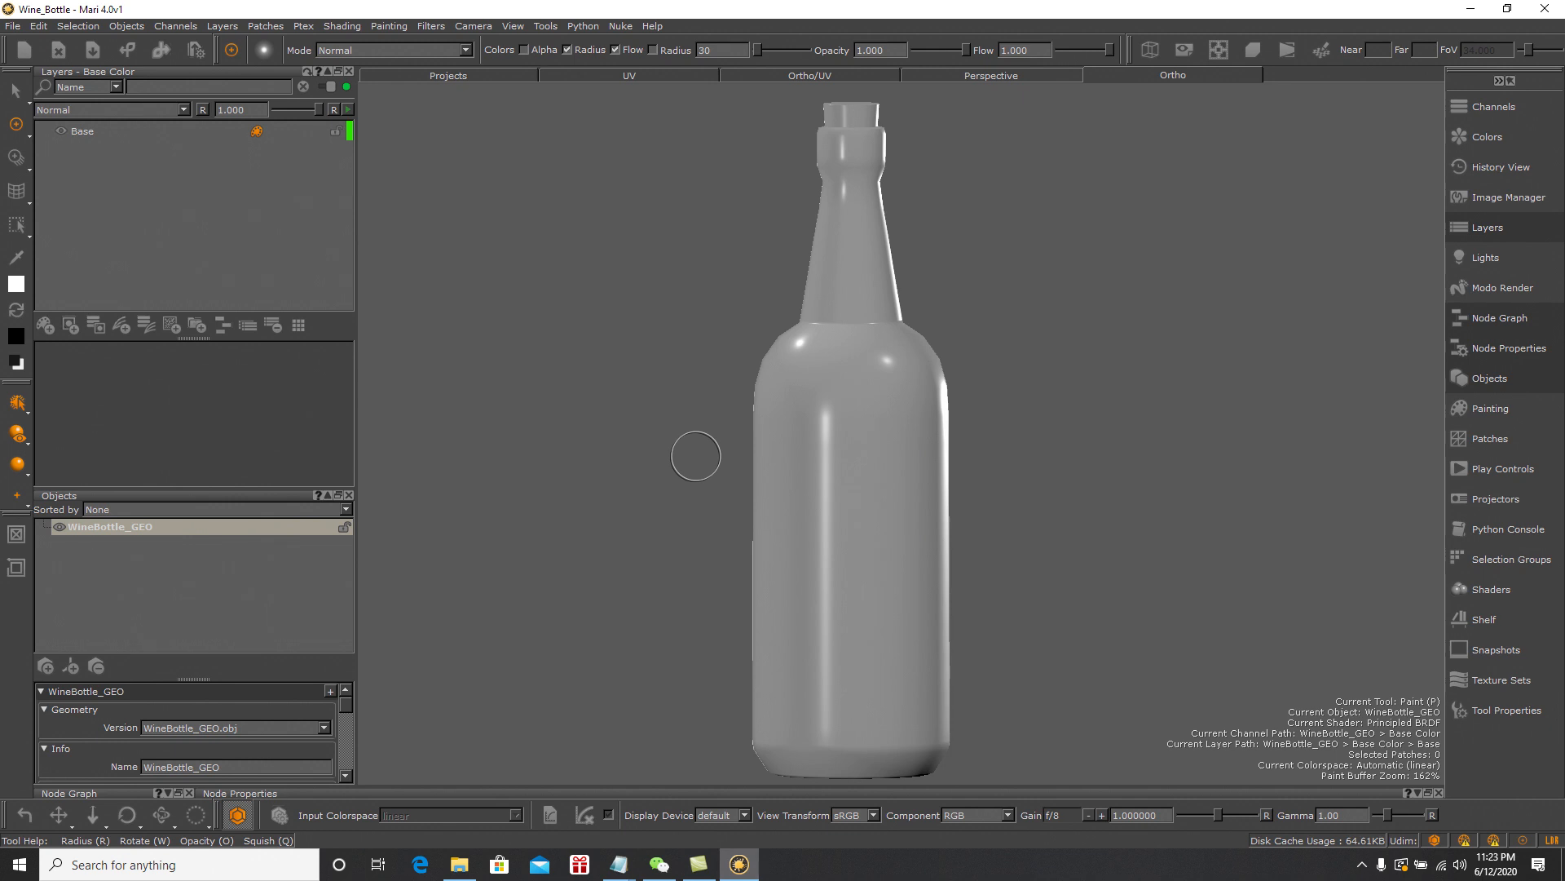
{"action": "key", "text": "comma"}
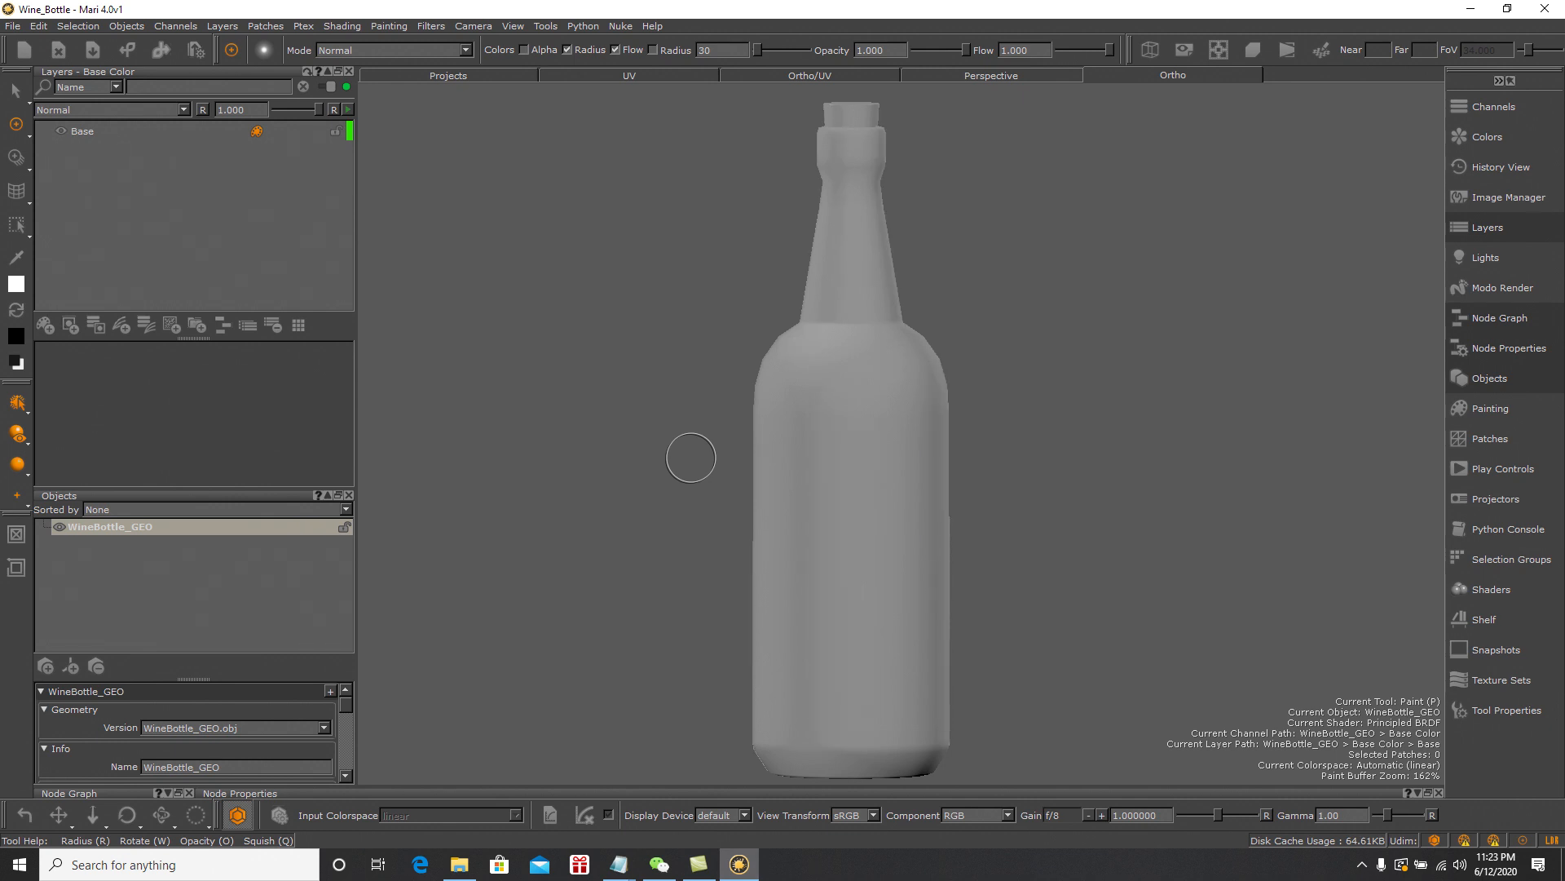
{"action": "key", "text": "comma"}
{"action": "key", "text": "comma"}
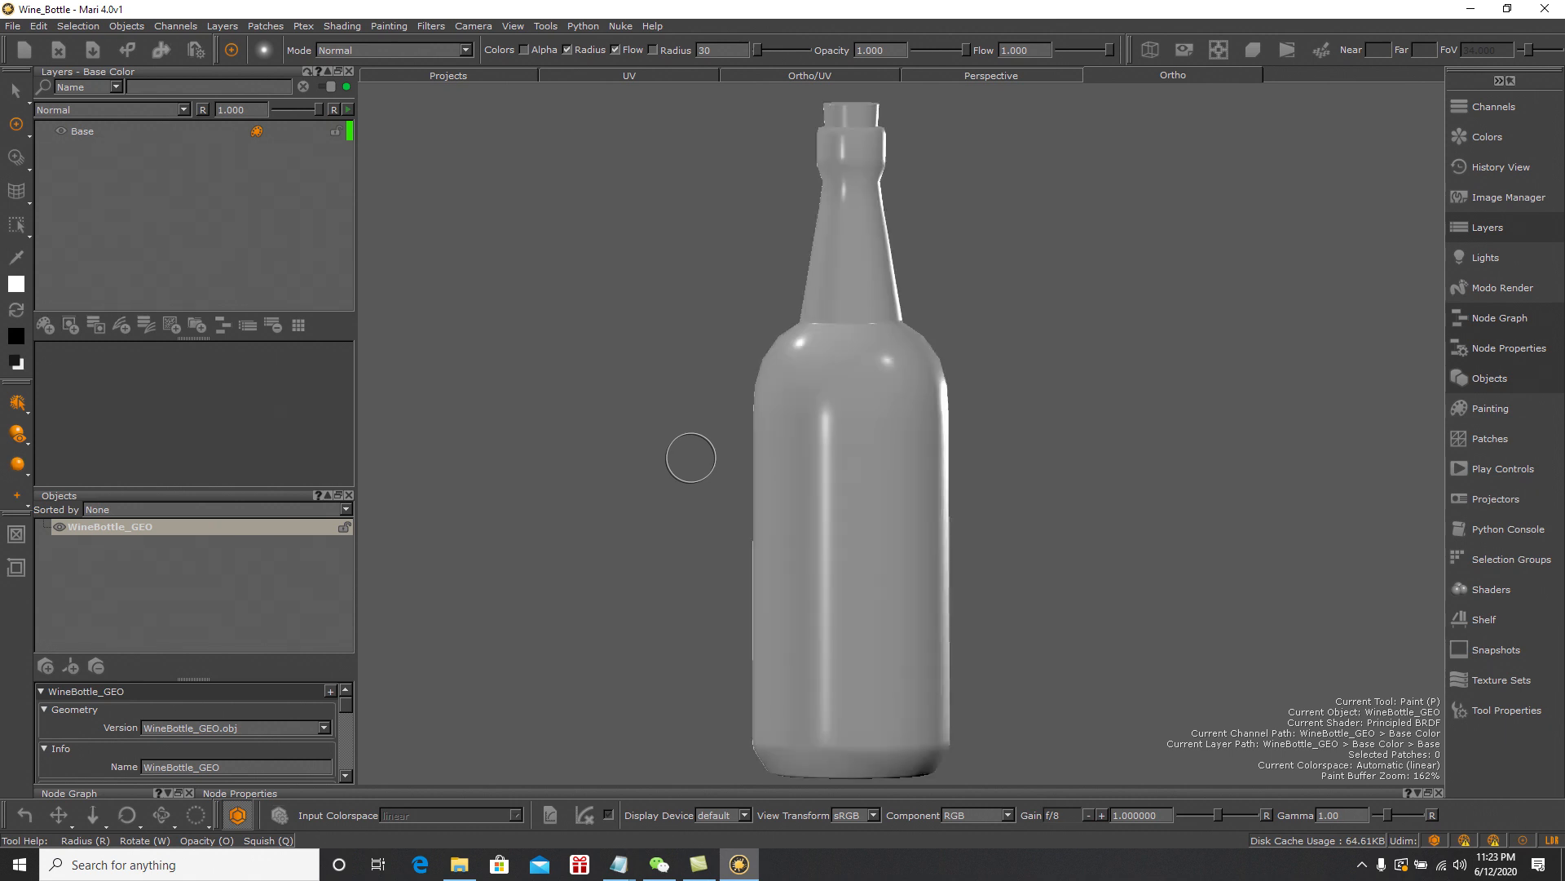
{"action": "key", "text": "comma"}
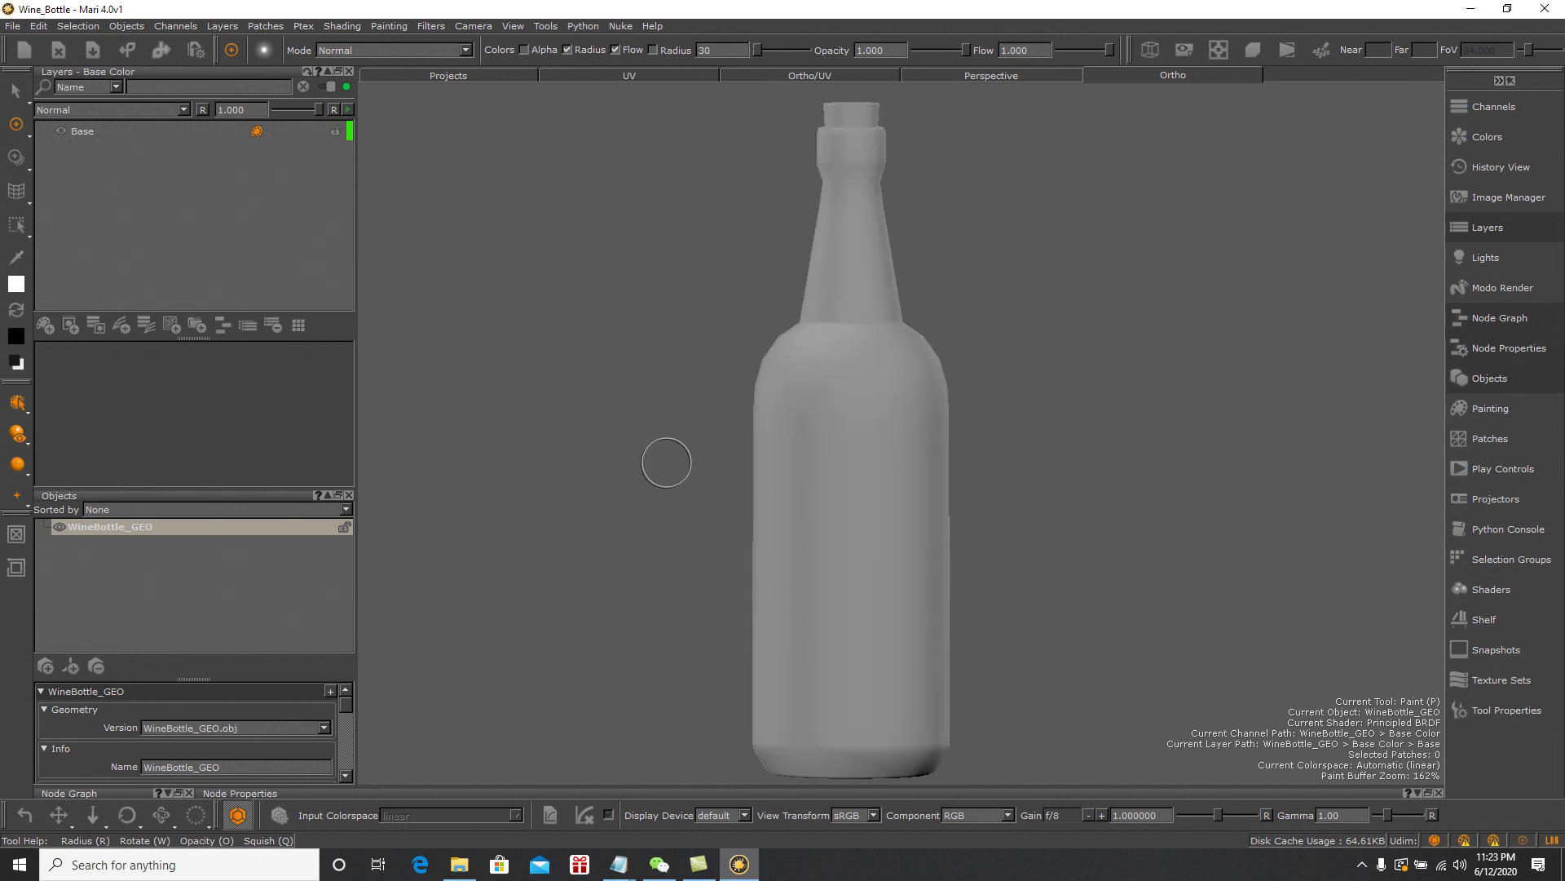
Switch to the split Ortho/UV view and frame the bottle's complete UV layout
{"action": "right_click_drag", "start_coordinate": [715, 496], "coordinate": [707, 490], "text": "alt"}
{"action": "middle_click_drag", "start_coordinate": [696, 492], "coordinate": [667, 484], "text": "alt"}
{"action": "left_click_drag", "start_coordinate": [658, 475], "coordinate": [654, 492], "text": "alt"}
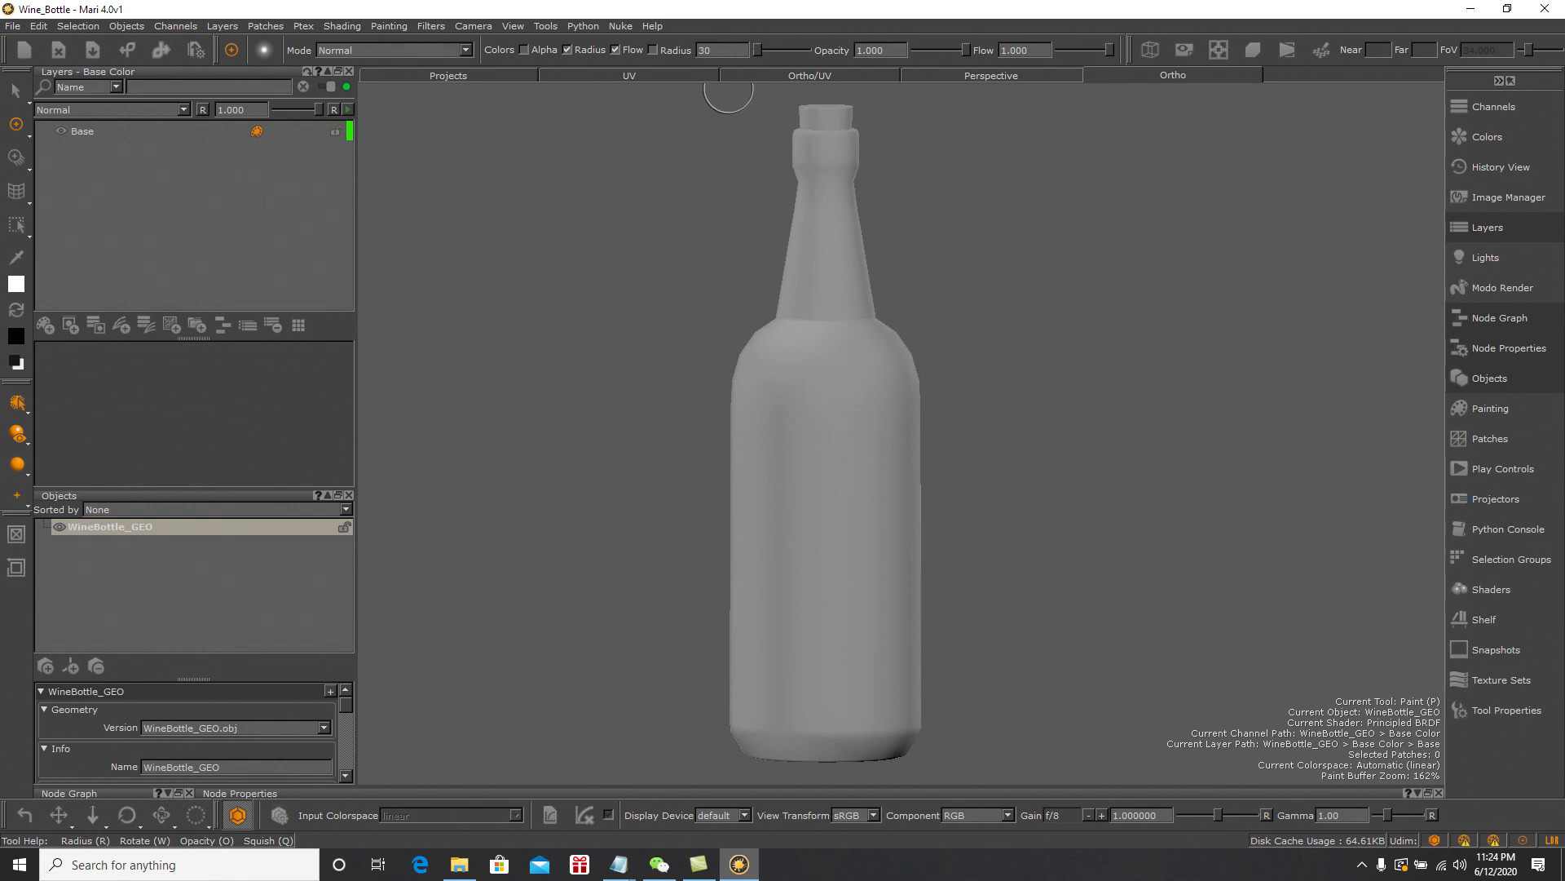
{"action": "left_click", "coordinate": [994, 75]}
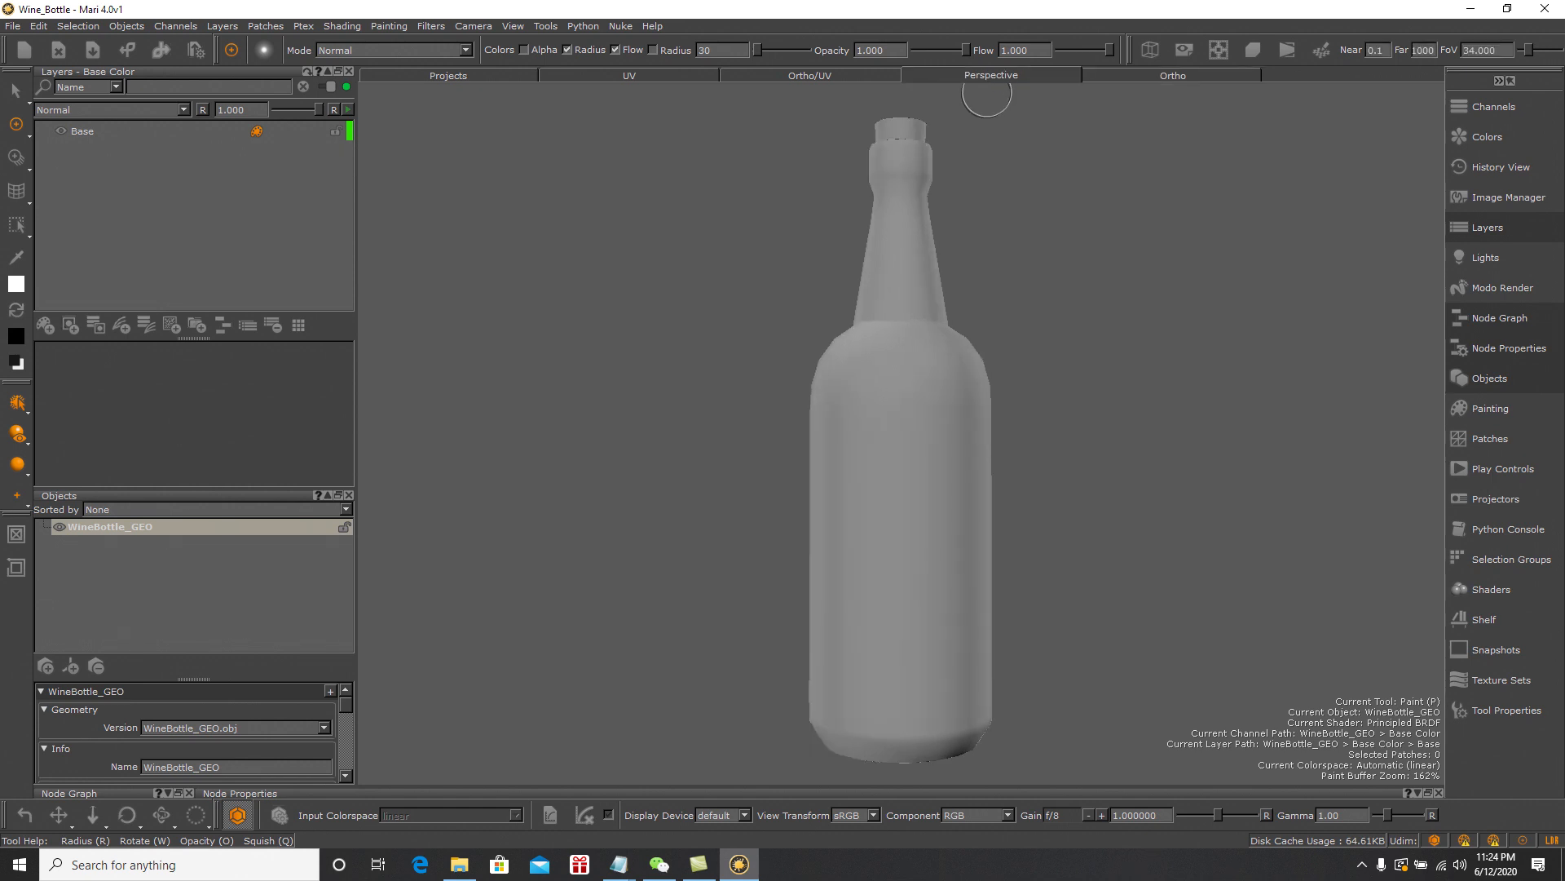
{"action": "left_click", "coordinate": [804, 74]}
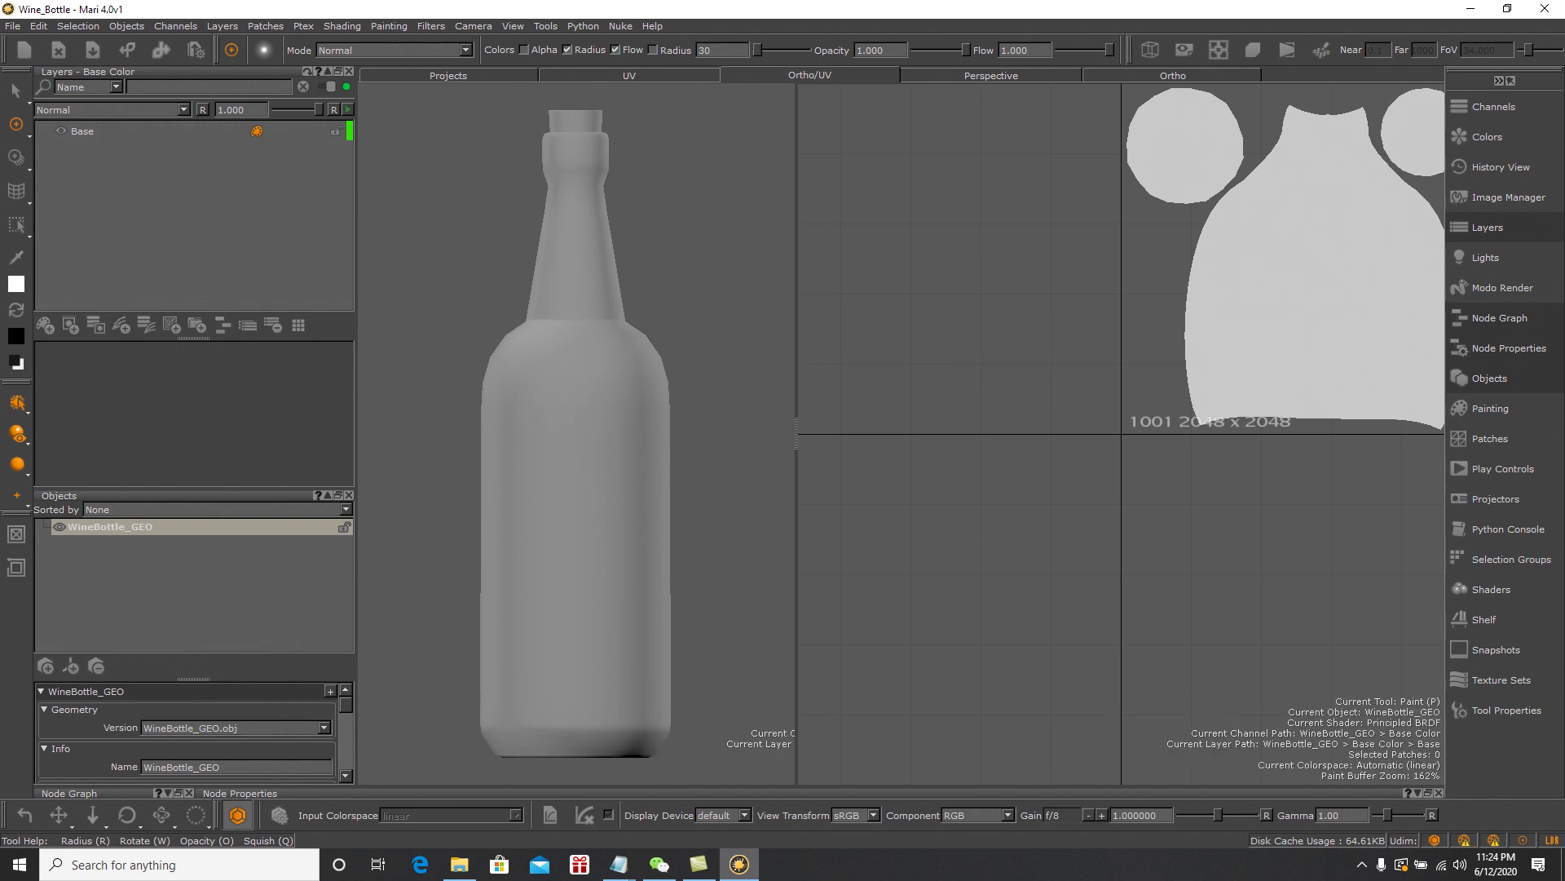
{"action": "middle_click_drag", "start_coordinate": [1101, 433], "coordinate": [959, 457]}
{"action": "right_click_drag", "start_coordinate": [959, 457], "coordinate": [968, 455], "text": "alt"}
{"action": "middle_click_drag", "start_coordinate": [968, 454], "coordinate": [943, 548]}
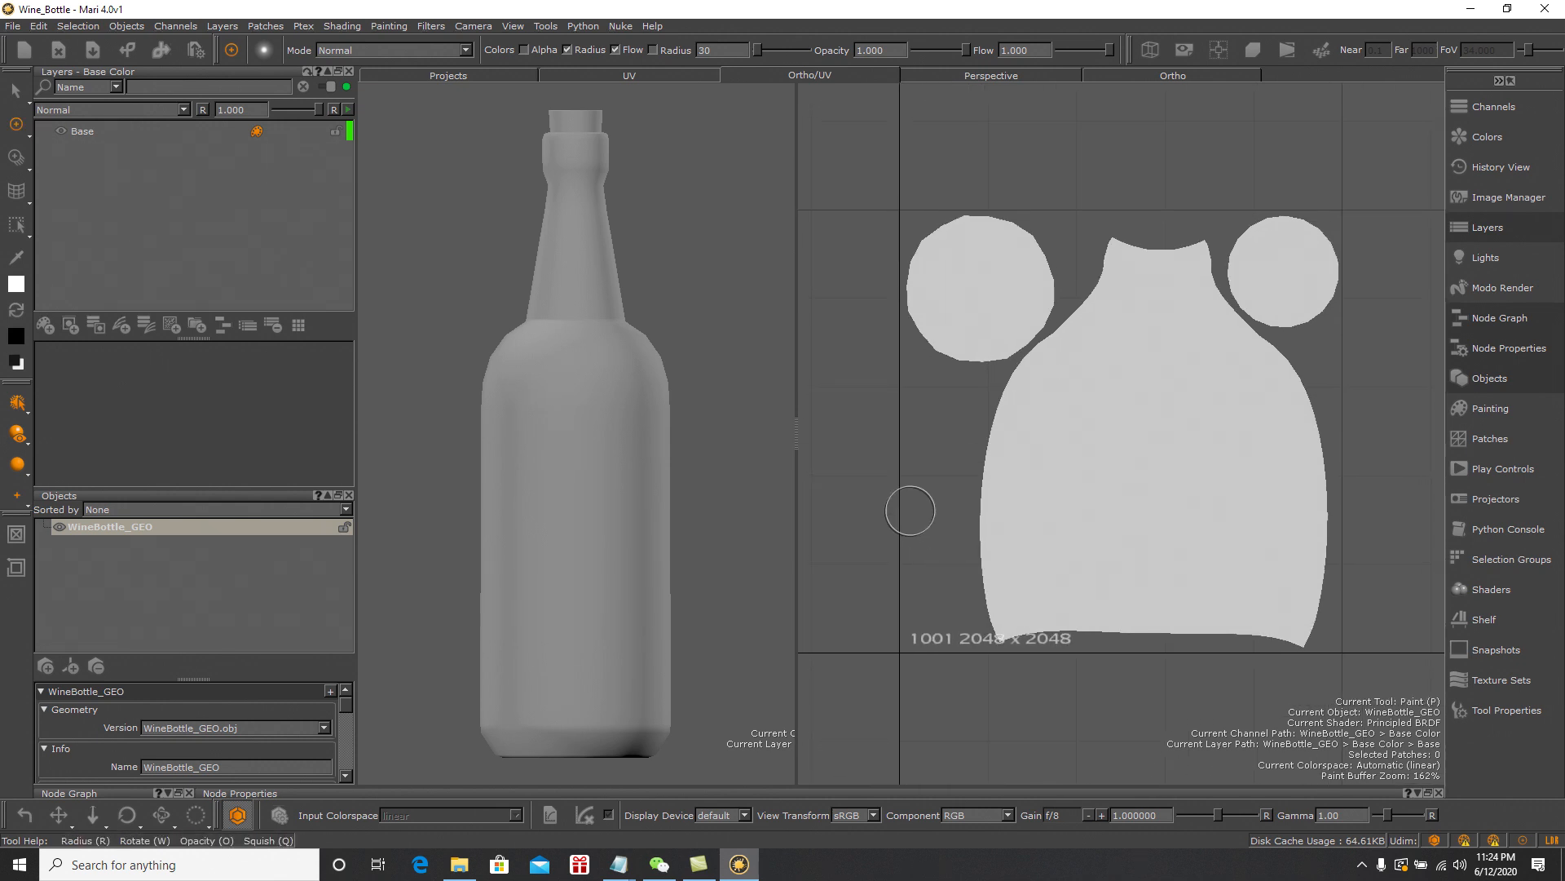
Show the wireframe on both the bottle model and its UV shells
{"action": "key", "text": "shift+w"}
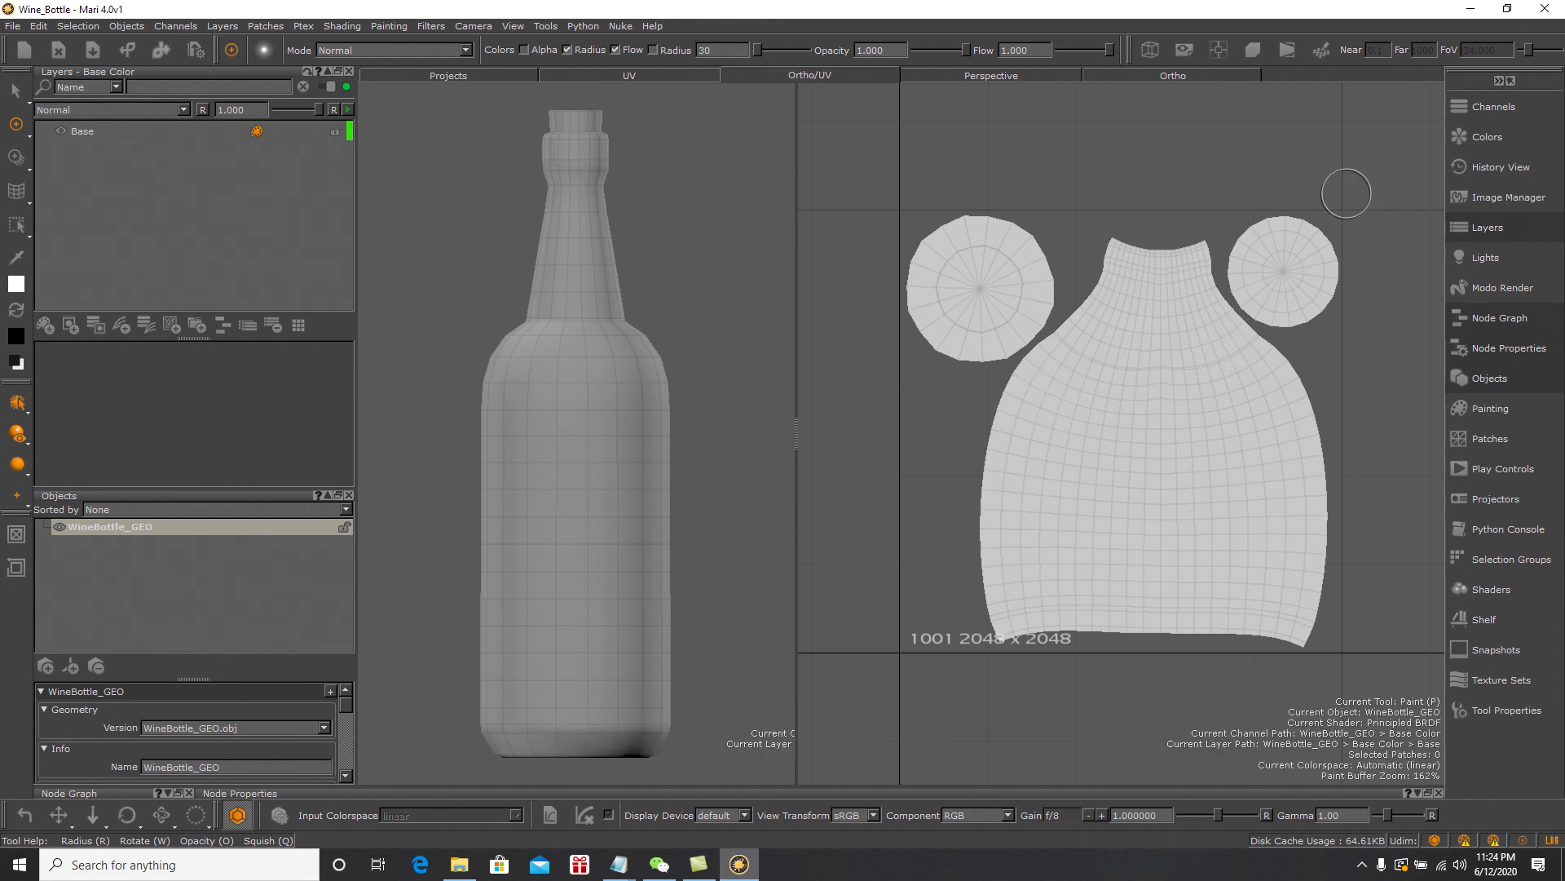
{"action": "scroll", "coordinate": [1165, 281], "scroll_direction": "up", "scroll_amount": 1}
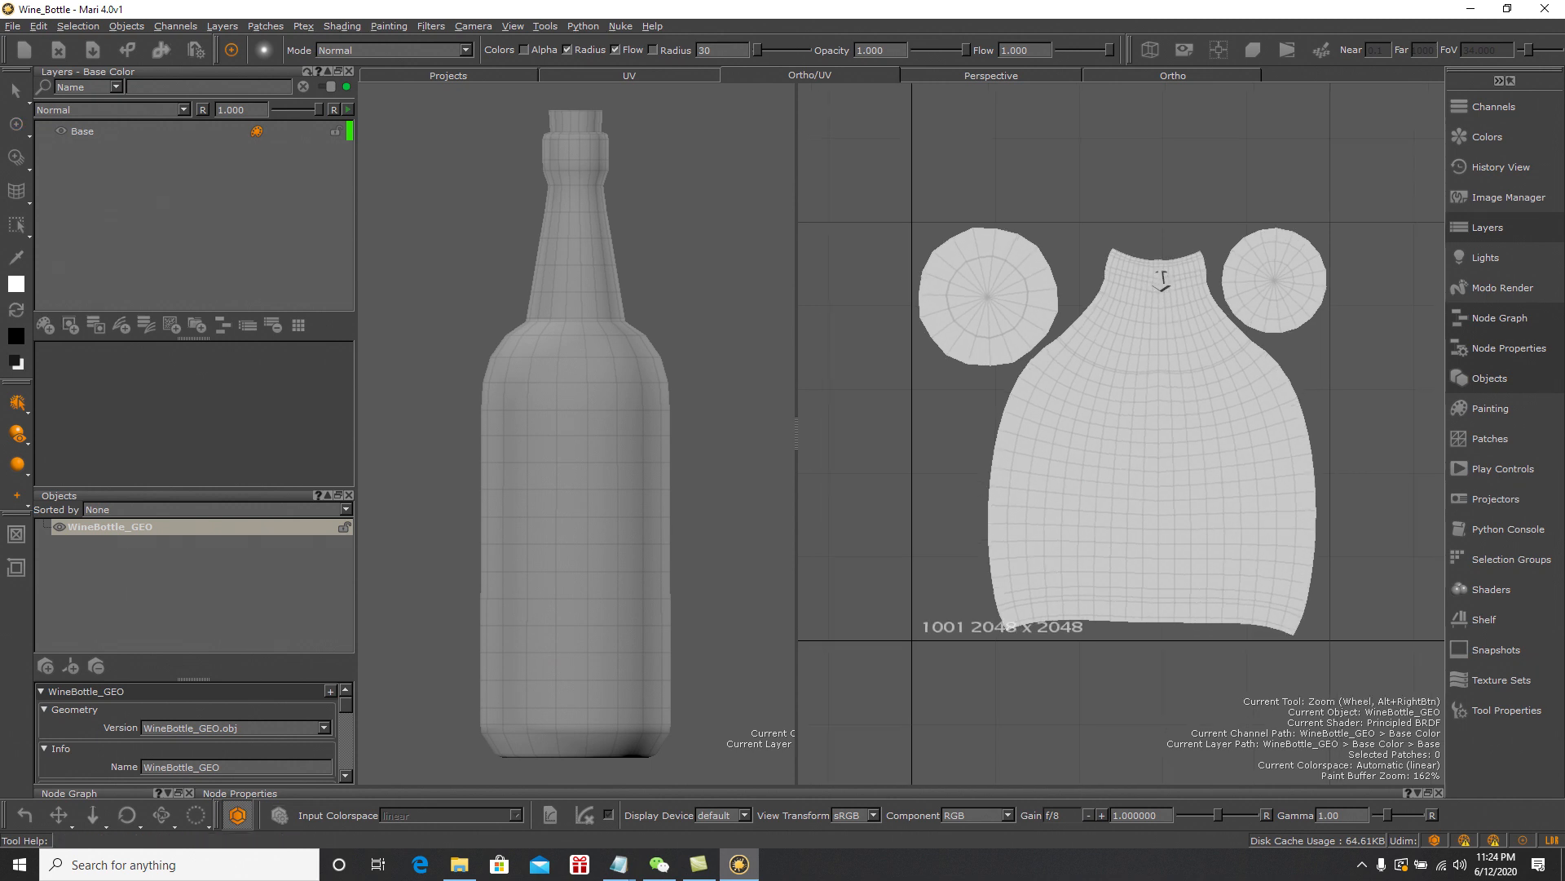
{"action": "scroll", "coordinate": [1139, 294], "scroll_direction": "down", "scroll_amount": 1}
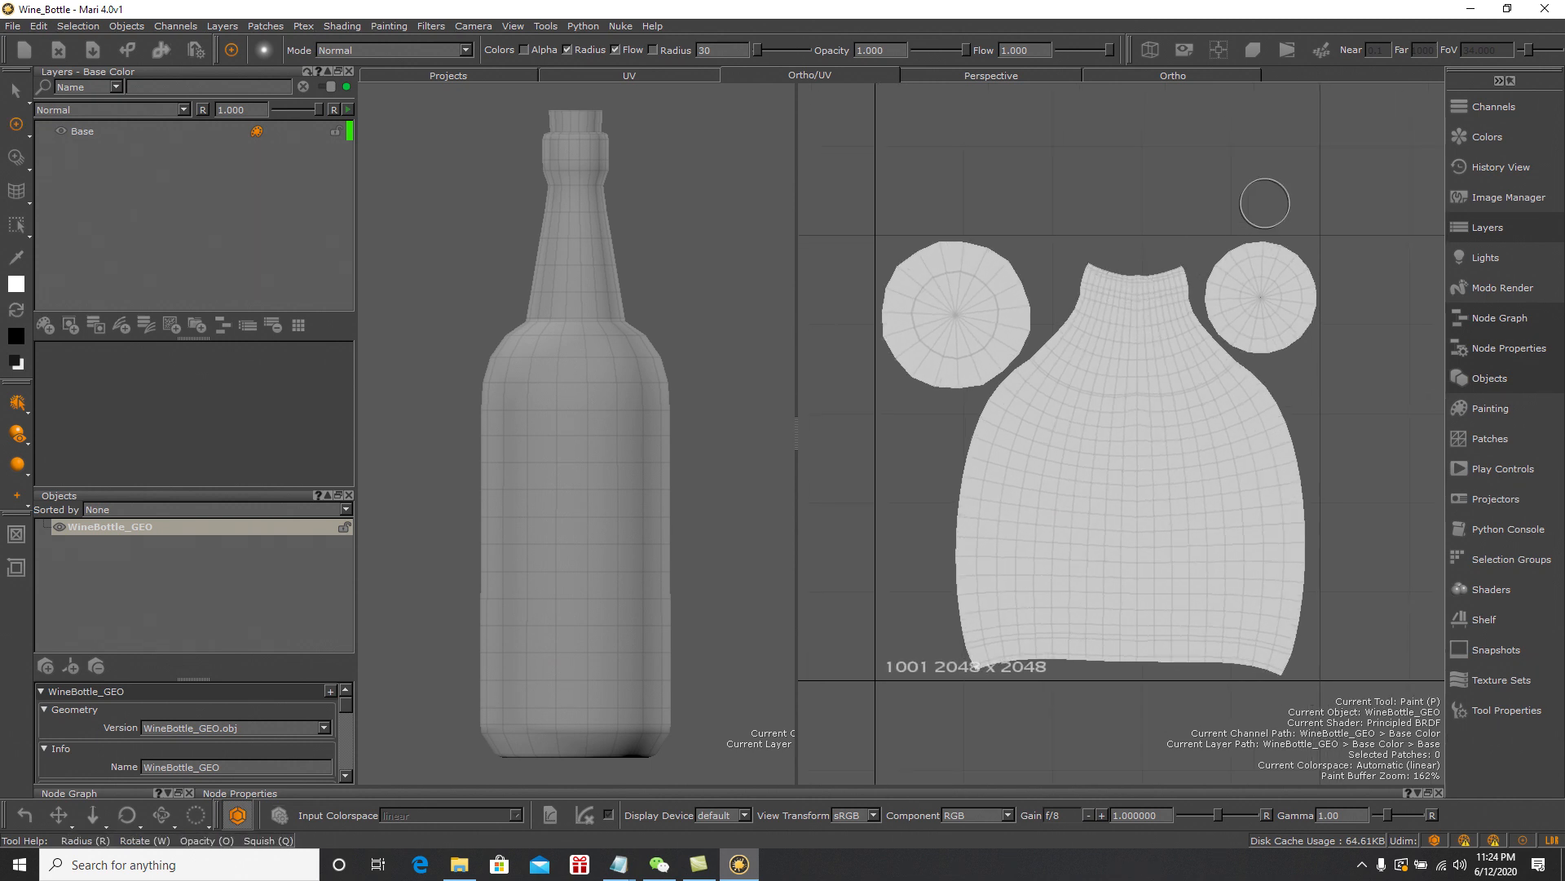
Open the channel list and rename the Base Color channel to Base
{"action": "left_click", "coordinate": [1464, 106]}
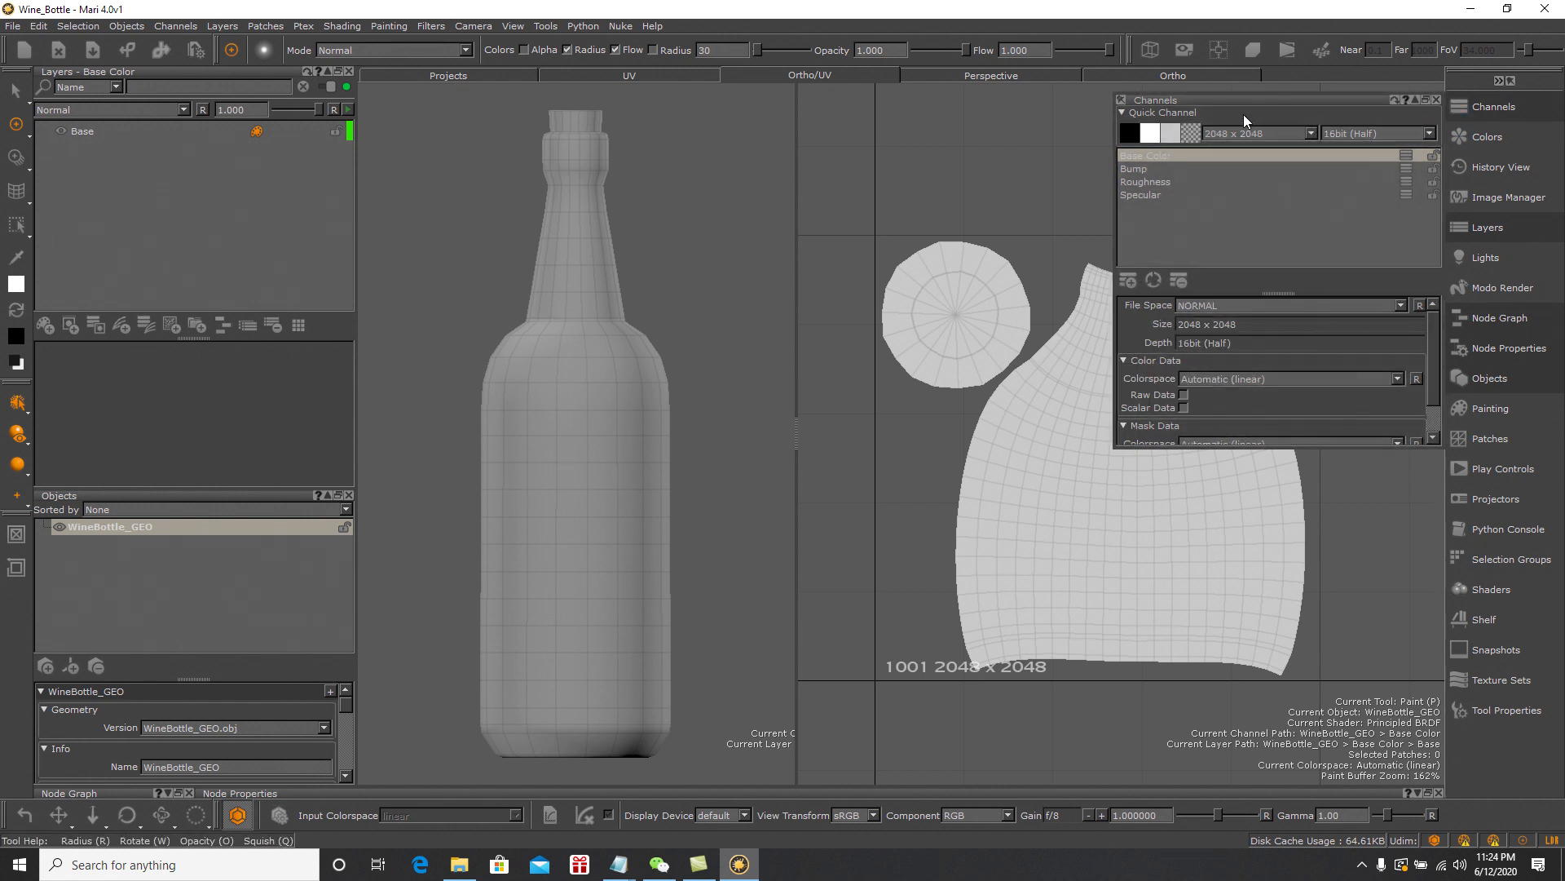
{"action": "left_click", "coordinate": [1468, 106]}
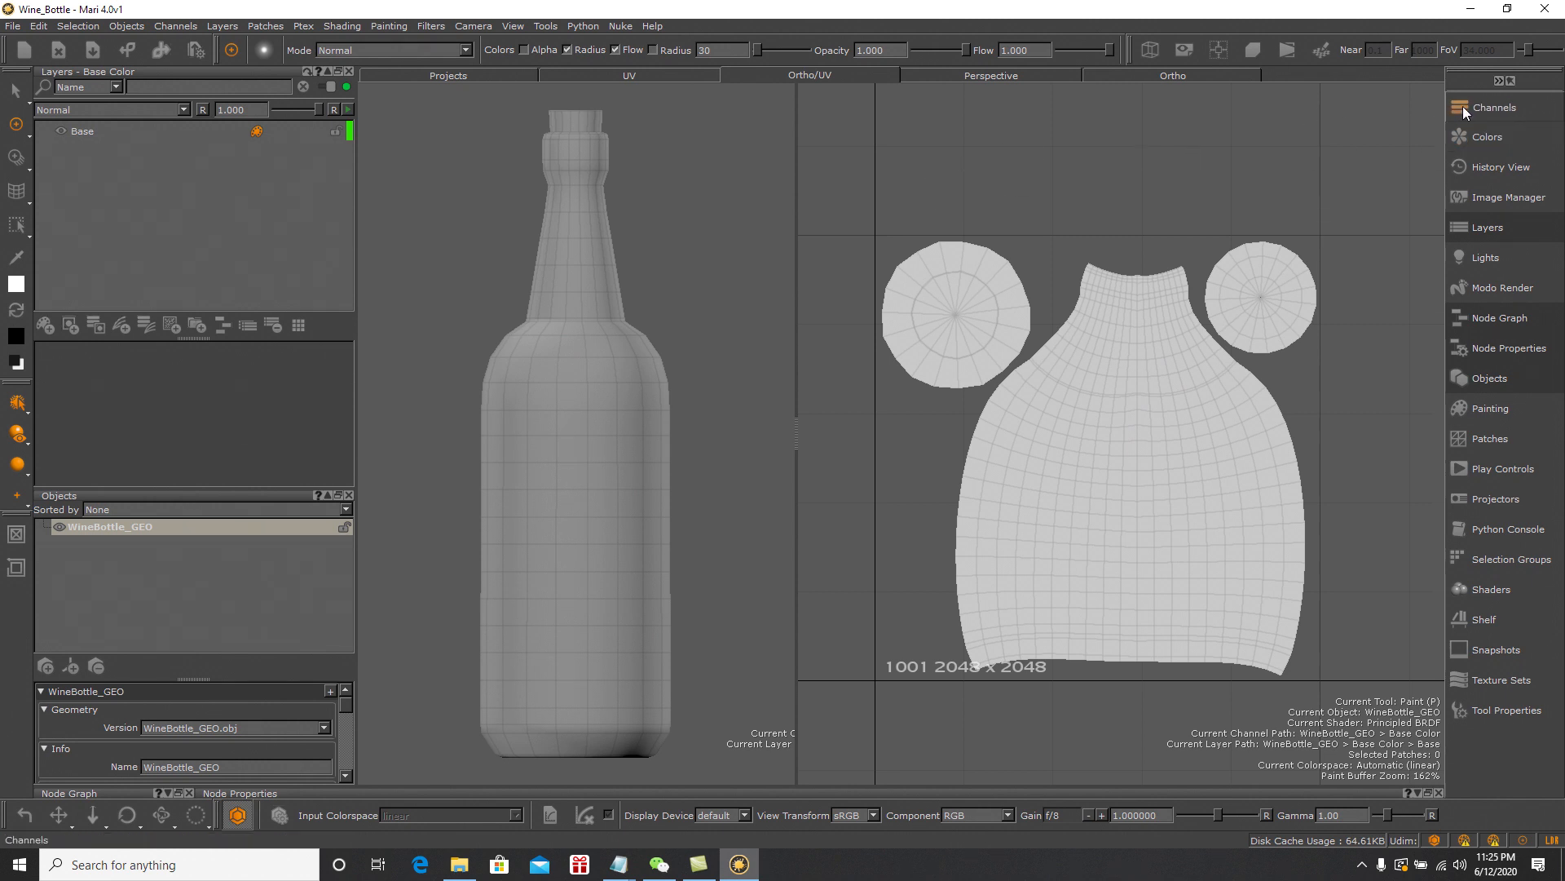
{"action": "mouse_move", "coordinate": [1462, 106]}
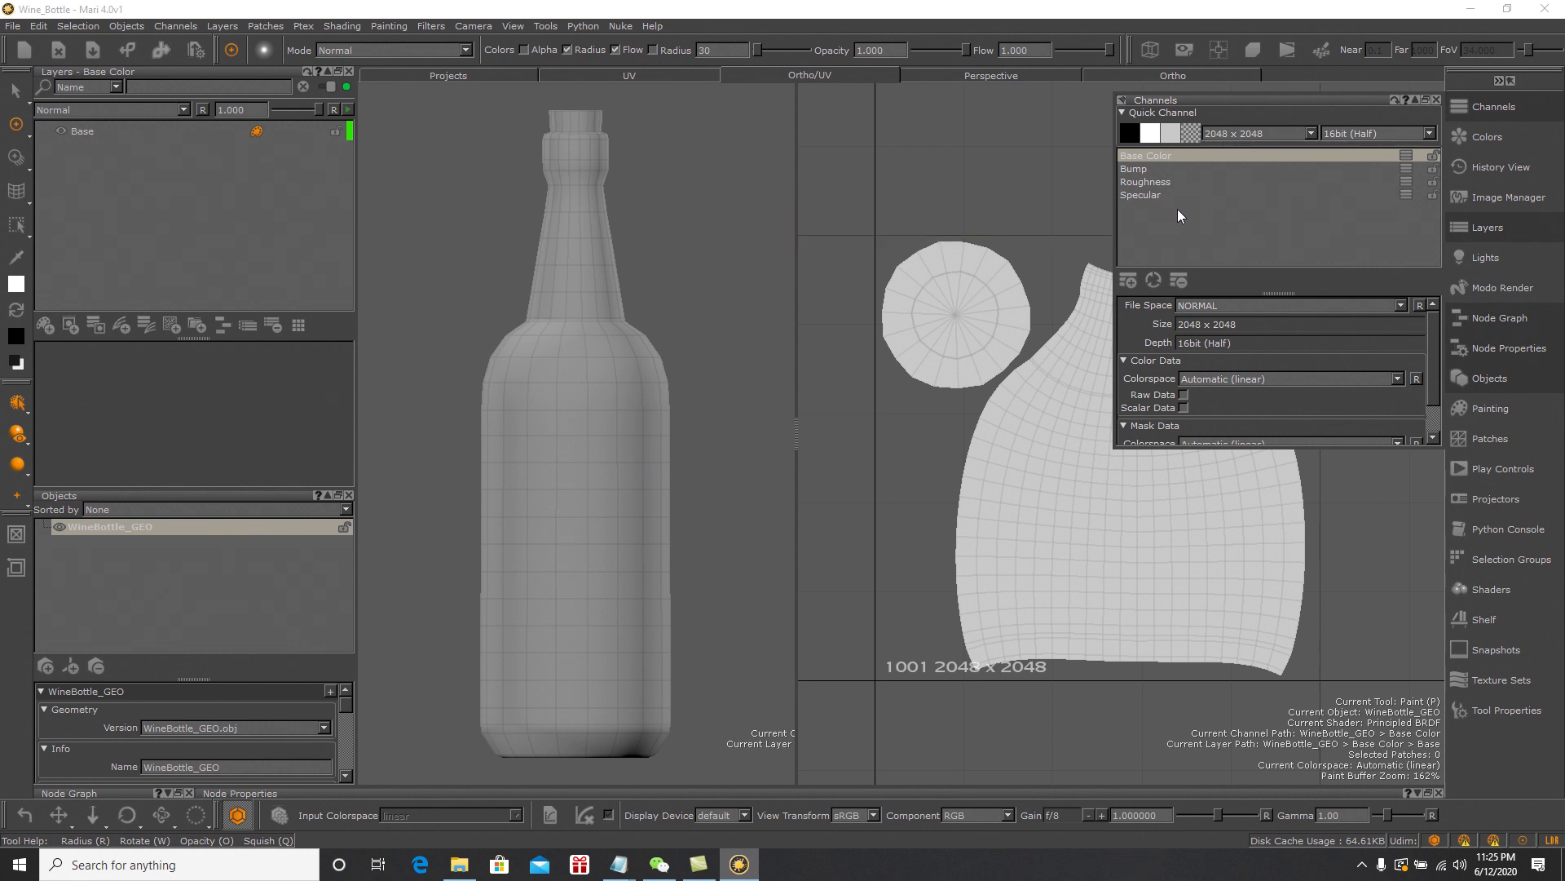
{"action": "double_click", "coordinate": [1156, 156]}
{"action": "left_click", "coordinate": [1149, 157]}
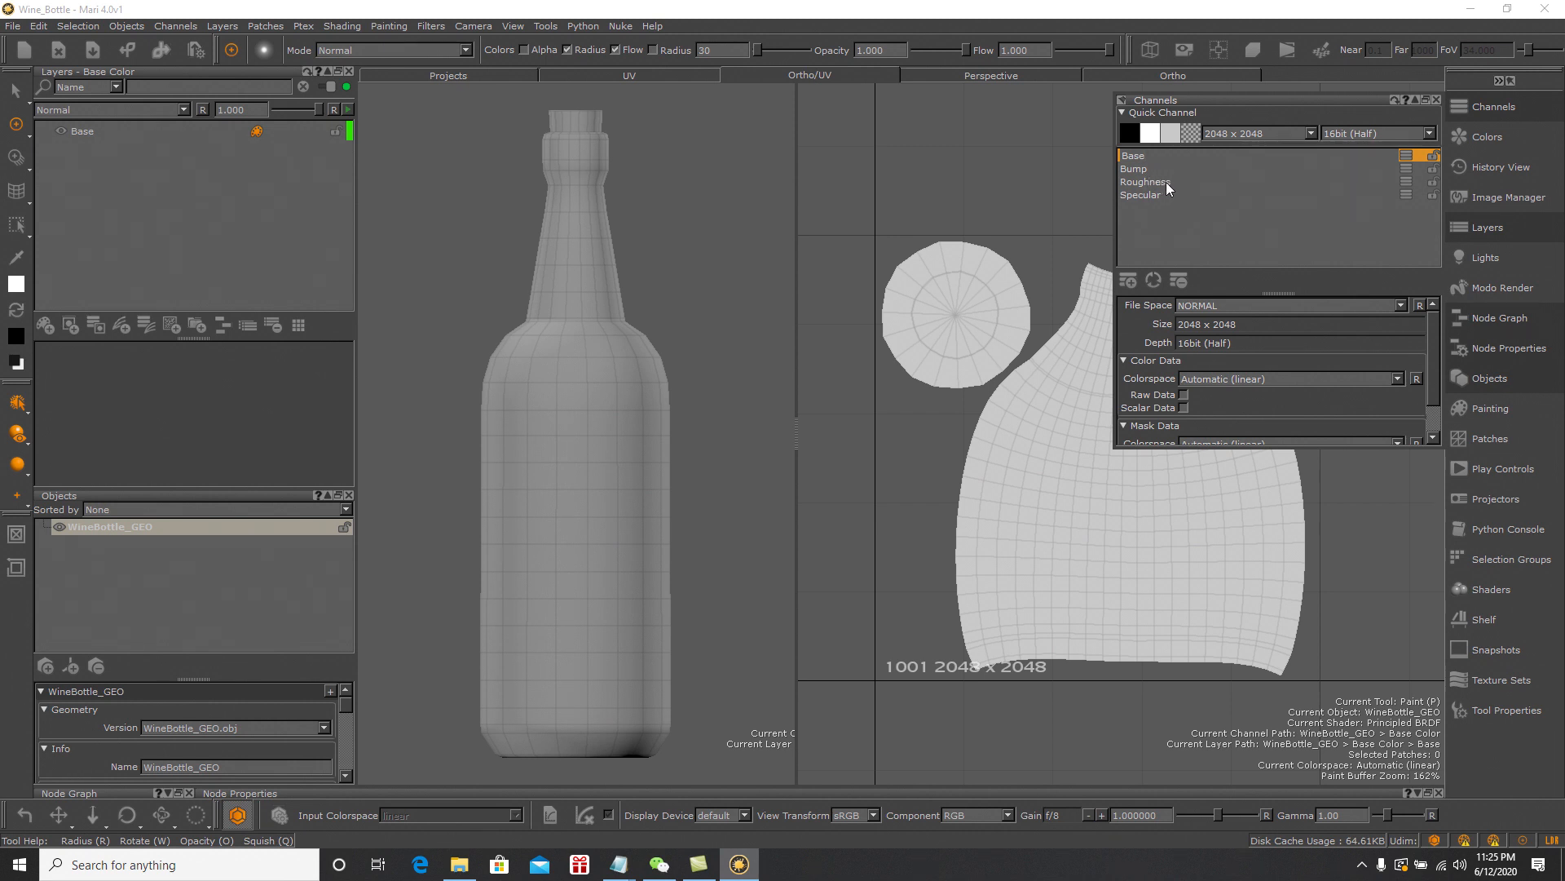
Rename the Roughness channel to Rough
{"action": "left_click", "coordinate": [1166, 183]}
{"action": "double_click", "coordinate": [1168, 183]}
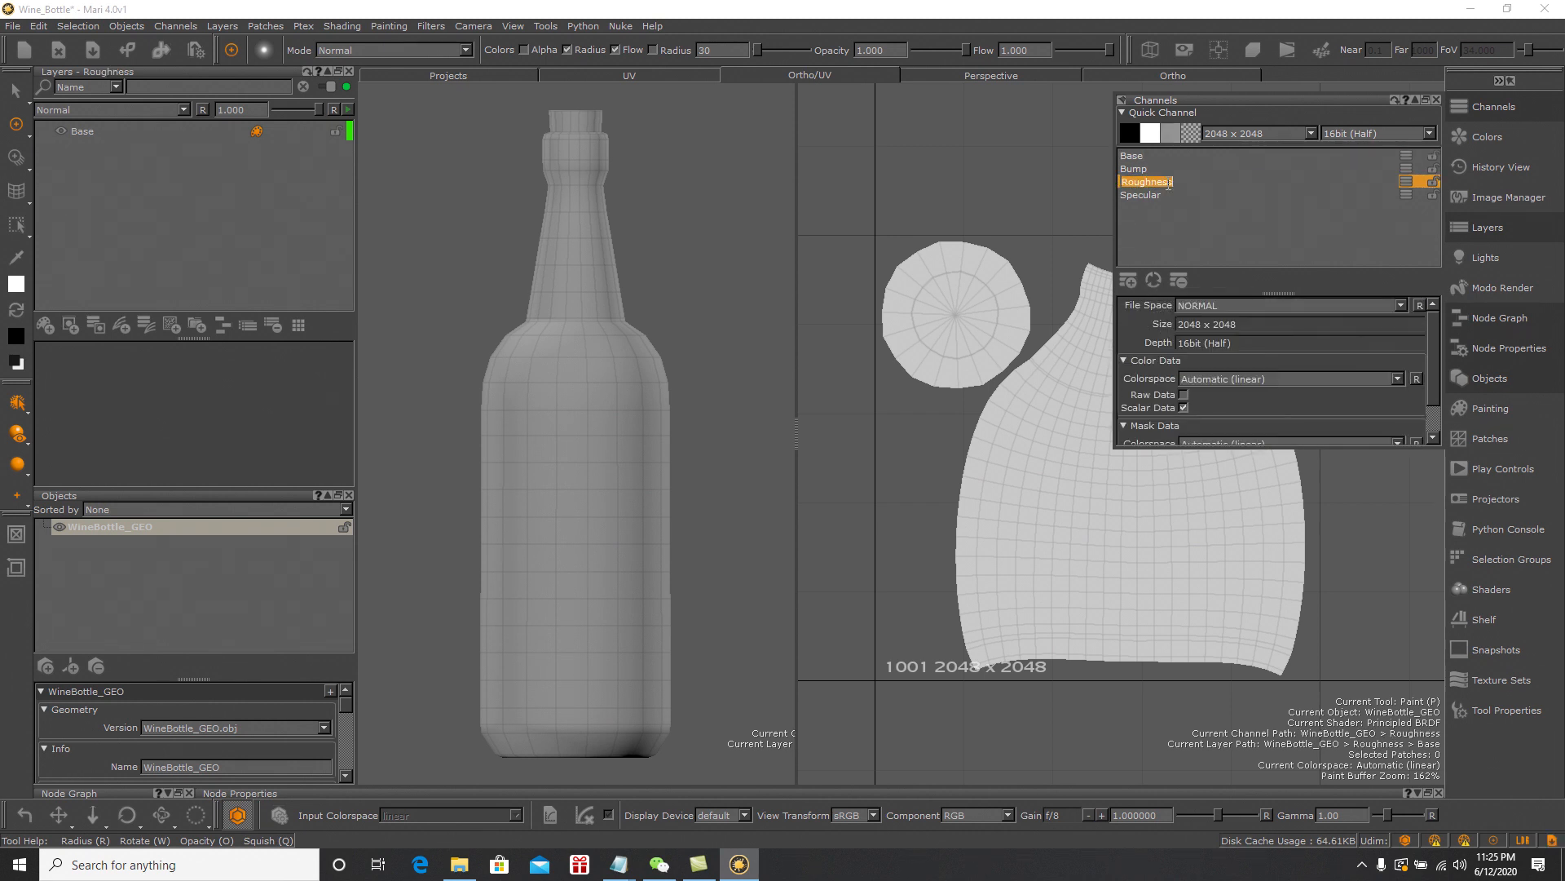
{"action": "left_click", "coordinate": [1175, 183]}
{"action": "key", "text": "BackSpace"}
{"action": "key", "text": "BackSpace"}
{"action": "key", "text": "BackSpace"}
{"action": "key", "text": "BackSpace"}
Rename the Specular channel to Spec
{"action": "left_click", "coordinate": [1155, 196]}
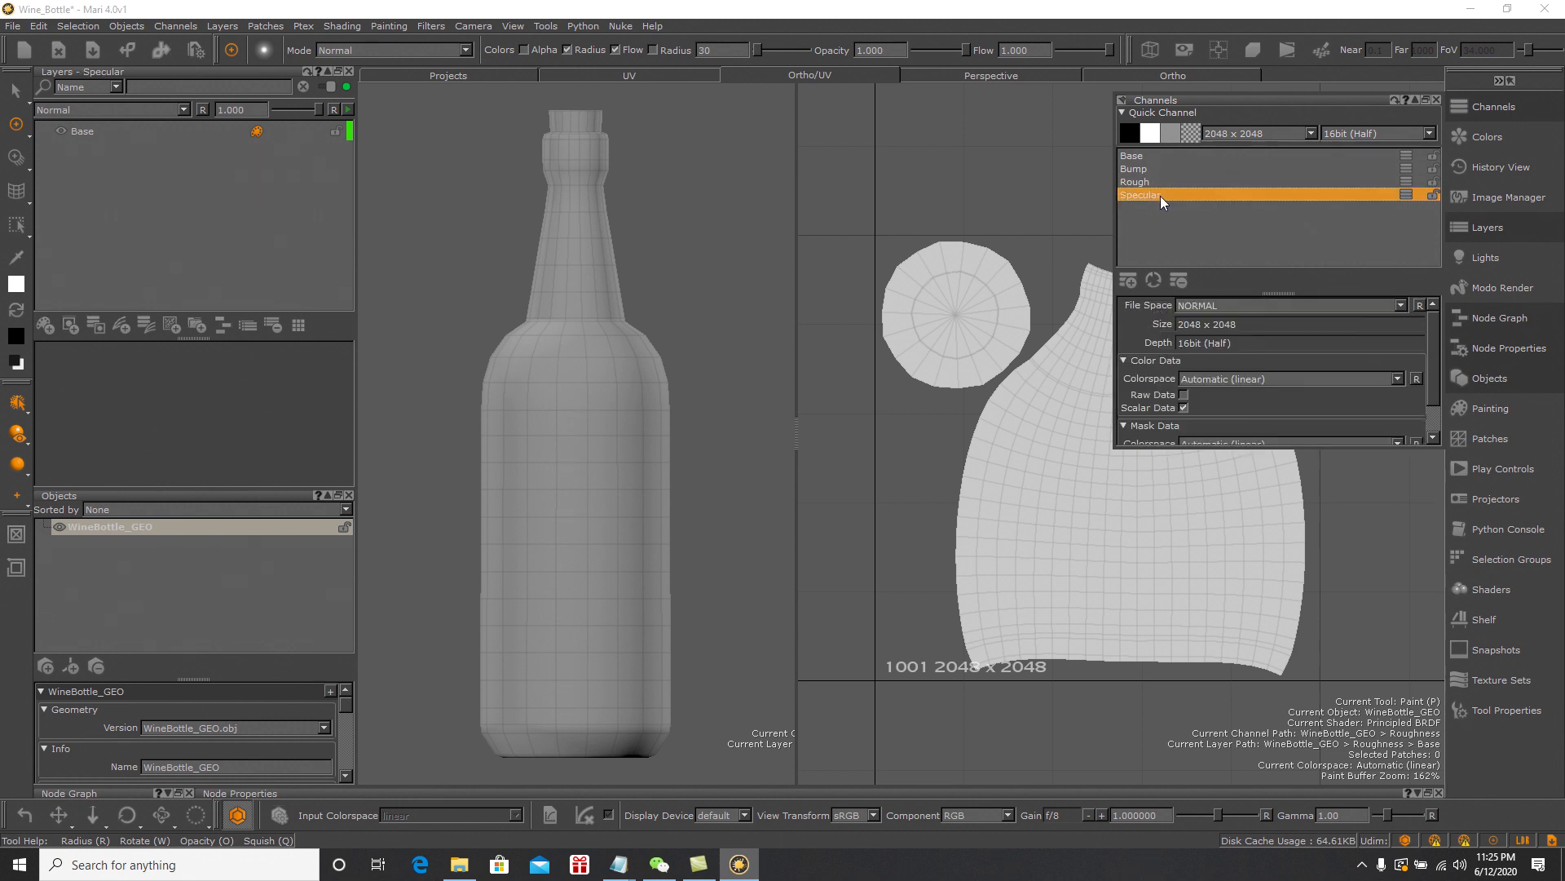
{"action": "double_click", "coordinate": [1157, 197]}
{"action": "left_click", "coordinate": [1163, 197]}
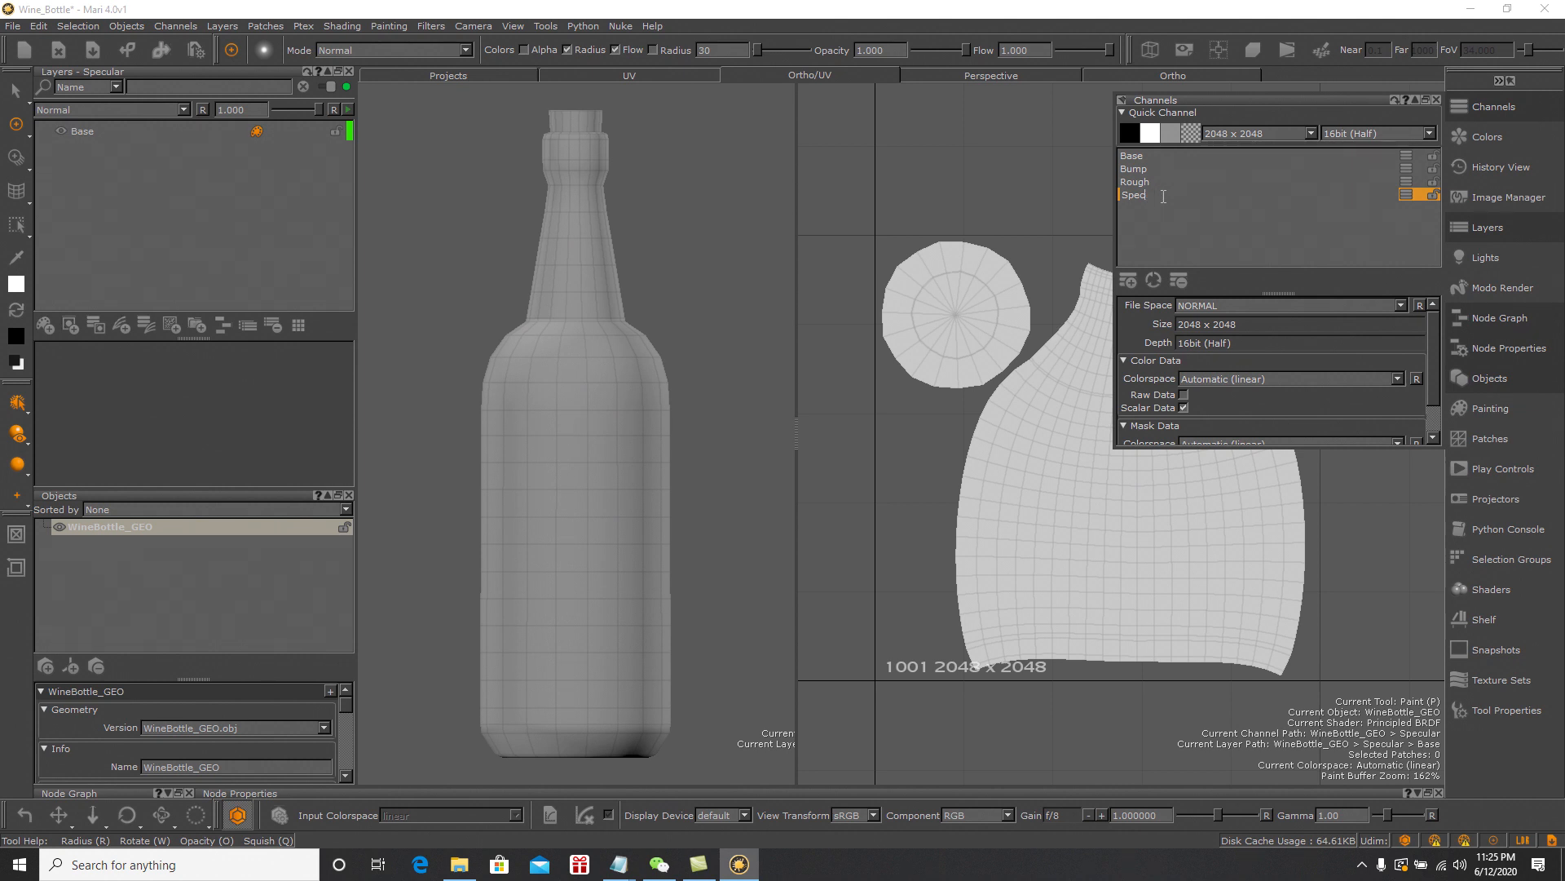
Prefix all four channel names with an underscore: _Base, _Bump, _Rough and _Spec
{"action": "left_click", "coordinate": [1136, 156]}
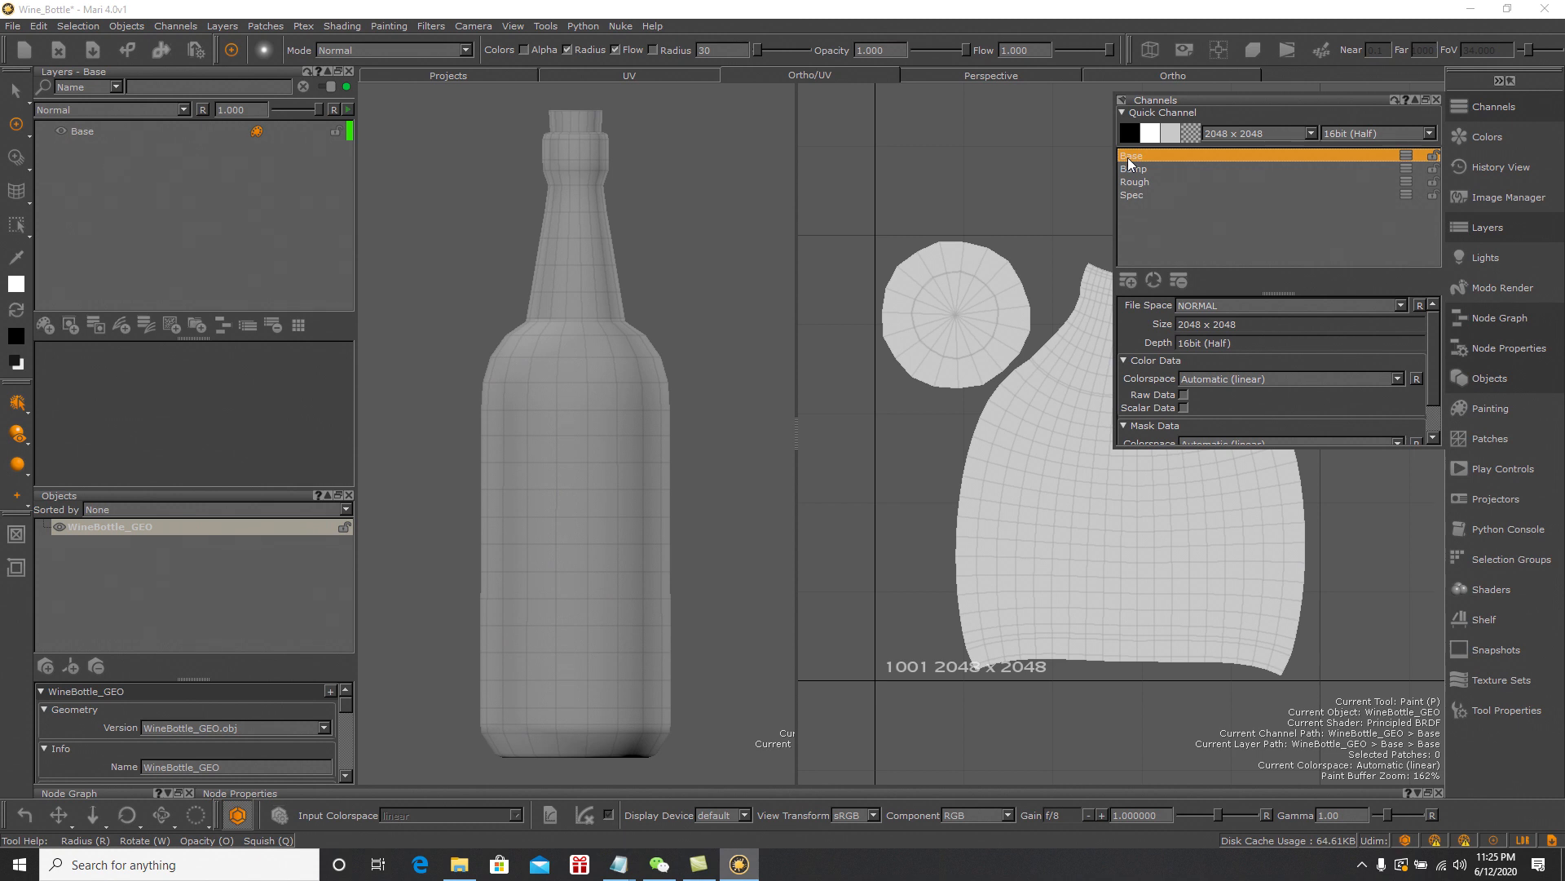
{"action": "double_click", "coordinate": [1128, 158]}
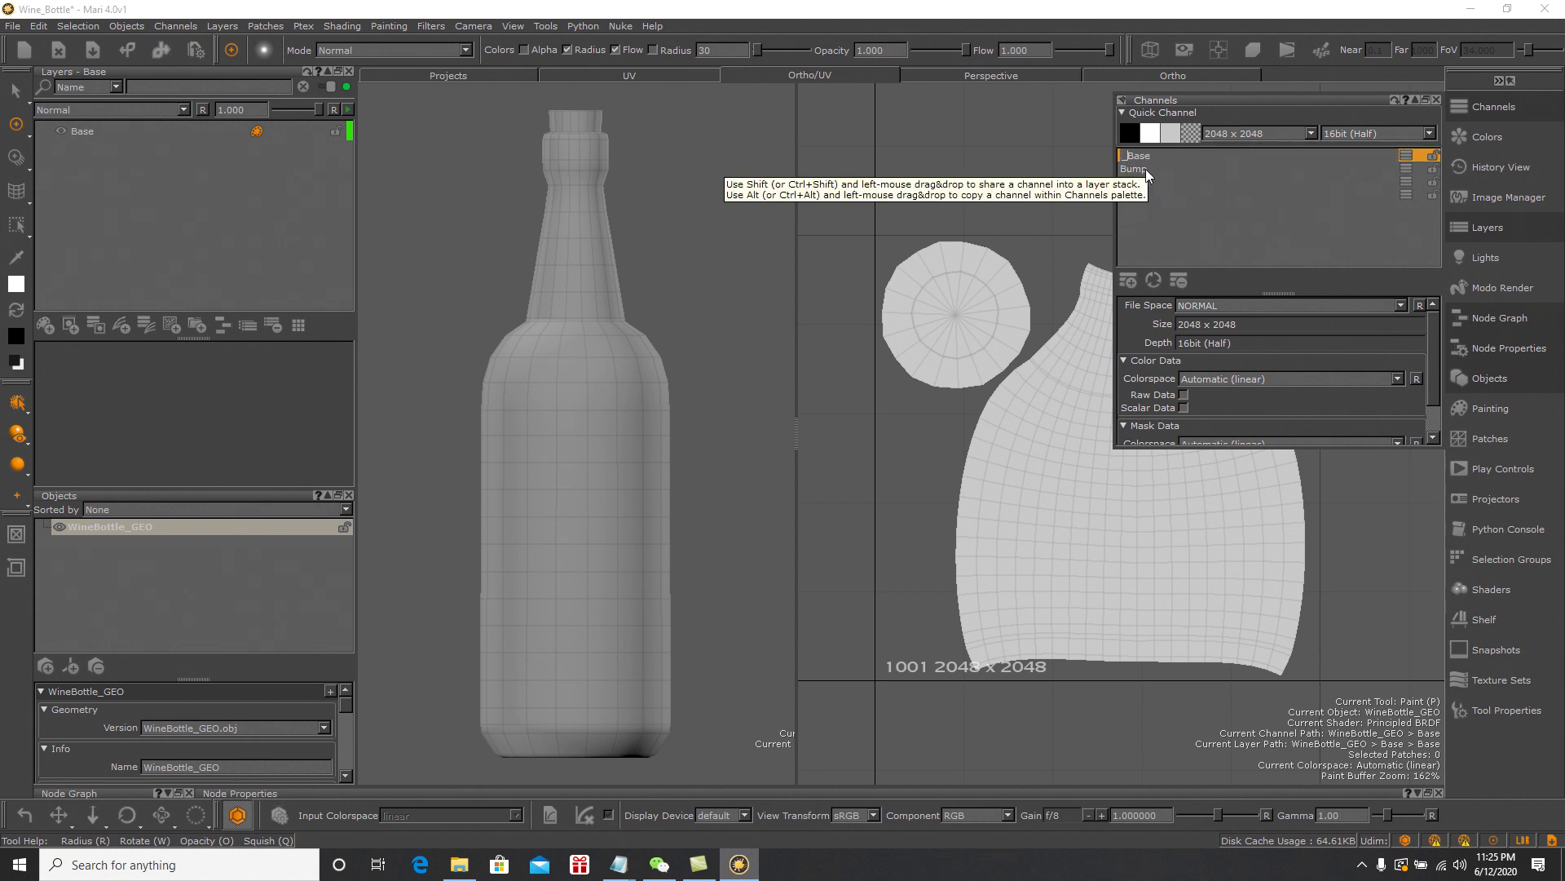
{"action": "left_click", "coordinate": [1146, 169]}
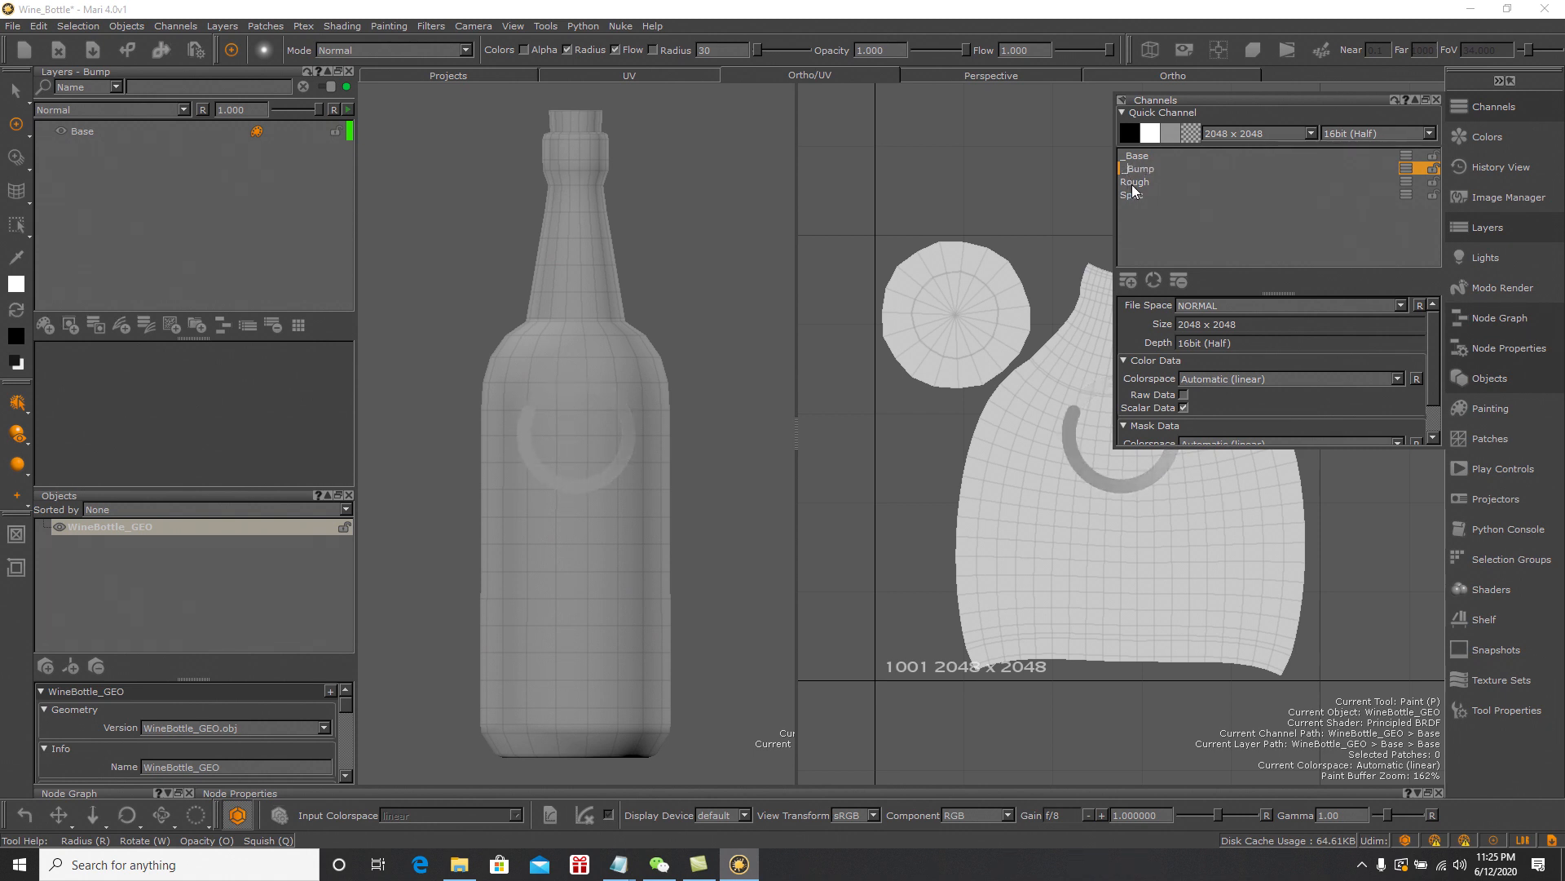
{"action": "left_click", "coordinate": [1132, 183]}
{"action": "double_click", "coordinate": [1127, 182]}
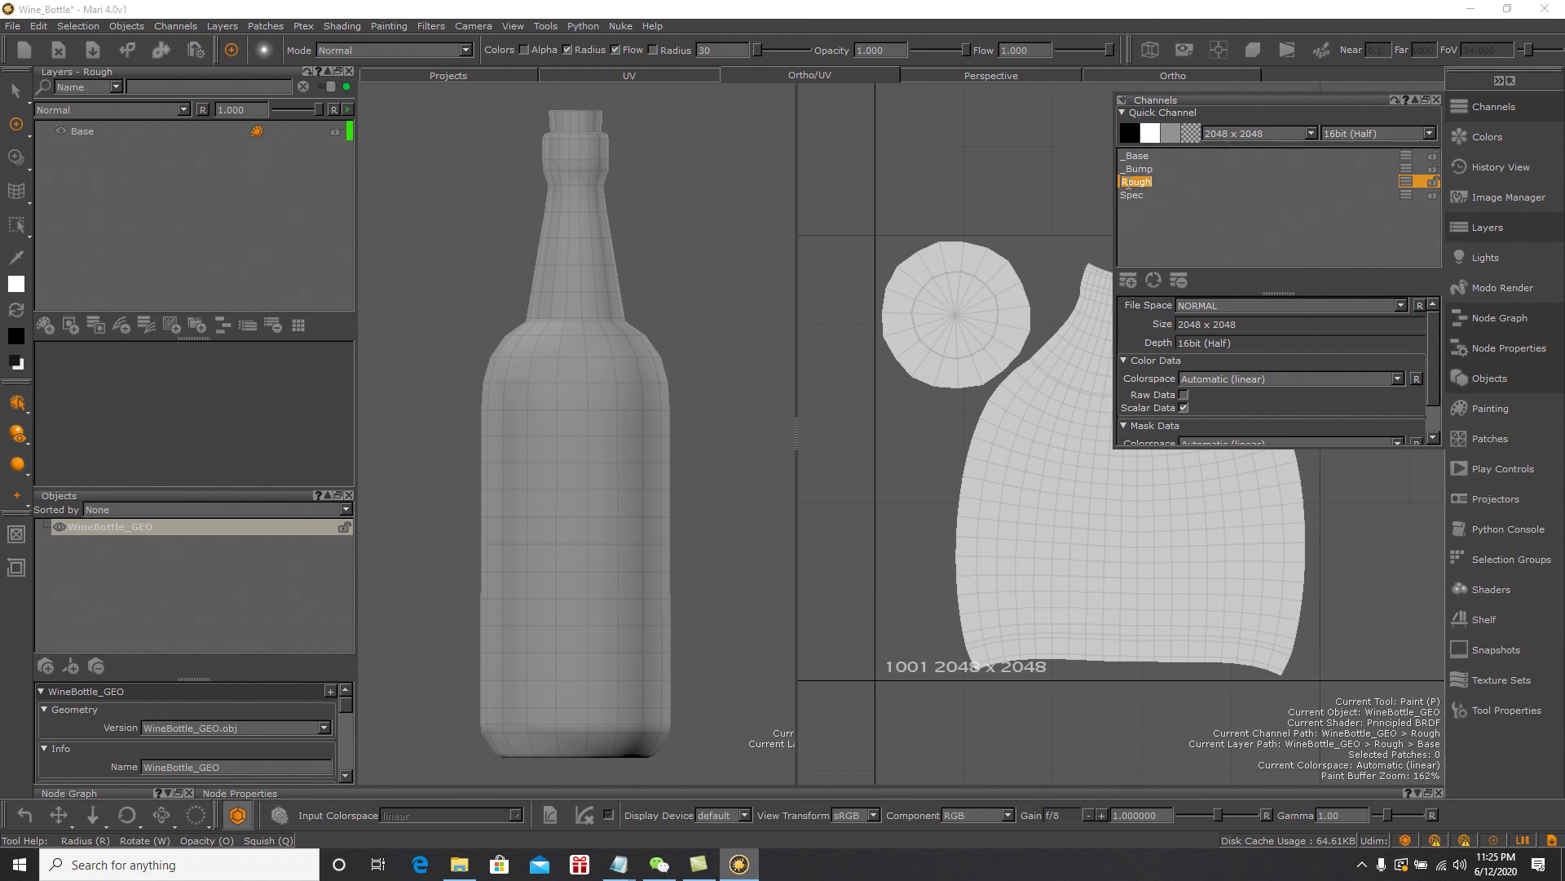
{"action": "left_click", "coordinate": [1124, 182]}
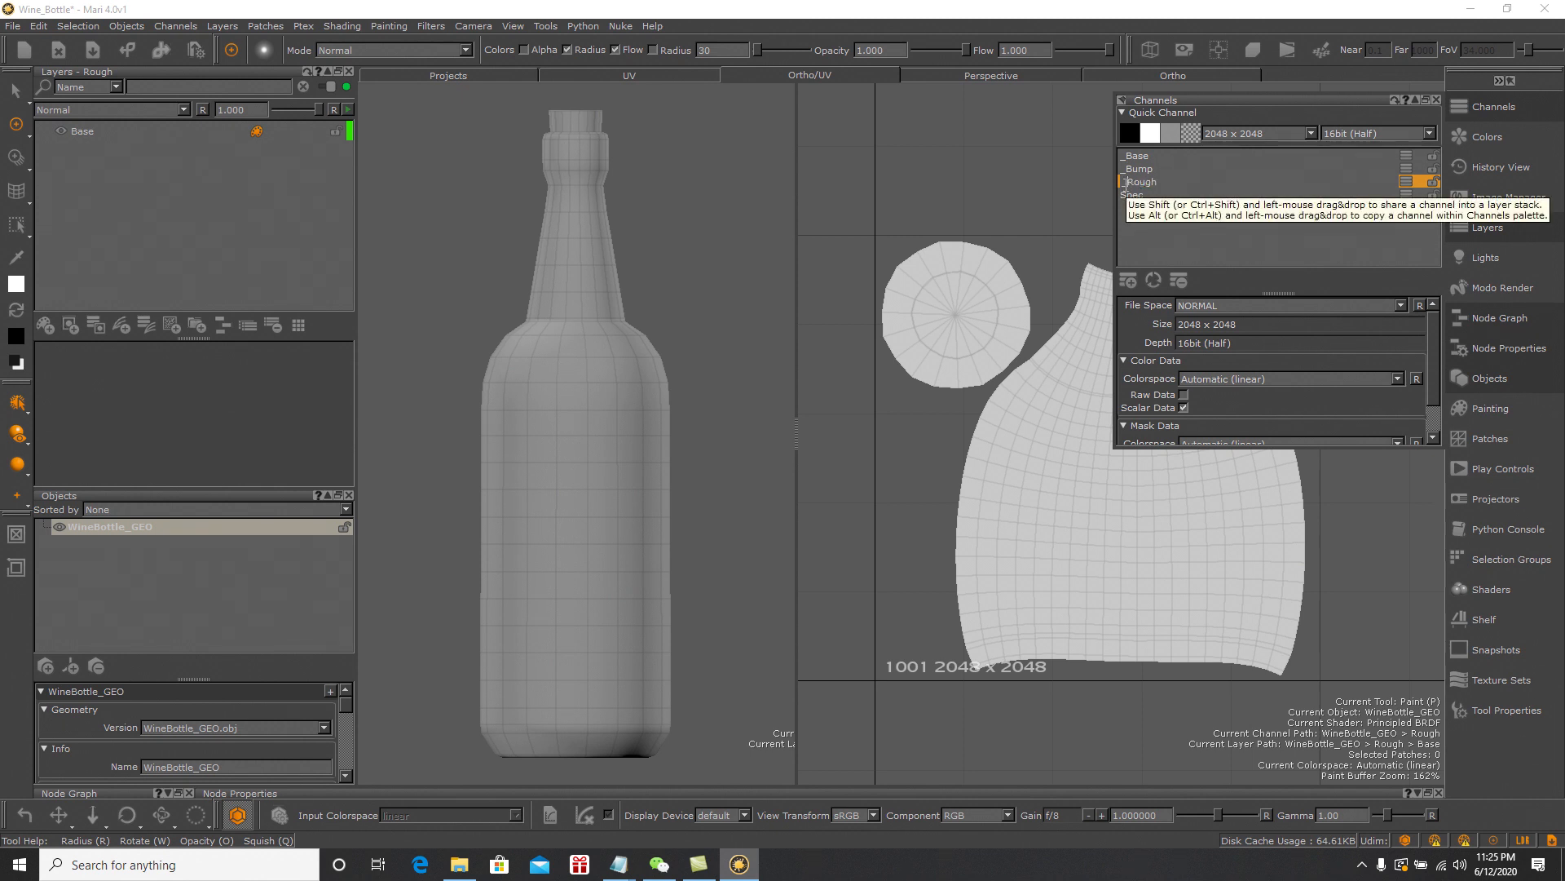
{"action": "left_click", "coordinate": [1135, 196]}
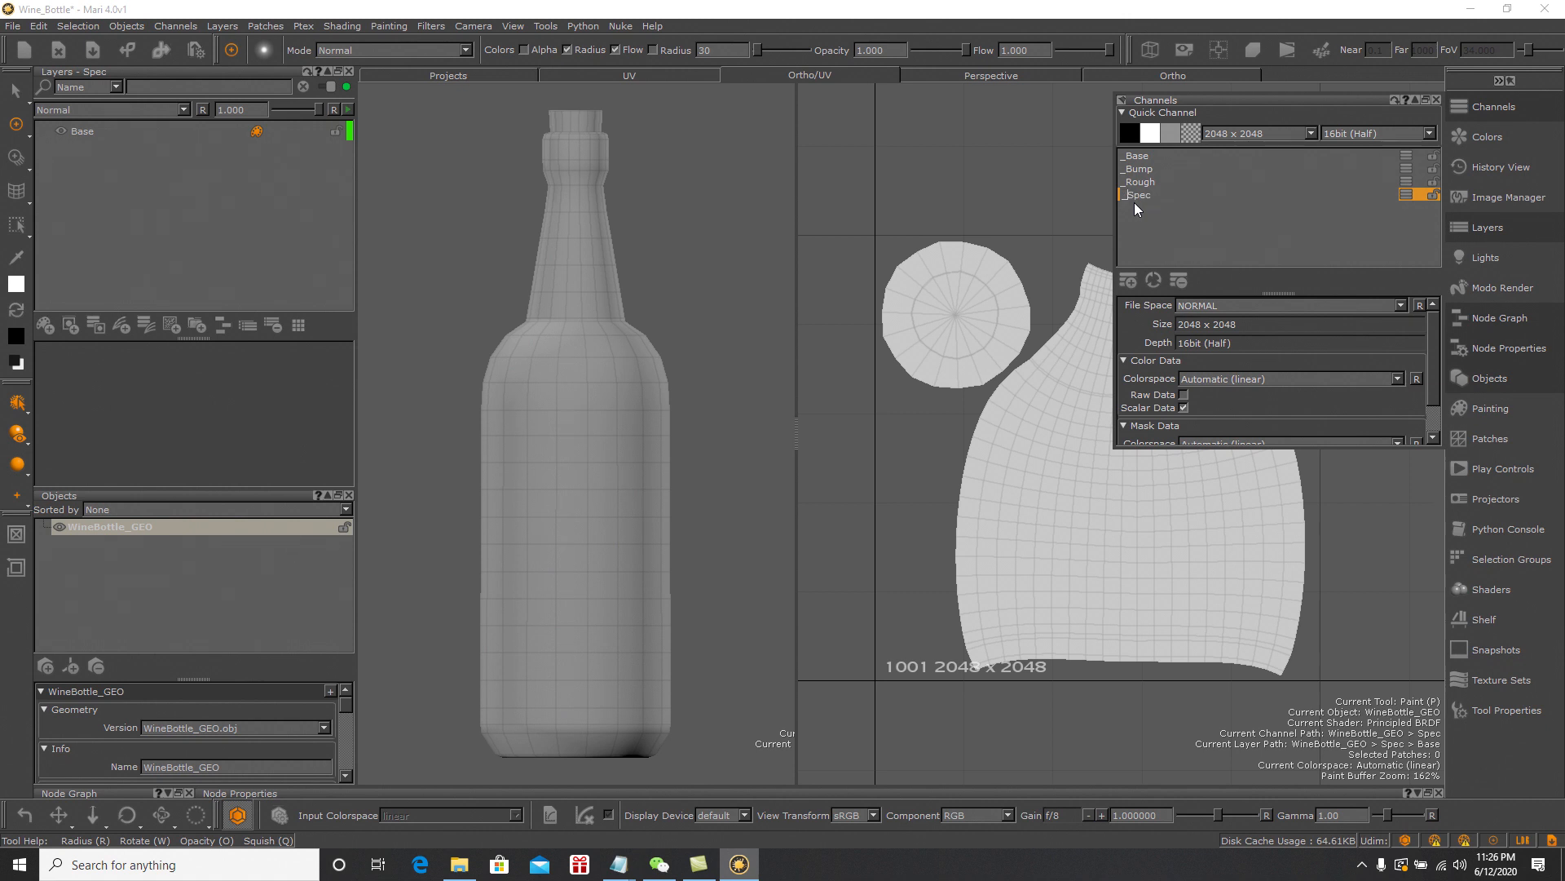
{"action": "left_click", "coordinate": [1169, 222]}
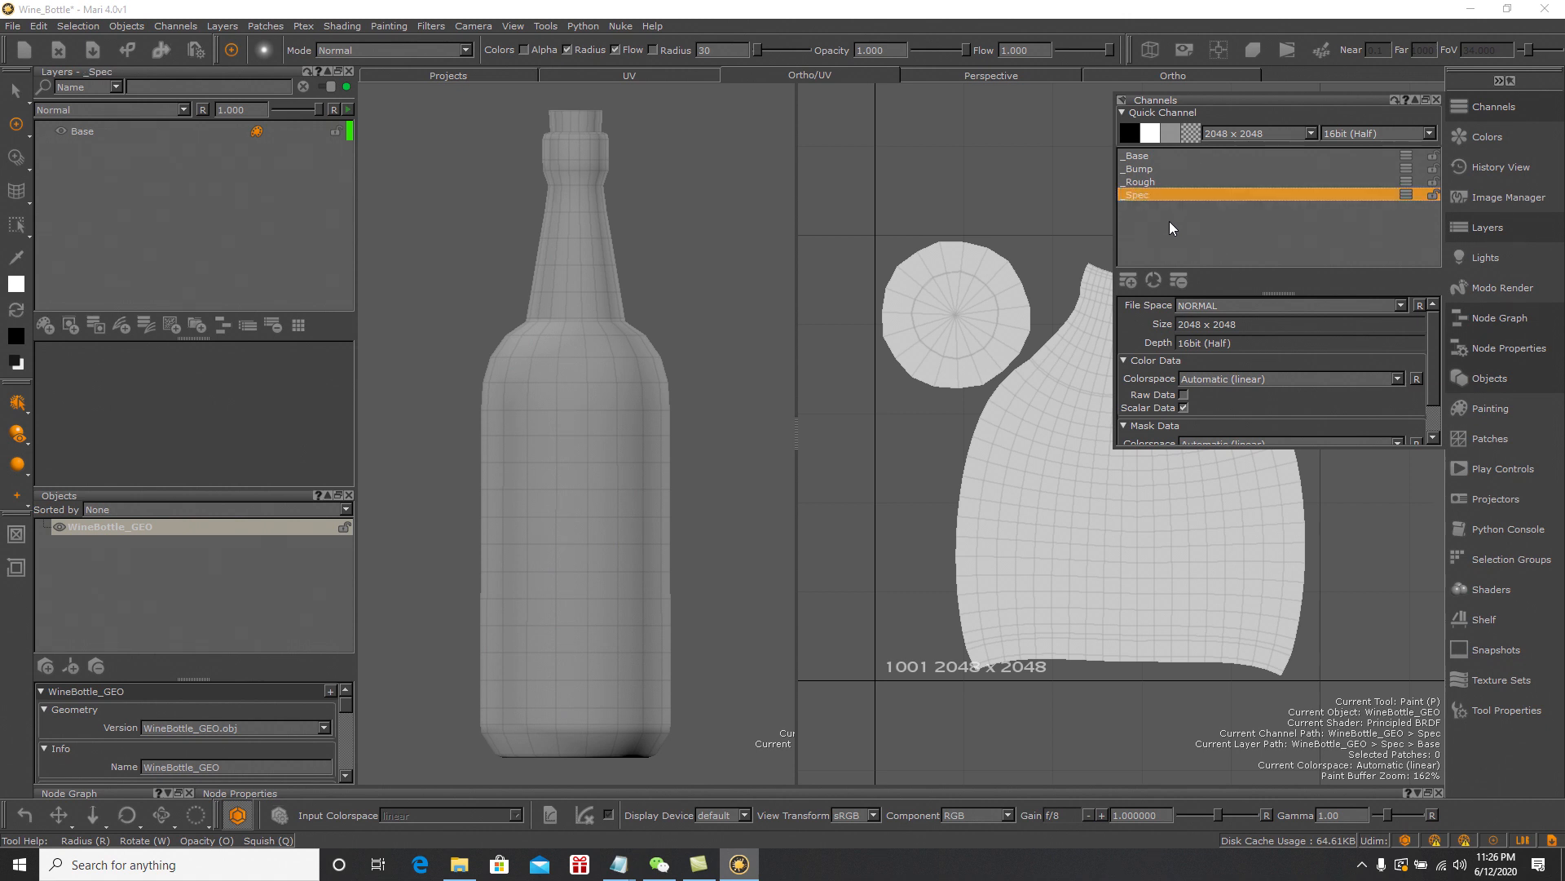
Delete the Base paint layer from the _Base channel
{"action": "left_click", "coordinate": [1141, 157]}
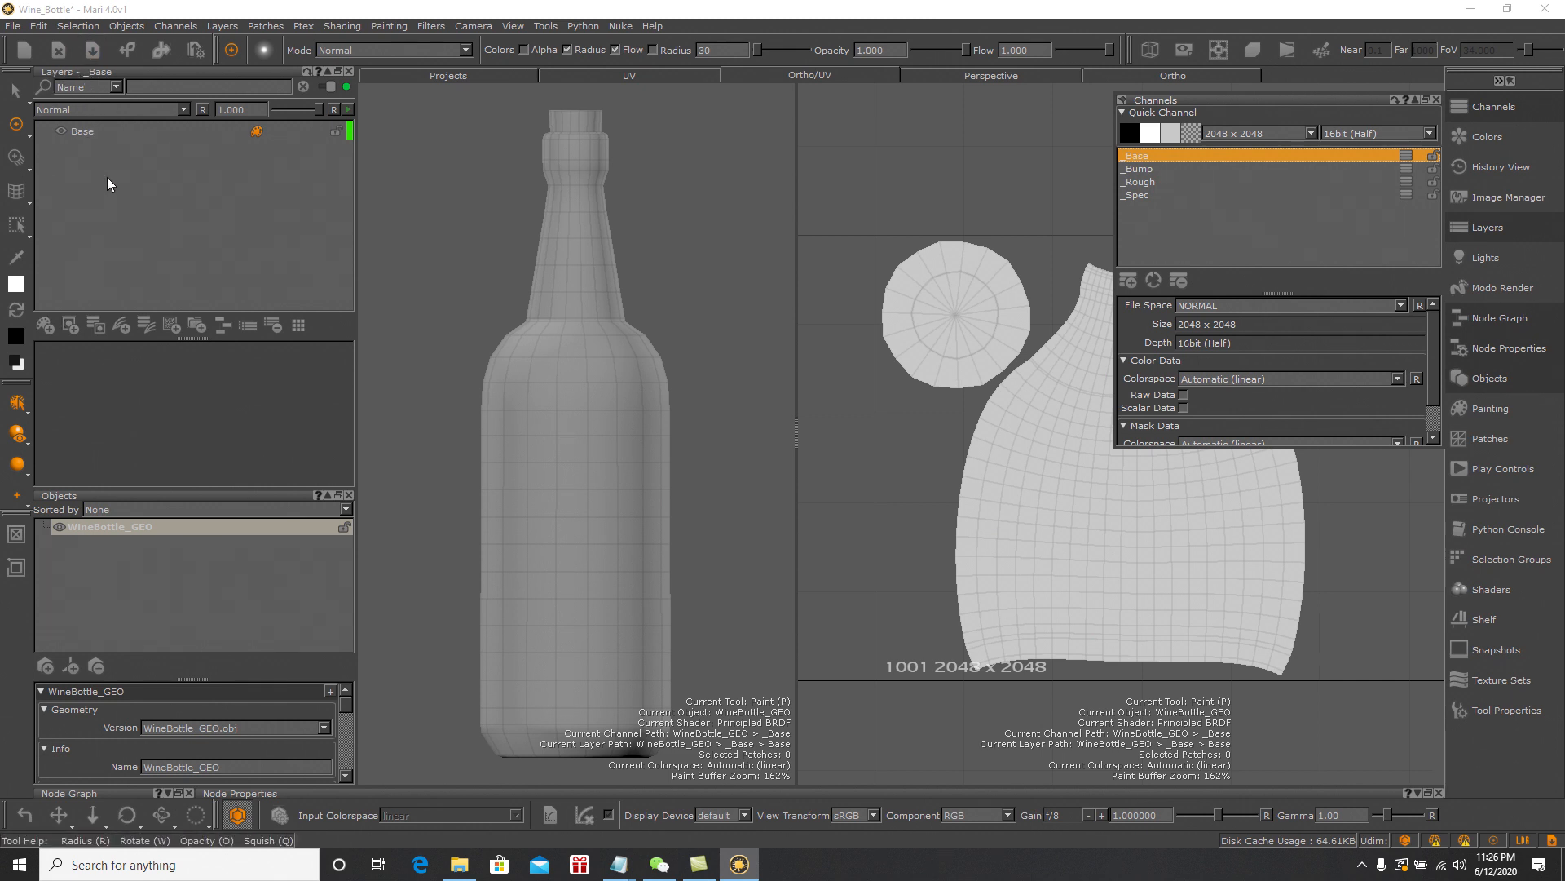
{"action": "left_click", "coordinate": [91, 133]}
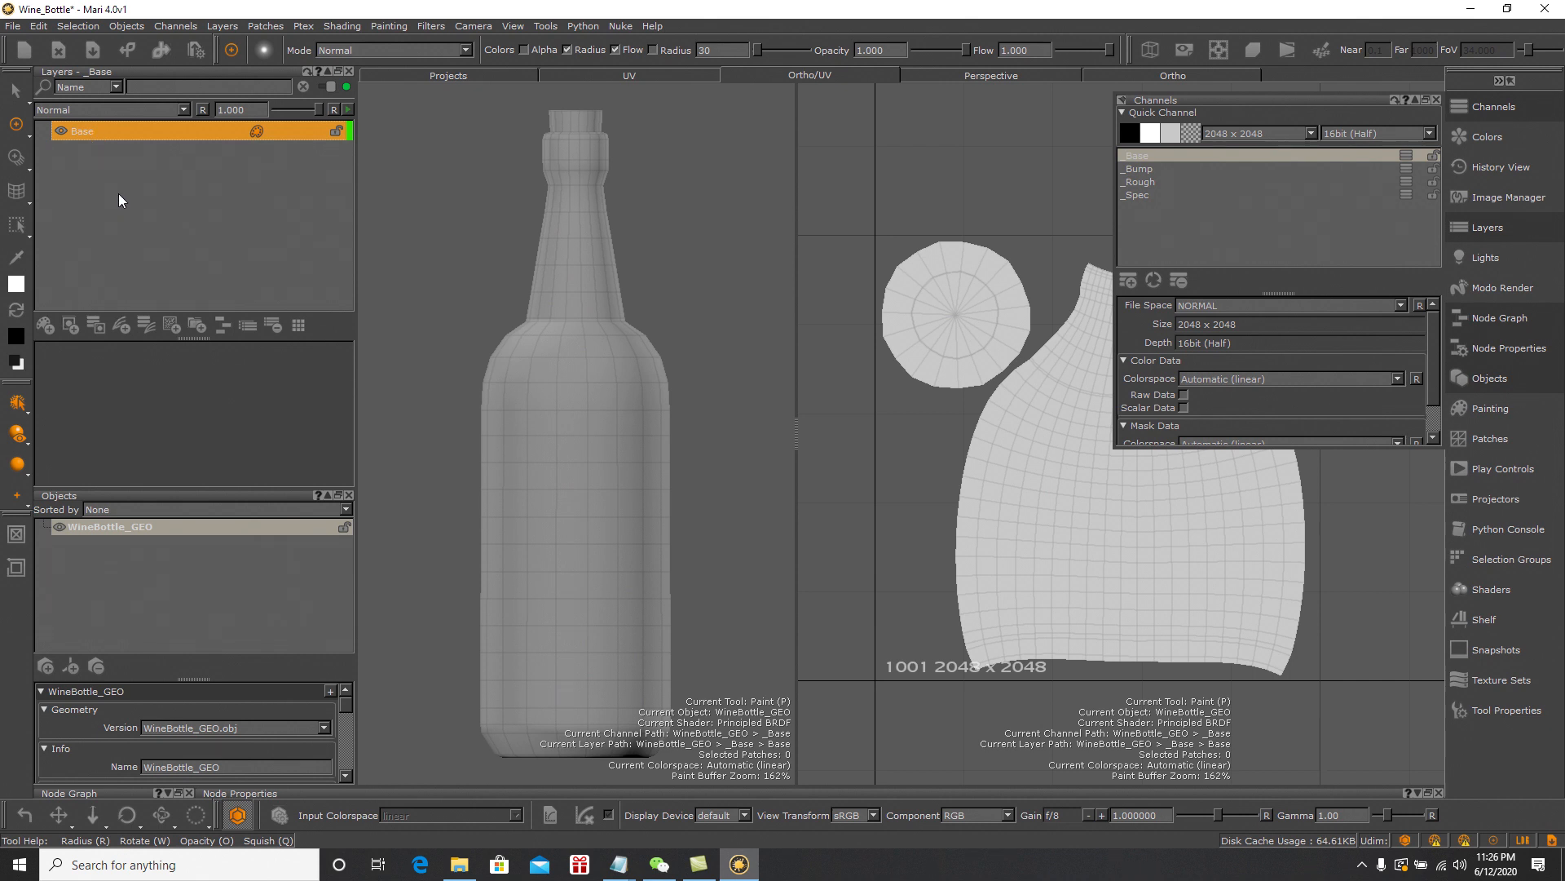
{"action": "left_click", "coordinate": [119, 194]}
{"action": "left_click", "coordinate": [94, 136]}
{"action": "key", "text": "Delete"}
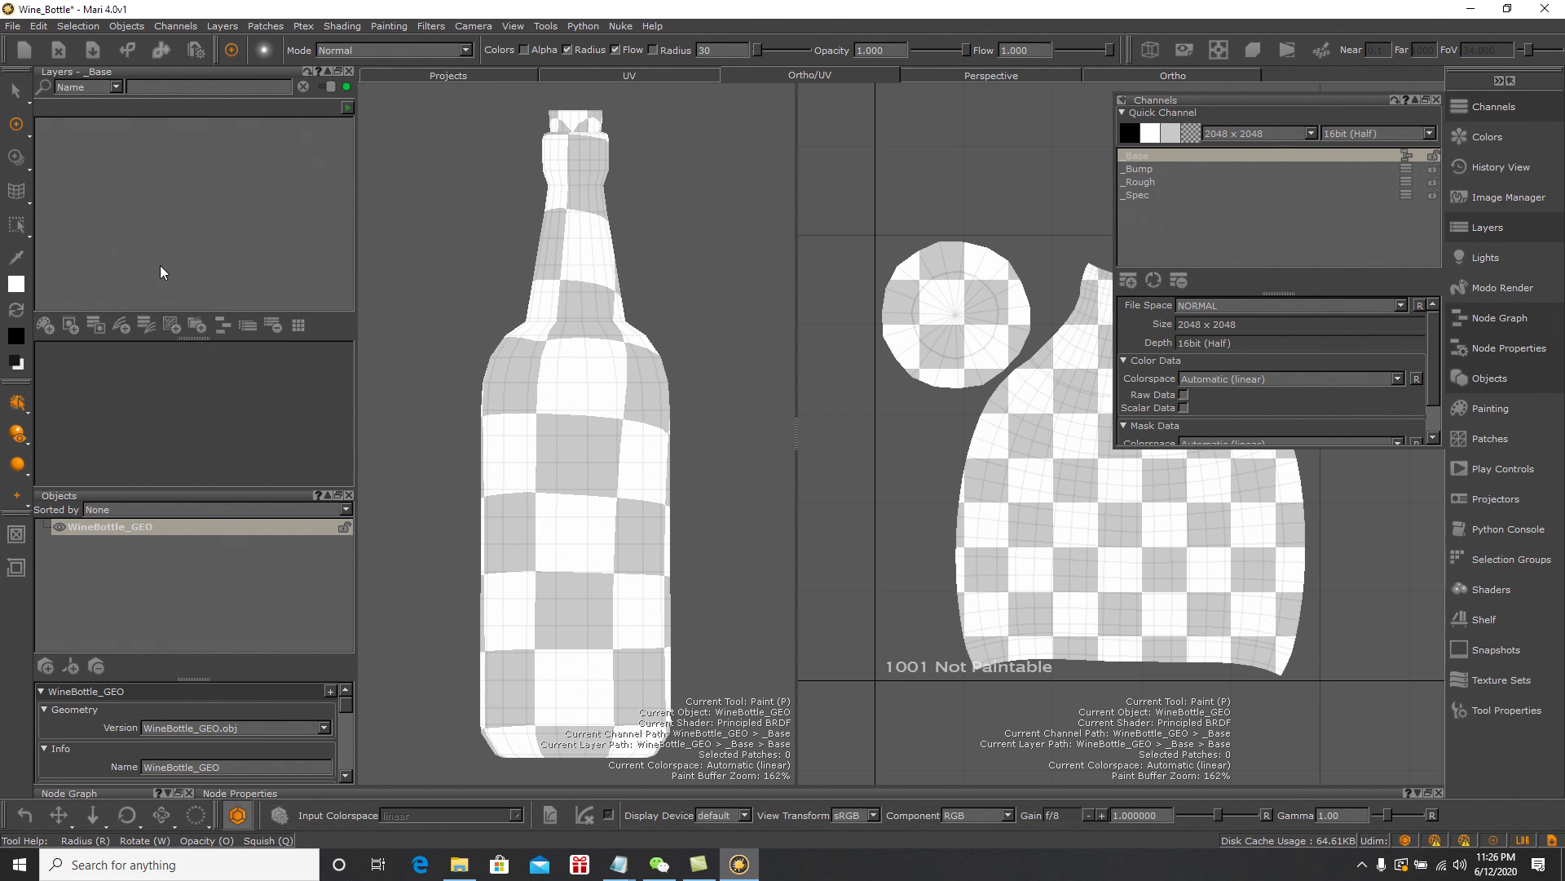
Add a basic Color procedural layer to the _Base channel
{"action": "left_click", "coordinate": [170, 324]}
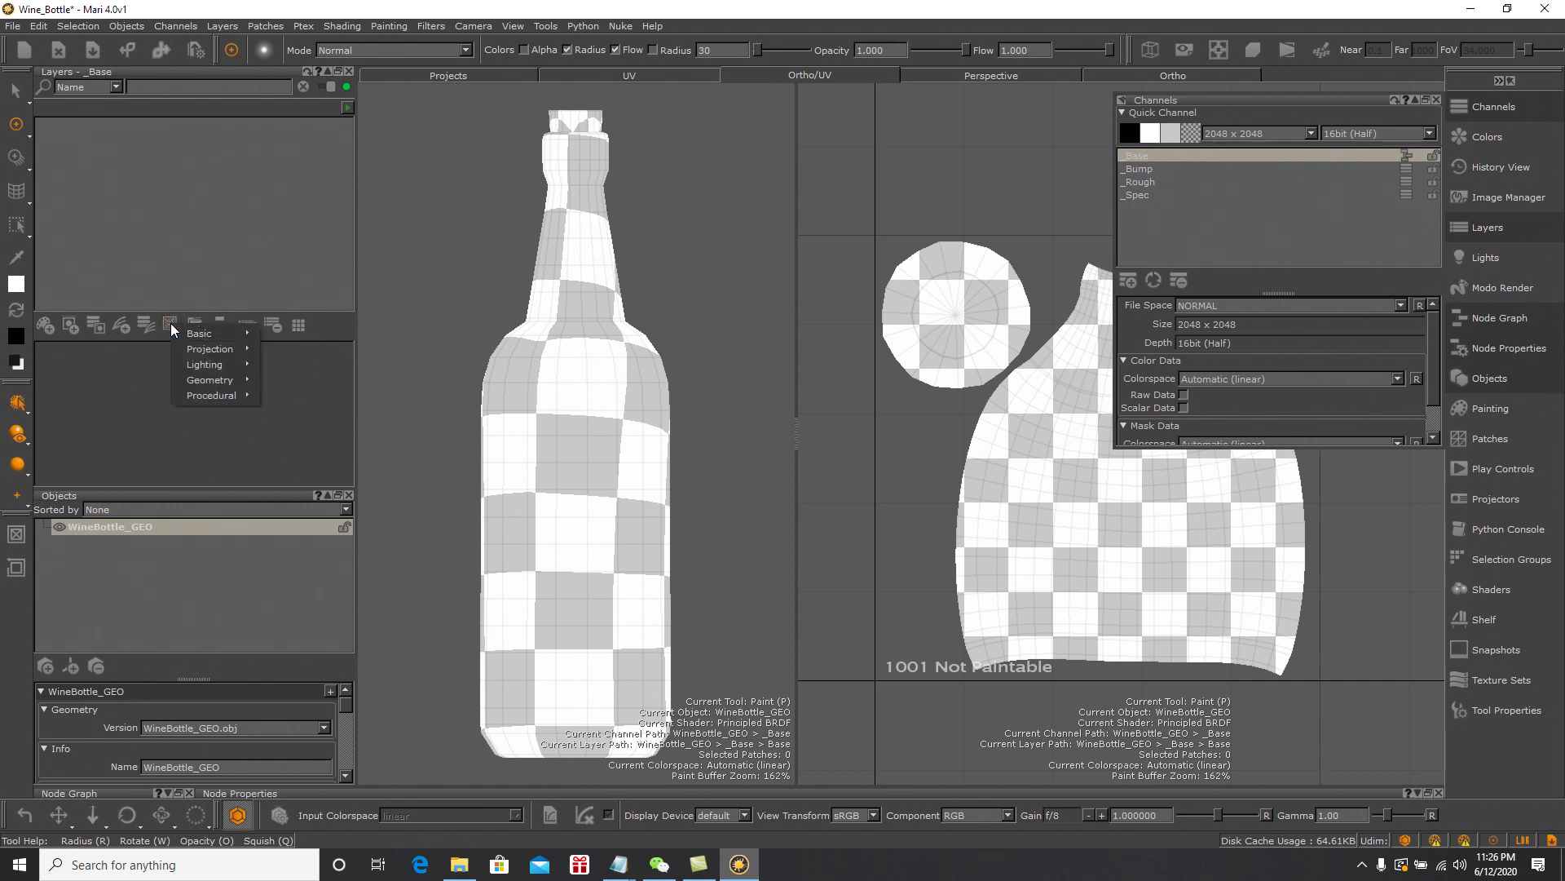
{"action": "mouse_move", "coordinate": [198, 332]}
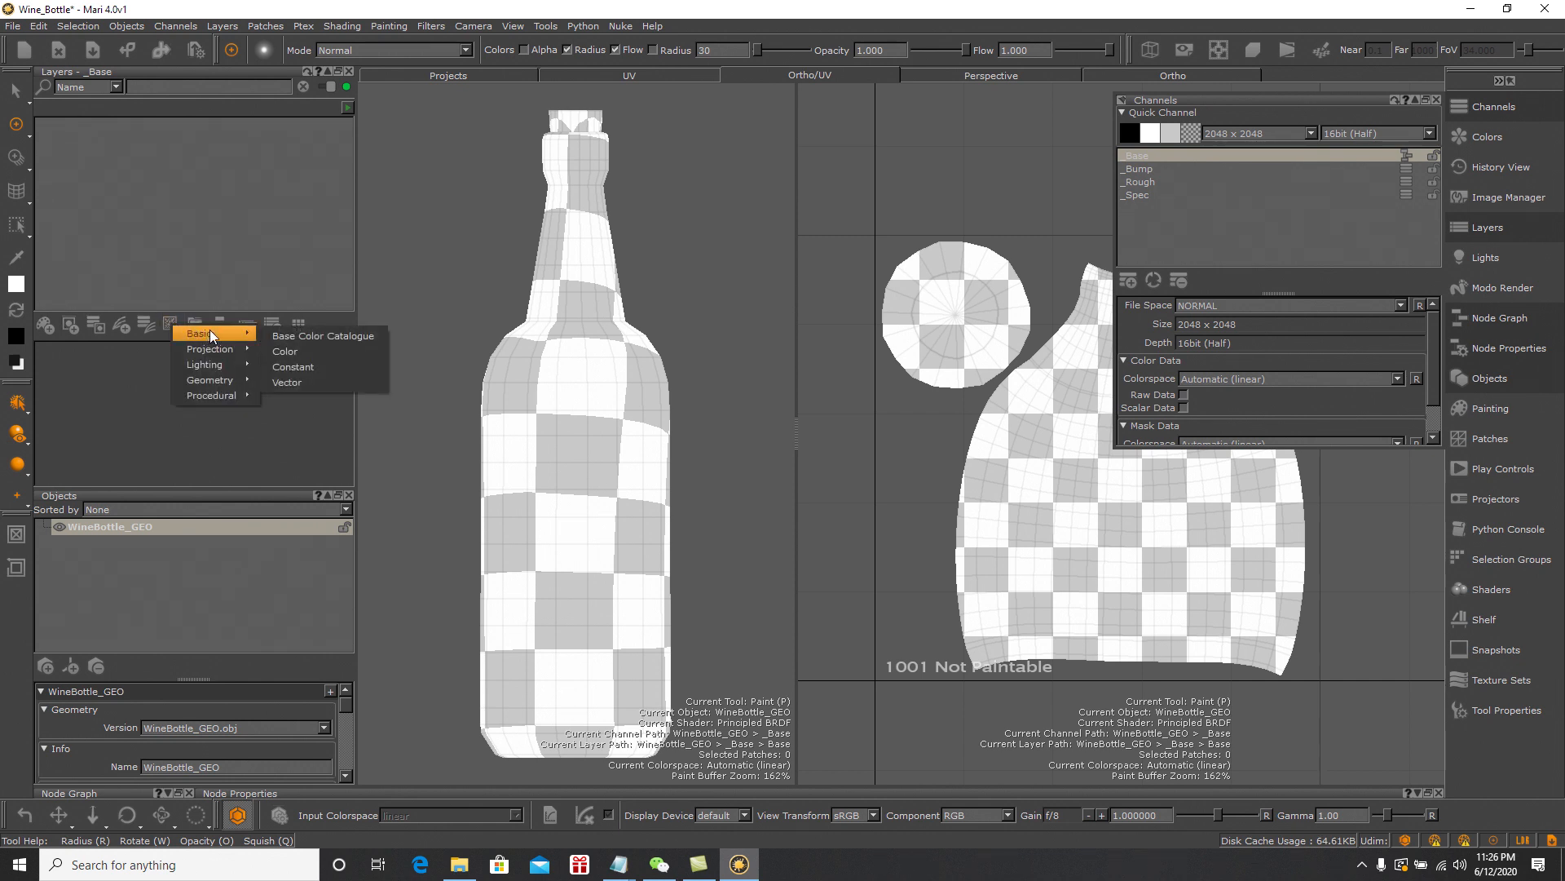
{"action": "left_click", "coordinate": [285, 350]}
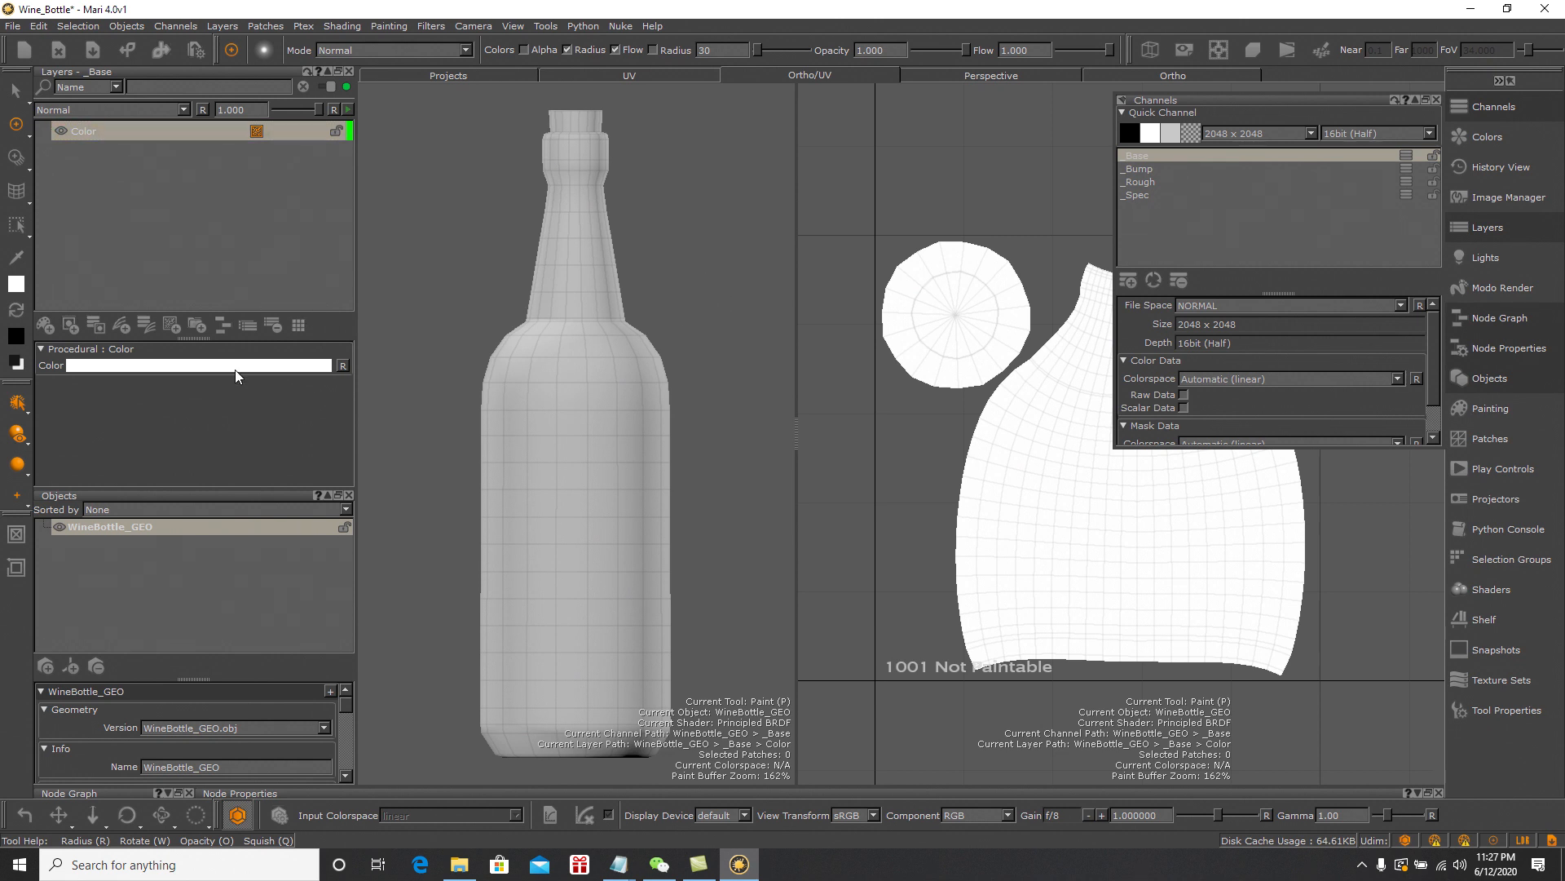
Set the Color procedural layer in the _Base channel to a muted dark green with a hue of 0.357
{"action": "mouse_move", "coordinate": [189, 372]}
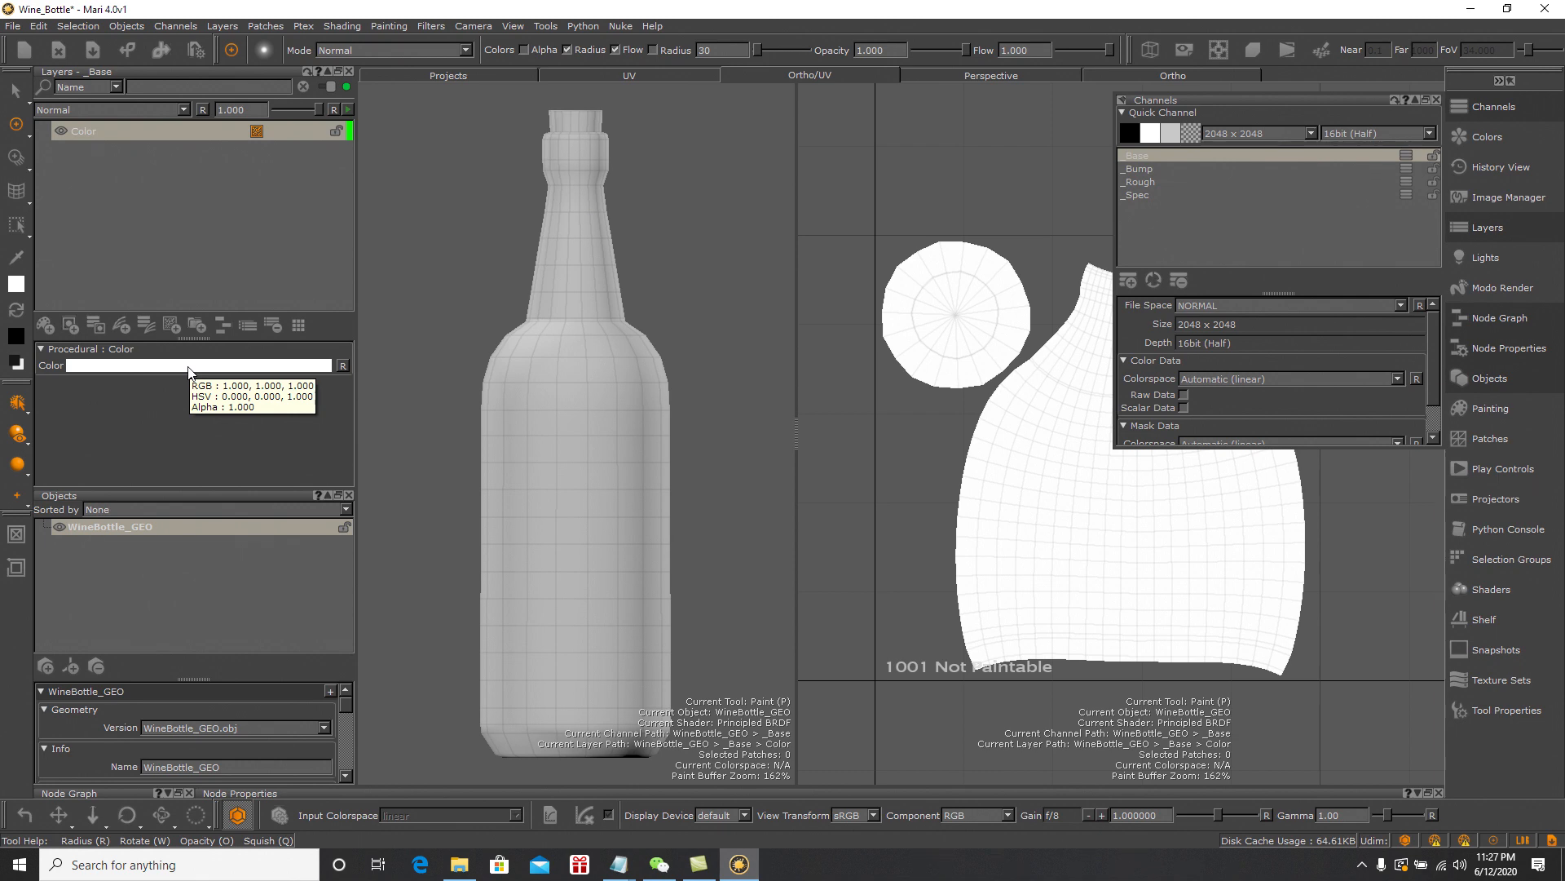
{"action": "left_click", "coordinate": [189, 366]}
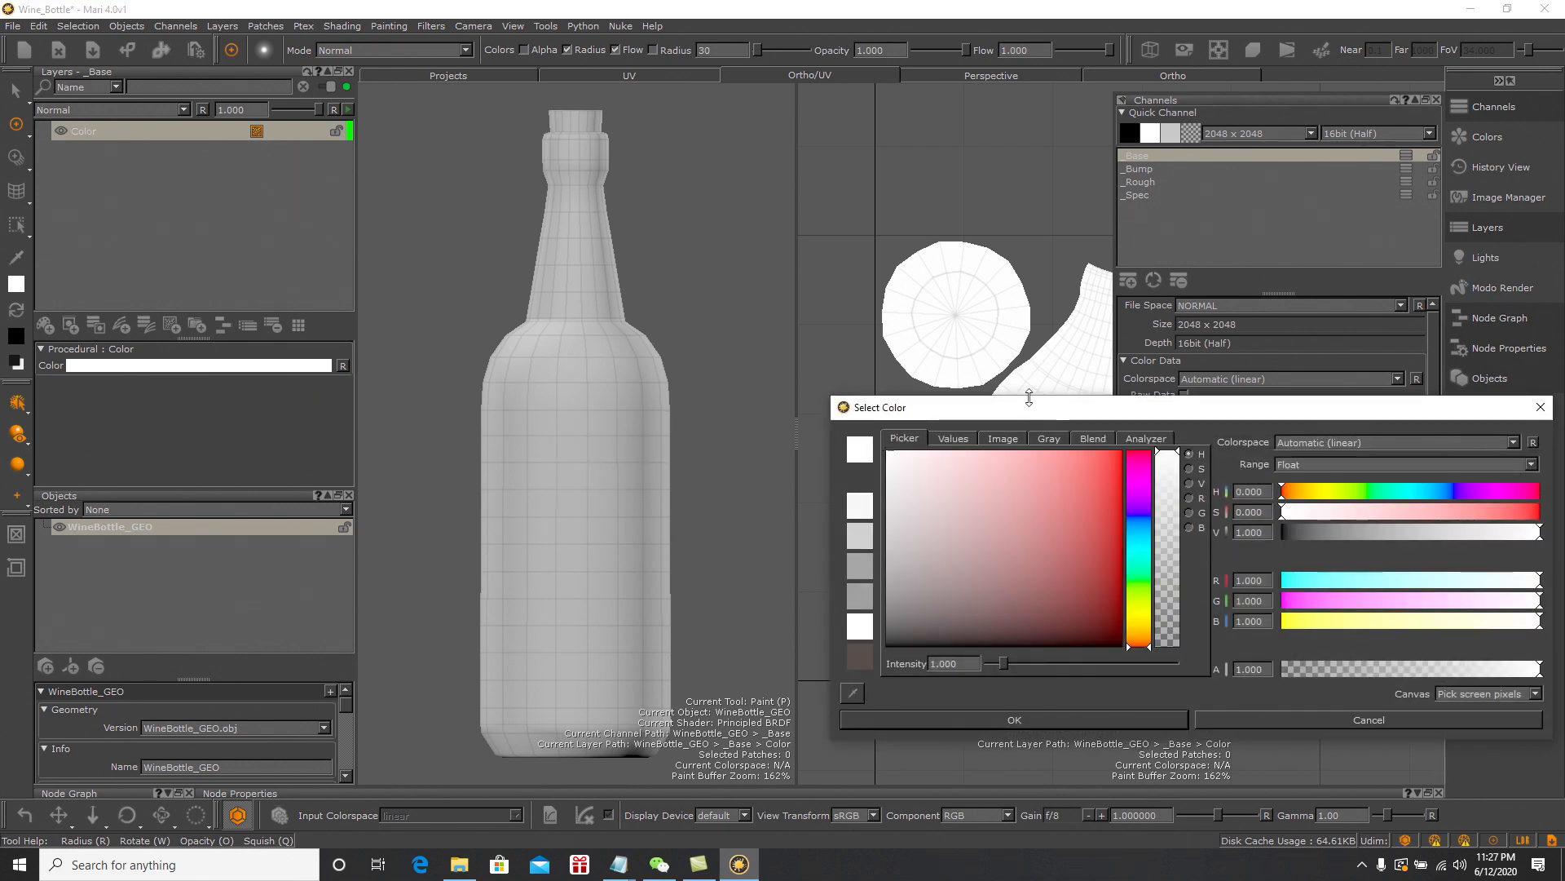
{"action": "left_click_drag", "start_coordinate": [1024, 412], "coordinate": [911, 381]}
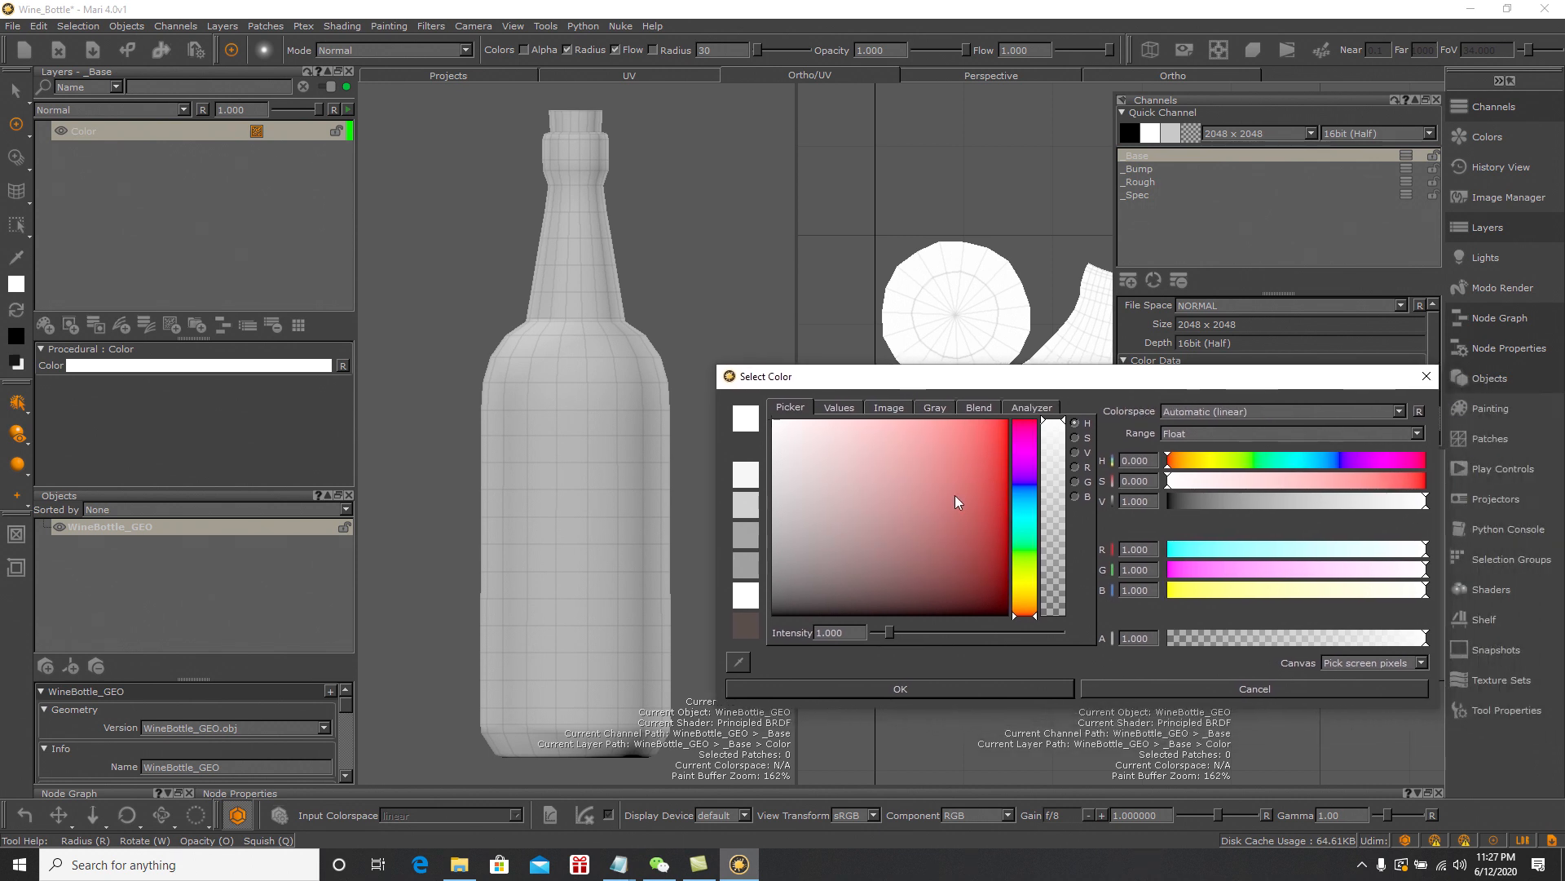
{"action": "left_click", "coordinate": [1031, 546]}
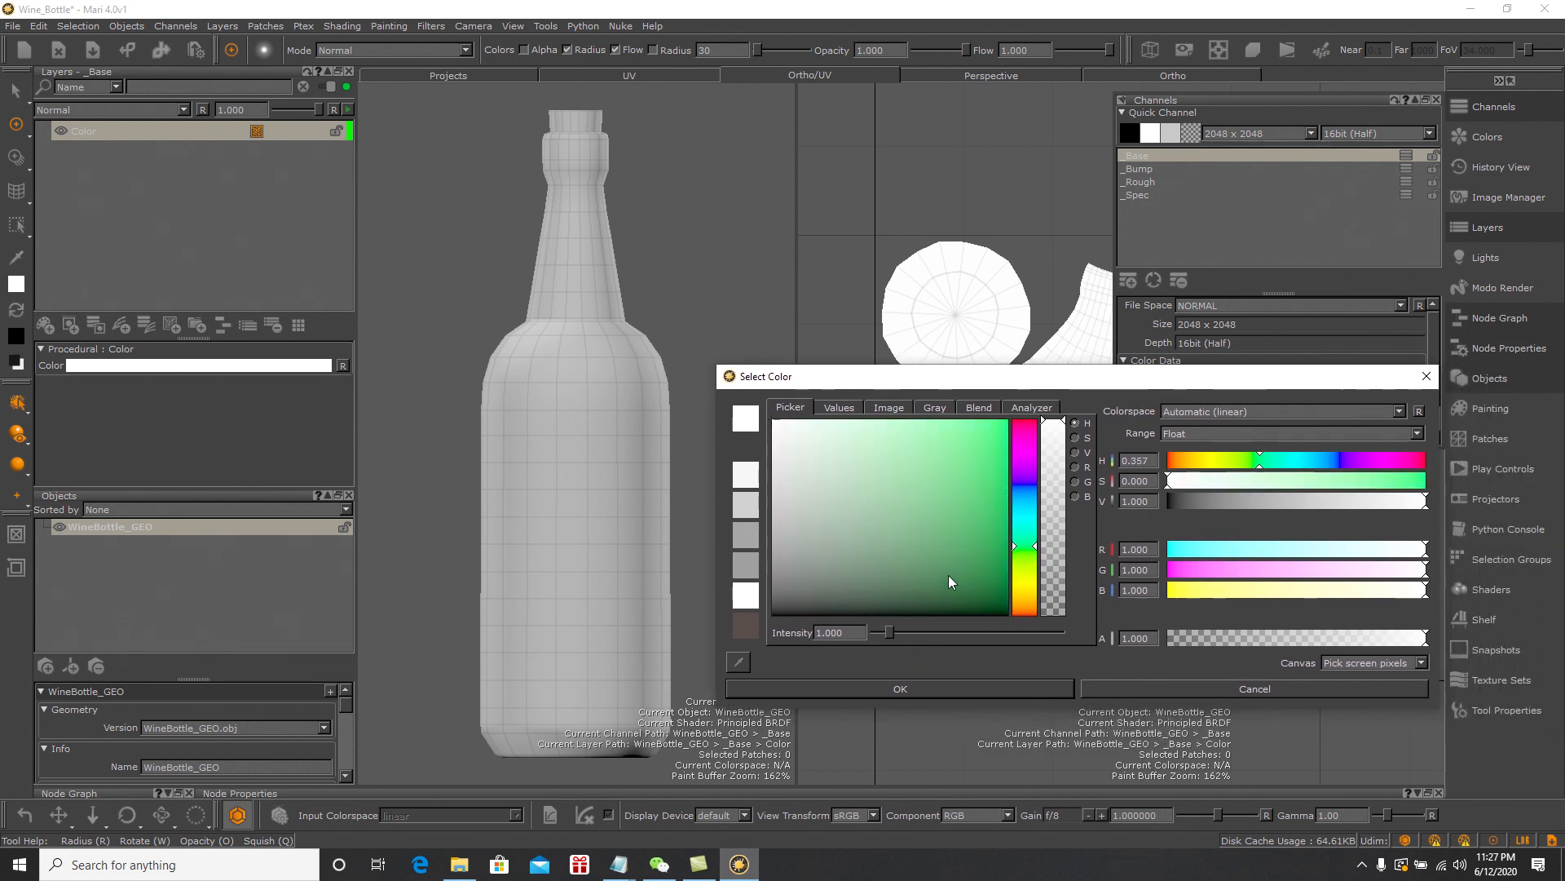
{"action": "left_click", "coordinate": [922, 581]}
{"action": "left_click_drag", "start_coordinate": [922, 583], "coordinate": [926, 574]}
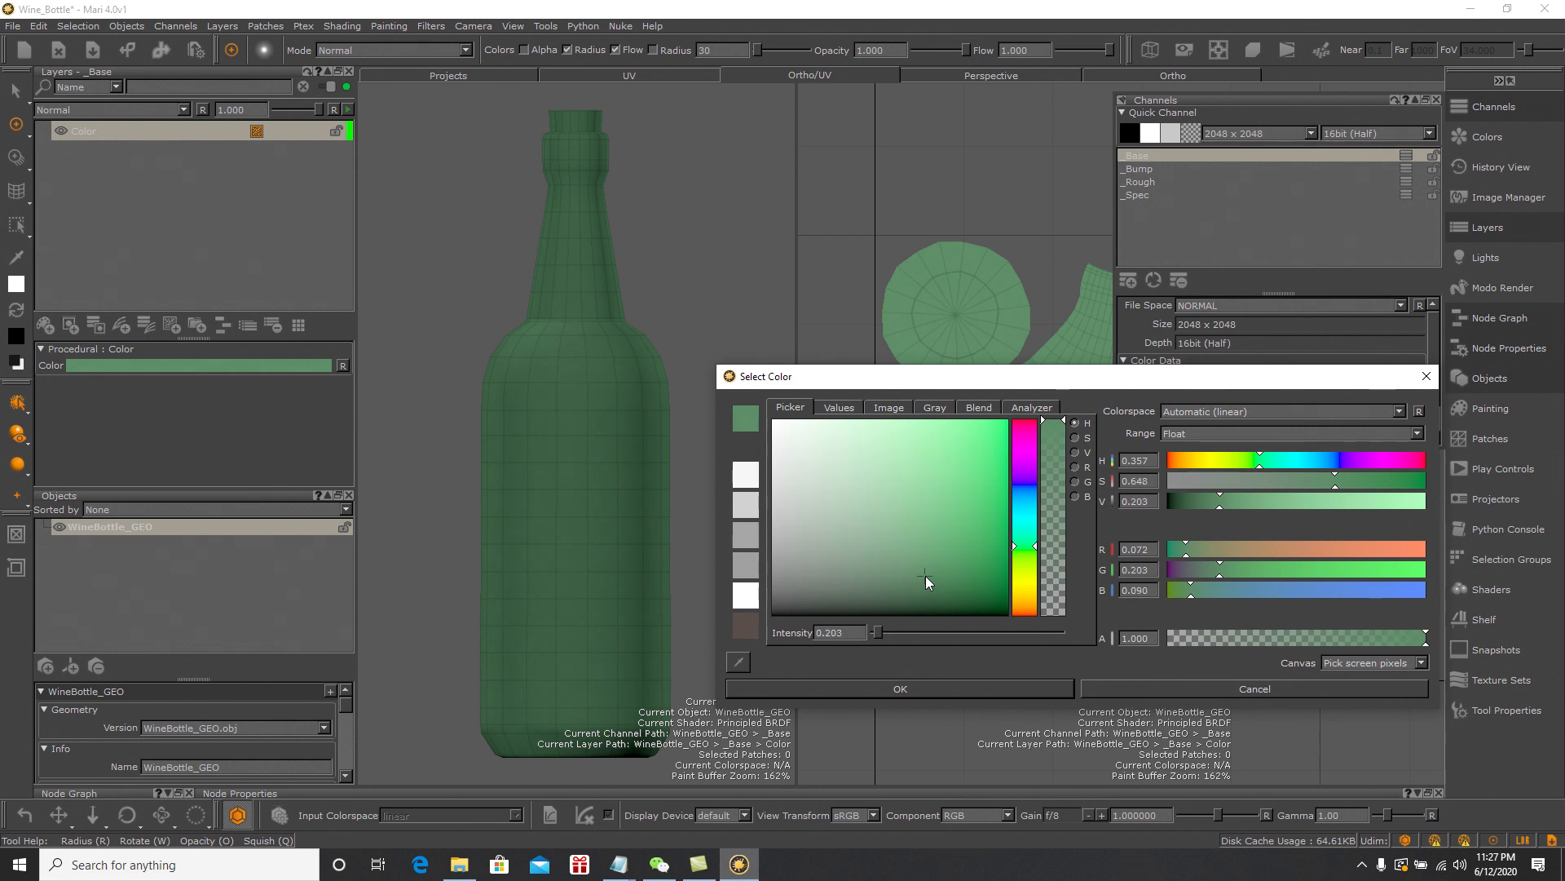
{"action": "left_click_drag", "start_coordinate": [926, 572], "coordinate": [926, 575]}
{"action": "left_click", "coordinate": [931, 688]}
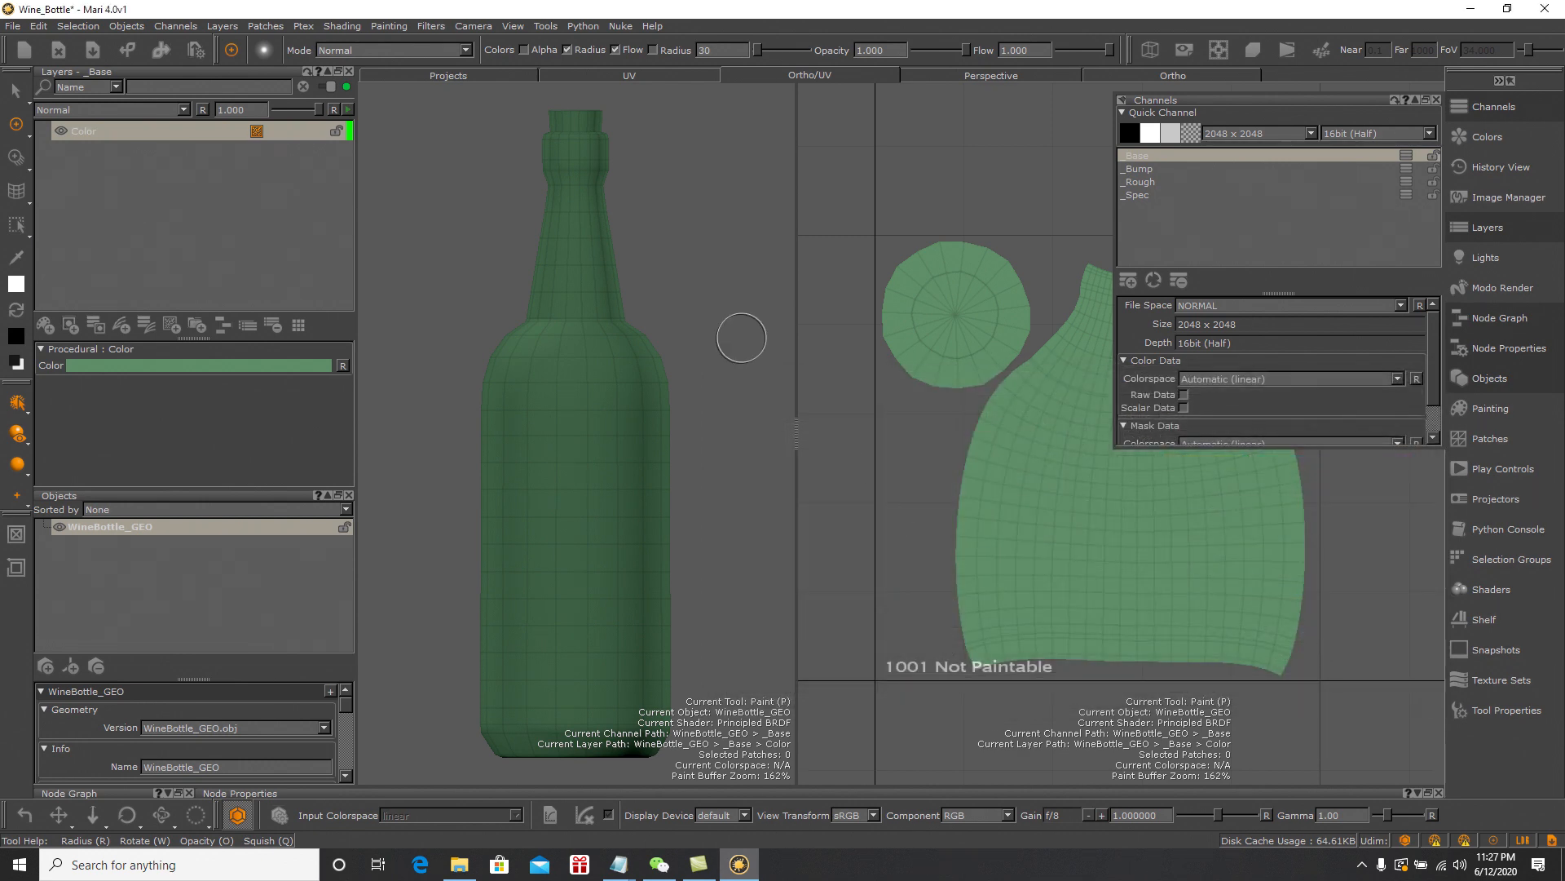
Group the Color layer and name the group WineBottle_Color_Group
{"action": "left_click", "coordinate": [238, 217]}
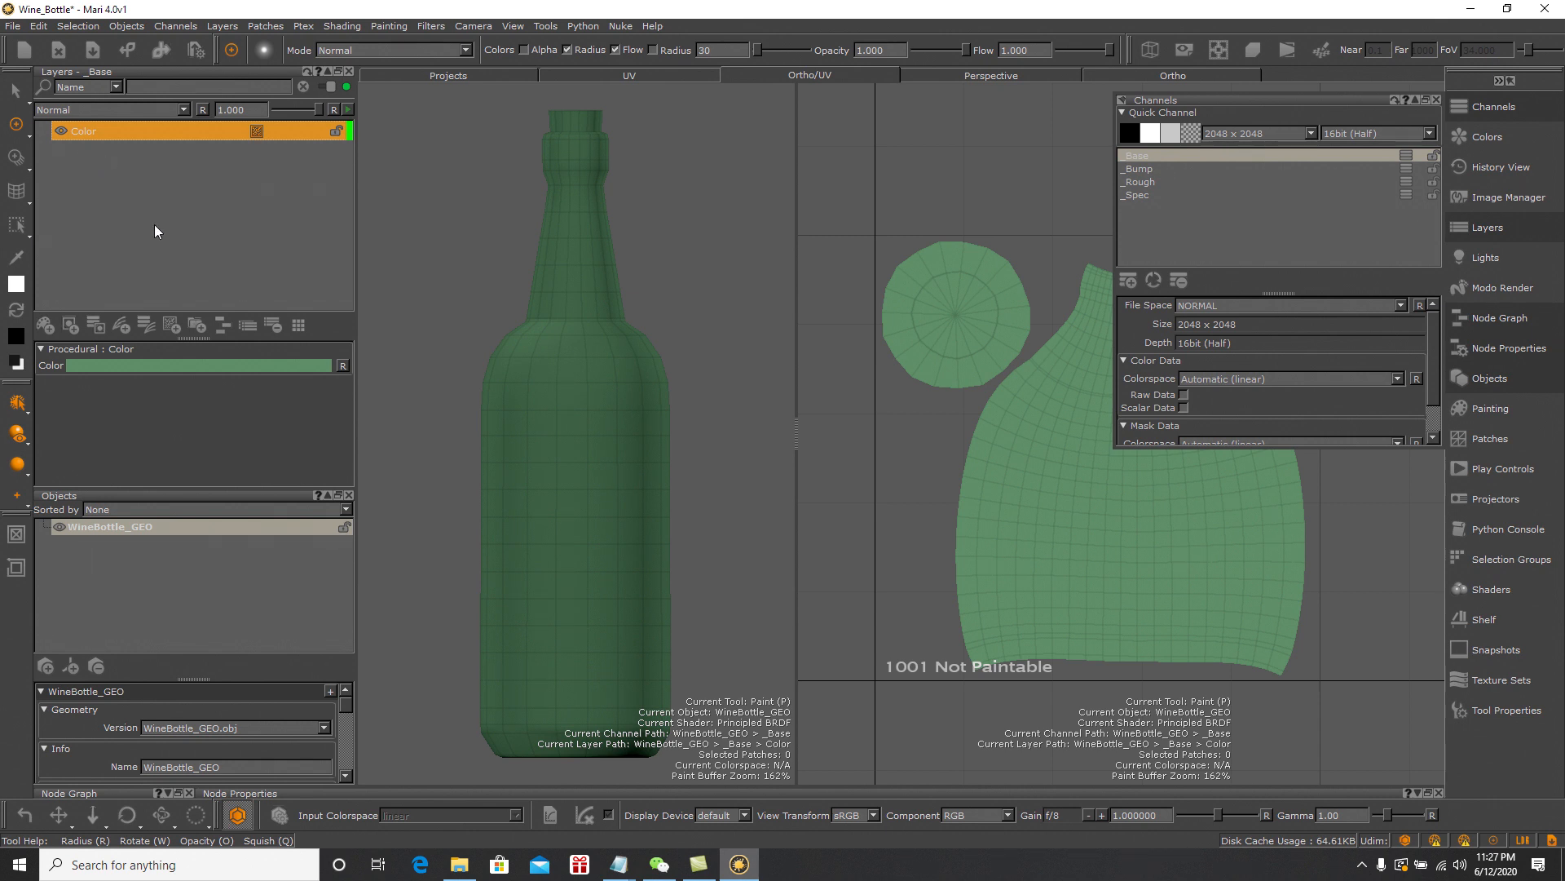
{"action": "right_click", "coordinate": [99, 130]}
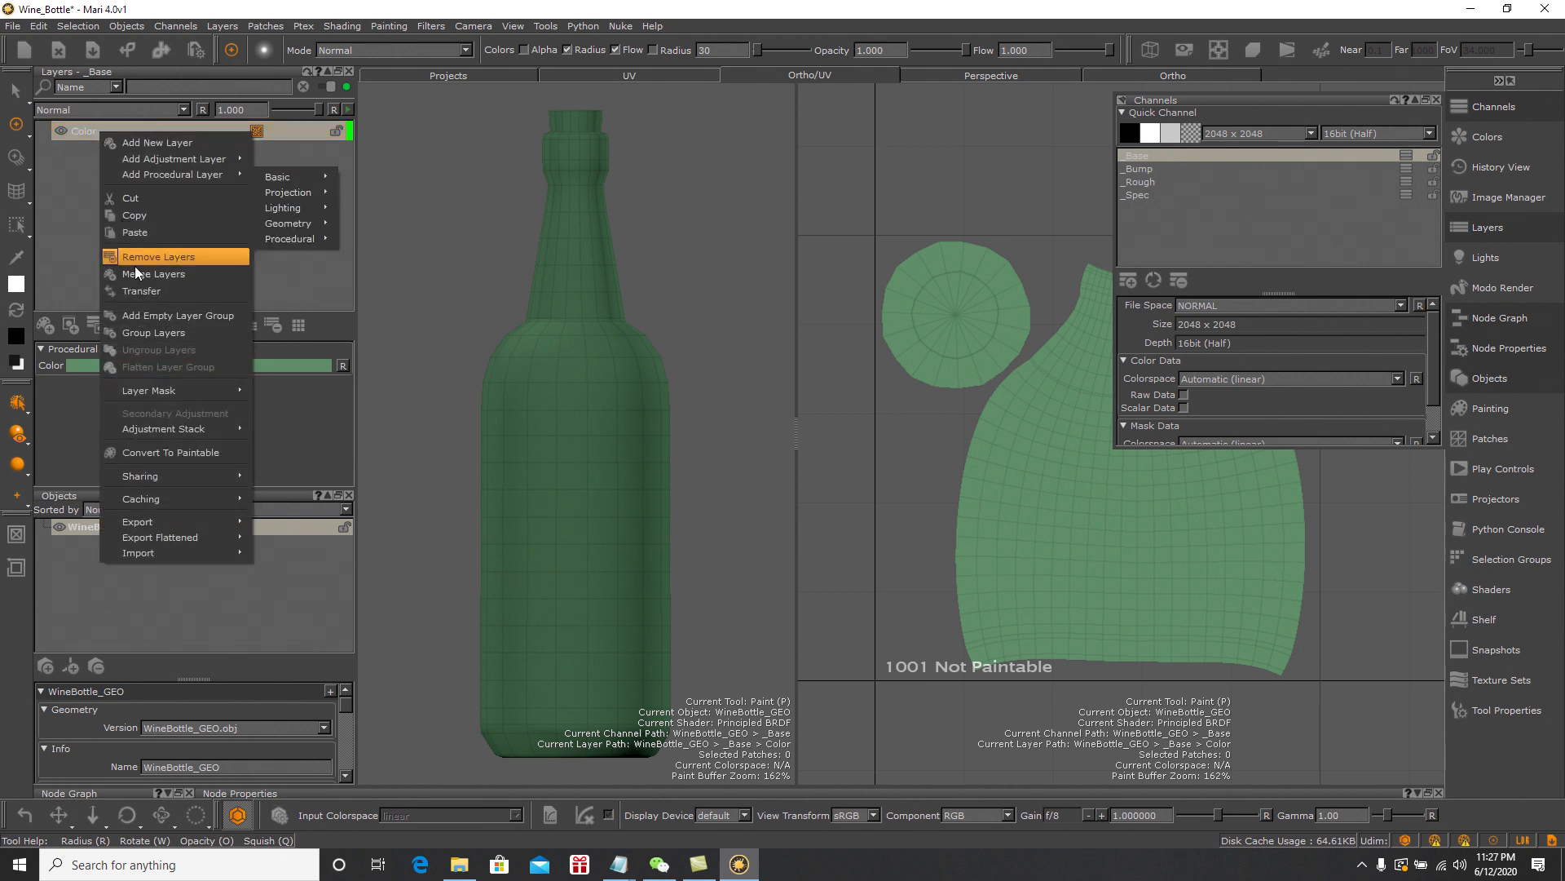
{"action": "left_click", "coordinate": [149, 332]}
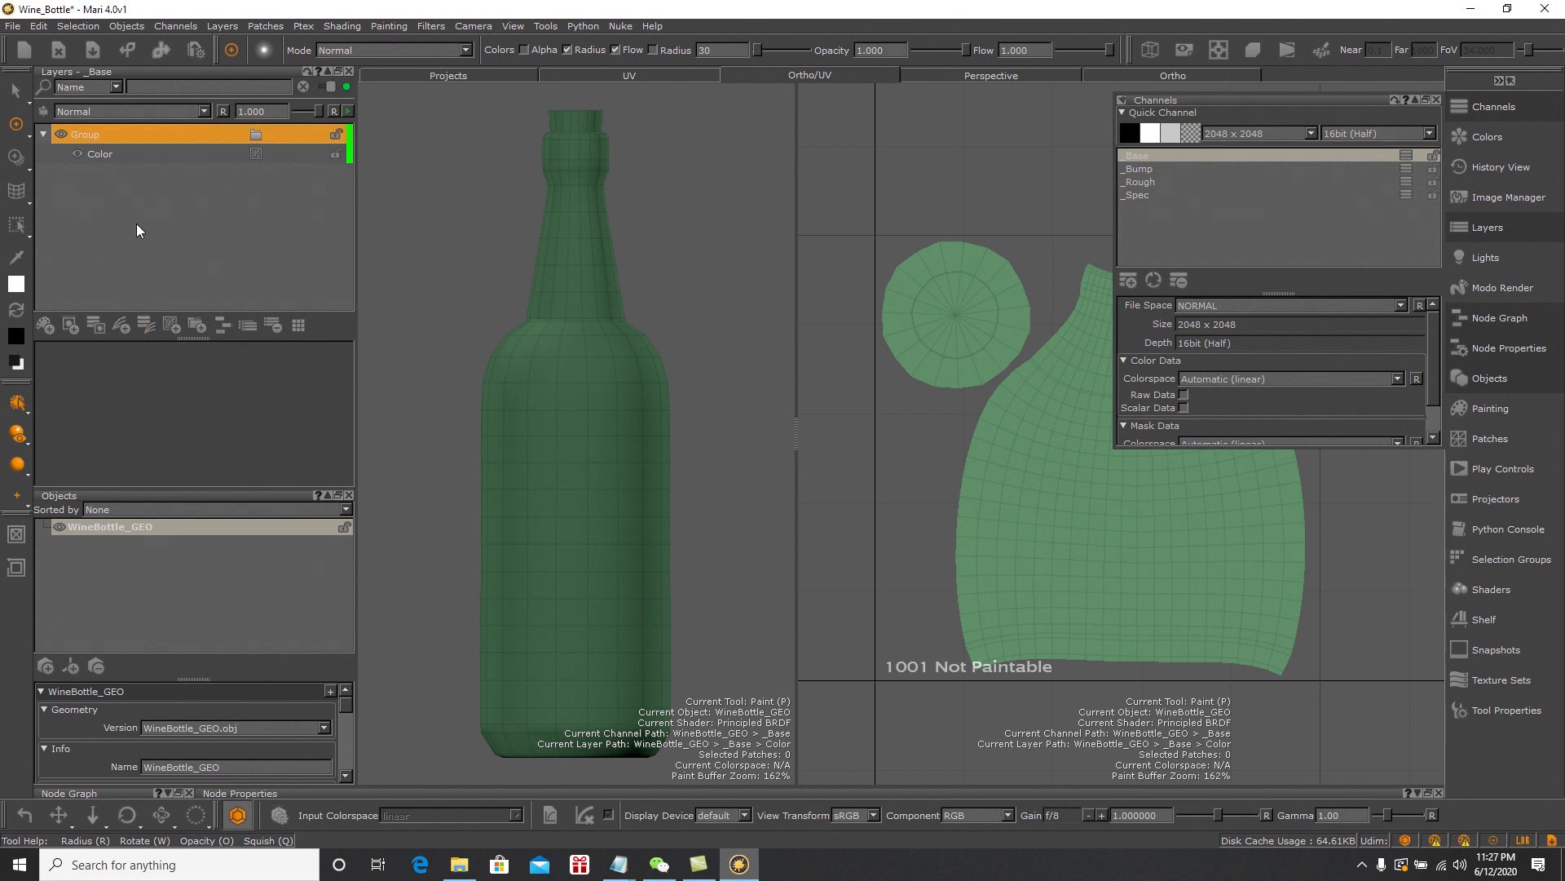
{"action": "double_click", "coordinate": [99, 134]}
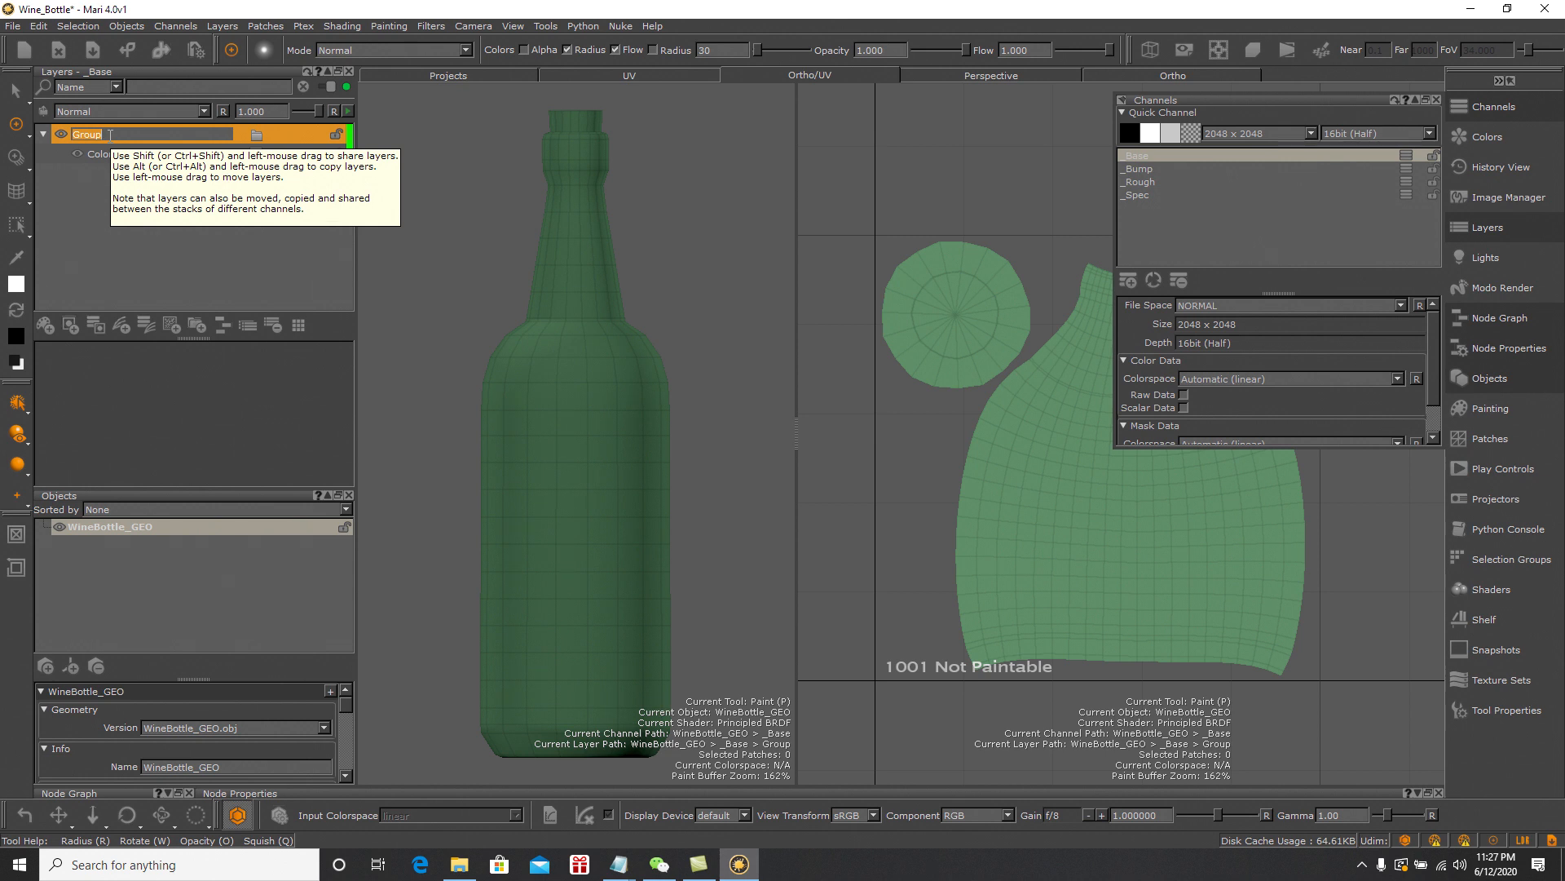
{"action": "type", "text": "WineBottle_ColorGr"}
{"action": "key", "text": "BackSpace"}
{"action": "key", "text": "BackSpace"}
{"action": "type", "text": "_Group"}
{"action": "key", "text": "Return"}
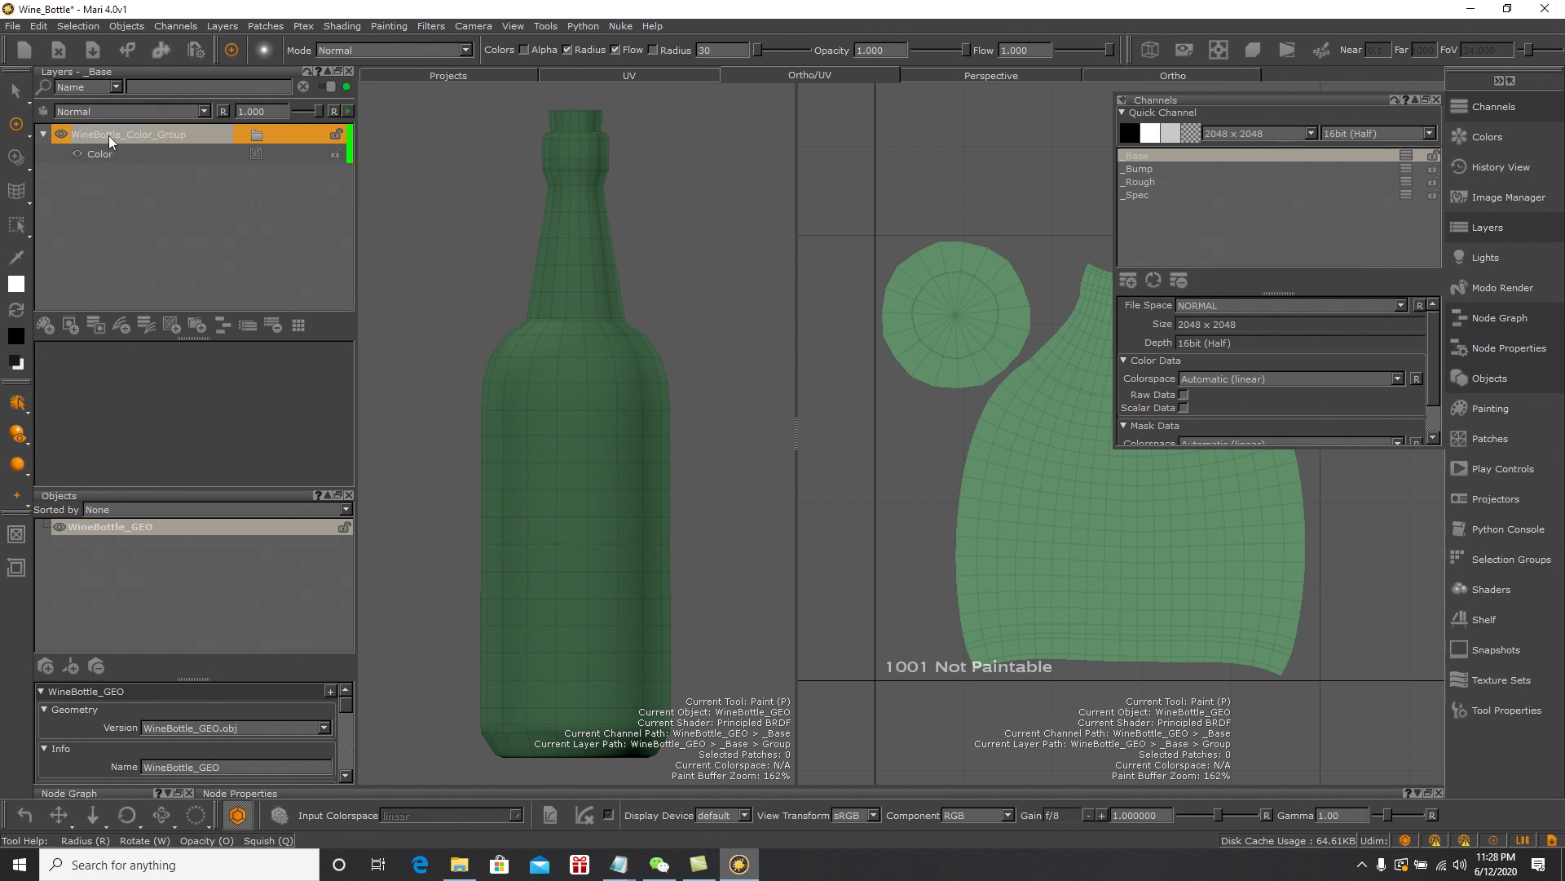
Rename the Color layer inside the group as WineBottle_Color, reusing the copied group name
{"action": "double_click", "coordinate": [179, 134]}
{"action": "right_click", "coordinate": [172, 134]}
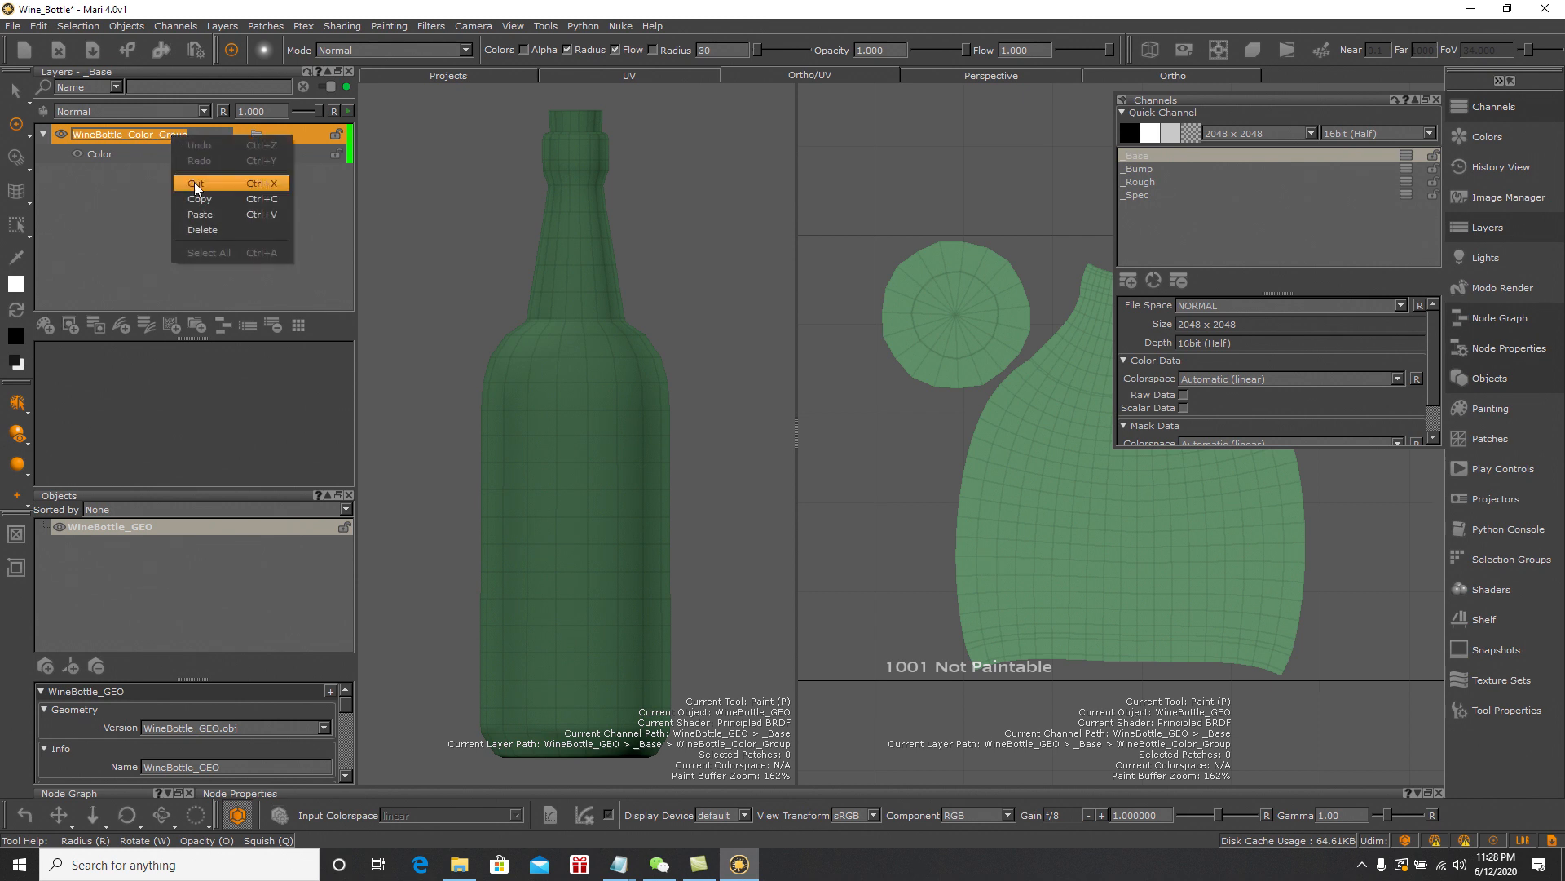
{"action": "left_click", "coordinate": [194, 197]}
{"action": "left_click", "coordinate": [157, 189]}
{"action": "double_click", "coordinate": [112, 151]}
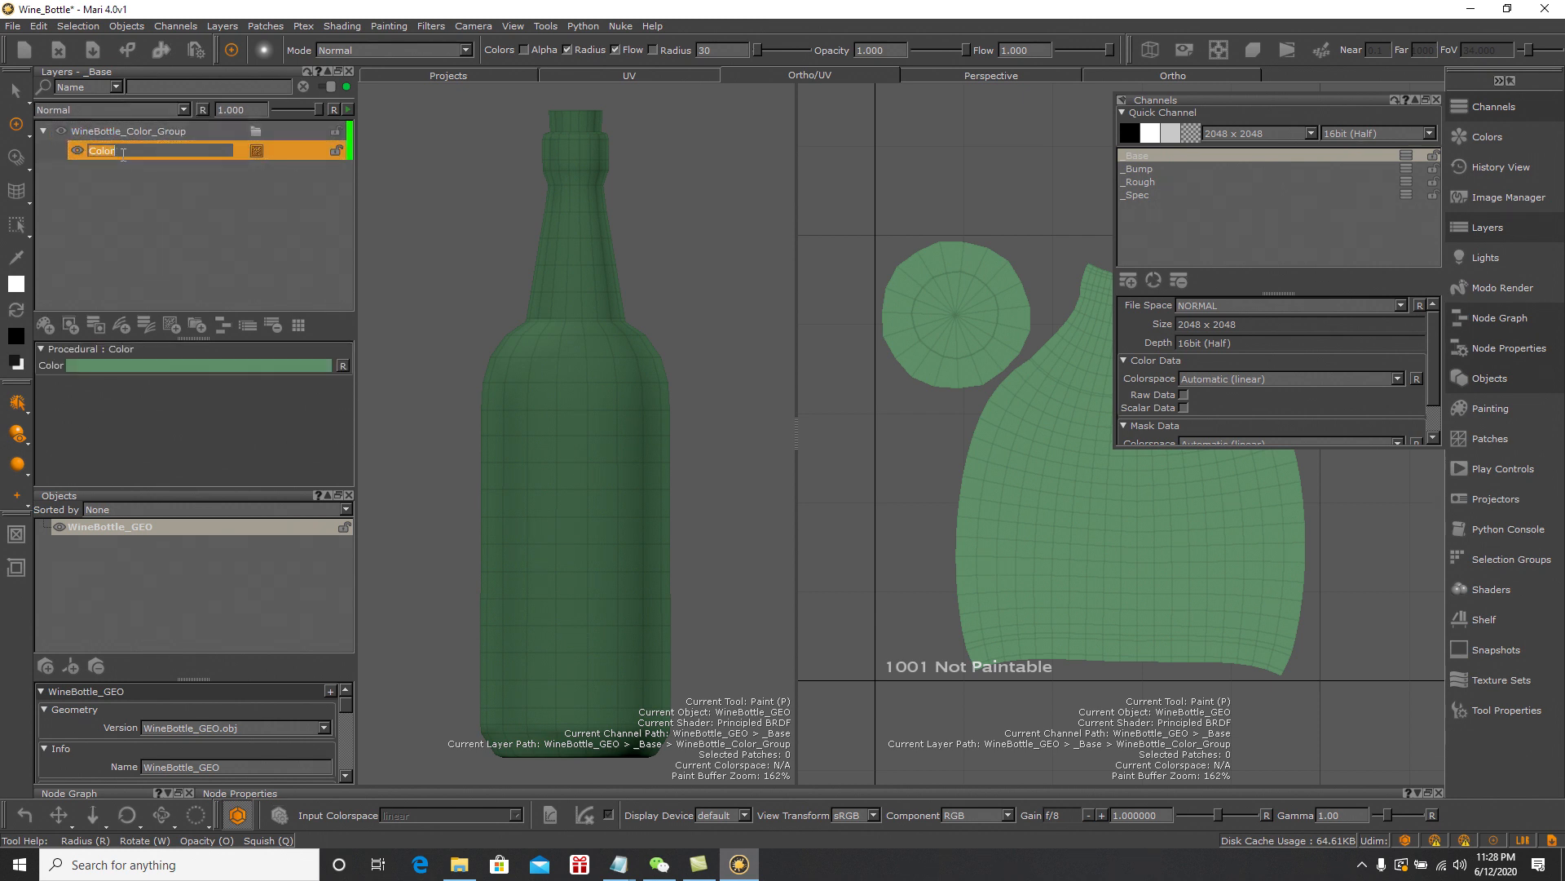
{"action": "key", "text": "ctrl+v"}
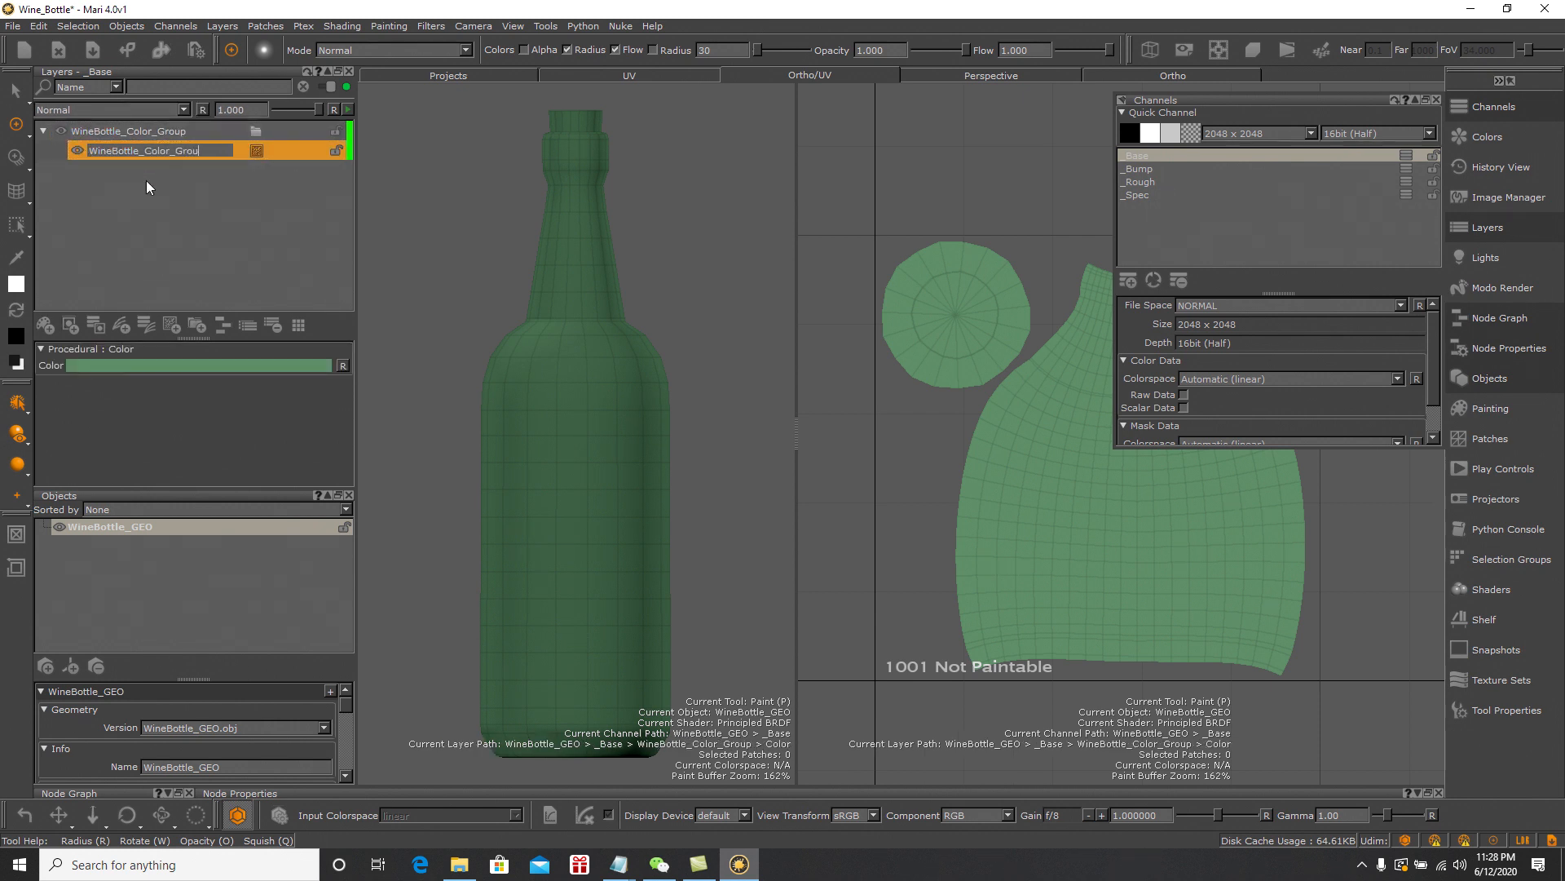
{"action": "key", "text": "Return"}
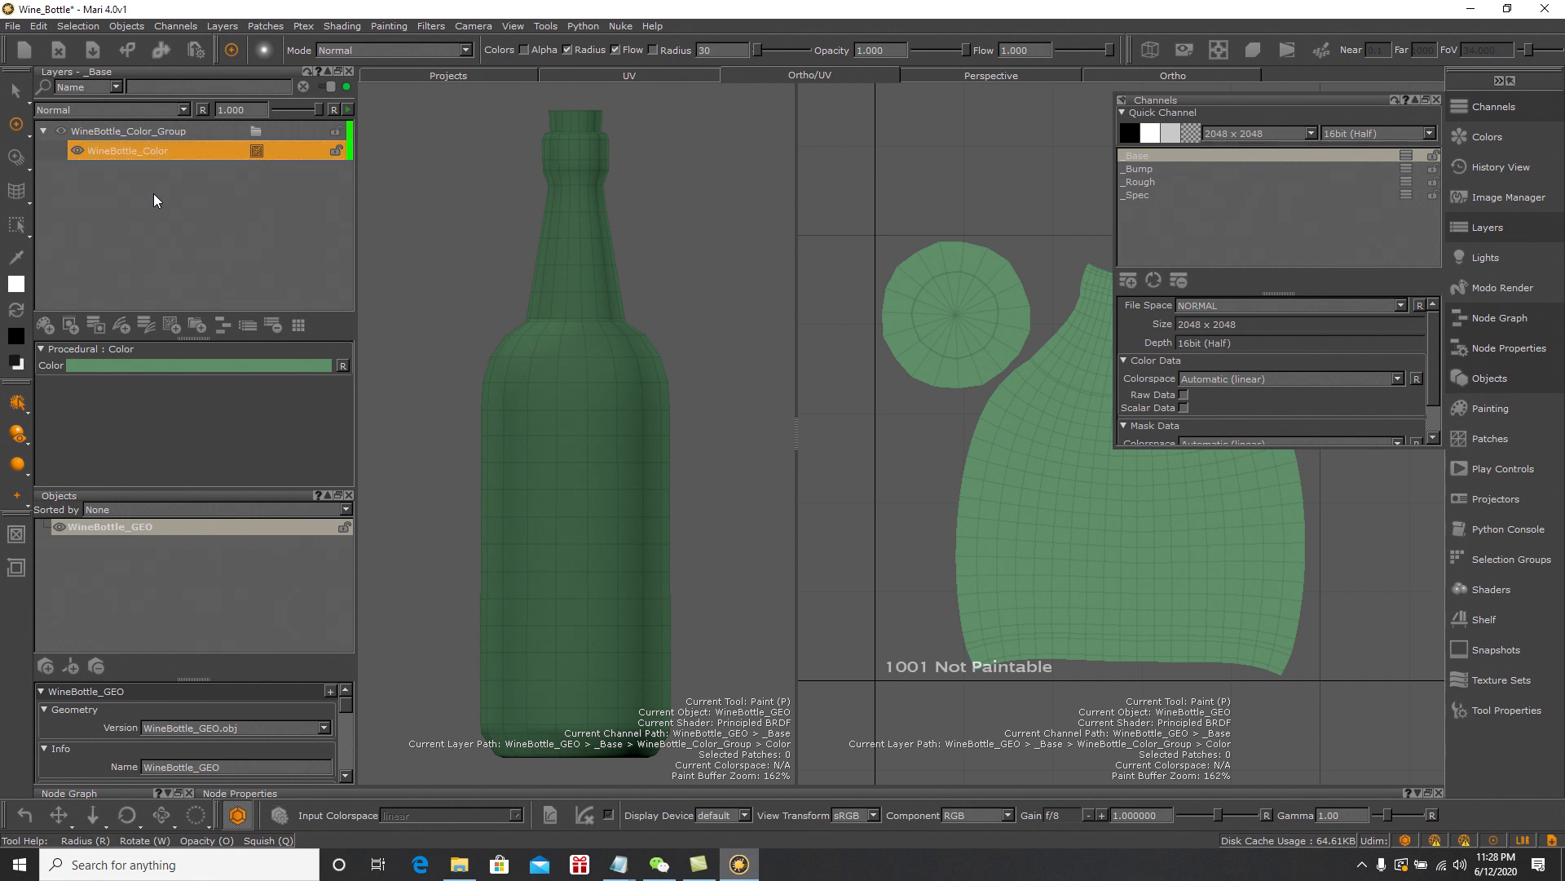
{"action": "left_click", "coordinate": [169, 183]}
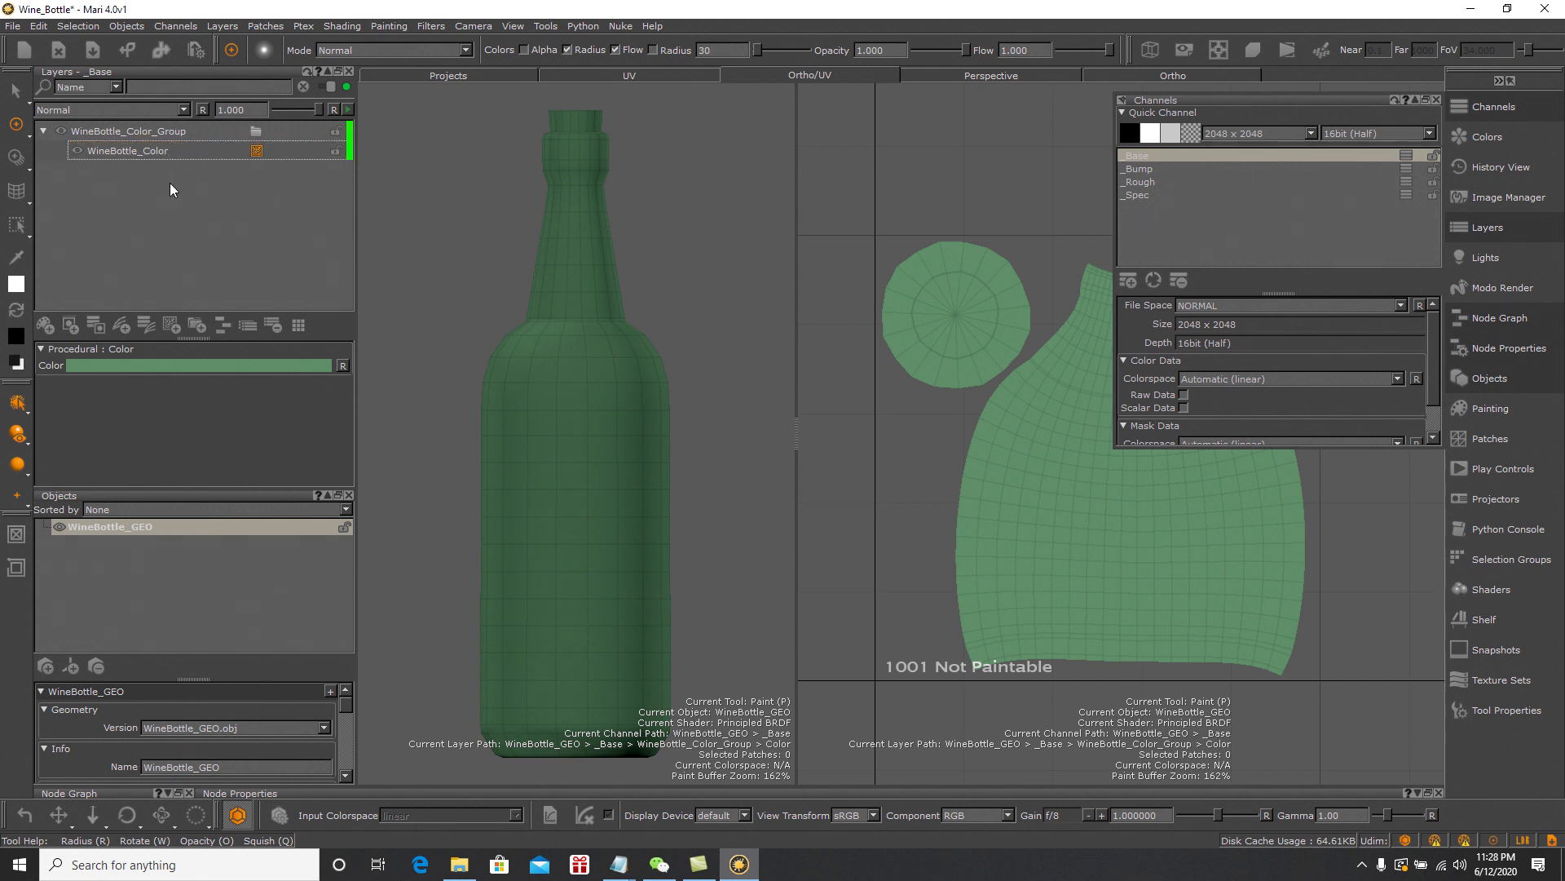
Collapse the color group, add a new paint layer above it and name the layer WineBottle_LOGO
{"action": "left_click", "coordinate": [42, 132]}
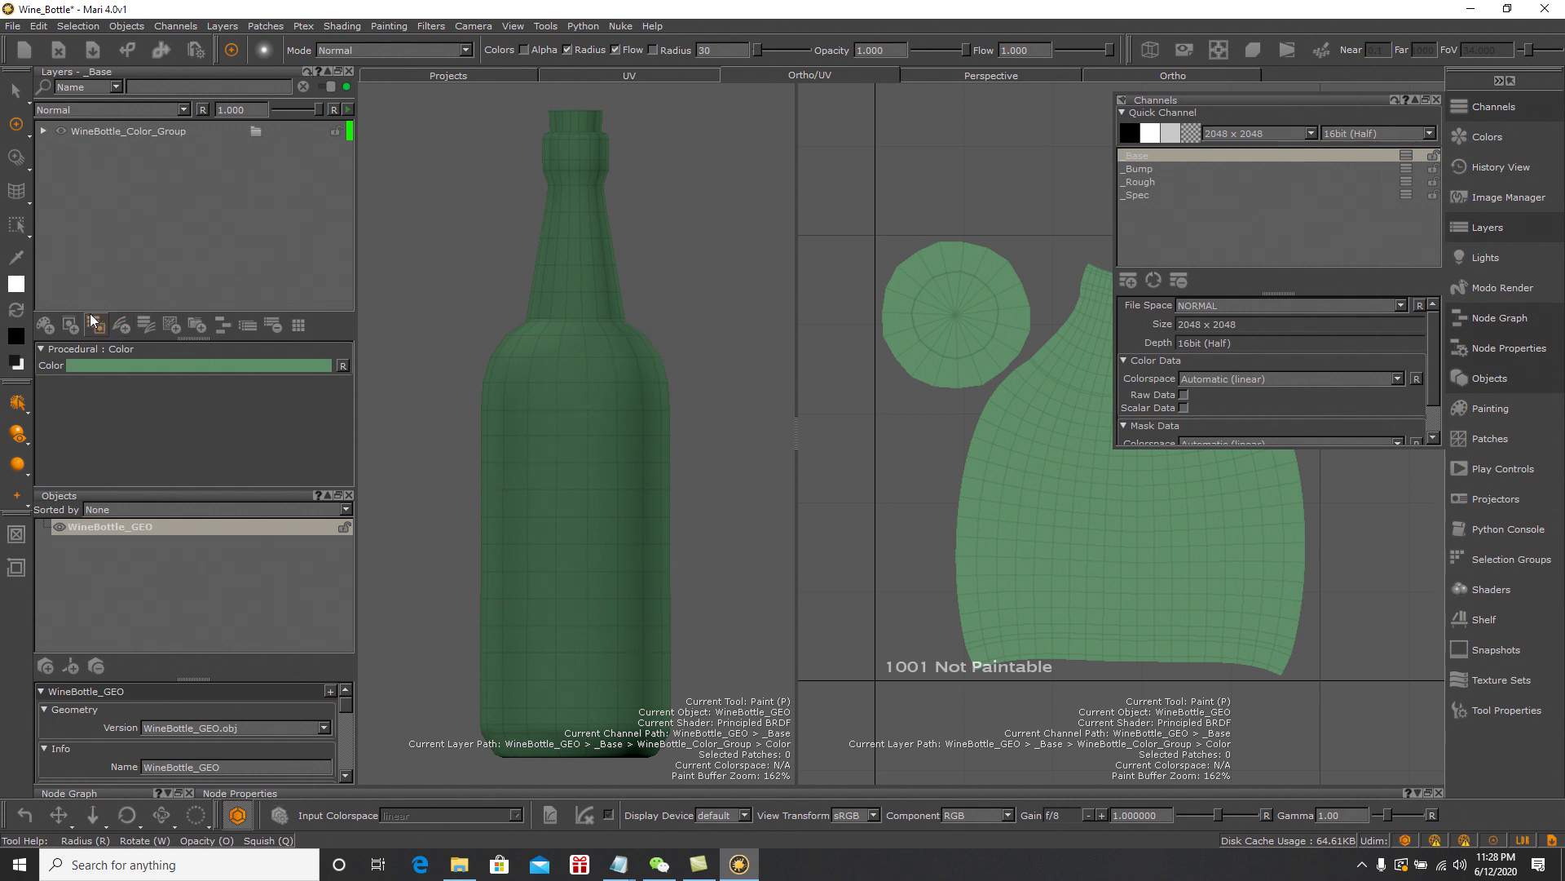
{"action": "left_click", "coordinate": [45, 325]}
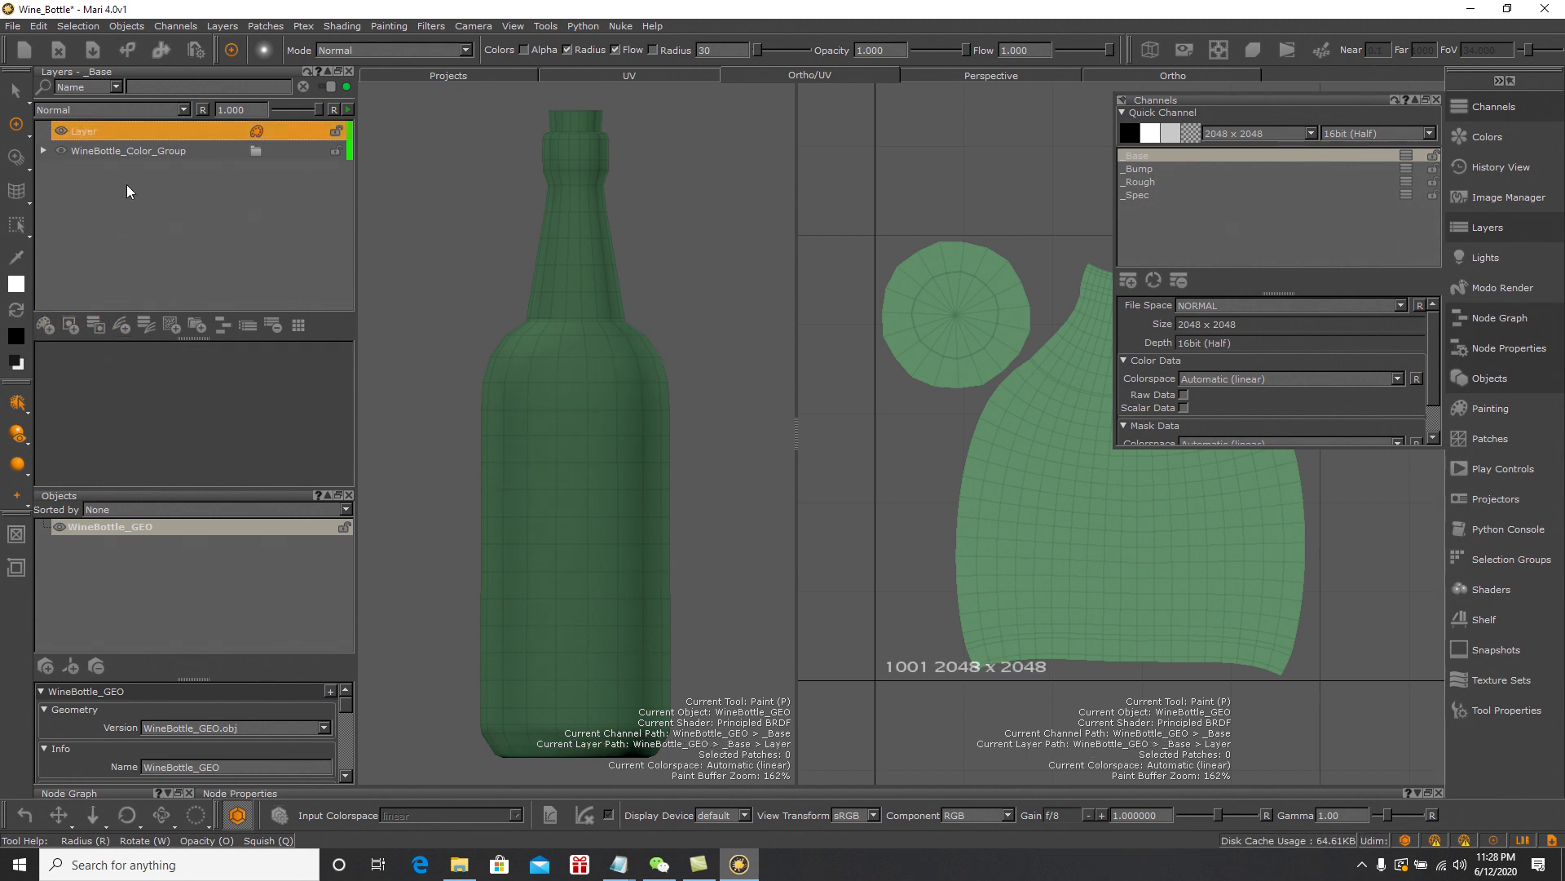
{"action": "double_click", "coordinate": [98, 130]}
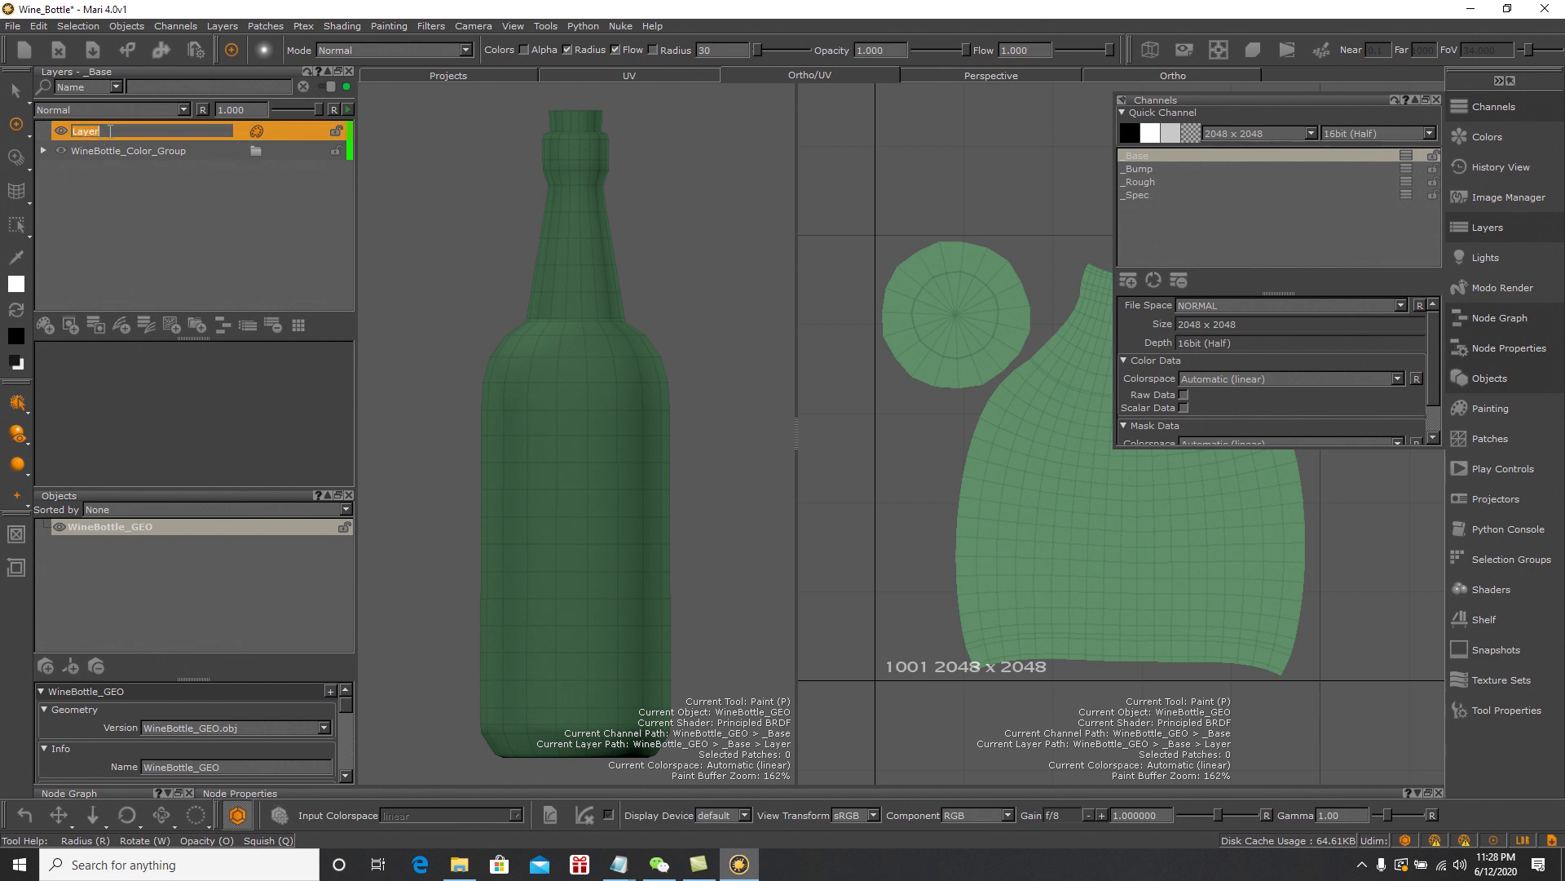
{"action": "type", "text": "Wine"}
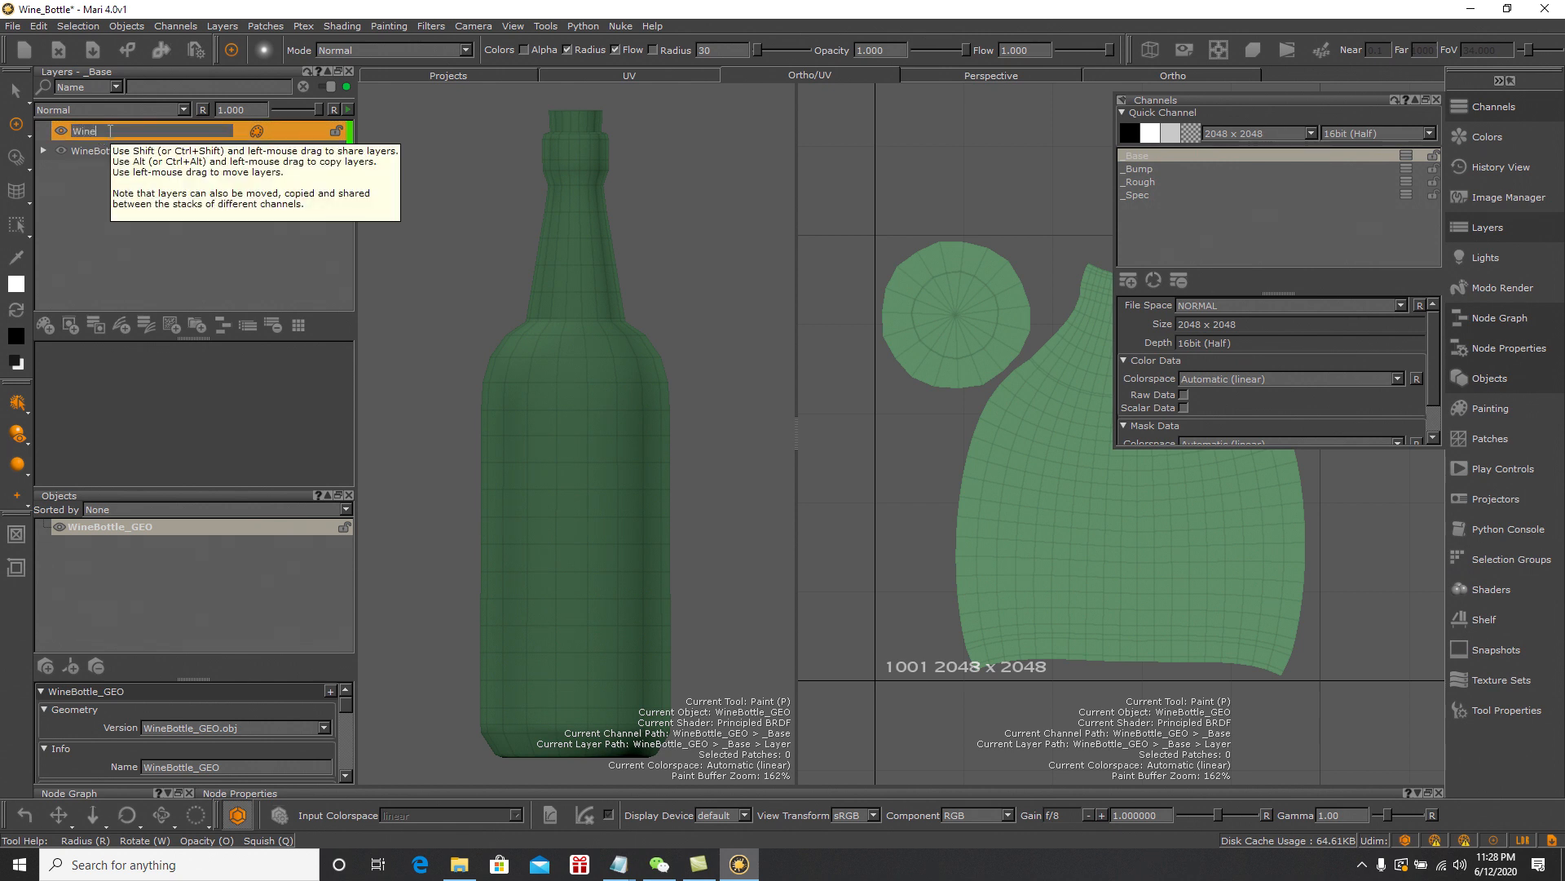
{"action": "type", "text": "Bottle_LOGO"}
{"action": "key", "text": "Return"}
Group the WineBottle_LOGO layer and name the group WineBottle_Logo_Group
{"action": "right_click", "coordinate": [109, 130]}
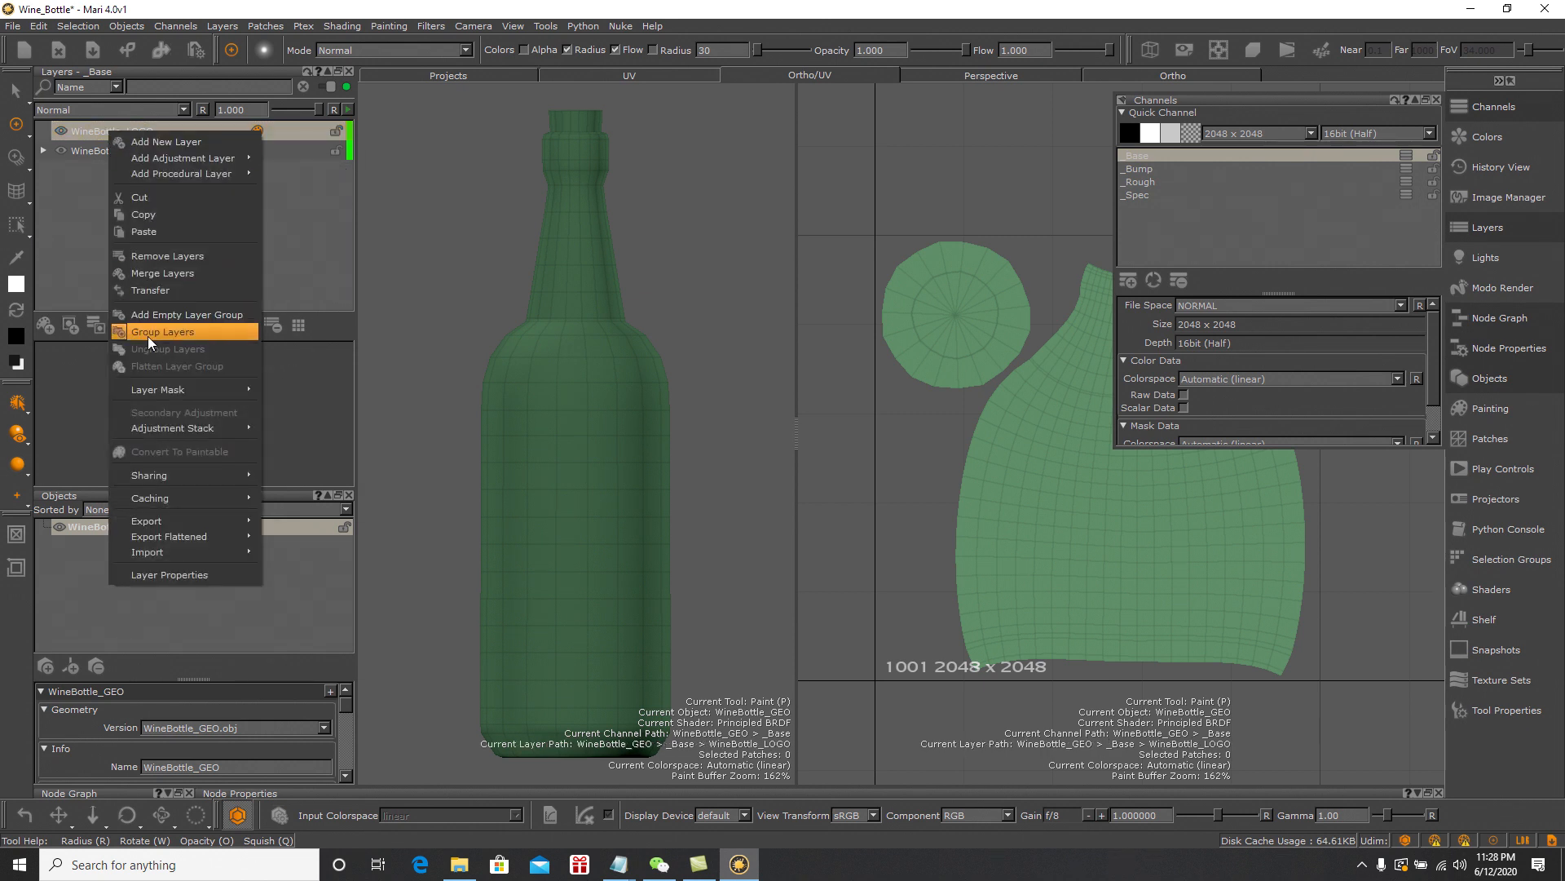
{"action": "left_click", "coordinate": [148, 333]}
{"action": "double_click", "coordinate": [96, 133]}
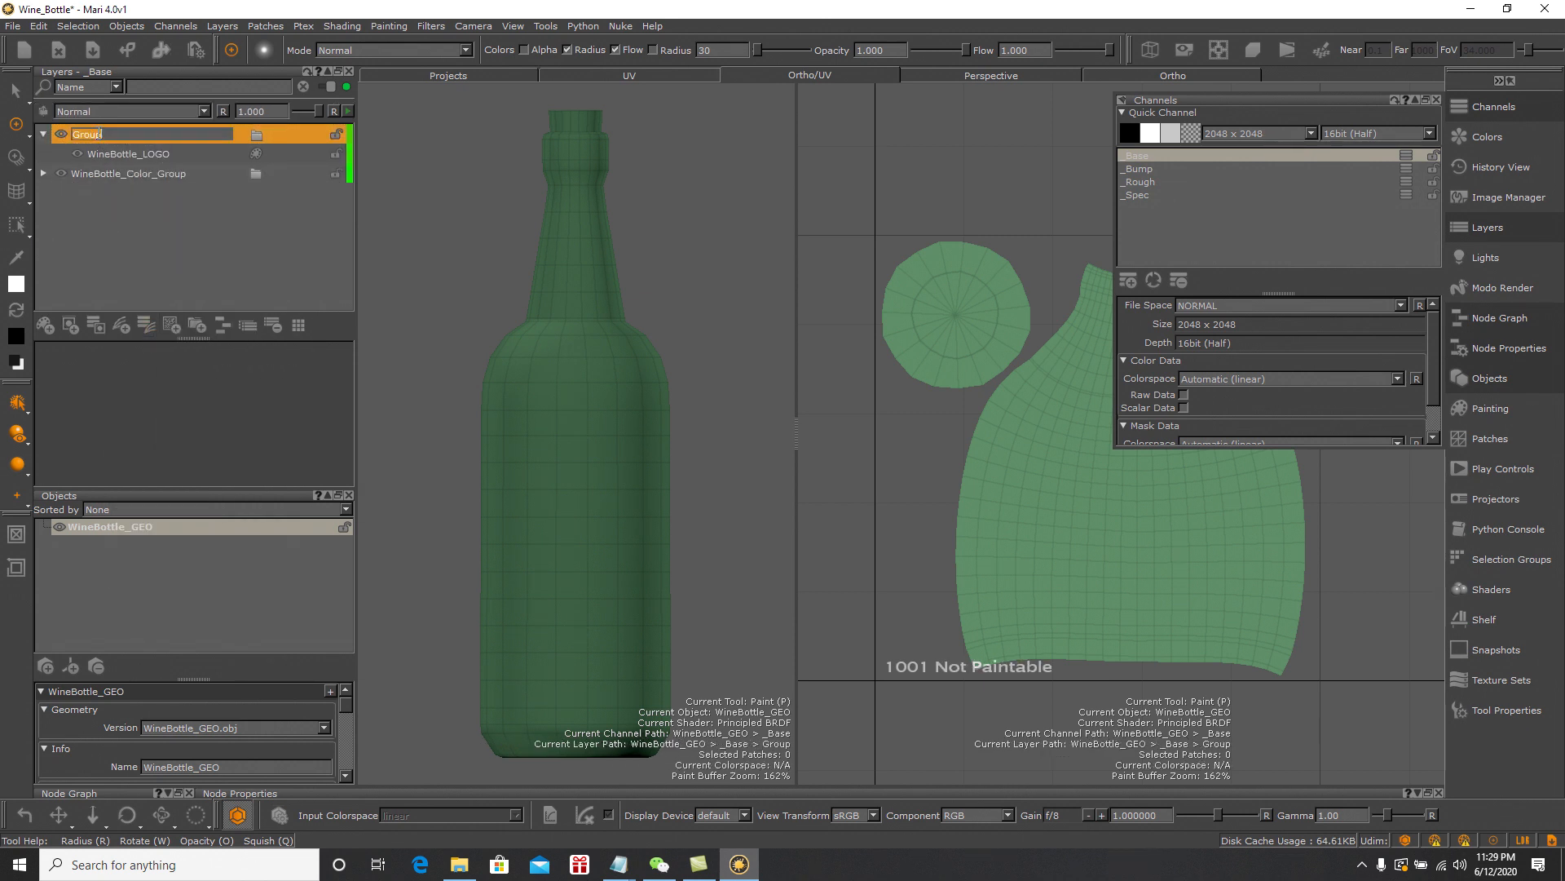
{"action": "type", "text": "Win"}
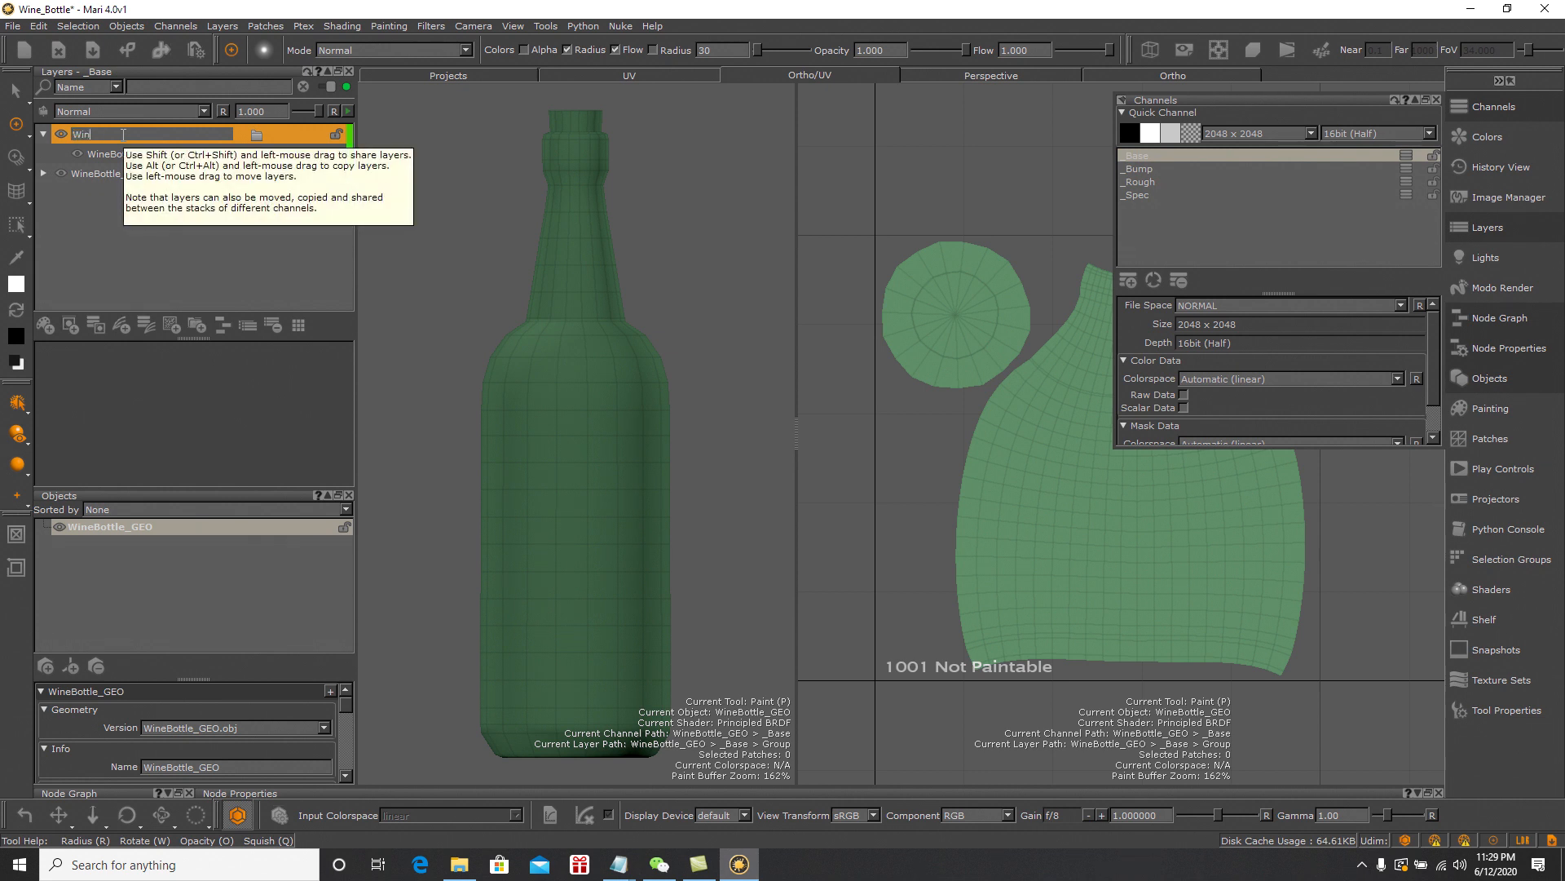
{"action": "type", "text": "eBottle_Logo_Grouop"}
{"action": "key", "text": "Return"}
{"action": "double_click", "coordinate": [196, 134]}
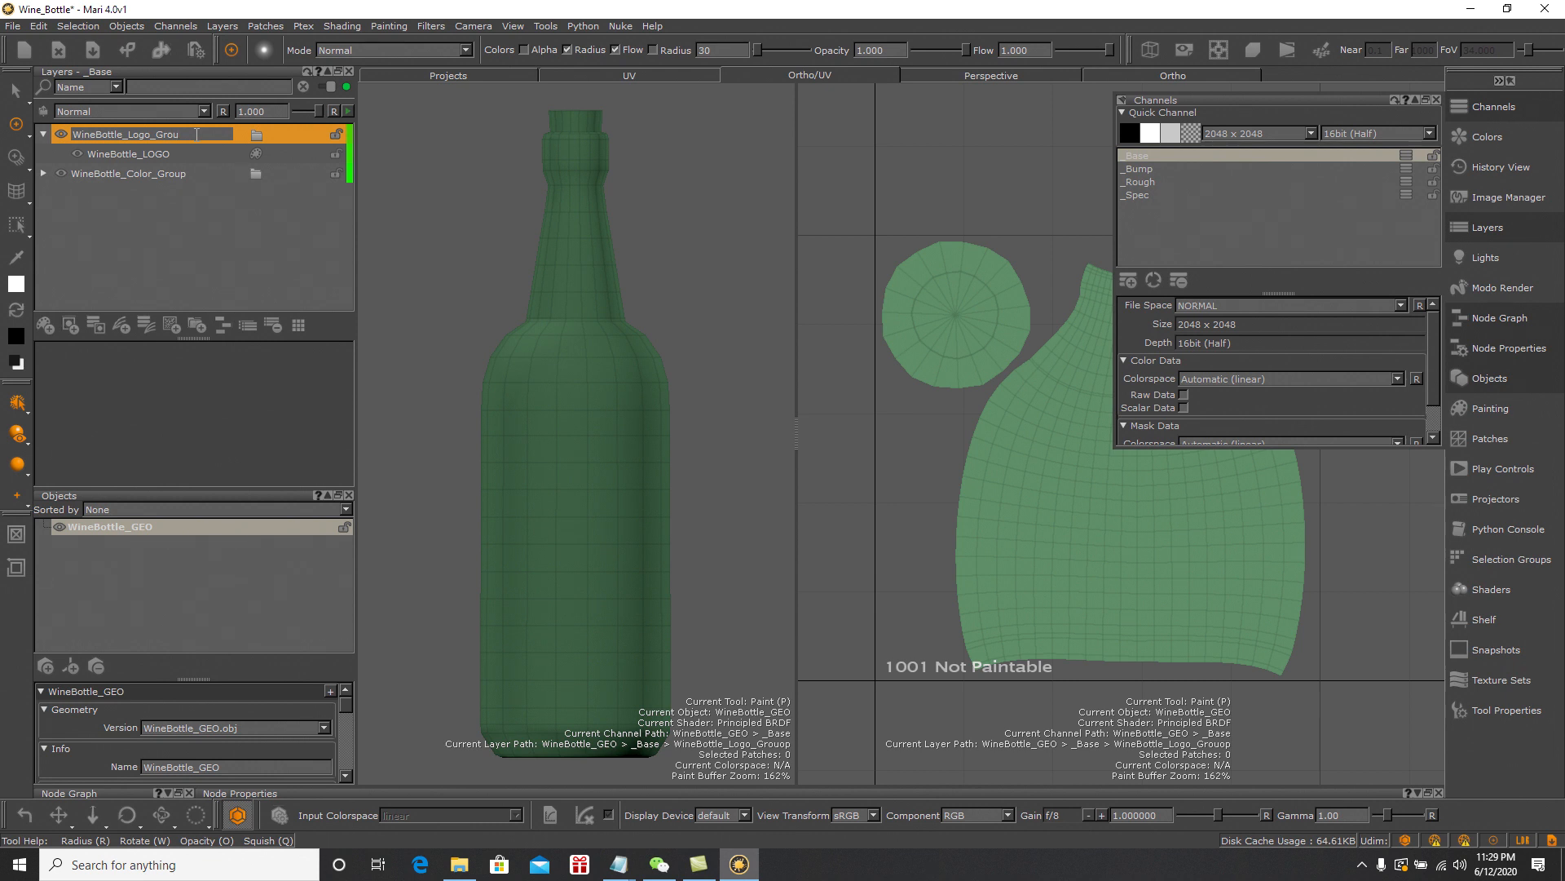
{"action": "type", "text": "p"}
{"action": "key", "text": "Return"}
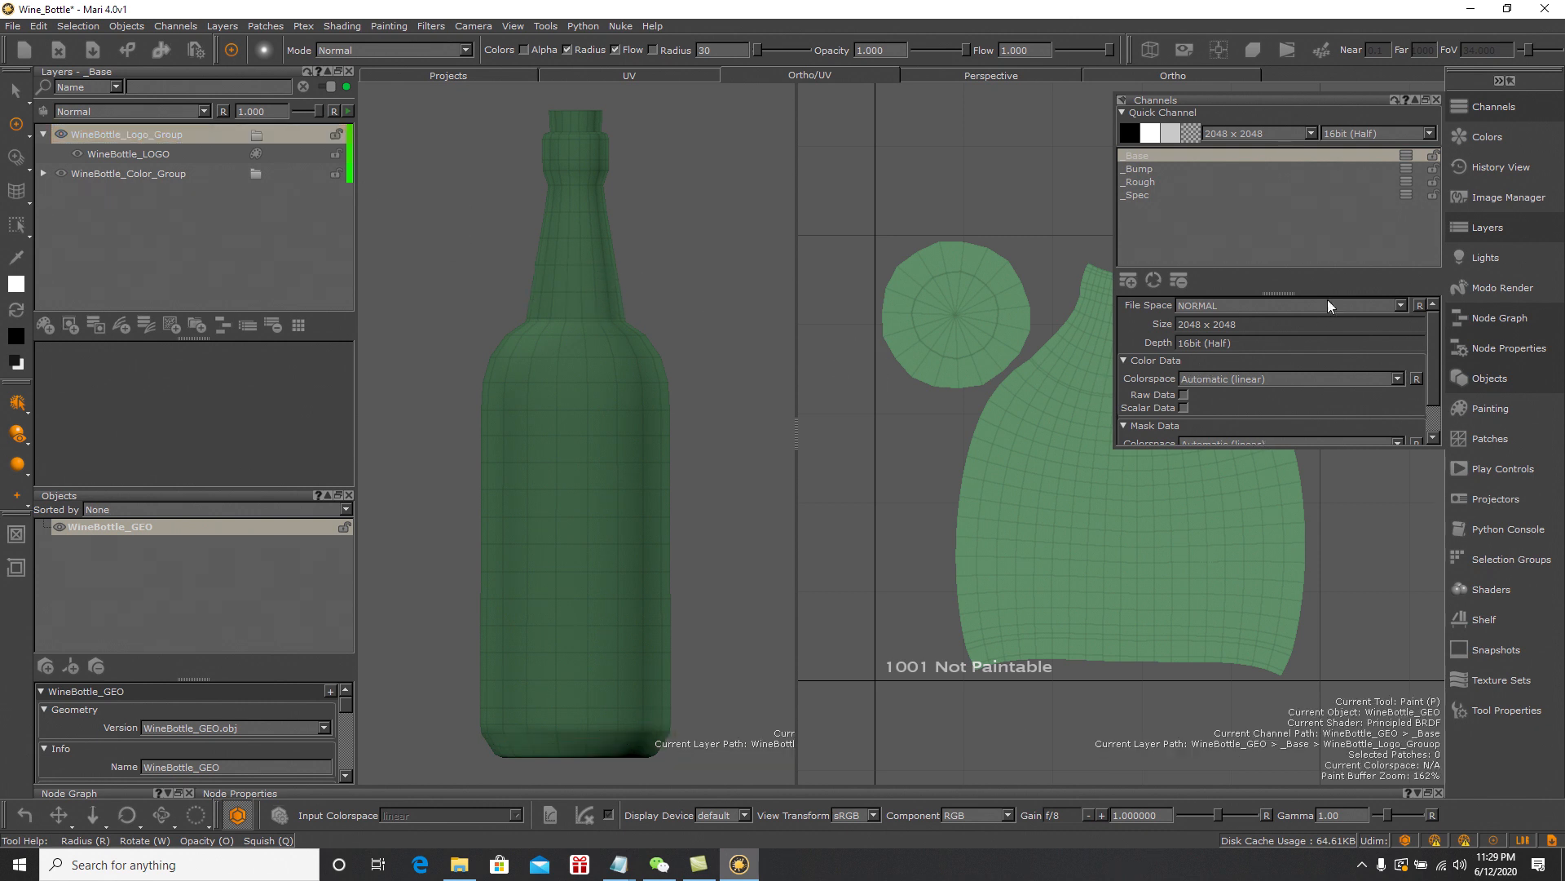
{"action": "left_click", "coordinate": [1489, 199]}
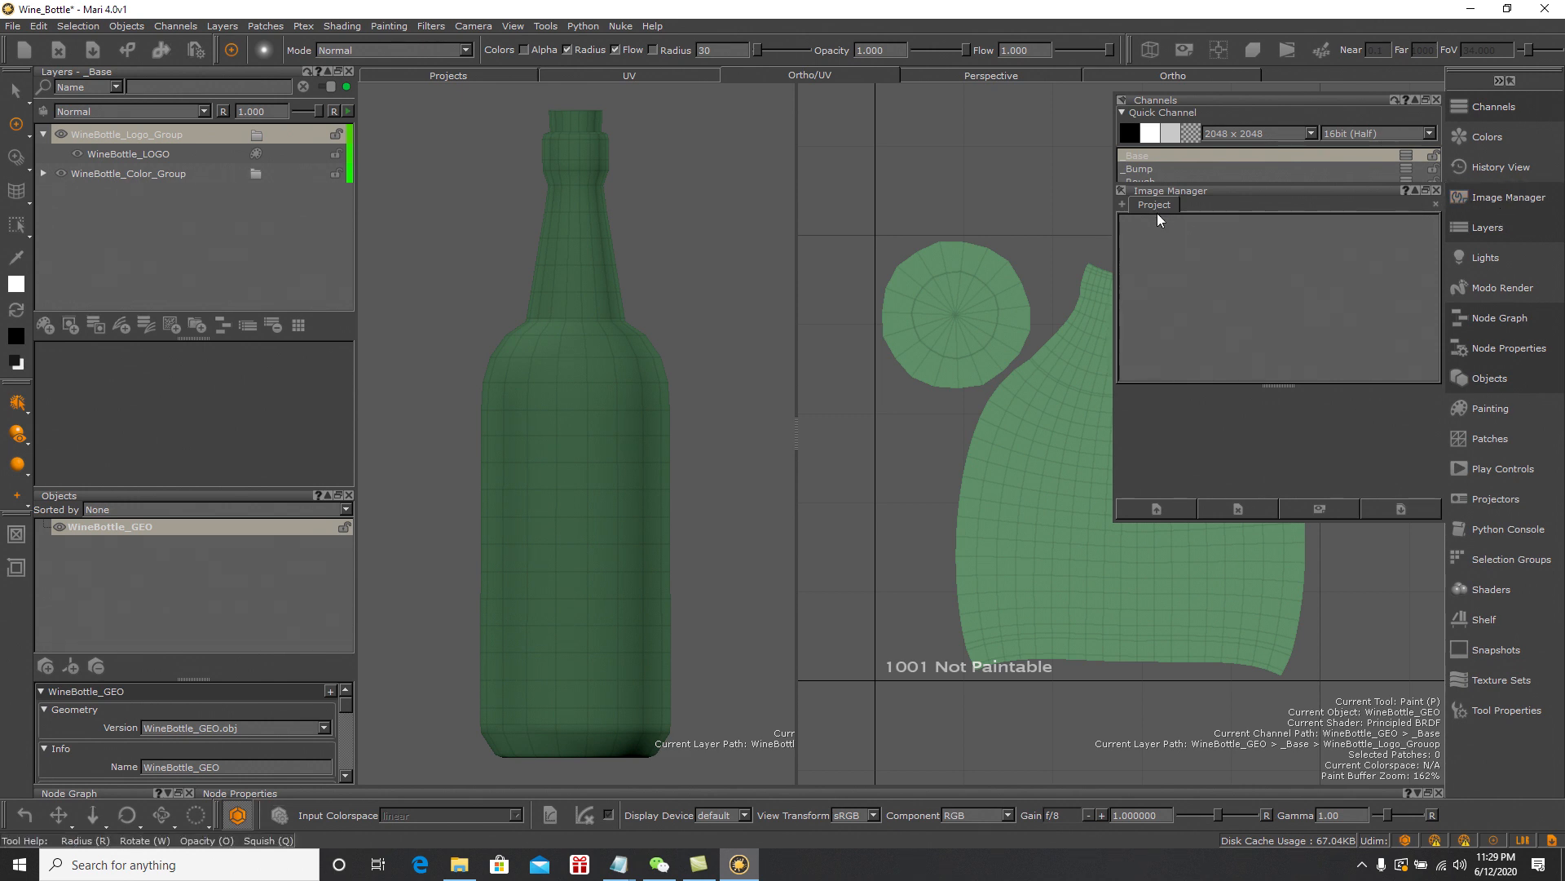
{"action": "left_click", "coordinate": [1156, 510]}
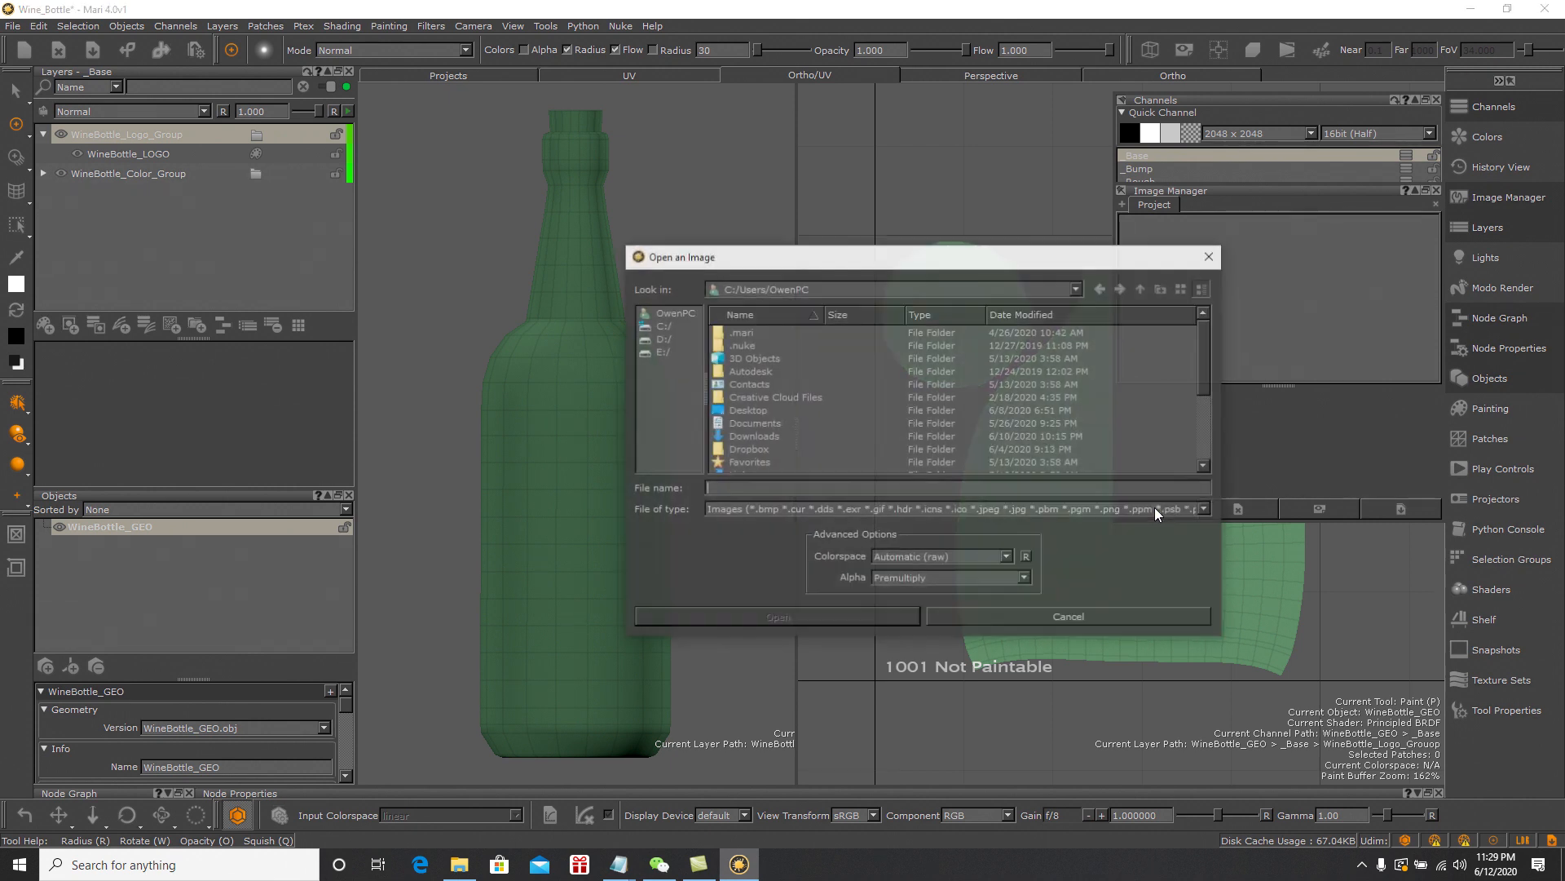
{"action": "left_click", "coordinate": [661, 339]}
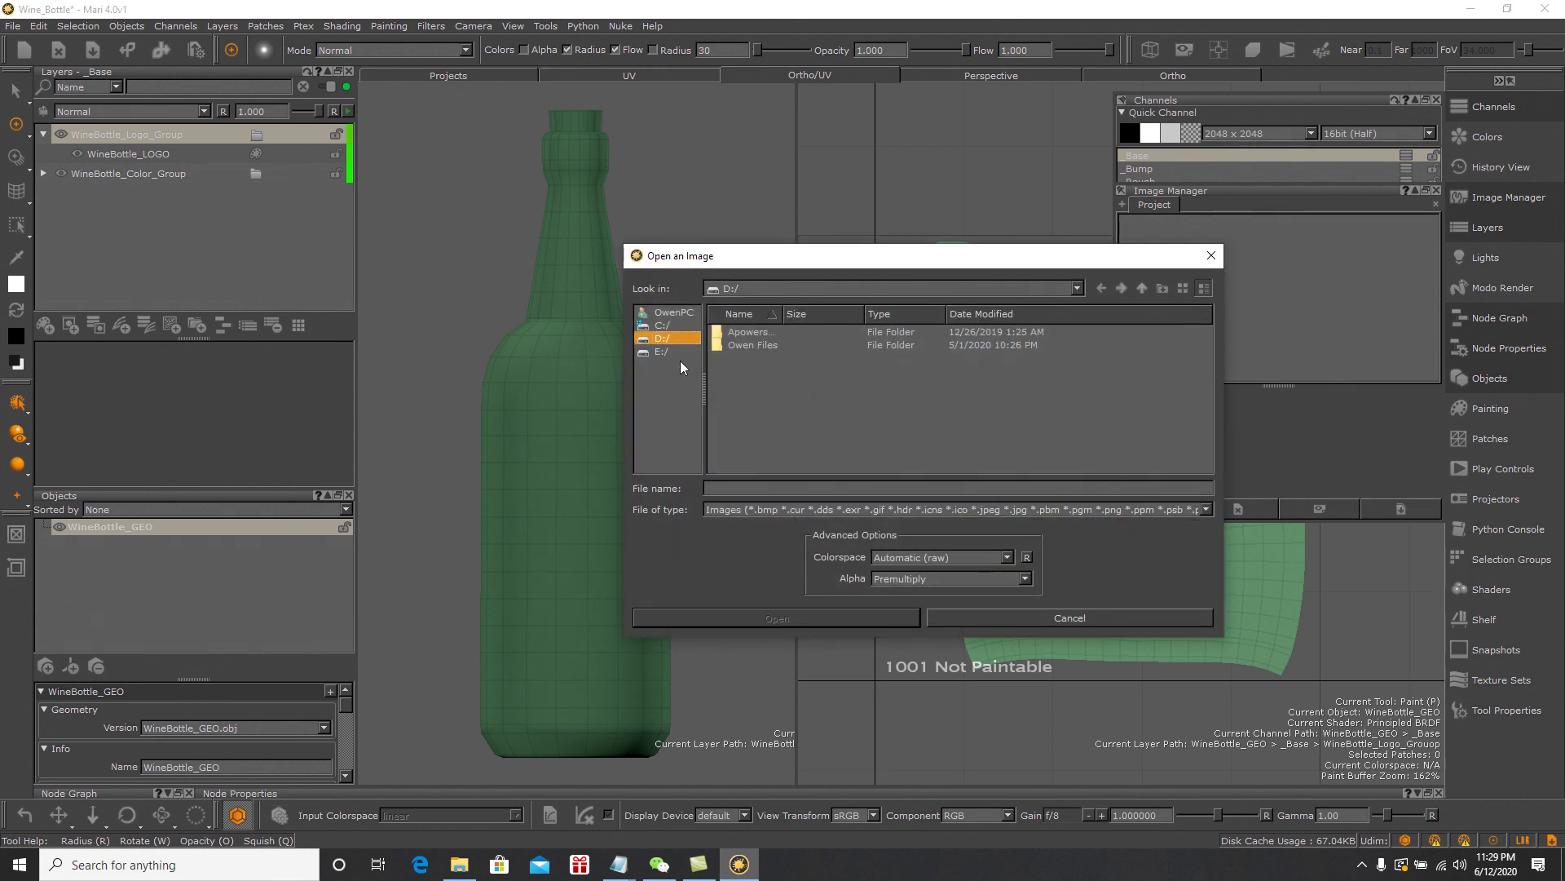
{"action": "double_click", "coordinate": [767, 345]}
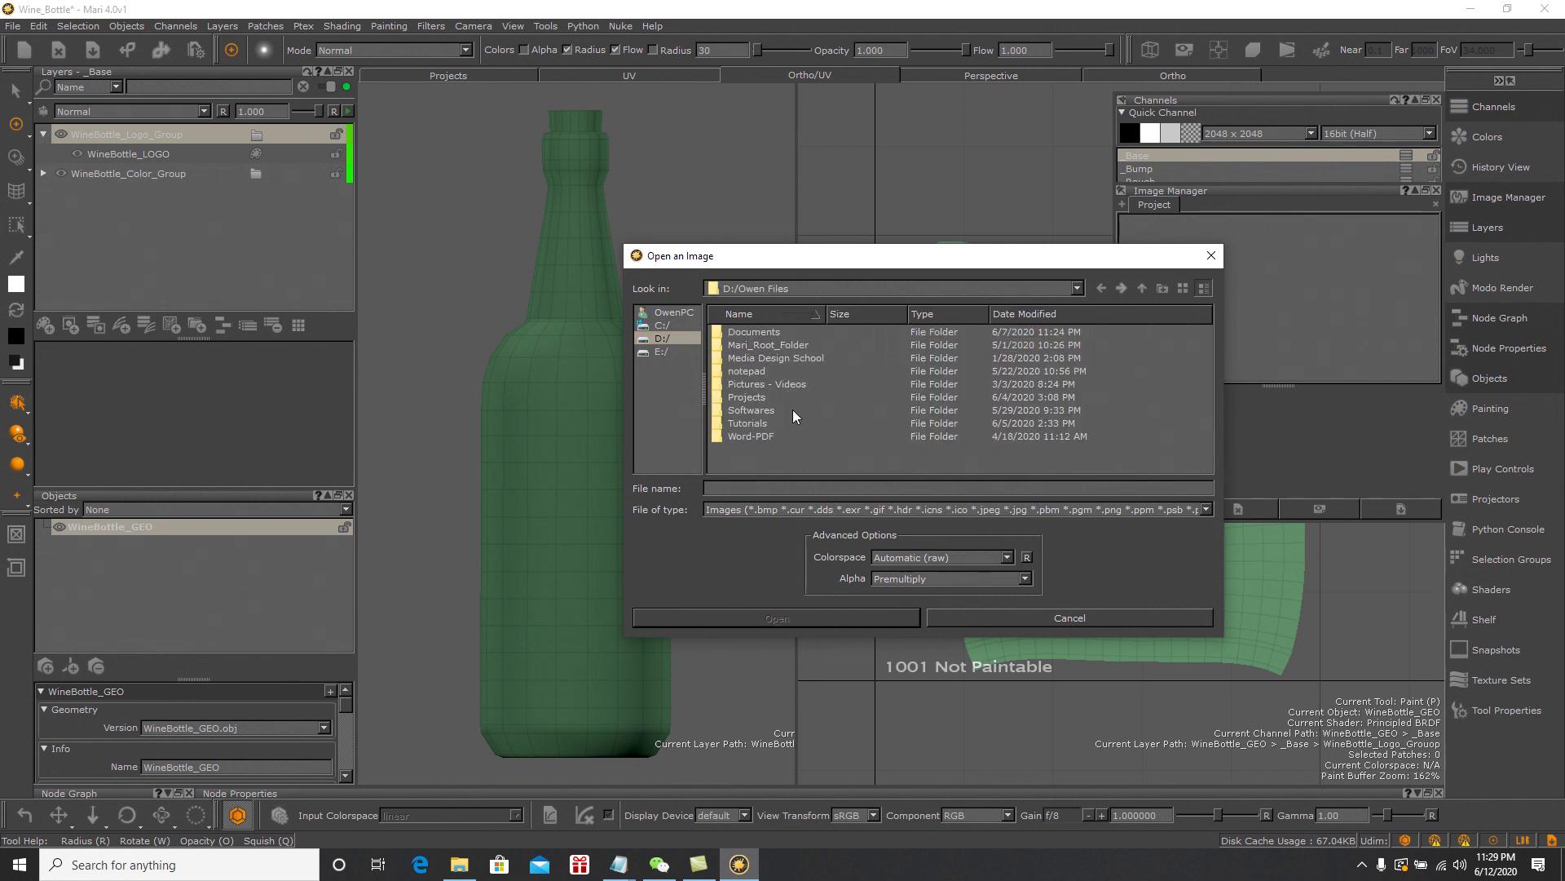
{"action": "left_click", "coordinate": [1213, 256]}
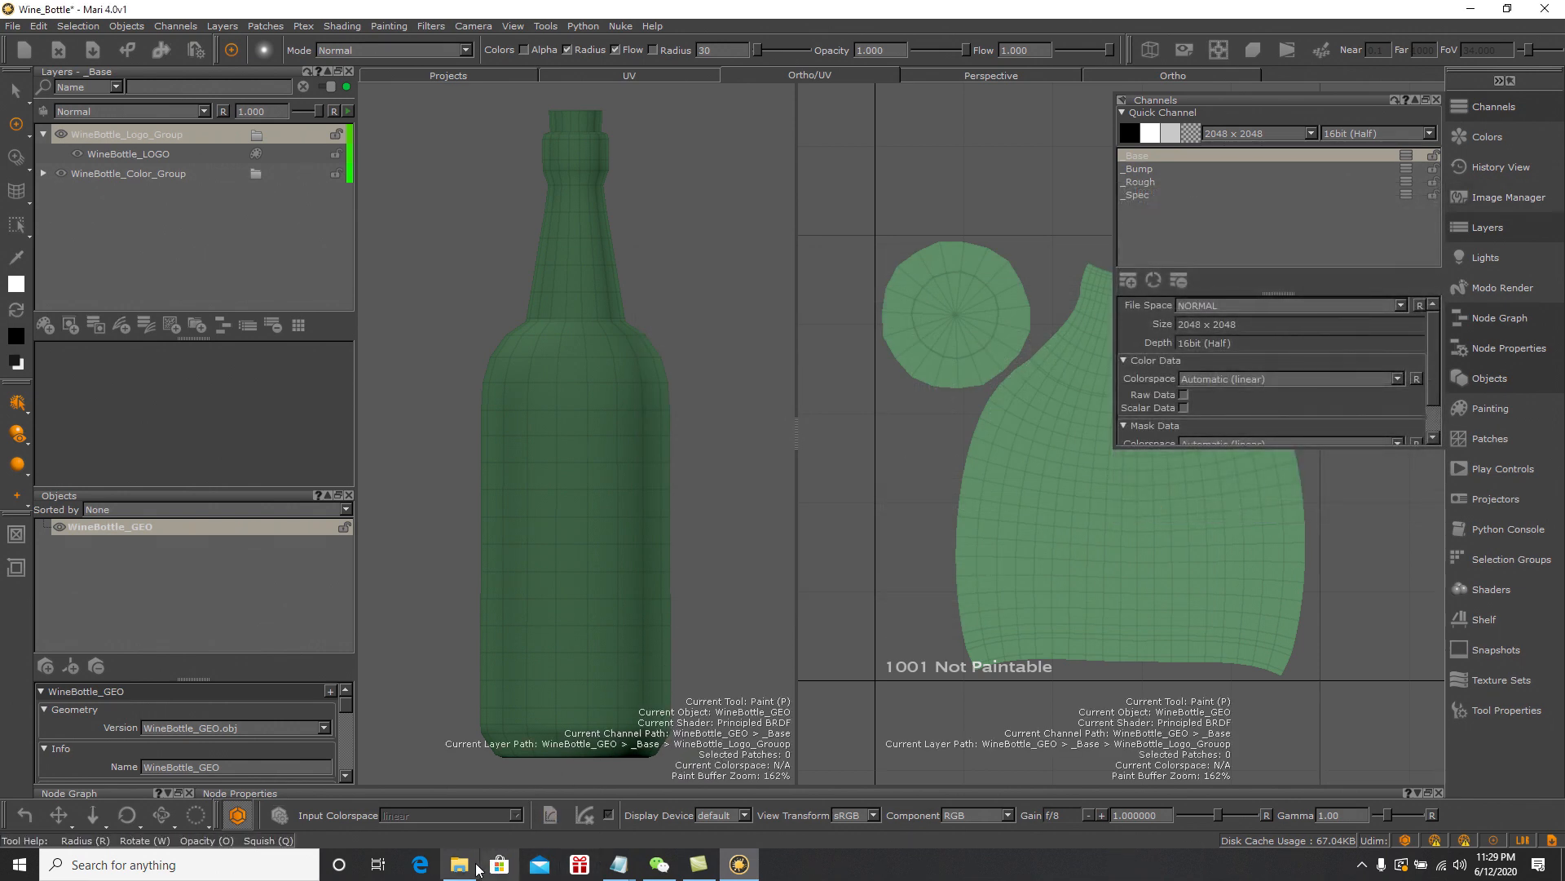
Switch to File Explorer and open the vector-classic-vintage-frame-for-labels-banner-and-other-design image in Adobe Photoshop CC 2019
{"action": "left_click", "coordinate": [477, 867]}
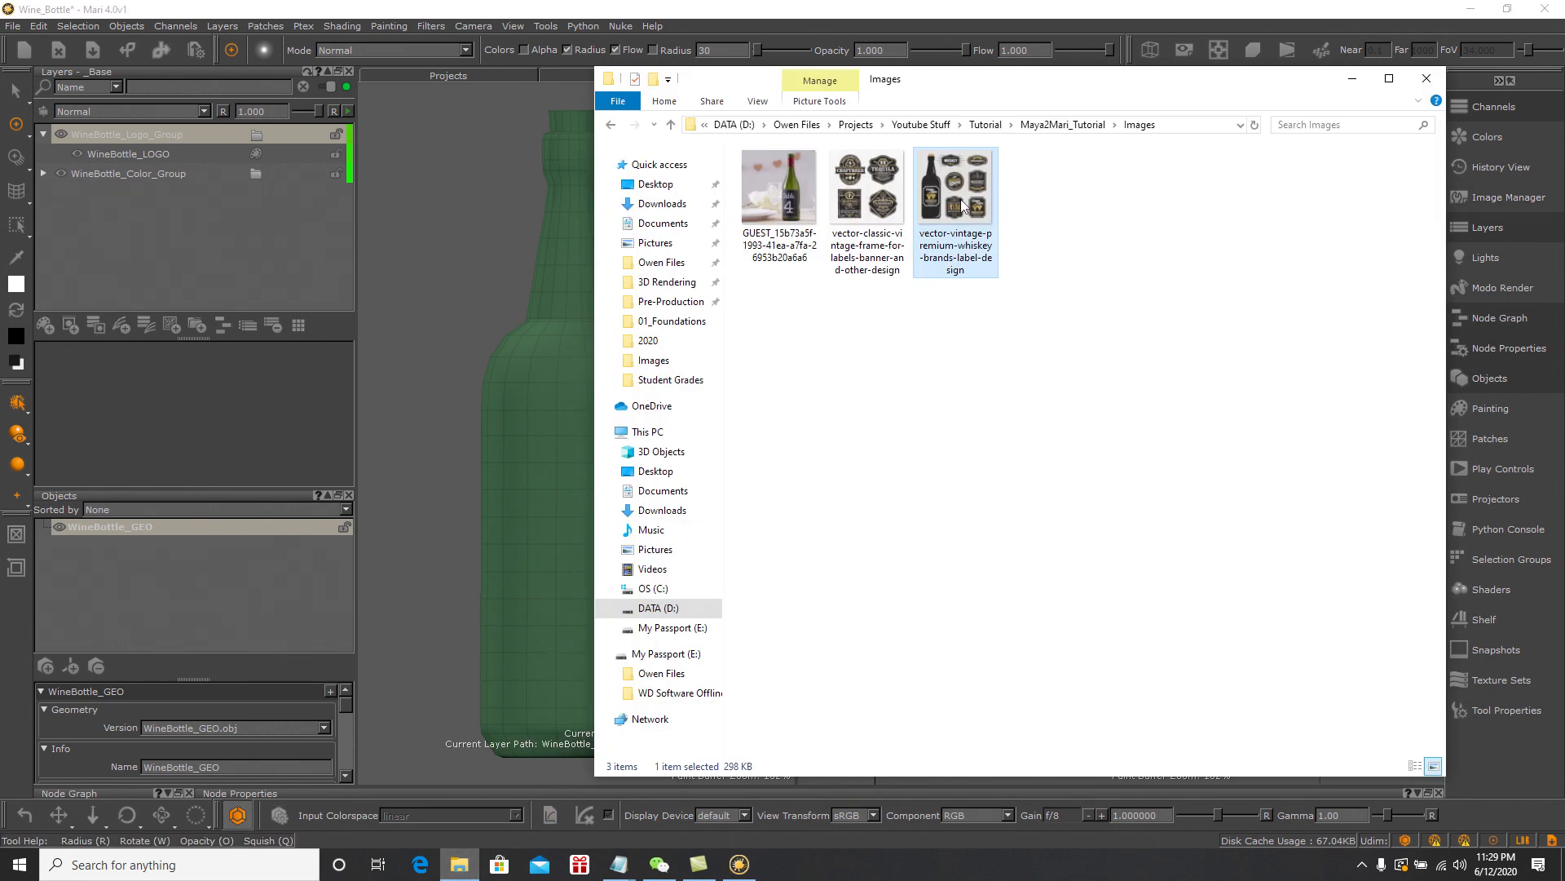
{"action": "left_click", "coordinate": [884, 217]}
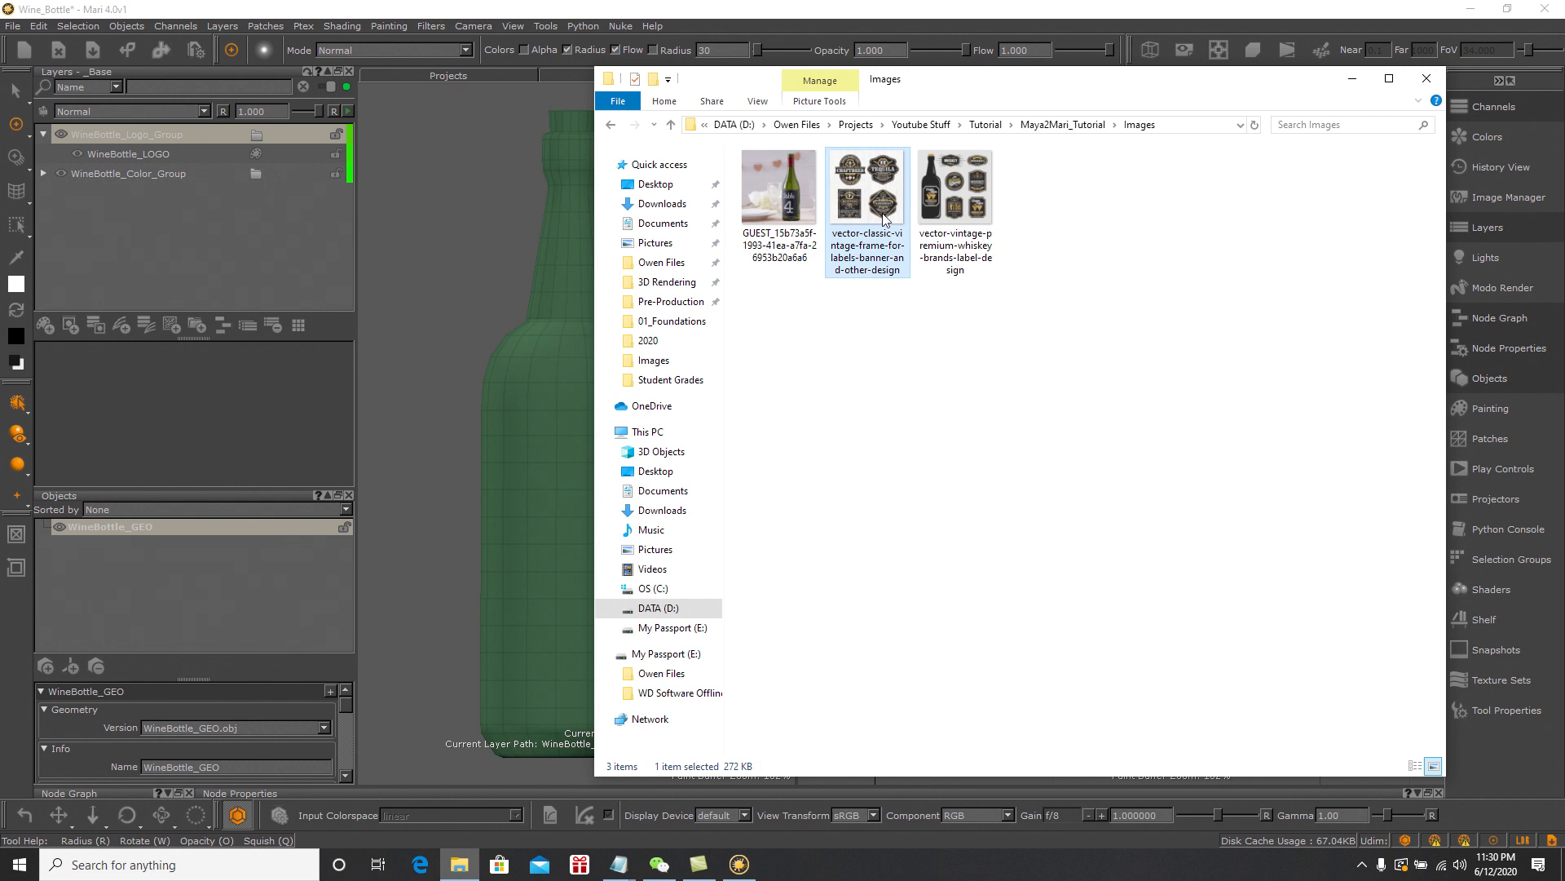
{"action": "right_click", "coordinate": [883, 210]}
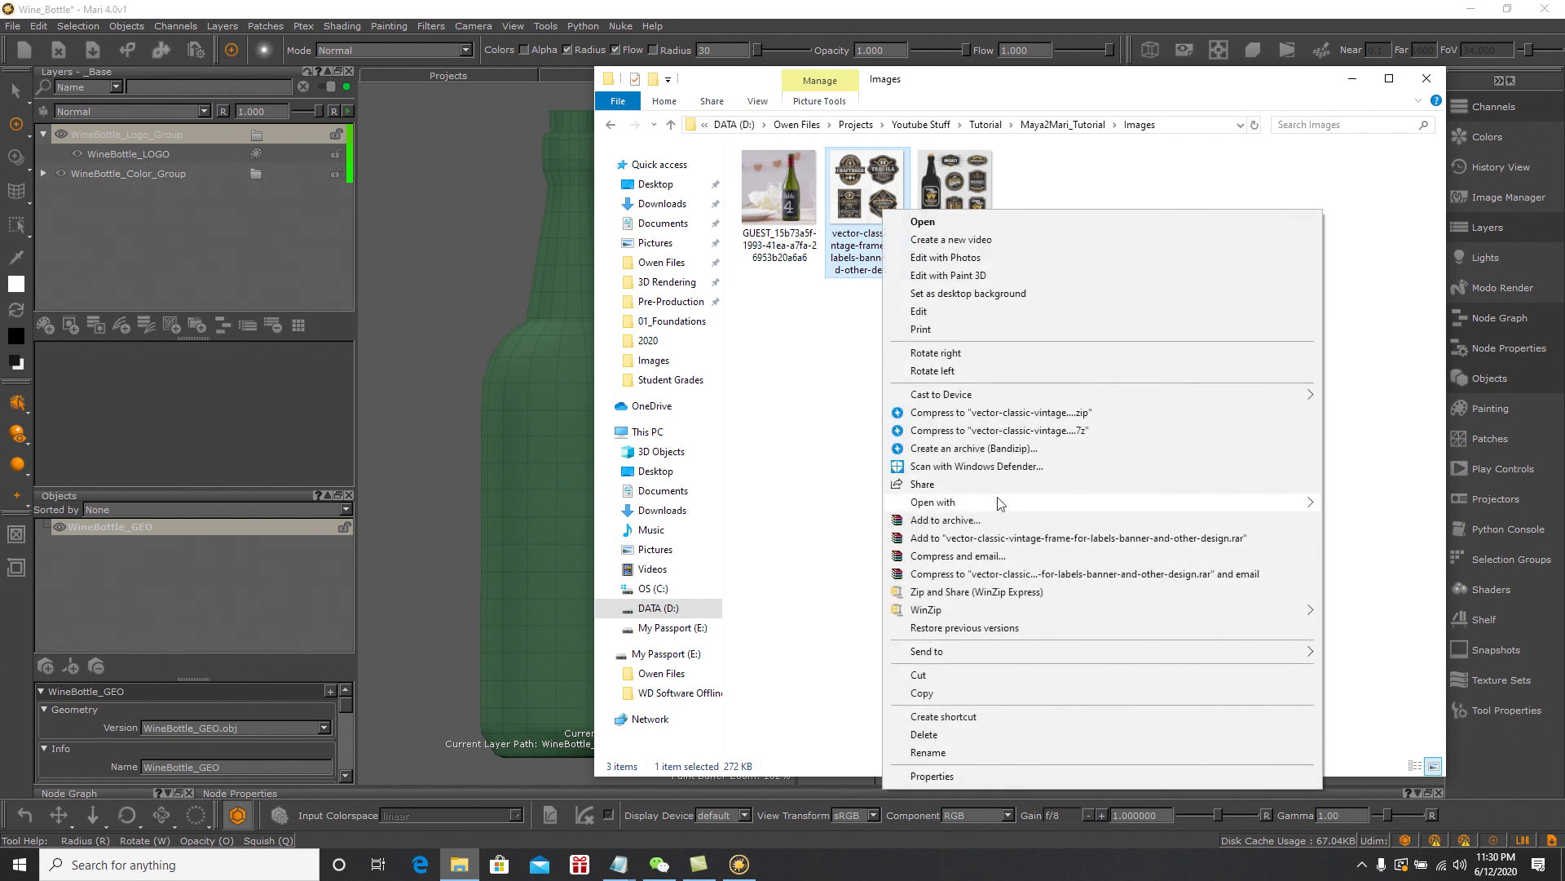
{"action": "mouse_move", "coordinate": [1004, 505]}
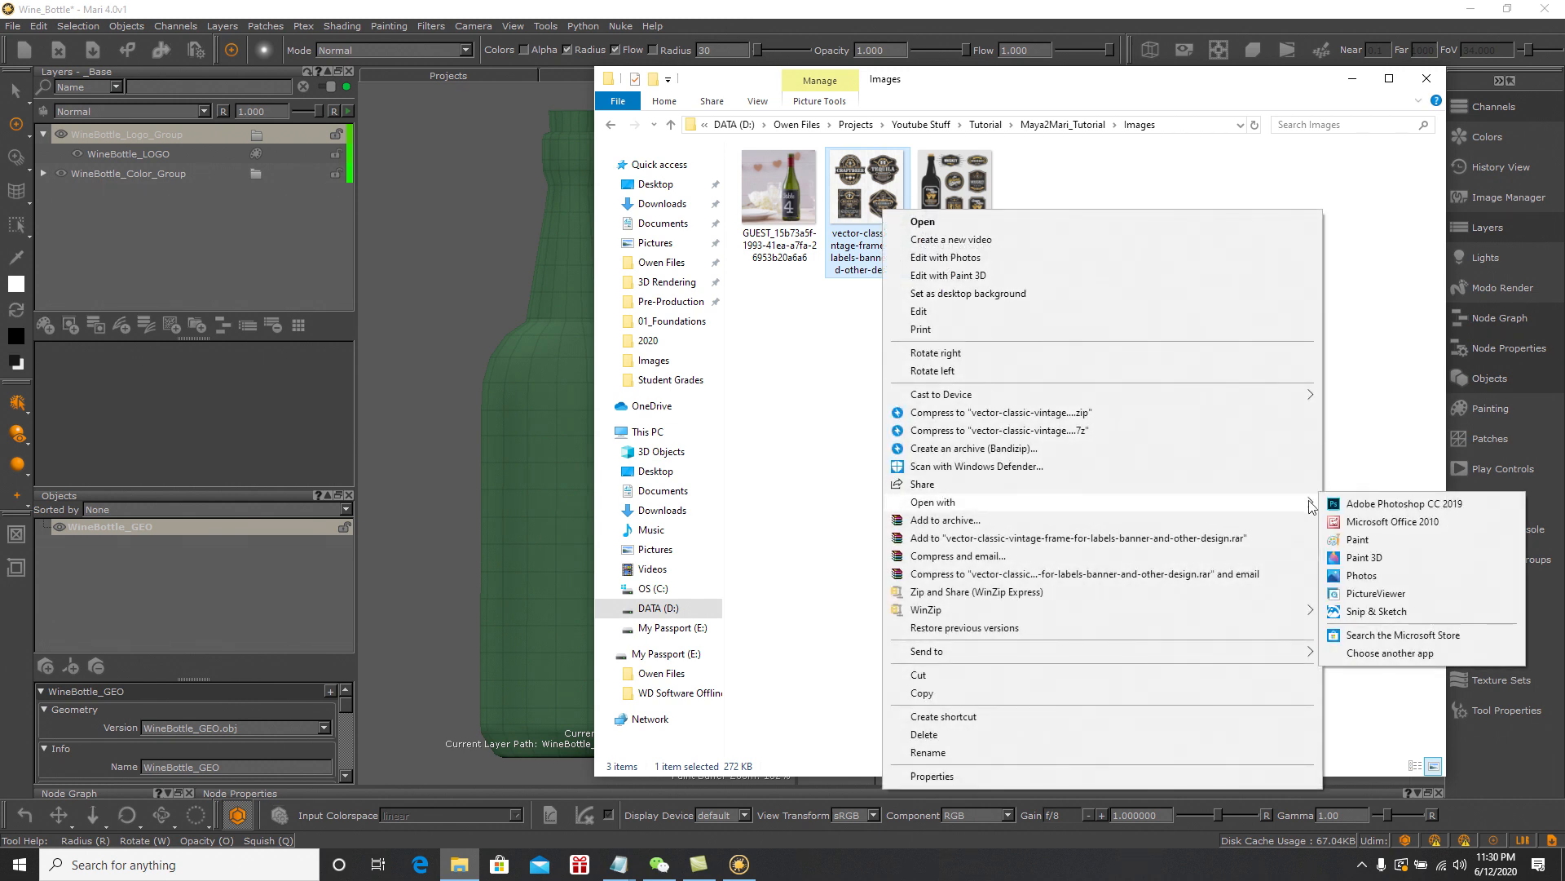
{"action": "left_click", "coordinate": [1334, 505]}
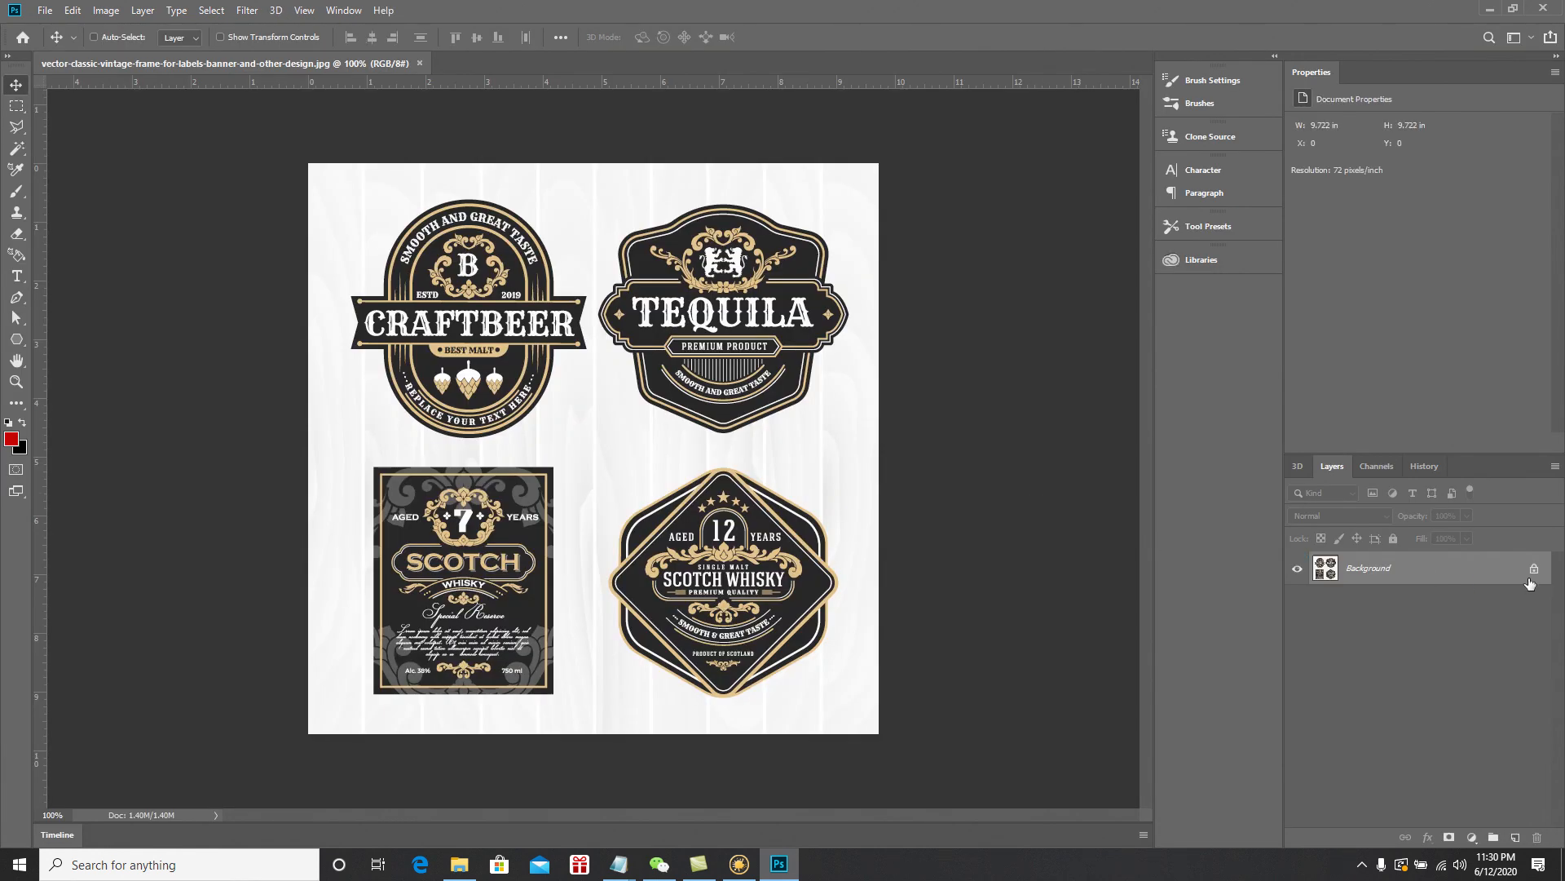
Unlock the background layer and isolate the lower Scotch Whisky label with the 7 emblem, about 3.07 by 3.88 in, deleting everything outside its rectangle
{"action": "left_click", "coordinate": [1534, 570]}
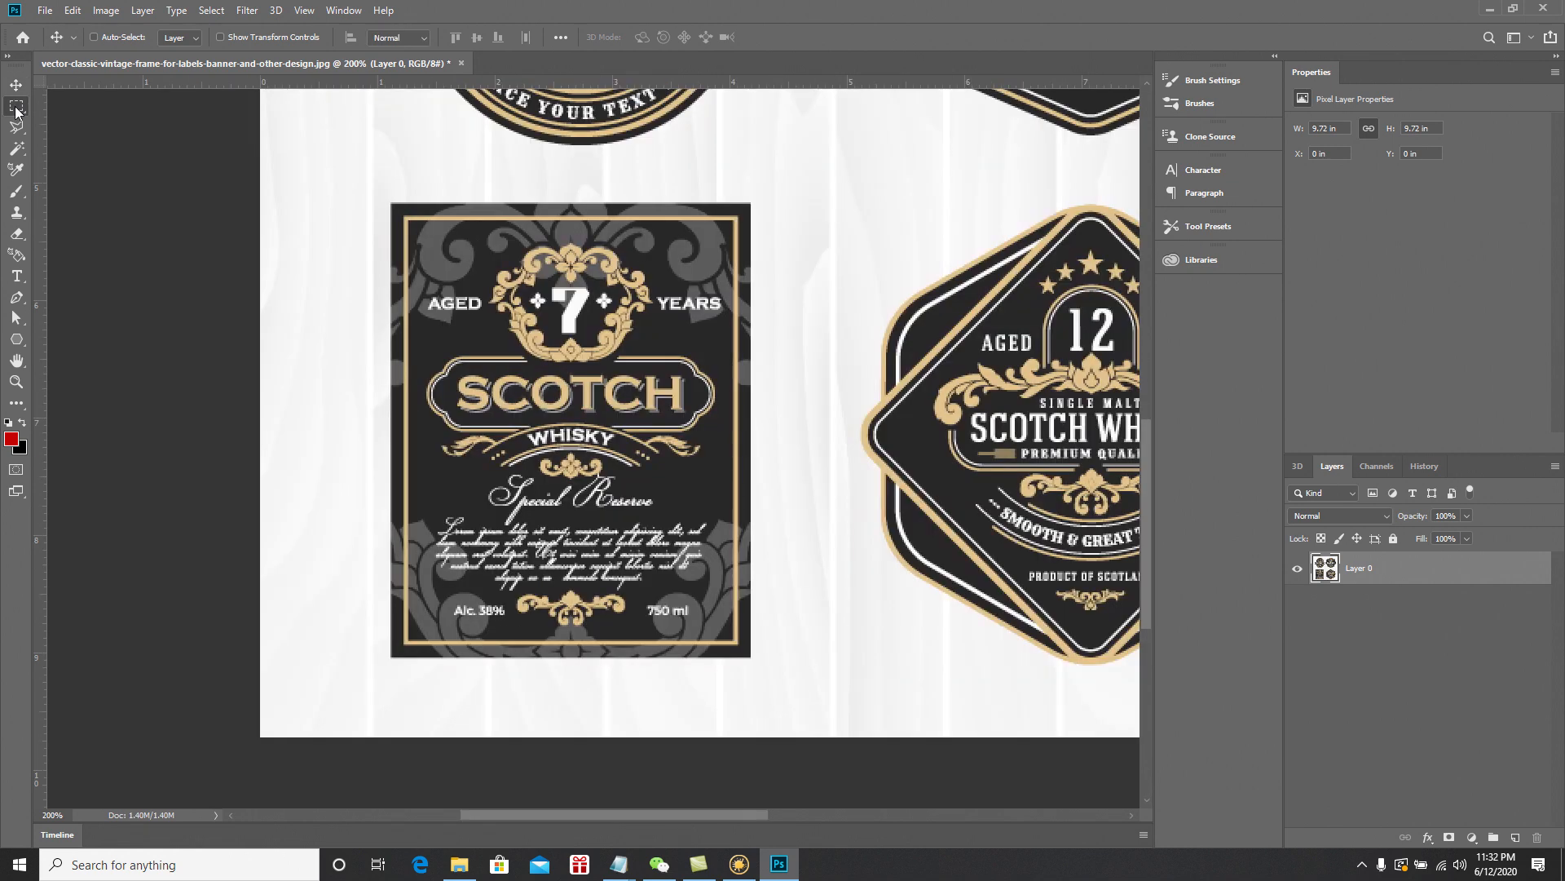
{"action": "key", "text": "m"}
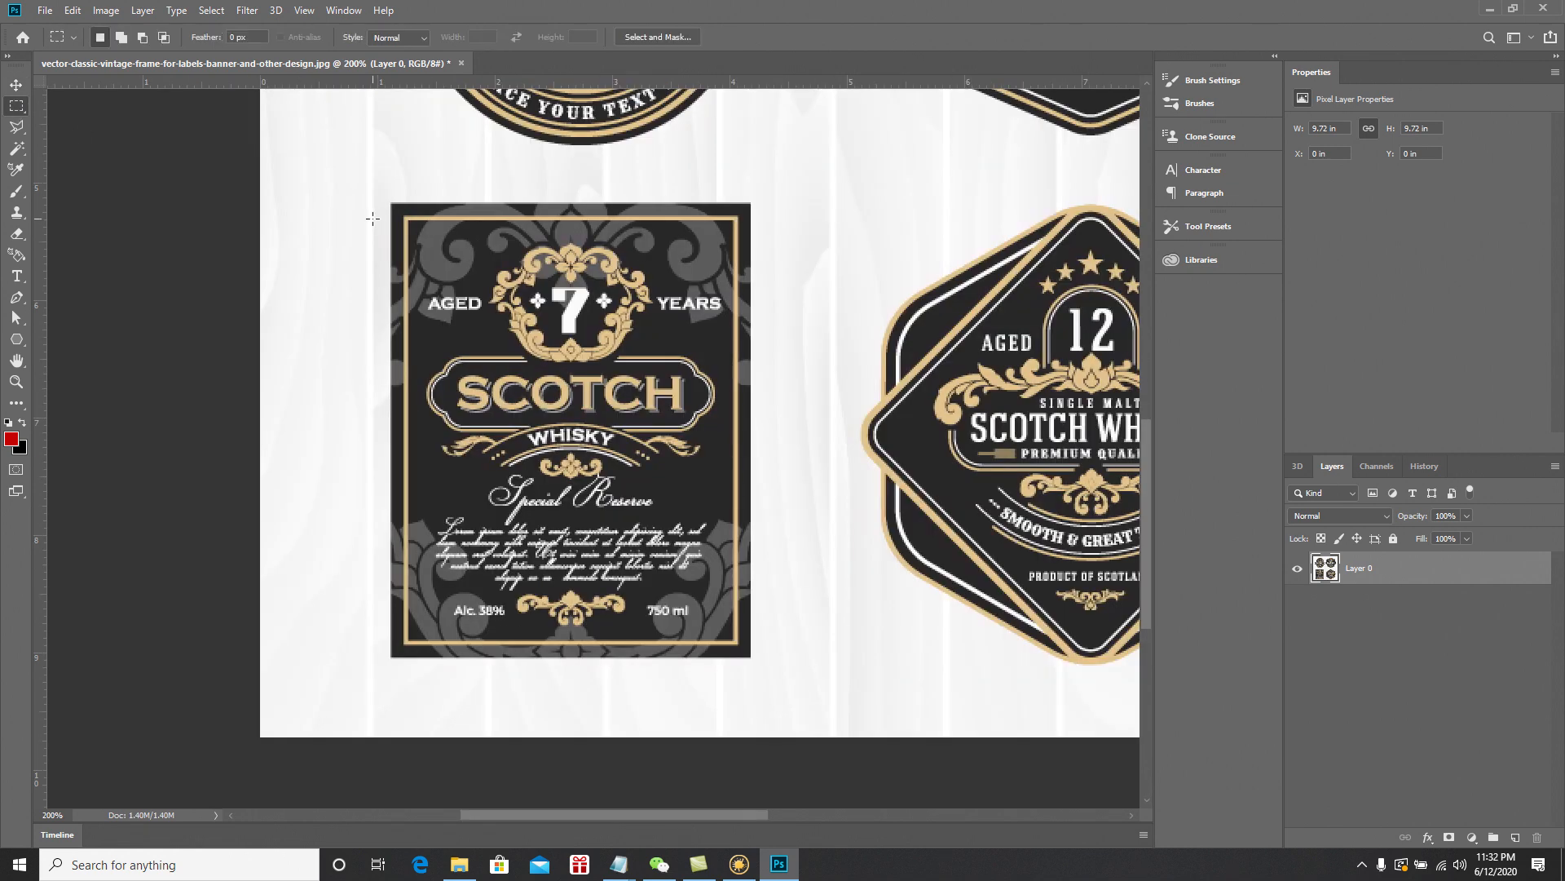
{"action": "left_click_drag", "start_coordinate": [389, 201], "coordinate": [750, 656]}
{"action": "key", "text": "ctrl+shift+i"}
{"action": "key", "text": "Delete"}
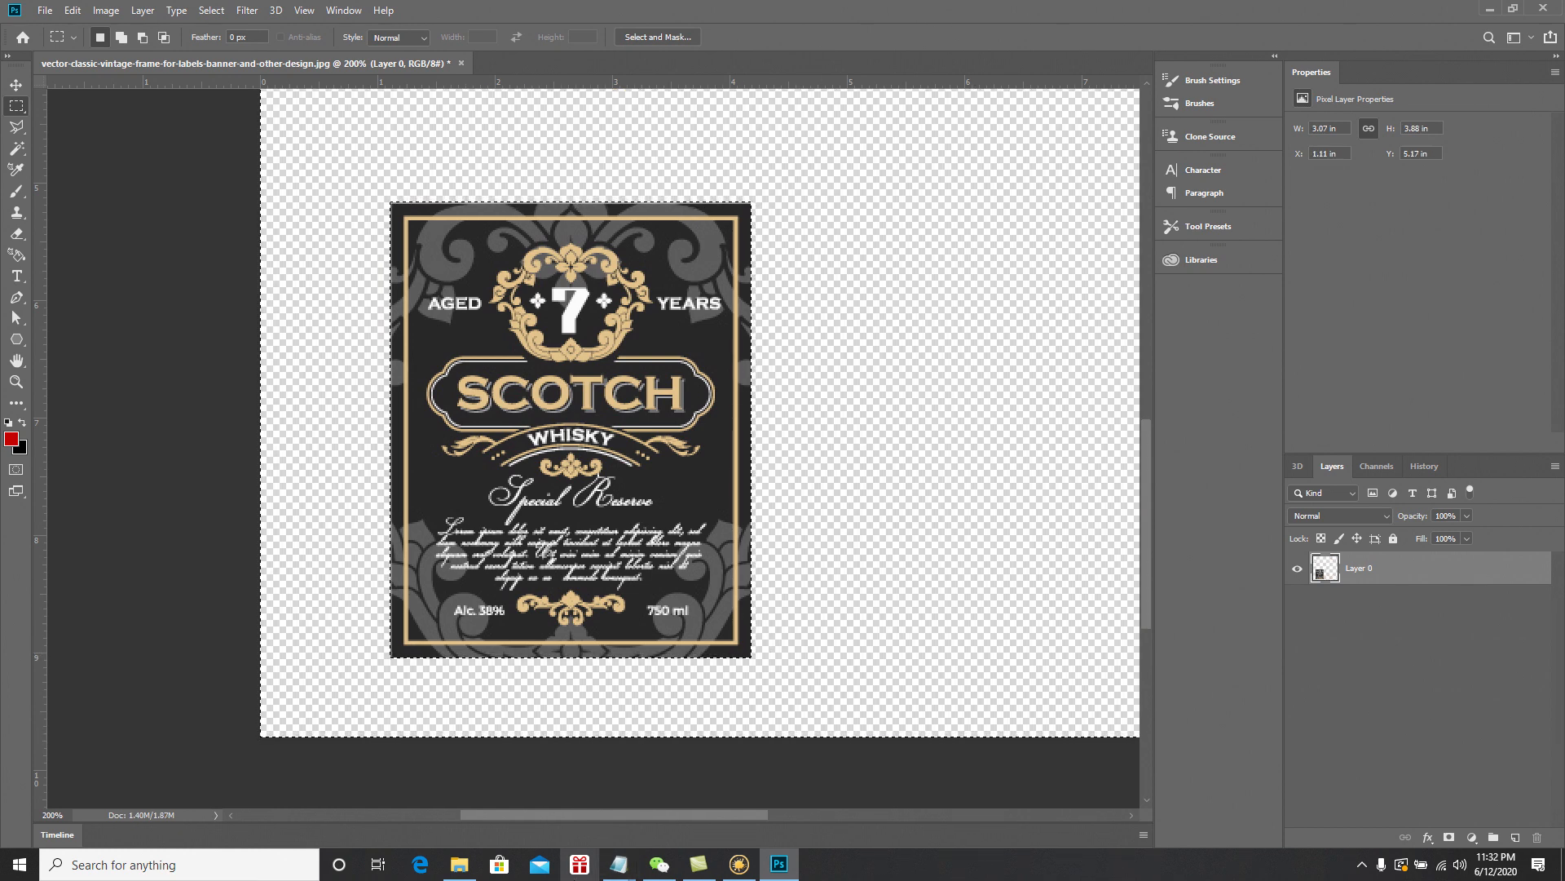
{"action": "key", "text": "ctrl+d"}
{"action": "key", "text": "v"}
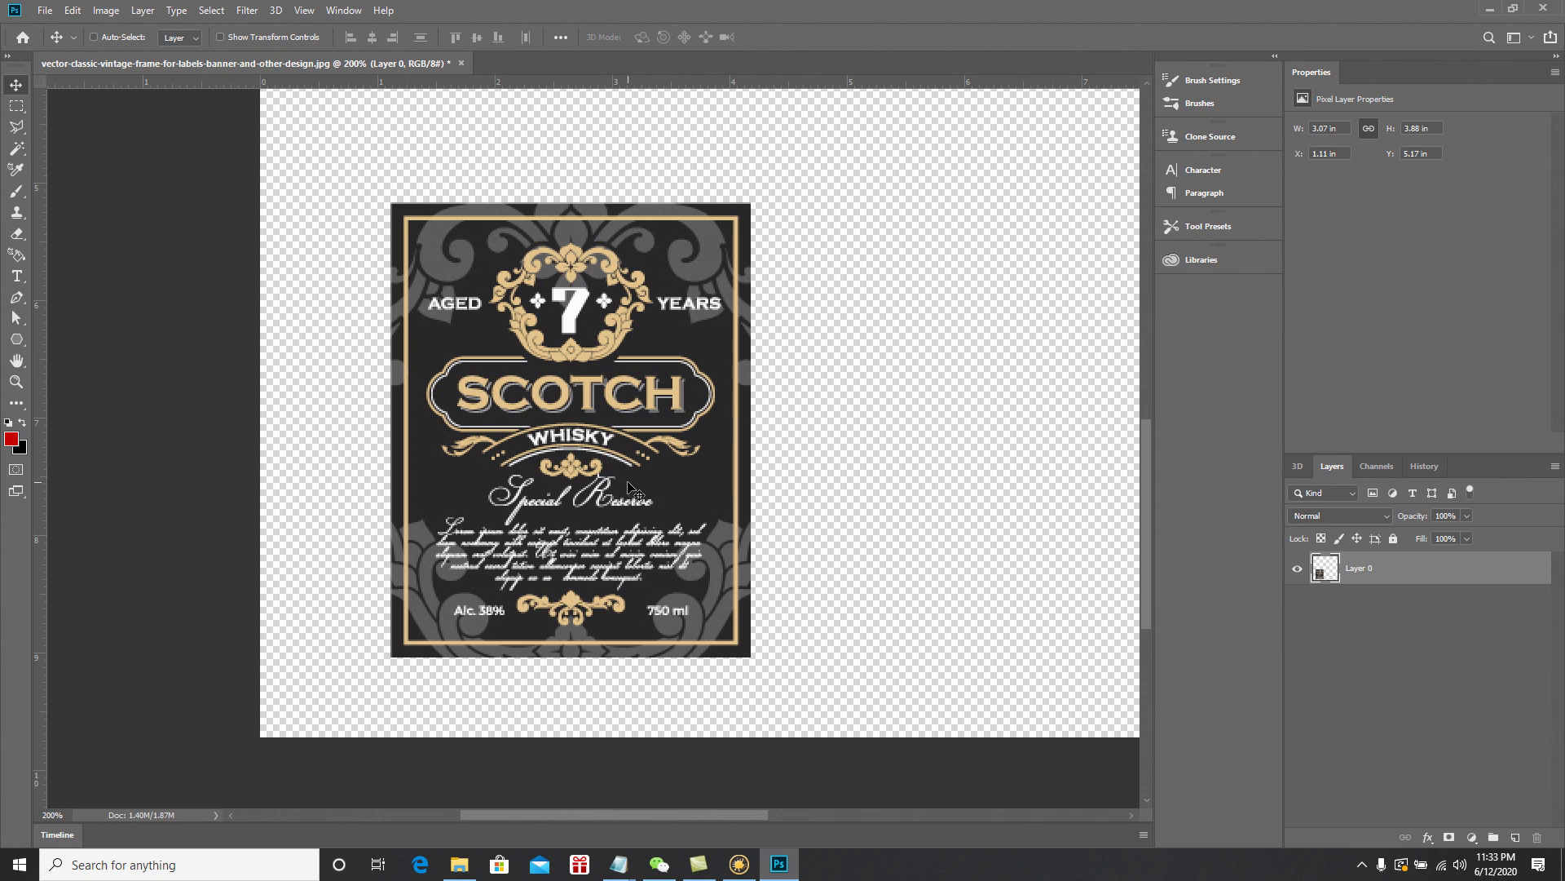
Crop the canvas around the Scotch label, leaving a narrow transparent margin on all sides
{"action": "key", "text": "ctrl+0"}
{"action": "key", "text": "c"}
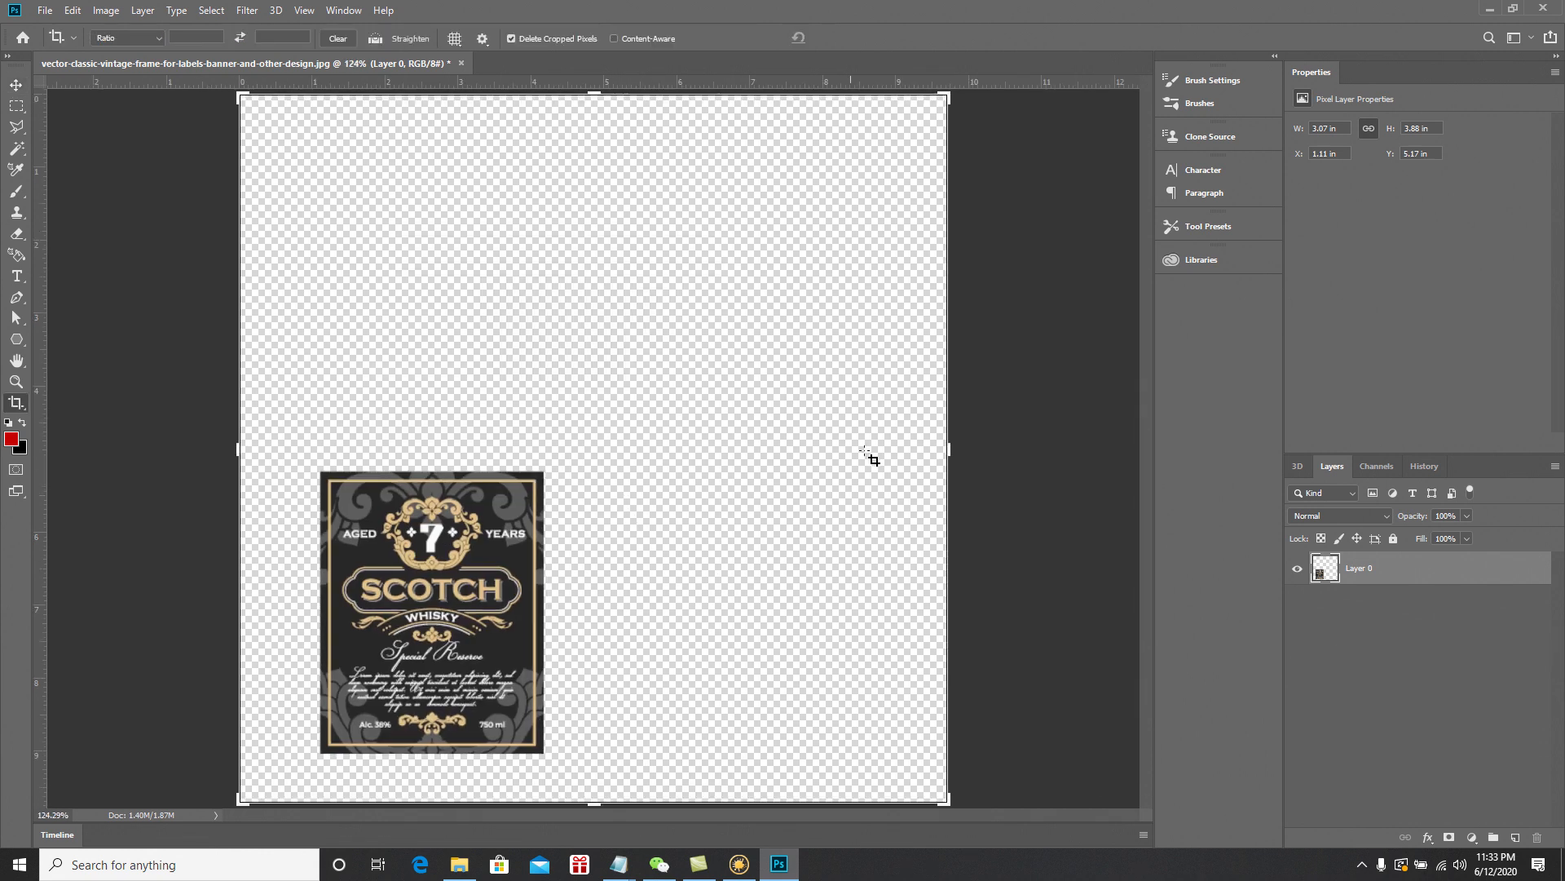
{"action": "left_click_drag", "start_coordinate": [948, 97], "coordinate": [757, 281]}
{"action": "left_click_drag", "start_coordinate": [430, 625], "coordinate": [444, 625]}
{"action": "left_click_drag", "start_coordinate": [741, 269], "coordinate": [755, 265]}
{"action": "key", "text": "Return"}
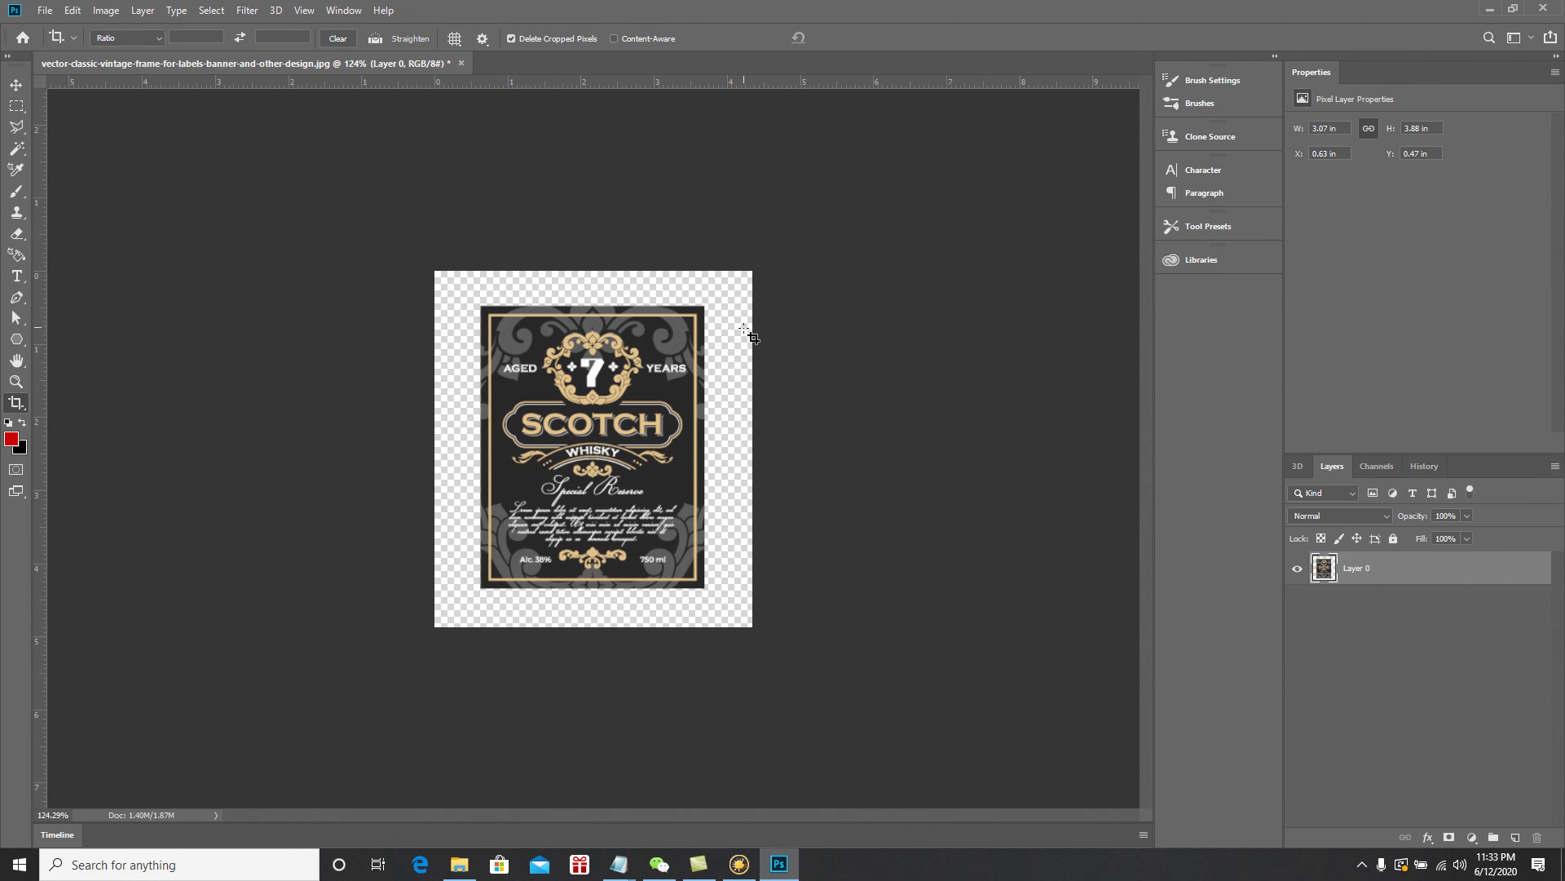
{"action": "key", "text": "v"}
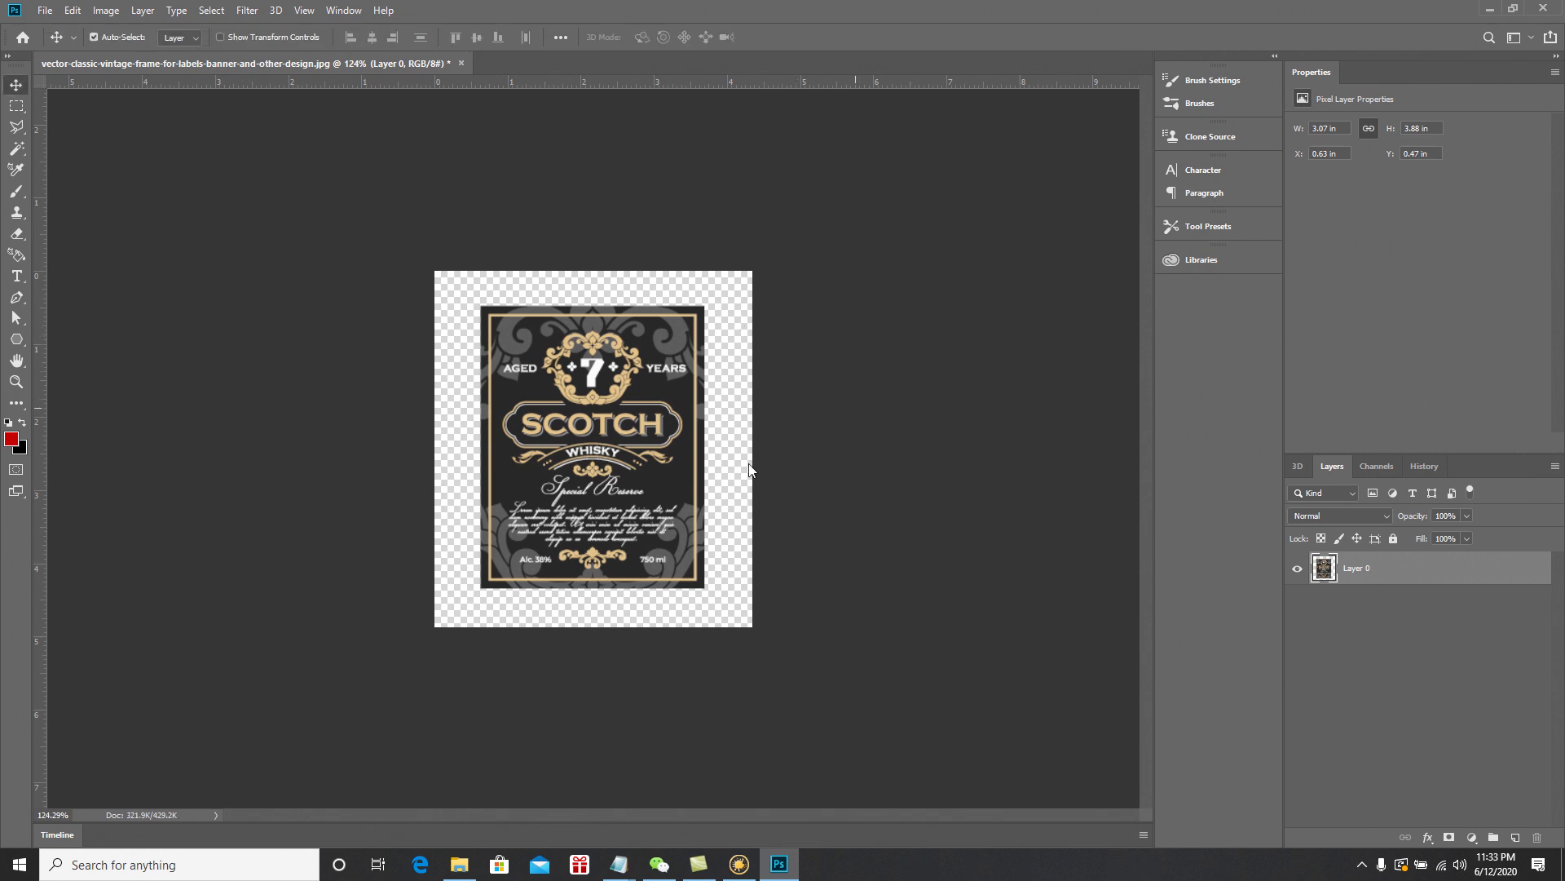
Save the cropped label as a PNG copy named WineLogo in the Images folder with the large file size option
{"action": "key", "text": "ctrl+shift+s"}
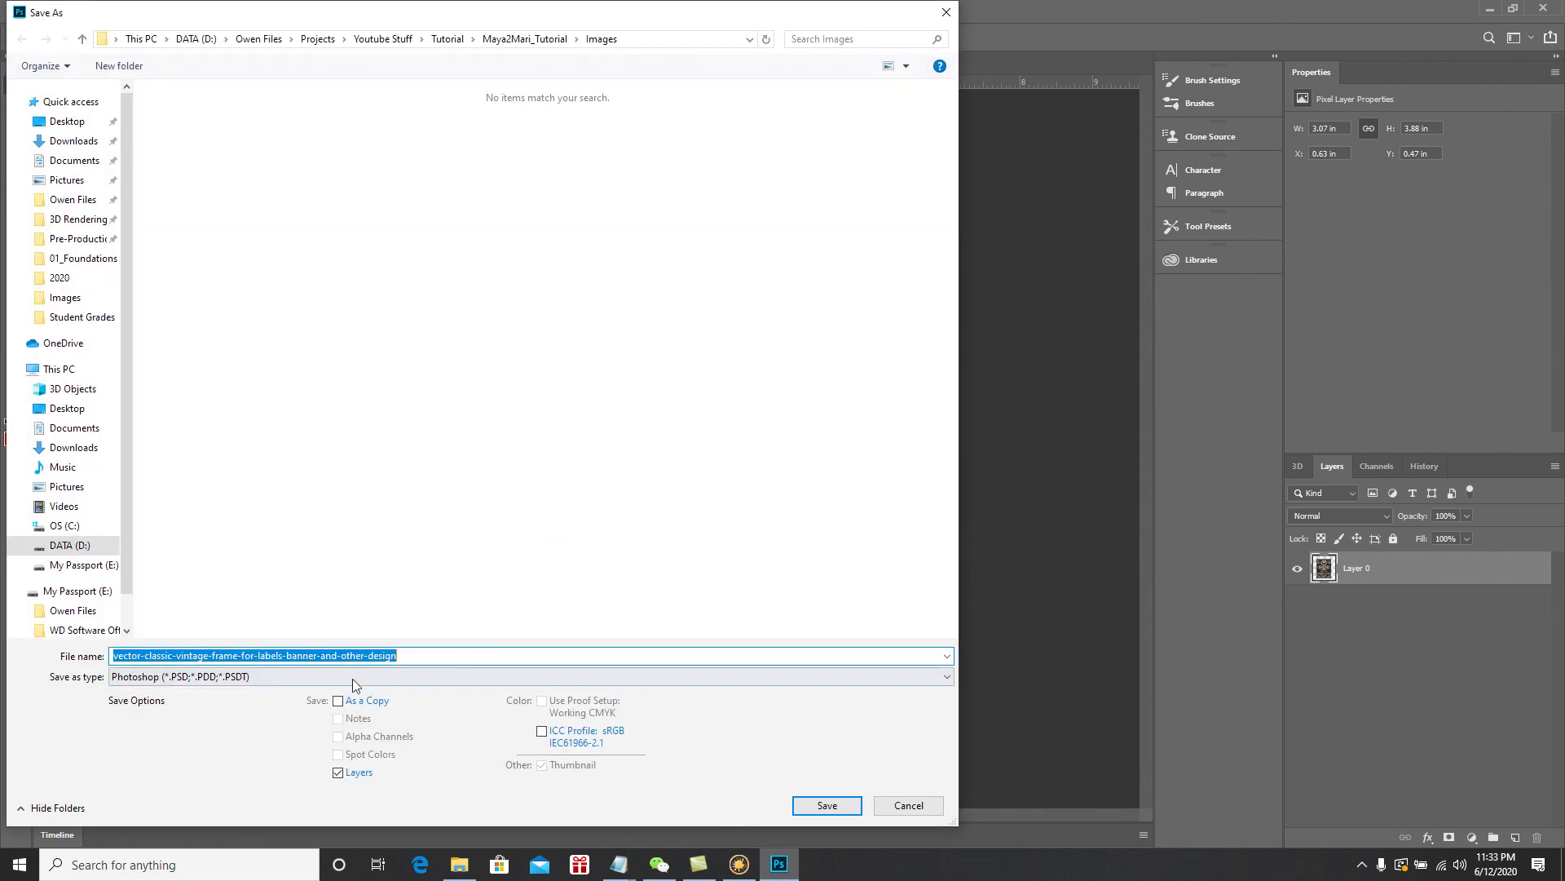
{"action": "left_click", "coordinate": [262, 683]}
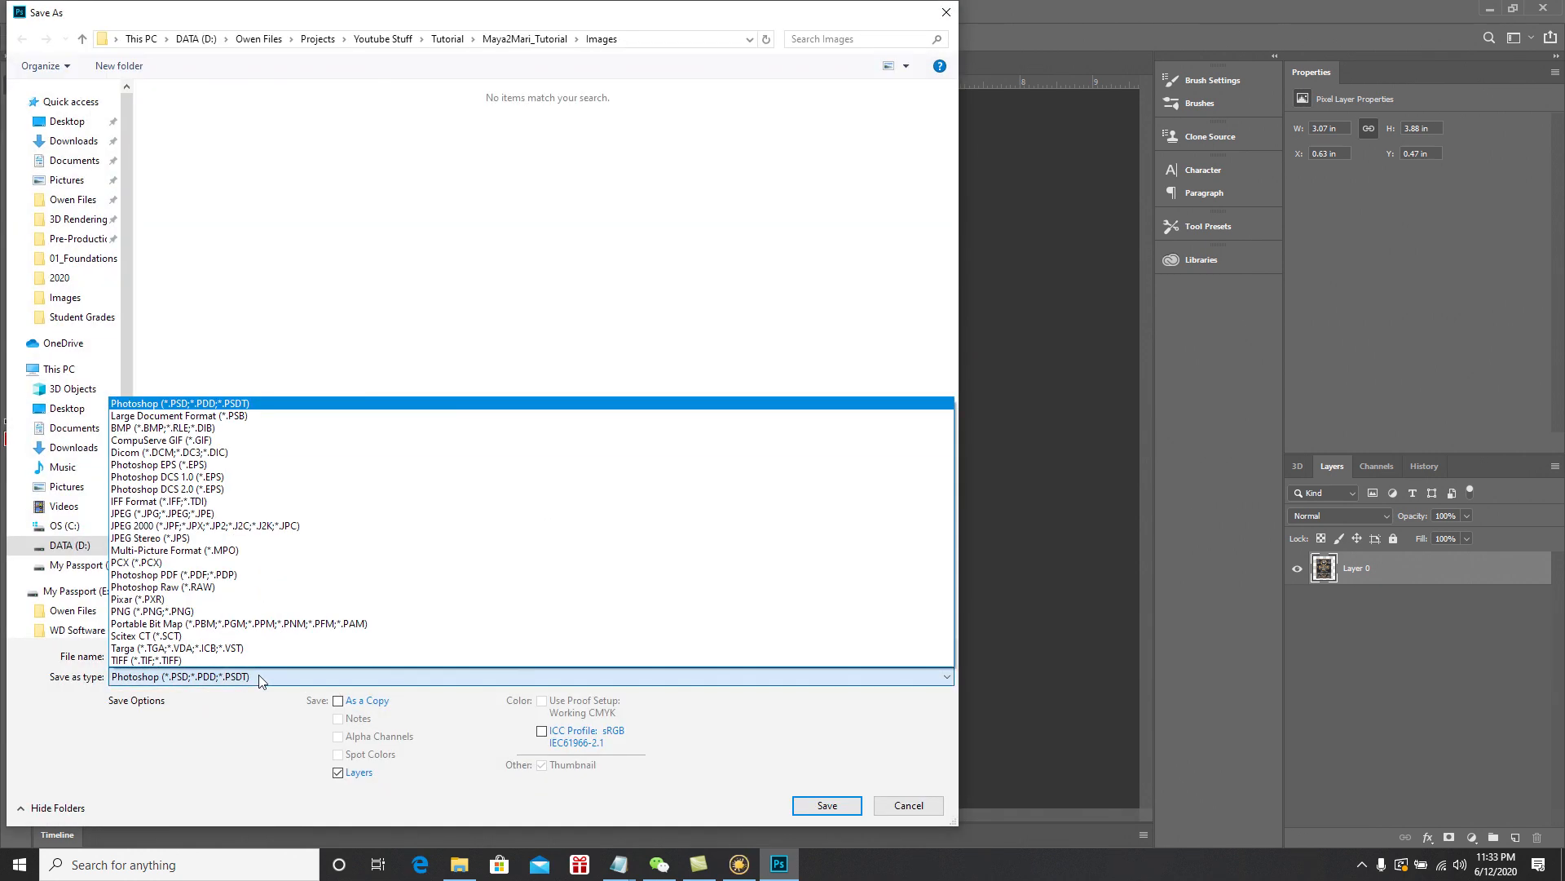
{"action": "left_click", "coordinate": [175, 611]}
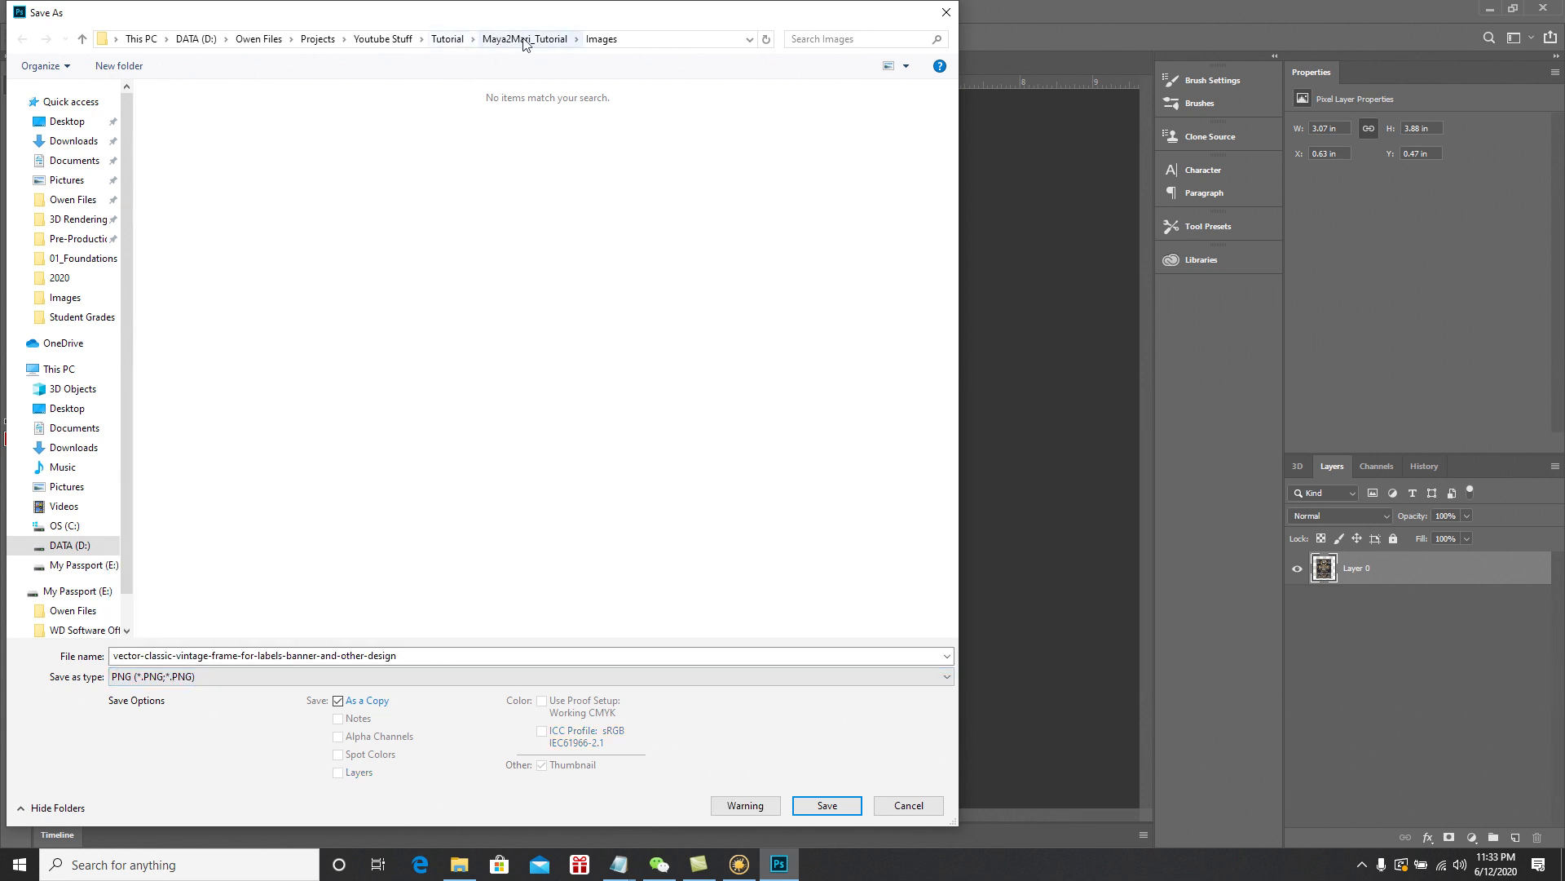
{"action": "left_click", "coordinate": [430, 658]}
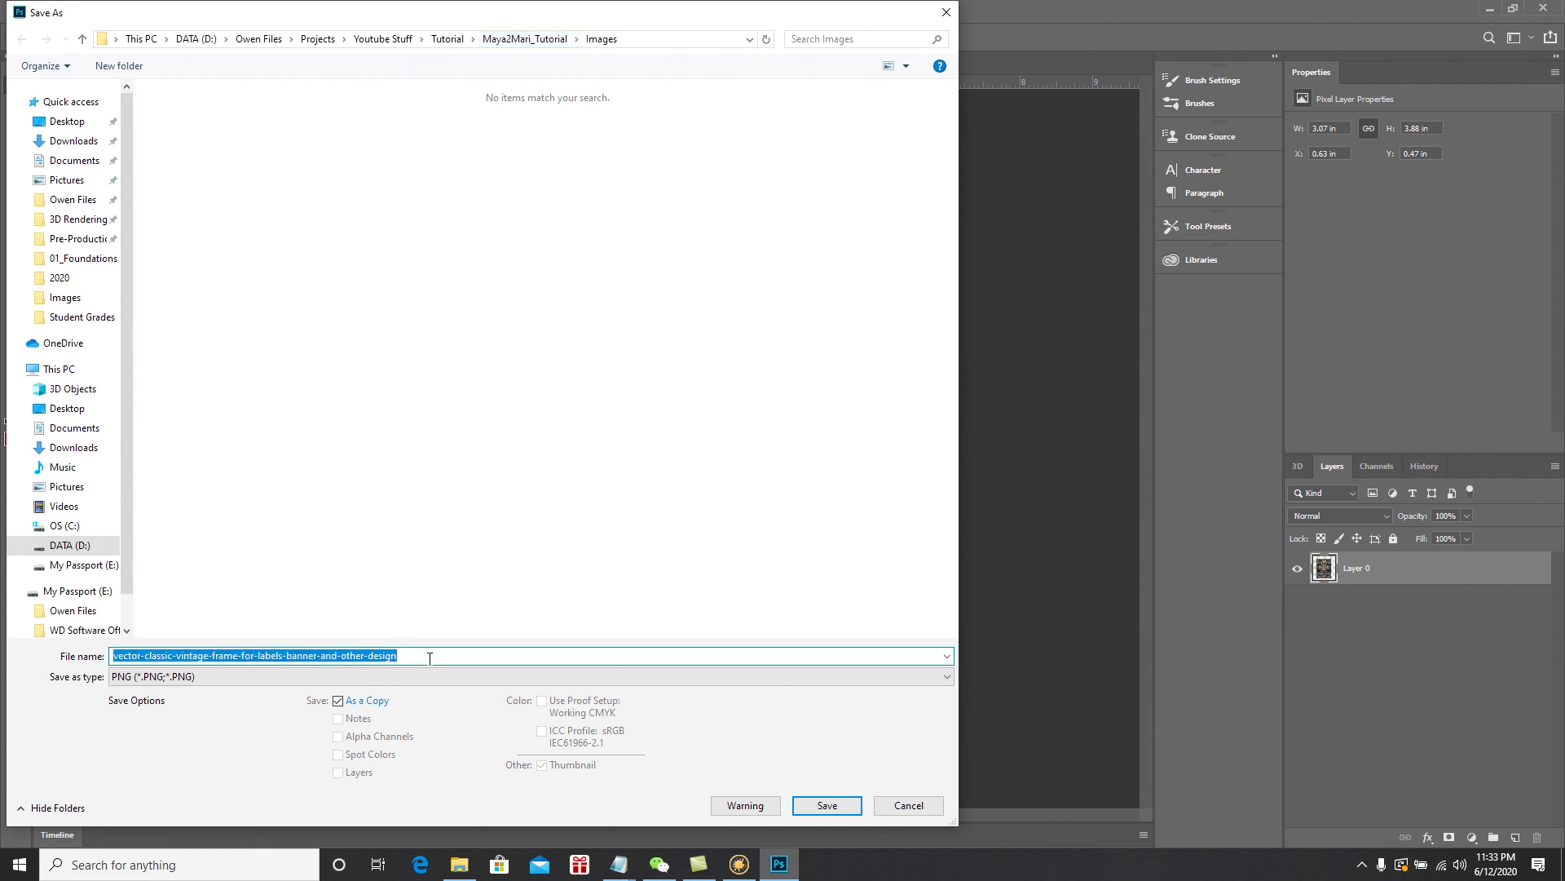
{"action": "type", "text": "WineLogo"}
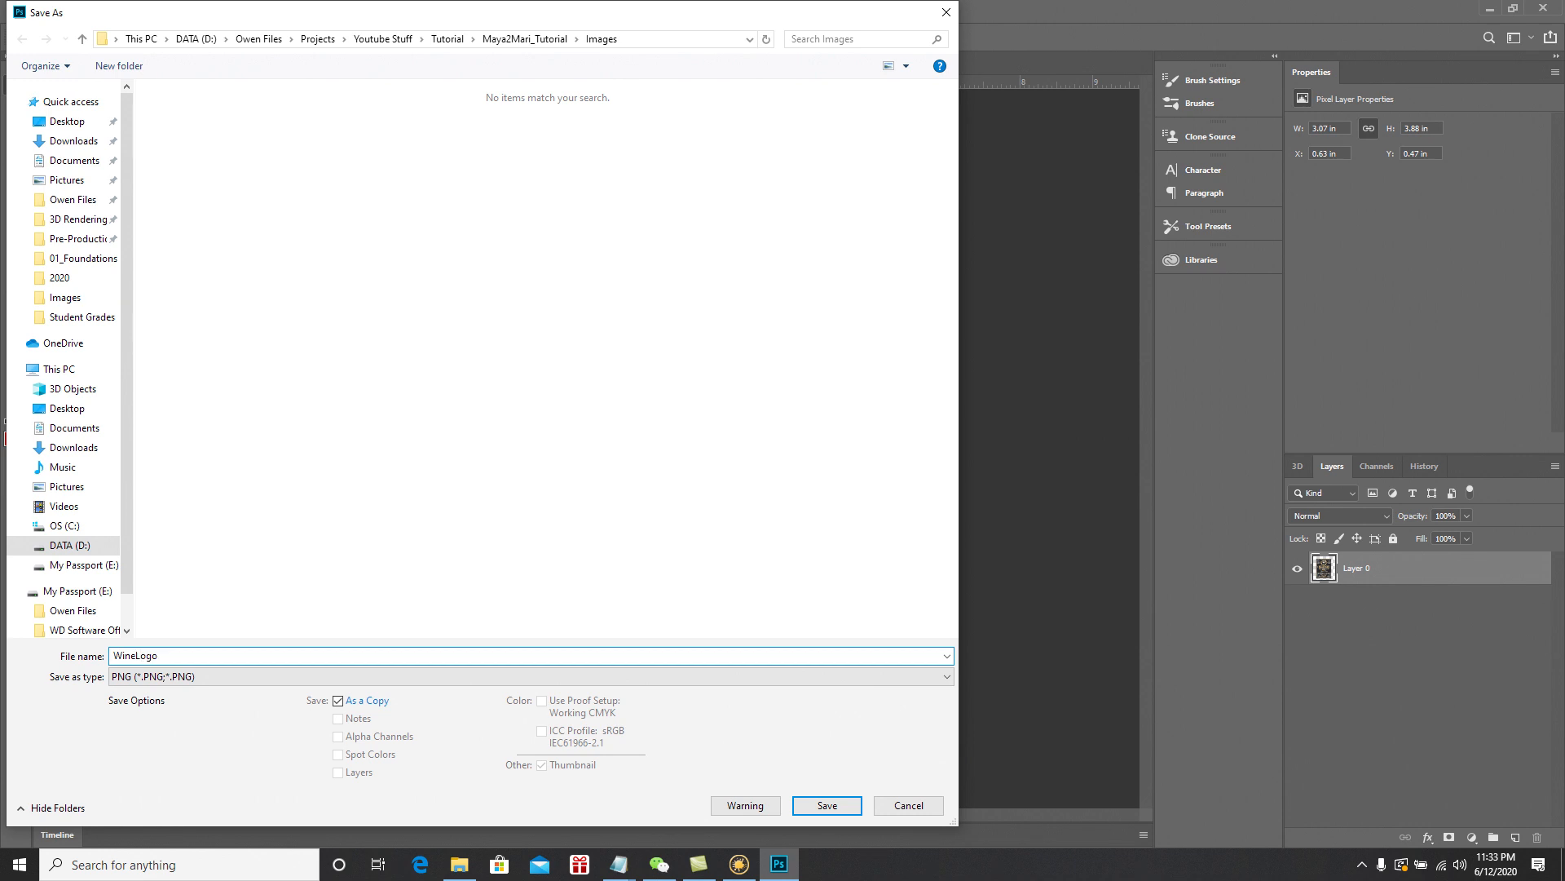
{"action": "left_click", "coordinate": [826, 799]}
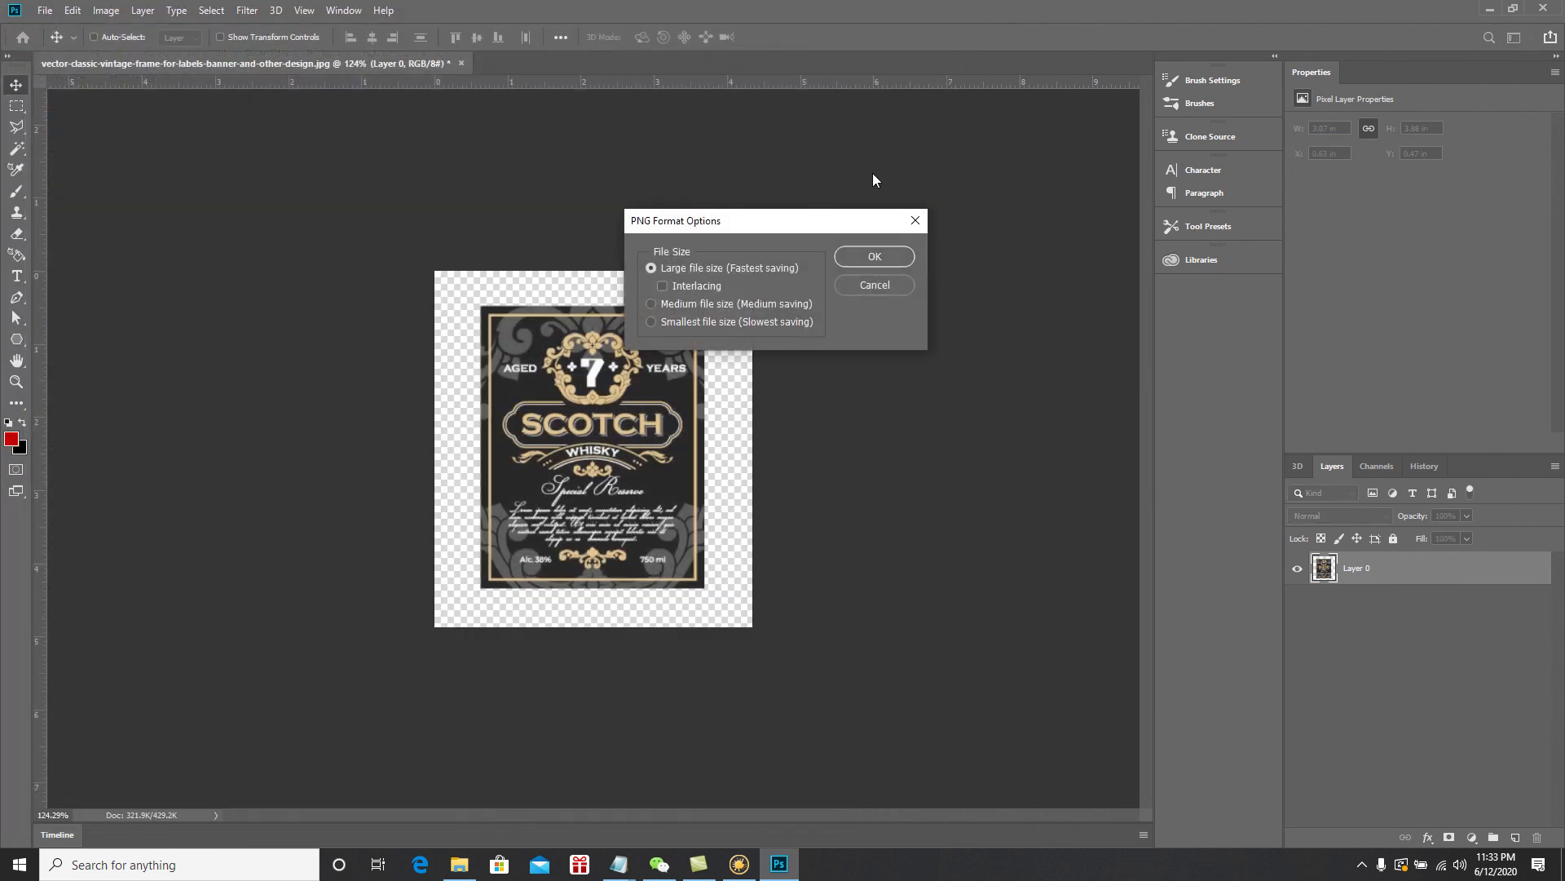
{"action": "left_click", "coordinate": [880, 258]}
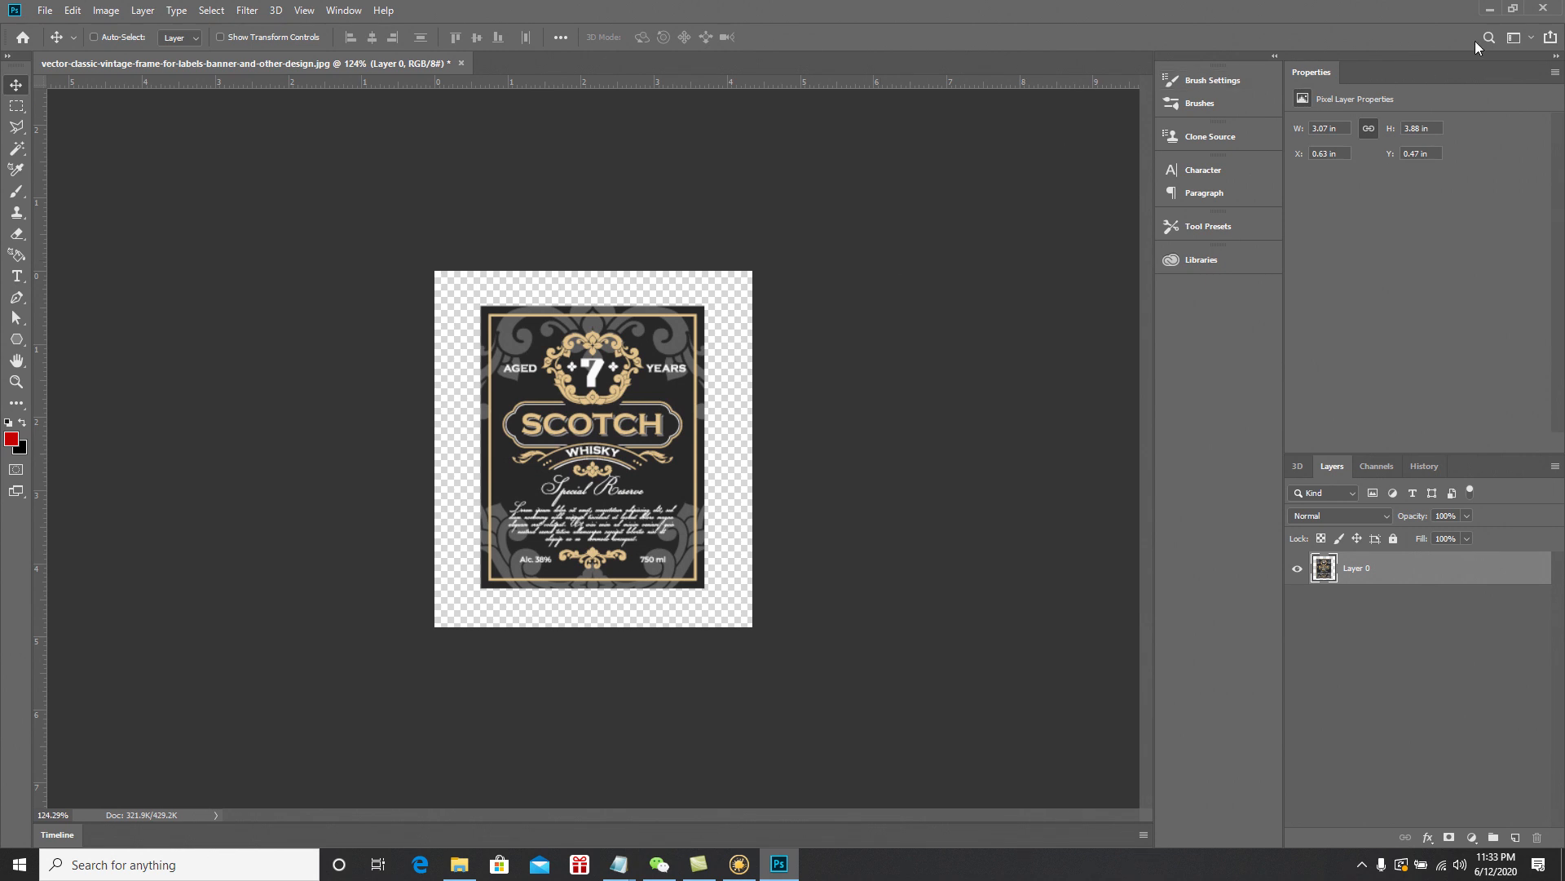
Quit Photoshop without saving the original document, then copy the Images folder path in File Explorer and return to Mari
{"action": "left_click", "coordinate": [1542, 12]}
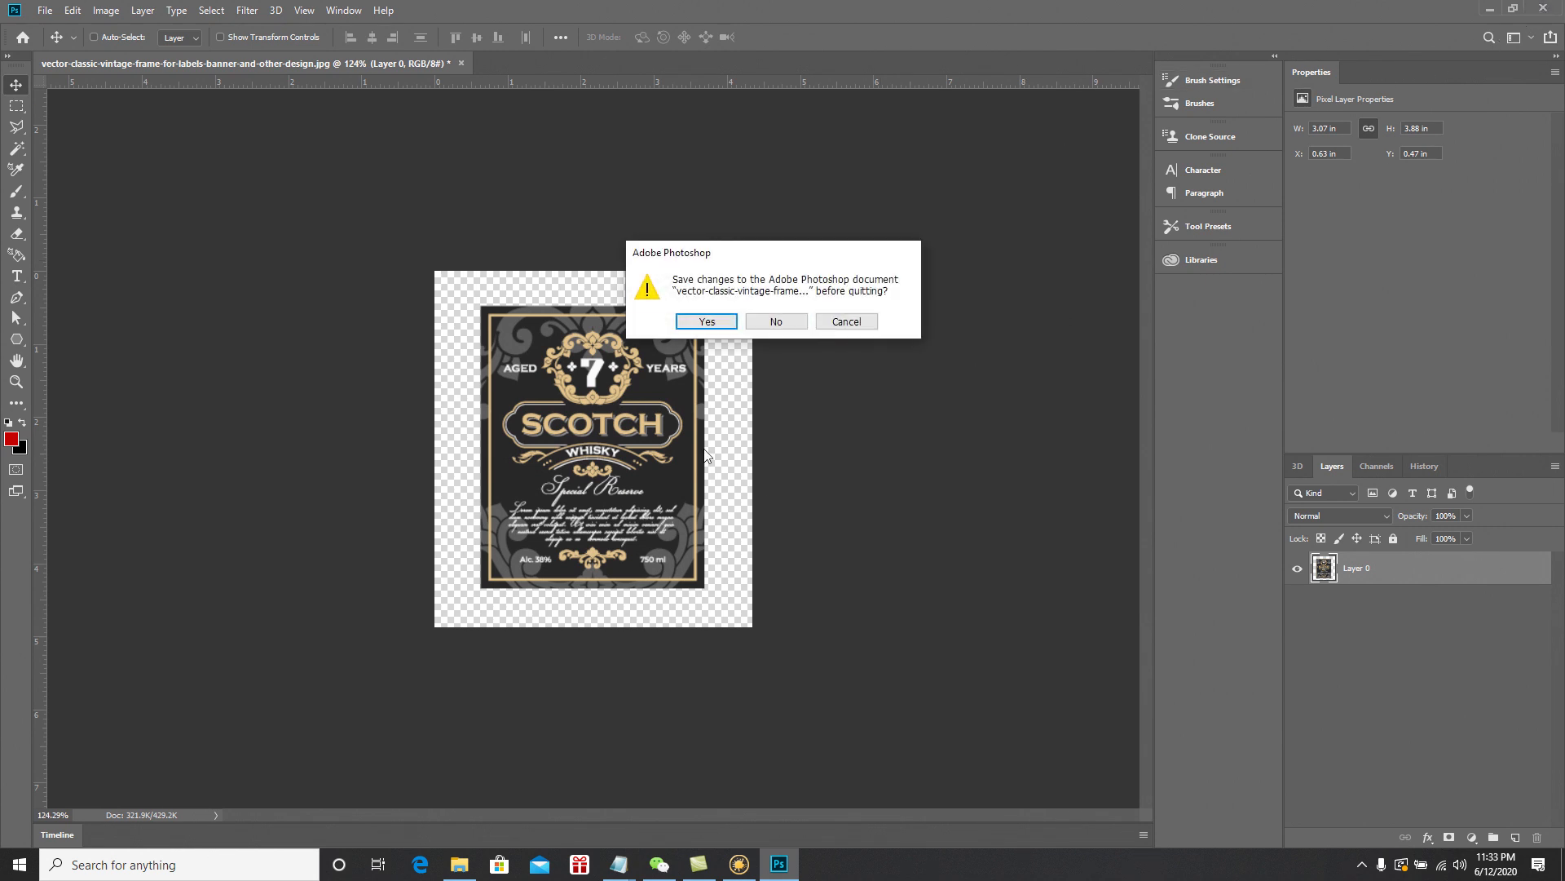
{"action": "left_click", "coordinate": [783, 325]}
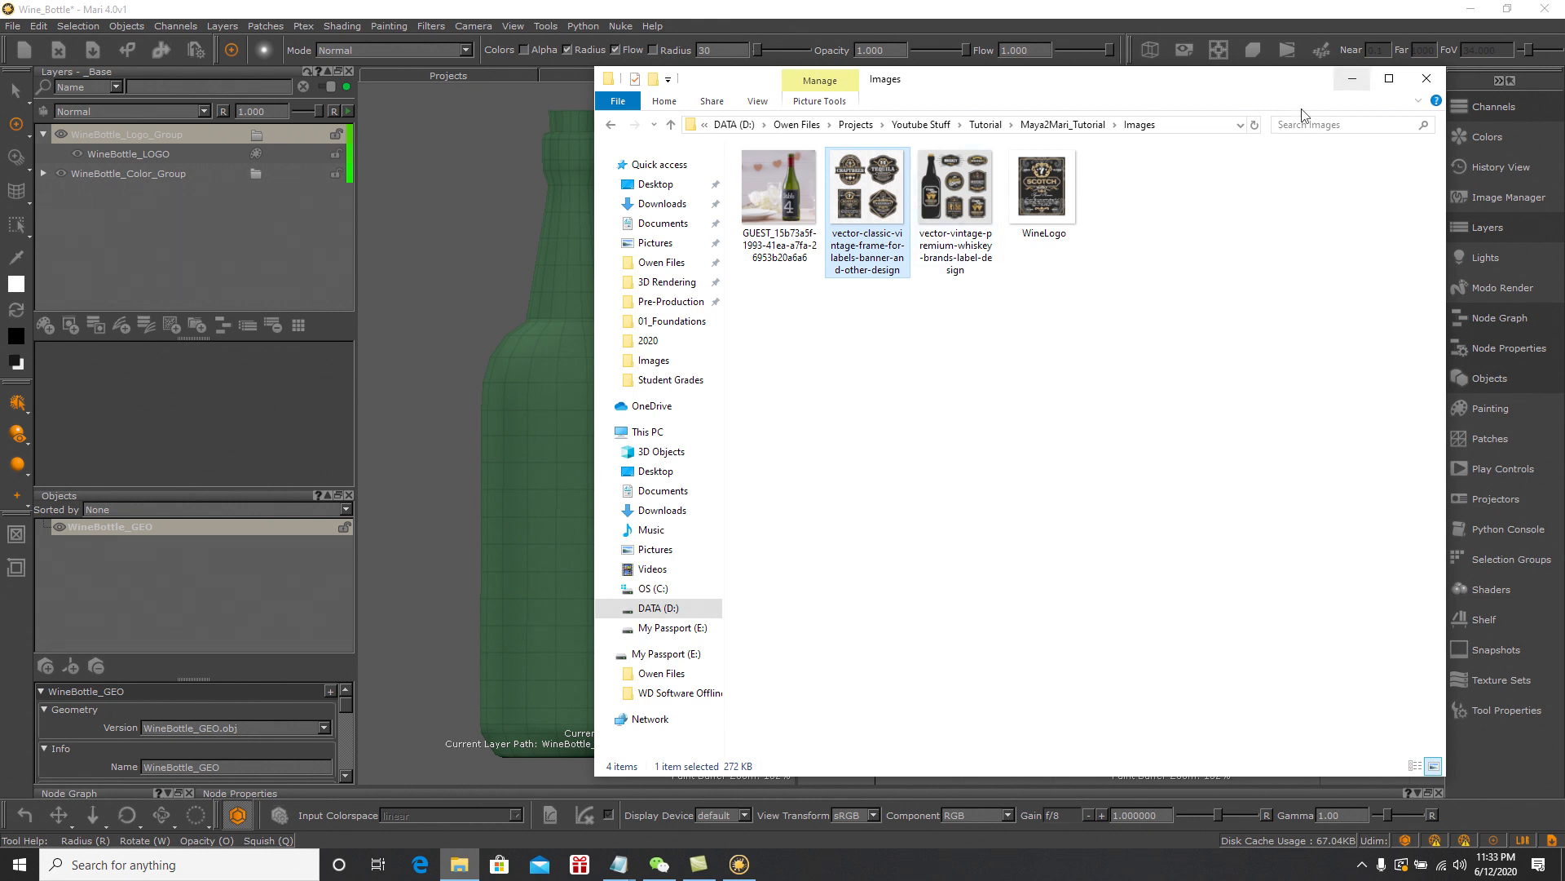
{"action": "left_click", "coordinate": [1011, 123]}
{"action": "right_click", "coordinate": [1011, 123]}
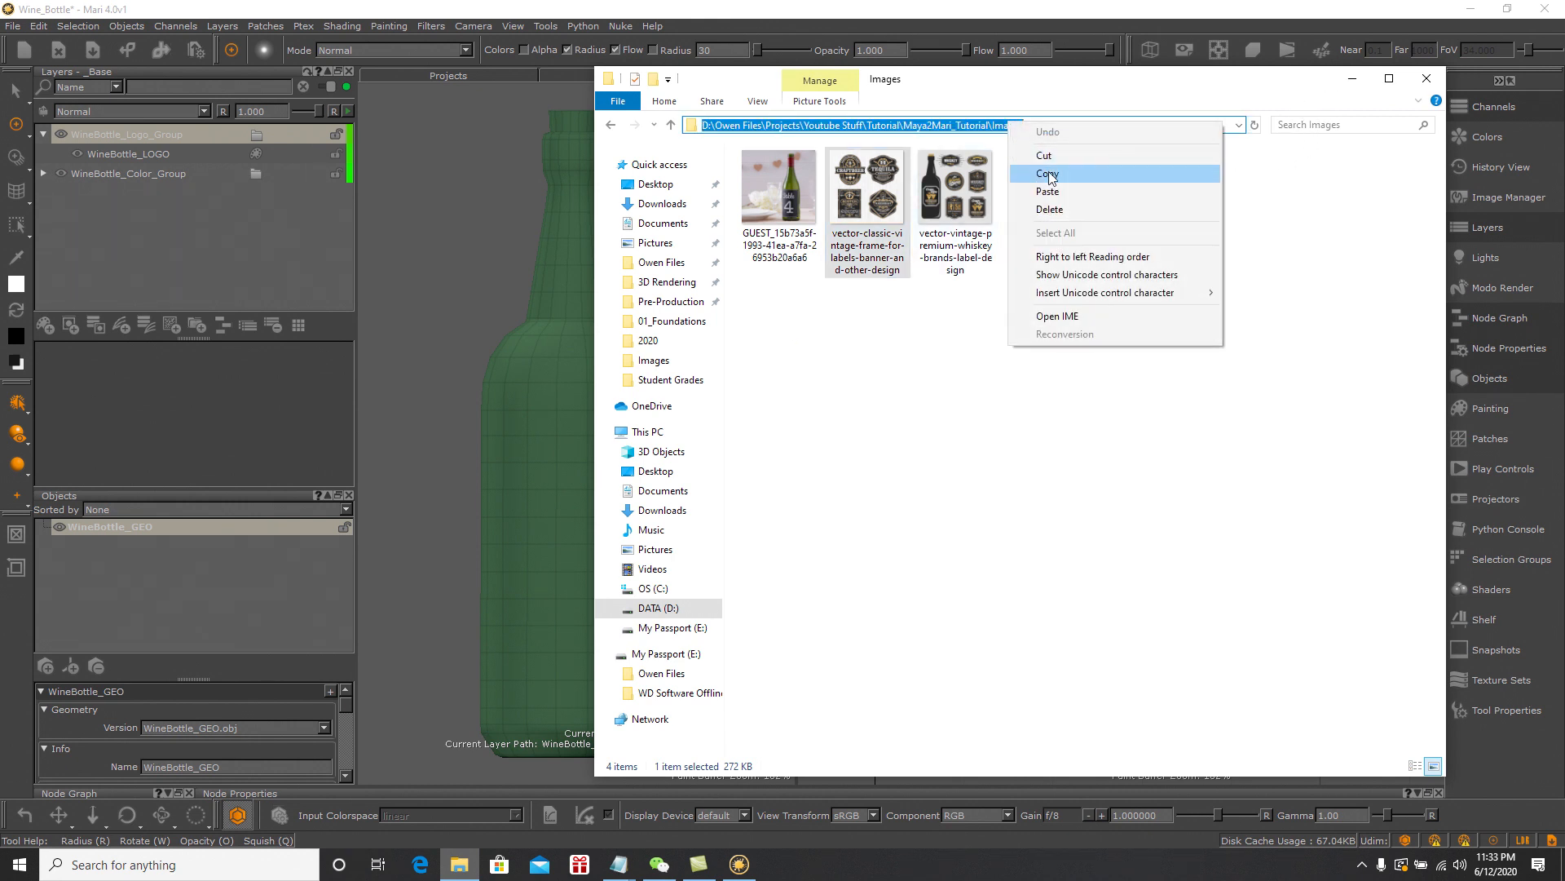
{"action": "left_click", "coordinate": [1052, 168]}
{"action": "left_click", "coordinate": [1353, 81]}
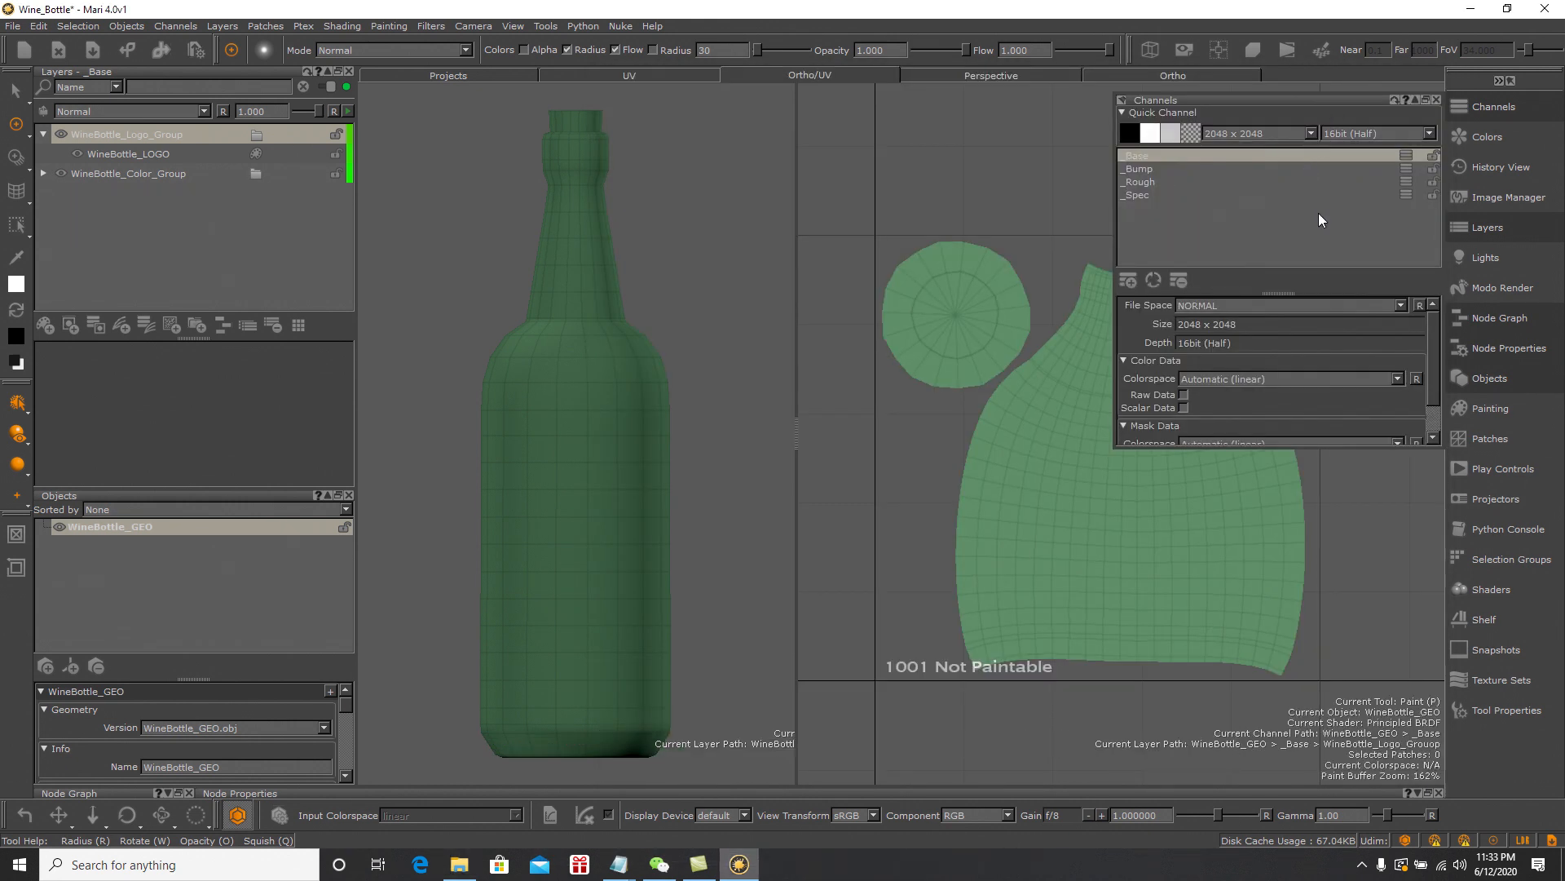
Load WineLogo.png from the Images folder into the Image Manager with automatic sRGB colorspace and premultiplied alpha
{"action": "left_click", "coordinate": [1491, 195]}
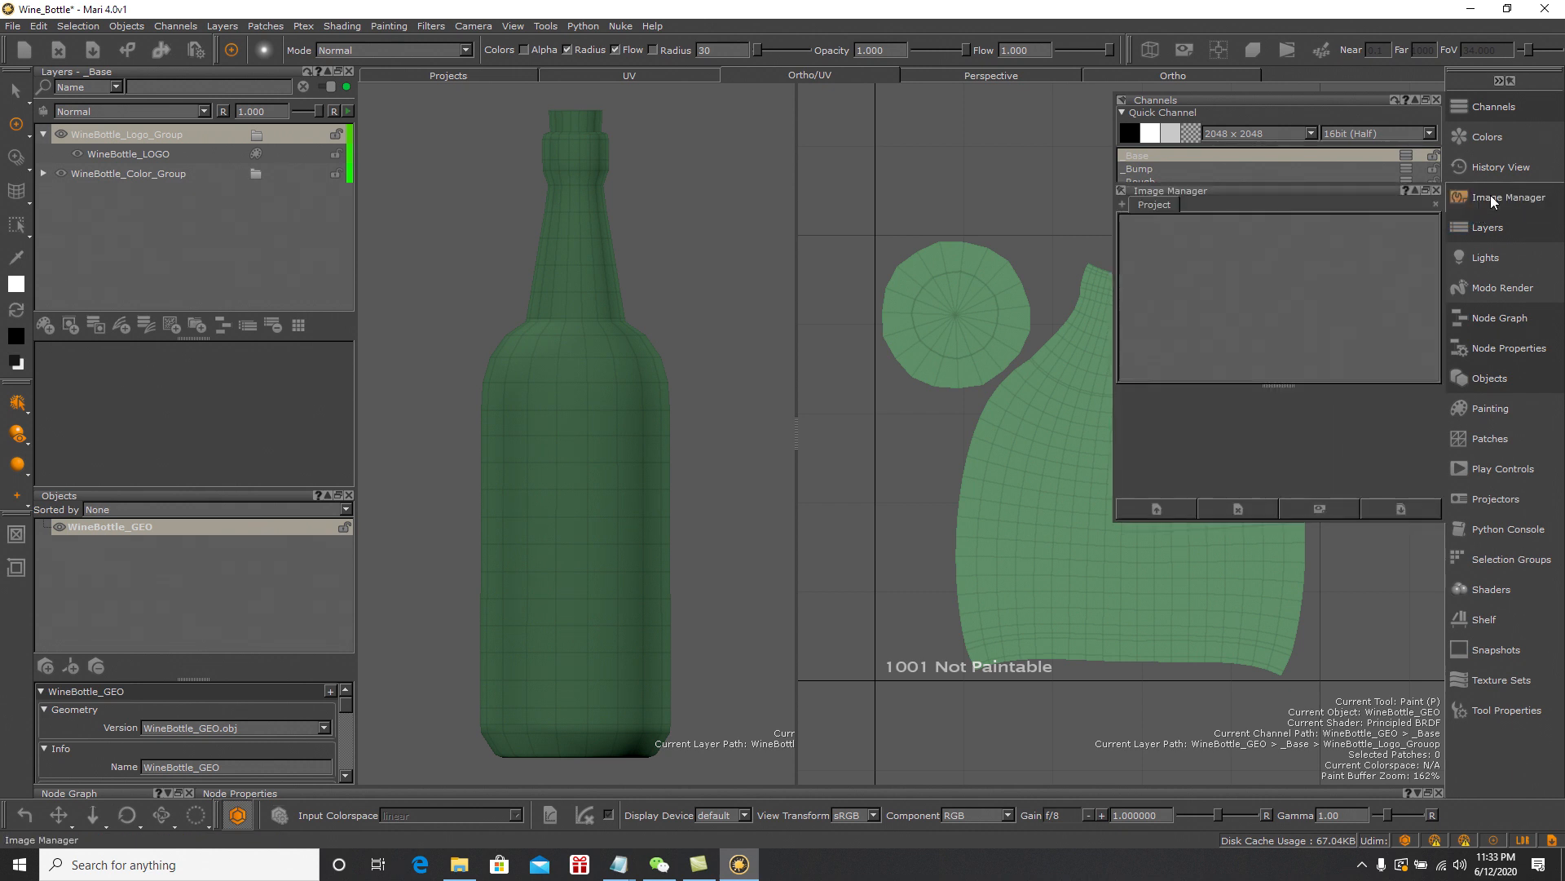
{"action": "left_click", "coordinate": [1156, 511]}
{"action": "key", "text": "ctrl+v"}
{"action": "left_click", "coordinate": [822, 615]}
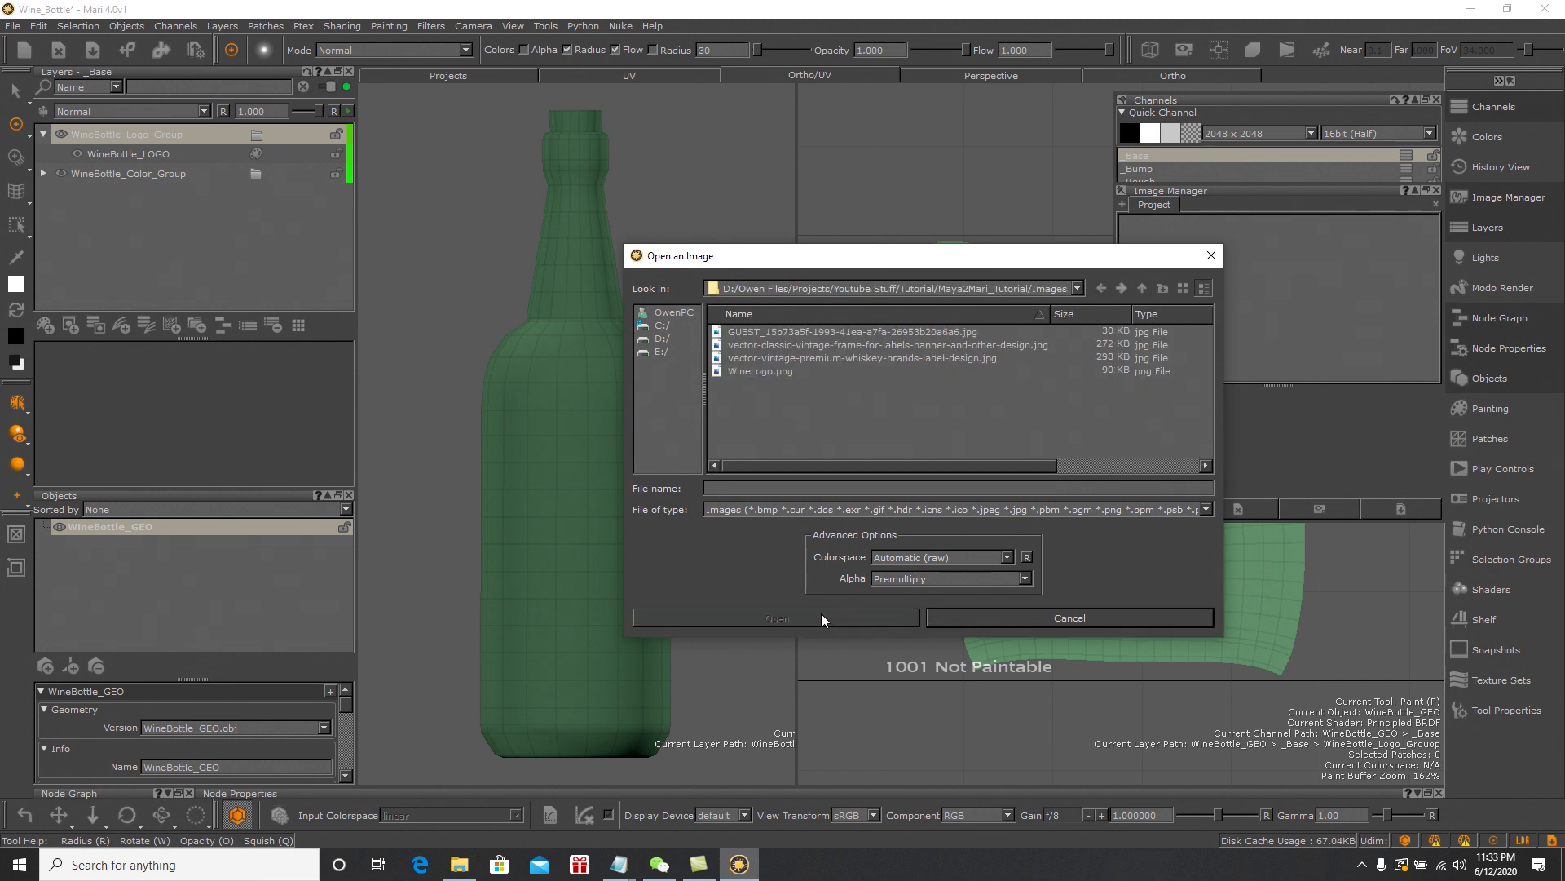
{"action": "left_click", "coordinate": [773, 372]}
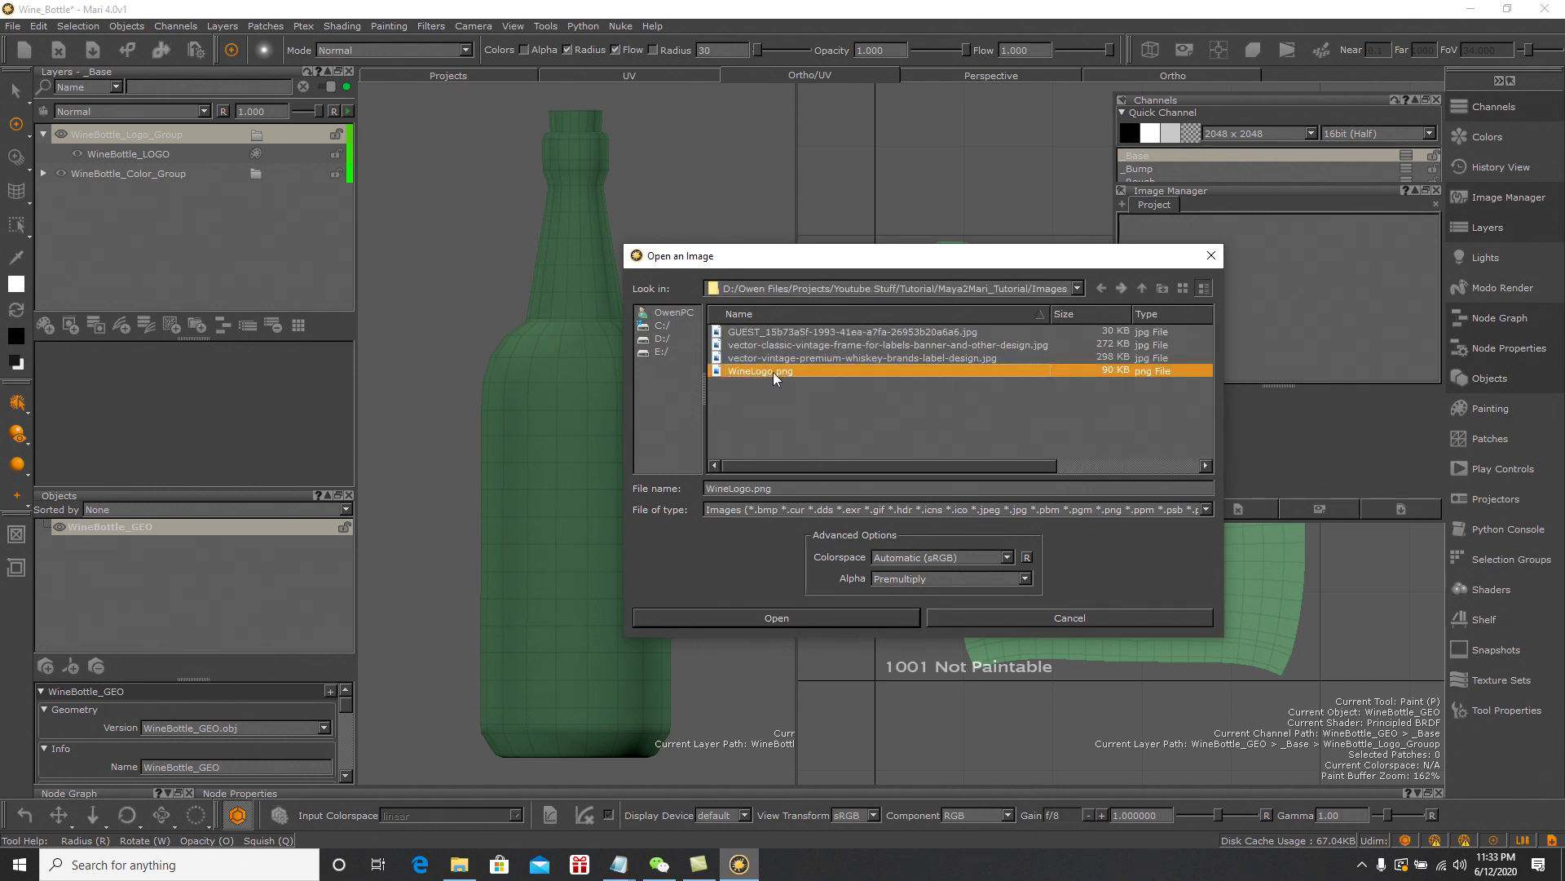
{"action": "left_click", "coordinate": [777, 618]}
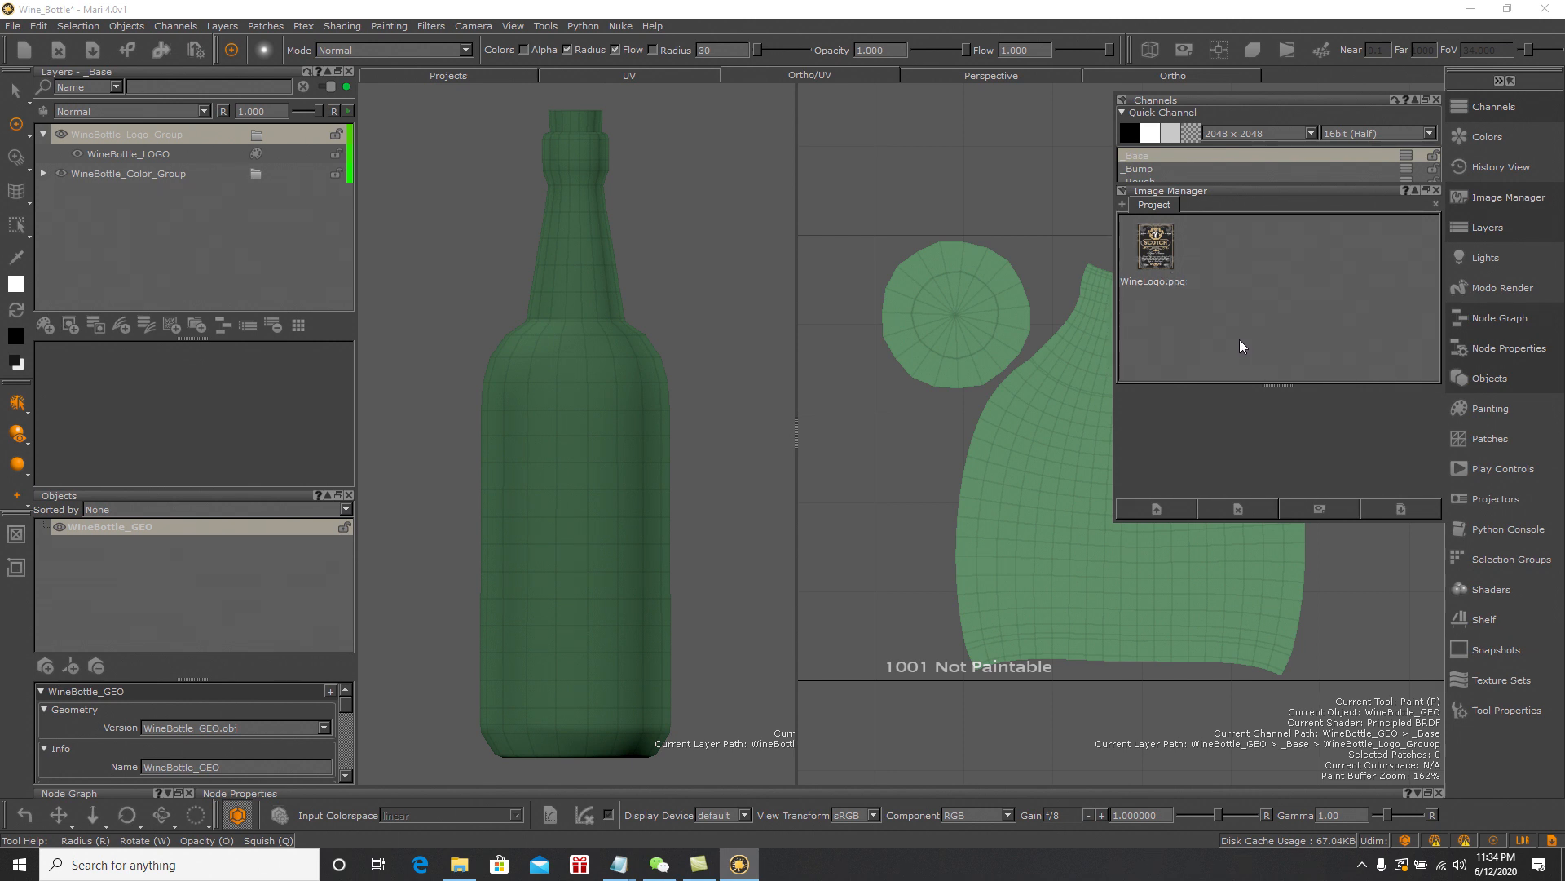
Place WineLogo.png on the canvas as a paint-through image, clear the palettes covering it and reset the image's proportions
{"action": "left_click", "coordinate": [1156, 261]}
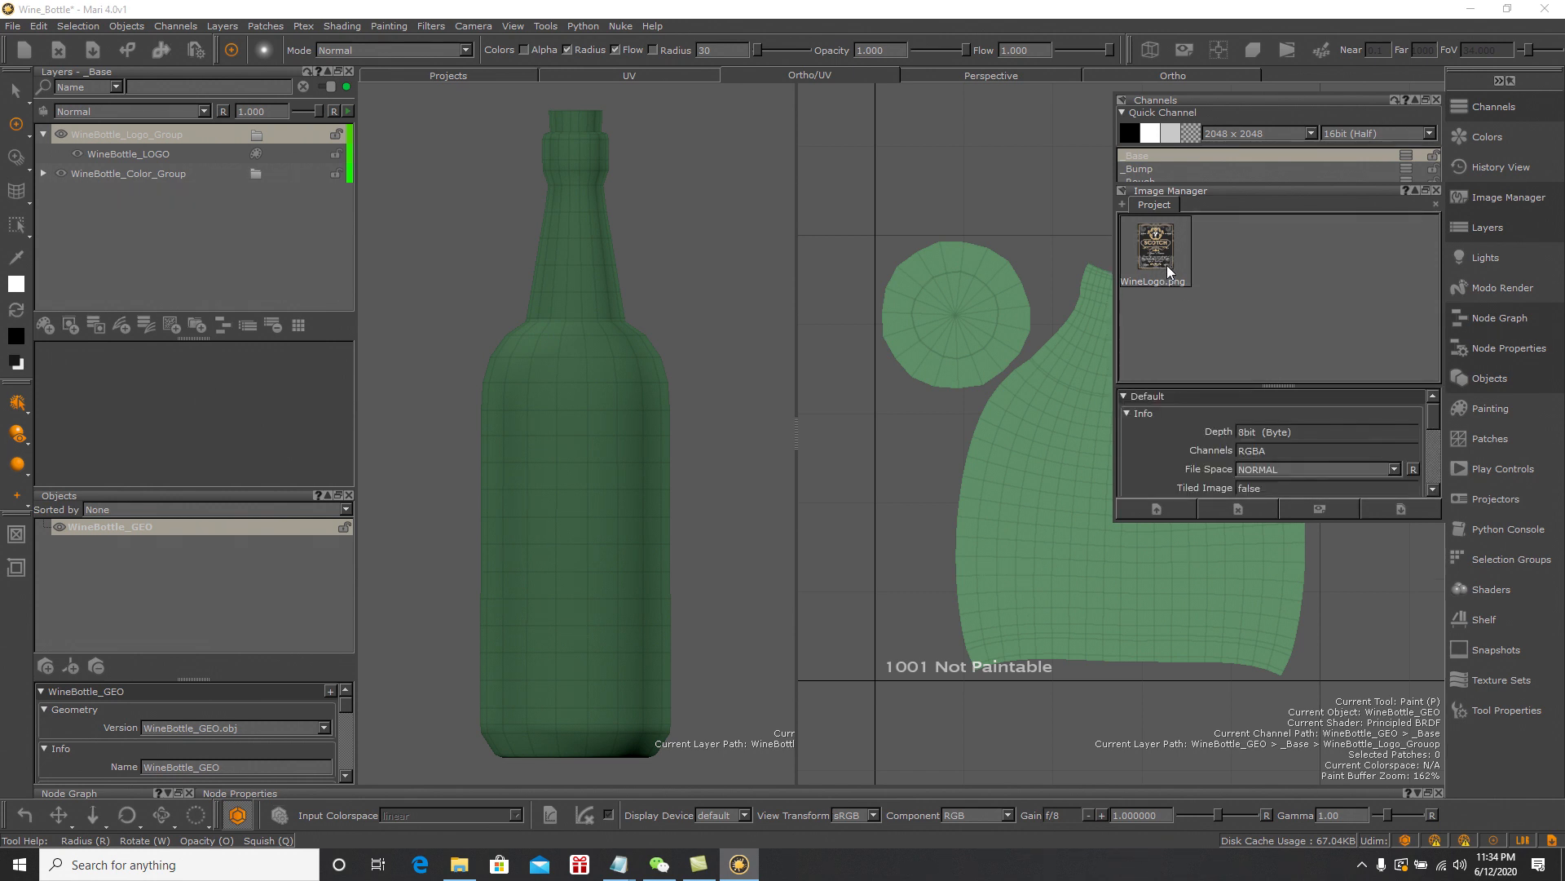
{"action": "left_click_drag", "start_coordinate": [1158, 256], "coordinate": [1023, 447]}
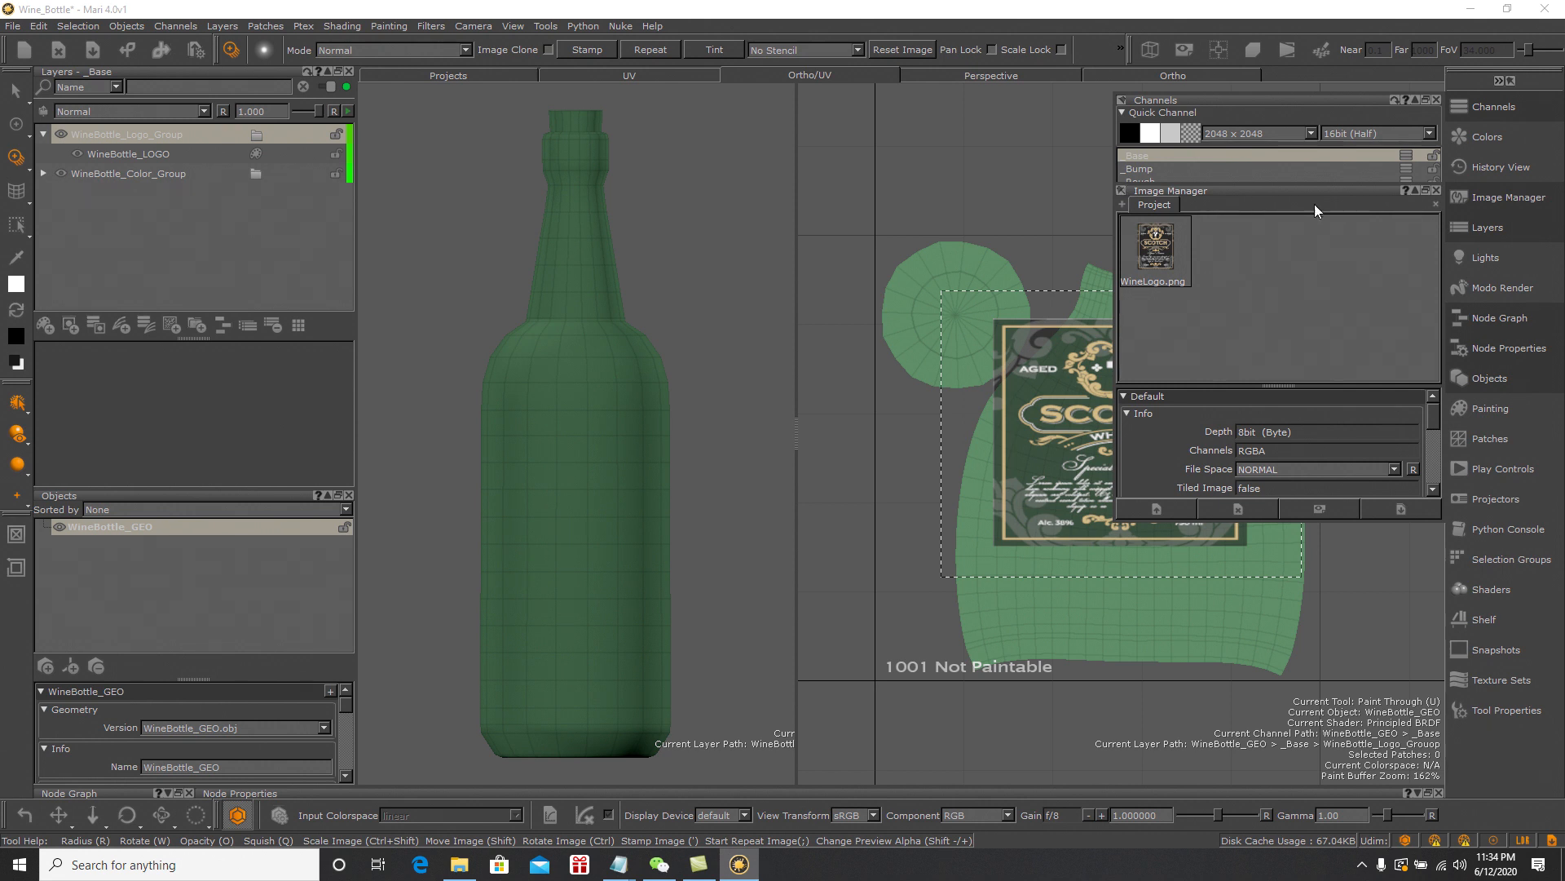
{"action": "left_click", "coordinate": [1436, 190]}
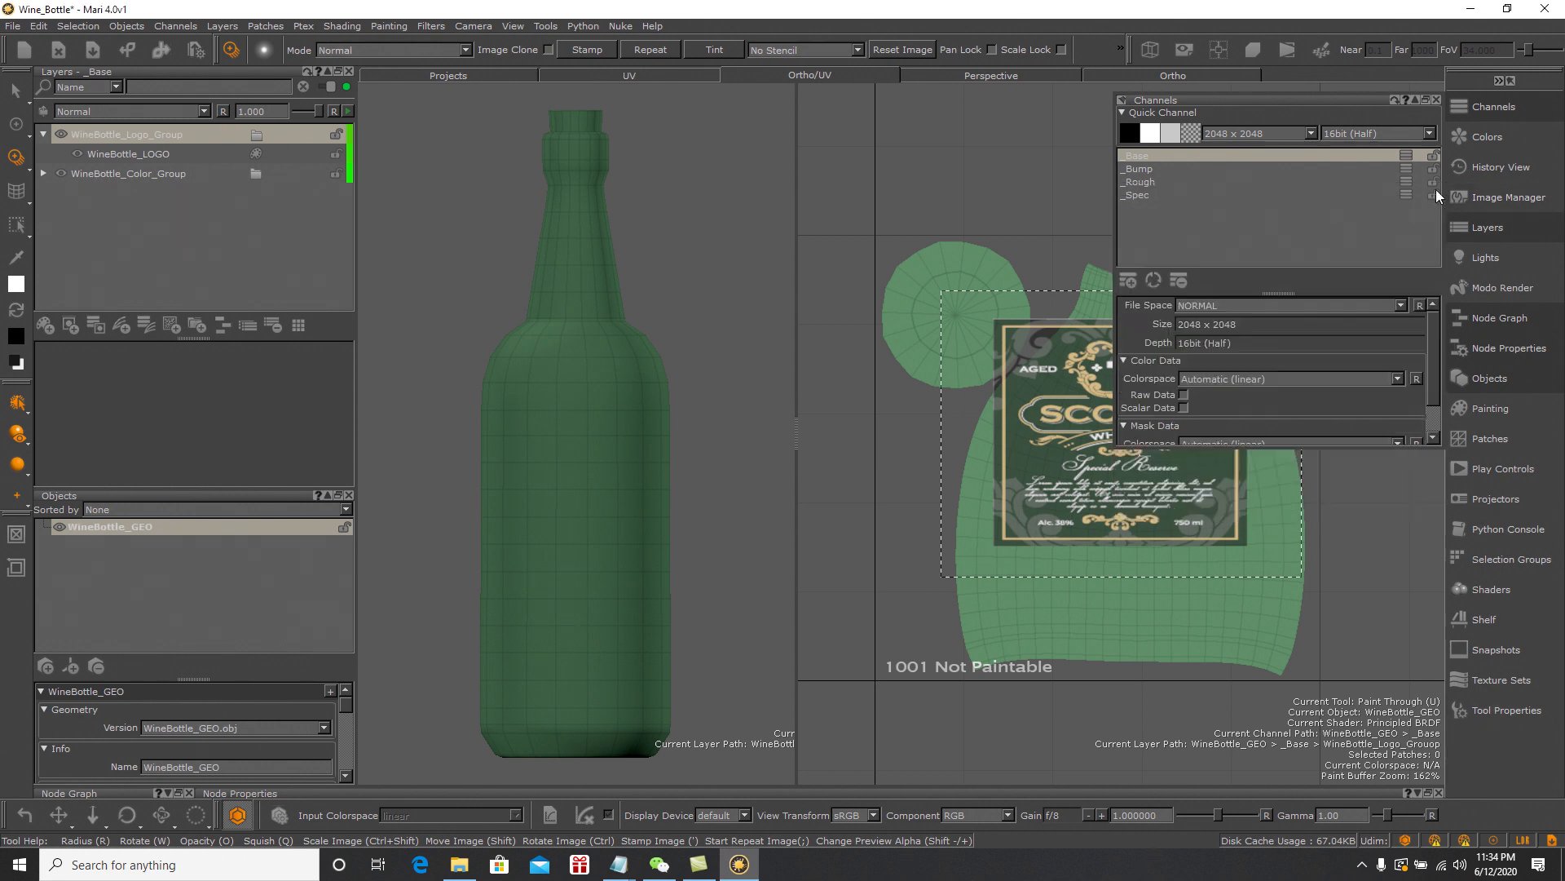
{"action": "left_click", "coordinate": [1415, 99]}
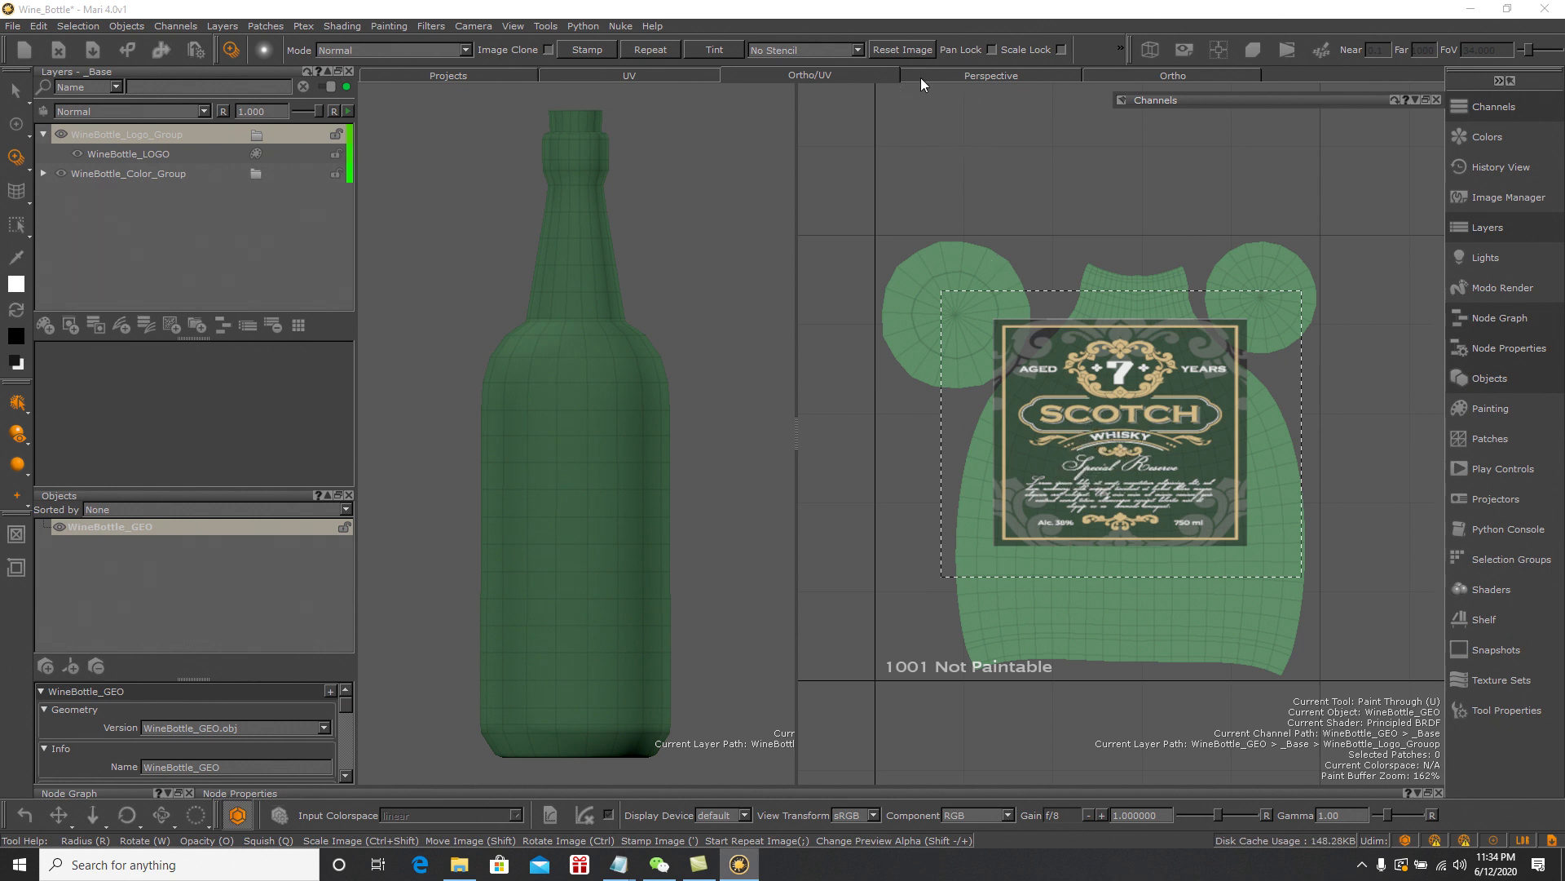
{"action": "left_click", "coordinate": [903, 50]}
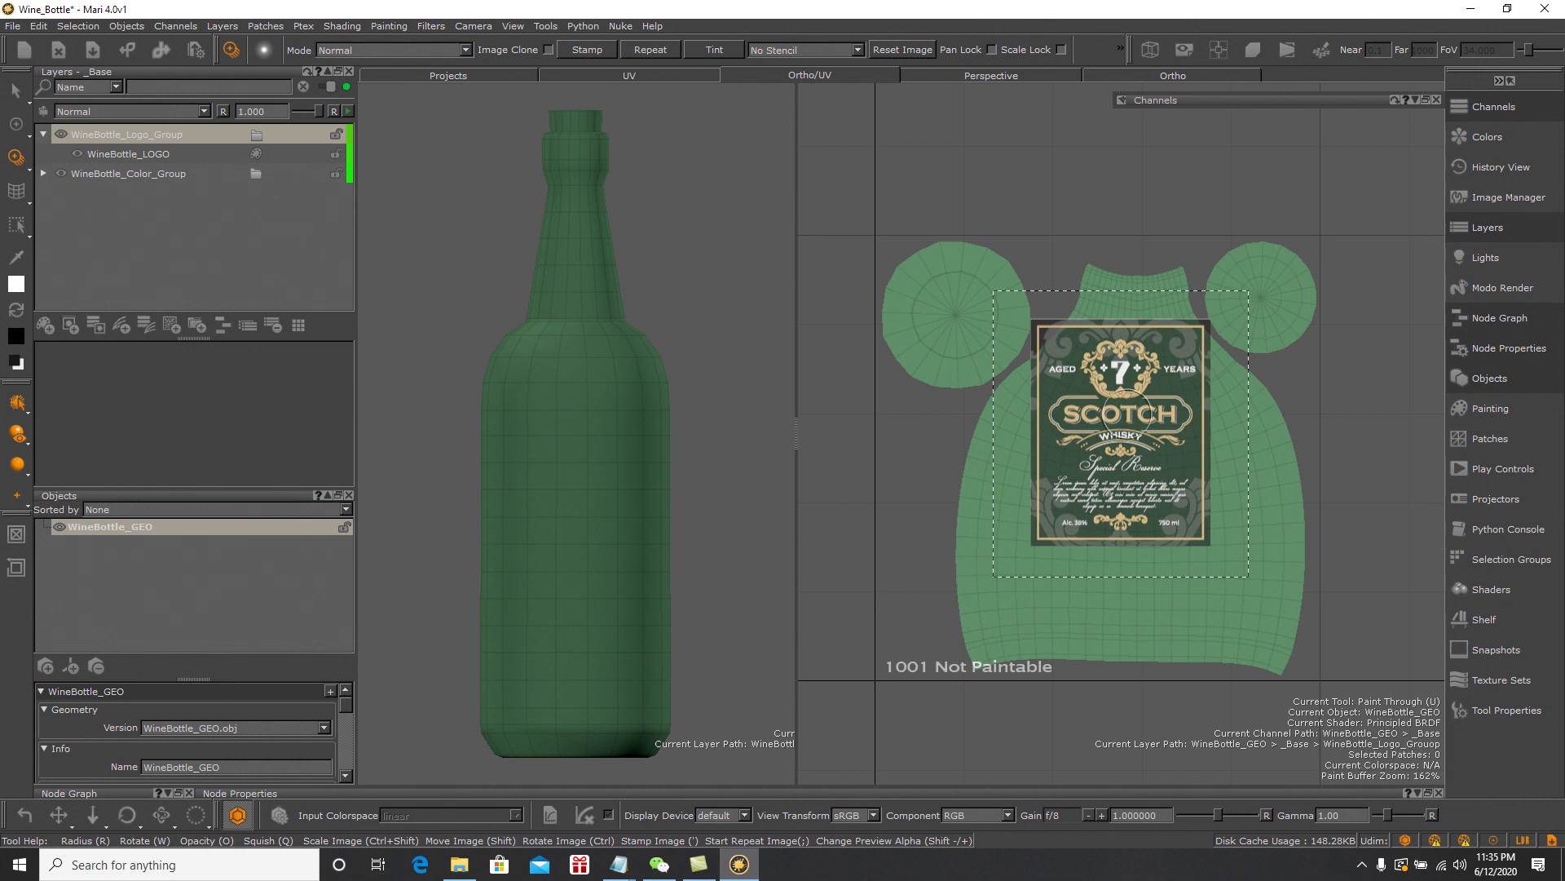
Move the paint-through label onto the lower front of the bottle and scale it to nearly the body's width
{"action": "mouse_move", "coordinate": [1130, 455]}
{"action": "left_mouse_down", "text": "shift"}
{"action": "mouse_move", "coordinate": [1037, 546]}
{"action": "mouse_move", "coordinate": [1120, 501]}
{"action": "mouse_move", "coordinate": [1179, 522]}
{"action": "mouse_move", "coordinate": [1151, 499]}
{"action": "left_mouse_up", "text": "shift"}
{"action": "left_click_drag", "start_coordinate": [1118, 513], "coordinate": [1127, 544], "text": "ctrl+shift"}
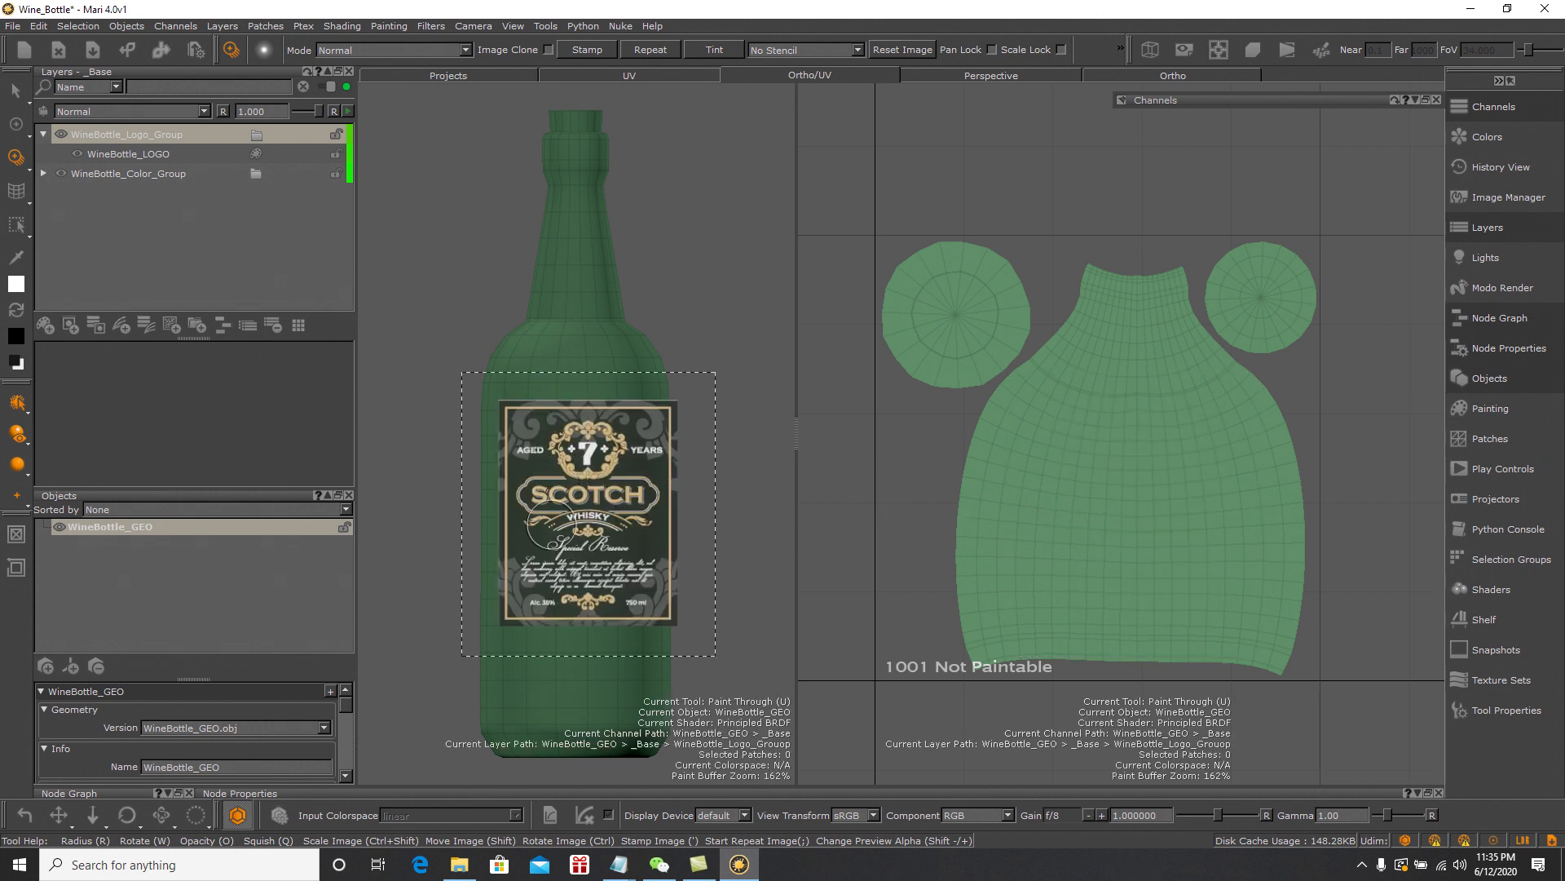
{"action": "left_click_drag", "start_coordinate": [570, 523], "coordinate": [573, 540], "text": "ctrl+shift"}
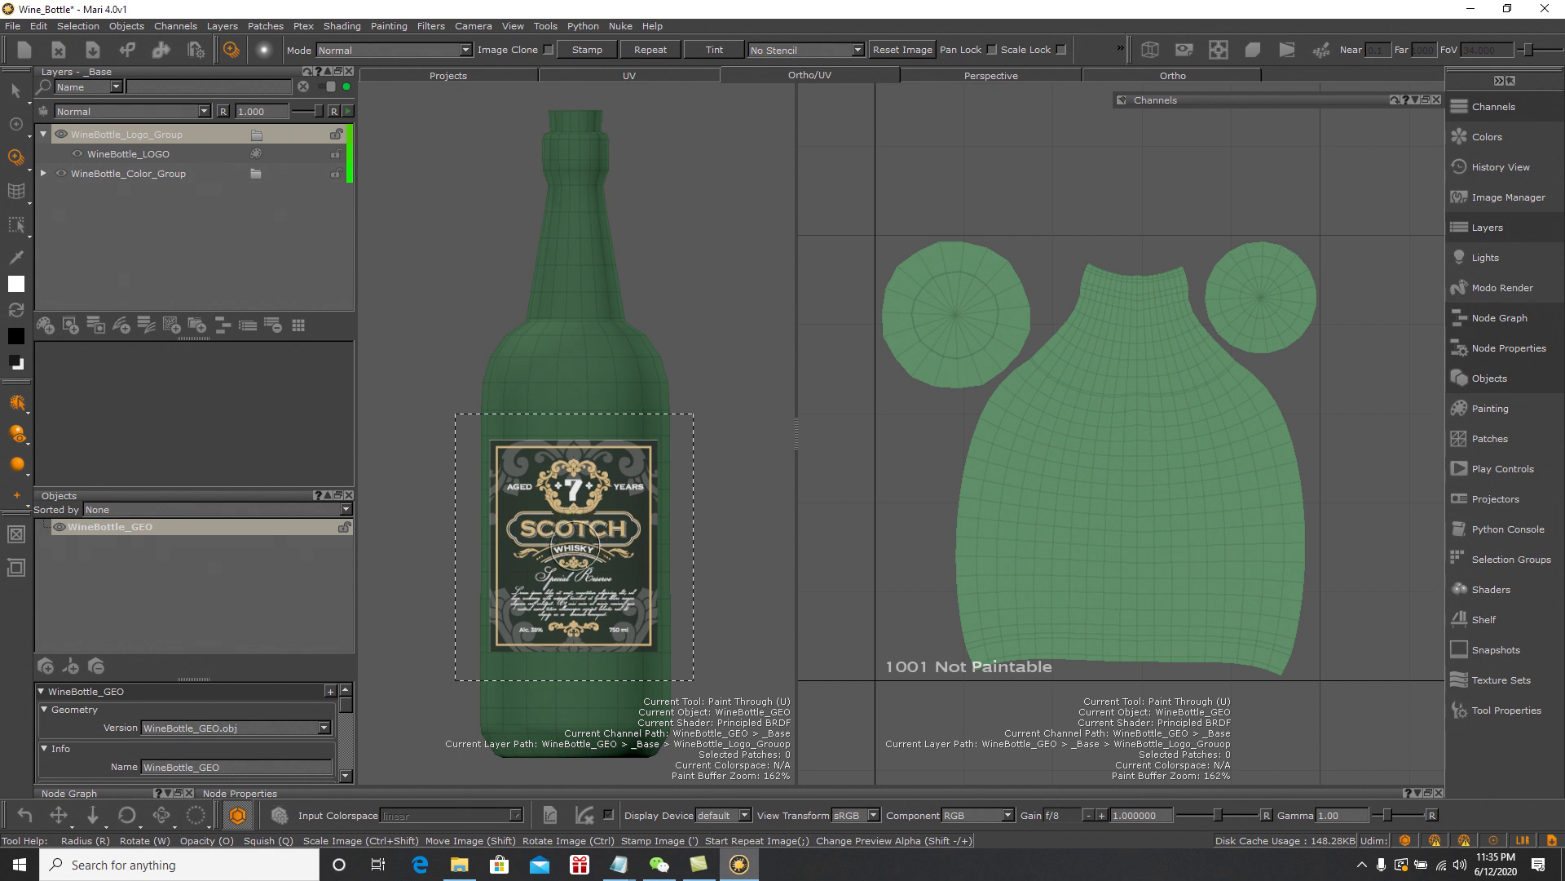
{"action": "left_click_drag", "start_coordinate": [573, 547], "coordinate": [574, 547], "text": "shift"}
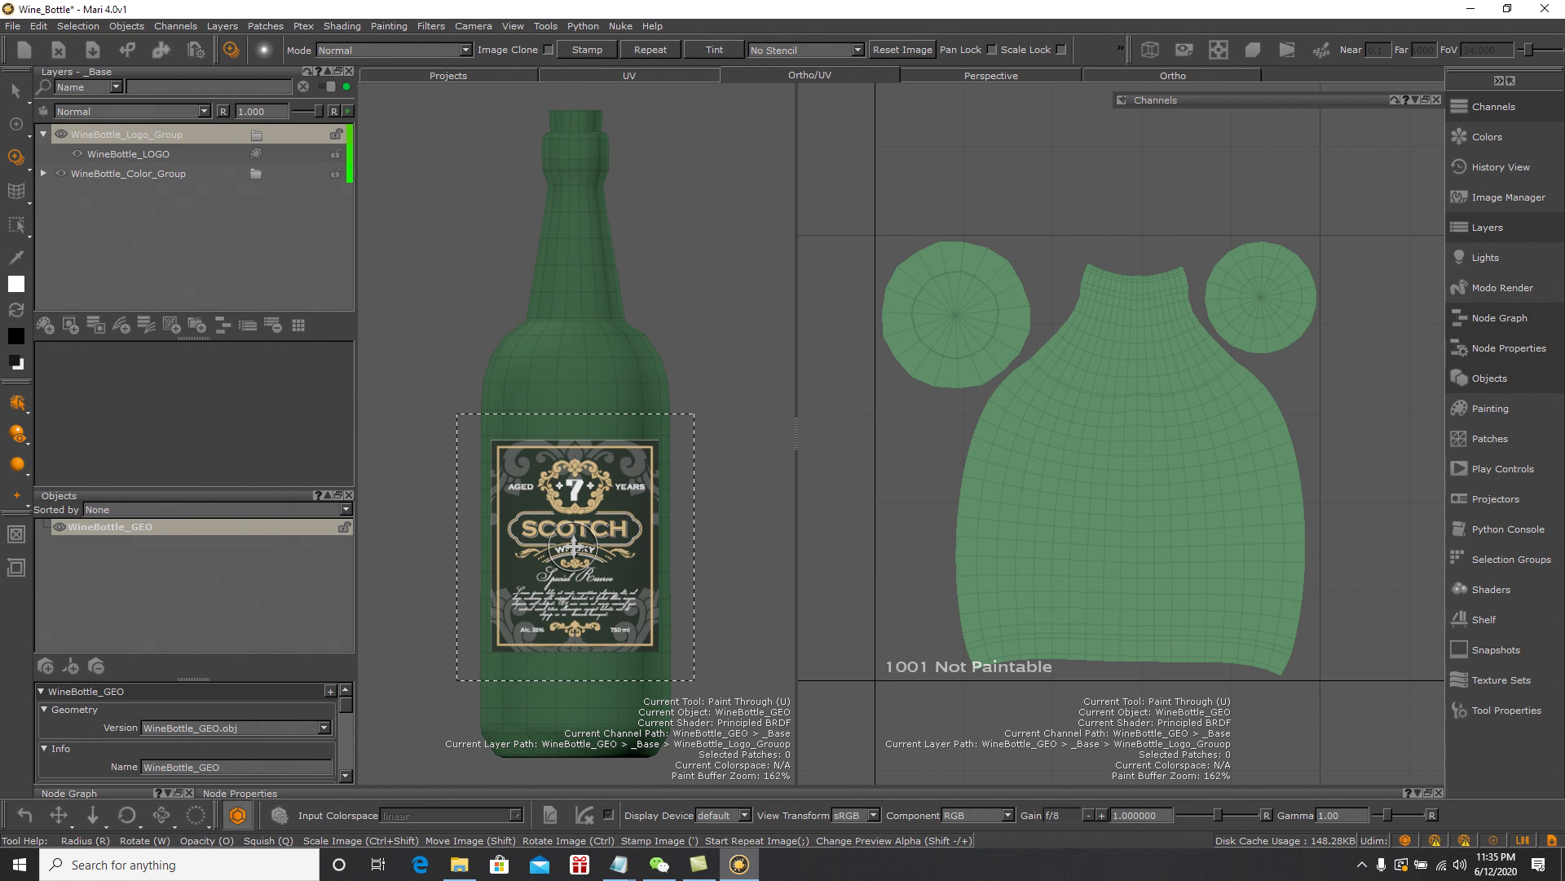
{"action": "left_click_drag", "start_coordinate": [572, 547], "coordinate": [571, 536], "text": "ctrl+shift"}
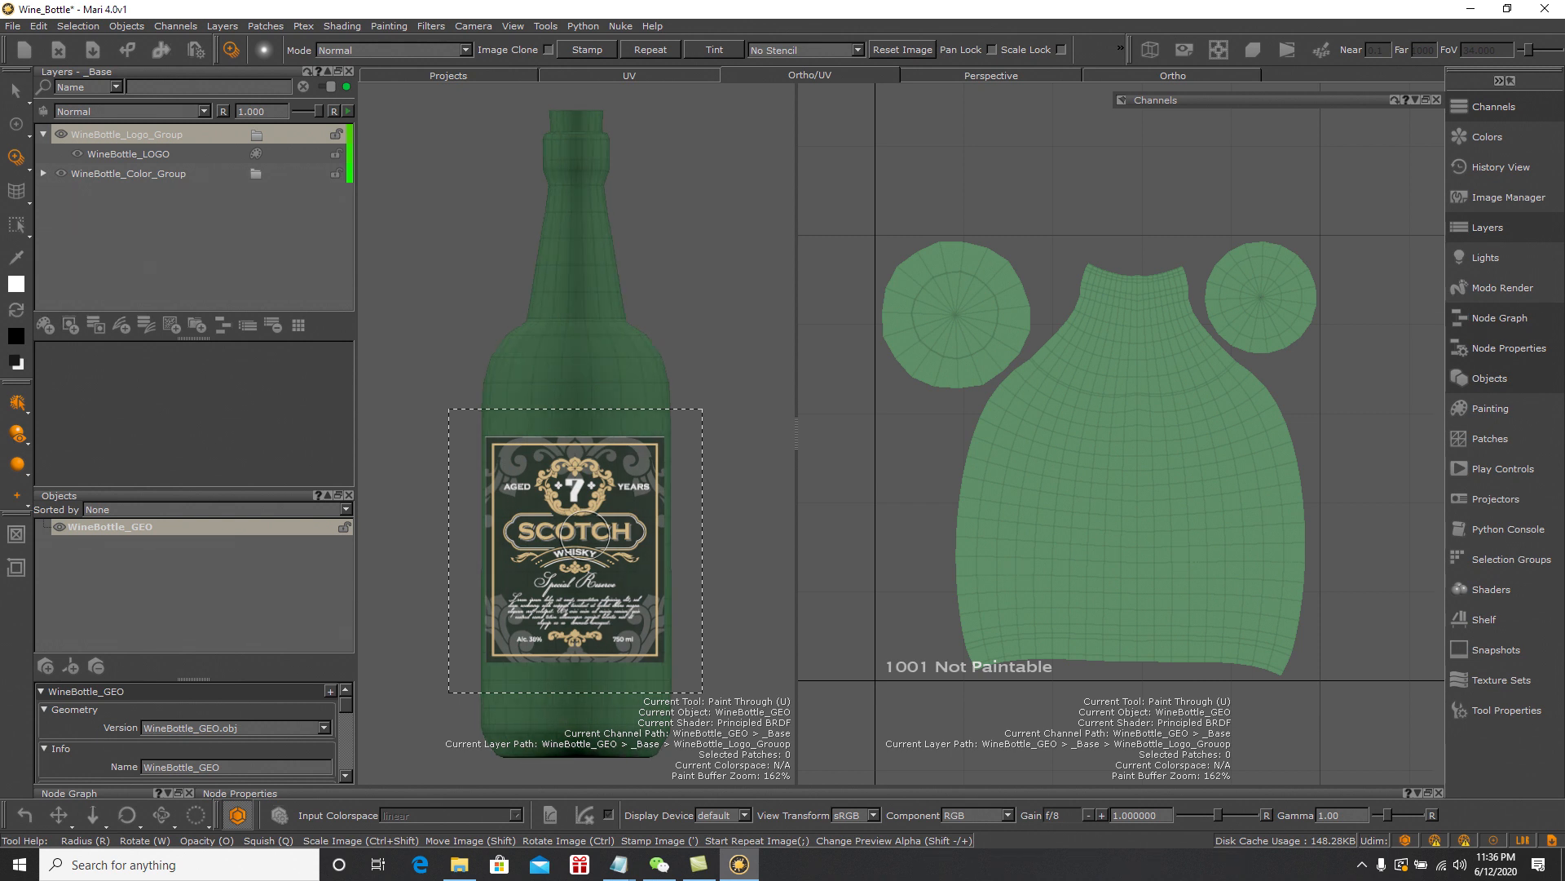
Nudge the label slightly upward on the straight-on bottle and make the WineBottle_LOGO layer the active paint target
{"action": "key", "text": "ctrl+Up"}
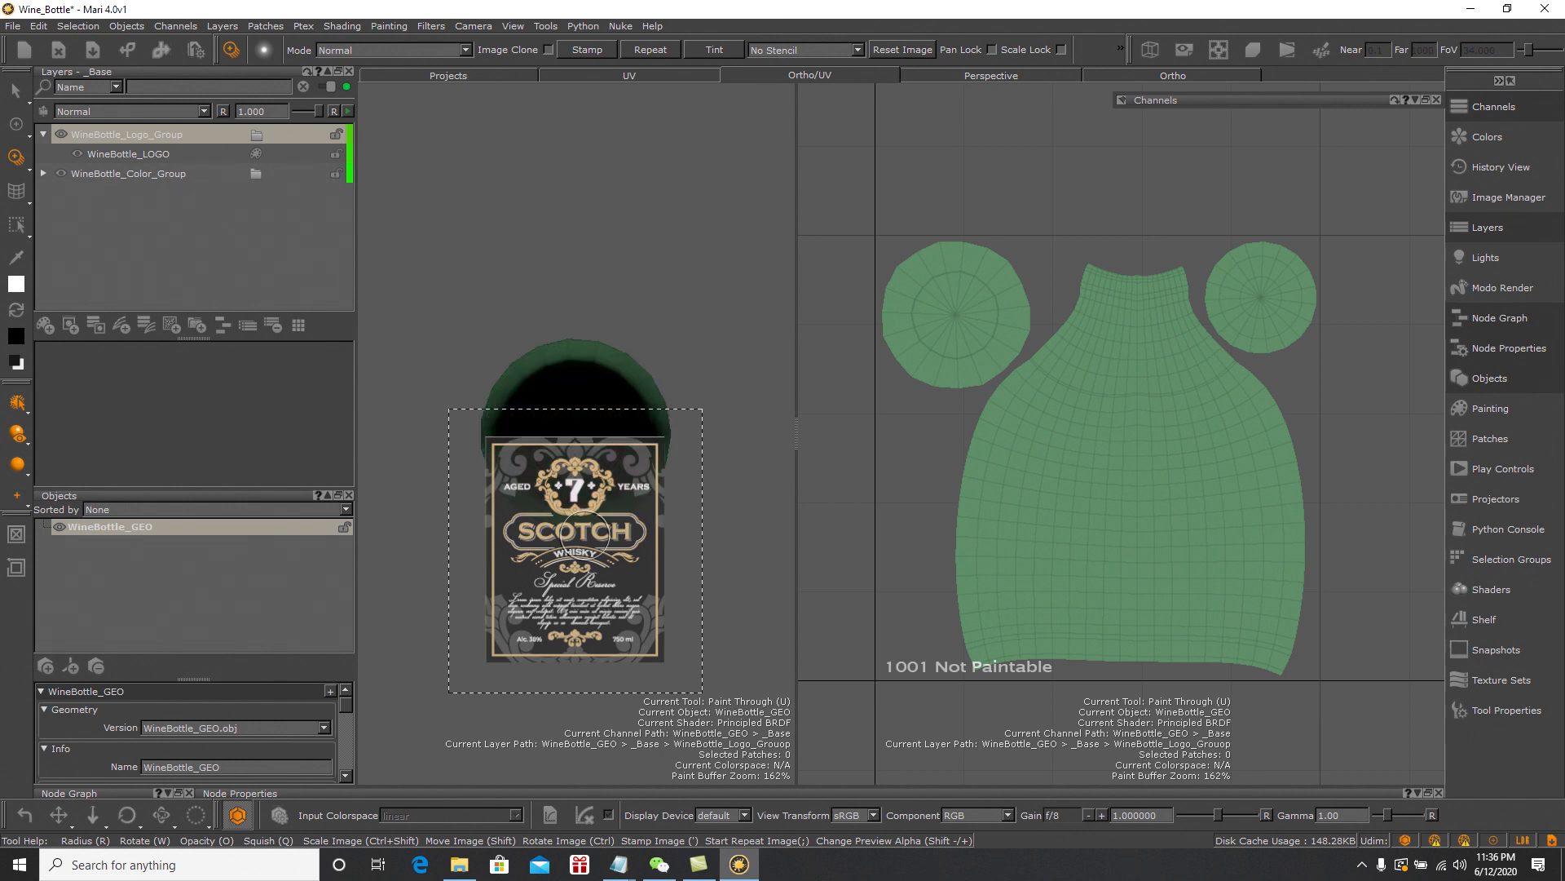
{"action": "key", "text": "ctrl+Down"}
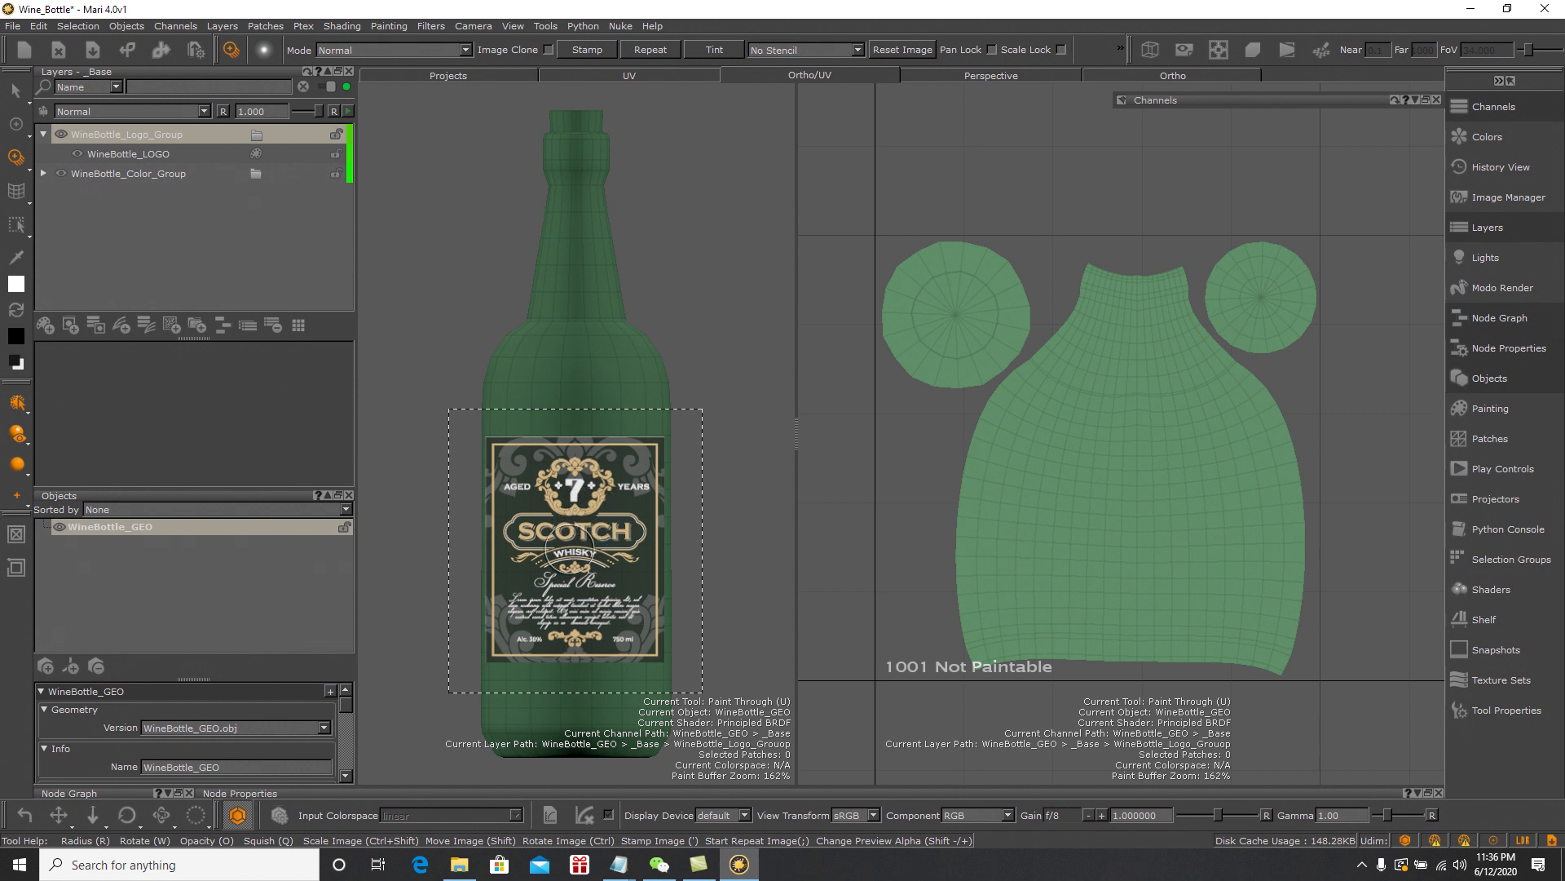
{"action": "left_click_drag", "start_coordinate": [569, 548], "coordinate": [570, 546], "text": "shift"}
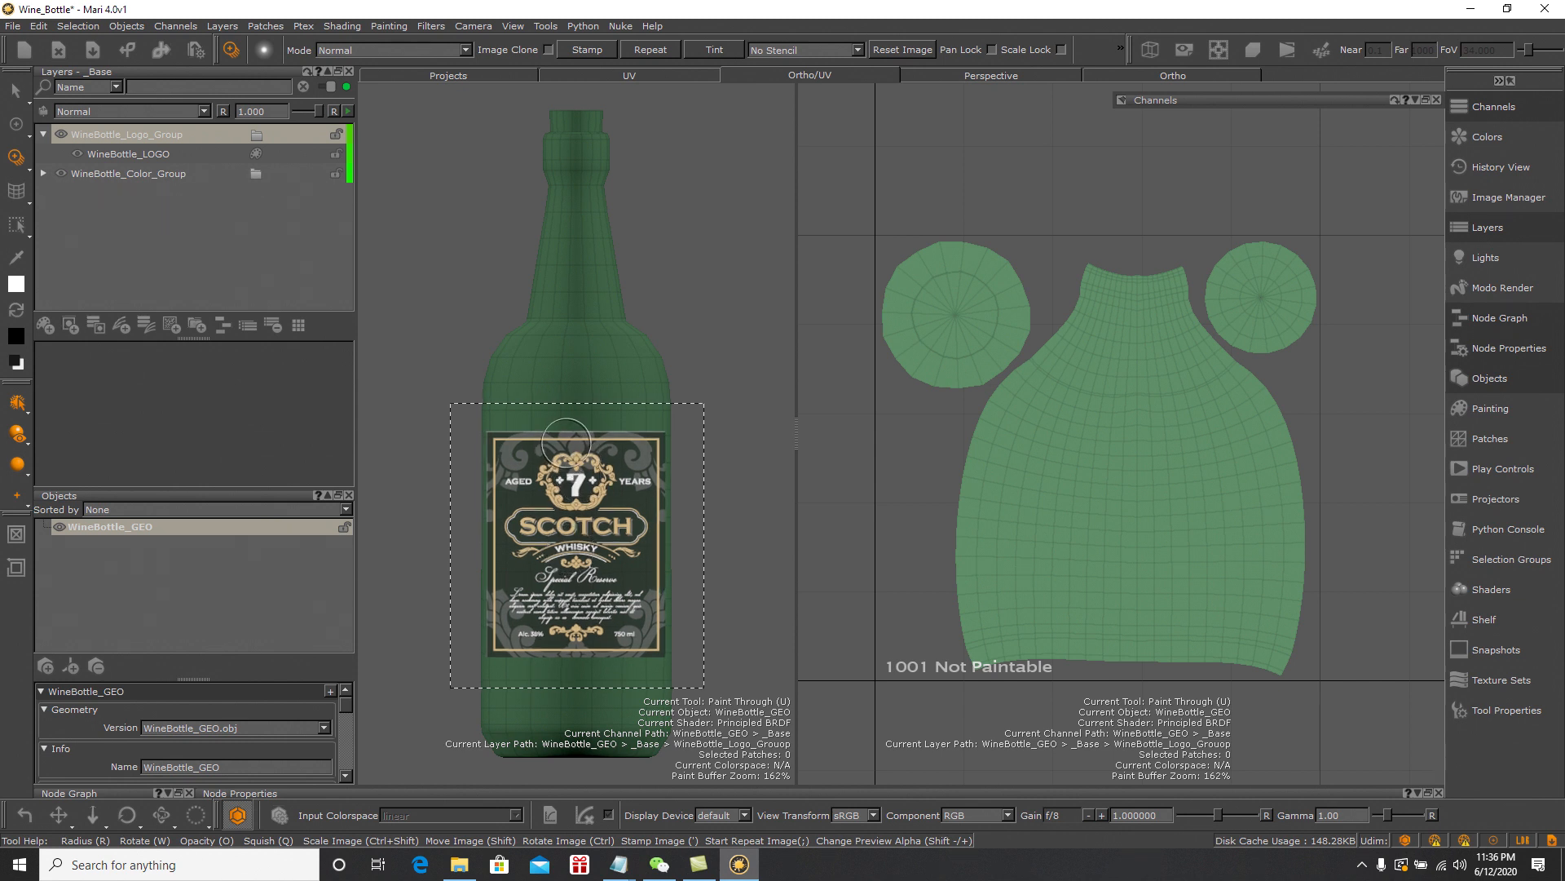
{"action": "left_click", "coordinate": [160, 152]}
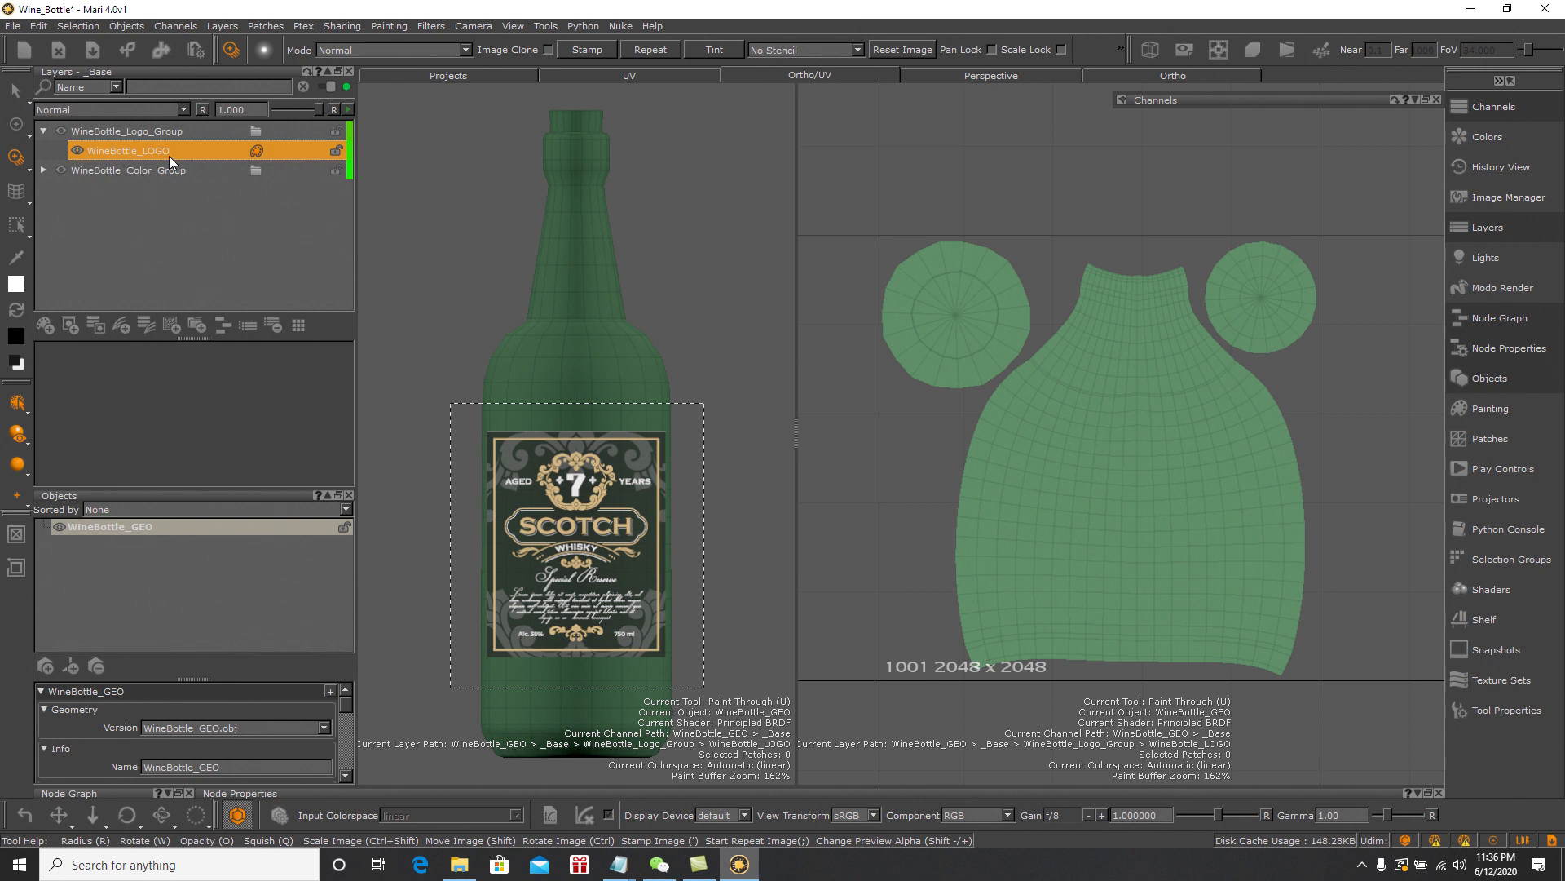
Keep WineBottle_LOGO as the active paint target and switch the bottle's shader to Current Channel
{"action": "left_click", "coordinate": [173, 131]}
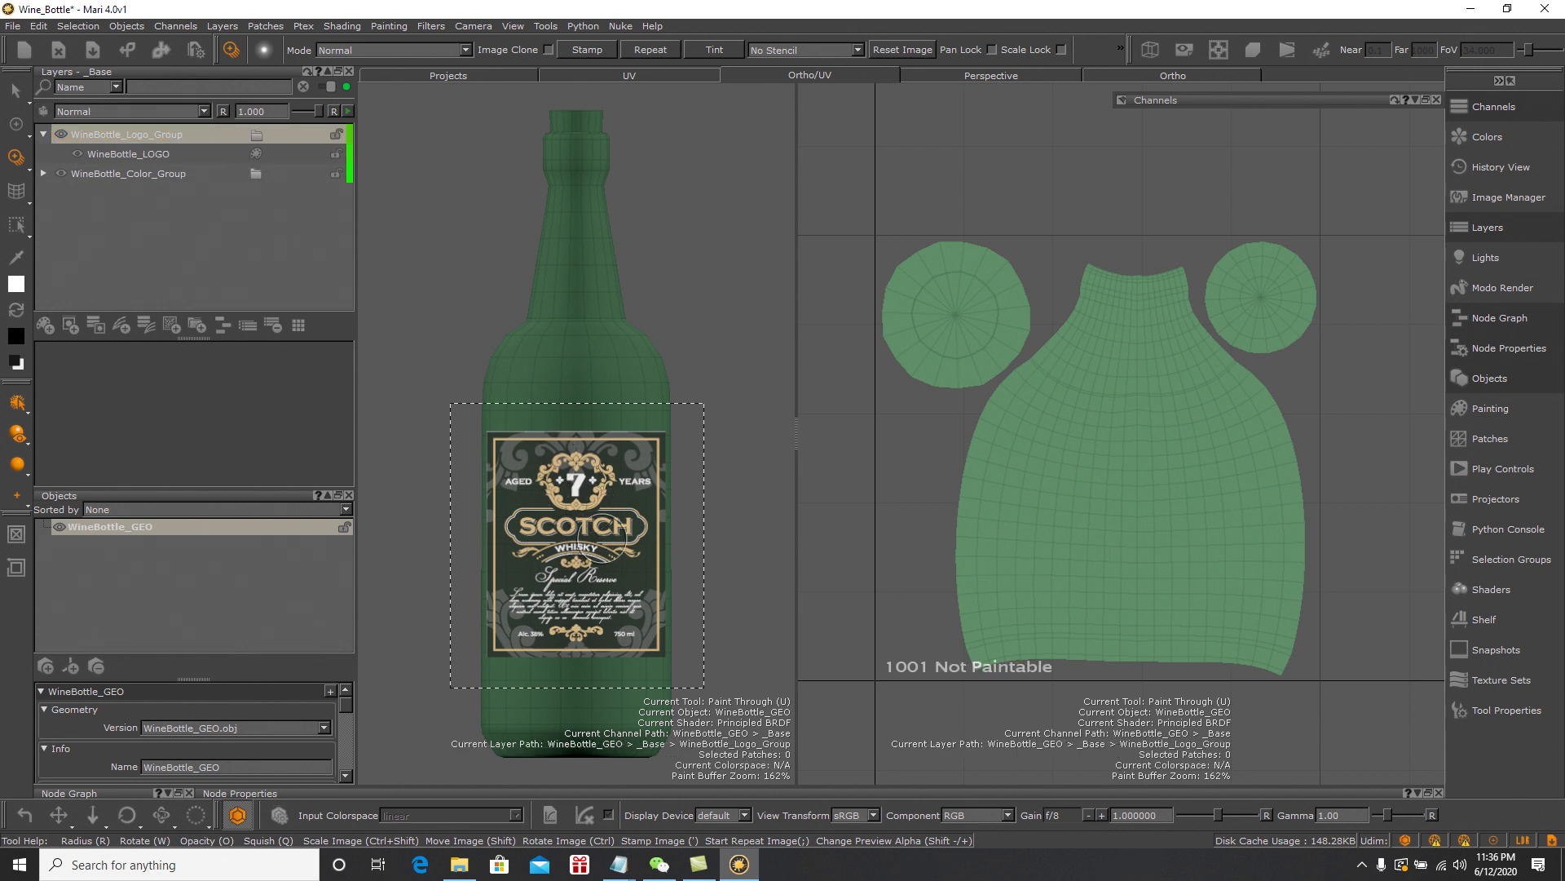
{"action": "left_click", "coordinate": [159, 151]}
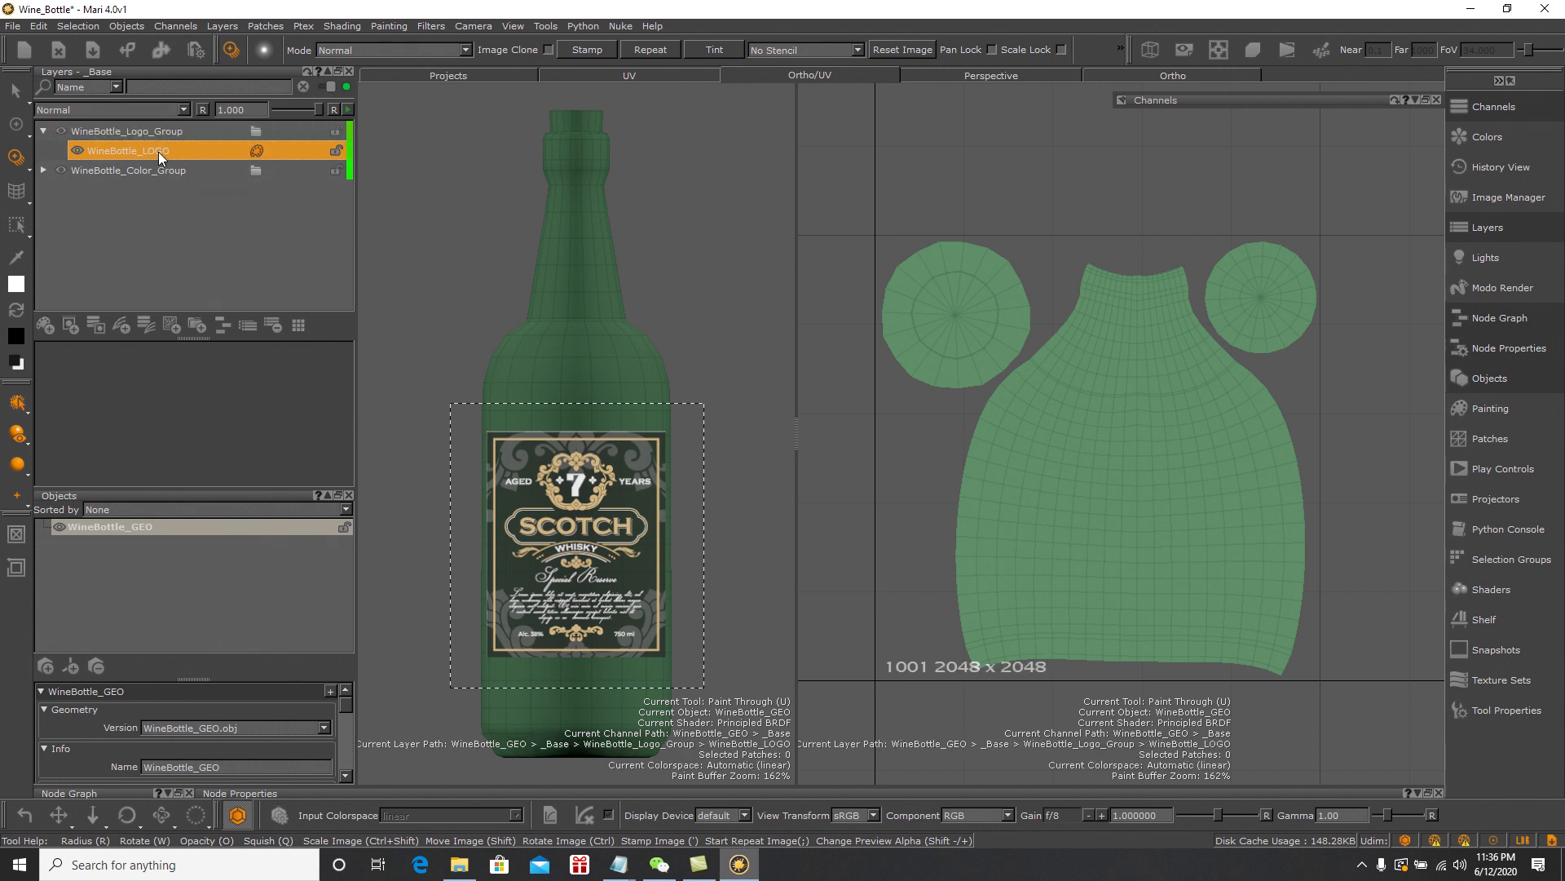
{"action": "left_click", "coordinate": [1486, 587]}
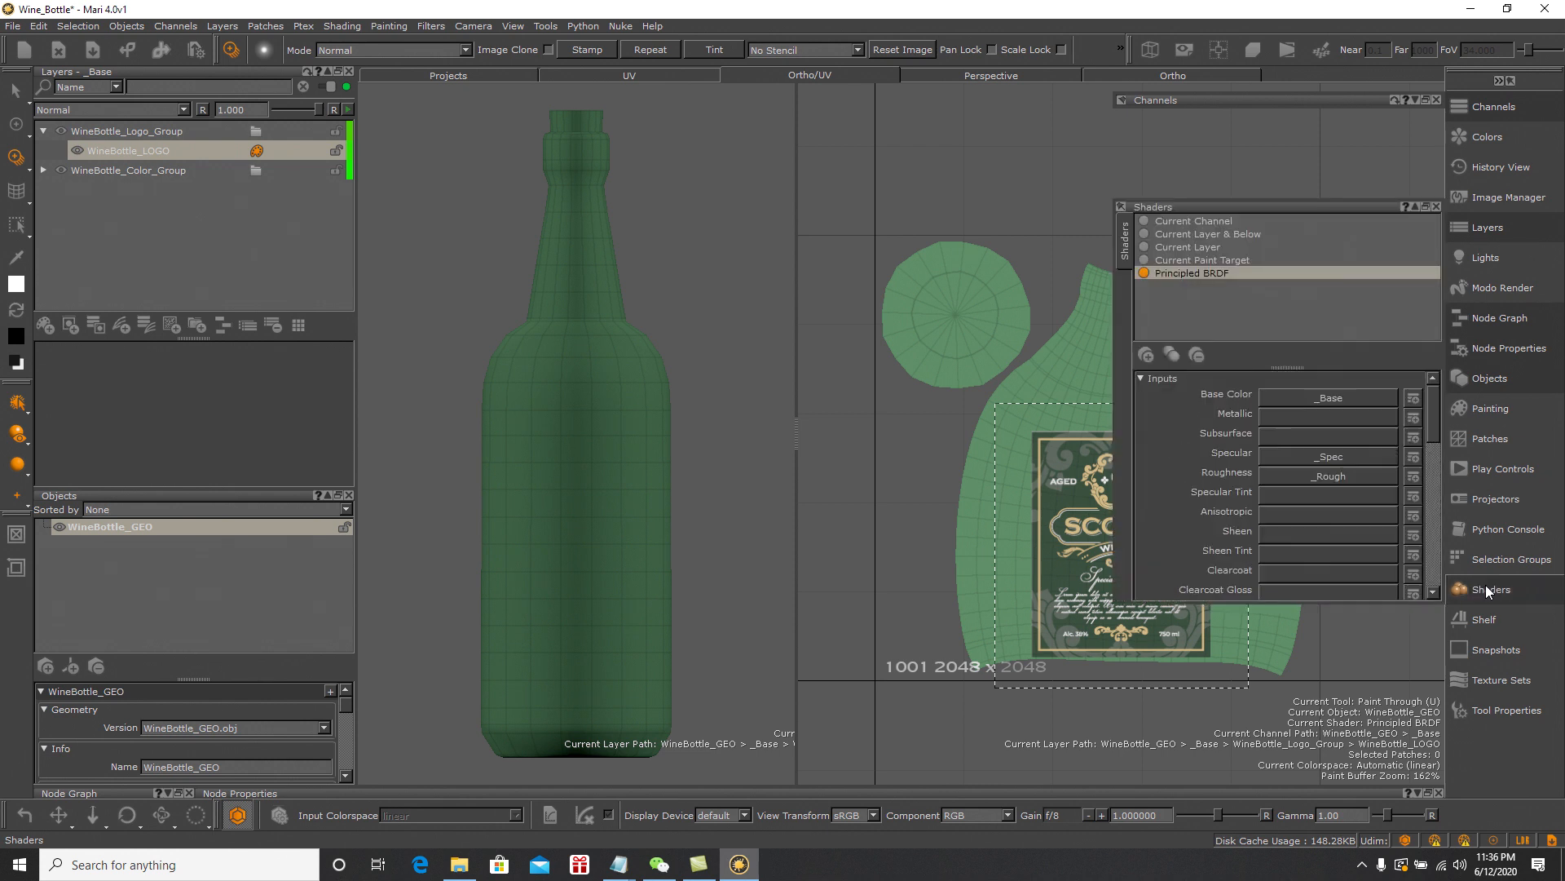
{"action": "left_click", "coordinate": [1196, 220]}
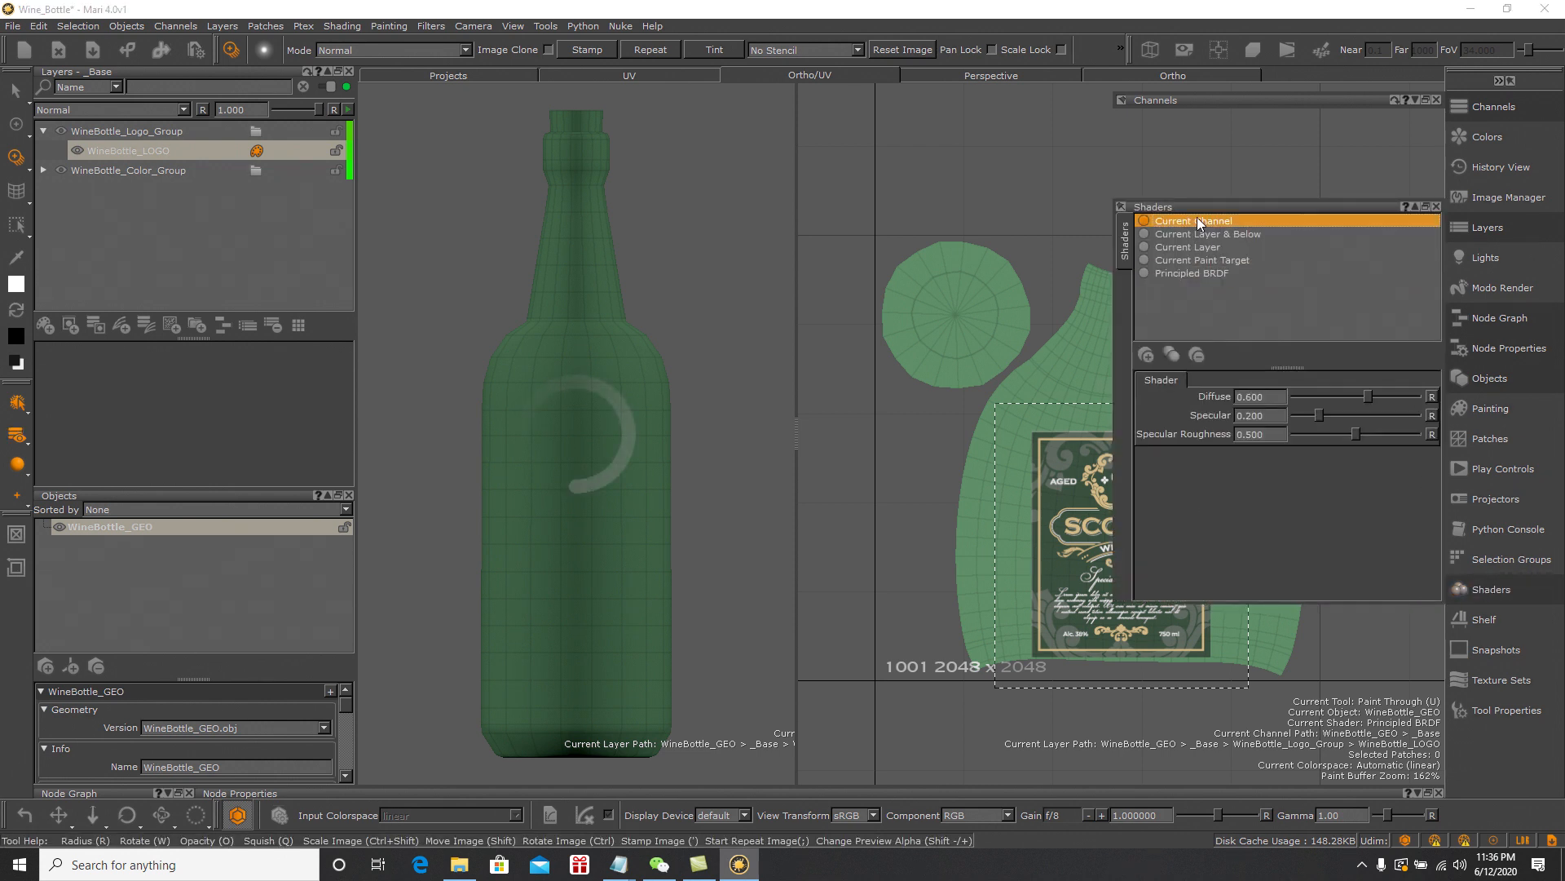
{"action": "left_click", "coordinate": [1437, 207]}
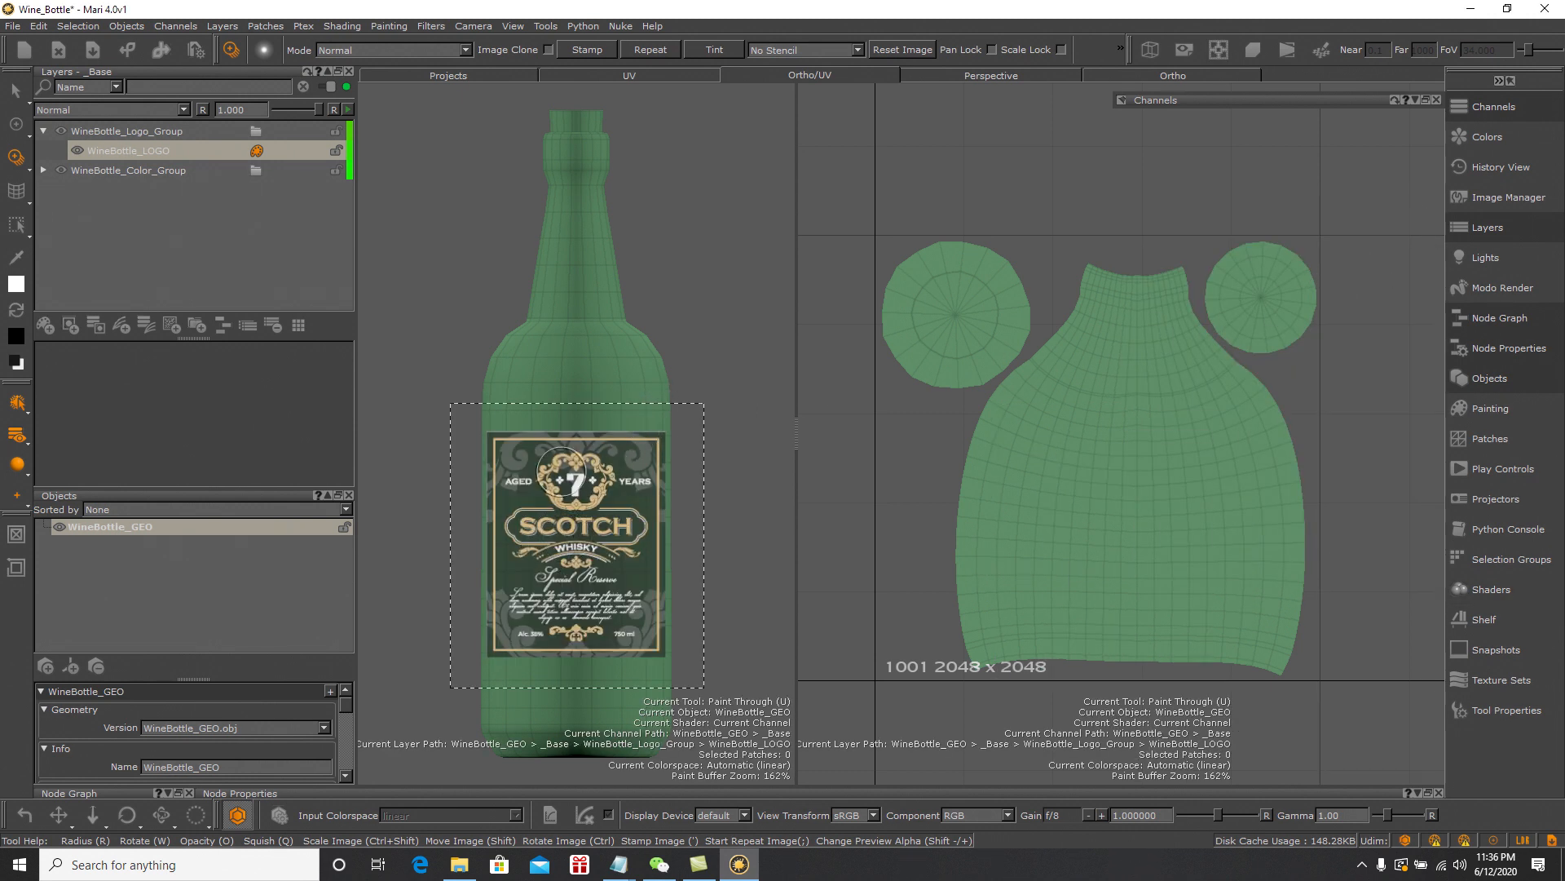
Try painting the Scotch label through onto the bottle's lower front and undo the projection
{"action": "mouse_move", "coordinate": [529, 457]}
{"action": "left_mouse_down"}
{"action": "mouse_move", "coordinate": [497, 441]}
{"action": "mouse_move", "coordinate": [486, 469]}
{"action": "mouse_move", "coordinate": [545, 445]}
{"action": "mouse_move", "coordinate": [626, 457]}
{"action": "mouse_move", "coordinate": [592, 440]}
{"action": "mouse_move", "coordinate": [648, 522]}
{"action": "mouse_move", "coordinate": [595, 571]}
{"action": "mouse_move", "coordinate": [493, 481]}
{"action": "mouse_move", "coordinate": [497, 607]}
{"action": "mouse_move", "coordinate": [563, 652]}
{"action": "mouse_move", "coordinate": [603, 620]}
{"action": "mouse_move", "coordinate": [583, 652]}
{"action": "mouse_move", "coordinate": [620, 510]}
{"action": "mouse_move", "coordinate": [652, 636]}
{"action": "mouse_move", "coordinate": [607, 652]}
{"action": "mouse_move", "coordinate": [656, 648]}
{"action": "mouse_move", "coordinate": [563, 669]}
{"action": "mouse_move", "coordinate": [510, 575]}
{"action": "mouse_move", "coordinate": [530, 445]}
{"action": "mouse_move", "coordinate": [631, 453]}
{"action": "mouse_move", "coordinate": [659, 534]}
{"action": "mouse_move", "coordinate": [546, 575]}
{"action": "mouse_move", "coordinate": [601, 636]}
{"action": "left_mouse_up"}
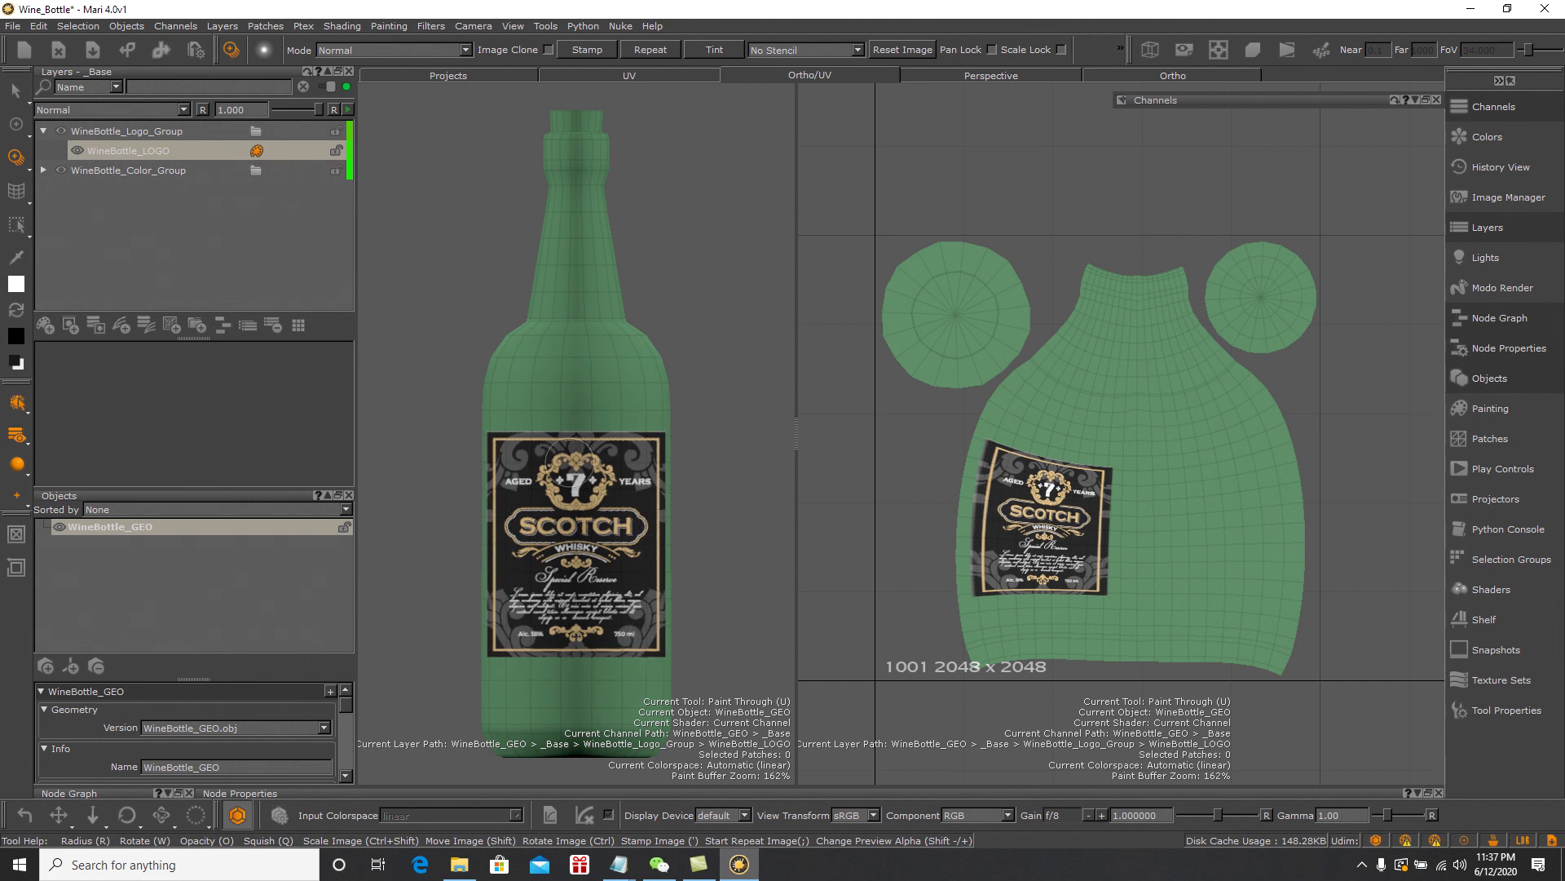
{"action": "key", "text": "'"}
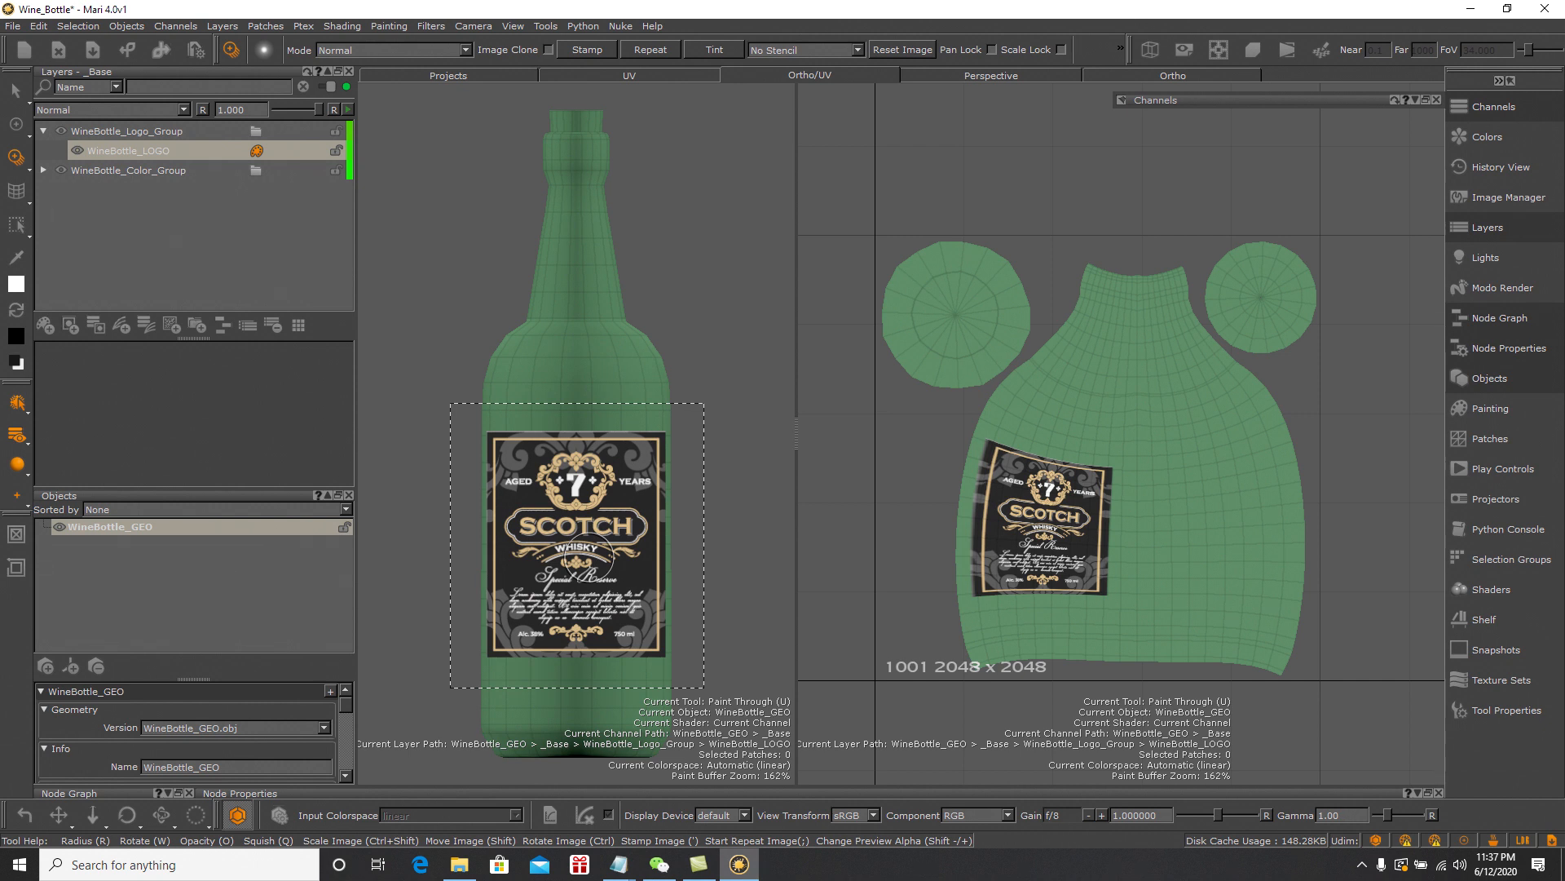
{"action": "key", "text": "ctrl+z"}
{"action": "key", "text": "z"}
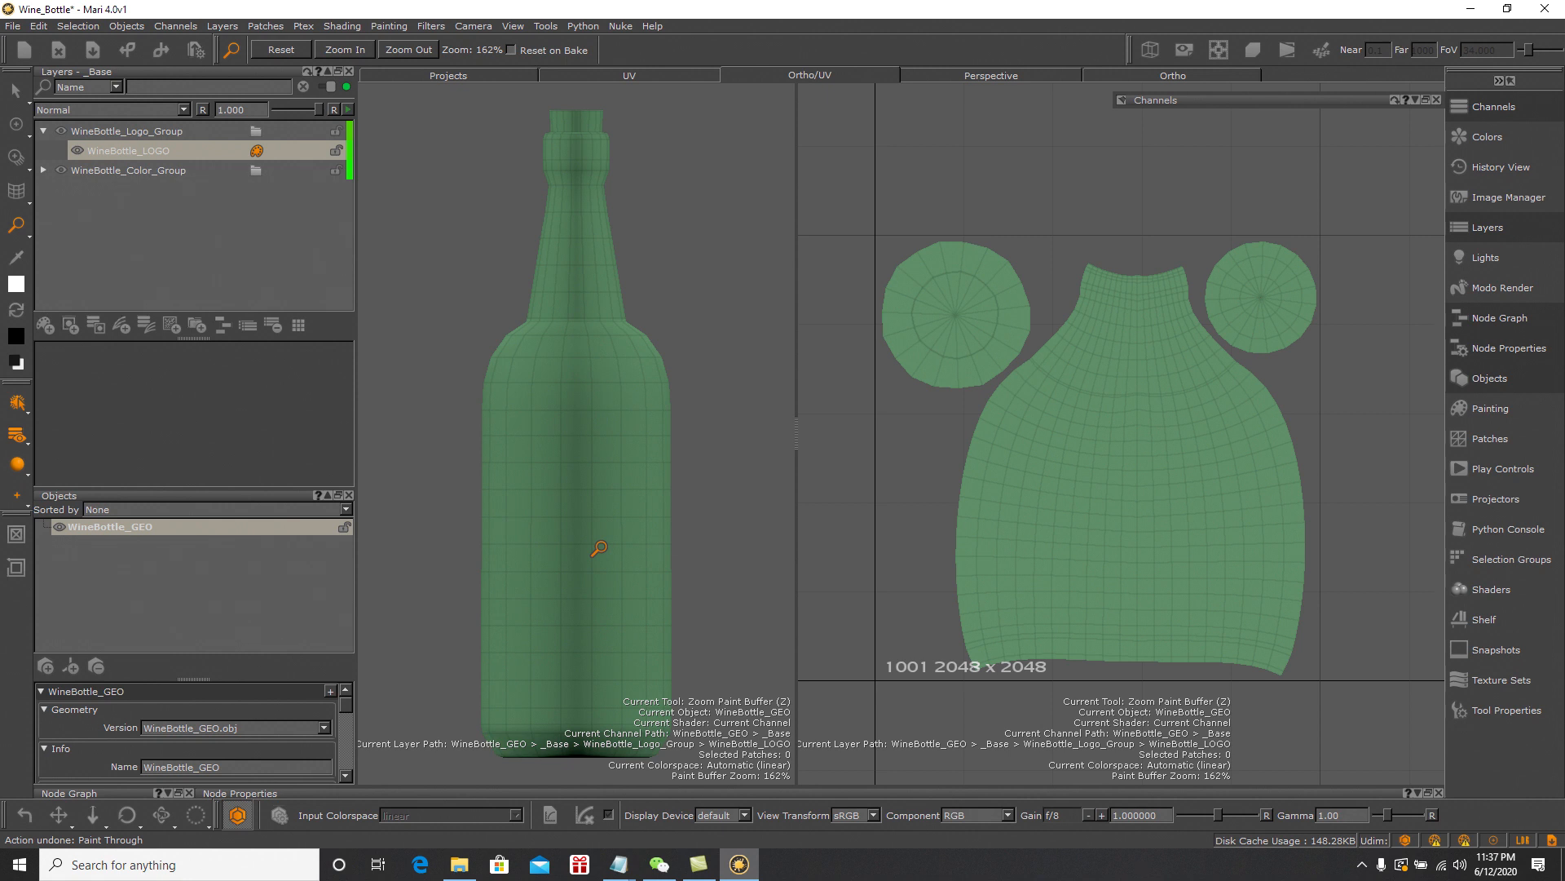
Turn the bottle so the middle of its body UVs faces the camera and reactivate Paint Through with the label
{"action": "left_click", "coordinate": [15, 130]}
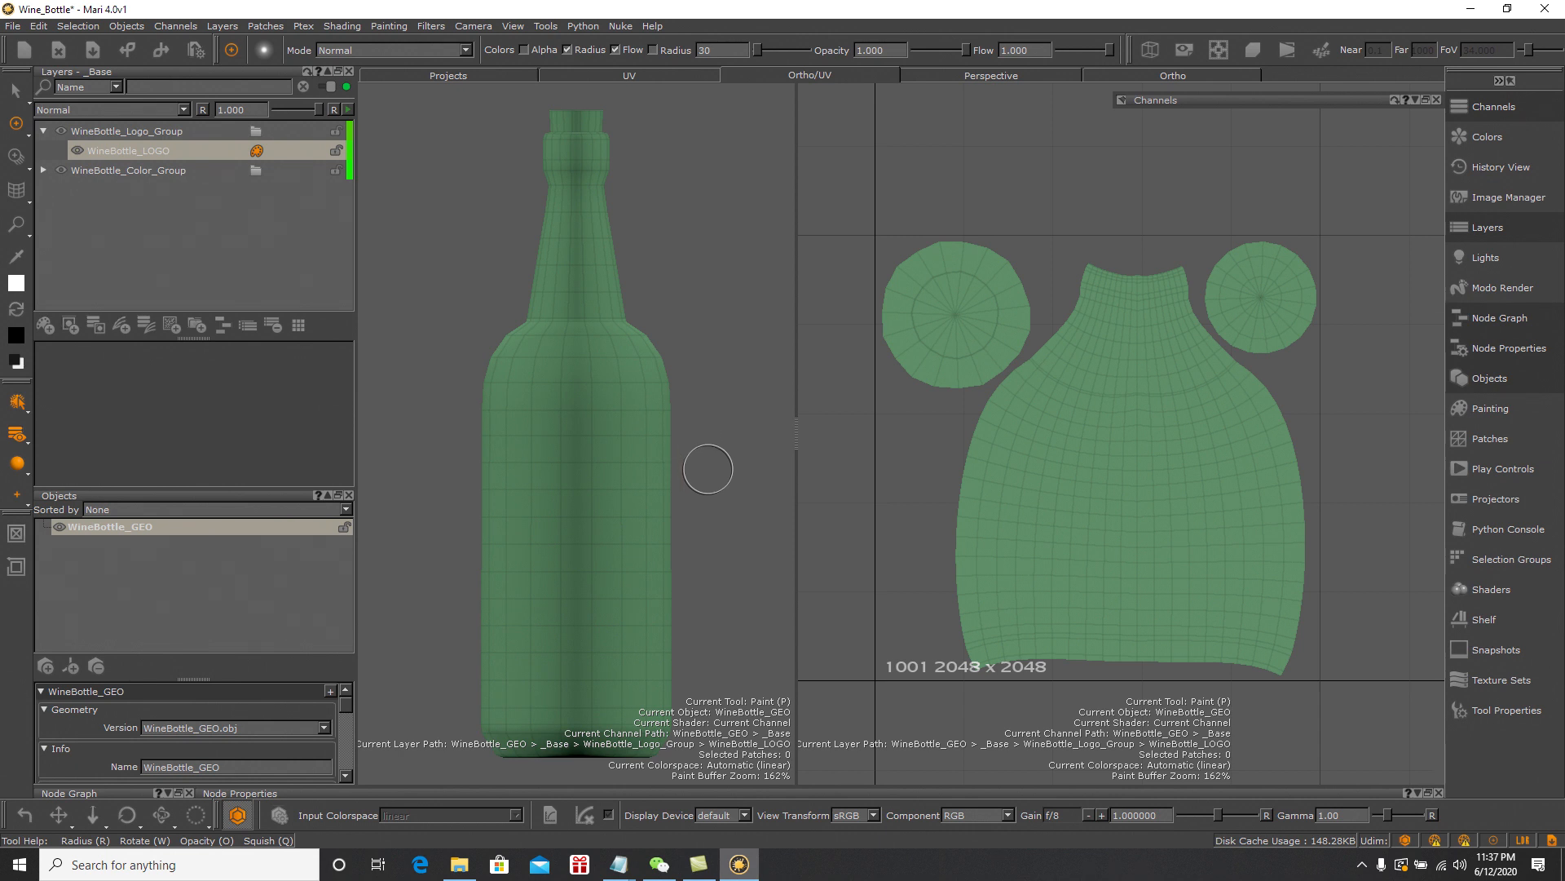
{"action": "left_click_drag", "start_coordinate": [696, 468], "coordinate": [601, 466], "text": "alt"}
{"action": "left_click", "coordinate": [16, 157]}
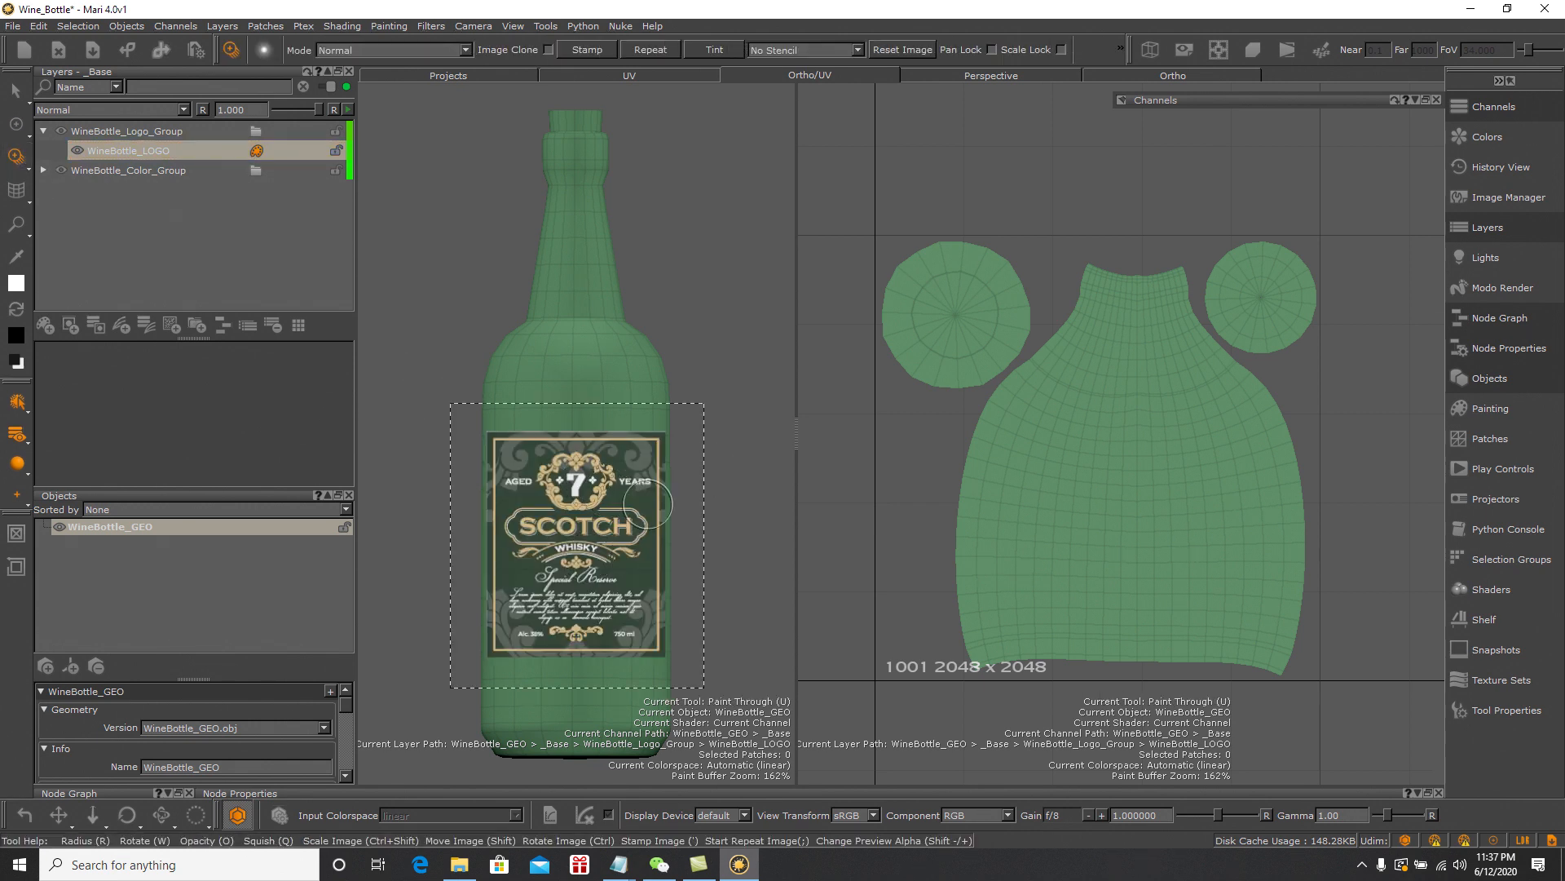
Try a fresh paint-through of the label on the turned bottle and undo it
{"action": "mouse_move", "coordinate": [1127, 451]}
{"action": "left_mouse_down"}
{"action": "mouse_move", "coordinate": [1135, 522]}
{"action": "mouse_move", "coordinate": [1076, 477]}
{"action": "mouse_move", "coordinate": [1158, 432]}
{"action": "mouse_move", "coordinate": [1174, 440]}
{"action": "mouse_move", "coordinate": [1144, 547]}
{"action": "left_mouse_up"}
{"action": "key", "text": "ctrl+z"}
{"action": "key", "text": "z"}
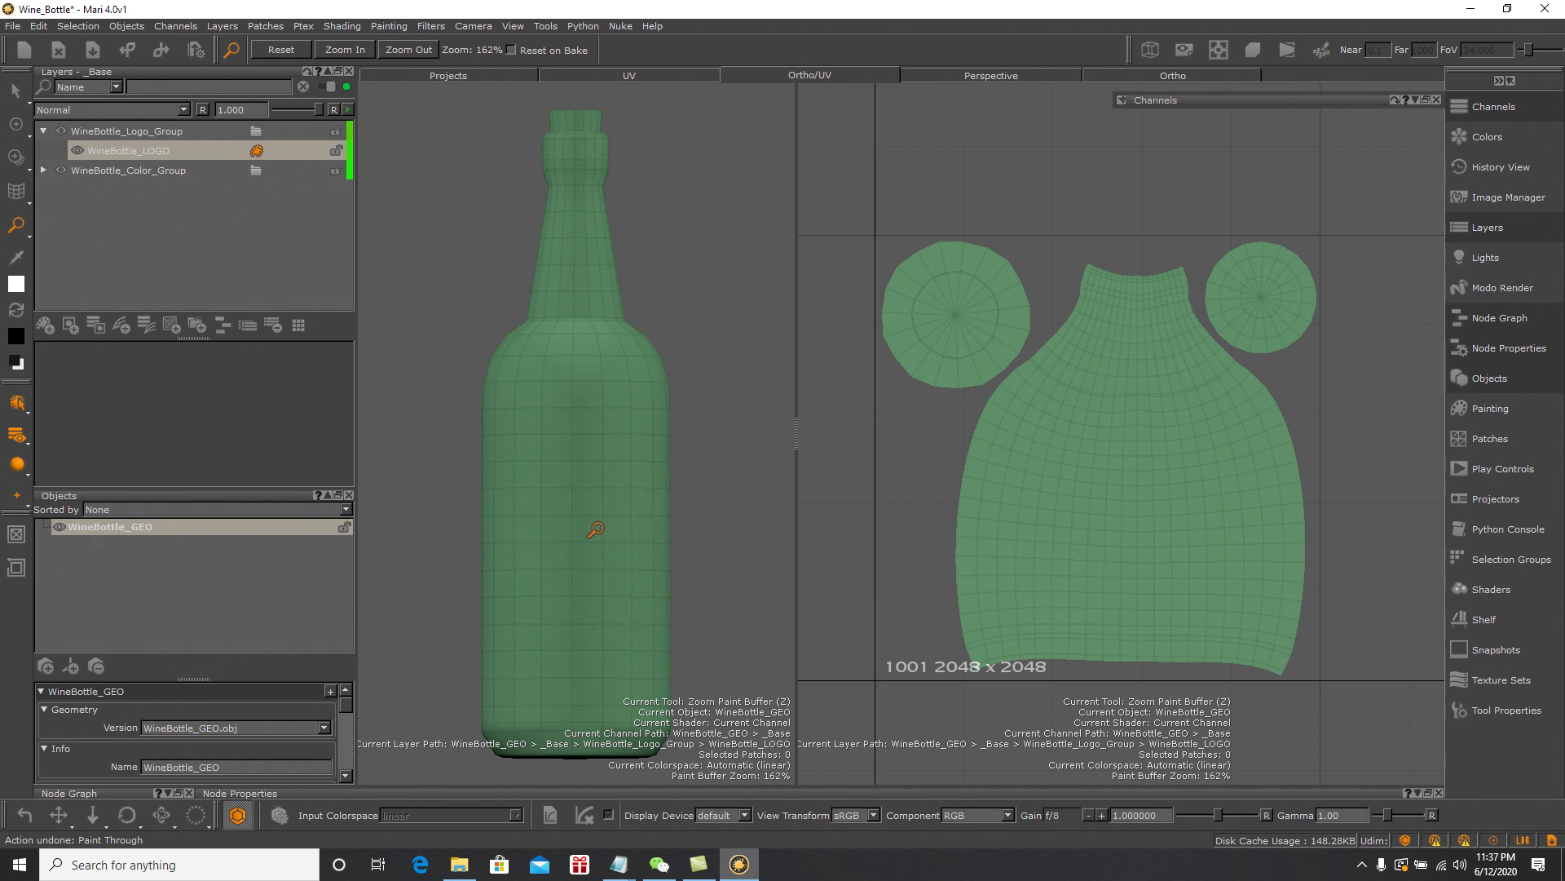
Bring back the paint-through label and align it across the bottle's lower body
{"action": "key", "text": "u"}
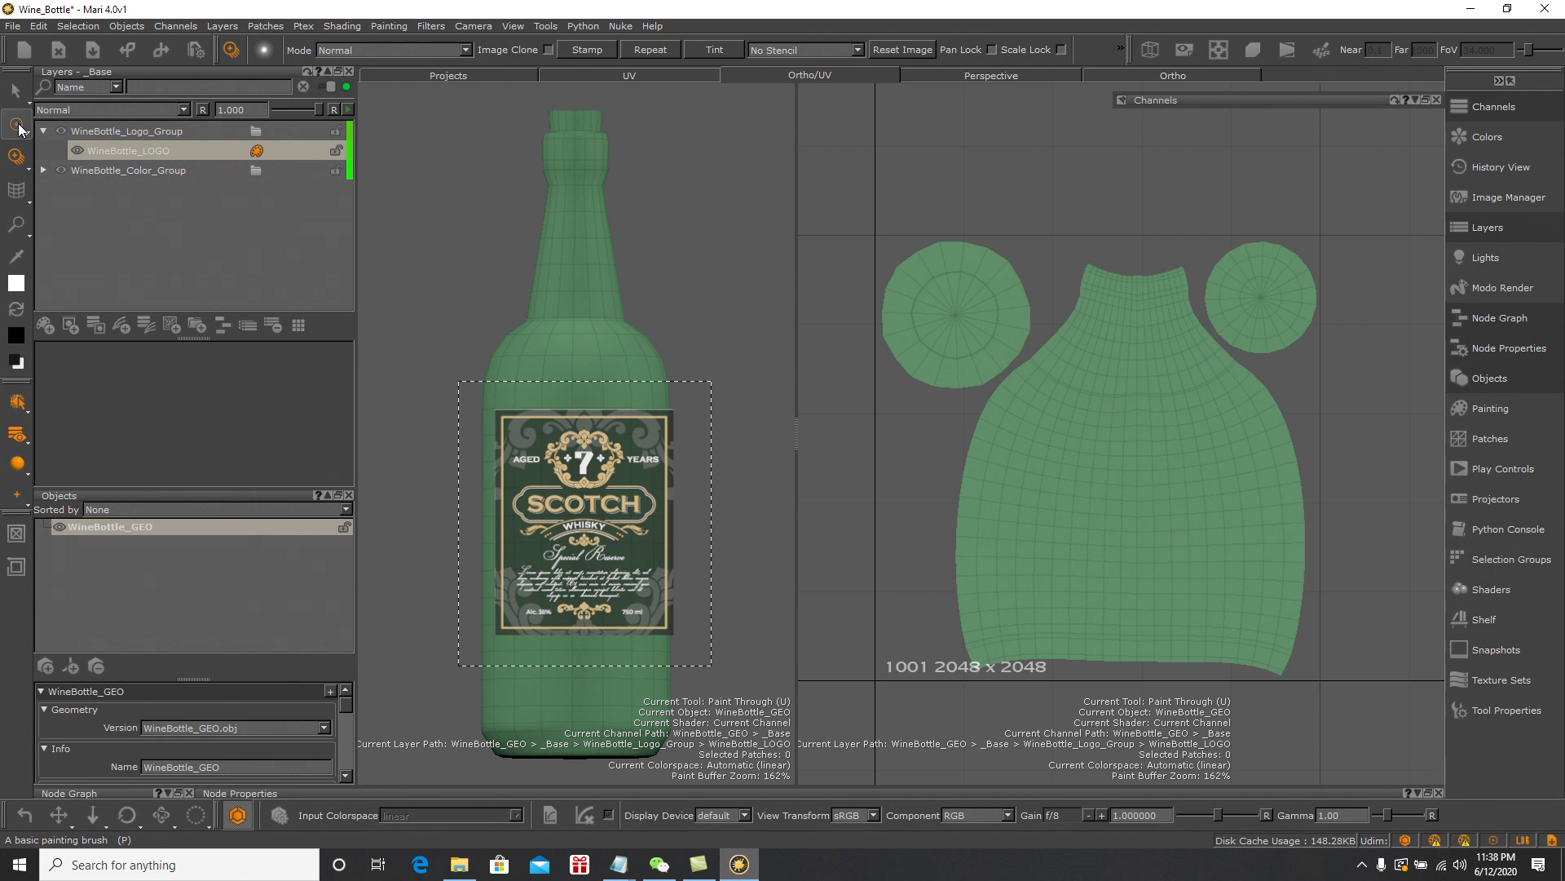
{"action": "left_click_drag", "start_coordinate": [597, 529], "coordinate": [587, 541], "text": "shift"}
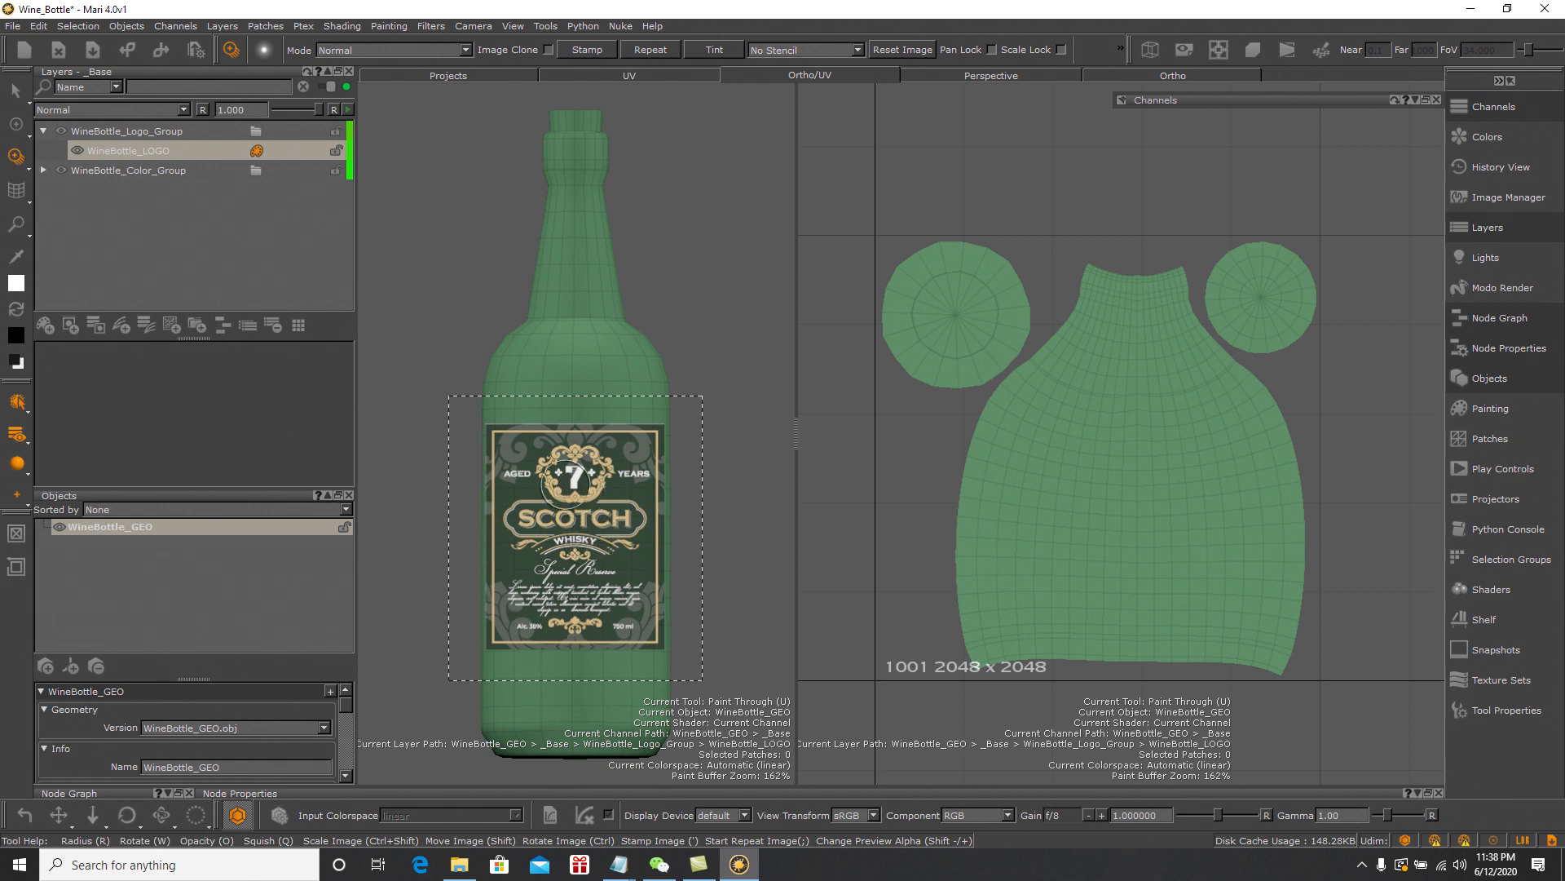
Paint the entire Scotch label through onto the bottle's front, covering its corners, edges and centre
{"action": "left_click", "coordinate": [507, 445]}
{"action": "mouse_move", "coordinate": [506, 441]}
{"action": "left_mouse_down"}
{"action": "mouse_move", "coordinate": [571, 440]}
{"action": "mouse_move", "coordinate": [588, 457]}
{"action": "mouse_move", "coordinate": [614, 413]}
{"action": "mouse_move", "coordinate": [648, 481]}
{"action": "mouse_move", "coordinate": [665, 457]}
{"action": "mouse_move", "coordinate": [649, 587]}
{"action": "mouse_move", "coordinate": [596, 436]}
{"action": "mouse_move", "coordinate": [618, 599]}
{"action": "mouse_move", "coordinate": [542, 570]}
{"action": "mouse_move", "coordinate": [521, 587]}
{"action": "mouse_move", "coordinate": [503, 486]}
{"action": "mouse_move", "coordinate": [499, 538]}
{"action": "left_mouse_up"}
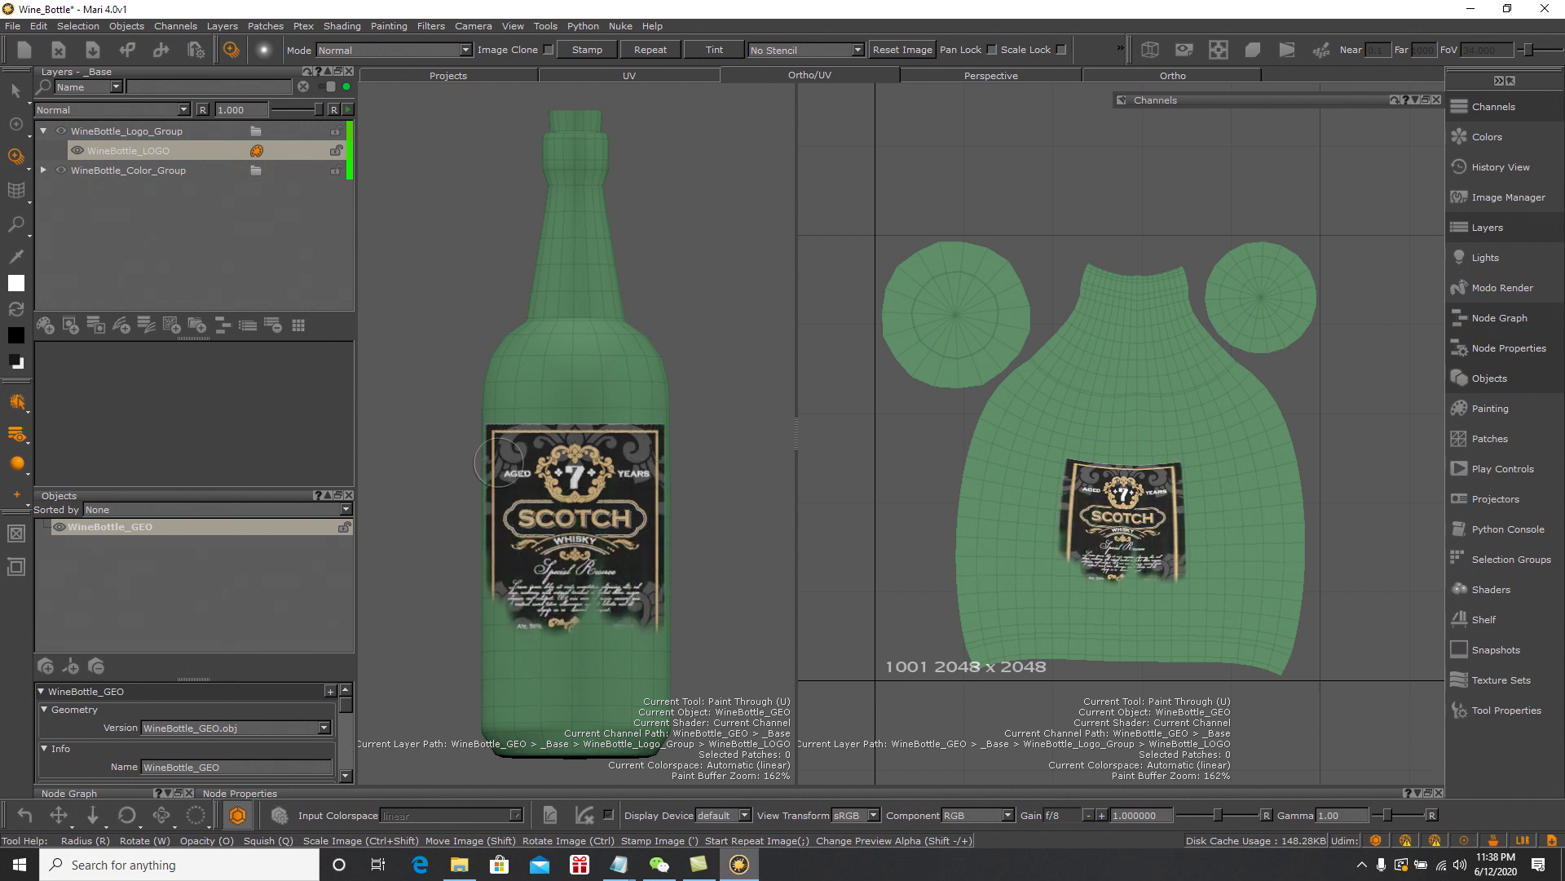
{"action": "mouse_move", "coordinate": [499, 563]}
{"action": "left_mouse_down"}
{"action": "mouse_move", "coordinate": [504, 607]}
{"action": "mouse_move", "coordinate": [526, 623]}
{"action": "mouse_move", "coordinate": [572, 616]}
{"action": "mouse_move", "coordinate": [658, 644]}
{"action": "left_mouse_up"}
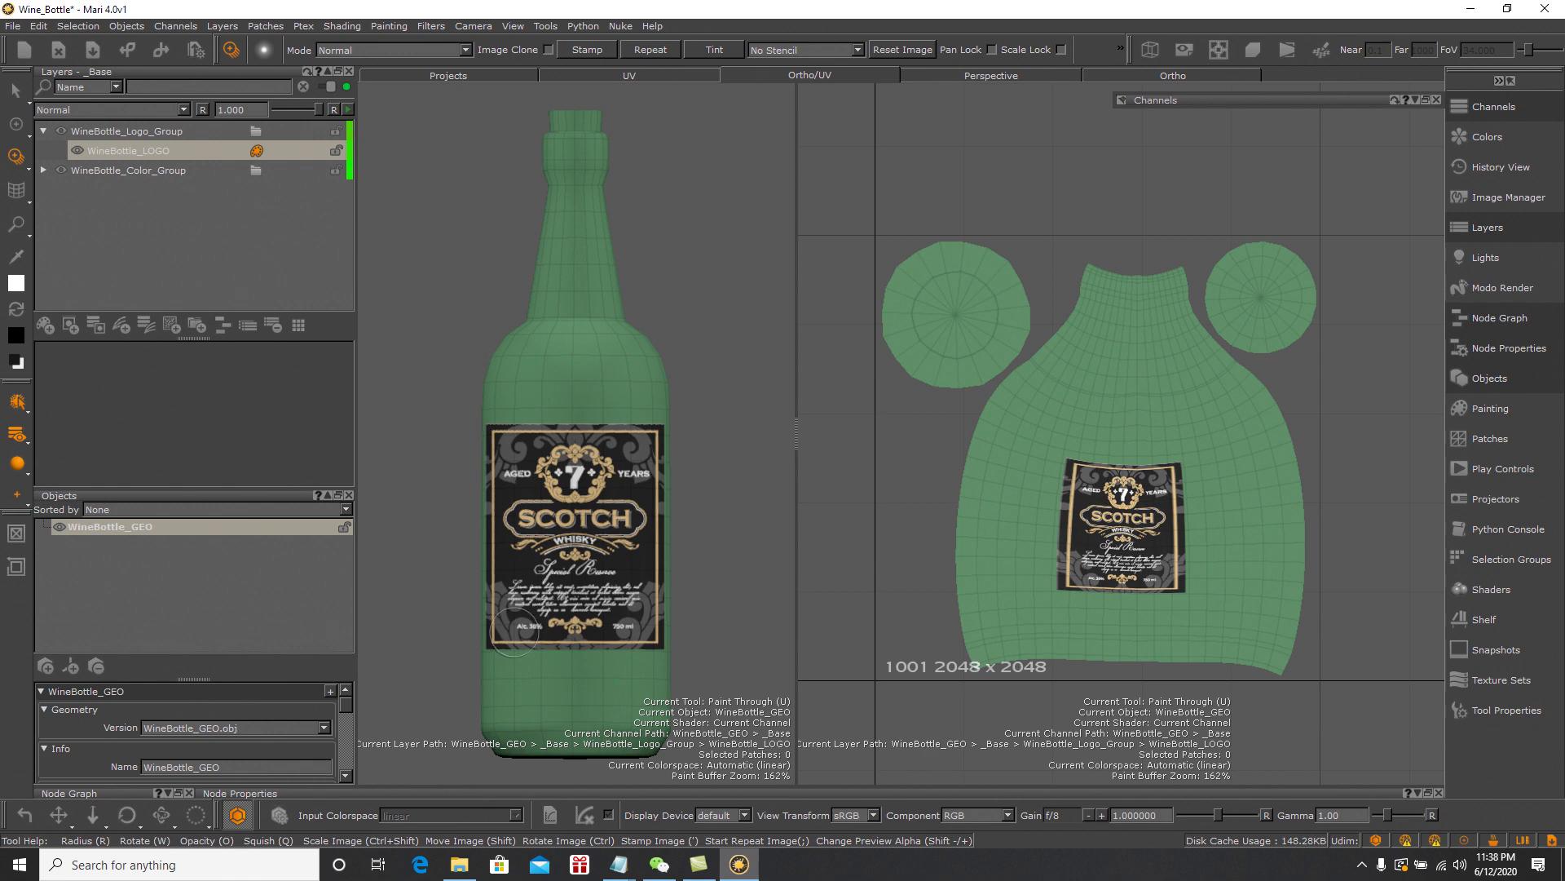
{"action": "mouse_move", "coordinate": [497, 432]}
{"action": "left_mouse_down"}
{"action": "mouse_move", "coordinate": [502, 509]}
{"action": "mouse_move", "coordinate": [670, 616]}
{"action": "left_mouse_up"}
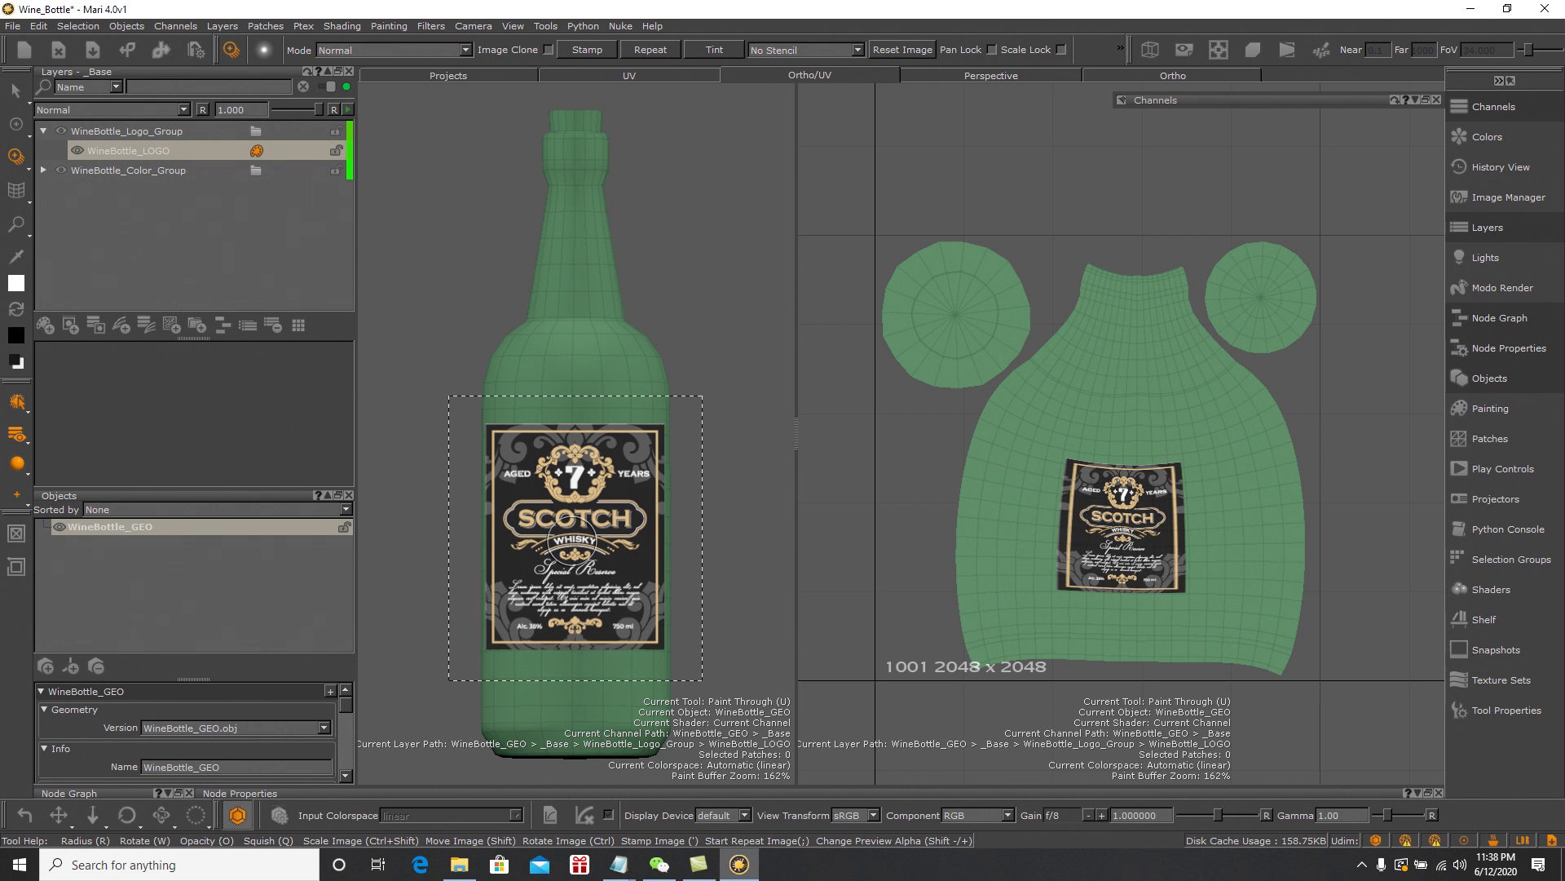
{"action": "left_click", "coordinate": [573, 540]}
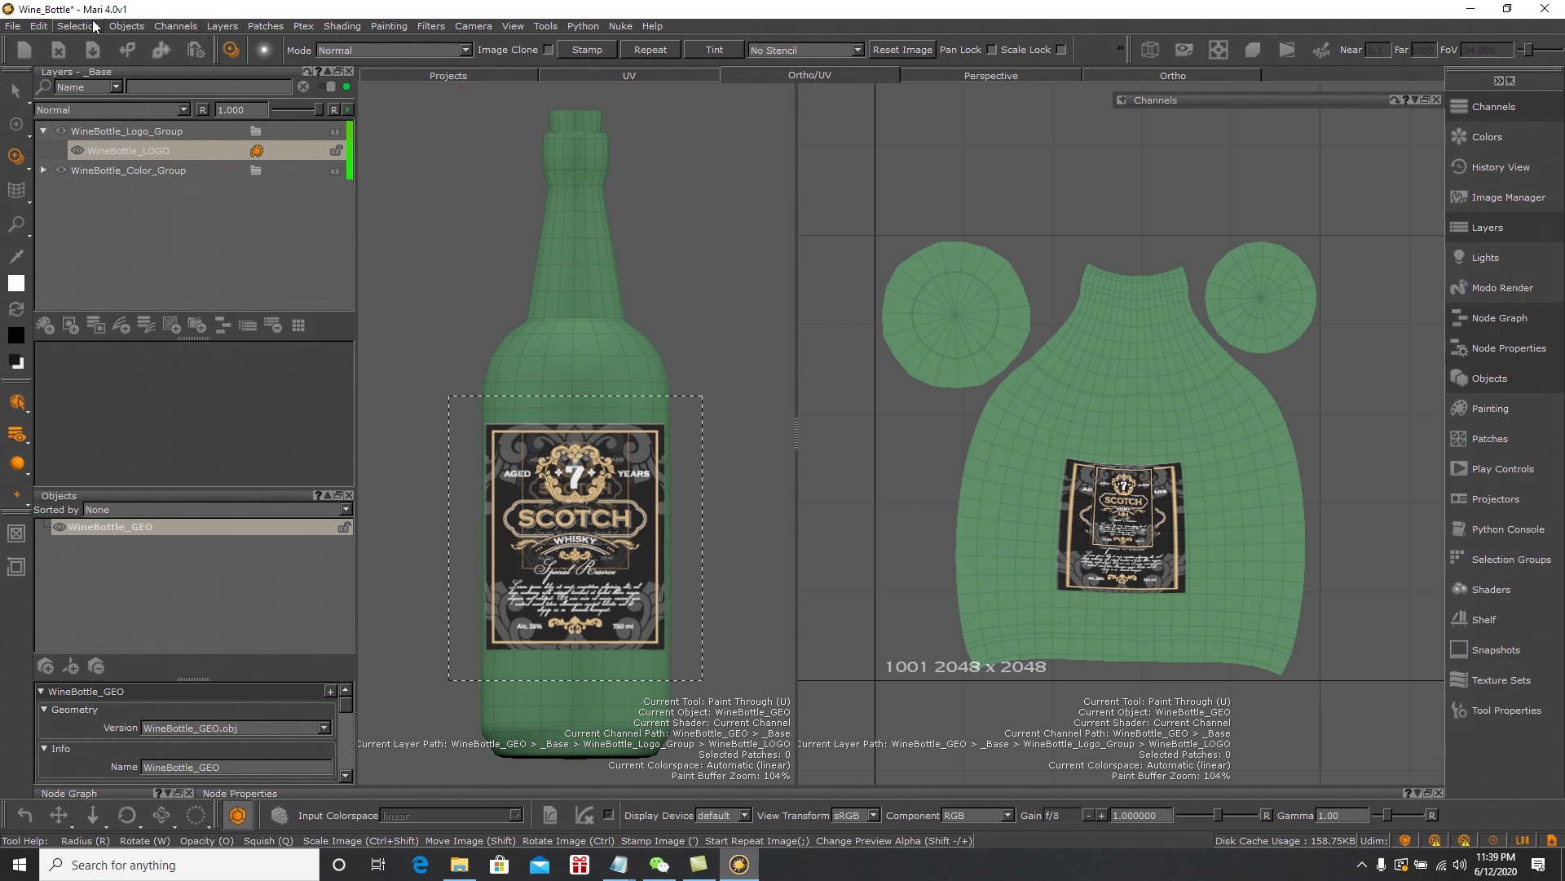
{"action": "left_click", "coordinate": [40, 26]}
{"action": "mouse_move", "coordinate": [75, 30]}
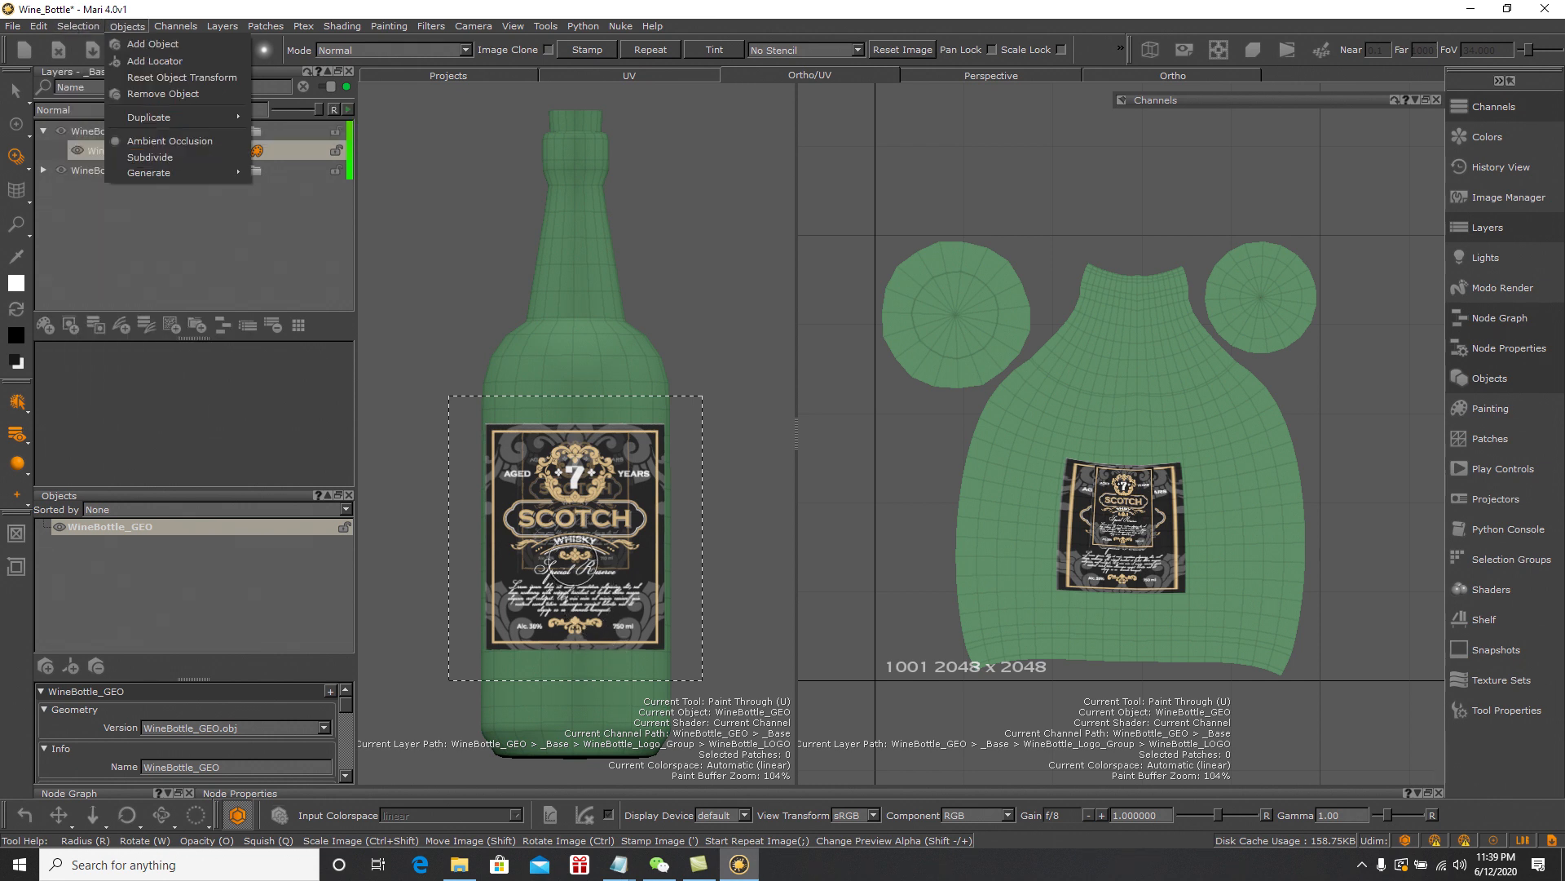
{"action": "left_click", "coordinate": [619, 864]}
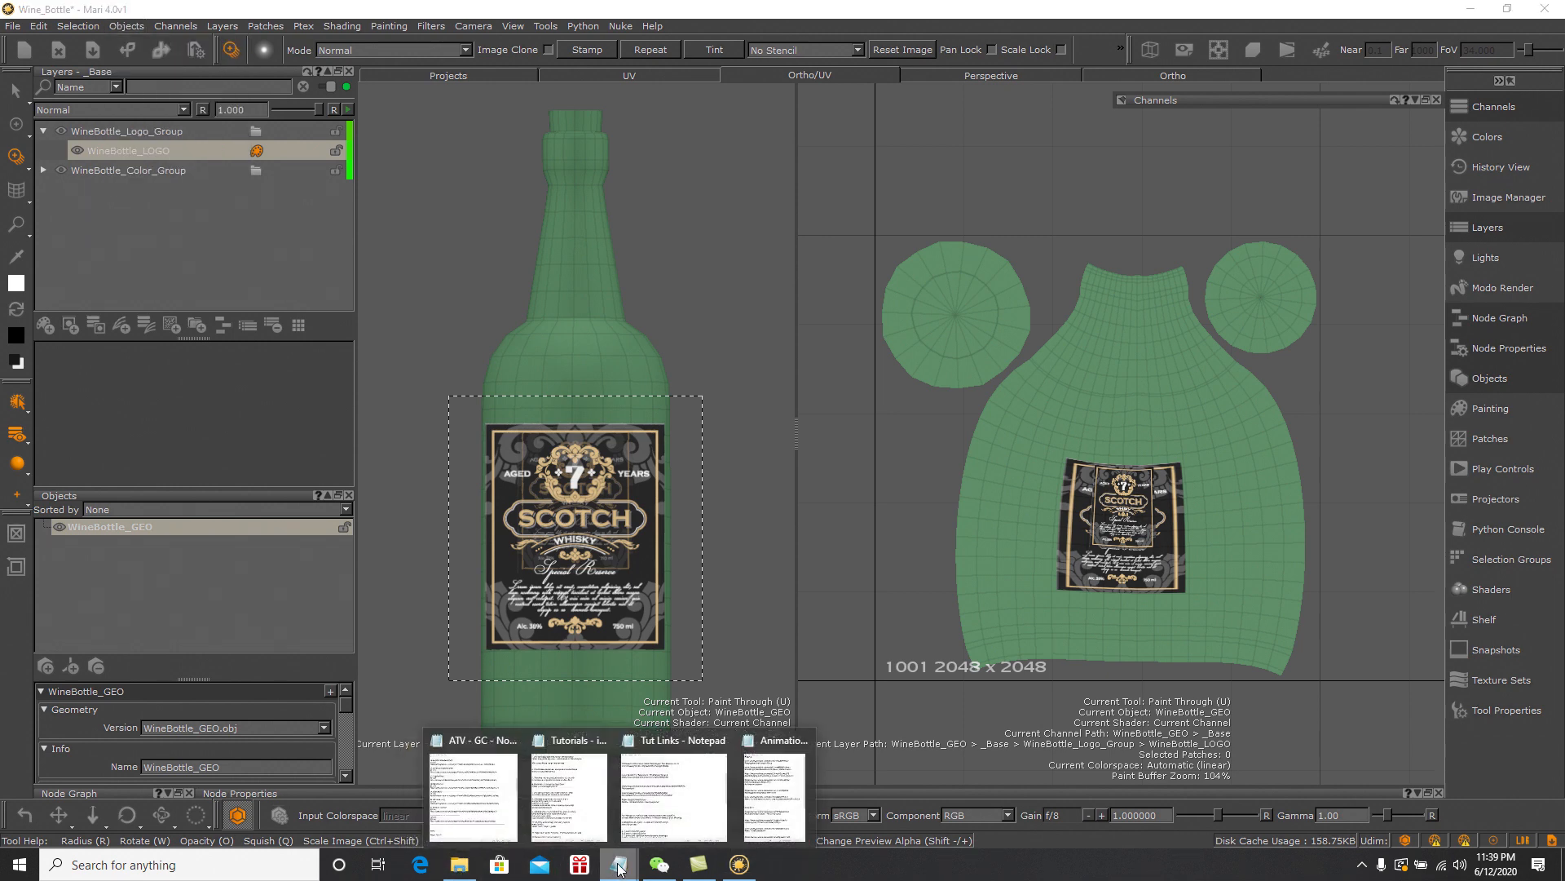
{"action": "left_click", "coordinate": [459, 864]}
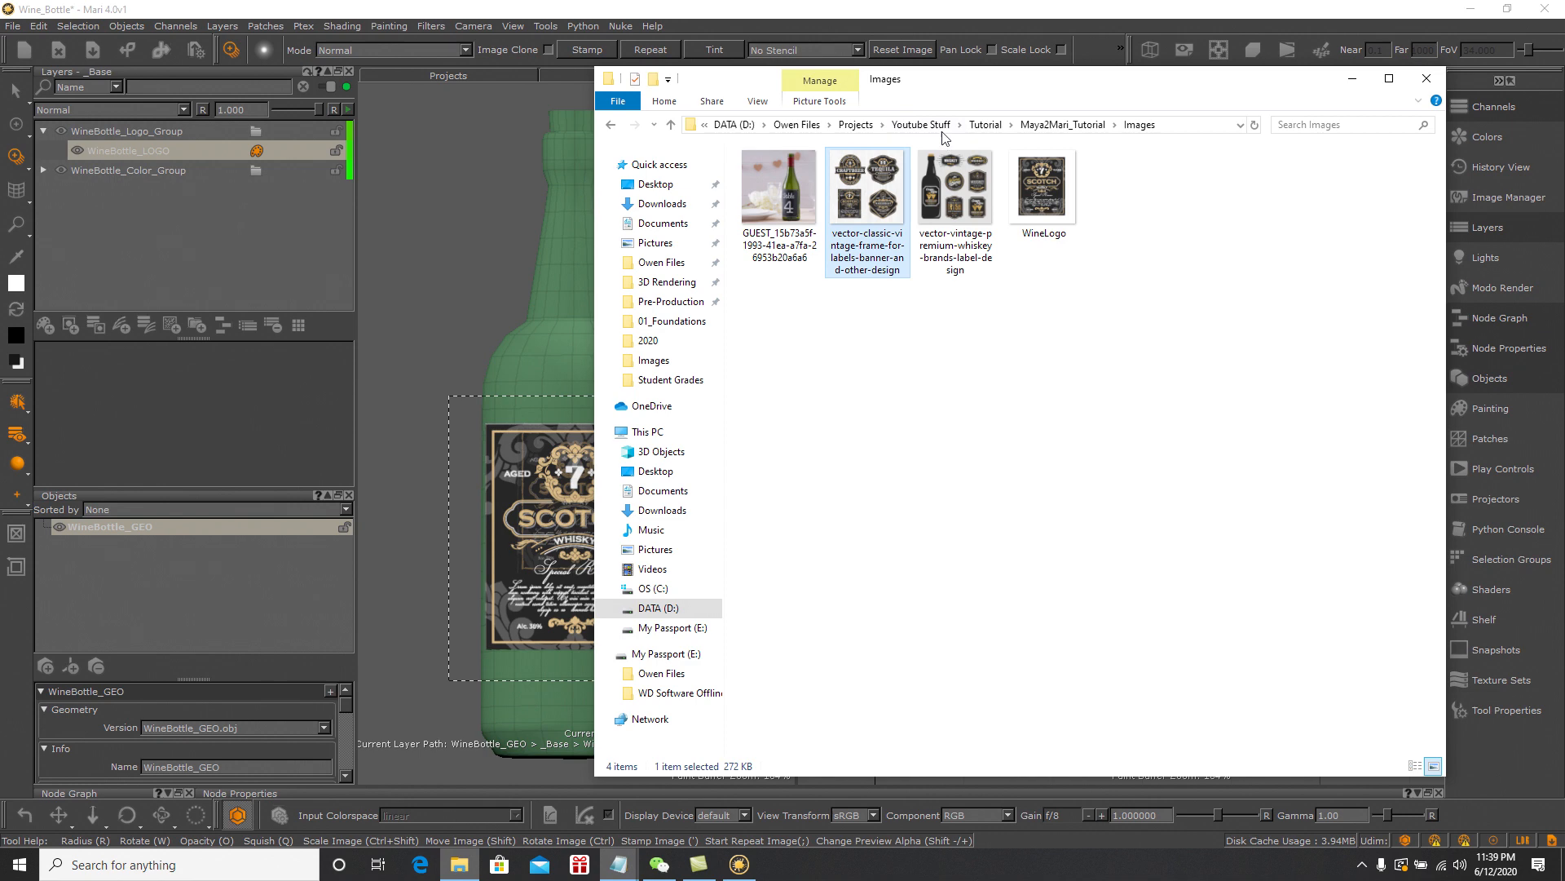
{"action": "left_click", "coordinate": [855, 125]}
{"action": "left_click", "coordinate": [1352, 79]}
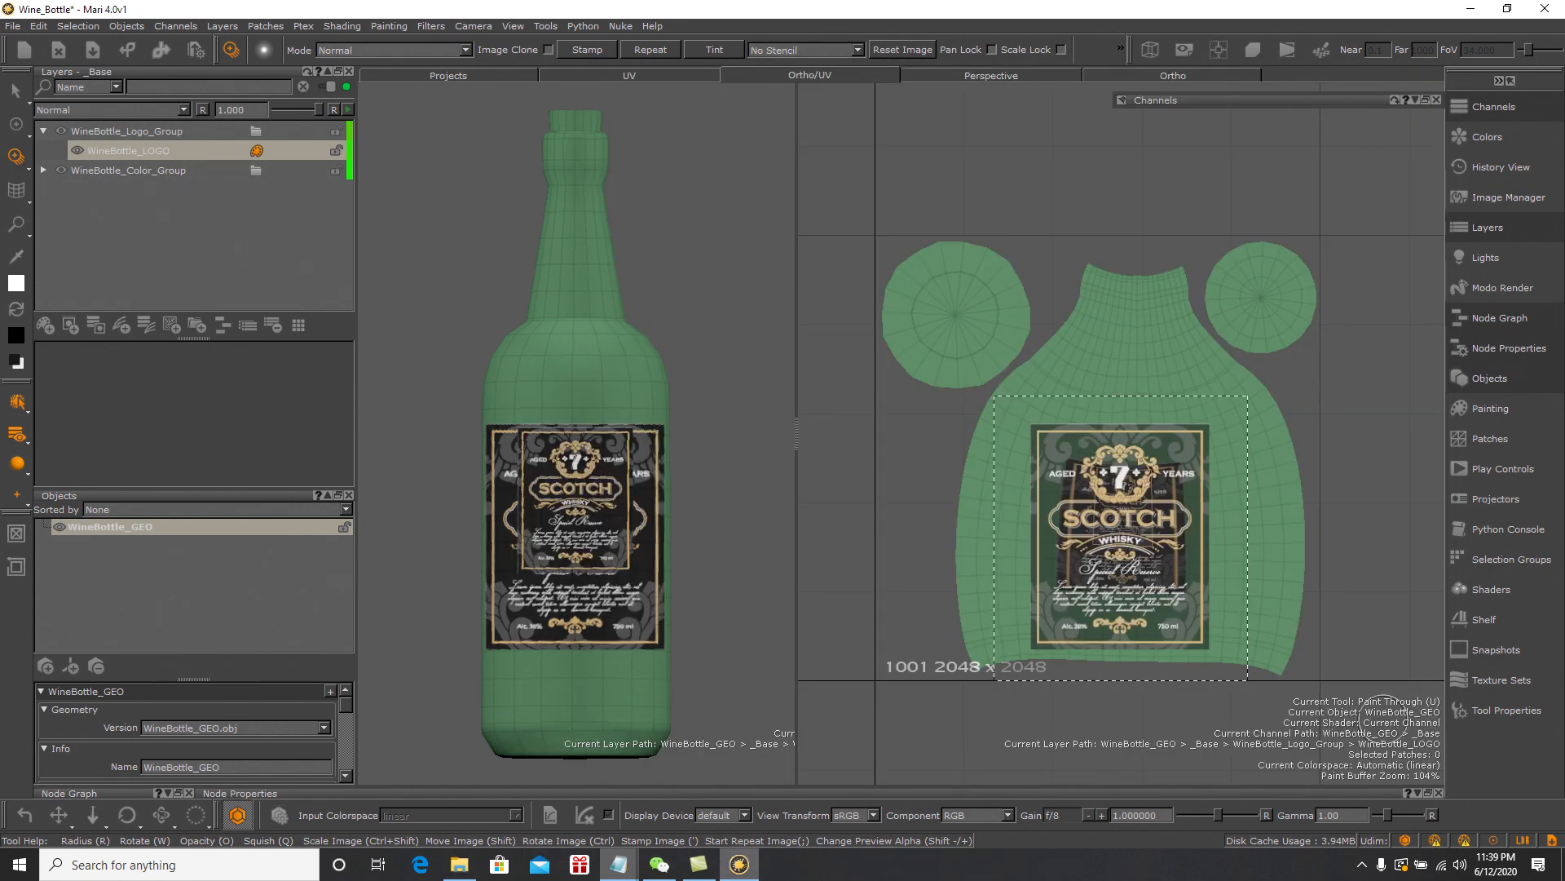
{"action": "left_click", "coordinate": [1361, 865]}
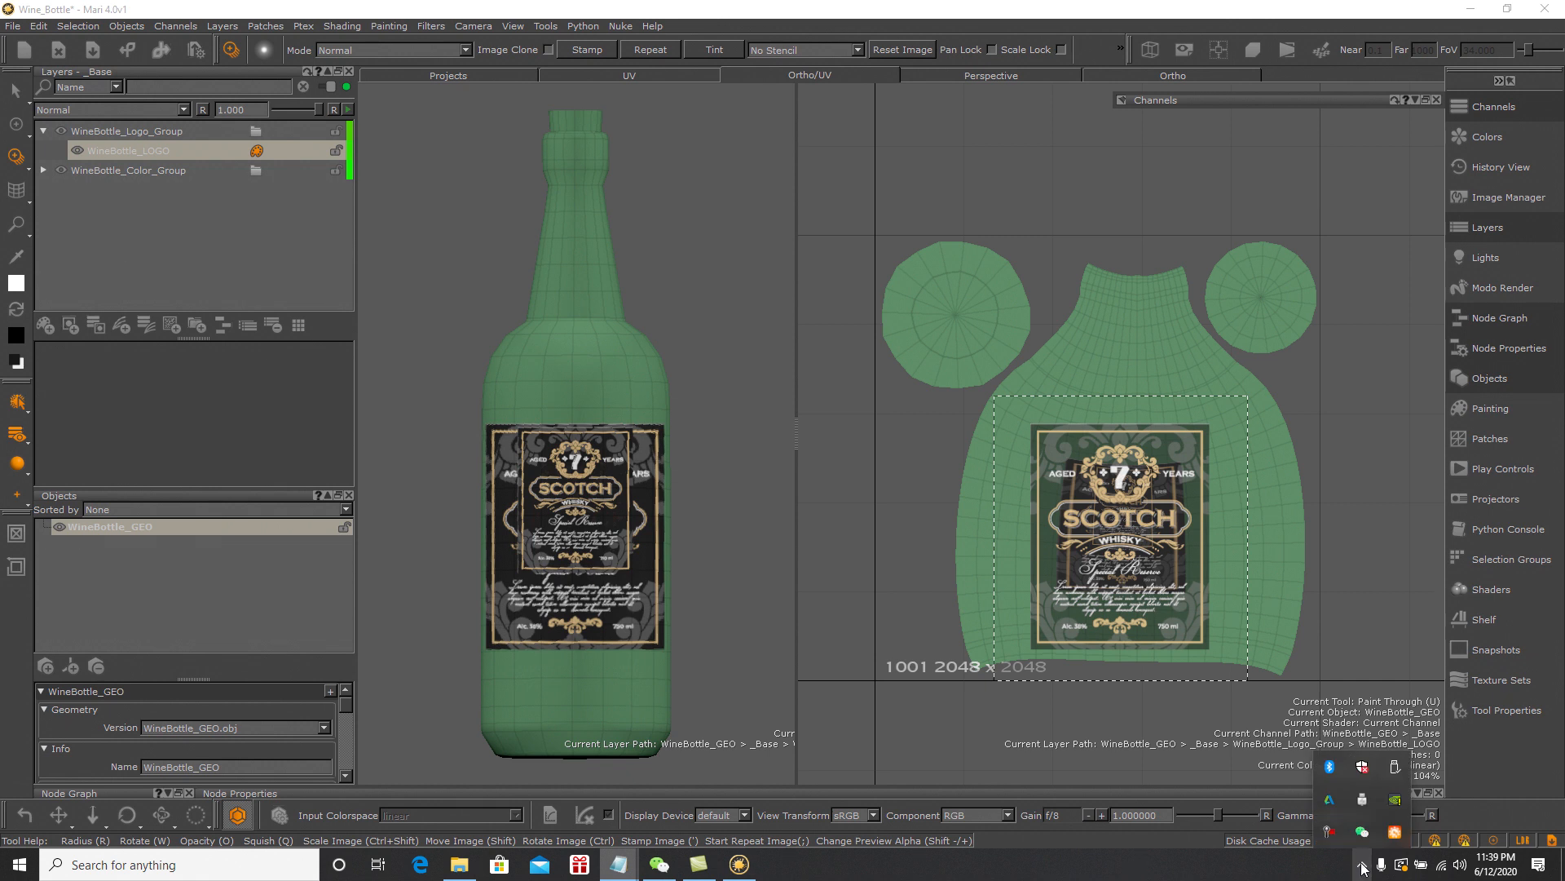
{"action": "left_click", "coordinate": [1329, 831]}
{"action": "left_click", "coordinate": [1488, 786]}
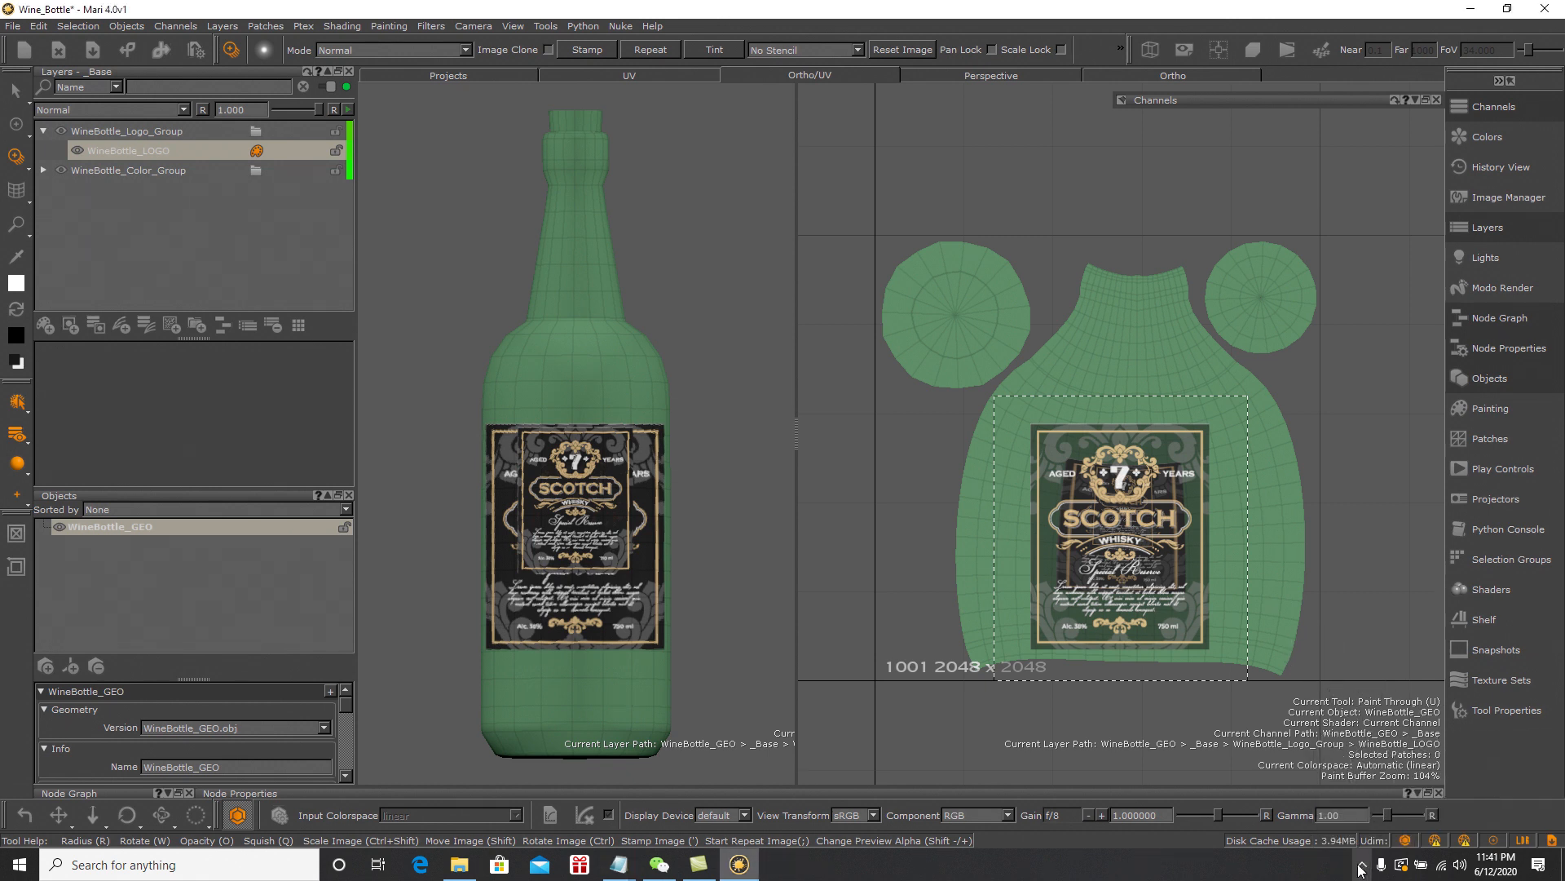
{"action": "left_click", "coordinate": [1362, 866]}
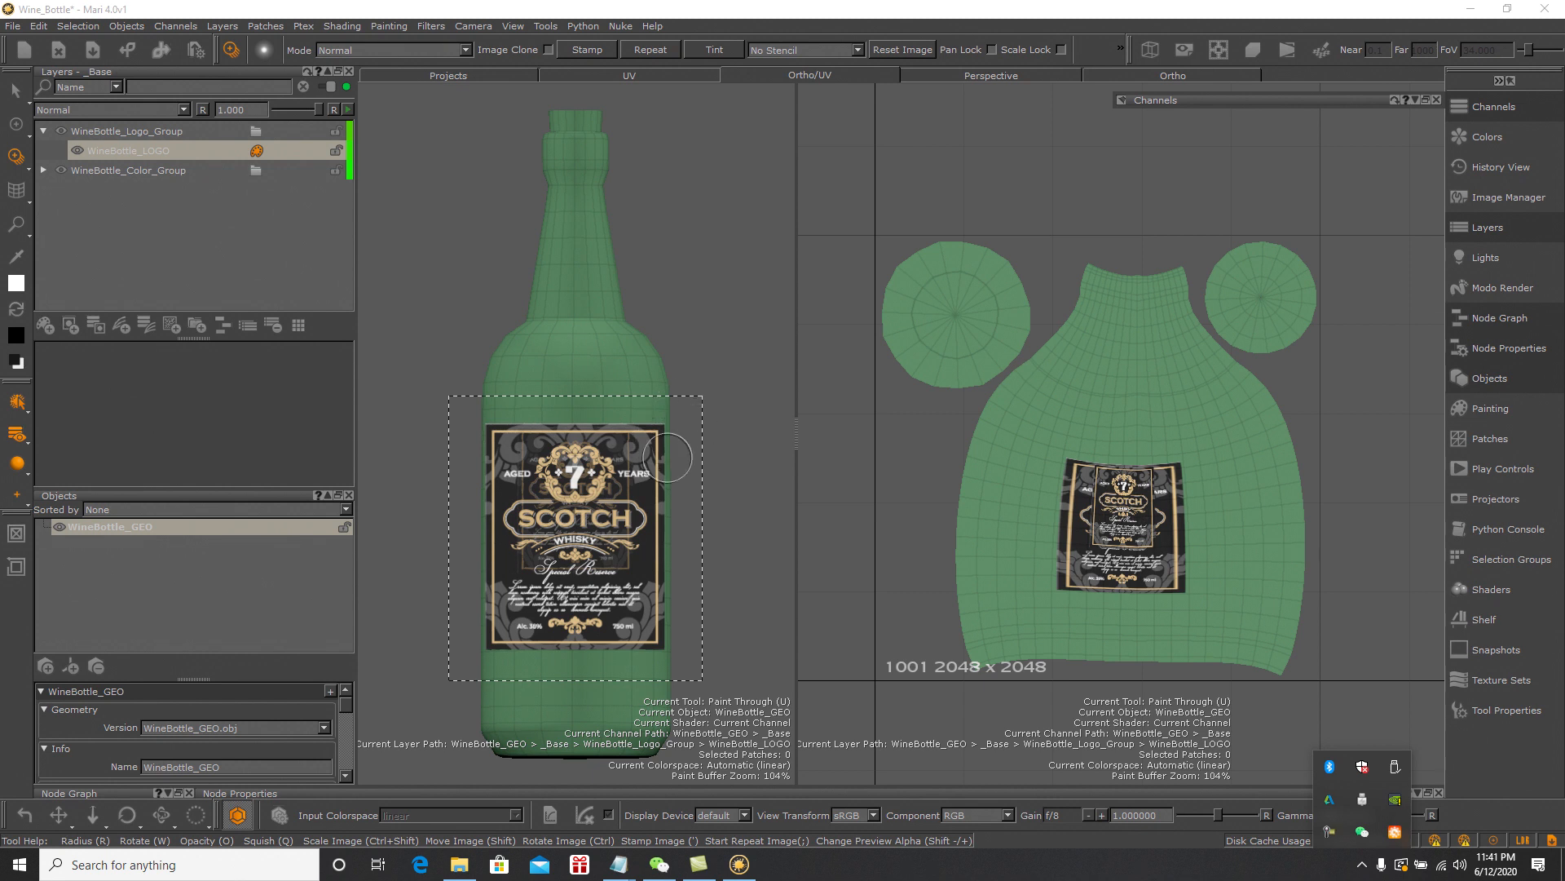
Undo the overlapping label projections until the bottle's lower body is plain green
{"action": "left_click", "coordinate": [610, 486]}
{"action": "key", "text": "b"}
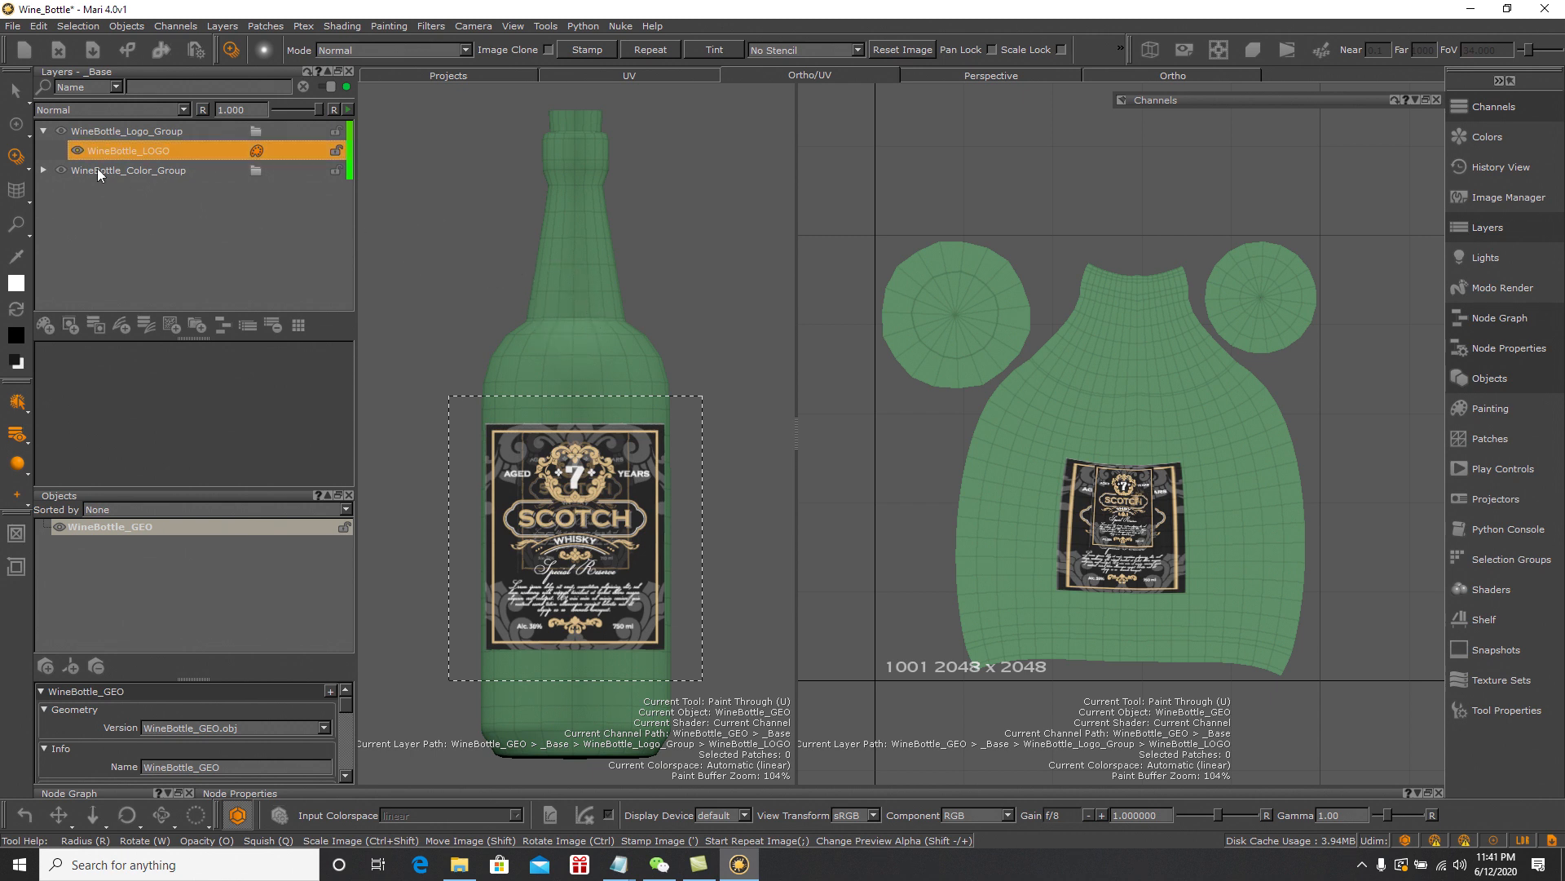
{"action": "left_click", "coordinate": [22, 128]}
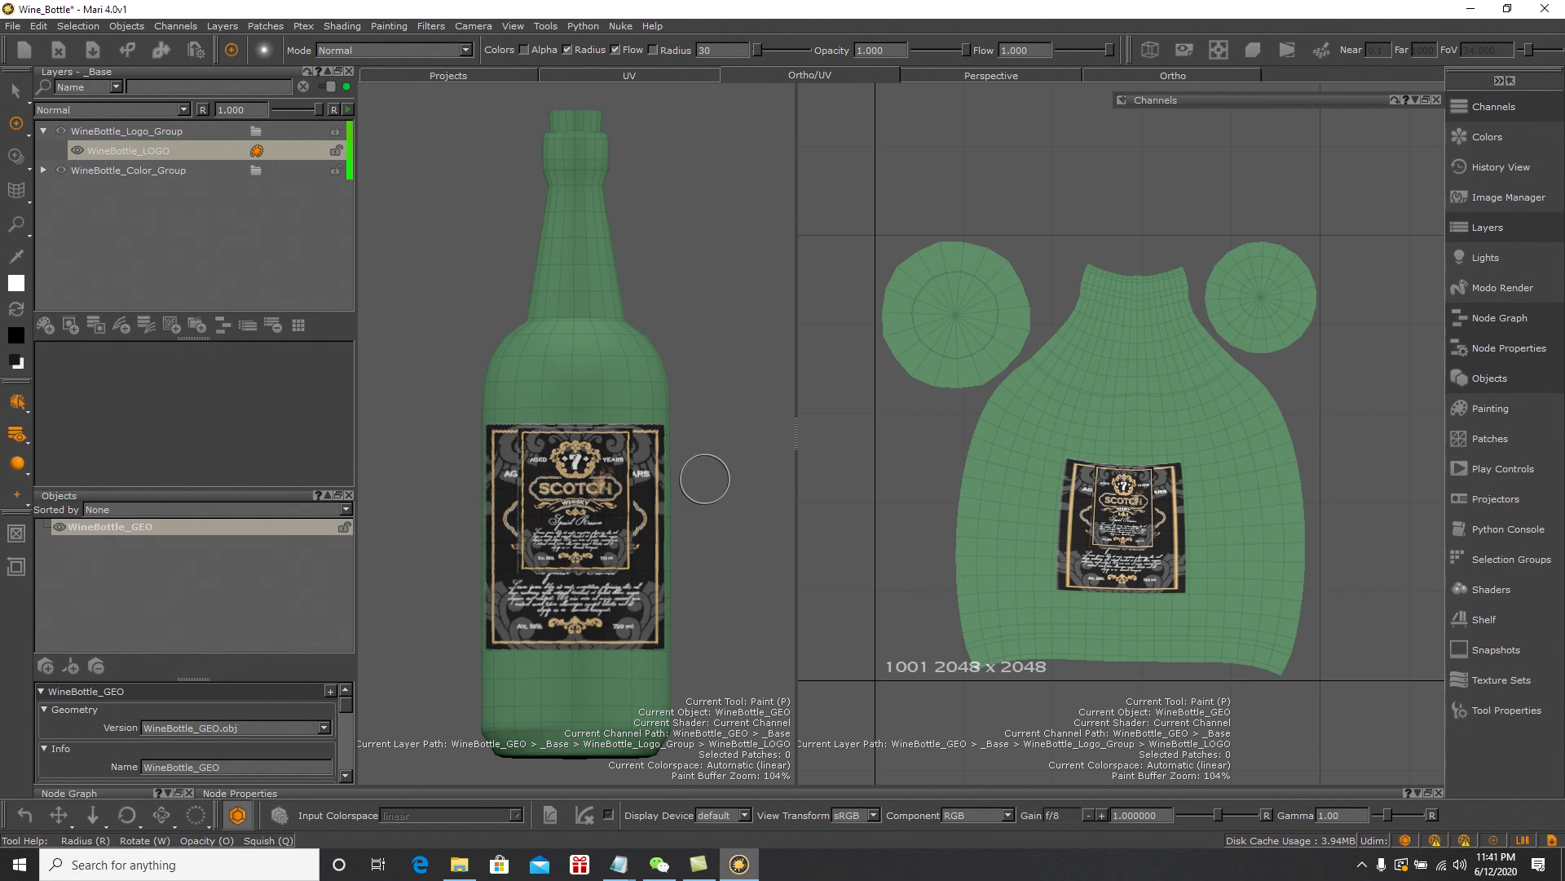
{"action": "mouse_move", "coordinate": [716, 473]}
{"action": "middle_mouse_down"}
{"action": "mouse_move", "coordinate": [692, 468]}
{"action": "mouse_move", "coordinate": [709, 472]}
{"action": "middle_mouse_up"}
{"action": "key", "text": "ctrl+z"}
{"action": "key", "text": "ctrl+z"}
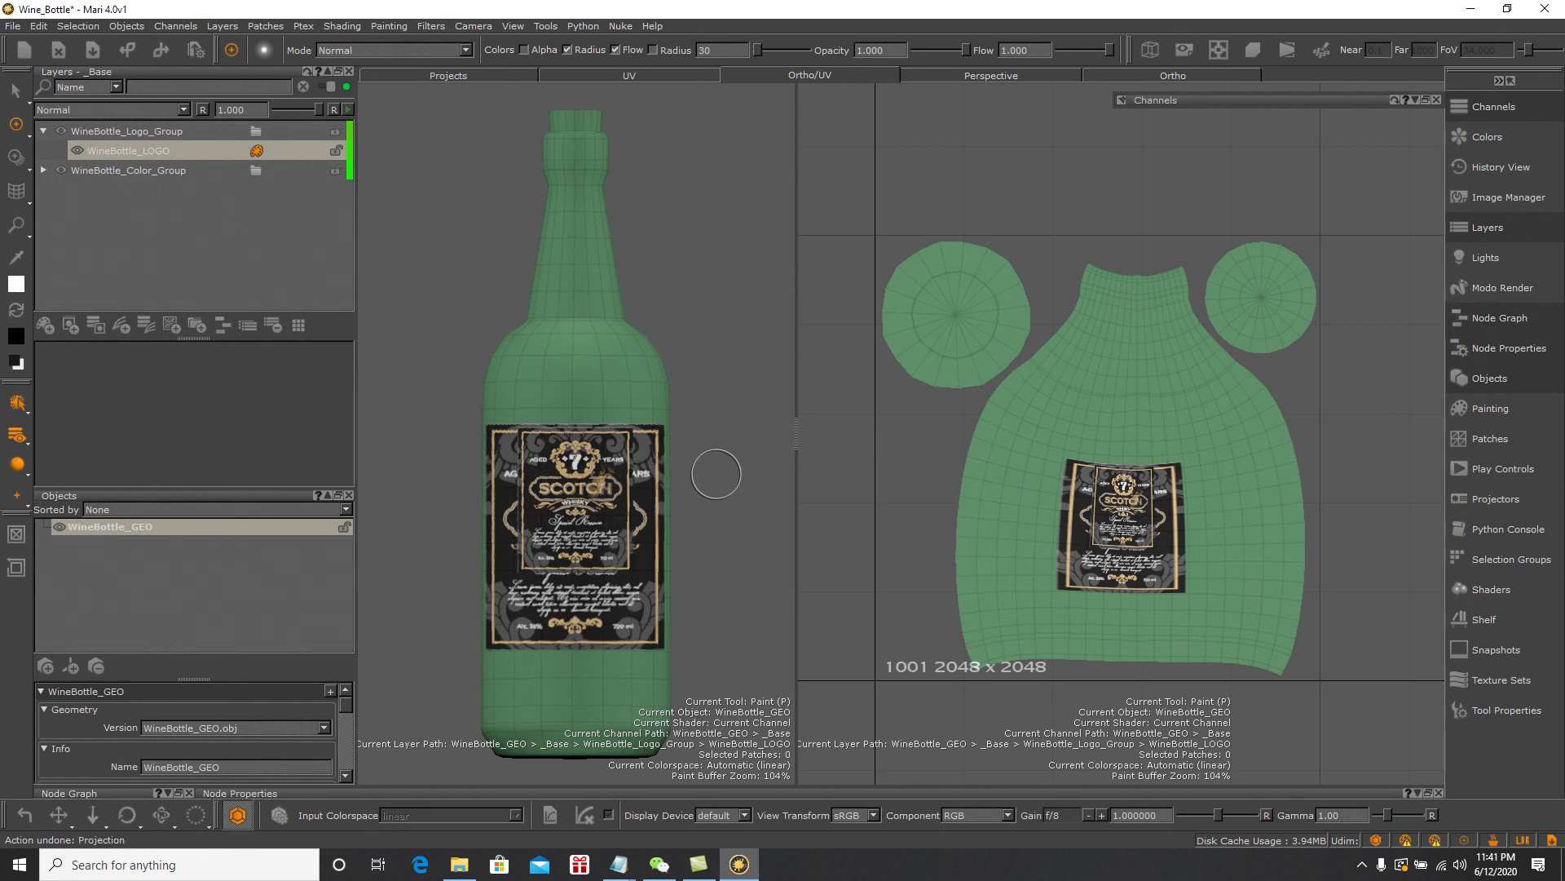
{"action": "key", "text": "ctrl+z"}
{"action": "key", "text": "ctrl+z"}
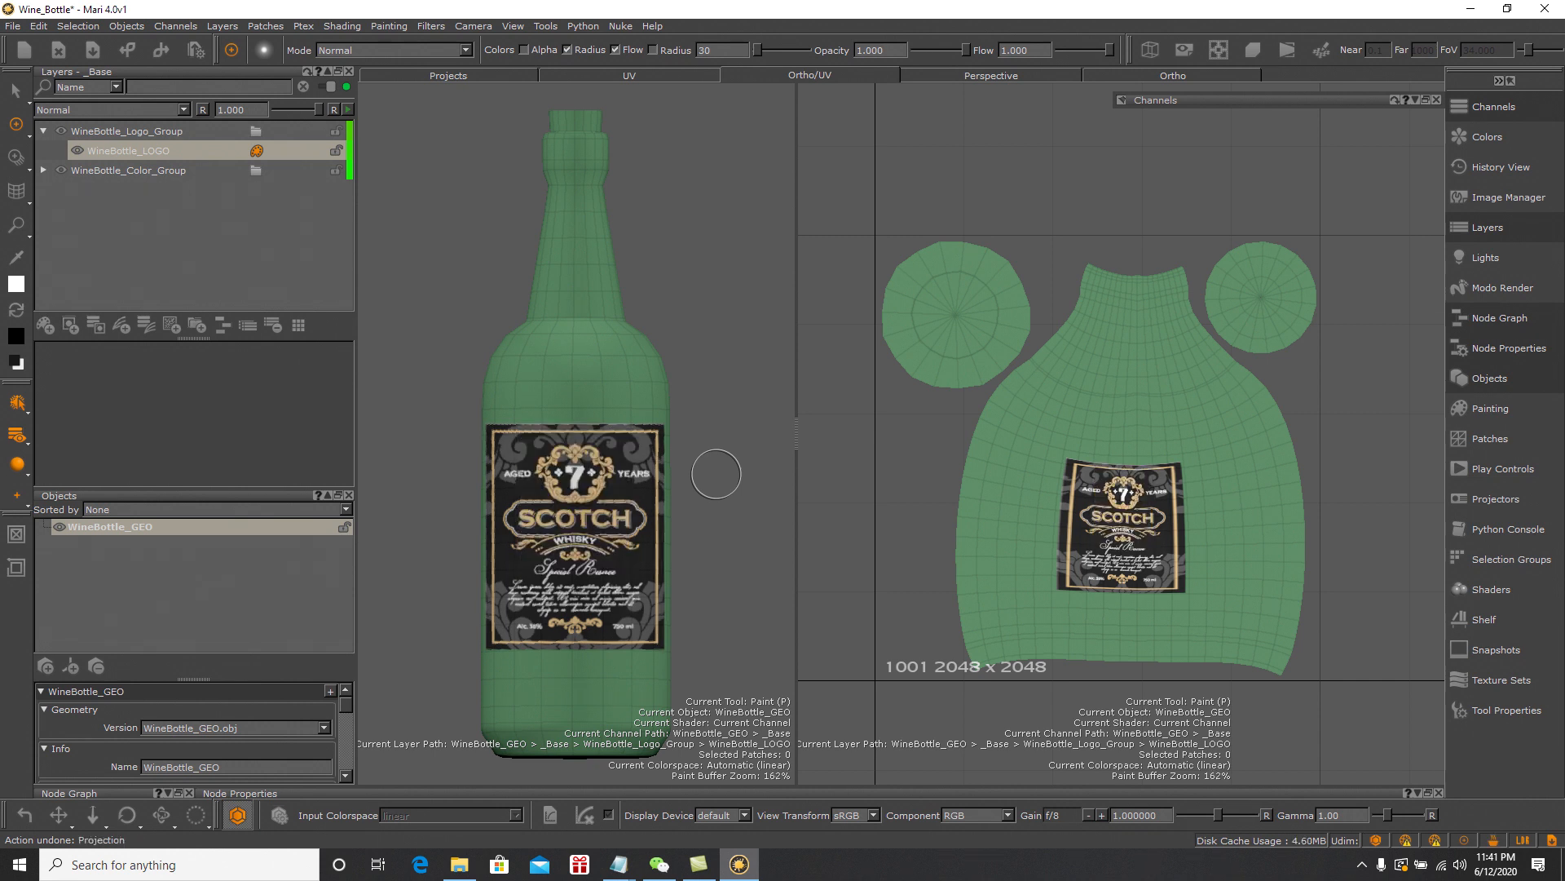
{"action": "key", "text": "ctrl+z"}
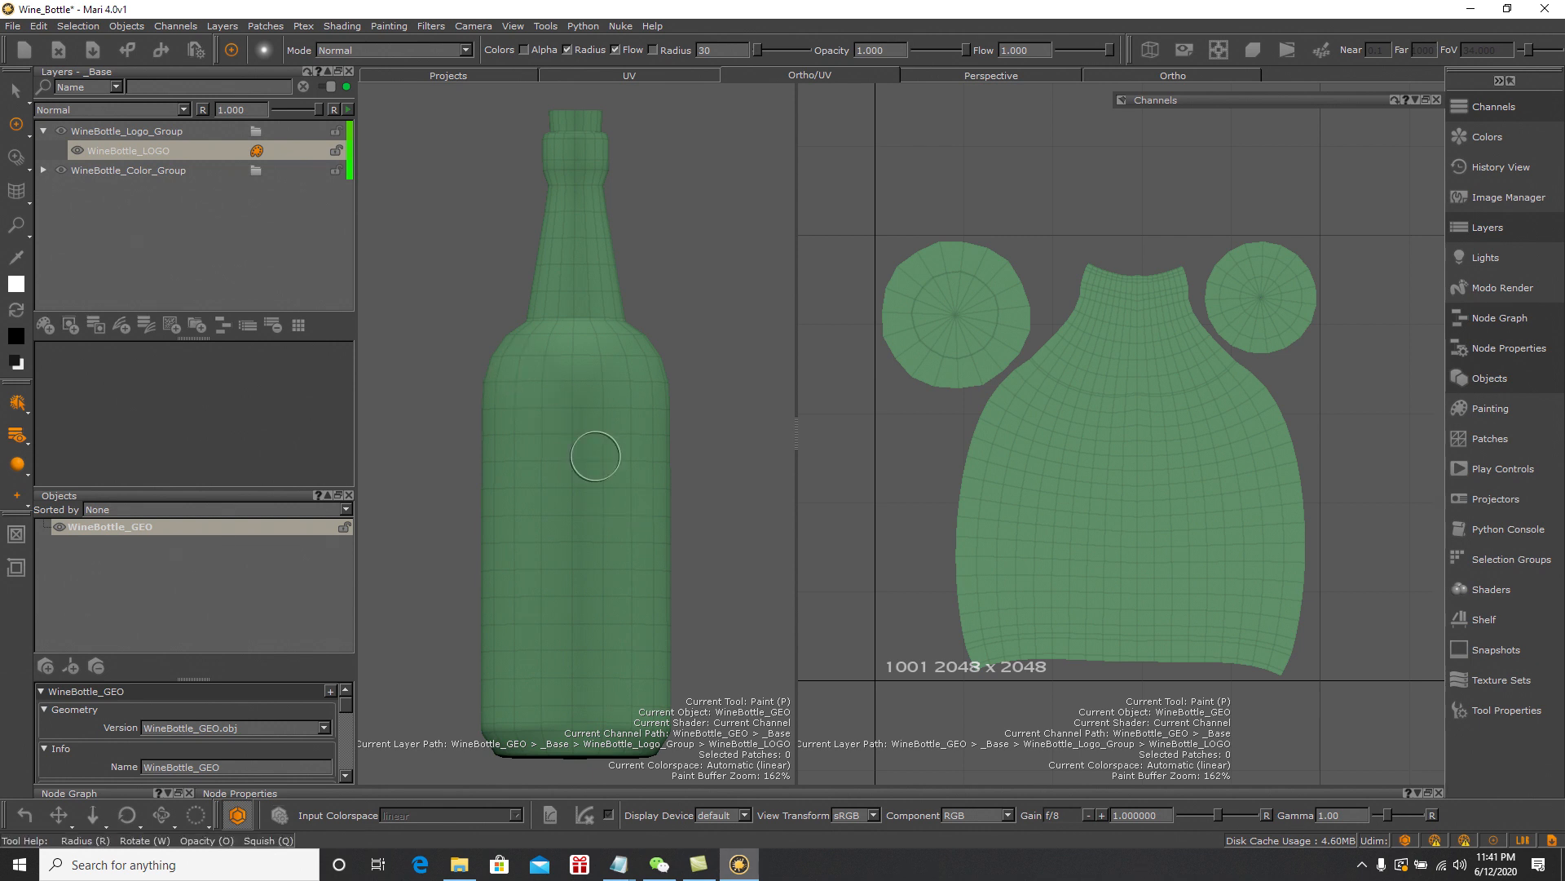
Paint the full Scotch label through onto the bottle's lower front and bake it into the WineBottle_LOGO layer
{"action": "key", "text": "u"}
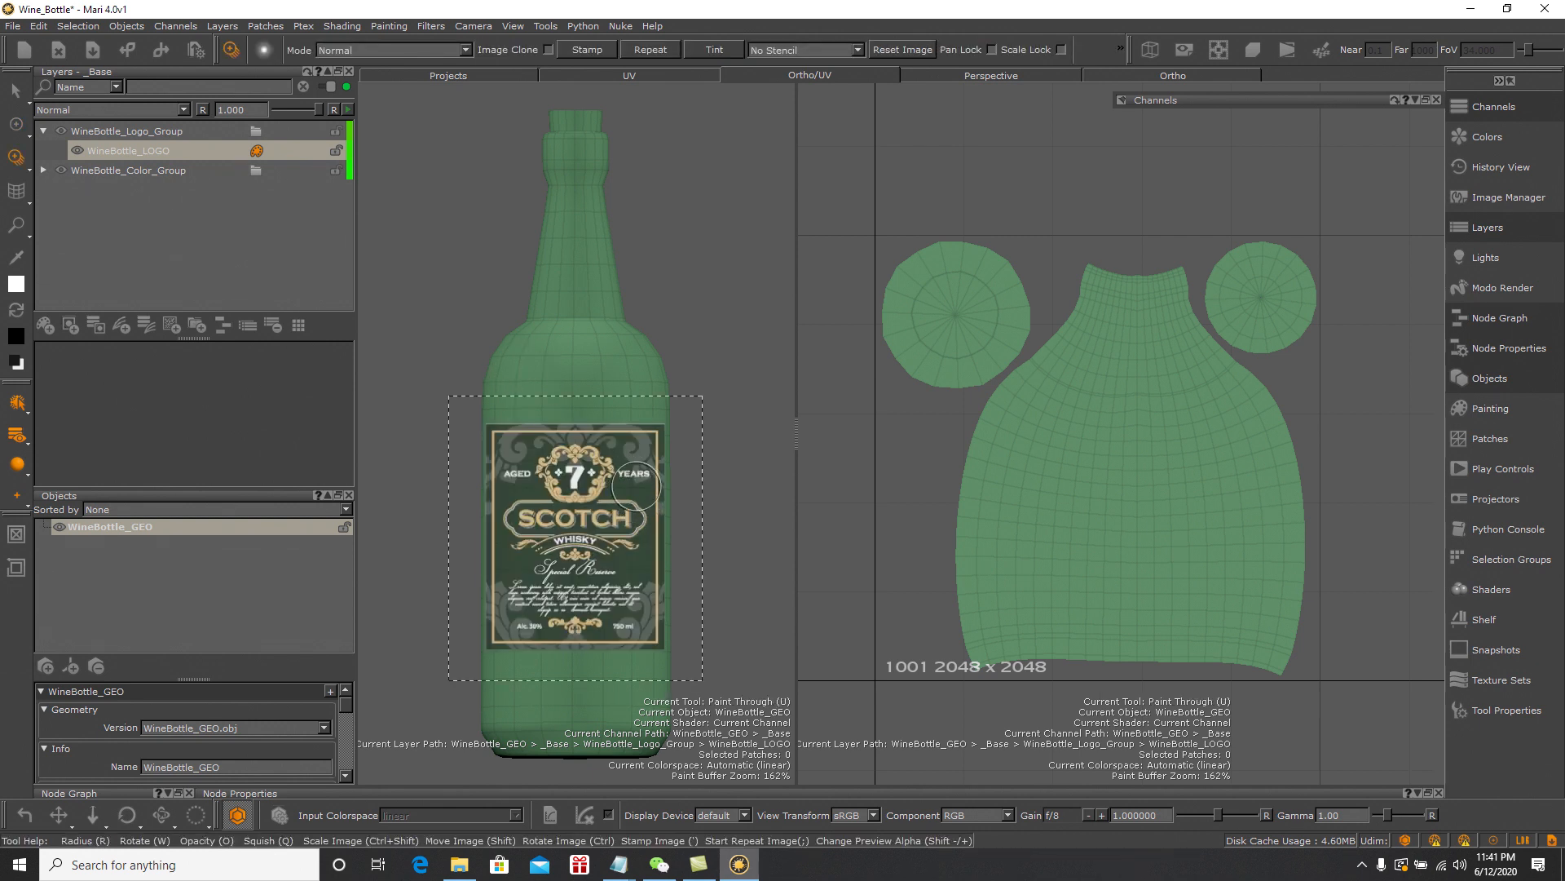
{"action": "left_click", "coordinate": [505, 447]}
{"action": "mouse_move", "coordinate": [494, 439]}
{"action": "left_mouse_down"}
{"action": "mouse_move", "coordinate": [530, 457]}
{"action": "mouse_move", "coordinate": [497, 444]}
{"action": "mouse_move", "coordinate": [506, 505]}
{"action": "mouse_move", "coordinate": [603, 445]}
{"action": "mouse_move", "coordinate": [652, 497]}
{"action": "mouse_move", "coordinate": [509, 570]}
{"action": "mouse_move", "coordinate": [485, 450]}
{"action": "mouse_move", "coordinate": [605, 460]}
{"action": "mouse_move", "coordinate": [587, 595]}
{"action": "mouse_move", "coordinate": [644, 530]}
{"action": "mouse_move", "coordinate": [644, 627]}
{"action": "mouse_move", "coordinate": [510, 620]}
{"action": "mouse_move", "coordinate": [512, 573]}
{"action": "mouse_move", "coordinate": [563, 631]}
{"action": "mouse_move", "coordinate": [664, 636]}
{"action": "mouse_move", "coordinate": [499, 564]}
{"action": "left_mouse_up"}
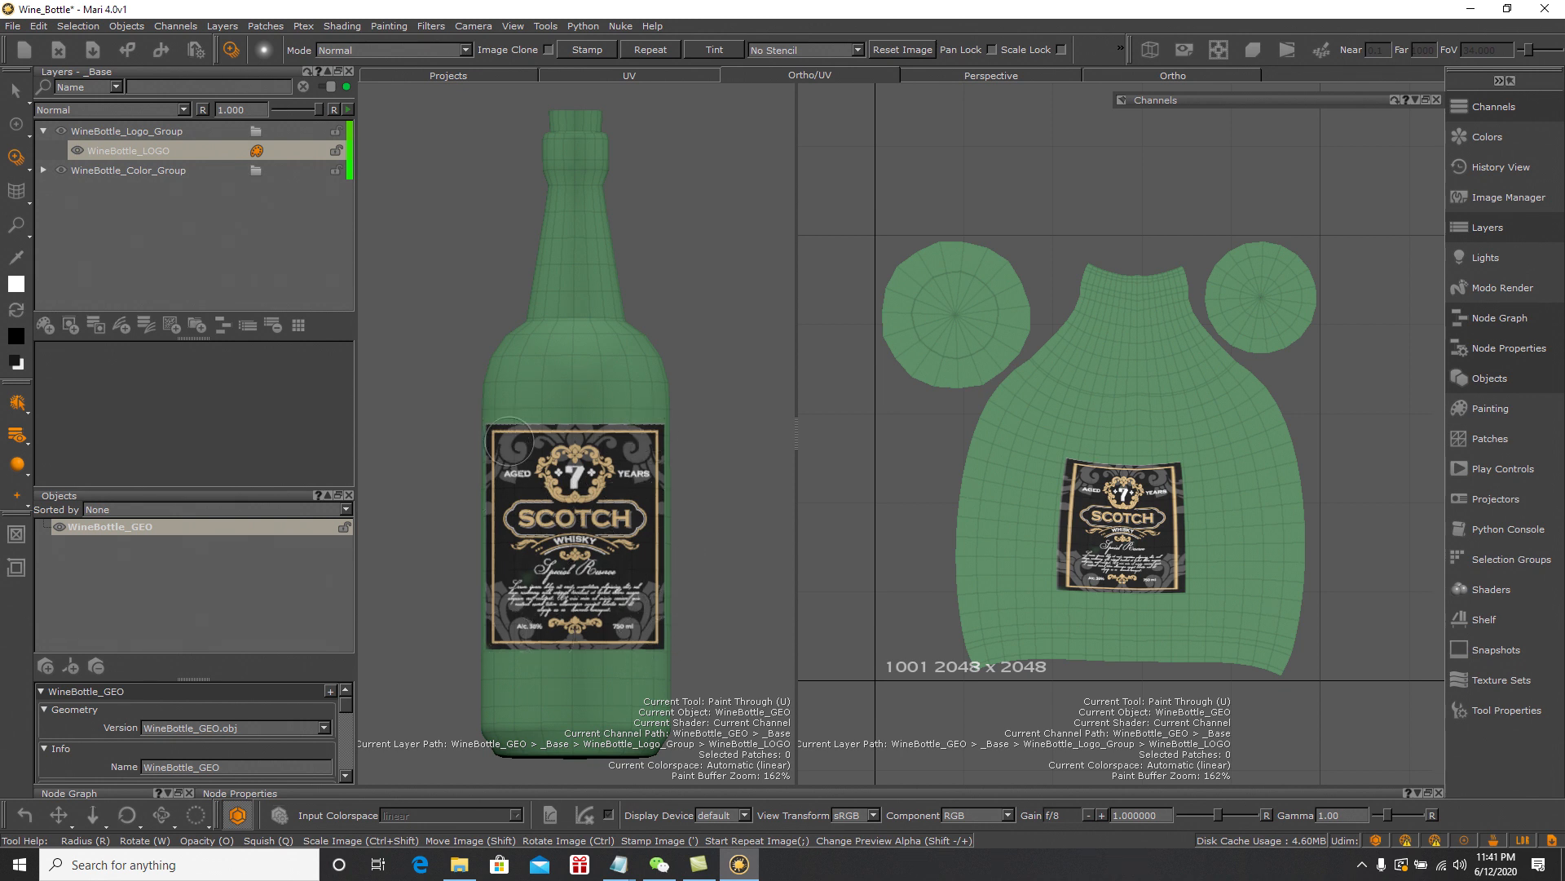
{"action": "key", "text": "apostrophe"}
{"action": "key", "text": "b"}
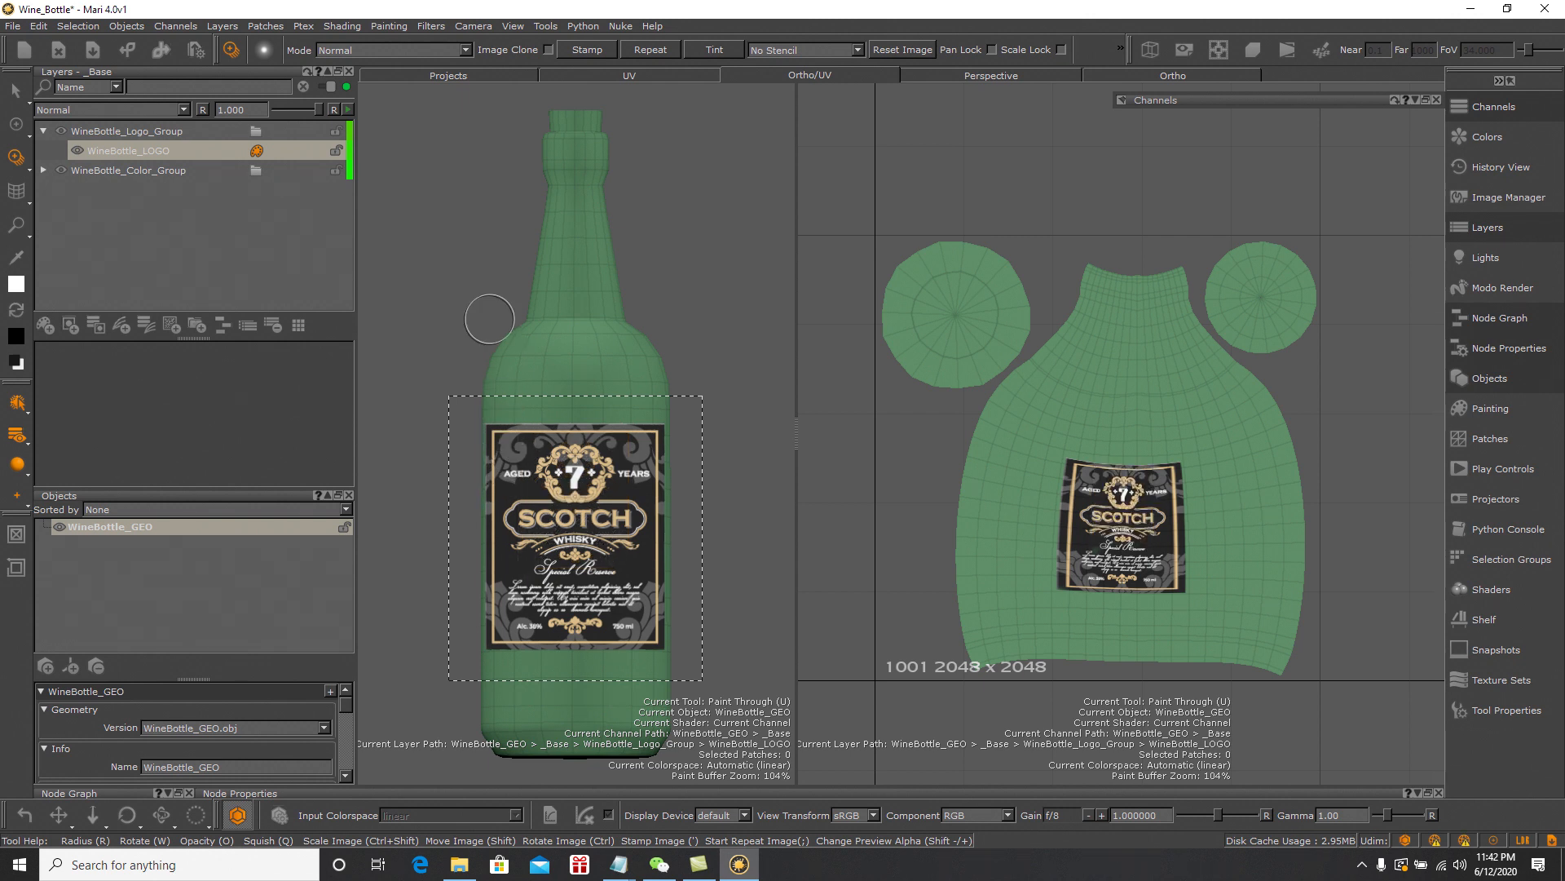
Dismiss the paint-through overlay and examine the projected label on the bottle from slightly different angles
{"action": "key", "text": "p"}
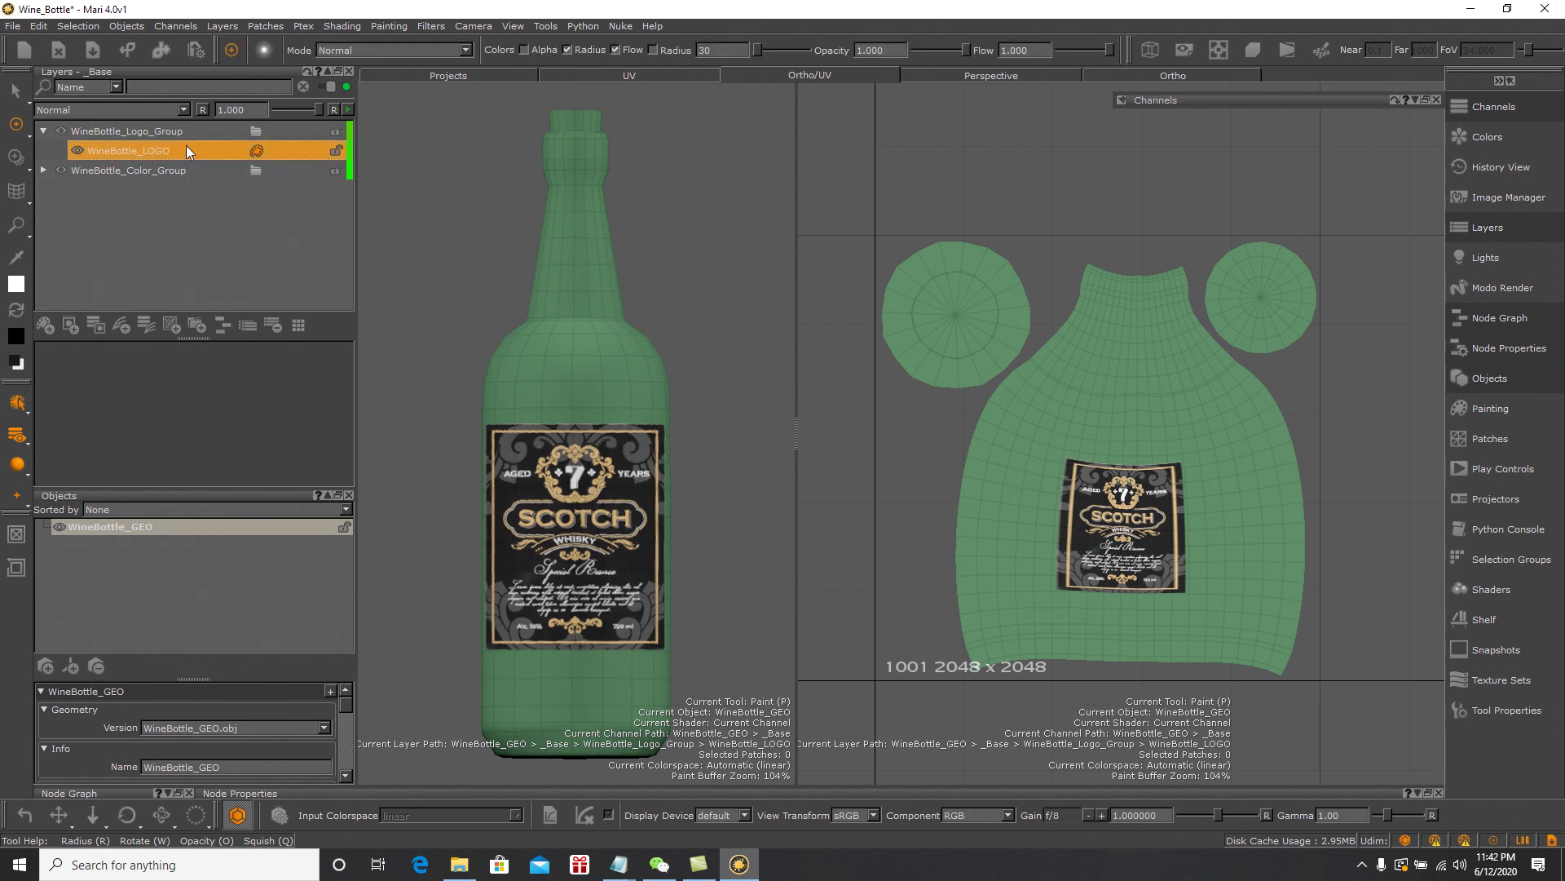
{"action": "left_click", "coordinate": [20, 95]}
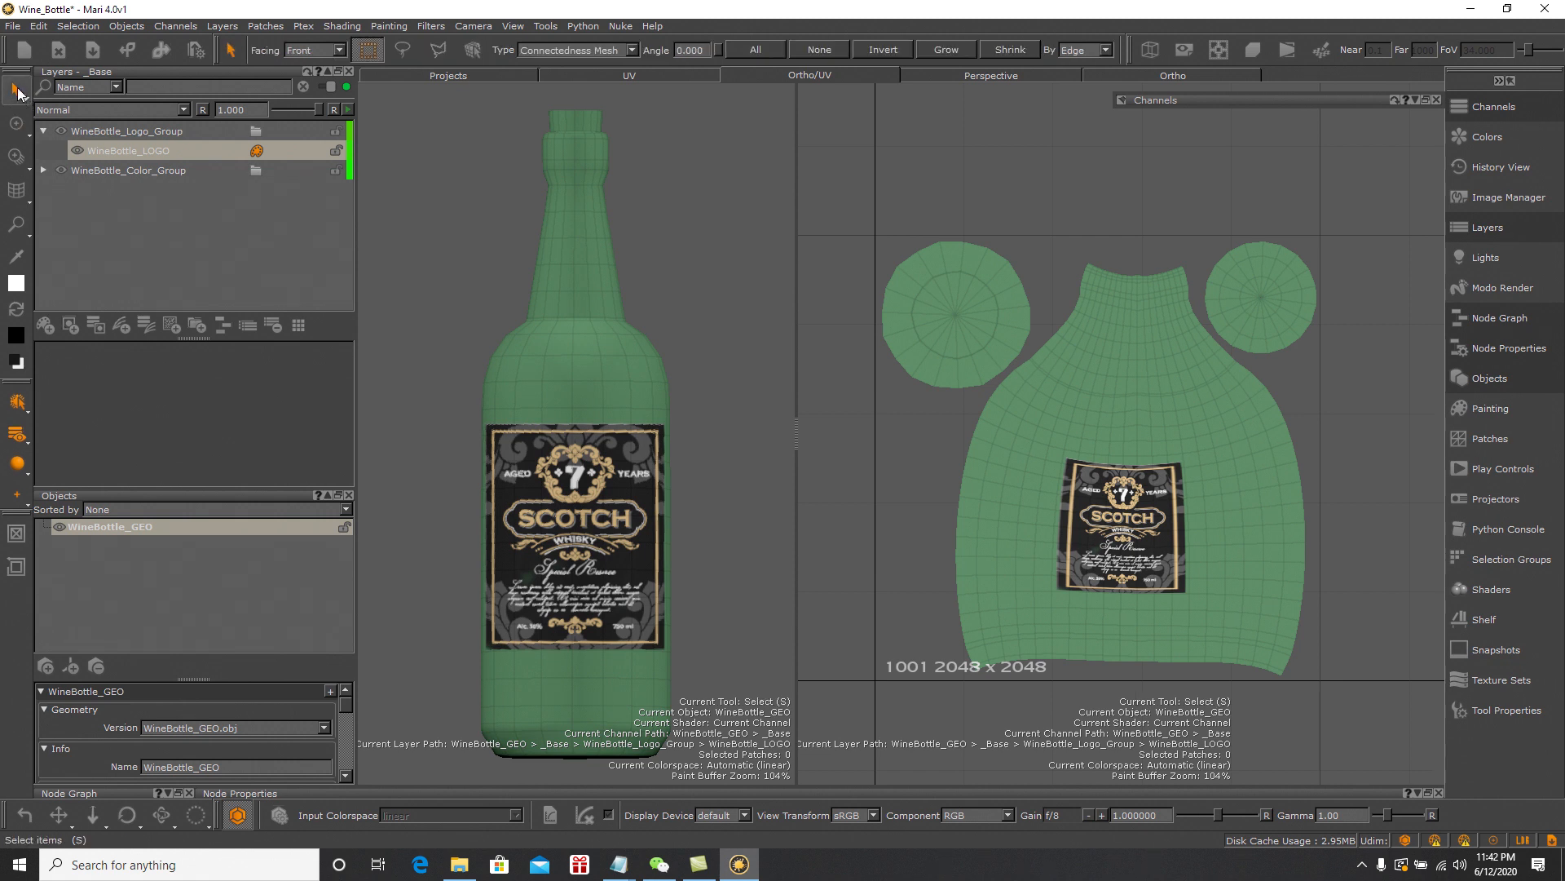
{"action": "middle_click_drag", "start_coordinate": [699, 309], "coordinate": [669, 324]}
{"action": "left_click_drag", "start_coordinate": [669, 325], "coordinate": [494, 264], "text": "alt"}
{"action": "left_click", "coordinate": [274, 190]}
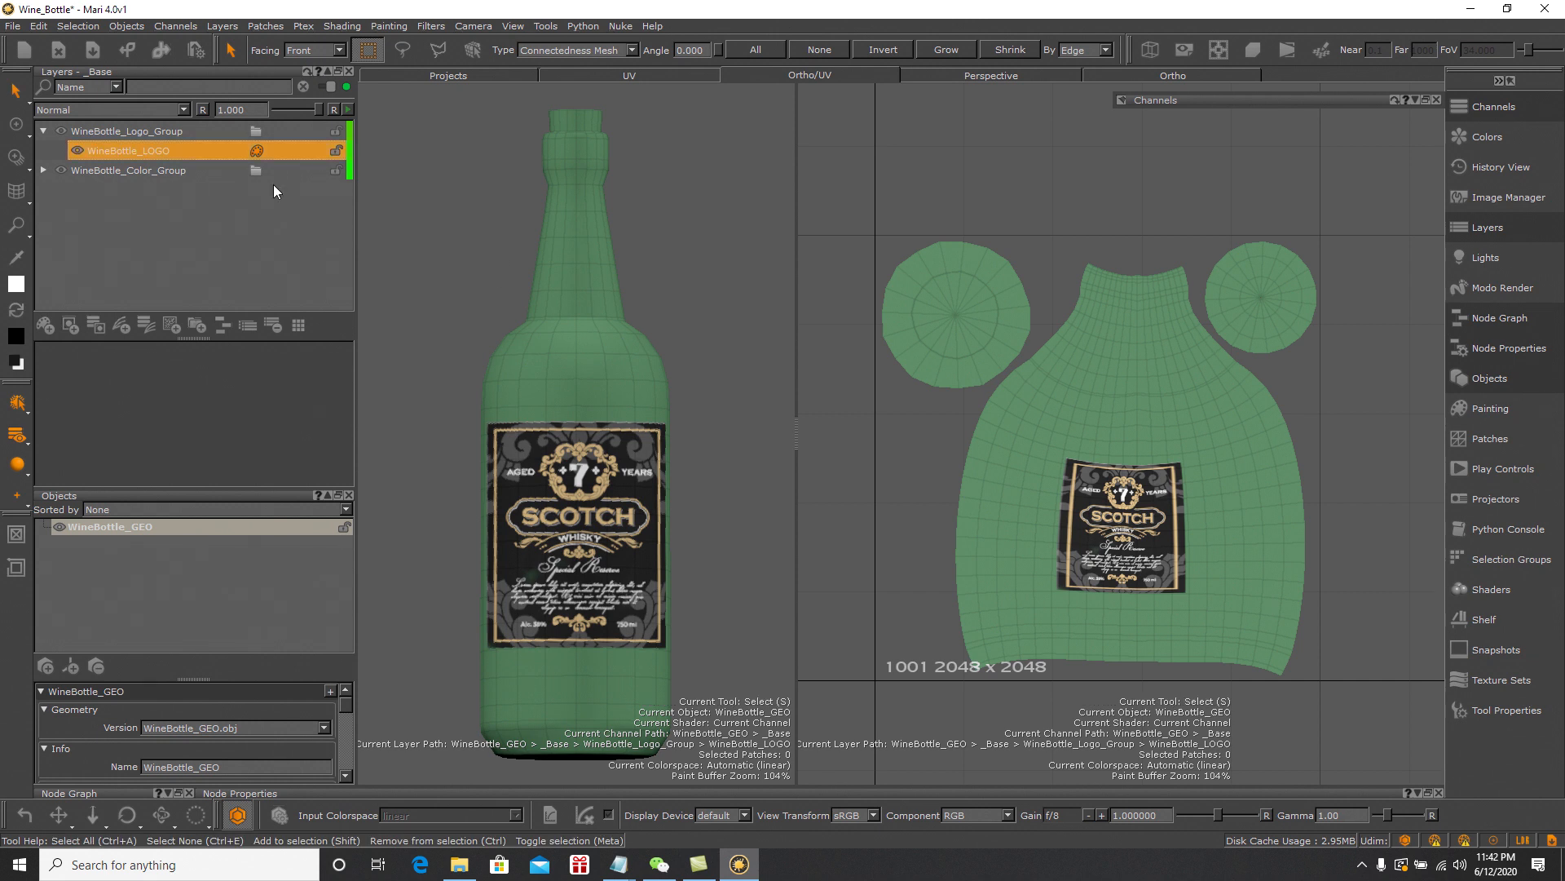
Hide and reshow the WineBottle_LOGO layer to compare the bottle with and without the label
{"action": "left_click", "coordinate": [62, 132]}
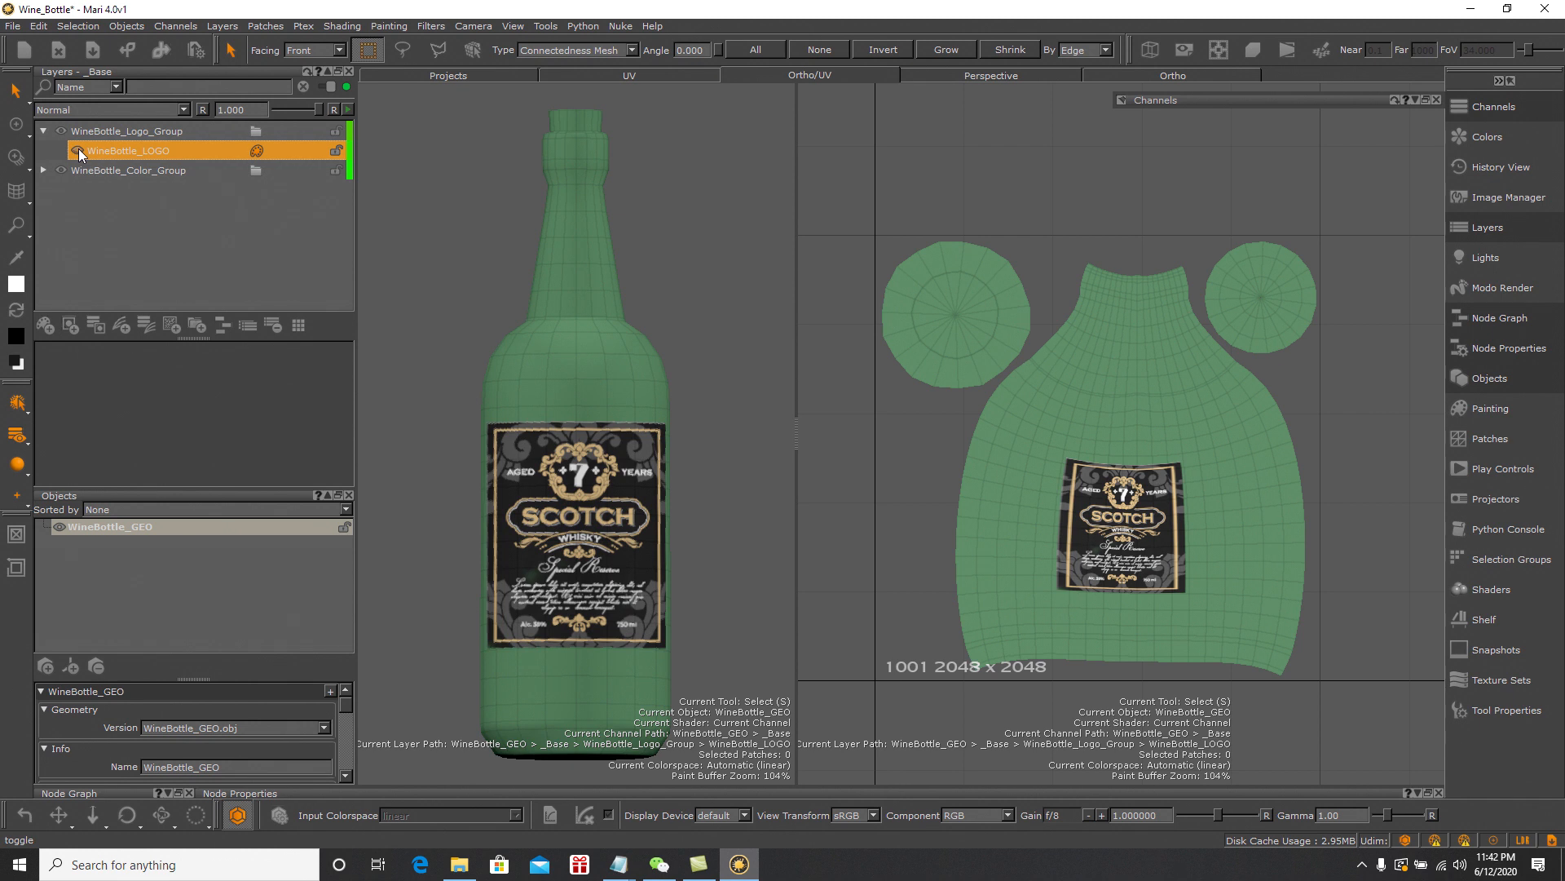
{"action": "left_click", "coordinate": [78, 150]}
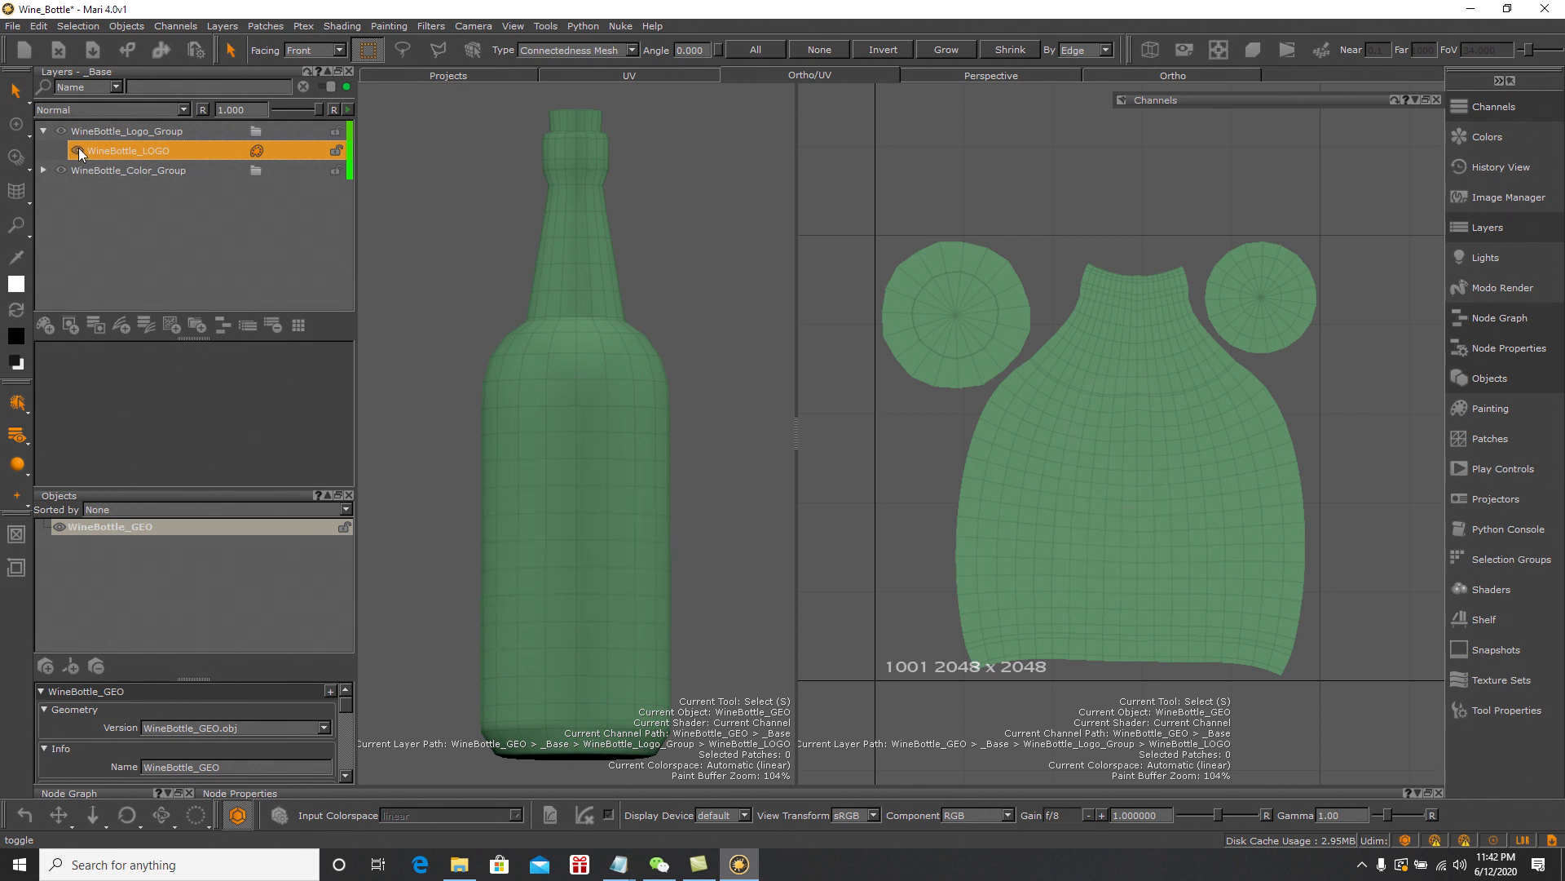
{"action": "left_click", "coordinate": [78, 150]}
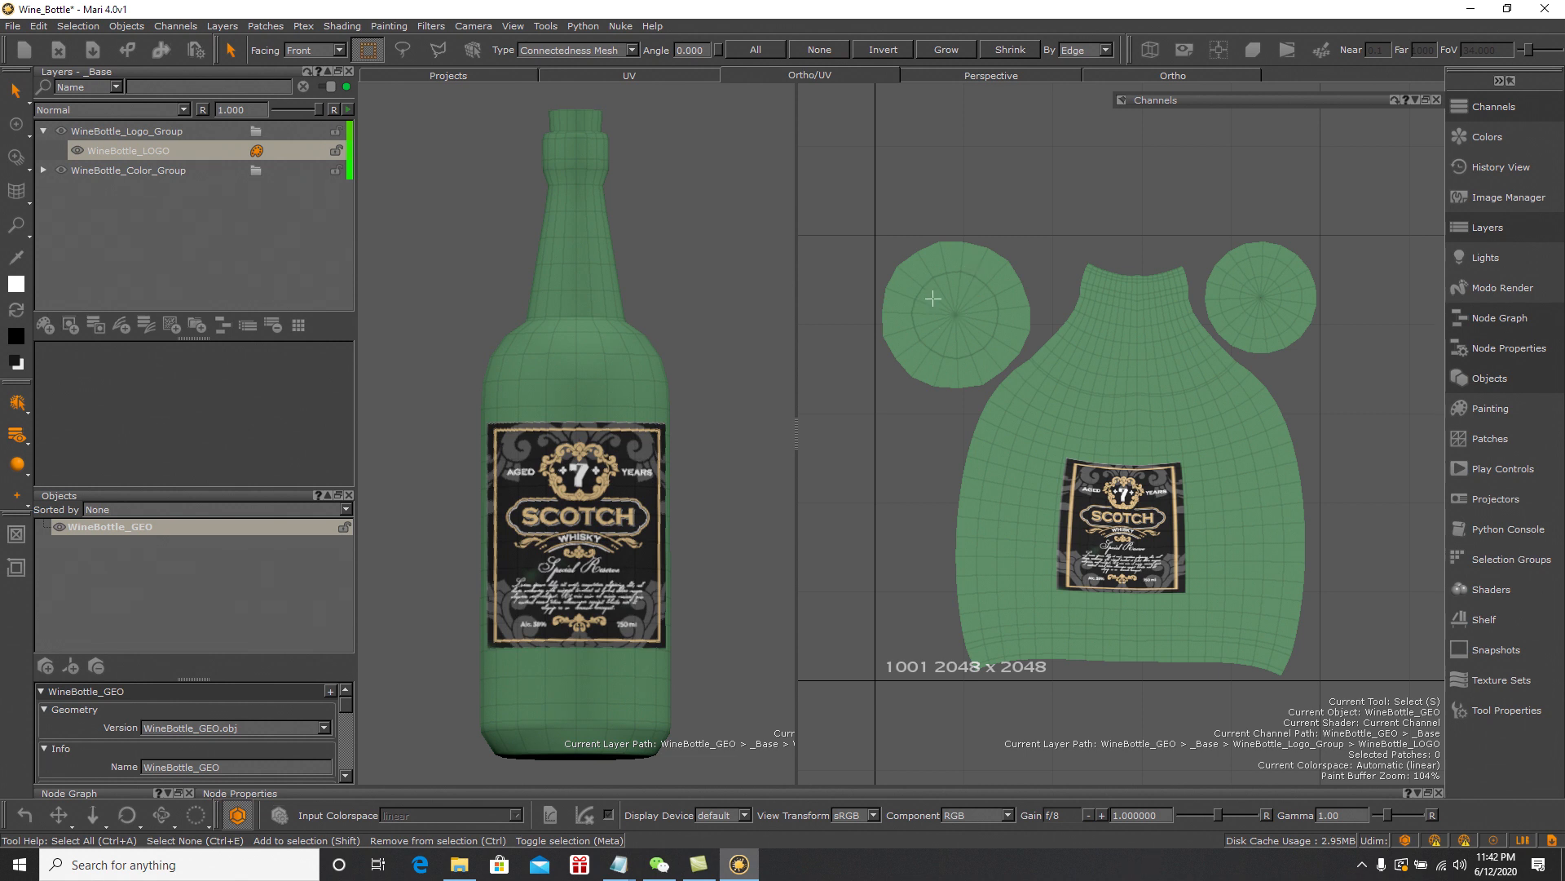
Collapse the logo group and add a new layer named WineBottle_Cap at the top of the layer stack
{"action": "left_click", "coordinate": [44, 131]}
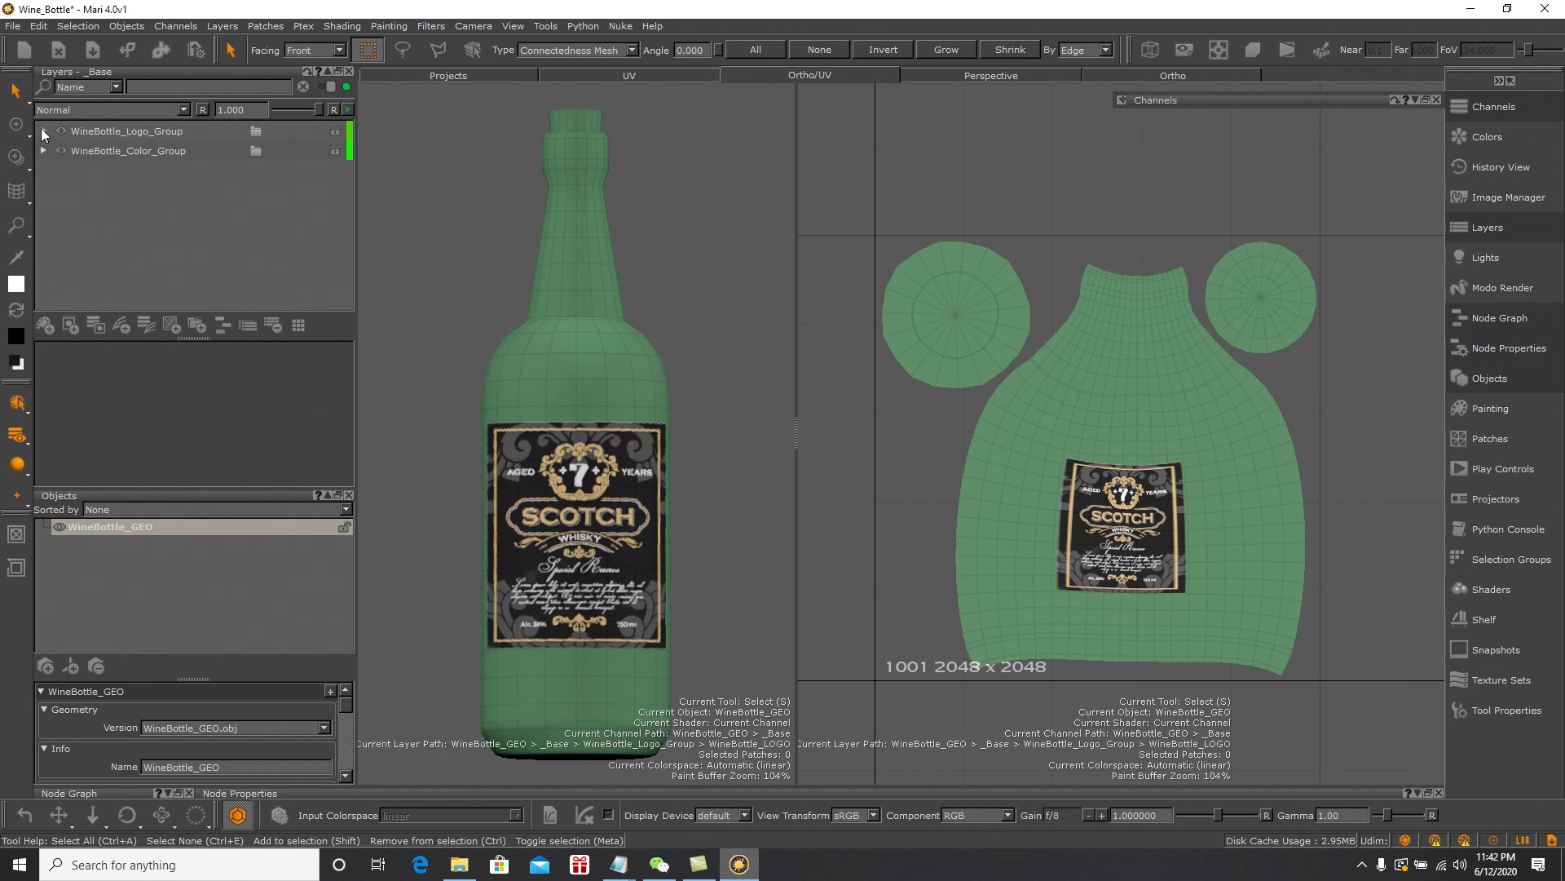
{"action": "left_click", "coordinate": [40, 325]}
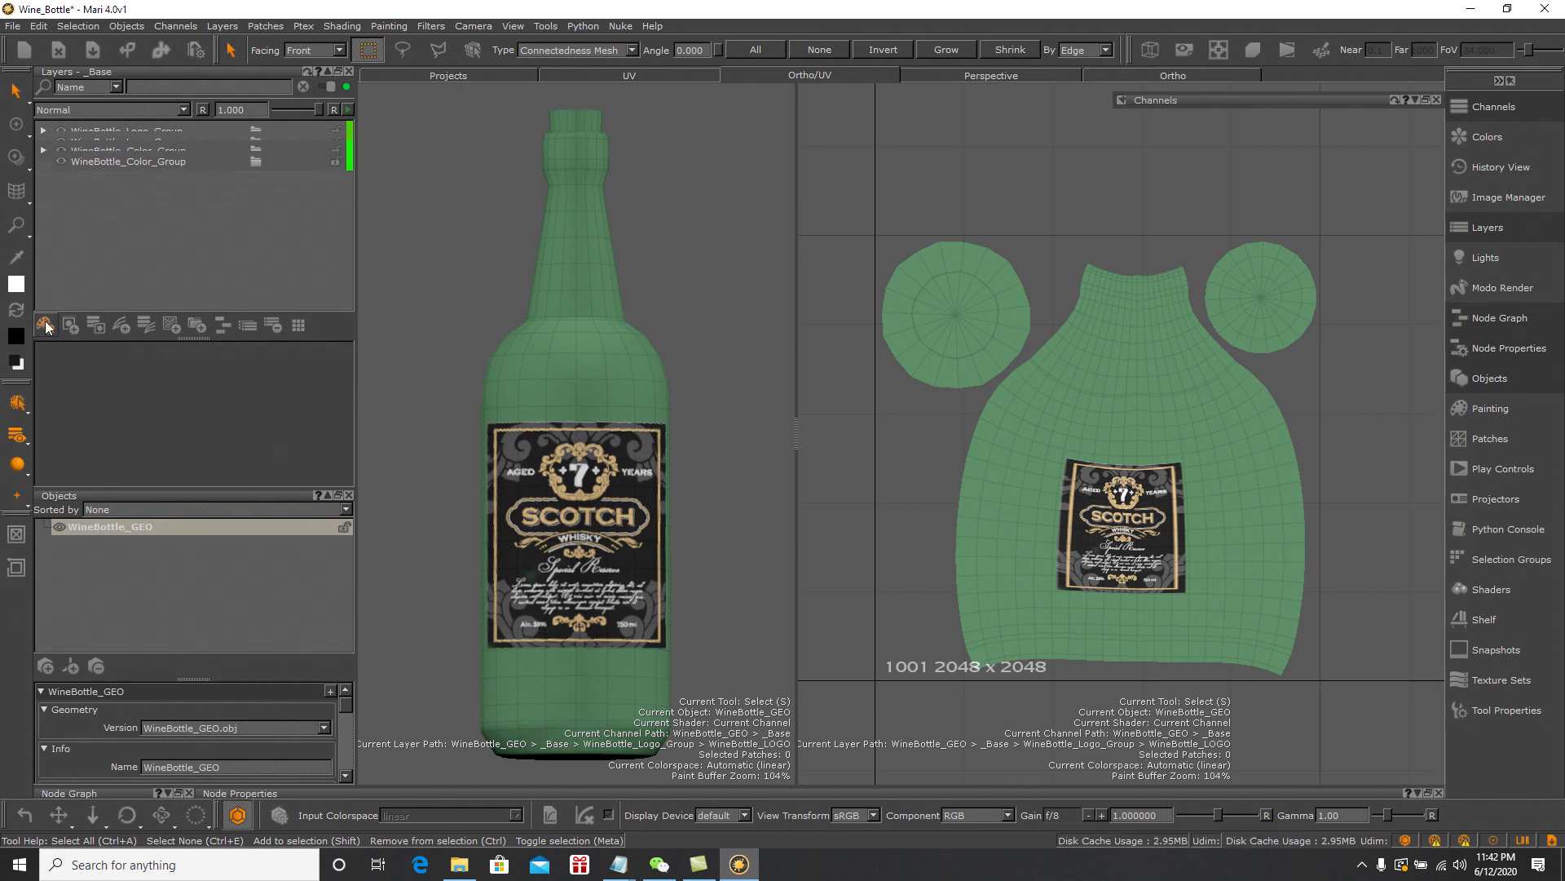
{"action": "double_click", "coordinate": [96, 131]}
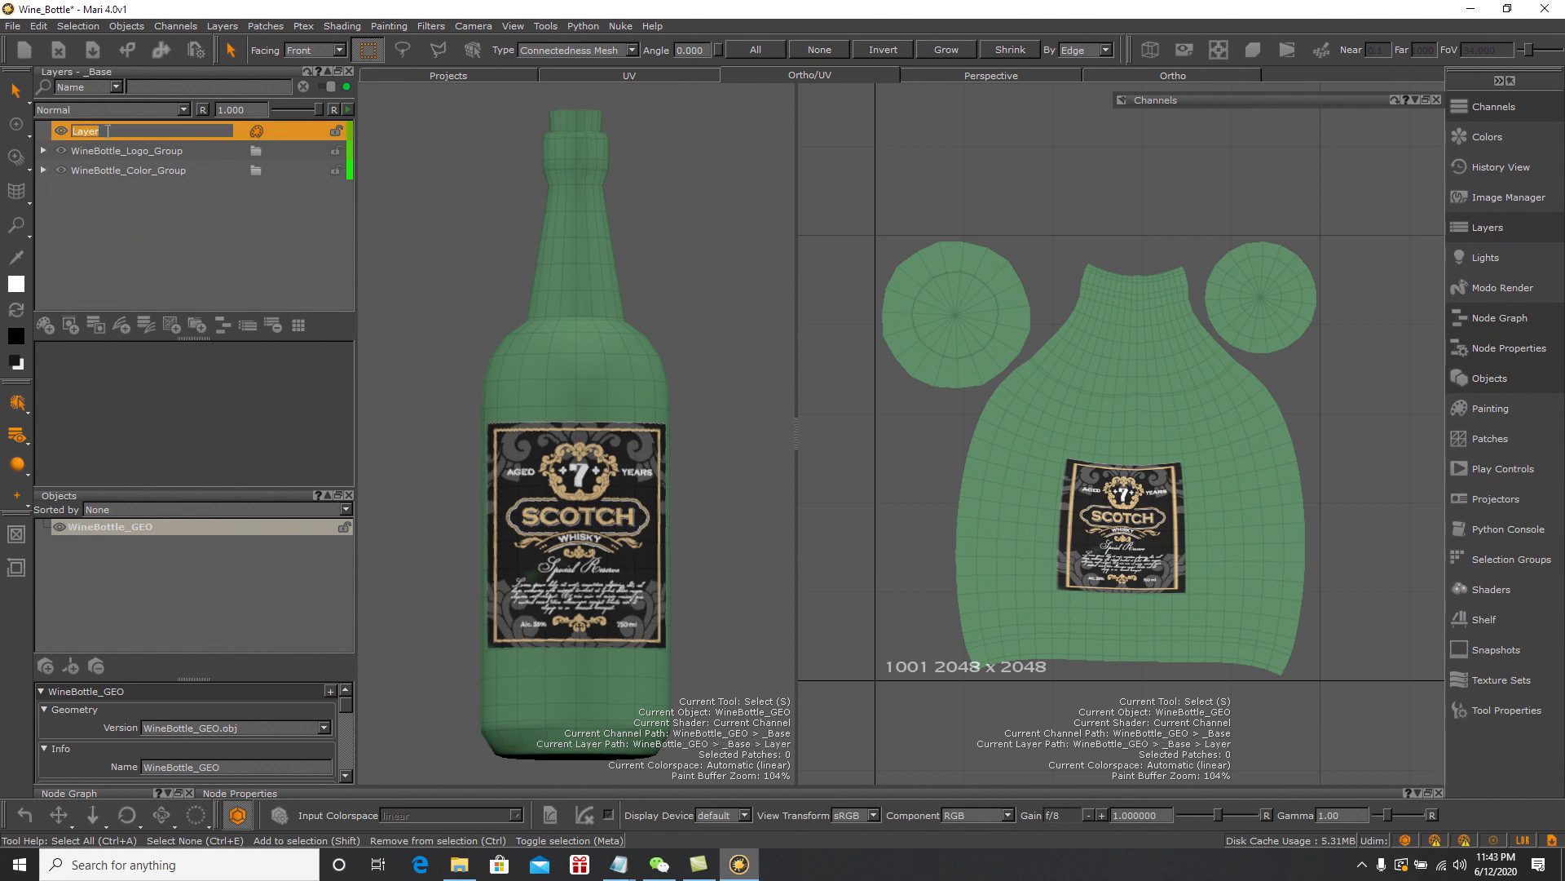
{"action": "type", "text": "WineBo"}
{"action": "type", "text": "ttle"}
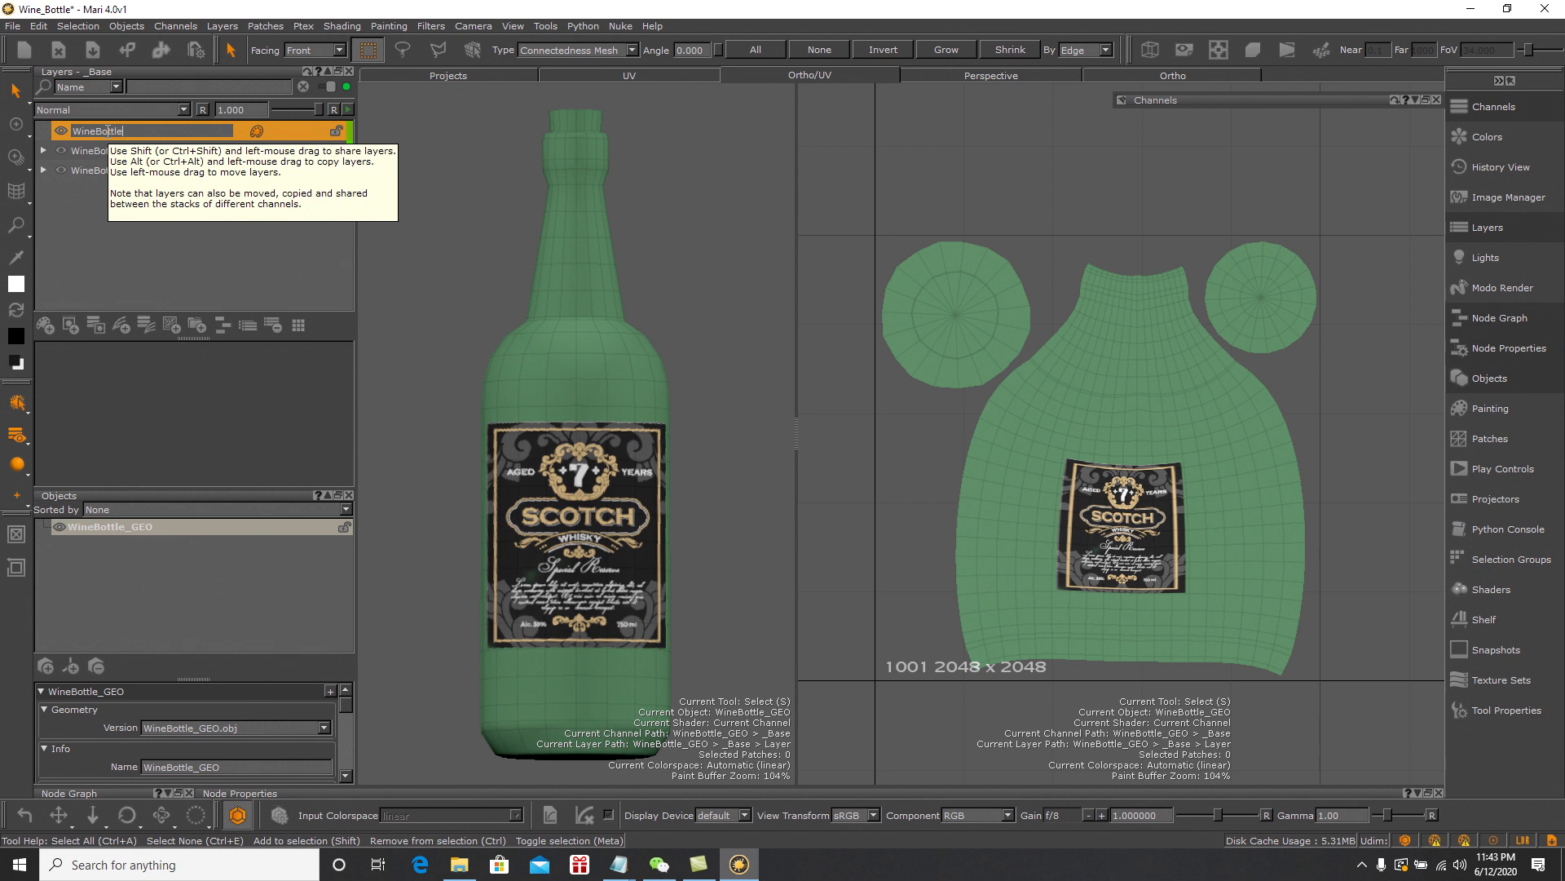
{"action": "type", "text": "_Cap"}
{"action": "key", "text": "Return"}
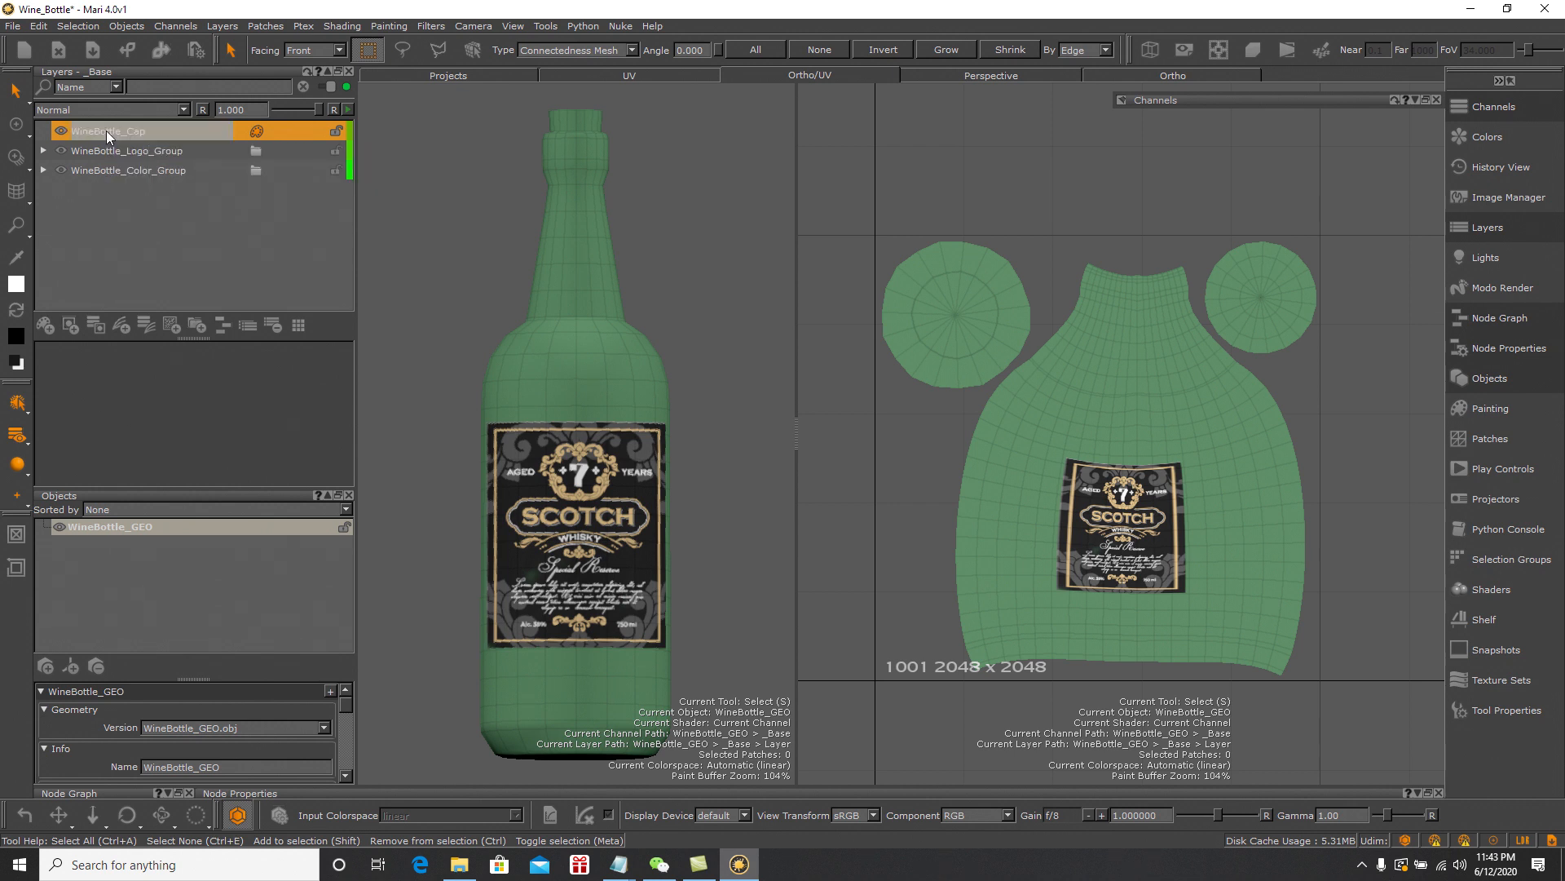
Put the WineBottle_Cap layer into a layer group named WineBottle_Cap_Group
{"action": "right_click", "coordinate": [106, 130]}
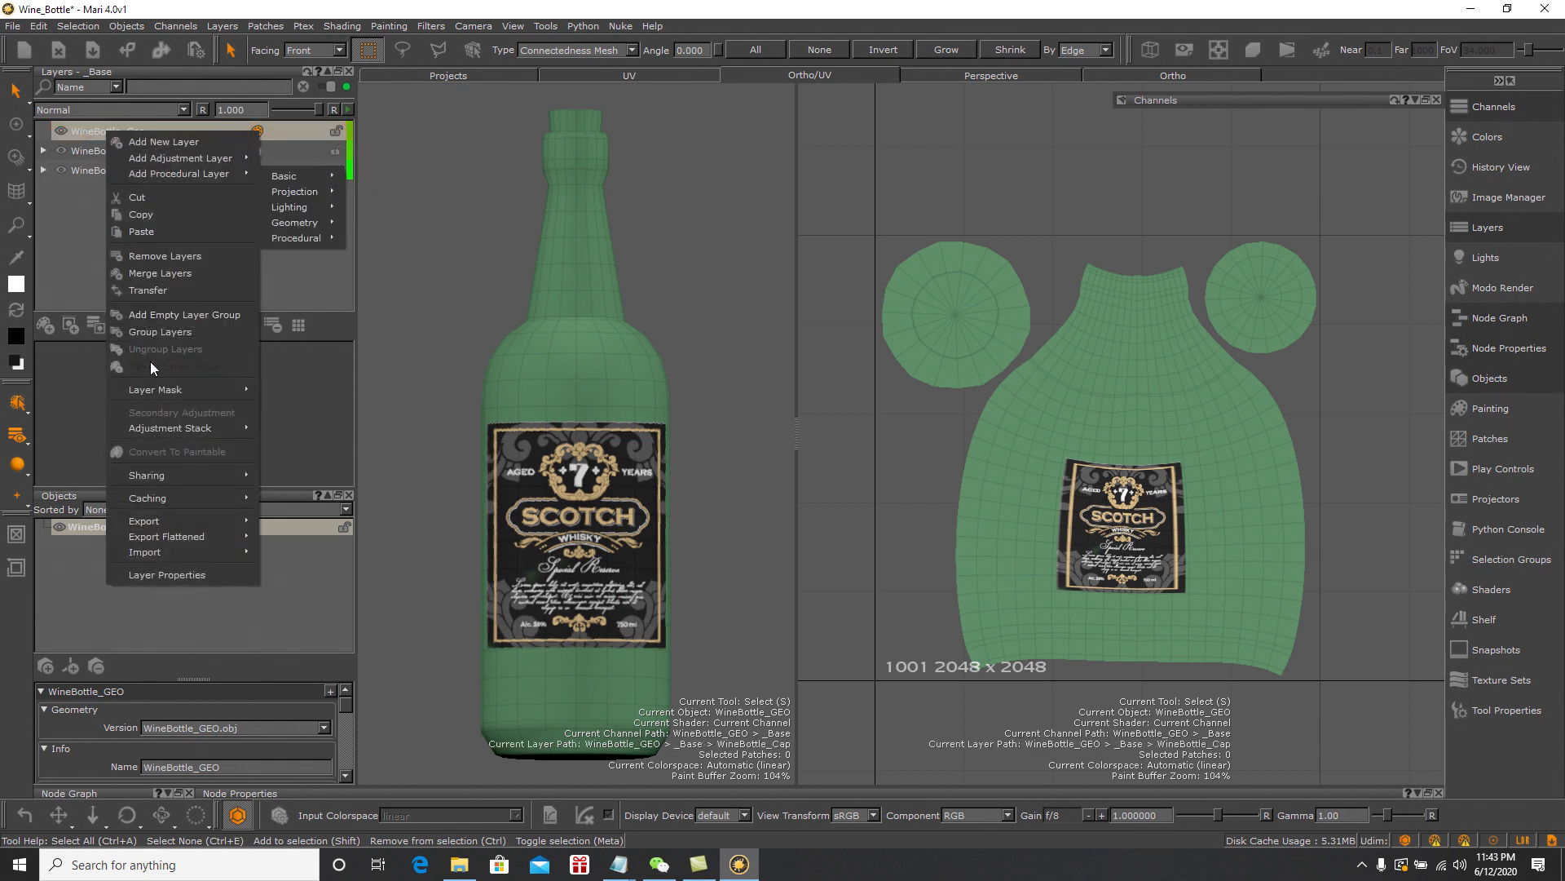
{"action": "left_click", "coordinate": [163, 332]}
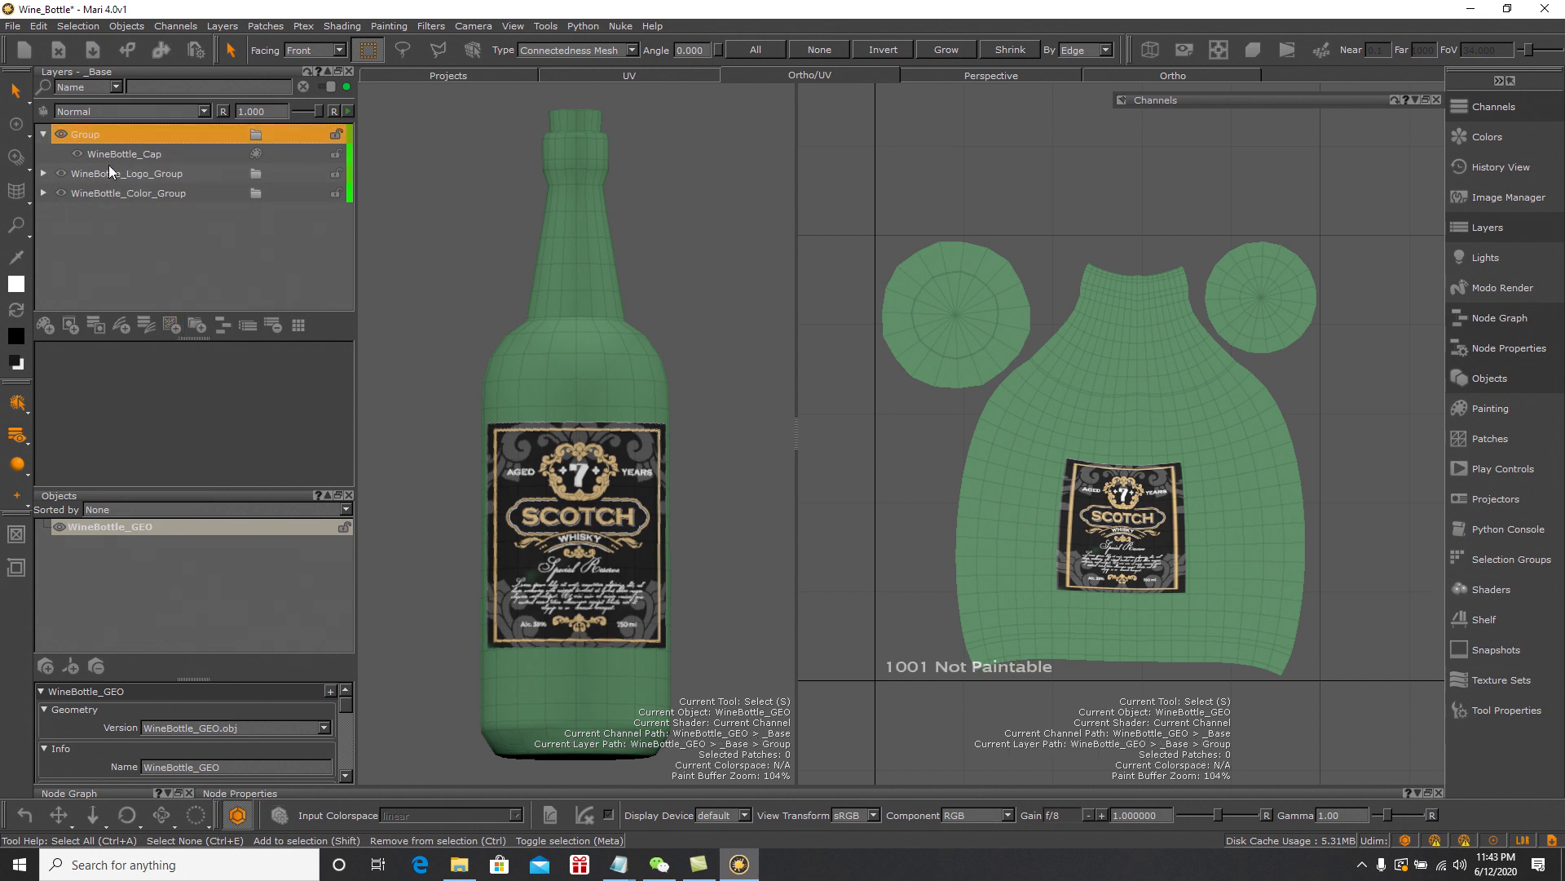
{"action": "double_click", "coordinate": [95, 134]}
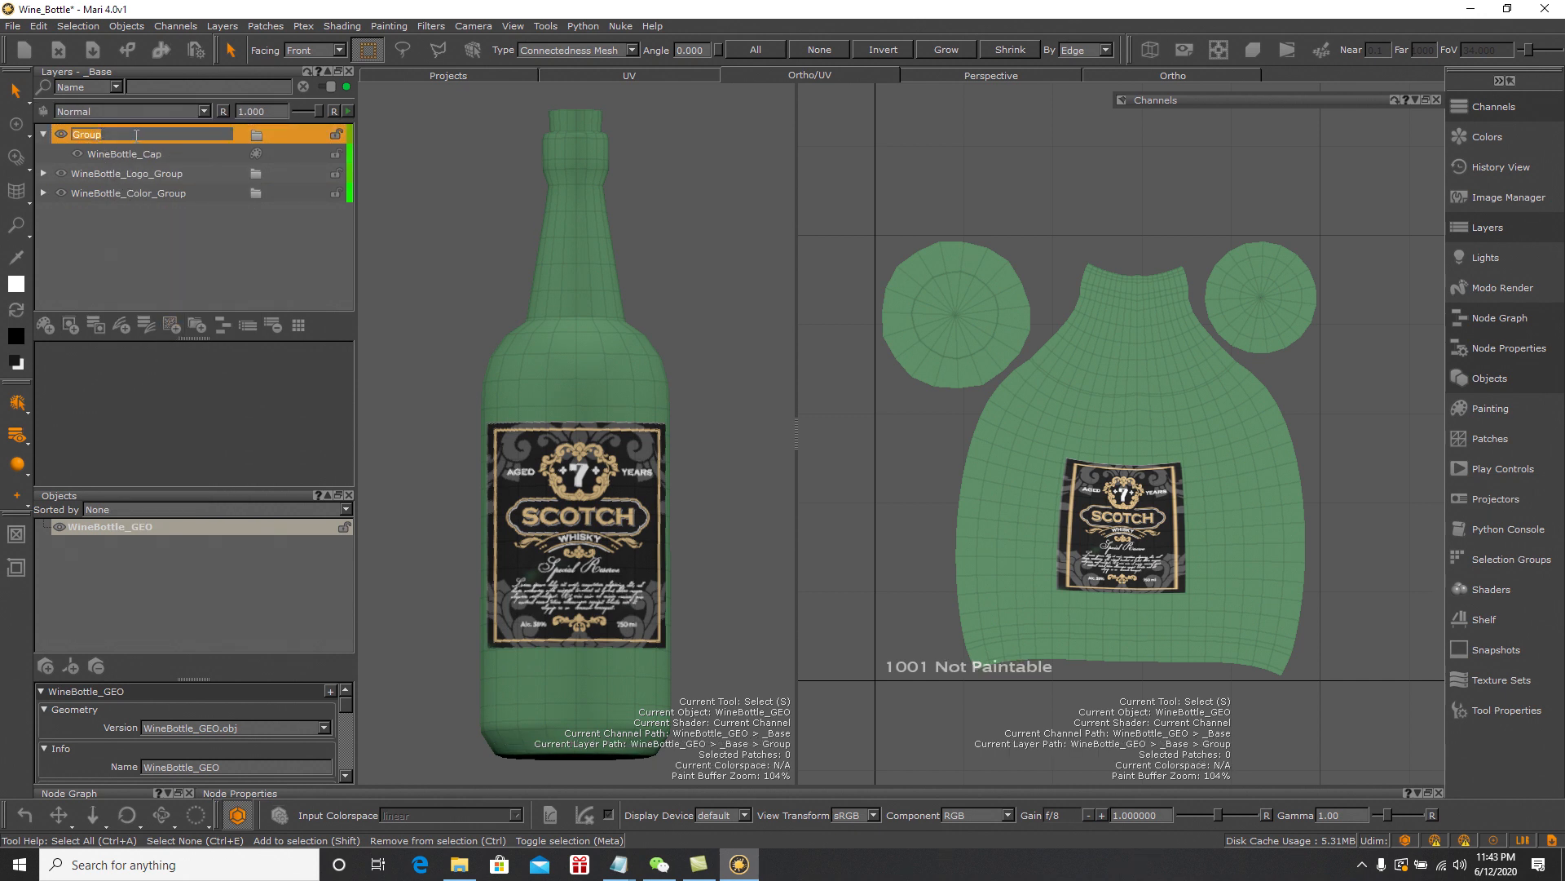
{"action": "type", "text": "Wine"}
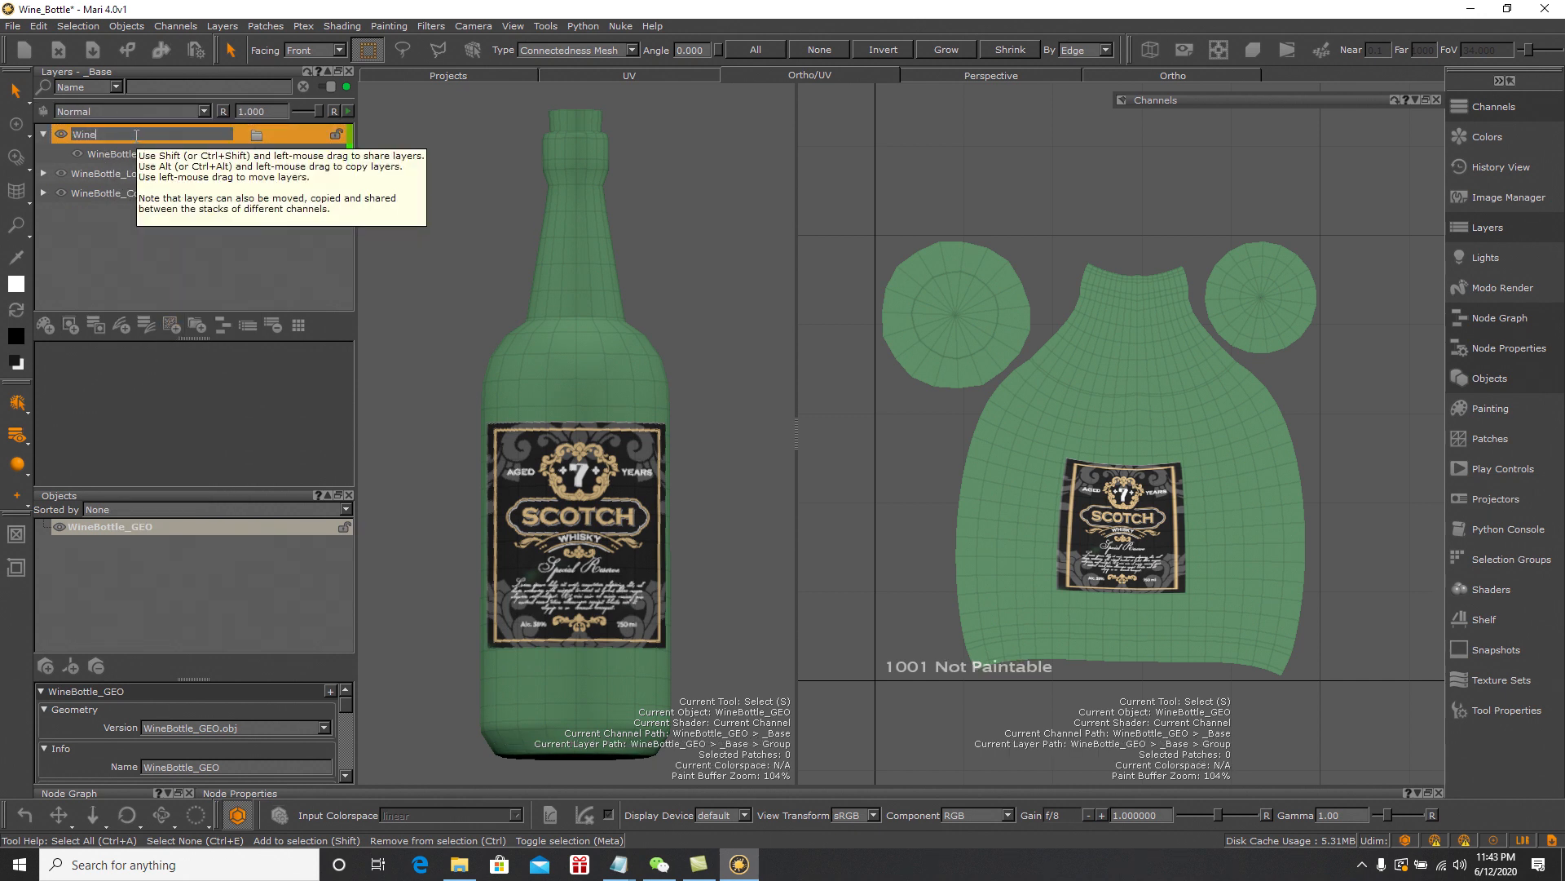
{"action": "type", "text": "Bottle_Cap_Grouop"}
{"action": "key", "text": "BackSpace"}
{"action": "key", "text": "BackSpace"}
{"action": "type", "text": "p"}
{"action": "key", "text": "Return"}
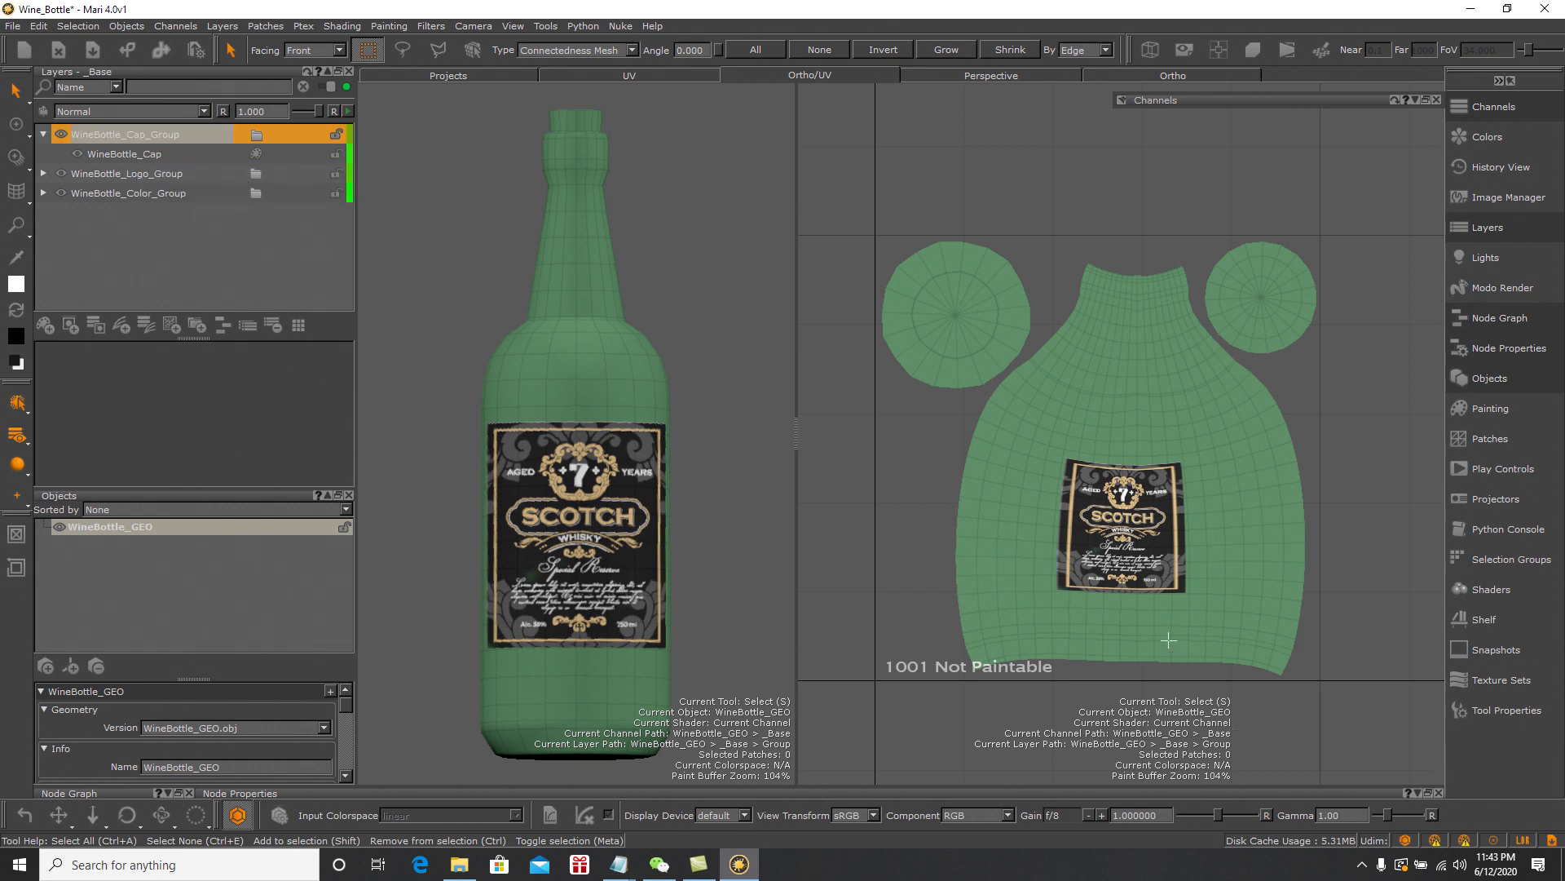
{"action": "left_click", "coordinate": [1362, 865]}
{"action": "left_click", "coordinate": [1361, 865]}
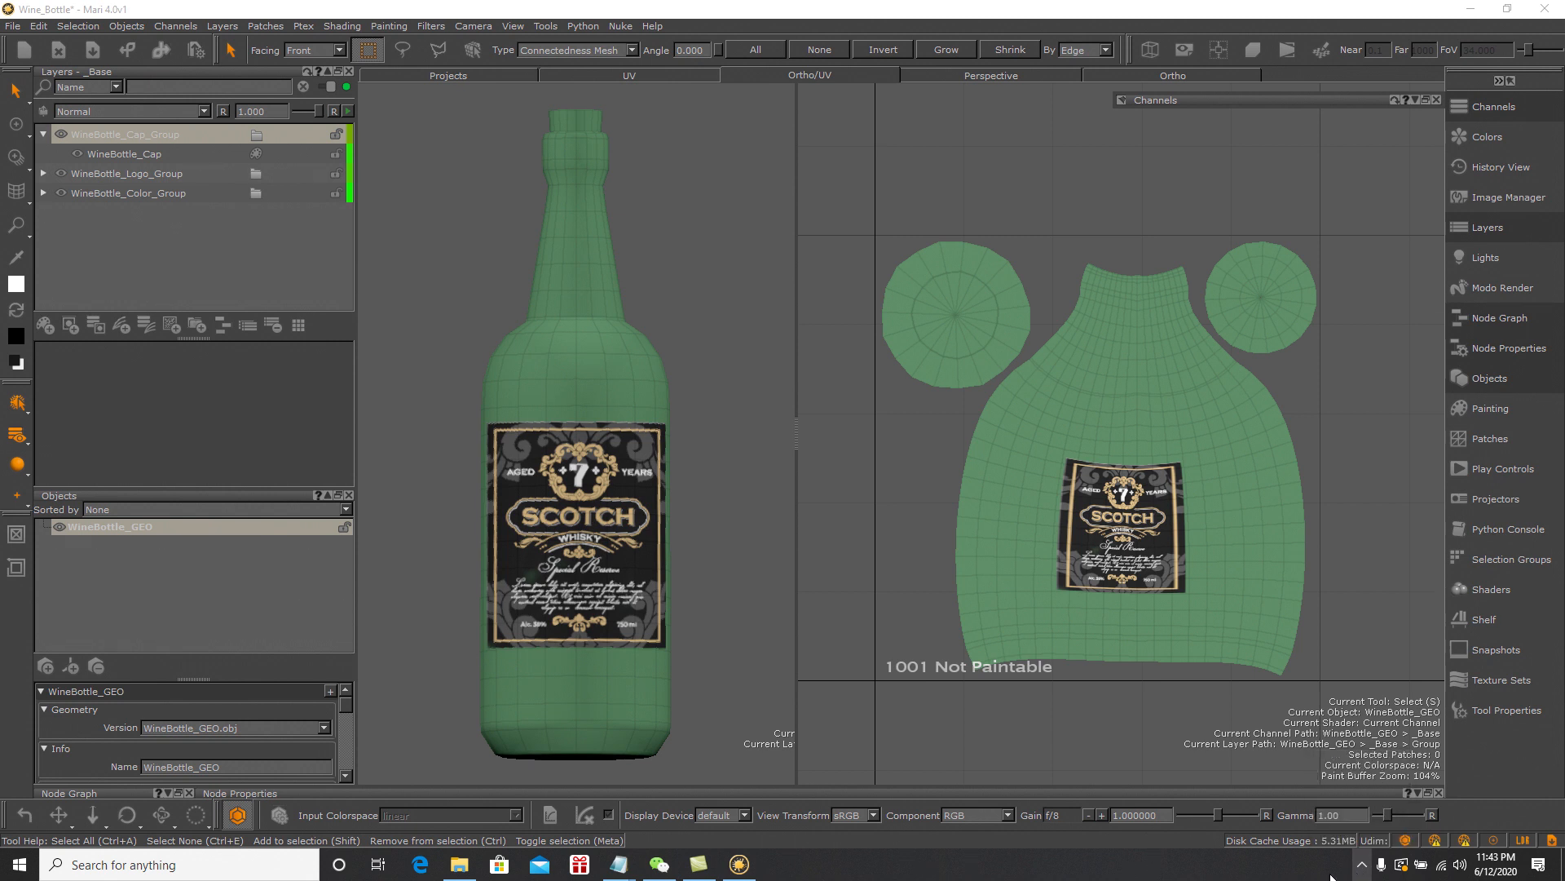
{"action": "left_click", "coordinate": [164, 253]}
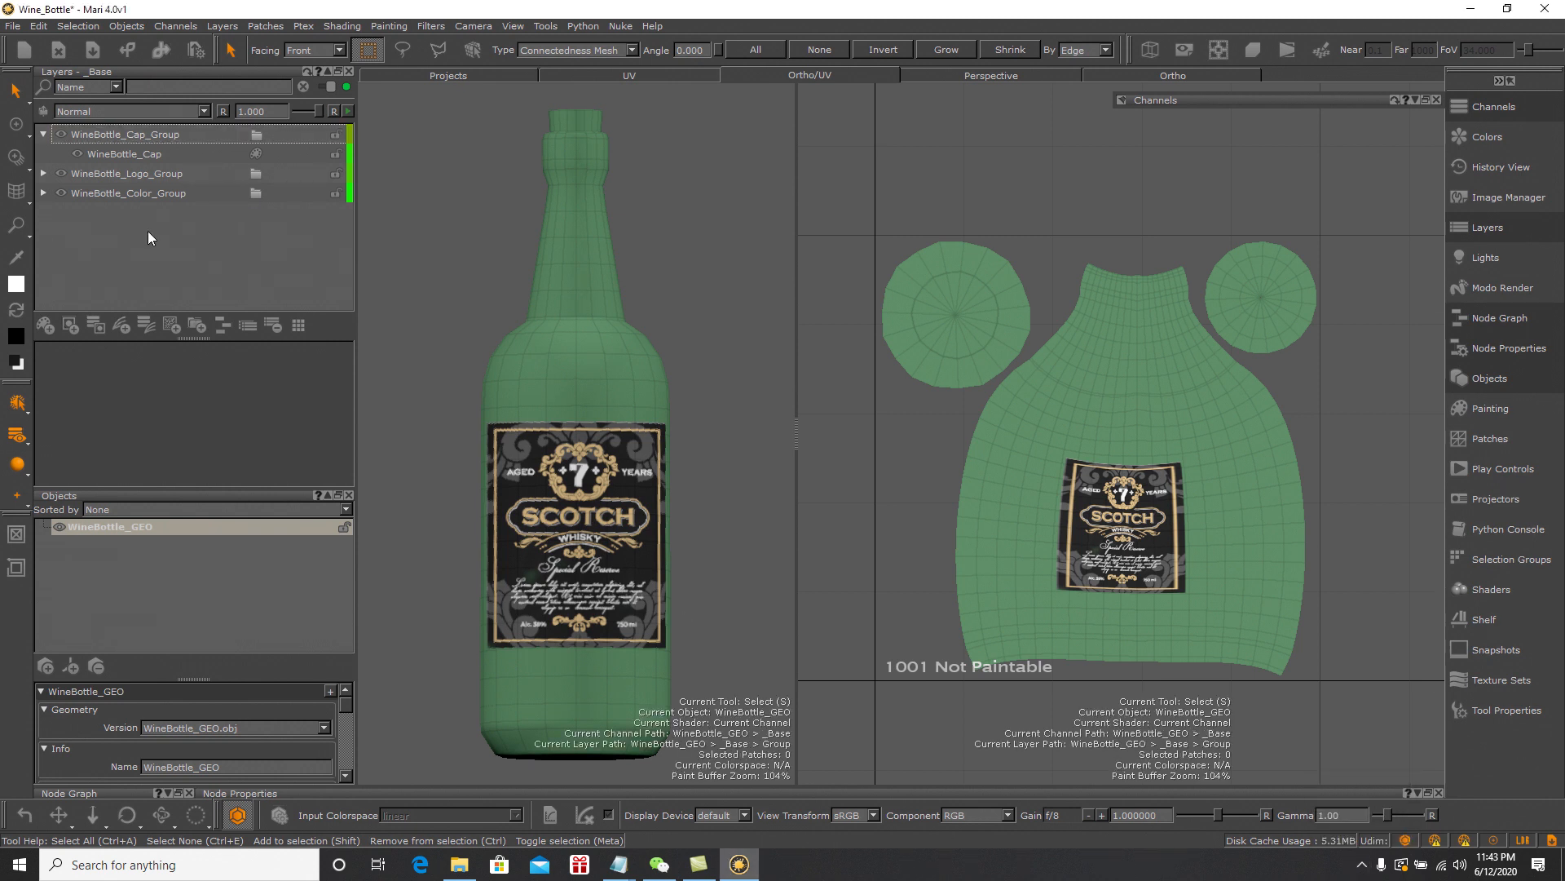
Target the WineBottle_Cap layer with the Paint tool and set the foreground color to cork brown, about H 0.075, S 0.762, V 0.274
{"action": "left_click", "coordinate": [158, 150]}
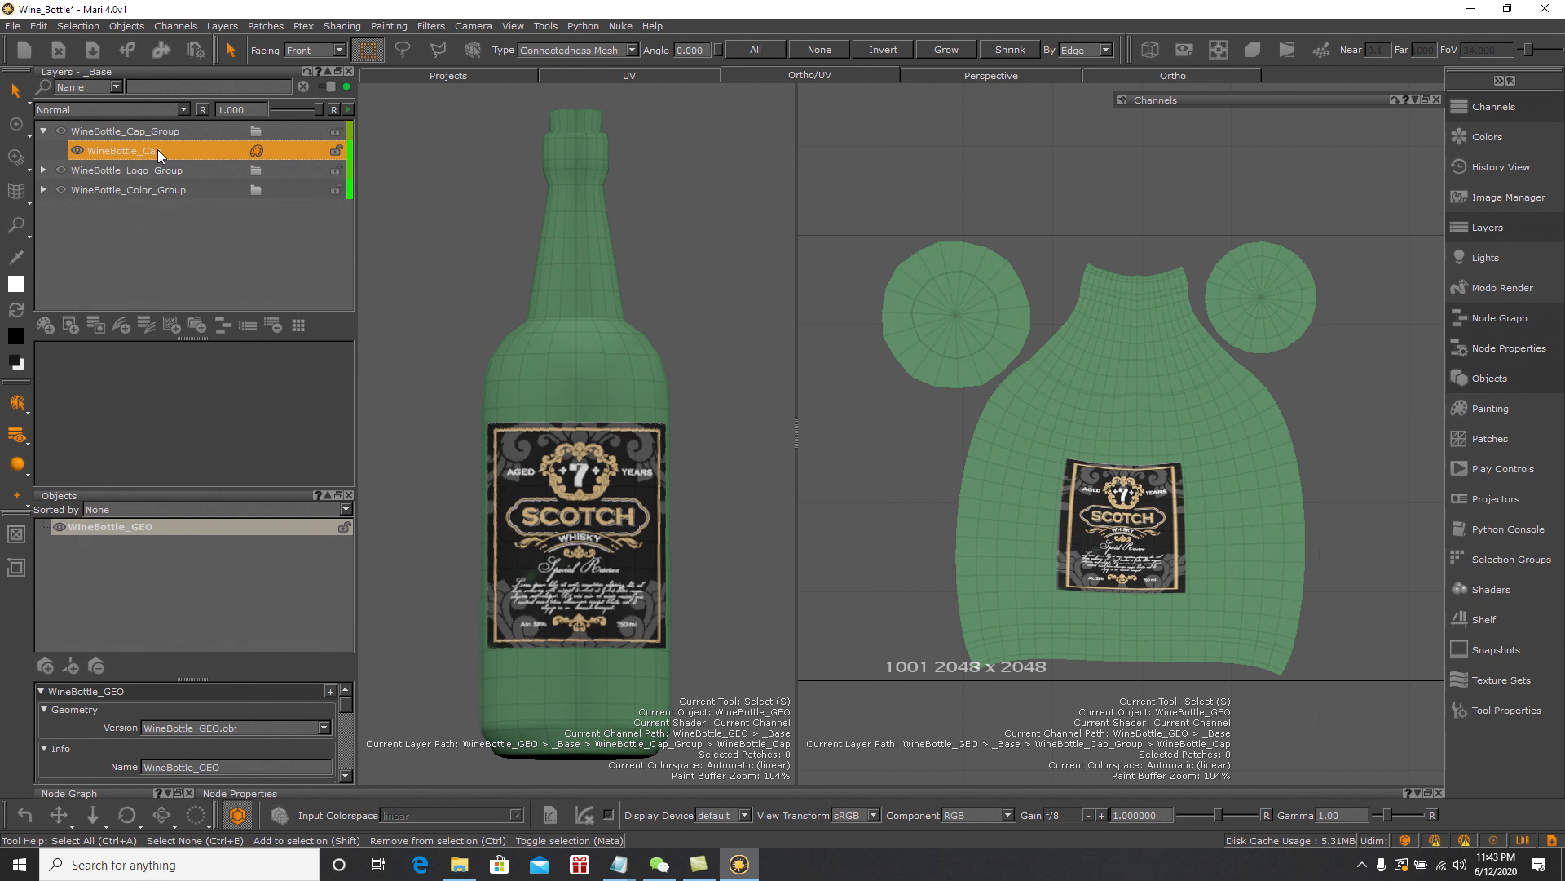
{"action": "key", "text": "p"}
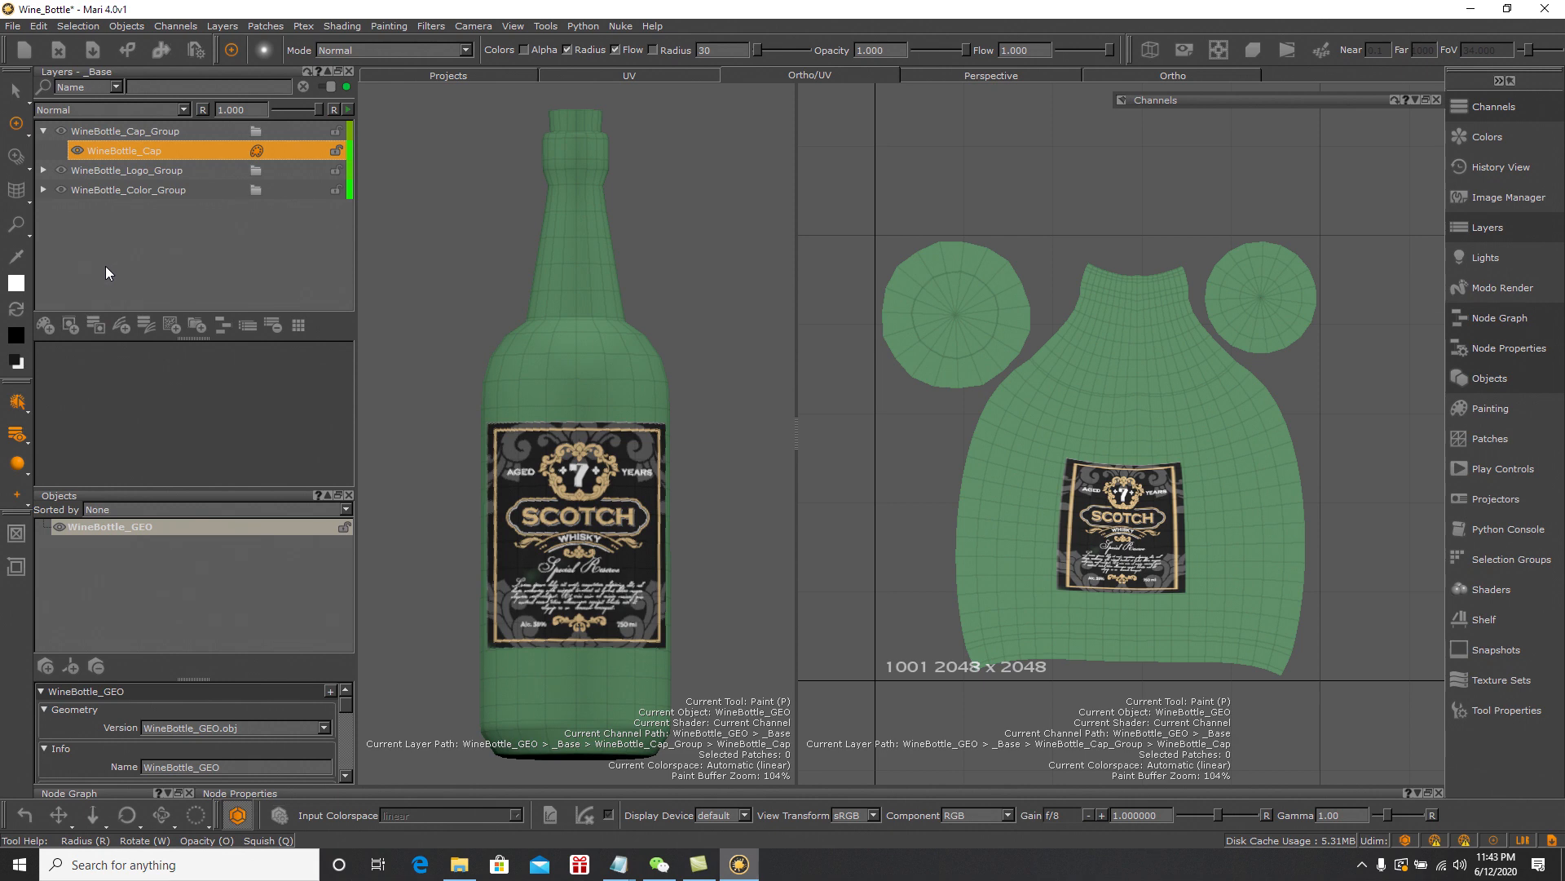
{"action": "left_click", "coordinate": [14, 281]}
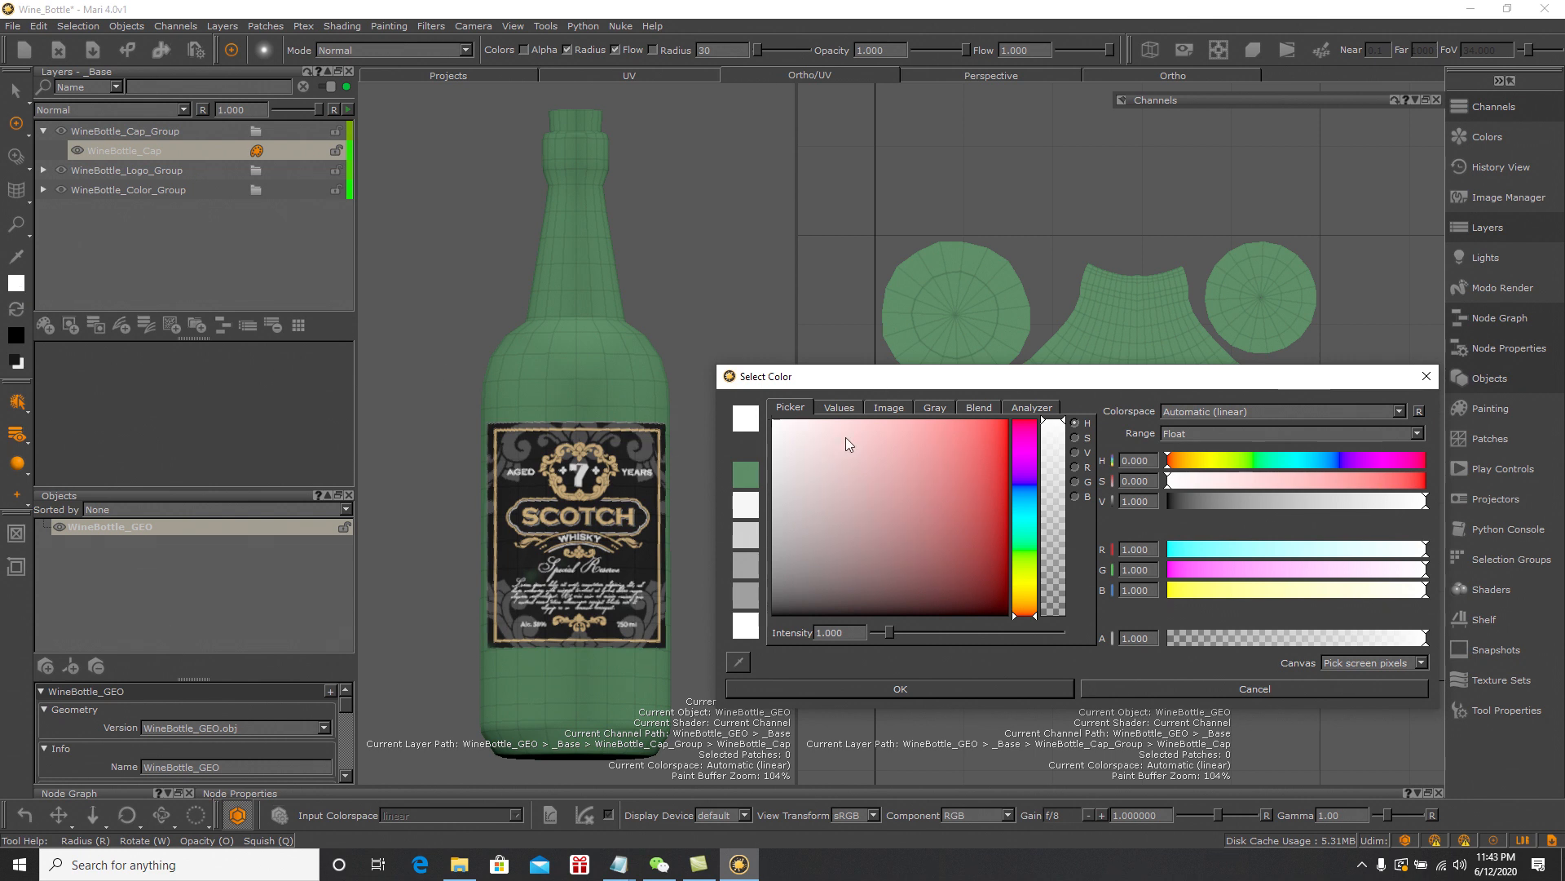
{"action": "left_click", "coordinate": [1032, 603]}
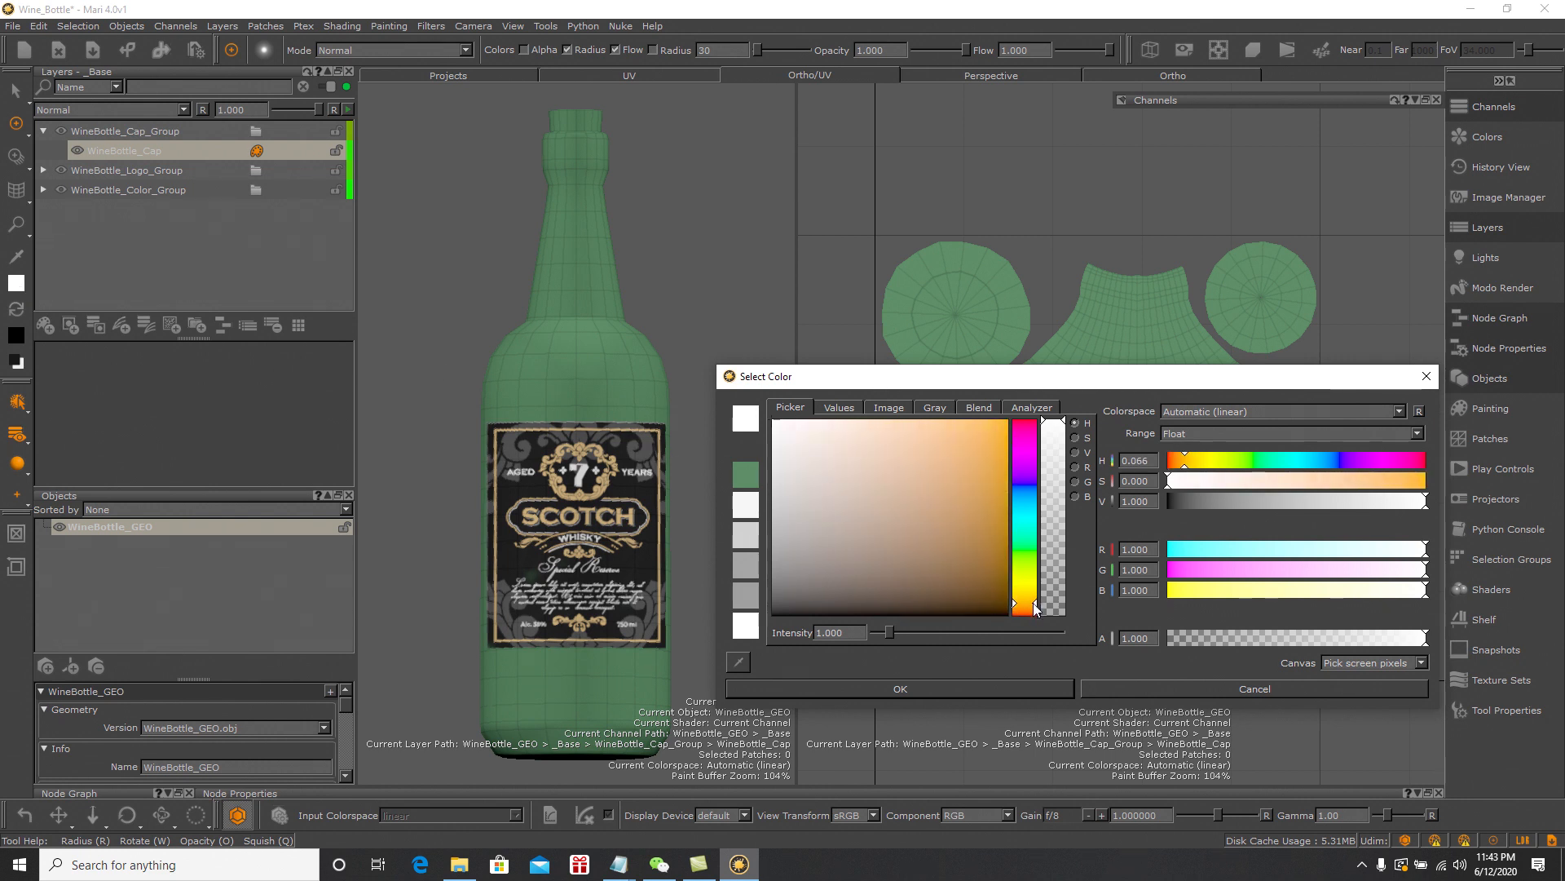
{"action": "mouse_move", "coordinate": [915, 530]}
{"action": "left_mouse_down"}
{"action": "mouse_move", "coordinate": [921, 517]}
{"action": "mouse_move", "coordinate": [913, 551]}
{"action": "left_mouse_up"}
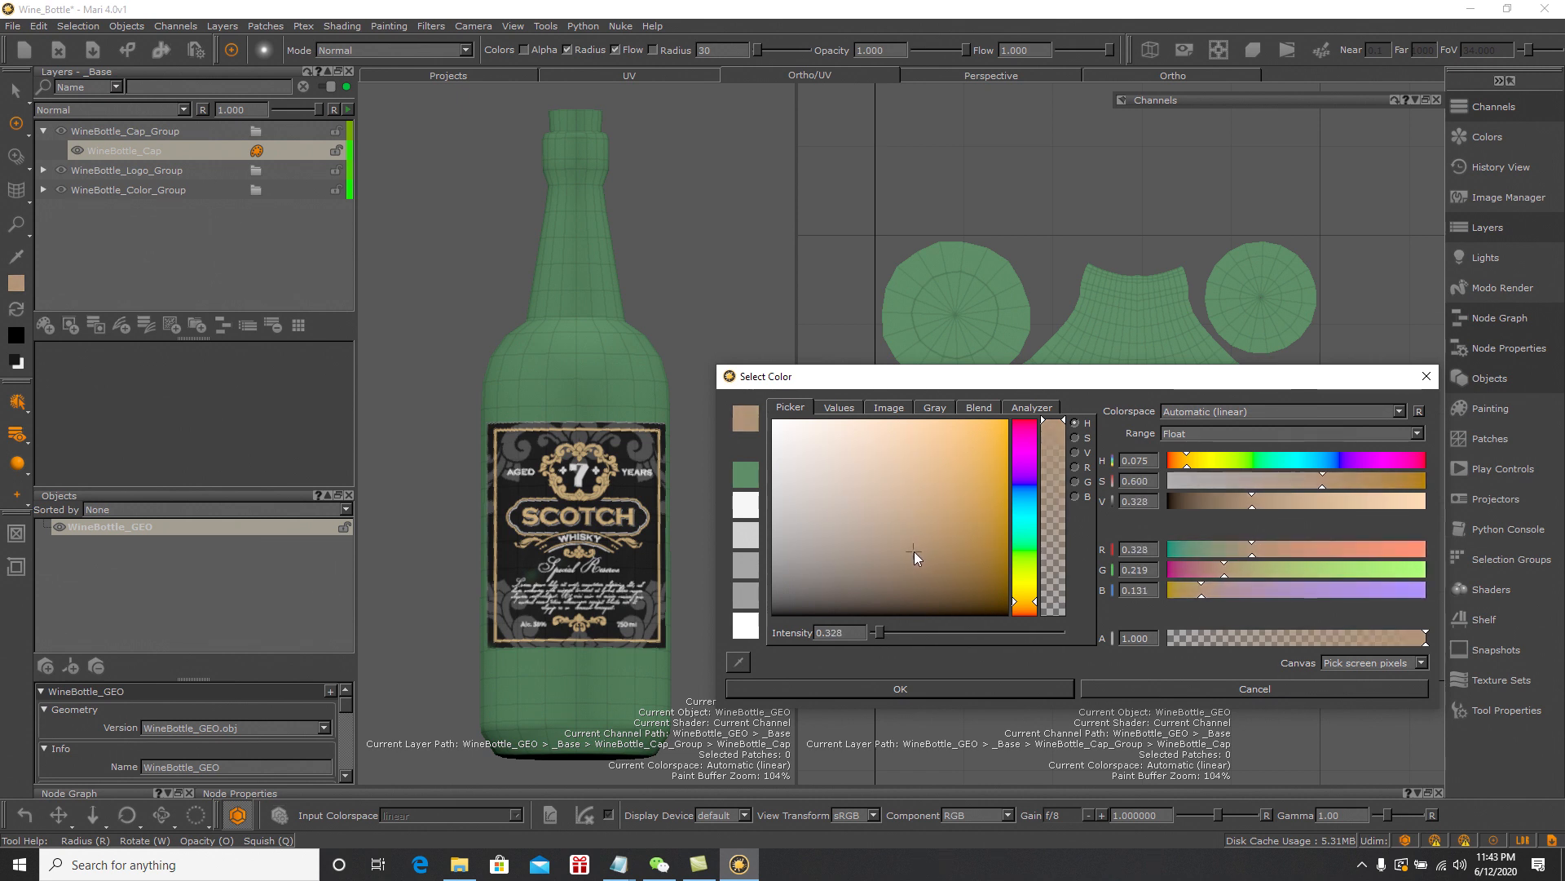
{"action": "left_click_drag", "start_coordinate": [918, 555], "coordinate": [926, 558]}
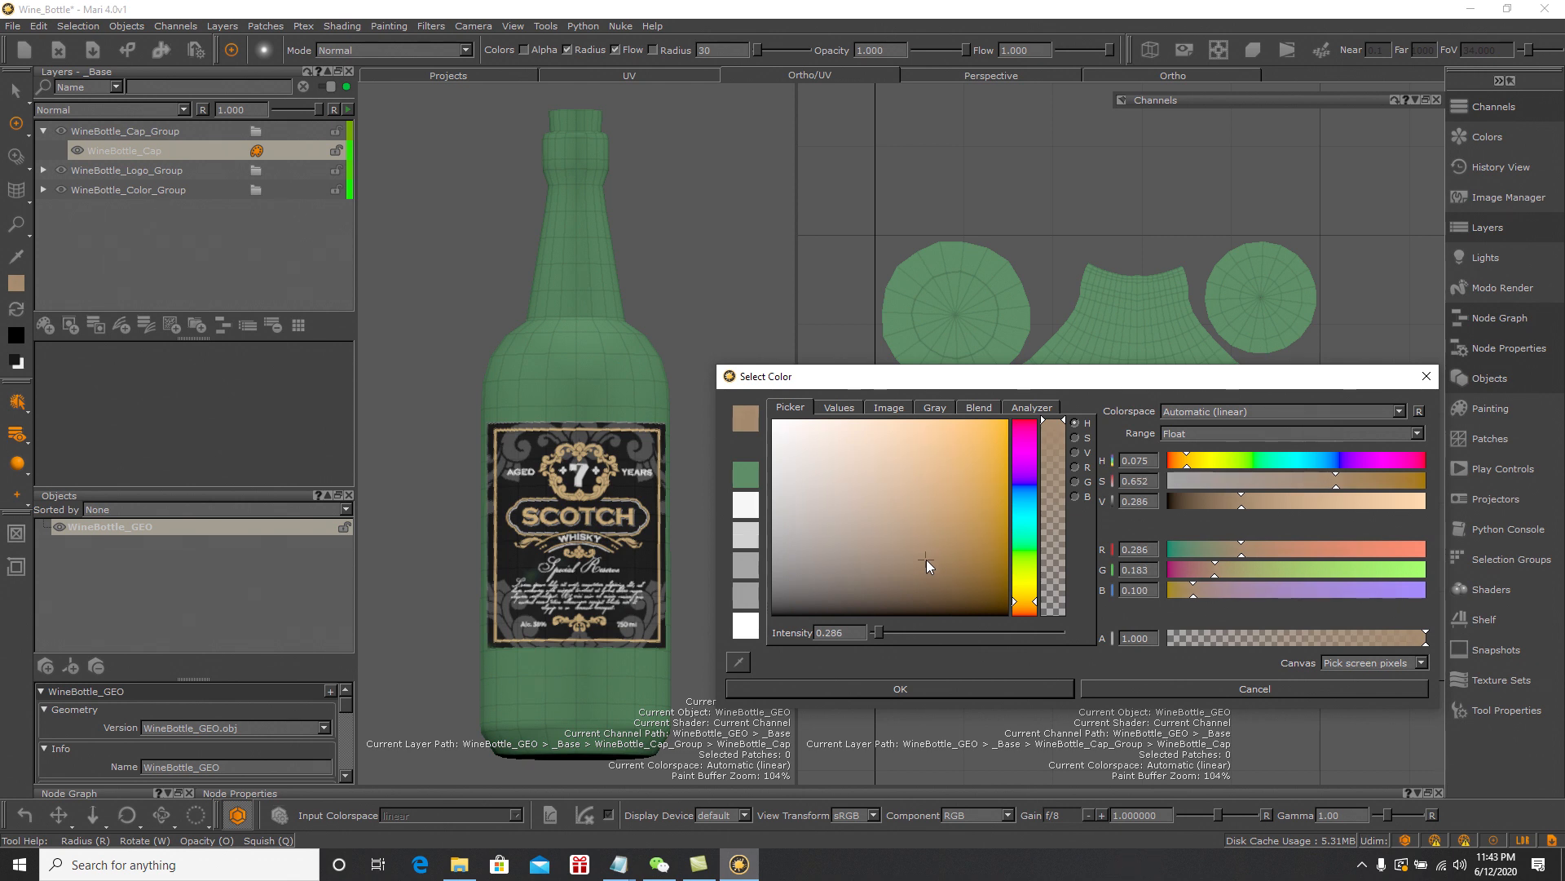
{"action": "left_click_drag", "start_coordinate": [931, 565], "coordinate": [951, 562]}
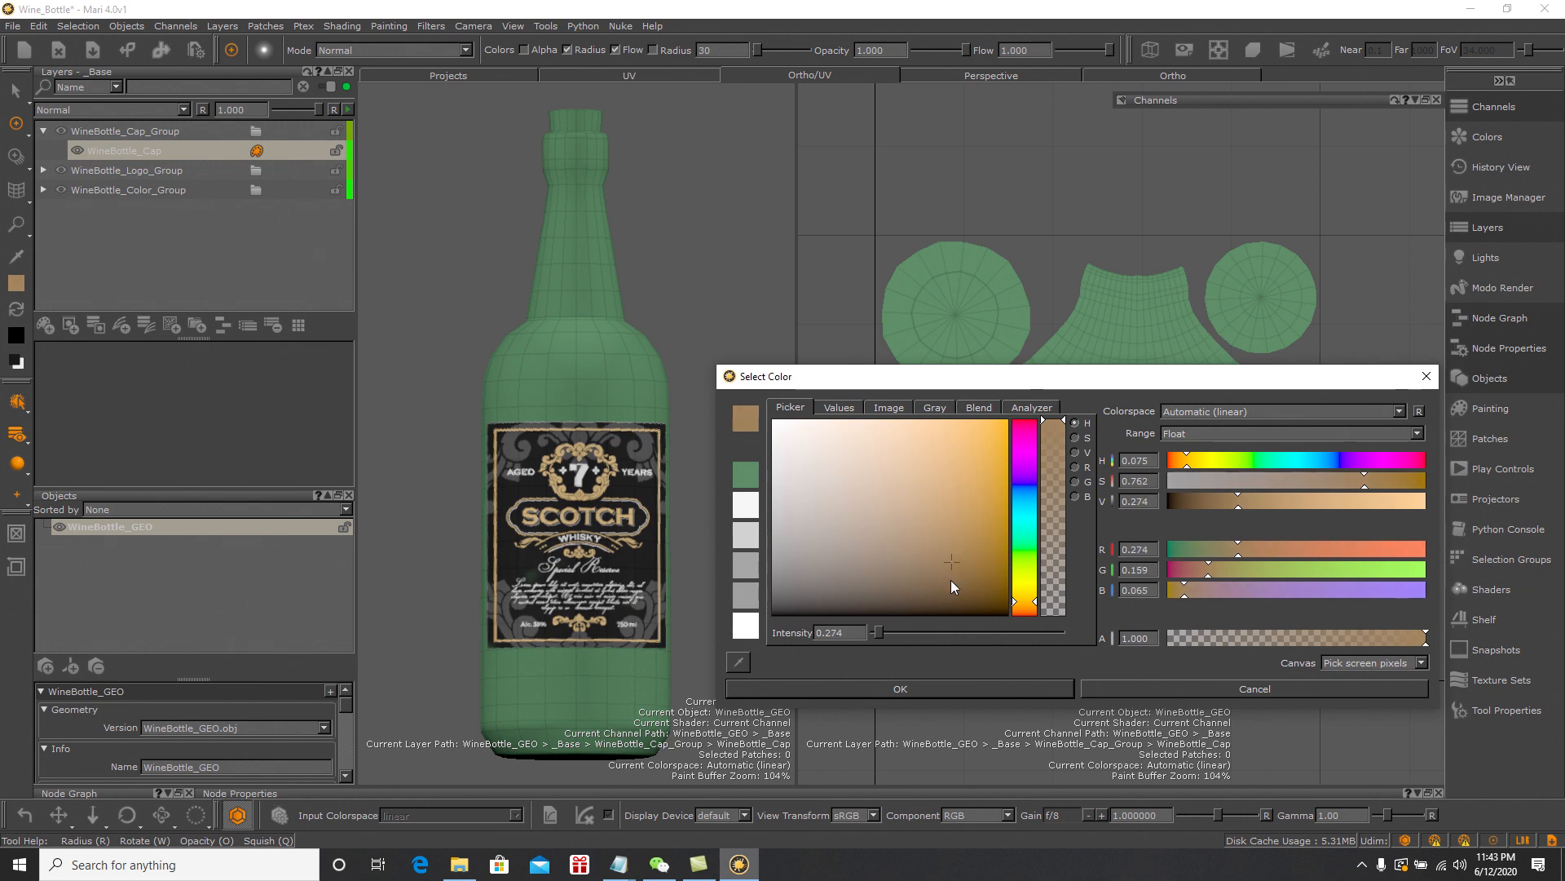
{"action": "left_click", "coordinate": [943, 689]}
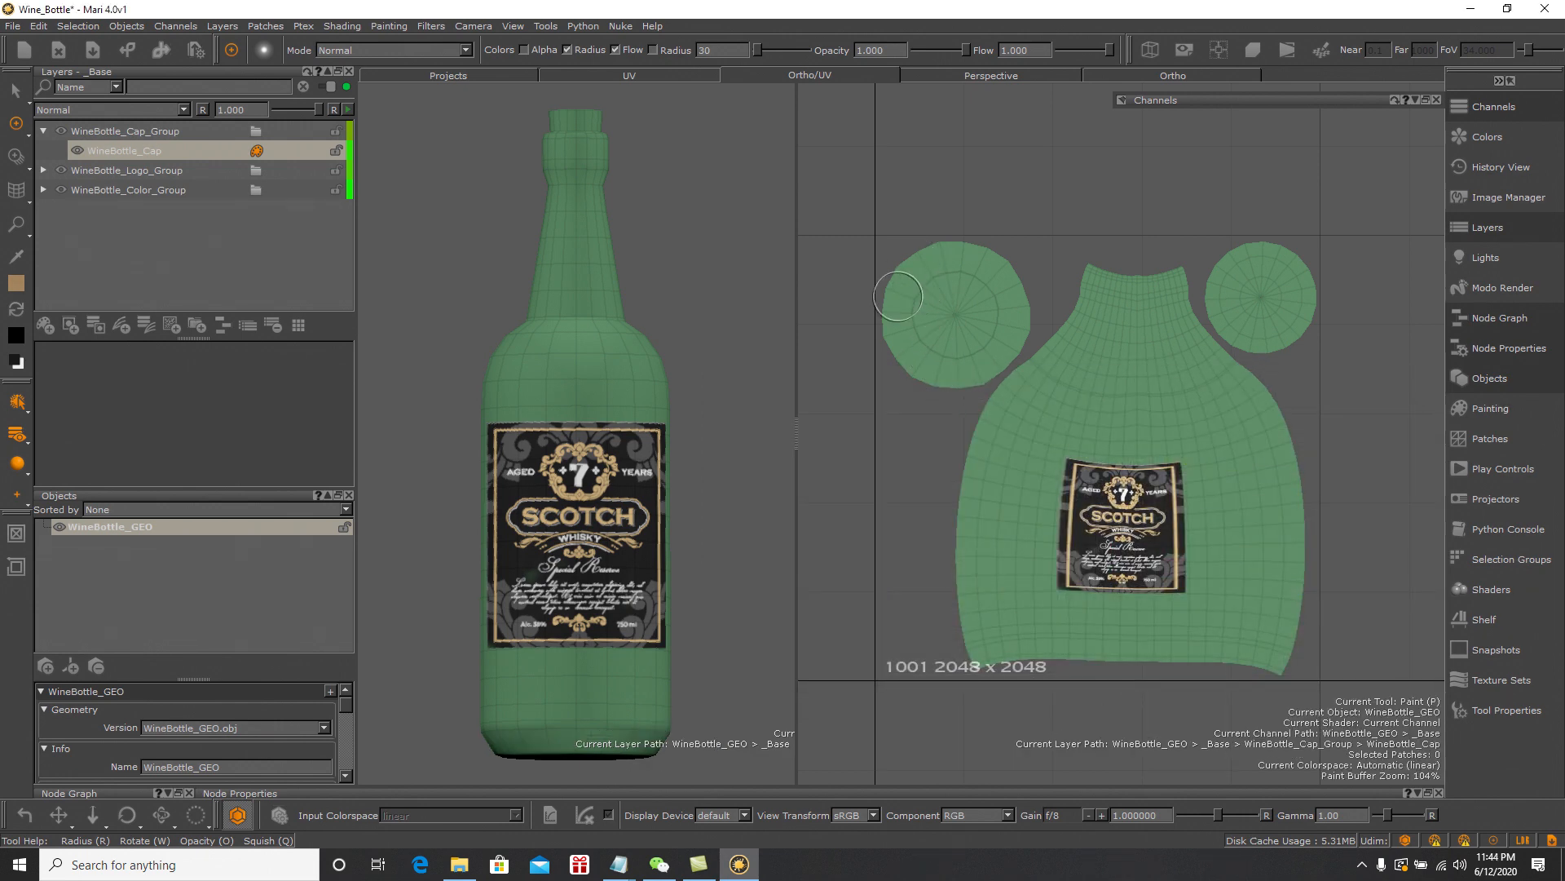
Paint the larger circular UV shell entirely brown to color the bottle's cap, and check it on the model
{"action": "mouse_move", "coordinate": [921, 264]}
{"action": "left_mouse_down"}
{"action": "mouse_move", "coordinate": [906, 287]}
{"action": "mouse_move", "coordinate": [946, 277]}
{"action": "mouse_move", "coordinate": [917, 359]}
{"action": "mouse_move", "coordinate": [990, 353]}
{"action": "mouse_move", "coordinate": [984, 368]}
{"action": "mouse_move", "coordinate": [1013, 347]}
{"action": "mouse_move", "coordinate": [1029, 277]}
{"action": "mouse_move", "coordinate": [1017, 327]}
{"action": "mouse_move", "coordinate": [1019, 298]}
{"action": "mouse_move", "coordinate": [1038, 304]}
{"action": "mouse_move", "coordinate": [1011, 270]}
{"action": "mouse_move", "coordinate": [956, 253]}
{"action": "mouse_move", "coordinate": [970, 245]}
{"action": "mouse_move", "coordinate": [990, 284]}
{"action": "mouse_move", "coordinate": [979, 351]}
{"action": "mouse_move", "coordinate": [957, 237]}
{"action": "mouse_move", "coordinate": [927, 323]}
{"action": "mouse_move", "coordinate": [1011, 344]}
{"action": "mouse_move", "coordinate": [1027, 320]}
{"action": "mouse_move", "coordinate": [945, 363]}
{"action": "mouse_move", "coordinate": [952, 257]}
{"action": "left_mouse_up"}
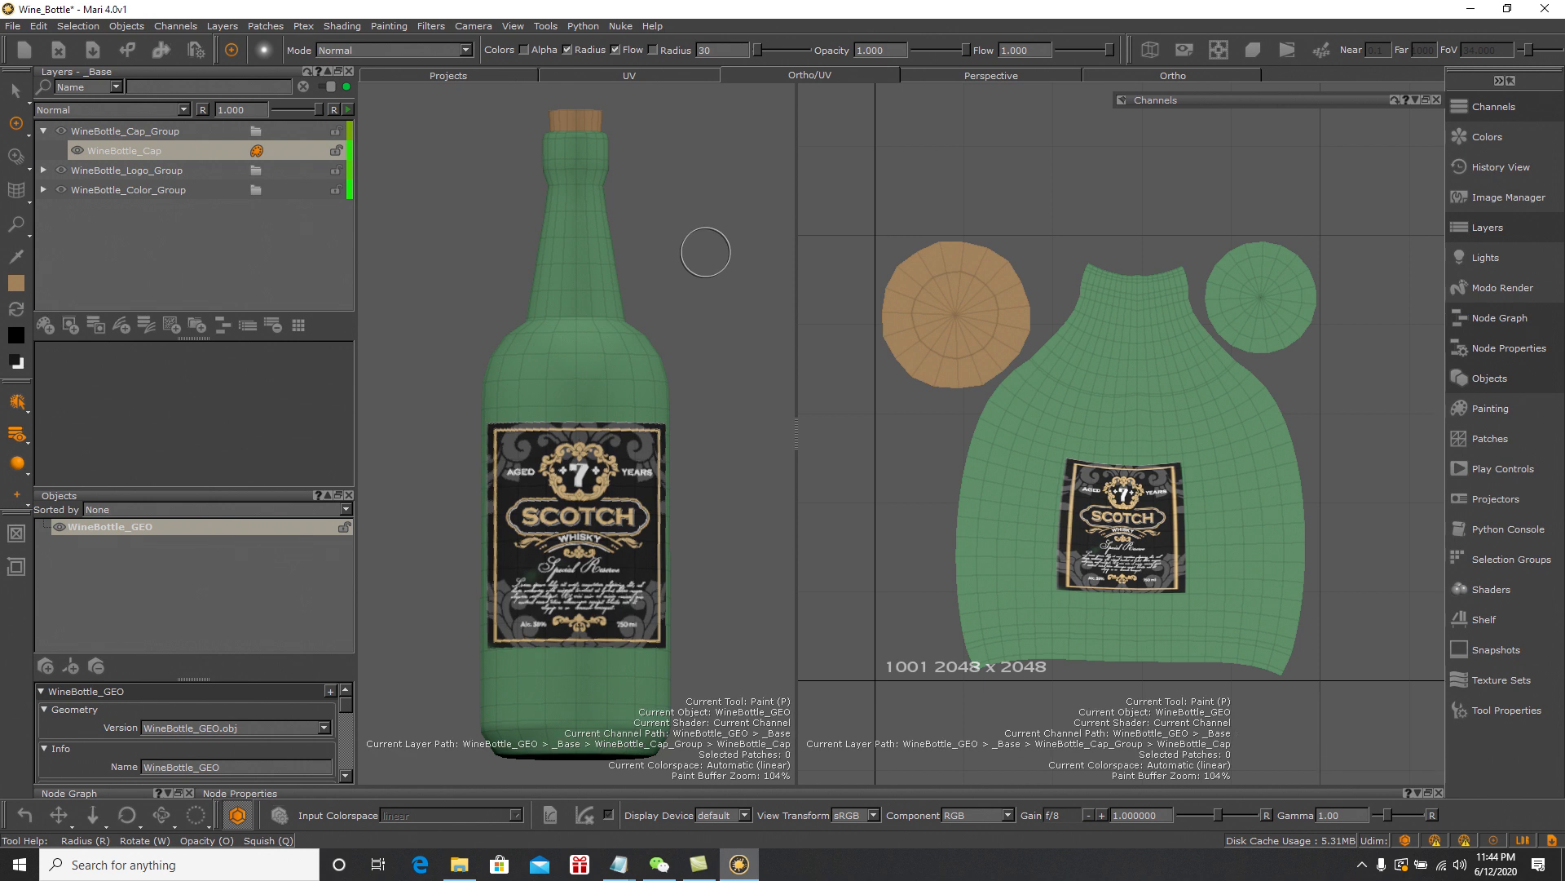
{"action": "left_click", "coordinate": [17, 90]}
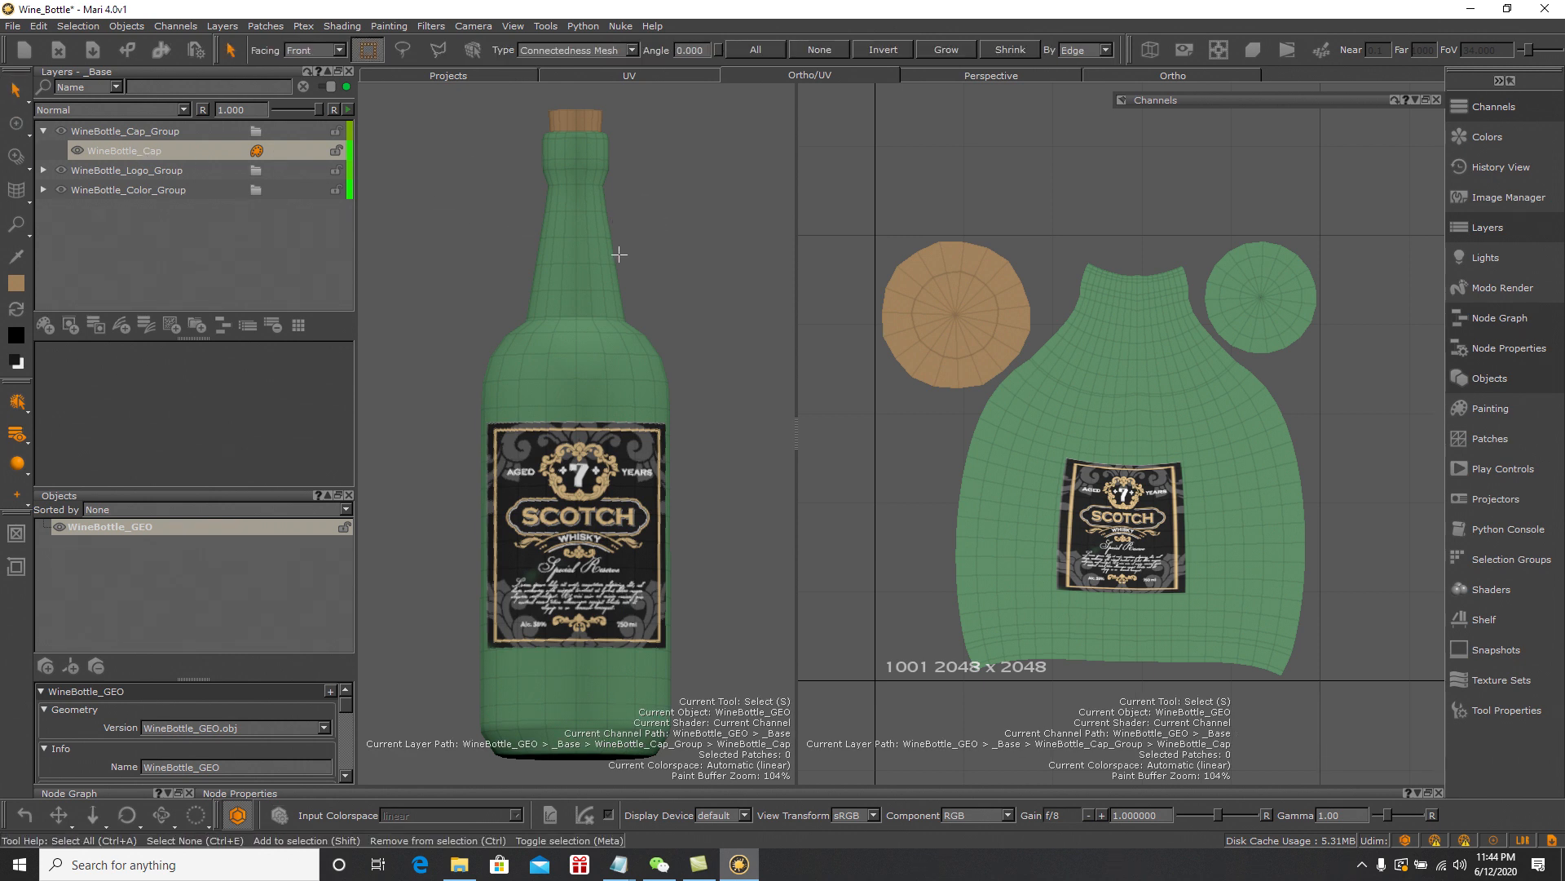
{"action": "mouse_move", "coordinate": [692, 232]}
{"action": "left_mouse_down", "text": "alt"}
{"action": "mouse_move", "coordinate": [604, 291]}
{"action": "mouse_move", "coordinate": [718, 252]}
{"action": "mouse_move", "coordinate": [726, 230]}
{"action": "mouse_move", "coordinate": [622, 269]}
{"action": "mouse_move", "coordinate": [674, 238]}
{"action": "mouse_move", "coordinate": [565, 237]}
{"action": "mouse_move", "coordinate": [689, 238]}
{"action": "left_mouse_up", "text": "alt"}
{"action": "key", "text": "s"}
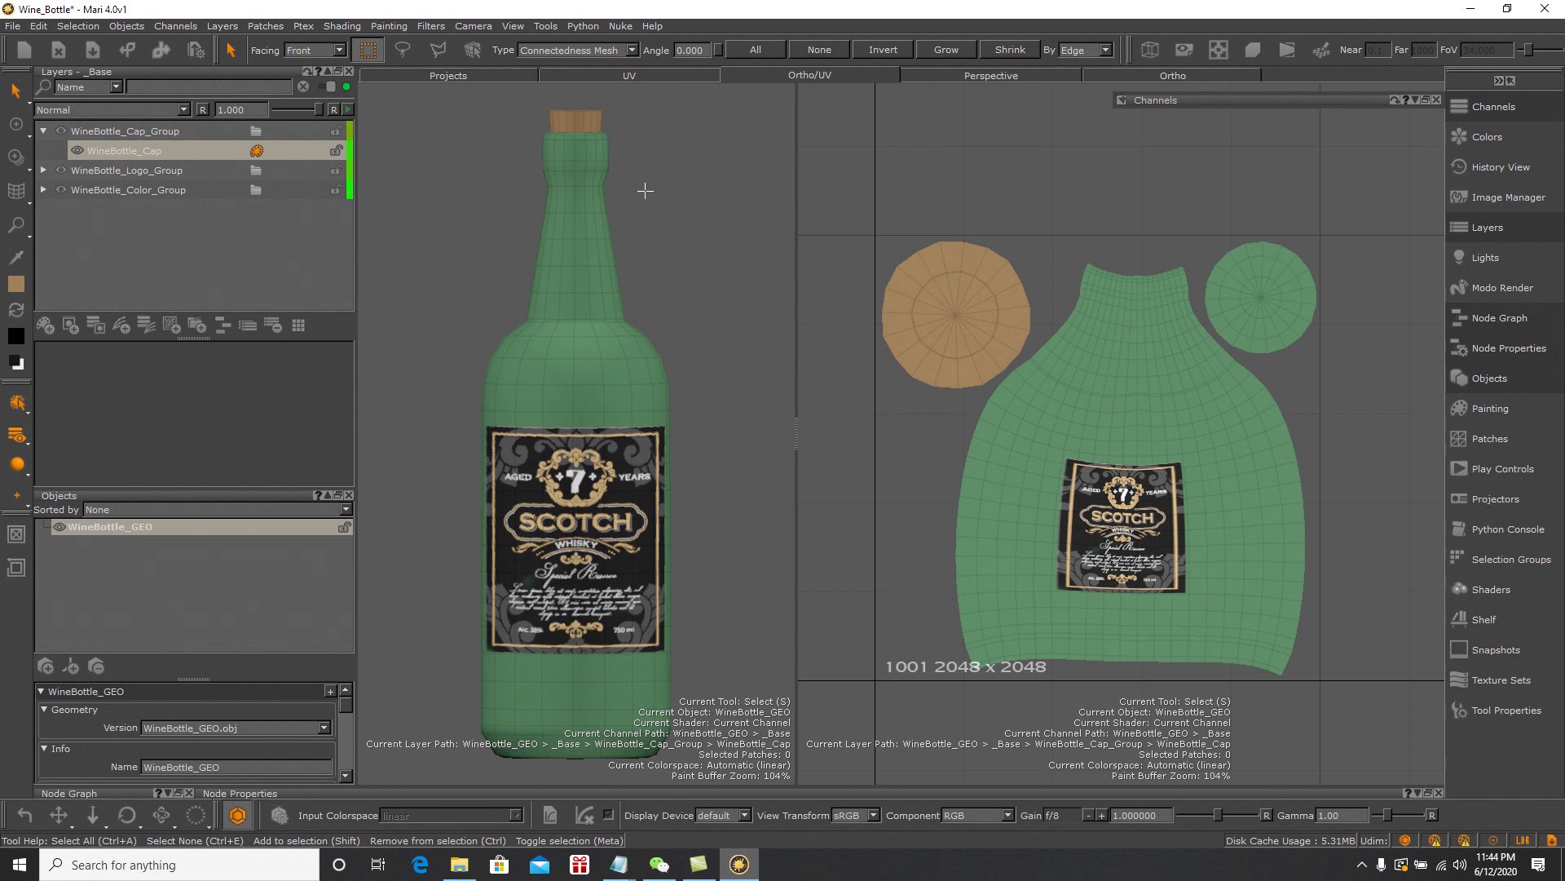
Collapse the cap group and add a new layer named WineBottle_Dirt at the top of the layer stack
{"action": "left_click", "coordinate": [43, 131]}
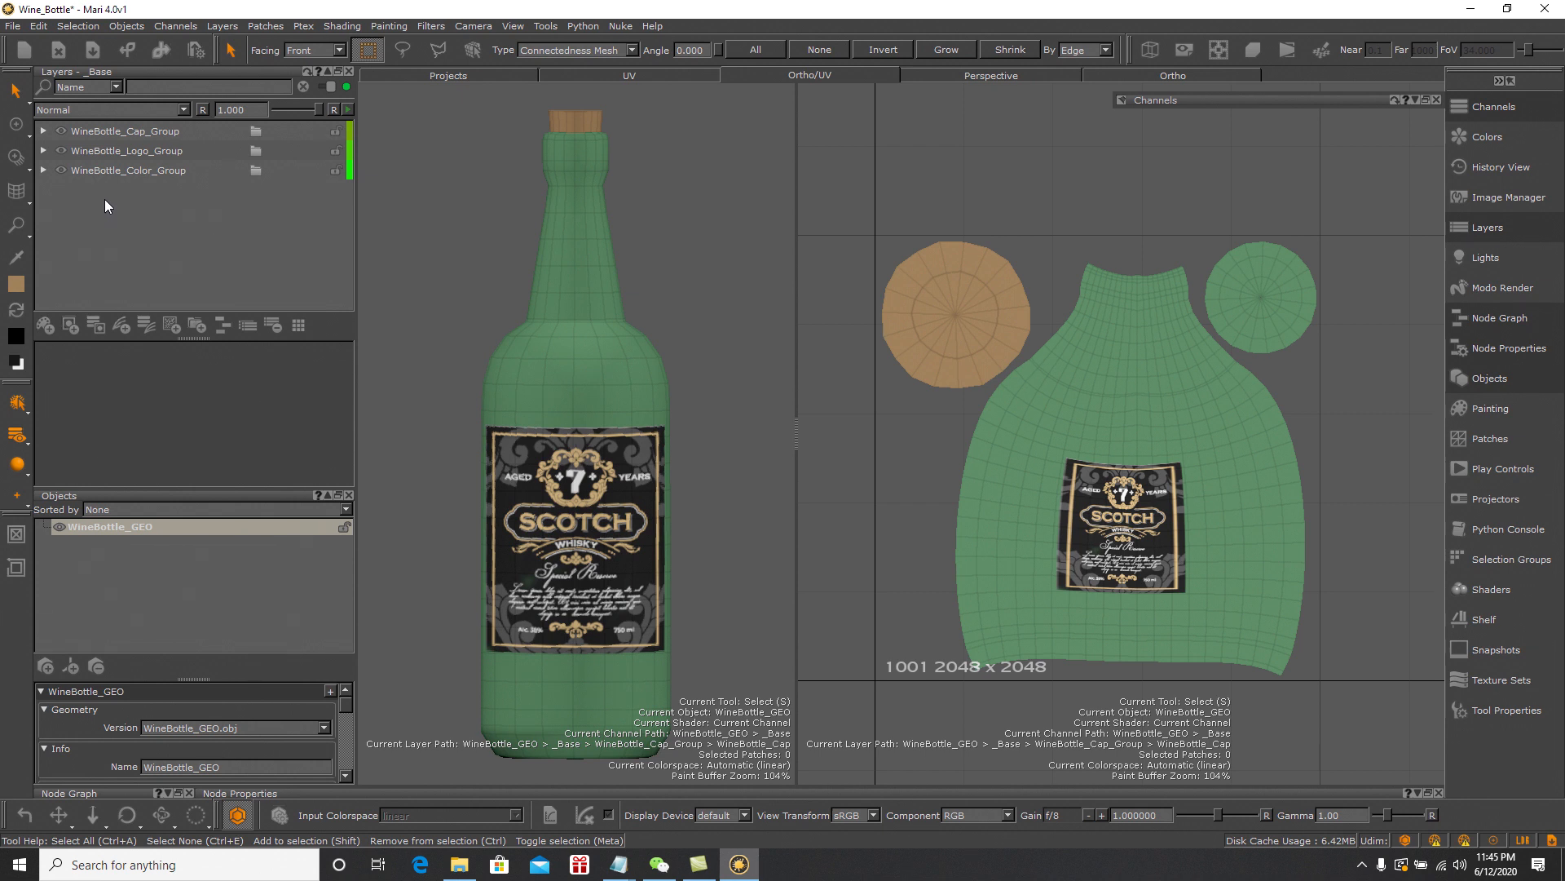
{"action": "left_click", "coordinate": [46, 323]}
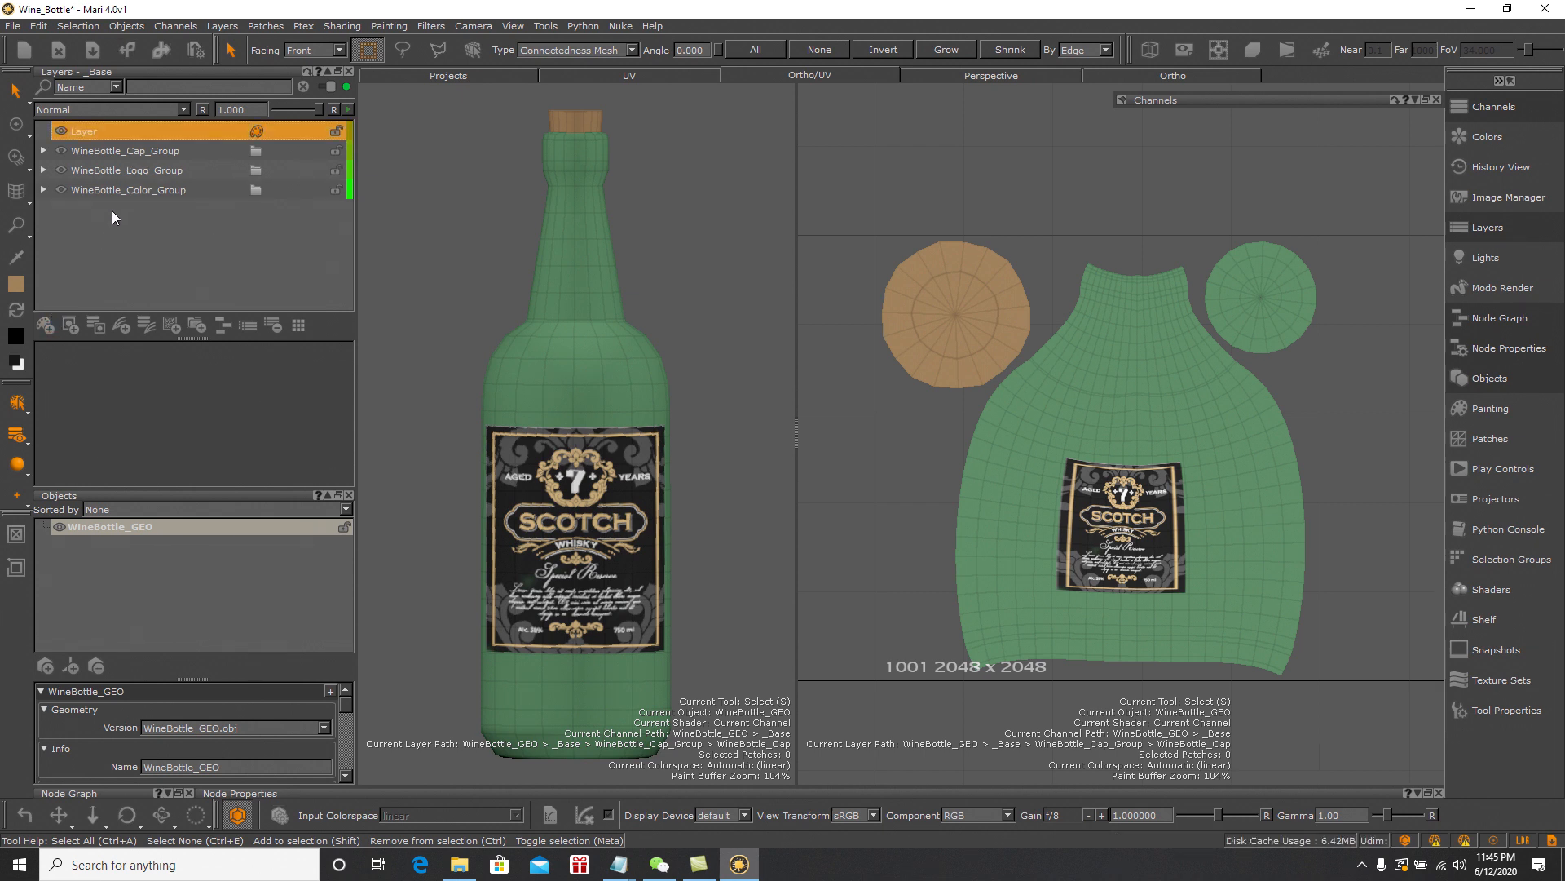
{"action": "double_click", "coordinate": [96, 132]}
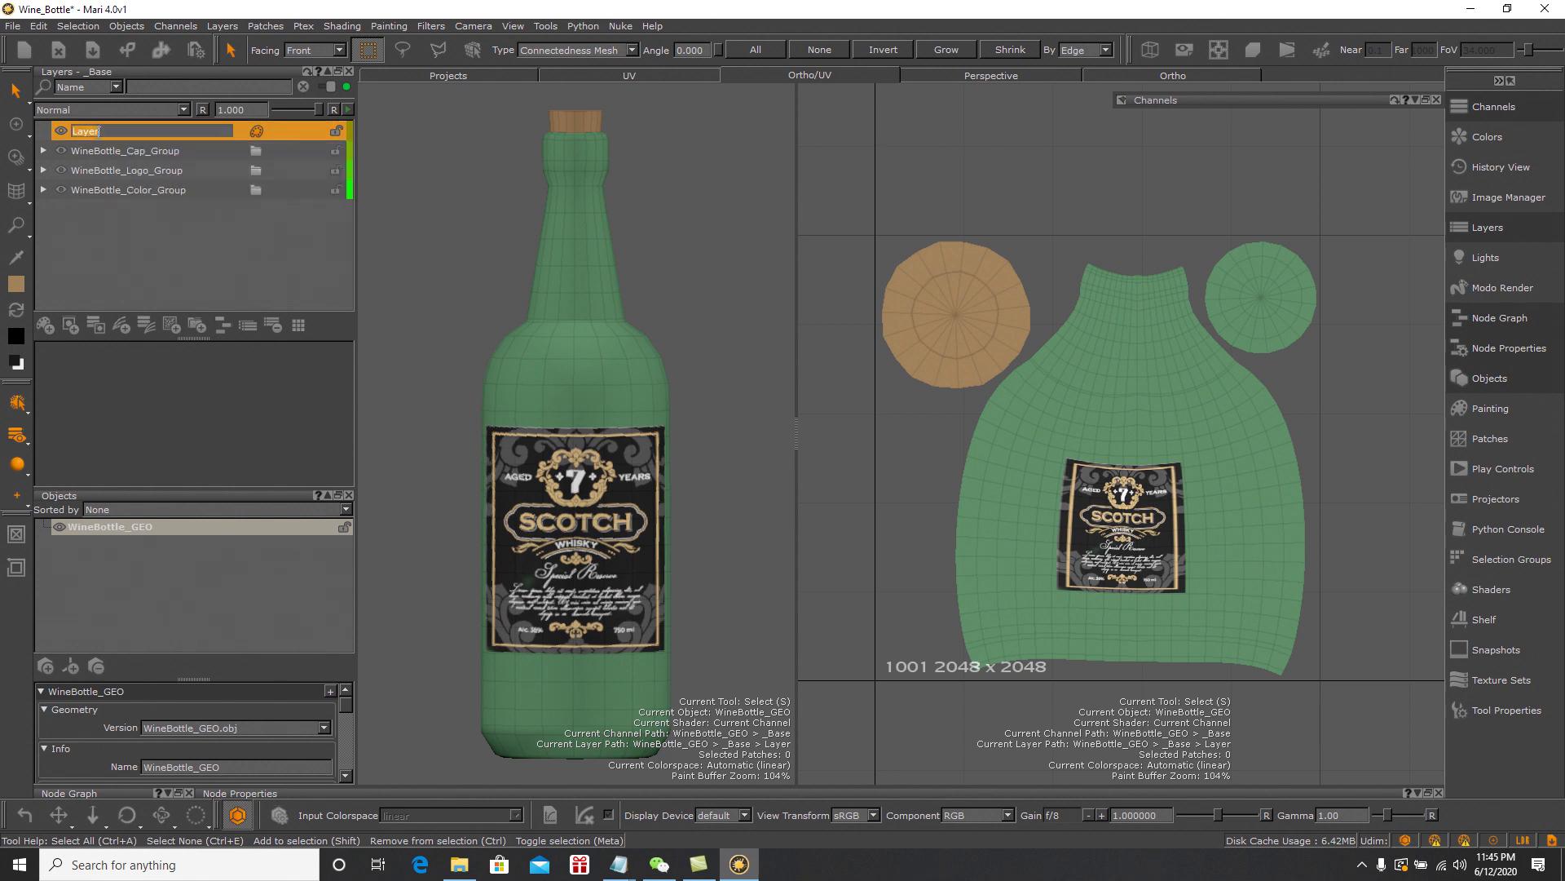
{"action": "type", "text": "W"}
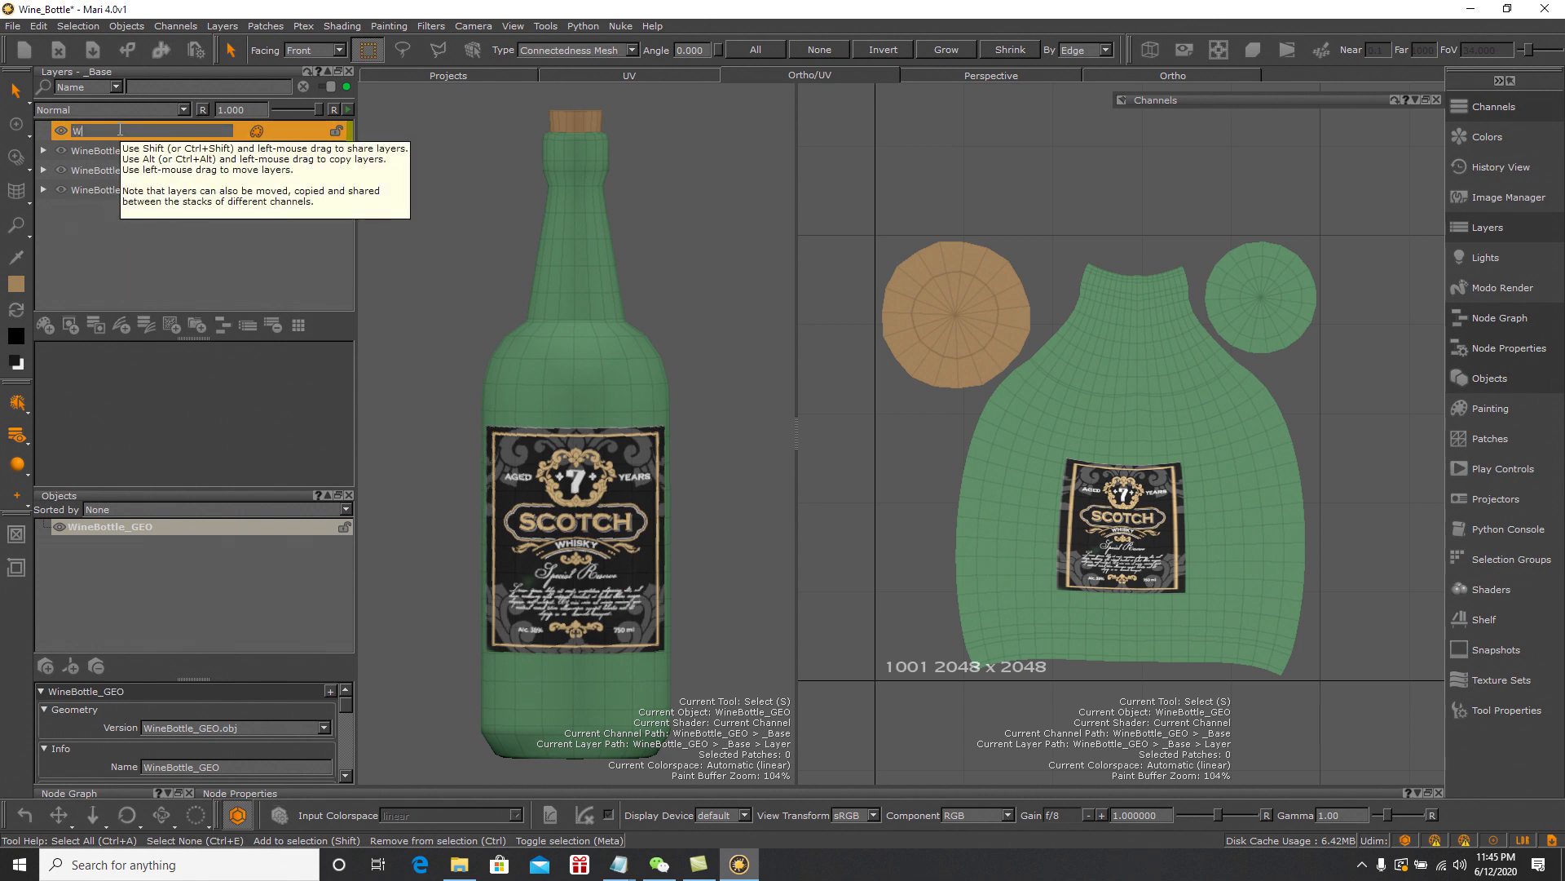
{"action": "type", "text": "ineBo"}
{"action": "type", "text": "ttle_Dirt"}
{"action": "key", "text": "Return"}
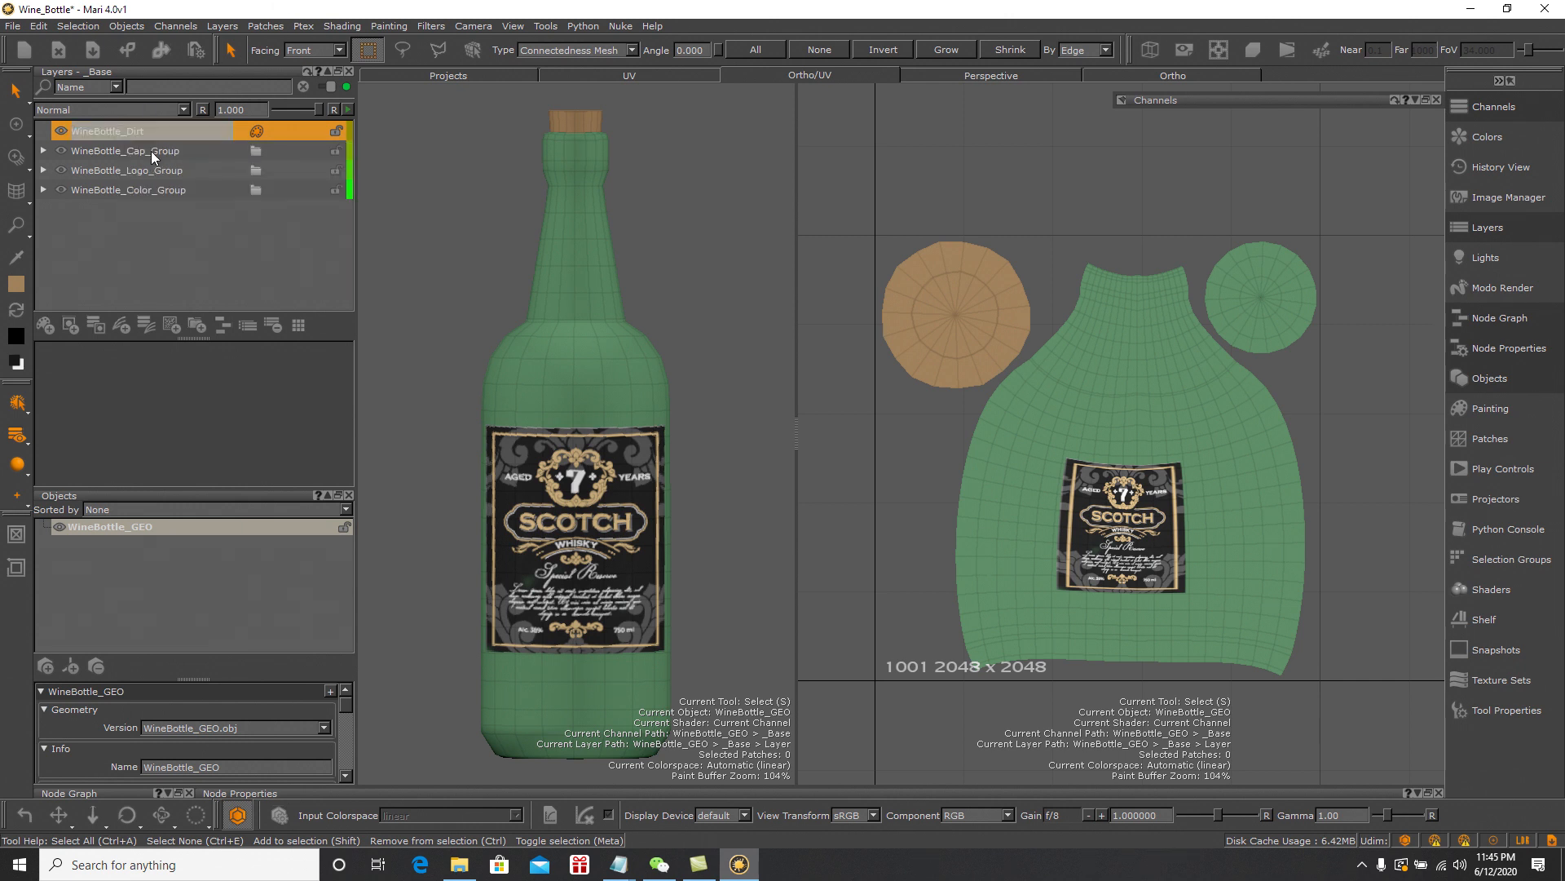
Move WineBottle_Dirt directly above WineBottle_Color_Group, put it in a group named WineBottle_Dirt_Group, and make the dirt layer active
{"action": "left_click_drag", "start_coordinate": [129, 130], "coordinate": [146, 181]}
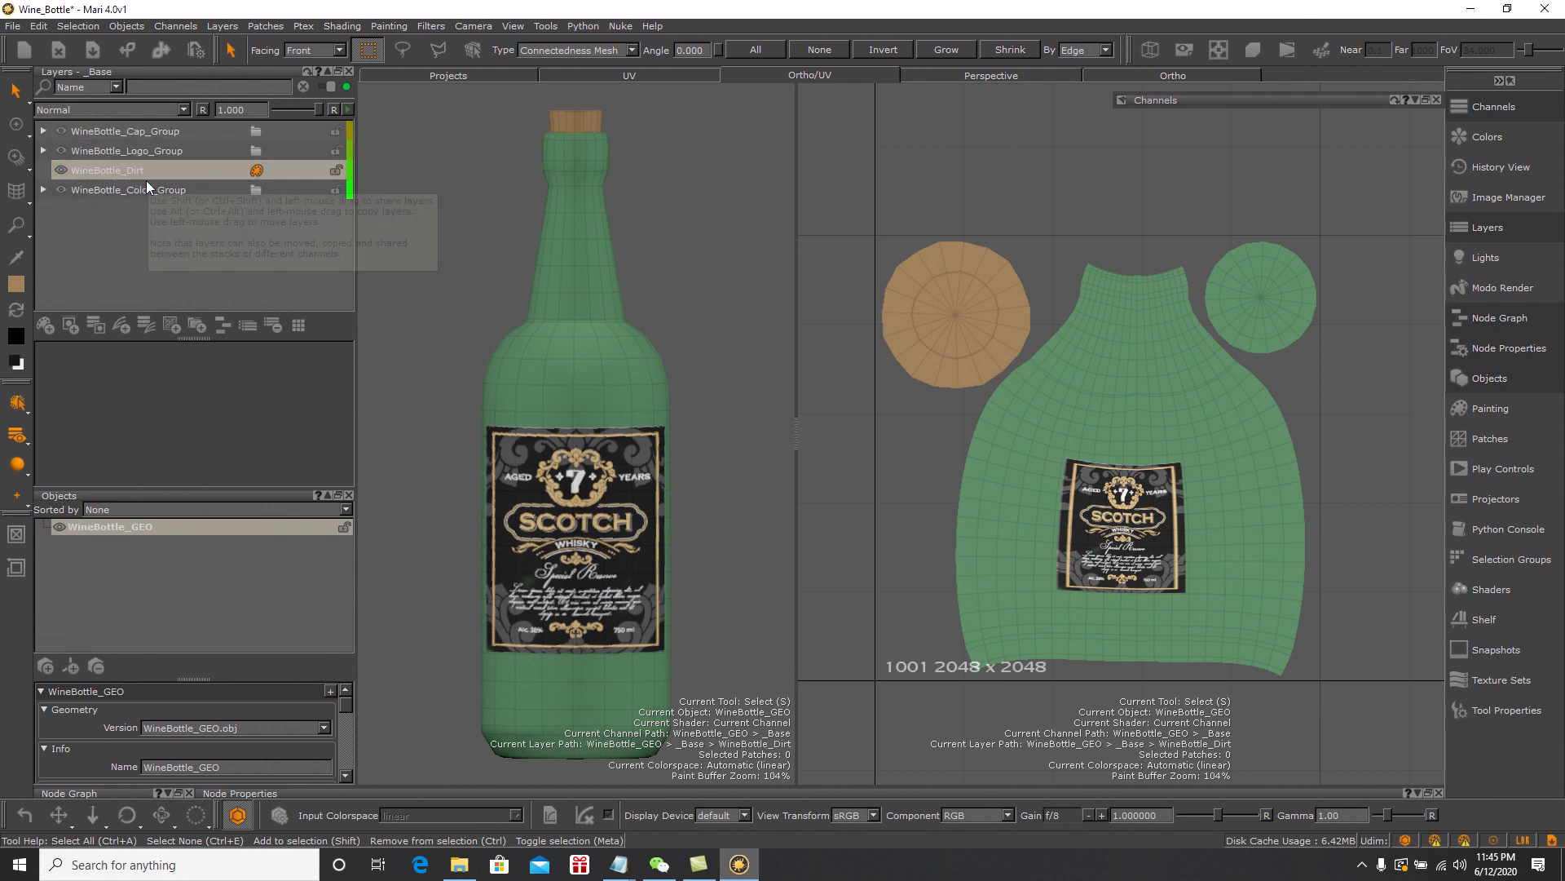
{"action": "right_click", "coordinate": [135, 170]}
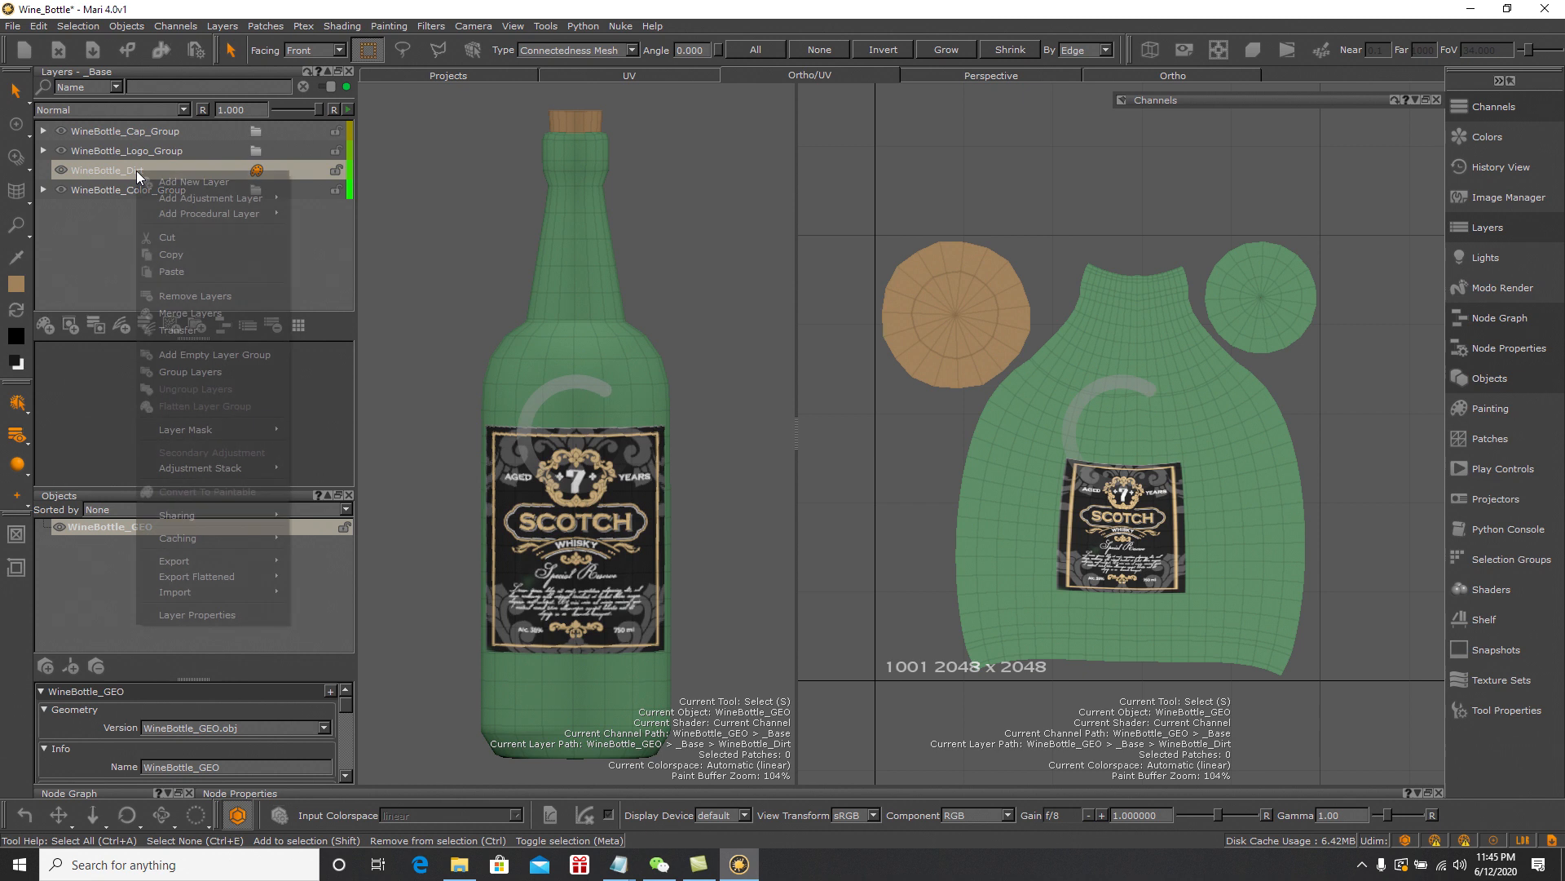
{"action": "left_click", "coordinate": [183, 370]}
{"action": "double_click", "coordinate": [95, 173]}
{"action": "type", "text": "WineBottle_Dirt_Group"}
{"action": "key", "text": "Return"}
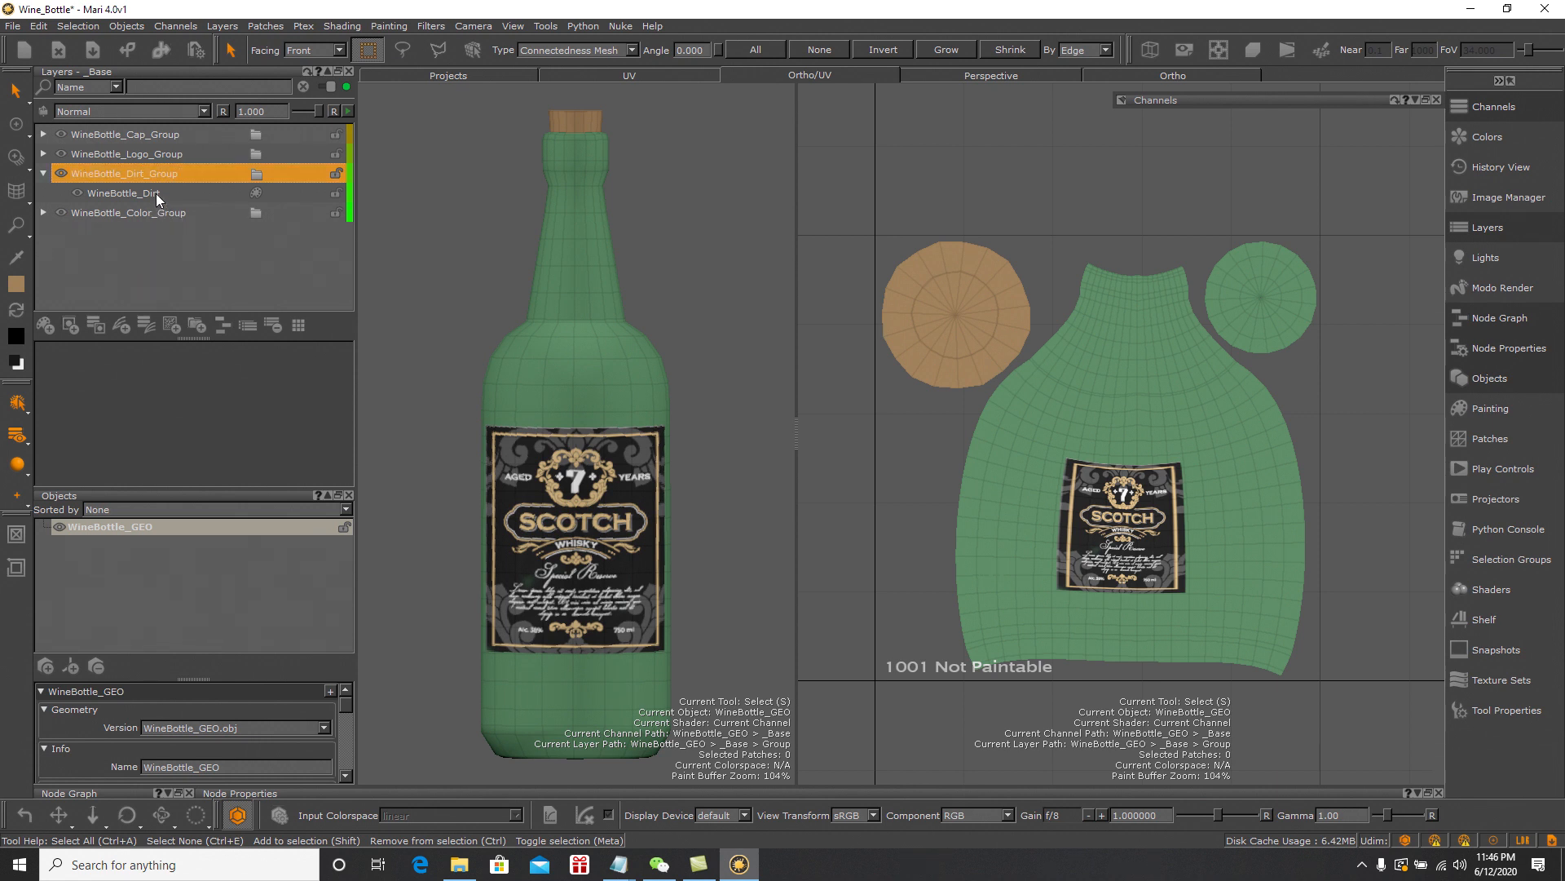
{"action": "left_click", "coordinate": [155, 191]}
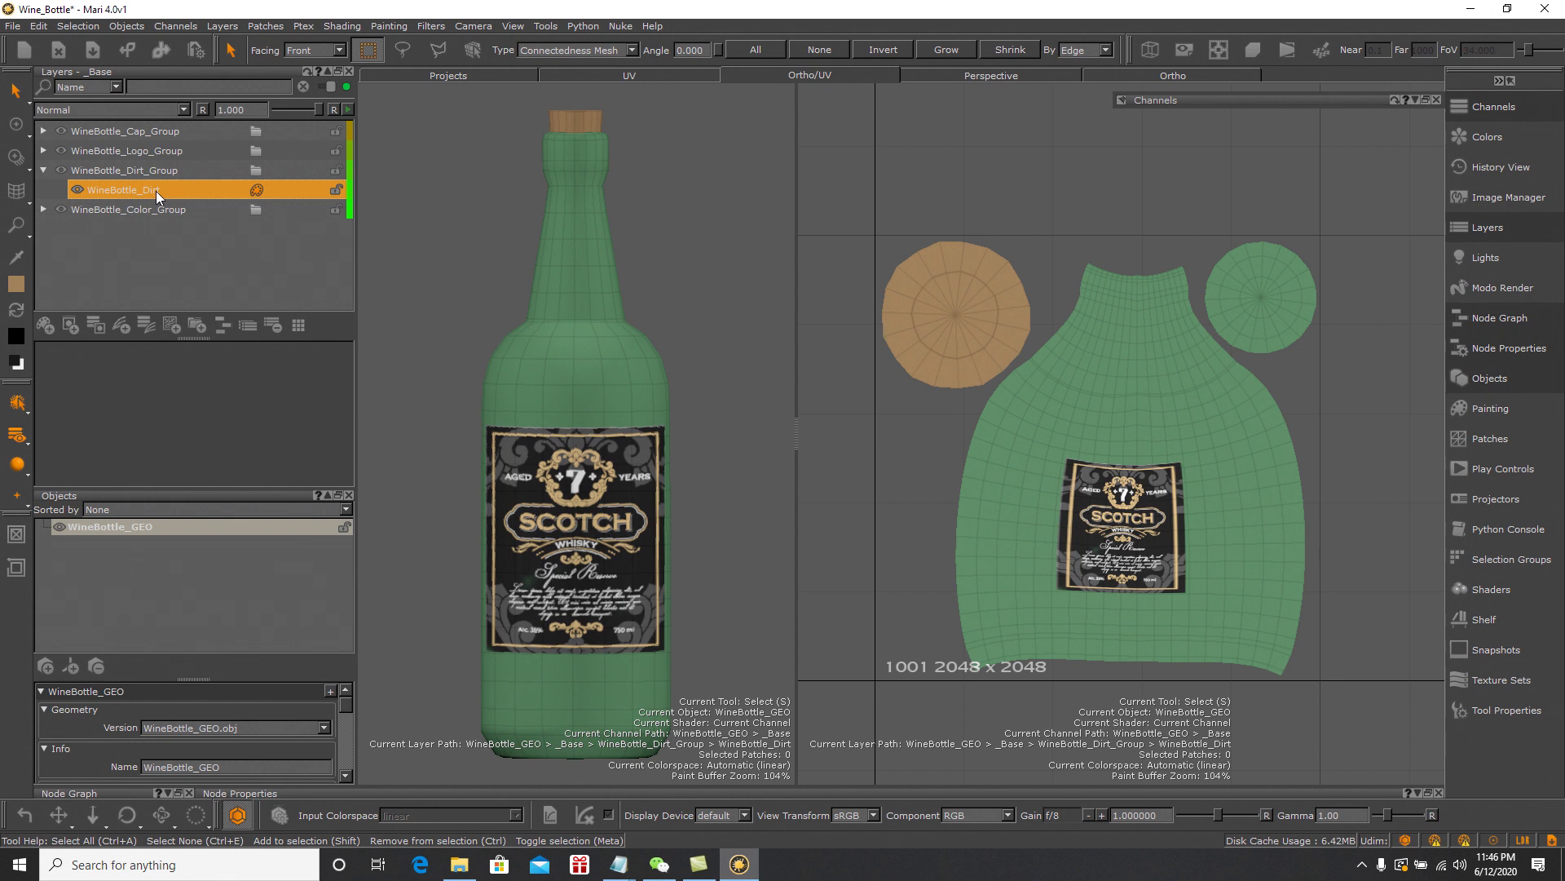
Activate the Paint tool for the WineBottle_Dirt layer
{"action": "left_click", "coordinate": [16, 123]}
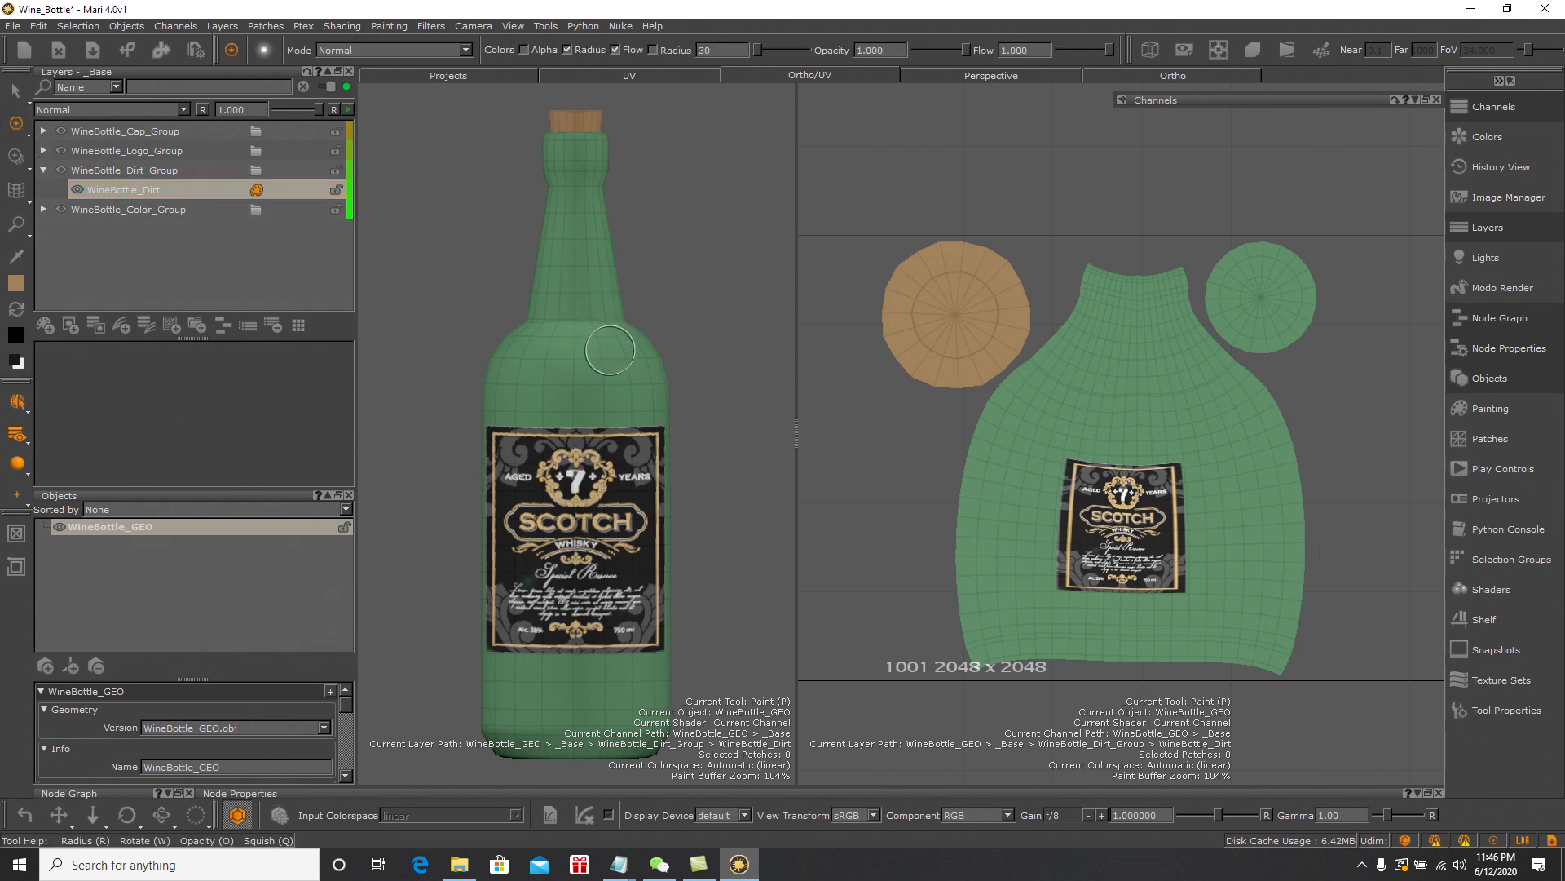
{"action": "left_click", "coordinate": [1361, 866]}
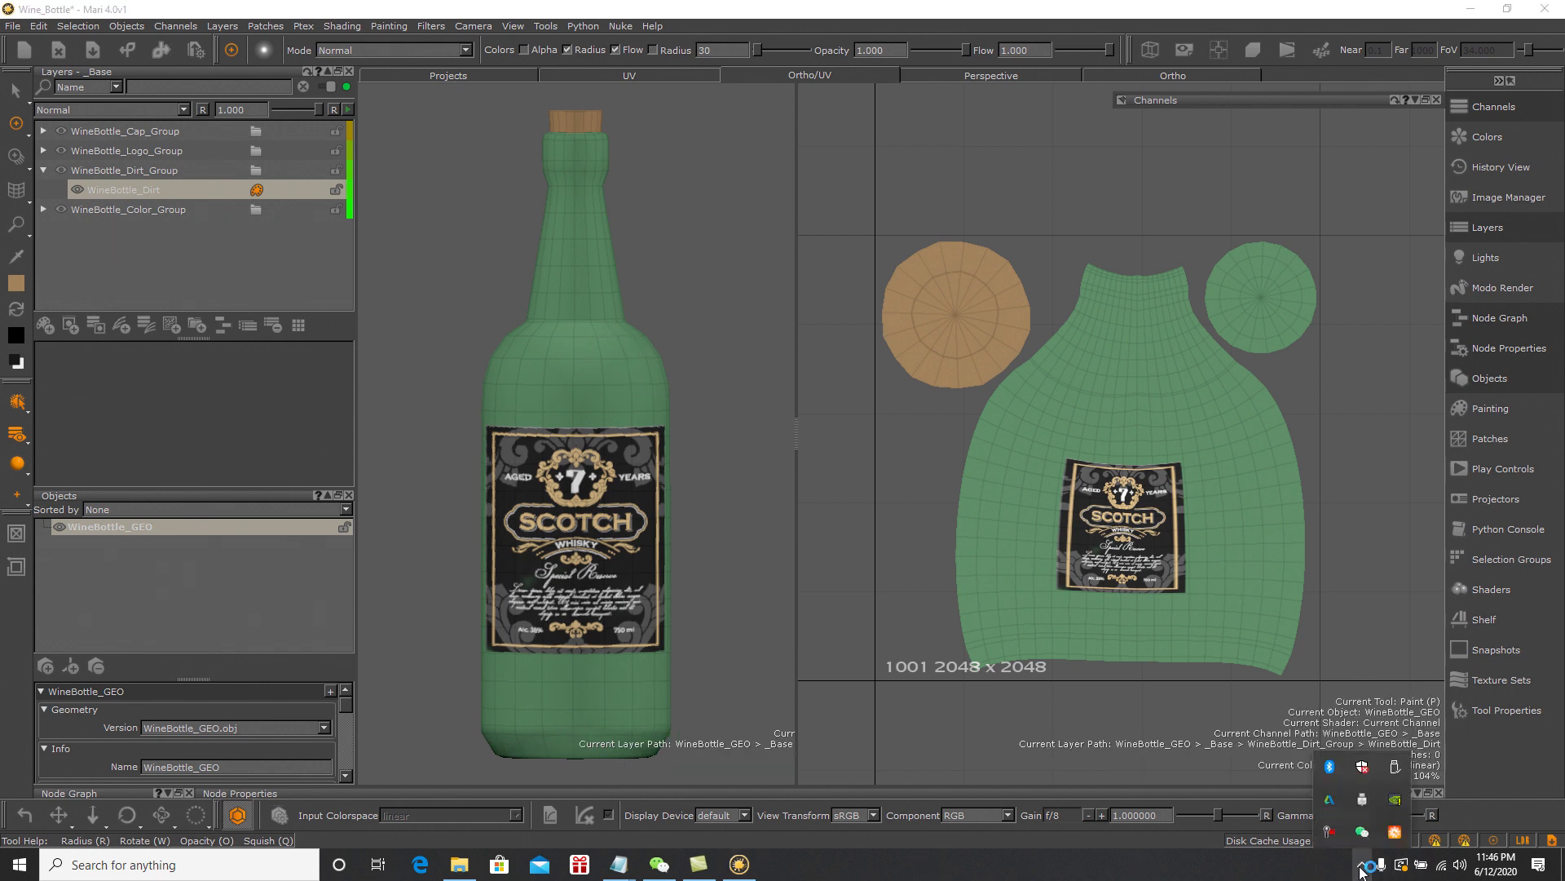
{"action": "left_click", "coordinate": [1331, 832]}
{"action": "left_click", "coordinate": [1486, 787]}
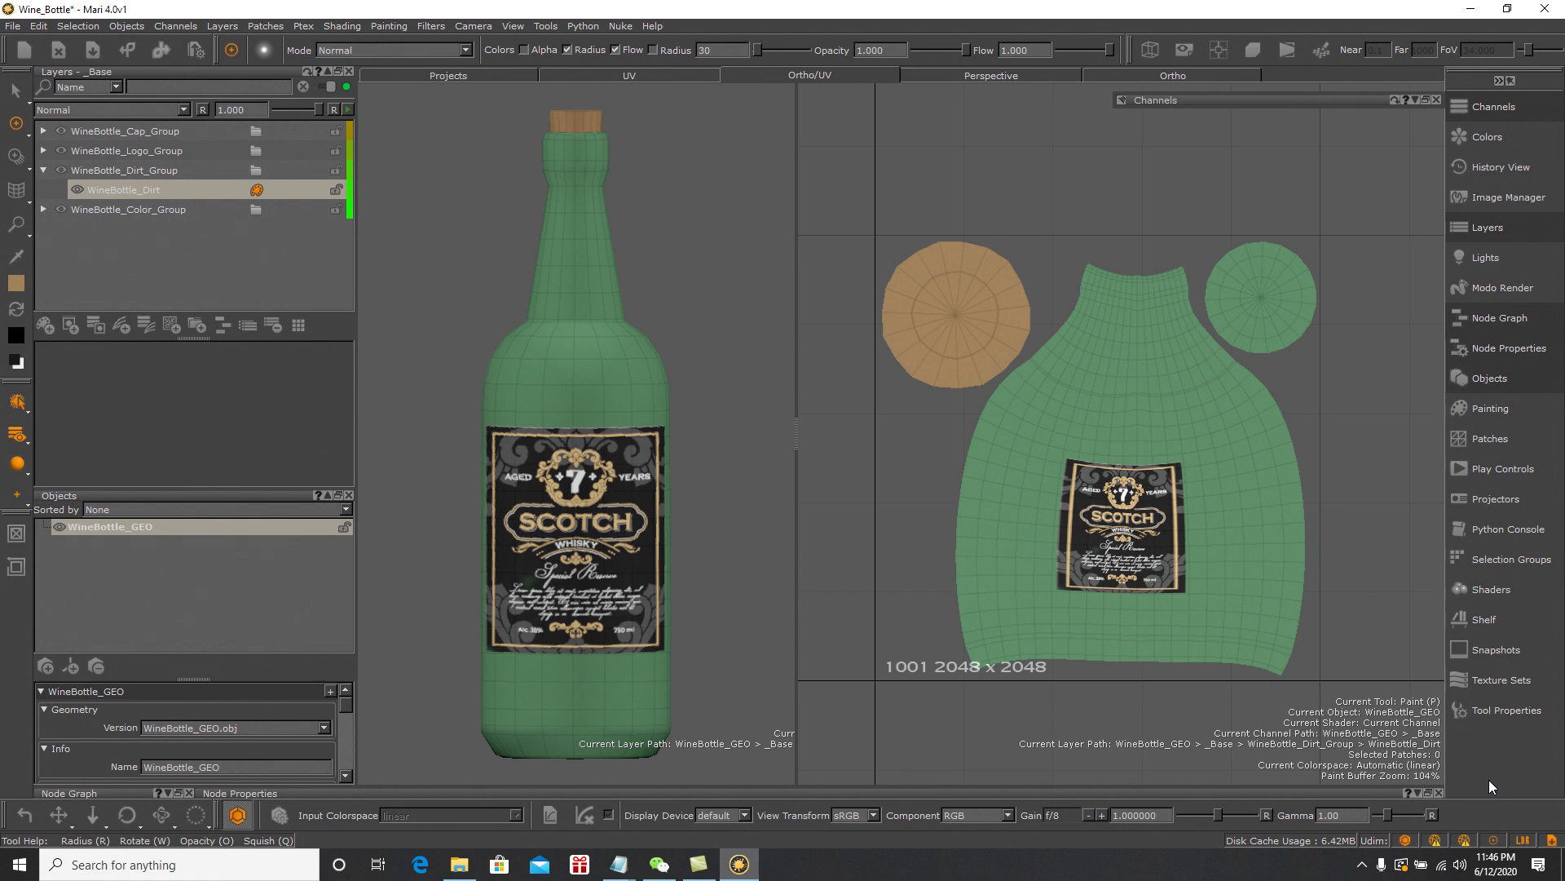
{"action": "left_click", "coordinate": [1362, 866]}
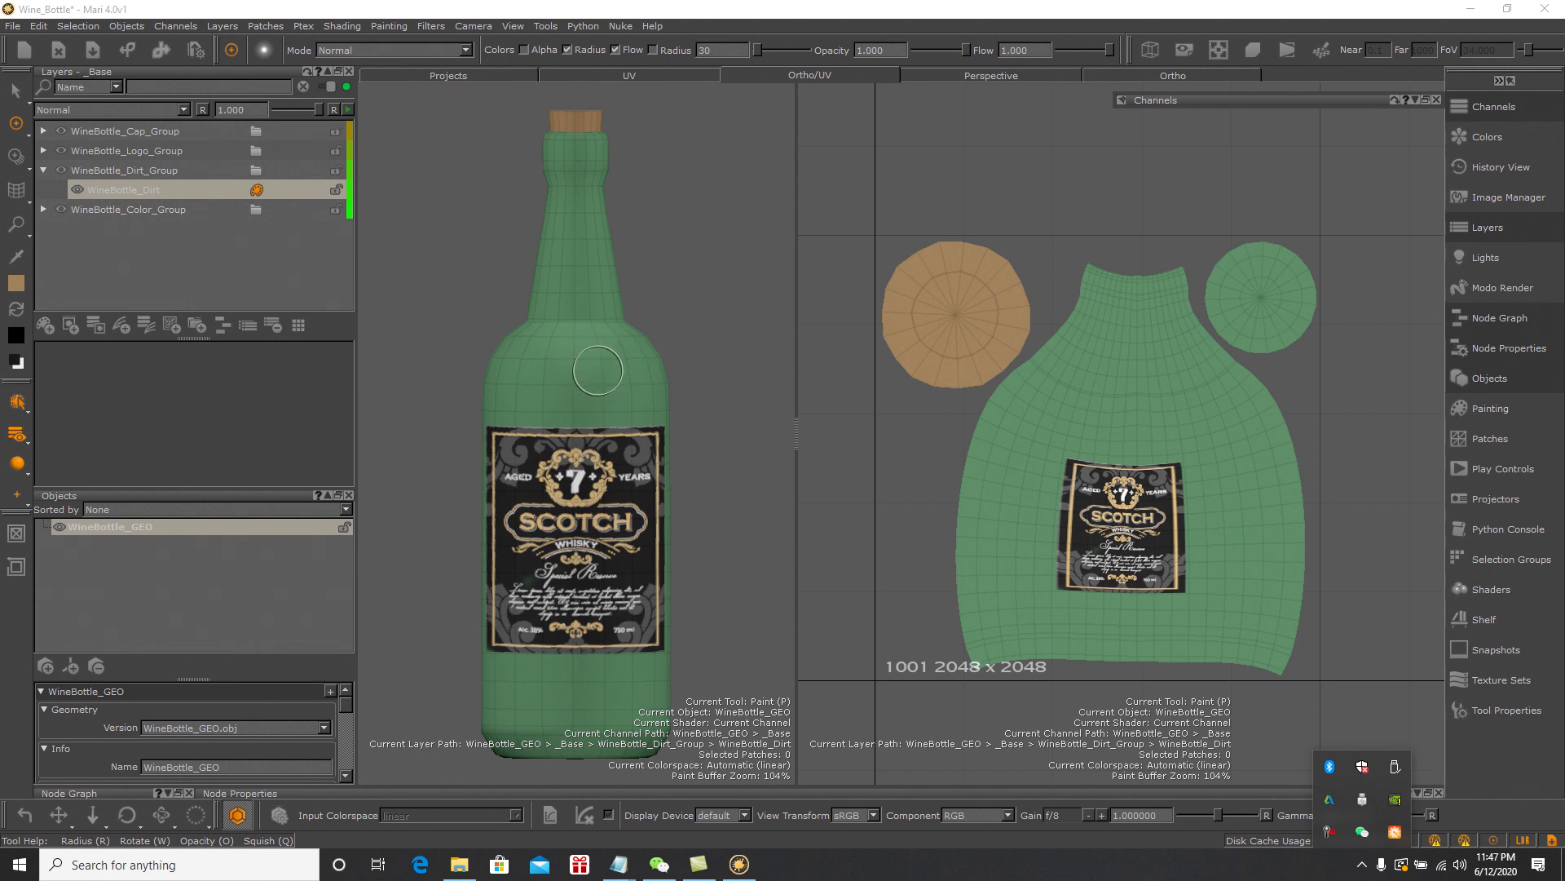
Check the pop-up brush shelf over the bottle and widen the model view so the whole shelf fits
{"action": "key", "text": "space"}
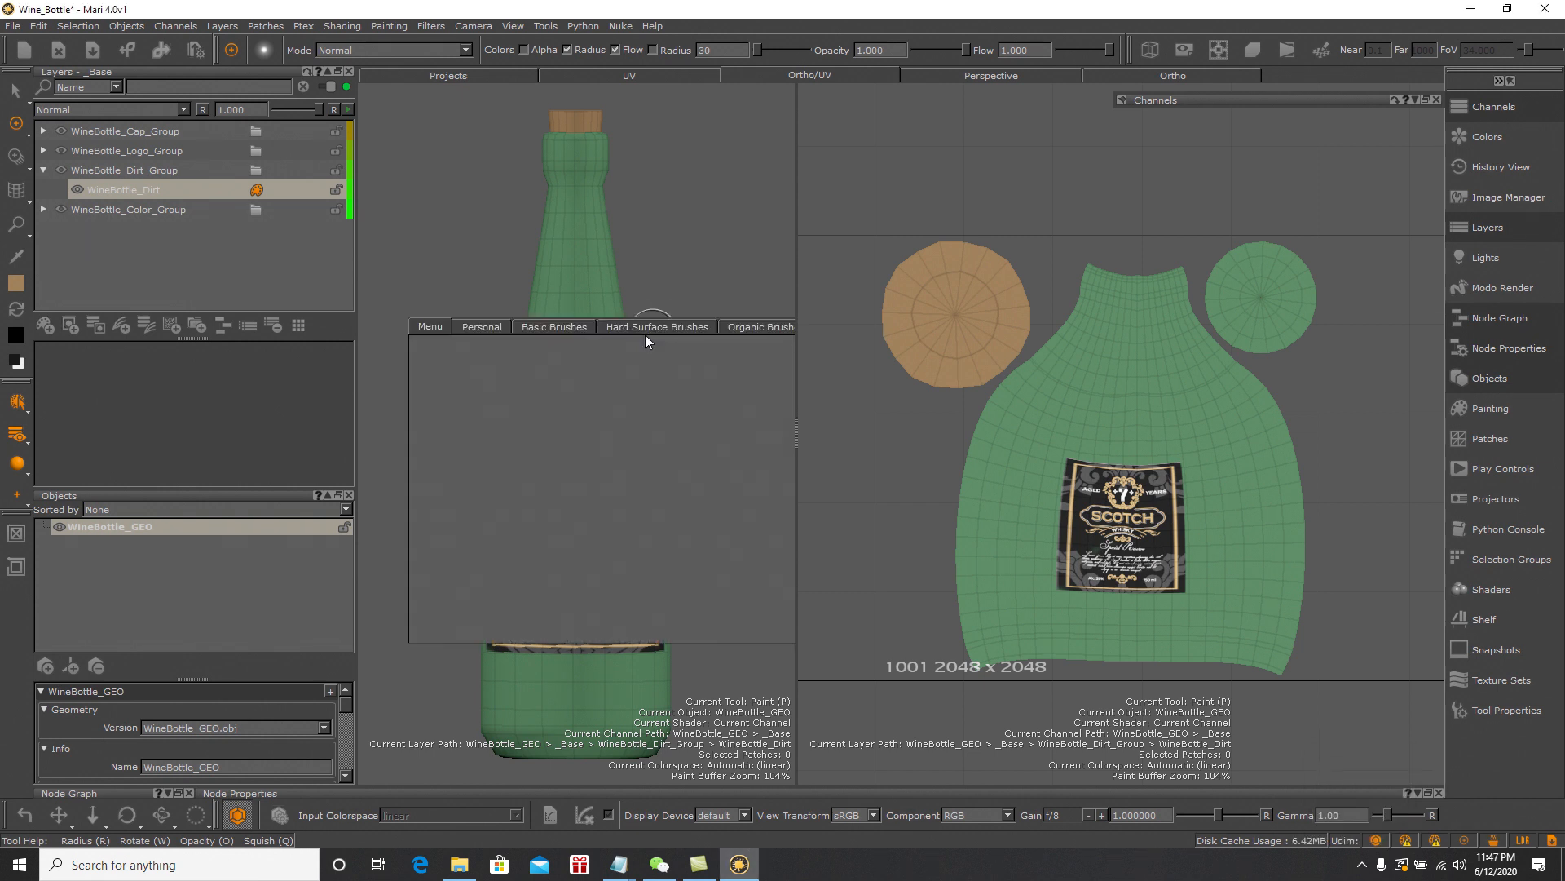
{"action": "key", "text": "space"}
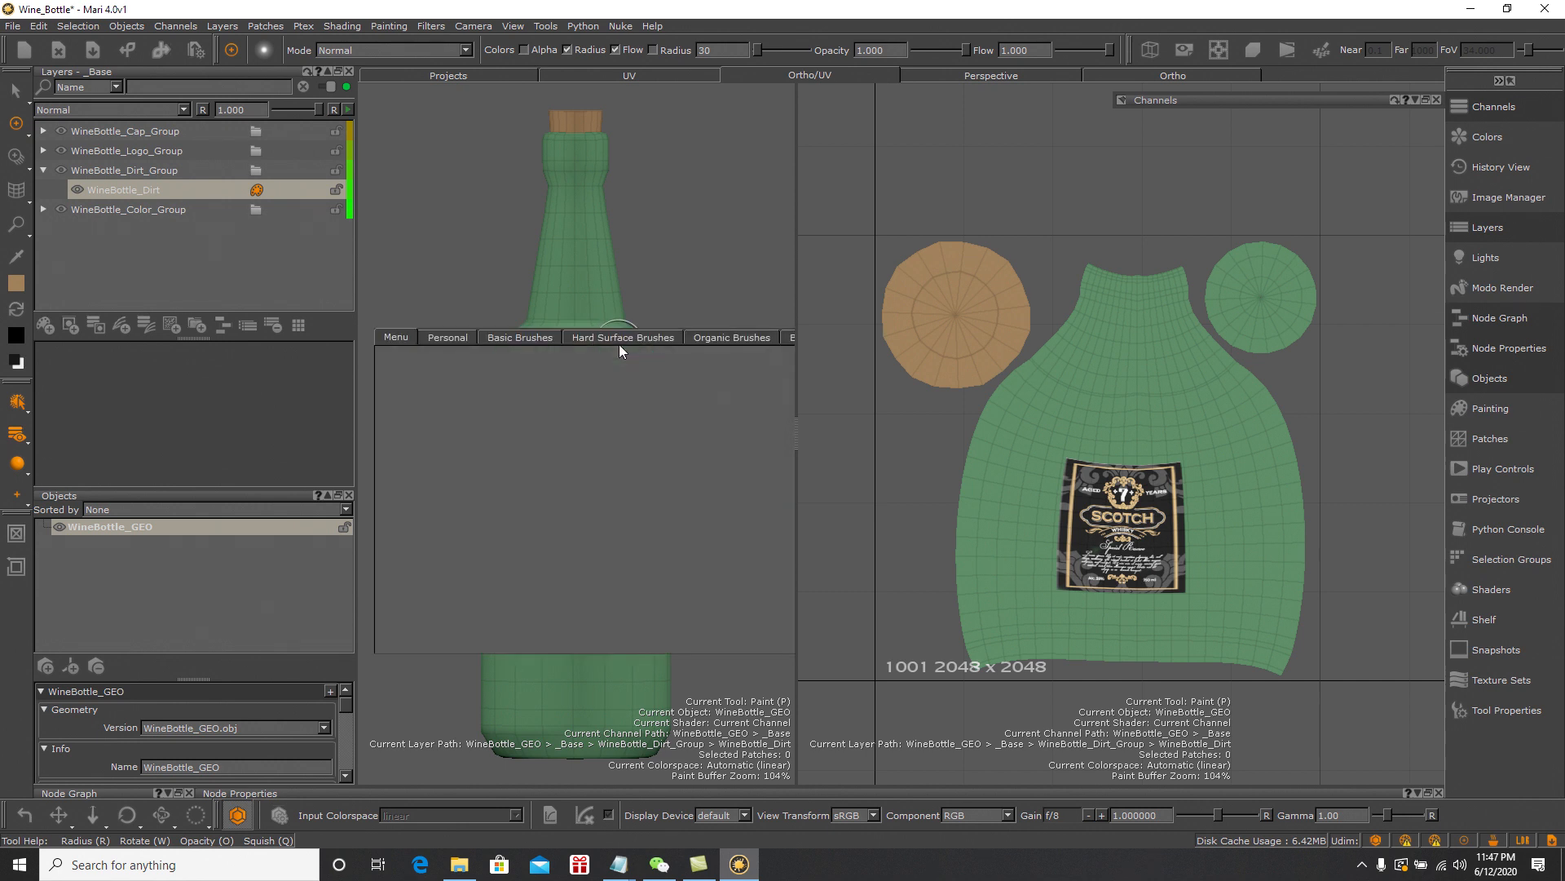
{"action": "key", "text": "space"}
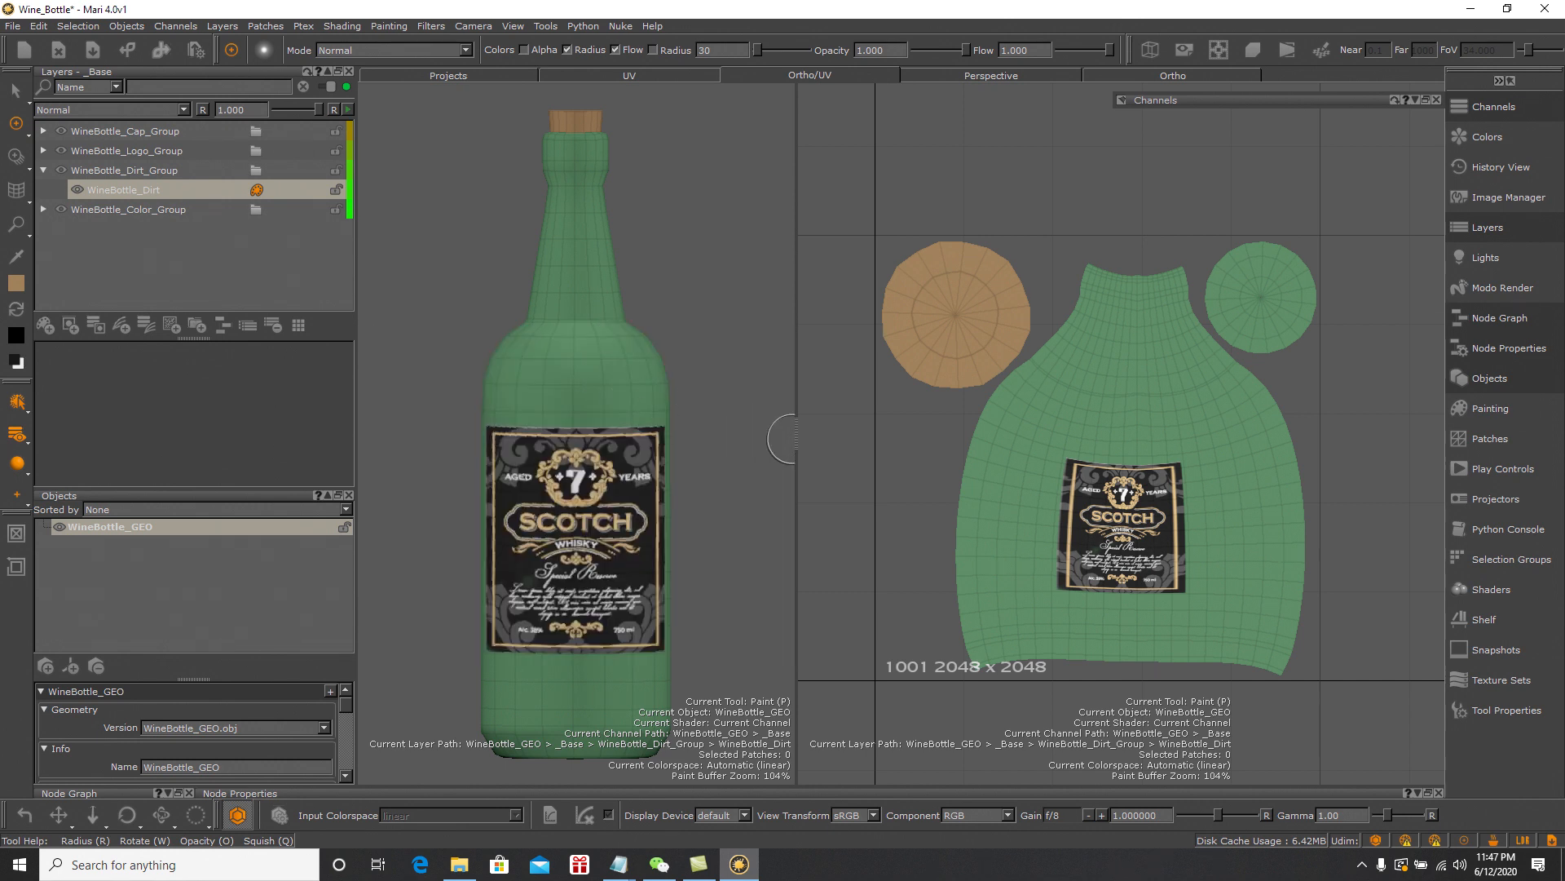
{"action": "left_click_drag", "start_coordinate": [798, 430], "coordinate": [972, 430]}
Browse the basic, hard surface, organic and Brad's New brushes, load the hard surface metalRe… brush, and set its radius to 40
{"action": "key", "text": "space"}
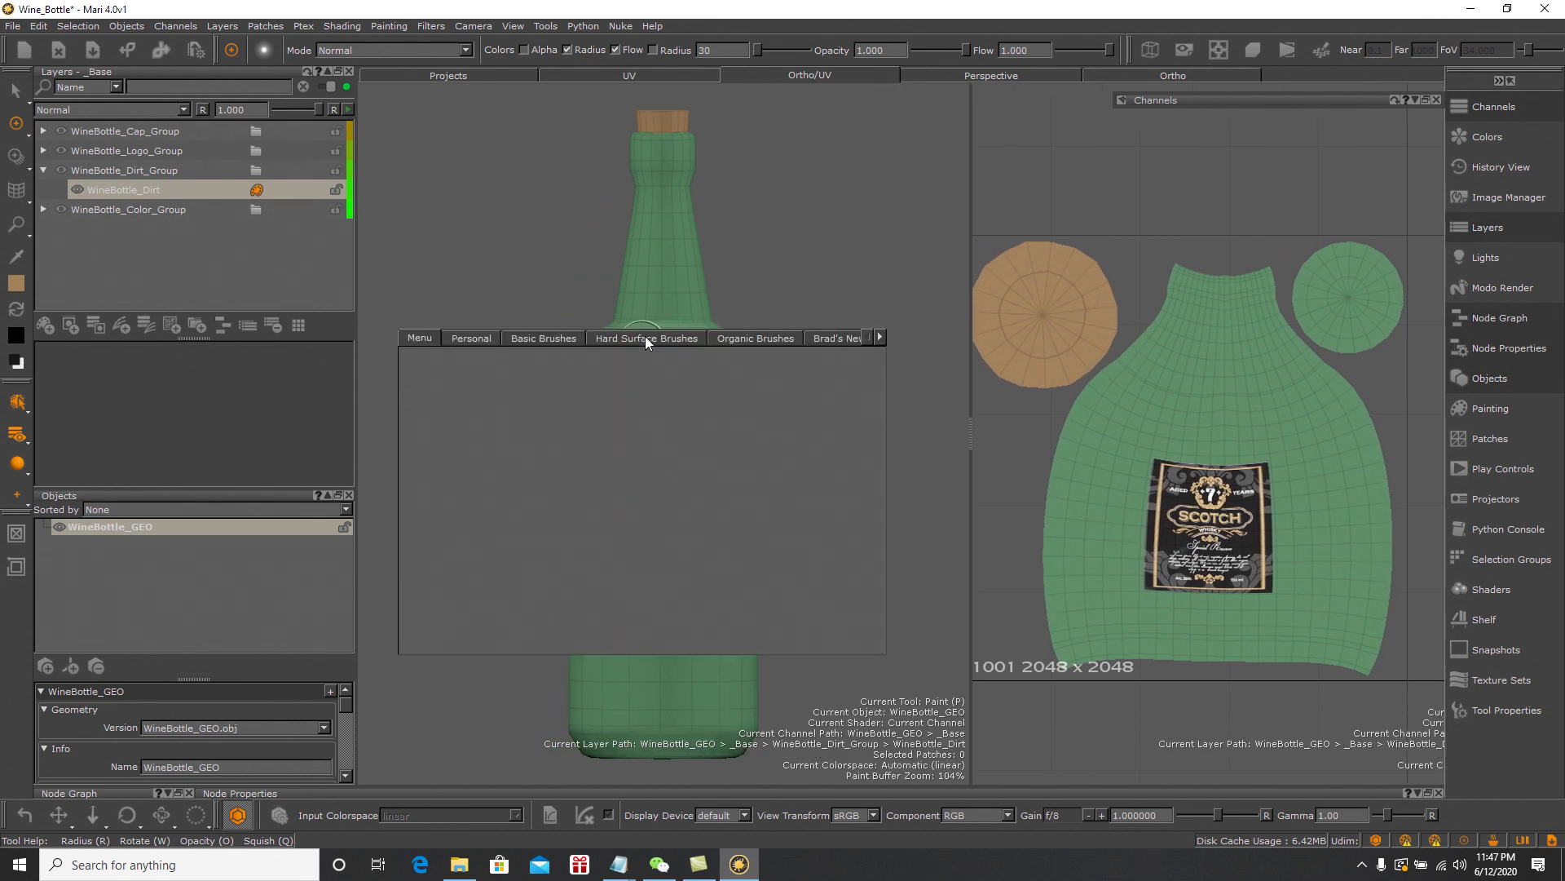
{"action": "left_click", "coordinate": [557, 340]}
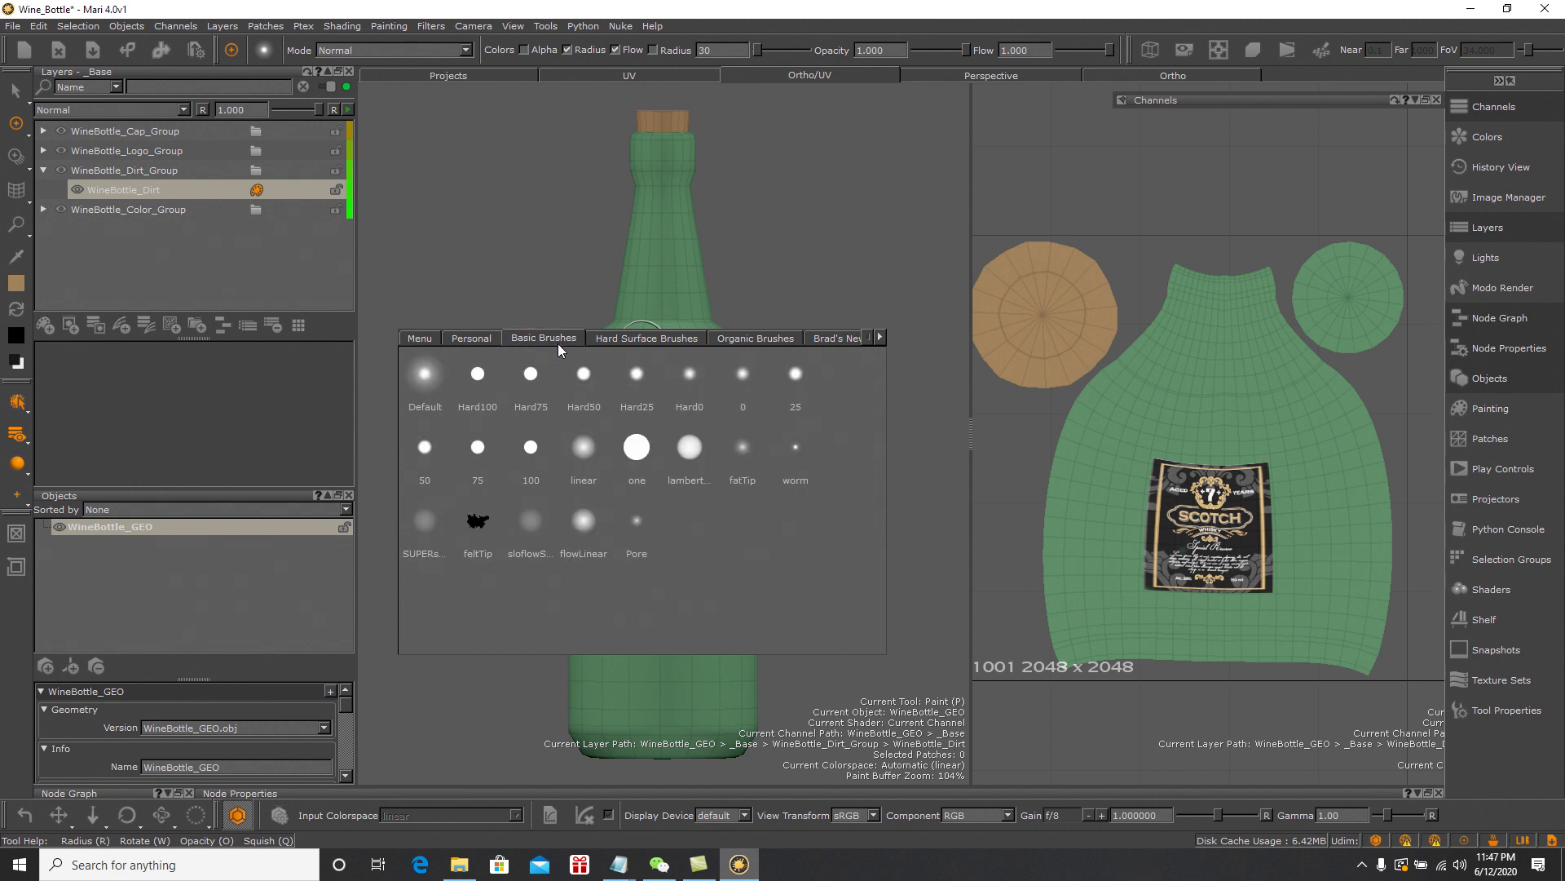
{"action": "left_click", "coordinate": [618, 336]}
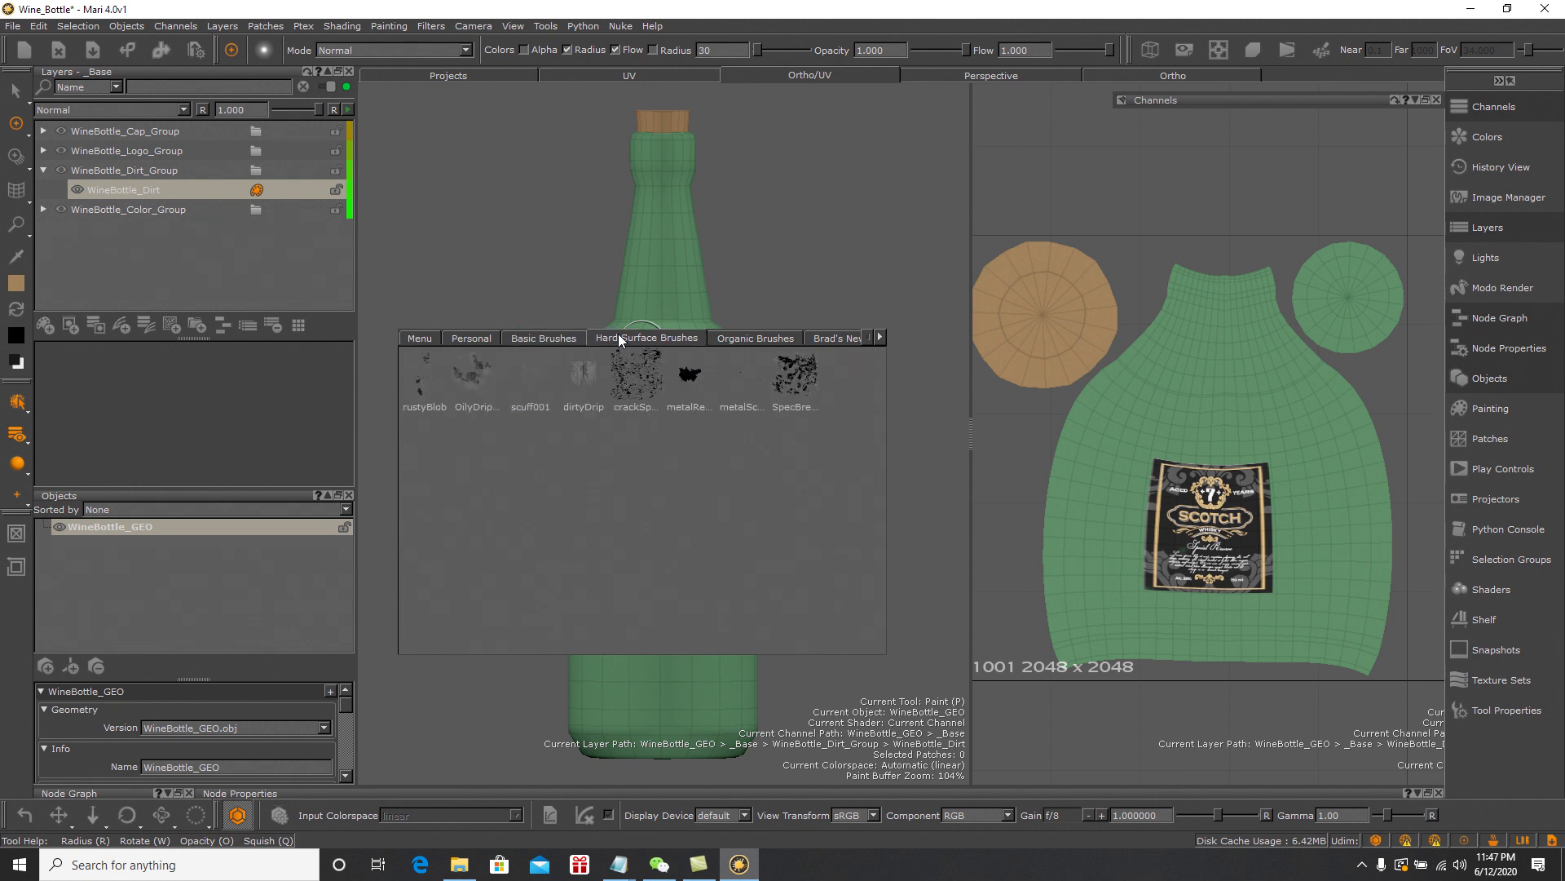
{"action": "left_click", "coordinate": [744, 337]}
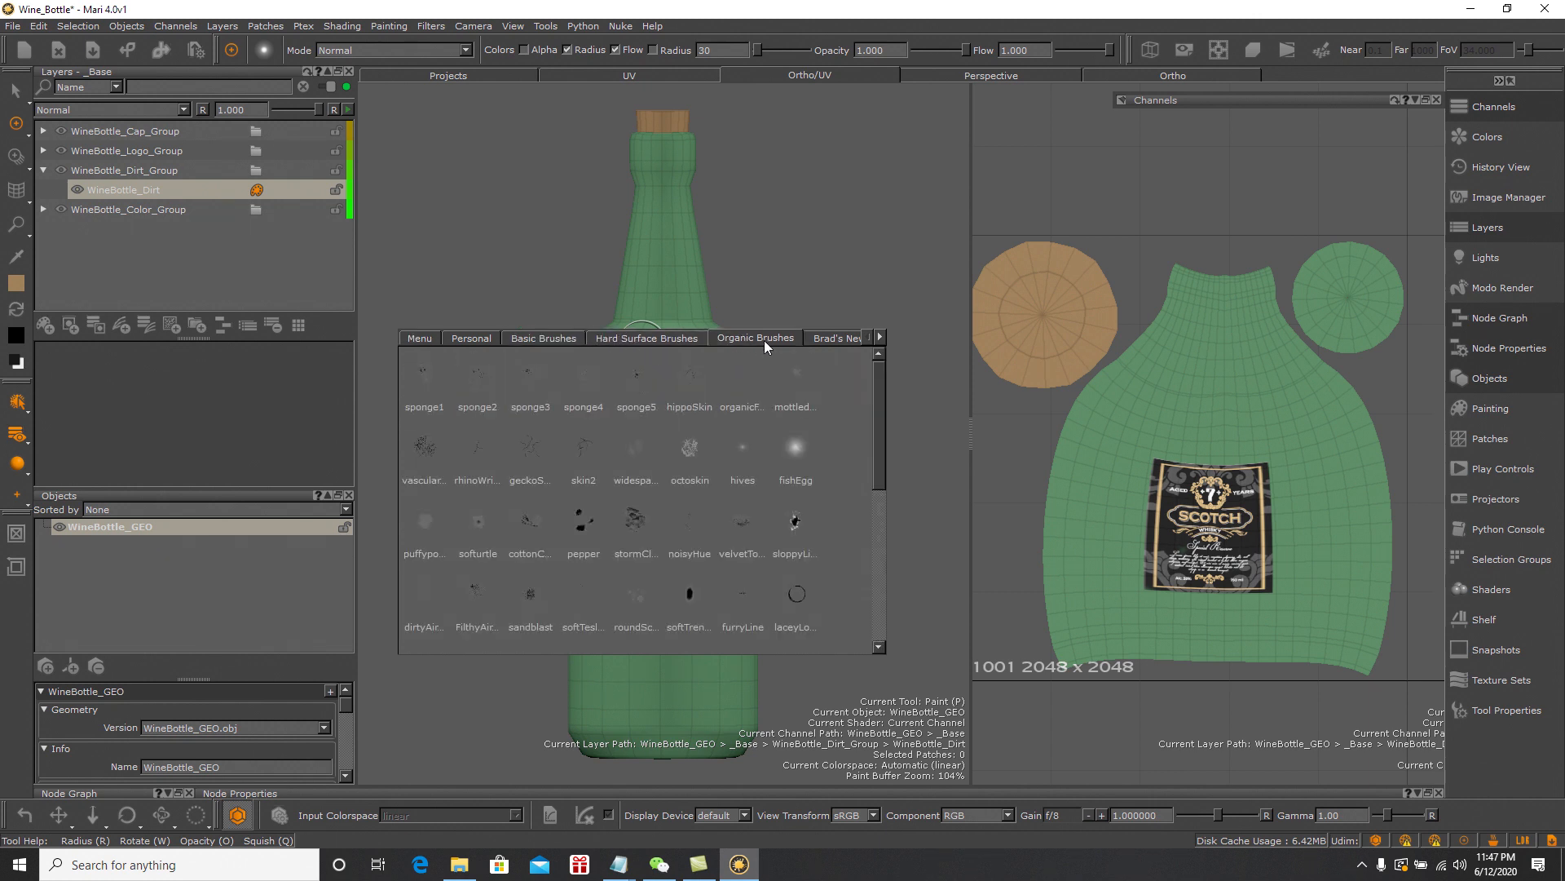
{"action": "left_click", "coordinate": [836, 336]}
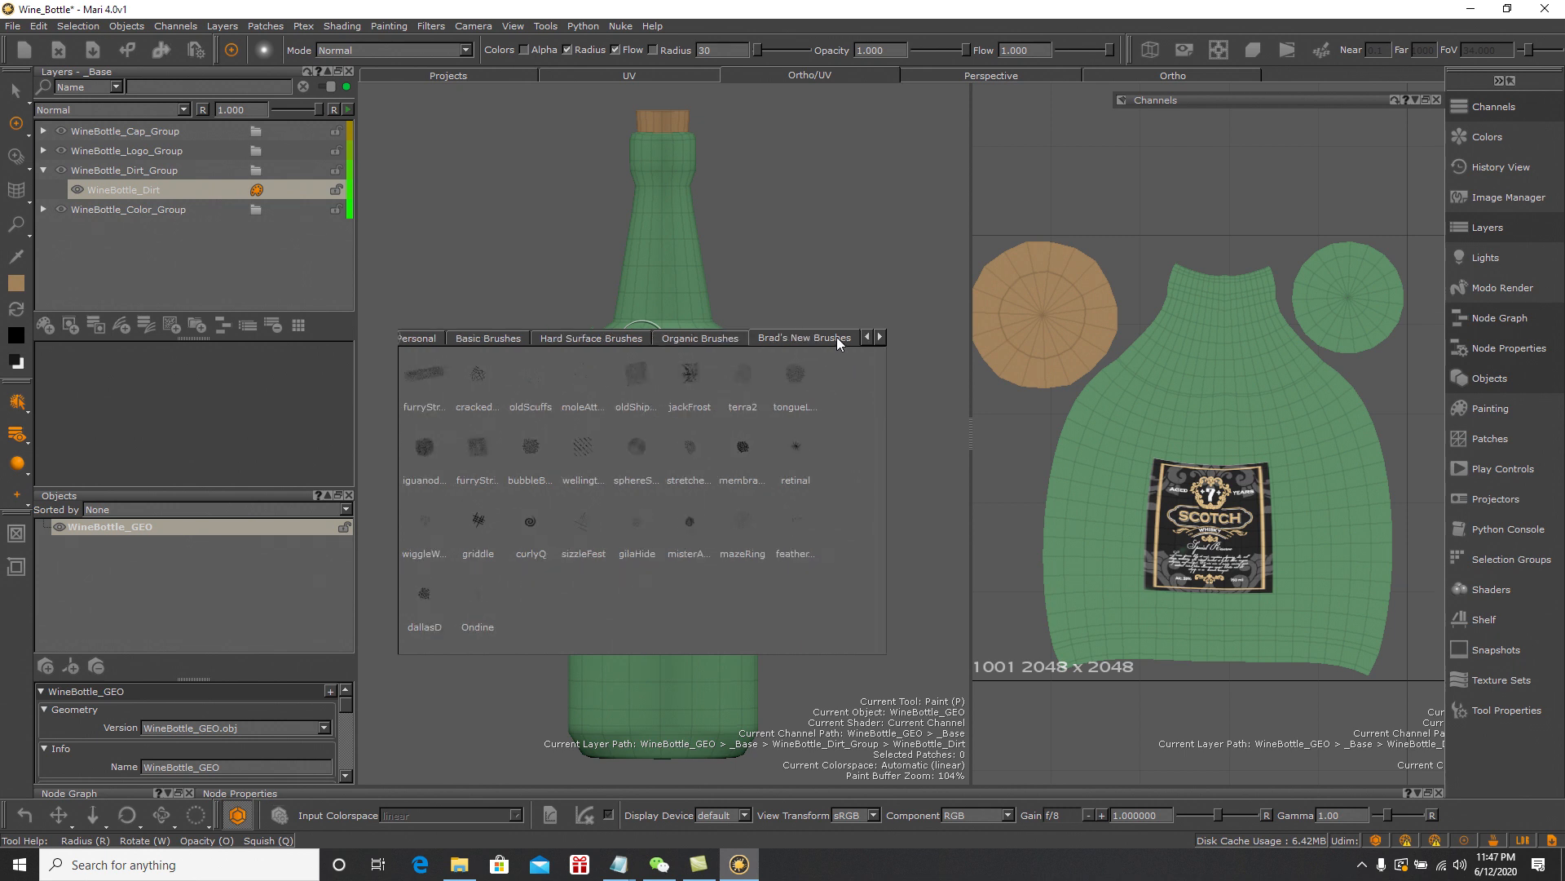
{"action": "left_click", "coordinate": [718, 339]}
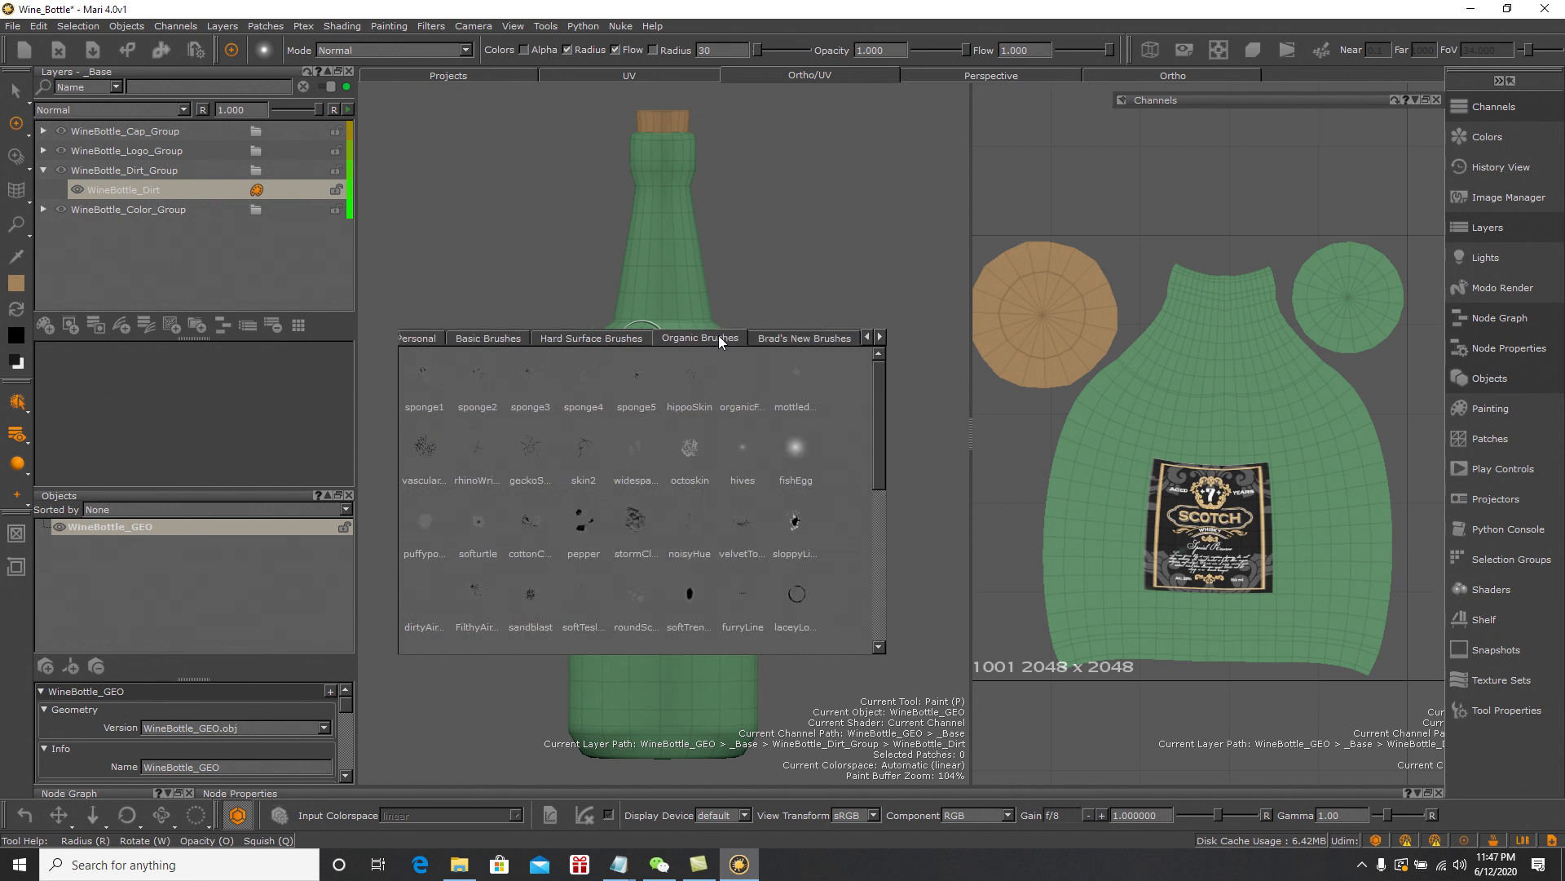
{"action": "left_click", "coordinate": [615, 341]}
{"action": "left_click", "coordinate": [686, 403]}
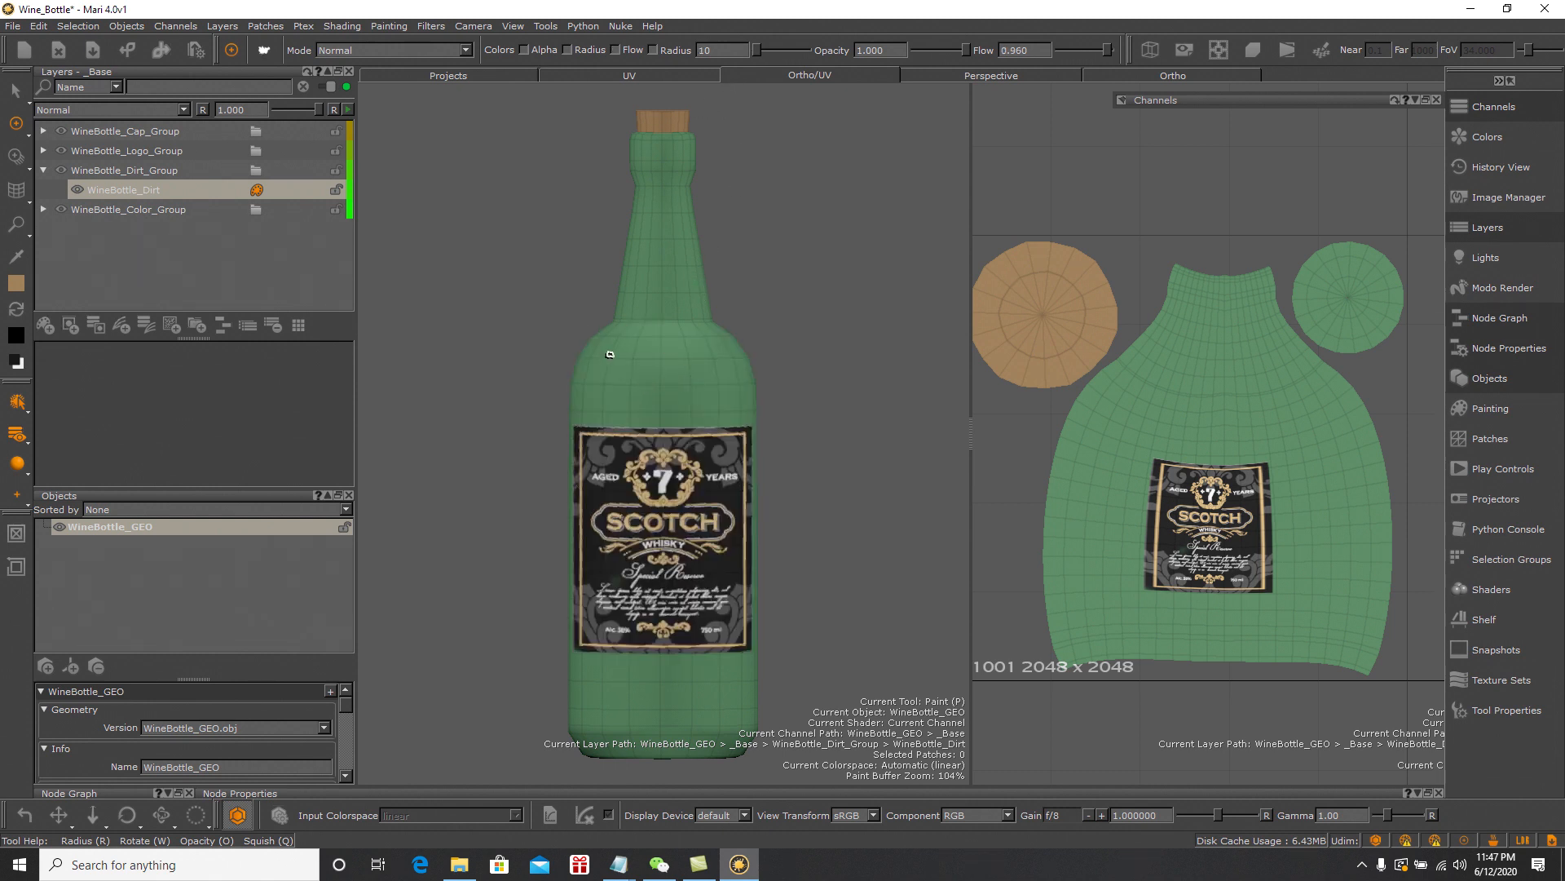
{"action": "left_click_drag", "start_coordinate": [757, 49], "coordinate": [759, 49]}
{"action": "double_click", "coordinate": [699, 50]}
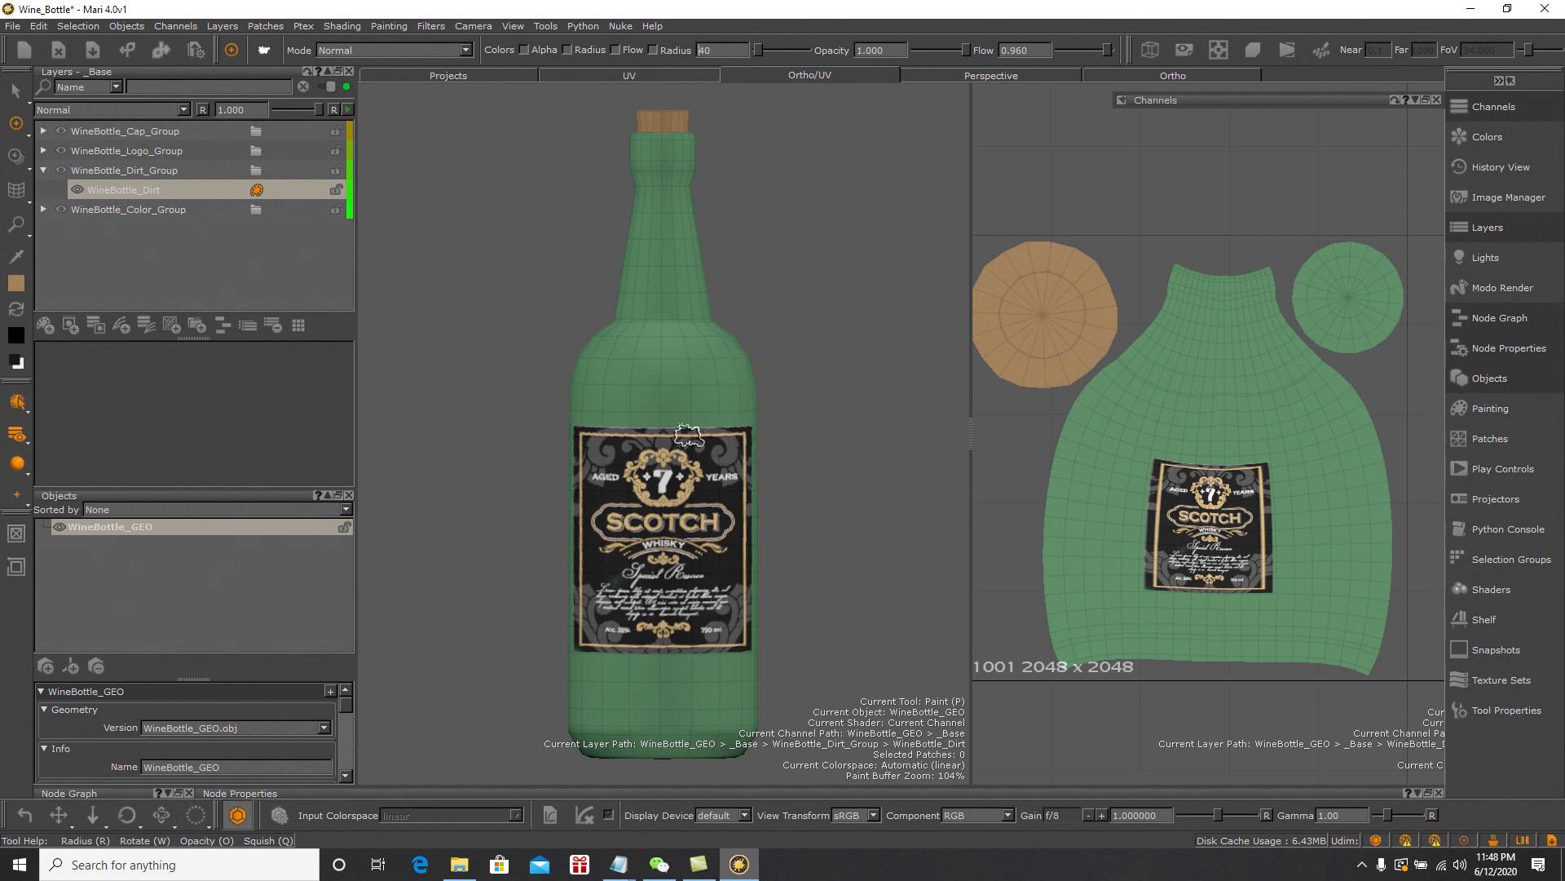
Try a brush dab on the bottle just above the label, undo it, and return to the Paint tool
{"action": "left_click", "coordinate": [723, 415]}
{"action": "mouse_move", "coordinate": [723, 415]}
{"action": "left_mouse_down"}
{"action": "mouse_move", "coordinate": [746, 431]}
{"action": "mouse_move", "coordinate": [675, 424]}
{"action": "mouse_move", "coordinate": [726, 423]}
{"action": "left_mouse_up"}
{"action": "key", "text": "ctrl+z"}
{"action": "key", "text": "z"}
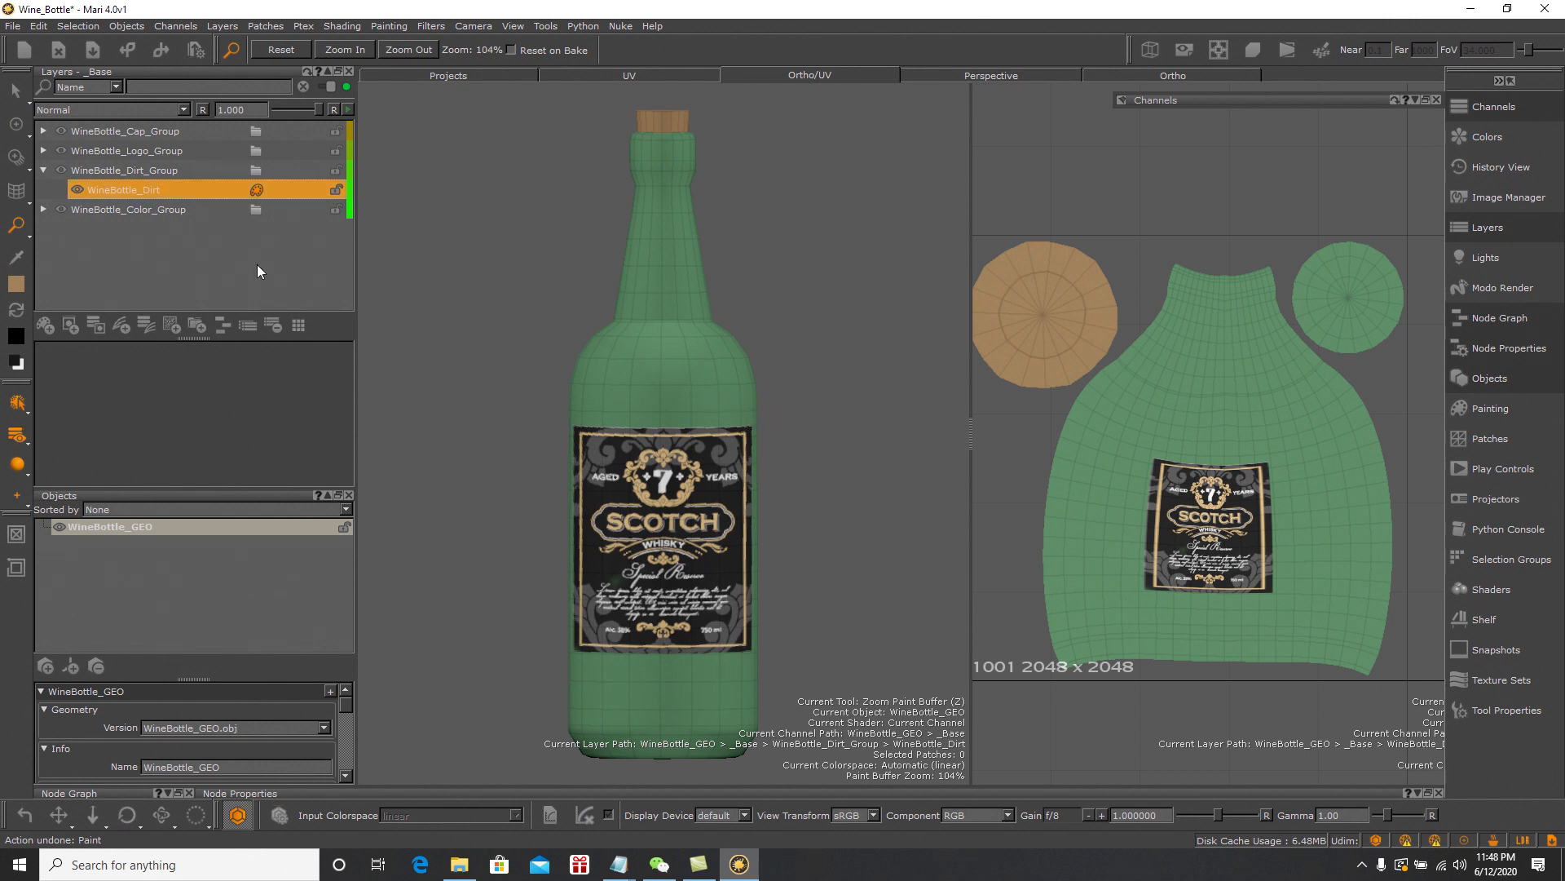
{"action": "left_click", "coordinate": [17, 126]}
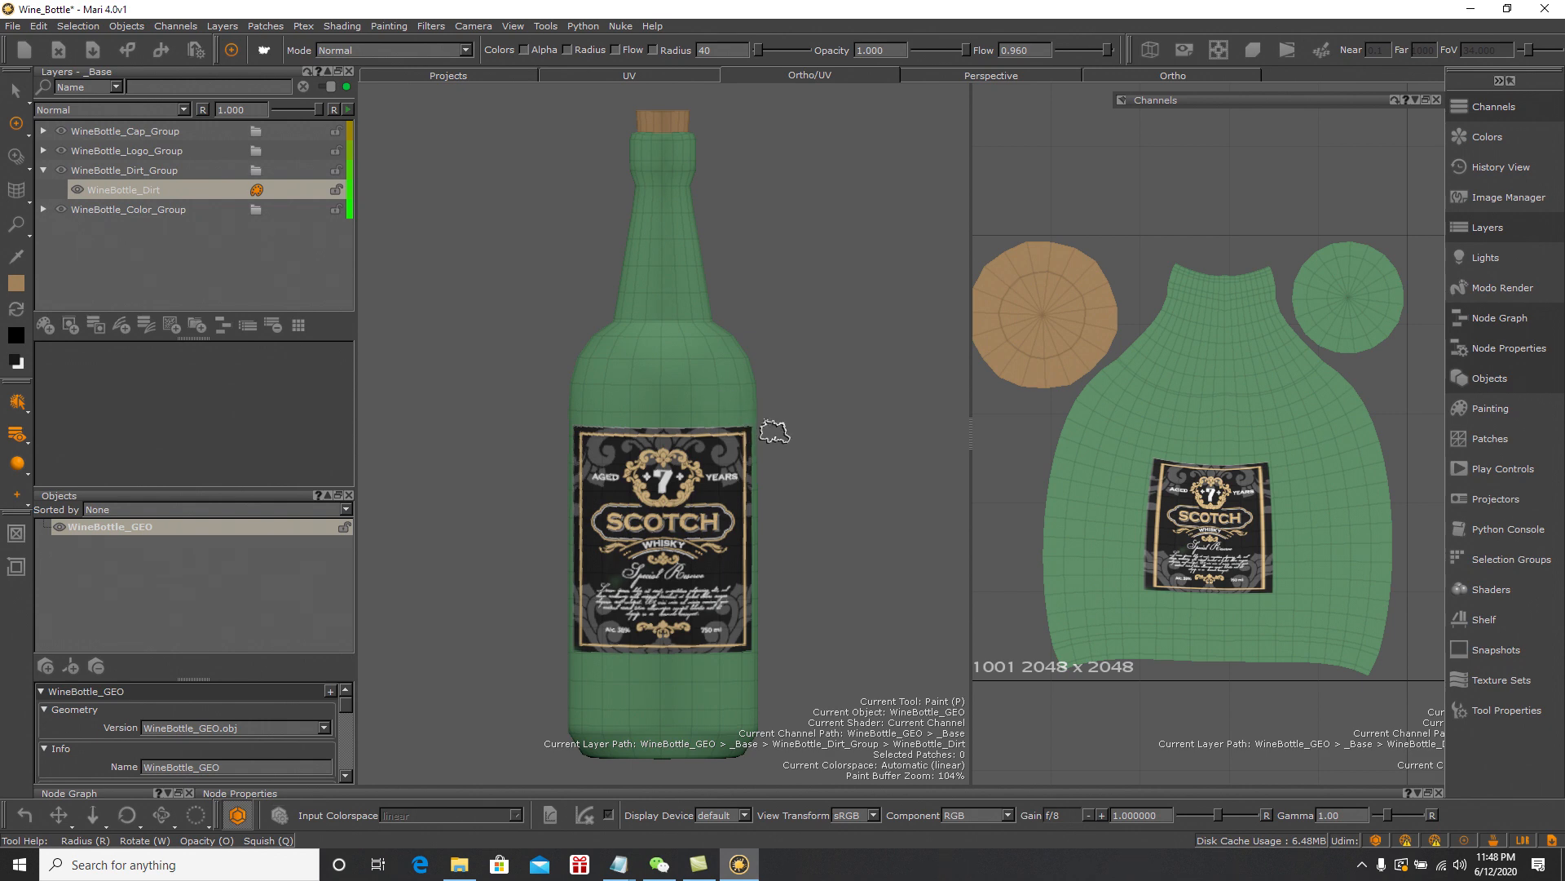
Set the foreground color to a dark olive dirt tone, about H 0.178, S 0.662, V 0.046
{"action": "left_click", "coordinate": [16, 283]}
{"action": "left_click_drag", "start_coordinate": [939, 578], "coordinate": [928, 597]}
{"action": "left_click_drag", "start_coordinate": [1026, 568], "coordinate": [1028, 562]}
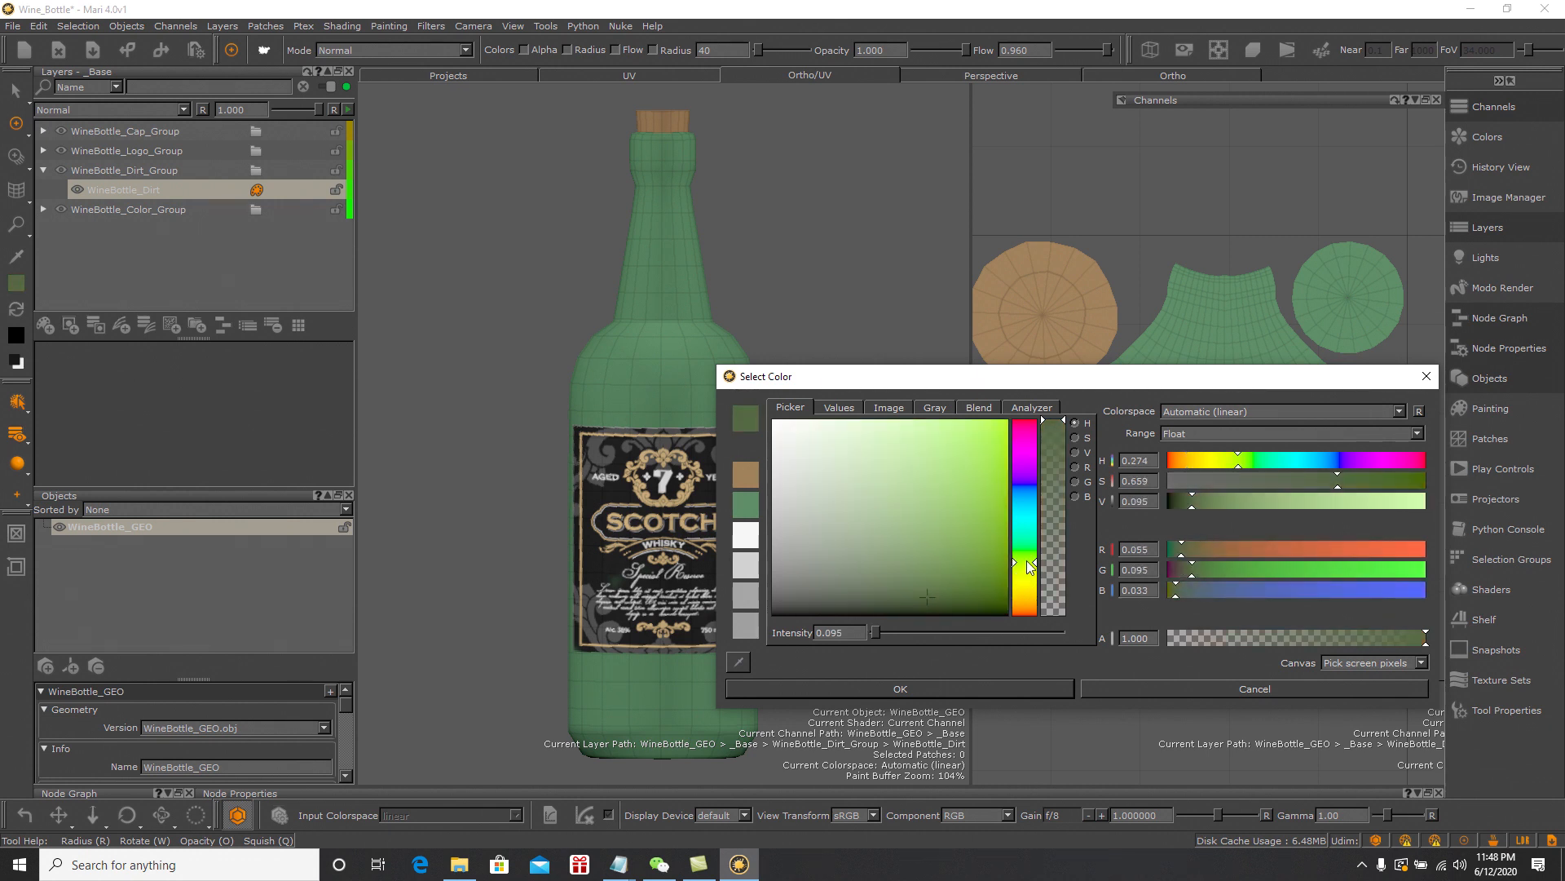
{"action": "mouse_move", "coordinate": [1025, 561]}
{"action": "left_mouse_down"}
{"action": "mouse_move", "coordinate": [1033, 580]}
{"action": "mouse_move", "coordinate": [941, 605]}
{"action": "left_mouse_up"}
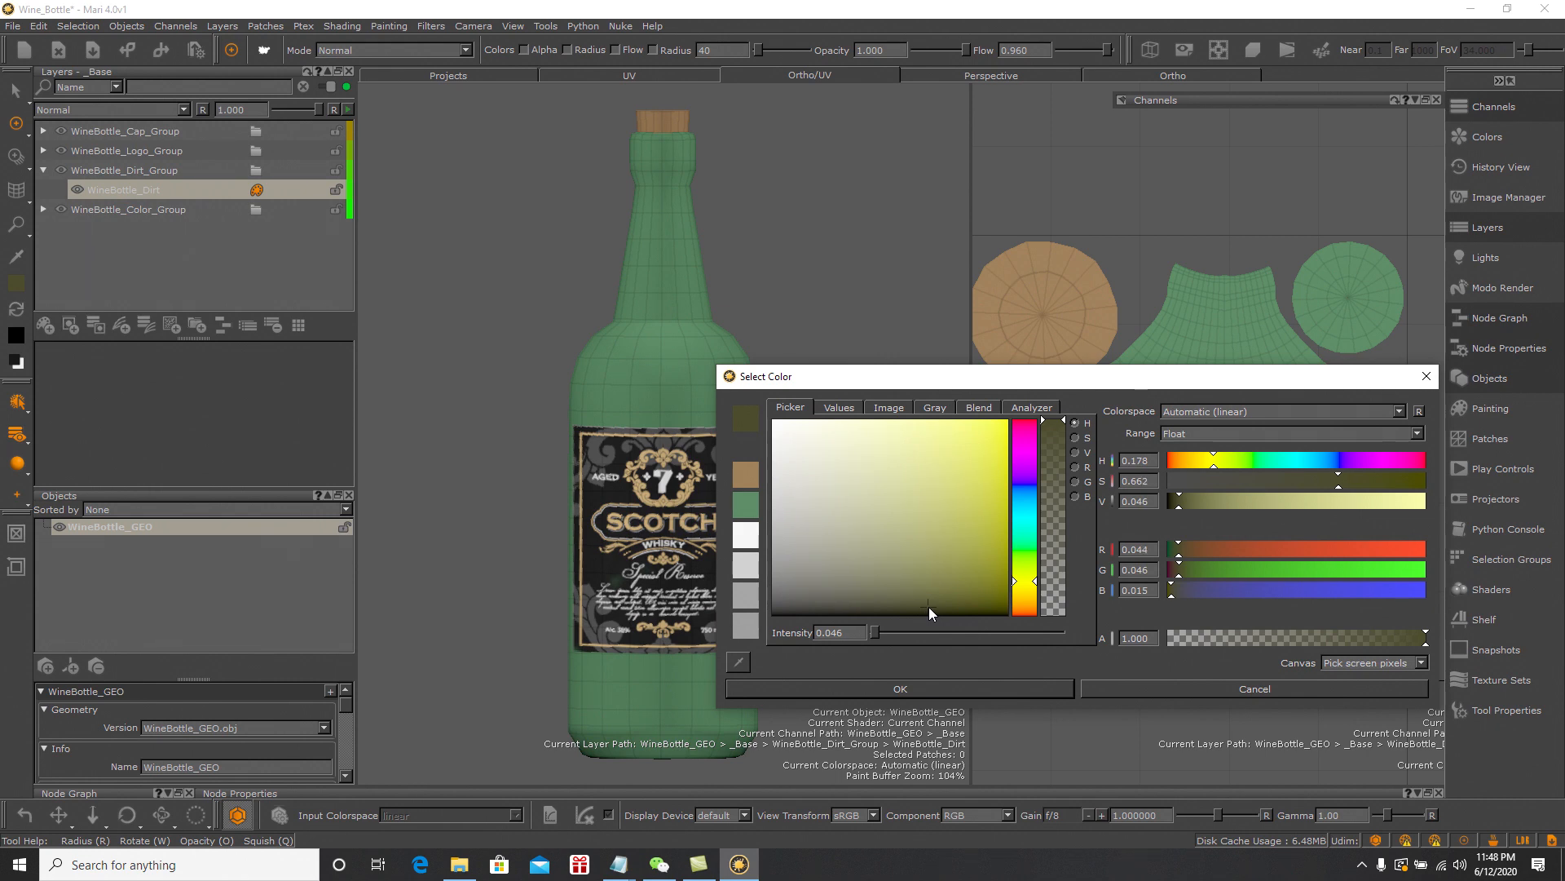
{"action": "left_click", "coordinate": [897, 688]}
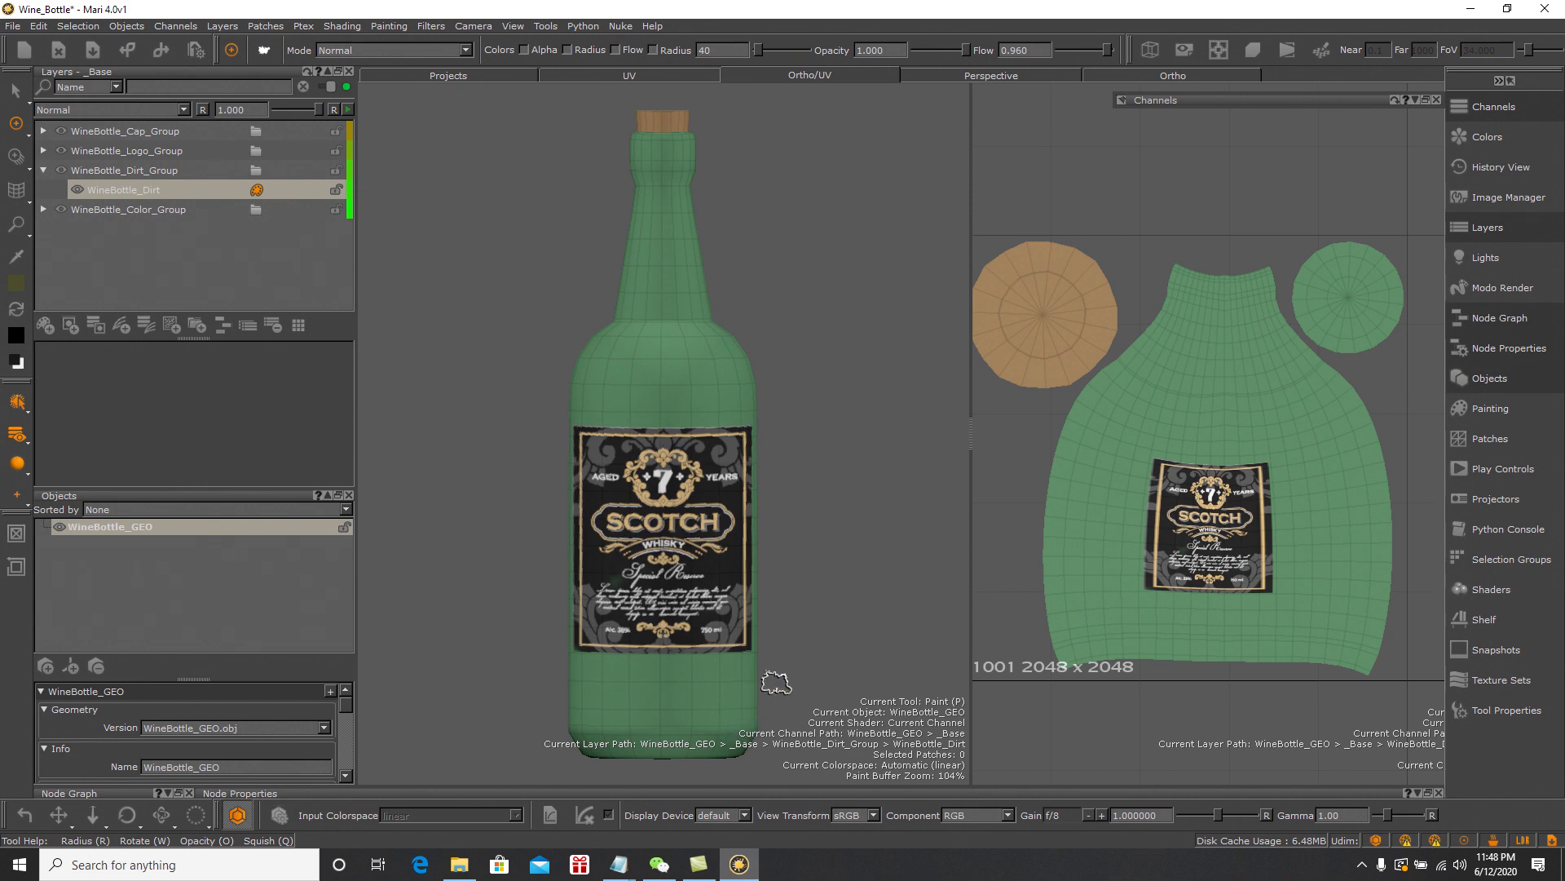
Try an olive dirt stroke where the neck meets the bottle's shoulder, undo it, and return to the Paint tool with the whole bottle in view
{"action": "scroll", "coordinate": [848, 540], "scroll_direction": "up", "scroll_amount": 2}
{"action": "scroll", "coordinate": [761, 330], "scroll_direction": "up", "scroll_amount": 3}
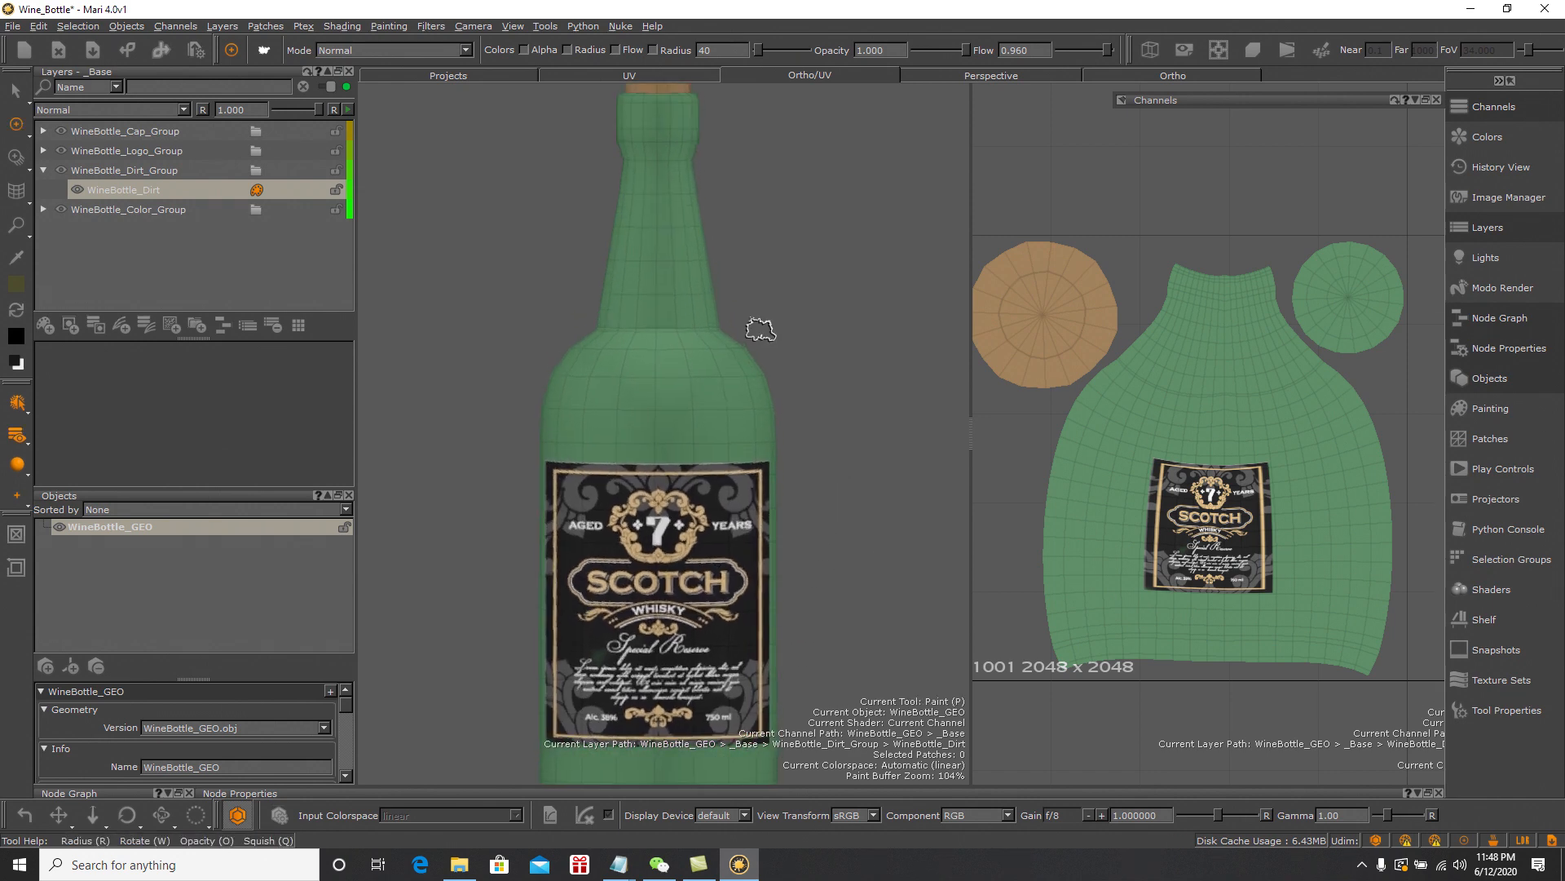
{"action": "mouse_move", "coordinate": [739, 283]}
{"action": "left_mouse_down"}
{"action": "mouse_move", "coordinate": [686, 286]}
{"action": "mouse_move", "coordinate": [746, 290]}
{"action": "mouse_move", "coordinate": [730, 269]}
{"action": "mouse_move", "coordinate": [710, 279]}
{"action": "left_mouse_up"}
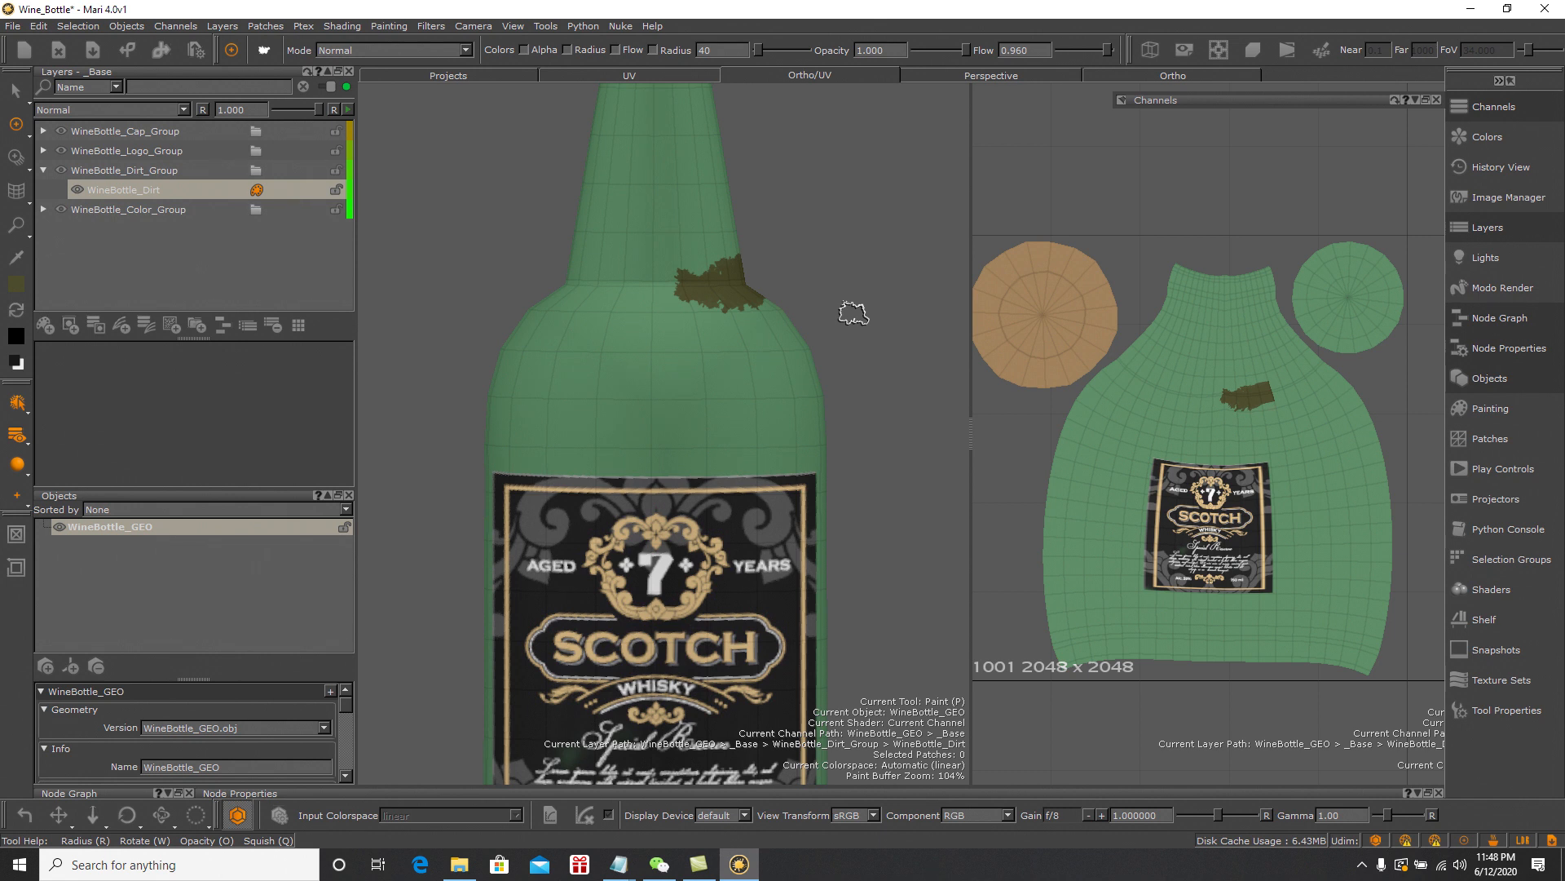
{"action": "key", "text": "ctrl+z"}
{"action": "key", "text": "z"}
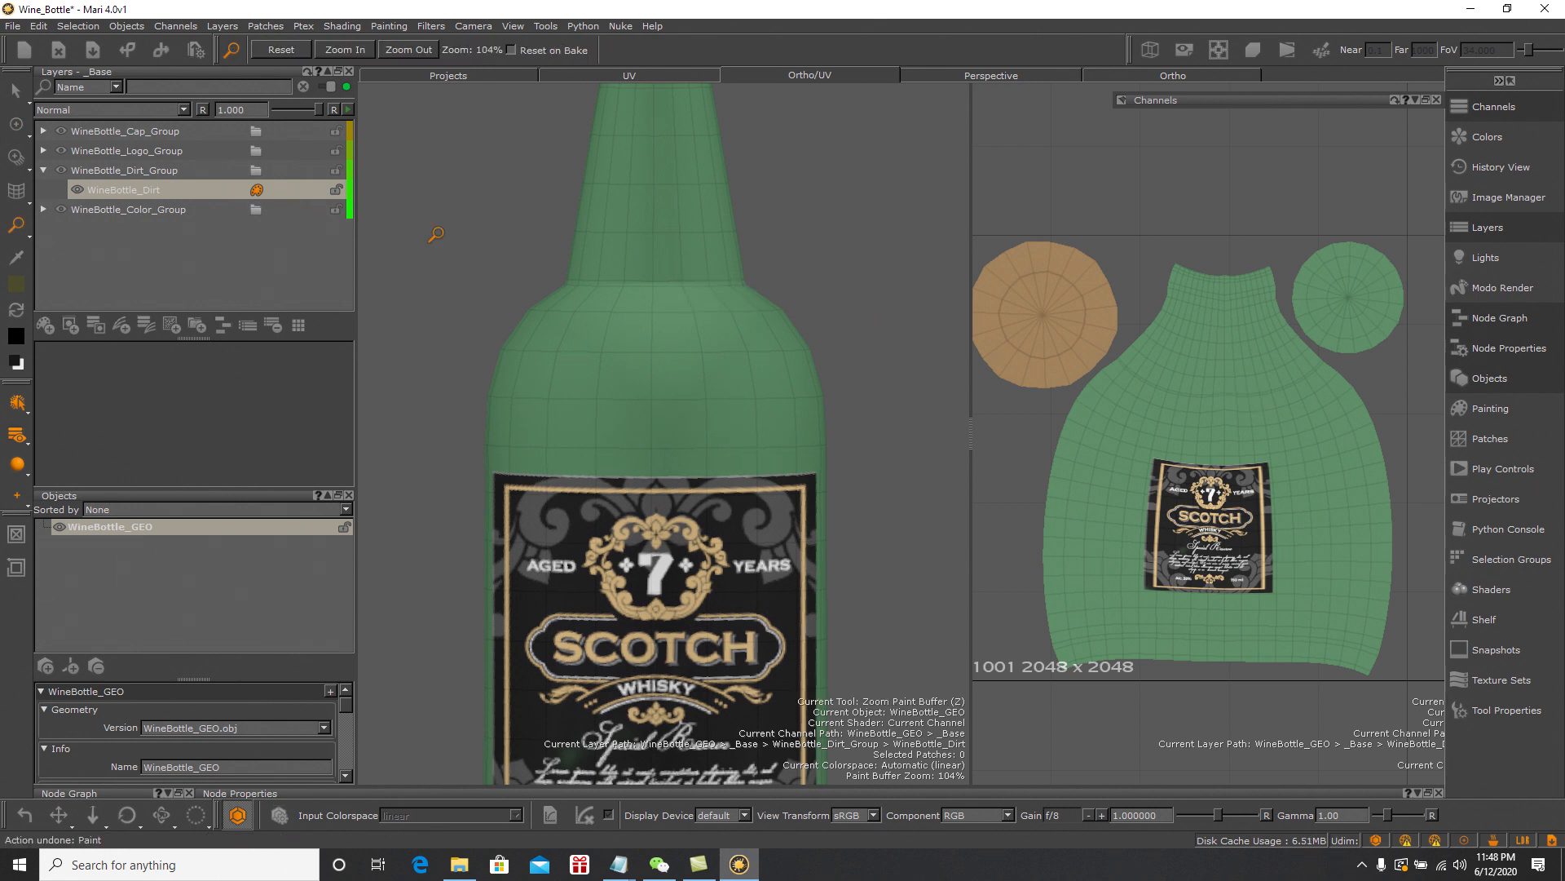
{"action": "key", "text": "p"}
{"action": "scroll", "coordinate": [849, 310], "scroll_direction": "down", "scroll_amount": 3}
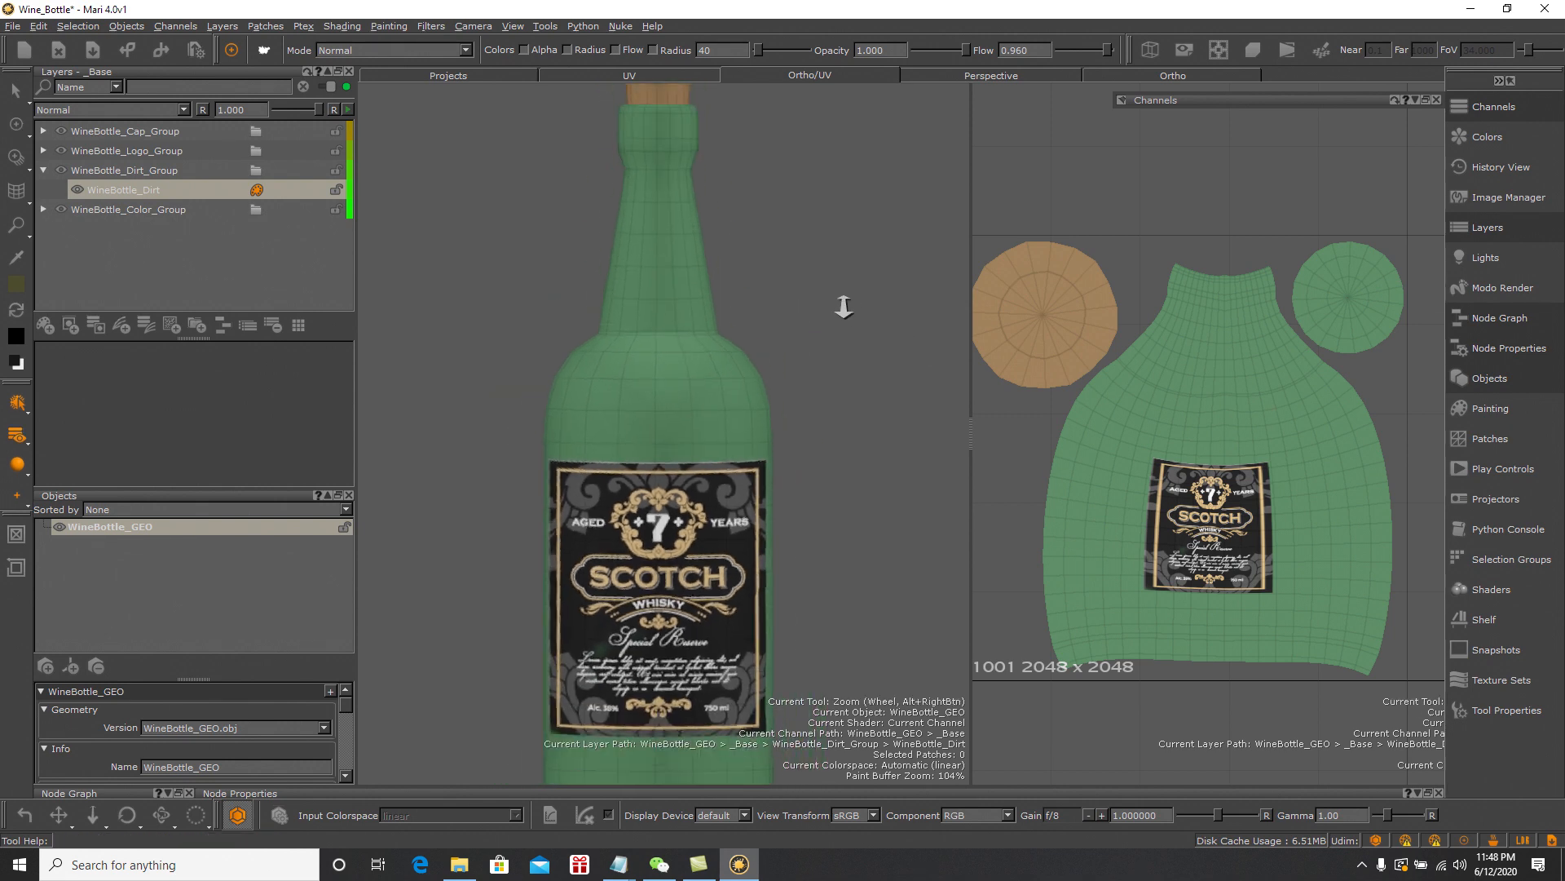
{"action": "scroll", "coordinate": [818, 334], "scroll_direction": "down", "scroll_amount": 4}
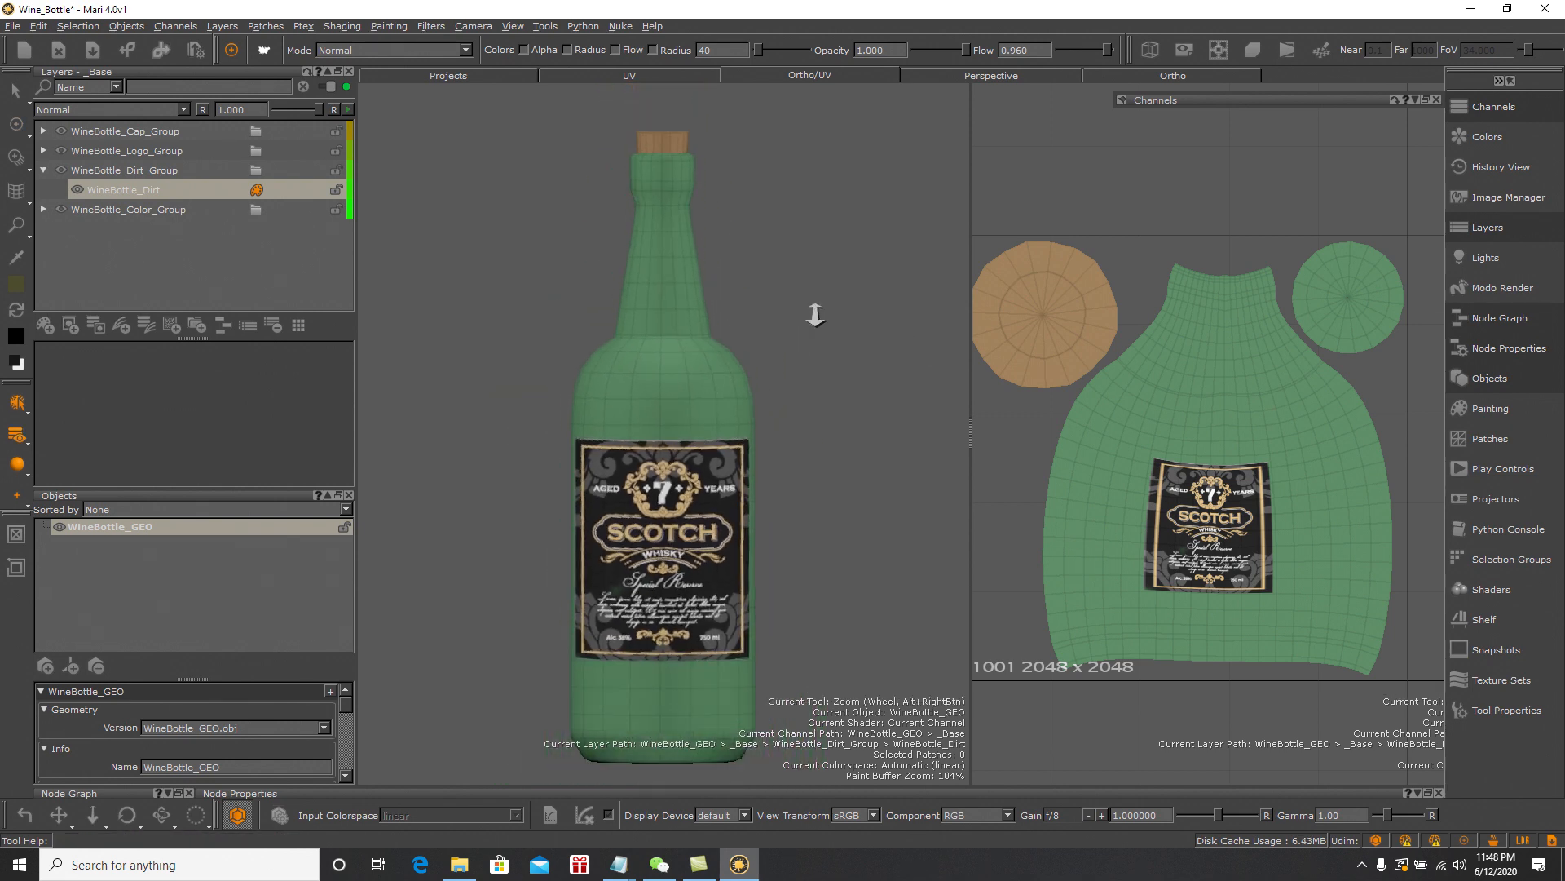
{"action": "middle_click_drag", "start_coordinate": [818, 297], "coordinate": [821, 290]}
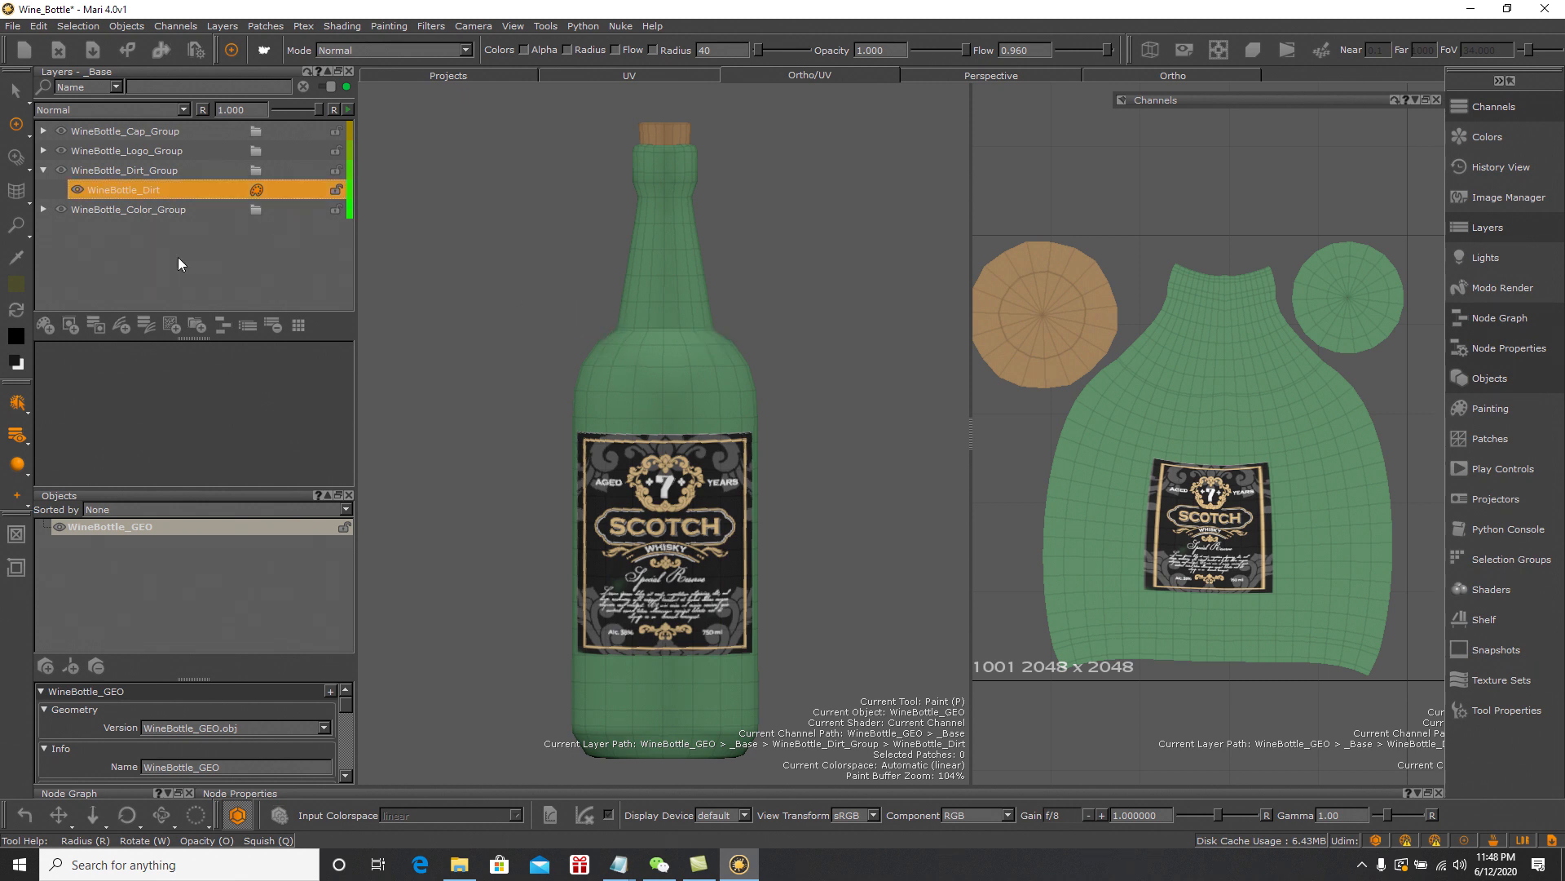
Add a procedural Color layer above WineBottle_Dirt and set it to the recent dark olive, H 0.178, S 0.662, V 0.046
{"action": "left_click", "coordinate": [171, 327]}
{"action": "mouse_move", "coordinate": [189, 331]}
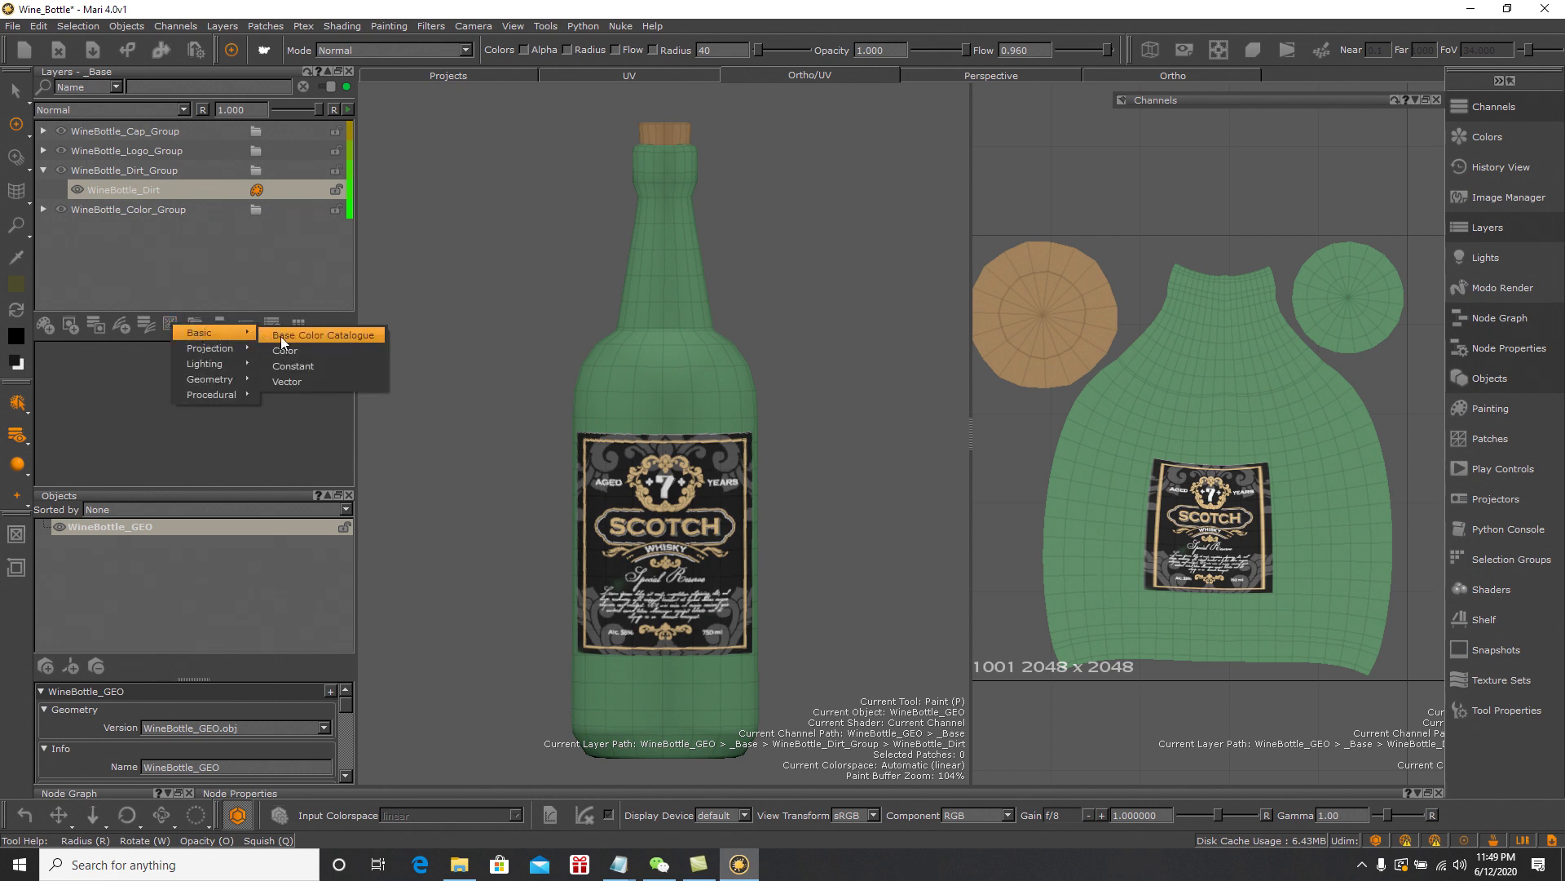
{"action": "left_click", "coordinate": [285, 350]}
{"action": "left_click", "coordinate": [173, 368]}
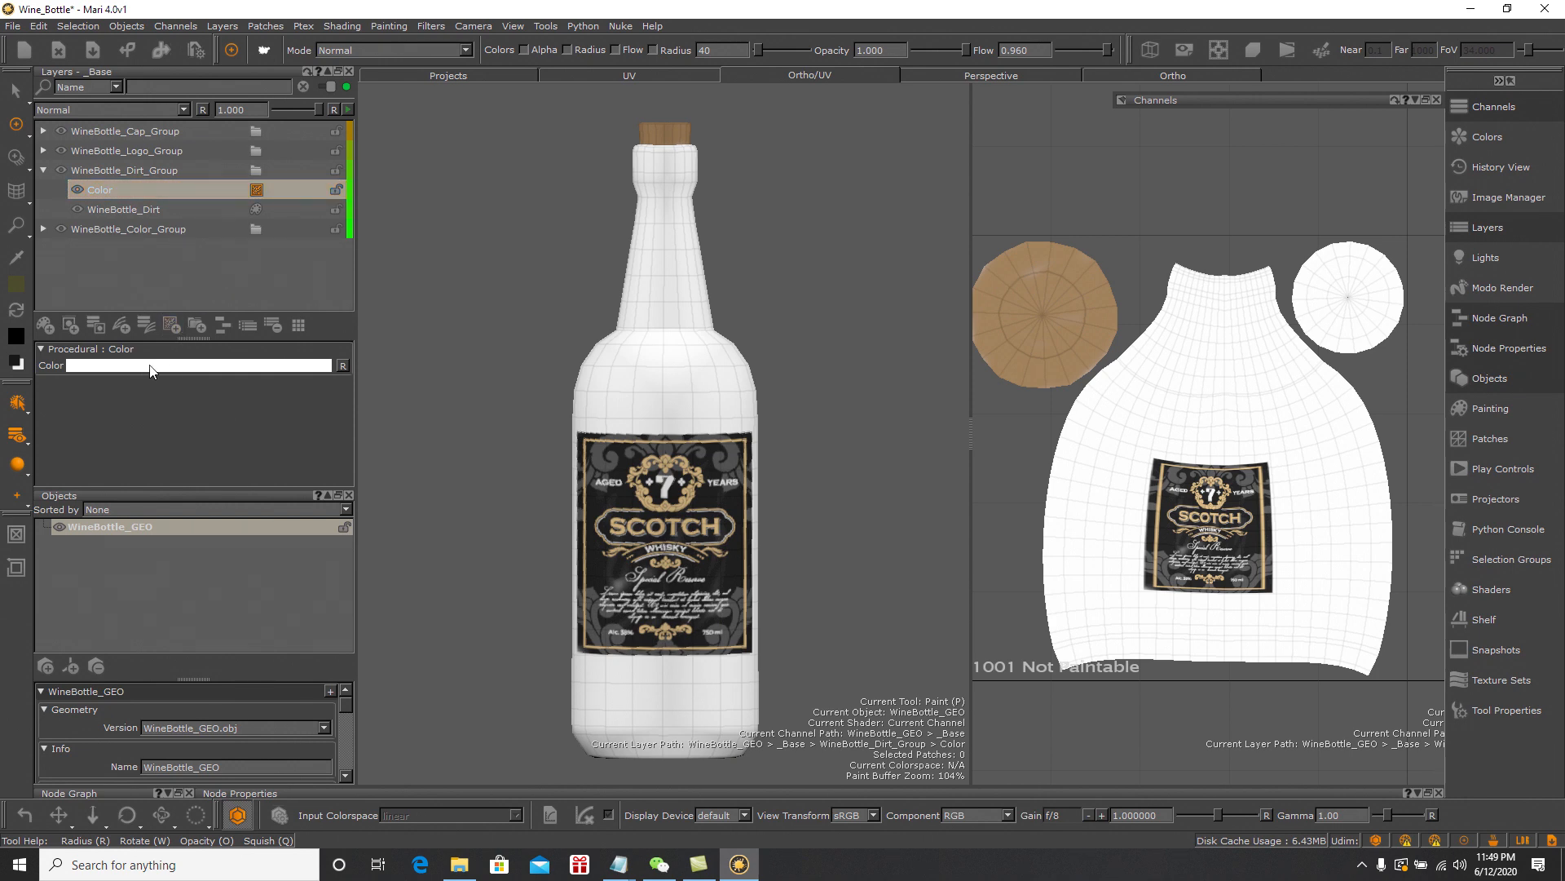
{"action": "left_click", "coordinate": [150, 368]}
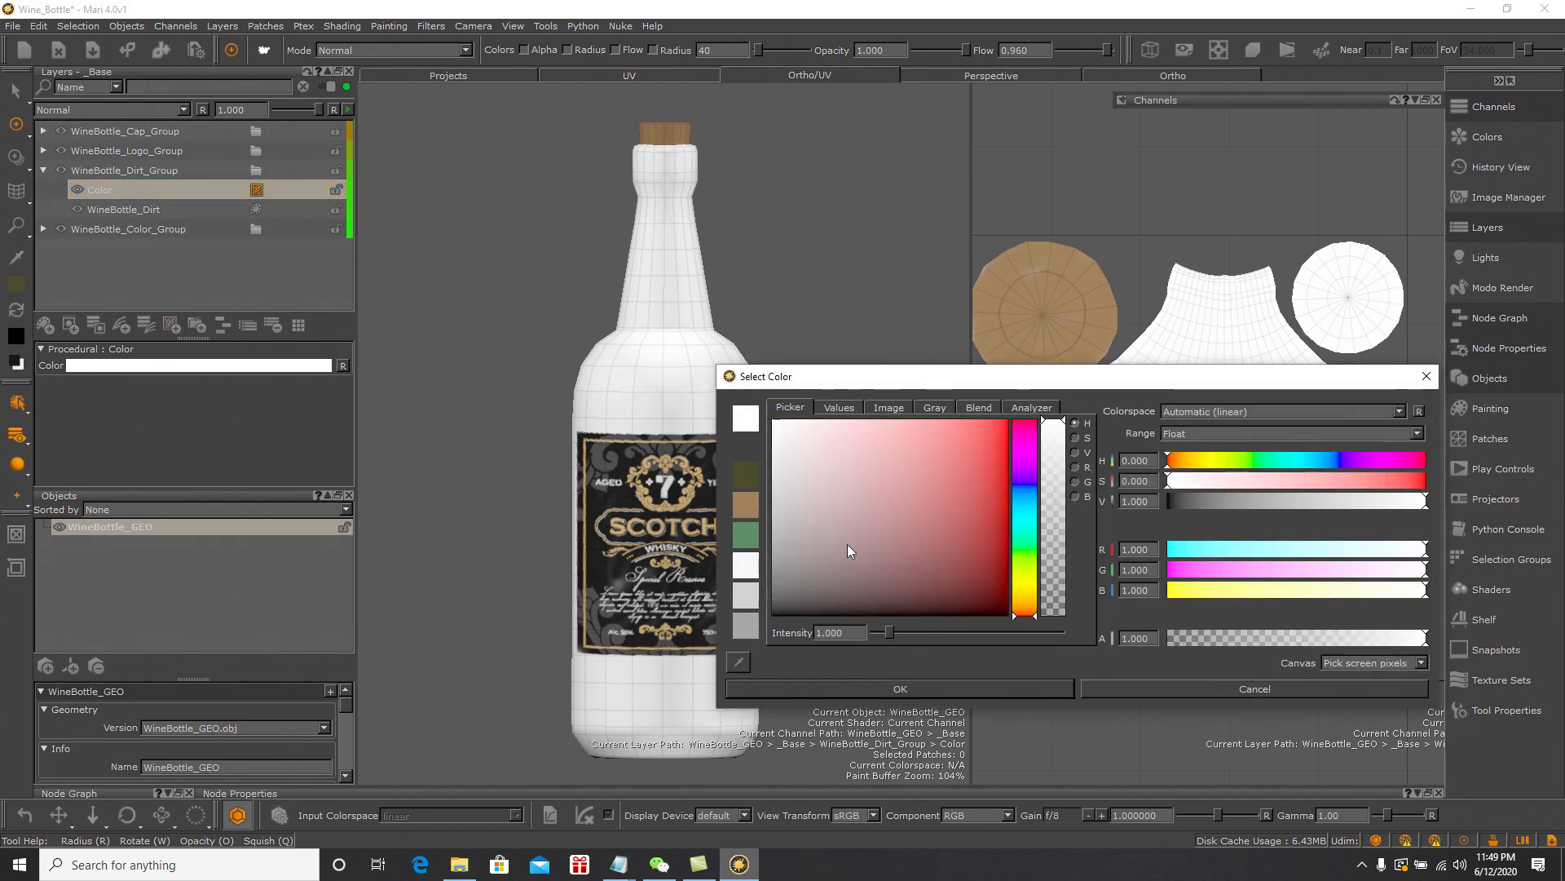
{"action": "left_click", "coordinate": [745, 474]}
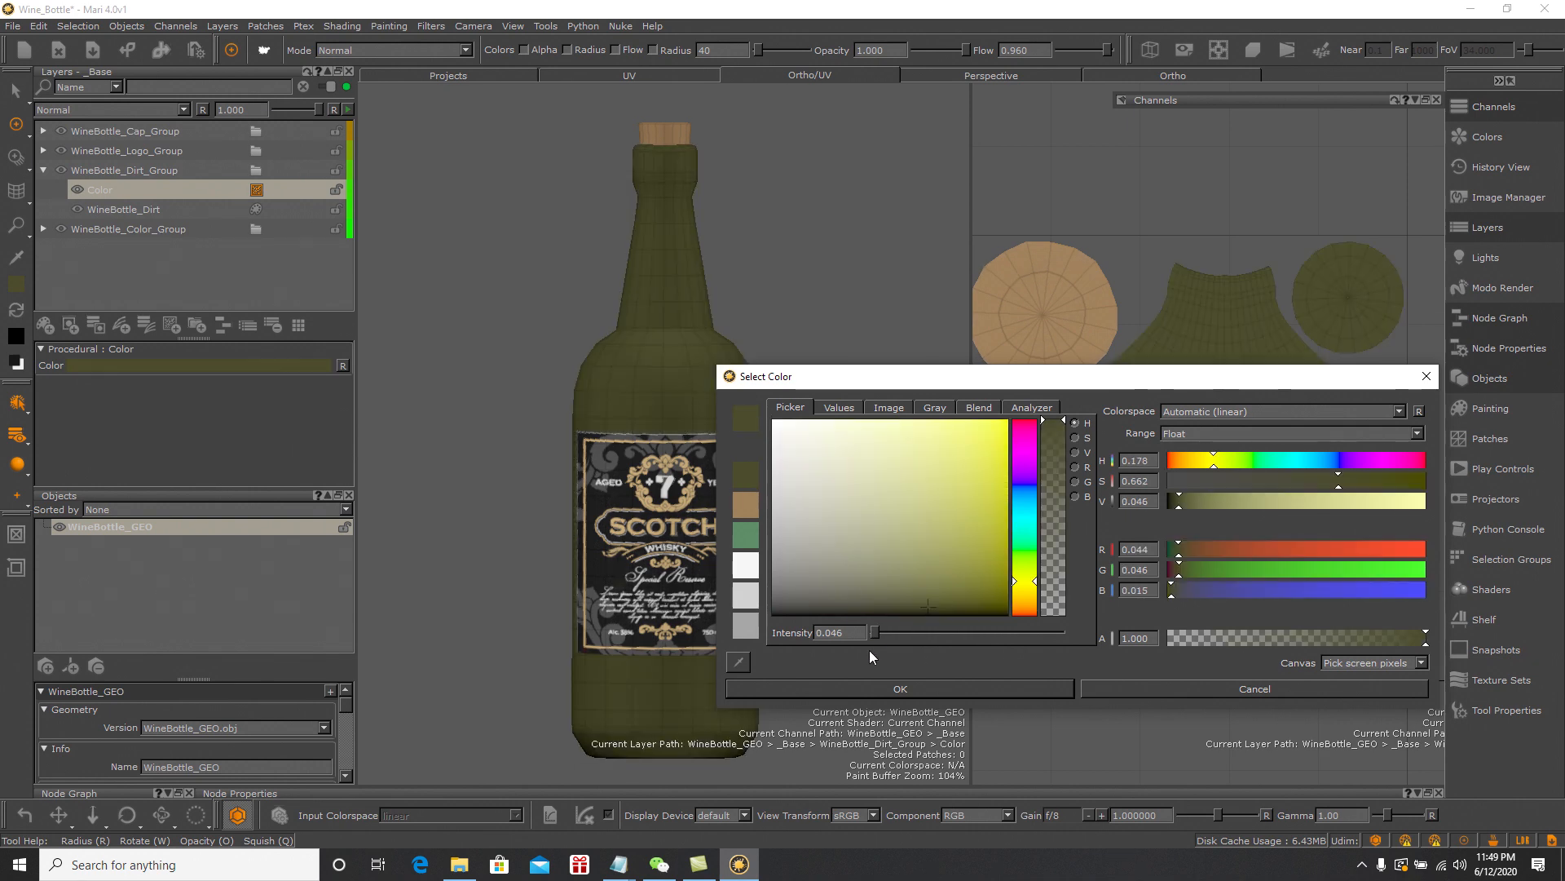
{"action": "left_click", "coordinate": [879, 688]}
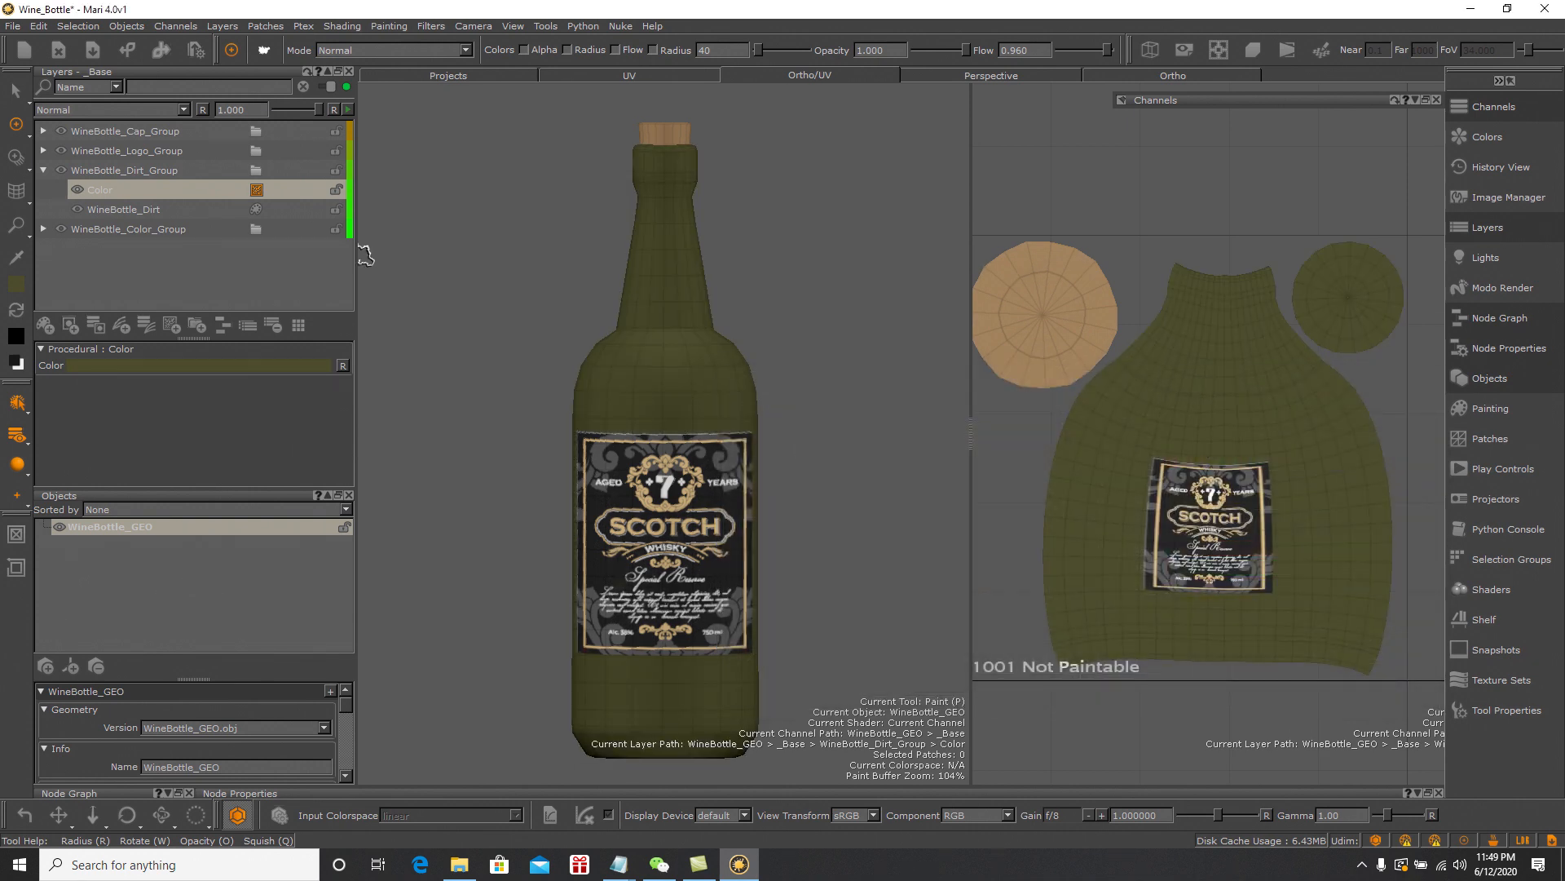
Delete the WineBottle_Dirt paint layer from the dirt group
{"action": "left_click", "coordinate": [145, 208]}
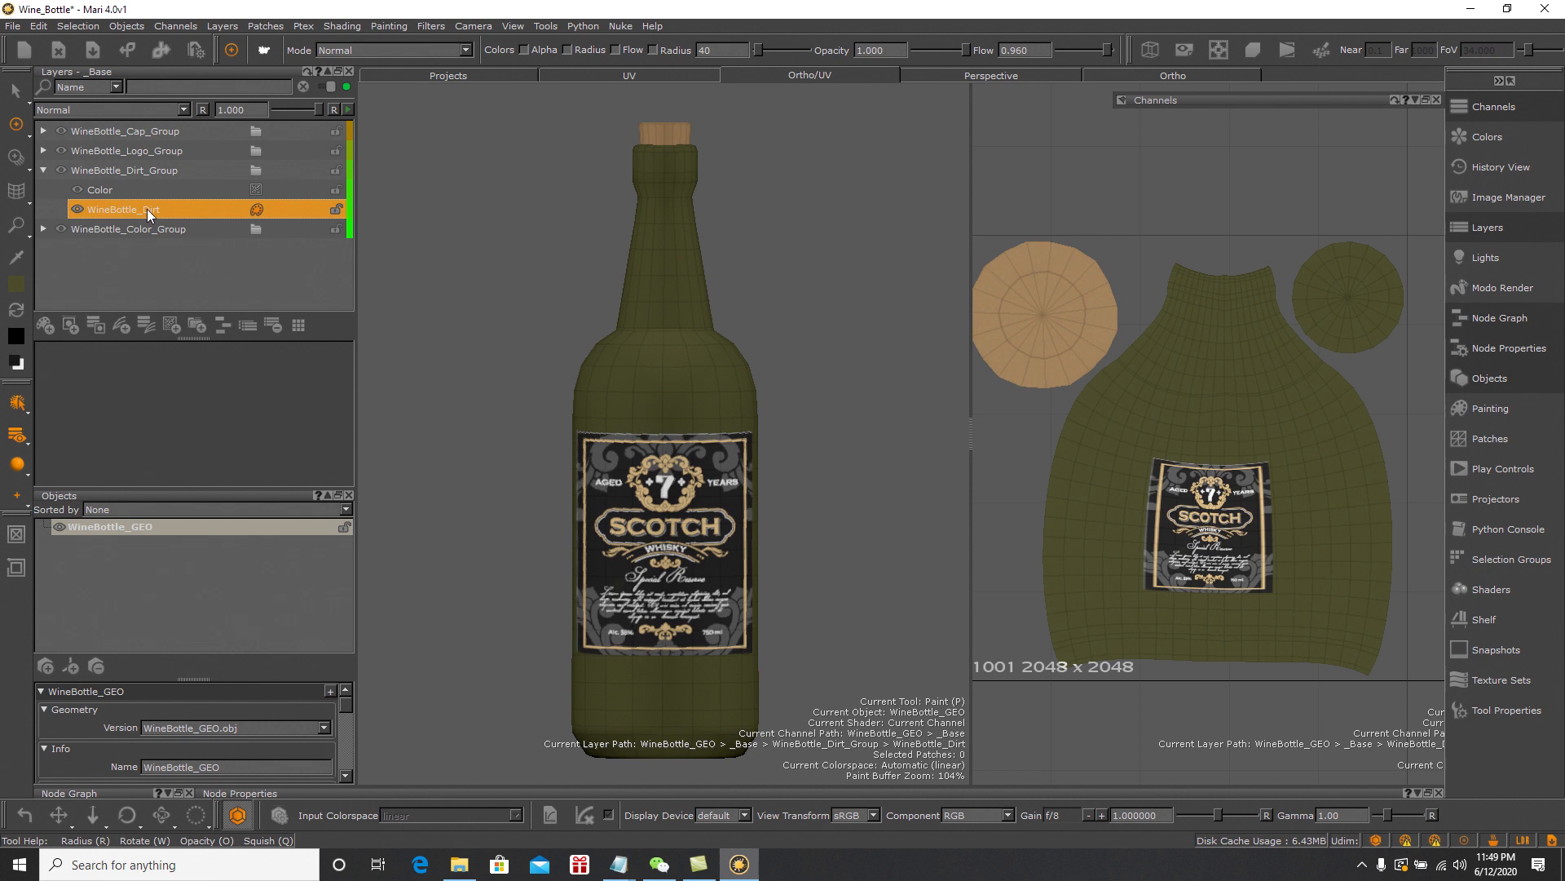
{"action": "key", "text": "Delete"}
Rename the procedural Color layer in the dirt group as WineBottle_Dirt
{"action": "left_click", "coordinate": [121, 192]}
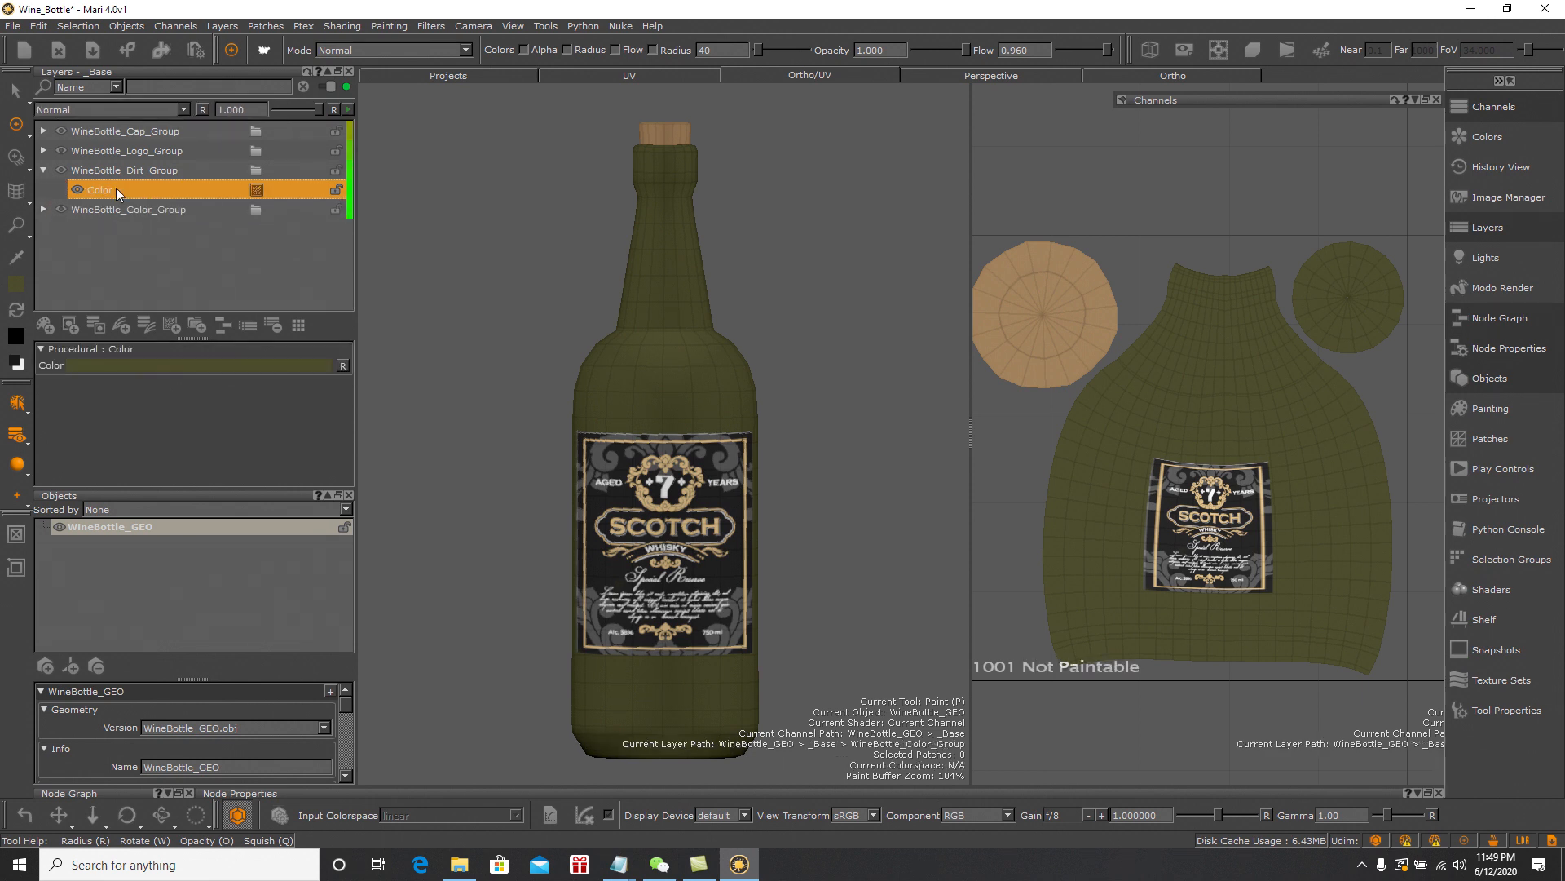
{"action": "double_click", "coordinate": [128, 190]}
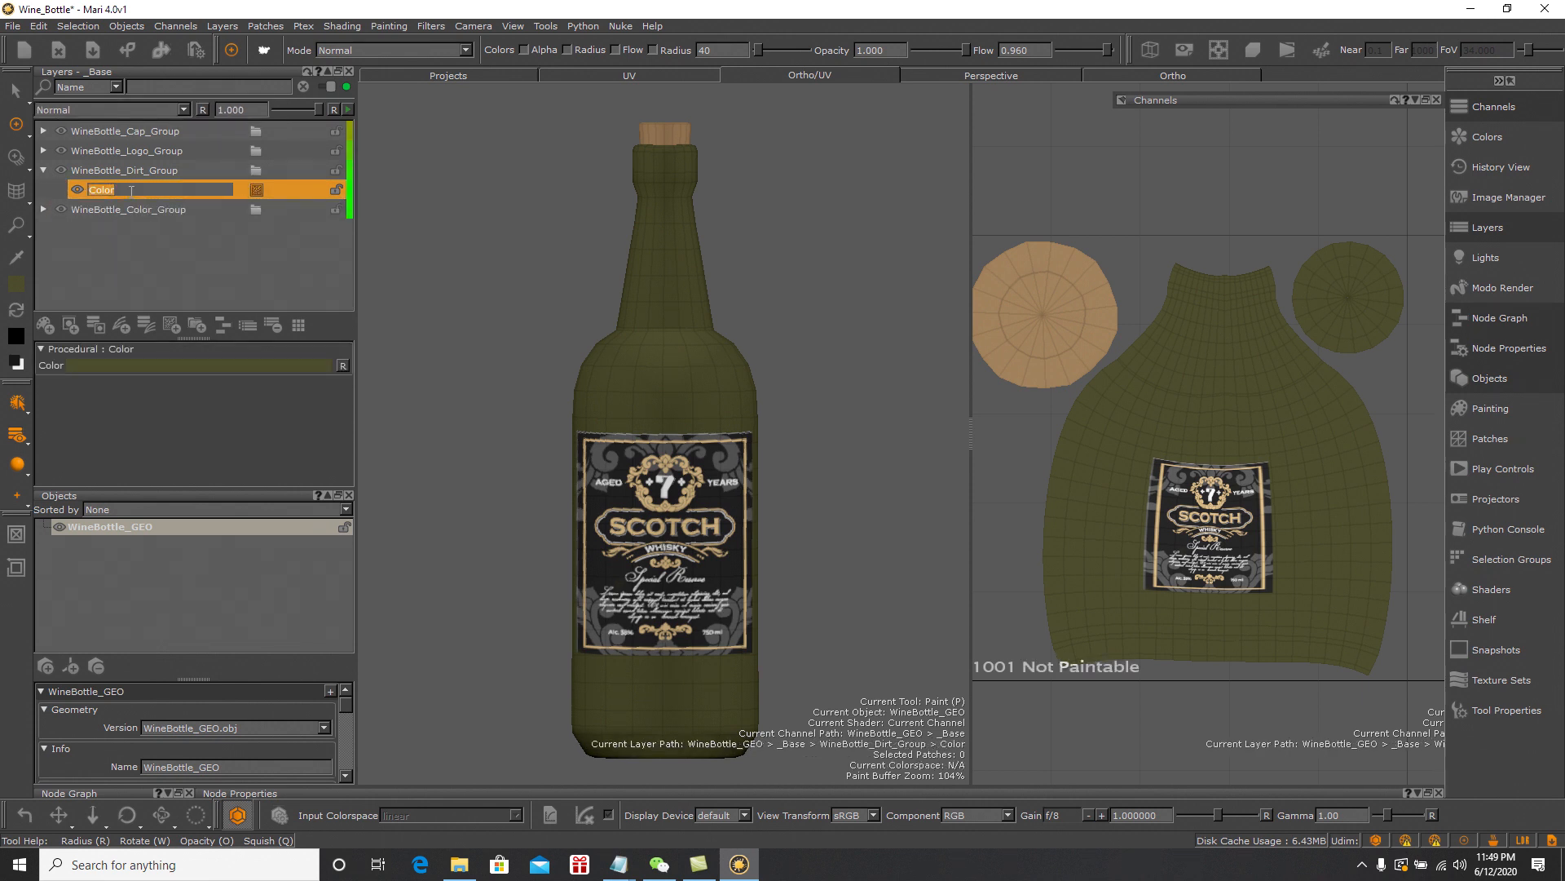
{"action": "type", "text": "W"}
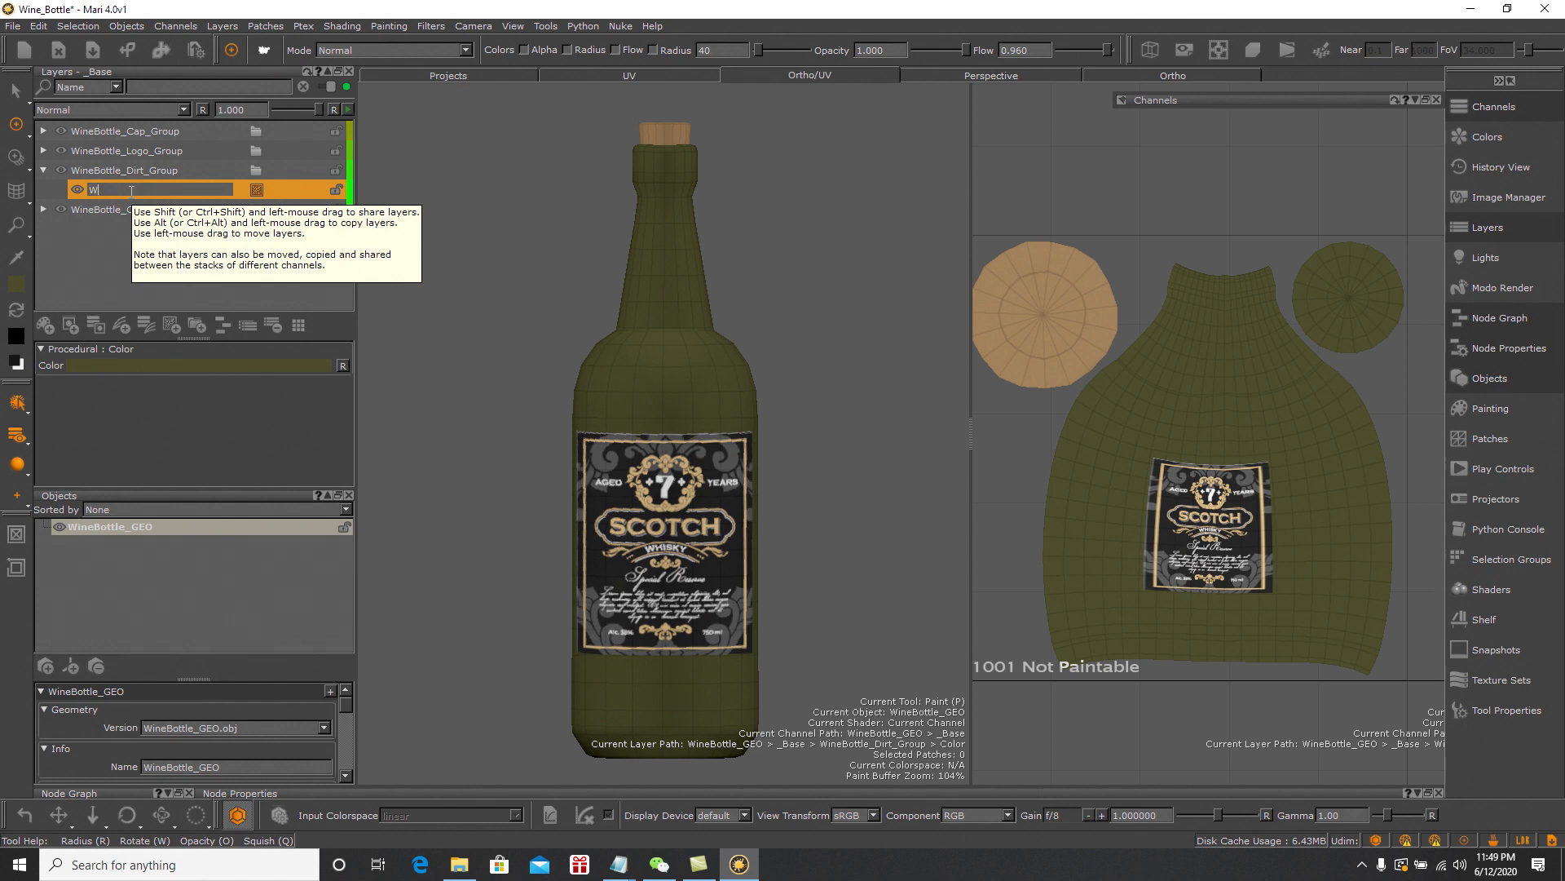
{"action": "type", "text": "ineBottle_Dirt"}
{"action": "key", "text": "Return"}
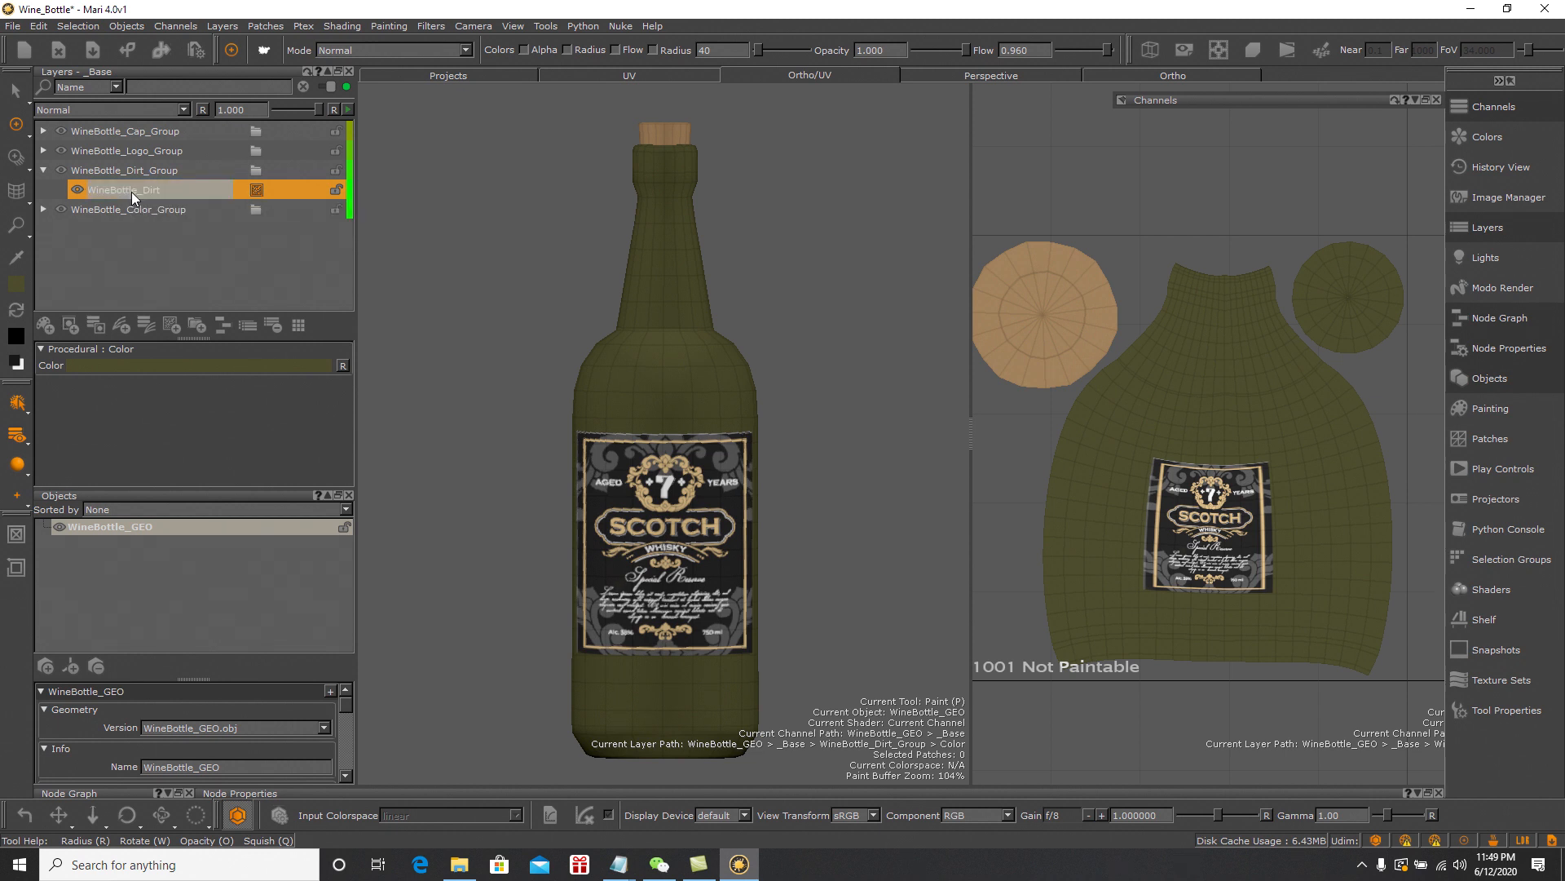
Undo a trial mask stack on the WineBottle_Dirt layer, add one to WineBottle_Dirt_Group instead, and open that stack
{"action": "left_click", "coordinate": [70, 325]}
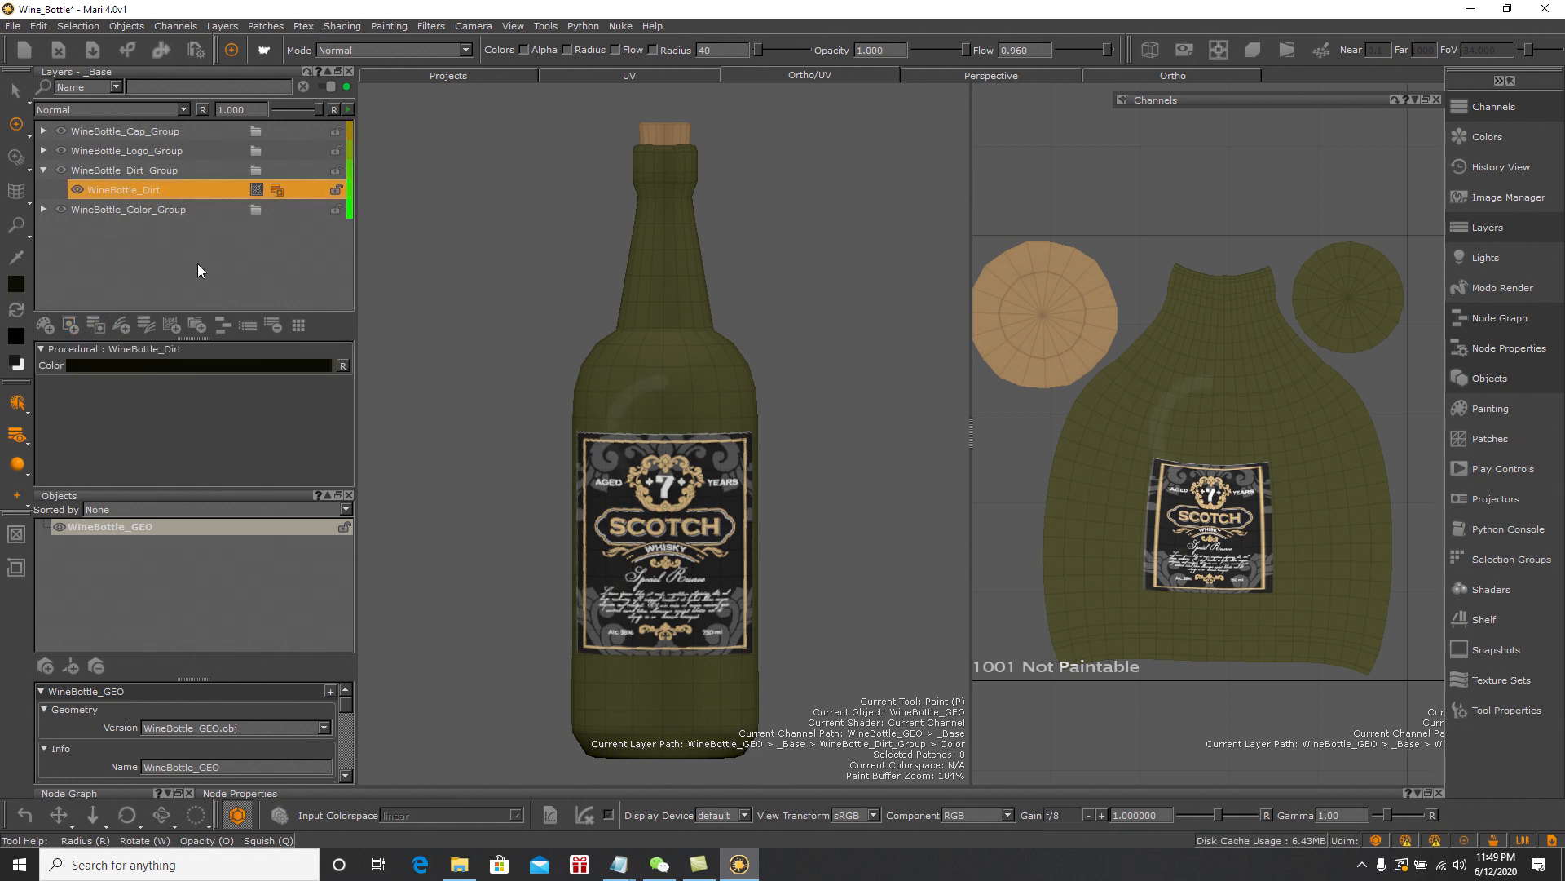
{"action": "key", "text": "ctrl+z"}
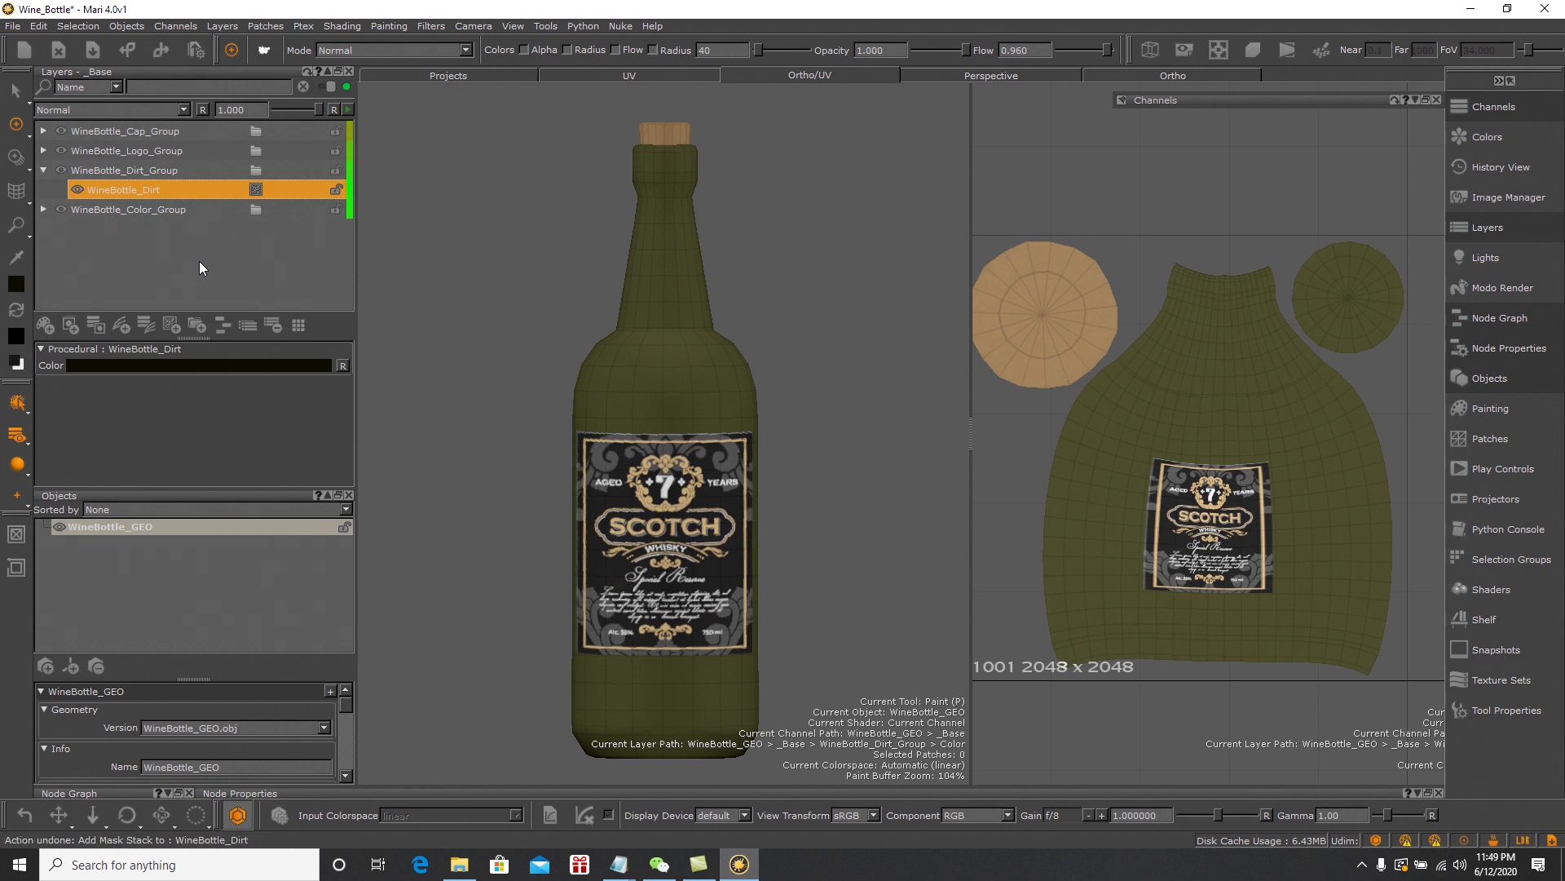
{"action": "left_click", "coordinate": [178, 170]}
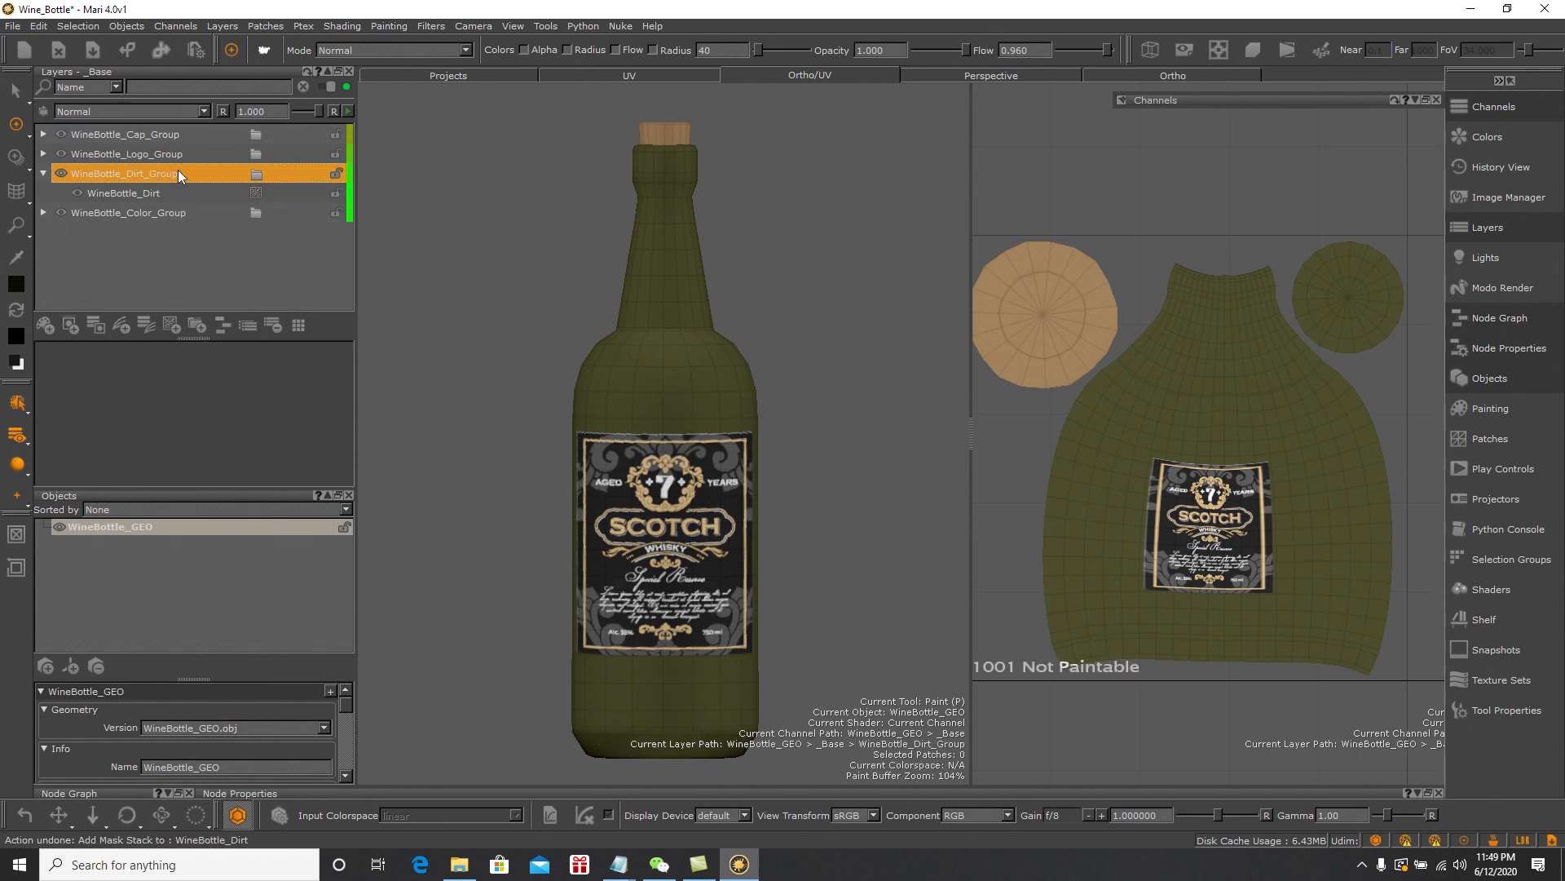
{"action": "left_click", "coordinate": [96, 324]}
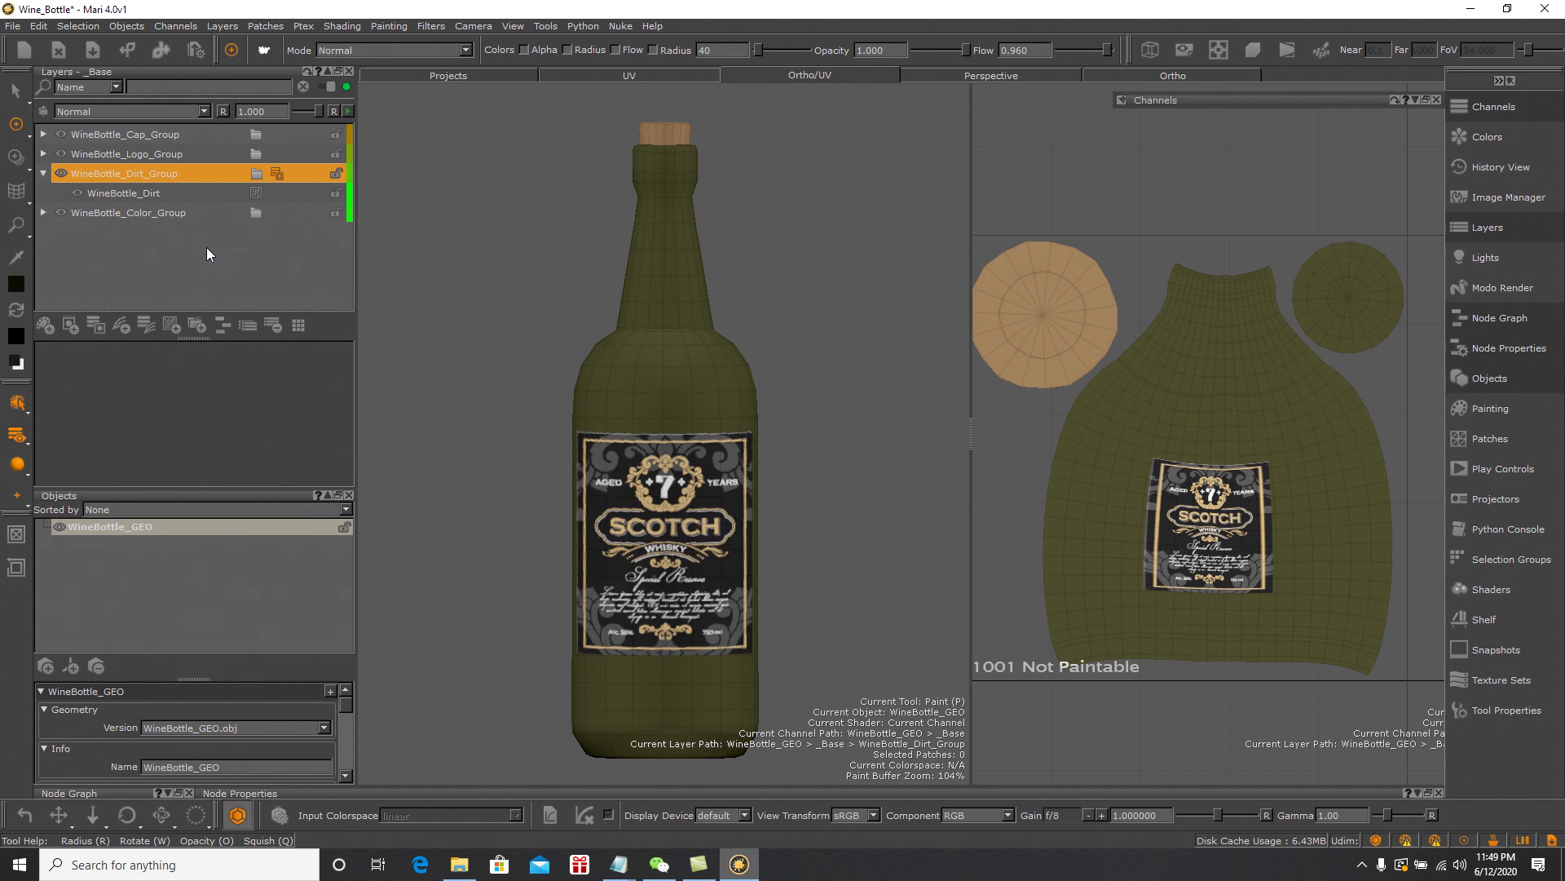
{"action": "left_click", "coordinate": [276, 174]}
{"action": "left_click", "coordinate": [288, 182]}
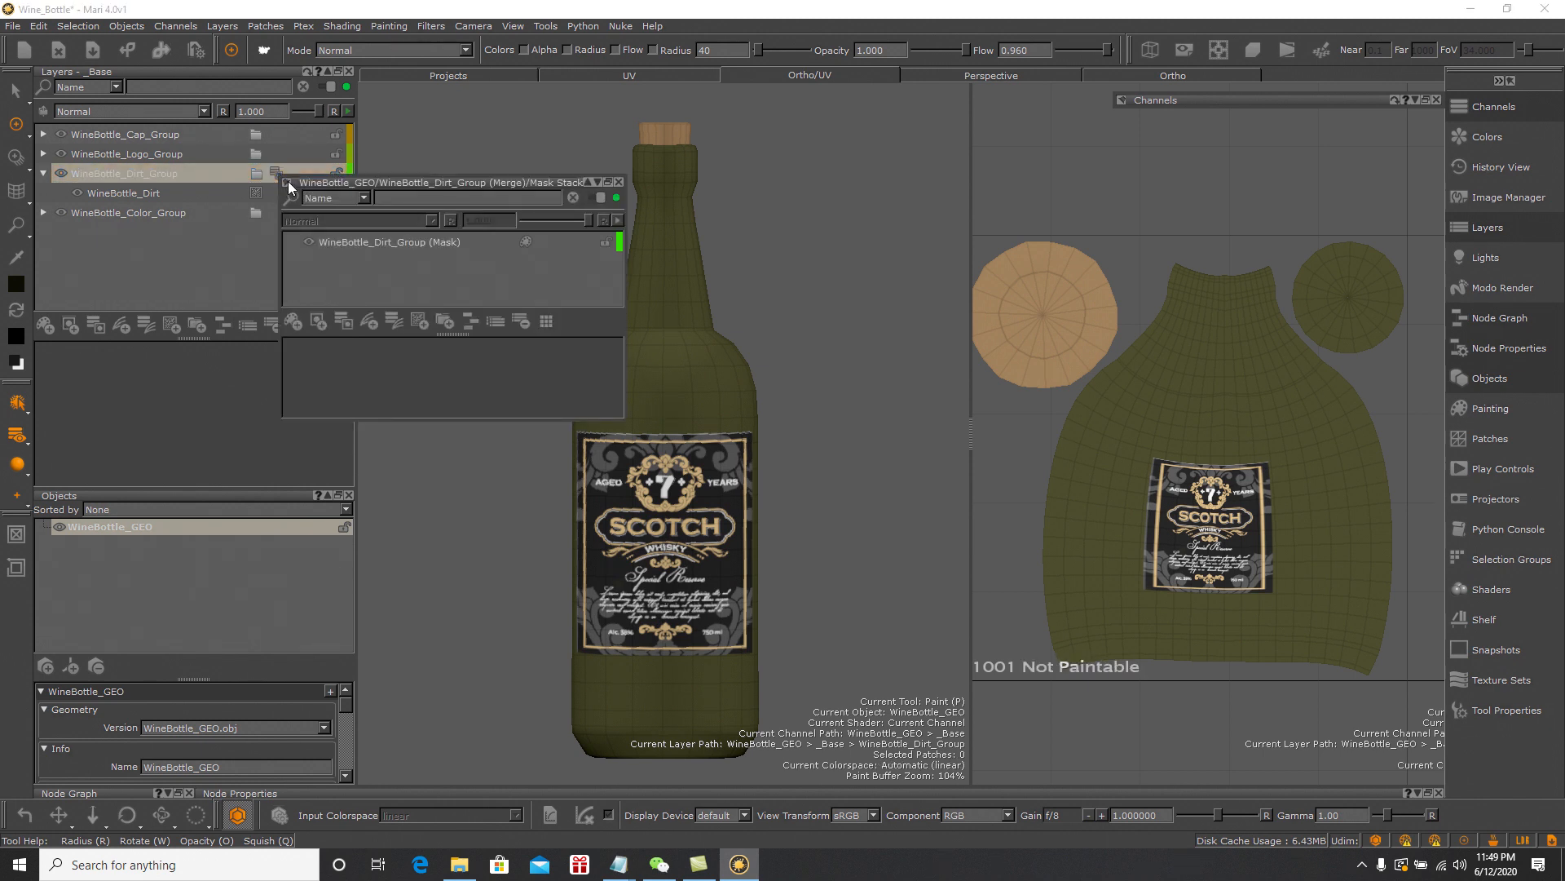
{"action": "left_click", "coordinate": [417, 274]}
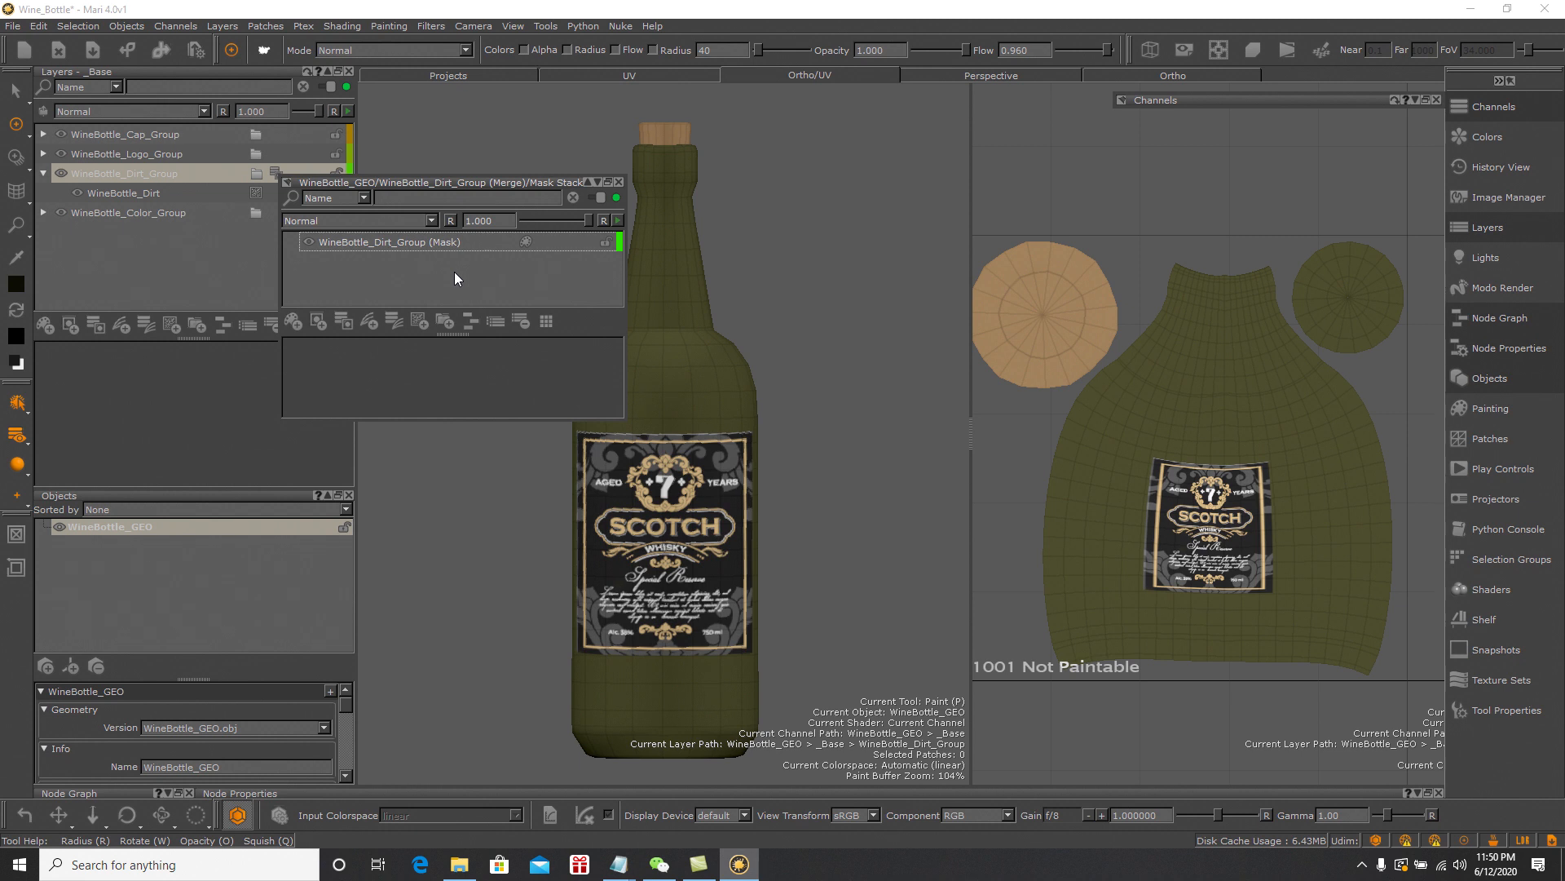
Replace the default mask layer in the dirt group's mask stack with a procedural Color layer set to black
{"action": "left_click", "coordinate": [391, 241]}
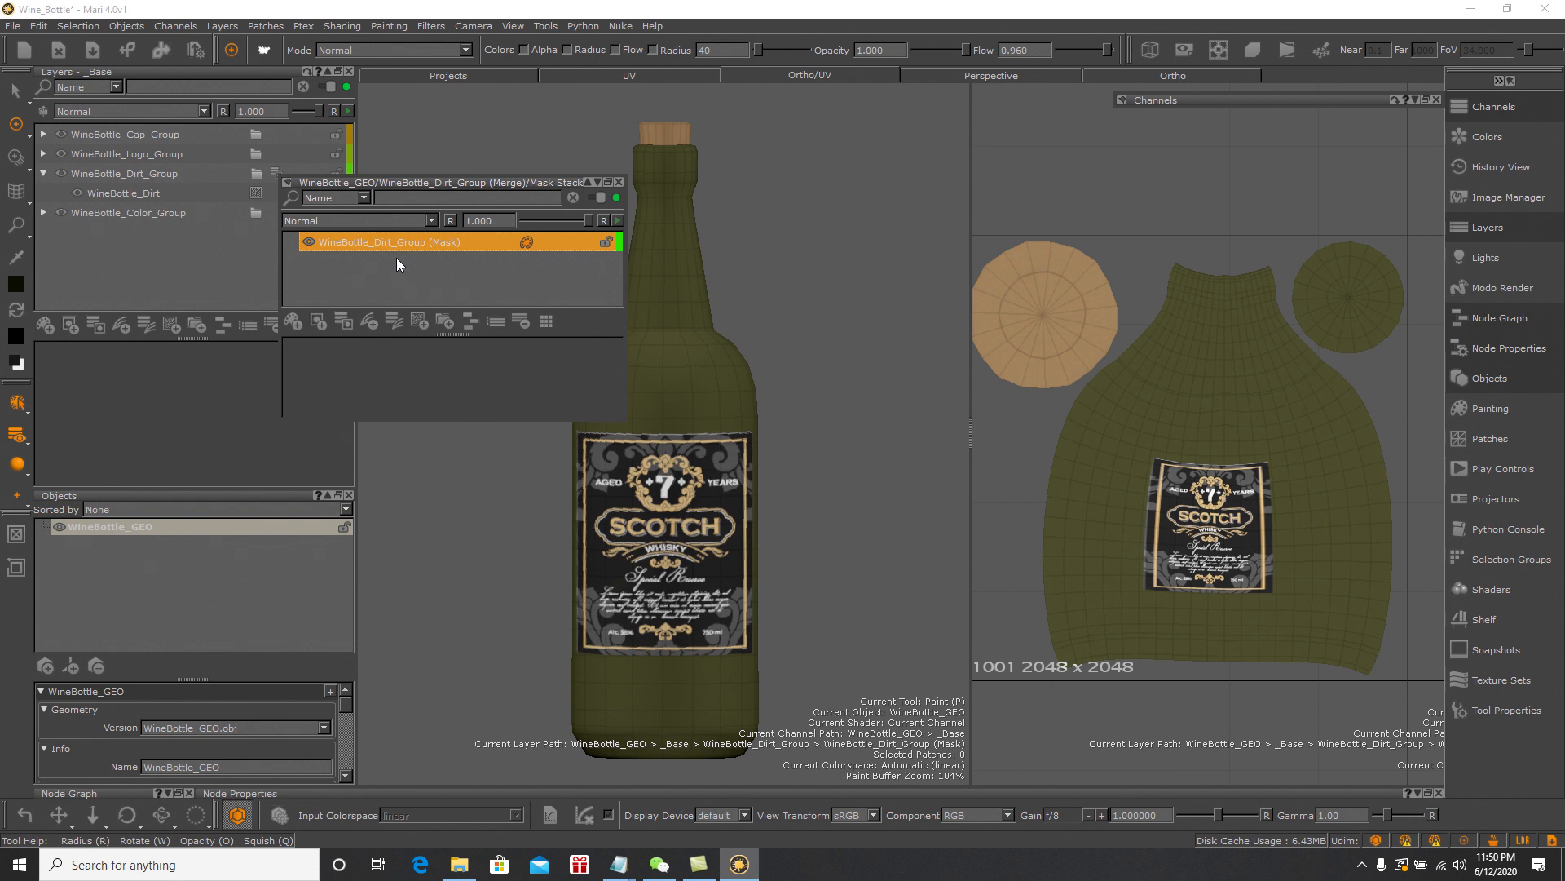
{"action": "key", "text": "Delete"}
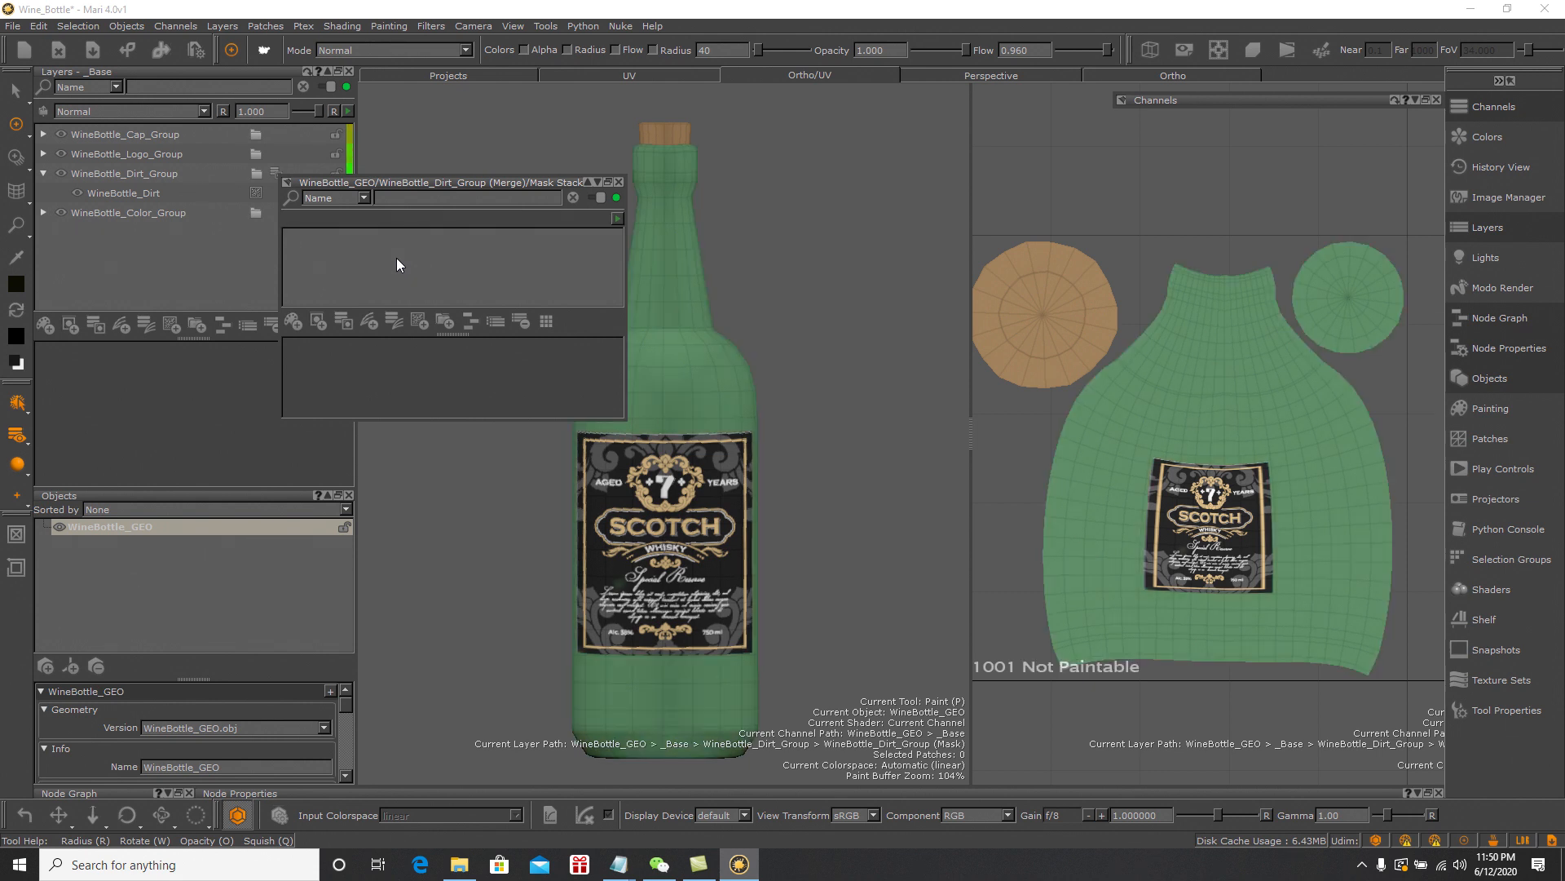
{"action": "left_click", "coordinate": [418, 323]}
{"action": "mouse_move", "coordinate": [461, 339]}
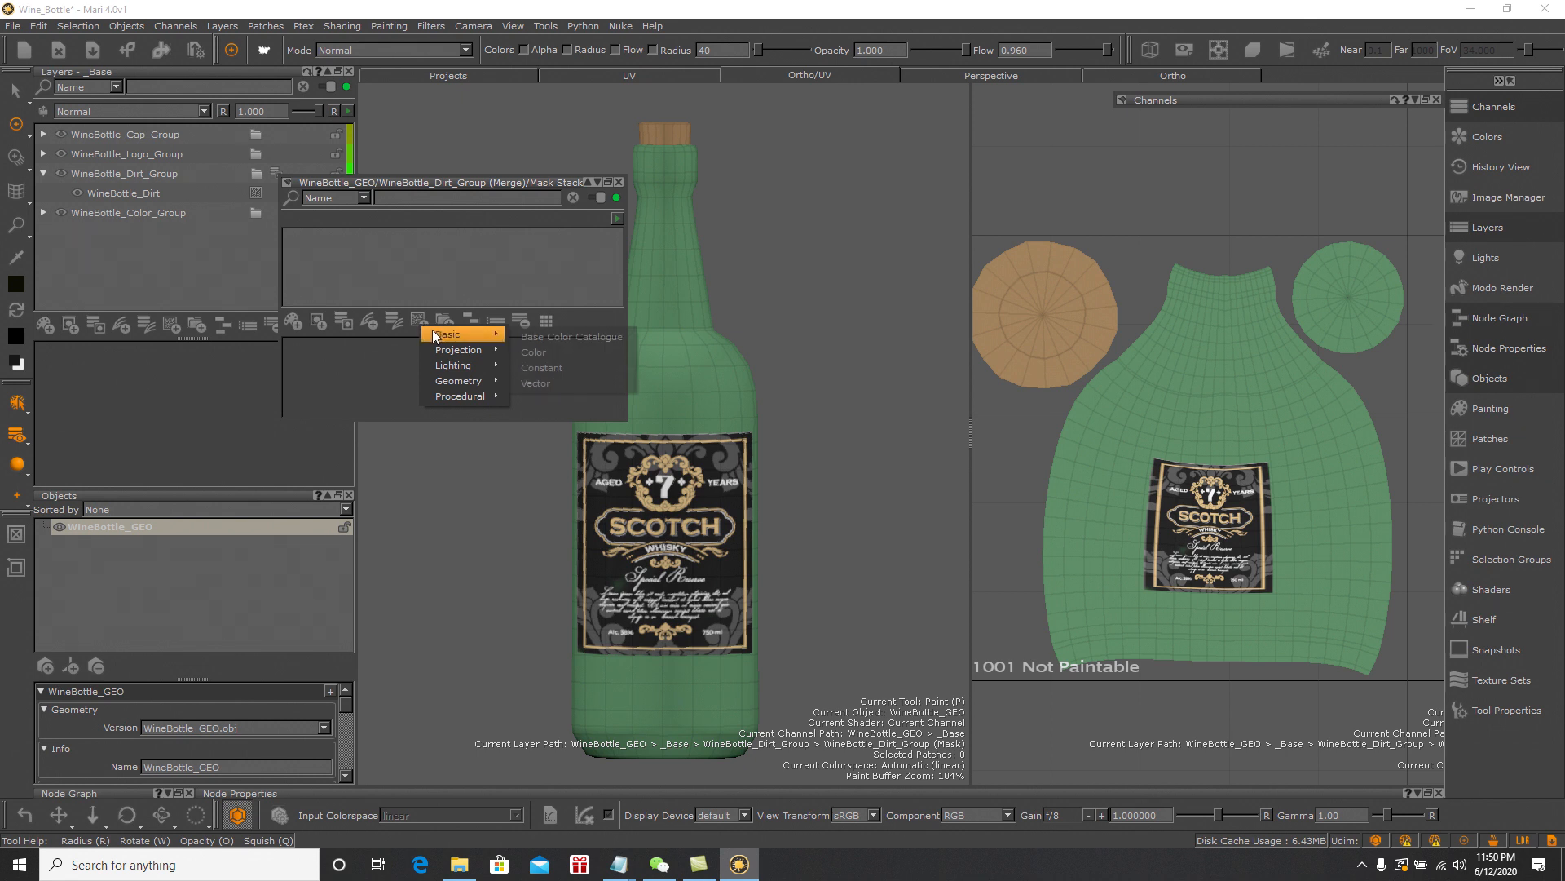
{"action": "left_click", "coordinate": [530, 352]}
{"action": "left_click", "coordinate": [477, 361]}
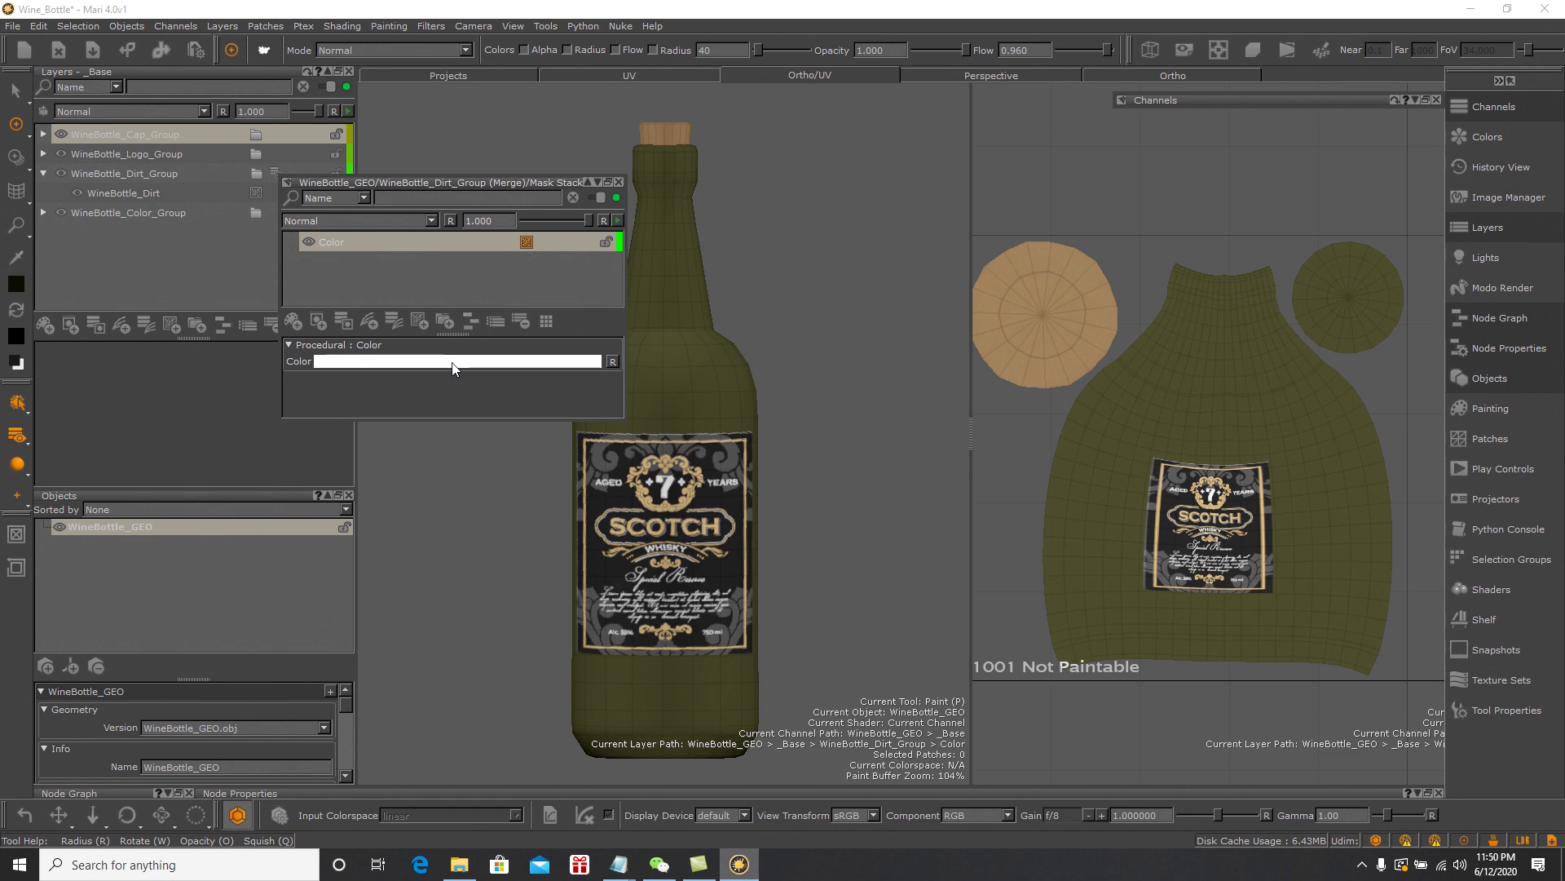
{"action": "left_click", "coordinate": [683, 479]}
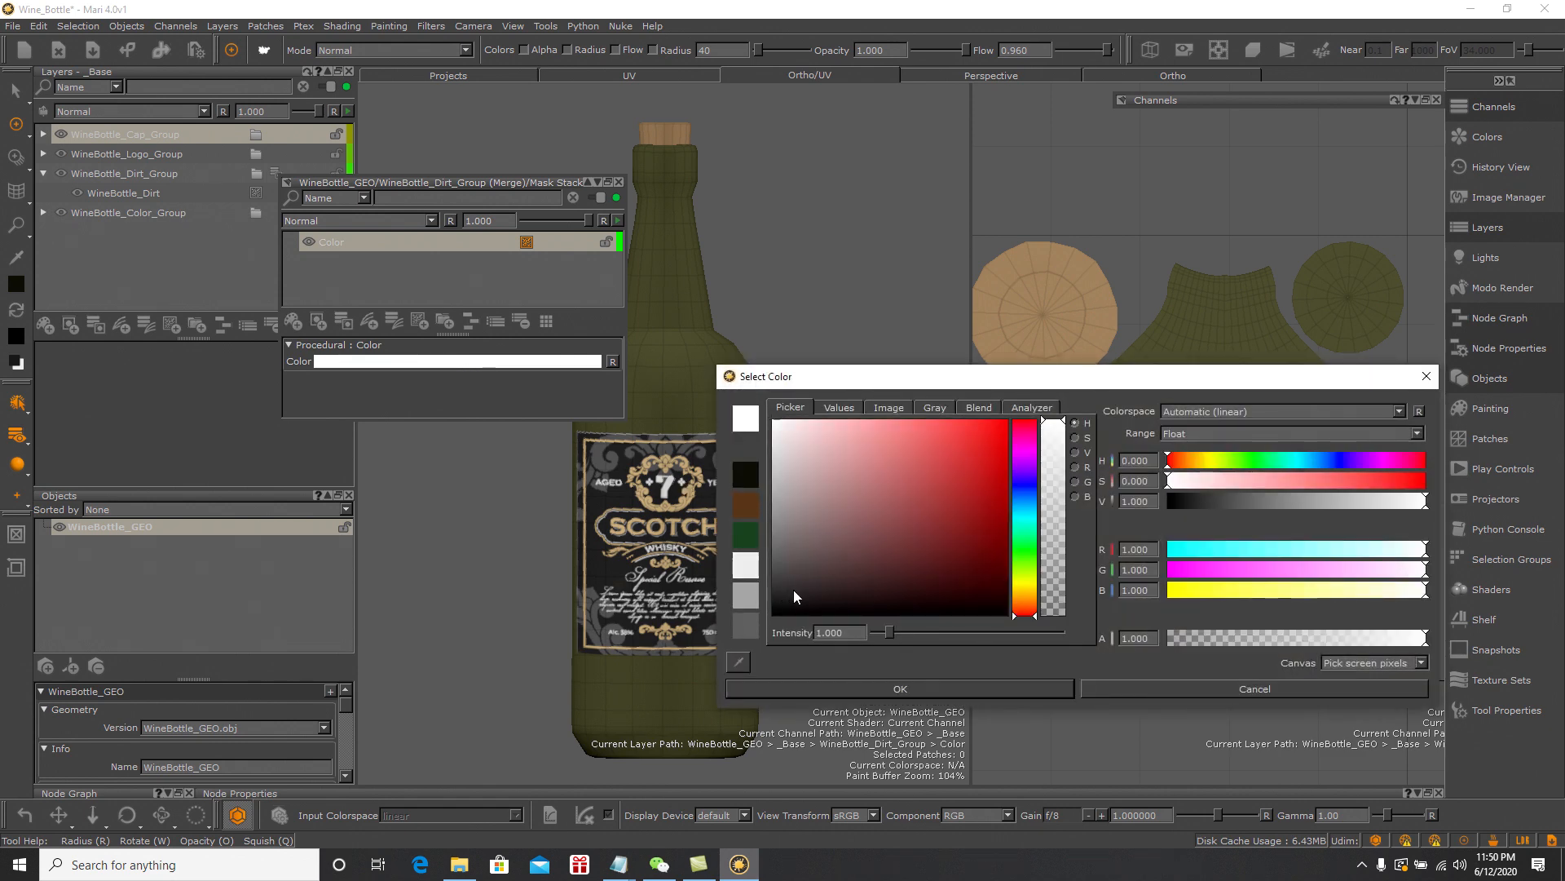
{"action": "left_click", "coordinate": [829, 688]}
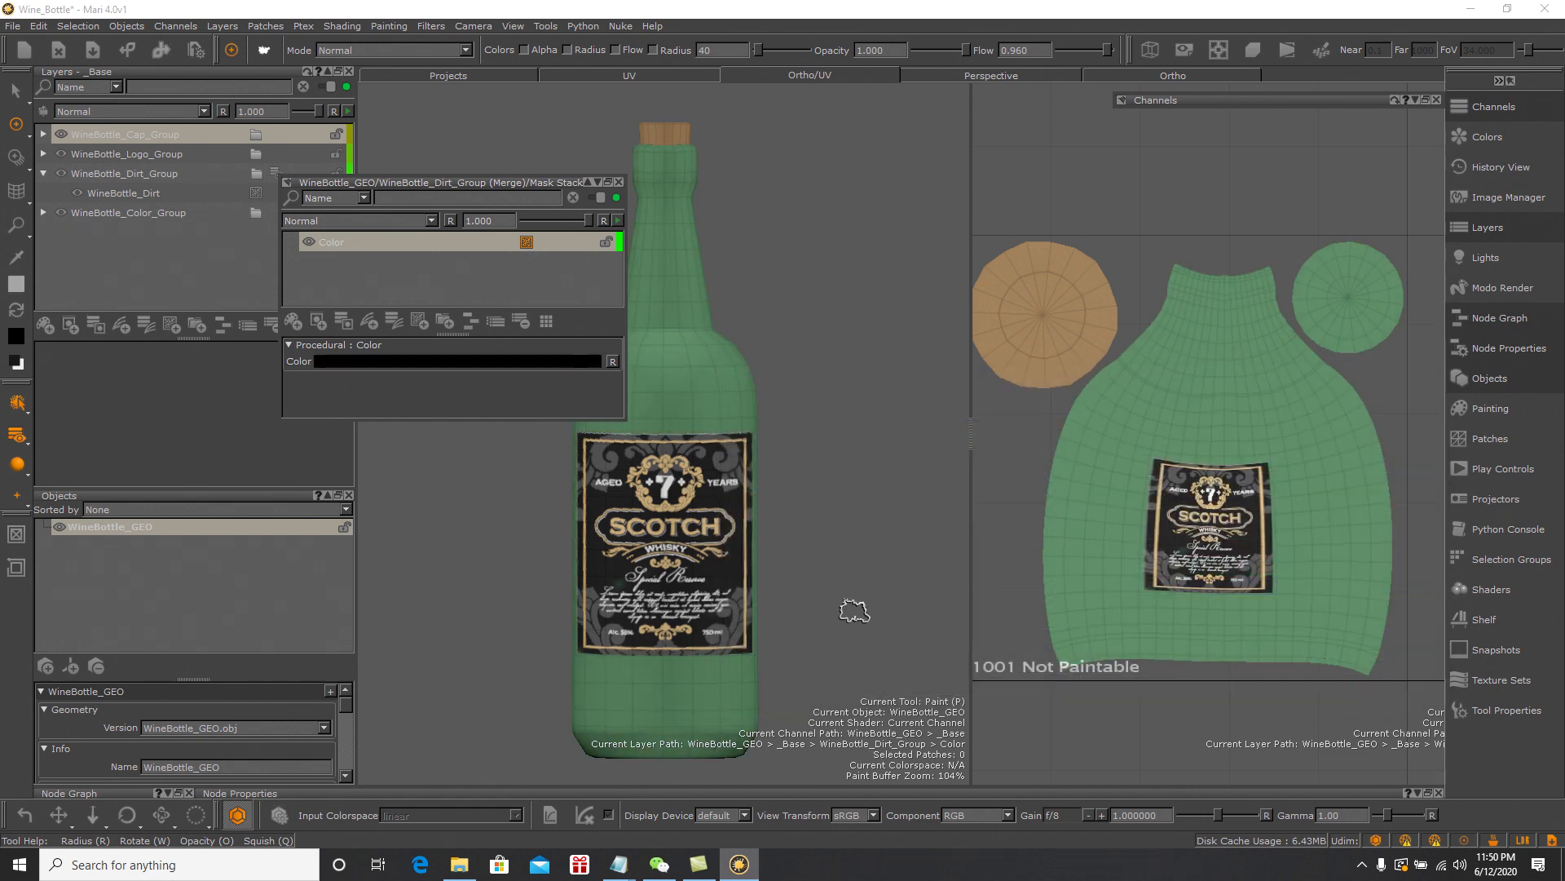
Rename the black Color layer in the mask stack as WineBottle_Dirt_MASK_BLACK and copy that name
{"action": "left_click_drag", "start_coordinate": [624, 421], "coordinate": [625, 475]}
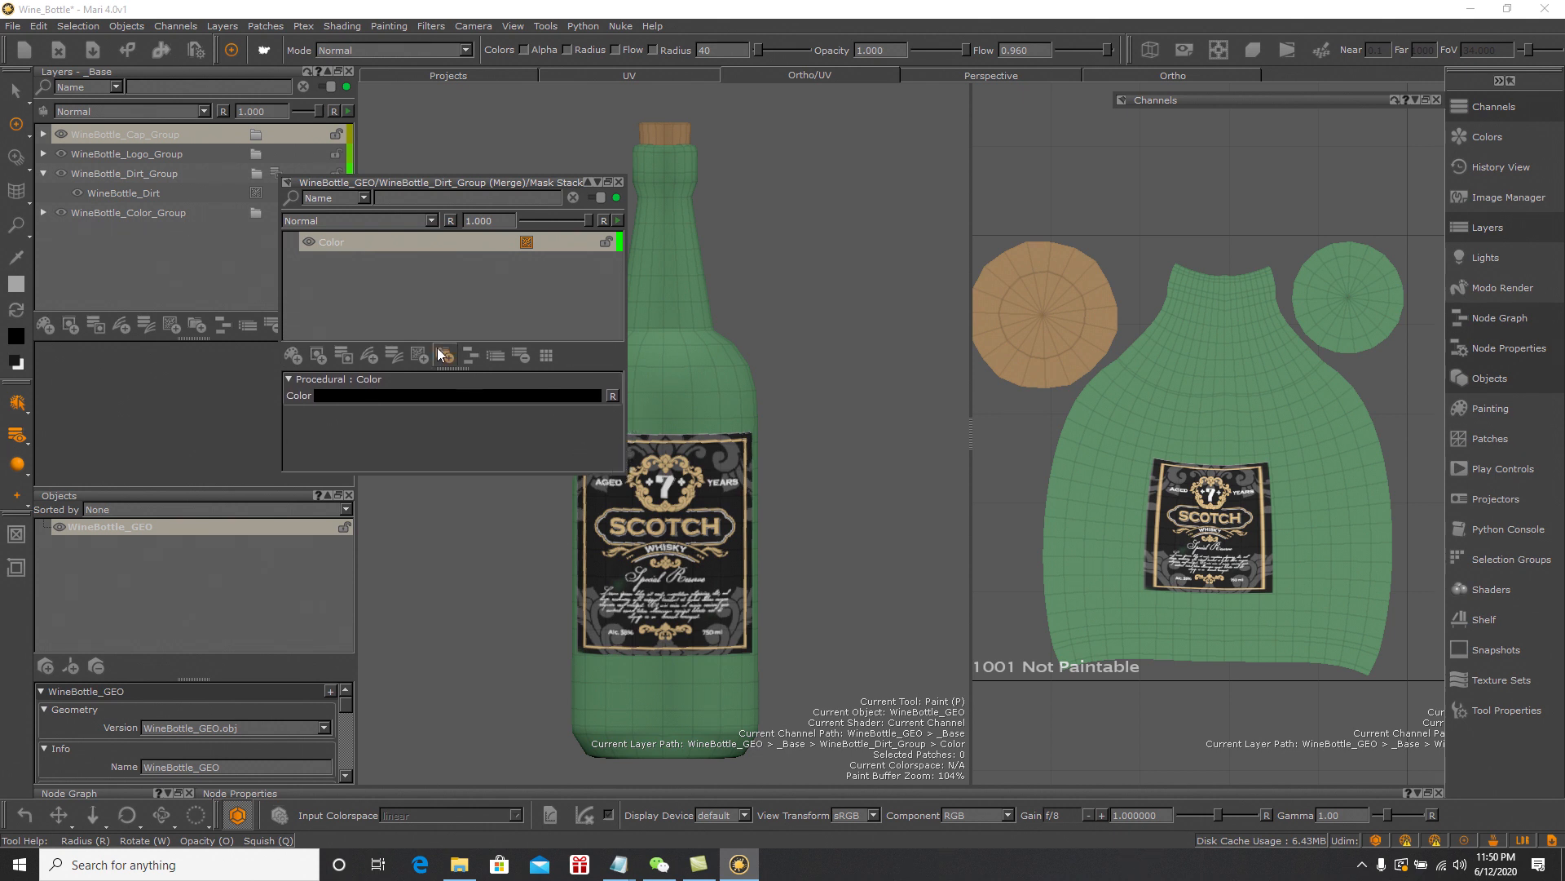
{"action": "double_click", "coordinate": [341, 242]}
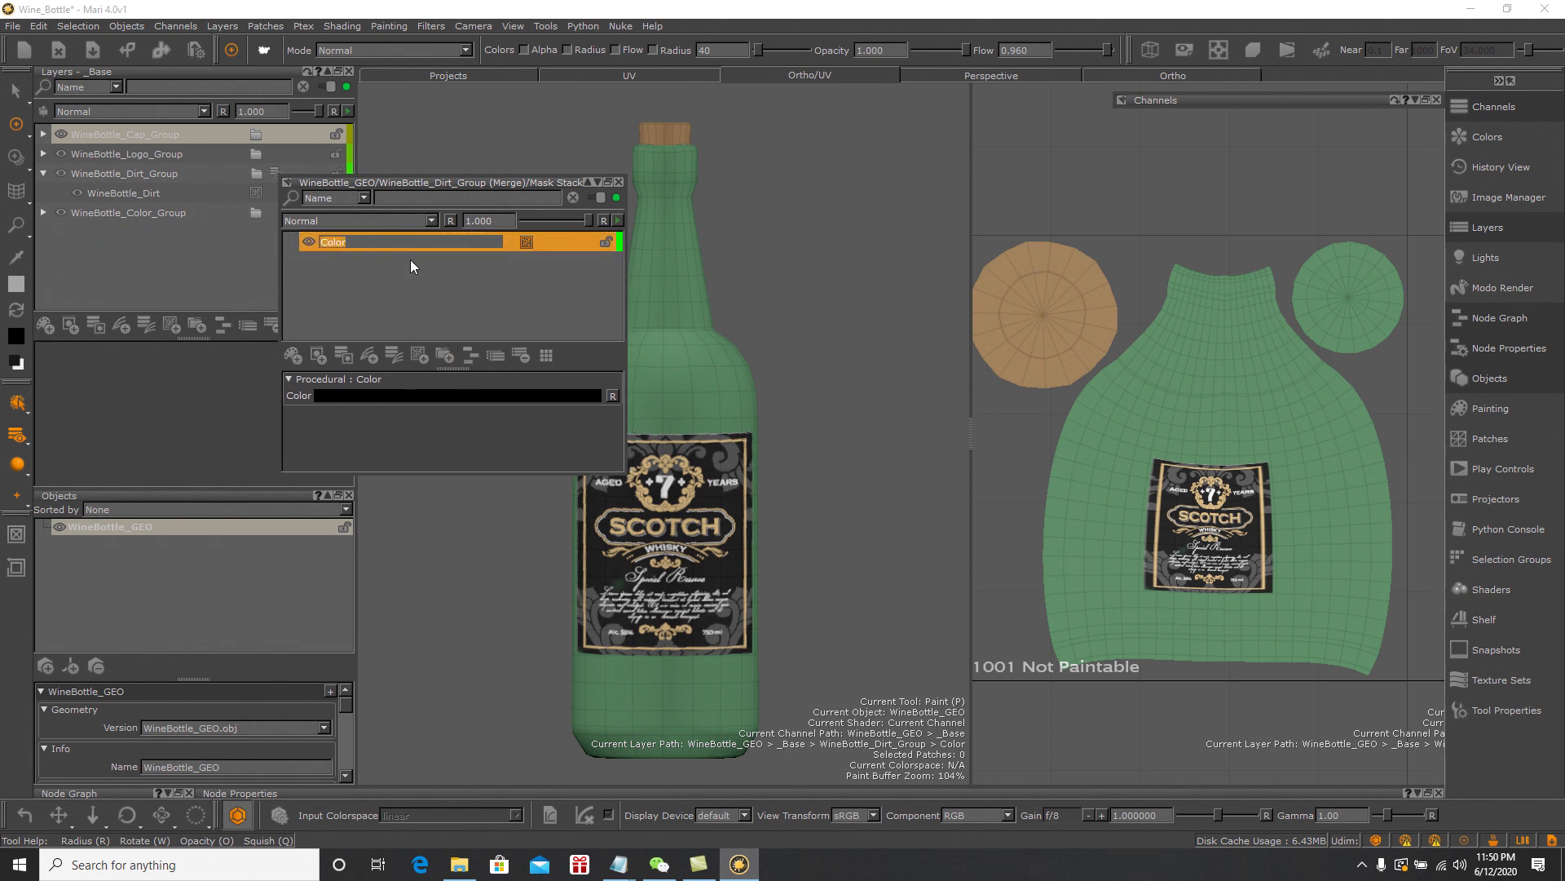
{"action": "type", "text": "WineBottle_Dirt_MASK_B"}
{"action": "type", "text": "LACK"}
{"action": "left_click_drag", "start_coordinate": [465, 242], "coordinate": [332, 242]}
{"action": "right_click", "coordinate": [335, 243]}
{"action": "left_click", "coordinate": [370, 307]}
{"action": "left_click", "coordinate": [447, 282]}
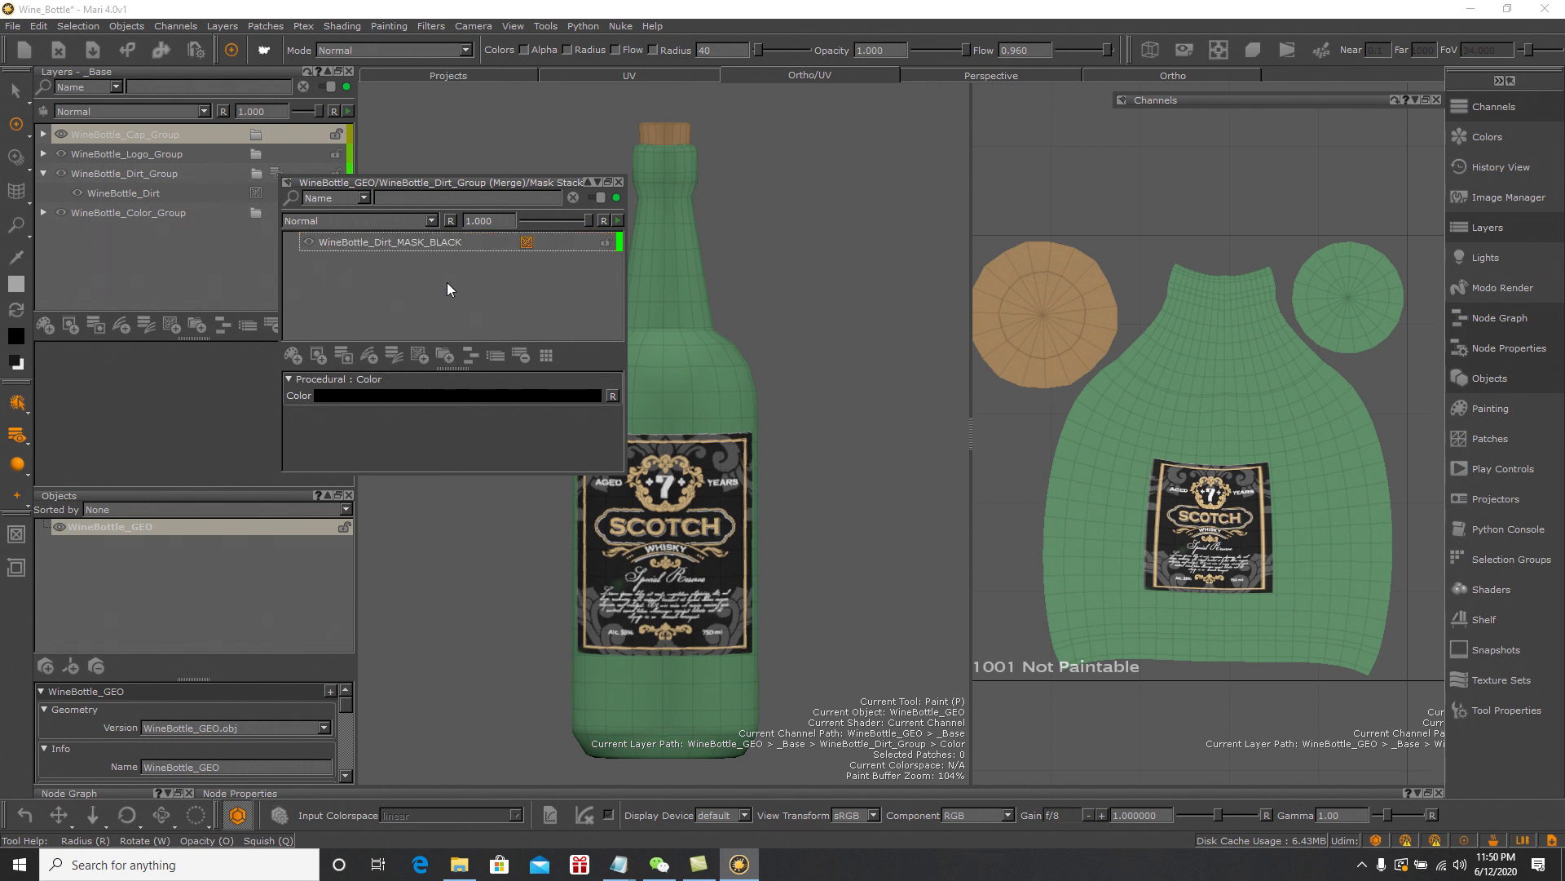
Add a paint layer above WineBottle_Dirt_MASK_BLACK in the mask stack and name it WineBottle_Dirt_MASK_WHITE
{"action": "left_click", "coordinate": [292, 356]}
{"action": "double_click", "coordinate": [345, 243]}
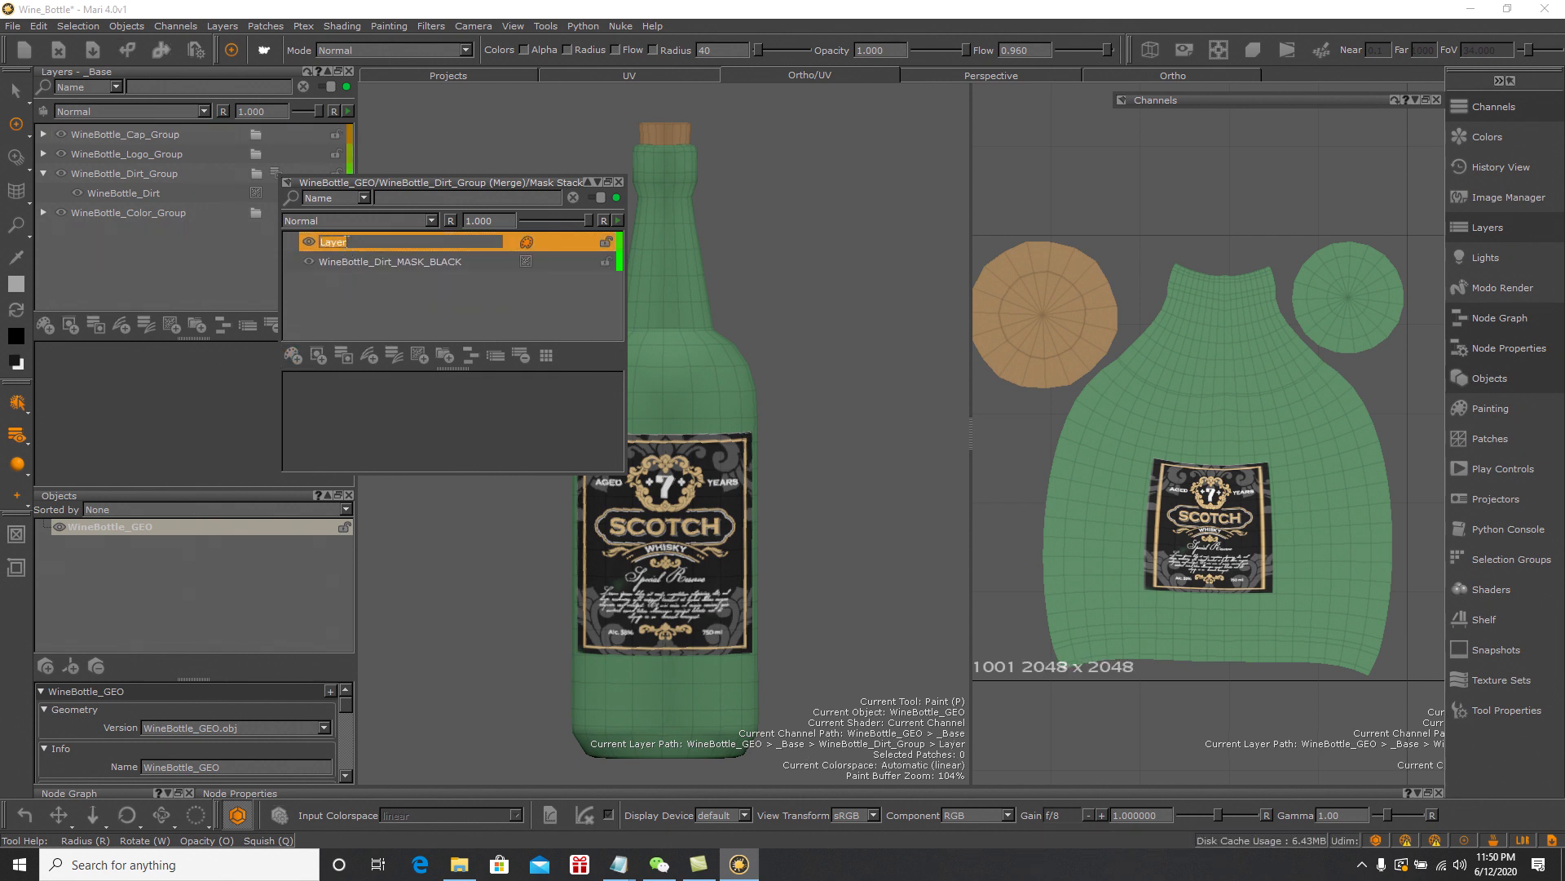
{"action": "key", "text": "ctrl+v"}
{"action": "key", "text": "BackSpace"}
{"action": "key", "text": "BackSpace"}
{"action": "key", "text": "BackSpace"}
{"action": "key", "text": "BackSpace"}
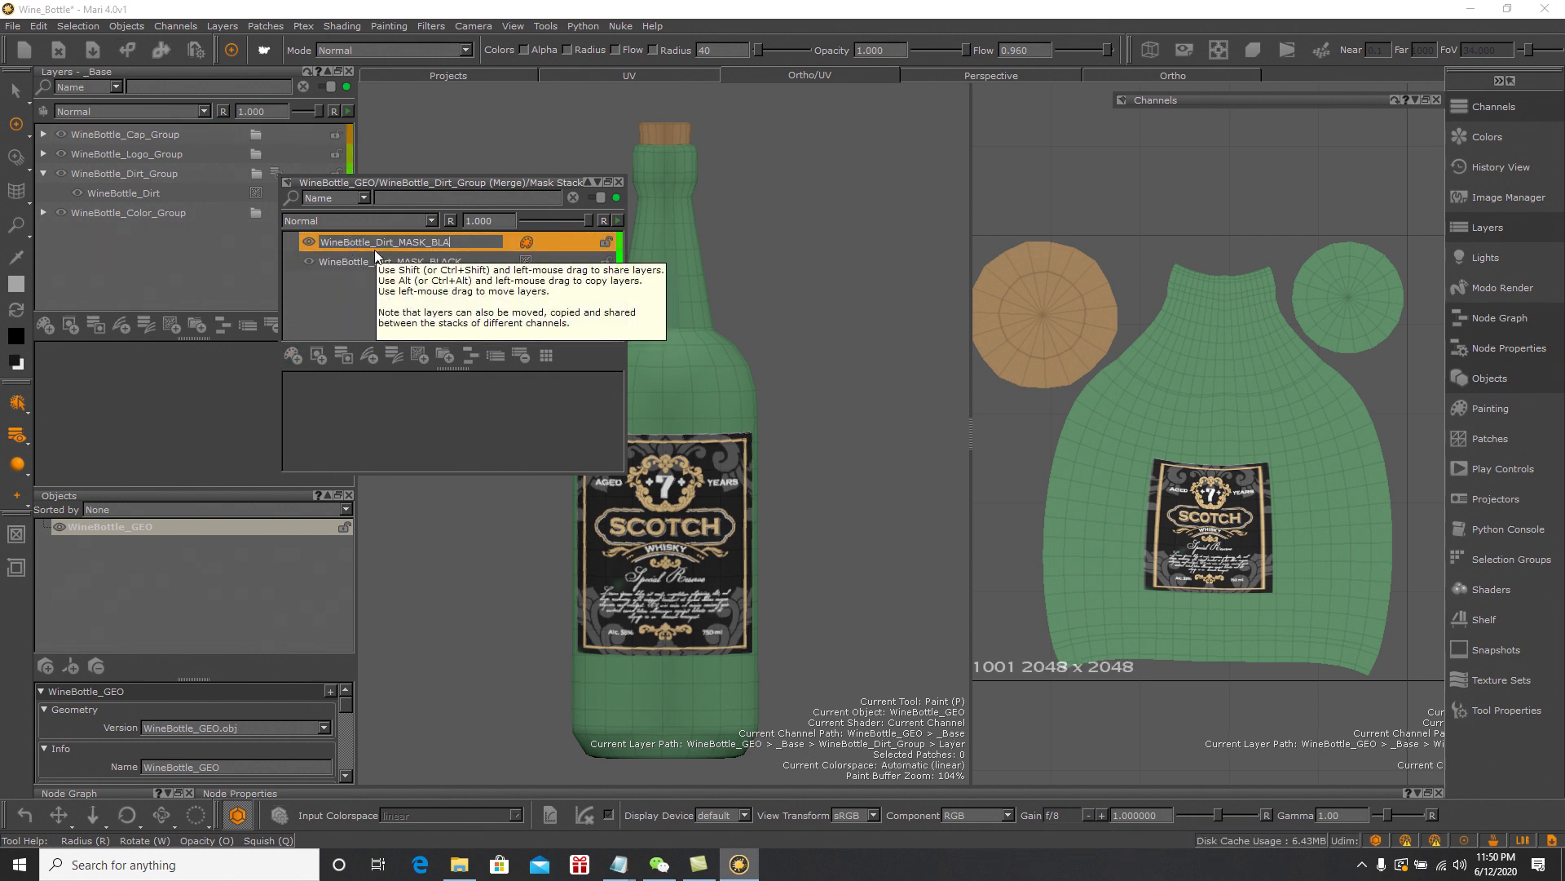
{"action": "key", "text": "BackSpace"}
{"action": "type", "text": "WHITE"}
{"action": "key", "text": "Return"}
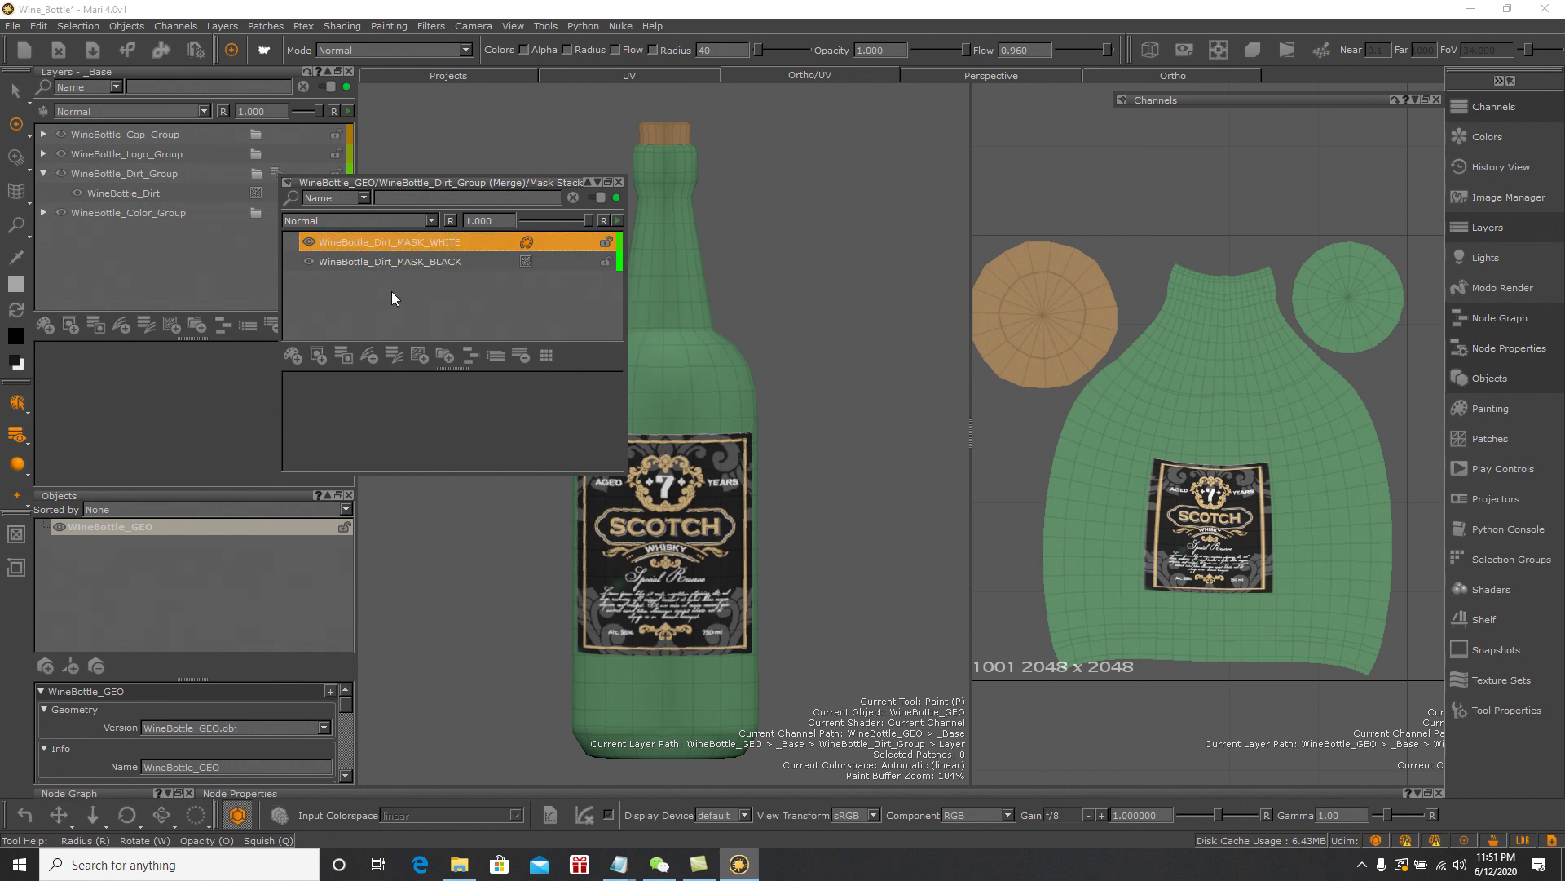
{"action": "left_click", "coordinate": [410, 308]}
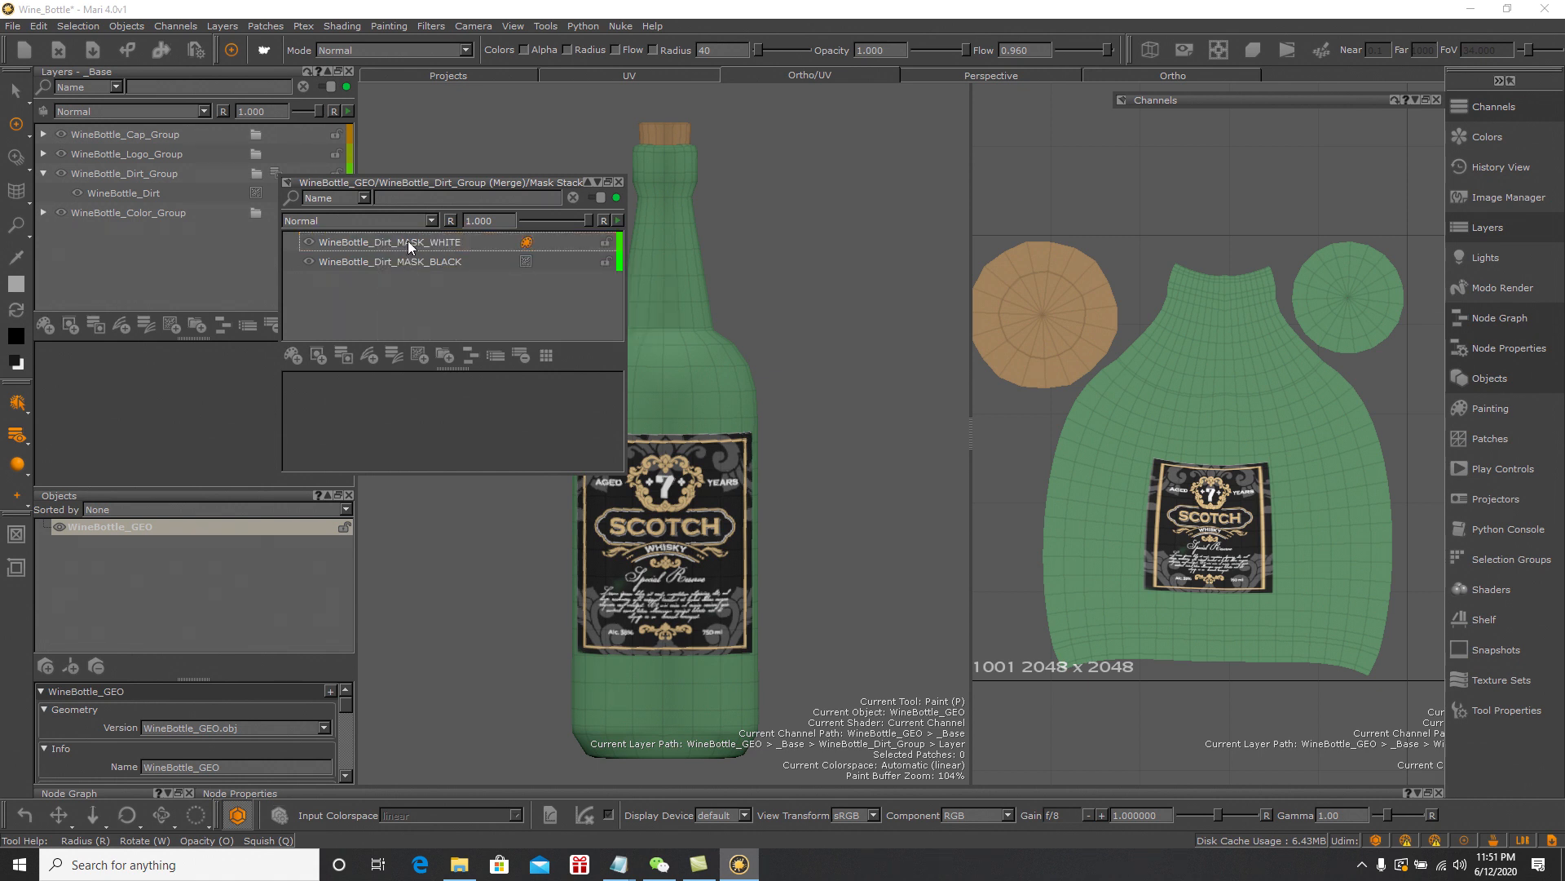
Make WineBottle_Dirt_MASK_WHITE the active paint layer, set the foreground color to white, and collapse the mask stack window
{"action": "left_click", "coordinate": [408, 241]}
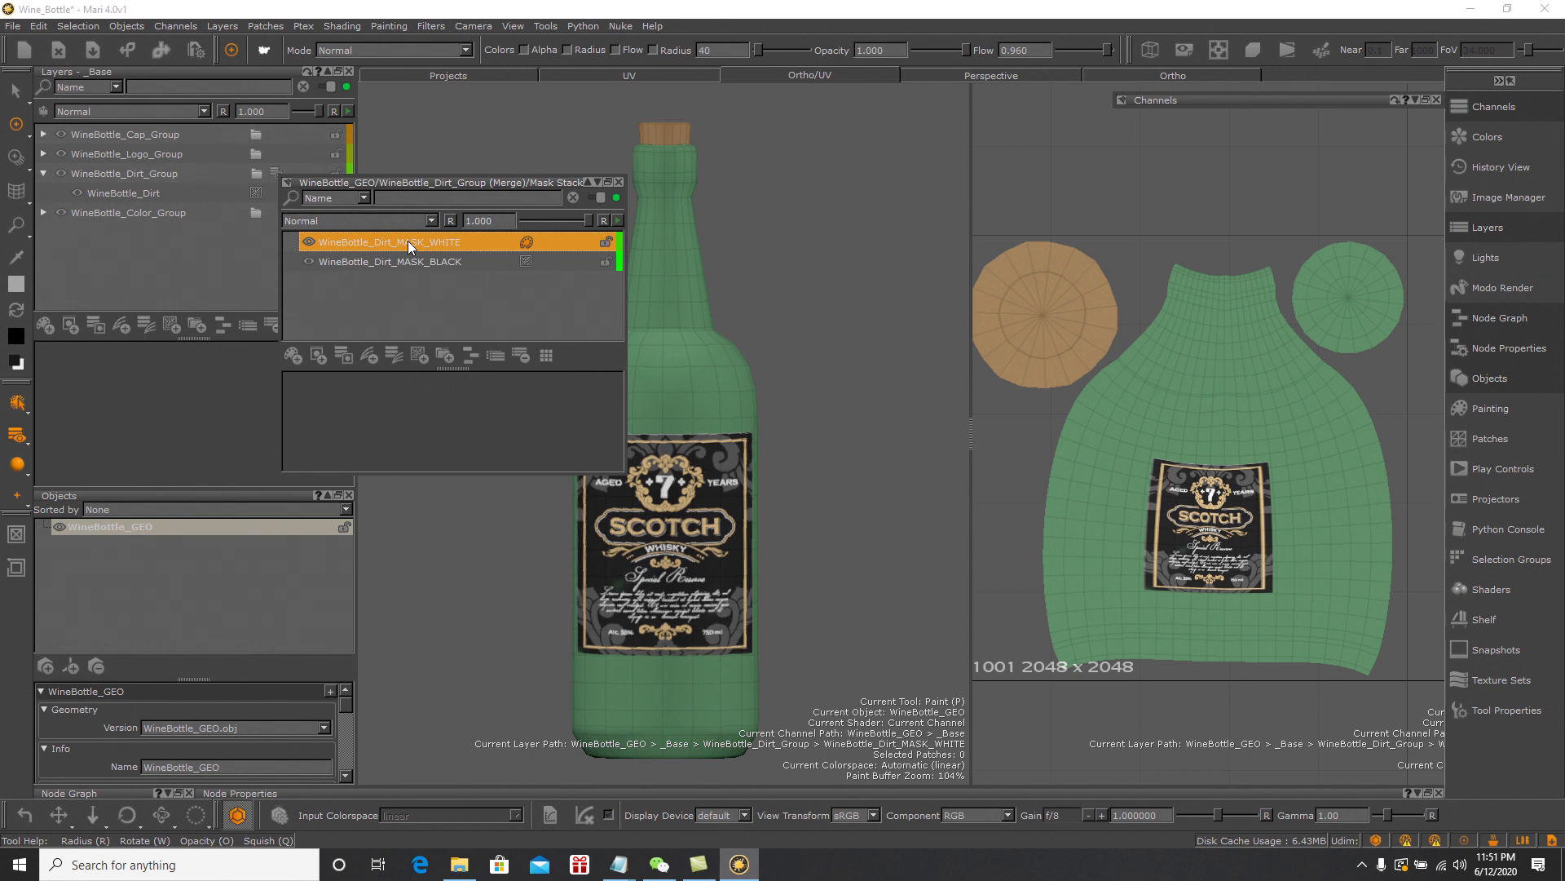
{"action": "left_click", "coordinate": [15, 284]}
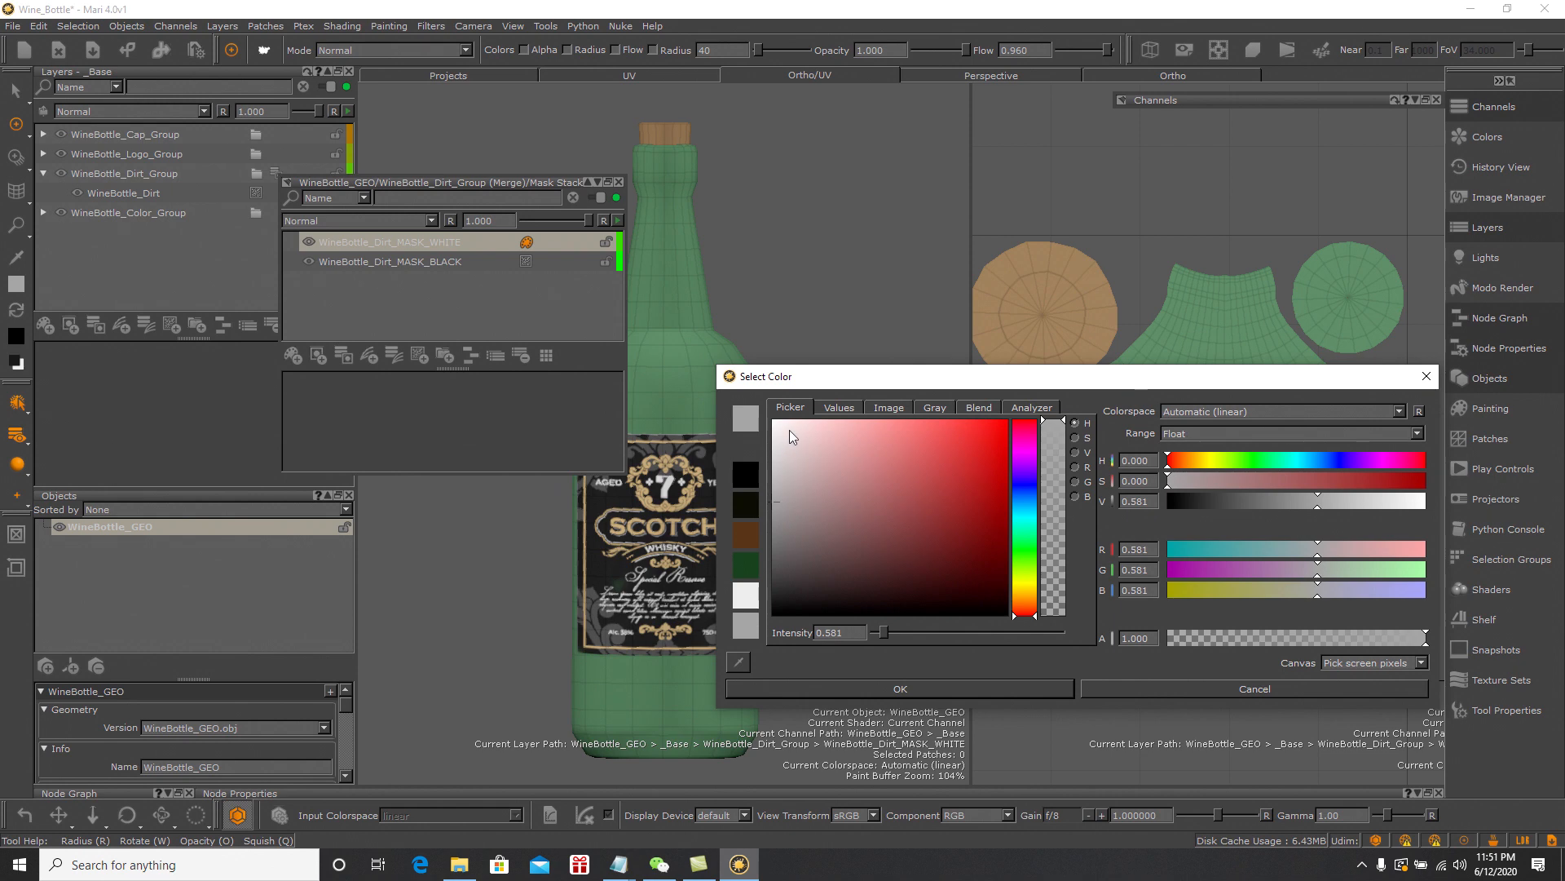
{"action": "left_click_drag", "start_coordinate": [786, 432], "coordinate": [770, 423]}
{"action": "left_click", "coordinate": [900, 689]}
{"action": "left_click", "coordinate": [589, 183]}
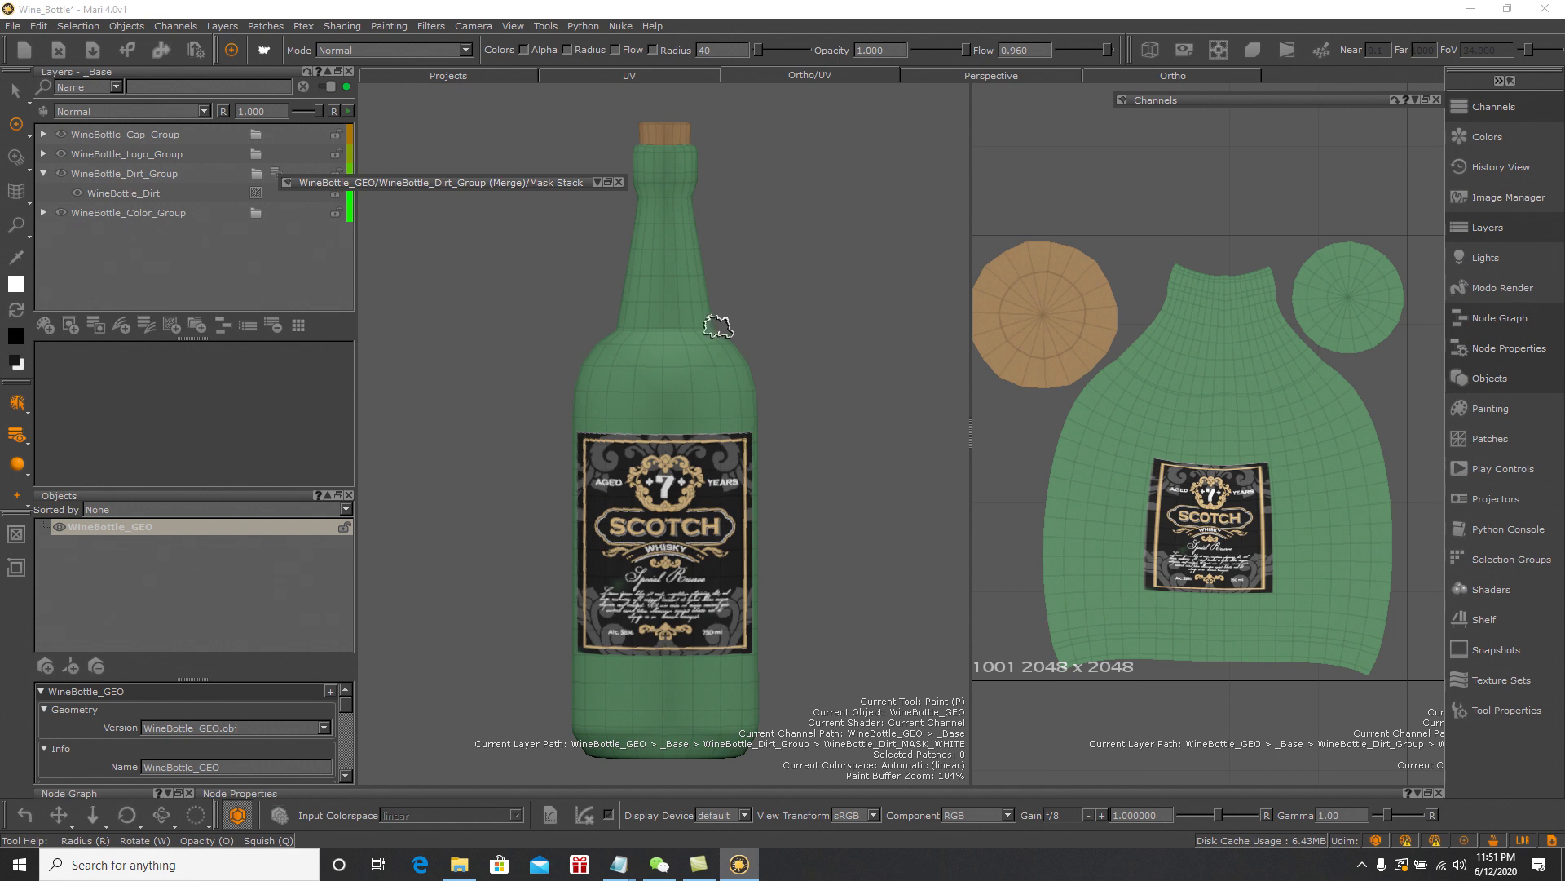
Try the crack and storm cloud brushes, and settle on the sandblast brush from the Organic Brushes set
{"action": "key", "text": "space"}
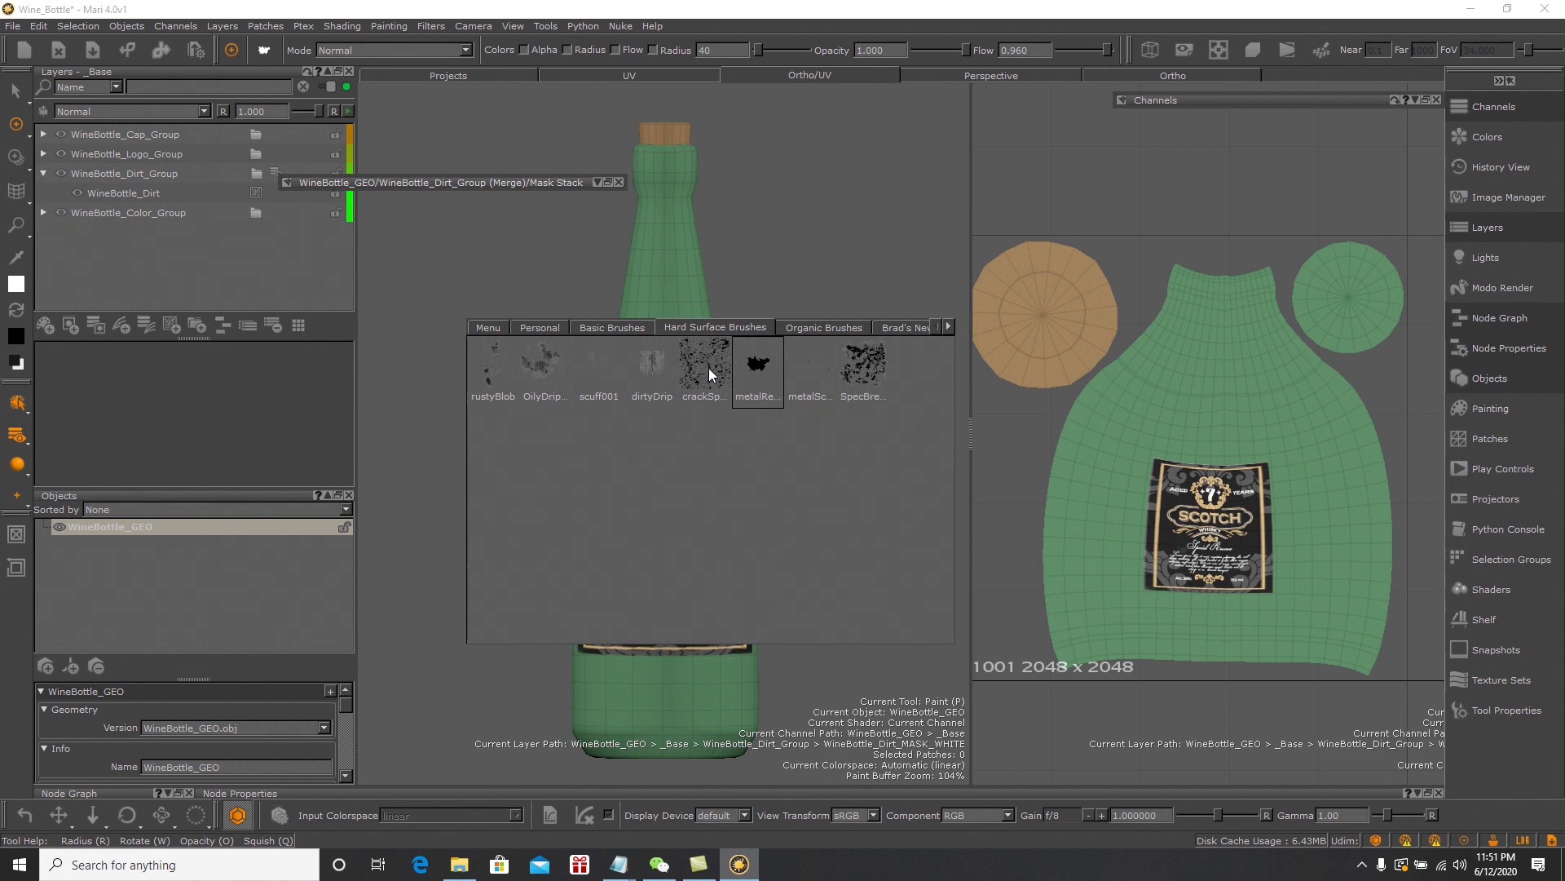
{"action": "left_click", "coordinate": [706, 369]}
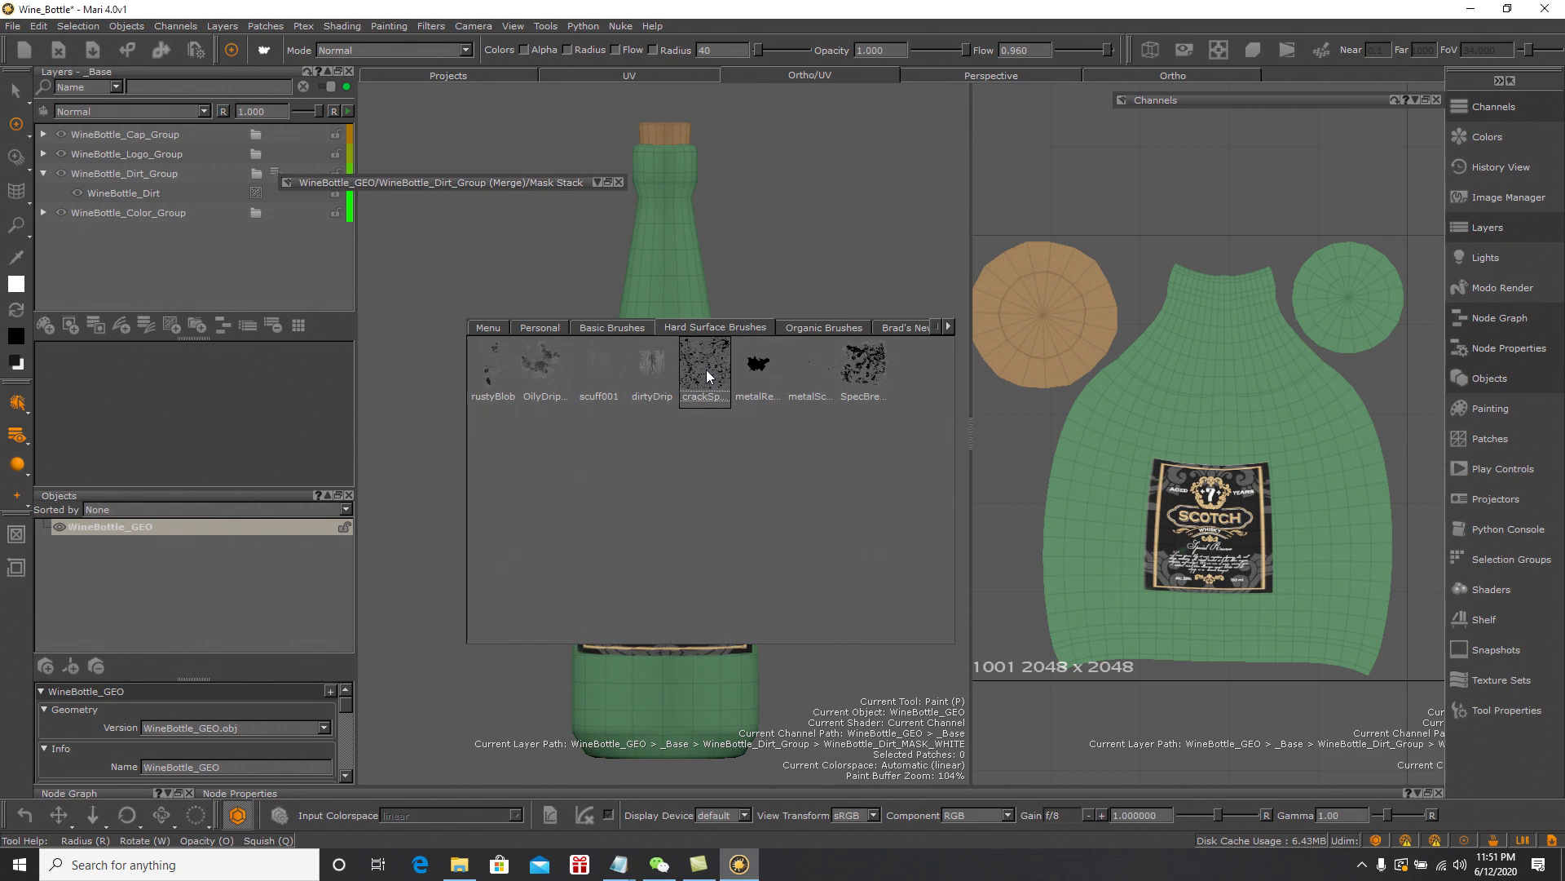
{"action": "key", "text": "b"}
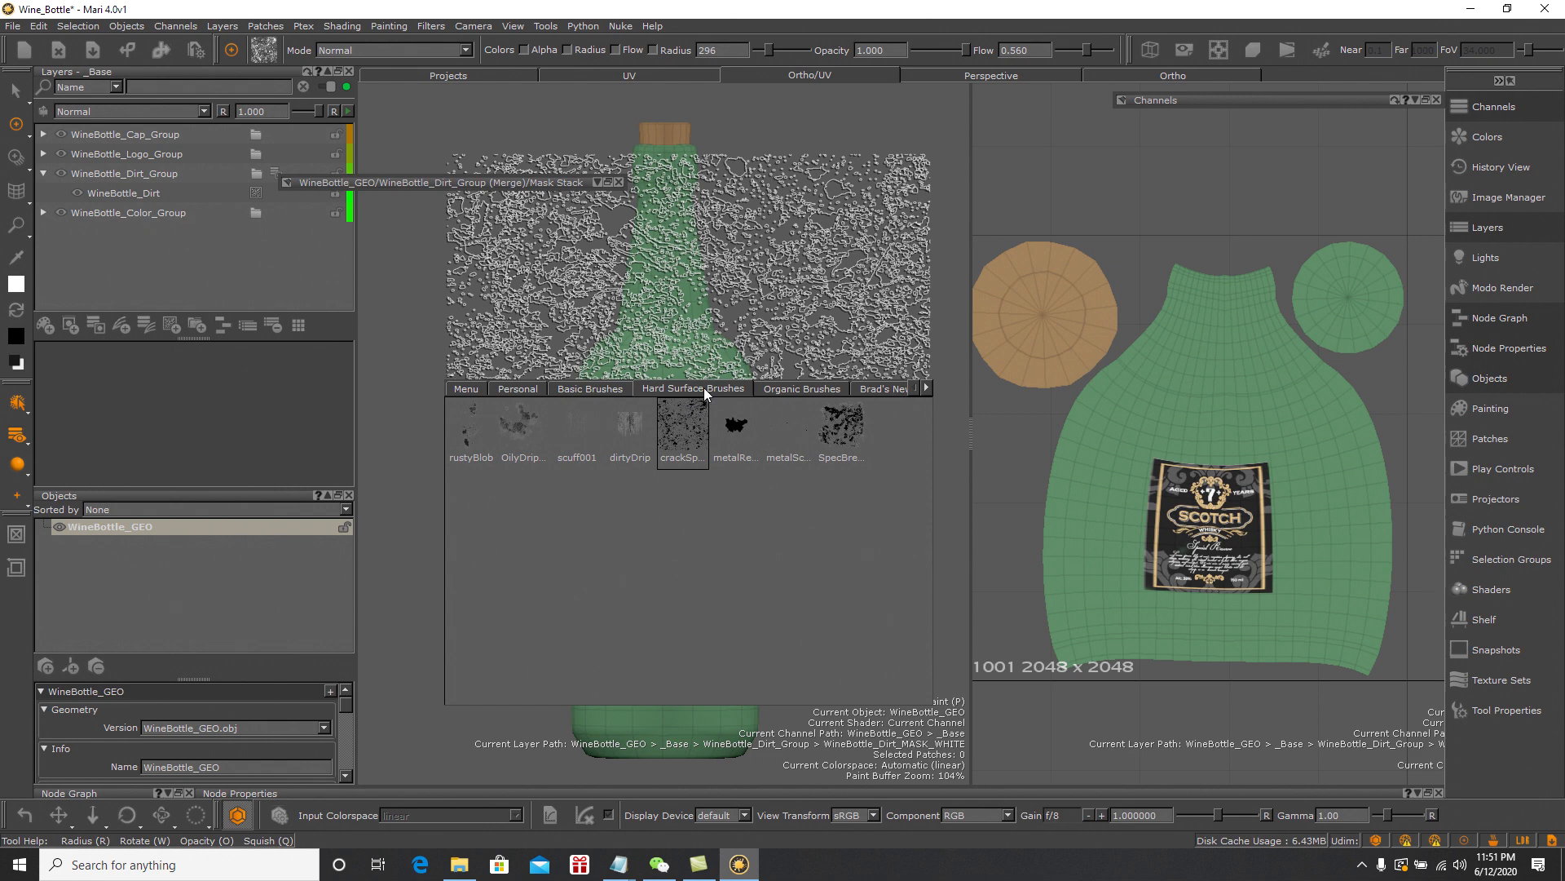
{"action": "left_click", "coordinate": [781, 393]}
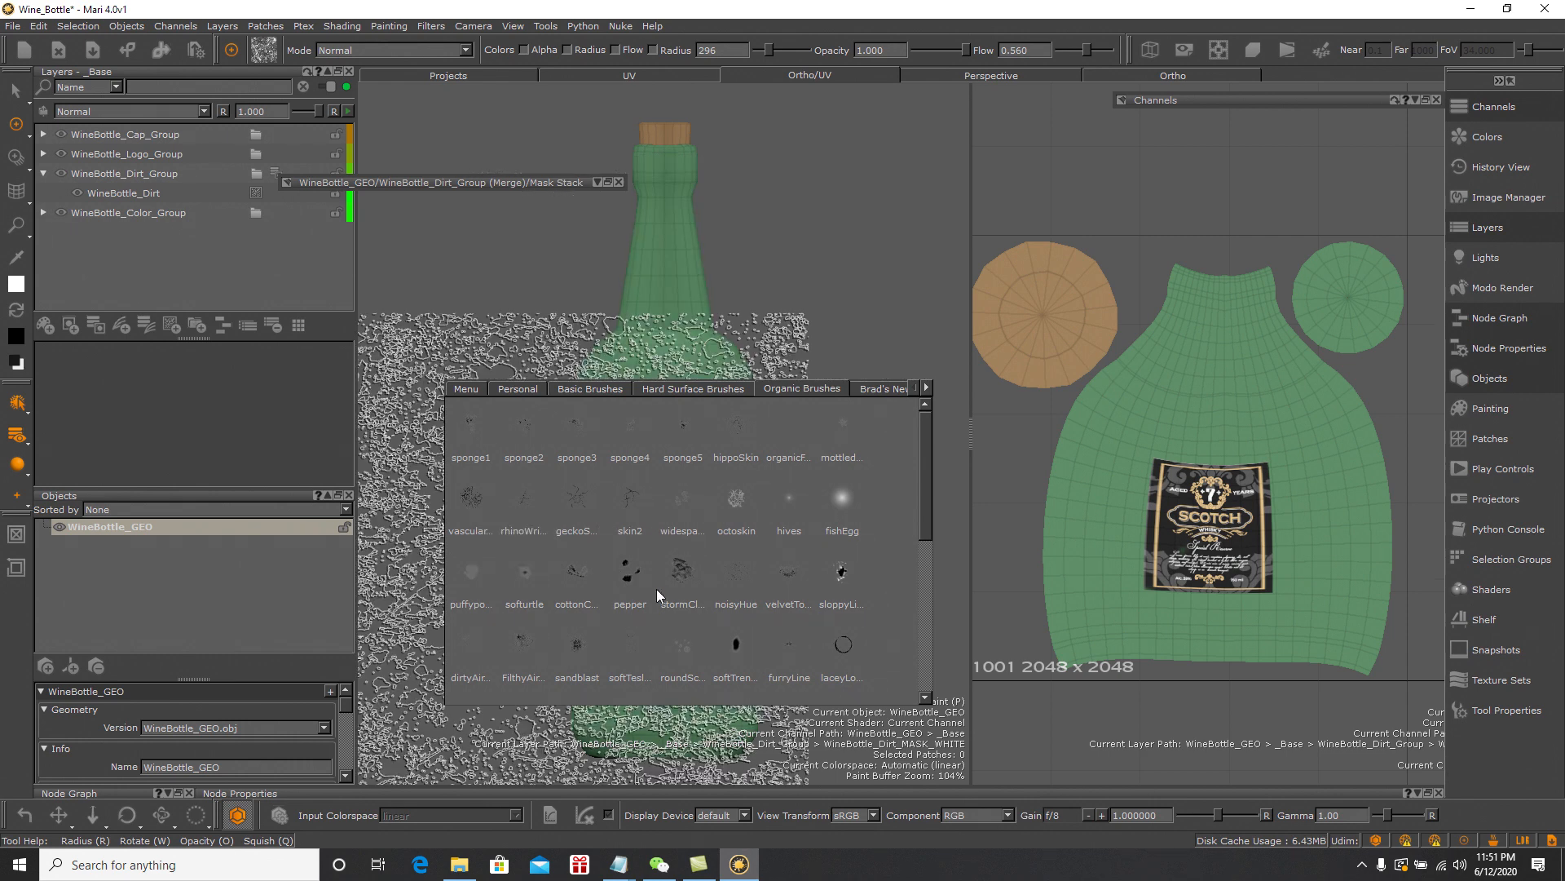
{"action": "left_click", "coordinate": [682, 580]}
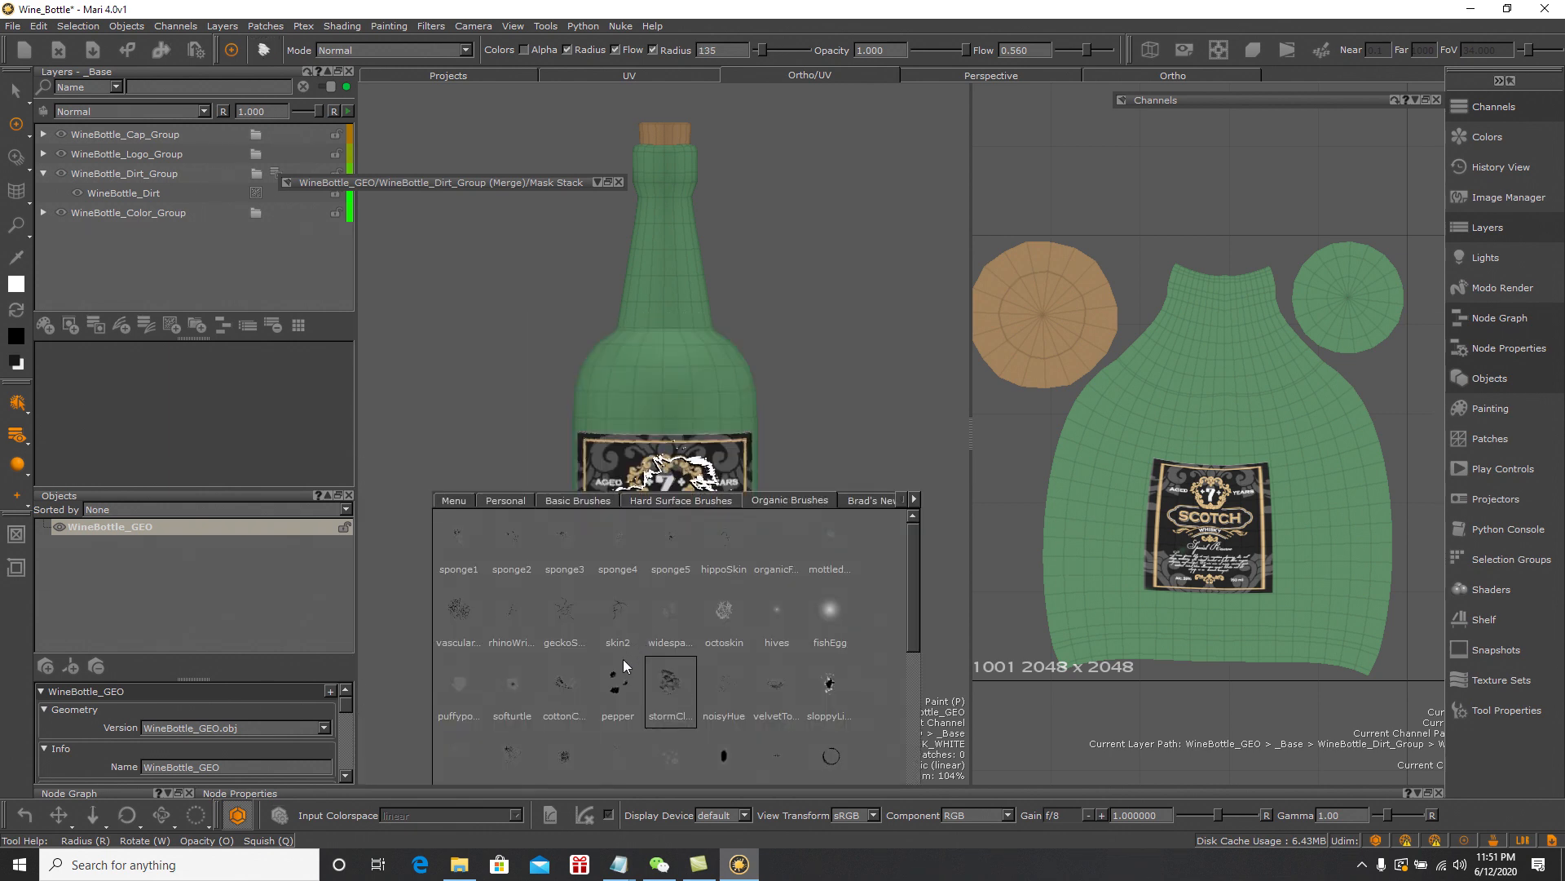
{"action": "key", "text": "k"}
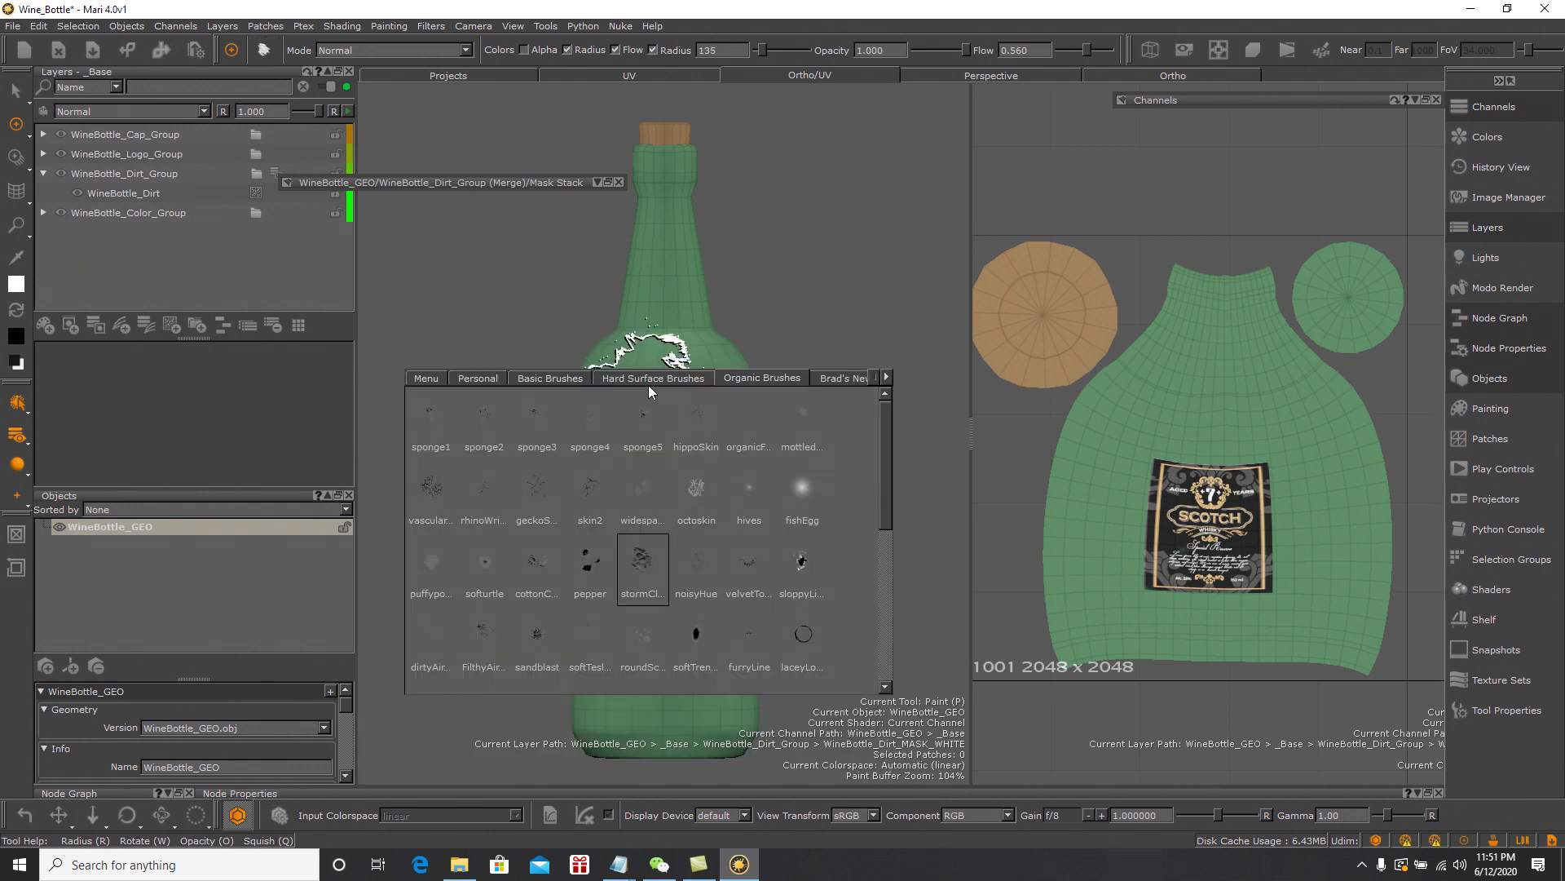
{"action": "left_click", "coordinate": [544, 626]}
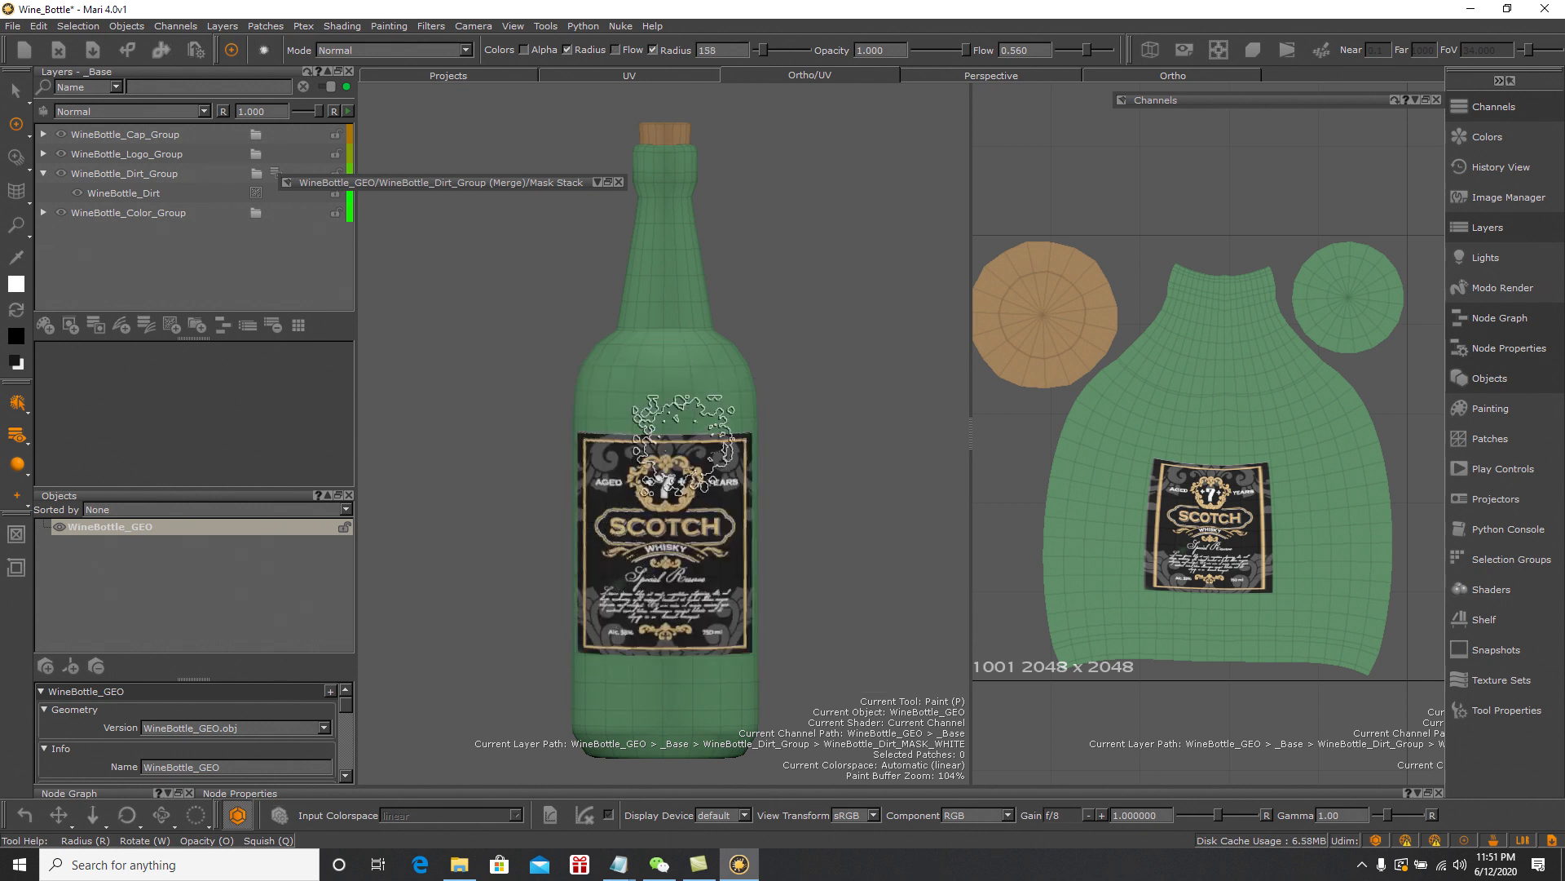
Set the sandblast brush radius to 40 and its flow to 0.270
{"action": "double_click", "coordinate": [706, 51]}
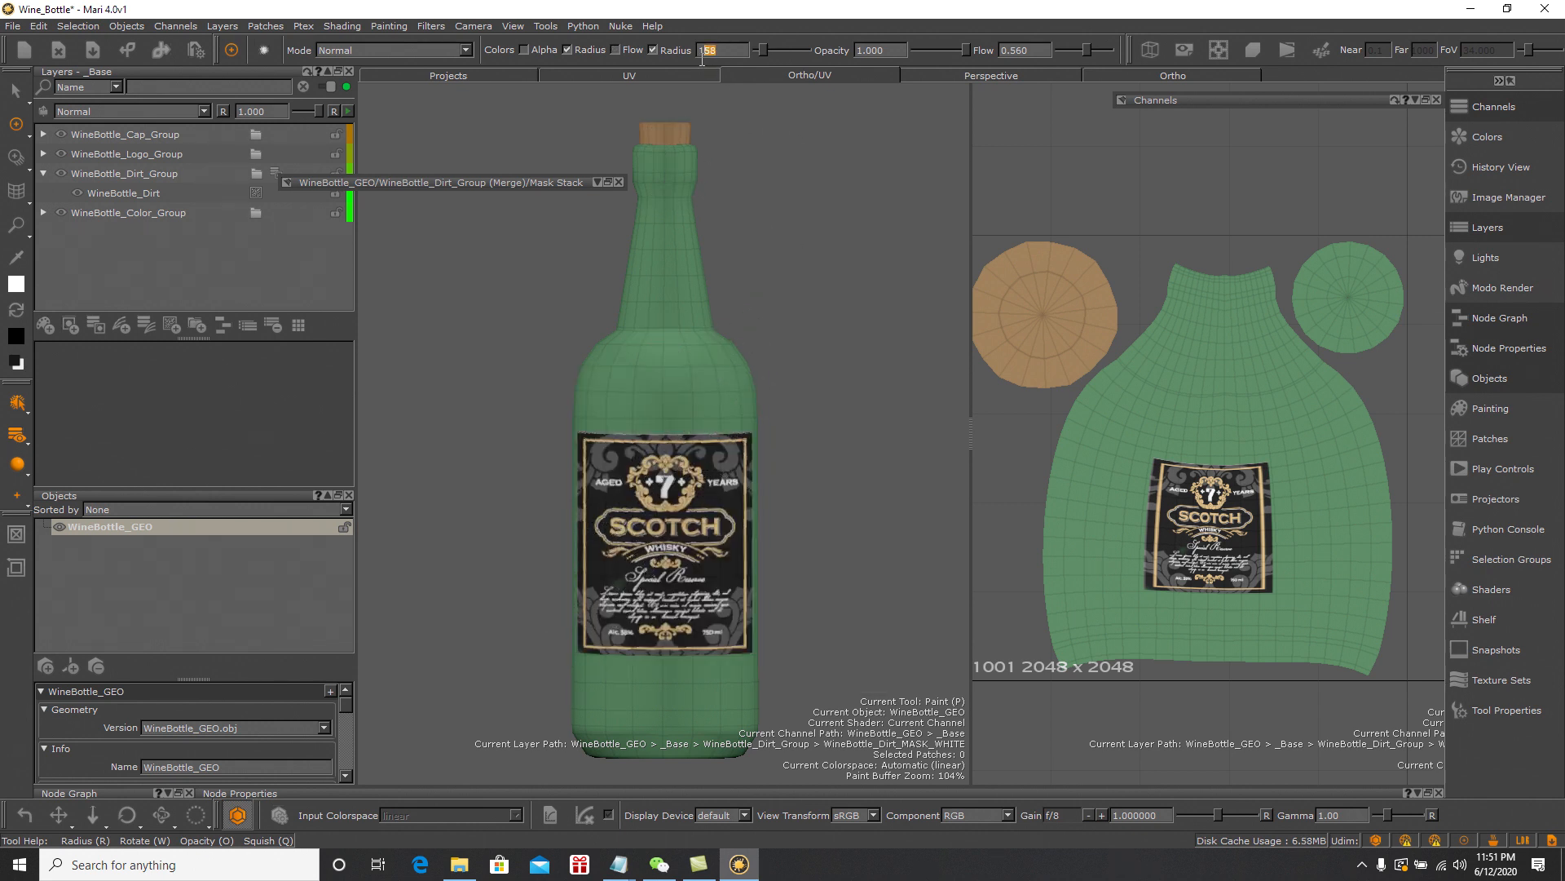
{"action": "type", "text": "40"}
{"action": "key", "text": "Return"}
Try a dirt stroke along the label's upper-right edge, undo it, and return to the Paint tool
{"action": "mouse_move", "coordinate": [742, 429]}
{"action": "left_mouse_down"}
{"action": "mouse_move", "coordinate": [683, 433]}
{"action": "mouse_move", "coordinate": [743, 443]}
{"action": "left_mouse_up"}
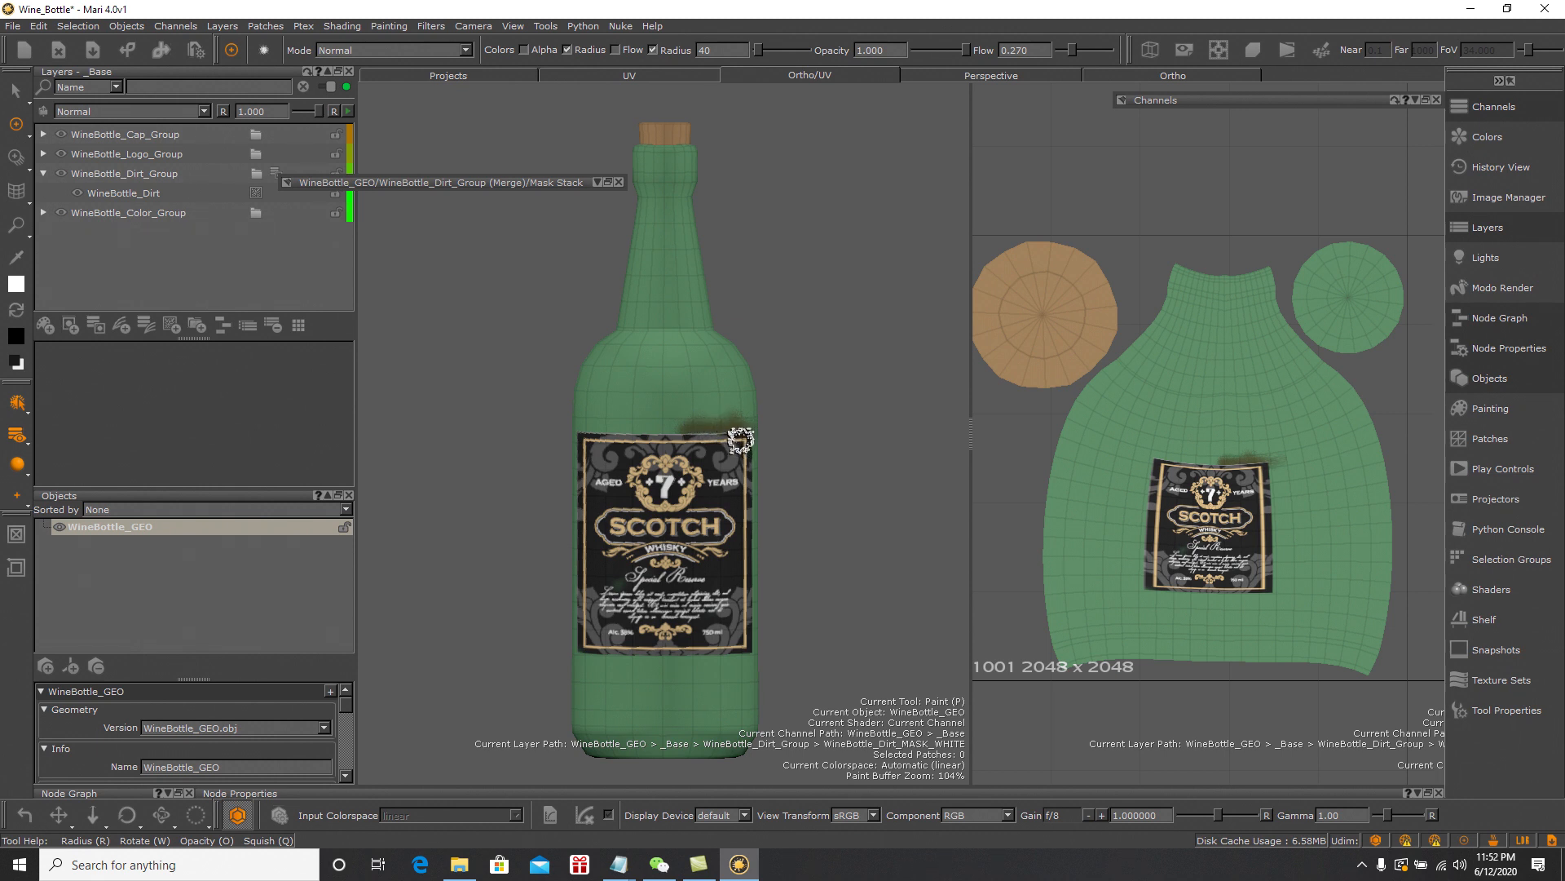
{"action": "key", "text": "ctrl+z"}
{"action": "key", "text": "z"}
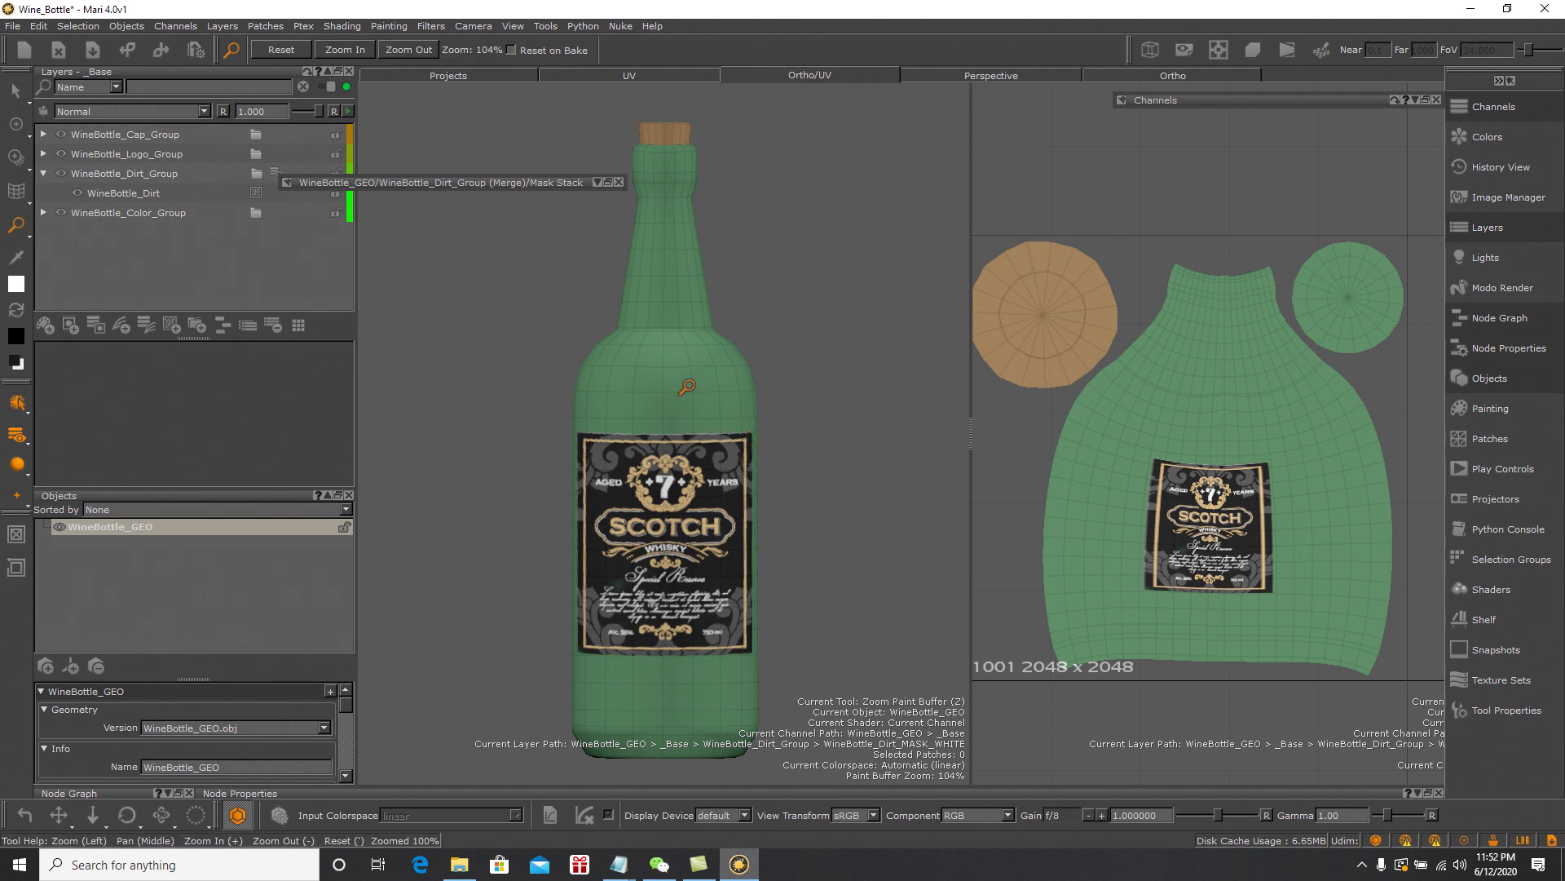
{"action": "left_click", "coordinate": [18, 124]}
Collapse WineBottle_Dirt_Group, close its mask stack window, and move the group above WineBottle_Logo_Group
{"action": "left_click", "coordinate": [42, 172]}
{"action": "left_click", "coordinate": [618, 183]}
{"action": "left_click", "coordinate": [144, 174]}
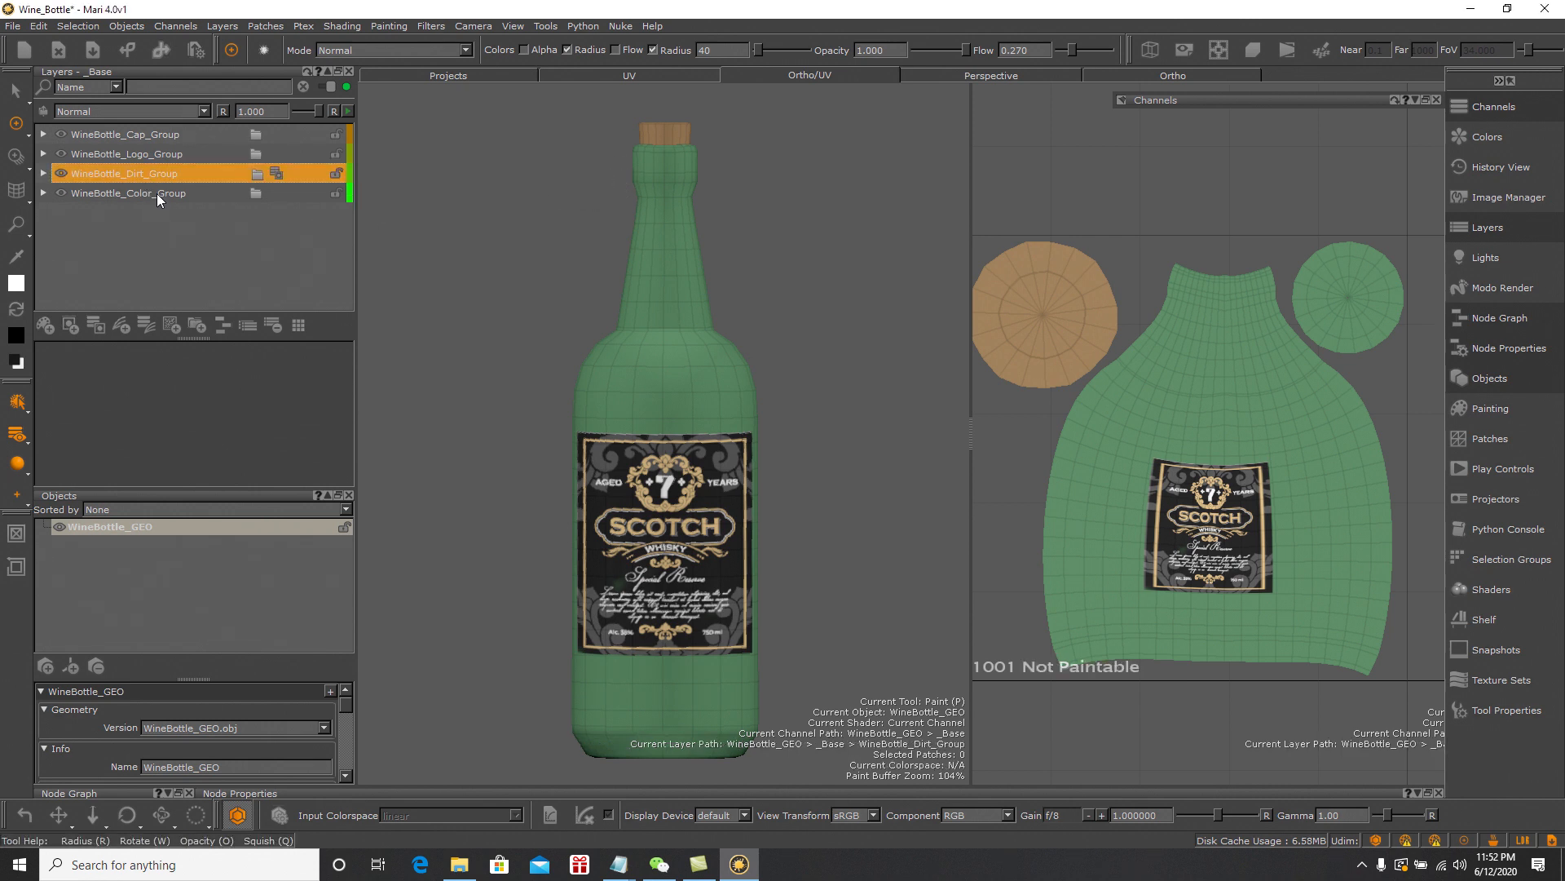
{"action": "left_click_drag", "start_coordinate": [138, 174], "coordinate": [149, 143]}
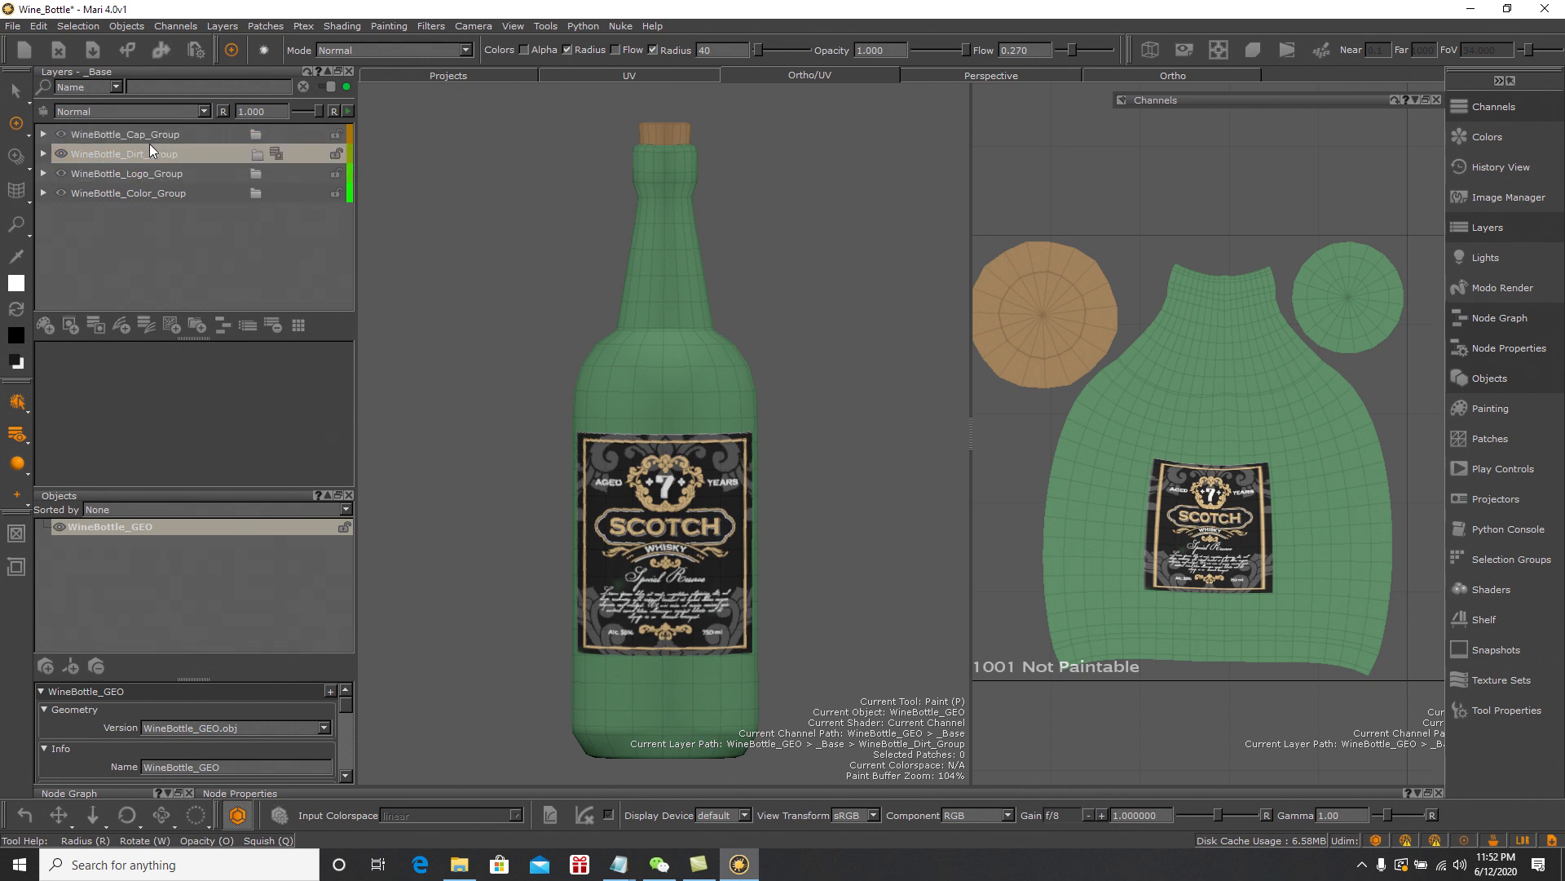
Reopen the mask stack of WineBottle_Dirt_Group, make WineBottle_Dirt_MASK_WHITE the active paint layer, and collapse the window
{"action": "left_click", "coordinate": [262, 159]}
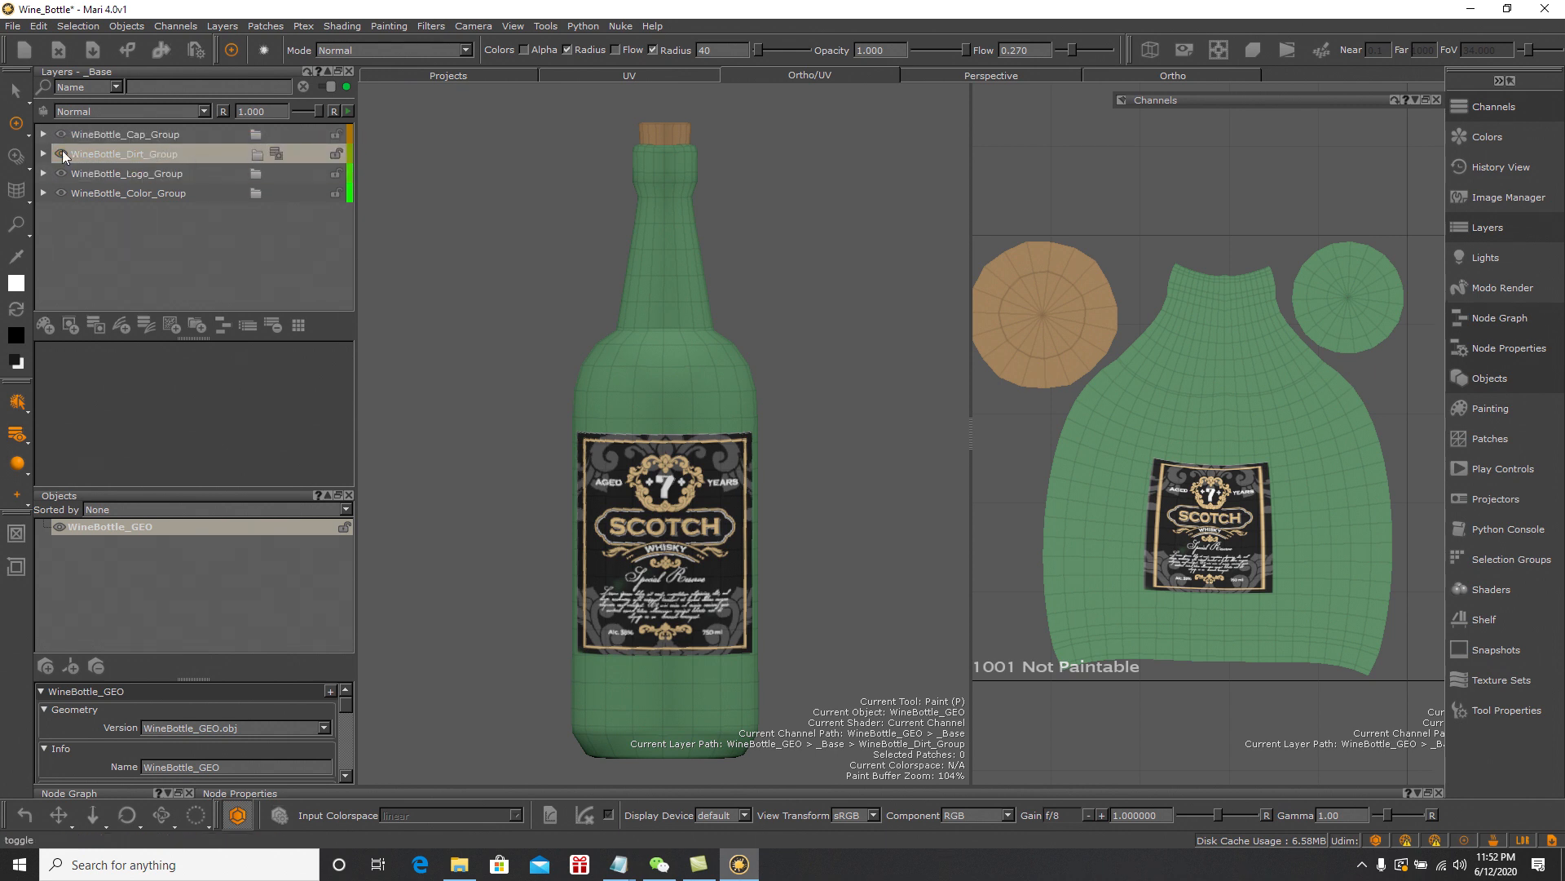
{"action": "left_click", "coordinate": [274, 154]}
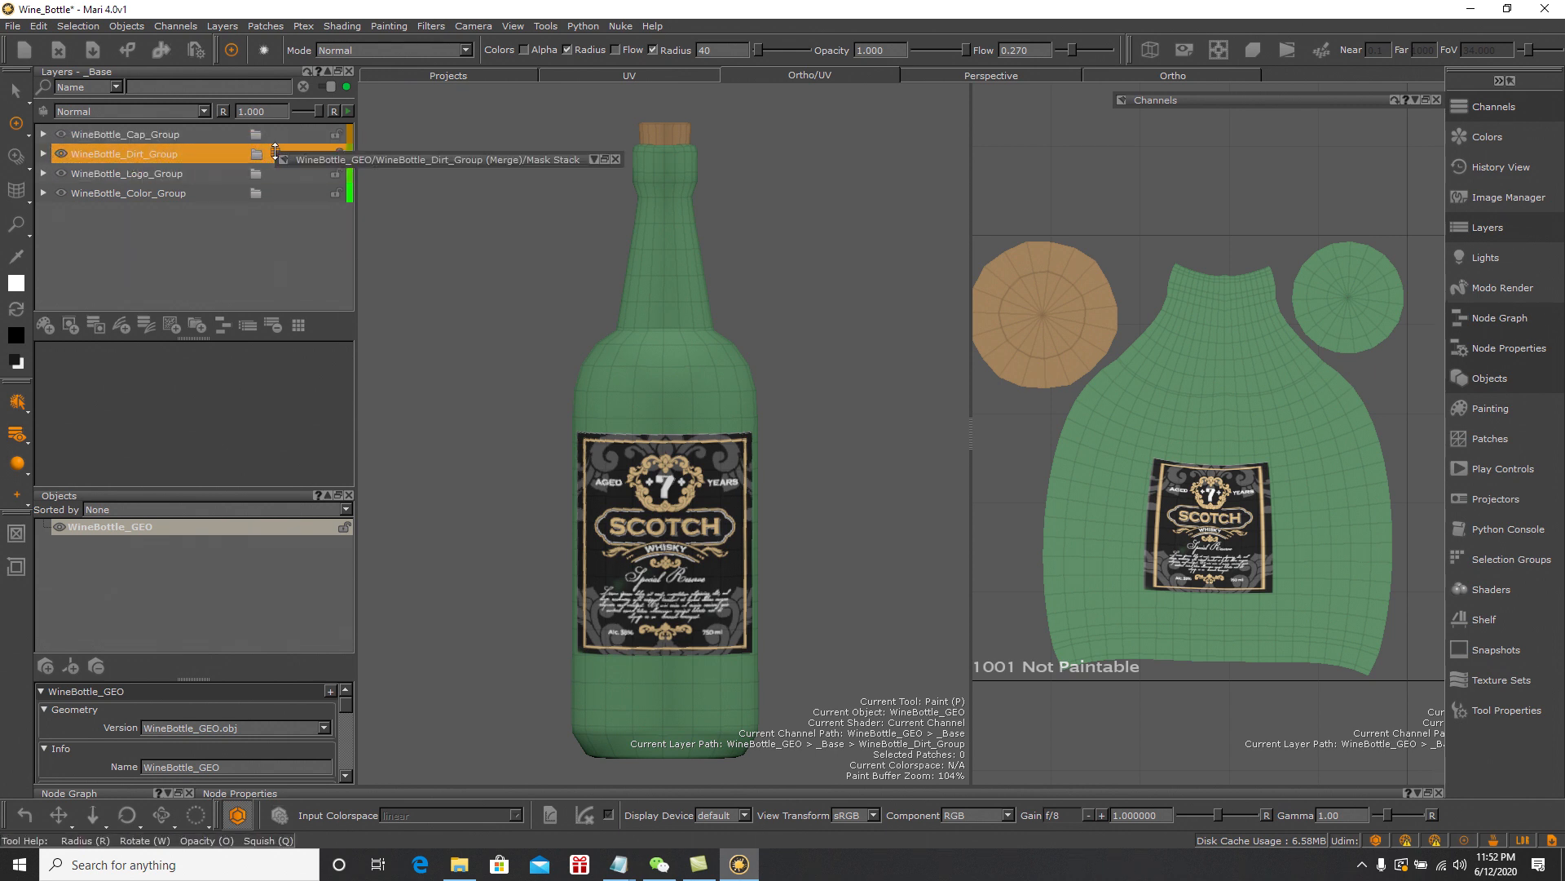
{"action": "left_click", "coordinate": [593, 159]}
{"action": "left_click", "coordinate": [419, 215]}
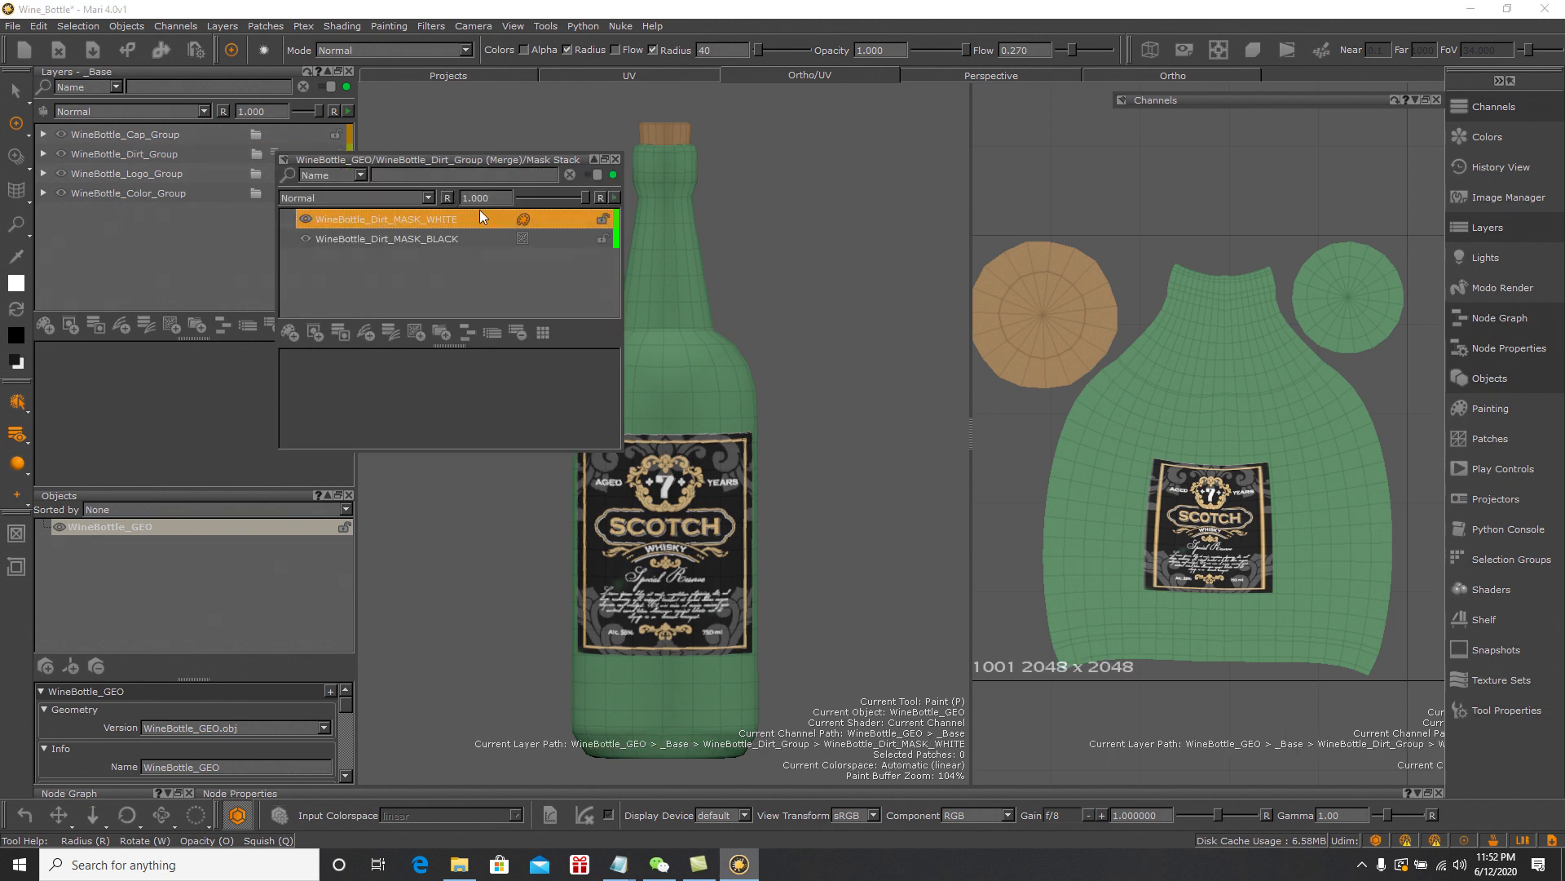
{"action": "left_click", "coordinate": [592, 159]}
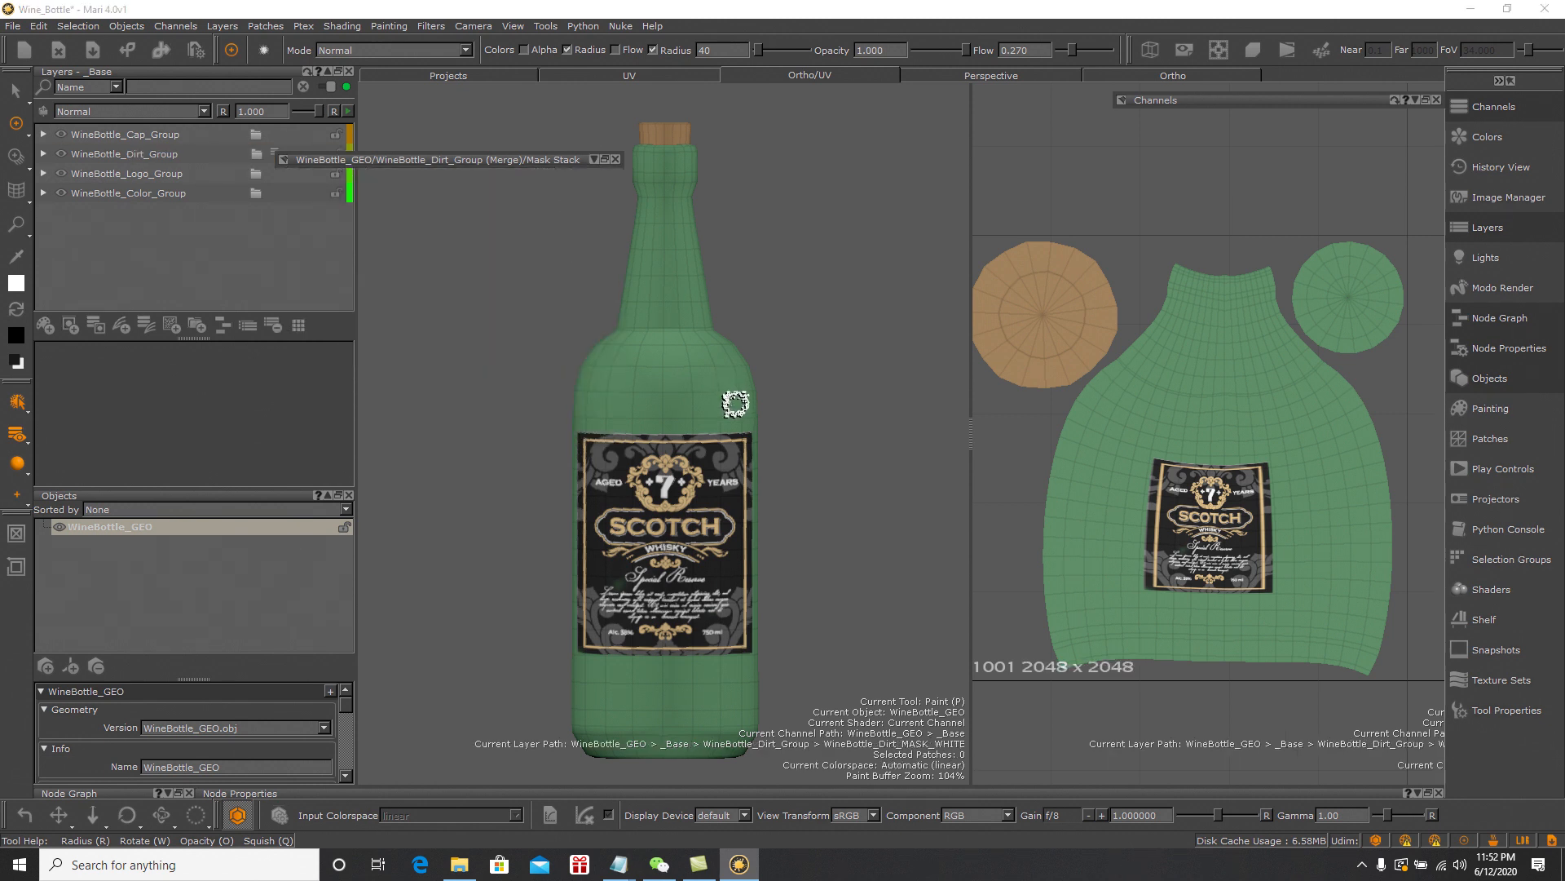
Paint dirt over the label's upper-right corner, and erase the overspill on the glass beside it with the Clear paint mode
{"action": "mouse_move", "coordinate": [745, 426]}
{"action": "left_mouse_down"}
{"action": "mouse_move", "coordinate": [721, 442]}
{"action": "mouse_move", "coordinate": [748, 436]}
{"action": "mouse_move", "coordinate": [732, 419]}
{"action": "mouse_move", "coordinate": [683, 428]}
{"action": "mouse_move", "coordinate": [747, 469]}
{"action": "left_mouse_up"}
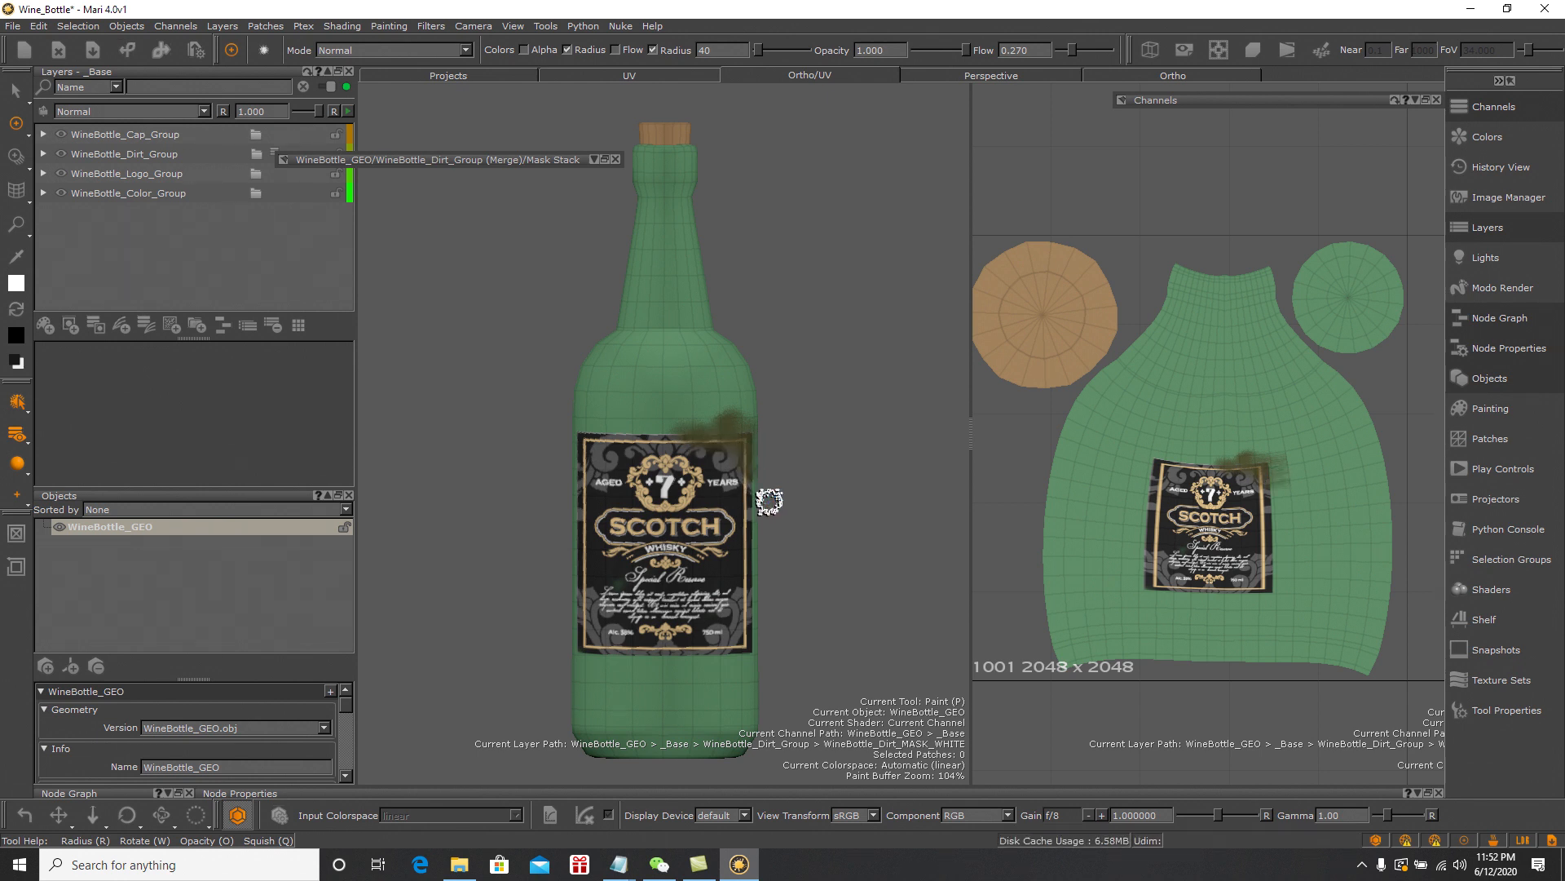
{"action": "mouse_move", "coordinate": [804, 479]}
{"action": "left_mouse_down", "text": "alt"}
{"action": "mouse_move", "coordinate": [751, 472]}
{"action": "mouse_move", "coordinate": [779, 446]}
{"action": "mouse_move", "coordinate": [807, 531]}
{"action": "mouse_move", "coordinate": [807, 479]}
{"action": "left_mouse_up", "text": "alt"}
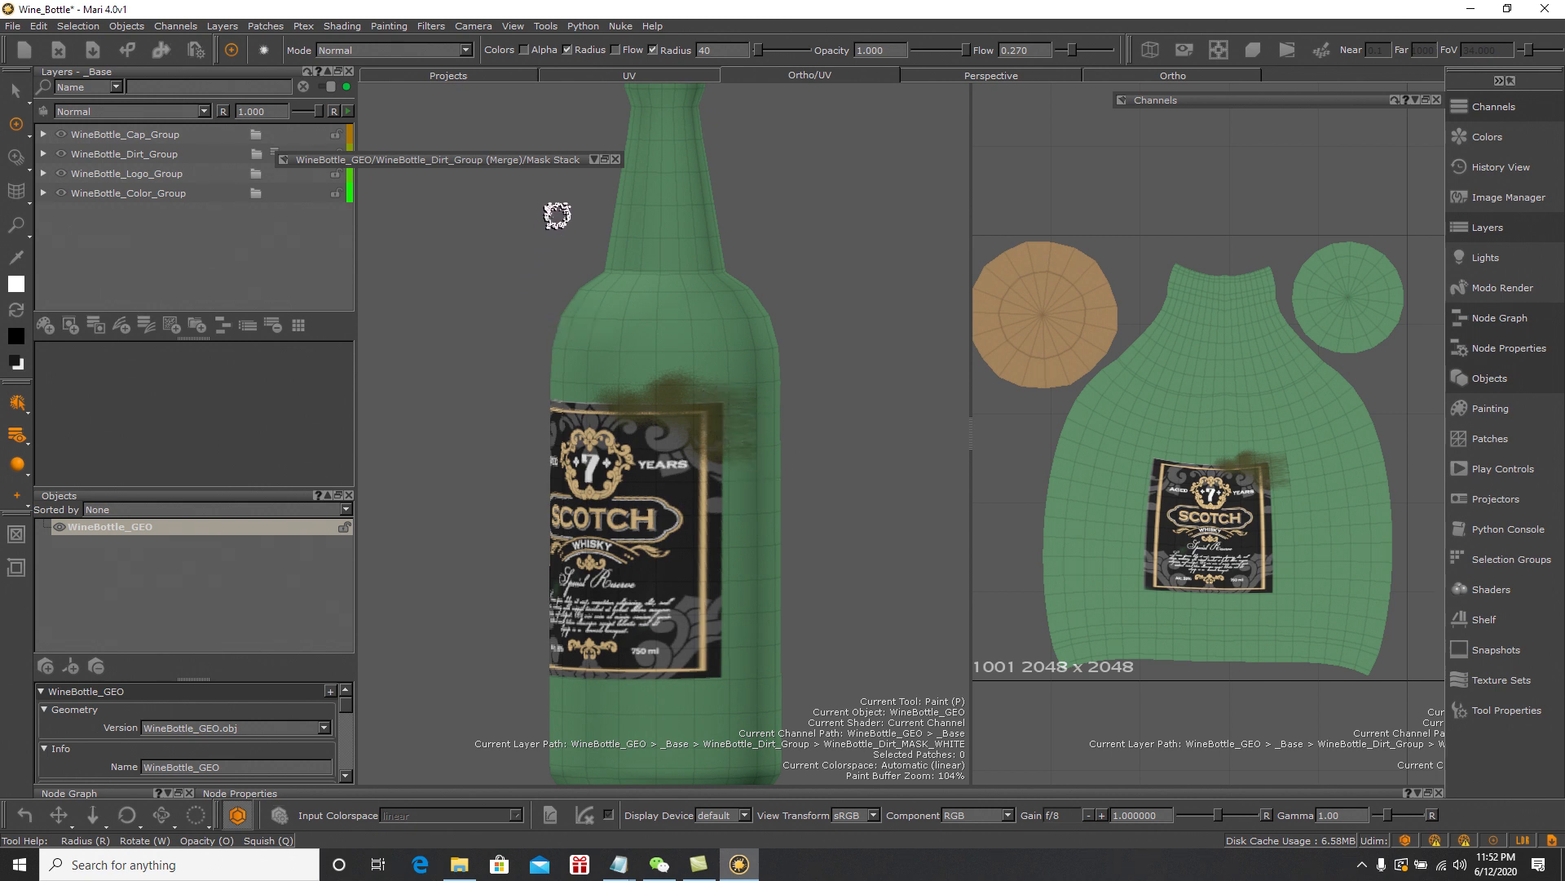
{"action": "left_click", "coordinate": [467, 51]}
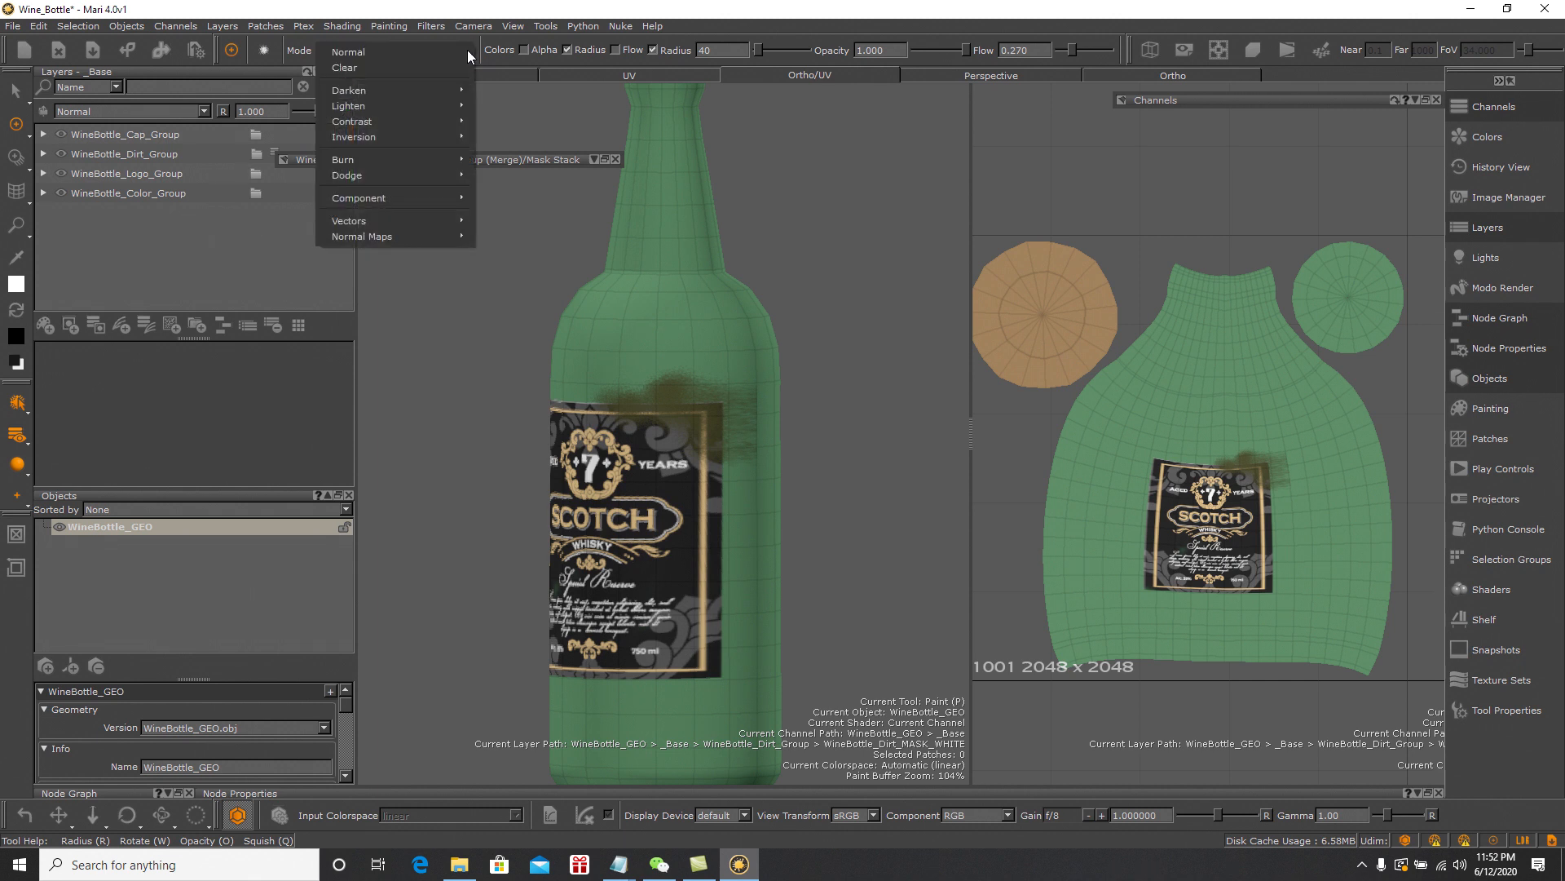
{"action": "left_click", "coordinate": [394, 60]}
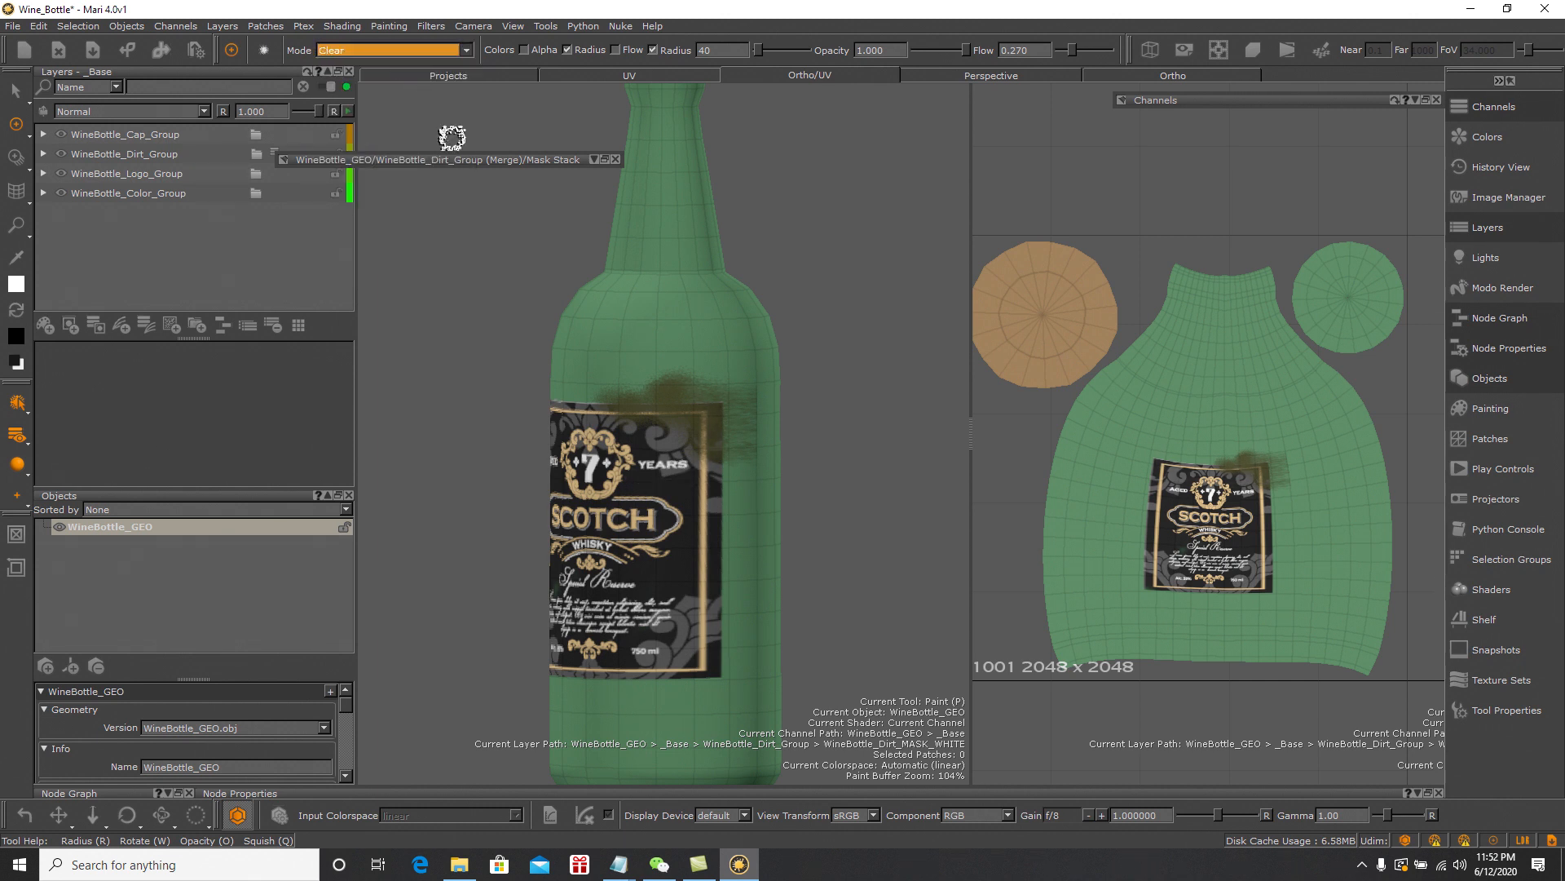
{"action": "mouse_move", "coordinate": [736, 404]}
{"action": "left_mouse_down"}
{"action": "mouse_move", "coordinate": [717, 388]}
{"action": "mouse_move", "coordinate": [748, 412]}
{"action": "mouse_move", "coordinate": [741, 455]}
{"action": "mouse_move", "coordinate": [751, 377]}
{"action": "mouse_move", "coordinate": [745, 446]}
{"action": "left_mouse_up"}
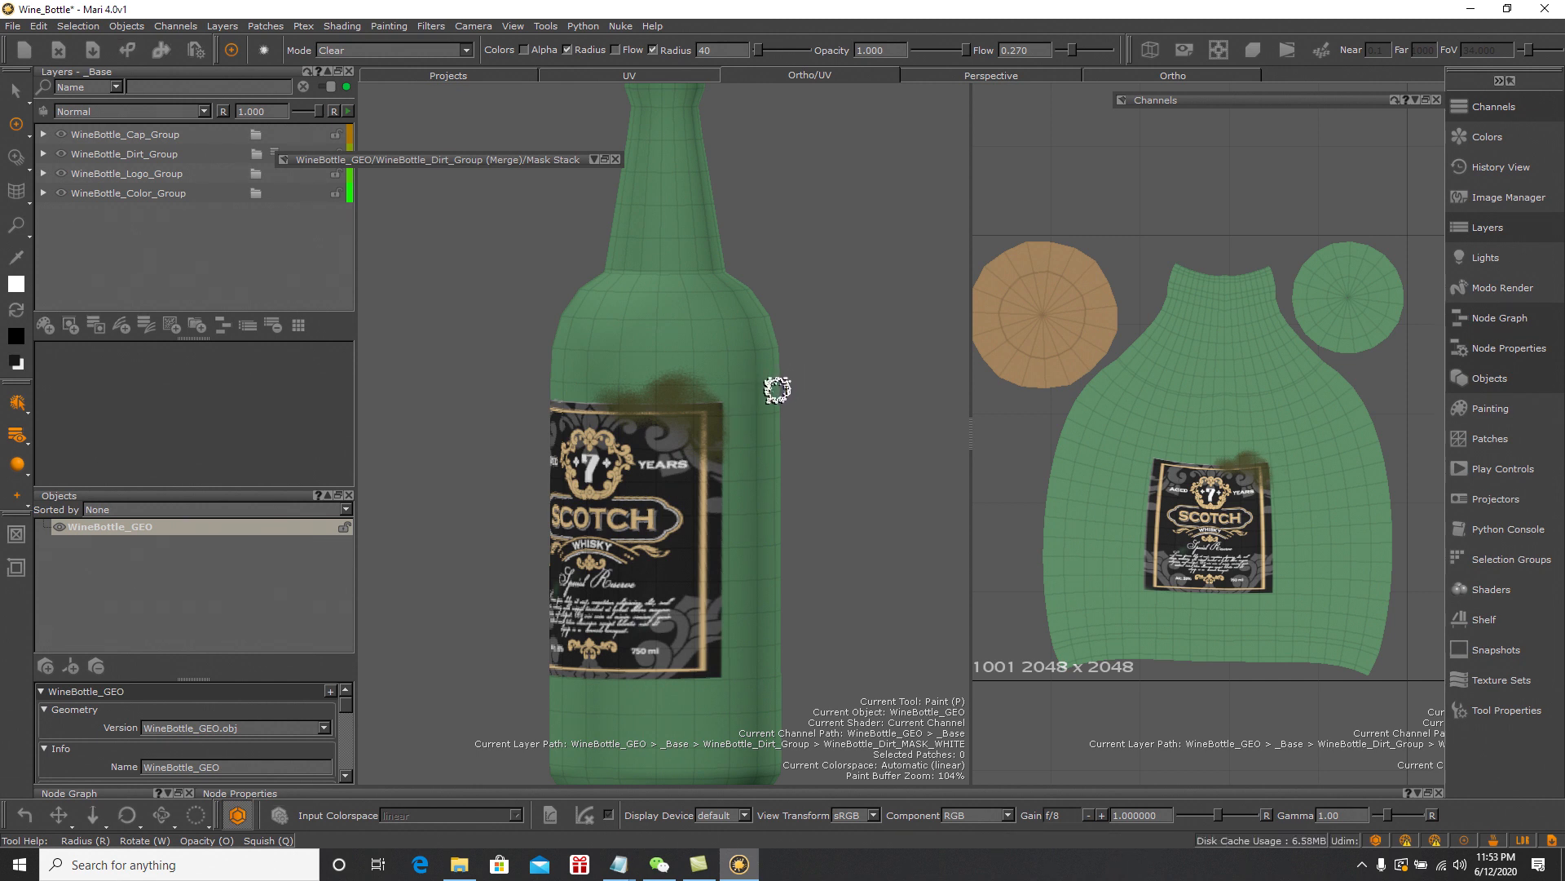
Set the paint mode back to Normal and paint dirt around the label's upper-right corner and down its right edge
{"action": "mouse_move", "coordinate": [784, 397]}
{"action": "left_mouse_down", "text": "alt"}
{"action": "mouse_move", "coordinate": [828, 517]}
{"action": "mouse_move", "coordinate": [797, 402]}
{"action": "left_mouse_up", "text": "alt"}
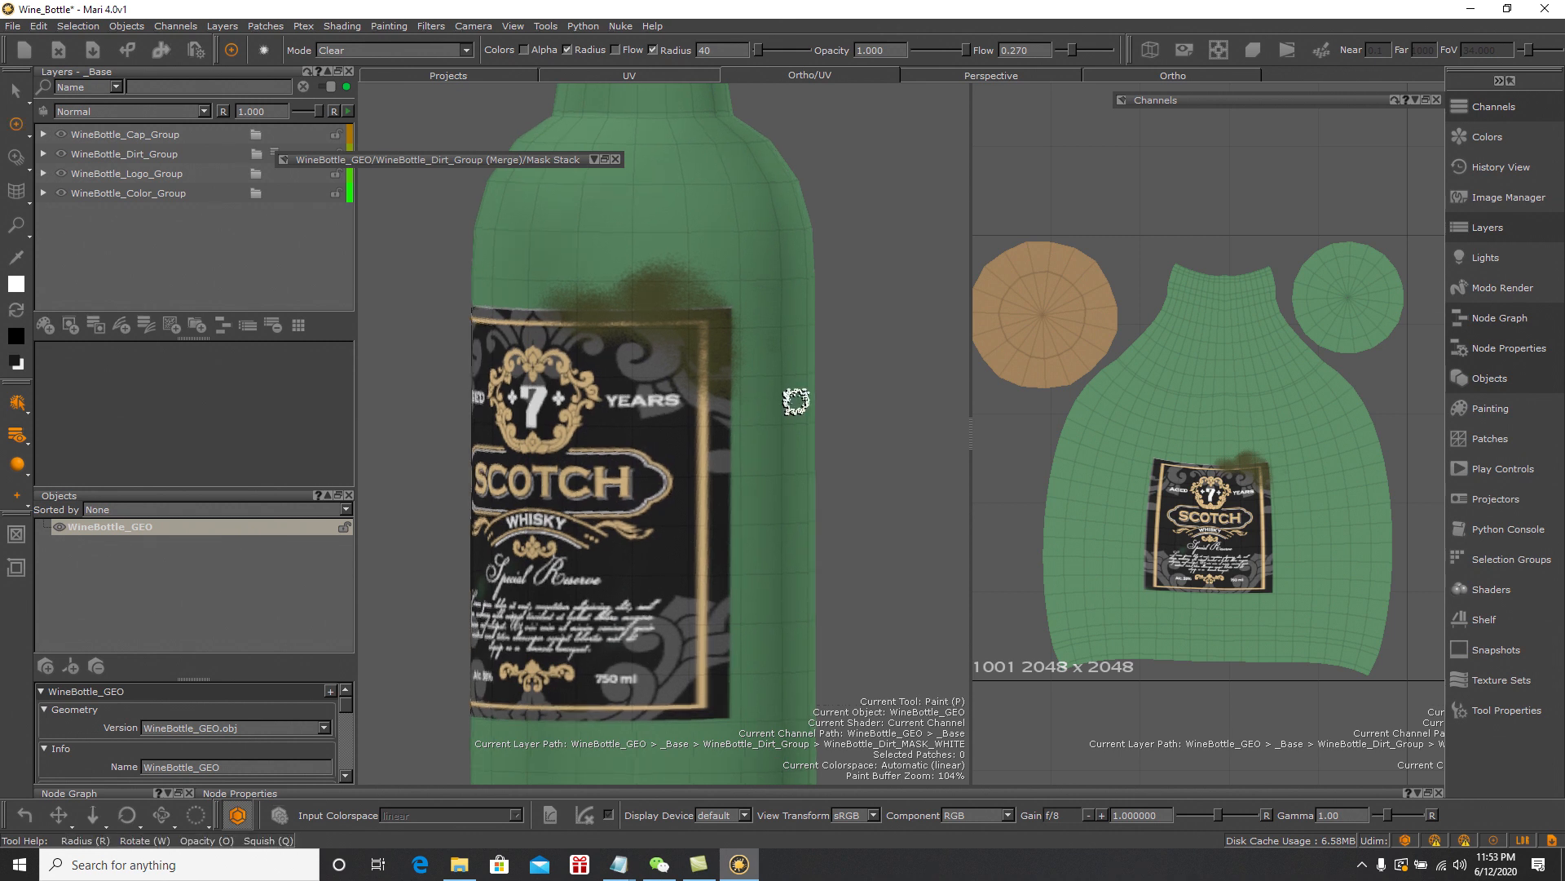
{"action": "left_click", "coordinate": [467, 48]}
{"action": "left_click", "coordinate": [394, 52]}
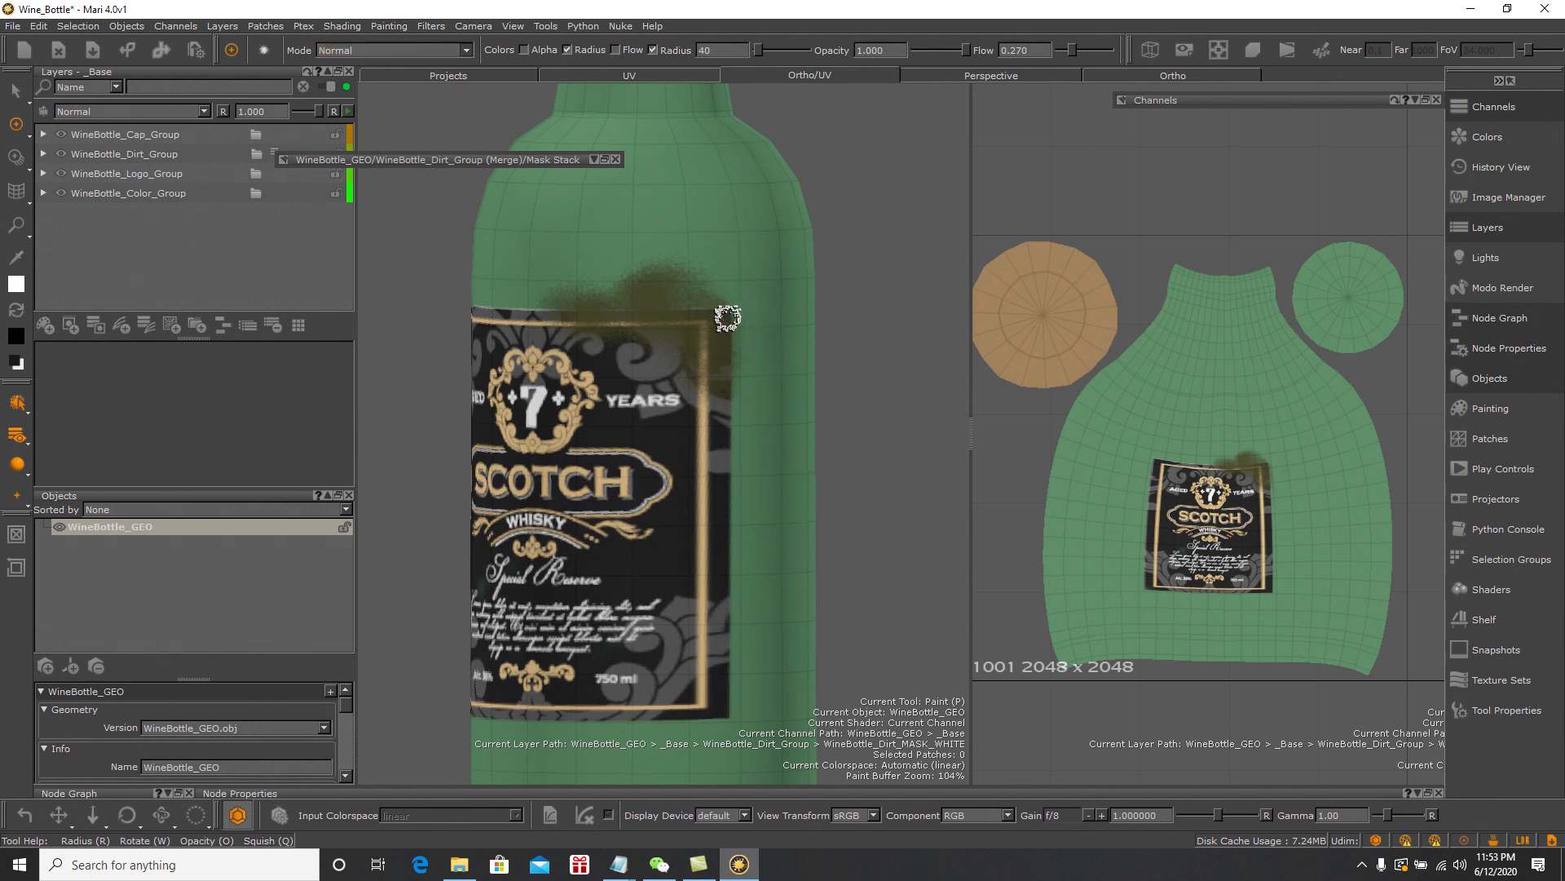
{"action": "left_click", "coordinate": [595, 159]}
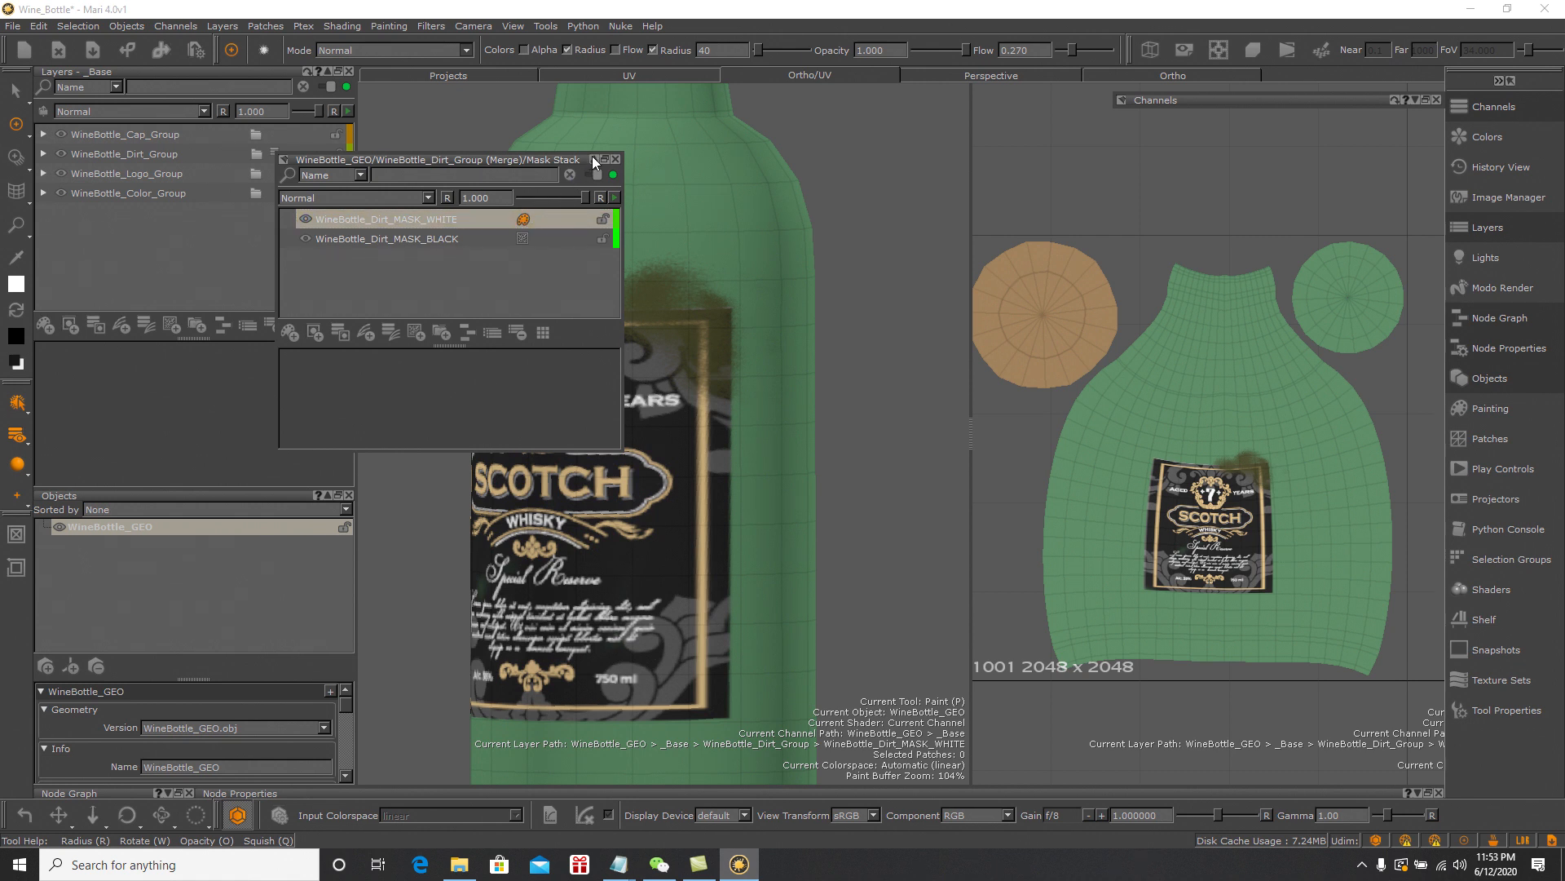
{"action": "left_click", "coordinate": [595, 159]}
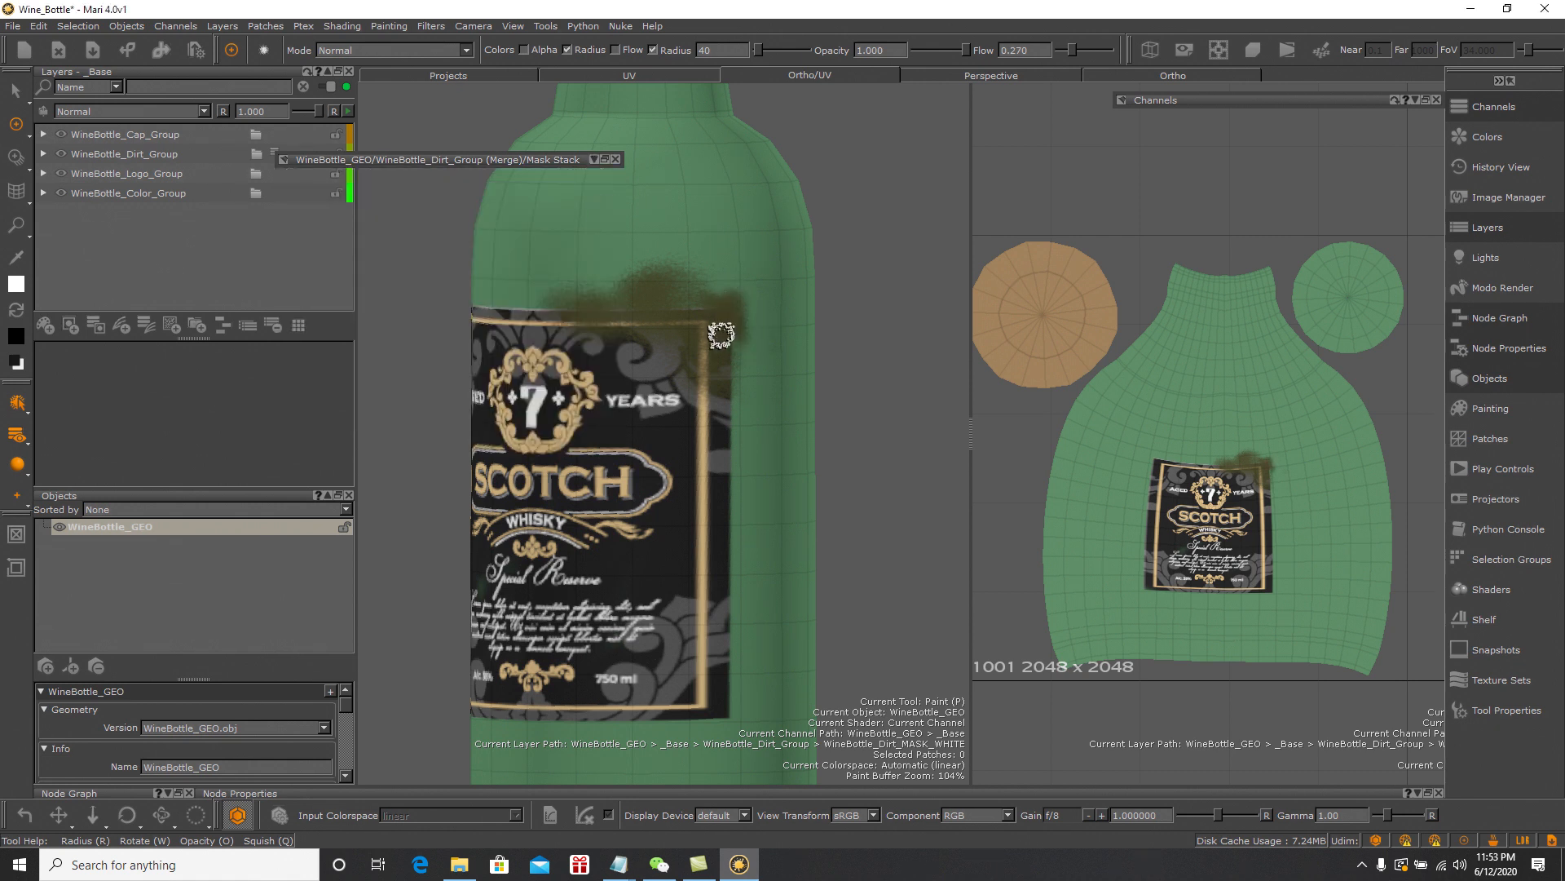
{"action": "mouse_move", "coordinate": [734, 417]}
{"action": "left_mouse_down"}
{"action": "mouse_move", "coordinate": [726, 444]}
{"action": "mouse_move", "coordinate": [720, 426]}
{"action": "mouse_move", "coordinate": [746, 449]}
{"action": "left_mouse_up"}
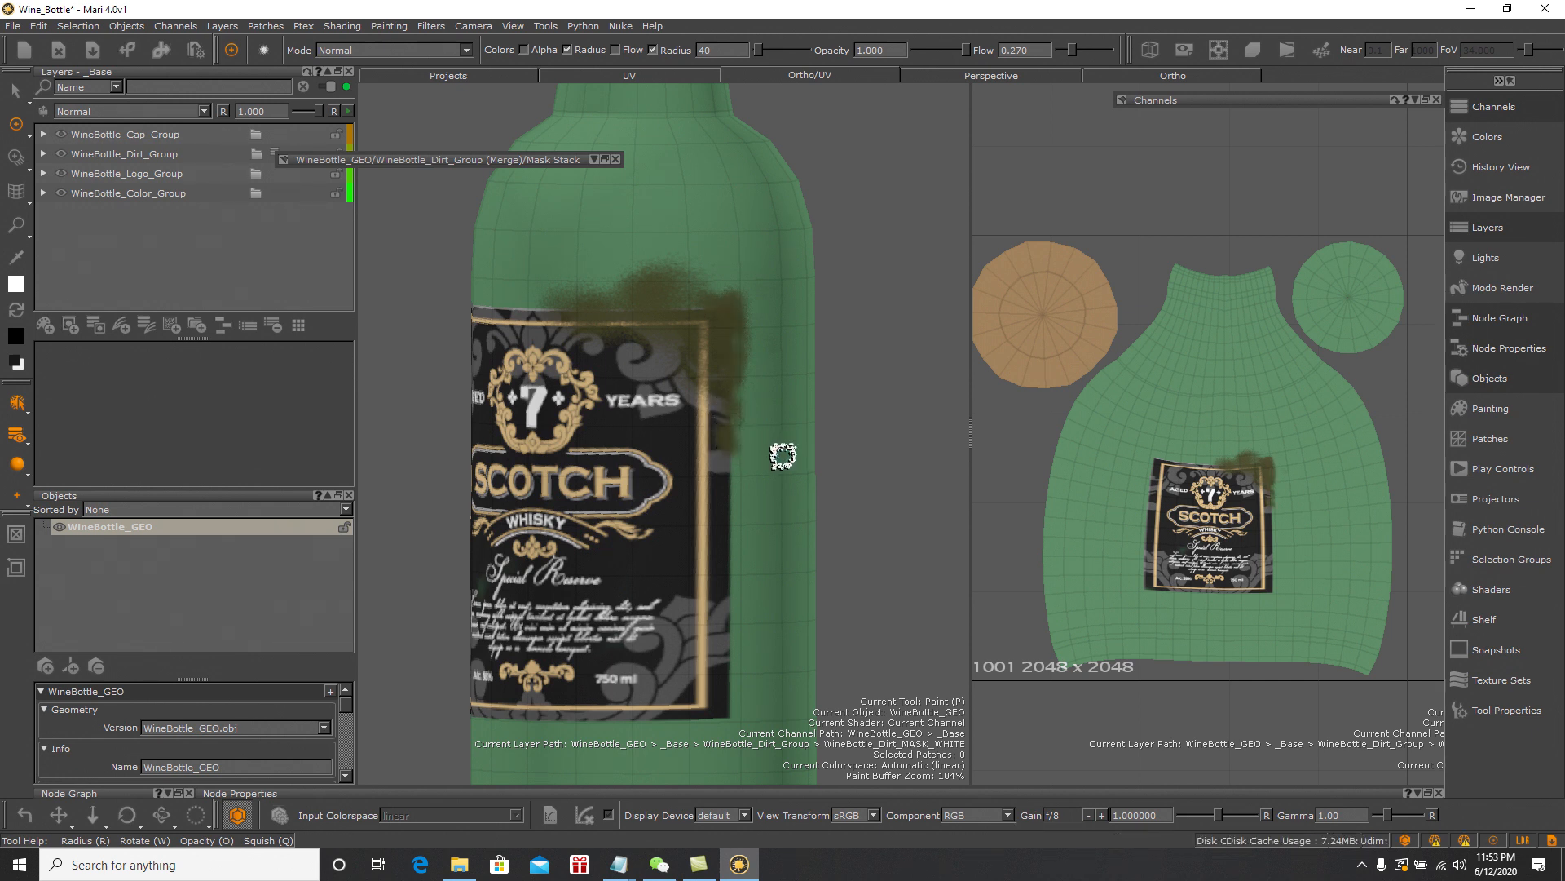
Set the brush flow to 0.170 and radius to 45, and paint dirt along the label's lower right edge and around its lower-right corner
{"action": "mouse_move", "coordinate": [825, 507]}
{"action": "left_mouse_down", "text": "alt"}
{"action": "mouse_move", "coordinate": [807, 419]}
{"action": "mouse_move", "coordinate": [782, 397]}
{"action": "mouse_move", "coordinate": [838, 391]}
{"action": "mouse_move", "coordinate": [828, 408]}
{"action": "mouse_move", "coordinate": [783, 397]}
{"action": "mouse_move", "coordinate": [814, 402]}
{"action": "mouse_move", "coordinate": [790, 395]}
{"action": "mouse_move", "coordinate": [817, 345]}
{"action": "left_mouse_up", "text": "alt"}
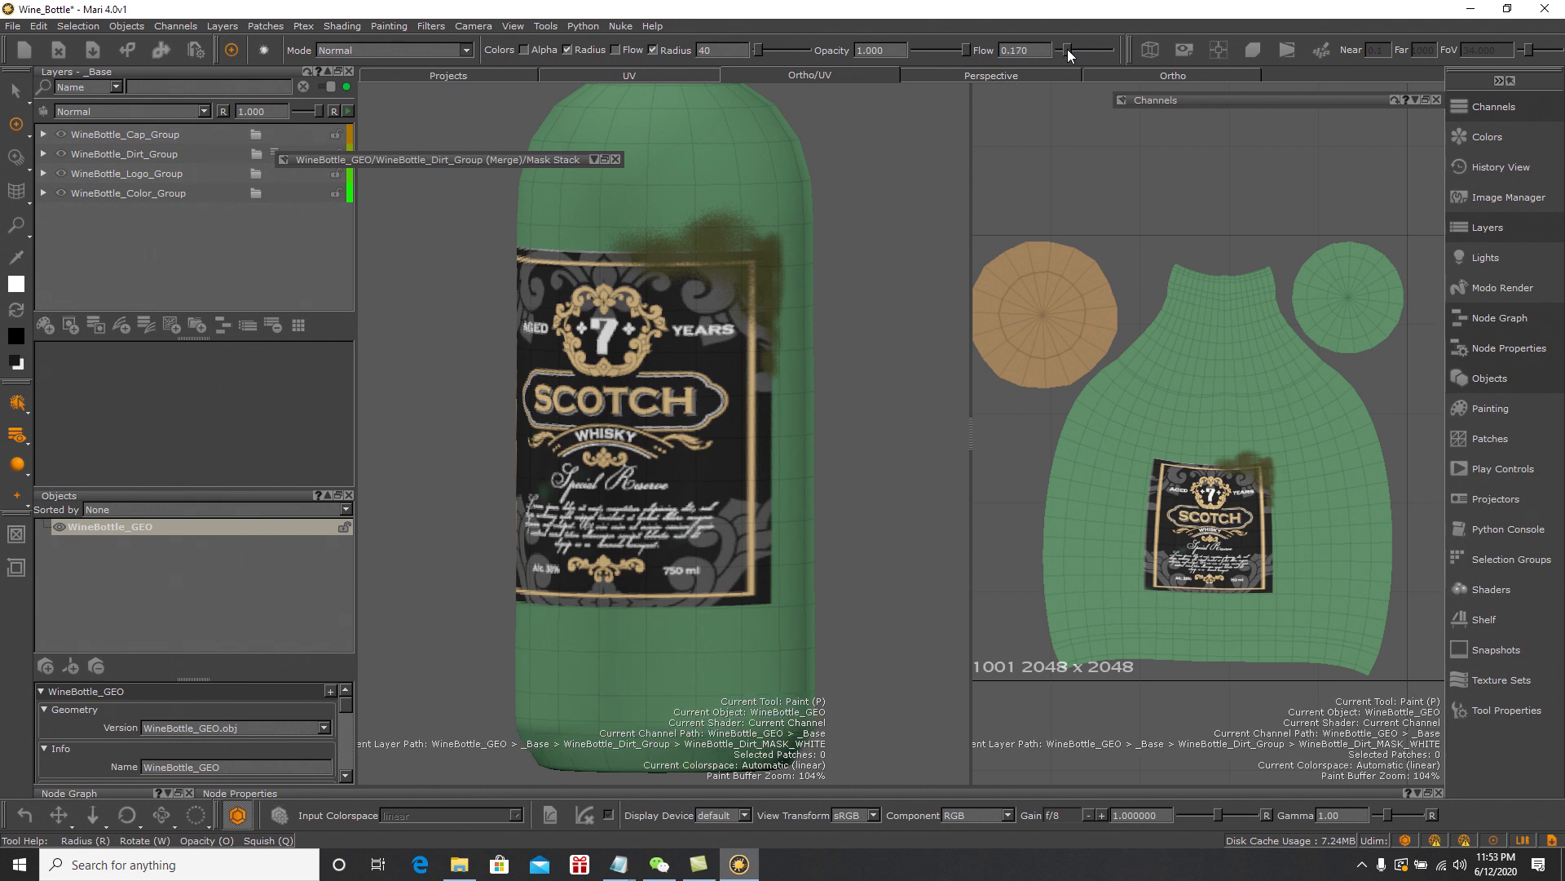
{"action": "left_click_drag", "start_coordinate": [775, 469], "coordinate": [765, 462], "text": "alt"}
{"action": "left_click_drag", "start_coordinate": [717, 50], "coordinate": [700, 52]}
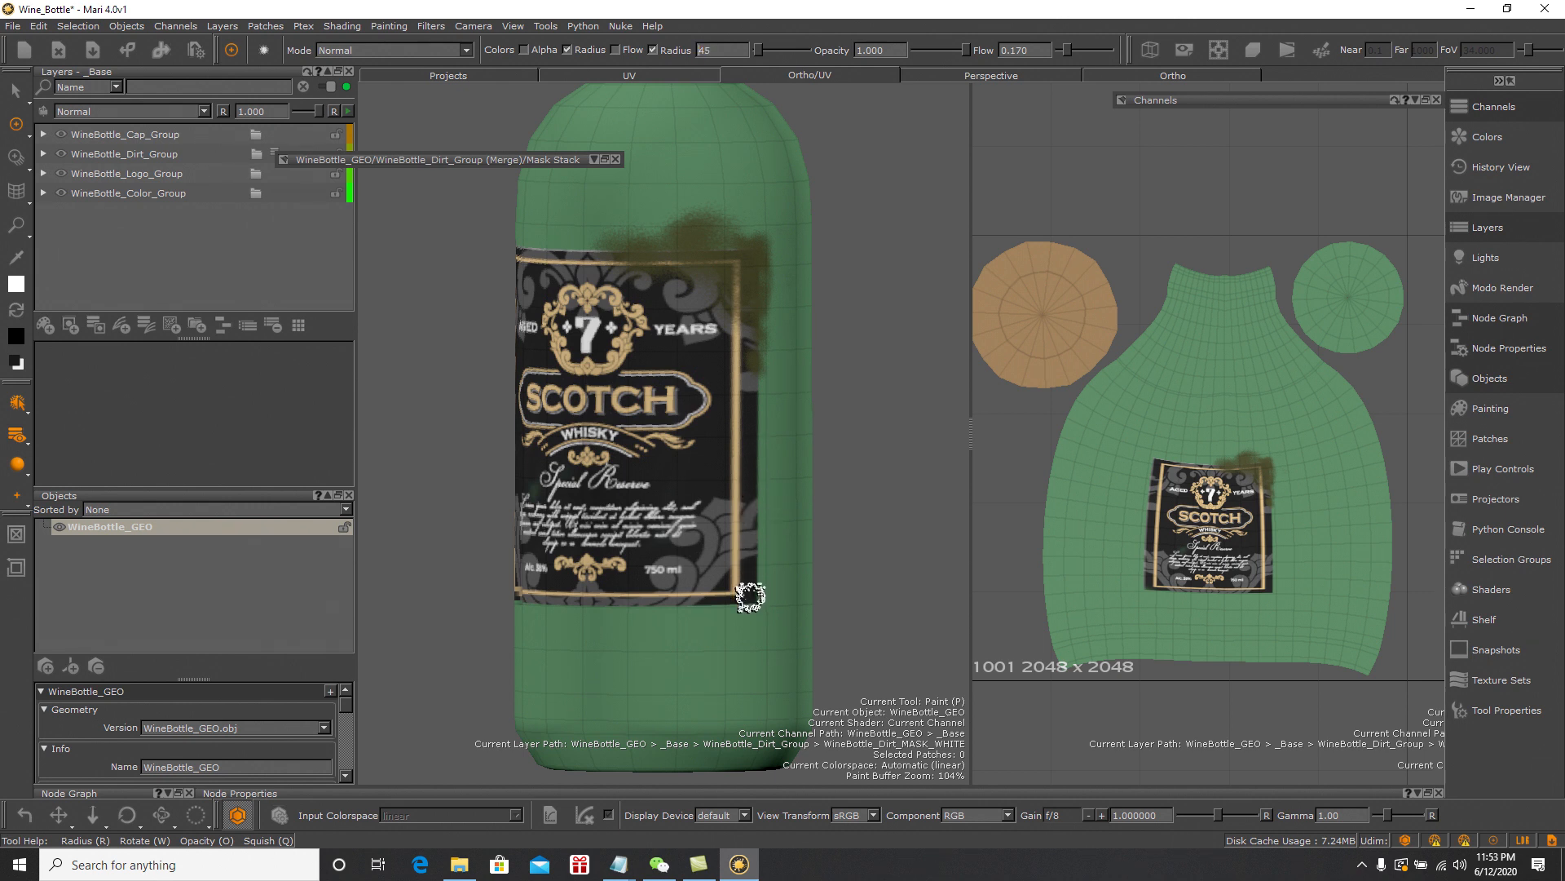
{"action": "left_click_drag", "start_coordinate": [745, 591], "coordinate": [757, 570]}
{"action": "mouse_move", "coordinate": [763, 513]}
{"action": "left_mouse_down"}
{"action": "mouse_move", "coordinate": [771, 568]}
{"action": "mouse_move", "coordinate": [747, 609]}
{"action": "mouse_move", "coordinate": [615, 615]}
{"action": "mouse_move", "coordinate": [675, 614]}
{"action": "mouse_move", "coordinate": [742, 587]}
{"action": "mouse_move", "coordinate": [759, 442]}
{"action": "mouse_move", "coordinate": [744, 587]}
{"action": "mouse_move", "coordinate": [619, 603]}
{"action": "mouse_move", "coordinate": [690, 641]}
{"action": "mouse_move", "coordinate": [630, 628]}
{"action": "mouse_move", "coordinate": [665, 644]}
{"action": "mouse_move", "coordinate": [693, 629]}
{"action": "mouse_move", "coordinate": [660, 659]}
{"action": "left_mouse_up"}
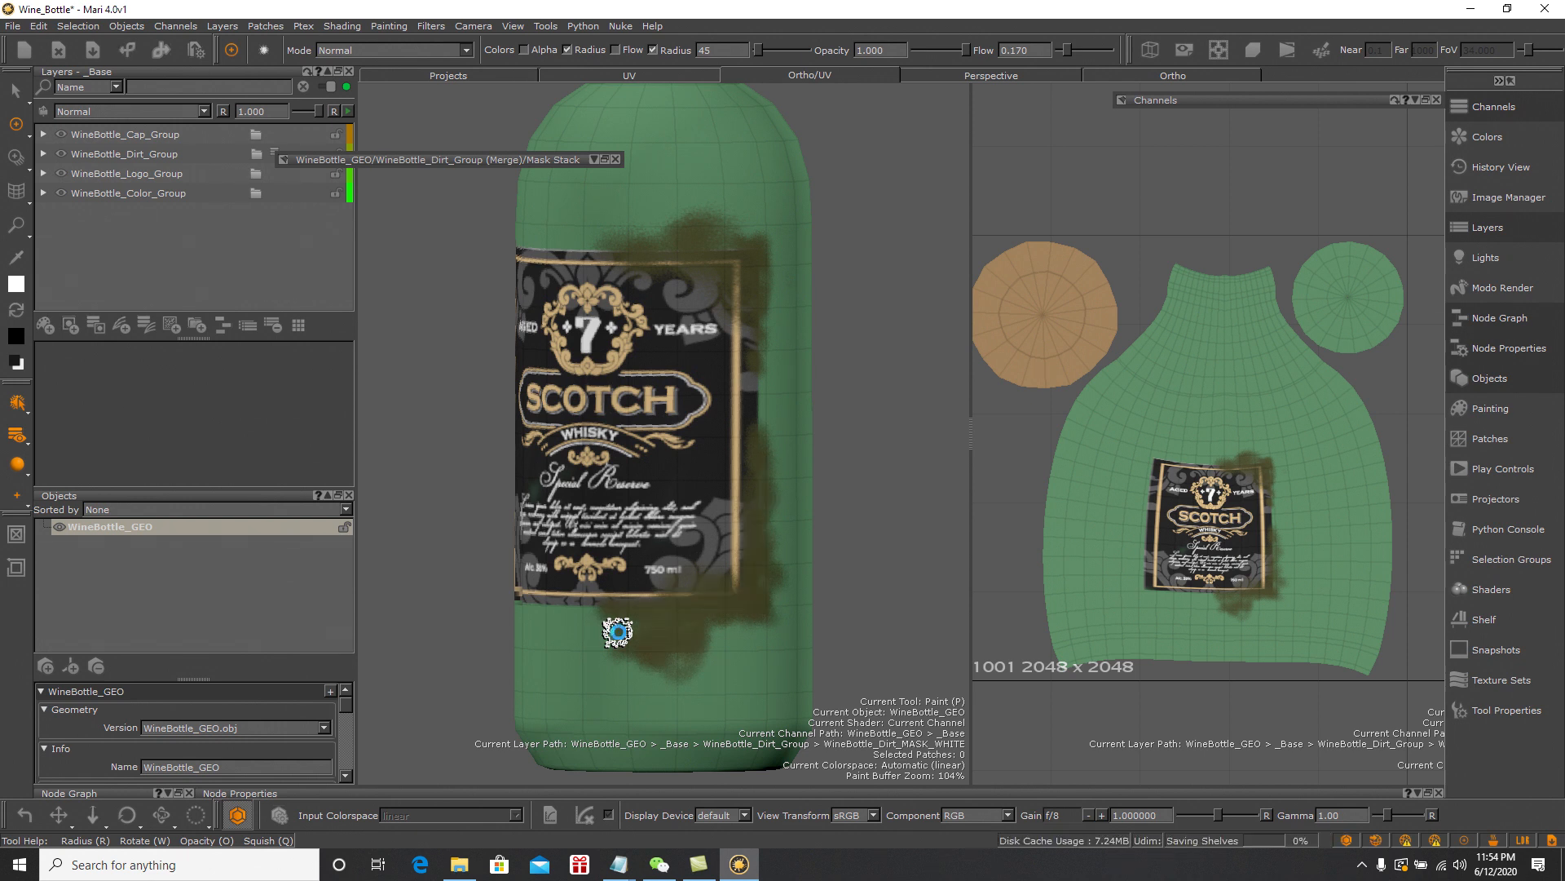
Paint dirt around the label's lower-left corner, up its left edge, and along its upper edge
{"action": "mouse_move", "coordinate": [618, 632]}
{"action": "left_mouse_down", "text": "alt"}
{"action": "mouse_move", "coordinate": [541, 601]}
{"action": "mouse_move", "coordinate": [590, 595]}
{"action": "mouse_move", "coordinate": [611, 611]}
{"action": "mouse_move", "coordinate": [633, 598]}
{"action": "mouse_move", "coordinate": [569, 580]}
{"action": "mouse_move", "coordinate": [545, 601]}
{"action": "mouse_move", "coordinate": [580, 602]}
{"action": "left_mouse_up", "text": "alt"}
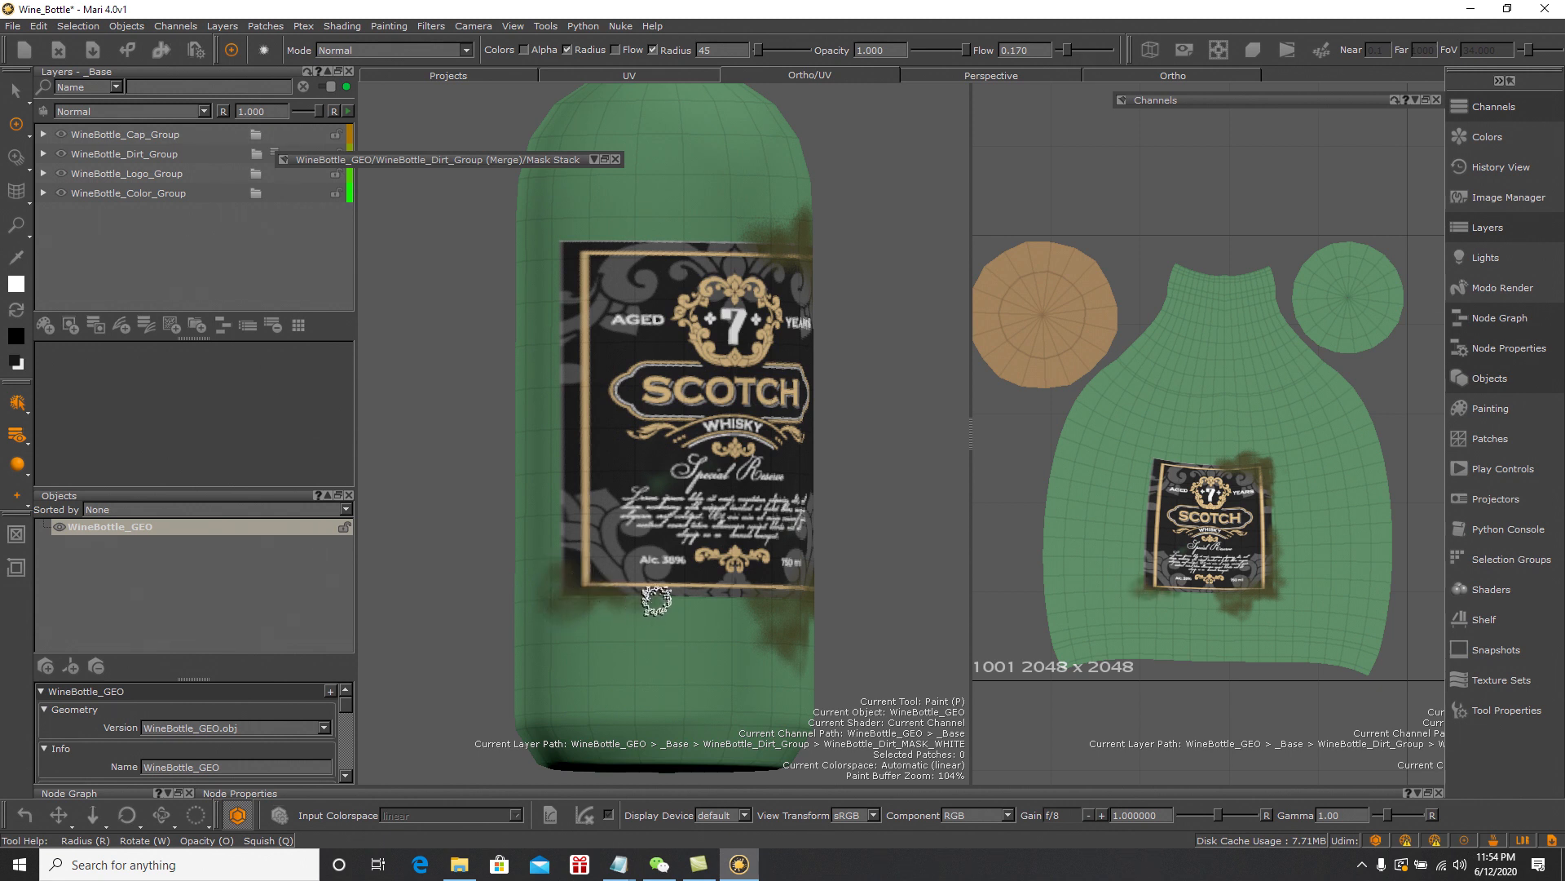
{"action": "mouse_move", "coordinate": [559, 618]}
{"action": "left_mouse_down"}
{"action": "mouse_move", "coordinate": [549, 433]}
{"action": "mouse_move", "coordinate": [566, 560]}
{"action": "mouse_move", "coordinate": [646, 600]}
{"action": "mouse_move", "coordinate": [667, 593]}
{"action": "mouse_move", "coordinate": [600, 531]}
{"action": "mouse_move", "coordinate": [567, 446]}
{"action": "mouse_move", "coordinate": [559, 549]}
{"action": "mouse_move", "coordinate": [554, 291]}
{"action": "left_mouse_up"}
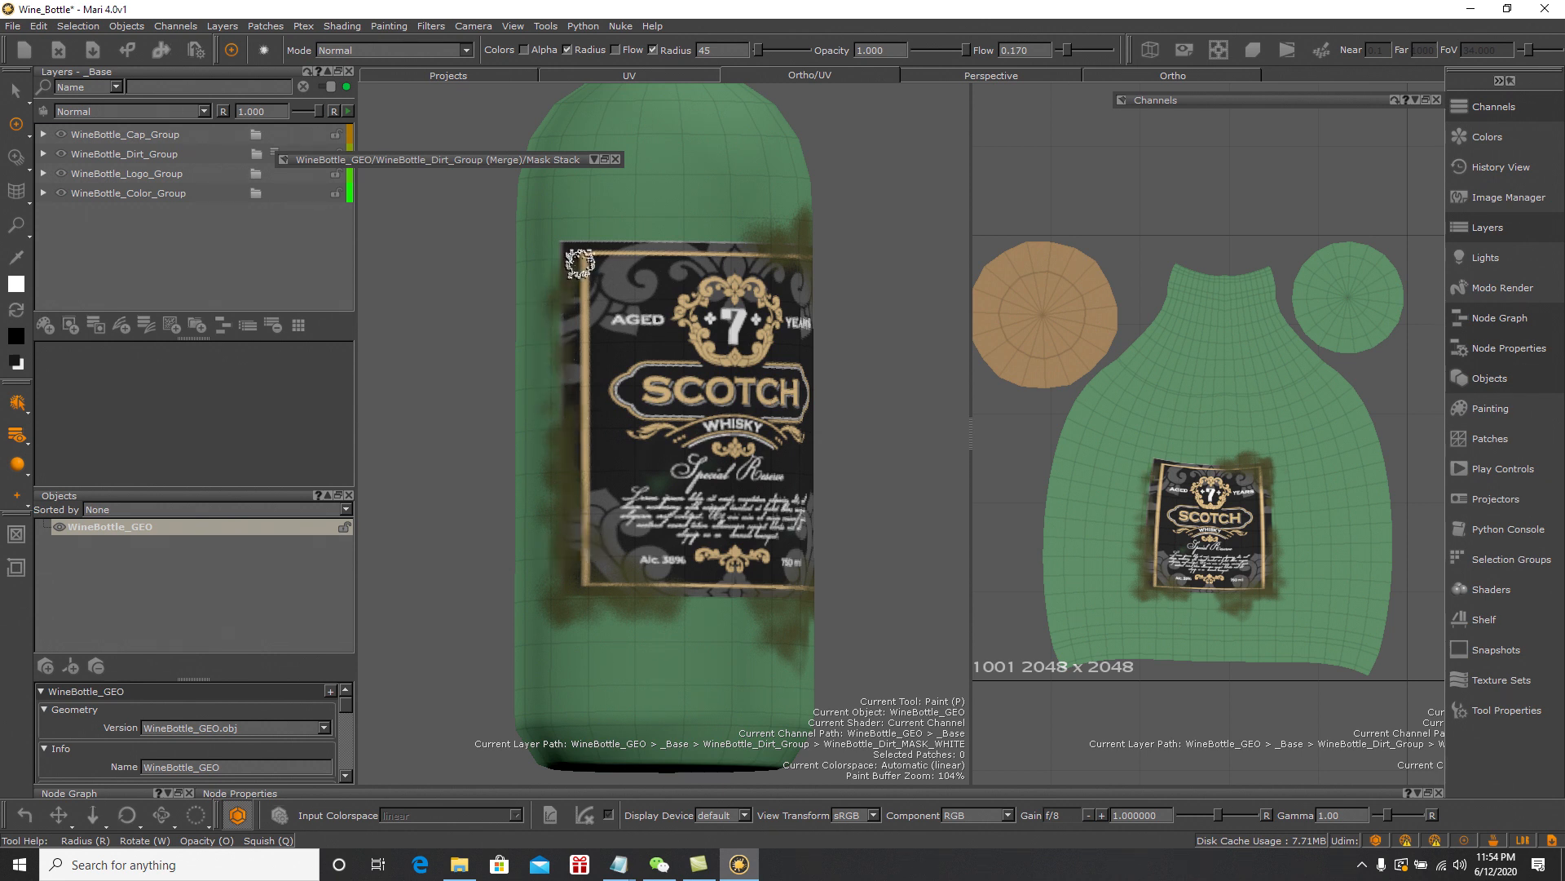
{"action": "left_click_drag", "start_coordinate": [554, 247], "coordinate": [690, 241]}
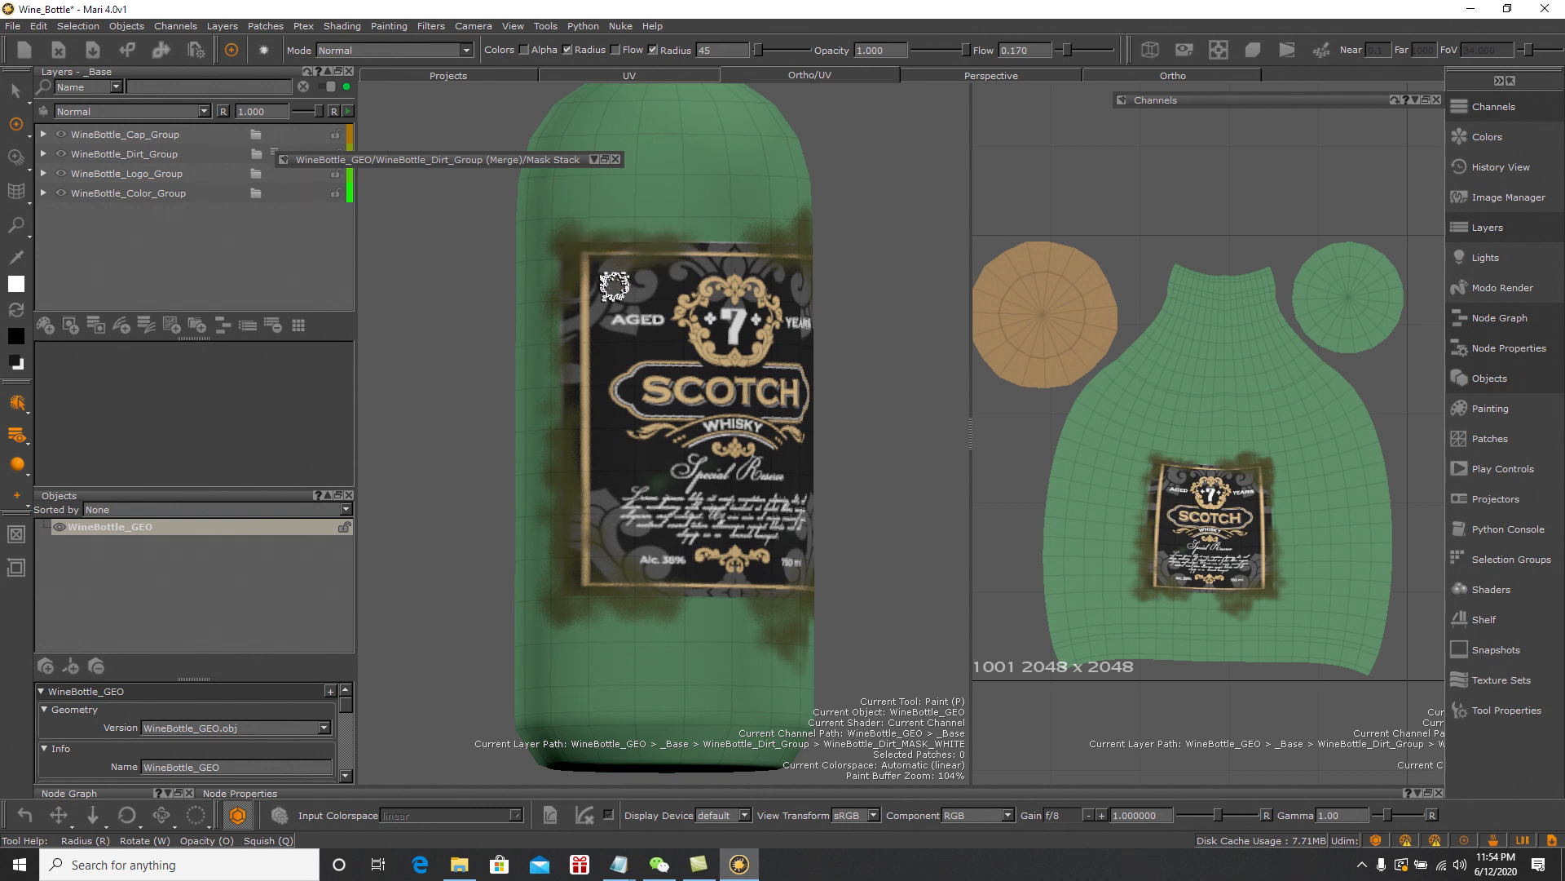
{"action": "left_click_drag", "start_coordinate": [608, 296], "coordinate": [617, 348]}
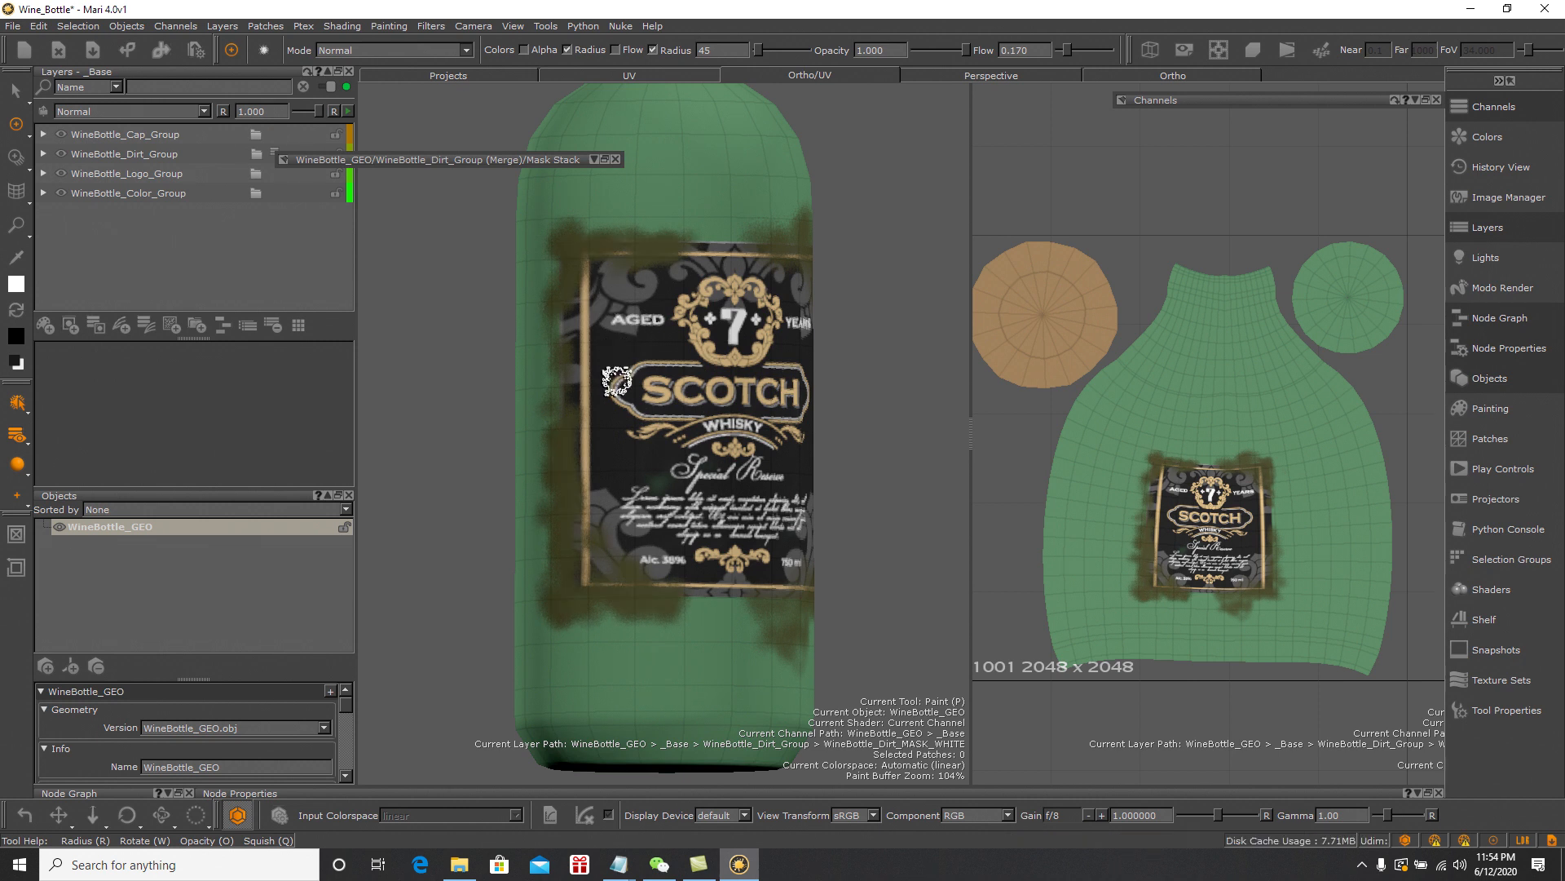
Try painting dirt on the bottle's circular base in the UV view, undo it, and return to the Paint tool
{"action": "right_click_drag", "start_coordinate": [870, 362], "coordinate": [818, 363], "text": "alt"}
{"action": "left_click_drag", "start_coordinate": [818, 364], "coordinate": [866, 296], "text": "alt"}
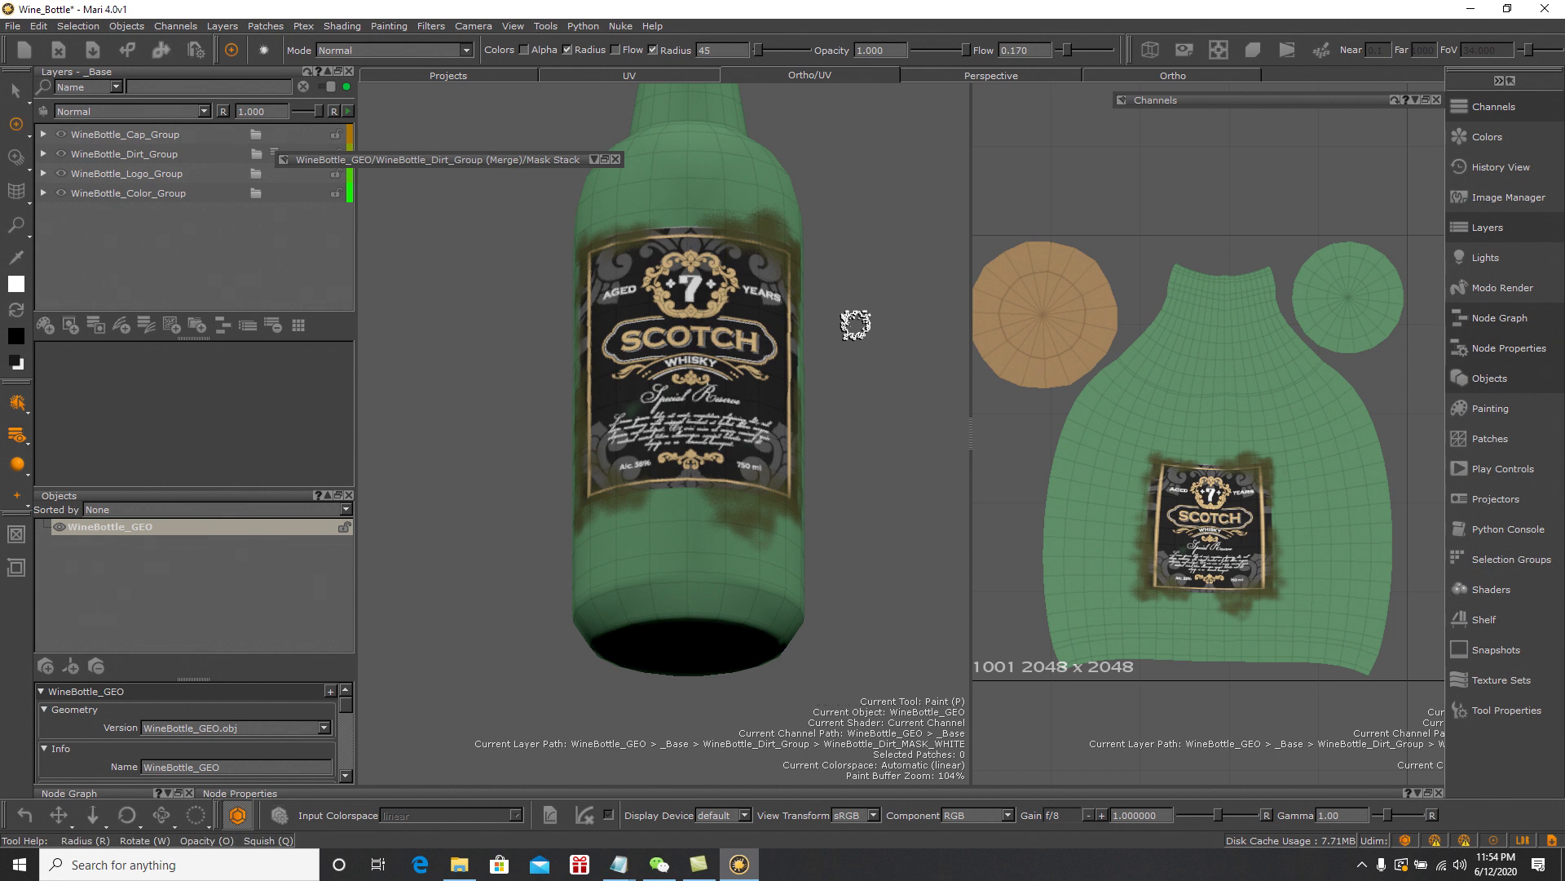
{"action": "left_click_drag", "start_coordinate": [857, 363], "coordinate": [864, 329], "text": "alt"}
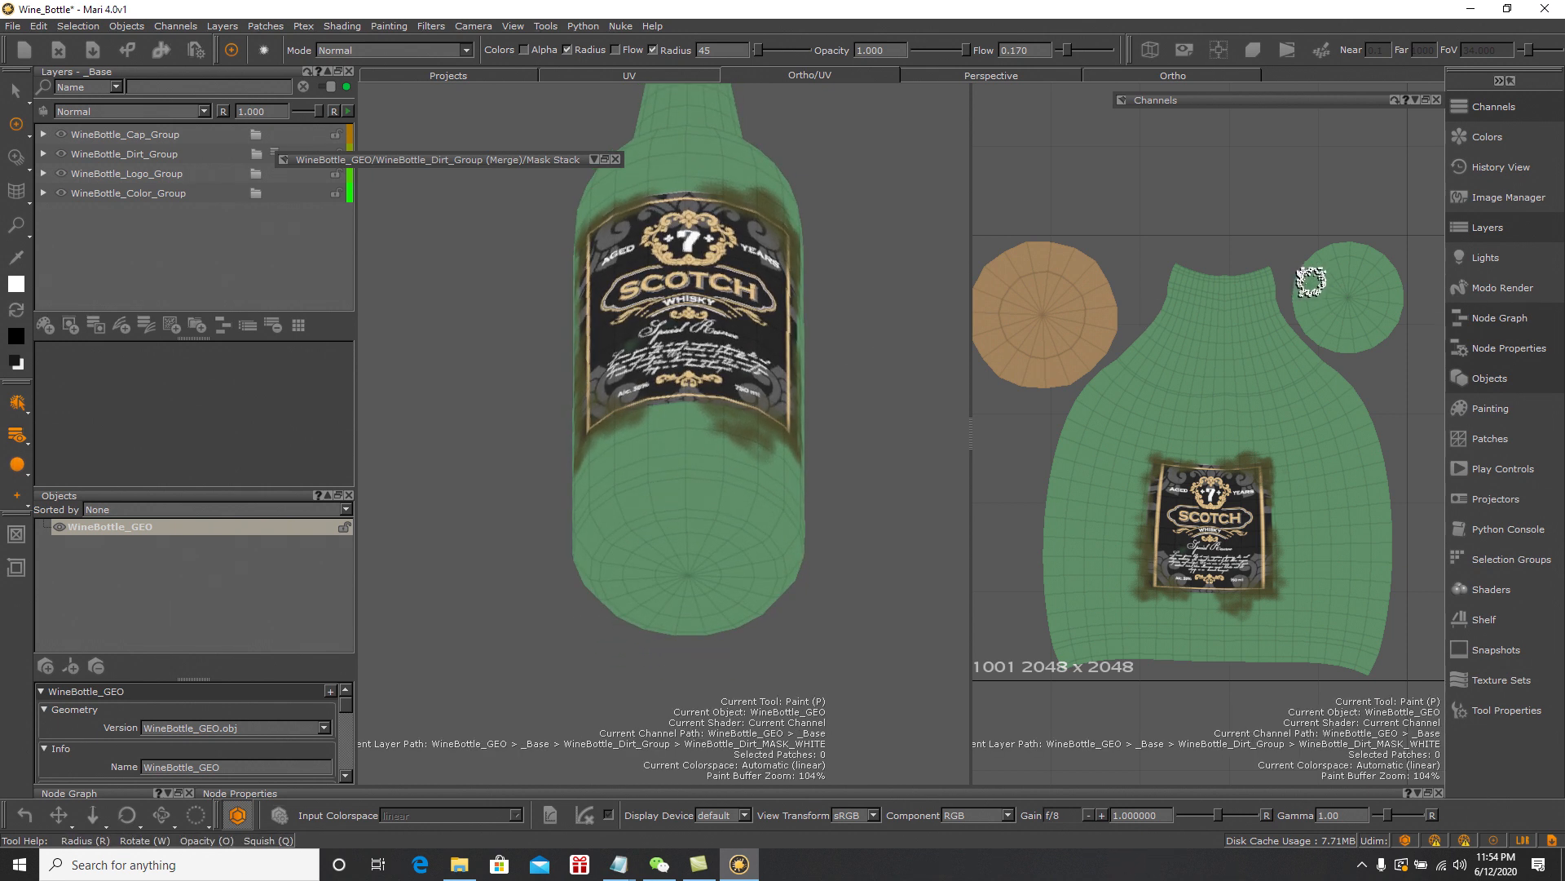
{"action": "mouse_move", "coordinate": [1336, 275]}
{"action": "left_mouse_down"}
{"action": "mouse_move", "coordinate": [1350, 269]}
{"action": "mouse_move", "coordinate": [1325, 296]}
{"action": "mouse_move", "coordinate": [1320, 254]}
{"action": "mouse_move", "coordinate": [1301, 297]}
{"action": "mouse_move", "coordinate": [1360, 348]}
{"action": "left_mouse_up"}
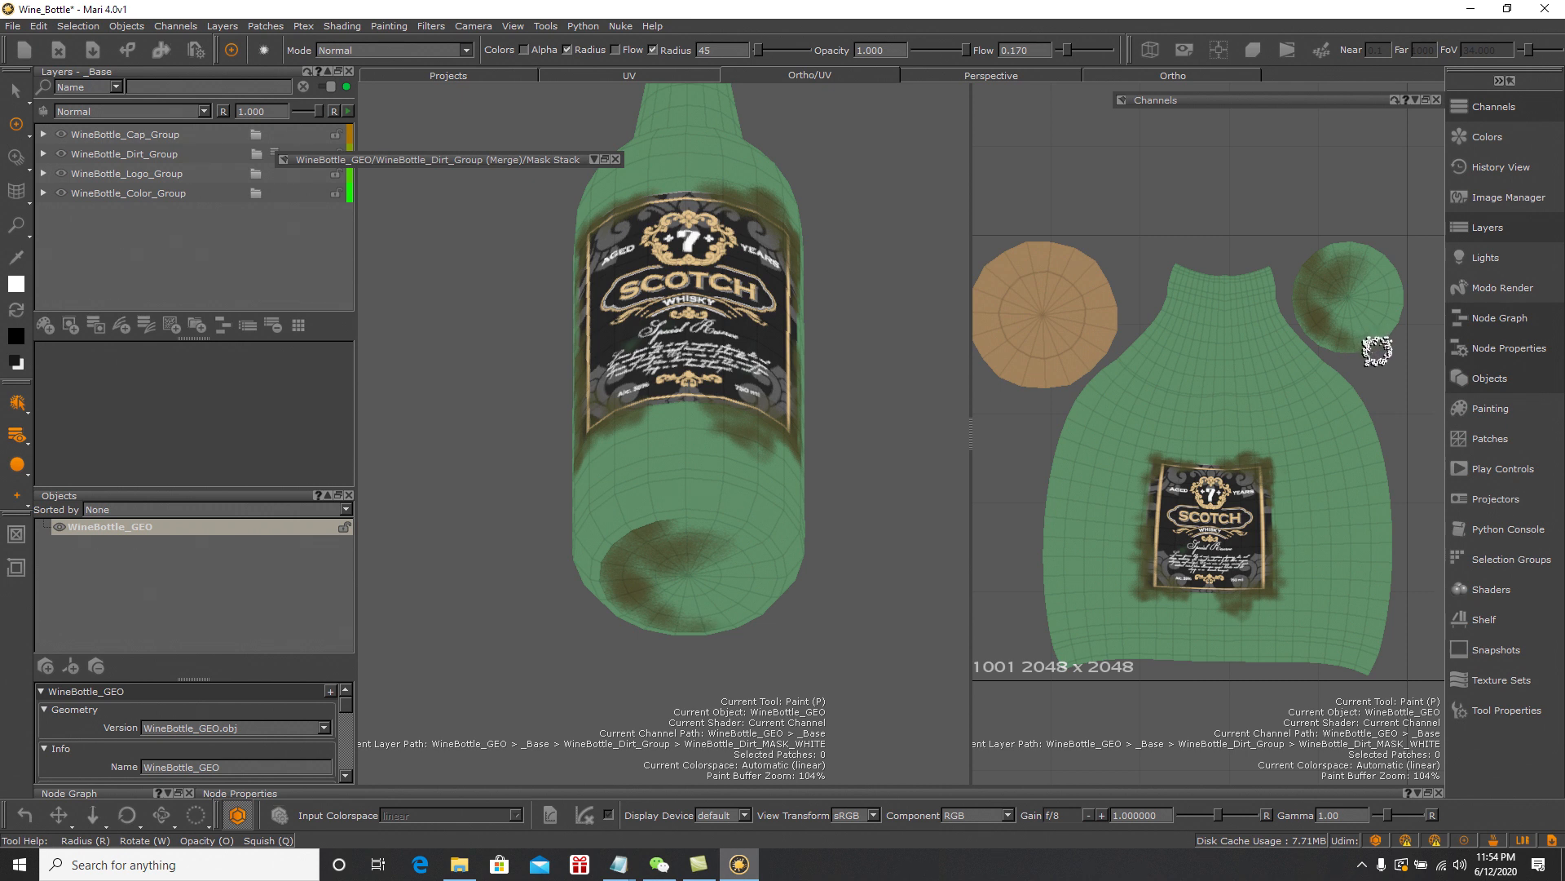
{"action": "key", "text": "ctrl+z"}
{"action": "key", "text": "z"}
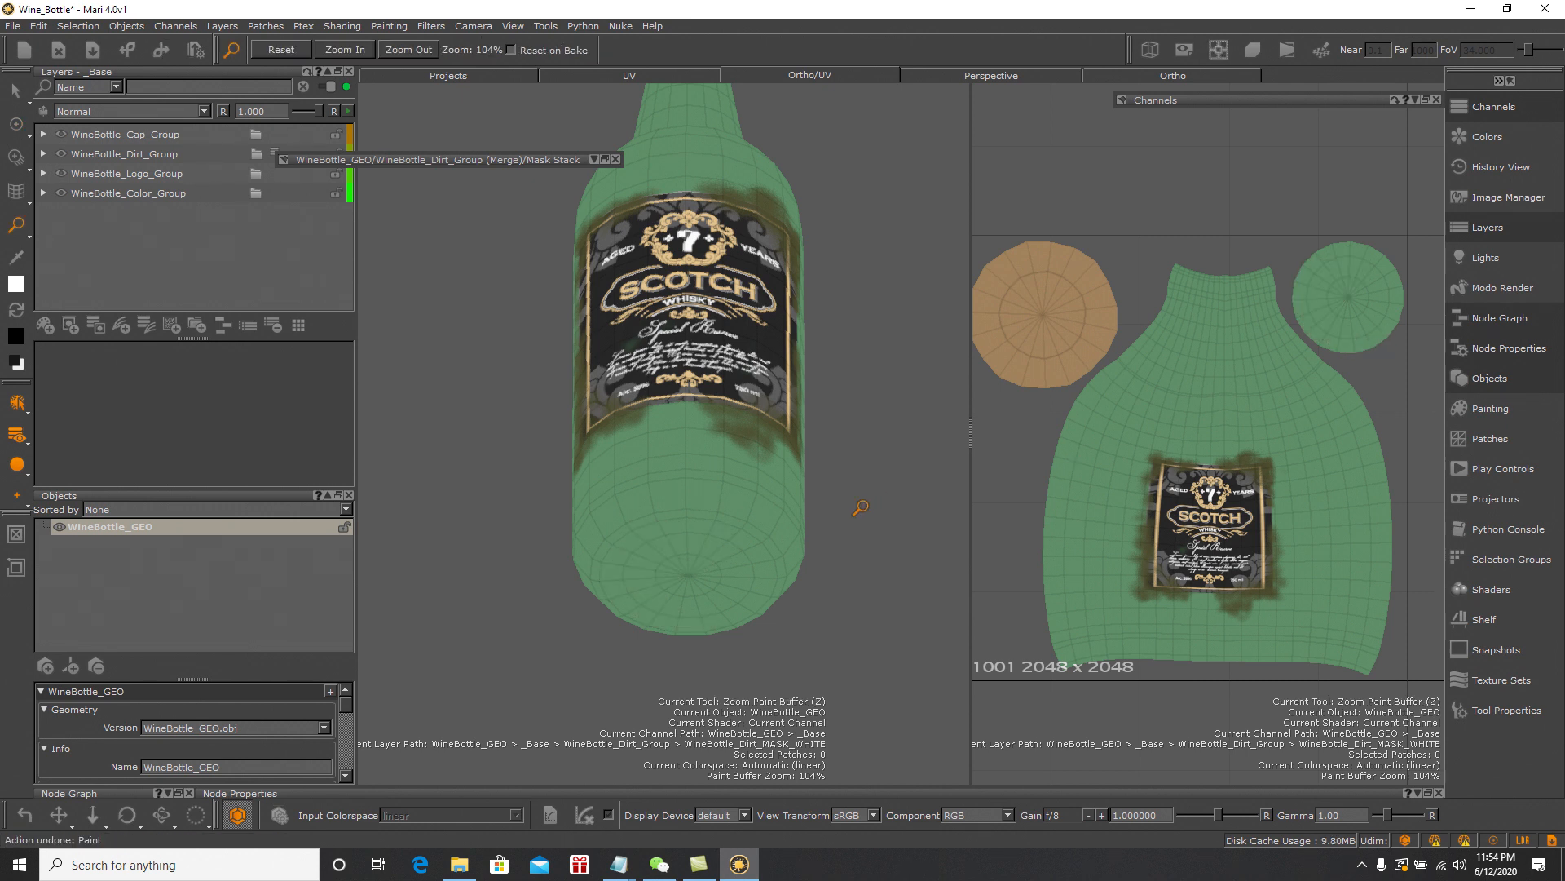
{"action": "key", "text": "p"}
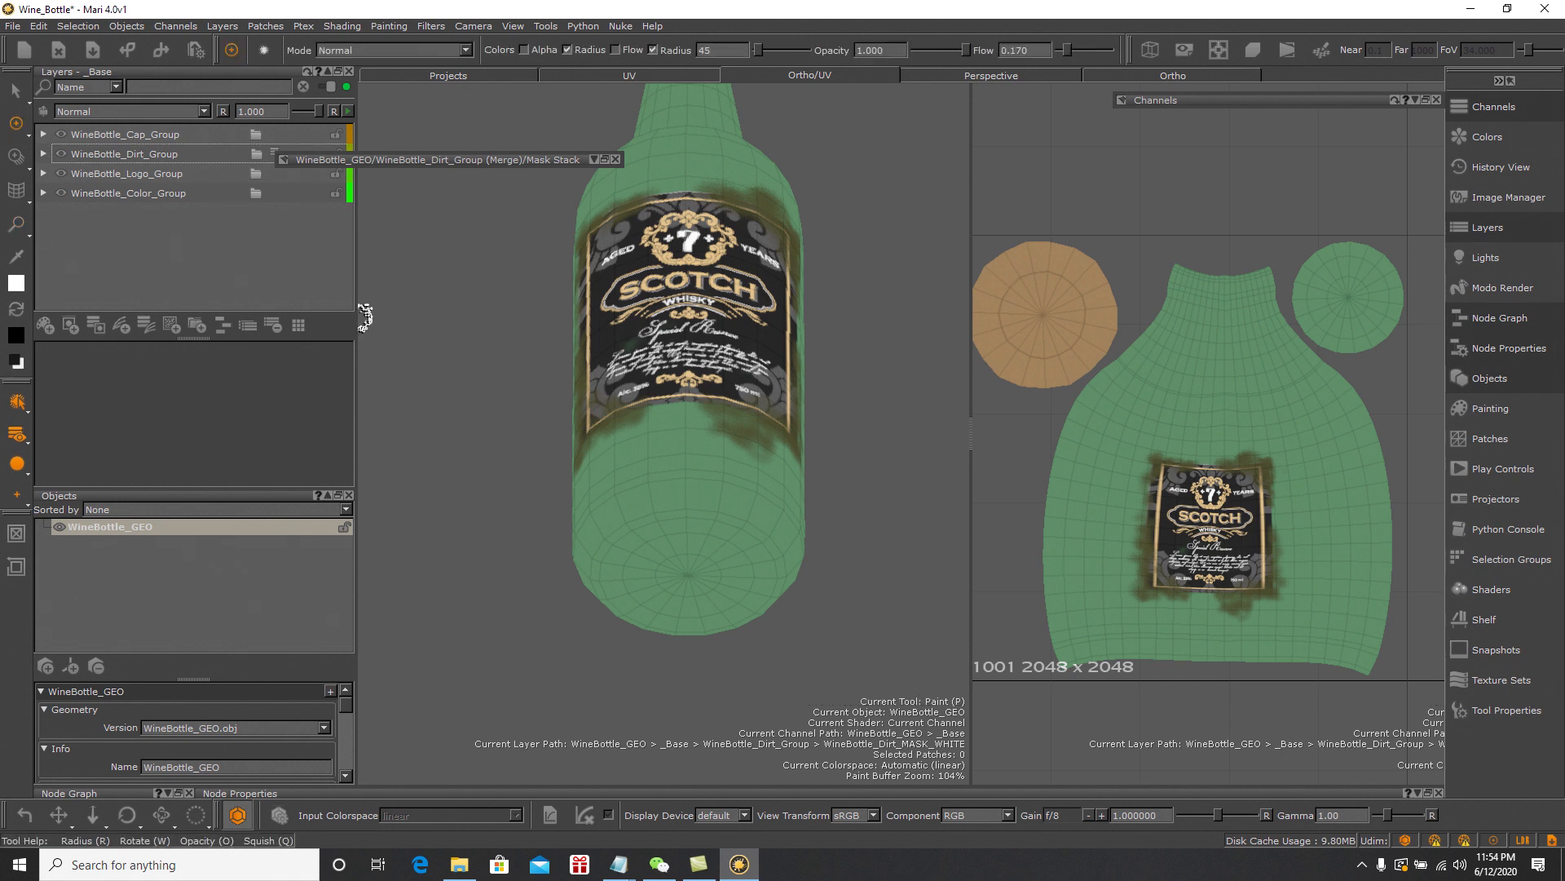
Cover the underside of the bottle's base with dirt in the 3D view, building it up with overlapping strokes
{"action": "left_click_drag", "start_coordinate": [827, 528], "coordinate": [829, 468], "text": "alt"}
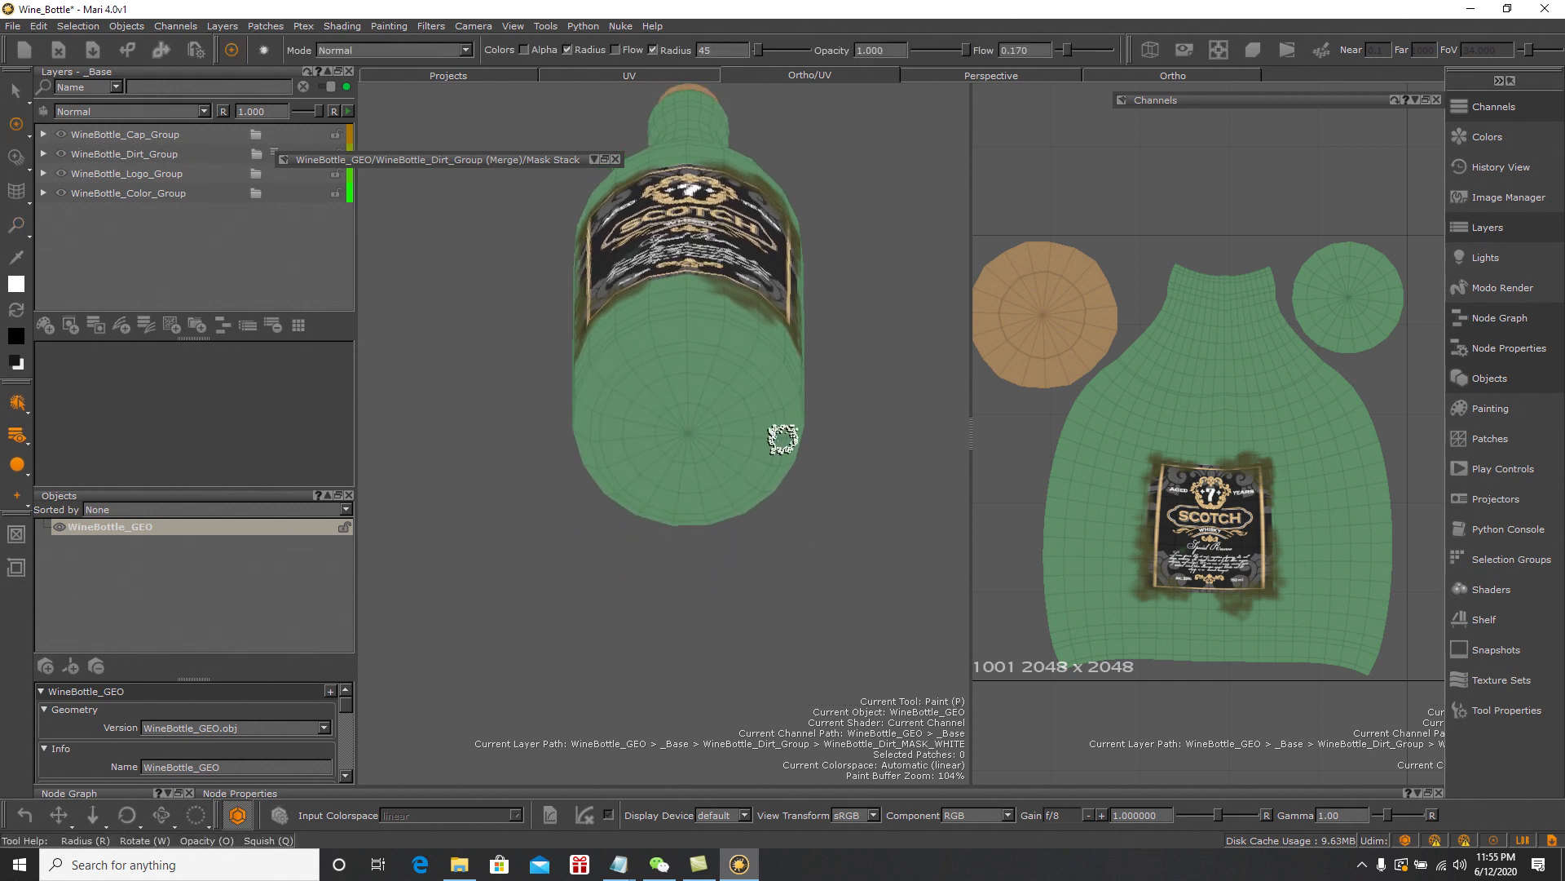
{"action": "mouse_move", "coordinate": [681, 374]}
{"action": "left_mouse_down"}
{"action": "mouse_move", "coordinate": [633, 388]}
{"action": "mouse_move", "coordinate": [658, 364]}
{"action": "mouse_move", "coordinate": [612, 376]}
{"action": "mouse_move", "coordinate": [684, 417]}
{"action": "mouse_move", "coordinate": [648, 432]}
{"action": "mouse_move", "coordinate": [661, 483]}
{"action": "mouse_move", "coordinate": [734, 426]}
{"action": "mouse_move", "coordinate": [731, 395]}
{"action": "mouse_move", "coordinate": [664, 350]}
{"action": "mouse_move", "coordinate": [720, 350]}
{"action": "mouse_move", "coordinate": [768, 419]}
{"action": "mouse_move", "coordinate": [677, 346]}
{"action": "mouse_move", "coordinate": [751, 380]}
{"action": "mouse_move", "coordinate": [751, 419]}
{"action": "mouse_move", "coordinate": [712, 496]}
{"action": "mouse_move", "coordinate": [639, 489]}
{"action": "mouse_move", "coordinate": [616, 406]}
{"action": "mouse_move", "coordinate": [594, 444]}
{"action": "mouse_move", "coordinate": [656, 488]}
{"action": "left_mouse_up"}
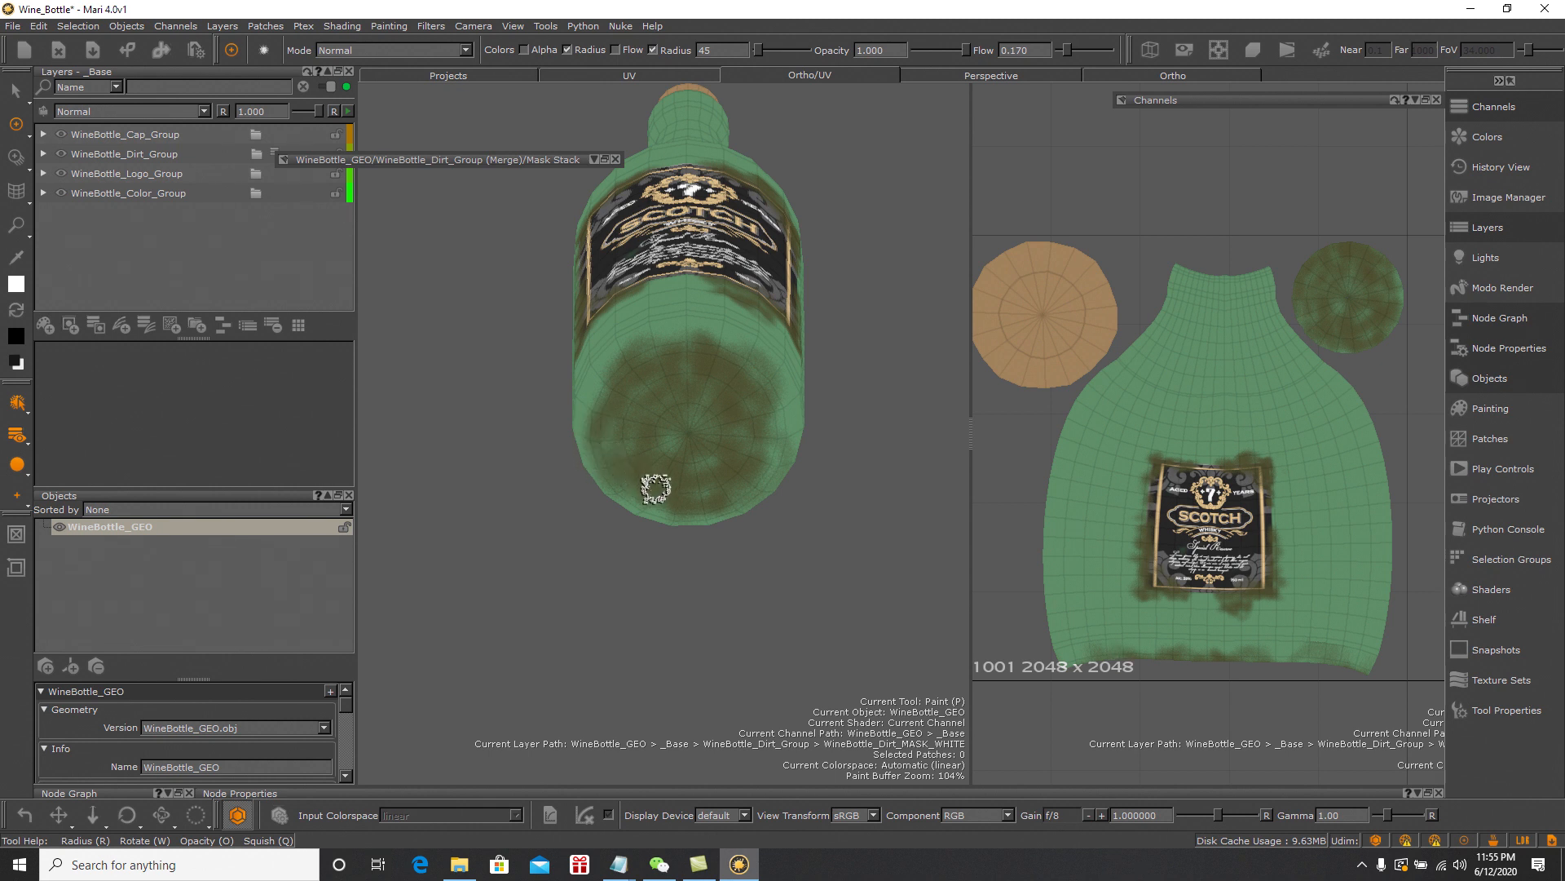
{"action": "mouse_move", "coordinate": [757, 449]}
{"action": "left_mouse_down"}
{"action": "mouse_move", "coordinate": [706, 493]}
{"action": "mouse_move", "coordinate": [654, 406]}
{"action": "mouse_move", "coordinate": [650, 508]}
{"action": "left_mouse_up"}
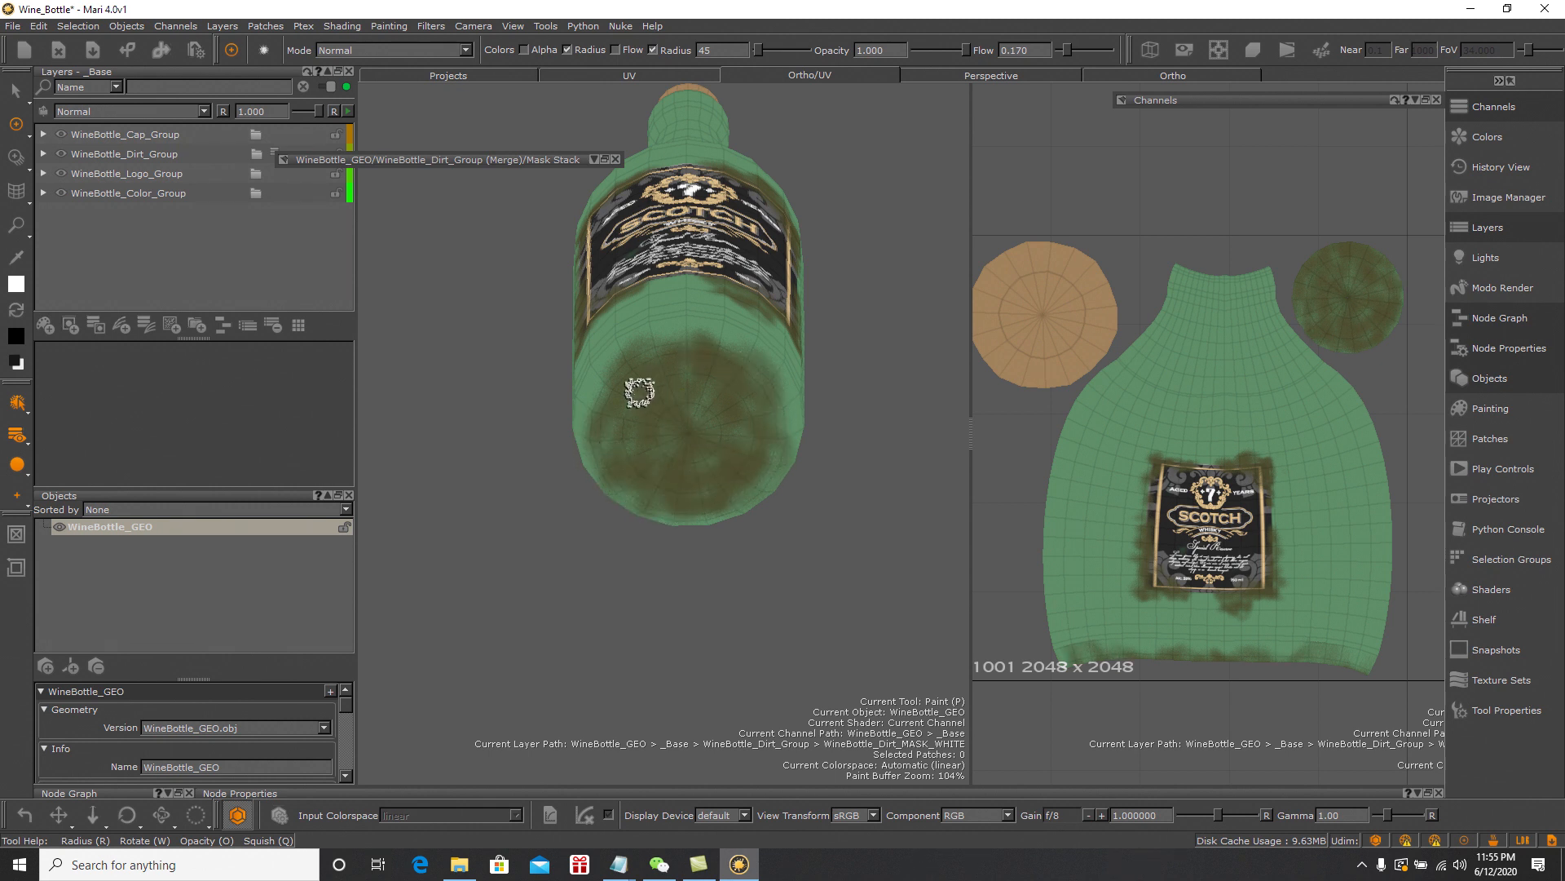
{"action": "key", "text": "ctrl+f"}
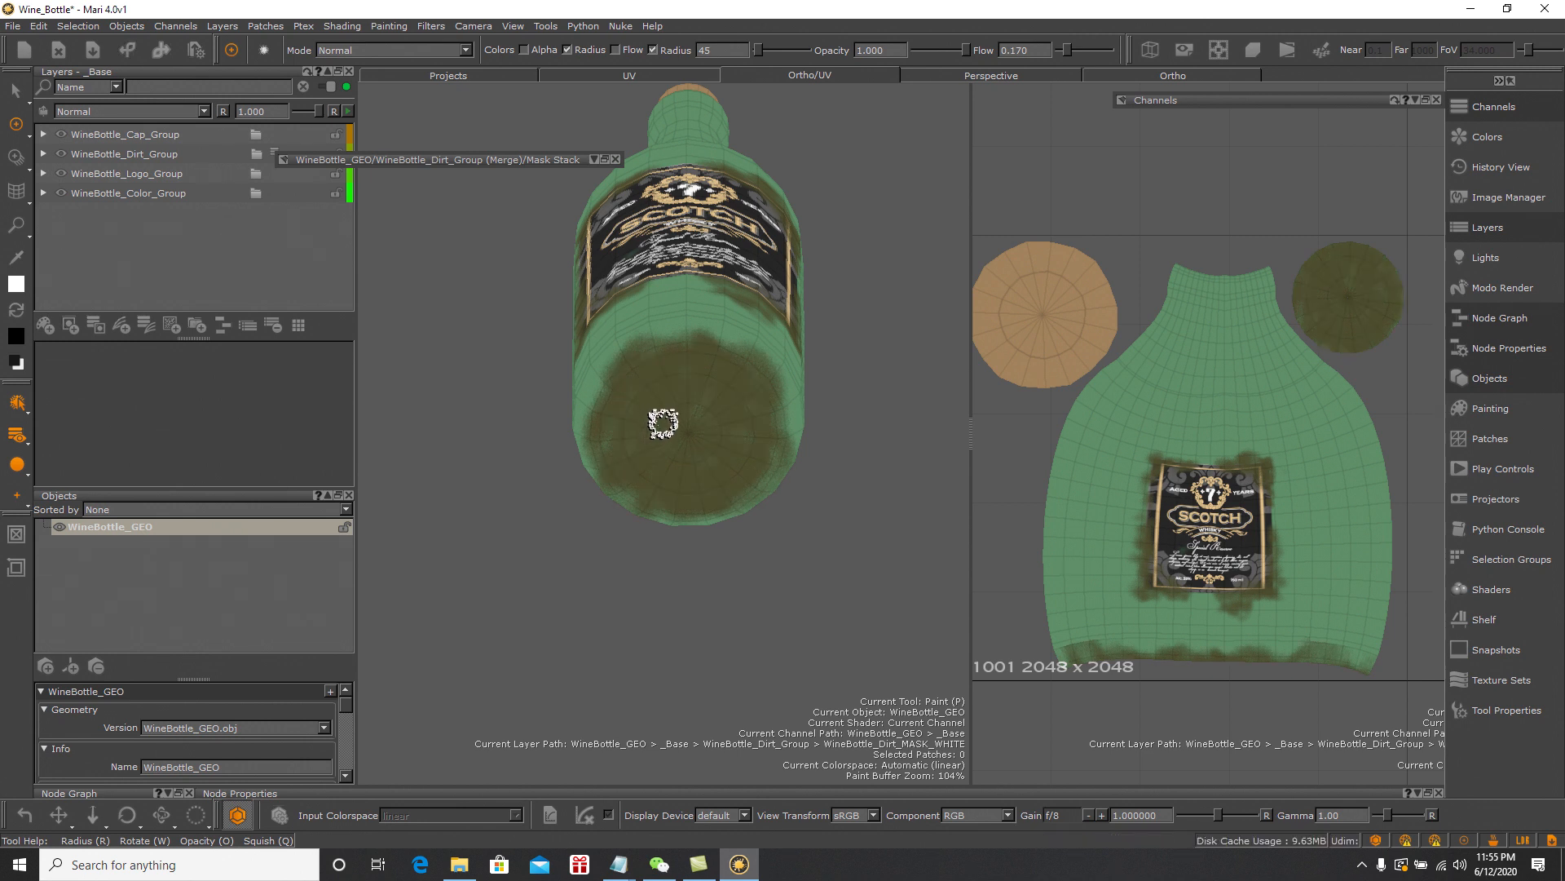
Paint an uneven band of dirt around the lower side wall of the bottle, just above its base
{"action": "left_click_drag", "start_coordinate": [834, 416], "coordinate": [874, 449], "text": "alt"}
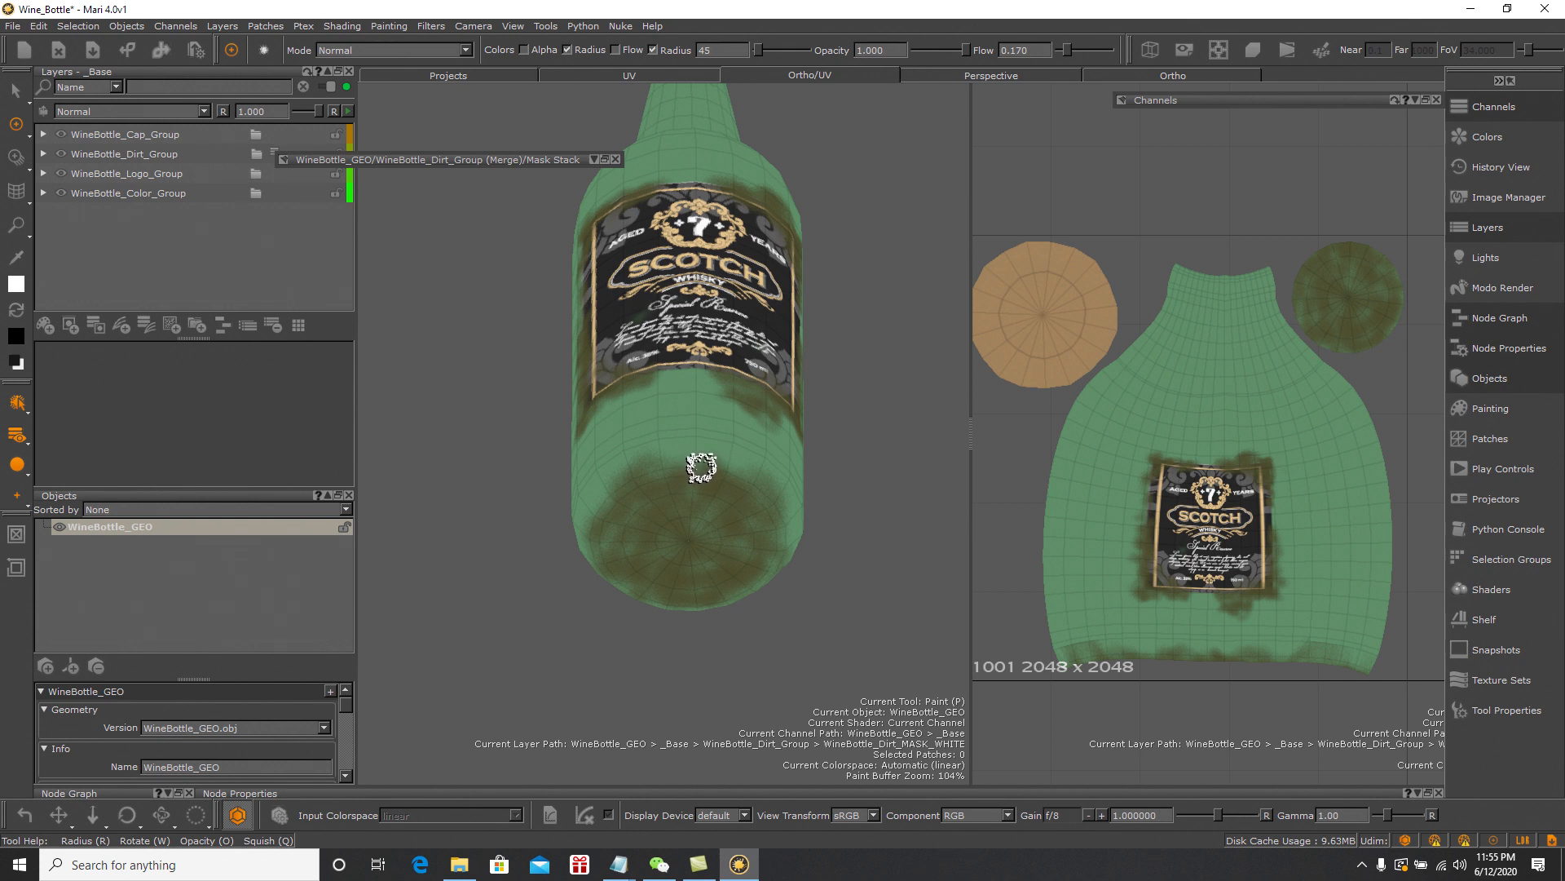
{"action": "mouse_move", "coordinate": [693, 455]}
{"action": "left_mouse_down"}
{"action": "mouse_move", "coordinate": [663, 463]}
{"action": "mouse_move", "coordinate": [706, 432]}
{"action": "mouse_move", "coordinate": [754, 483]}
{"action": "mouse_move", "coordinate": [766, 465]}
{"action": "mouse_move", "coordinate": [696, 440]}
{"action": "mouse_move", "coordinate": [646, 464]}
{"action": "mouse_move", "coordinate": [601, 462]}
{"action": "mouse_move", "coordinate": [587, 510]}
{"action": "mouse_move", "coordinate": [614, 451]}
{"action": "mouse_move", "coordinate": [709, 448]}
{"action": "mouse_move", "coordinate": [779, 506]}
{"action": "mouse_move", "coordinate": [740, 534]}
{"action": "left_mouse_up"}
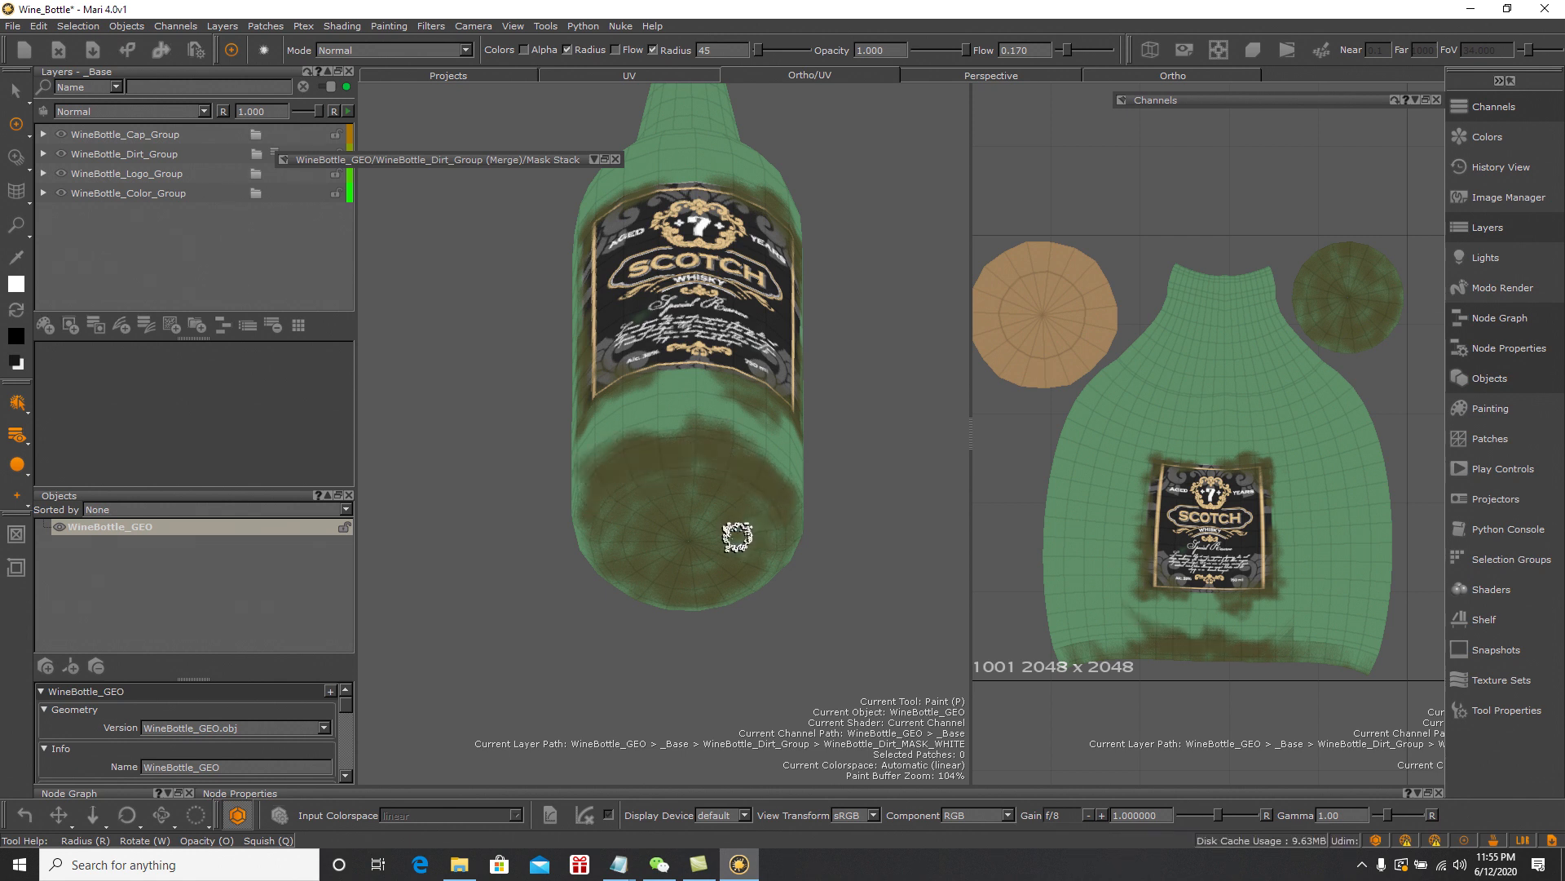
{"action": "middle_click_drag", "start_coordinate": [800, 531], "coordinate": [685, 563]}
{"action": "mouse_move", "coordinate": [685, 562]}
{"action": "left_mouse_down"}
{"action": "mouse_move", "coordinate": [664, 532]}
{"action": "mouse_move", "coordinate": [639, 542]}
{"action": "mouse_move", "coordinate": [702, 549]}
{"action": "mouse_move", "coordinate": [725, 587]}
{"action": "mouse_move", "coordinate": [741, 535]}
{"action": "mouse_move", "coordinate": [756, 592]}
{"action": "mouse_move", "coordinate": [716, 559]}
{"action": "mouse_move", "coordinate": [625, 561]}
{"action": "left_mouse_up"}
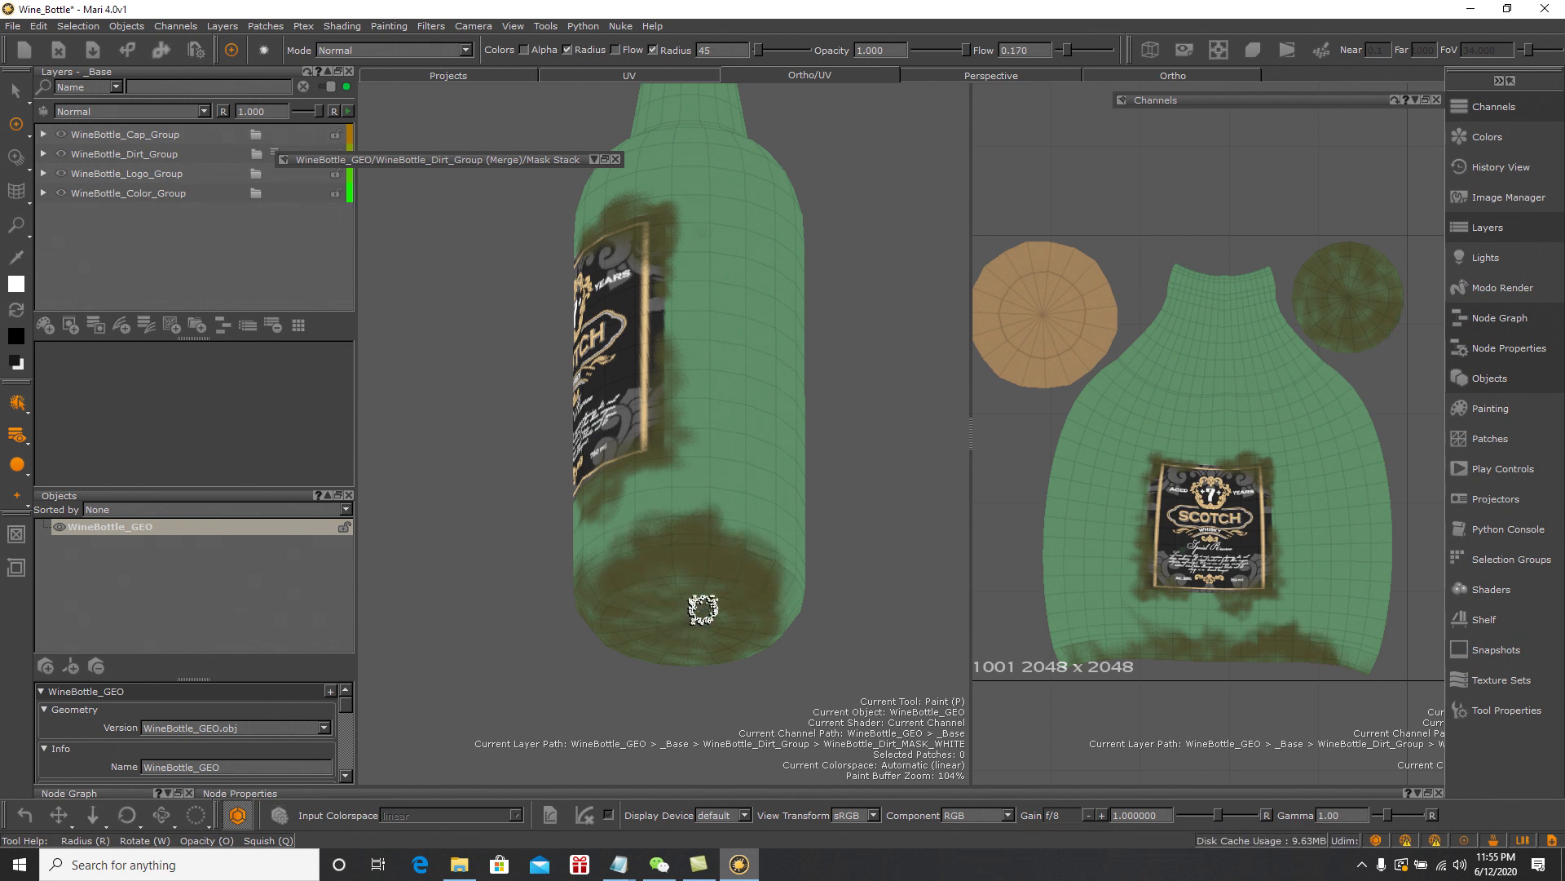
{"action": "left_click_drag", "start_coordinate": [860, 549], "coordinate": [737, 546], "text": "alt"}
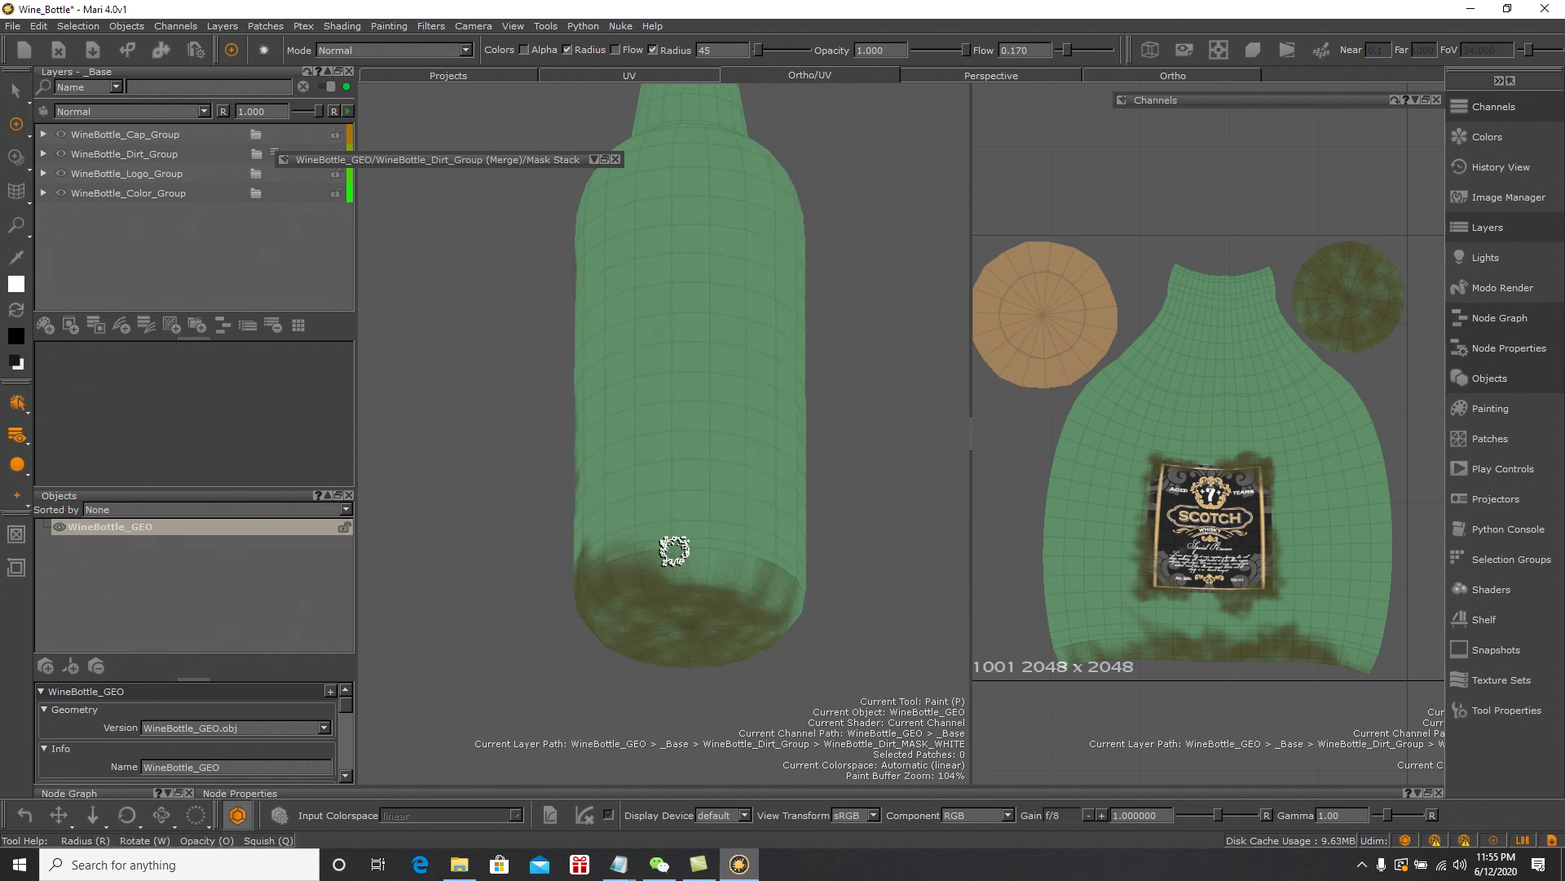
{"action": "mouse_move", "coordinate": [626, 547]}
{"action": "left_mouse_down"}
{"action": "mouse_move", "coordinate": [678, 555]}
{"action": "mouse_move", "coordinate": [706, 539]}
{"action": "mouse_move", "coordinate": [692, 549]}
{"action": "mouse_move", "coordinate": [723, 566]}
{"action": "left_mouse_up"}
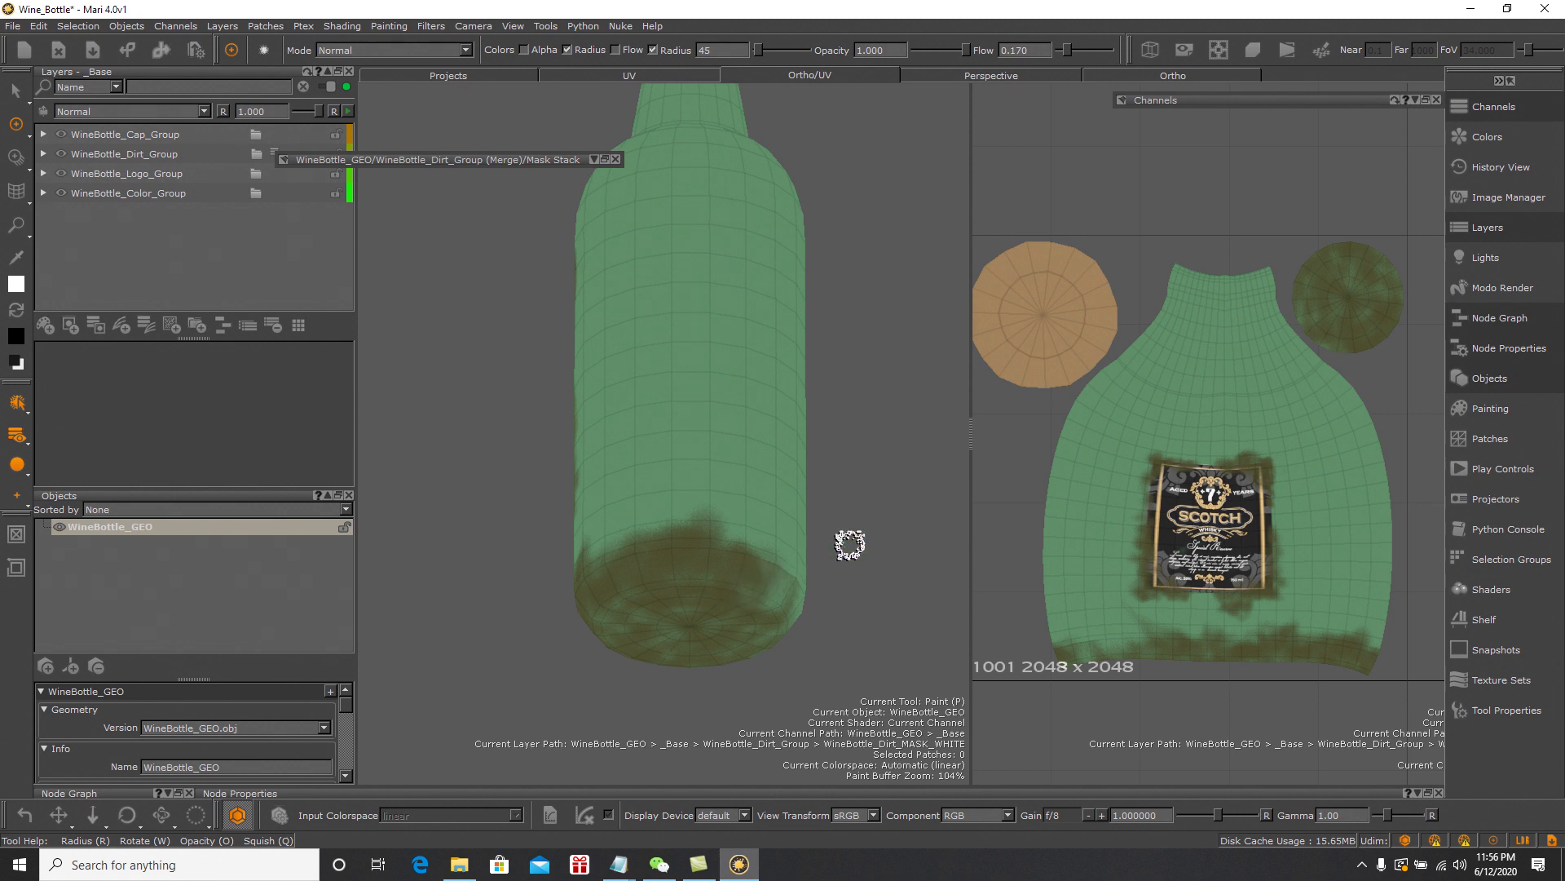
{"action": "left_click_drag", "start_coordinate": [870, 528], "coordinate": [791, 535], "text": "alt"}
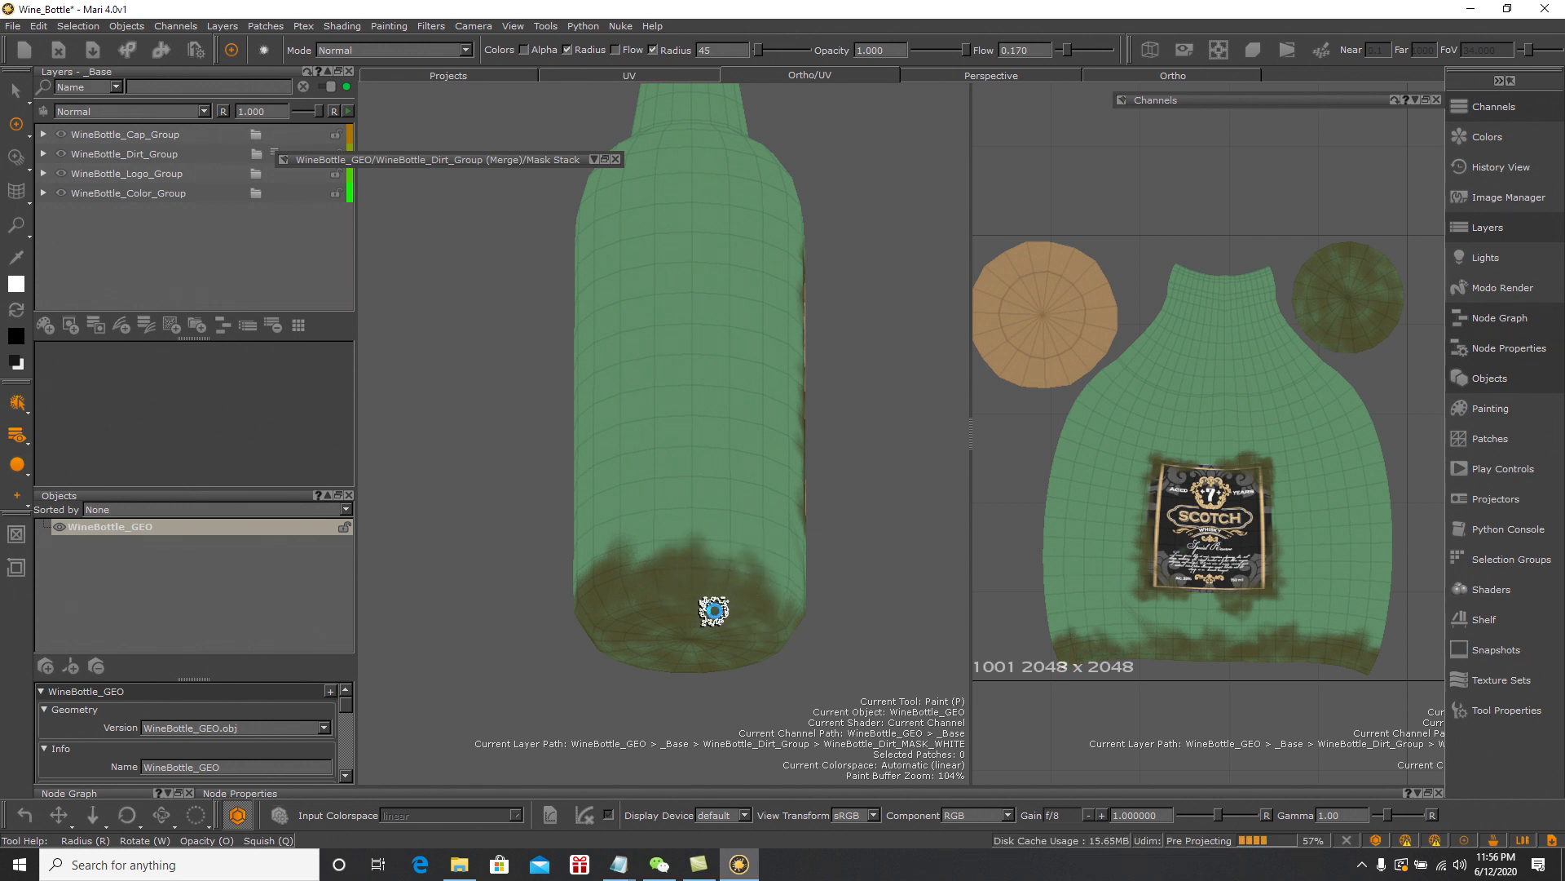
{"action": "left_click_drag", "start_coordinate": [851, 563], "coordinate": [750, 548], "text": "alt"}
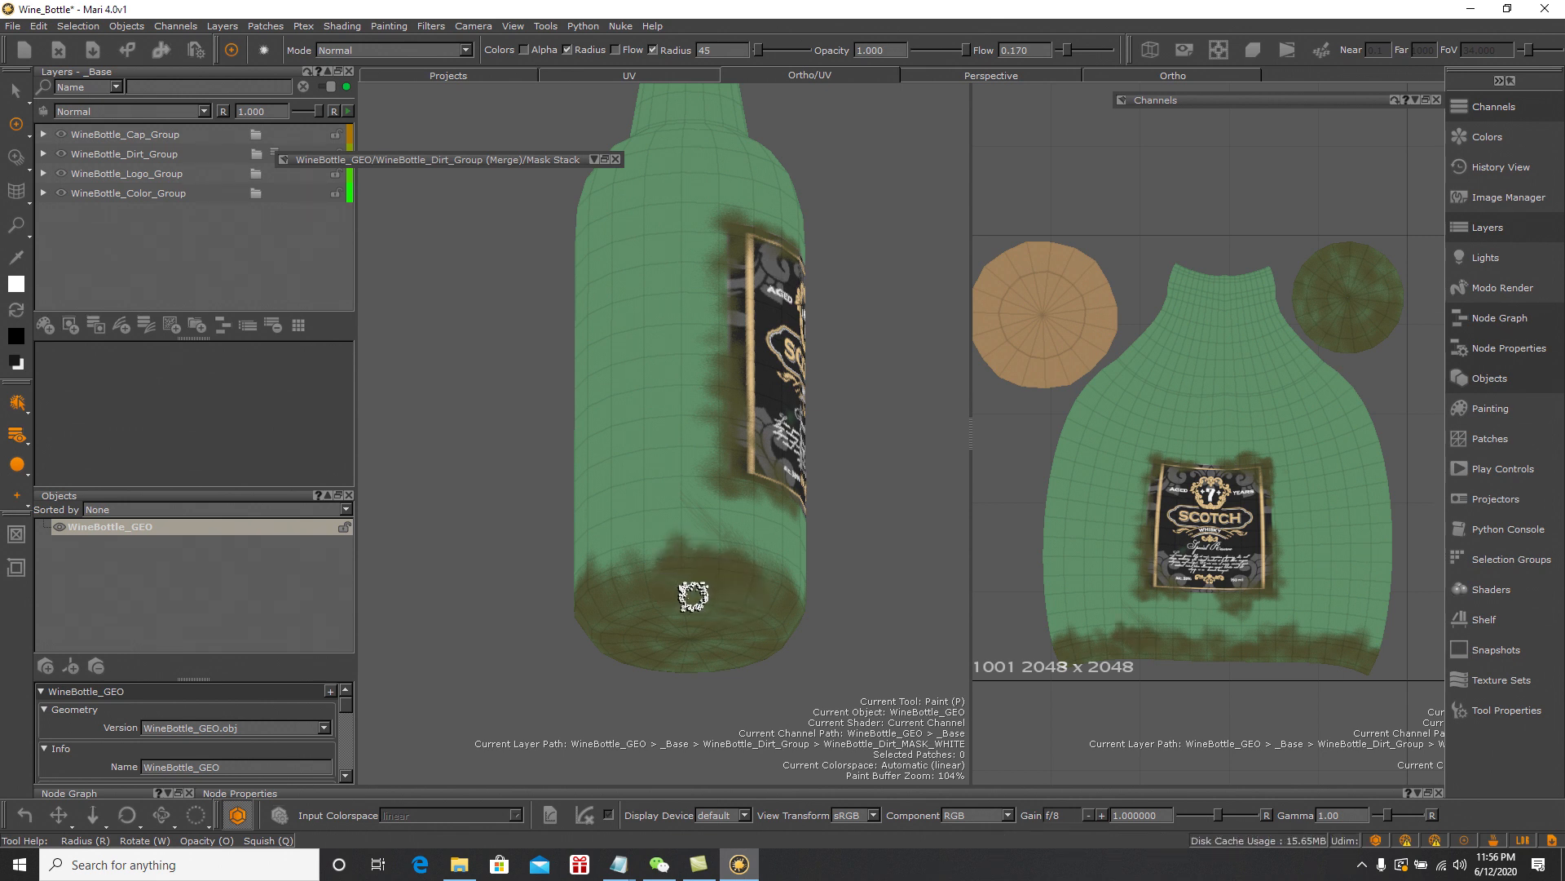
{"action": "left_click_drag", "start_coordinate": [866, 566], "coordinate": [856, 584], "text": "alt"}
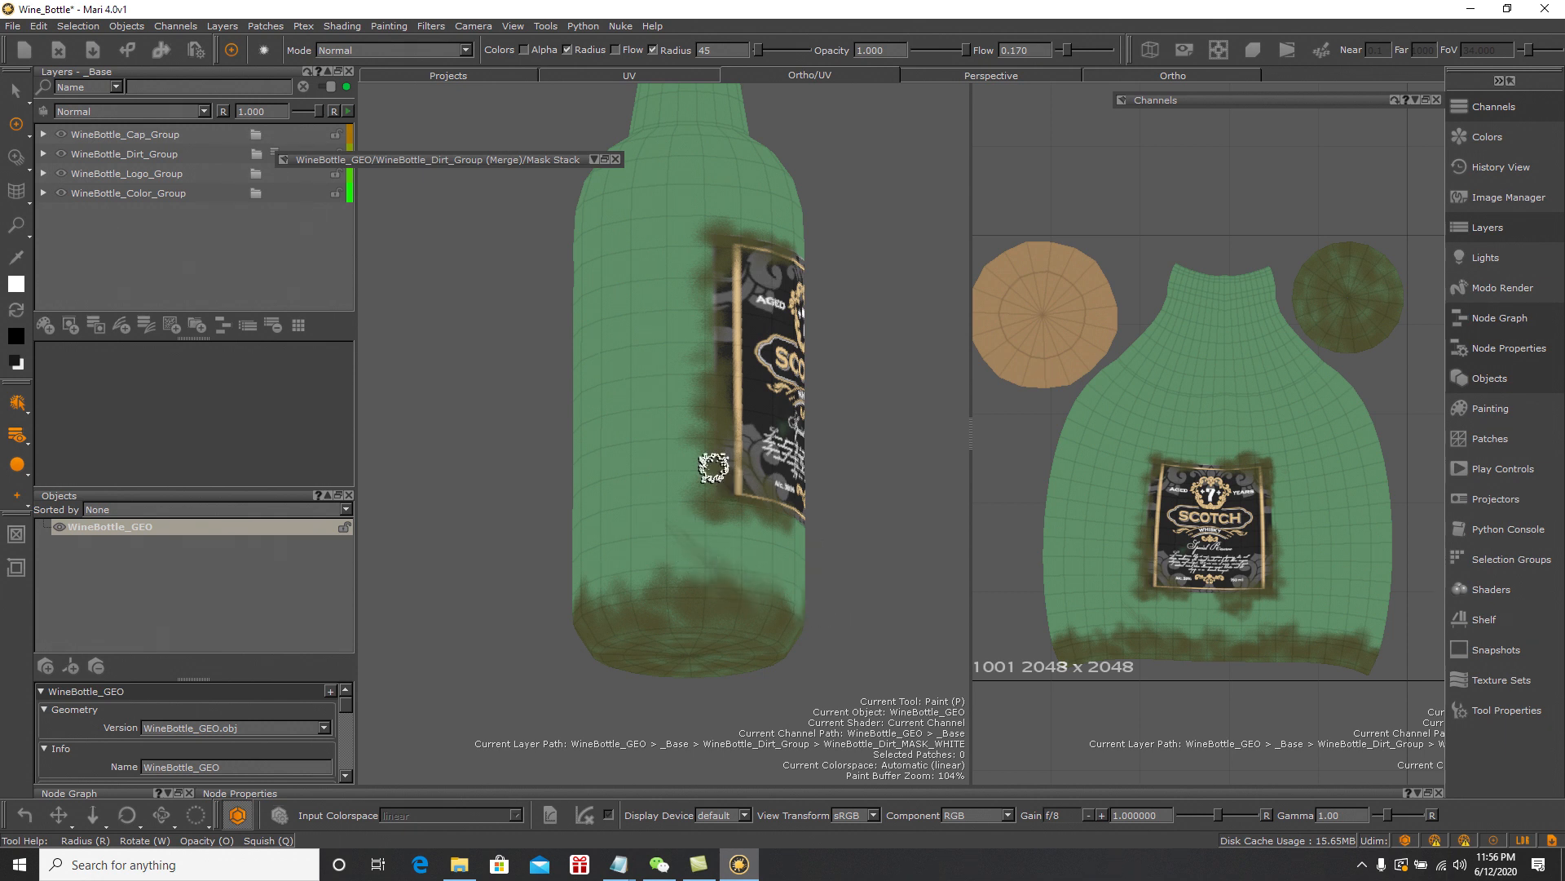
Try the Clear paint mode for erasing dirt and restore the Normal mode
{"action": "left_click", "coordinate": [467, 50]}
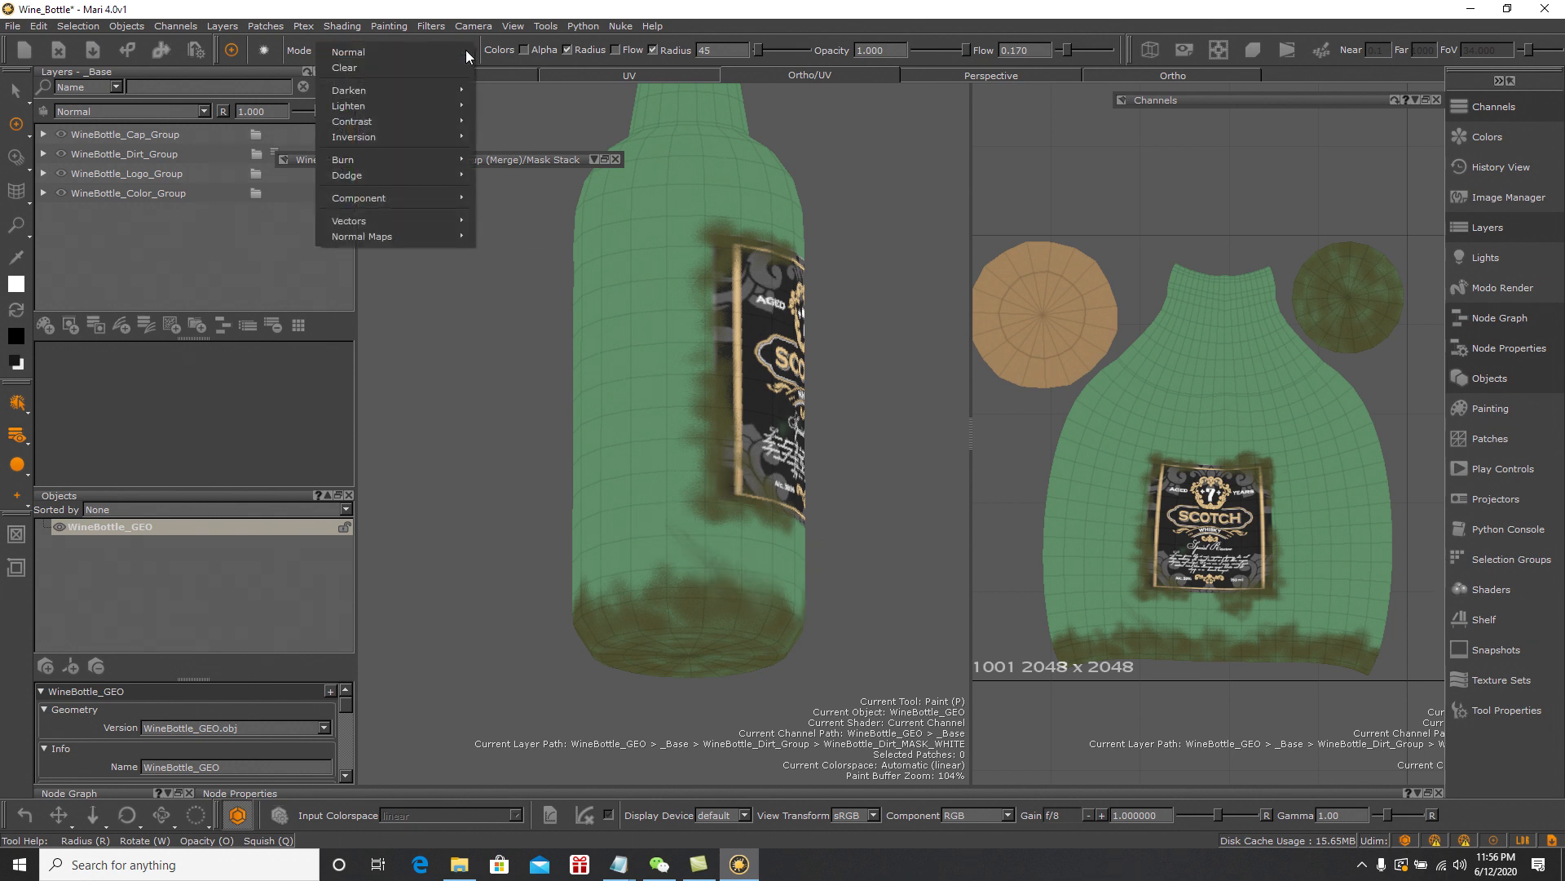
{"action": "left_click", "coordinate": [384, 66]}
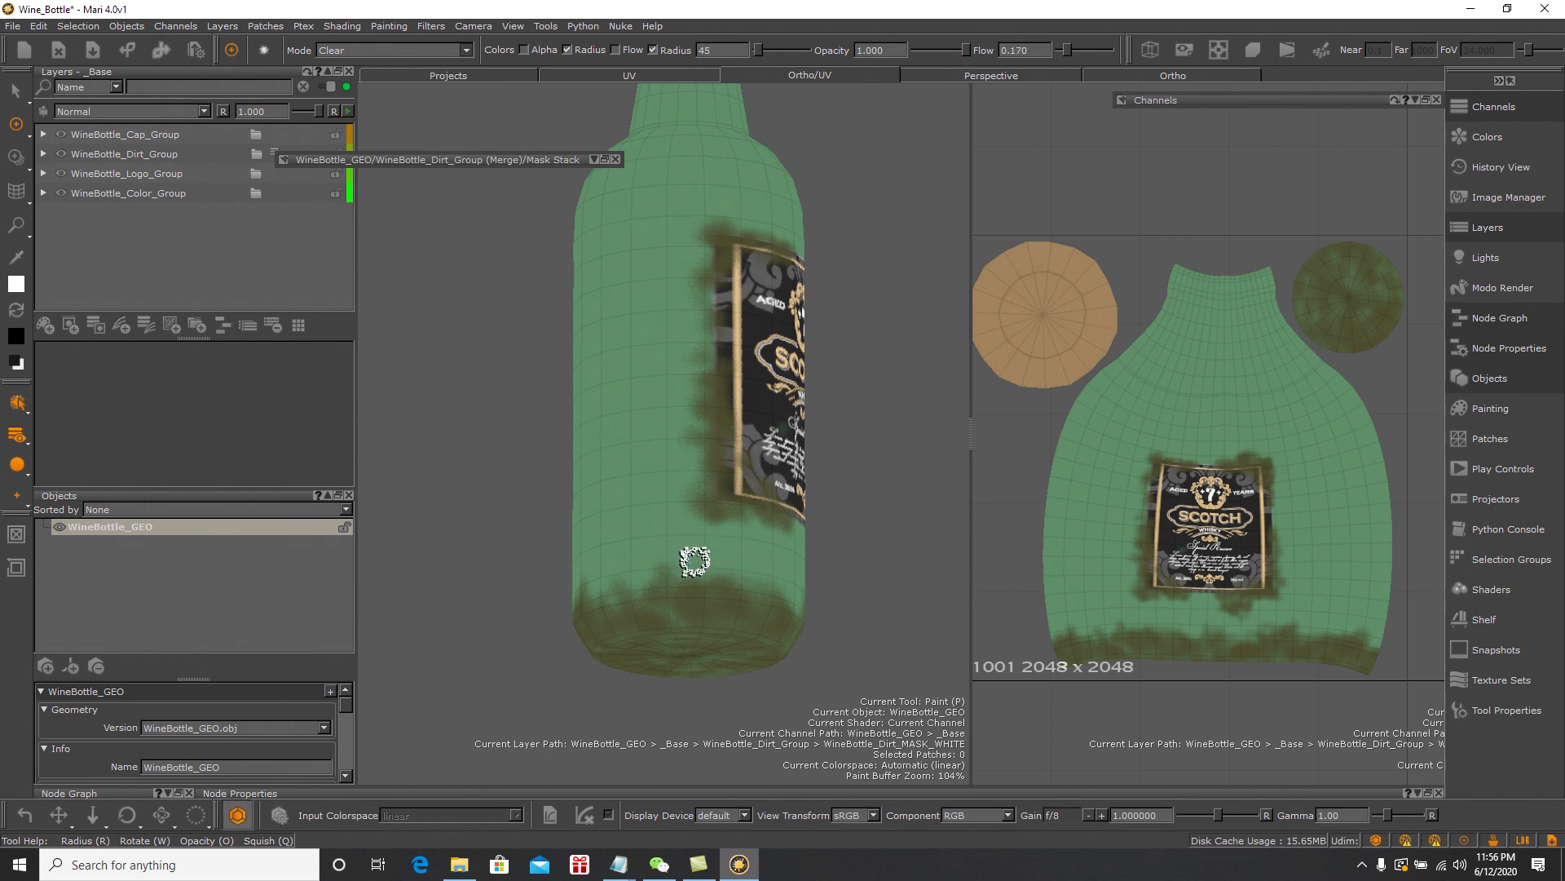
{"action": "left_click", "coordinate": [466, 50]}
{"action": "left_click", "coordinate": [399, 51]}
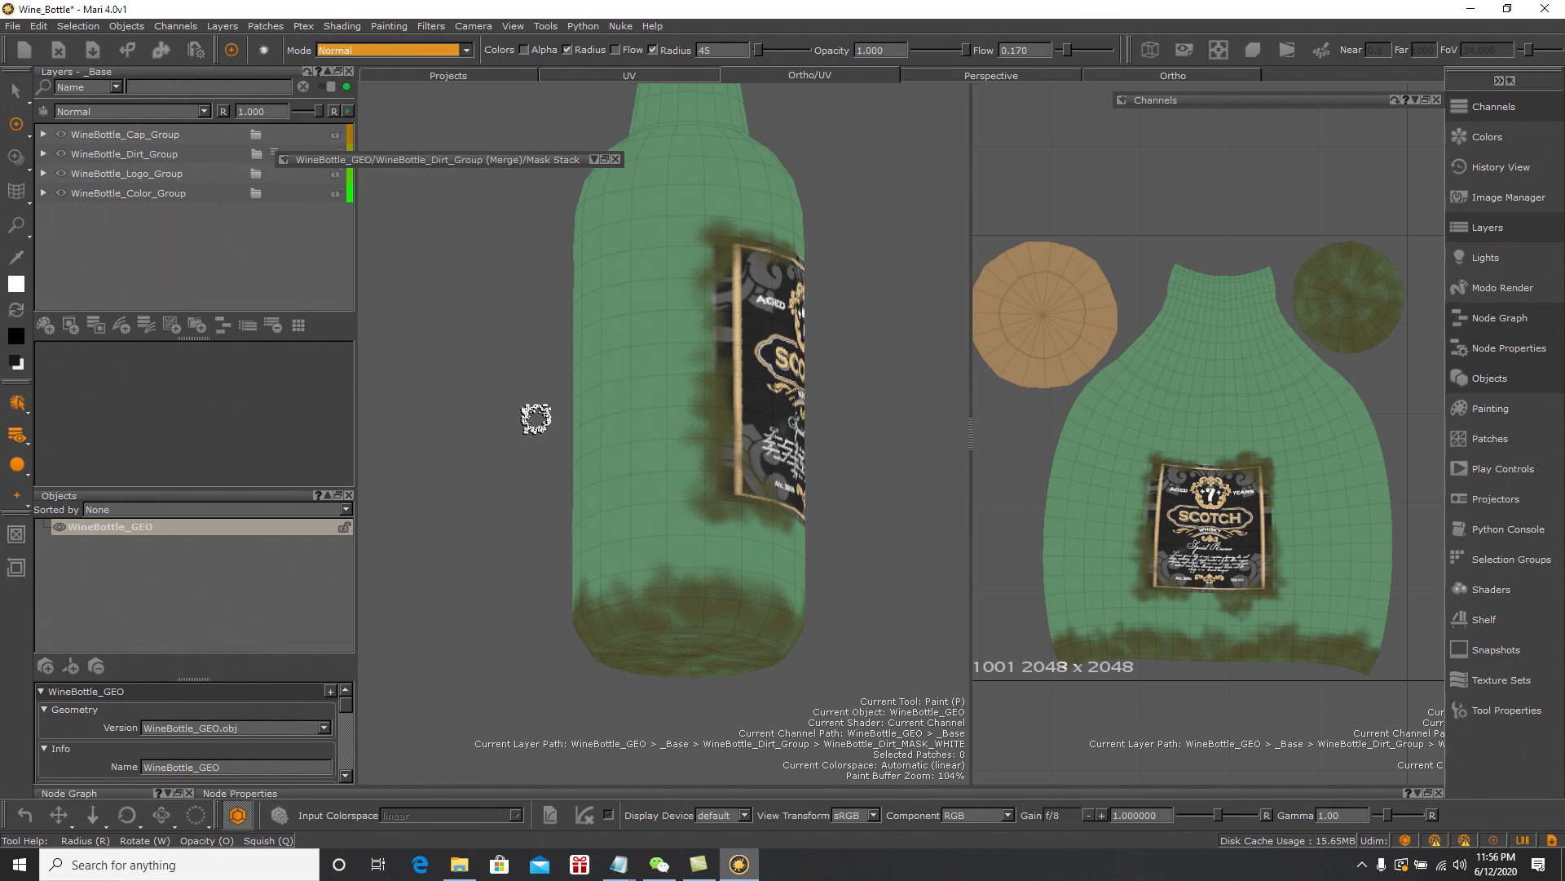
Paint a patch of dirt across the front of the bottle's shoulder, at the foot of the neck above the label
{"action": "left_click_drag", "start_coordinate": [851, 579], "coordinate": [772, 563], "text": "alt"}
{"action": "mouse_move", "coordinate": [773, 562]}
{"action": "right_mouse_down", "text": "alt"}
{"action": "mouse_move", "coordinate": [801, 485]}
{"action": "mouse_move", "coordinate": [832, 514]}
{"action": "right_mouse_up", "text": "alt"}
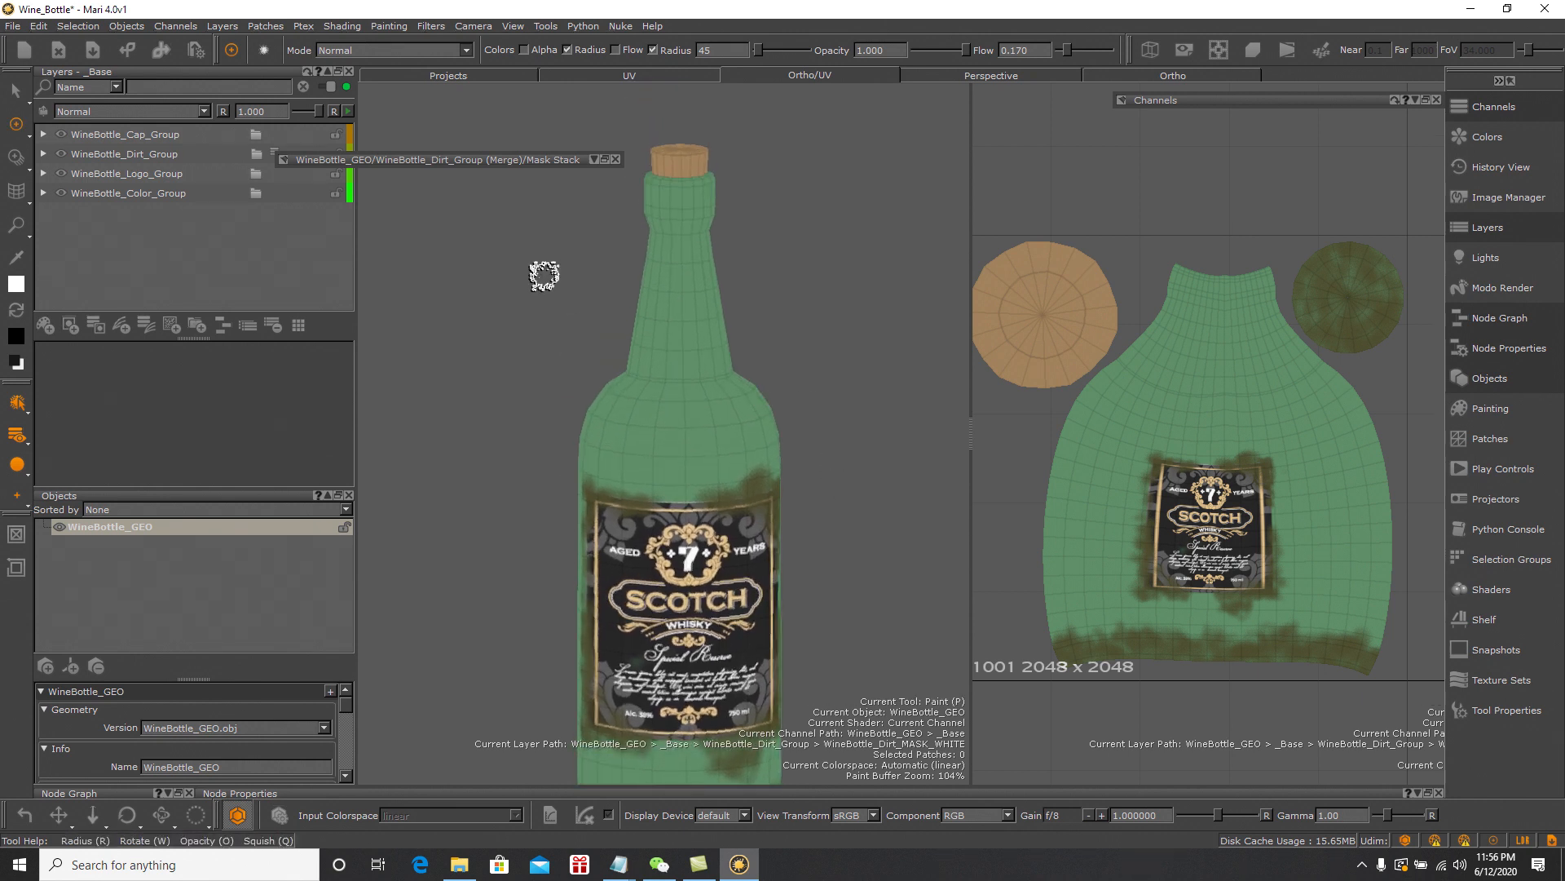
{"action": "left_click", "coordinate": [593, 160]}
{"action": "left_click", "coordinate": [593, 160]}
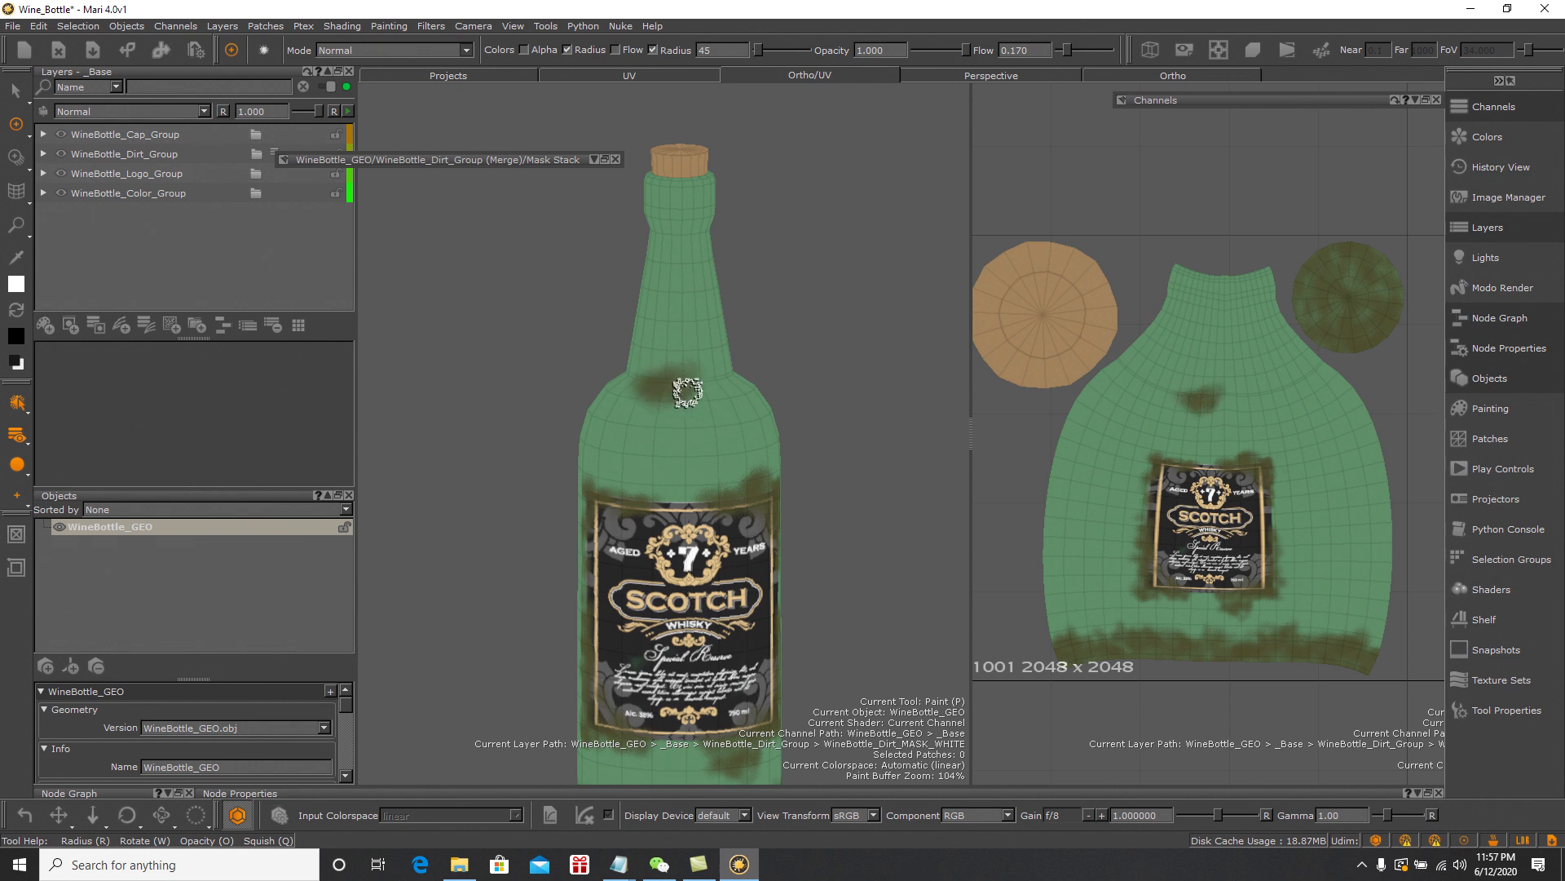
{"action": "mouse_move", "coordinate": [687, 392]}
{"action": "left_mouse_down"}
{"action": "mouse_move", "coordinate": [727, 394]}
{"action": "mouse_move", "coordinate": [674, 353]}
{"action": "mouse_move", "coordinate": [629, 394]}
{"action": "left_mouse_up"}
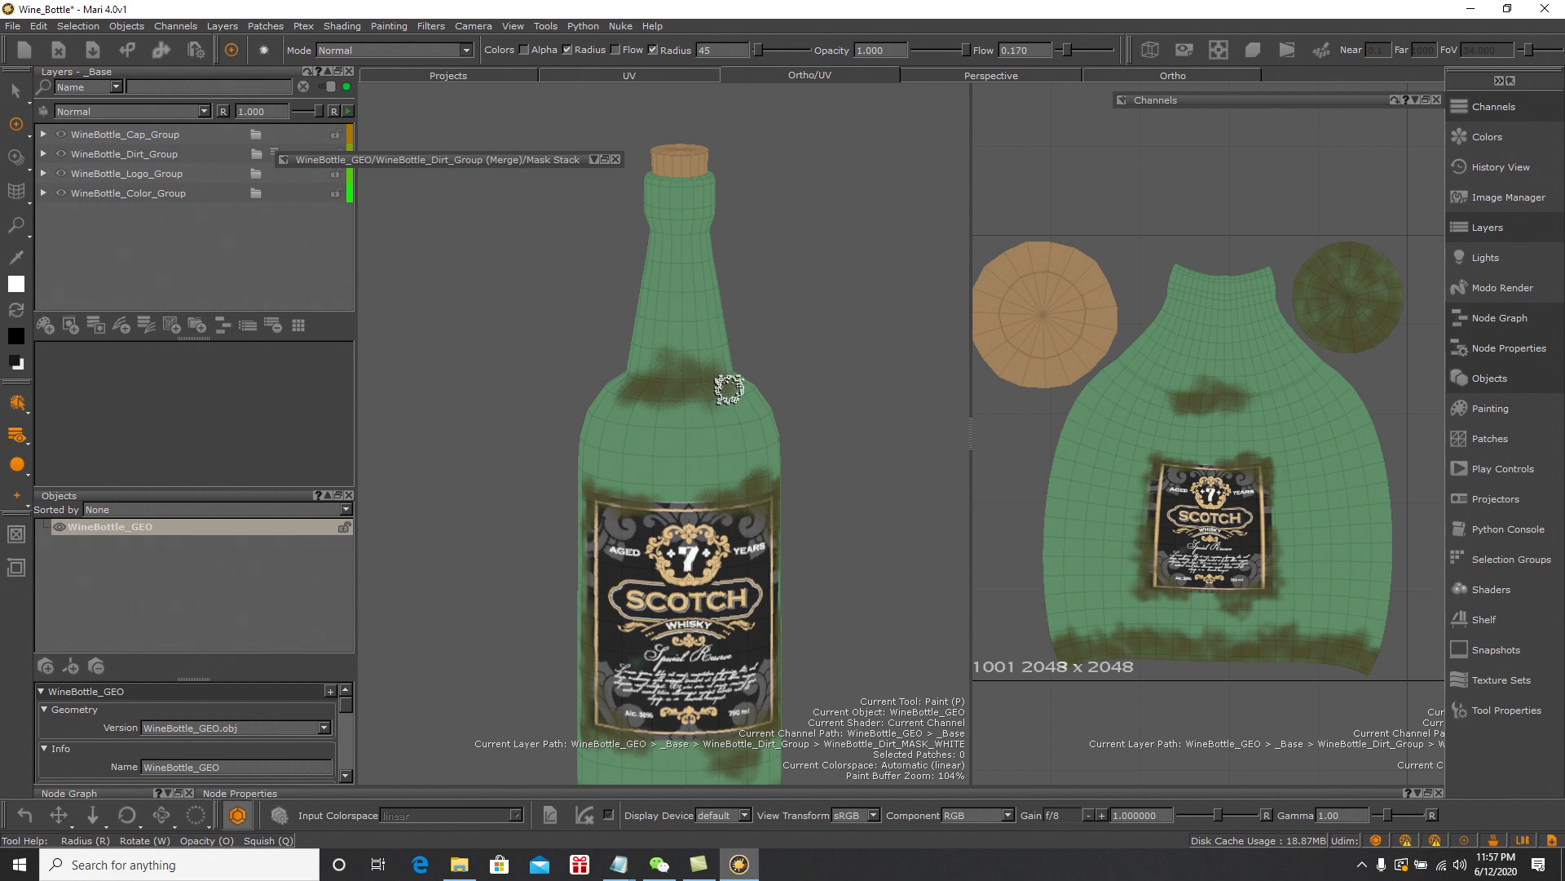
{"action": "left_click_drag", "start_coordinate": [715, 387], "coordinate": [723, 395]}
{"action": "key", "text": "ctrl+z"}
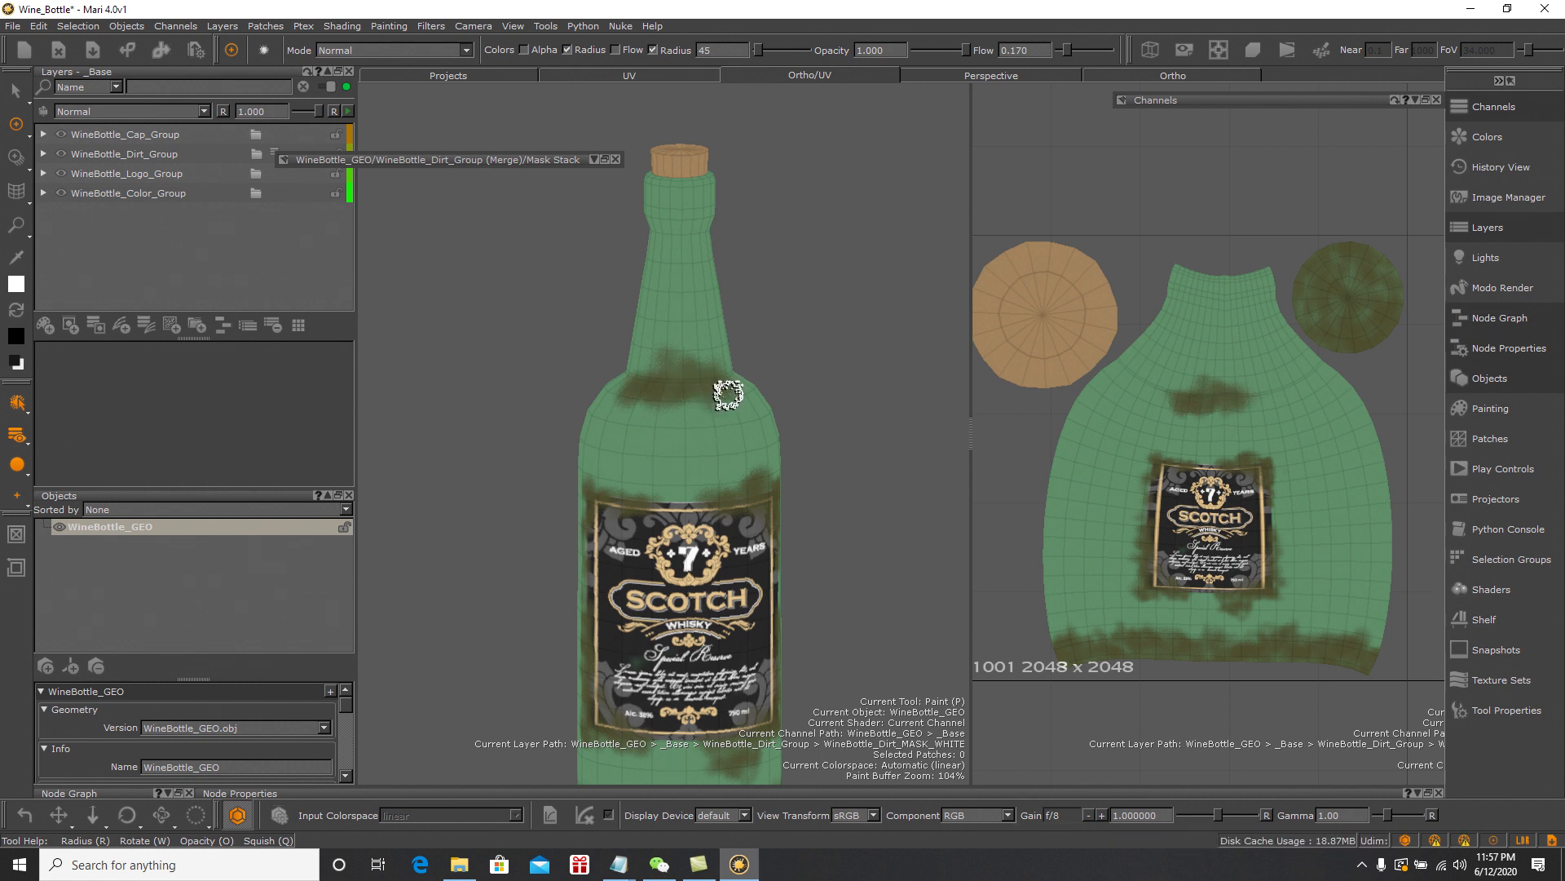
Extend the shoulder dirt from the front onto the bottle's side and bake the paint
{"action": "left_click_drag", "start_coordinate": [810, 369], "coordinate": [699, 377], "text": "alt"}
{"action": "right_click_drag", "start_coordinate": [698, 377], "coordinate": [735, 456], "text": "alt"}
{"action": "middle_click_drag", "start_coordinate": [735, 456], "coordinate": [688, 513], "text": "alt"}
{"action": "key", "text": "p"}
{"action": "left_click", "coordinate": [626, 422]}
{"action": "mouse_move", "coordinate": [626, 421]}
{"action": "left_mouse_down"}
{"action": "mouse_move", "coordinate": [620, 393]}
{"action": "mouse_move", "coordinate": [643, 440]}
{"action": "mouse_move", "coordinate": [663, 426]}
{"action": "mouse_move", "coordinate": [688, 444]}
{"action": "mouse_move", "coordinate": [700, 416]}
{"action": "mouse_move", "coordinate": [712, 440]}
{"action": "mouse_move", "coordinate": [682, 440]}
{"action": "mouse_move", "coordinate": [704, 445]}
{"action": "left_mouse_up"}
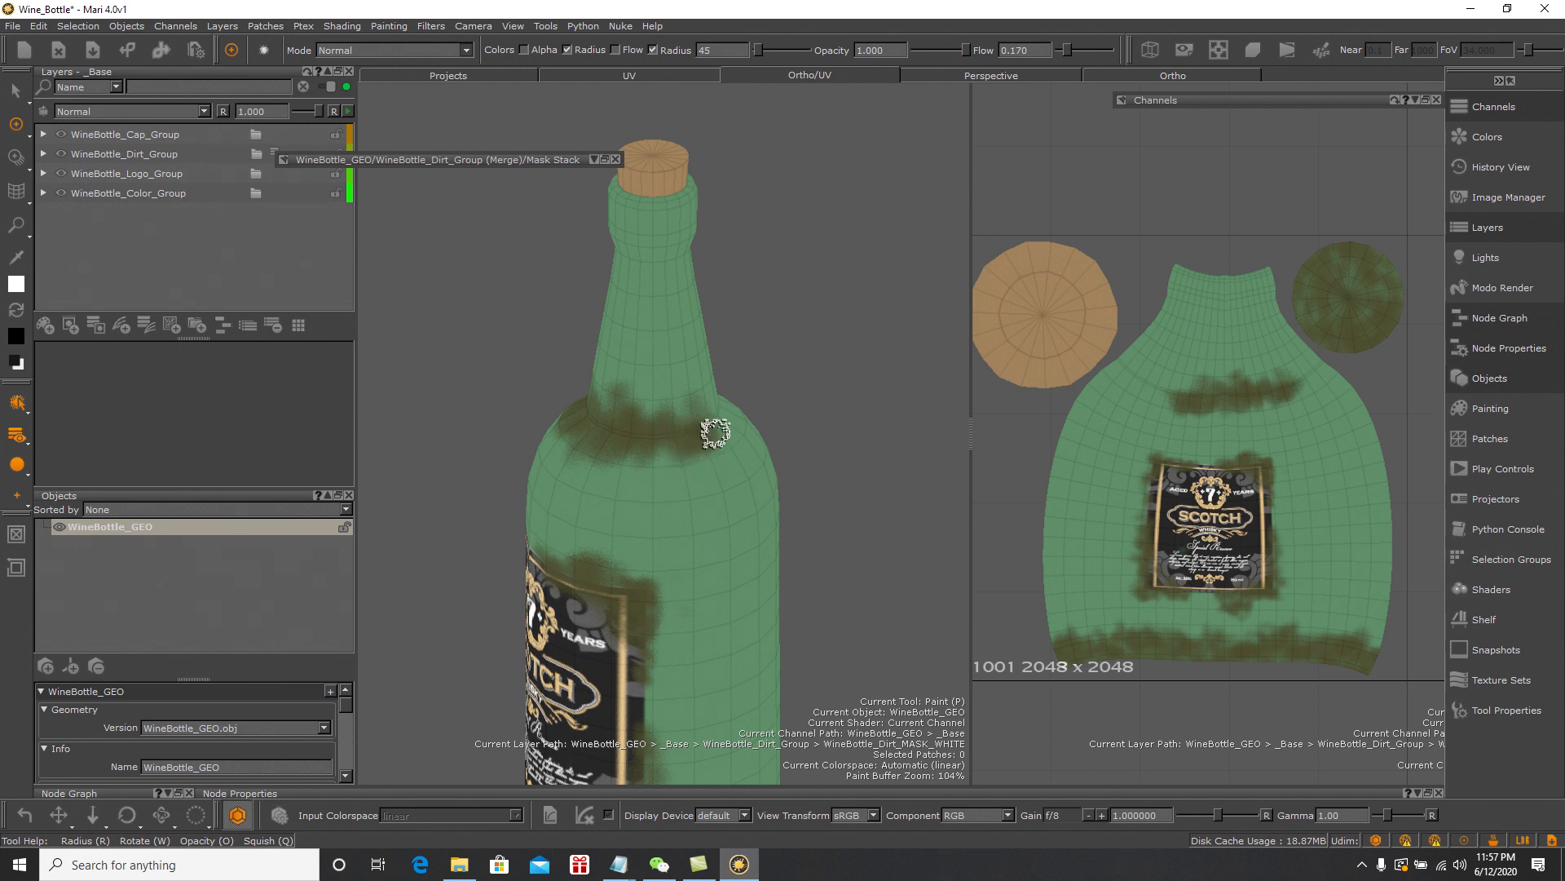
{"action": "key", "text": "b"}
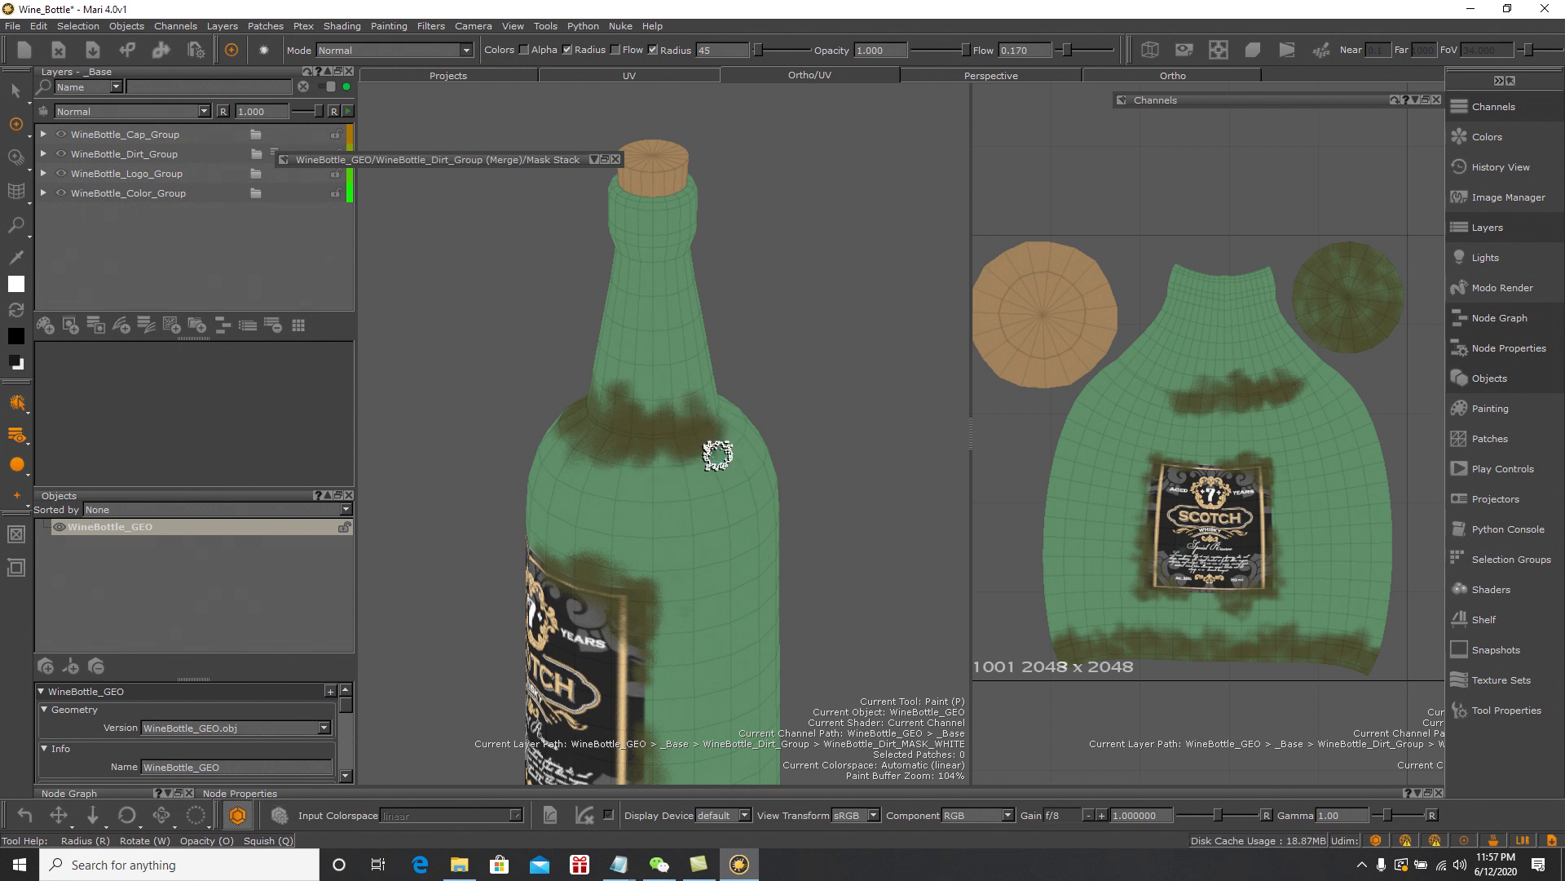
Continue the dirt band around the back of the bottle's shoulder and bake it
{"action": "middle_click_drag", "start_coordinate": [799, 444], "coordinate": [639, 448]}
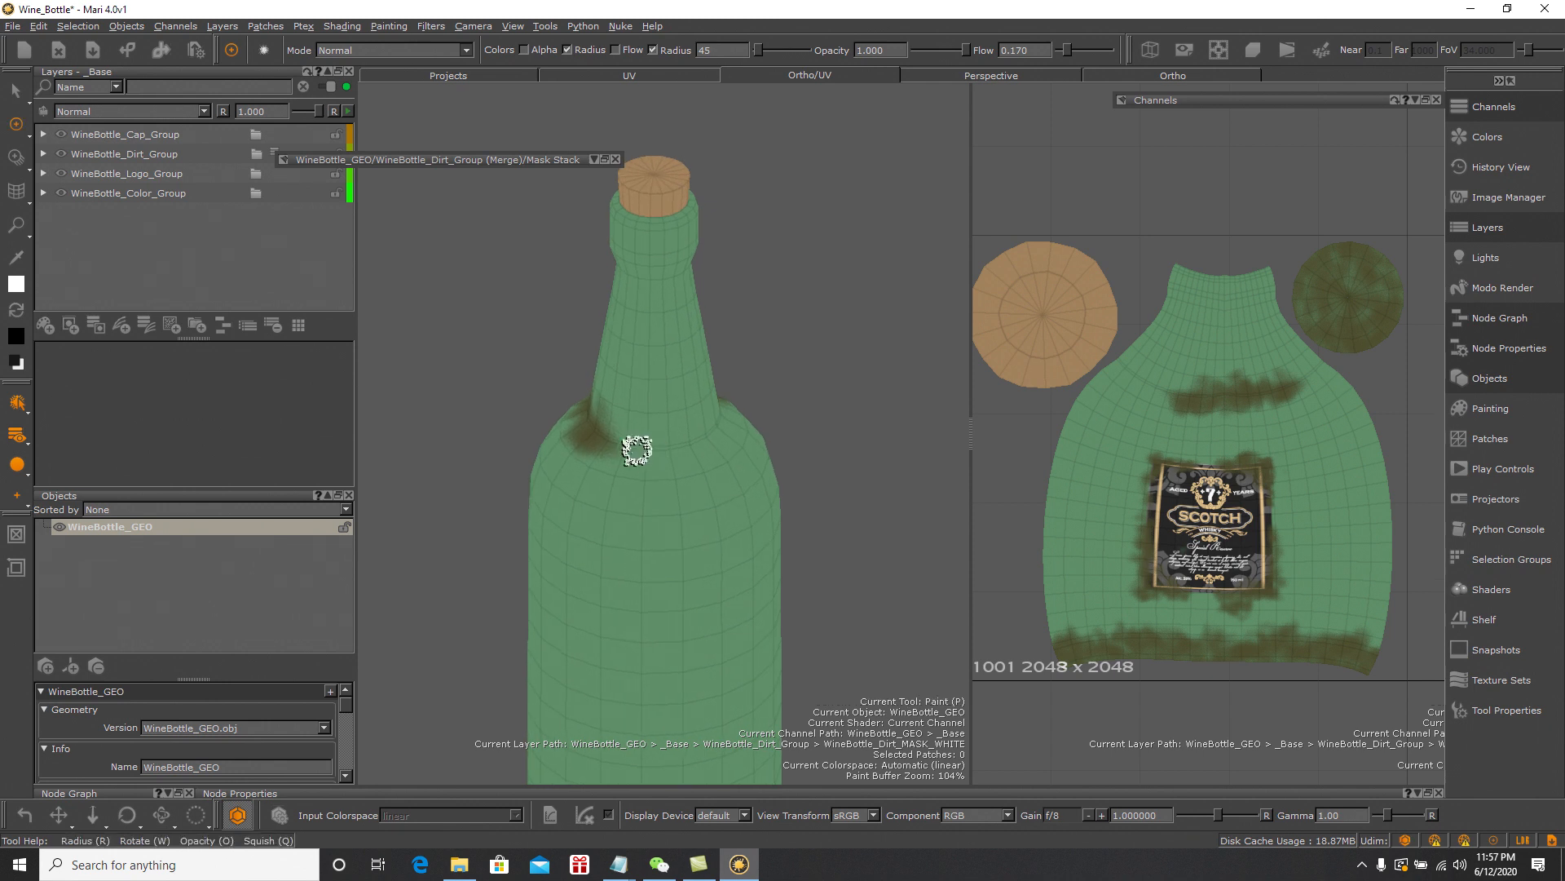
{"action": "mouse_move", "coordinate": [617, 452]}
{"action": "left_mouse_down"}
{"action": "mouse_move", "coordinate": [612, 433]}
{"action": "mouse_move", "coordinate": [636, 461]}
{"action": "mouse_move", "coordinate": [679, 449]}
{"action": "left_mouse_up"}
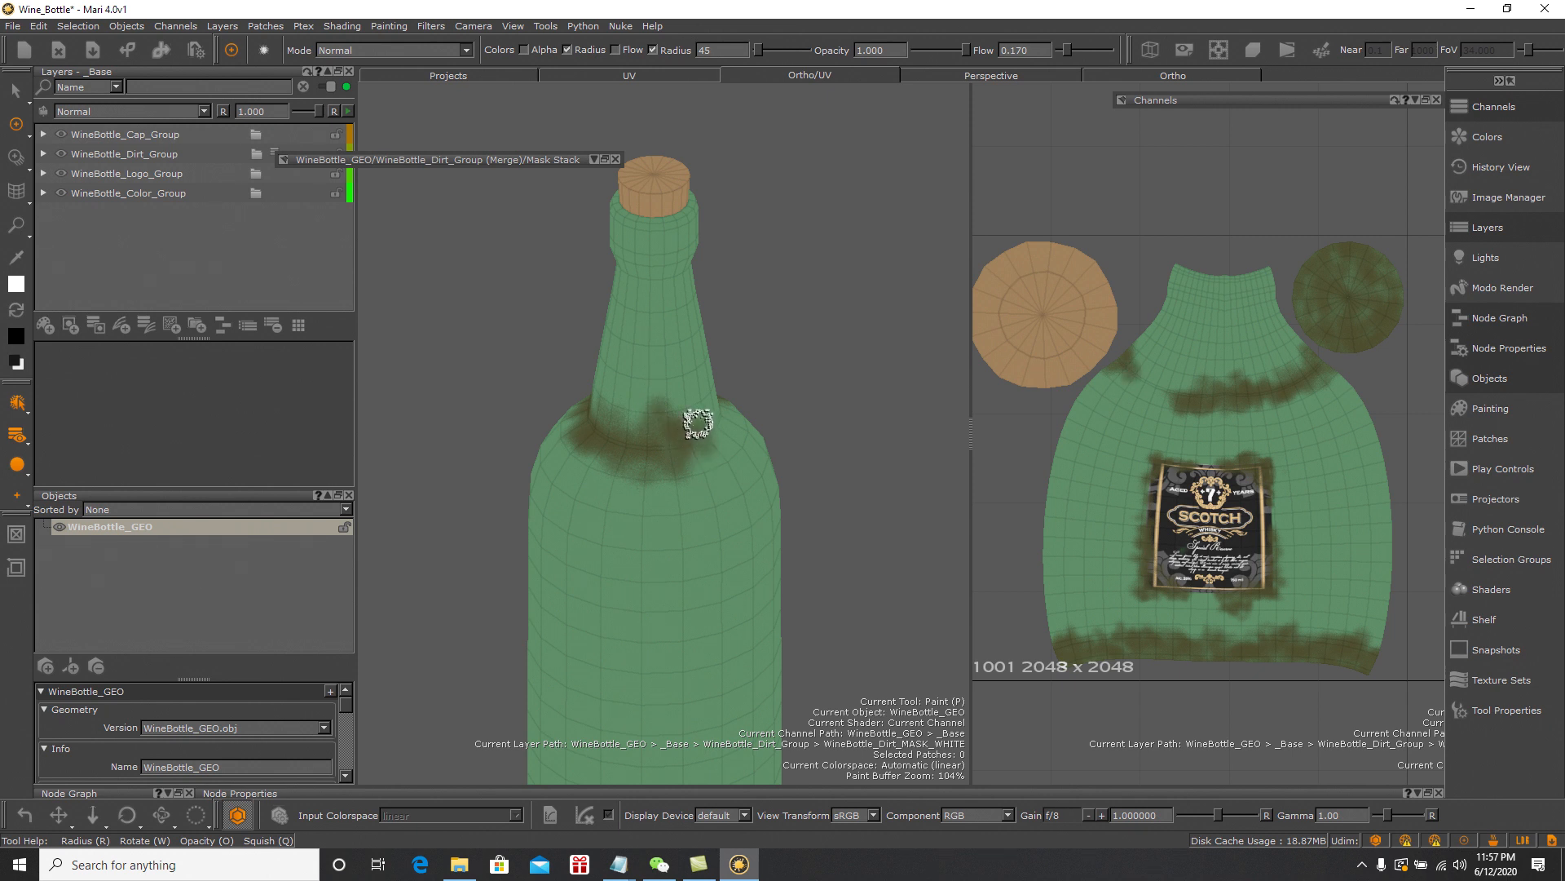
{"action": "mouse_move", "coordinate": [702, 460]}
{"action": "left_mouse_down"}
{"action": "mouse_move", "coordinate": [688, 443]}
{"action": "mouse_move", "coordinate": [619, 447]}
{"action": "mouse_move", "coordinate": [627, 413]}
{"action": "mouse_move", "coordinate": [657, 458]}
{"action": "mouse_move", "coordinate": [692, 419]}
{"action": "mouse_move", "coordinate": [695, 468]}
{"action": "mouse_move", "coordinate": [672, 482]}
{"action": "left_mouse_up"}
{"action": "key", "text": "b"}
Close the dirt group's mask stack and move WineBottle_Dirt_Group above WineBottle_Cap_Group in the layer stack
{"action": "left_click_drag", "start_coordinate": [745, 388], "coordinate": [549, 506], "text": "alt"}
{"action": "right_click_drag", "start_coordinate": [549, 506], "coordinate": [703, 499], "text": "alt"}
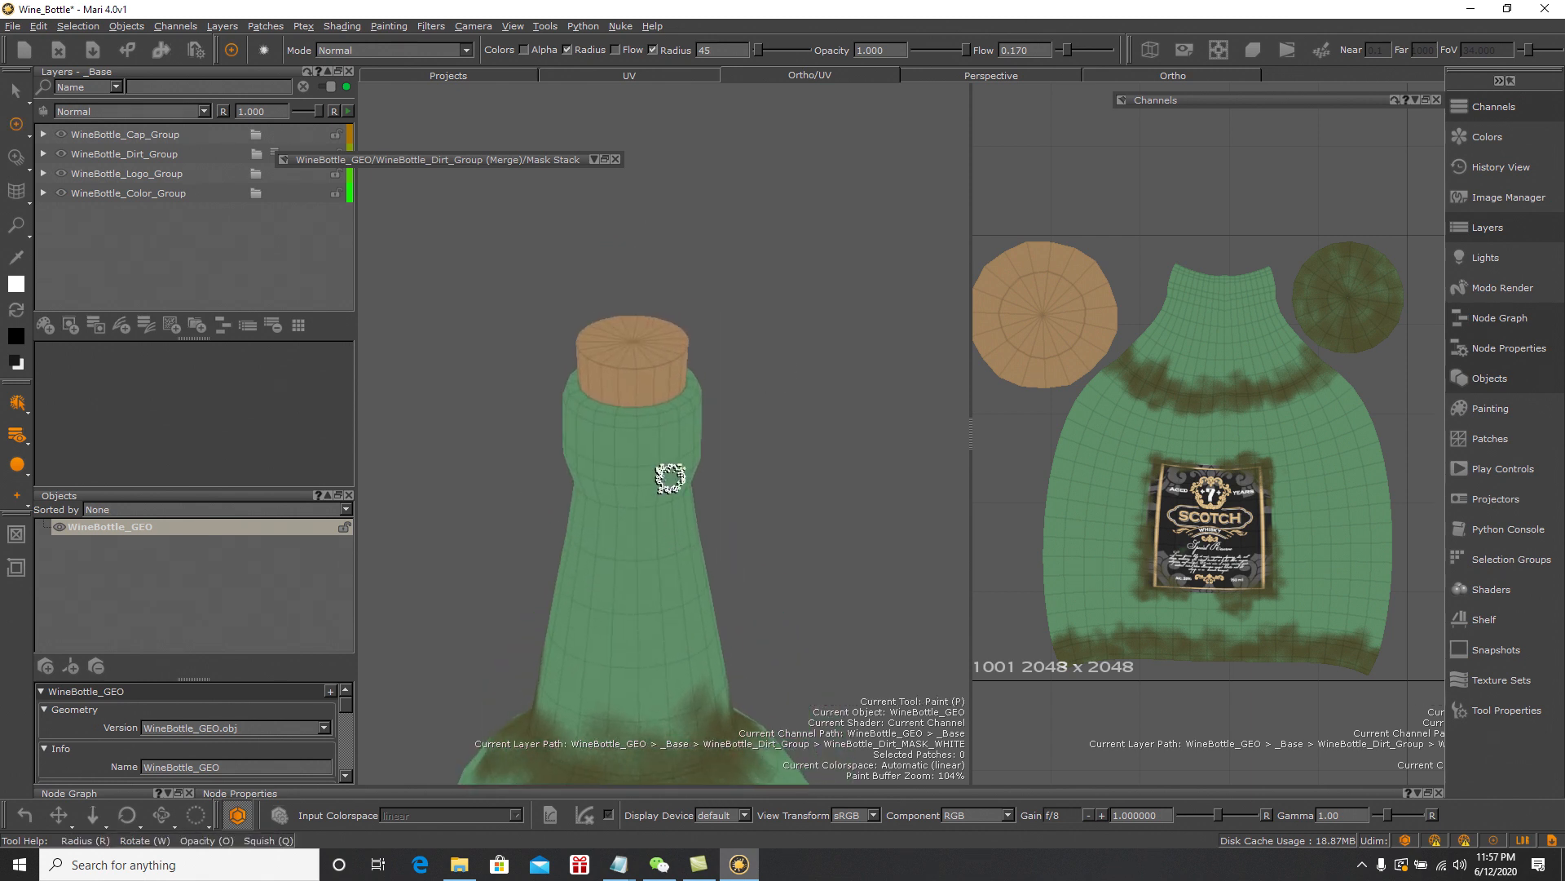
{"action": "scroll", "coordinate": [697, 538], "scroll_direction": "up", "scroll_amount": 5}
{"action": "scroll", "coordinate": [718, 506], "scroll_direction": "up", "scroll_amount": 2}
{"action": "key", "text": "p"}
{"action": "left_click", "coordinate": [273, 243]}
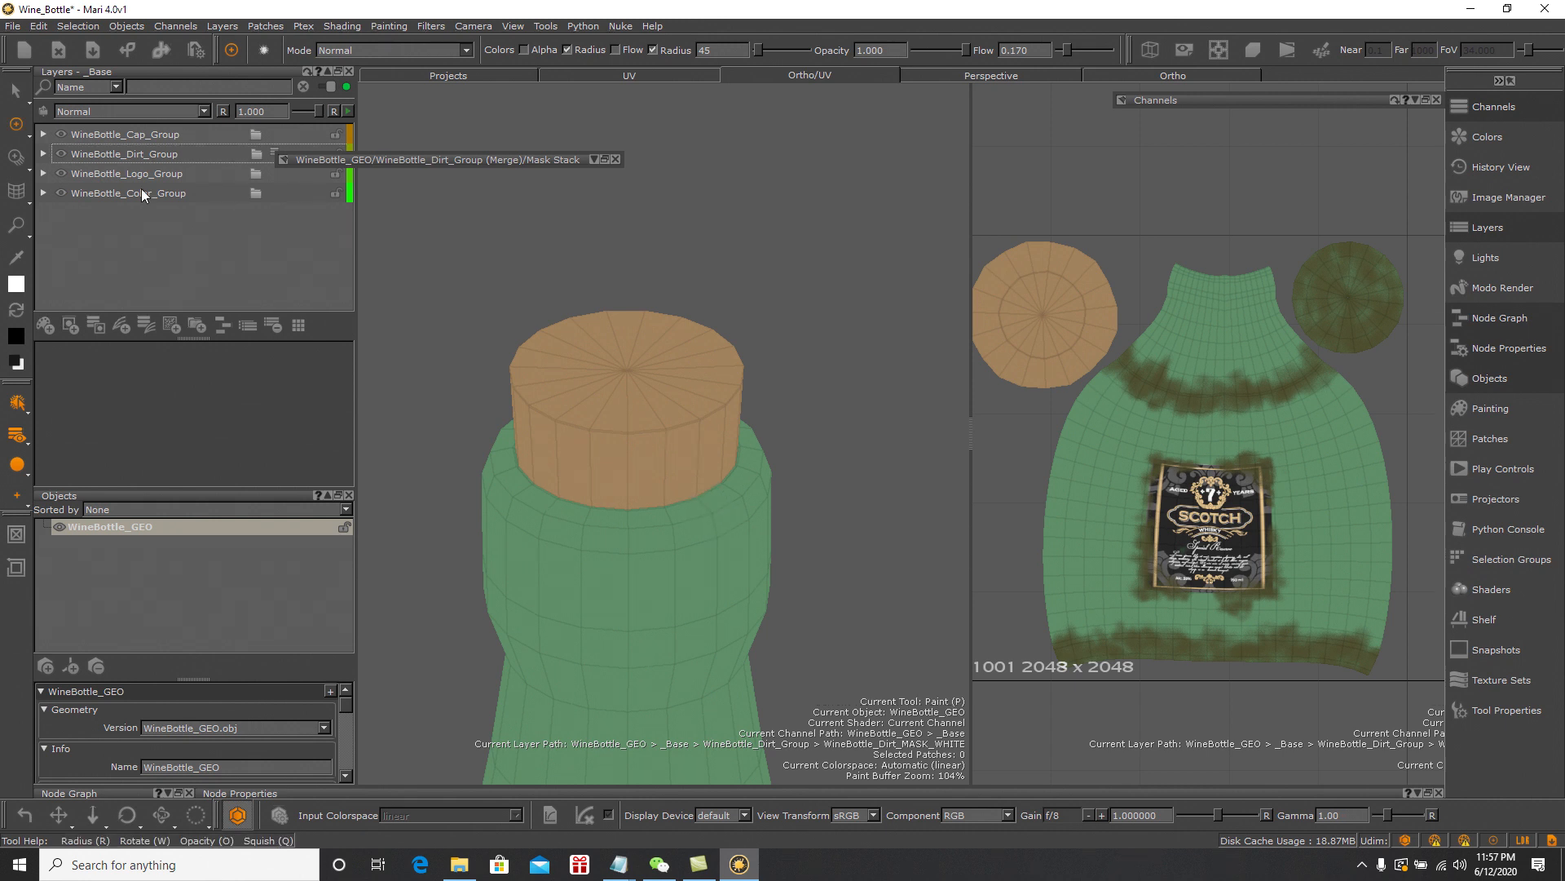
{"action": "left_click", "coordinate": [139, 155]}
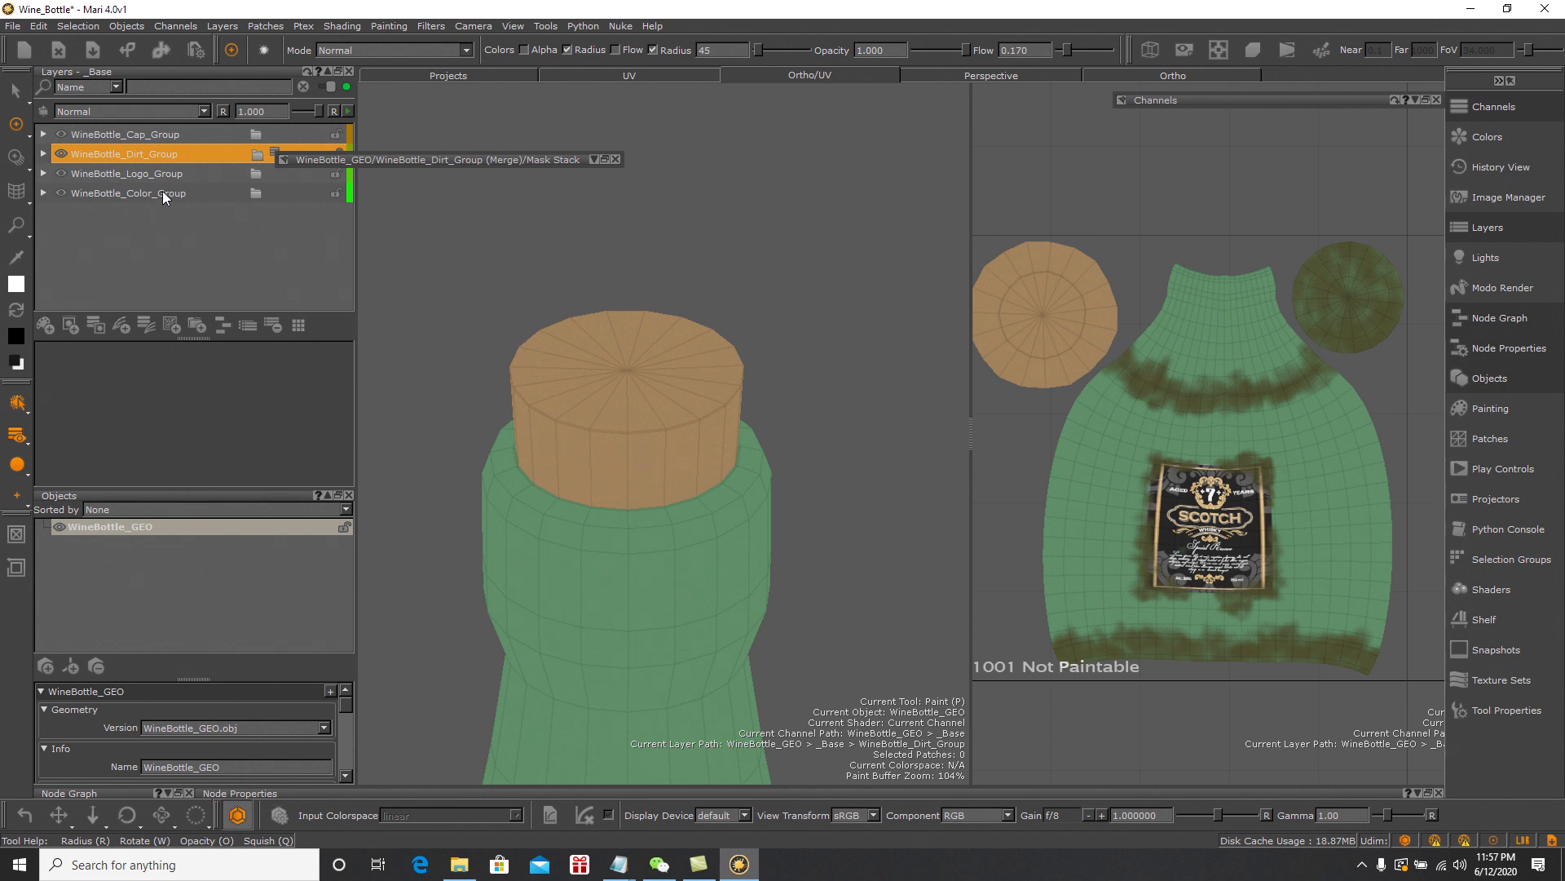
{"action": "left_click", "coordinate": [615, 158]}
{"action": "left_click", "coordinate": [140, 154]}
{"action": "left_click_drag", "start_coordinate": [147, 134], "coordinate": [150, 126]}
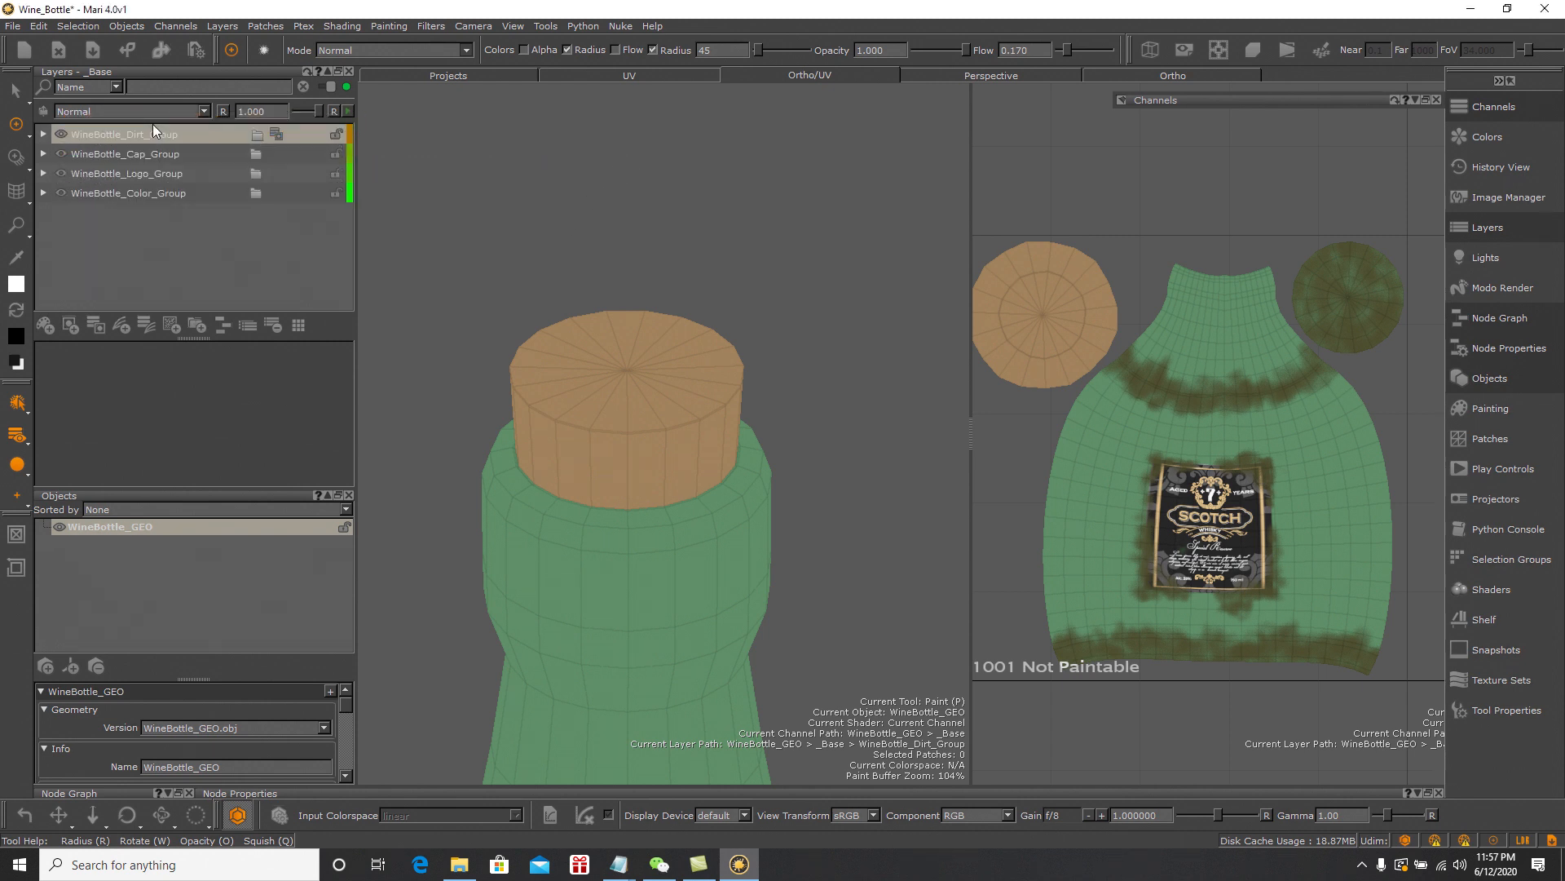
Reopen the mask stack of WineBottle_Dirt_Group and make WineBottle_Dirt_MASK_WHITE the active paint layer
{"action": "left_click", "coordinate": [278, 133]}
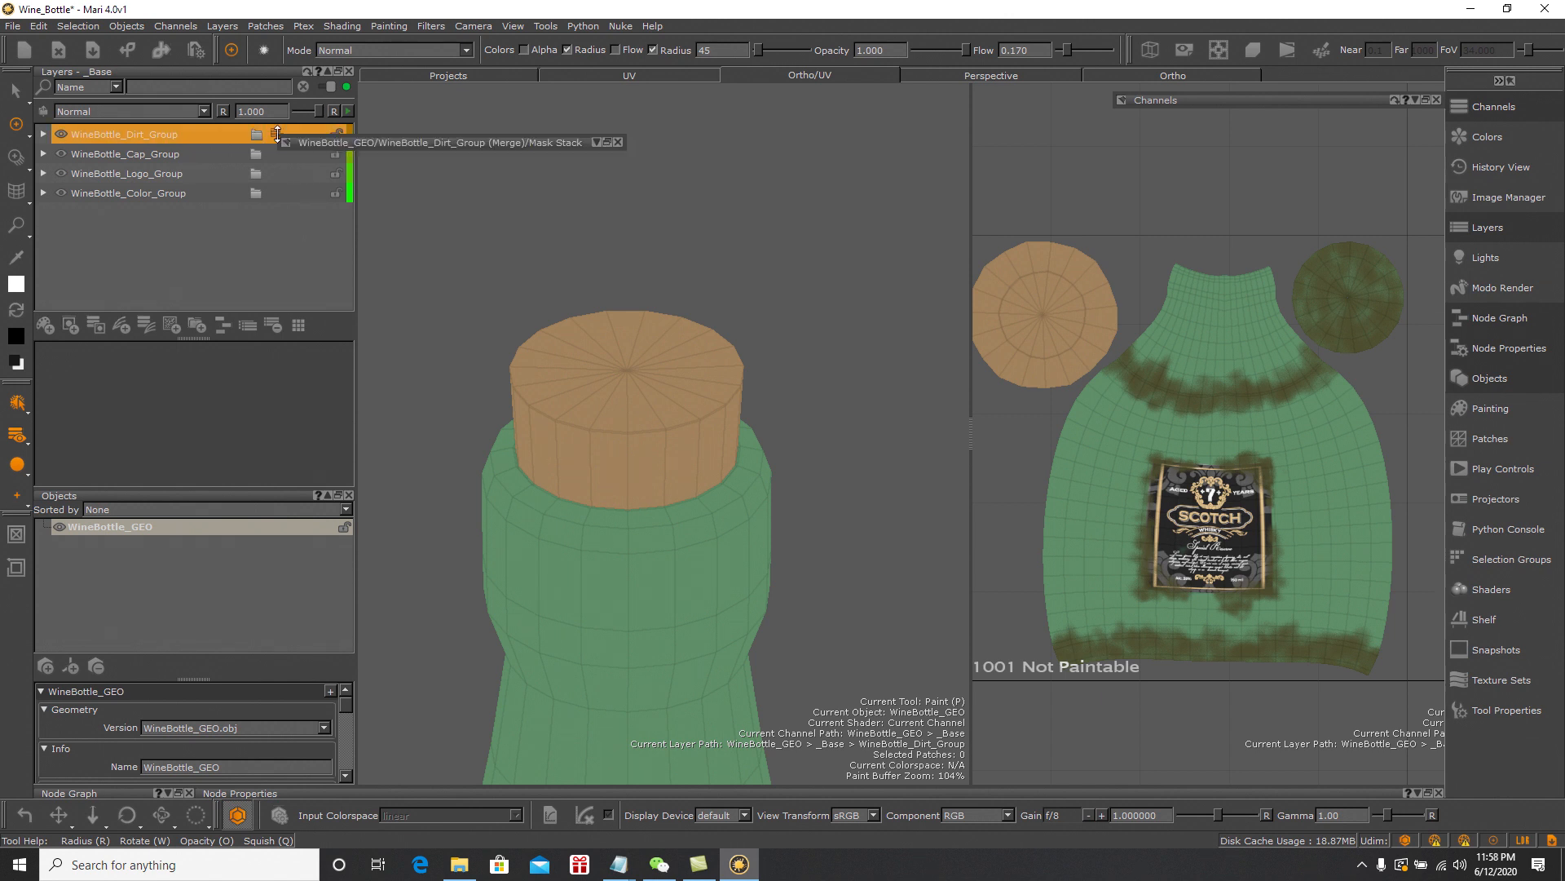
{"action": "left_click", "coordinate": [597, 142]}
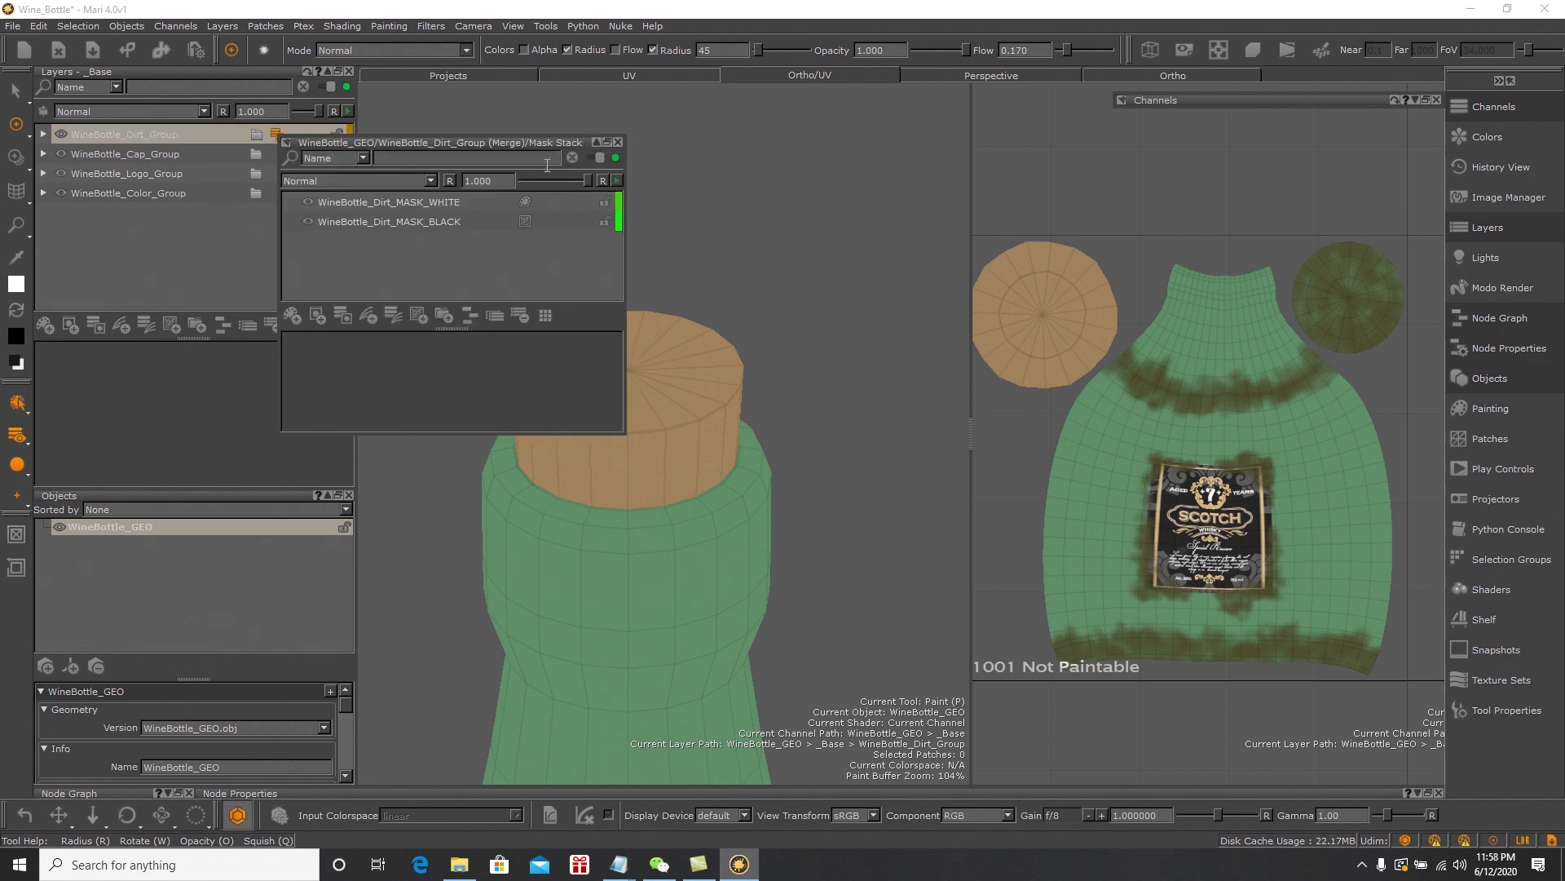
{"action": "left_click", "coordinate": [447, 203]}
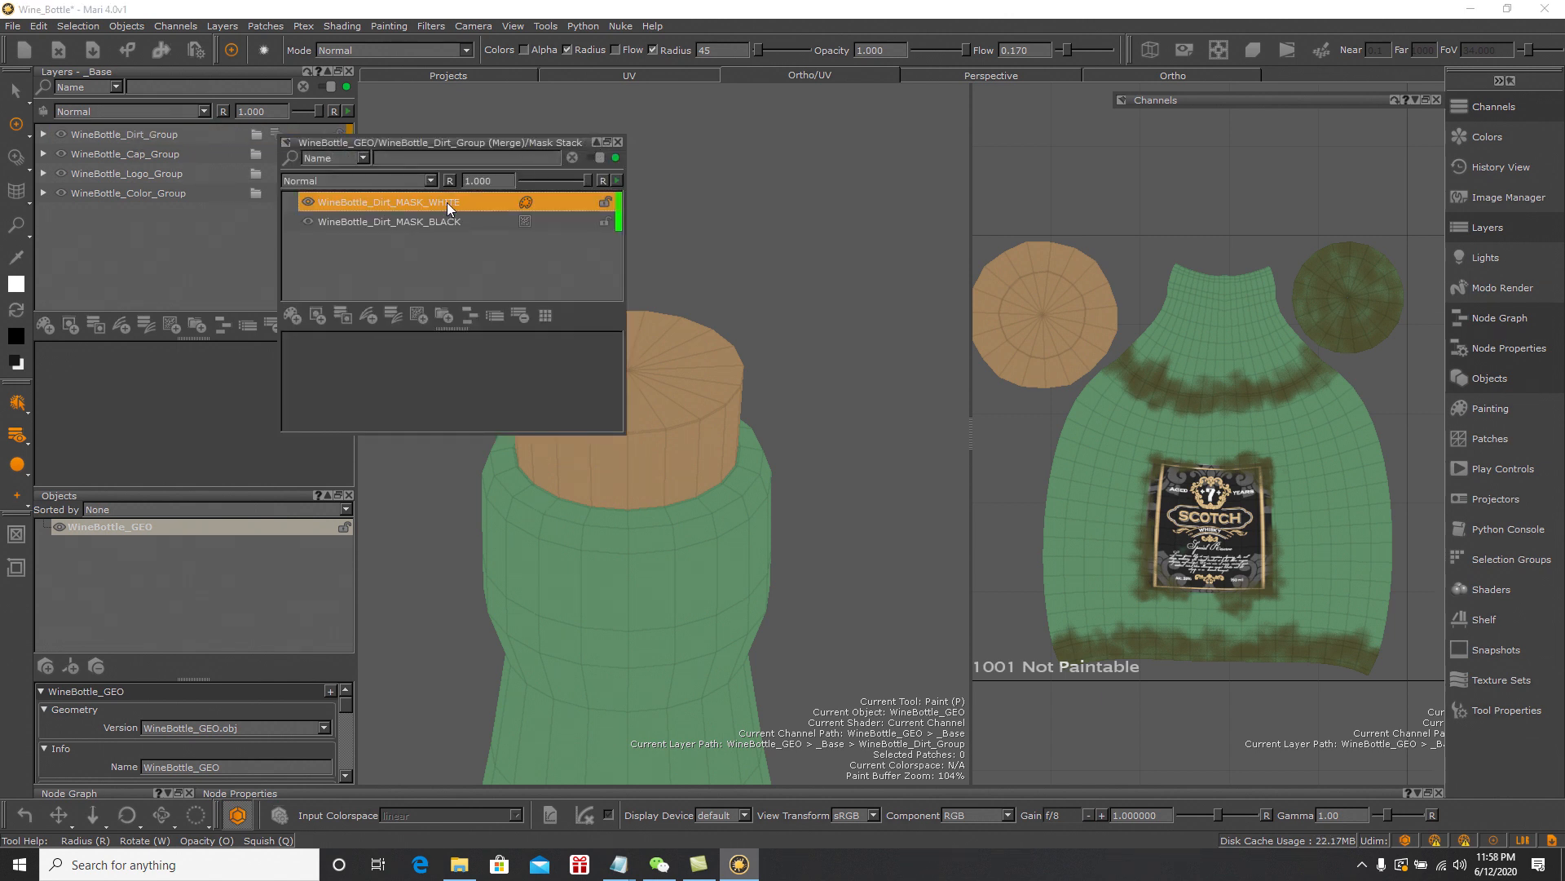
{"action": "left_click", "coordinate": [596, 142]}
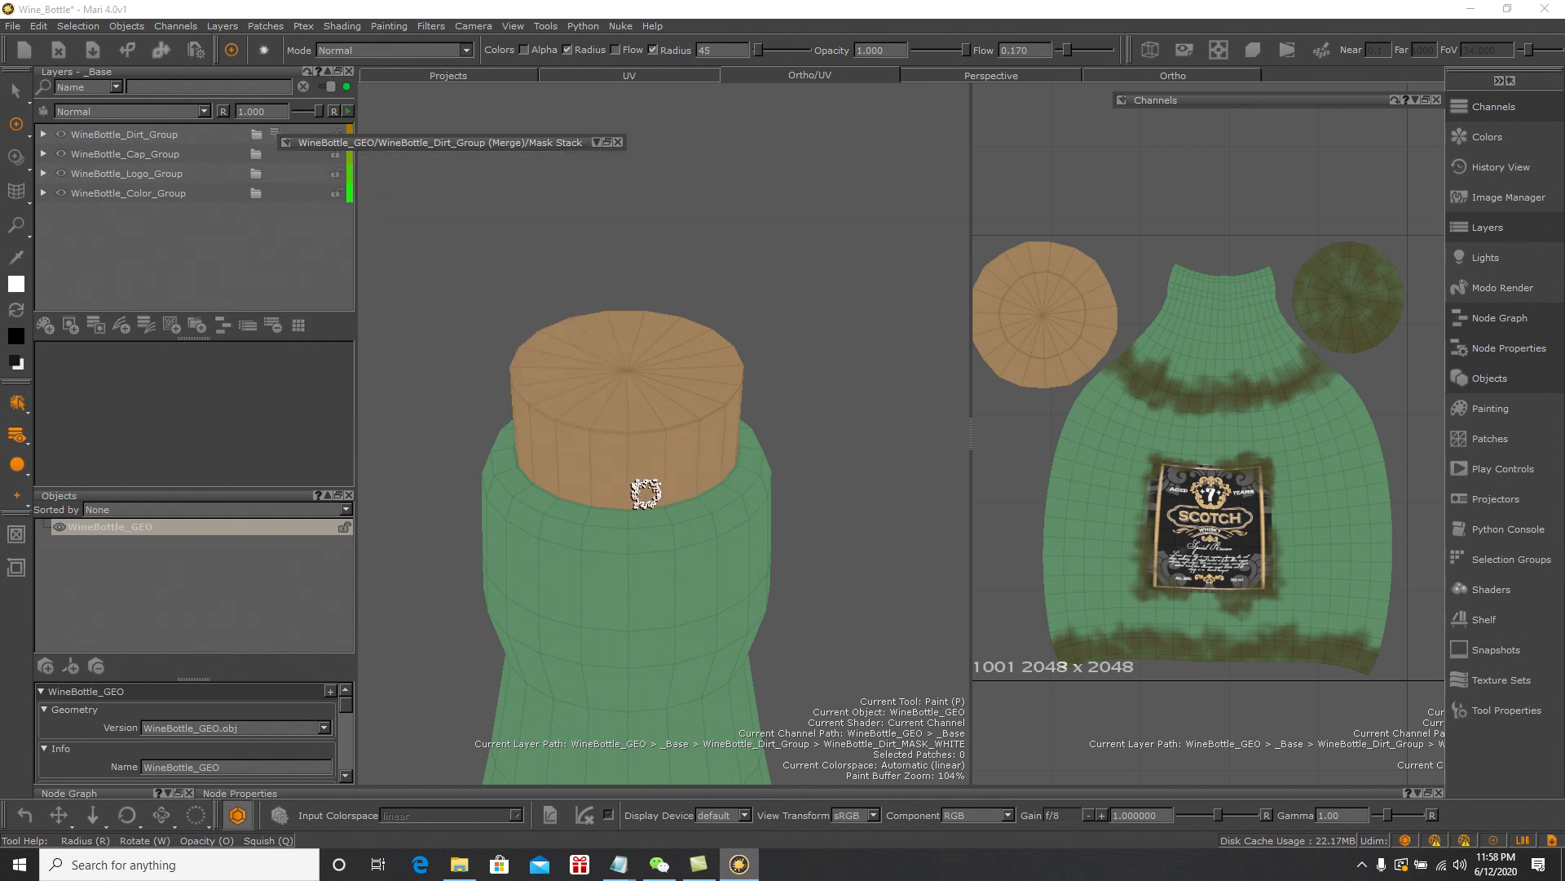
Paint and thicken dirt where the cork meets the front of the bottle's rim, and bake it
{"action": "mouse_move", "coordinate": [617, 504]}
{"action": "left_mouse_down"}
{"action": "mouse_move", "coordinate": [559, 499]}
{"action": "mouse_move", "coordinate": [510, 465]}
{"action": "mouse_move", "coordinate": [537, 499]}
{"action": "mouse_move", "coordinate": [608, 507]}
{"action": "mouse_move", "coordinate": [570, 492]}
{"action": "mouse_move", "coordinate": [615, 514]}
{"action": "mouse_move", "coordinate": [663, 500]}
{"action": "mouse_move", "coordinate": [674, 514]}
{"action": "mouse_move", "coordinate": [720, 489]}
{"action": "mouse_move", "coordinate": [738, 454]}
{"action": "left_mouse_up"}
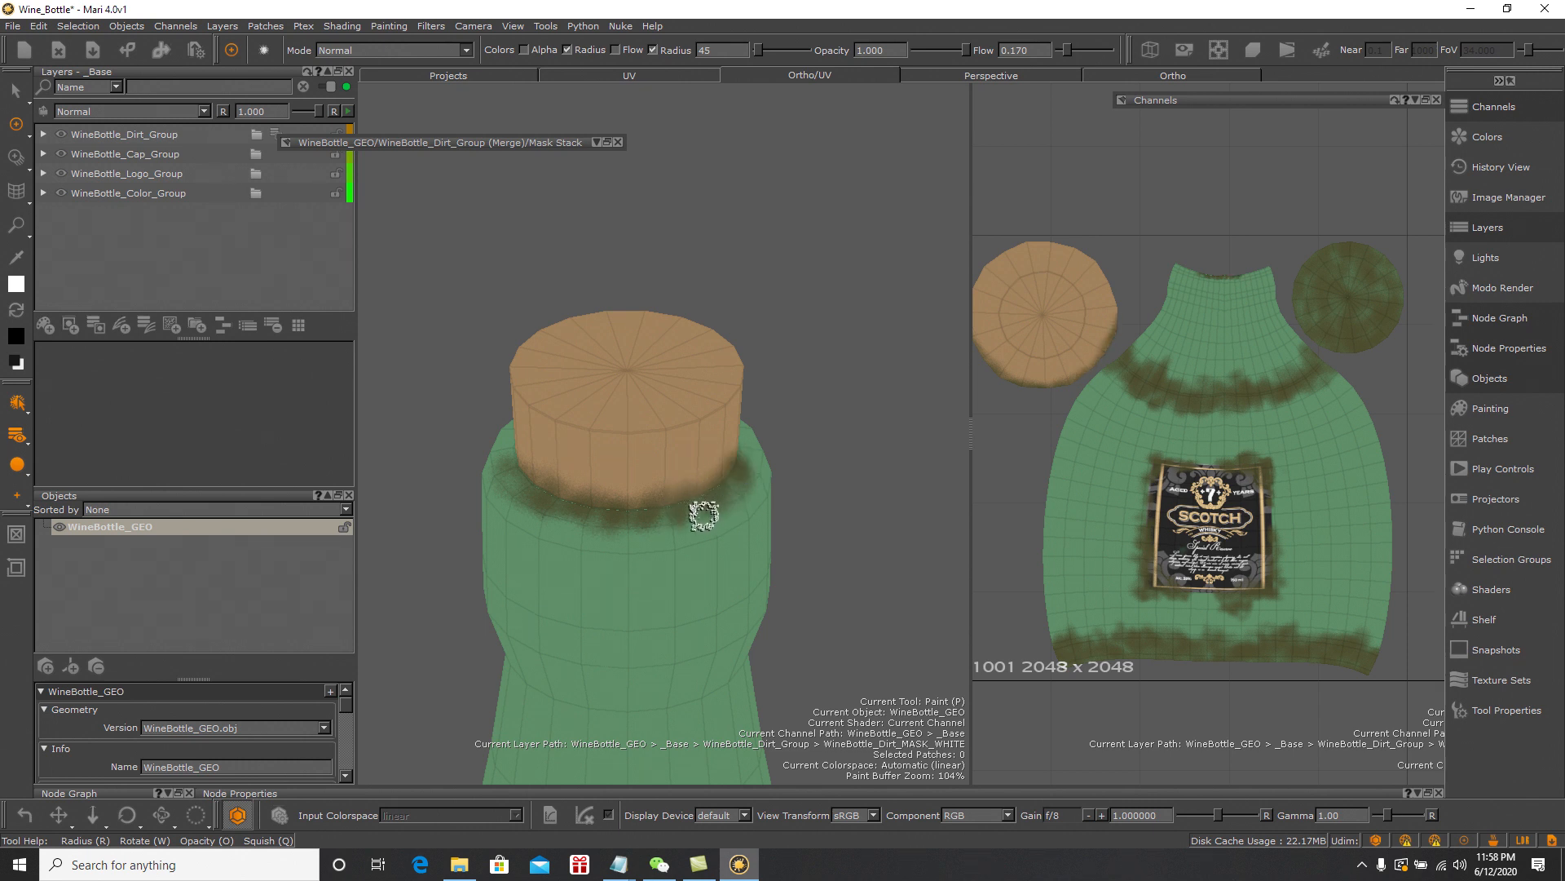
{"action": "mouse_move", "coordinate": [571, 537]}
{"action": "left_mouse_down"}
{"action": "mouse_move", "coordinate": [549, 531]}
{"action": "mouse_move", "coordinate": [584, 554]}
{"action": "left_mouse_up"}
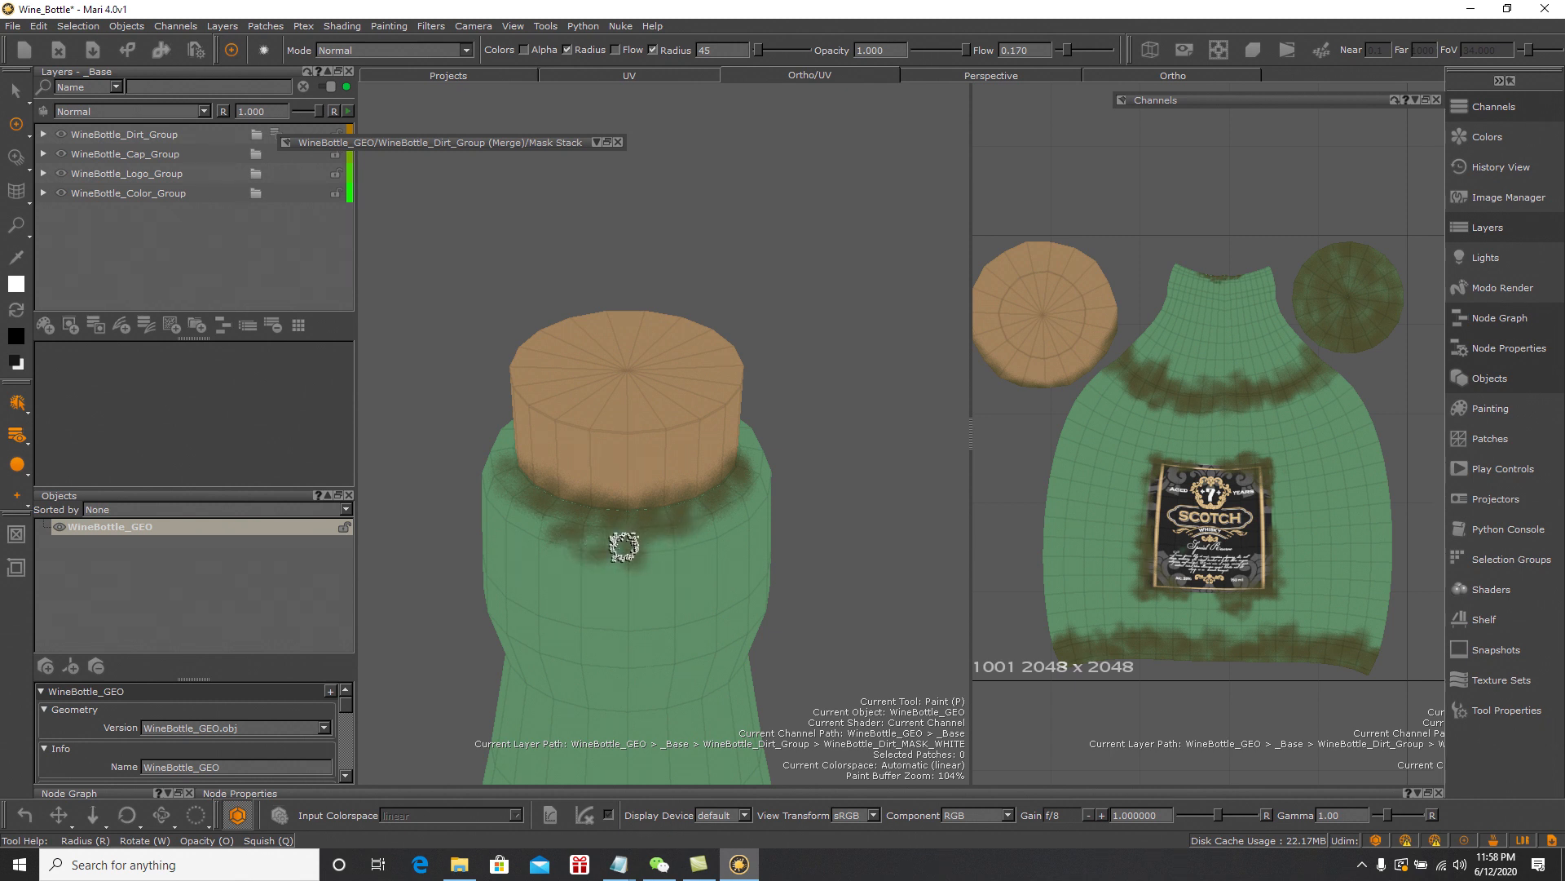
{"action": "mouse_move", "coordinate": [564, 522]}
{"action": "left_mouse_down"}
{"action": "mouse_move", "coordinate": [636, 546]}
{"action": "mouse_move", "coordinate": [684, 521]}
{"action": "mouse_move", "coordinate": [653, 528]}
{"action": "left_mouse_up"}
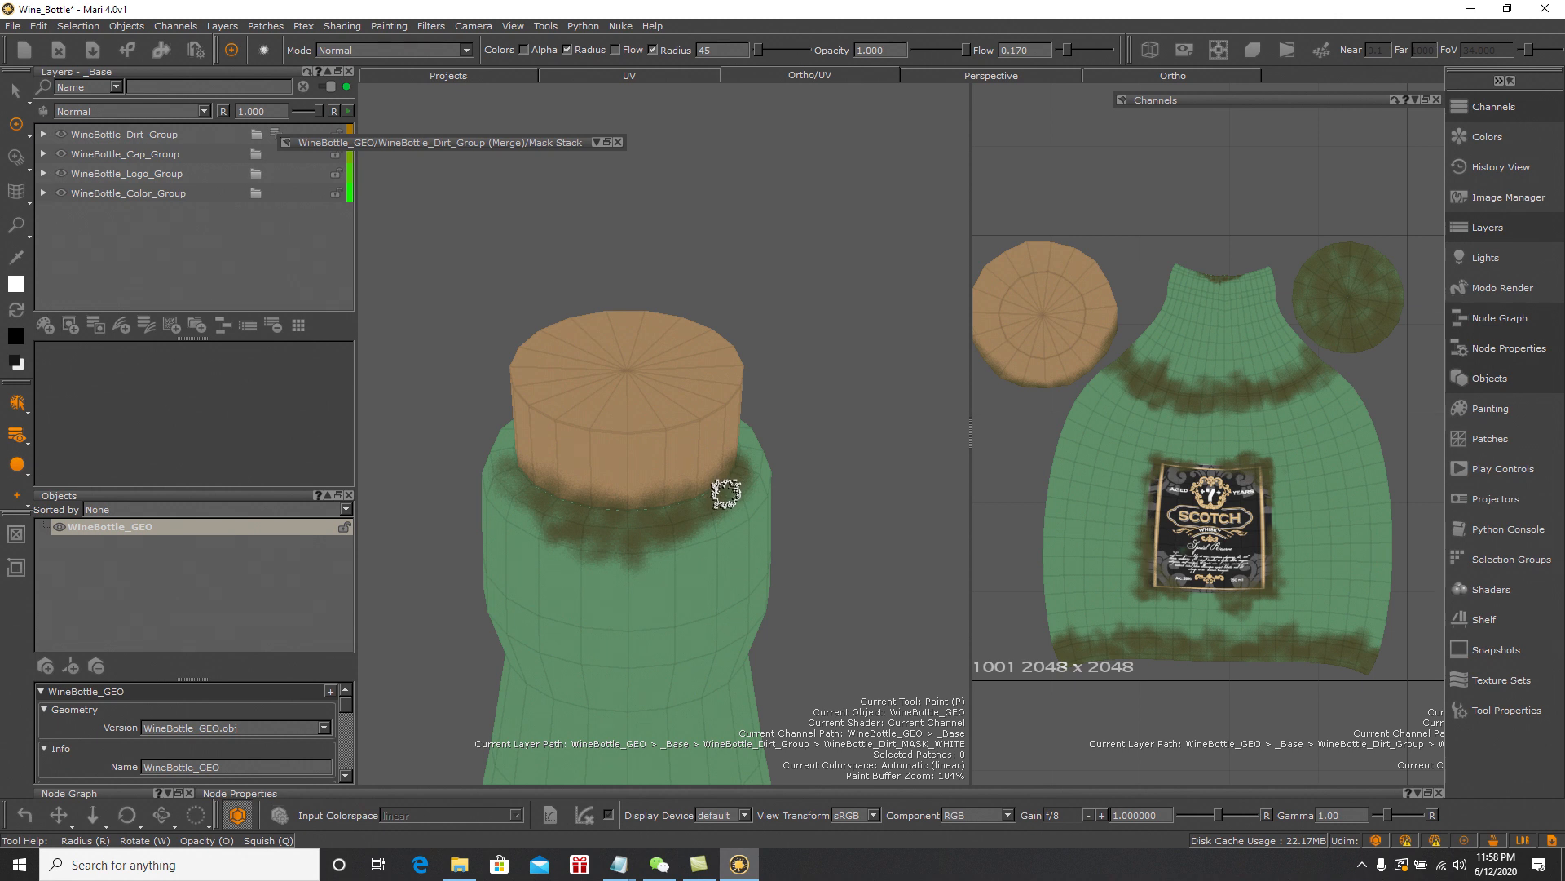
{"action": "key", "text": "b"}
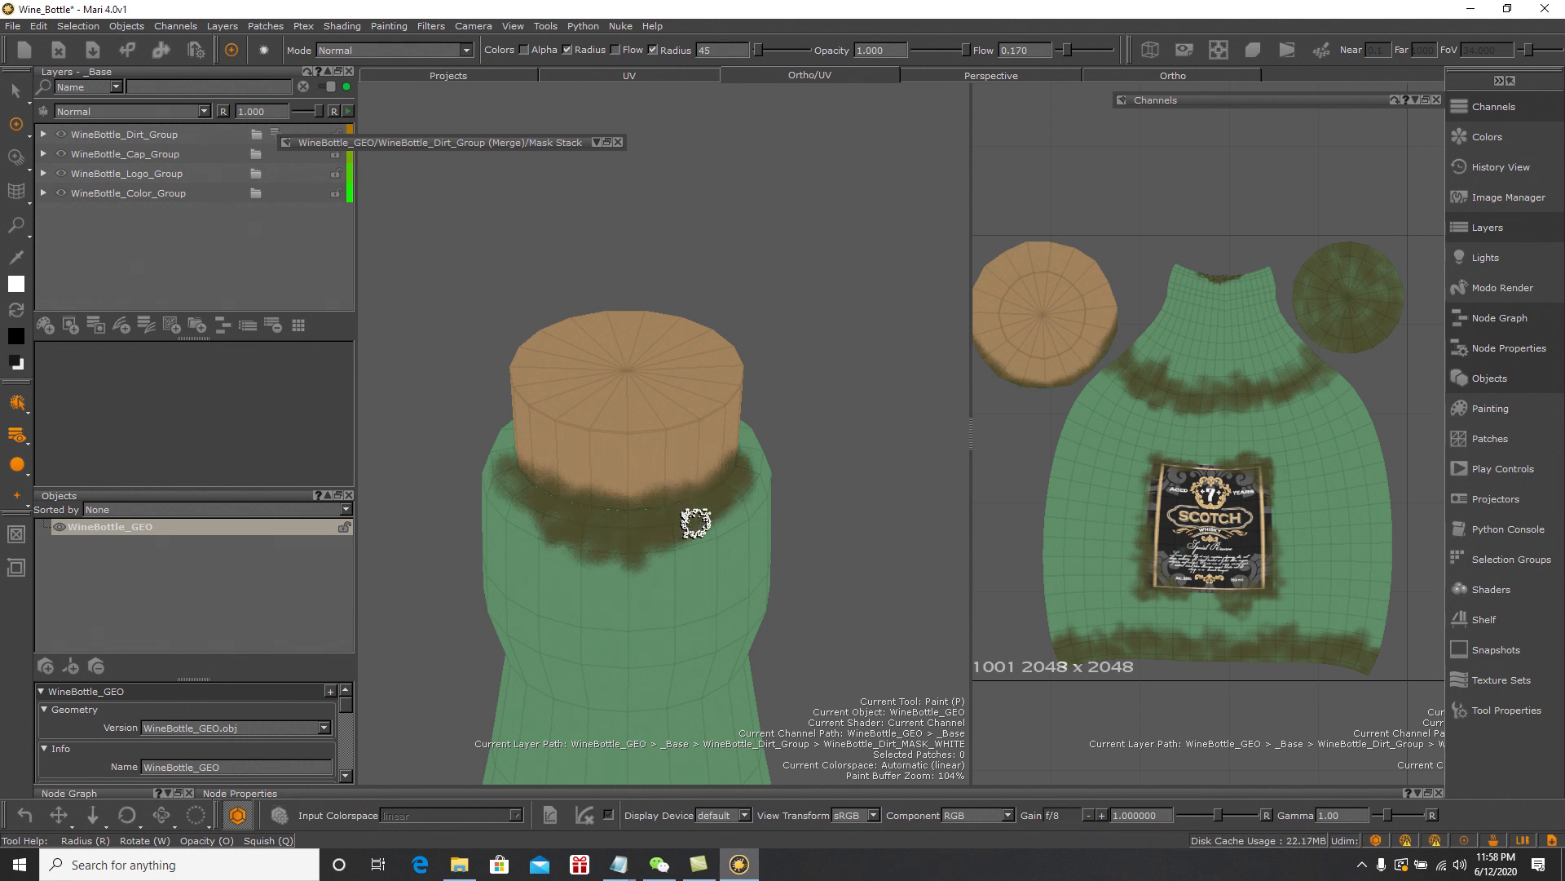
Continue the dirt along the seam between cork and rim around the rest of the bottle's mouth
{"action": "left_click_drag", "start_coordinate": [699, 517], "coordinate": [611, 548], "text": "alt"}
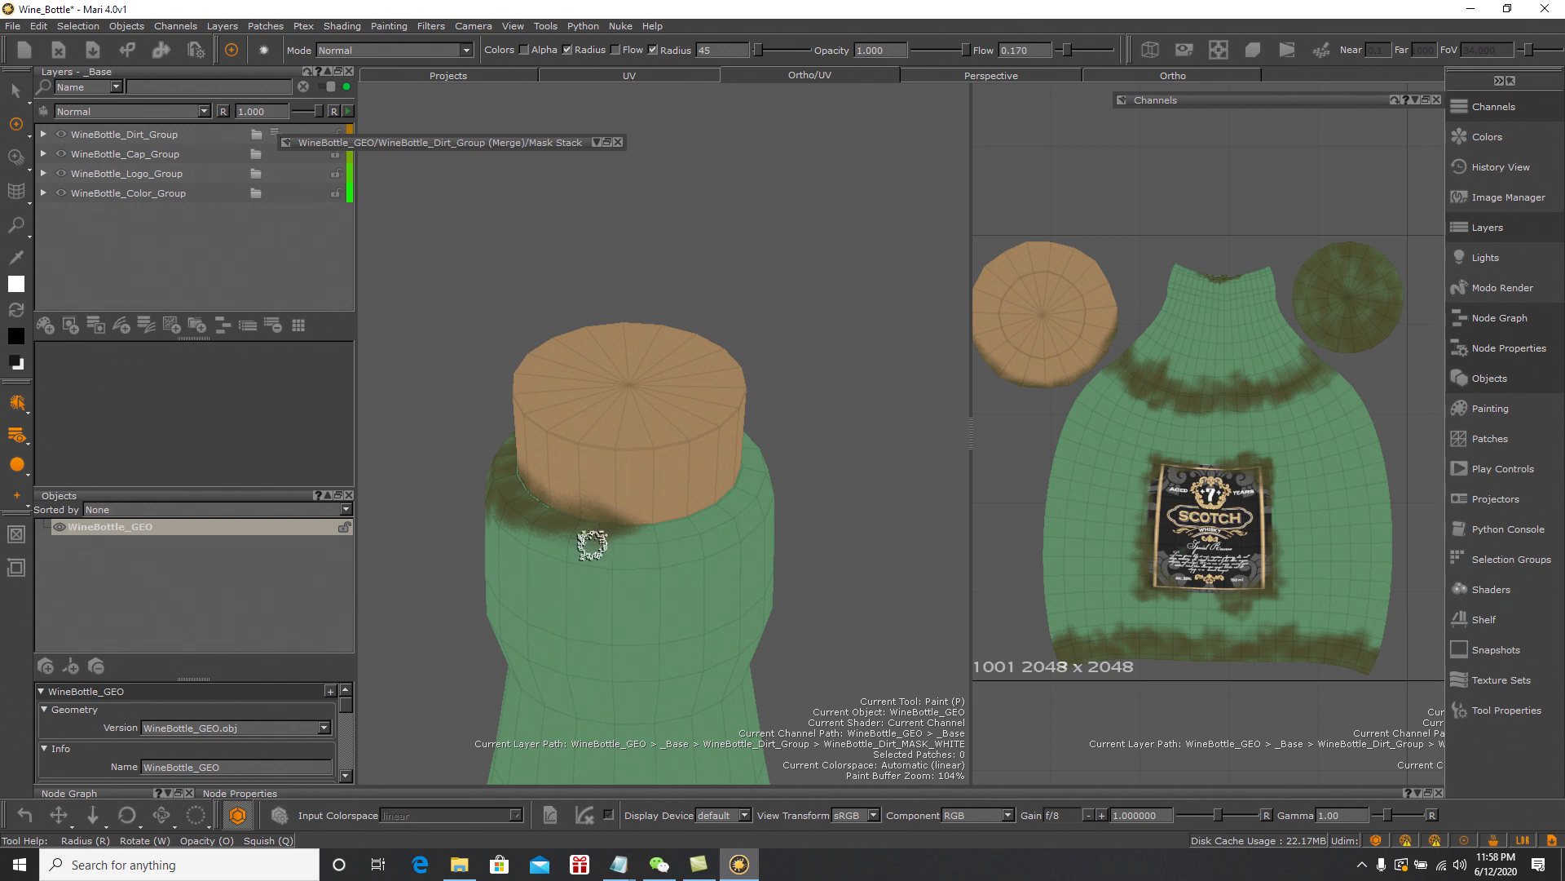
{"action": "left_click_drag", "start_coordinate": [580, 509], "coordinate": [558, 535]}
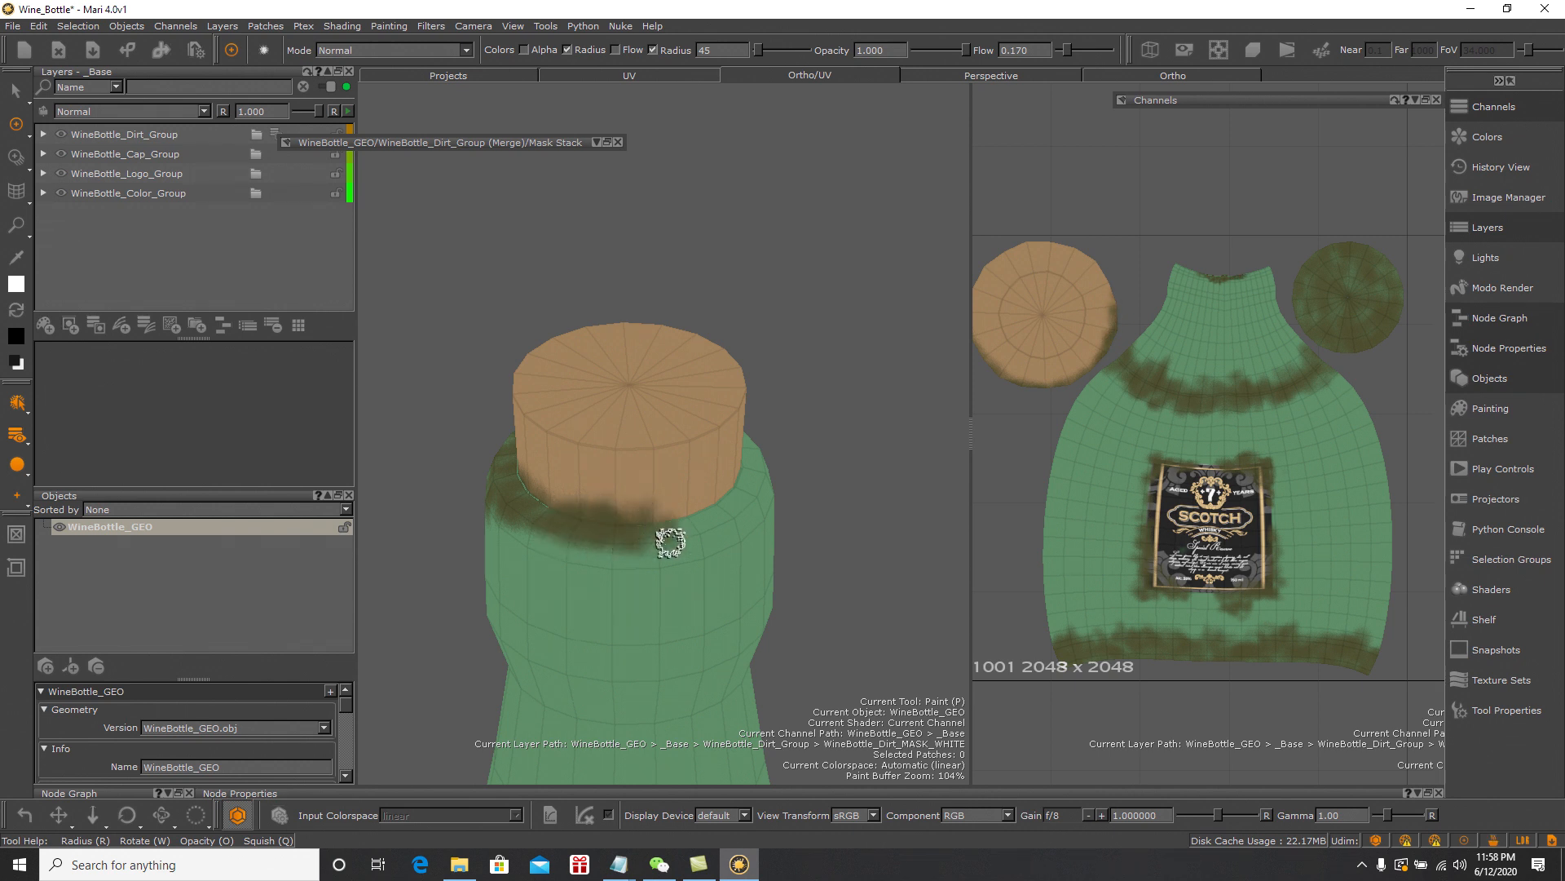
{"action": "mouse_move", "coordinate": [606, 560]}
{"action": "left_mouse_down"}
{"action": "mouse_move", "coordinate": [737, 489]}
{"action": "mouse_move", "coordinate": [716, 528]}
{"action": "mouse_move", "coordinate": [617, 542]}
{"action": "mouse_move", "coordinate": [590, 584]}
{"action": "mouse_move", "coordinate": [636, 562]}
{"action": "mouse_move", "coordinate": [631, 538]}
{"action": "mouse_move", "coordinate": [664, 570]}
{"action": "mouse_move", "coordinate": [709, 541]}
{"action": "mouse_move", "coordinate": [697, 553]}
{"action": "left_mouse_up"}
{"action": "key", "text": "b"}
{"action": "mouse_move", "coordinate": [727, 562]}
{"action": "left_mouse_down", "text": "alt"}
{"action": "mouse_move", "coordinate": [584, 559]}
{"action": "mouse_move", "coordinate": [570, 510]}
{"action": "mouse_move", "coordinate": [570, 549]}
{"action": "mouse_move", "coordinate": [597, 531]}
{"action": "mouse_move", "coordinate": [552, 502]}
{"action": "mouse_move", "coordinate": [612, 552]}
{"action": "mouse_move", "coordinate": [633, 531]}
{"action": "mouse_move", "coordinate": [644, 559]}
{"action": "mouse_move", "coordinate": [703, 519]}
{"action": "mouse_move", "coordinate": [670, 530]}
{"action": "mouse_move", "coordinate": [670, 562]}
{"action": "left_mouse_up", "text": "alt"}
{"action": "key", "text": "b"}
{"action": "mouse_move", "coordinate": [688, 564]}
{"action": "left_mouse_down", "text": "alt"}
{"action": "mouse_move", "coordinate": [702, 566]}
{"action": "mouse_move", "coordinate": [664, 527]}
{"action": "mouse_move", "coordinate": [685, 521]}
{"action": "mouse_move", "coordinate": [716, 544]}
{"action": "mouse_move", "coordinate": [702, 570]}
{"action": "left_mouse_up", "text": "alt"}
Paint a ring of dirt around the top edge of the cork, undoing and repainting strokes that come out too heavy
{"action": "key", "text": "p"}
{"action": "mouse_move", "coordinate": [552, 348]}
{"action": "left_mouse_down"}
{"action": "mouse_move", "coordinate": [603, 368]}
{"action": "mouse_move", "coordinate": [576, 358]}
{"action": "mouse_move", "coordinate": [666, 357]}
{"action": "mouse_move", "coordinate": [724, 335]}
{"action": "mouse_move", "coordinate": [705, 367]}
{"action": "left_mouse_up"}
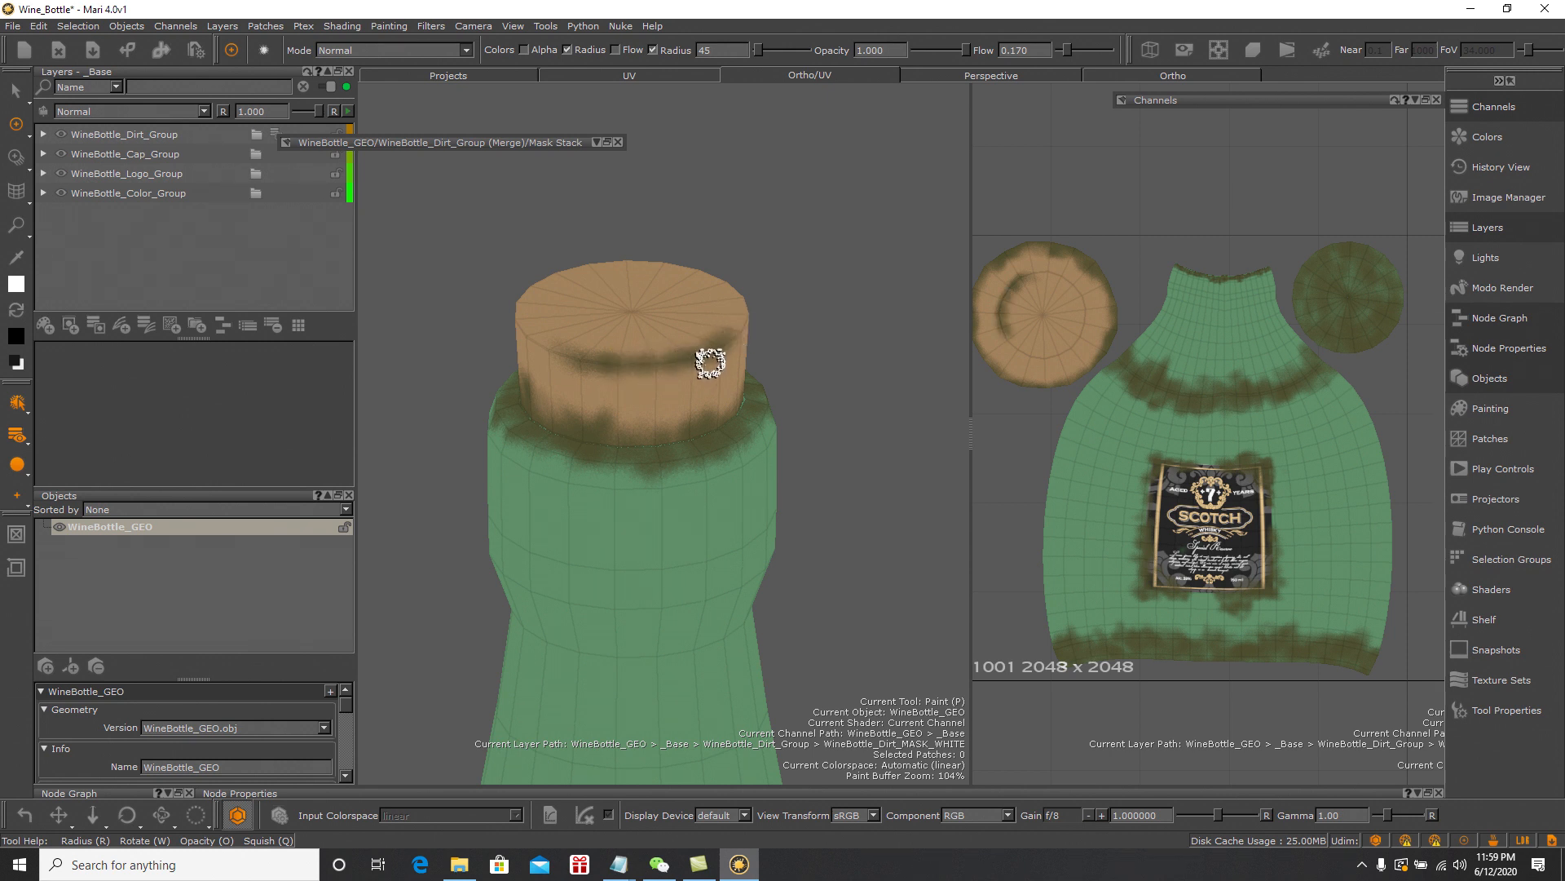
{"action": "right_click_drag", "start_coordinate": [740, 412], "coordinate": [584, 433]}
{"action": "mouse_move", "coordinate": [589, 434]}
{"action": "left_mouse_down"}
{"action": "mouse_move", "coordinate": [711, 423]}
{"action": "mouse_move", "coordinate": [700, 441]}
{"action": "left_mouse_up"}
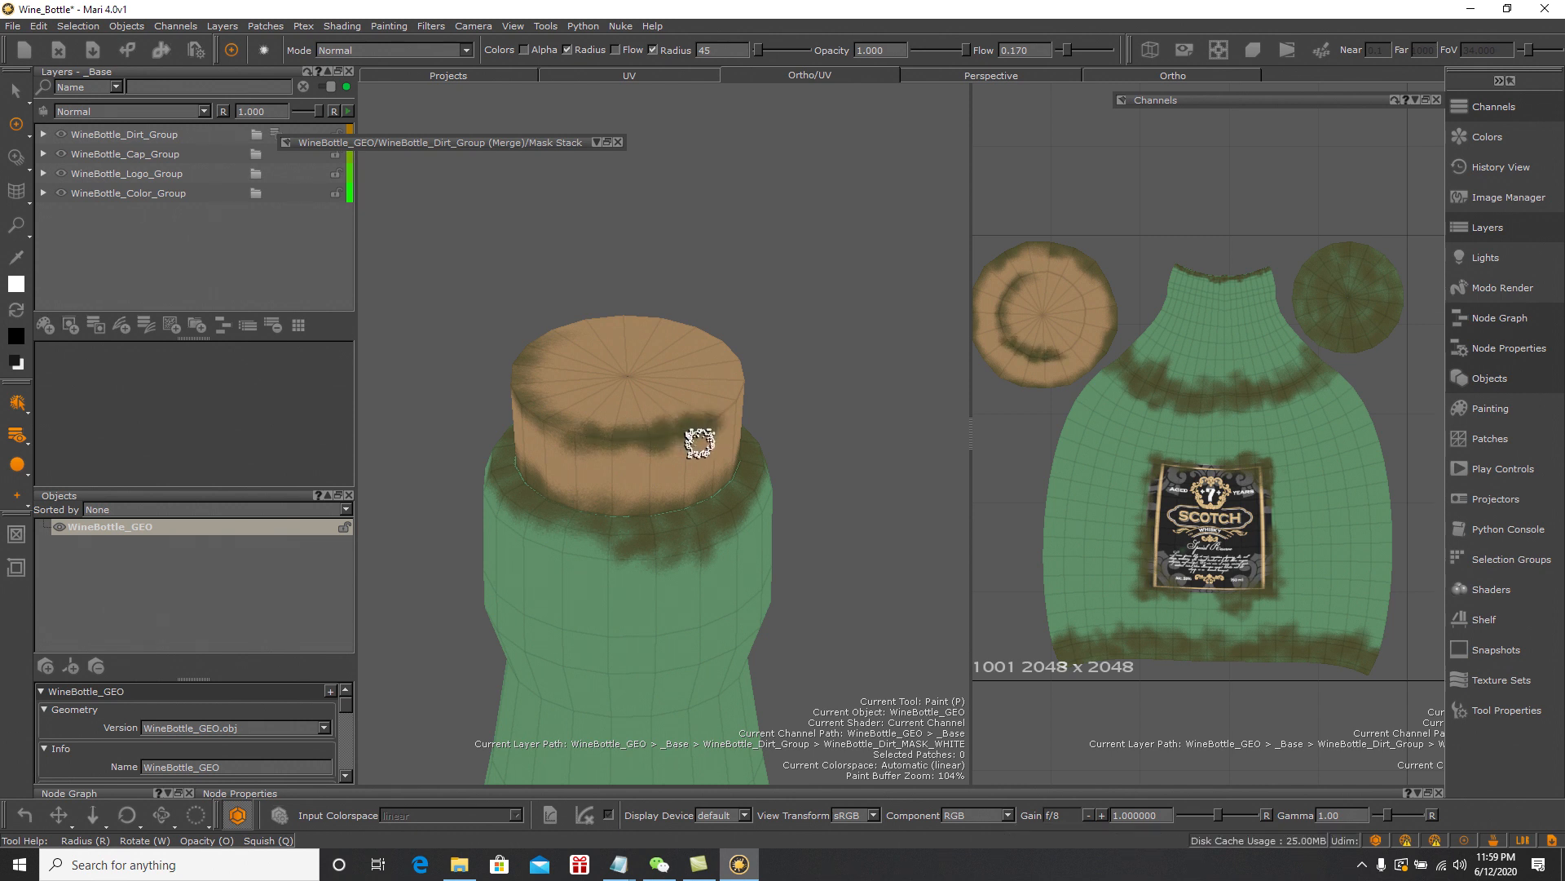
{"action": "key", "text": "ctrl+z"}
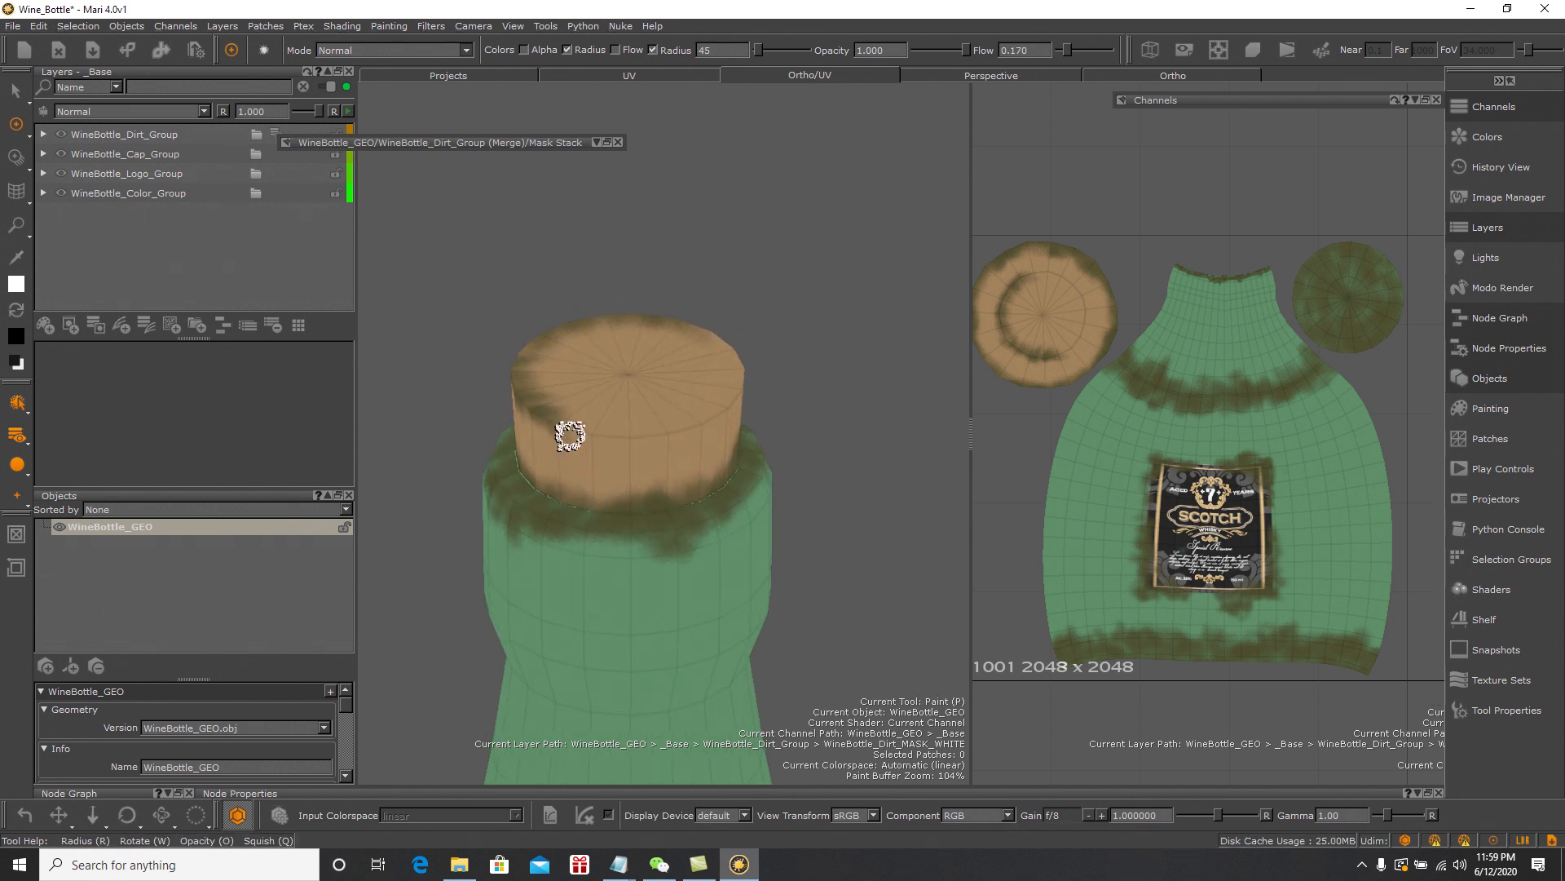
{"action": "left_click_drag", "start_coordinate": [587, 433], "coordinate": [684, 431]}
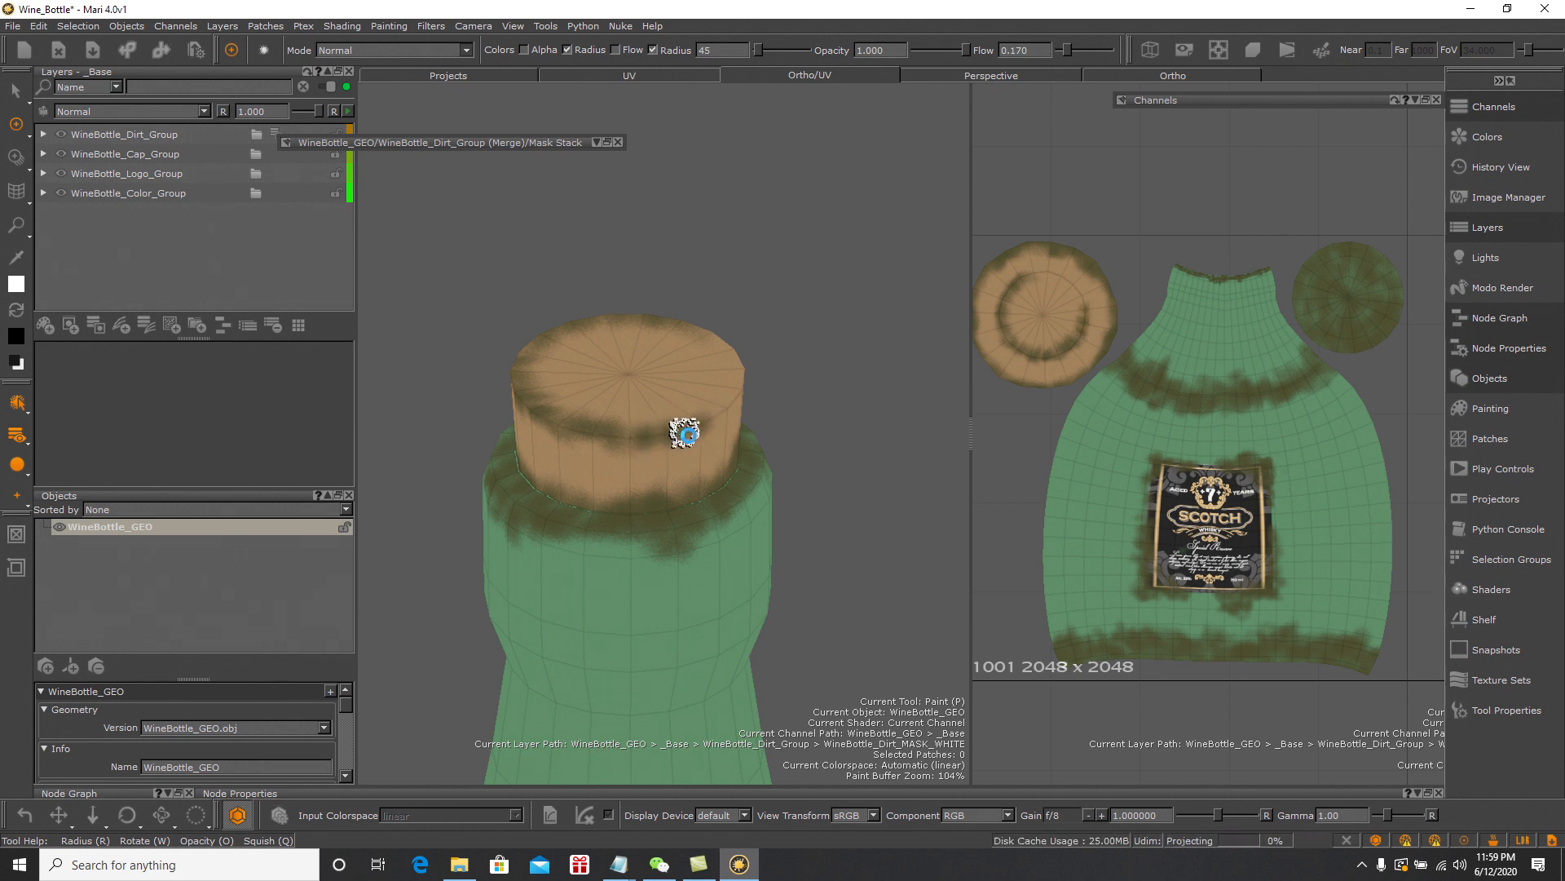
{"action": "key", "text": "ctrl+z"}
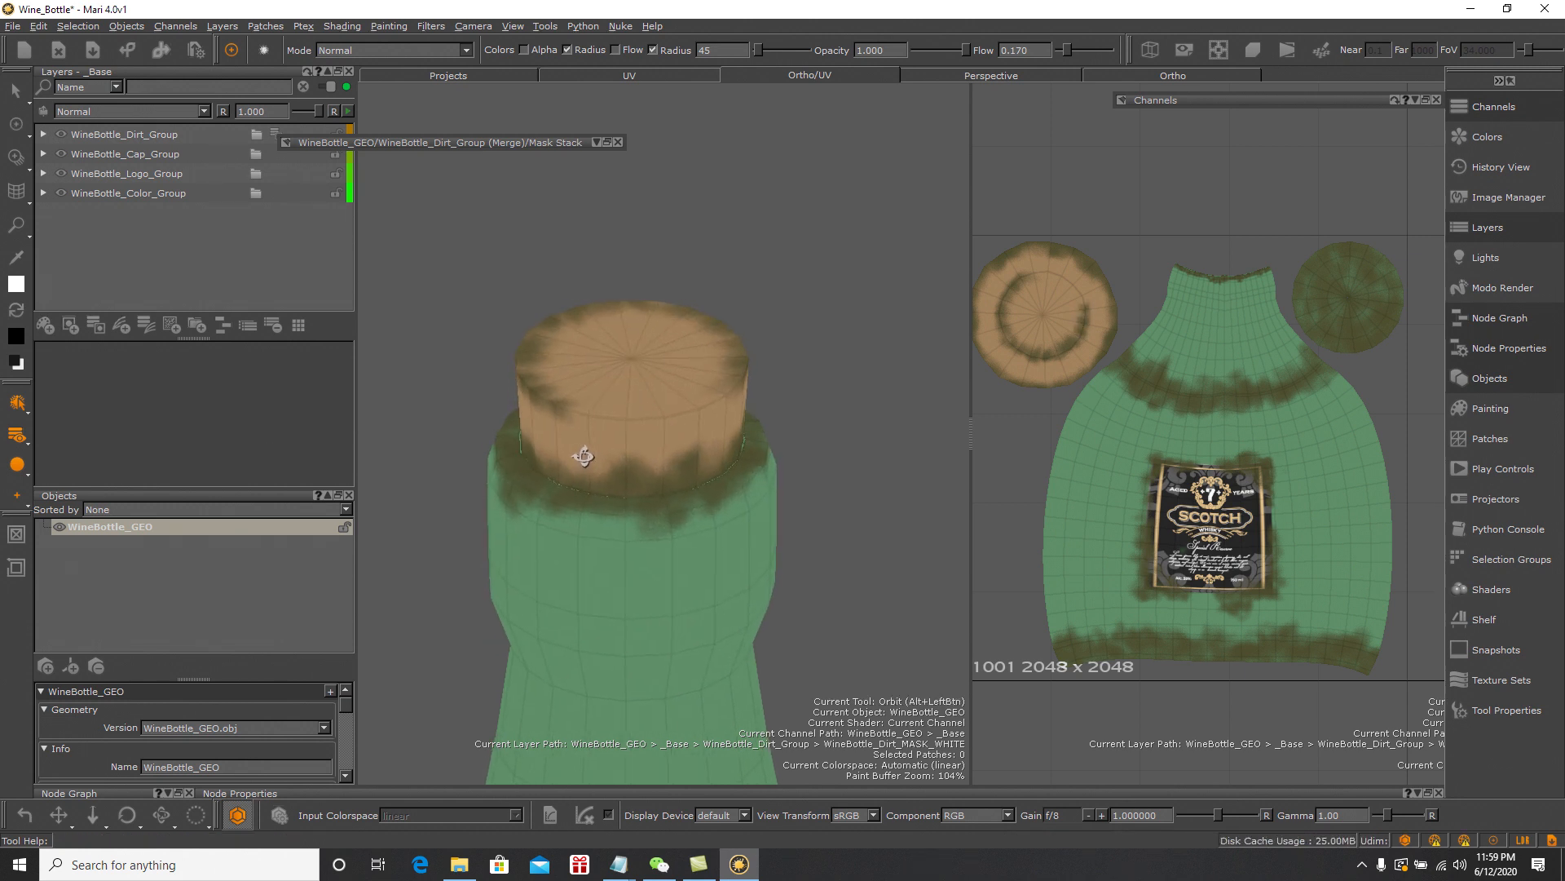
{"action": "left_click_drag", "start_coordinate": [616, 416], "coordinate": [637, 426]}
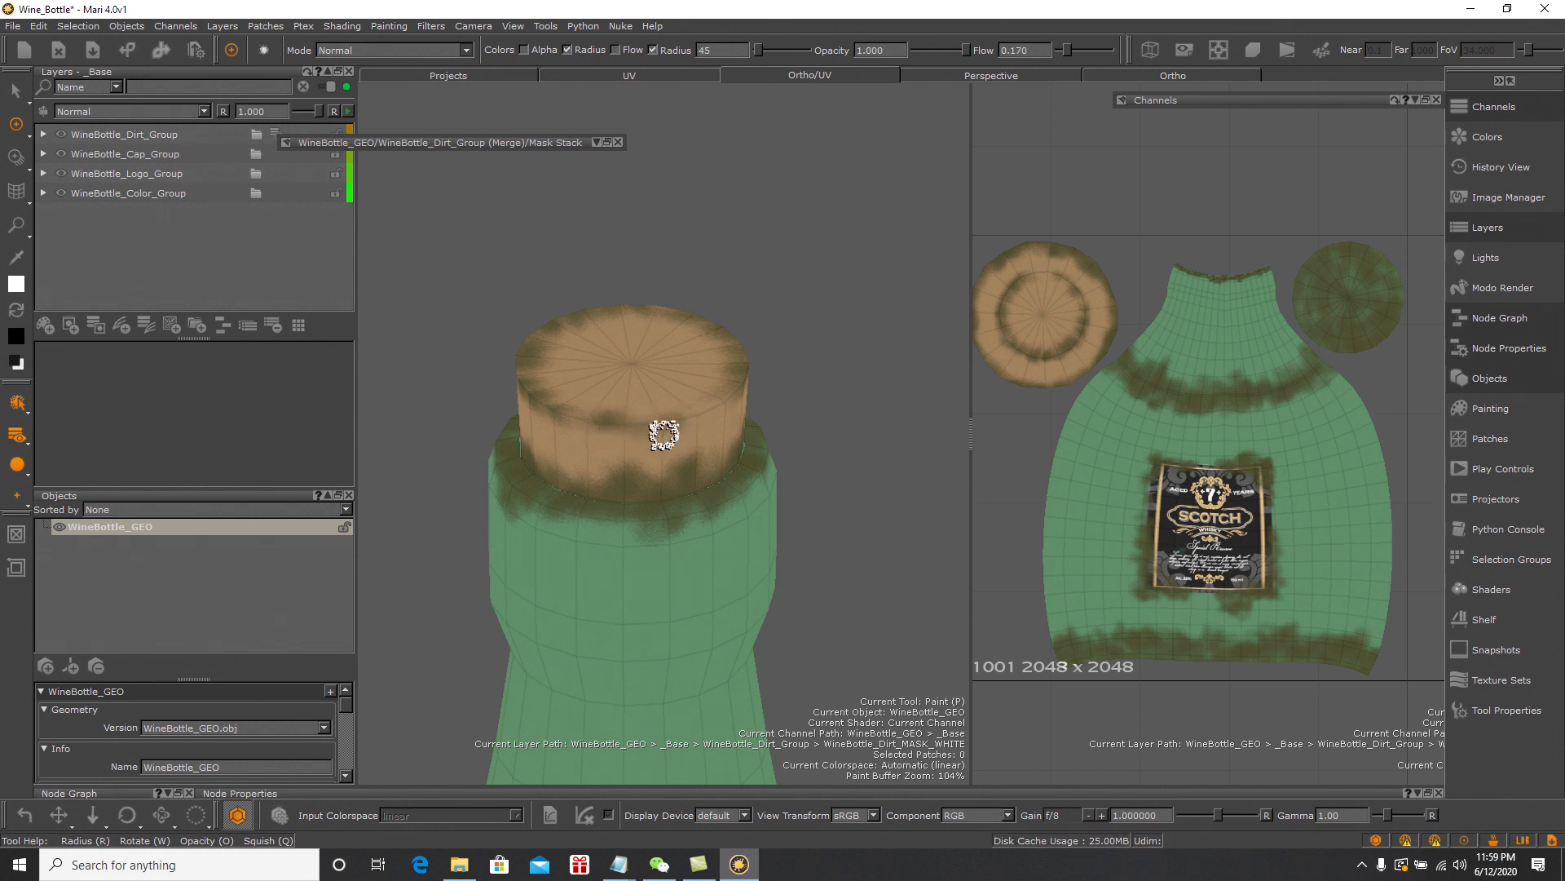
Examine the painted dirt on the bottle's shoulder, around the label and over the whole front from cork to base
{"action": "right_click_drag", "start_coordinate": [688, 445], "coordinate": [658, 397], "text": "alt"}
{"action": "left_click_drag", "start_coordinate": [659, 397], "coordinate": [835, 443], "text": "alt"}
{"action": "key", "text": "p"}
{"action": "scroll", "coordinate": [830, 465], "scroll_direction": "up", "scroll_amount": 3}
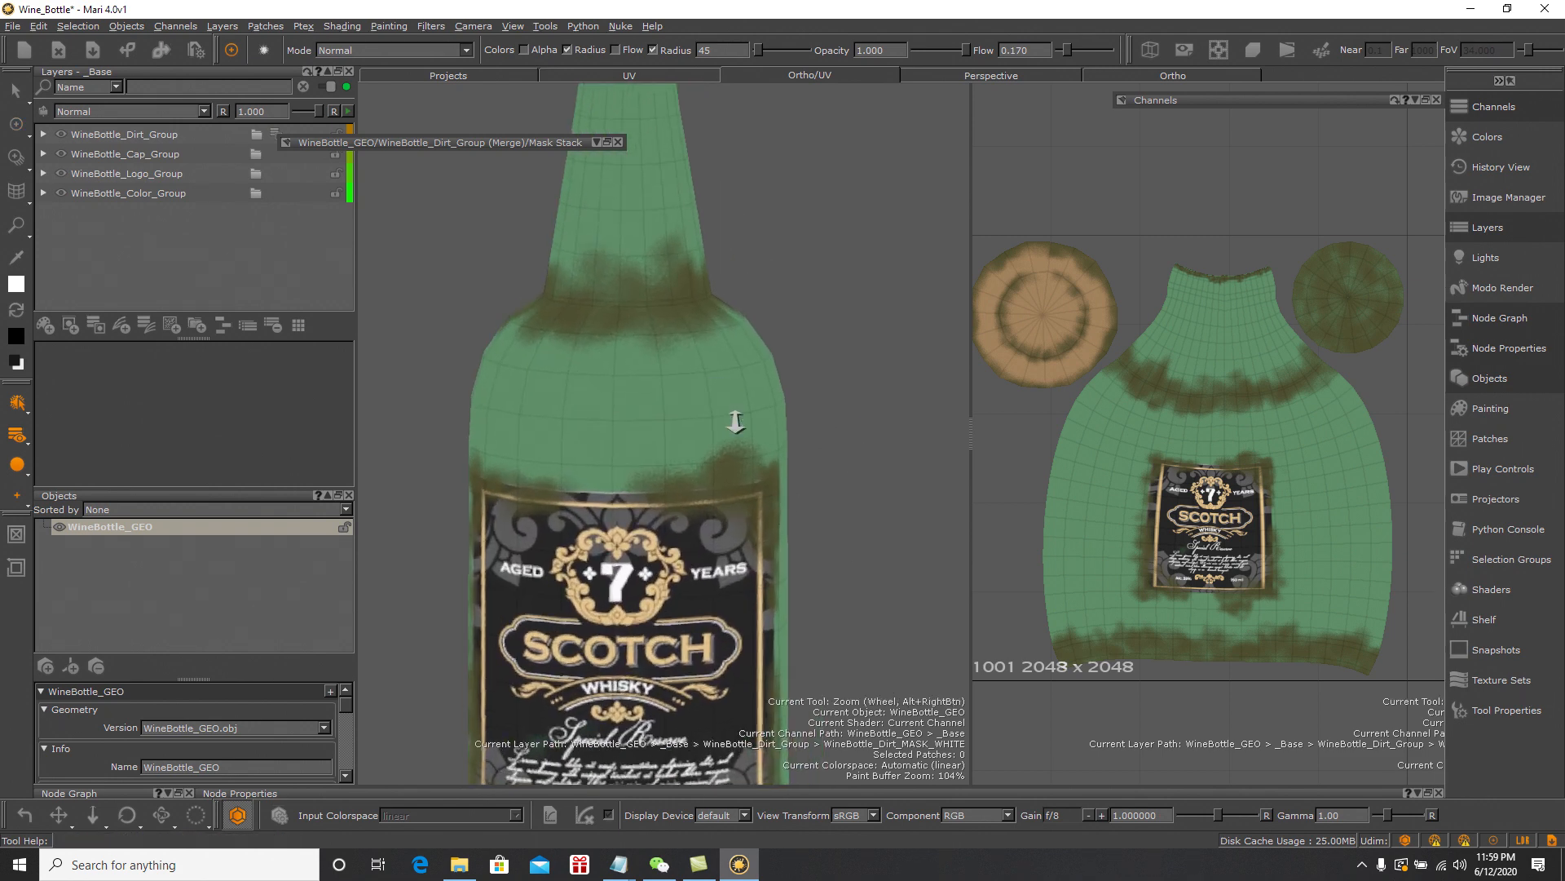
{"action": "scroll", "coordinate": [755, 517], "scroll_direction": "up", "scroll_amount": 2}
{"action": "scroll", "coordinate": [744, 511], "scroll_direction": "down", "scroll_amount": 4}
{"action": "left_click_drag", "start_coordinate": [796, 511], "coordinate": [824, 472], "text": "alt"}
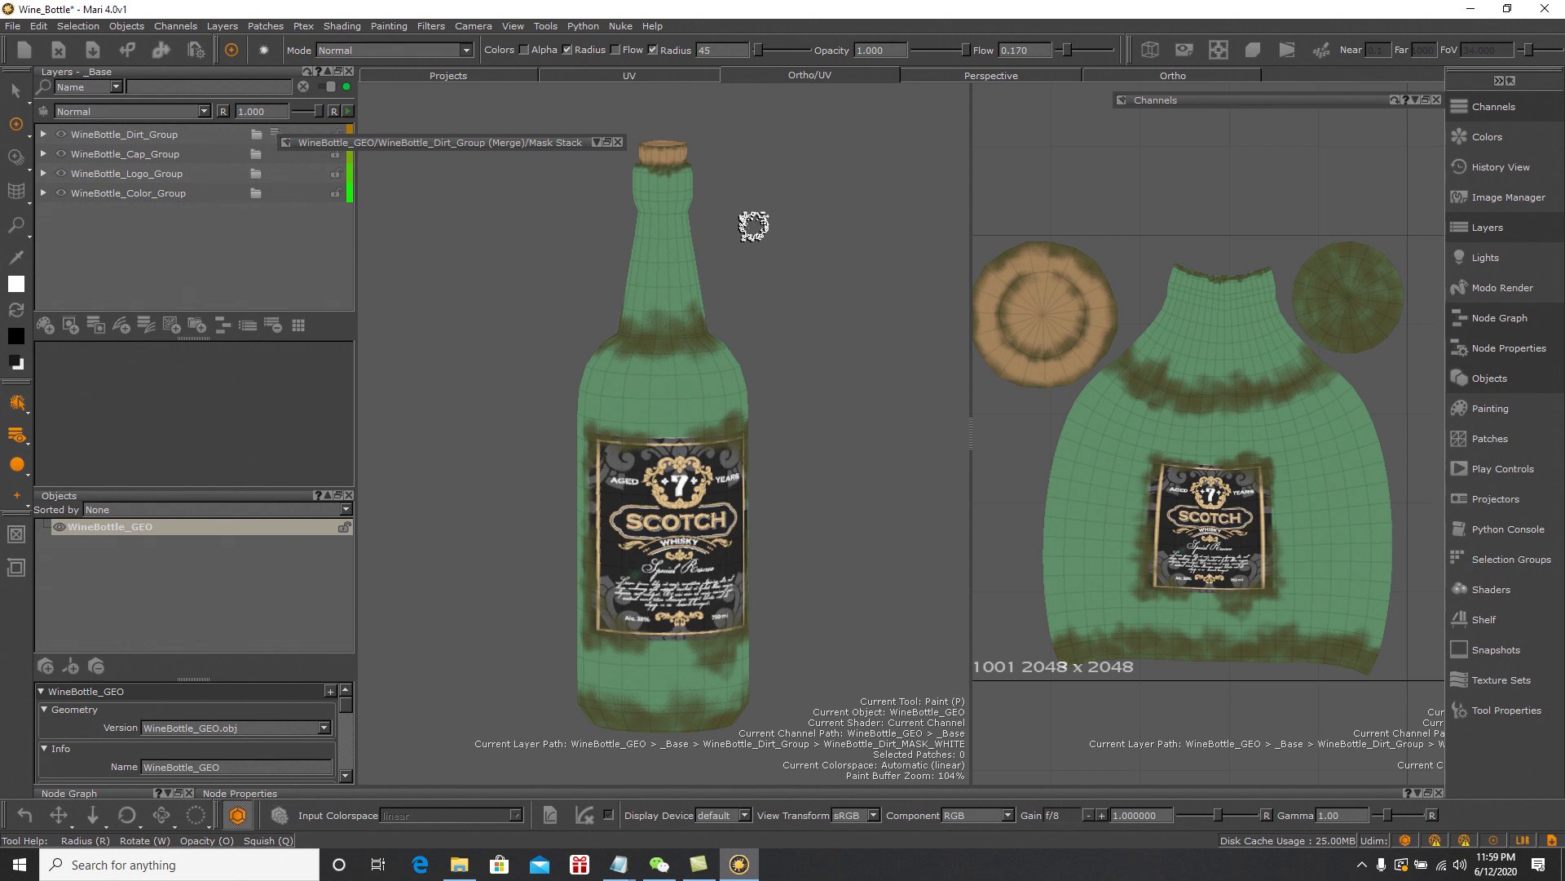
{"action": "right_click_drag", "start_coordinate": [767, 235], "coordinate": [778, 258], "text": "alt"}
{"action": "middle_click_drag", "start_coordinate": [777, 258], "coordinate": [780, 279], "text": "alt"}
{"action": "left_click_drag", "start_coordinate": [781, 279], "coordinate": [772, 304], "text": "alt"}
{"action": "right_click_drag", "start_coordinate": [774, 316], "coordinate": [776, 335], "text": "alt"}
{"action": "middle_click_drag", "start_coordinate": [776, 336], "coordinate": [775, 332], "text": "alt"}
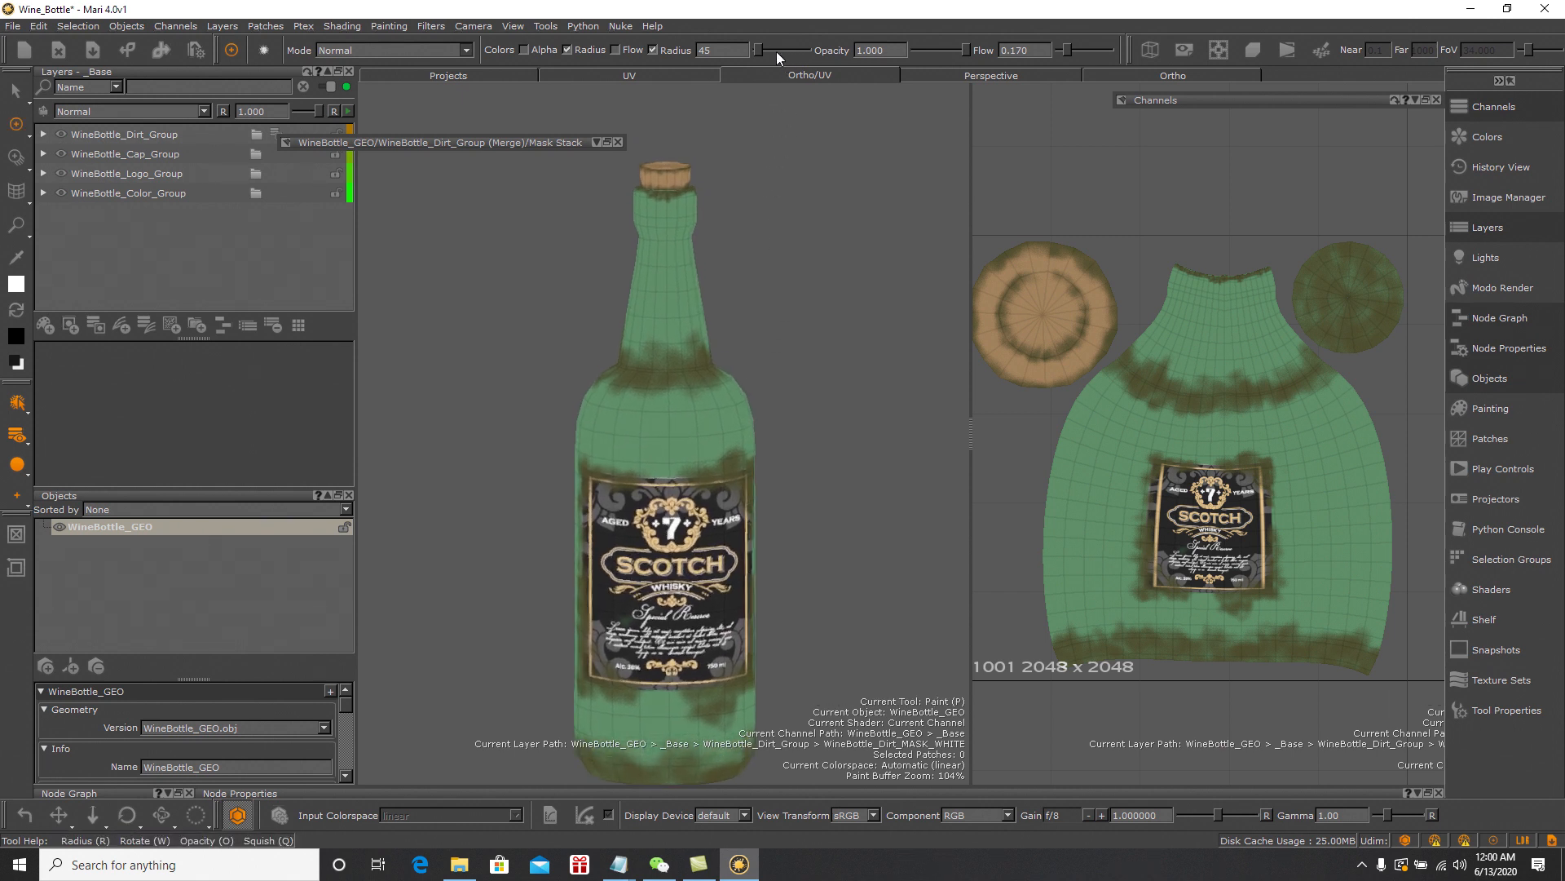
Switch to the vascular brush from the Organic Brushes and set its flow to 0.200 and radius to 59
{"action": "left_click_drag", "start_coordinate": [761, 47], "coordinate": [765, 47]}
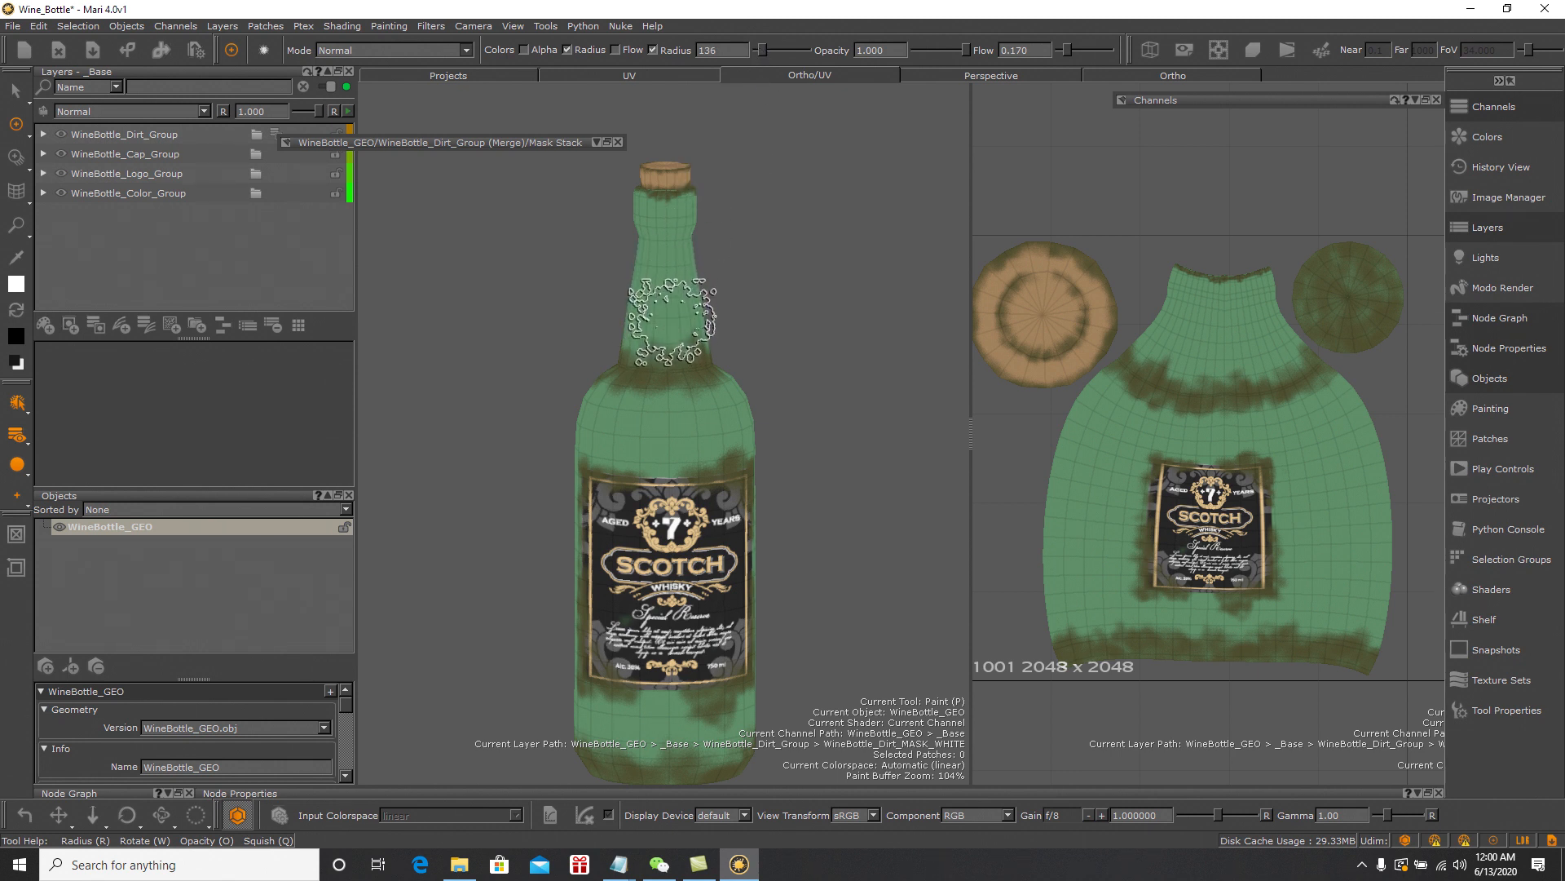
{"action": "key", "text": "k"}
{"action": "key", "text": "k"}
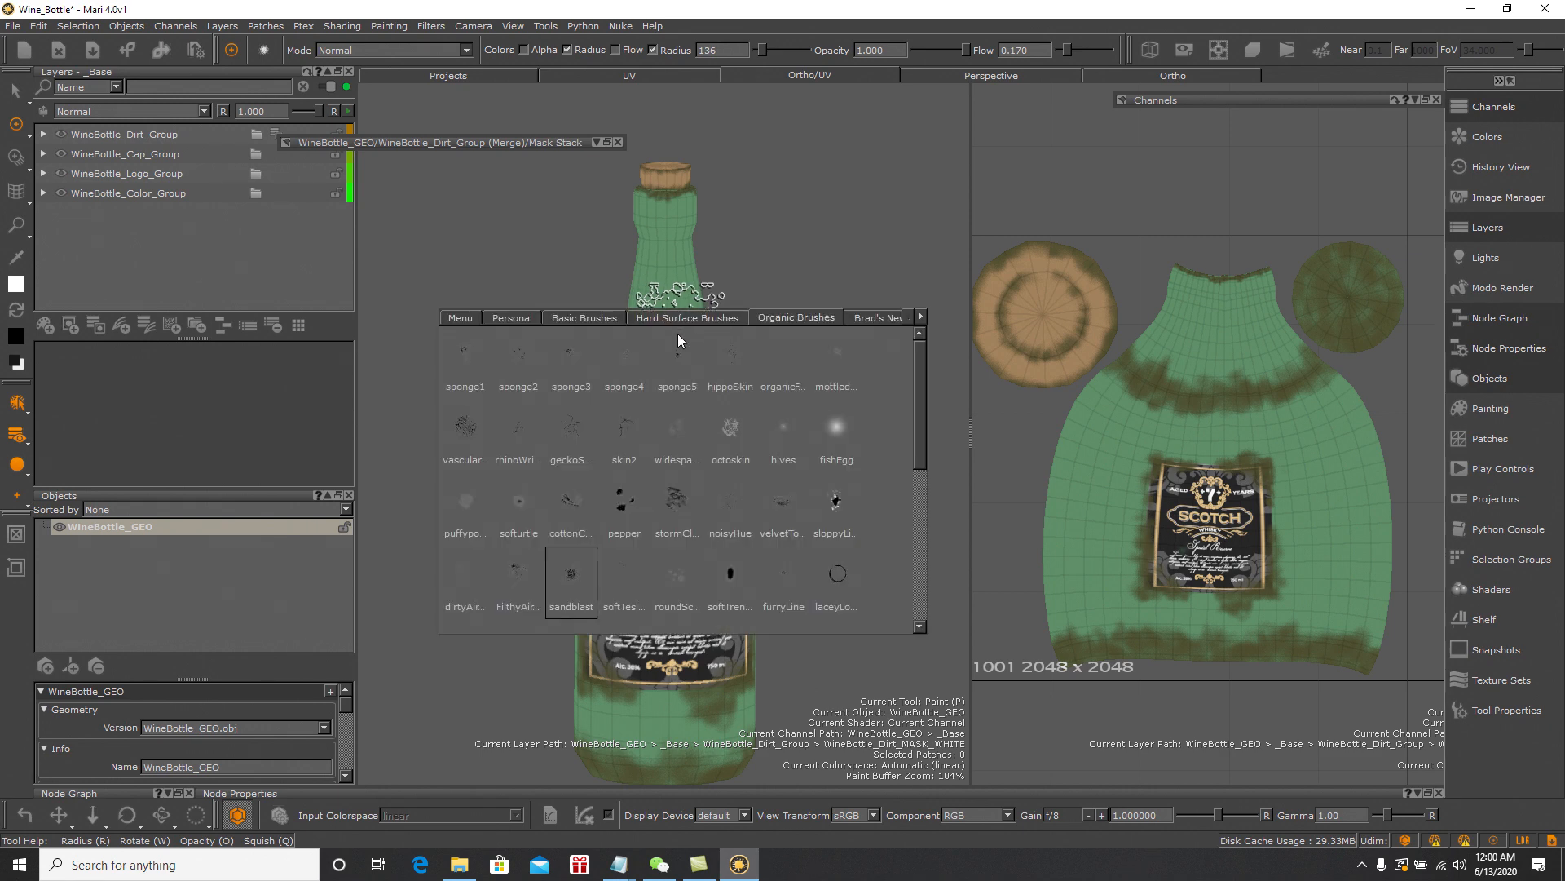
{"action": "left_click", "coordinate": [468, 428]}
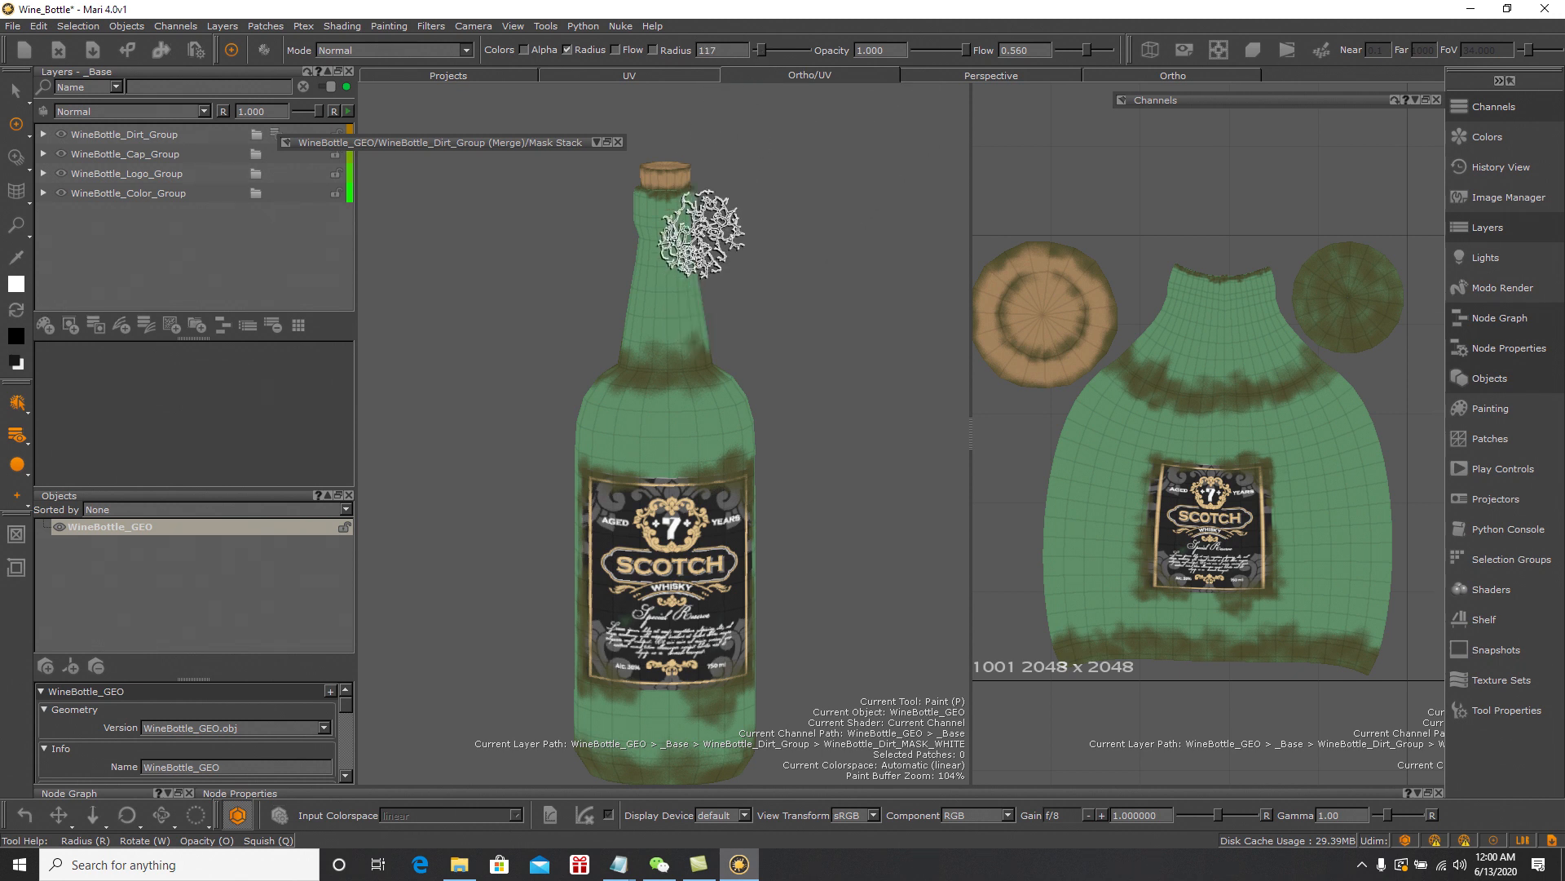
{"action": "left_click", "coordinate": [1068, 46]}
{"action": "left_click", "coordinate": [1068, 47]}
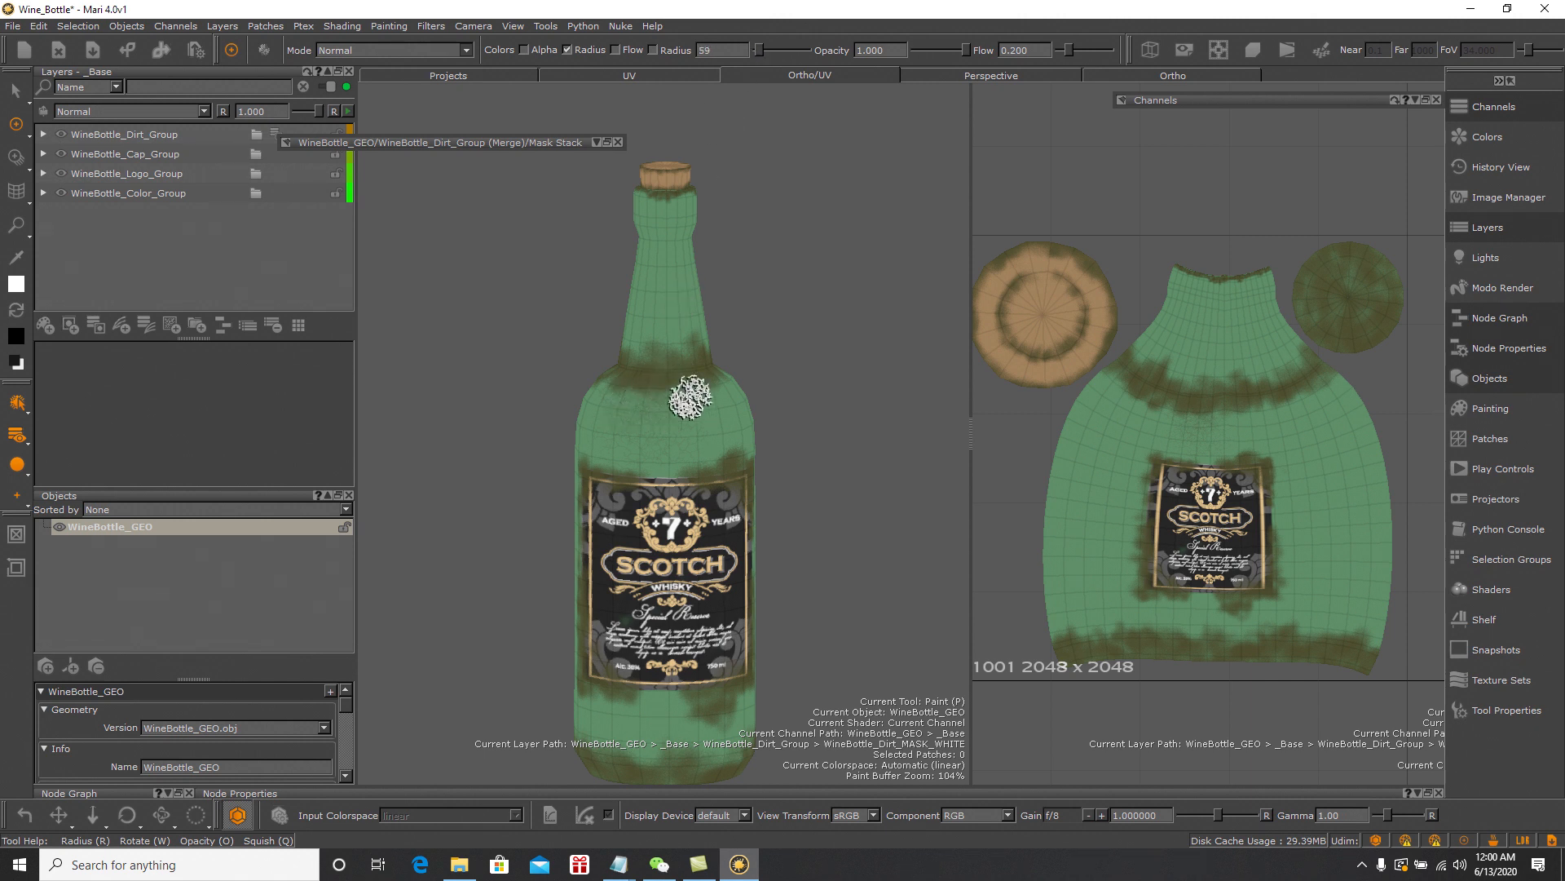
Paint fine, veined dirt over the glass shoulder between the neck dirt and the label, enlarging the brush radius to 156
{"action": "mouse_move", "coordinate": [669, 388]}
{"action": "left_mouse_down"}
{"action": "mouse_move", "coordinate": [623, 398]}
{"action": "mouse_move", "coordinate": [689, 393]}
{"action": "mouse_move", "coordinate": [717, 432]}
{"action": "left_mouse_up"}
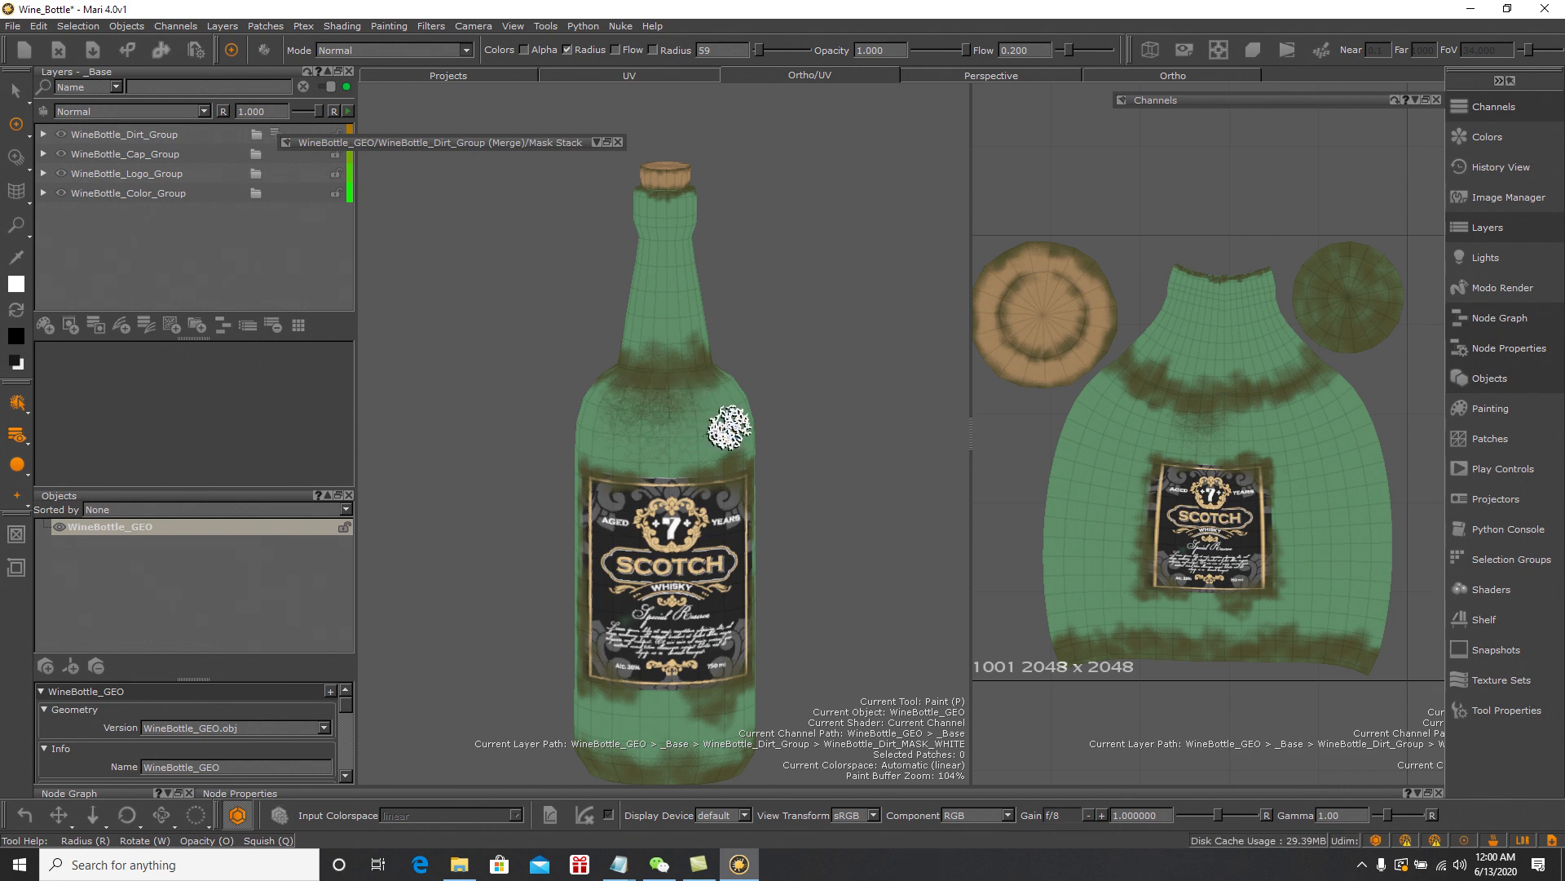
{"action": "scroll", "coordinate": [716, 405], "scroll_direction": "up", "scroll_amount": 5}
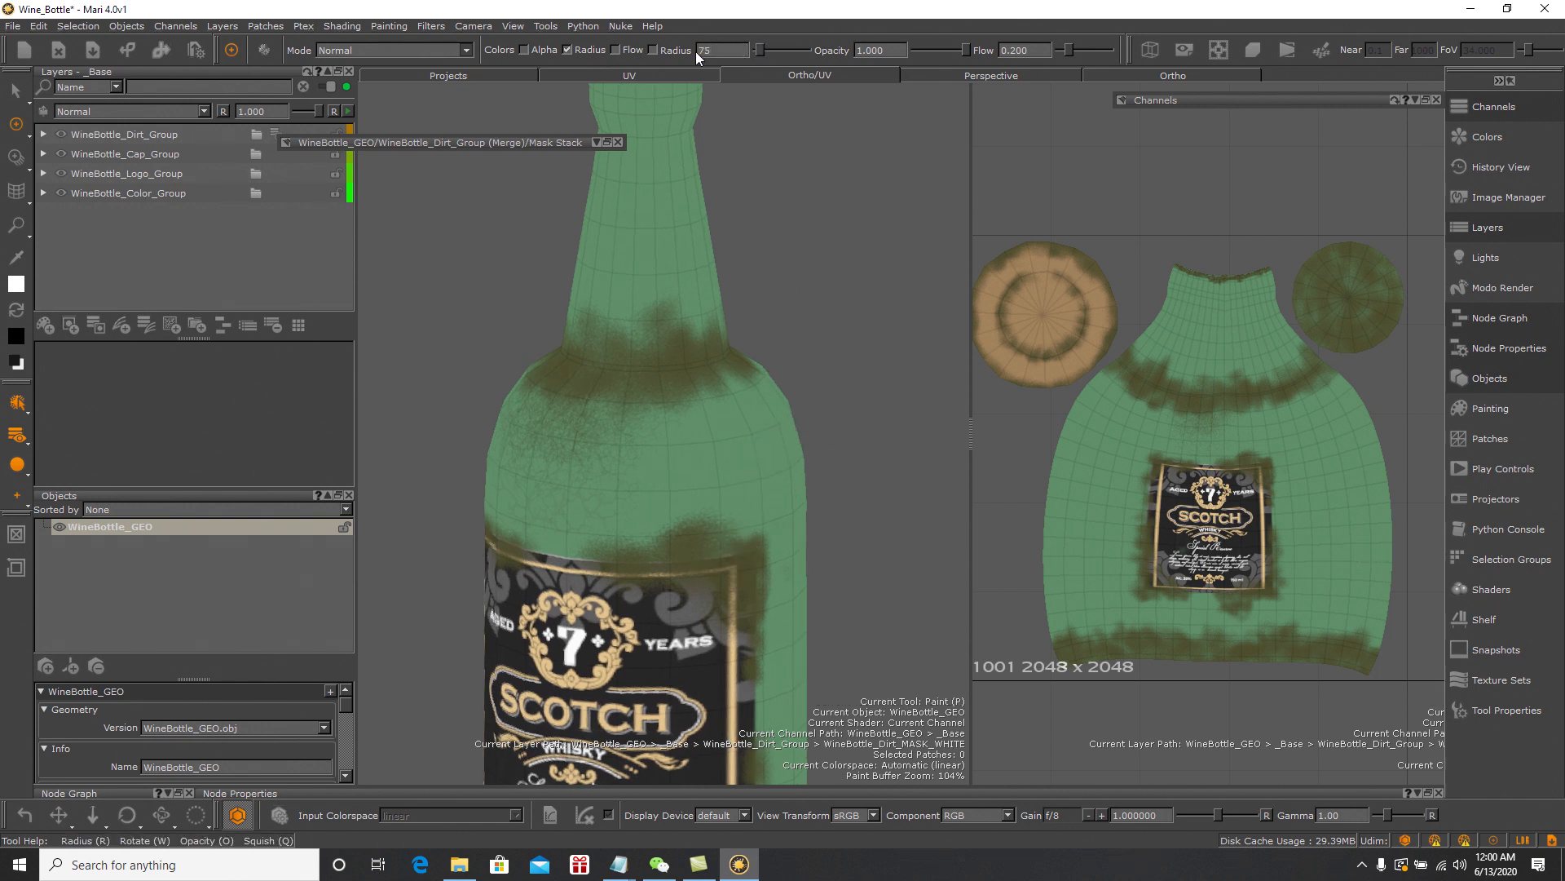
{"action": "left_click_drag", "start_coordinate": [766, 52], "coordinate": [770, 54]}
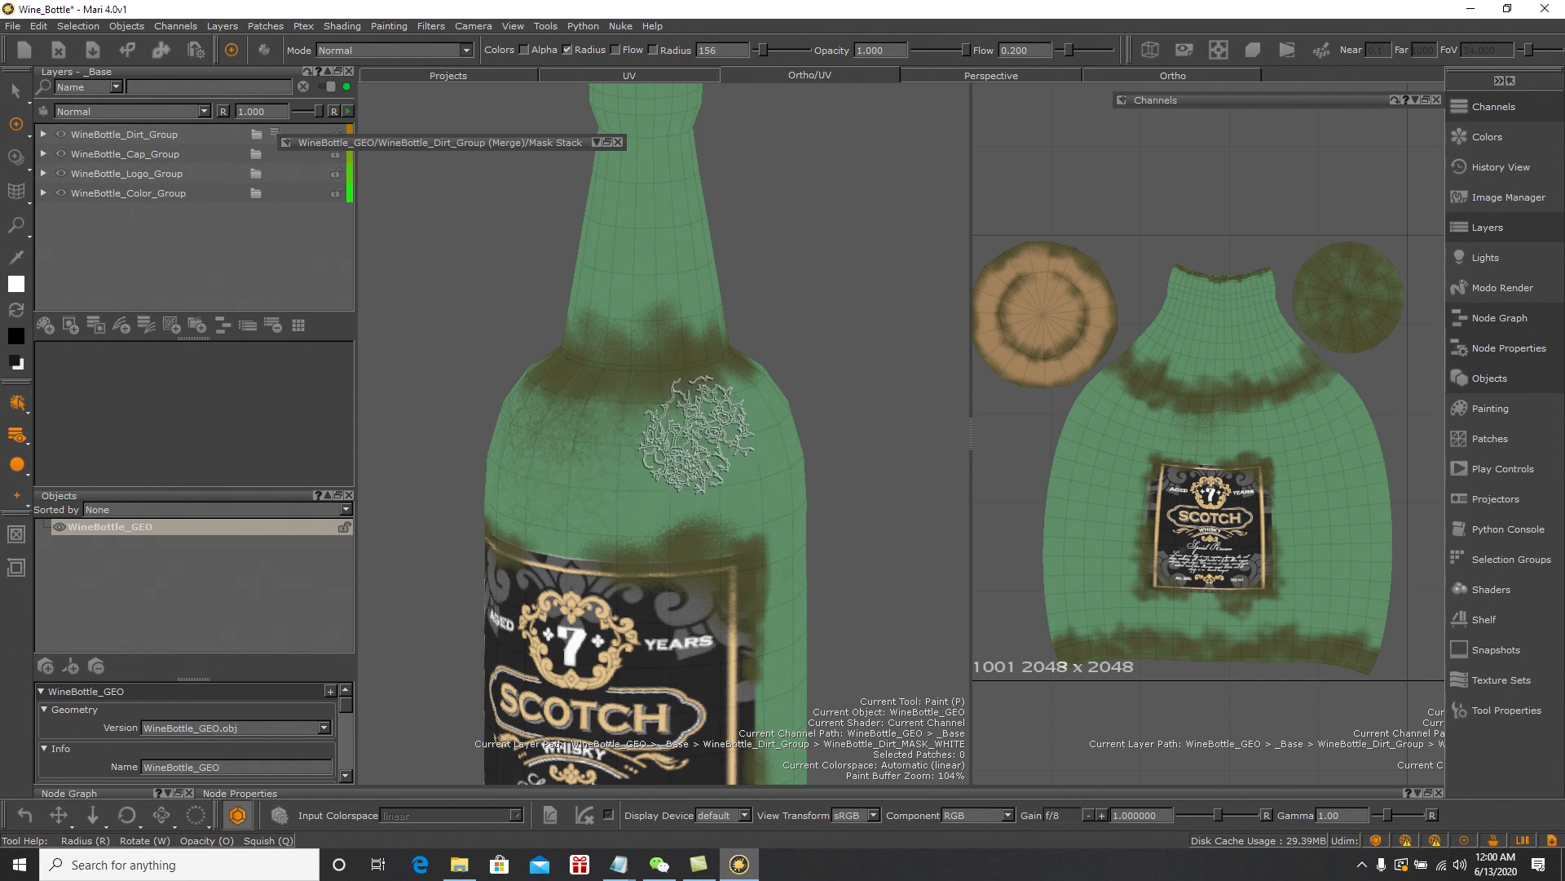
{"action": "left_click", "coordinate": [689, 436]}
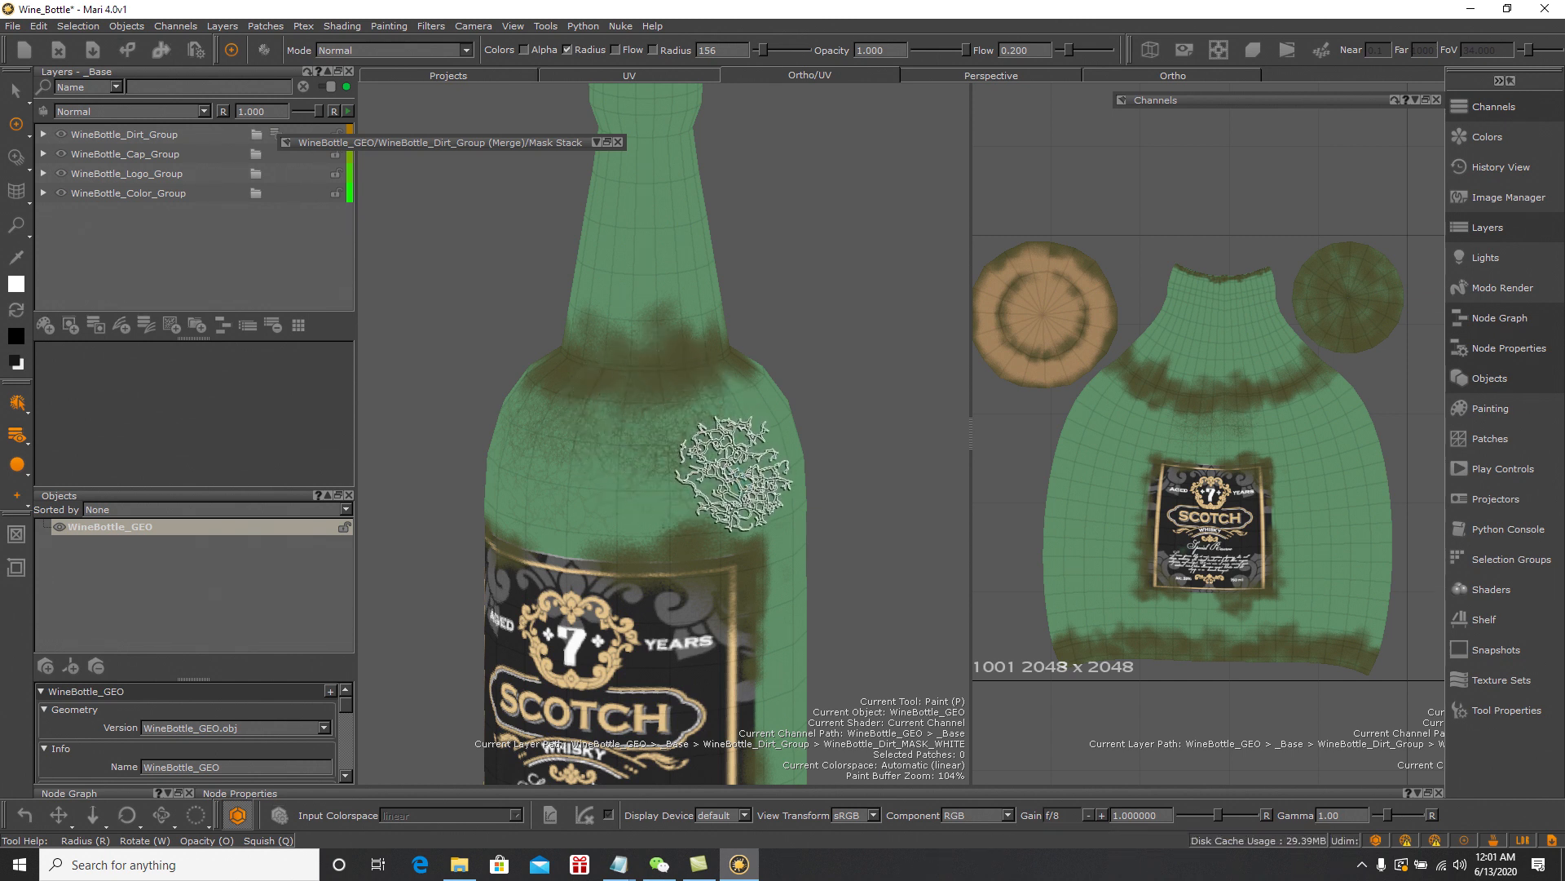
Paint scratchy dirt onto the dirt mask all the way around the bottle's shoulder and the base of its neck
{"action": "left_click_drag", "start_coordinate": [877, 481], "coordinate": [762, 503], "text": "alt"}
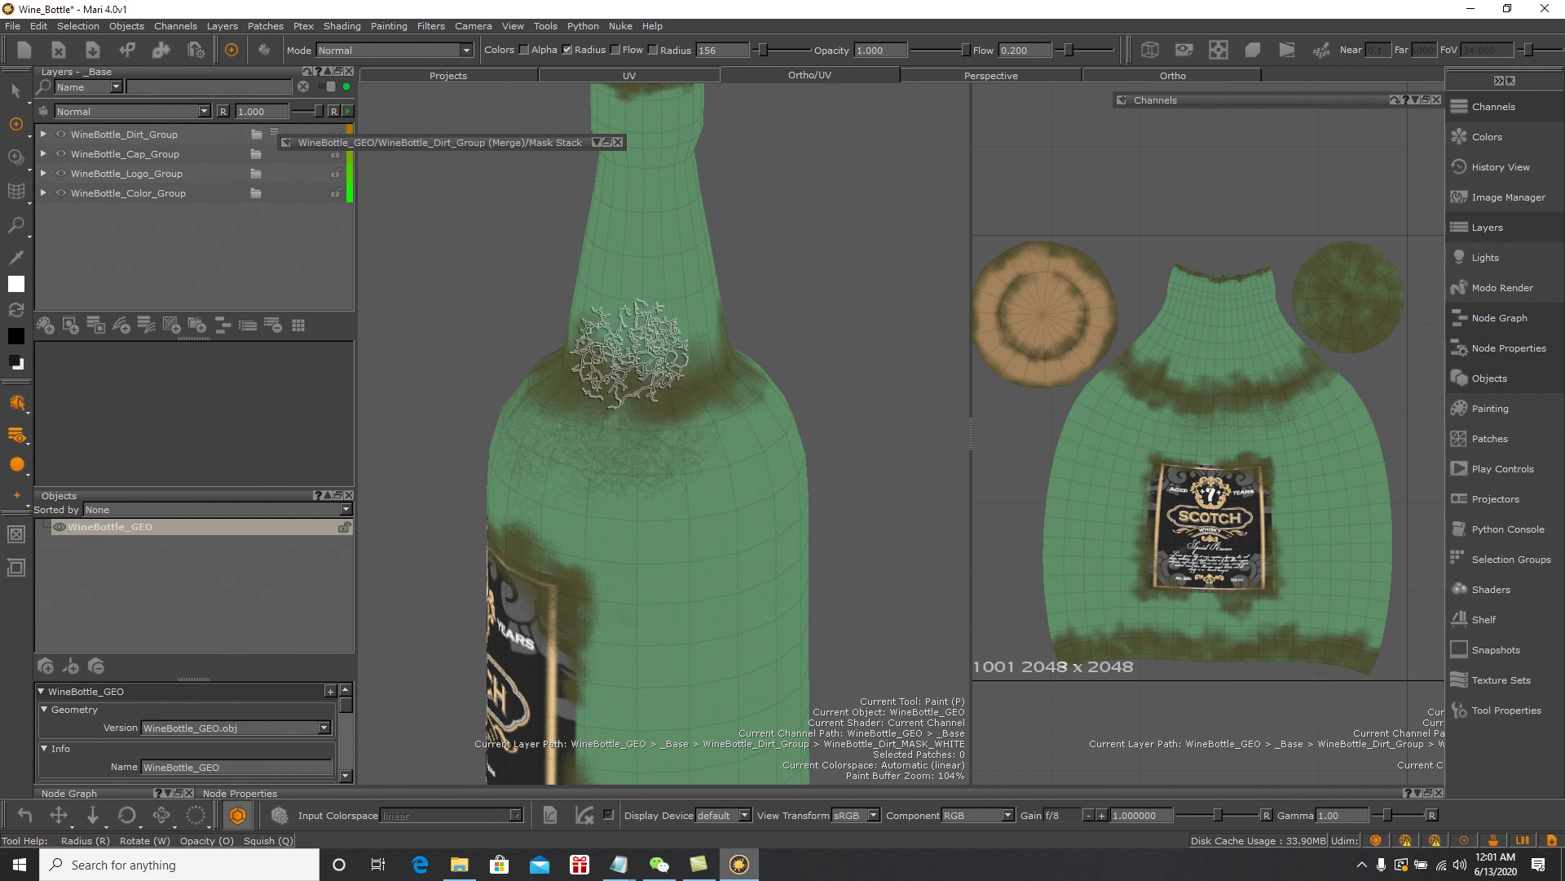
{"action": "left_click_drag", "start_coordinate": [655, 445], "coordinate": [672, 466]}
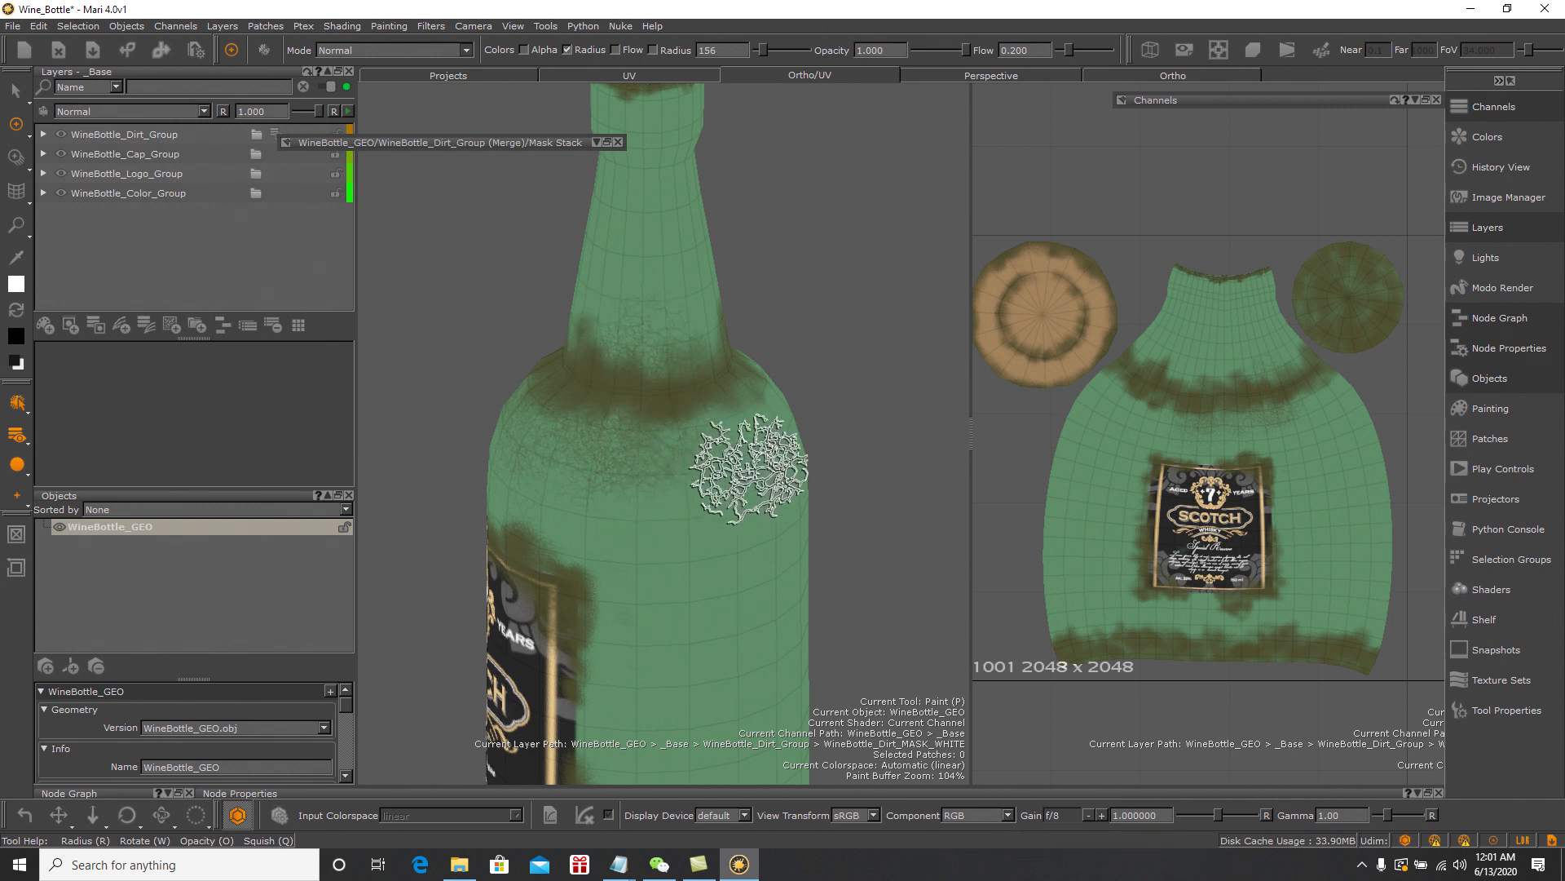
{"action": "scroll", "coordinate": [736, 507], "scroll_direction": "down", "scroll_amount": 2}
{"action": "mouse_move", "coordinate": [735, 507]}
{"action": "left_mouse_down", "text": "alt"}
{"action": "mouse_move", "coordinate": [814, 464]}
{"action": "mouse_move", "coordinate": [636, 476]}
{"action": "mouse_move", "coordinate": [584, 510]}
{"action": "left_mouse_up", "text": "alt"}
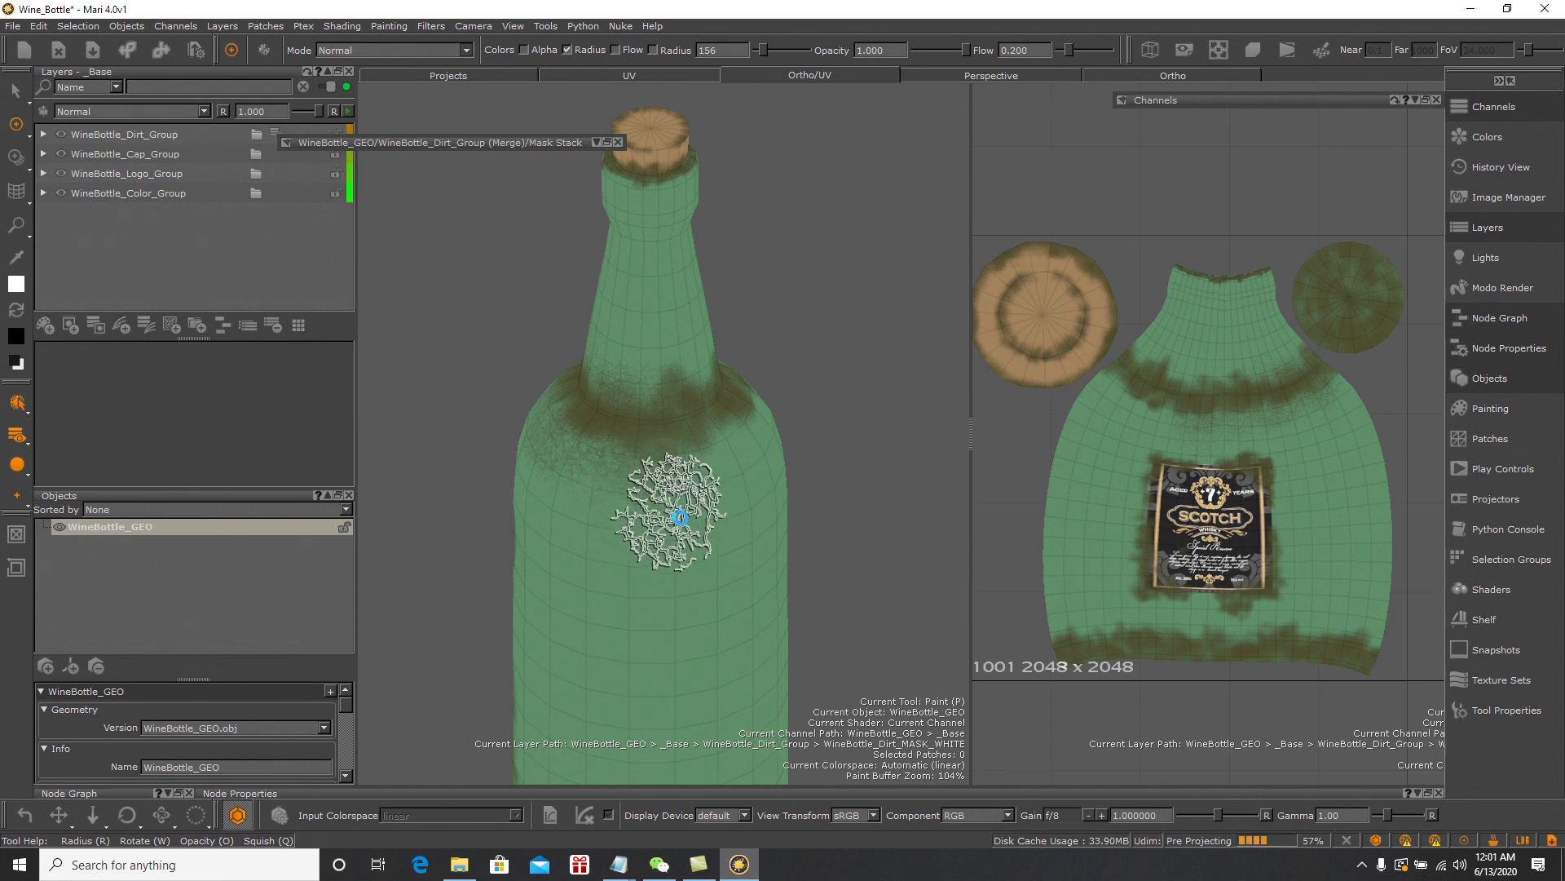
{"action": "left_click_drag", "start_coordinate": [748, 534], "coordinate": [649, 513], "text": "alt"}
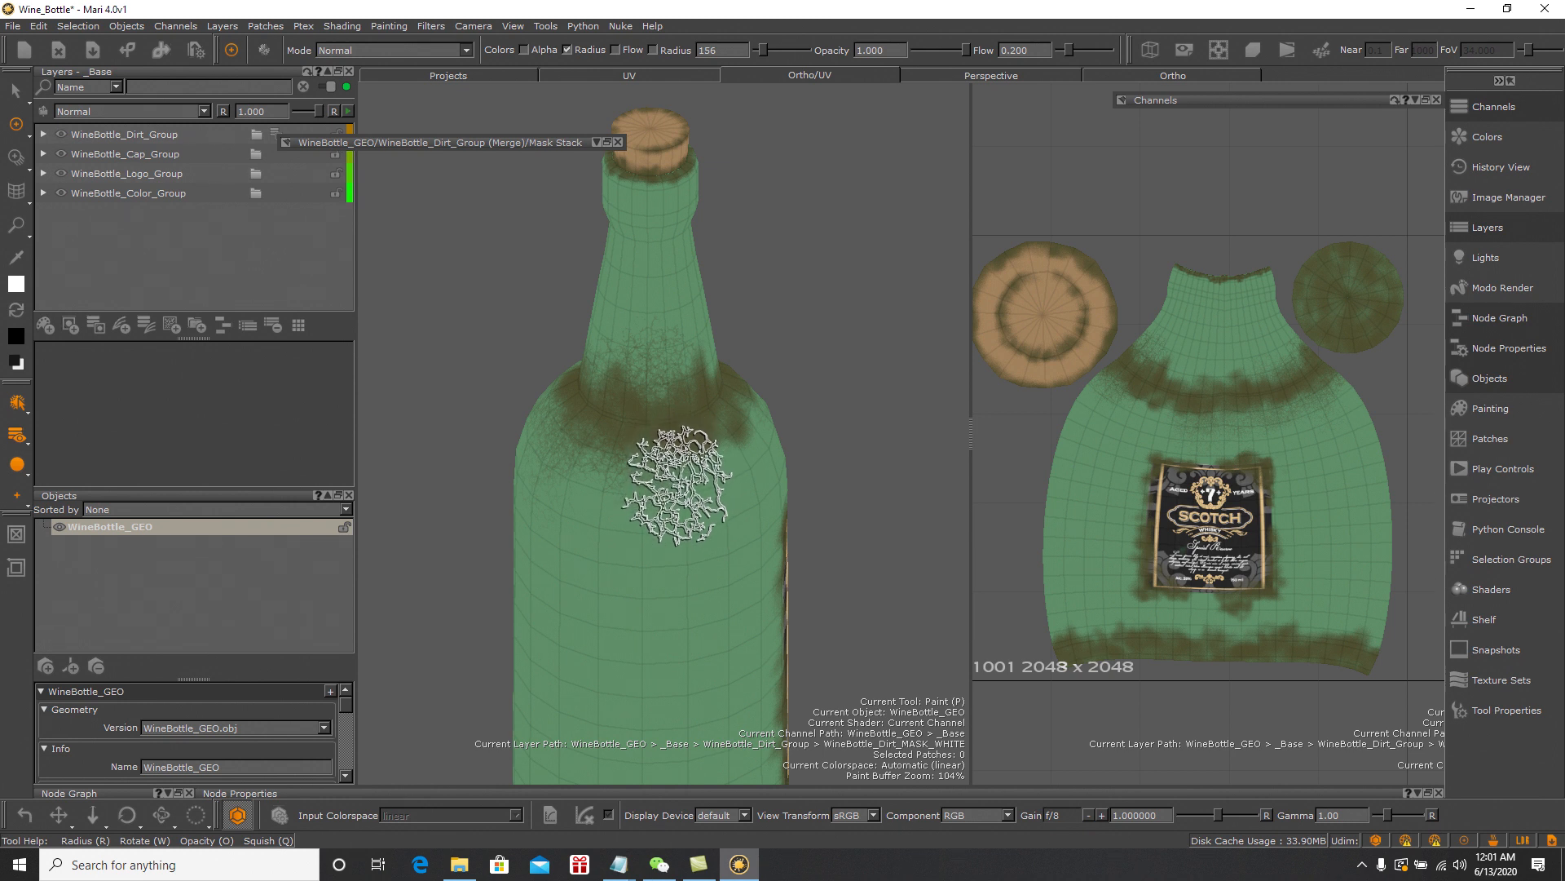
{"action": "middle_click_drag", "start_coordinate": [738, 499], "coordinate": [652, 412]}
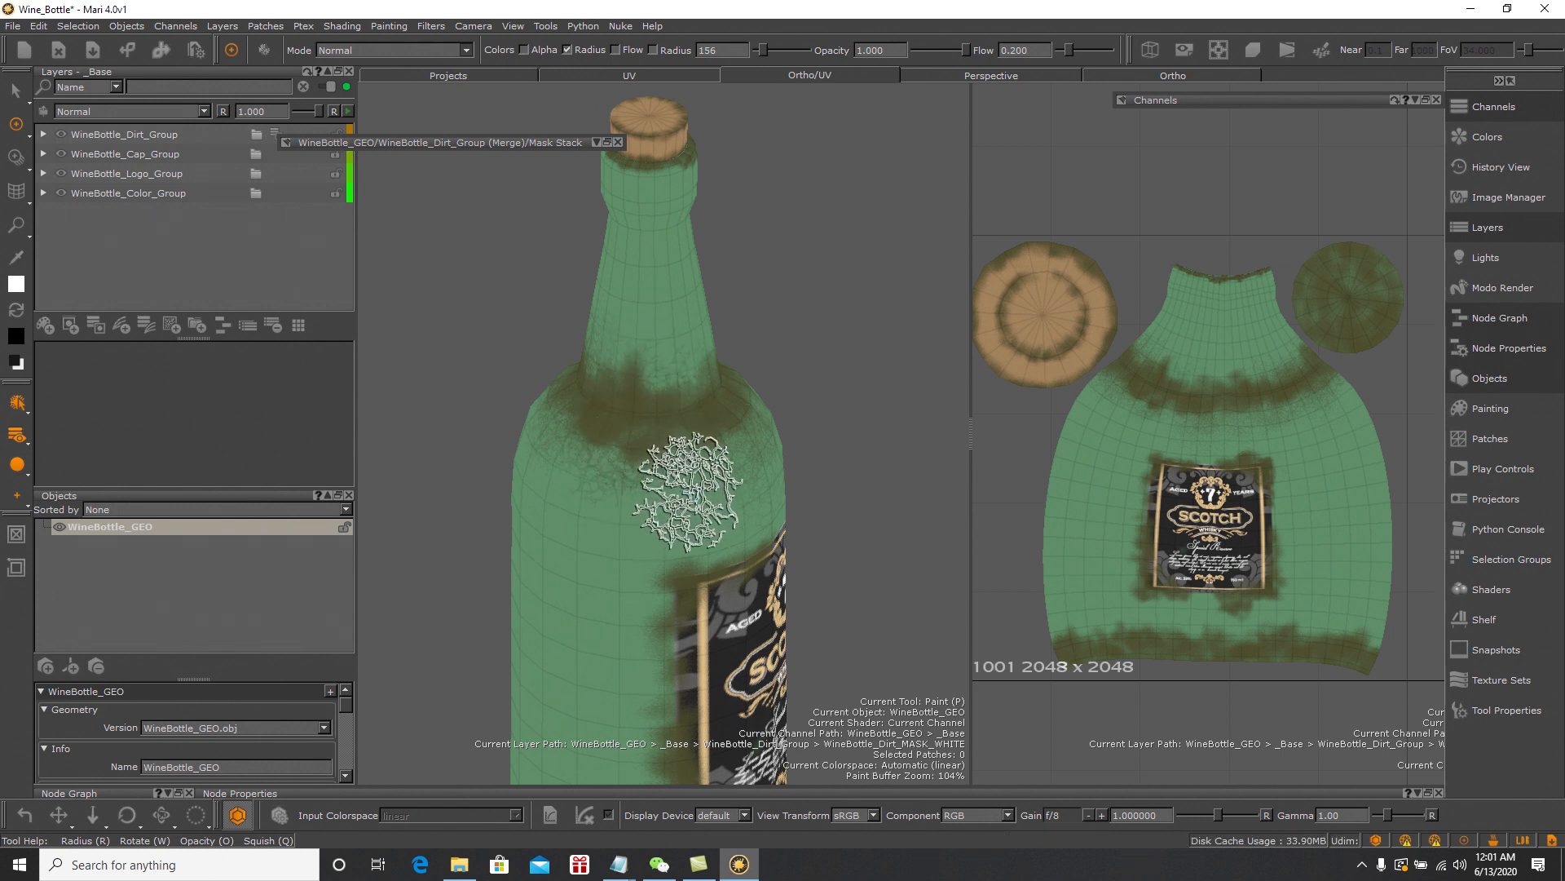
{"action": "mouse_move", "coordinate": [689, 489]}
{"action": "middle_mouse_down"}
{"action": "mouse_move", "coordinate": [734, 465]}
{"action": "mouse_move", "coordinate": [644, 455]}
{"action": "mouse_move", "coordinate": [669, 473]}
{"action": "middle_mouse_up"}
{"action": "mouse_move", "coordinate": [669, 473]}
{"action": "left_mouse_down", "text": "alt"}
{"action": "mouse_move", "coordinate": [684, 430]}
{"action": "mouse_move", "coordinate": [682, 459]}
{"action": "mouse_move", "coordinate": [697, 460]}
{"action": "mouse_move", "coordinate": [685, 322]}
{"action": "mouse_move", "coordinate": [750, 367]}
{"action": "mouse_move", "coordinate": [745, 331]}
{"action": "mouse_move", "coordinate": [734, 349]}
{"action": "mouse_move", "coordinate": [698, 332]}
{"action": "left_mouse_up", "text": "alt"}
Reduce the brush radius to 140 and paint scratchy dirt around the label's lower edge
{"action": "scroll", "coordinate": [734, 481], "scroll_direction": "up", "scroll_amount": 5}
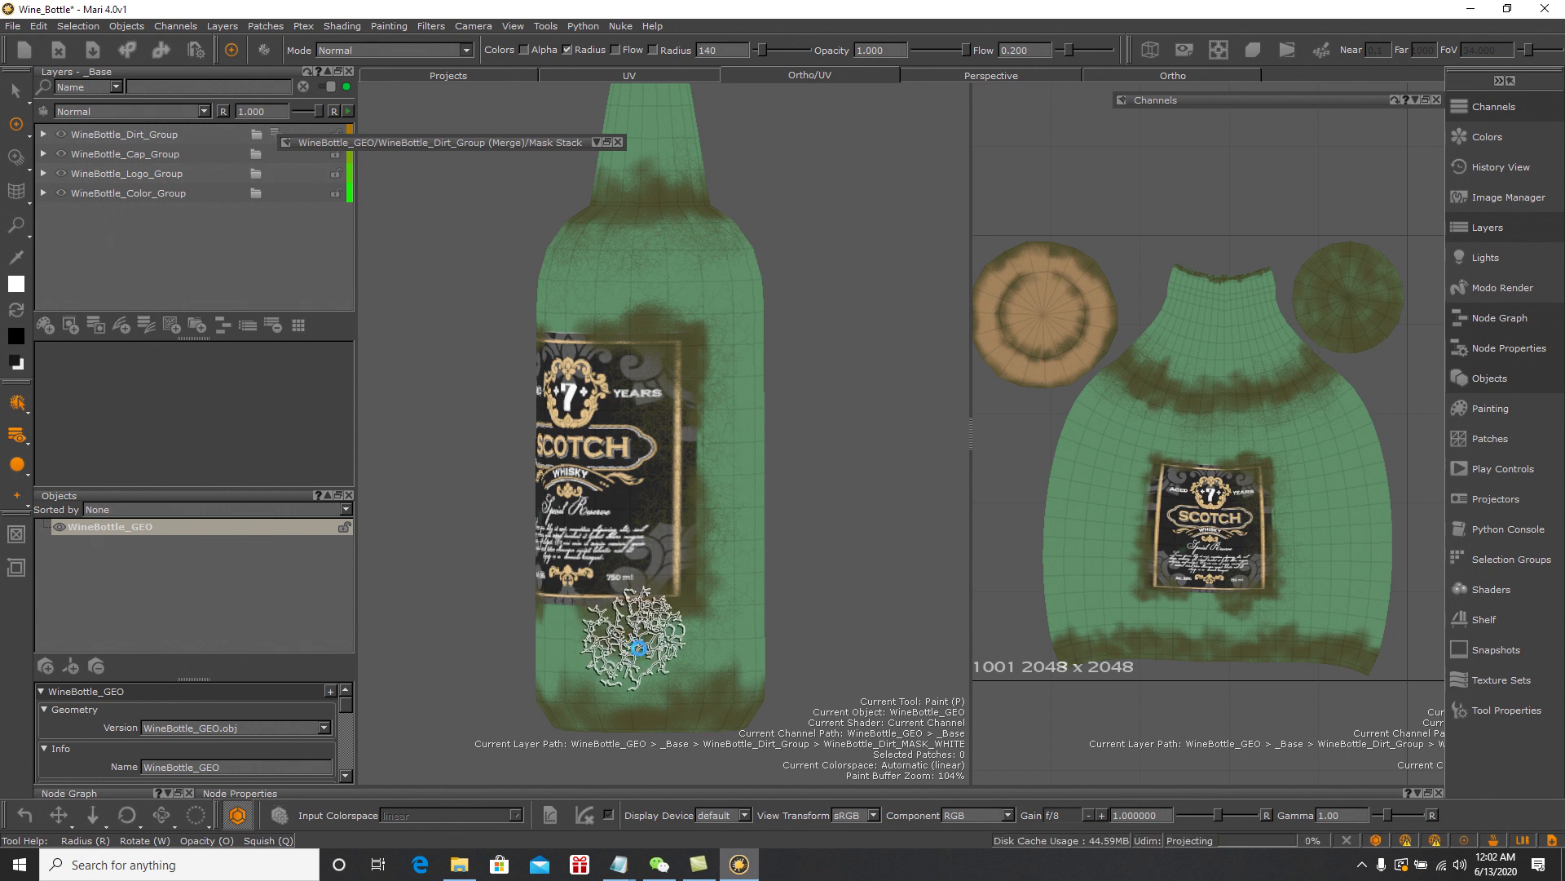
{"action": "mouse_move", "coordinate": [821, 594]}
{"action": "left_mouse_down", "text": "alt"}
{"action": "mouse_move", "coordinate": [776, 559]}
{"action": "mouse_move", "coordinate": [758, 579]}
{"action": "mouse_move", "coordinate": [860, 563]}
{"action": "mouse_move", "coordinate": [849, 577]}
{"action": "mouse_move", "coordinate": [880, 575]}
{"action": "left_mouse_up", "text": "alt"}
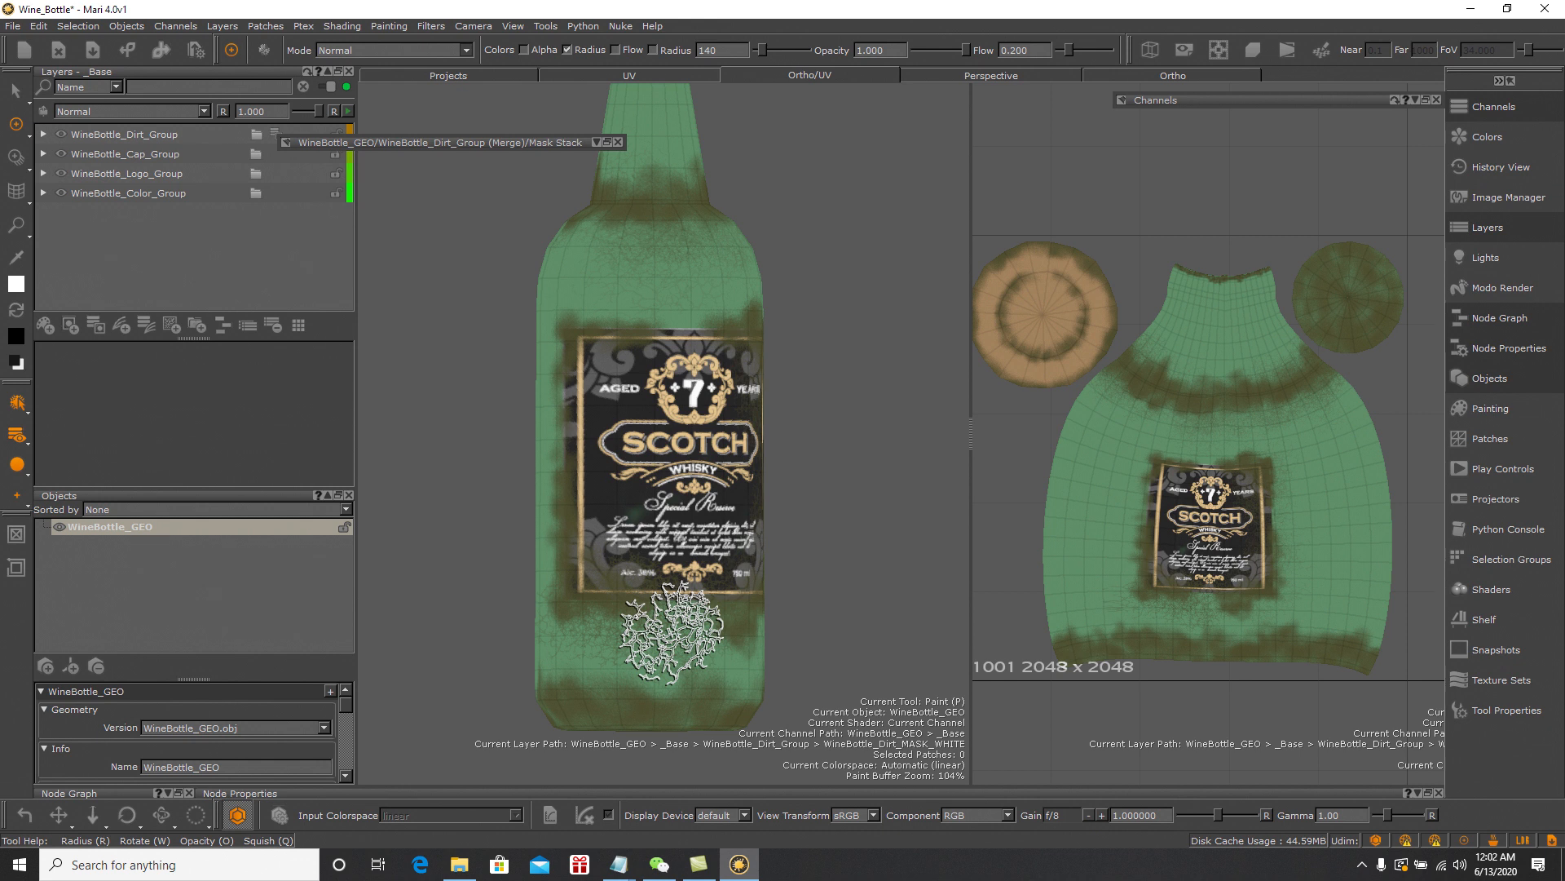
{"action": "mouse_move", "coordinate": [644, 629]}
{"action": "left_mouse_down", "text": "alt"}
{"action": "mouse_move", "coordinate": [688, 723]}
{"action": "mouse_move", "coordinate": [629, 639]}
{"action": "left_mouse_up", "text": "alt"}
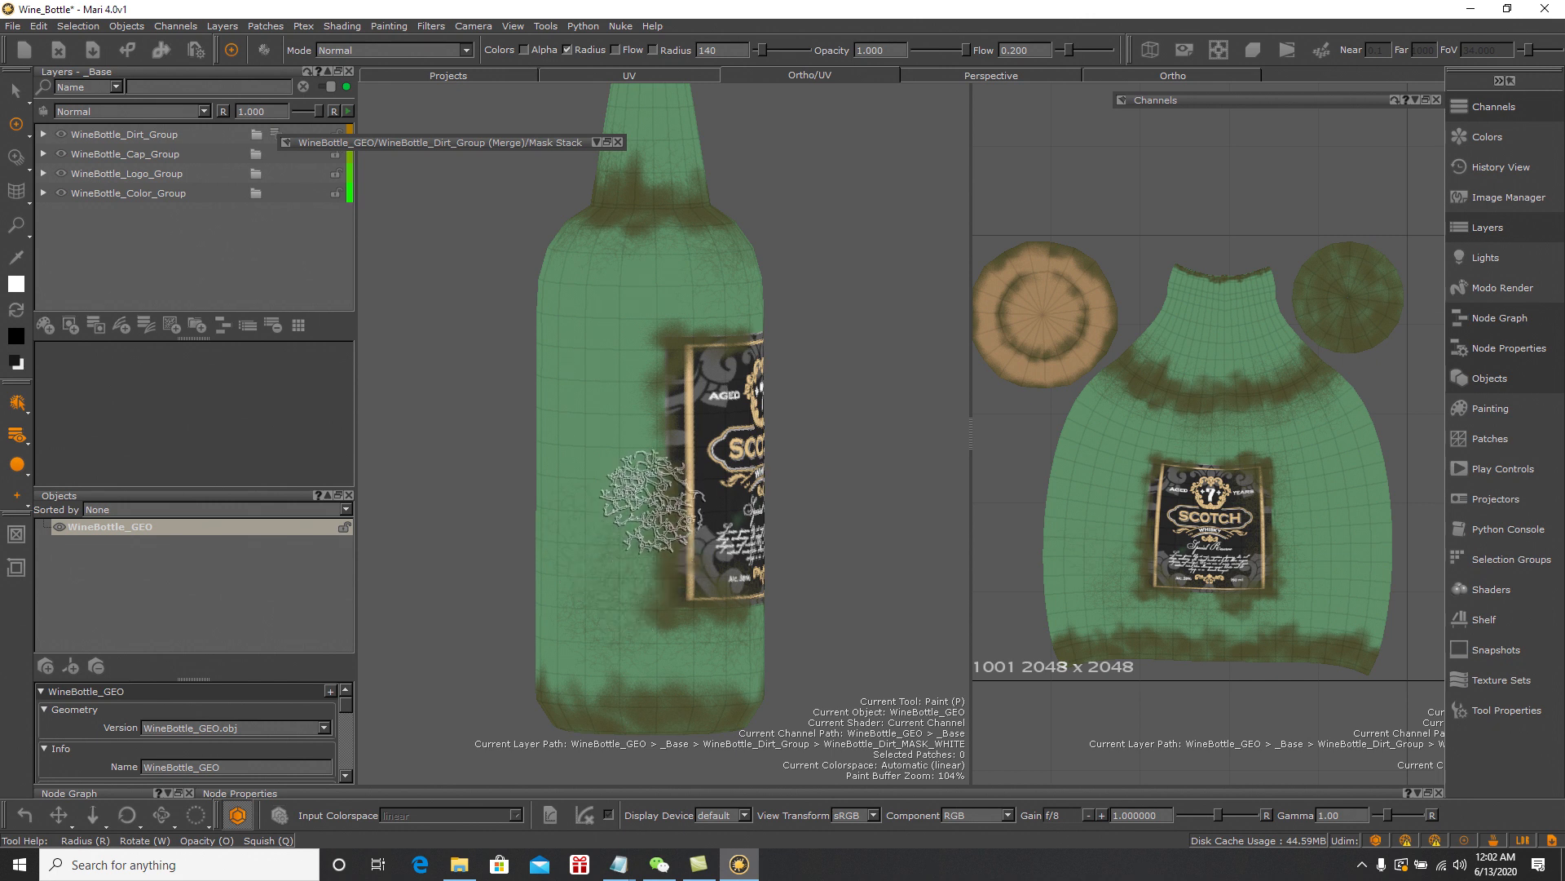
Undo the last paint stroke, return to the Paint tool and repaint scratchy dirt along the label's left edge
{"action": "key", "text": "ctrl+z"}
{"action": "key", "text": "z"}
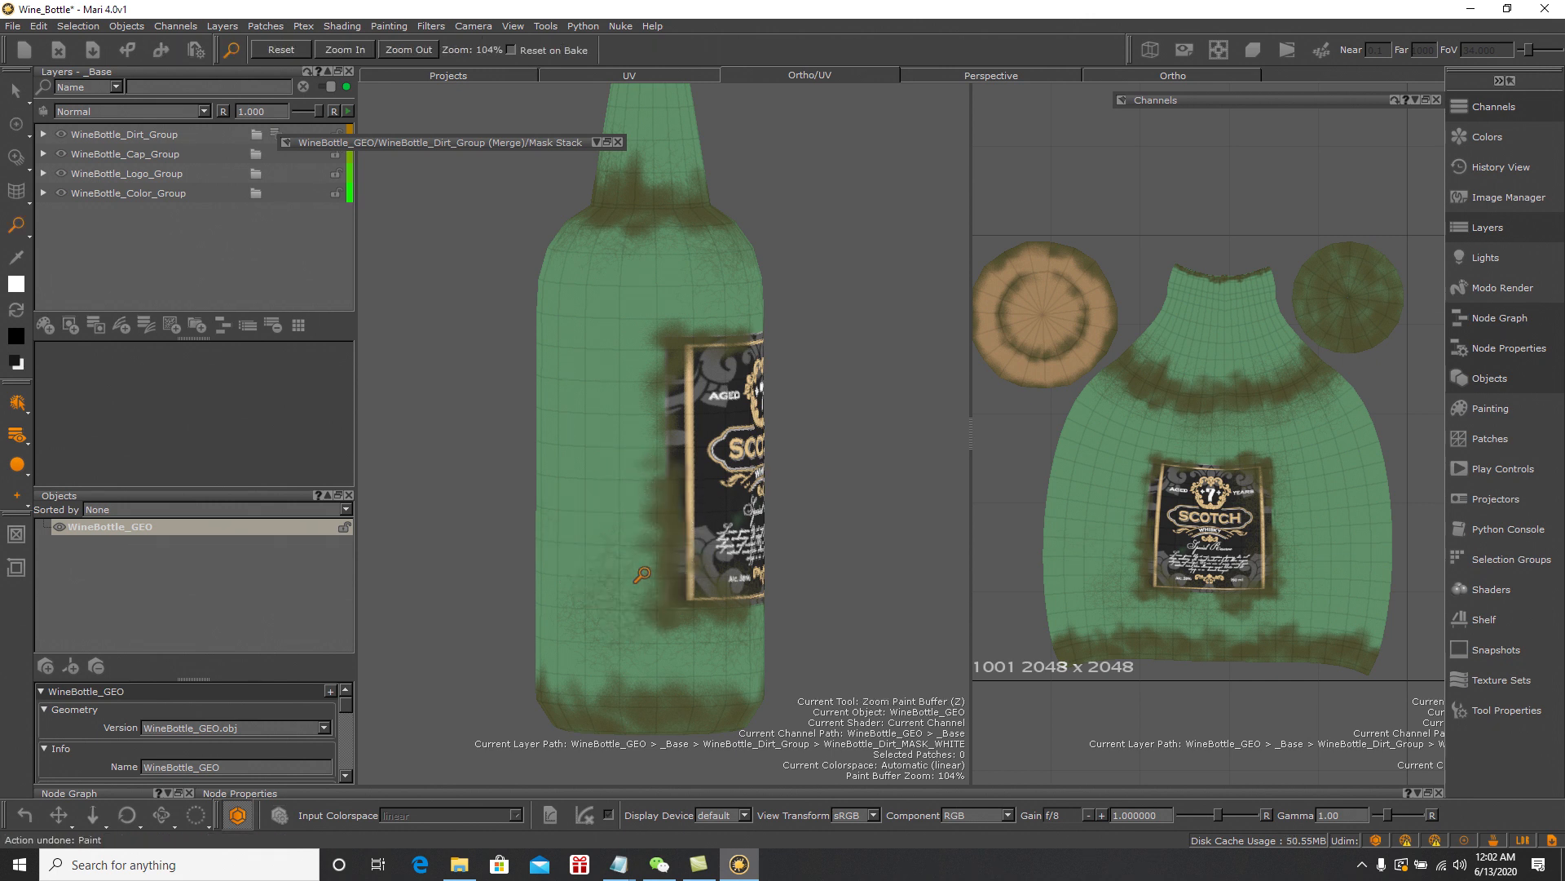
{"action": "left_click", "coordinate": [15, 123]}
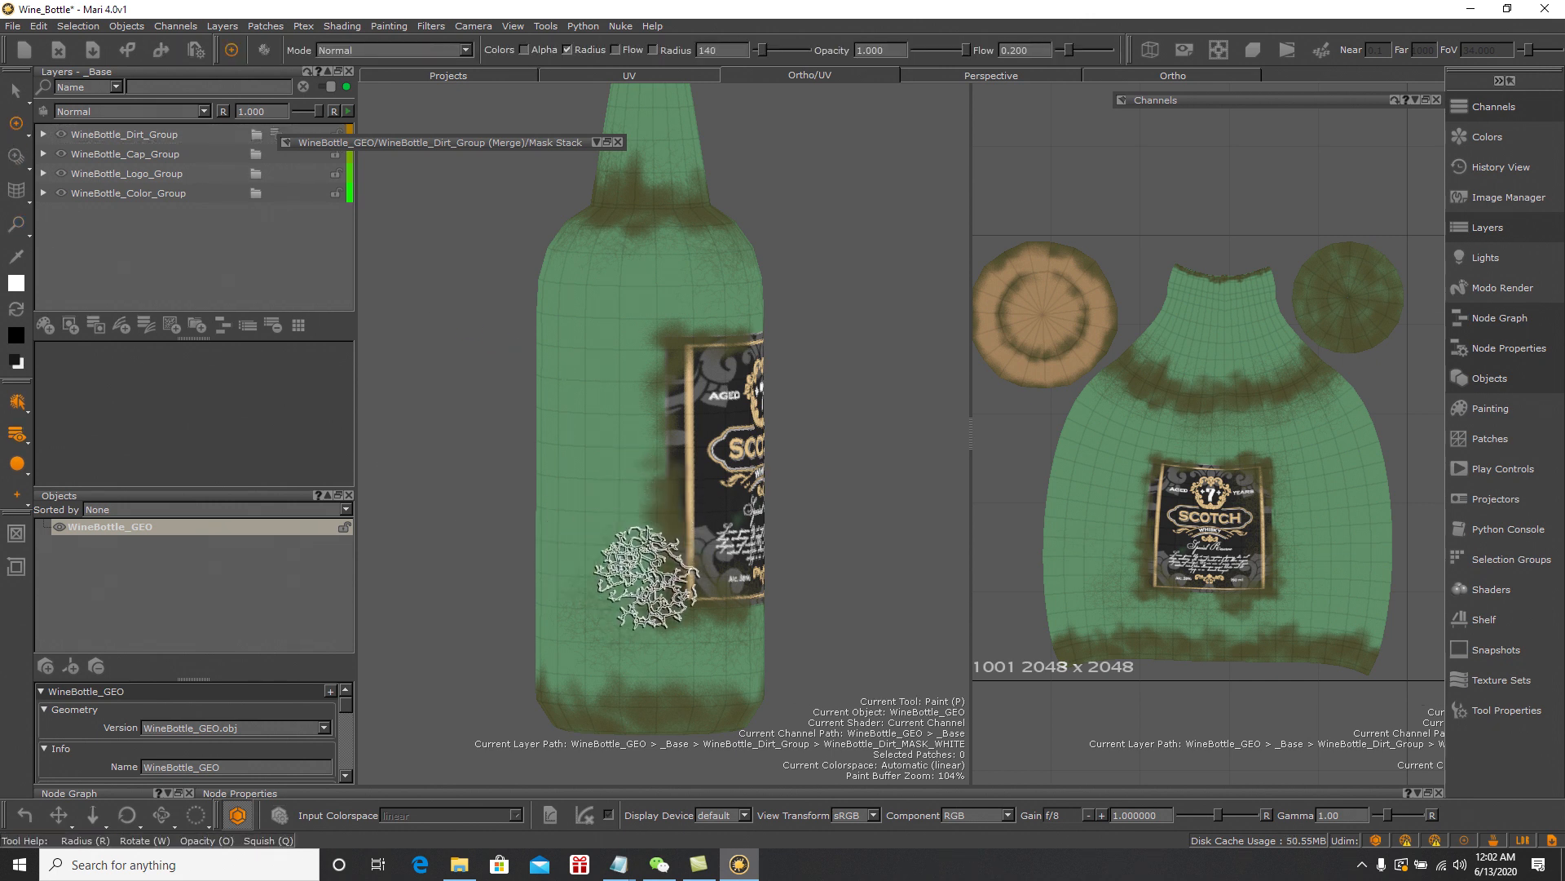
{"action": "left_click_drag", "start_coordinate": [626, 569], "coordinate": [646, 510]}
{"action": "mouse_move", "coordinate": [652, 379]}
{"action": "left_mouse_down"}
{"action": "mouse_move", "coordinate": [629, 342]}
{"action": "mouse_move", "coordinate": [689, 343]}
{"action": "mouse_move", "coordinate": [701, 400]}
{"action": "mouse_move", "coordinate": [688, 463]}
{"action": "left_mouse_up"}
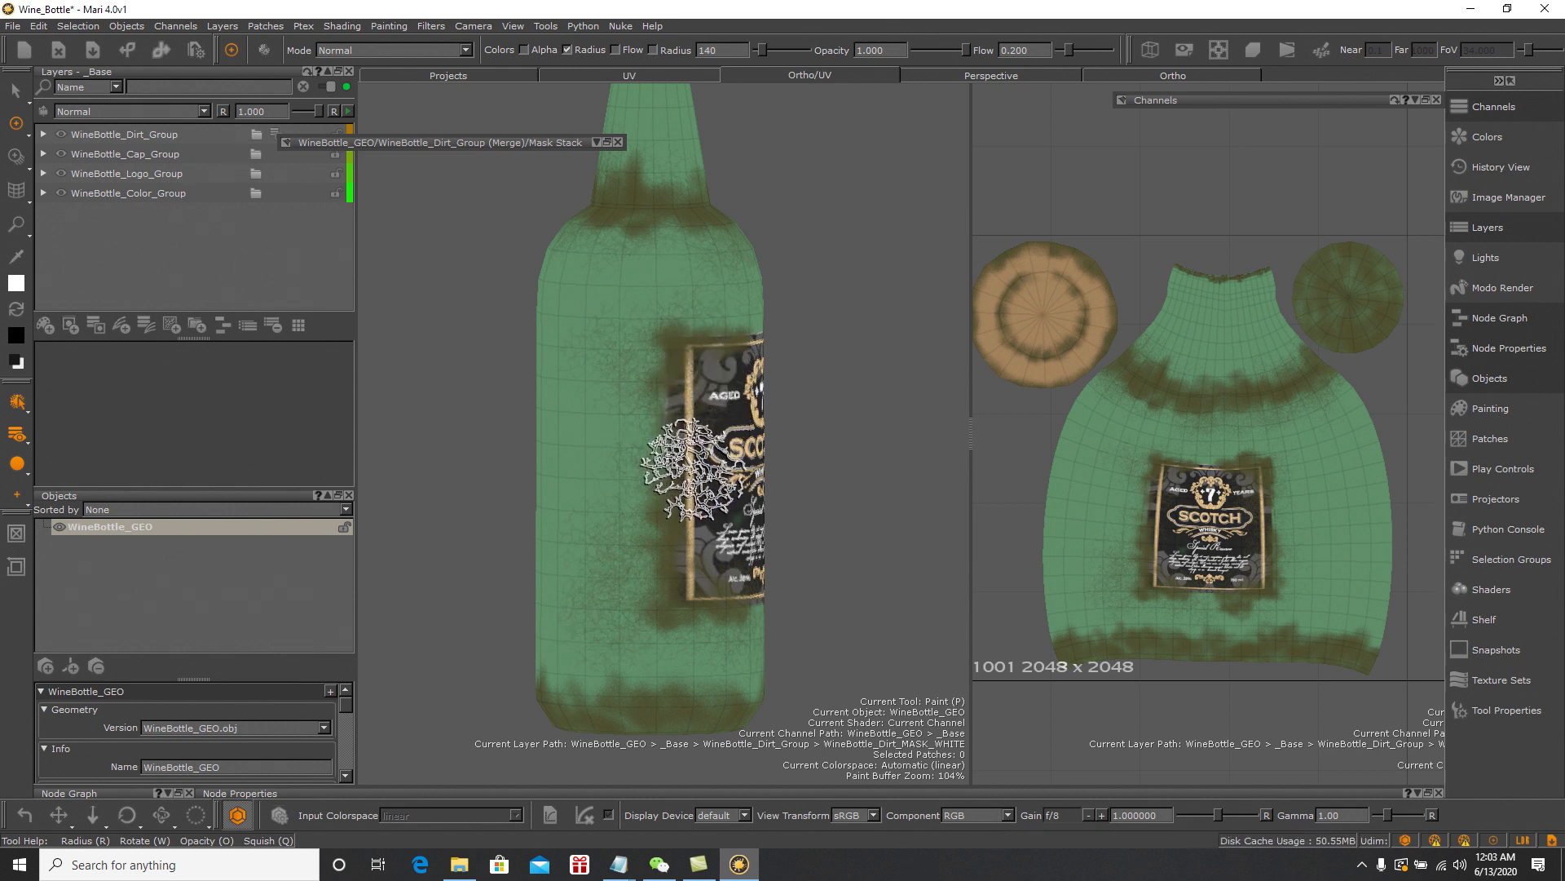
Reduce the brush radius to 78 and paint scratchy dirt around the bottle's base to break up the edge of the bottom dirt band
{"action": "mouse_move", "coordinate": [797, 490]}
{"action": "left_mouse_down", "text": "alt"}
{"action": "mouse_move", "coordinate": [790, 465]}
{"action": "mouse_move", "coordinate": [693, 469]}
{"action": "mouse_move", "coordinate": [744, 489]}
{"action": "mouse_move", "coordinate": [723, 542]}
{"action": "mouse_move", "coordinate": [598, 514]}
{"action": "mouse_move", "coordinate": [646, 419]}
{"action": "mouse_move", "coordinate": [678, 413]}
{"action": "left_mouse_up", "text": "alt"}
{"action": "scroll", "coordinate": [733, 481], "scroll_direction": "down", "scroll_amount": 3}
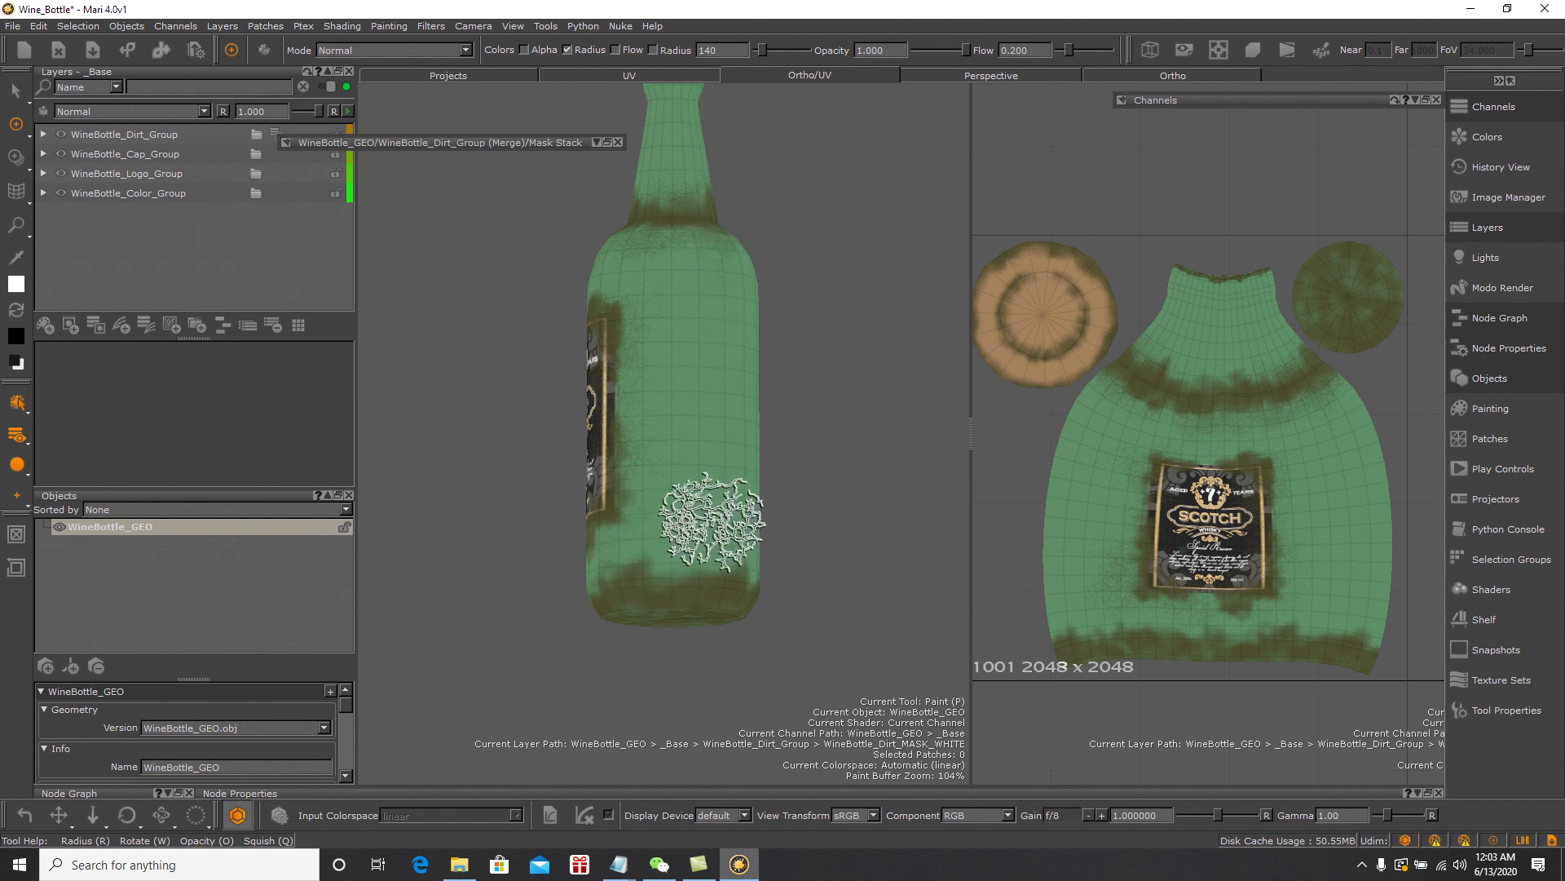
{"action": "right_click_drag", "start_coordinate": [716, 517], "coordinate": [716, 593], "text": "alt"}
{"action": "left_click_drag", "start_coordinate": [759, 55], "coordinate": [757, 55]}
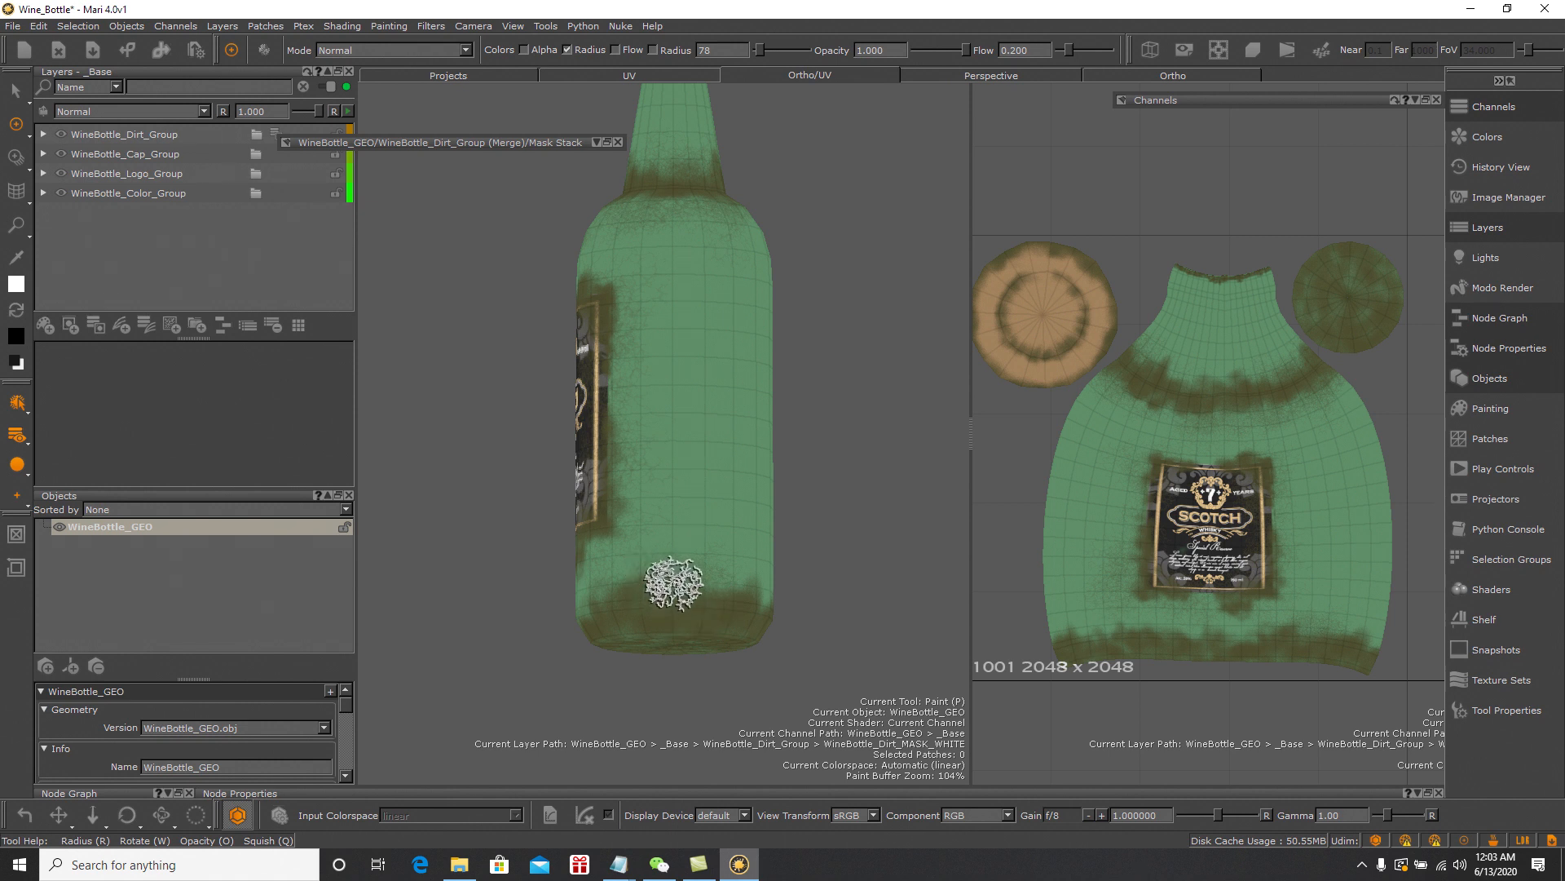
{"action": "left_click_drag", "start_coordinate": [716, 591], "coordinate": [594, 601], "text": "alt"}
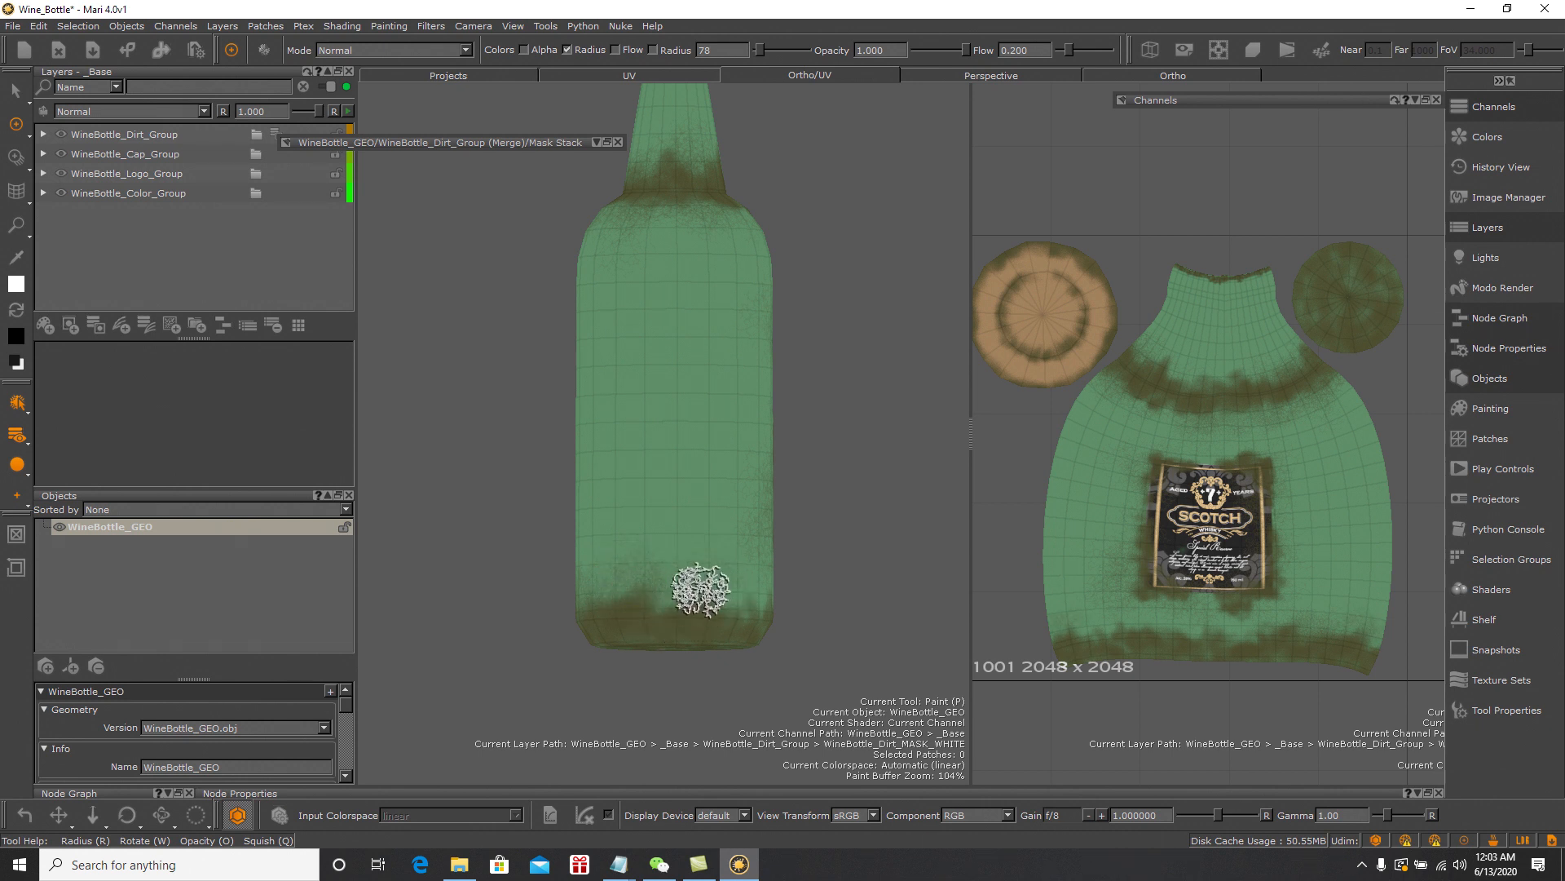
{"action": "mouse_move", "coordinate": [687, 597]}
{"action": "left_mouse_down"}
{"action": "mouse_move", "coordinate": [703, 605]}
{"action": "mouse_move", "coordinate": [632, 601]}
{"action": "left_mouse_up"}
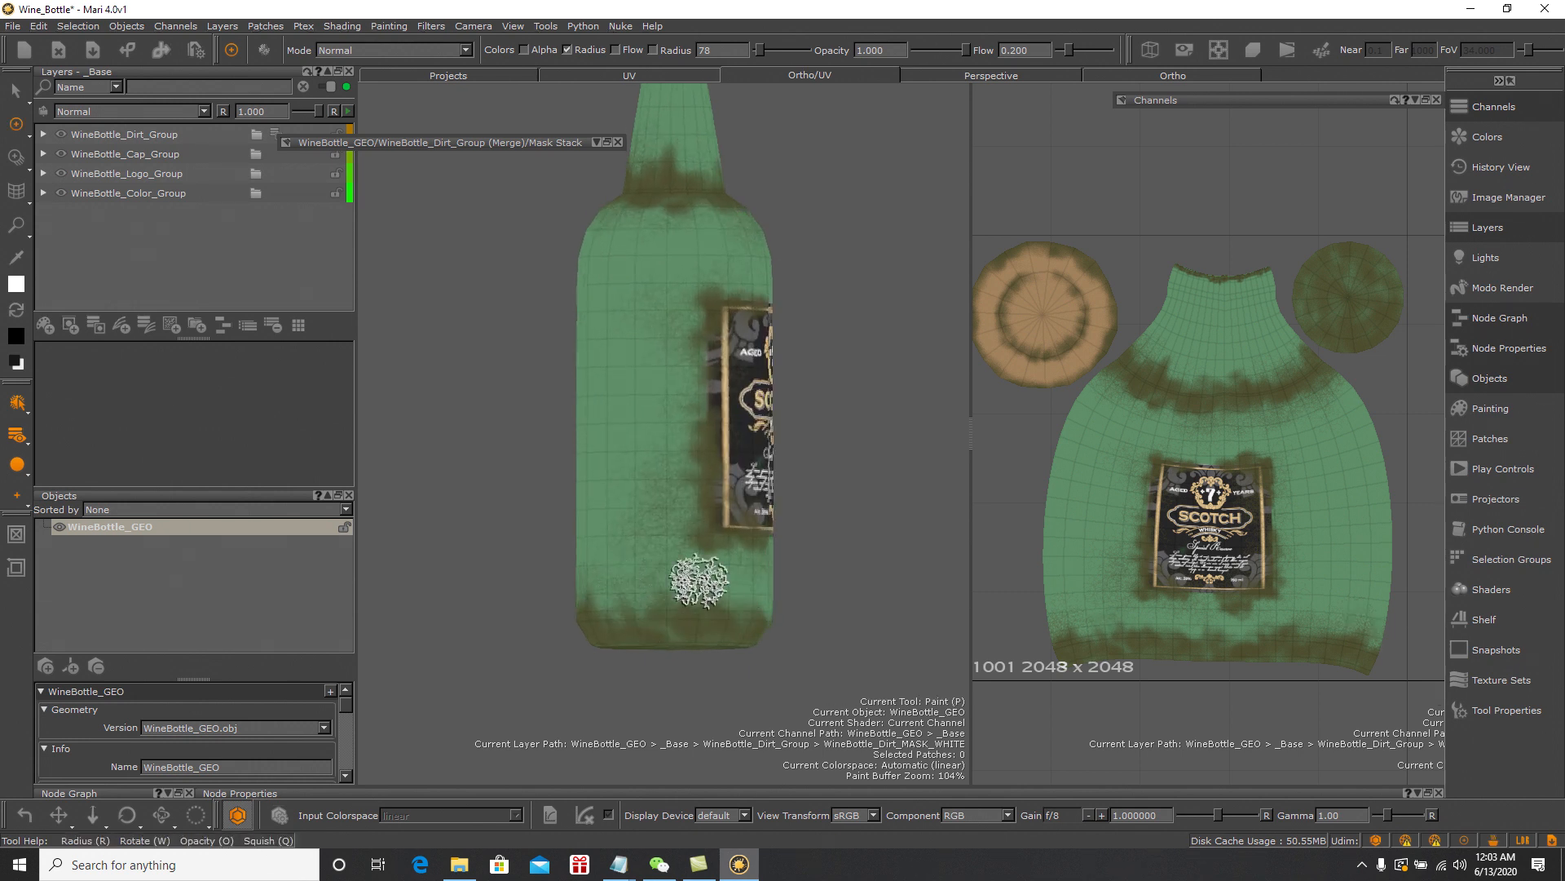
{"action": "left_click_drag", "start_coordinate": [656, 605], "coordinate": [699, 608]}
{"action": "right_click_drag", "start_coordinate": [845, 586], "coordinate": [752, 583], "text": "alt"}
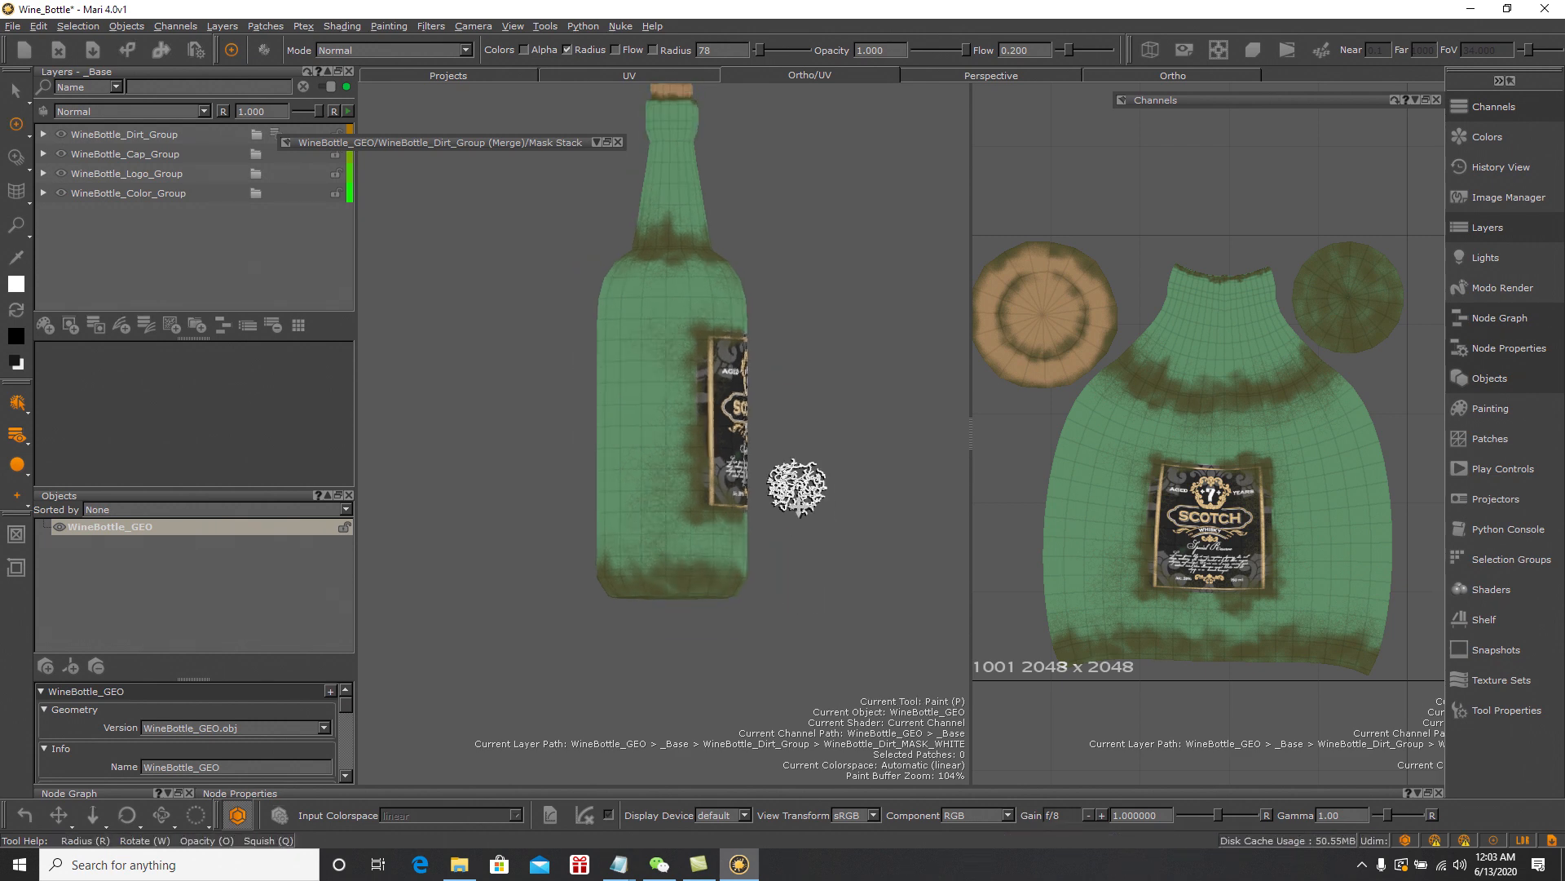
Paint scratchy dirt all the way around the bottle's lip, just below the cork
{"action": "middle_click_drag", "start_coordinate": [798, 487], "coordinate": [791, 580], "text": "alt"}
{"action": "left_click_drag", "start_coordinate": [804, 388], "coordinate": [739, 399], "text": "alt"}
{"action": "mouse_move", "coordinate": [768, 311]}
{"action": "left_mouse_down", "text": "alt"}
{"action": "mouse_move", "coordinate": [742, 517]}
{"action": "mouse_move", "coordinate": [779, 360]}
{"action": "mouse_move", "coordinate": [705, 319]}
{"action": "mouse_move", "coordinate": [622, 367]}
{"action": "mouse_move", "coordinate": [772, 415]}
{"action": "left_mouse_up", "text": "alt"}
{"action": "mouse_move", "coordinate": [772, 416]}
{"action": "right_mouse_down", "text": "alt"}
{"action": "mouse_move", "coordinate": [717, 397]}
{"action": "mouse_move", "coordinate": [737, 447]}
{"action": "mouse_move", "coordinate": [755, 451]}
{"action": "mouse_move", "coordinate": [737, 458]}
{"action": "right_mouse_up", "text": "alt"}
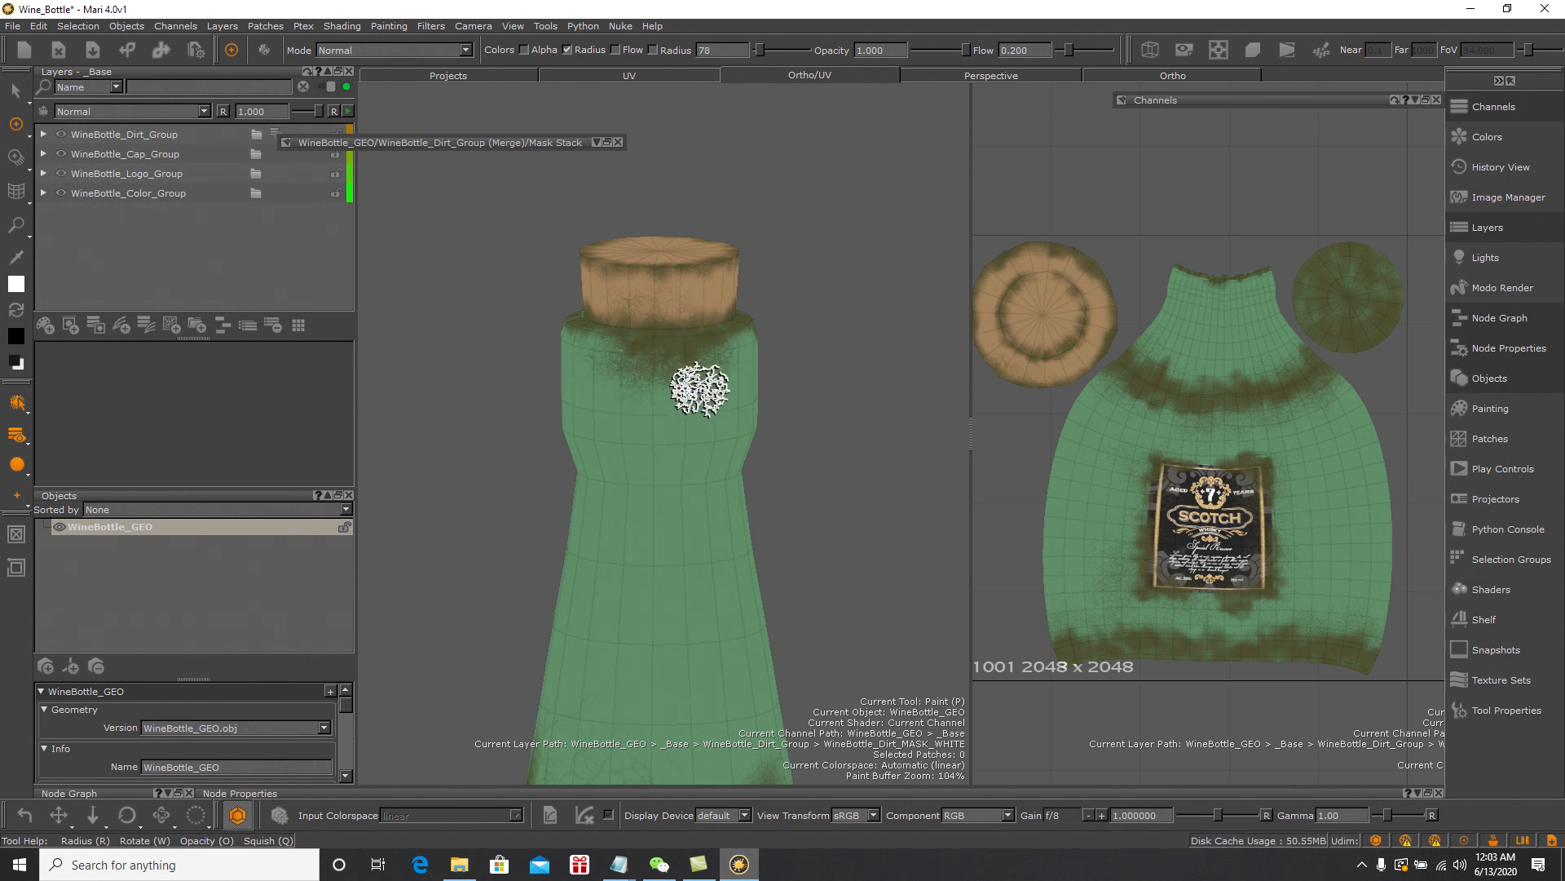
{"action": "key", "text": "alt"}
{"action": "left_click_drag", "start_coordinate": [722, 417], "coordinate": [597, 423], "text": "alt"}
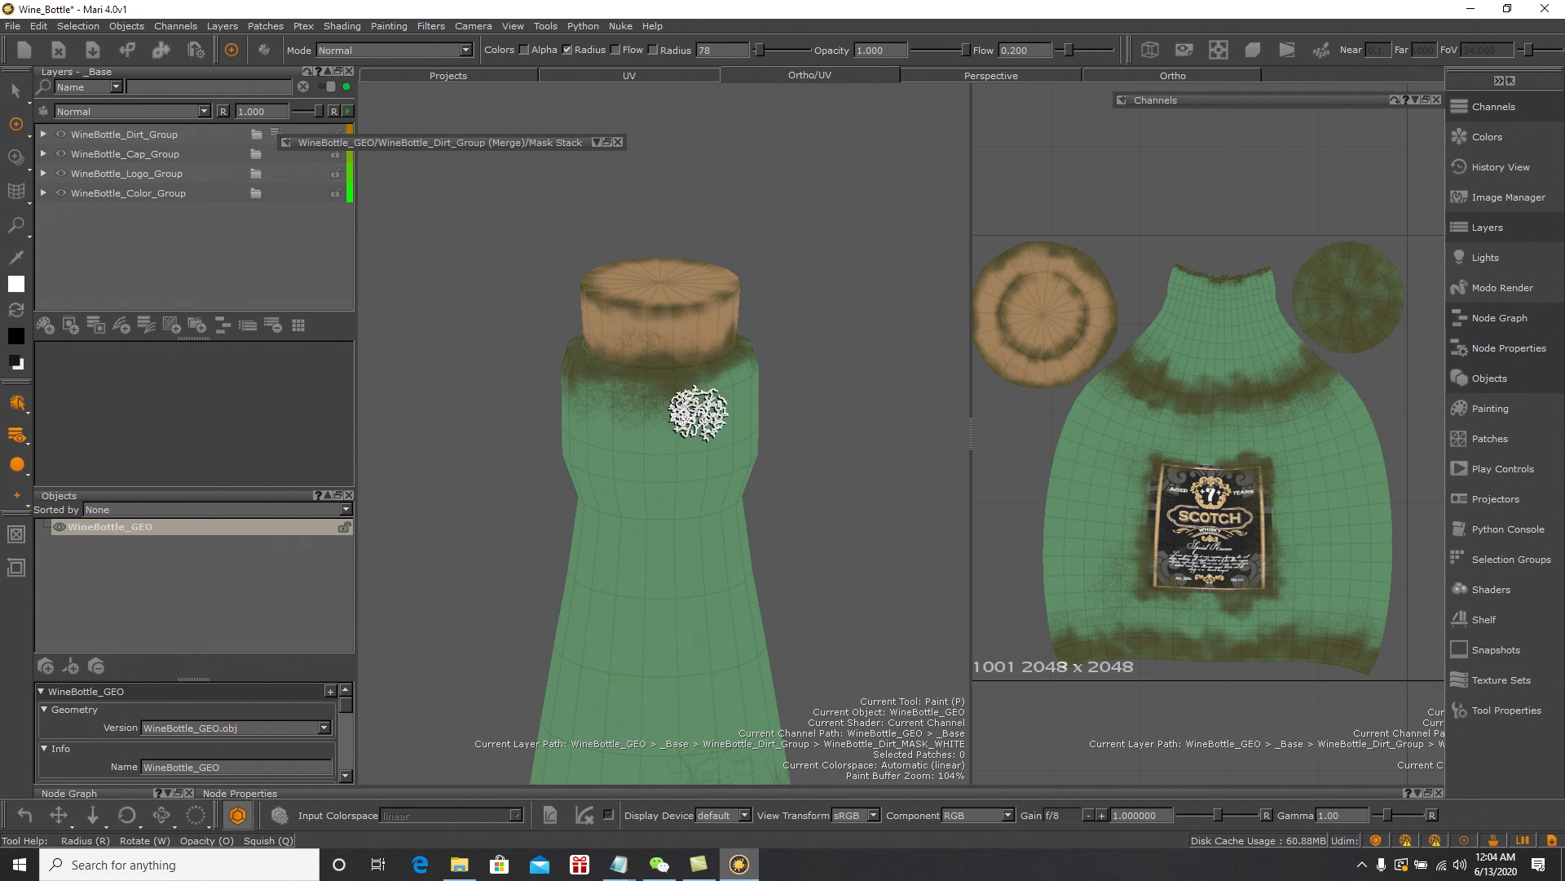
{"action": "left_click_drag", "start_coordinate": [712, 426], "coordinate": [630, 420], "text": "alt"}
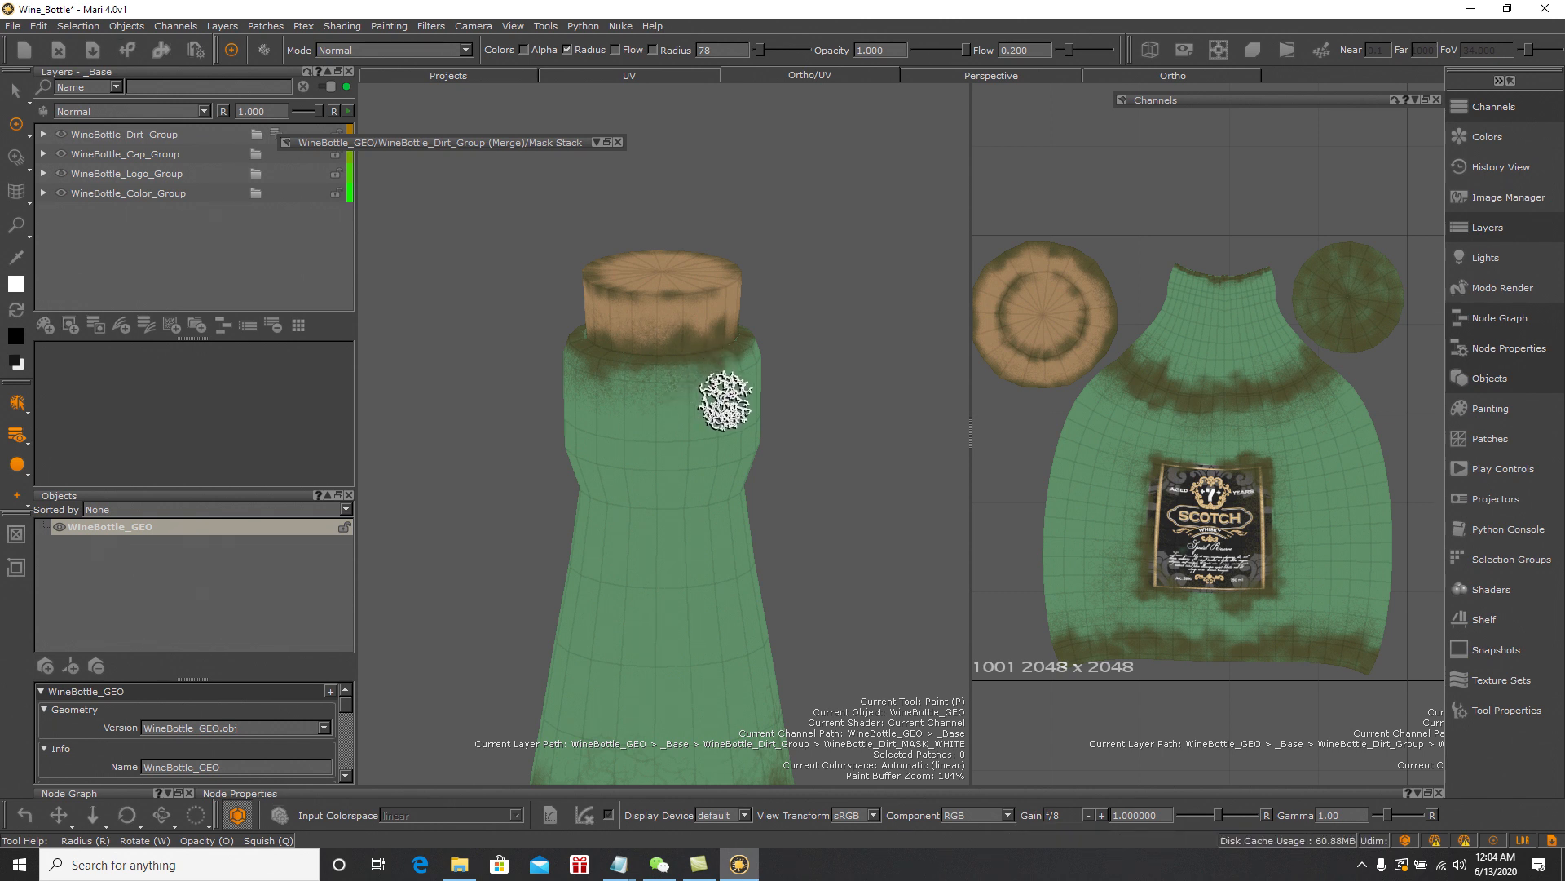
{"action": "mouse_move", "coordinate": [725, 401]}
{"action": "left_mouse_down", "text": "alt"}
{"action": "mouse_move", "coordinate": [674, 403]}
{"action": "mouse_move", "coordinate": [726, 399]}
{"action": "left_mouse_up", "text": "alt"}
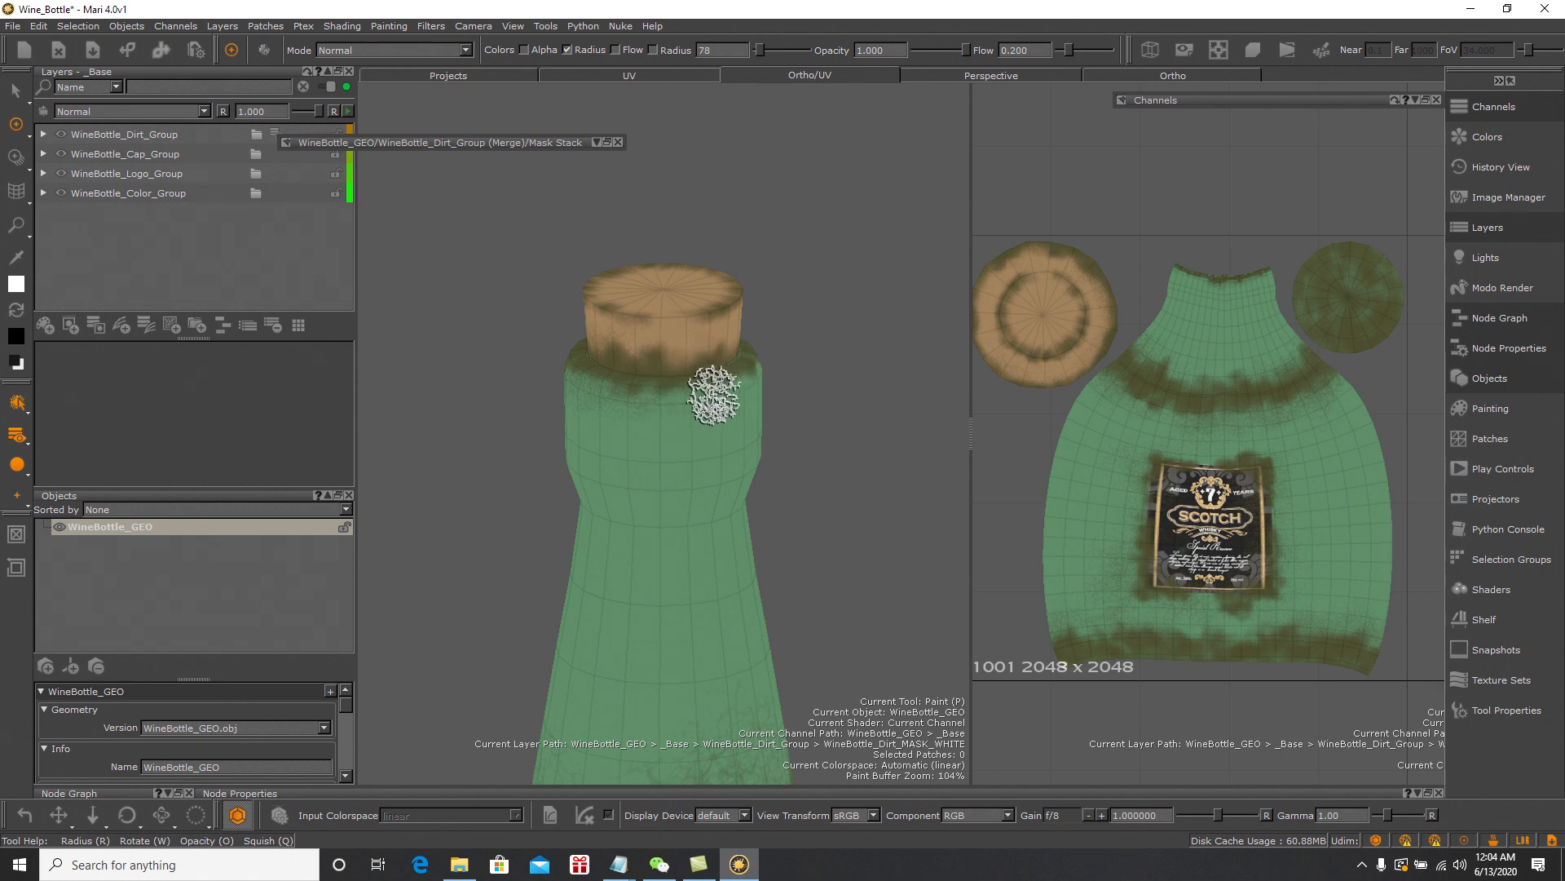
{"action": "mouse_move", "coordinate": [706, 394]}
{"action": "left_mouse_down", "text": "alt"}
{"action": "mouse_move", "coordinate": [709, 419]}
{"action": "mouse_move", "coordinate": [681, 426]}
{"action": "left_mouse_up", "text": "alt"}
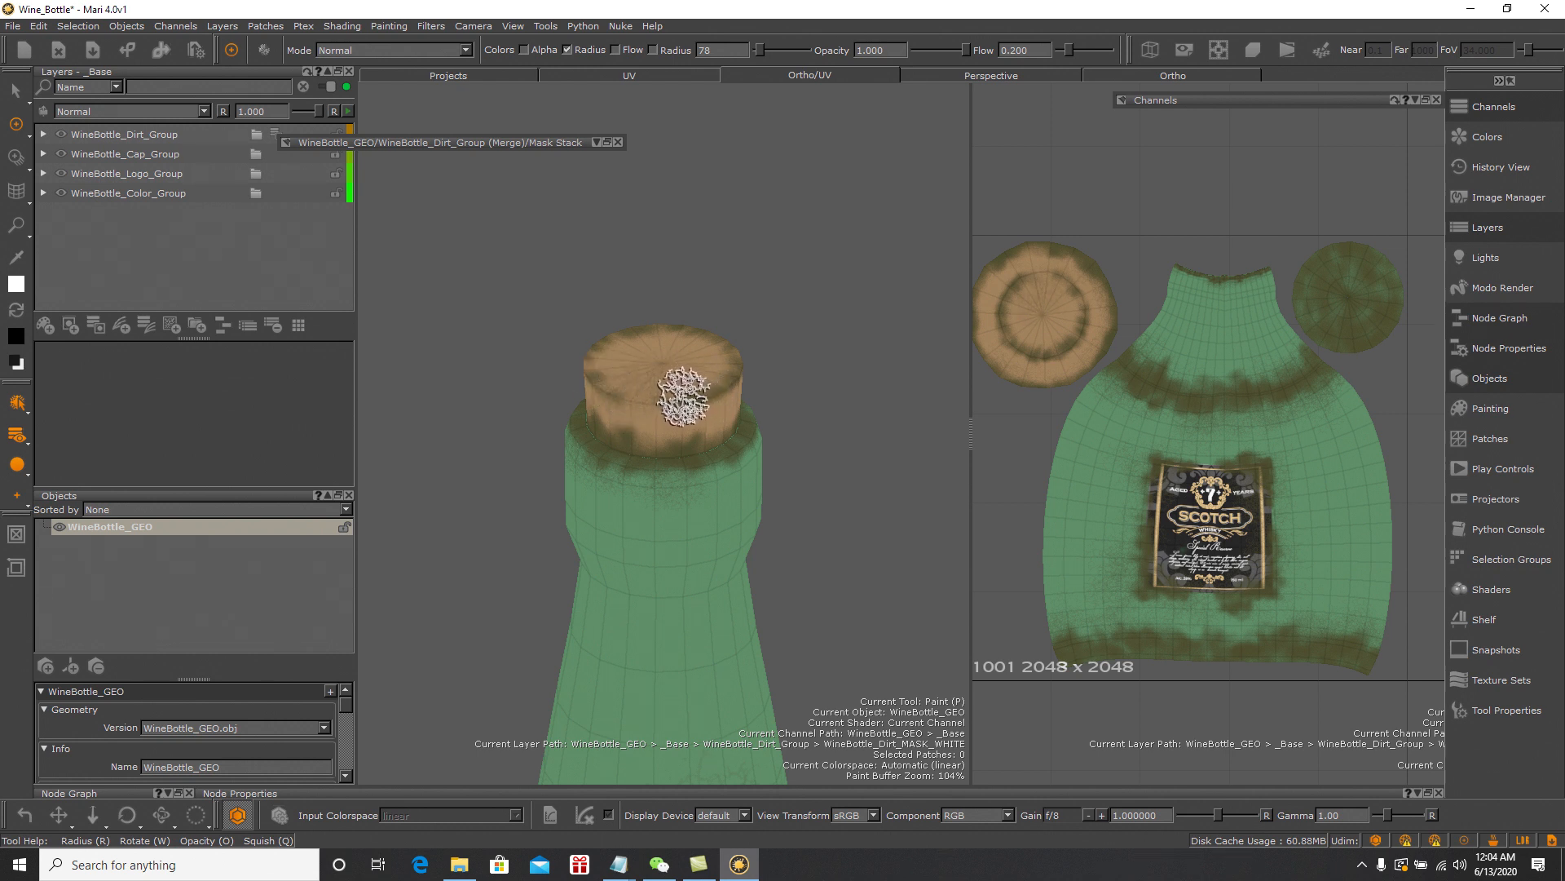
{"action": "key", "text": "alt"}
{"action": "left_click_drag", "start_coordinate": [663, 471], "coordinate": [643, 404], "text": "alt"}
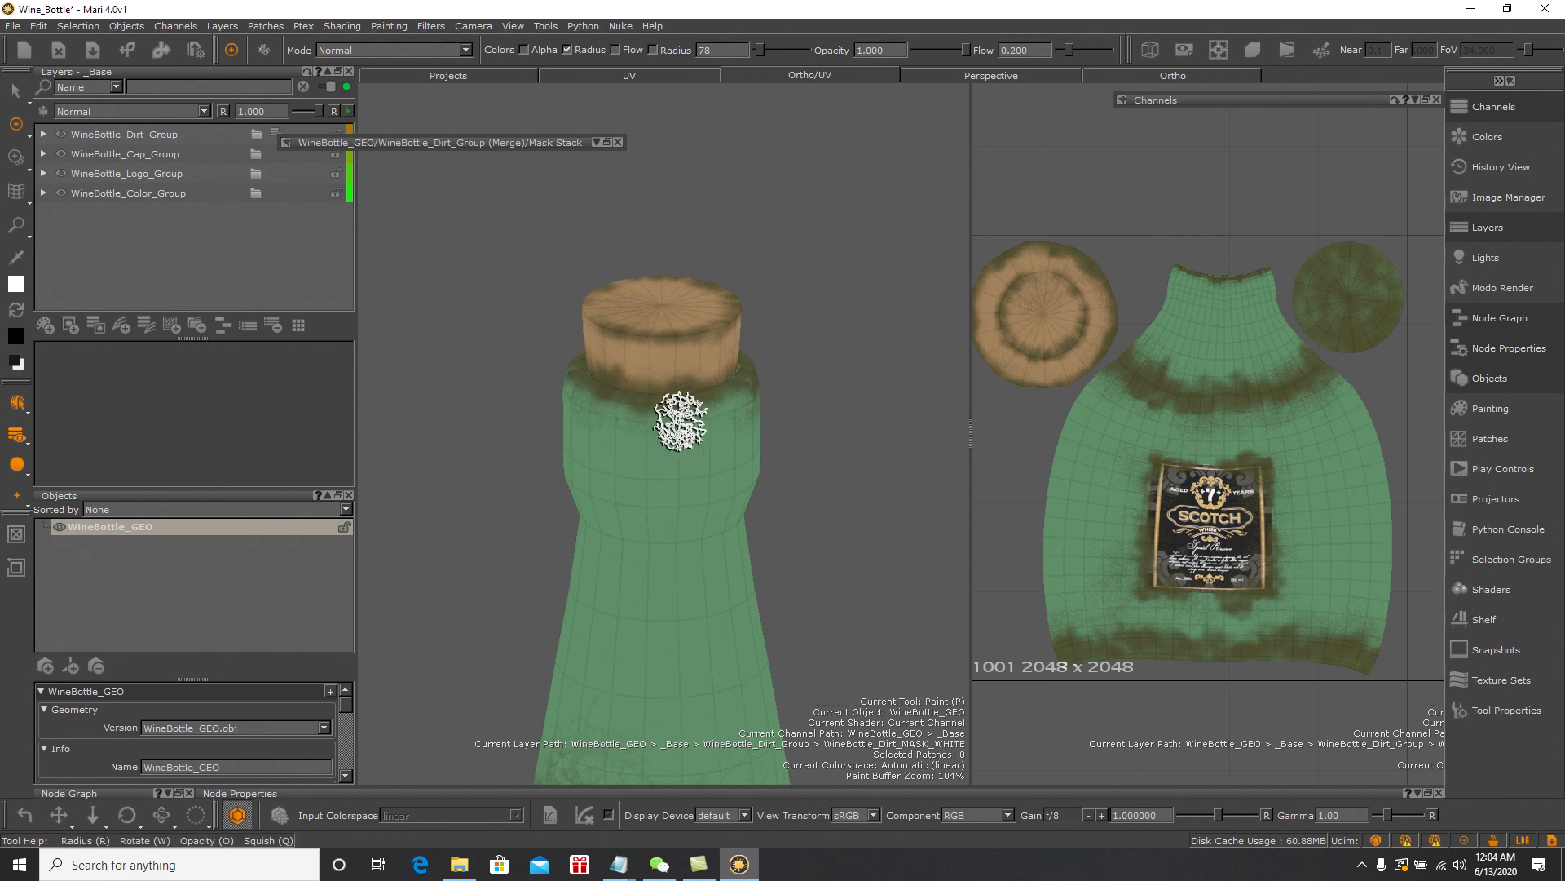
Review the whole bottle from the label side and save the project
{"action": "right_click_drag", "start_coordinate": [727, 489], "coordinate": [662, 424], "text": "alt"}
{"action": "middle_click_drag", "start_coordinate": [693, 522], "coordinate": [677, 360], "text": "alt"}
{"action": "right_click_drag", "start_coordinate": [677, 360], "coordinate": [682, 457], "text": "alt"}
{"action": "middle_click_drag", "start_coordinate": [682, 457], "coordinate": [706, 342], "text": "alt"}
{"action": "left_click_drag", "start_coordinate": [745, 402], "coordinate": [634, 394], "text": "alt"}
{"action": "left_click", "coordinate": [13, 26]}
{"action": "mouse_move", "coordinate": [24, 81]}
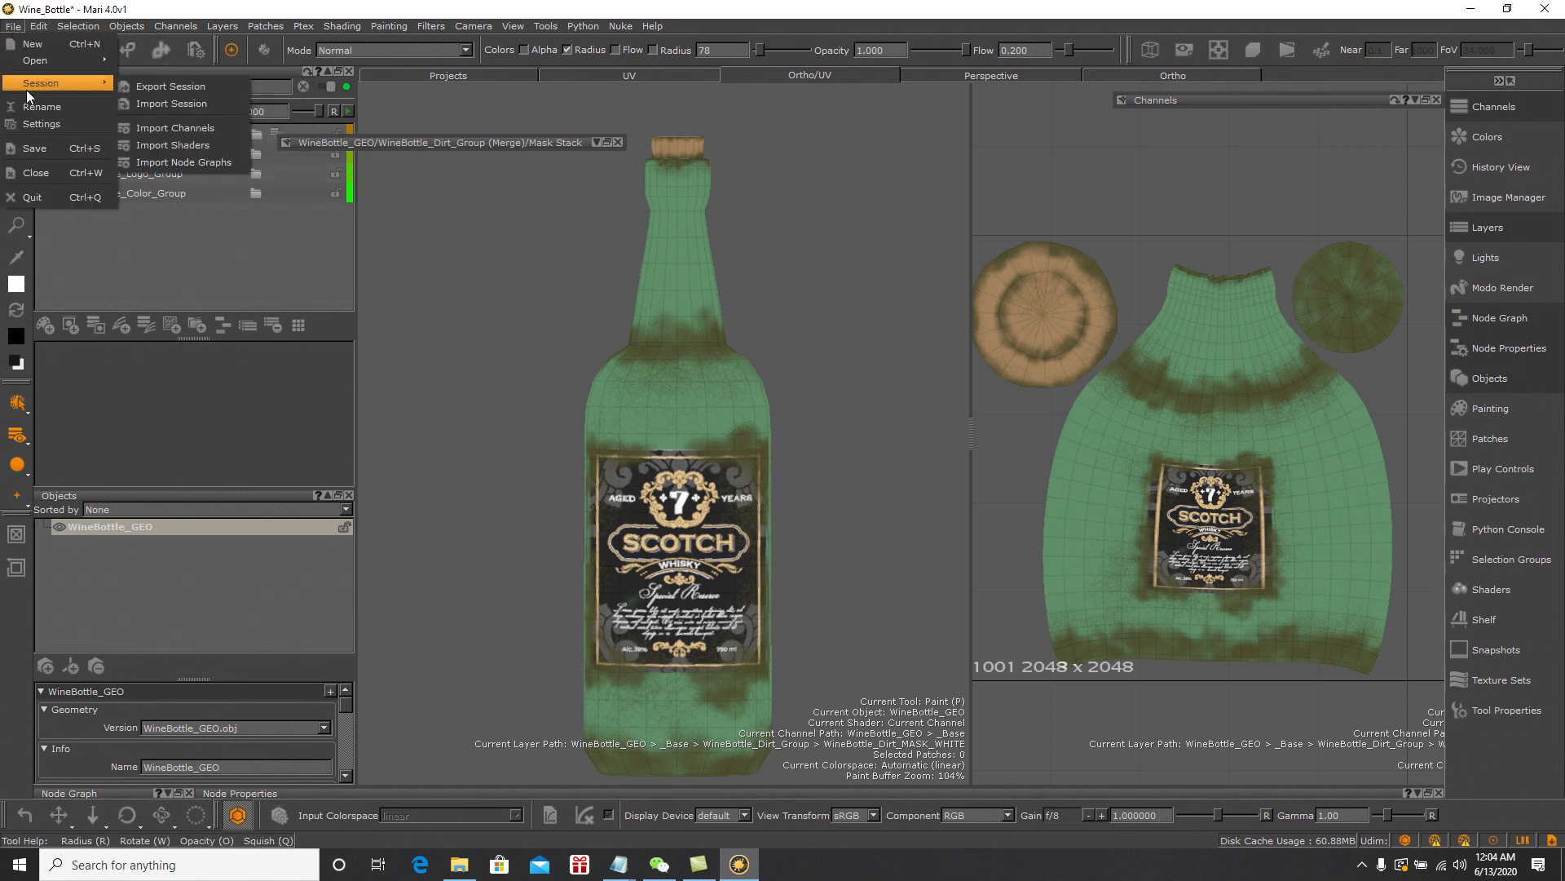
{"action": "left_click", "coordinate": [56, 147]}
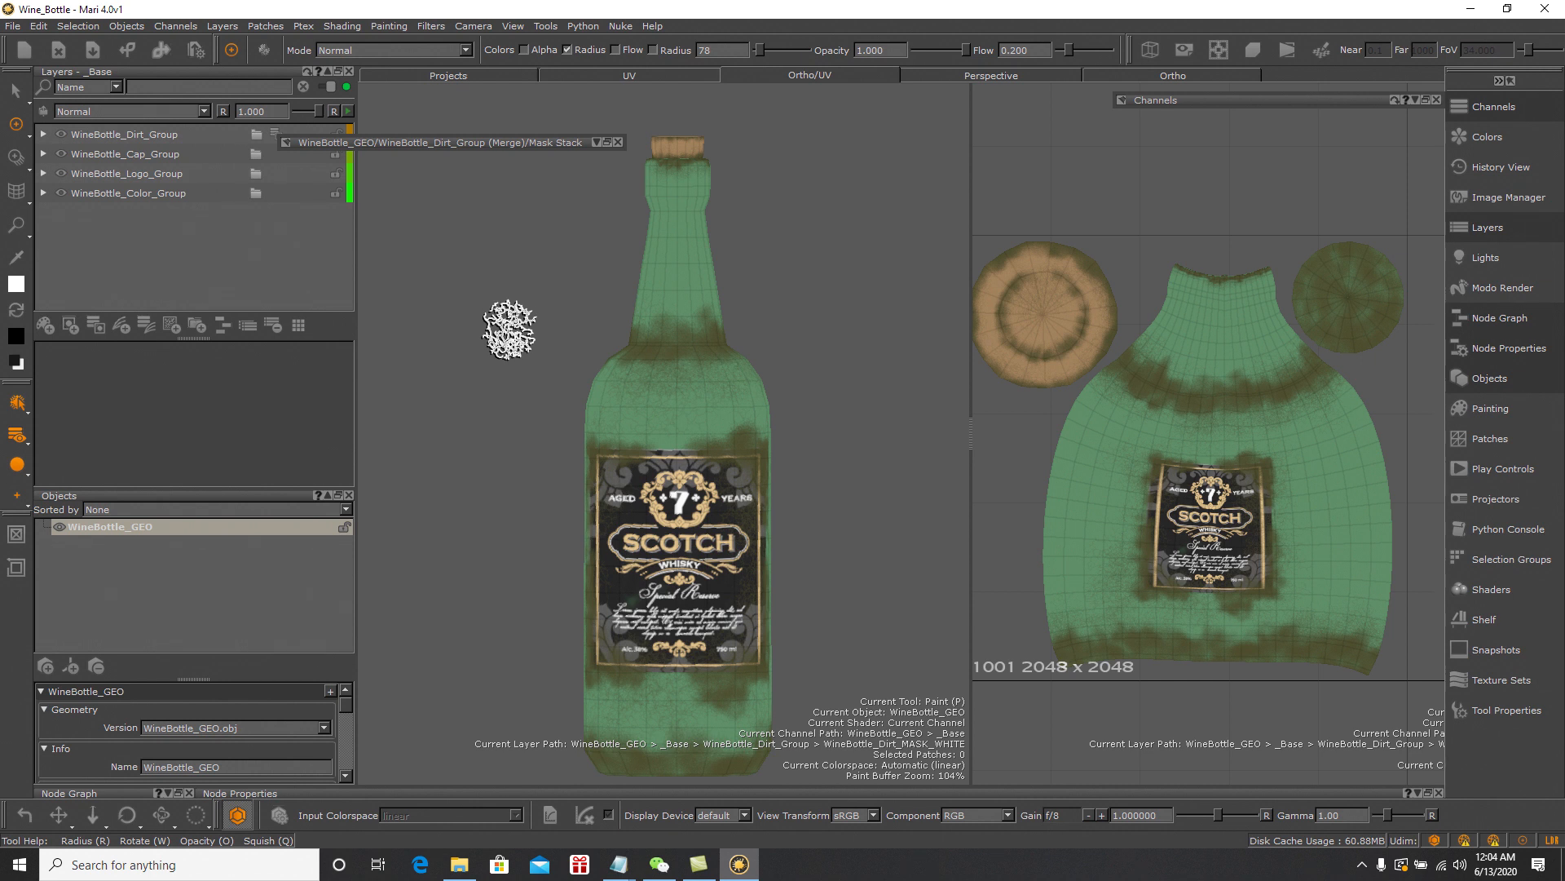
Add a Cellular noise procedural layer above the dirt group and set its size to 0.055
{"action": "scroll", "coordinate": [599, 326], "scroll_direction": "up", "scroll_amount": 3}
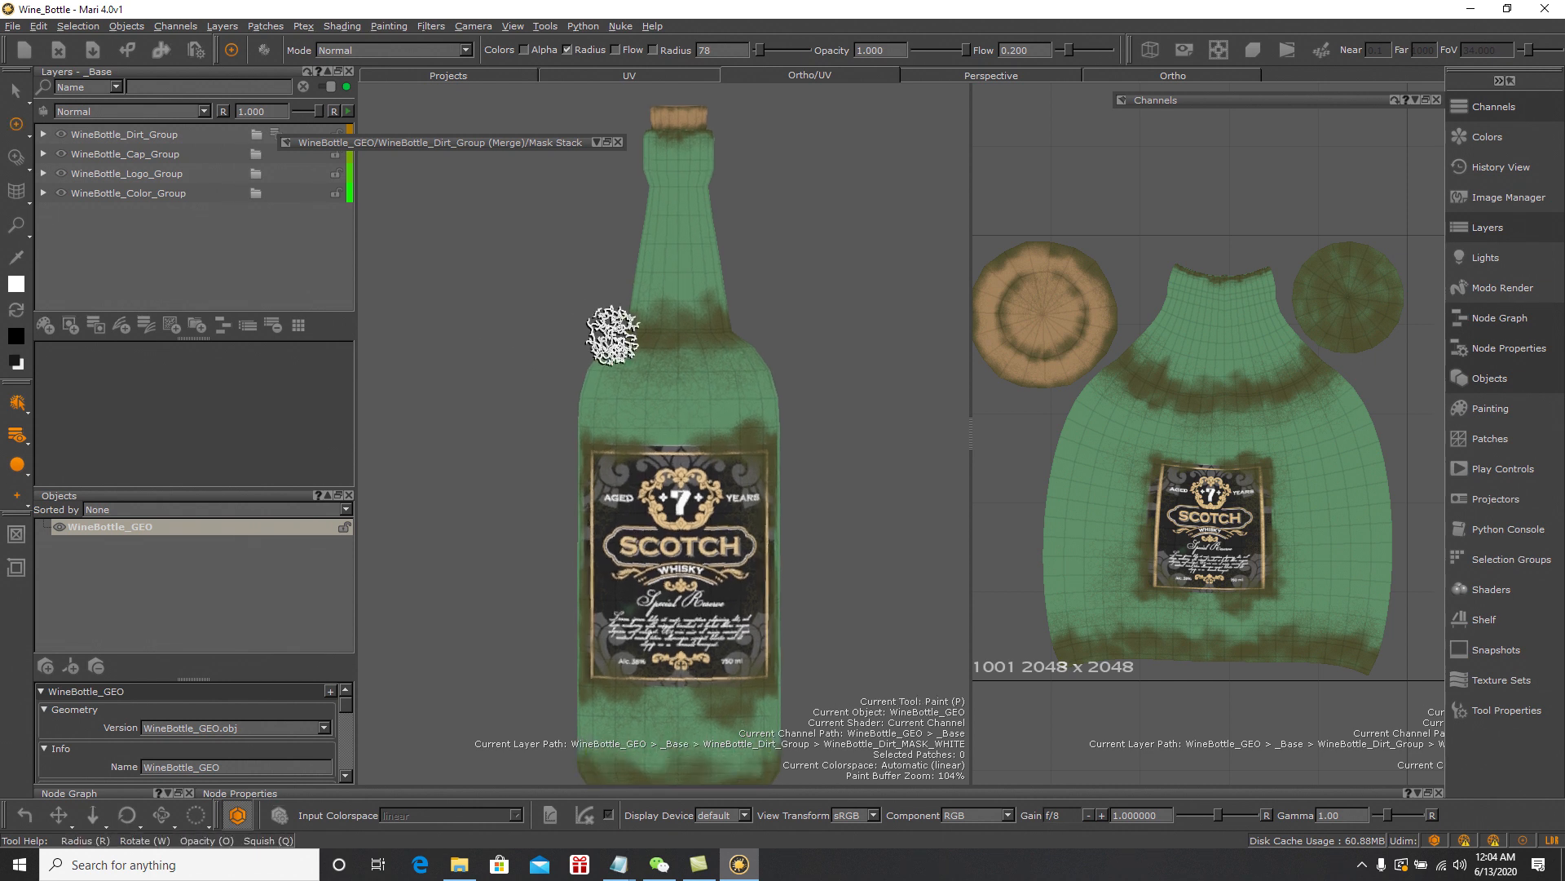
{"action": "scroll", "coordinate": [612, 334], "scroll_direction": "down", "scroll_amount": 1}
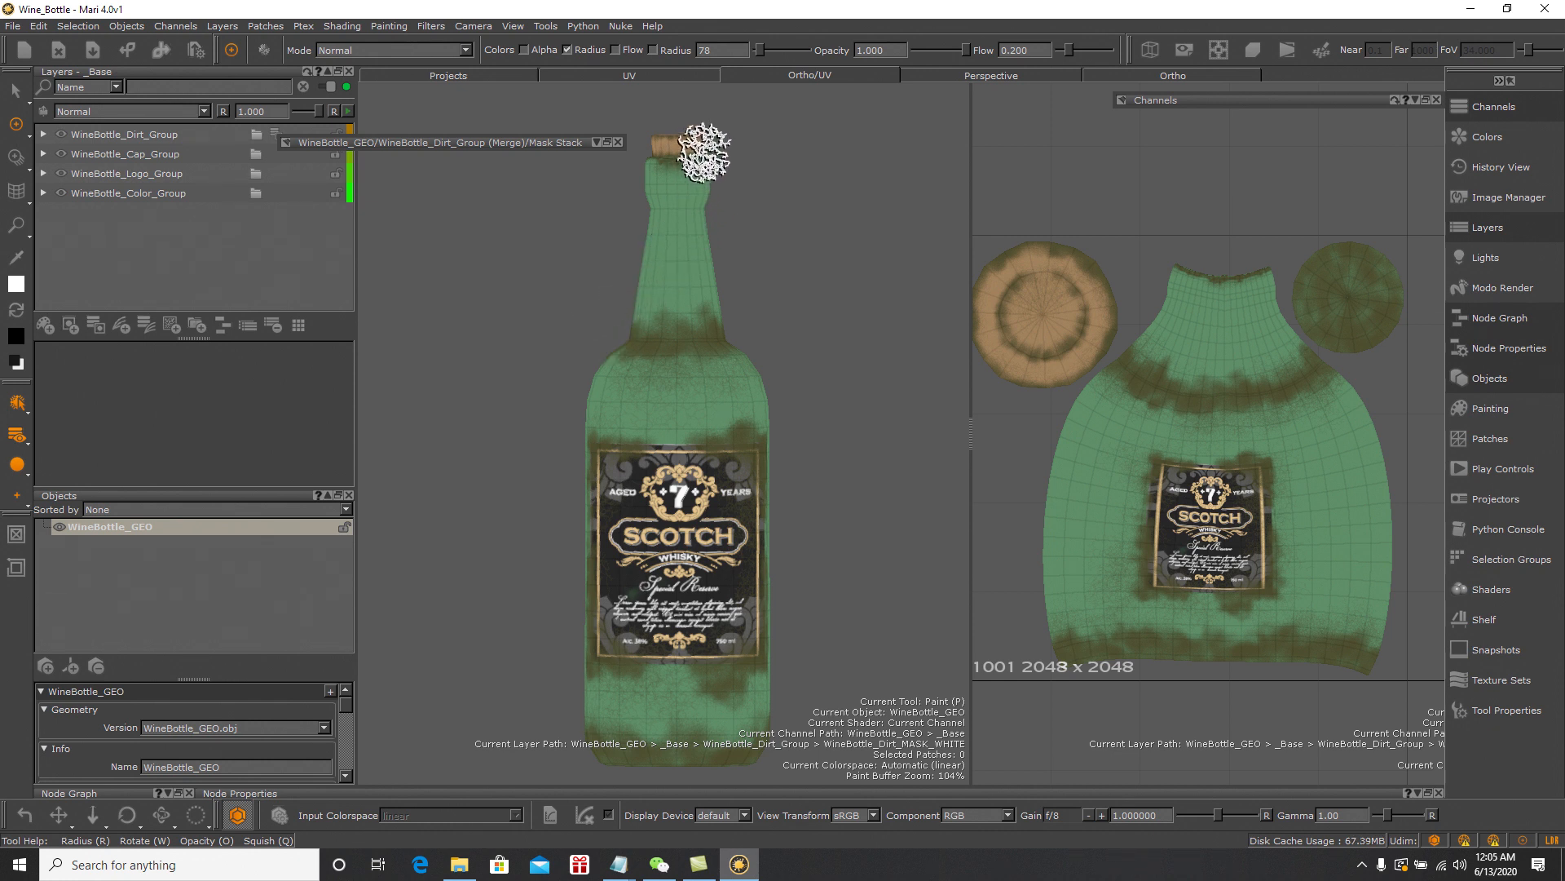
{"action": "mouse_move", "coordinate": [775, 297]}
{"action": "right_mouse_down", "text": "alt"}
{"action": "mouse_move", "coordinate": [757, 443]}
{"action": "mouse_move", "coordinate": [754, 326]}
{"action": "right_mouse_up", "text": "alt"}
{"action": "middle_click_drag", "start_coordinate": [754, 326], "coordinate": [751, 426], "text": "alt"}
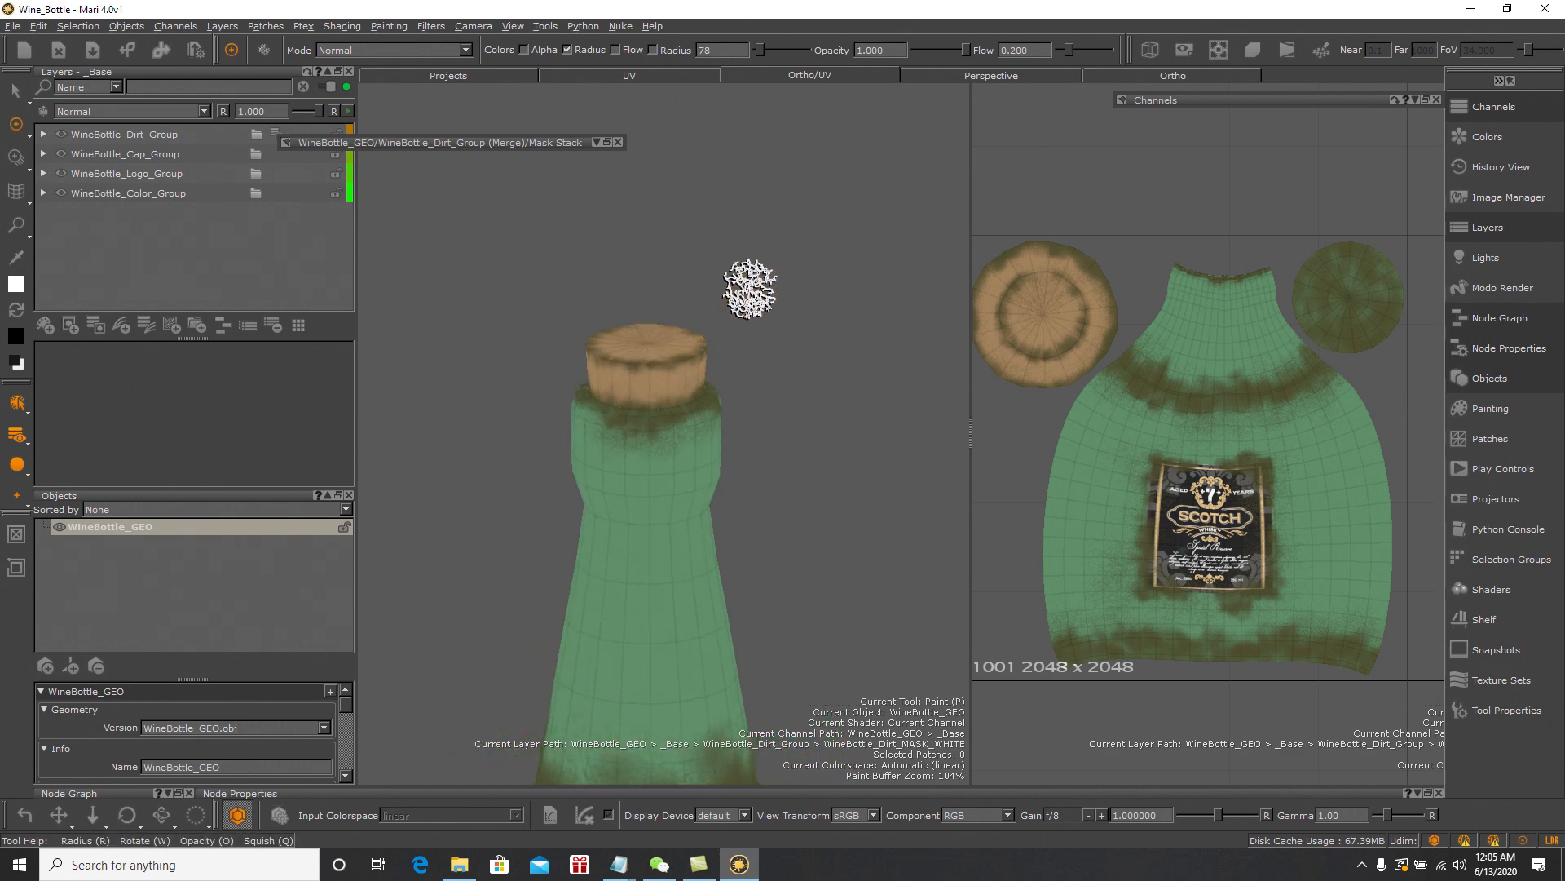
{"action": "right_click_drag", "start_coordinate": [750, 291], "coordinate": [789, 391], "text": "alt"}
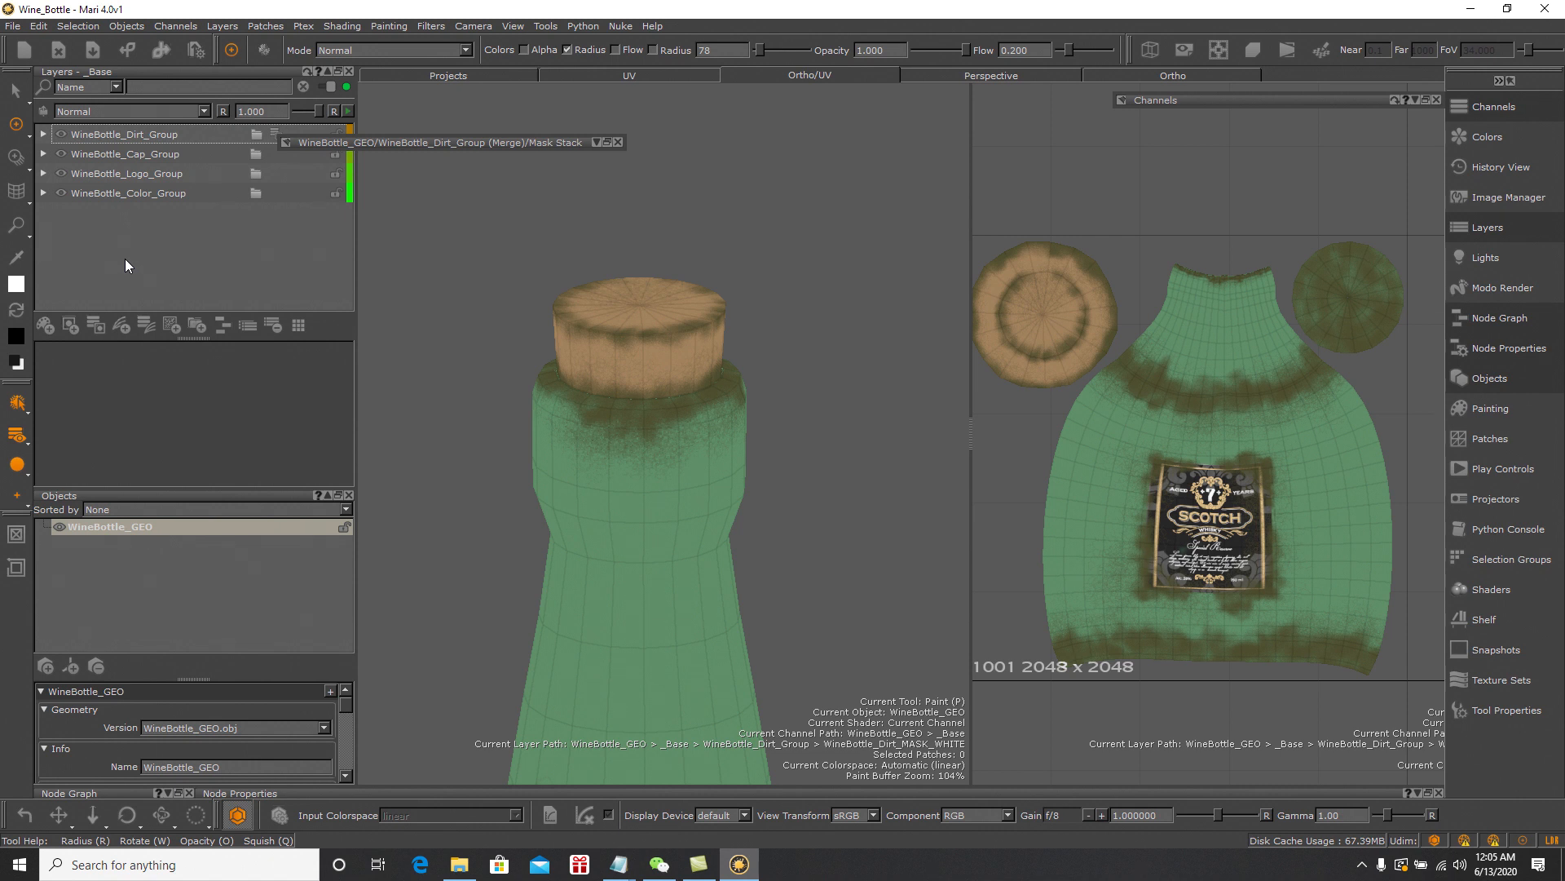
{"action": "left_click", "coordinate": [171, 323]}
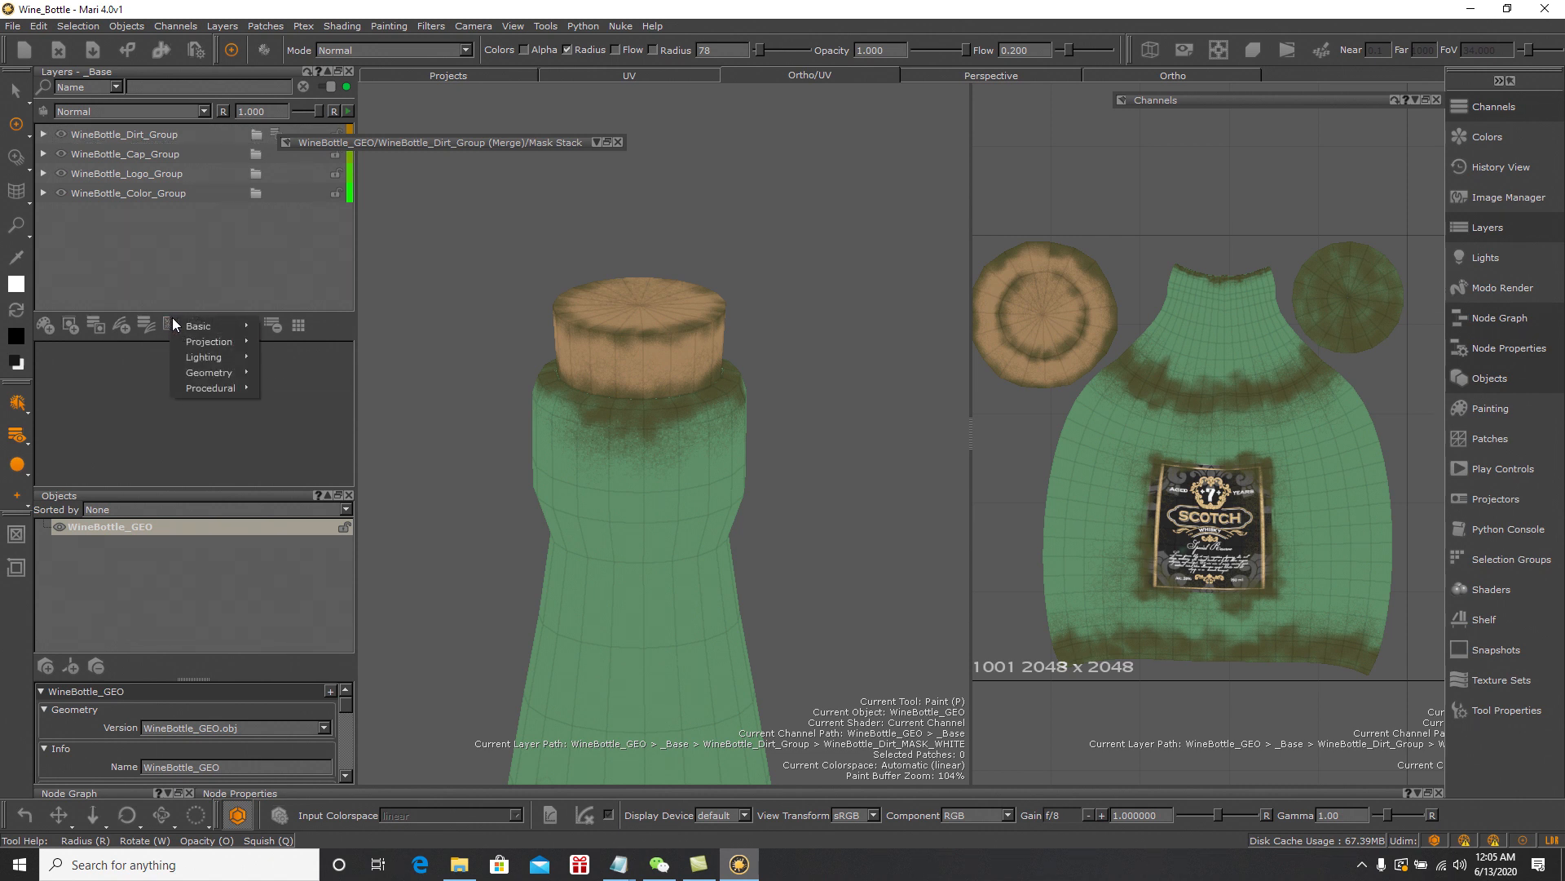
{"action": "mouse_move", "coordinate": [181, 324]}
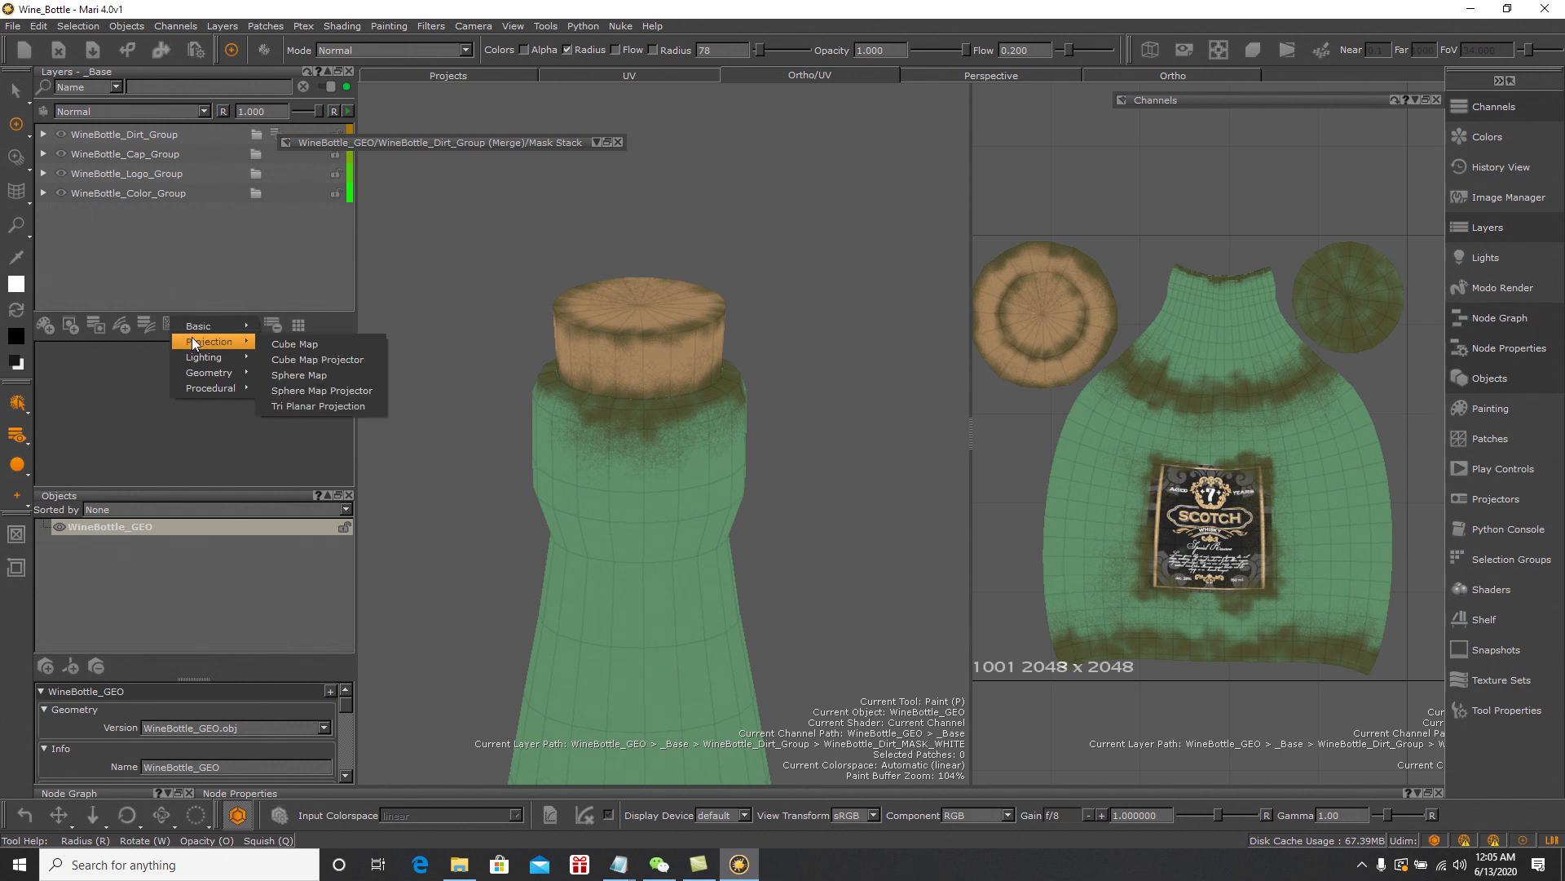
{"action": "mouse_move", "coordinate": [218, 388]}
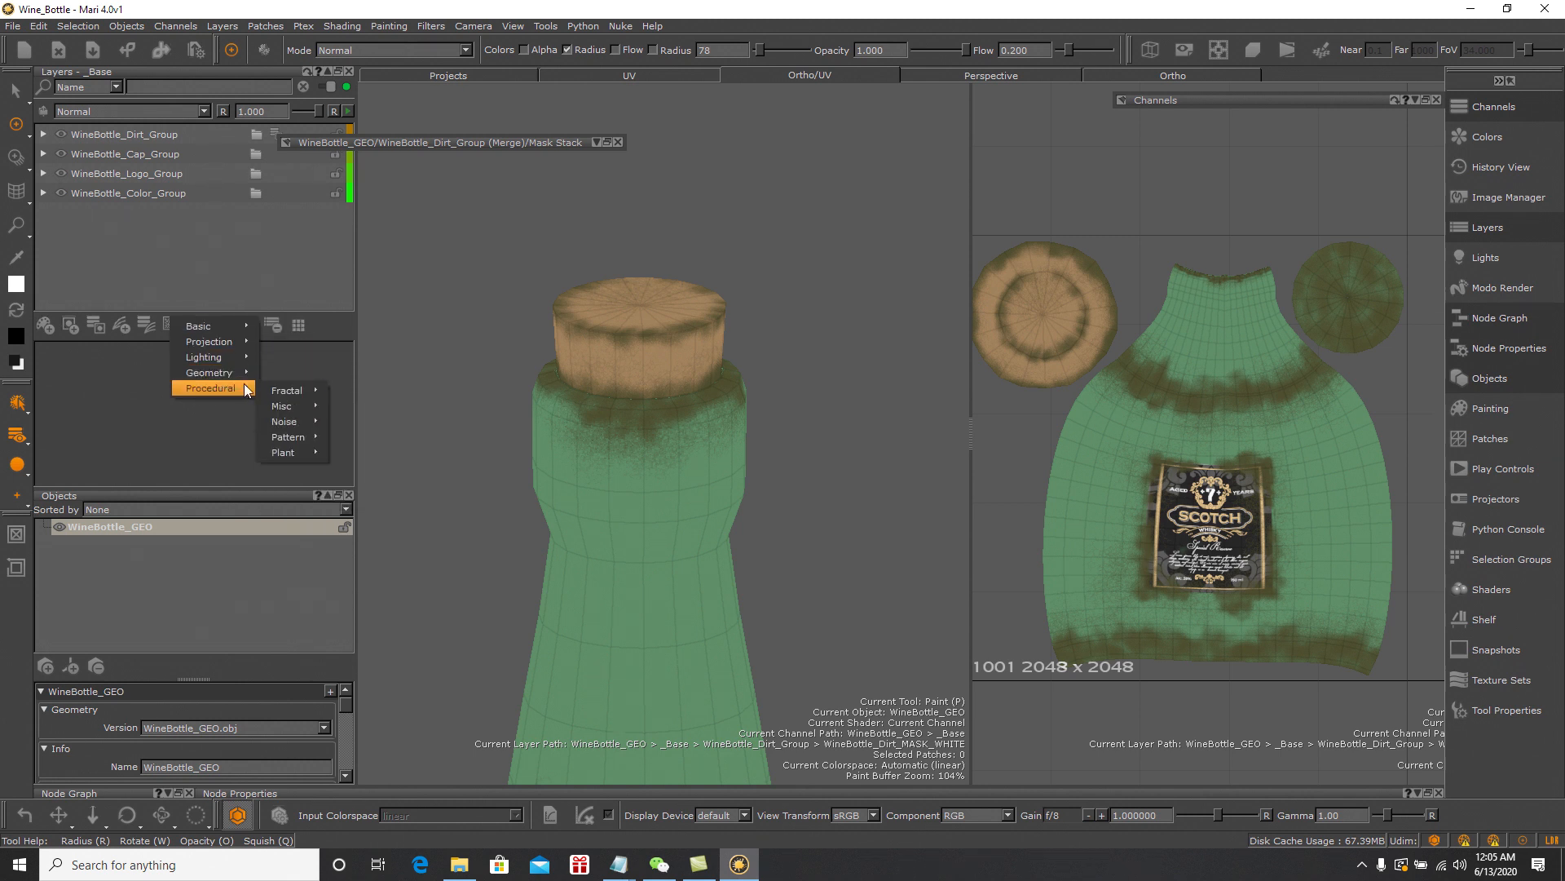
{"action": "mouse_move", "coordinate": [271, 384]}
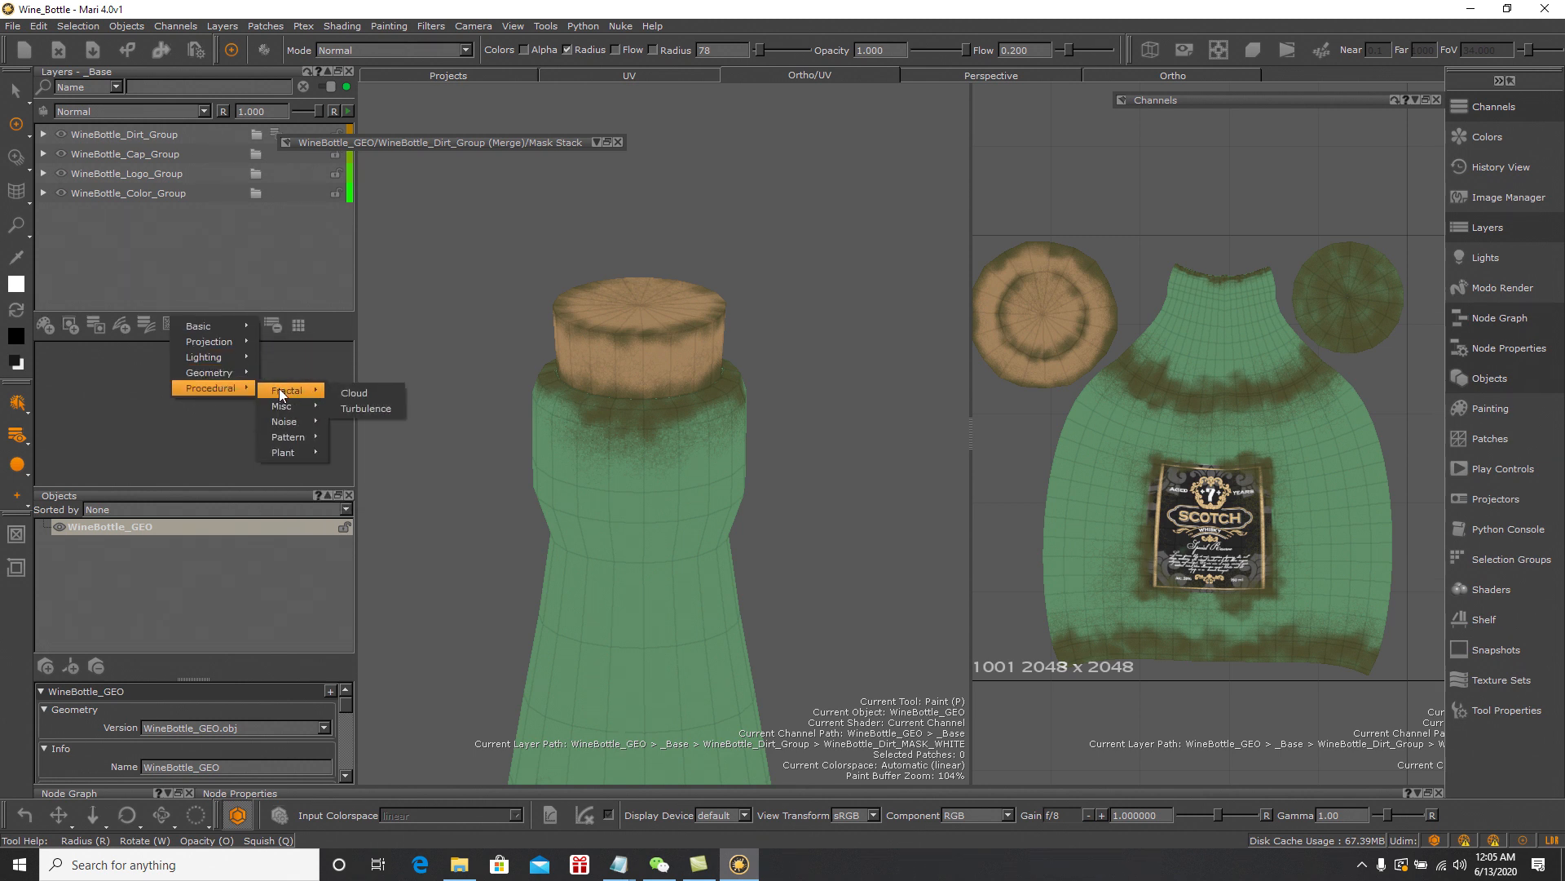
{"action": "mouse_move", "coordinate": [298, 438]}
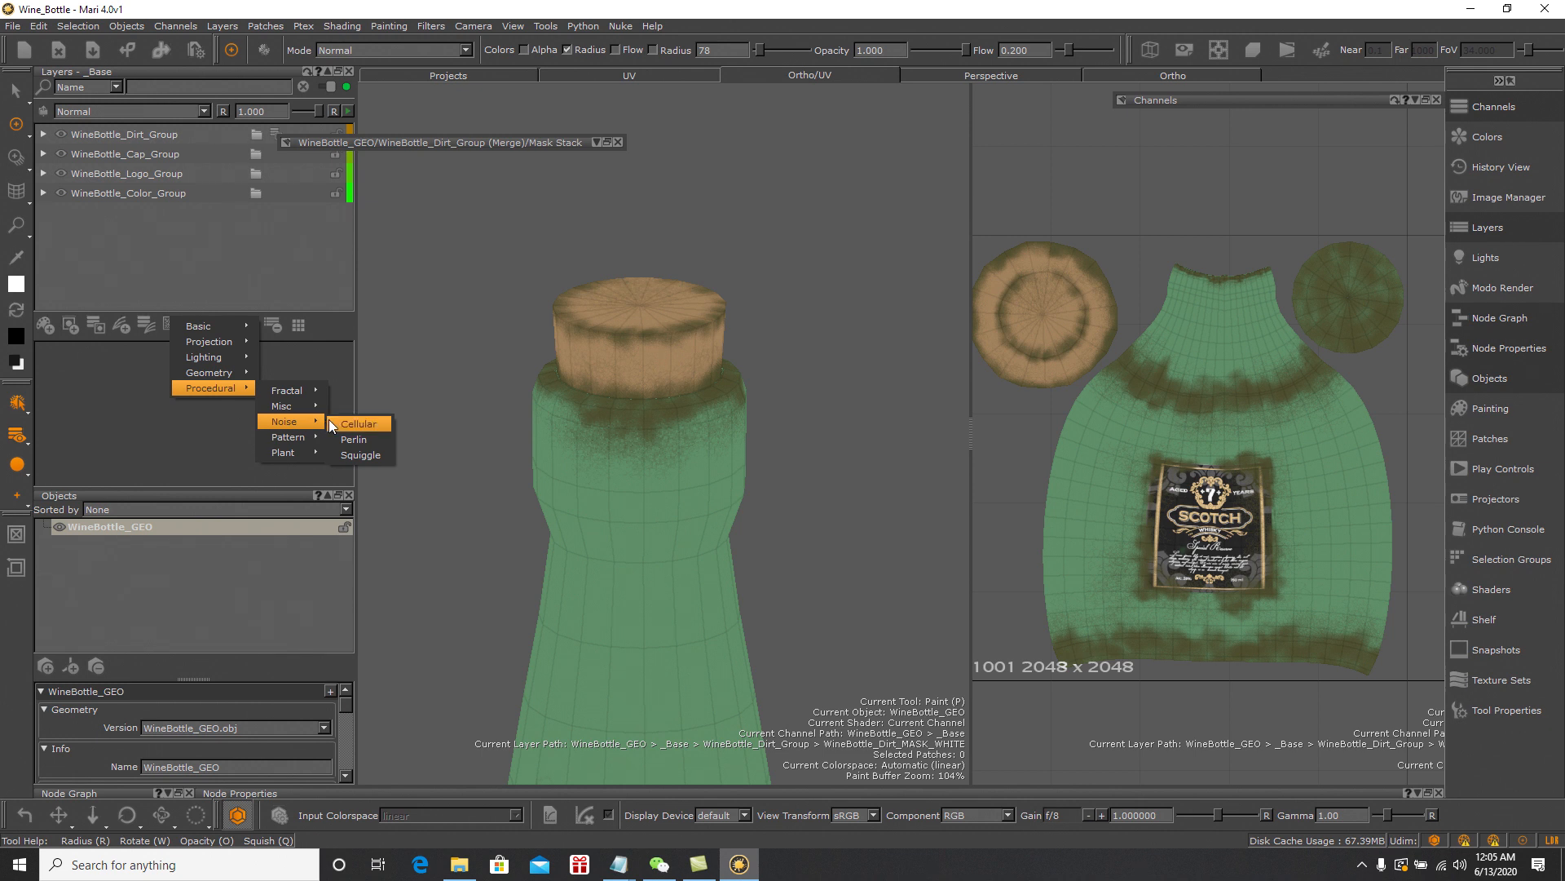
{"action": "left_click", "coordinate": [349, 423]}
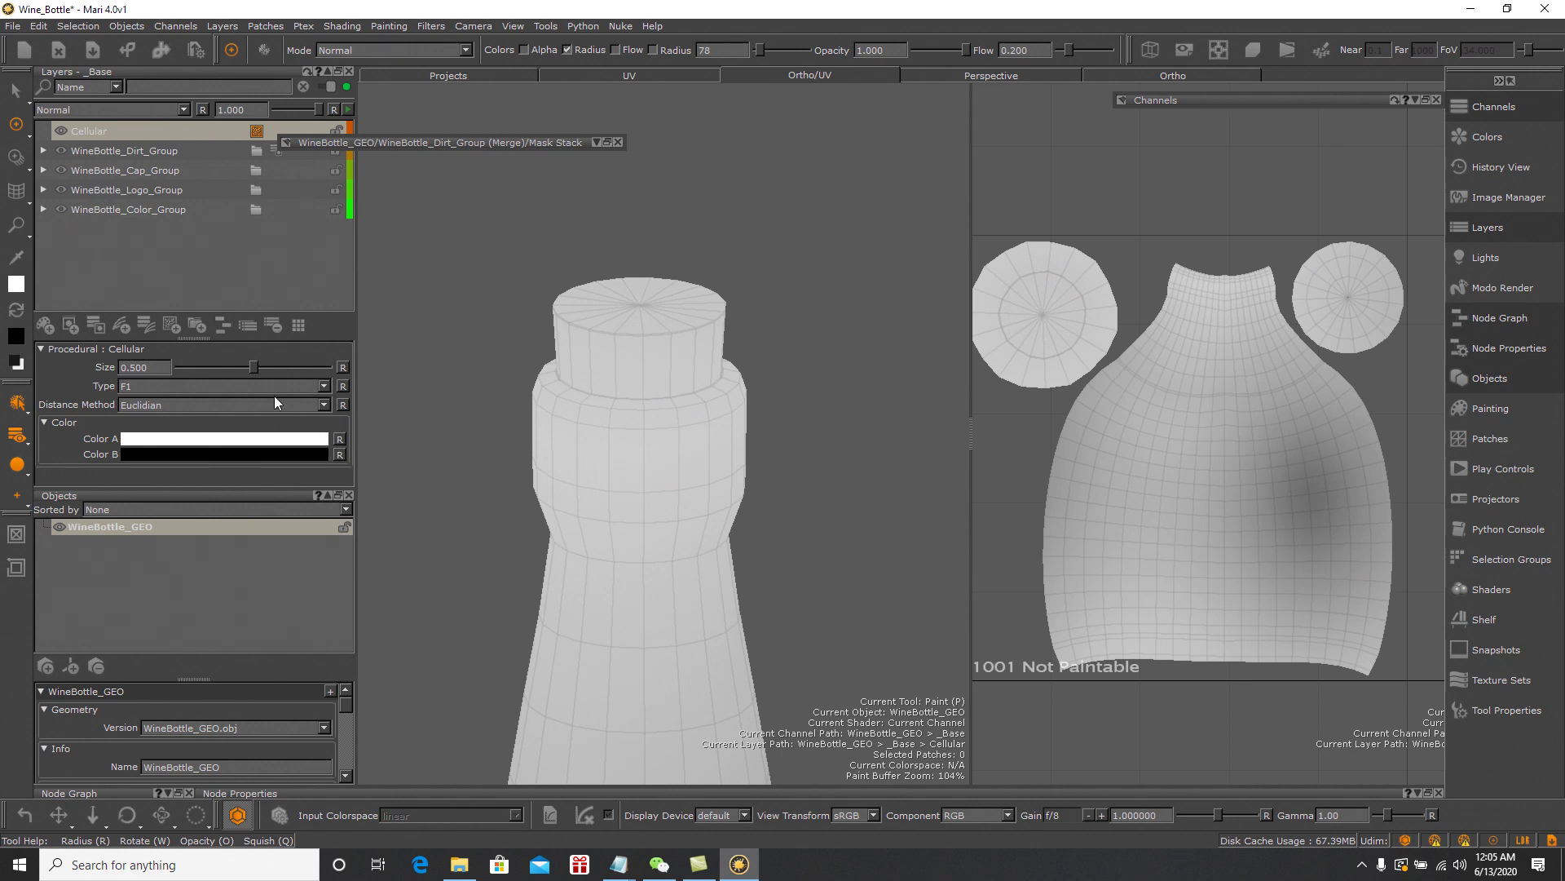
{"action": "left_click_drag", "start_coordinate": [254, 369], "coordinate": [184, 369]}
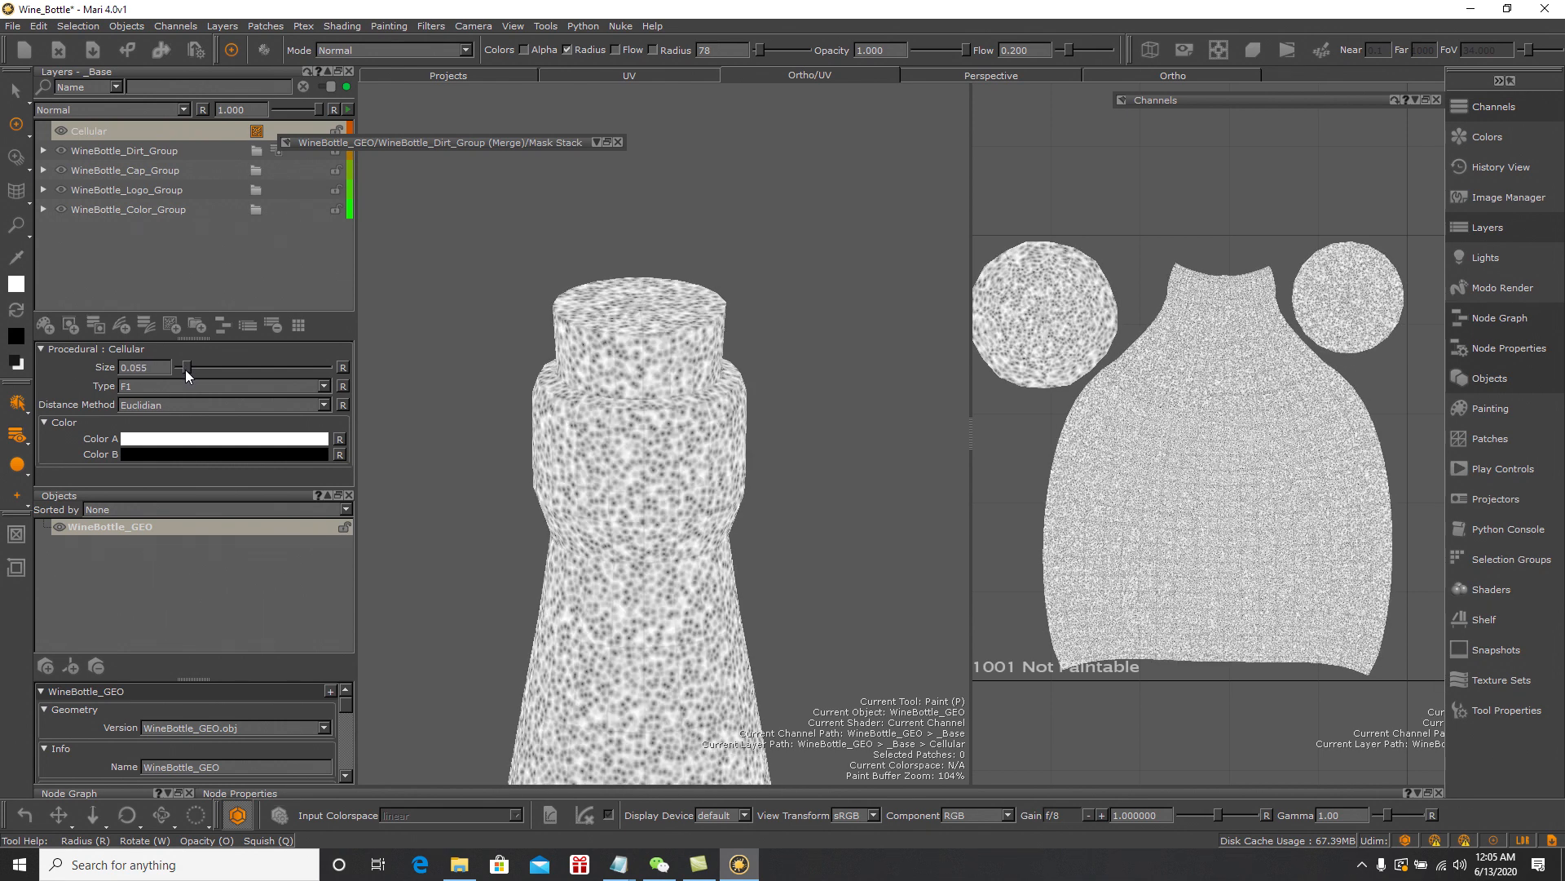
Set the Cellular layer's size to 0.049 and its blend mode to Multiply
{"action": "left_click_drag", "start_coordinate": [184, 370], "coordinate": [183, 370]}
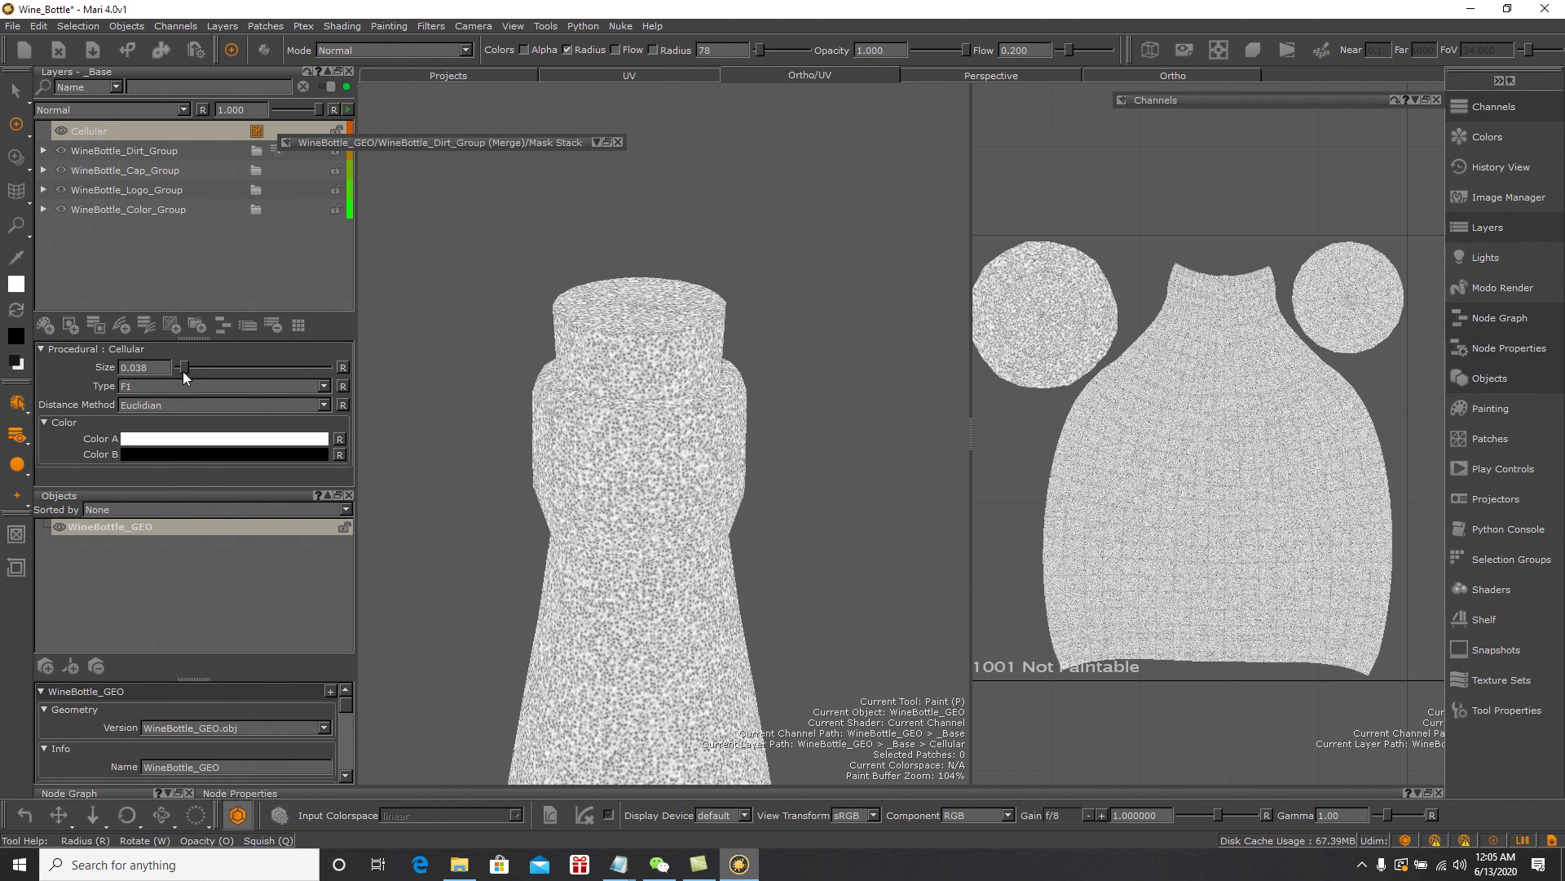
{"action": "left_click_drag", "start_coordinate": [182, 370], "coordinate": [185, 370]}
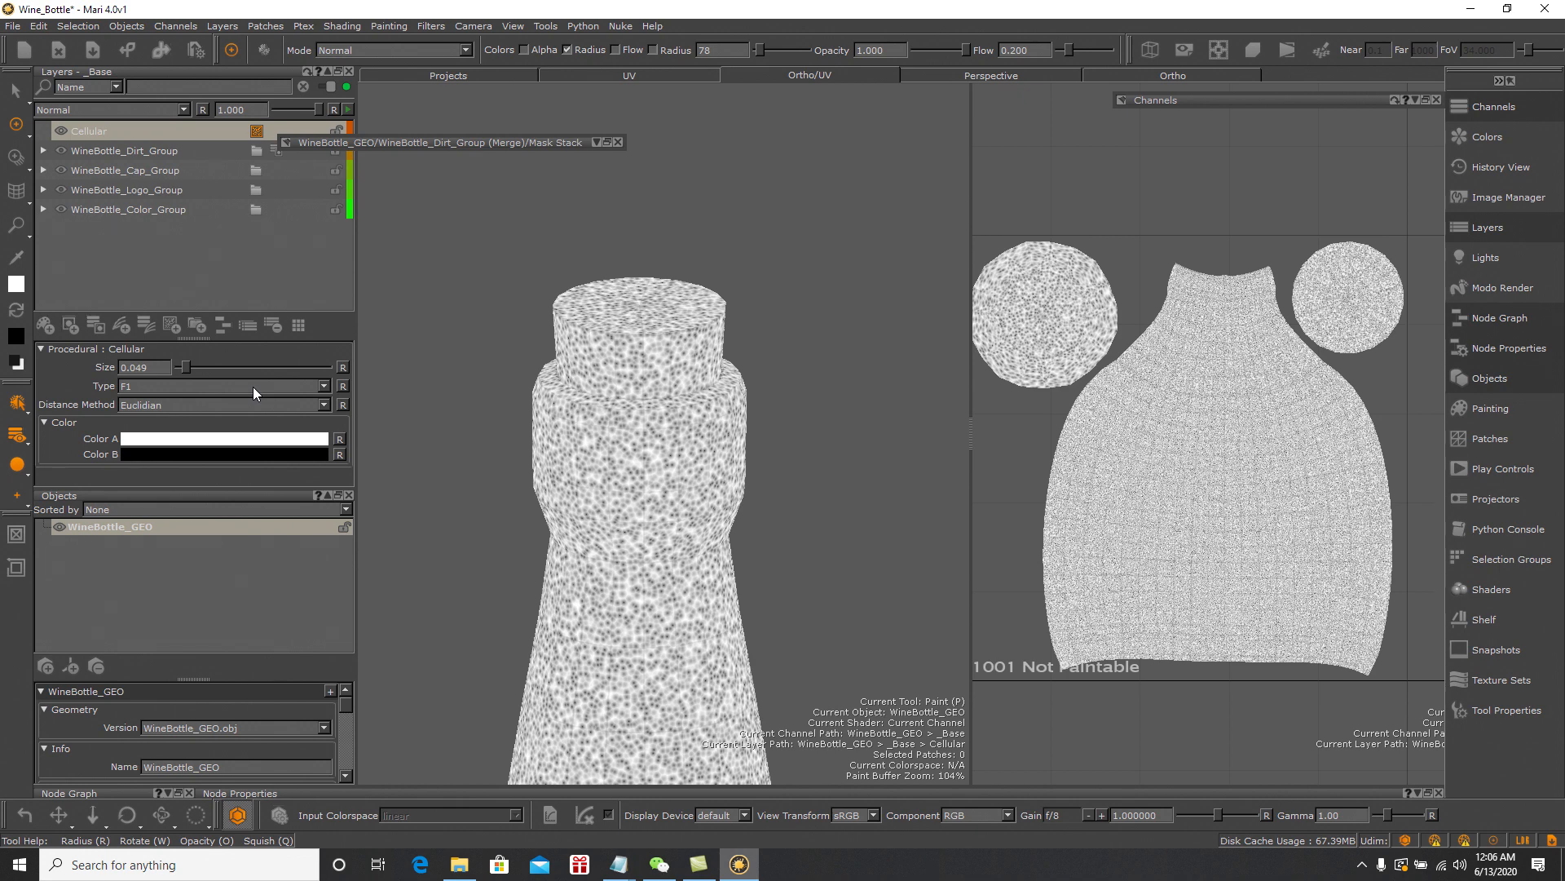
{"action": "left_click", "coordinate": [183, 110]}
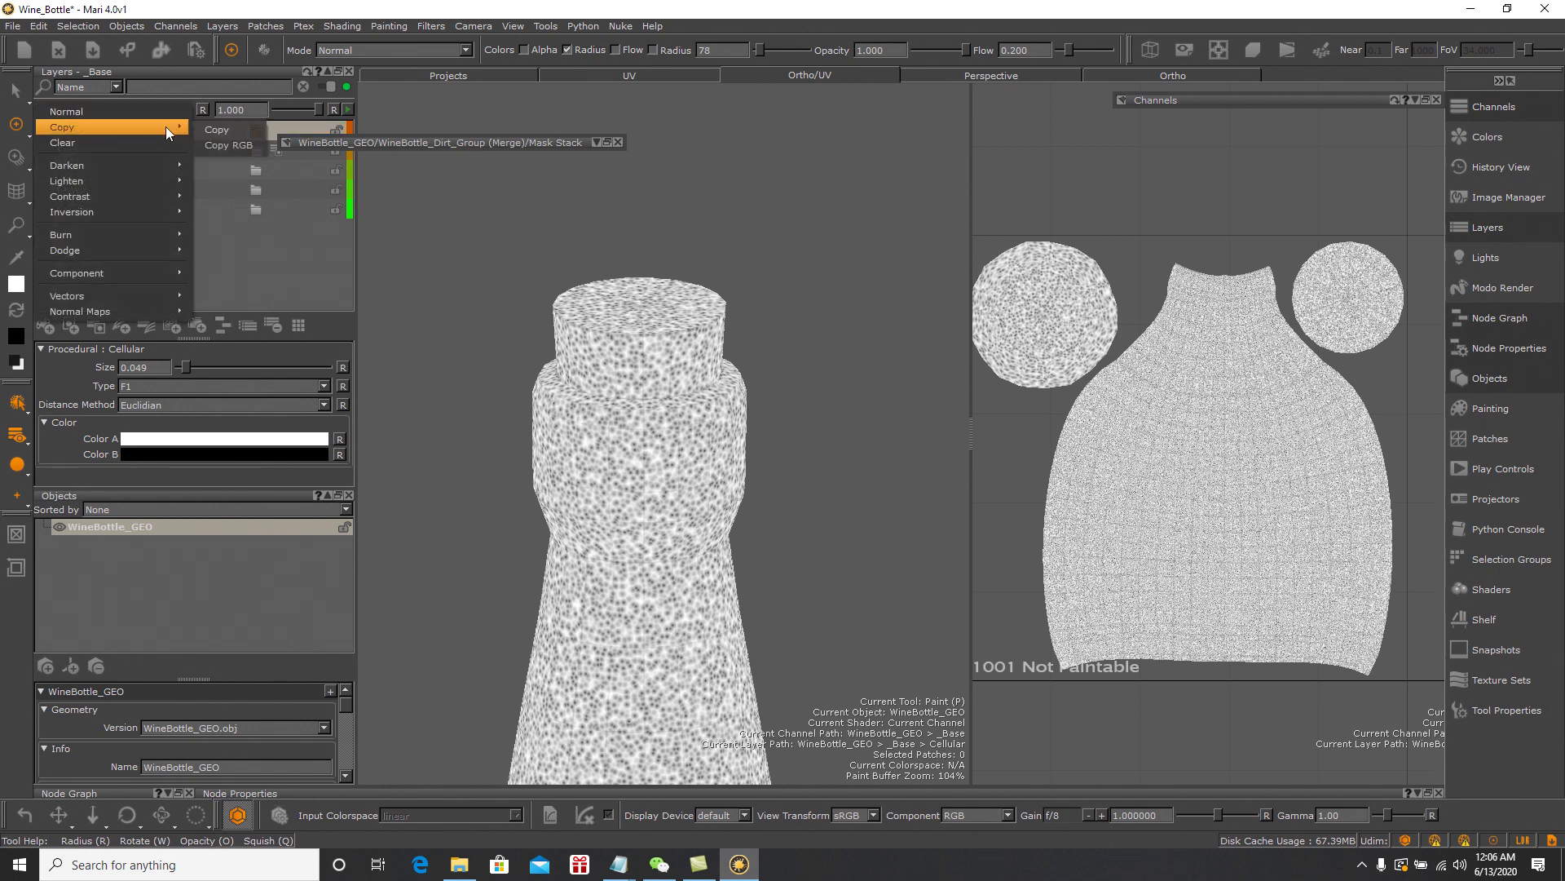
{"action": "mouse_move", "coordinate": [155, 163]}
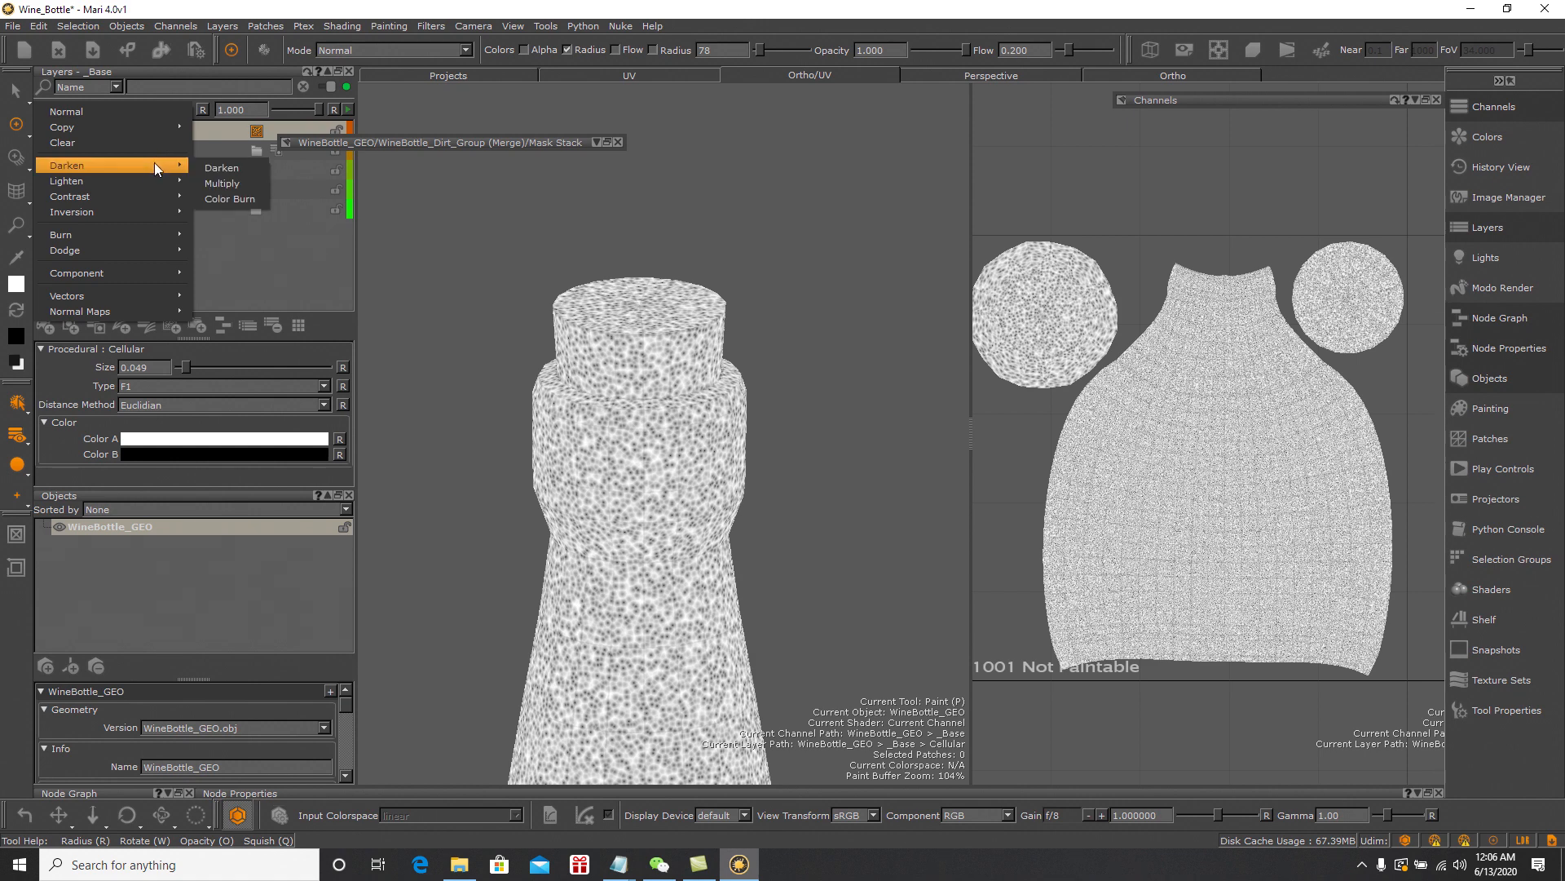
{"action": "left_click", "coordinate": [214, 181]}
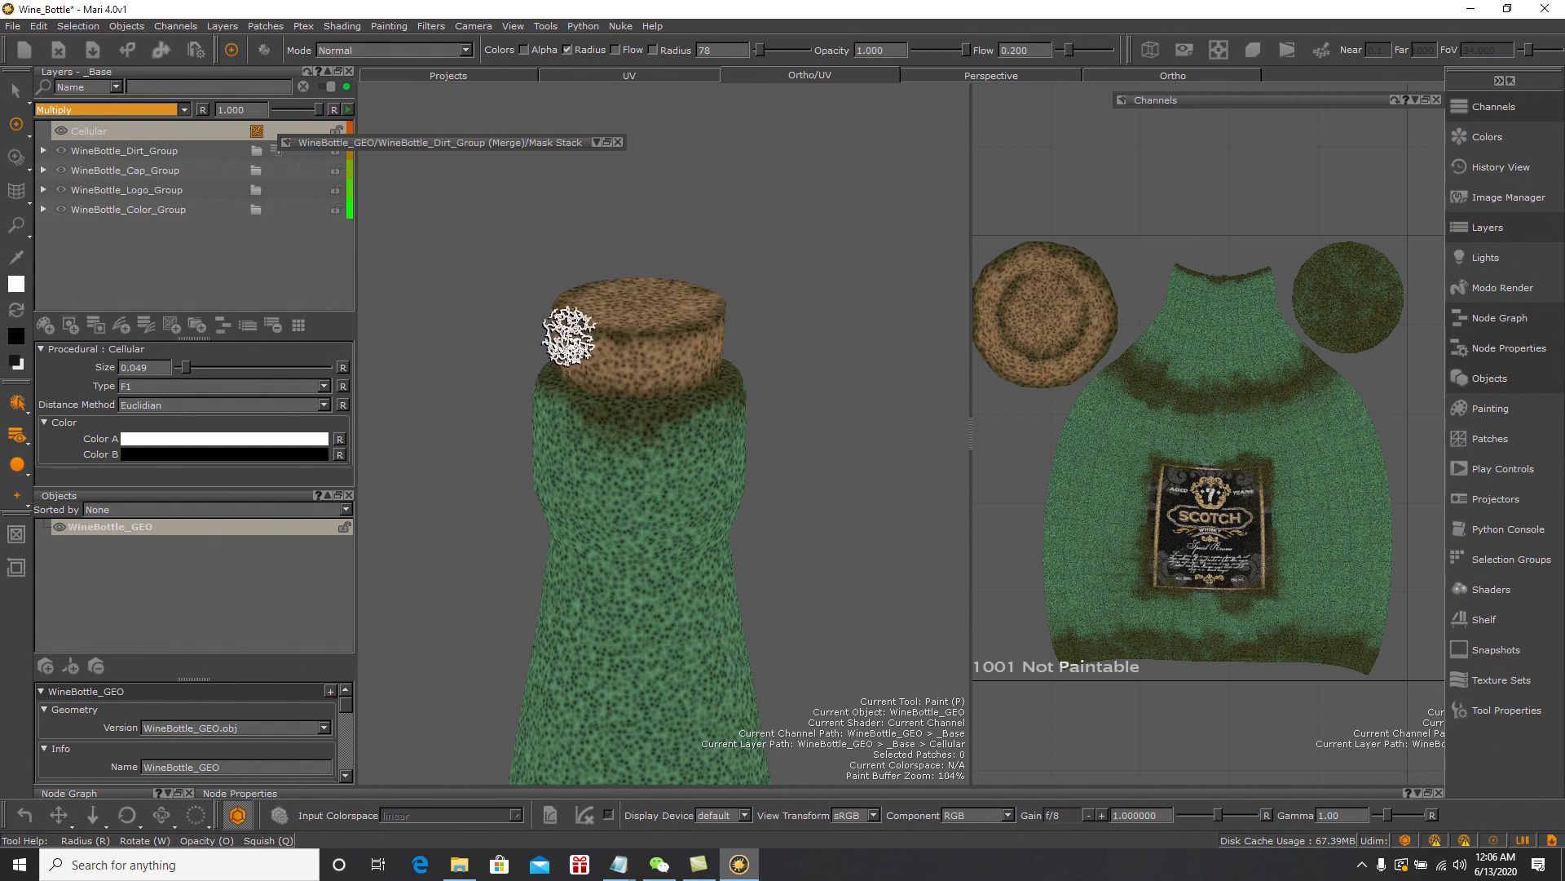
Lighten the Cellular layer's Color B from black to a dark grey with intensity 0.245
{"action": "left_click", "coordinate": [219, 452]}
{"action": "left_click", "coordinate": [788, 575]}
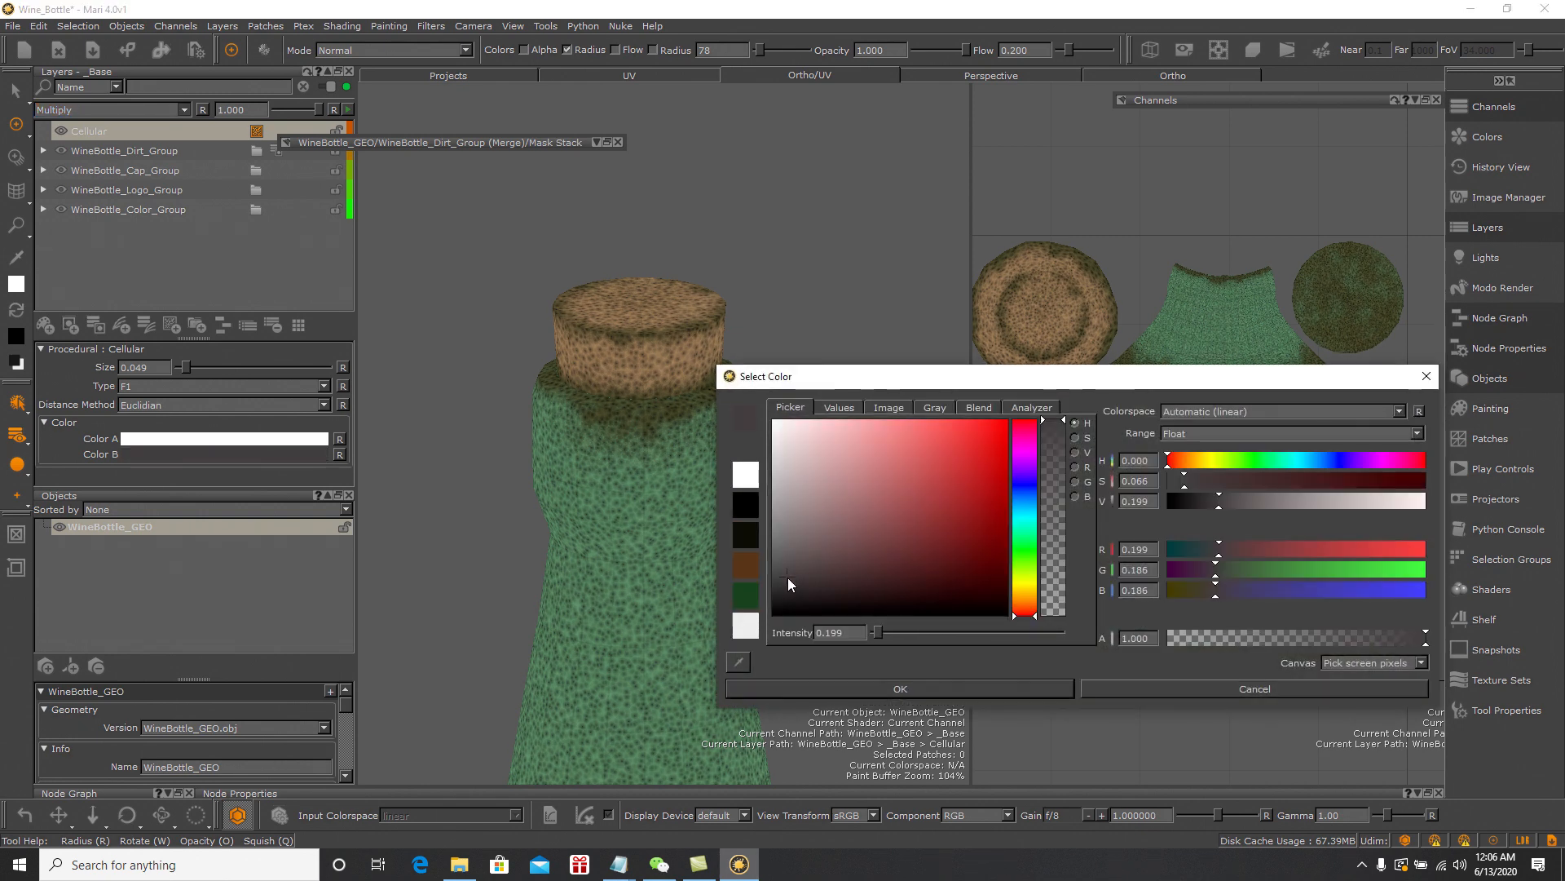
{"action": "left_click_drag", "start_coordinate": [785, 579], "coordinate": [774, 566]}
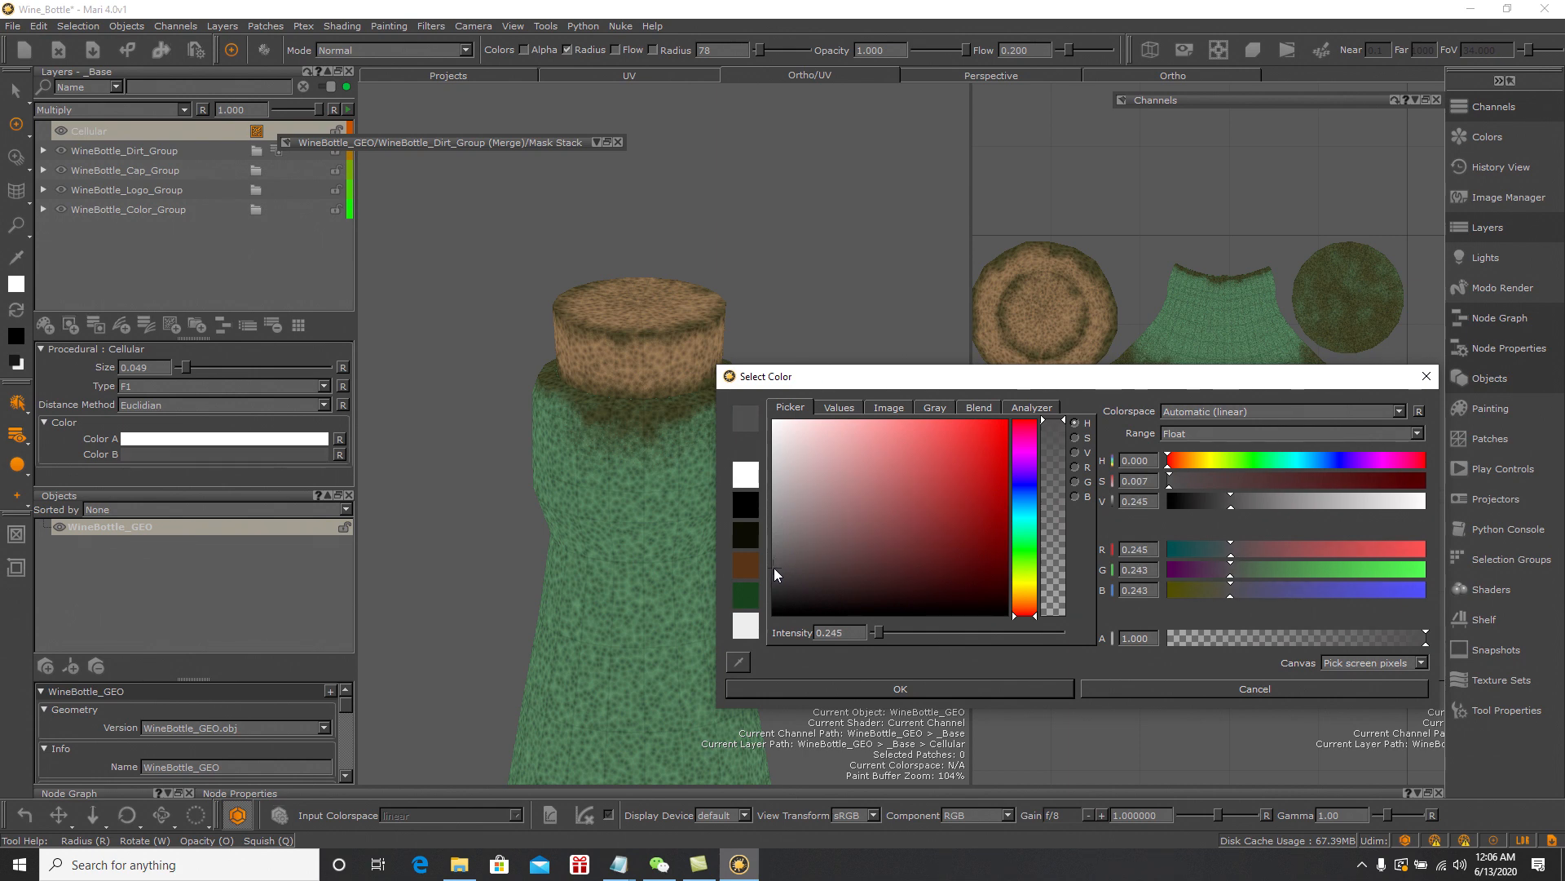
{"action": "left_click", "coordinate": [889, 687]}
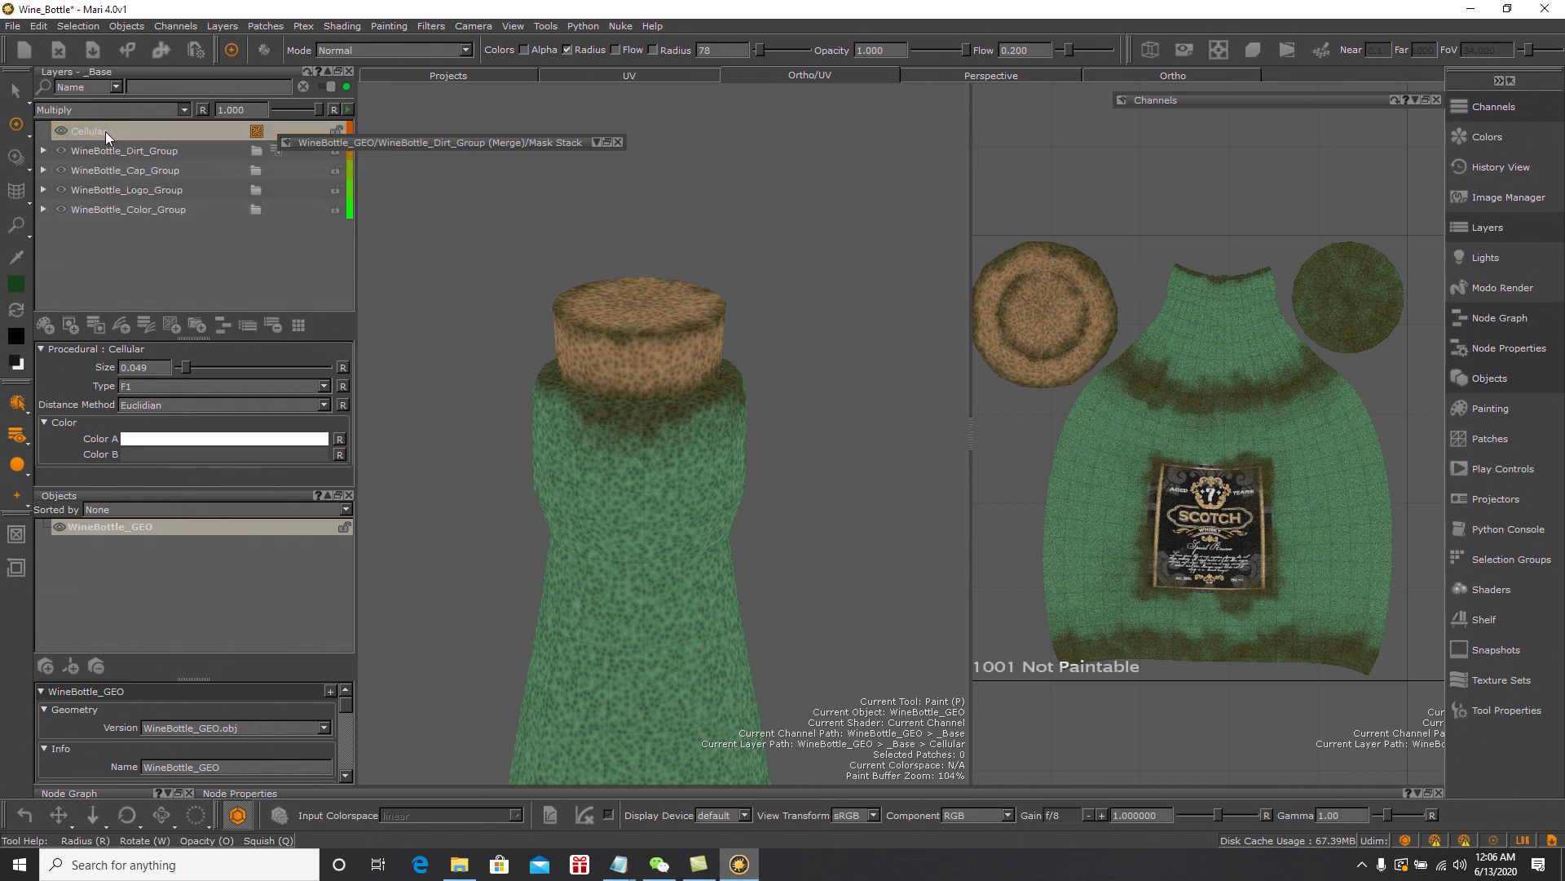
Move the Cellular layer directly below WineBottle_Dirt_Group and place it in its own layer group
{"action": "left_click_drag", "start_coordinate": [101, 128], "coordinate": [127, 166]}
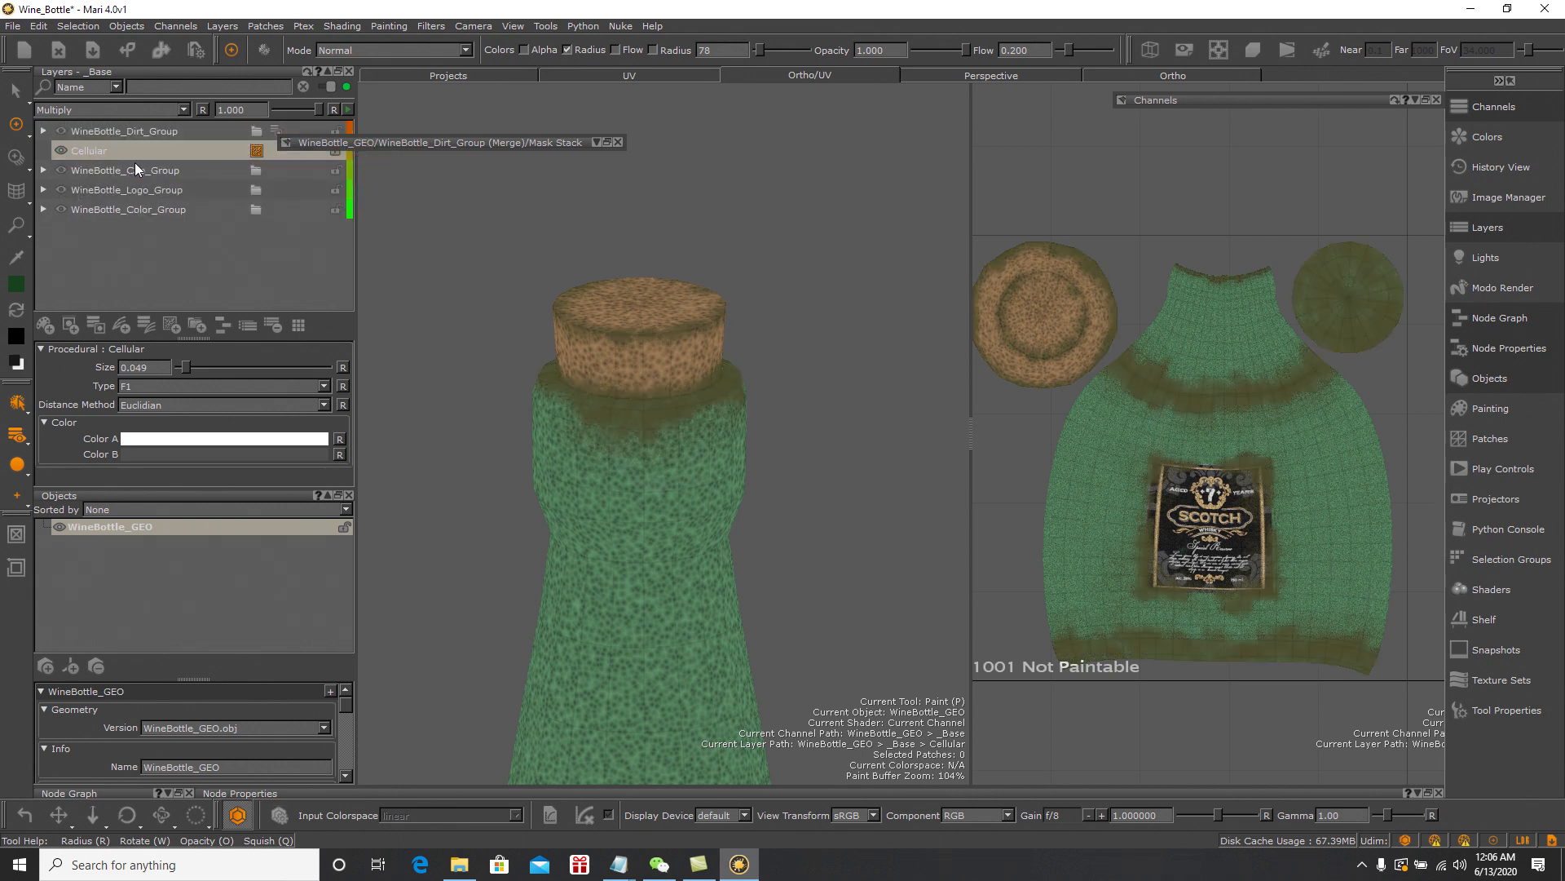
{"action": "right_click", "coordinate": [106, 152]}
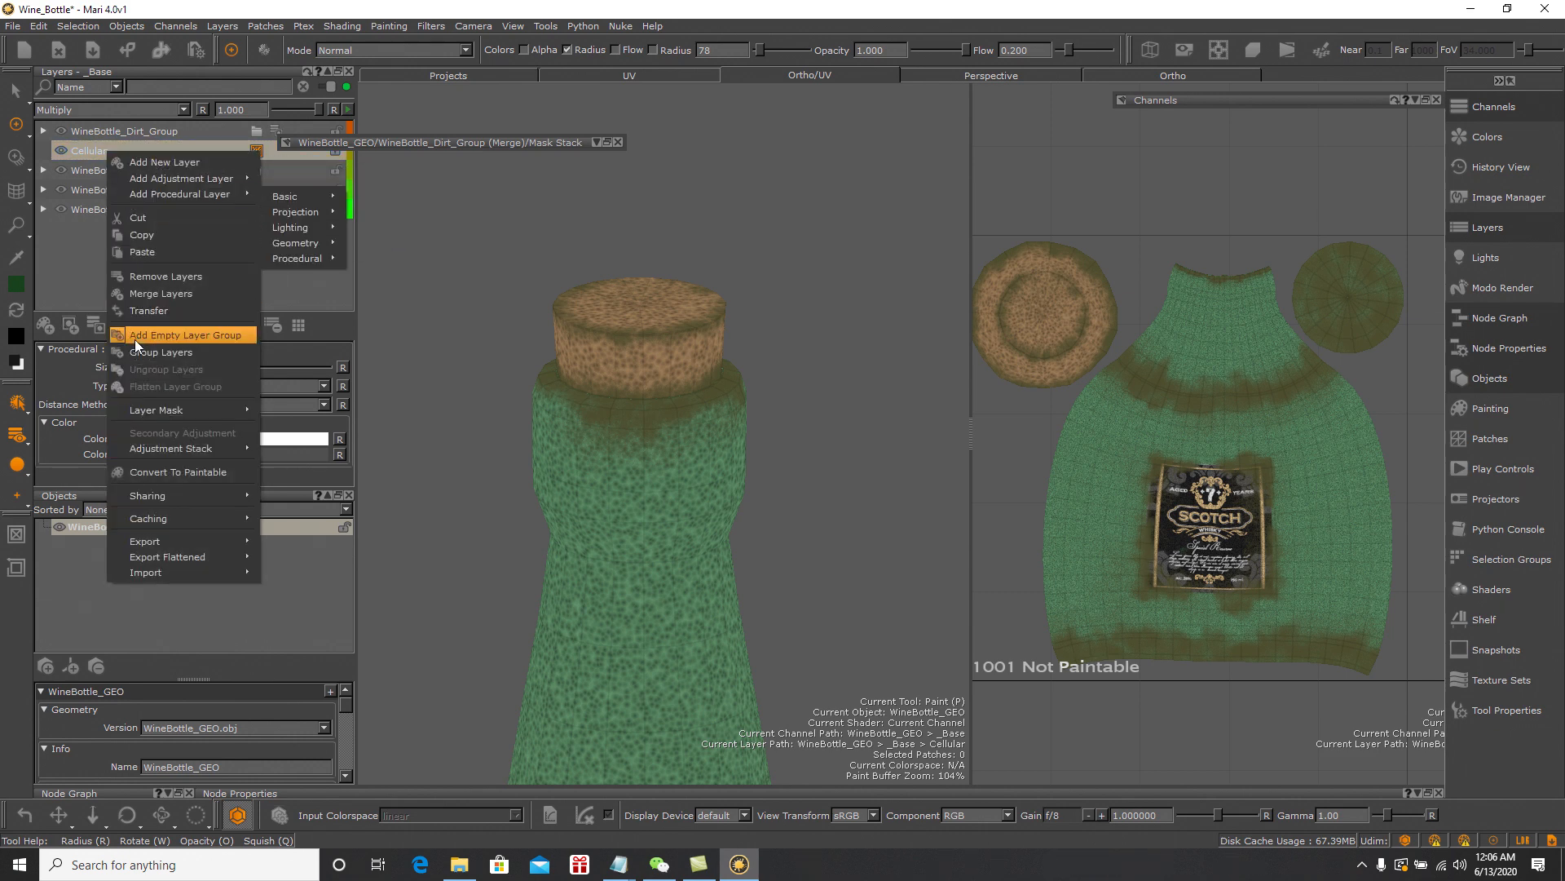
{"action": "left_click", "coordinate": [144, 352]}
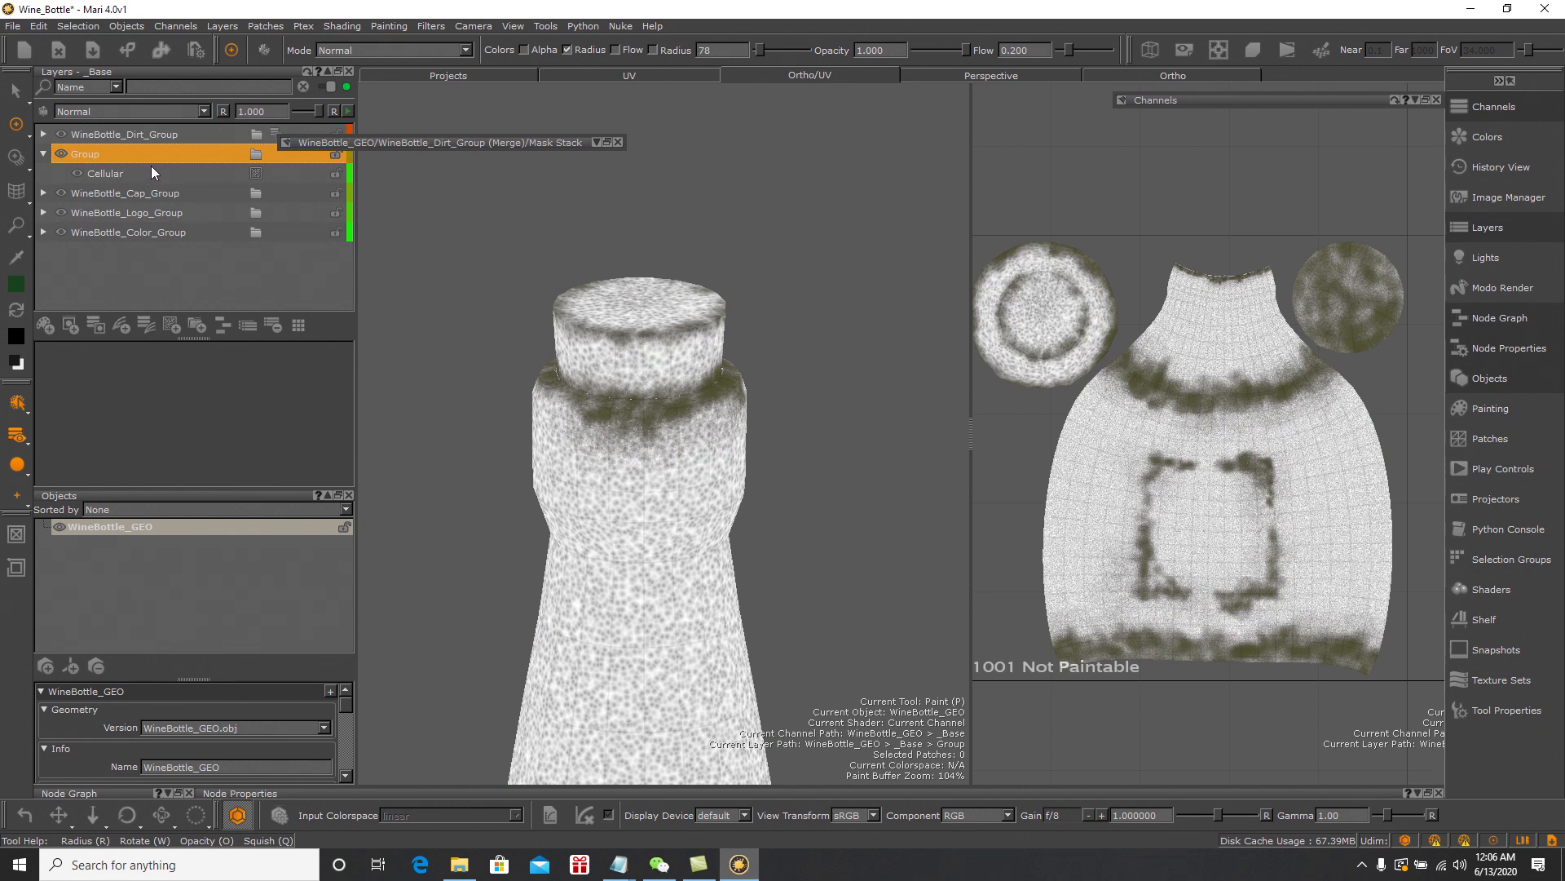
Set the blend mode of the grouped Cellular layer to Normal
{"action": "left_click", "coordinate": [123, 172]}
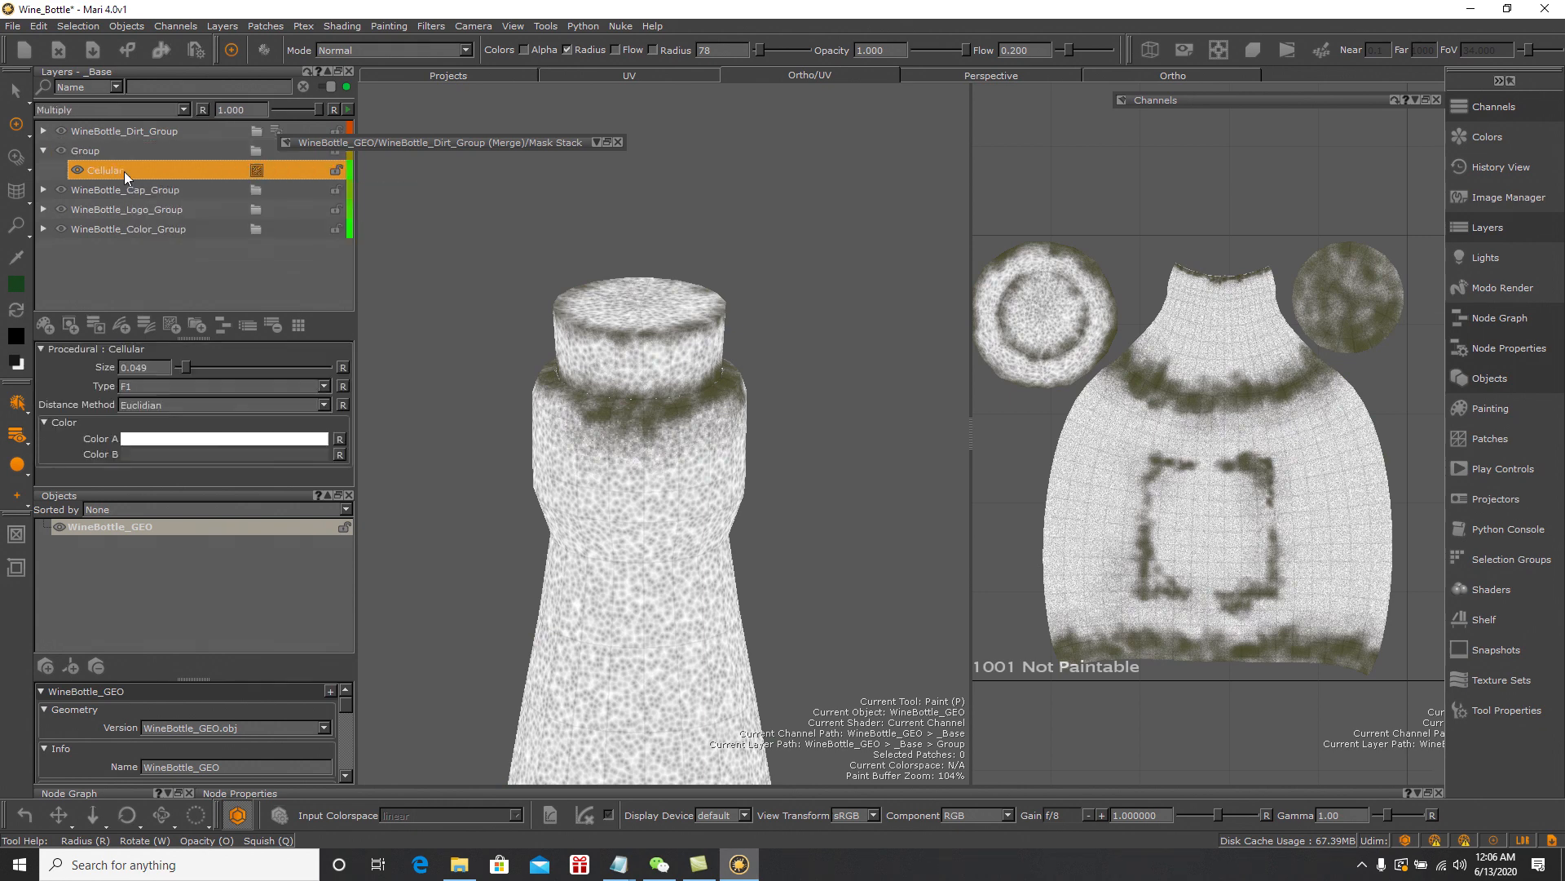
{"action": "left_click", "coordinate": [184, 110]}
{"action": "left_click", "coordinate": [161, 110]}
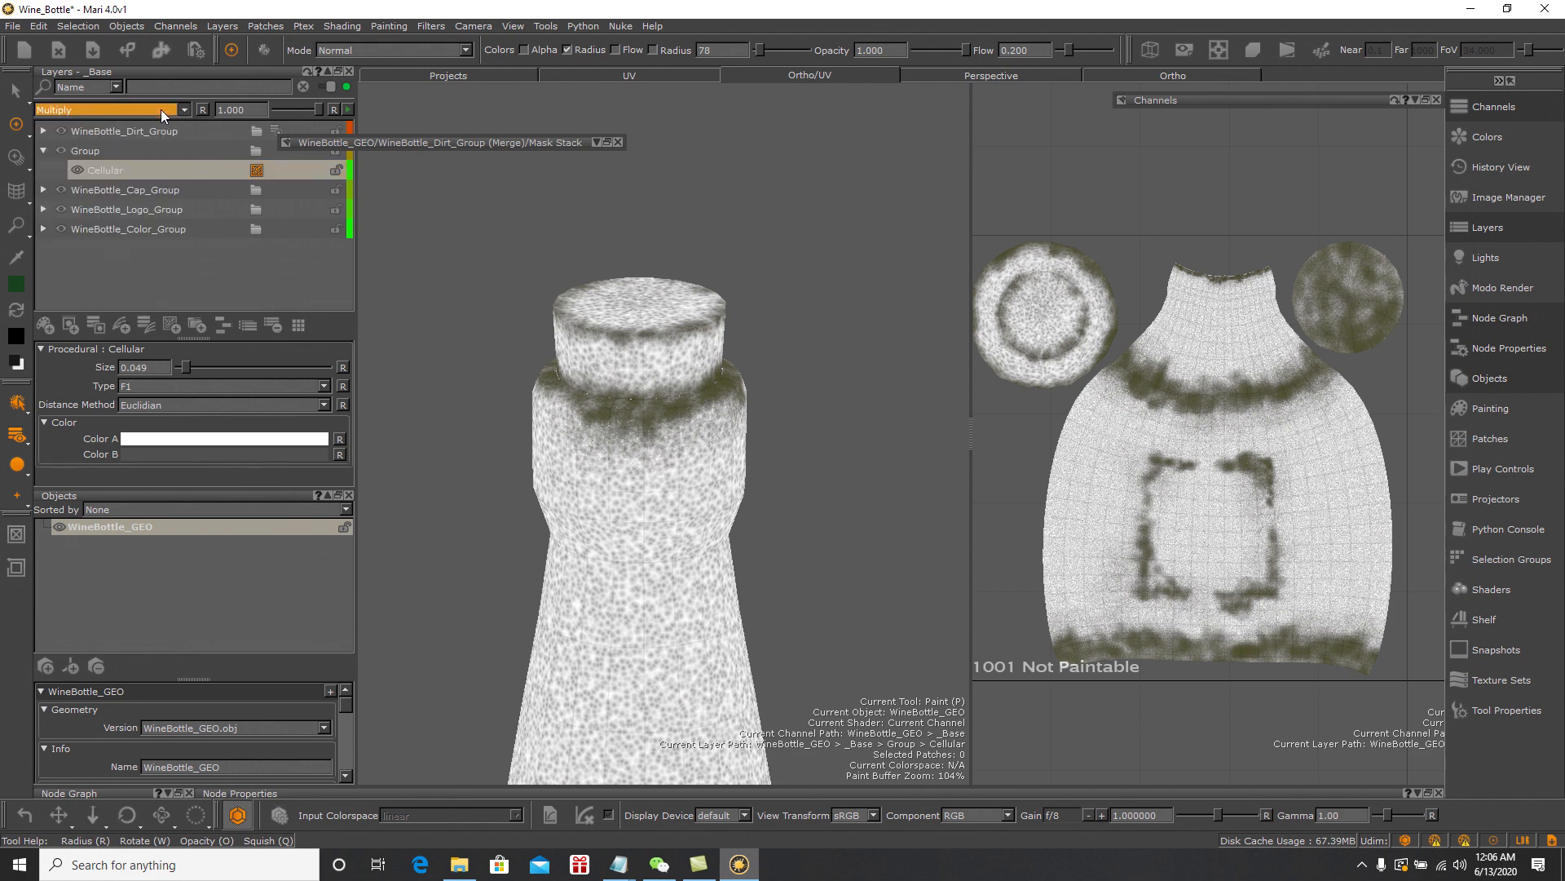
Rename the group containing the Cellular layer as WineCap_Texture_Group
{"action": "left_click", "coordinate": [115, 154]}
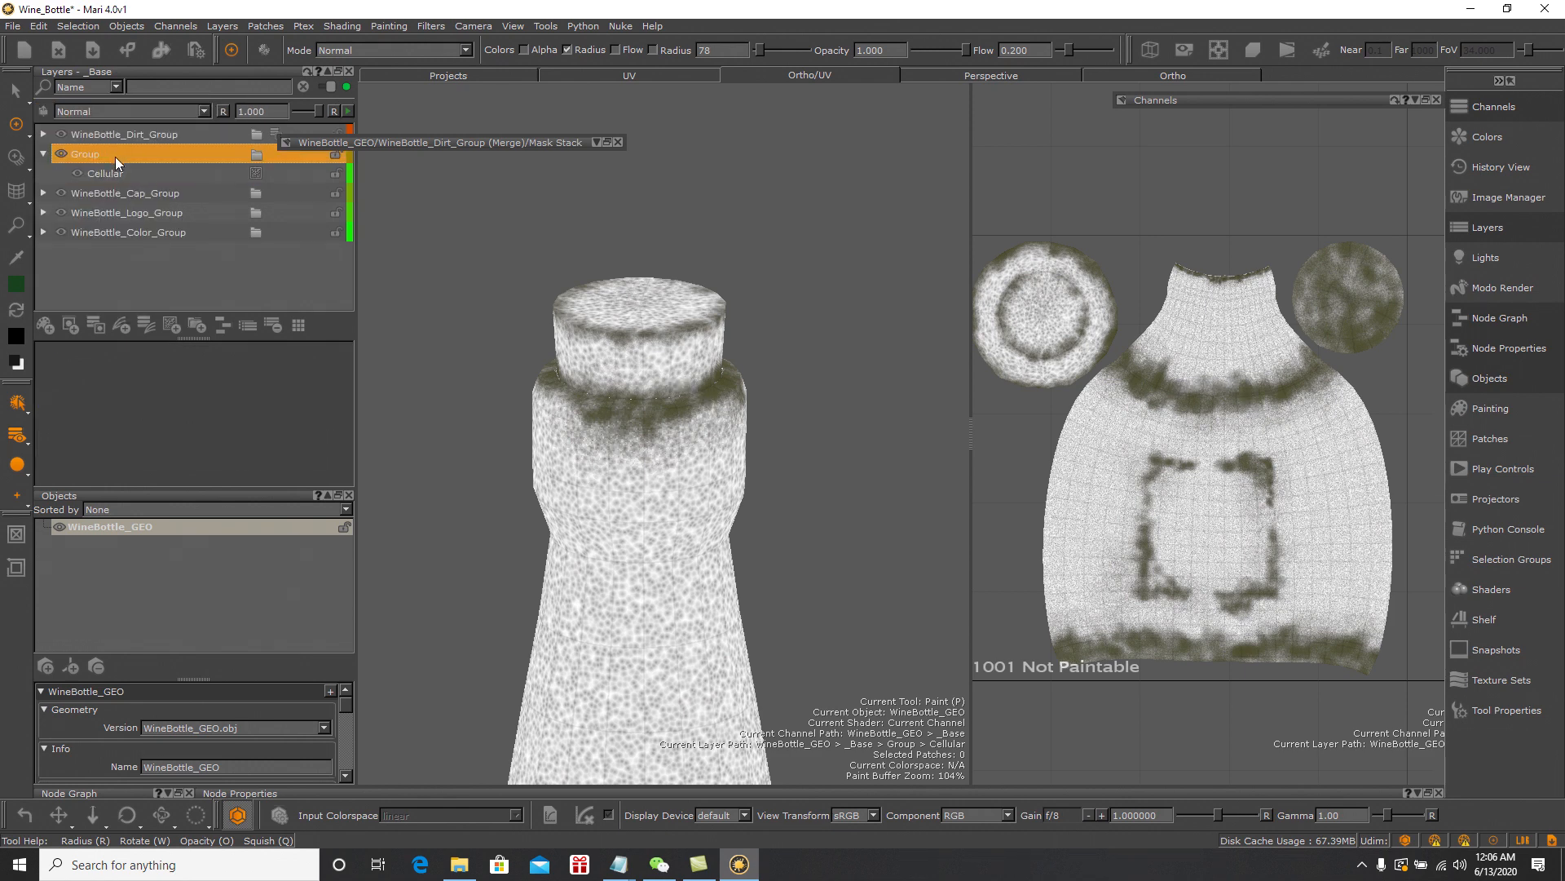
{"action": "double_click", "coordinate": [115, 154]}
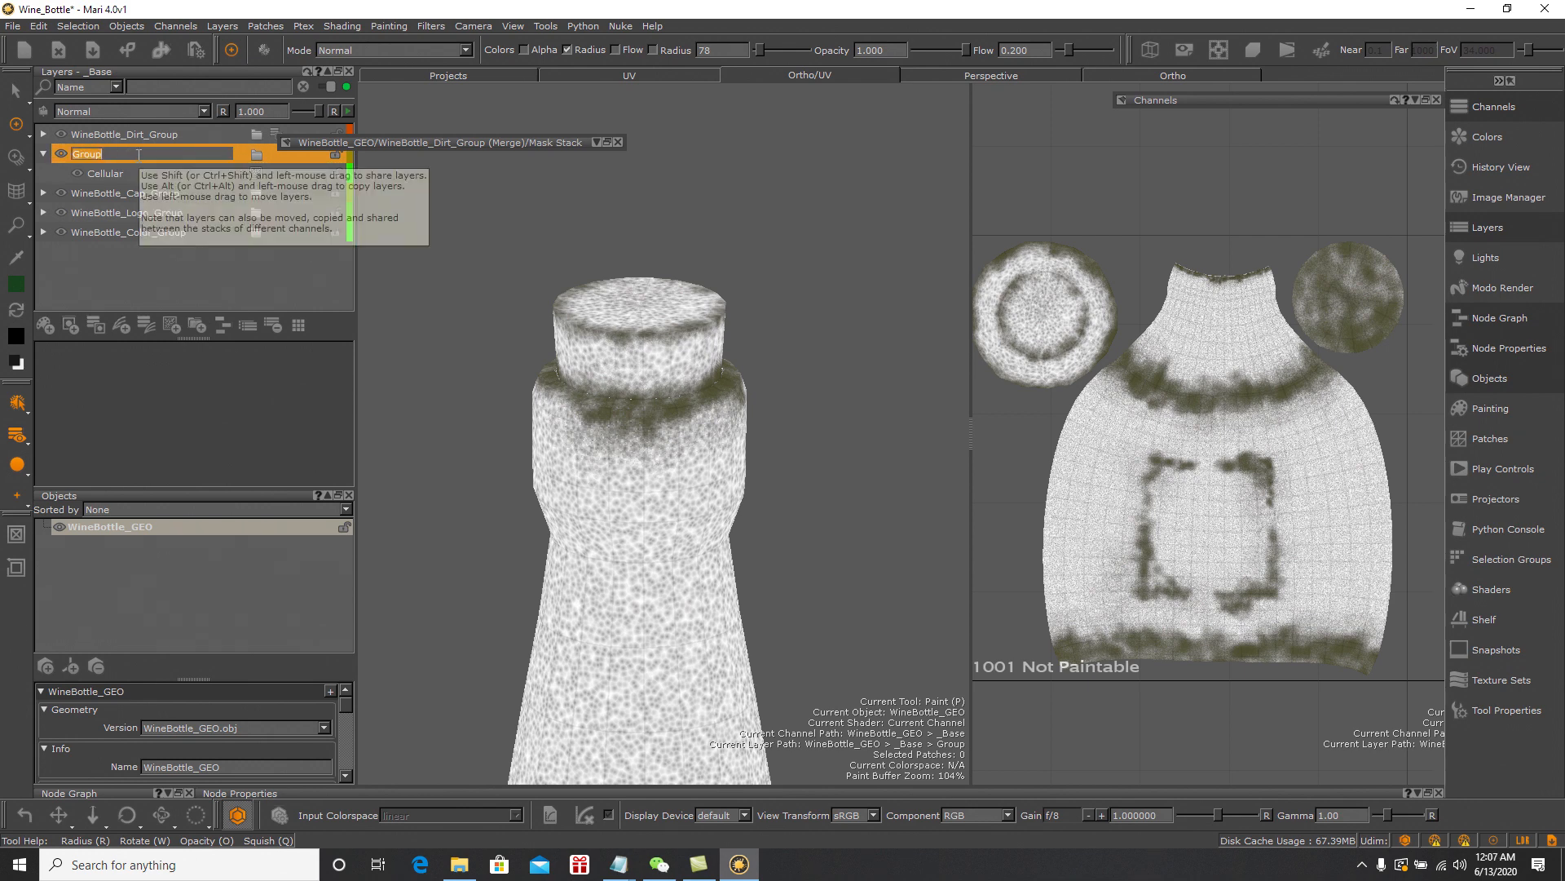
{"action": "type", "text": "Wine"}
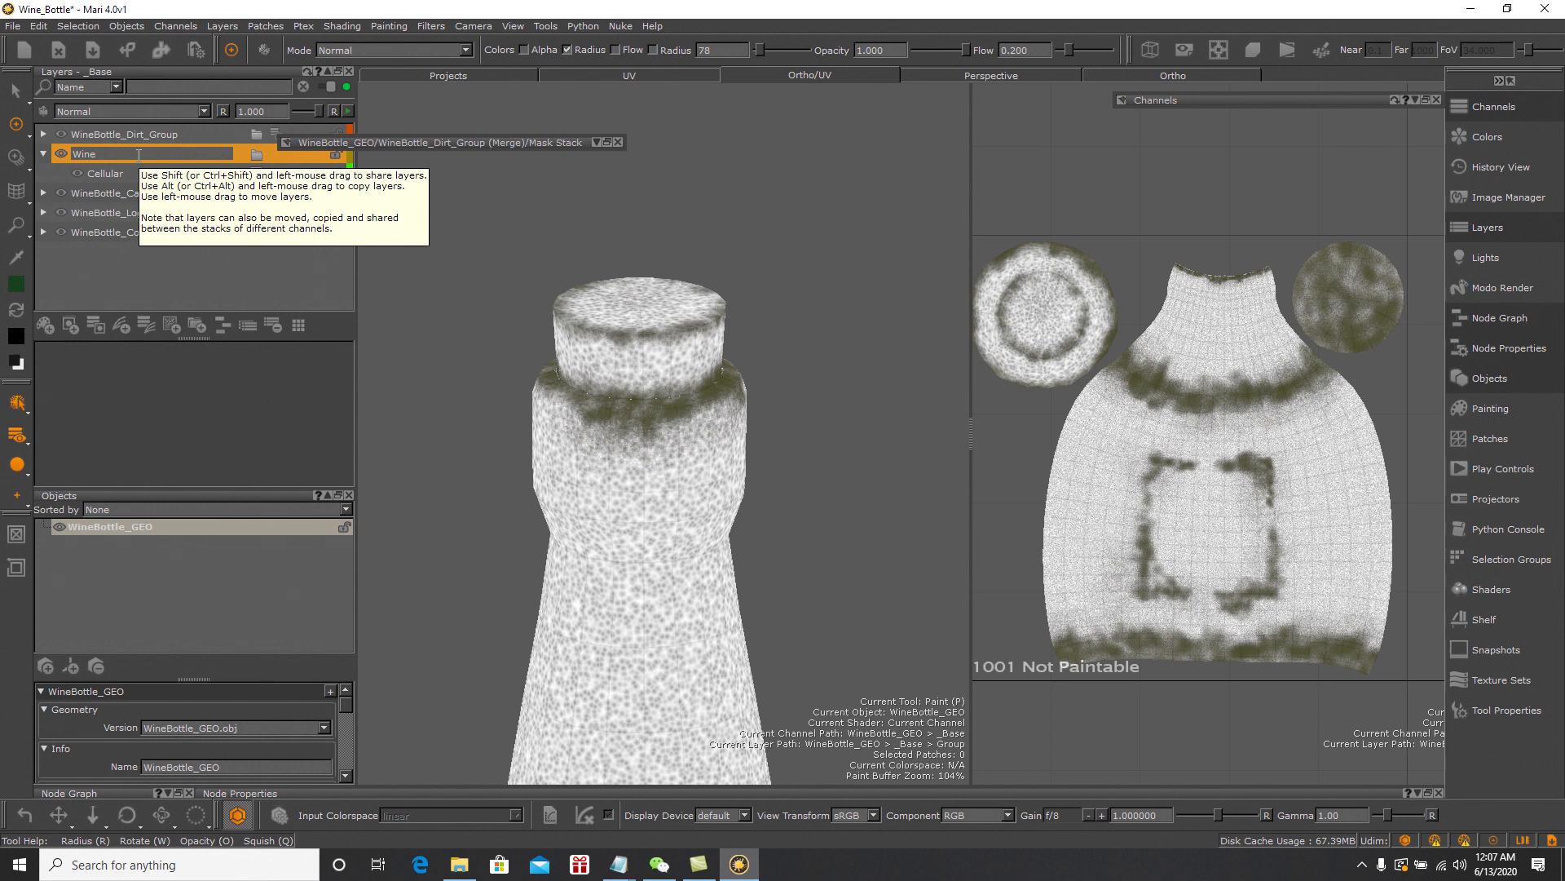
{"action": "type", "text": "Cap_Texture_Group"}
{"action": "key", "text": "Return"}
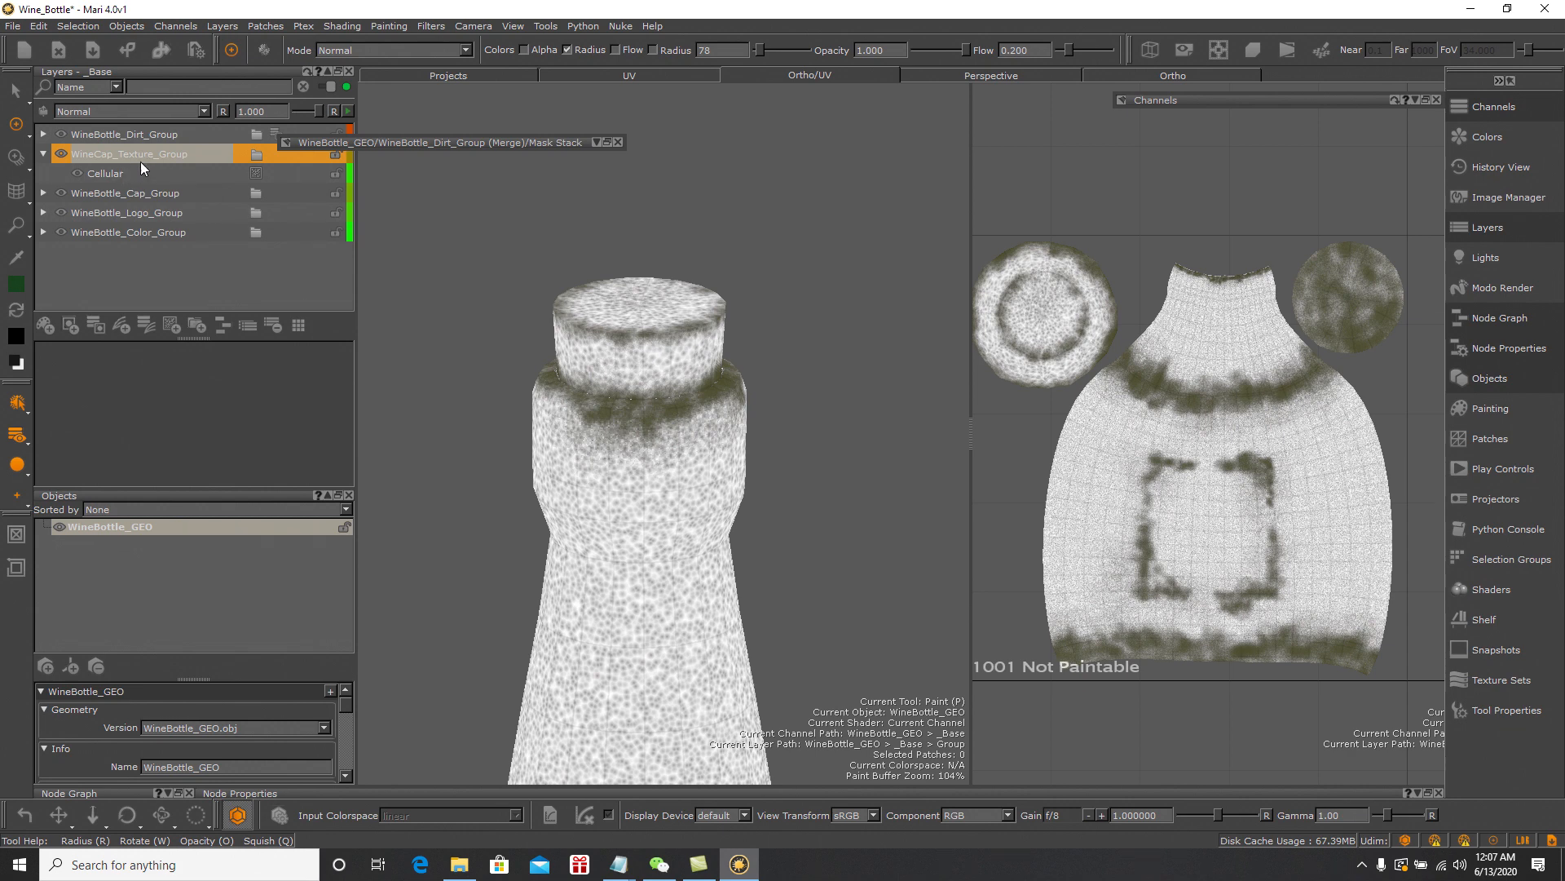
Copy the WineCap_Texture part of the group's name and use it to rename the Cellular layer
{"action": "double_click", "coordinate": [181, 155]}
{"action": "left_click_drag", "start_coordinate": [156, 154], "coordinate": [73, 156]}
{"action": "right_click", "coordinate": [86, 154]}
{"action": "left_click", "coordinate": [119, 213]}
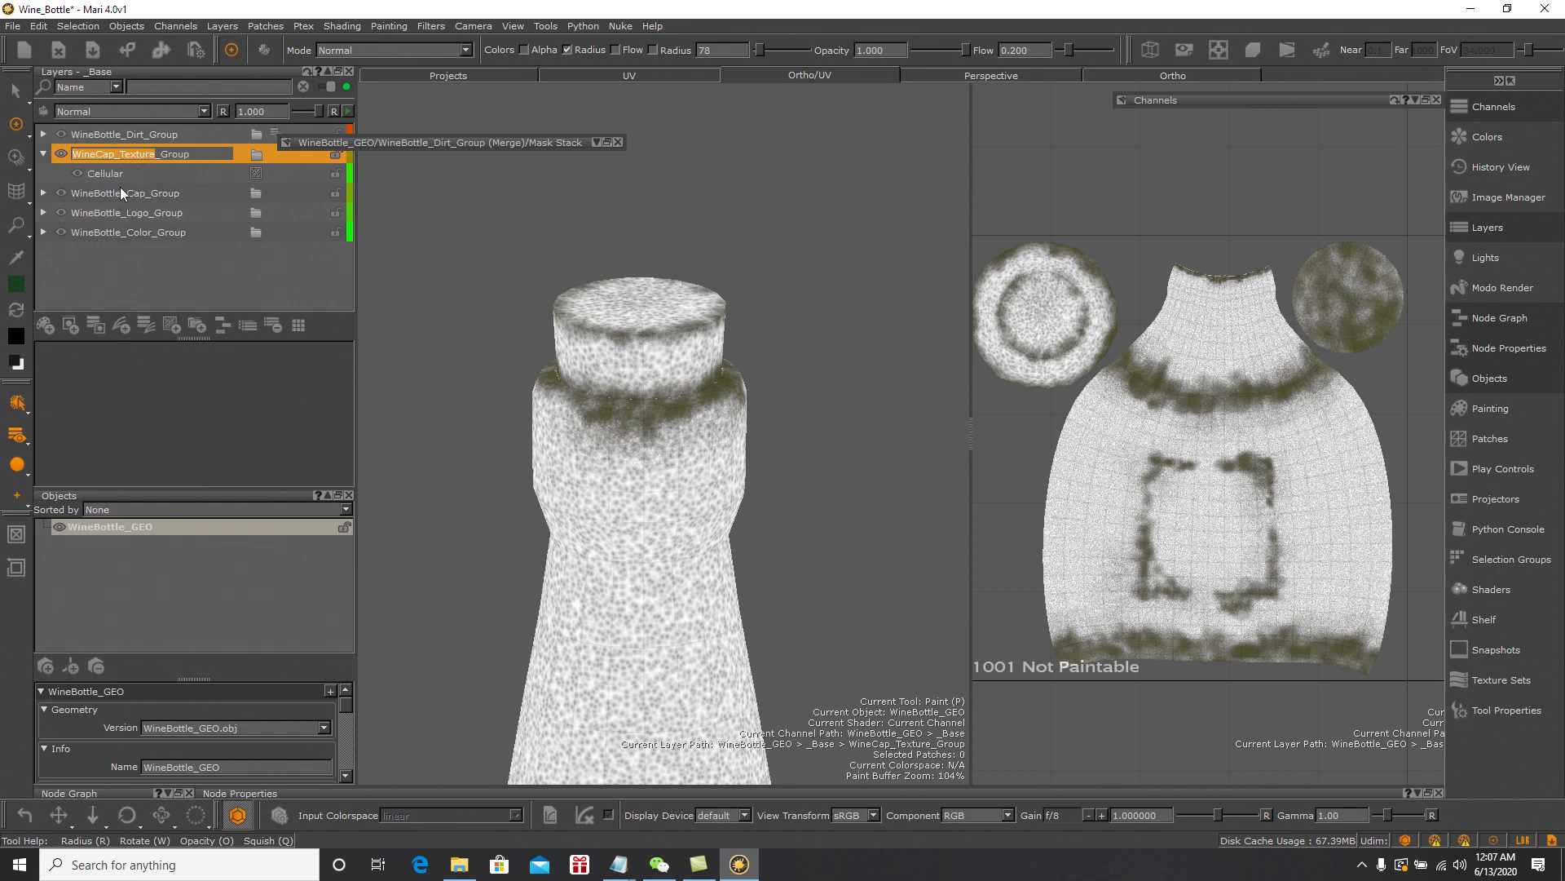
{"action": "left_click", "coordinate": [119, 175]}
{"action": "double_click", "coordinate": [119, 173]}
{"action": "key", "text": "ctrl+v"}
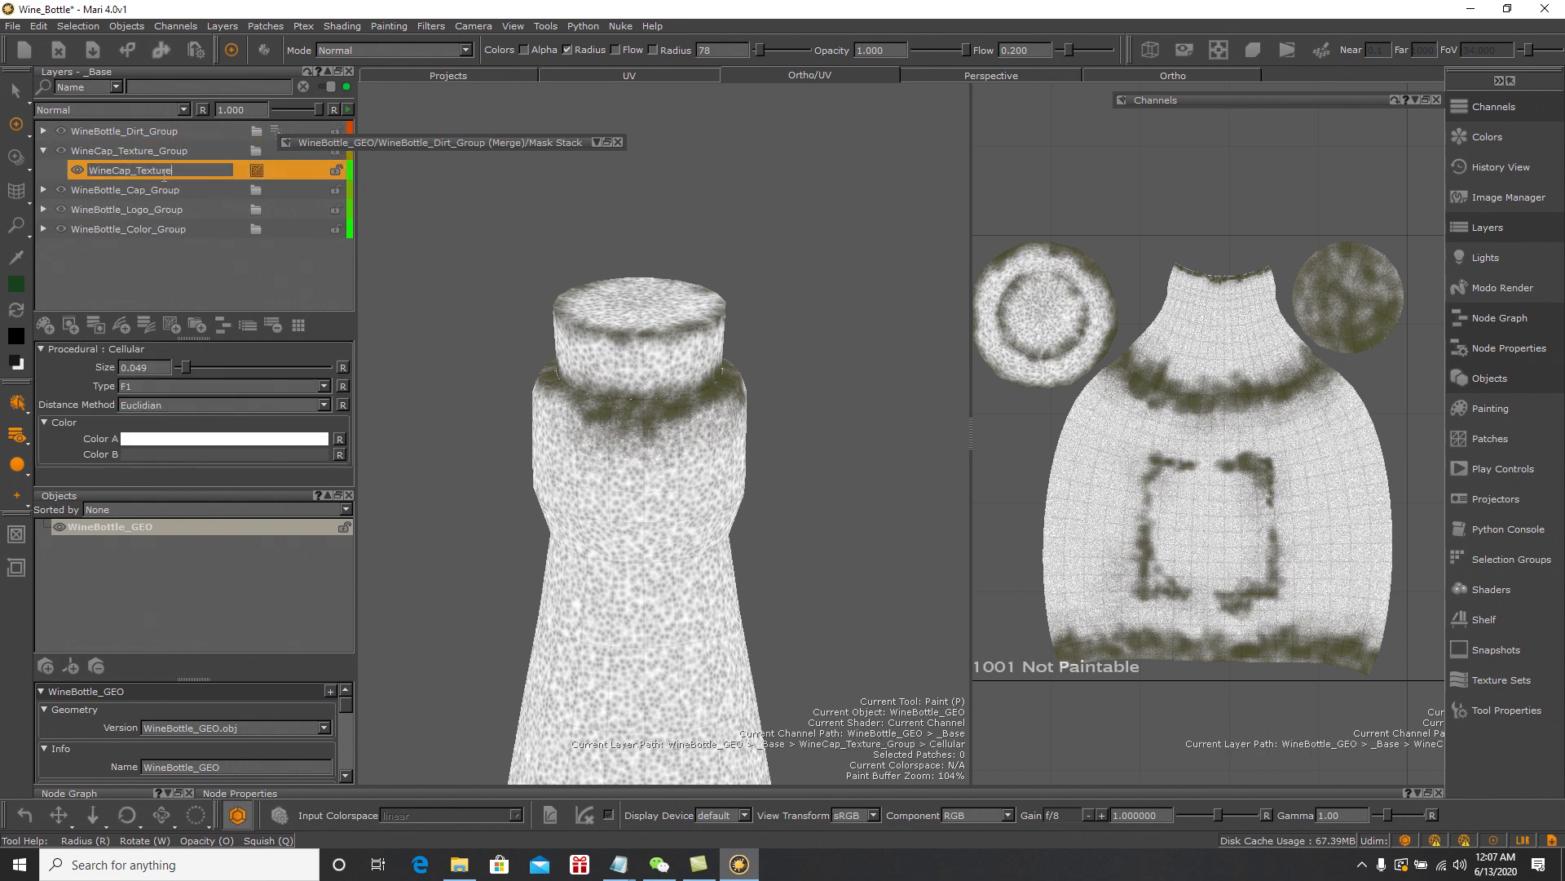
{"action": "left_click", "coordinate": [192, 149]}
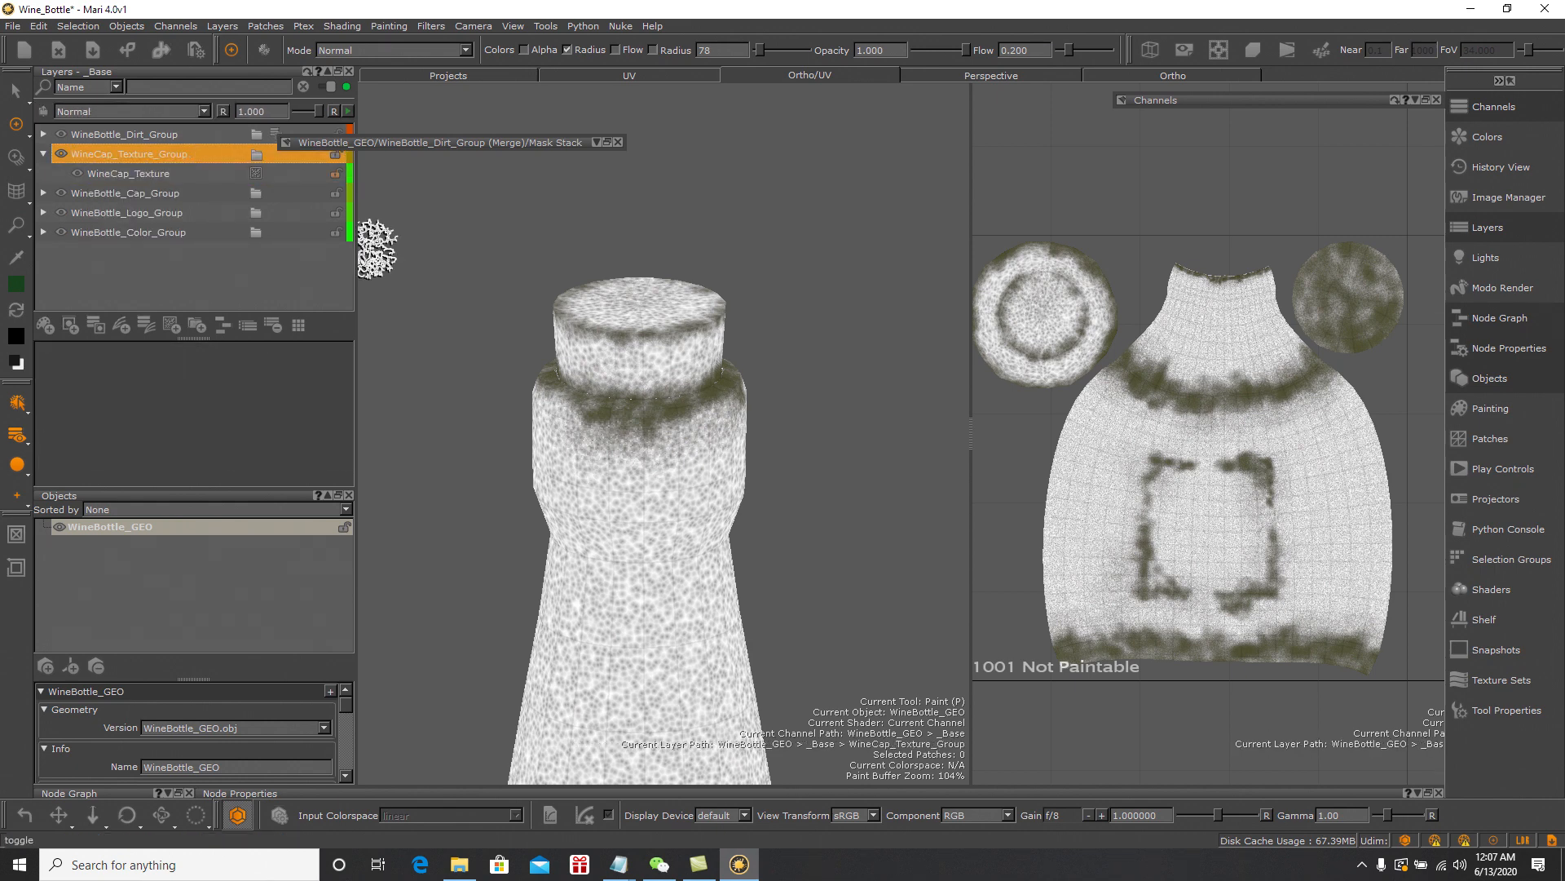
Close the dirt group's mask stack, then create and open a mask stack for WineCap_Texture_Group
{"action": "left_click", "coordinate": [618, 143]}
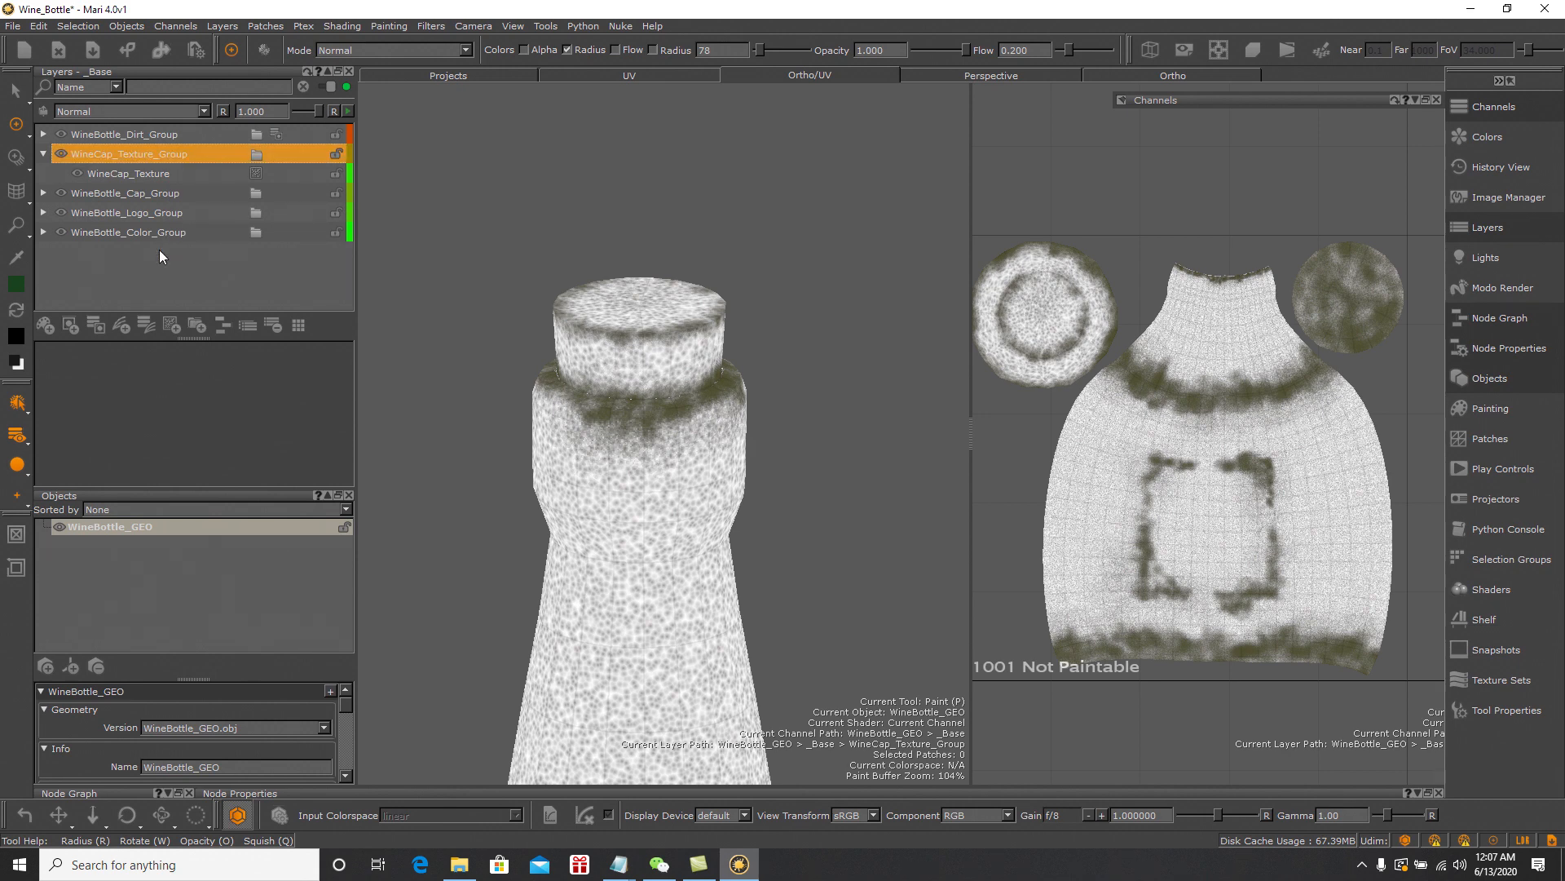
{"action": "left_click", "coordinate": [99, 326]}
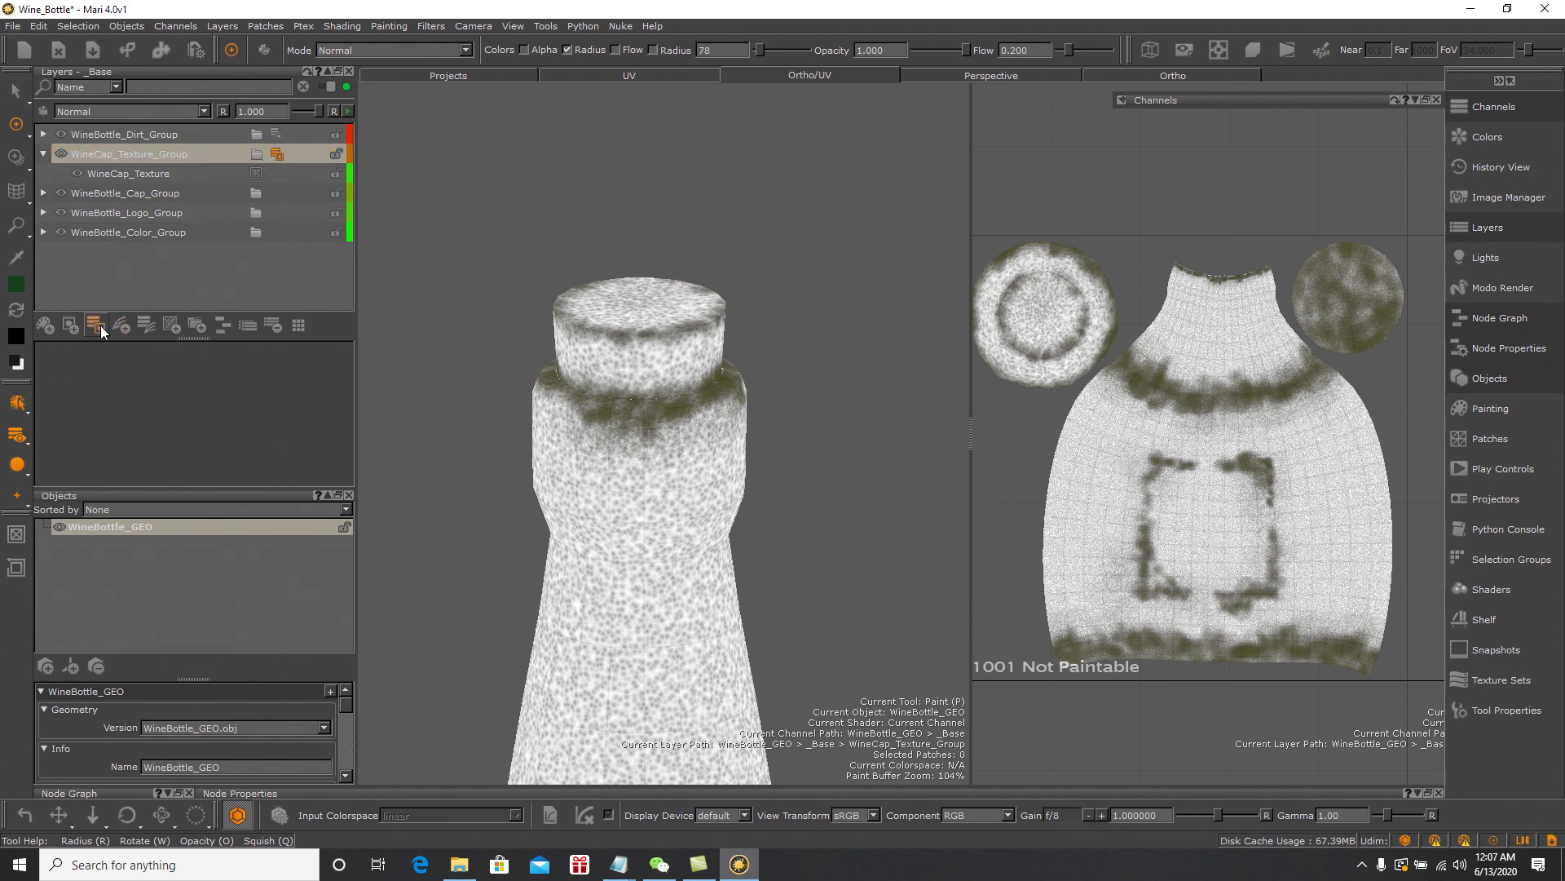
{"action": "left_click", "coordinate": [277, 154]}
{"action": "left_click", "coordinate": [286, 165]}
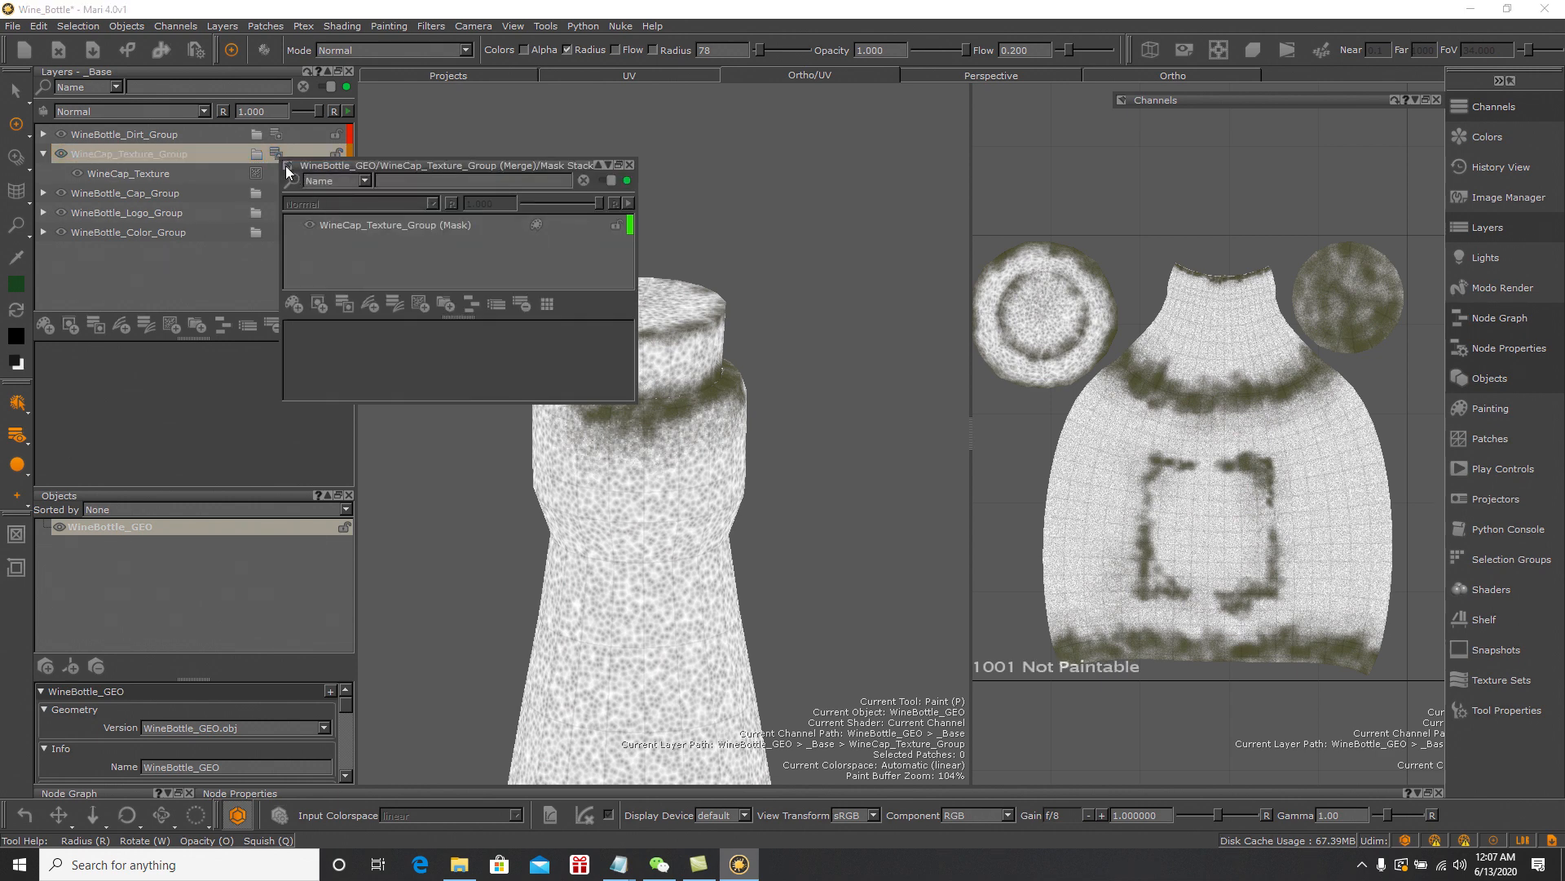
Replace the default layer in the WineCap_Texture_Group mask stack with a Color procedural set to black
{"action": "left_click", "coordinate": [384, 223]}
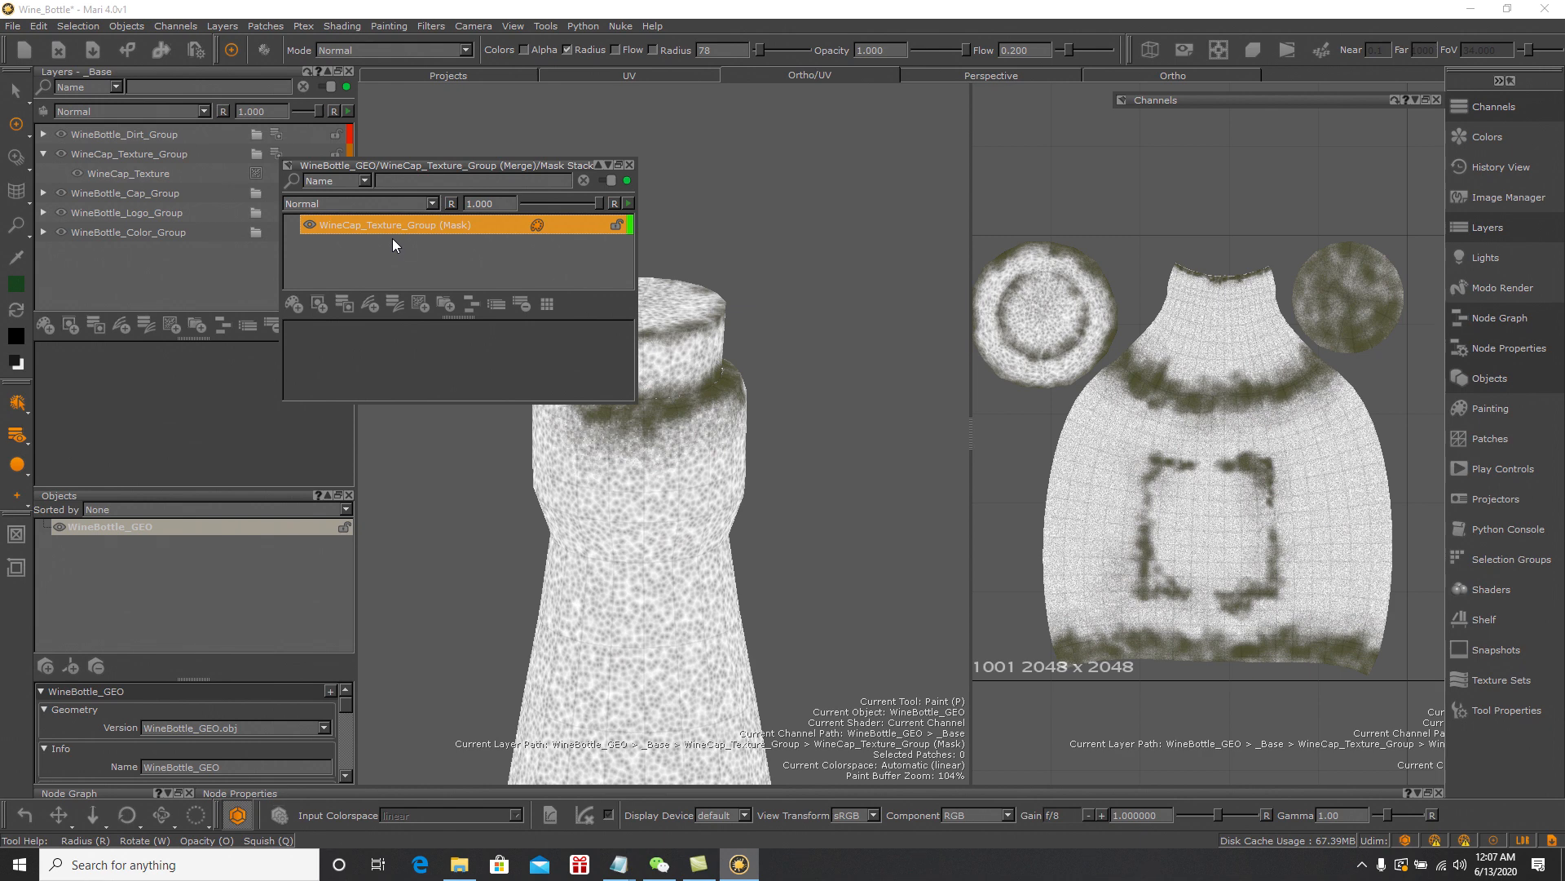
{"action": "key", "text": "Delete"}
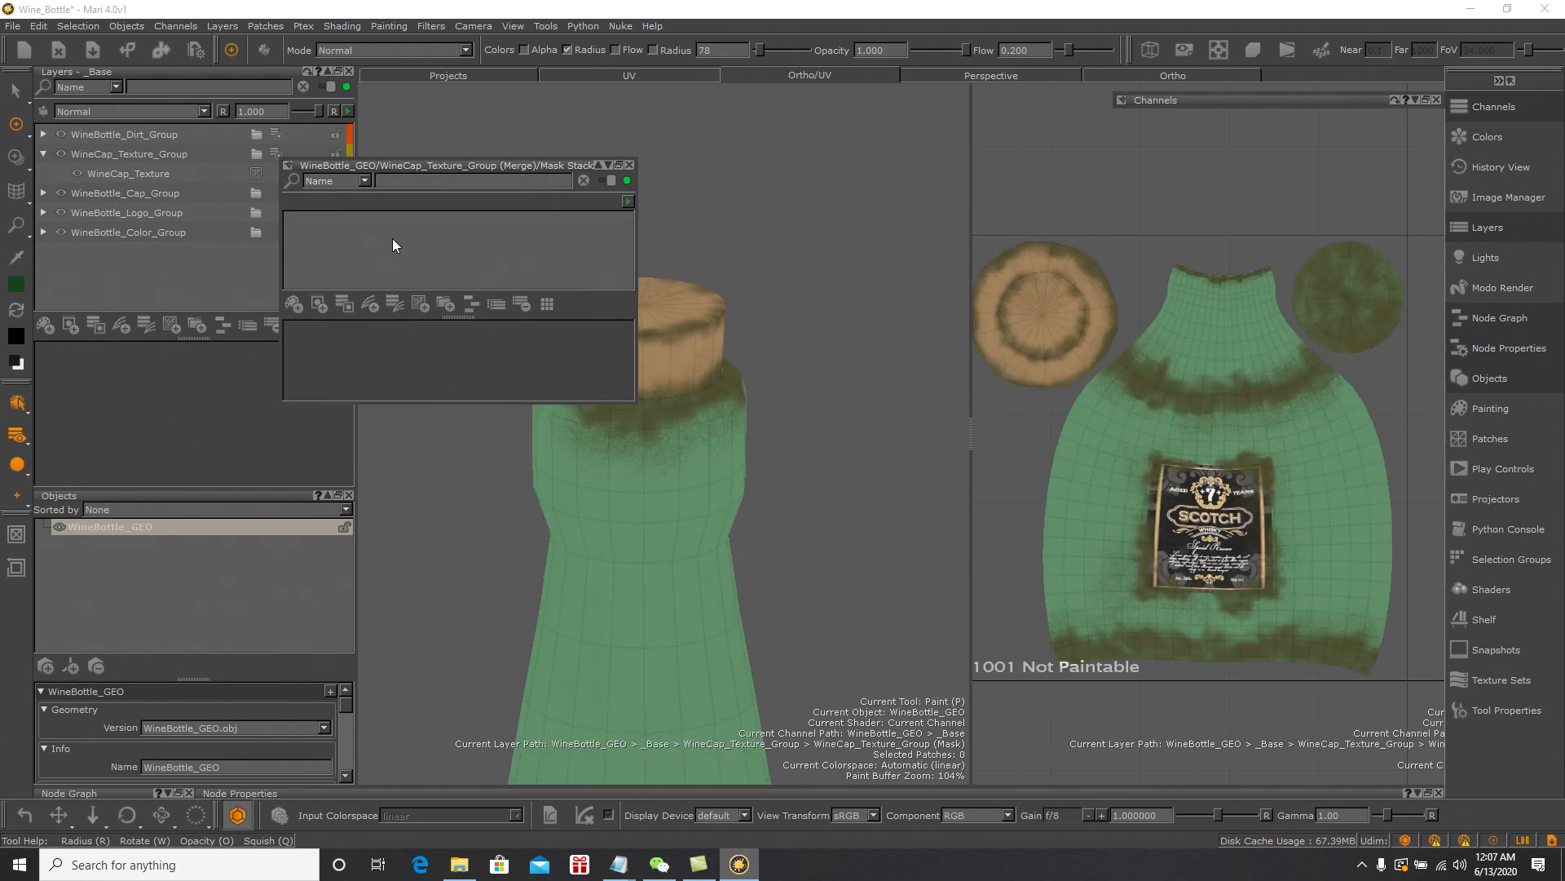
{"action": "left_click", "coordinate": [420, 302]}
{"action": "mouse_move", "coordinate": [442, 315]}
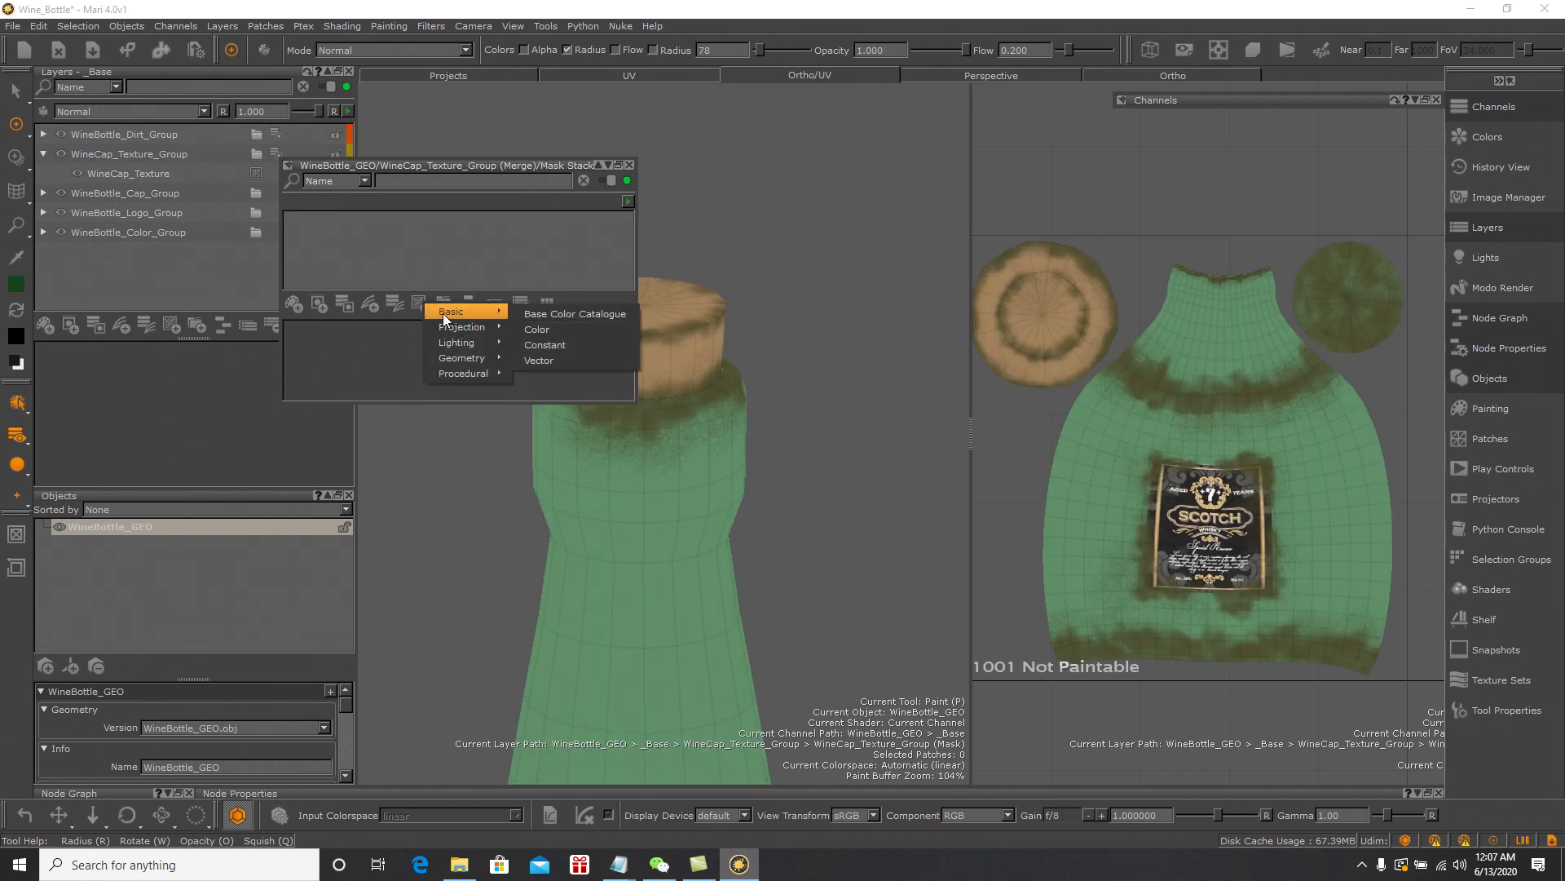
{"action": "left_click", "coordinate": [530, 326]}
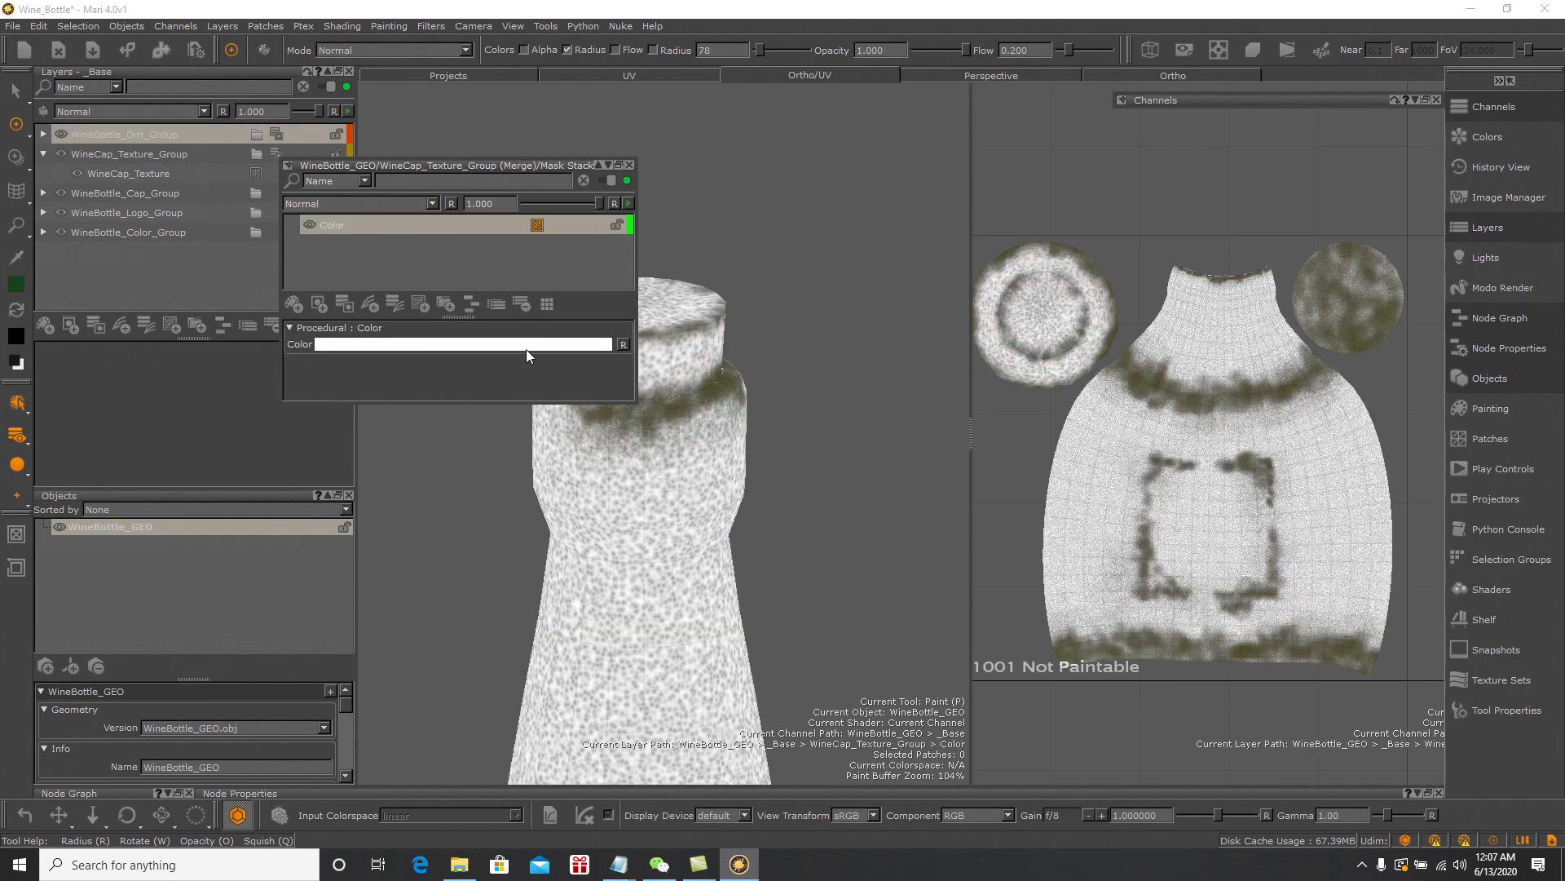
{"action": "left_click", "coordinate": [528, 352]}
{"action": "left_click_drag", "start_coordinate": [804, 587], "coordinate": [750, 655]}
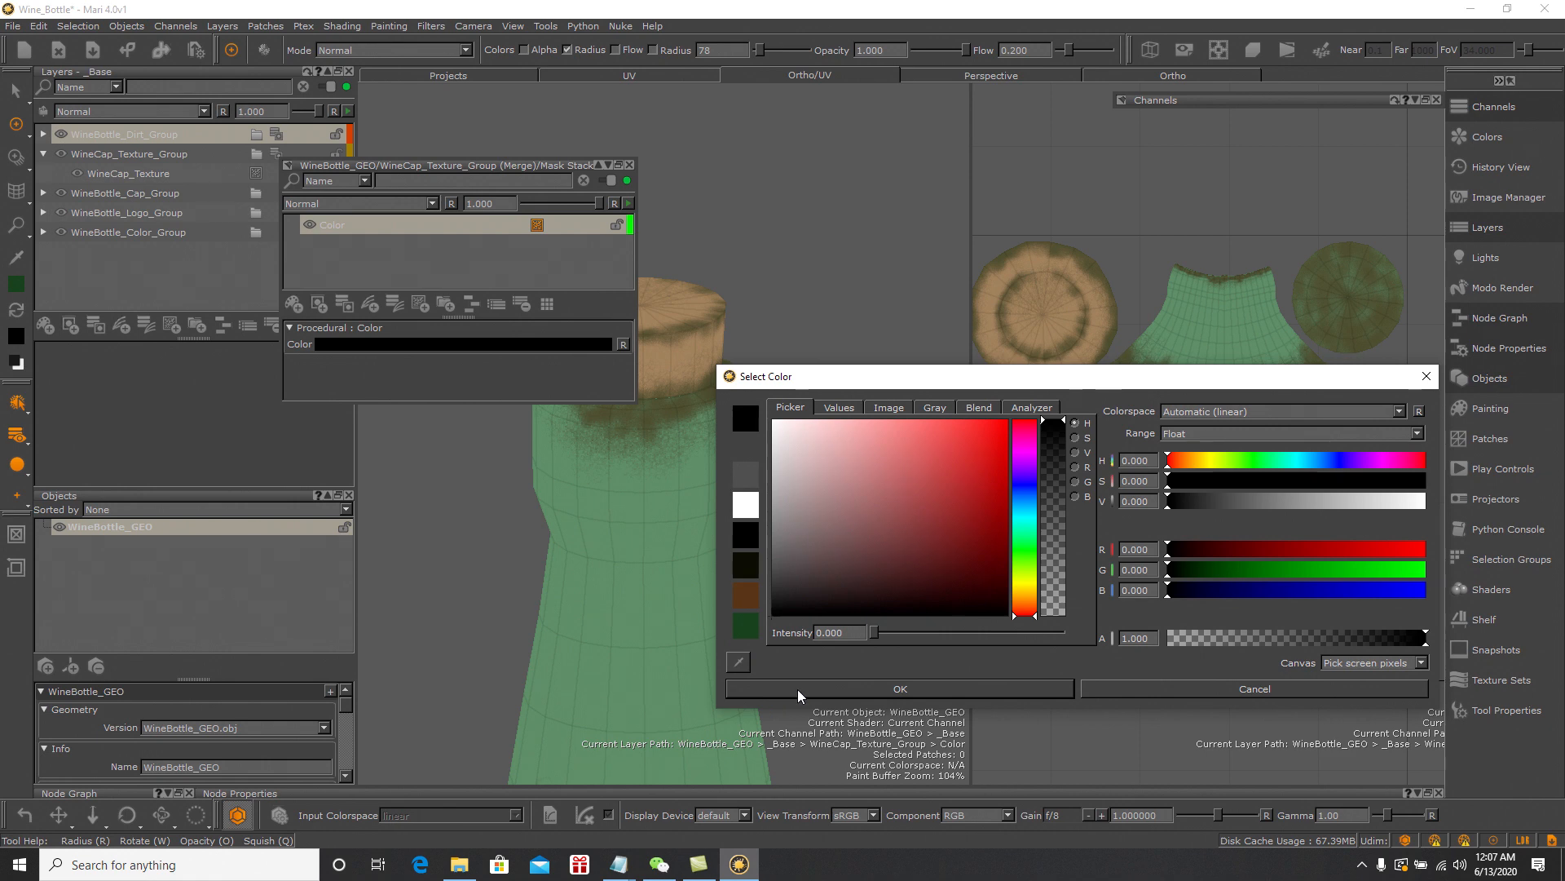
{"action": "left_click", "coordinate": [798, 688]}
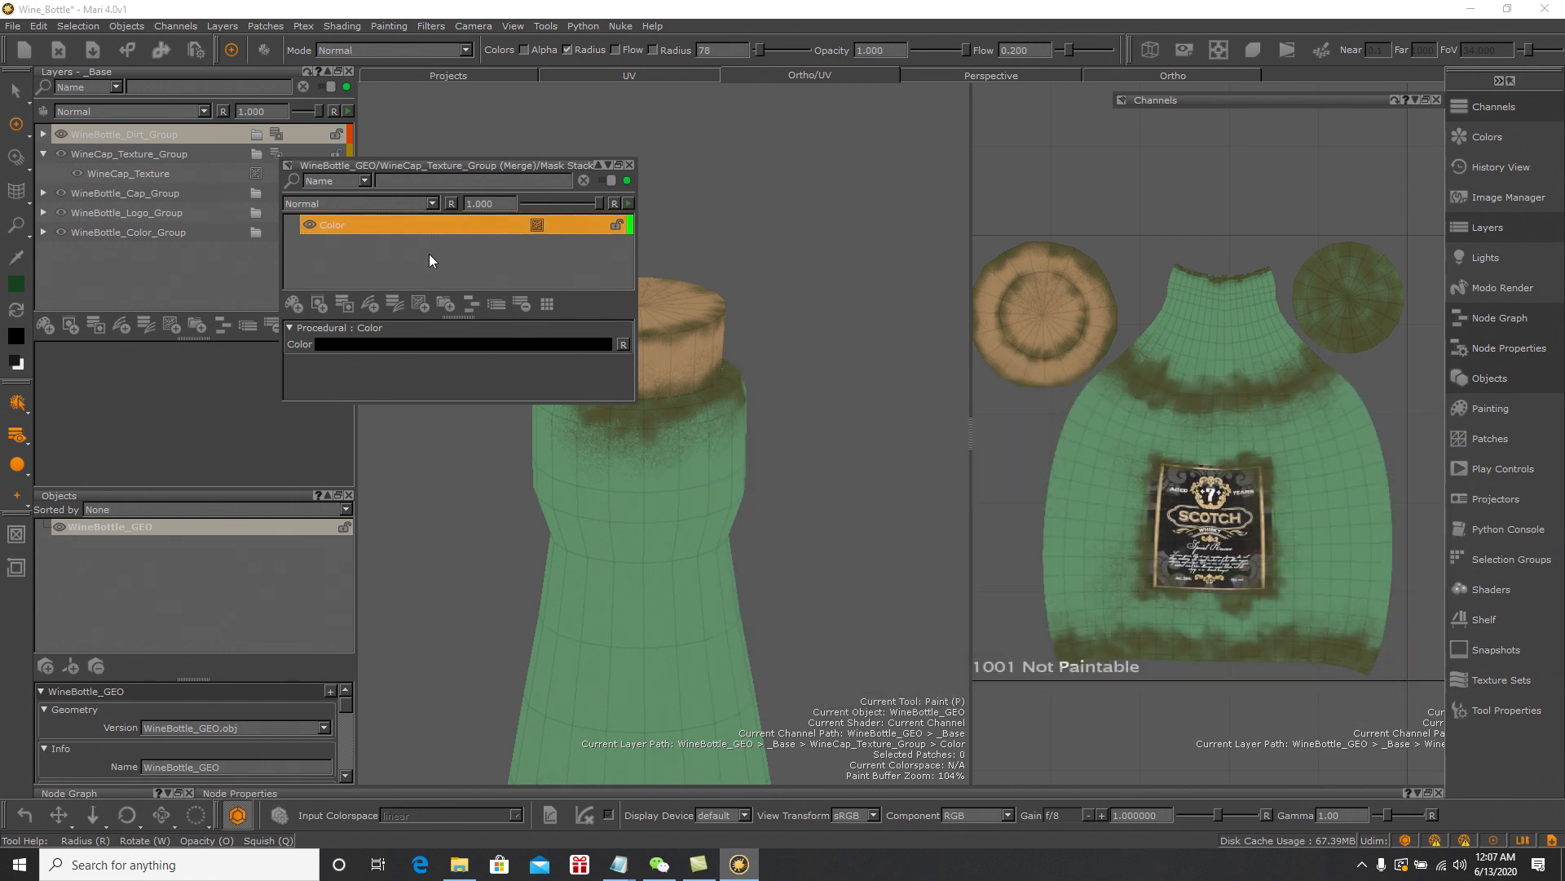
Add a paint layer above the black Color layer and rename the Color layer as WineCap_TextureMASK_BLACK
{"action": "left_click", "coordinate": [294, 305]}
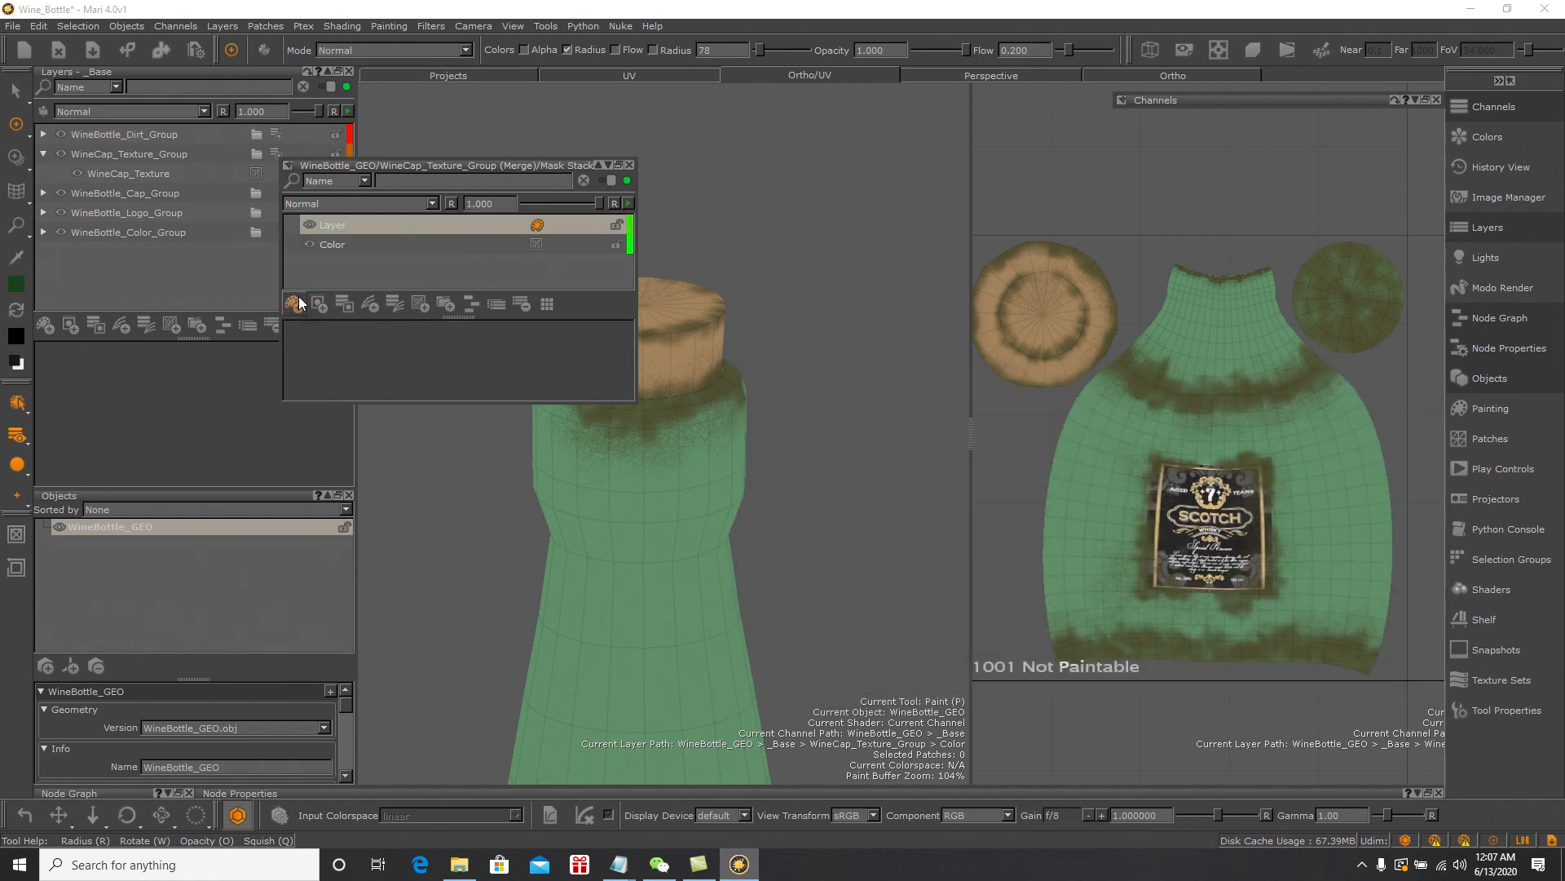
{"action": "left_click", "coordinate": [355, 244]}
{"action": "double_click", "coordinate": [349, 245]}
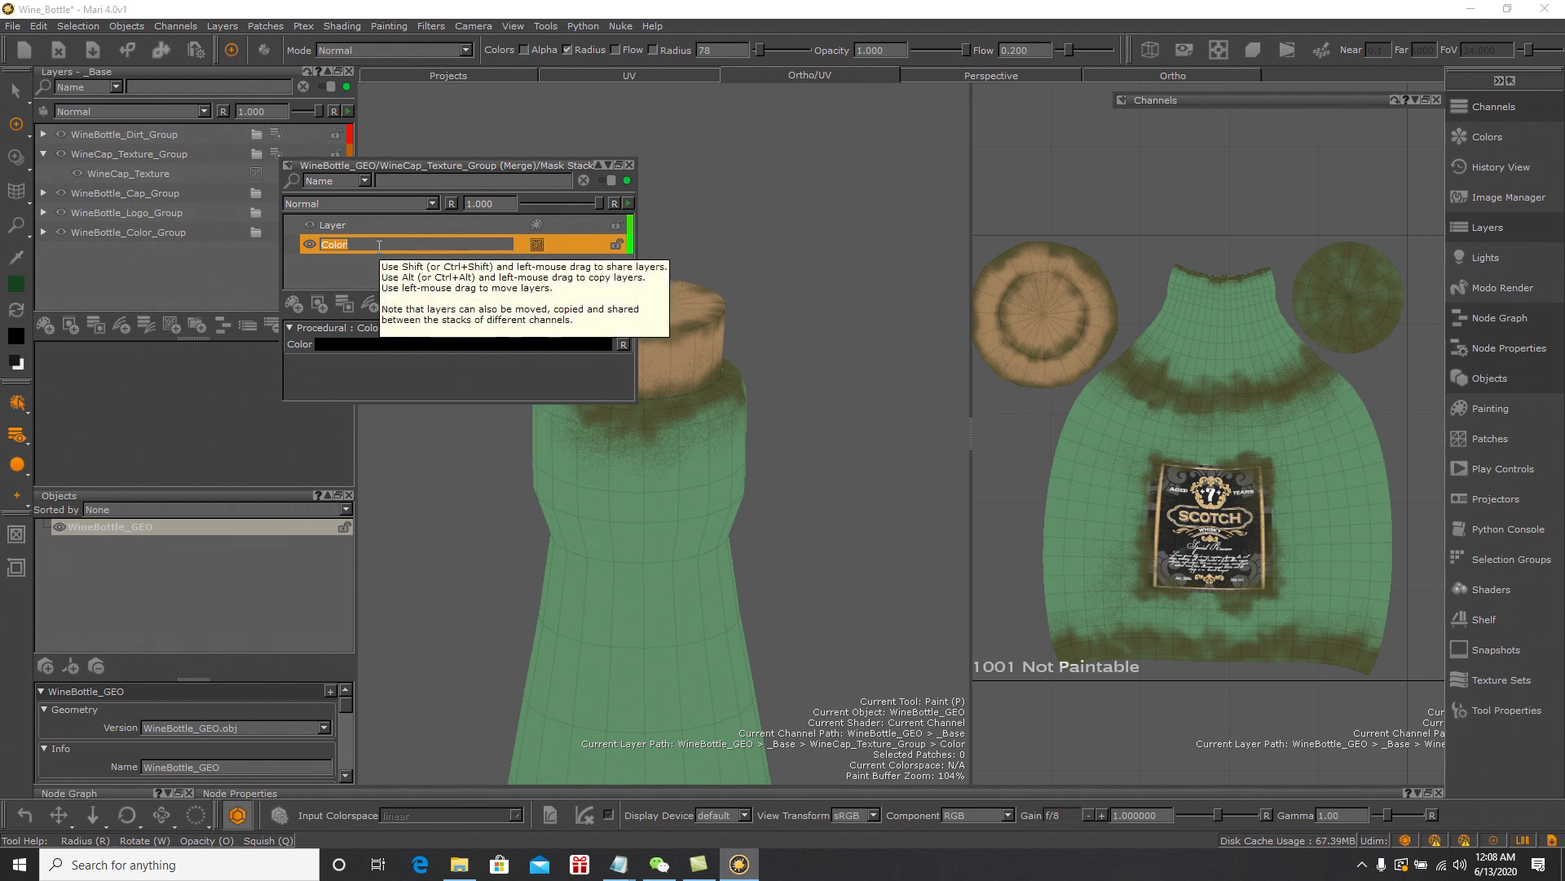
{"action": "type", "text": "WineCap_TextureMASK_BLACK"}
{"action": "key", "text": "ctrl+a"}
{"action": "right_click", "coordinate": [340, 245]}
{"action": "left_click", "coordinate": [378, 302]}
{"action": "left_click", "coordinate": [384, 262]}
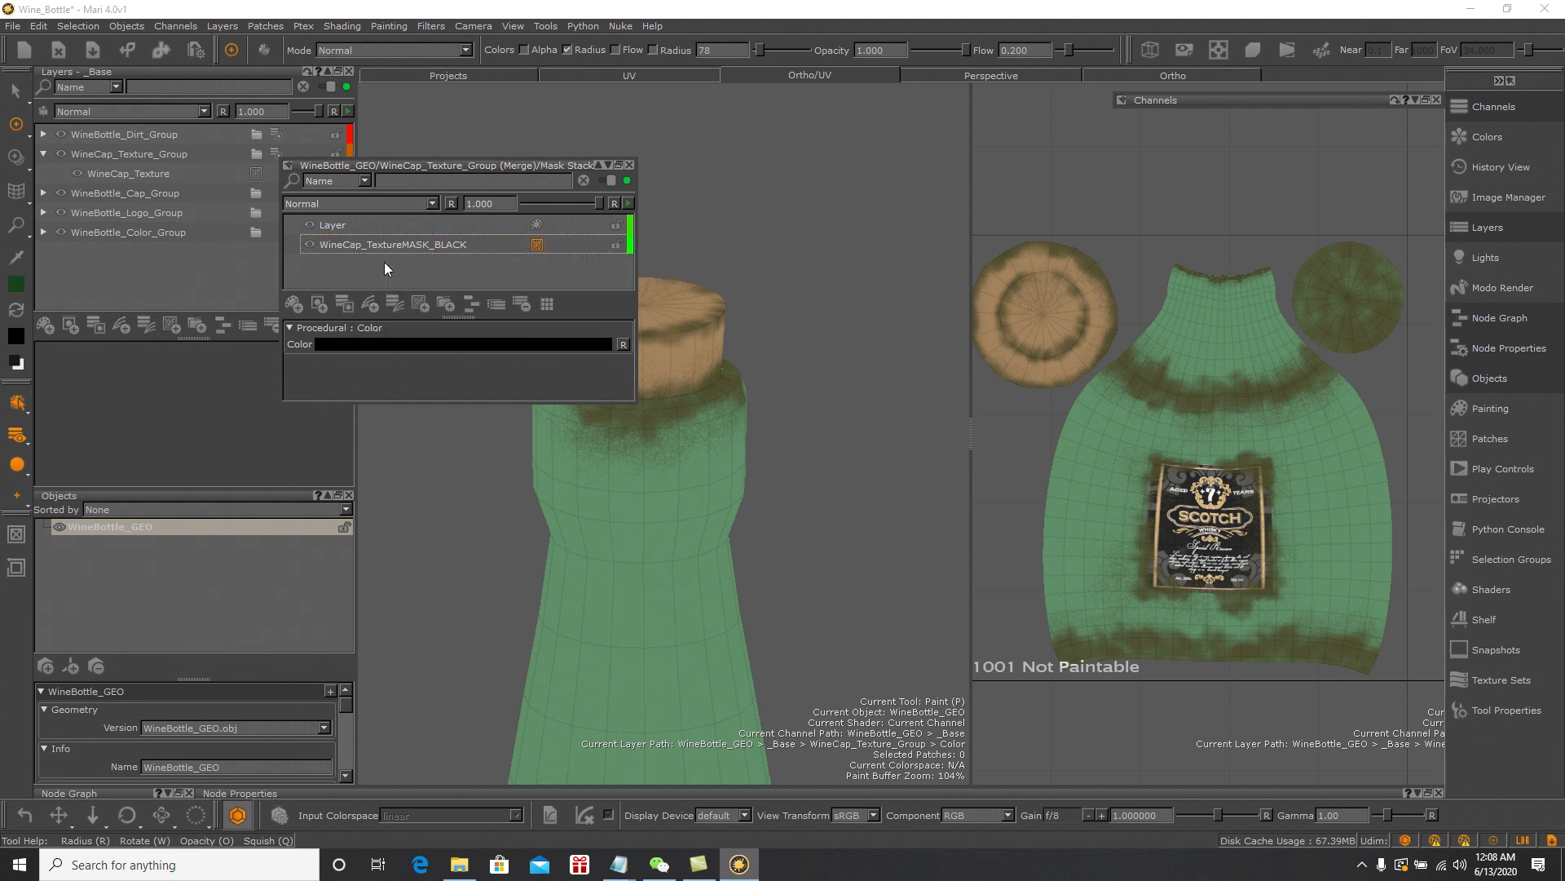
Rename the new paint layer in the mask stack as WineCap_TextureMASK_WHITE
{"action": "double_click", "coordinate": [344, 227]}
{"action": "key", "text": "ctrl+v"}
{"action": "left_click_drag", "start_coordinate": [465, 225], "coordinate": [438, 232]}
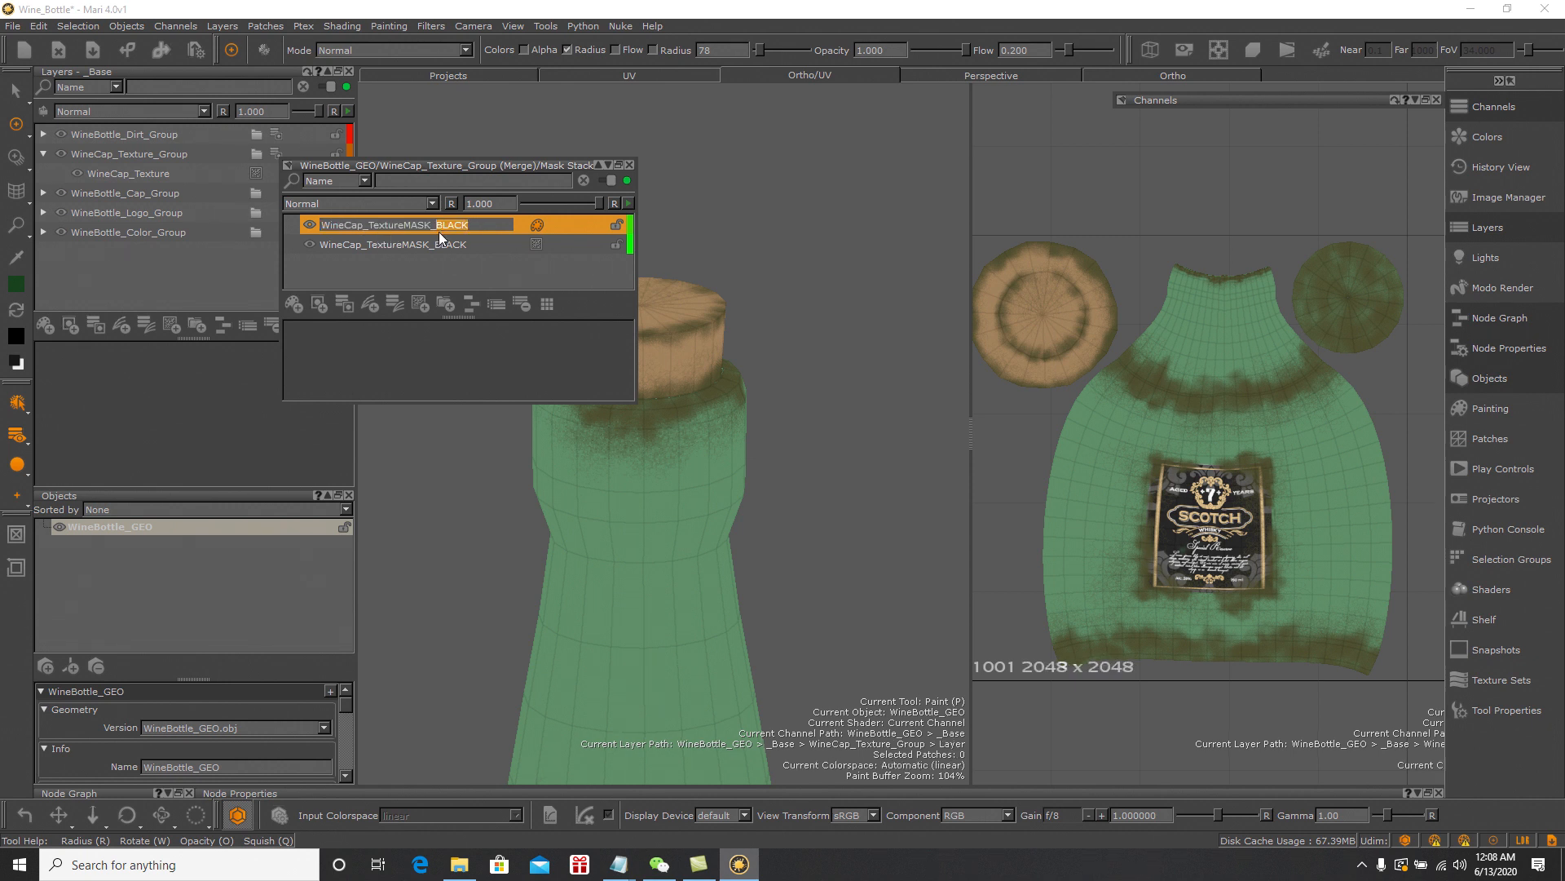
{"action": "key", "text": "ctrl+a"}
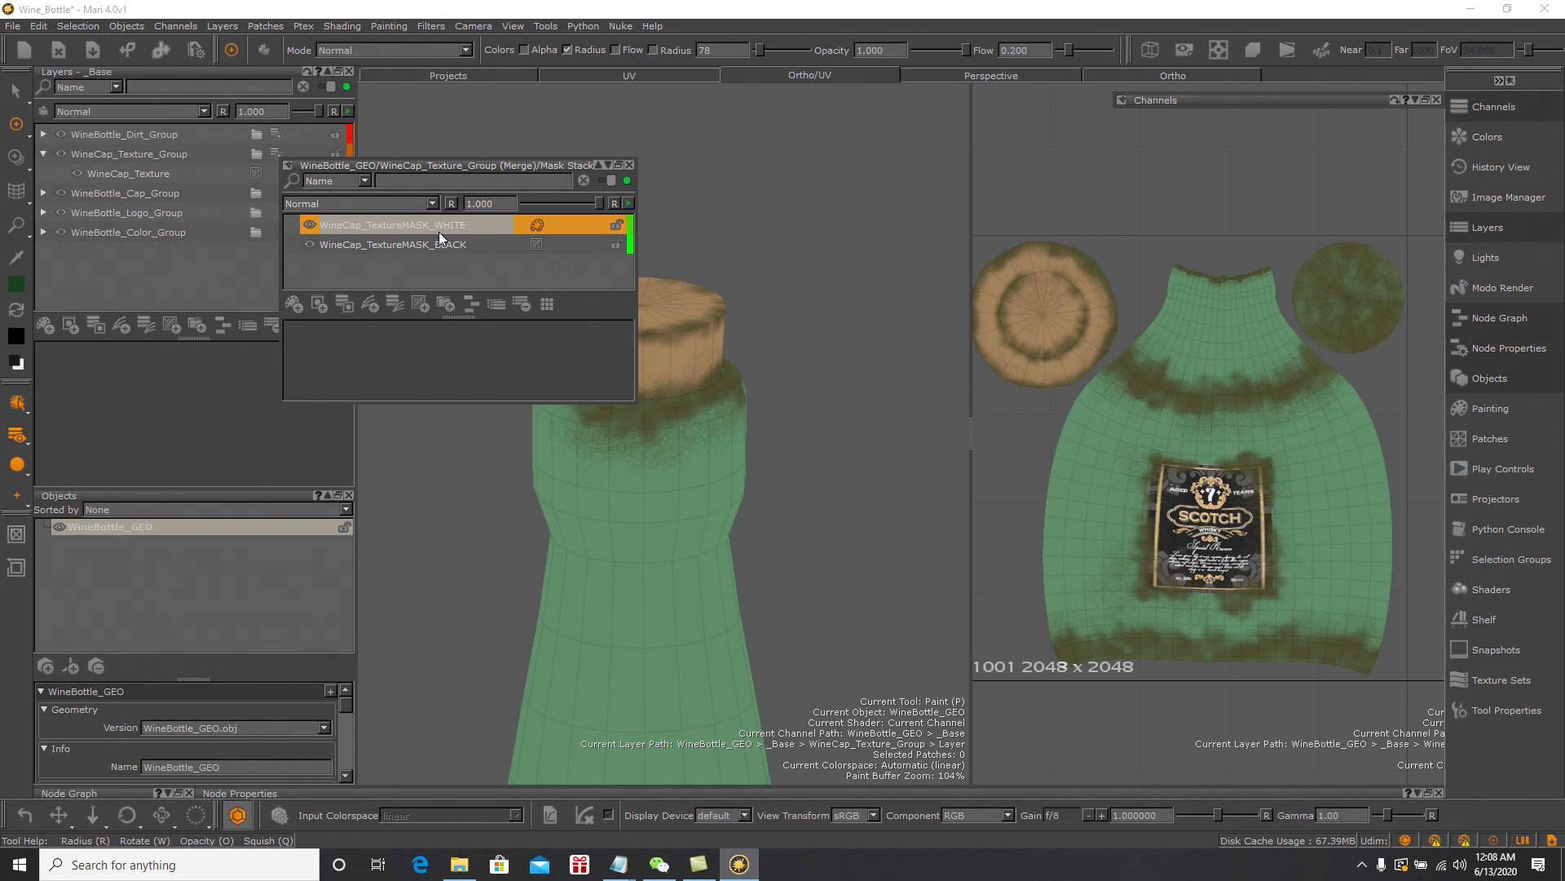
{"action": "key", "text": "Return"}
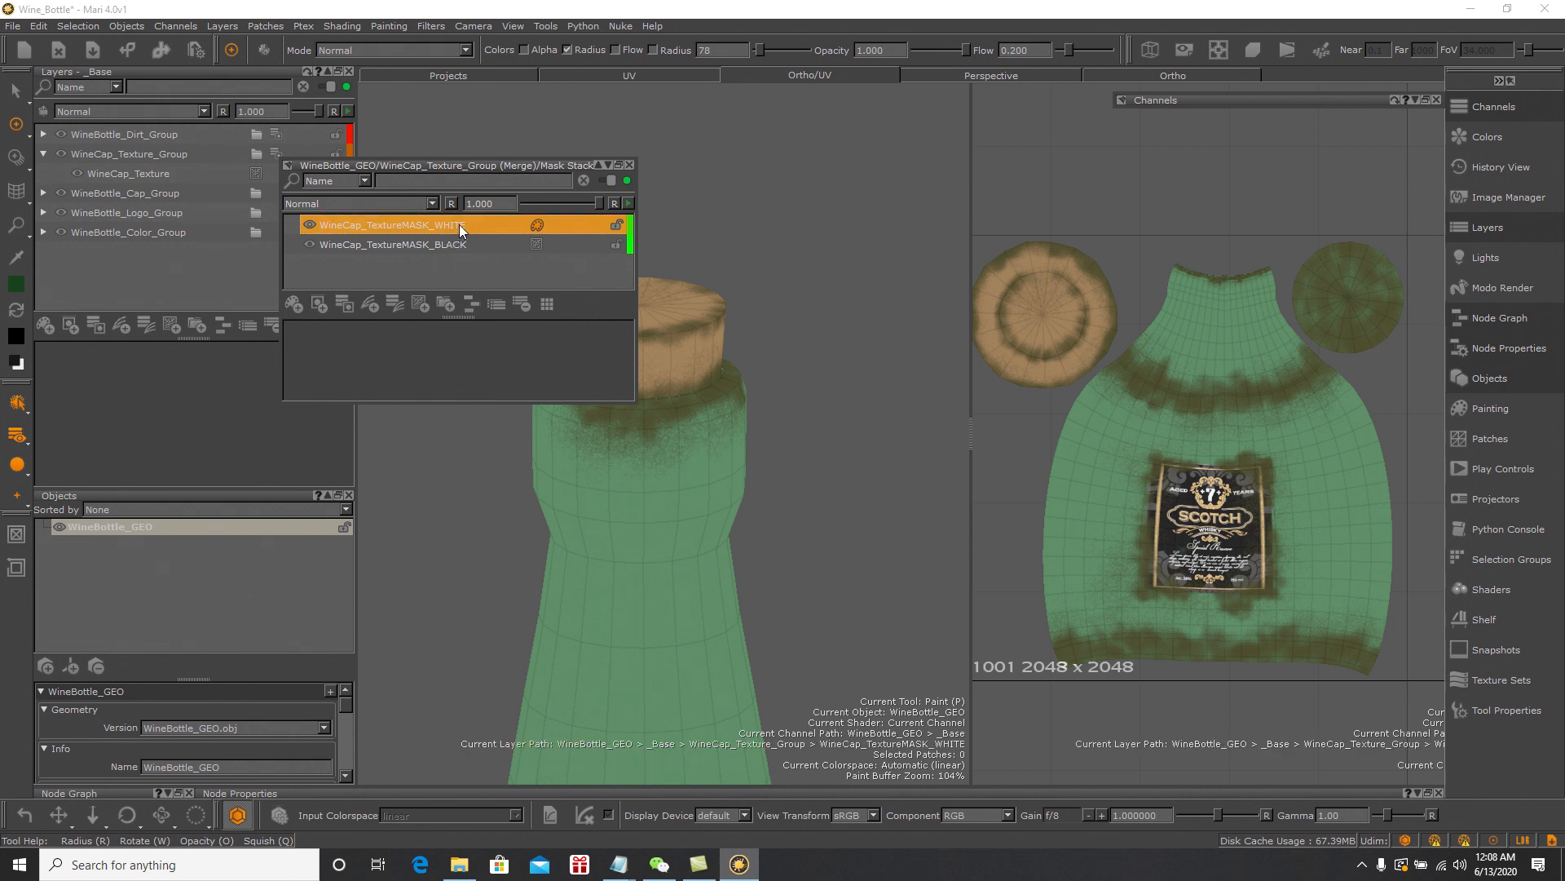
Collapse the WineCap_Texture_Group mask stack window, widen the UV view and set the paint color to white
{"action": "left_click", "coordinate": [596, 165]}
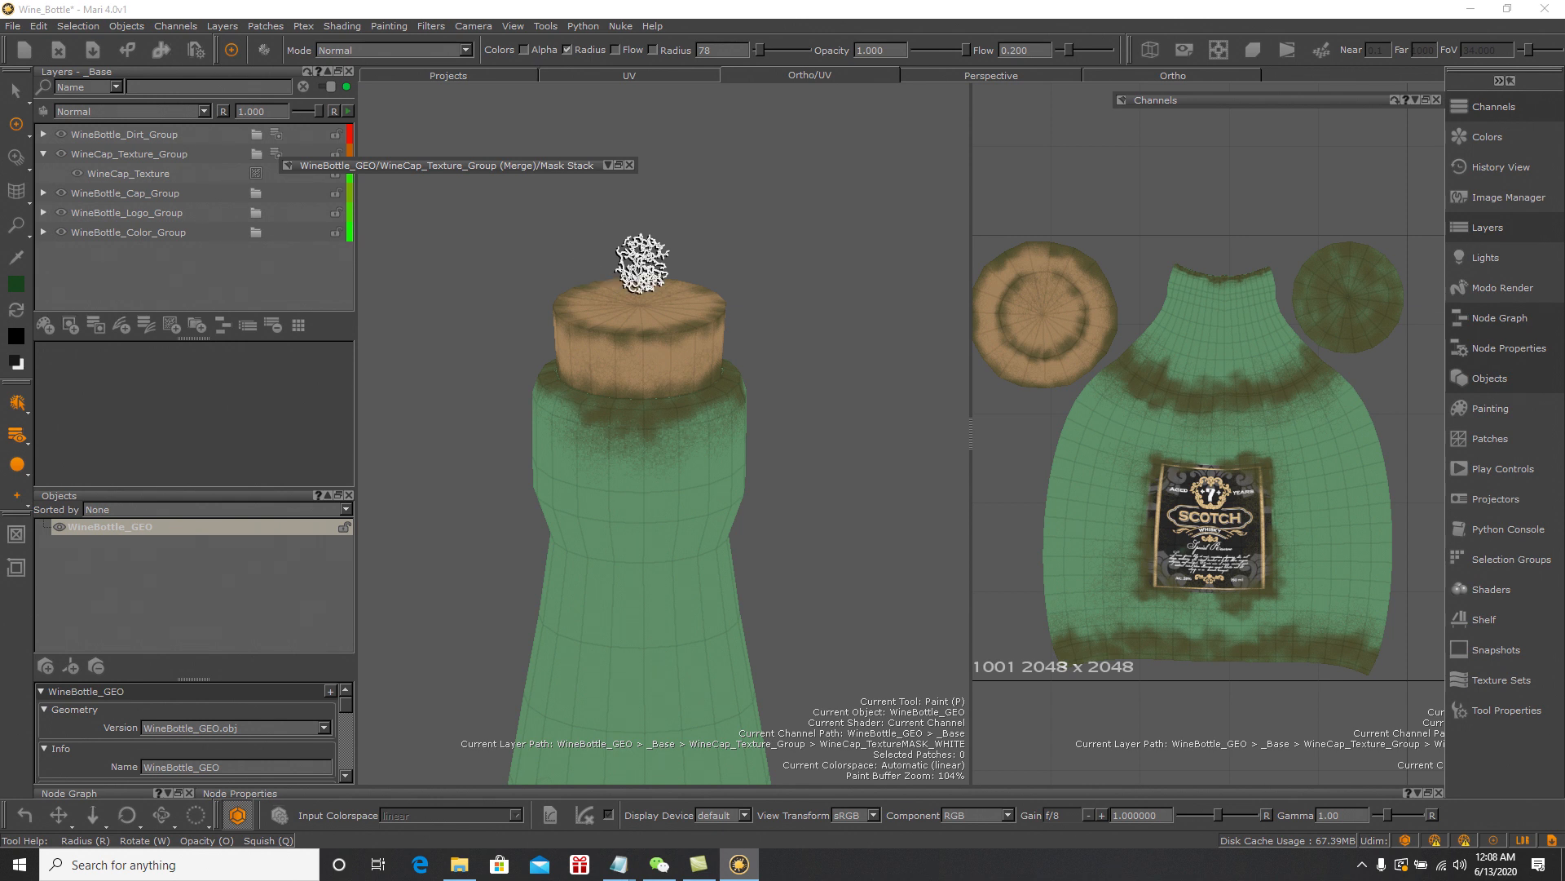
{"action": "left_click_drag", "start_coordinate": [972, 426], "coordinate": [890, 426]}
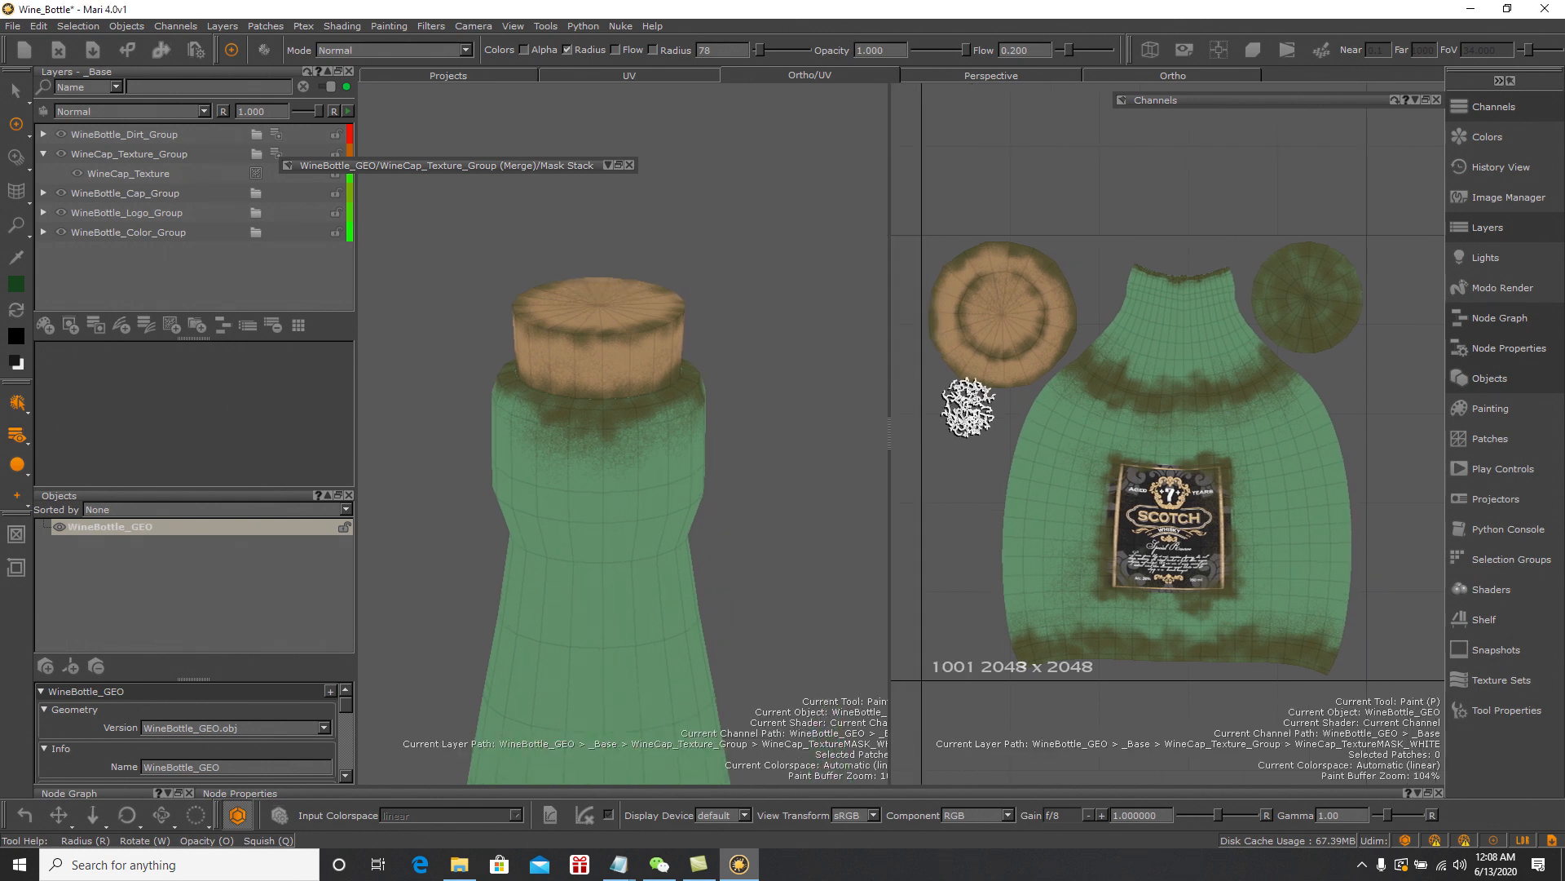
{"action": "left_click", "coordinate": [18, 282]}
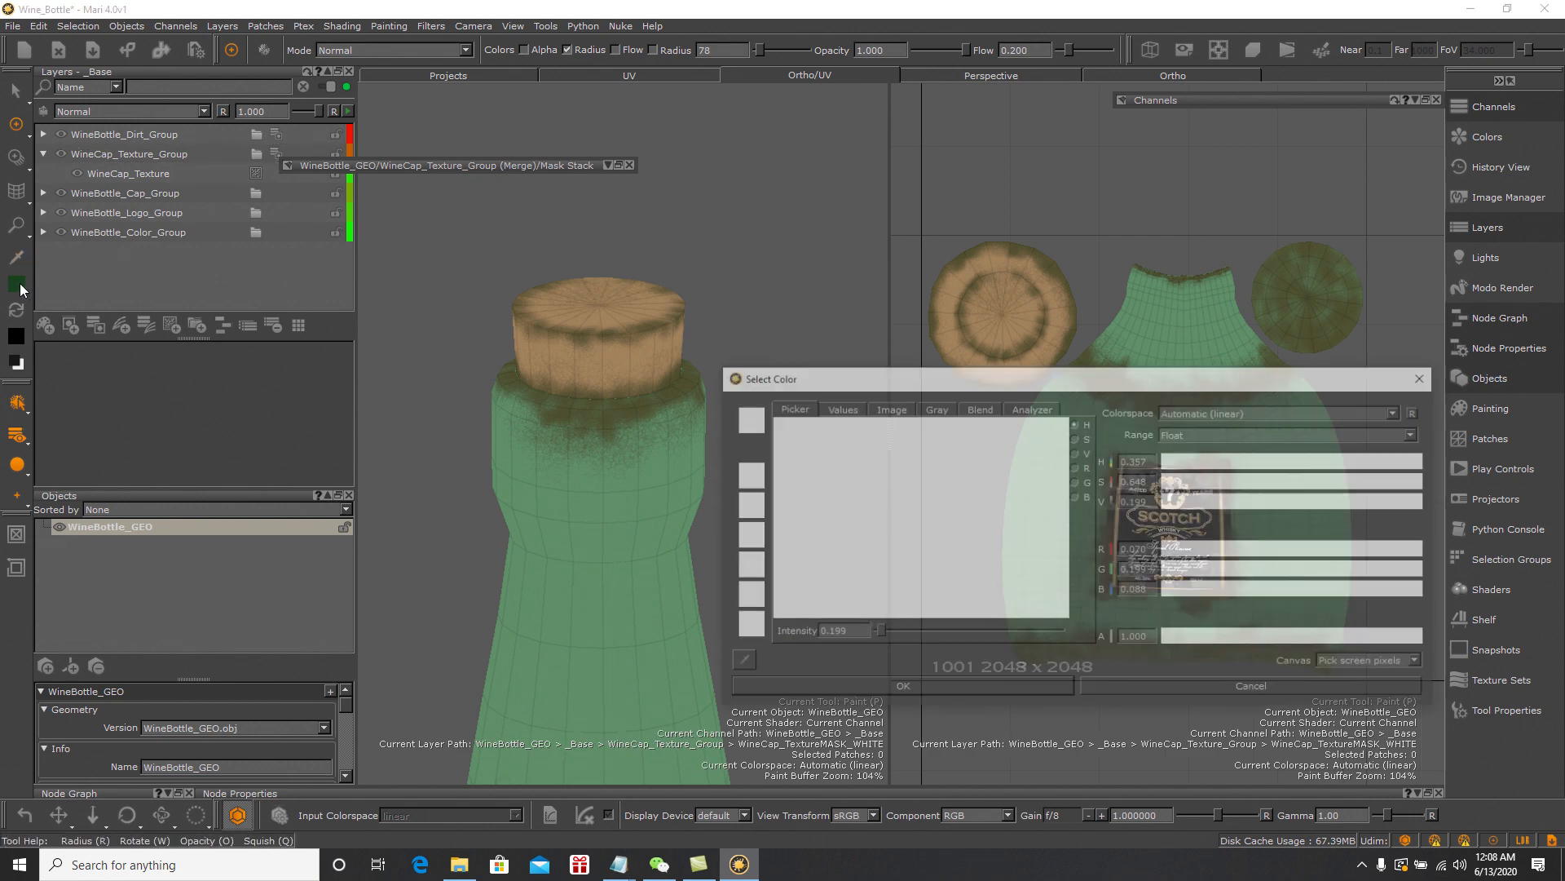
{"action": "left_click_drag", "start_coordinate": [779, 432], "coordinate": [759, 408]}
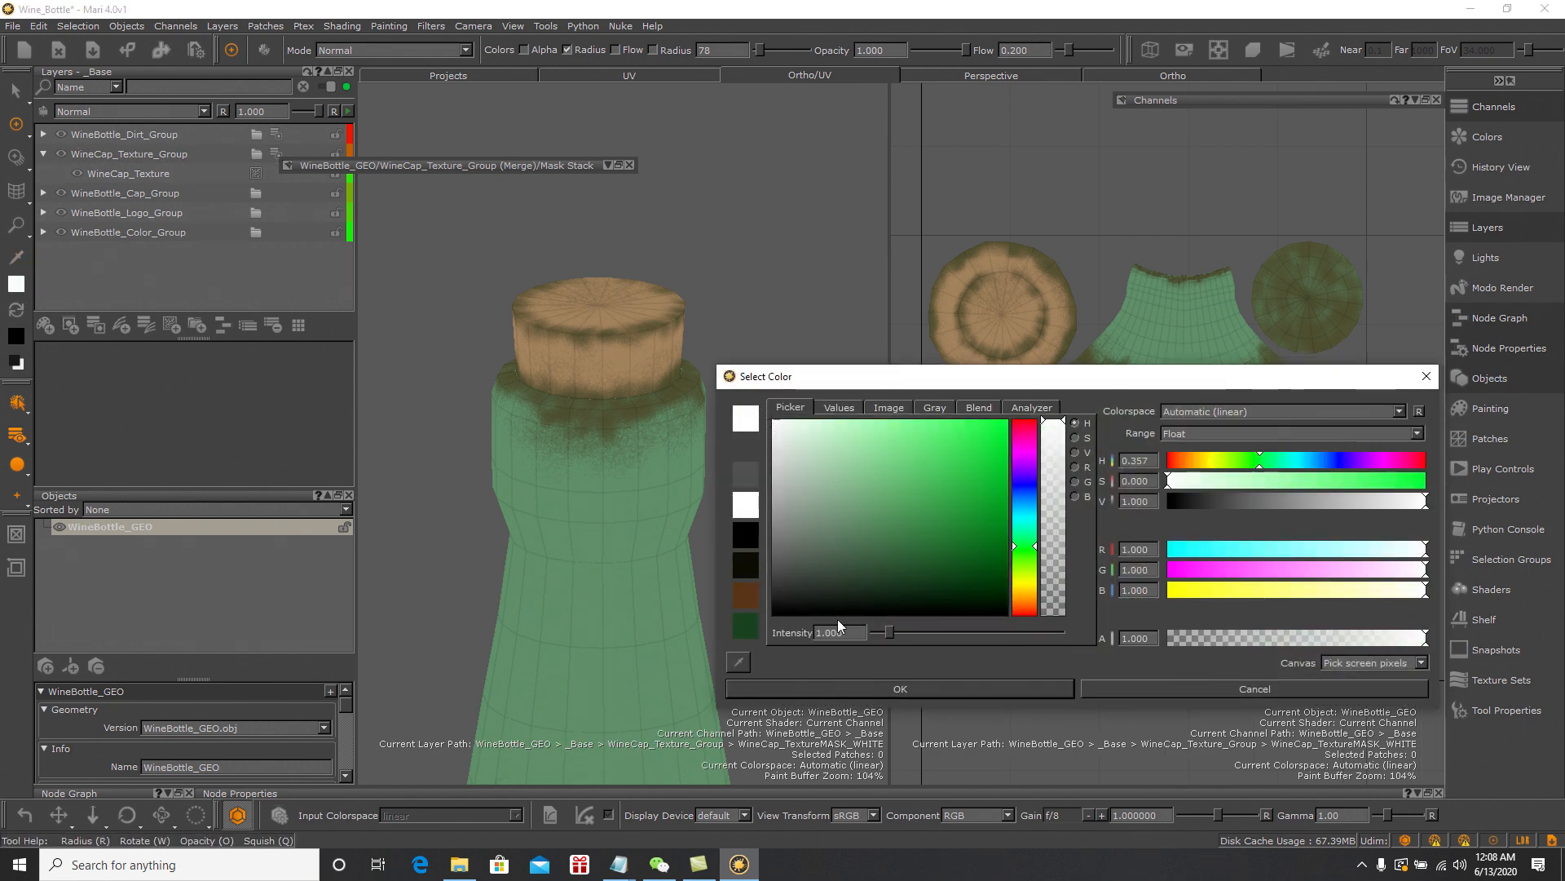
{"action": "left_click", "coordinate": [920, 686]}
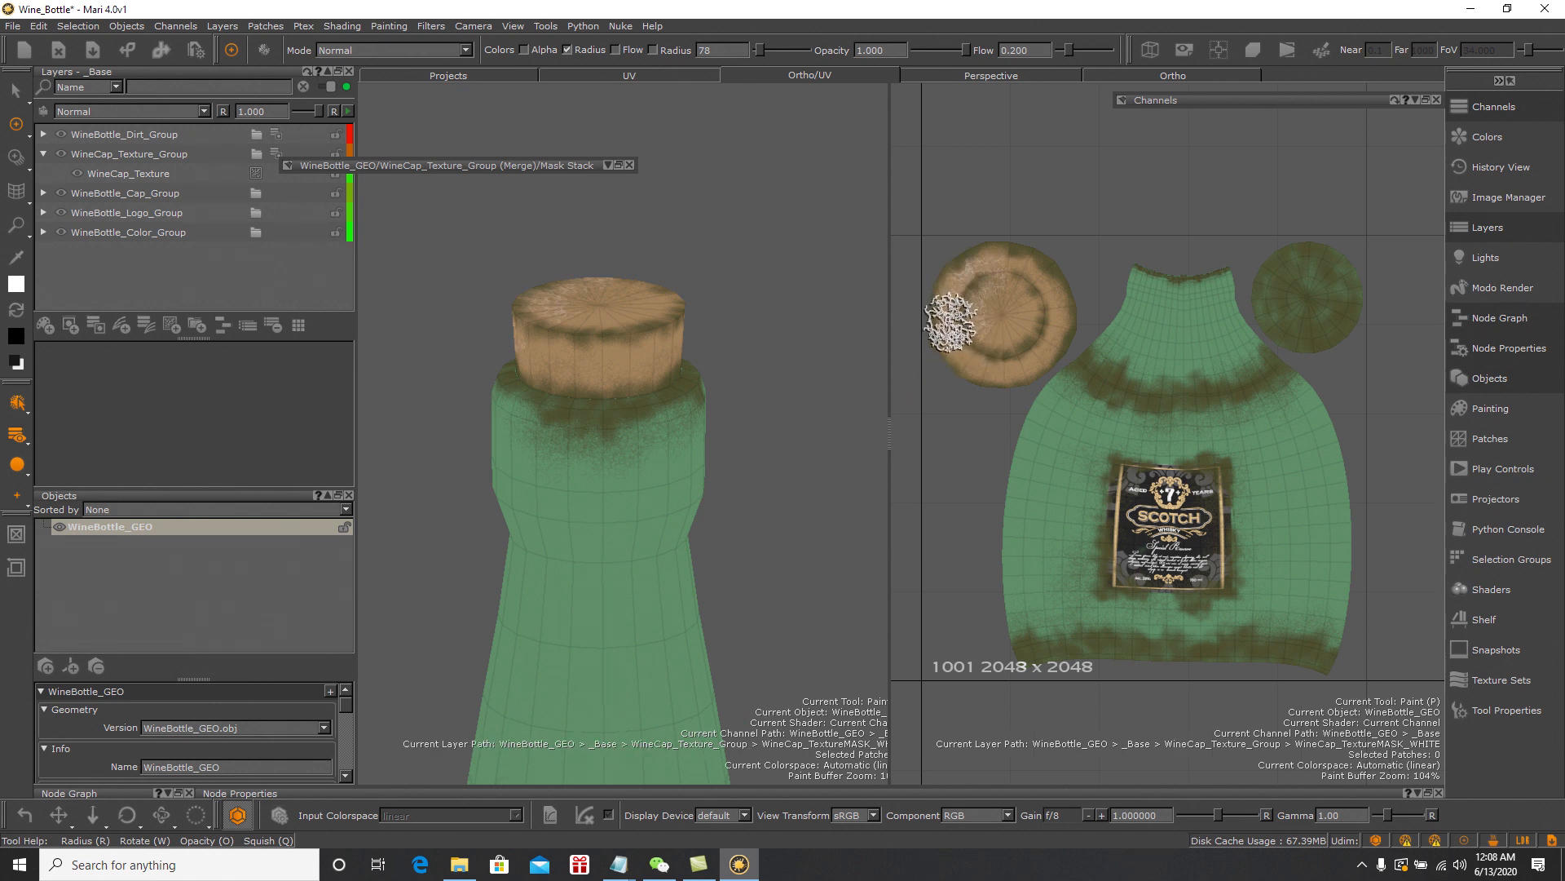
Try painting white on the cork cap's UV shell, undo the strokes and return to the Paint tool
{"action": "mouse_move", "coordinate": [961, 317]}
{"action": "left_mouse_down"}
{"action": "mouse_move", "coordinate": [983, 326]}
{"action": "mouse_move", "coordinate": [994, 301]}
{"action": "mouse_move", "coordinate": [969, 290]}
{"action": "left_mouse_up"}
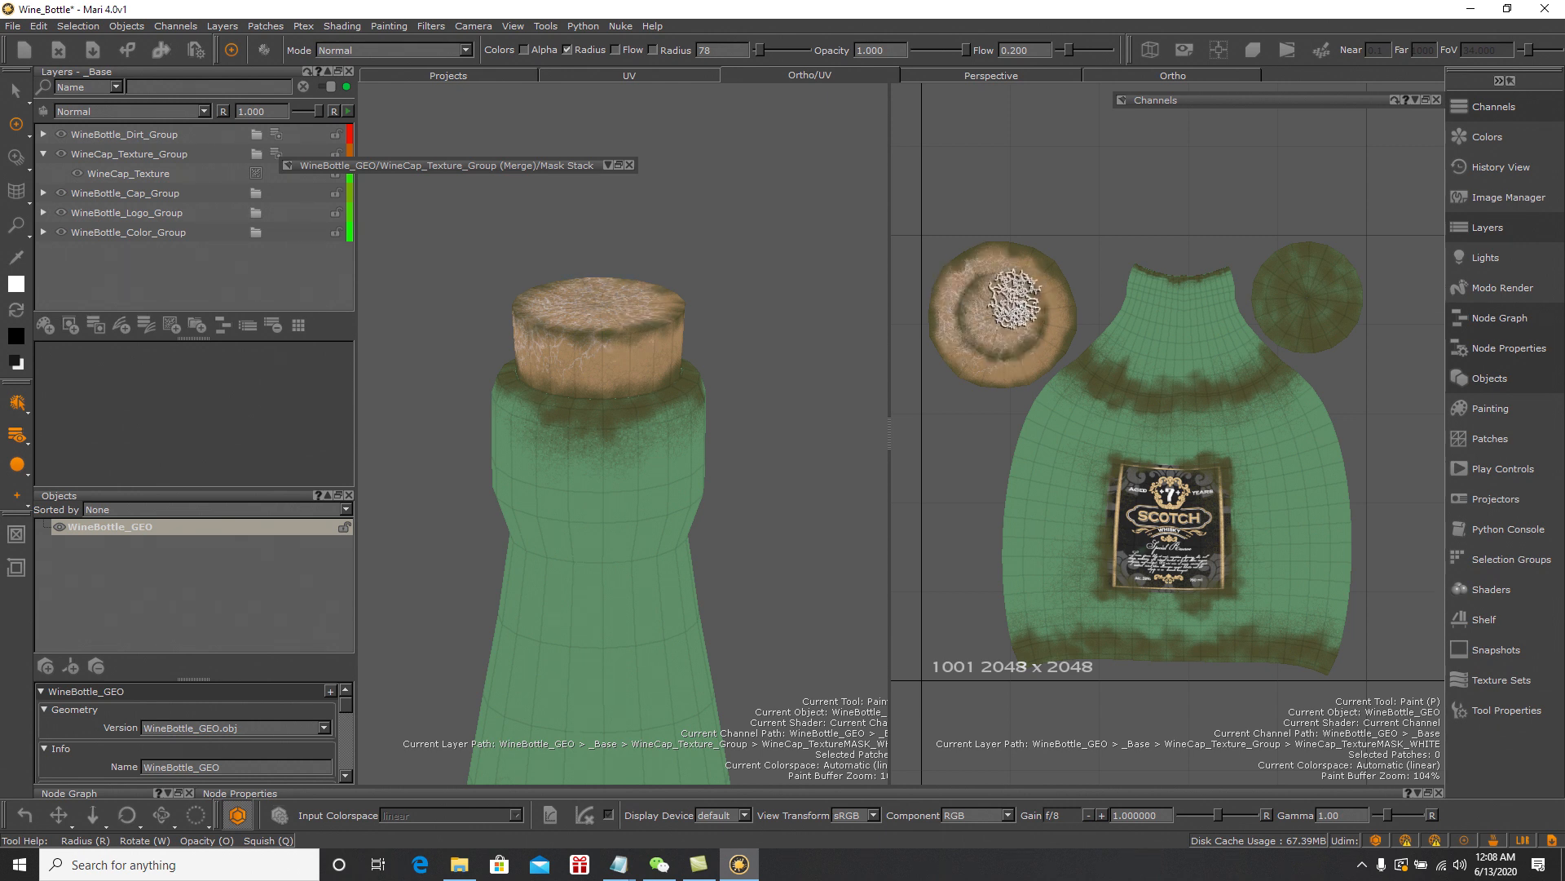
{"action": "left_click_drag", "start_coordinate": [986, 346], "coordinate": [983, 355]}
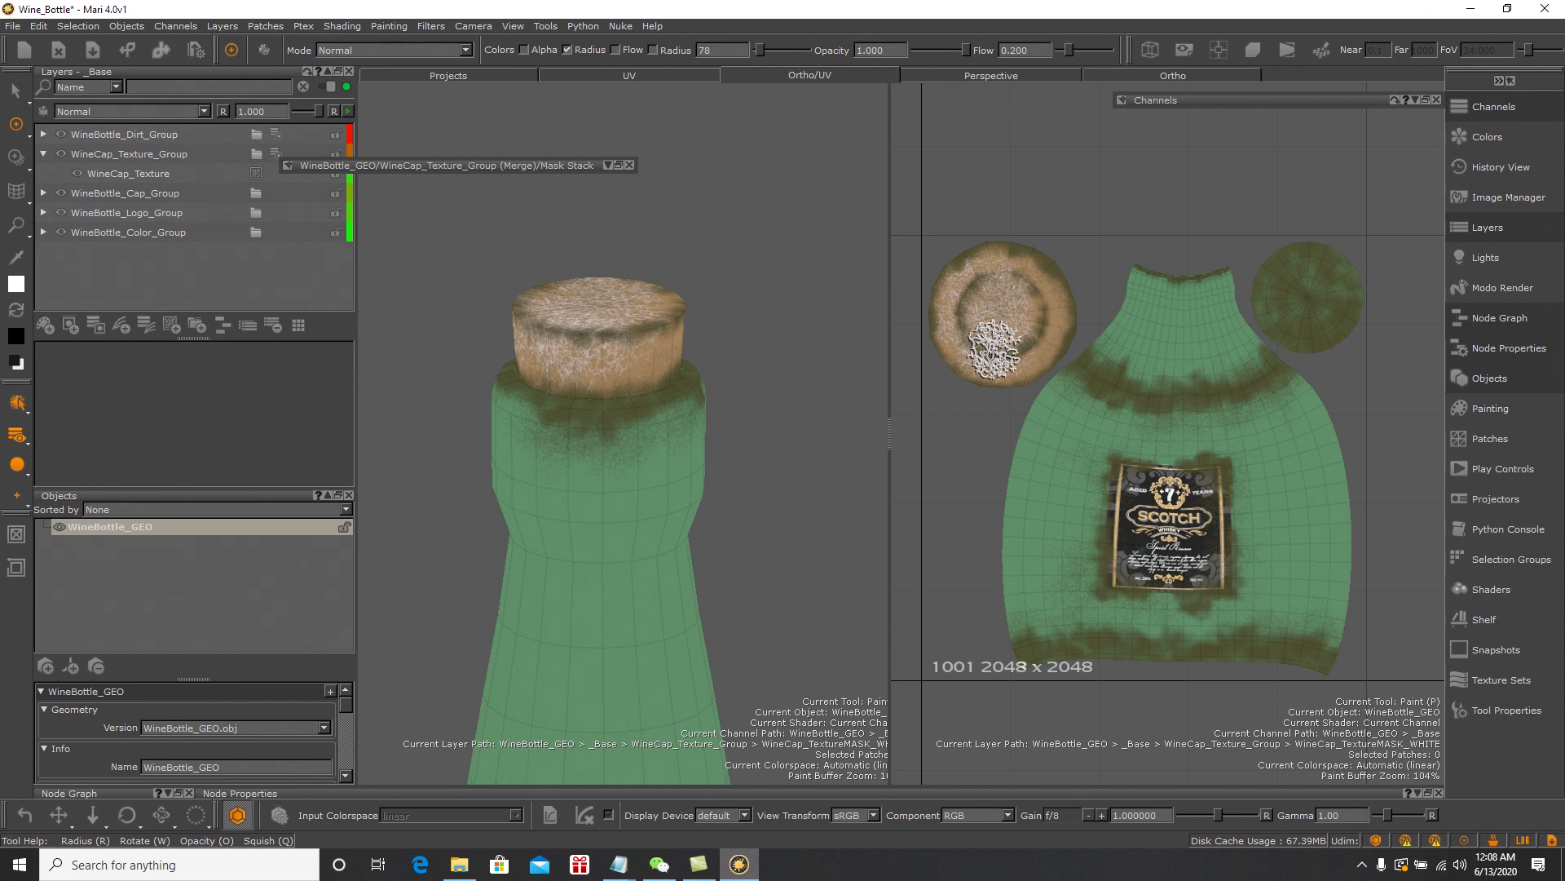
{"action": "key", "text": "ctrl+z"}
{"action": "key", "text": "z"}
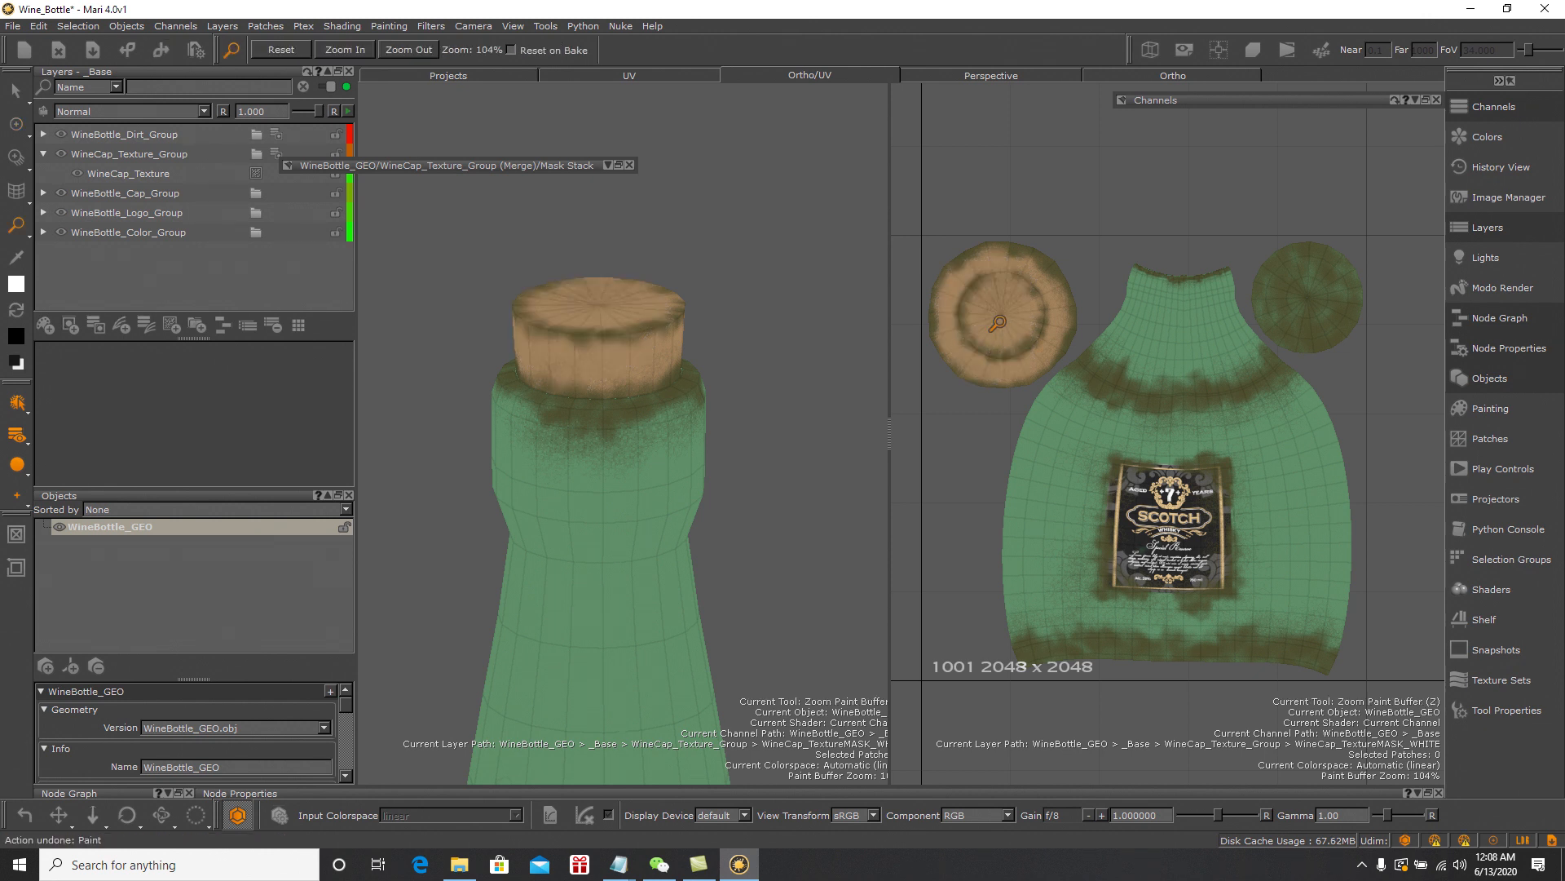
{"action": "key", "text": "p"}
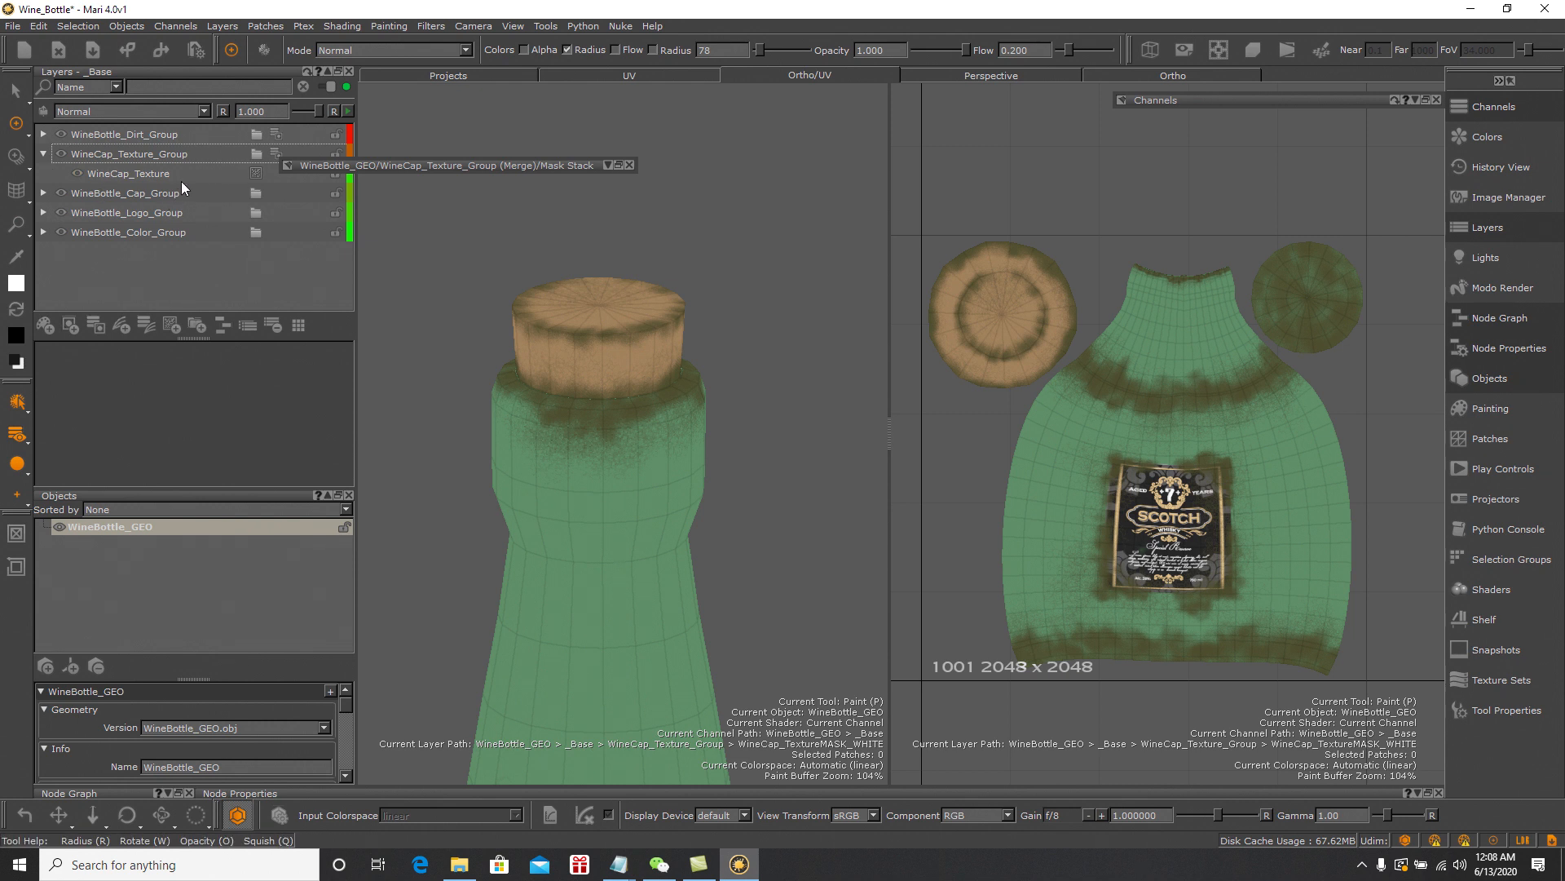
Close the mask stack window and set WineCap_Texture_Group's blend mode to Multiply
{"action": "left_click", "coordinate": [608, 166]}
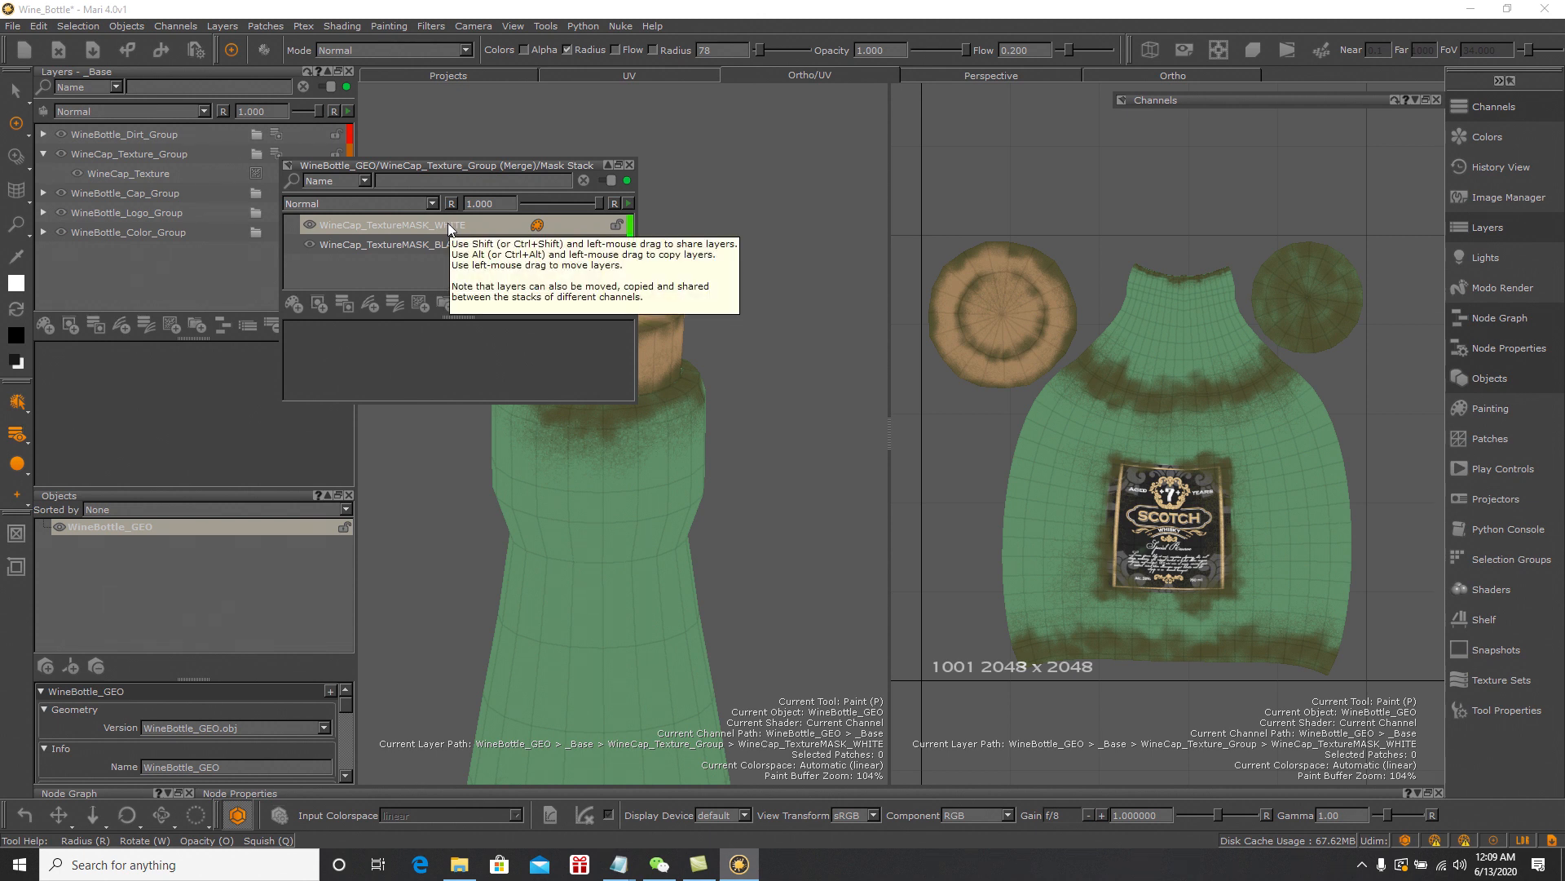
{"action": "left_click", "coordinate": [628, 166]}
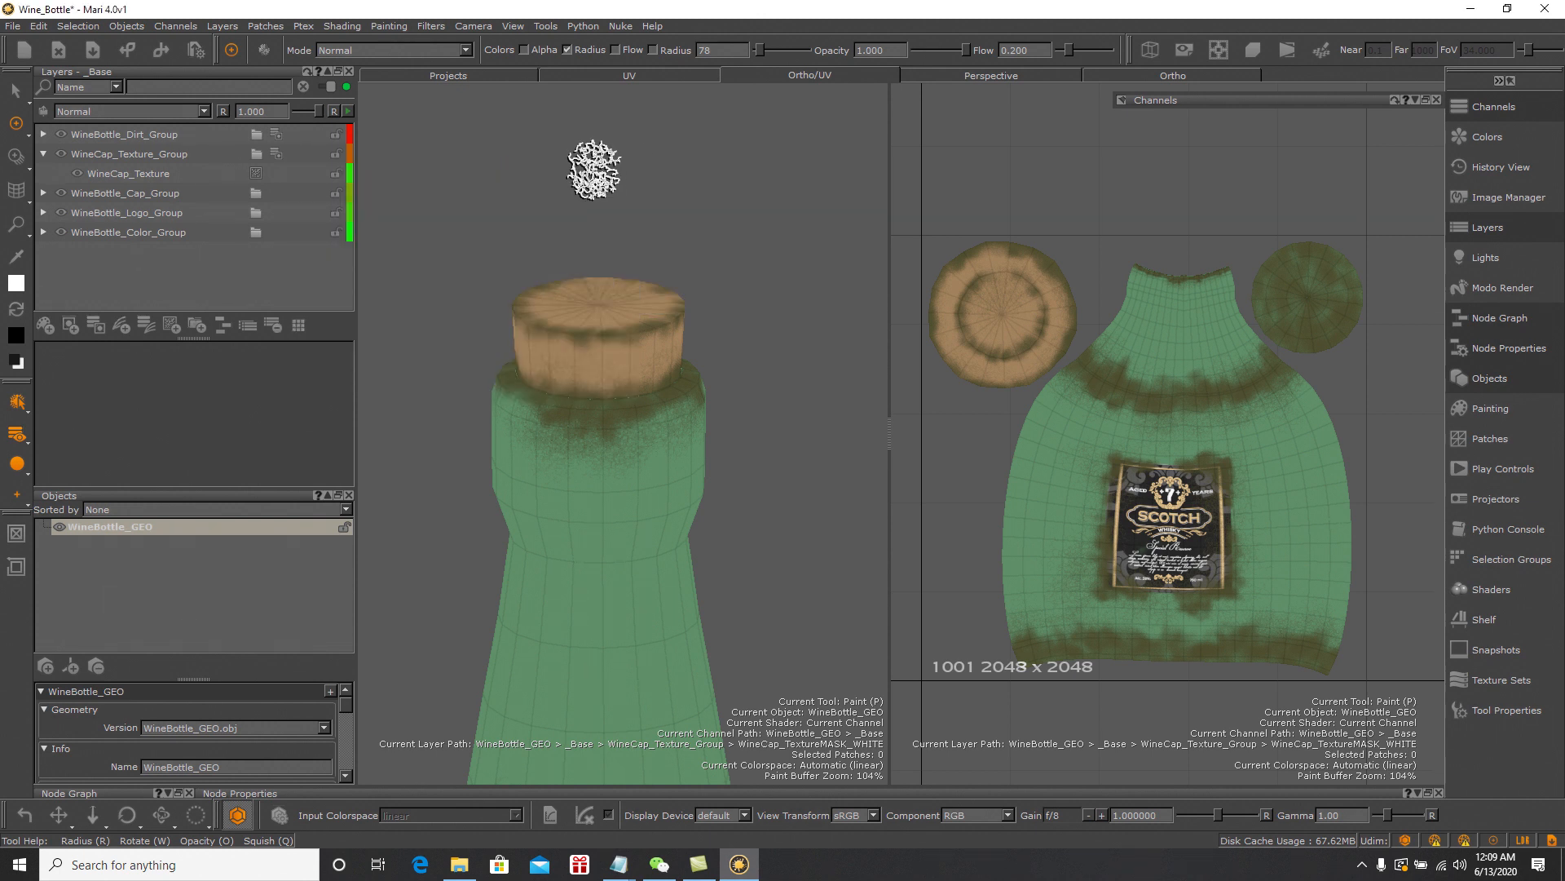
{"action": "left_click", "coordinate": [151, 153]}
{"action": "left_click", "coordinate": [202, 111]}
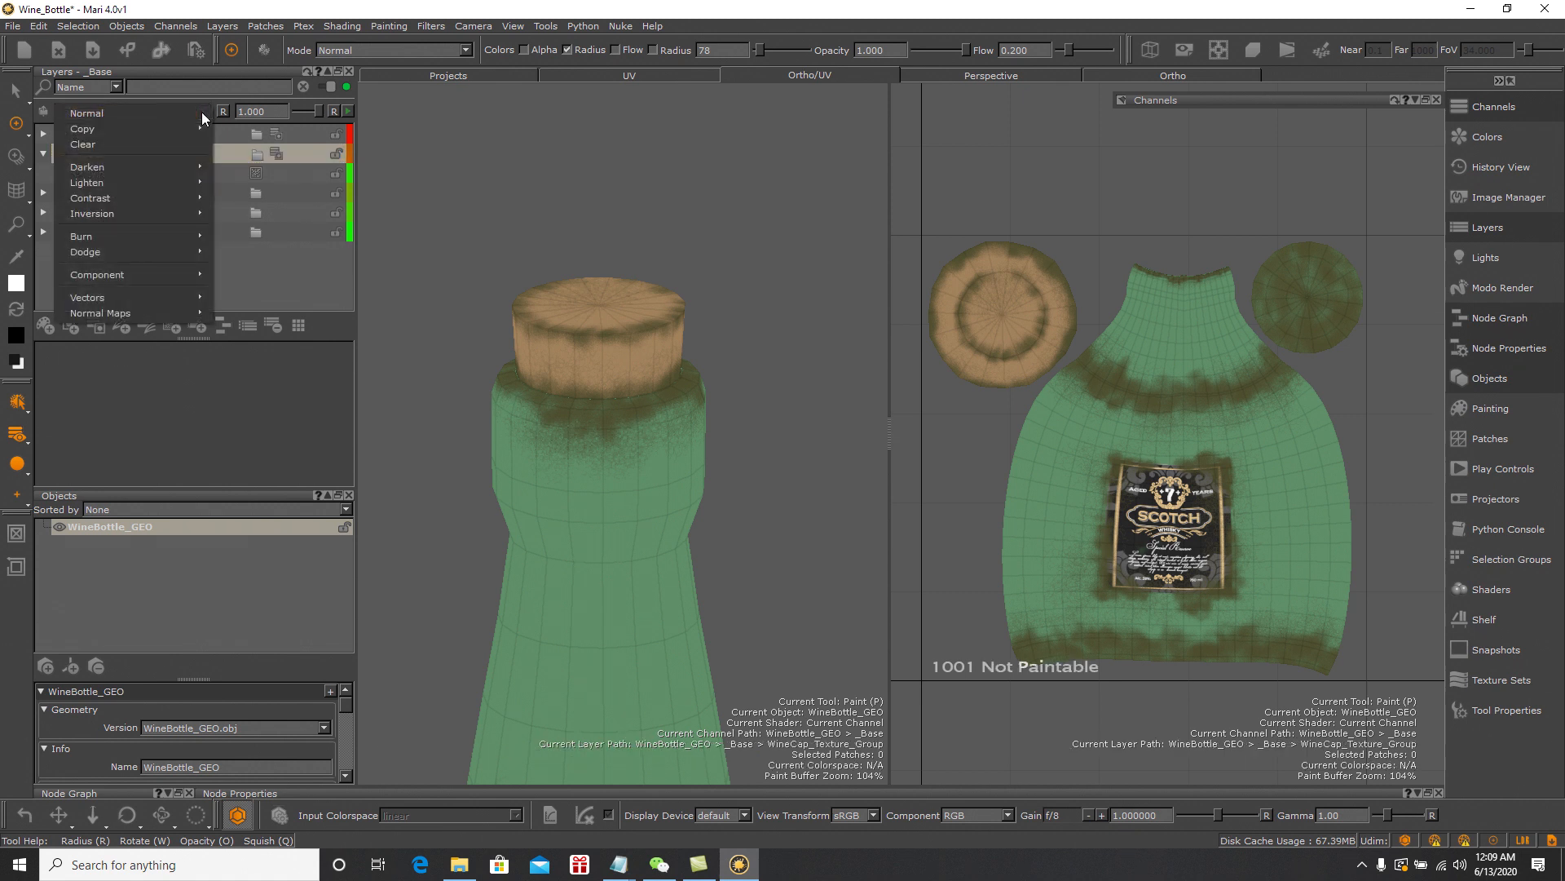
{"action": "mouse_move", "coordinate": [196, 166]}
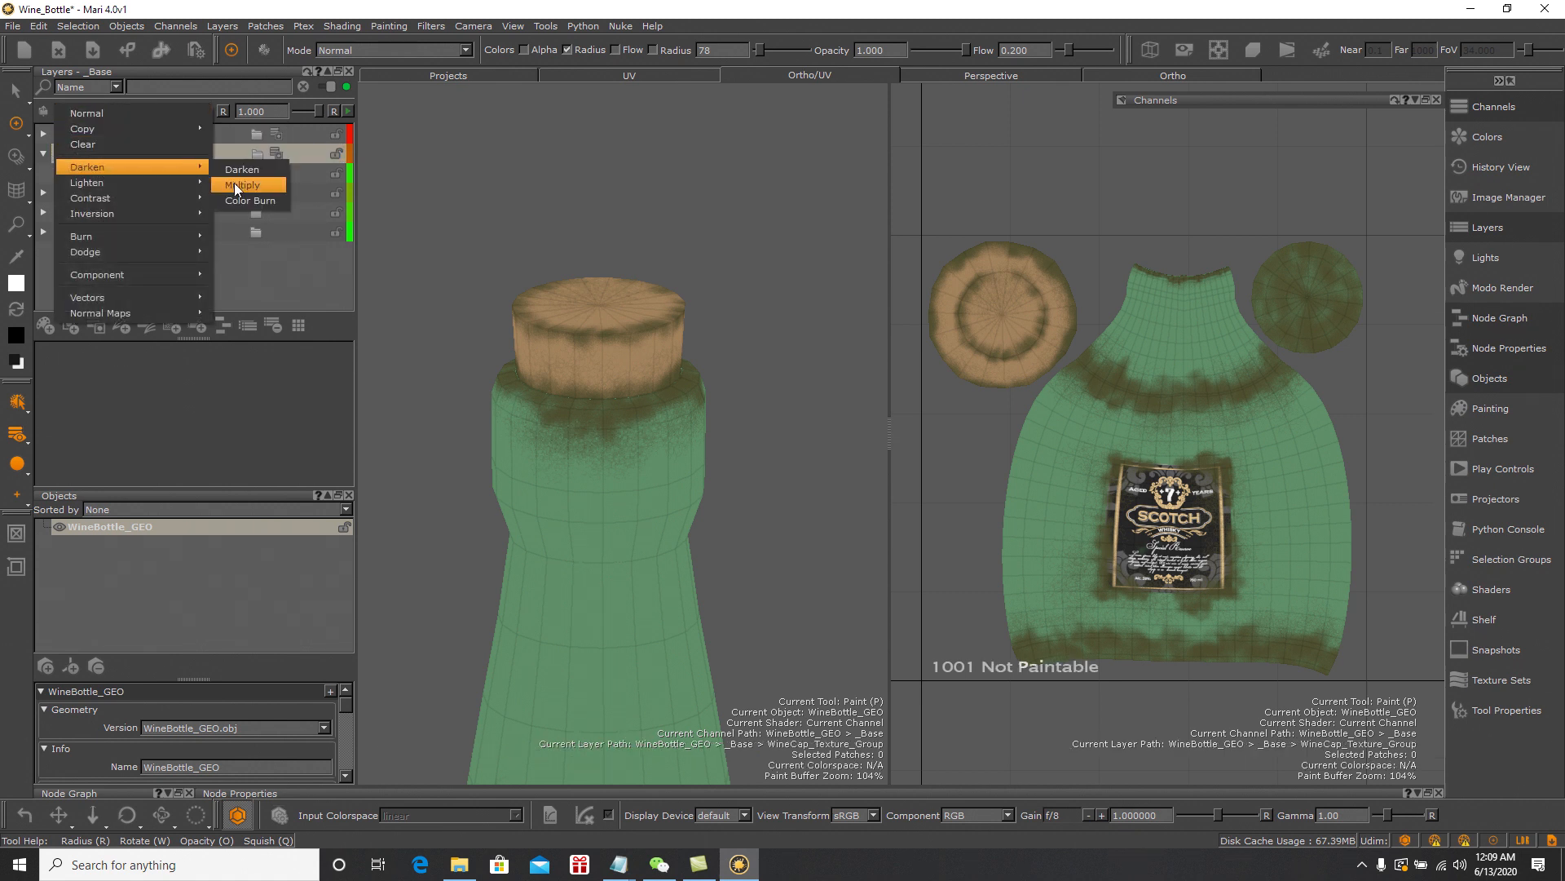
{"action": "left_click", "coordinate": [234, 183]}
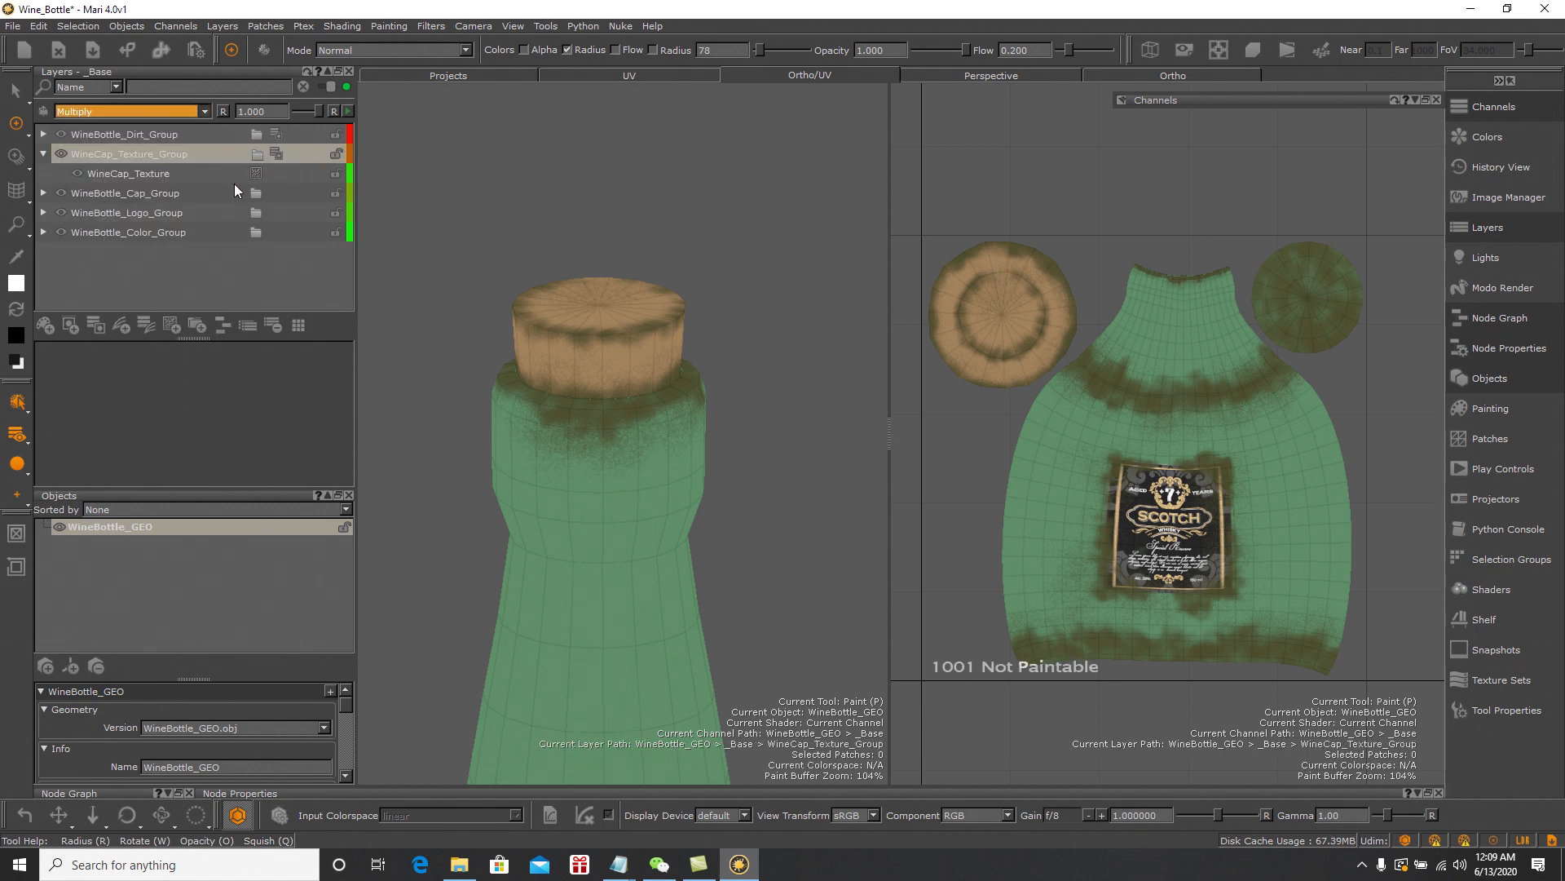
Remove the mask from WineCap_Texture_Group
{"action": "left_click", "coordinate": [167, 174]}
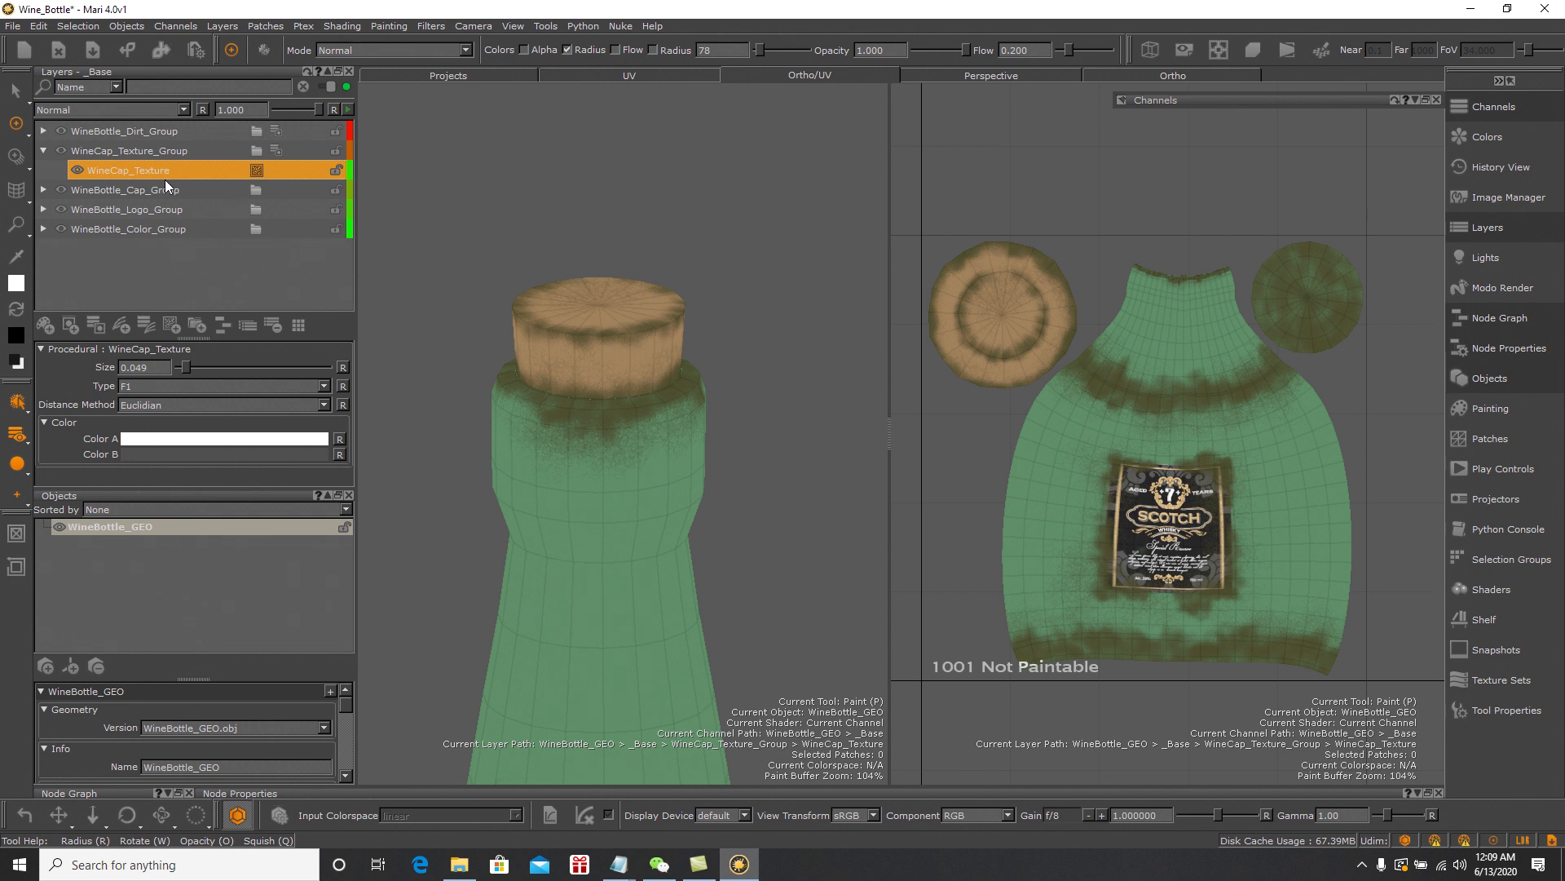
{"action": "right_click", "coordinate": [277, 152]}
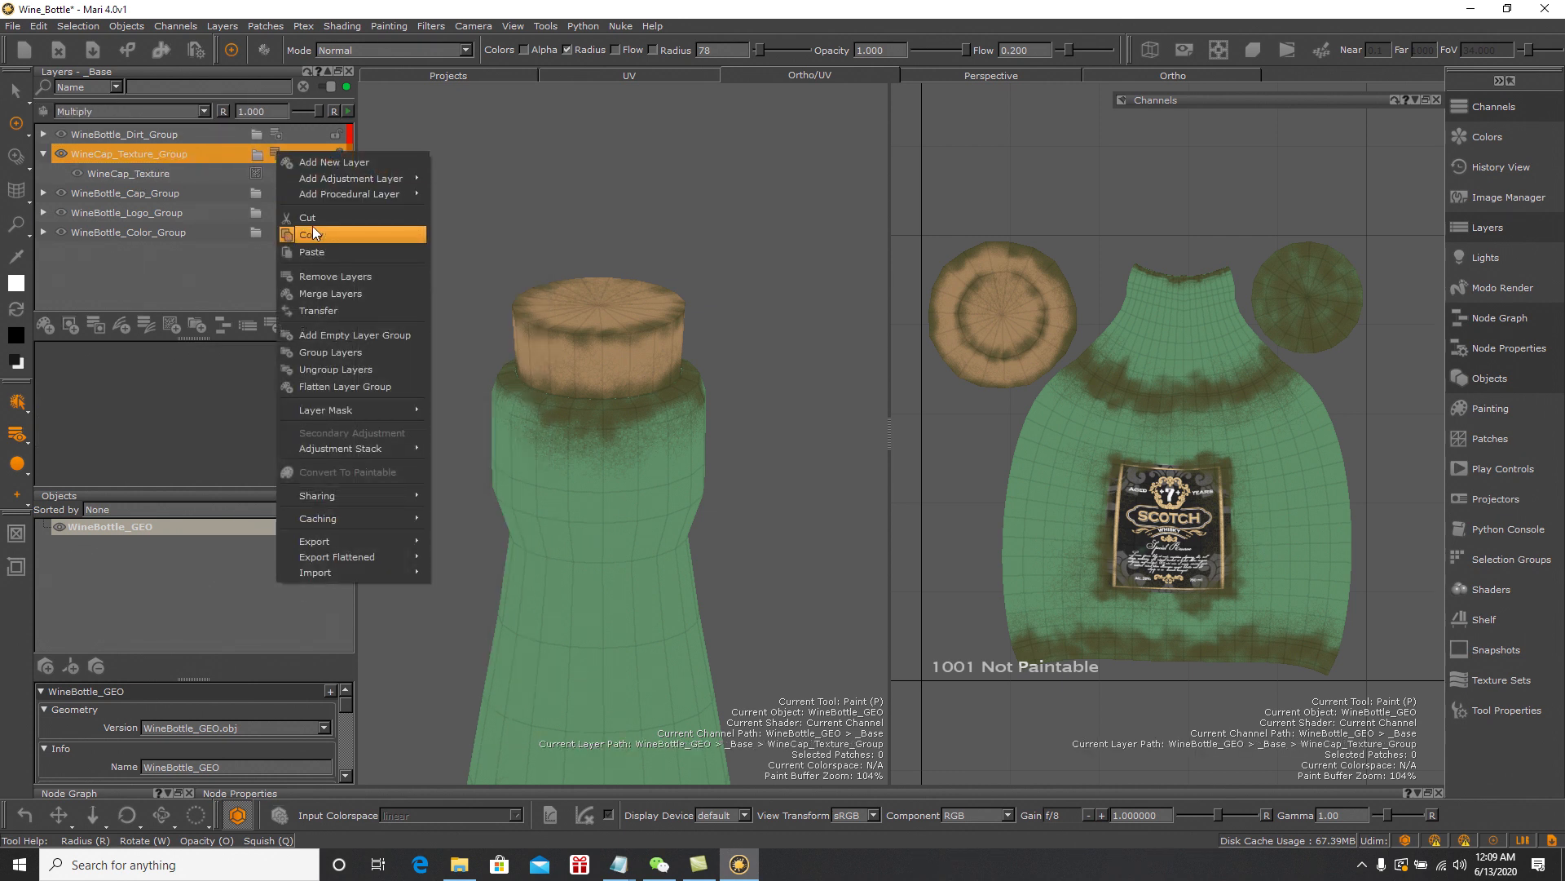
{"action": "mouse_move", "coordinate": [370, 409]}
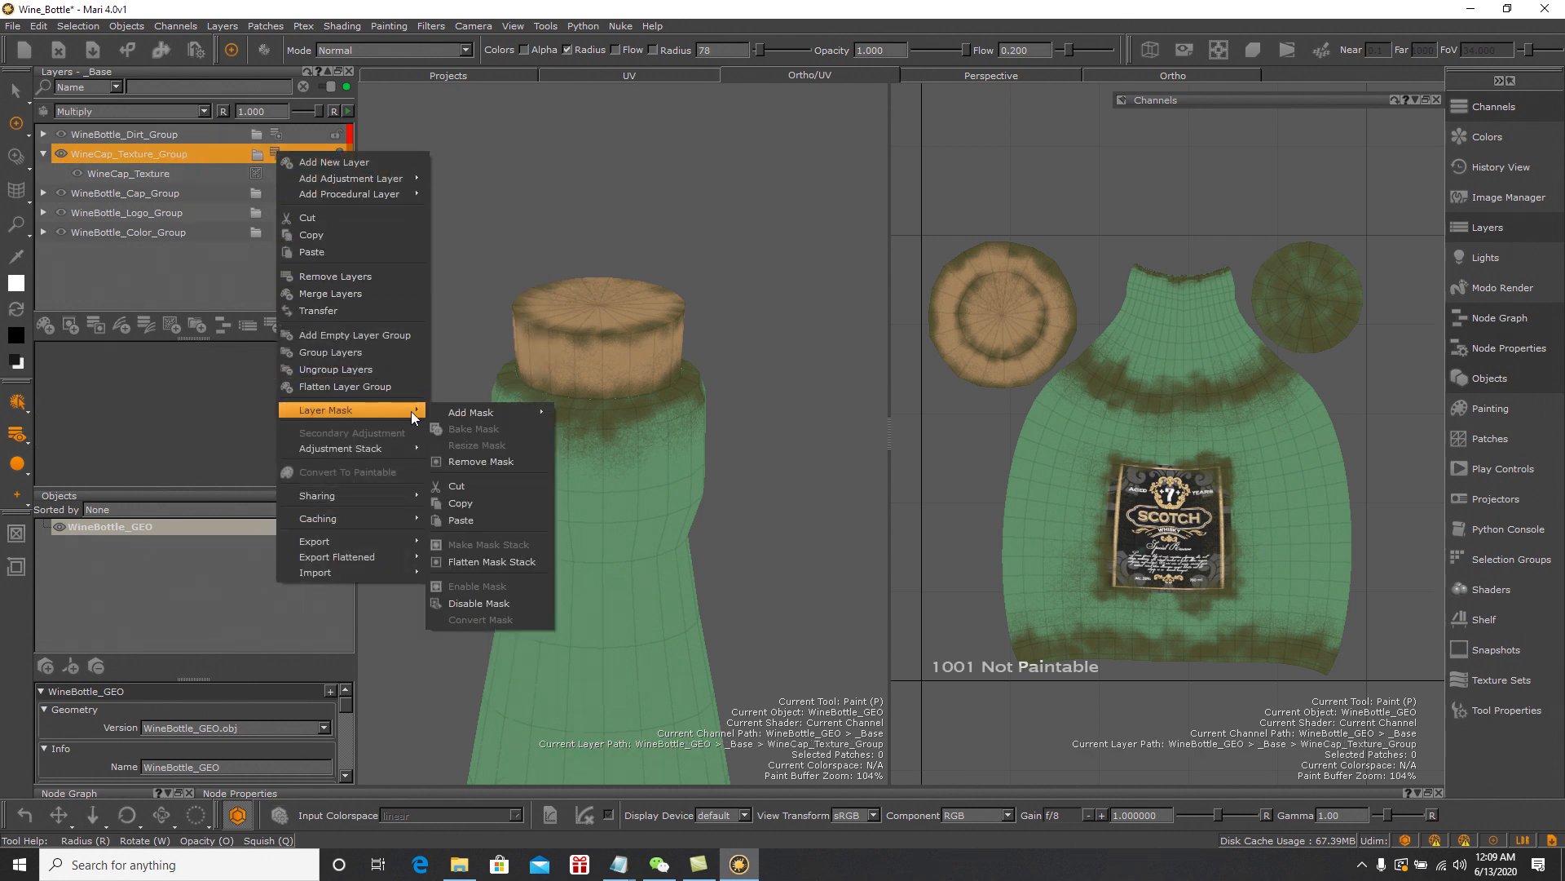
{"action": "left_click", "coordinate": [481, 461]}
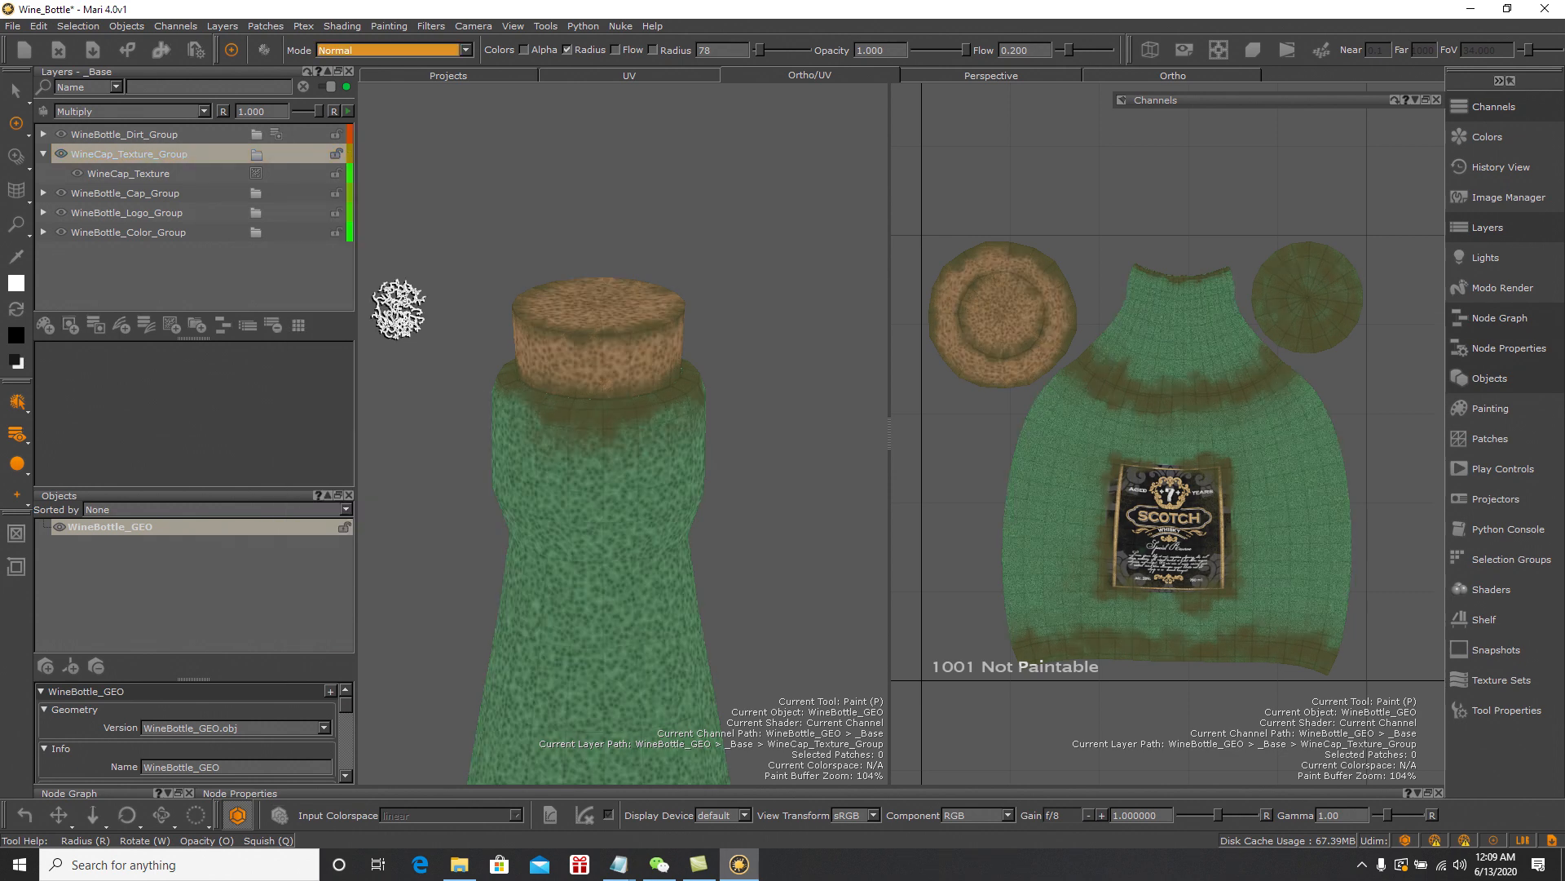
Set the blend mode of WineCap_Texture_Group to Normal
{"action": "left_click", "coordinate": [190, 175]}
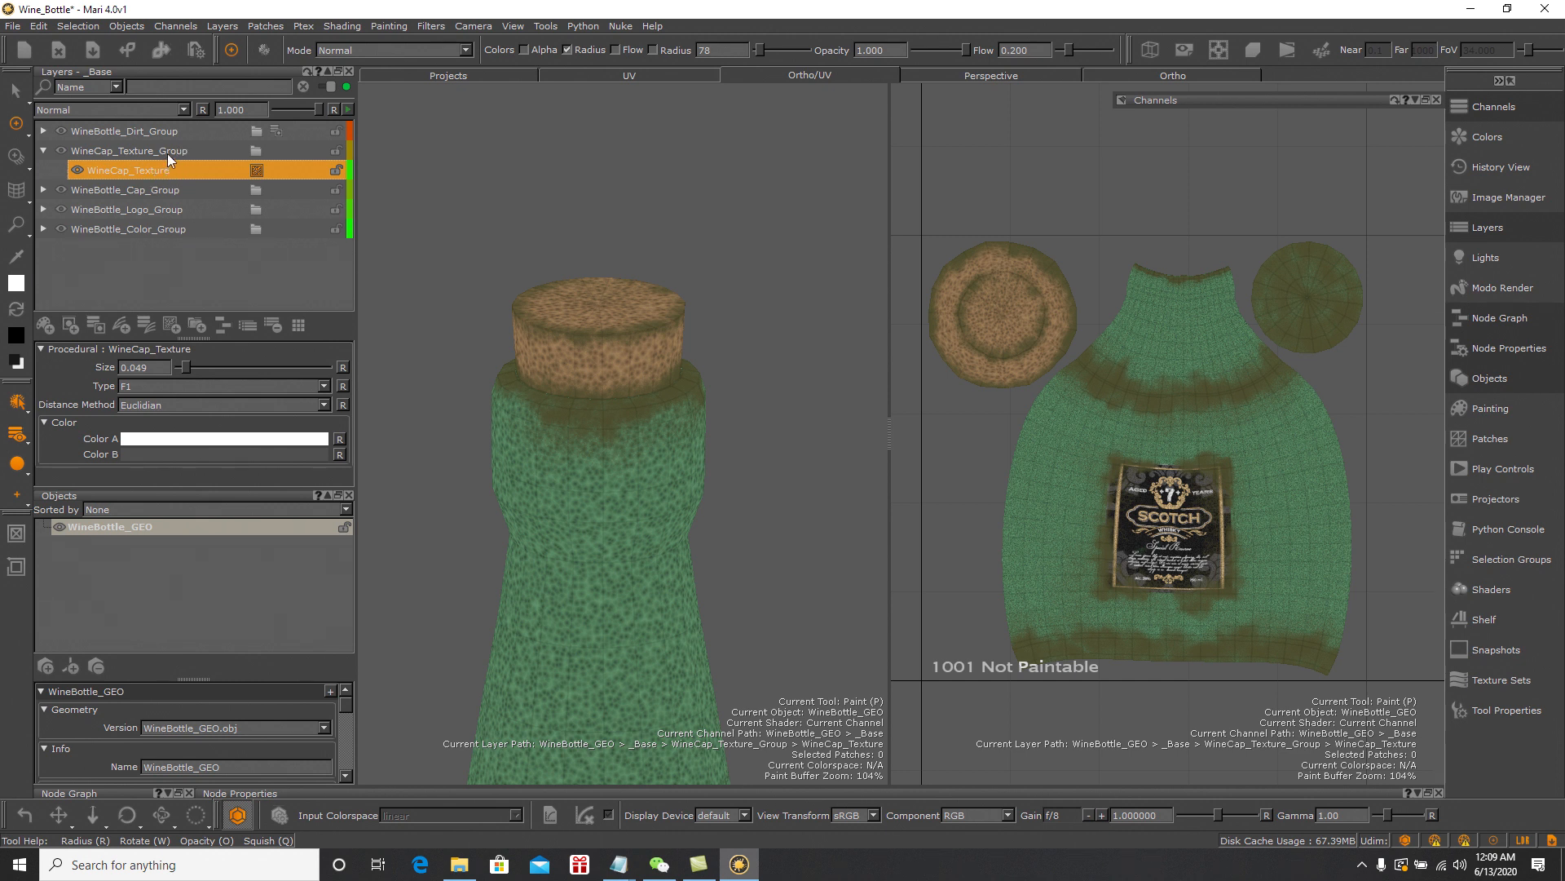
{"action": "left_click", "coordinate": [168, 152]}
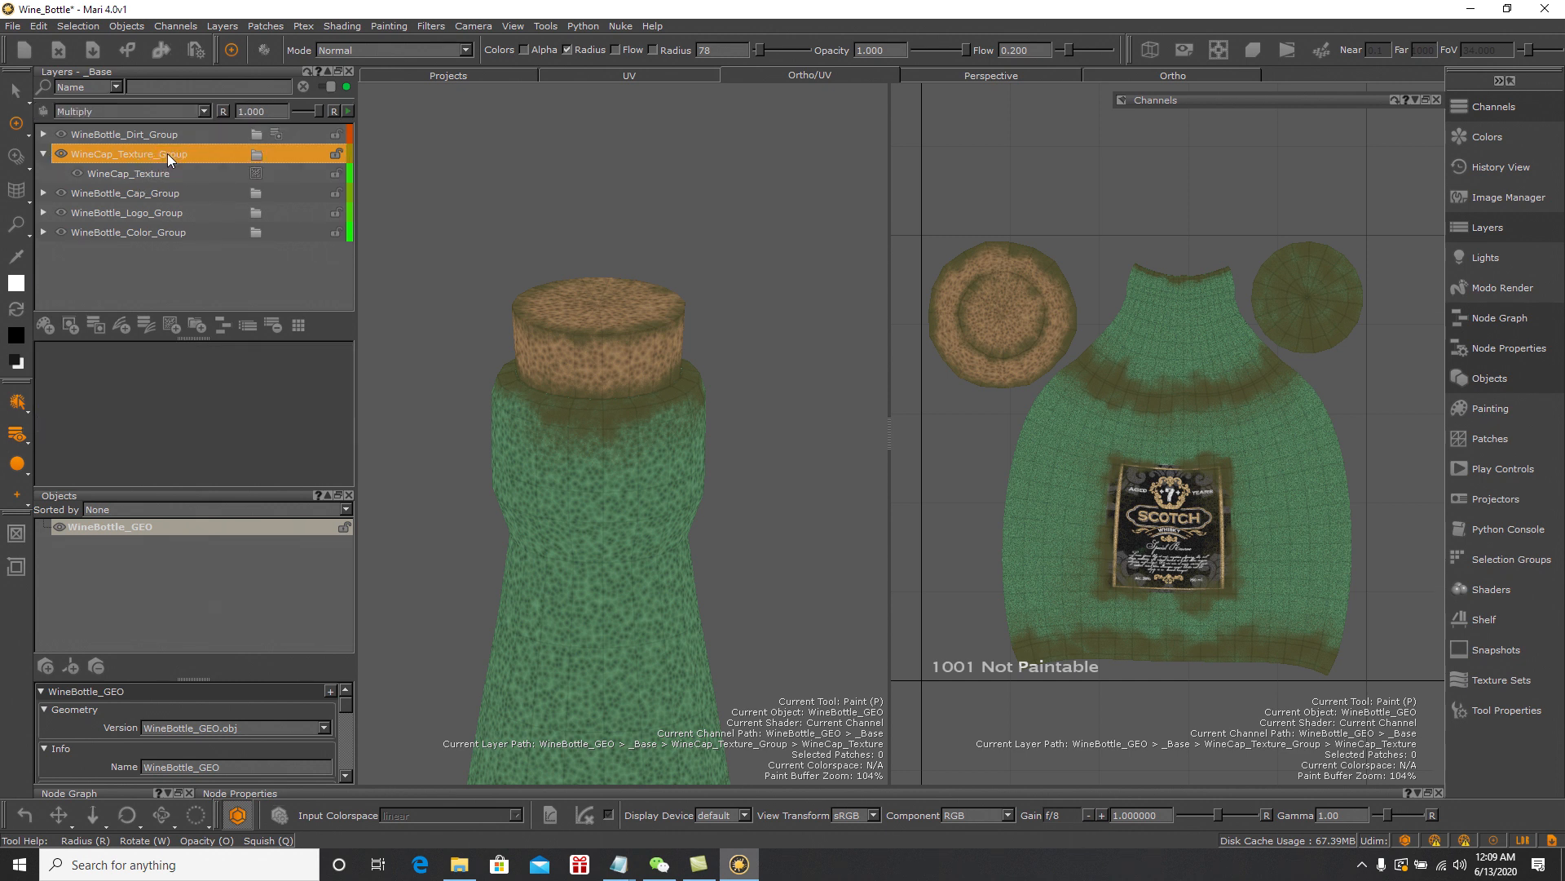
{"action": "left_click", "coordinate": [203, 114]}
{"action": "left_click", "coordinate": [189, 116]}
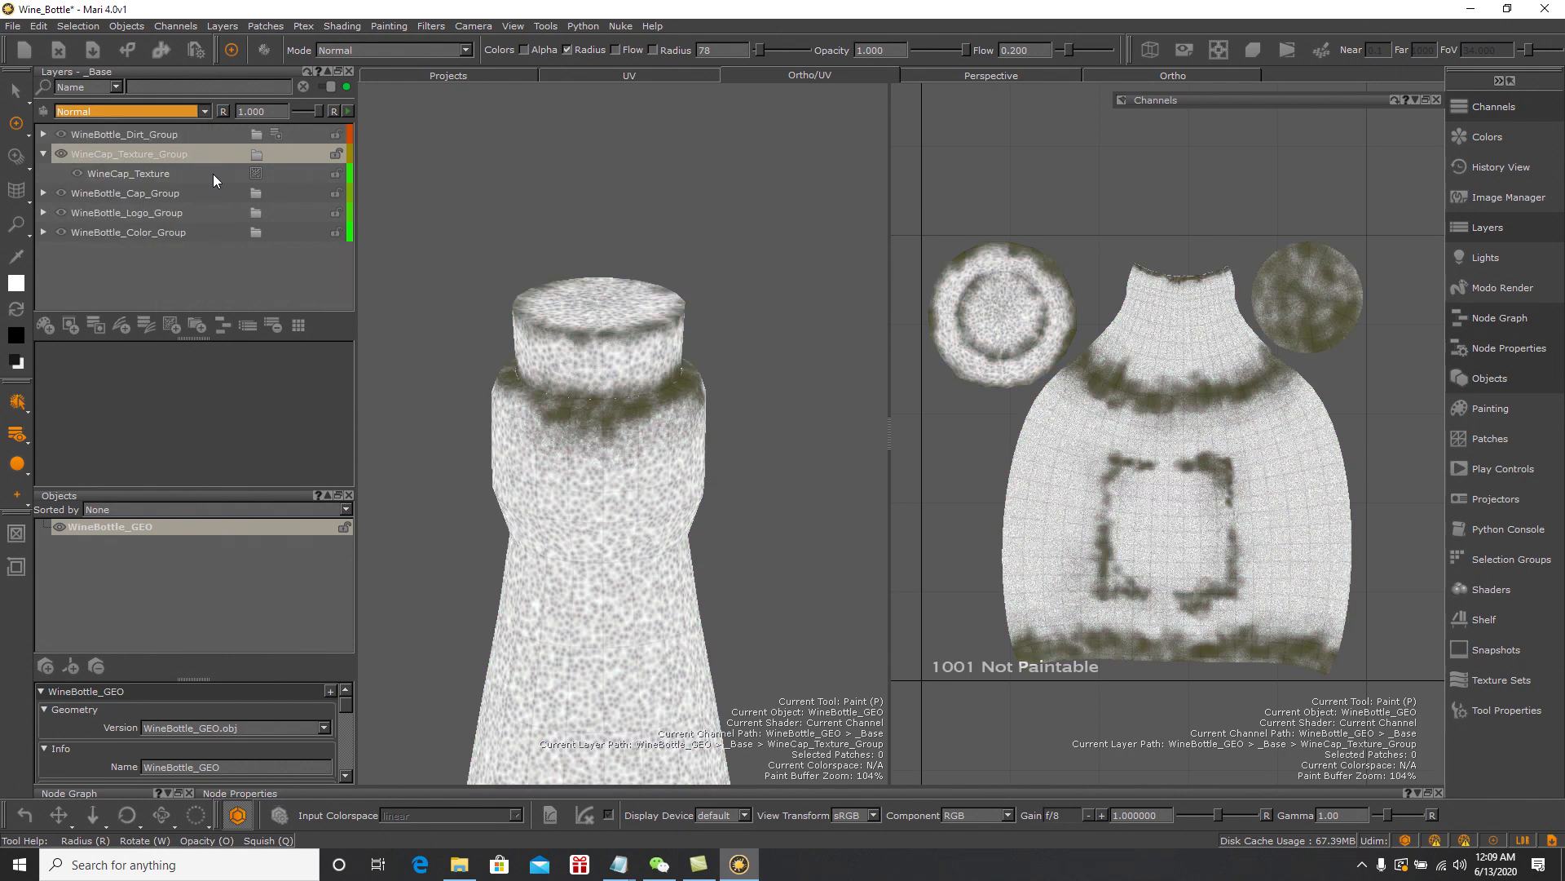
Try the Multiply blend mode on the WineCap_Texture layer and return it to Normal
{"action": "left_click", "coordinate": [183, 174]}
{"action": "left_click", "coordinate": [184, 109]}
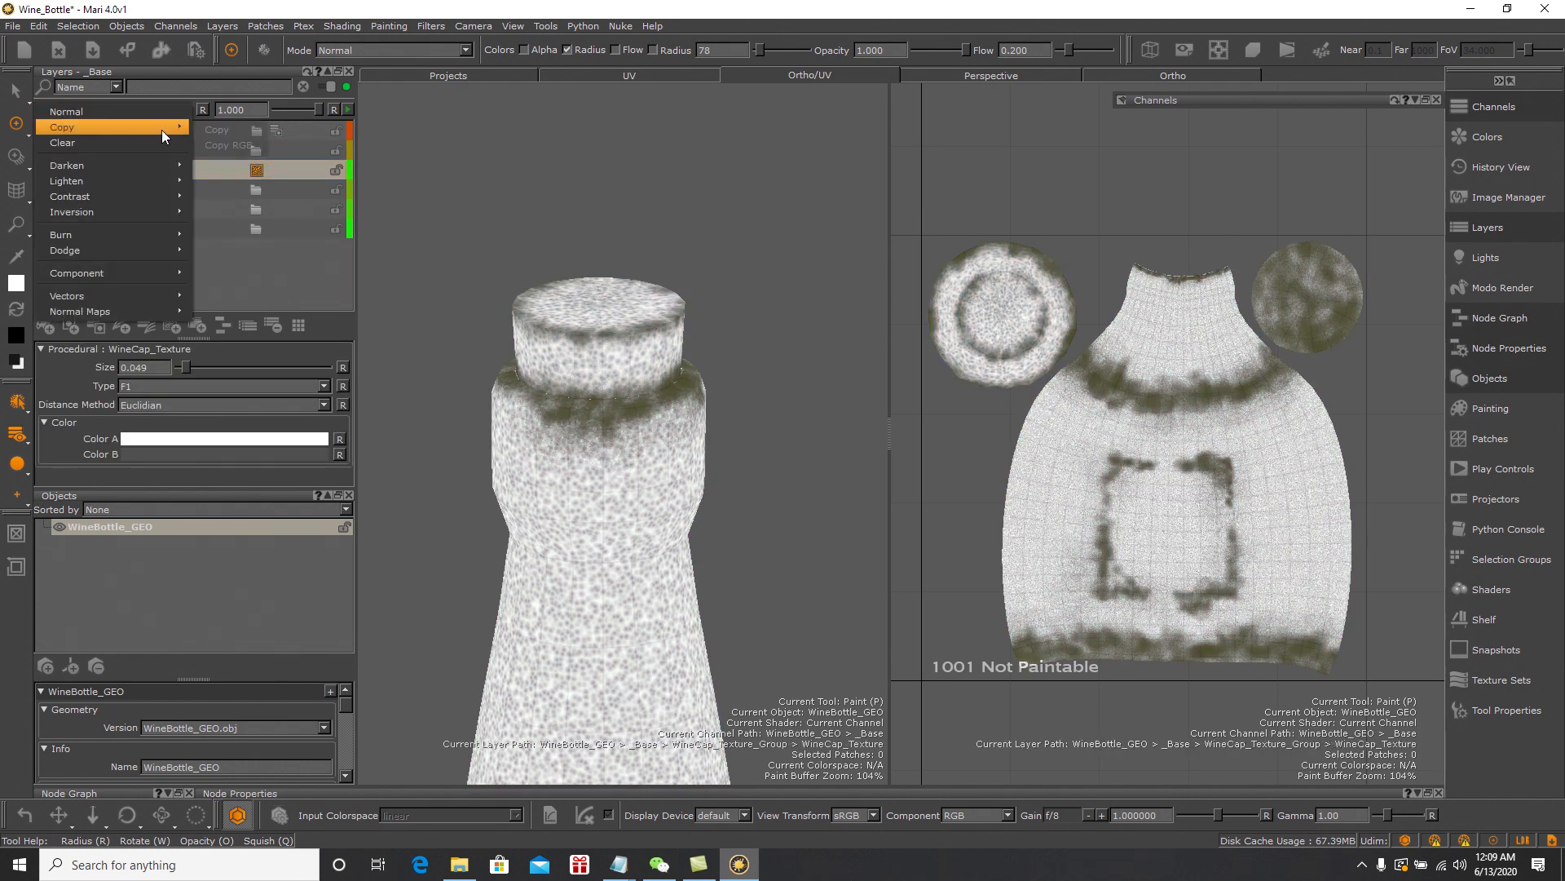
{"action": "mouse_move", "coordinate": [168, 160]}
{"action": "left_click", "coordinate": [209, 181]}
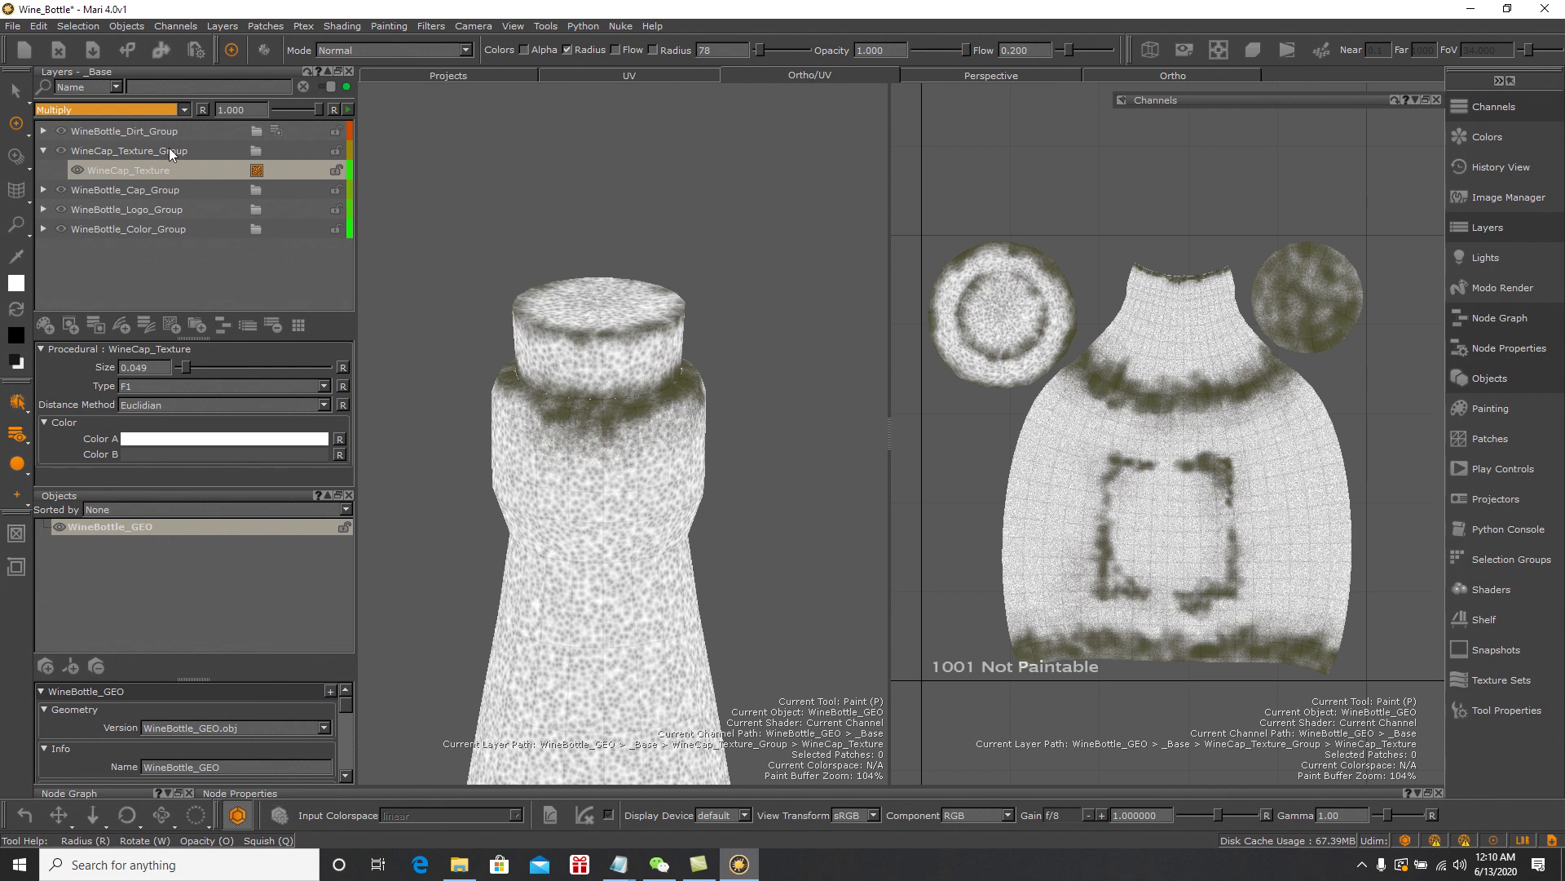
{"action": "left_click", "coordinate": [178, 109]}
{"action": "left_click", "coordinate": [156, 112]}
Set WineCap_Texture_Group back to the Multiply blend mode
{"action": "left_click", "coordinate": [173, 154]}
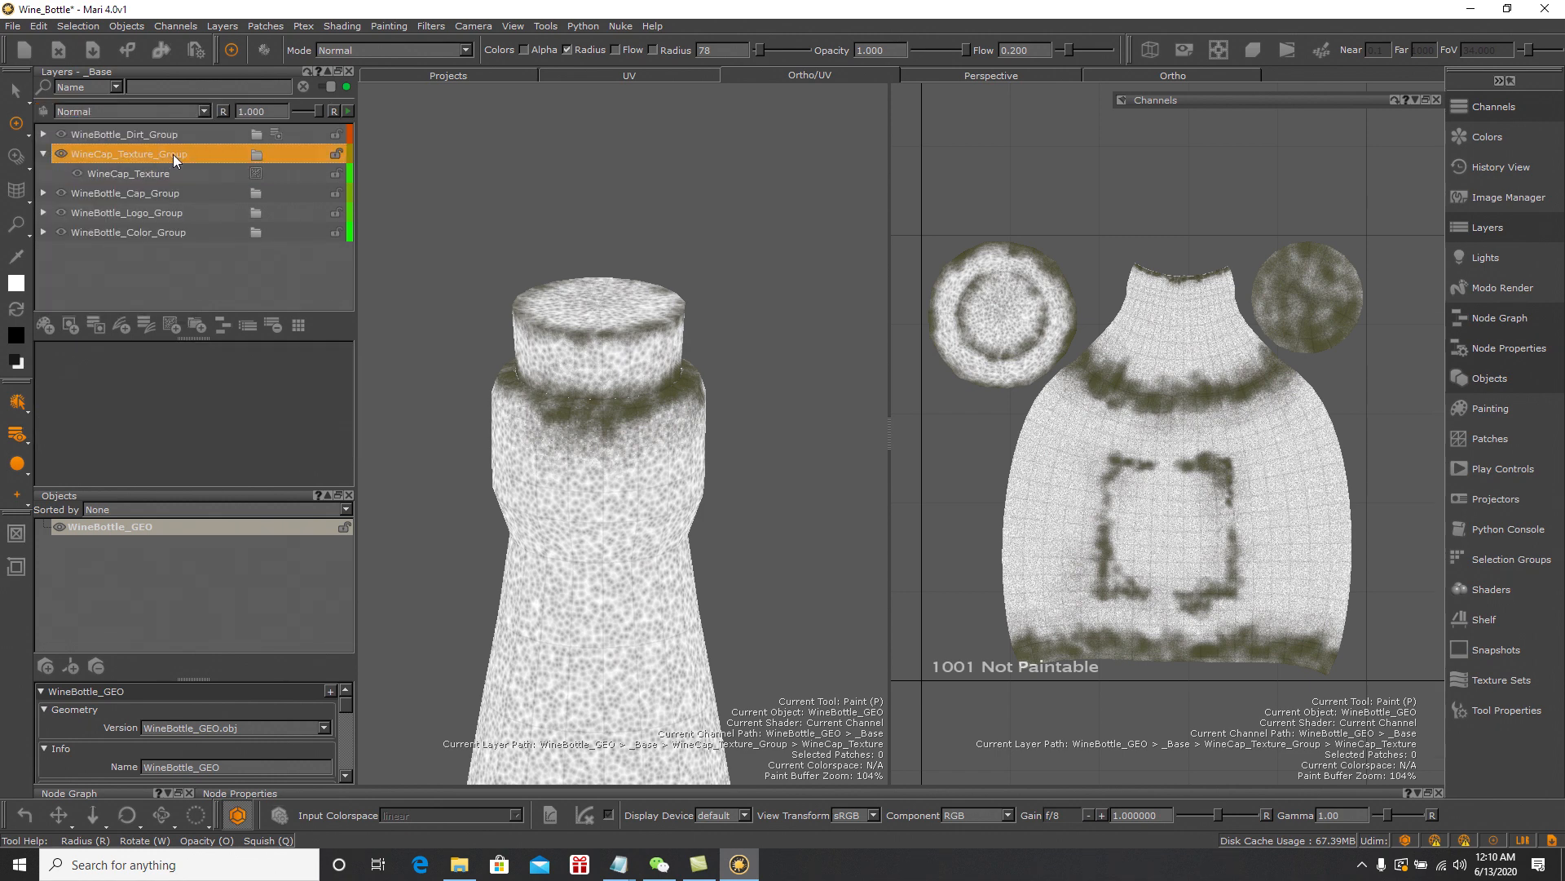
{"action": "left_click", "coordinate": [202, 113]}
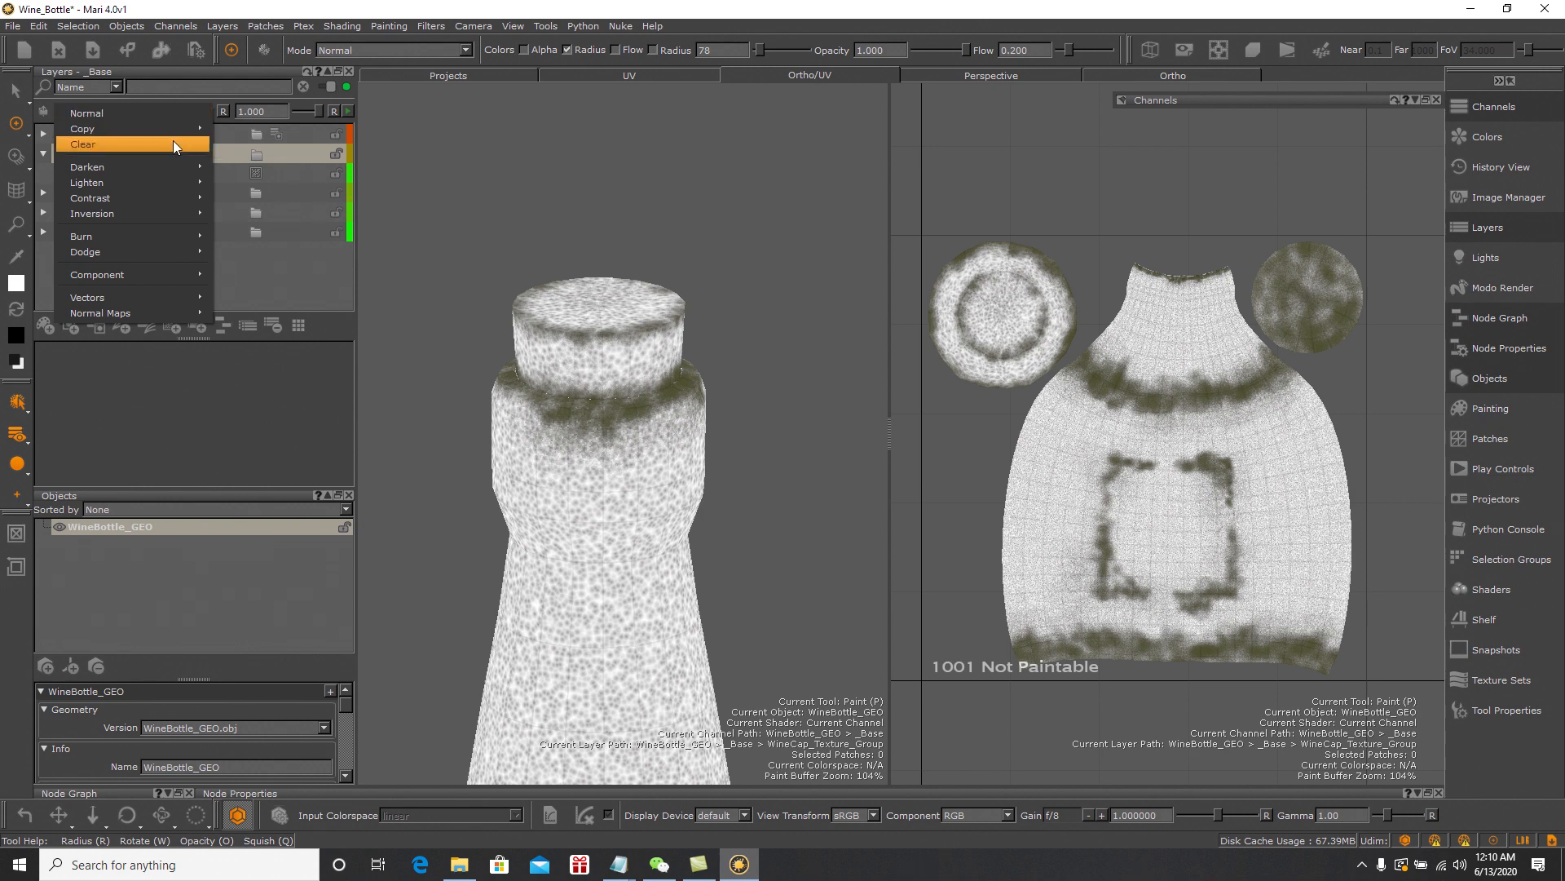
{"action": "mouse_move", "coordinate": [164, 163]}
{"action": "left_click", "coordinate": [236, 184]}
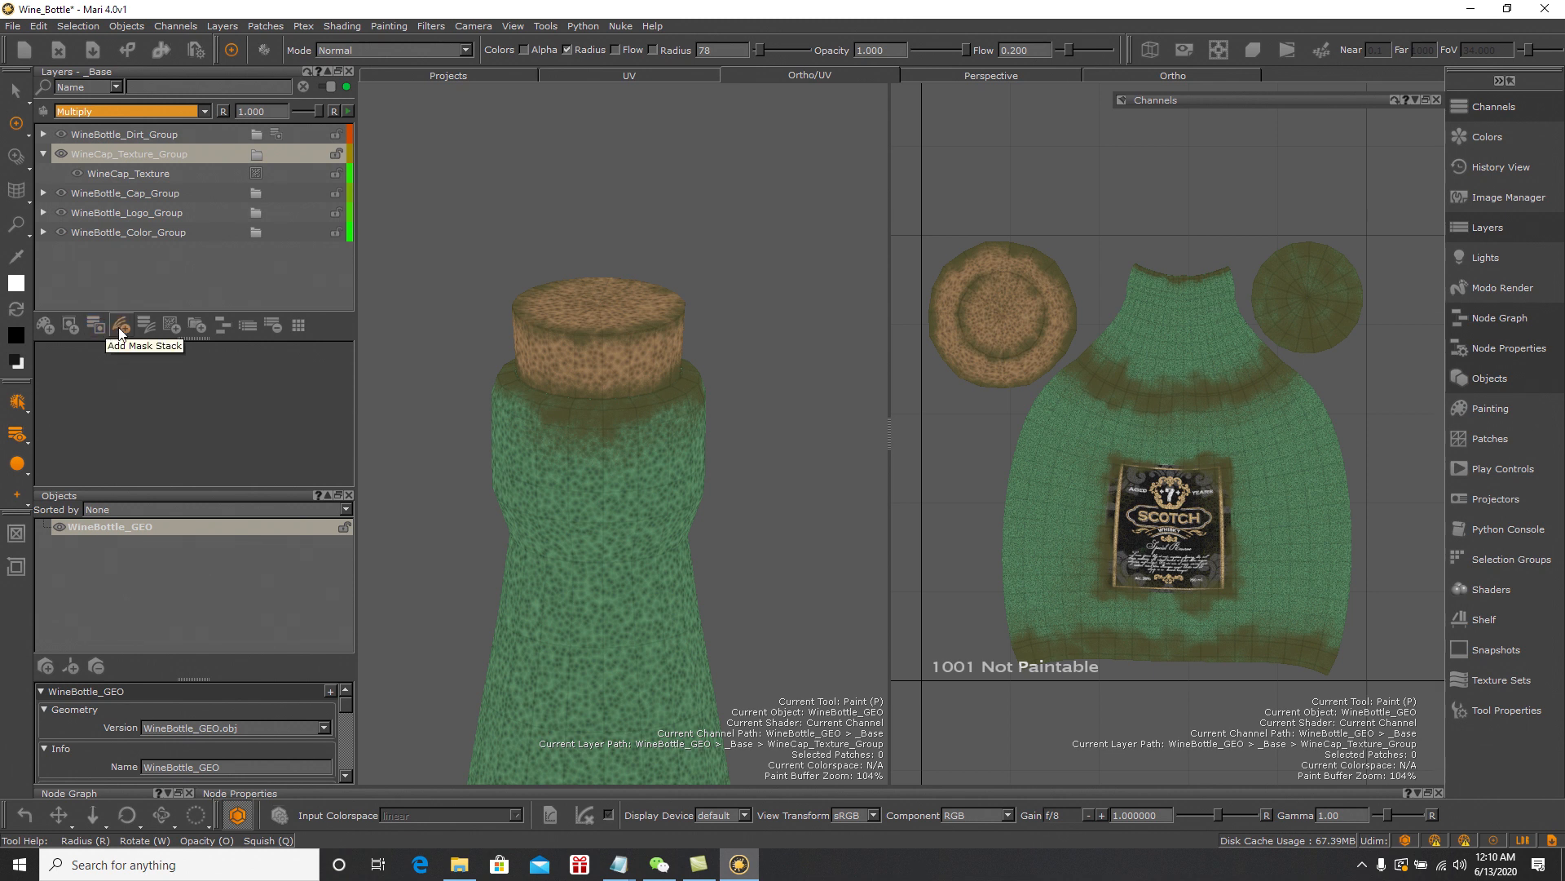
Create and open a new mask stack for WineCap_Texture_Group and add a Color procedural layer set to black
{"action": "left_click", "coordinate": [98, 323]}
{"action": "left_click", "coordinate": [277, 153]}
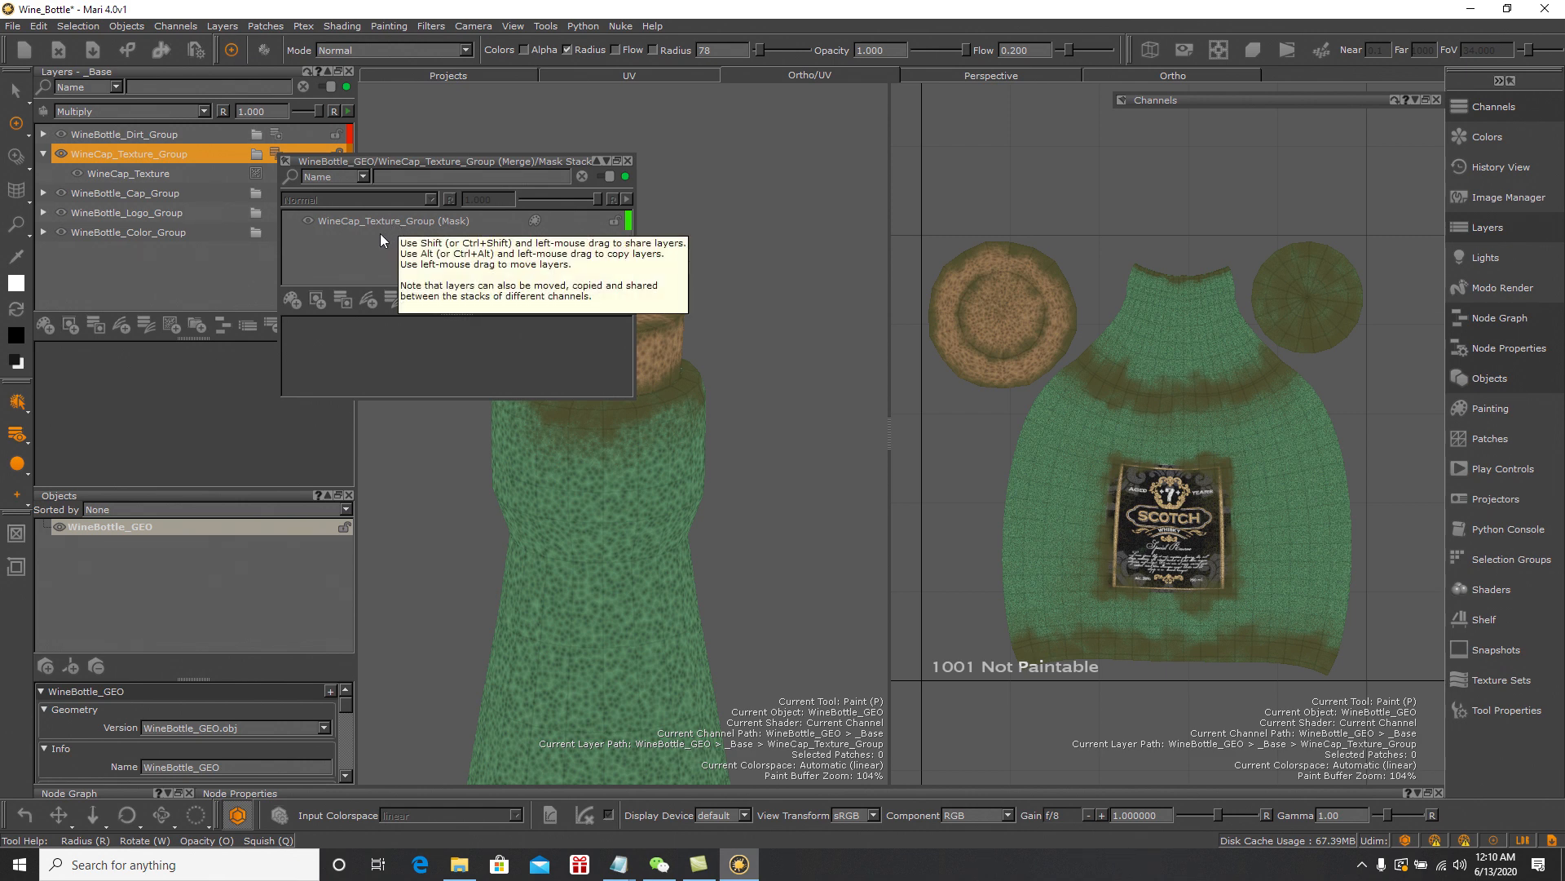
{"action": "left_click", "coordinate": [414, 301]}
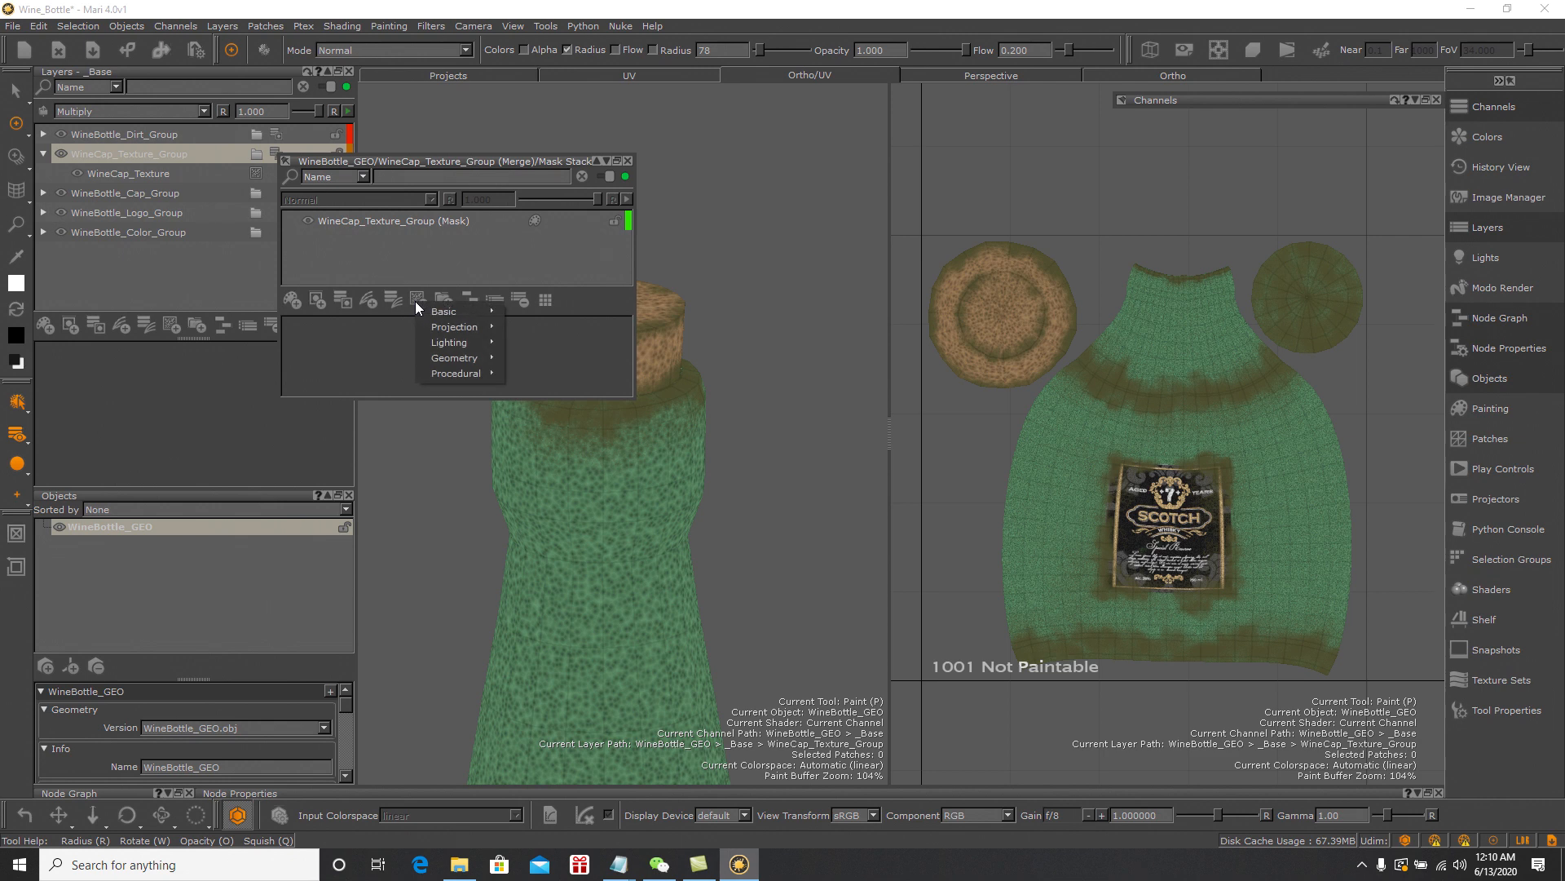
{"action": "mouse_move", "coordinate": [454, 327]}
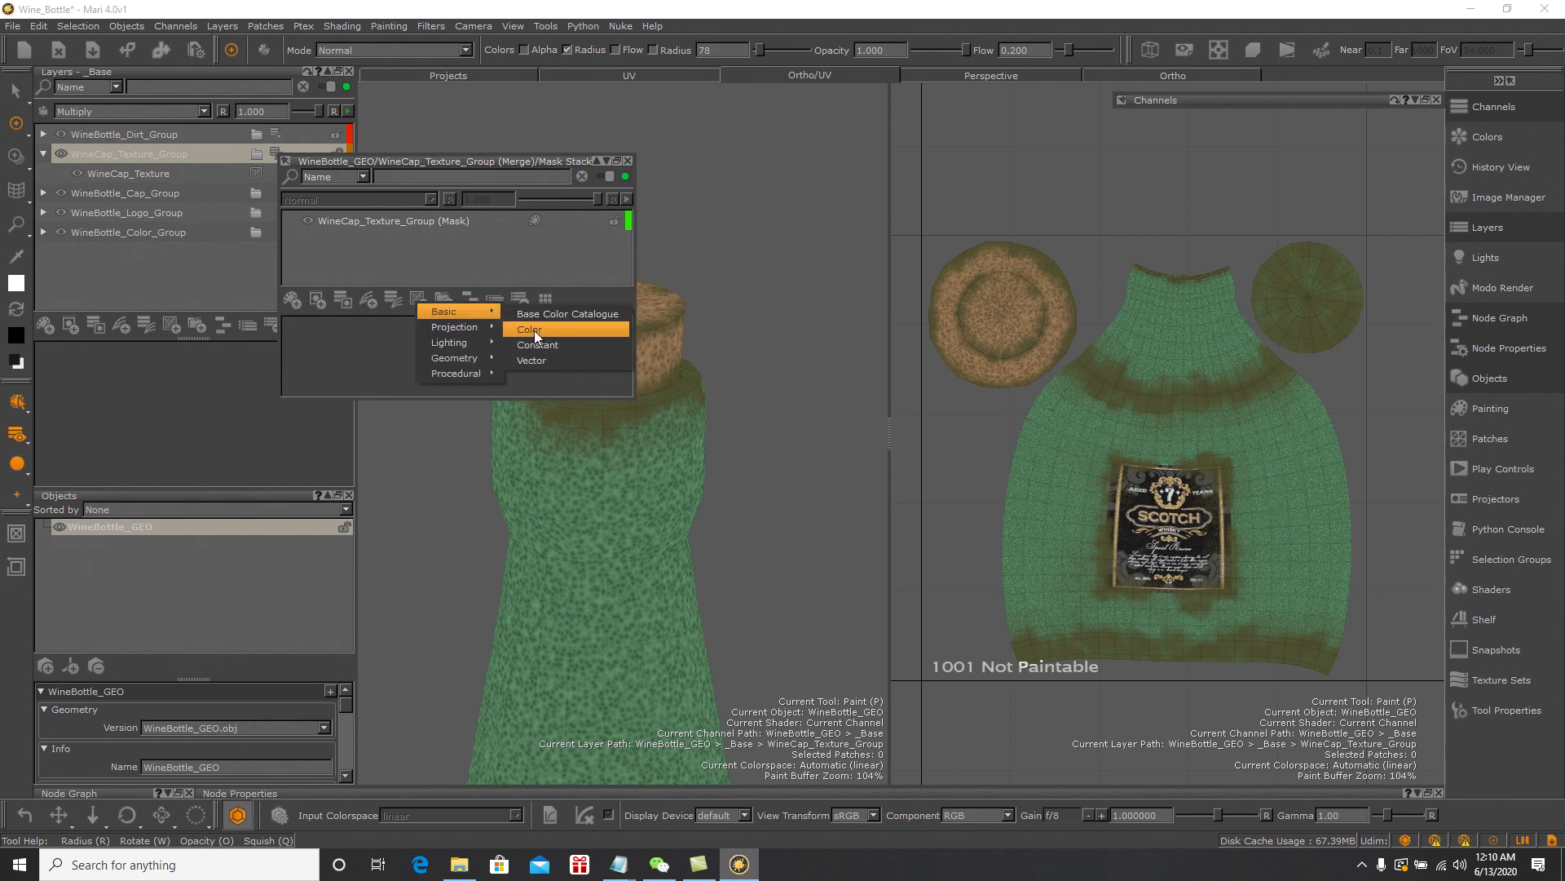
{"action": "left_click", "coordinate": [535, 330]}
{"action": "left_click", "coordinate": [535, 340]}
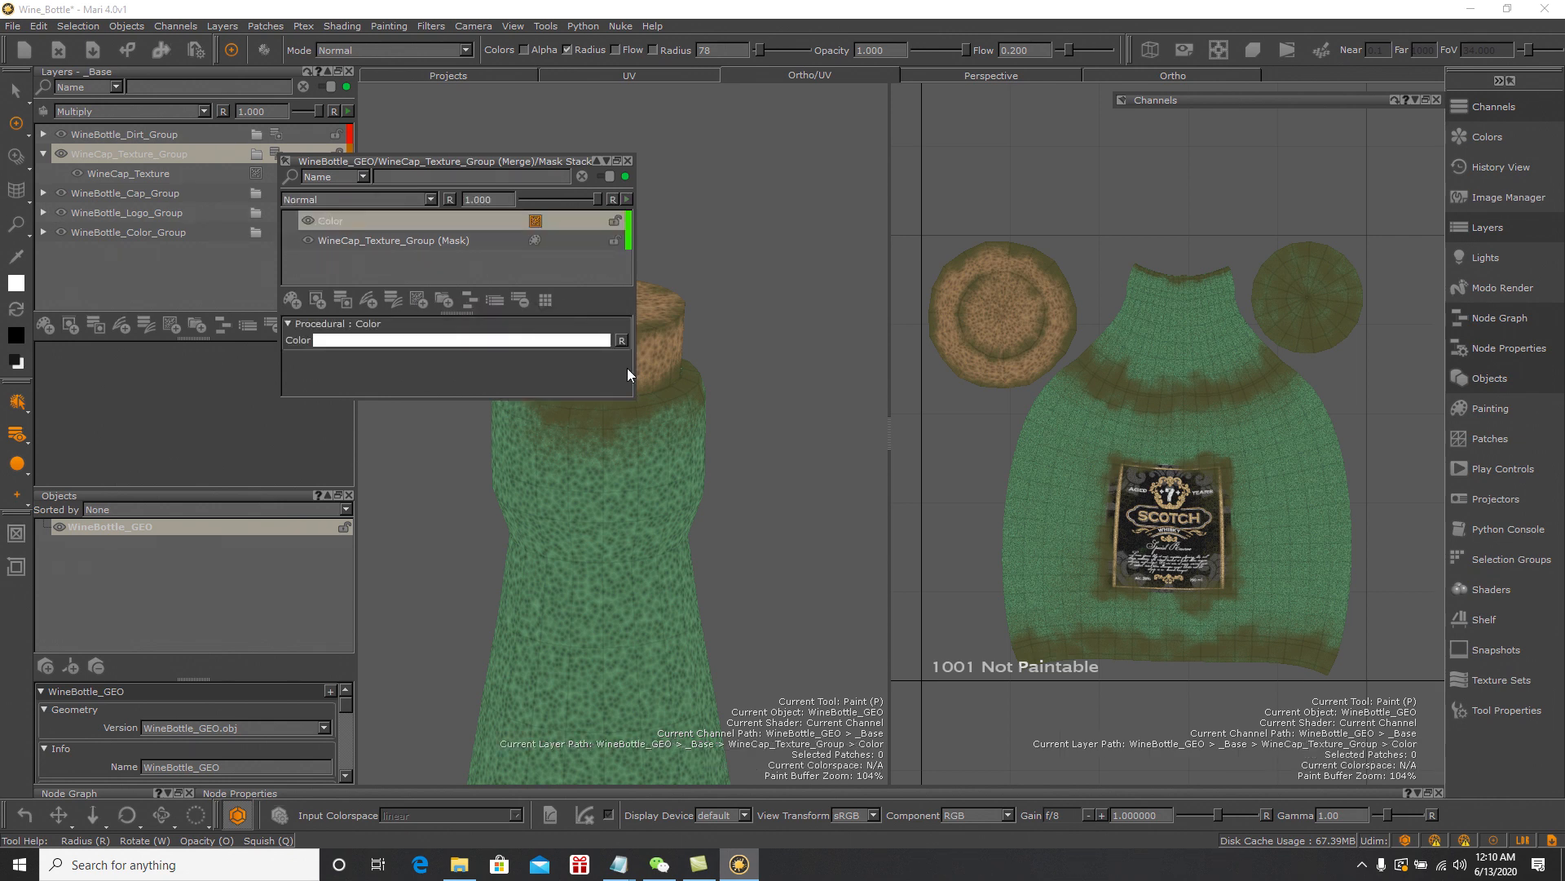
{"action": "left_click", "coordinate": [781, 608]}
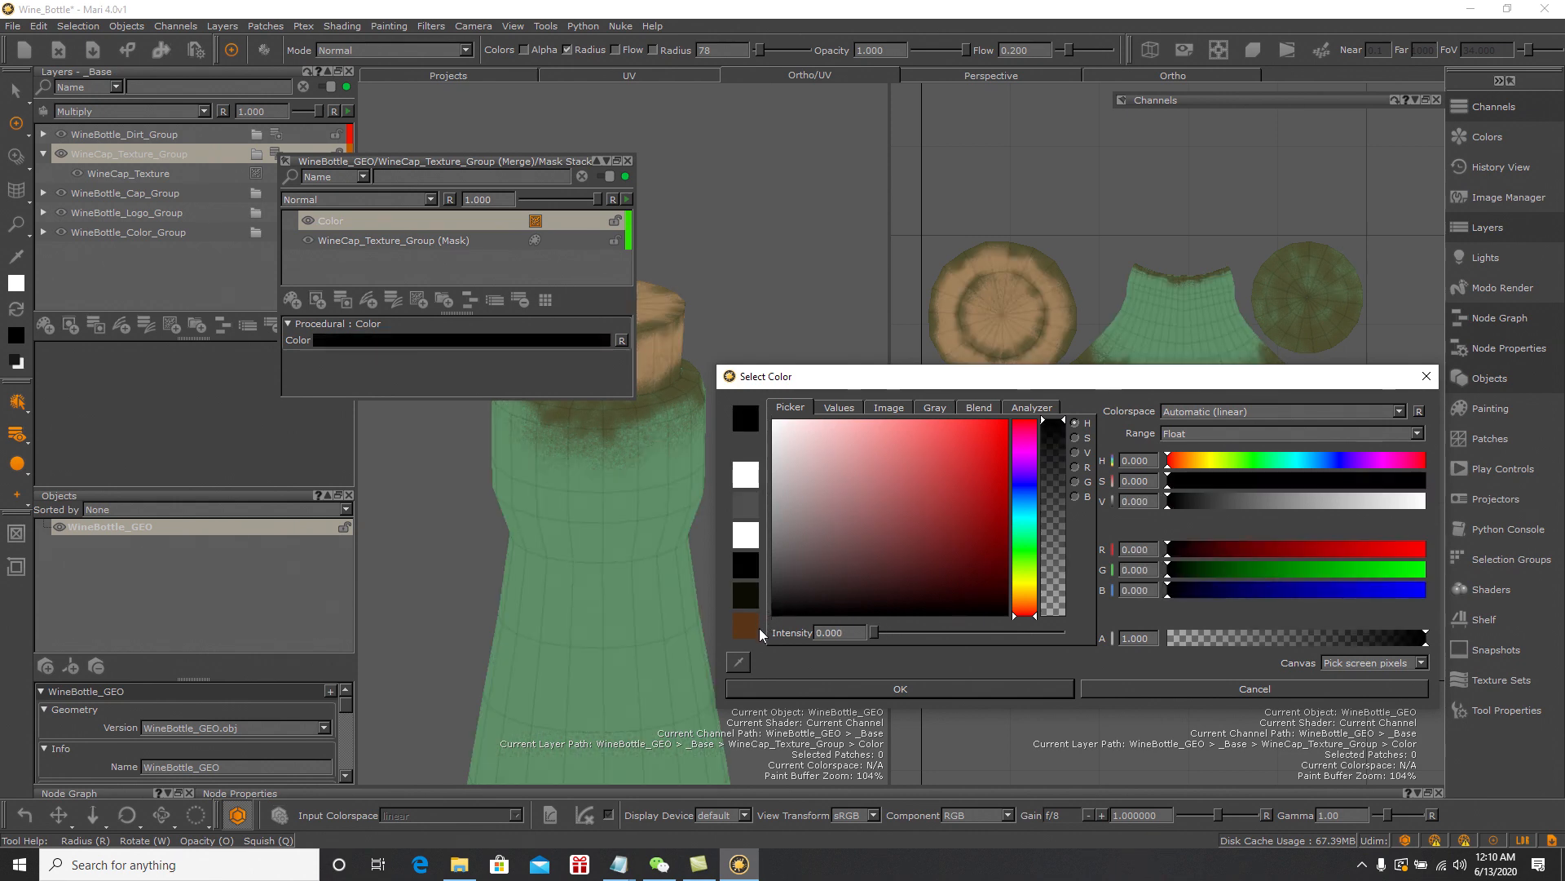
{"action": "left_click", "coordinate": [816, 692]}
Replace the default layer in the mask stack with a new paint layer above the black Color layer
{"action": "left_click_drag", "start_coordinate": [341, 222], "coordinate": [353, 258]}
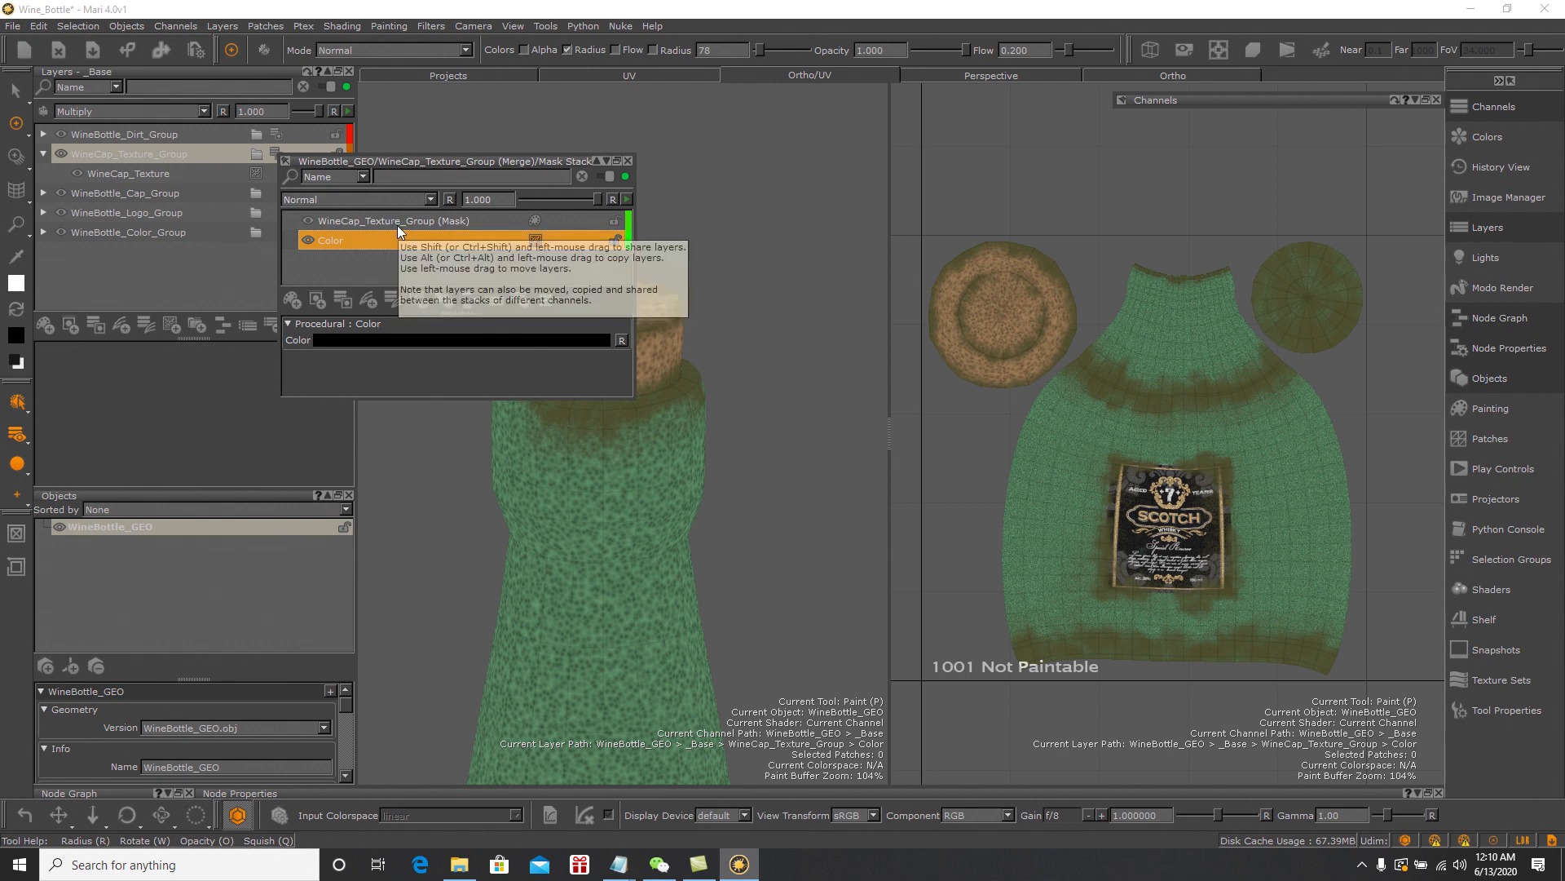
{"action": "left_click", "coordinate": [398, 225]}
{"action": "key", "text": "Delete"}
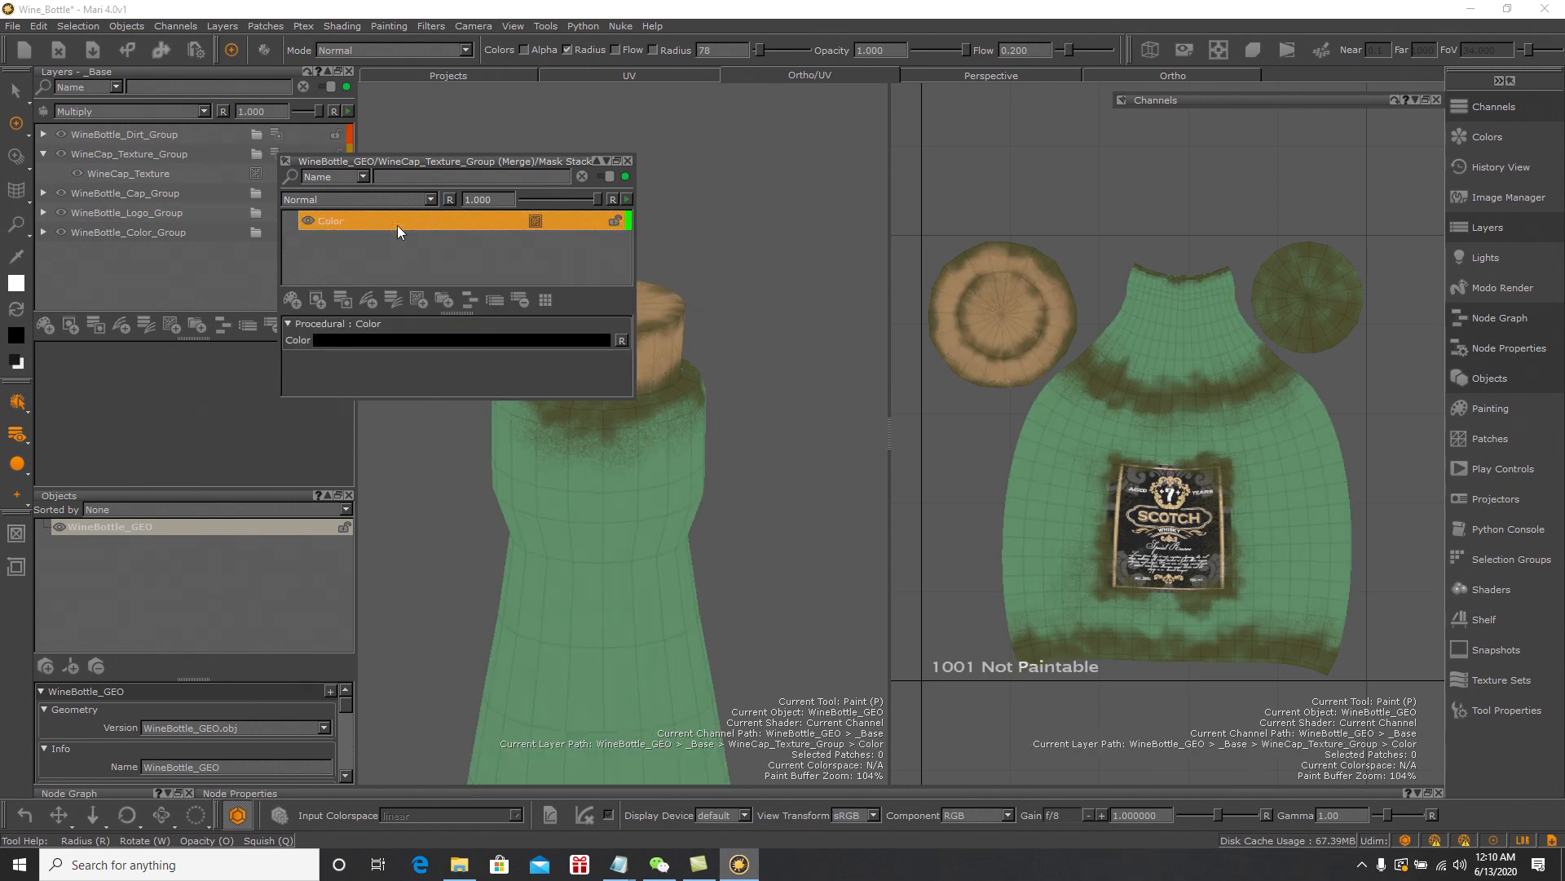
{"action": "left_click", "coordinate": [292, 299]}
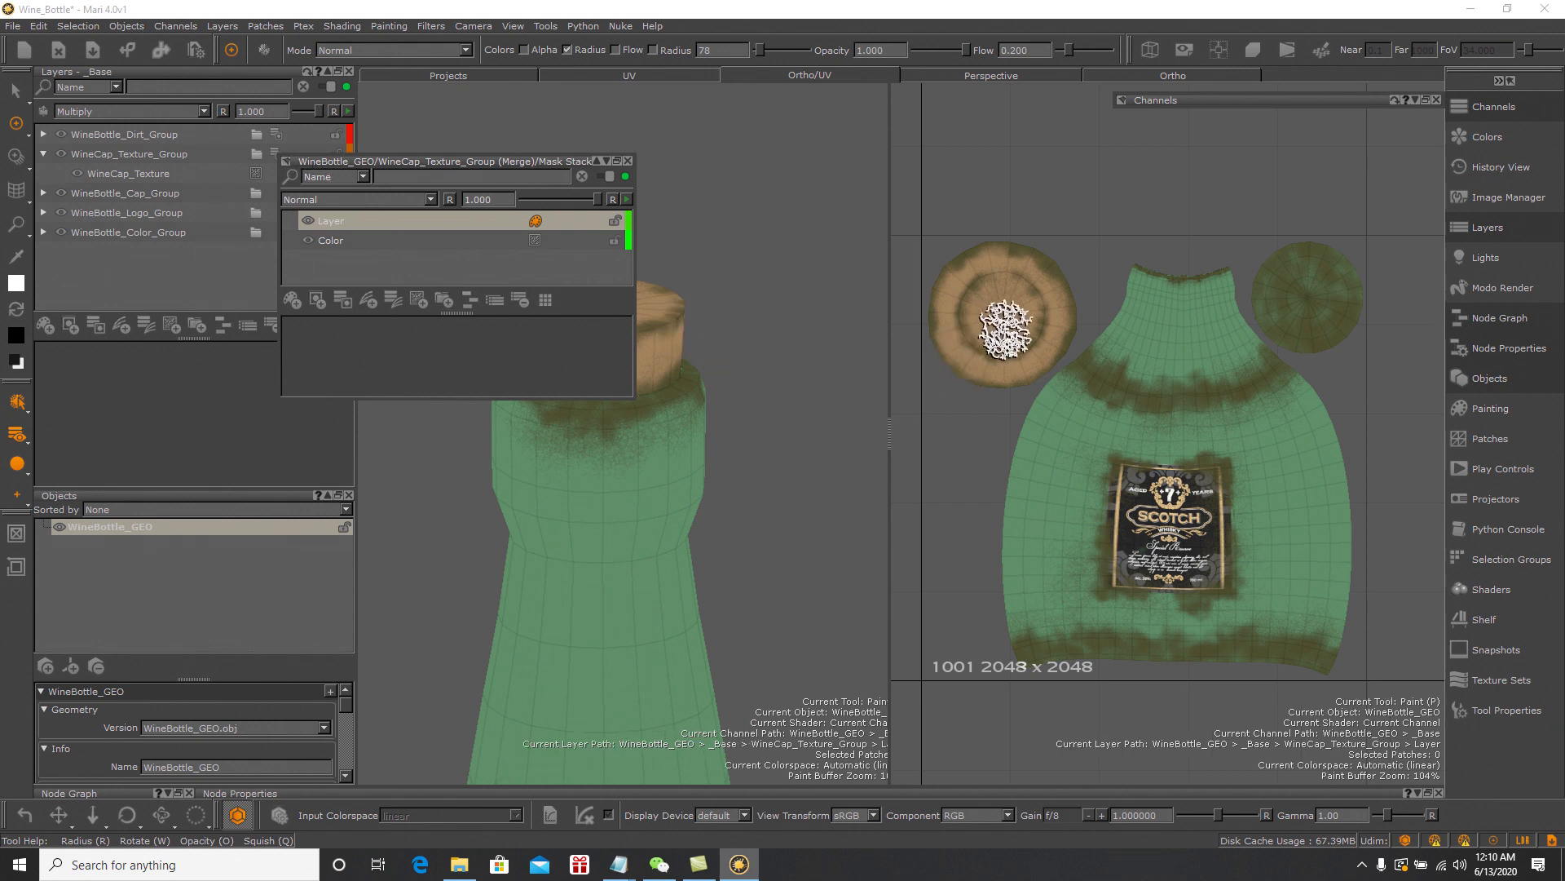
{"action": "key", "text": "space"}
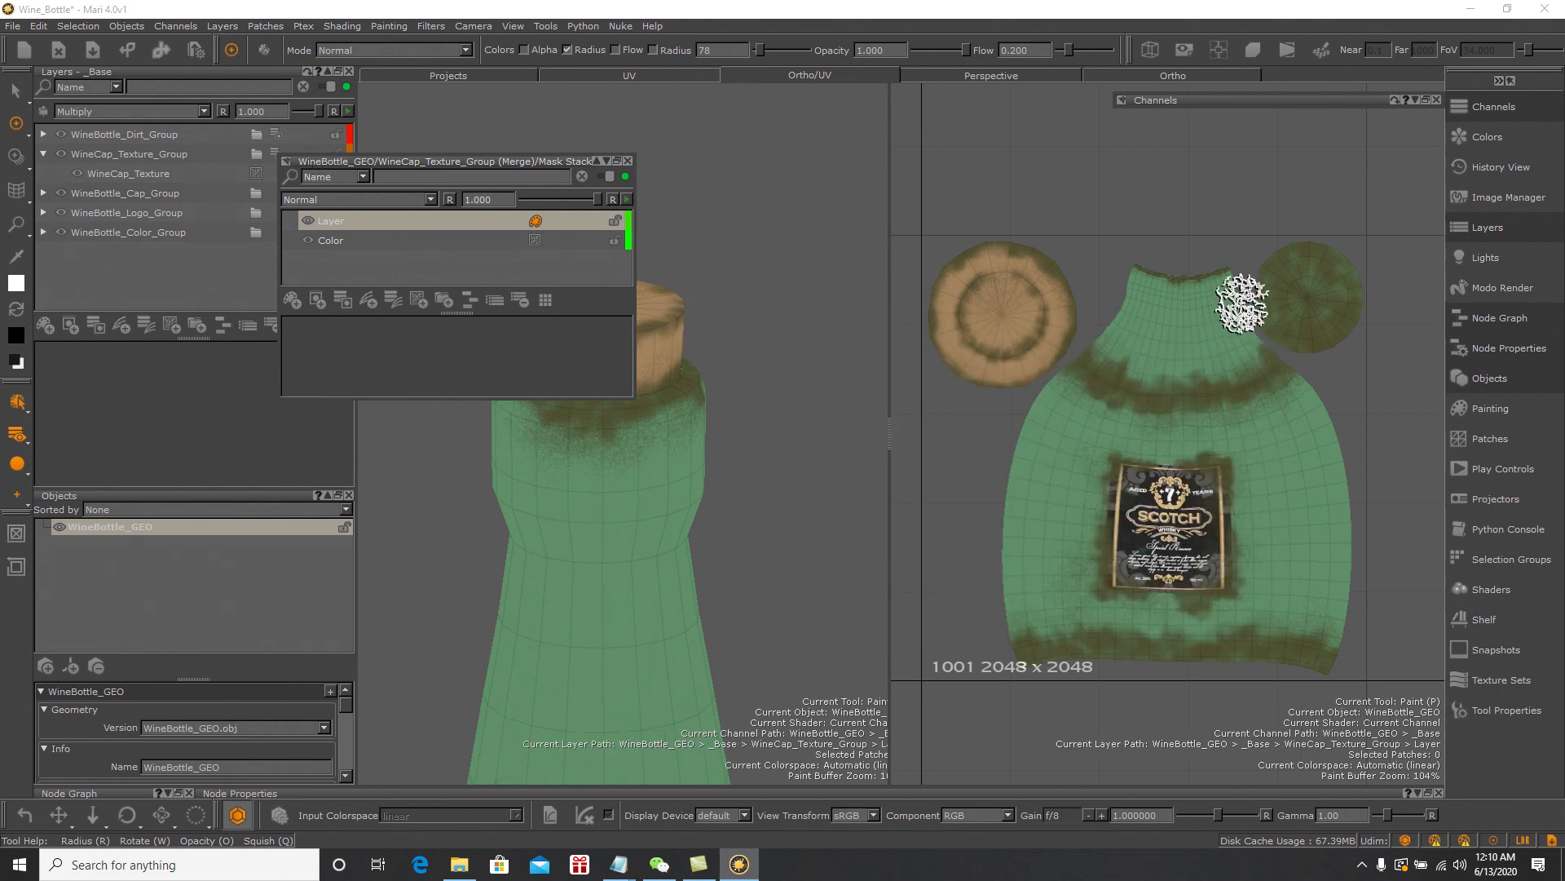
Paint the cork cap's UV area white on the mask layer with the Default basic brush and bake the paint
{"action": "key", "text": "space"}
{"action": "left_click", "coordinate": [1139, 291]}
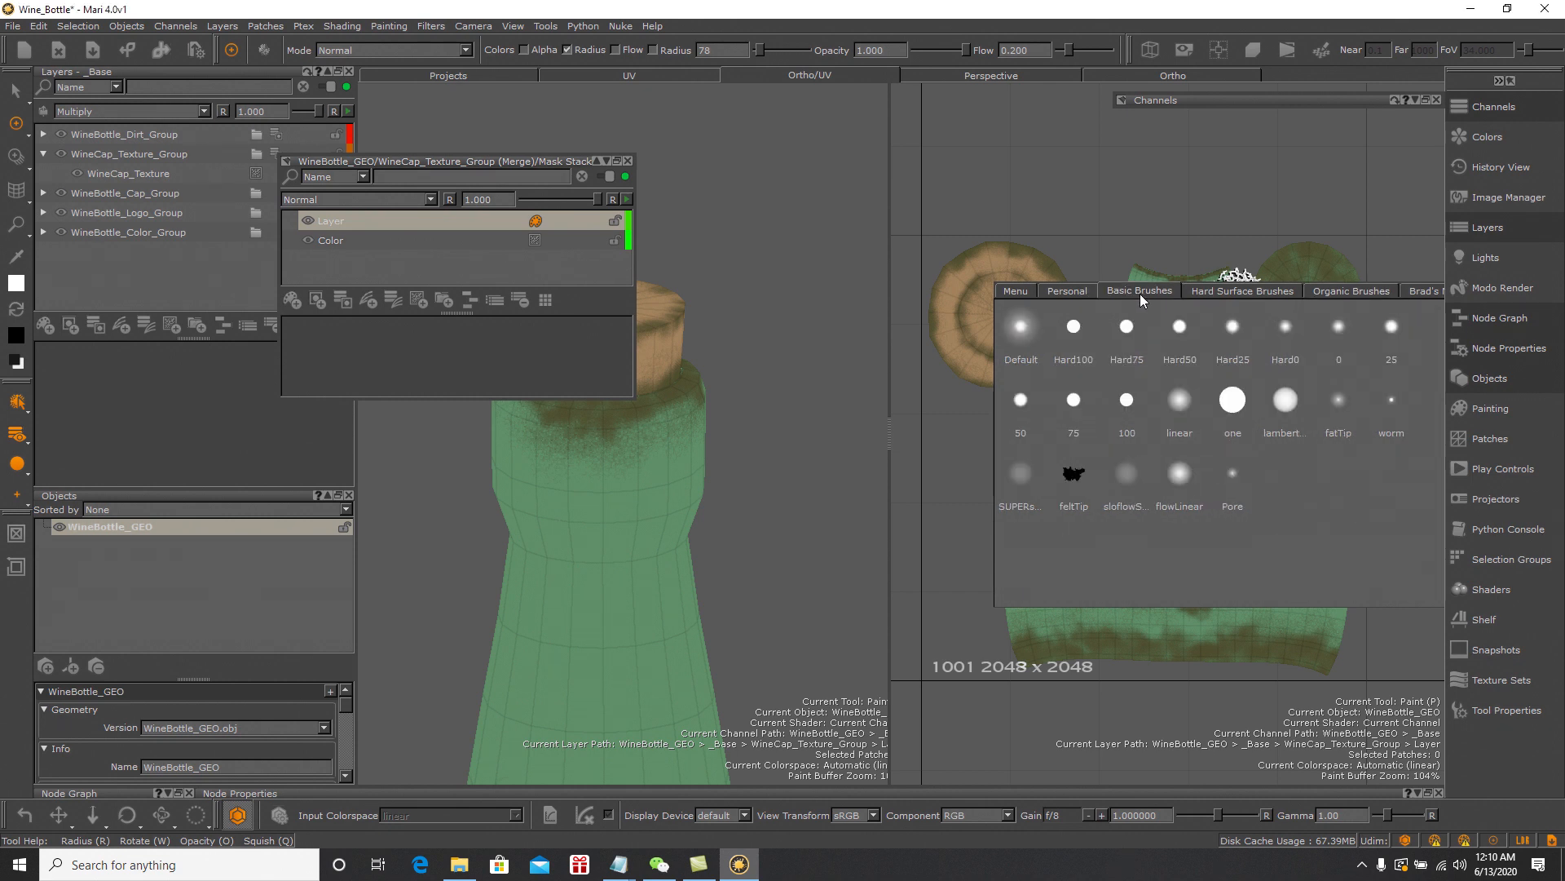
{"action": "left_click", "coordinate": [1024, 320]}
{"action": "mouse_move", "coordinate": [996, 299]}
{"action": "left_mouse_down"}
{"action": "mouse_move", "coordinate": [1010, 285]}
{"action": "mouse_move", "coordinate": [982, 306]}
{"action": "mouse_move", "coordinate": [974, 265]}
{"action": "mouse_move", "coordinate": [950, 359]}
{"action": "mouse_move", "coordinate": [991, 358]}
{"action": "mouse_move", "coordinate": [983, 375]}
{"action": "mouse_move", "coordinate": [1017, 366]}
{"action": "mouse_move", "coordinate": [1064, 298]}
{"action": "mouse_move", "coordinate": [997, 278]}
{"action": "mouse_move", "coordinate": [929, 308]}
{"action": "mouse_move", "coordinate": [1053, 259]}
{"action": "mouse_move", "coordinate": [1015, 322]}
{"action": "mouse_move", "coordinate": [1068, 318]}
{"action": "mouse_move", "coordinate": [1060, 338]}
{"action": "mouse_move", "coordinate": [1033, 261]}
{"action": "mouse_move", "coordinate": [946, 310]}
{"action": "mouse_move", "coordinate": [938, 359]}
{"action": "mouse_move", "coordinate": [1038, 351]}
{"action": "mouse_move", "coordinate": [1056, 285]}
{"action": "mouse_move", "coordinate": [999, 249]}
{"action": "mouse_move", "coordinate": [966, 338]}
{"action": "mouse_move", "coordinate": [979, 375]}
{"action": "mouse_move", "coordinate": [1029, 359]}
{"action": "mouse_move", "coordinate": [1052, 284]}
{"action": "mouse_move", "coordinate": [995, 259]}
{"action": "mouse_move", "coordinate": [947, 300]}
{"action": "mouse_move", "coordinate": [950, 363]}
{"action": "mouse_move", "coordinate": [1032, 326]}
{"action": "mouse_move", "coordinate": [1029, 282]}
{"action": "mouse_move", "coordinate": [1012, 286]}
{"action": "left_mouse_up"}
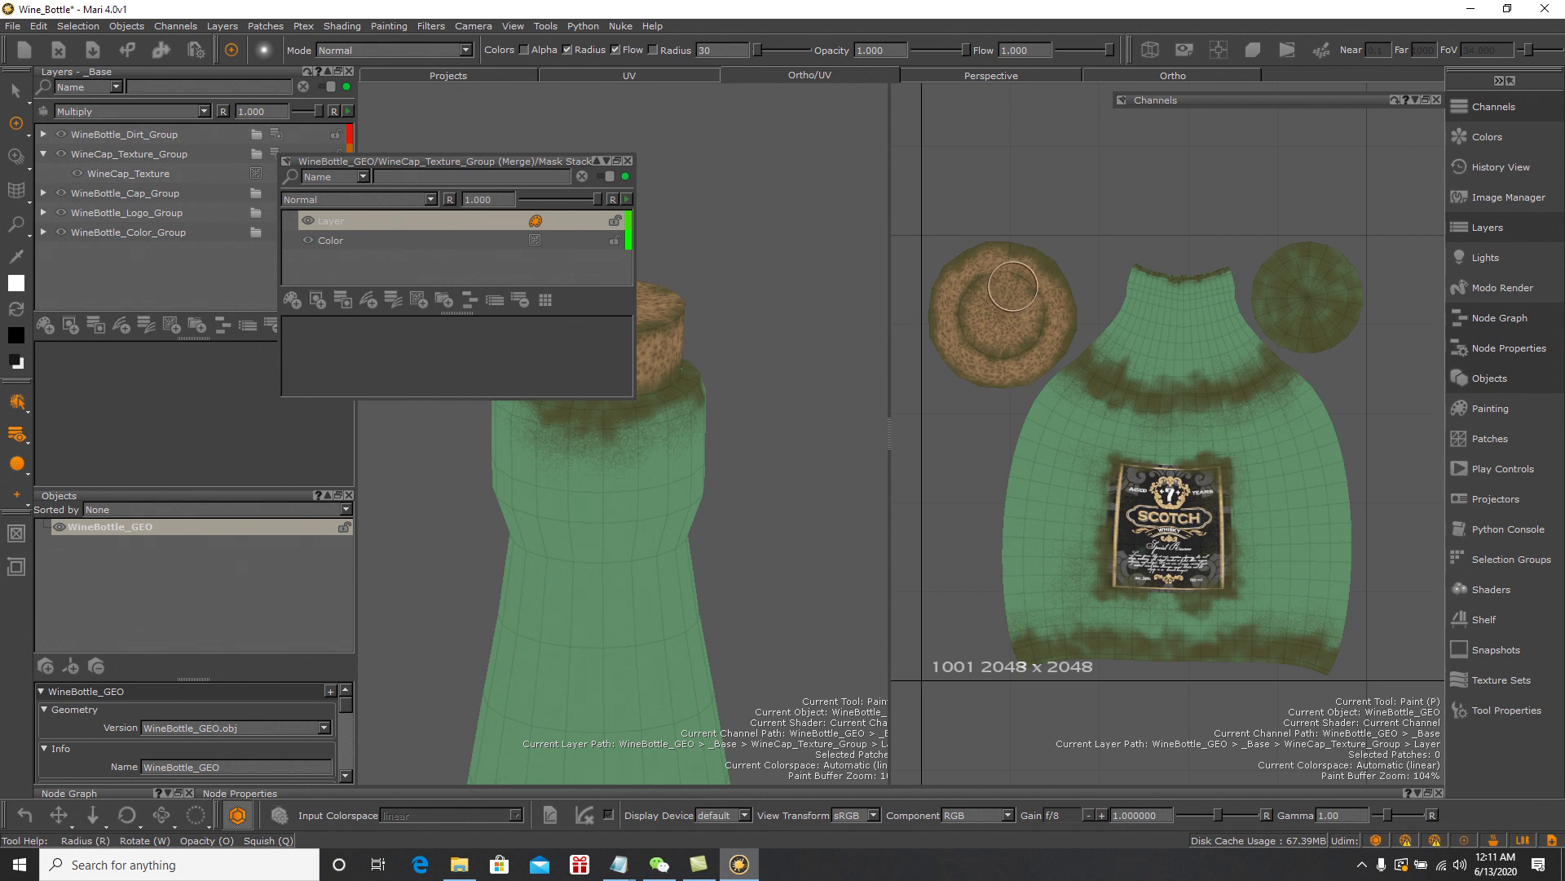
{"action": "key", "text": "b"}
{"action": "left_click", "coordinate": [596, 160]}
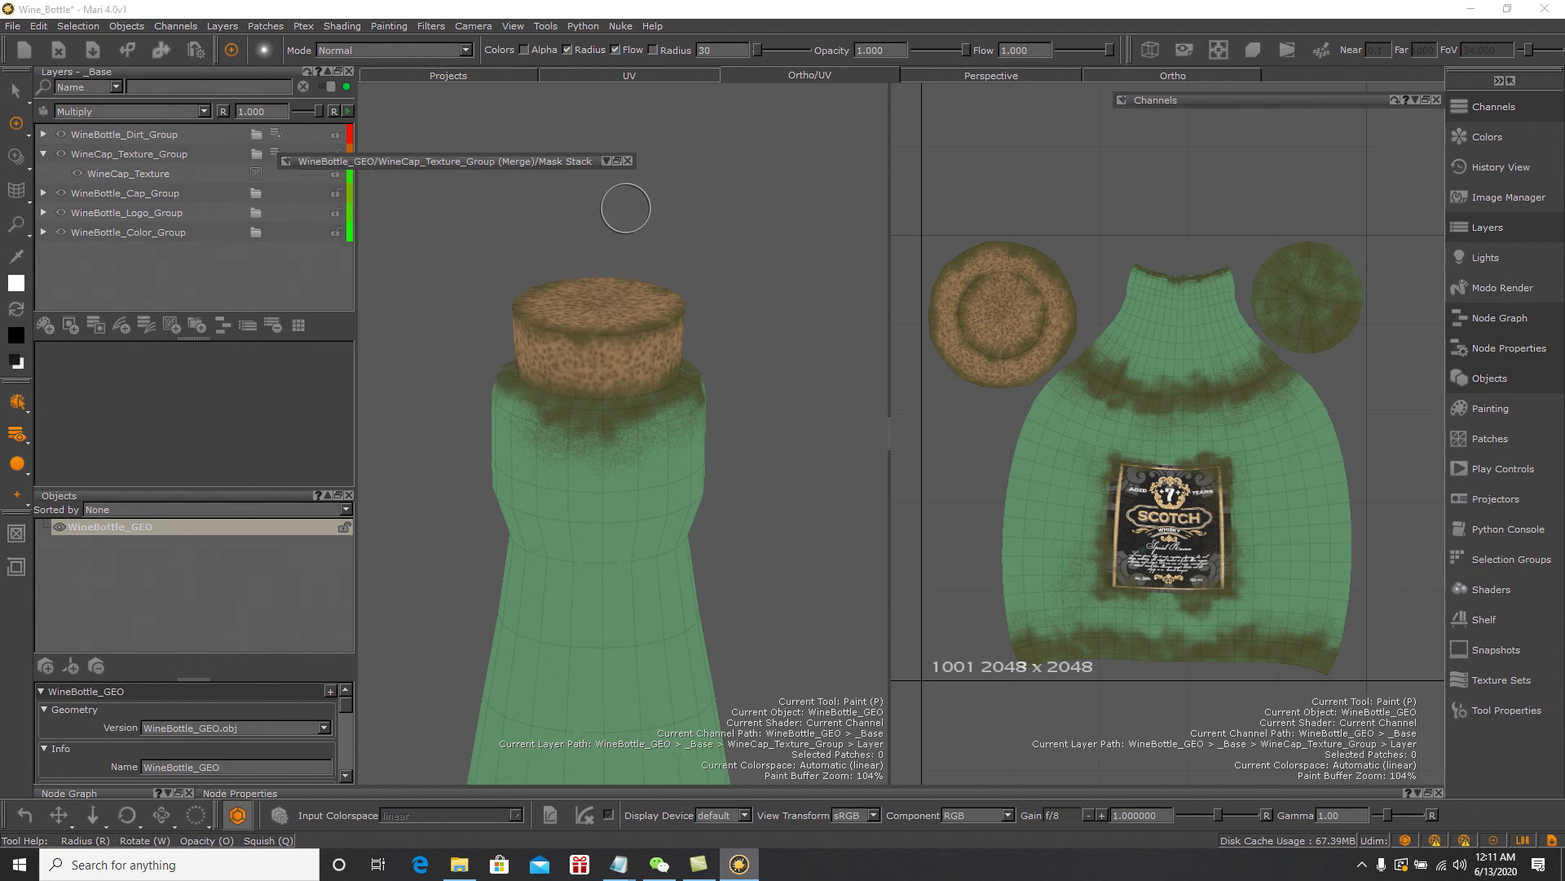
{"action": "left_click", "coordinate": [606, 162]}
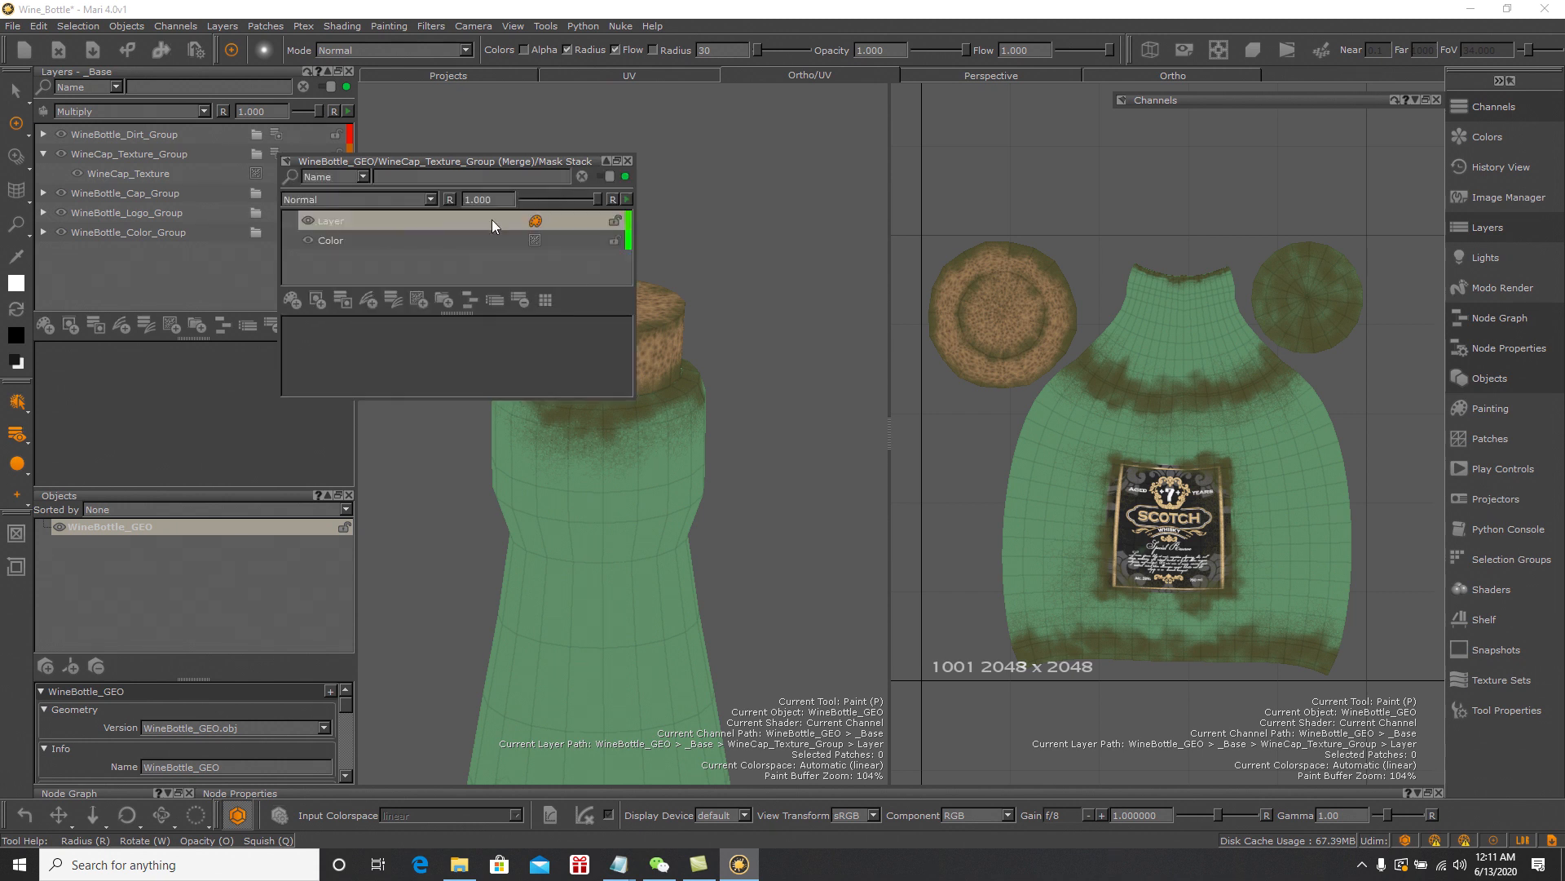
Rename the black Color layer in the mask stack to WineCap_MASK_BLACK and copy the name
{"action": "left_click", "coordinate": [354, 241]}
{"action": "double_click", "coordinate": [355, 241]}
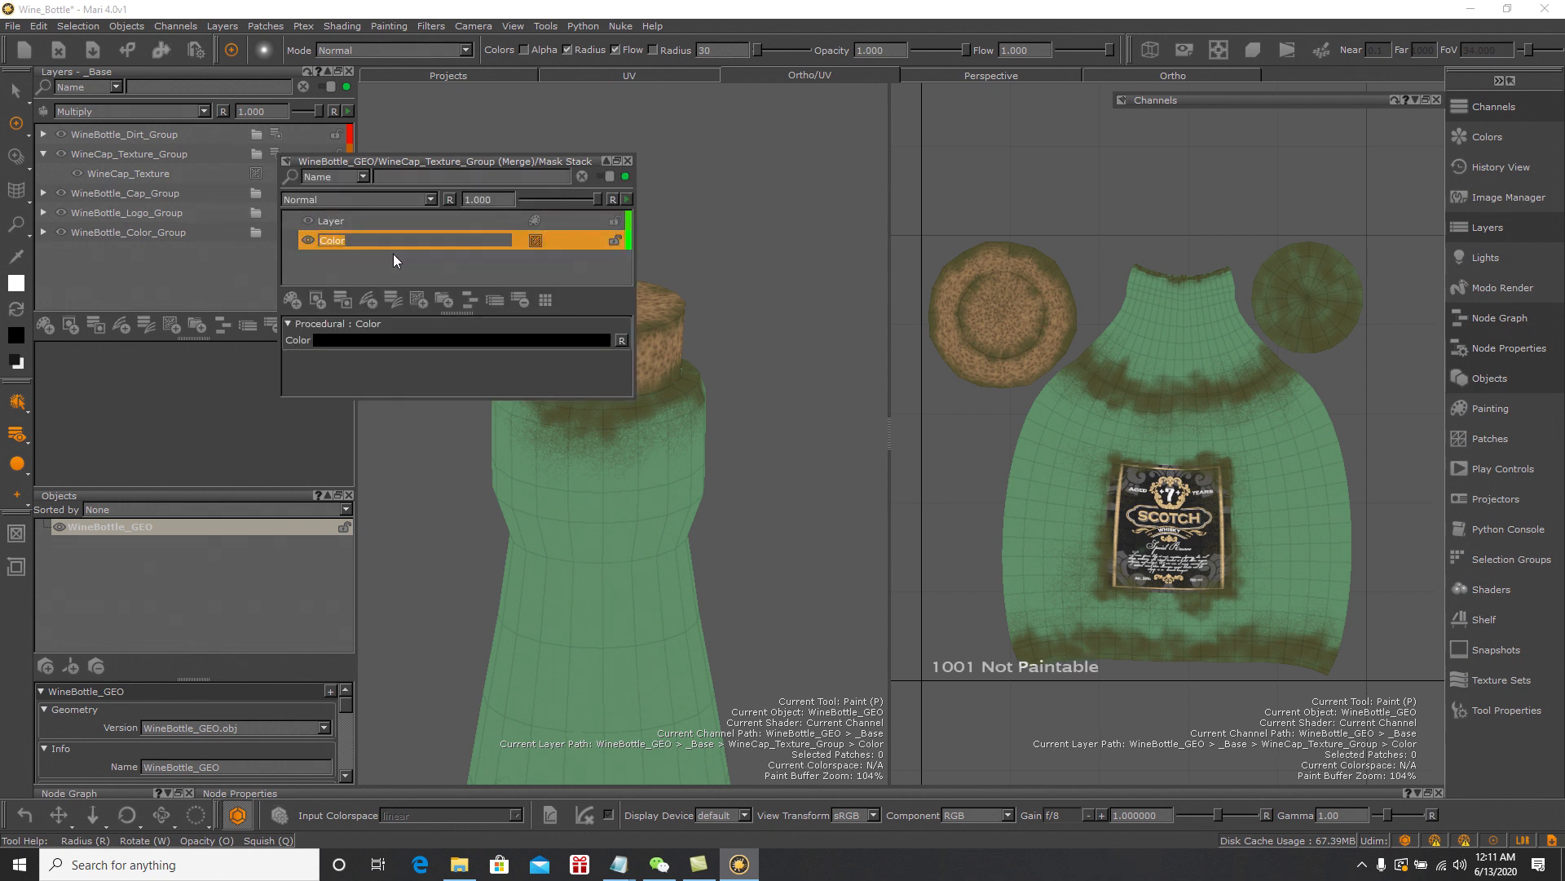
{"action": "type", "text": "Wine"}
{"action": "type", "text": "_"}
{"action": "left_click_drag", "start_coordinate": [432, 239], "coordinate": [317, 255]}
{"action": "key", "text": "ctrl+c"}
{"action": "key", "text": "Return"}
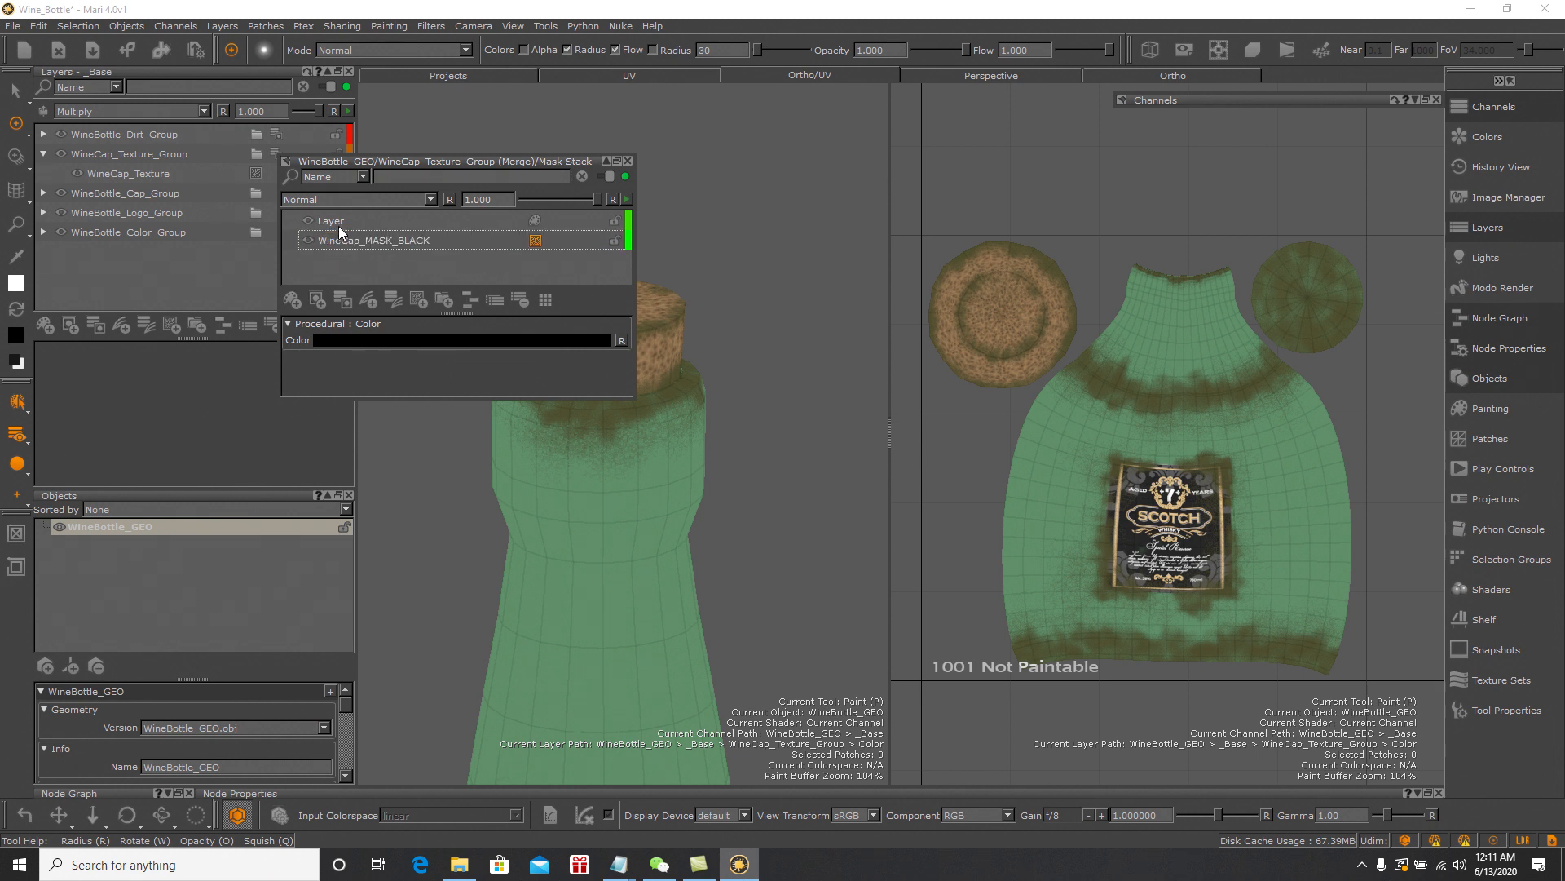
Rename the paint layer in the mask stack to WineCap_MASK_WHITE
{"action": "double_click", "coordinate": [339, 222]}
{"action": "key", "text": "ctrl+v"}
{"action": "left_click_drag", "start_coordinate": [432, 221], "coordinate": [401, 230]}
{"action": "type", "text": "WHITE"}
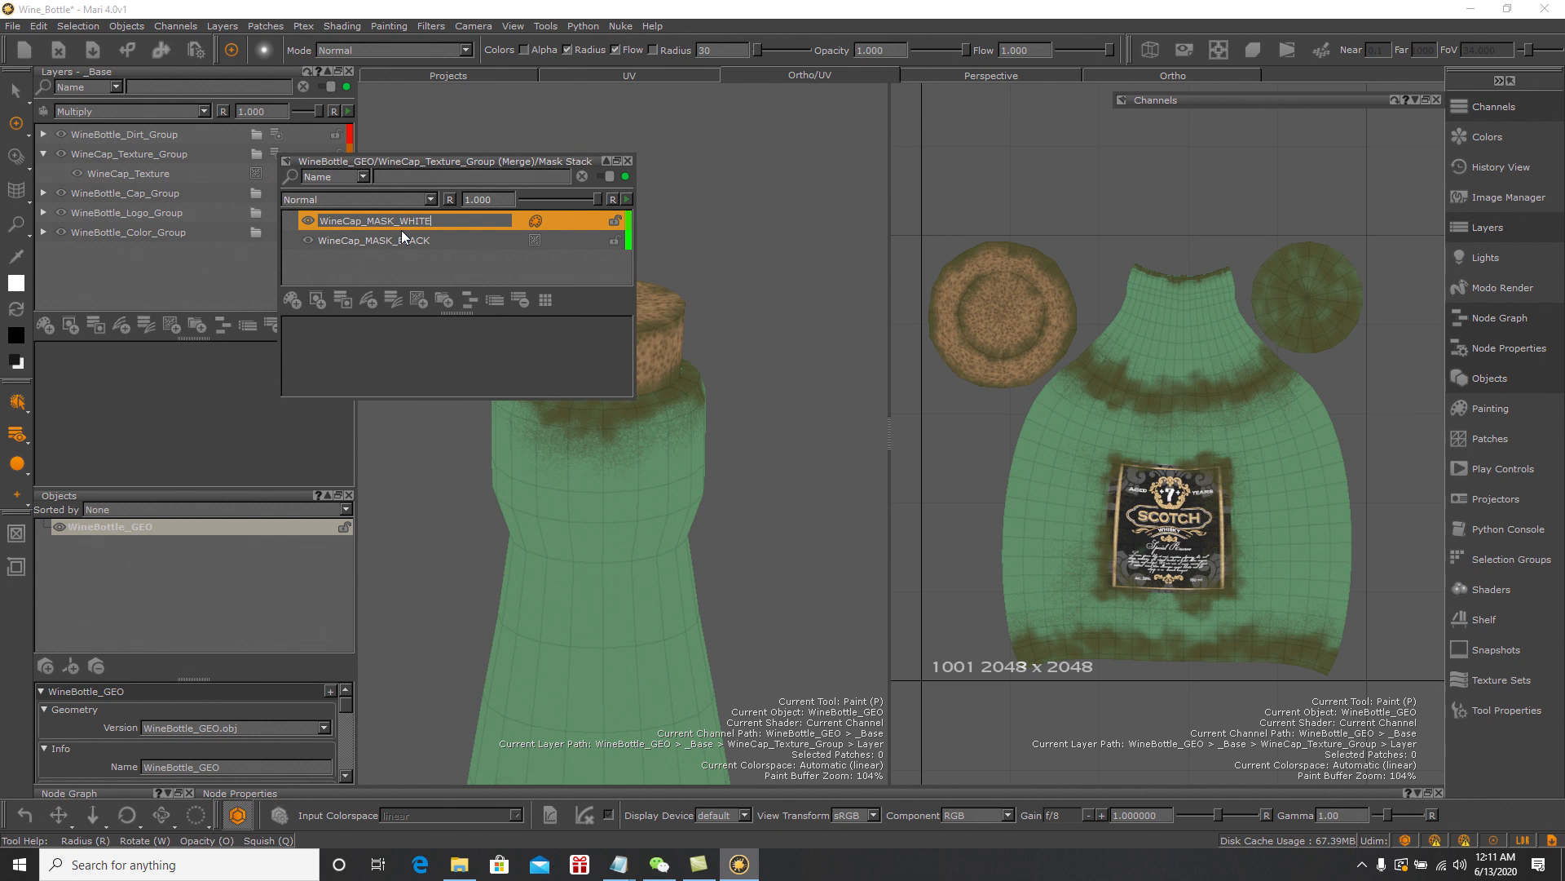
{"action": "key", "text": "Return"}
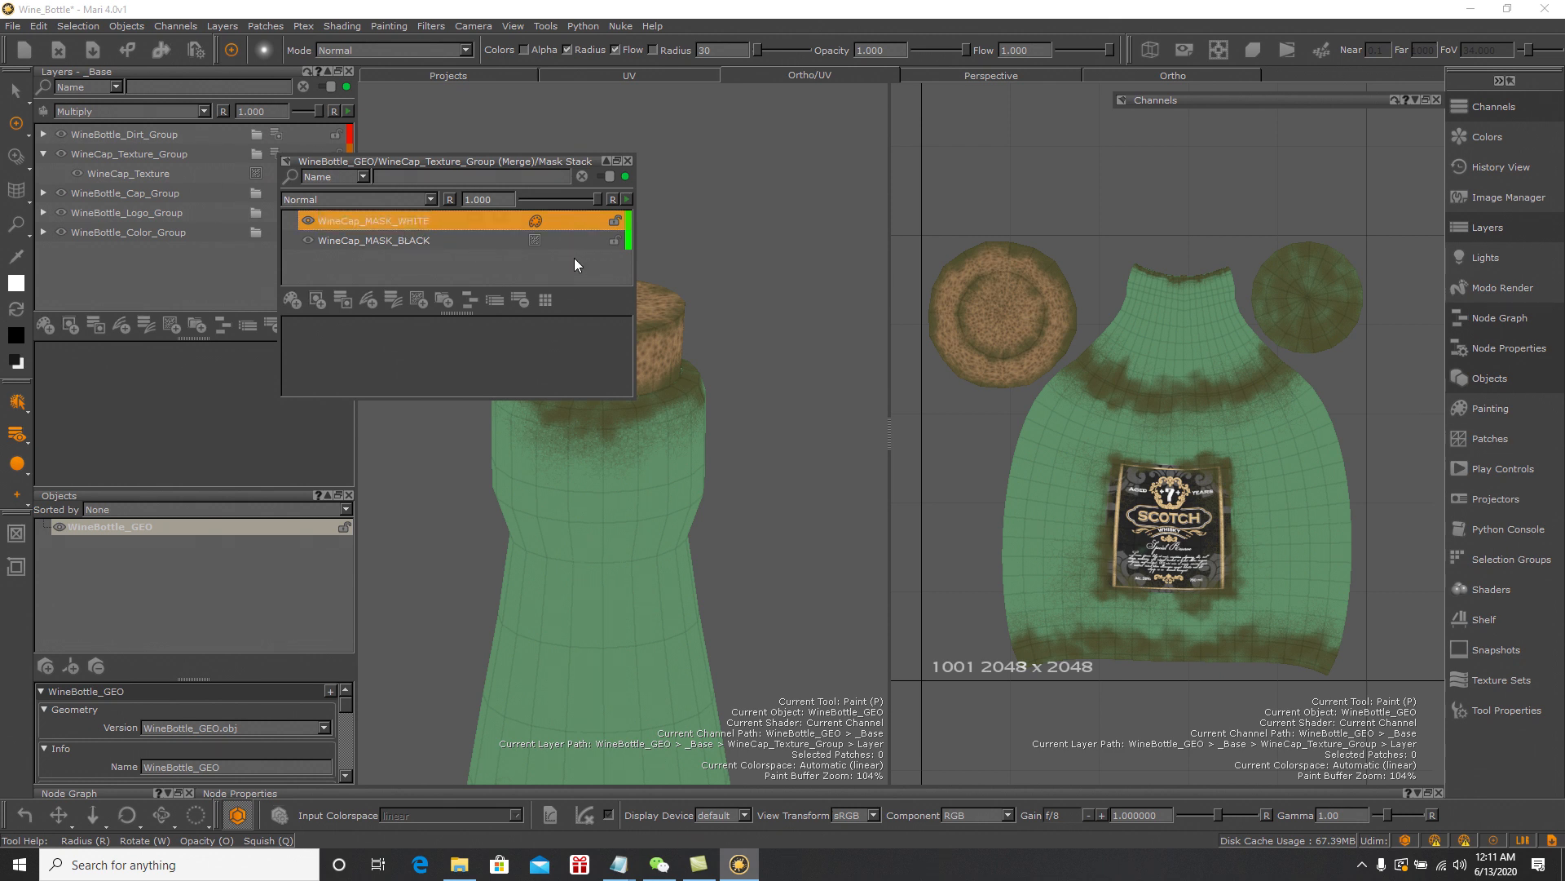
Close the mask stack, collapse WineCap_Texture_Group and save the project
{"action": "left_click", "coordinate": [628, 160]}
{"action": "left_click", "coordinate": [43, 154]}
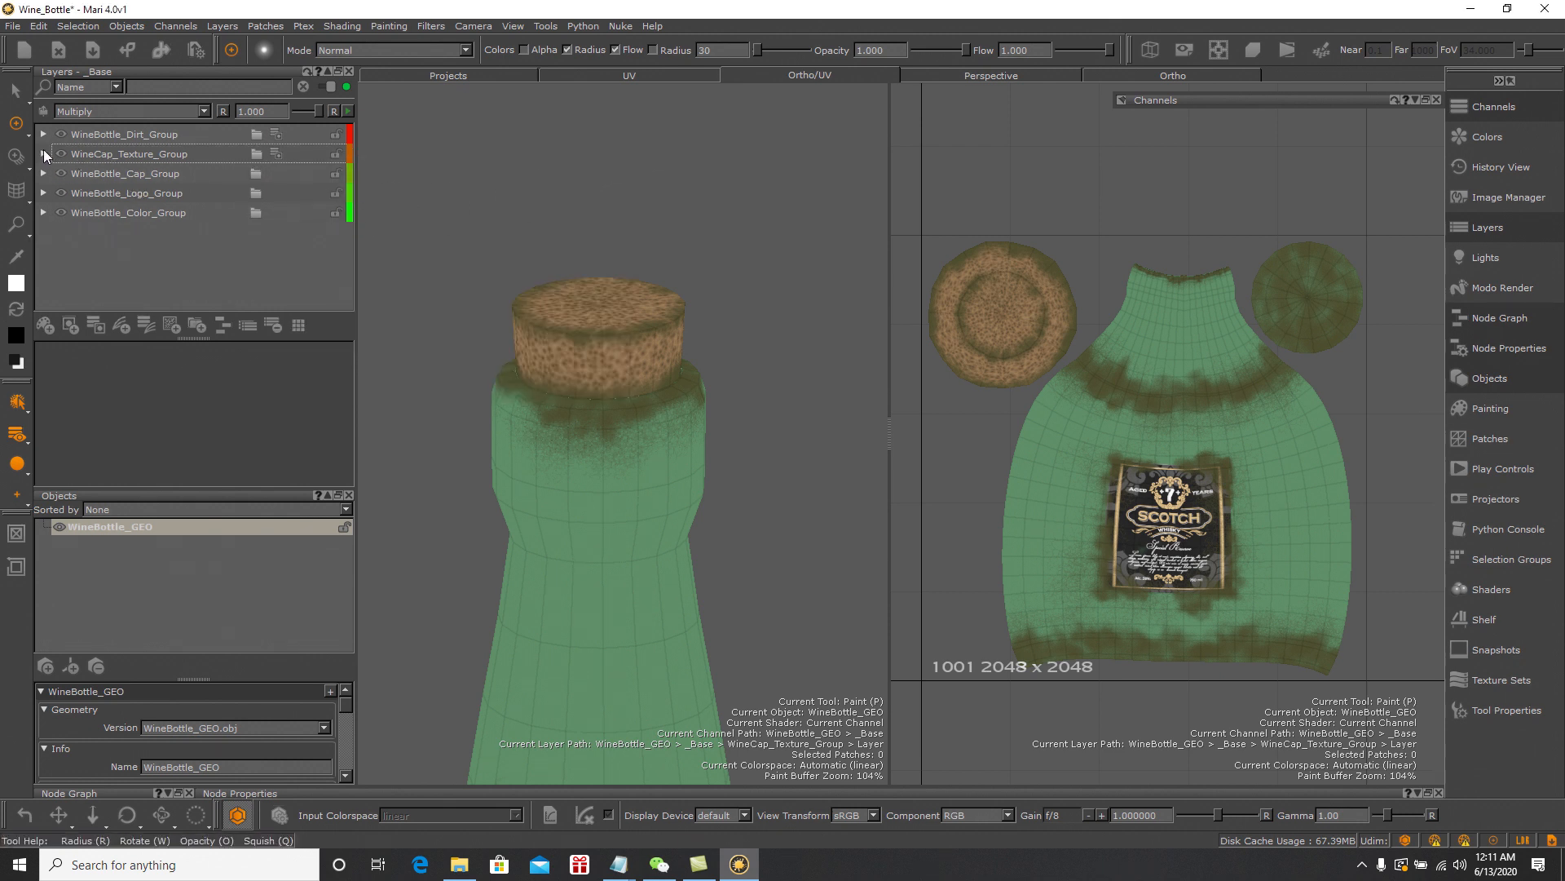
{"action": "left_click", "coordinate": [15, 27]}
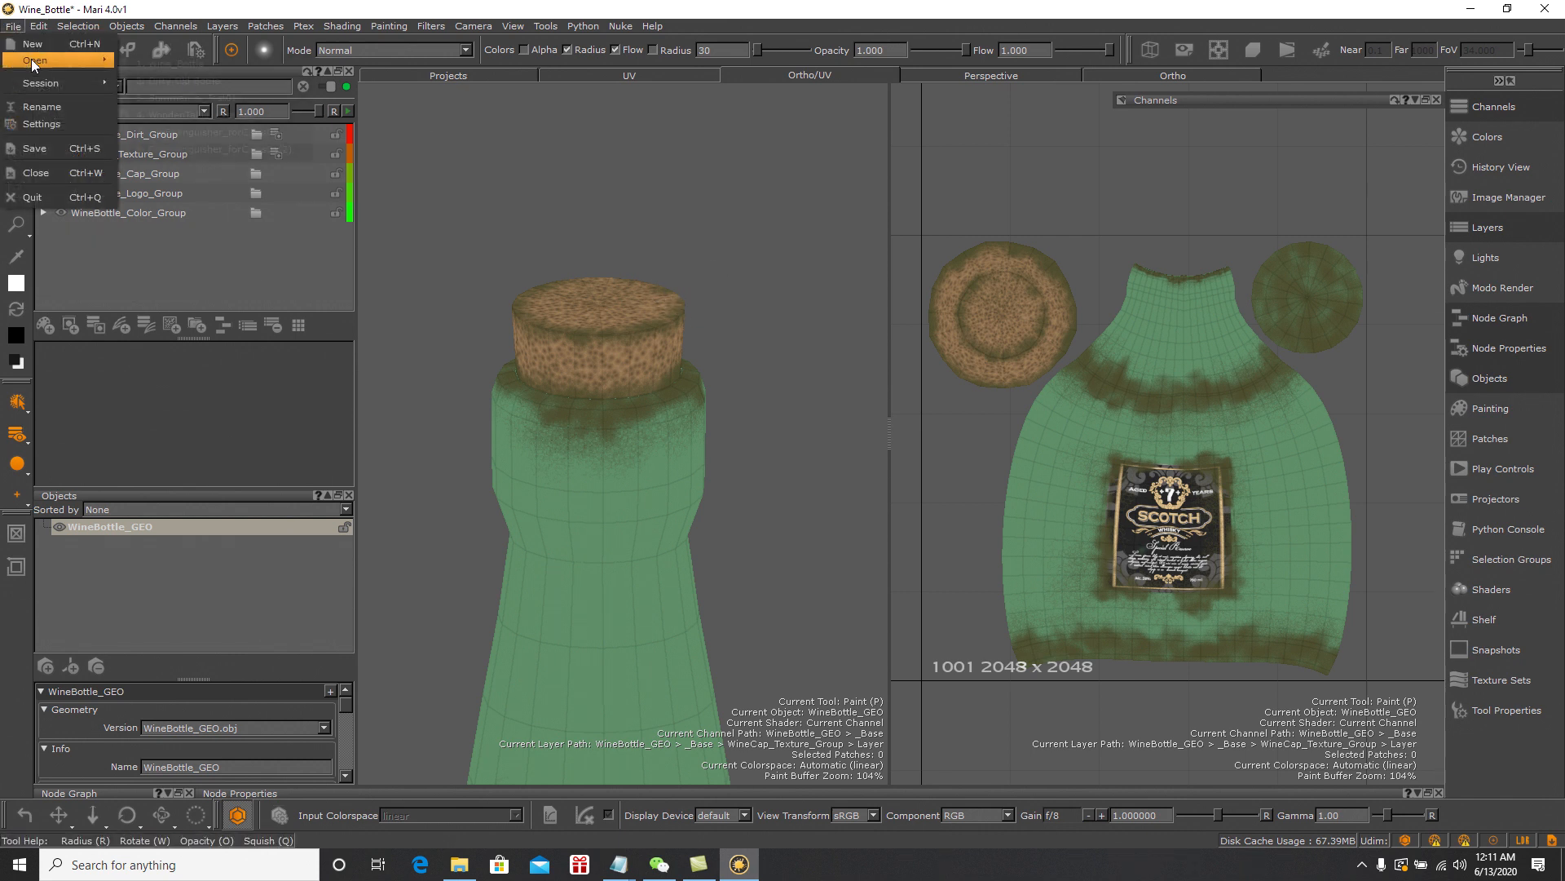
{"action": "left_click", "coordinate": [46, 144]}
Make the _Bump channel current and delete its default Base layer
{"action": "scroll", "coordinate": [759, 411], "scroll_direction": "down", "scroll_amount": 1}
{"action": "scroll", "coordinate": [759, 412], "scroll_direction": "down", "scroll_amount": 3}
{"action": "left_click_drag", "start_coordinate": [790, 377], "coordinate": [790, 332], "text": "alt"}
{"action": "mouse_move", "coordinate": [783, 318]}
{"action": "middle_mouse_down", "text": "alt"}
{"action": "mouse_move", "coordinate": [776, 343]}
{"action": "mouse_move", "coordinate": [776, 308]}
{"action": "middle_mouse_up", "text": "alt"}
{"action": "scroll", "coordinate": [765, 348], "scroll_direction": "up", "scroll_amount": 1}
{"action": "mouse_move", "coordinate": [775, 308]}
{"action": "right_mouse_down", "text": "alt"}
{"action": "mouse_move", "coordinate": [777, 335]}
{"action": "mouse_move", "coordinate": [764, 304]}
{"action": "mouse_move", "coordinate": [748, 339]}
{"action": "right_mouse_up", "text": "alt"}
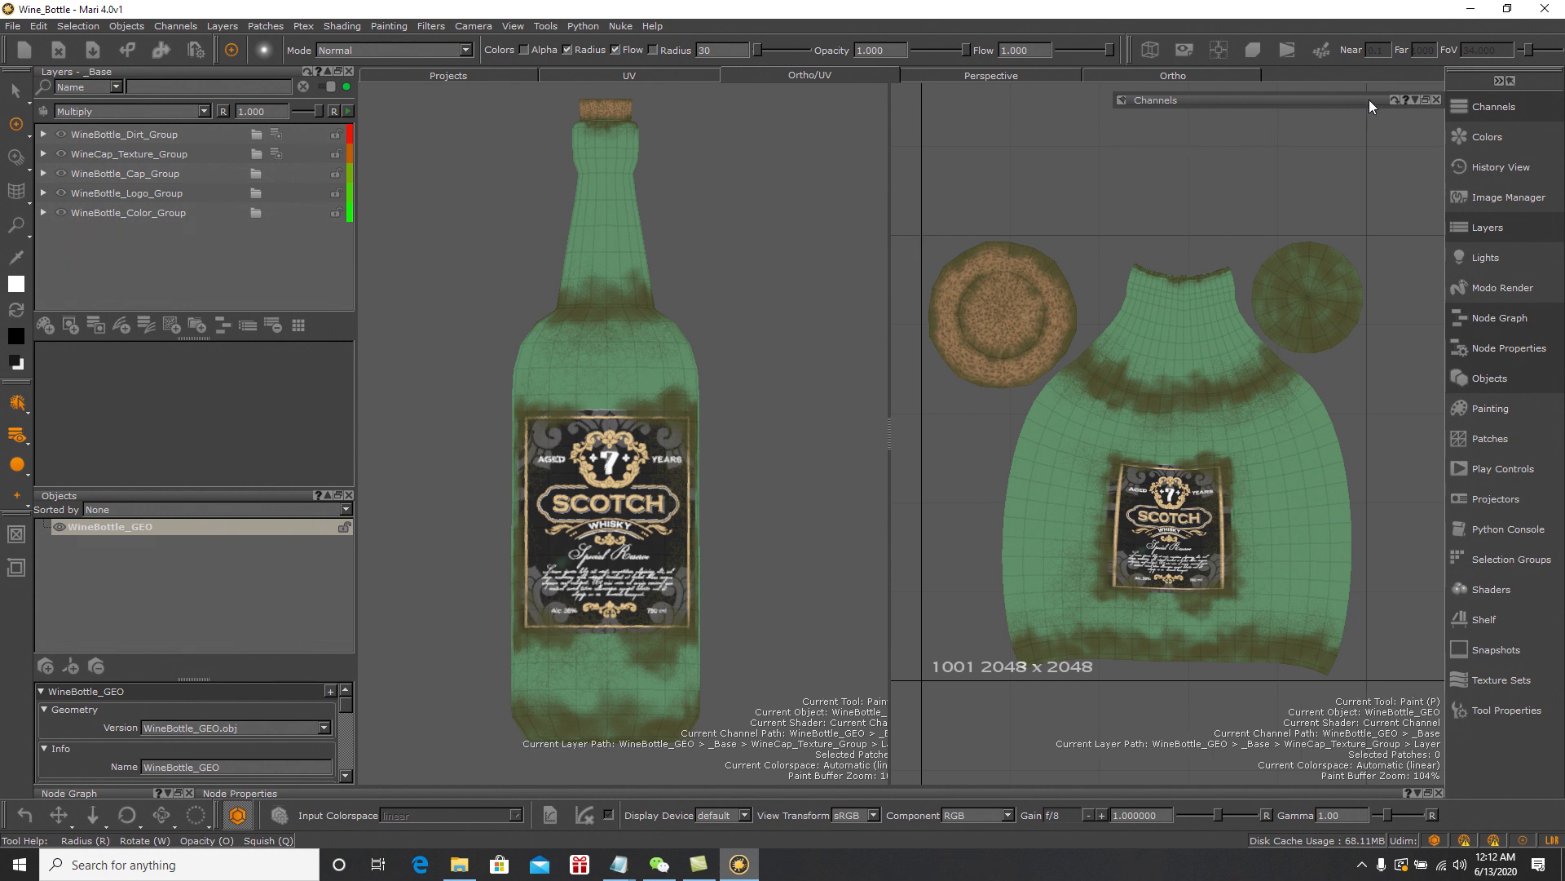
{"action": "left_click", "coordinate": [1415, 100]}
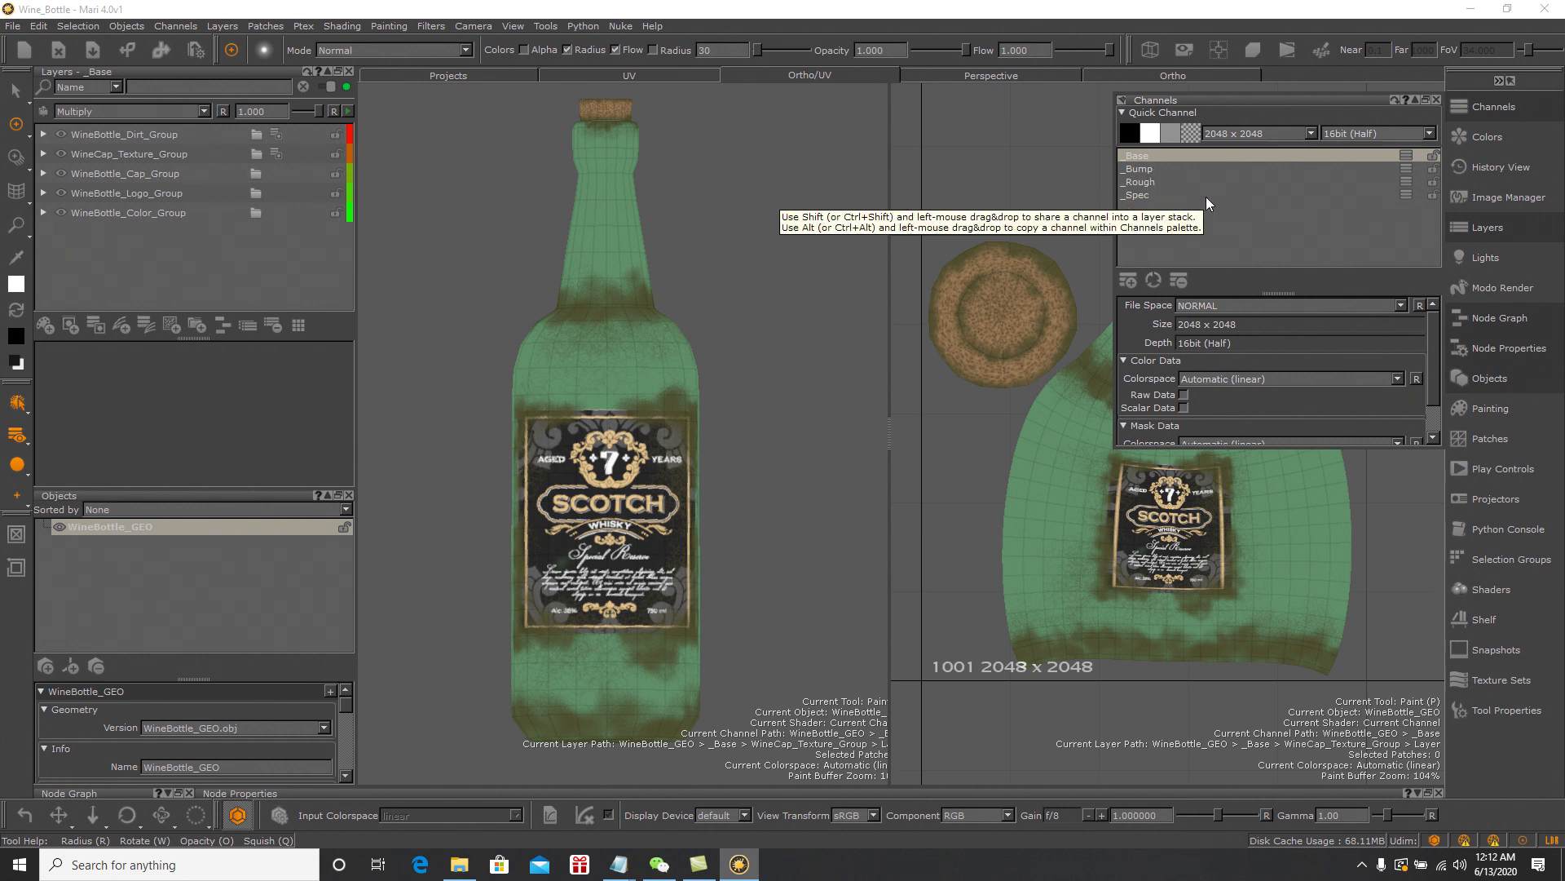
{"action": "left_click", "coordinate": [1146, 169]}
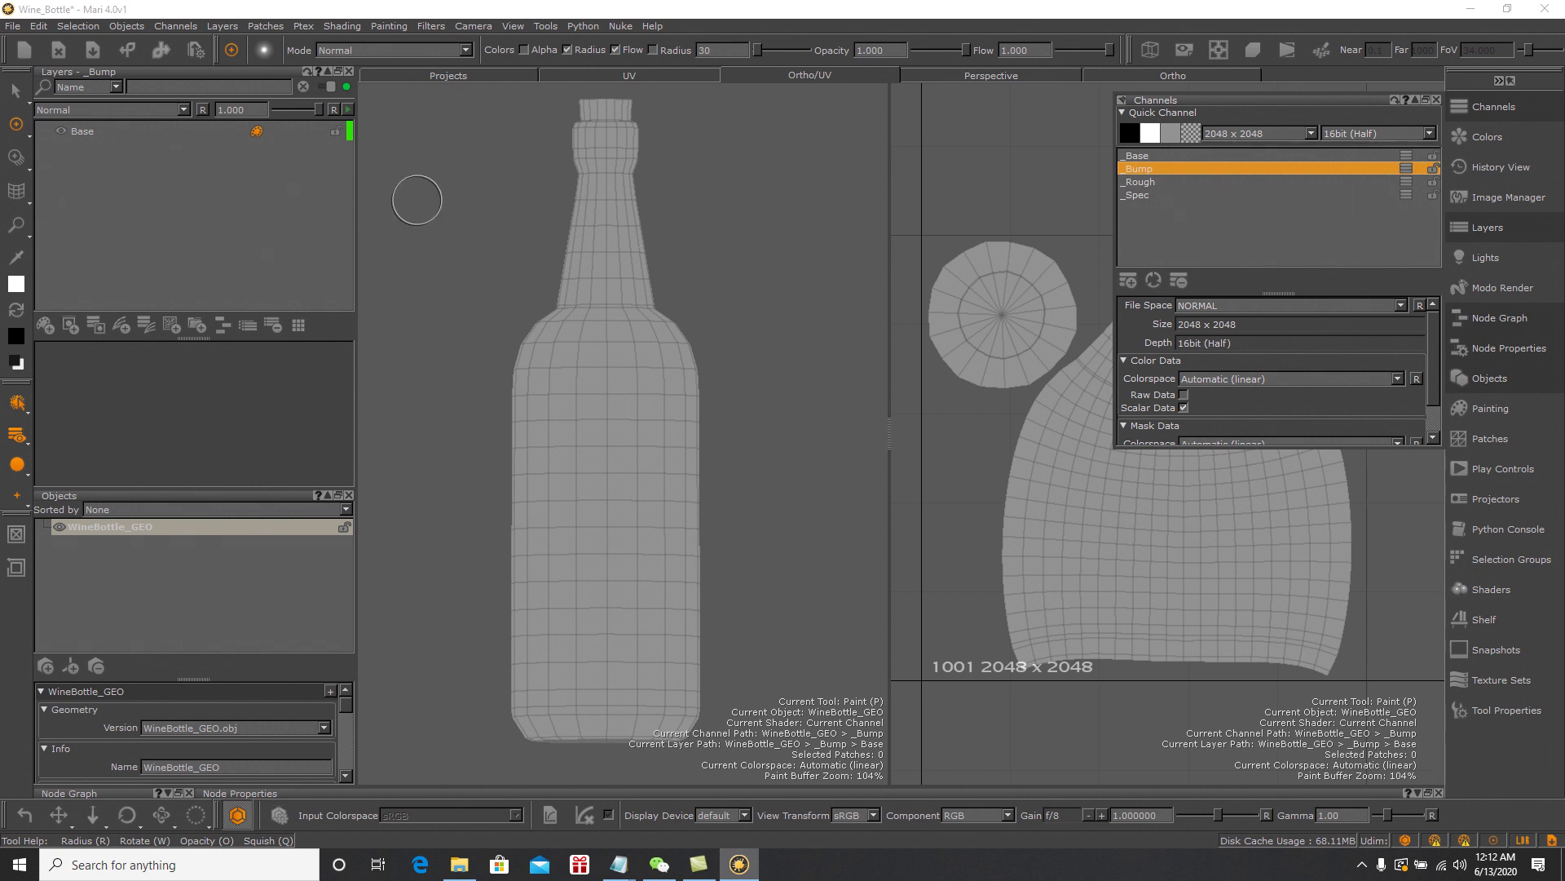
{"action": "left_click", "coordinate": [87, 136]}
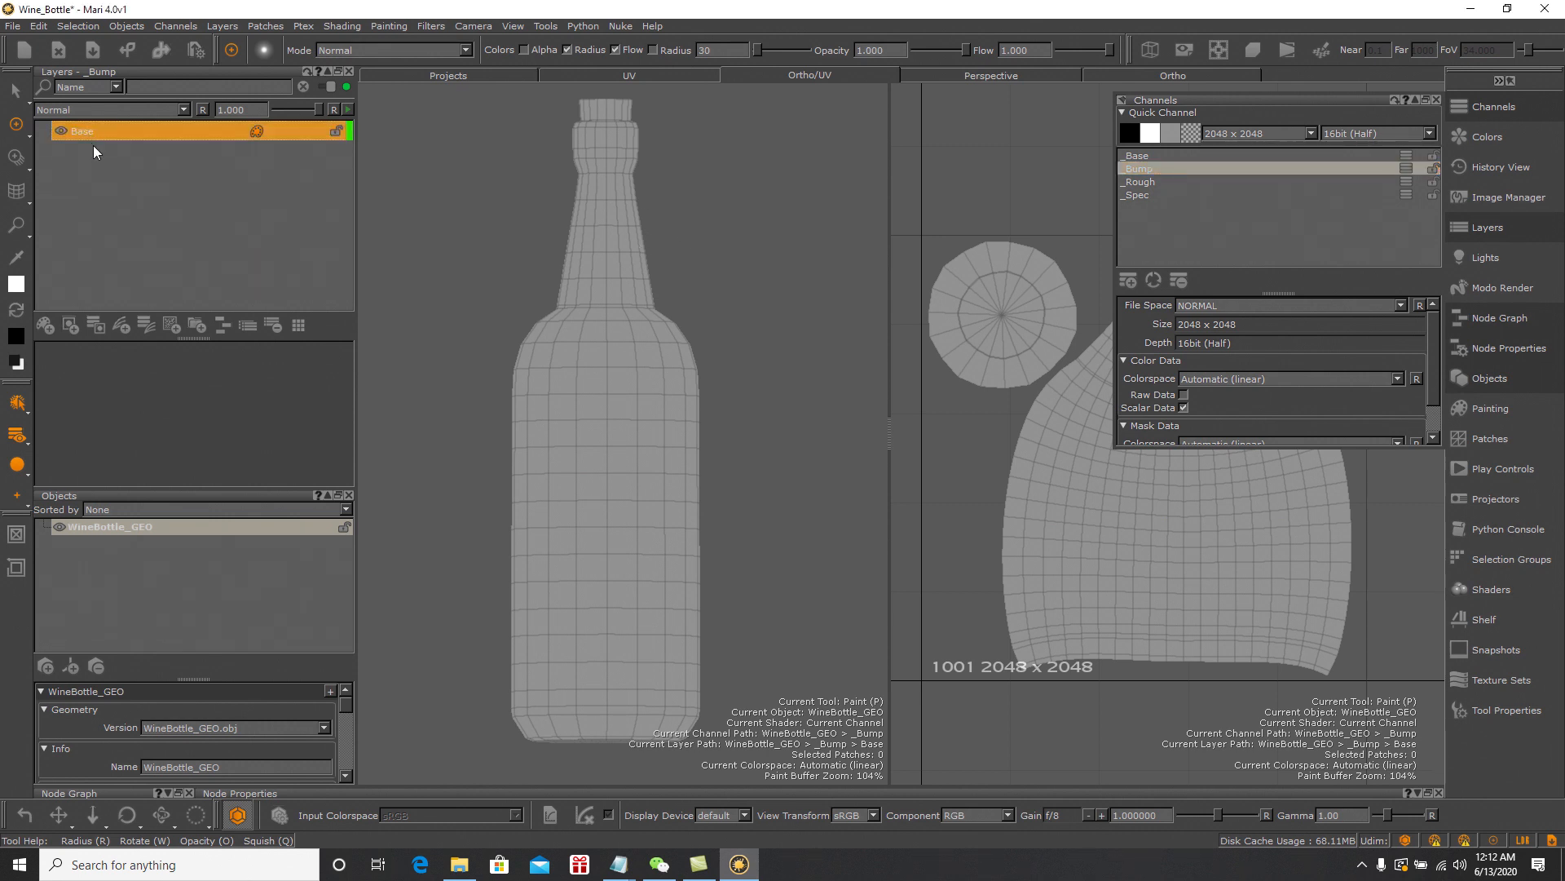
{"action": "key", "text": "Delete"}
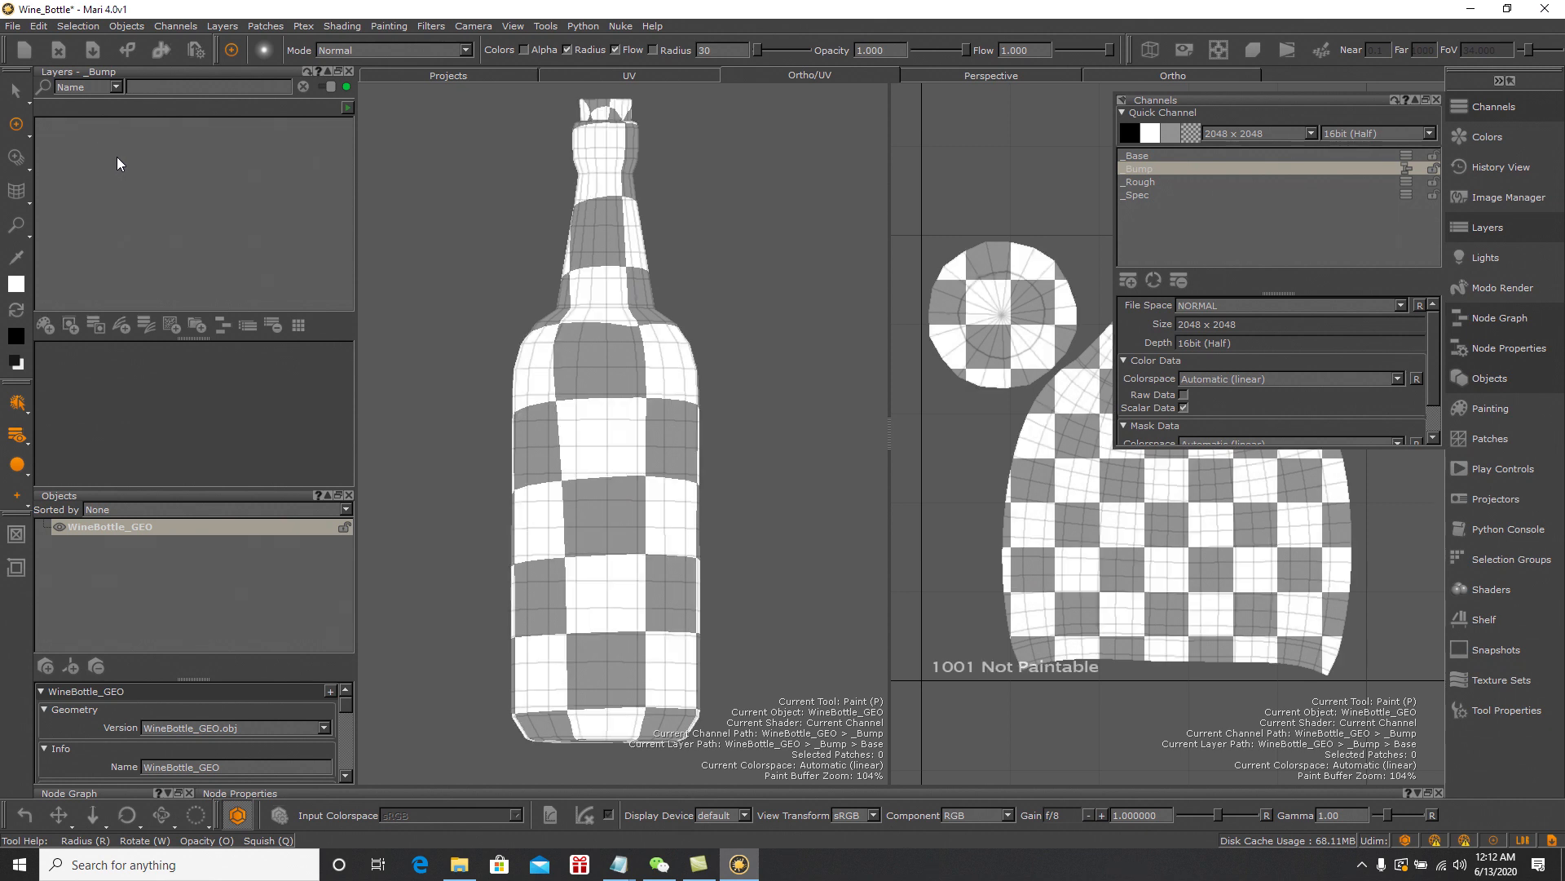
Open the _Base channel's layer stack in its own enlarged window beside the layers and make _Bump the current channel again
{"action": "left_click", "coordinate": [1143, 155]}
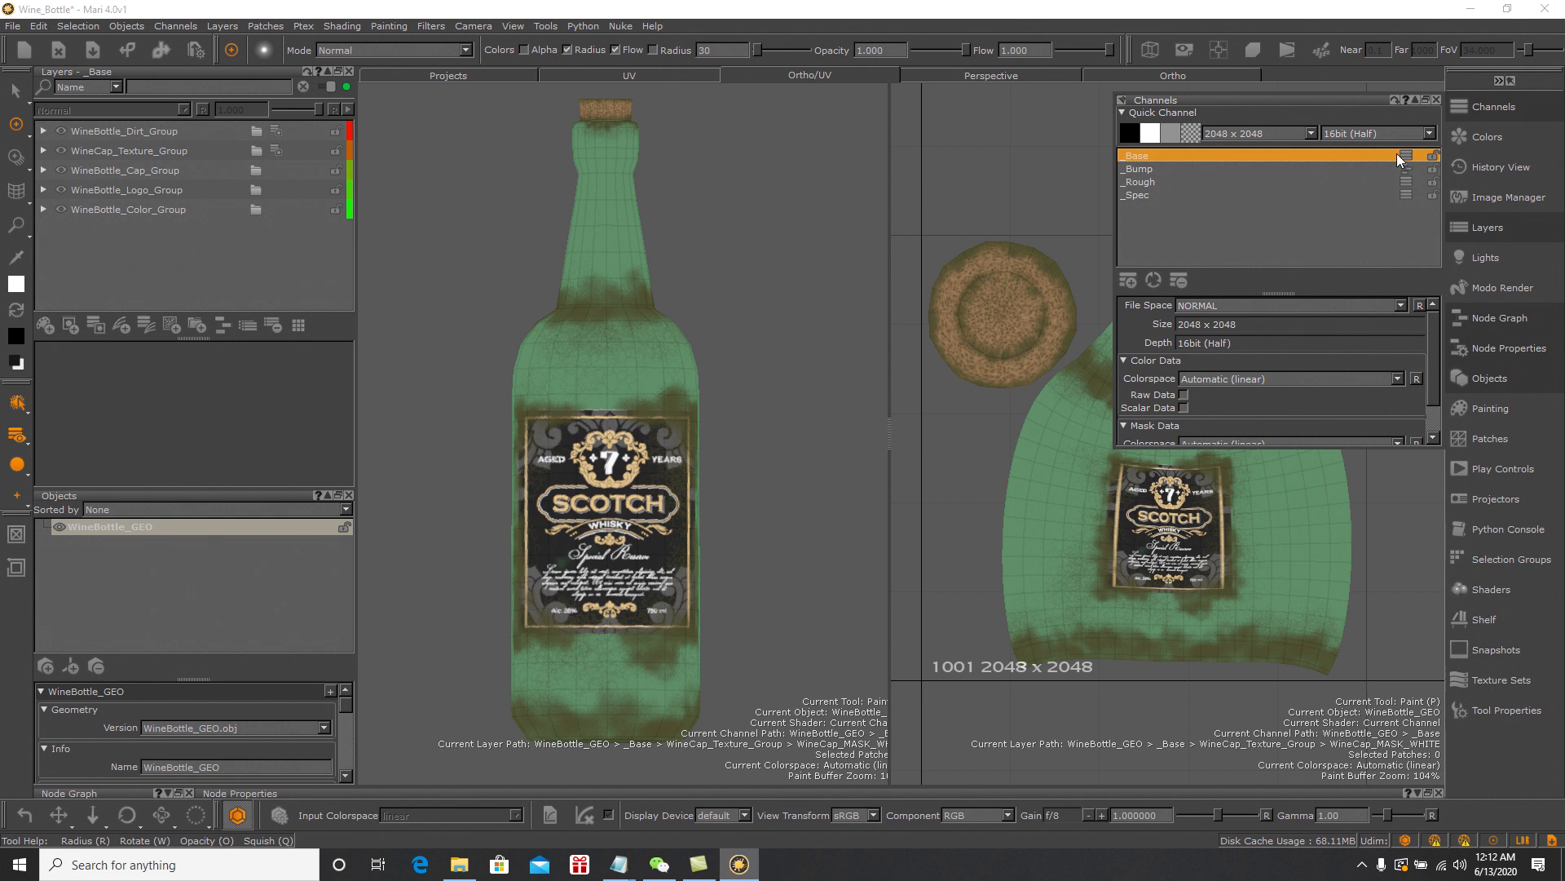
{"action": "left_click", "coordinate": [1406, 155]}
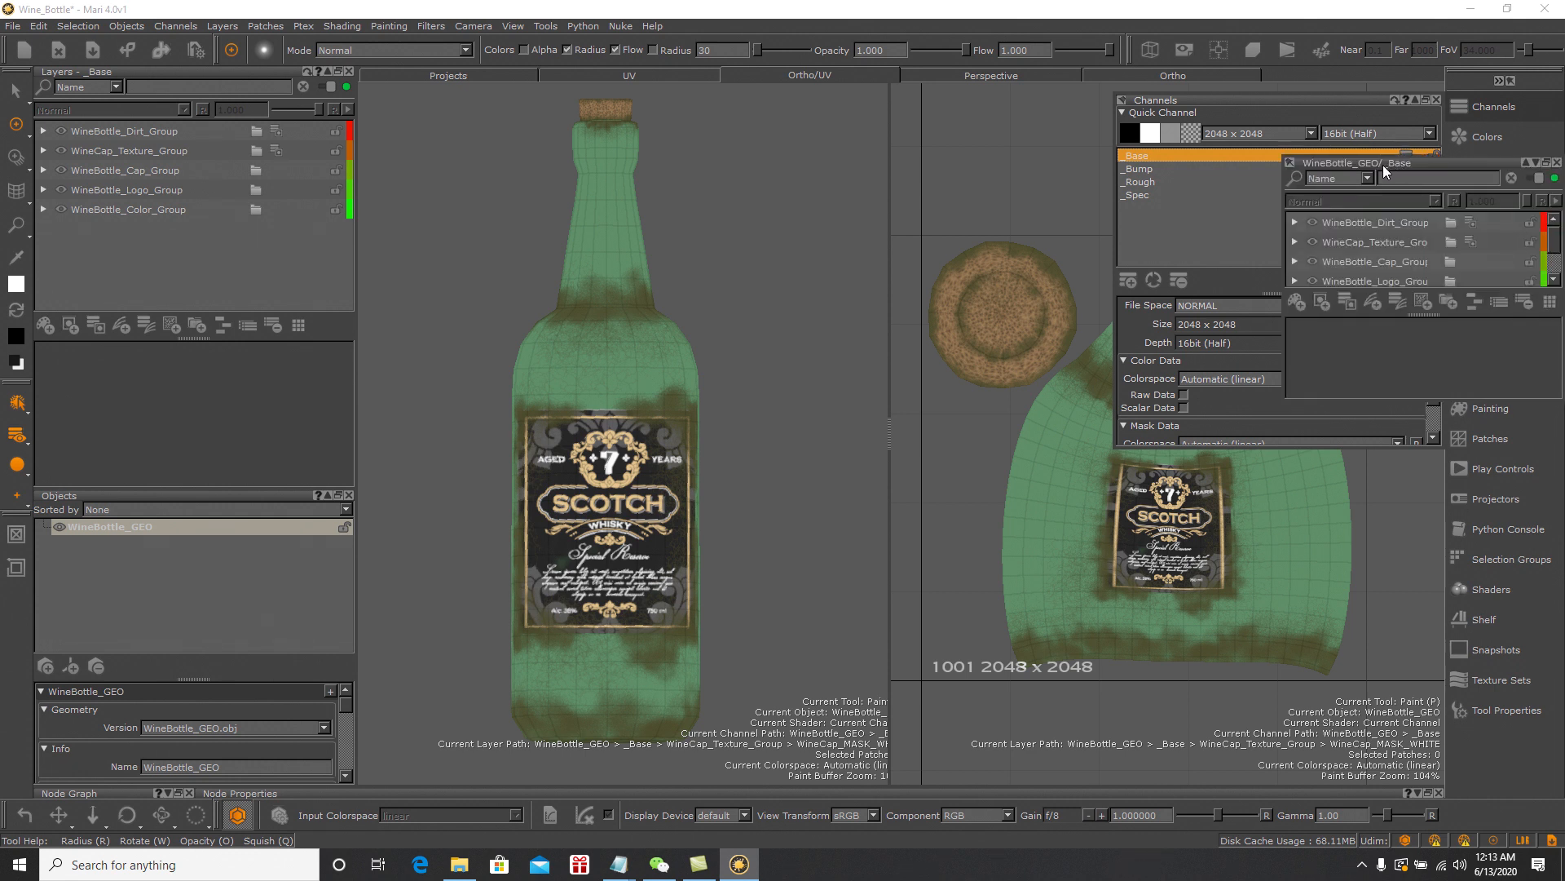
{"action": "left_click_drag", "start_coordinate": [1384, 163], "coordinate": [476, 150]}
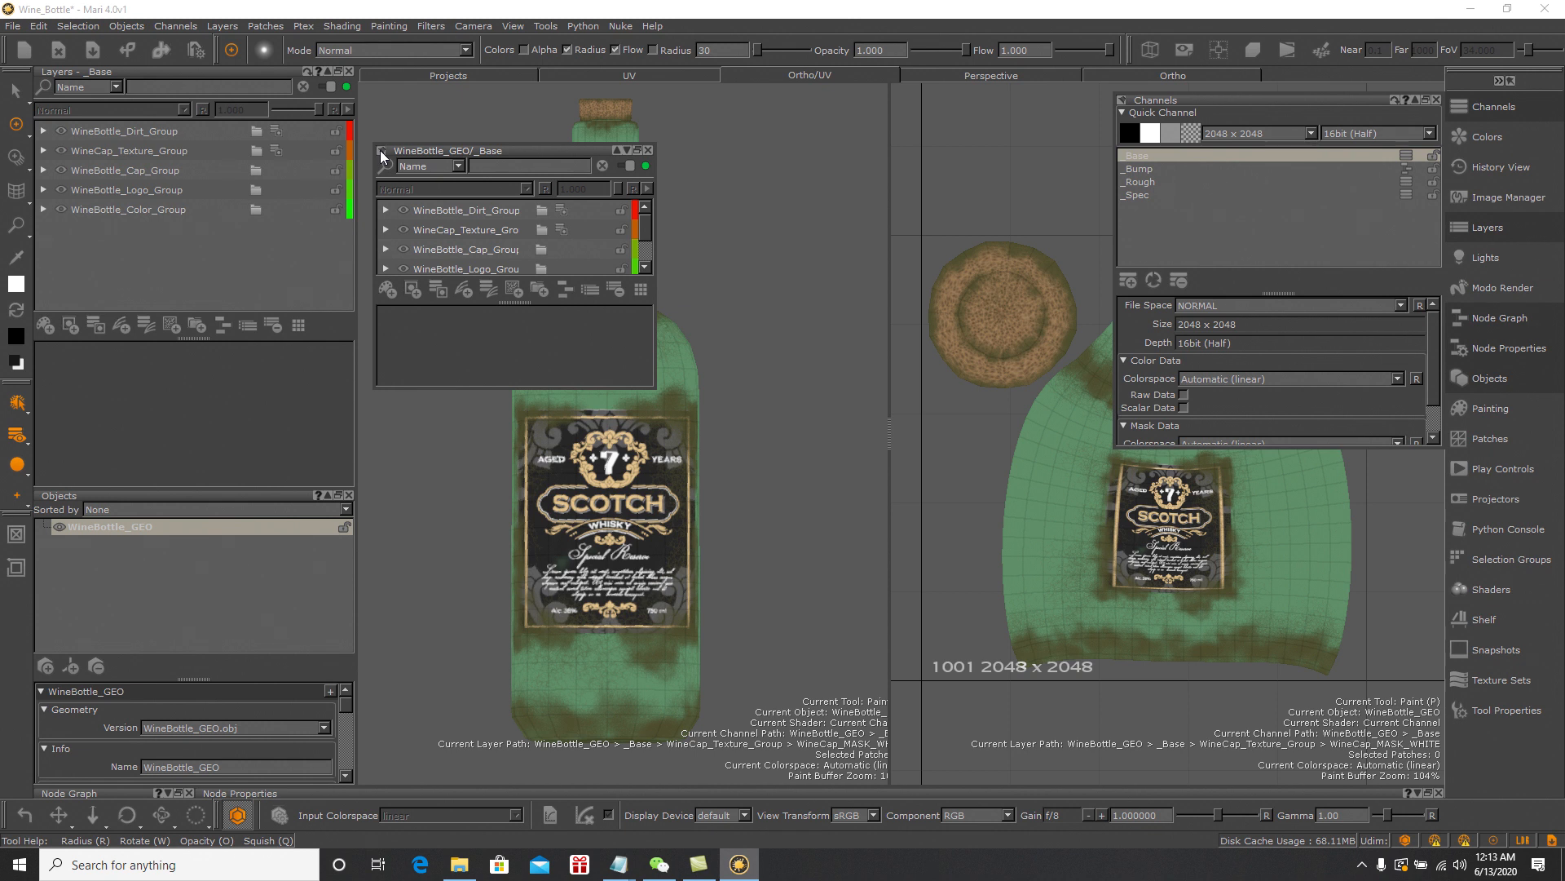
{"action": "left_click", "coordinate": [1140, 167]}
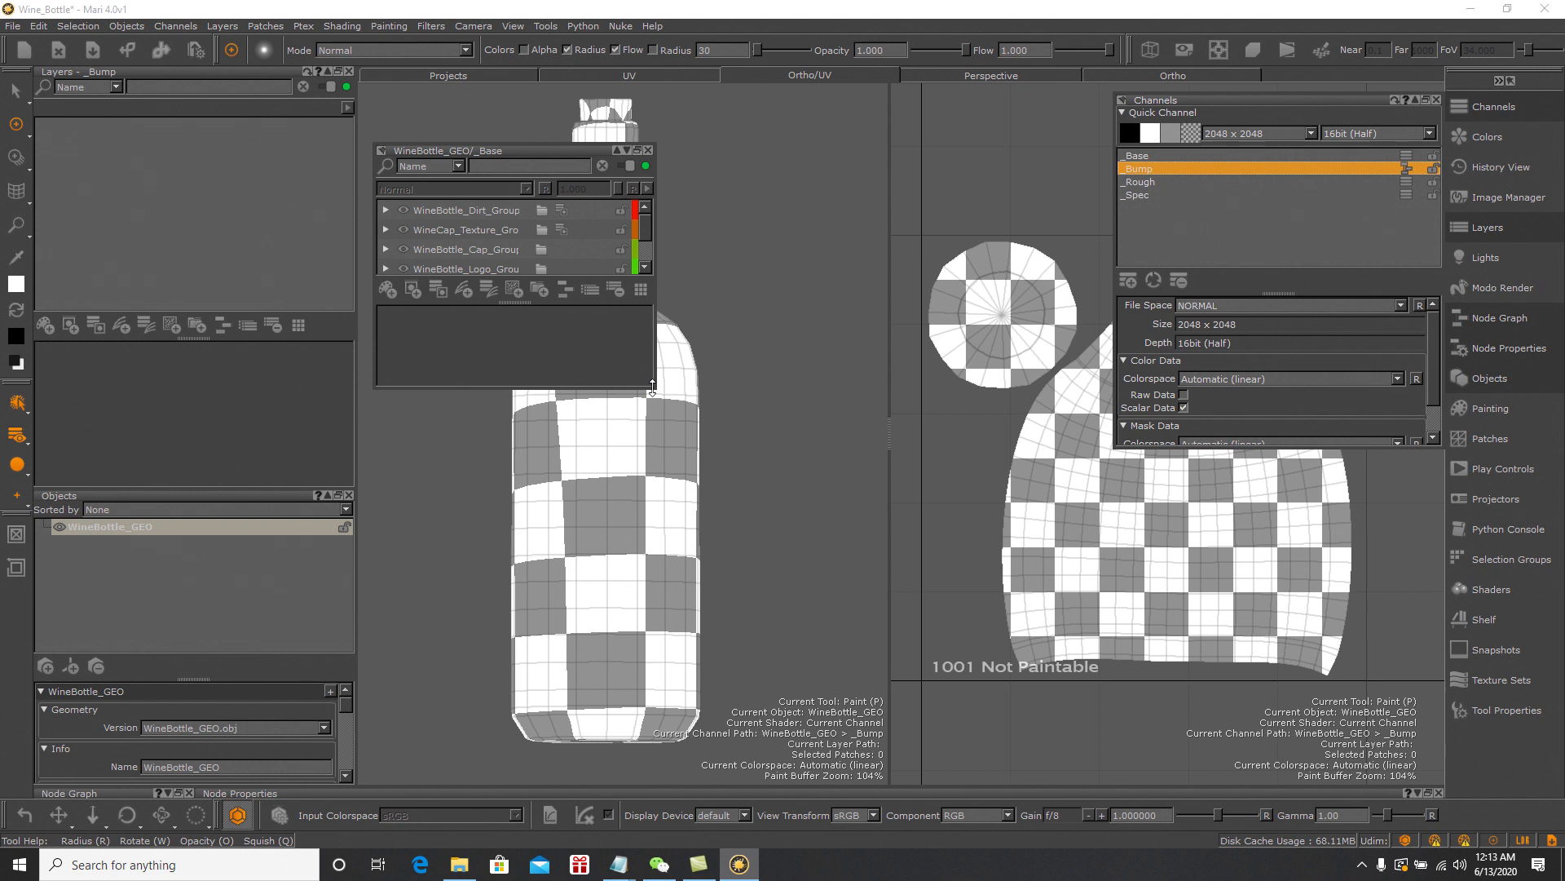
{"action": "left_click_drag", "start_coordinate": [656, 382], "coordinate": [705, 505]}
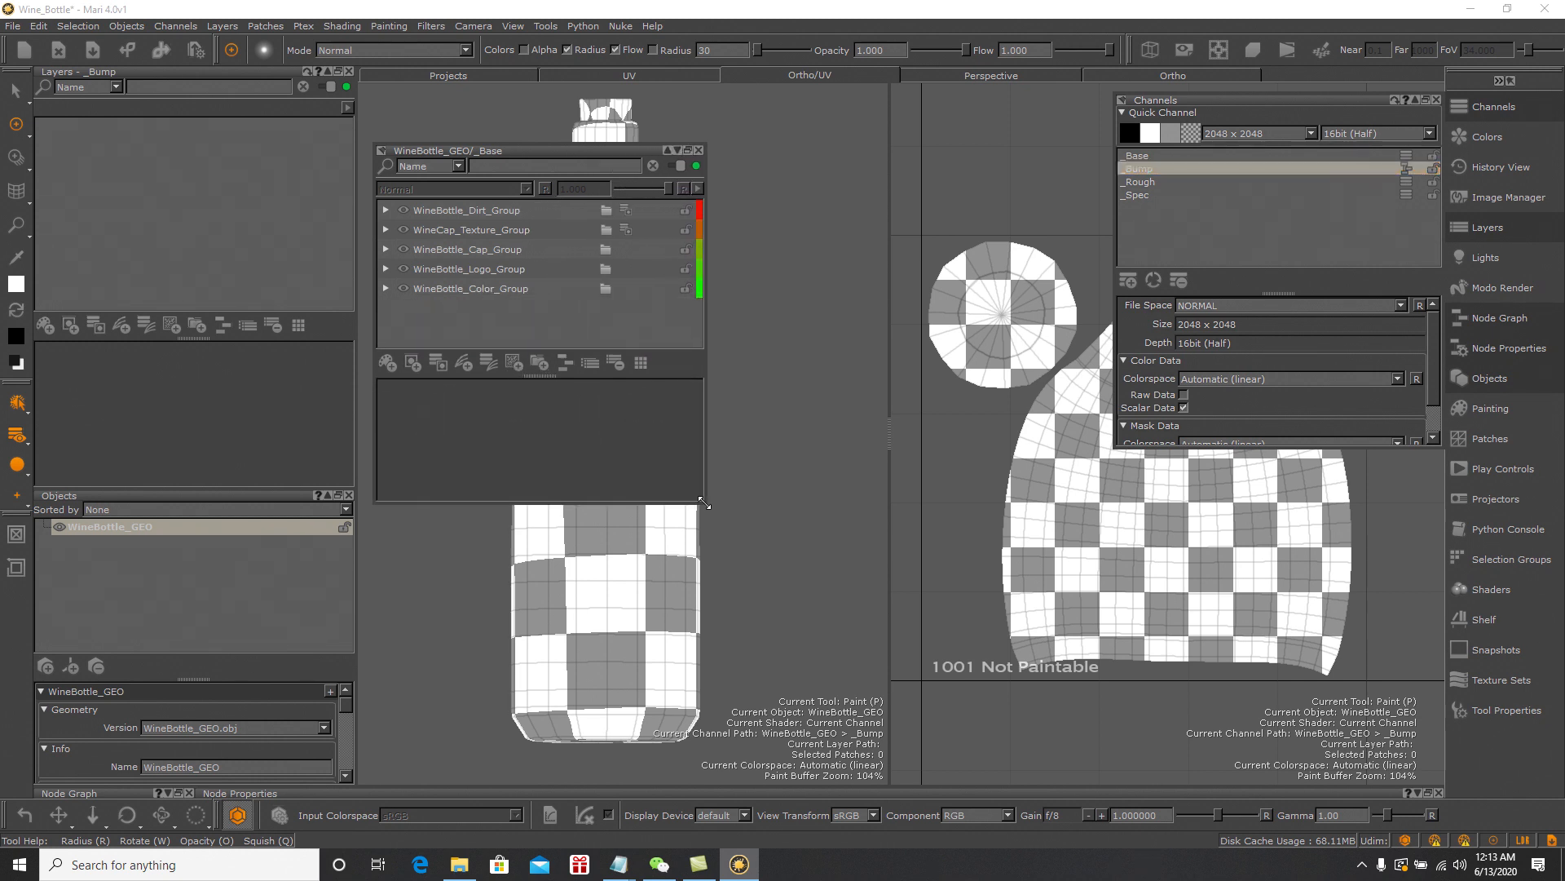
Share WineBottle_Color_Group from the _Base layer stack into the empty _Bump layer stack
{"action": "left_click", "coordinate": [520, 327]}
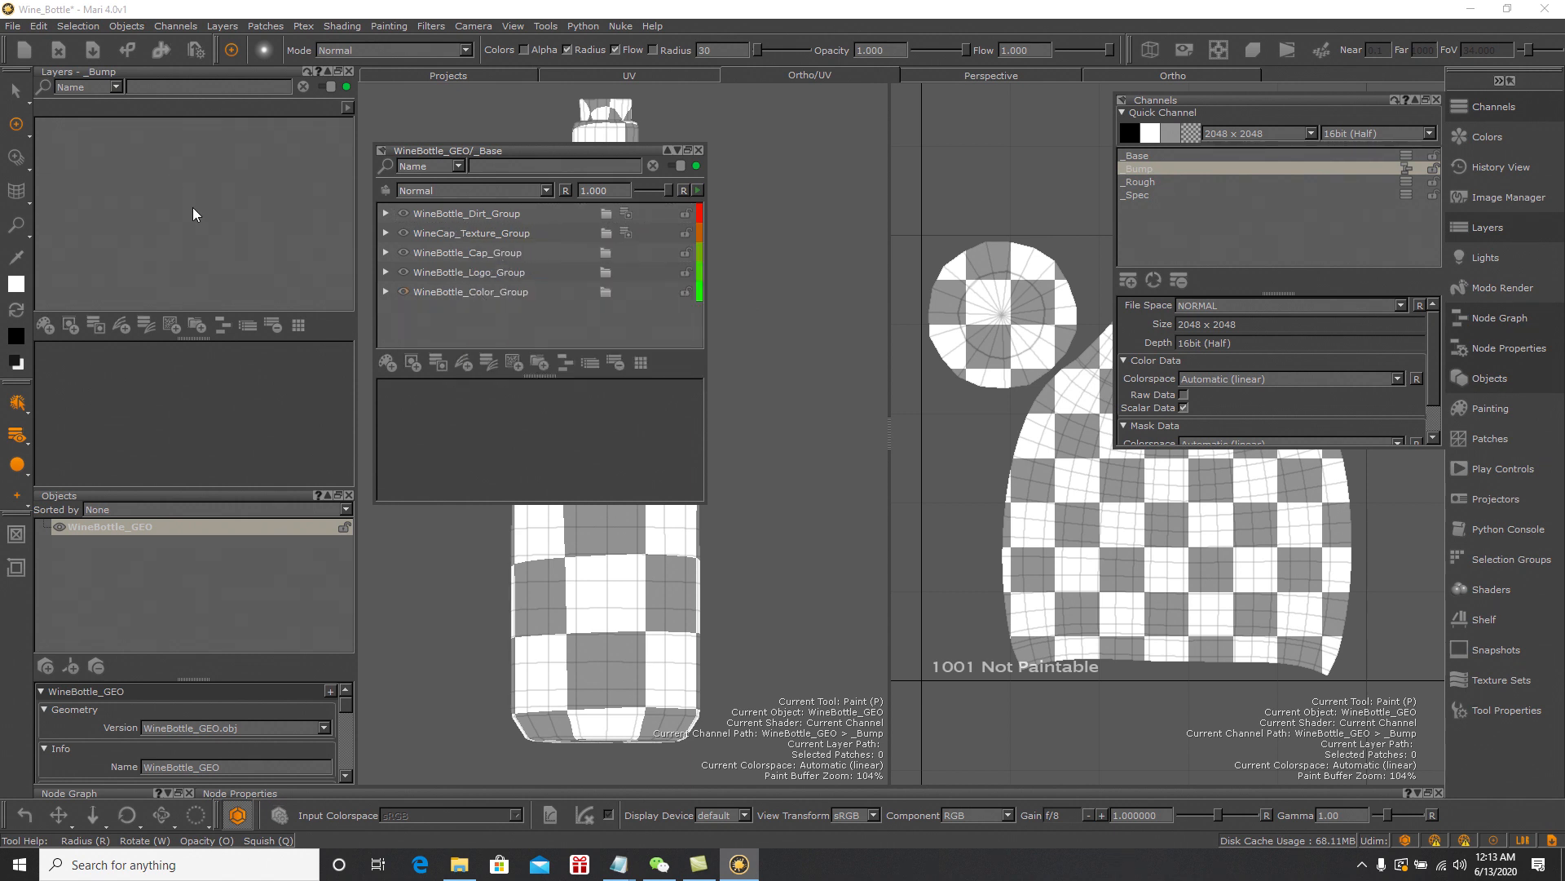
{"action": "left_click", "coordinate": [428, 325]}
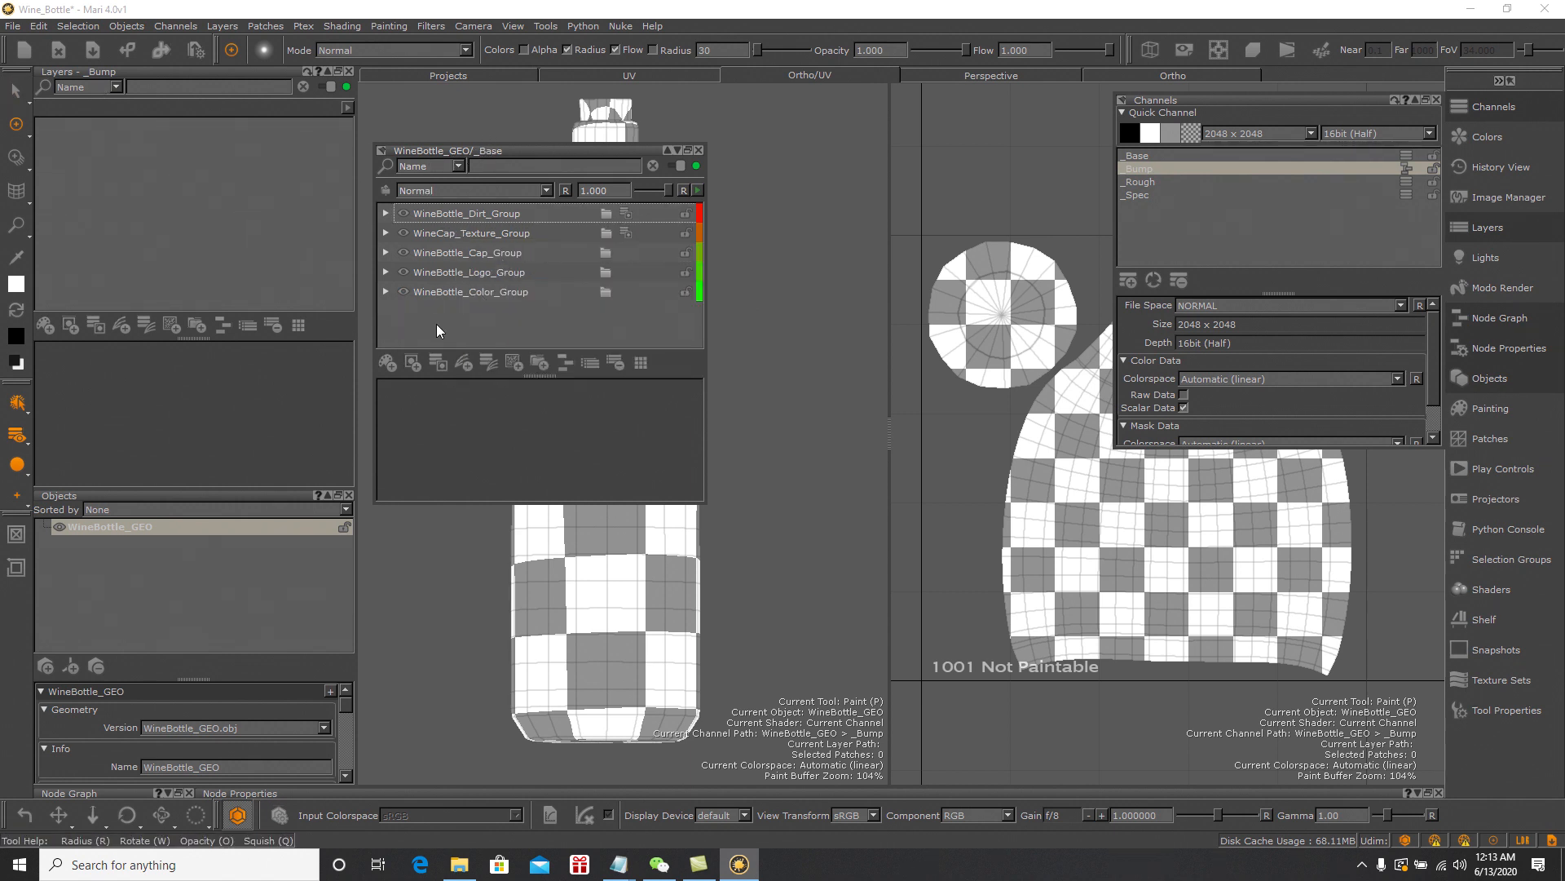
{"action": "left_click", "coordinate": [483, 291]}
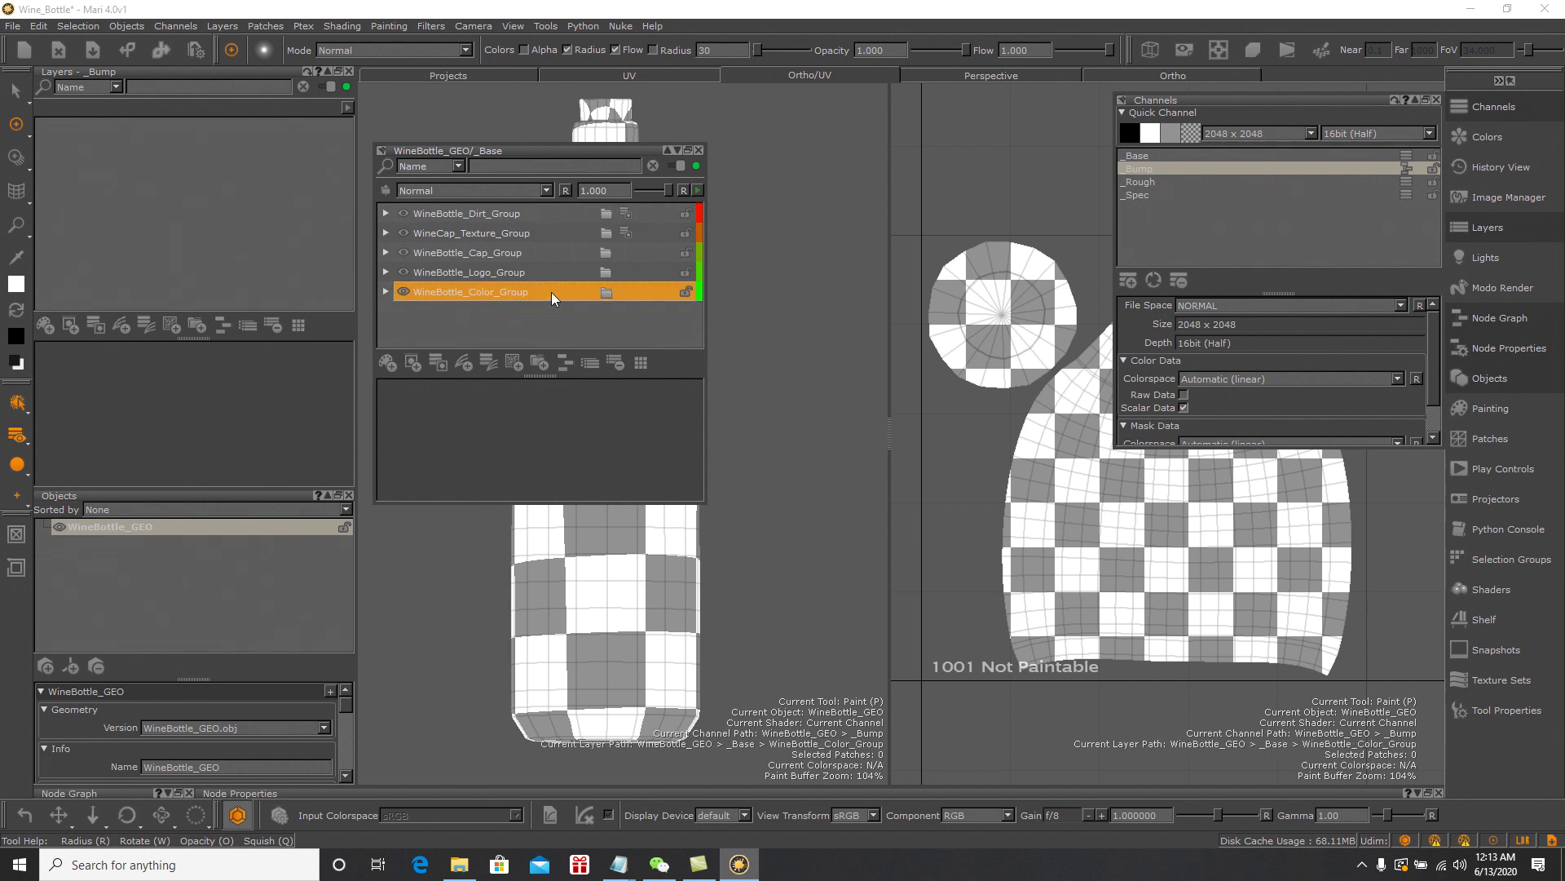
{"action": "left_click_drag", "start_coordinate": [549, 292], "coordinate": [199, 176]}
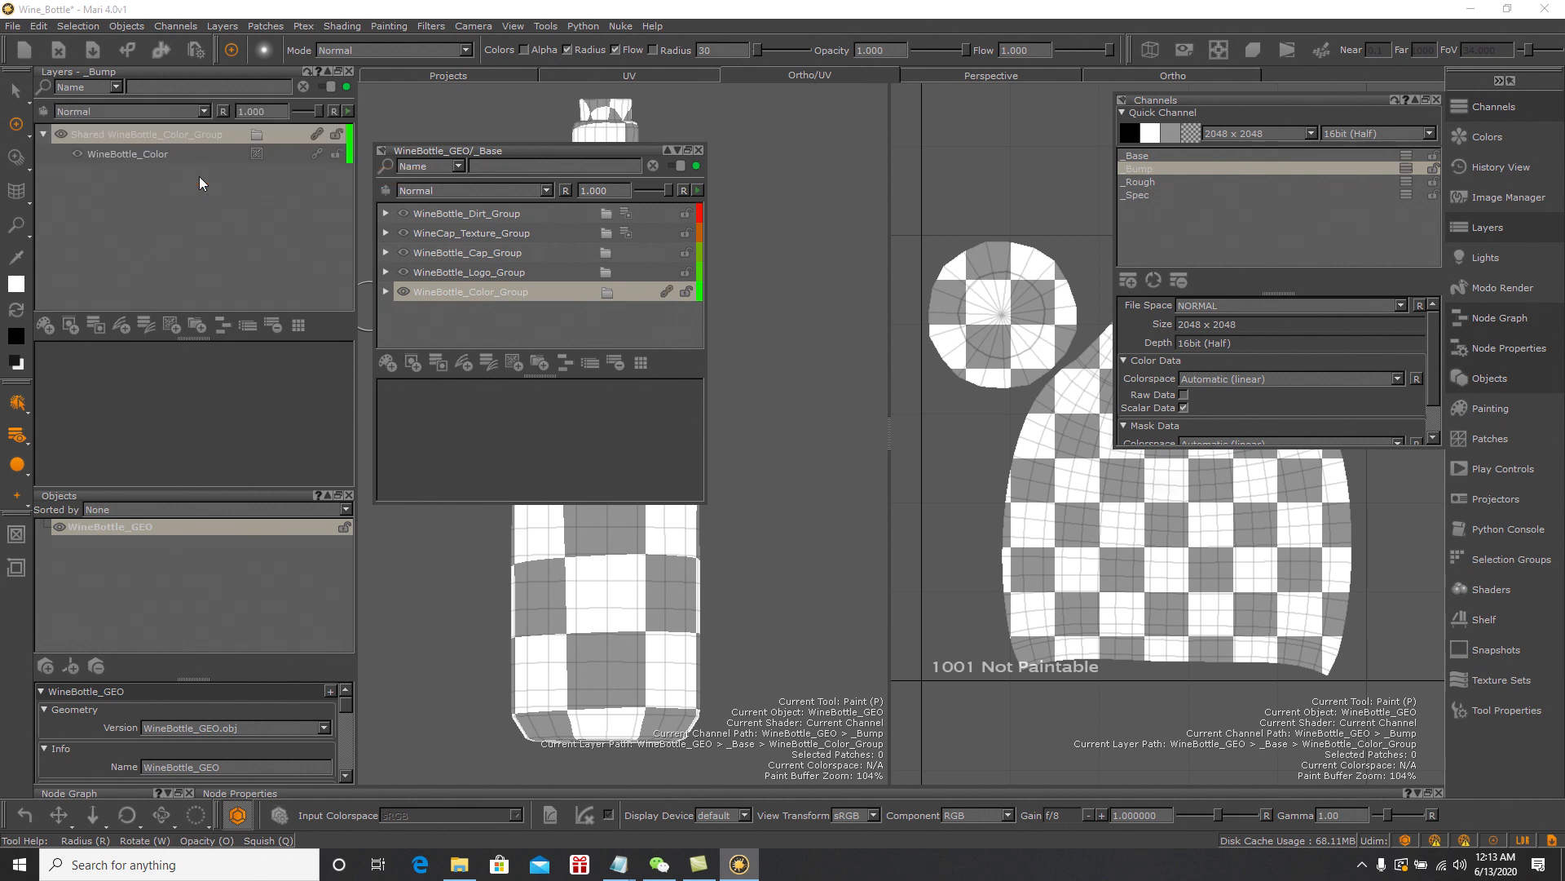
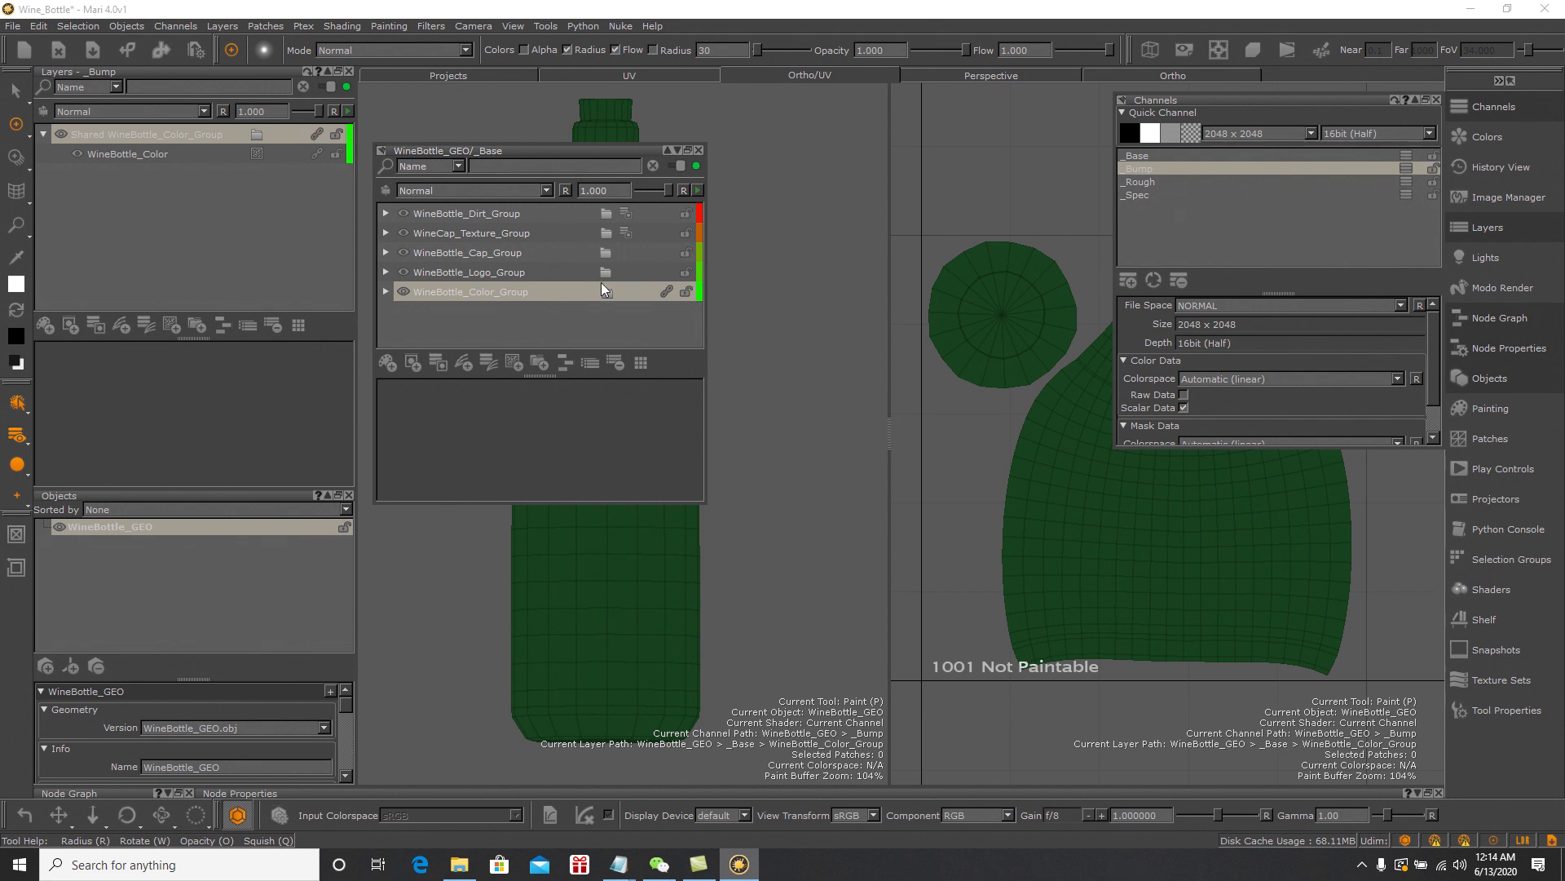
Put the shared color group in _Bump inside a new layer group named WineBottle_Color_BUMP
{"action": "right_click", "coordinate": [150, 135]}
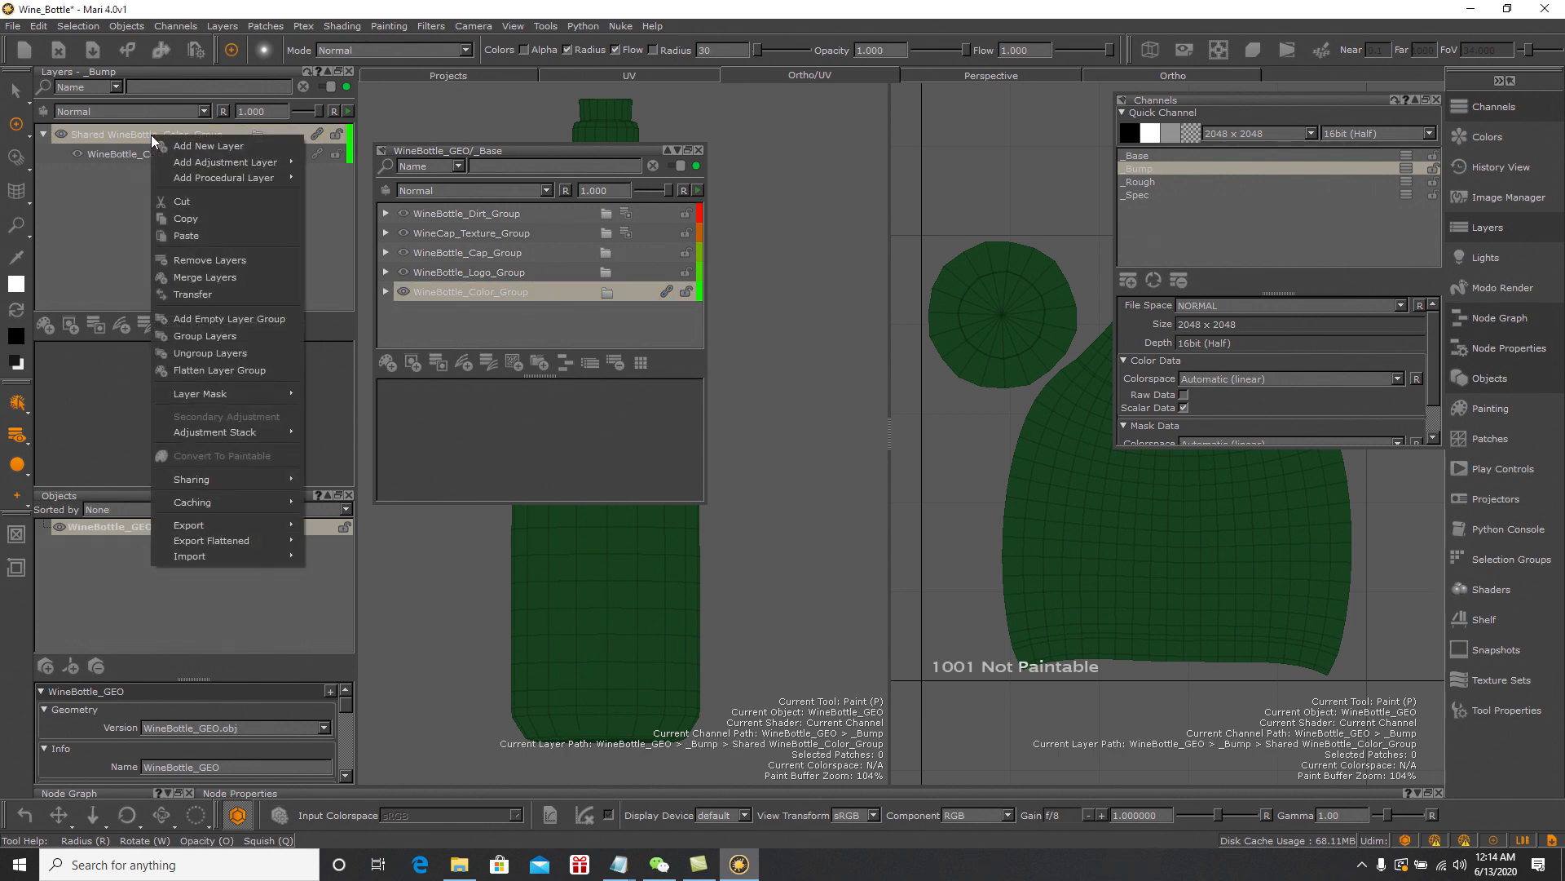
{"action": "left_click", "coordinate": [197, 335]}
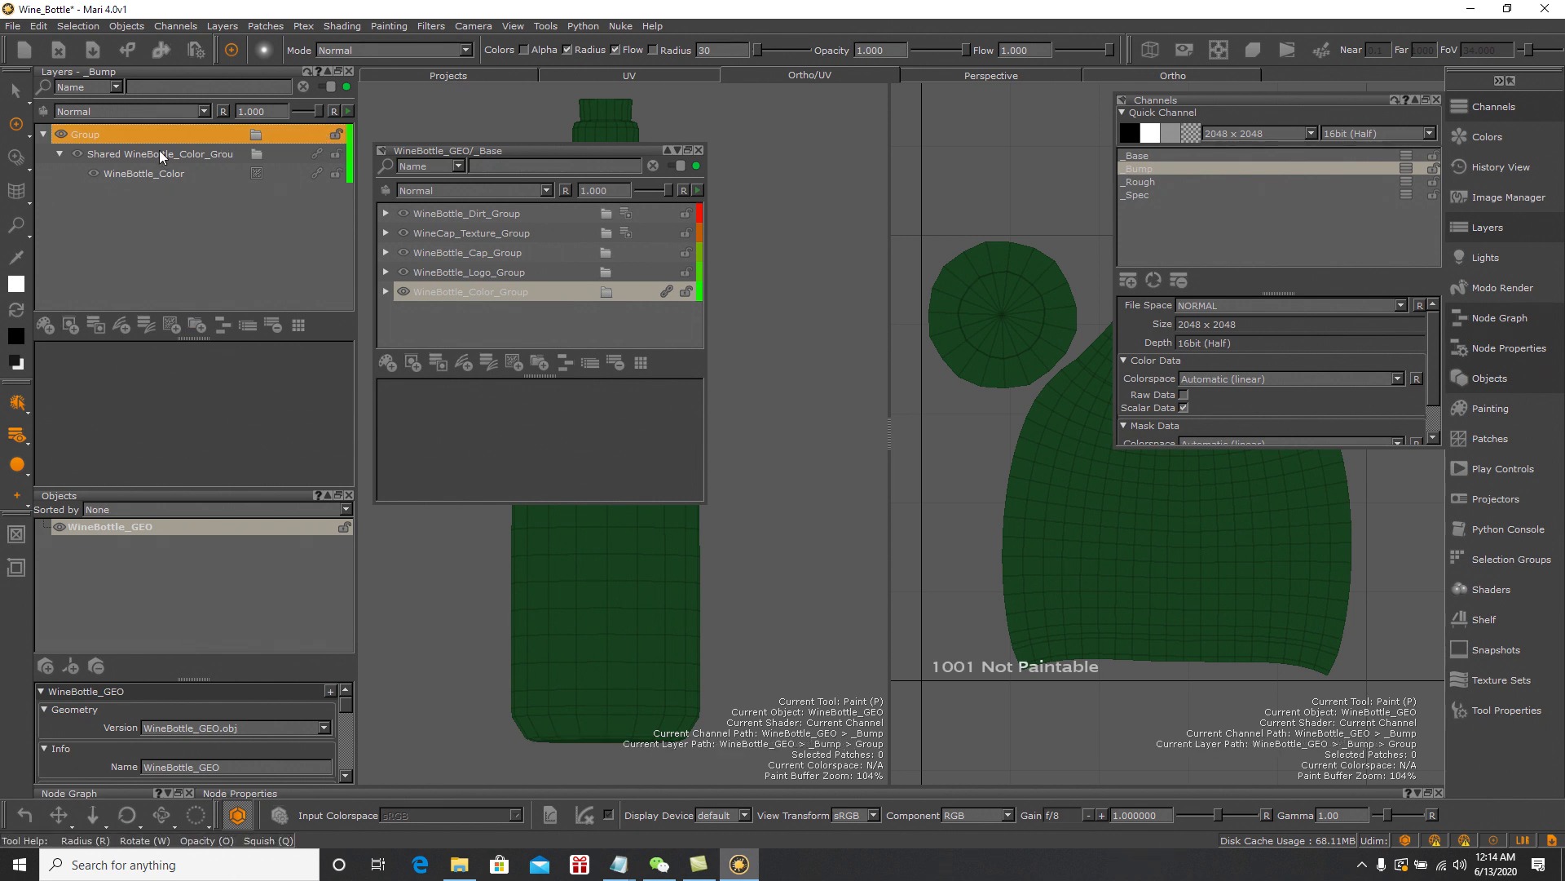
{"action": "double_click", "coordinate": [96, 135]}
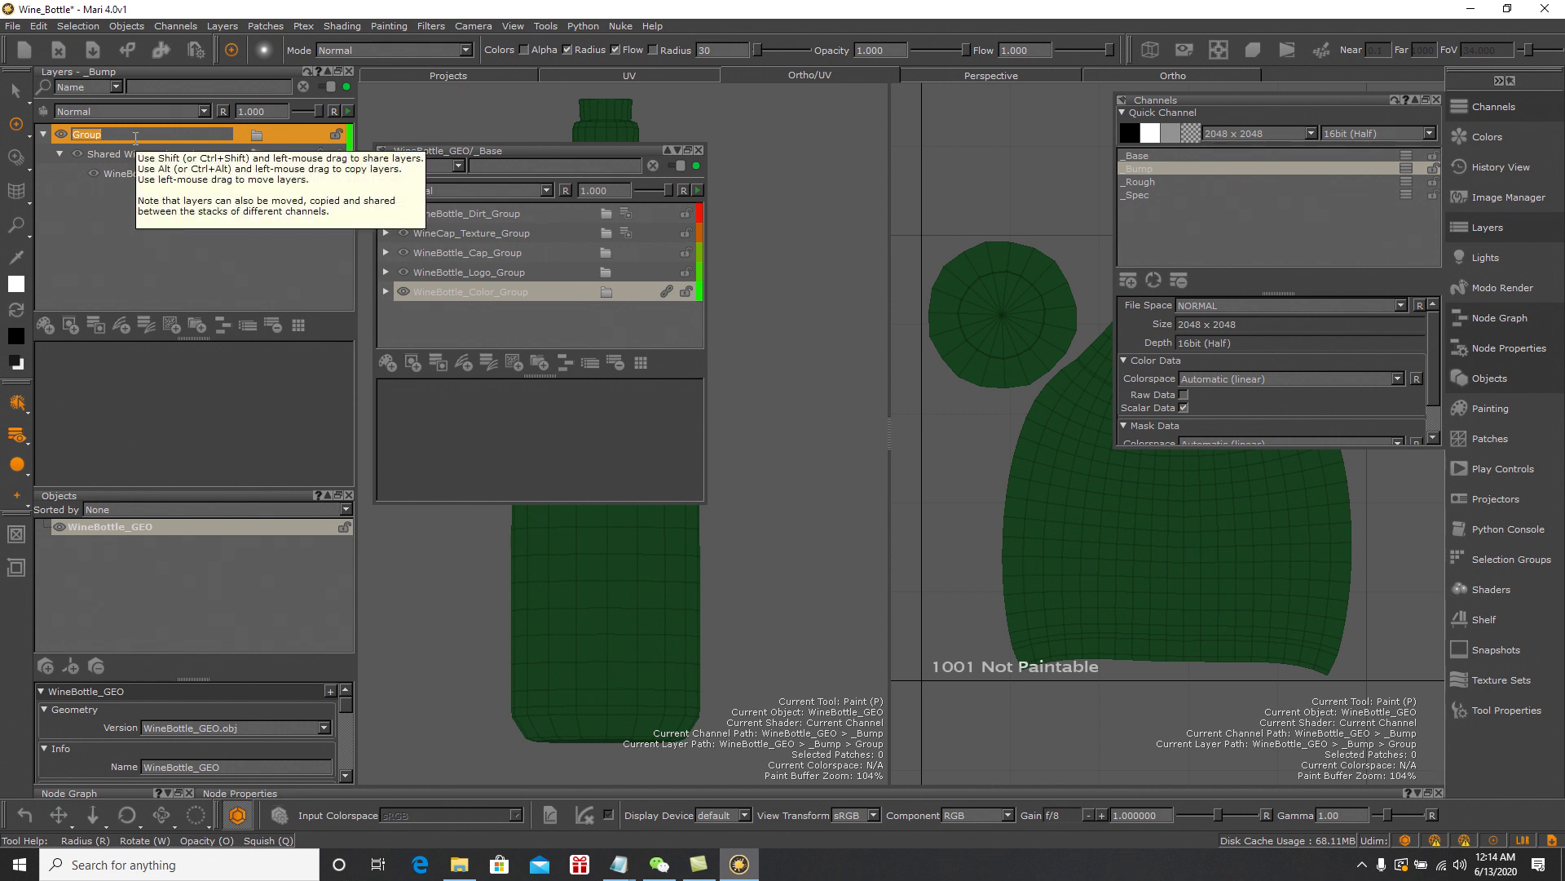
{"action": "type", "text": "Wine"}
{"action": "type", "text": "Boo"}
{"action": "type", "text": "tle"}
{"action": "type", "text": "_C"}
{"action": "type", "text": "olo"}
{"action": "type", "text": "r_"}
{"action": "type", "text": "BU"}
{"action": "type", "text": "MP"}
{"action": "key", "text": "Return"}
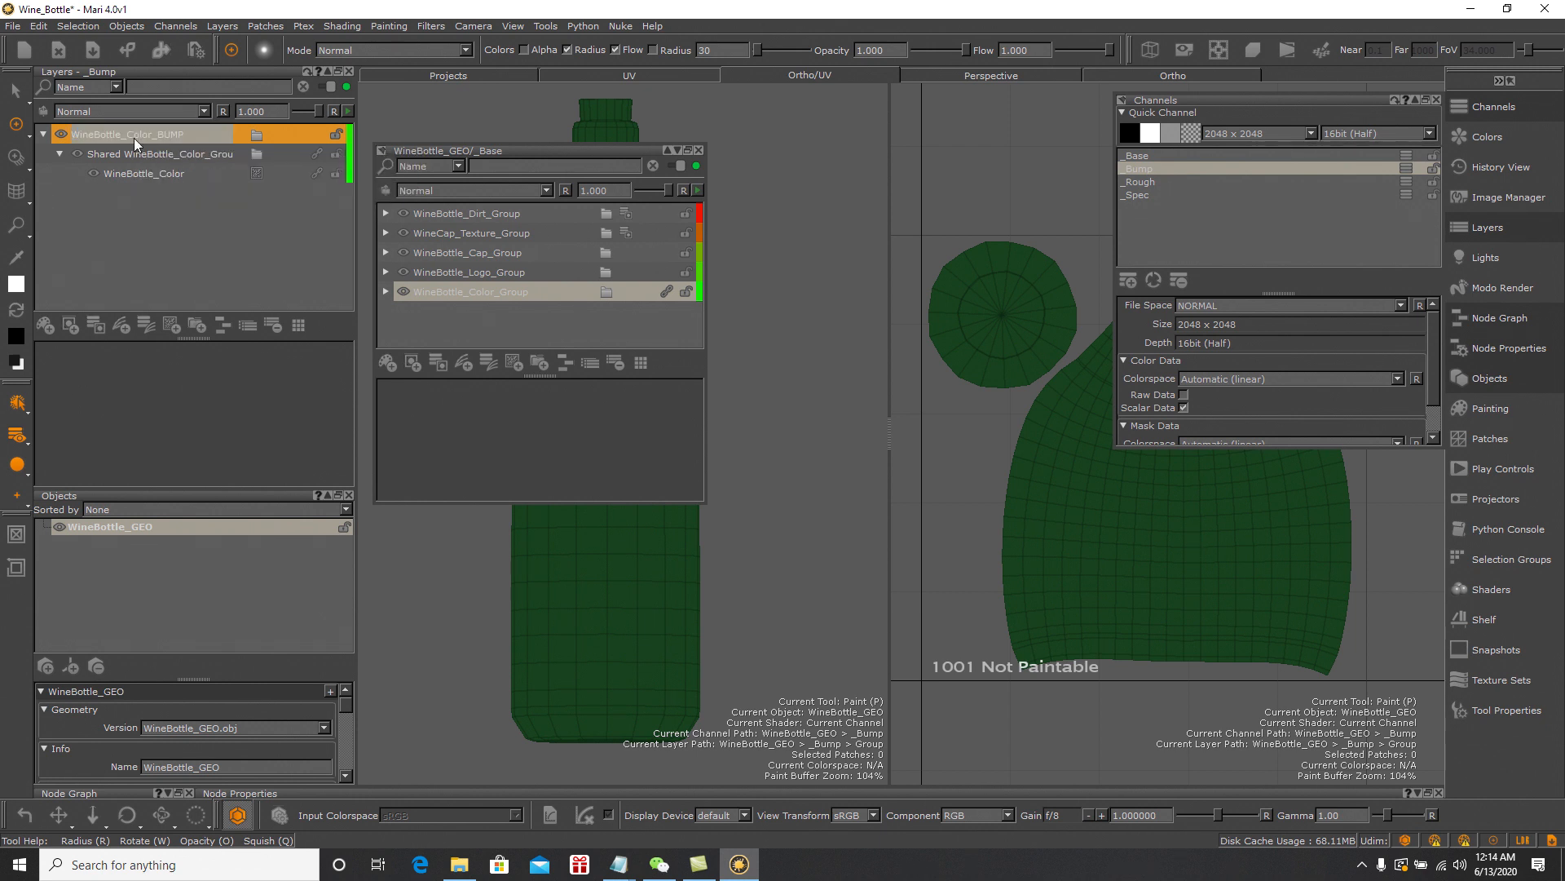
Add a Saturation adjustment layer set to 0 in WineBottle_Color_BUMP and collapse the group
{"action": "left_click", "coordinate": [181, 134]}
{"action": "right_click", "coordinate": [181, 133]}
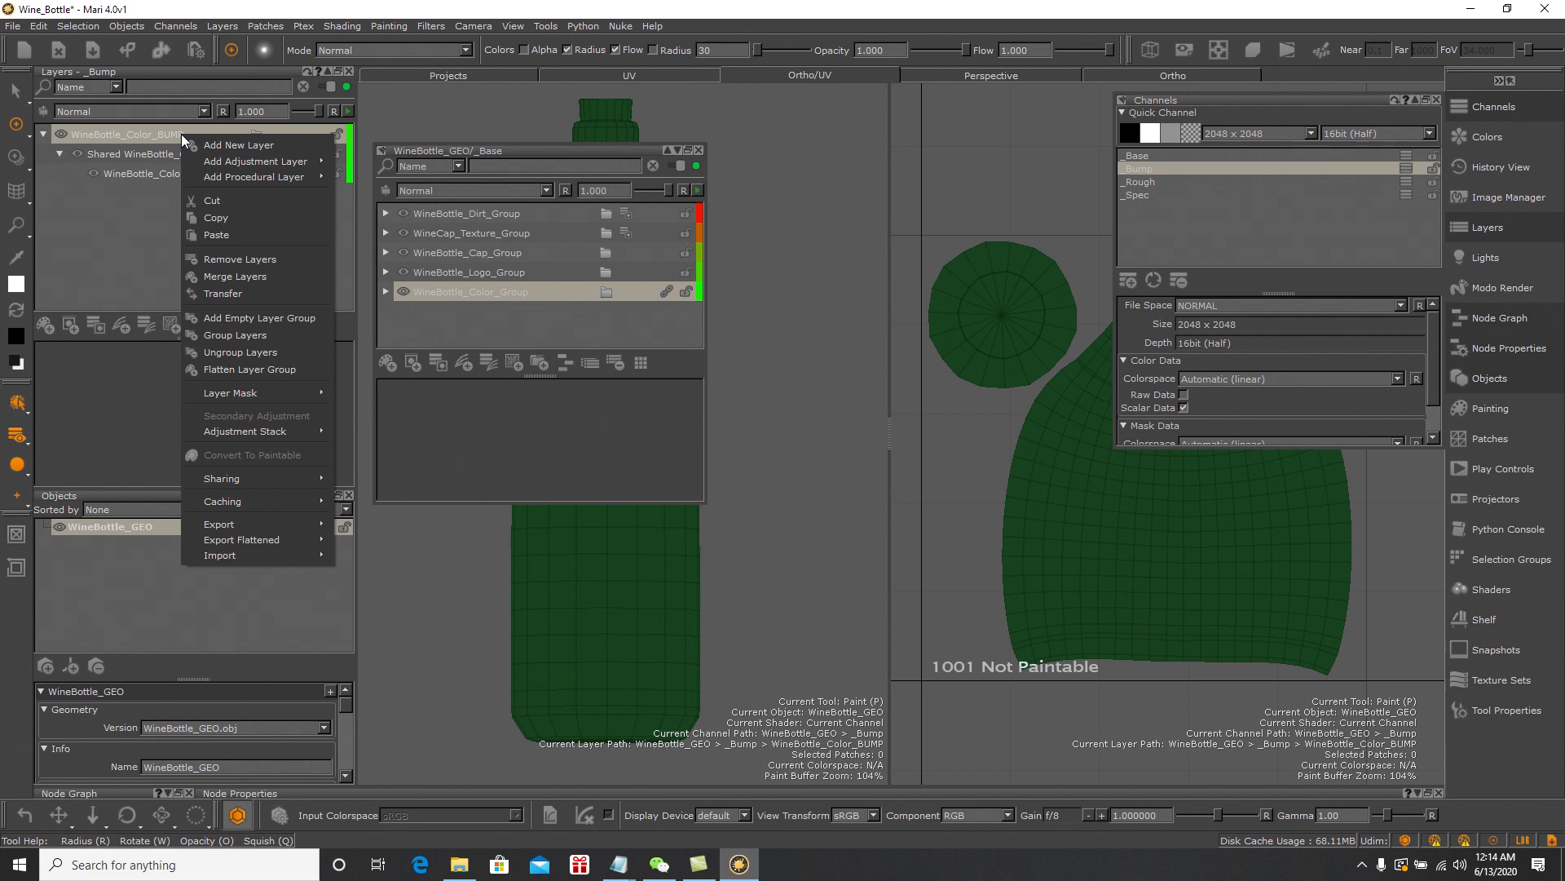
{"action": "mouse_move", "coordinate": [253, 159]}
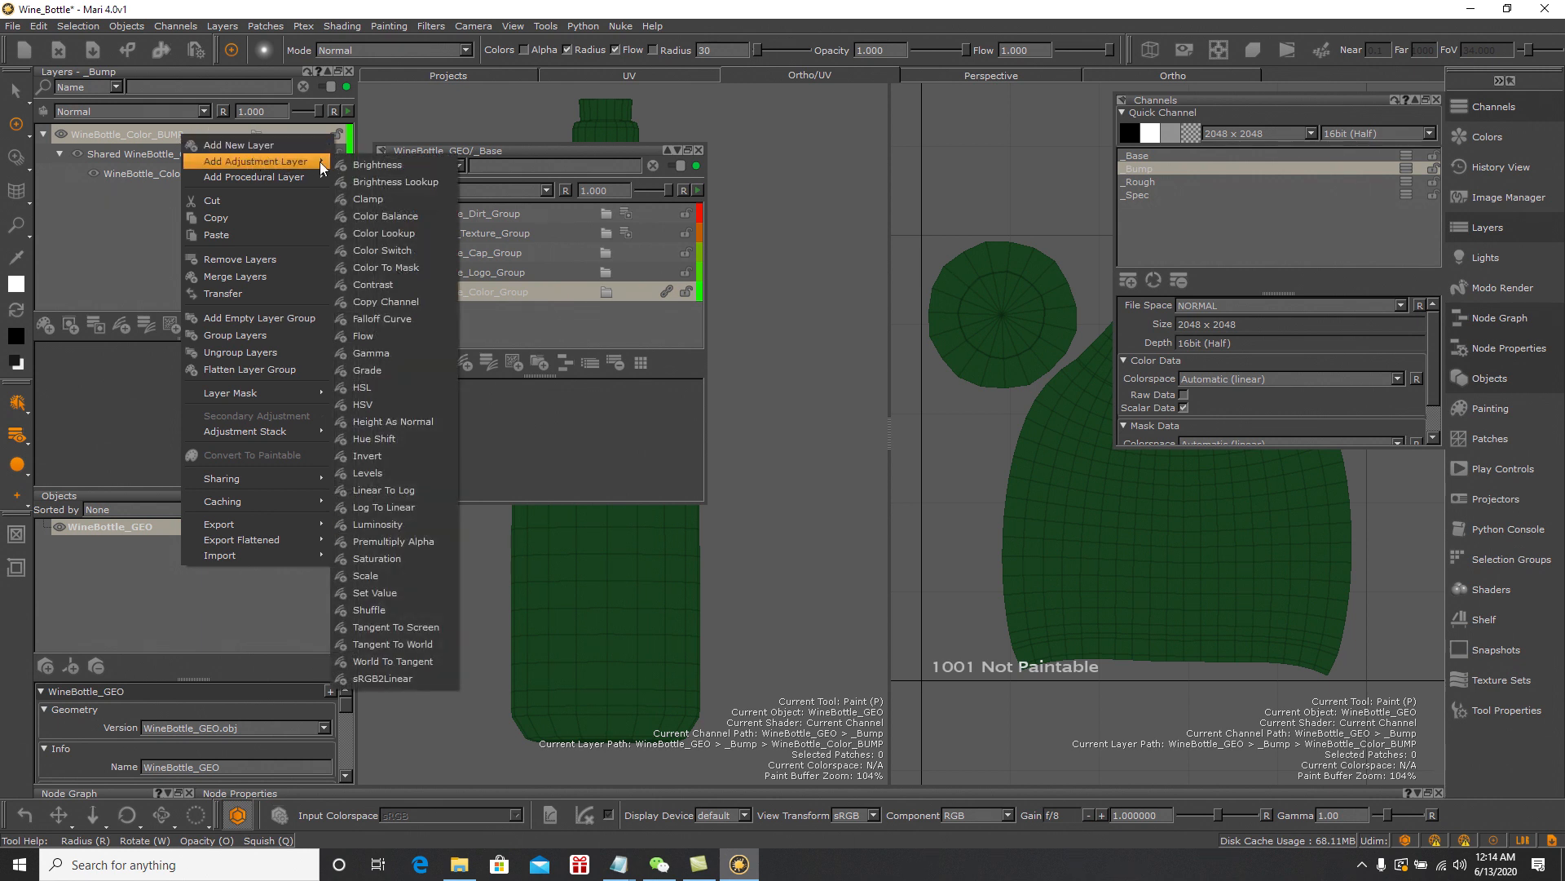
{"action": "left_click", "coordinate": [390, 558]}
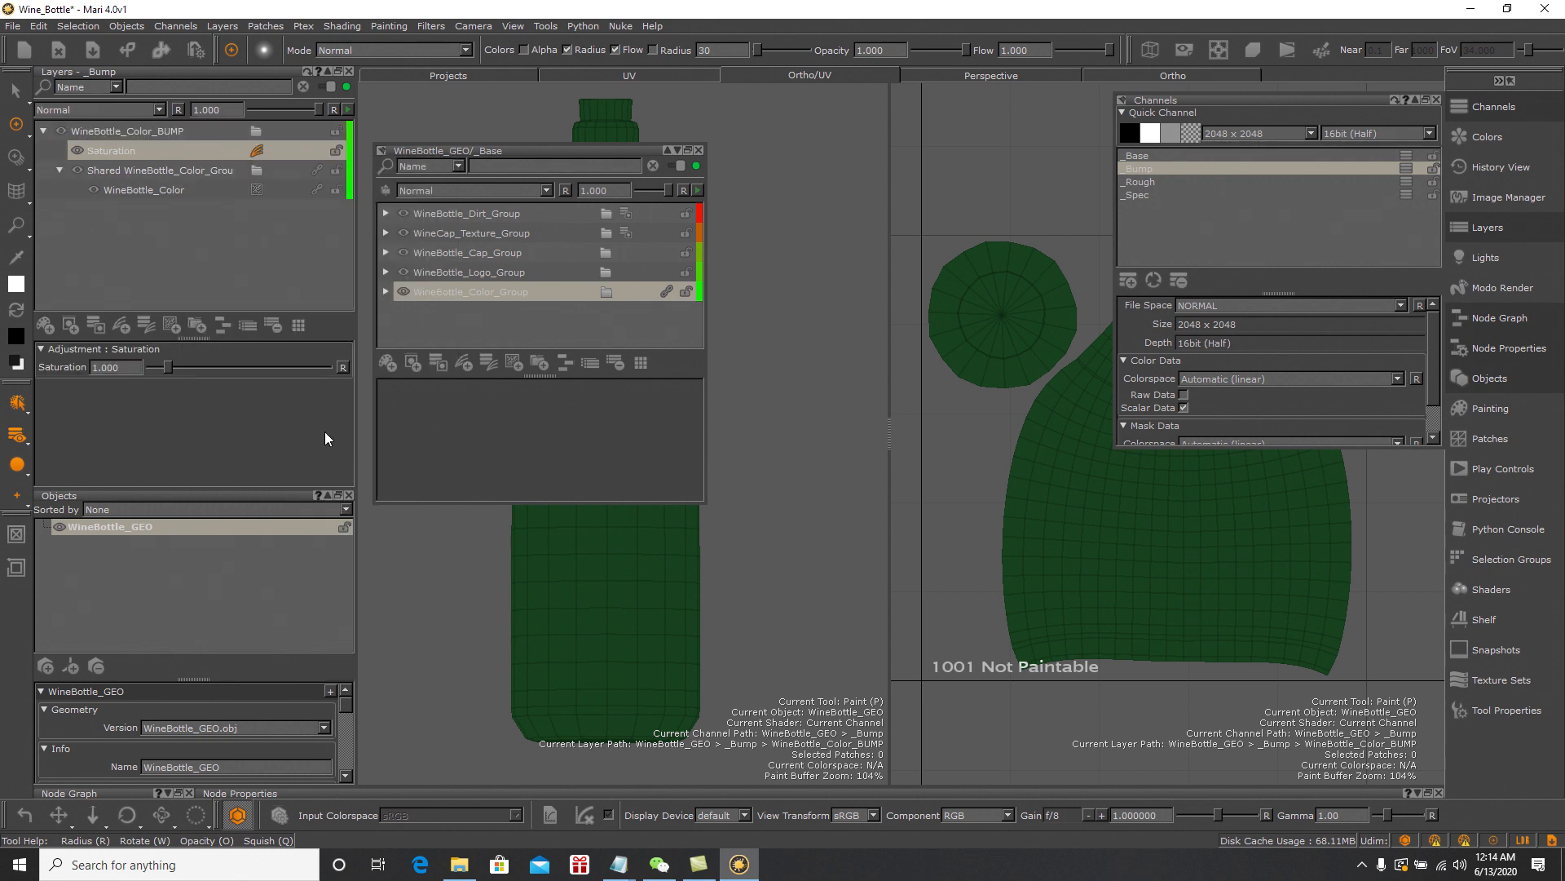
{"action": "left_click_drag", "start_coordinate": [171, 370], "coordinate": [154, 364]}
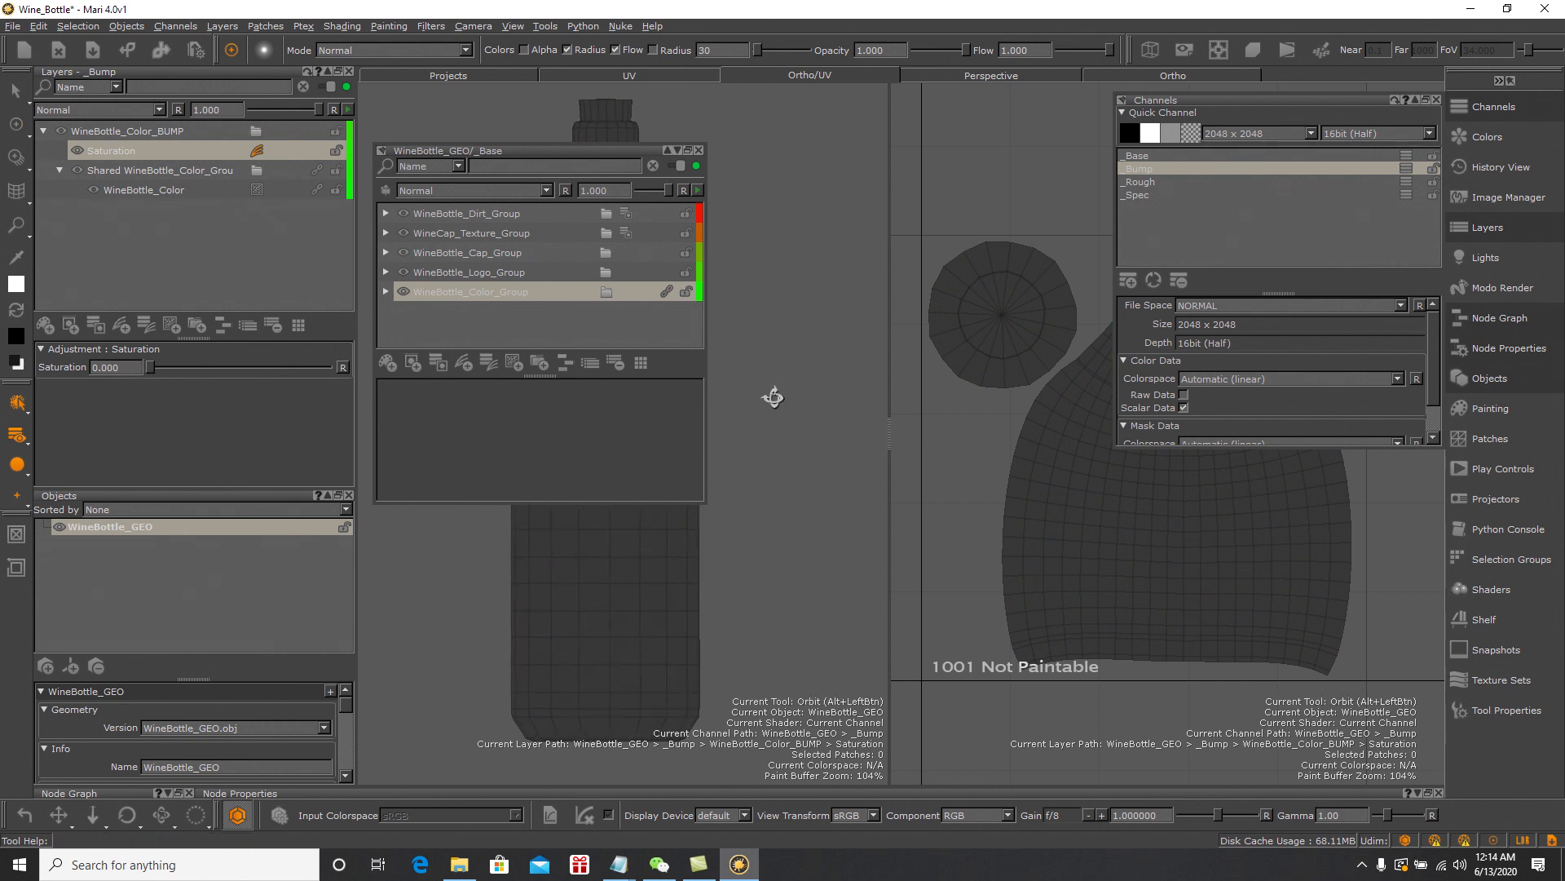
{"action": "middle_click_drag", "start_coordinate": [765, 395], "coordinate": [851, 405], "text": "alt"}
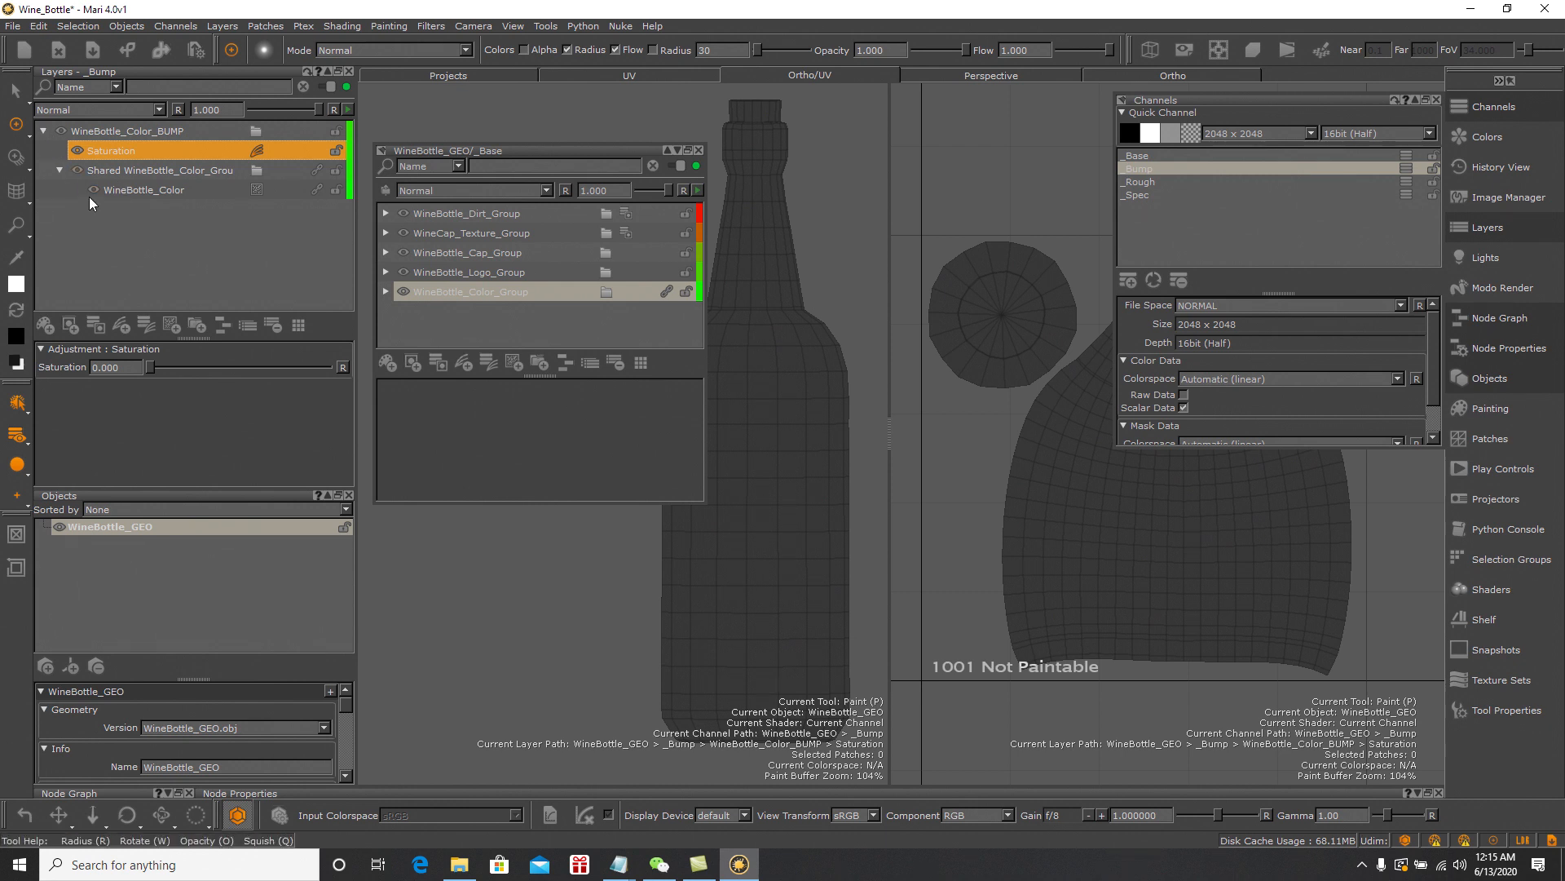
{"action": "left_click", "coordinate": [39, 130]}
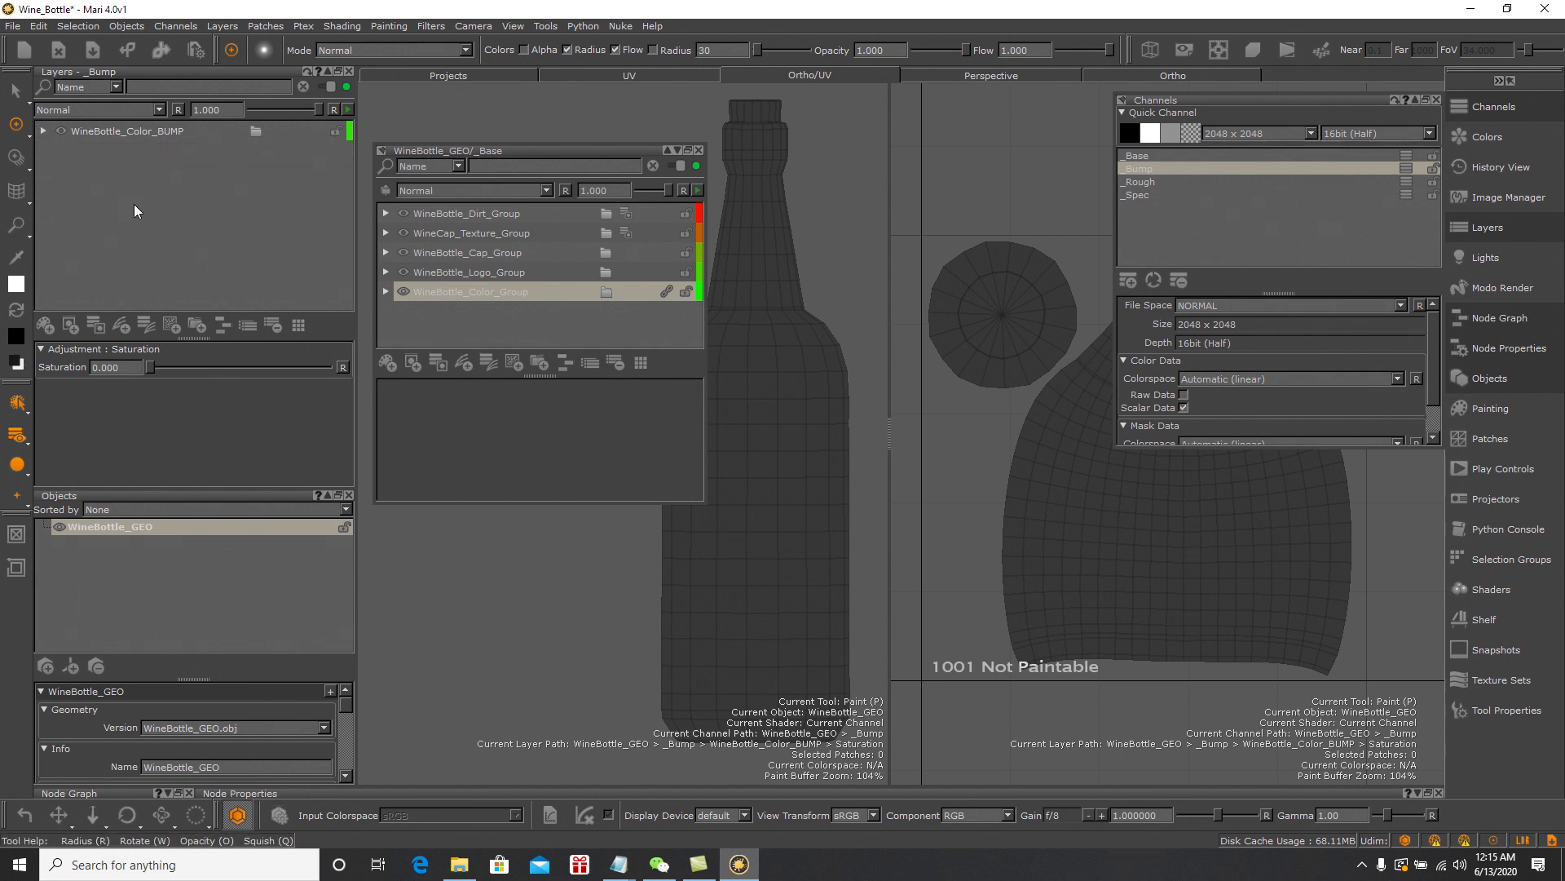
Share WineBottle_Logo_Group from the _Base layer stack into _Bump above WineBottle_Color_BUMP and collapse the shared group
{"action": "left_click", "coordinate": [509, 272]}
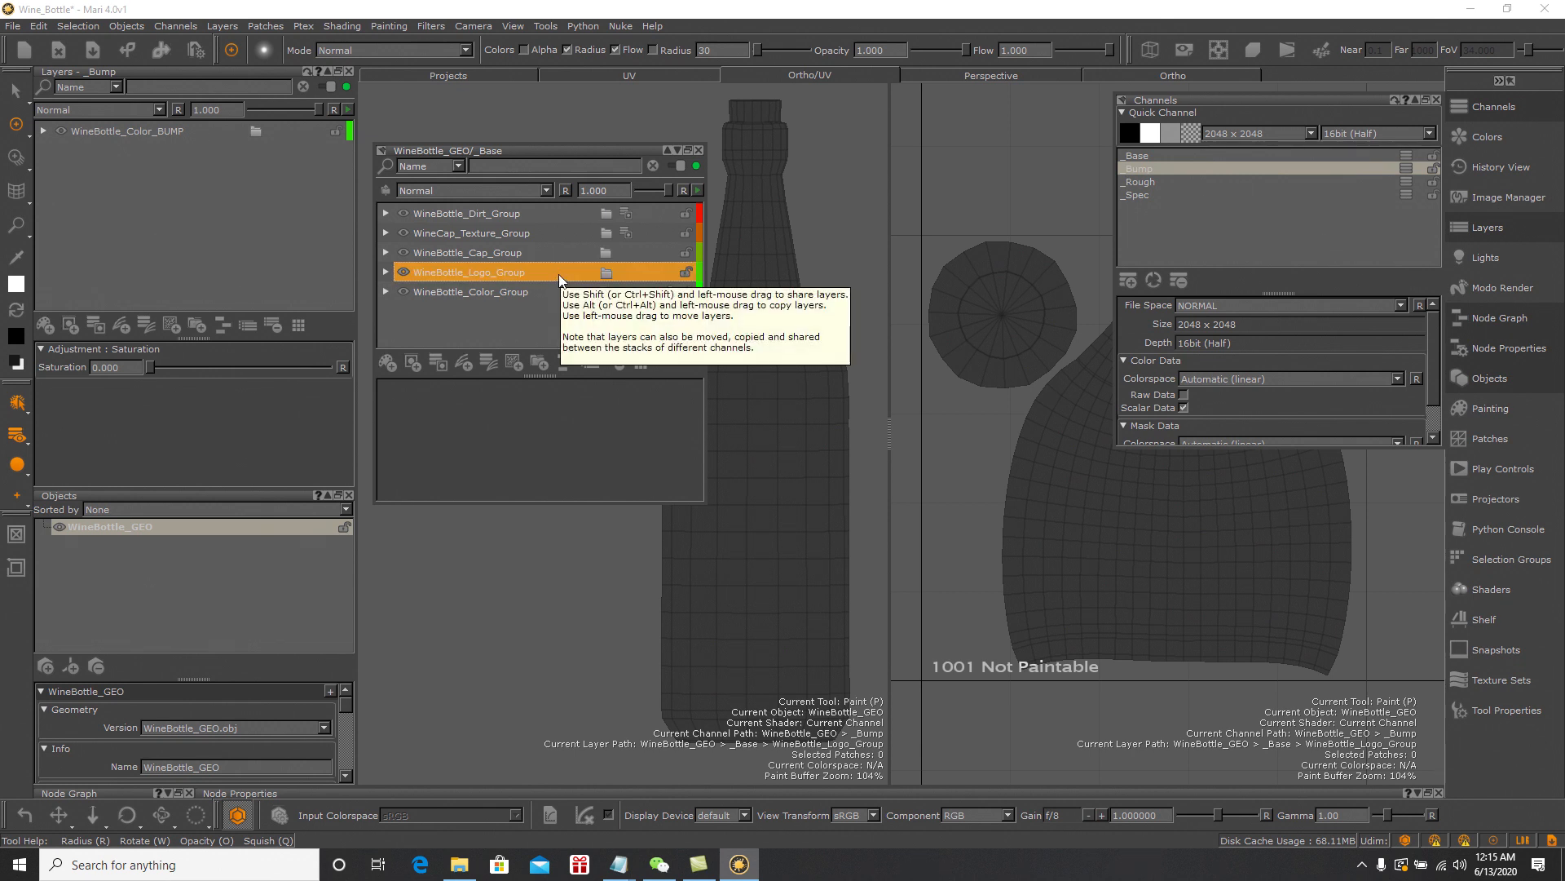
{"action": "left_click_drag", "start_coordinate": [559, 276], "coordinate": [227, 121]}
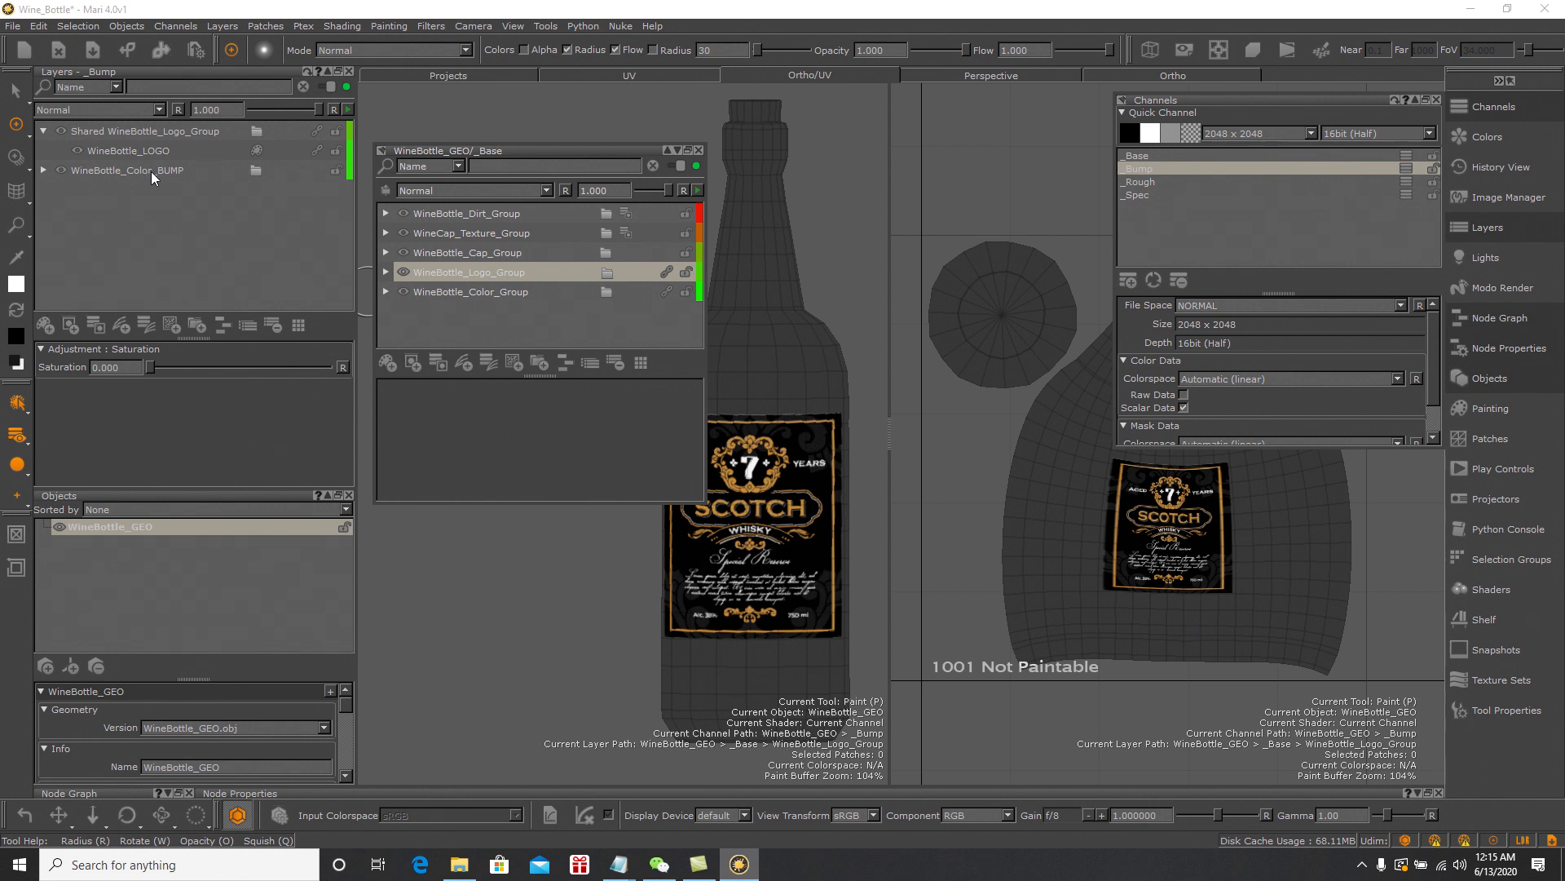
{"action": "left_click", "coordinate": [43, 130]}
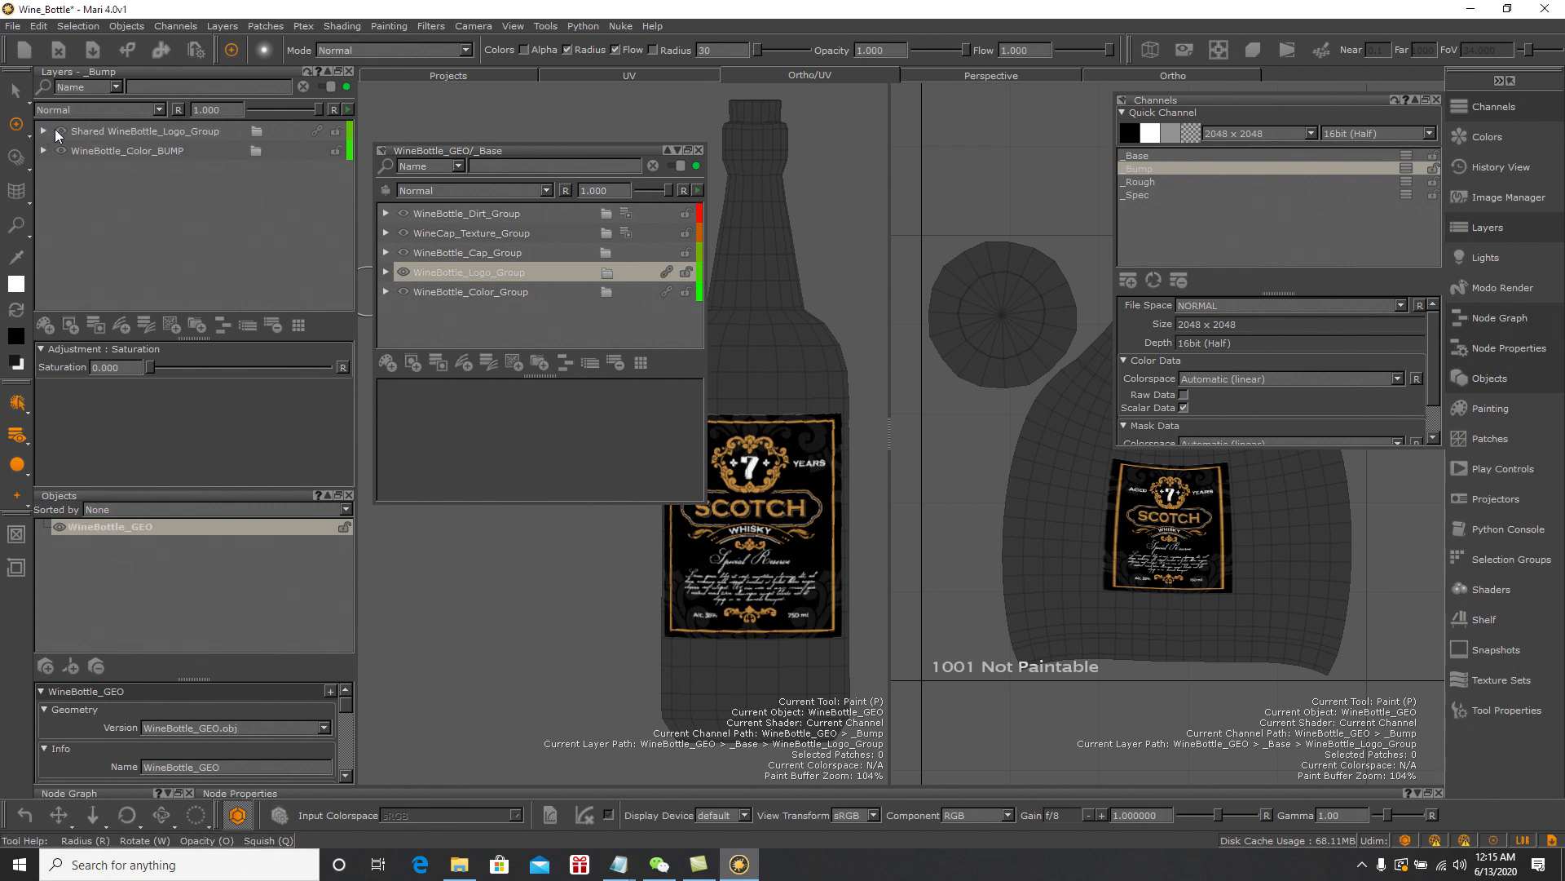
Put the shared logo group in _Bump inside a new layer group named WineBottle_Logo_BUMP
{"action": "left_click", "coordinate": [108, 130]}
{"action": "right_click", "coordinate": [108, 131]}
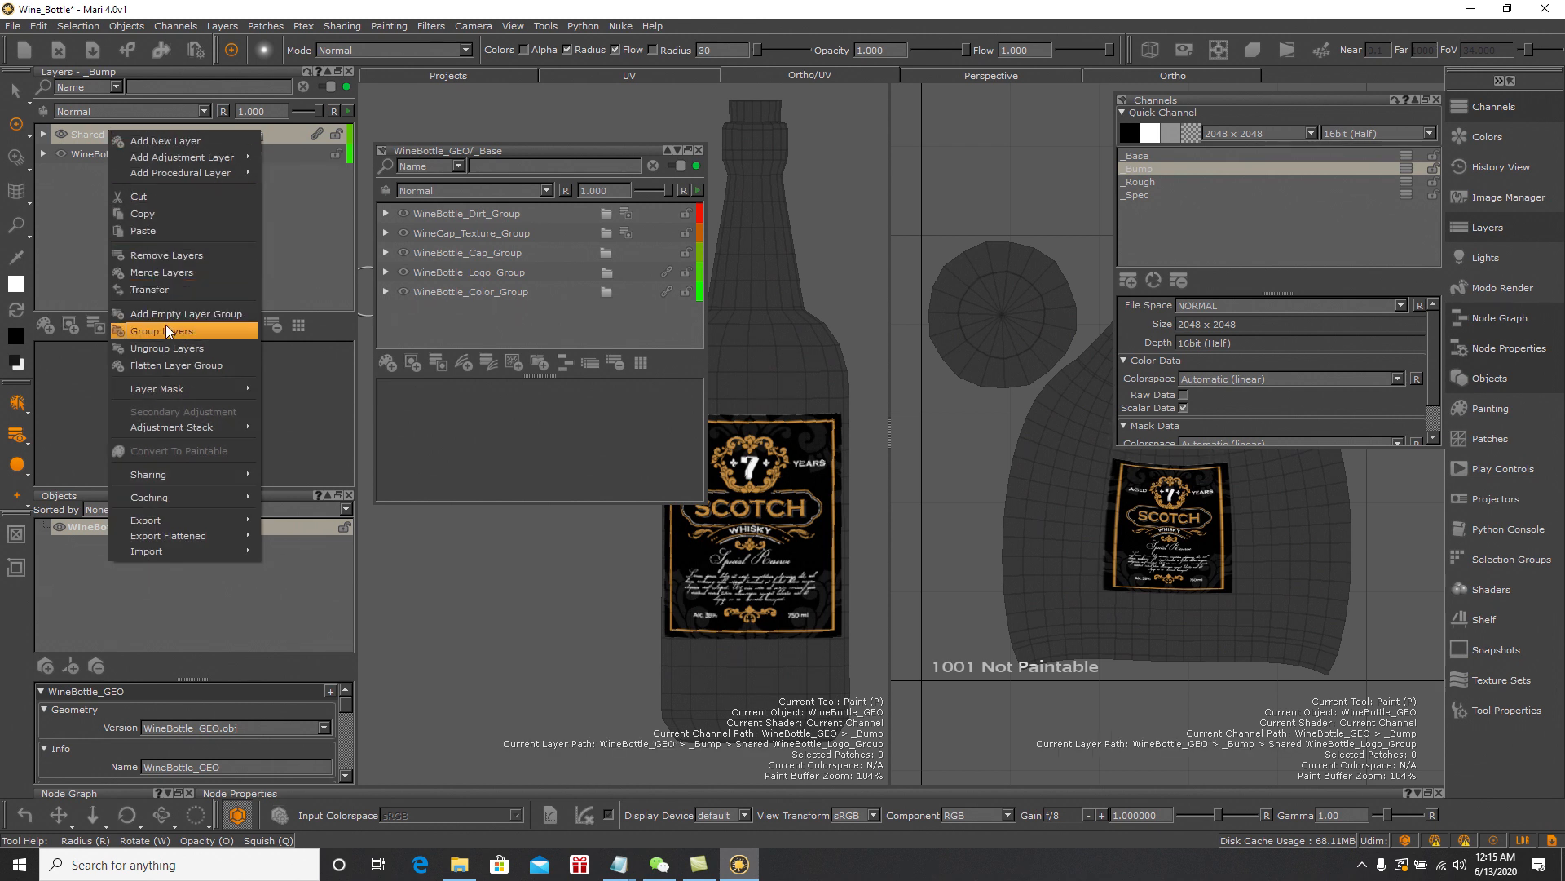
{"action": "left_click", "coordinate": [167, 330]}
{"action": "double_click", "coordinate": [101, 133]}
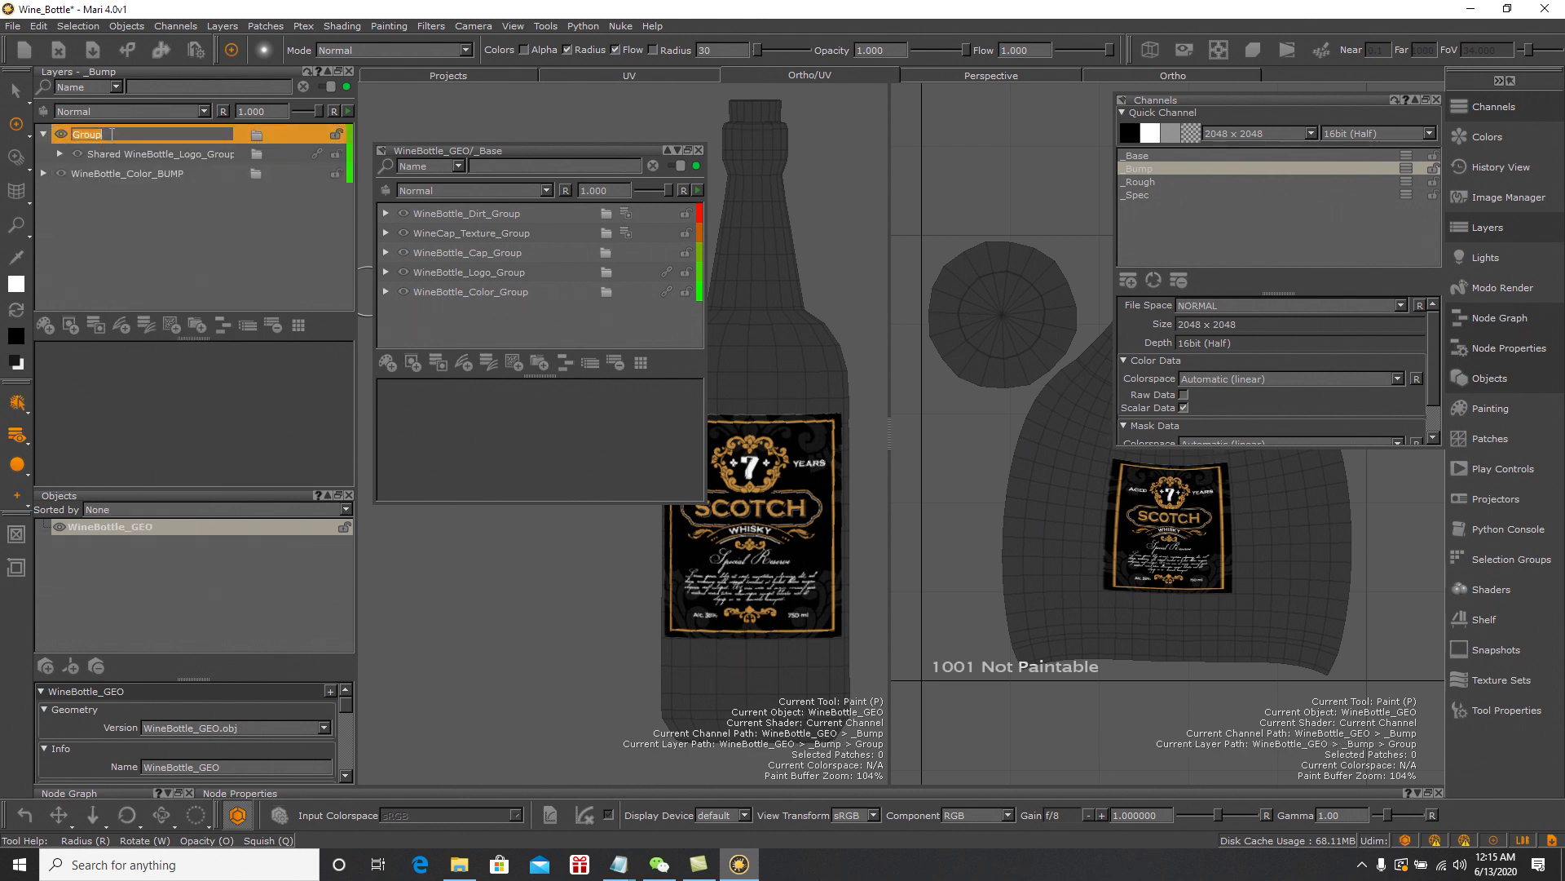
{"action": "type", "text": "WineBottle_L"}
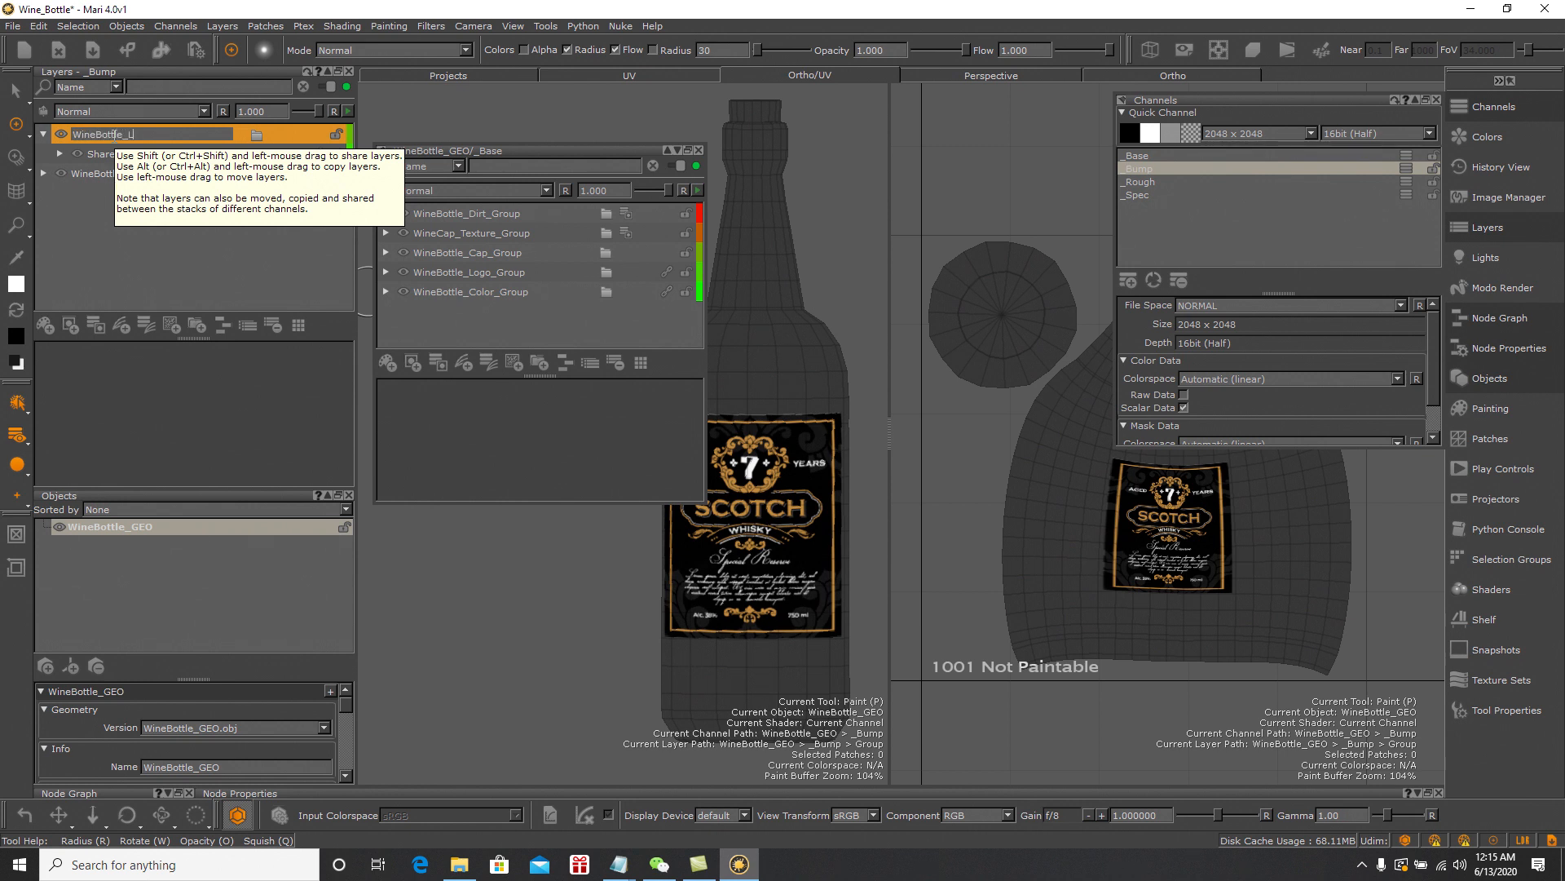
{"action": "type", "text": "ogo_BUMP"}
{"action": "key", "text": "Return"}
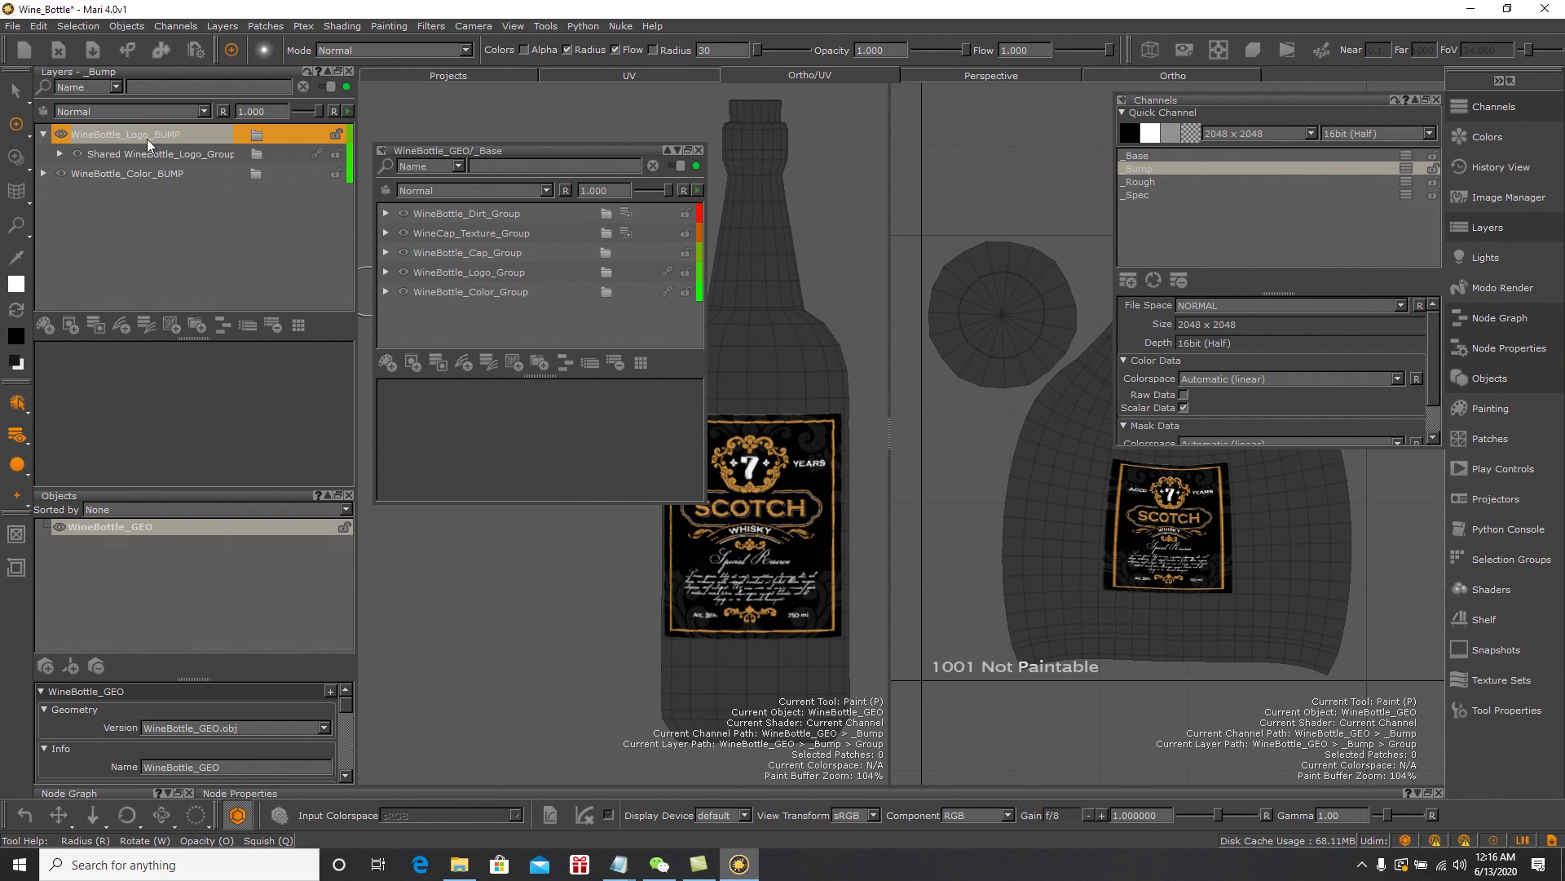
Add a Saturation adjustment layer set to 0 in WineBottle_Logo_BUMP
{"action": "right_click", "coordinate": [148, 138]}
{"action": "mouse_move", "coordinate": [182, 165]}
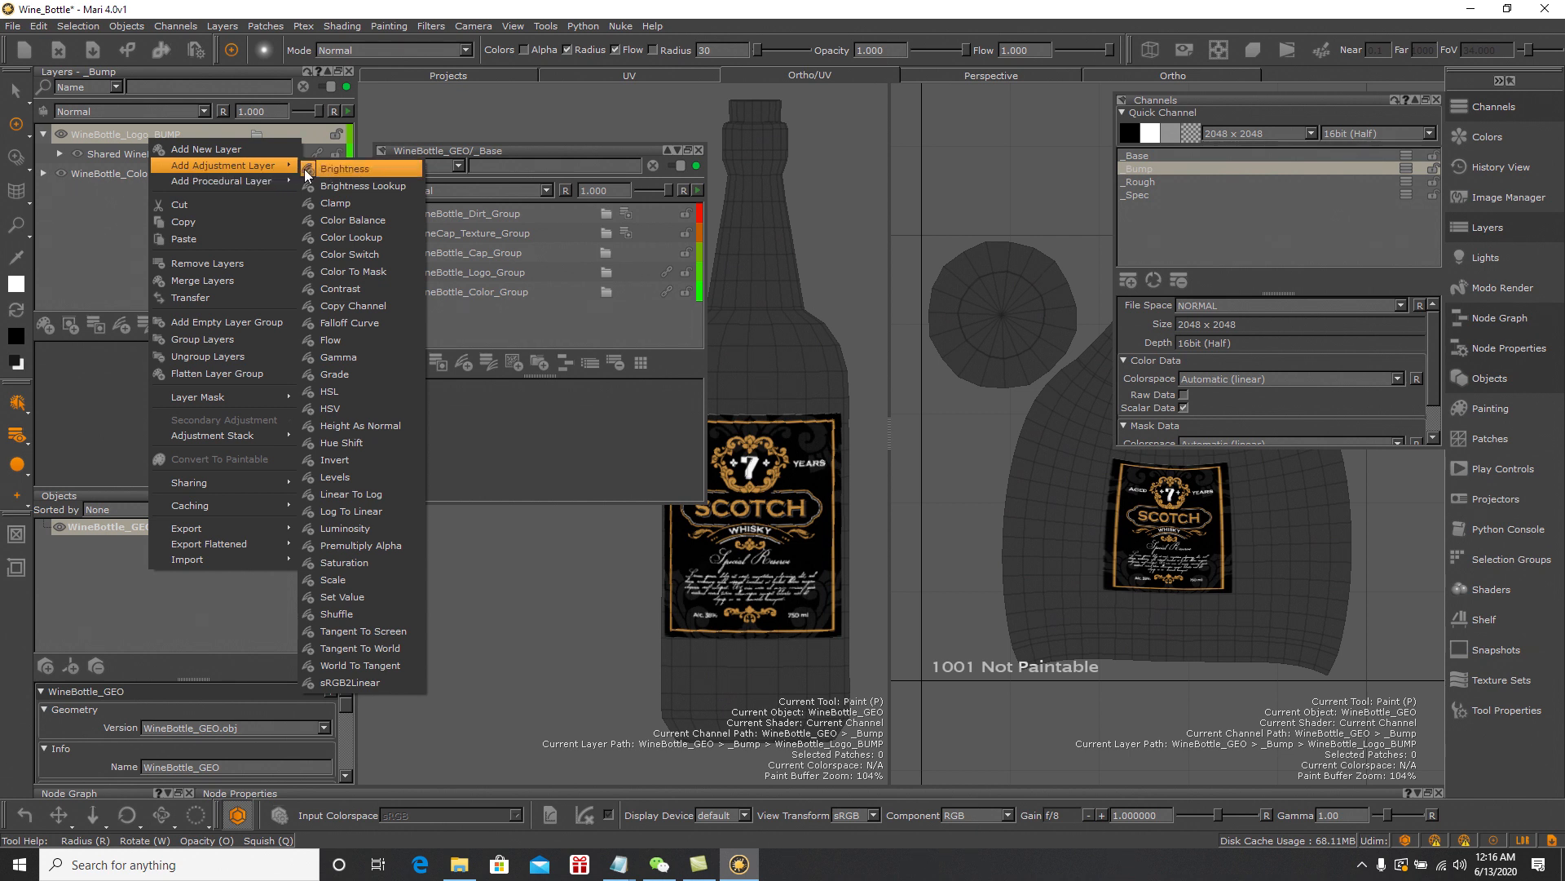
{"action": "left_click", "coordinate": [344, 563]}
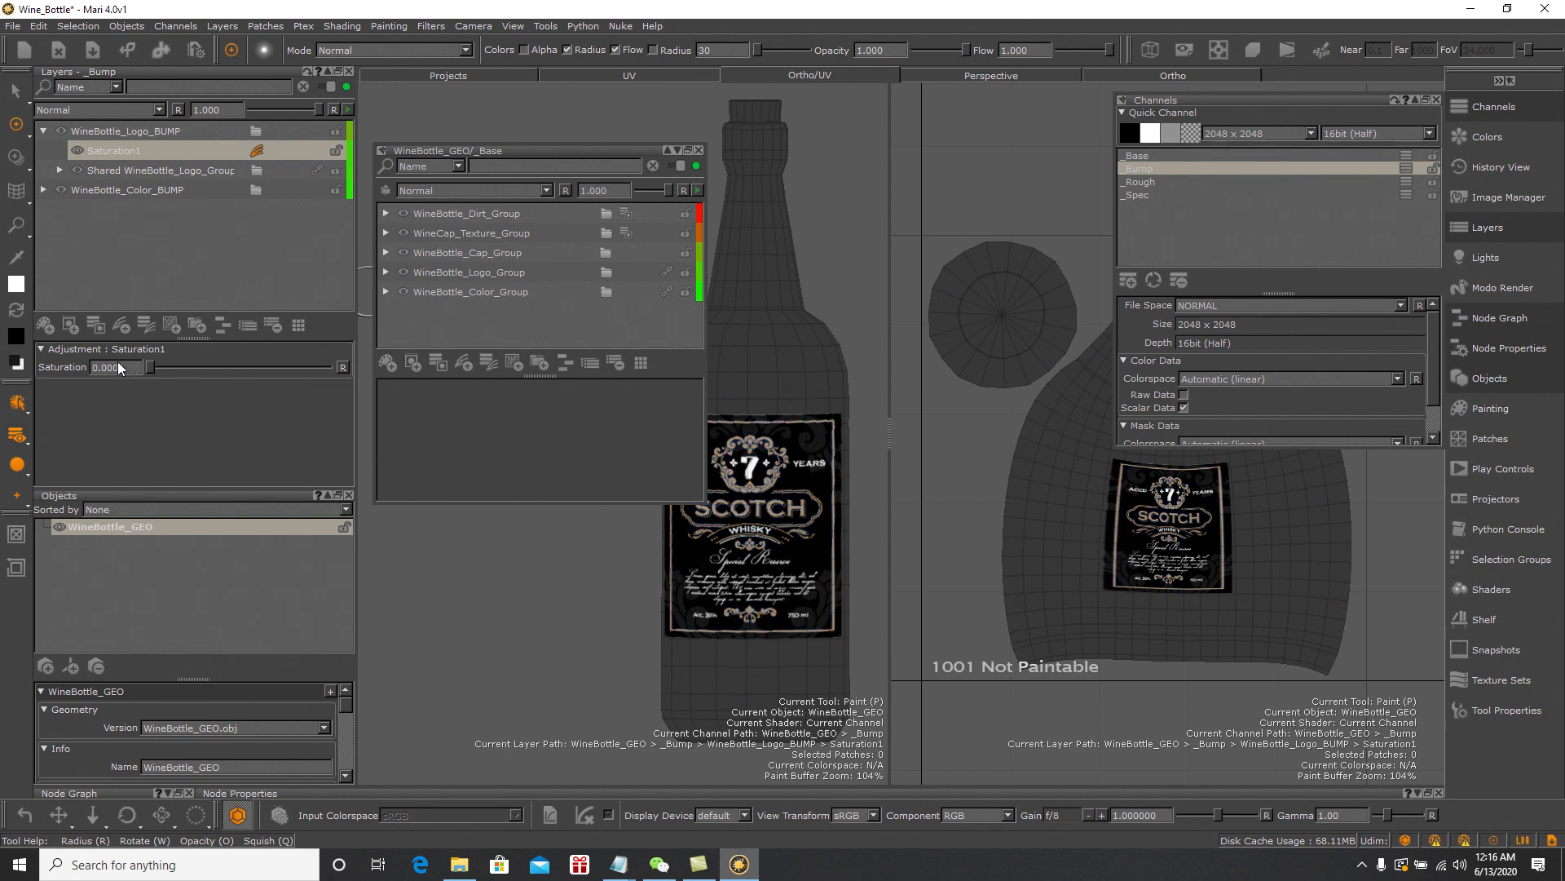
{"action": "left_click", "coordinate": [203, 220]}
Add a Levels adjustment layer above the Saturation layer in WineBottle_Logo_BUMP
{"action": "left_click", "coordinate": [163, 132]}
{"action": "right_click", "coordinate": [164, 132]}
{"action": "mouse_move", "coordinate": [249, 160]}
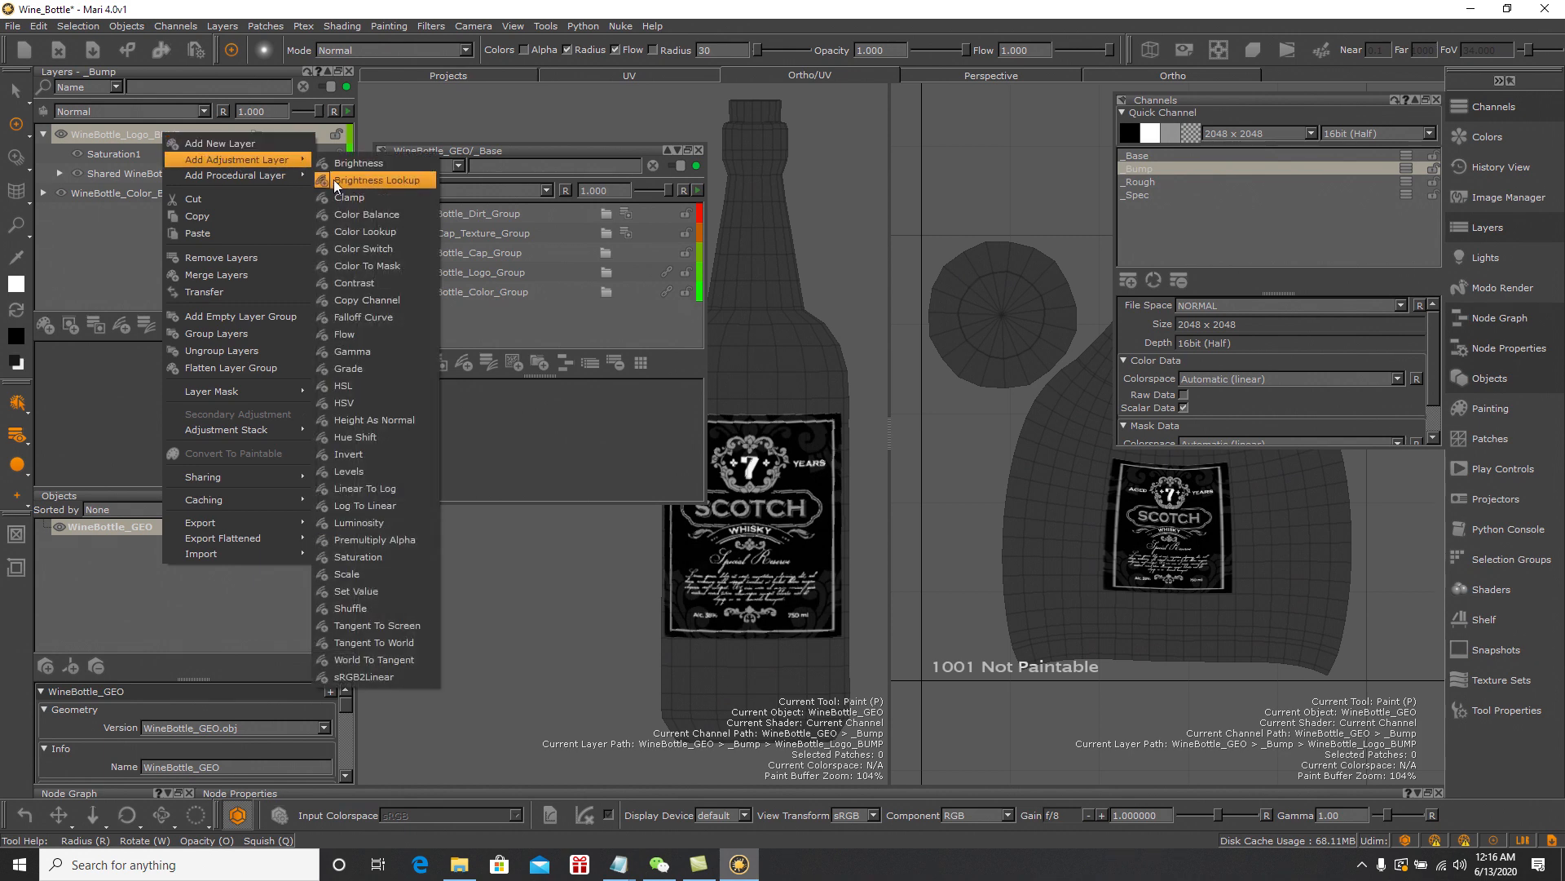
{"action": "left_click", "coordinate": [359, 470]}
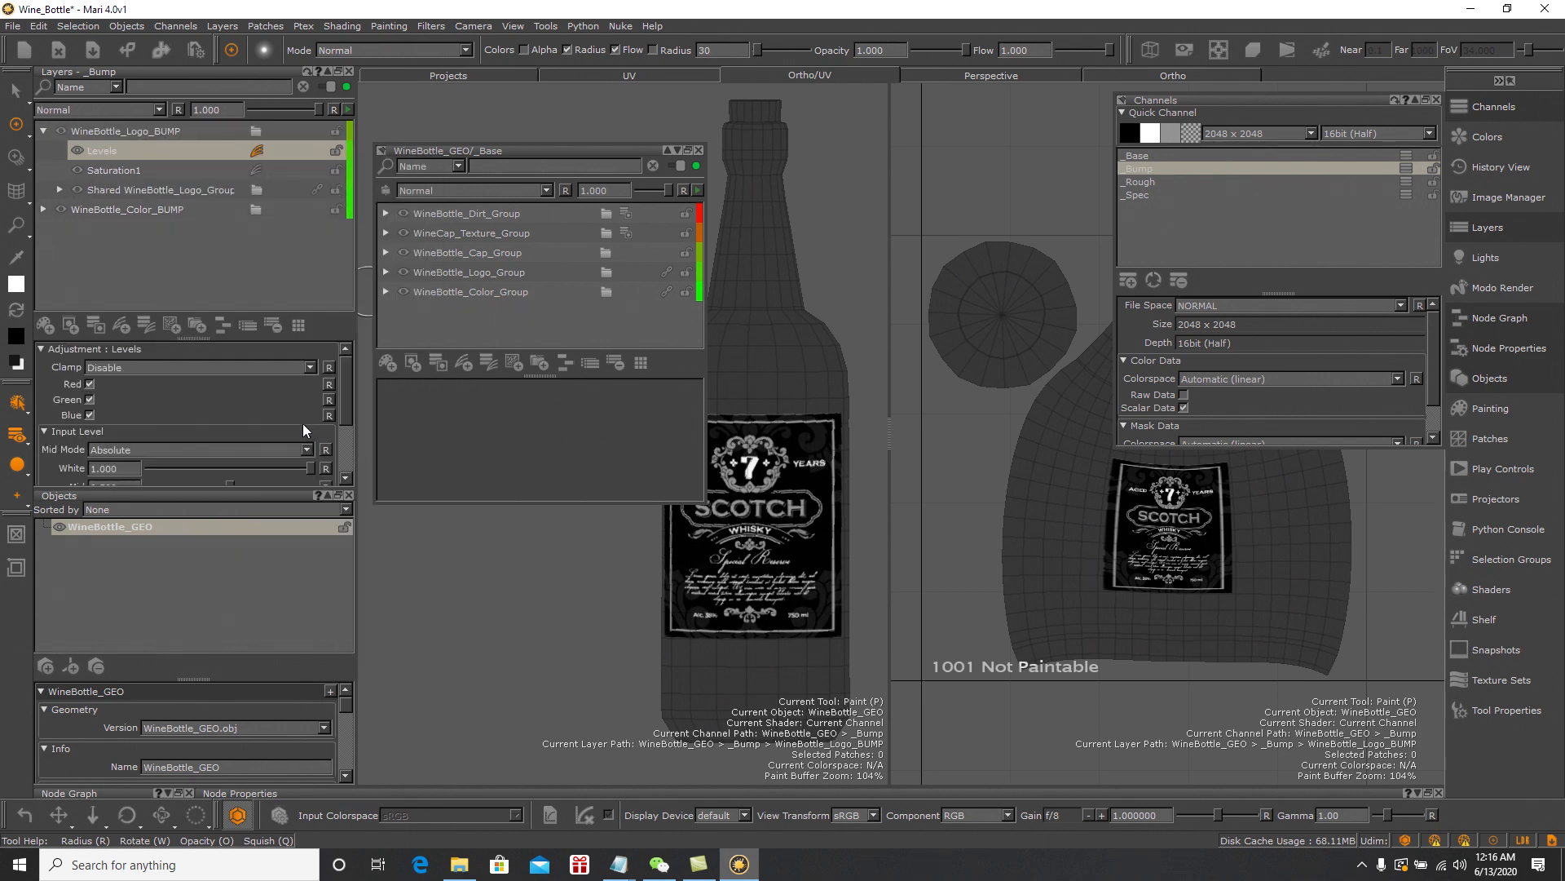
Set the logo Levels to input Mid 0, output White 1 and output Black 1, and collapse WineBottle_Logo_BUMP
{"action": "left_click_drag", "start_coordinate": [348, 380], "coordinate": [287, 422]}
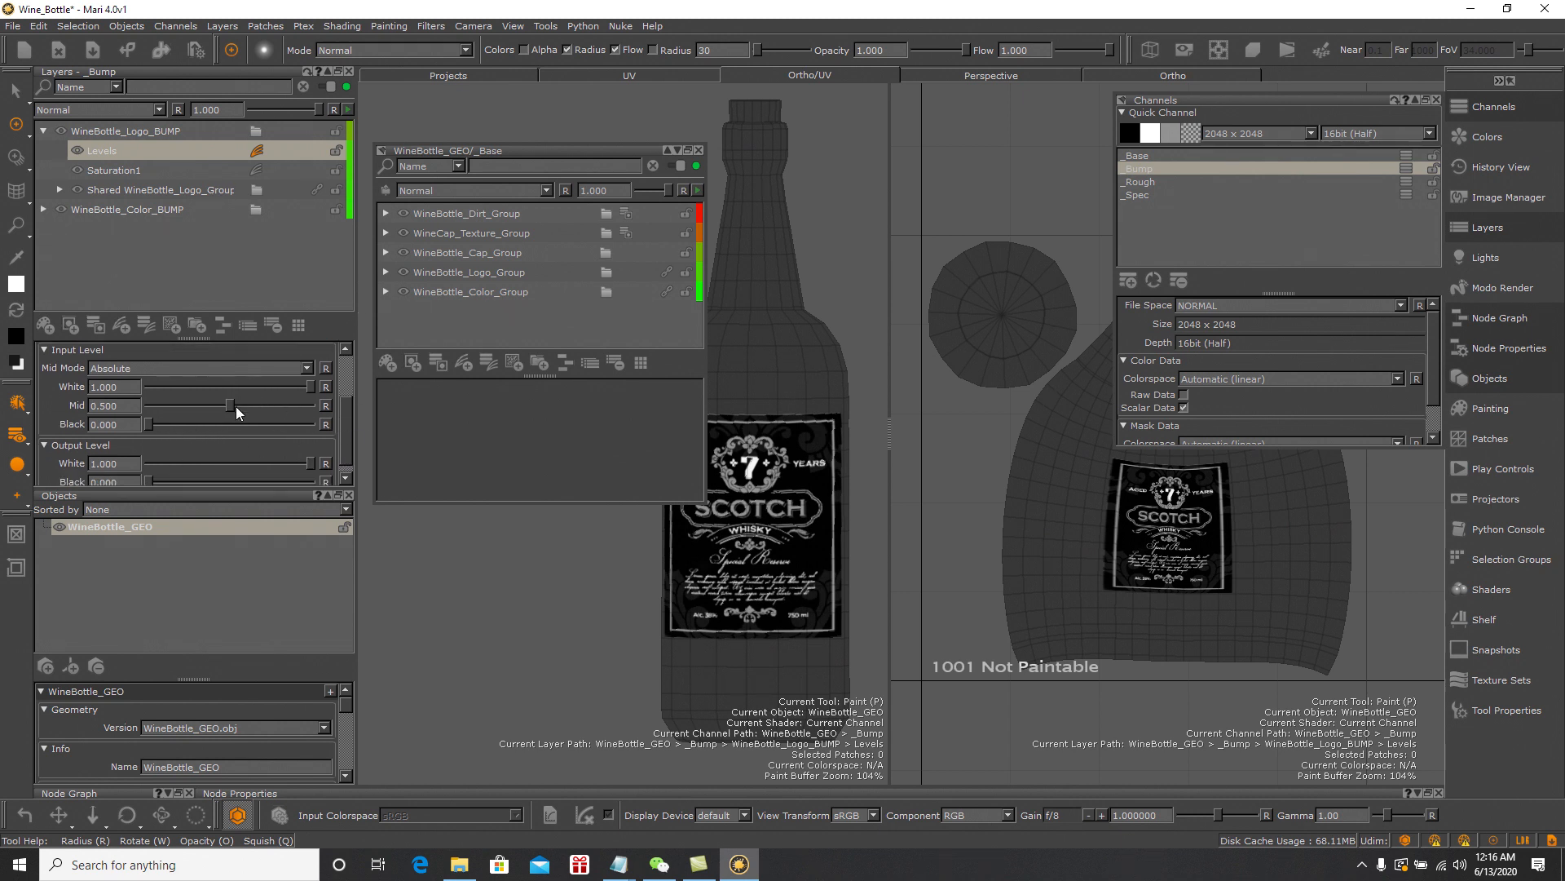
{"action": "left_click_drag", "start_coordinate": [238, 406], "coordinate": [144, 405]}
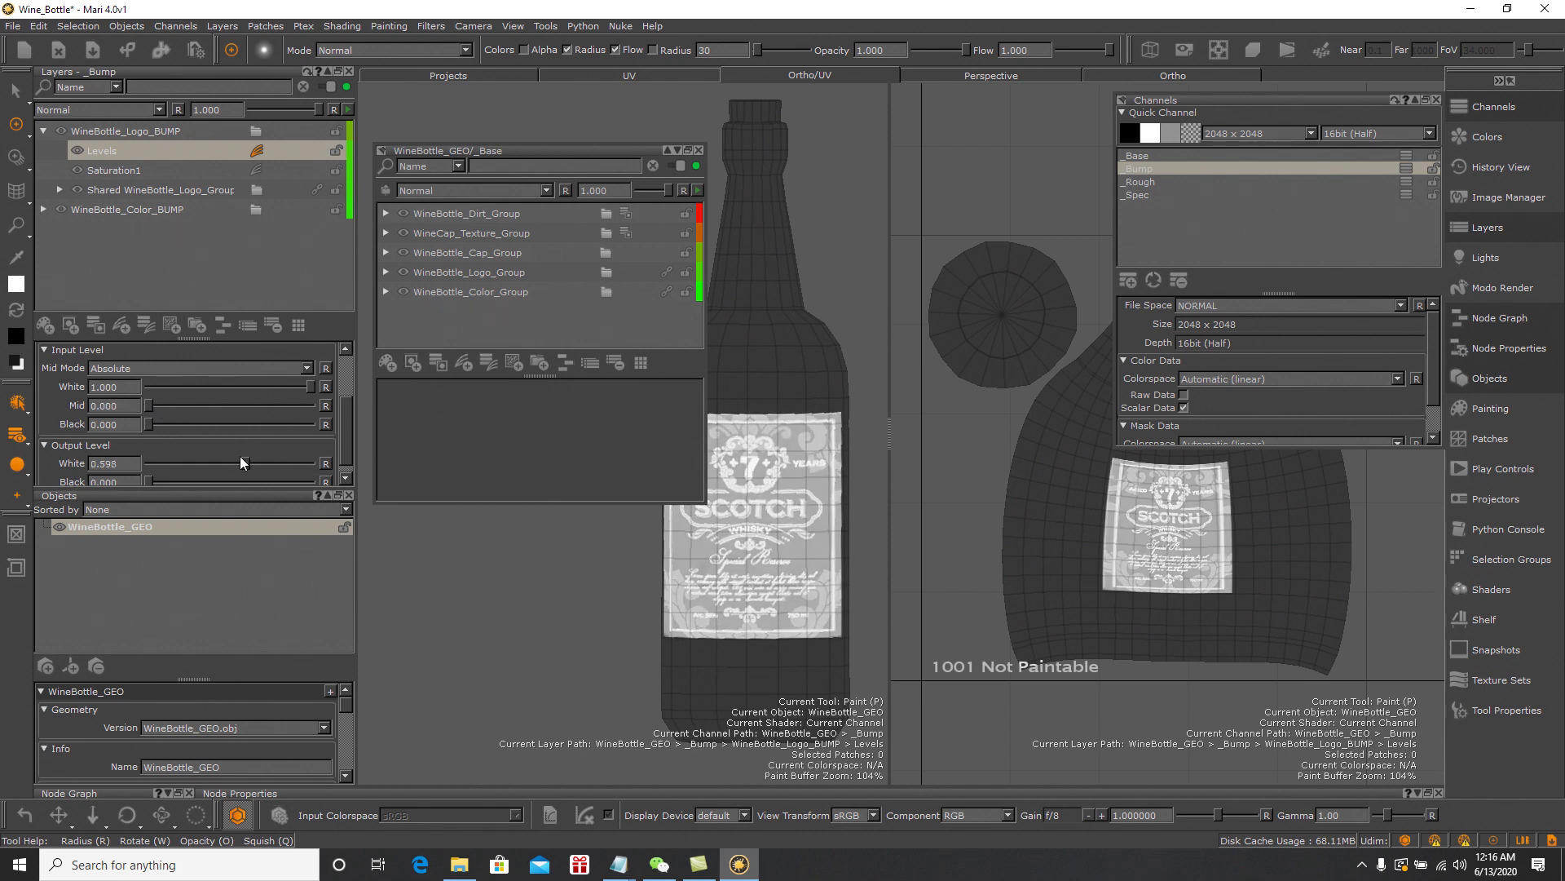
{"action": "left_click_drag", "start_coordinate": [149, 481], "coordinate": [279, 482]}
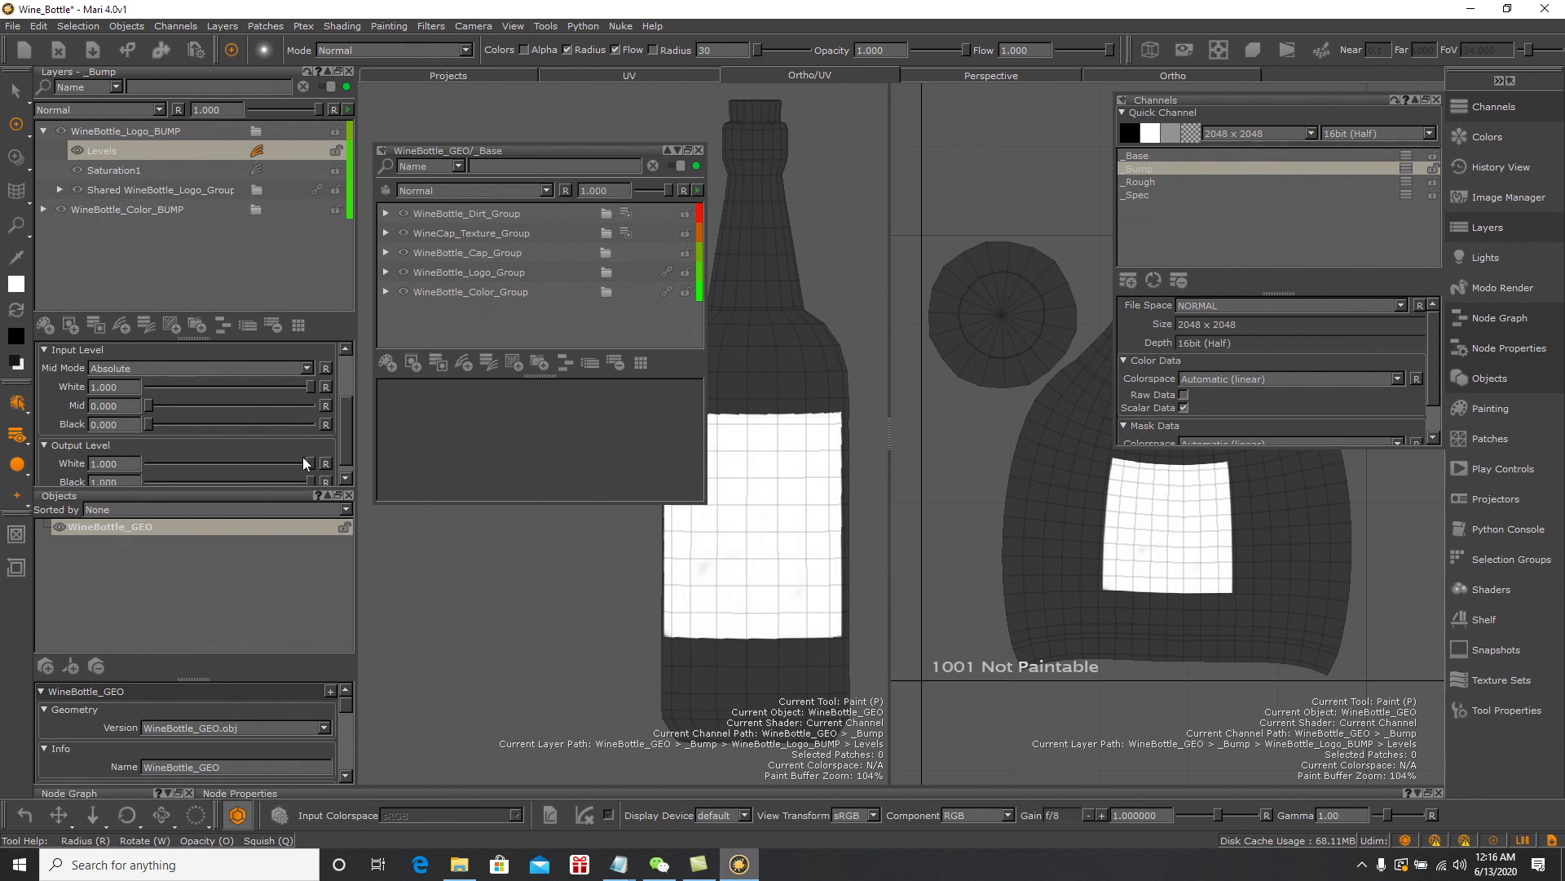
{"action": "left_click_drag", "start_coordinate": [345, 436], "coordinate": [344, 377]}
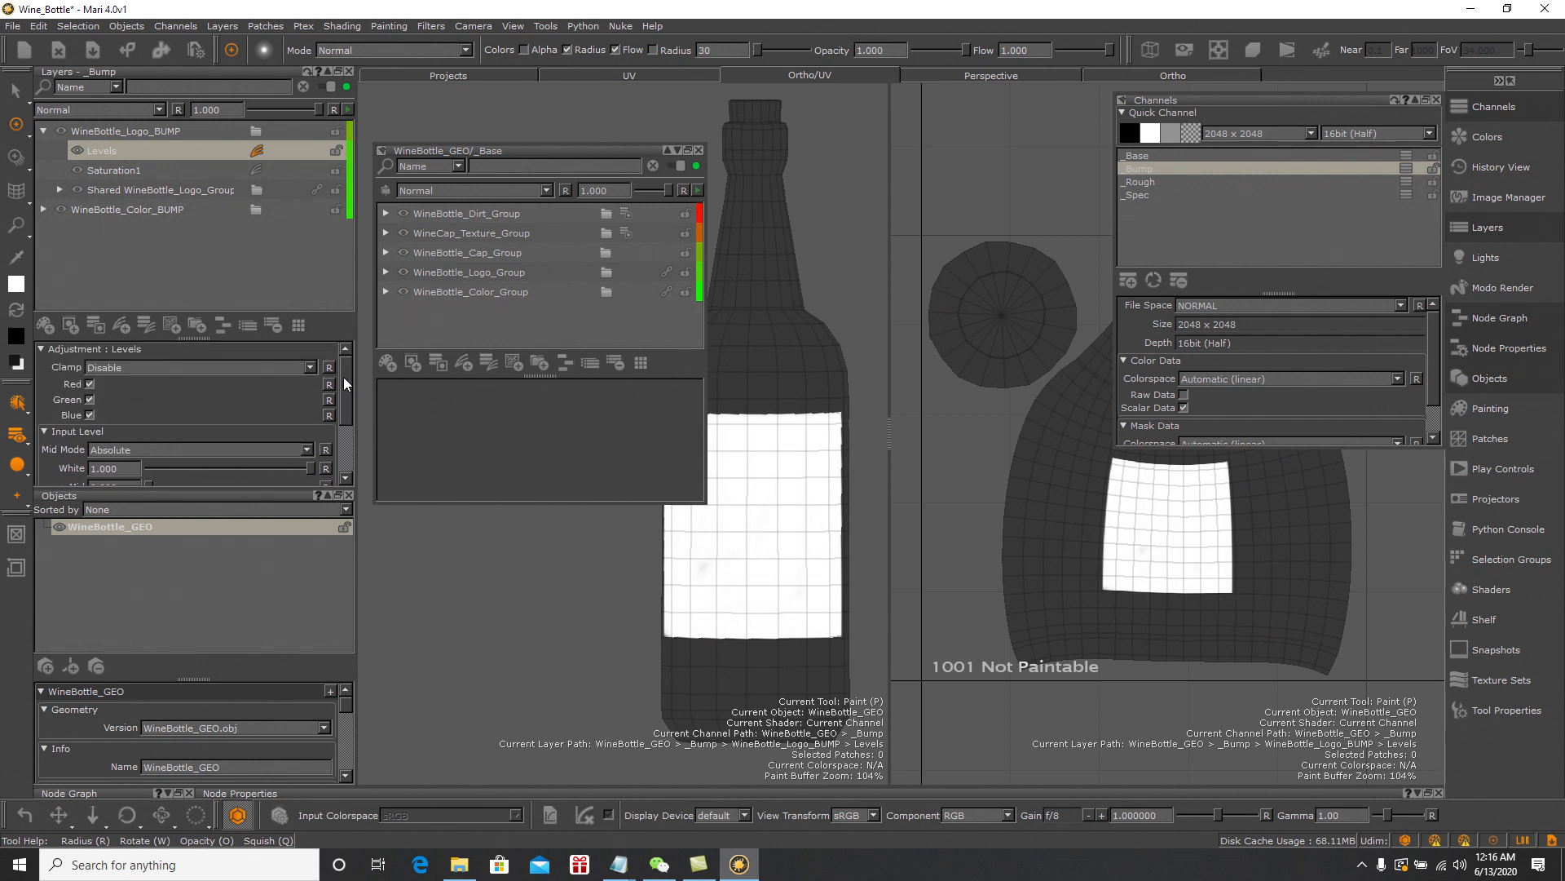
{"action": "left_click", "coordinate": [225, 255]}
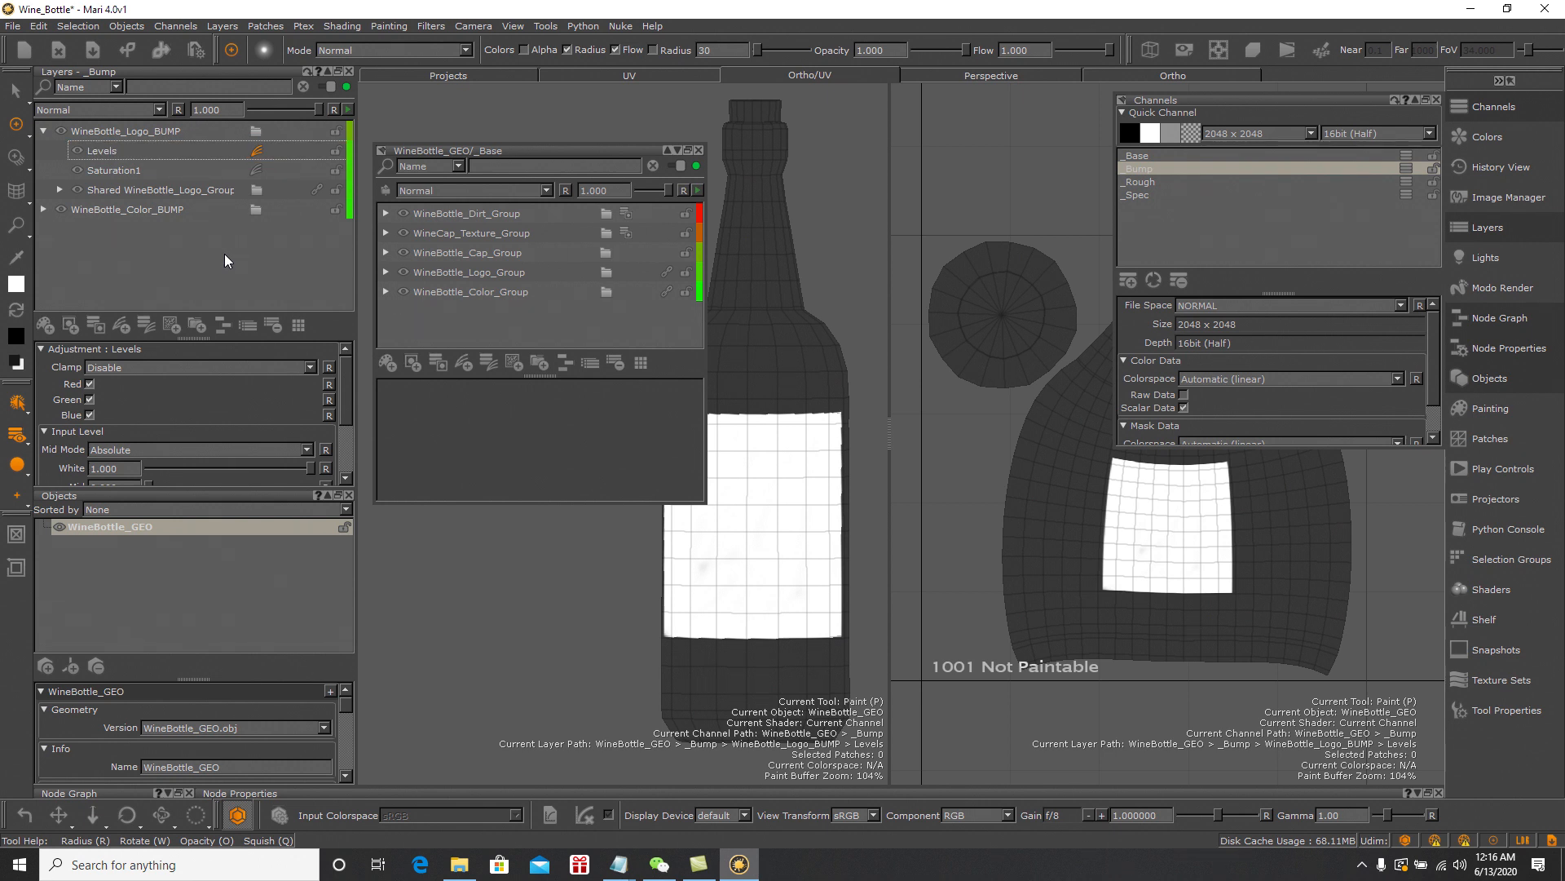
{"action": "left_click", "coordinate": [43, 130]}
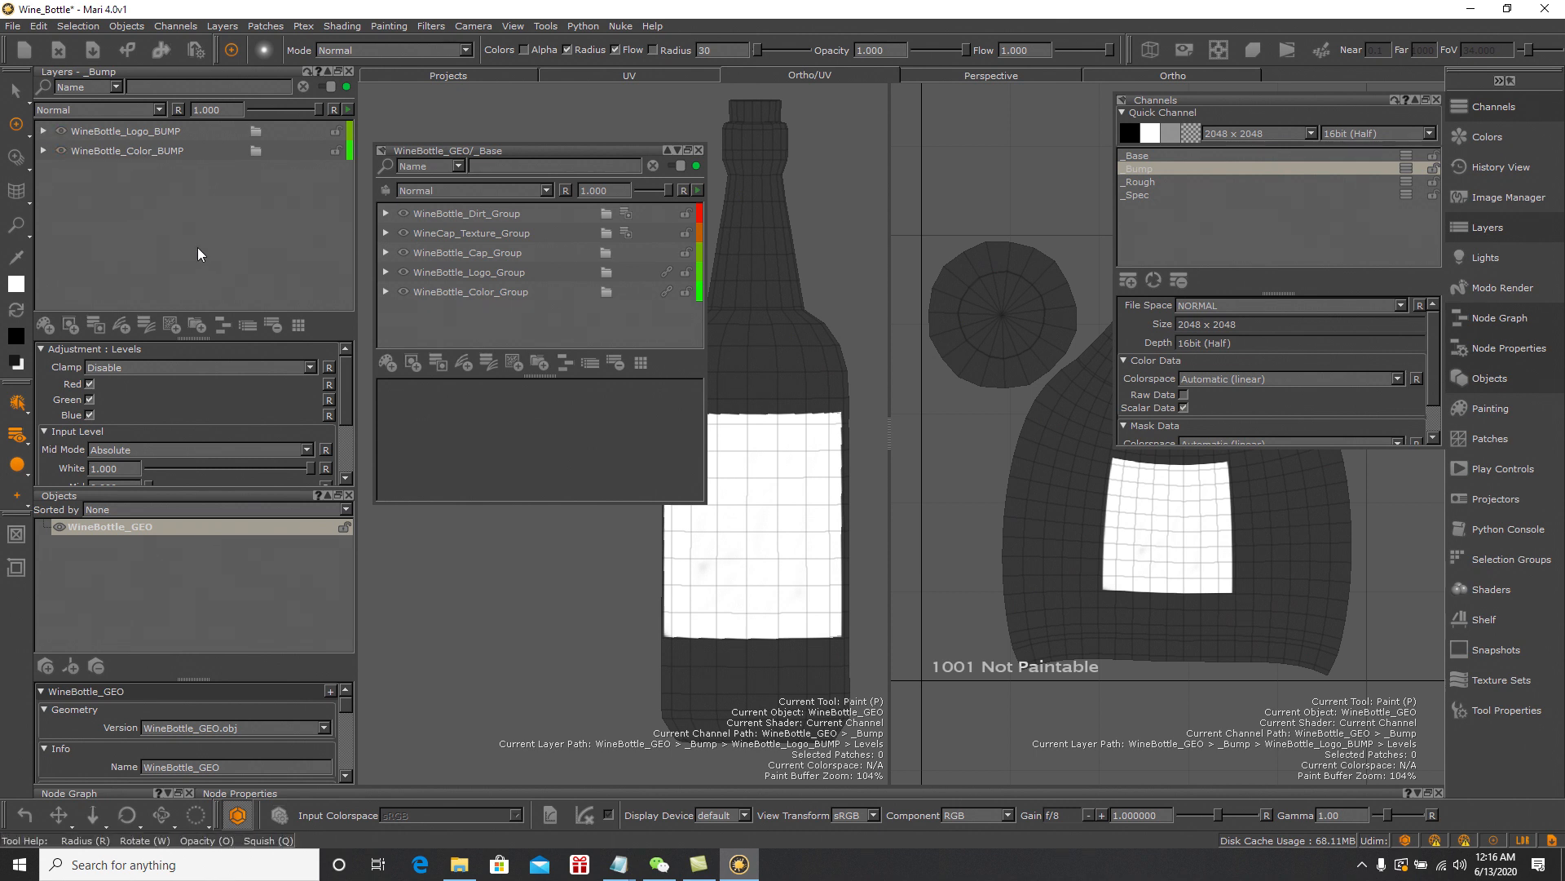
Share WineBottle_Cap_Group from the _Base layer stack into _Bump above WineBottle_Logo_BUMP
{"action": "left_click", "coordinate": [518, 148]}
{"action": "left_click", "coordinate": [530, 253]}
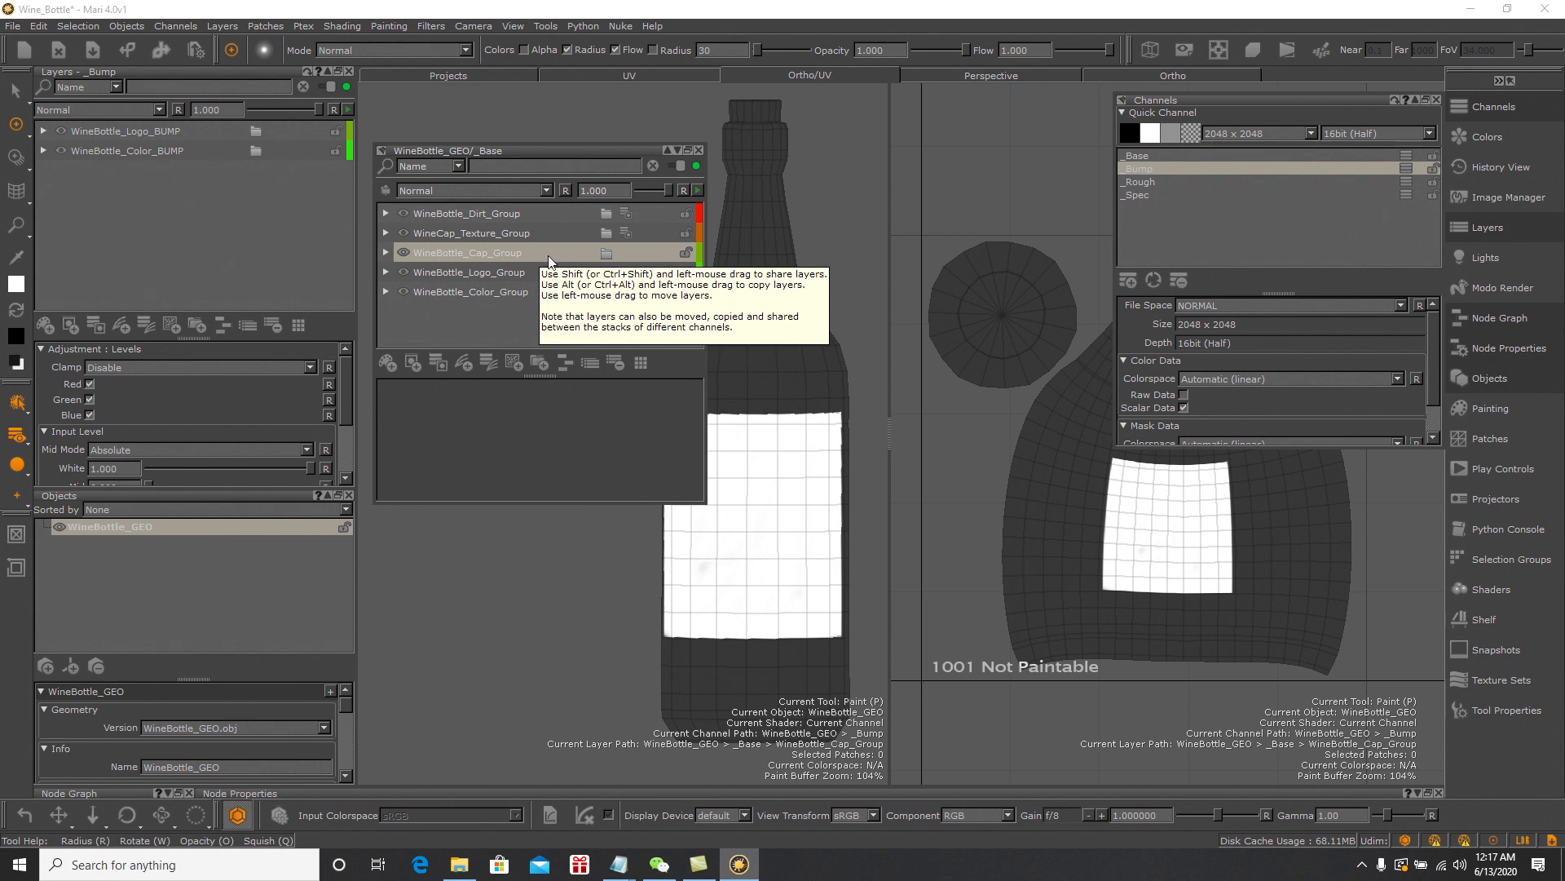
{"action": "left_click_drag", "start_coordinate": [499, 258], "coordinate": [215, 120]}
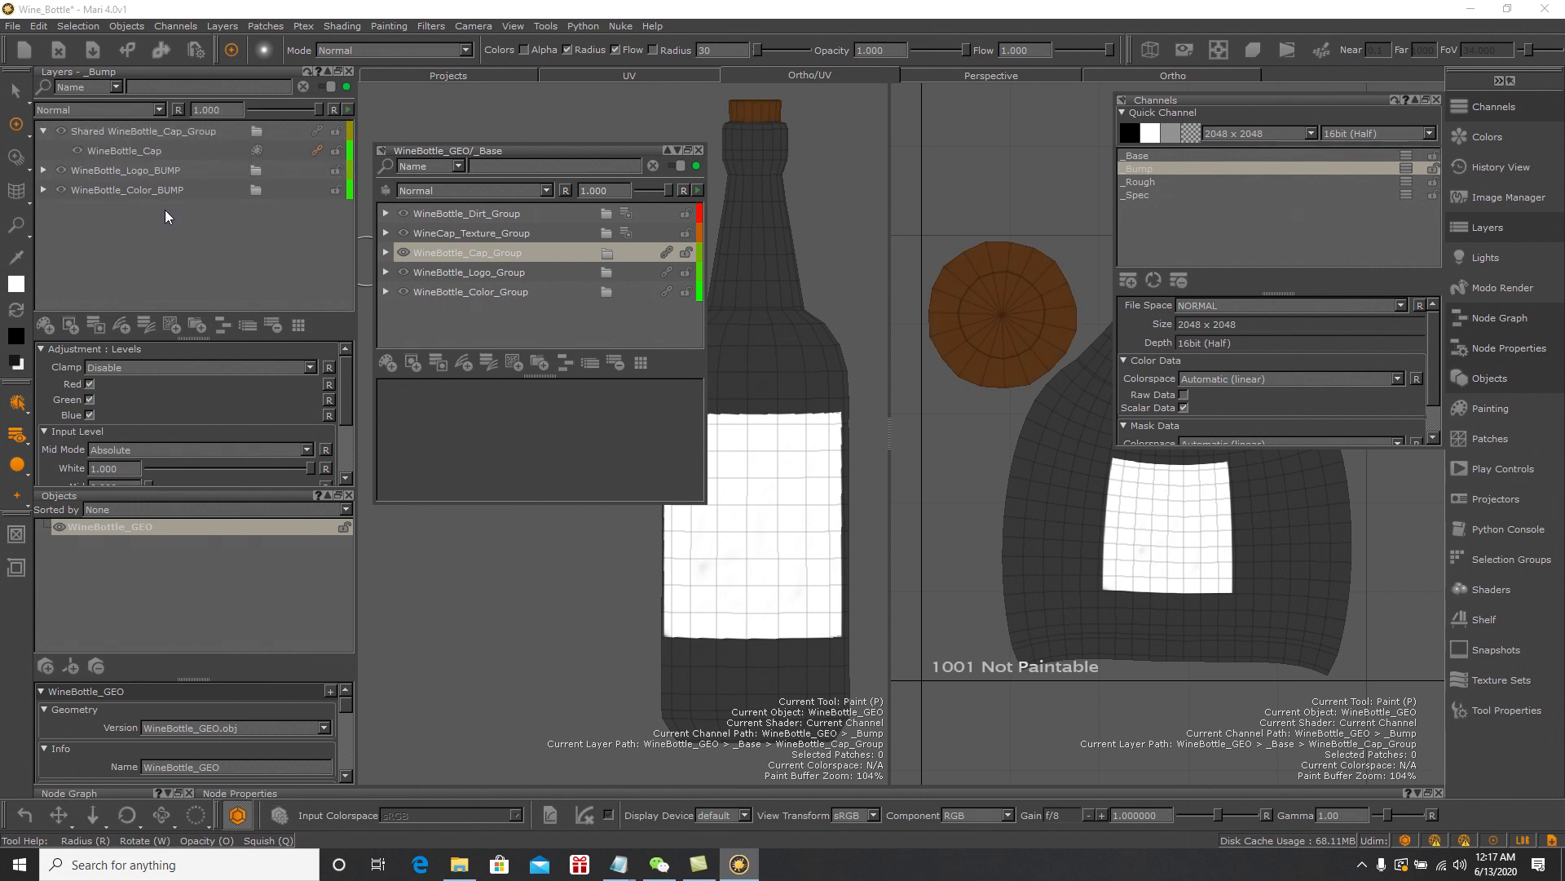
Put the shared cap group in _Bump inside a new layer group named WineBottle_Cap_BUMP
{"action": "left_click", "coordinate": [123, 130]}
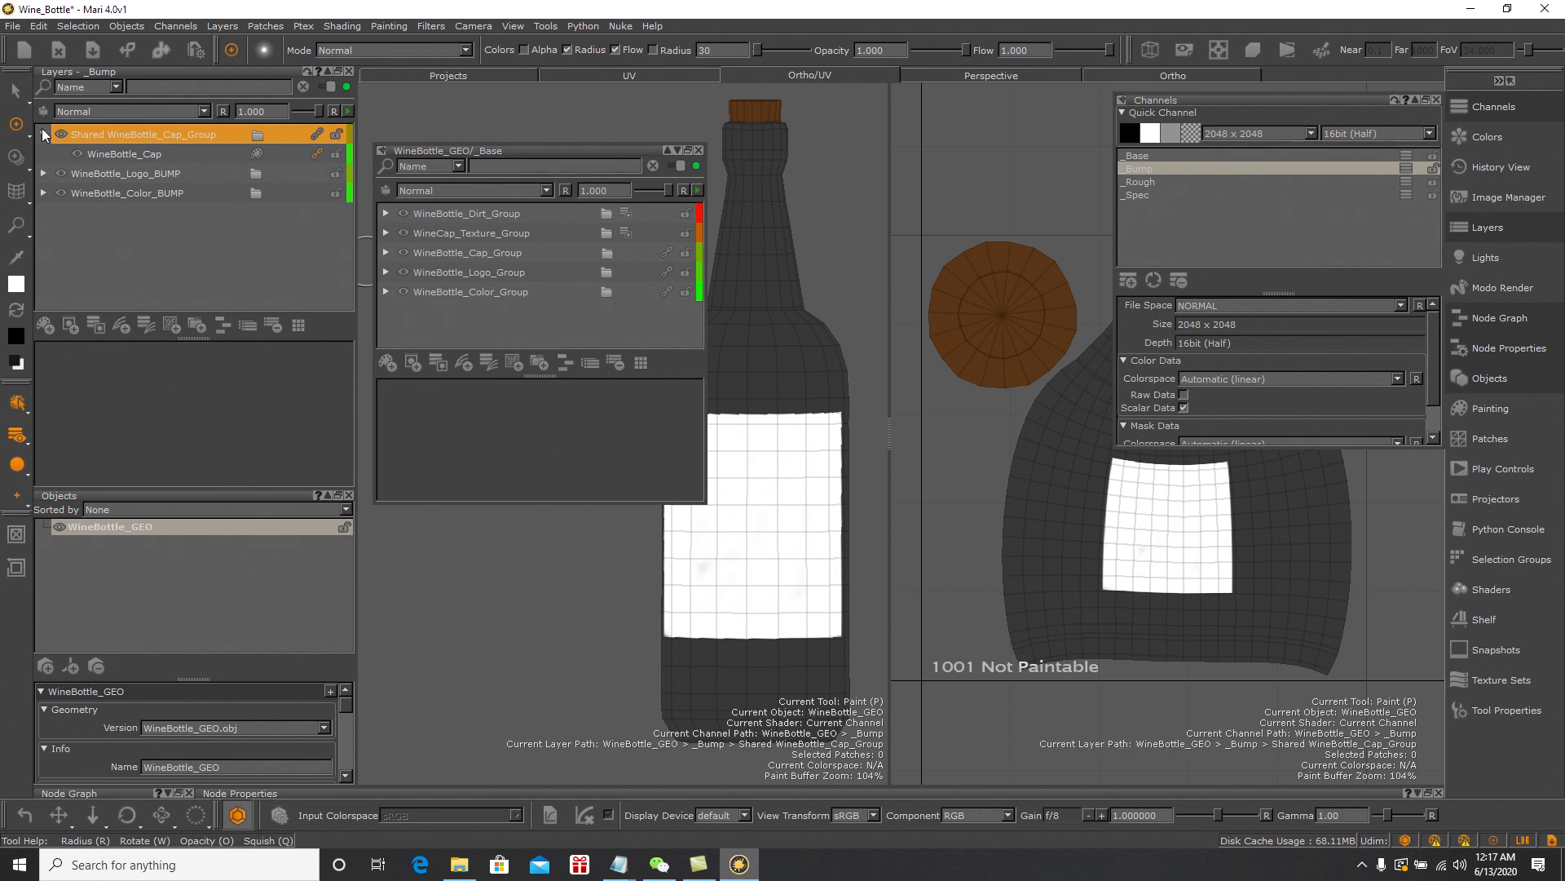
{"action": "left_click", "coordinate": [42, 131]}
{"action": "right_click", "coordinate": [111, 134]}
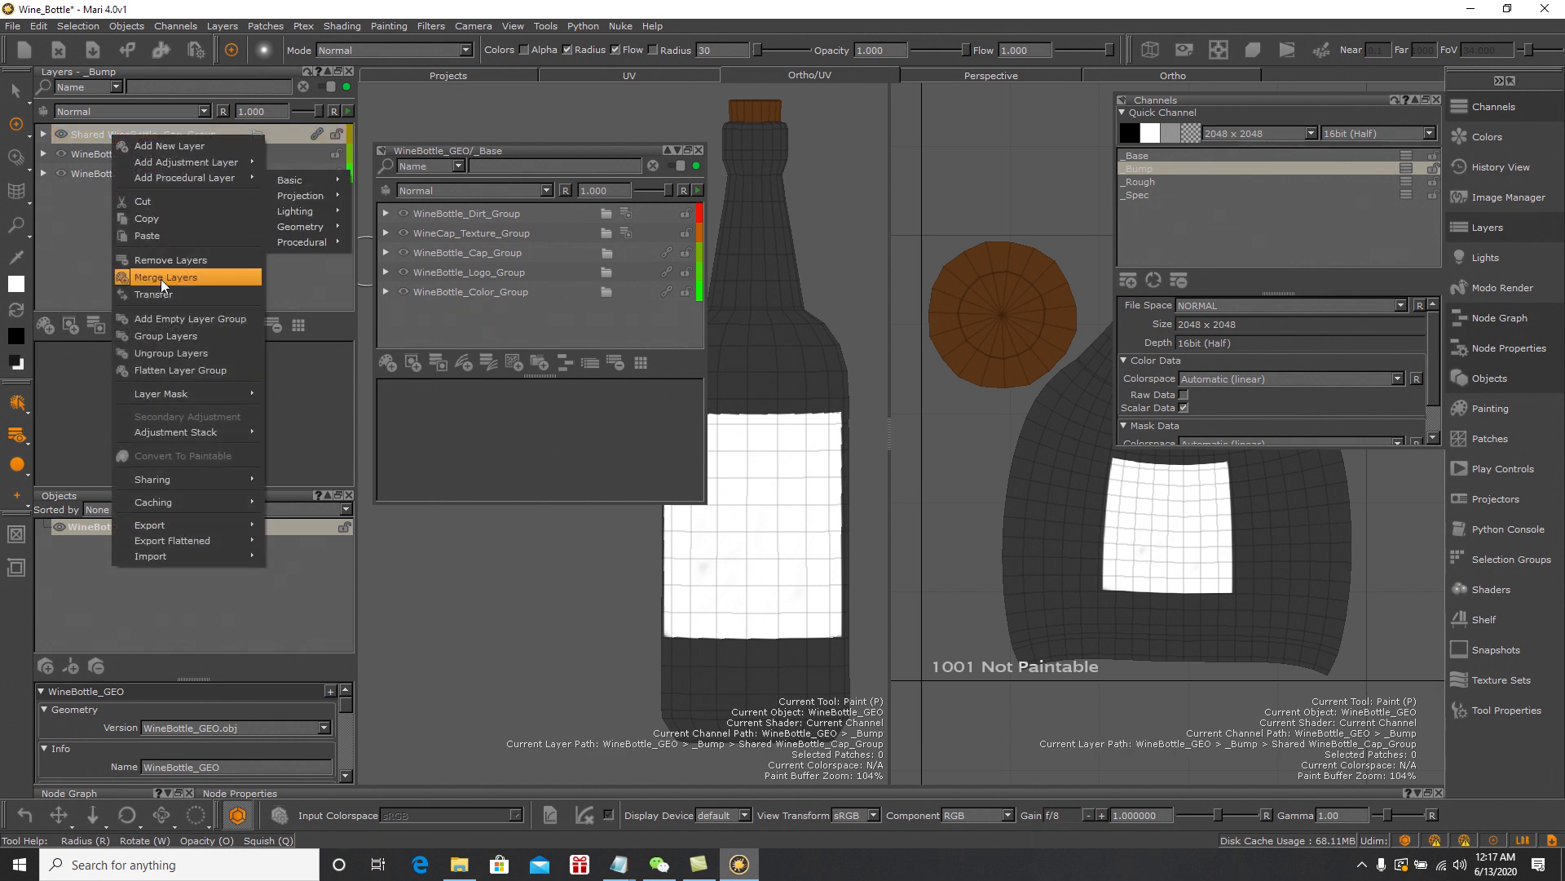
{"action": "left_click", "coordinate": [173, 330]}
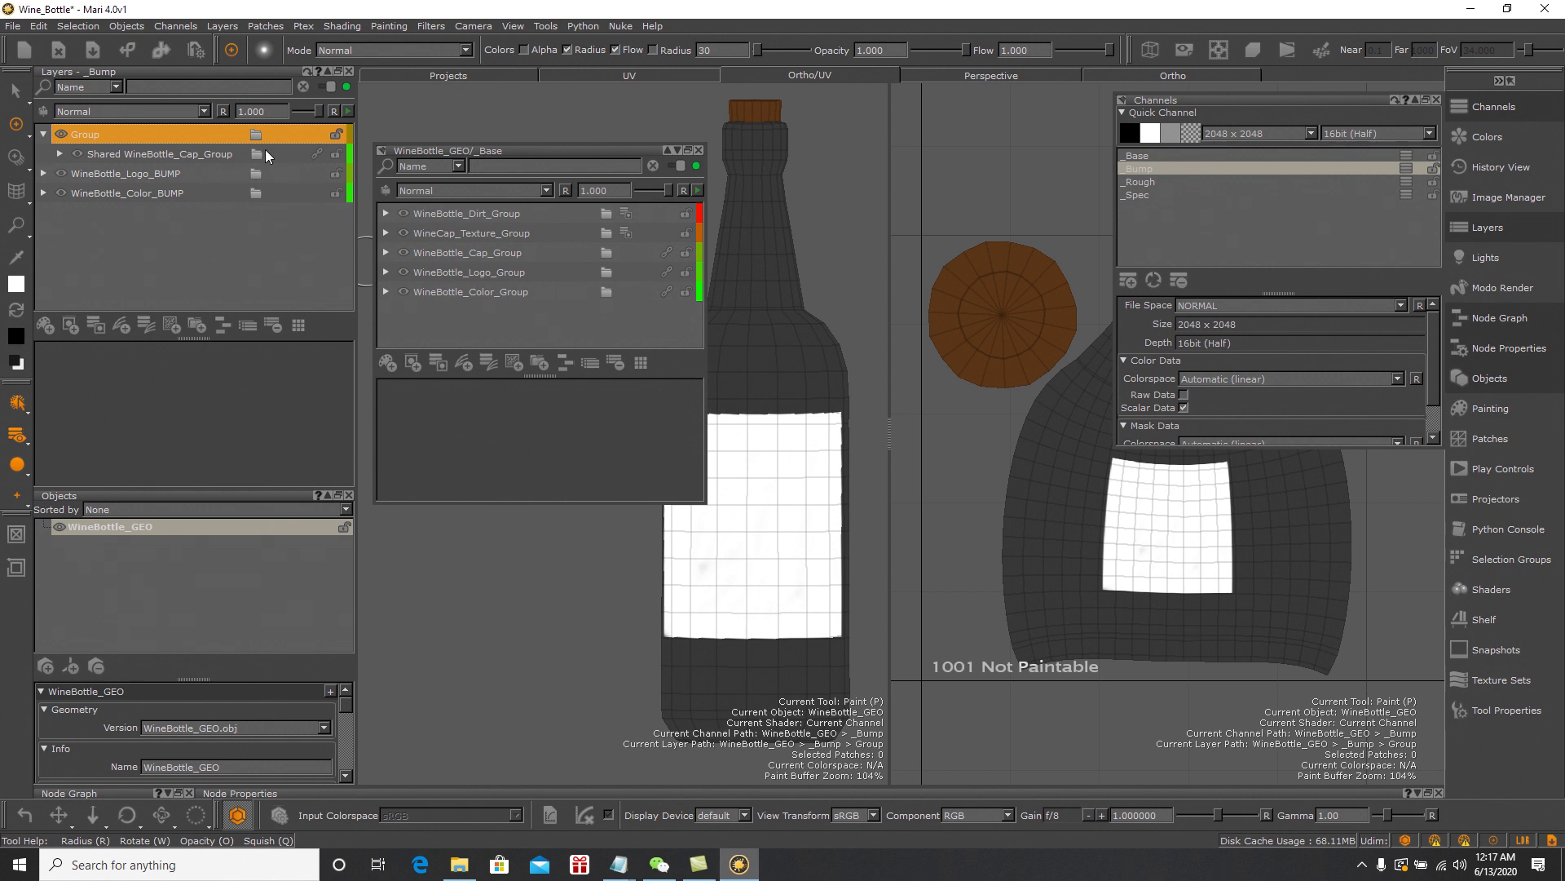
{"action": "double_click", "coordinate": [98, 137]}
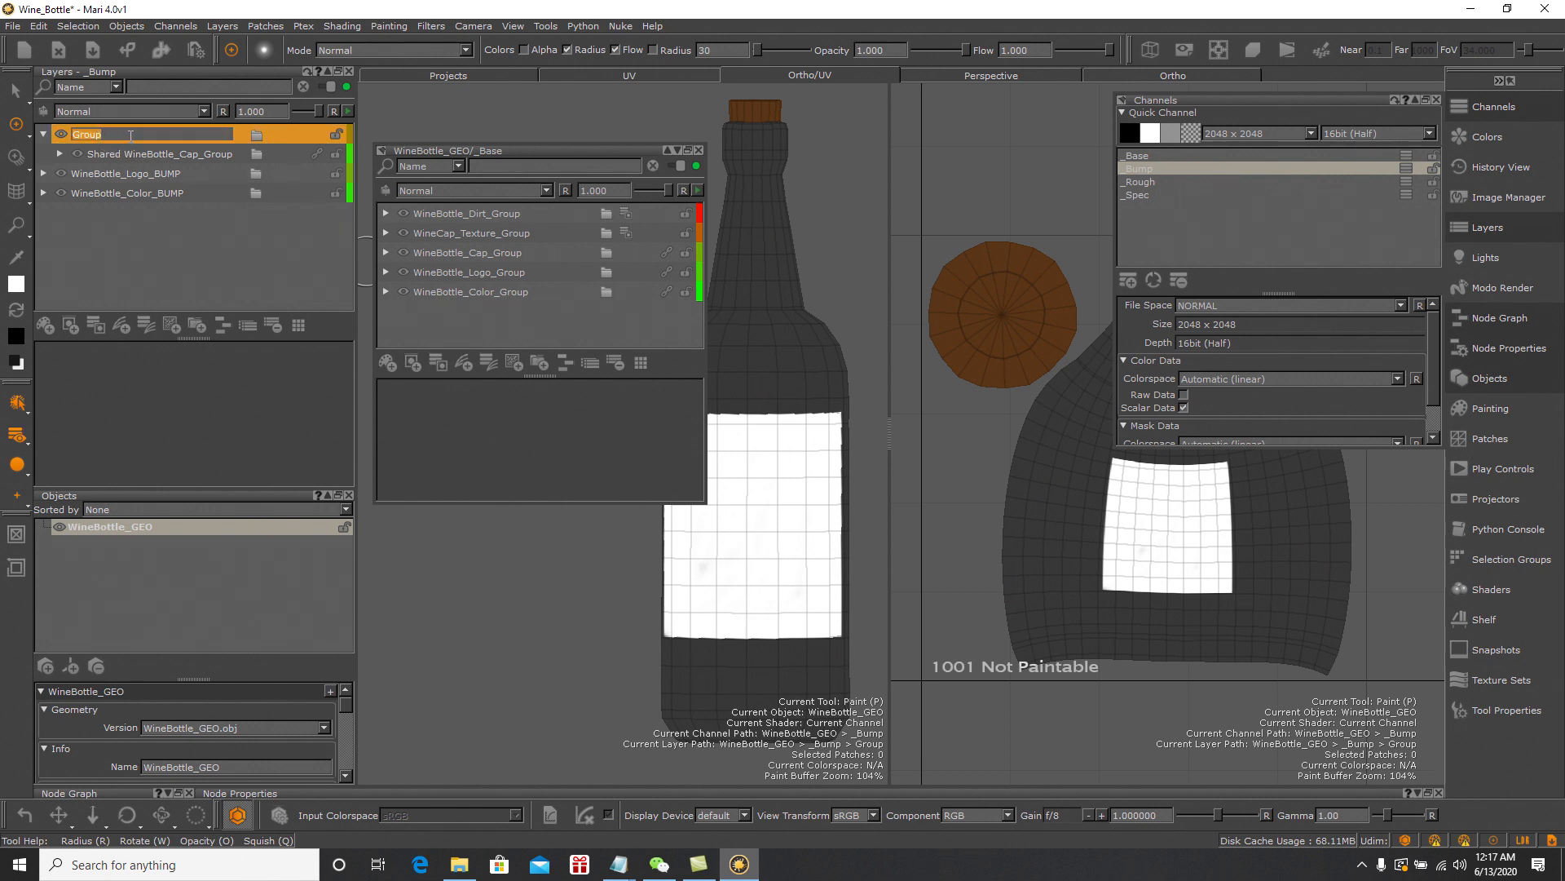
{"action": "type", "text": "Wine"}
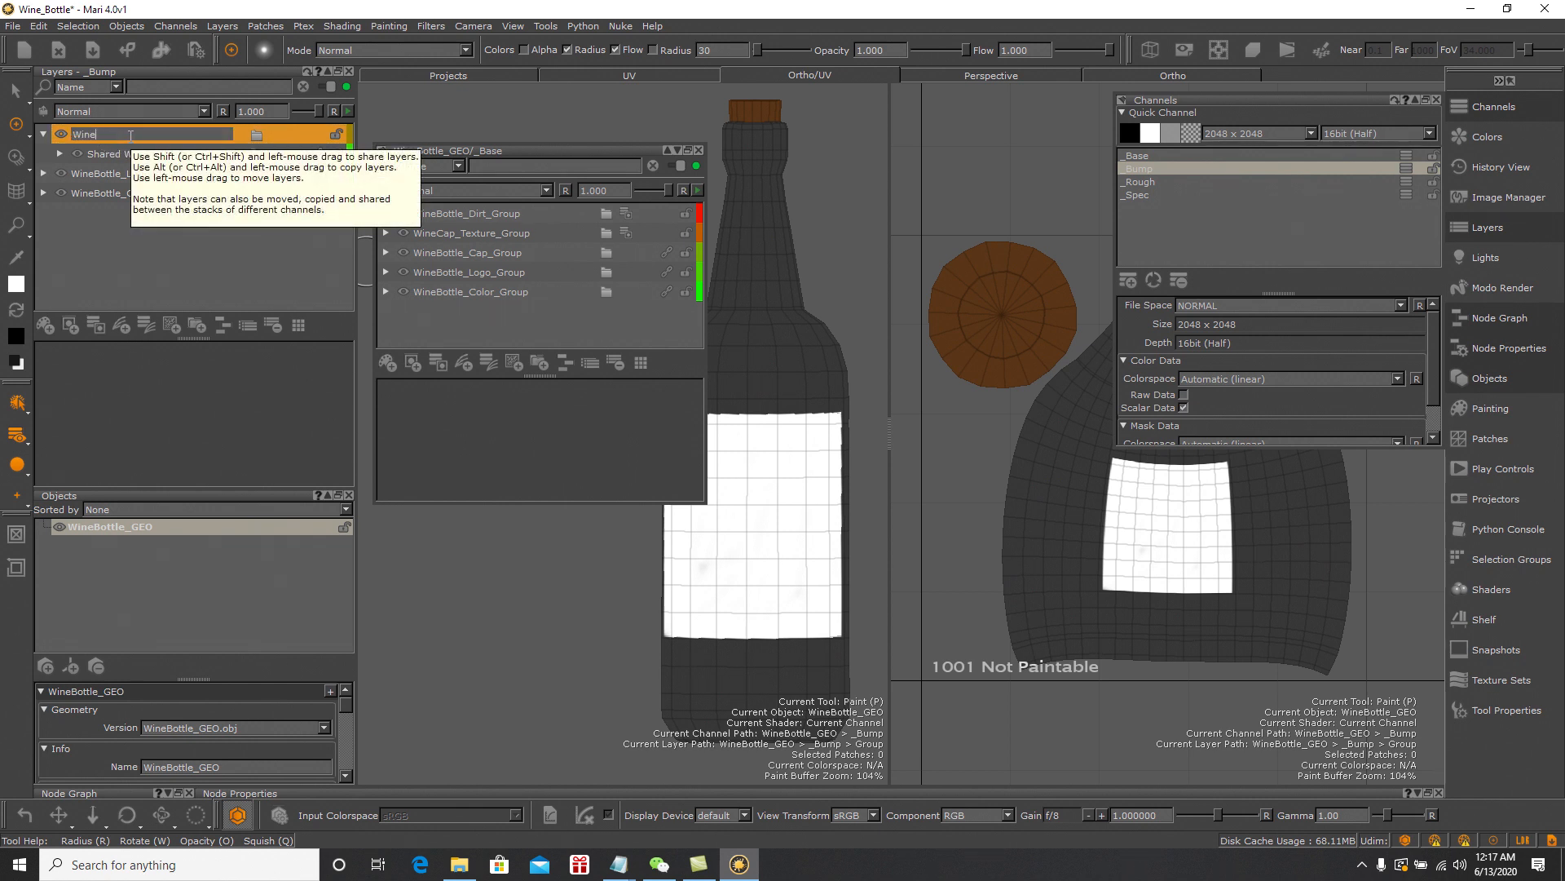
{"action": "type", "text": "Bottle_Cap_BUMP"}
{"action": "key", "text": "Return"}
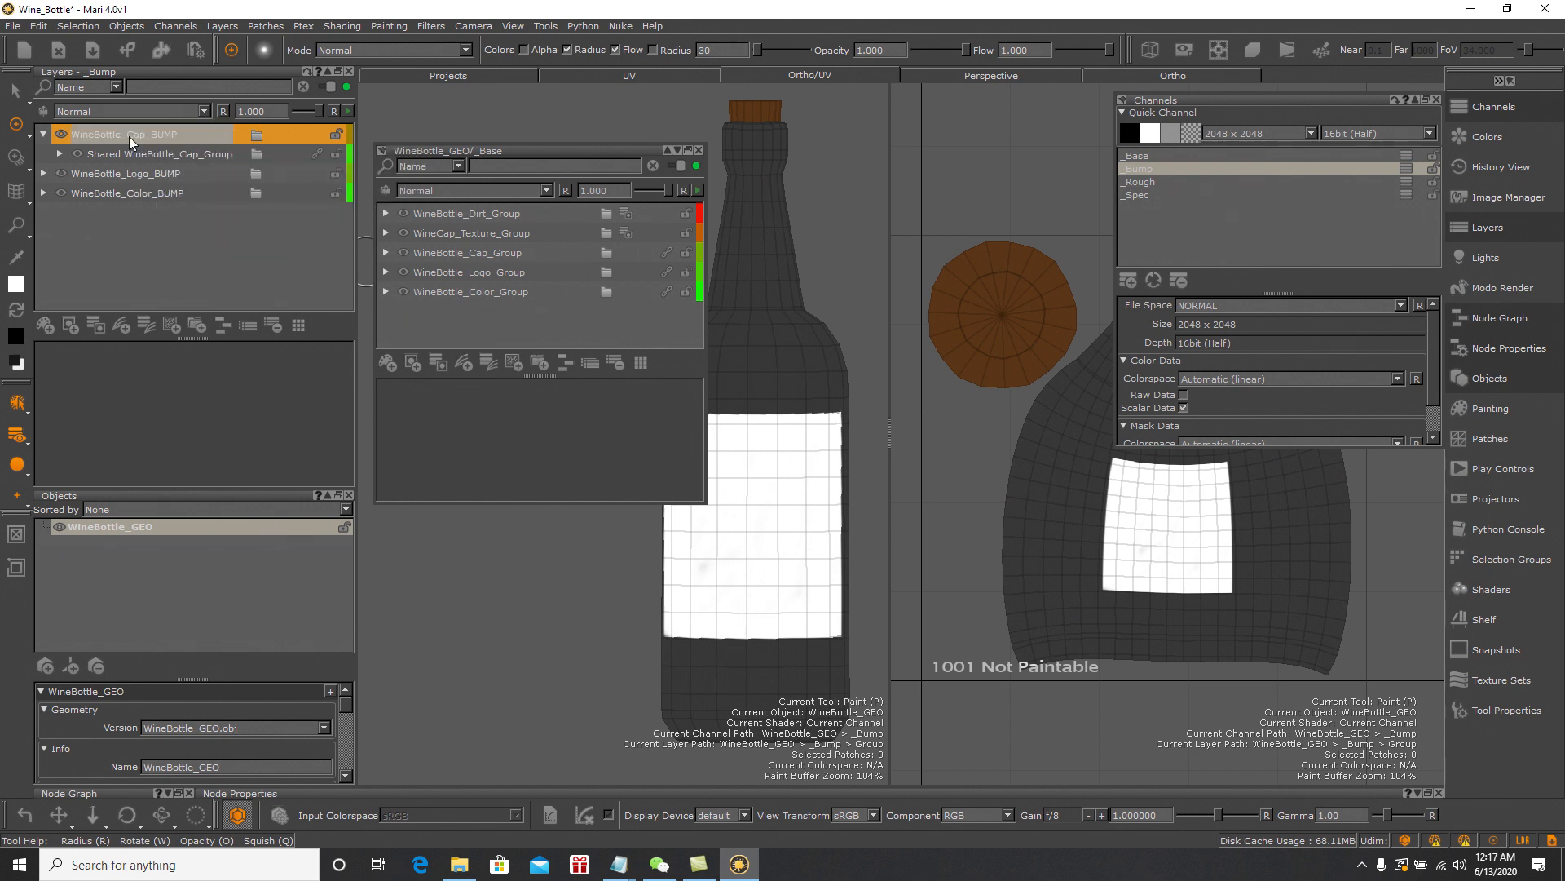
Add a Saturation adjustment layer set to 0 in WineBottle_Cap_BUMP and collapse the group
{"action": "right_click", "coordinate": [129, 136]}
{"action": "mouse_move", "coordinate": [212, 163]}
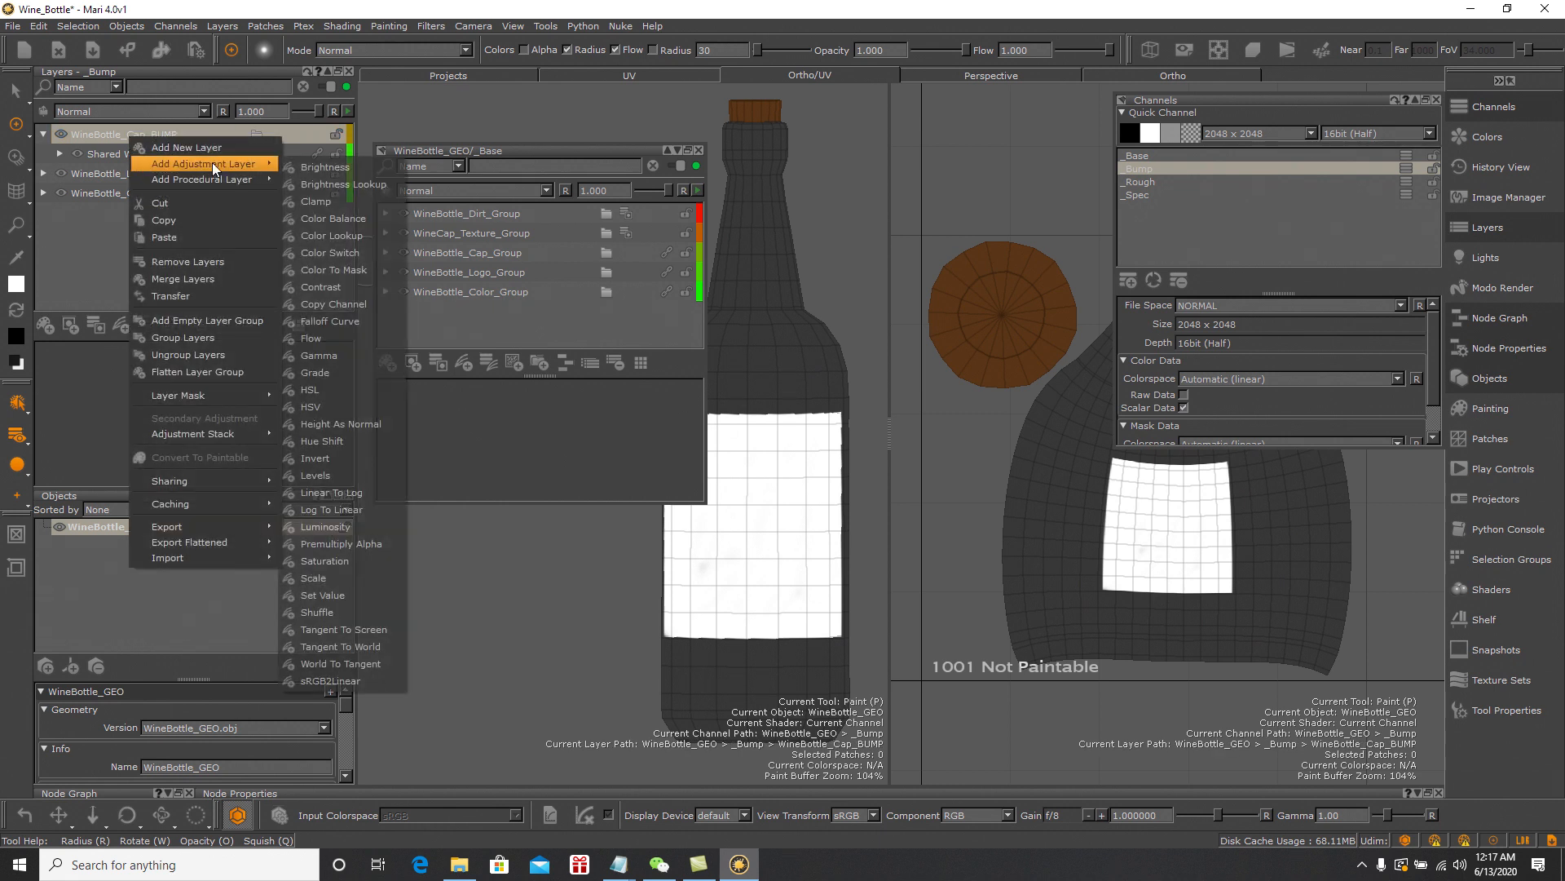
{"action": "left_click", "coordinate": [331, 563]}
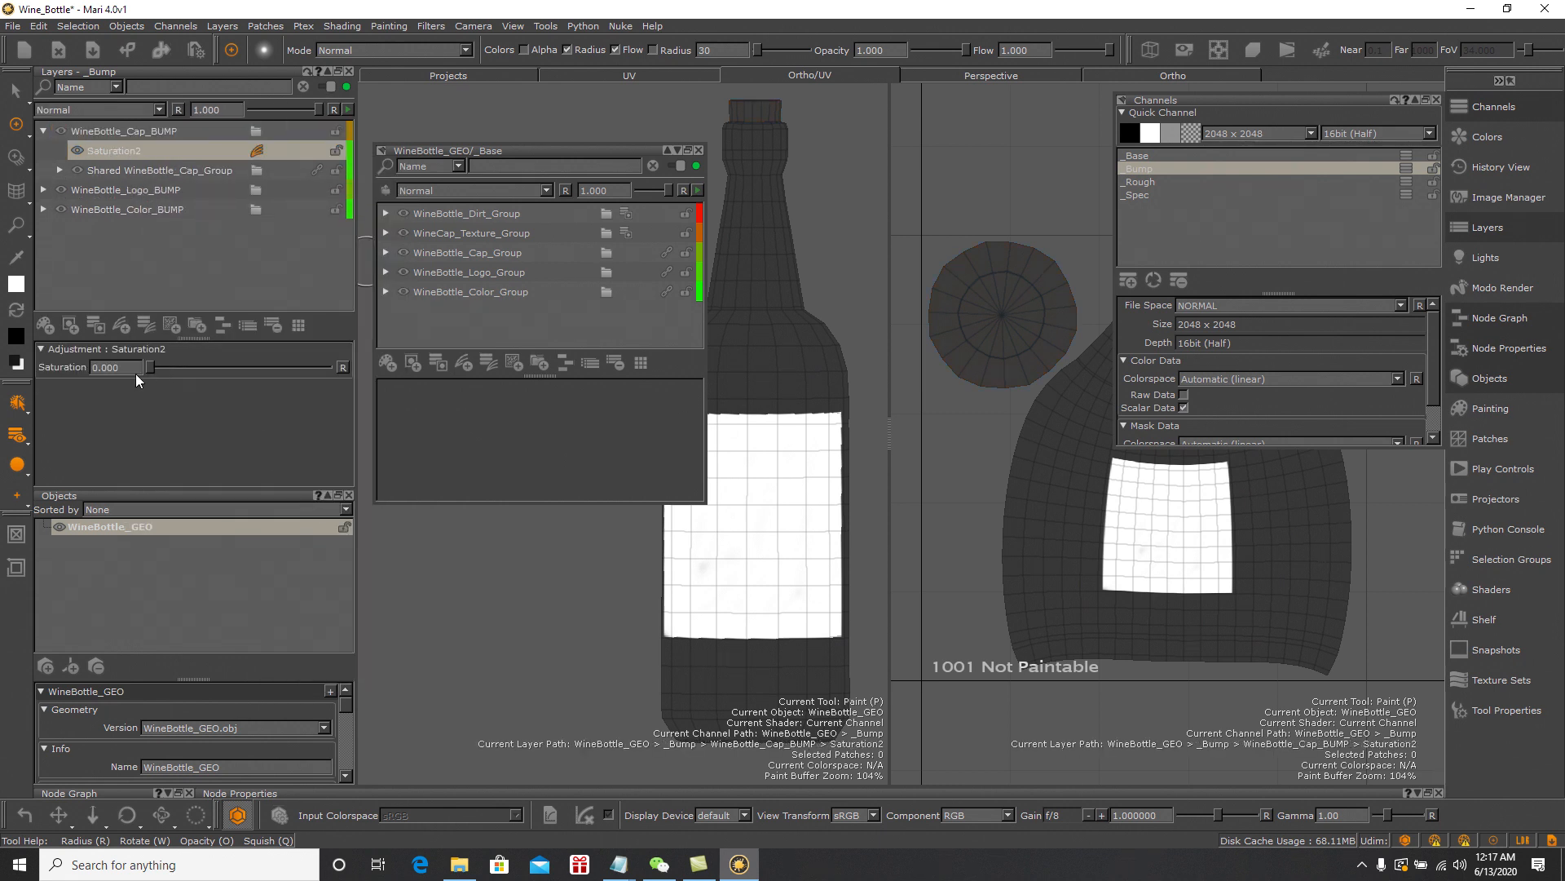
{"action": "left_click_drag", "start_coordinate": [150, 371], "coordinate": [172, 374]}
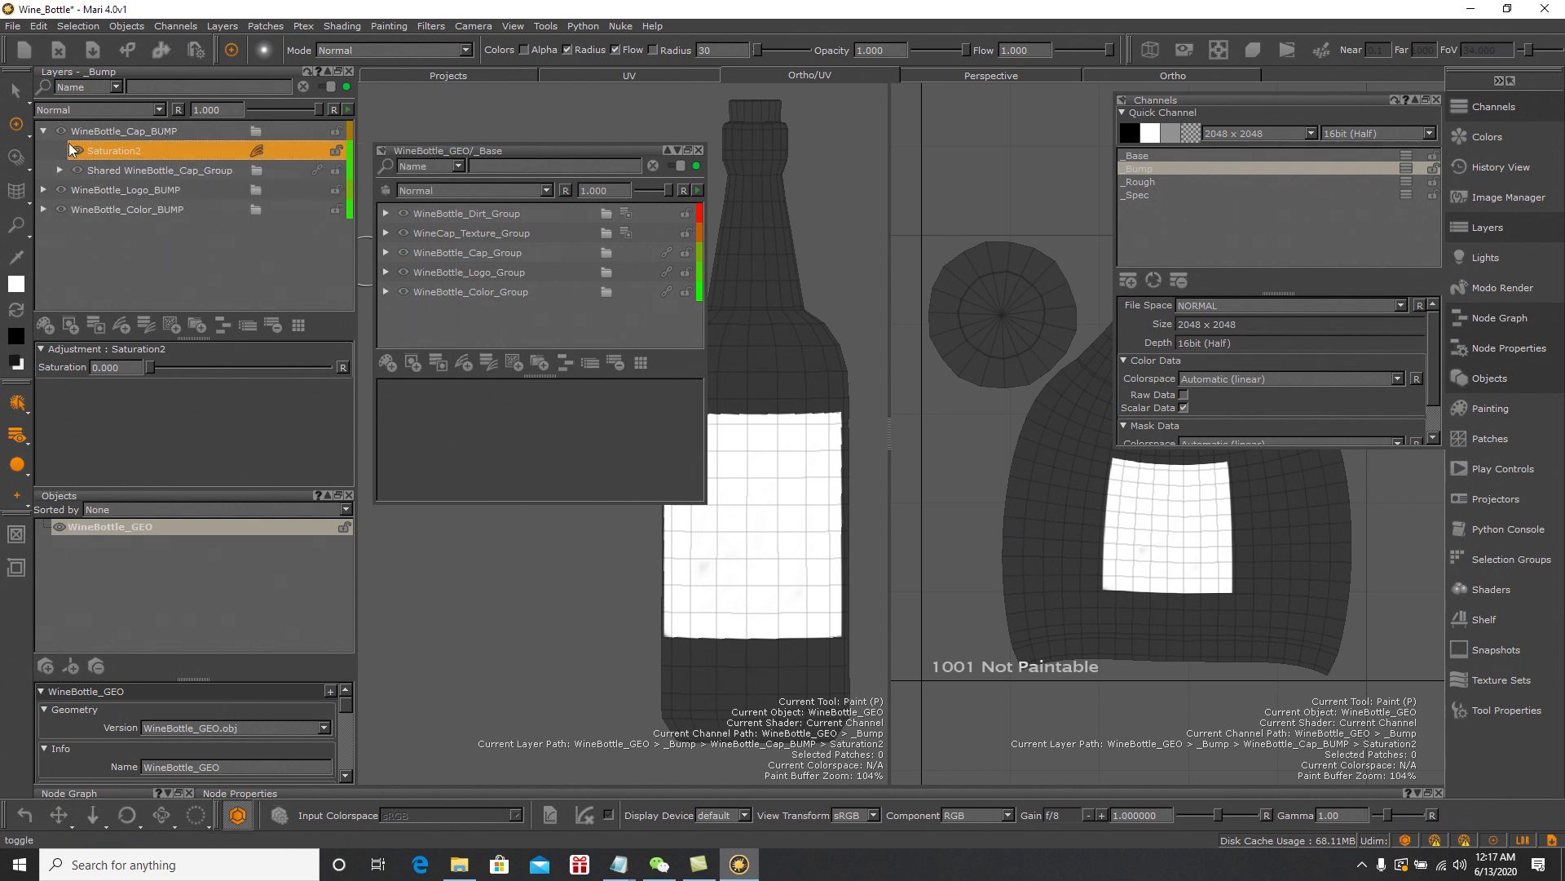
{"action": "left_click", "coordinate": [44, 130]}
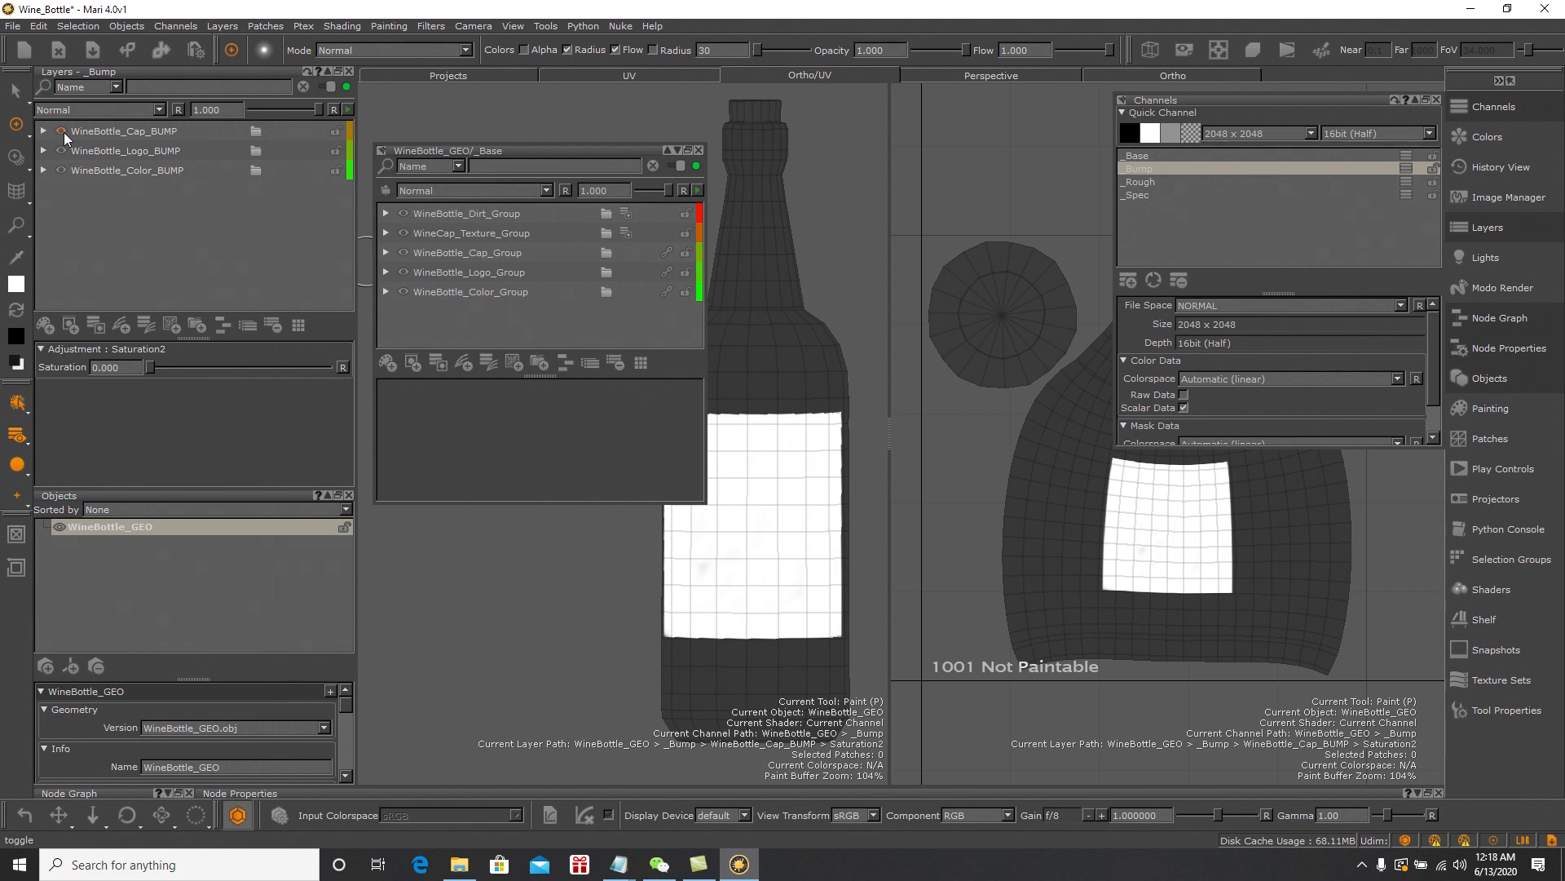
Delete the WineBottle_Cap_BUMP group from the _Bump layer stack
{"action": "left_click", "coordinate": [161, 133]}
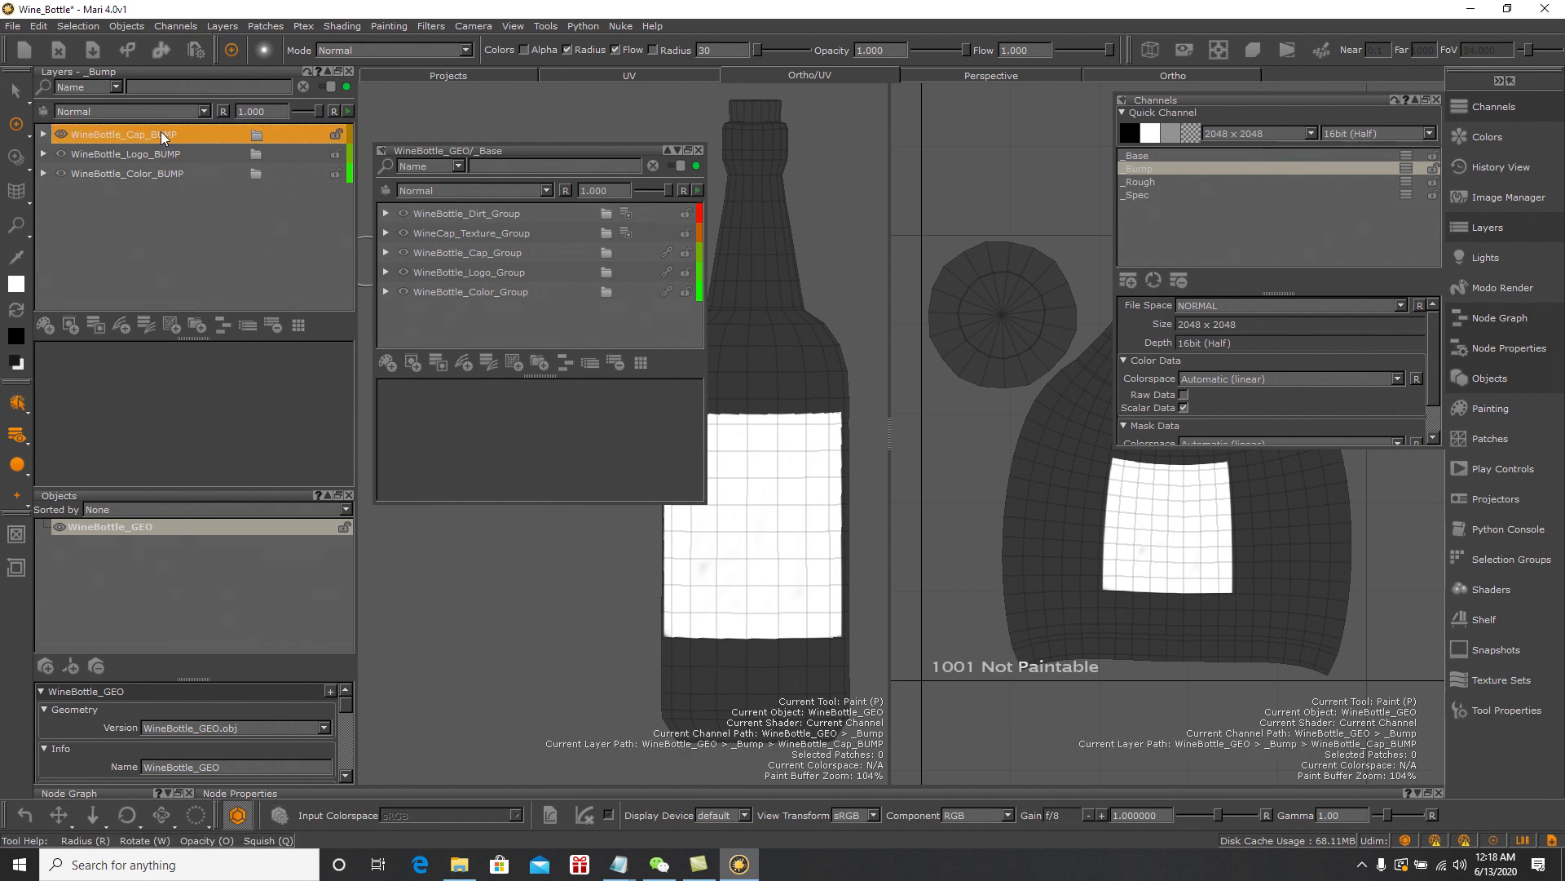
{"action": "key", "text": "Delete"}
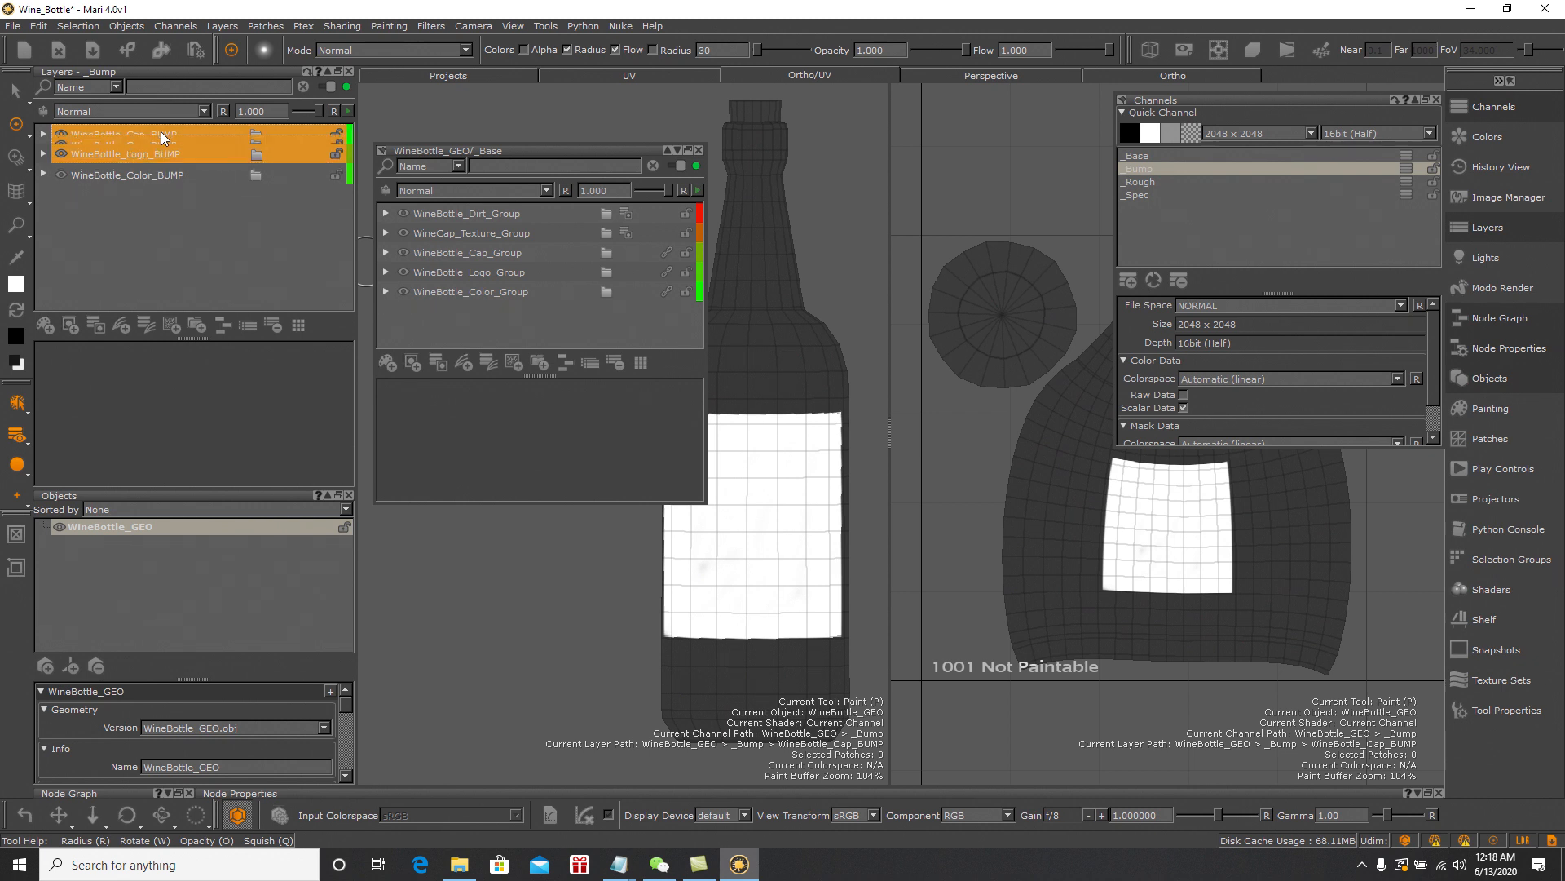
{"action": "left_click", "coordinate": [208, 223]}
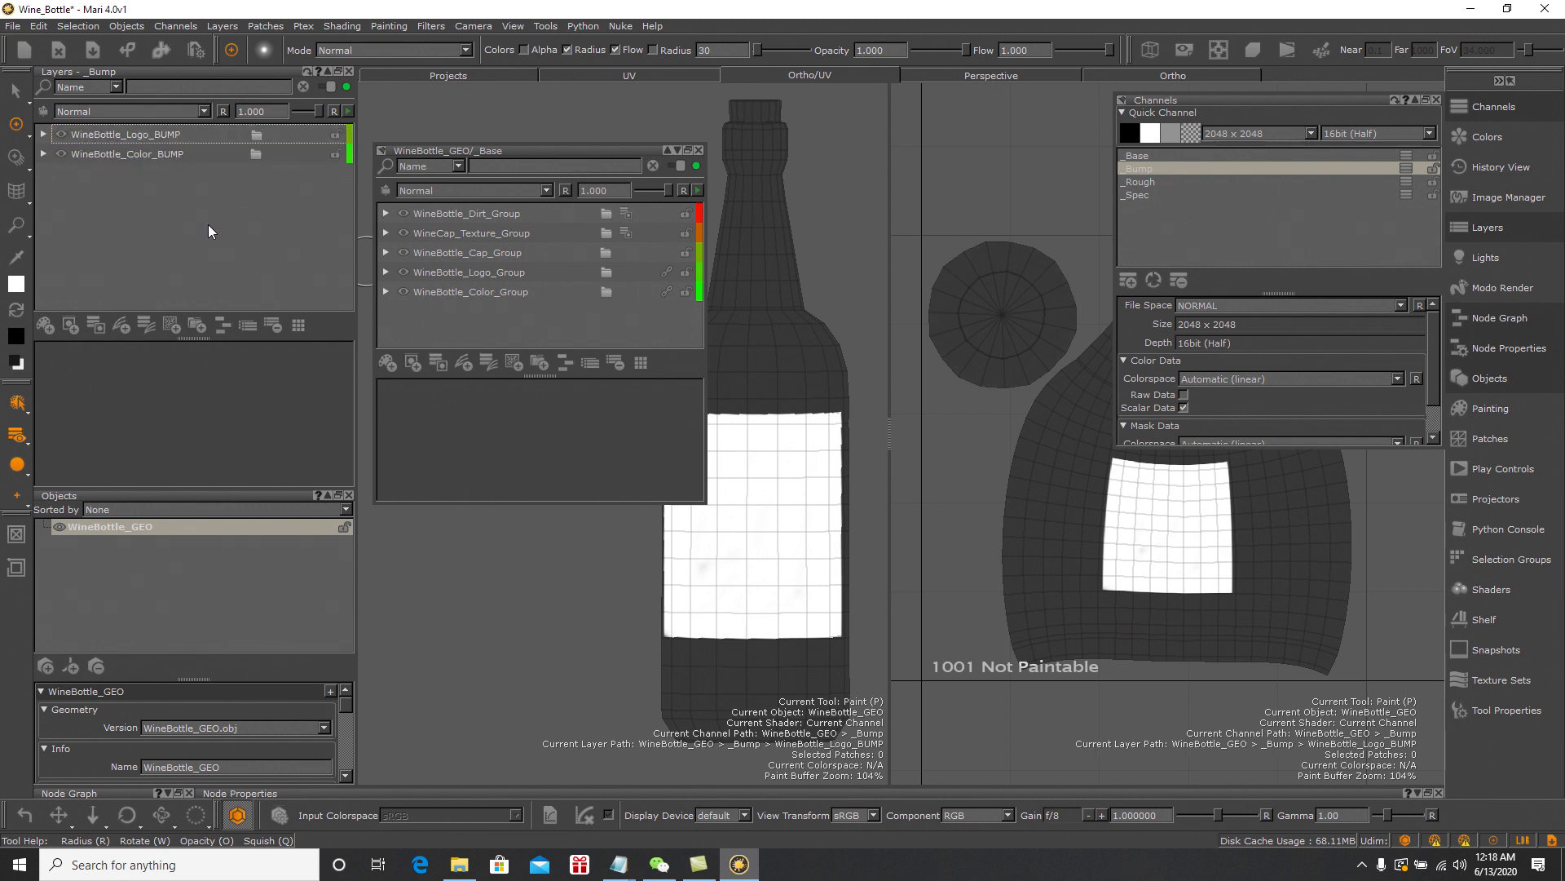
Share WineCap_Texture_Group from the _Base layer stack into _Bump above WineBottle_Logo_BUMP
{"action": "left_click", "coordinate": [530, 233]}
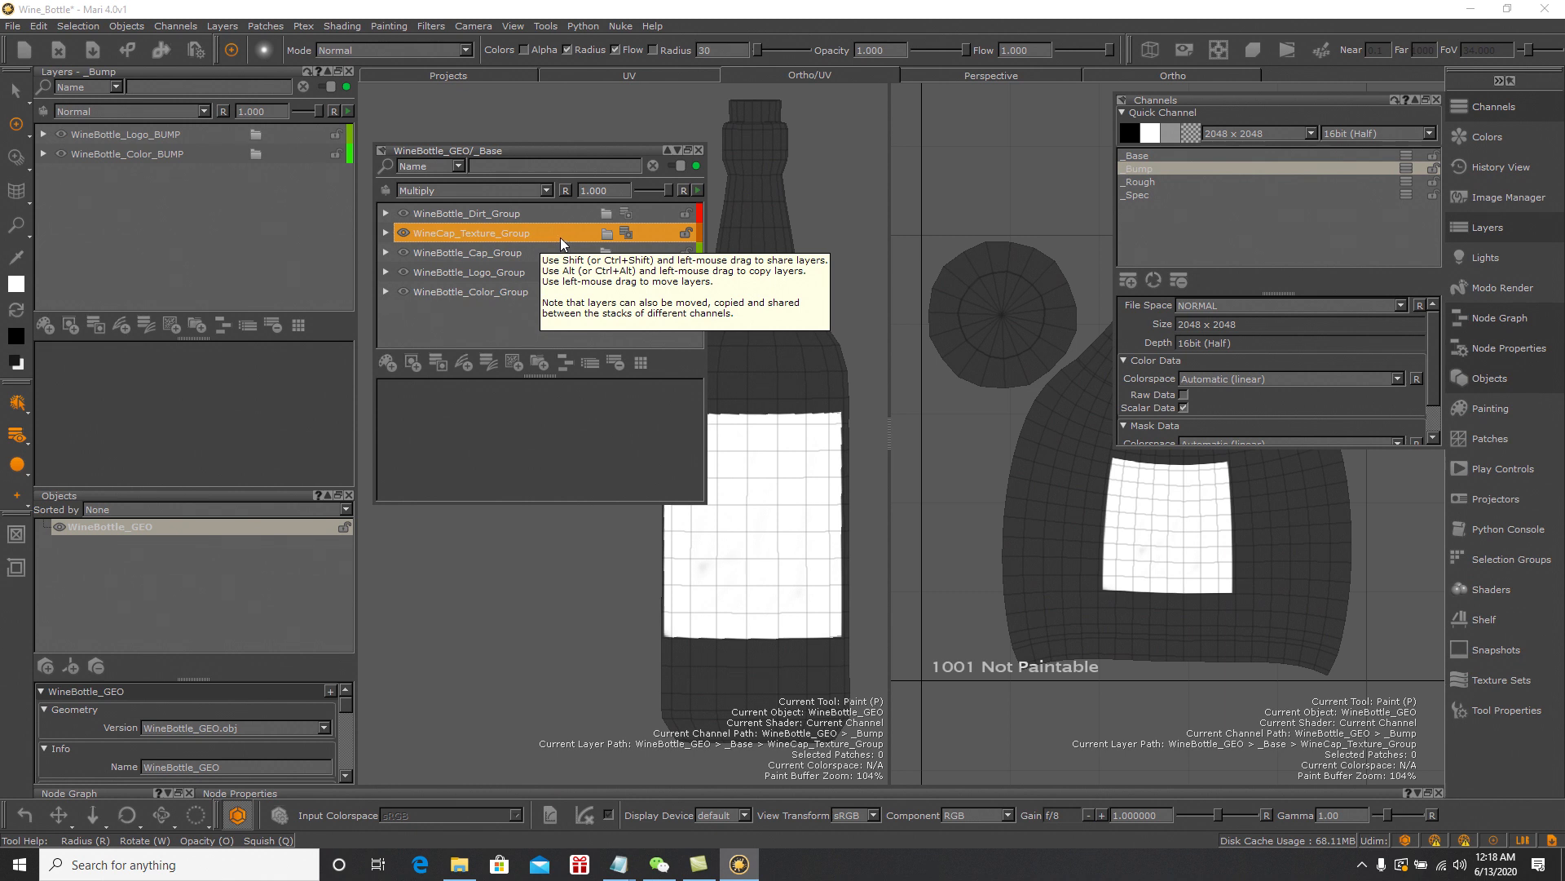
{"action": "left_click_drag", "start_coordinate": [561, 236], "coordinate": [193, 124]}
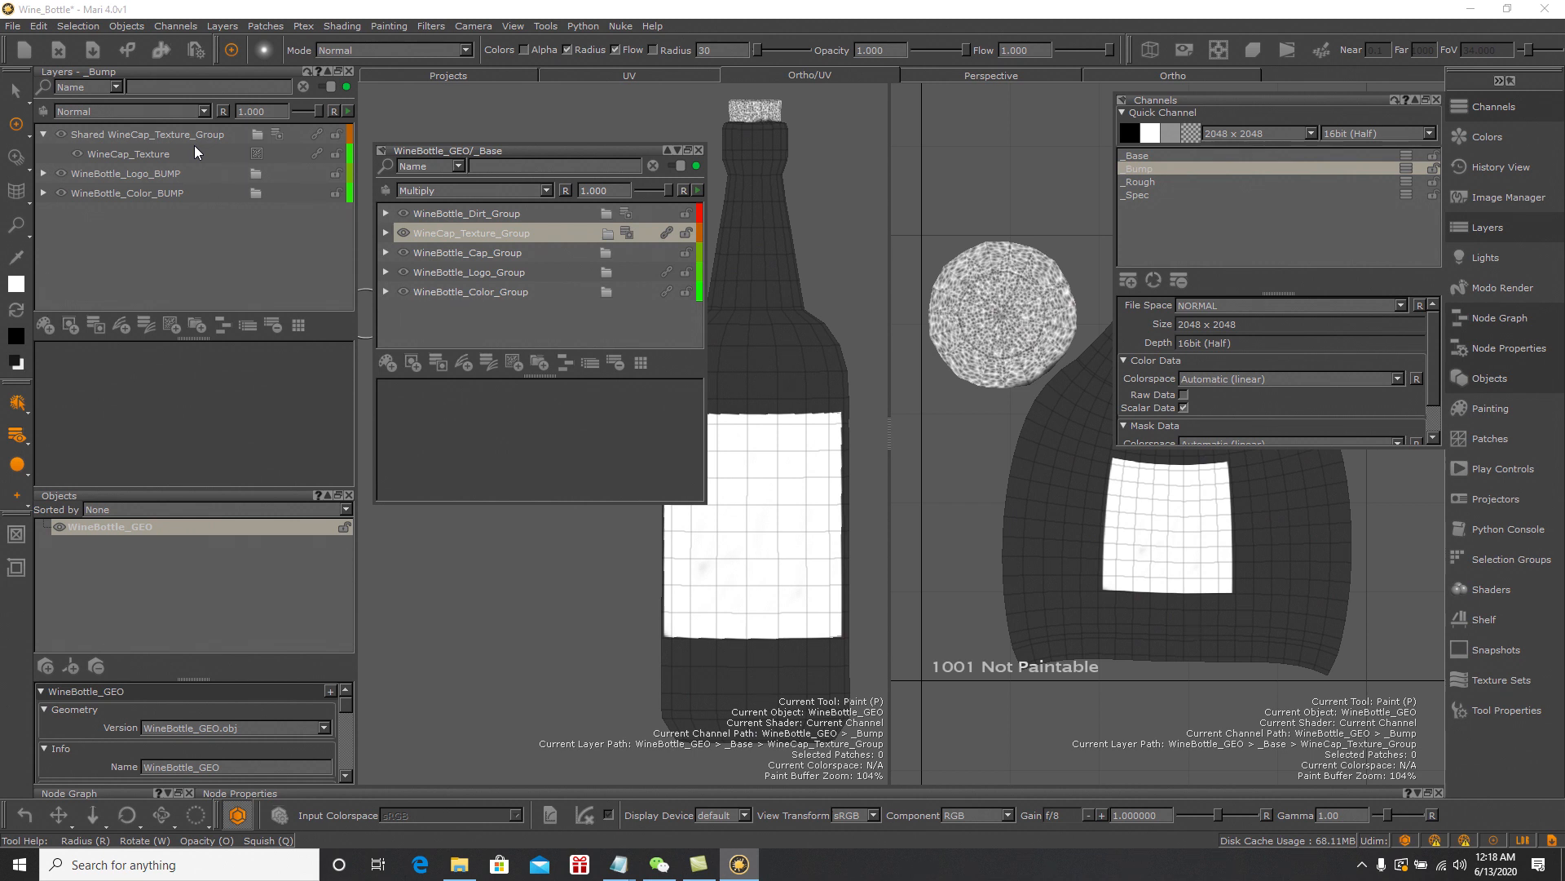
Put the shared WineCap_Texture_Group in _Bump inside a new layer group named WineBottle_CAP_BUMP and collapse it
{"action": "left_click", "coordinate": [136, 133]}
{"action": "right_click", "coordinate": [135, 133]}
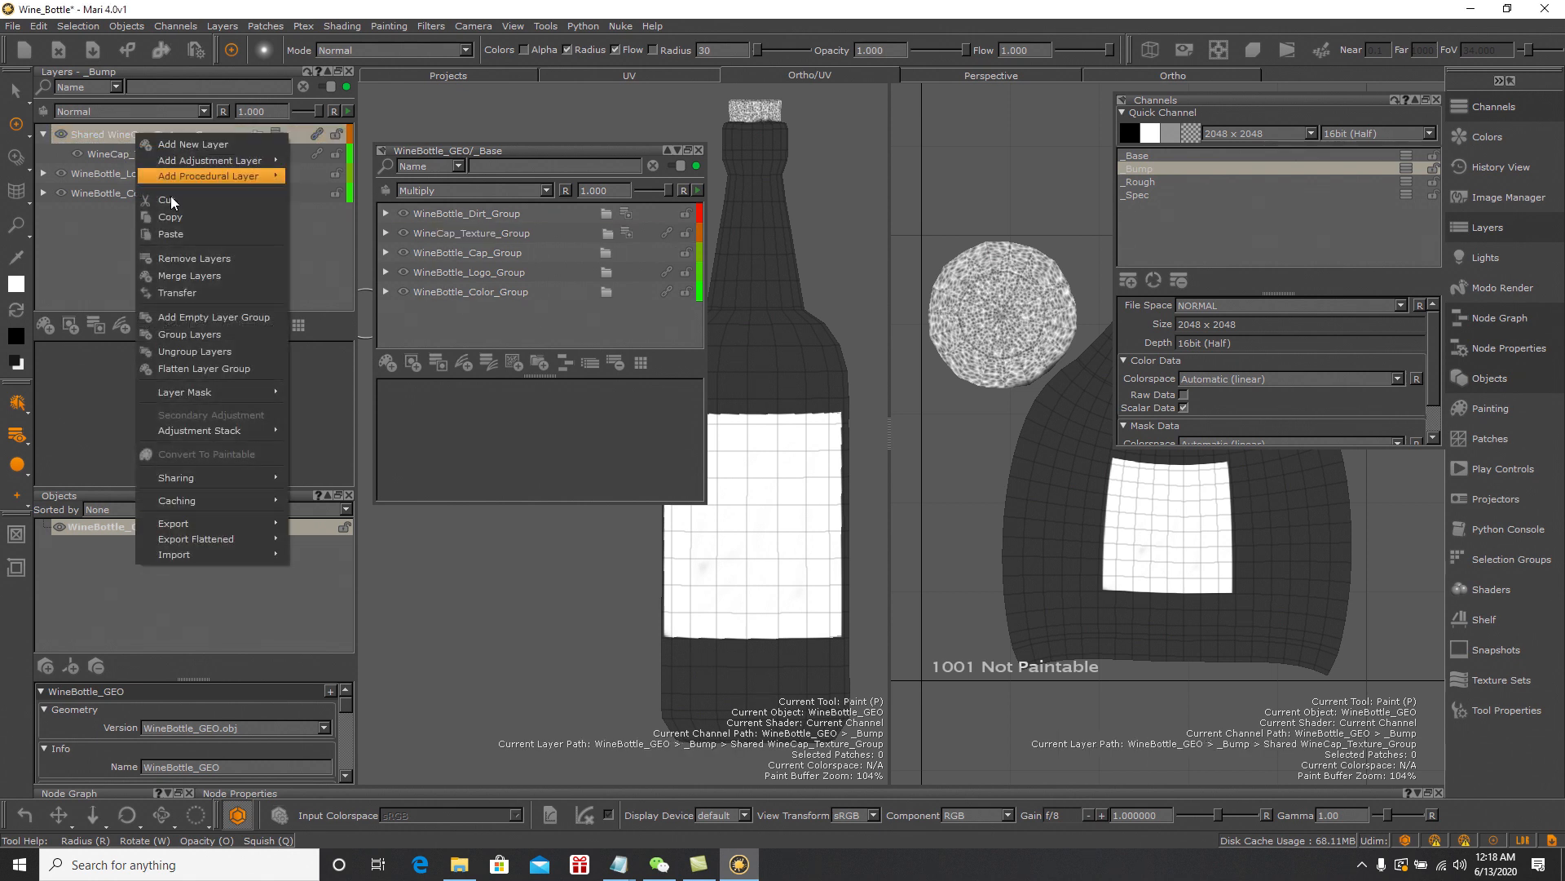
{"action": "left_click", "coordinate": [197, 335]}
{"action": "double_click", "coordinate": [94, 133]}
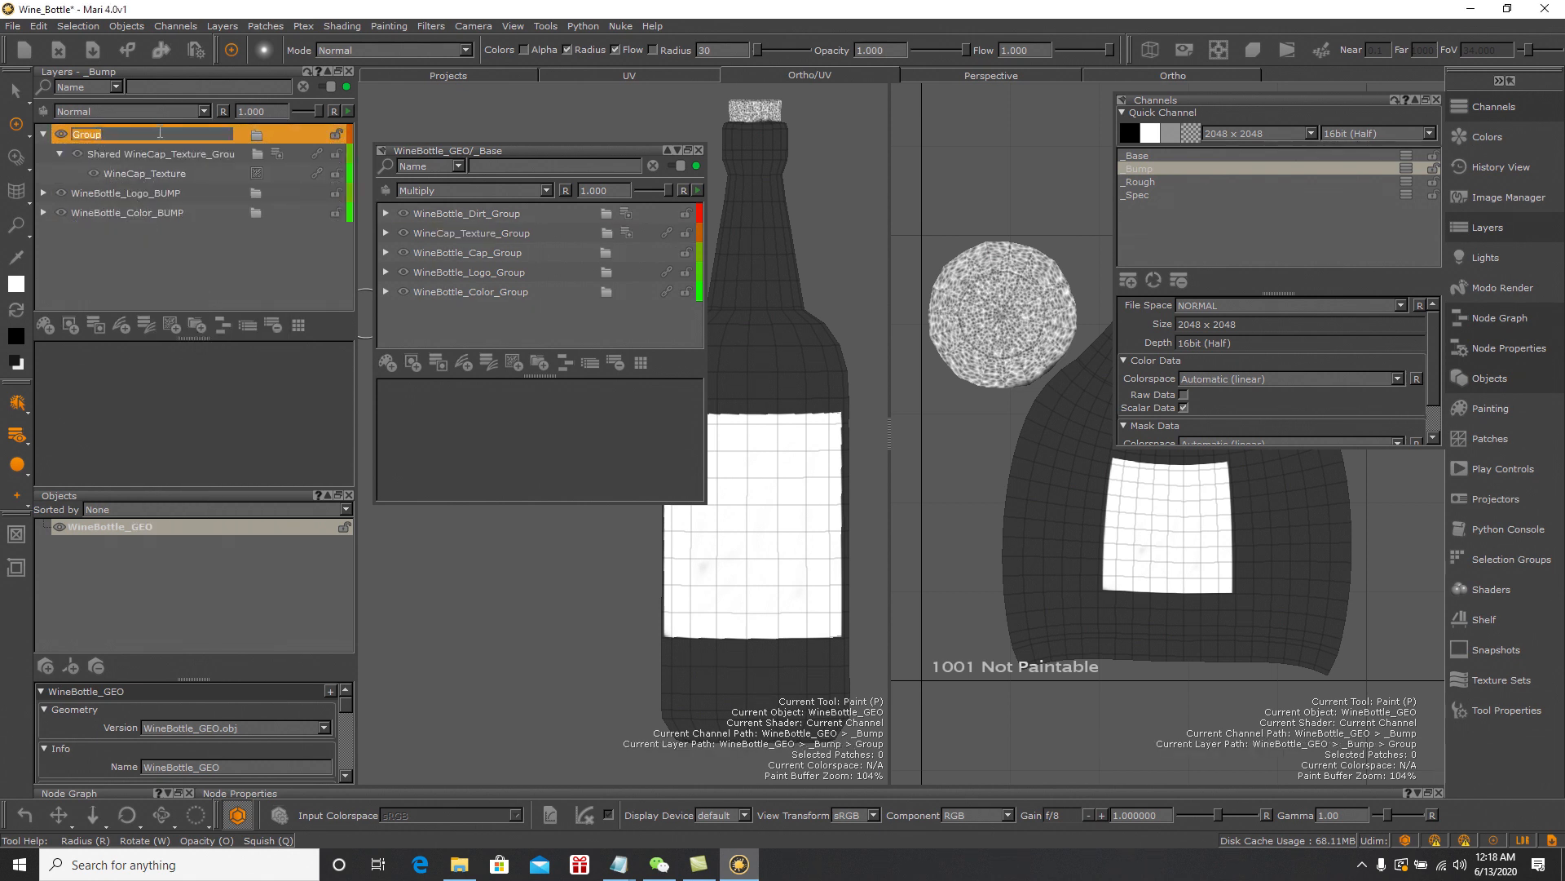
{"action": "type", "text": "WineBottle"}
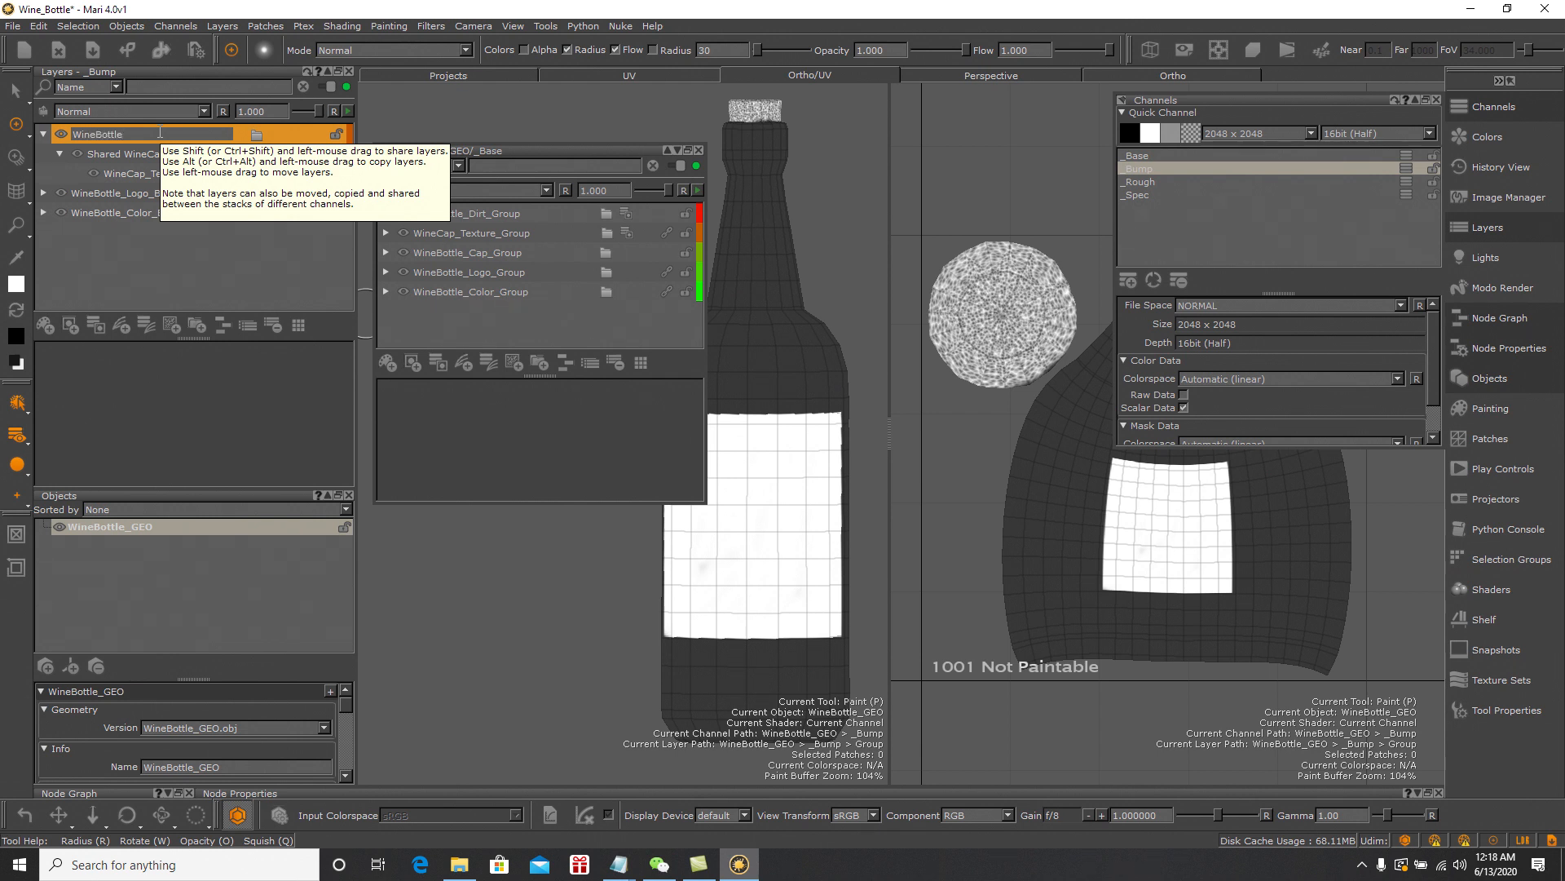
{"action": "type", "text": "_Logo"}
{"action": "key", "text": "BackSpace"}
{"action": "key", "text": "BackSpace"}
{"action": "type", "text": "CAP_BUMP"}
{"action": "key", "text": "Return"}
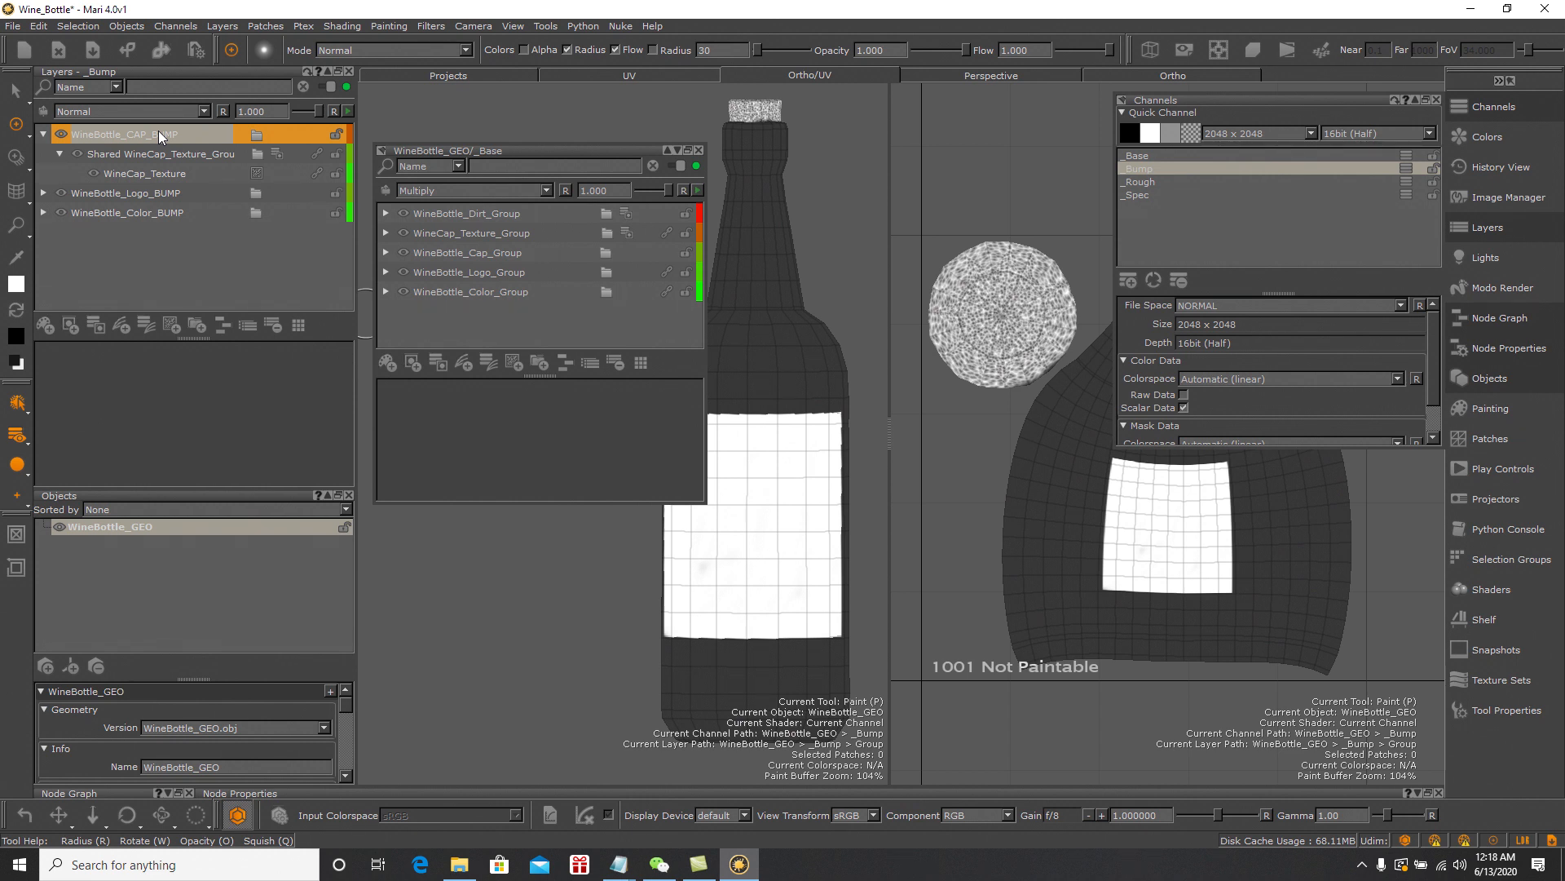
{"action": "left_click", "coordinate": [43, 133]}
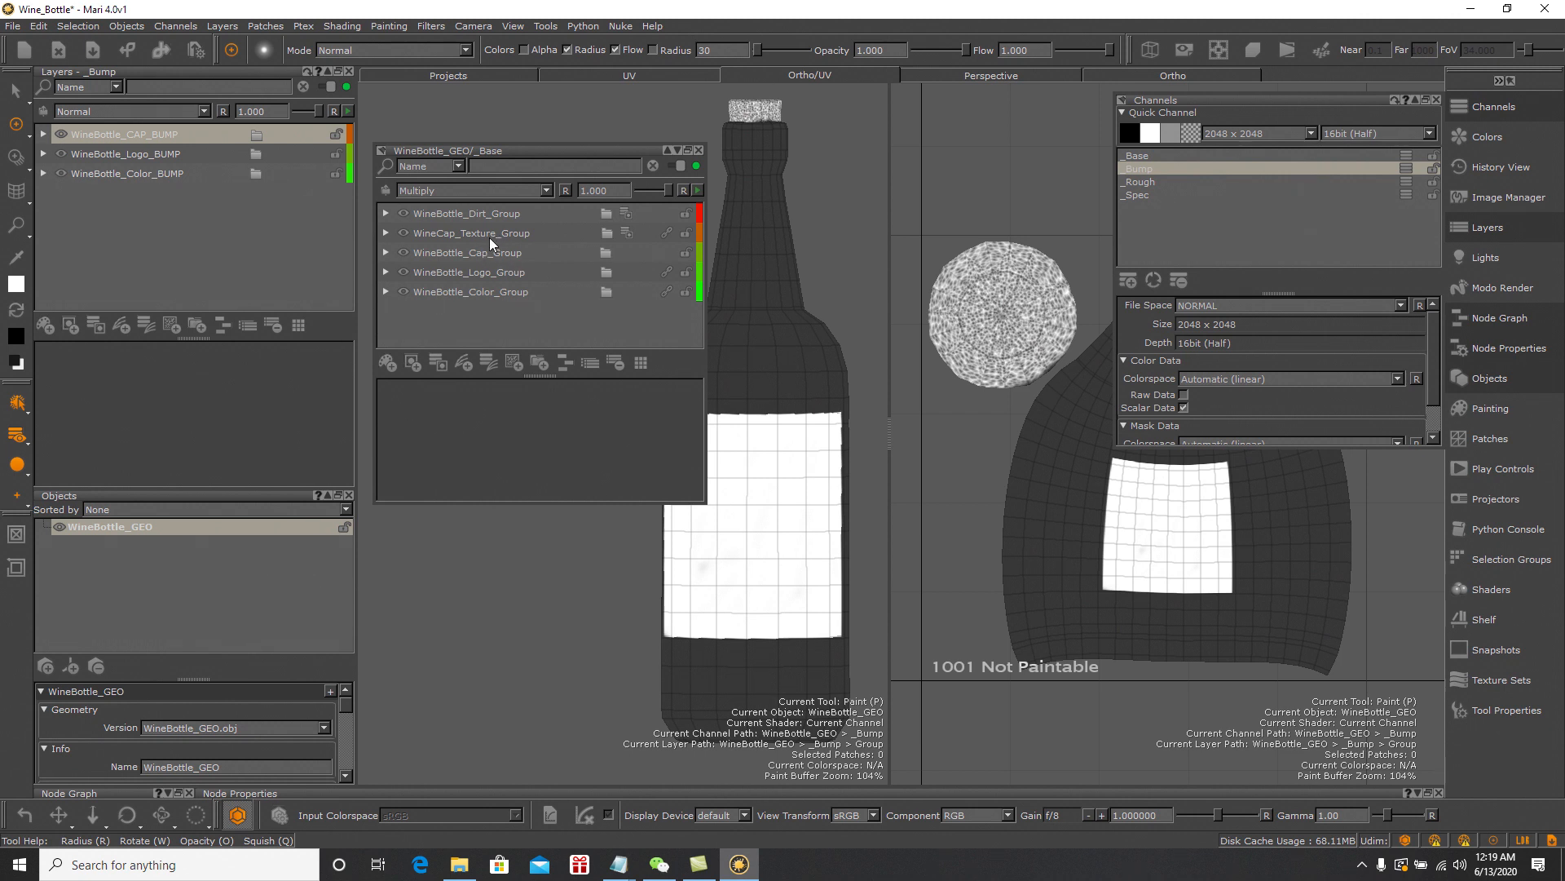
Share WineBottle_Dirt_Group from the _Base layer stack into _Bump above WineBottle_CAP_BUMP and collapse the shared group
{"action": "left_click", "coordinate": [538, 214]}
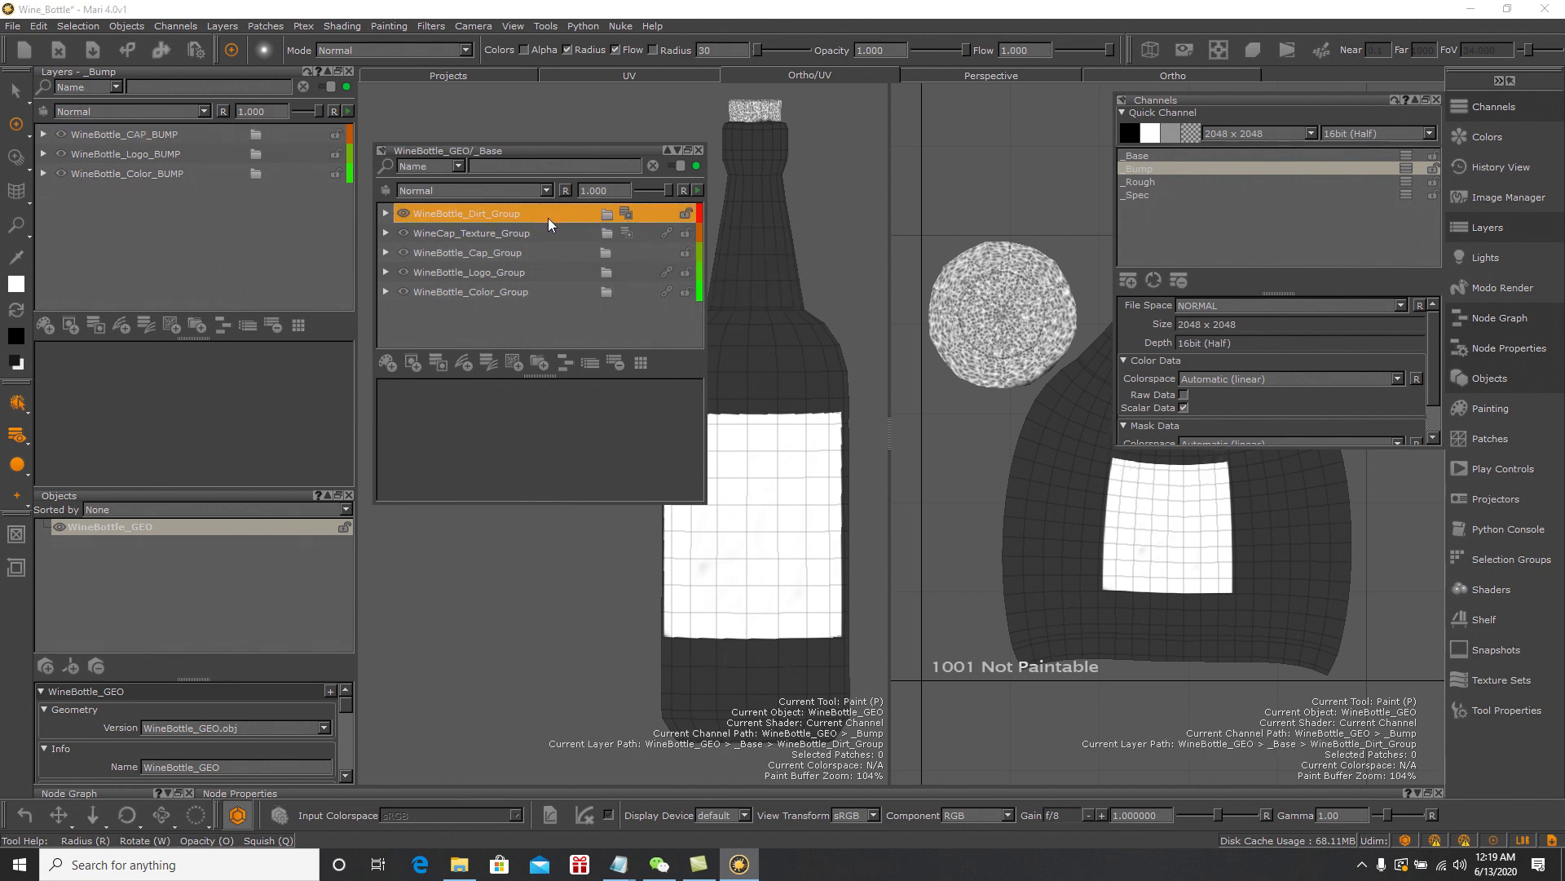
{"action": "left_click_drag", "start_coordinate": [551, 216], "coordinate": [213, 124]}
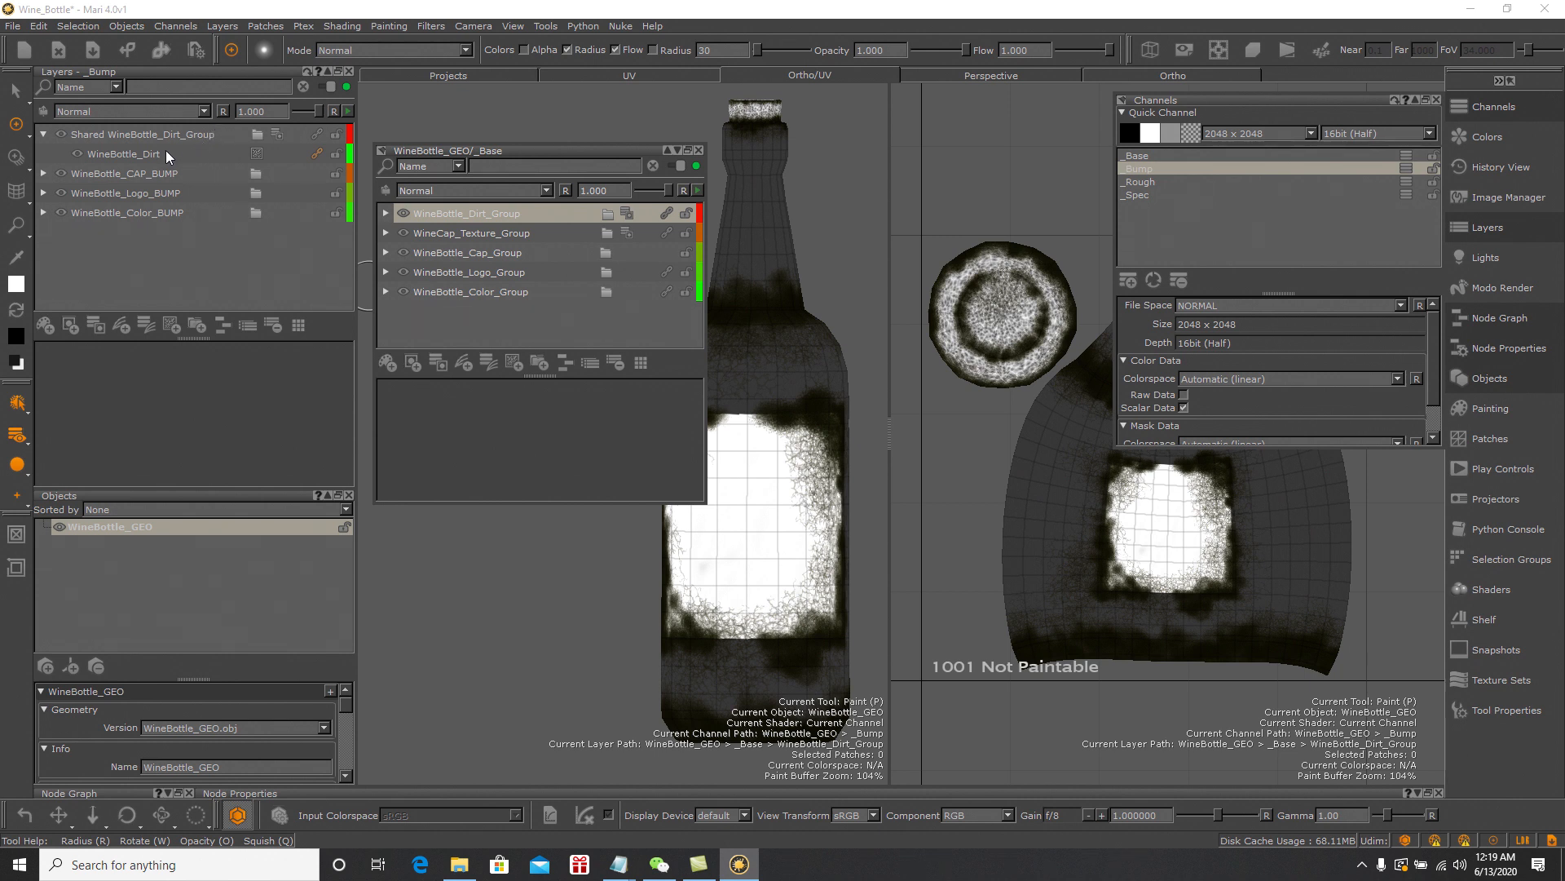
{"action": "left_click", "coordinate": [115, 135]}
{"action": "left_click", "coordinate": [55, 134]}
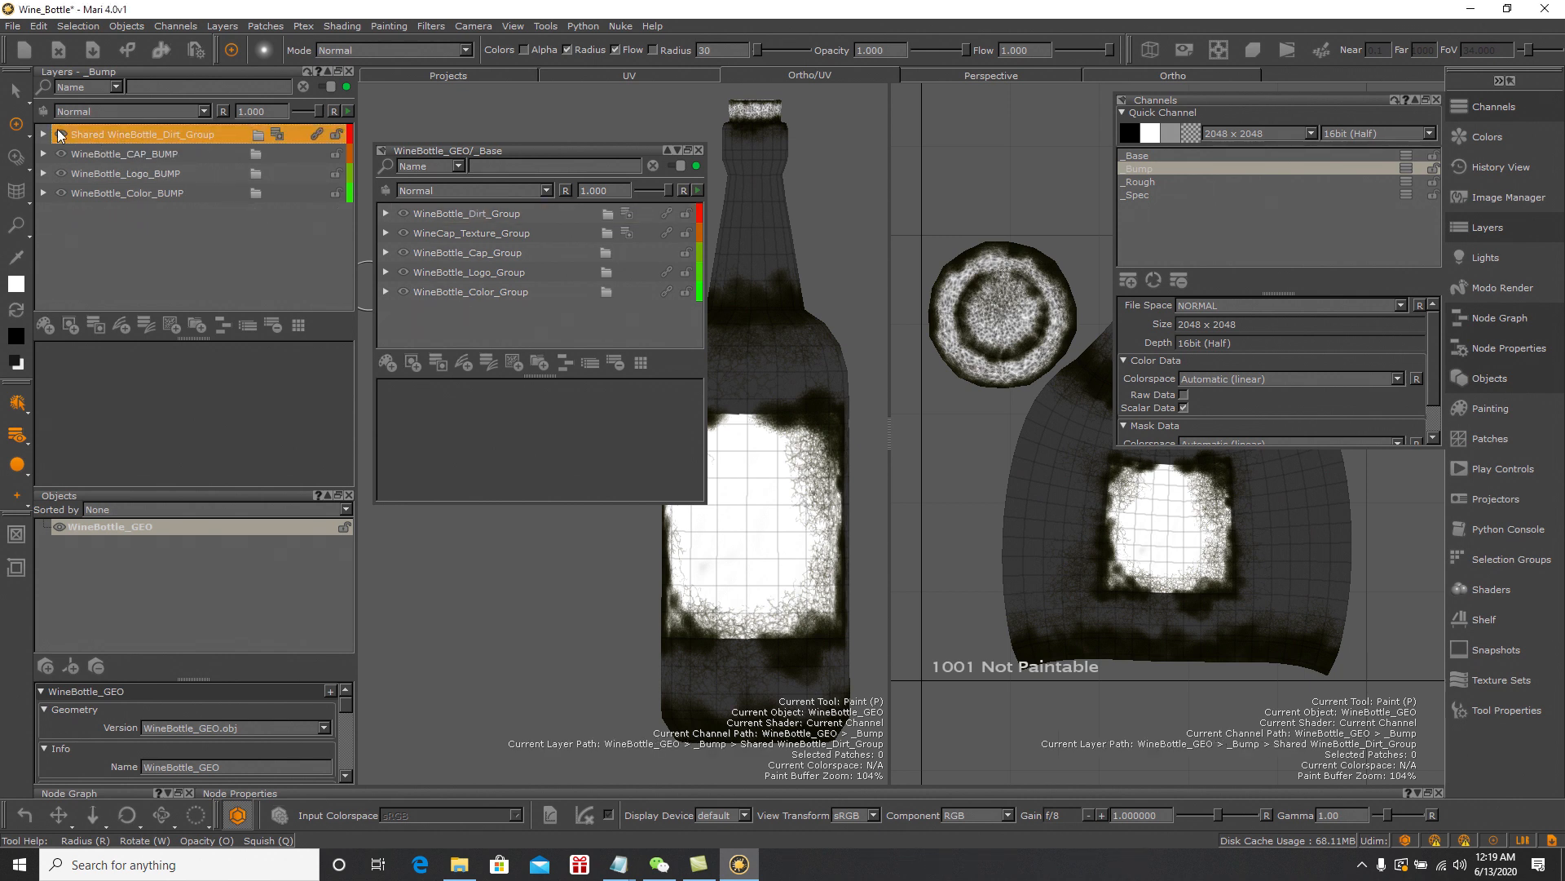
Put the shared dirt group in _Bump inside a new layer group named WineBottle_Dirt_BUMP
{"action": "right_click", "coordinate": [105, 133]}
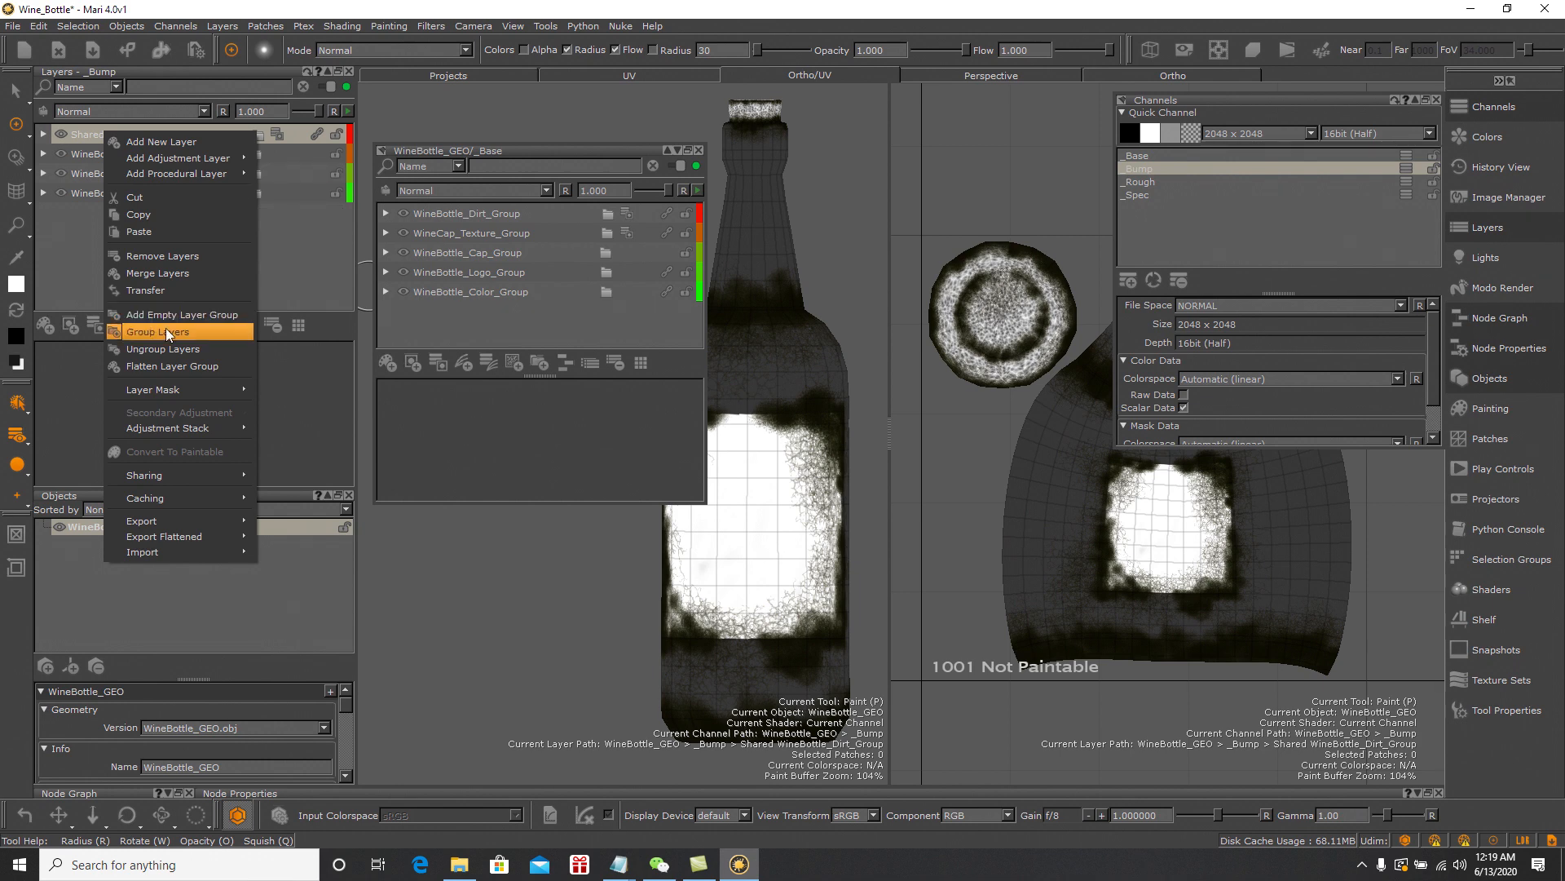
{"action": "left_click", "coordinate": [165, 328]}
{"action": "double_click", "coordinate": [96, 134]}
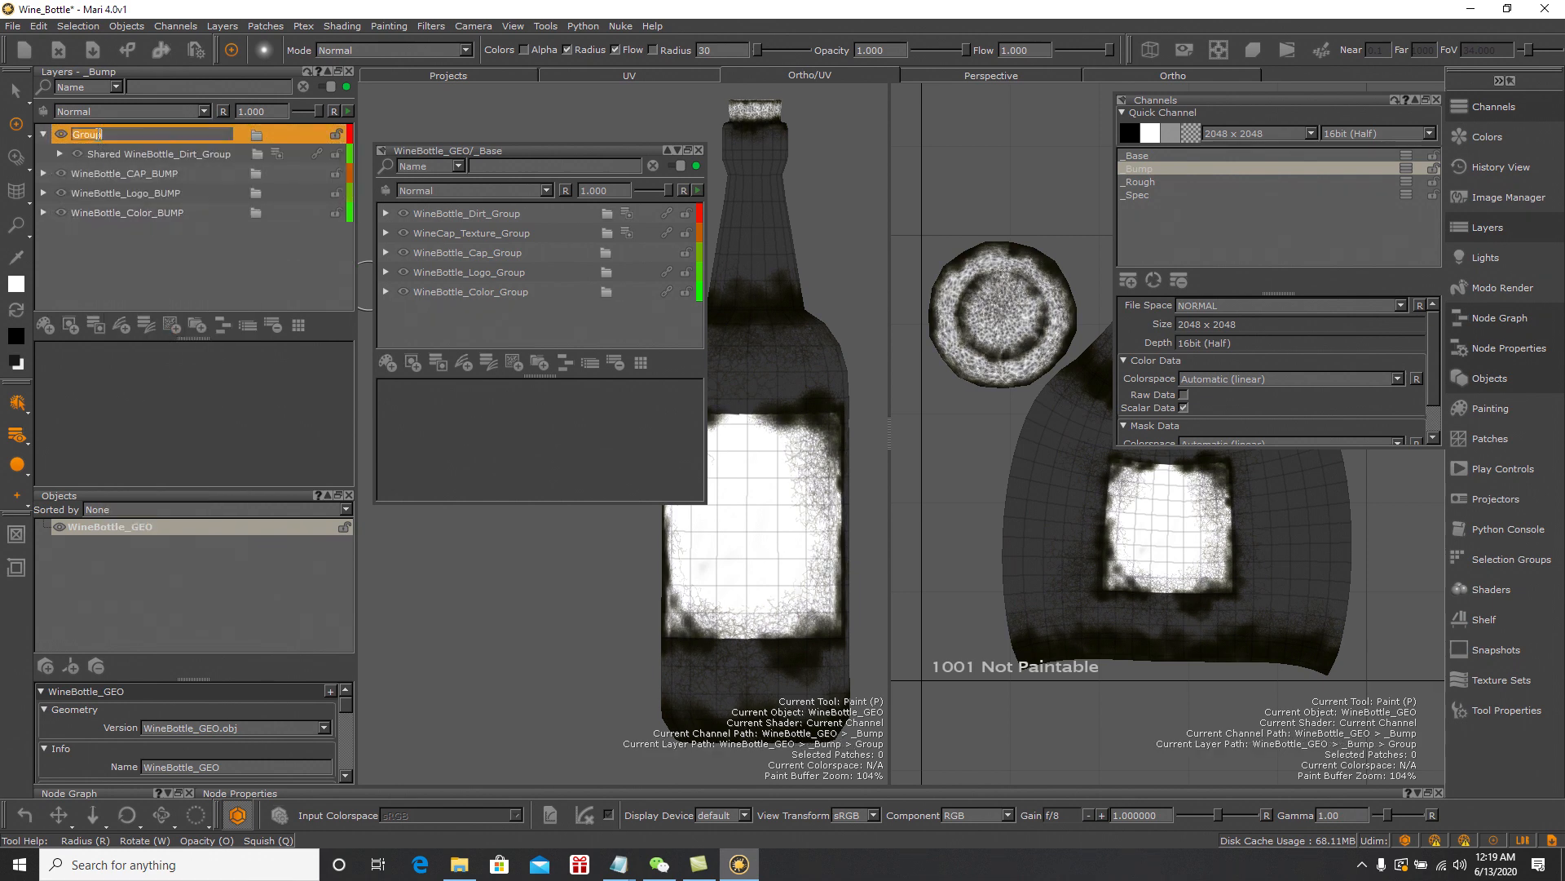
{"action": "type", "text": "Win"}
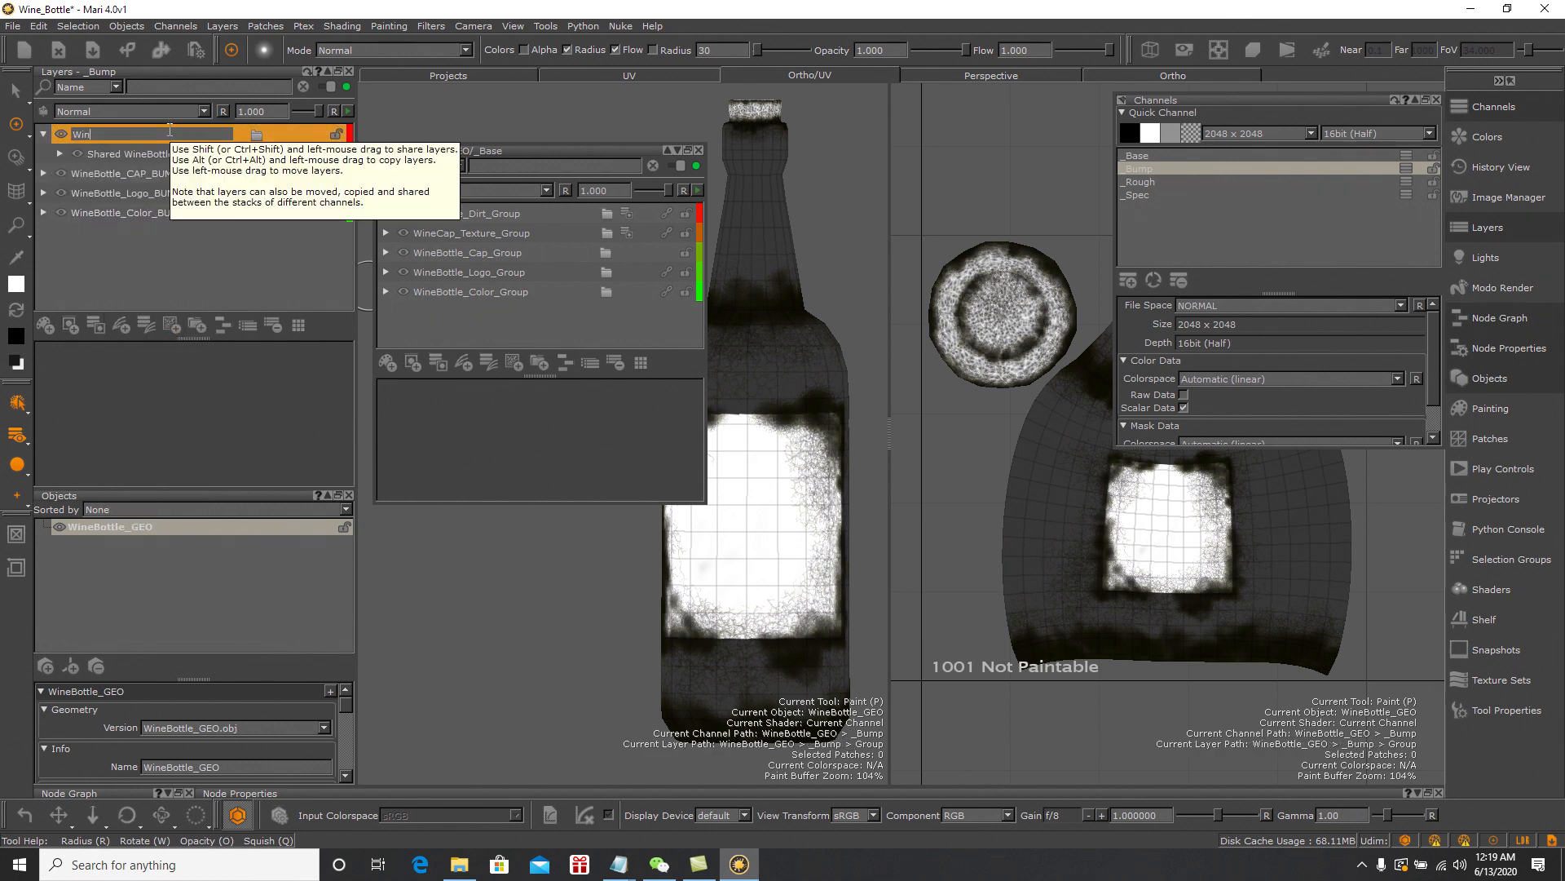
{"action": "type", "text": "eBottle_Dirt_BUMP"}
{"action": "key", "text": "Return"}
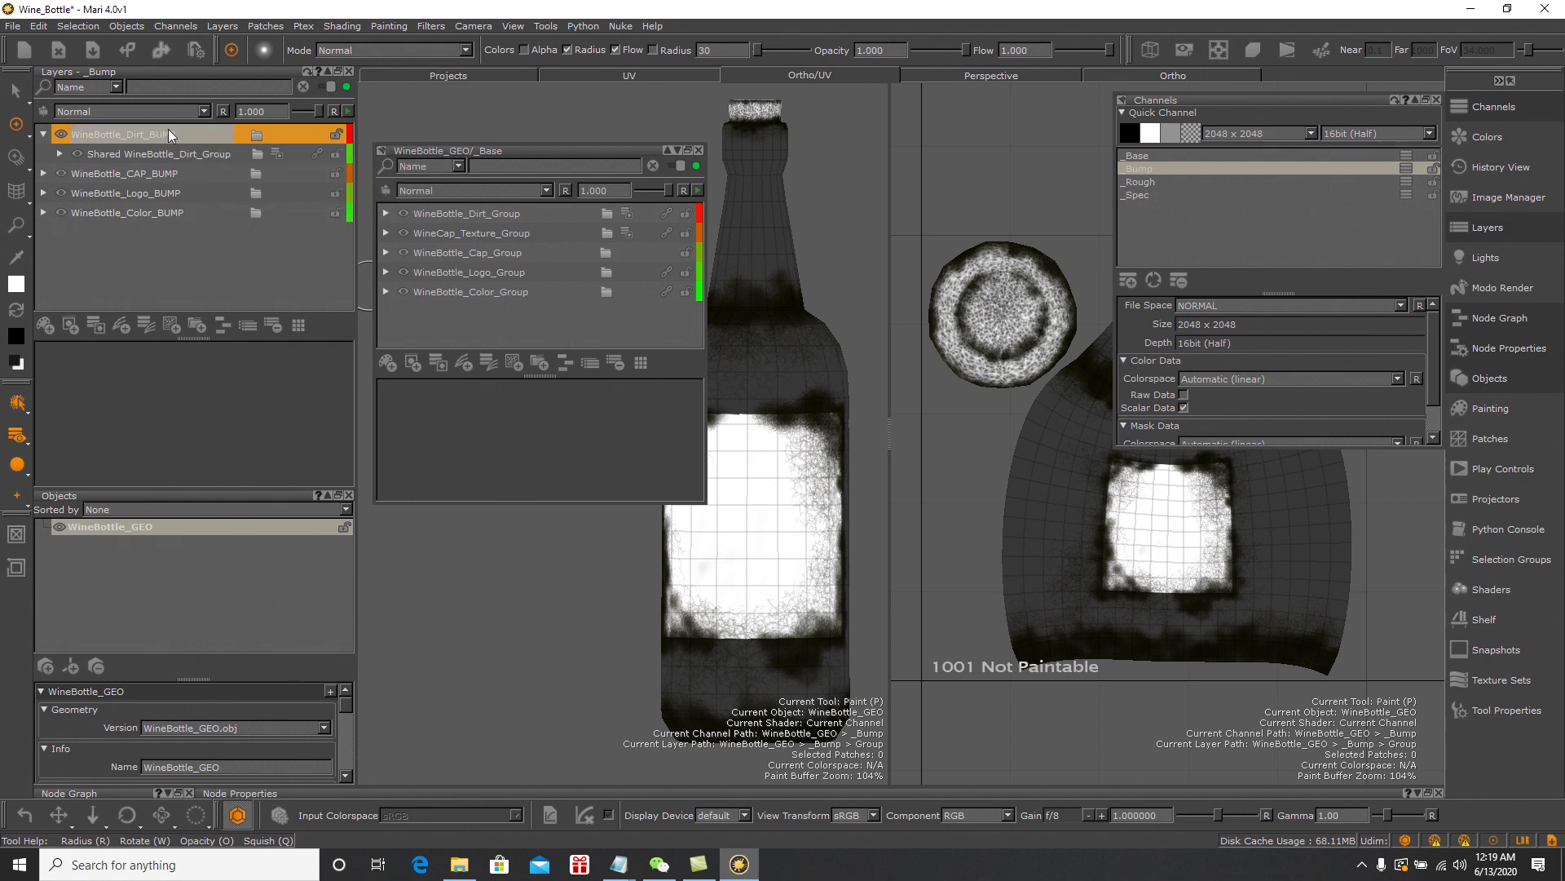
Add a Saturation adjustment layer set to 0 in WineBottle_Dirt_BUMP
{"action": "right_click", "coordinate": [173, 134]}
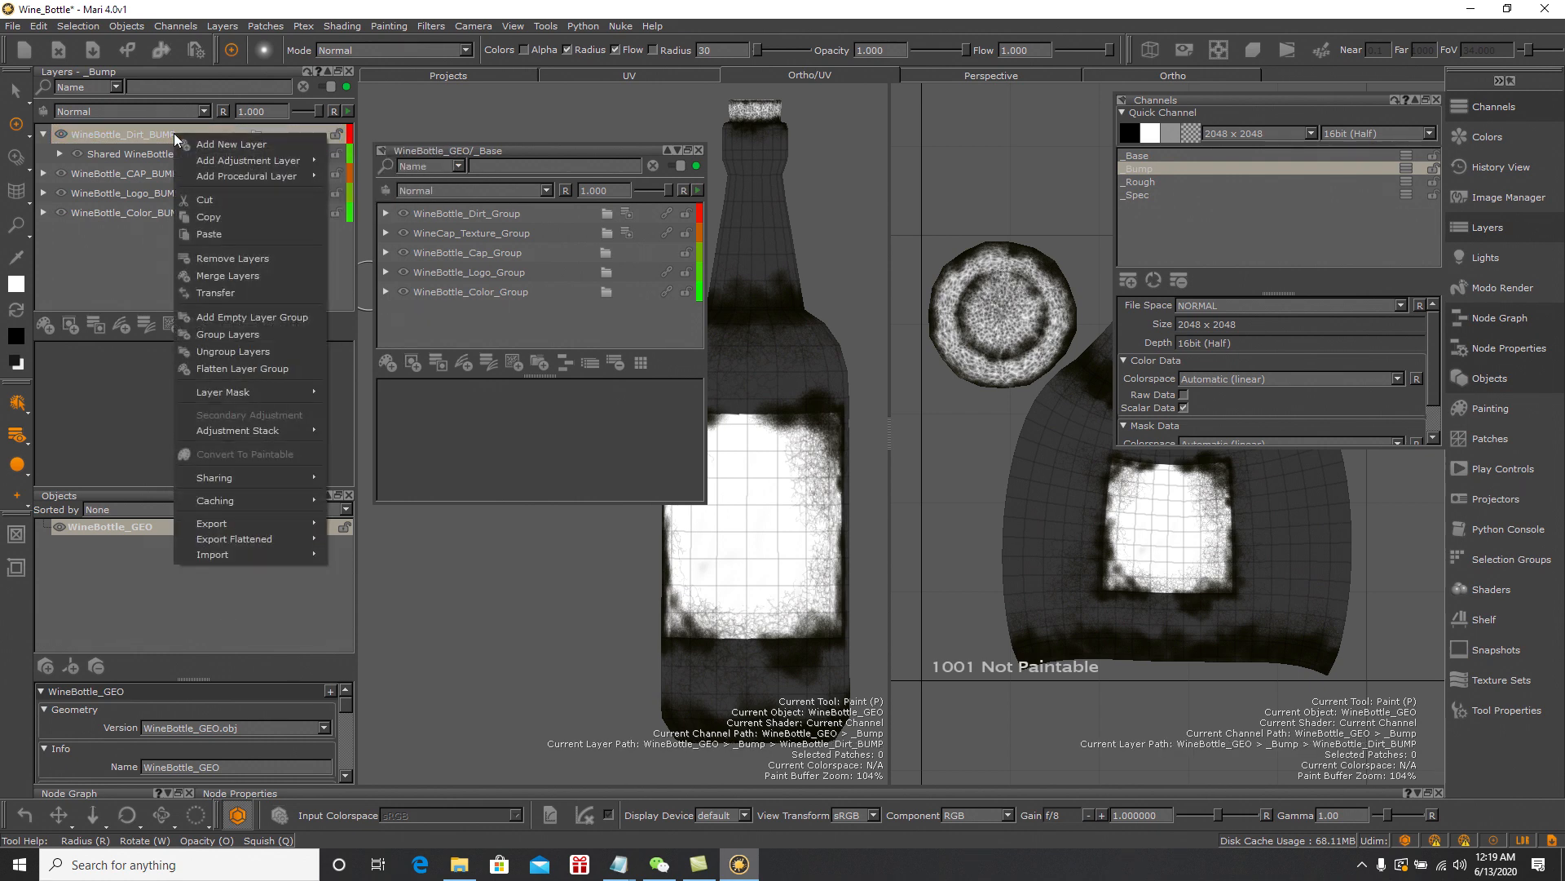
{"action": "mouse_move", "coordinate": [241, 163]}
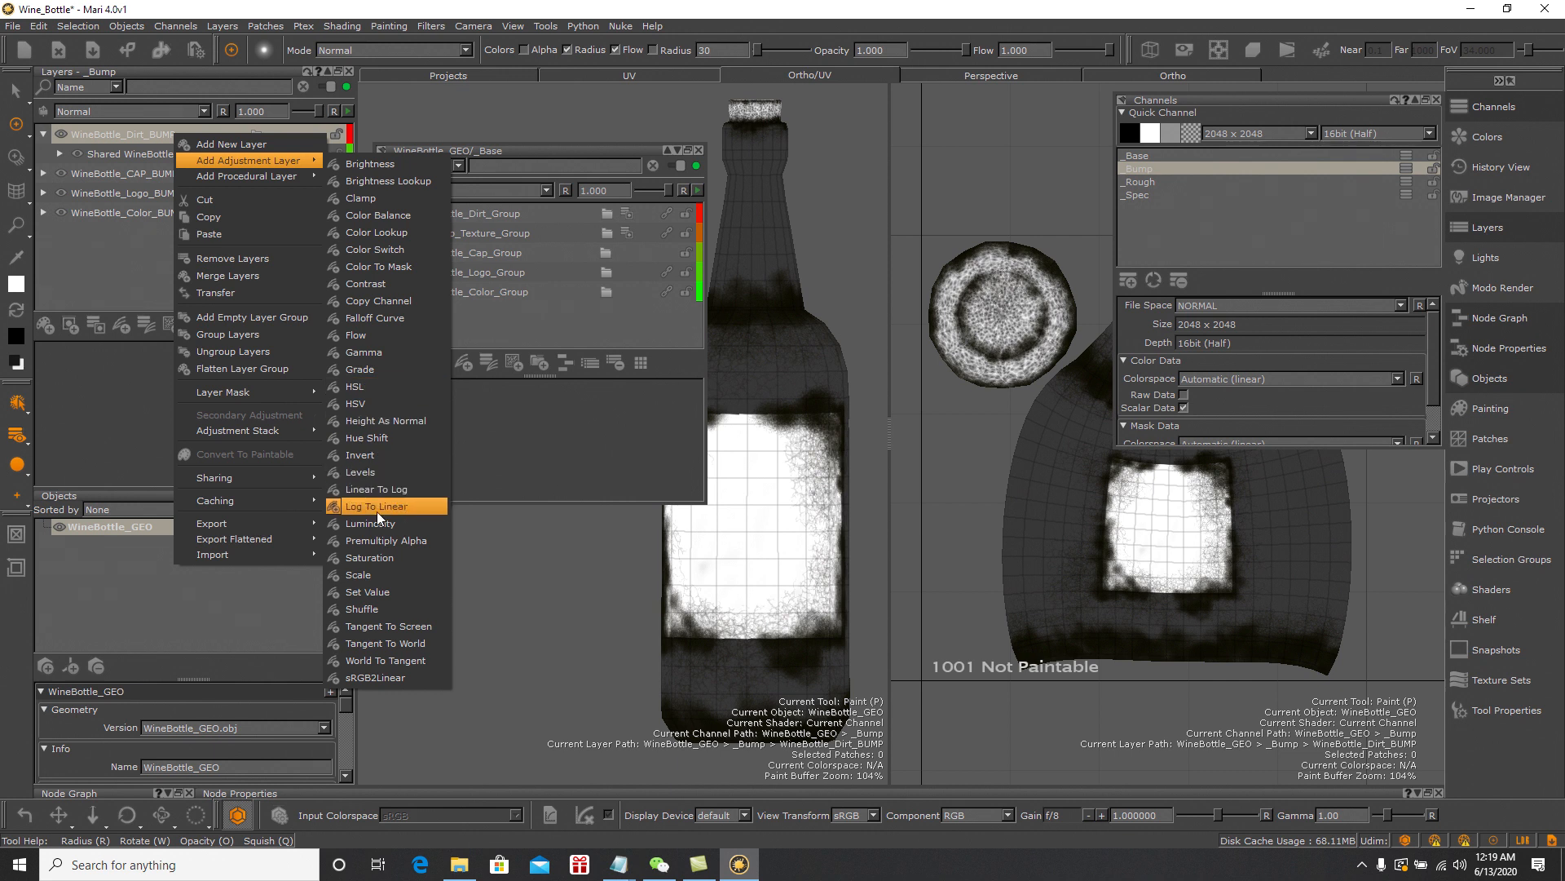
{"action": "left_click", "coordinate": [384, 556]}
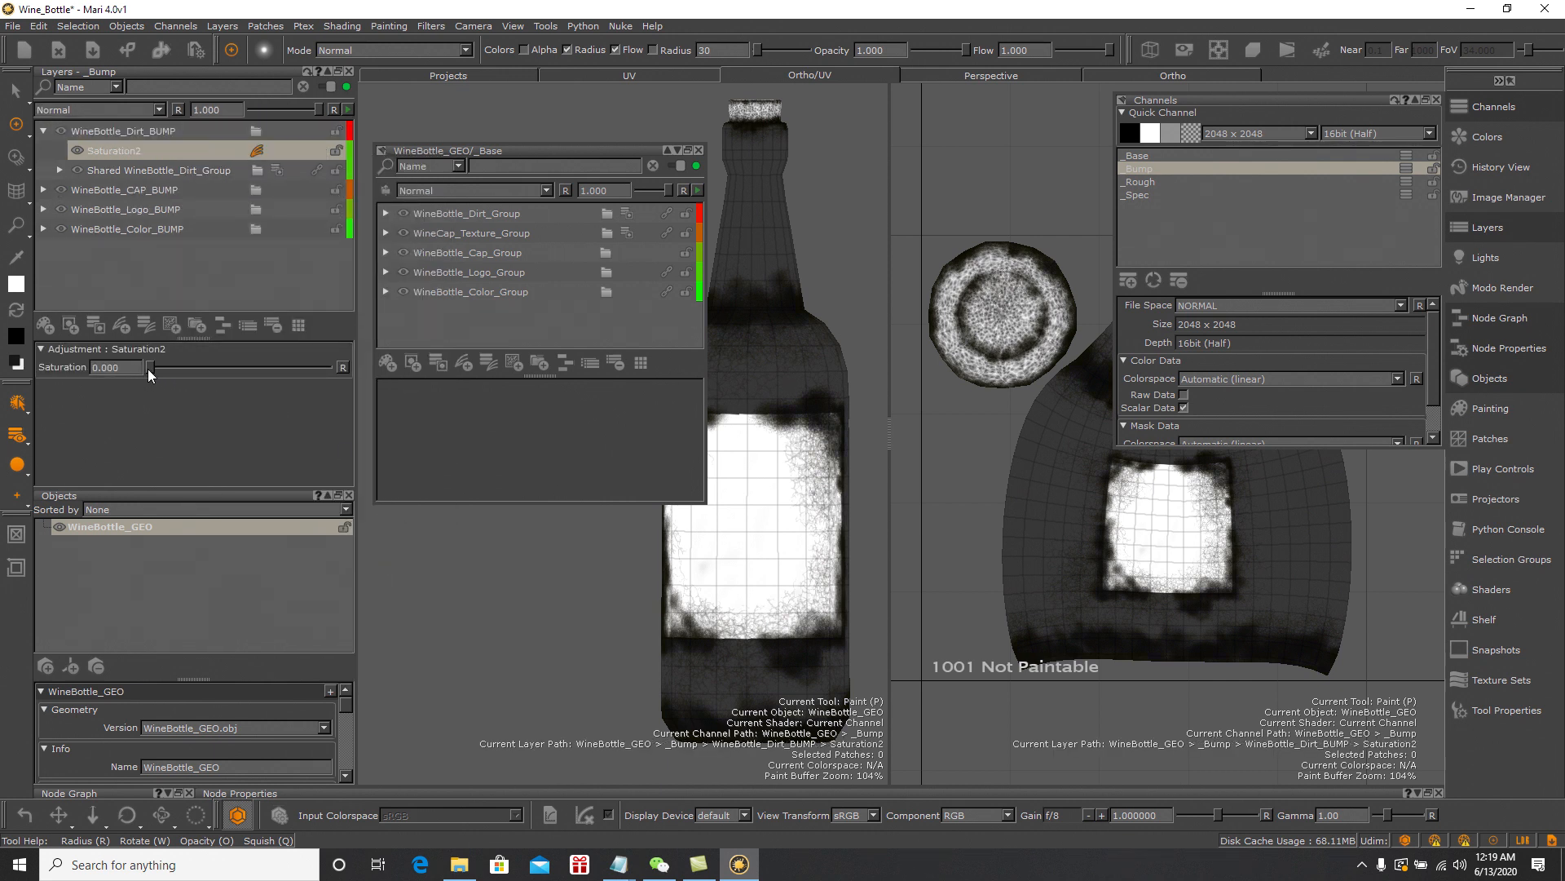
Add a Brightness adjustment layer set to about 3.018 in WineBottle_Dirt_BUMP and collapse the group
{"action": "left_click", "coordinate": [169, 134]}
{"action": "right_click", "coordinate": [170, 134]}
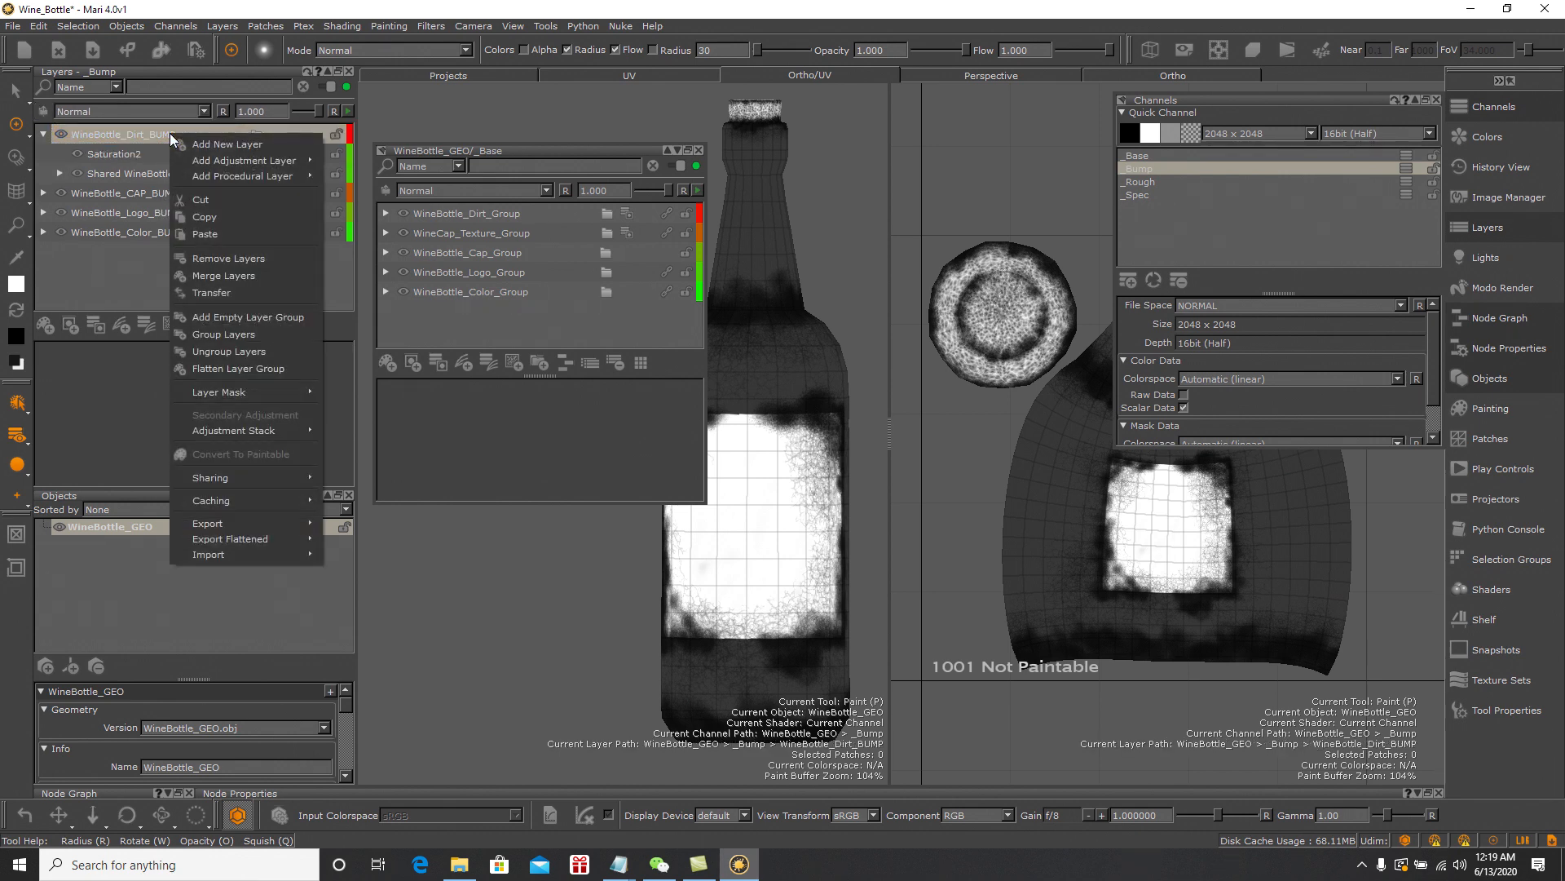
{"action": "mouse_move", "coordinate": [218, 159]}
{"action": "left_click", "coordinate": [349, 163]}
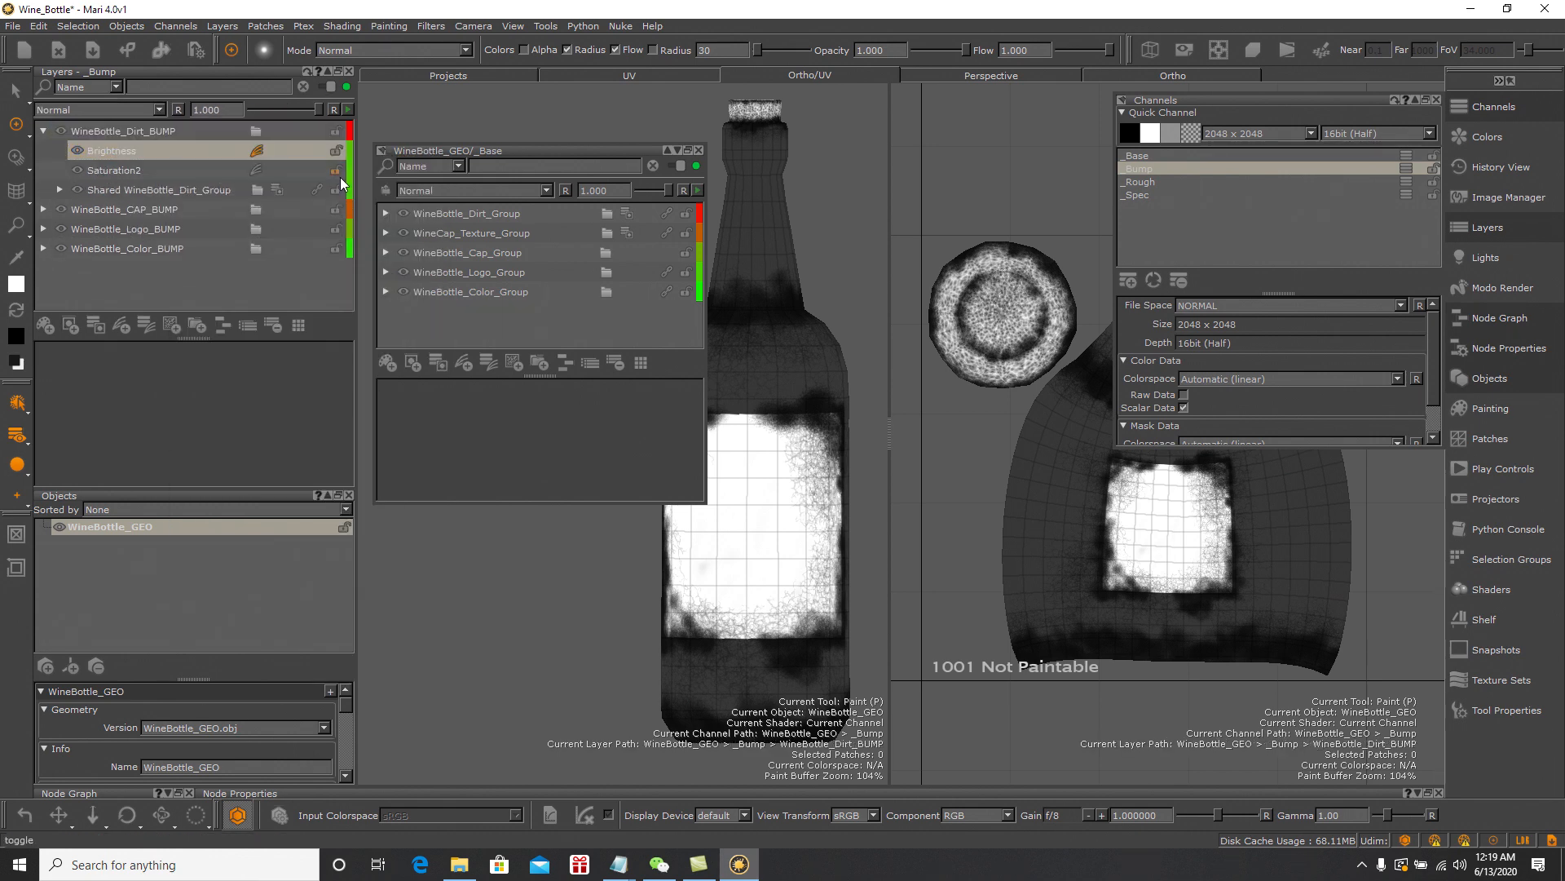
{"action": "left_click_drag", "start_coordinate": [168, 365], "coordinate": [239, 359]}
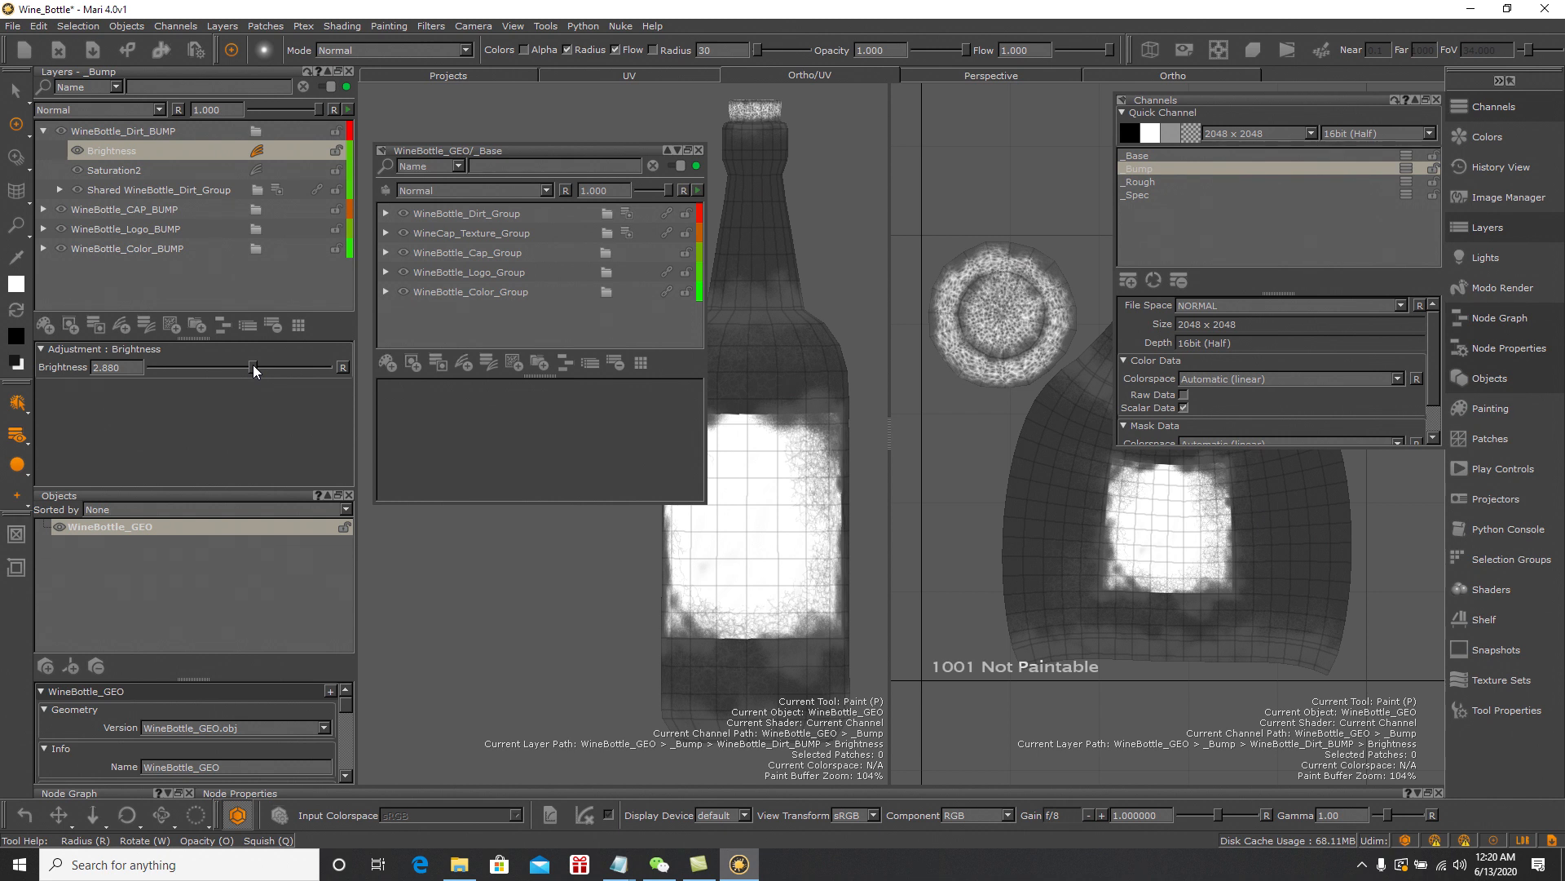
{"action": "left_click_drag", "start_coordinate": [260, 368], "coordinate": [267, 368]}
{"action": "left_click_drag", "start_coordinate": [265, 367], "coordinate": [260, 366]}
{"action": "left_click", "coordinate": [43, 130]}
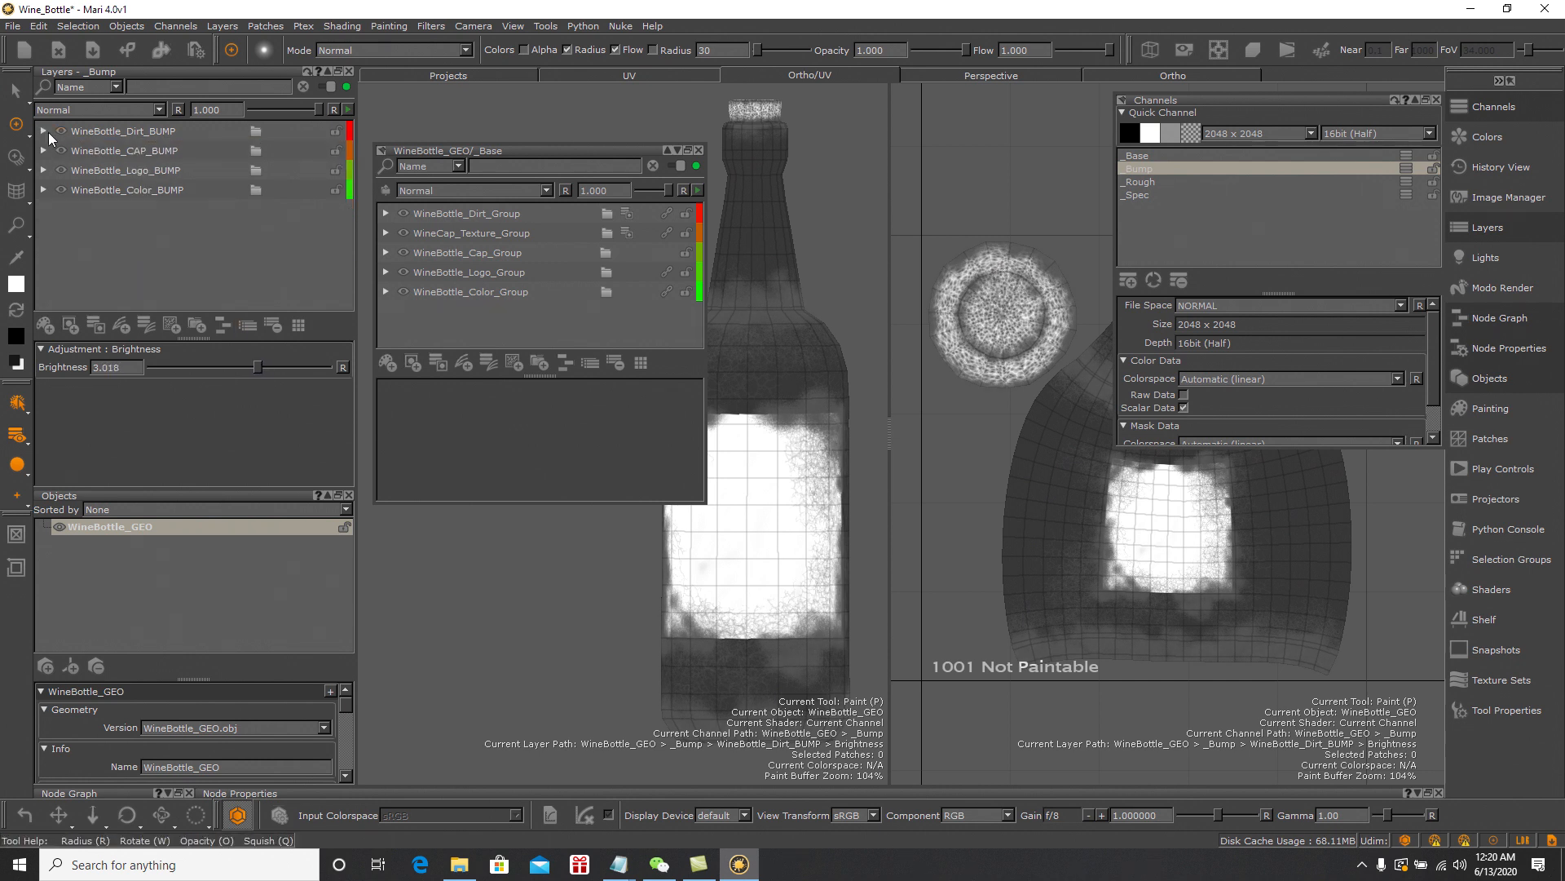
Raise the output black level of the Levels adjustment in WineBottle_Logo_BUMP
{"action": "left_click", "coordinate": [43, 169]}
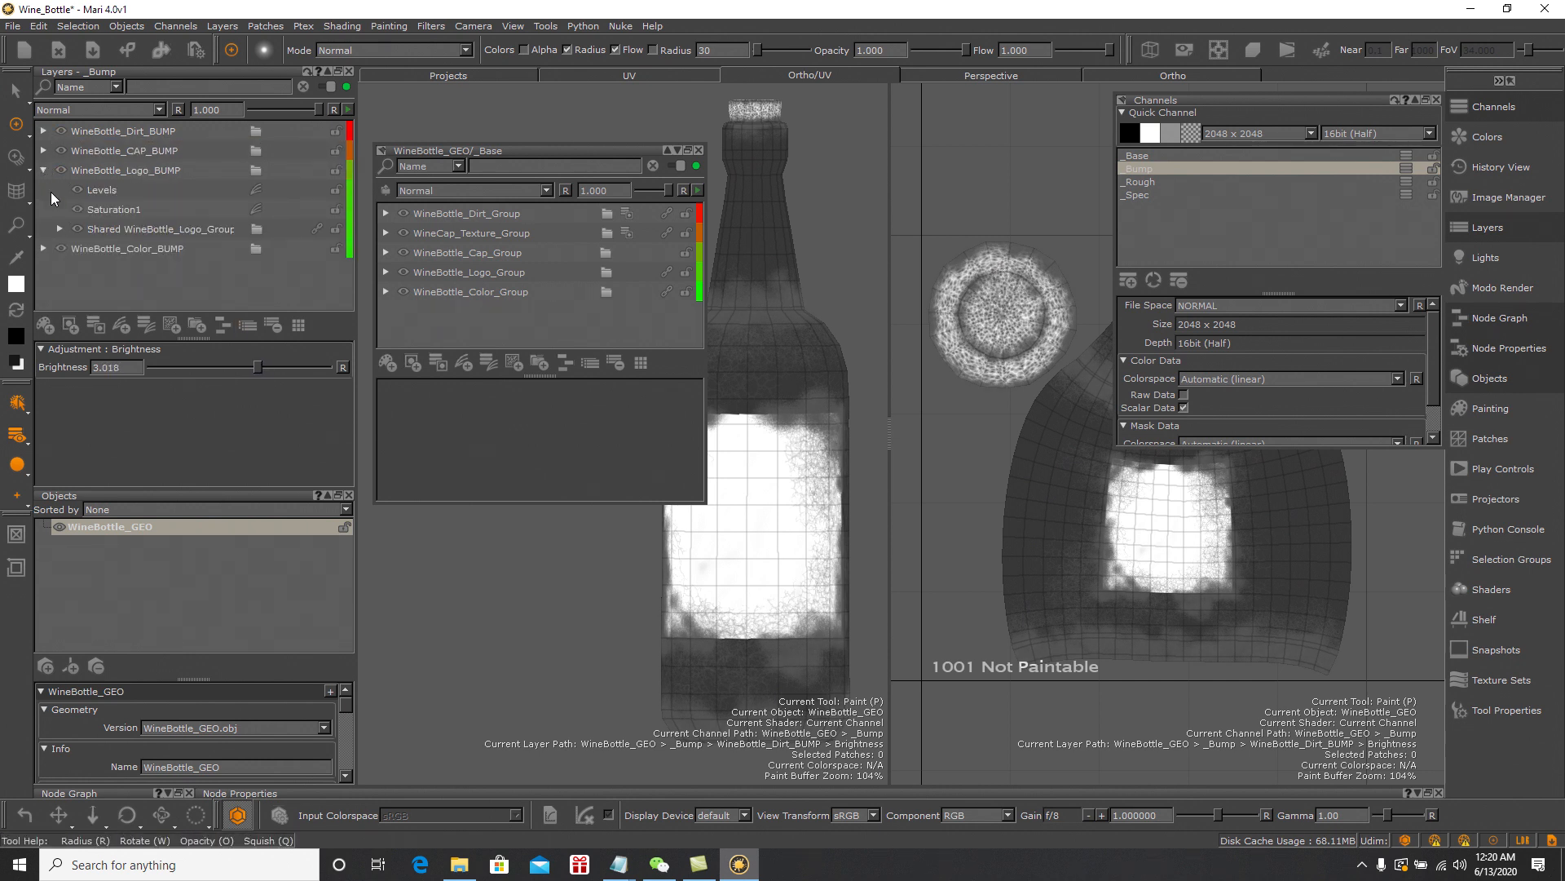
{"action": "left_click", "coordinate": [120, 191]}
{"action": "left_click_drag", "start_coordinate": [350, 392], "coordinate": [353, 448]}
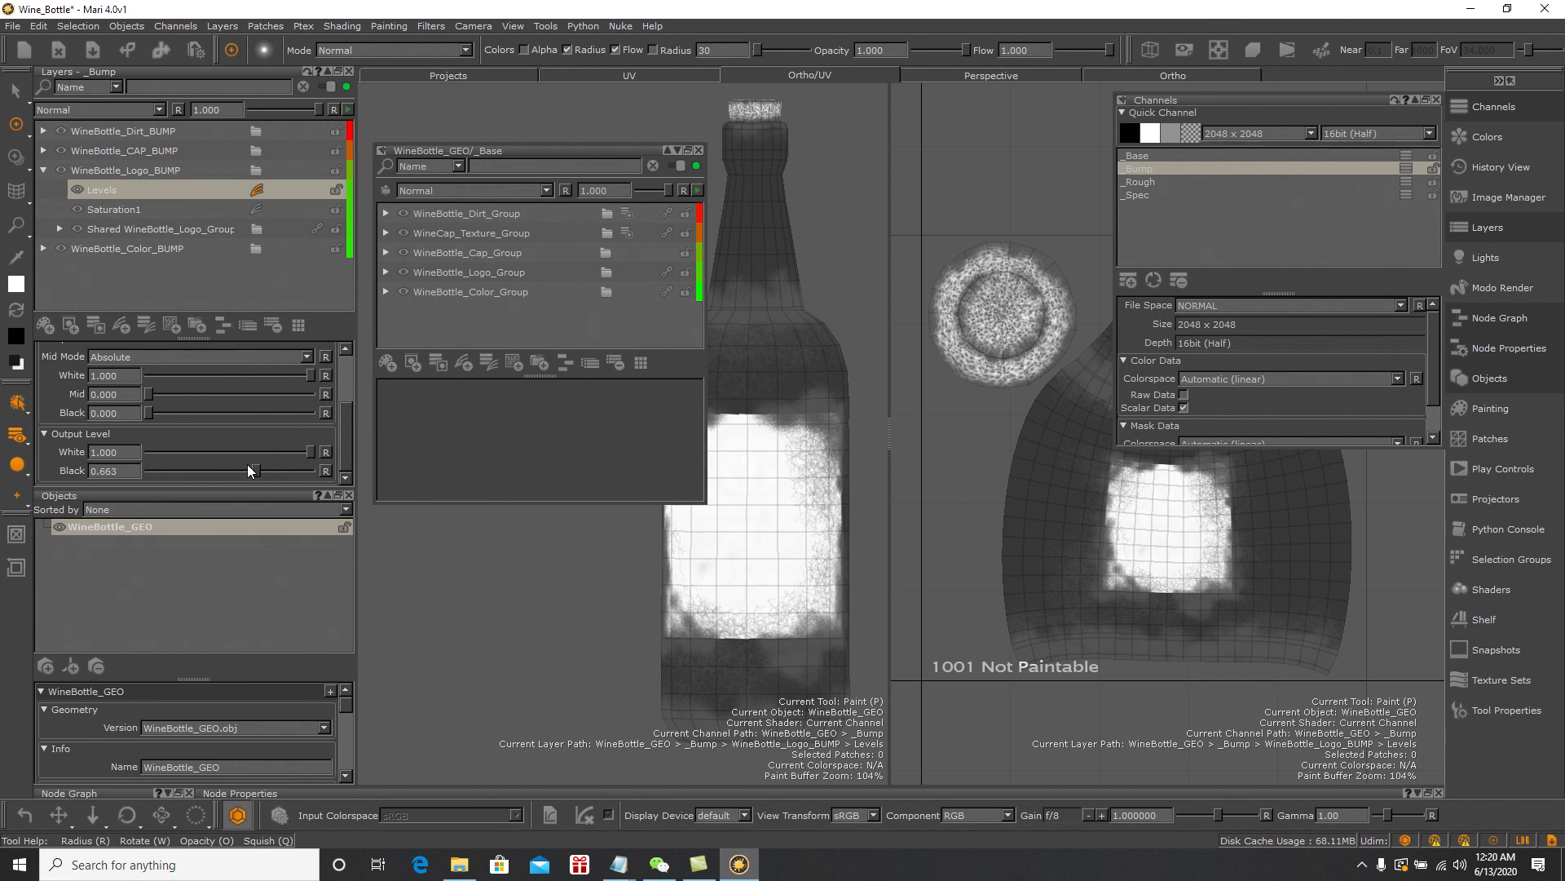
{"action": "left_click_drag", "start_coordinate": [265, 470], "coordinate": [309, 471]}
{"action": "left_click_drag", "start_coordinate": [348, 417], "coordinate": [325, 335]}
Add a Brightness adjustment layer set to about 0.253 in WineBottle_Logo_BUMP and collapse the group
{"action": "left_click", "coordinate": [139, 172]}
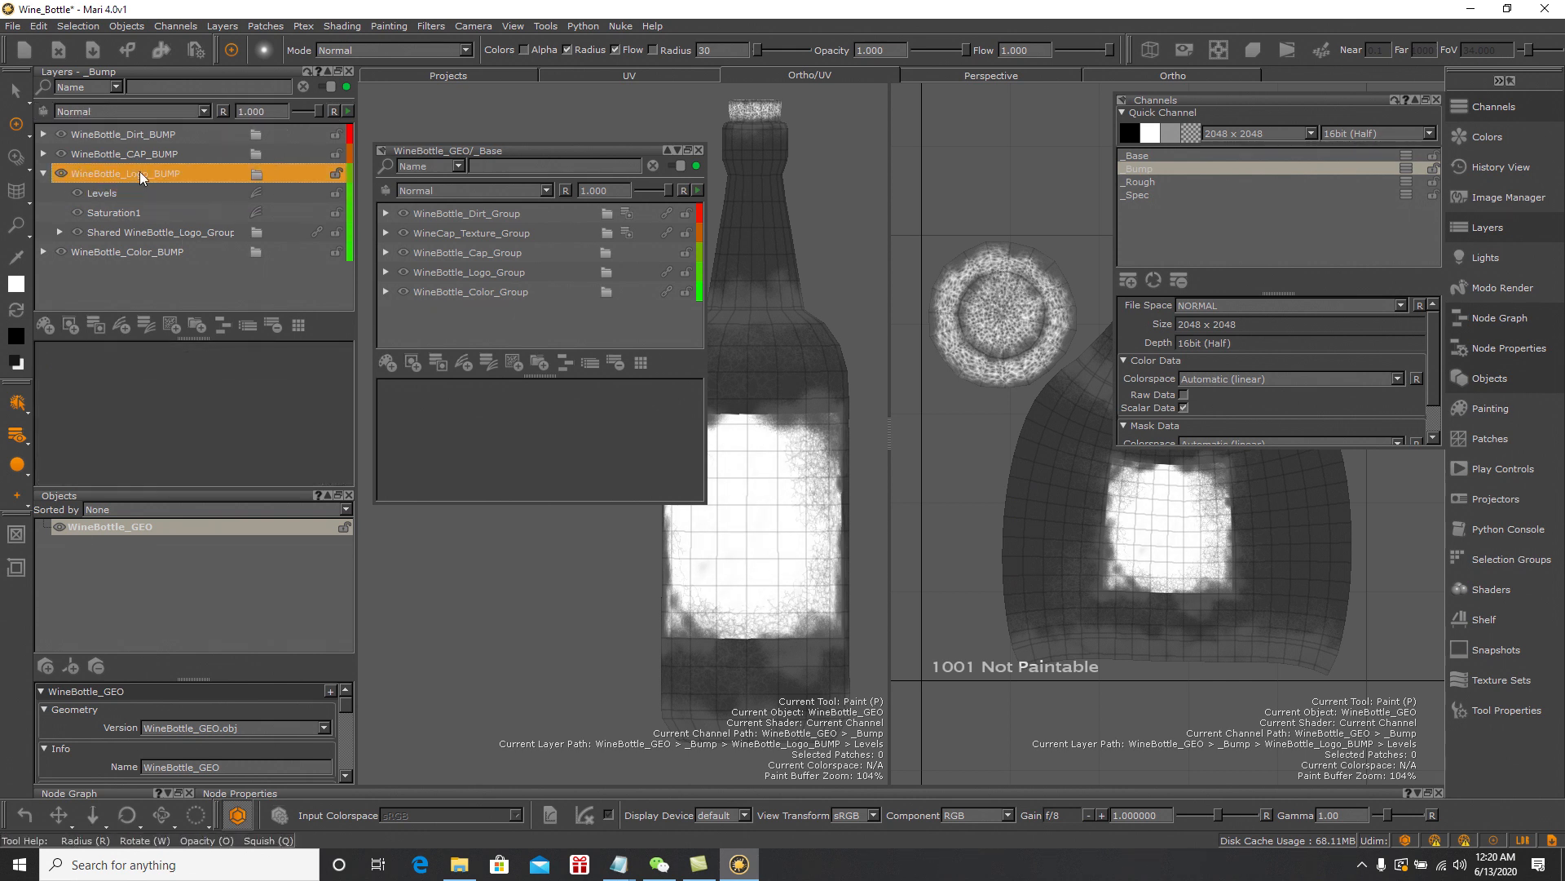
{"action": "right_click", "coordinate": [152, 172]}
{"action": "mouse_move", "coordinate": [229, 199]}
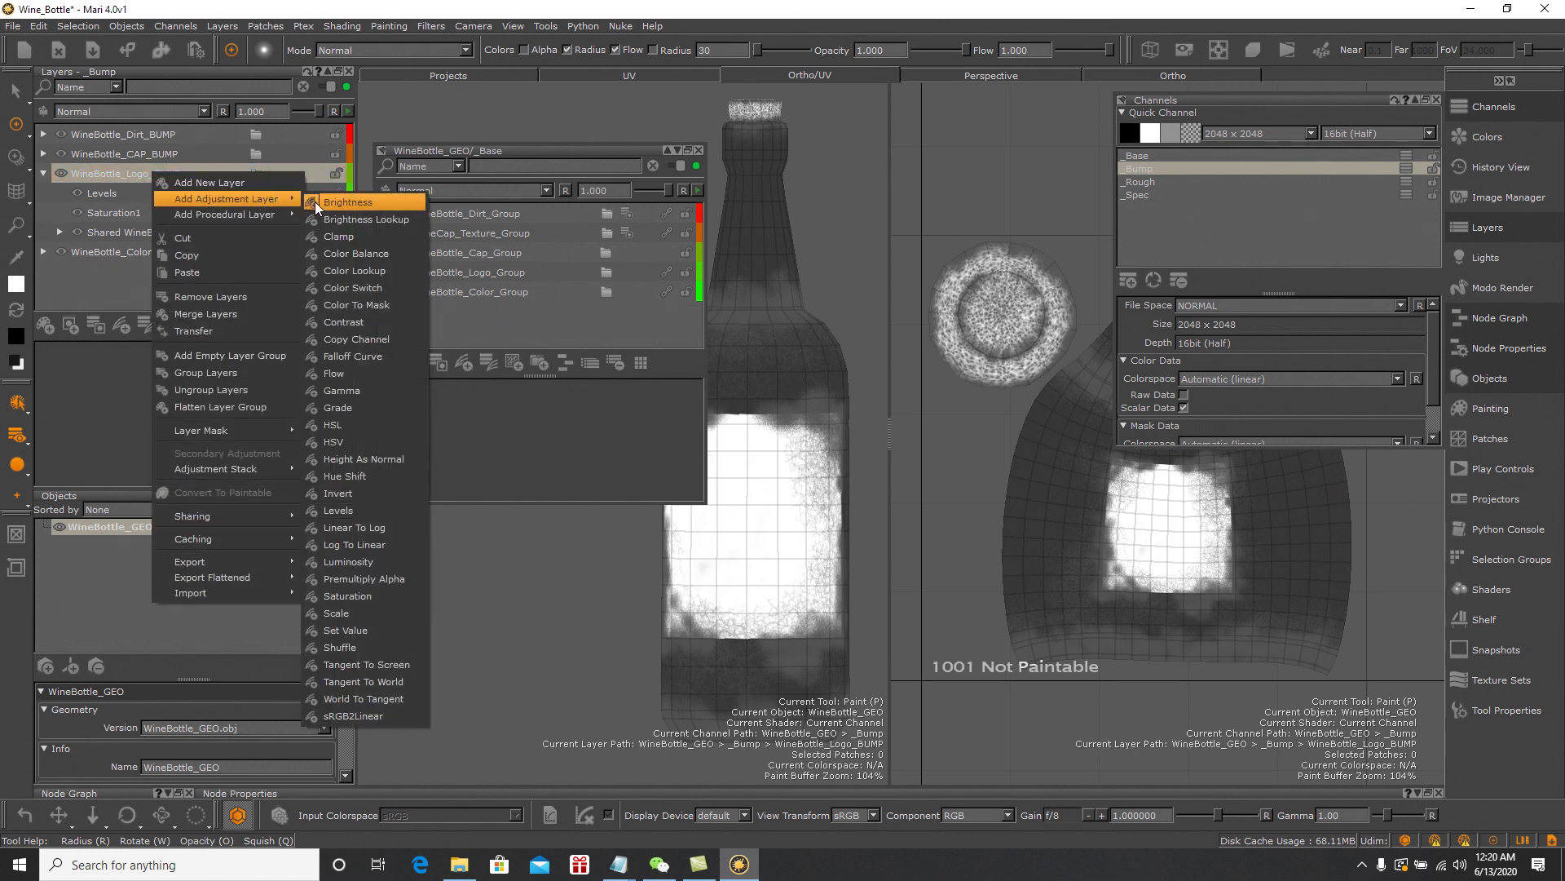
{"action": "left_click", "coordinate": [336, 203]}
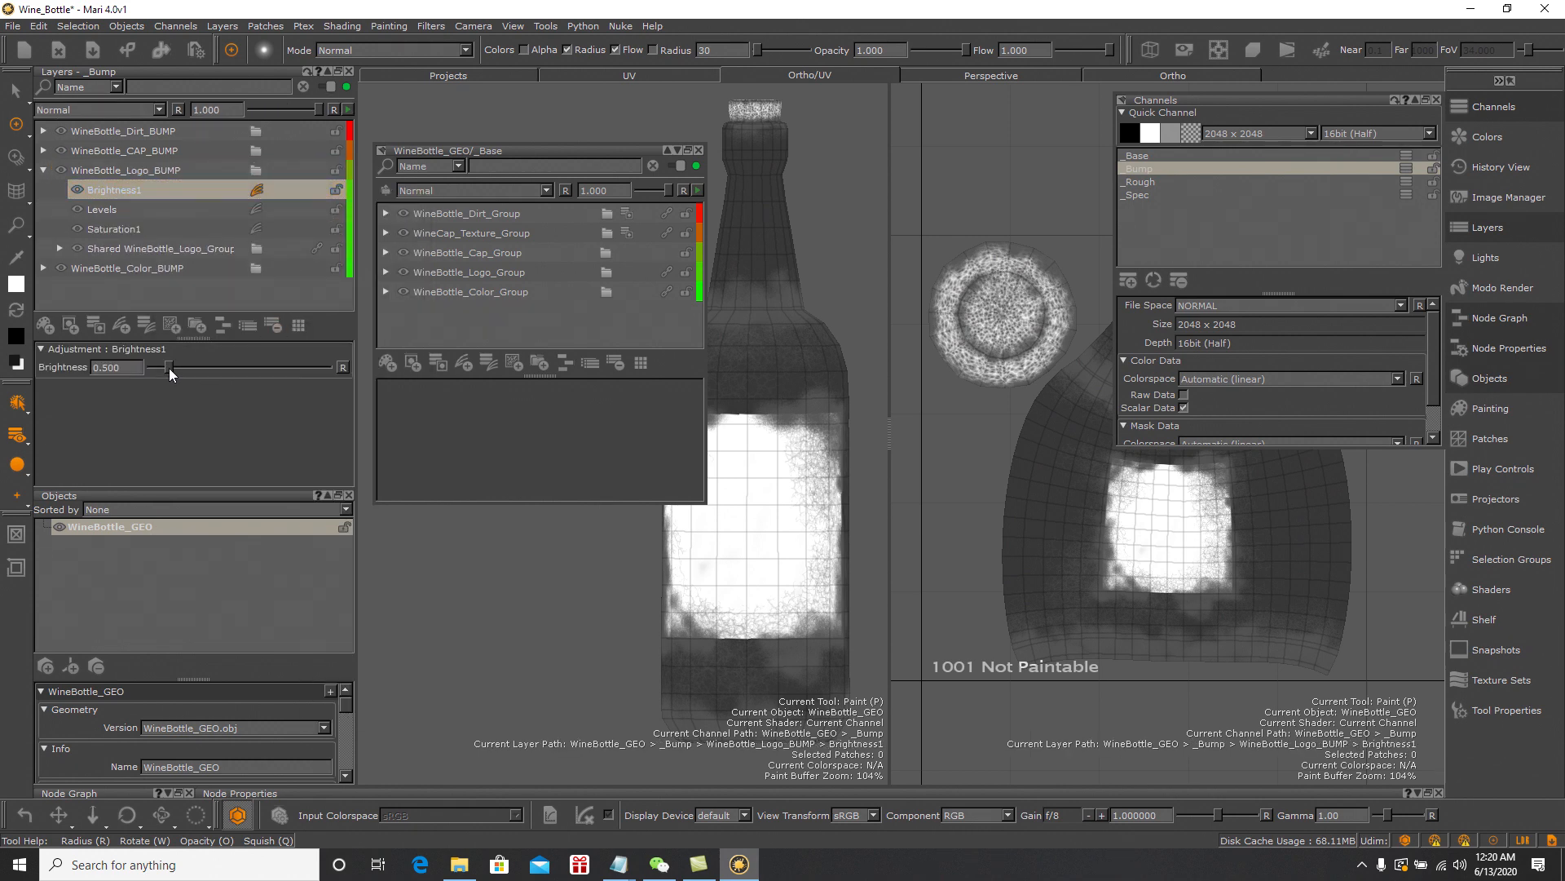
{"action": "left_click_drag", "start_coordinate": [169, 369], "coordinate": [160, 369]}
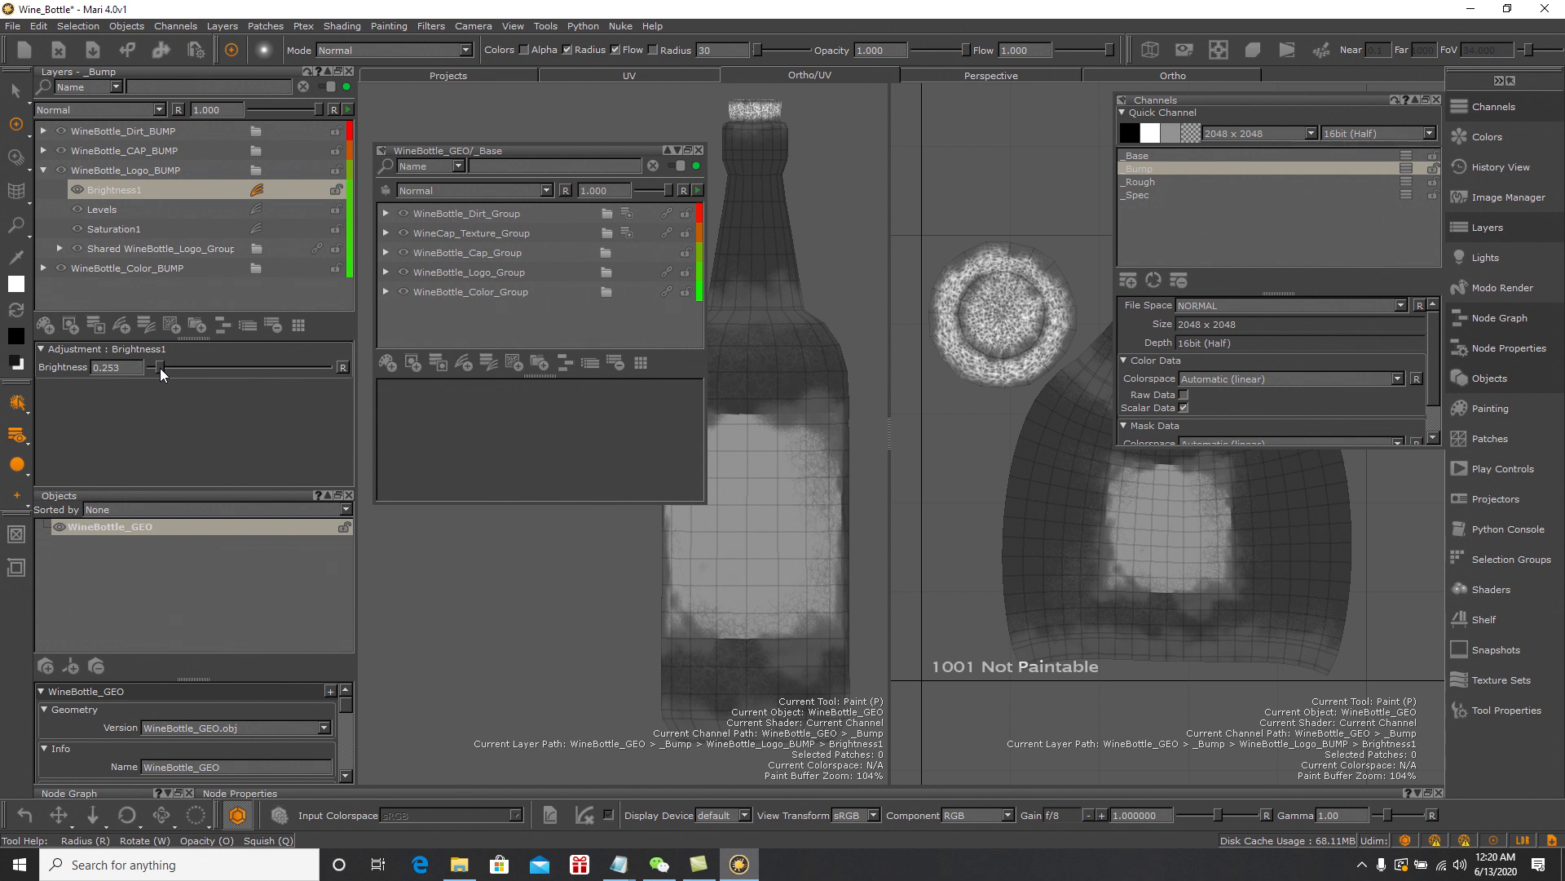
{"action": "left_click", "coordinate": [45, 170]}
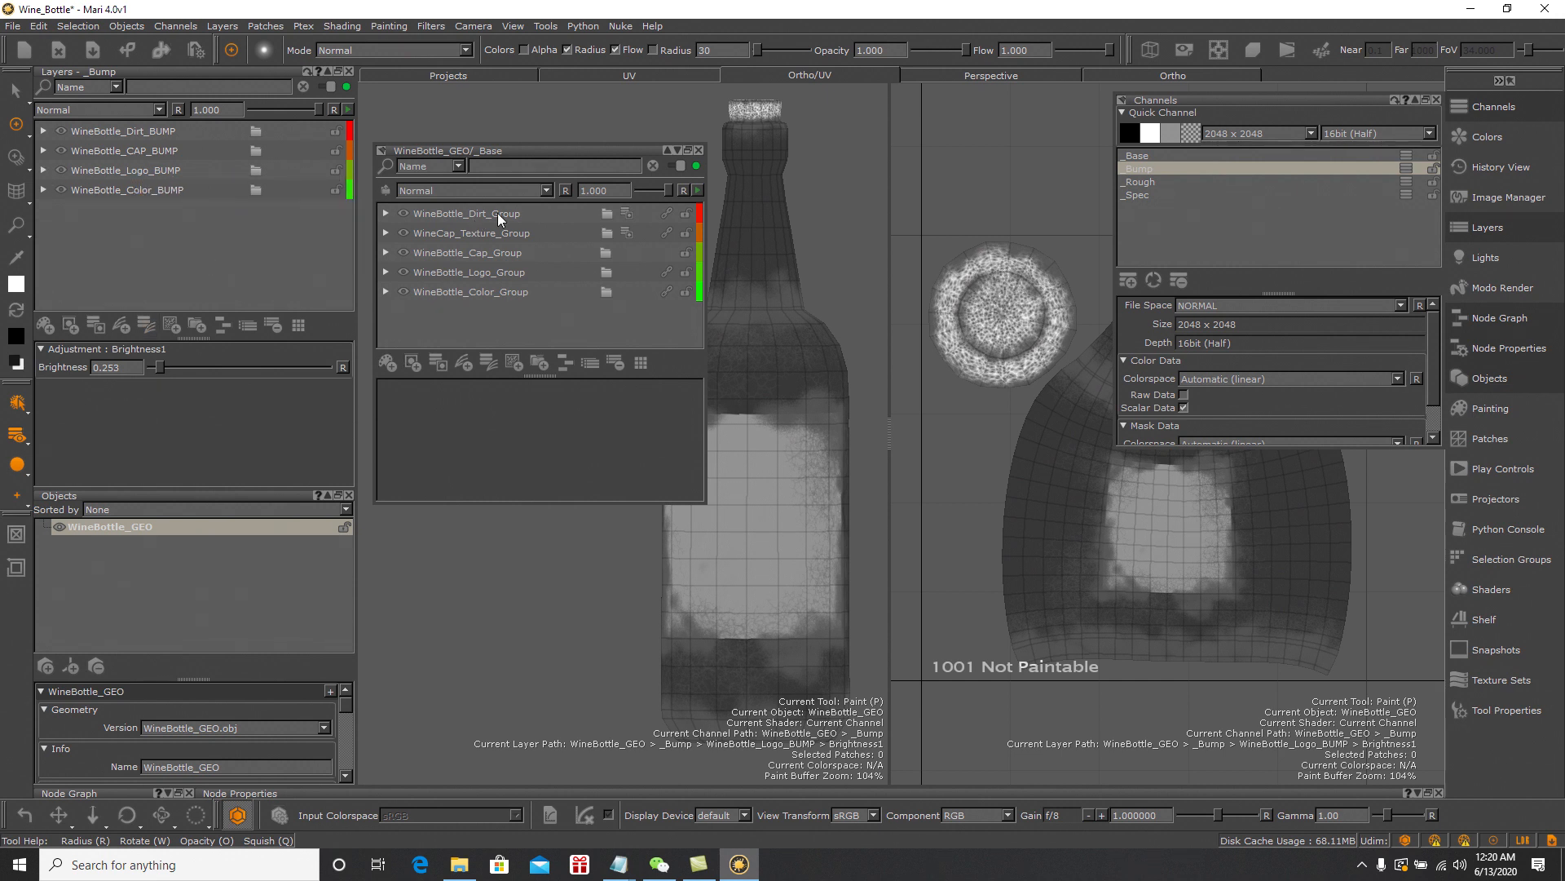
Minimize the floating _Base layer palette and save the project
{"action": "left_click", "coordinate": [667, 150]}
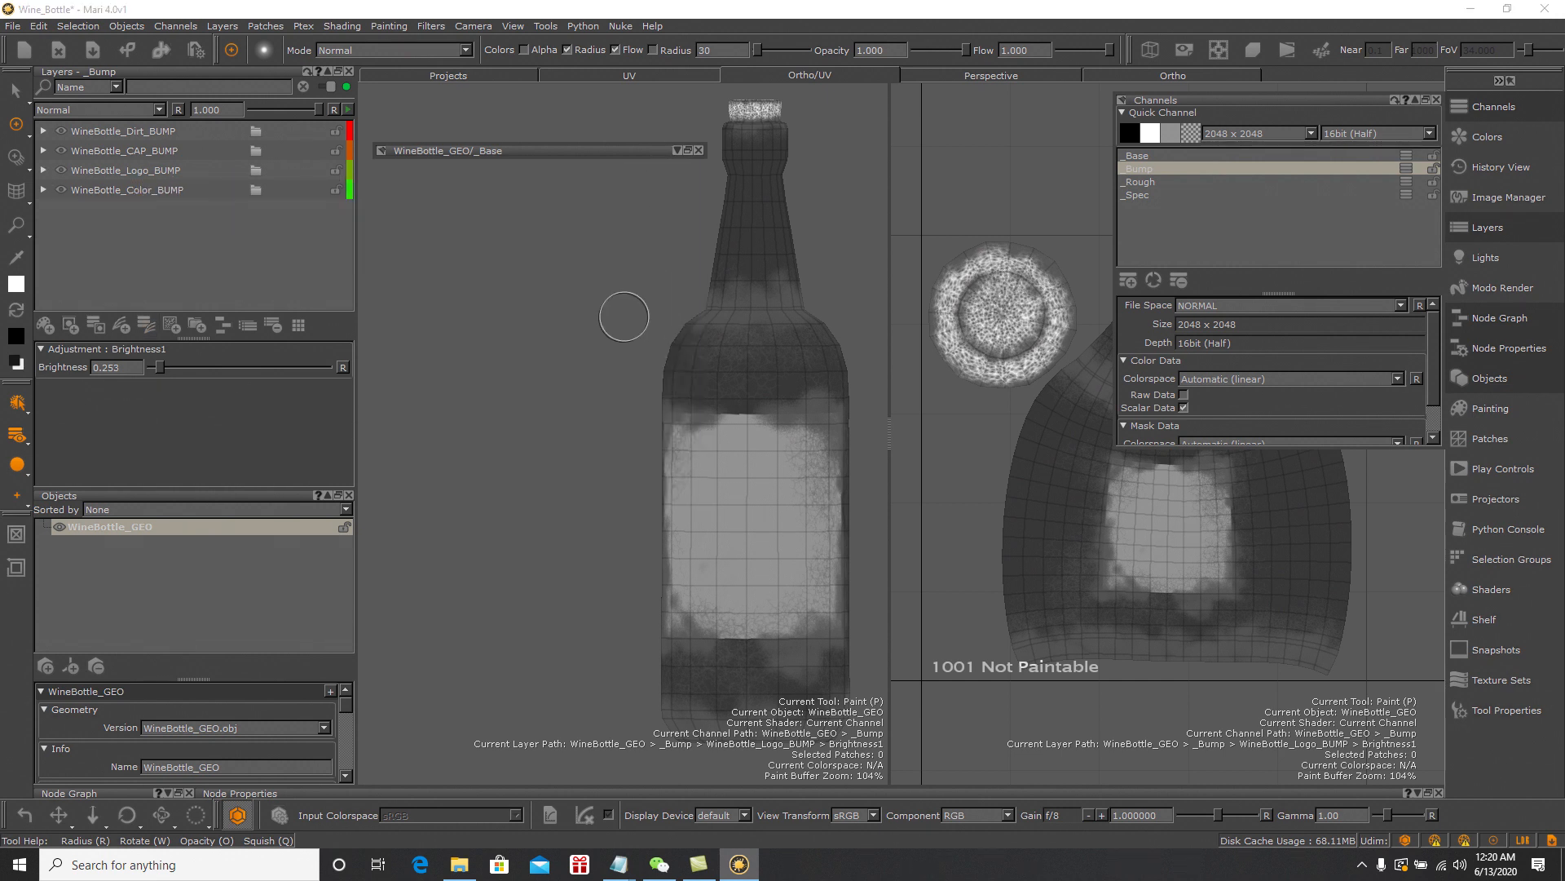
{"action": "left_click", "coordinate": [13, 26]}
{"action": "left_click", "coordinate": [52, 143]}
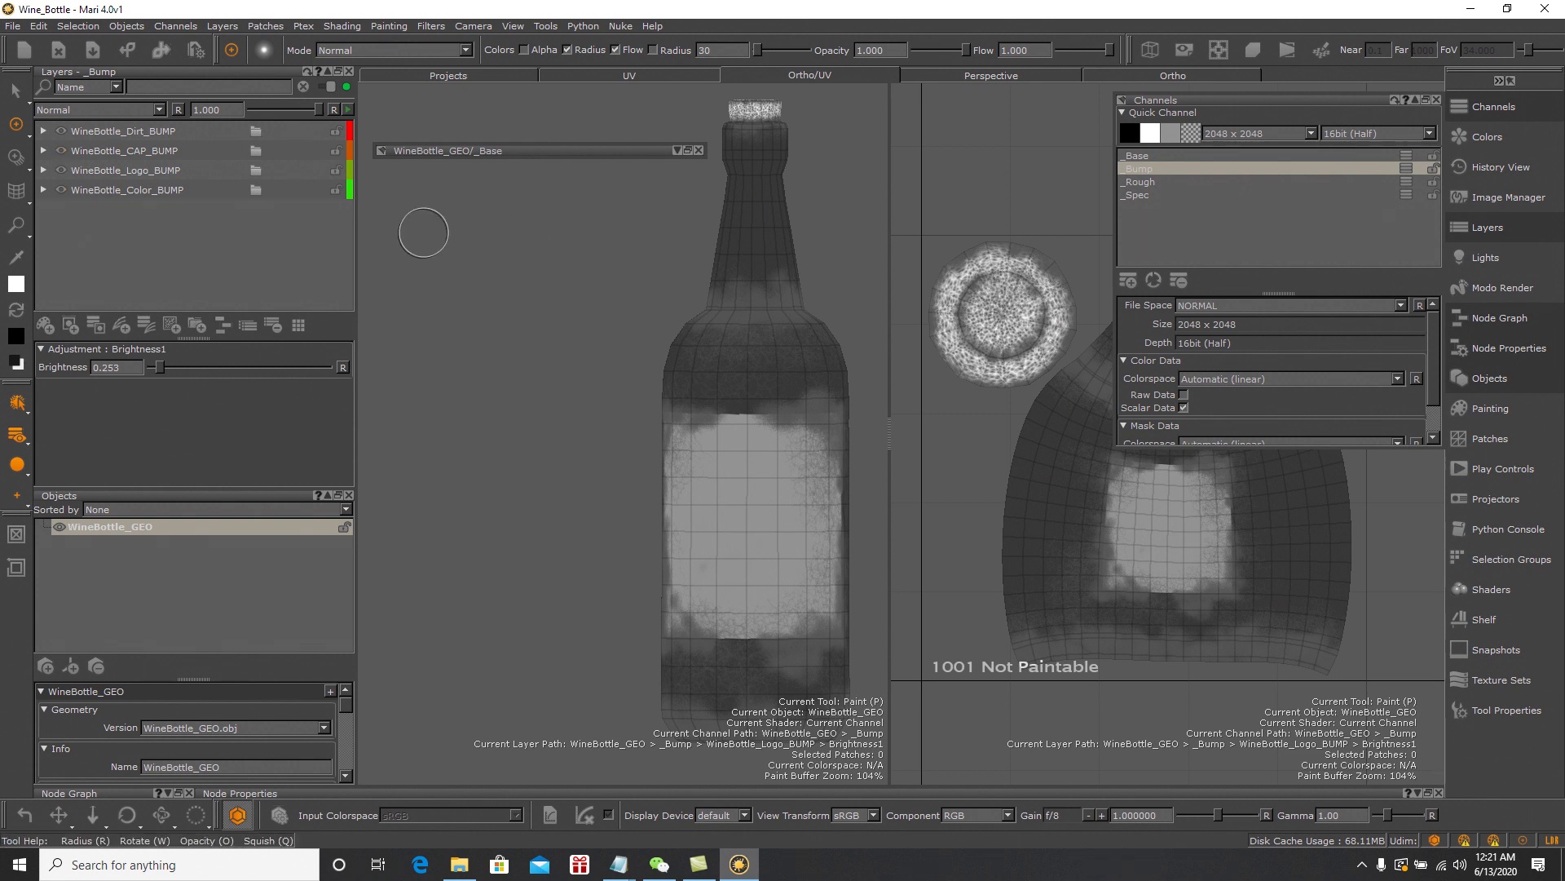
Make _Rough the current channel and delete its Base layer
{"action": "left_click", "coordinate": [1140, 156]}
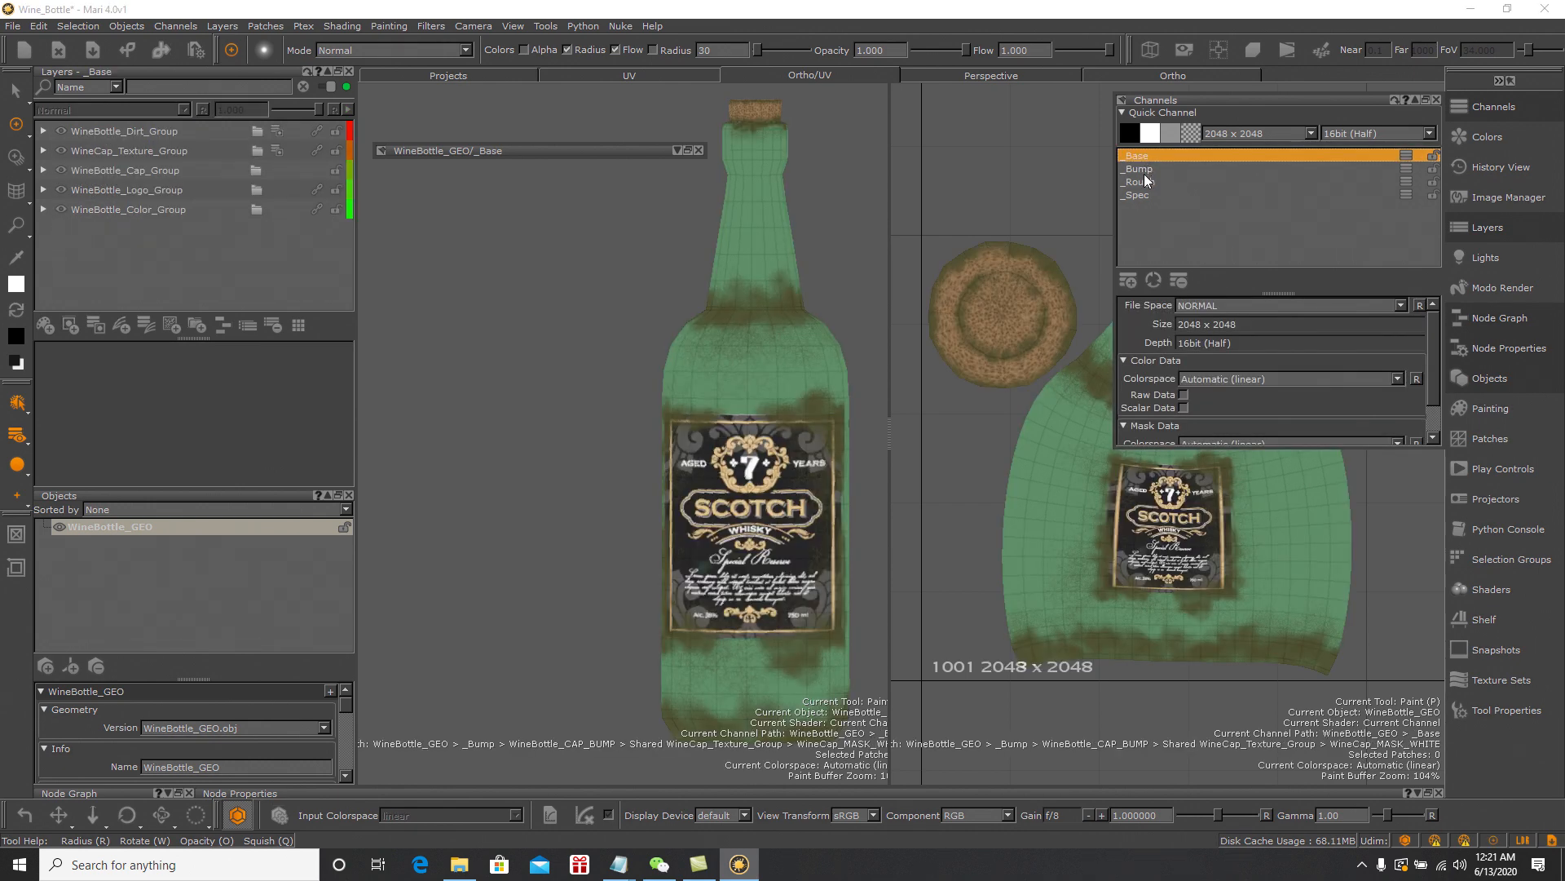
{"action": "left_click", "coordinate": [1145, 169]}
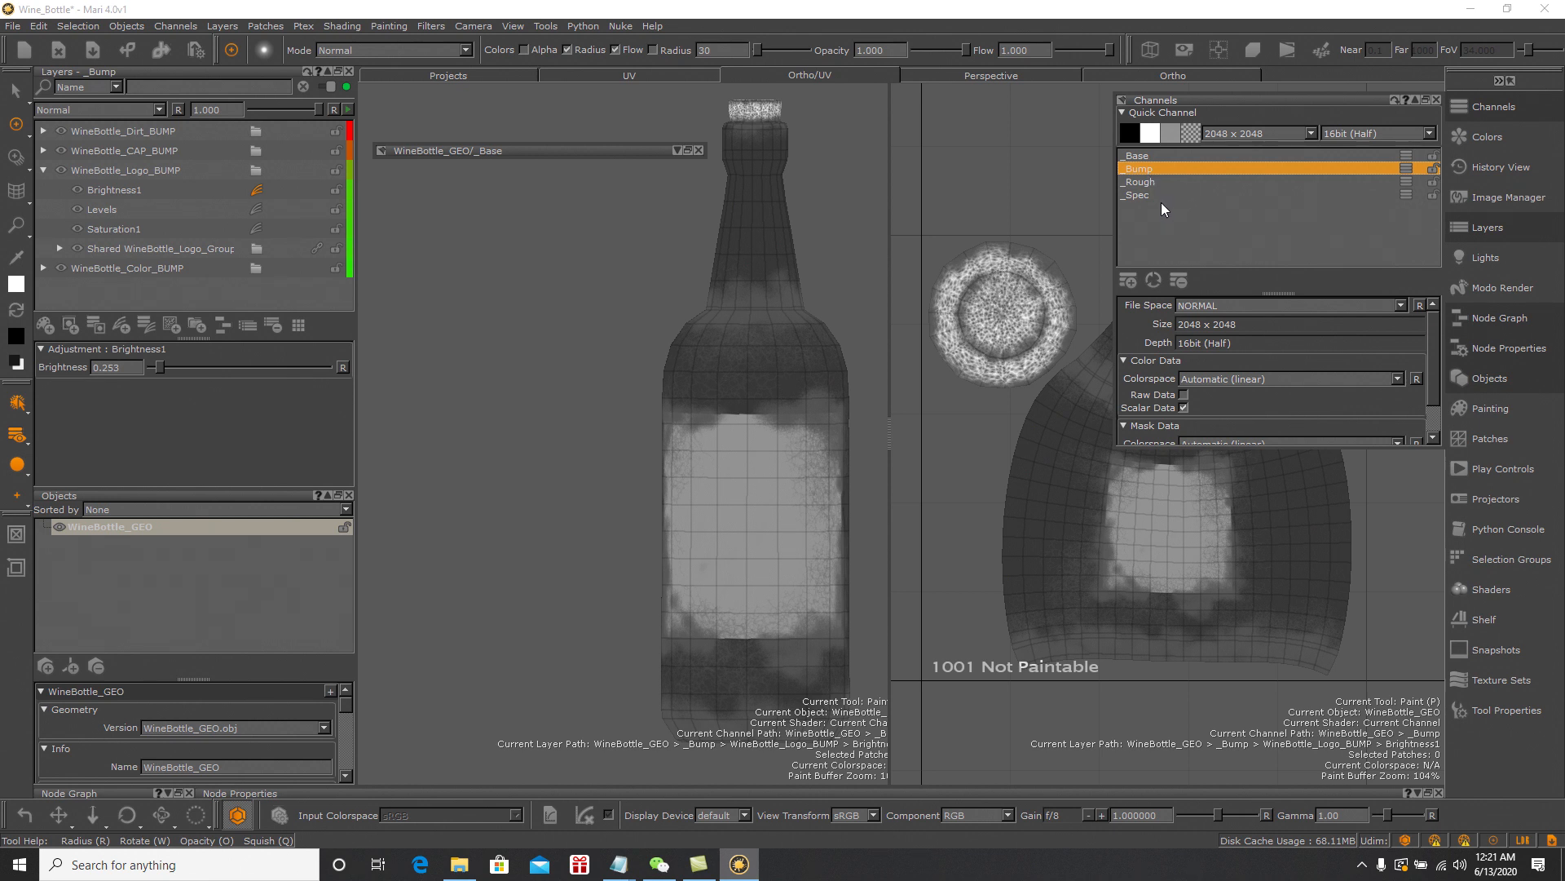
{"action": "left_click", "coordinate": [1142, 180]}
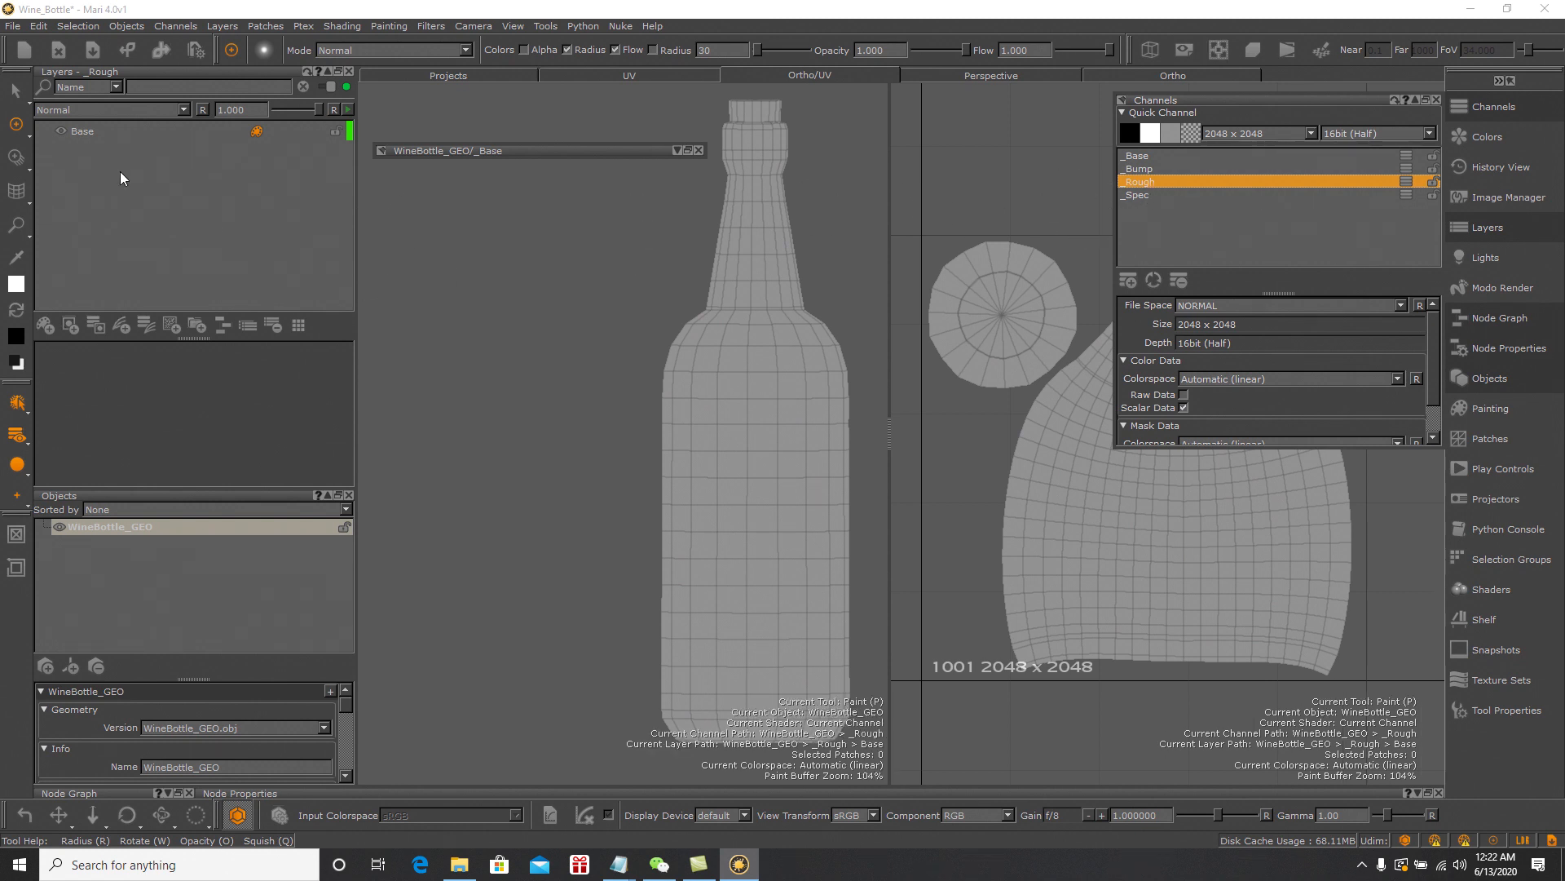
{"action": "left_click", "coordinate": [92, 136]}
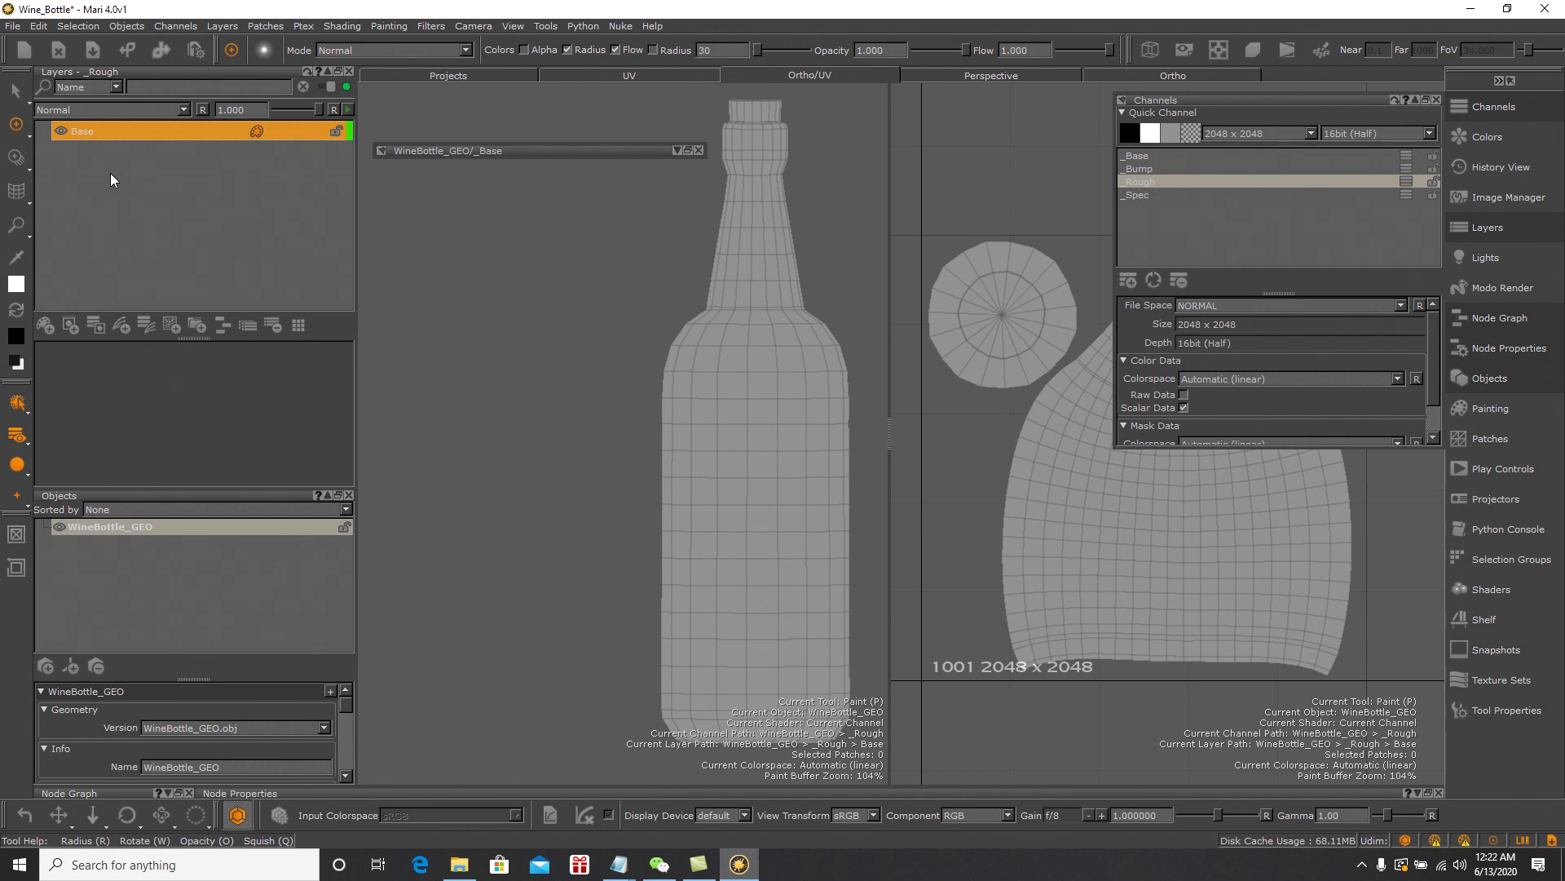
{"action": "key", "text": "Delete"}
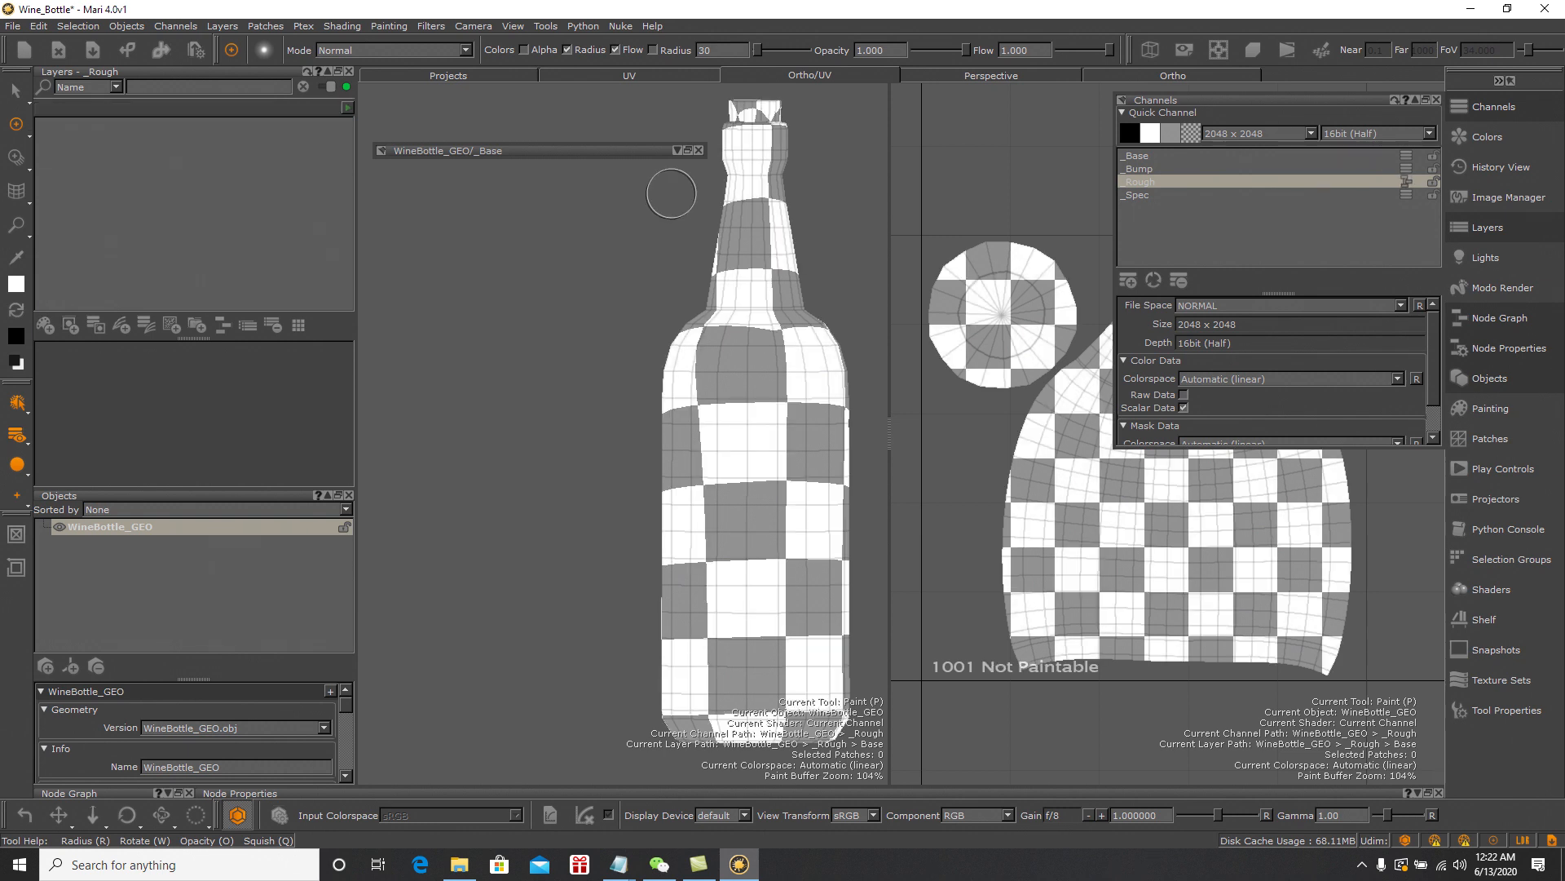
Restore the floating _Base layer palette and share its WineBottle_Color_Group into the _Rough layer stack
{"action": "left_click", "coordinate": [672, 148]}
{"action": "left_click", "coordinate": [676, 150]}
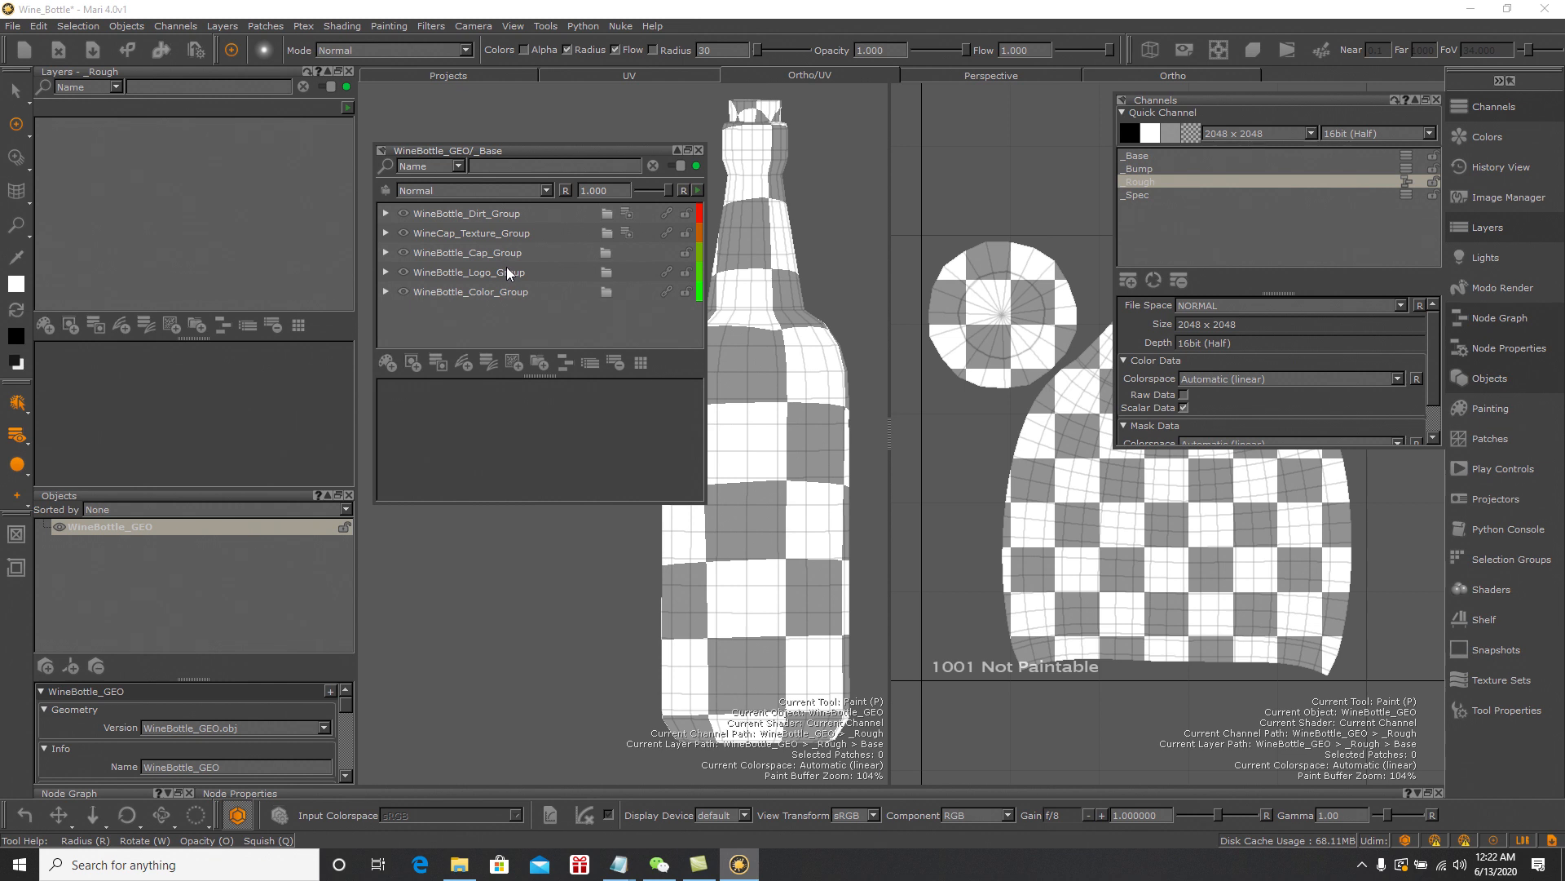
{"action": "left_click", "coordinate": [502, 293]}
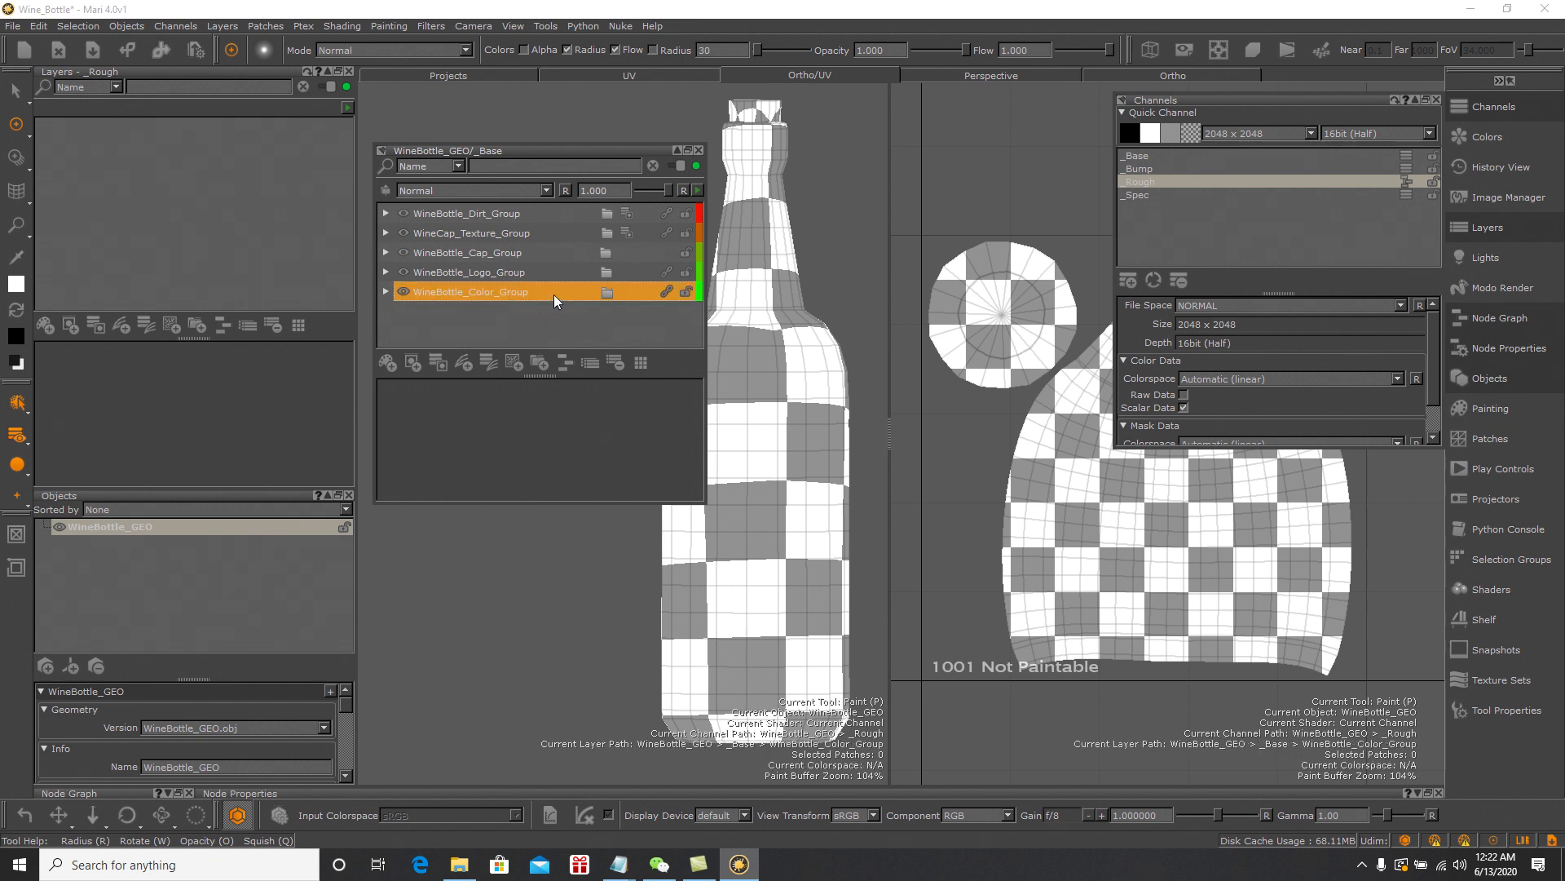
{"action": "left_click_drag", "start_coordinate": [556, 294], "coordinate": [225, 164]}
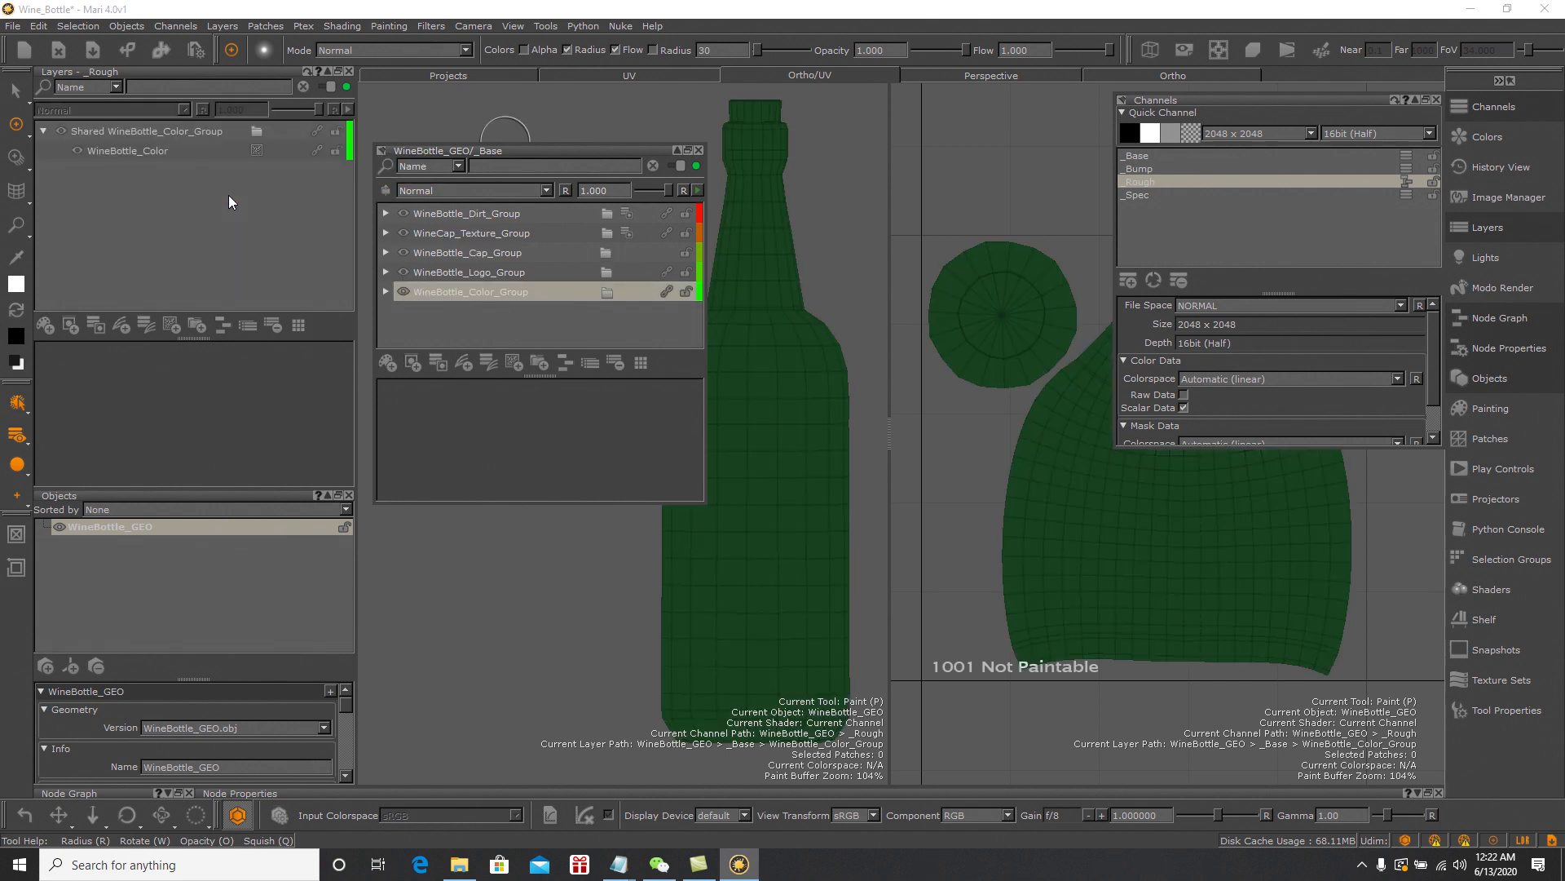
Put the shared WineBottle_Color_Group in a new layer group named WineBottle_Color_ROUGH
{"action": "left_click", "coordinate": [135, 130]}
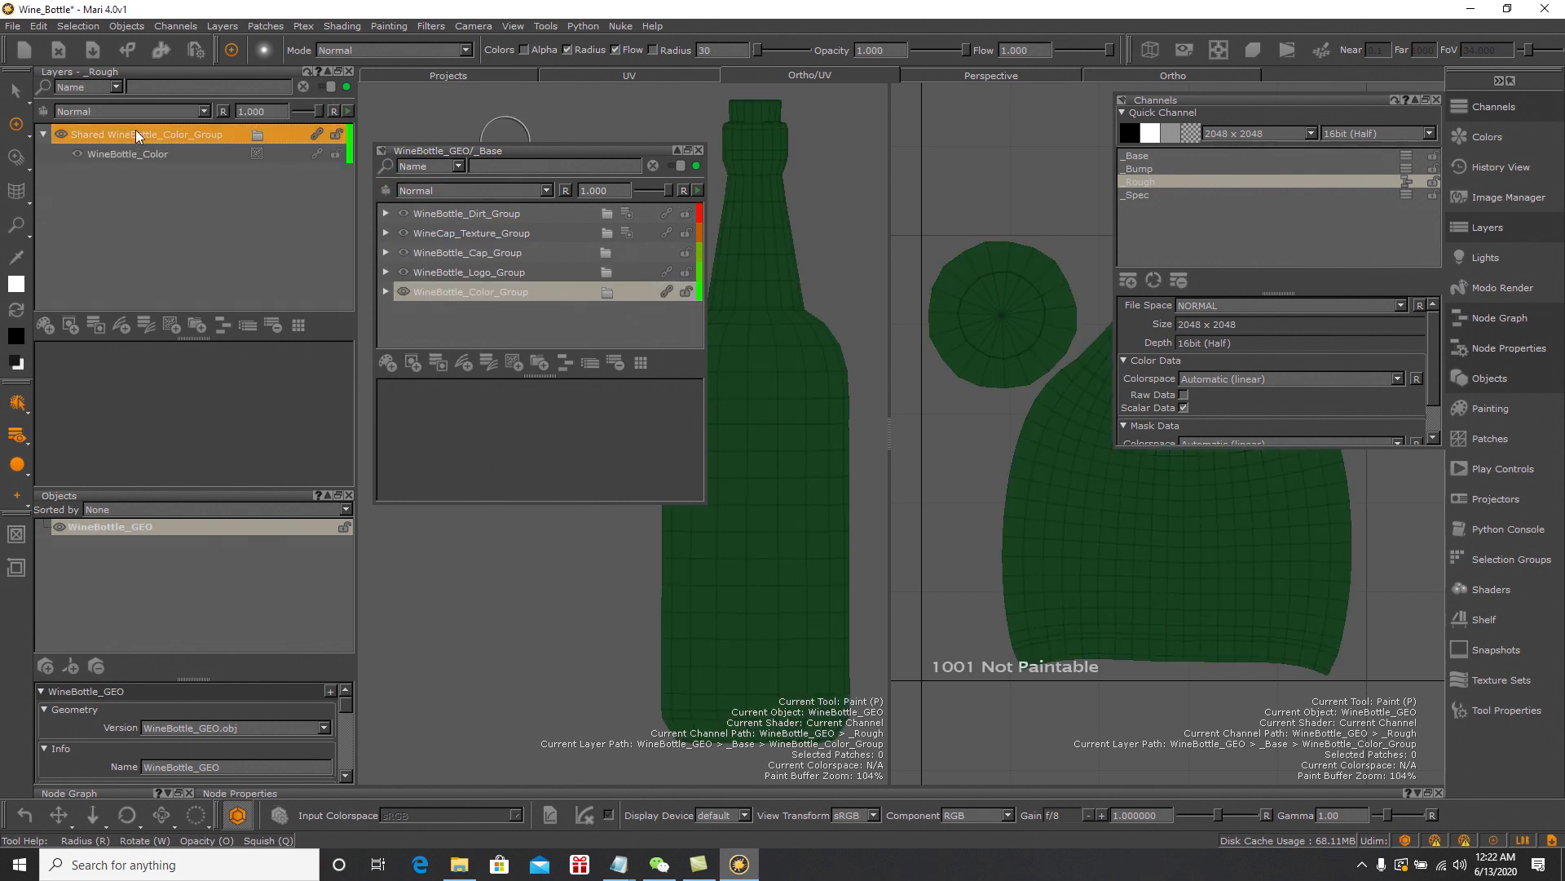
{"action": "right_click", "coordinate": [135, 131]}
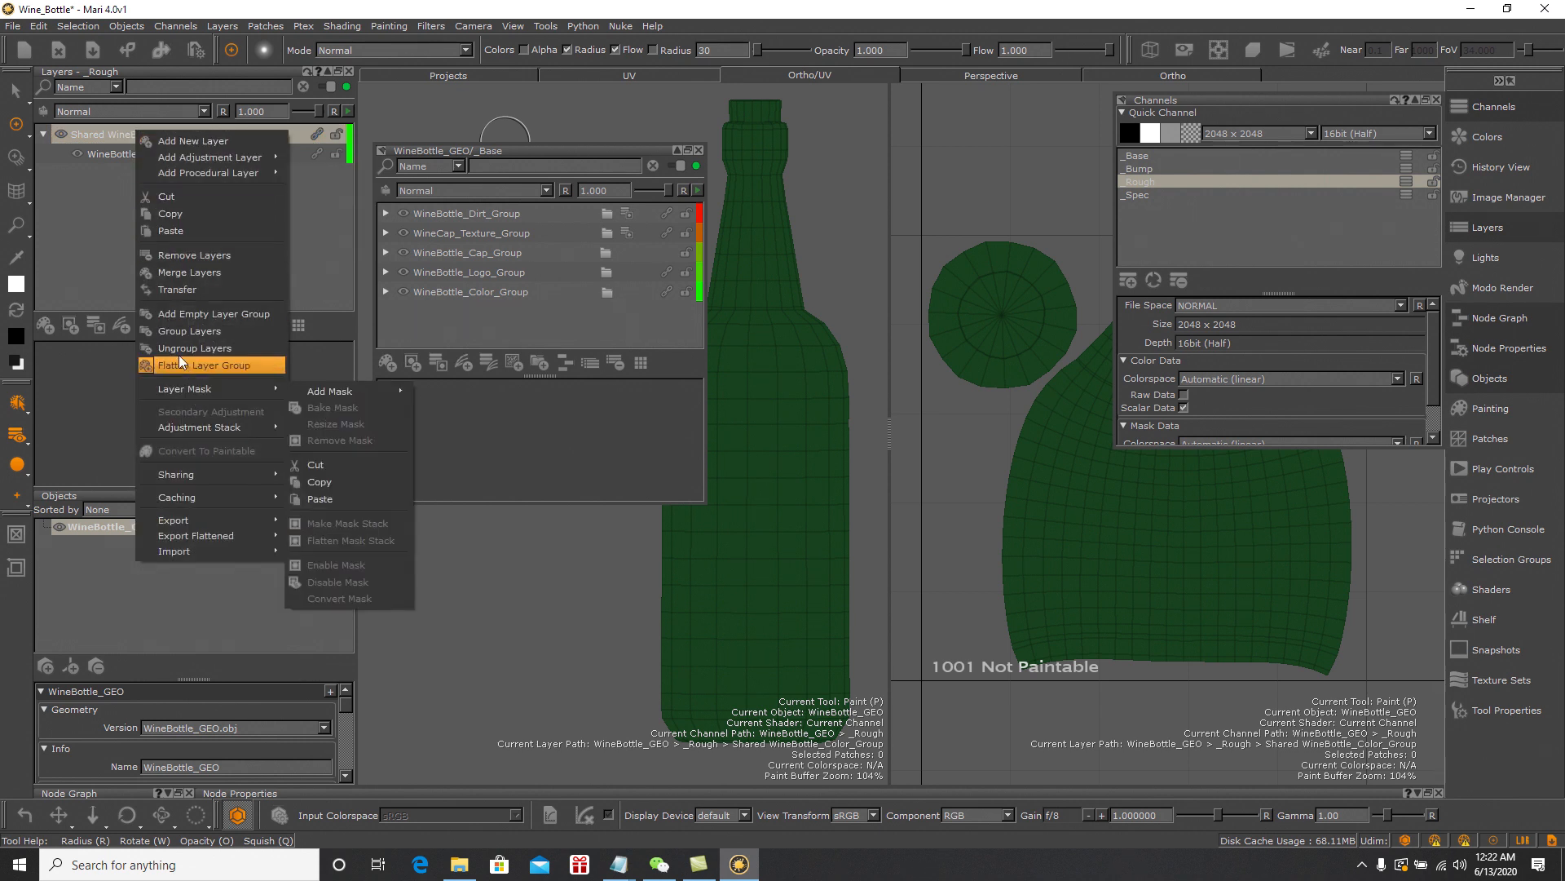
{"action": "left_click", "coordinate": [177, 331]}
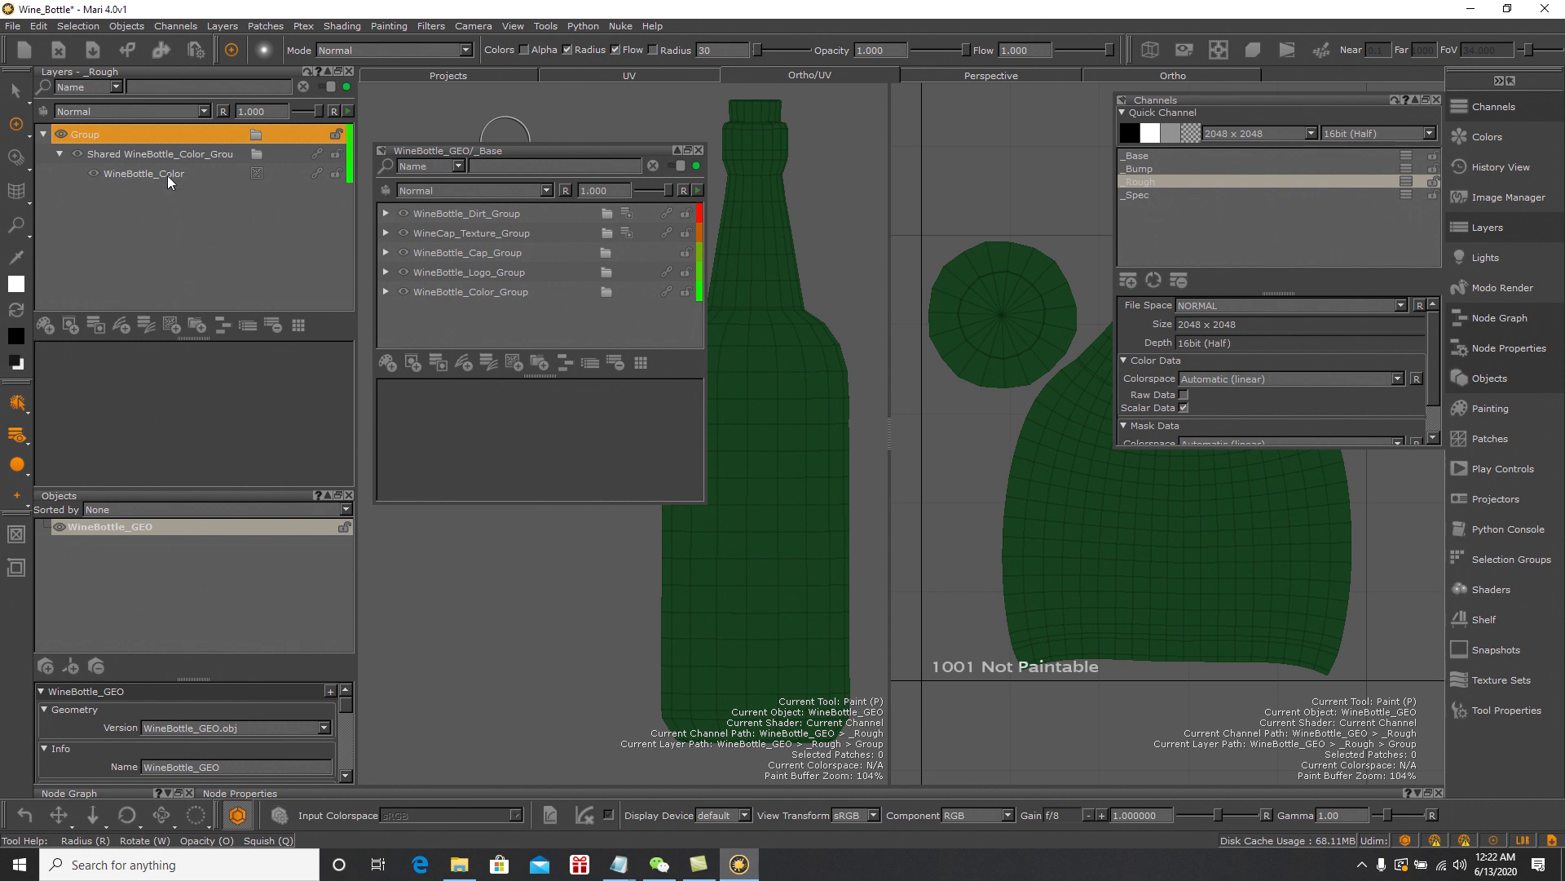
{"action": "double_click", "coordinate": [105, 134]}
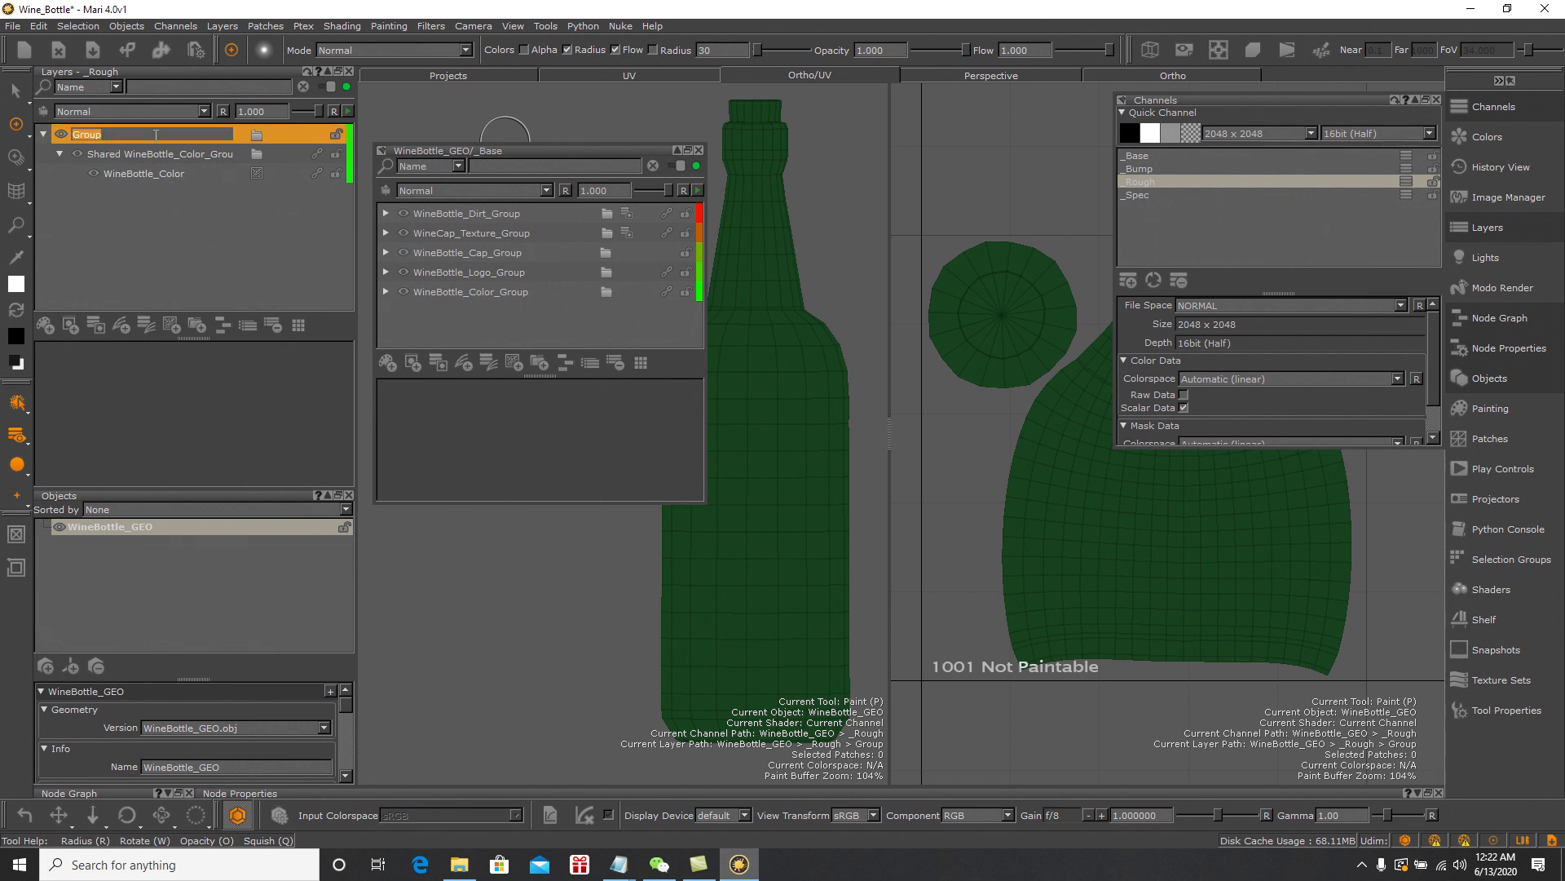
{"action": "type", "text": "Win"}
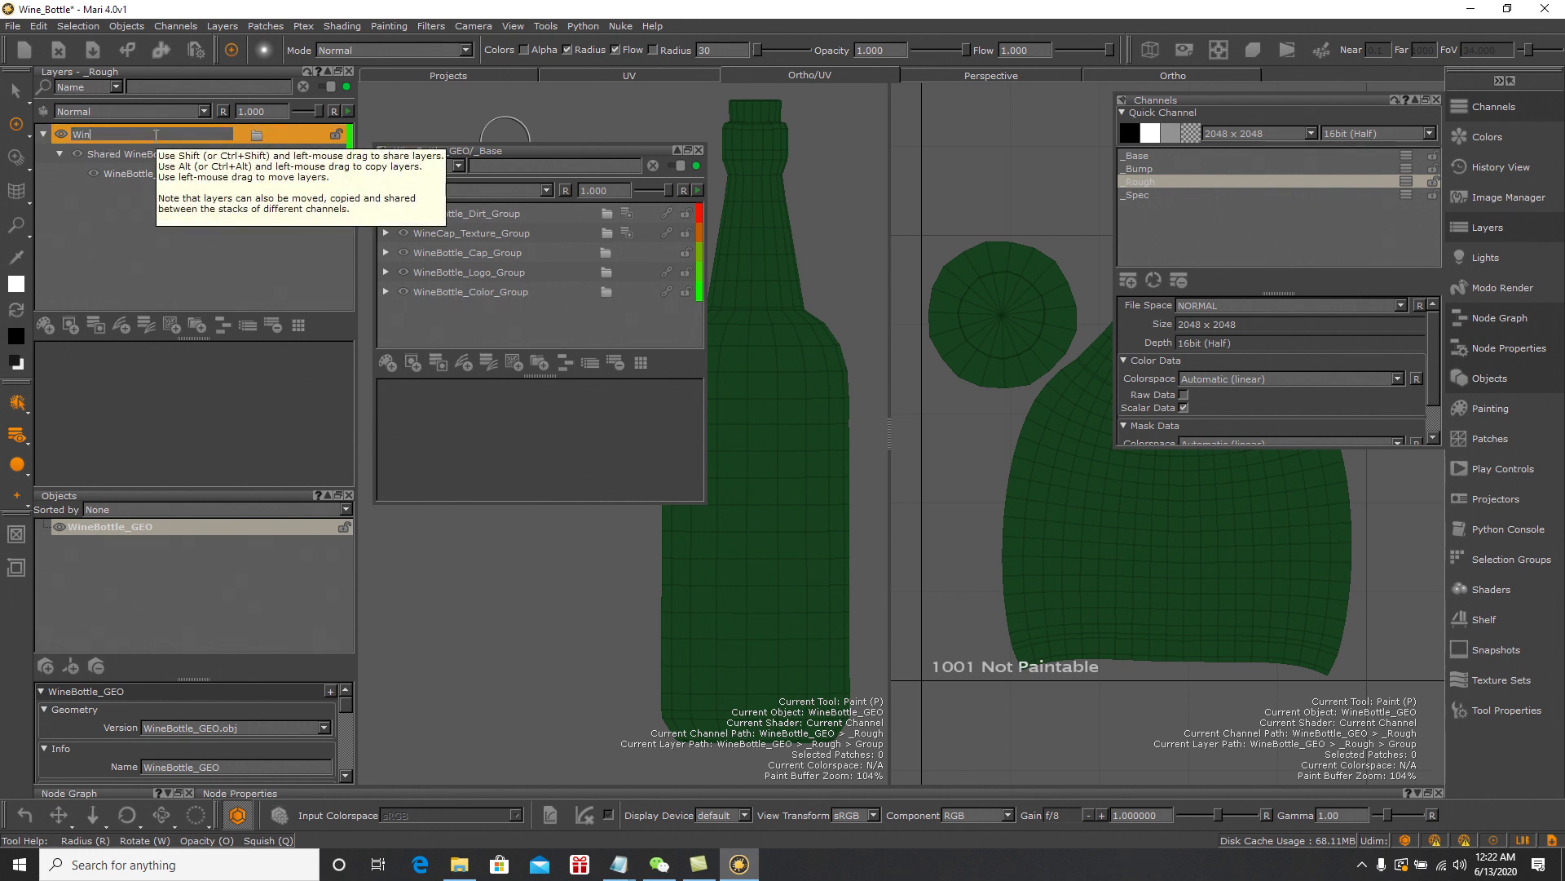
{"action": "type", "text": "eBottle_Color_ROUGH"}
{"action": "key", "text": "Return"}
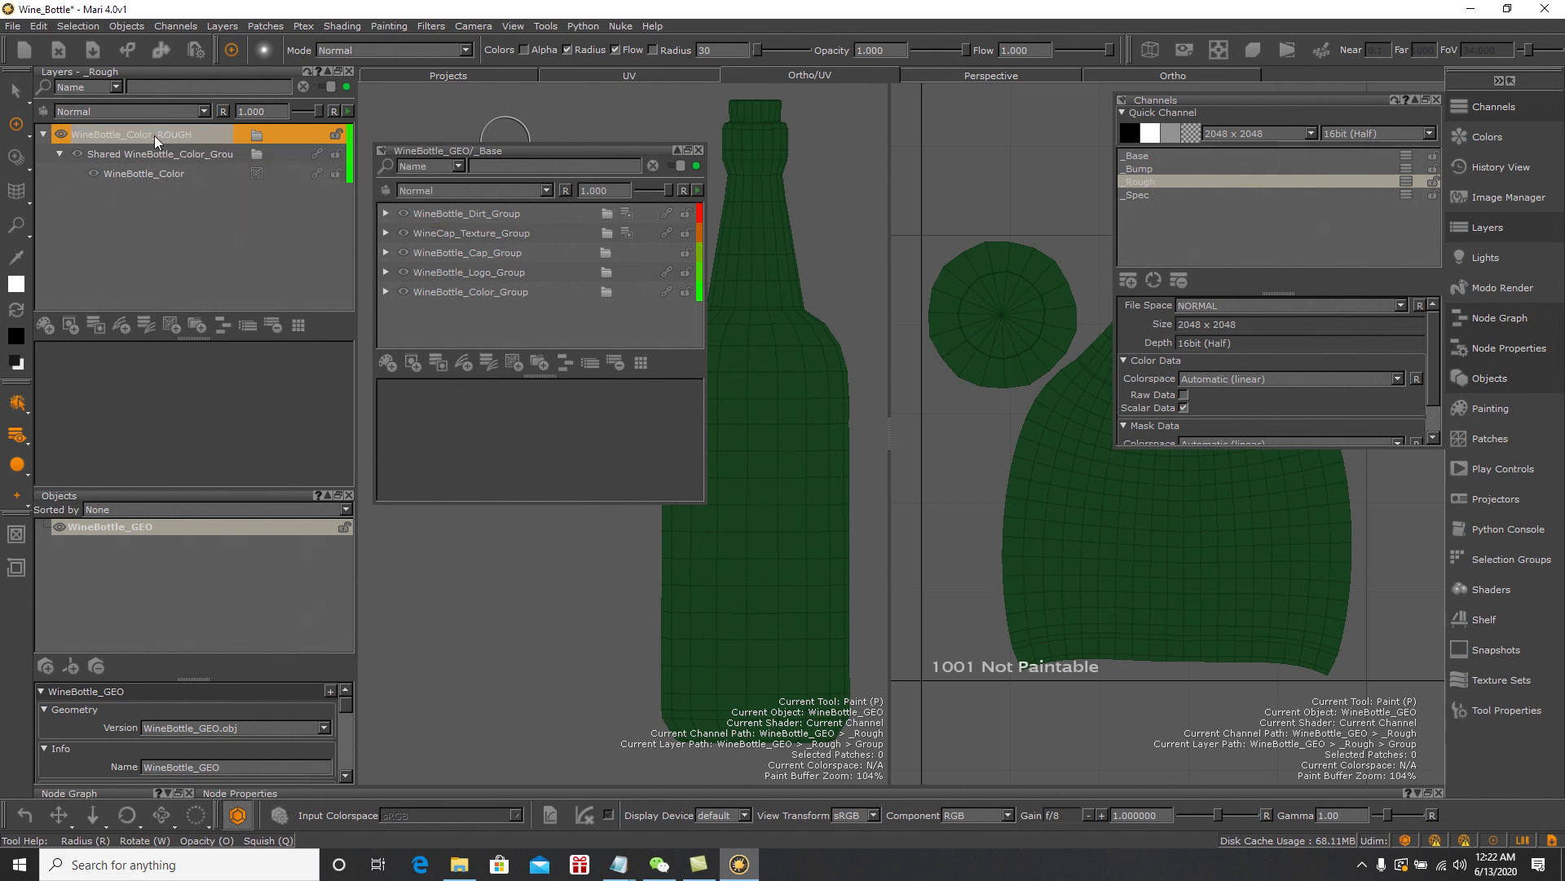
Add a Saturation adjustment layer set to 0 in WineBottle_Color_ROUGH and collapse the group
{"action": "right_click", "coordinate": [174, 132]}
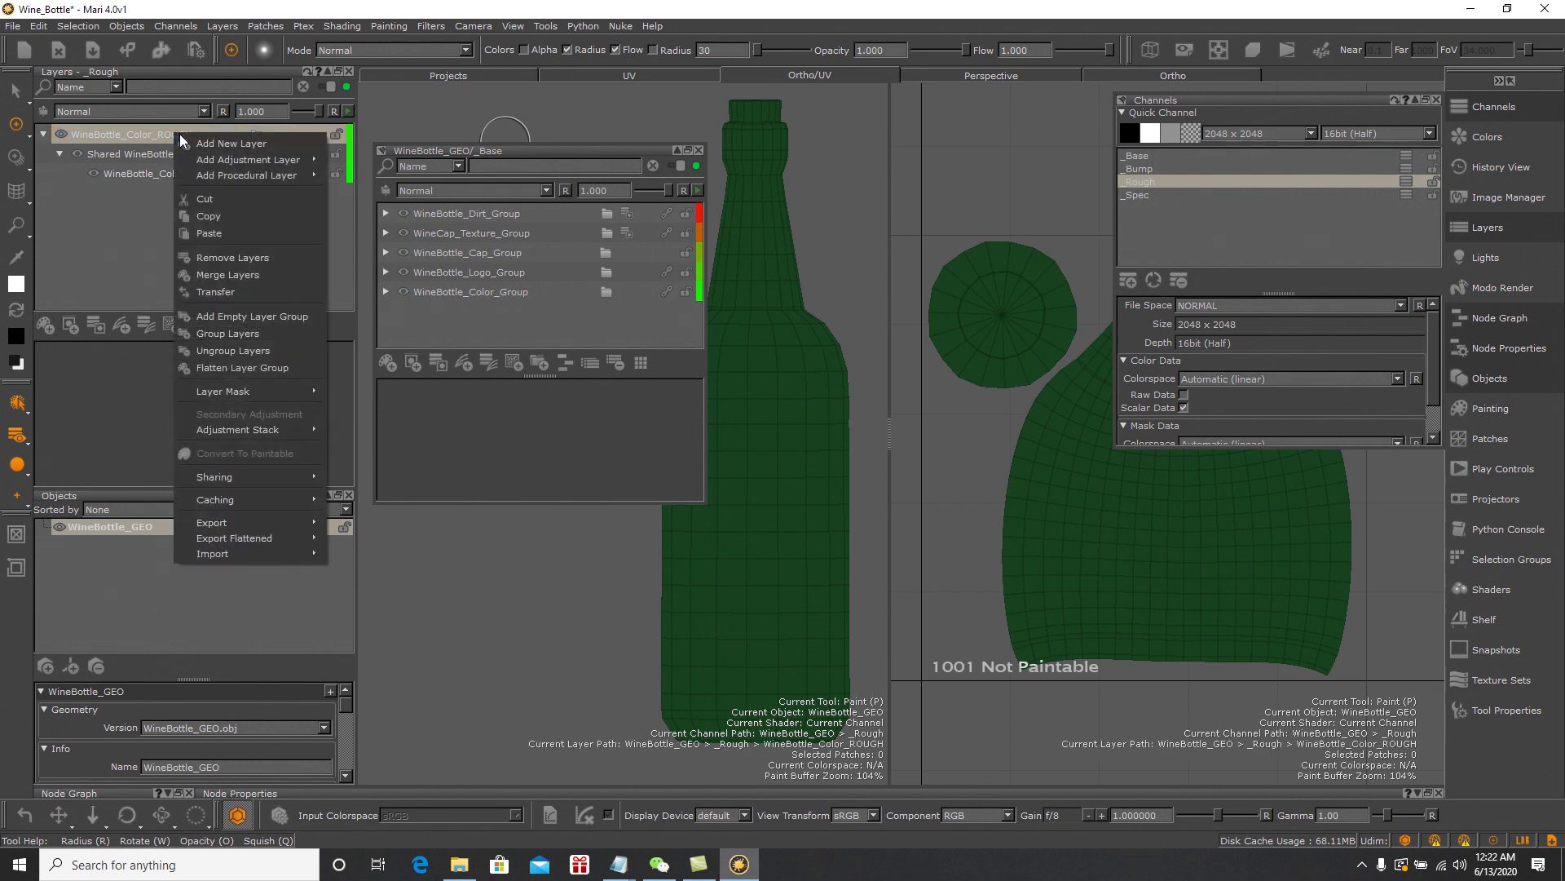
{"action": "mouse_move", "coordinate": [235, 160]}
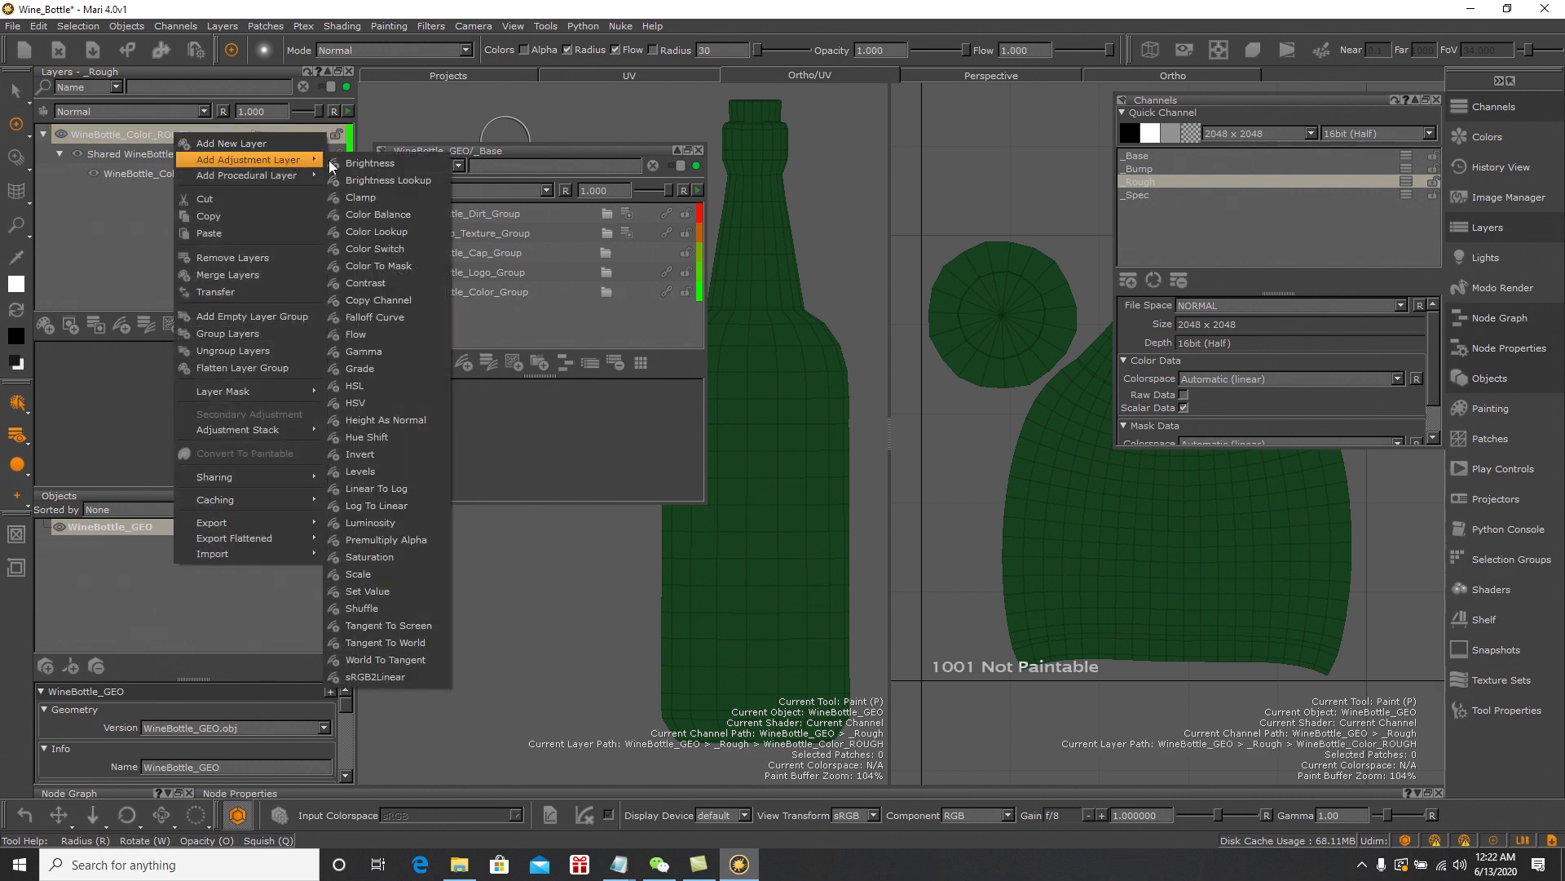
{"action": "left_click", "coordinate": [374, 554]}
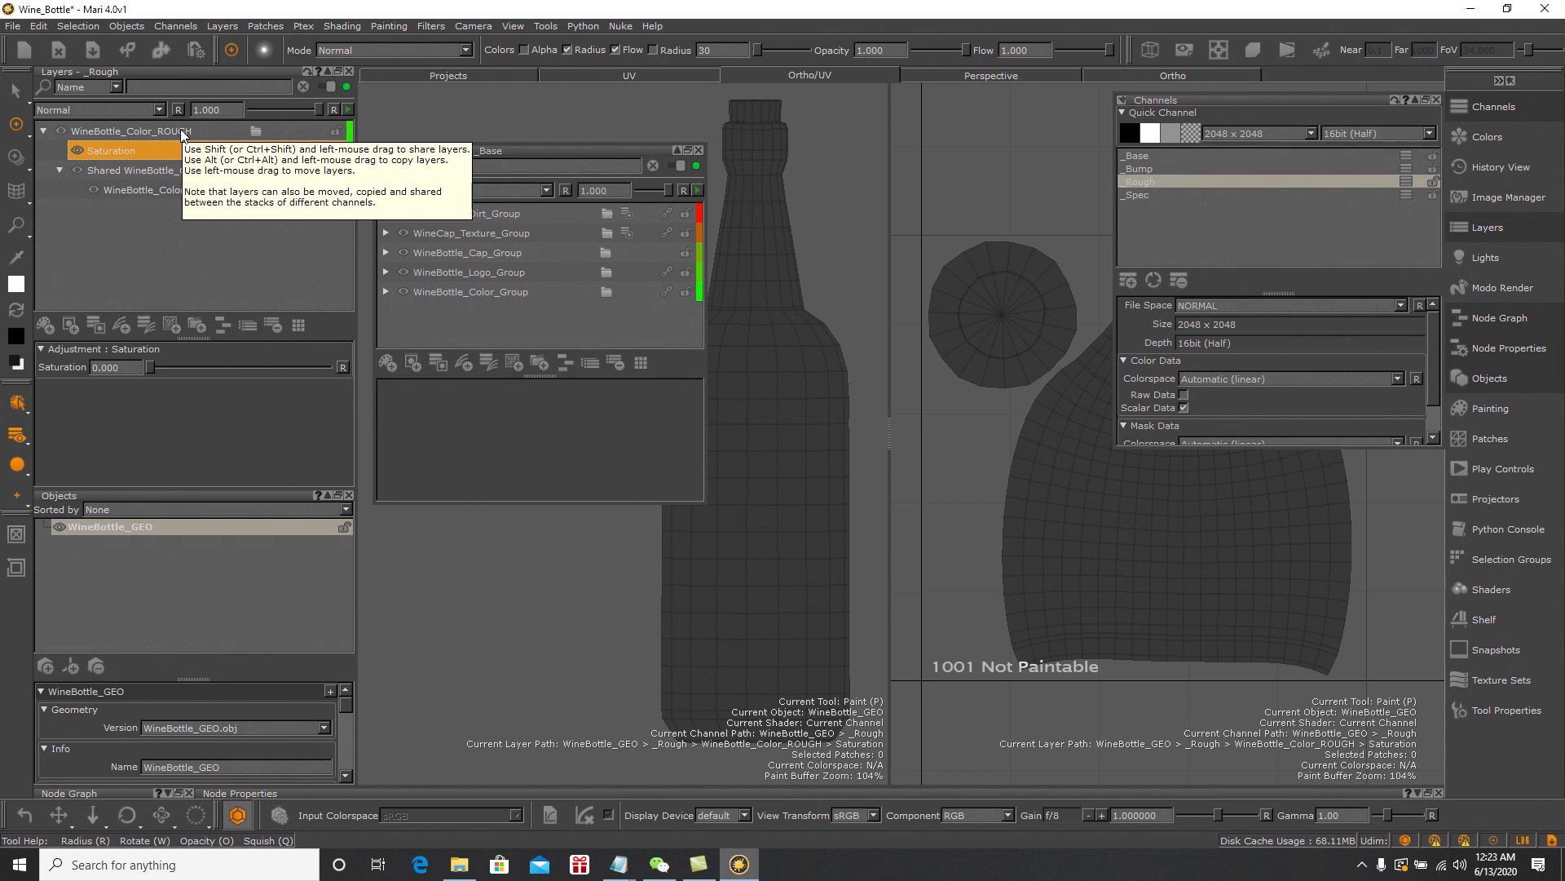
{"action": "left_click", "coordinate": [44, 130]}
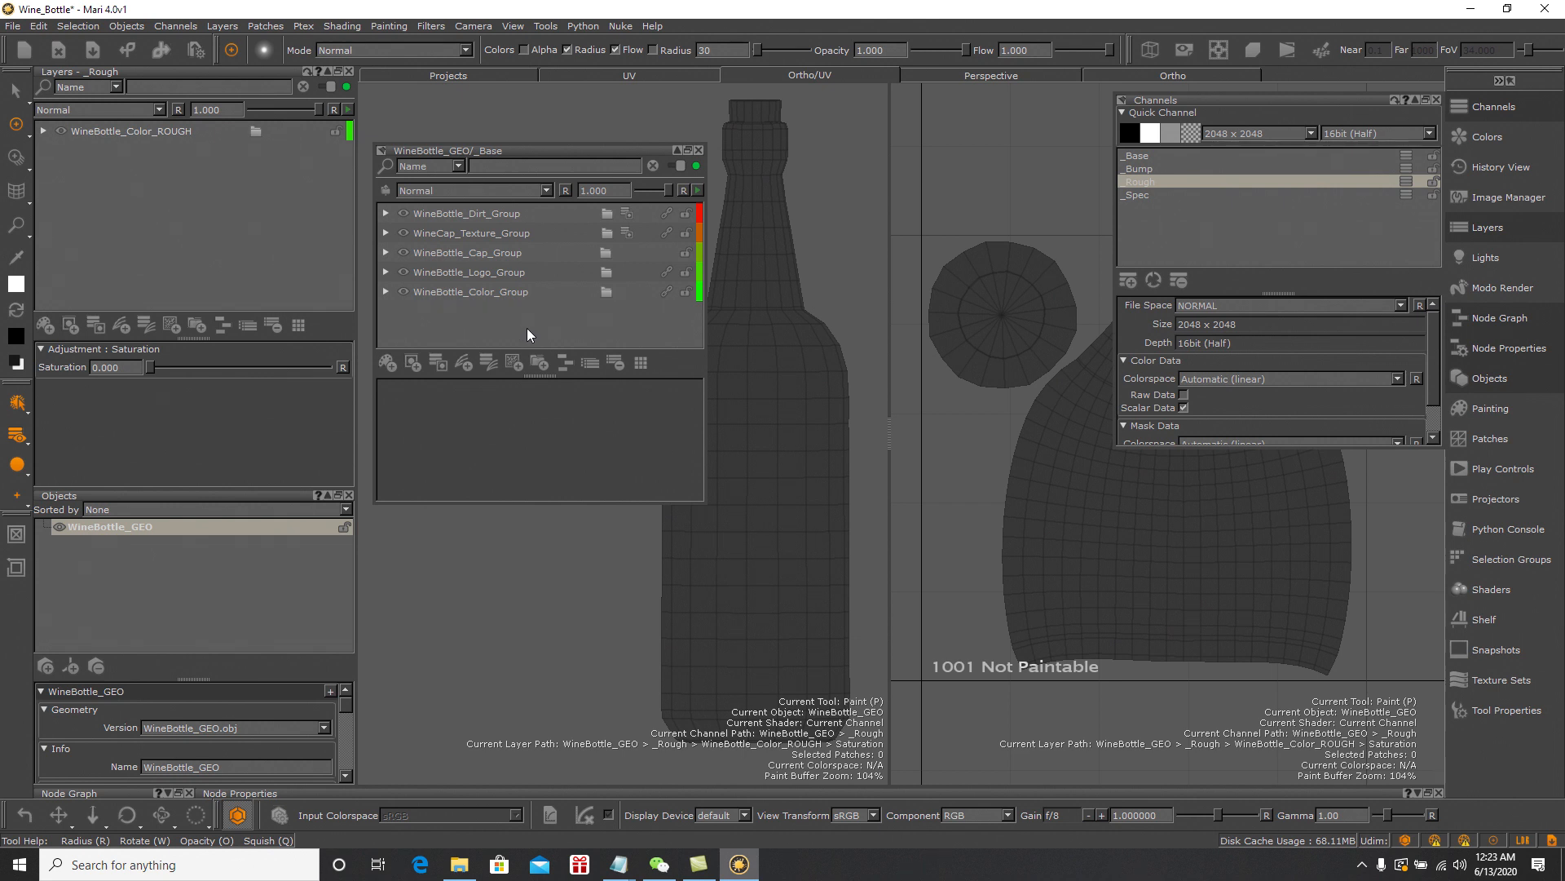
Share WineBottle_Logo_Group from _Base to the top of the _Rough stack and collapse the shared group
{"action": "left_click", "coordinate": [530, 271]}
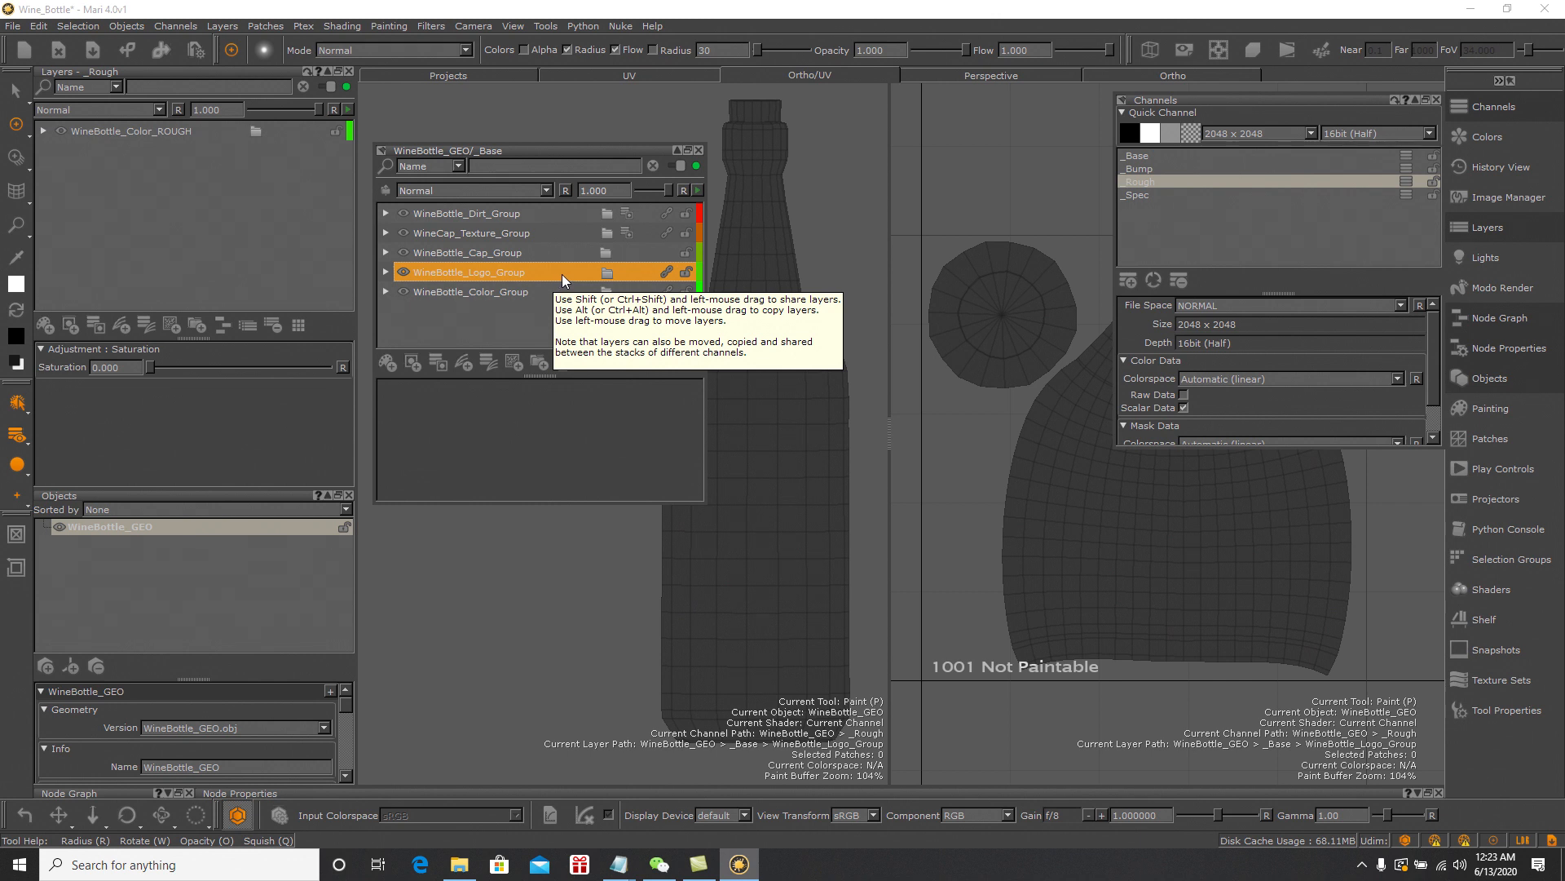
{"action": "left_click_drag", "start_coordinate": [562, 277], "coordinate": [208, 122]}
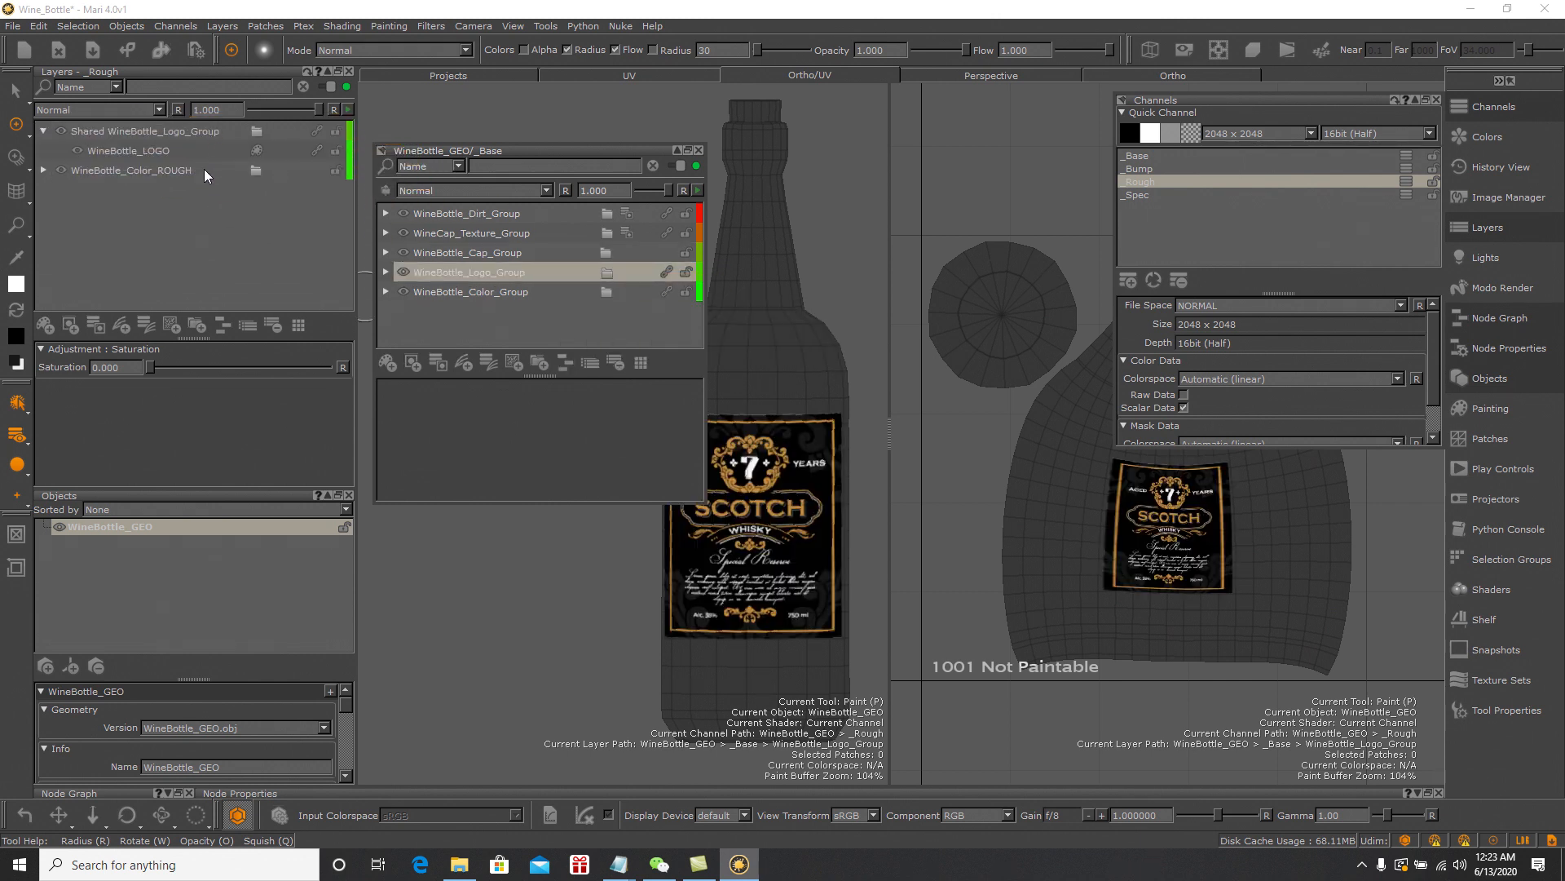
{"action": "left_click", "coordinate": [44, 131]}
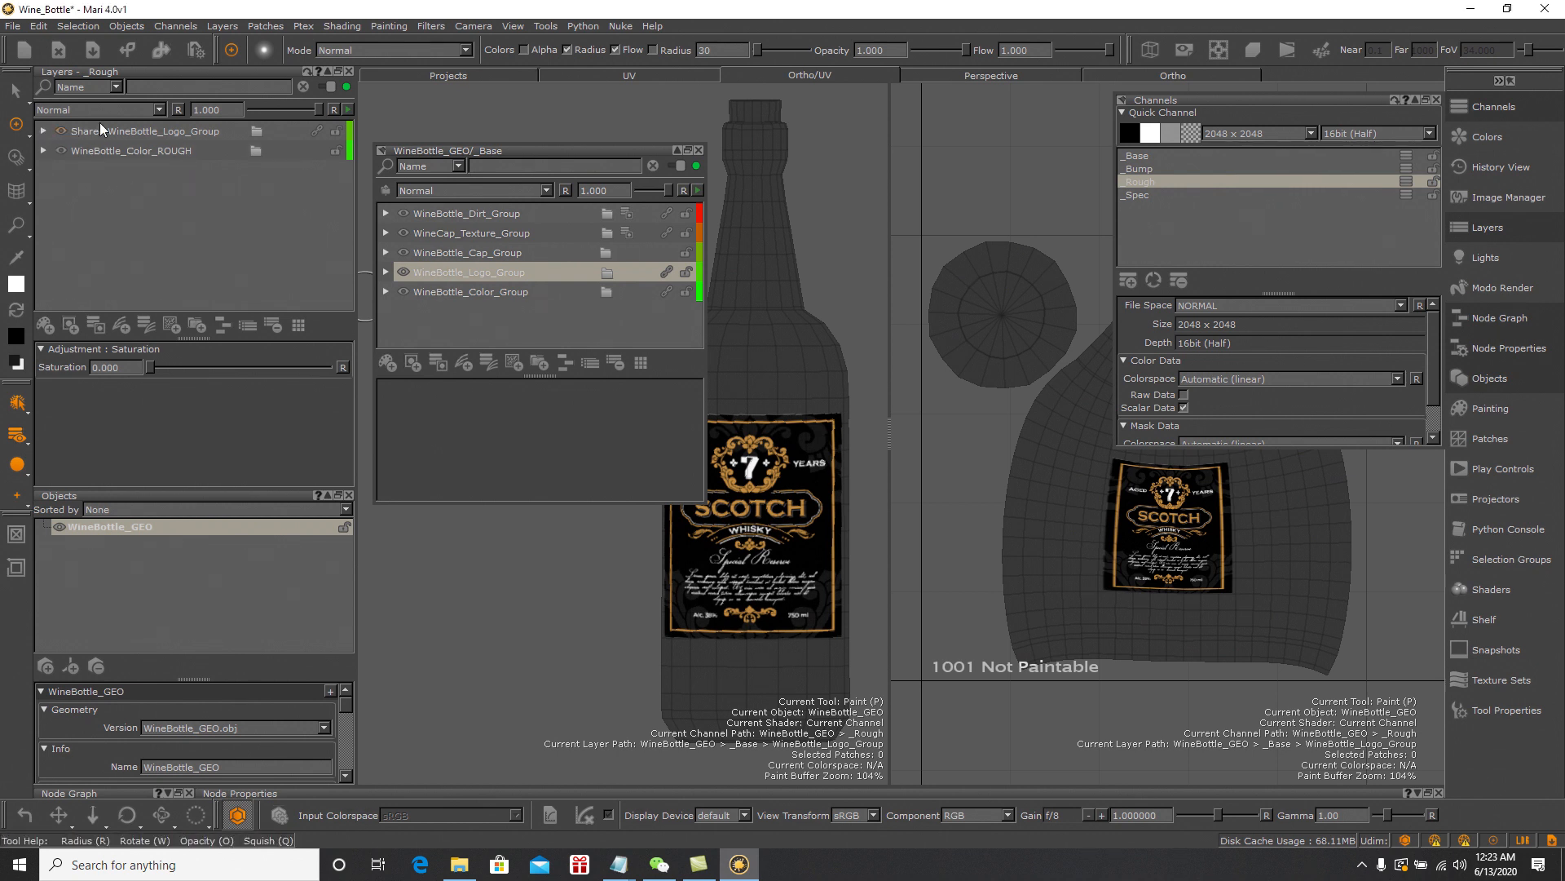
Put the shared WineBottle_Logo_Group in a new layer group named WineBottle_Logo_ROUGH
{"action": "left_click", "coordinate": [111, 133]}
{"action": "right_click", "coordinate": [113, 133]}
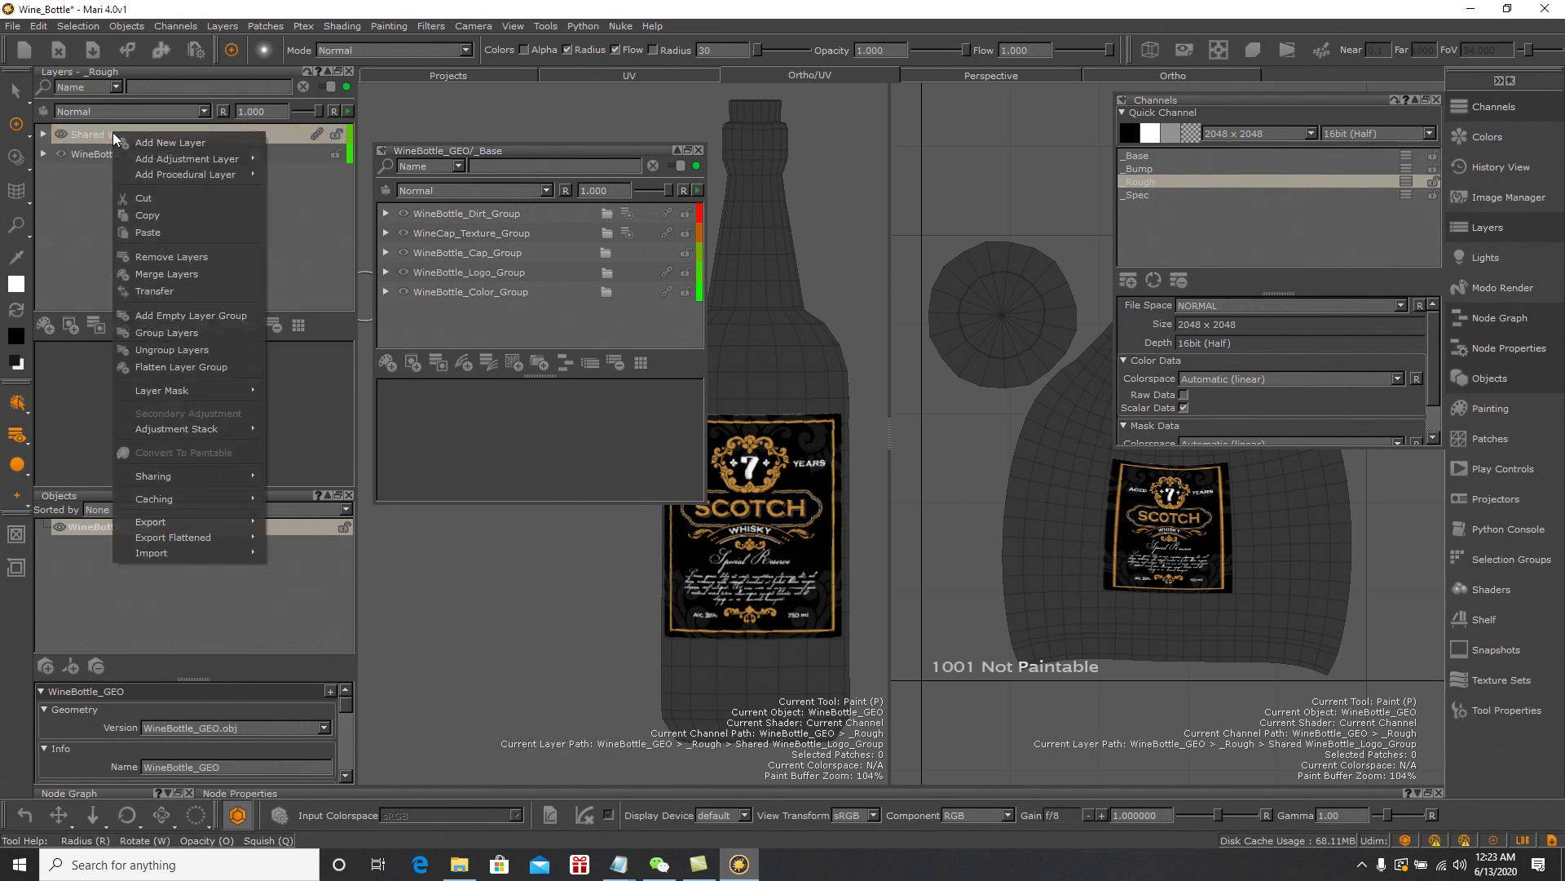
{"action": "left_click", "coordinate": [176, 333]}
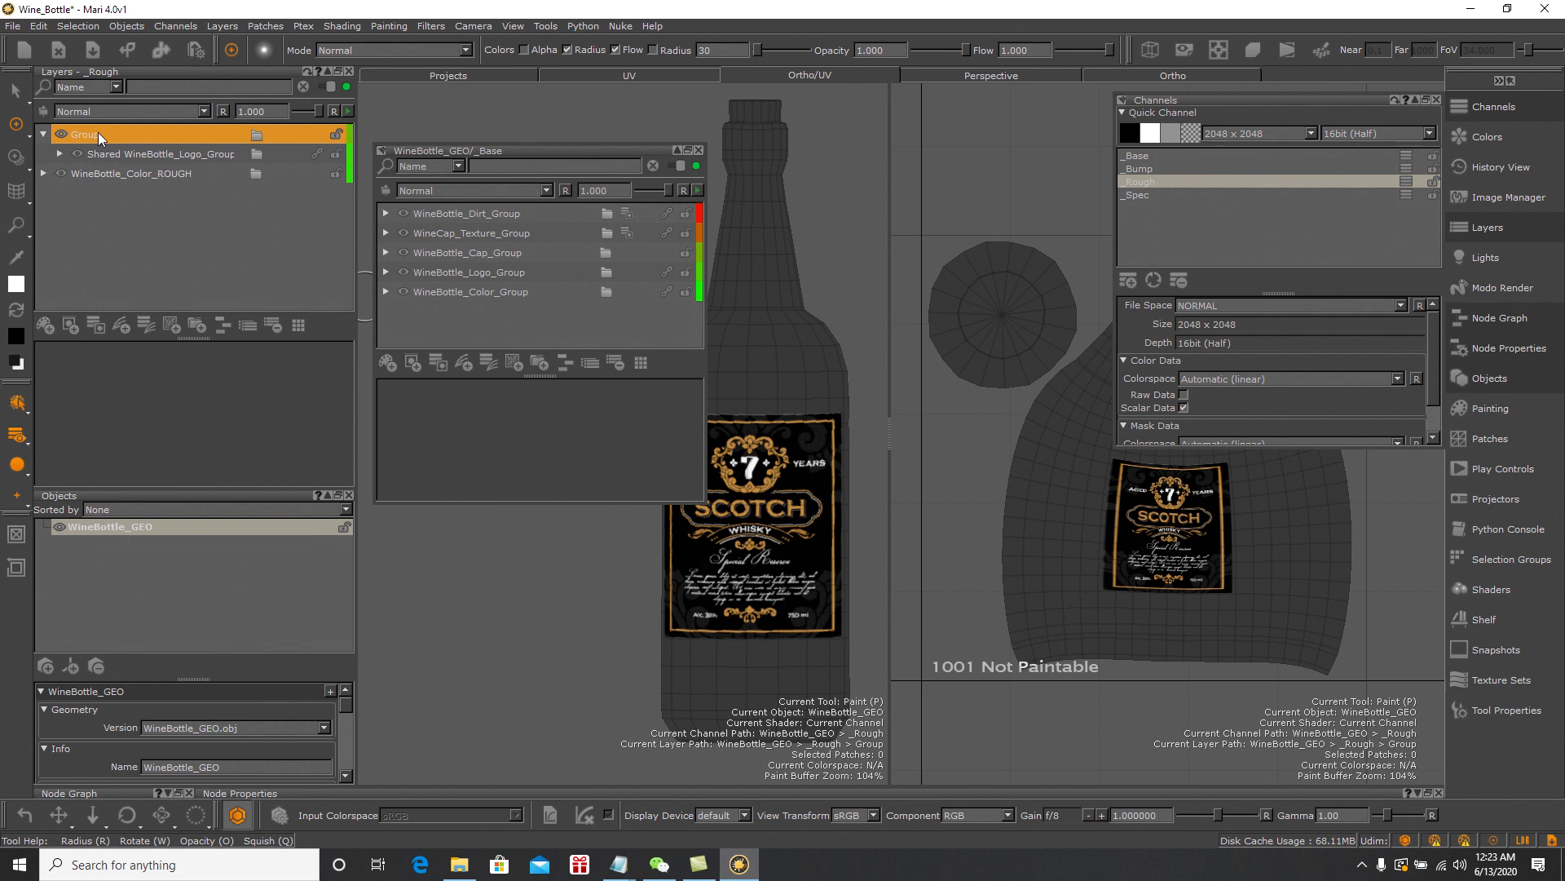
{"action": "double_click", "coordinate": [127, 133]}
{"action": "type", "text": "Wine"}
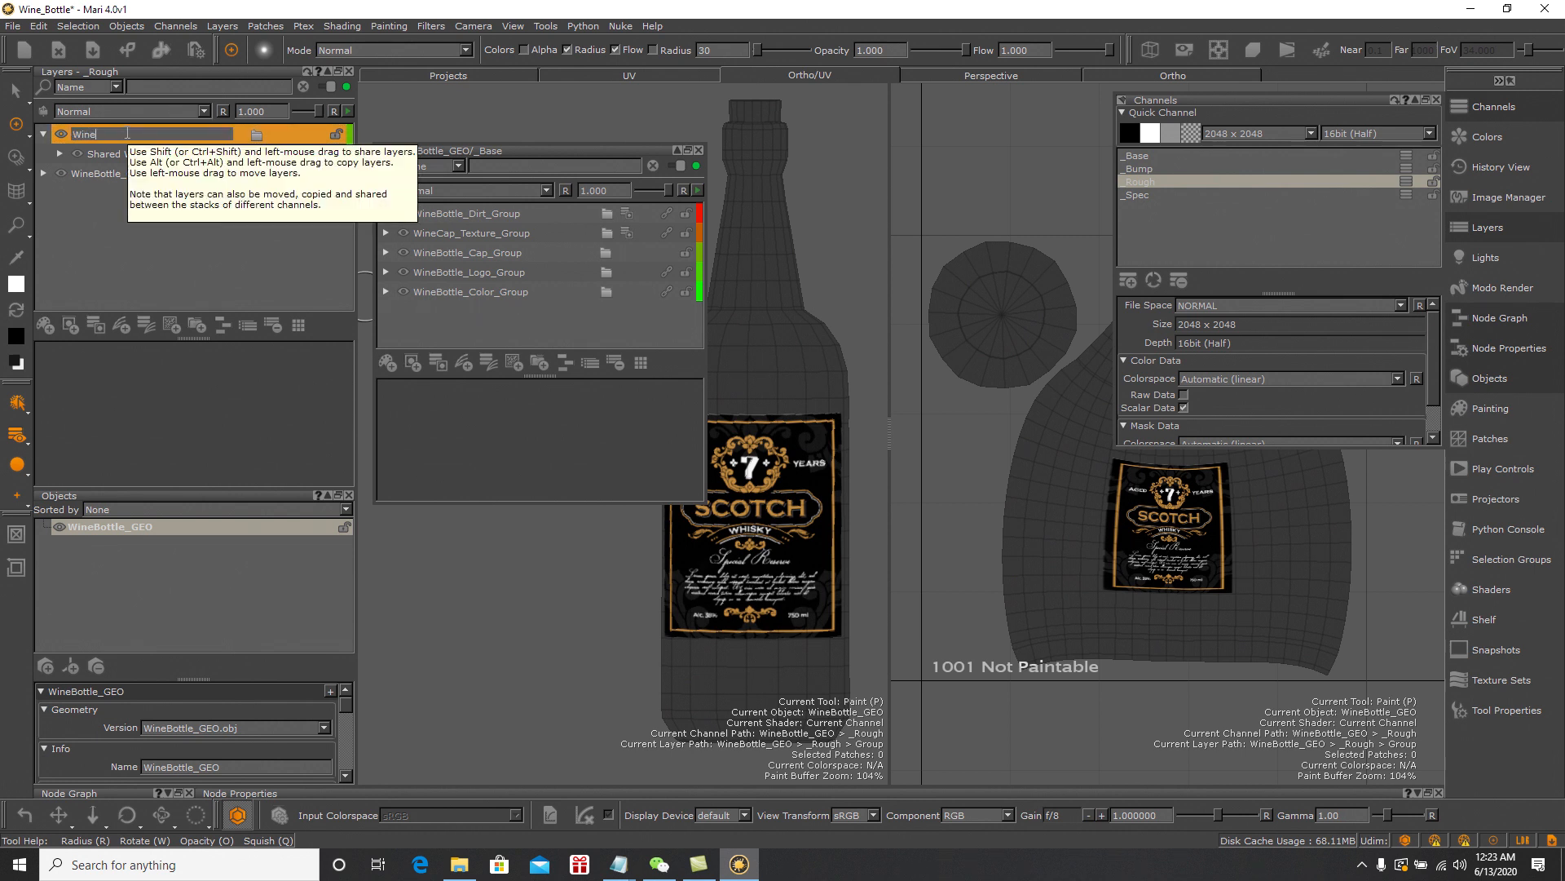
{"action": "type", "text": "Bottle_Logo_ROUGH"}
{"action": "key", "text": "Return"}
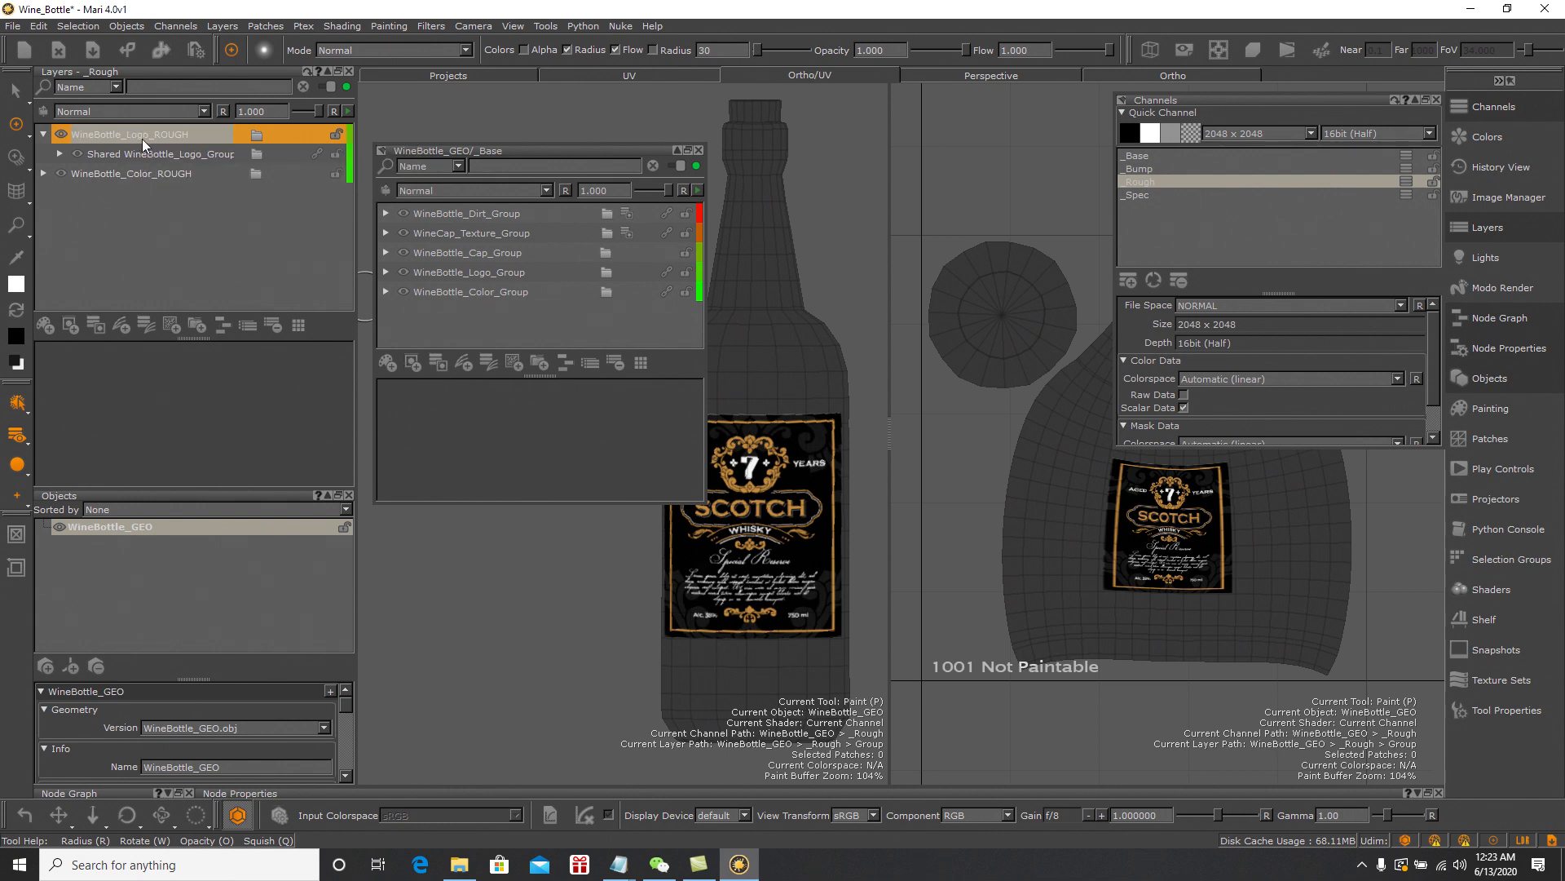
Add a Saturation adjustment layer set to 0 and a Levels adjustment layer above it in WineBottle_Logo_ROUGH
{"action": "right_click", "coordinate": [169, 137]}
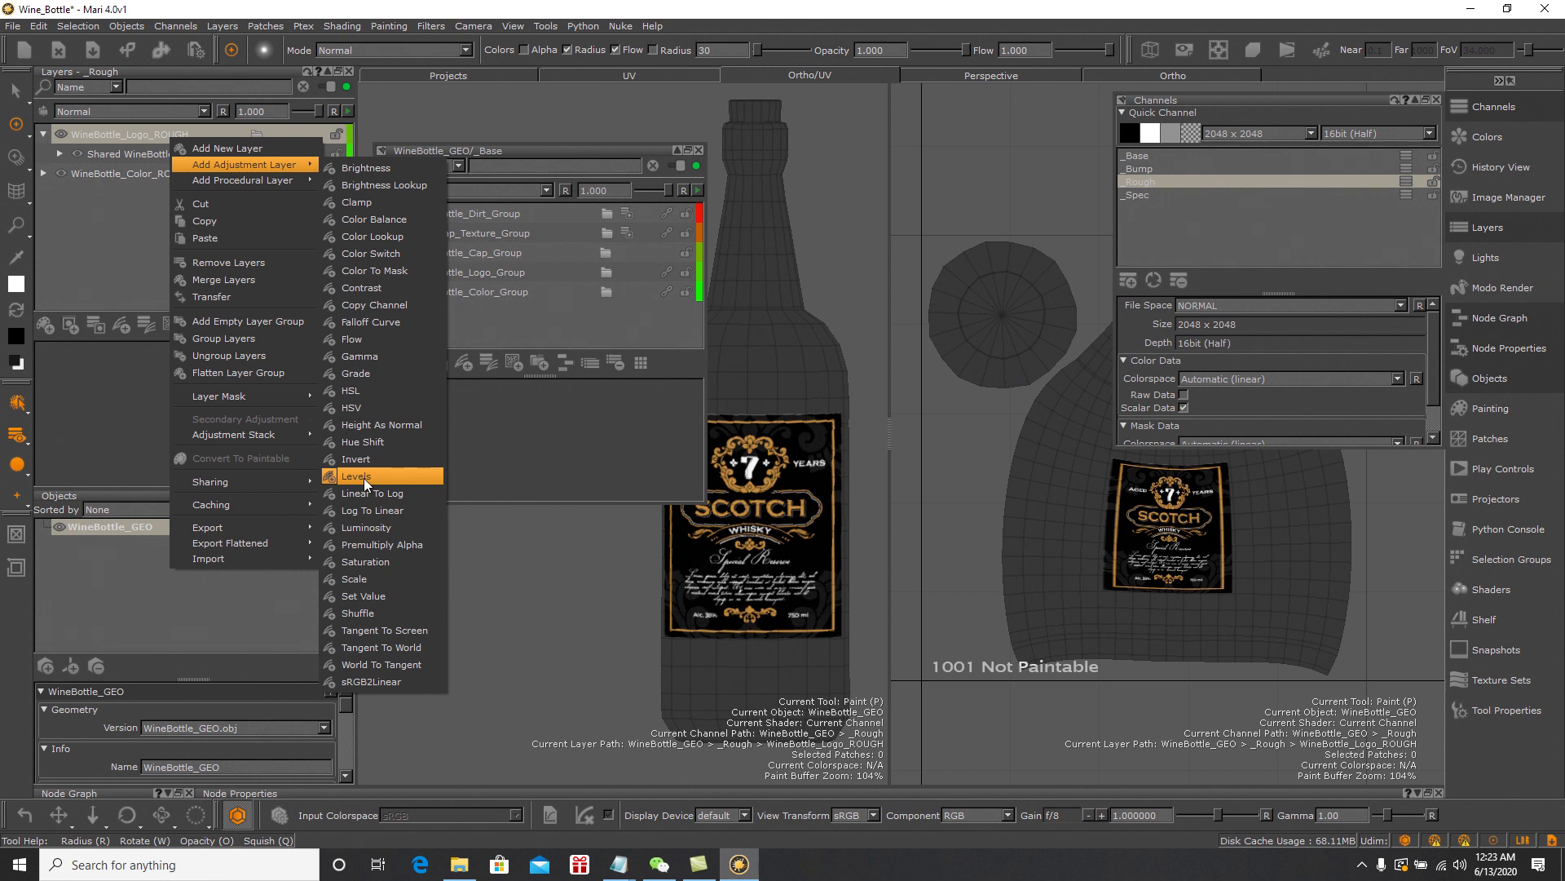
{"action": "left_click", "coordinate": [383, 561]}
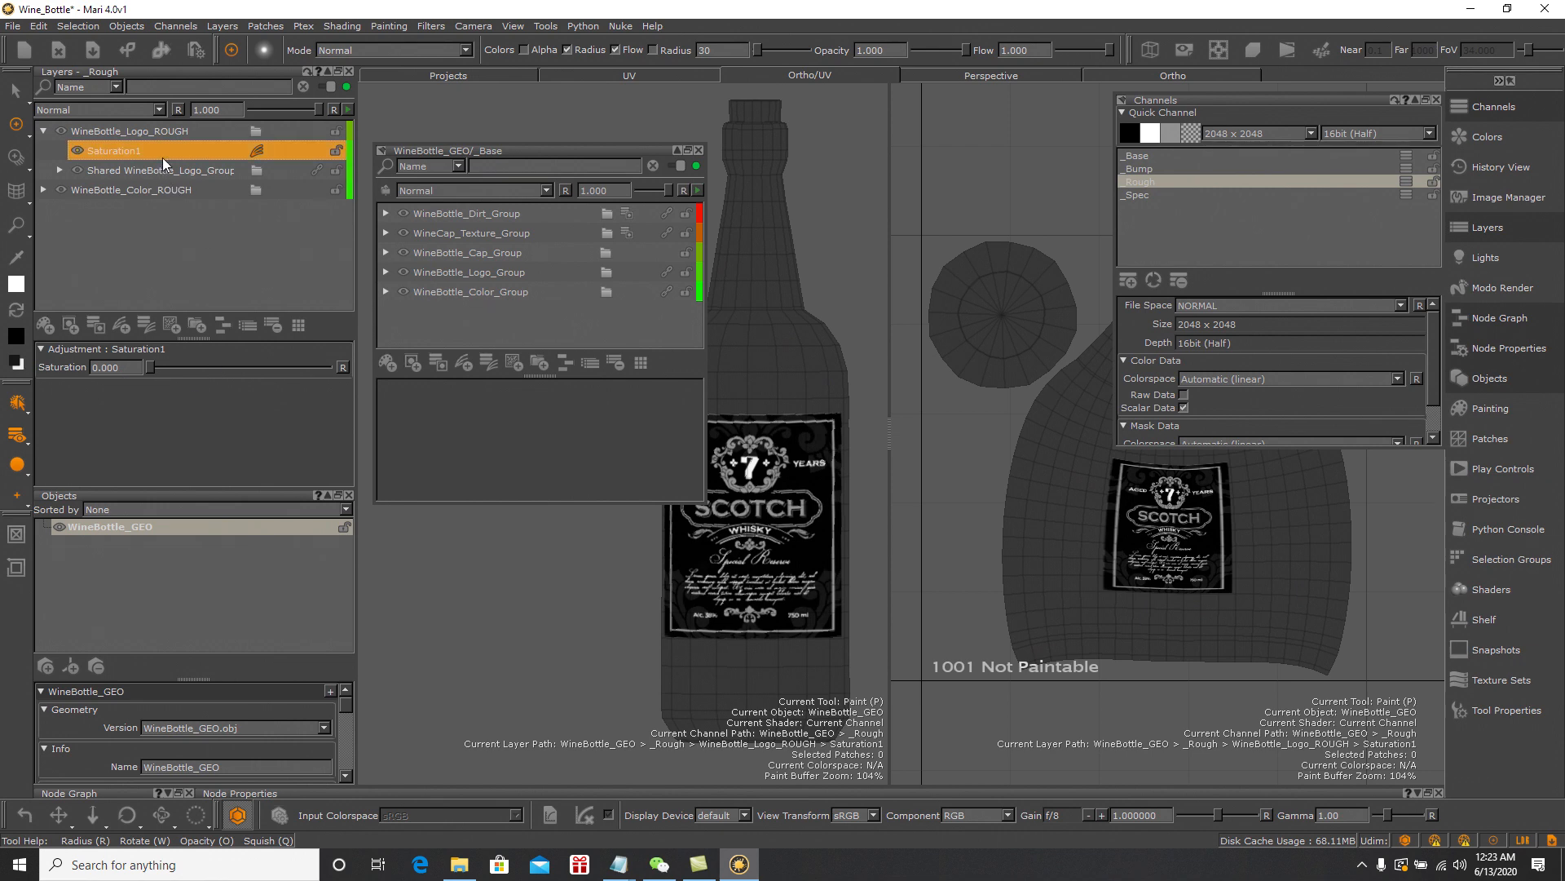
{"action": "left_click", "coordinate": [178, 131]}
{"action": "right_click", "coordinate": [179, 130]}
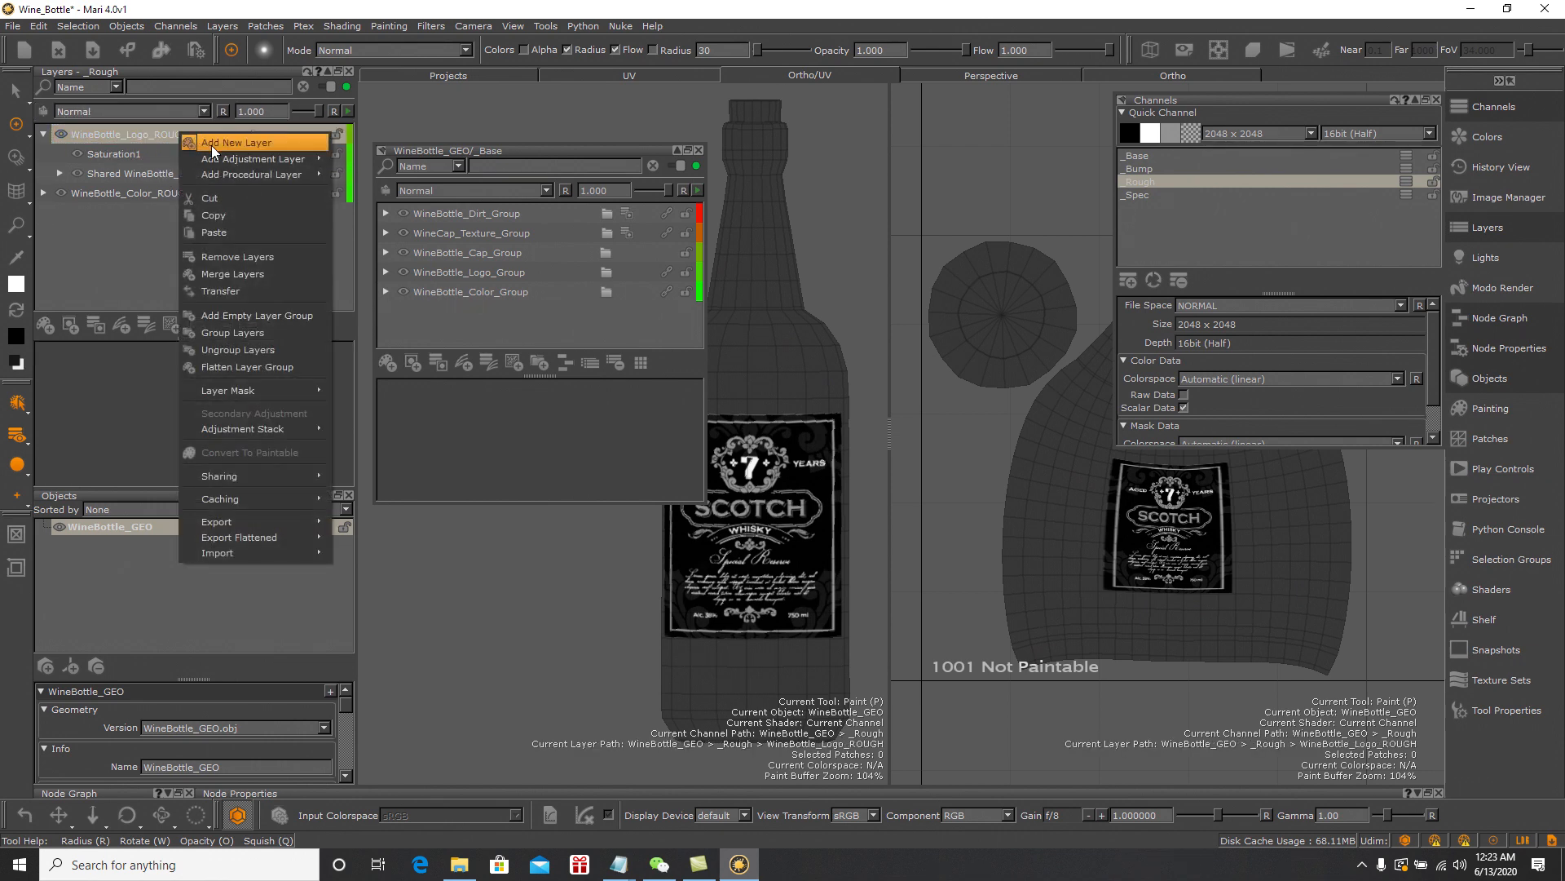
{"action": "mouse_move", "coordinate": [301, 159]}
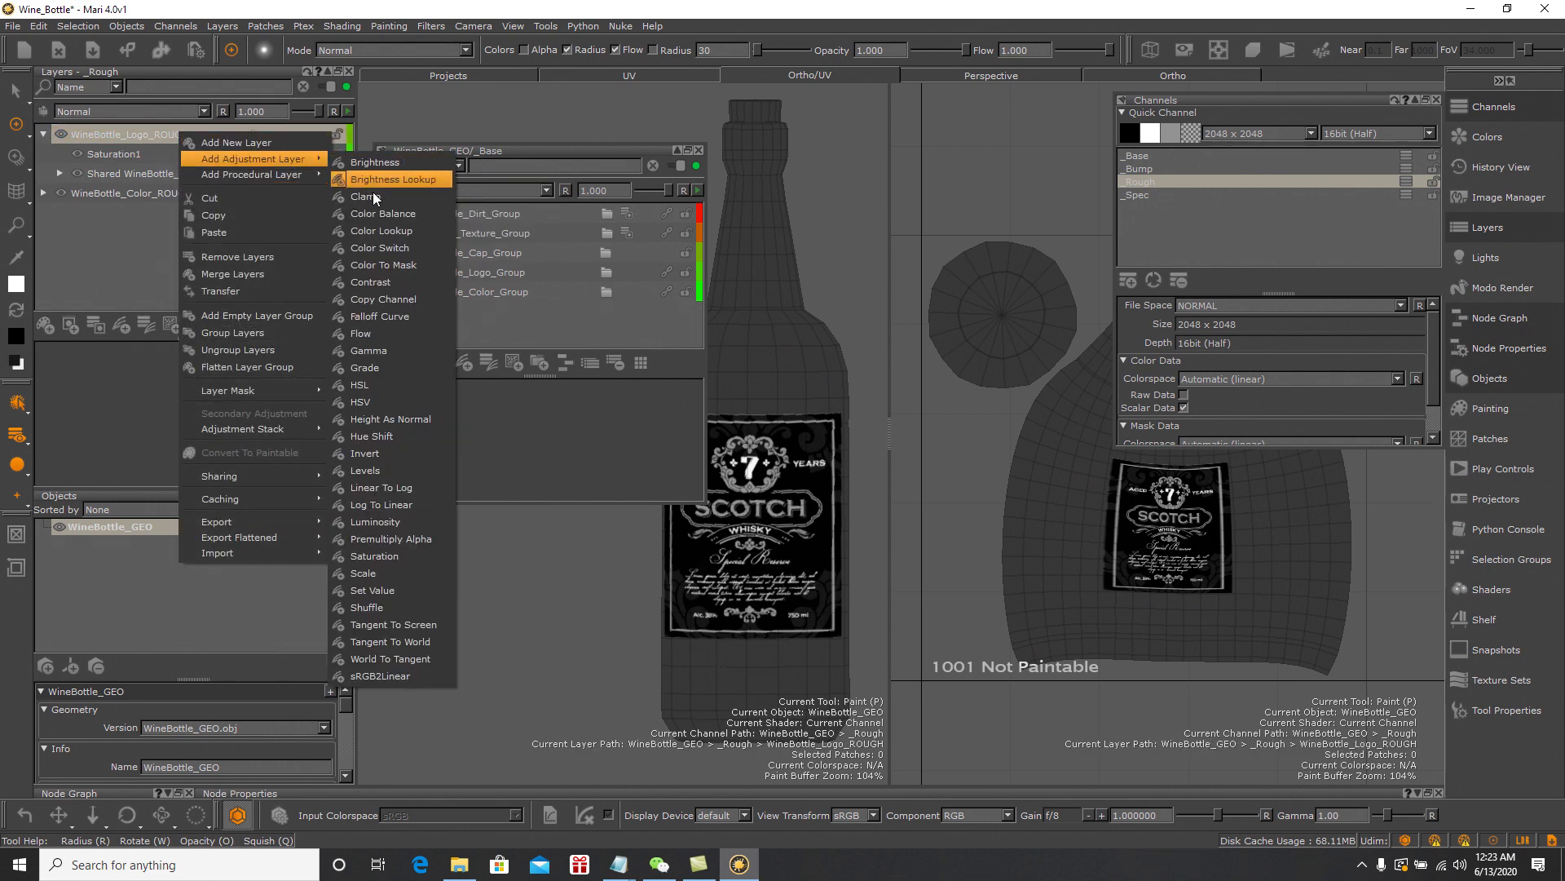
{"action": "left_click", "coordinate": [369, 471]}
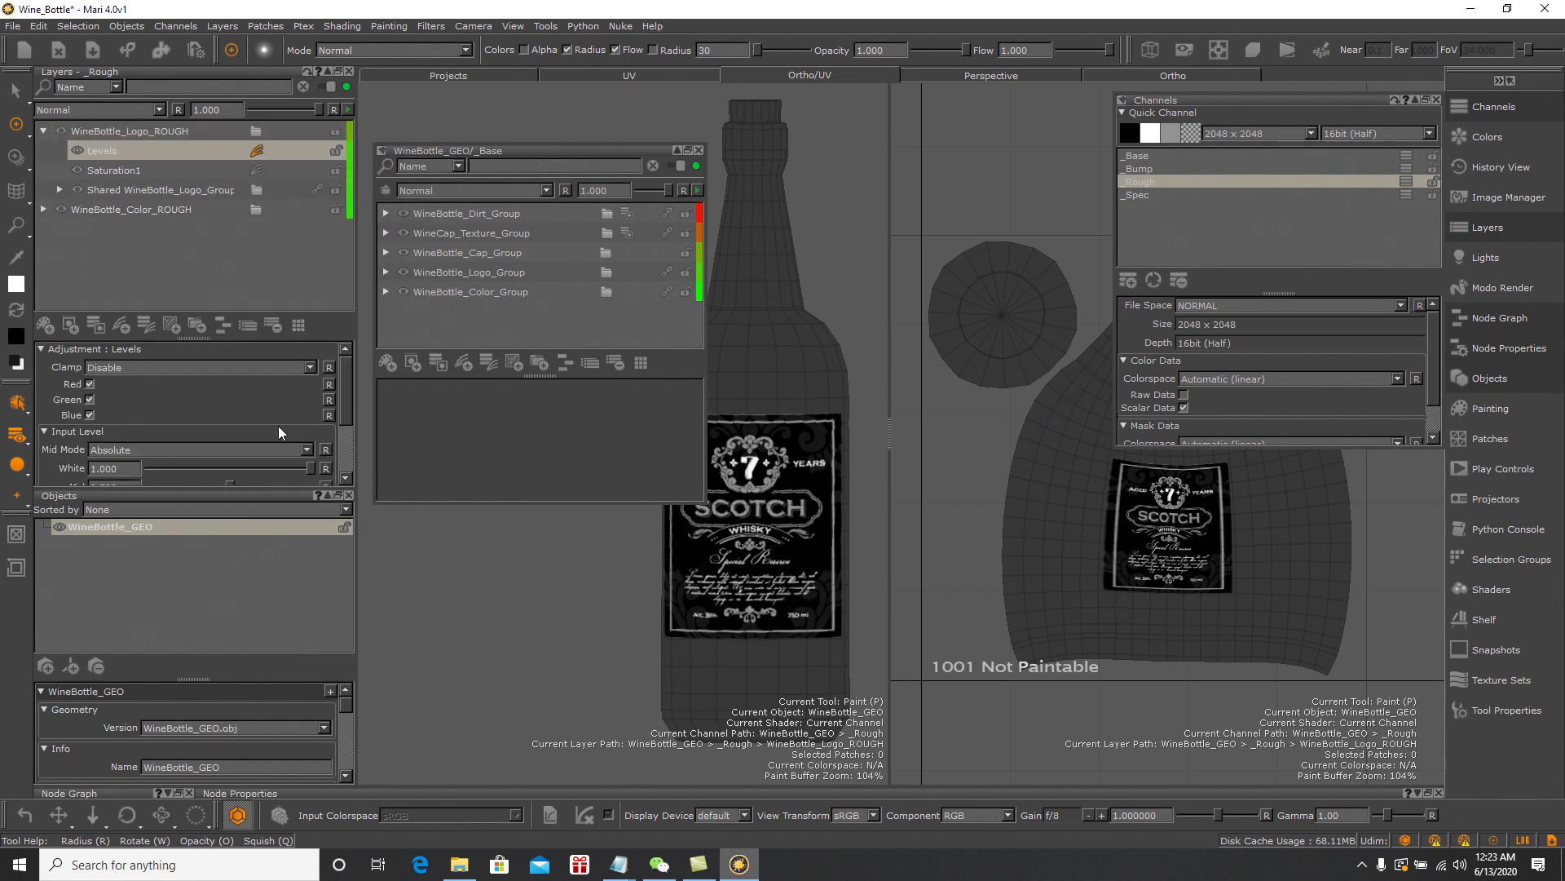
Set the Levels input mid to 0 and output black to 1 in WineBottle_Logo_ROUGH, and collapse the group
{"action": "scroll", "coordinate": [347, 419], "scroll_direction": "down", "scroll_amount": 3}
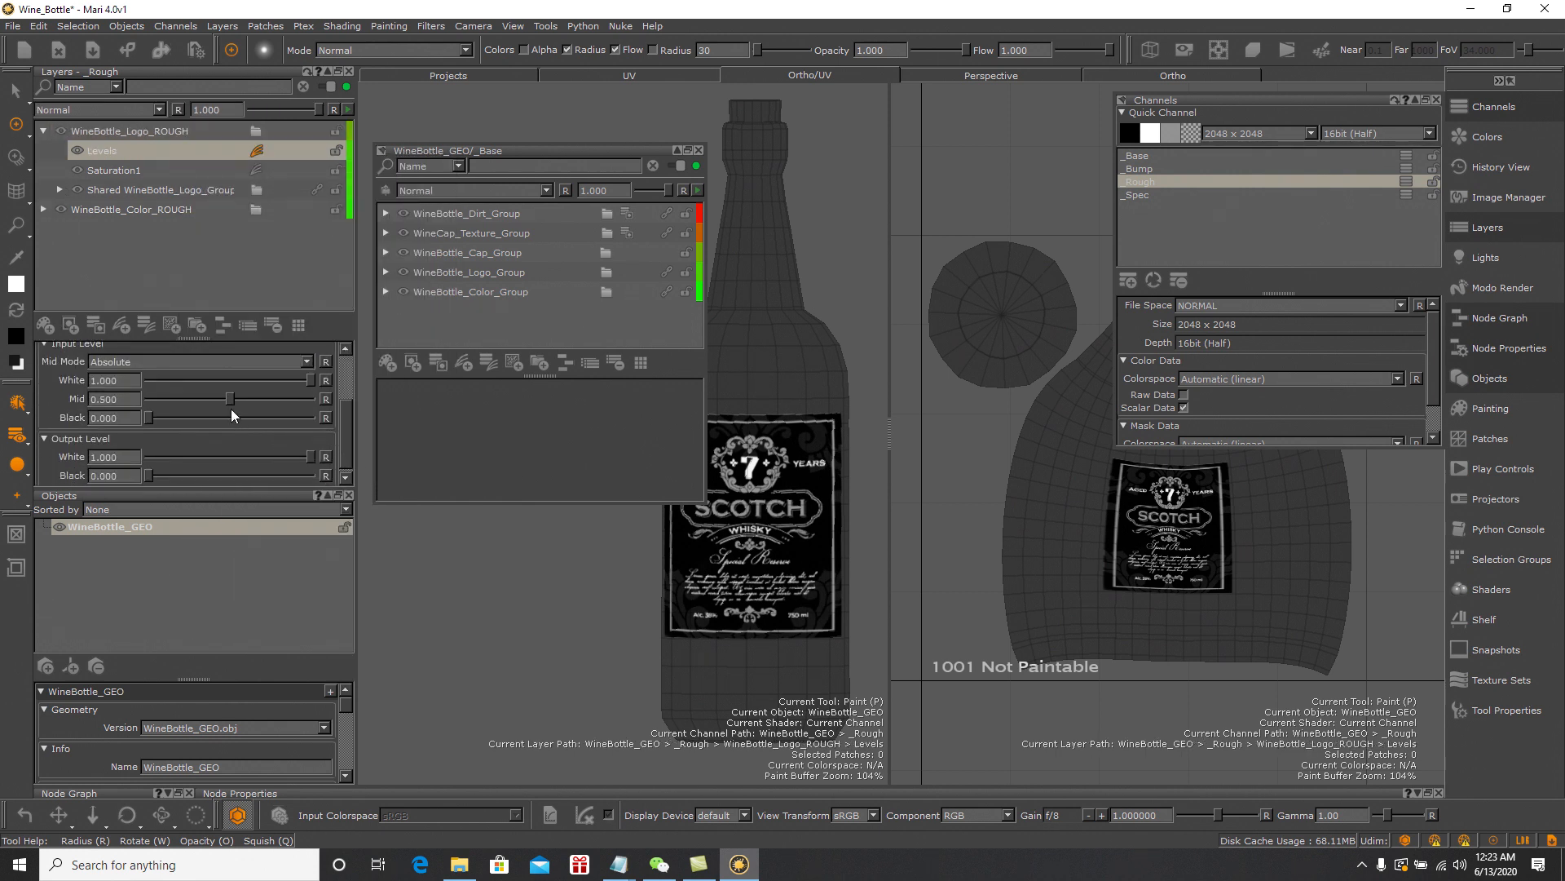
{"action": "left_click_drag", "start_coordinate": [230, 400], "coordinate": [137, 401]}
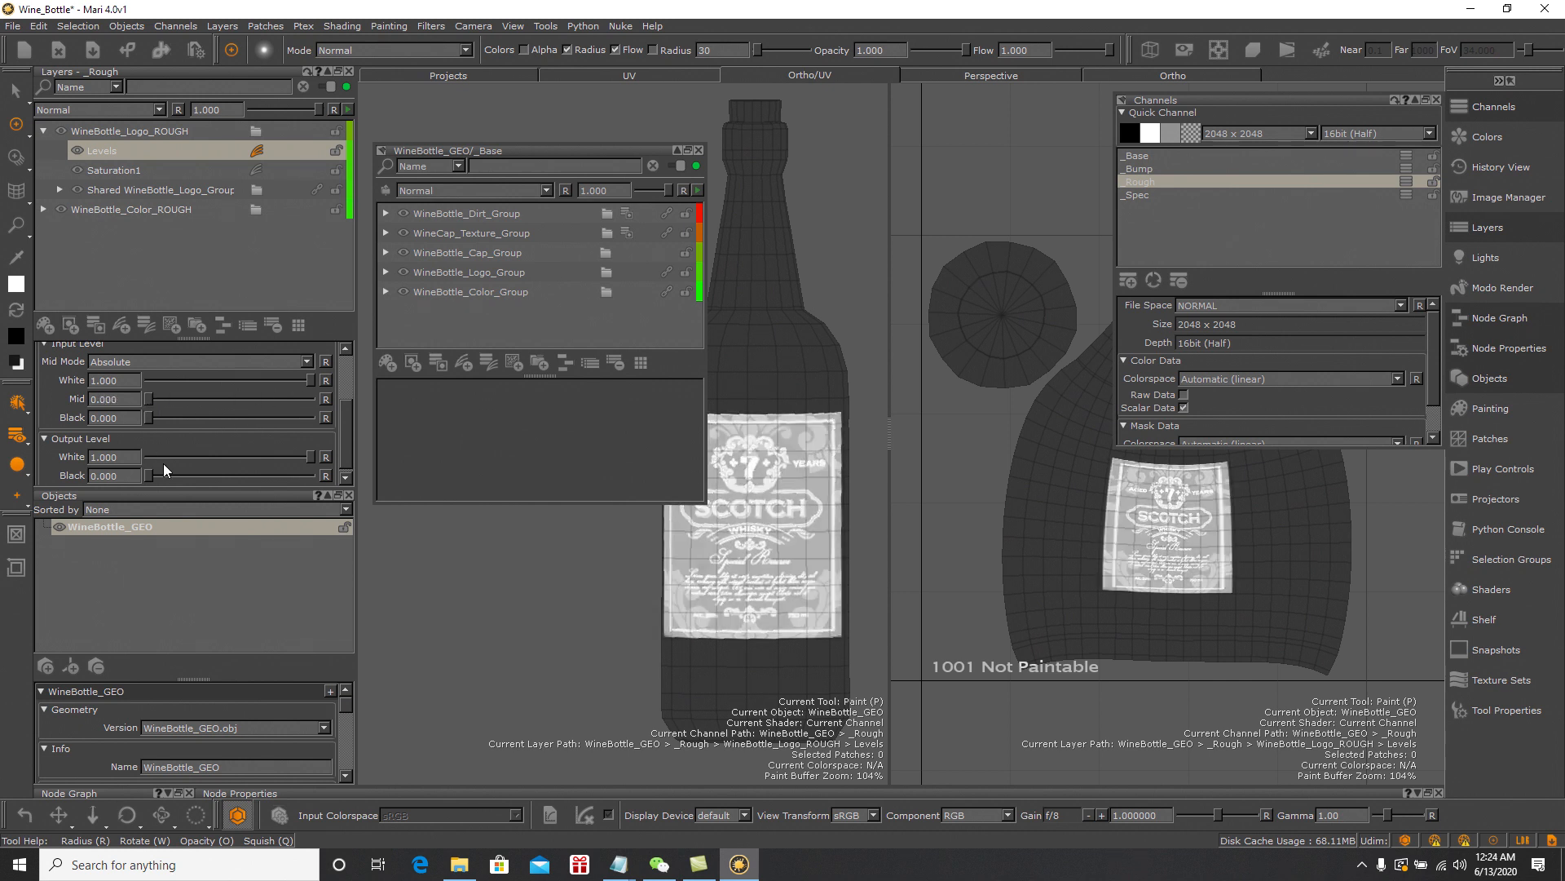
{"action": "left_click_drag", "start_coordinate": [149, 474], "coordinate": [256, 476]}
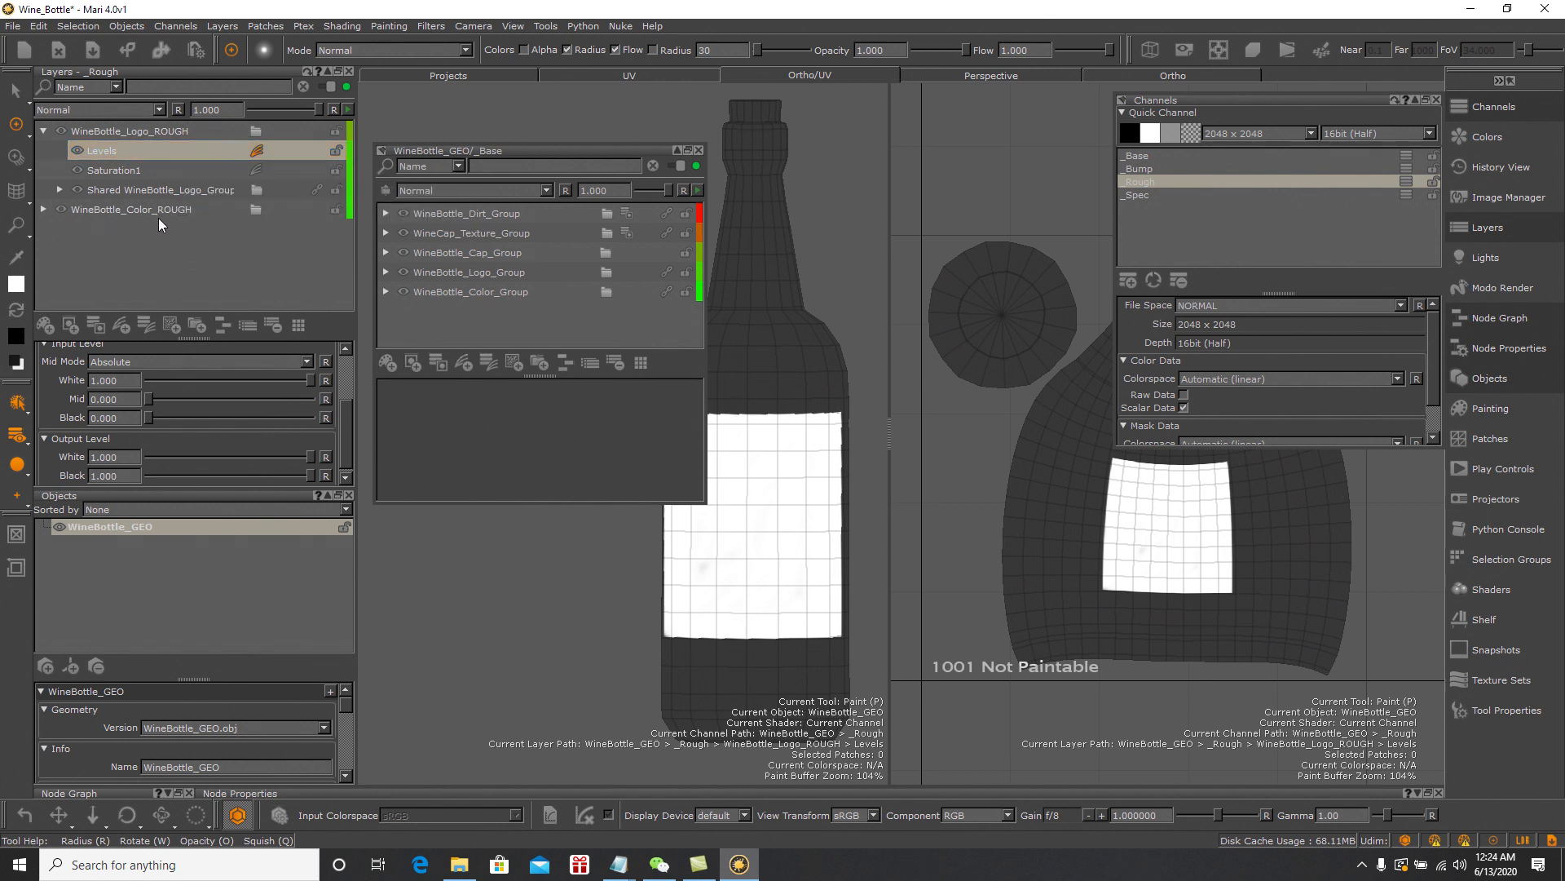
{"action": "left_click", "coordinate": [46, 129]}
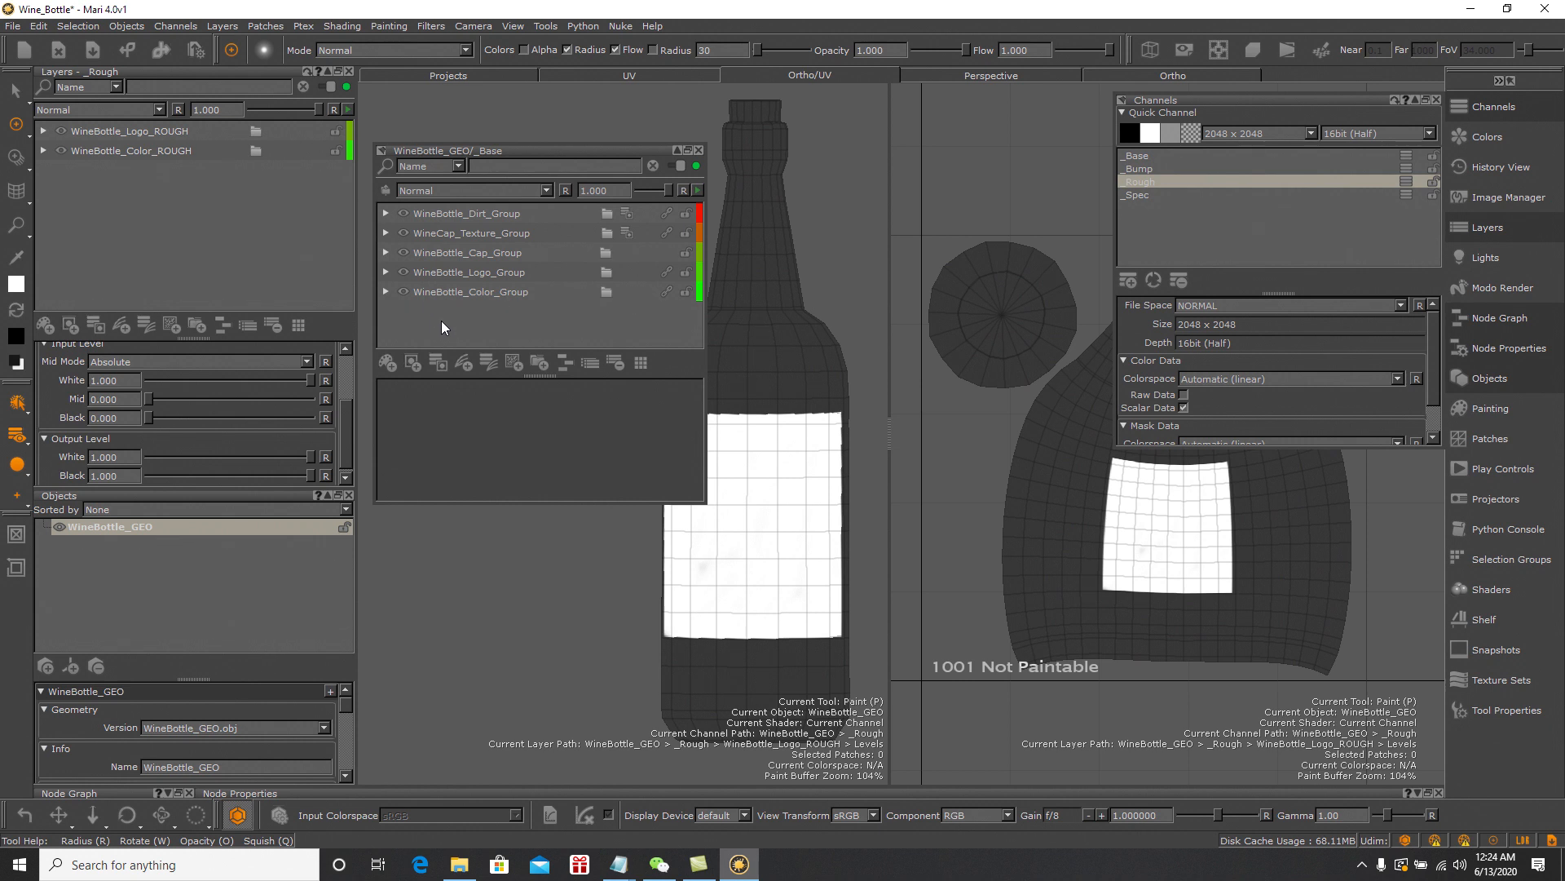
Share WineCap_Texture_Group from _Base to the top of the _Rough layer stack
{"action": "left_click", "coordinate": [538, 254]}
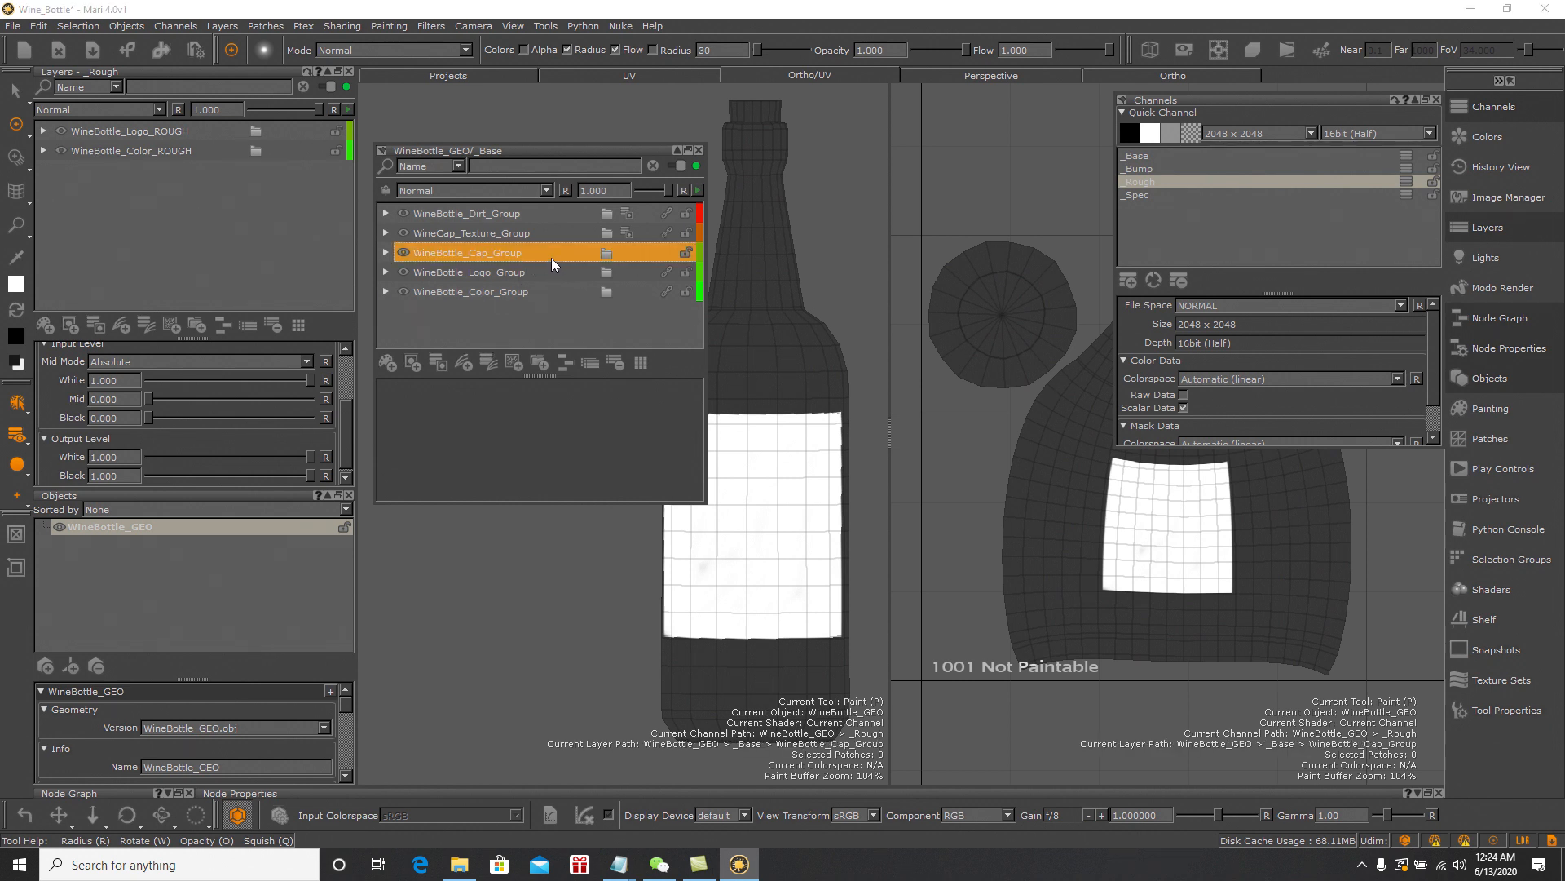
{"action": "left_click", "coordinate": [542, 231]}
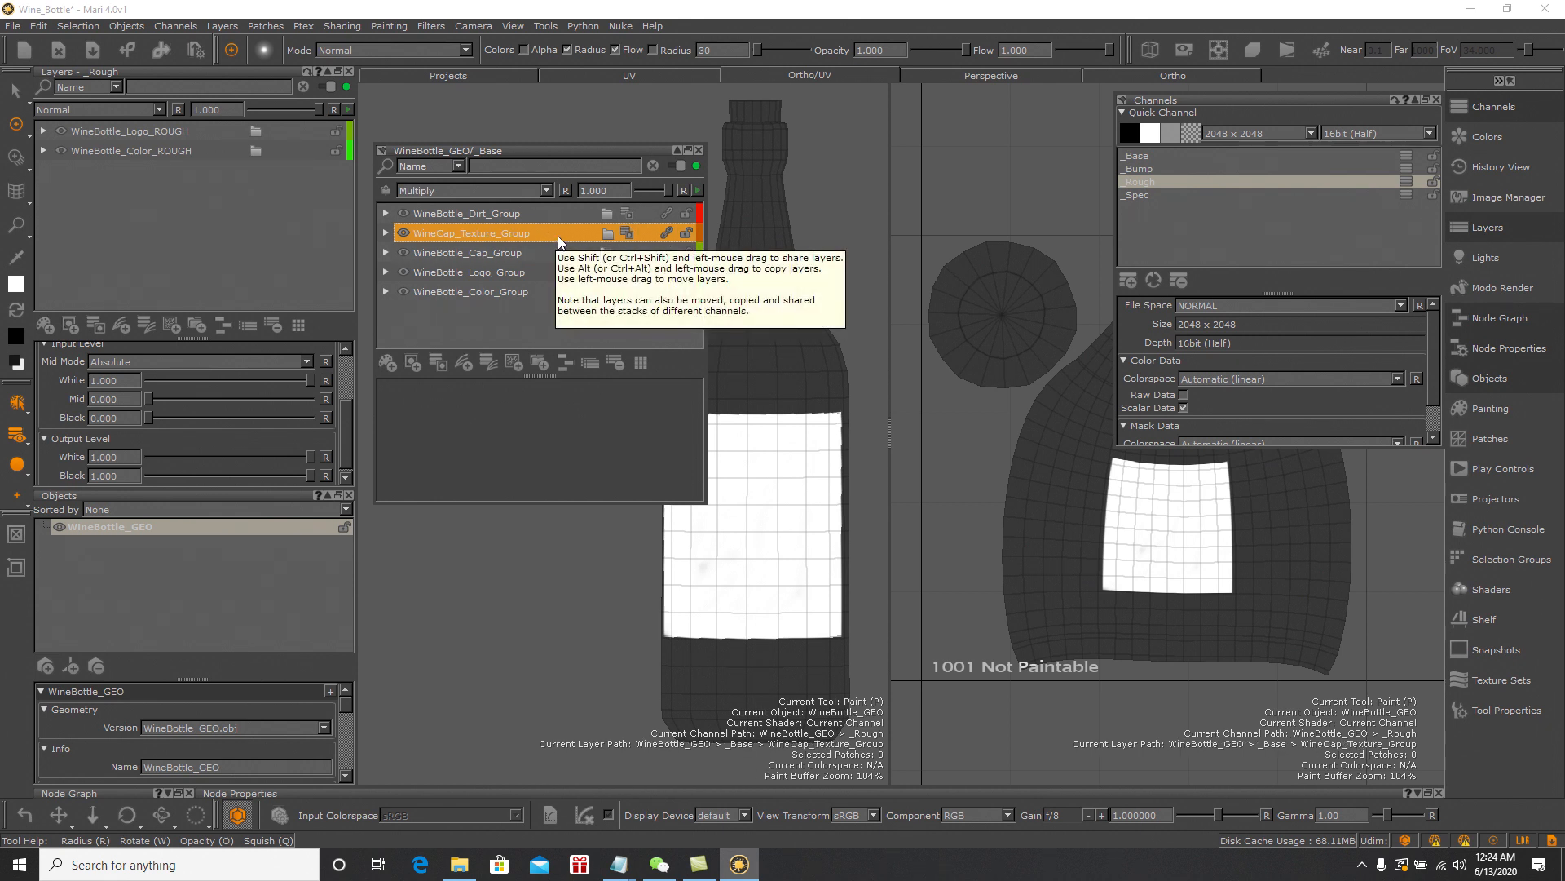
{"action": "left_click_drag", "start_coordinate": [560, 236], "coordinate": [209, 124]}
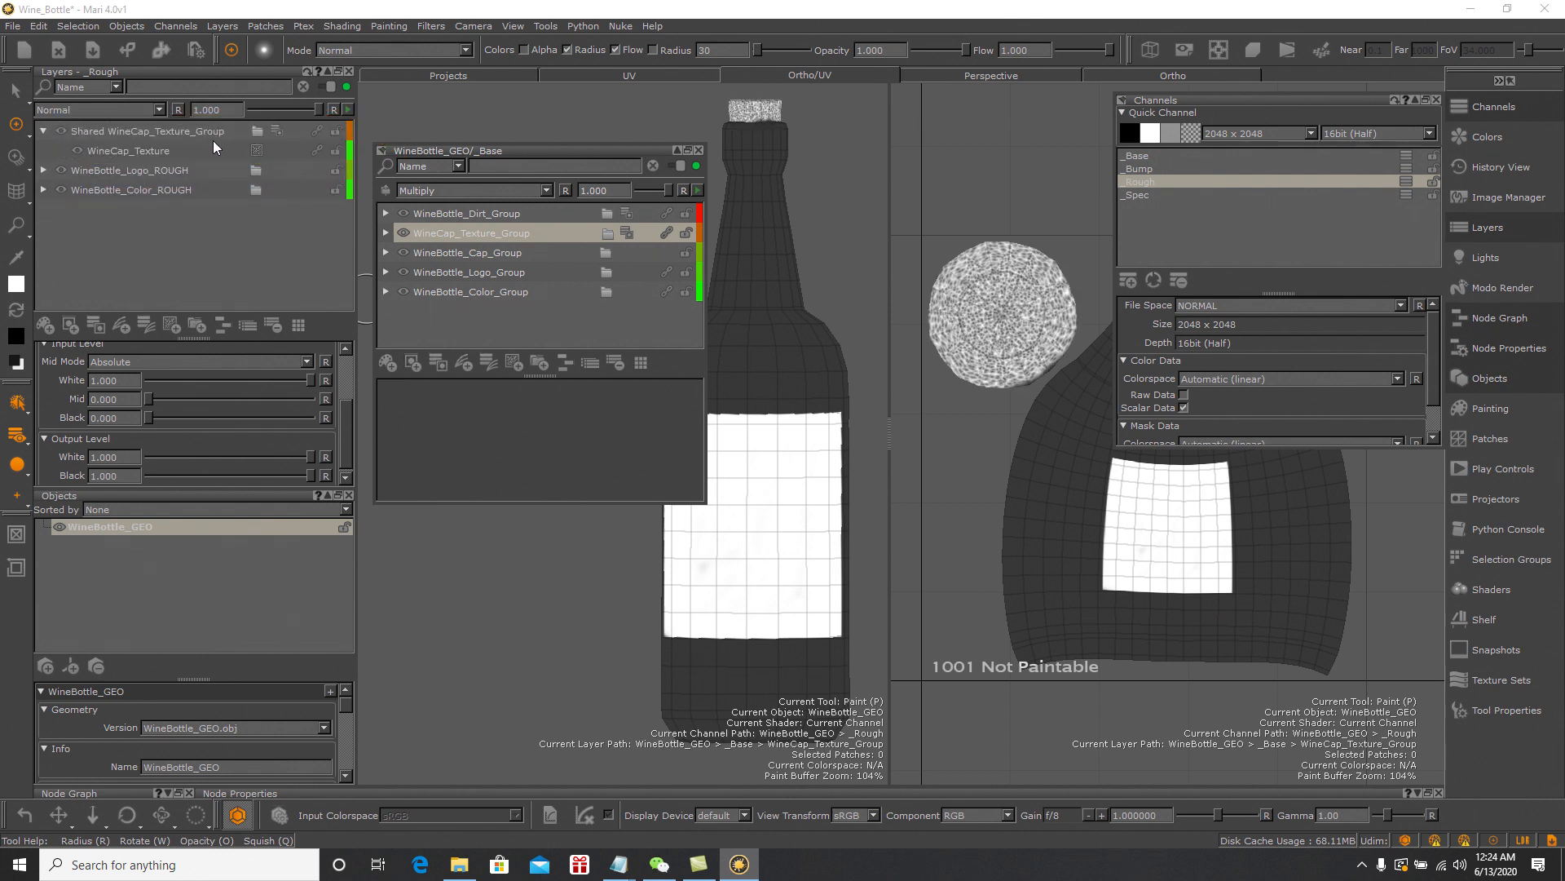
Put the shared WineCap_Texture_Group in a new layer group named WineBottle_Texture_ROUGH
{"action": "left_click", "coordinate": [110, 133]}
{"action": "right_click", "coordinate": [110, 132]}
{"action": "left_click", "coordinate": [177, 333]}
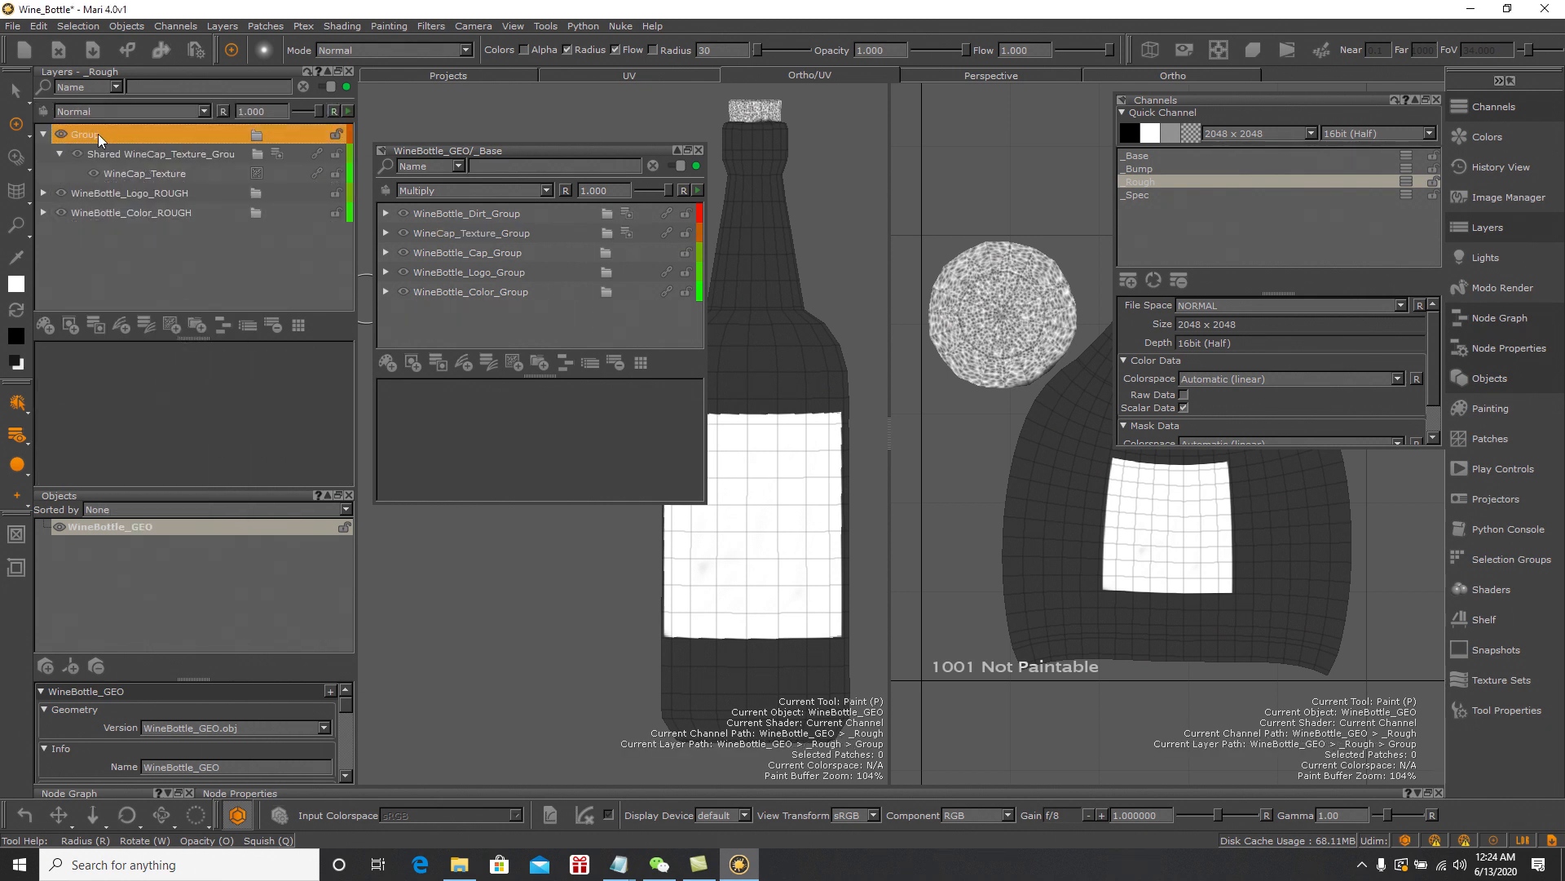
{"action": "double_click", "coordinate": [97, 134]}
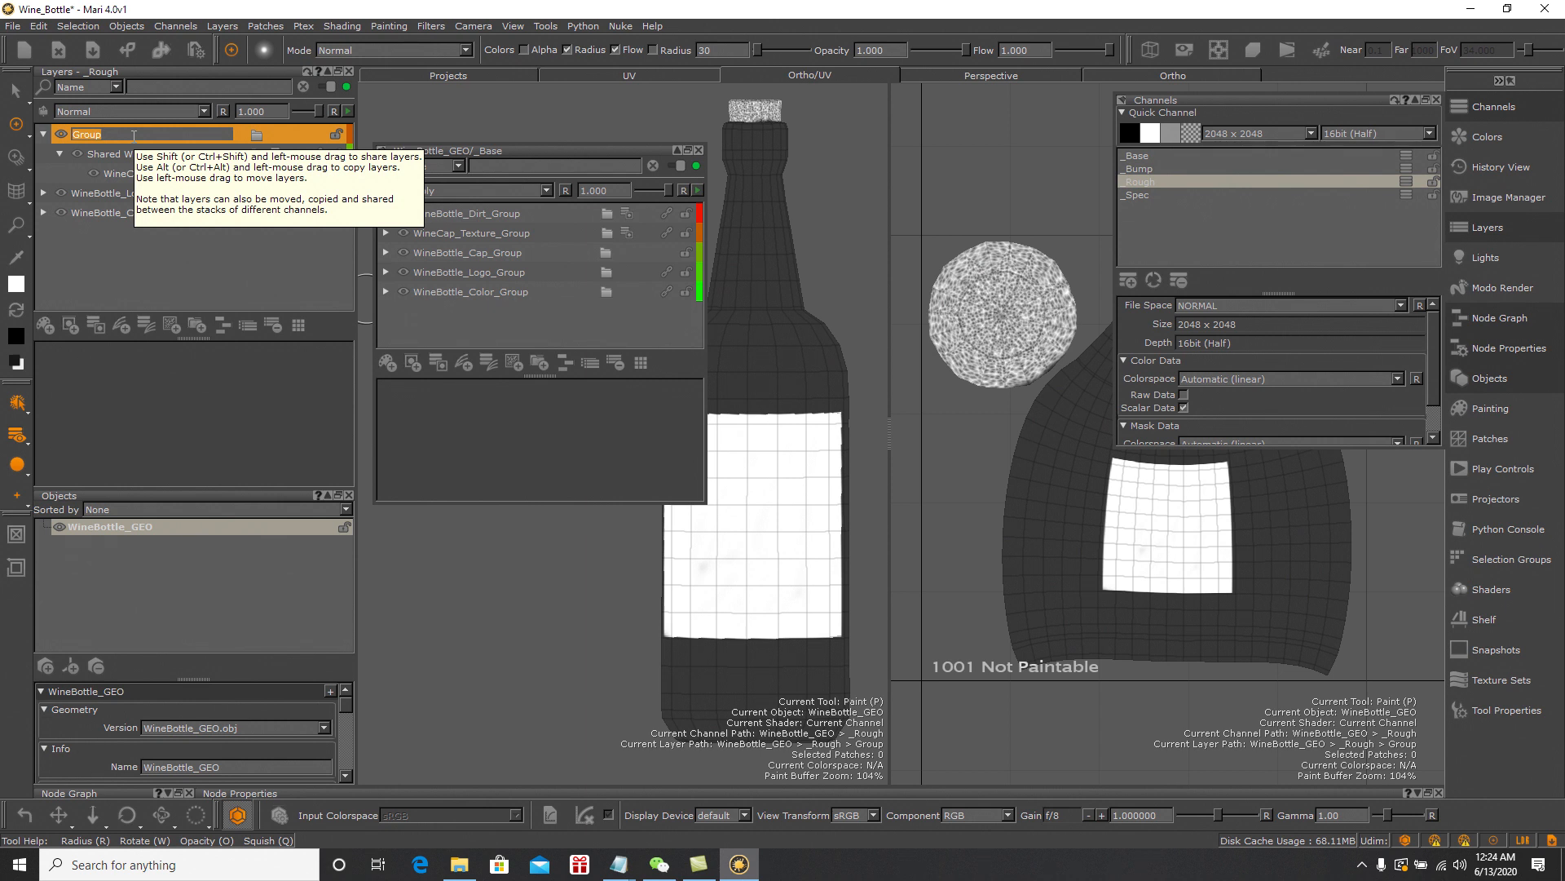
{"action": "type", "text": "WineBottle"}
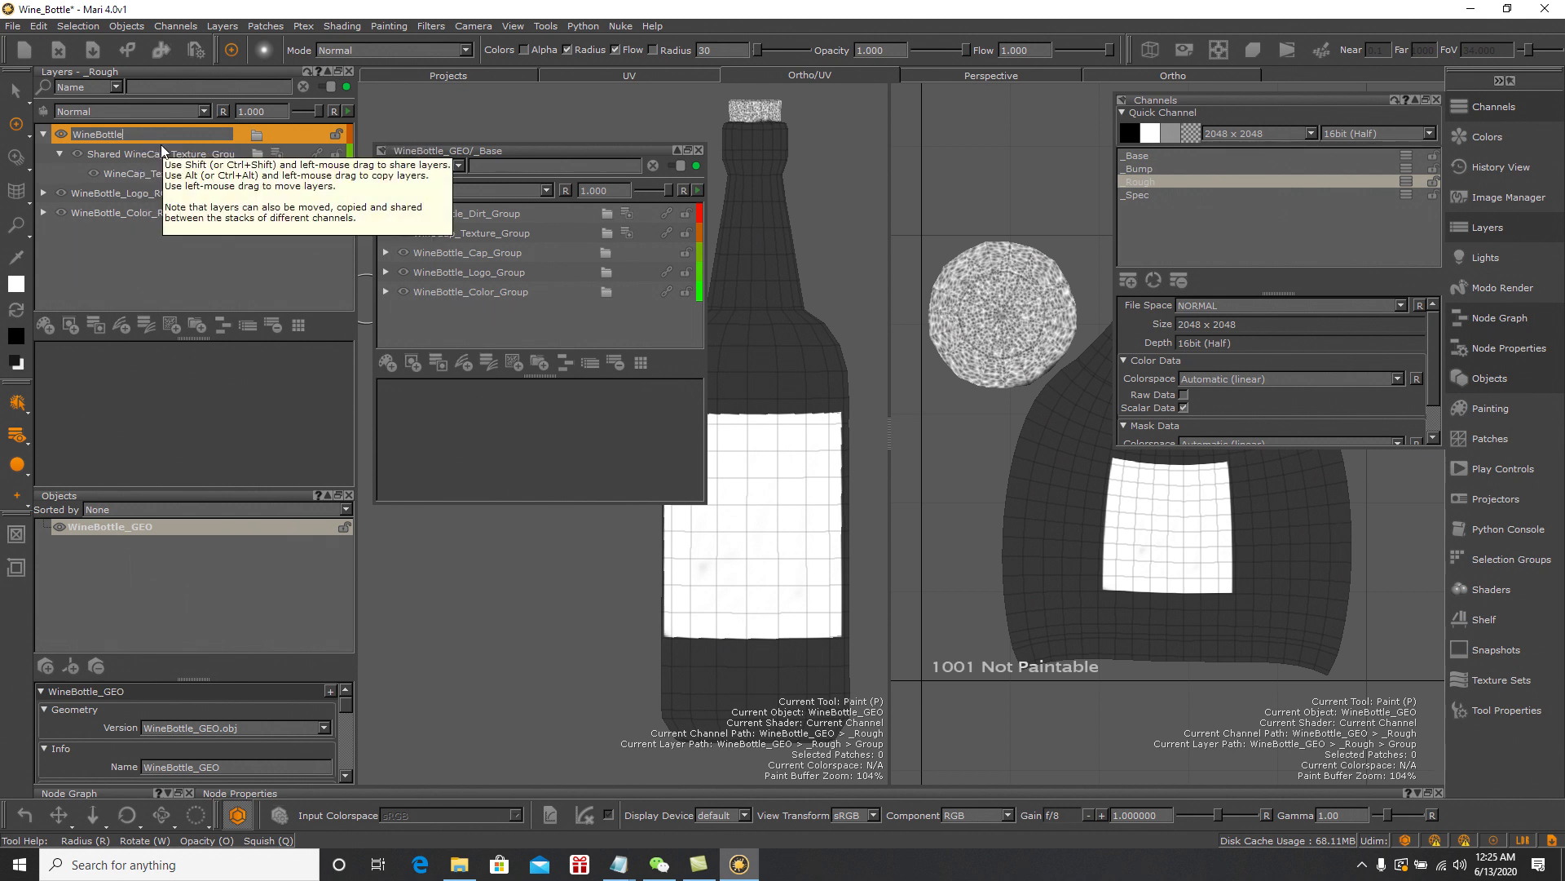
{"action": "type", "text": "_Texture_ROUGH"}
{"action": "key", "text": "Return"}
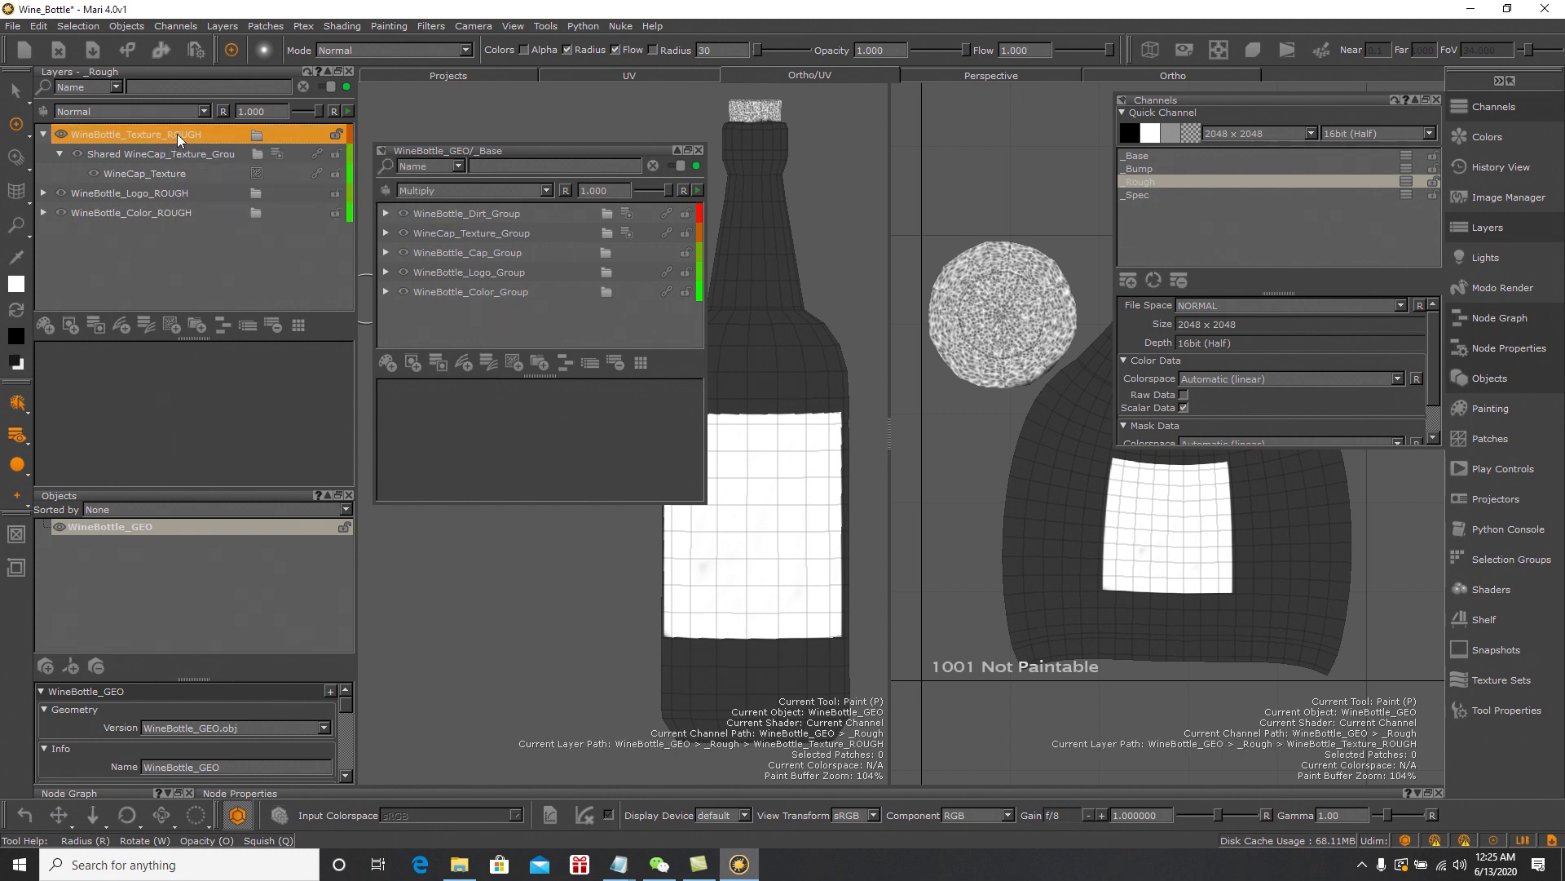
Try a Brightness adjustment layer at about 0.67 in WineBottle_Texture_ROUGH, and delete that layer
{"action": "right_click", "coordinate": [178, 134]}
{"action": "mouse_move", "coordinate": [272, 164]}
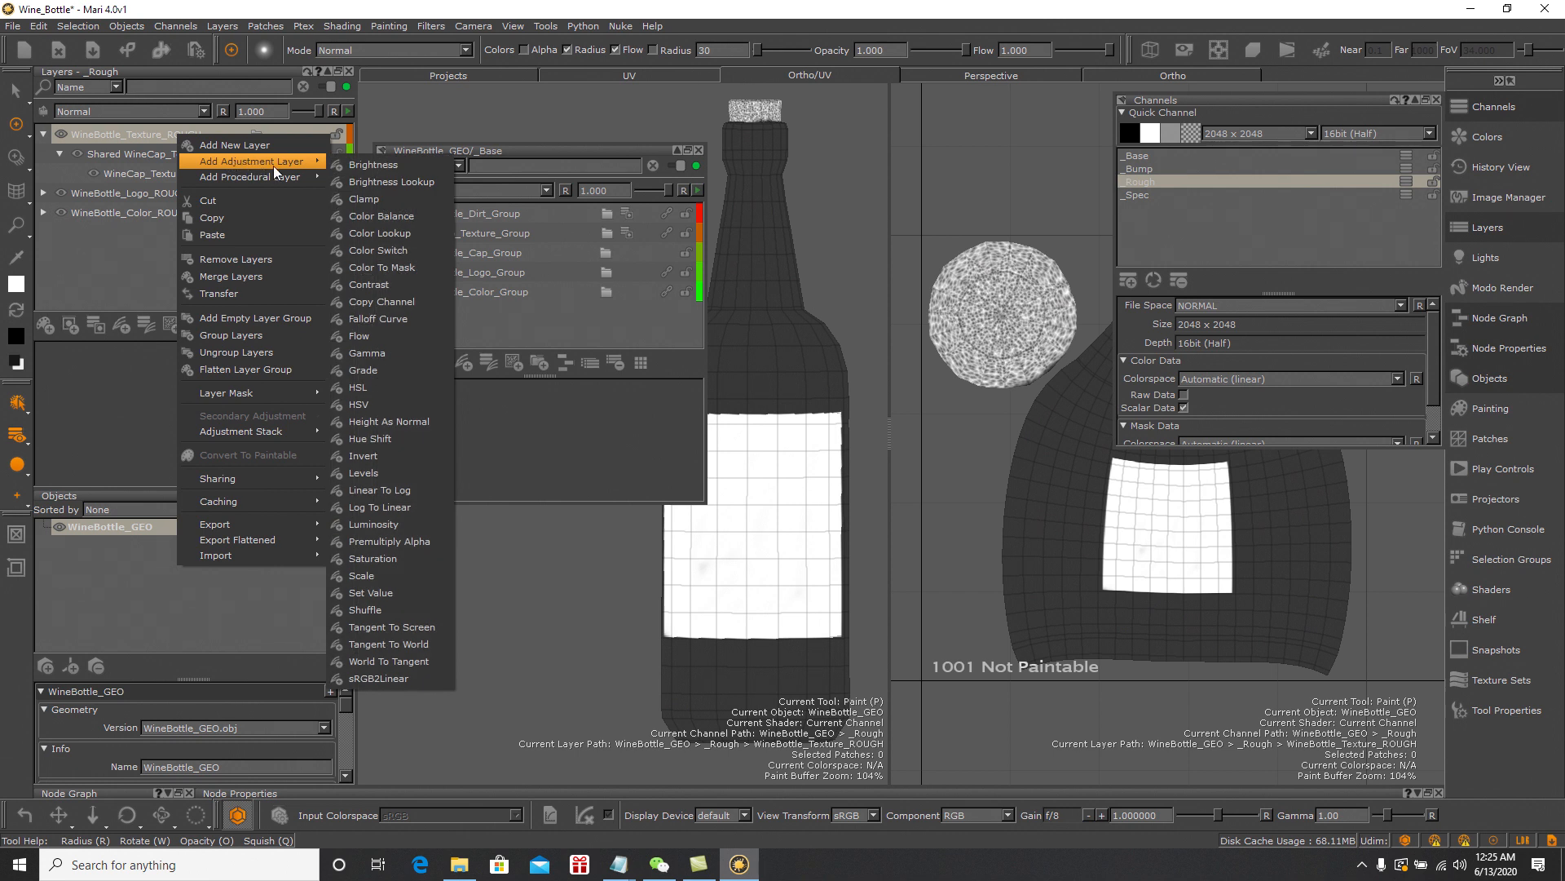
{"action": "left_click", "coordinate": [366, 166]}
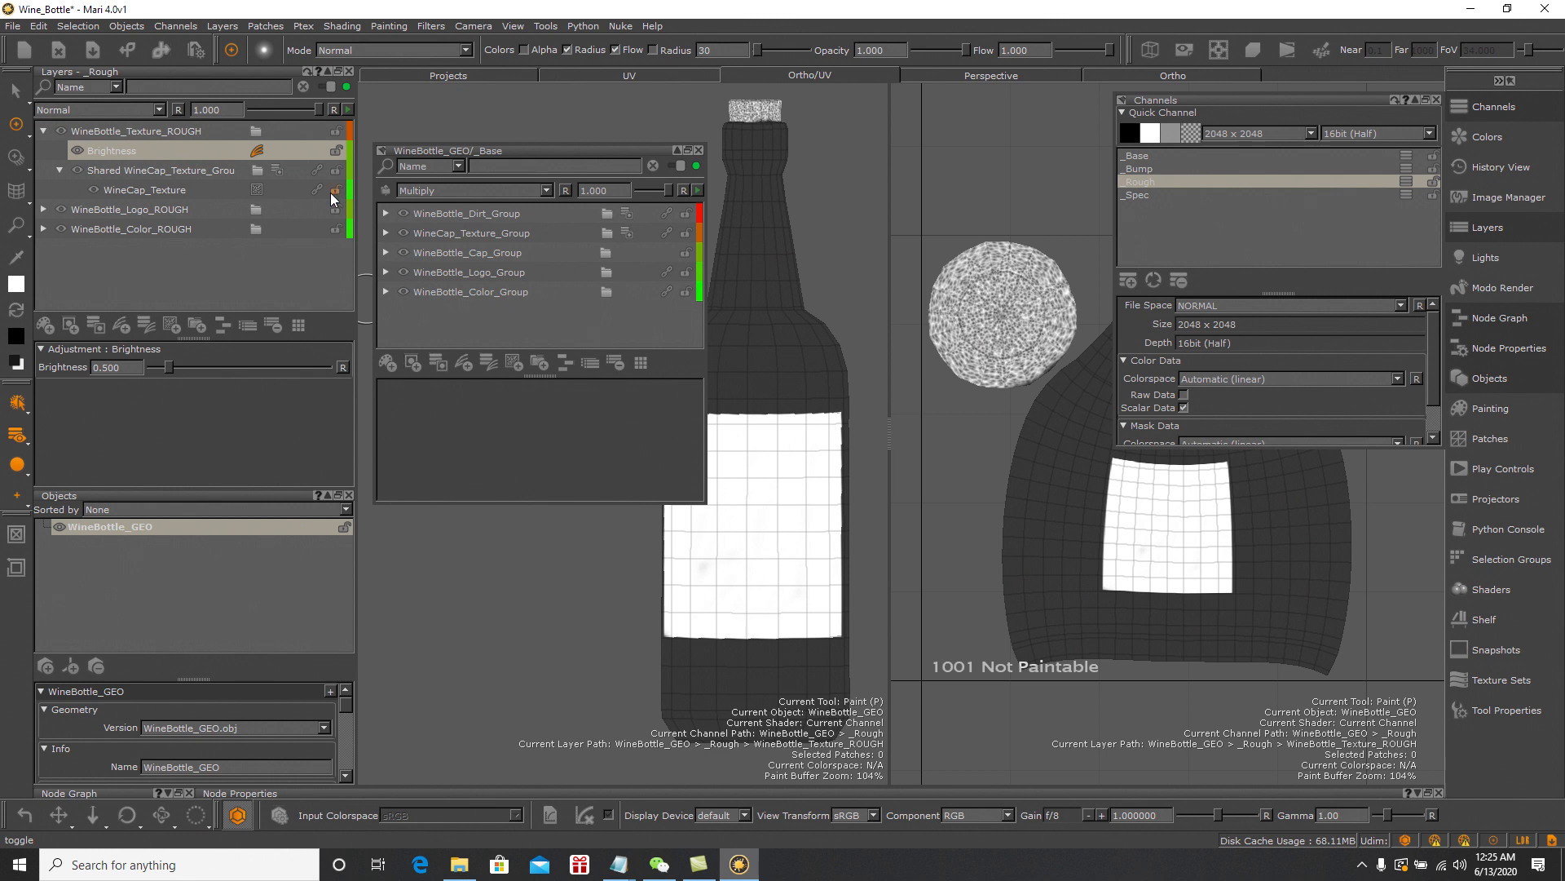
{"action": "left_click_drag", "start_coordinate": [169, 369], "coordinate": [178, 367]}
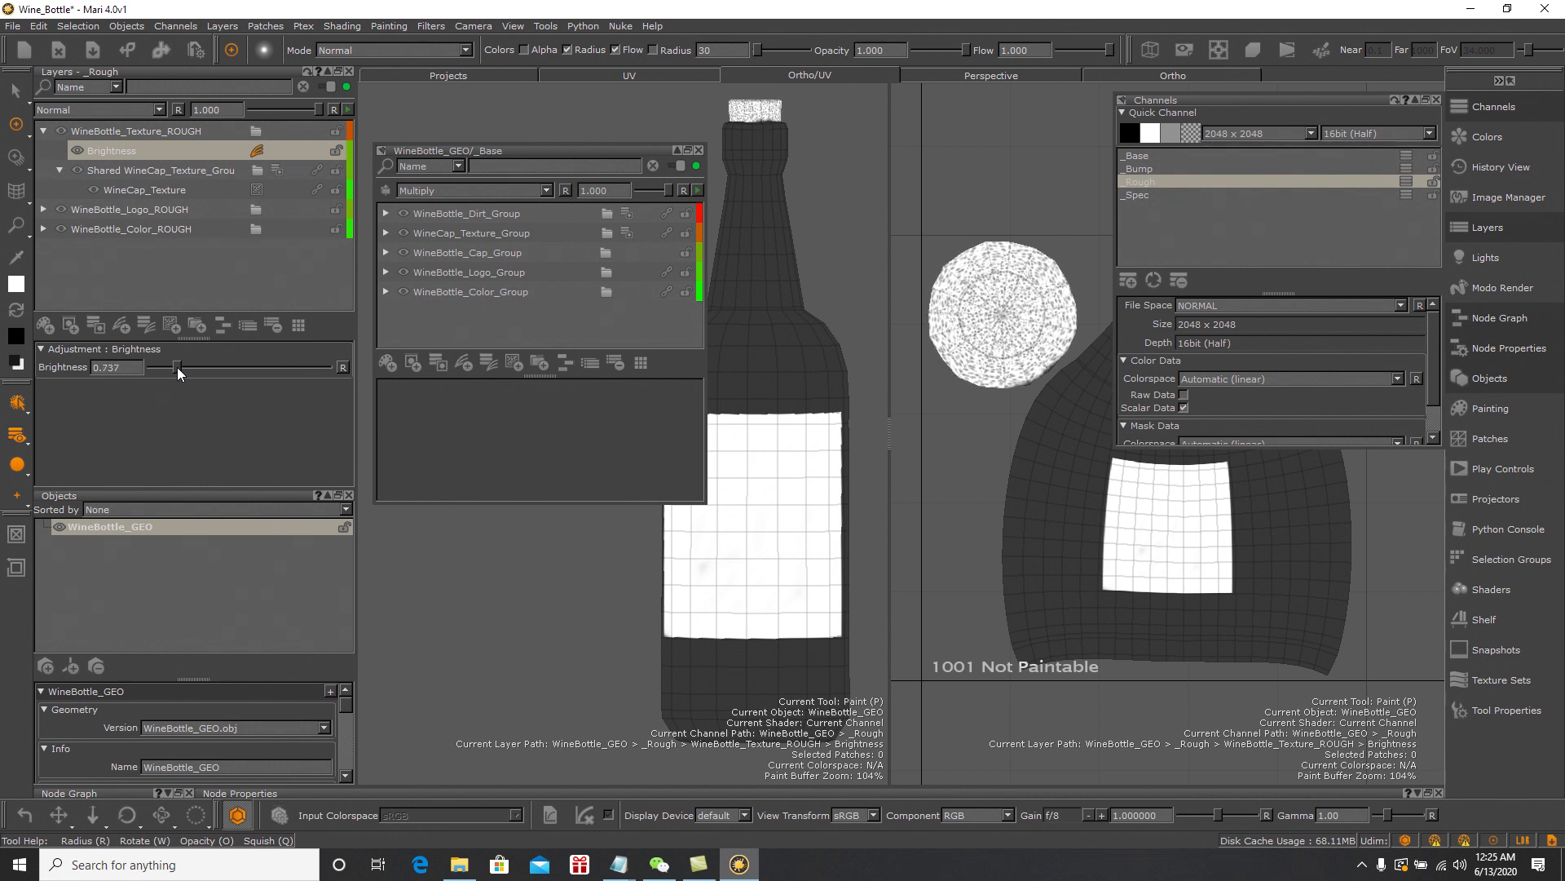
{"action": "left_click_drag", "start_coordinate": [177, 367], "coordinate": [174, 365]}
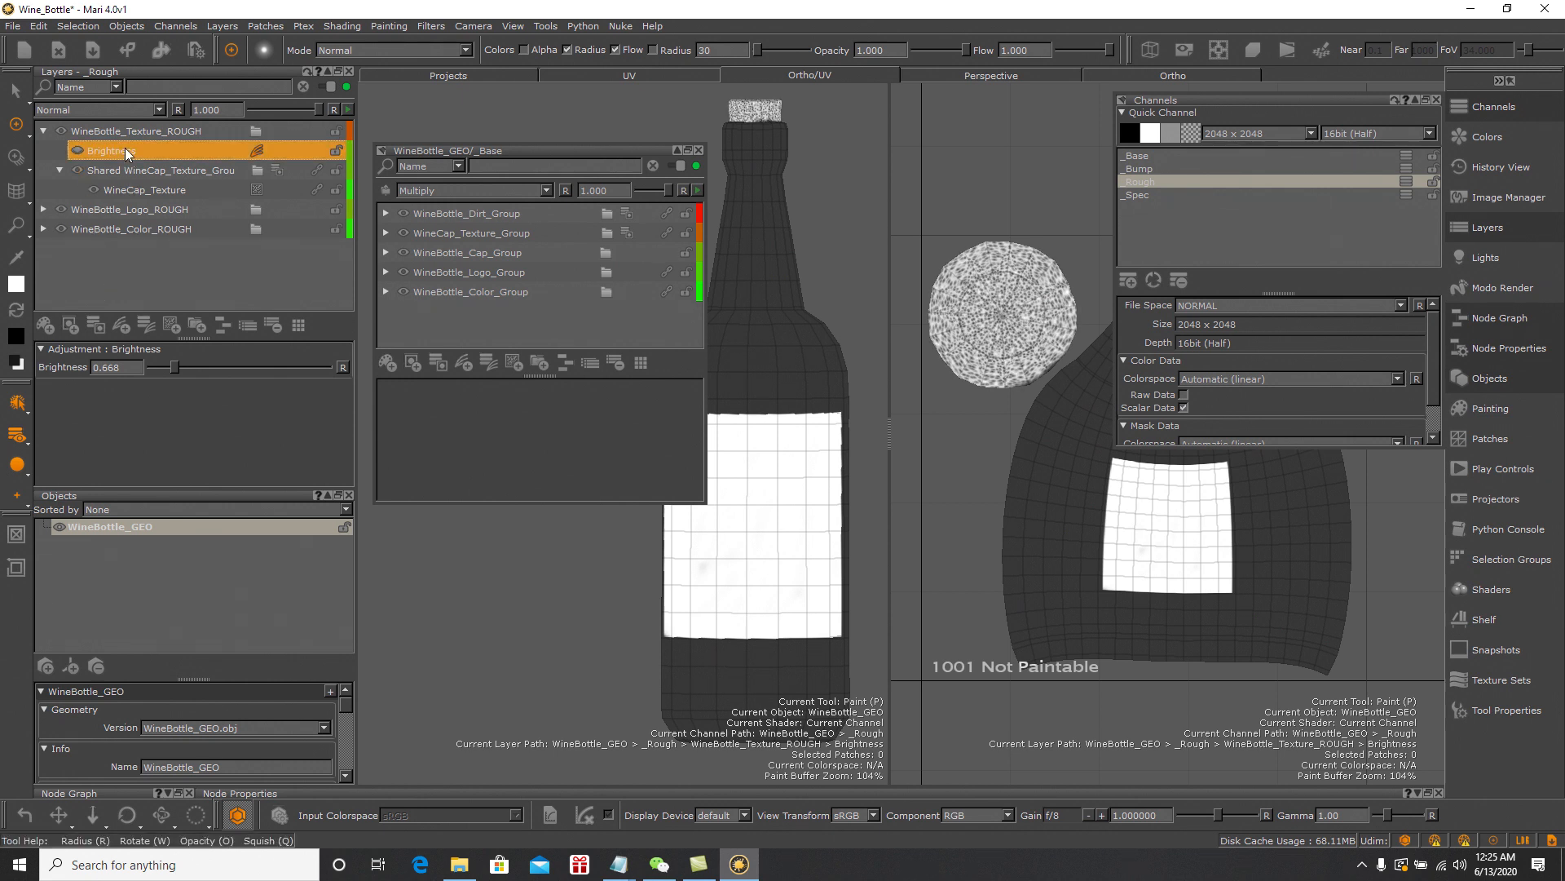
{"action": "key", "text": "Delete"}
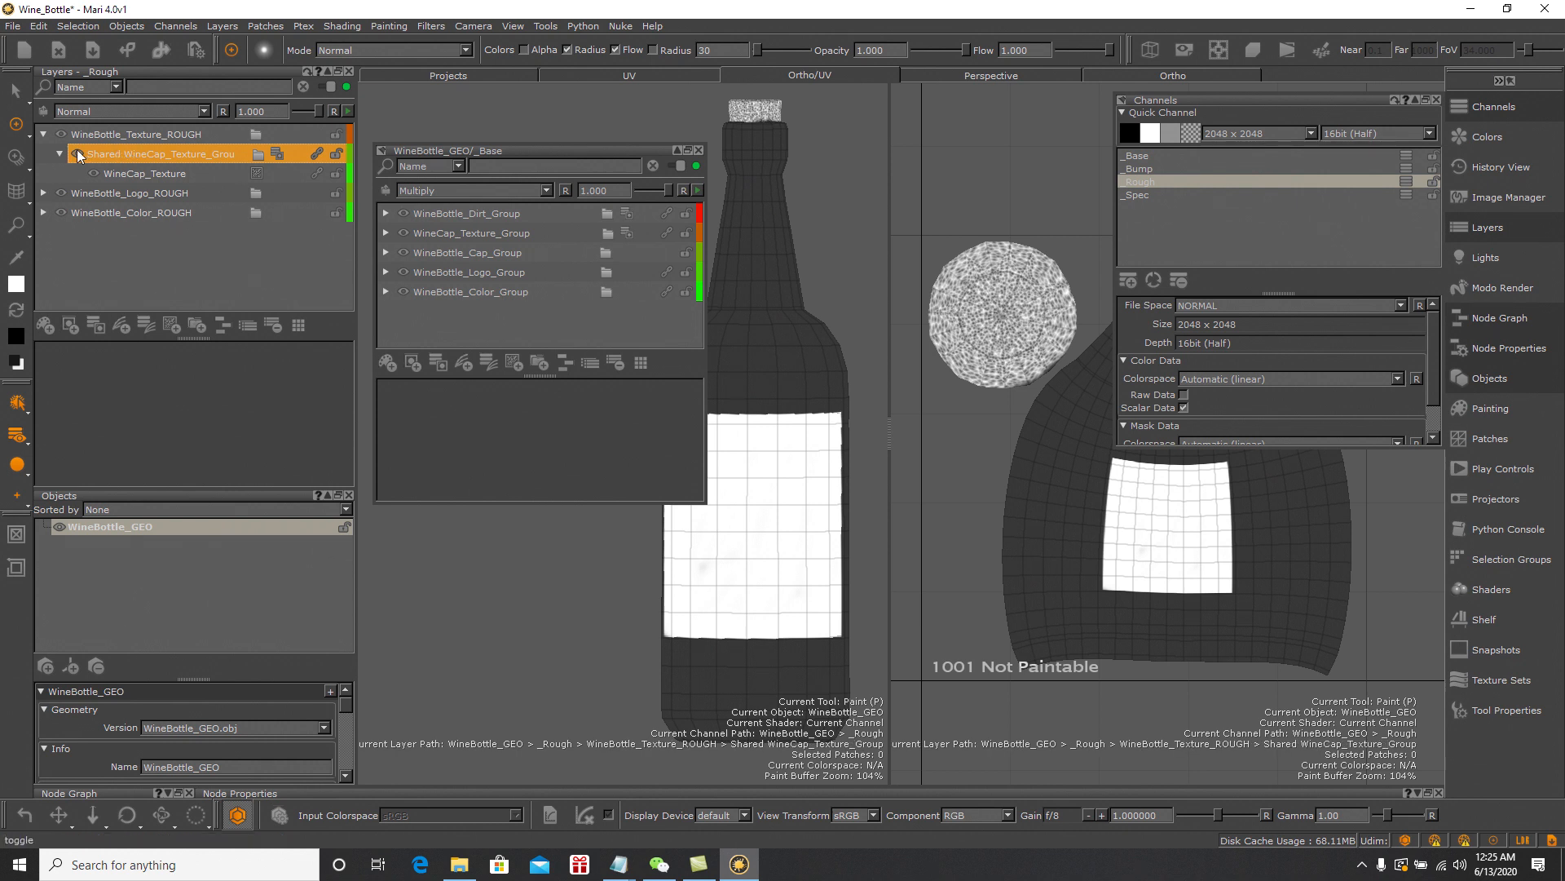
Collapse WineBottle_Texture_ROUGH and share WineBottle_Dirt_Group from _Base to the top of the _Rough layer stack
{"action": "left_click", "coordinate": [42, 134]}
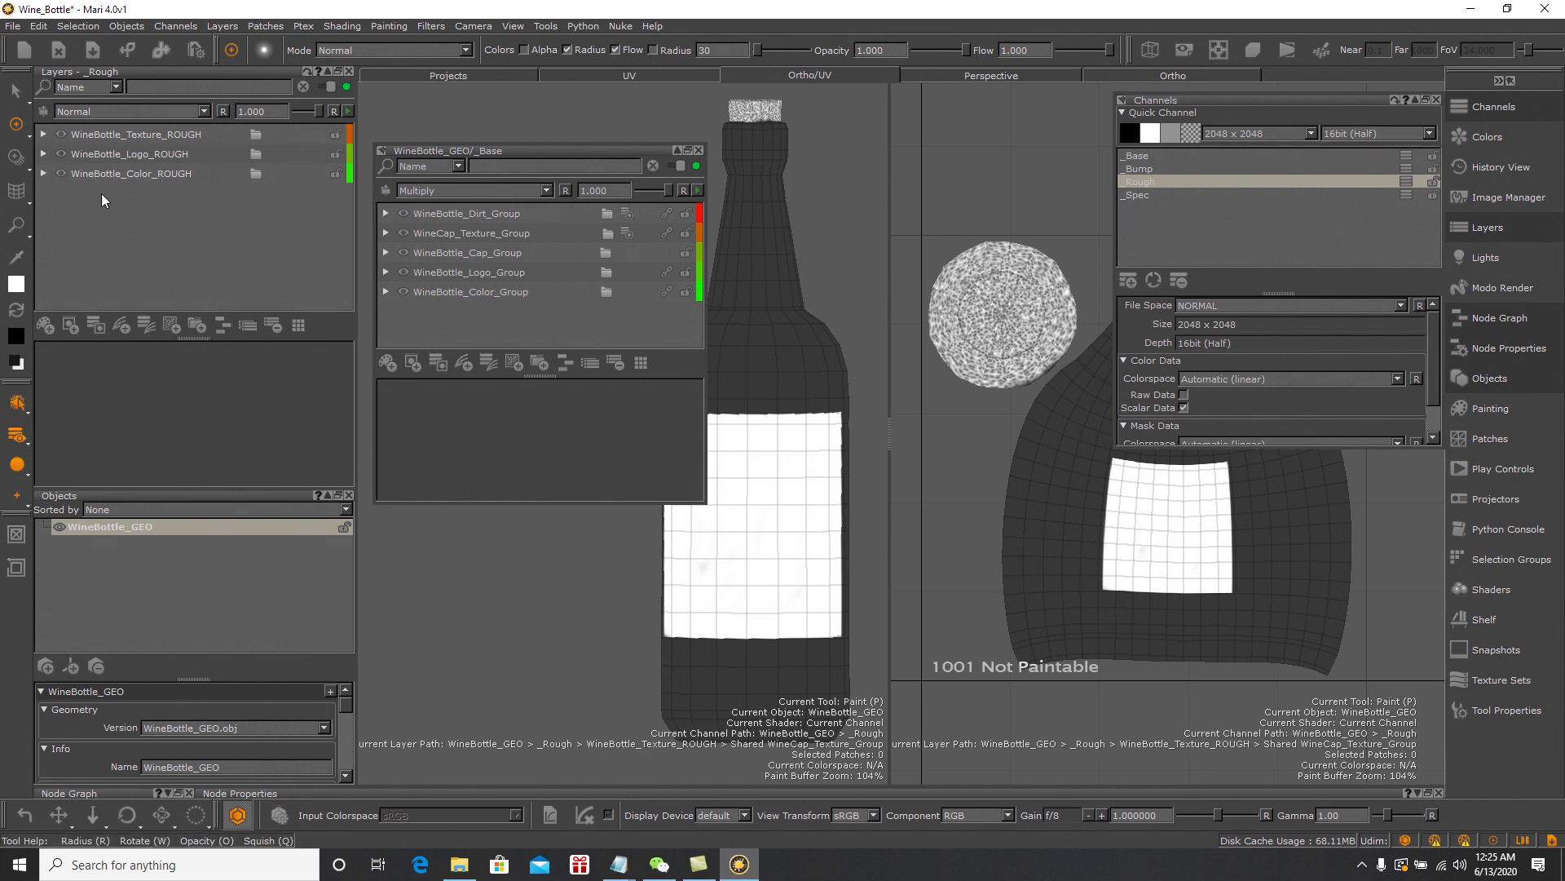
{"action": "left_click", "coordinate": [512, 216]}
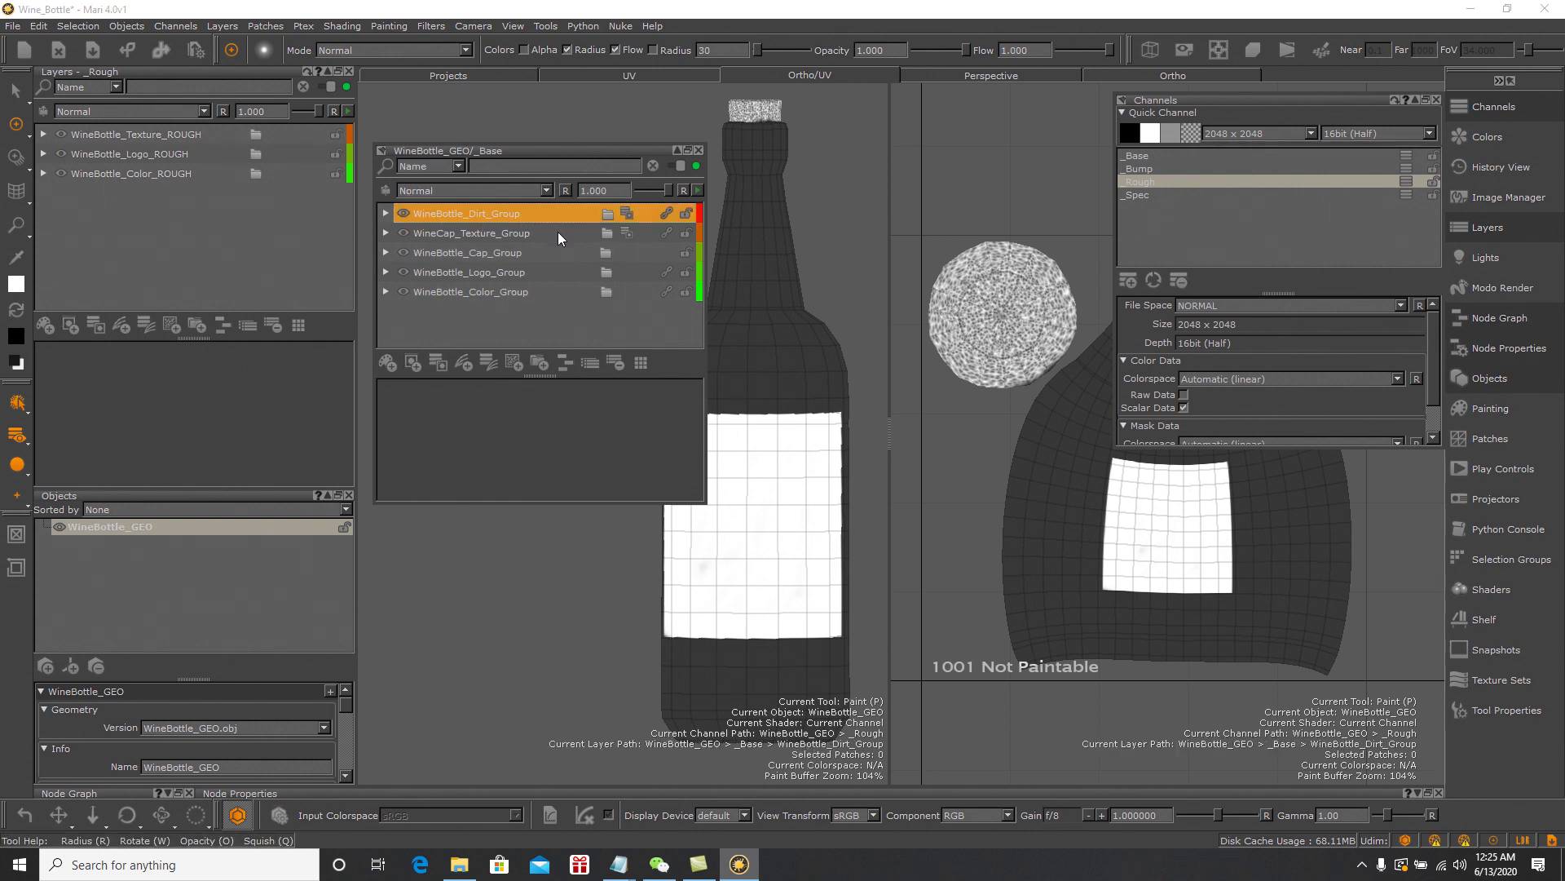
{"action": "left_click_drag", "start_coordinate": [566, 214], "coordinate": [213, 124]}
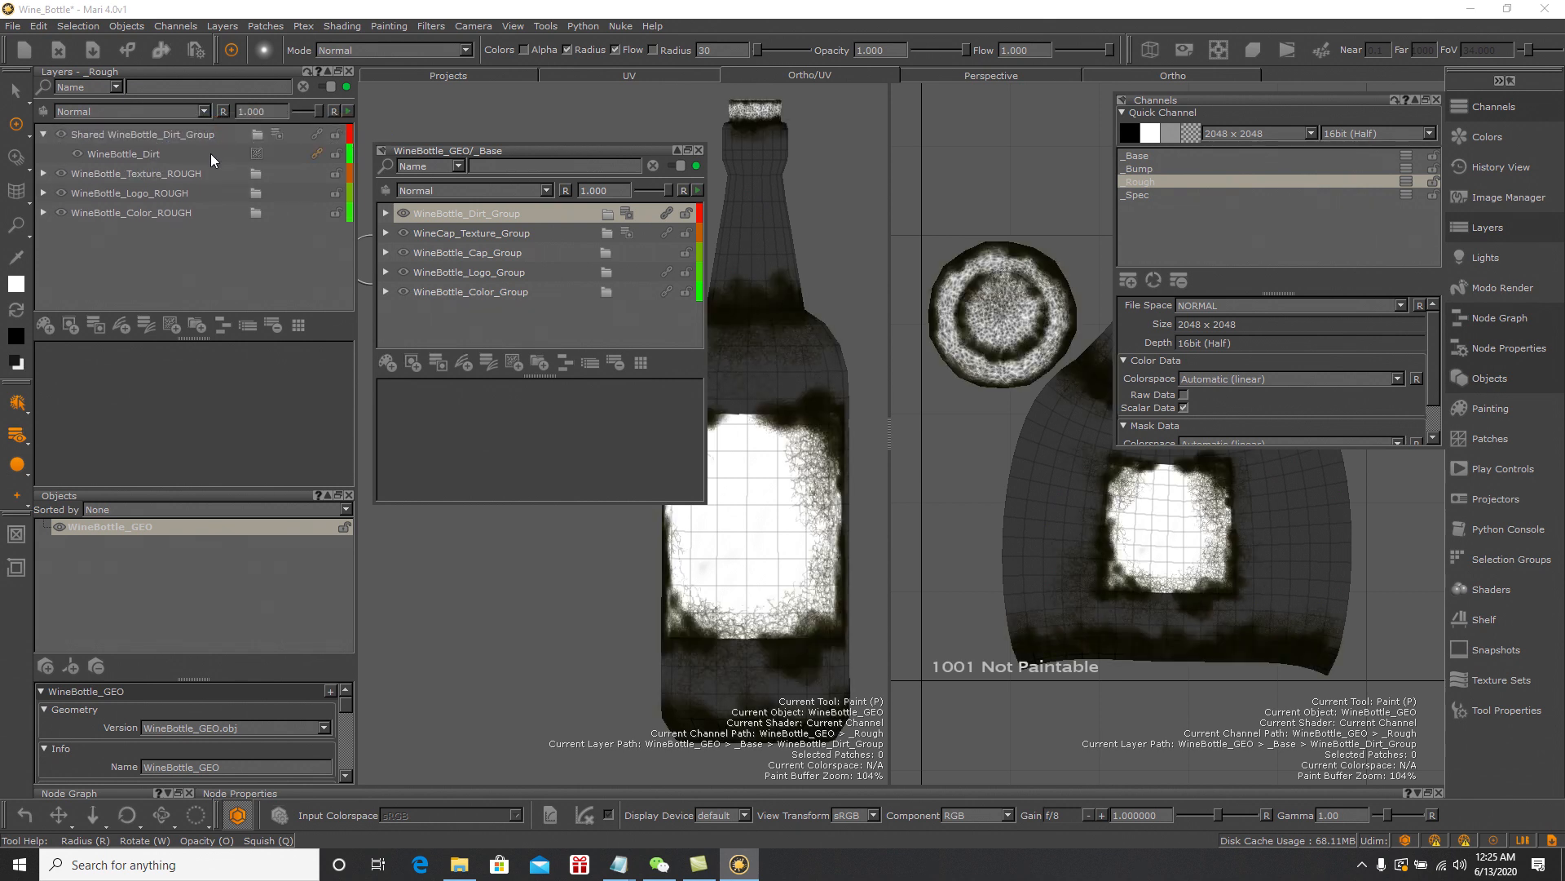
{"action": "left_click", "coordinate": [43, 133]}
Put the shared WineBottle_Dirt_Group in a new layer group named WineBottle_Dirt_ROUGH
{"action": "left_click", "coordinate": [106, 133]}
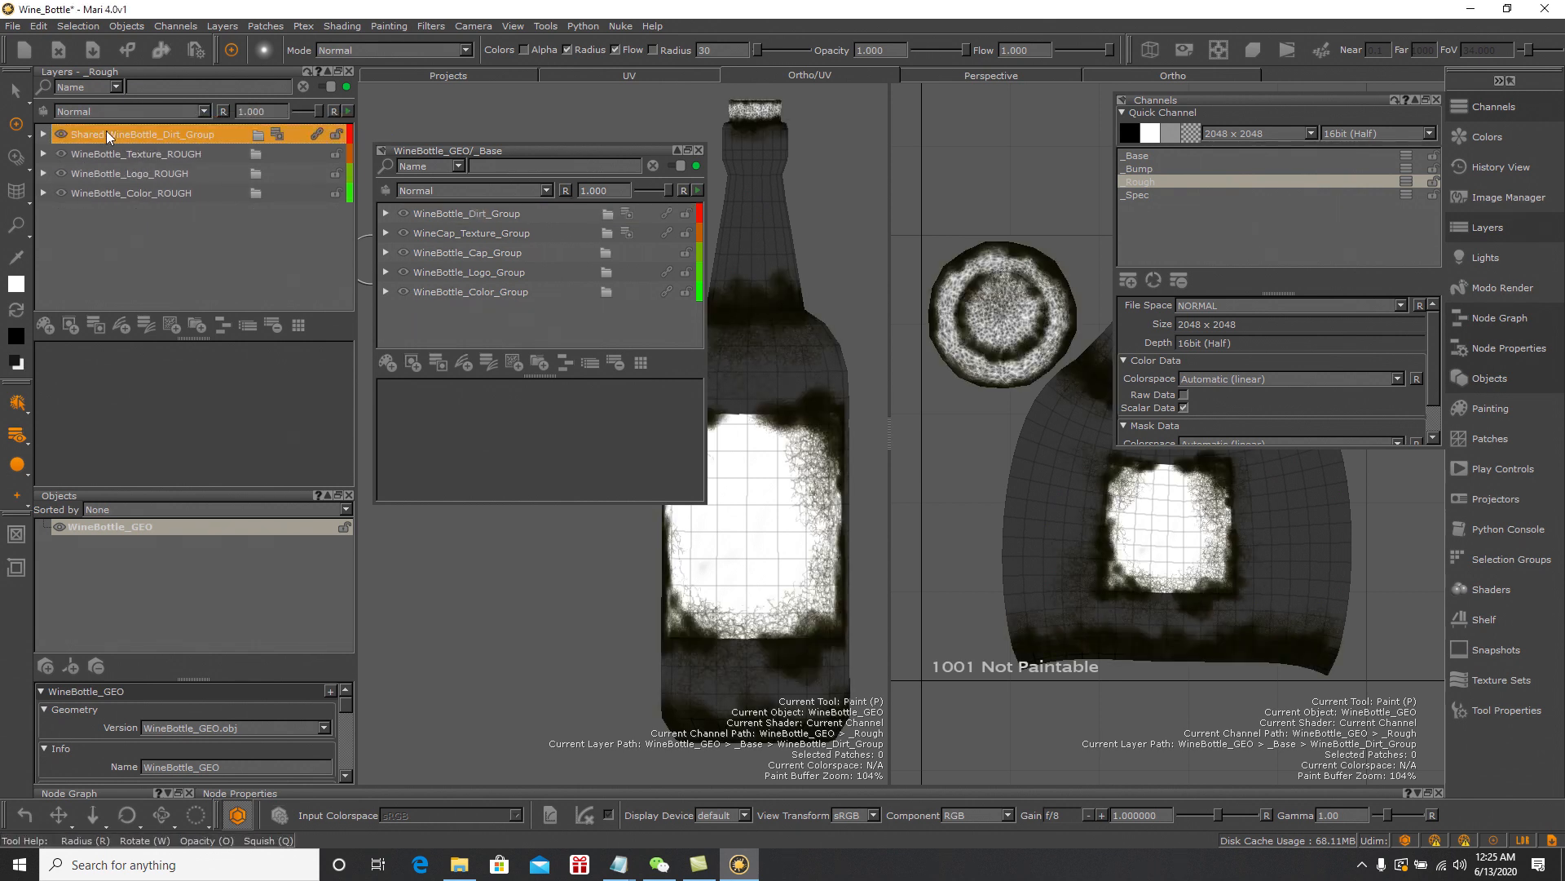
{"action": "right_click", "coordinate": [114, 134]}
{"action": "left_click", "coordinate": [179, 333]}
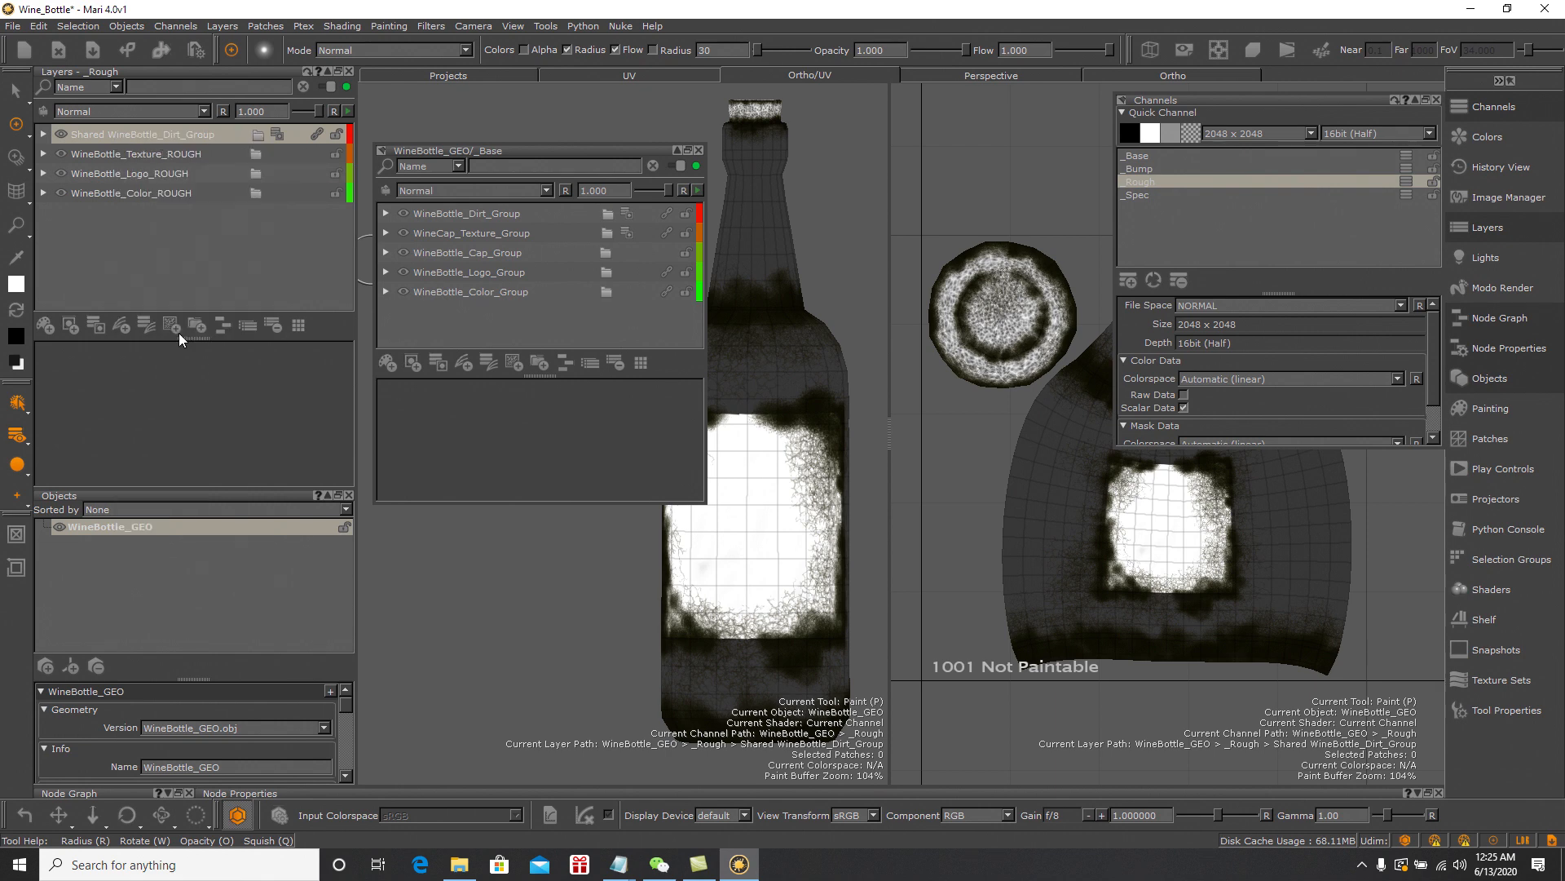
{"action": "double_click", "coordinate": [100, 133]}
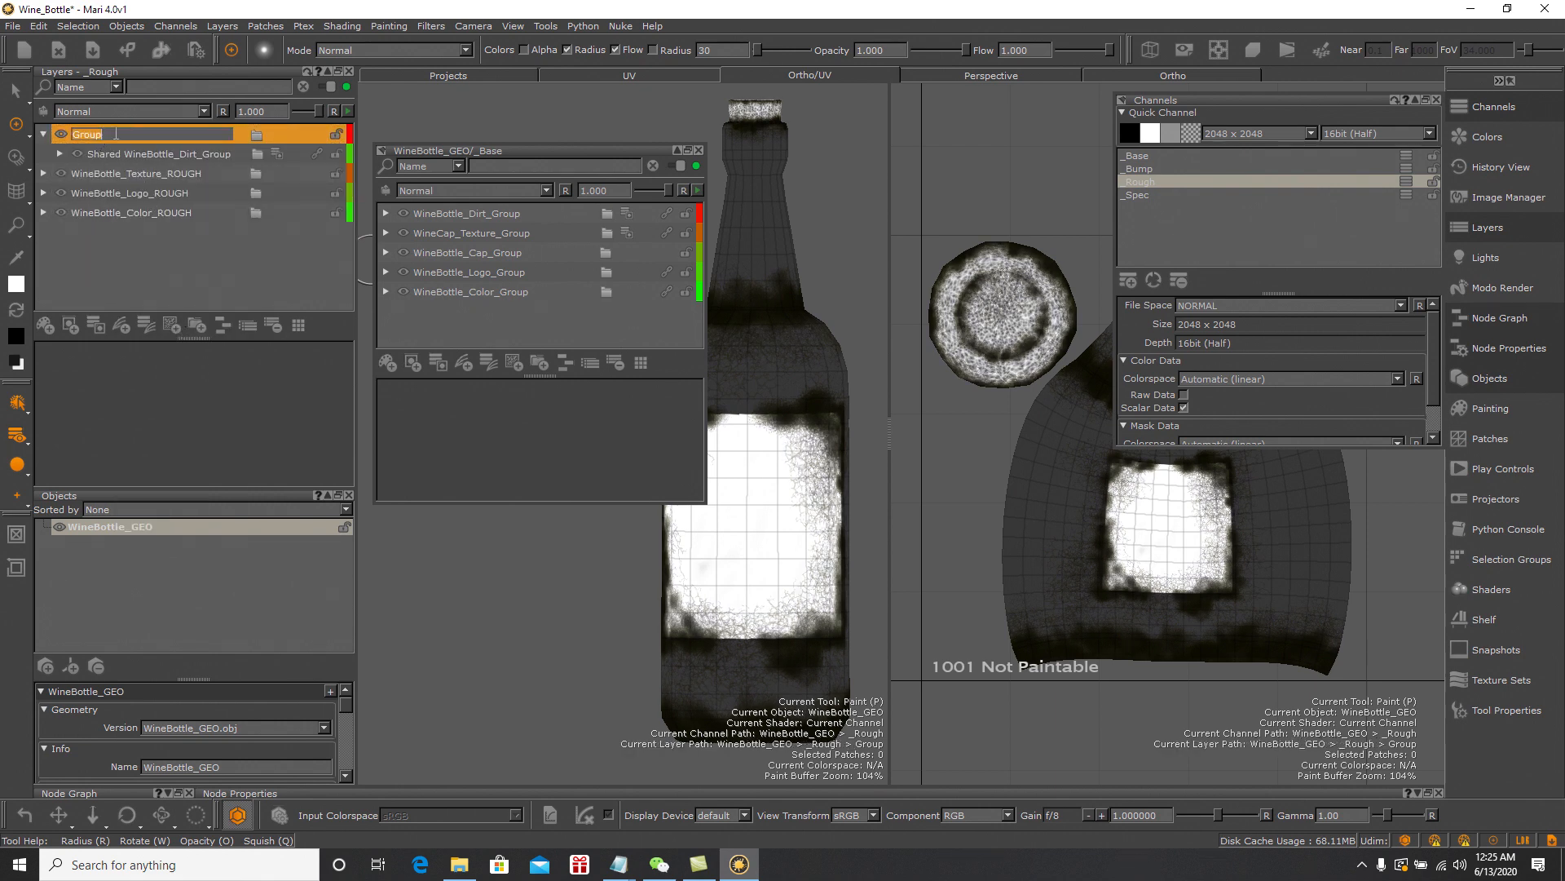
{"action": "type", "text": "Win"}
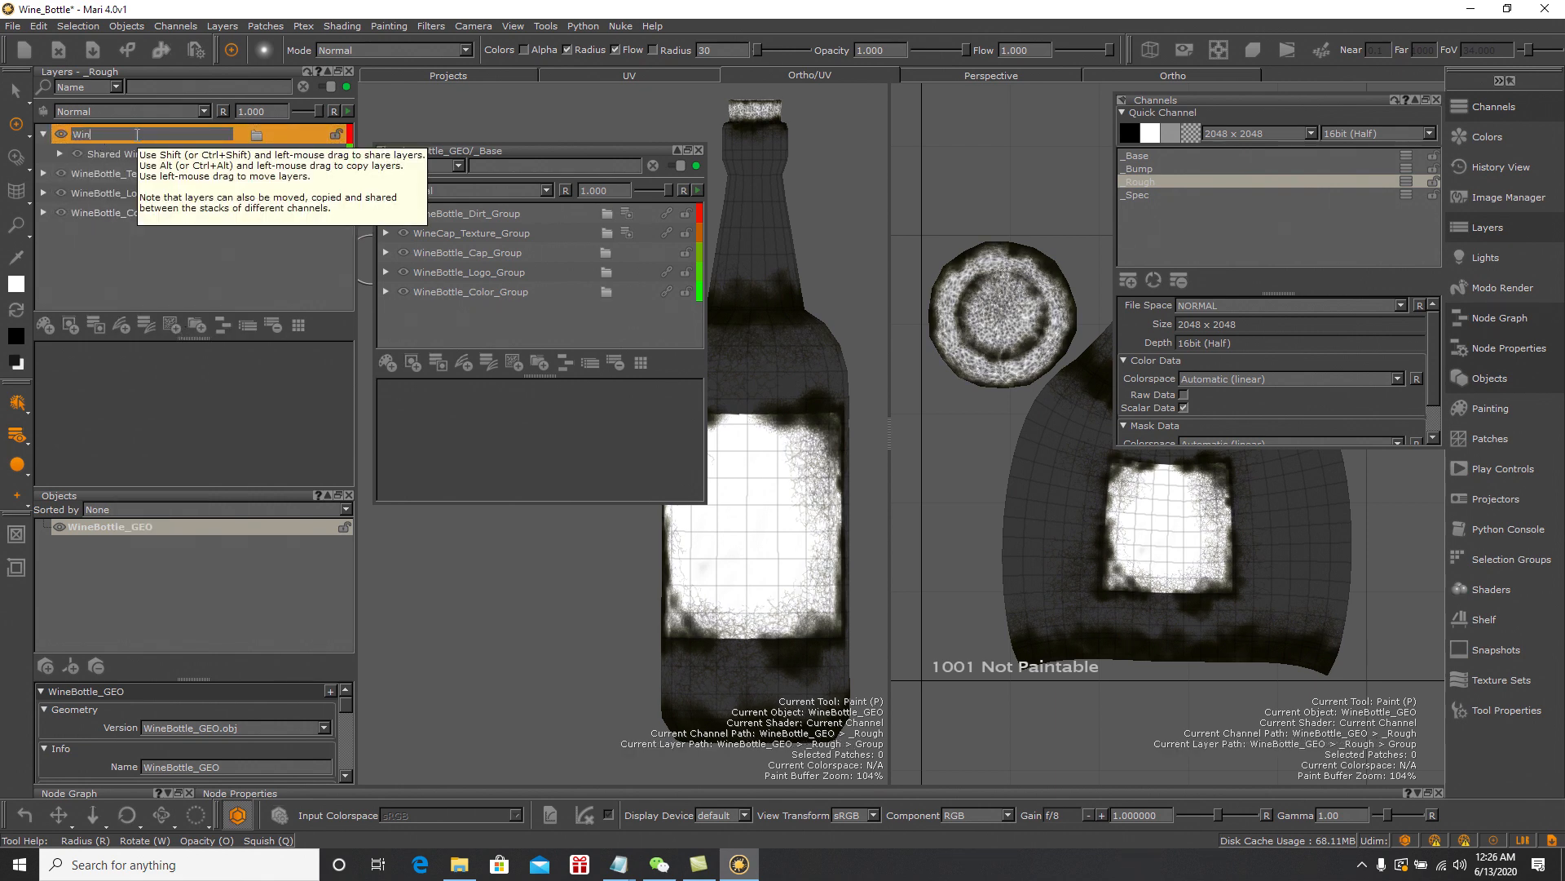
{"action": "type", "text": "eBottle"}
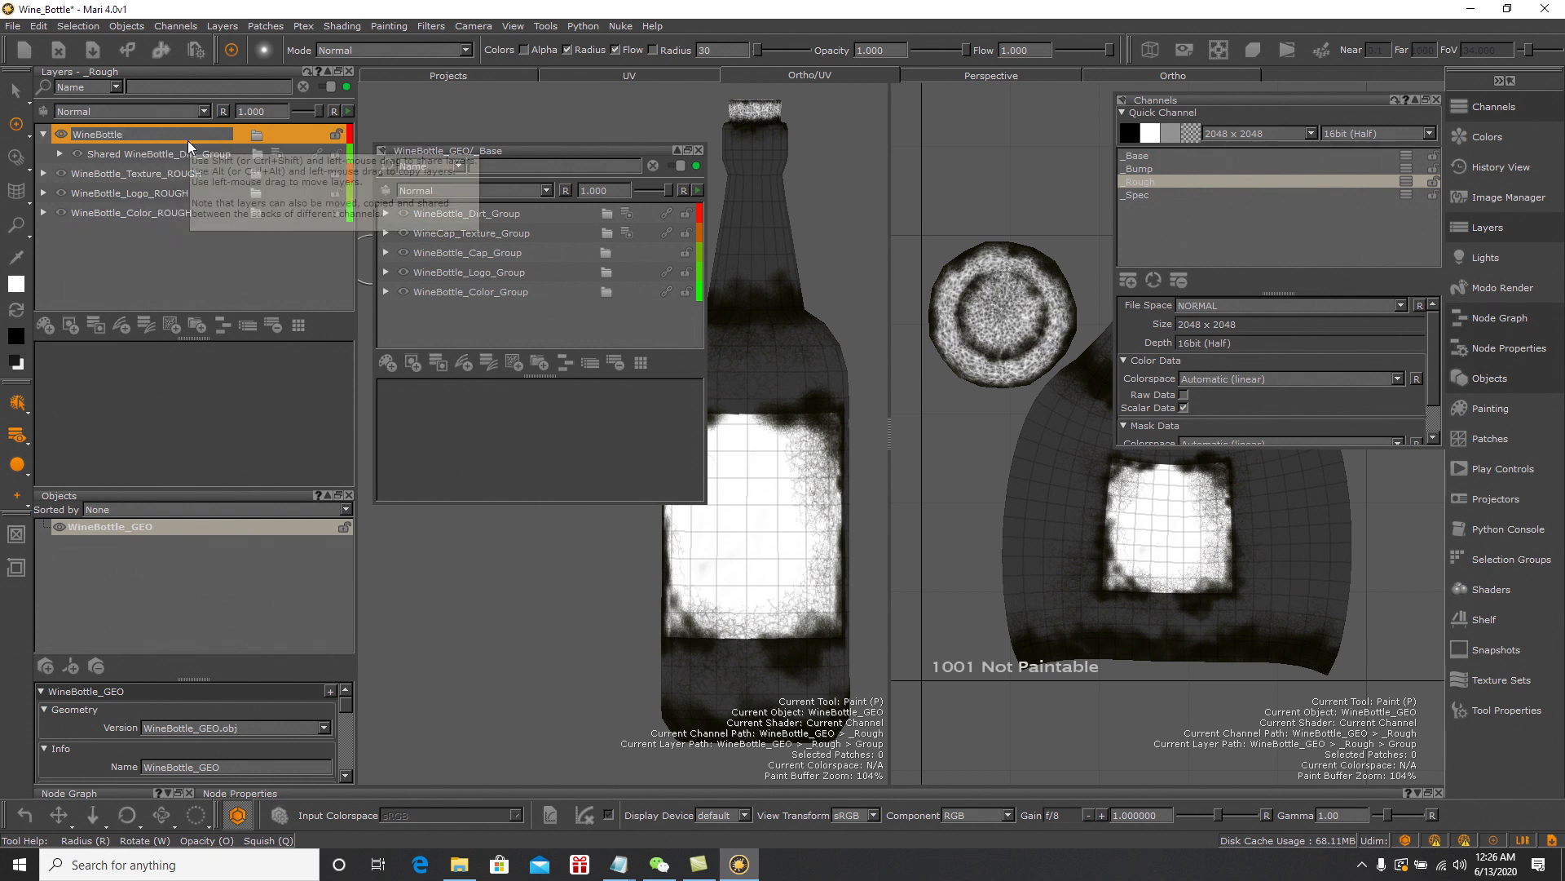
{"action": "type", "text": "_Dirt_ROUGH"}
{"action": "key", "text": "Return"}
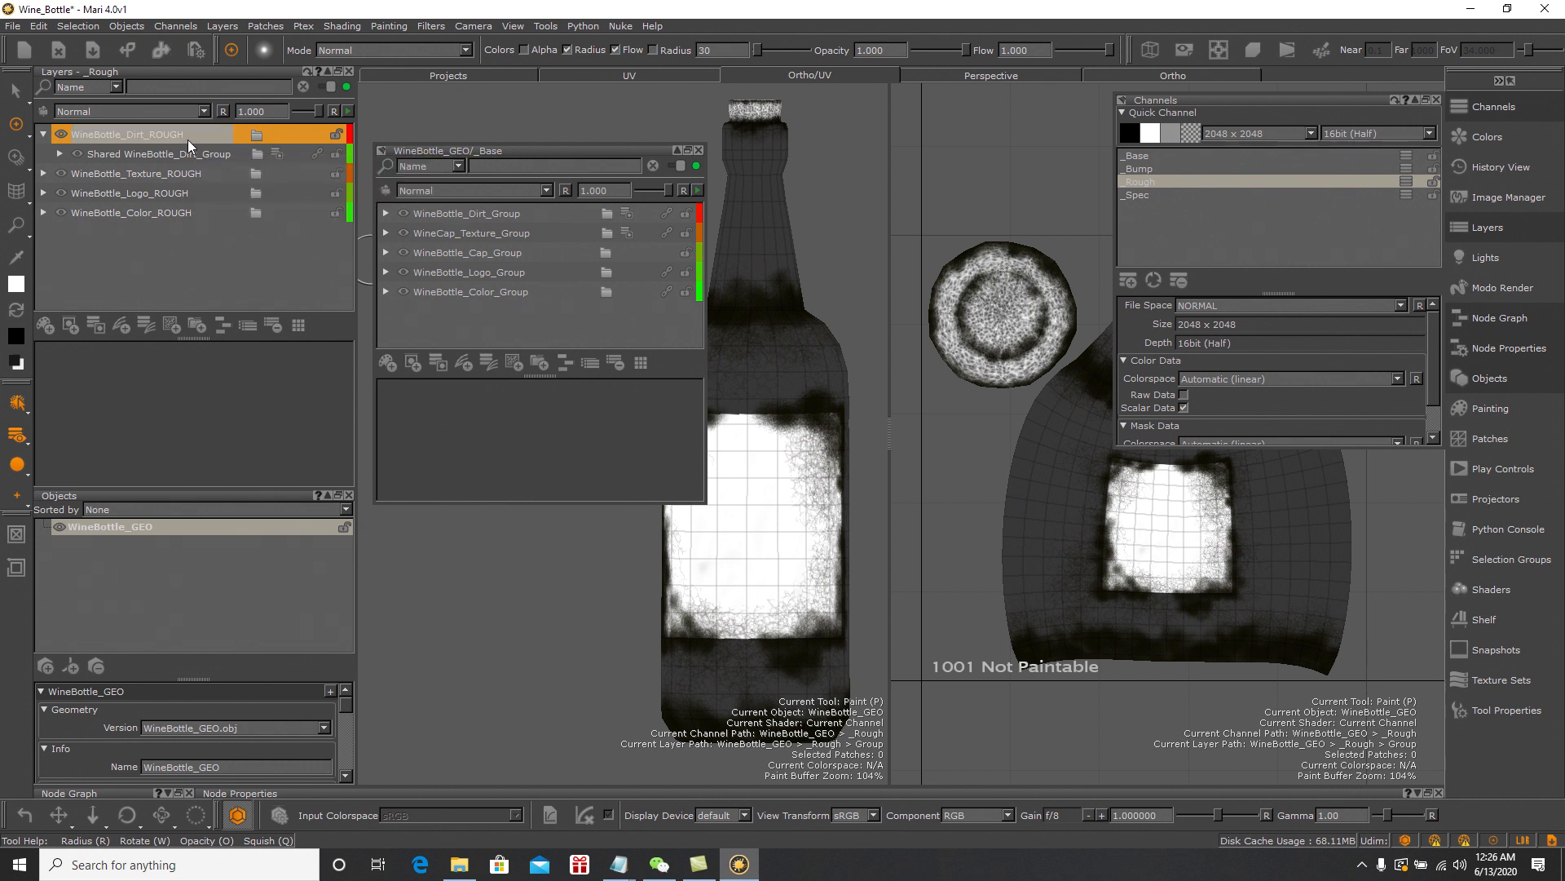
Add a Saturation adjustment layer set to 0 in WineBottle_Dirt_ROUGH
{"action": "right_click", "coordinate": [189, 139]}
{"action": "mouse_move", "coordinate": [258, 164]}
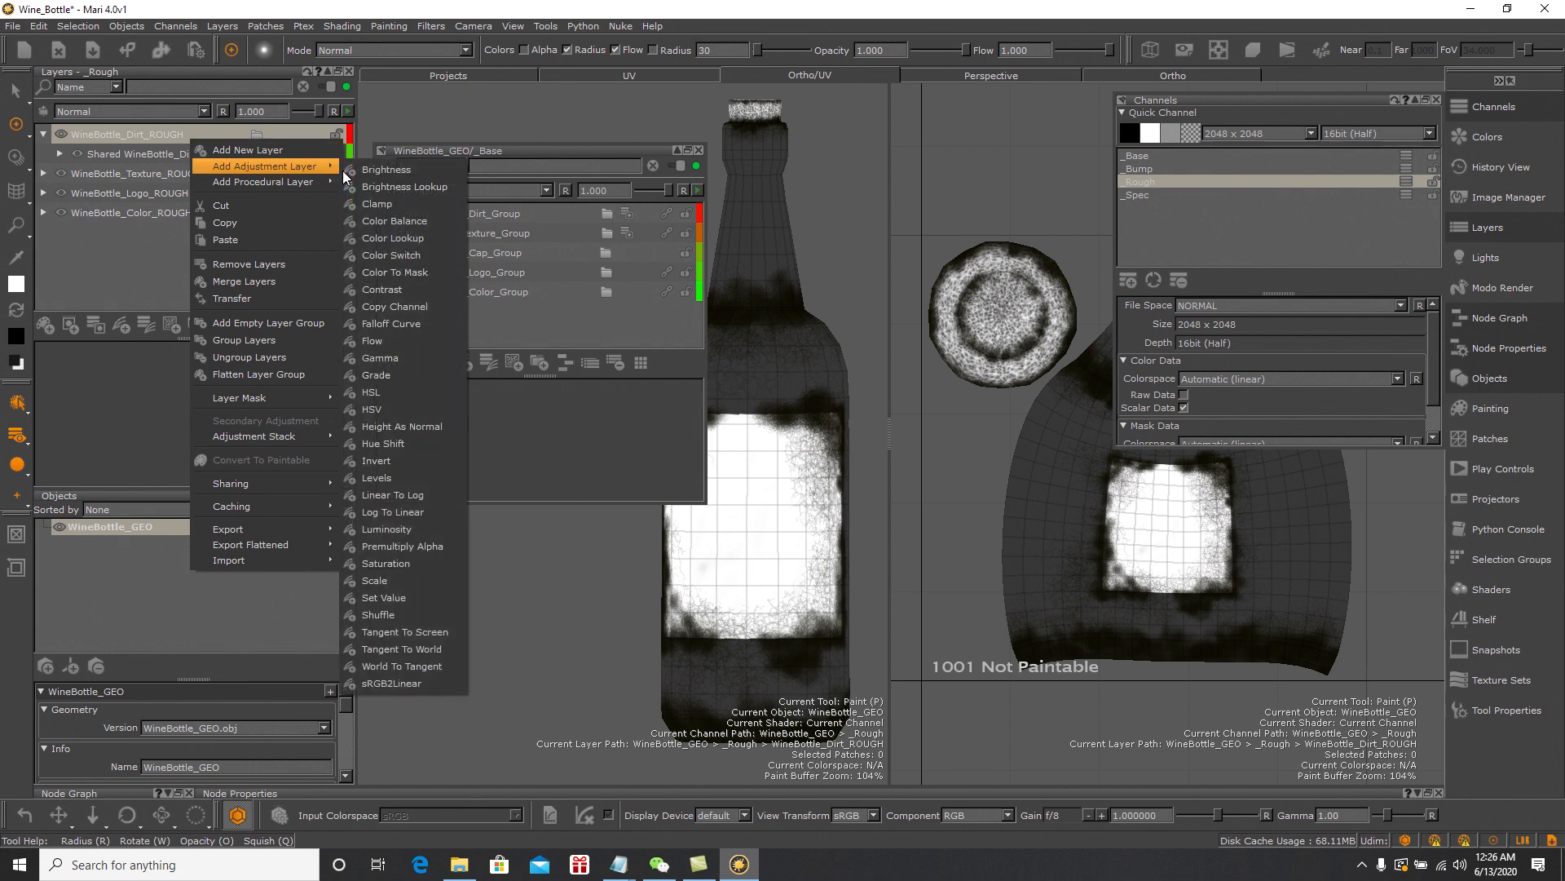
{"action": "left_click", "coordinate": [414, 564]}
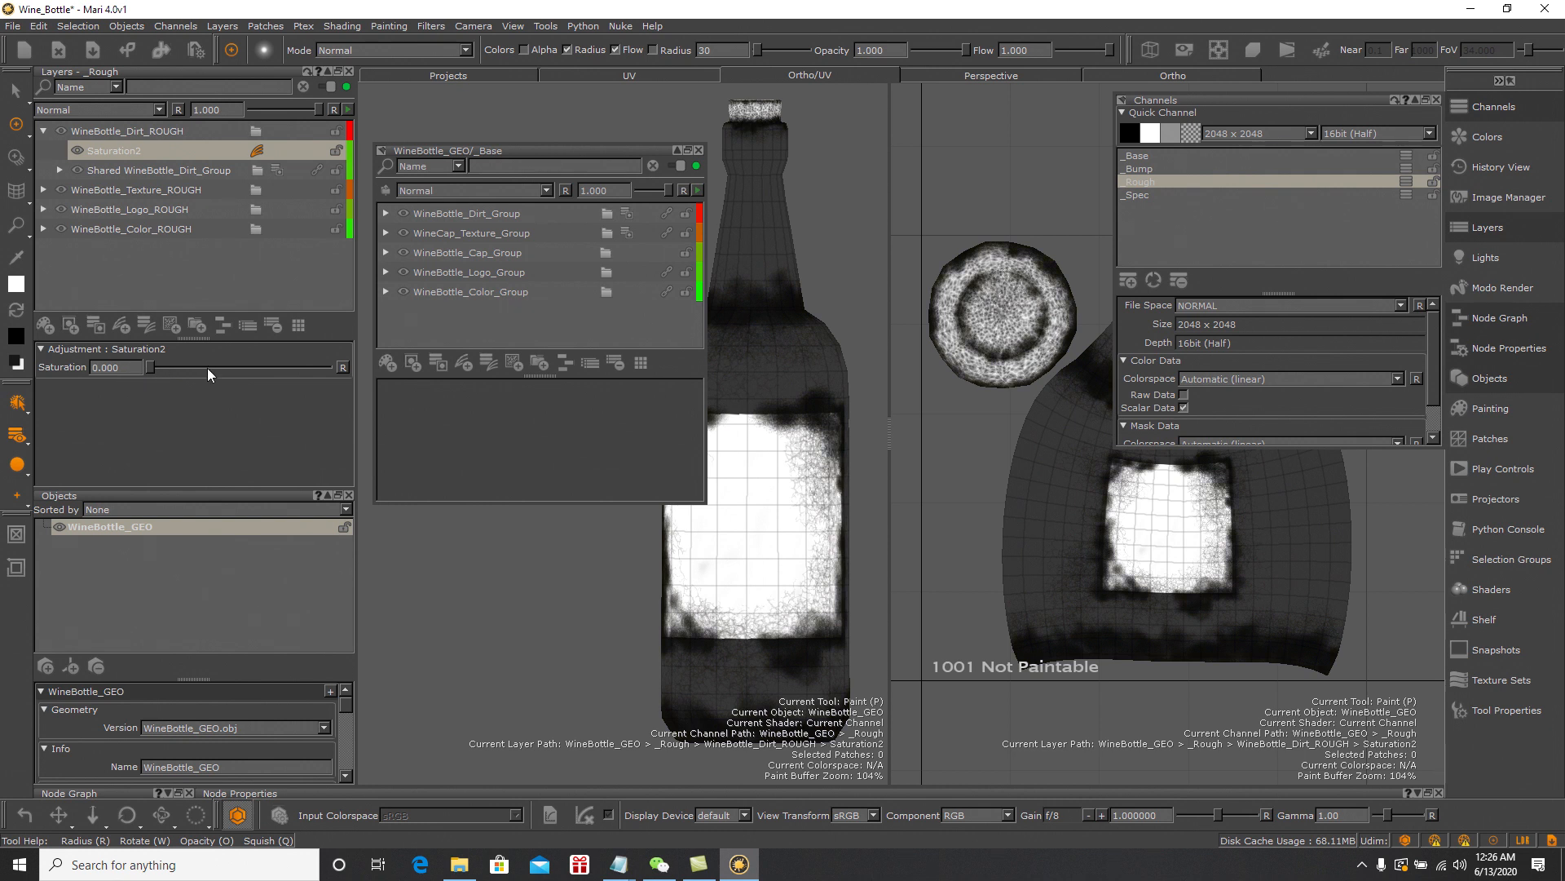
{"action": "left_click", "coordinate": [1362, 865]}
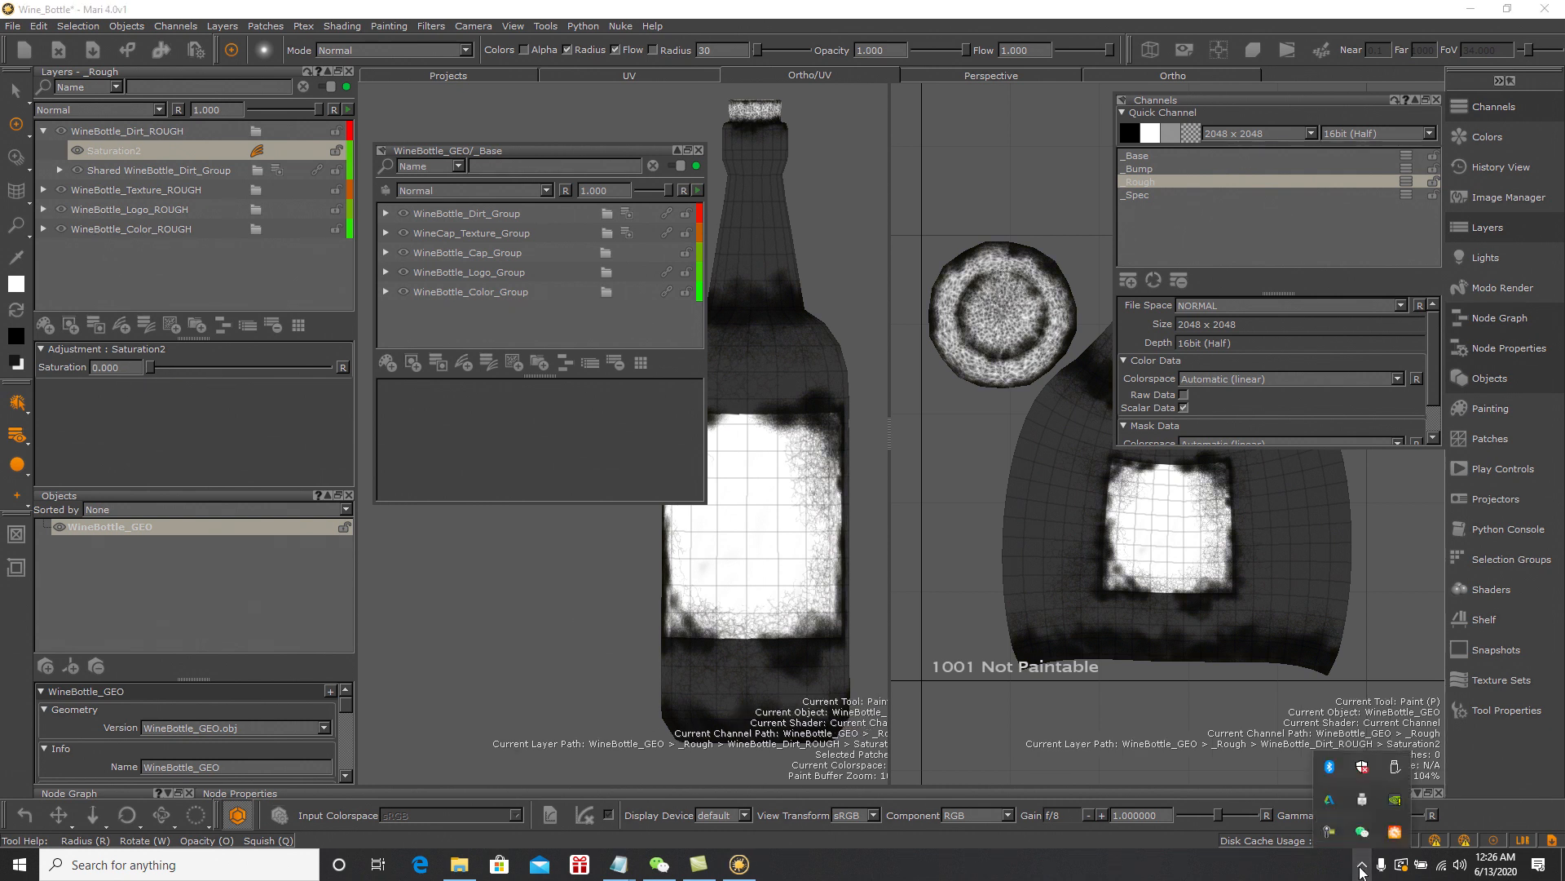
{"action": "left_click", "coordinate": [1361, 872]}
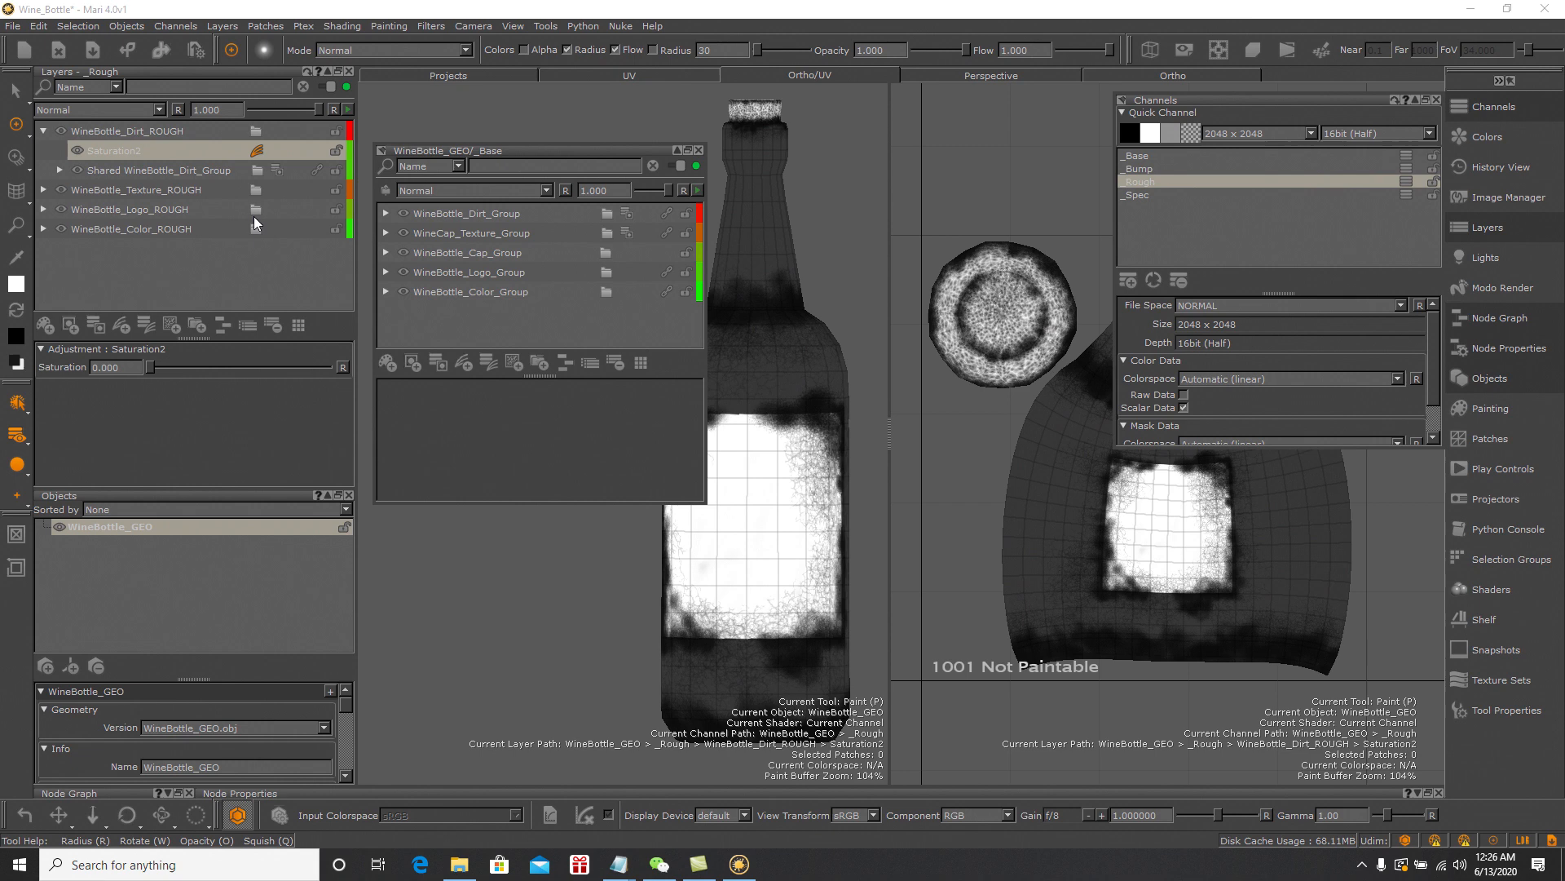
Add a Brightness adjustment layer set to about 4.77 above the Saturation layer in WineBottle_Dirt_ROUGH
{"action": "left_click", "coordinate": [160, 130]}
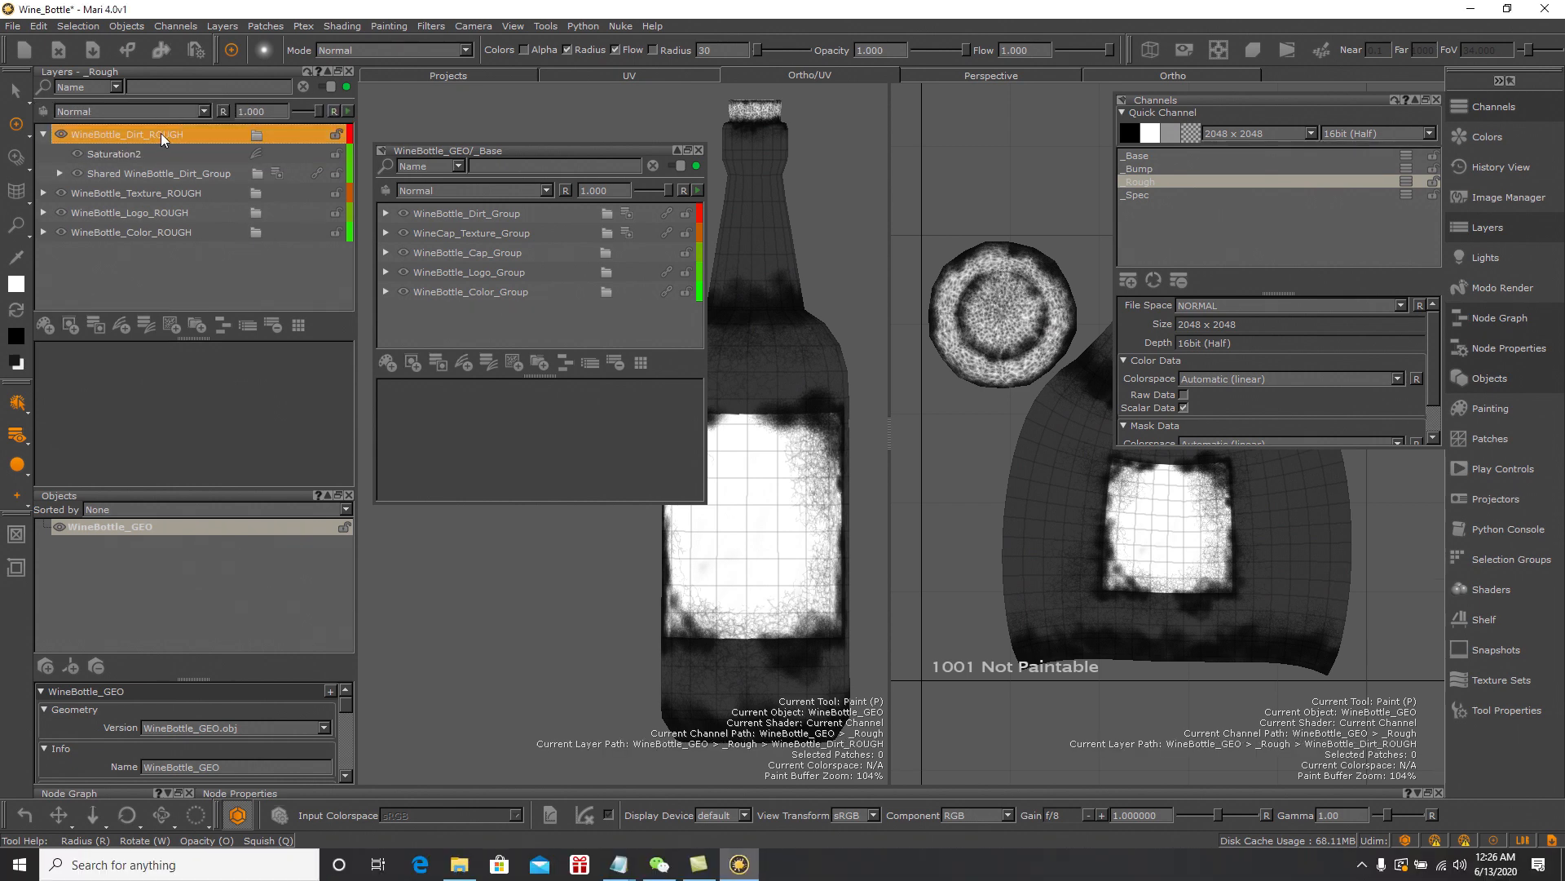
{"action": "right_click", "coordinate": [159, 134]}
{"action": "mouse_move", "coordinate": [215, 159]}
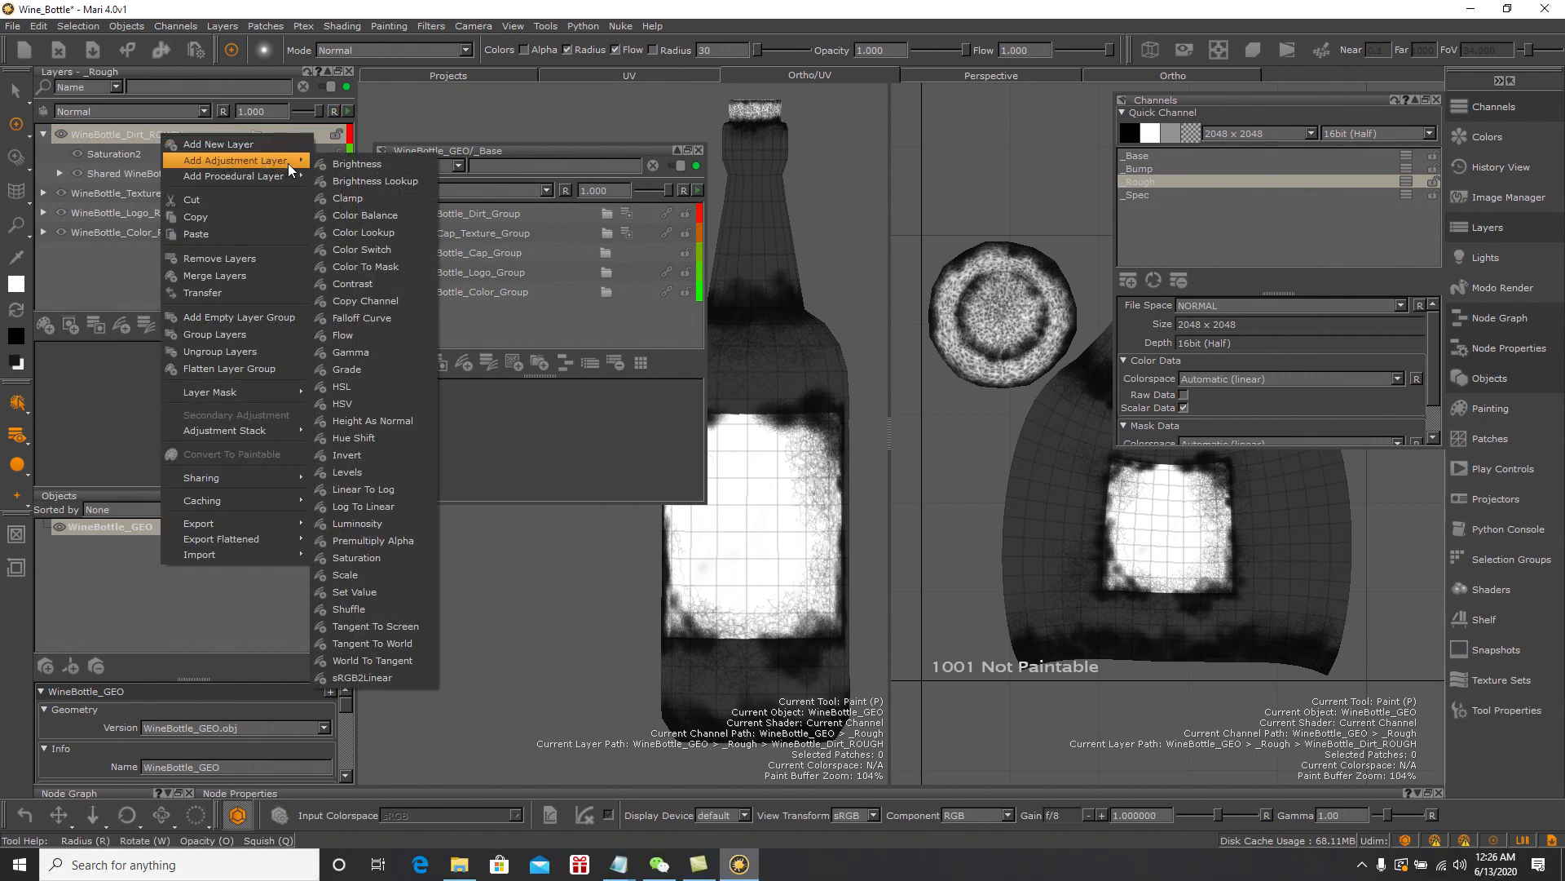
{"action": "left_click", "coordinate": [335, 163]}
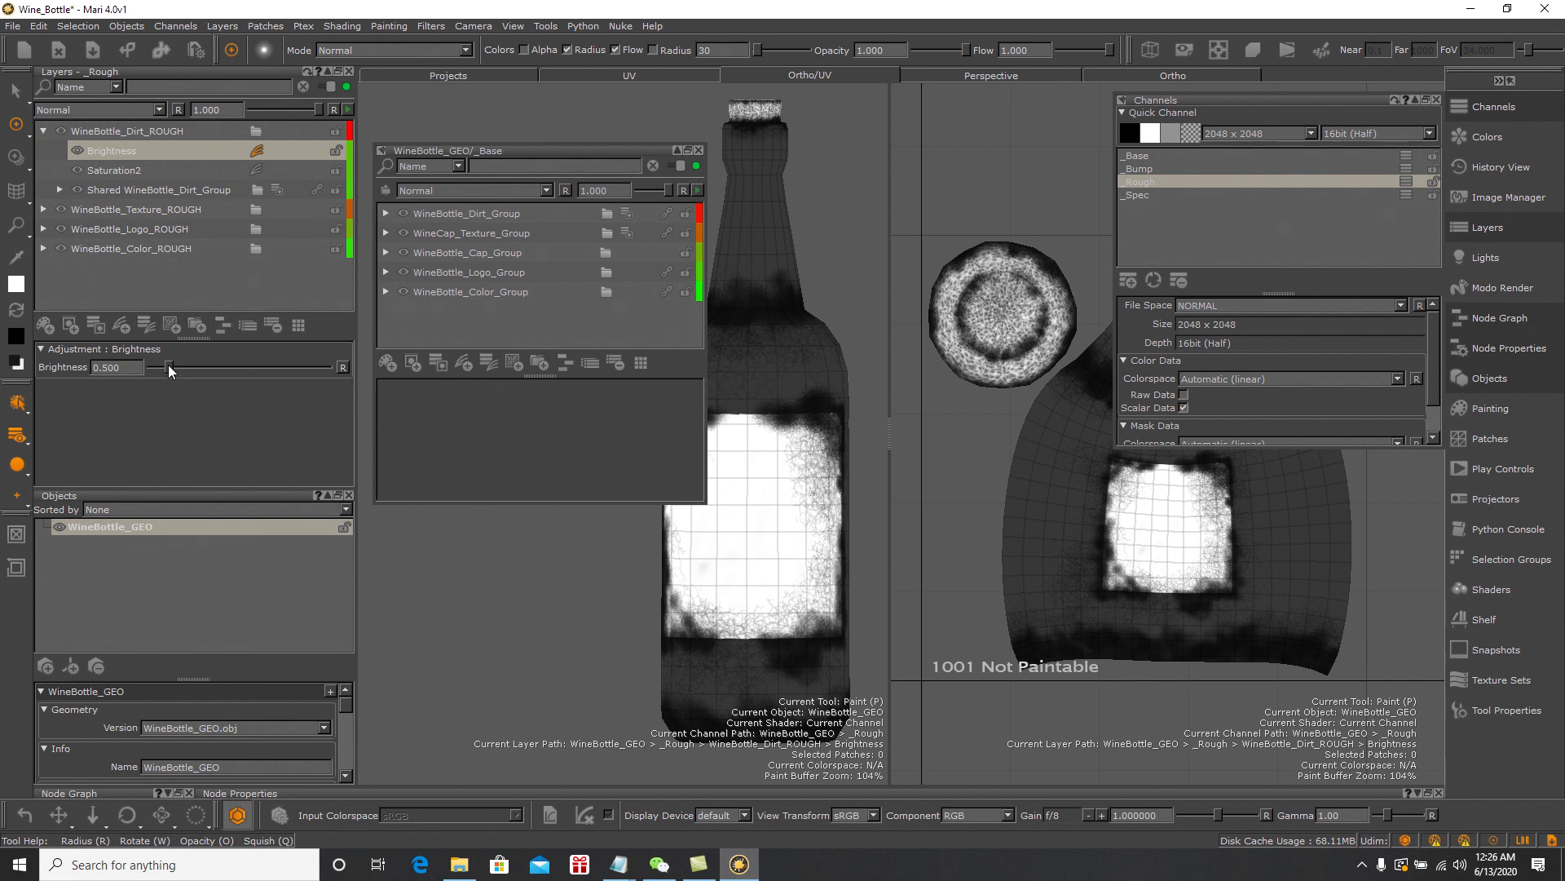
{"action": "left_click_drag", "start_coordinate": [177, 365], "coordinate": [243, 366]}
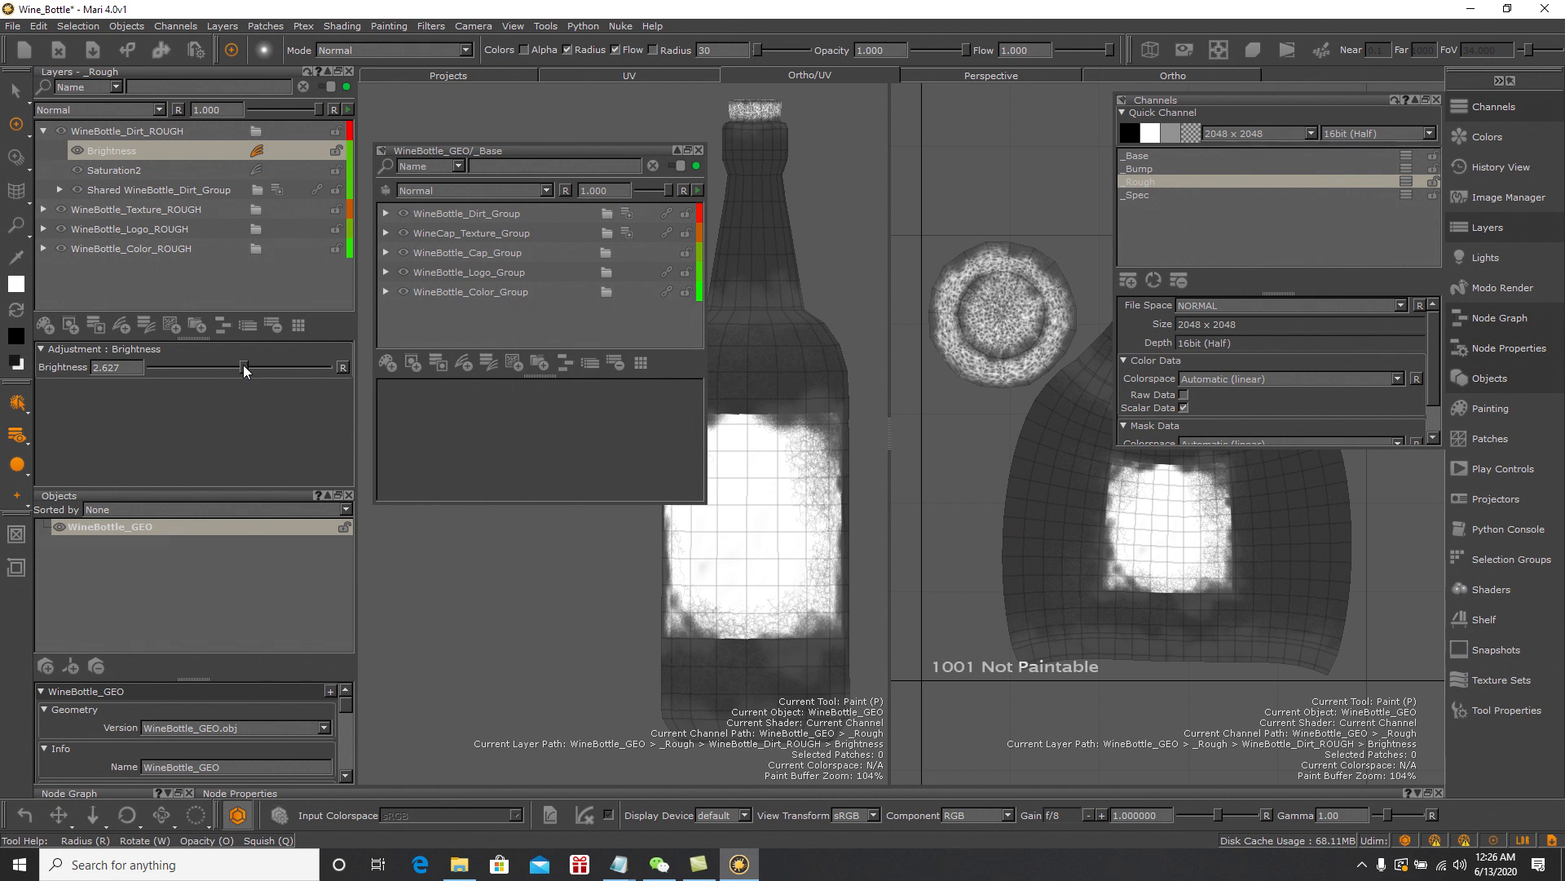
{"action": "left_click_drag", "start_coordinate": [262, 364], "coordinate": [318, 364]}
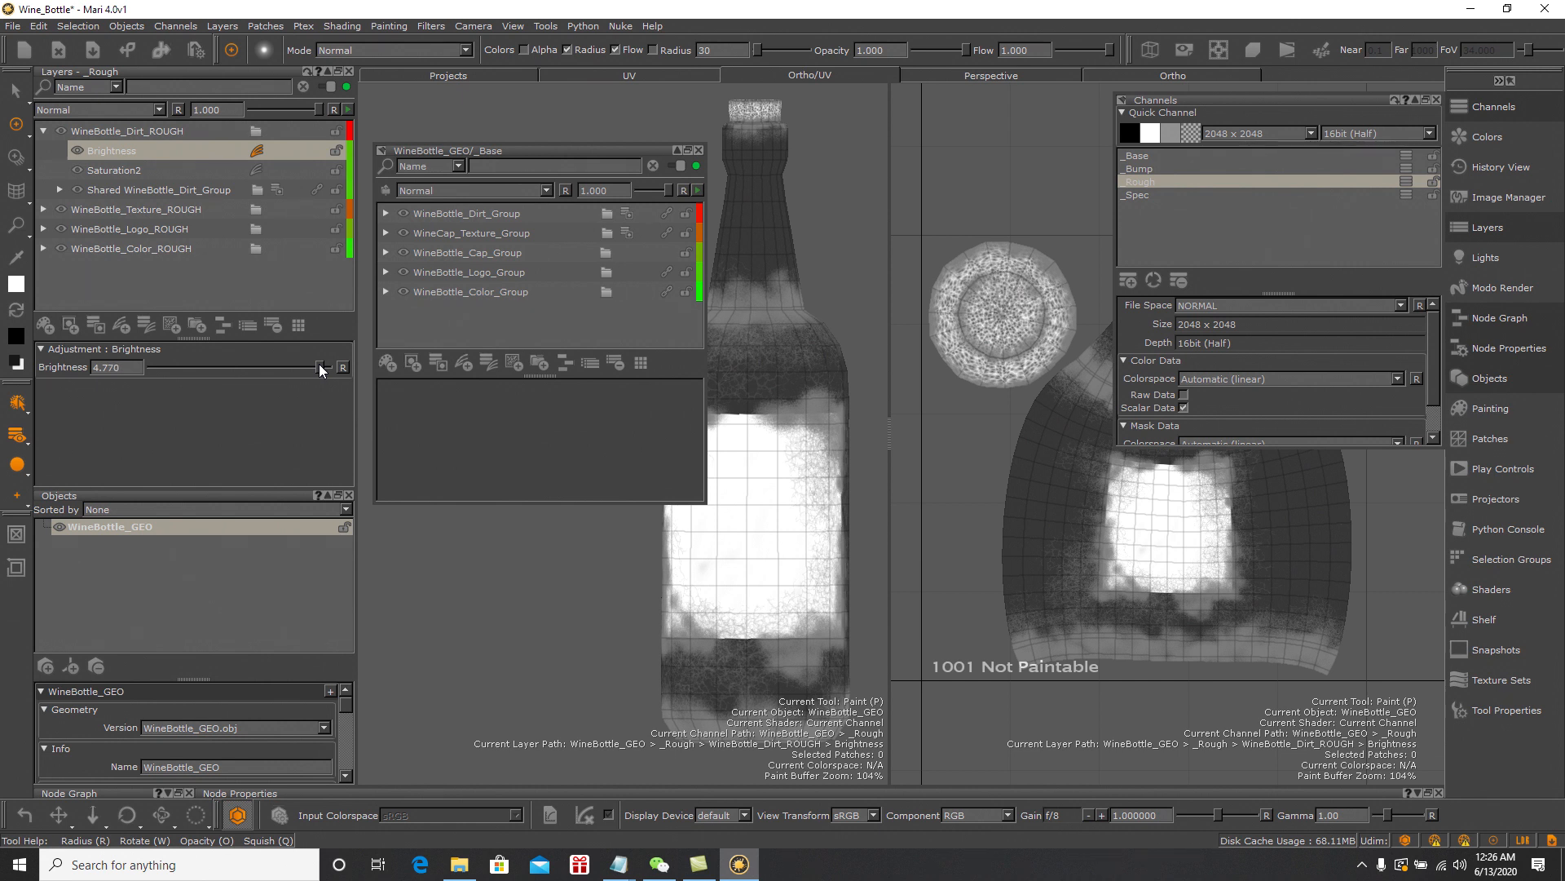
{"action": "left_click", "coordinate": [43, 130]}
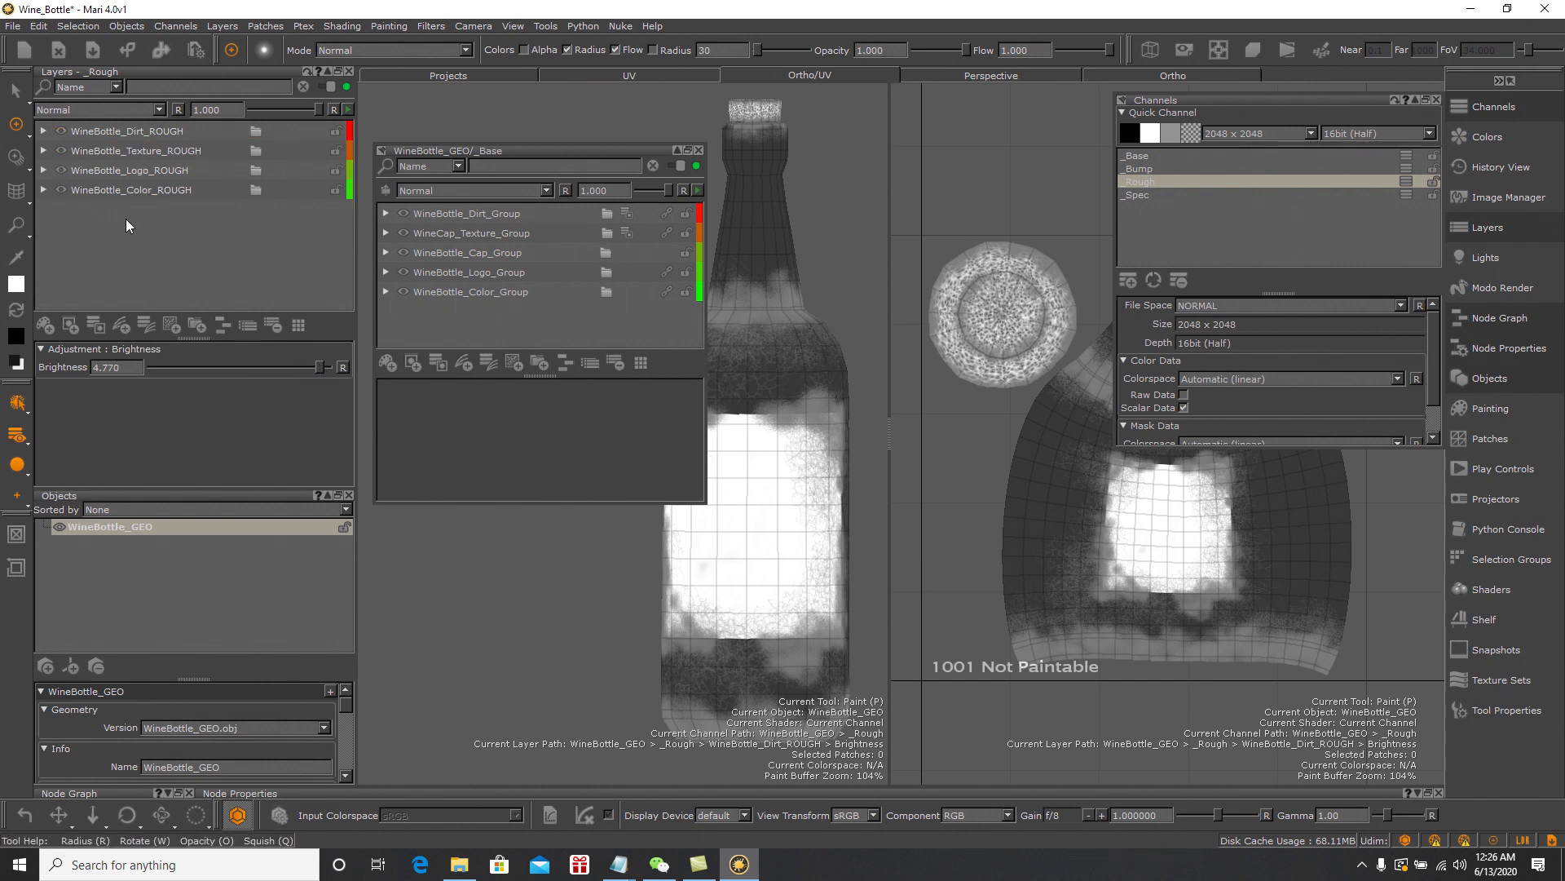
Collapse WineBottle_Dirt_ROUGH in the _Rough layer stack and save the project
{"action": "left_click", "coordinate": [1145, 169]}
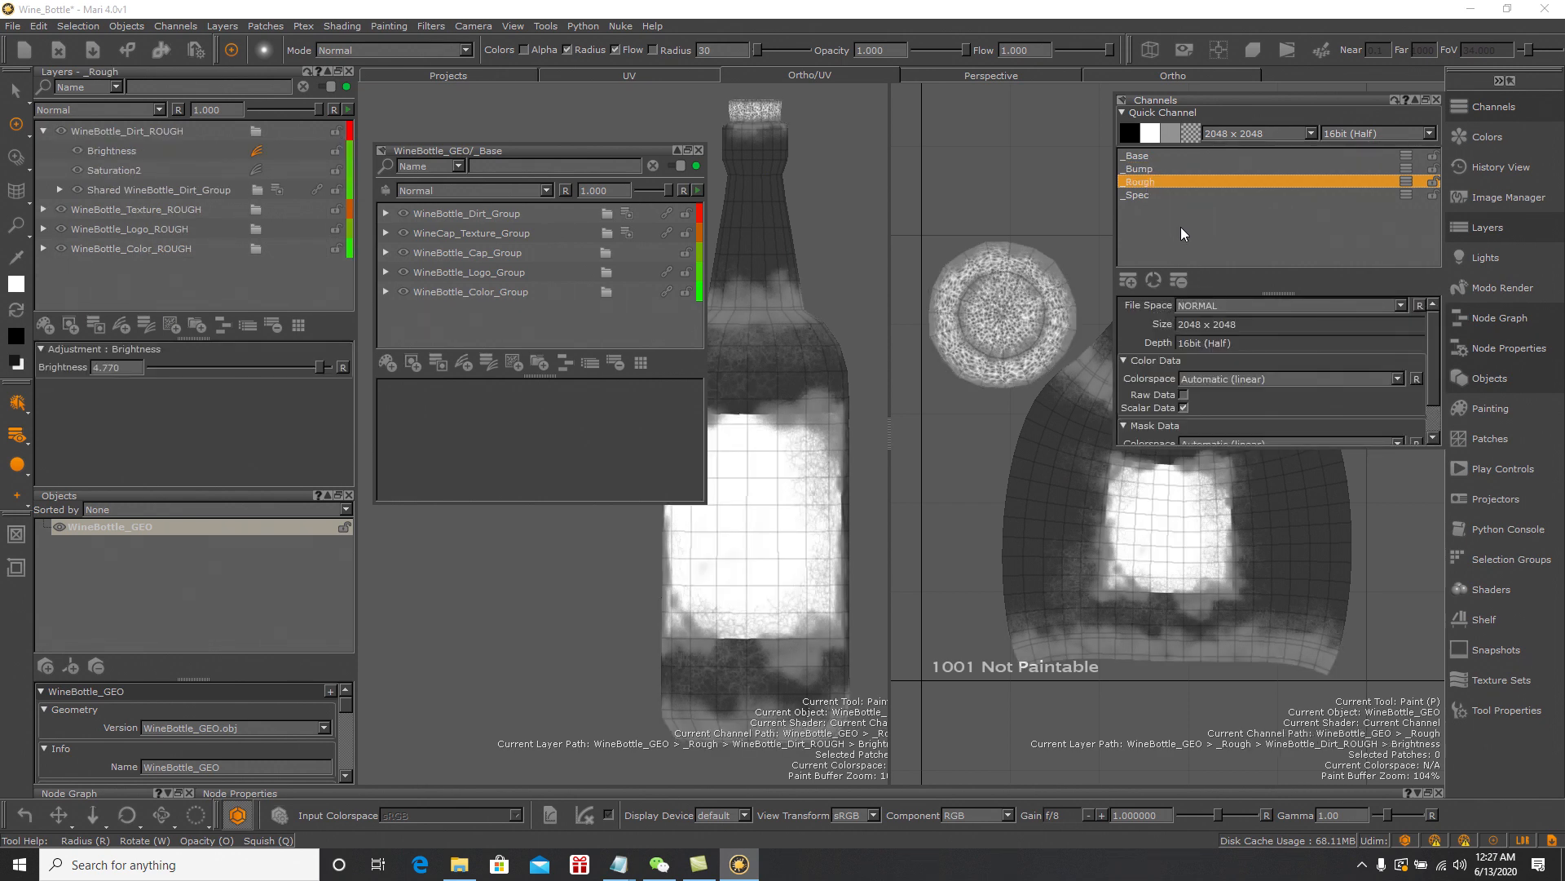
{"action": "left_click", "coordinate": [43, 131]}
{"action": "left_click", "coordinate": [13, 25]}
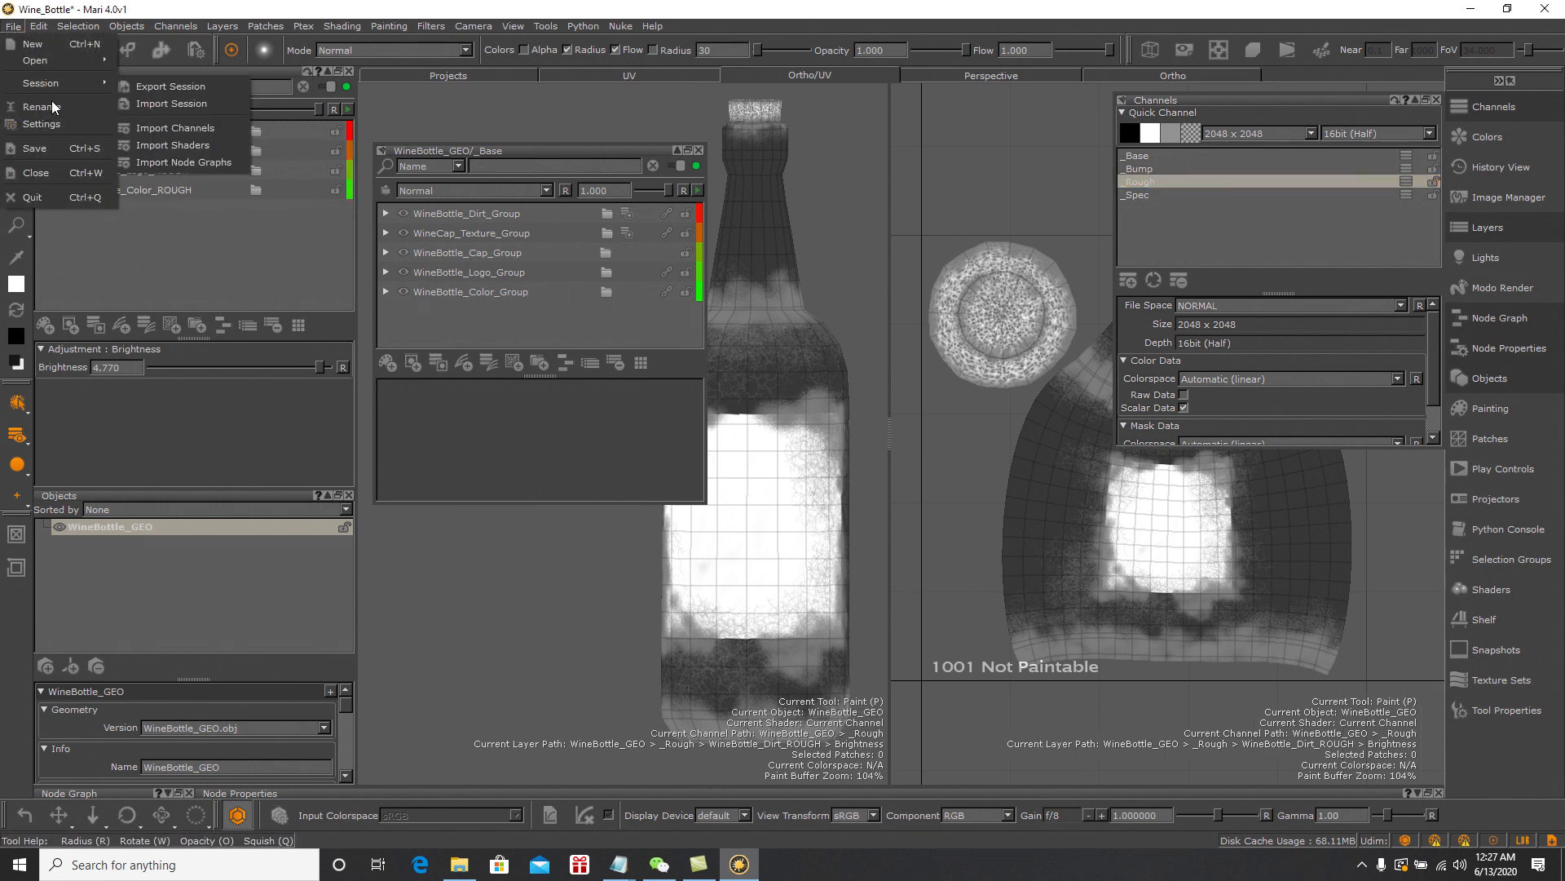
{"action": "left_click", "coordinate": [77, 148]}
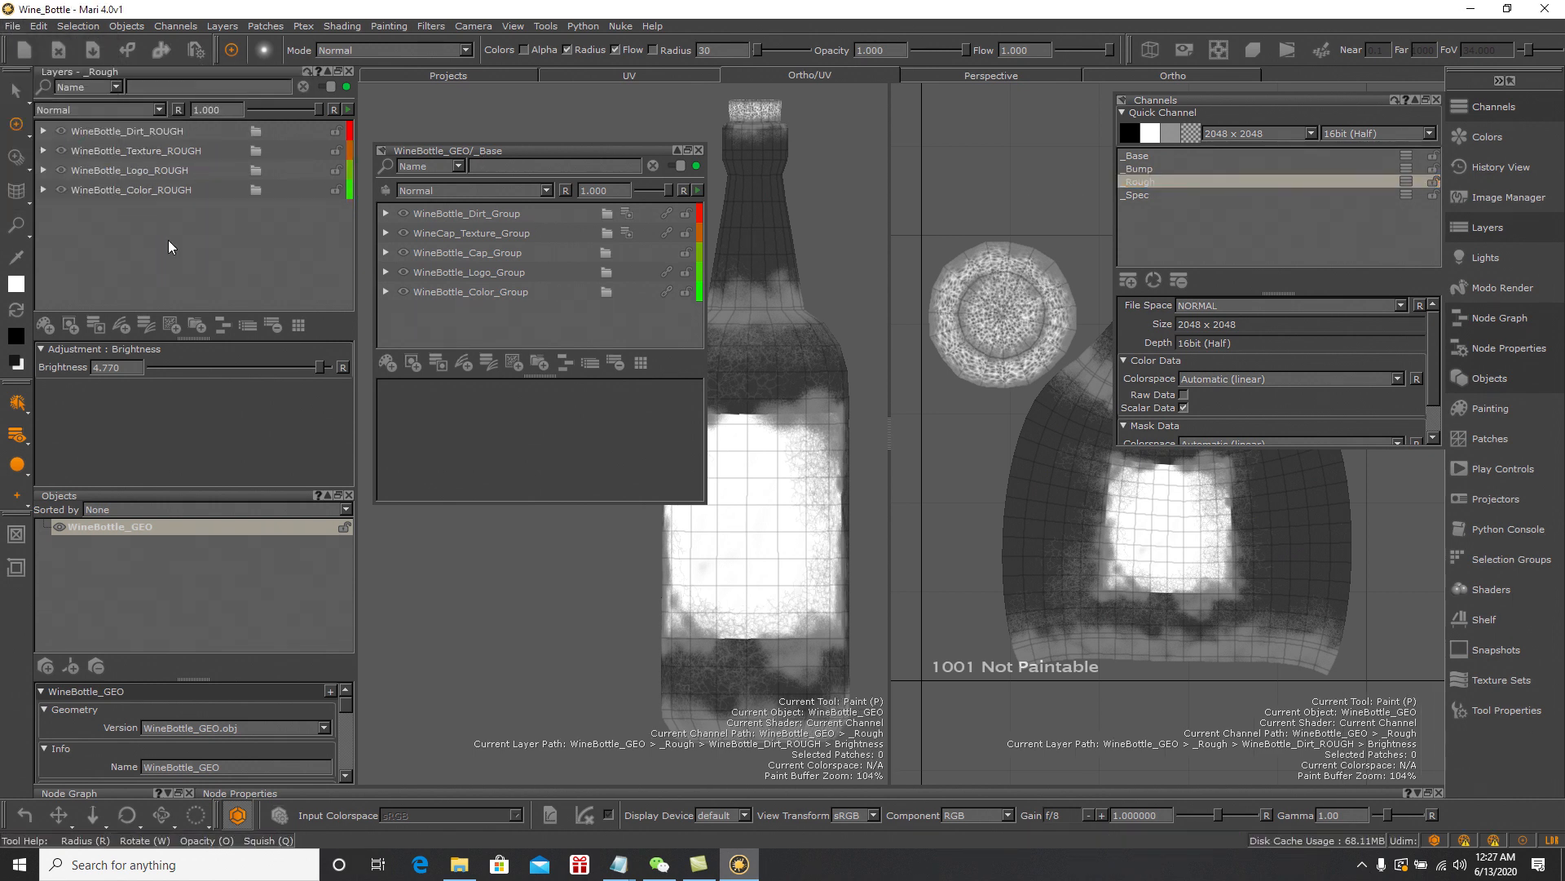
Delete the Base layer from the _Spec channel and share WineBottle_Color_Group from _Base into its layer stack
{"action": "left_click", "coordinate": [1143, 194]}
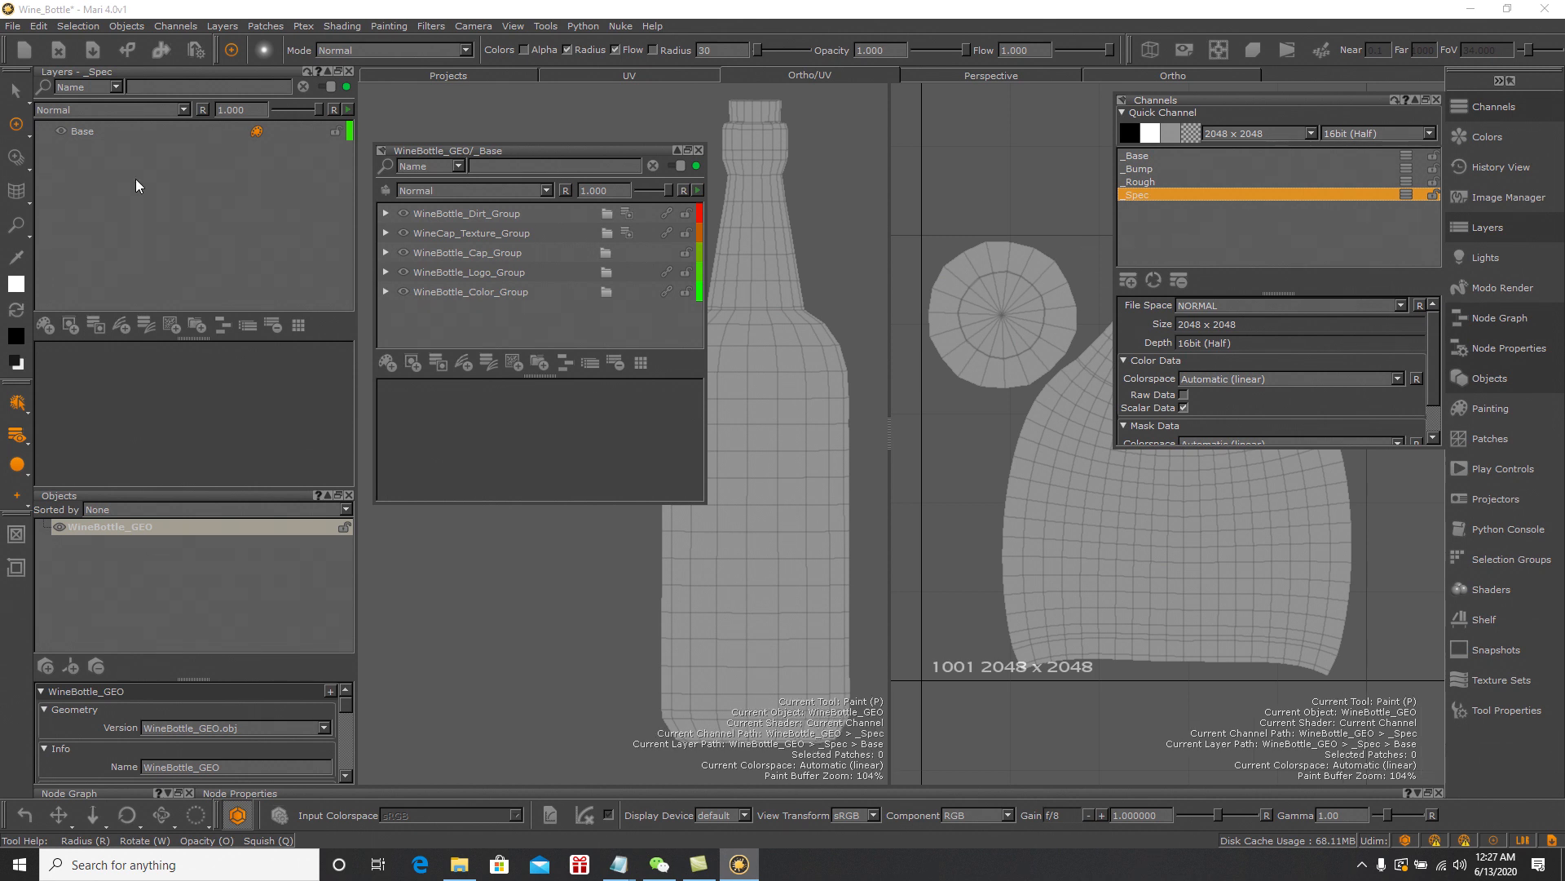
{"action": "left_click", "coordinate": [92, 133]}
{"action": "key", "text": "Delete"}
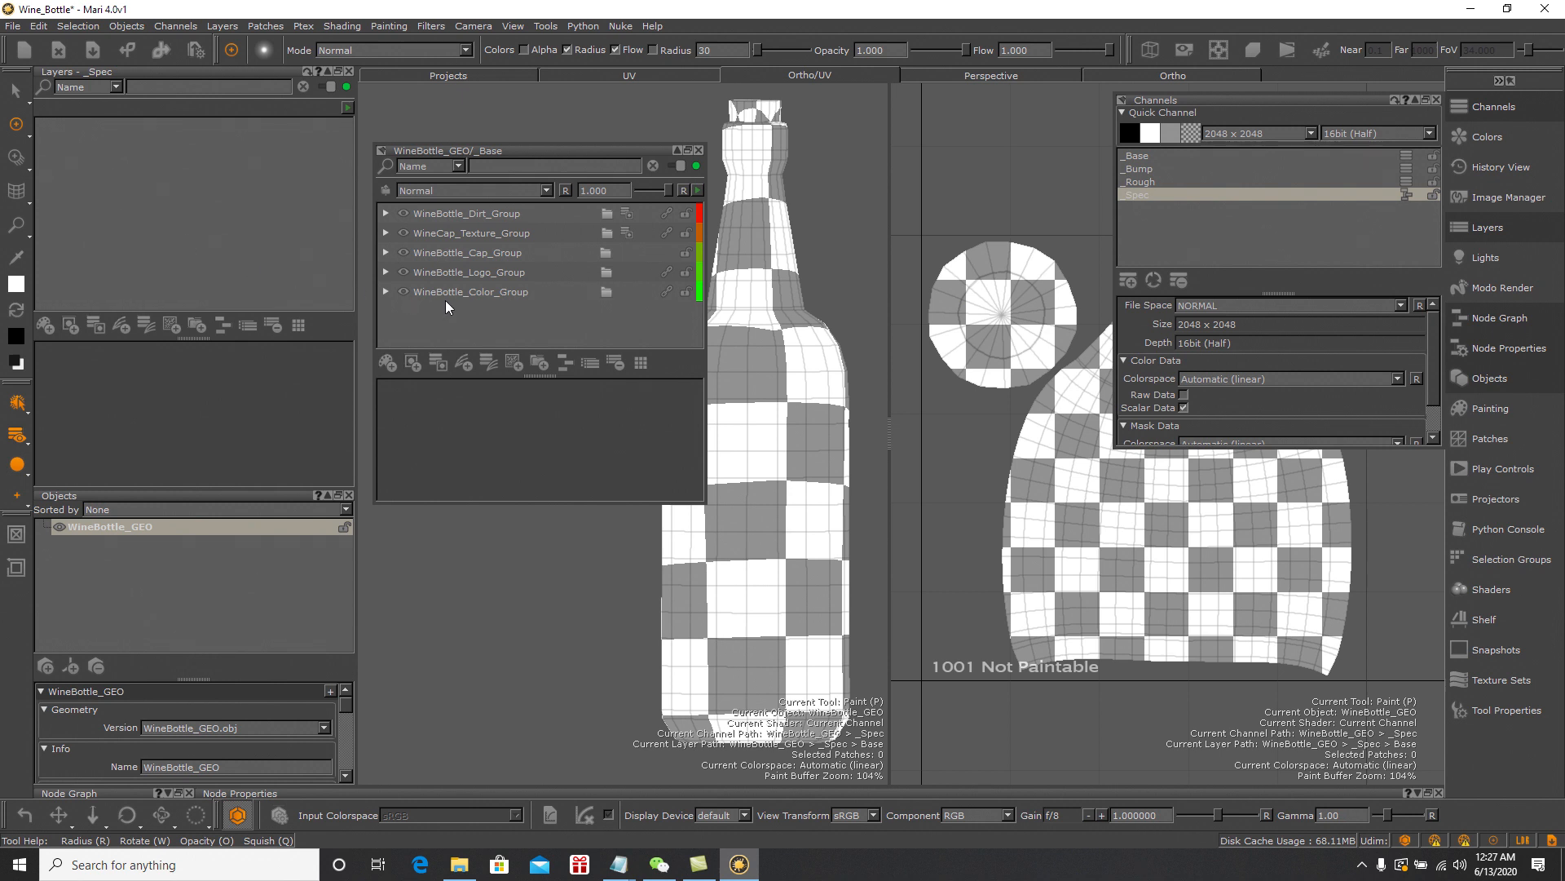
{"action": "left_click", "coordinate": [525, 291]}
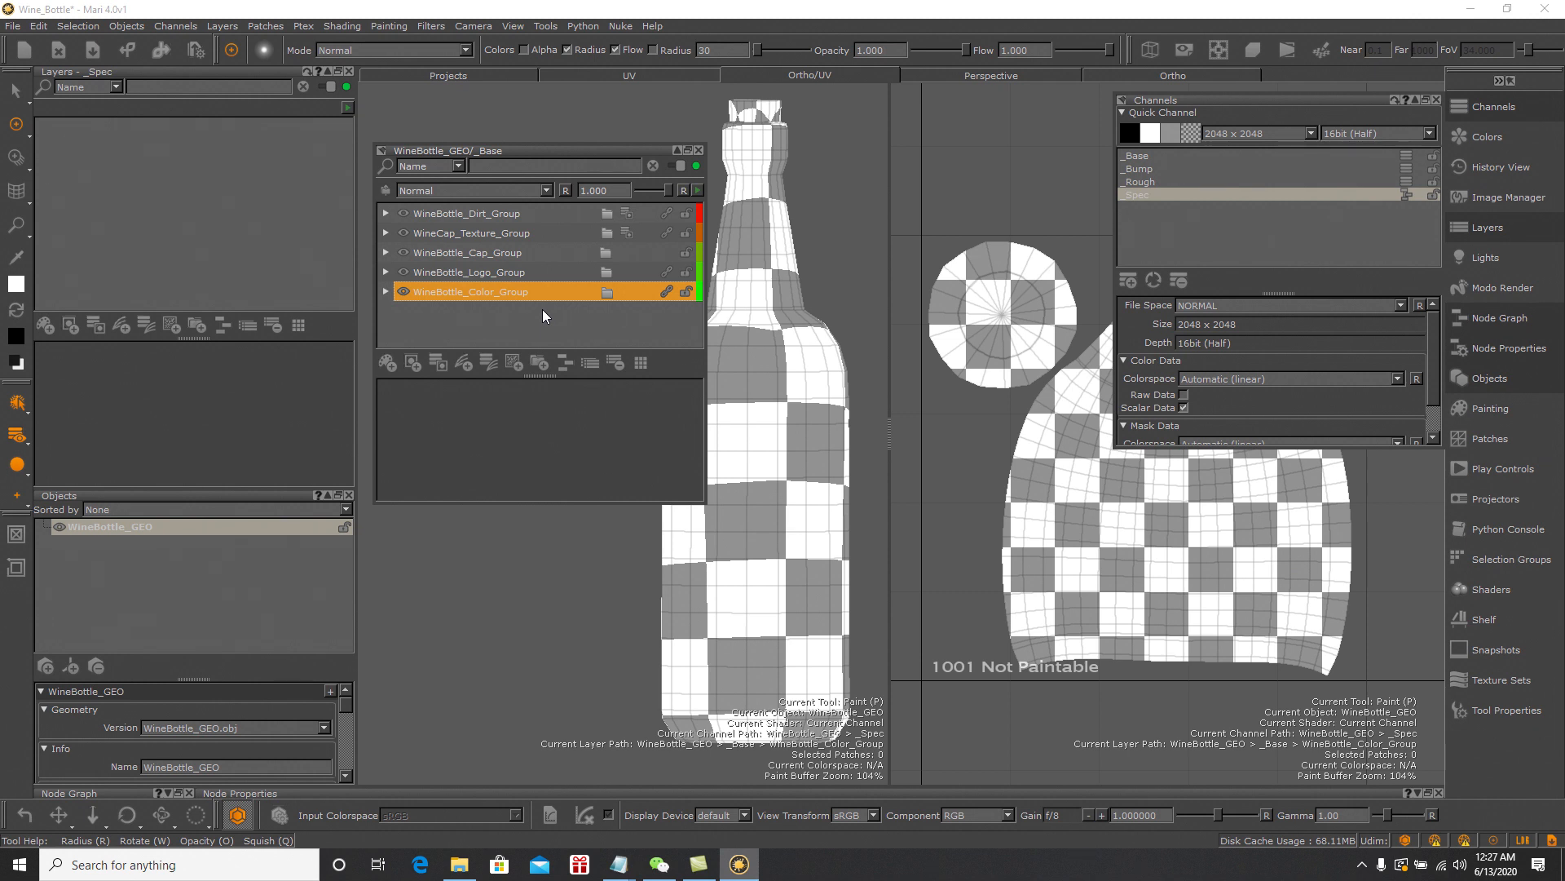
{"action": "left_click_drag", "start_coordinate": [546, 293], "coordinate": [181, 144]}
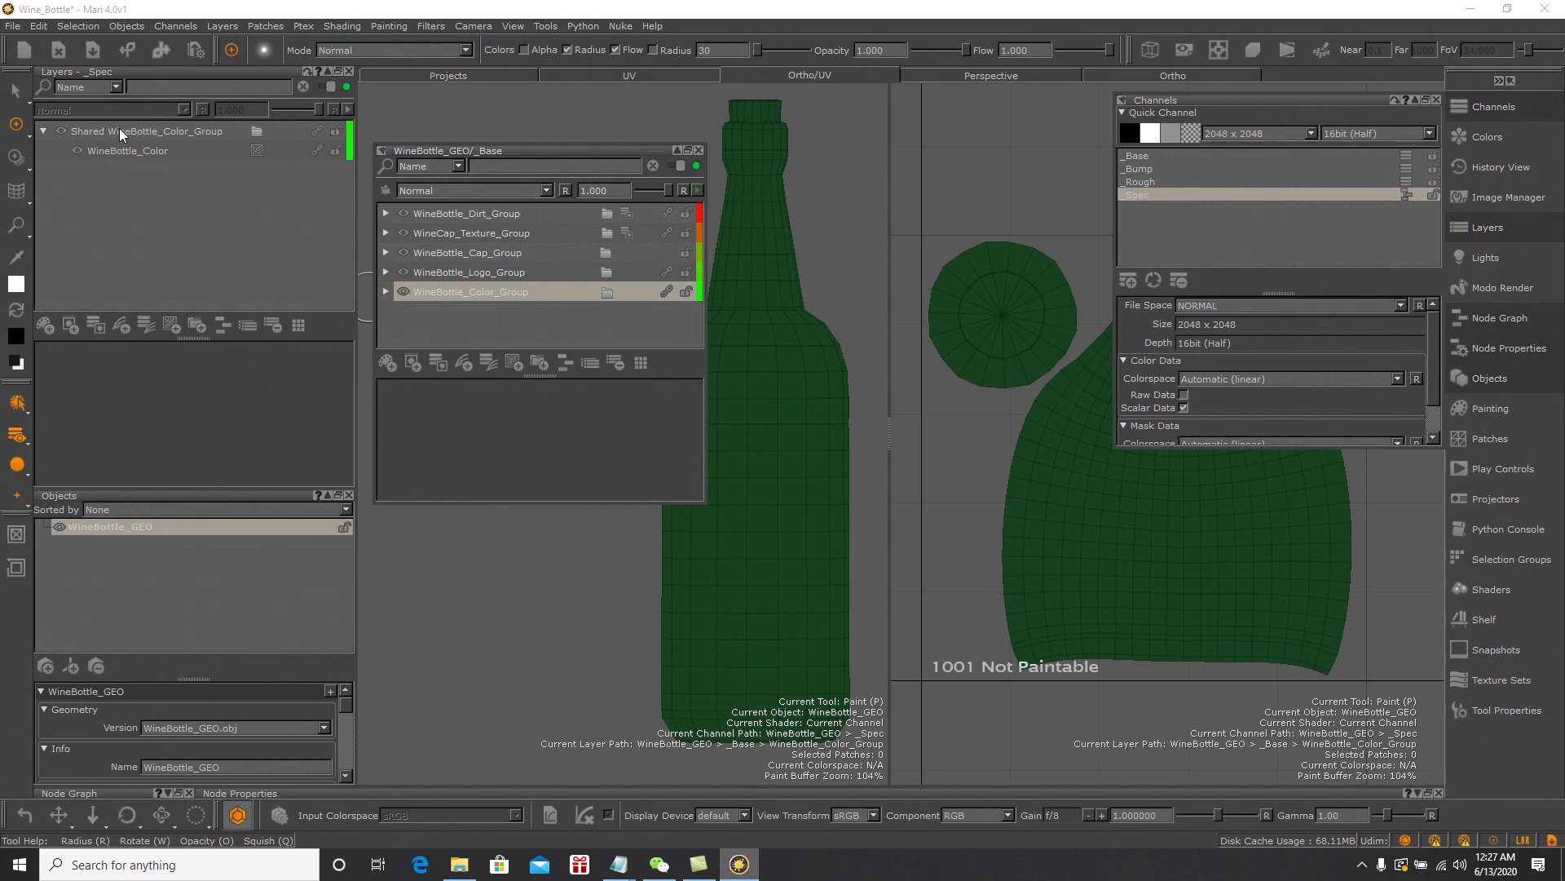
Wrap the shared WineBottle_Color_Group in the _Spec stack in a new group named WineBottle_Color_SPEC
{"action": "left_click", "coordinate": [43, 131]}
{"action": "left_click", "coordinate": [89, 132]}
{"action": "right_click", "coordinate": [89, 132]}
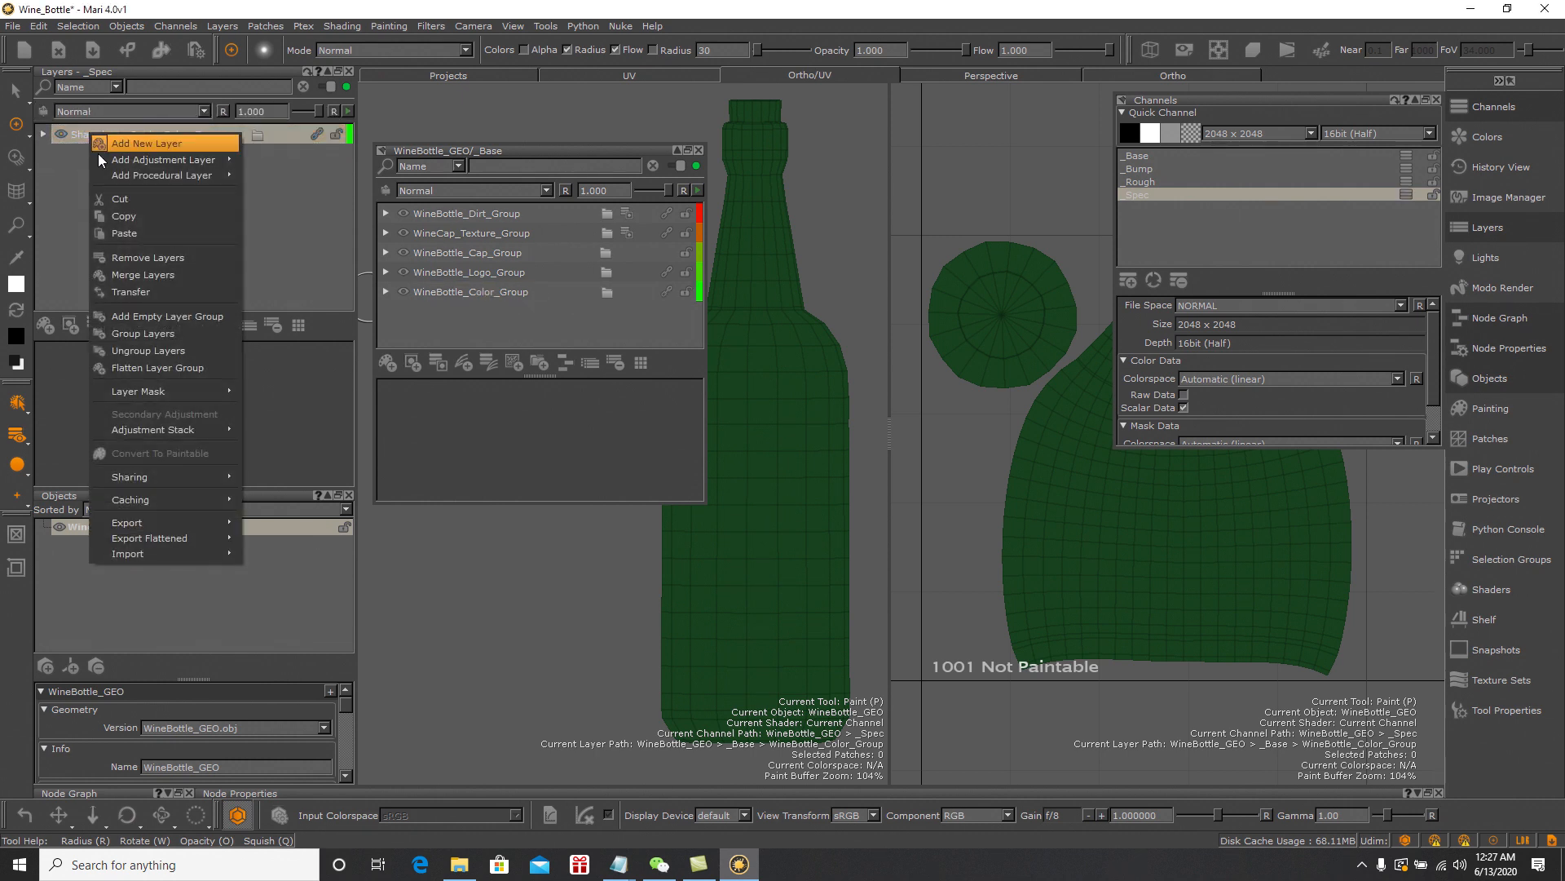
{"action": "left_click", "coordinate": [149, 332]}
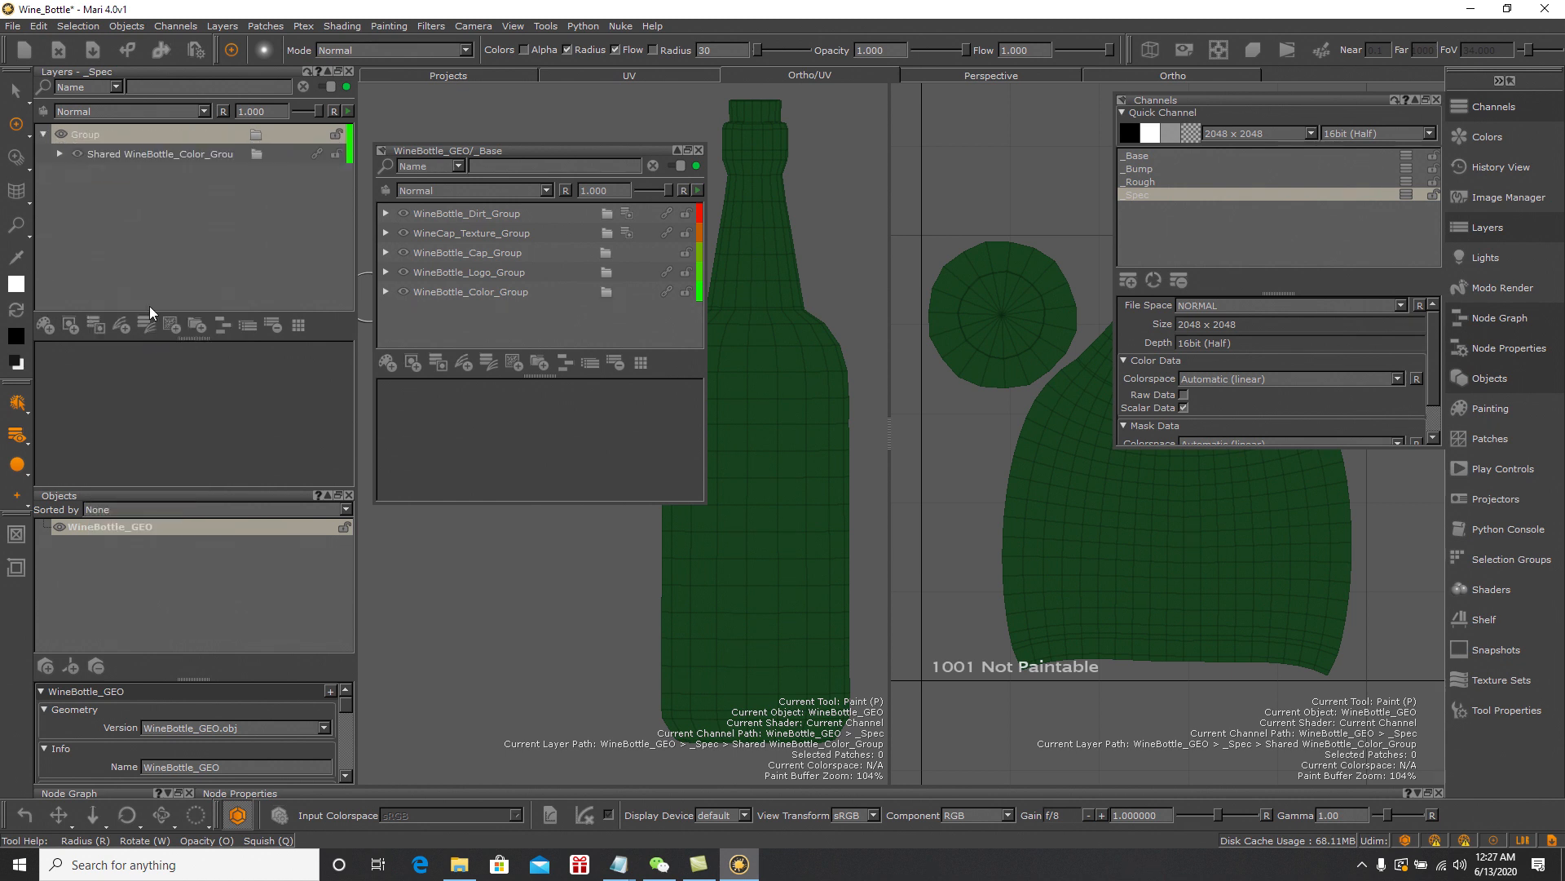
{"action": "double_click", "coordinate": [119, 135]}
{"action": "type", "text": "W"}
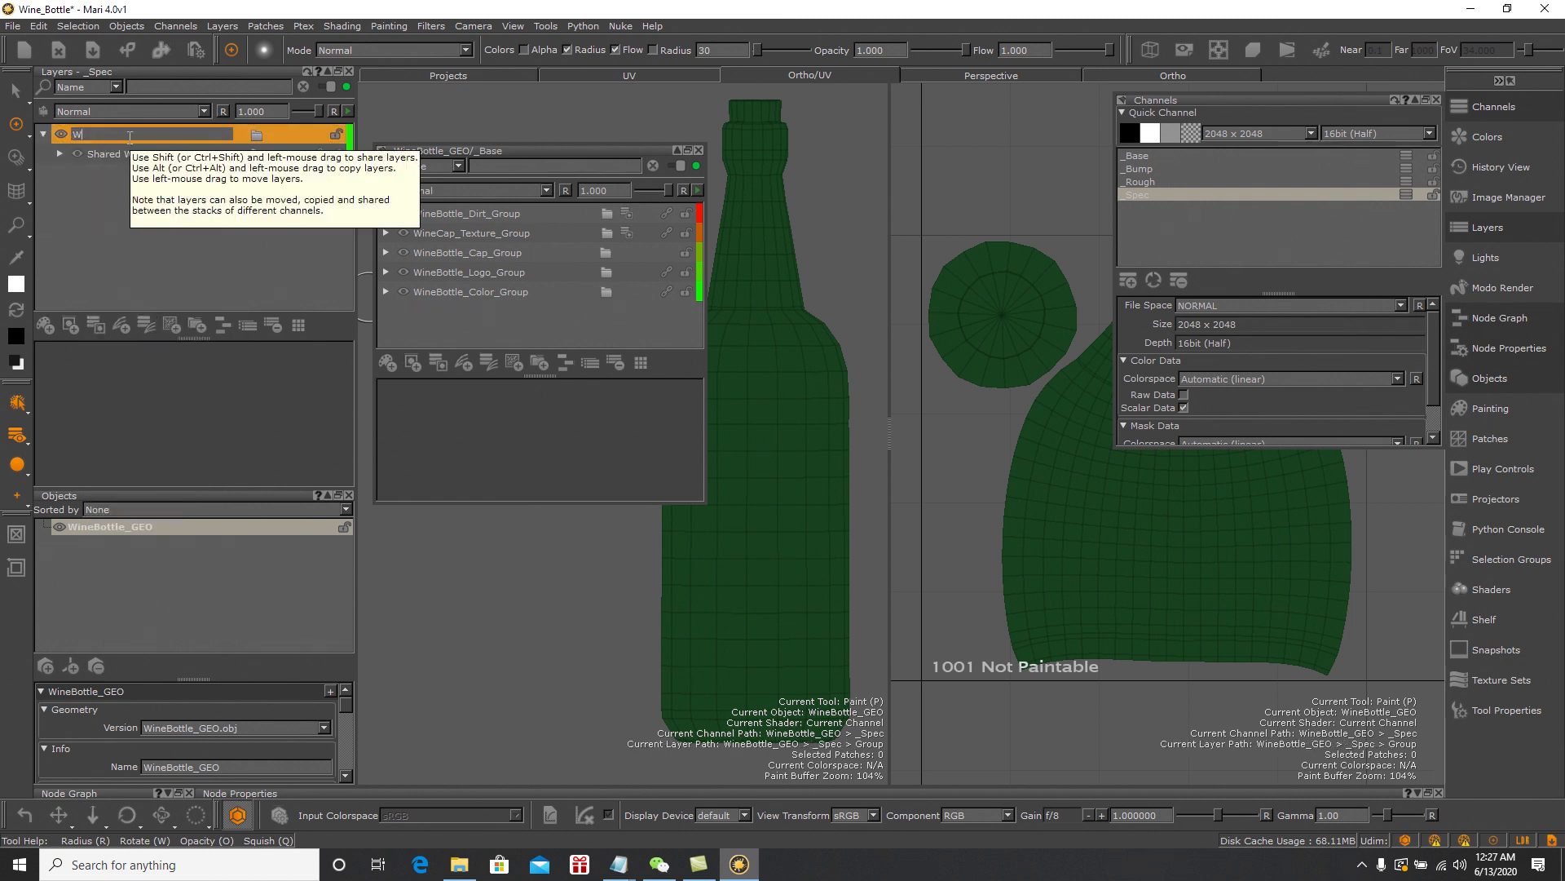
{"action": "type", "text": "ineBottle_1Color_SPEC"}
{"action": "key", "text": "Return"}
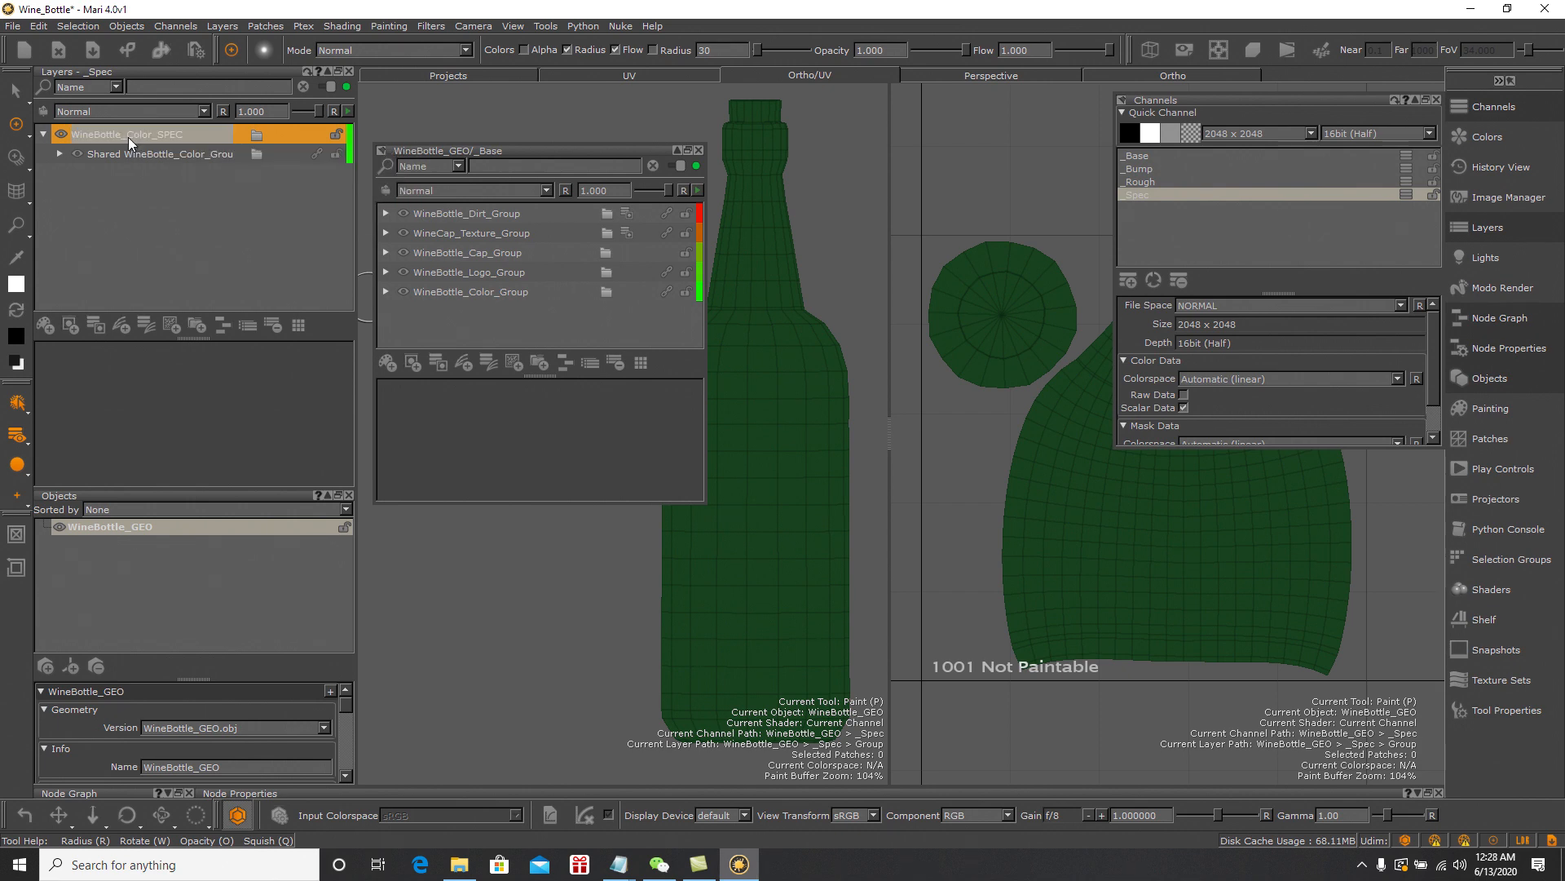
Add a Saturation adjustment layer set to 0 in WineBottle_Color_SPEC
{"action": "right_click", "coordinate": [129, 137]}
{"action": "mouse_move", "coordinate": [198, 163]}
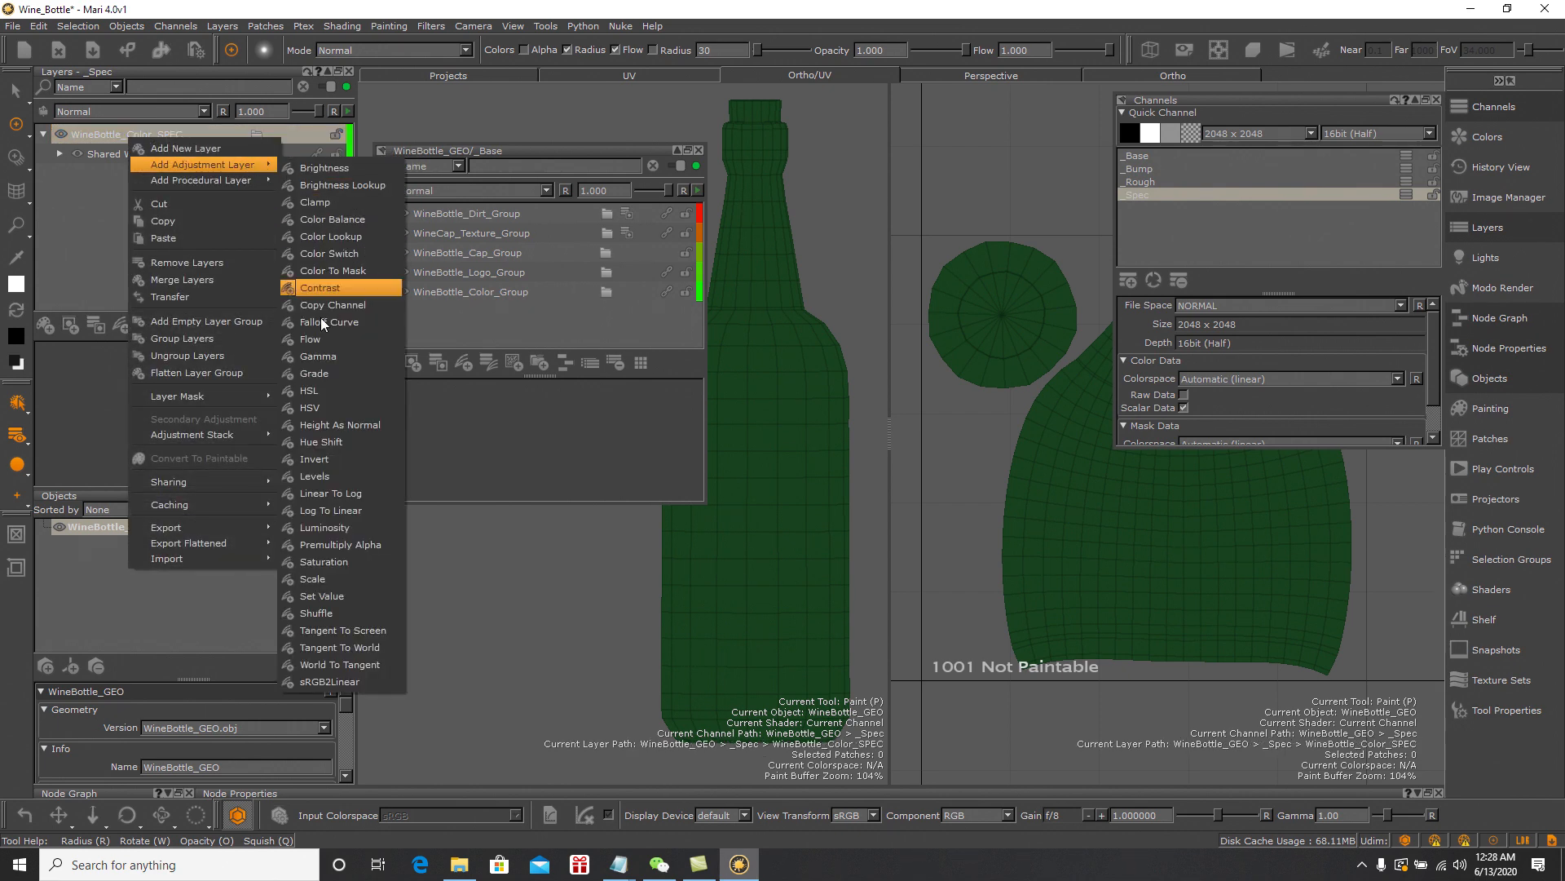
{"action": "left_click", "coordinate": [329, 563]}
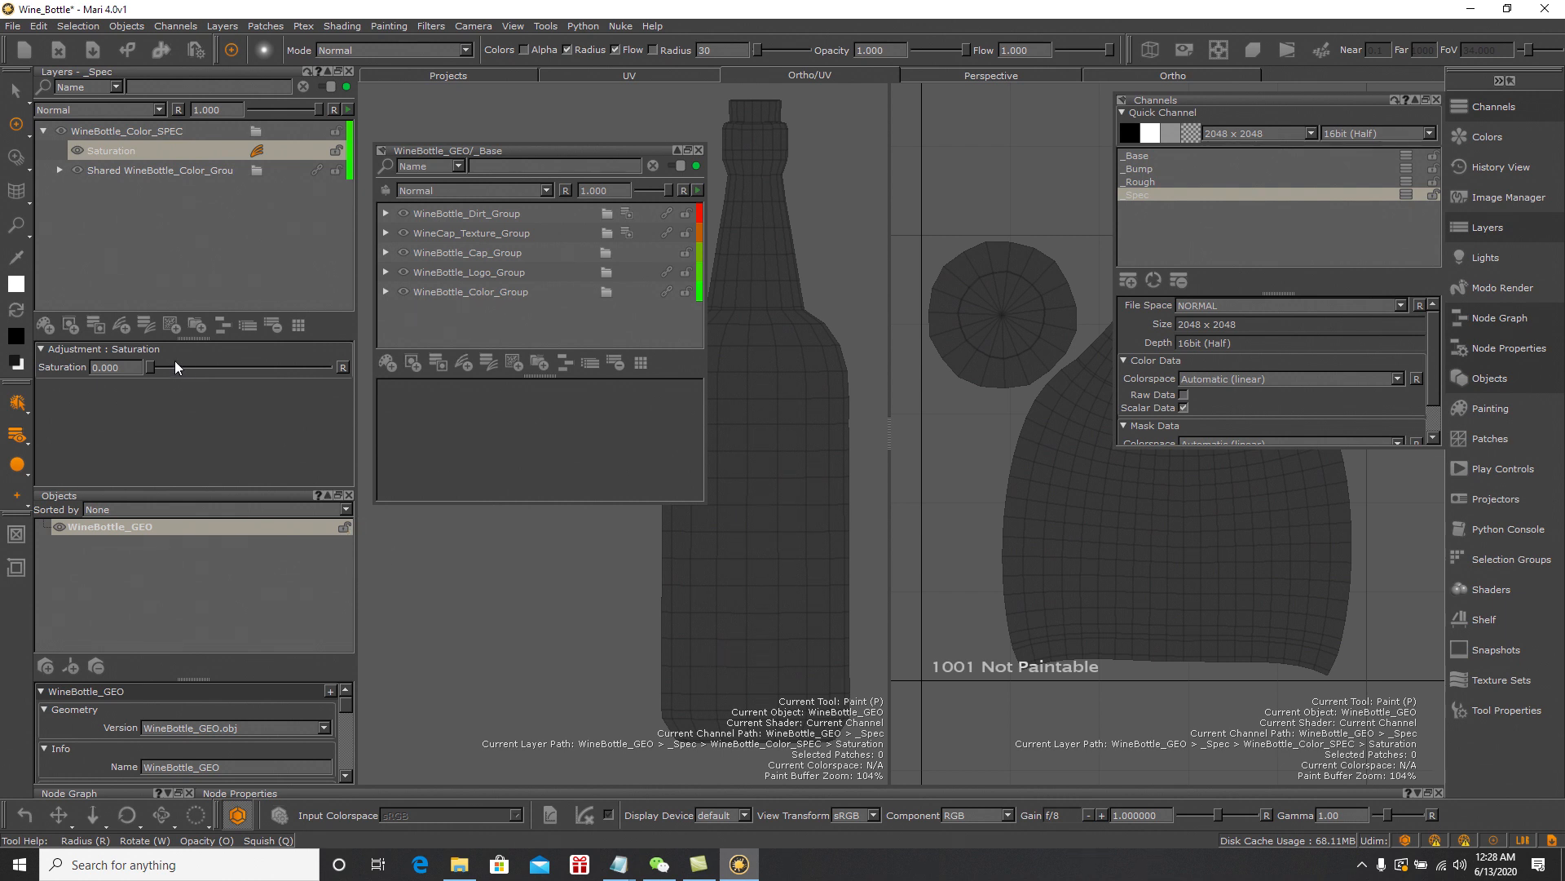
Add a Brightness adjustment layer set to about 2.81 above Saturation in WineBottle_Color_SPEC and collapse the group
{"action": "left_click", "coordinate": [178, 130]}
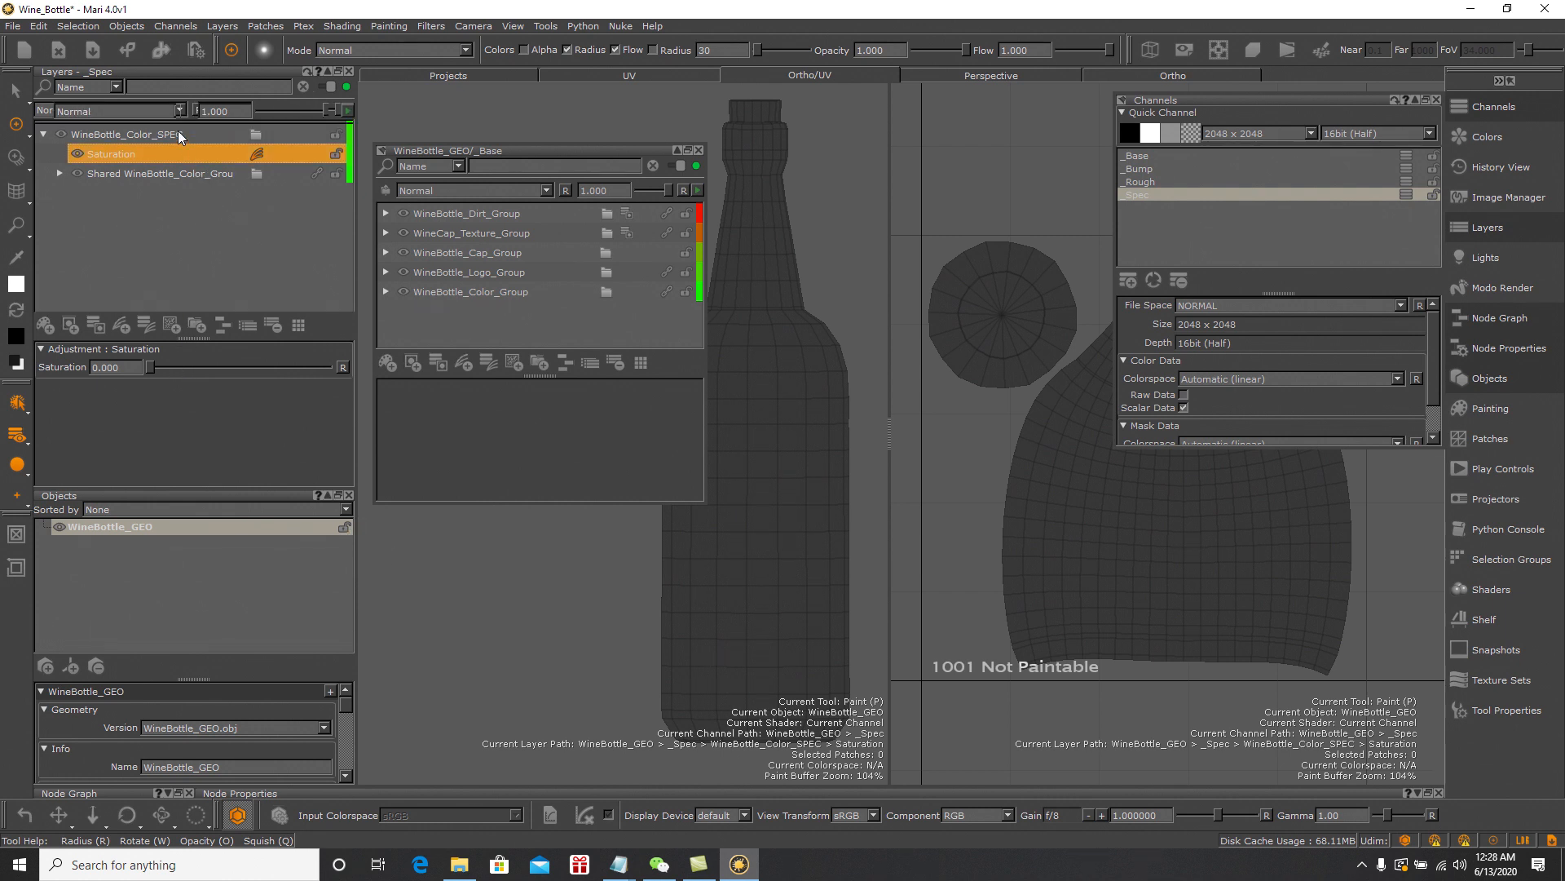
{"action": "right_click", "coordinate": [178, 131]}
{"action": "mouse_move", "coordinate": [241, 157]}
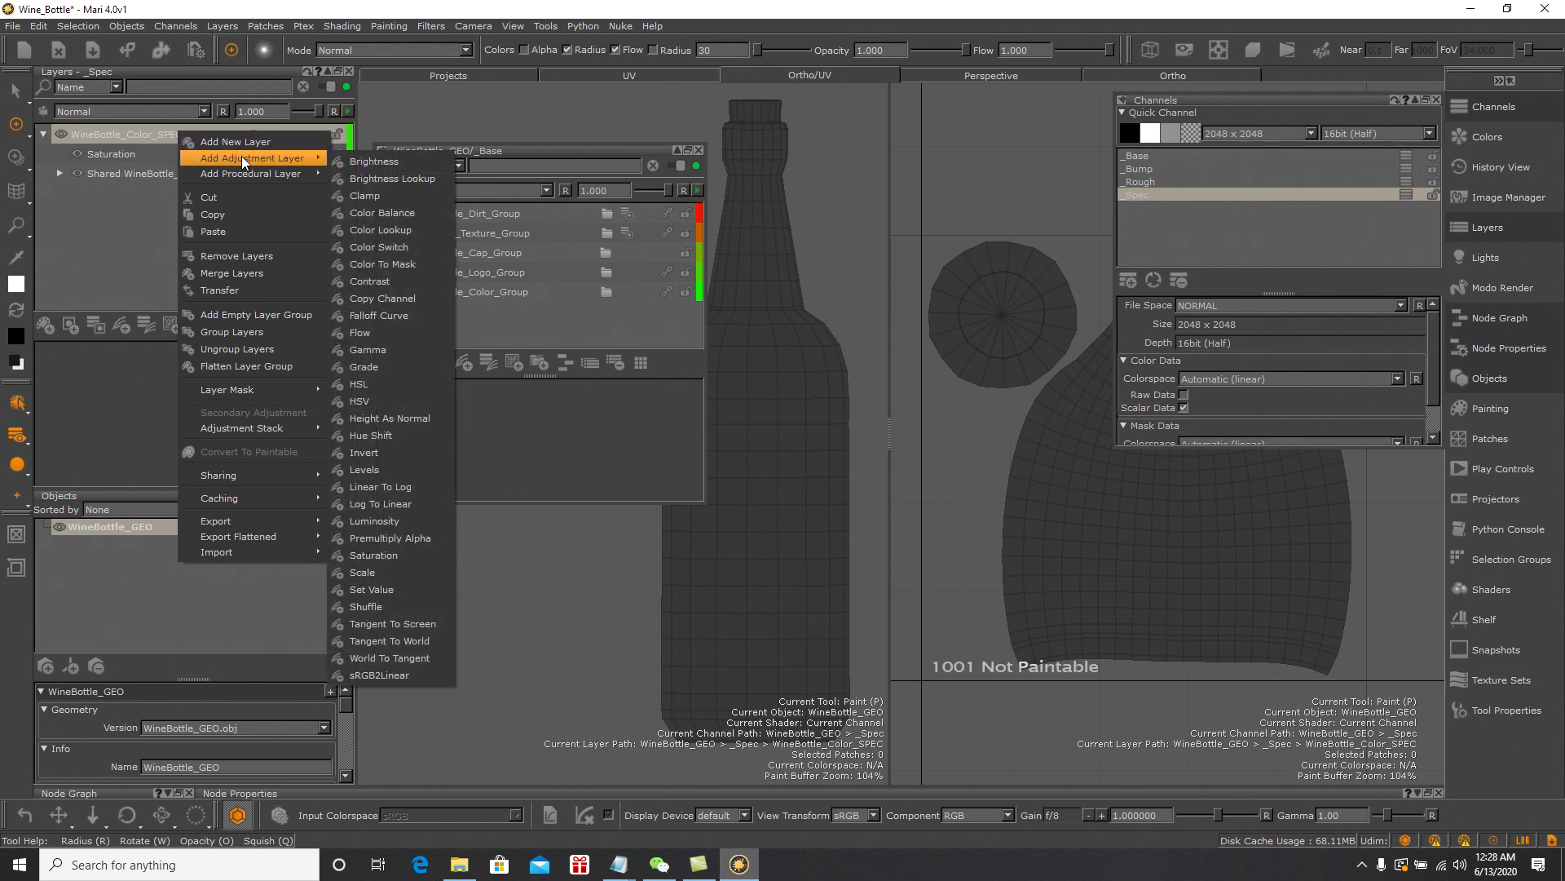
{"action": "left_click", "coordinate": [356, 160]}
{"action": "left_click_drag", "start_coordinate": [170, 369], "coordinate": [249, 370]}
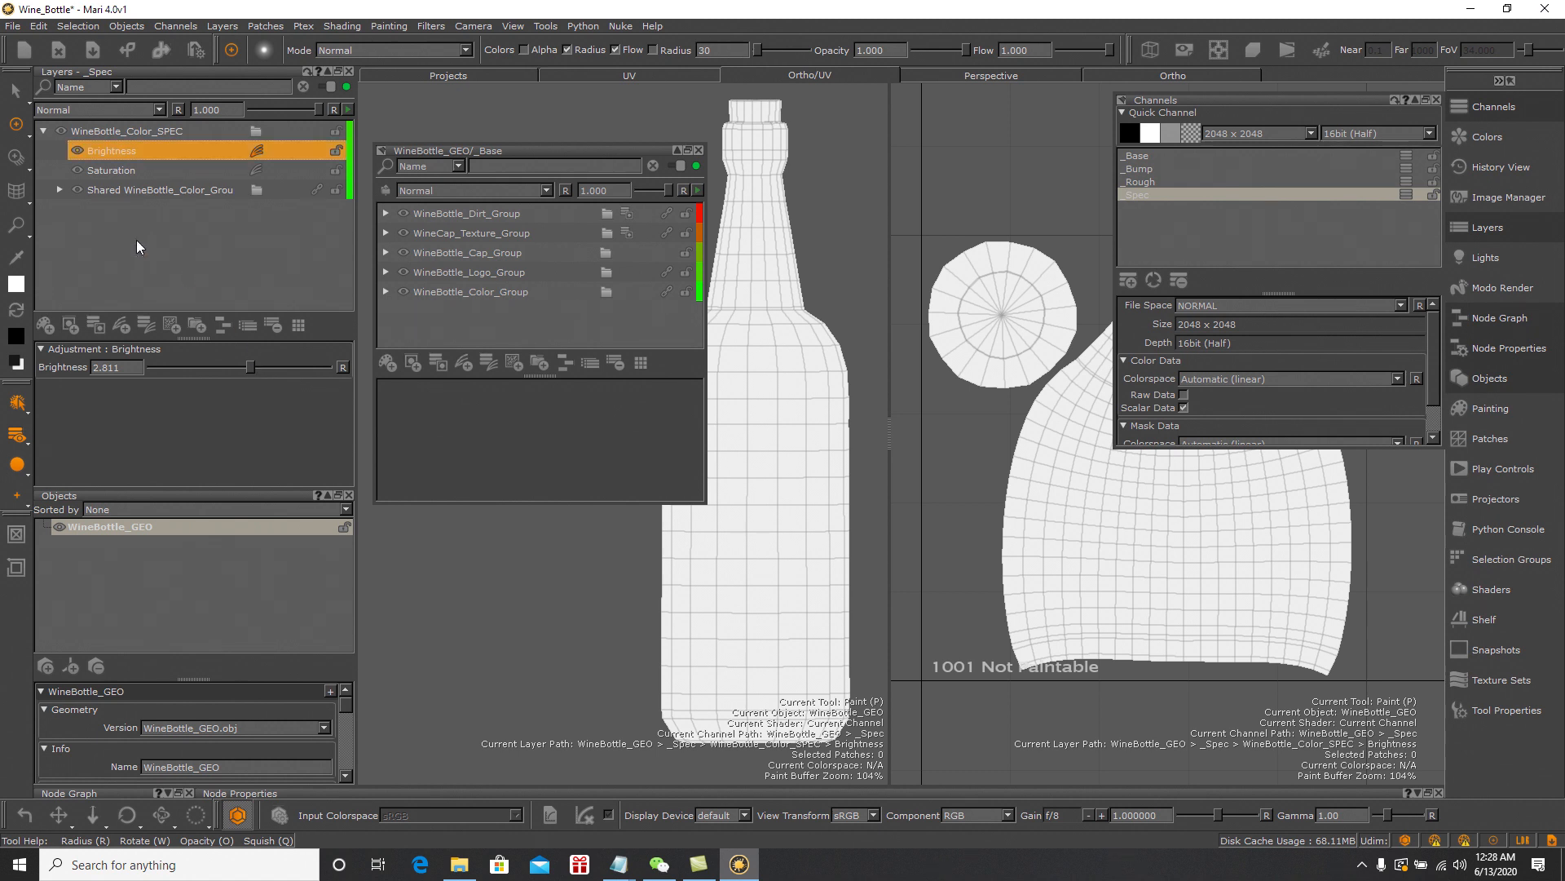
{"action": "left_click", "coordinate": [43, 131]}
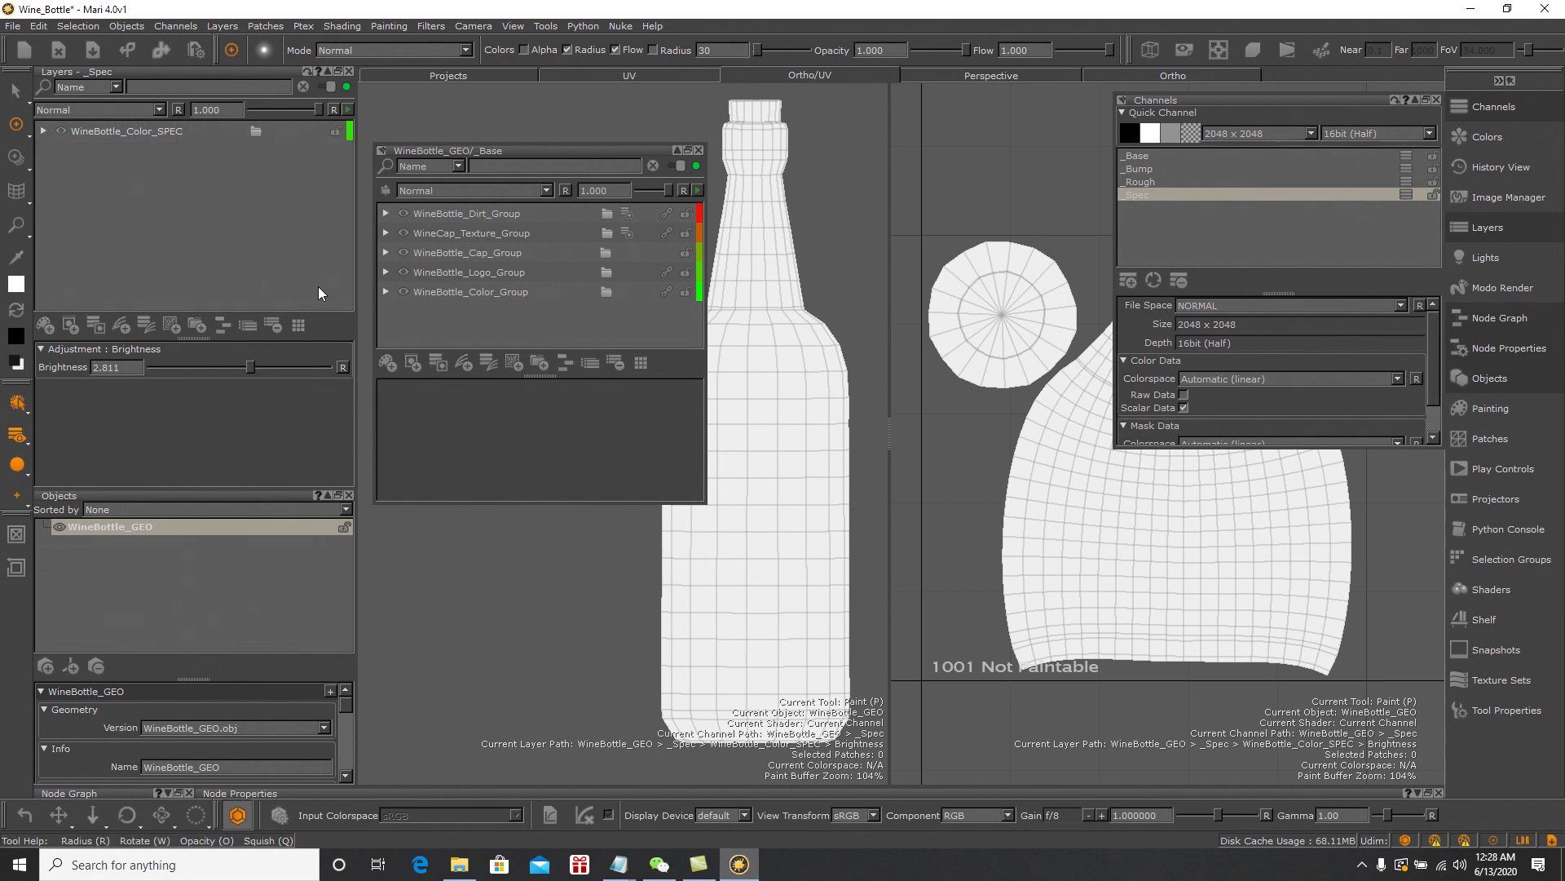
Share WineBottle_Logo_Group from _Base into the top of the _Spec stack and wrap it in a group named WineBottle_Logo_SPEC
{"action": "left_click", "coordinate": [538, 273]}
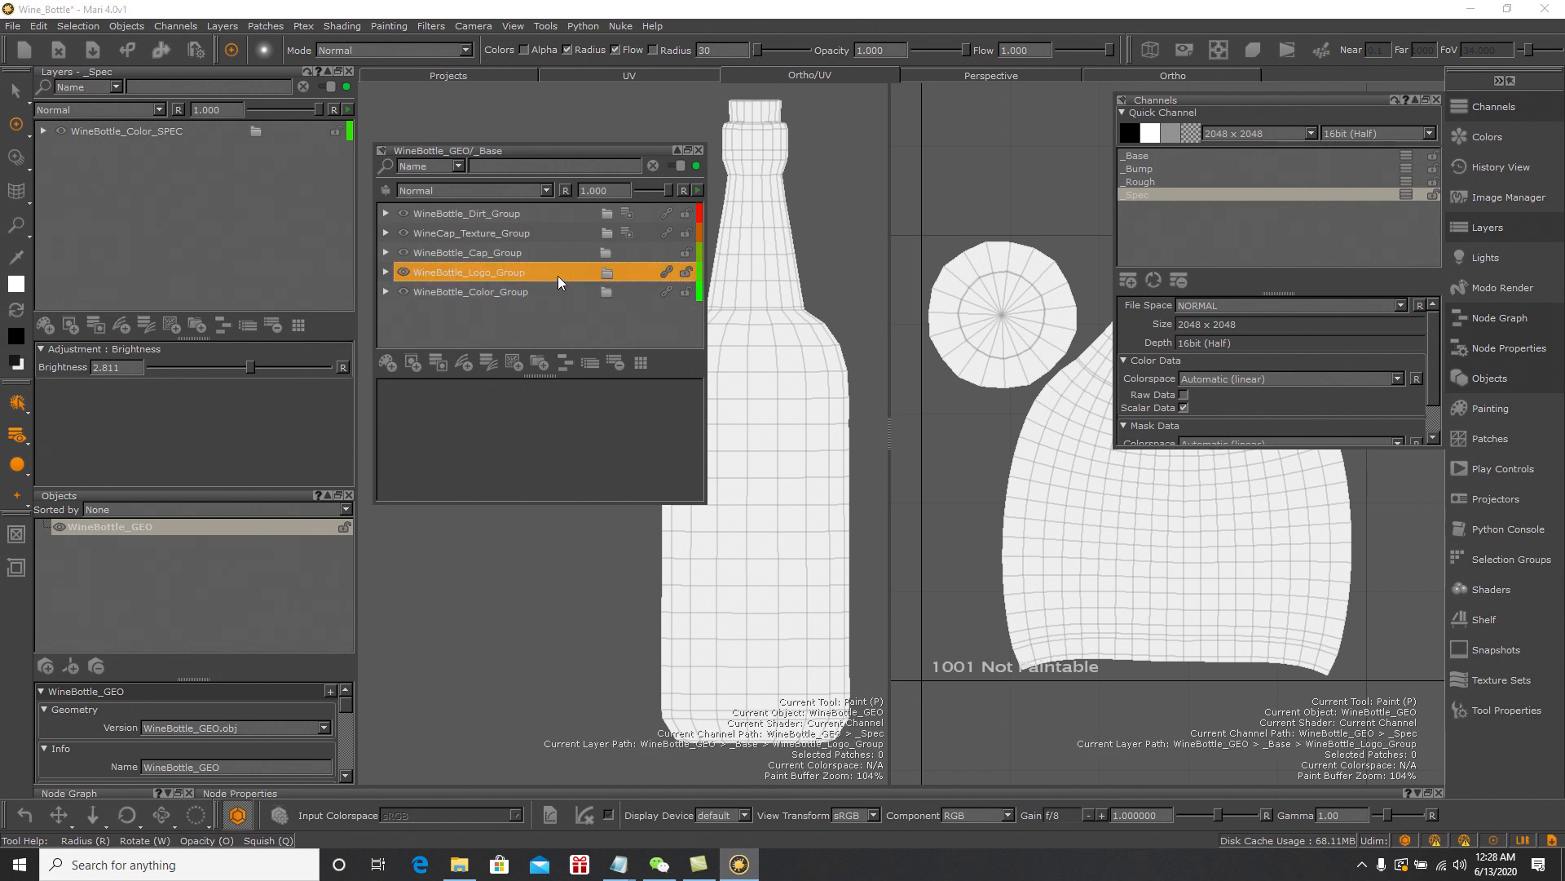
{"action": "left_click_drag", "start_coordinate": [555, 273], "coordinate": [200, 121]}
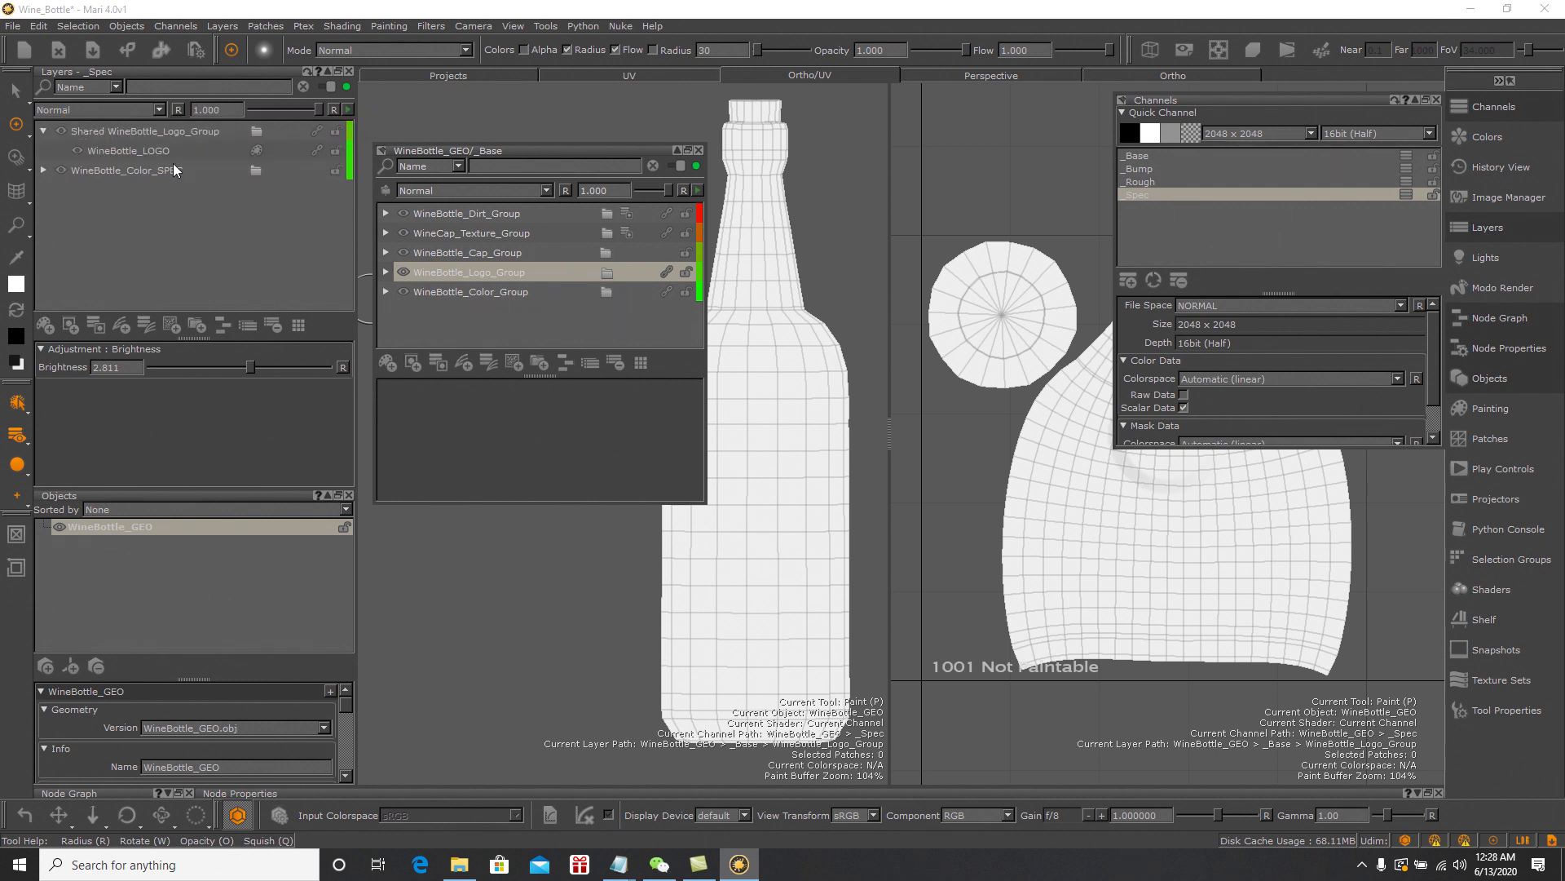
{"action": "right_click", "coordinate": [148, 131]}
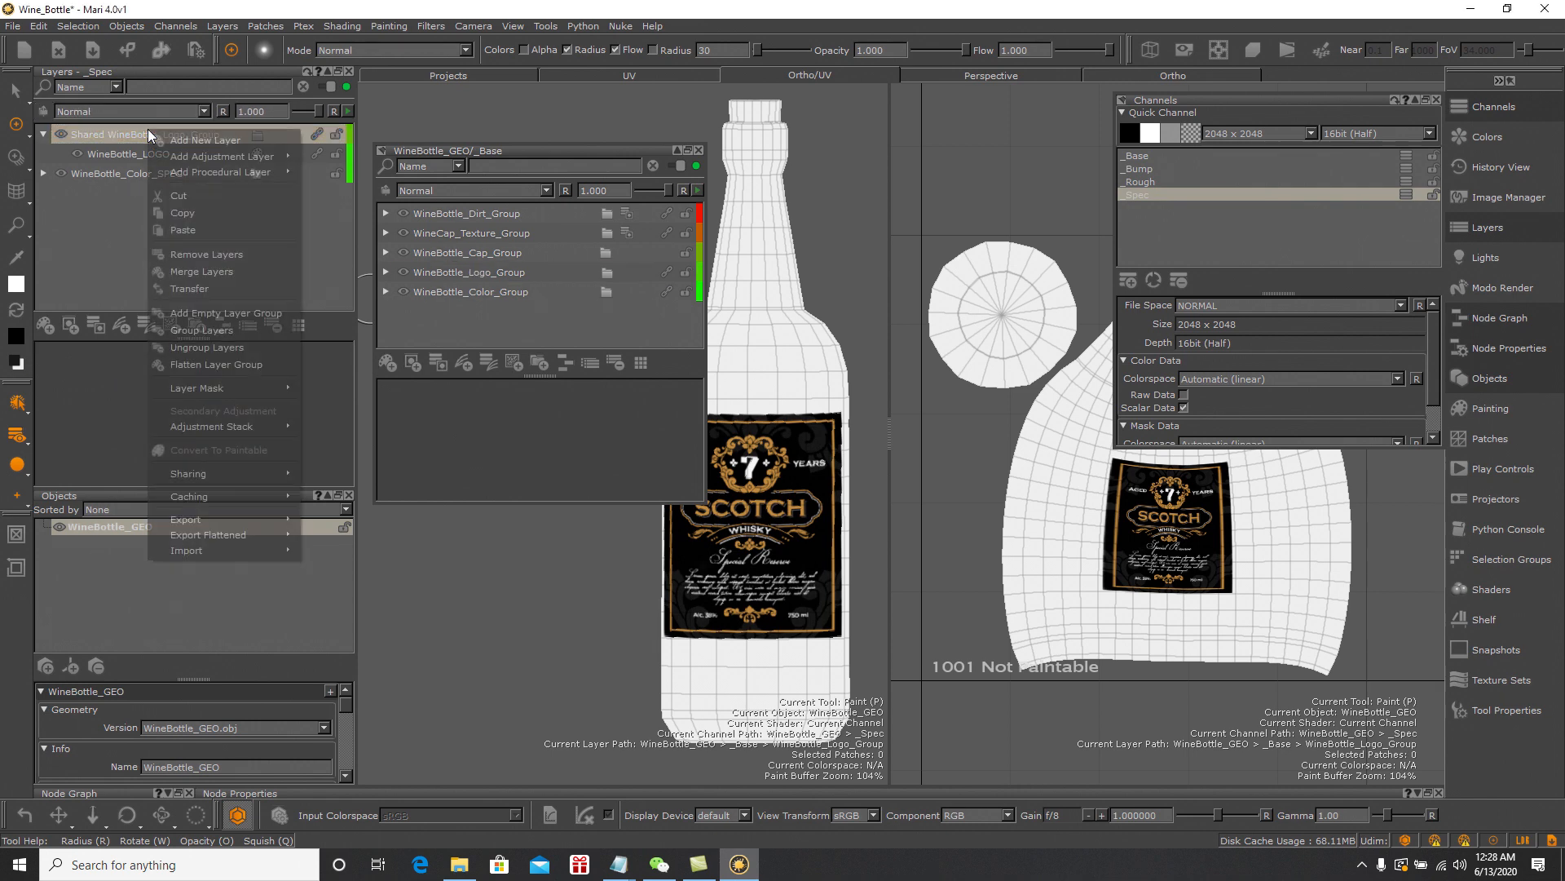
{"action": "left_click", "coordinate": [189, 331]}
{"action": "left_click", "coordinate": [101, 135]}
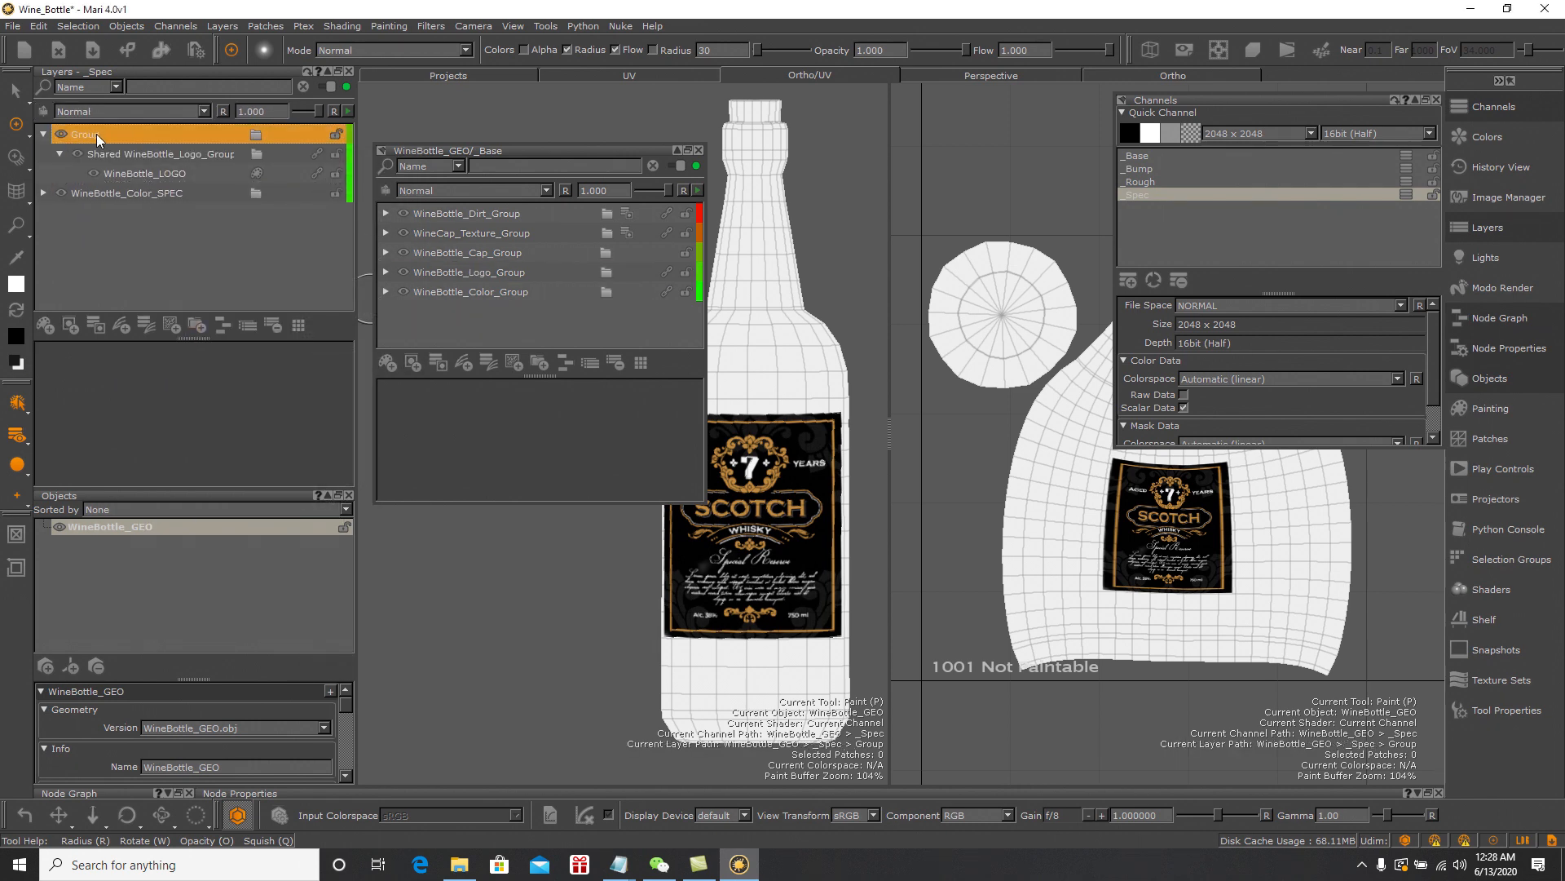
{"action": "double_click", "coordinate": [97, 134]}
{"action": "type", "text": "WineBottl"}
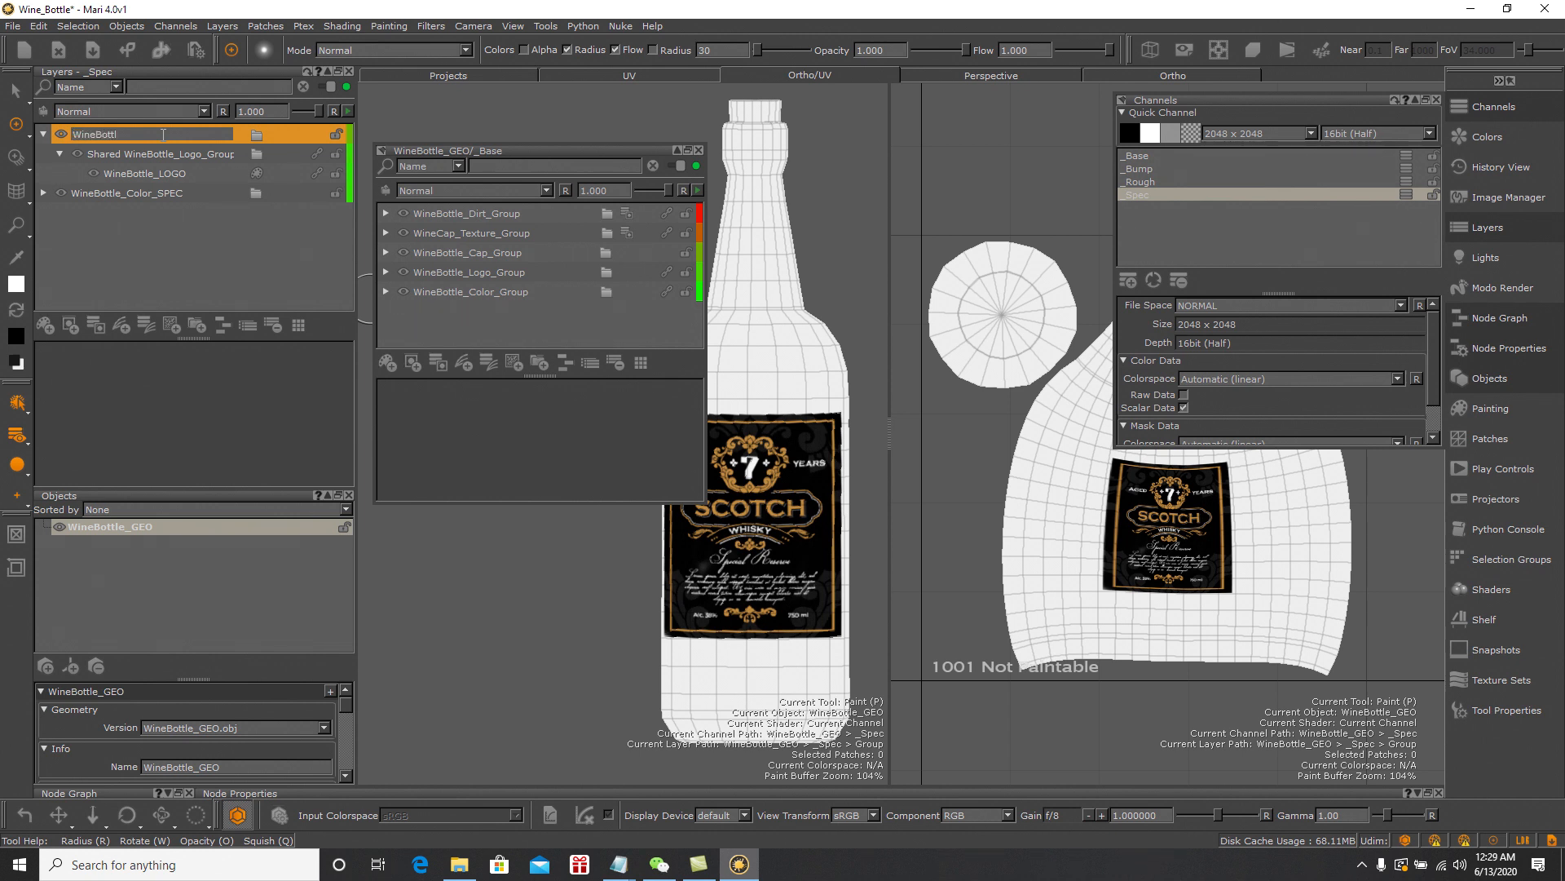
{"action": "type", "text": "e_Logo_SPEC"}
{"action": "key", "text": "Return"}
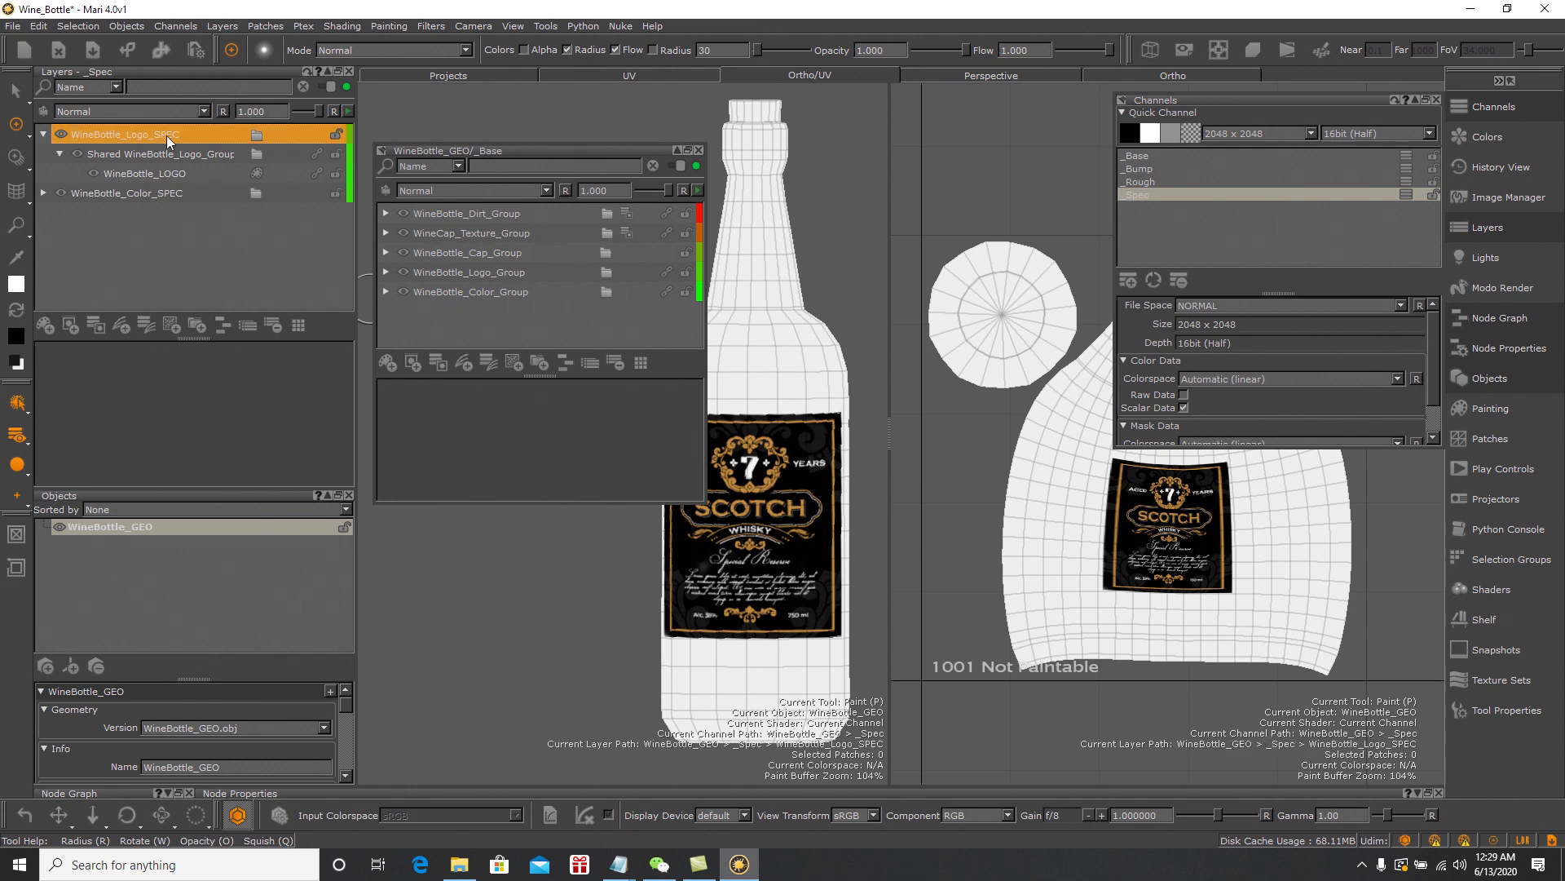
Add a Saturation adjustment layer set to 0 in WineBottle_Logo_SPEC
{"action": "right_click", "coordinate": [166, 135]}
{"action": "mouse_move", "coordinate": [223, 163]}
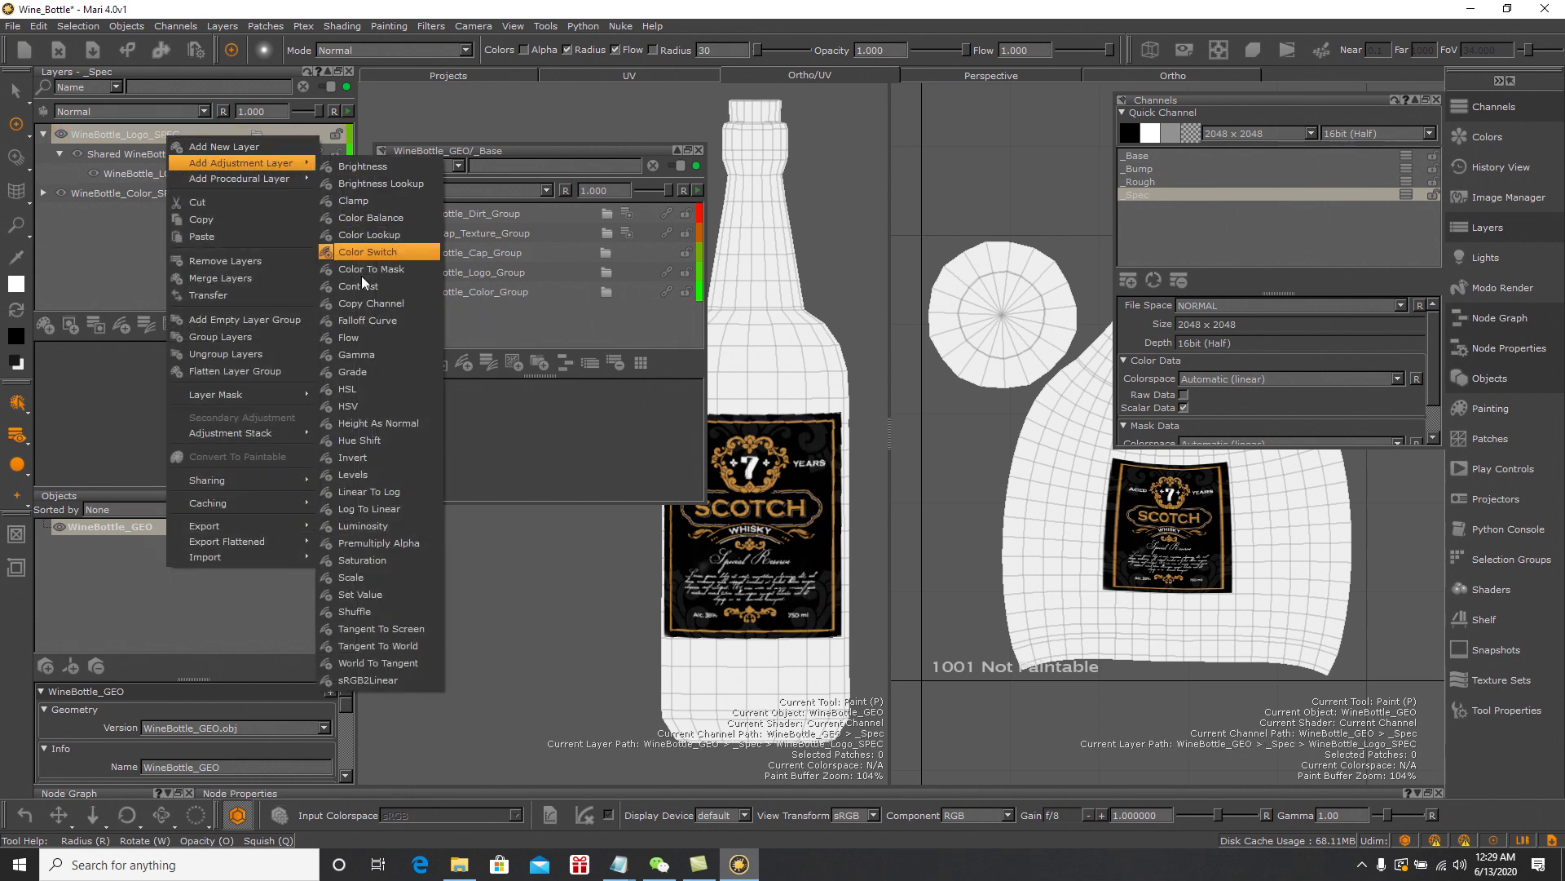
{"action": "left_click", "coordinate": [375, 560]}
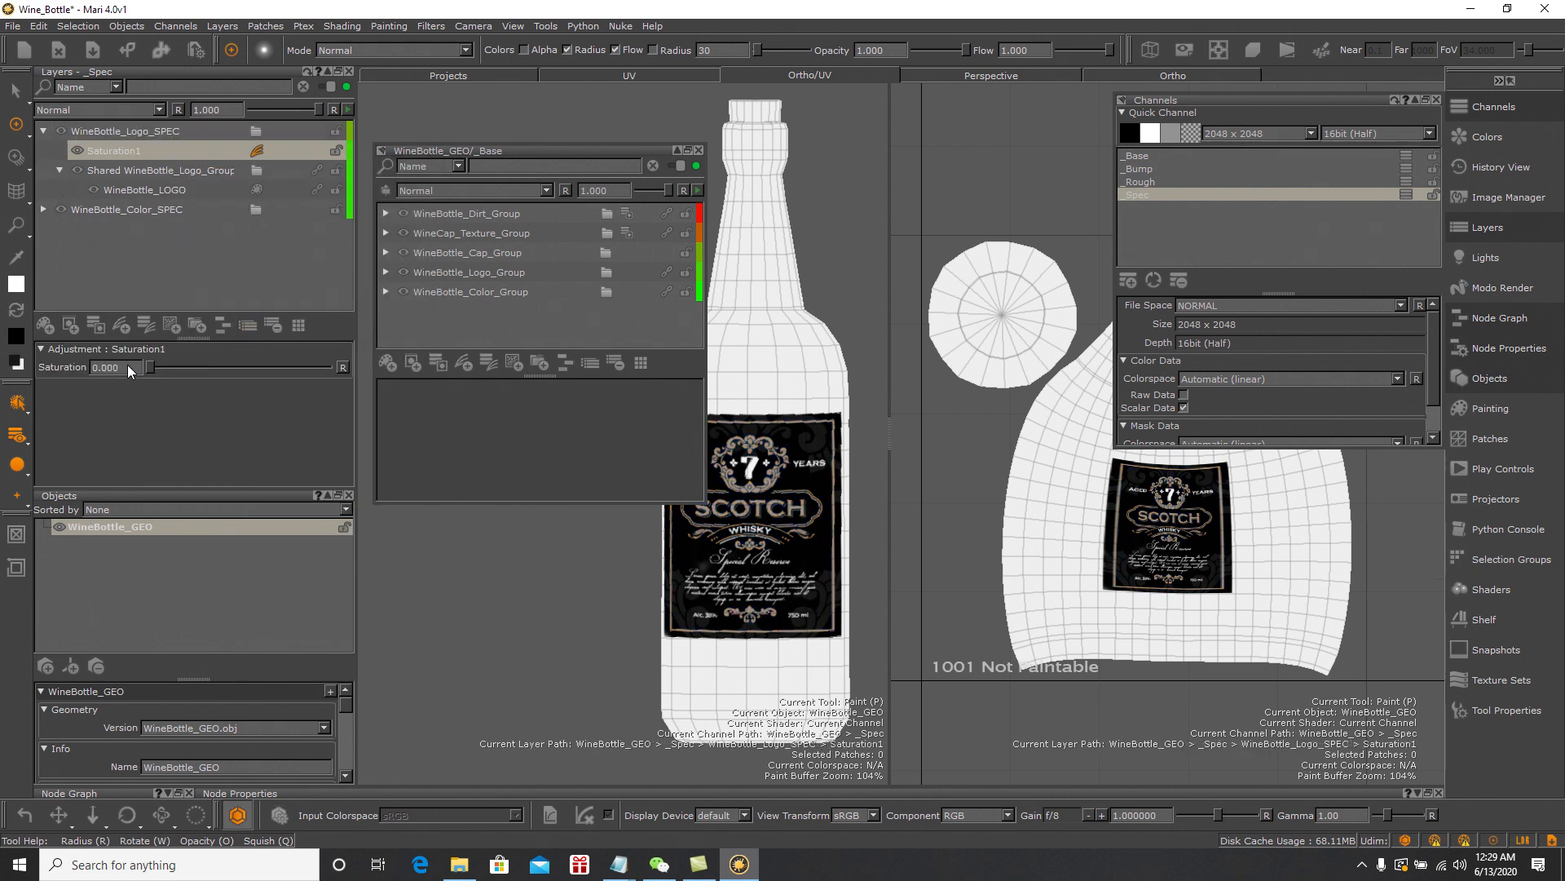
Add a Levels adjustment layer in WineBottle_Logo_SPEC, raise input Mid to about 0.995 and strongly lower the output White level
{"action": "left_click", "coordinate": [163, 134]}
{"action": "right_click", "coordinate": [163, 134]}
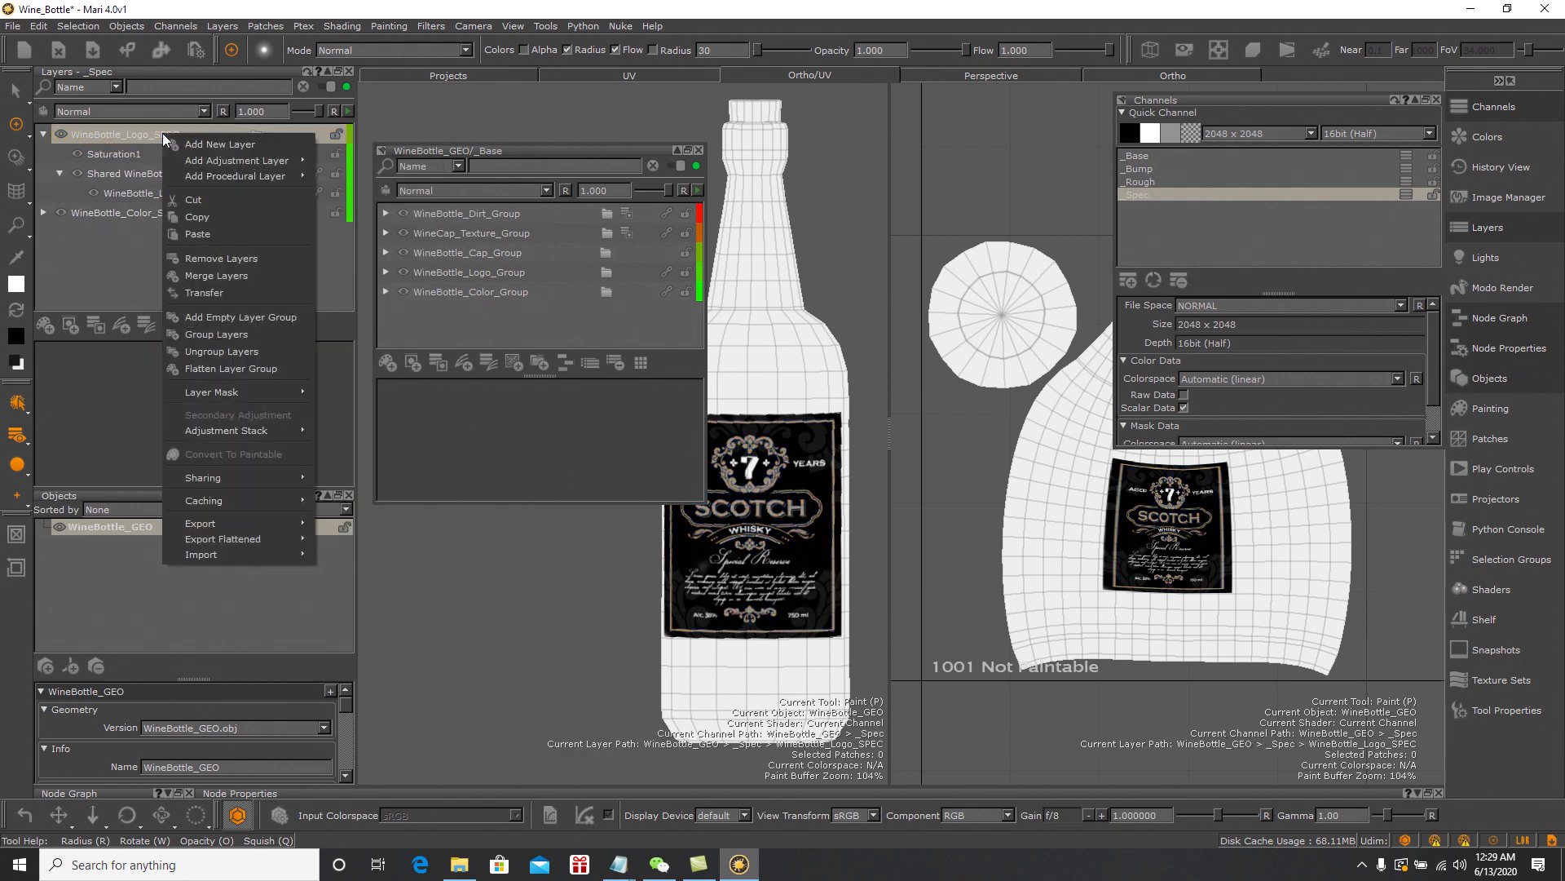
{"action": "mouse_move", "coordinate": [245, 160]}
{"action": "left_click", "coordinate": [369, 468]}
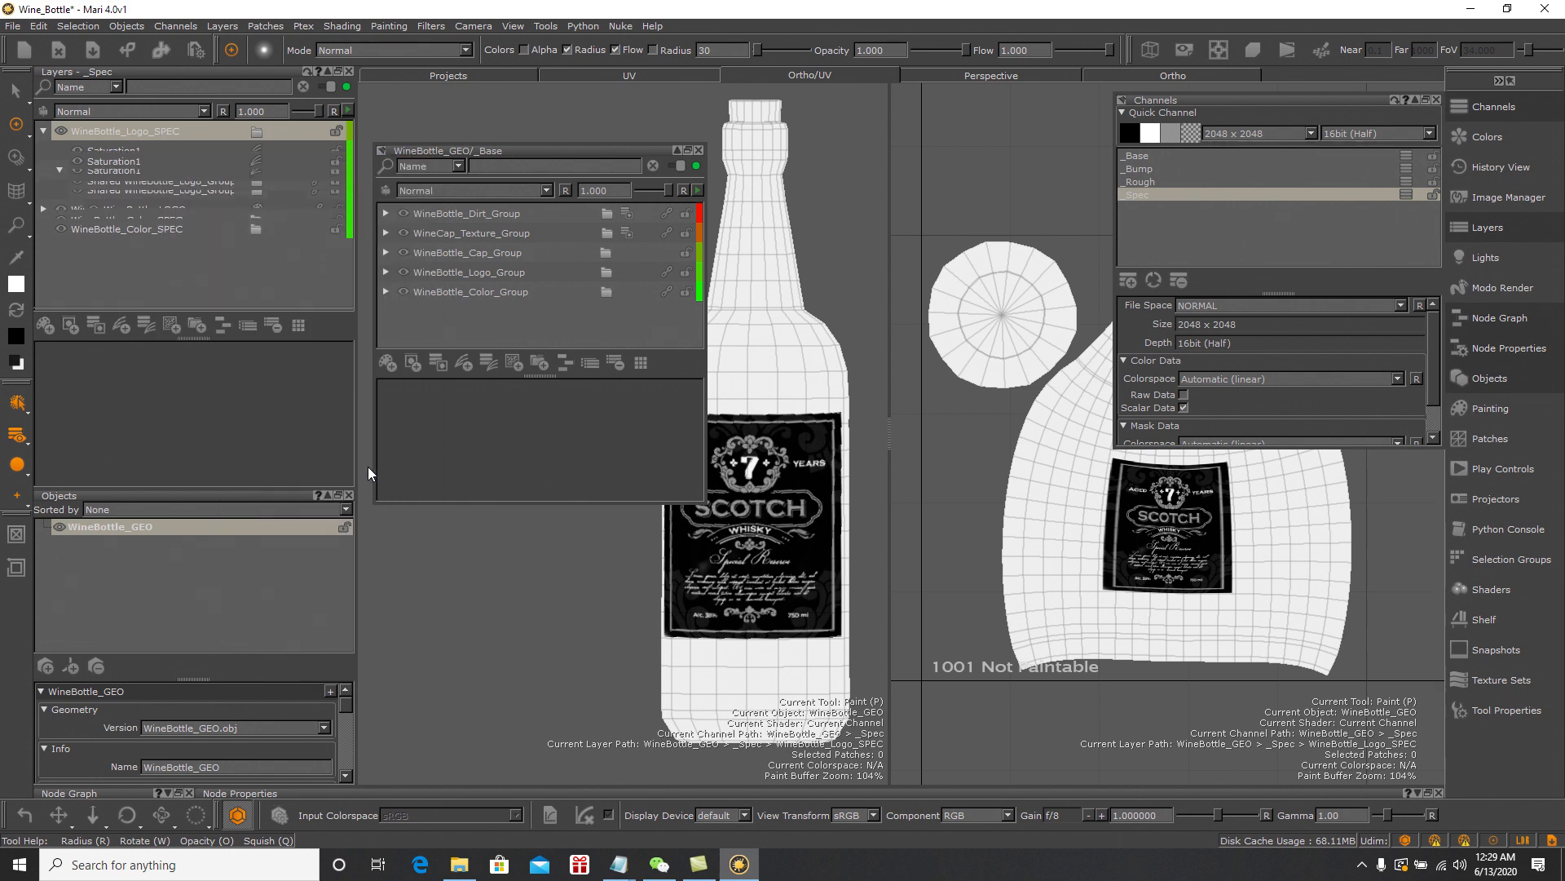
{"action": "left_click_drag", "start_coordinate": [345, 378], "coordinate": [344, 425]}
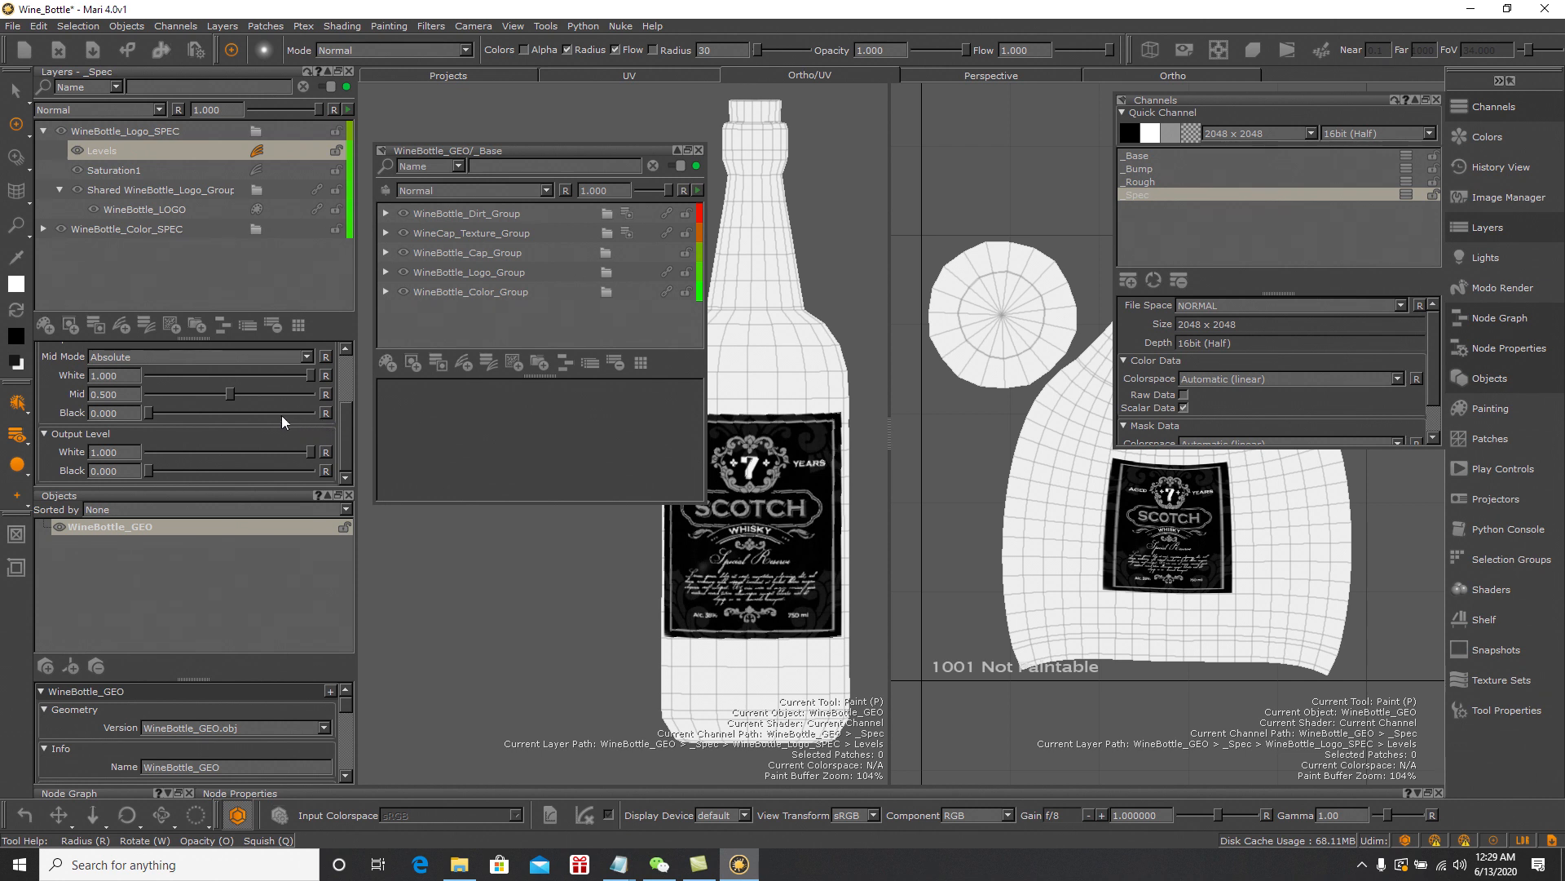
{"action": "left_click_drag", "start_coordinate": [229, 394], "coordinate": [312, 395]}
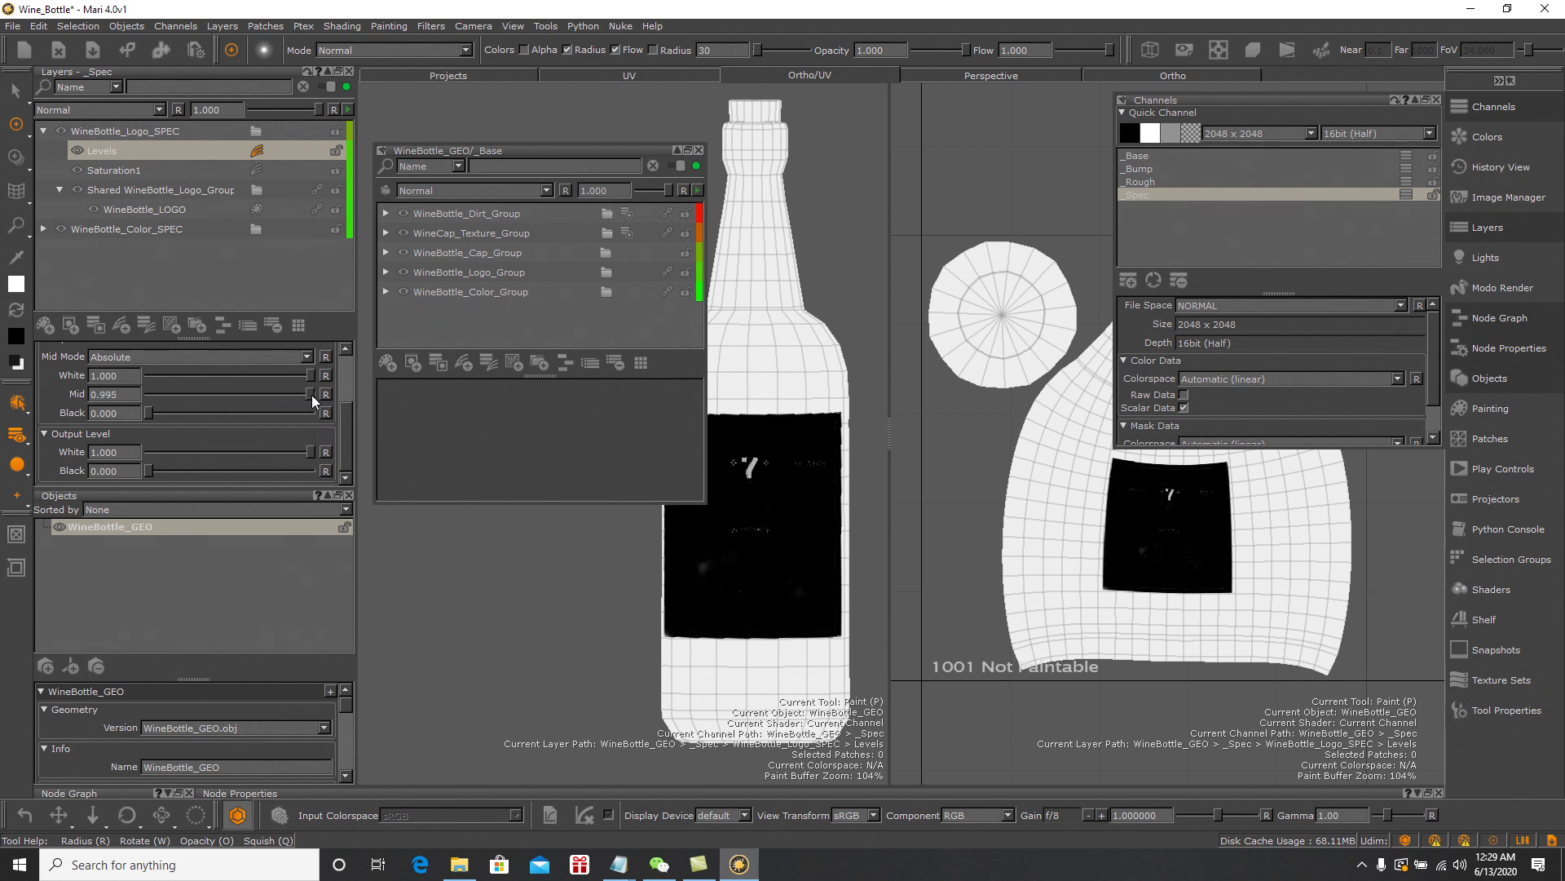
{"action": "left_click_drag", "start_coordinate": [309, 451], "coordinate": [172, 453]}
Try a Brightness adjustment layer set to about 2.05 above Levels in WineBottle_Logo_SPEC and delete it
{"action": "left_click", "coordinate": [160, 133]}
{"action": "right_click", "coordinate": [160, 134]}
{"action": "mouse_move", "coordinate": [264, 160]}
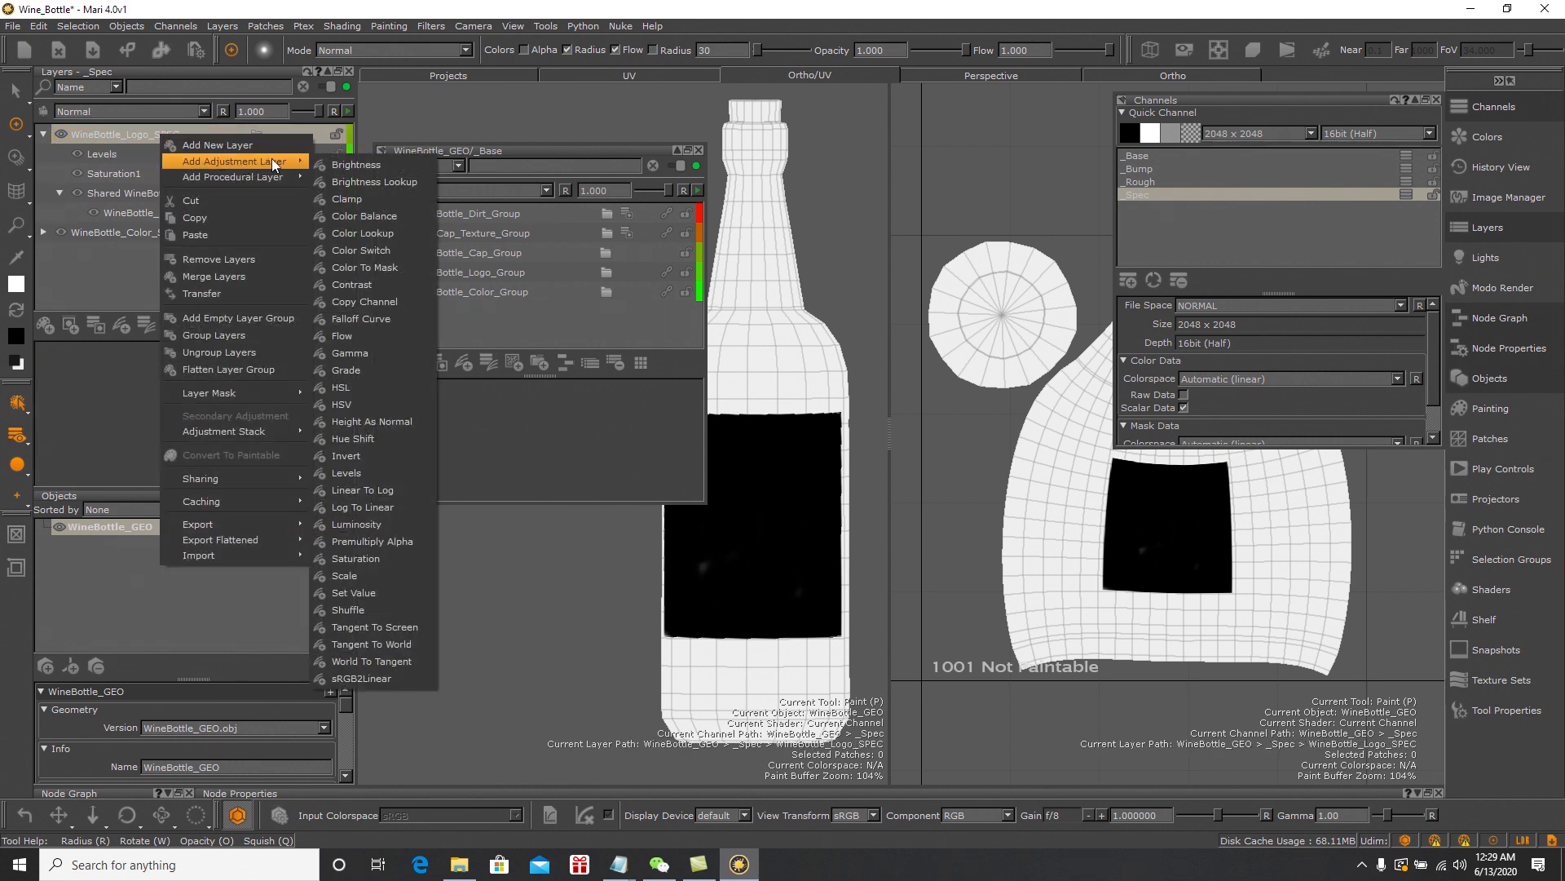
{"action": "left_click", "coordinate": [335, 165]}
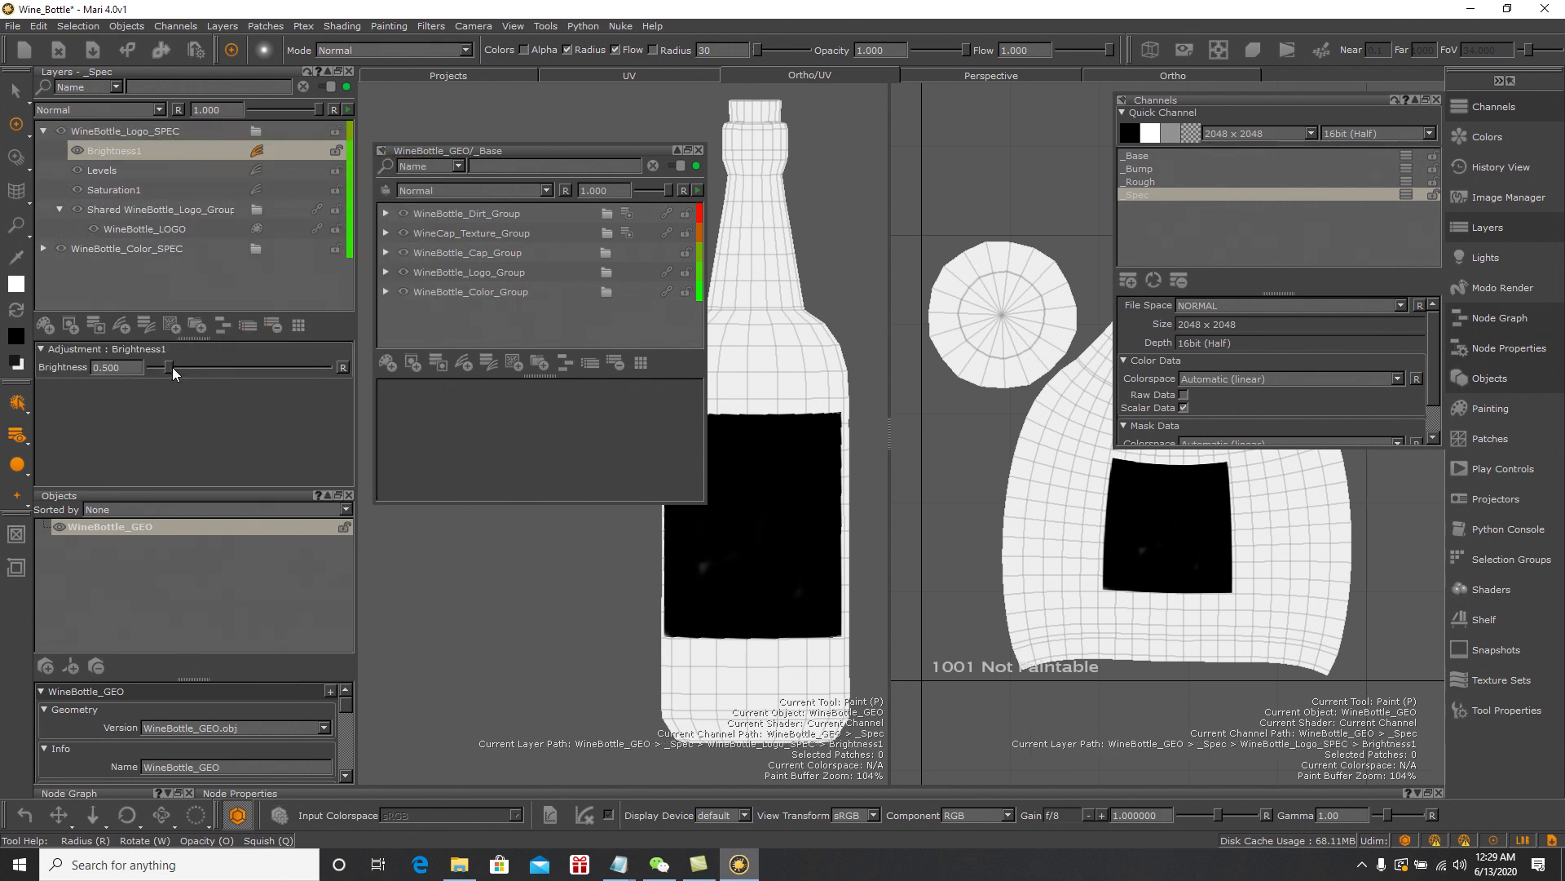
{"action": "left_click_drag", "start_coordinate": [209, 365], "coordinate": [267, 365]}
{"action": "left_click", "coordinate": [157, 277]}
{"action": "left_click", "coordinate": [116, 150]}
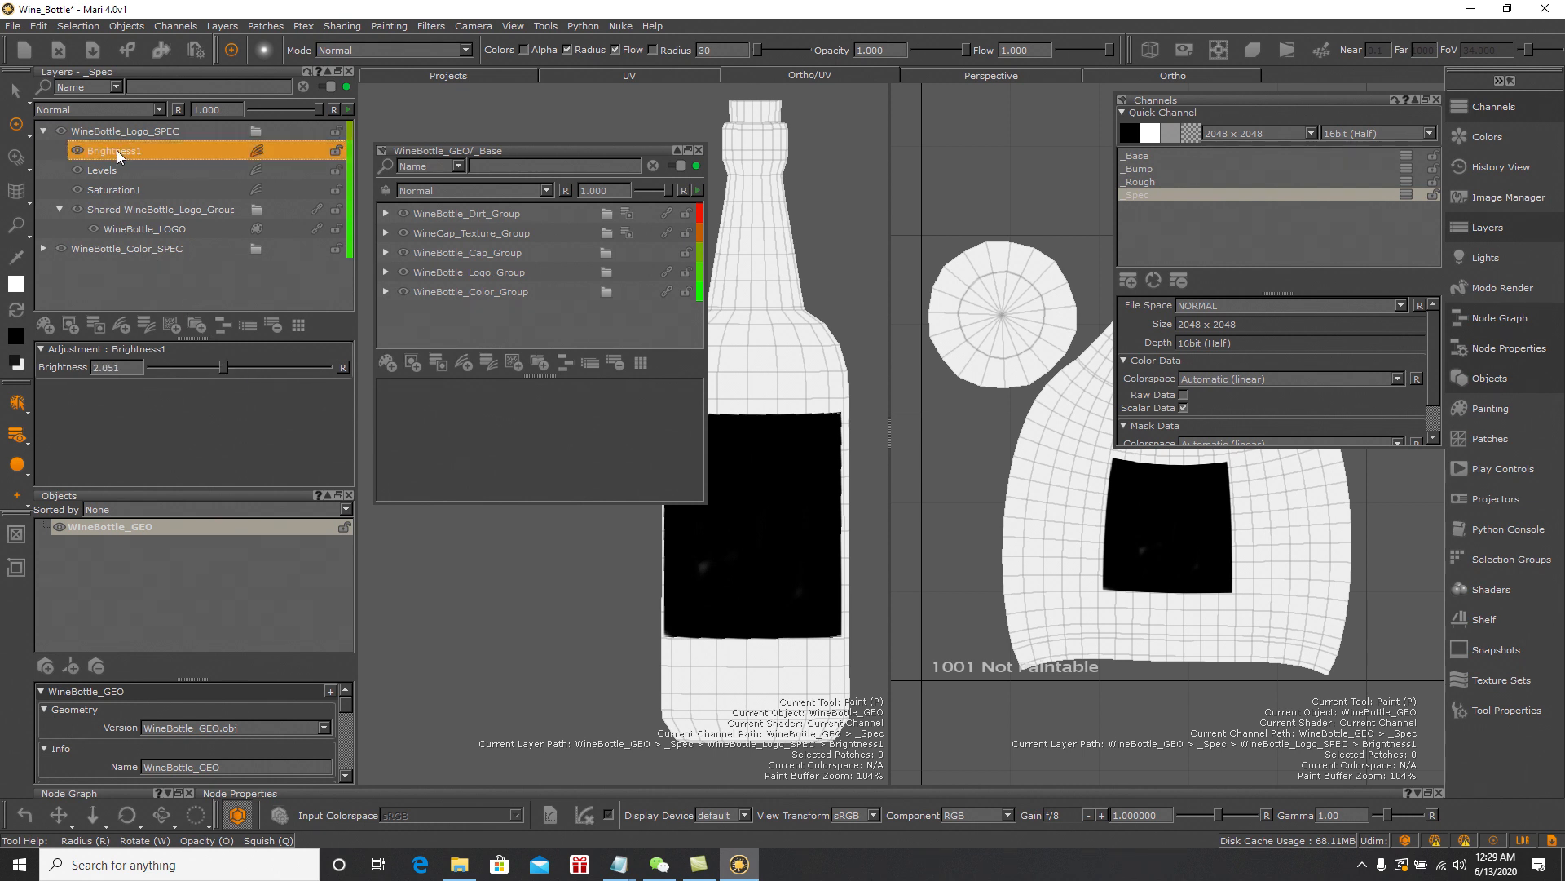
{"action": "key", "text": "Delete"}
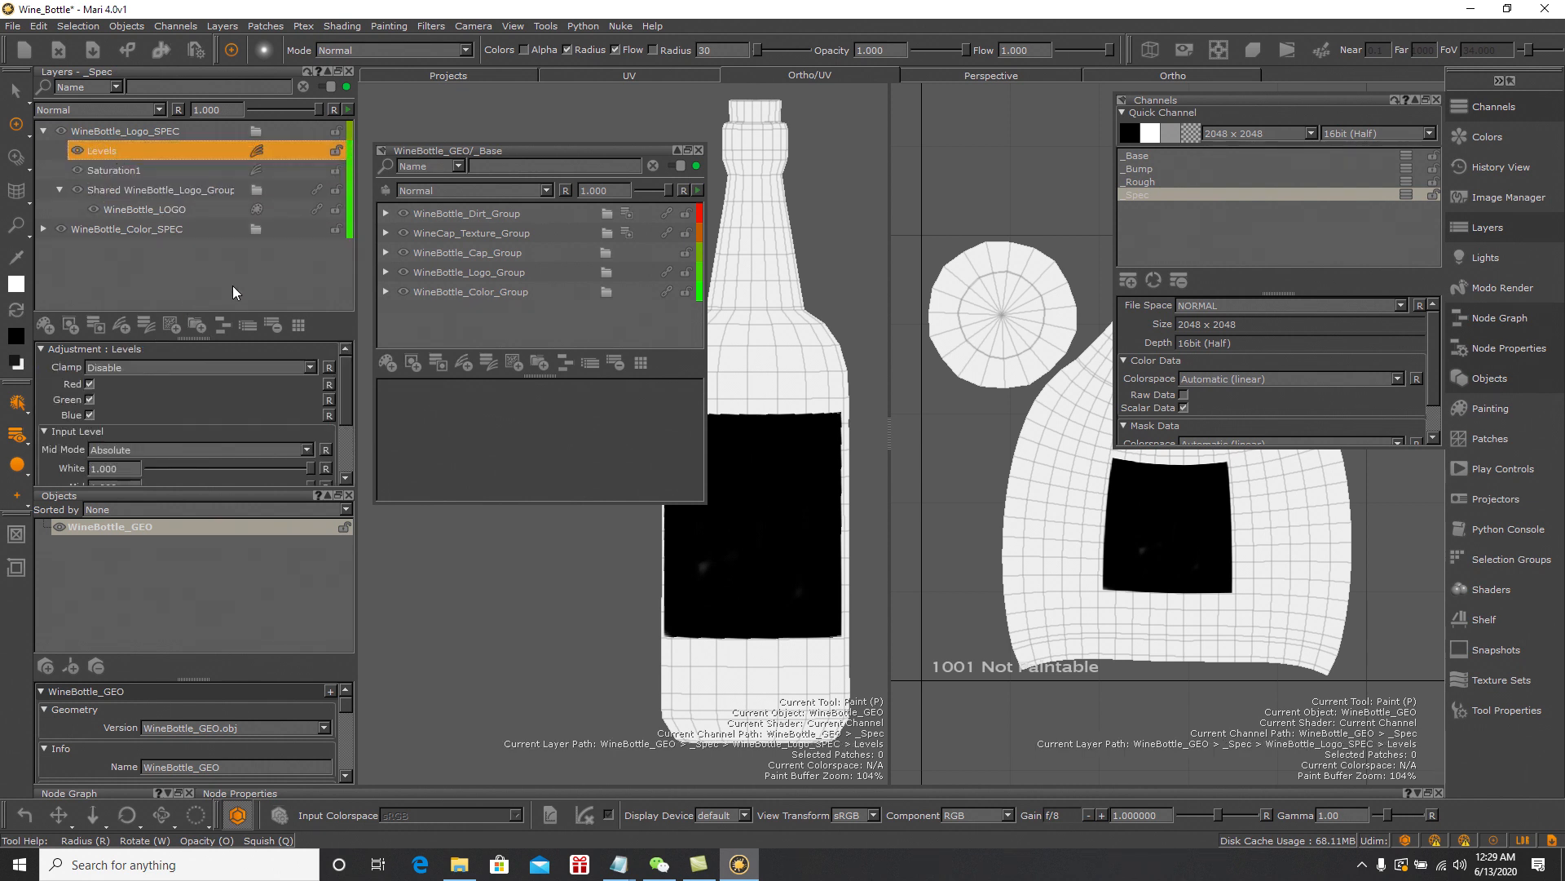
Collapse WineBottle_Logo_SPEC and share WineCap_Texture_Group from _Base into the top of the _Spec layer stack
{"action": "left_click", "coordinate": [238, 284]}
{"action": "left_click", "coordinate": [42, 130]}
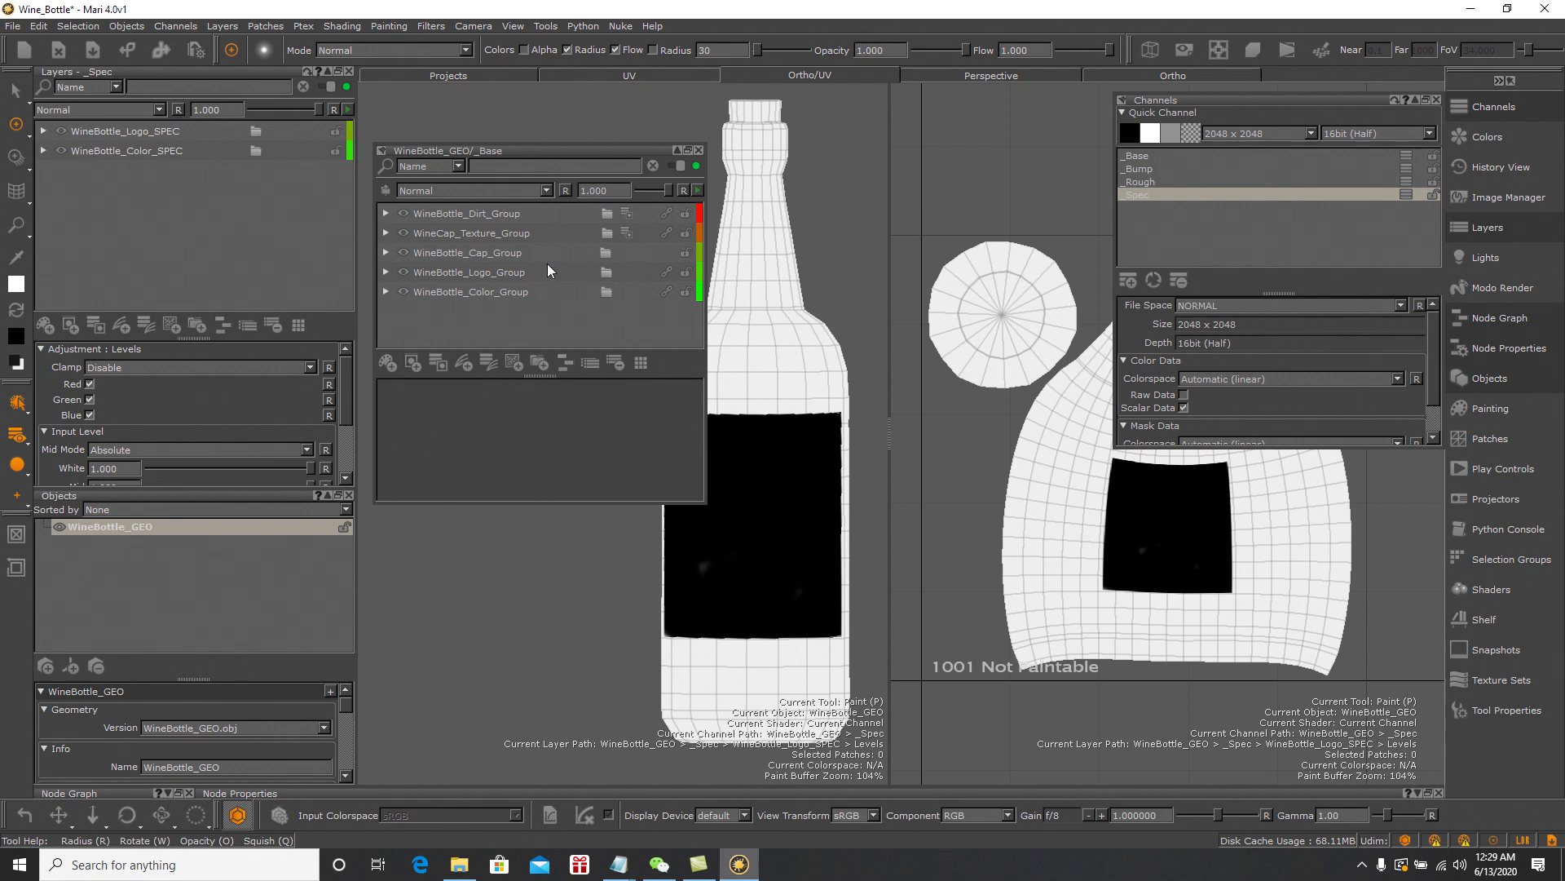
{"action": "left_click", "coordinate": [535, 233]}
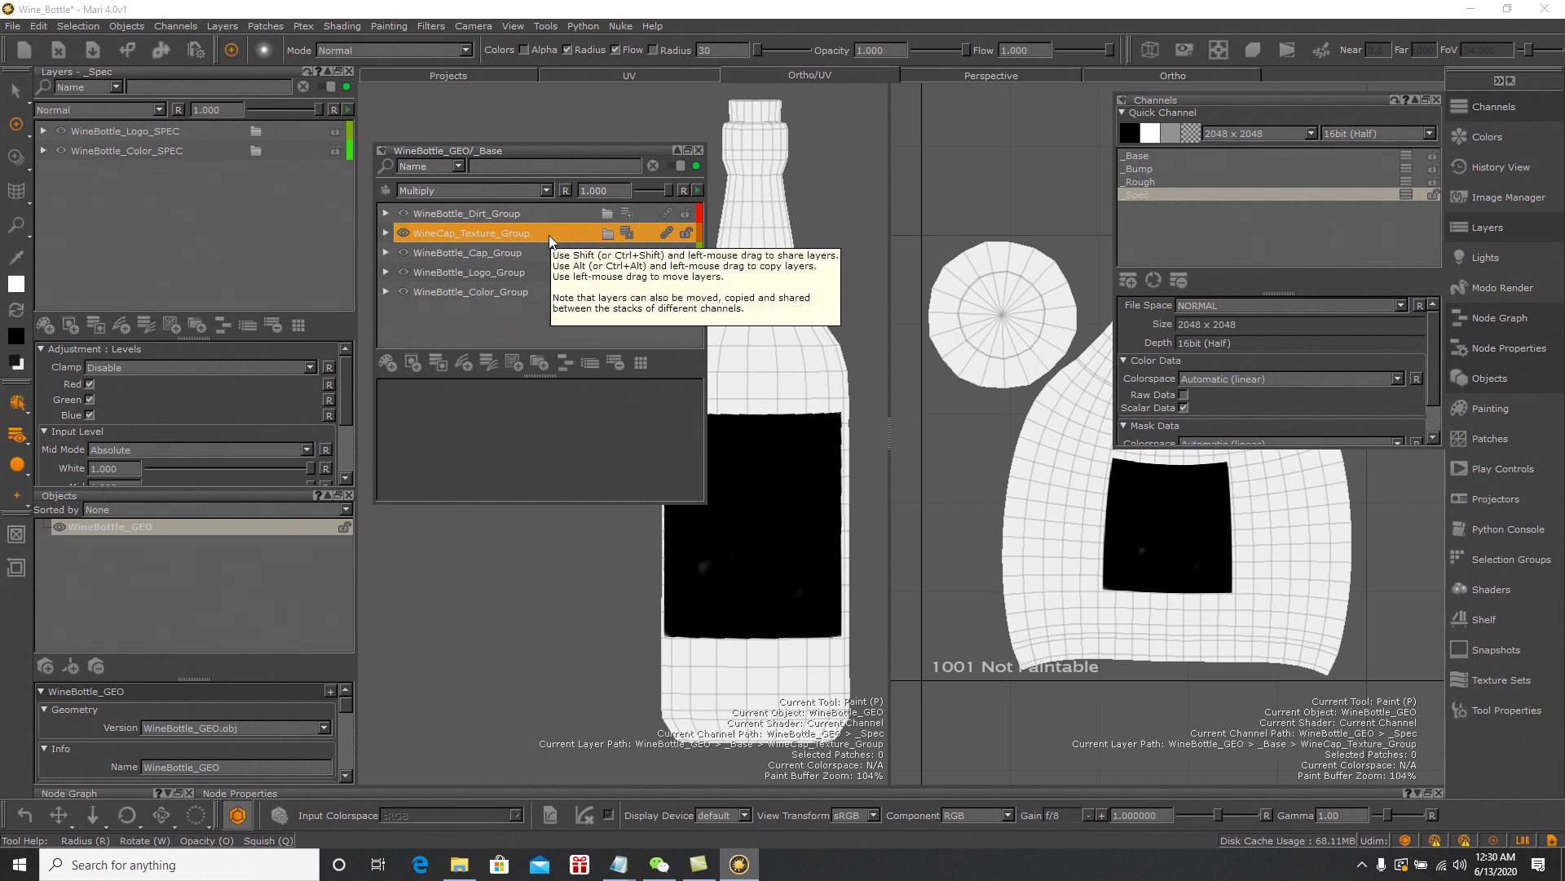
{"action": "left_click_drag", "start_coordinate": [554, 233], "coordinate": [207, 121]}
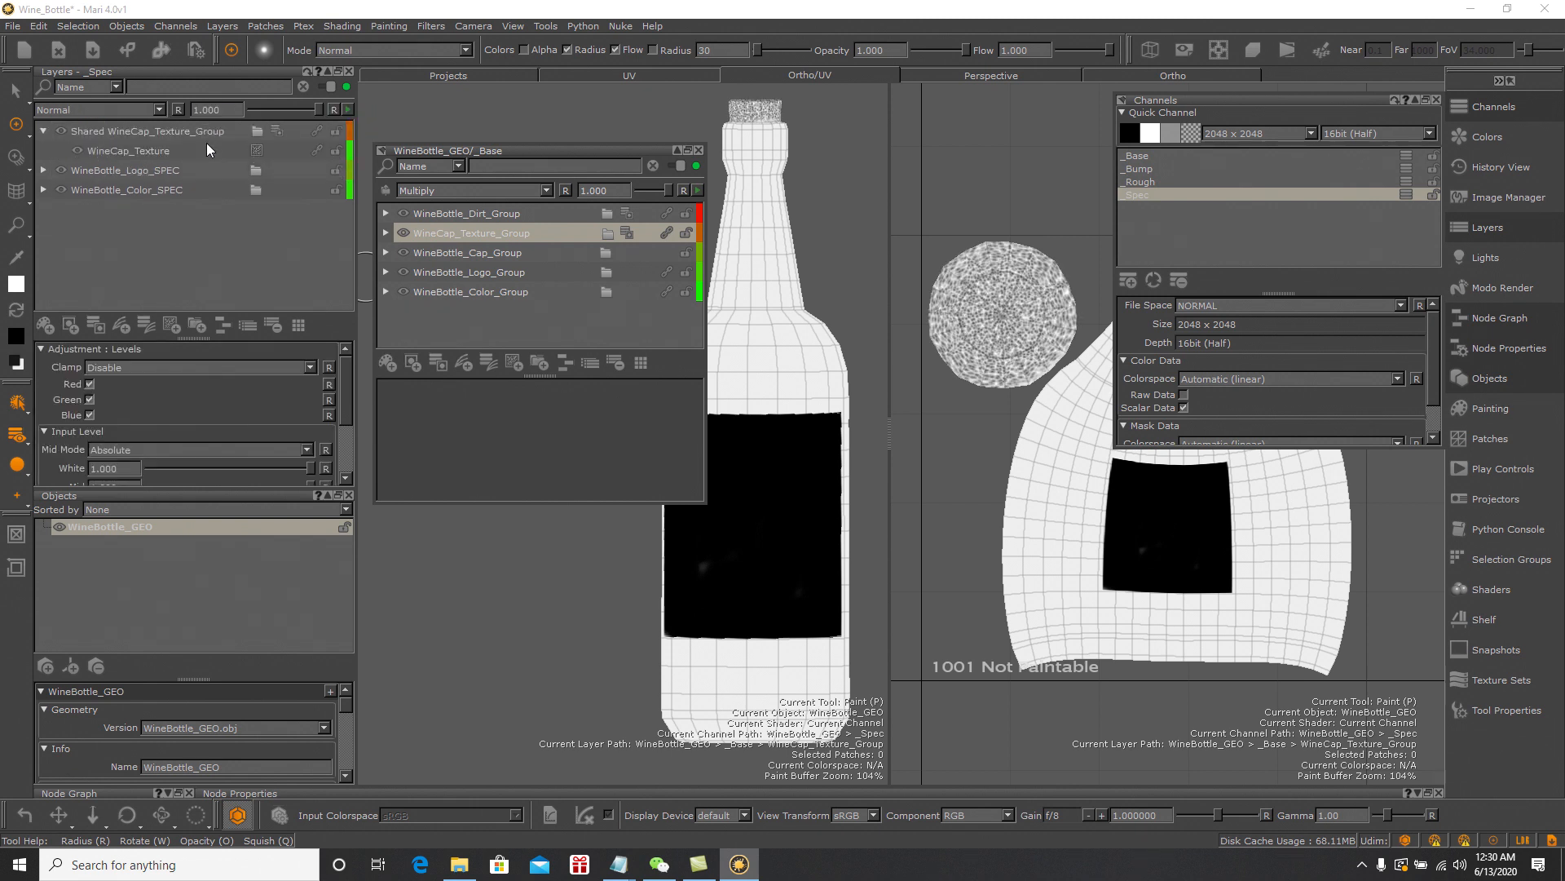
Wrap the shared WineCap_Texture_Group in a new group named WineBottle_Cap_SPEC
{"action": "right_click", "coordinate": [145, 129]}
{"action": "left_click", "coordinate": [178, 321]}
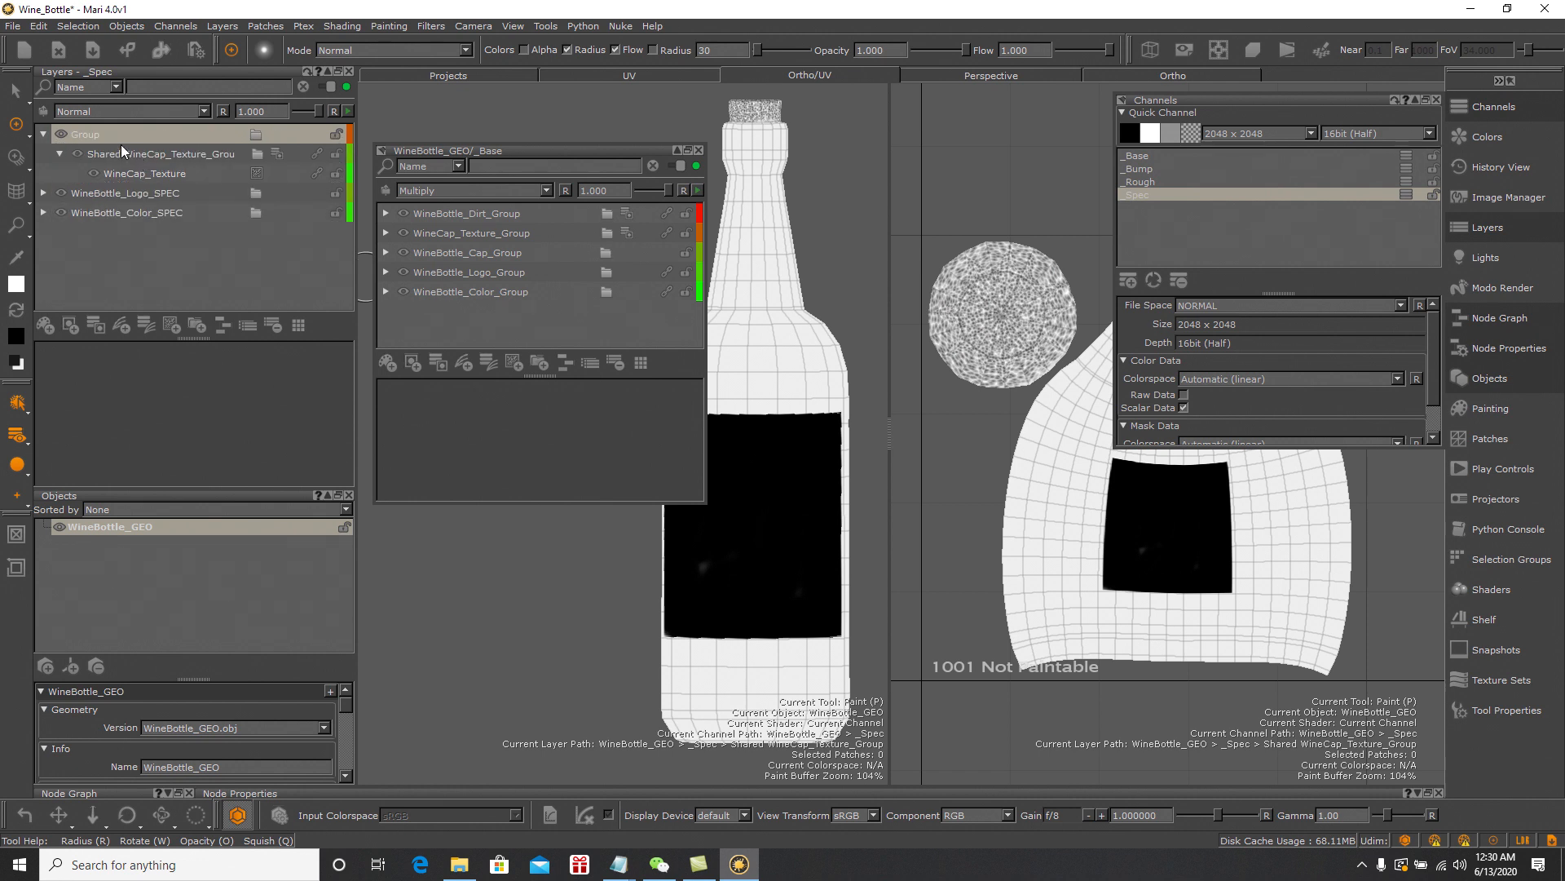
{"action": "double_click", "coordinate": [99, 135]}
{"action": "type", "text": "W"}
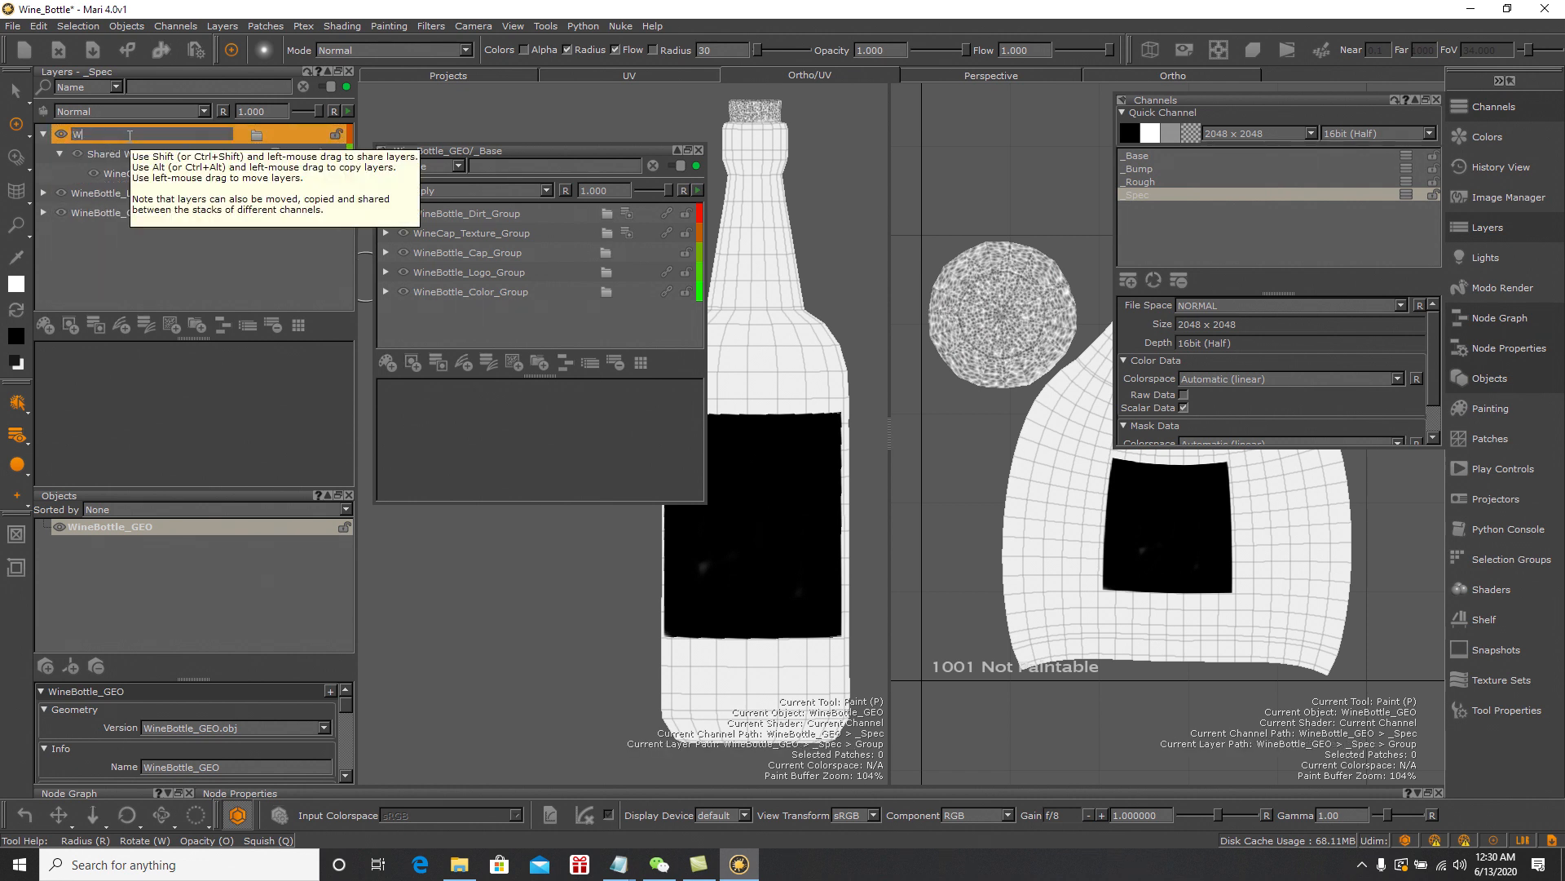
{"action": "type", "text": "ineBottle_Cap_SPE"}
{"action": "type", "text": "C"}
{"action": "key", "text": "Return"}
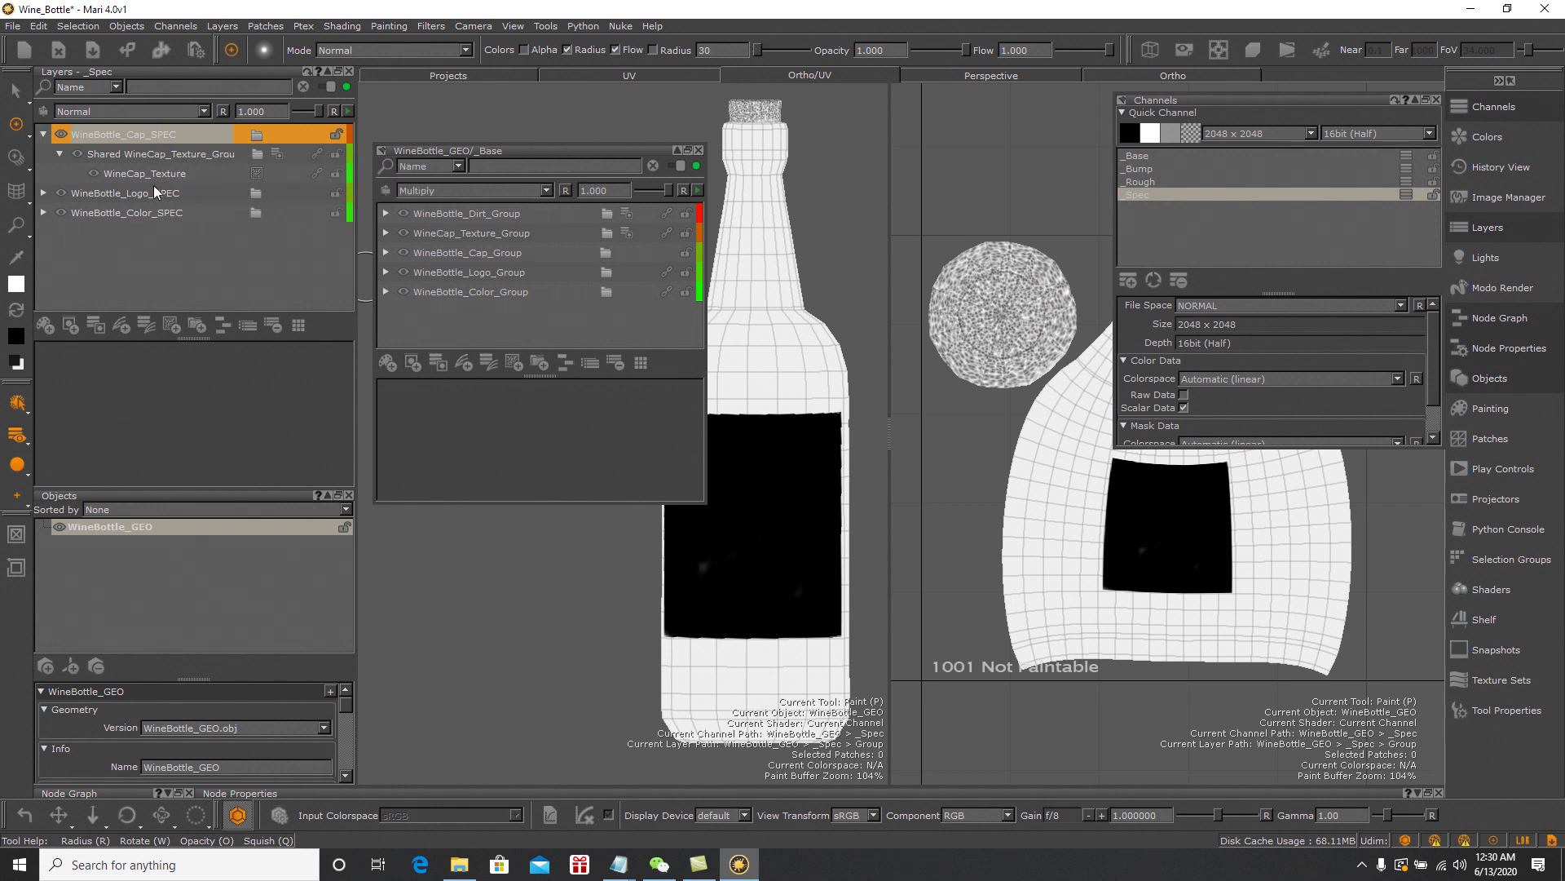
Add a Levels adjustment layer in WineBottle_Cap_SPEC, with input Mid set to 1.000 and output White set to 0.000
{"action": "right_click", "coordinate": [177, 134]}
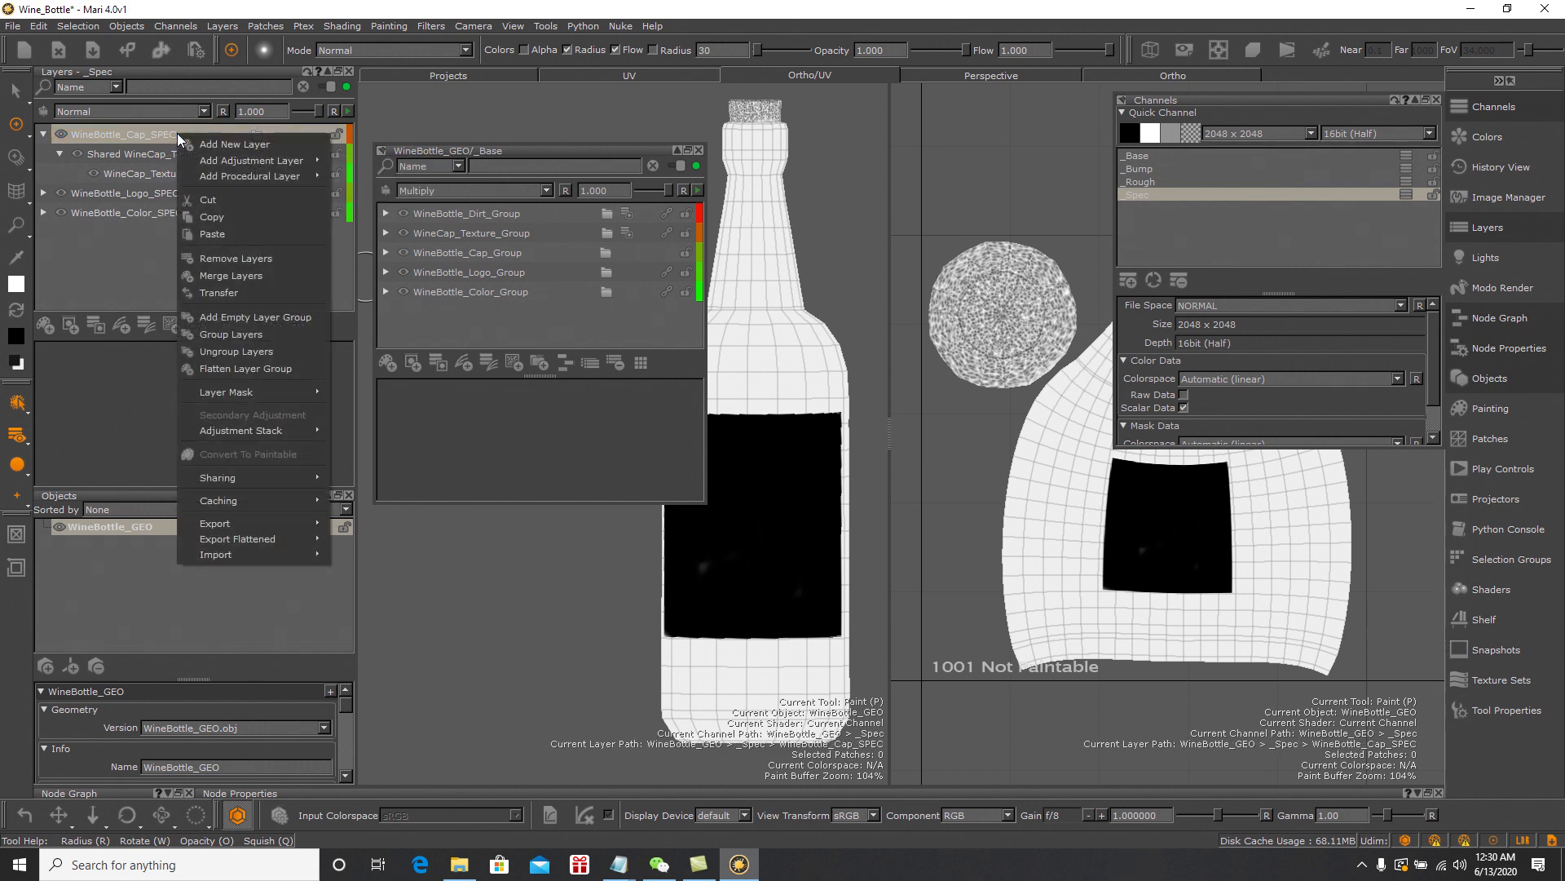
{"action": "mouse_move", "coordinate": [232, 155]}
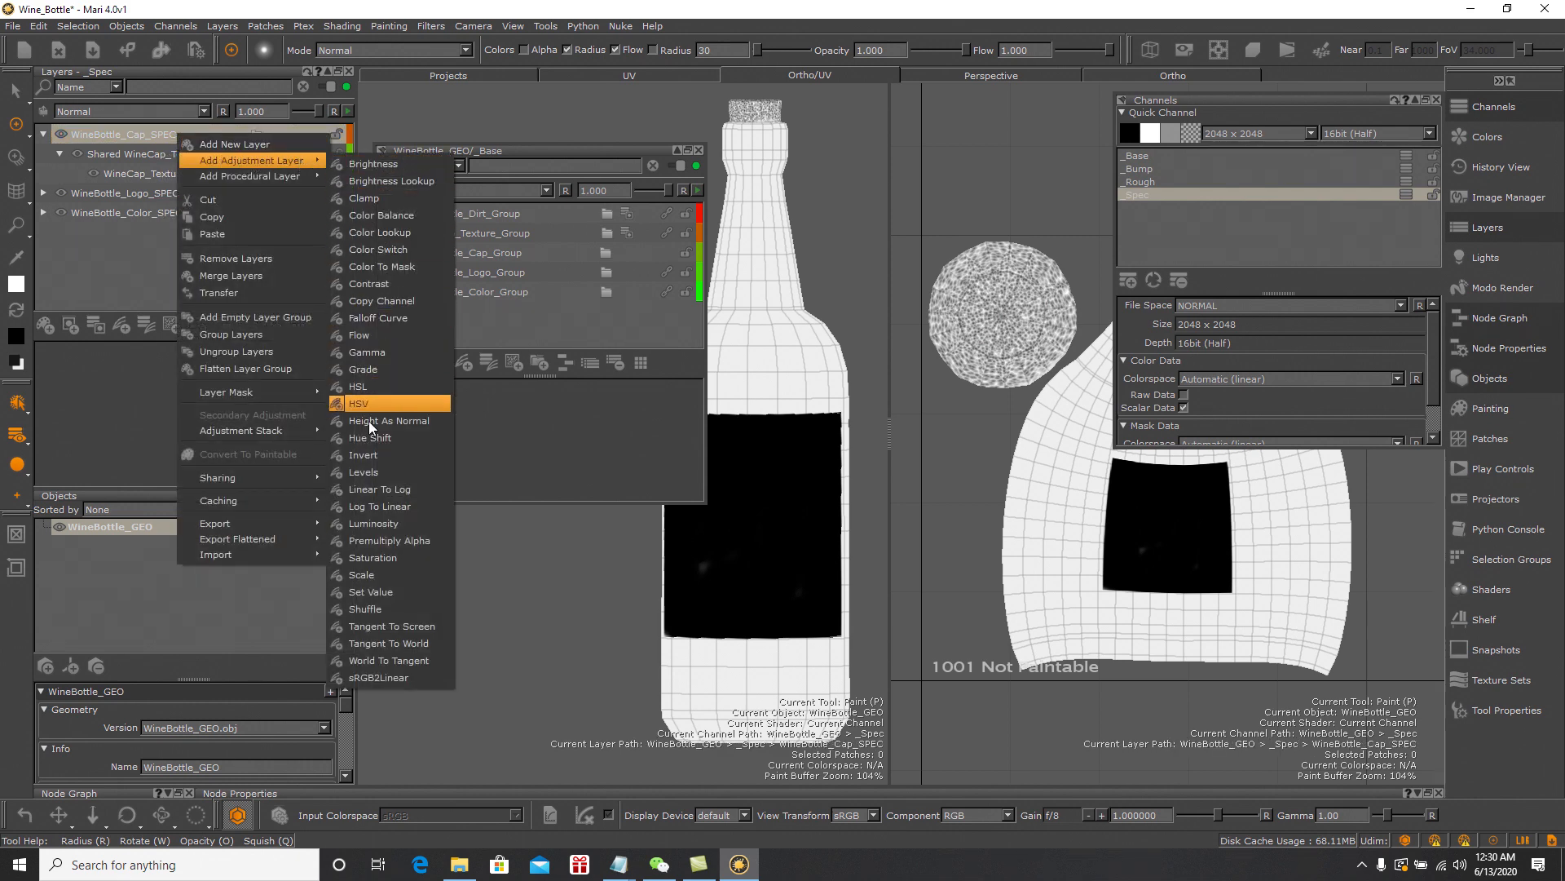
{"action": "left_click", "coordinate": [382, 473]}
{"action": "left_click_drag", "start_coordinate": [340, 414], "coordinate": [346, 468]}
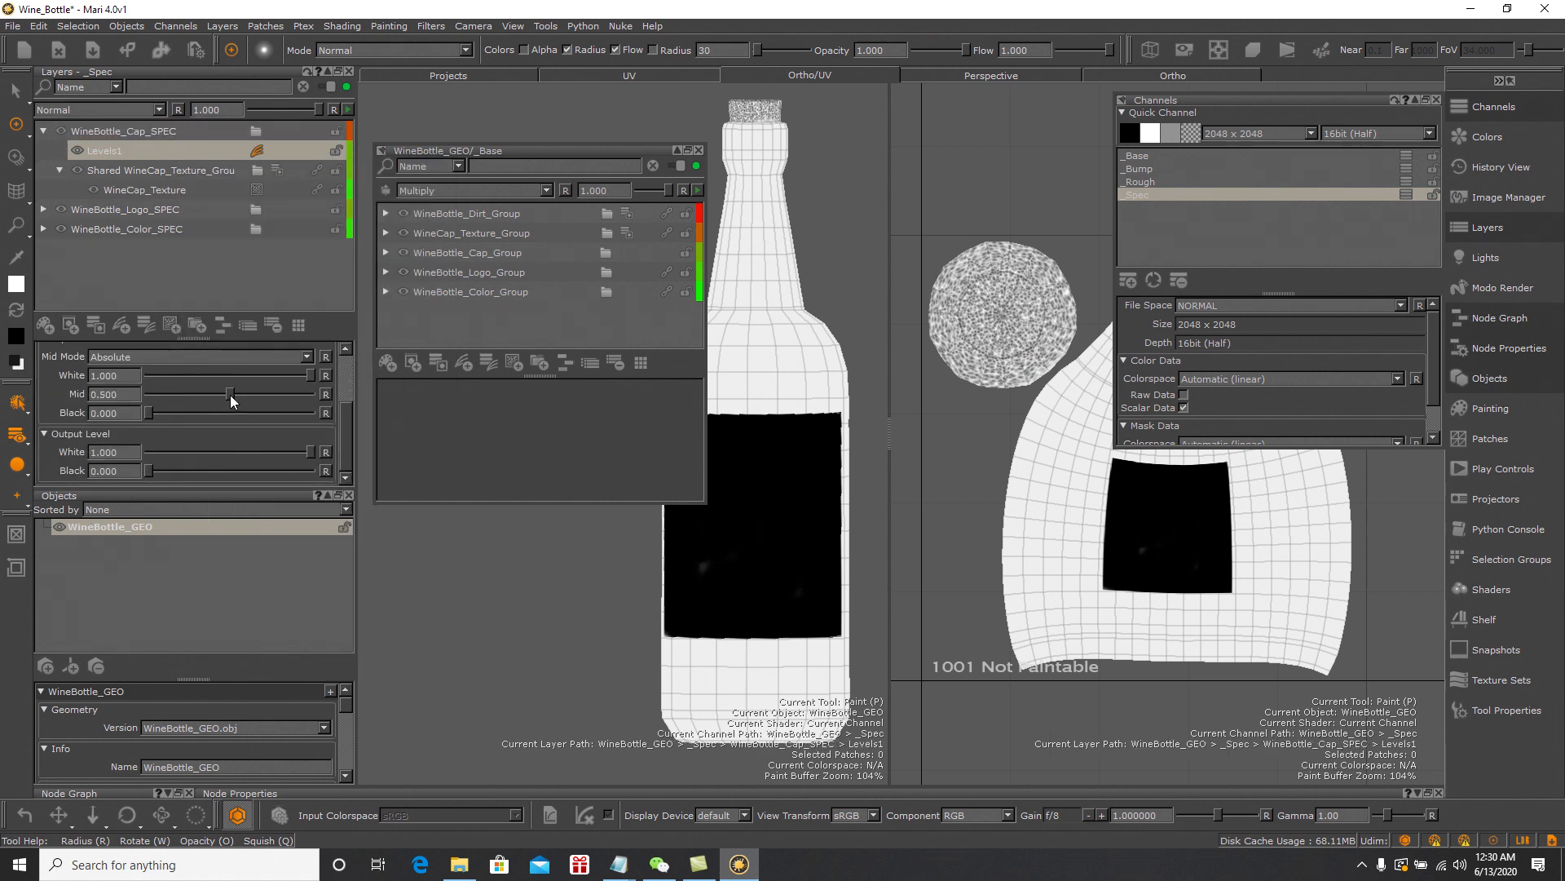
{"action": "left_click_drag", "start_coordinate": [230, 395], "coordinate": [309, 398]}
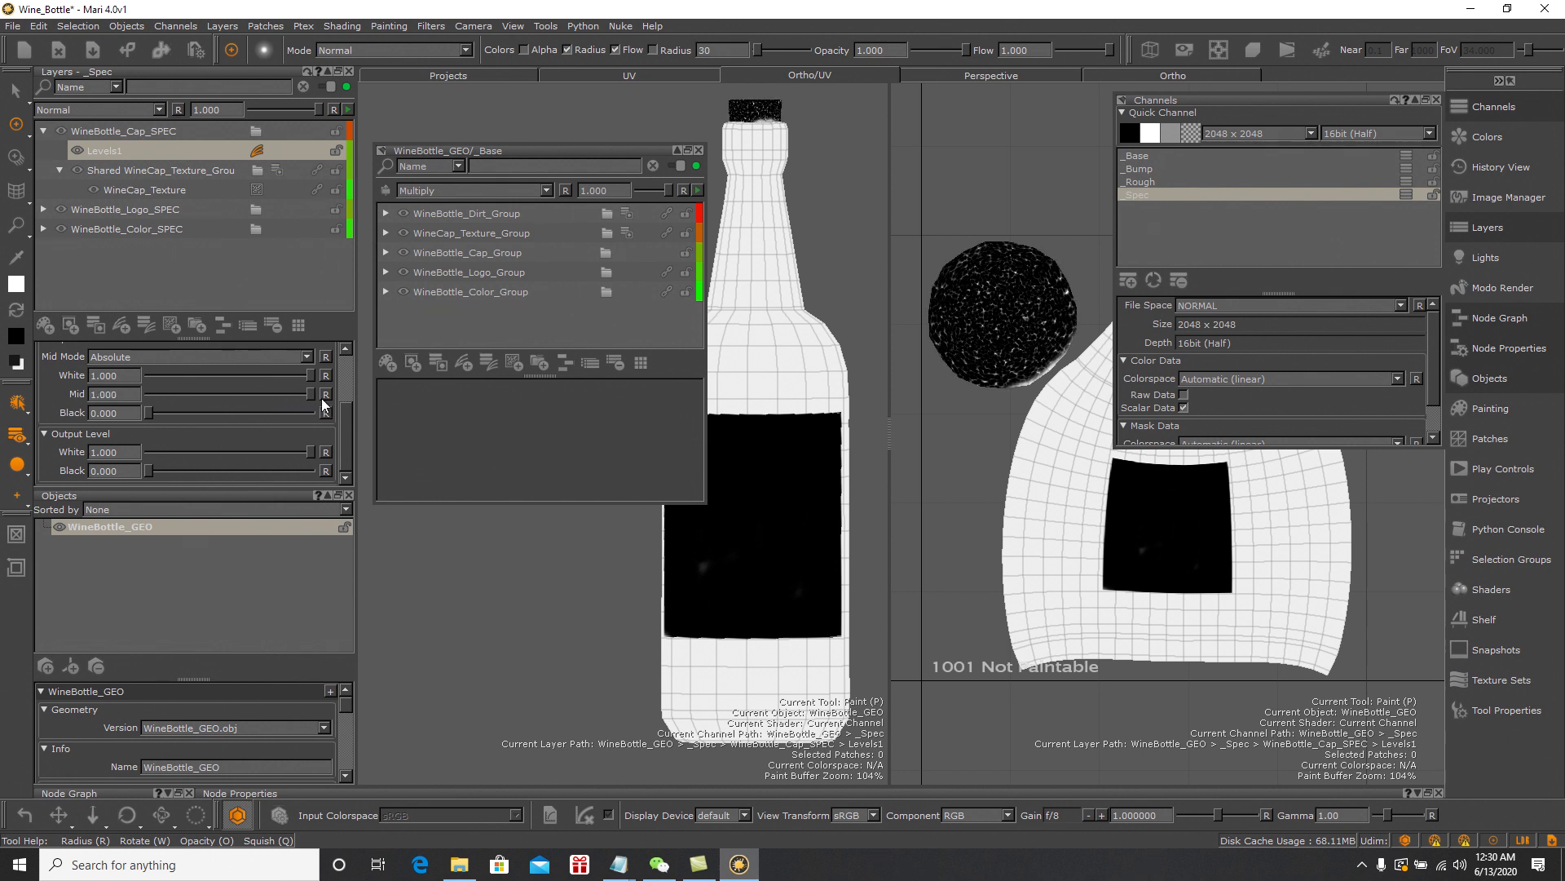
{"action": "mouse_move", "coordinate": [305, 403]}
{"action": "left_mouse_down"}
{"action": "mouse_move", "coordinate": [261, 393]}
{"action": "mouse_move", "coordinate": [301, 393]}
{"action": "left_mouse_up"}
{"action": "mouse_move", "coordinate": [146, 470]}
{"action": "left_mouse_down"}
{"action": "mouse_move", "coordinate": [196, 467]}
{"action": "mouse_move", "coordinate": [147, 471]}
{"action": "left_mouse_up"}
{"action": "left_click_drag", "start_coordinate": [309, 452], "coordinate": [220, 451]}
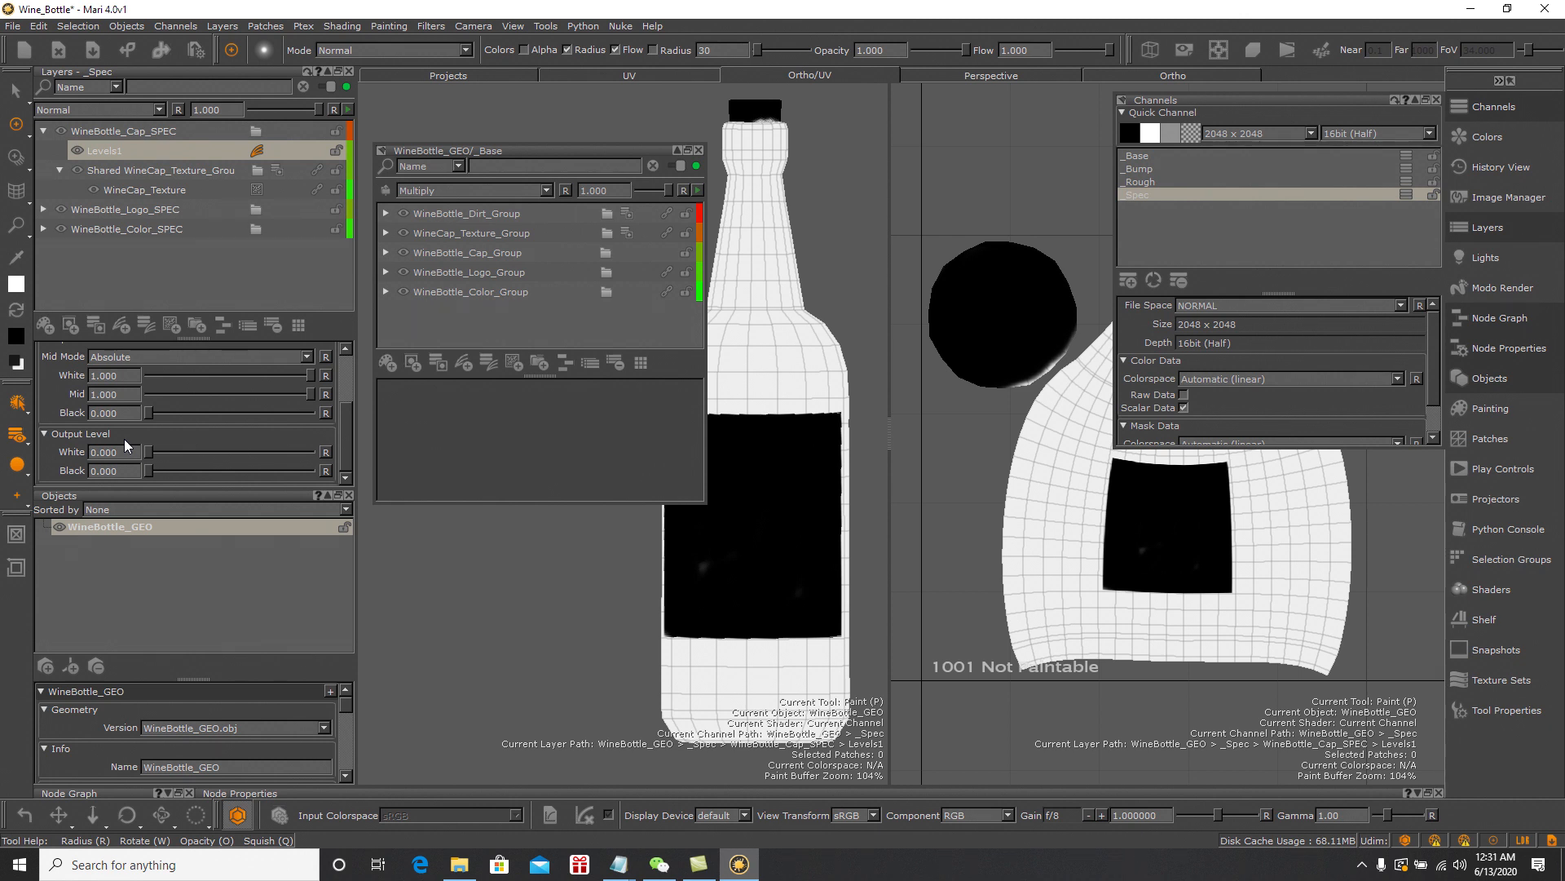
Collapse the WineBottle_Cap_SPEC group and save the project
{"action": "left_click", "coordinate": [45, 131]}
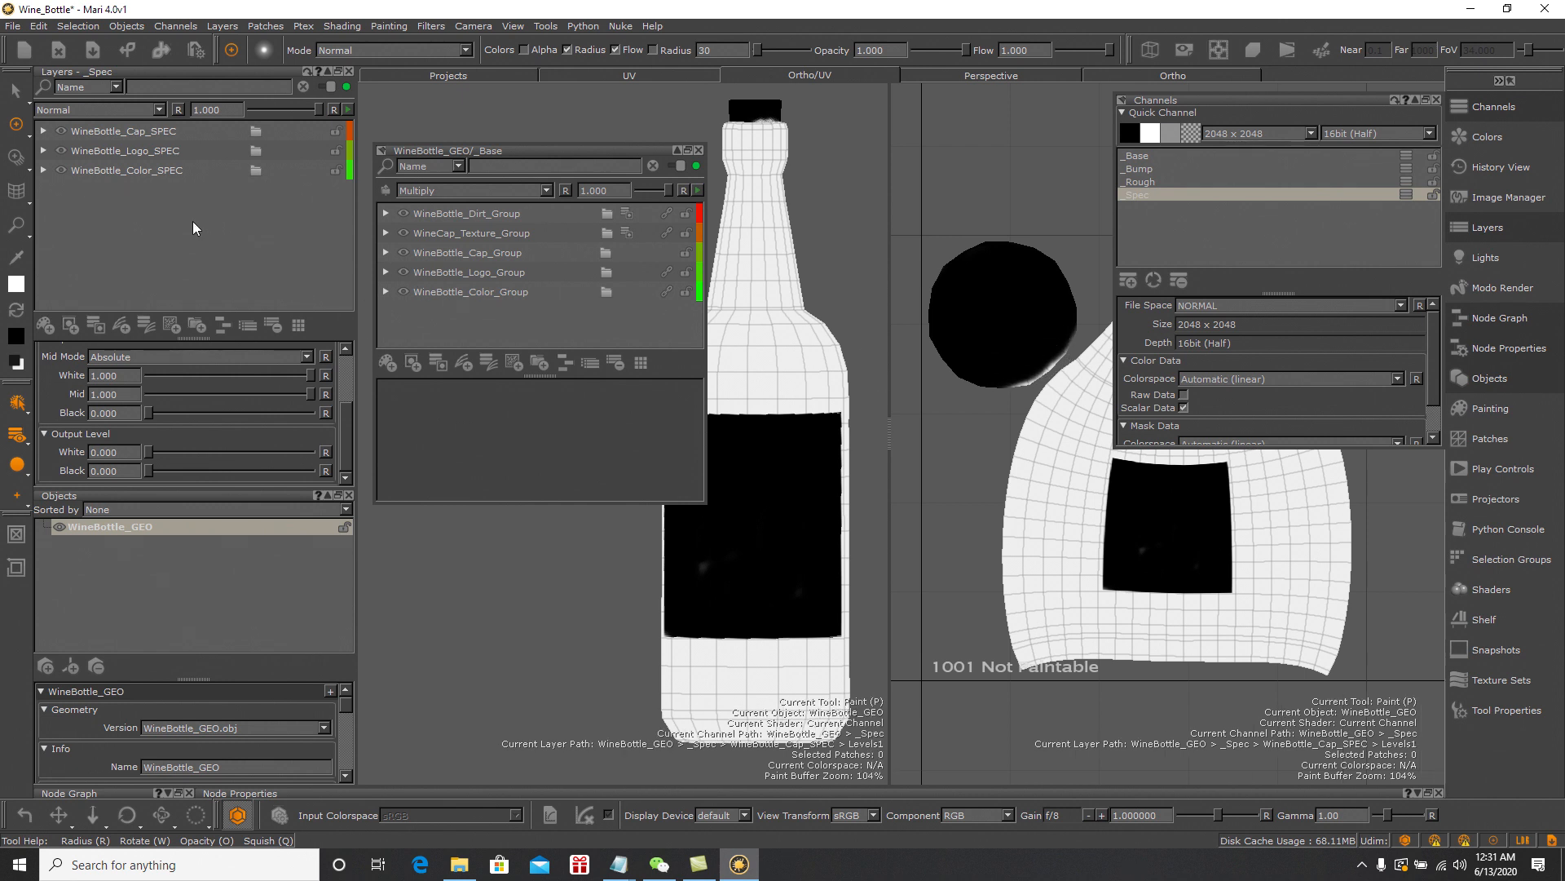
{"action": "left_click", "coordinate": [14, 26]}
{"action": "mouse_move", "coordinate": [37, 63]}
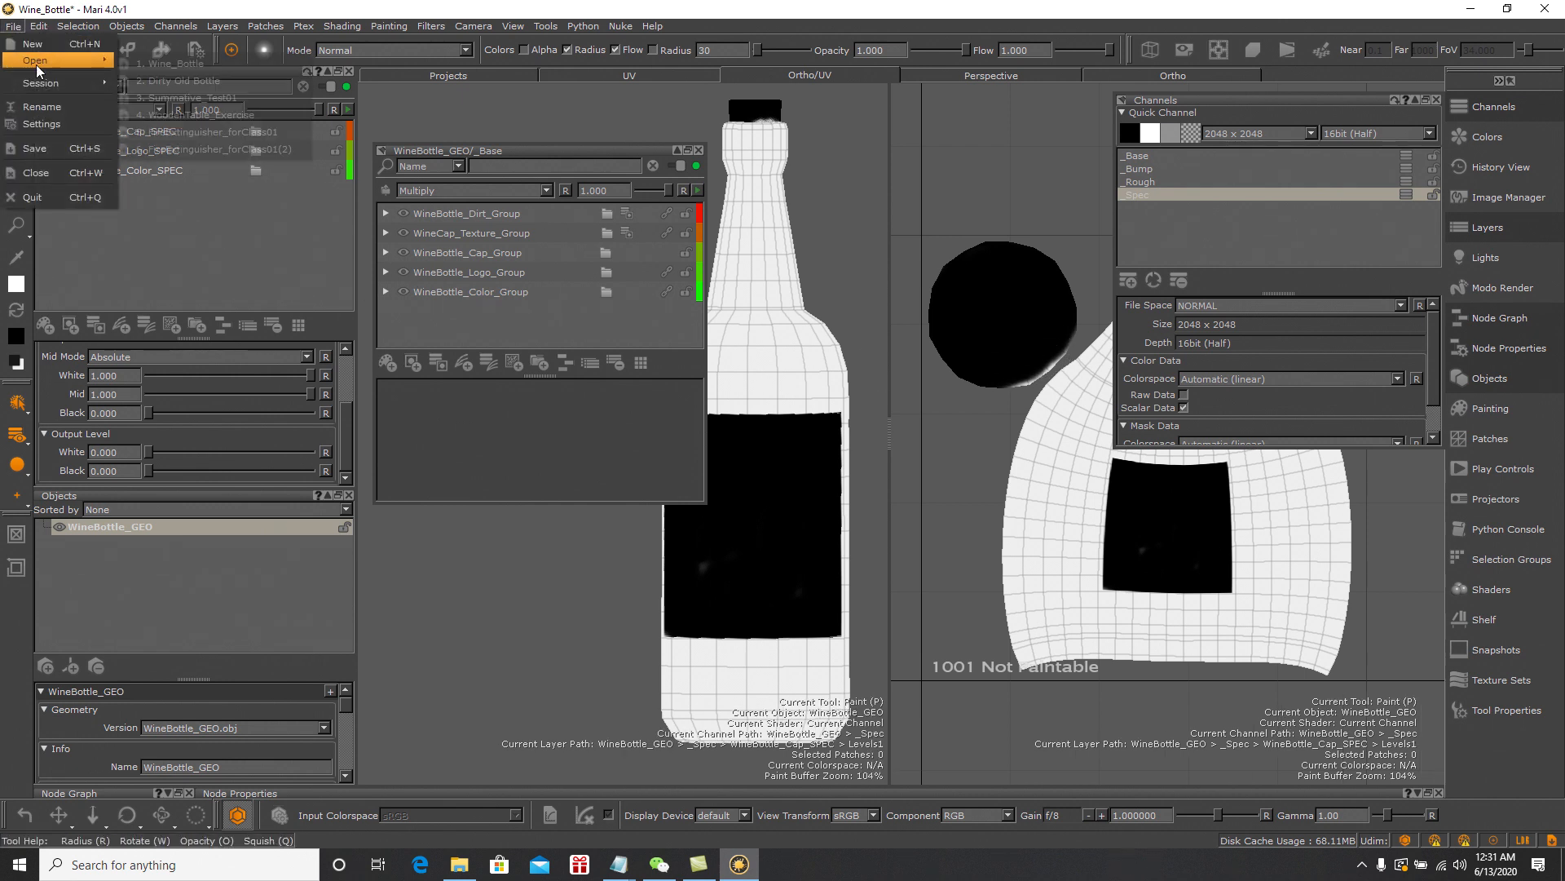
{"action": "left_click", "coordinate": [39, 148]}
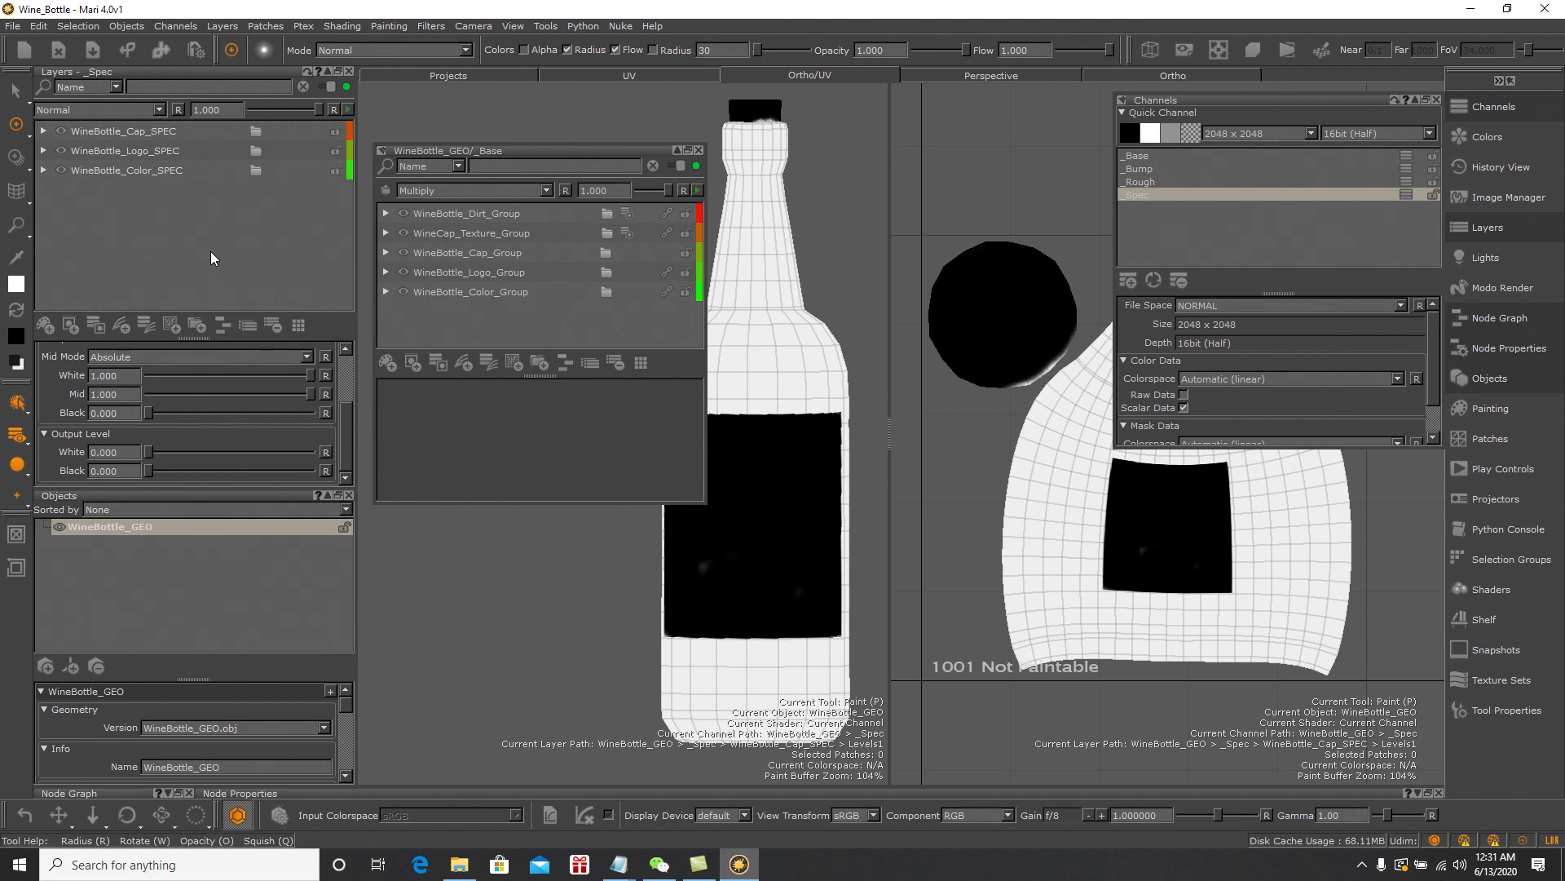
Share WineBottle_Dirt_Group from _Base into the top of the _Spec stack and wrap it in a new group named WineBottle_Dirt_SPEC
{"action": "left_click", "coordinate": [517, 213]}
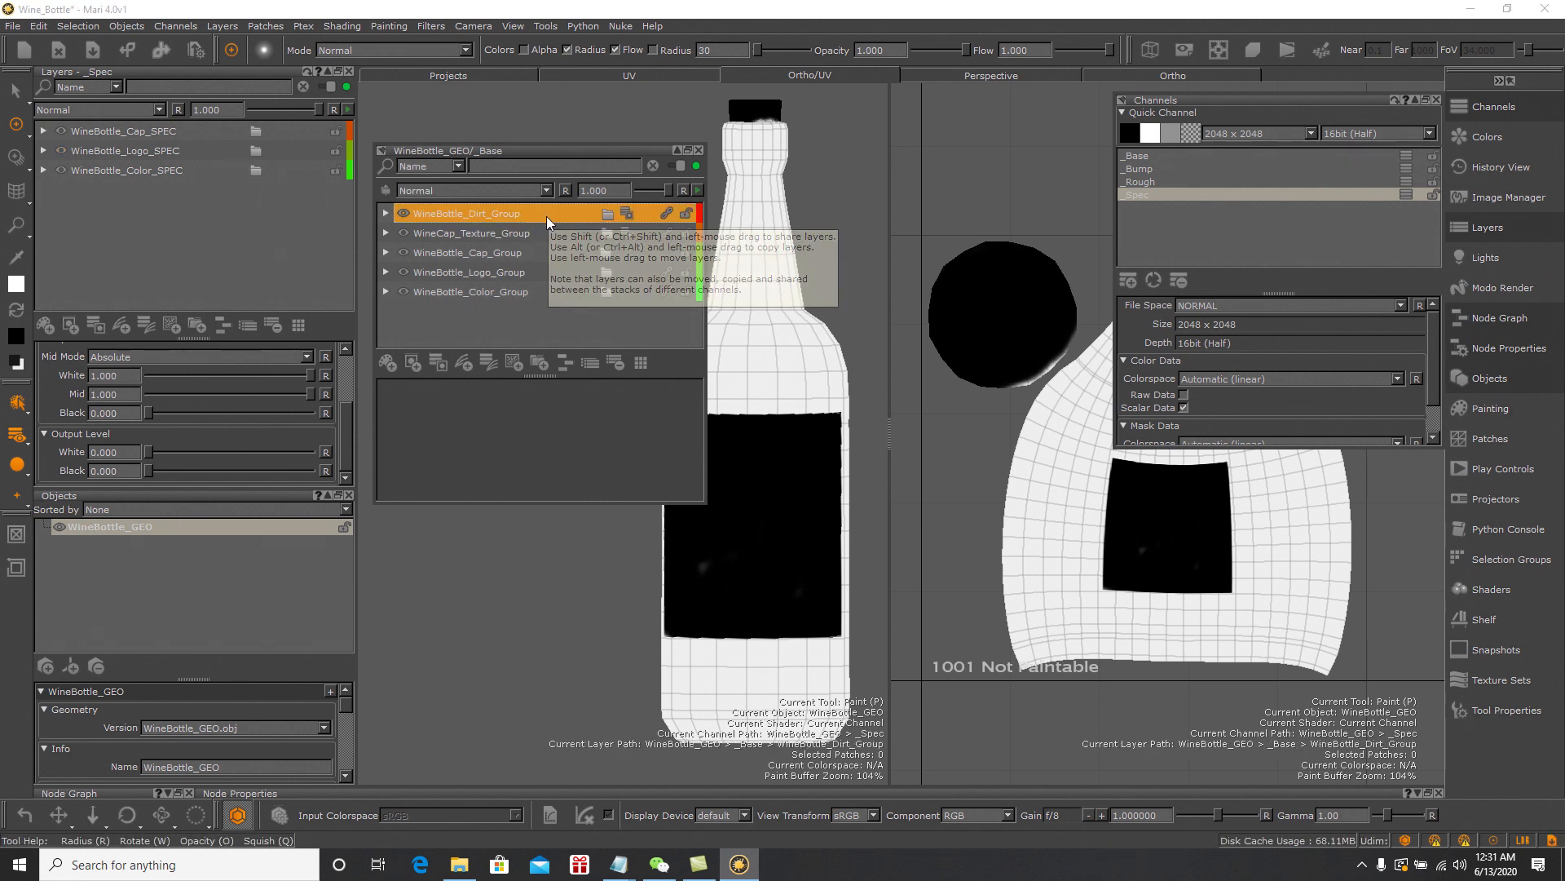
{"action": "left_click_drag", "start_coordinate": [546, 217], "coordinate": [201, 121]}
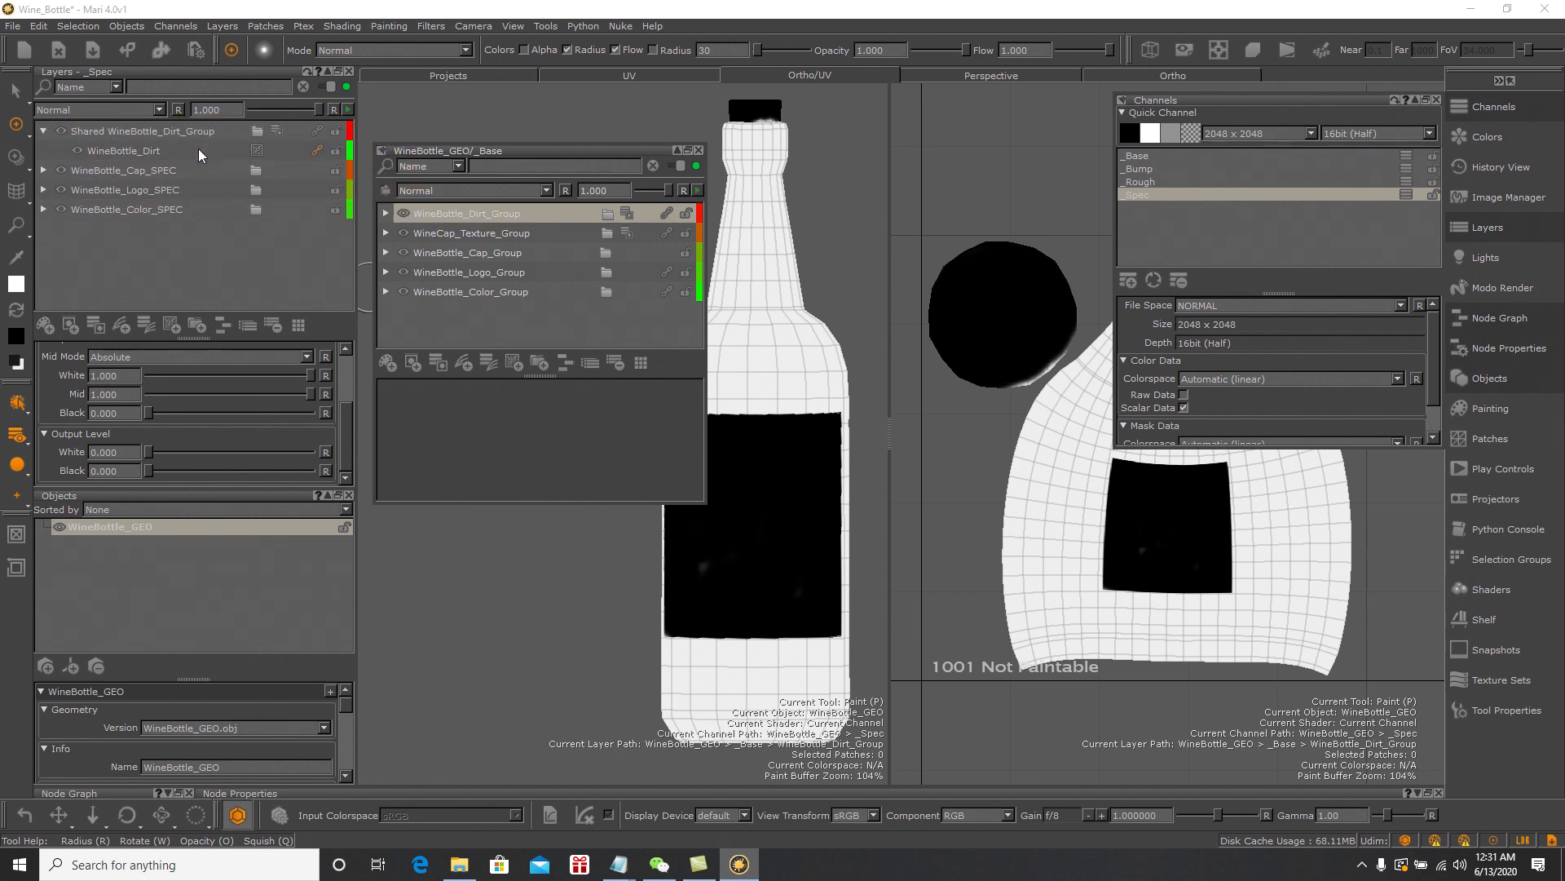
{"action": "right_click", "coordinate": [145, 130]}
{"action": "left_click", "coordinate": [204, 326]}
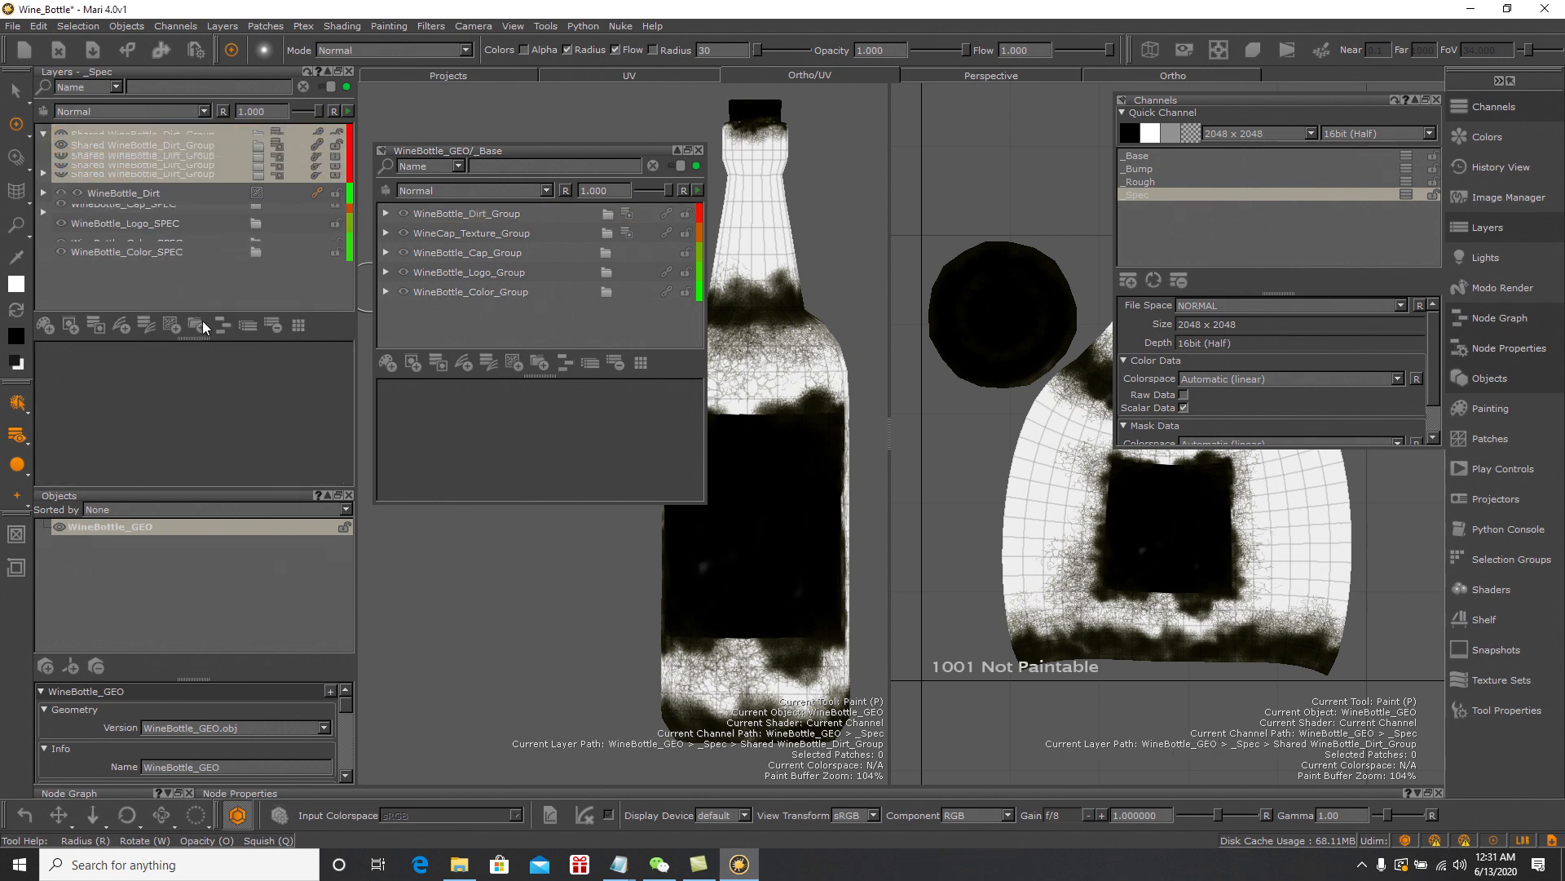
{"action": "double_click", "coordinate": [126, 135]}
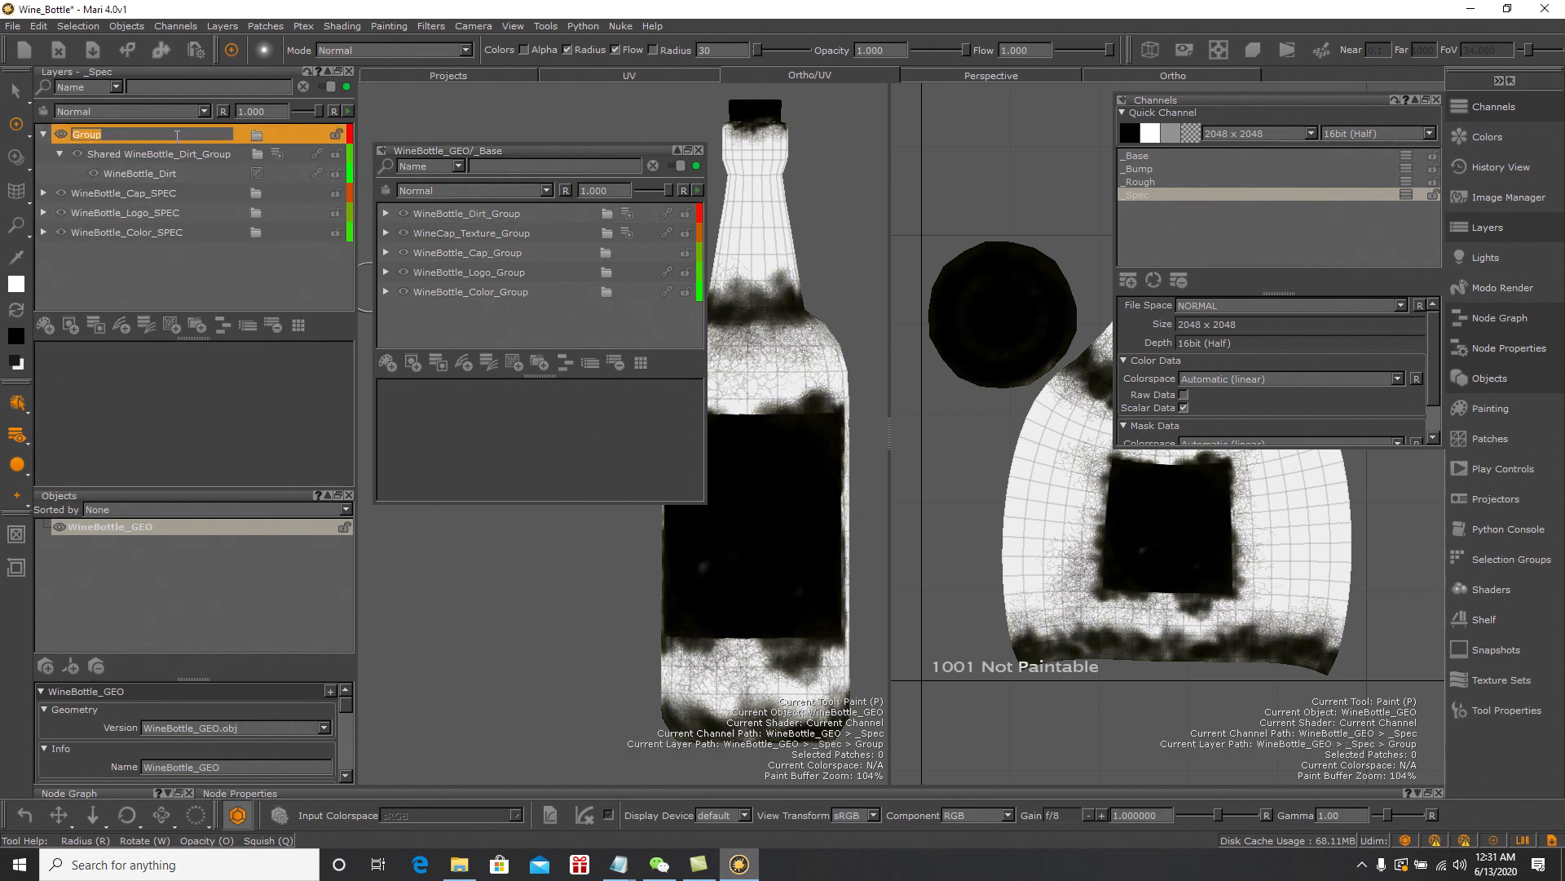
{"action": "type", "text": "WineBottle_Dirt_SPEC"}
{"action": "key", "text": "Return"}
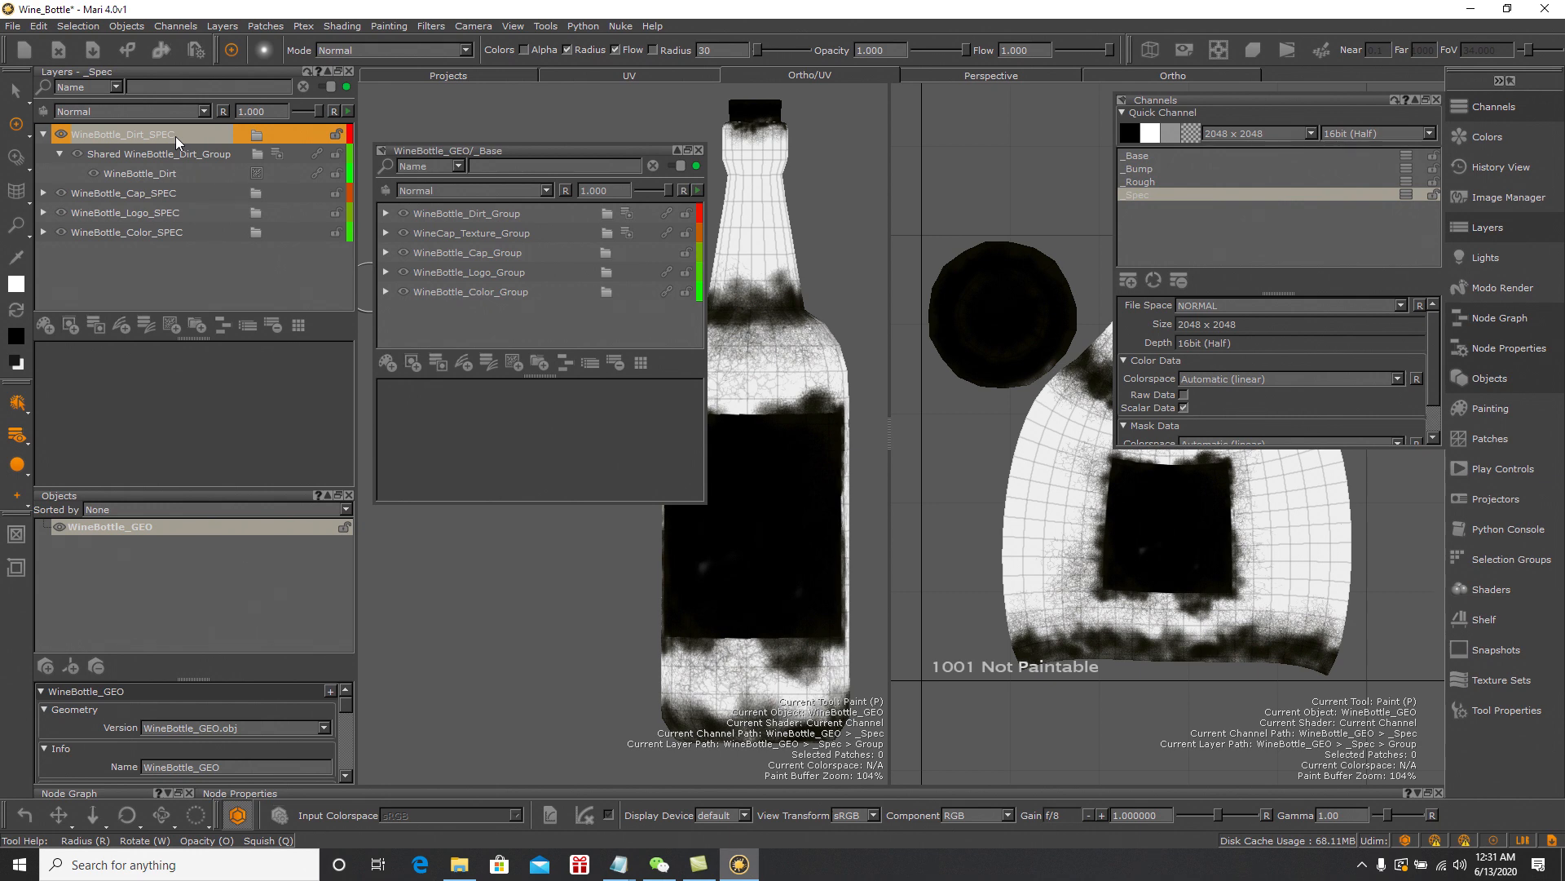
Add a Saturation adjustment layer in WineBottle_Dirt_SPEC with its saturation at 0.000
{"action": "right_click", "coordinate": [175, 135]}
{"action": "mouse_move", "coordinate": [254, 163]}
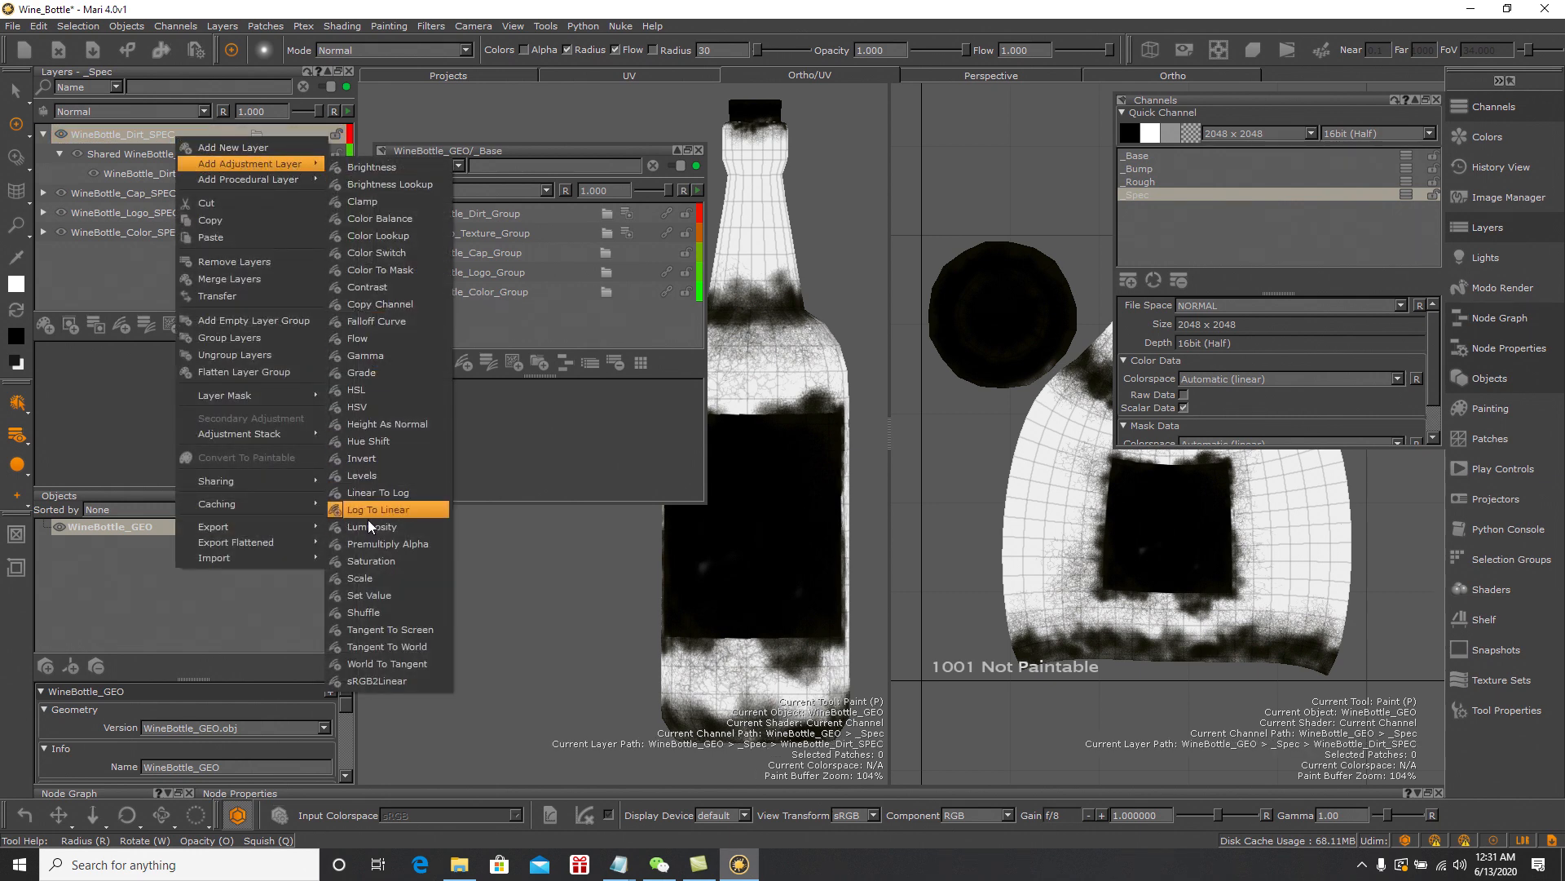
{"action": "left_click", "coordinate": [381, 560]}
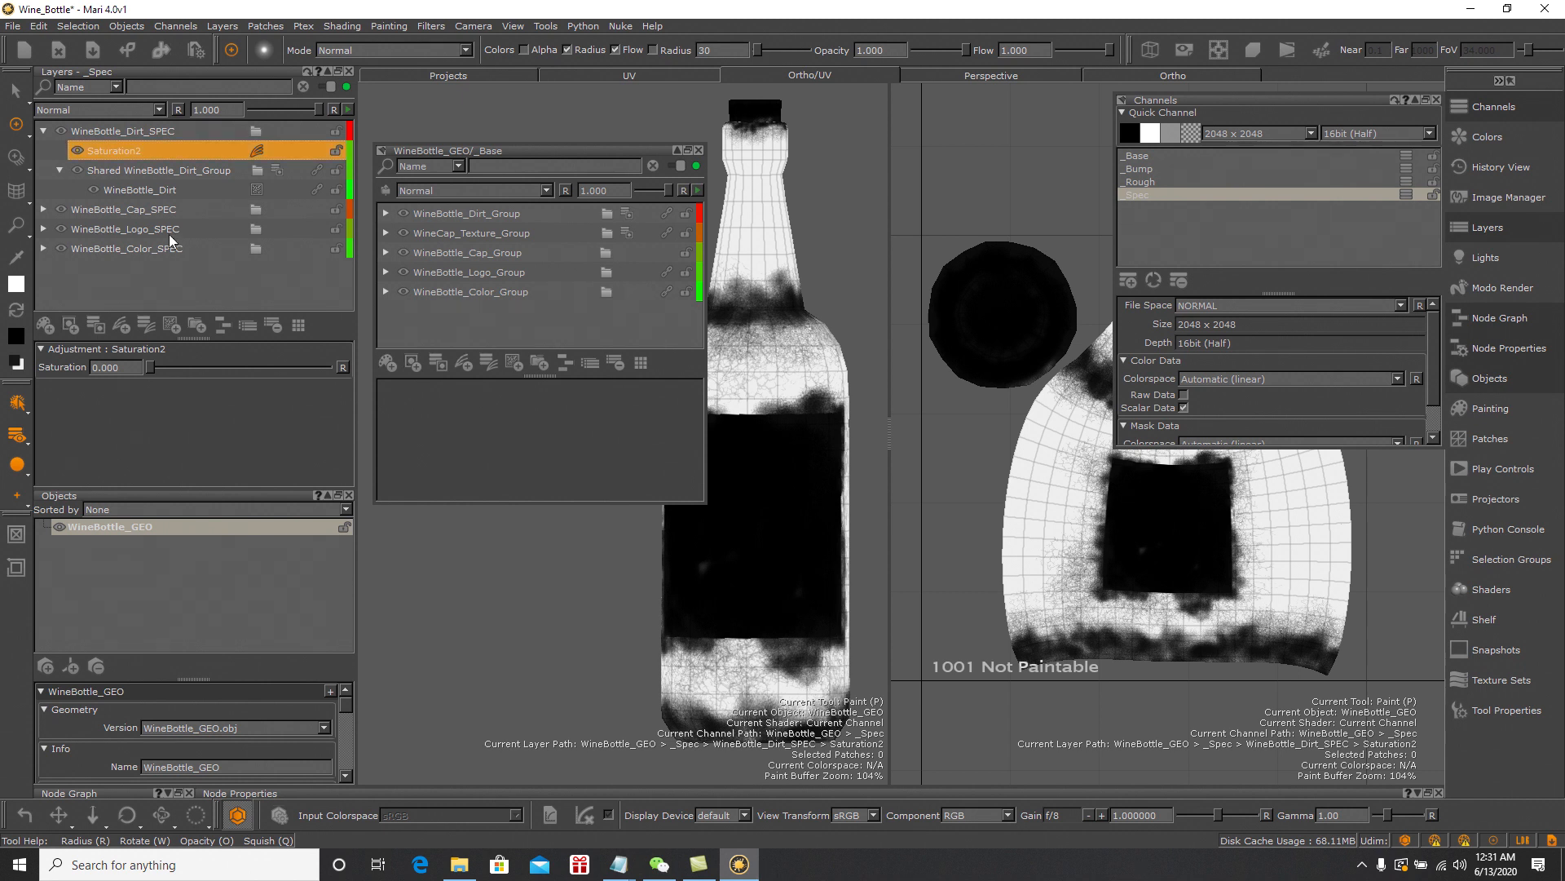
Collapse the WineBottle_Dirt_SPEC group and save the project
{"action": "left_click", "coordinate": [43, 130]}
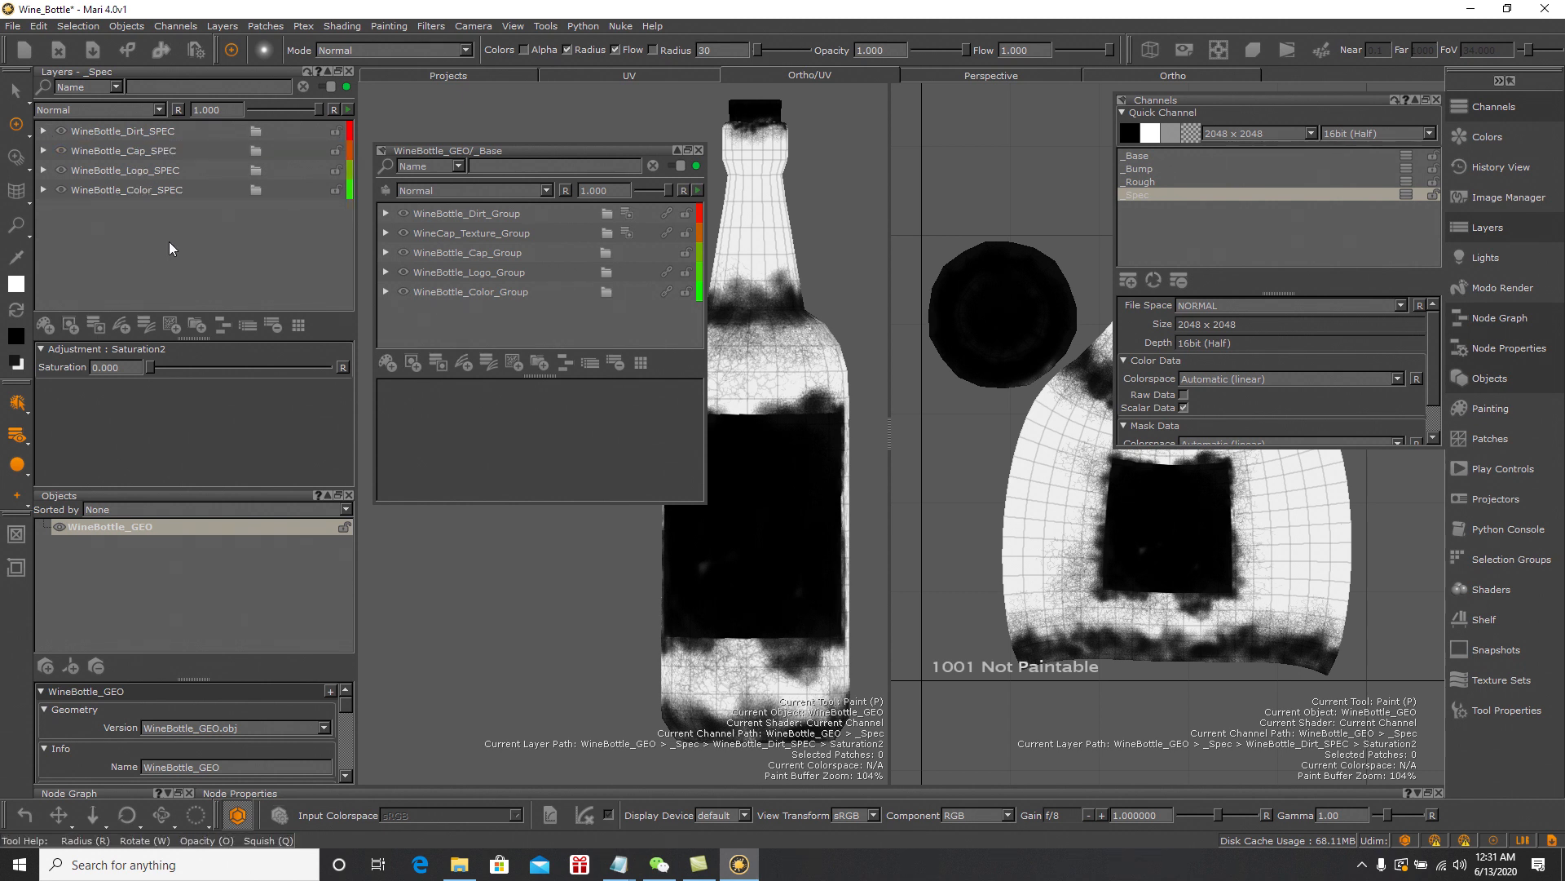
{"action": "left_click", "coordinate": [13, 26]}
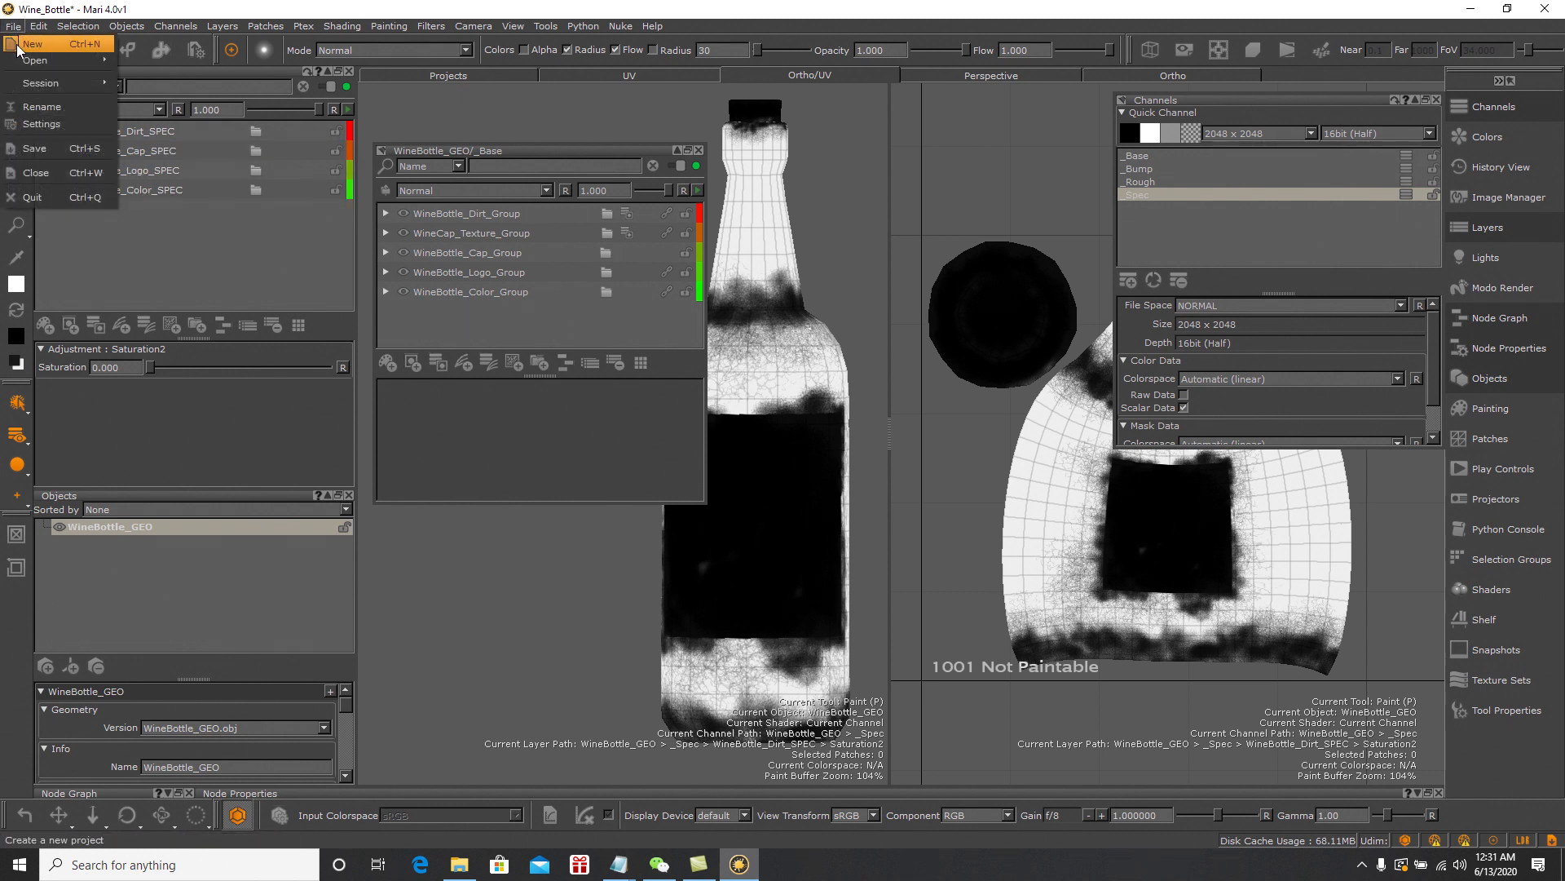
Save the project and add a channel named _TRANS at 2048 x 2048 with 8bit (Byte) depth
{"action": "left_click", "coordinate": [57, 144]}
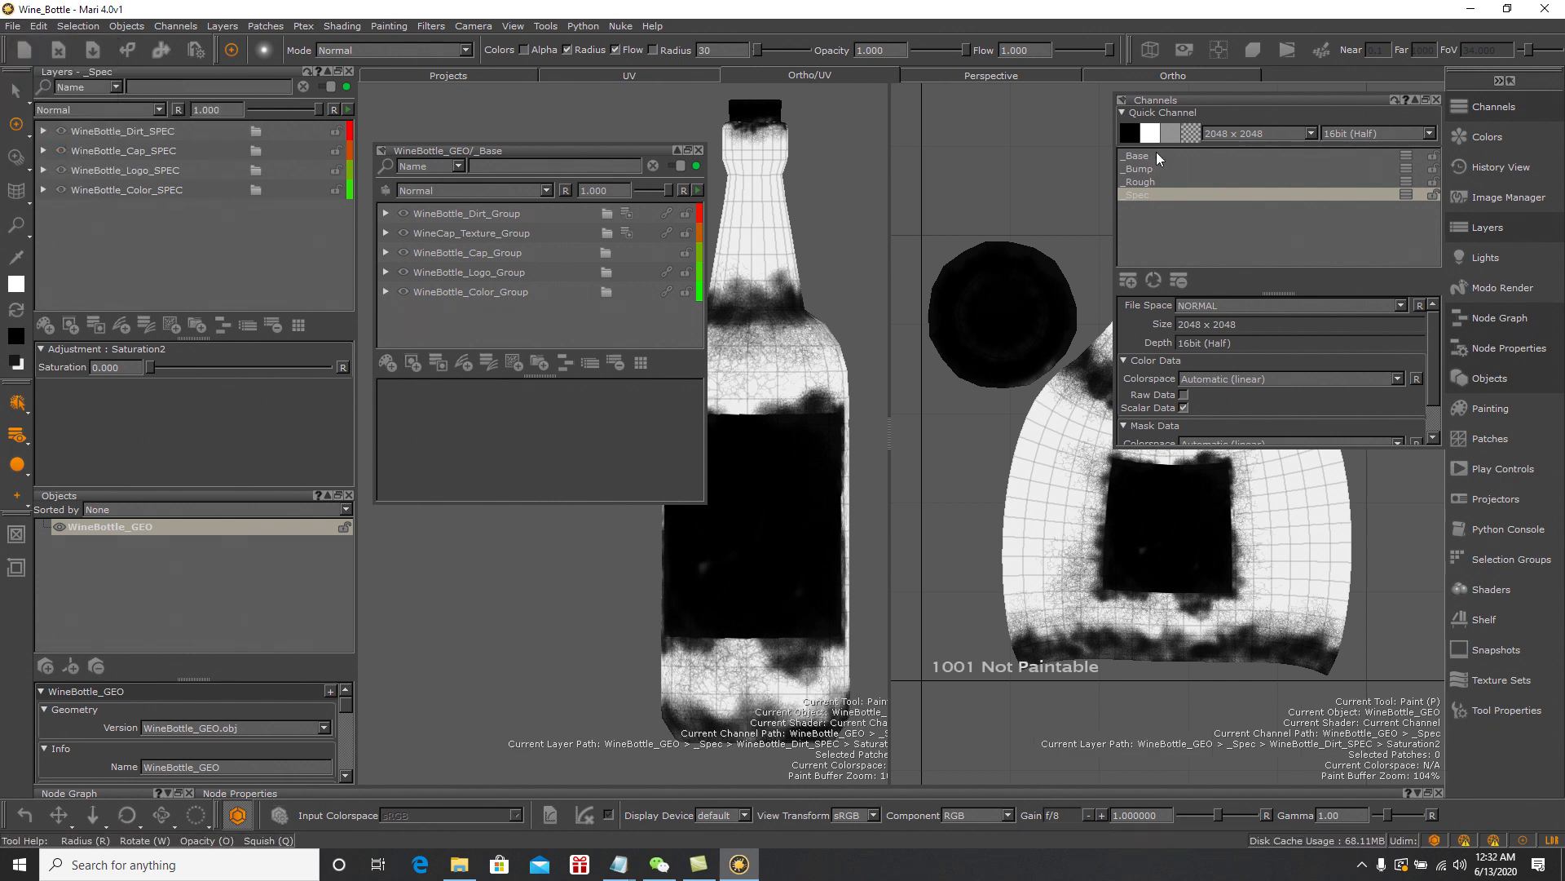
{"action": "left_click", "coordinate": [1159, 199]}
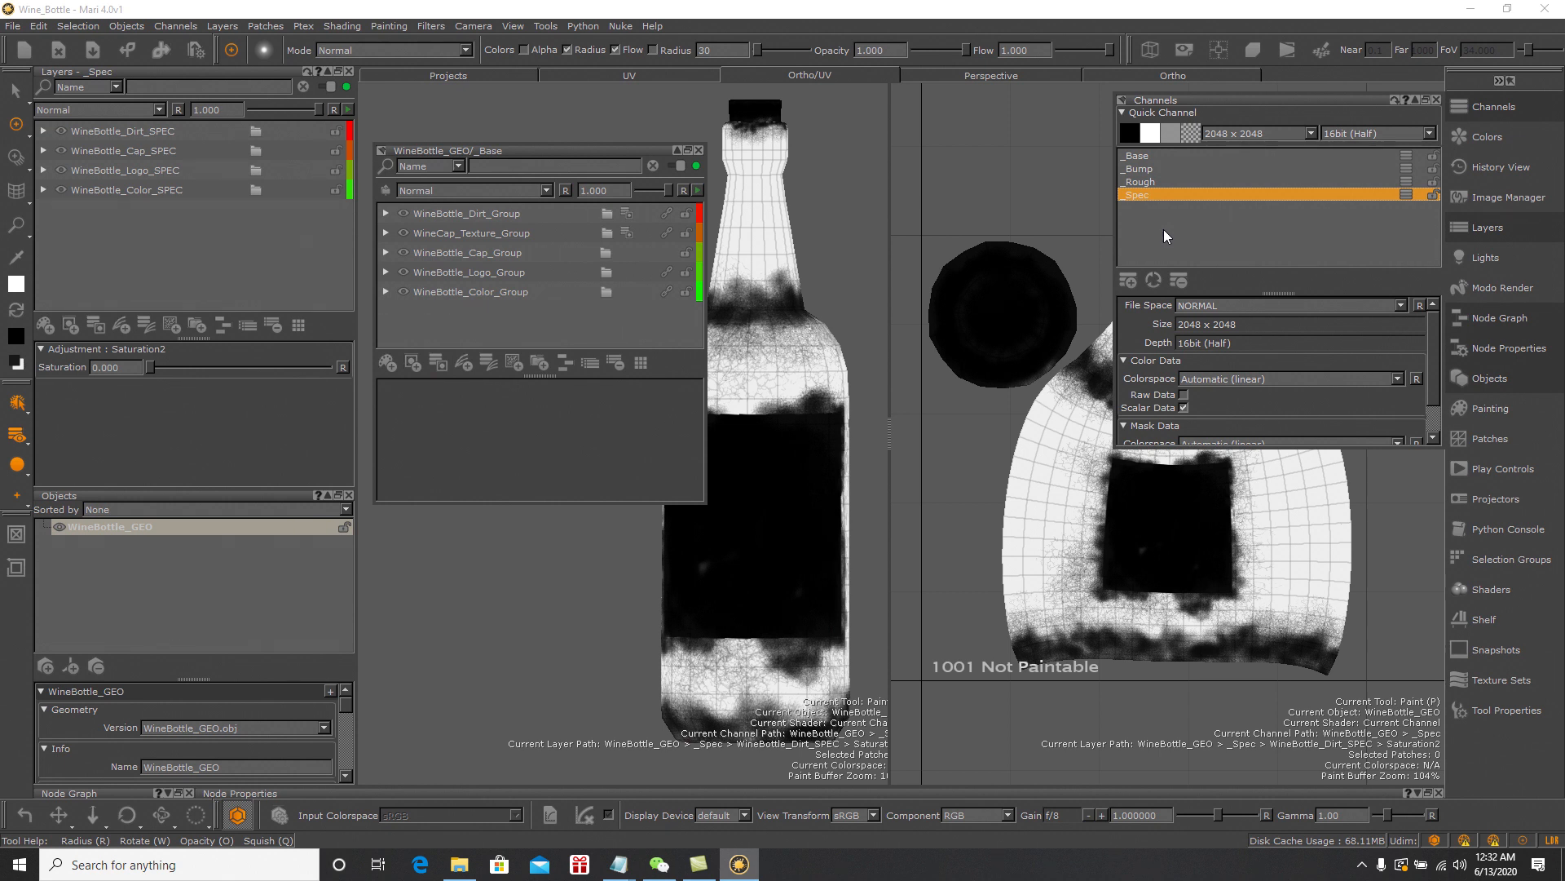
{"action": "left_click", "coordinate": [1128, 279]}
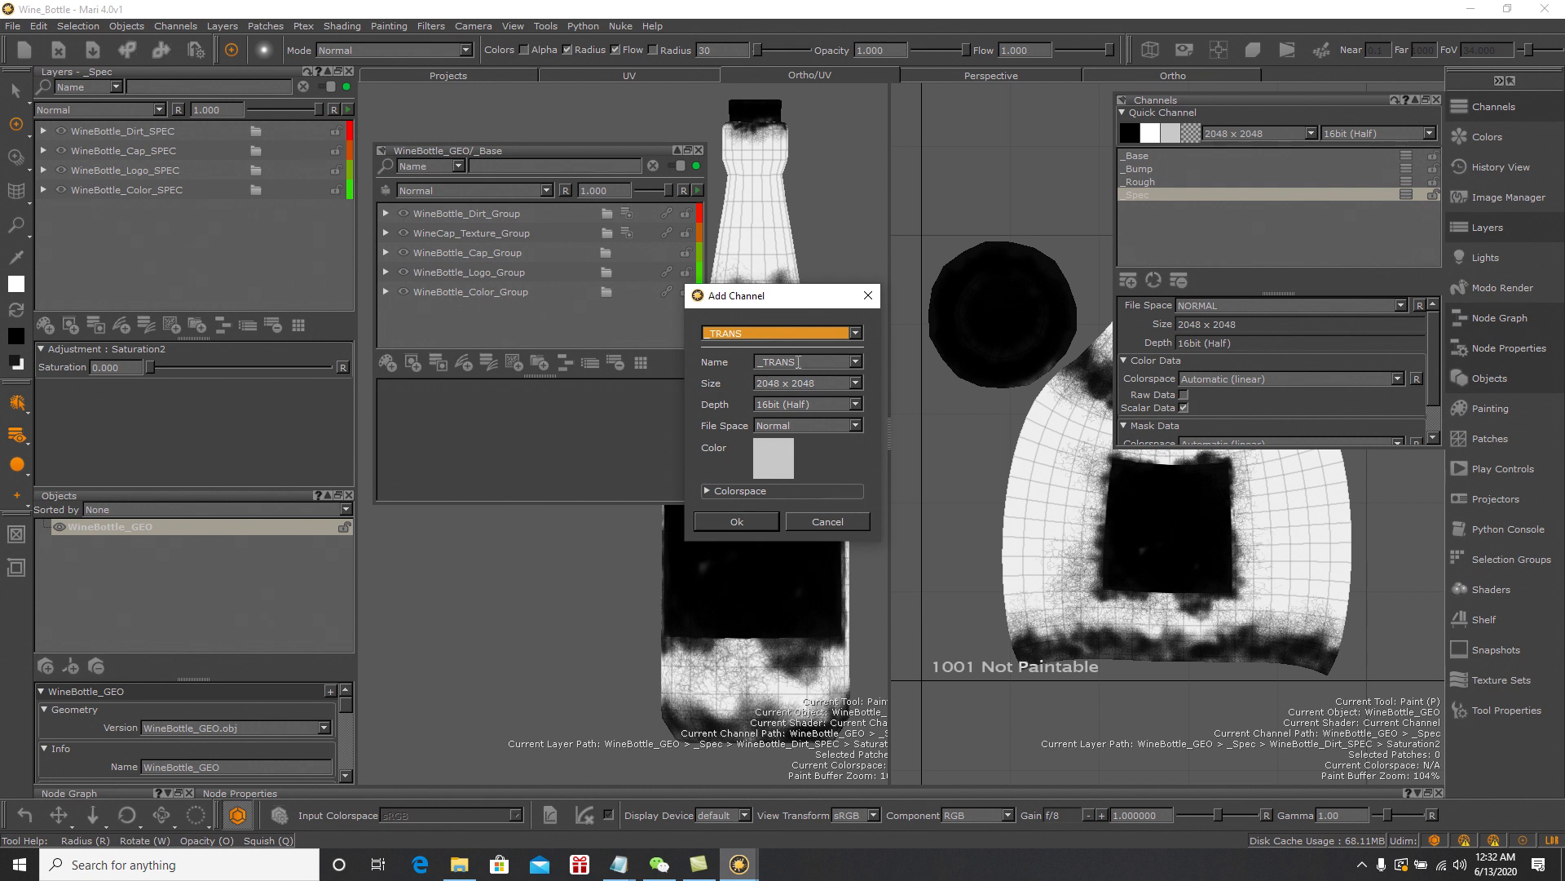
{"action": "key", "text": "Tab"}
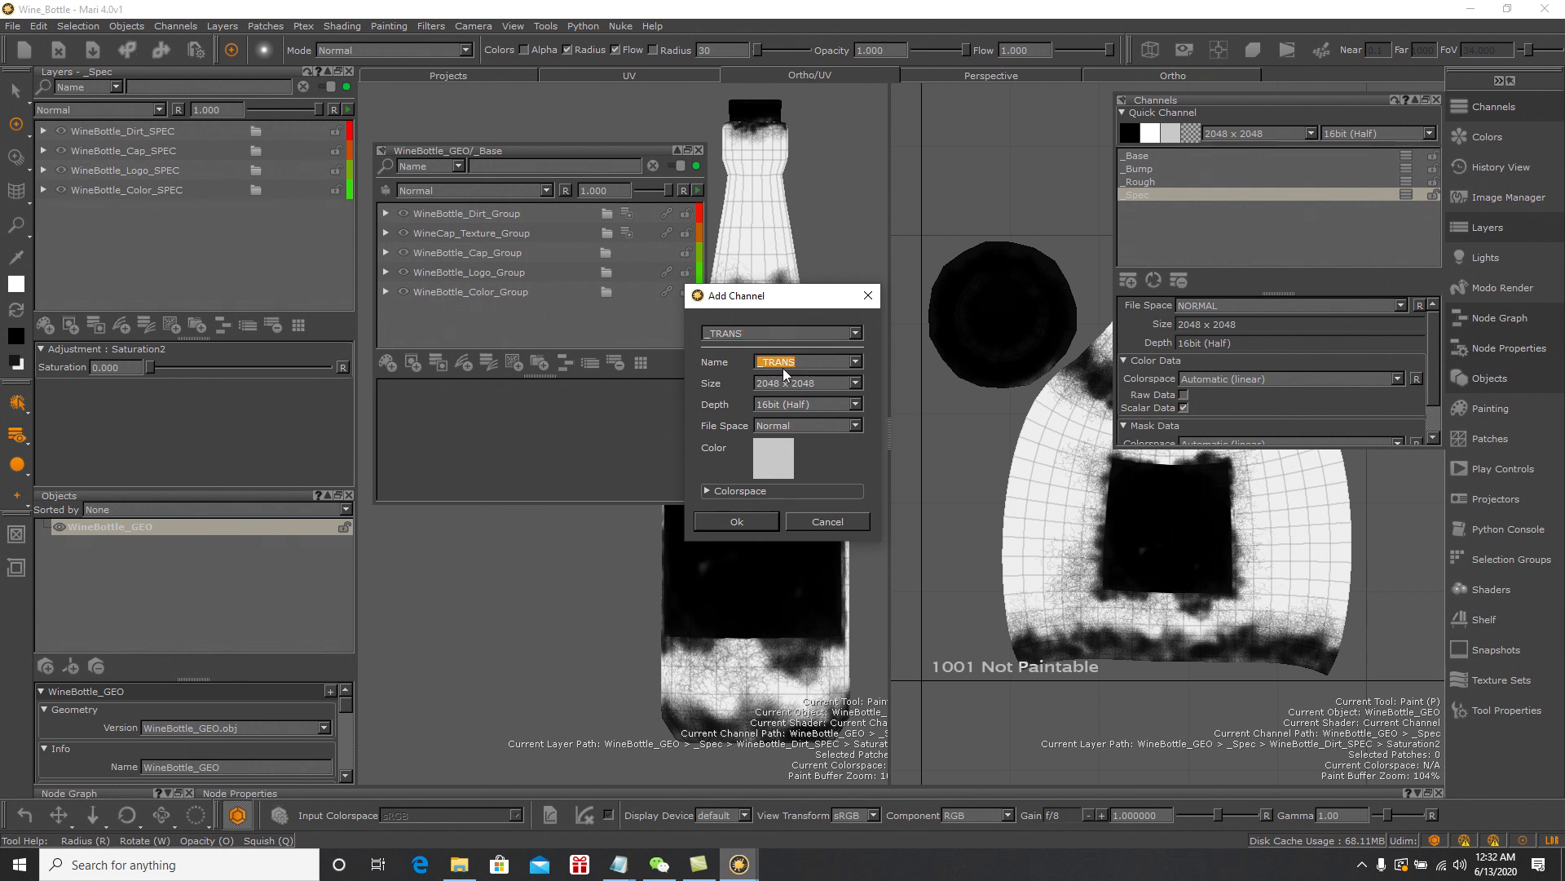
{"action": "left_click_drag", "start_coordinate": [795, 361], "coordinate": [772, 359]}
{"action": "type", "text": "rans"}
{"action": "left_click", "coordinate": [735, 523]}
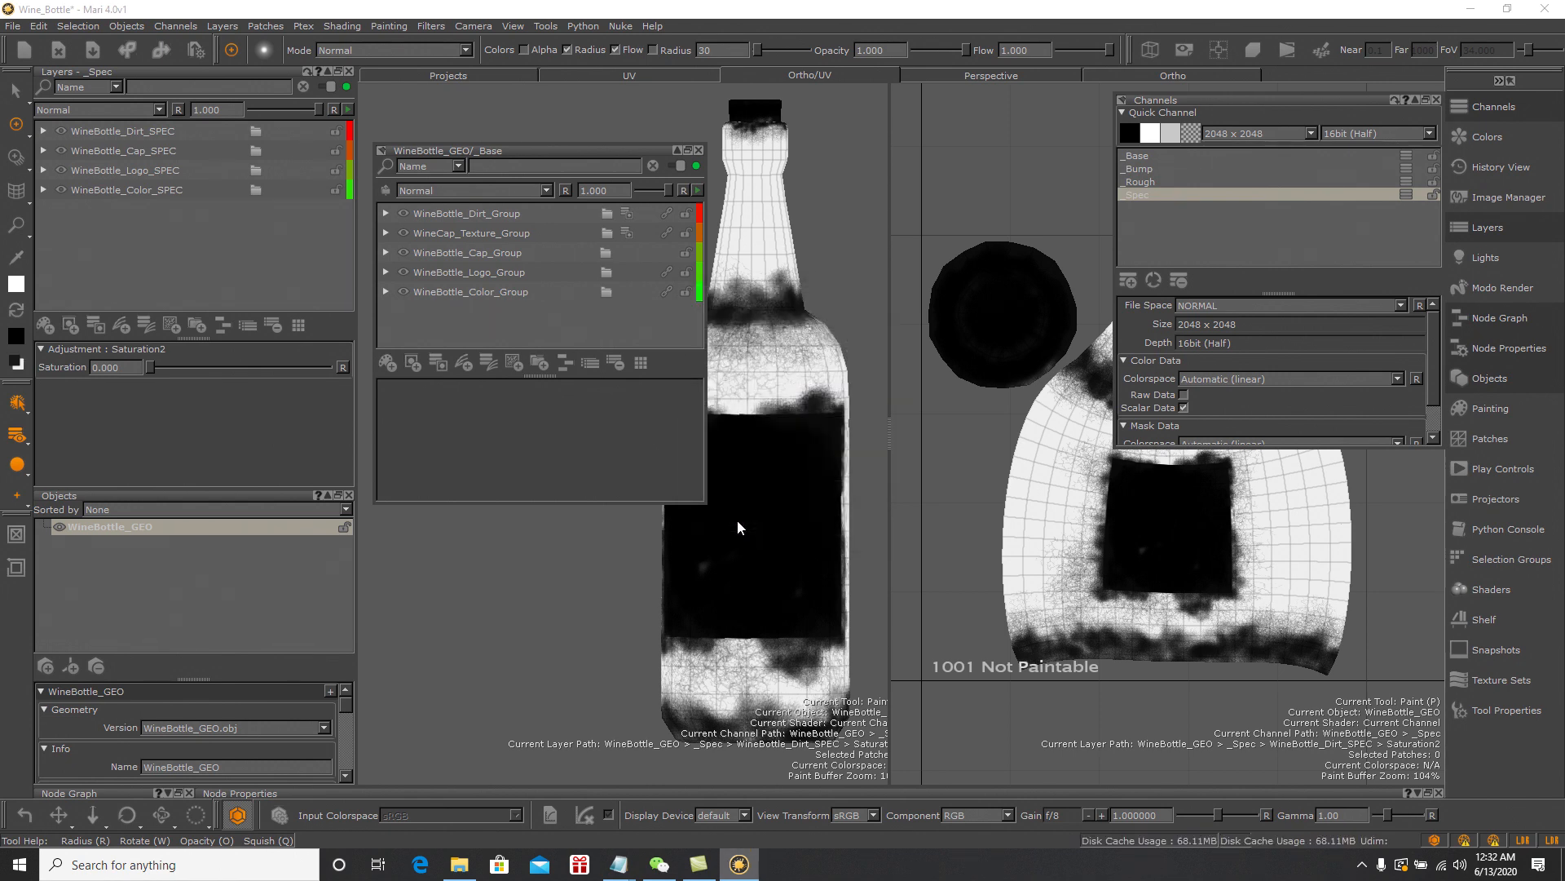
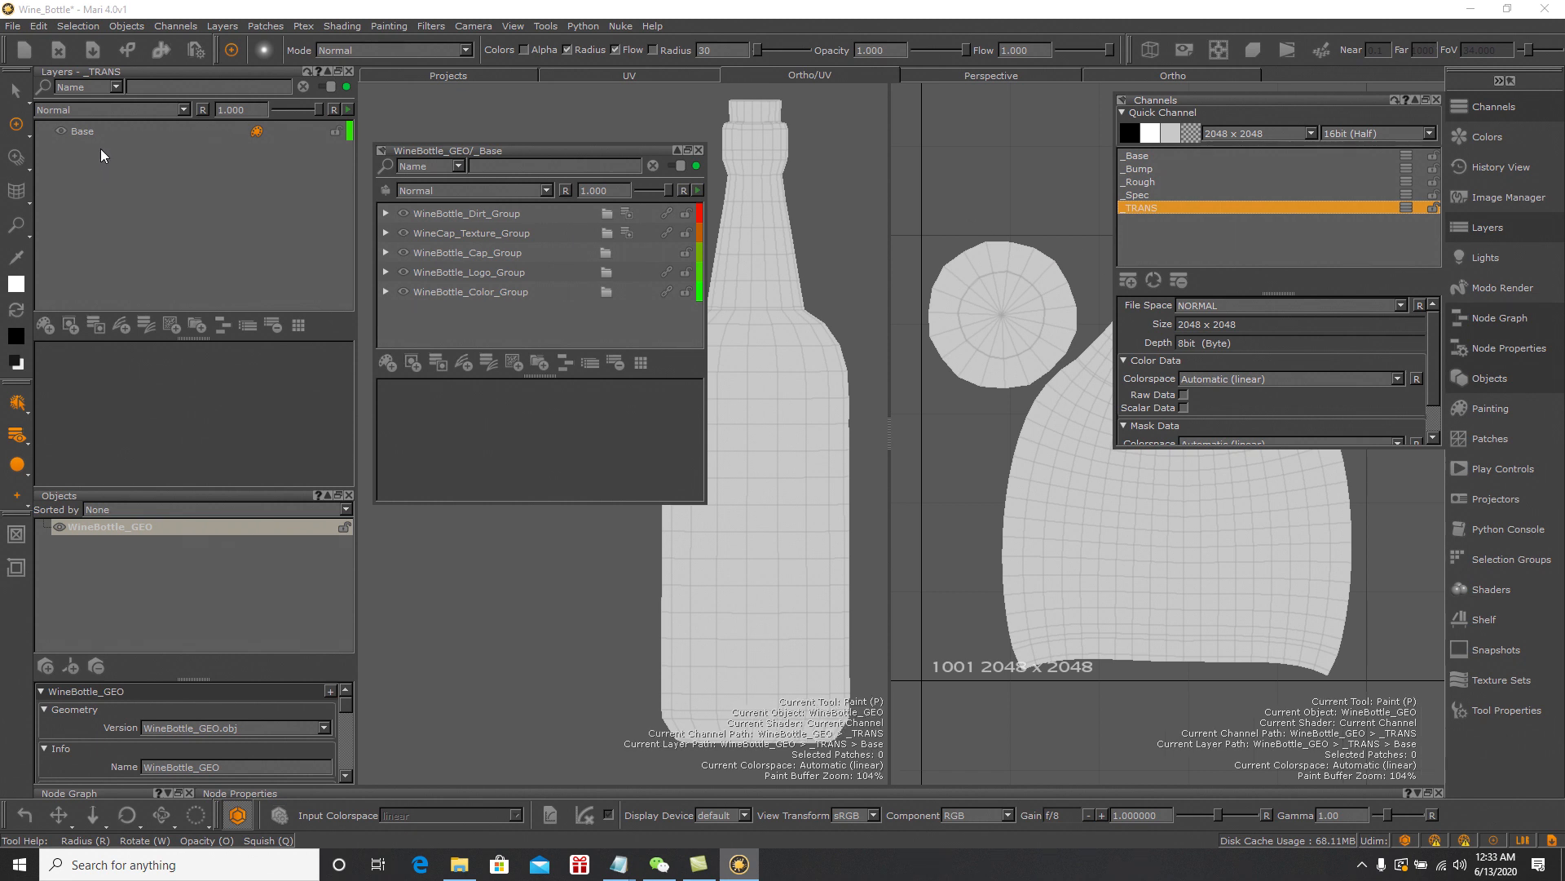
Delete the Base layer from the _TRANS channel and share WineBottle_Color_Group from the _Base channel into it
{"action": "left_click", "coordinate": [86, 133]}
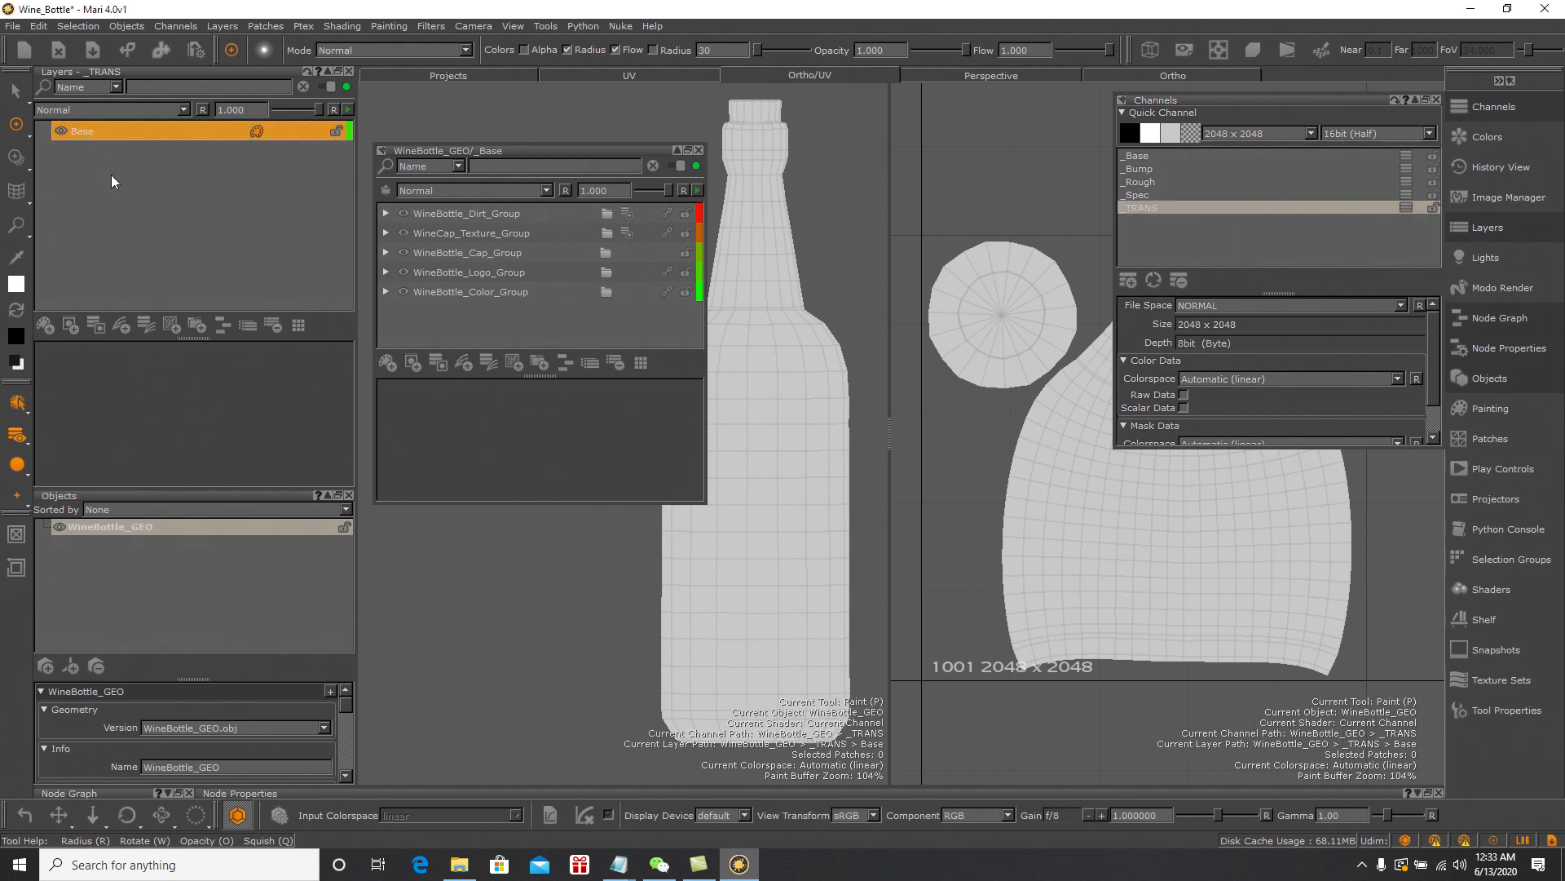
{"action": "key", "text": "Delete"}
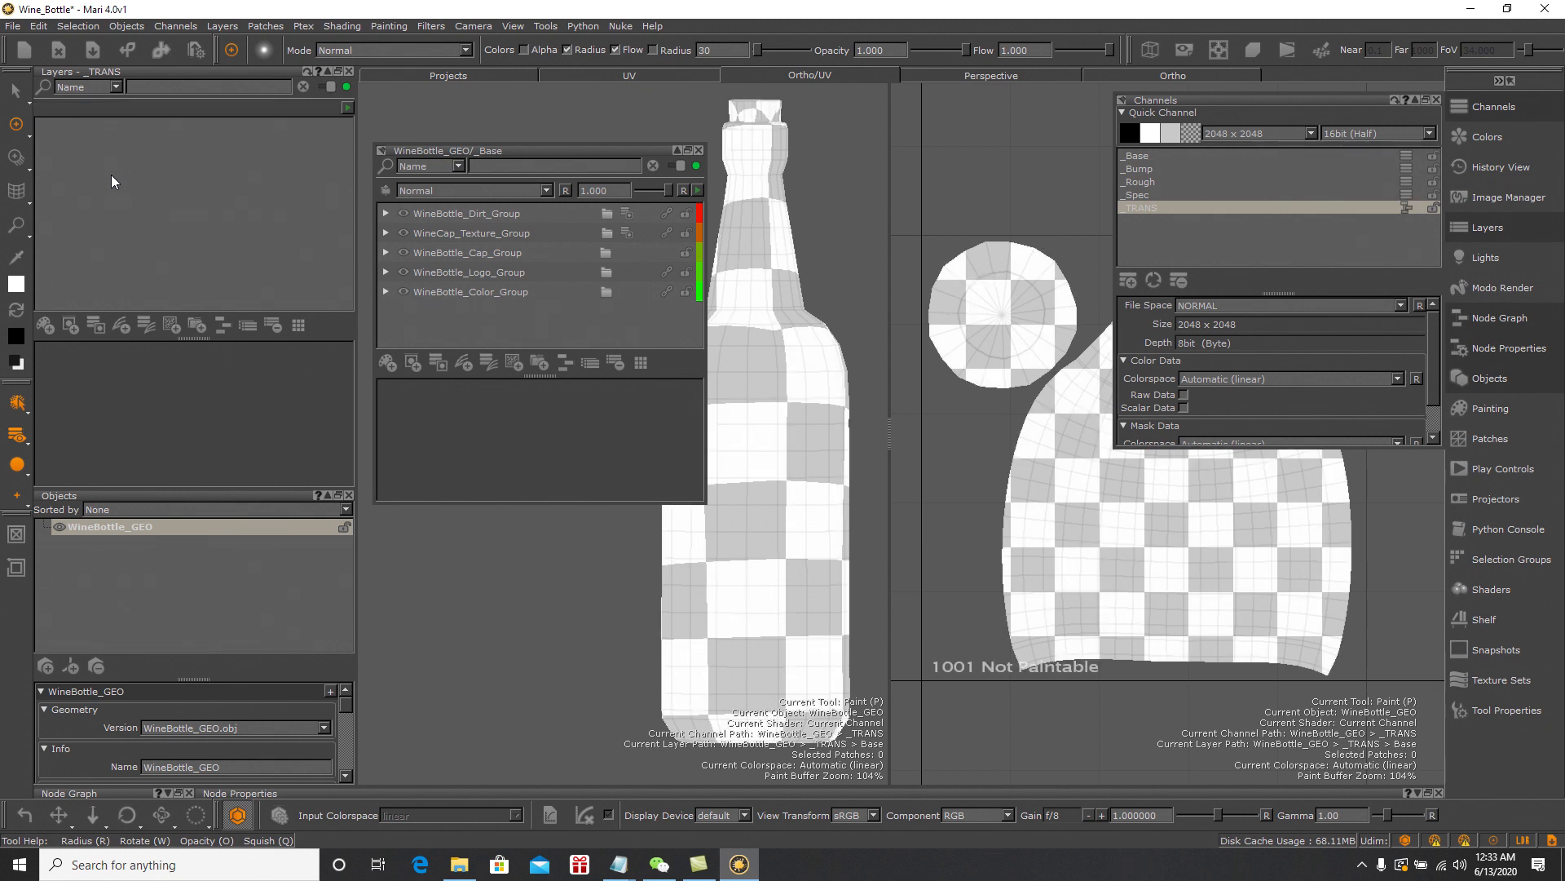
{"action": "left_click", "coordinate": [493, 293]}
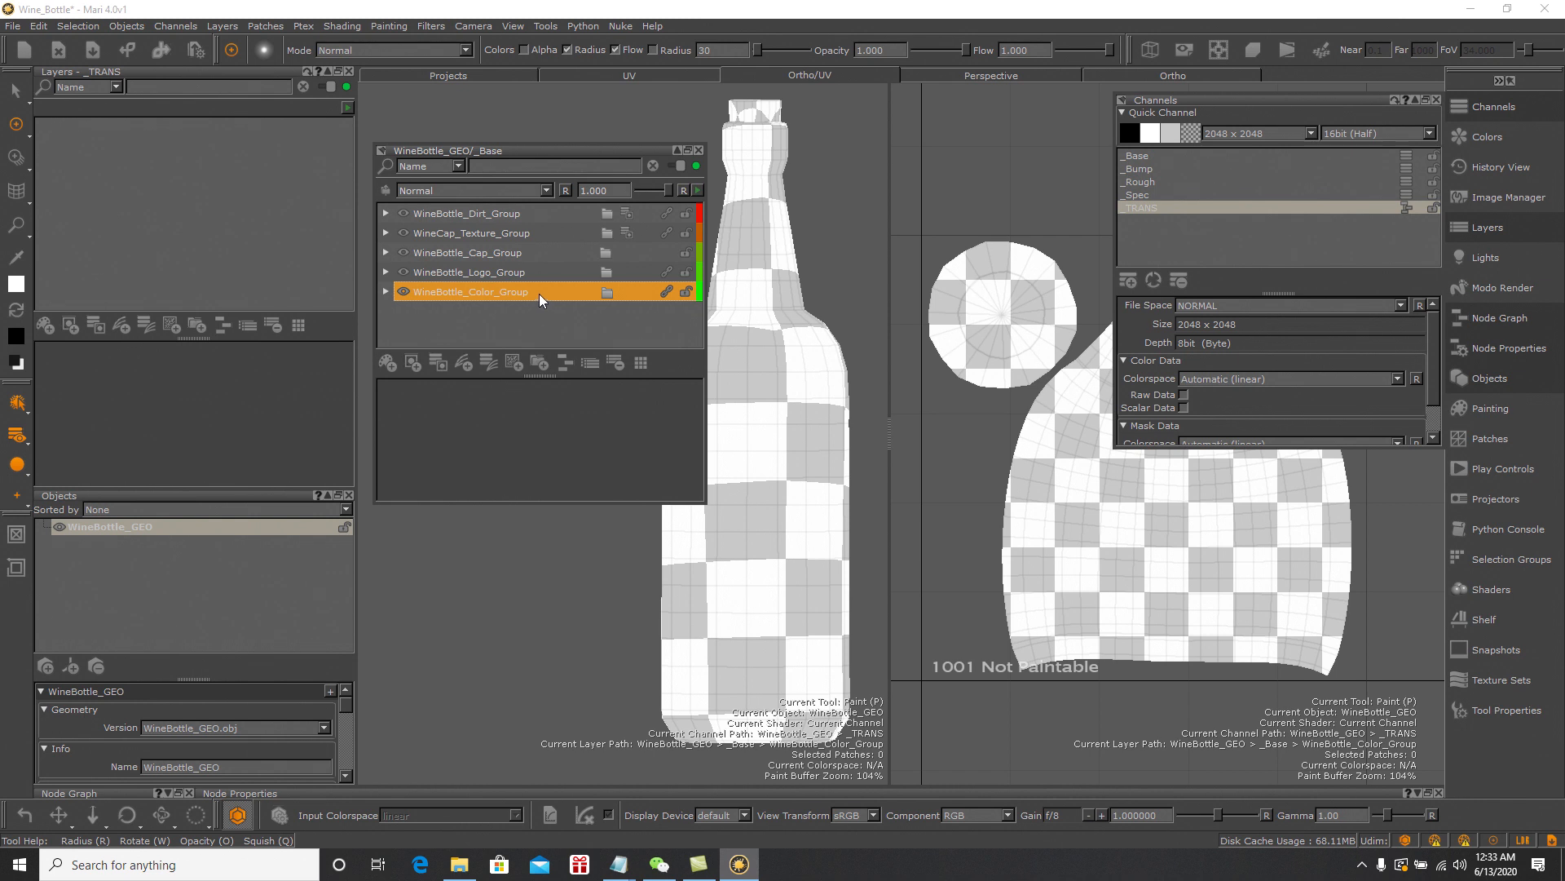
{"action": "left_click_drag", "start_coordinate": [545, 292], "coordinate": [205, 174]}
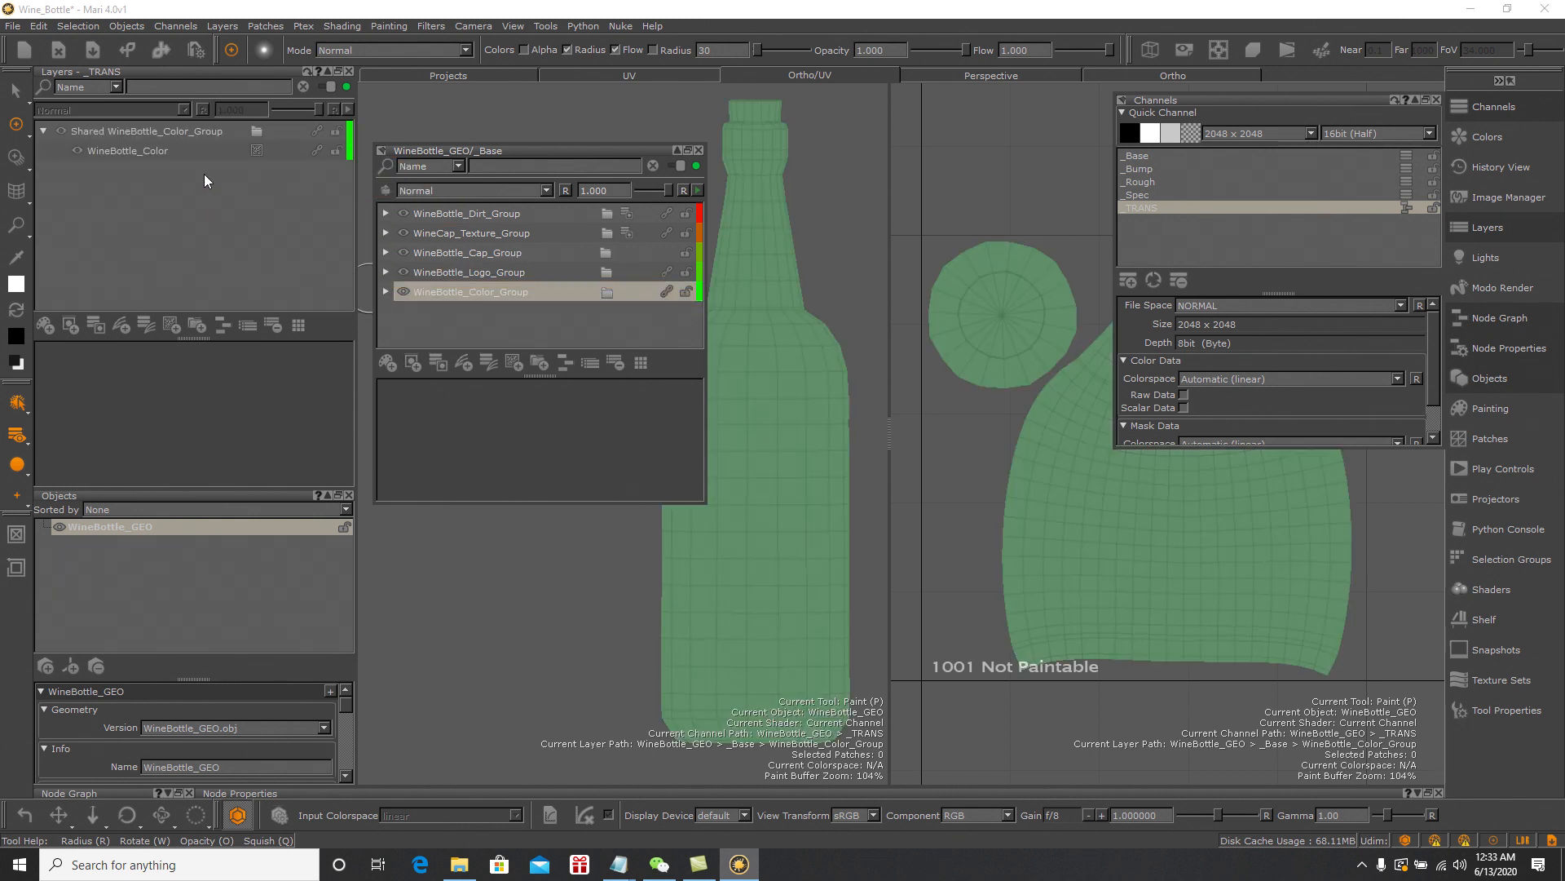
Put the shared color group inside a new layer group named WineBottle_Color_TRANS
{"action": "left_click", "coordinate": [155, 131]}
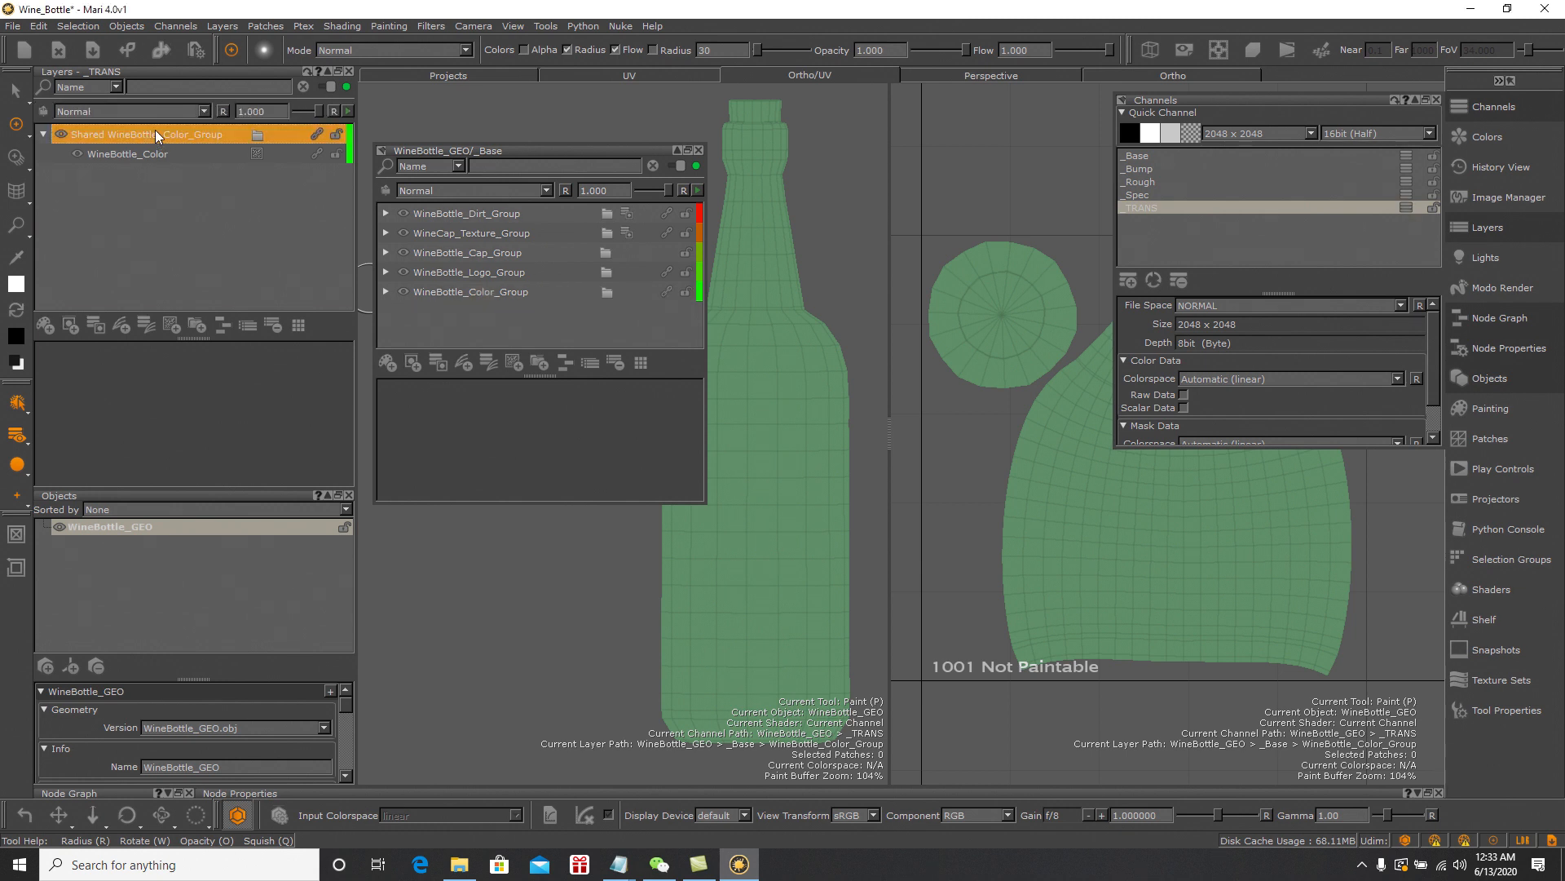
{"action": "right_click", "coordinate": [154, 131]}
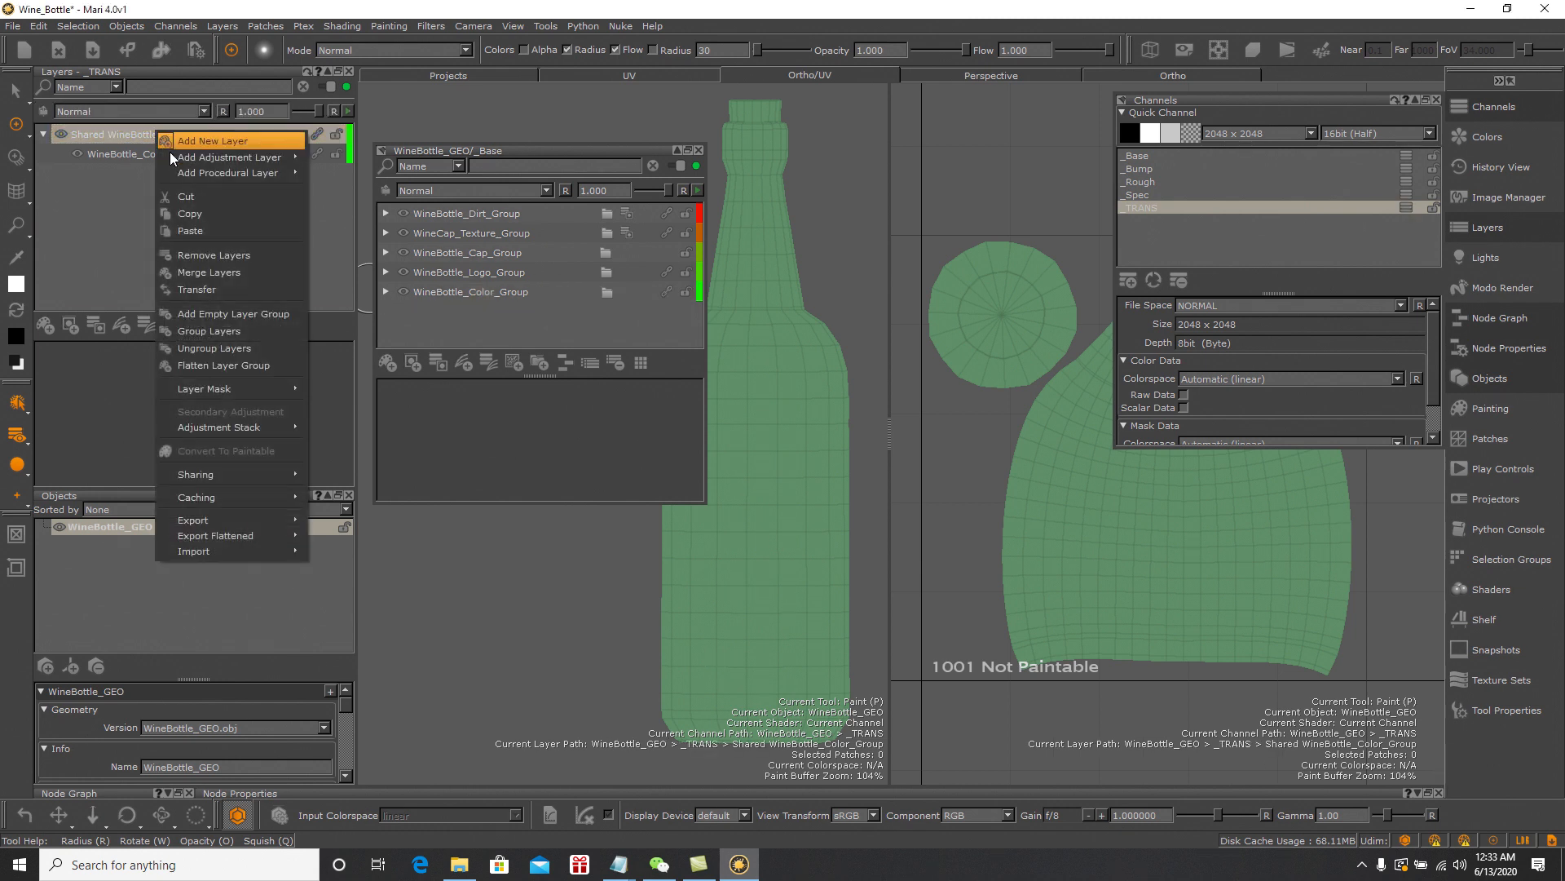
{"action": "left_click", "coordinate": [220, 329]}
{"action": "double_click", "coordinate": [106, 134]}
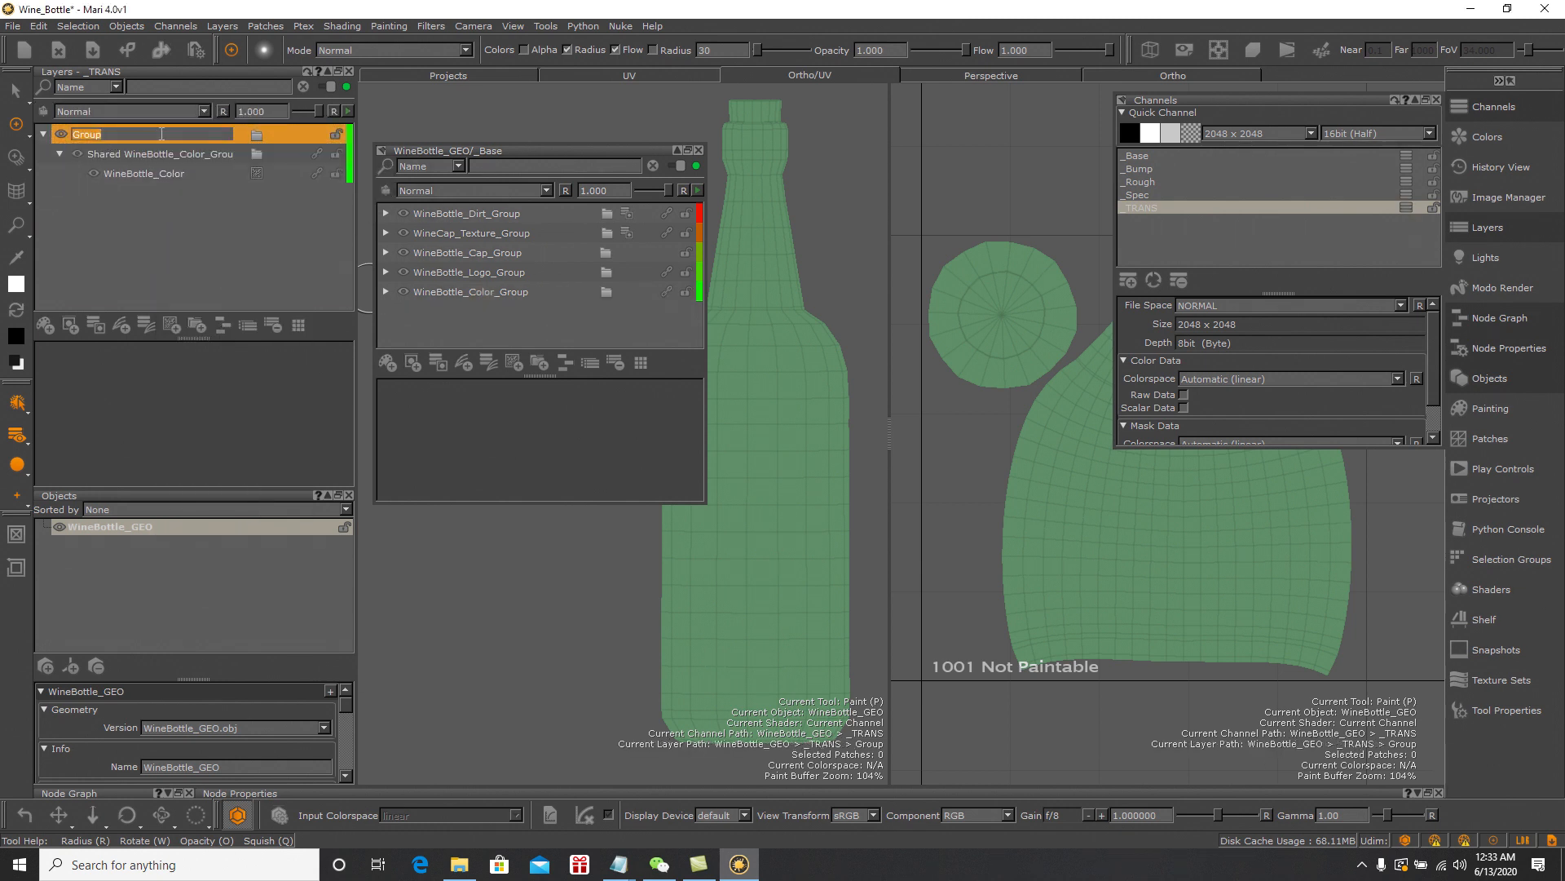
{"action": "type", "text": "WineBo"}
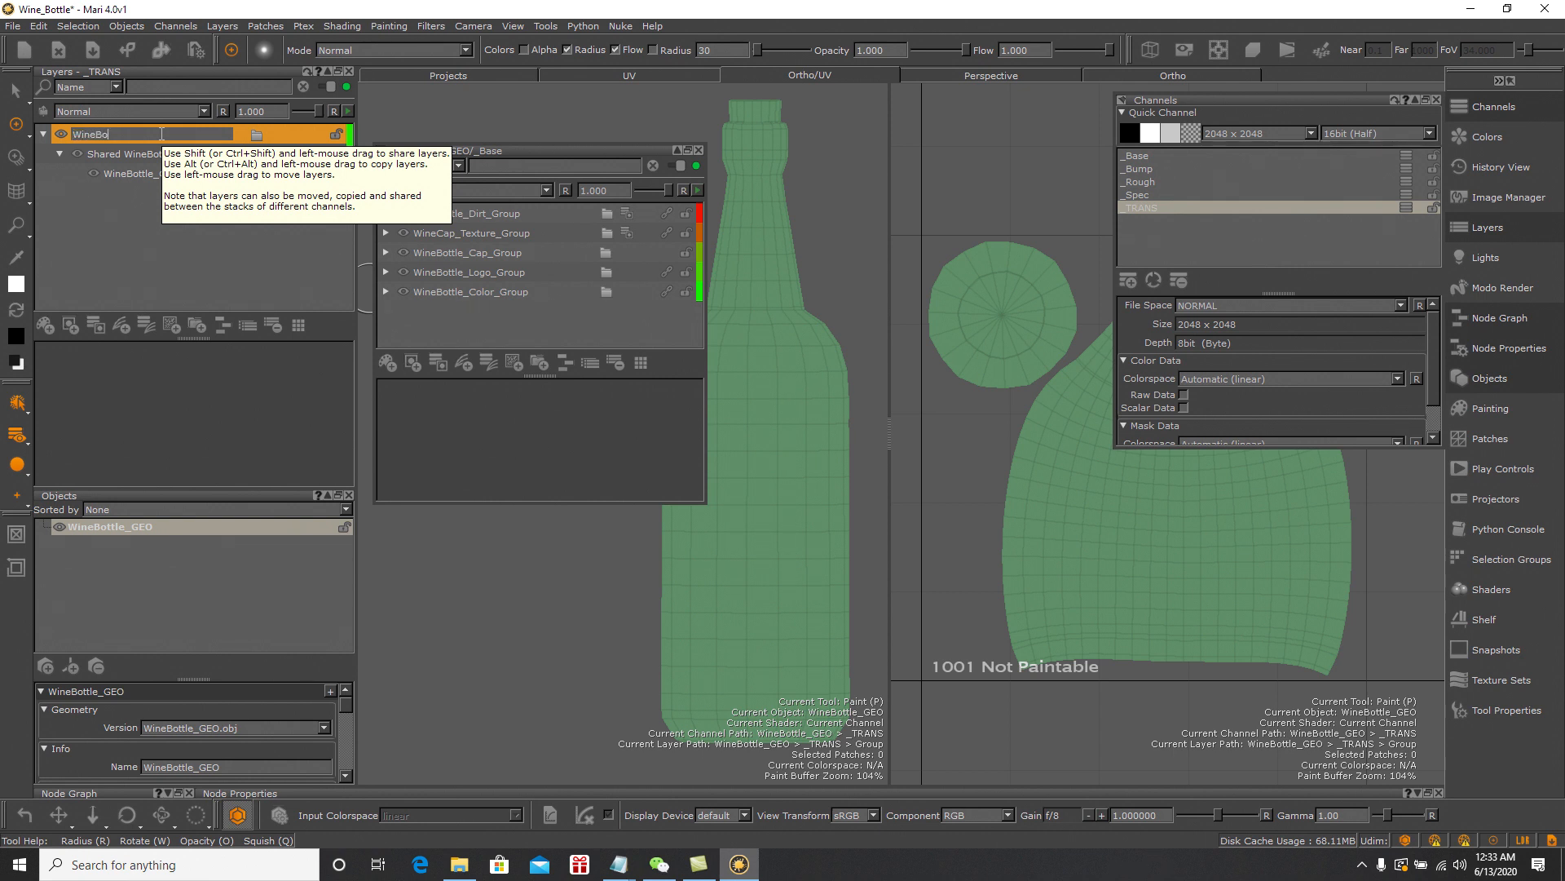
{"action": "type", "text": "ttle_Color_TRANS"}
{"action": "key", "text": "Return"}
Add a Saturation adjustment layer to WineBottle_Color_TRANS and desaturate the bottle color to gray
{"action": "right_click", "coordinate": [160, 133]}
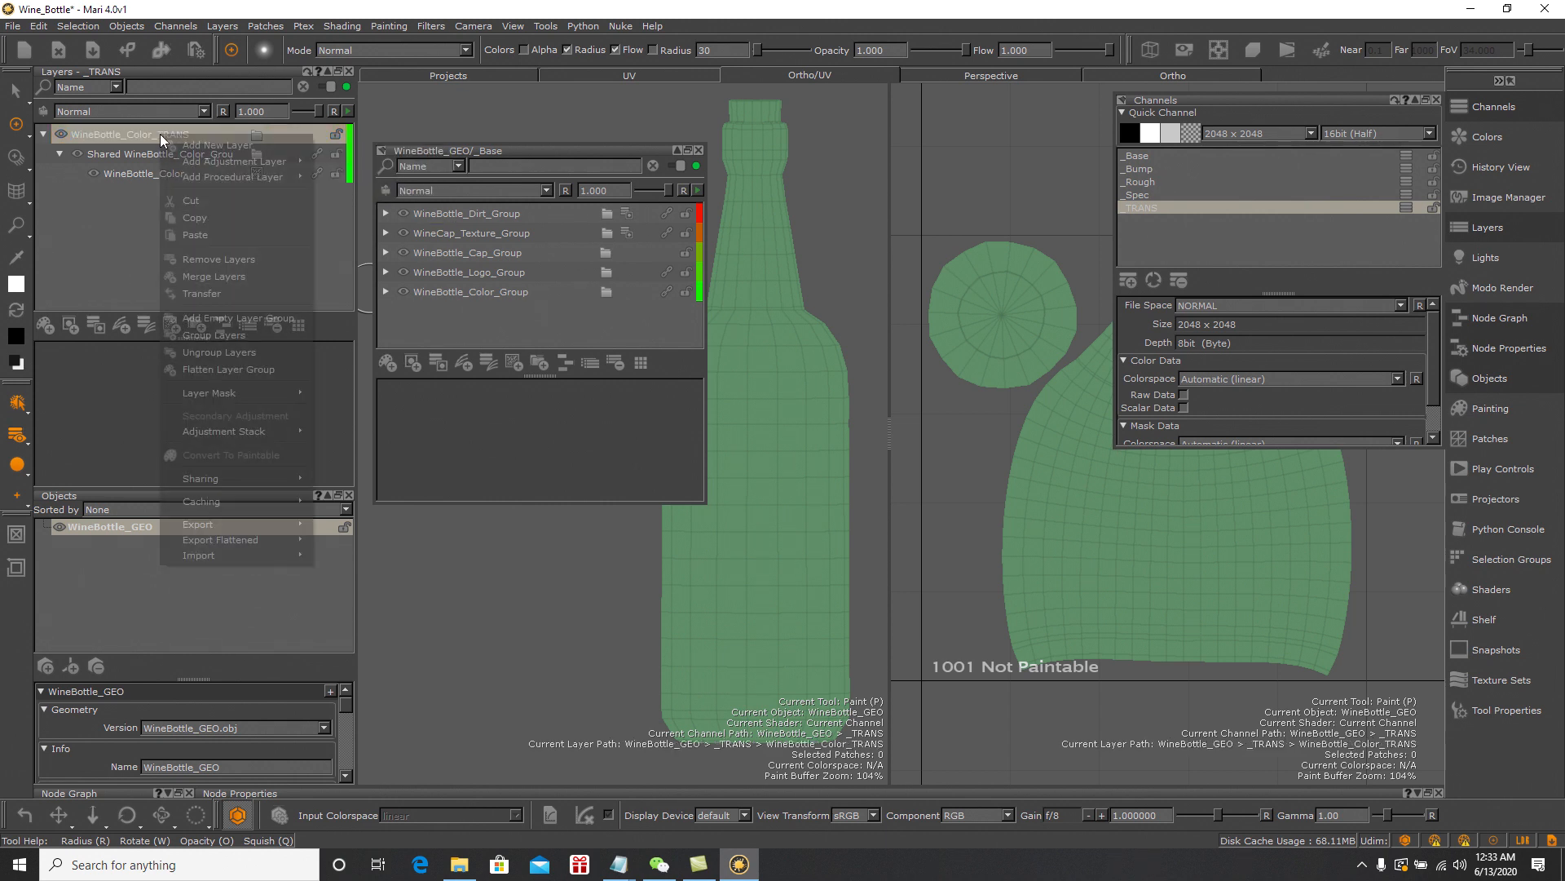
{"action": "mouse_move", "coordinate": [245, 161]}
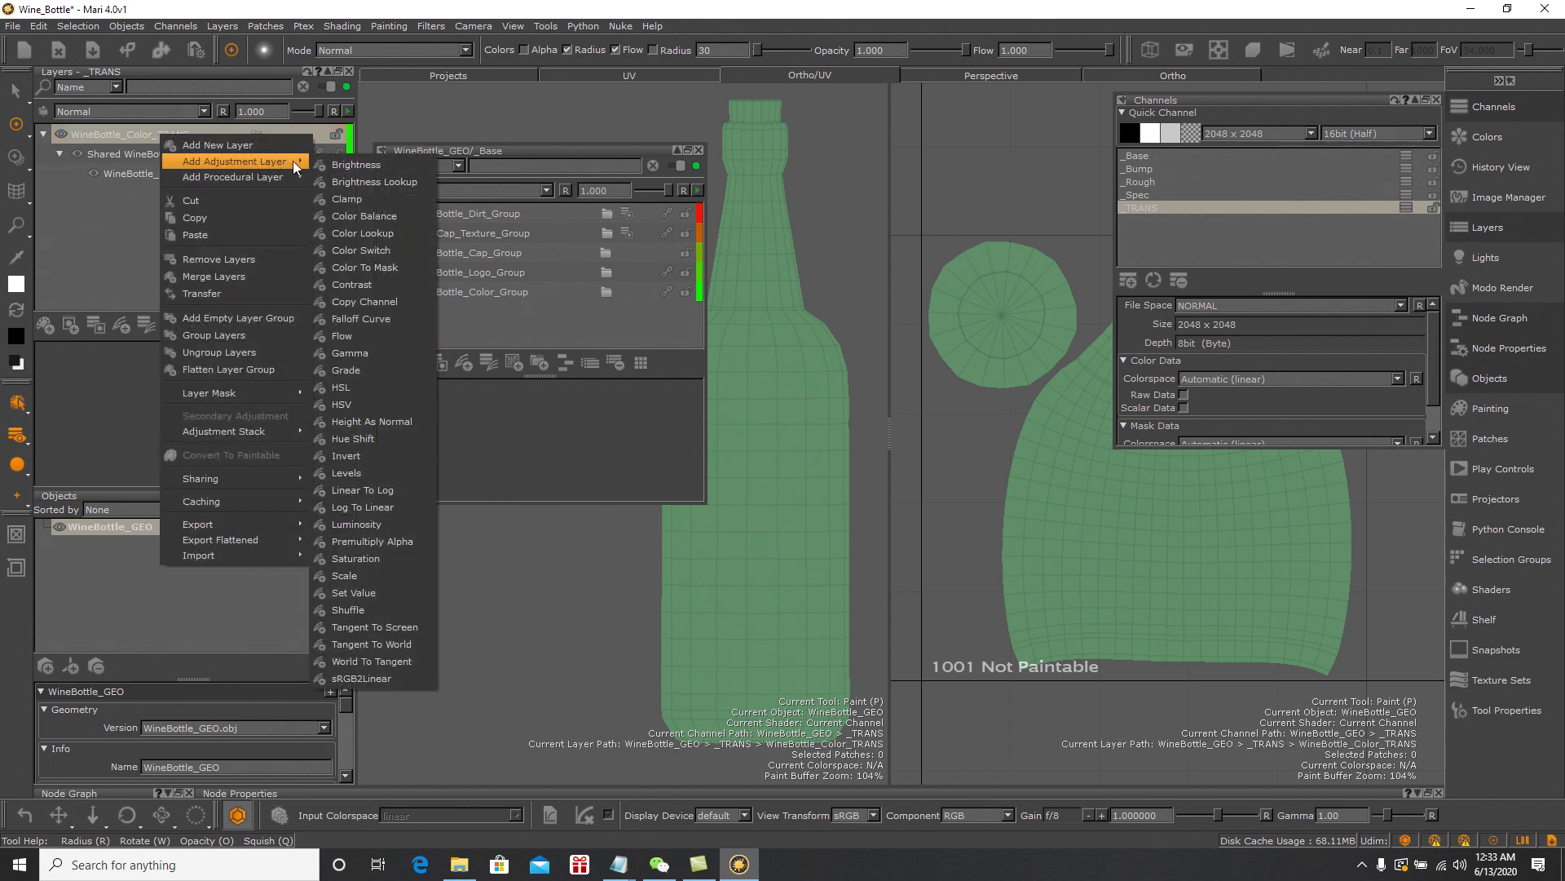
{"action": "left_click", "coordinate": [384, 559]}
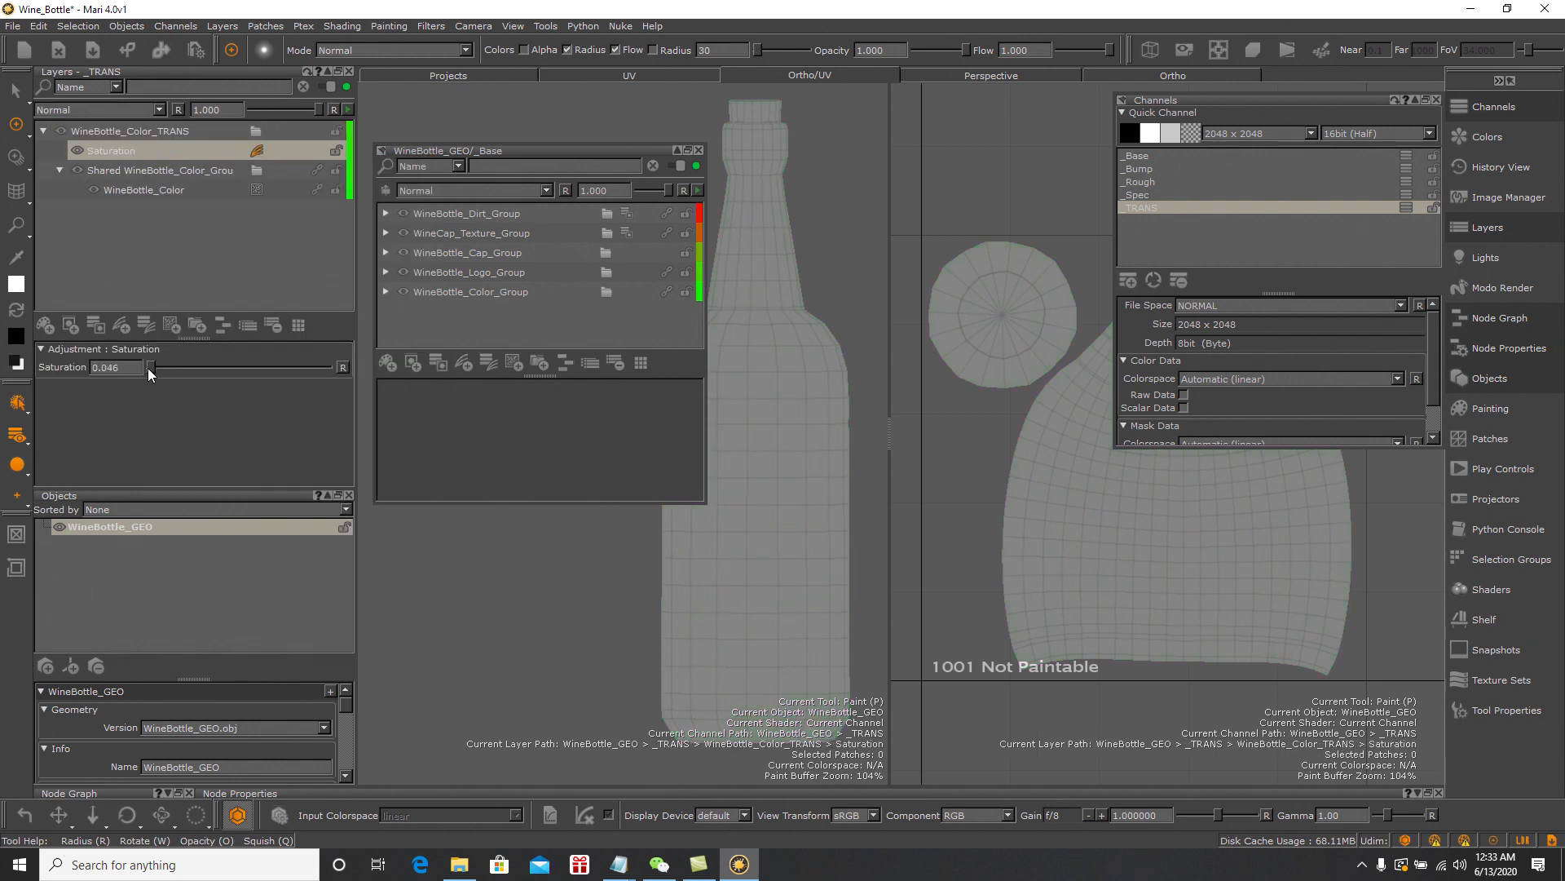
Add a Brightness adjustment layer to WineBottle_Color_TRANS, try its maximum of 5.000, and lower it to about 1.037
{"action": "right_click", "coordinate": [159, 134]}
{"action": "mouse_move", "coordinate": [274, 173]}
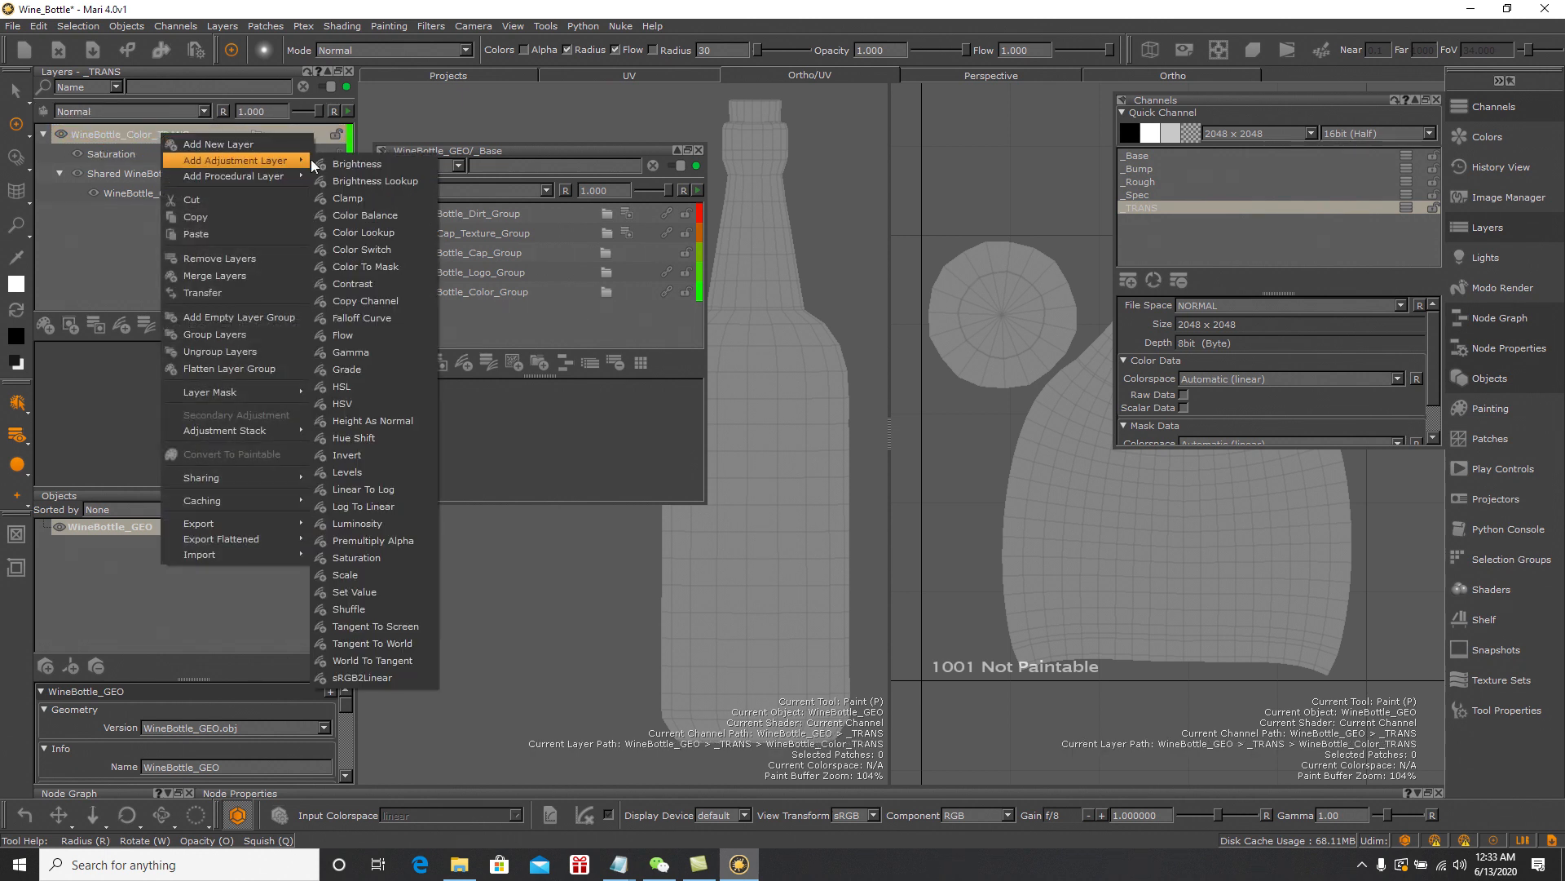
{"action": "left_click", "coordinate": [344, 162]}
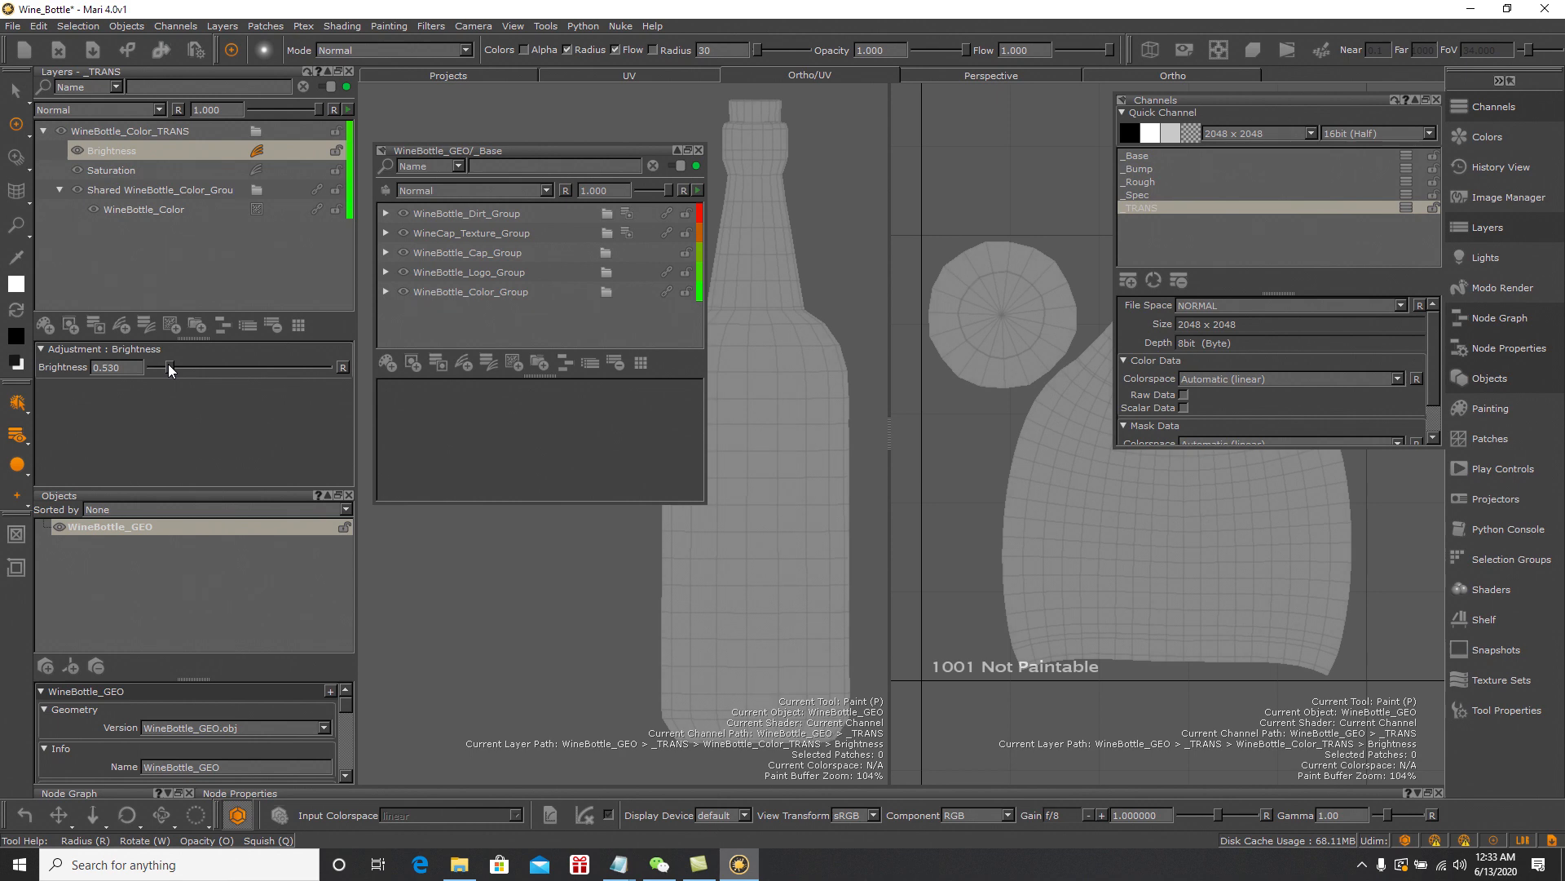
{"action": "left_click_drag", "start_coordinate": [169, 368], "coordinate": [292, 369]}
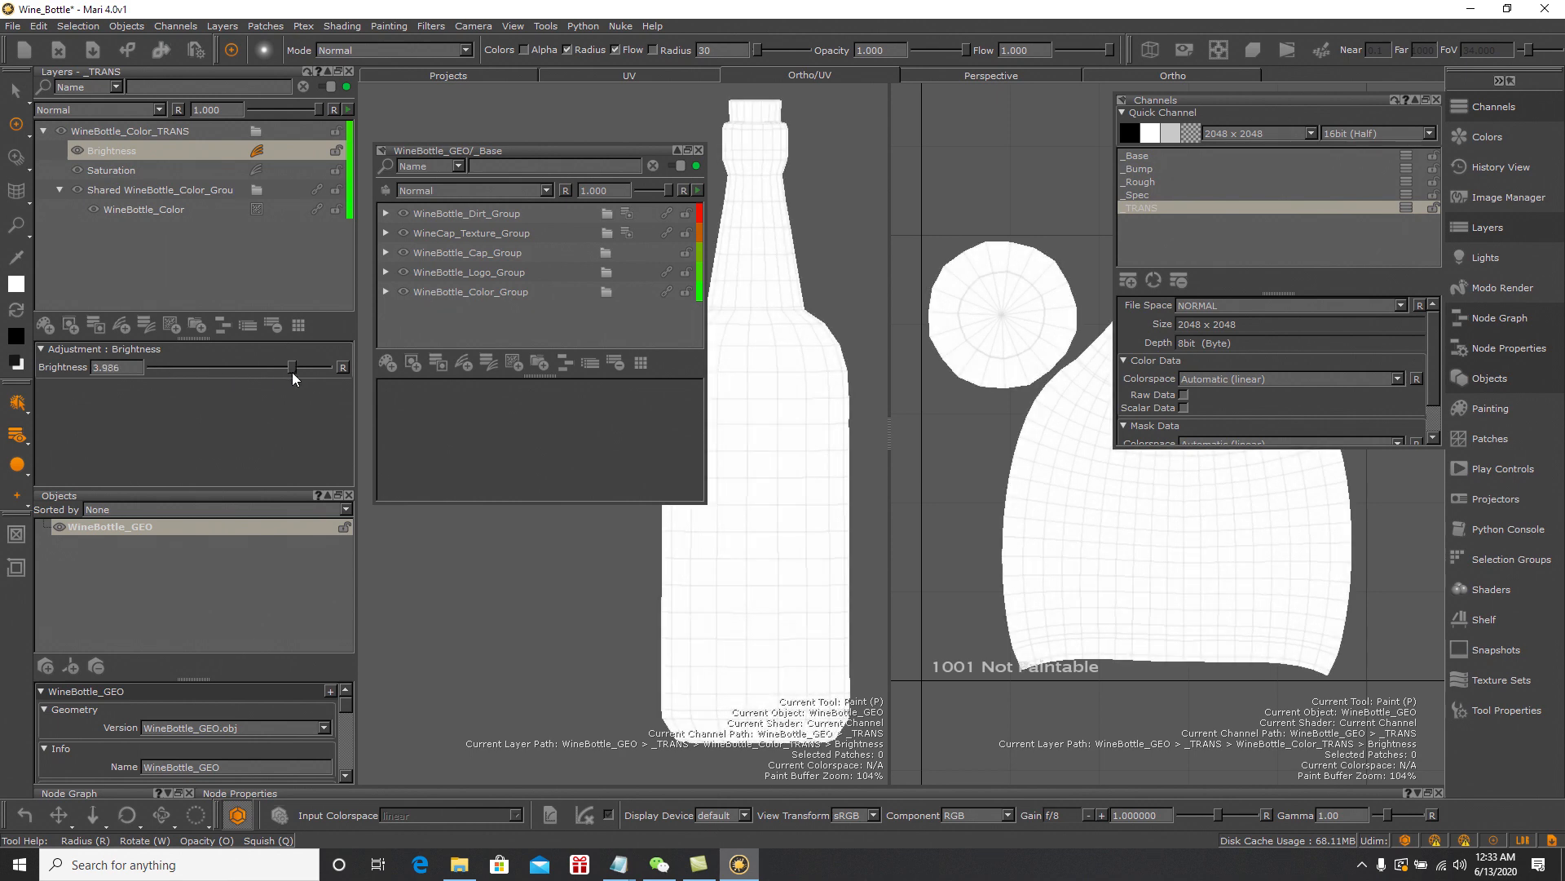
{"action": "left_click", "coordinate": [188, 247]}
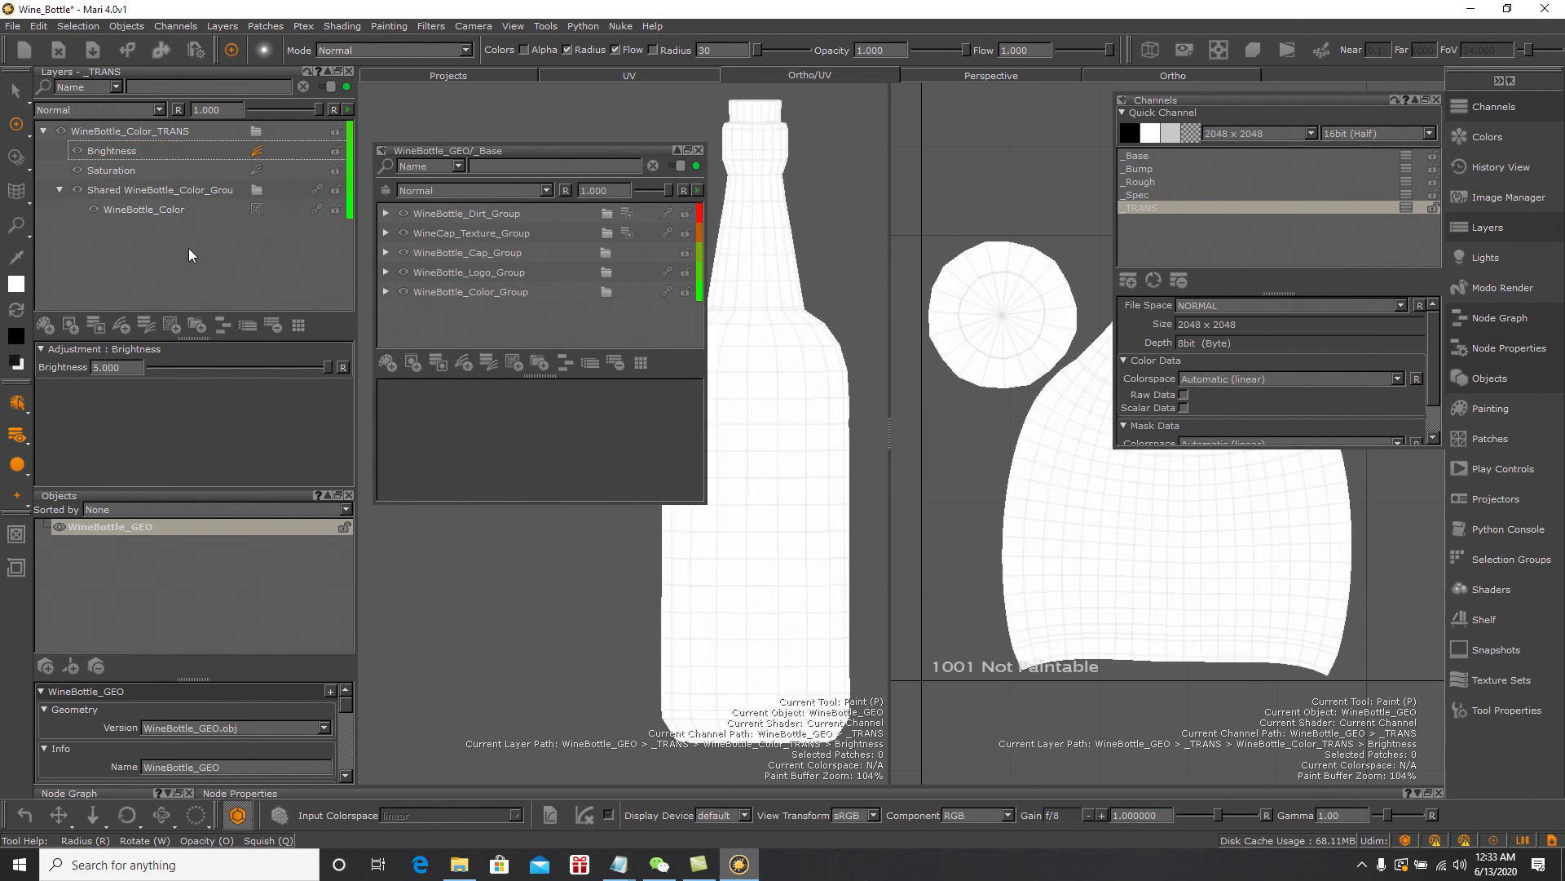
{"action": "left_click", "coordinate": [258, 355]}
{"action": "left_click", "coordinate": [313, 369]}
{"action": "left_click_drag", "start_coordinate": [274, 369], "coordinate": [186, 368]}
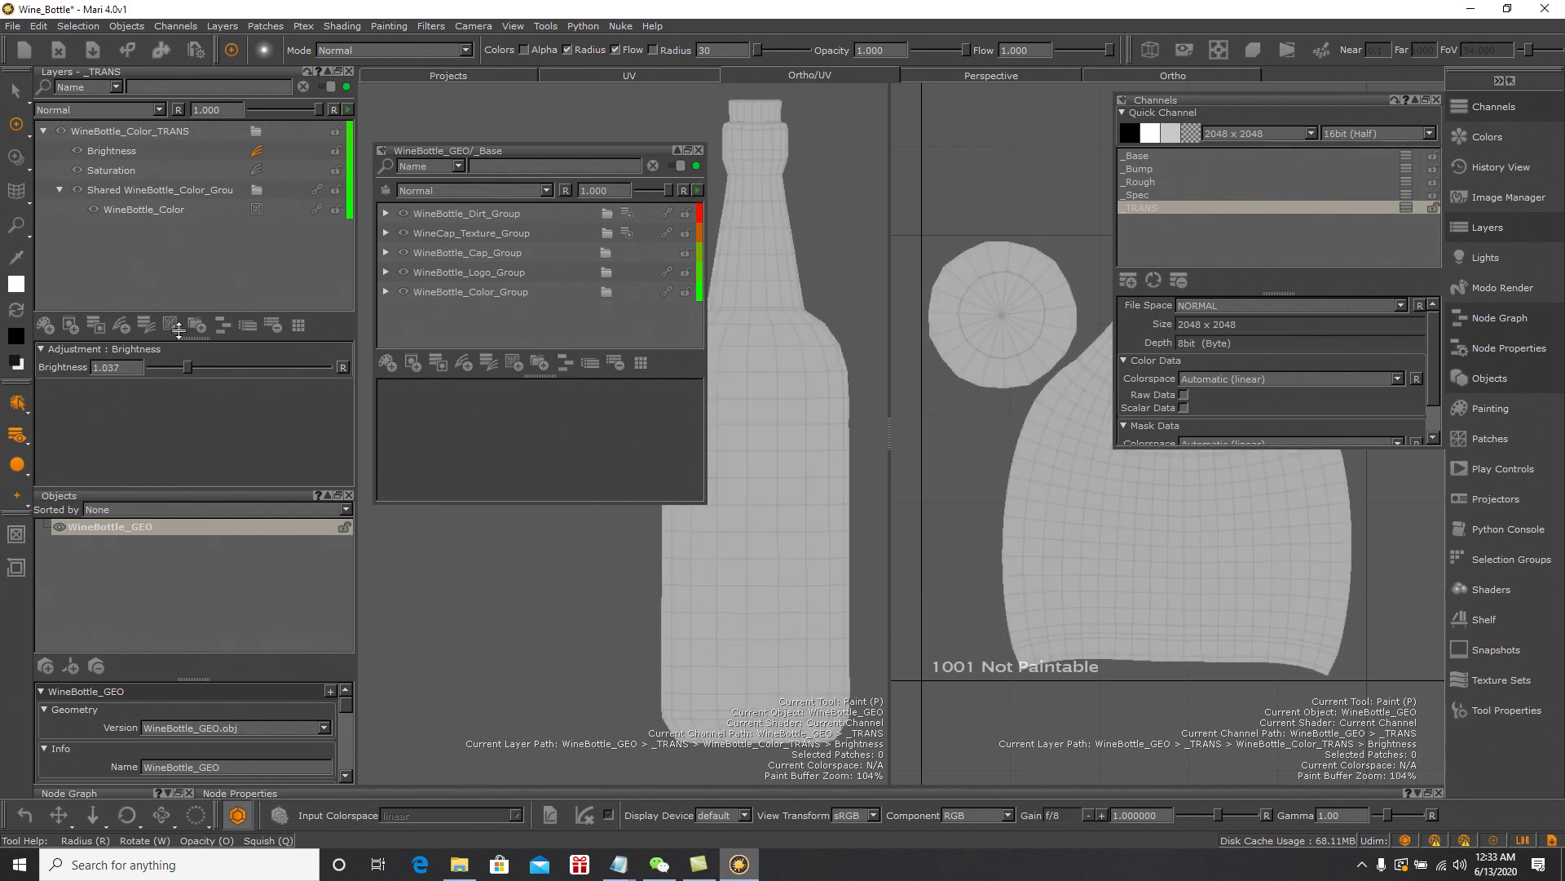
Compare the bottle with the Brightness layer off and on, raise Brightness to about 1.590, and collapse WineBottle_Color_TRANS
{"action": "left_click", "coordinate": [76, 151]}
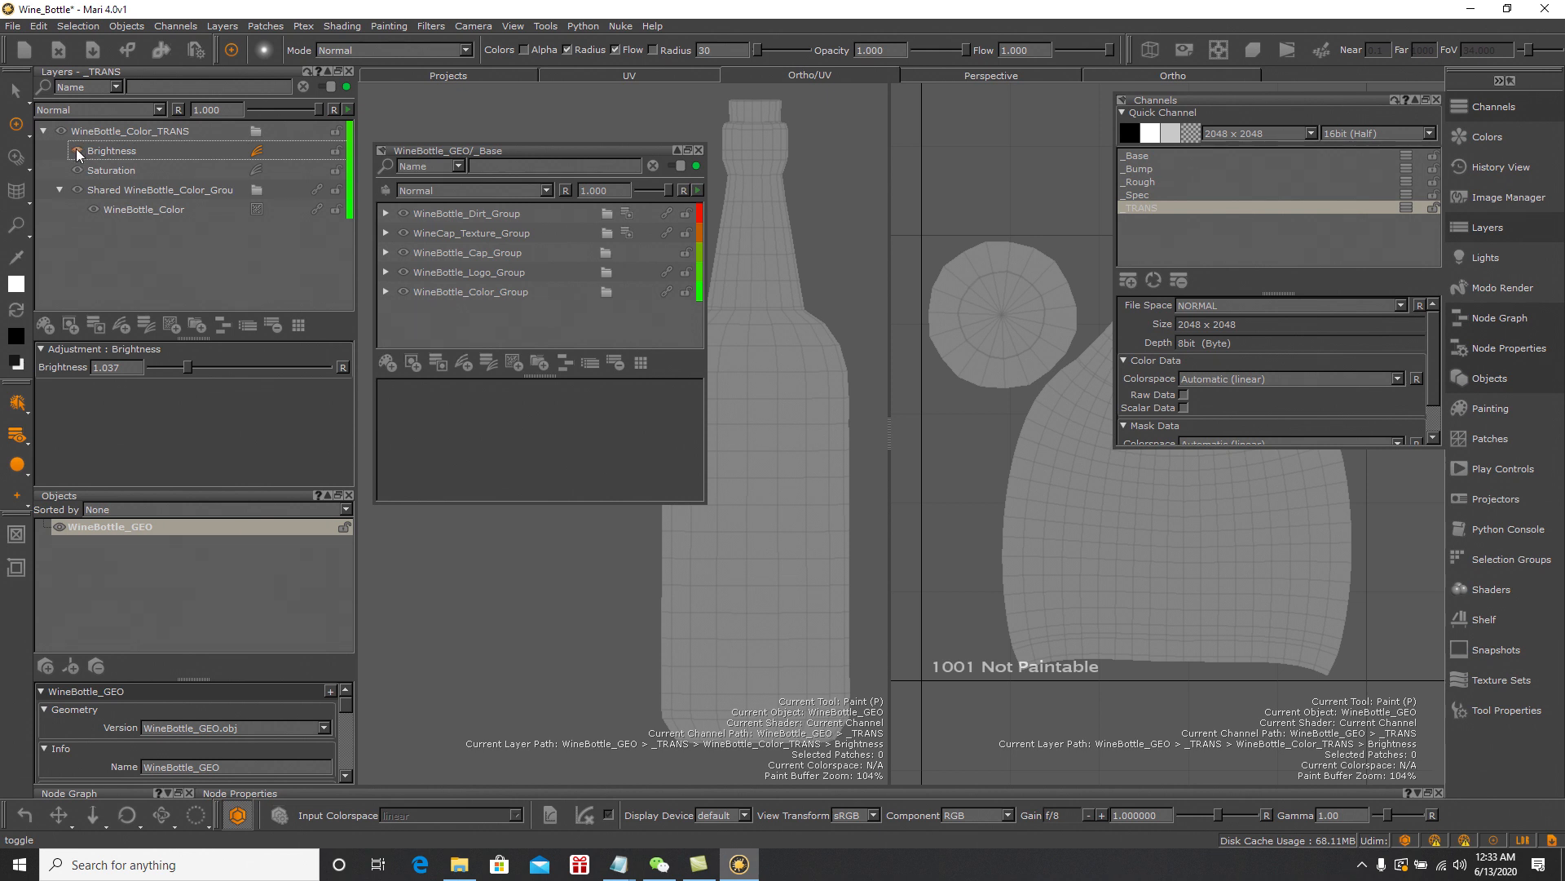
{"action": "left_click", "coordinate": [76, 150]}
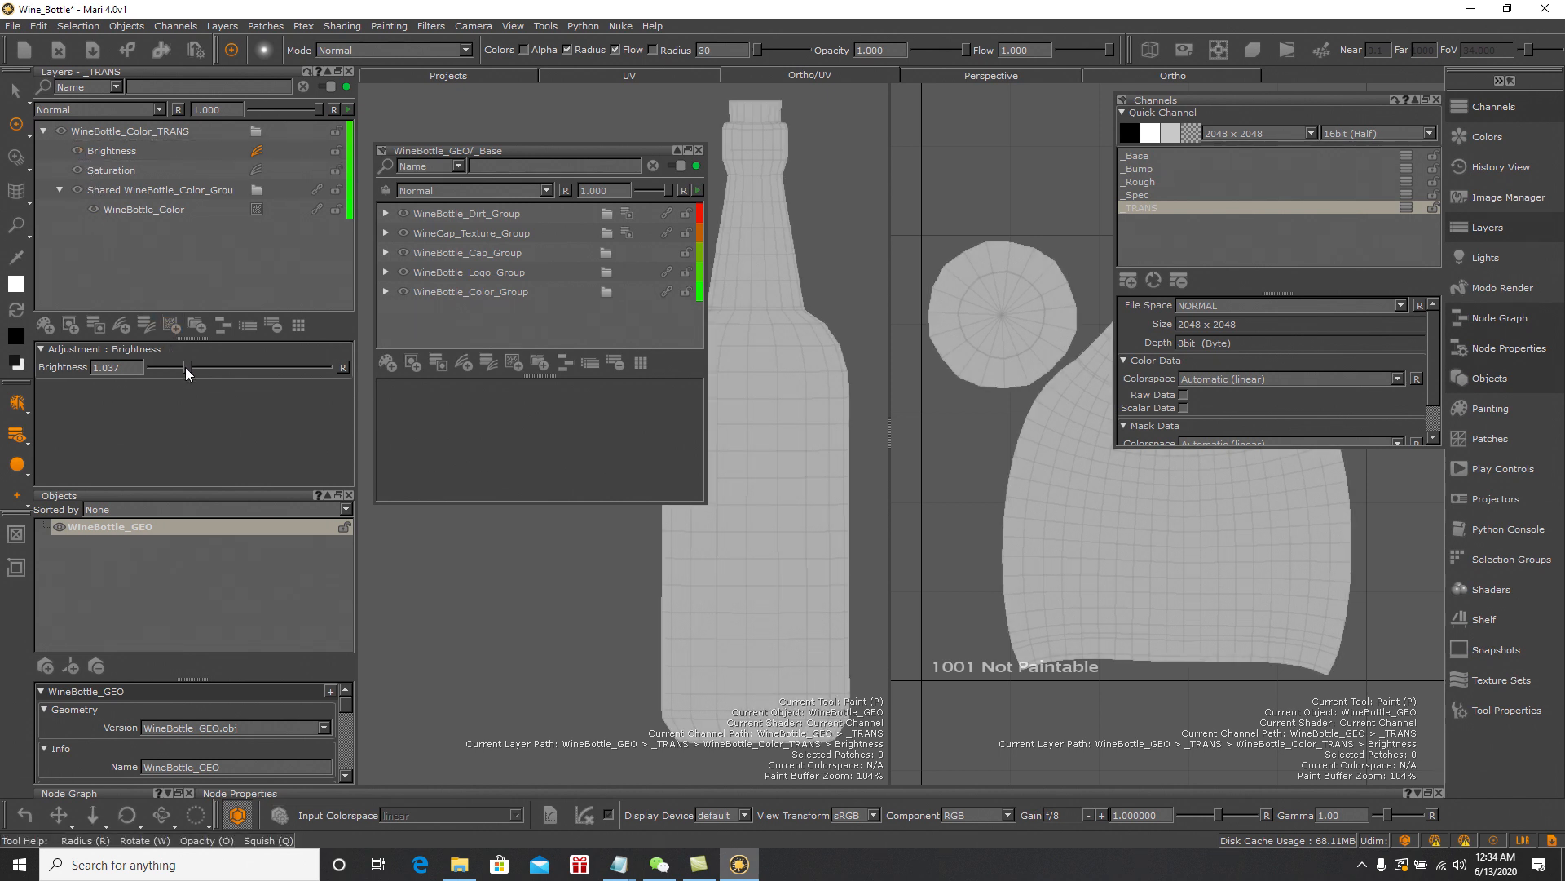
{"action": "mouse_move", "coordinate": [187, 368]}
{"action": "left_mouse_down"}
{"action": "mouse_move", "coordinate": [165, 365]}
{"action": "mouse_move", "coordinate": [198, 362]}
{"action": "left_mouse_up"}
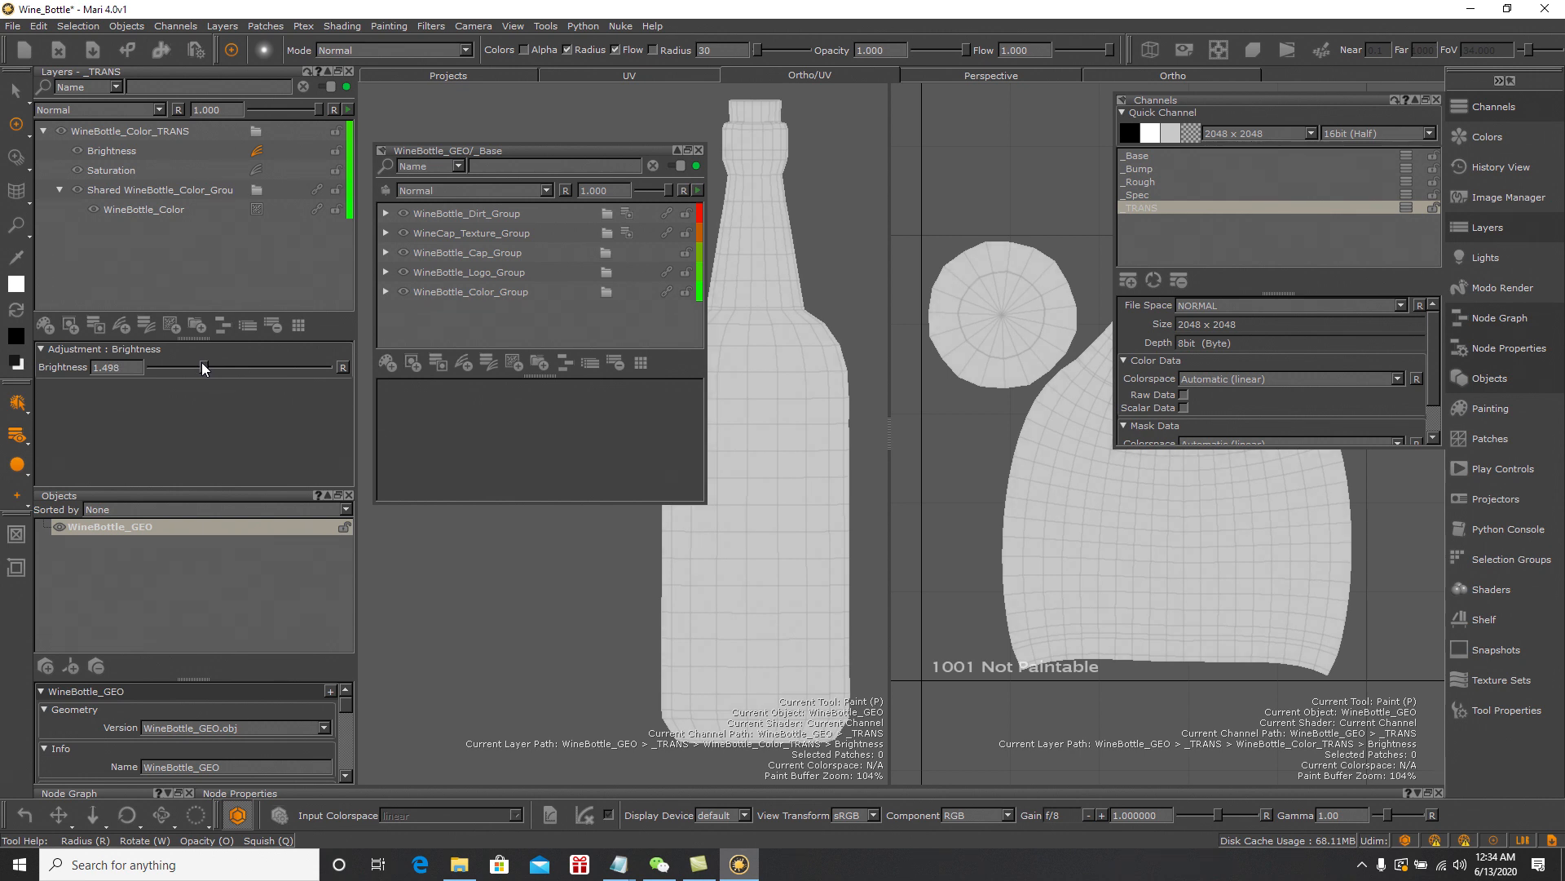
{"action": "left_click_drag", "start_coordinate": [202, 362], "coordinate": [204, 362]}
{"action": "left_click", "coordinate": [44, 130]}
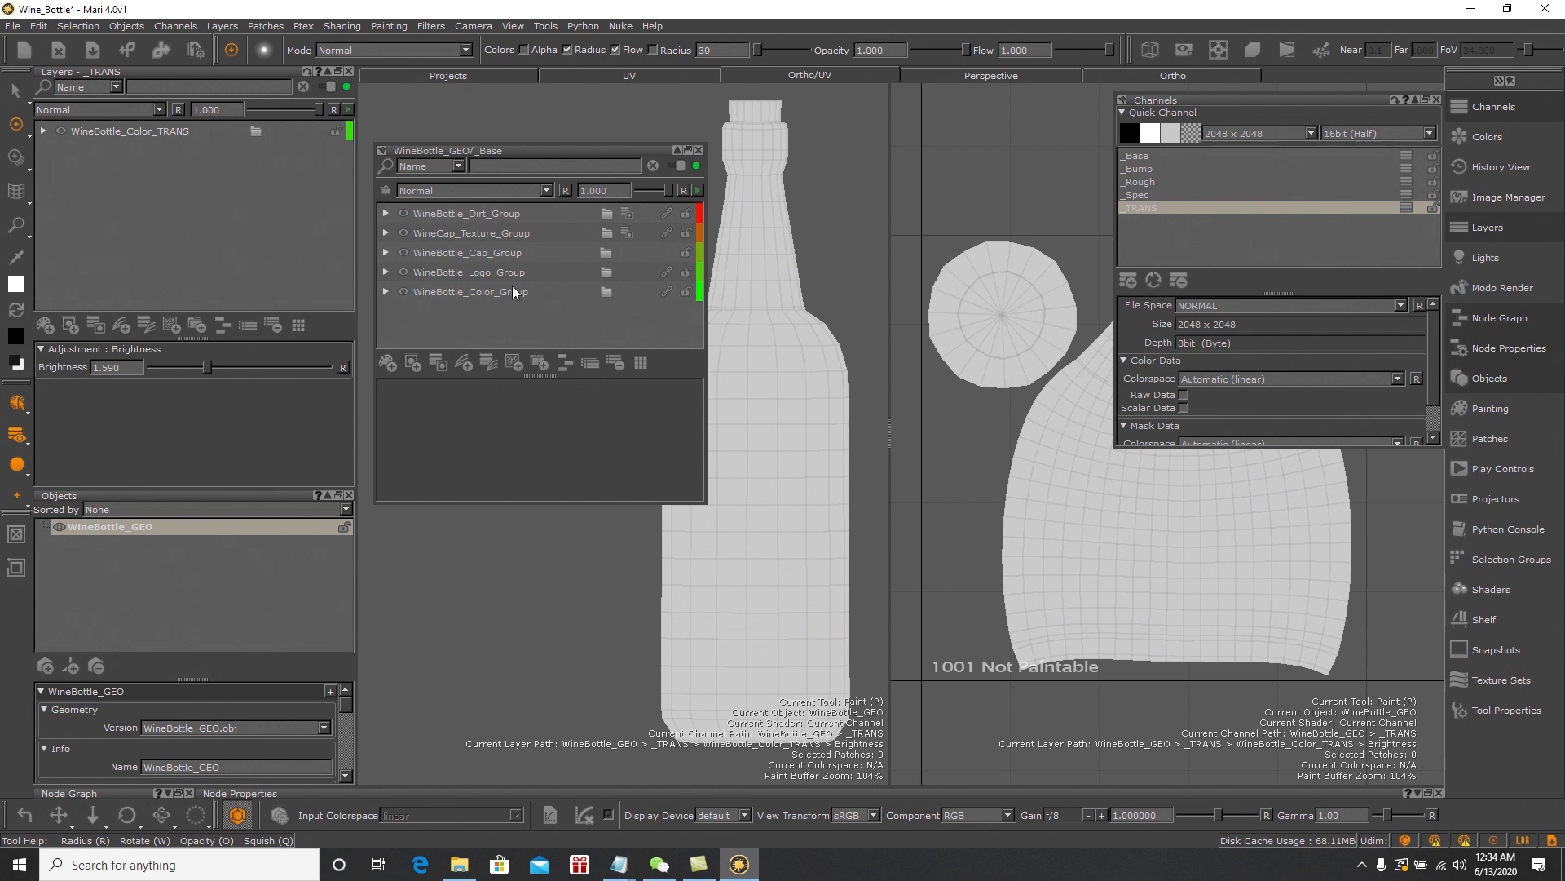
Share WineBottle_Logo_Group from the _Base channel above WineBottle_Color_TRANS and enclose it in a new layer group
{"action": "left_click", "coordinate": [528, 272]}
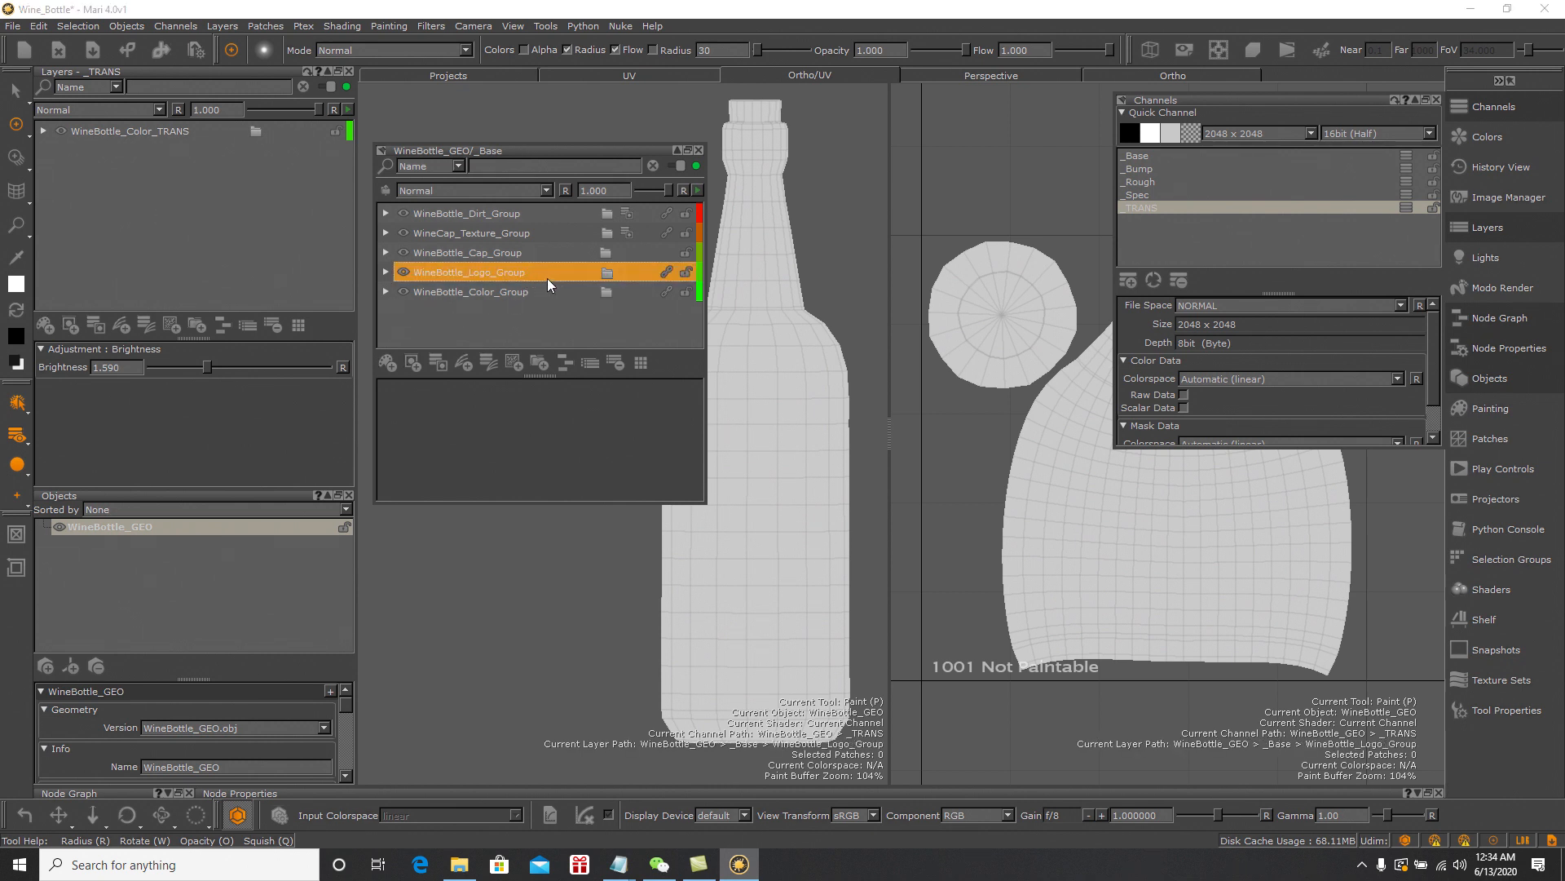
{"action": "left_click_drag", "start_coordinate": [553, 276], "coordinate": [207, 120]}
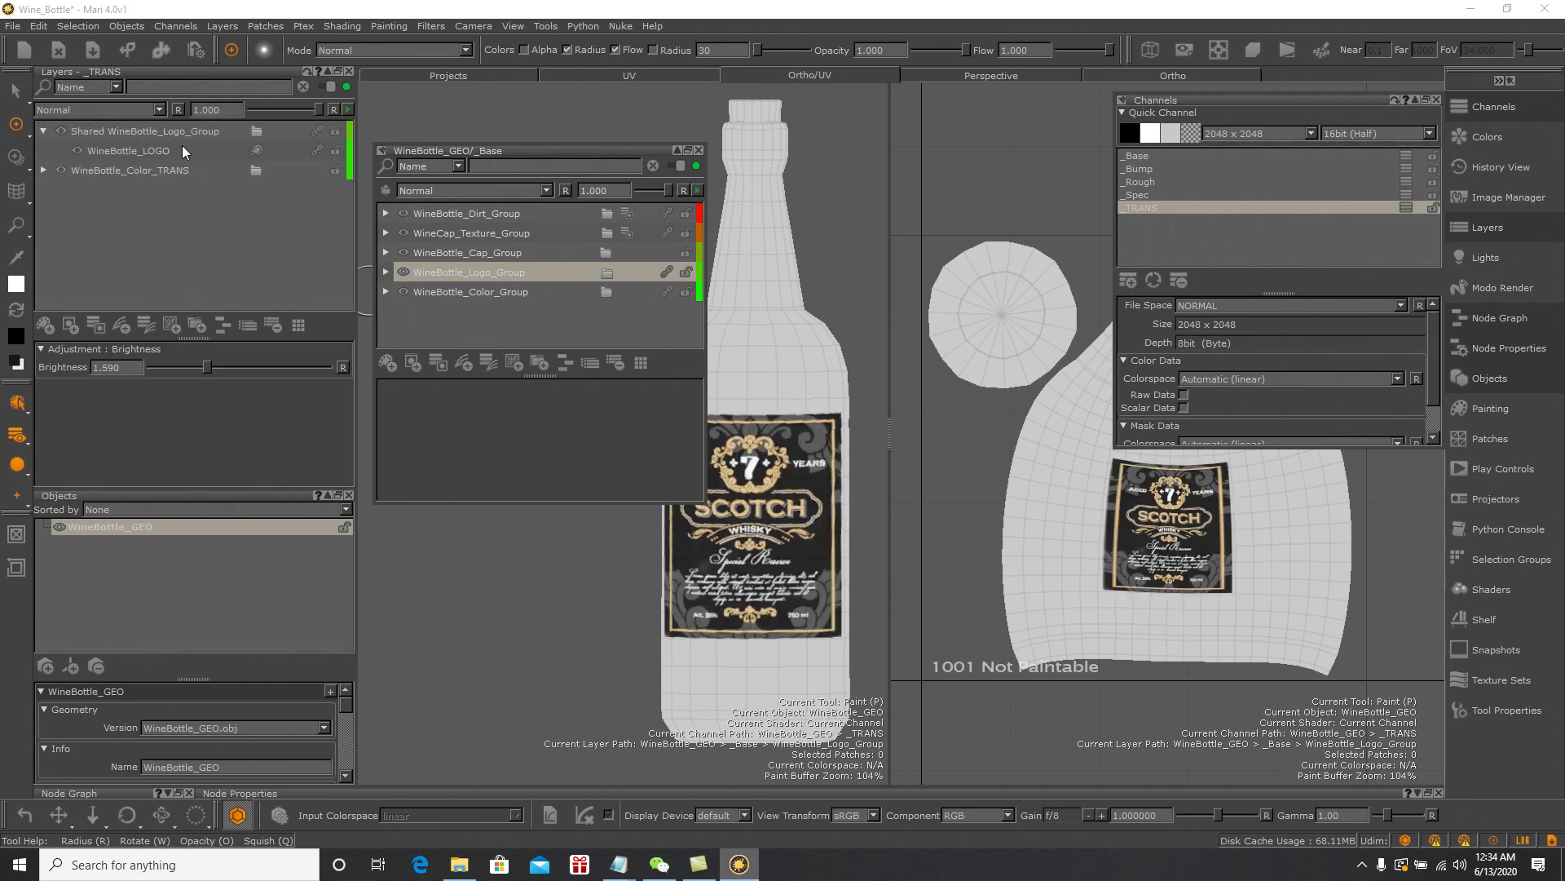
{"action": "left_click", "coordinate": [131, 130]}
{"action": "right_click", "coordinate": [130, 129]}
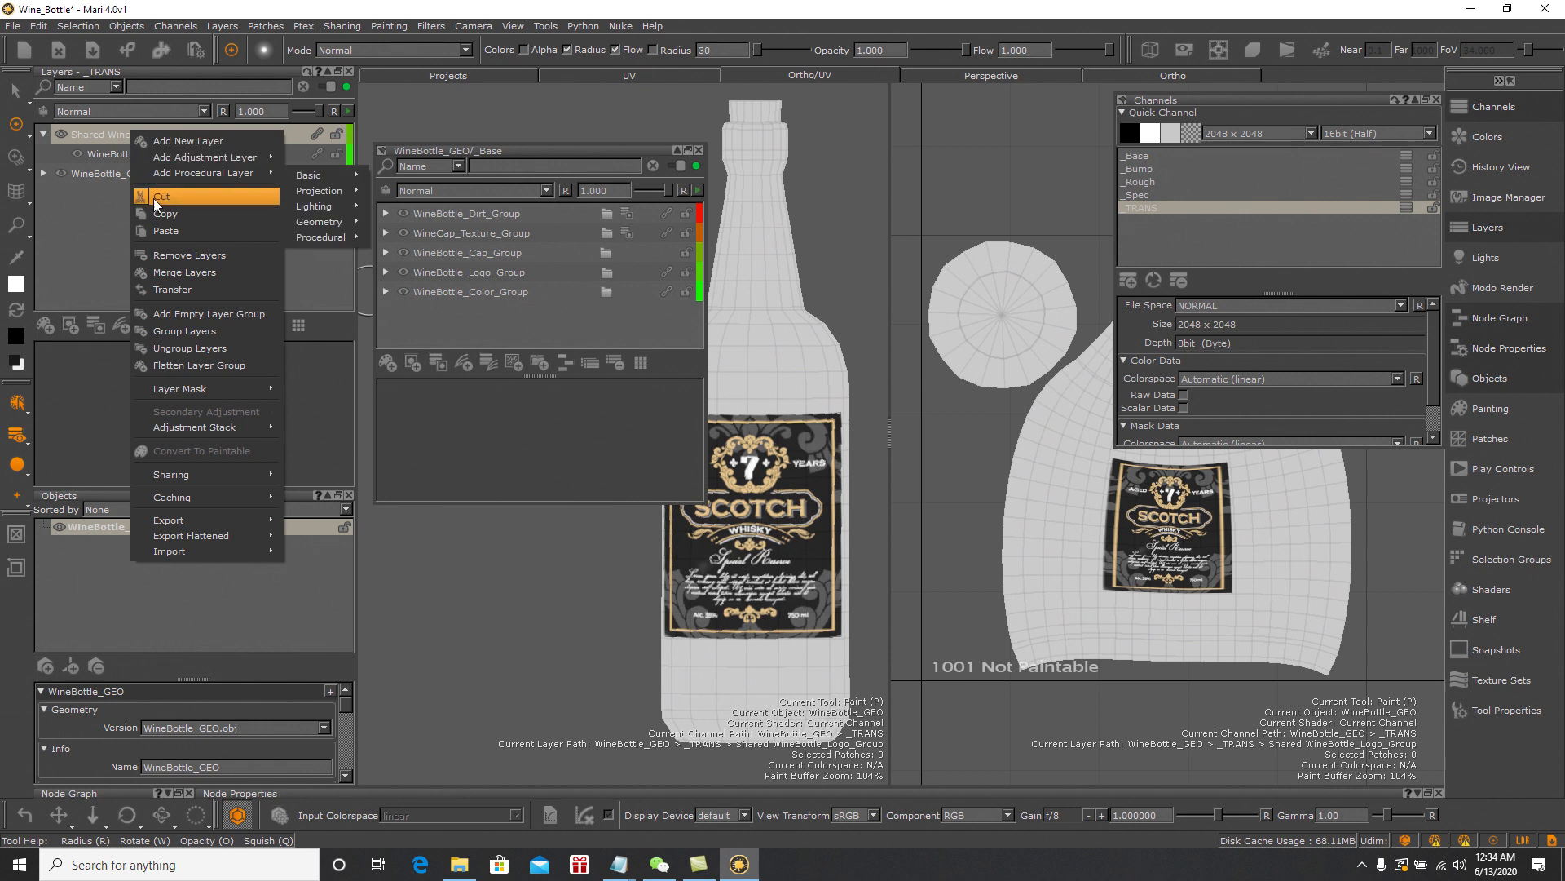
{"action": "left_click", "coordinate": [178, 330]}
Rename the new logo layer group as WineBottle_Logo_TRANS
{"action": "double_click", "coordinate": [95, 132]}
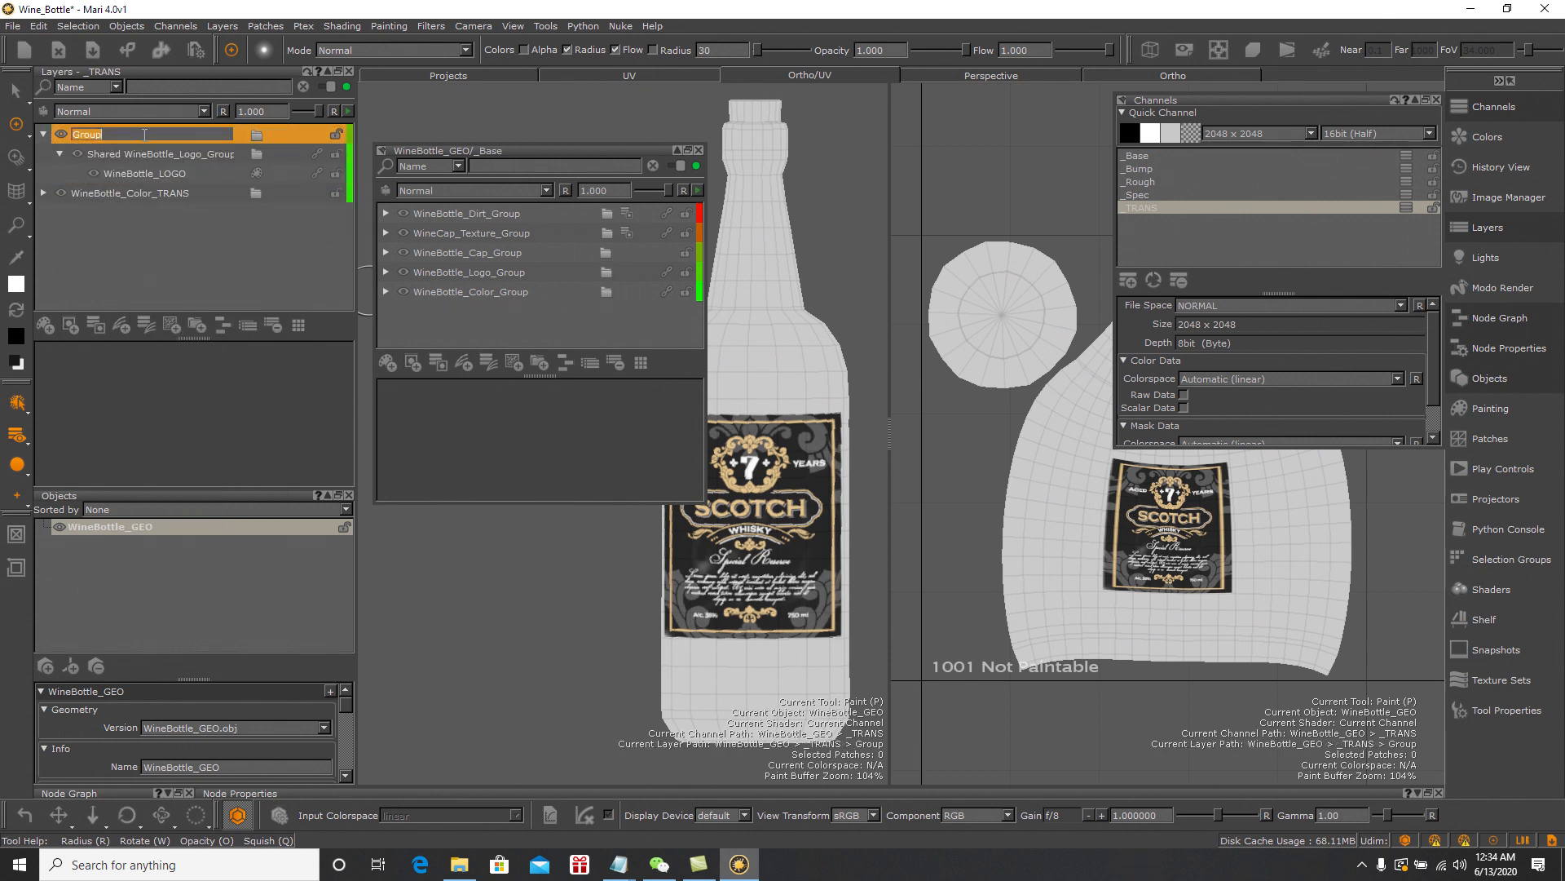
{"action": "type", "text": "WineBottle_Color"}
{"action": "key", "text": "BackSpace"}
{"action": "key", "text": "BackSpace"}
{"action": "key", "text": "BackSpace"}
{"action": "key", "text": "BackSpace"}
{"action": "type", "text": "Logo_TRANS"}
{"action": "key", "text": "Return"}
Add a Saturation adjustment layer to WineBottle_Logo_TRANS and set its saturation to 0.000
{"action": "right_click", "coordinate": [147, 134]}
{"action": "mouse_move", "coordinate": [244, 162]}
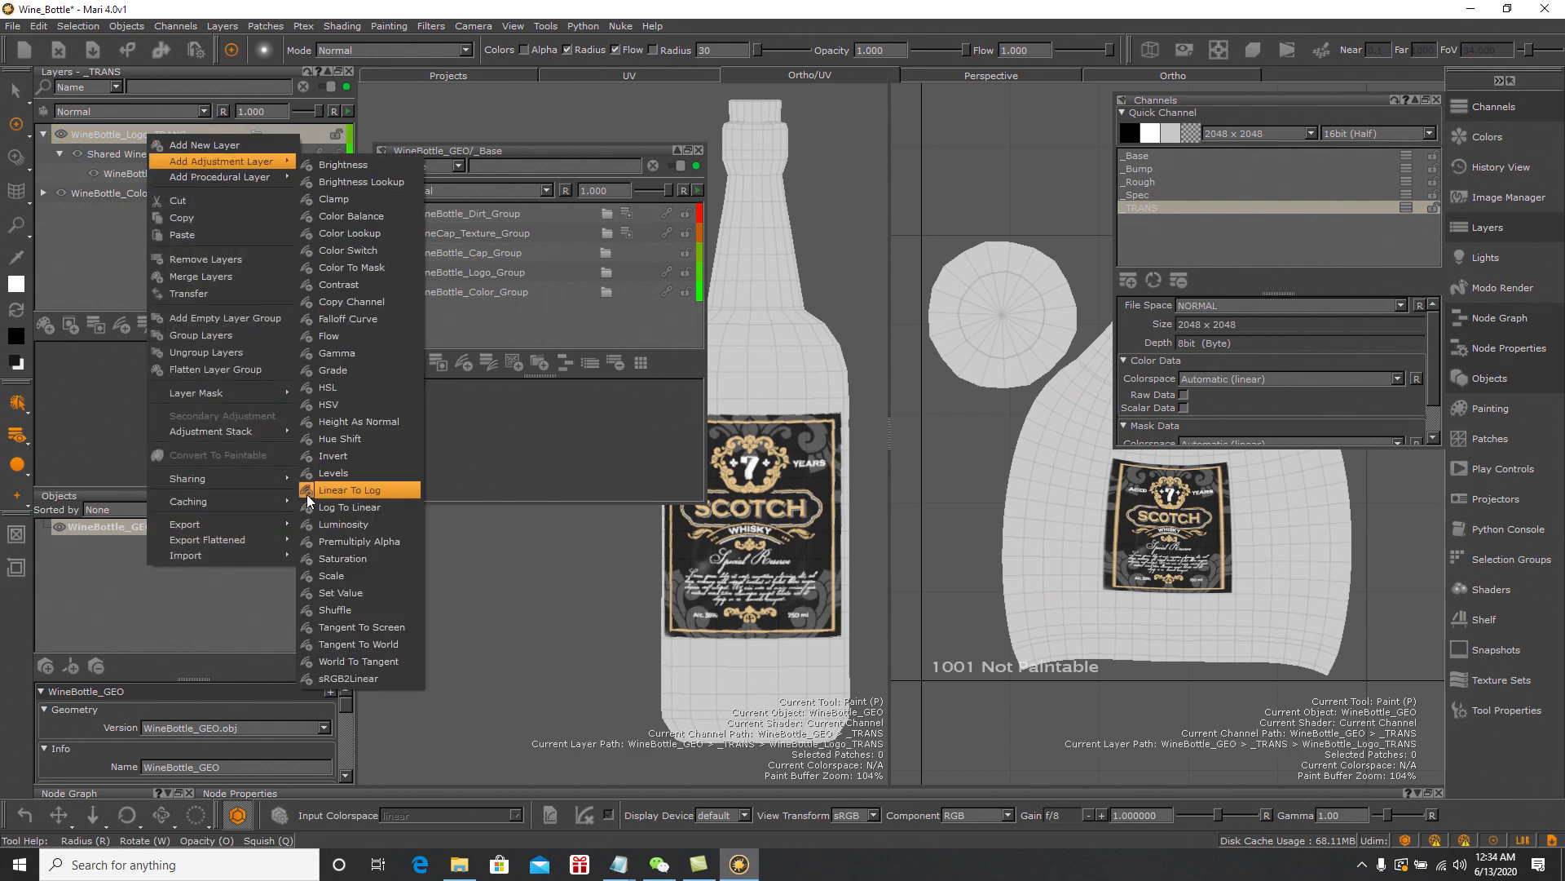
{"action": "left_click", "coordinate": [336, 558]}
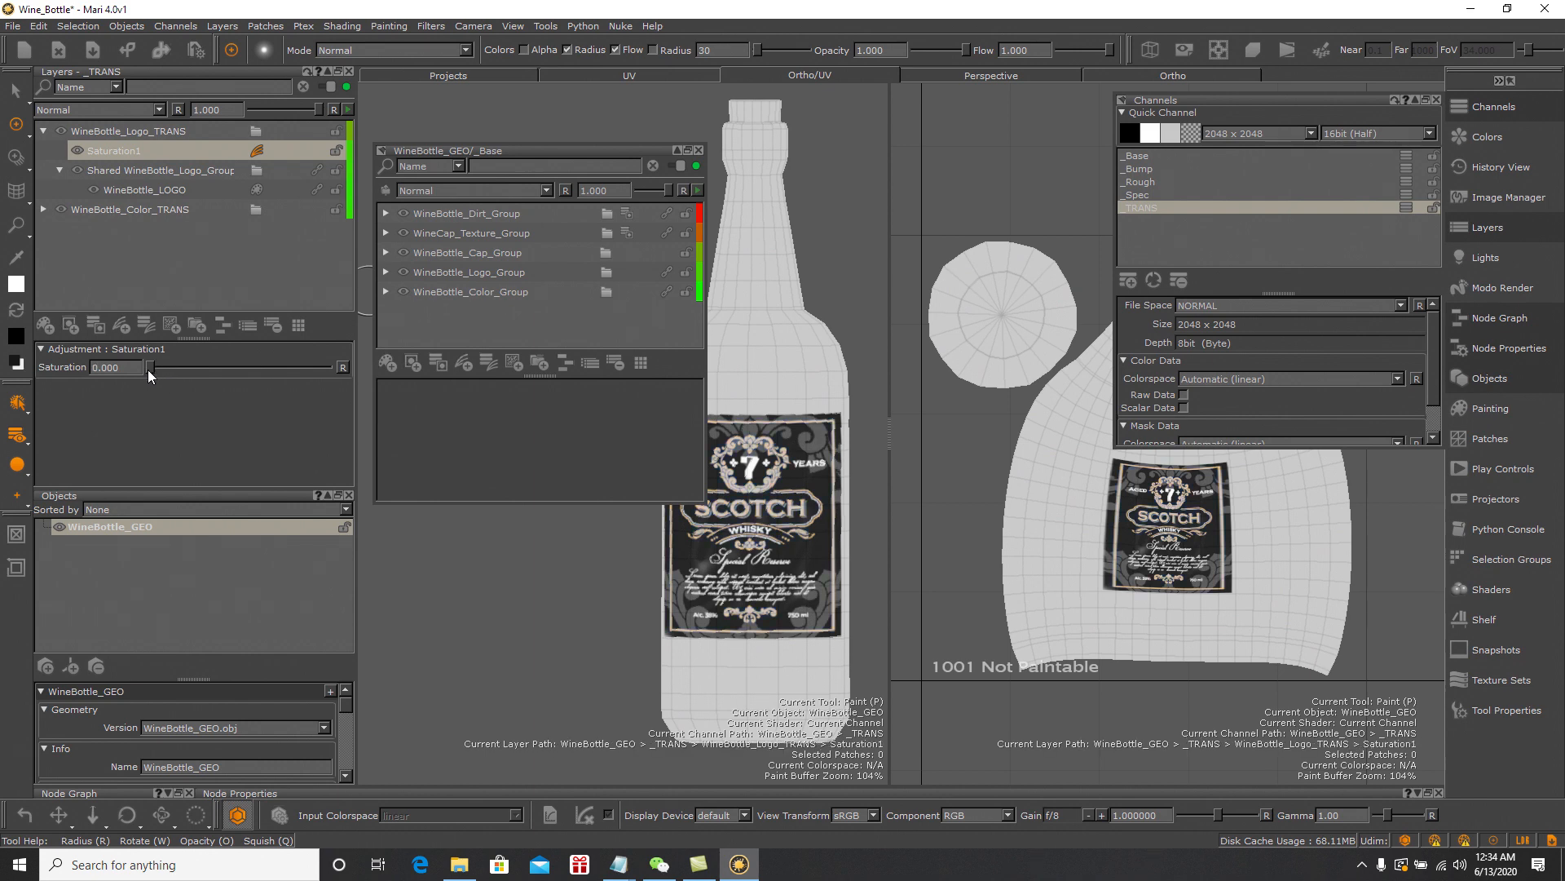
Add a Levels adjustment layer to WineBottle_Logo_TRANS with input Mid 1.000 and output White 0.000, and collapse the group
{"action": "right_click", "coordinate": [173, 130]}
{"action": "mouse_move", "coordinate": [269, 159]}
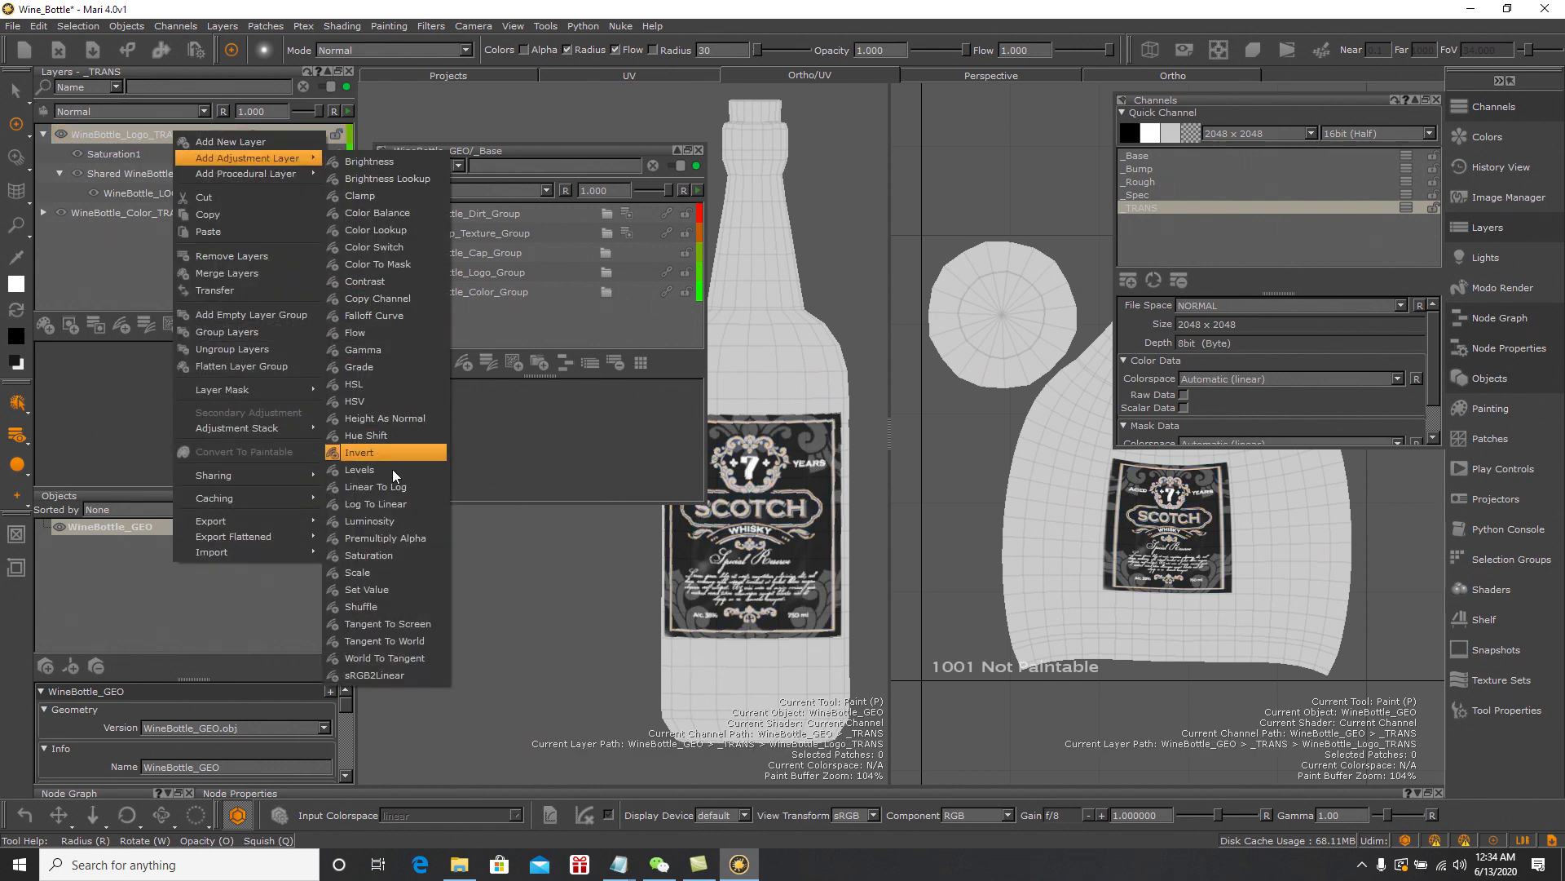
{"action": "left_click", "coordinate": [370, 471]}
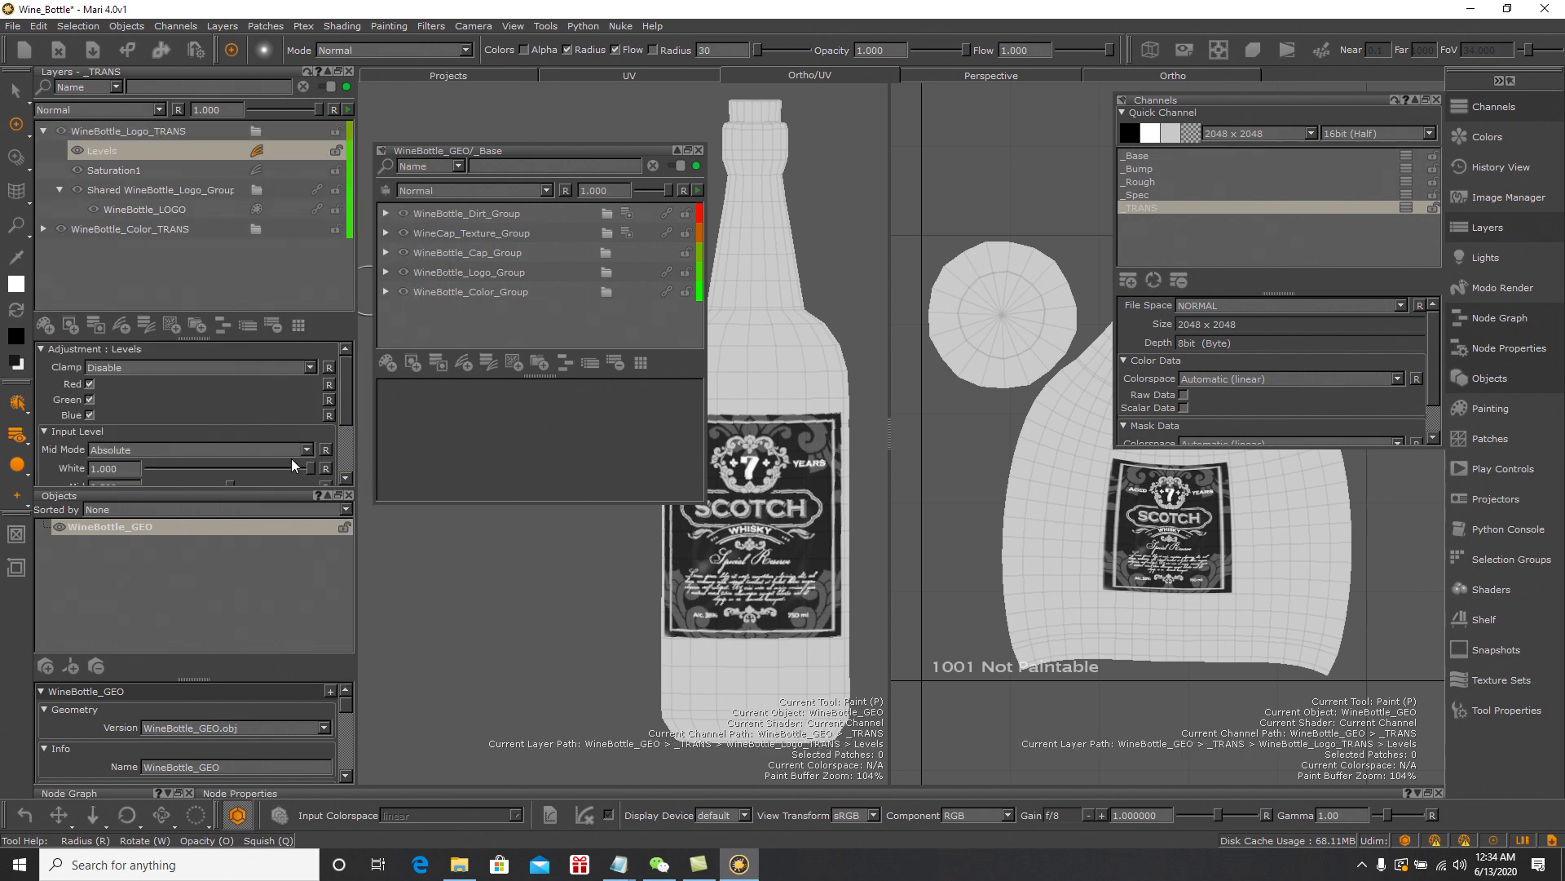
{"action": "scroll", "coordinate": [345, 401], "scroll_direction": "down", "scroll_amount": 3}
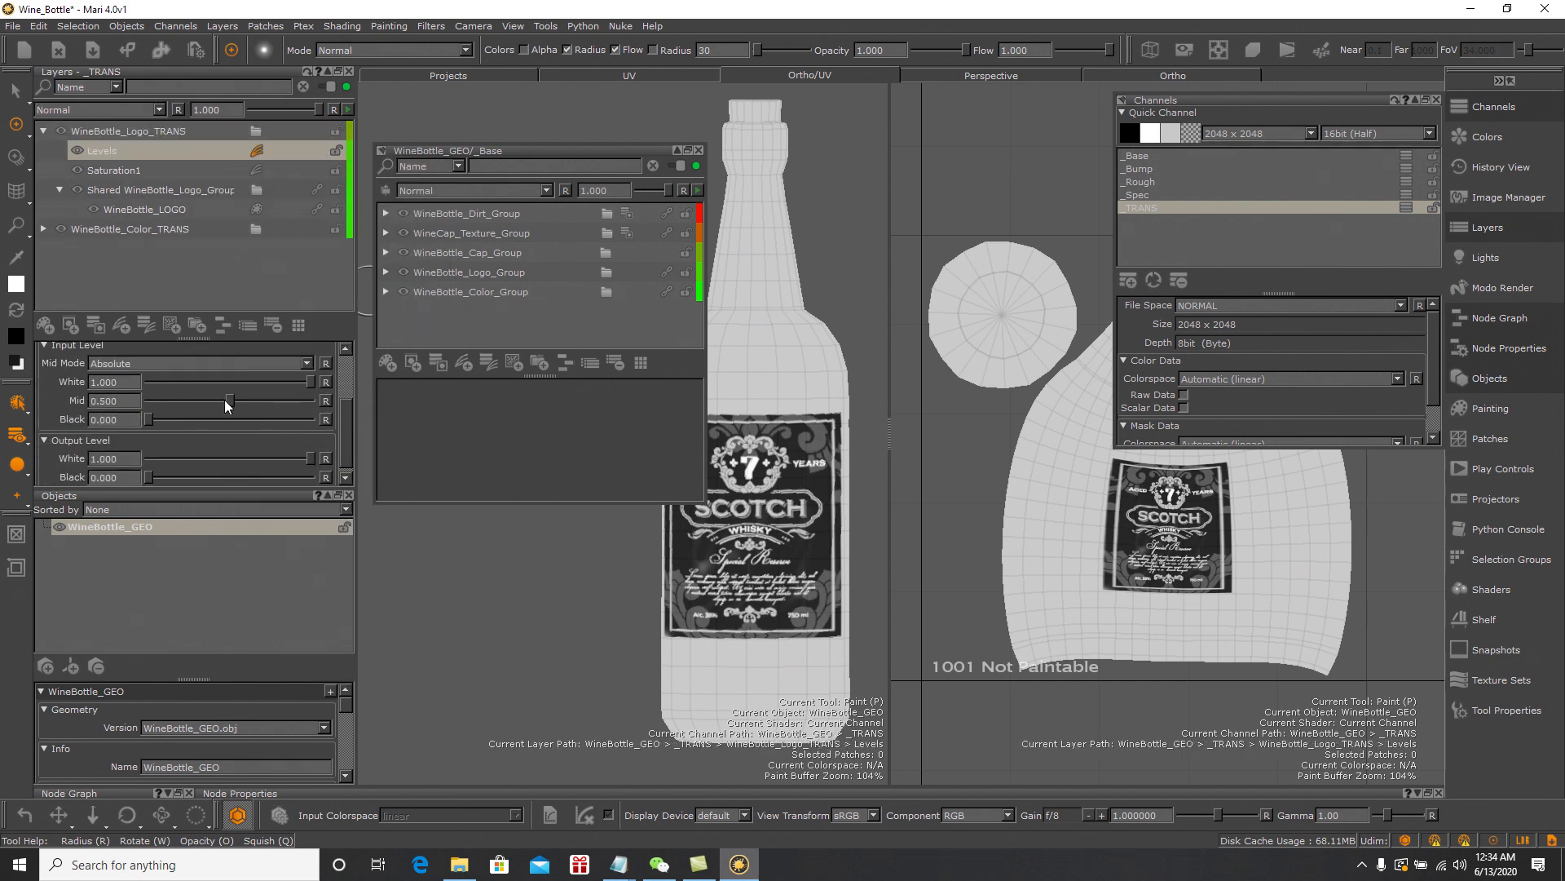
{"action": "left_click_drag", "start_coordinate": [226, 399], "coordinate": [323, 398]}
{"action": "left_click_drag", "start_coordinate": [306, 458], "coordinate": [189, 460]}
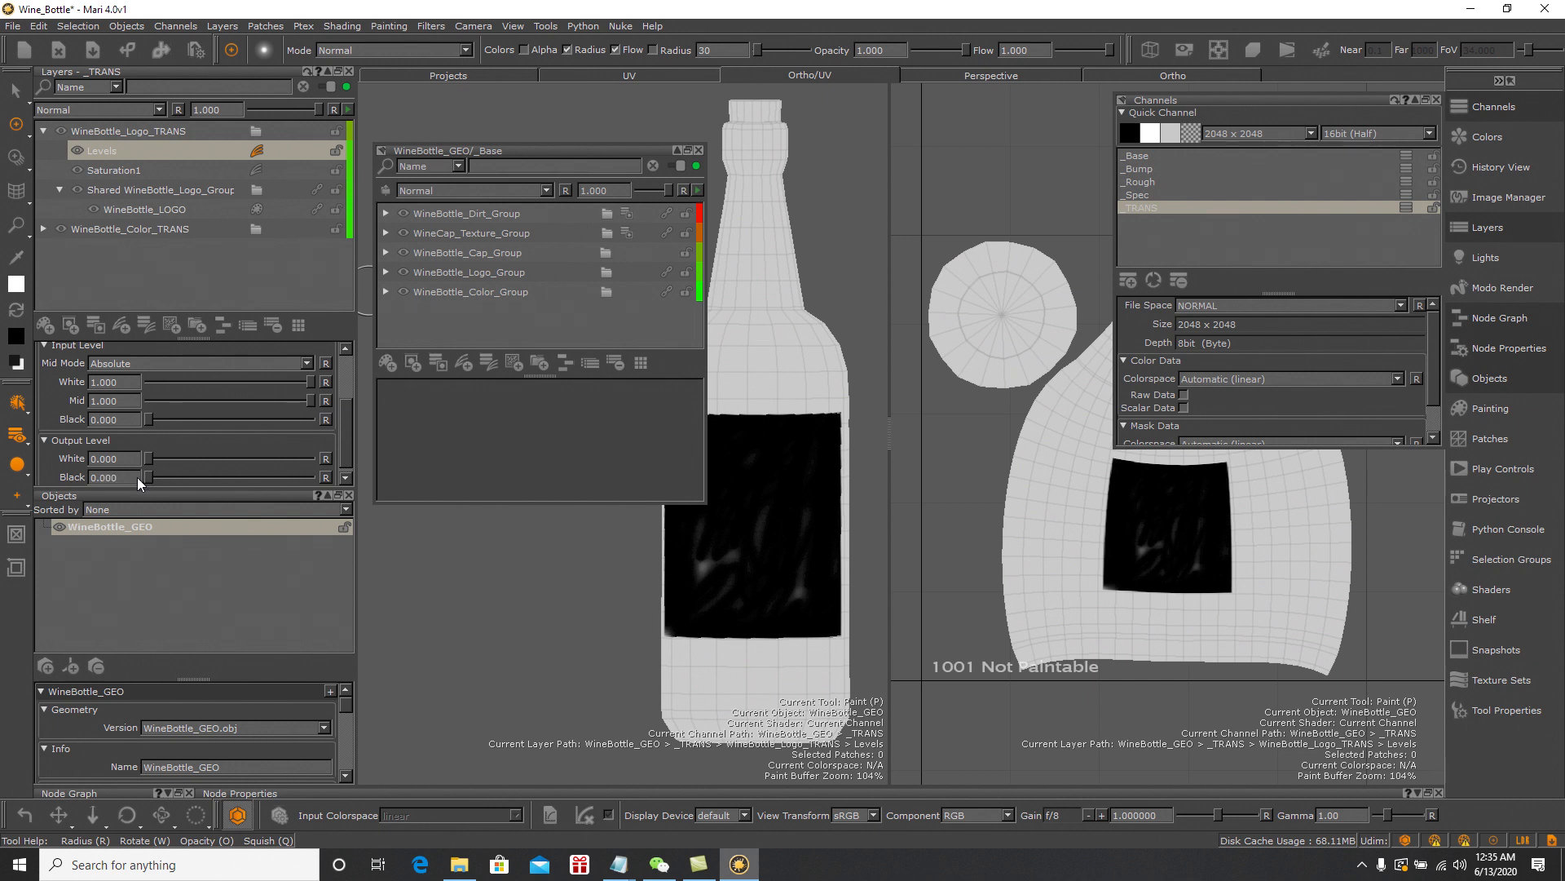
{"action": "left_click_drag", "start_coordinate": [342, 414], "coordinate": [345, 434]}
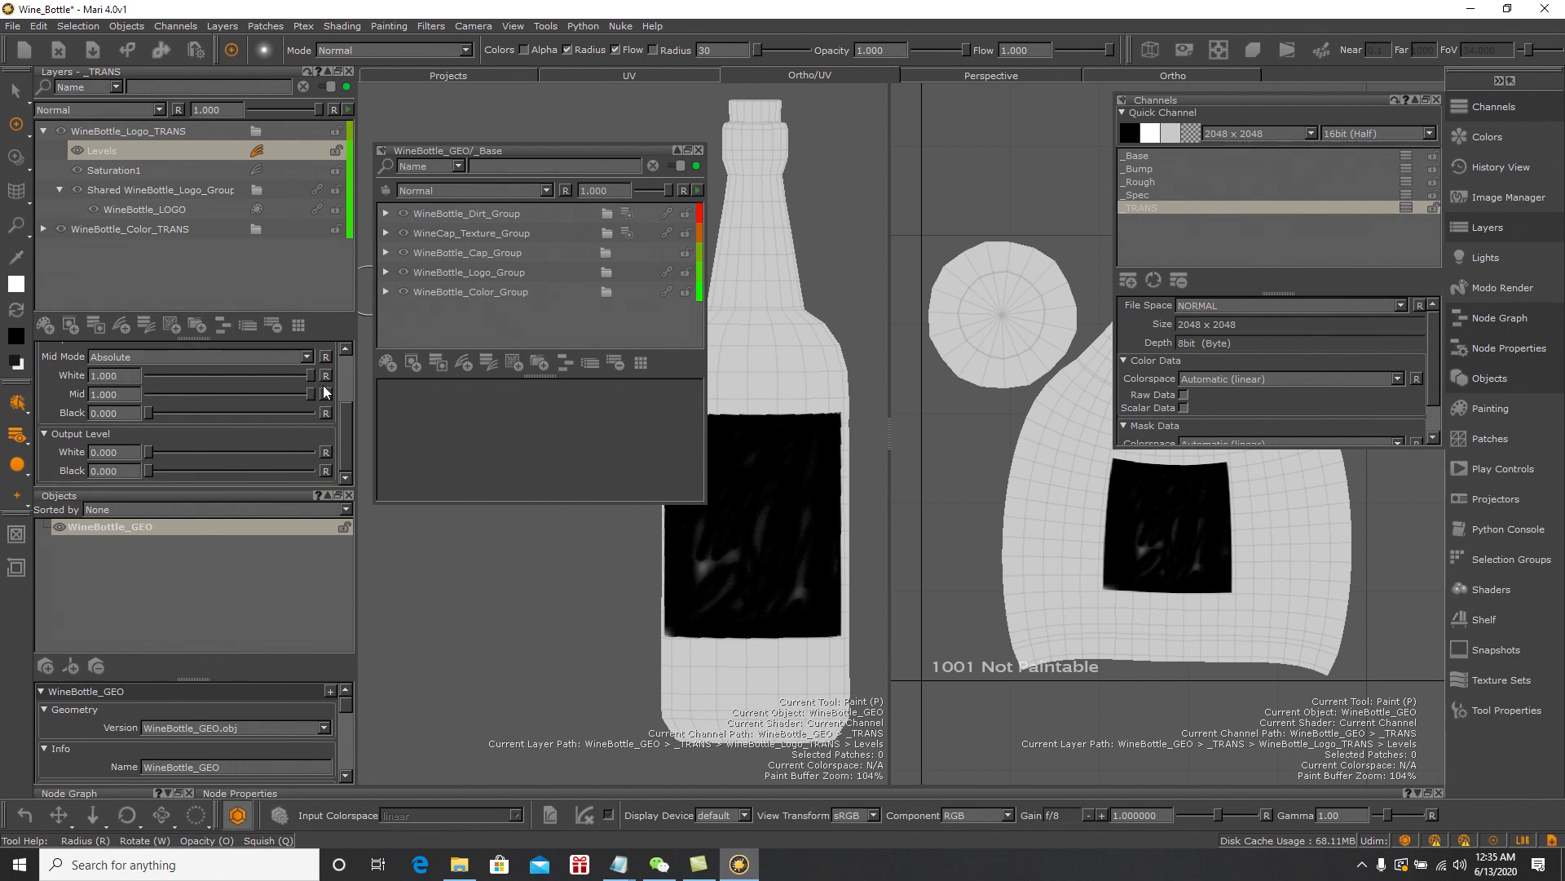
{"action": "left_click_drag", "start_coordinate": [345, 418], "coordinate": [359, 354]}
{"action": "left_click", "coordinate": [254, 274]}
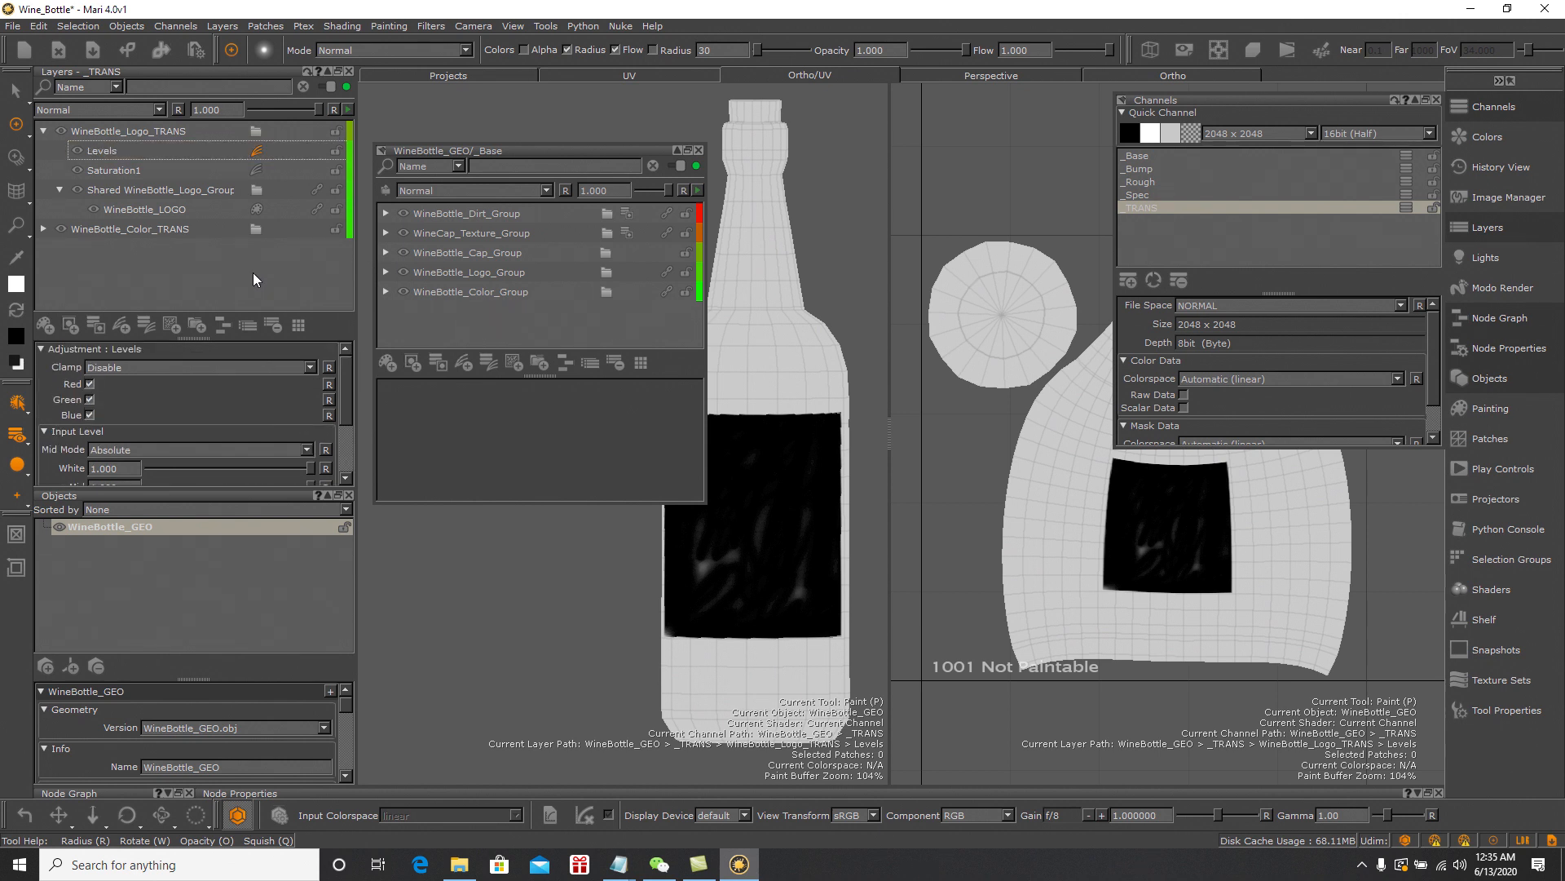
{"action": "left_click", "coordinate": [42, 129]}
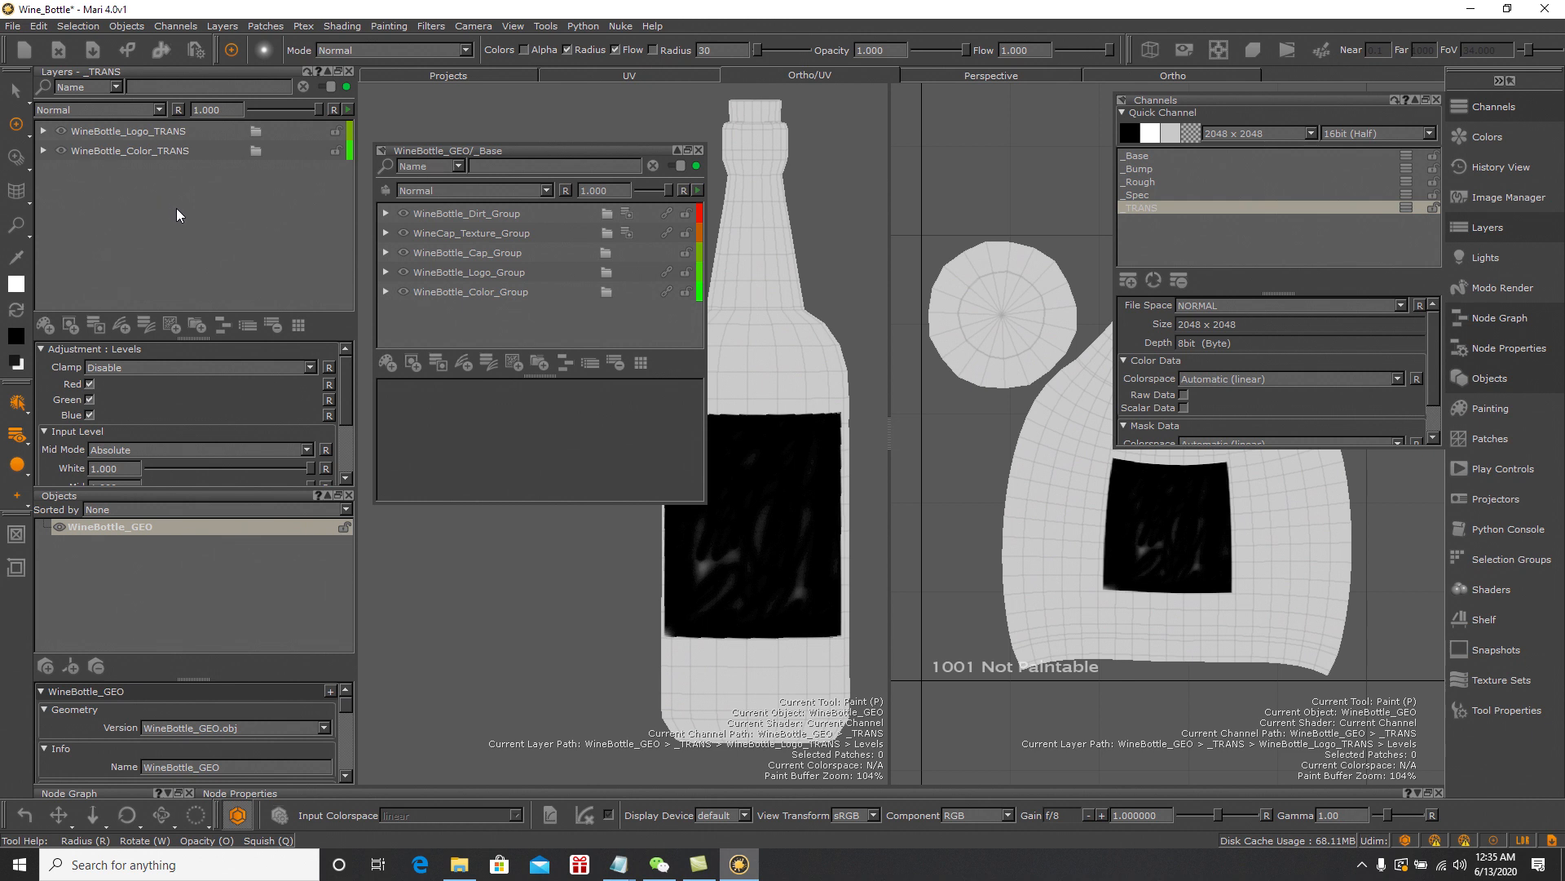
Share WineCap_Texture_Group from the _Base channel above WineBottle_Logo_TRANS and enclose it in a new layer group
{"action": "left_click", "coordinate": [527, 233]}
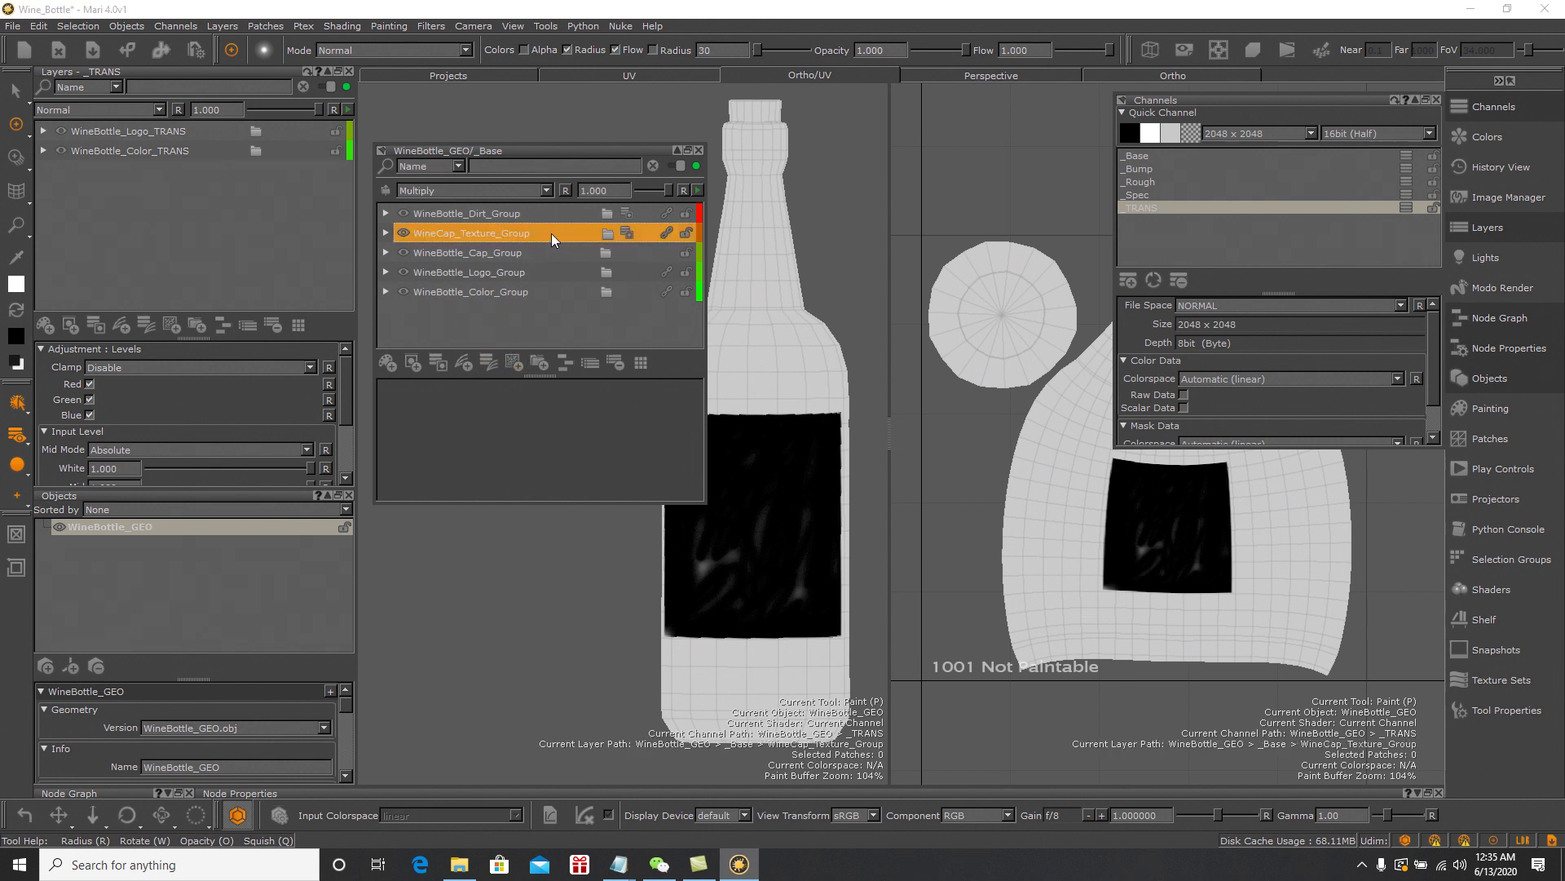
{"action": "left_click_drag", "start_coordinate": [539, 238], "coordinate": [204, 121]}
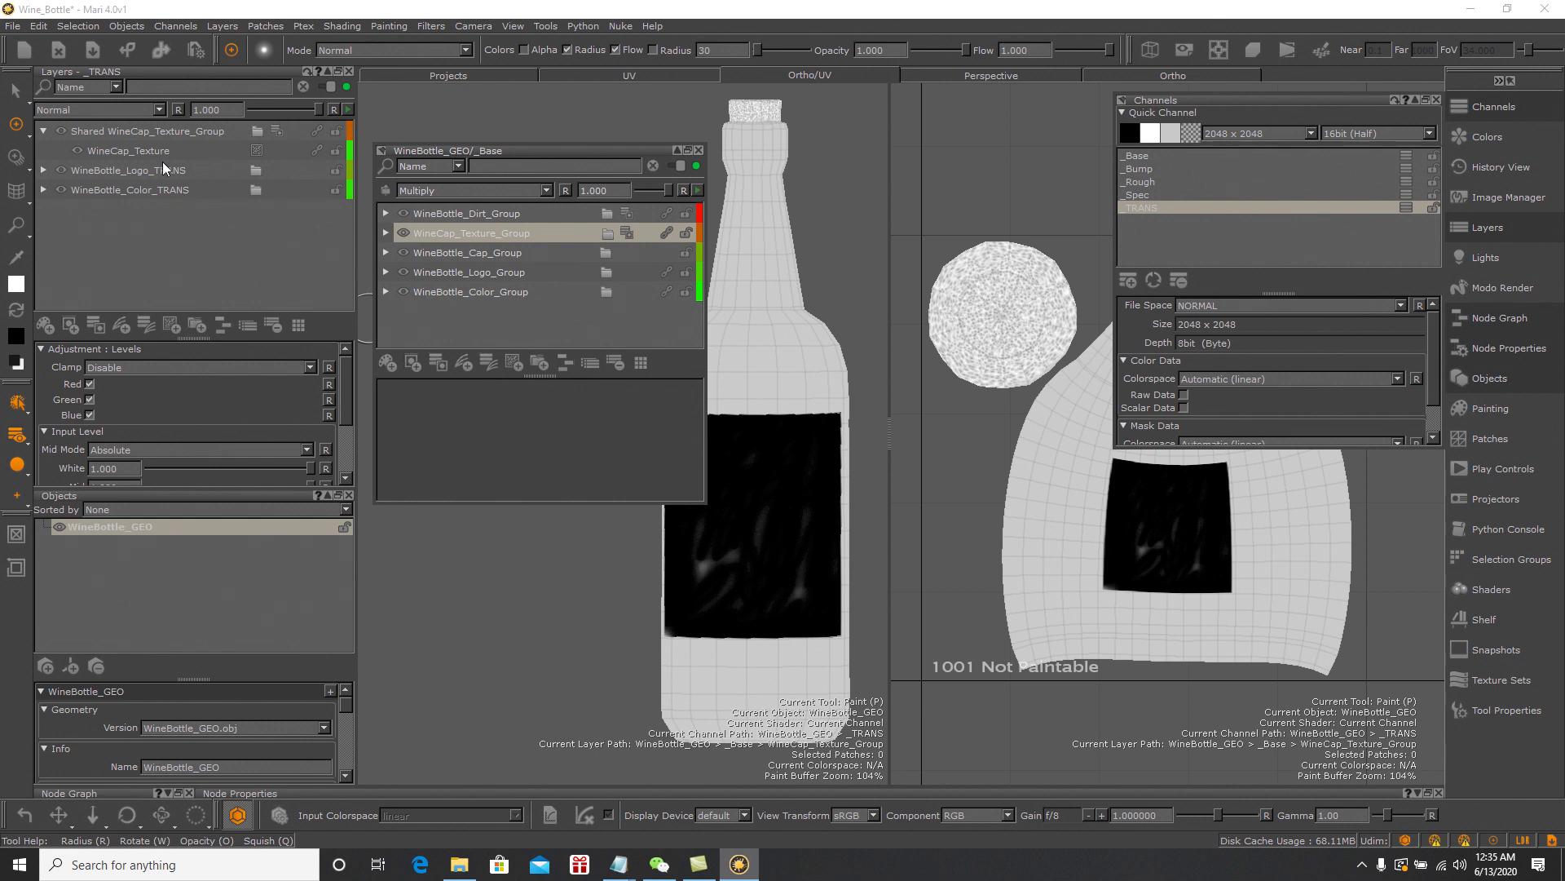
{"action": "left_click", "coordinate": [116, 132]}
{"action": "right_click", "coordinate": [116, 132]}
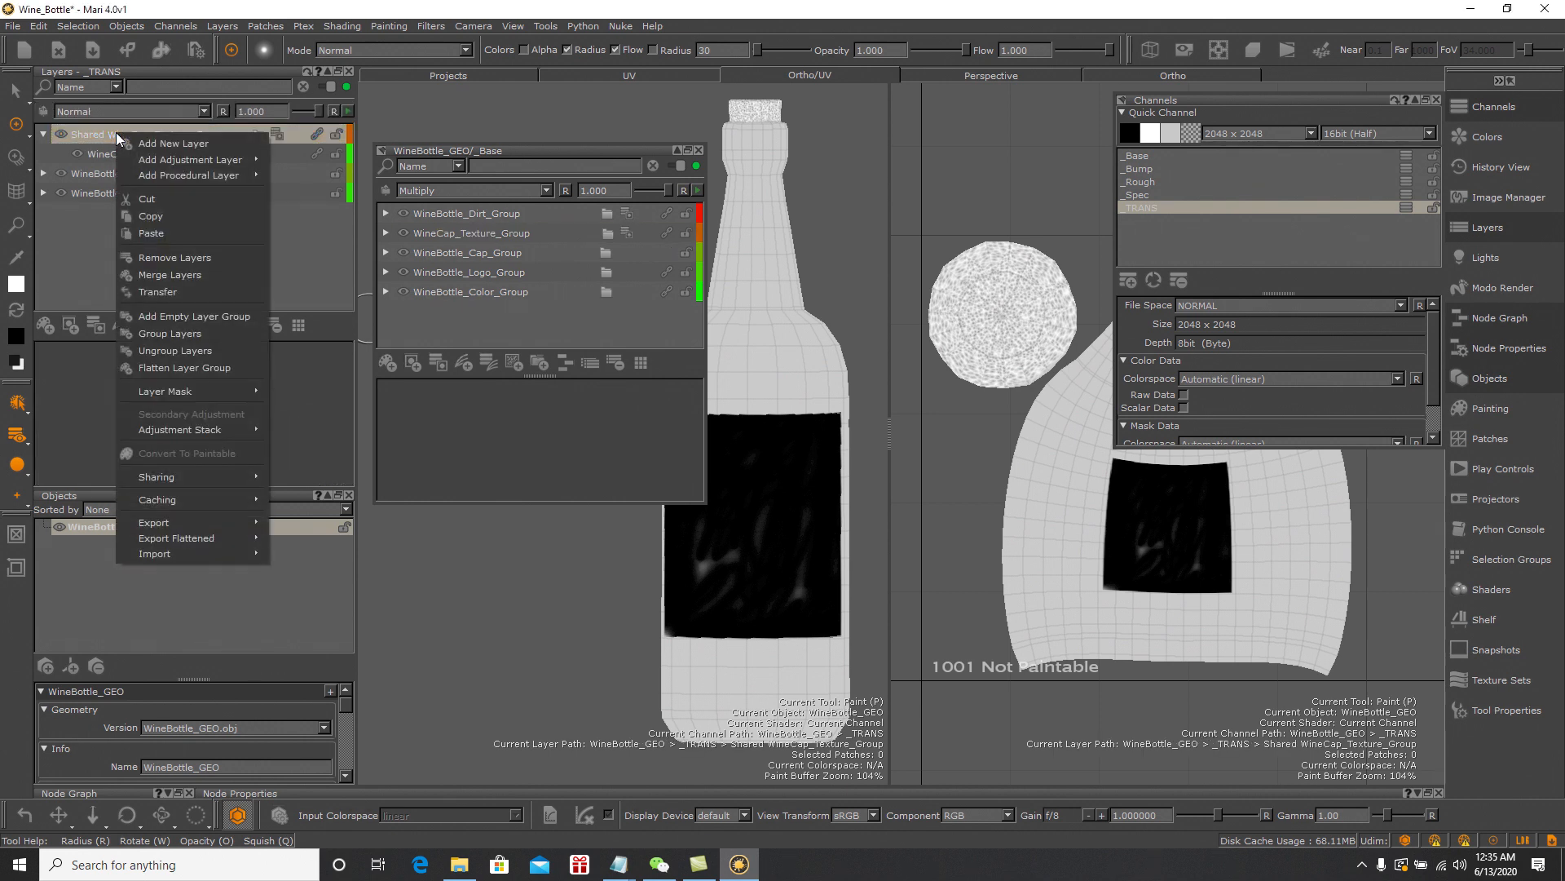
{"action": "left_click", "coordinate": [183, 334]}
Rename the new cap texture layer group as WineCap_Texture_TRANS
{"action": "double_click", "coordinate": [202, 134]}
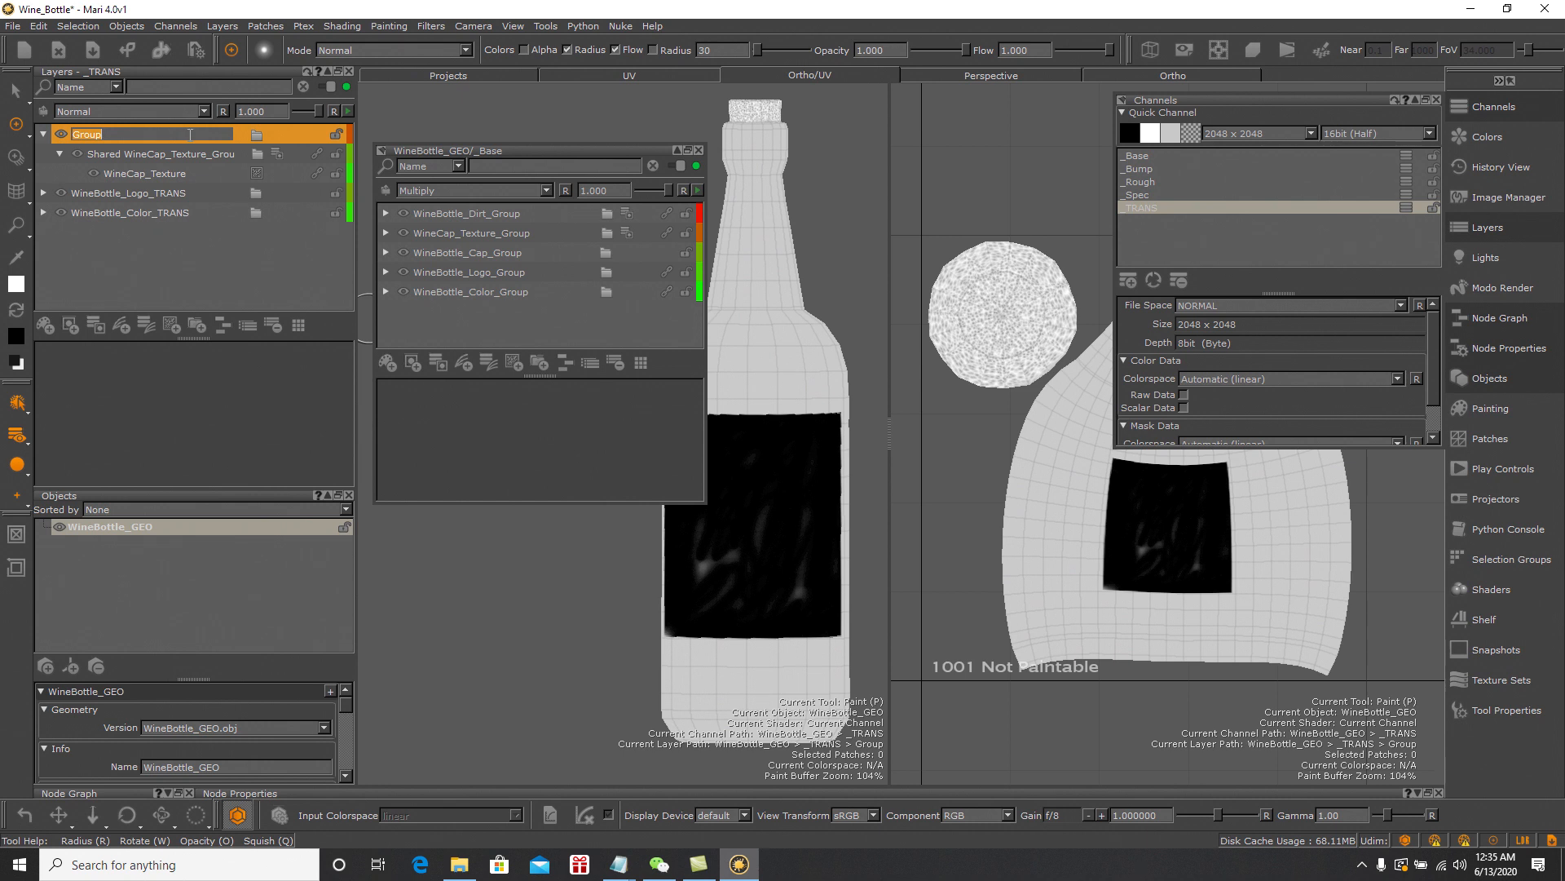
{"action": "type", "text": "Wine"}
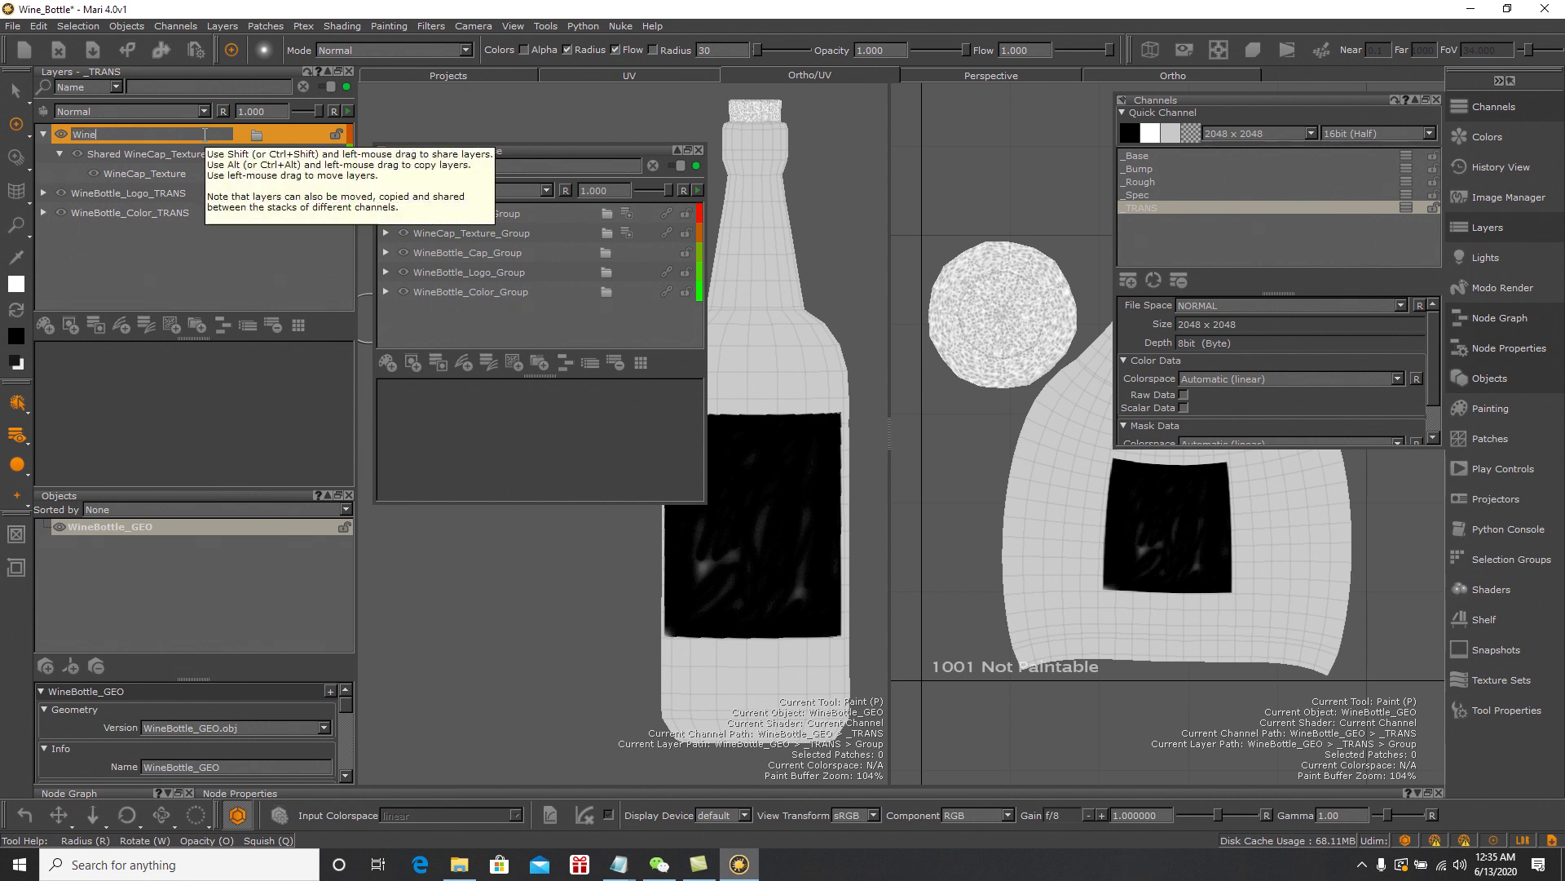
{"action": "type", "text": "Cap_Texture_TRANS"}
{"action": "key", "text": "Return"}
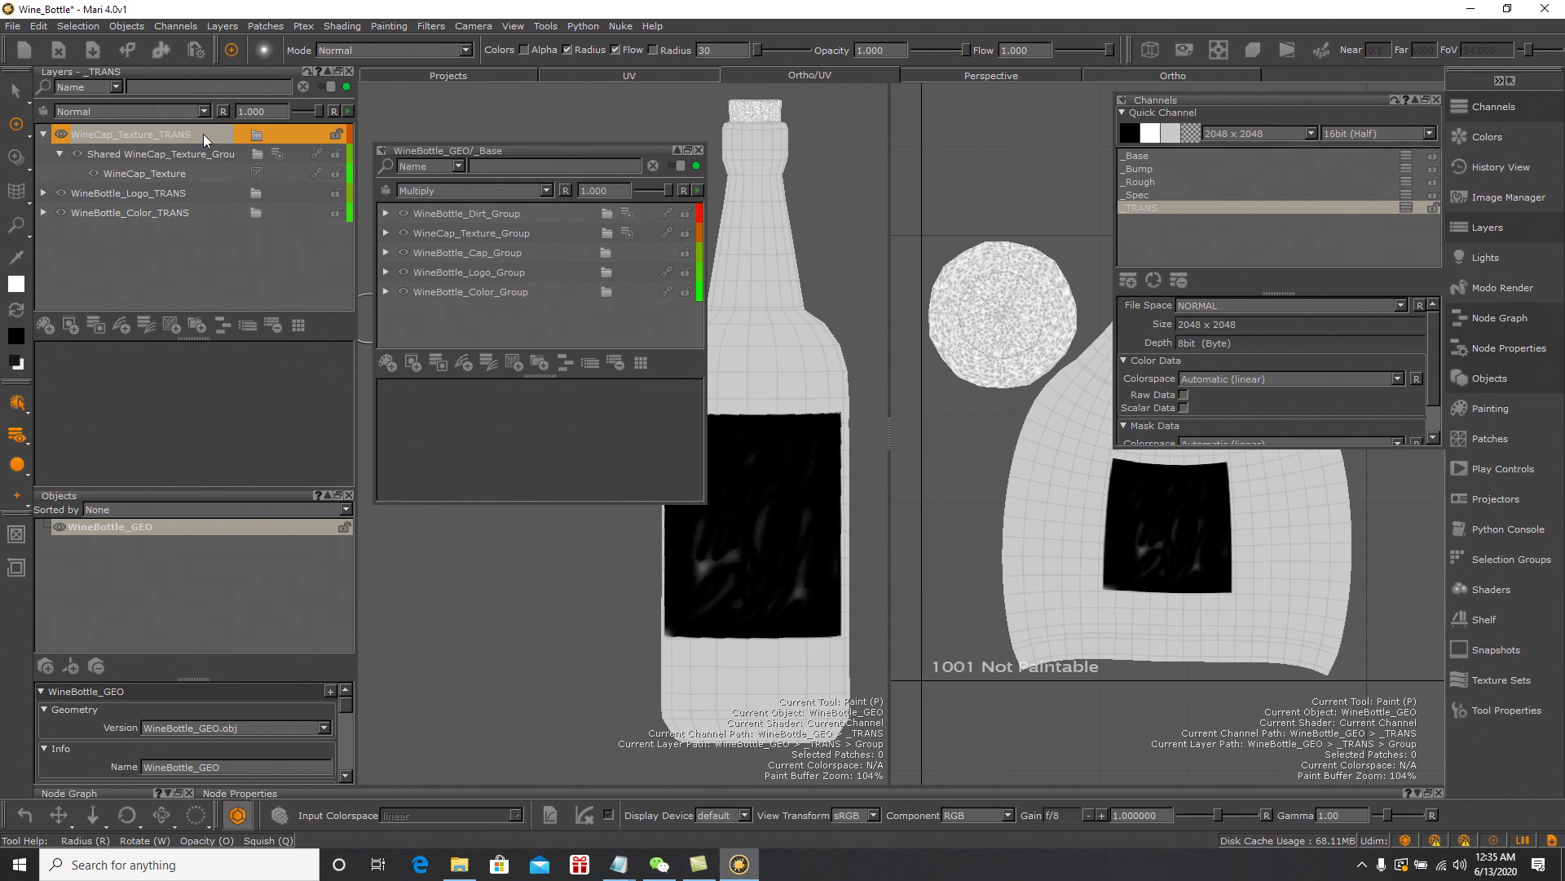
Add a Brightness adjustment layer set to 0.000 to WineCap_Texture_TRANS and collapse the group
{"action": "right_click", "coordinate": [203, 134]}
{"action": "mouse_move", "coordinate": [241, 158]}
{"action": "left_click", "coordinate": [388, 164]}
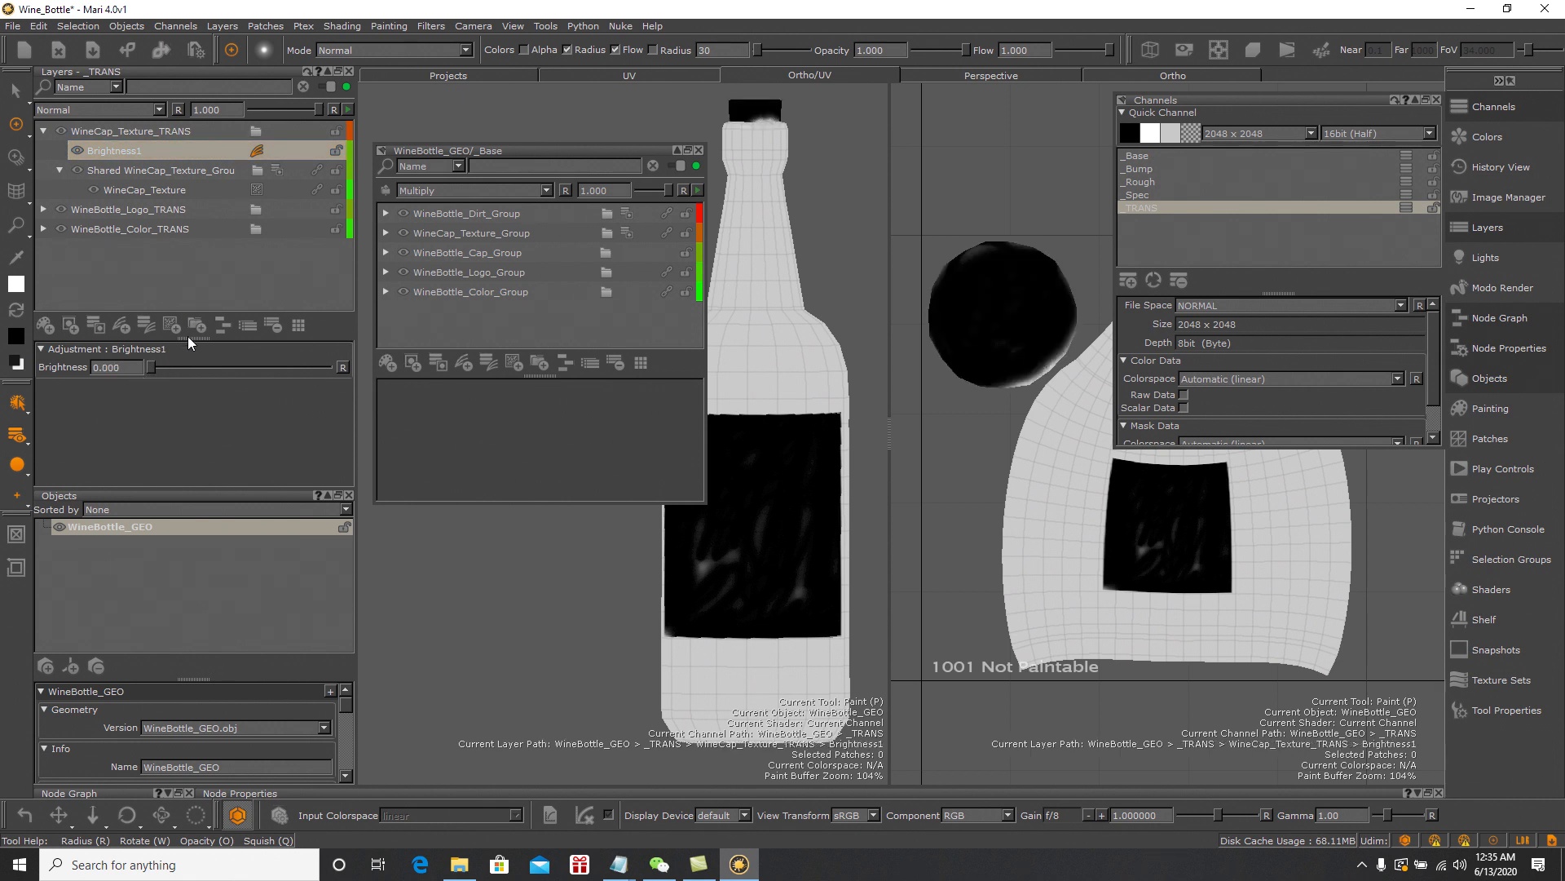
{"action": "left_click", "coordinate": [187, 271]}
{"action": "left_click", "coordinate": [42, 131]}
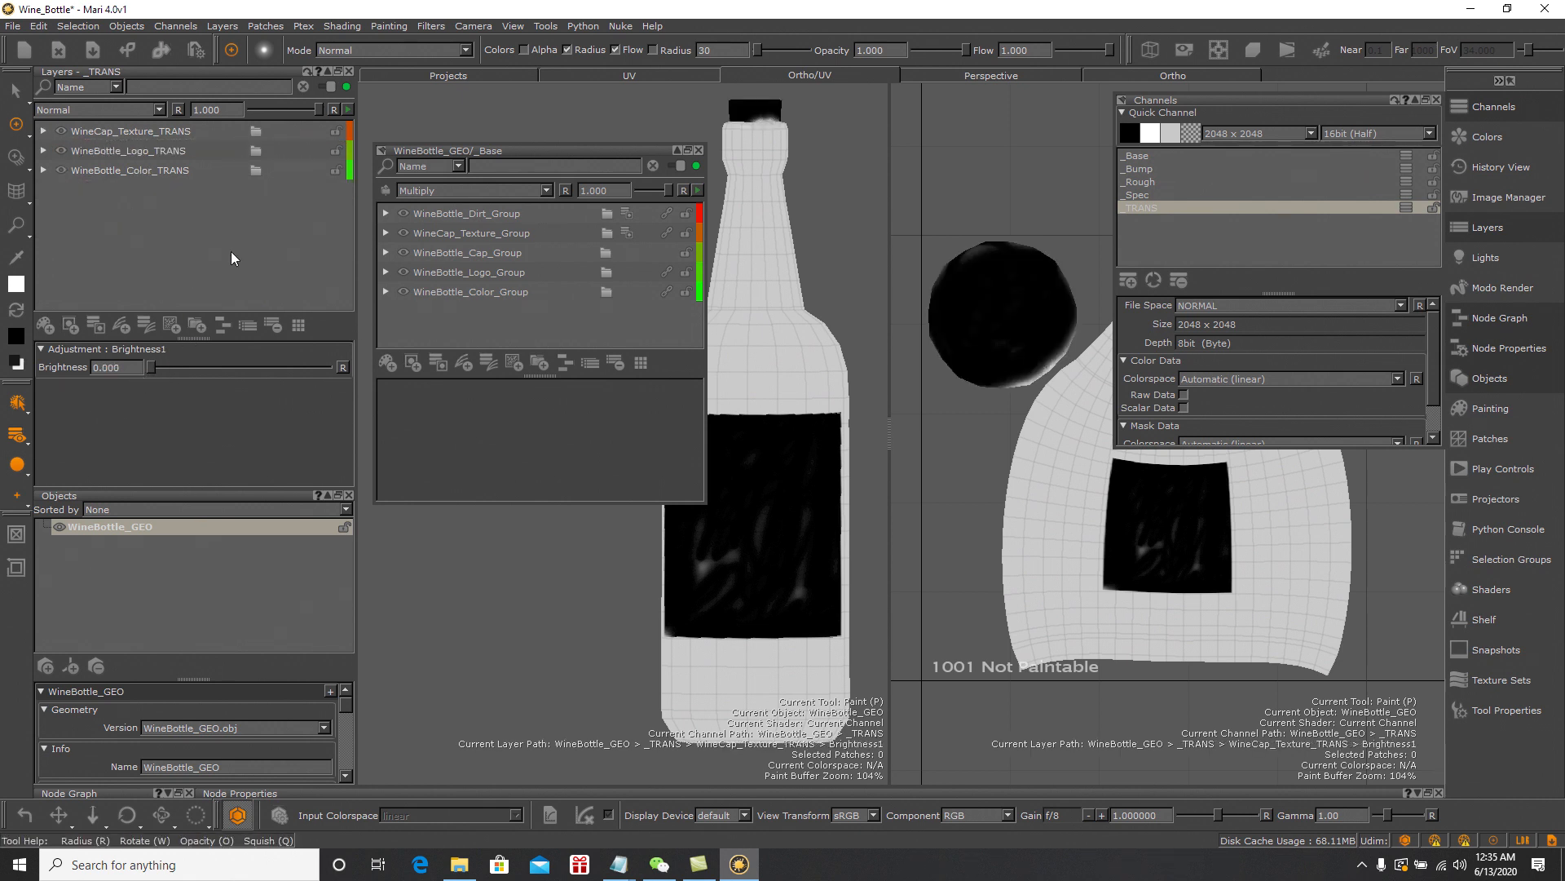
Share WineBottle_Dirt_Group from the _Base channel above WineCap_Texture_TRANS and enclose it in a new layer group
{"action": "left_click", "coordinate": [525, 214]}
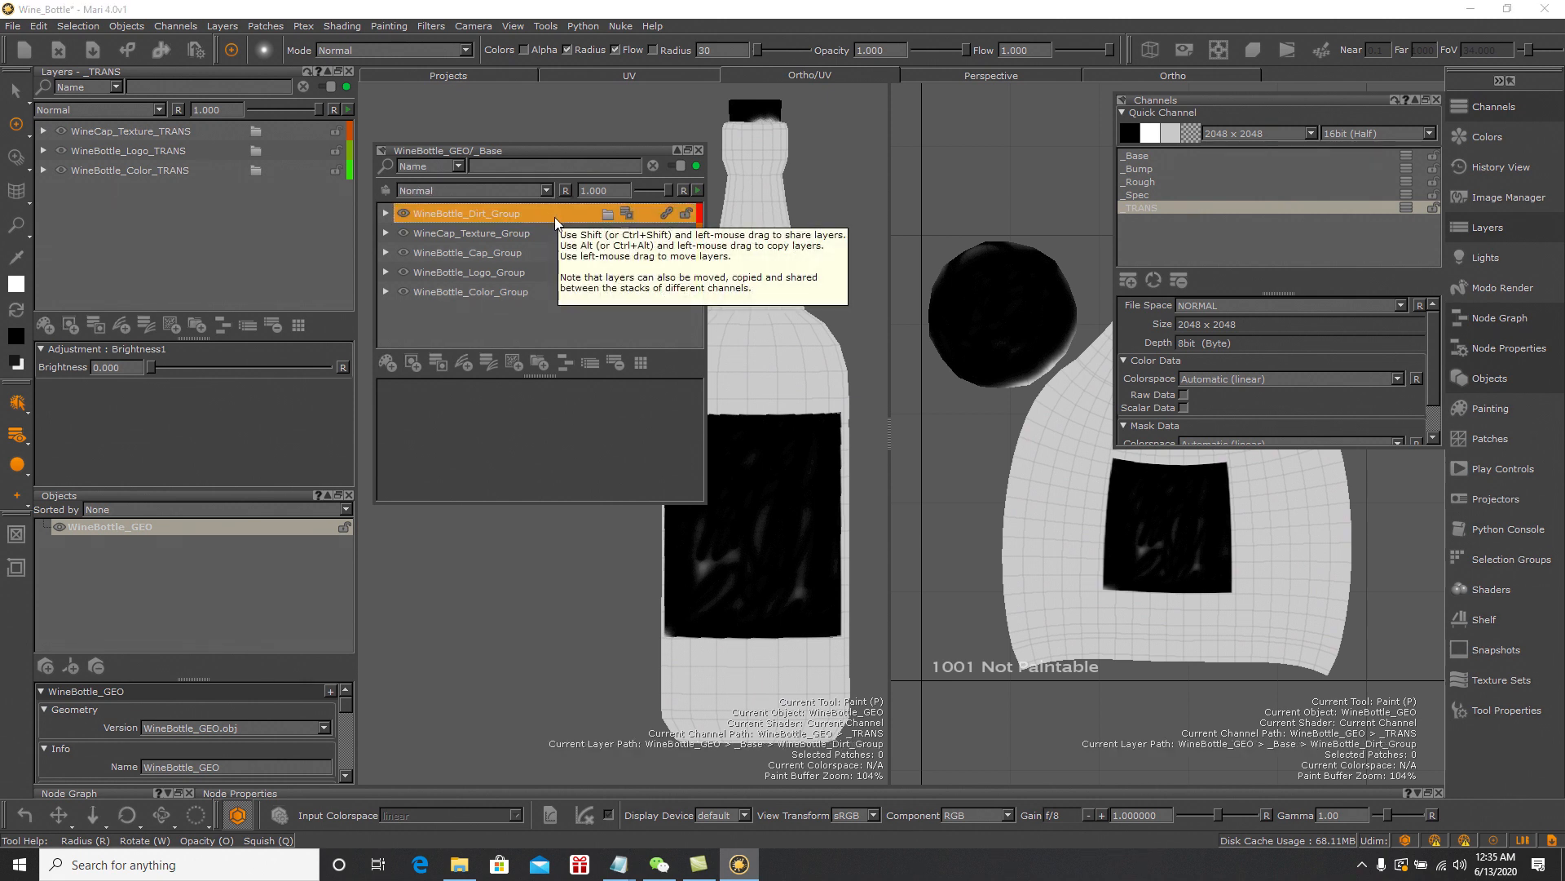
{"action": "left_click_drag", "start_coordinate": [556, 217], "coordinate": [194, 124]}
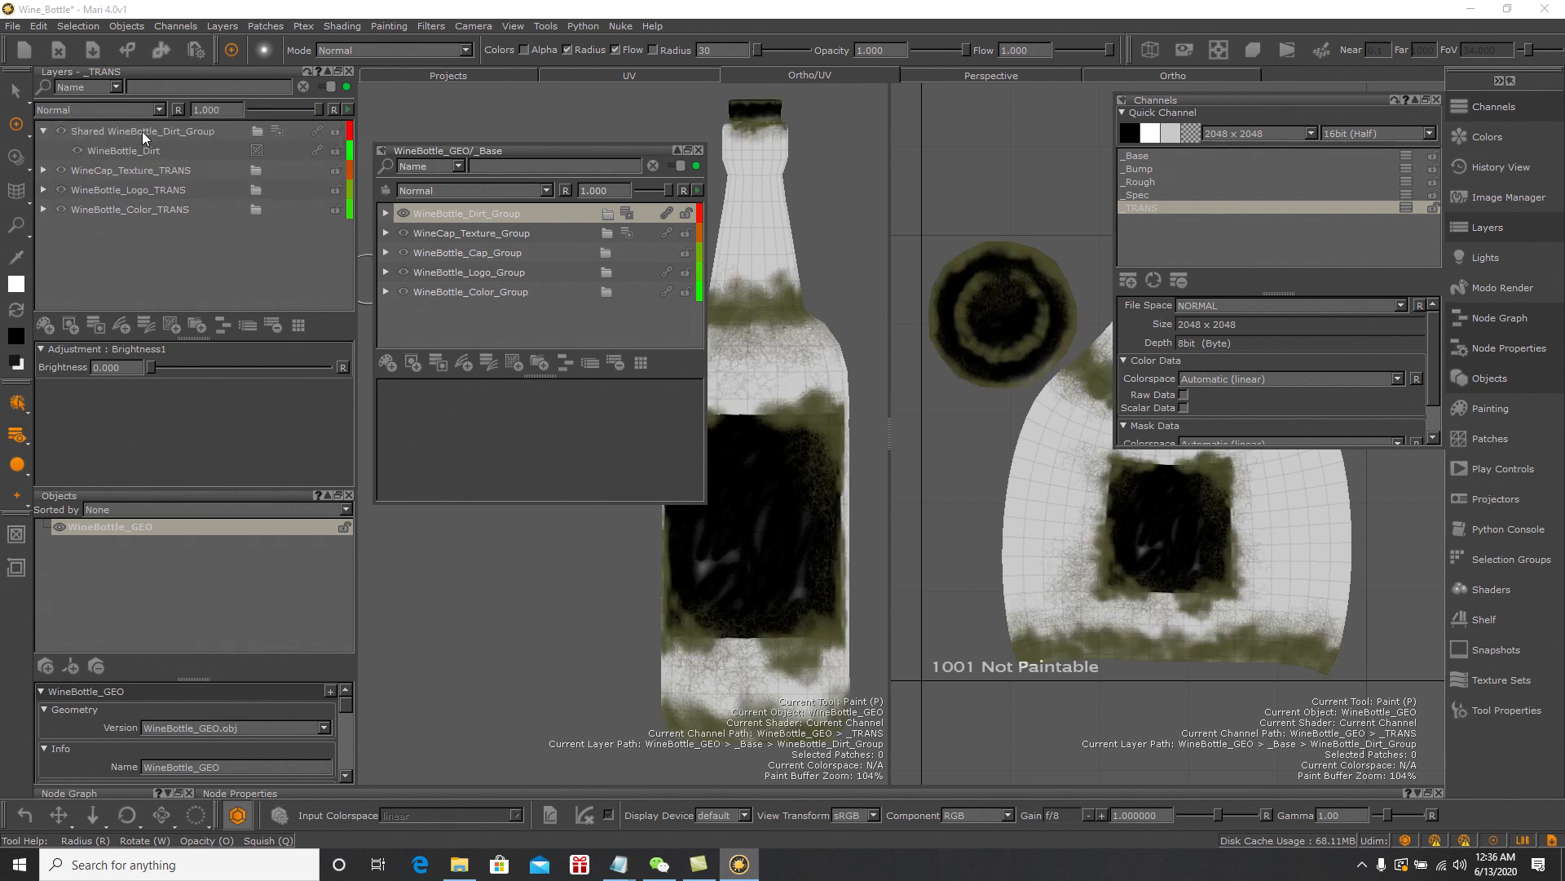
{"action": "right_click", "coordinate": [142, 131]}
{"action": "left_click", "coordinate": [214, 321]}
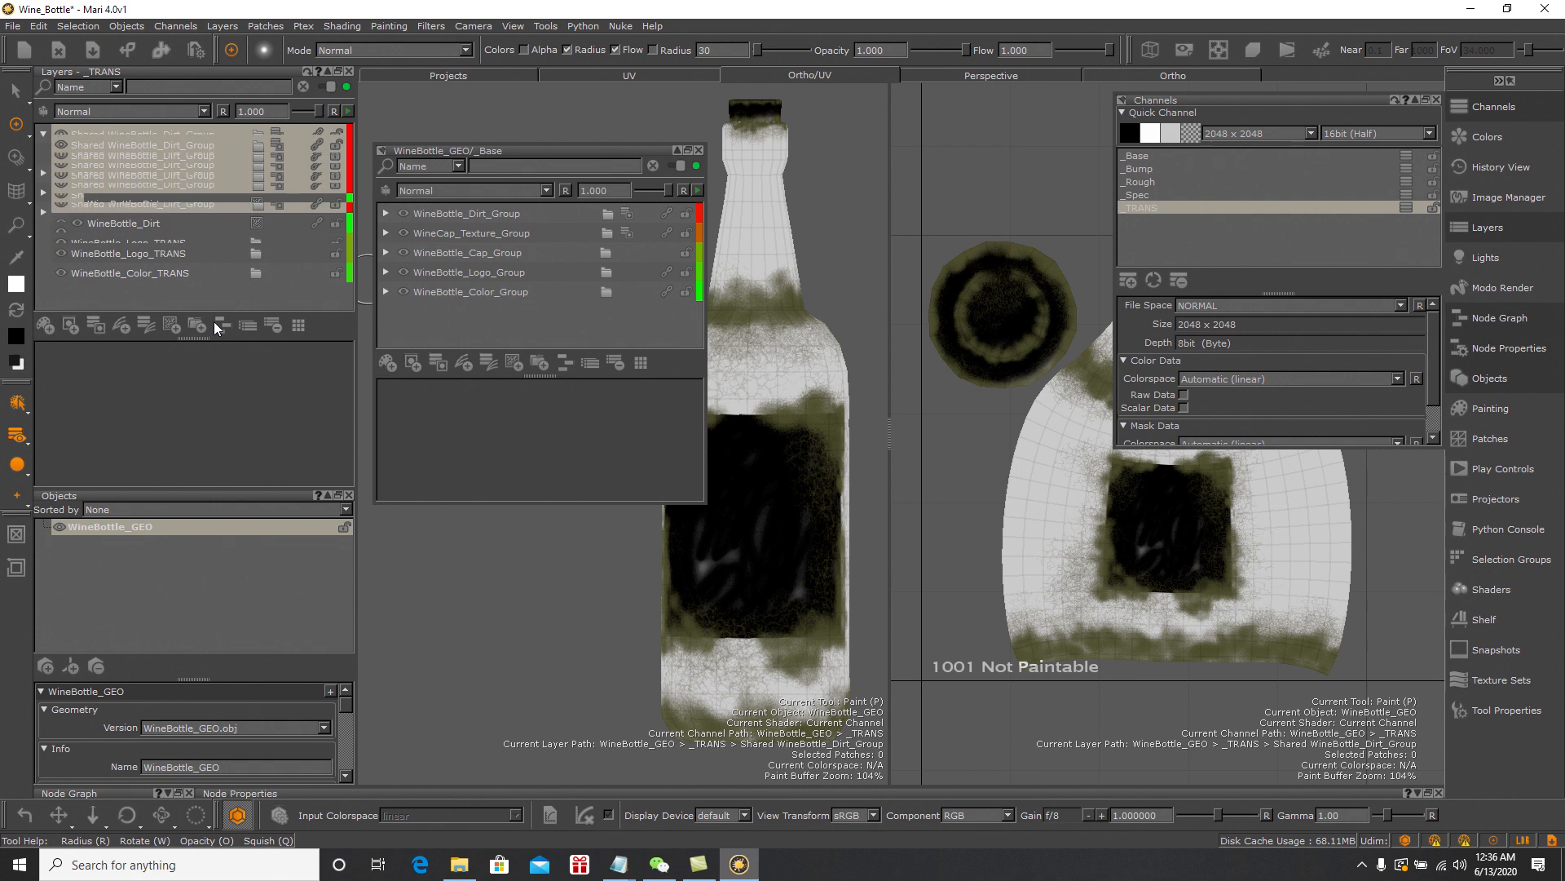
Rename the new dirt layer group as WineBottle_Dirt_TRANS
{"action": "double_click", "coordinate": [188, 134]}
{"action": "type", "text": "WineBottle_Dirt_TRANS"}
{"action": "key", "text": "Return"}
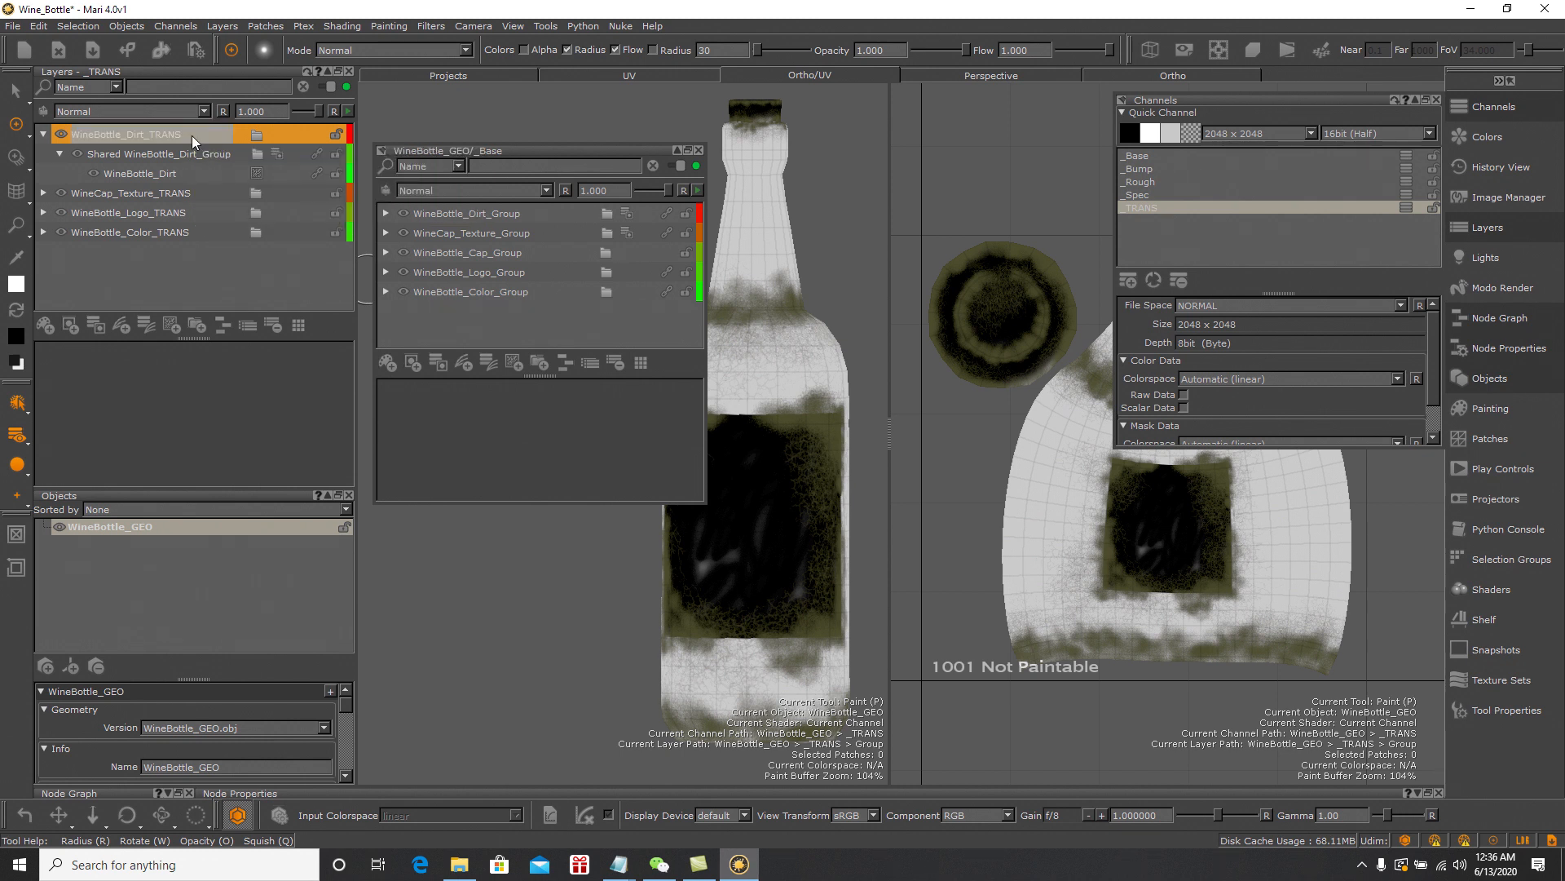
Add a Saturation adjustment layer to WineBottle_Dirt_TRANS and set its saturation to 0.000
{"action": "right_click", "coordinate": [192, 135]}
{"action": "mouse_move", "coordinate": [325, 161]}
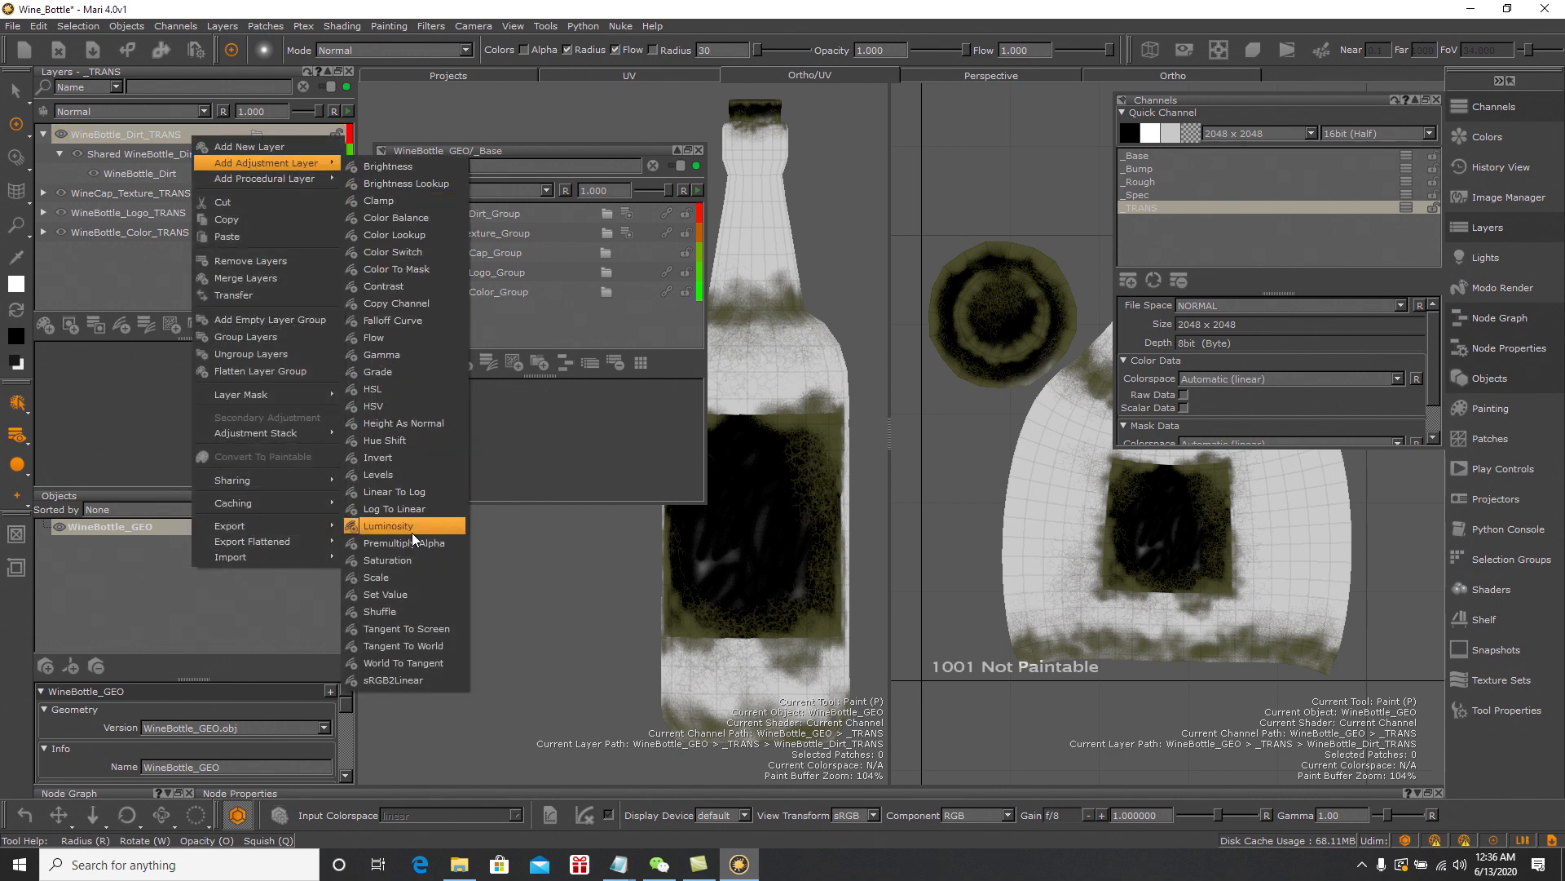
{"action": "left_click", "coordinate": [409, 561]}
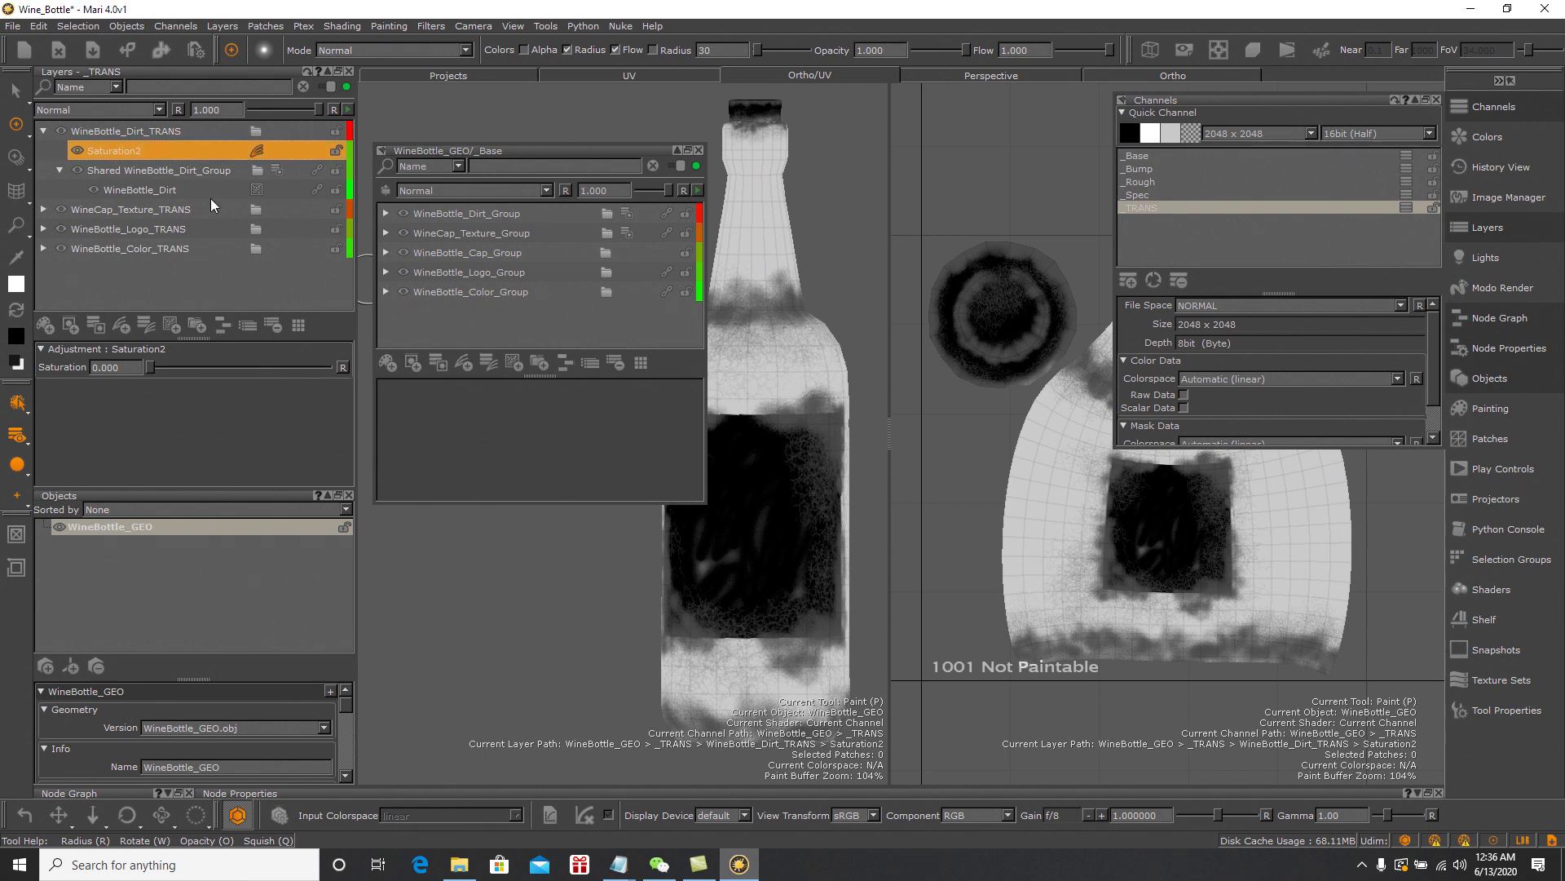
Add a Brightness adjustment layer above the Saturation layer in WineBottle_Dirt_TRANS, set it to 0.000, and collapse the group
{"action": "left_click", "coordinate": [169, 132]}
{"action": "right_click", "coordinate": [169, 131]}
{"action": "mouse_move", "coordinate": [218, 157]}
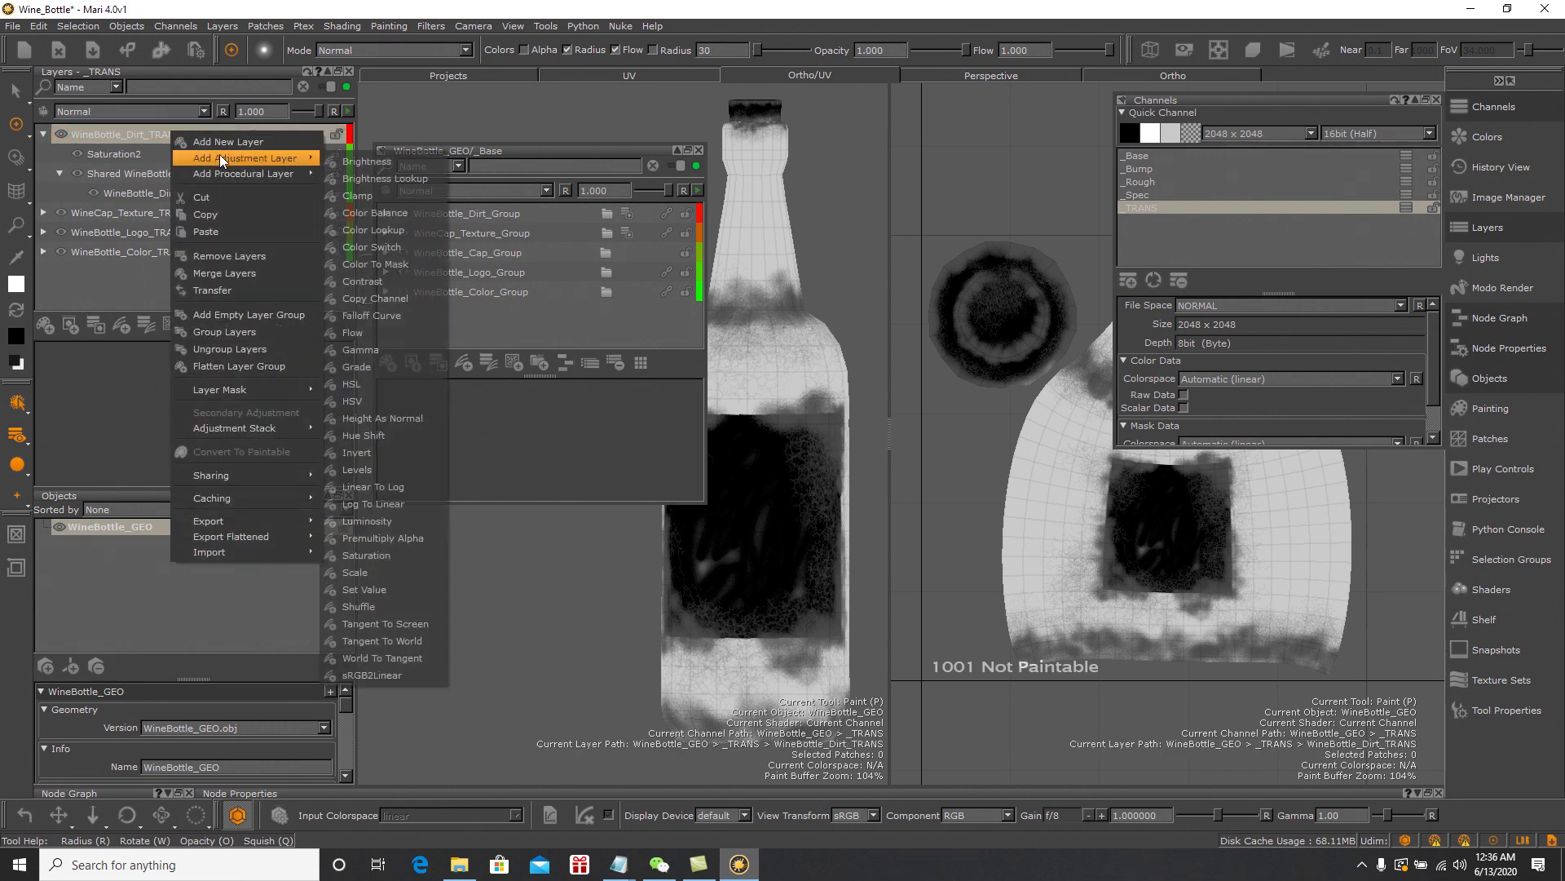
{"action": "left_click", "coordinate": [344, 160]}
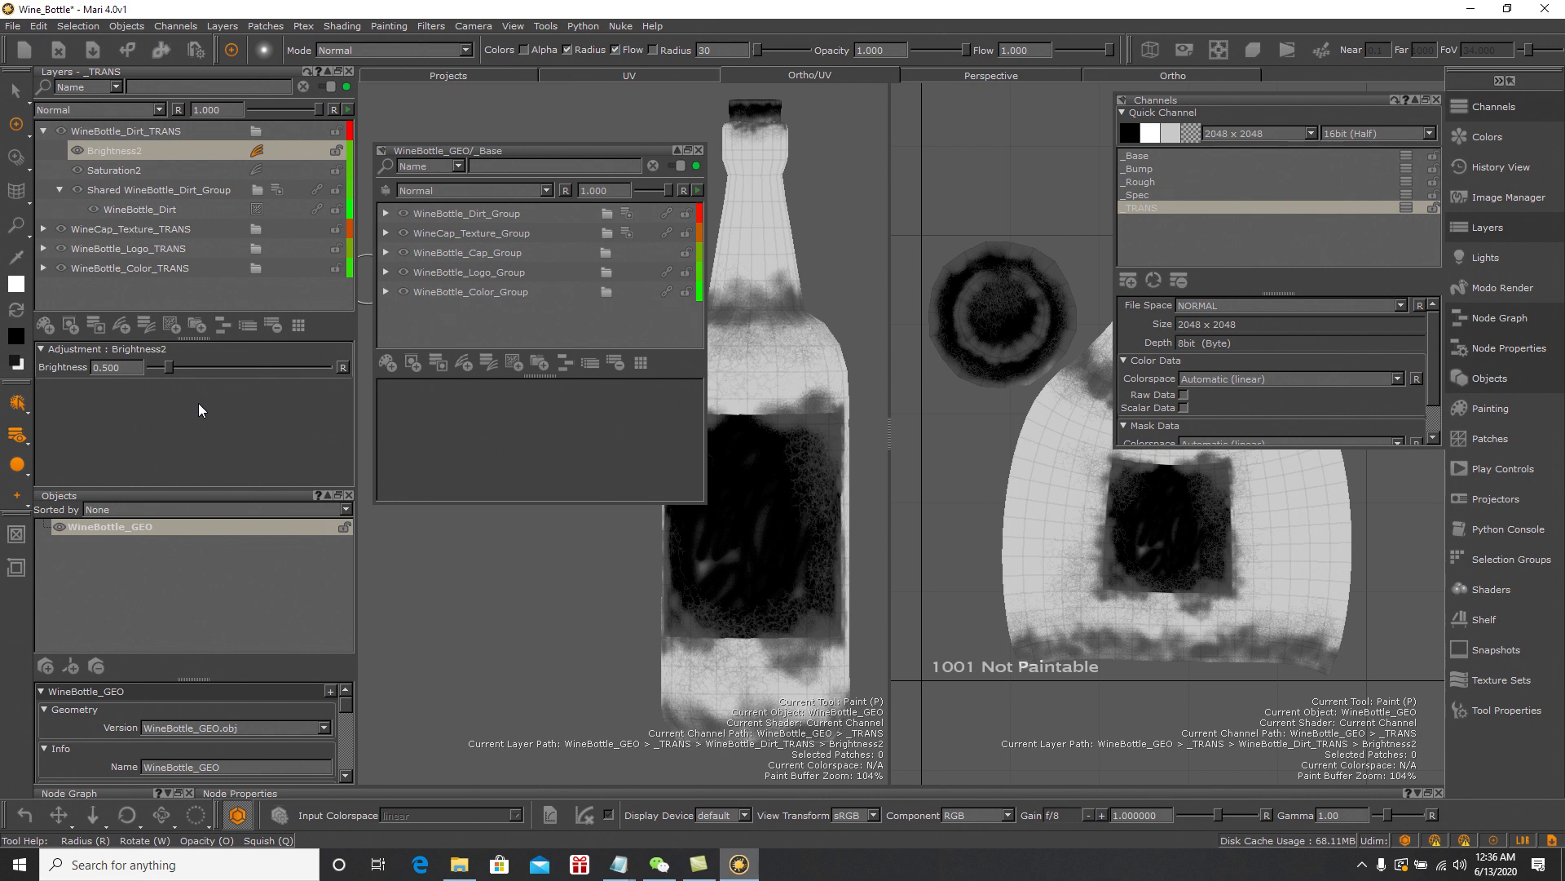
{"action": "left_click_drag", "start_coordinate": [168, 369], "coordinate": [149, 369]}
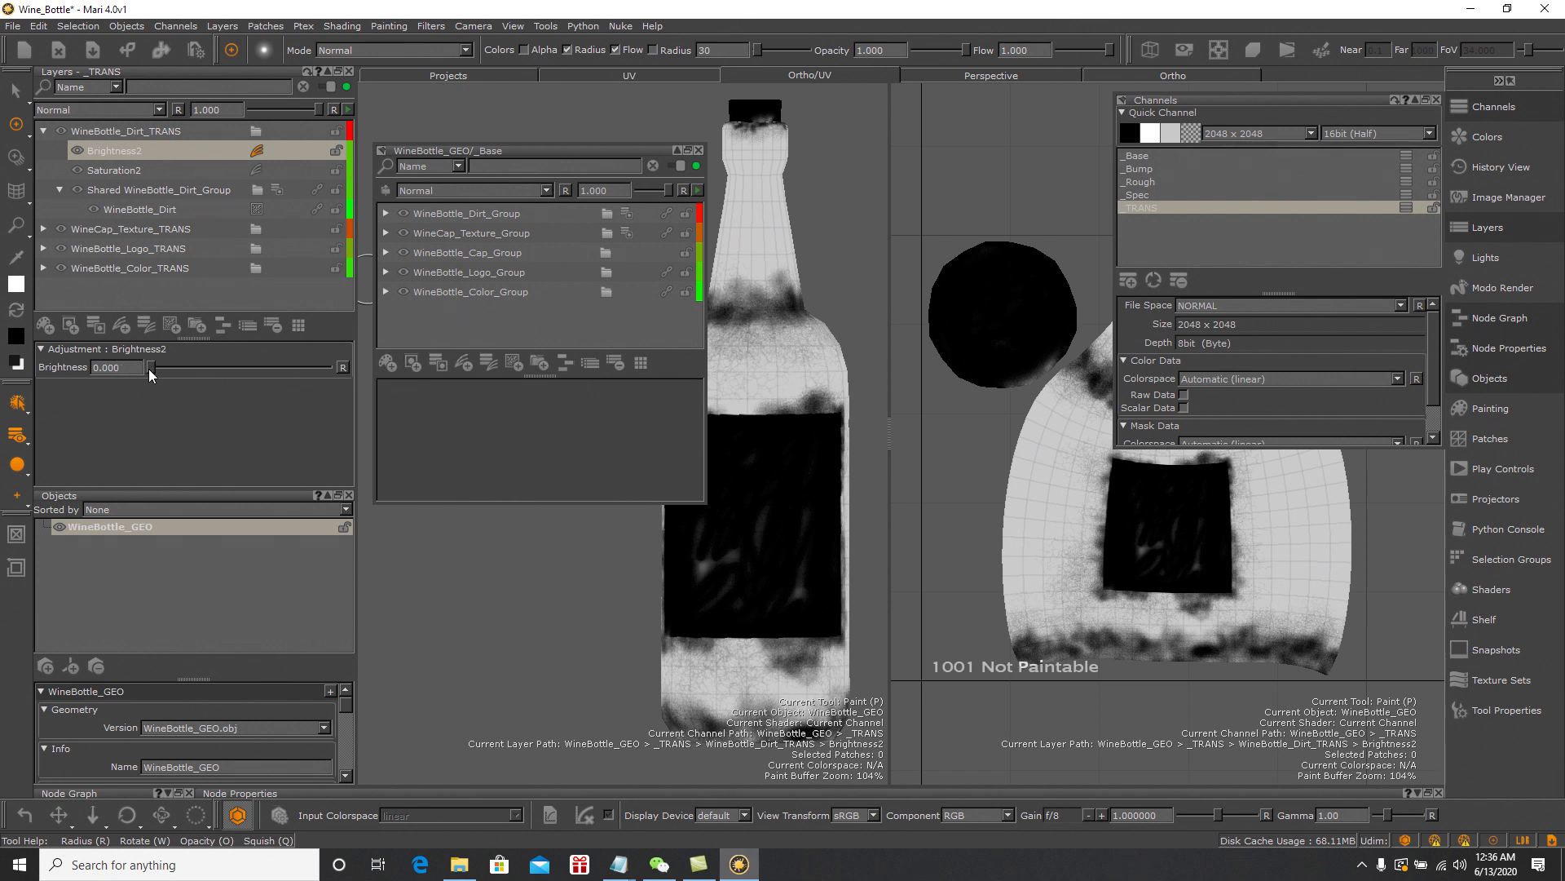
{"action": "left_click", "coordinate": [45, 131]}
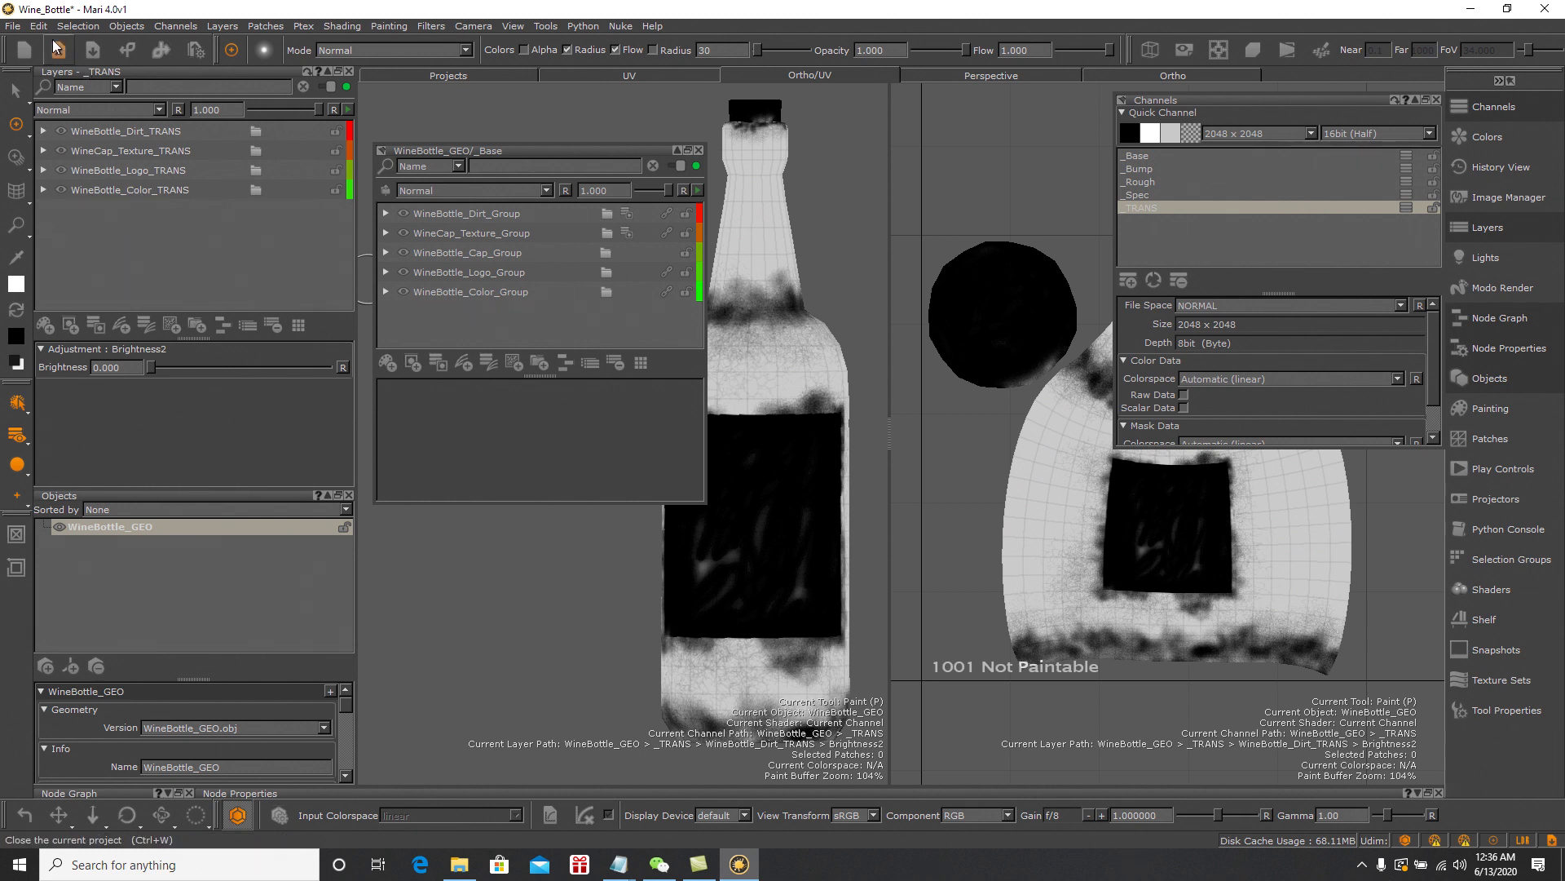
Save the project and close the floating layer window of the _Base channel
{"action": "left_click", "coordinate": [13, 25]}
{"action": "left_click", "coordinate": [86, 150]}
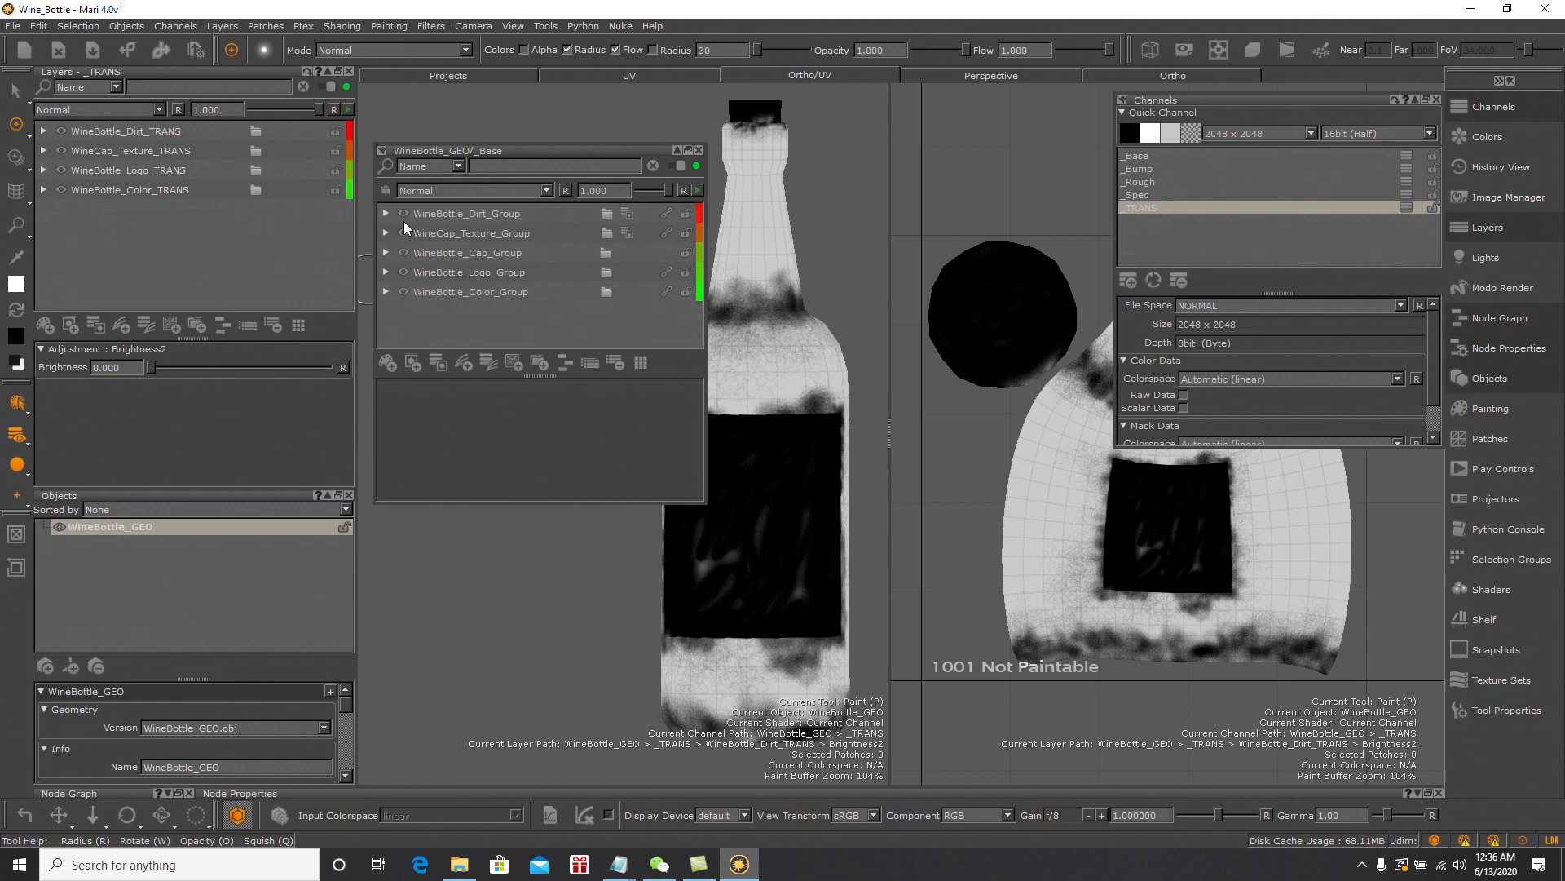
{"action": "left_click", "coordinate": [700, 150]}
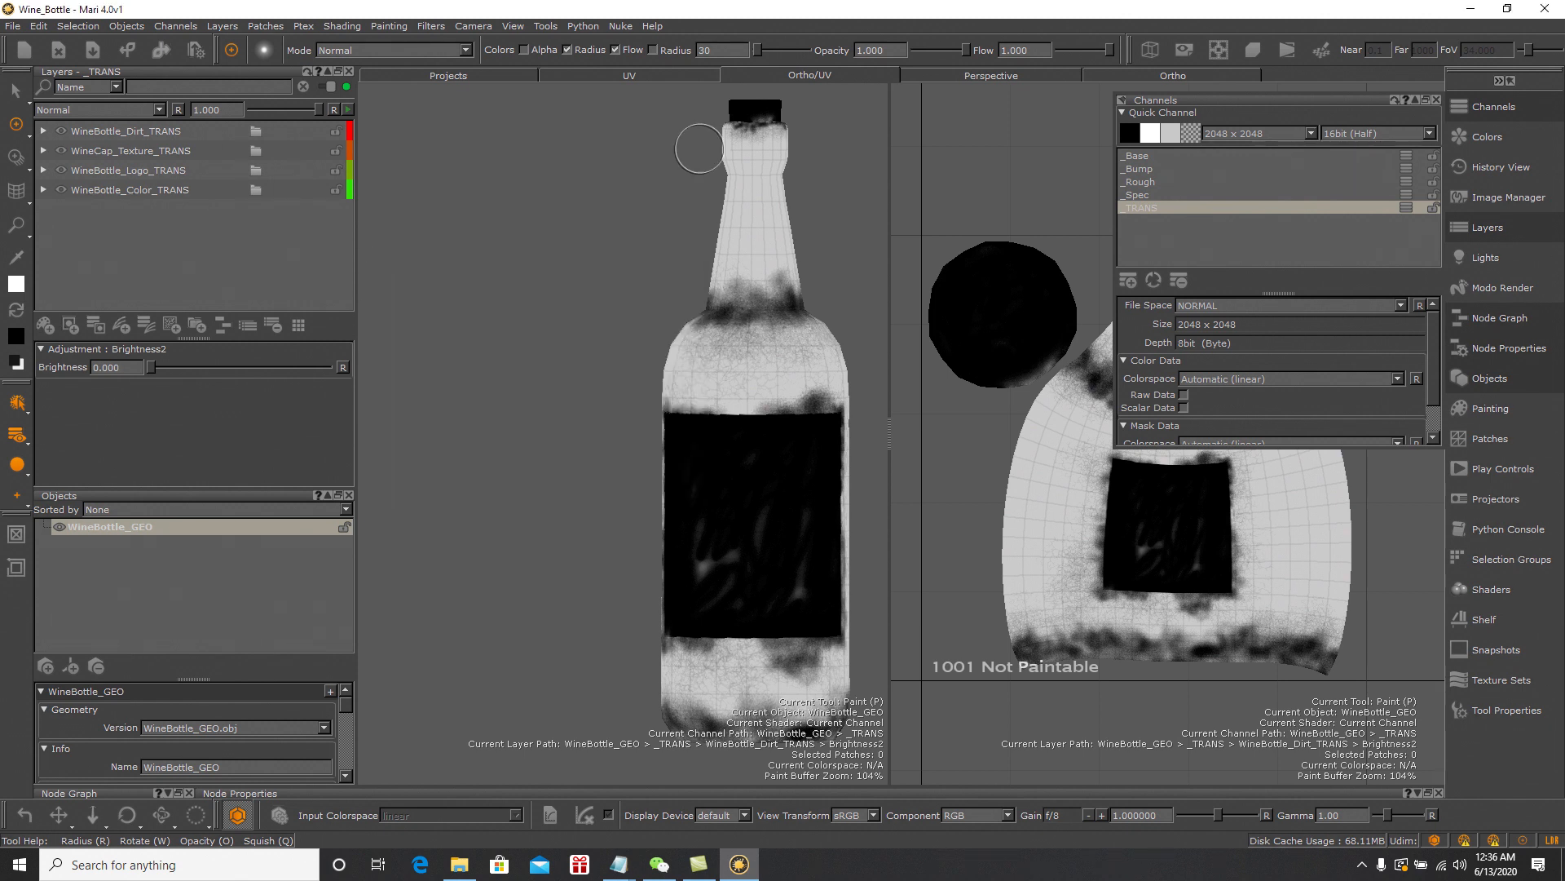
Make _Base the current channel and save the project again
{"action": "left_click", "coordinate": [1146, 155]}
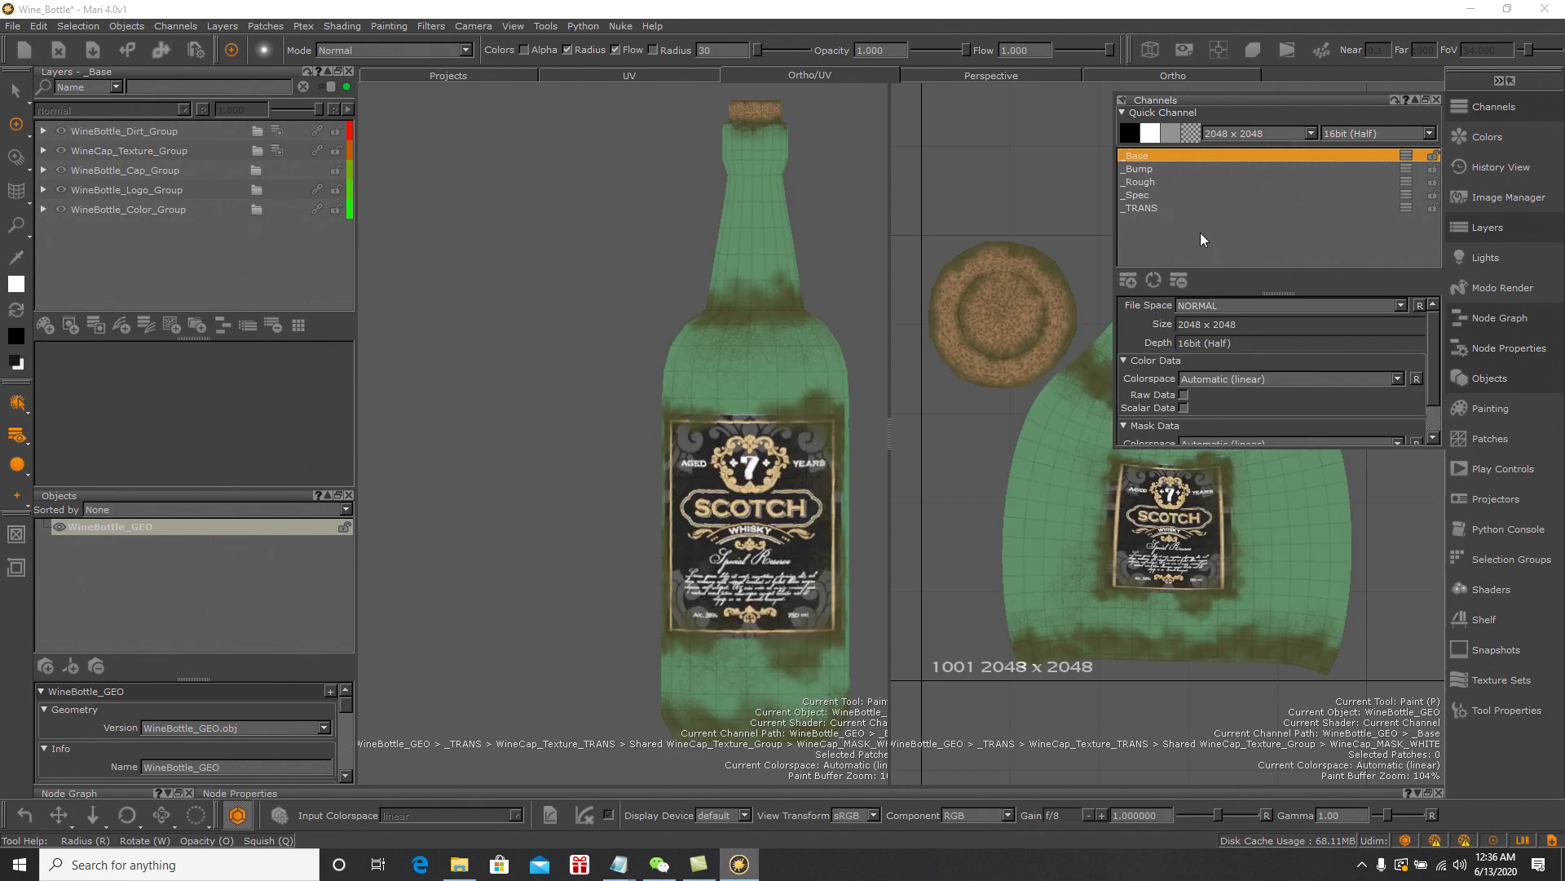
{"action": "left_click_drag", "start_coordinate": [613, 268], "coordinate": [514, 260]}
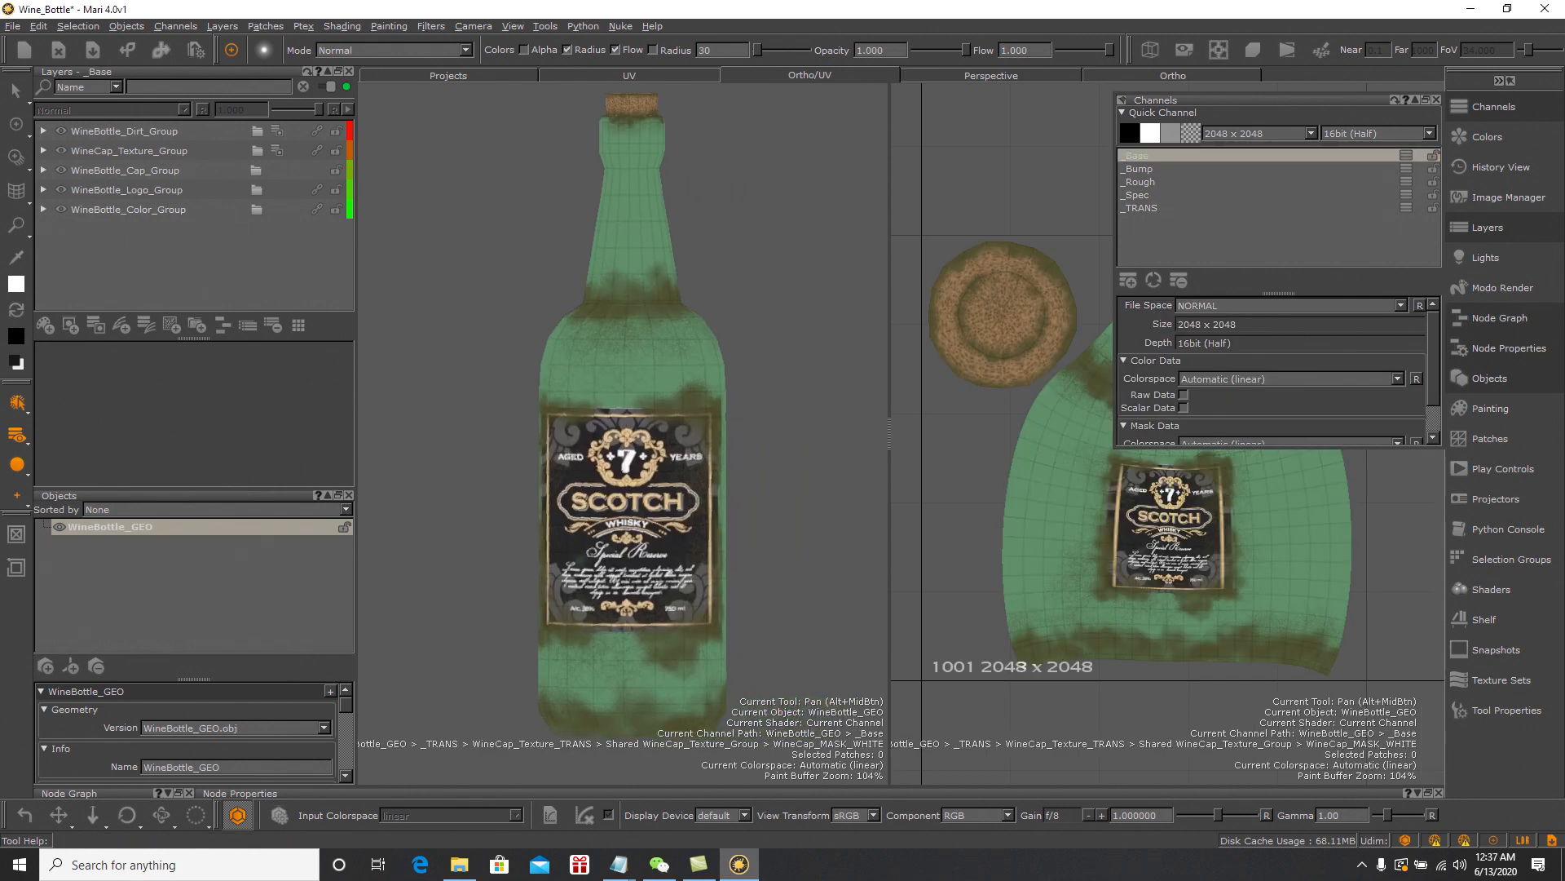
{"action": "key", "text": "p"}
{"action": "left_click", "coordinate": [13, 25]}
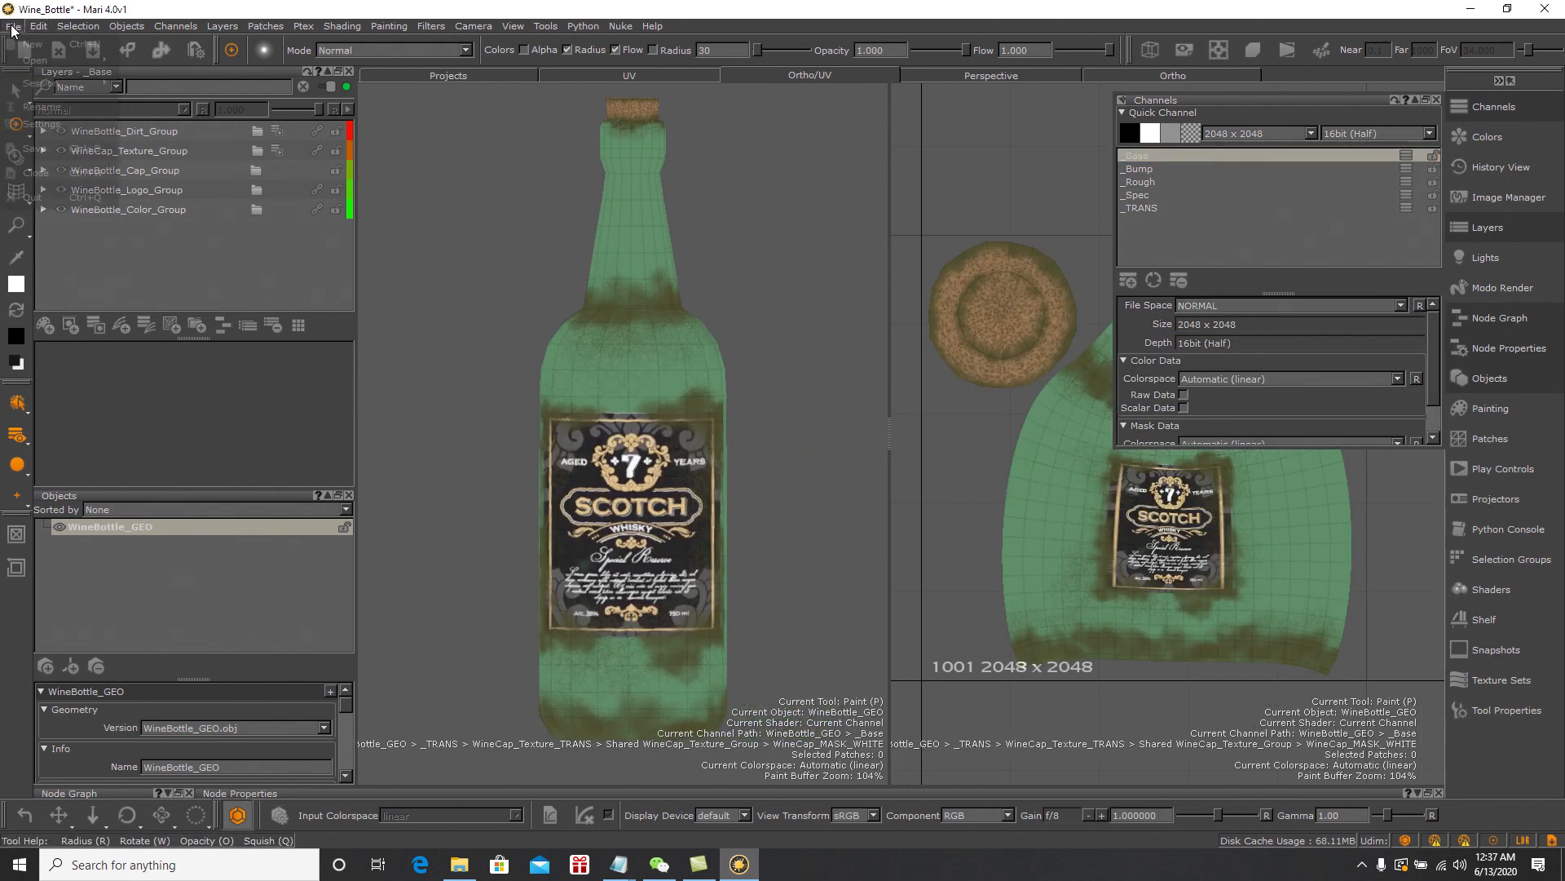
{"action": "left_click", "coordinate": [36, 149]}
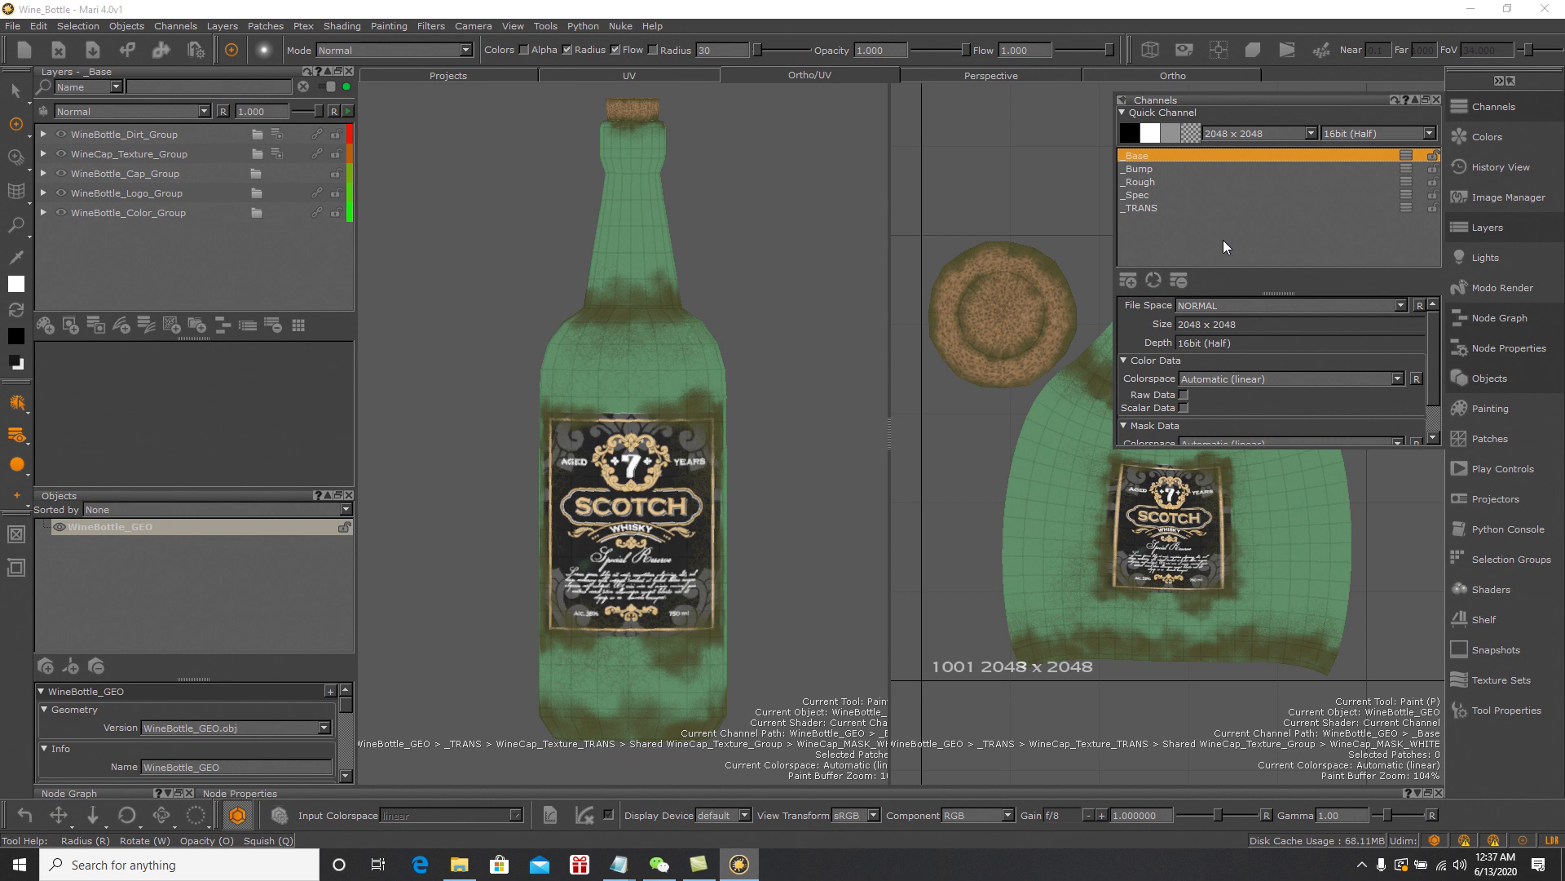
Open the Export Manager for the channels and set the export root path to the Projects/Youtube Stuff/Tutorial/Maya2Mari_Tutorial/Mari files folder on drive D
{"action": "right_click", "coordinate": [1177, 236]}
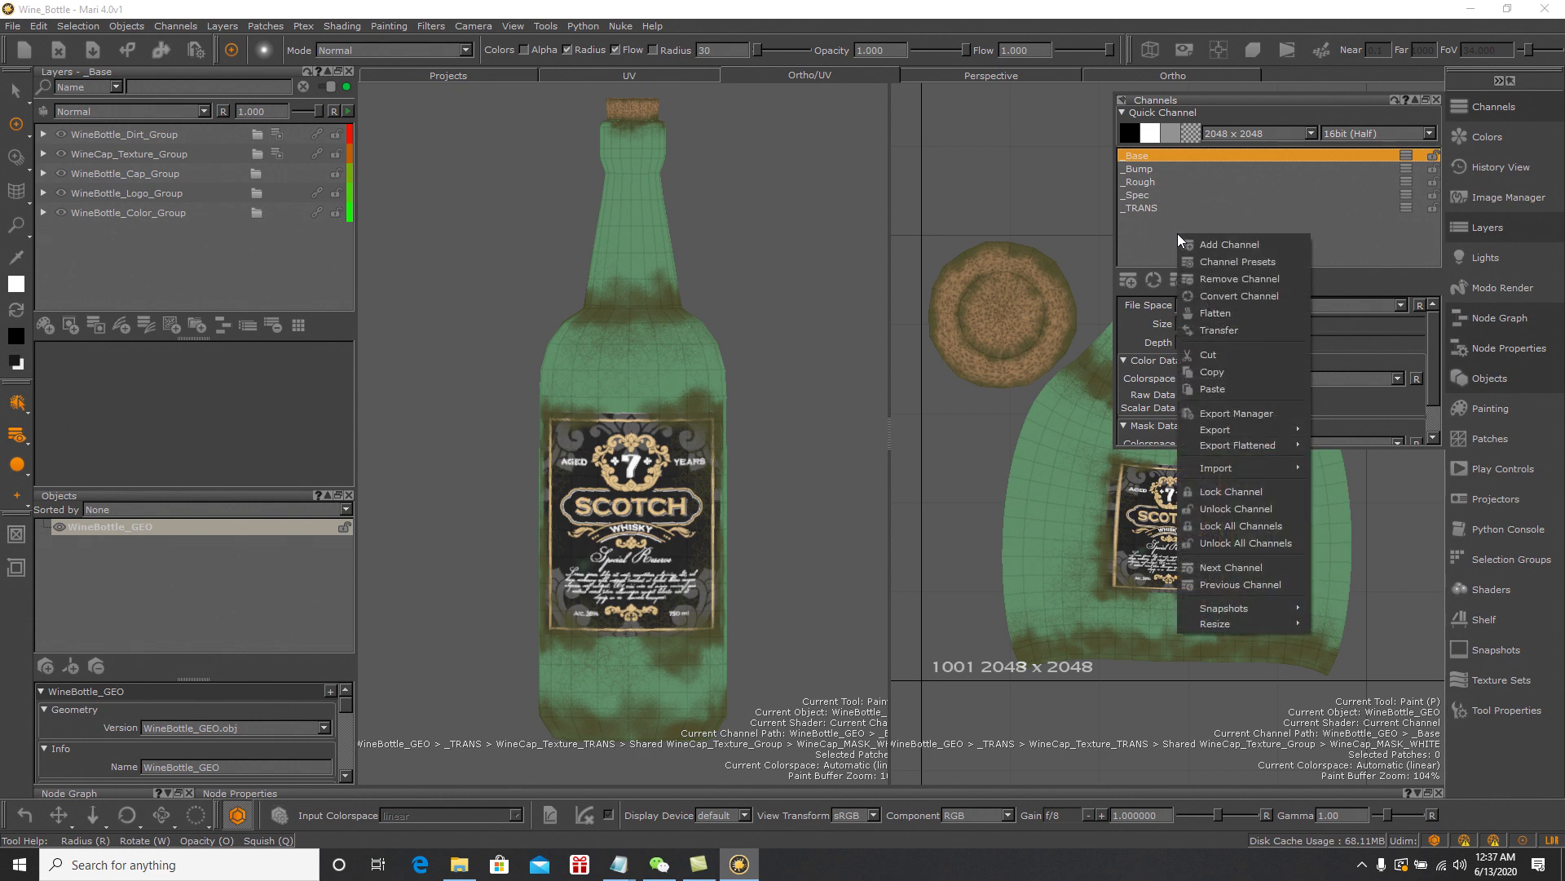
{"action": "left_click", "coordinate": [1239, 412]}
{"action": "left_click_drag", "start_coordinate": [879, 169], "coordinate": [847, 171]}
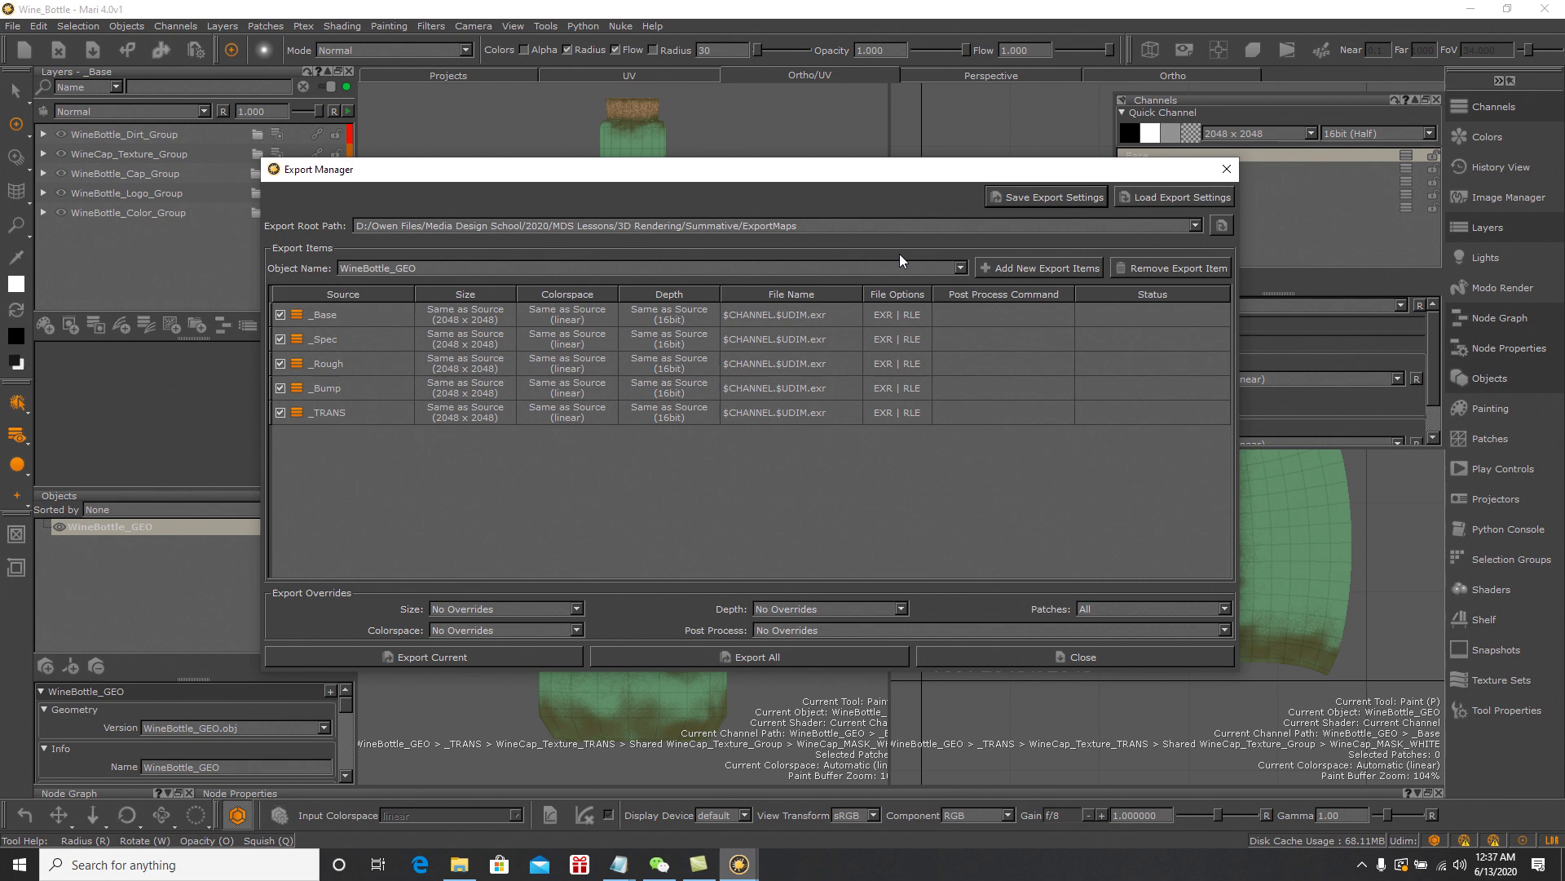
{"action": "left_click", "coordinate": [1221, 225]}
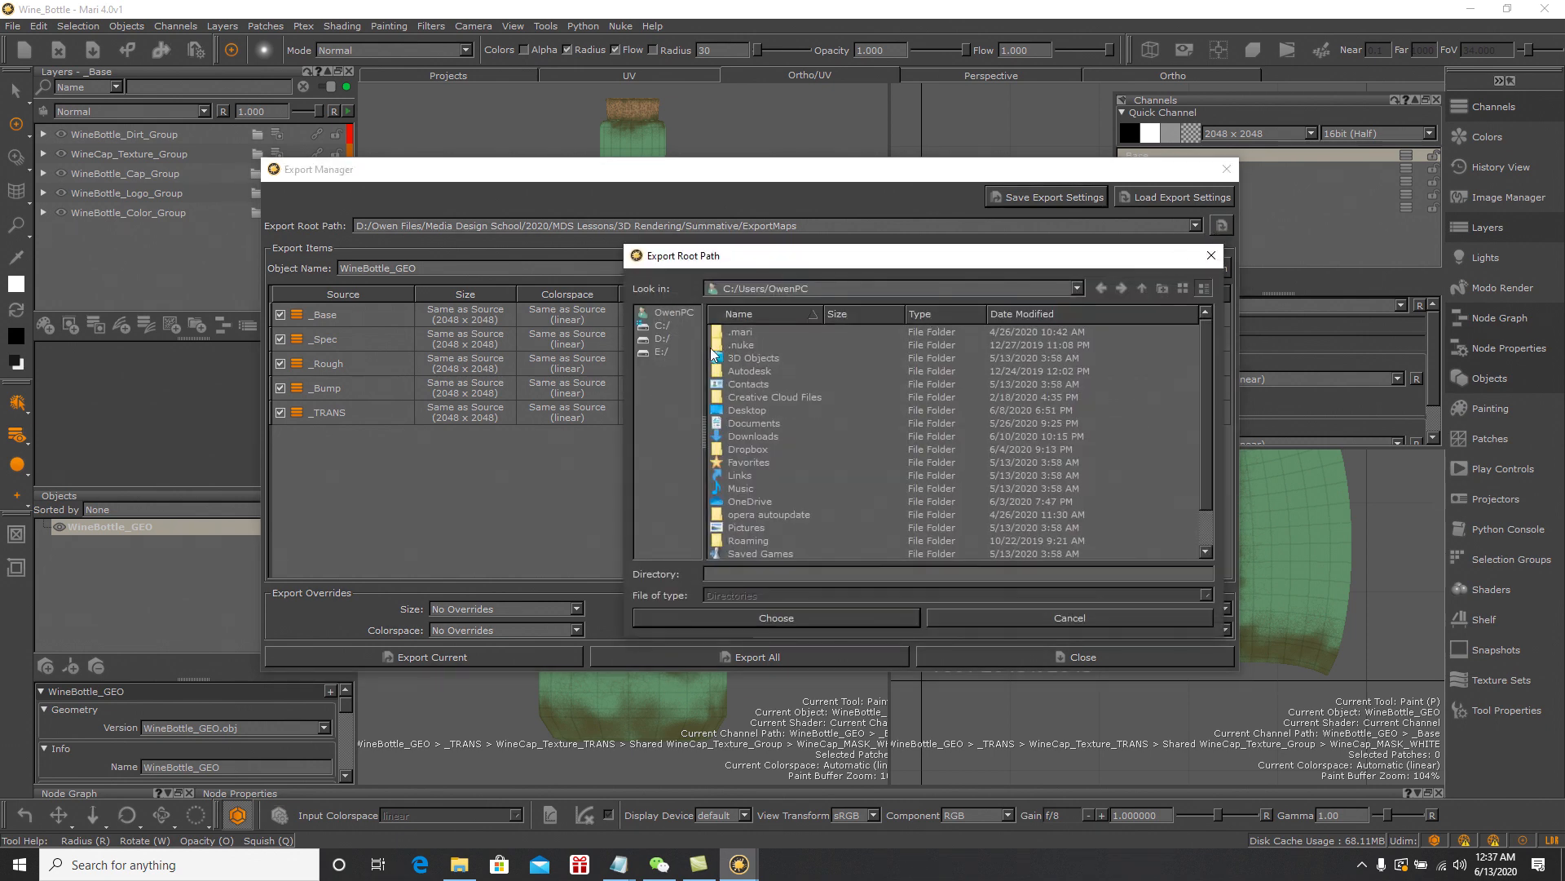
{"action": "left_click", "coordinate": [662, 337]}
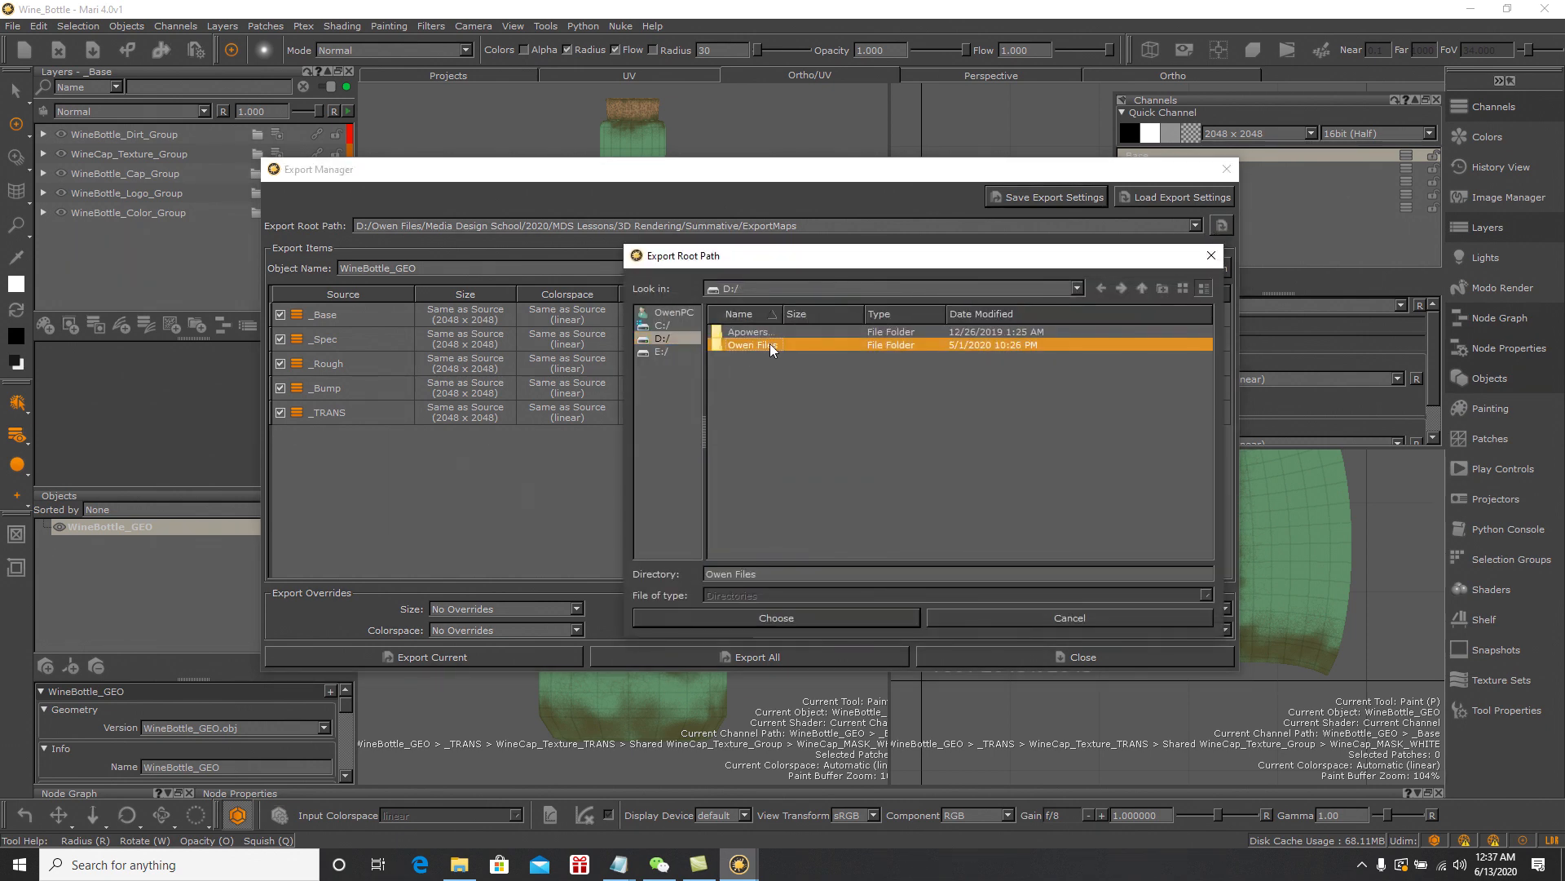
{"action": "double_click", "coordinate": [769, 344]}
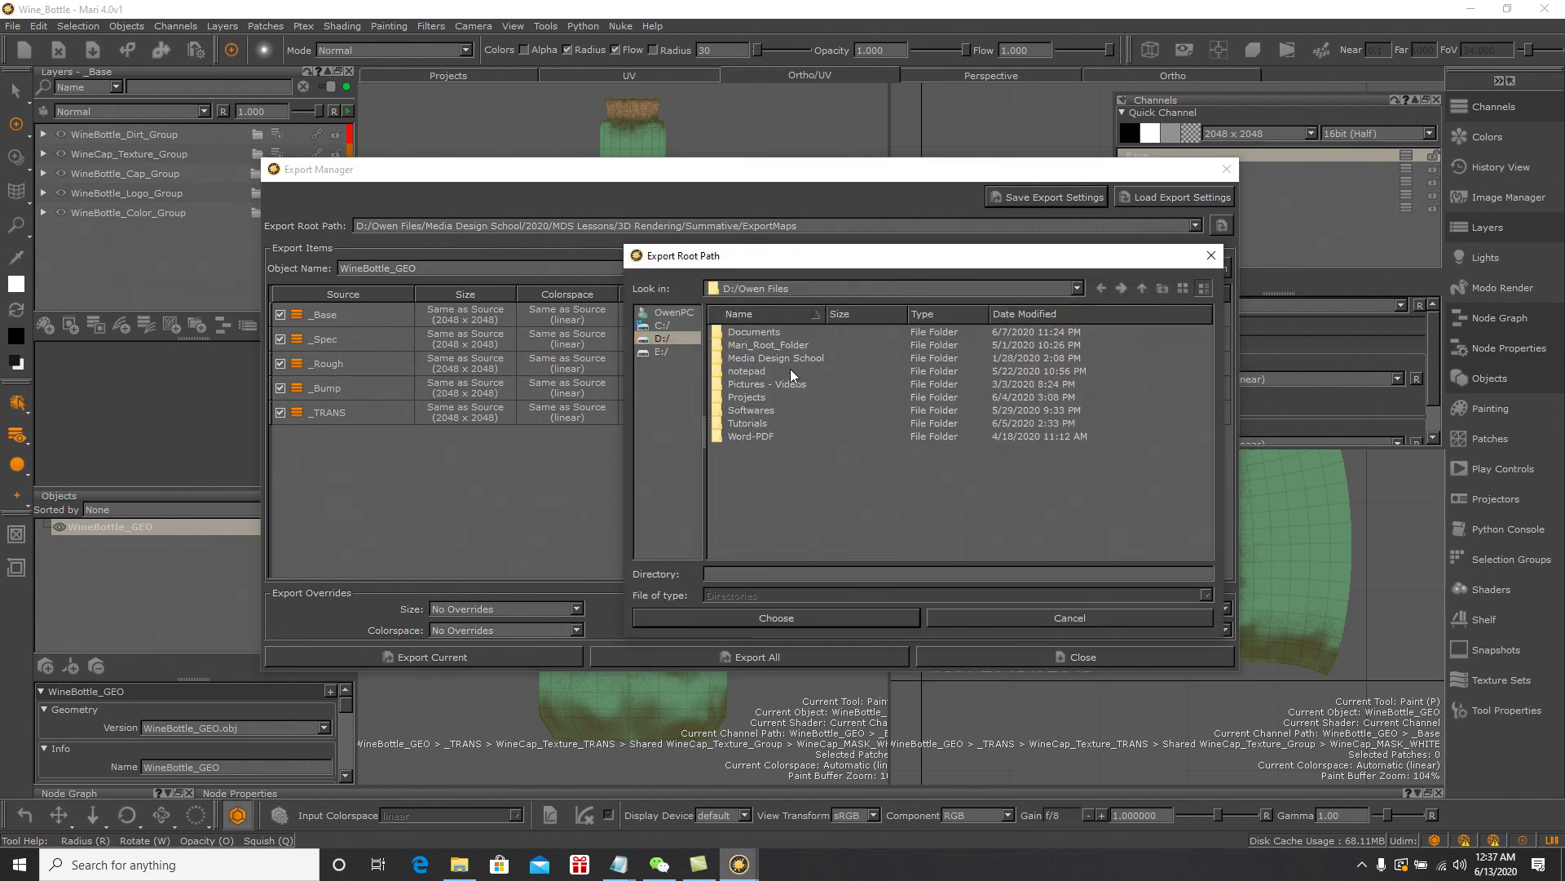
{"action": "double_click", "coordinate": [755, 396]}
{"action": "double_click", "coordinate": [771, 435]}
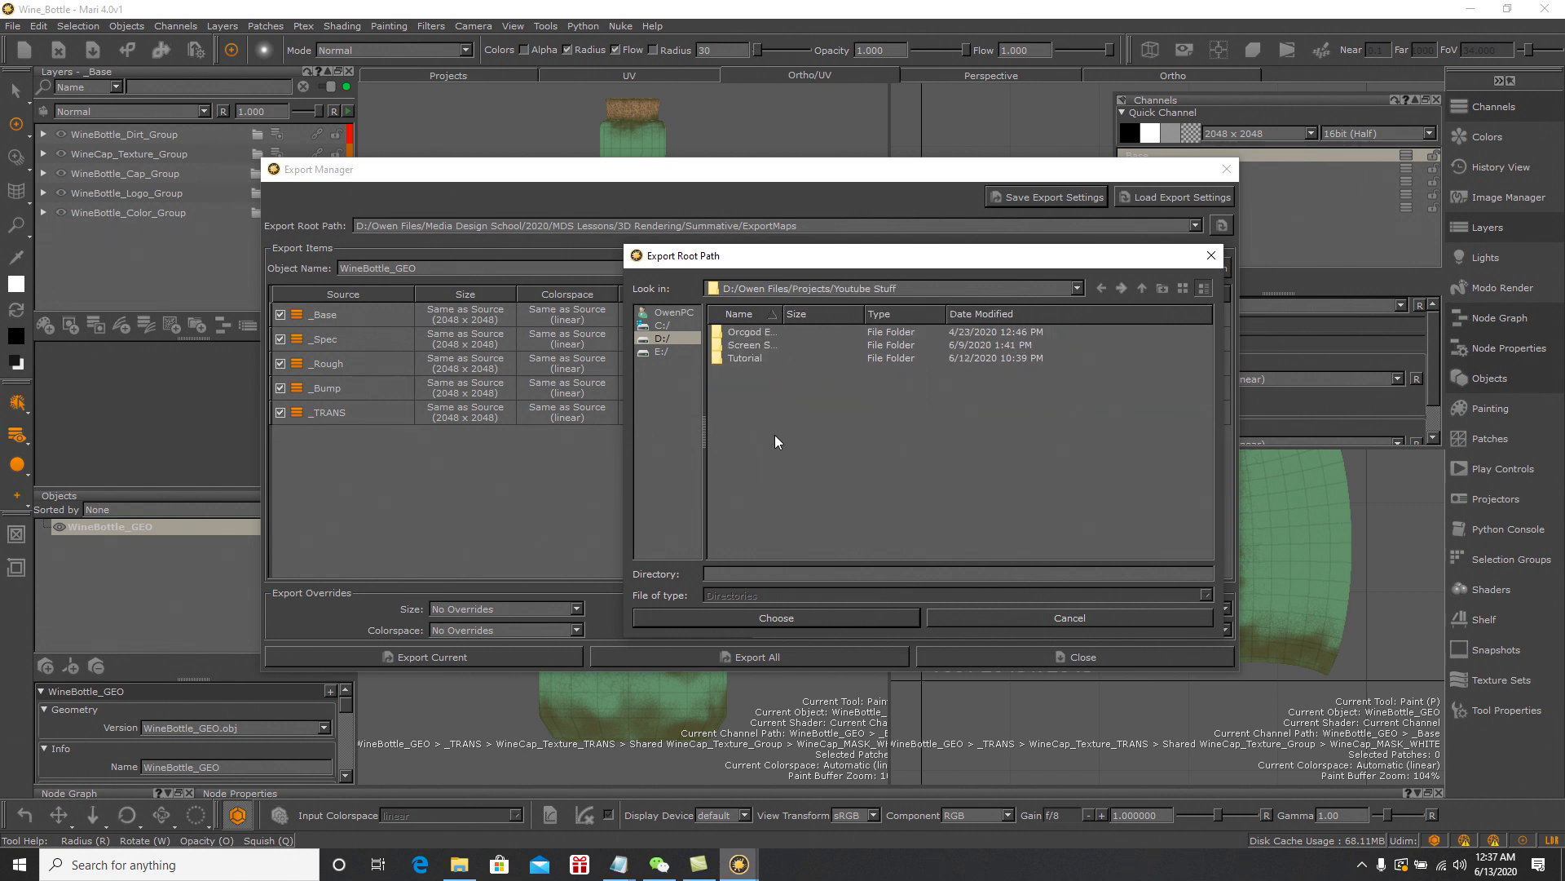
{"action": "double_click", "coordinate": [751, 358]}
{"action": "double_click", "coordinate": [766, 344]}
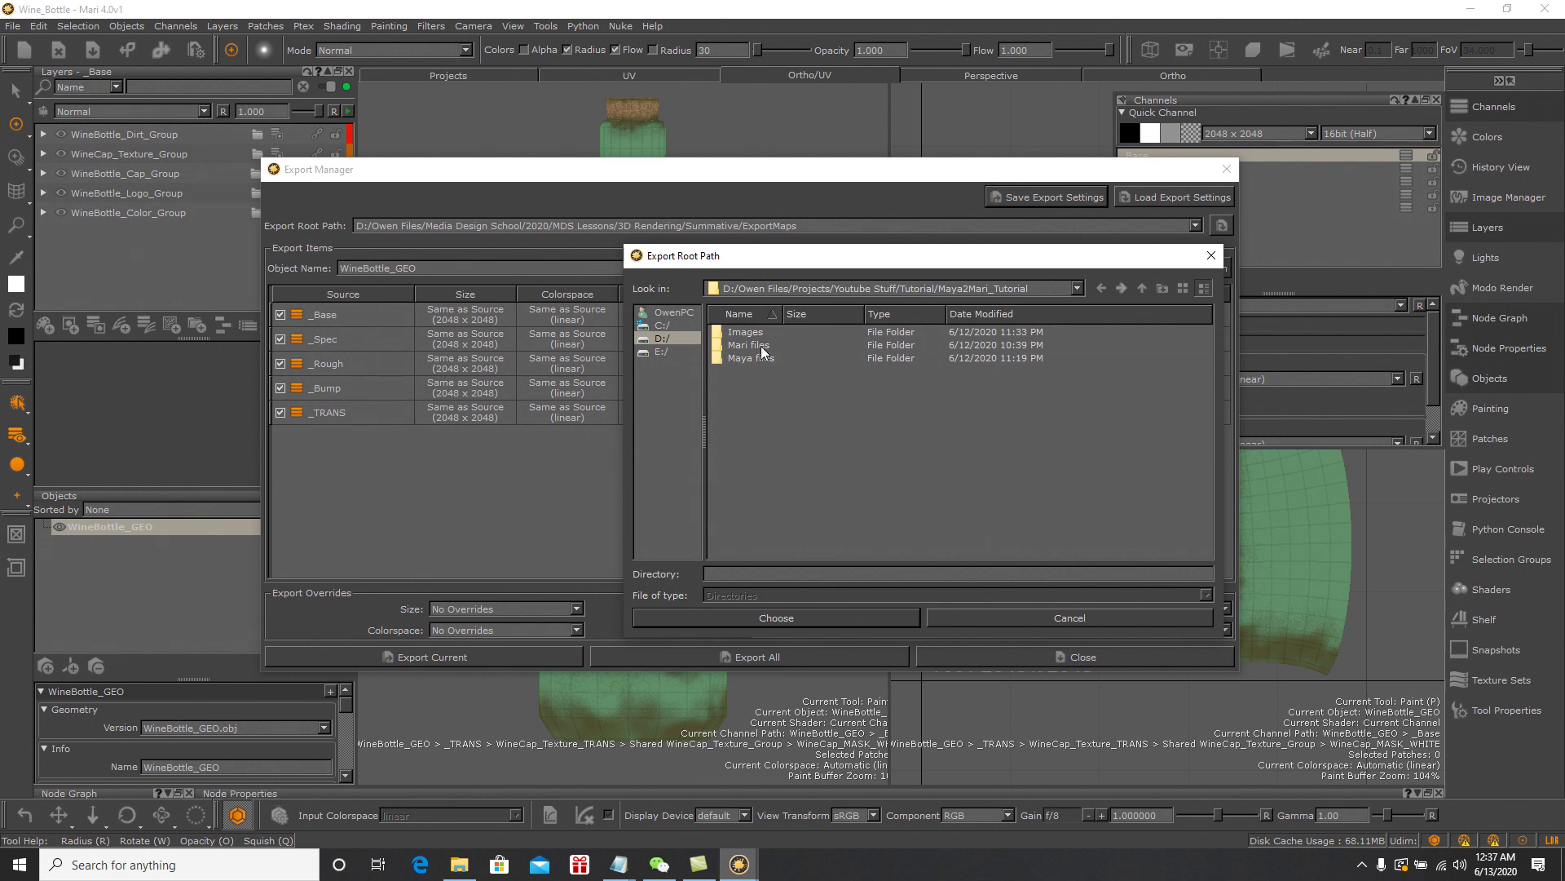
{"action": "double_click", "coordinate": [750, 345]}
{"action": "left_click", "coordinate": [796, 615]}
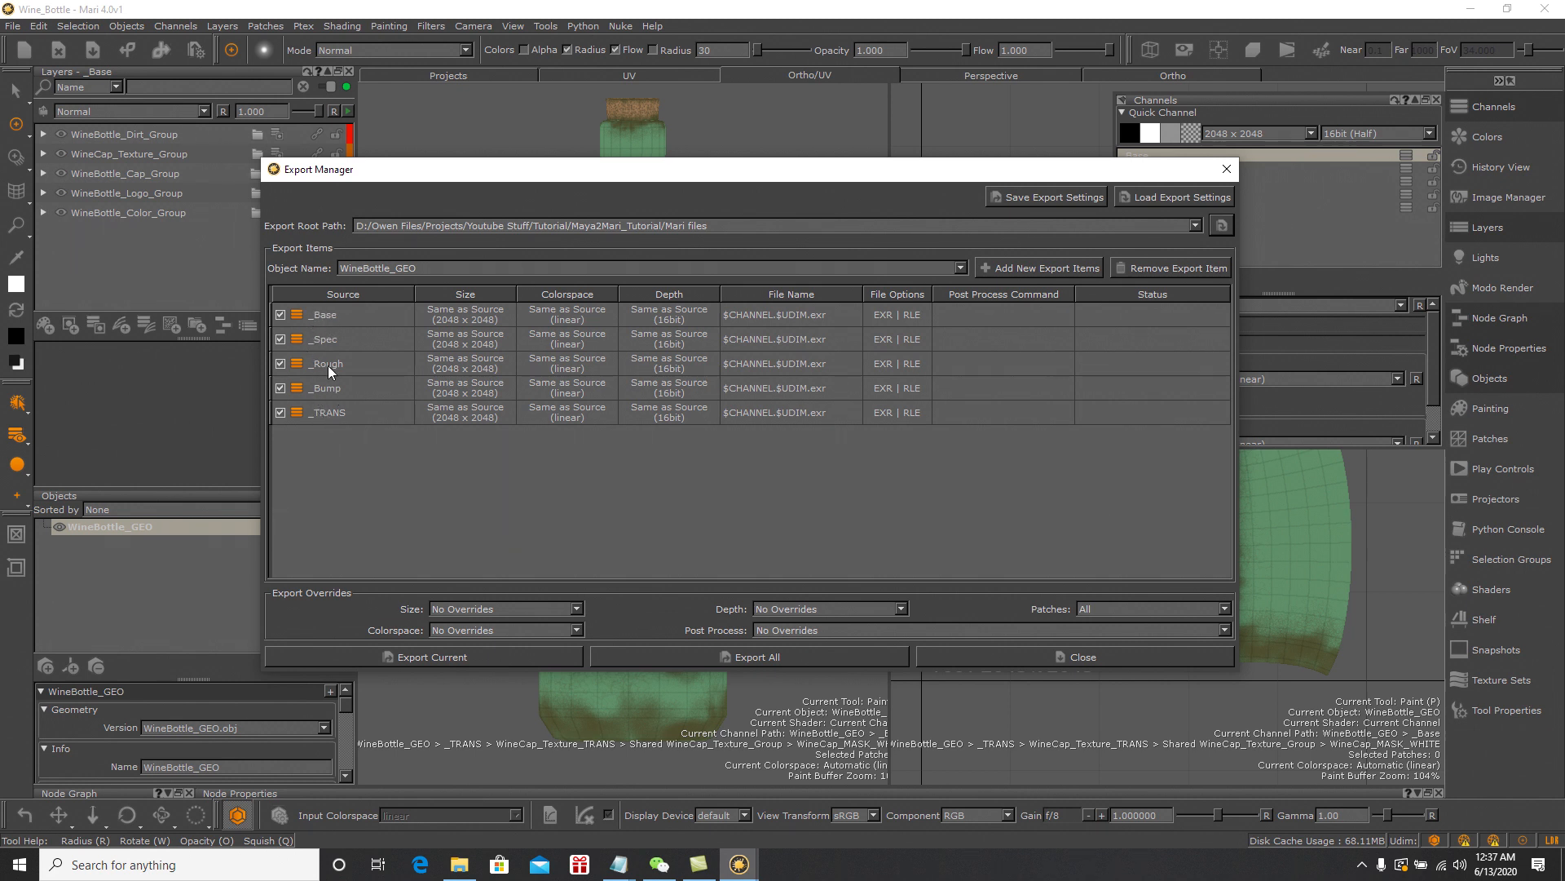
Prefix the _Base channel's export file name with $ENTITY so it reads $ENTITY$CHANNEL.$UDIM.exr
{"action": "left_click", "coordinate": [961, 268]}
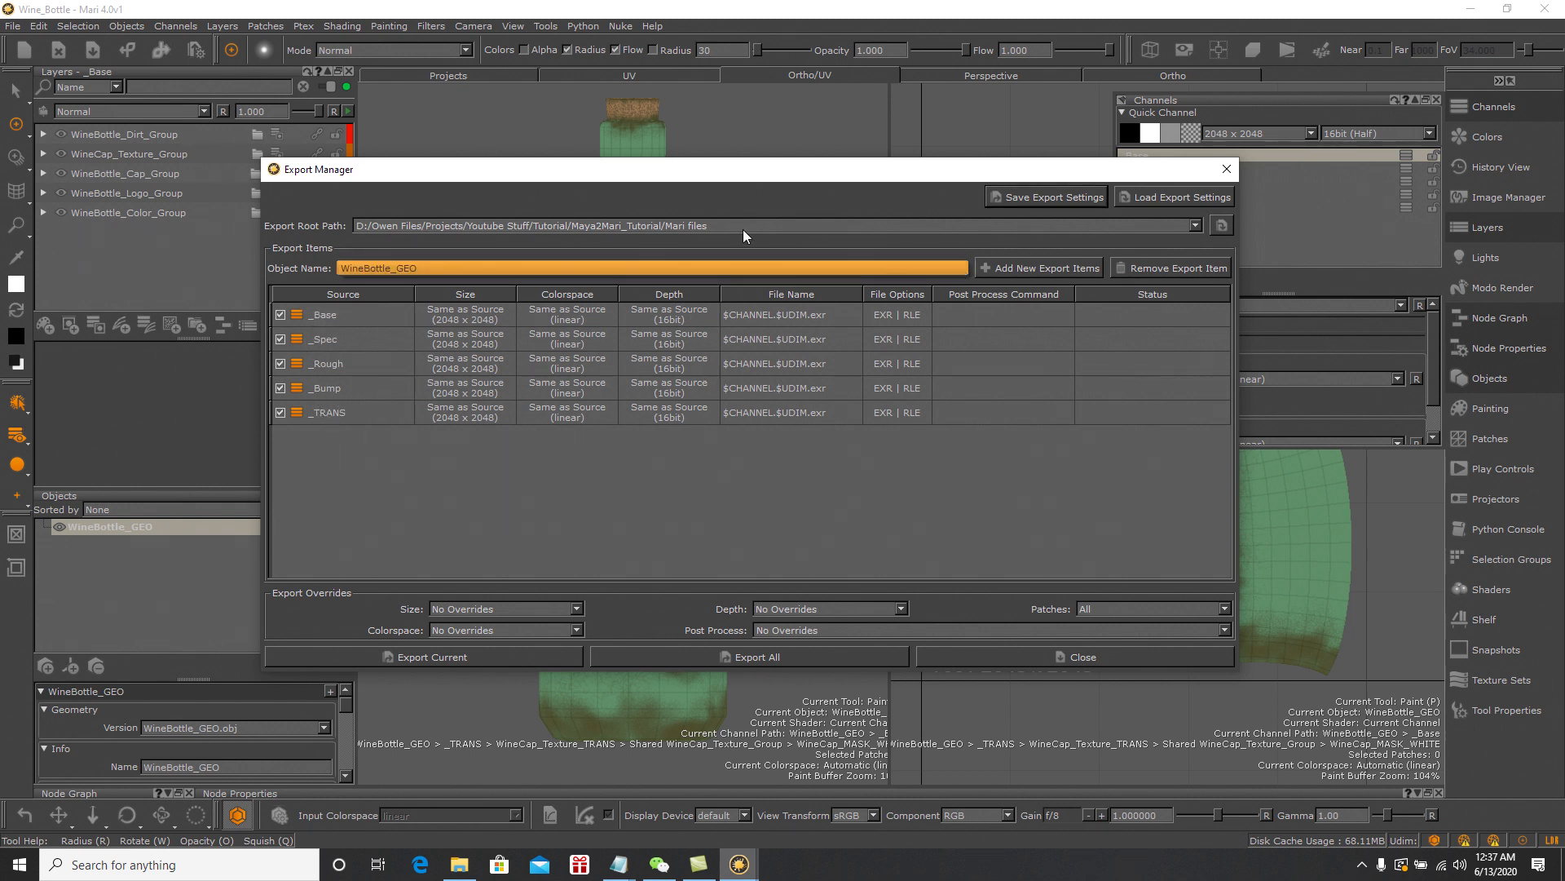
{"action": "left_click", "coordinate": [407, 266]}
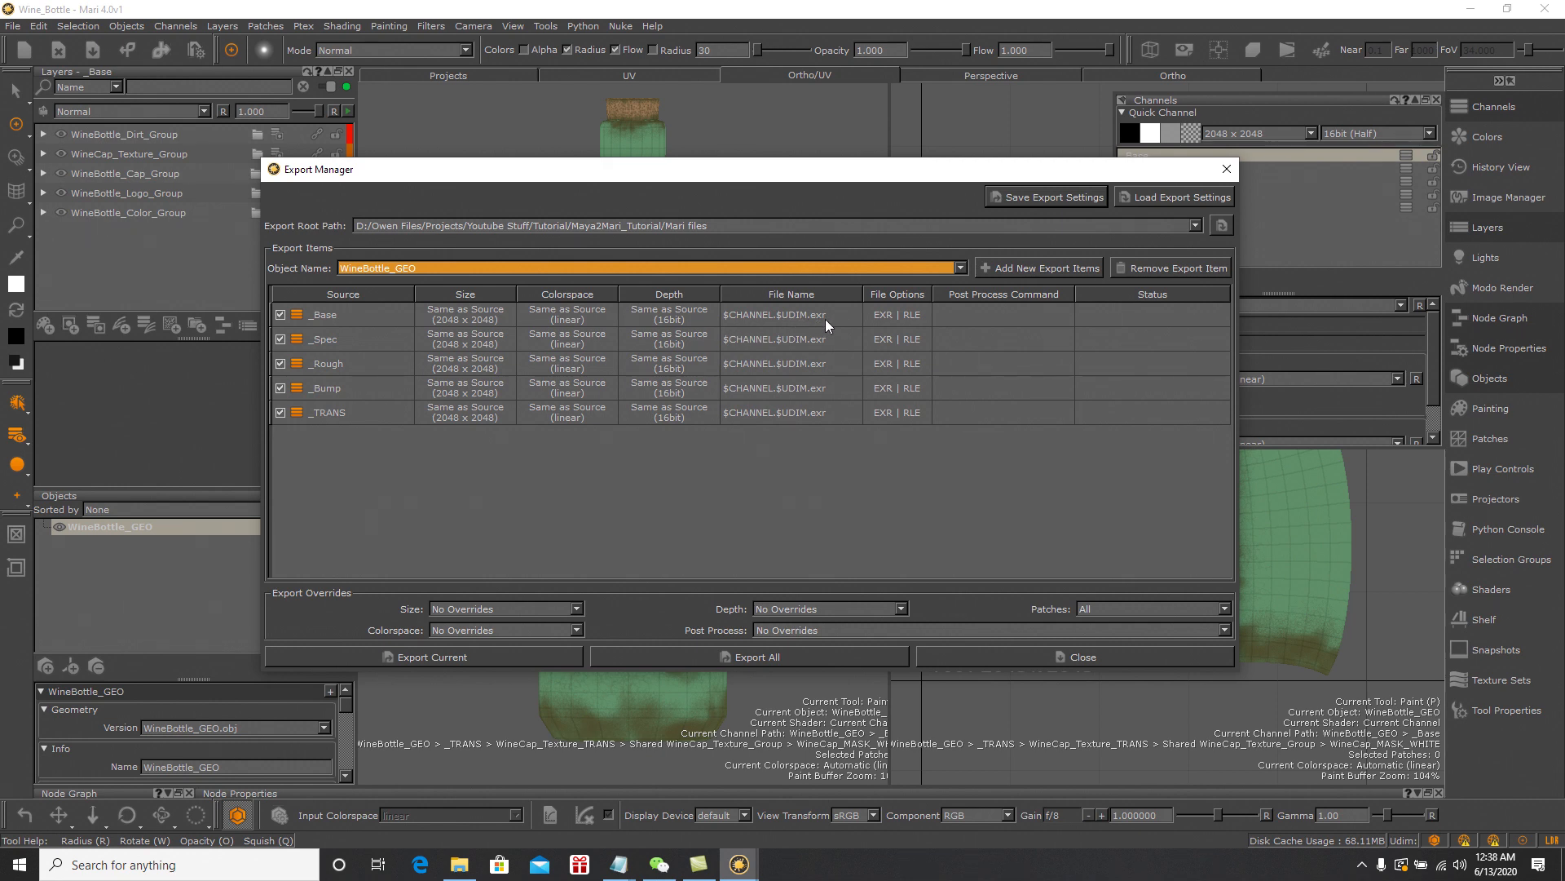
{"action": "mouse_move", "coordinate": [833, 314]}
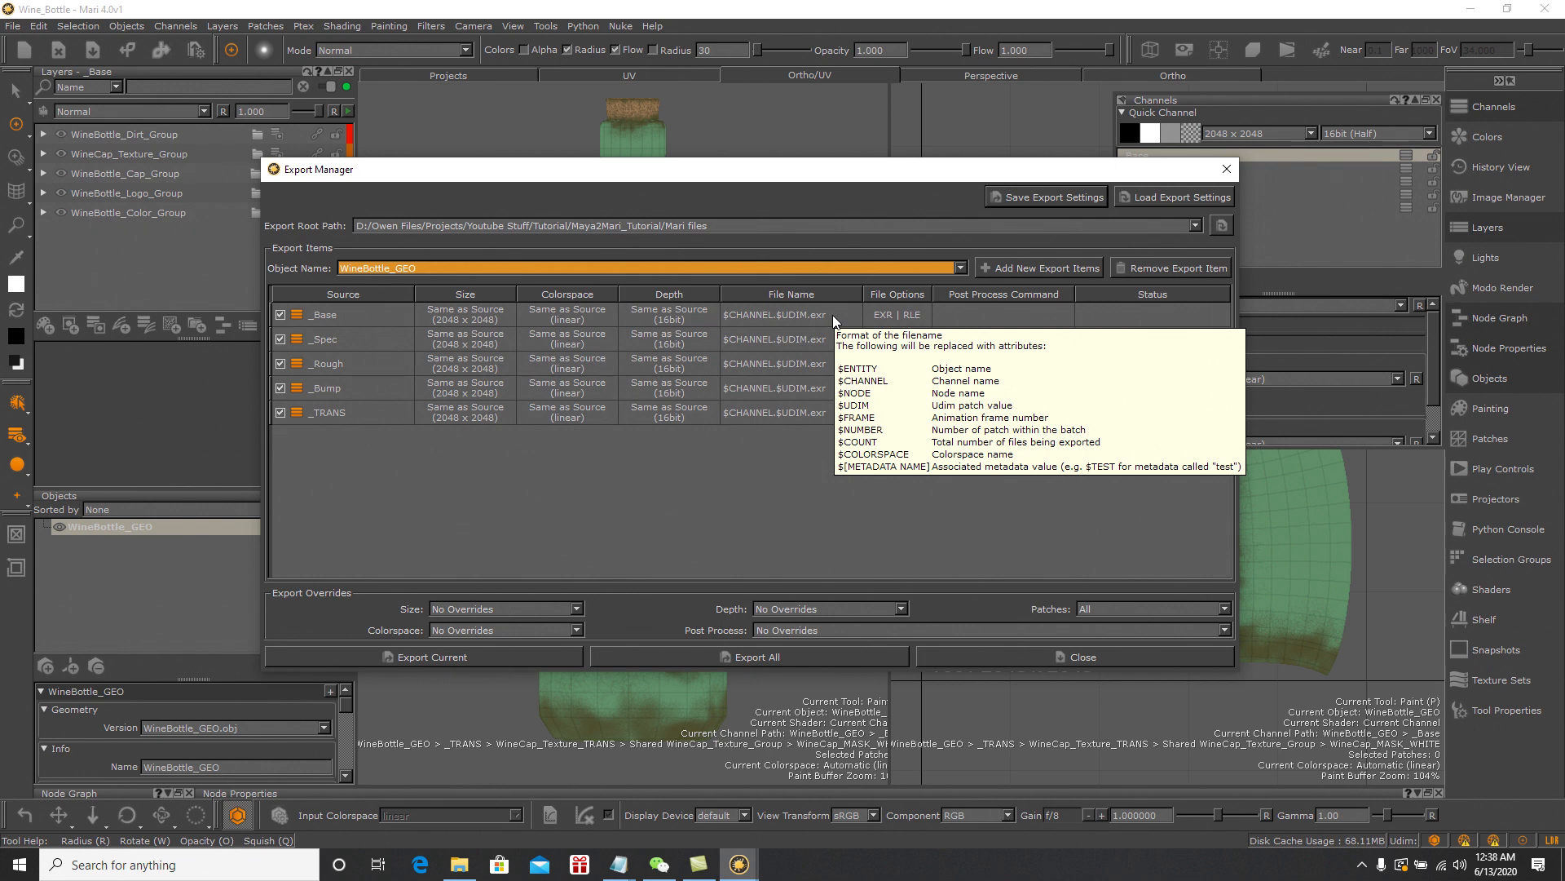
{"action": "double_click", "coordinate": [828, 316]}
{"action": "left_click", "coordinate": [725, 318]}
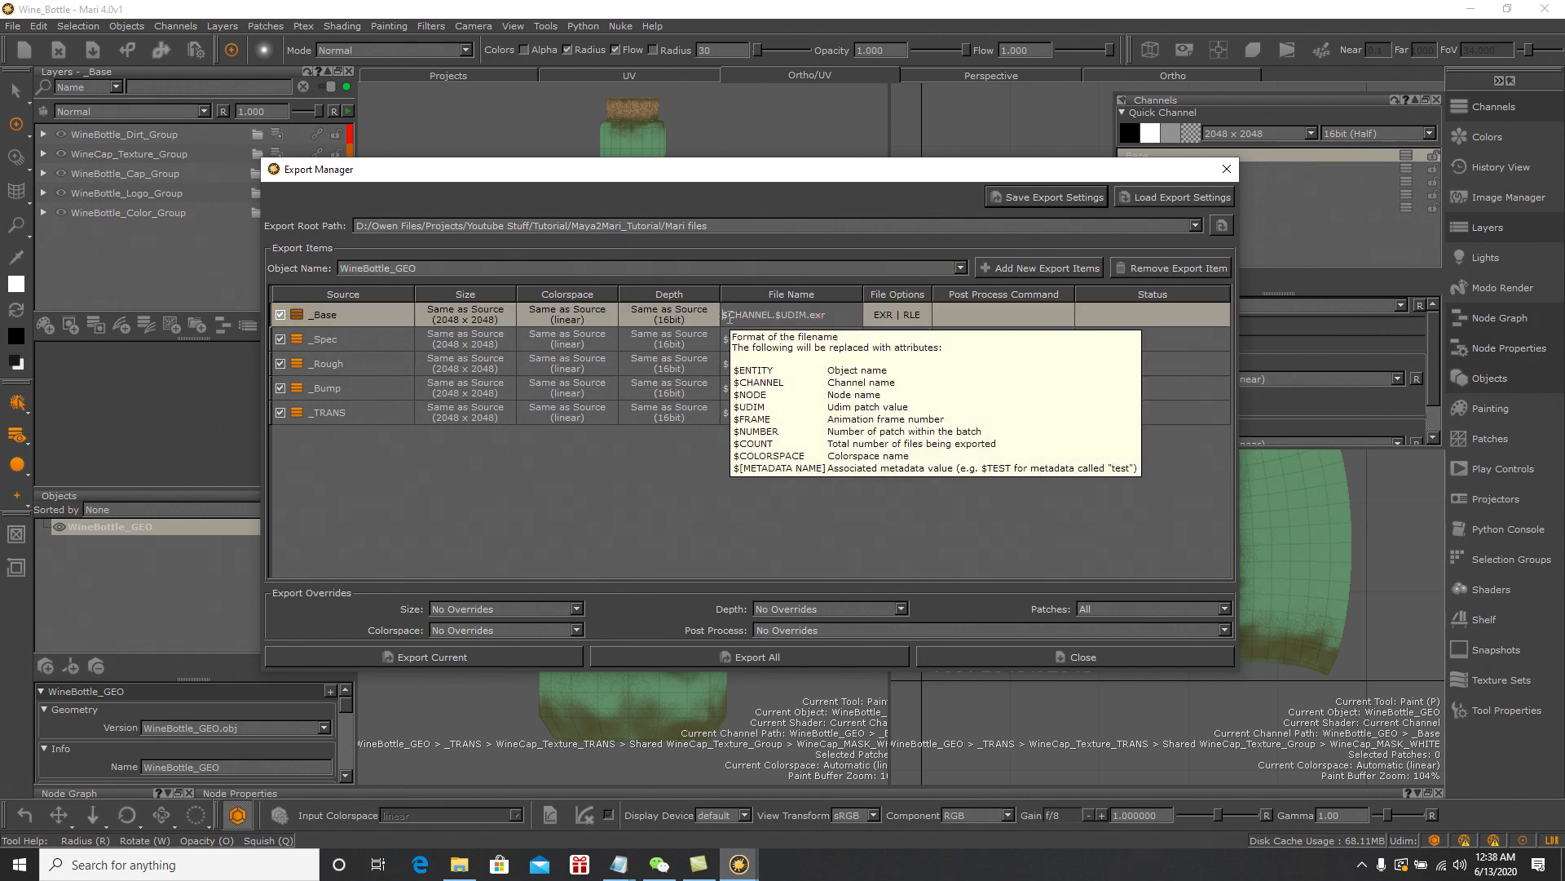
{"action": "type", "text": "$ENTITY"}
Copy $ENTITY from the _Base file name and paste it at the start of the _Spec channel's file name
{"action": "left_click_drag", "start_coordinate": [759, 313], "coordinate": [723, 314]}
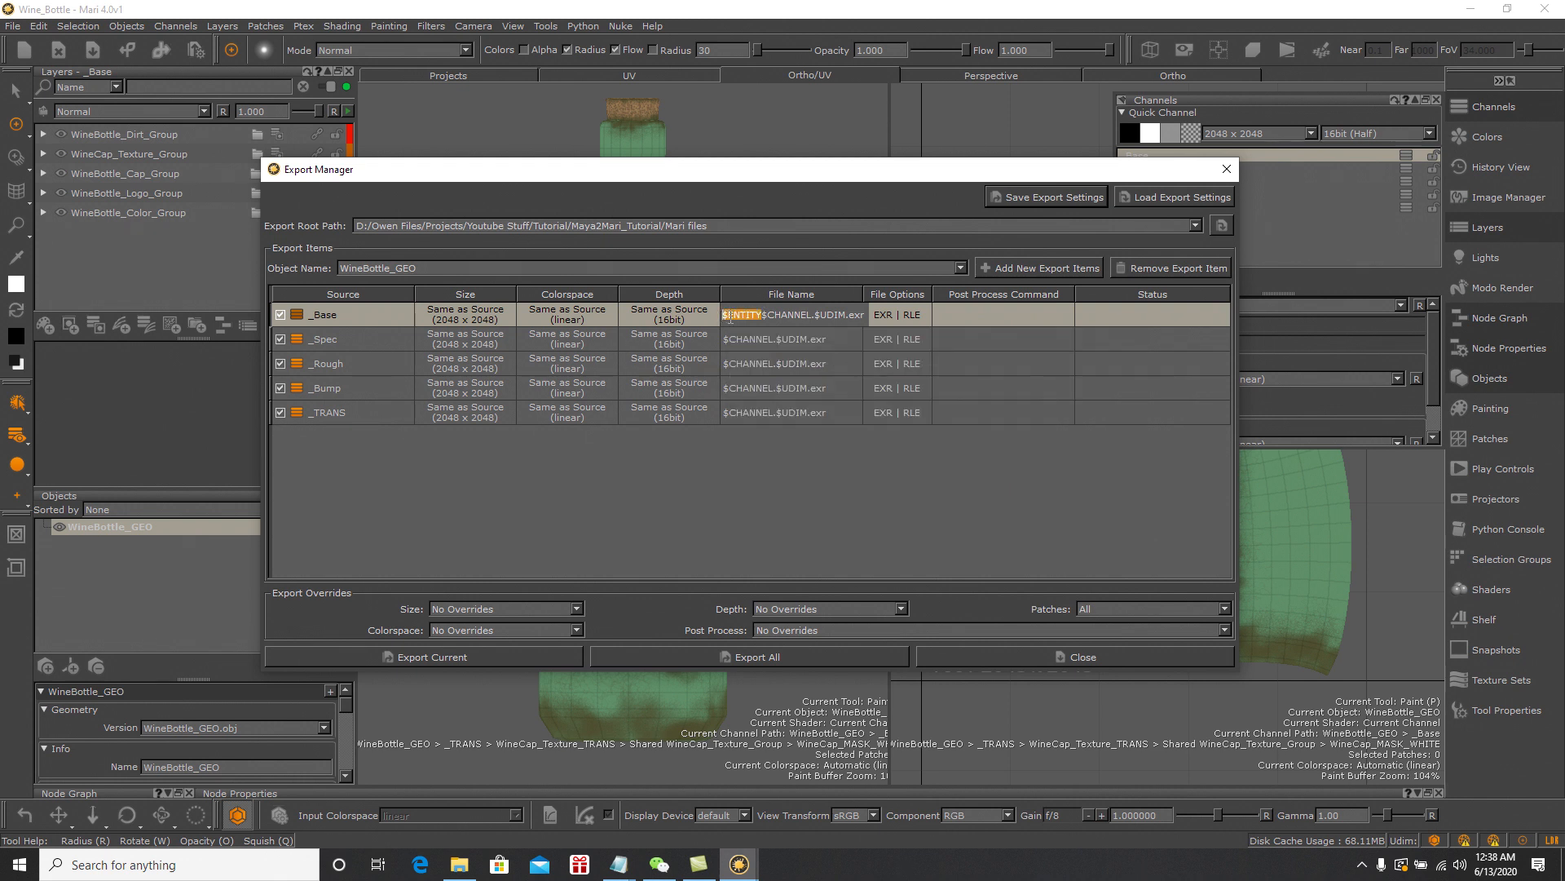
{"action": "right_click", "coordinate": [731, 323]}
{"action": "left_click", "coordinate": [763, 380]}
{"action": "double_click", "coordinate": [757, 340]}
{"action": "left_click", "coordinate": [723, 340]}
{"action": "key", "text": "ctrl+v"}
Paste the $ENTITY prefix at the start of the _Rough, _Bump and _TRANS export file names
{"action": "double_click", "coordinate": [724, 363]}
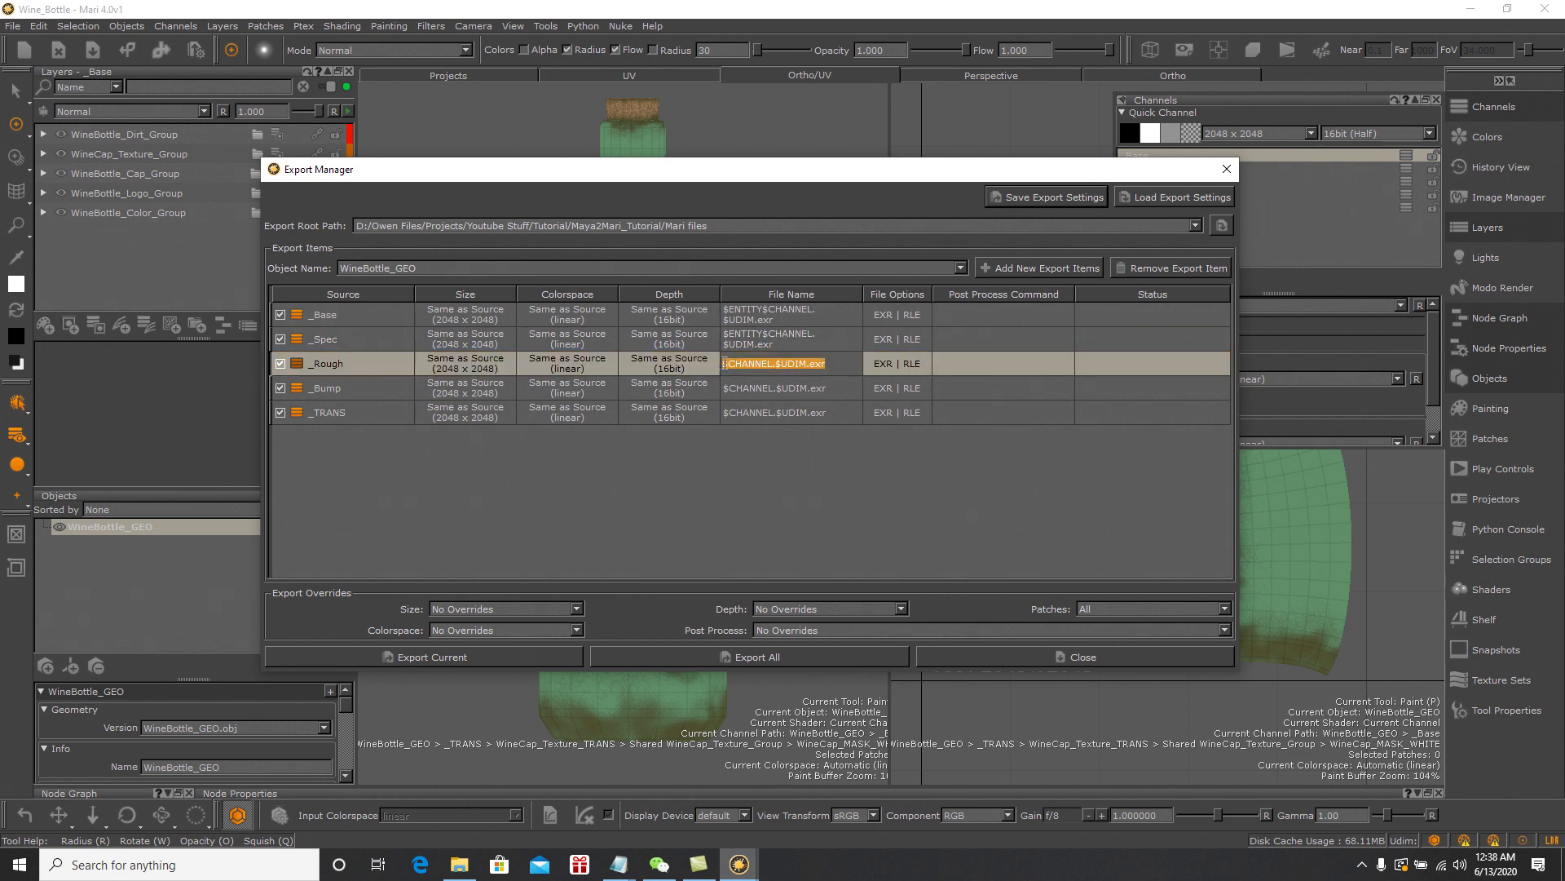
{"action": "left_click", "coordinate": [722, 364]}
{"action": "key", "text": "ctrl+v"}
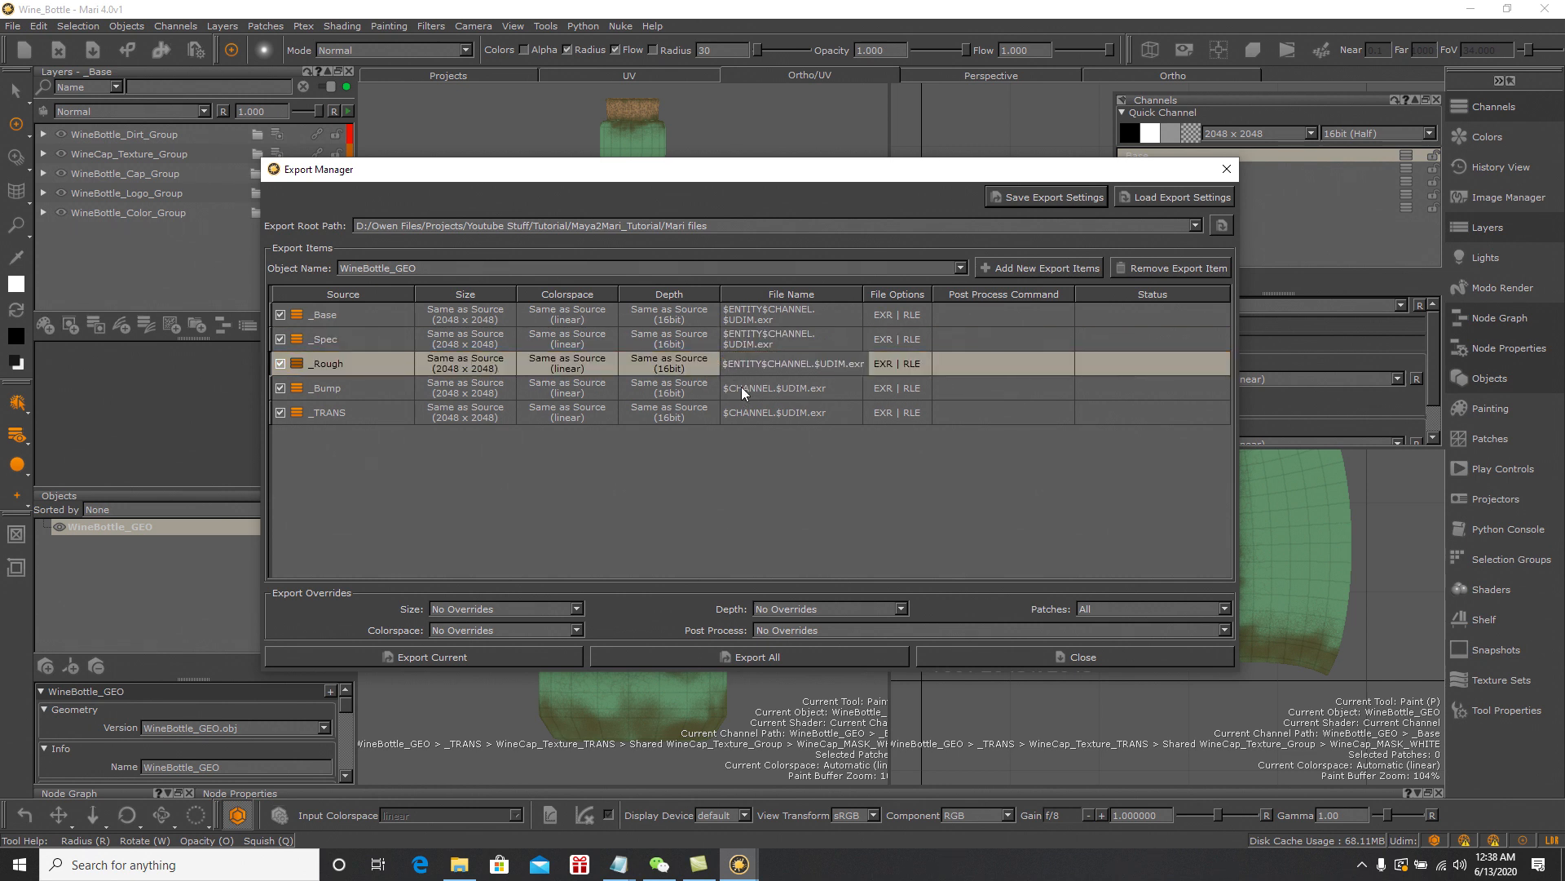
{"action": "double_click", "coordinate": [725, 388]}
{"action": "left_click", "coordinate": [723, 388]}
{"action": "key", "text": "ctrl+v"}
{"action": "double_click", "coordinate": [734, 413]}
{"action": "left_click", "coordinate": [723, 412]}
{"action": "key", "text": "ctrl+v"}
{"action": "left_click", "coordinate": [769, 463]}
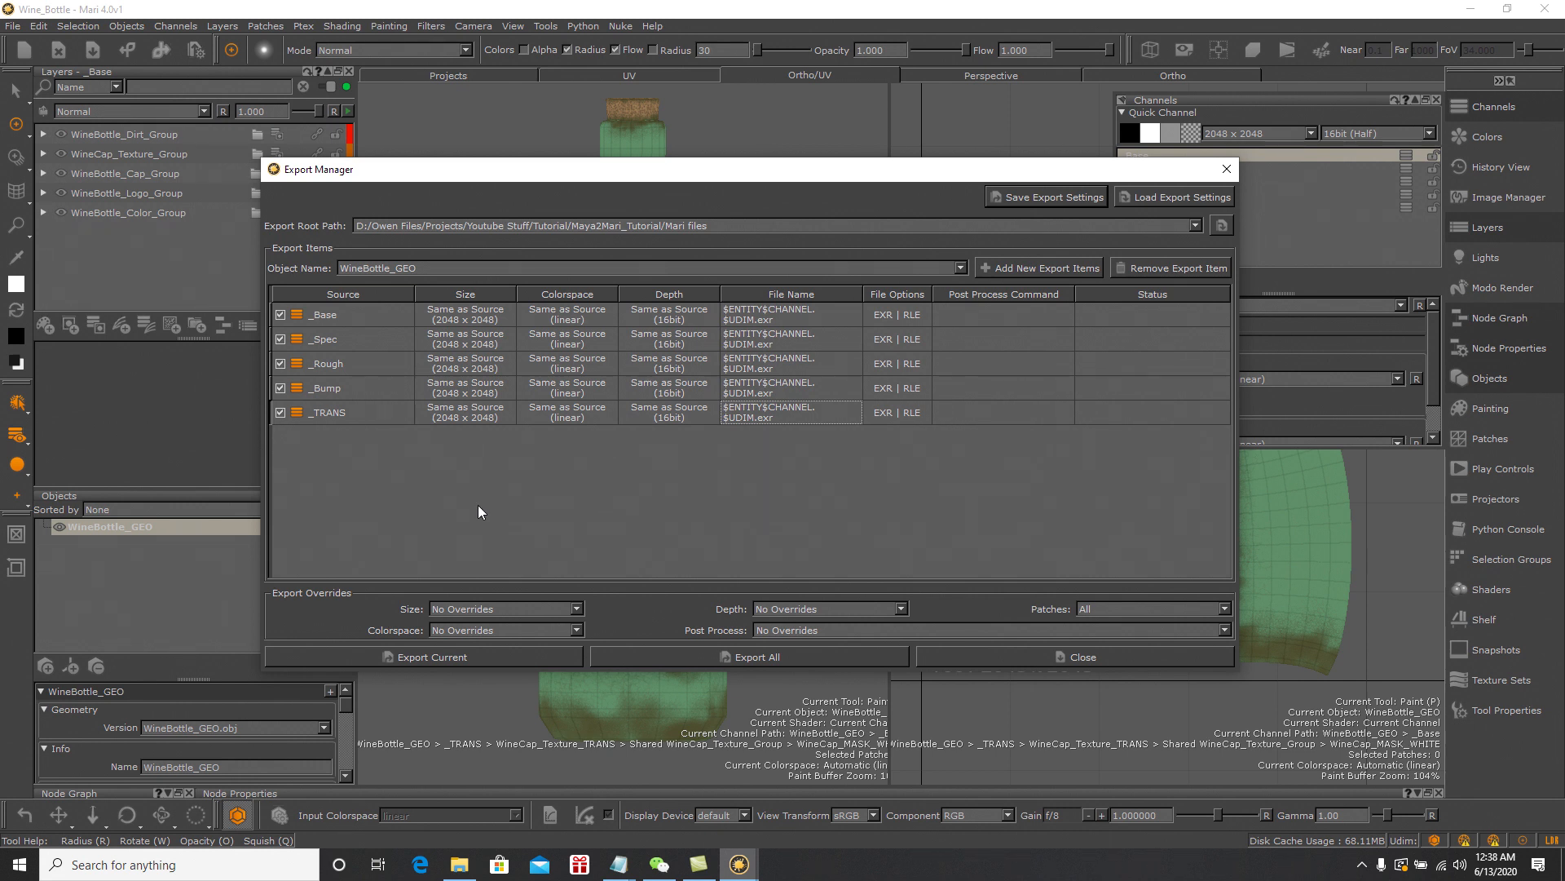
Export the current object's channels from the Export Manager and save the project
{"action": "left_click", "coordinate": [437, 655]}
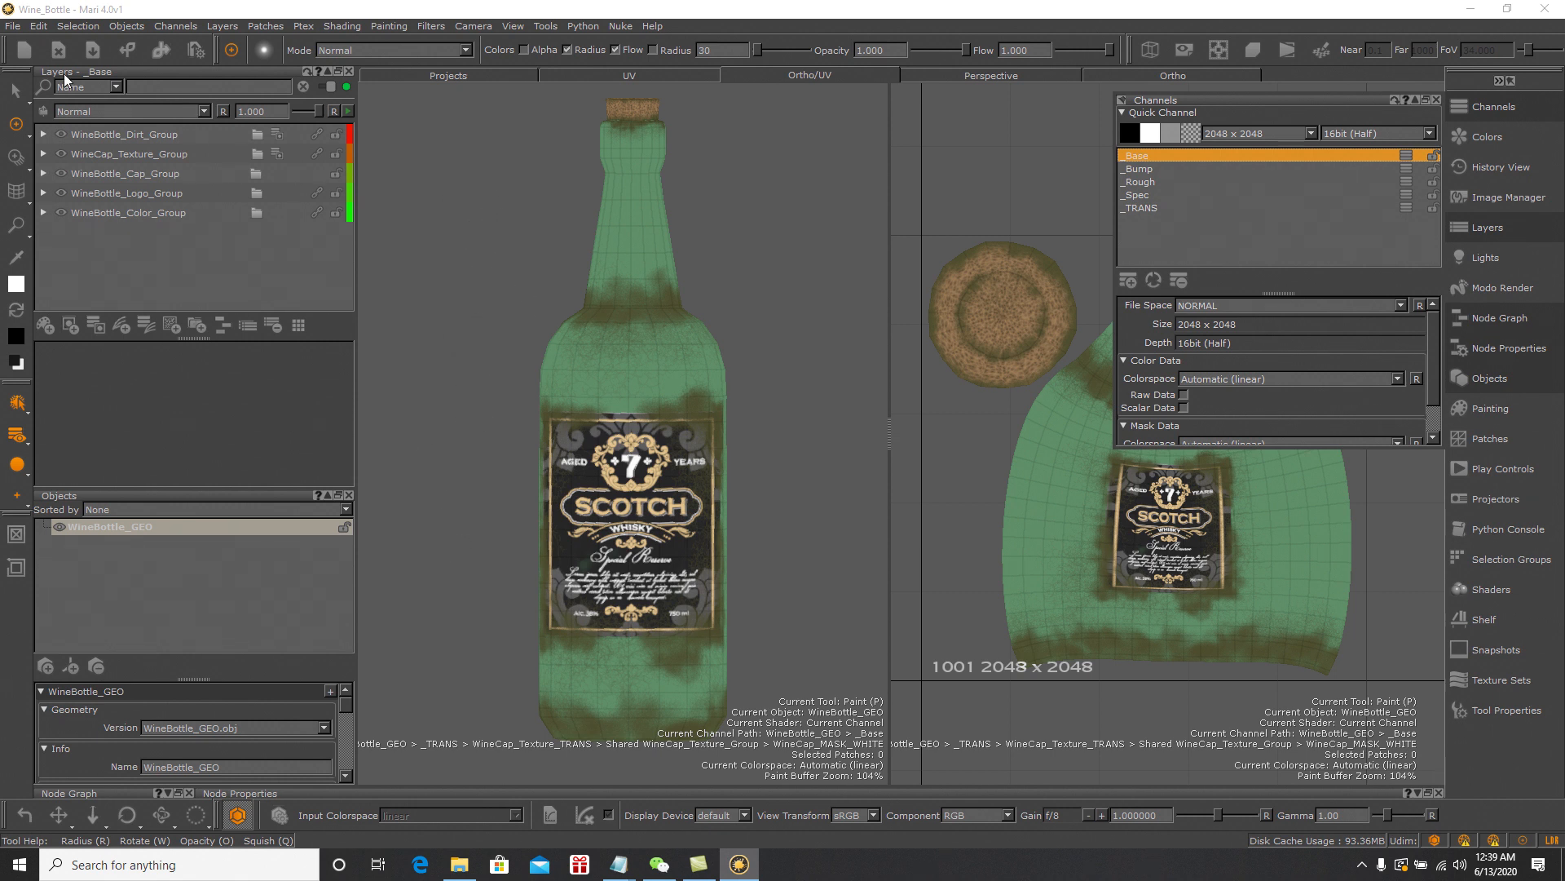
{"action": "left_click", "coordinate": [13, 25]}
{"action": "left_click", "coordinate": [43, 148]}
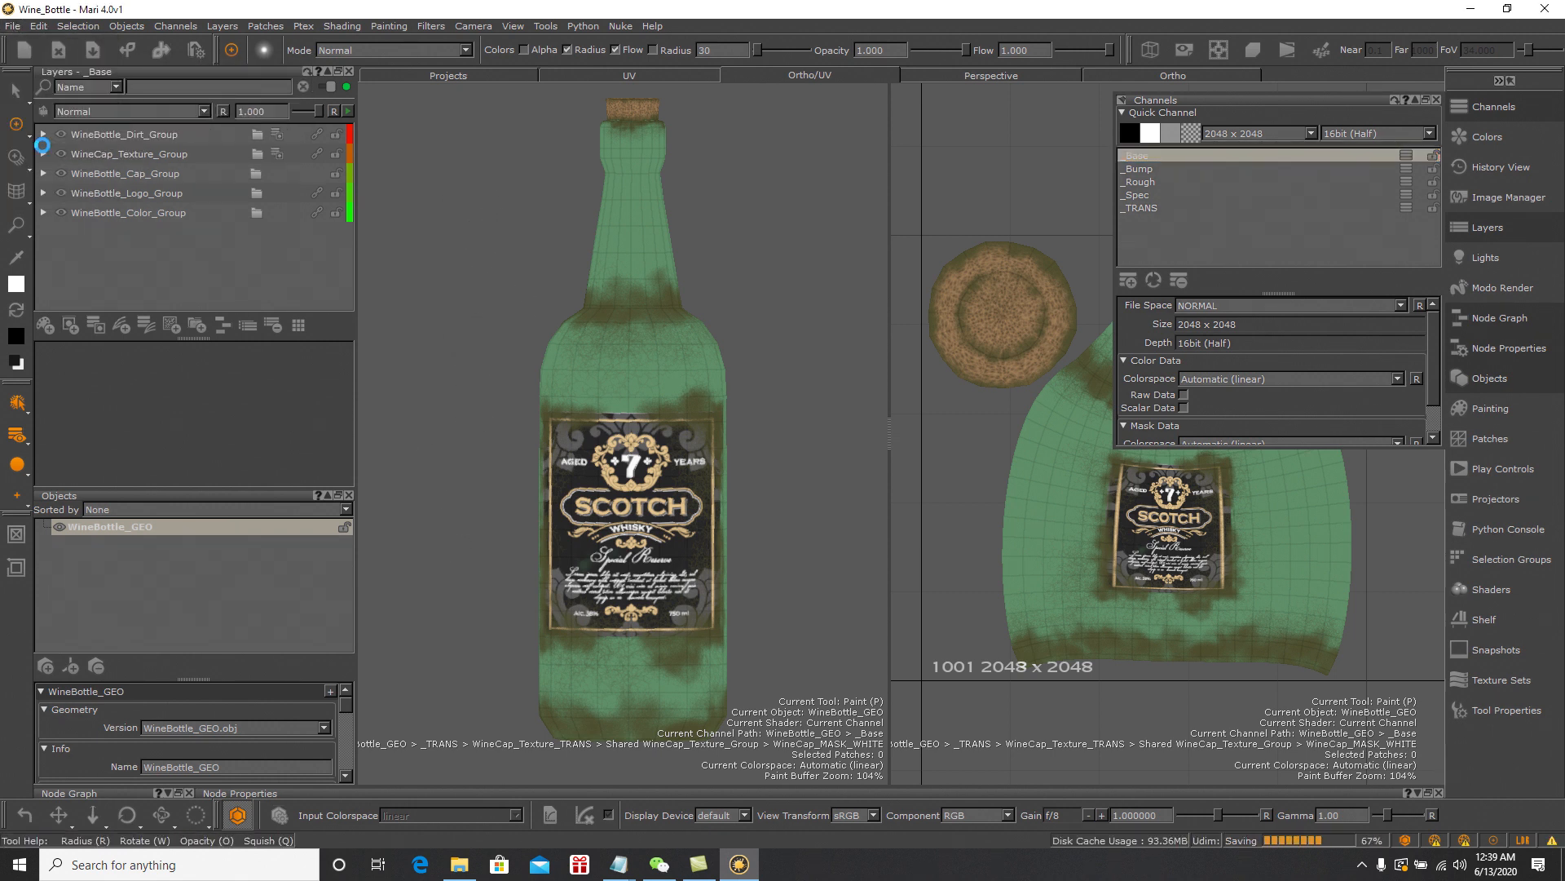
Quit Mari and confirm the exit to return to the desktop
{"action": "left_click", "coordinate": [13, 26]}
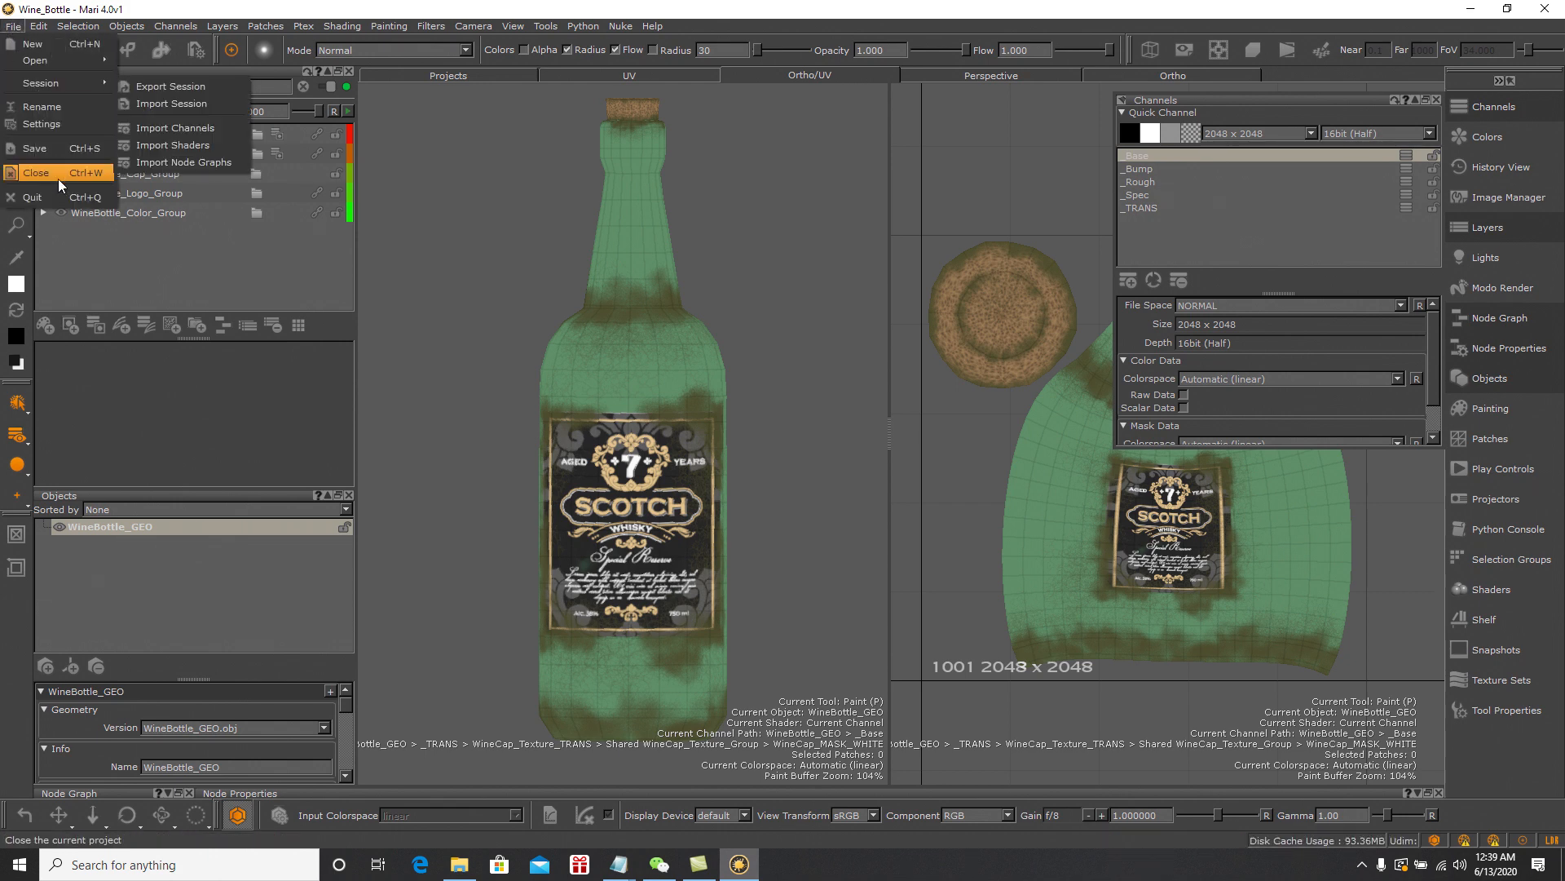
{"action": "left_click", "coordinate": [56, 201]}
{"action": "left_click", "coordinate": [757, 448]}
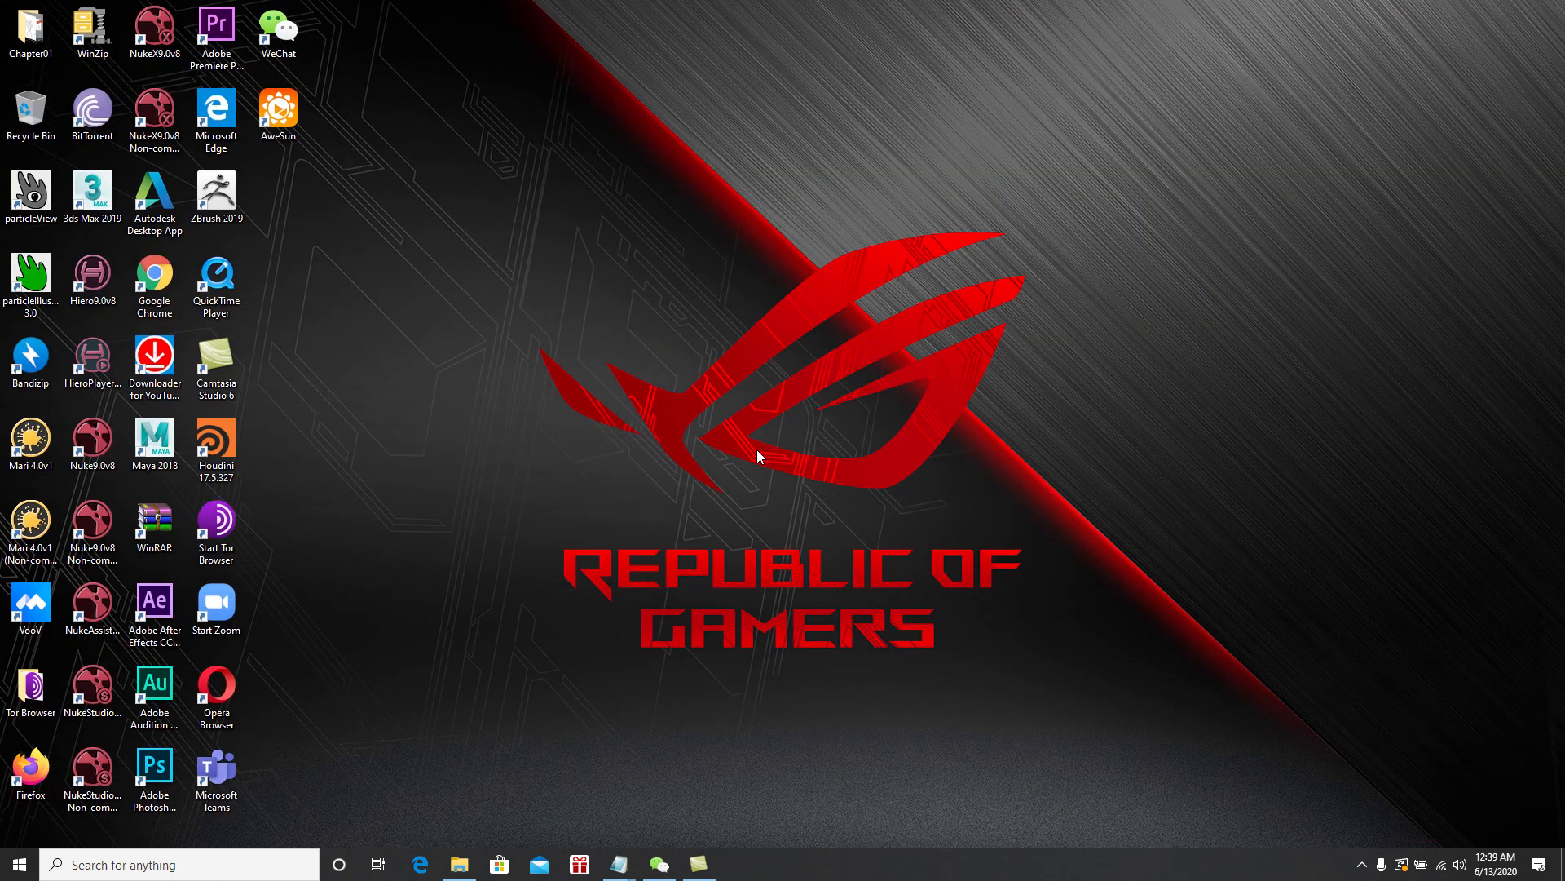
{"action": "right_click", "coordinate": [591, 288]}
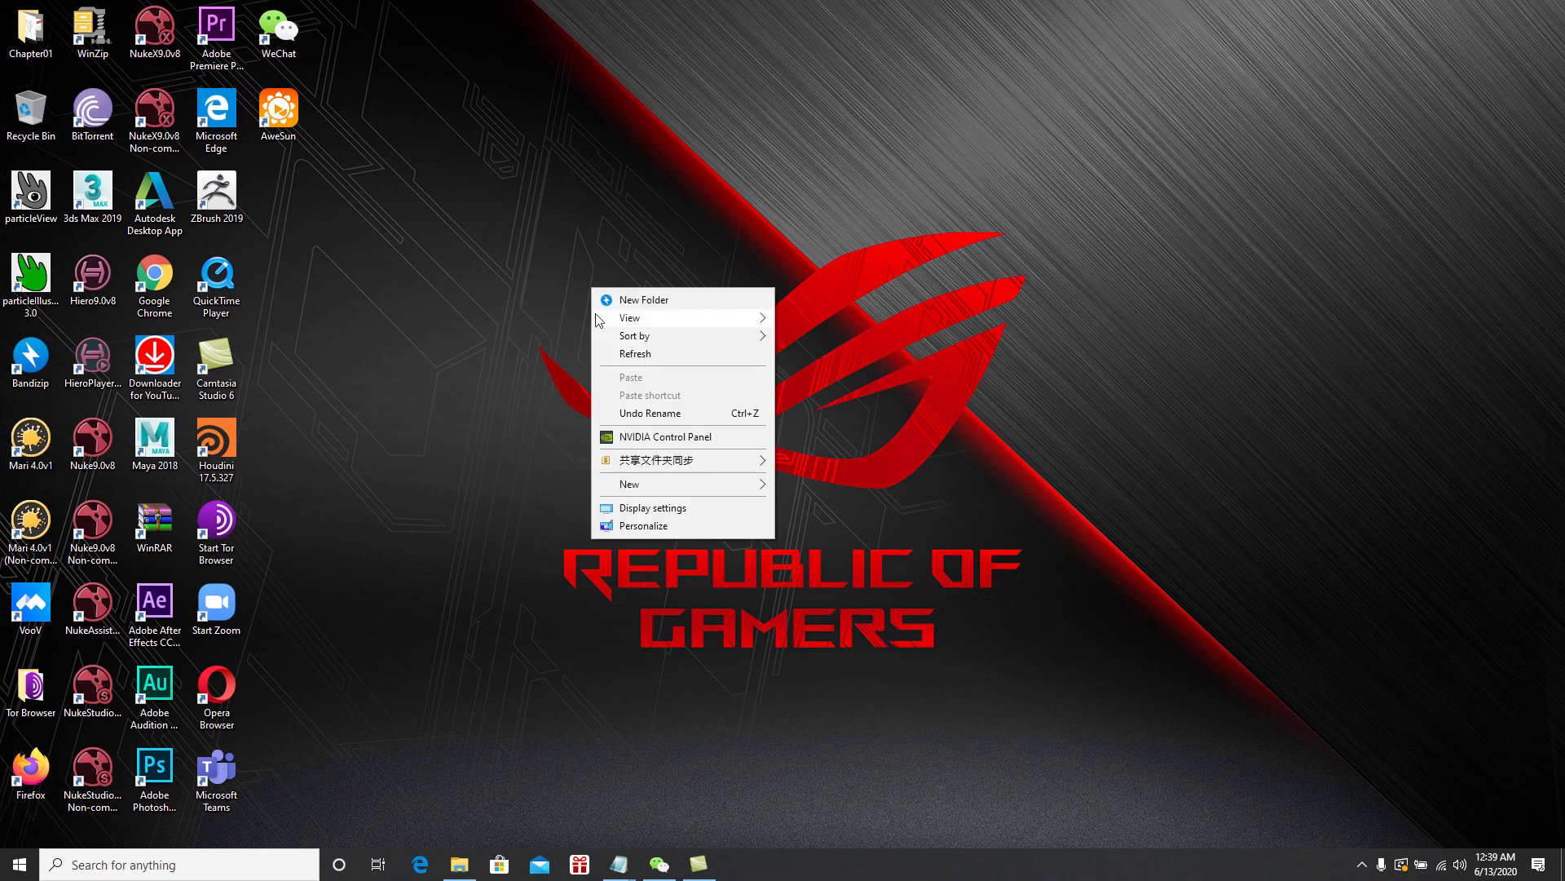
{"action": "left_click", "coordinate": [631, 353]}
{"action": "right_click", "coordinate": [575, 273]}
{"action": "left_click", "coordinate": [605, 340]}
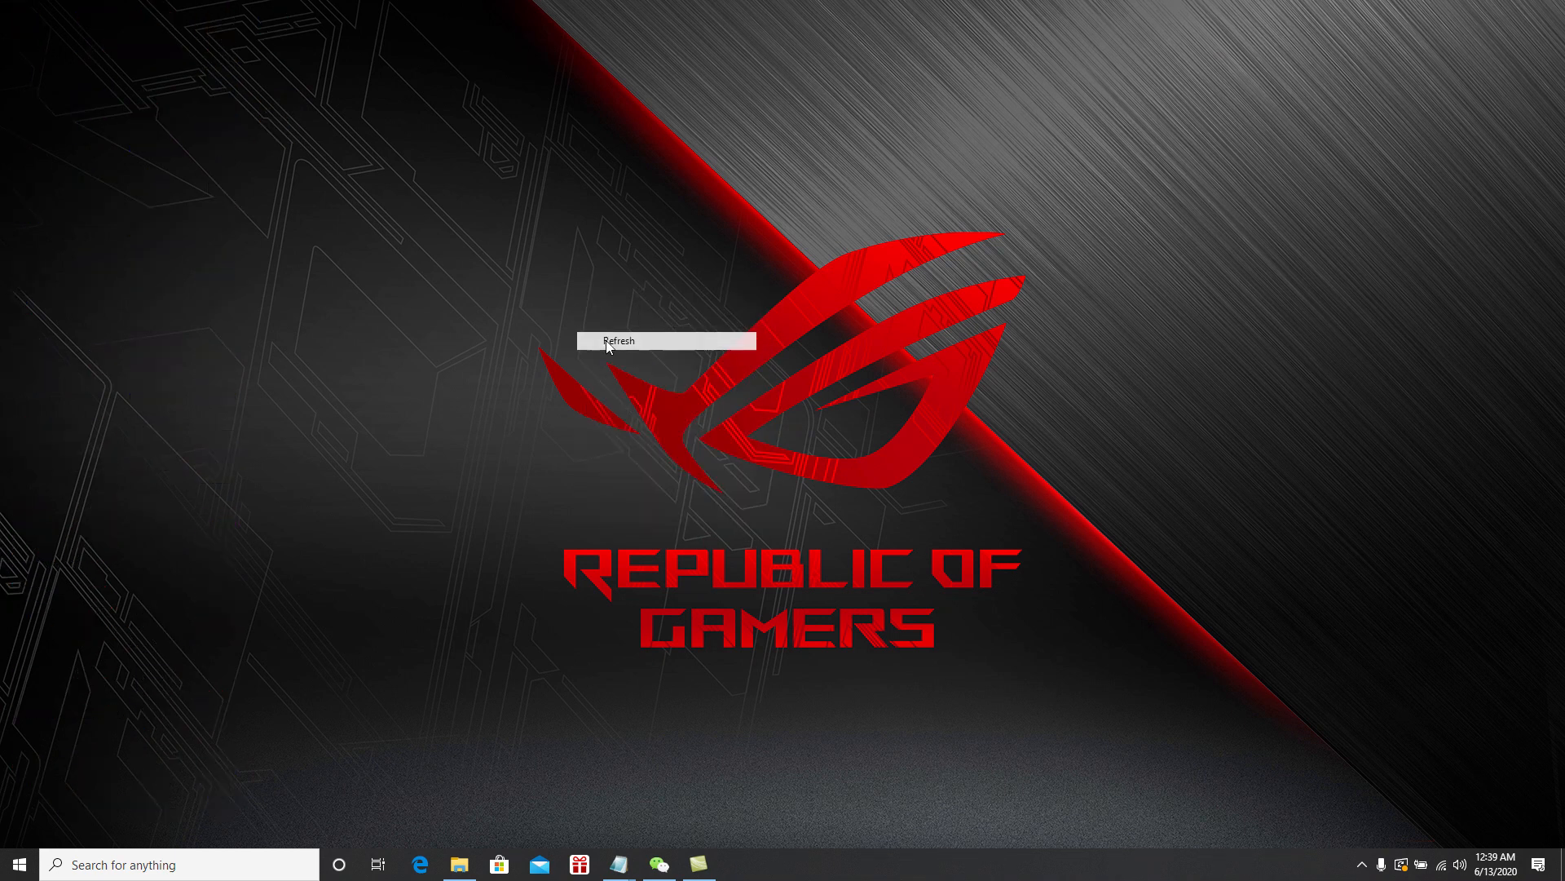
{"action": "right_click", "coordinate": [516, 248]}
{"action": "left_click", "coordinate": [563, 317]}
{"action": "right_click", "coordinate": [536, 228]}
{"action": "left_click", "coordinate": [571, 296]}
{"action": "right_click", "coordinate": [517, 209]}
{"action": "left_click", "coordinate": [556, 277]}
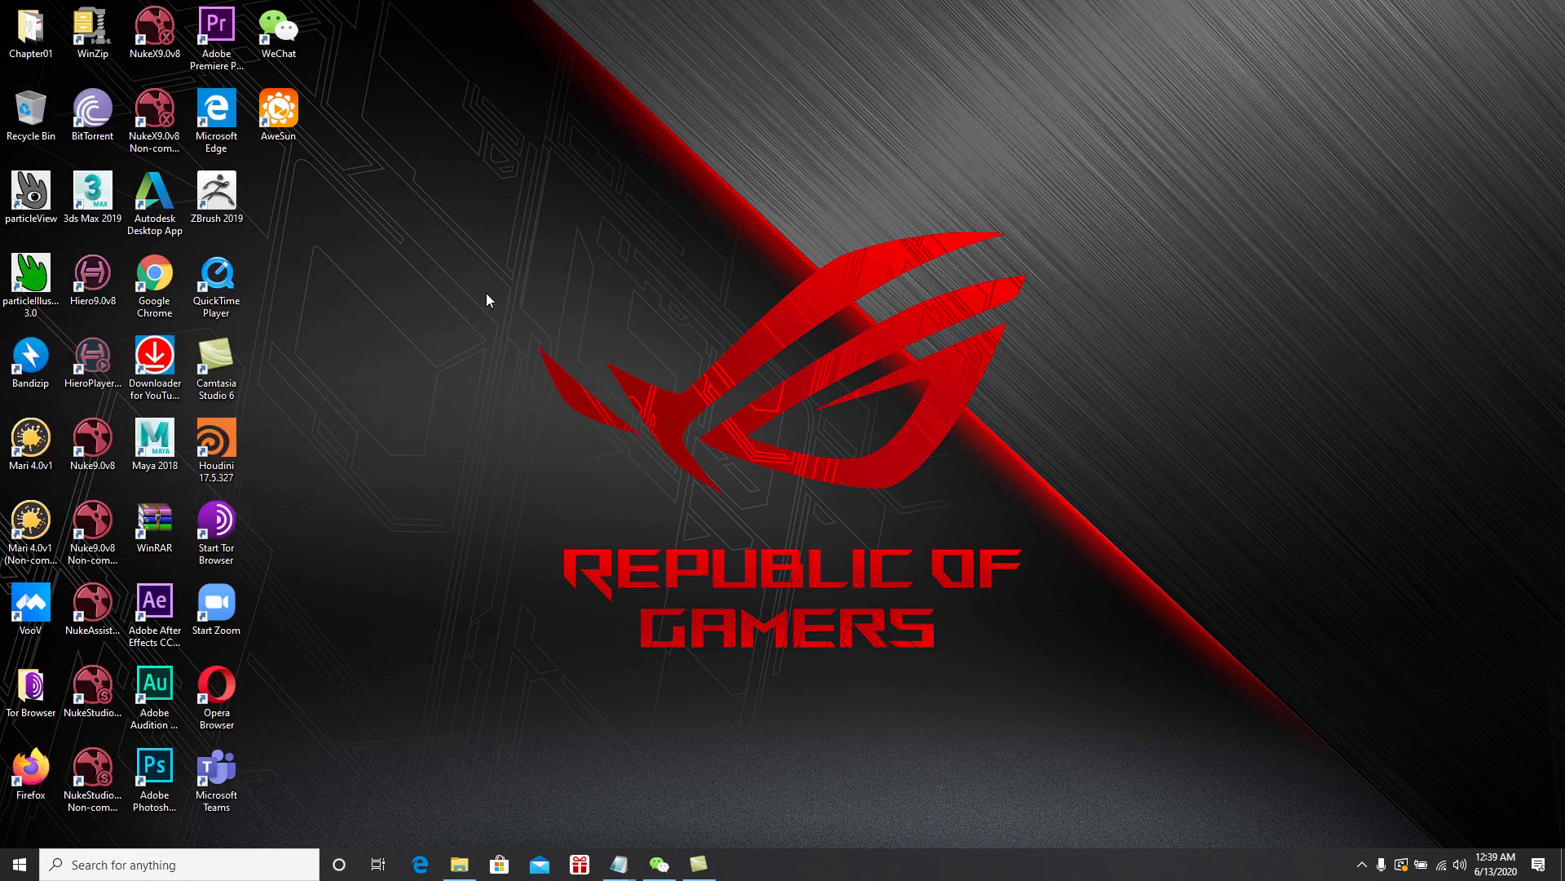
Launch Maya 2018 as administrator from the desktop
{"action": "left_click", "coordinate": [155, 445]}
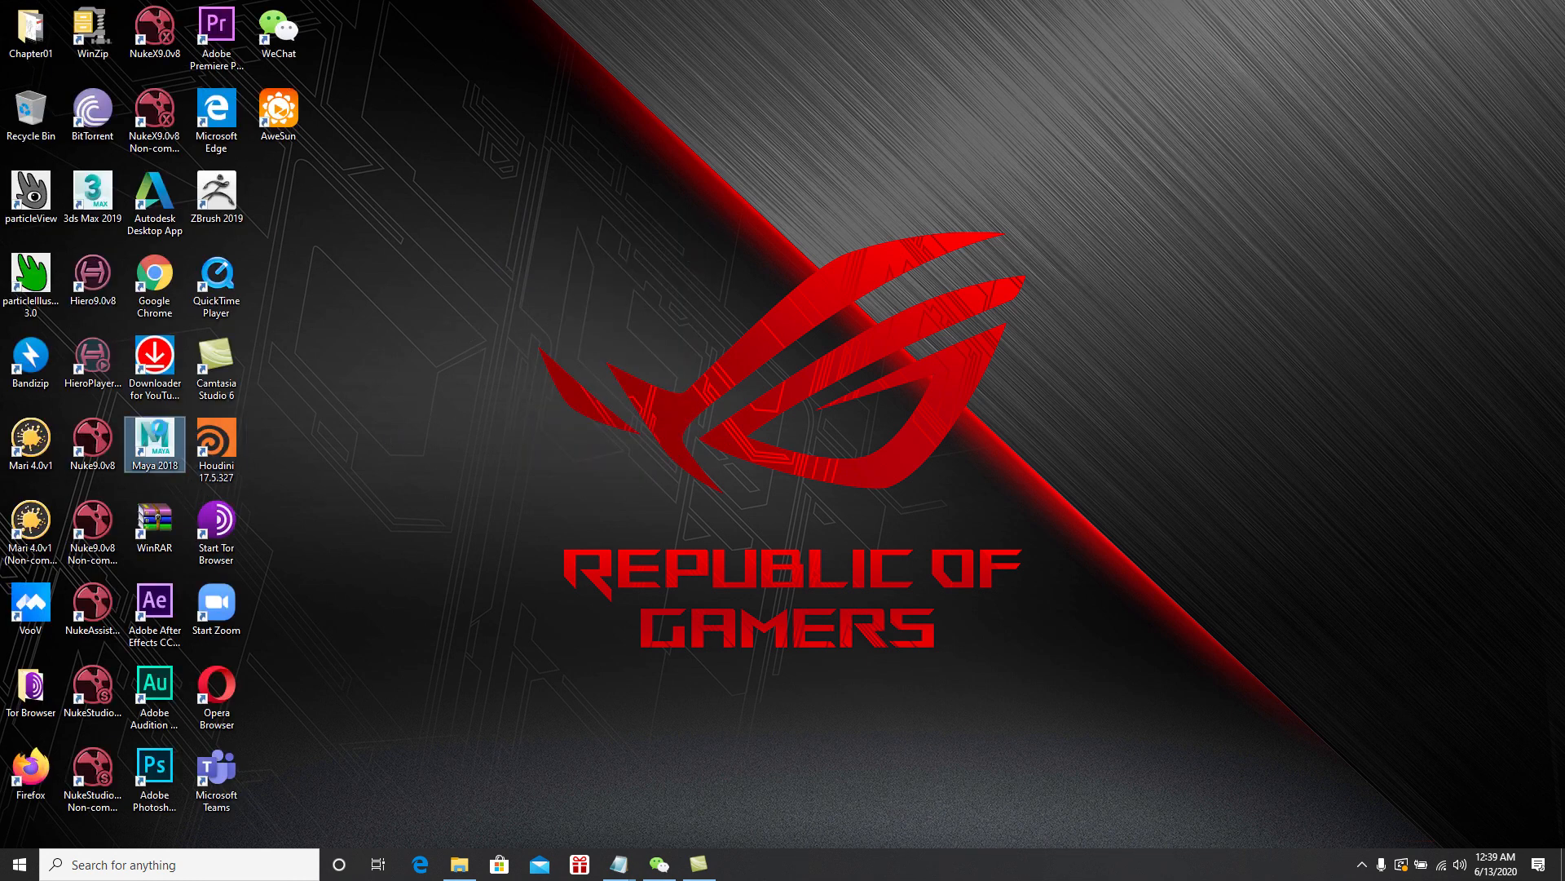
{"action": "right_click", "coordinate": [171, 432]}
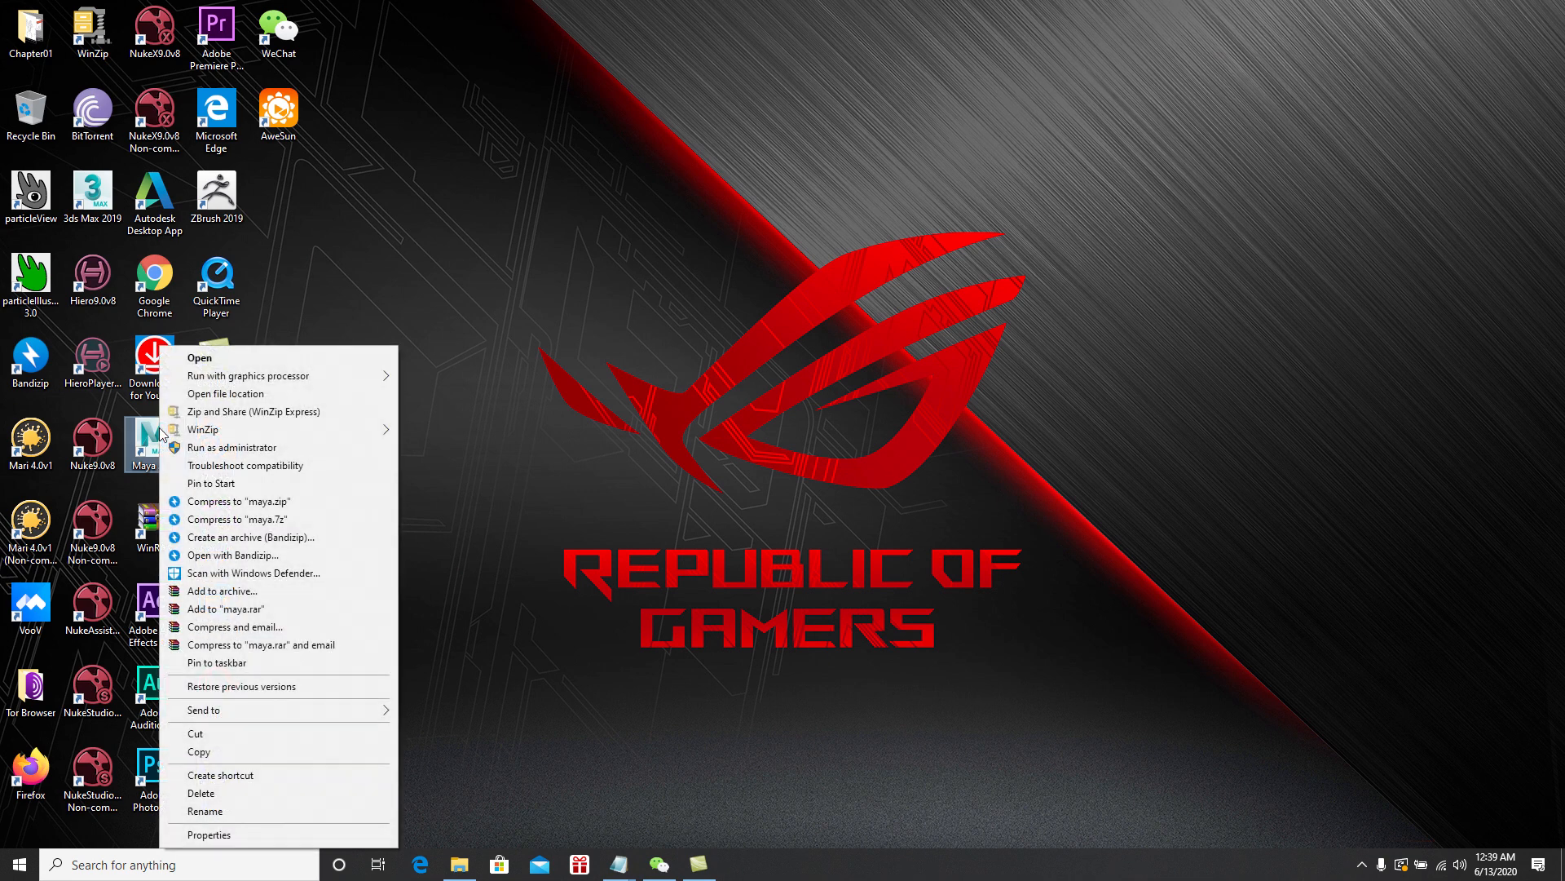
{"action": "left_click", "coordinate": [265, 450]}
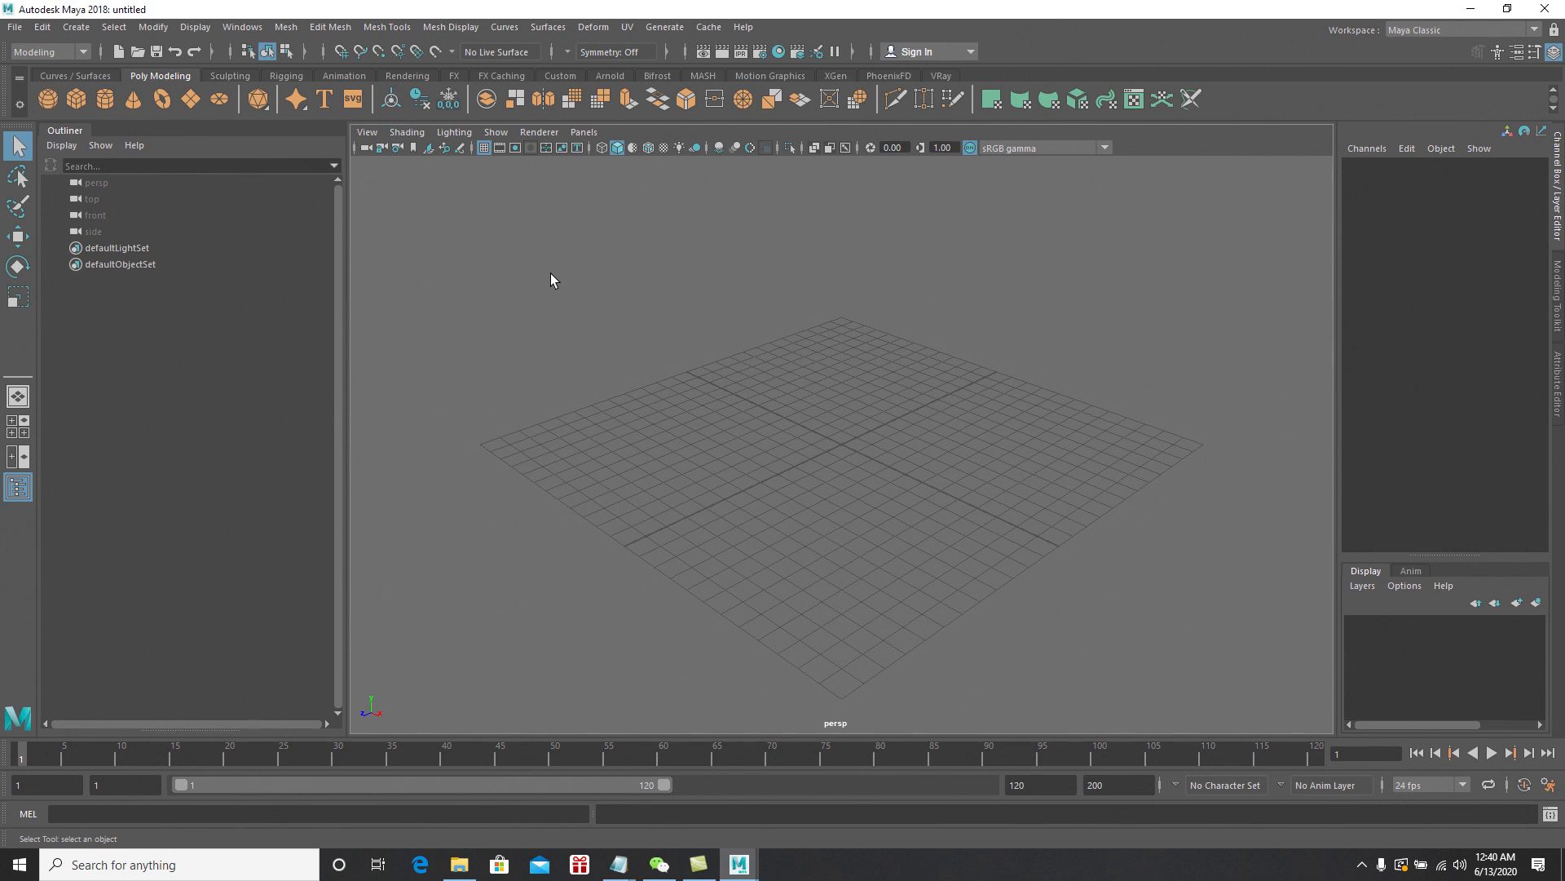
Switch to File Explorer, examine the exported EXR maps in Projects/Youtube Stuff/Tutorial/Maya2Mari_Tutorial/Mari files, and minimize the window
{"action": "left_click", "coordinate": [459, 864]}
{"action": "left_click", "coordinate": [1011, 125]}
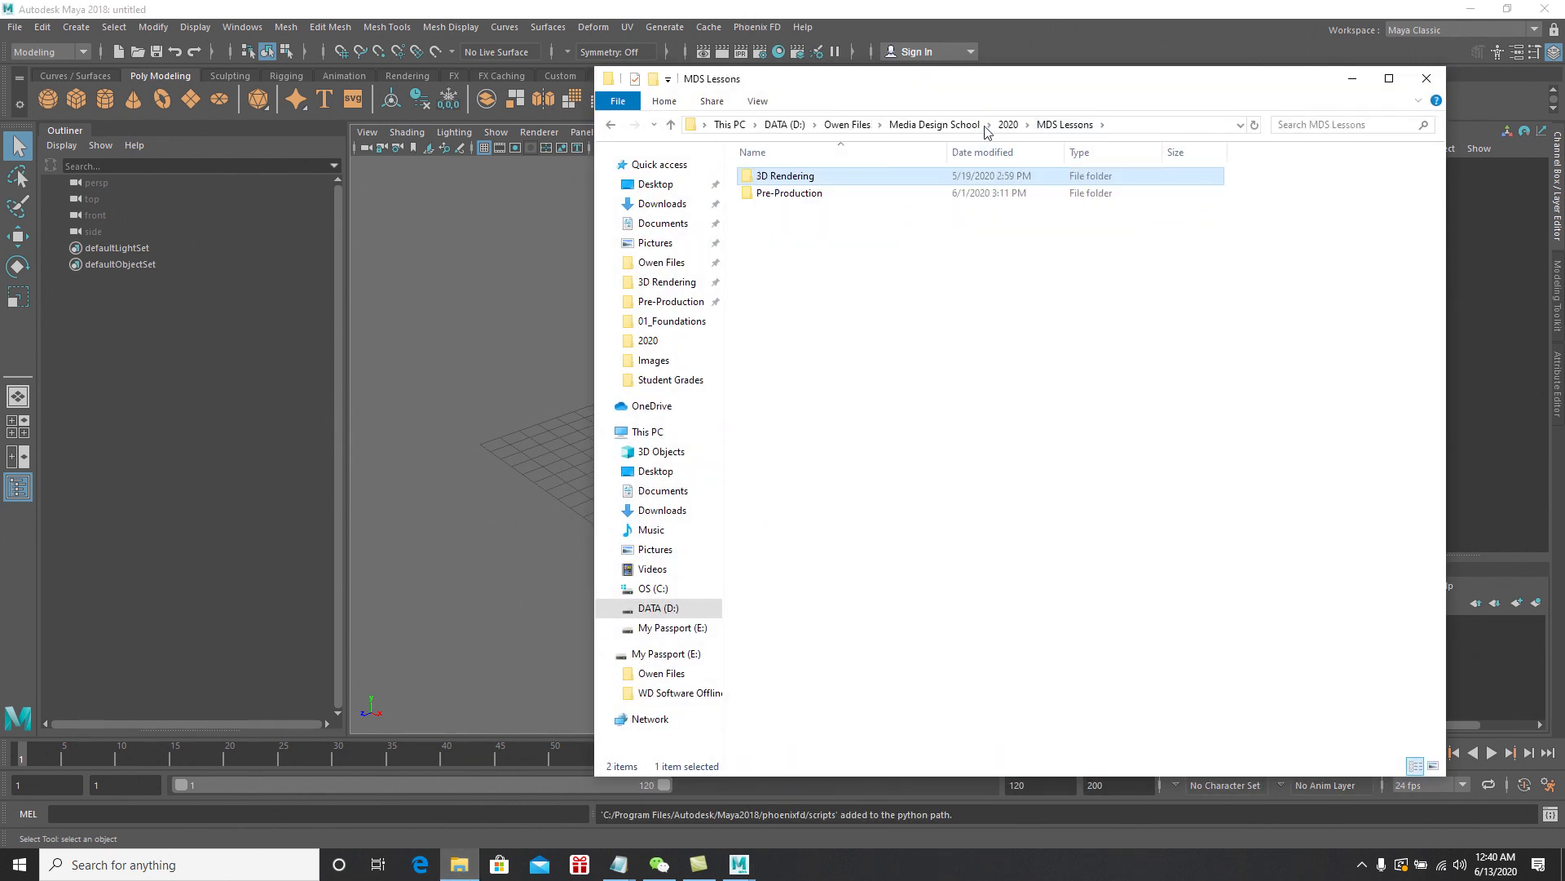
{"action": "left_click", "coordinate": [856, 125]}
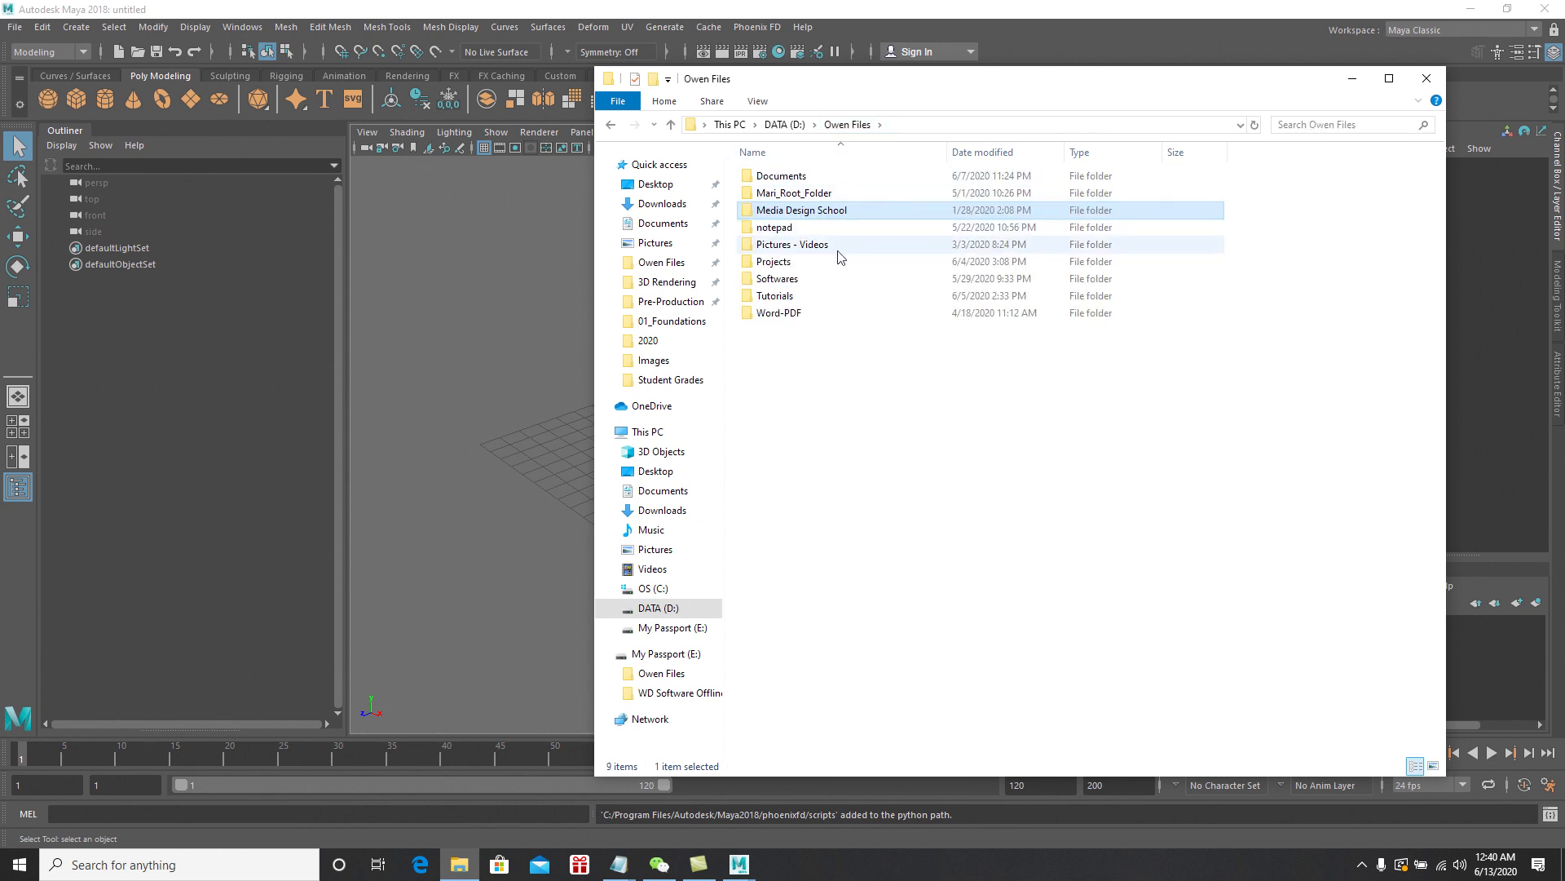
{"action": "left_click", "coordinate": [804, 250]}
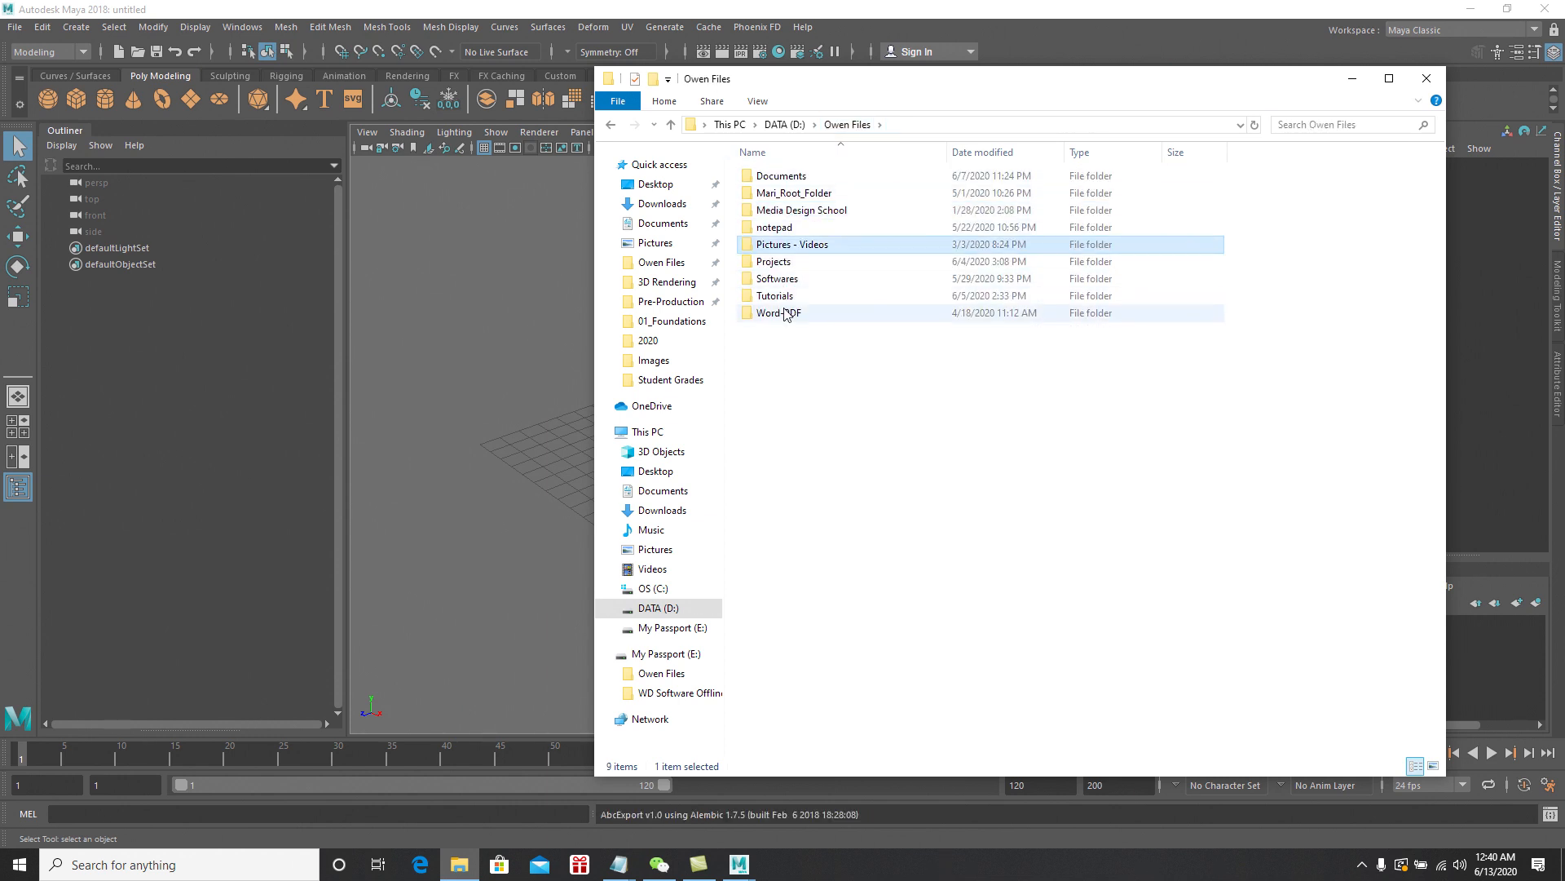
{"action": "double_click", "coordinate": [777, 262]}
{"action": "double_click", "coordinate": [798, 317]}
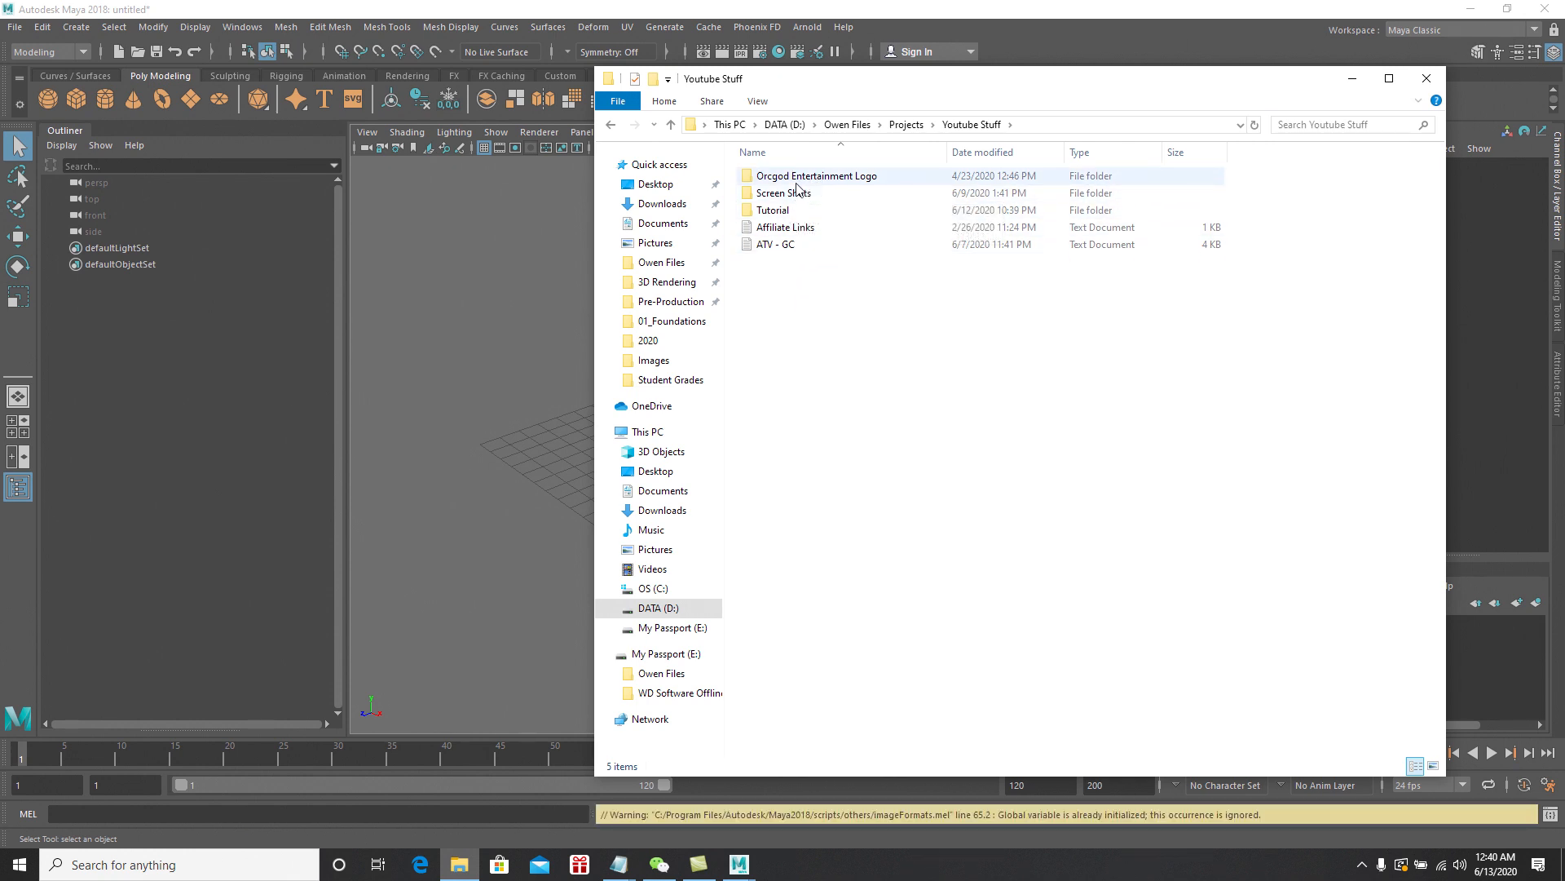
{"action": "double_click", "coordinate": [778, 210]}
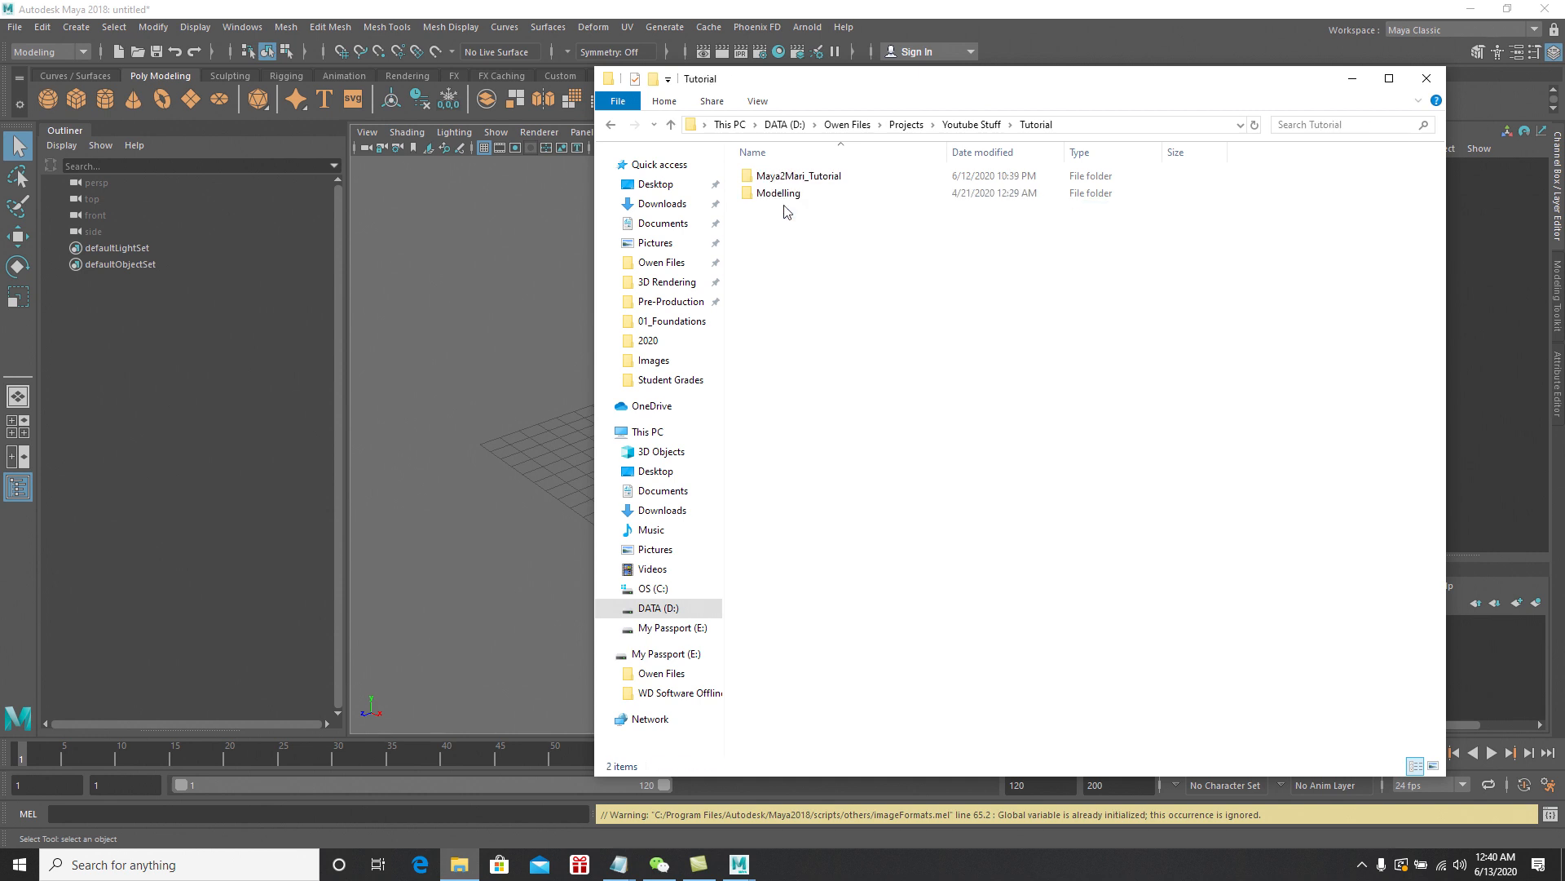
{"action": "left_click", "coordinate": [795, 181]}
{"action": "double_click", "coordinate": [796, 179]}
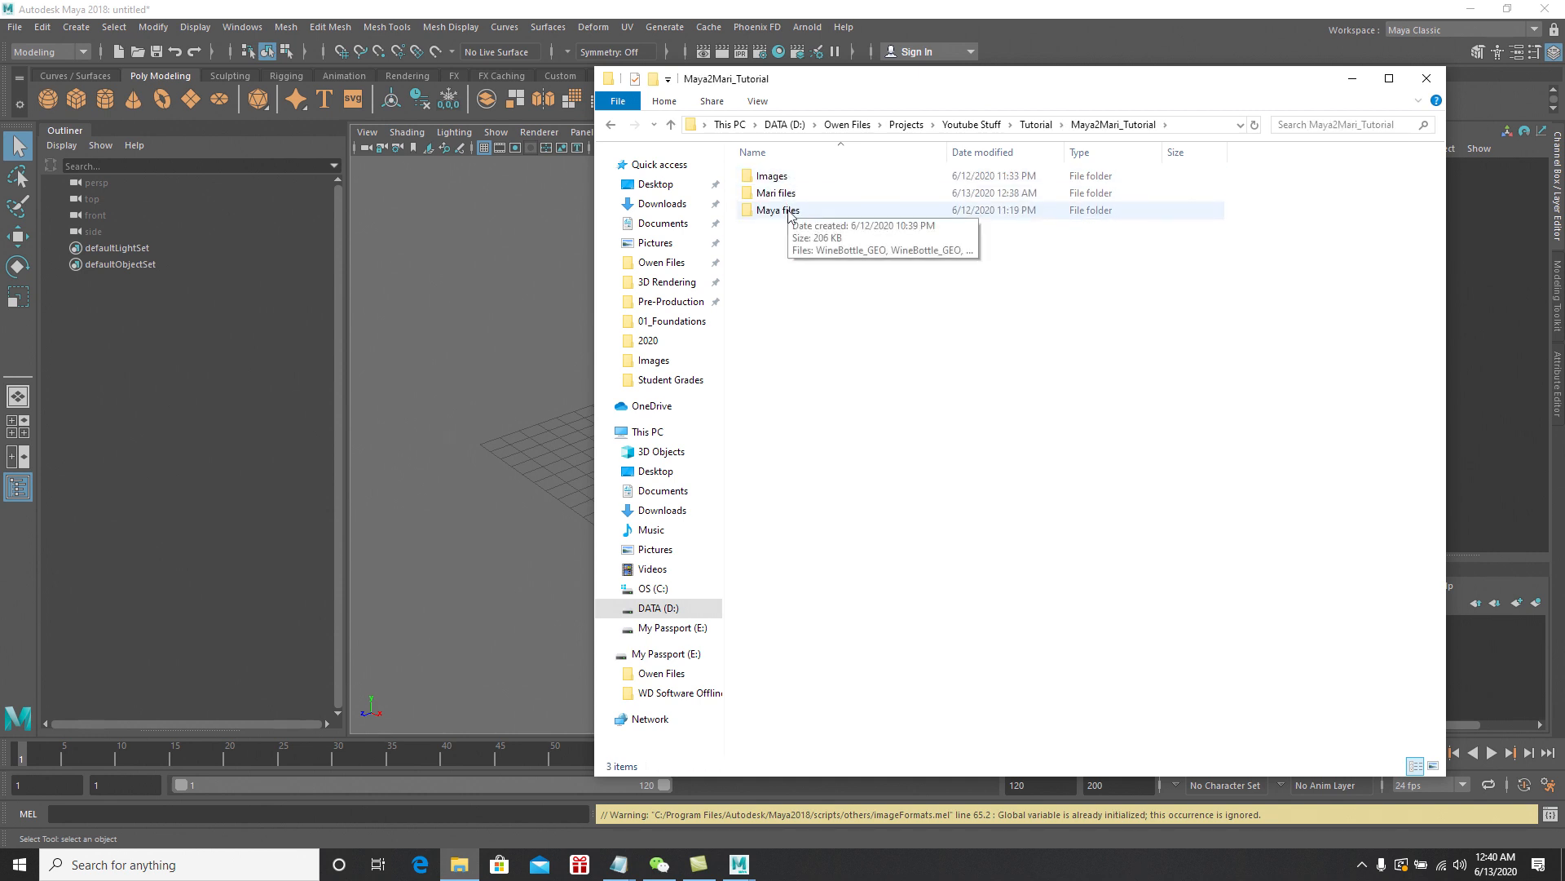
{"action": "double_click", "coordinate": [789, 196]}
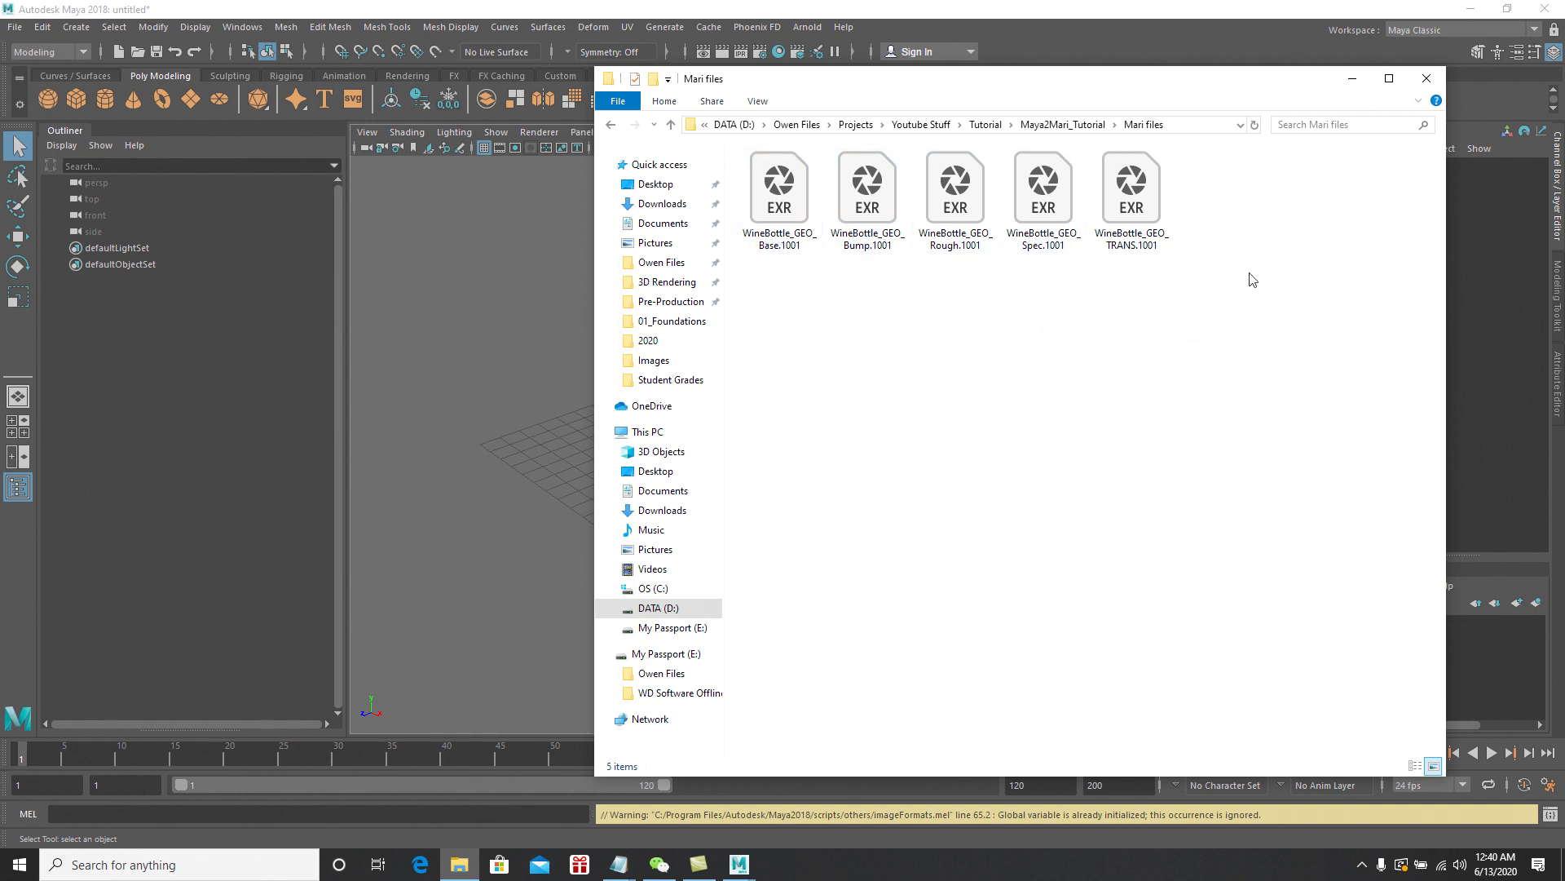
{"action": "left_click_drag", "start_coordinate": [1161, 92], "coordinate": [969, 125]}
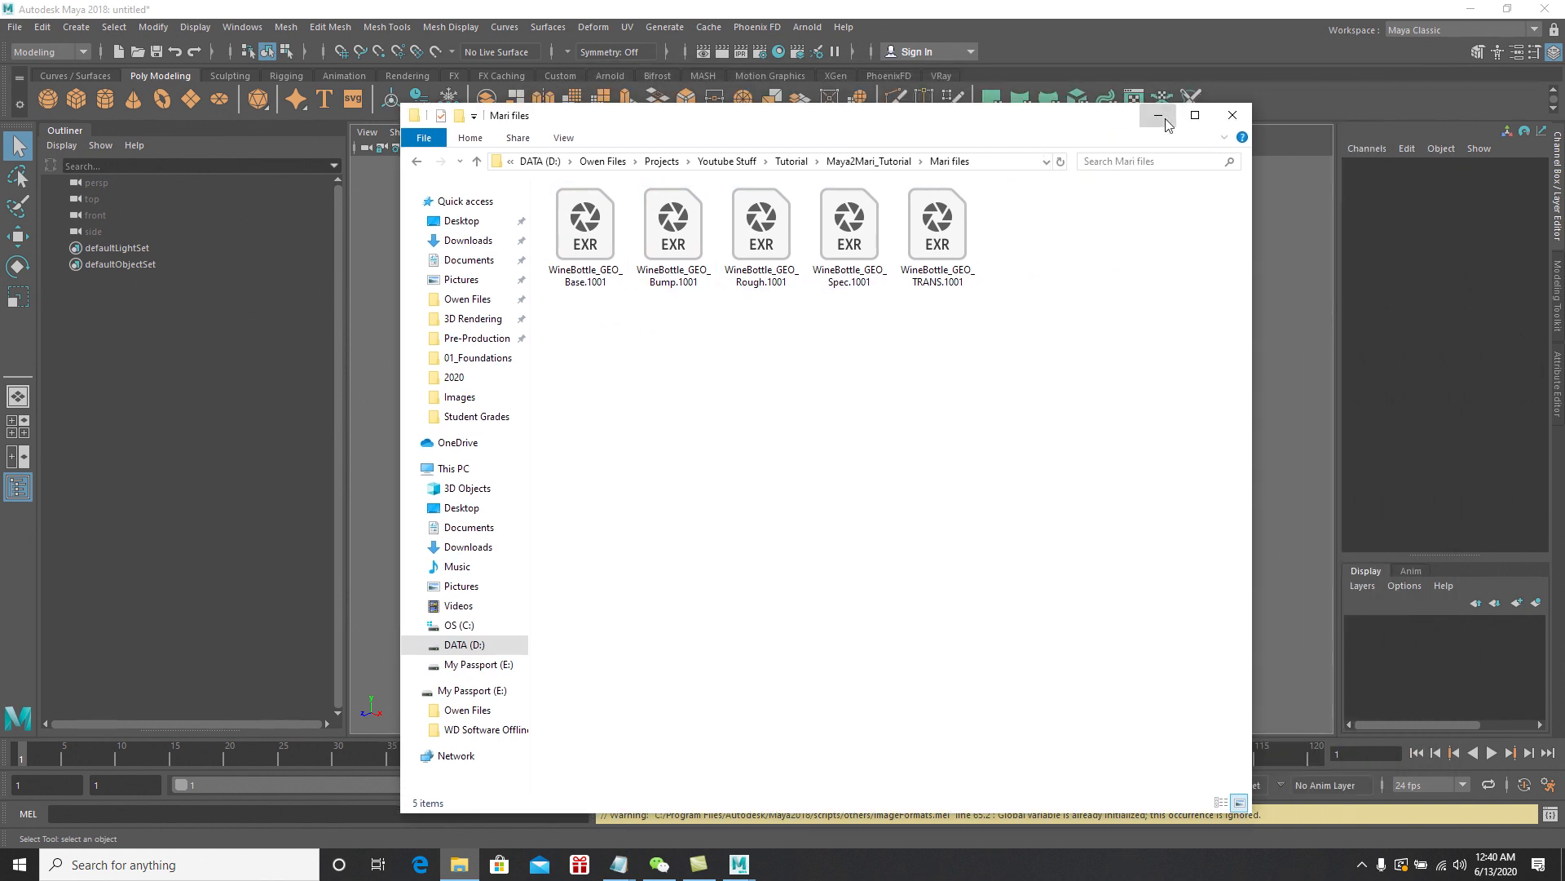
{"action": "left_click", "coordinate": [1158, 111]}
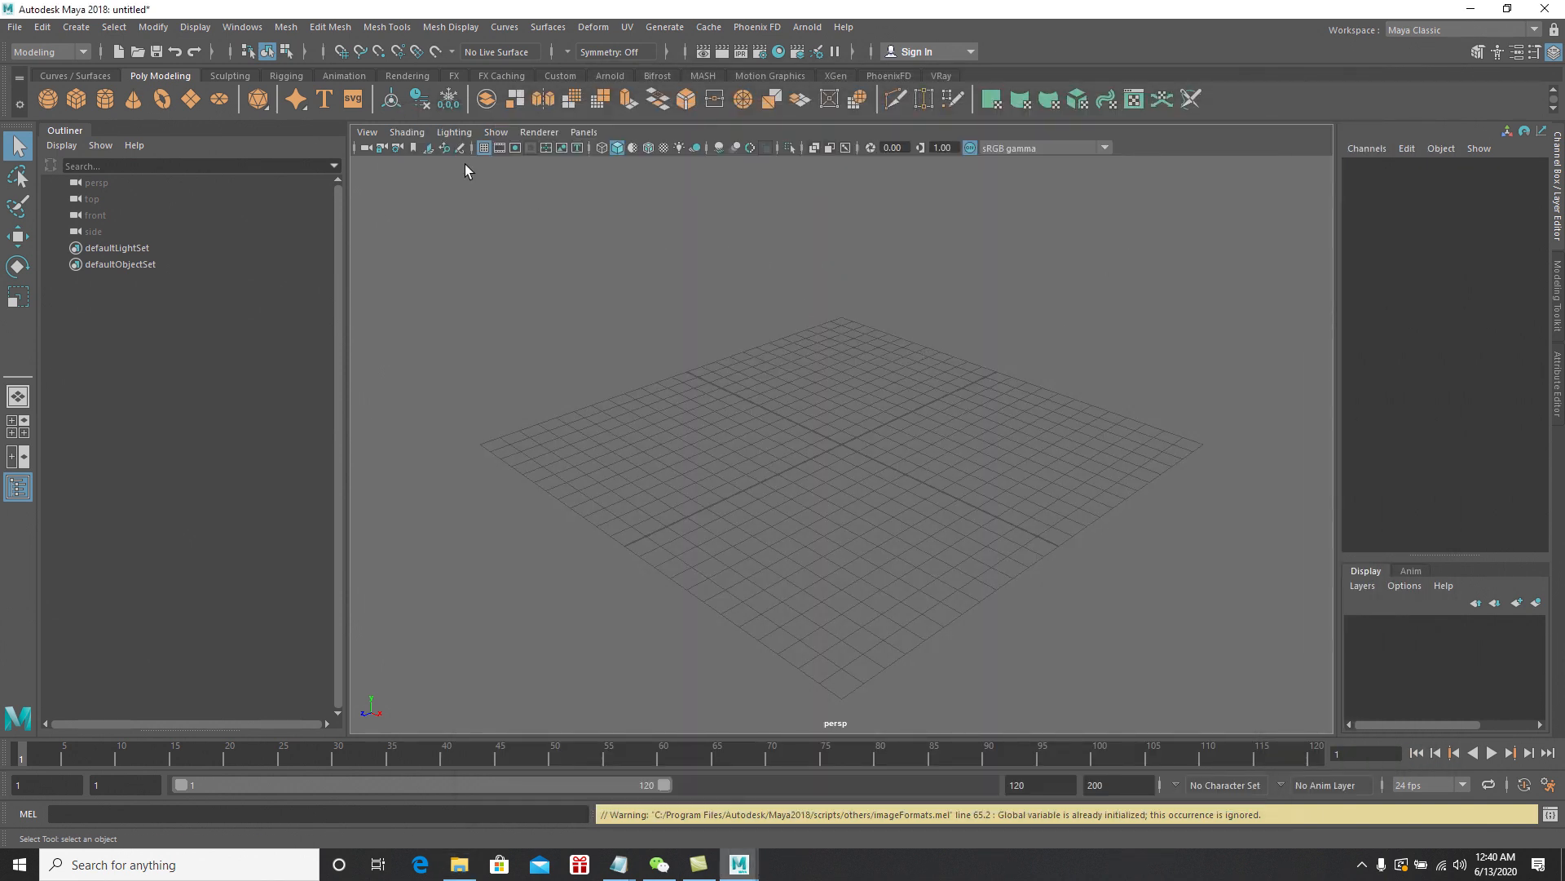
Open the recent scene WineBottle_Tutorial_01.mb without saving the untitled scene
{"action": "left_click", "coordinate": [17, 30]}
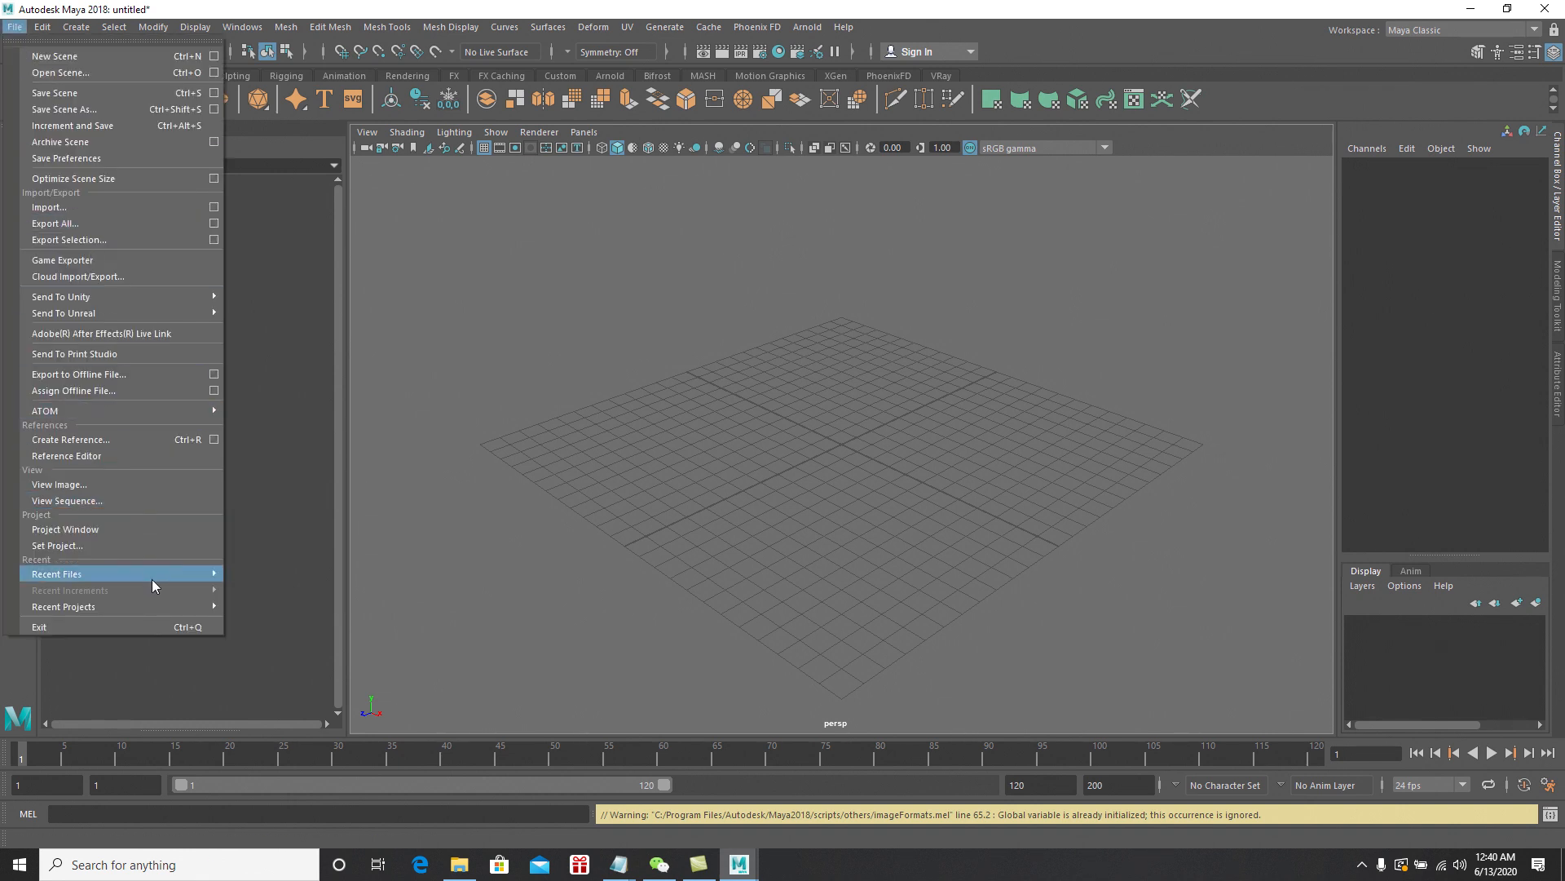
{"action": "mouse_move", "coordinate": [166, 579]}
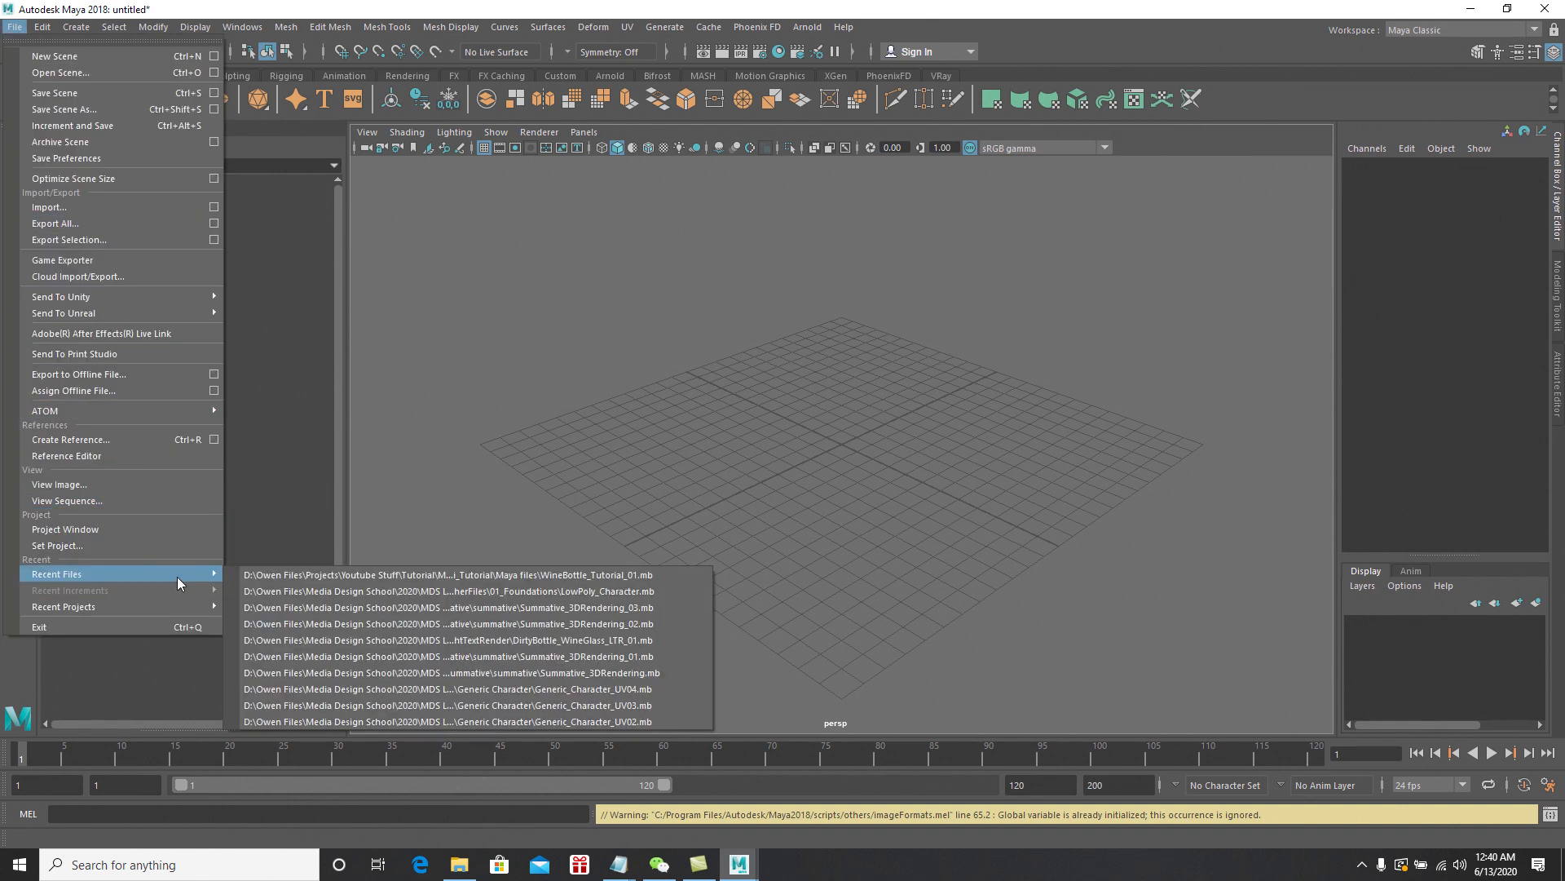
{"action": "left_click", "coordinate": [272, 574]}
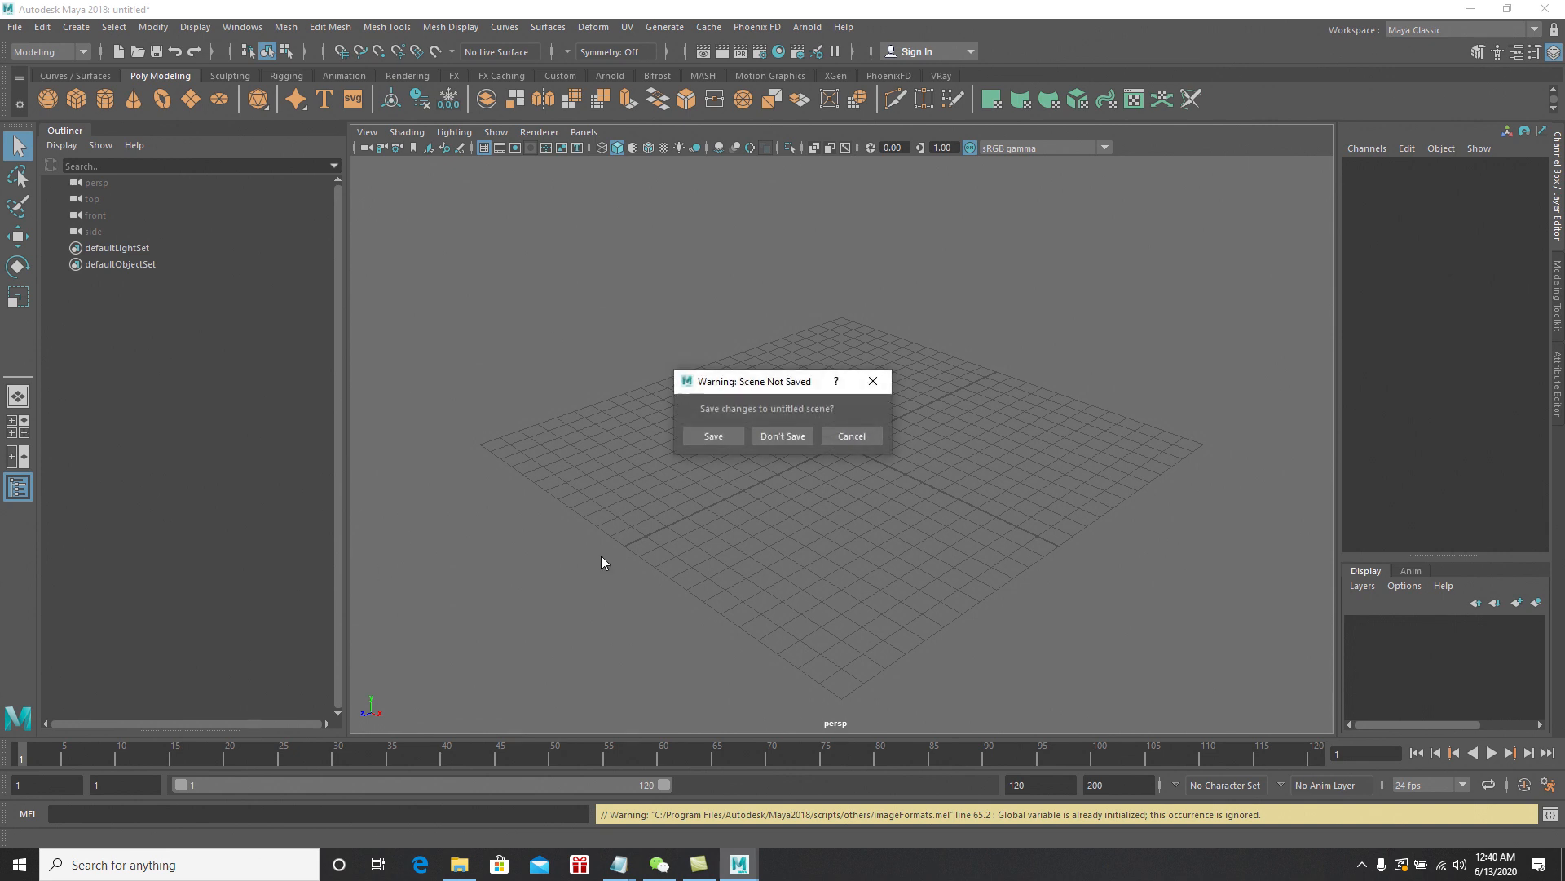
{"action": "left_click", "coordinate": [780, 437]}
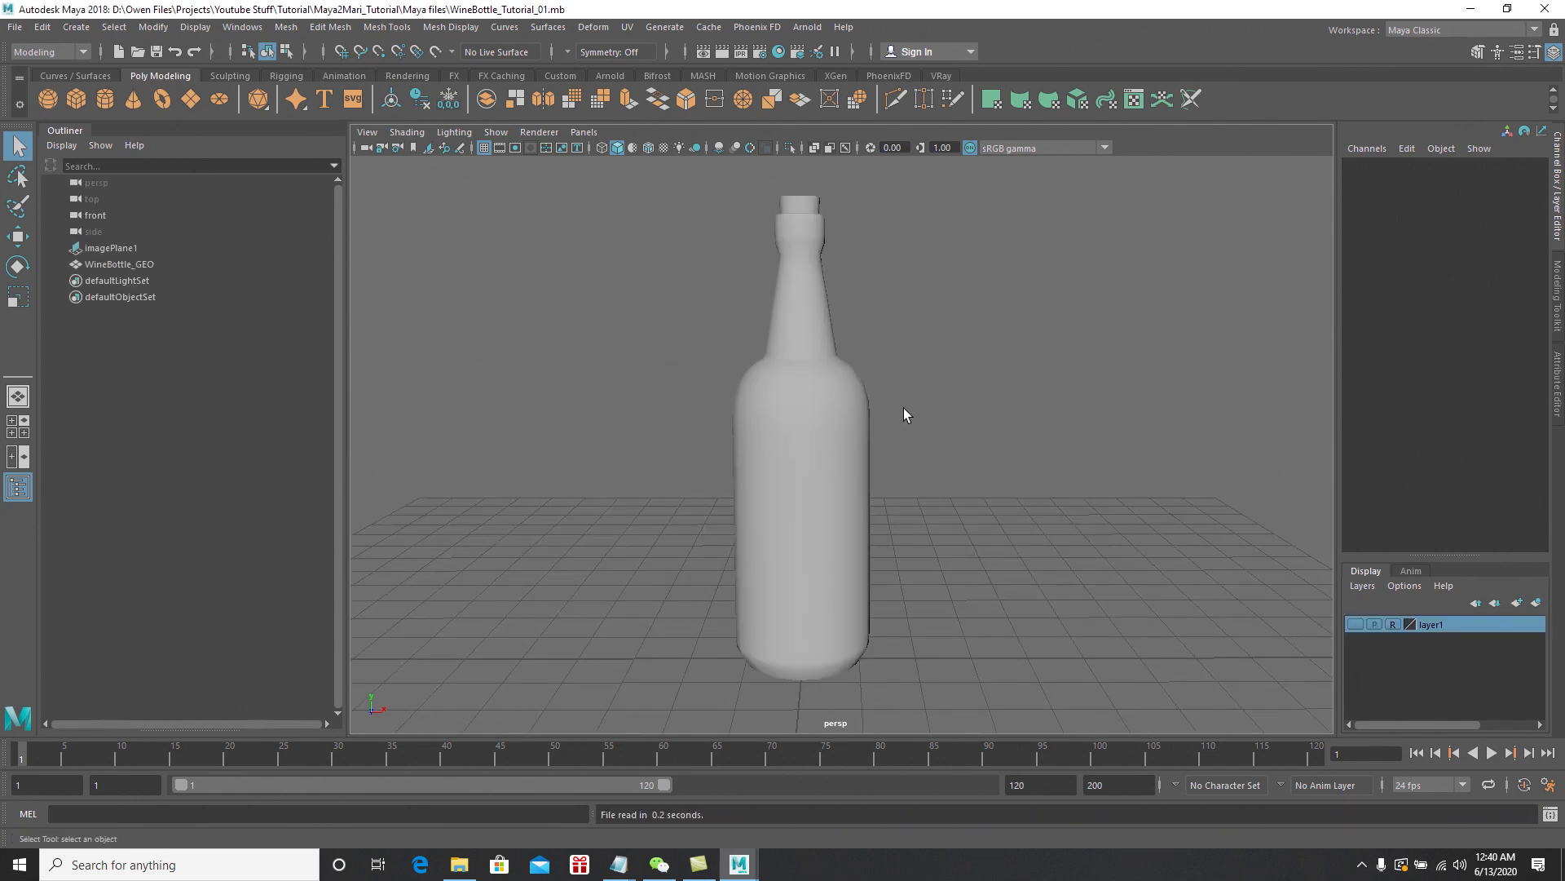
Create an Arnold area light and rename it aiKeyLight
{"action": "left_click_drag", "start_coordinate": [1036, 482], "coordinate": [971, 474], "text": "alt"}
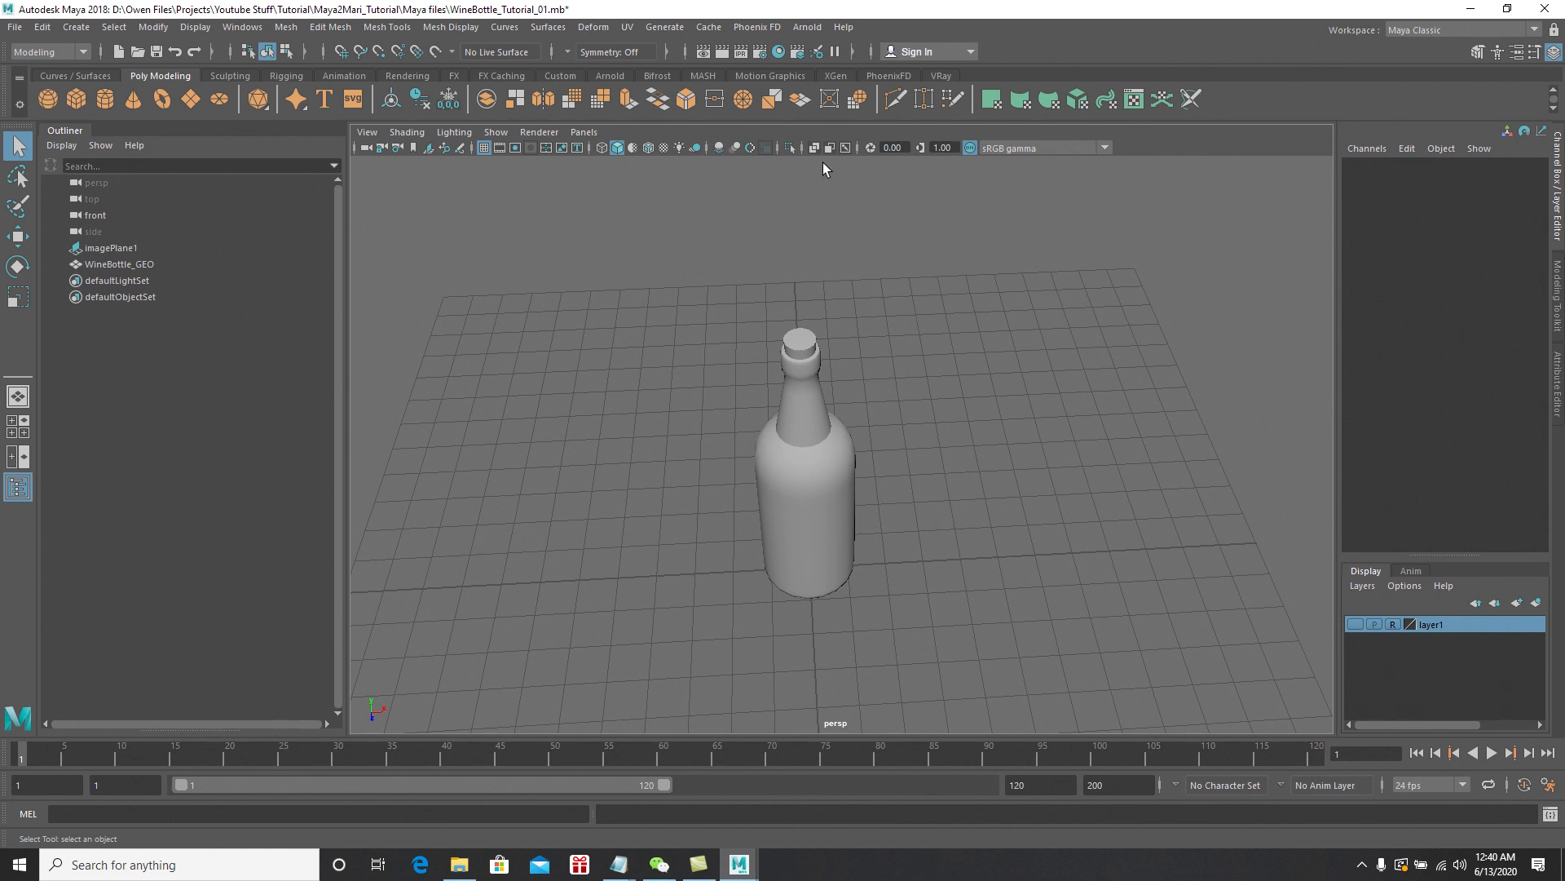
{"action": "left_click", "coordinate": [806, 27]}
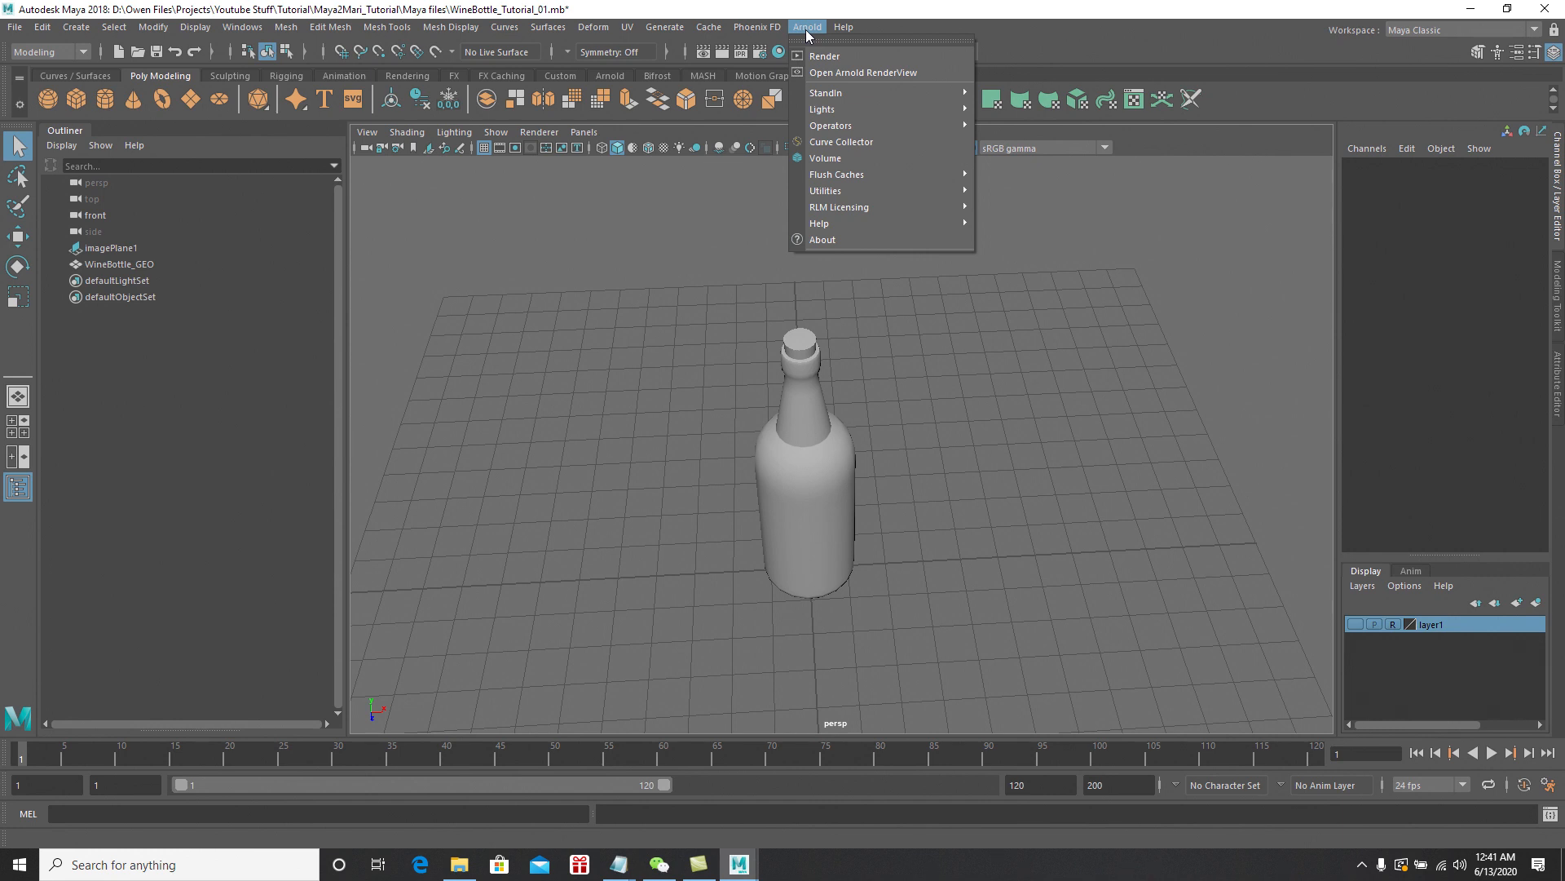
{"action": "mouse_move", "coordinate": [849, 107]}
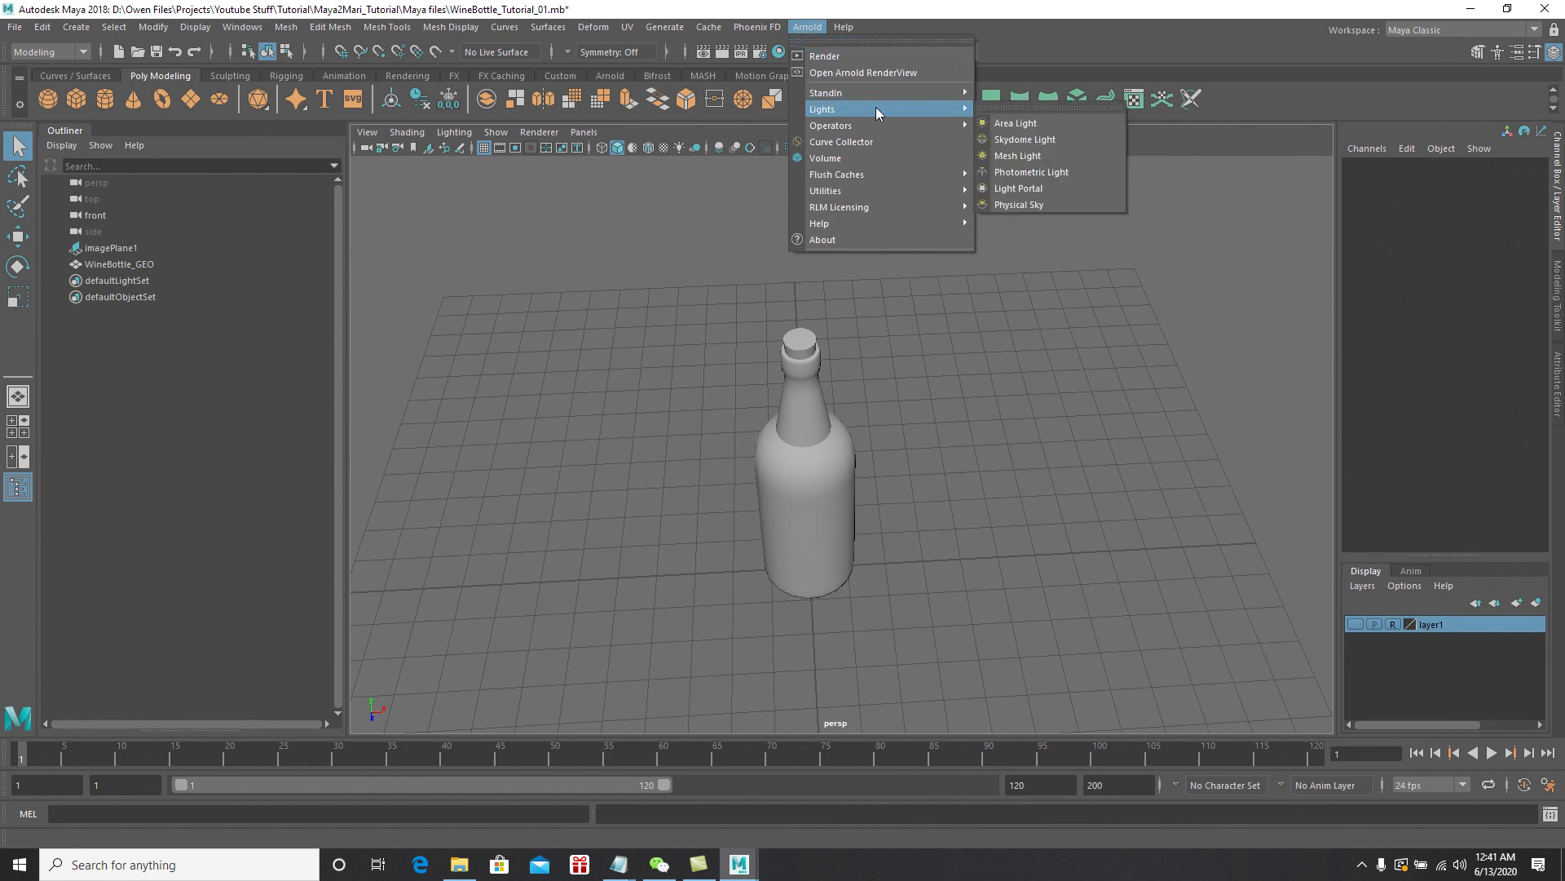
{"action": "left_click", "coordinate": [1013, 124]}
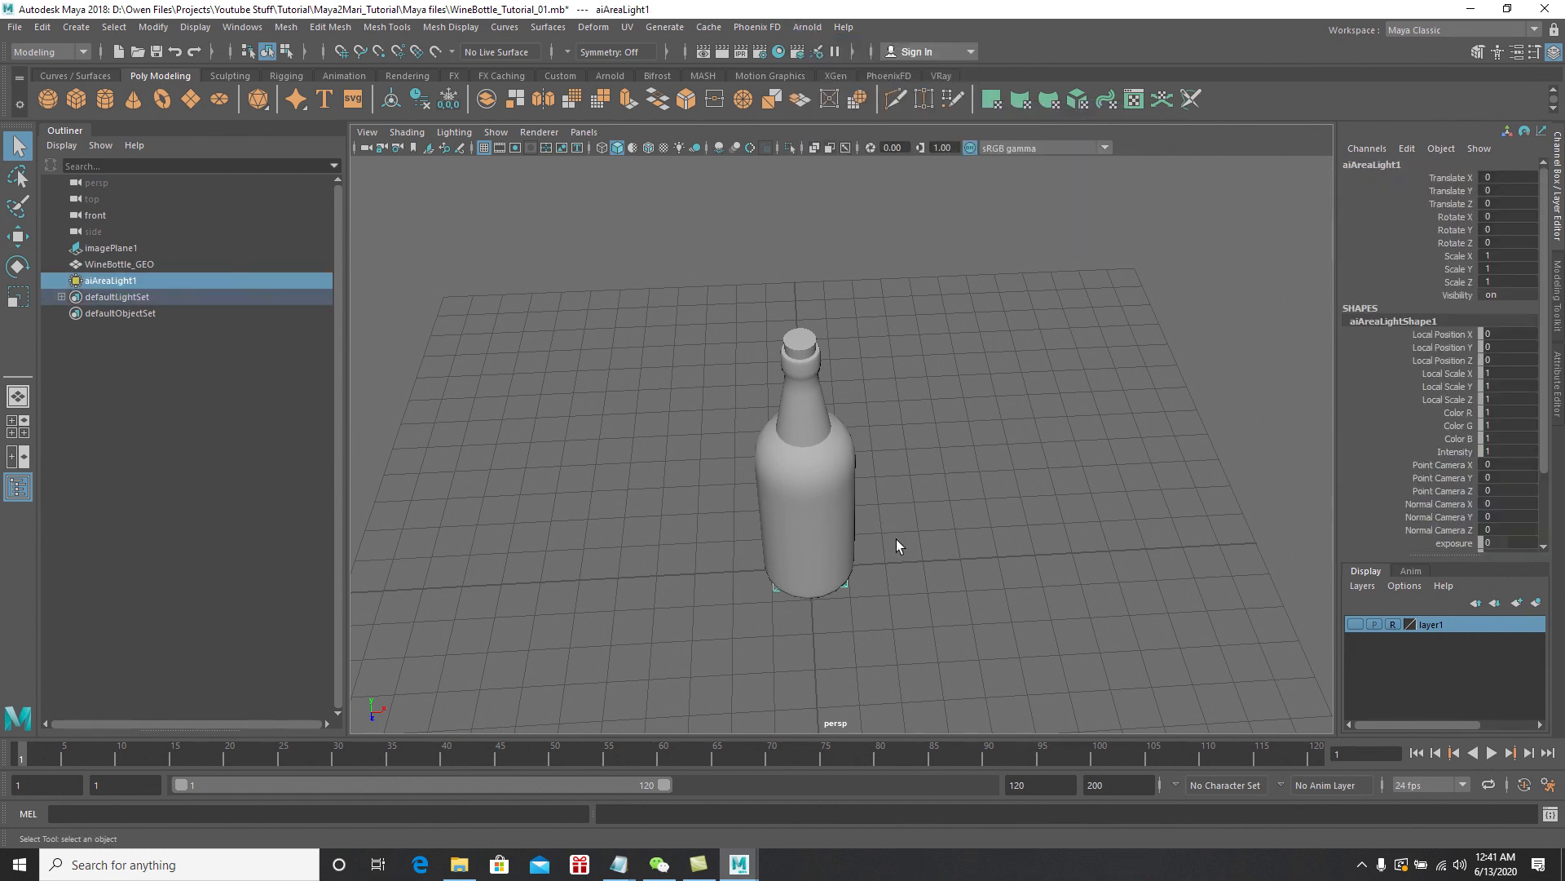
{"action": "double_click", "coordinate": [134, 282]}
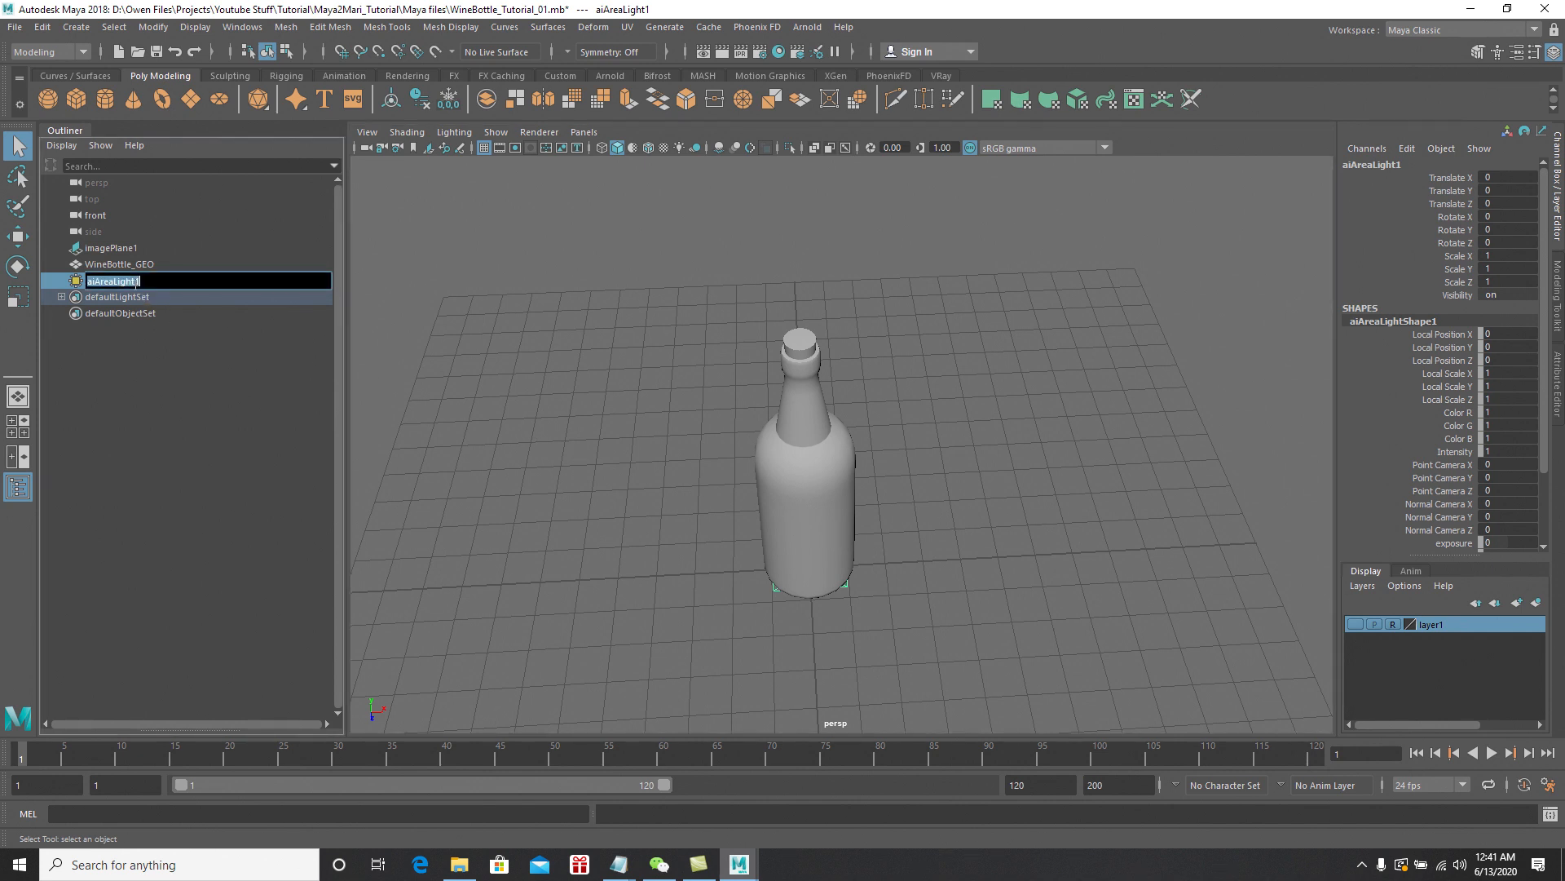
{"action": "left_click_drag", "start_coordinate": [150, 282], "coordinate": [117, 282]}
{"action": "type", "text": "Ke"}
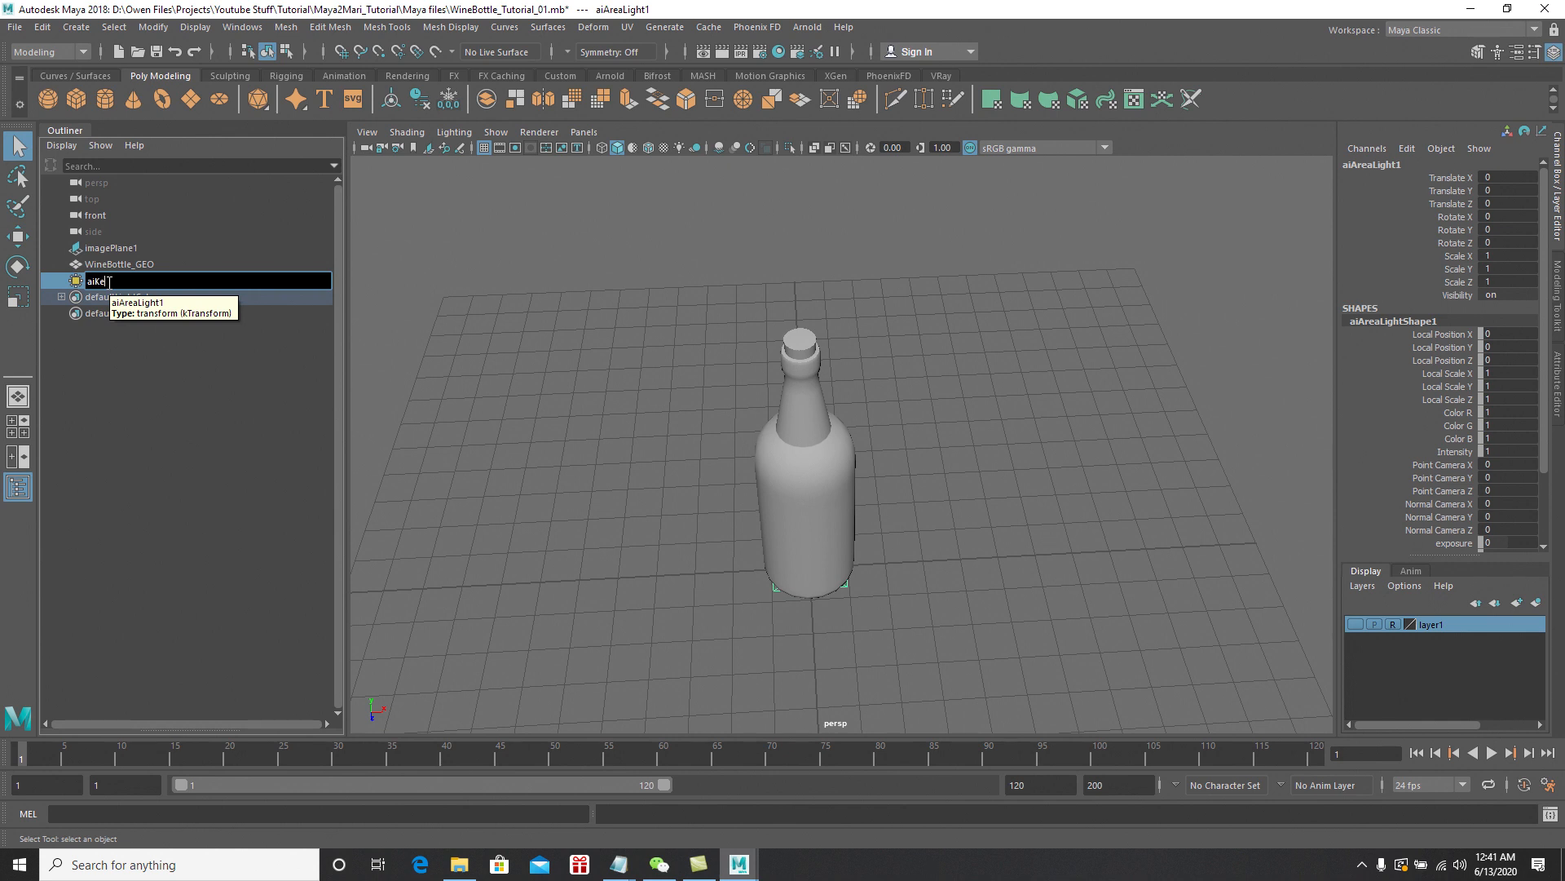
{"action": "type", "text": "yLight"}
{"action": "key", "text": "Return"}
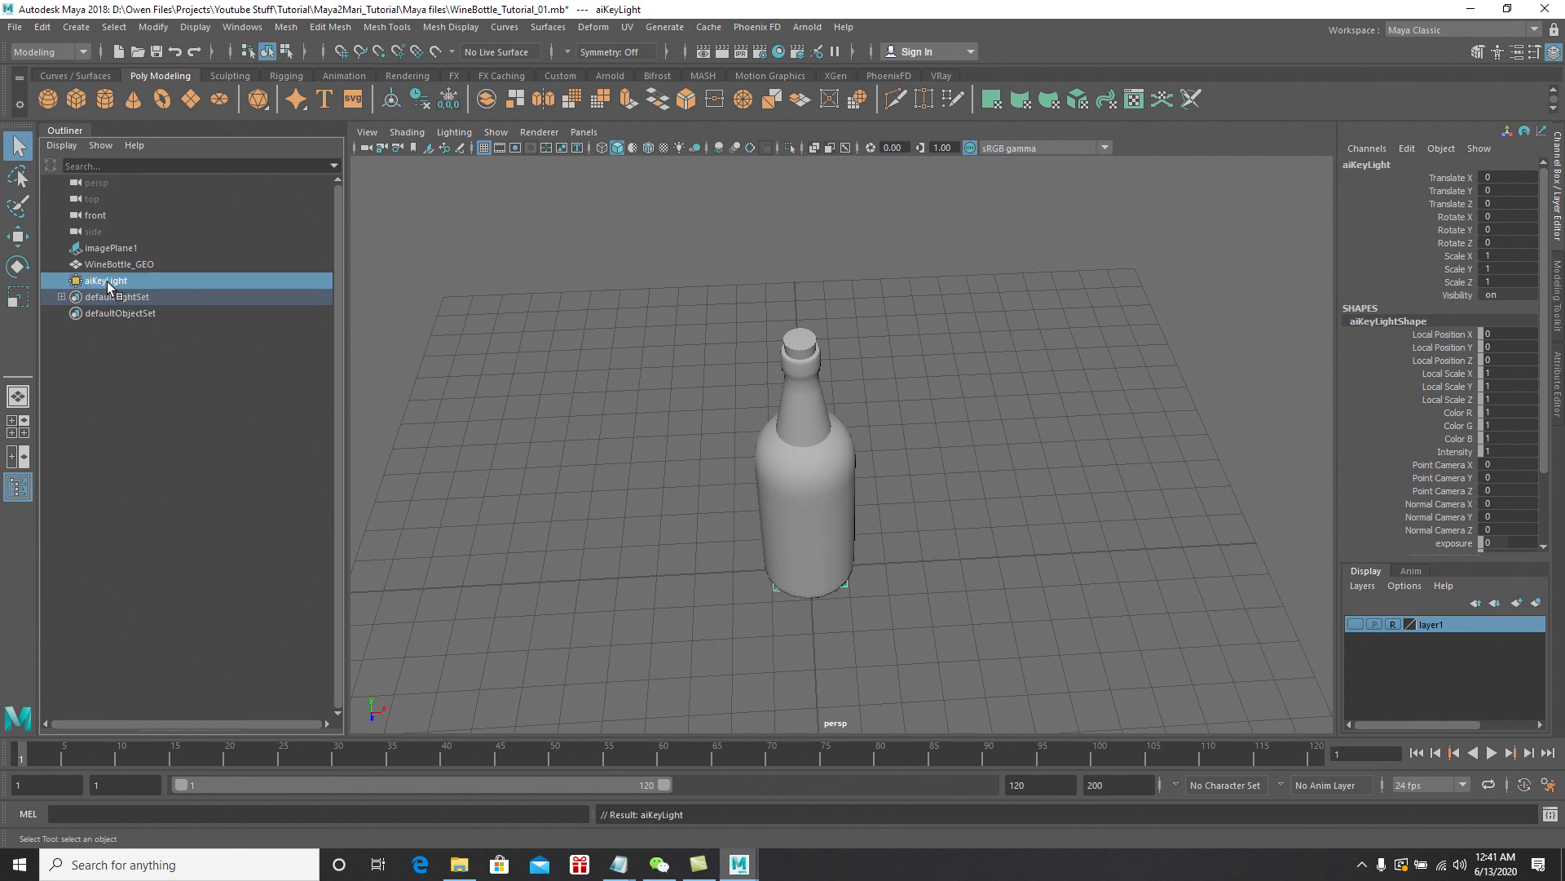
Move aiKeyLight to the front-left of the bottle, rotate it about -42 degrees in Y and scale it uniformly to about 3
{"action": "left_click_drag", "start_coordinate": [936, 502], "coordinate": [927, 501], "text": "alt"}
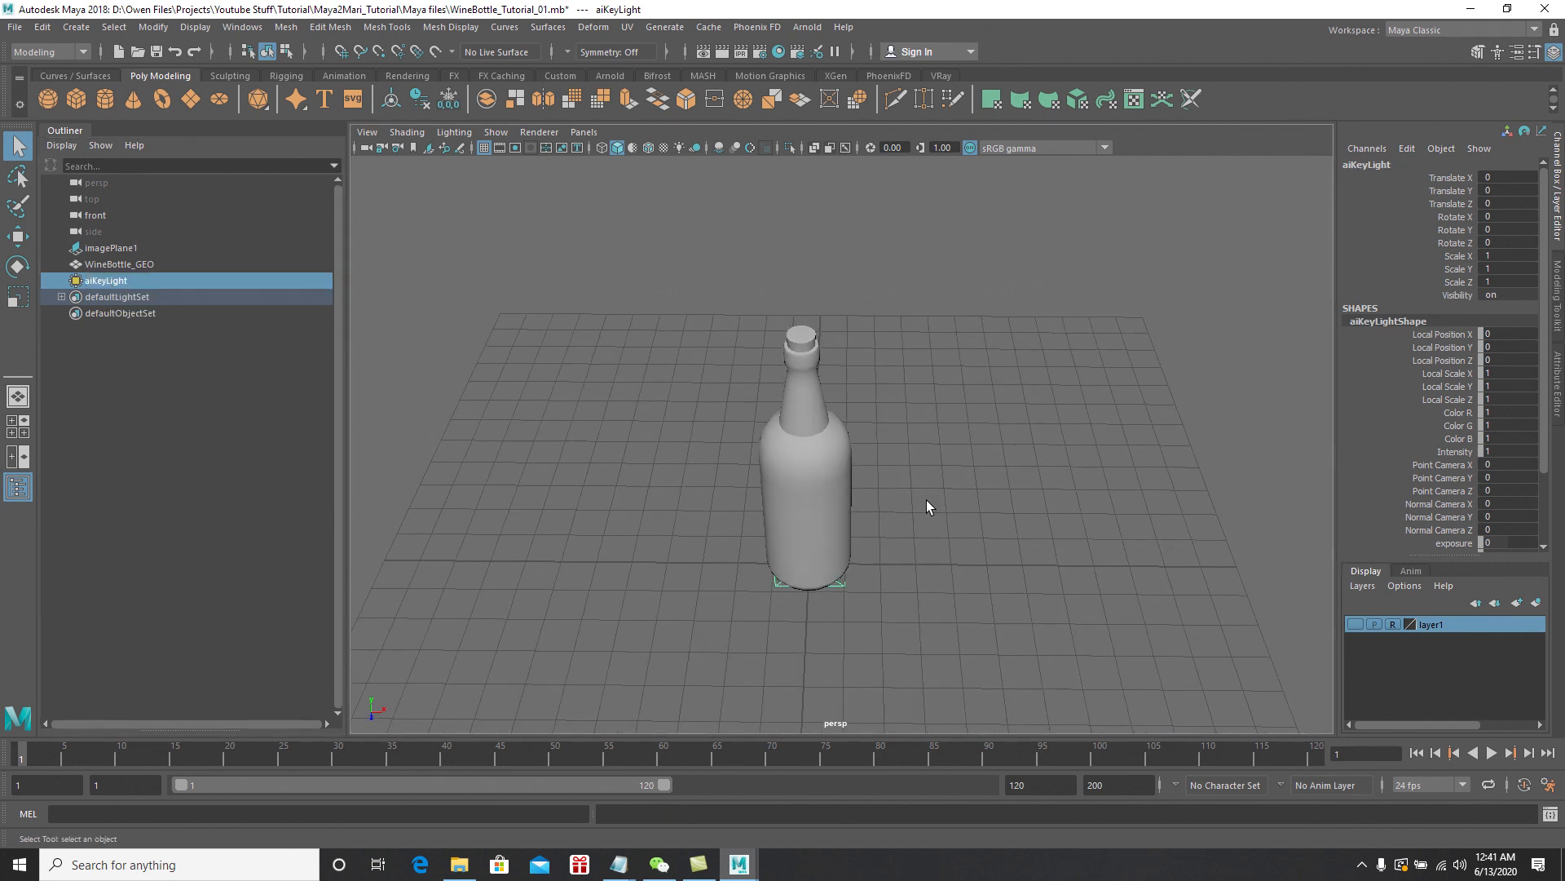
{"action": "key", "text": "w"}
{"action": "left_click_drag", "start_coordinate": [871, 563], "coordinate": [708, 548]}
{"action": "left_click_drag", "start_coordinate": [607, 493], "coordinate": [587, 326]}
{"action": "left_click_drag", "start_coordinate": [561, 426], "coordinate": [724, 403]}
{"action": "key", "text": "e"}
{"action": "key", "text": "r"}
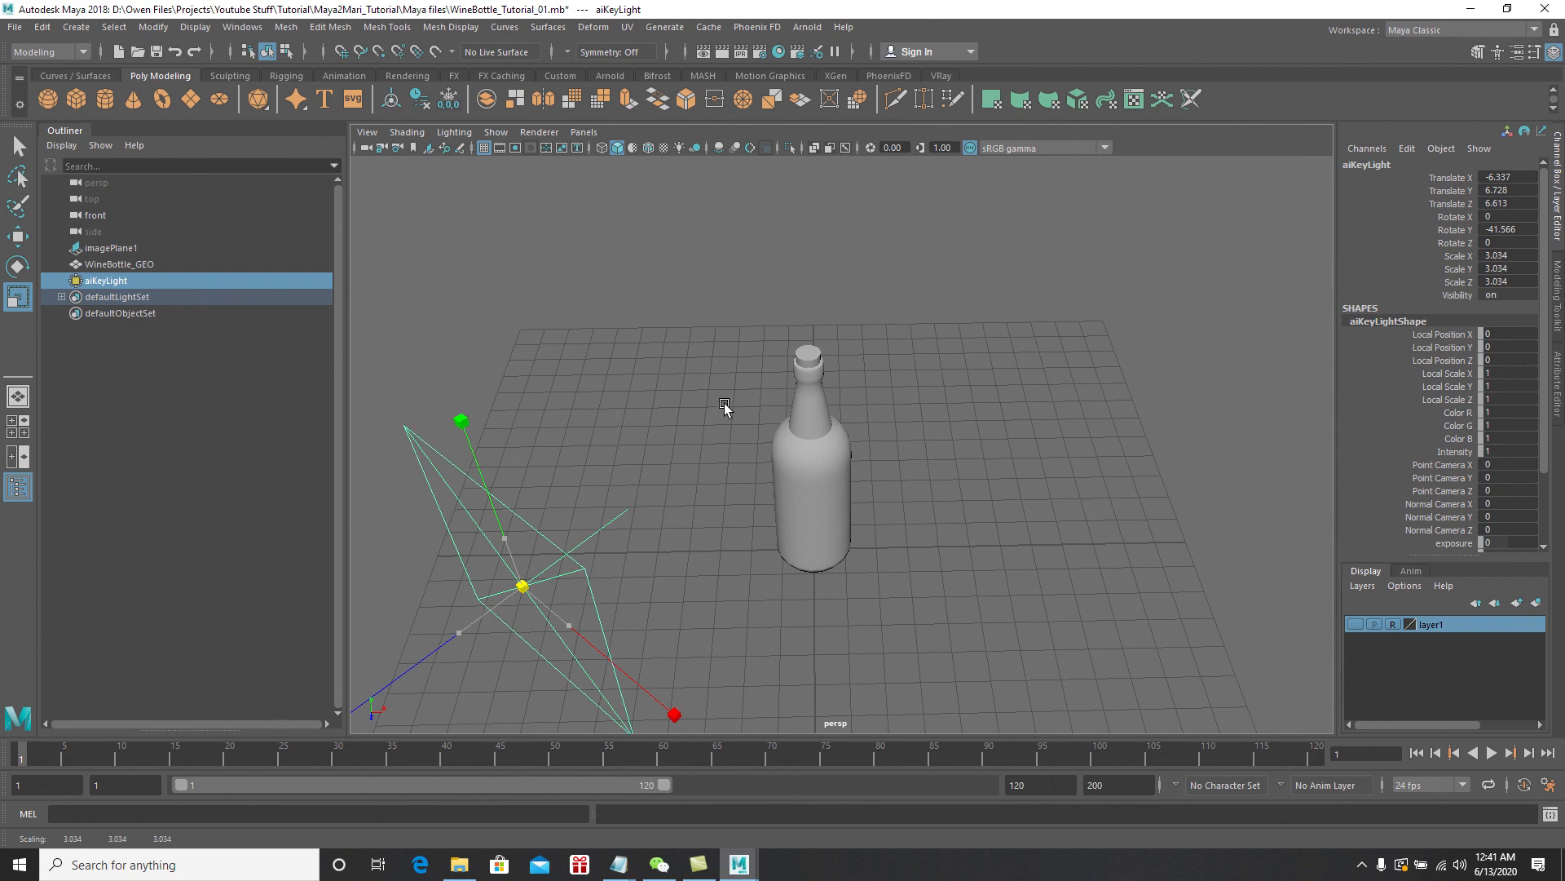
Lower aiKeyLight and shift it further forward, to about X -6.5, Y 4.9, Z 7.9
{"action": "left_click_drag", "start_coordinate": [774, 520], "coordinate": [884, 408], "text": "alt"}
{"action": "key", "text": "w"}
{"action": "left_click_drag", "start_coordinate": [745, 609], "coordinate": [775, 571]}
{"action": "left_click_drag", "start_coordinate": [613, 318], "coordinate": [629, 441]}
{"action": "right_click_drag", "start_coordinate": [629, 440], "coordinate": [786, 473], "text": "alt"}
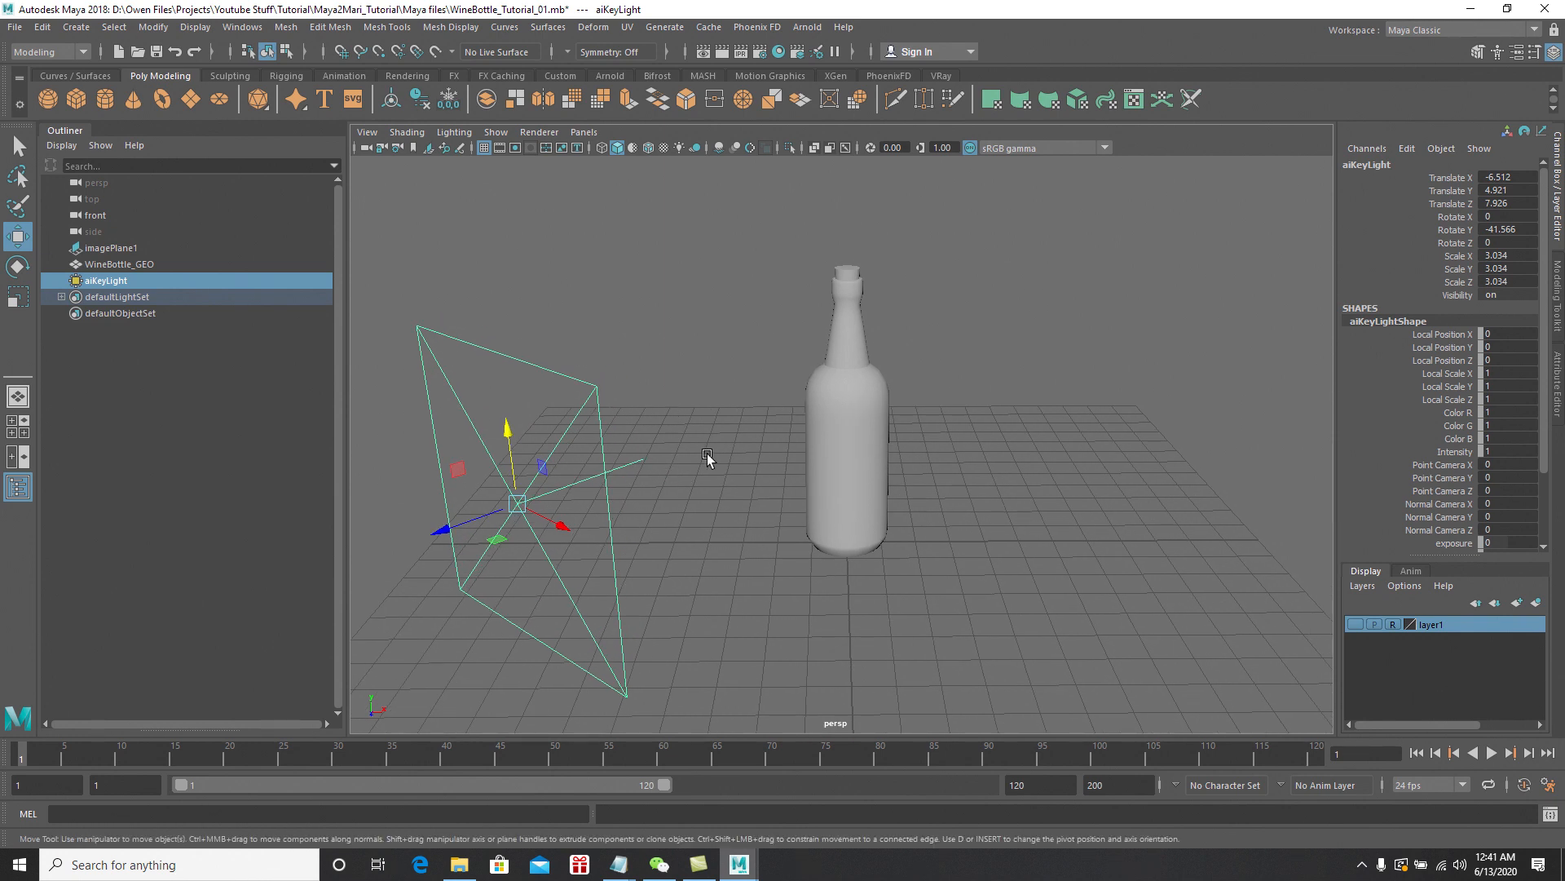
Duplicate the key light, place the copy on the bottle's opposite side at about X 9.5, Z 2.7, and turn it to about 90 degrees in Y
{"action": "key", "text": "ctrl+d"}
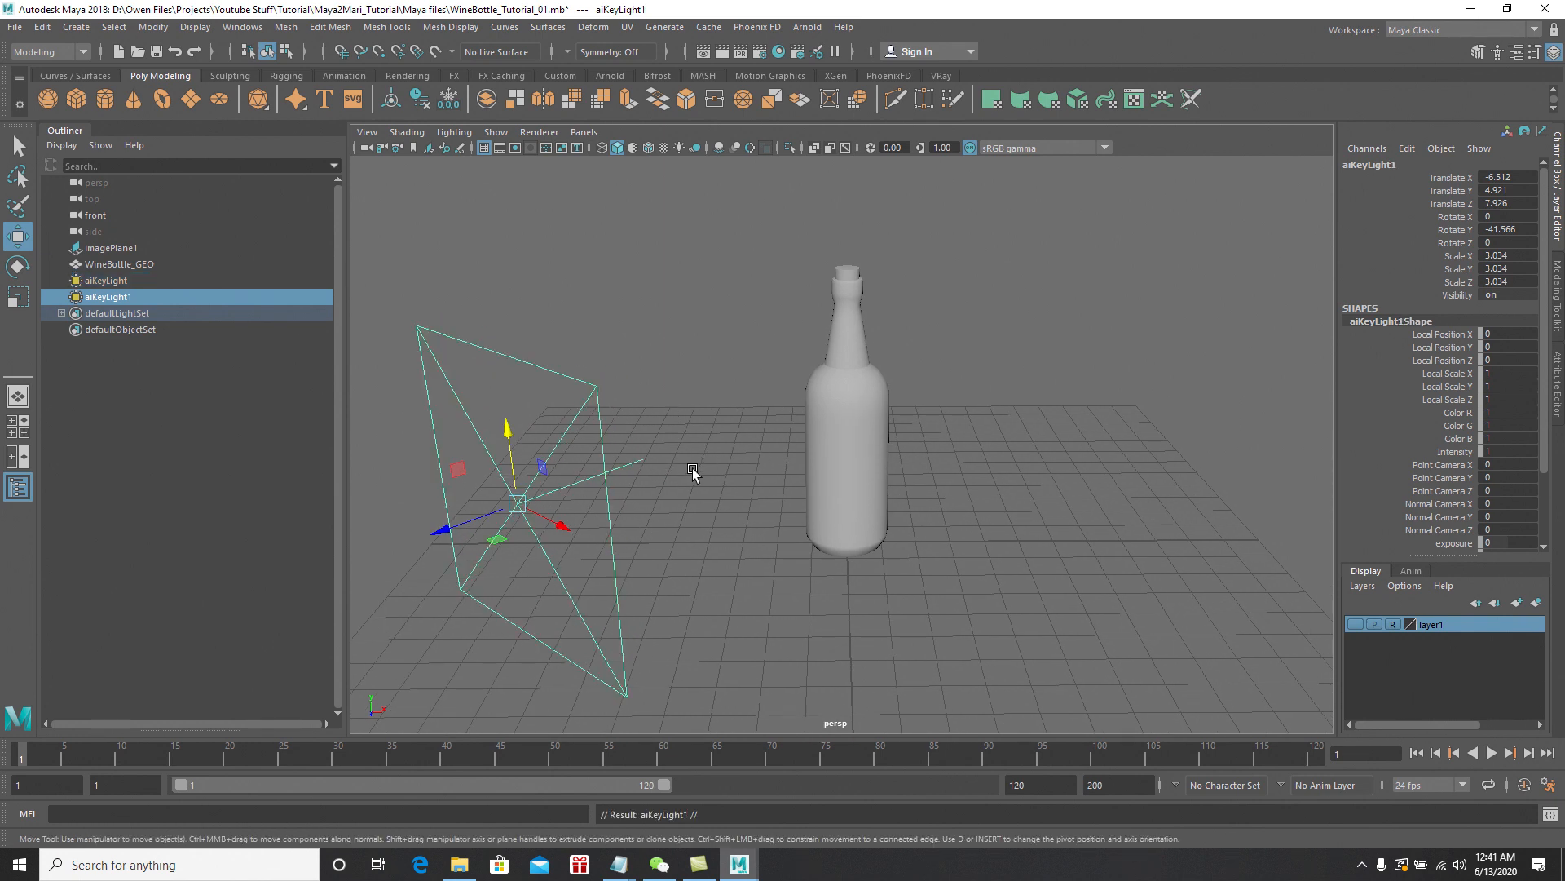
{"action": "left_click_drag", "start_coordinate": [540, 520], "coordinate": [715, 548], "text": "alt"}
{"action": "left_click_drag", "start_coordinate": [623, 666], "coordinate": [1213, 440]}
{"action": "key", "text": "e"}
{"action": "key", "text": "w"}
Rename the duplicated light aiFillLight and shift it to about Z 0.85, beside the bottle
{"action": "double_click", "coordinate": [120, 299]}
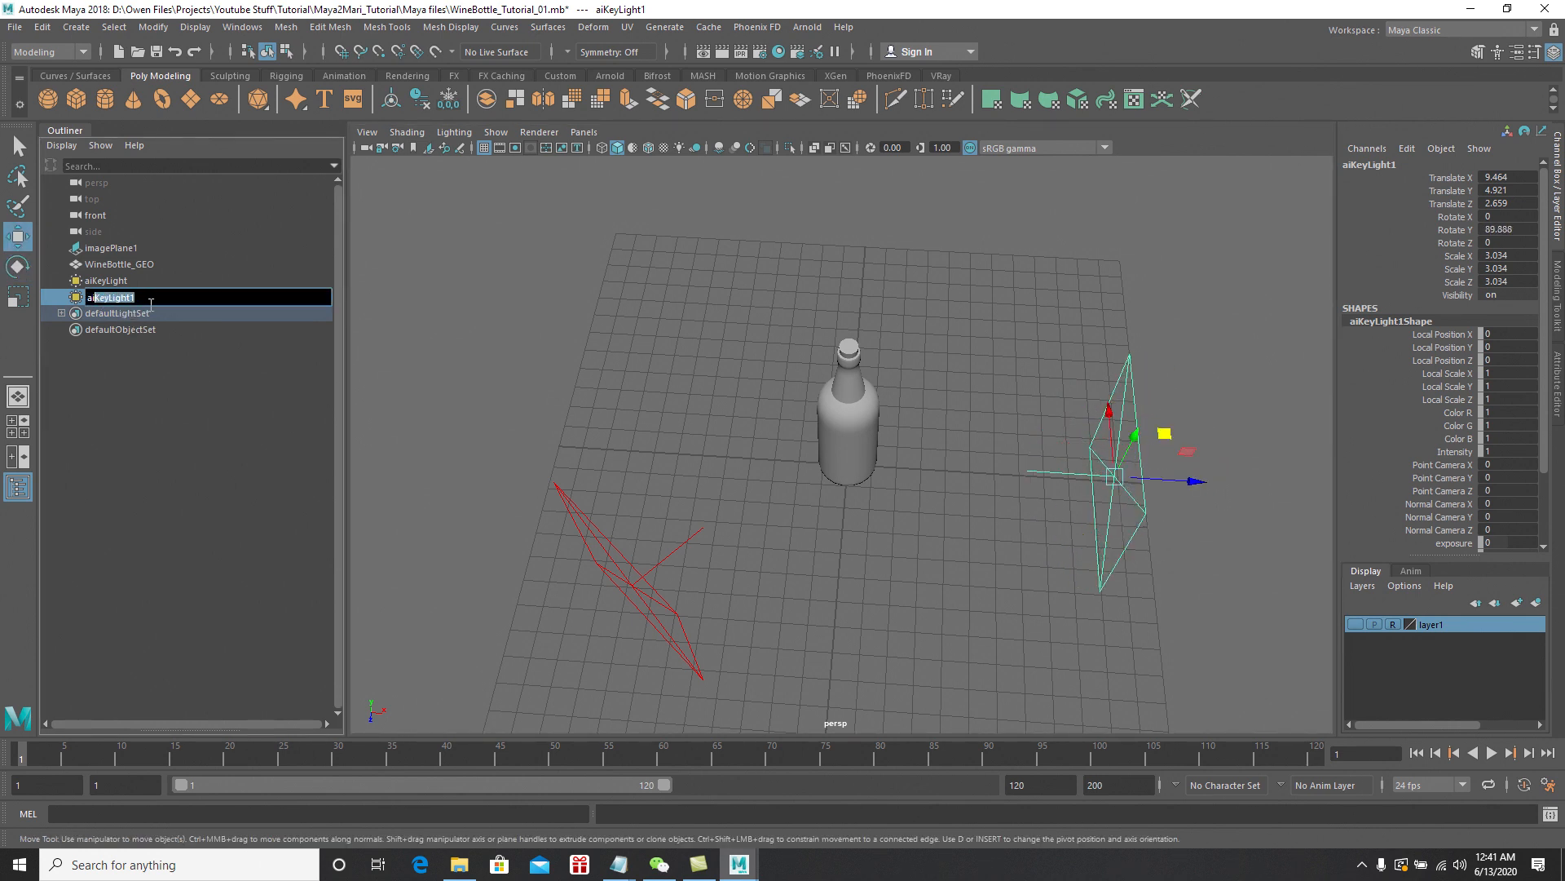
{"action": "type", "text": "Fill"}
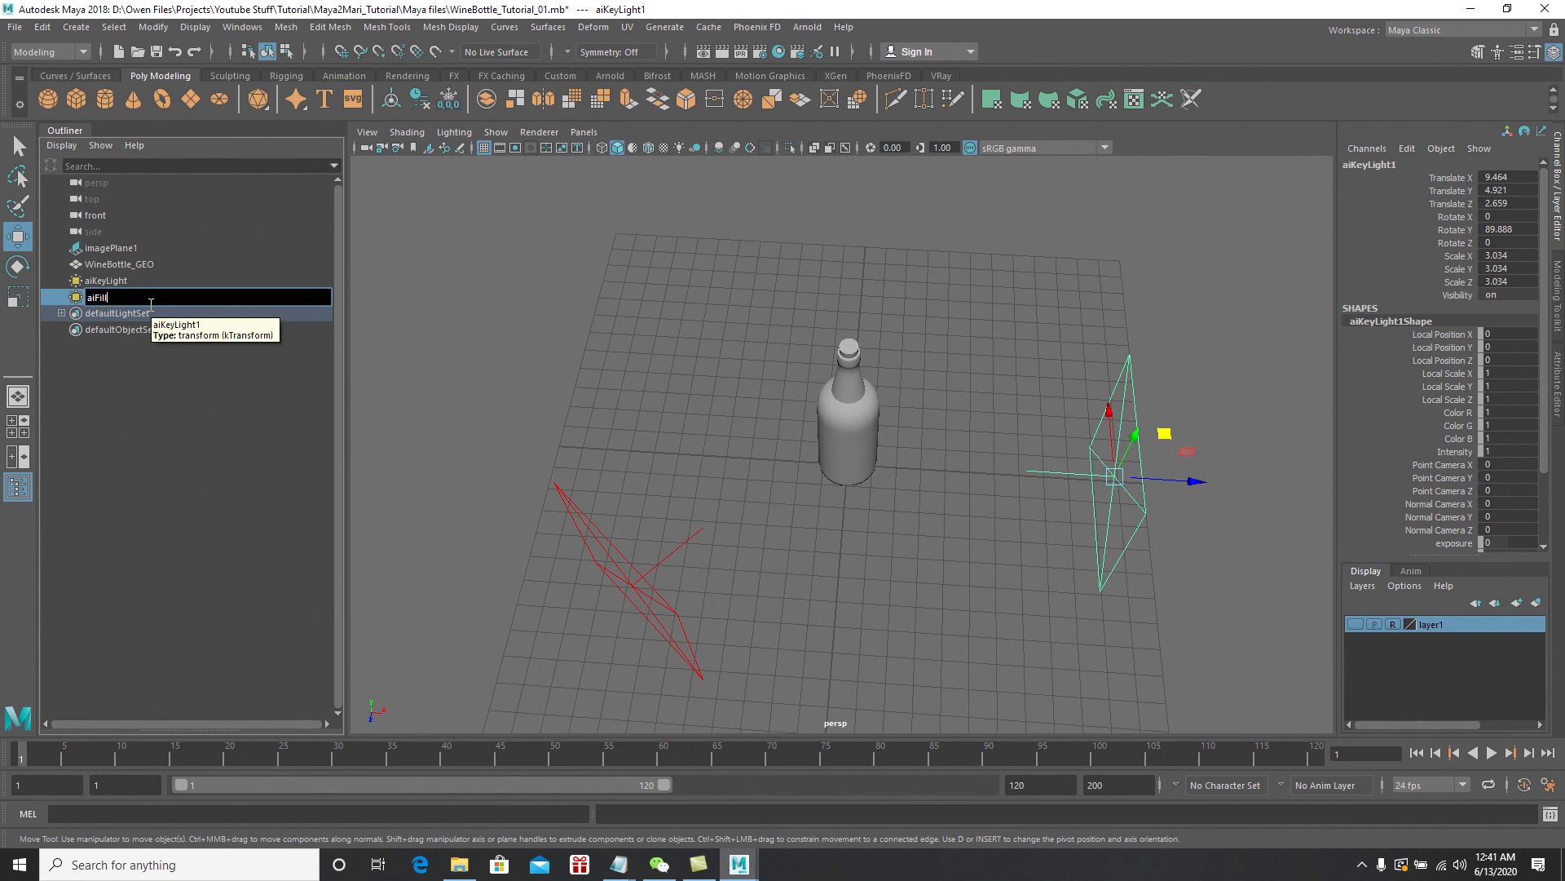
{"action": "key", "text": "Return"}
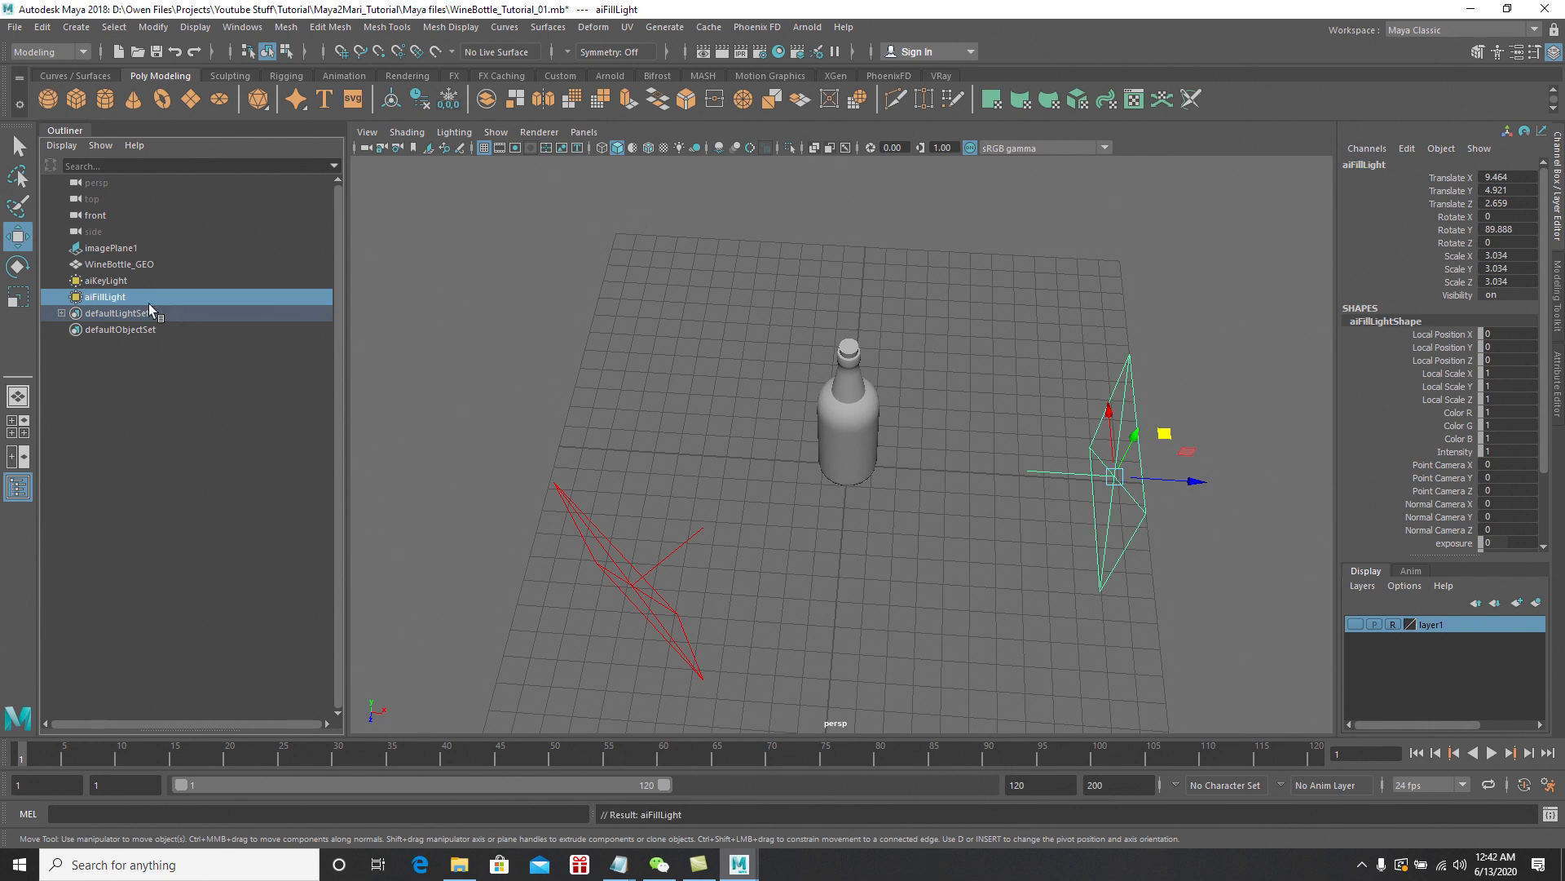
{"action": "scroll", "coordinate": [972, 445], "scroll_direction": "down", "scroll_amount": 2}
{"action": "left_click_drag", "start_coordinate": [972, 444], "coordinate": [1112, 434], "text": "alt"}
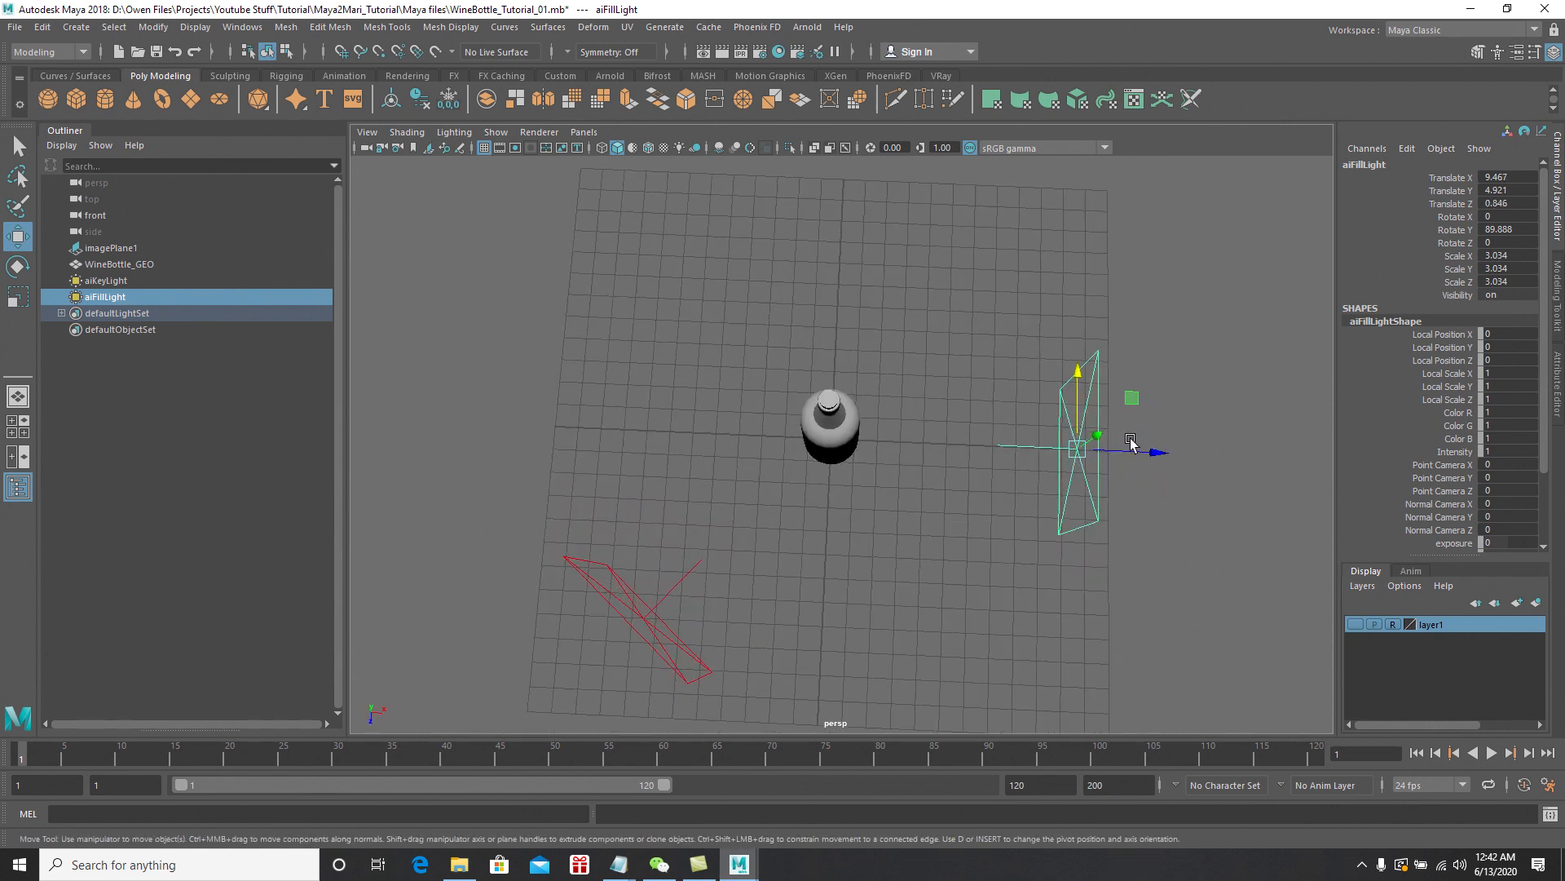
Duplicate the fill light, place the copy behind the bottle at about X 3, Z -7.7, and rotate it to about 157.5 degrees in Y
{"action": "key", "text": "ctrl+d"}
{"action": "left_click_drag", "start_coordinate": [1130, 399], "coordinate": [982, 230]}
{"action": "key", "text": "e"}
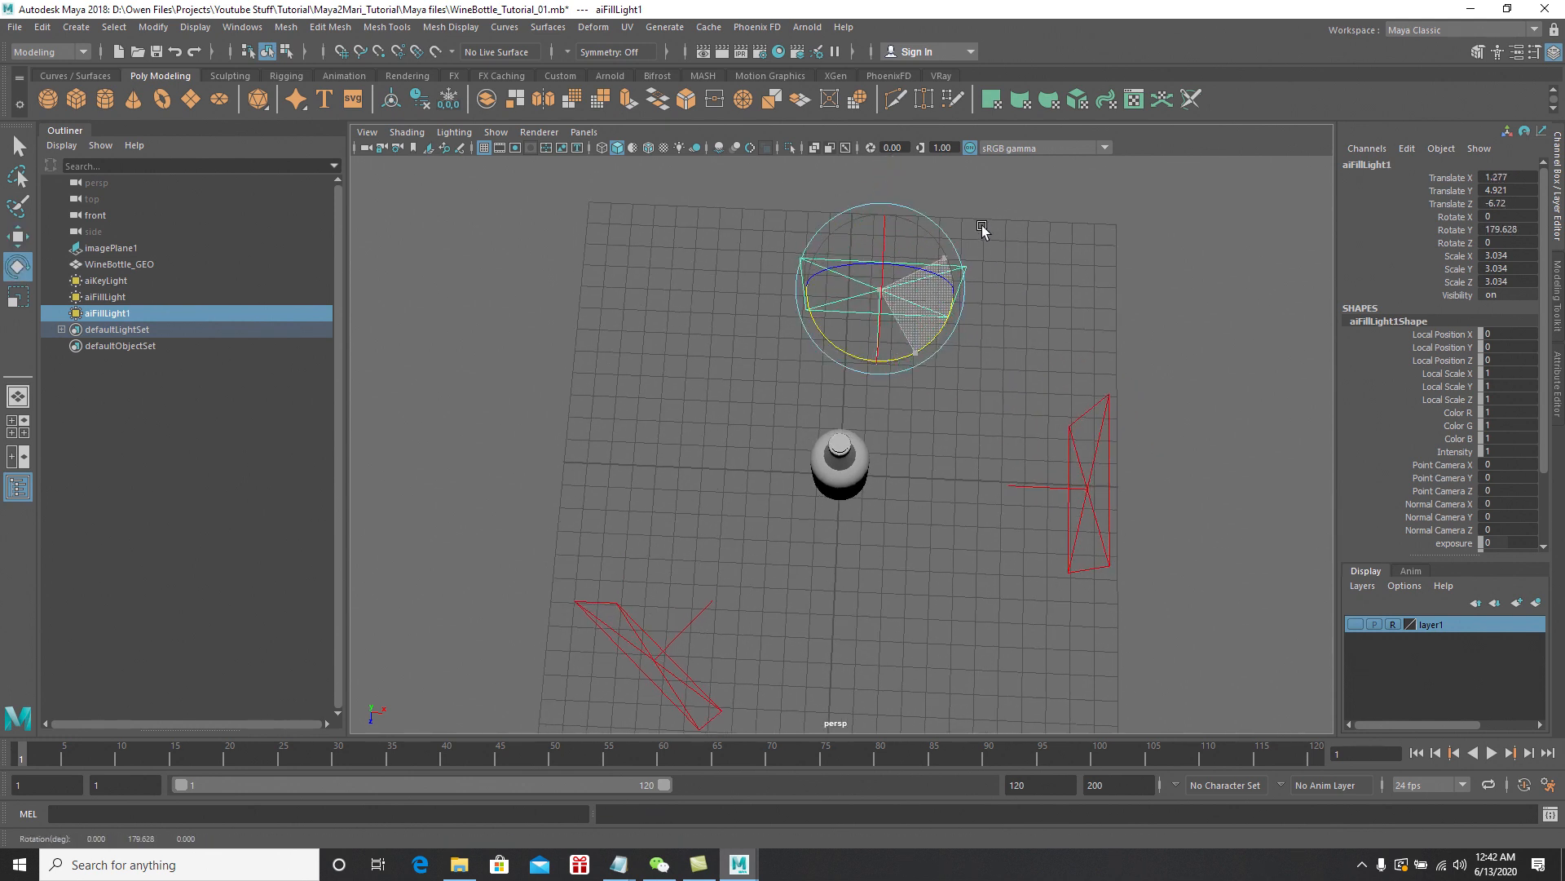
{"action": "key", "text": "w"}
{"action": "left_click_drag", "start_coordinate": [829, 234], "coordinate": [873, 216]}
{"action": "key", "text": "e"}
{"action": "left_click_drag", "start_coordinate": [989, 310], "coordinate": [875, 329]}
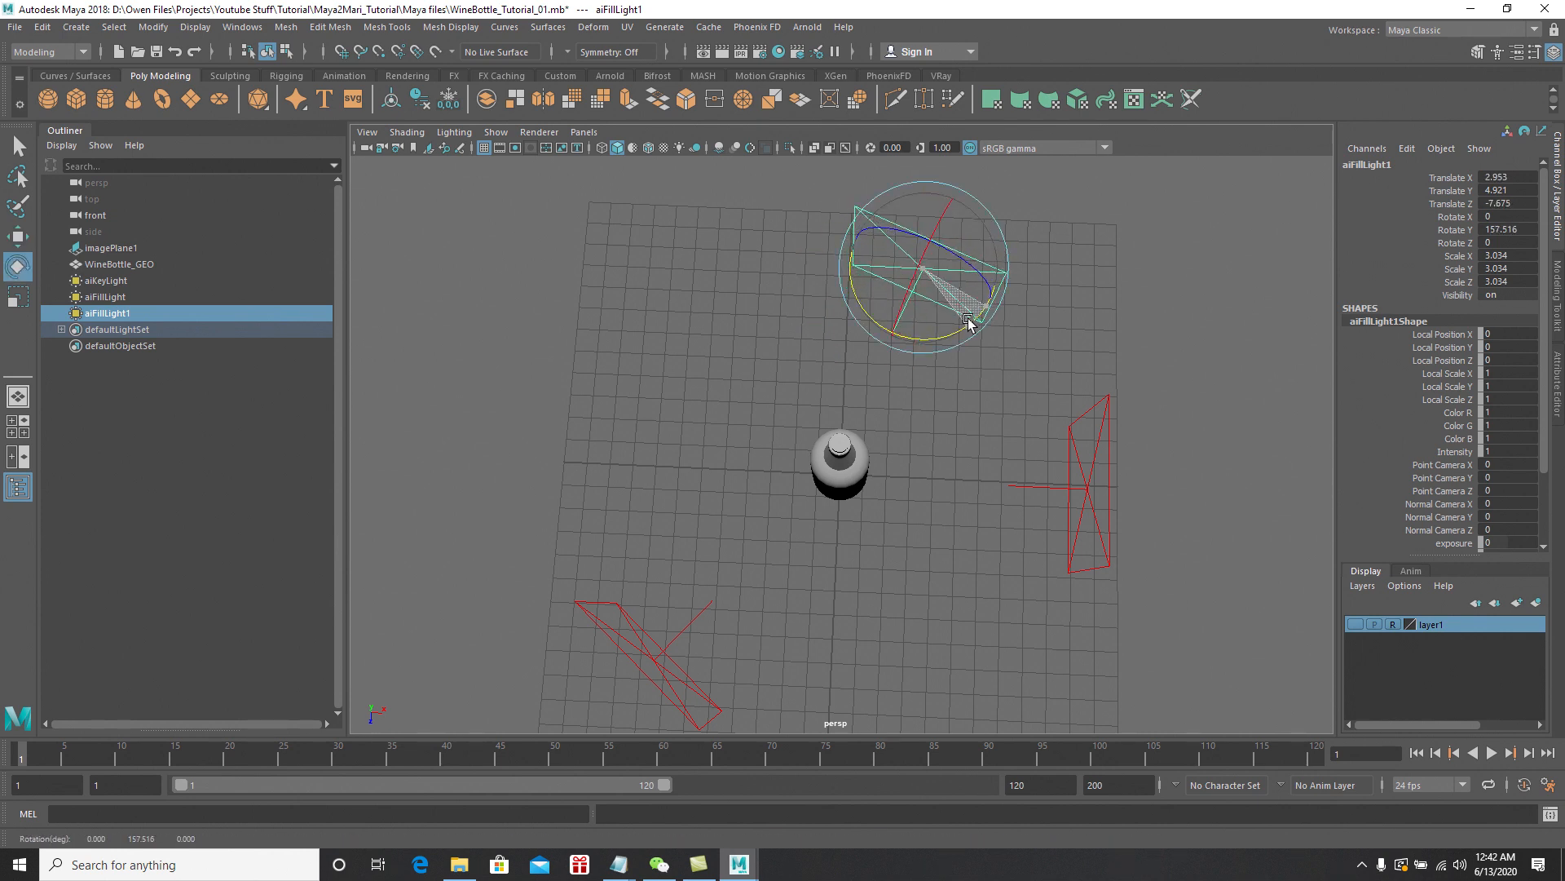
{"action": "key", "text": "w"}
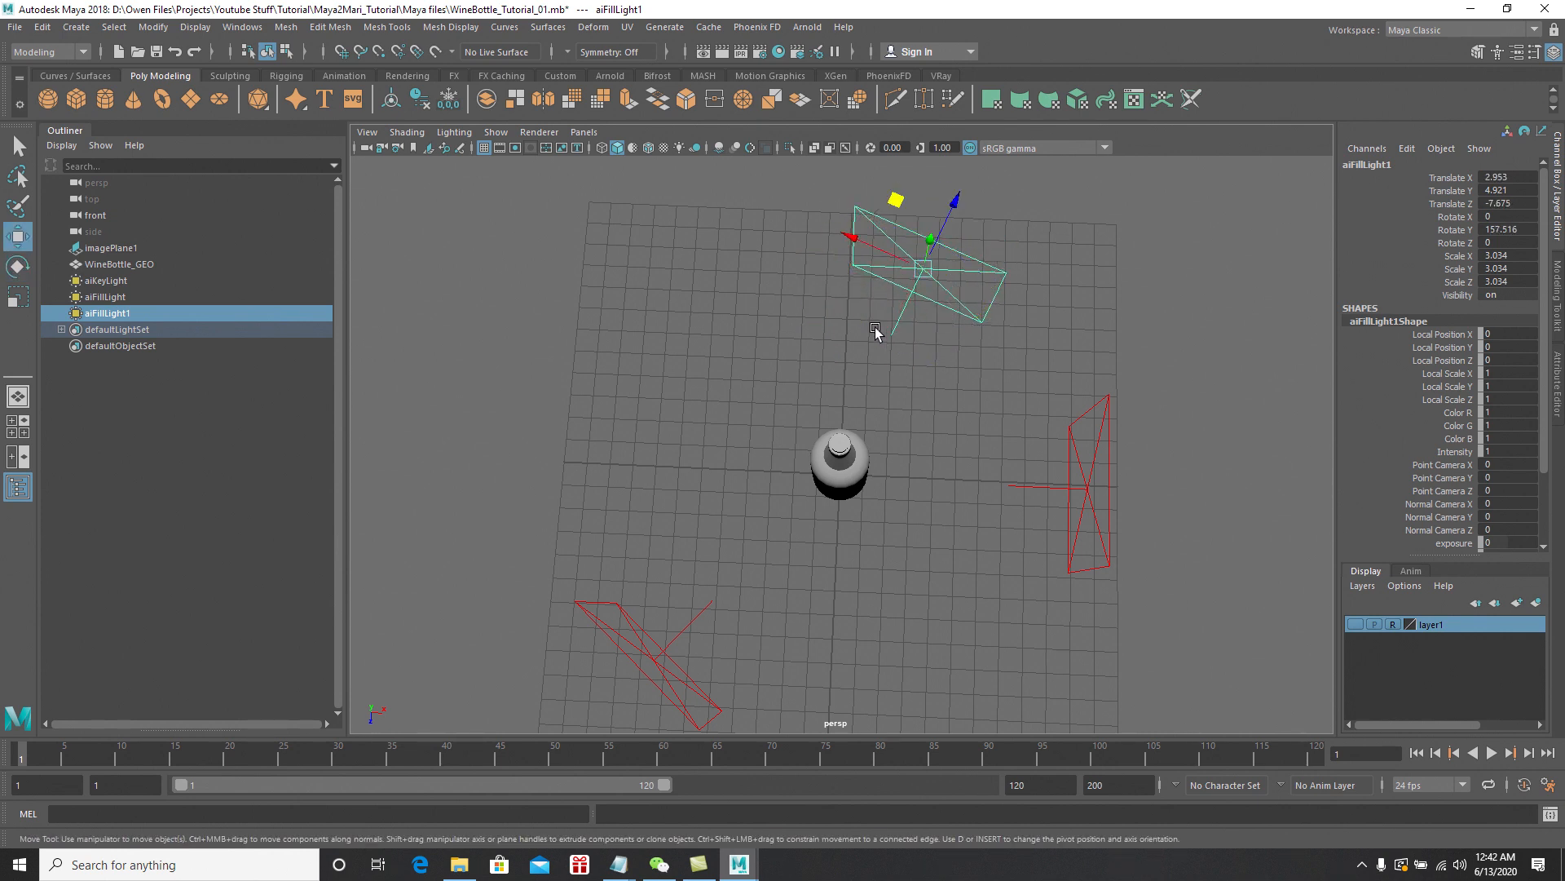
Rename the light behind the bottle aiRimLight and check the placement of the key, fill and rim lights
{"action": "double_click", "coordinate": [129, 311]}
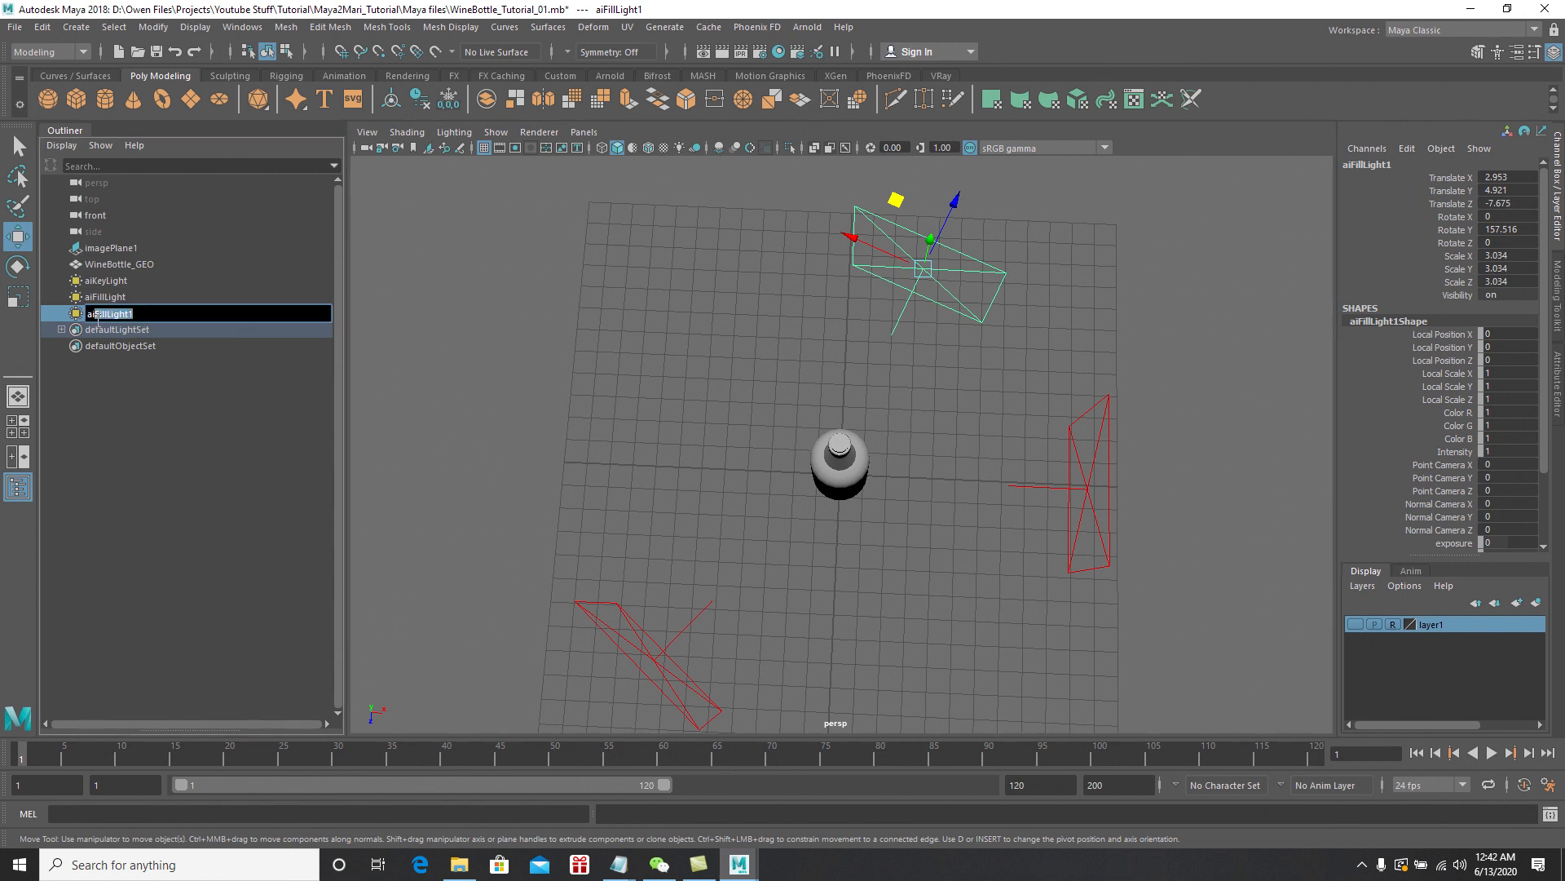
{"action": "type", "text": "RimLight"}
{"action": "key", "text": "Return"}
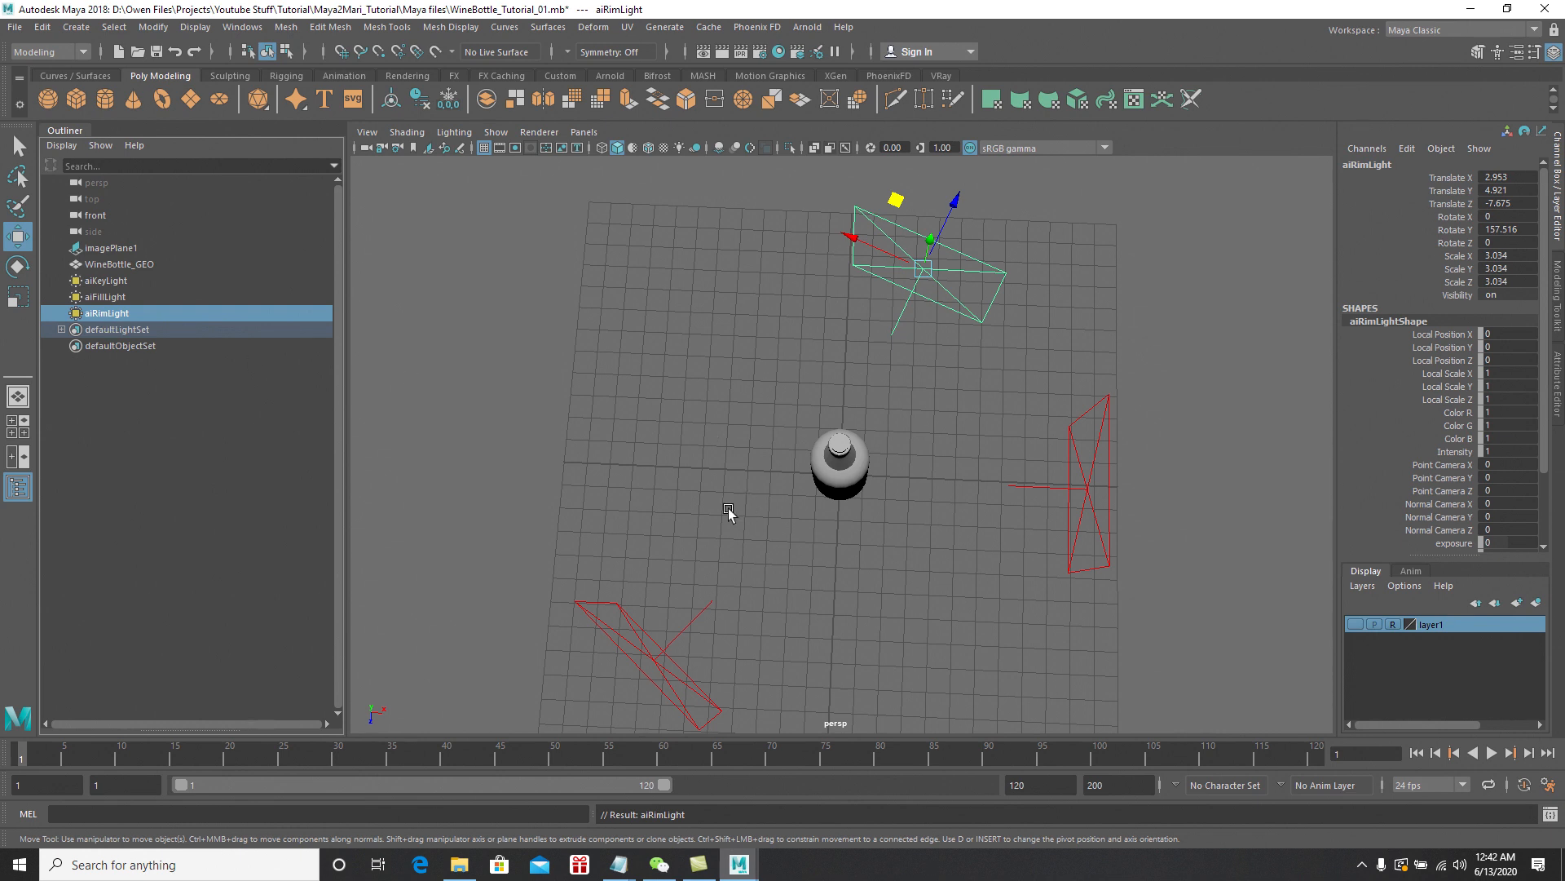
{"action": "left_click", "coordinate": [118, 282]}
{"action": "left_click", "coordinate": [118, 298]}
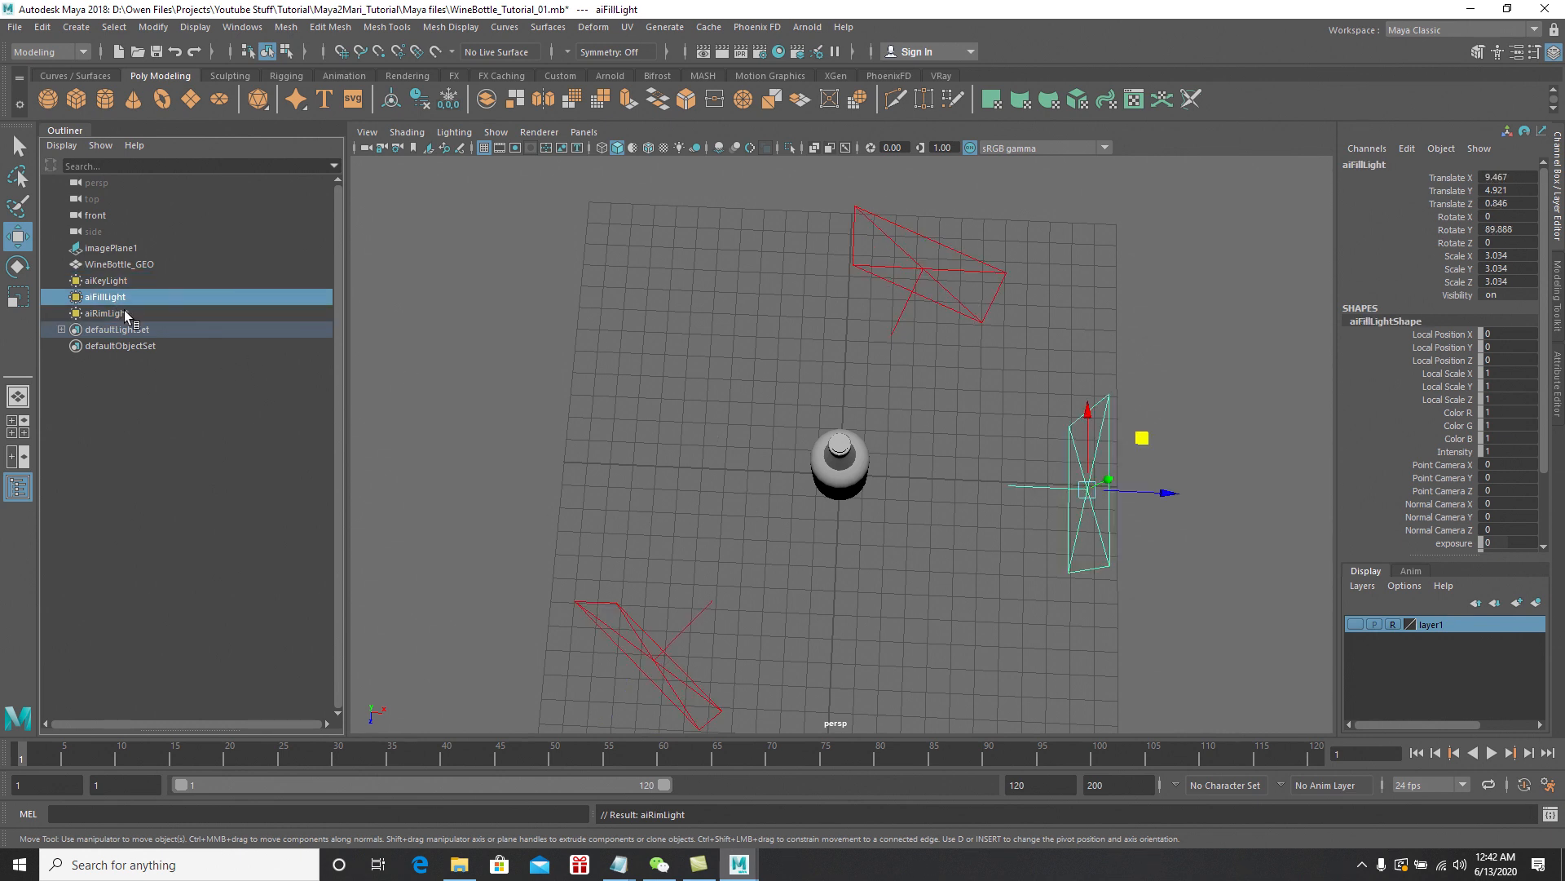
{"action": "left_click", "coordinate": [123, 314]}
{"action": "left_click_drag", "start_coordinate": [932, 478], "coordinate": [960, 494], "text": "alt"}
{"action": "left_click", "coordinate": [962, 495]}
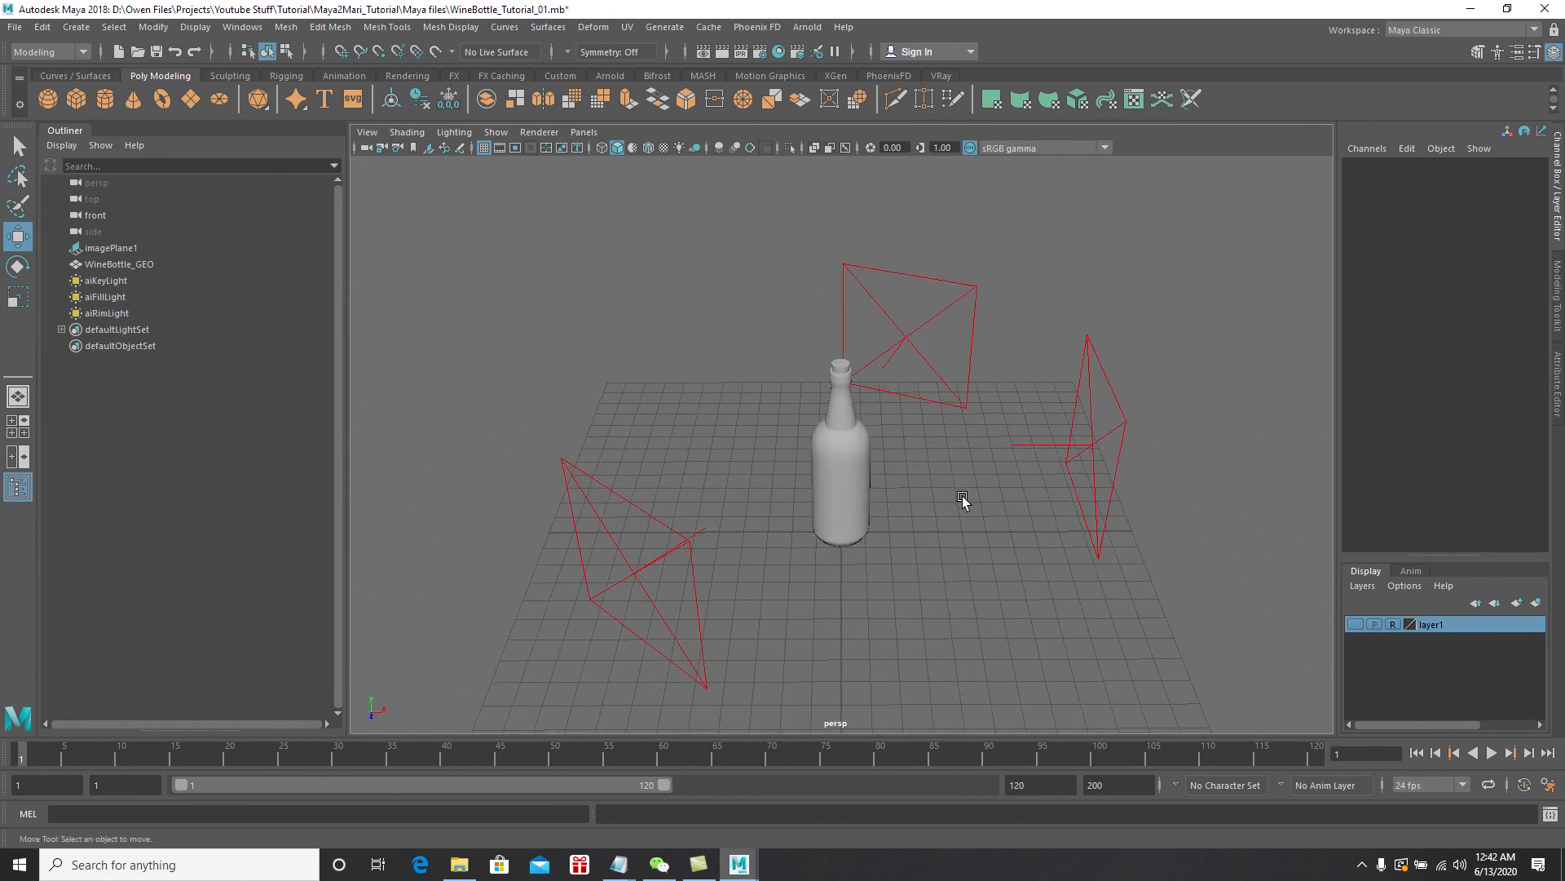
Add an Arnold skydome light to the scene
{"action": "left_click", "coordinate": [810, 28]}
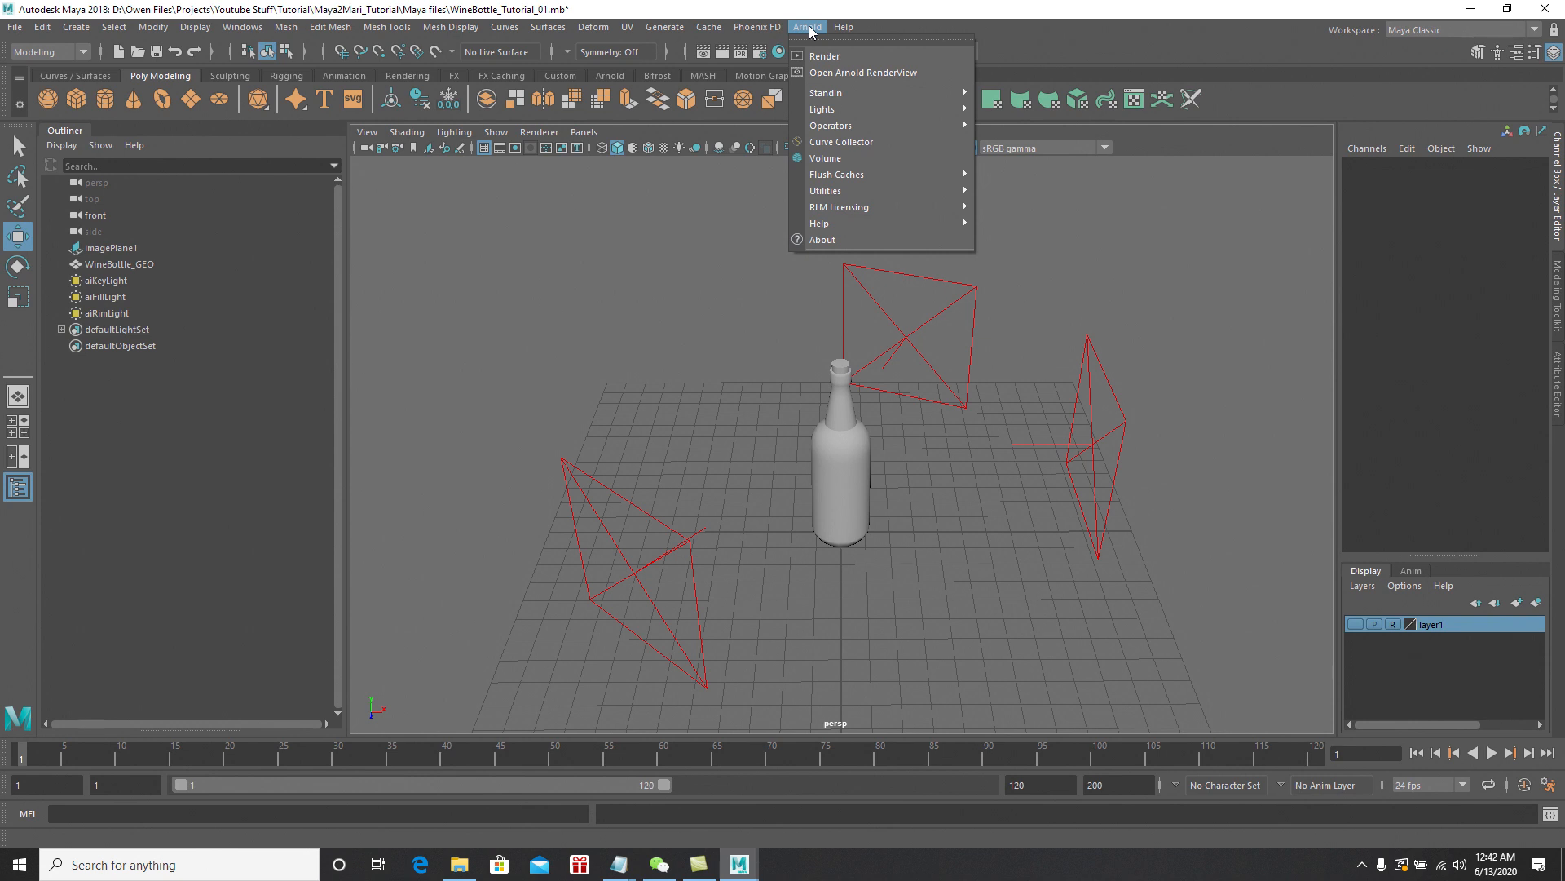
{"action": "mouse_move", "coordinate": [861, 116]}
{"action": "left_click", "coordinate": [1024, 139]}
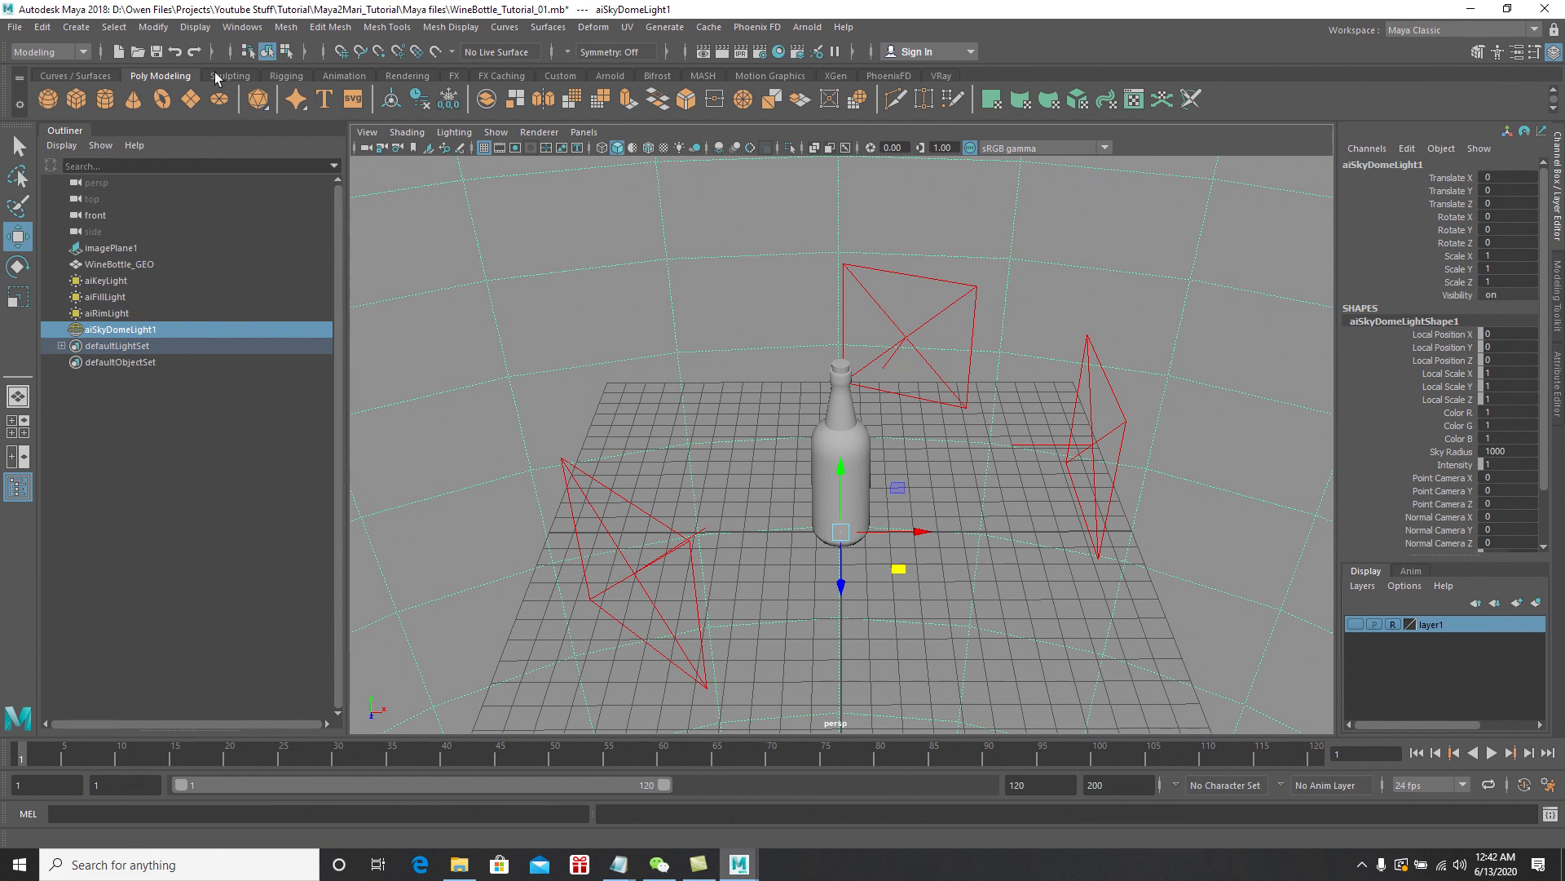
Create a camera and position it in front of the bottle at Y 3.8, Z about 8.56
{"action": "left_click", "coordinate": [77, 27]}
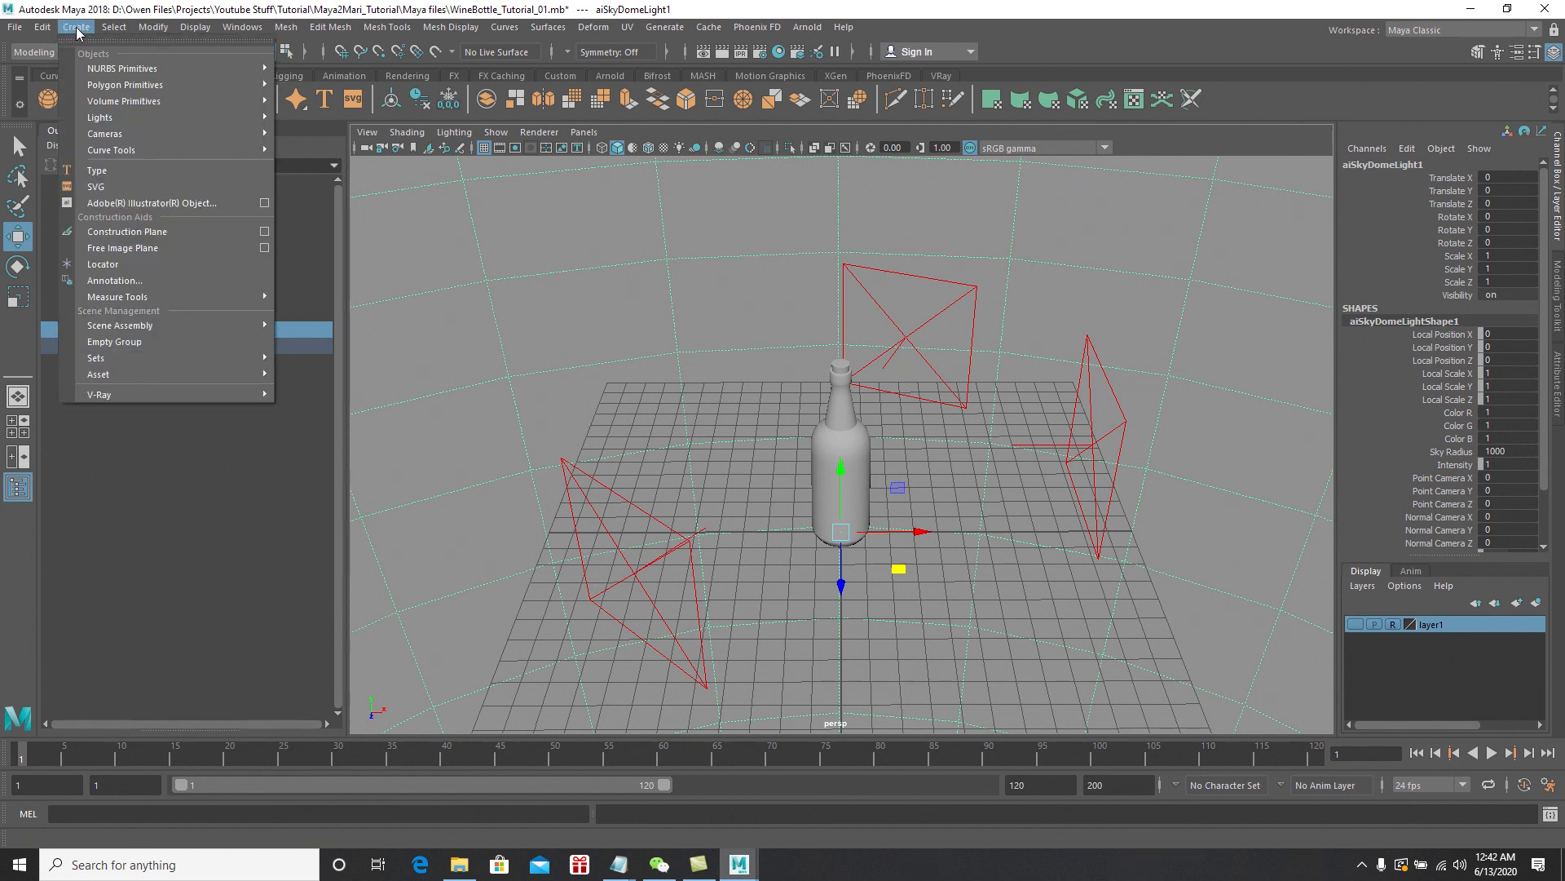
{"action": "mouse_move", "coordinate": [208, 135]}
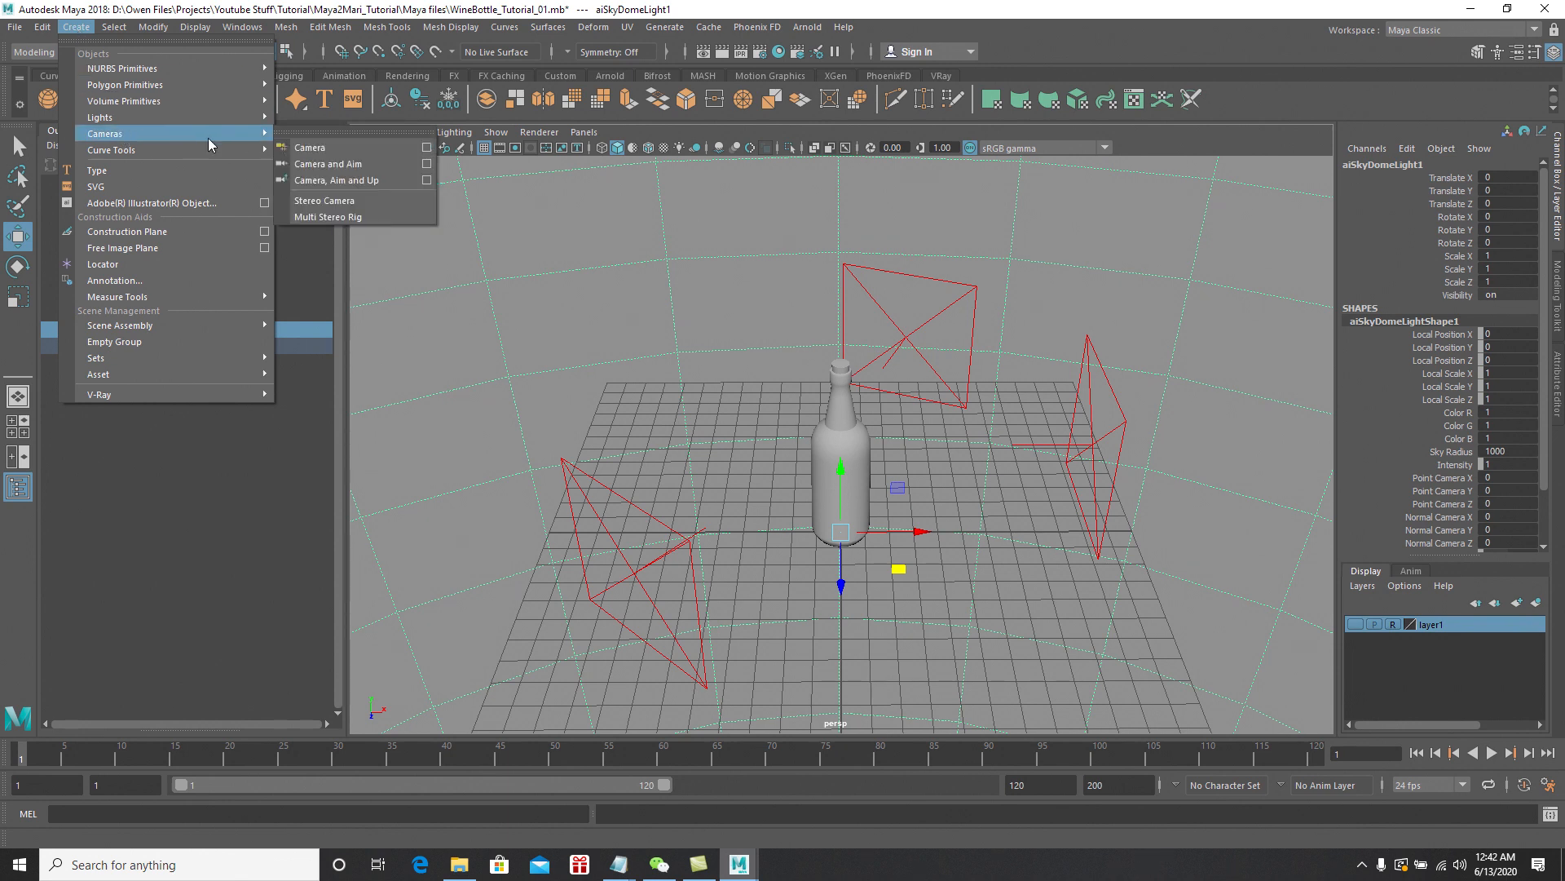
{"action": "left_click", "coordinate": [324, 148]}
{"action": "left_click_drag", "start_coordinate": [959, 589], "coordinate": [841, 442], "text": "alt"}
{"action": "scroll", "coordinate": [842, 442], "scroll_direction": "up", "scroll_amount": 5}
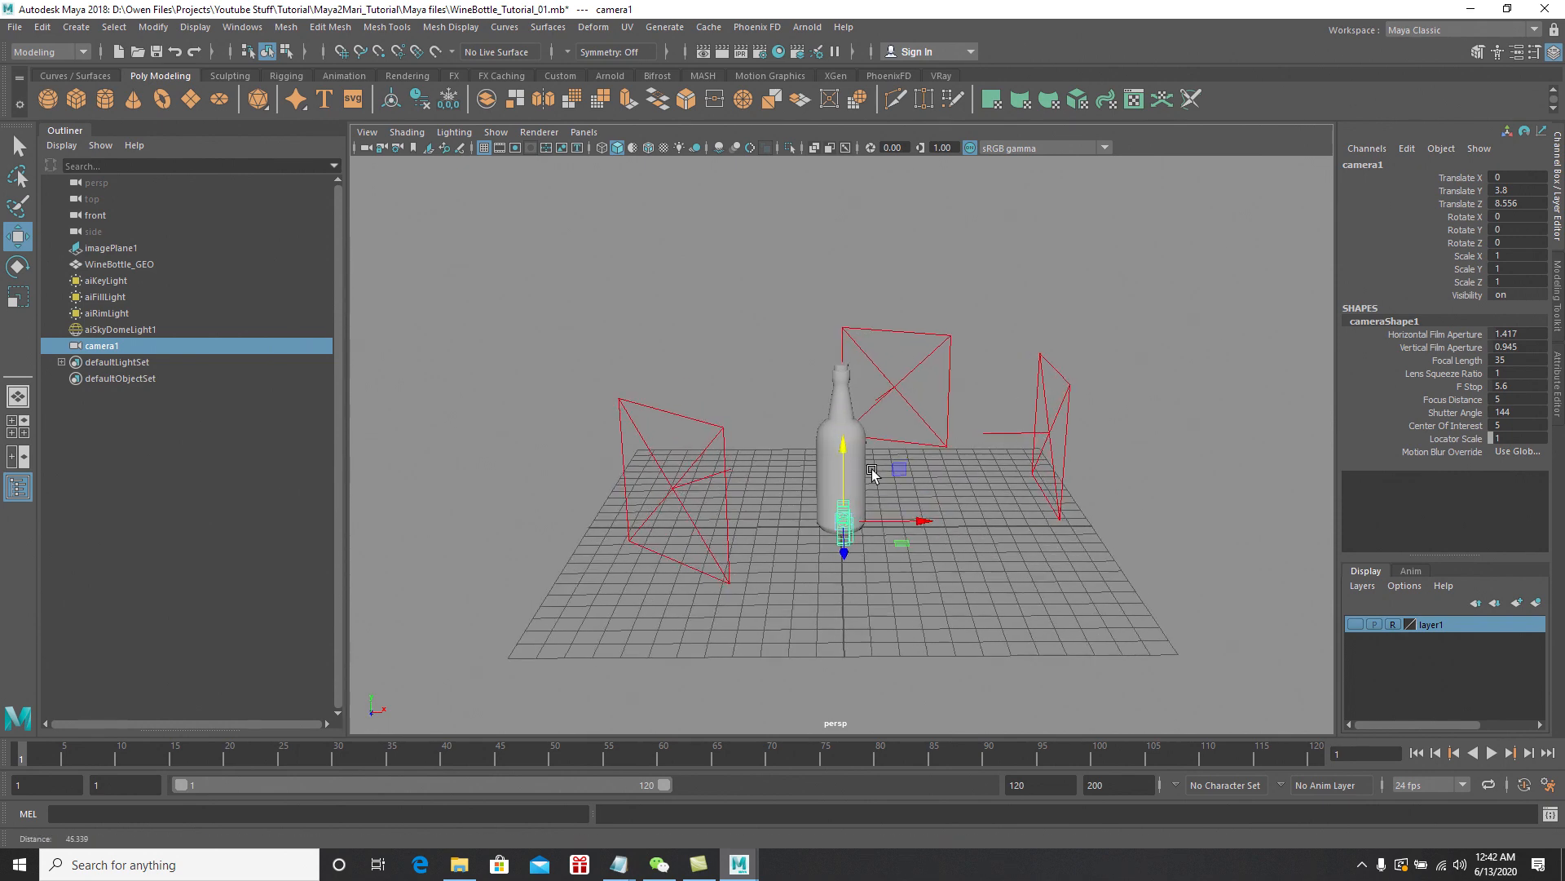
{"action": "scroll", "coordinate": [823, 354], "scroll_direction": "up", "scroll_amount": 4}
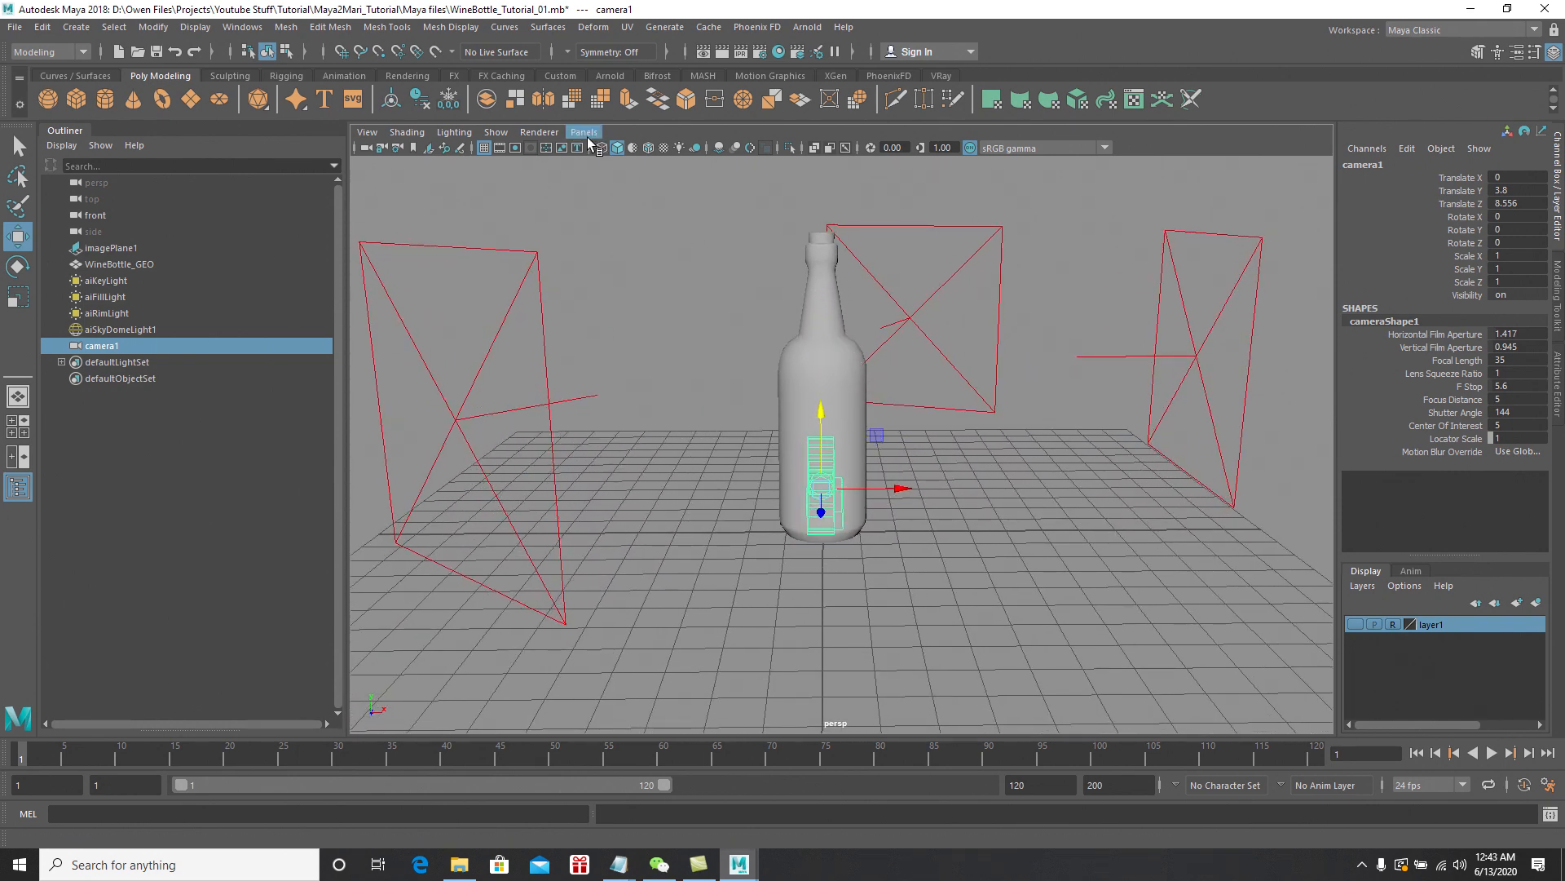
Look through camera1 and frame the whole bottle from the front, with the camera at about Y 5.1, Z 16.6
{"action": "left_click", "coordinate": [584, 132]}
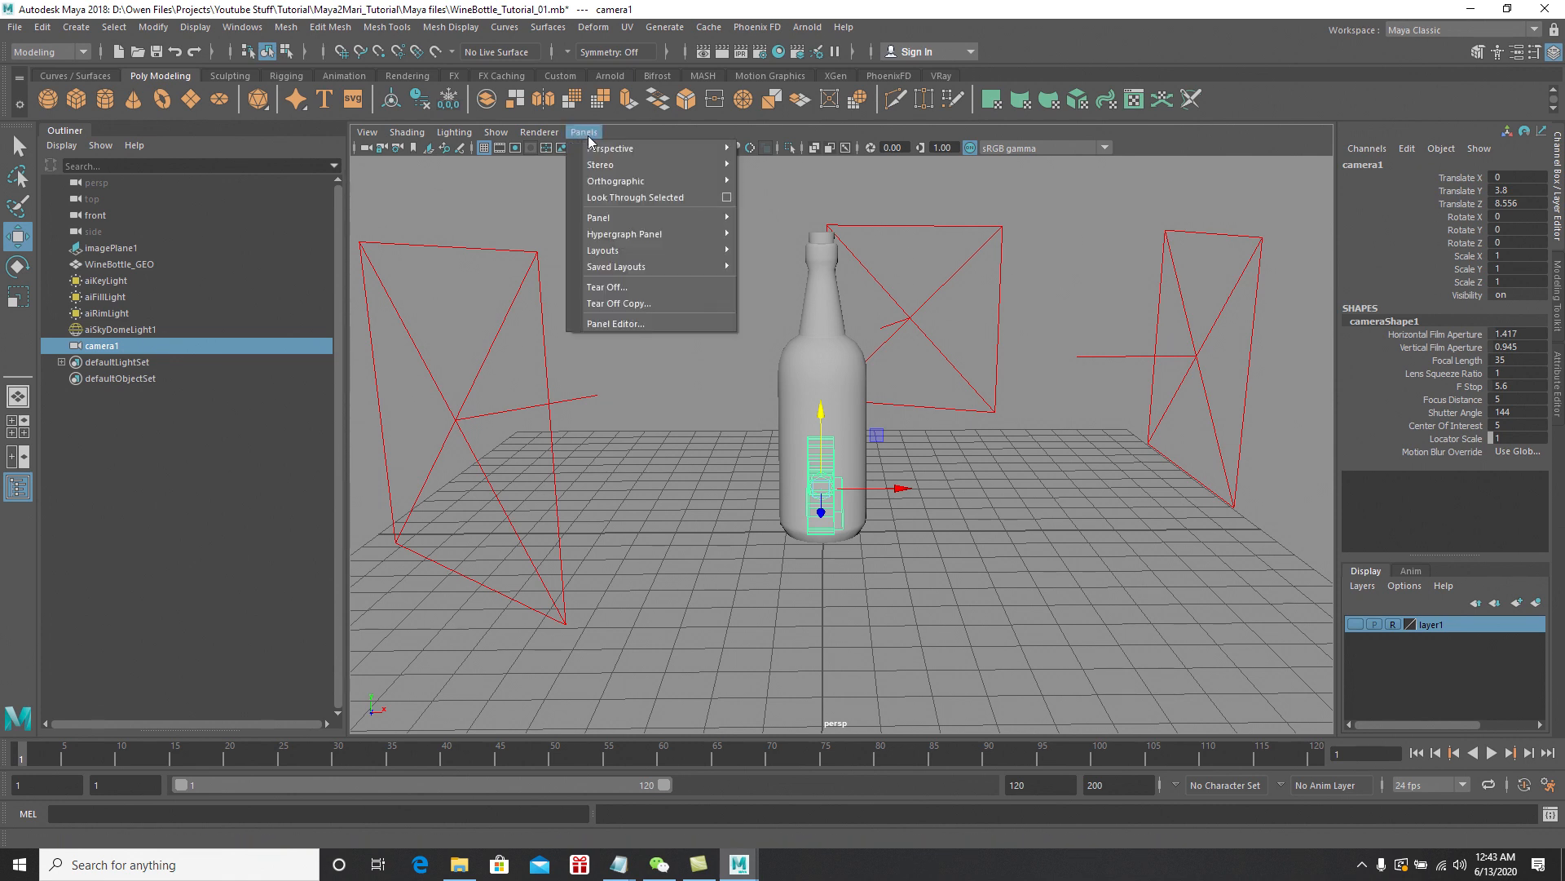
{"action": "mouse_move", "coordinate": [663, 151]}
{"action": "left_click", "coordinate": [777, 150]}
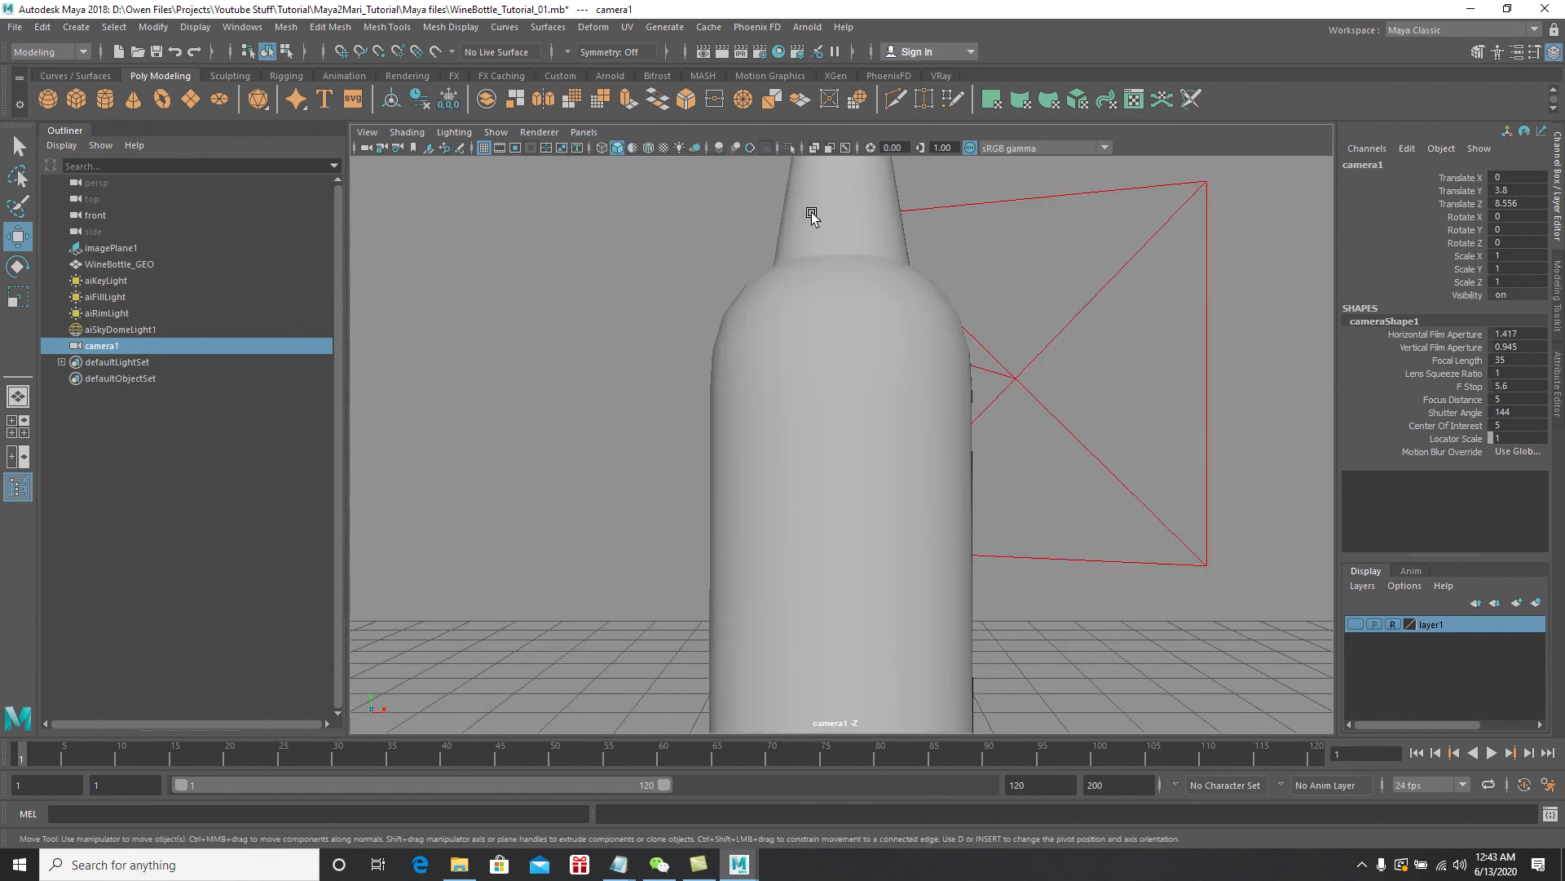
{"action": "scroll", "coordinate": [845, 369], "scroll_direction": "down", "scroll_amount": 2}
{"action": "right_click_drag", "start_coordinate": [845, 367], "coordinate": [793, 327], "text": "alt"}
{"action": "middle_click_drag", "start_coordinate": [865, 393], "coordinate": [848, 397], "text": "alt"}
{"action": "left_click_drag", "start_coordinate": [848, 398], "coordinate": [856, 425], "text": "alt"}
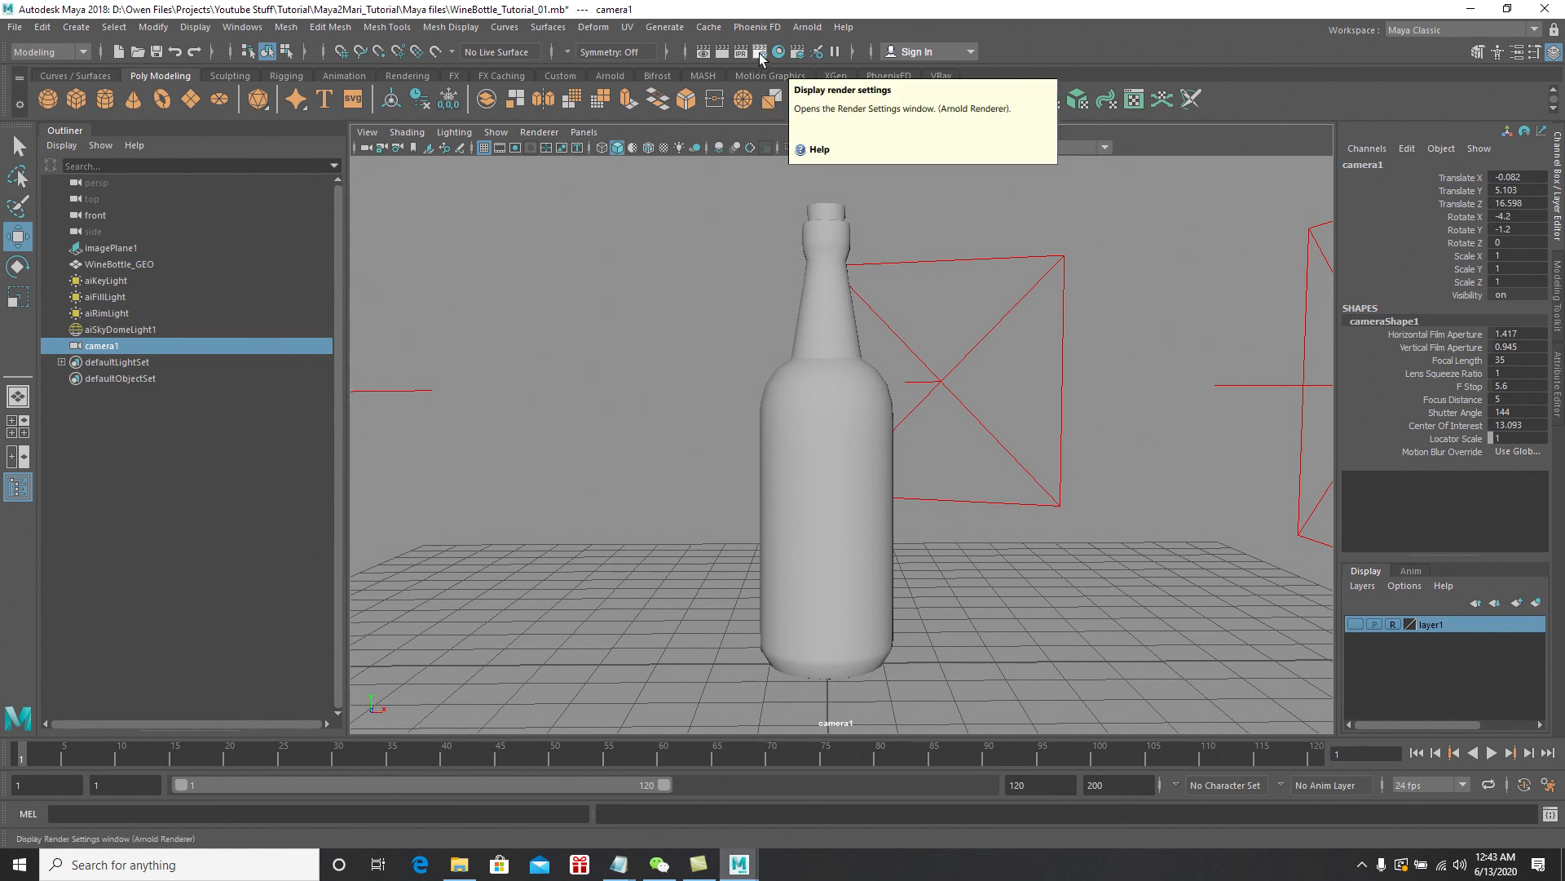
Set camera1 as the renderable camera in the render settings
{"action": "left_click", "coordinate": [759, 54]}
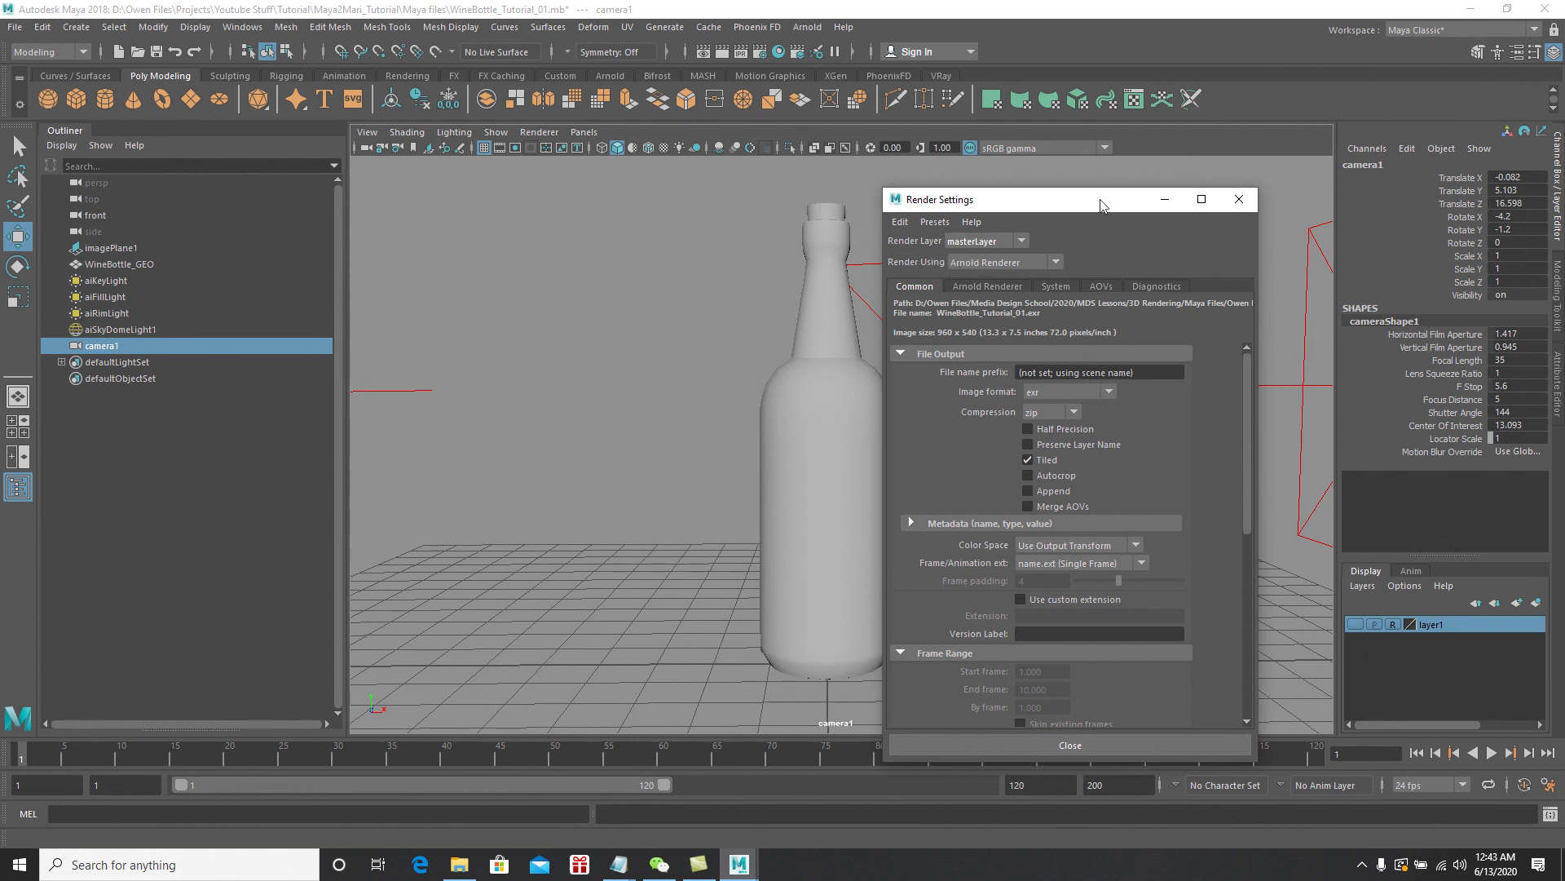
{"action": "left_click_drag", "start_coordinate": [1100, 205], "coordinate": [1106, 198]}
{"action": "left_click_drag", "start_coordinate": [1251, 374], "coordinate": [1248, 421]}
{"action": "scroll", "coordinate": [1244, 433], "scroll_direction": "down", "scroll_amount": 5}
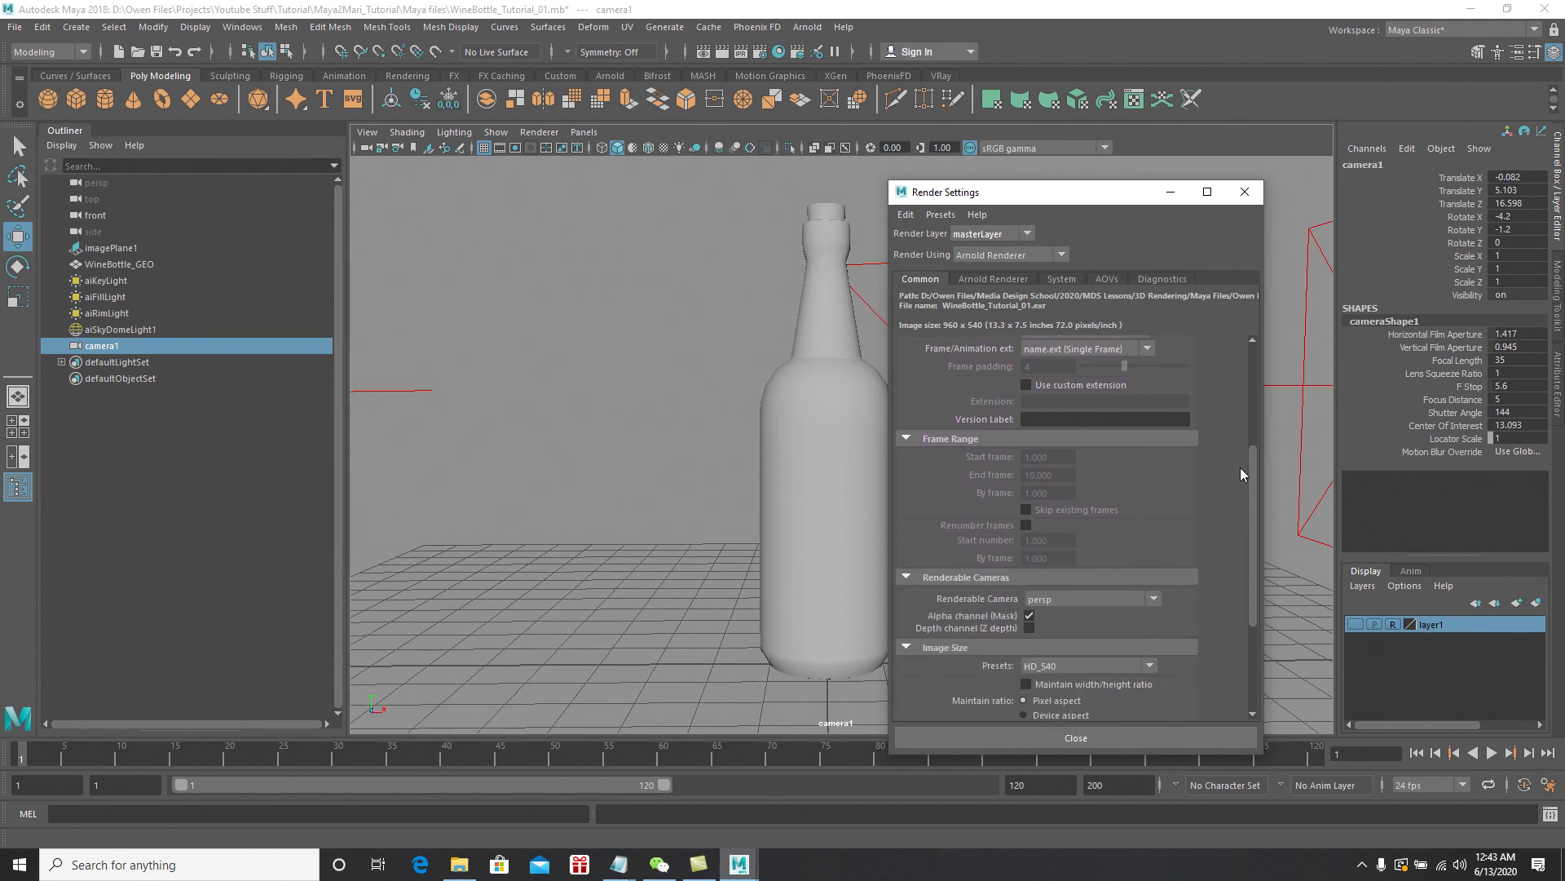
{"action": "left_click", "coordinate": [1157, 460]}
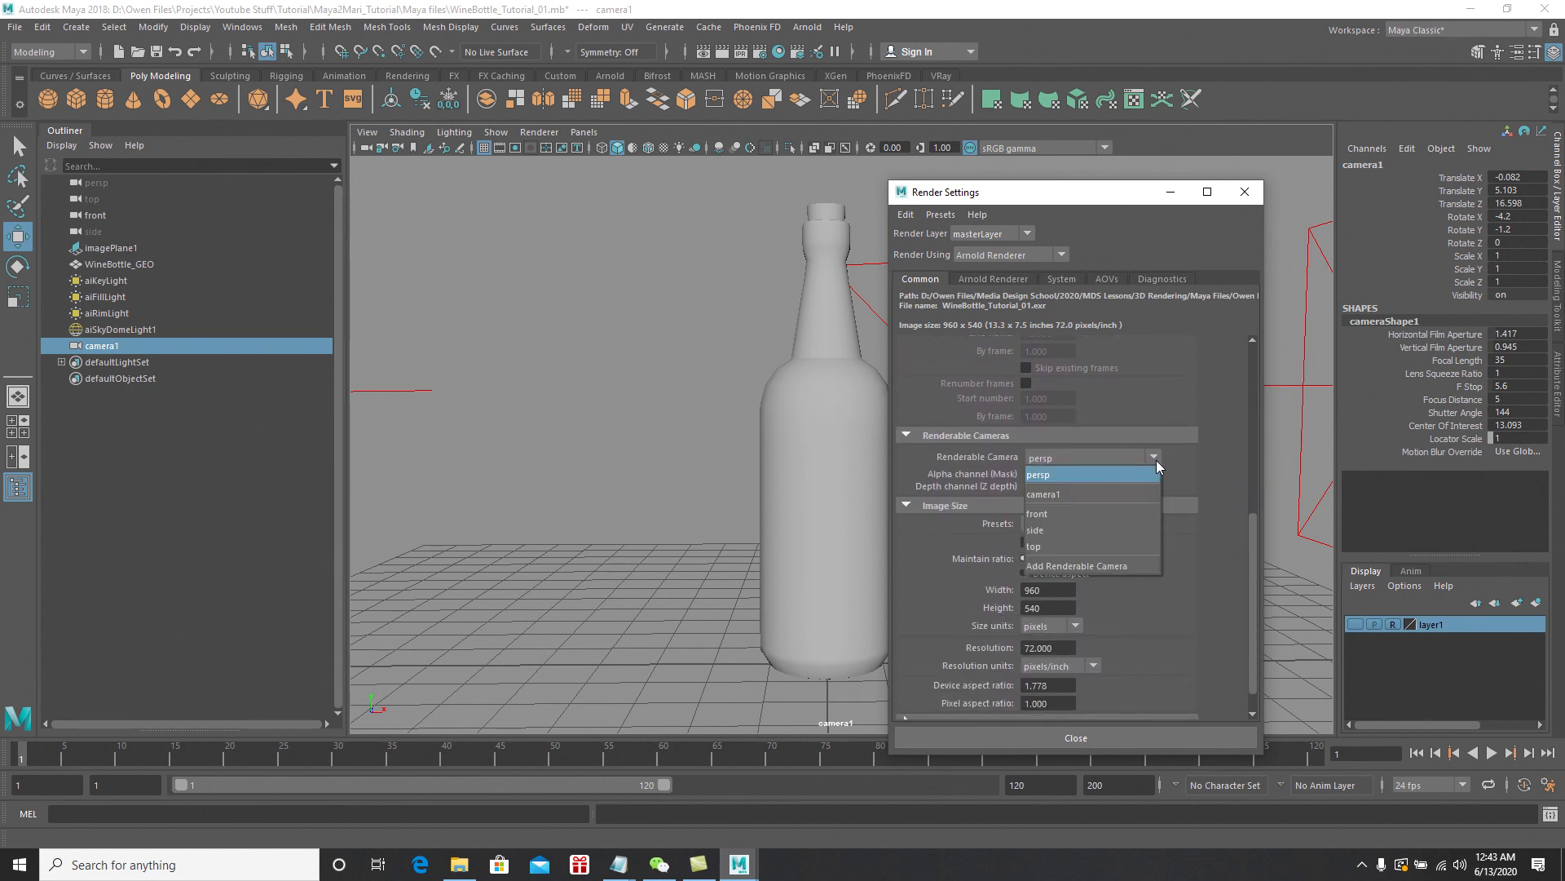
{"action": "left_click", "coordinate": [1084, 493]}
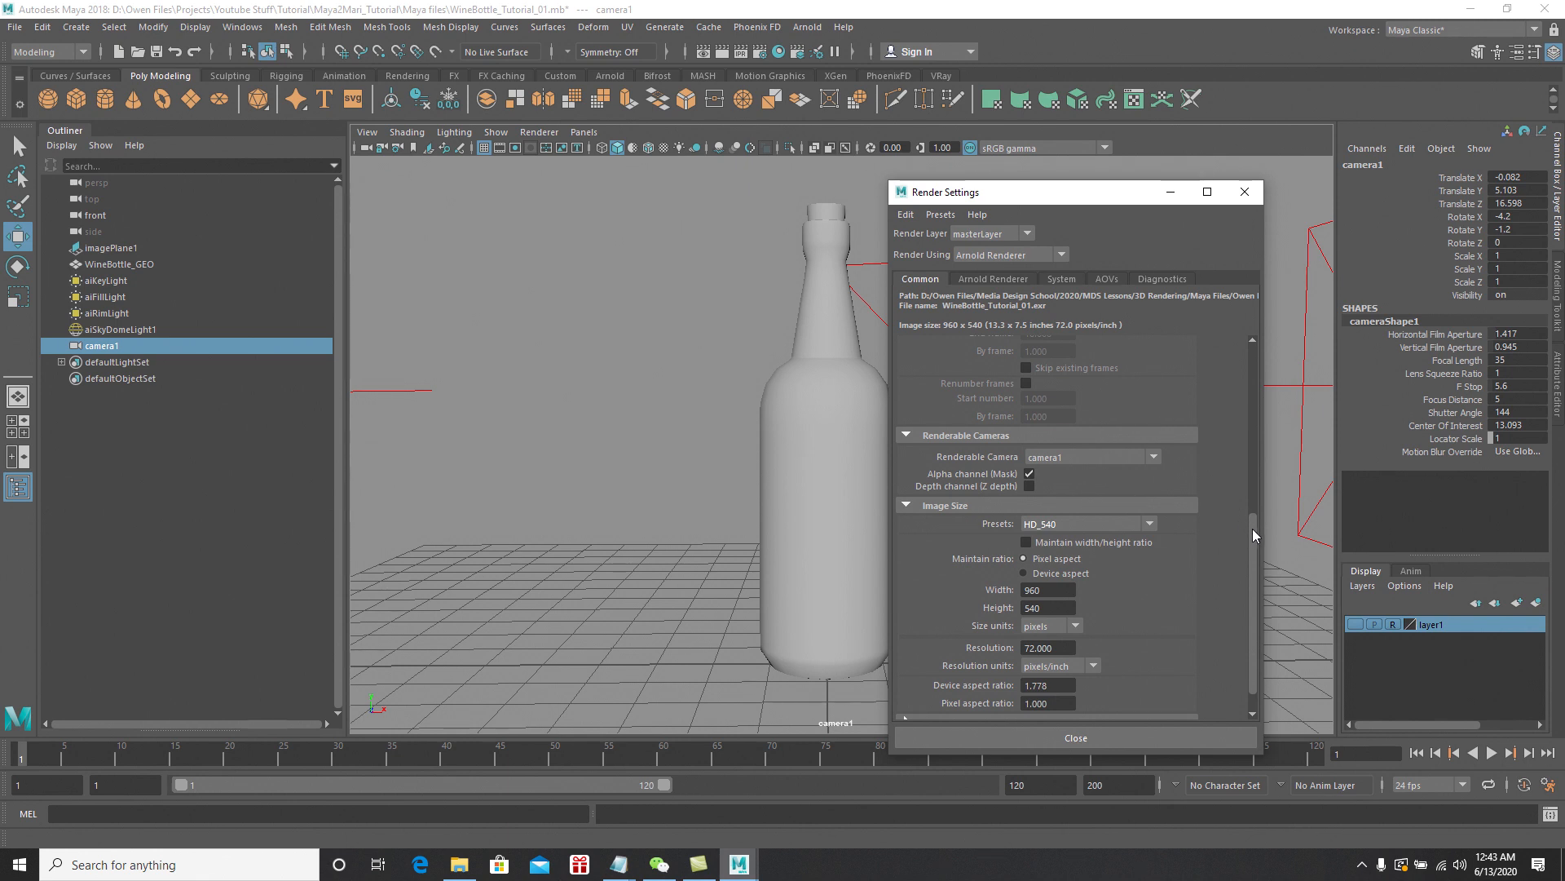
Set the render image size to the HD_720 preset
{"action": "scroll", "coordinate": [1253, 535], "scroll_direction": "down", "scroll_amount": 1}
{"action": "left_click", "coordinate": [1149, 493]}
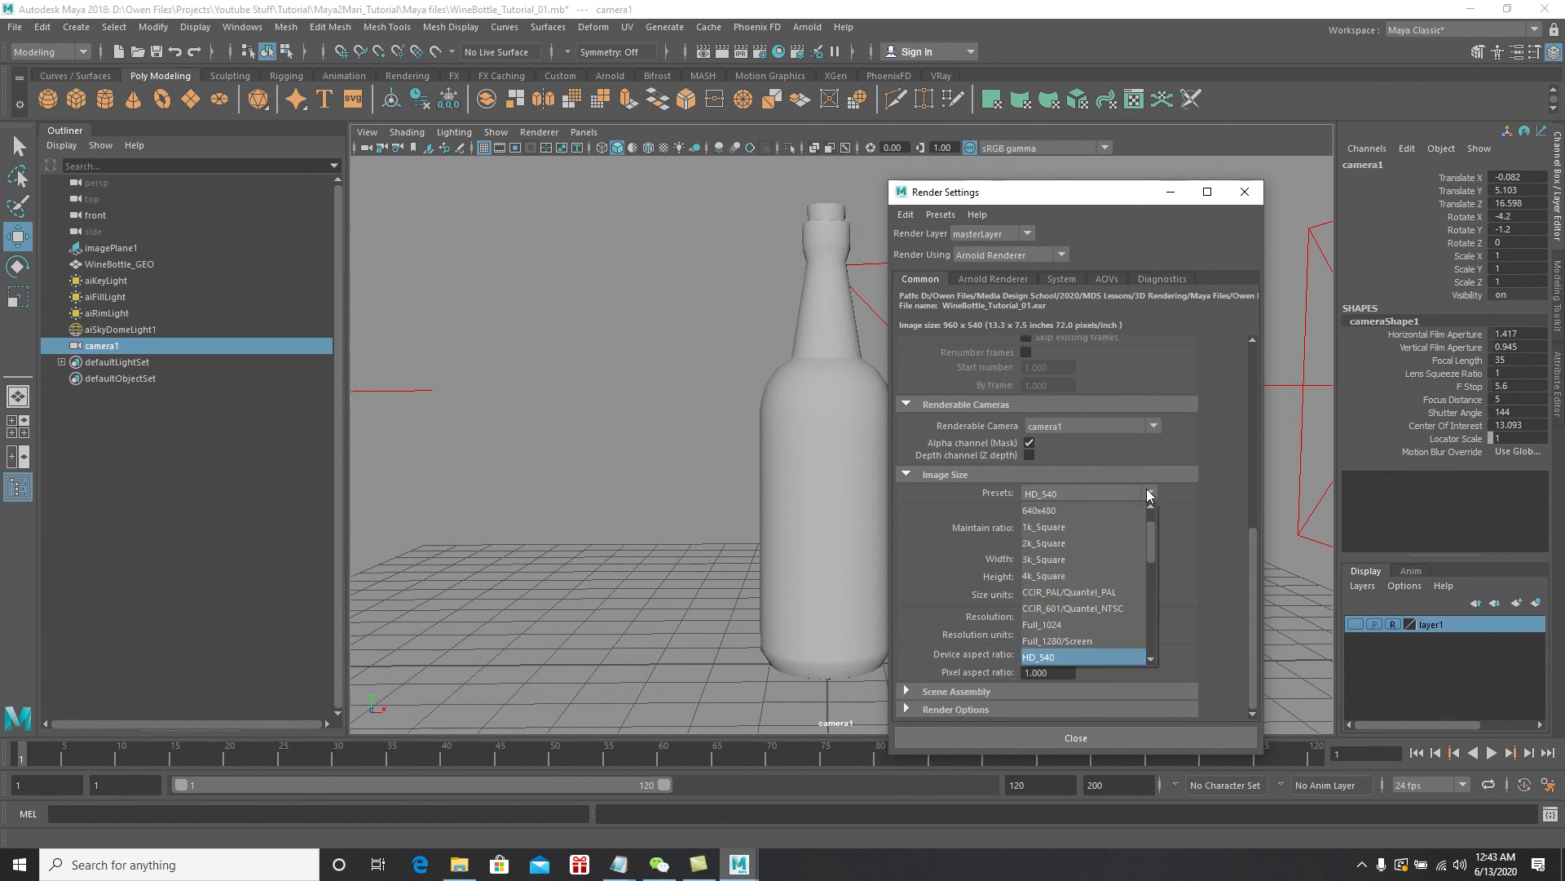
{"action": "scroll", "coordinate": [1151, 554], "scroll_direction": "down", "scroll_amount": 1}
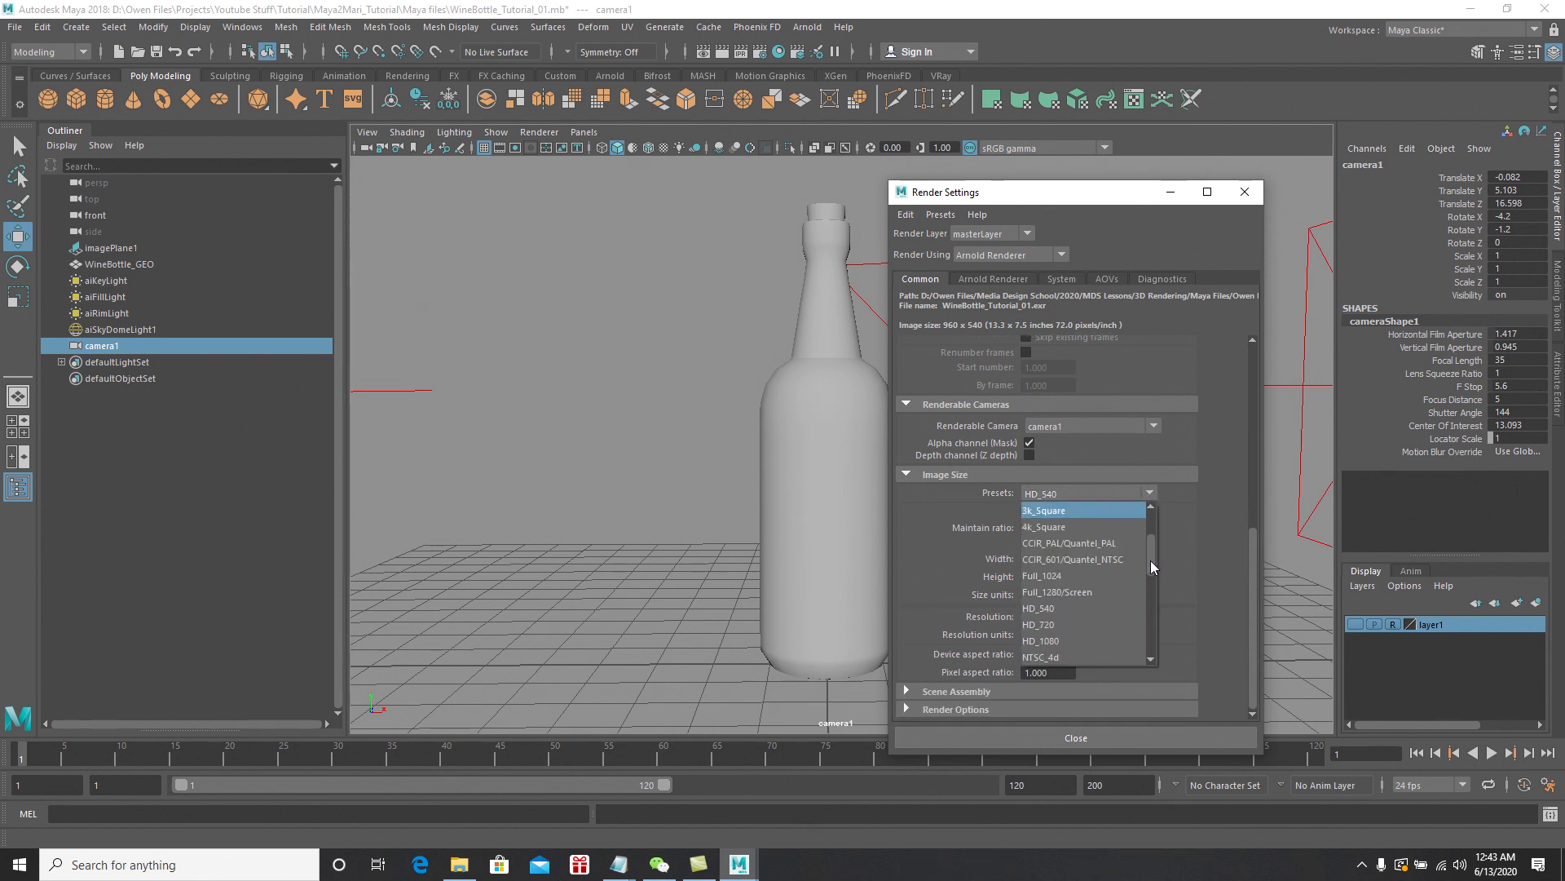
{"action": "scroll", "coordinate": [1151, 564], "scroll_direction": "down", "scroll_amount": 1}
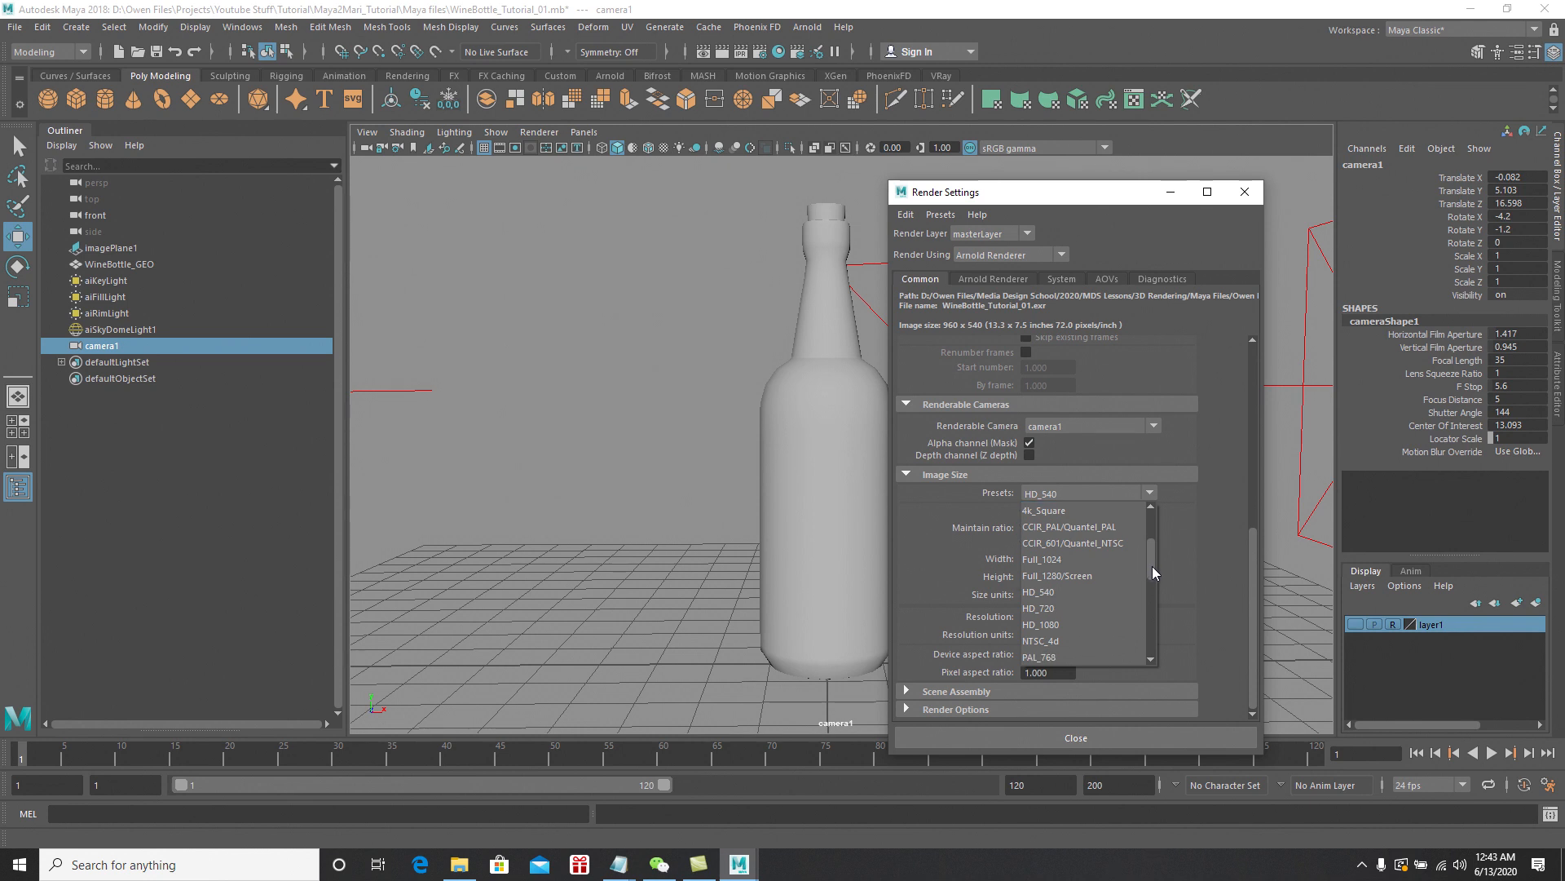
{"action": "left_click", "coordinate": [1058, 606]}
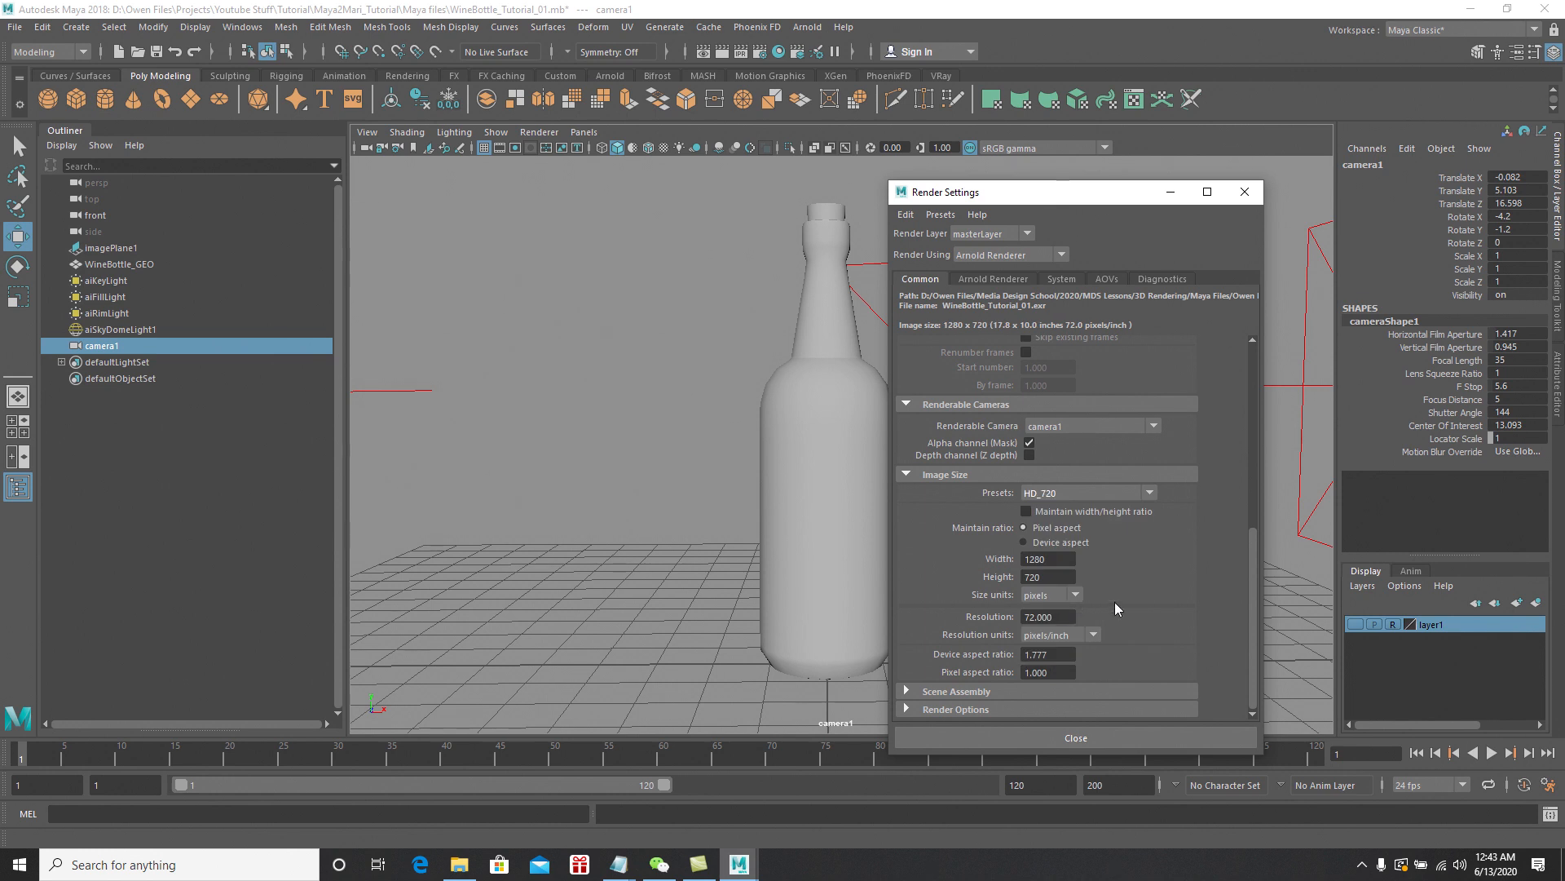
Review the Arnold sampling values in the render settings and close the window
{"action": "left_click_drag", "start_coordinate": [1251, 579], "coordinate": [1236, 393]}
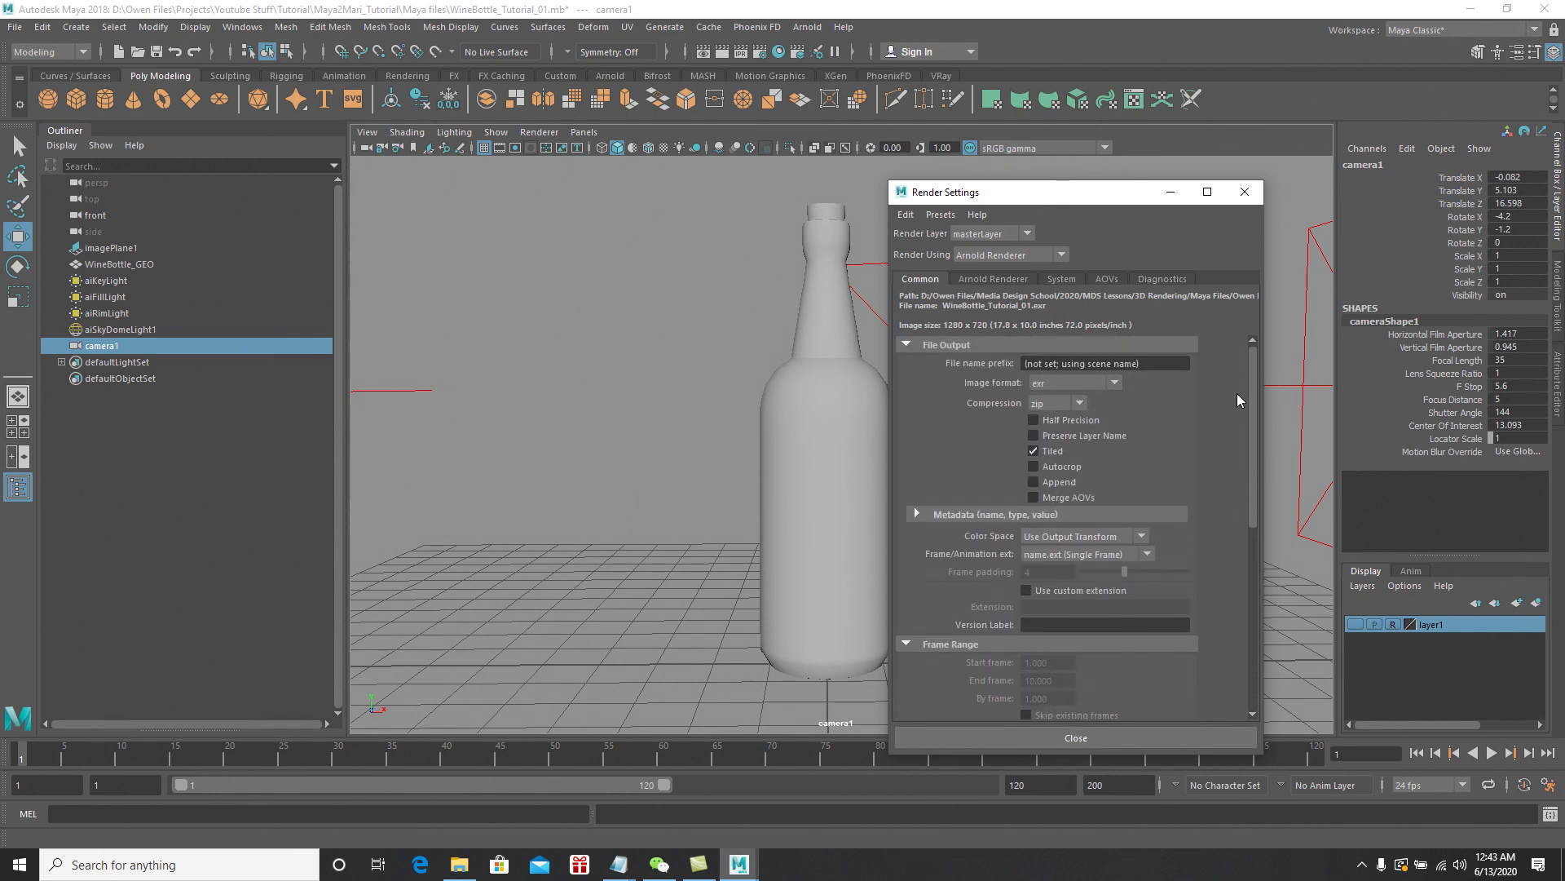
{"action": "left_click", "coordinate": [1009, 279]}
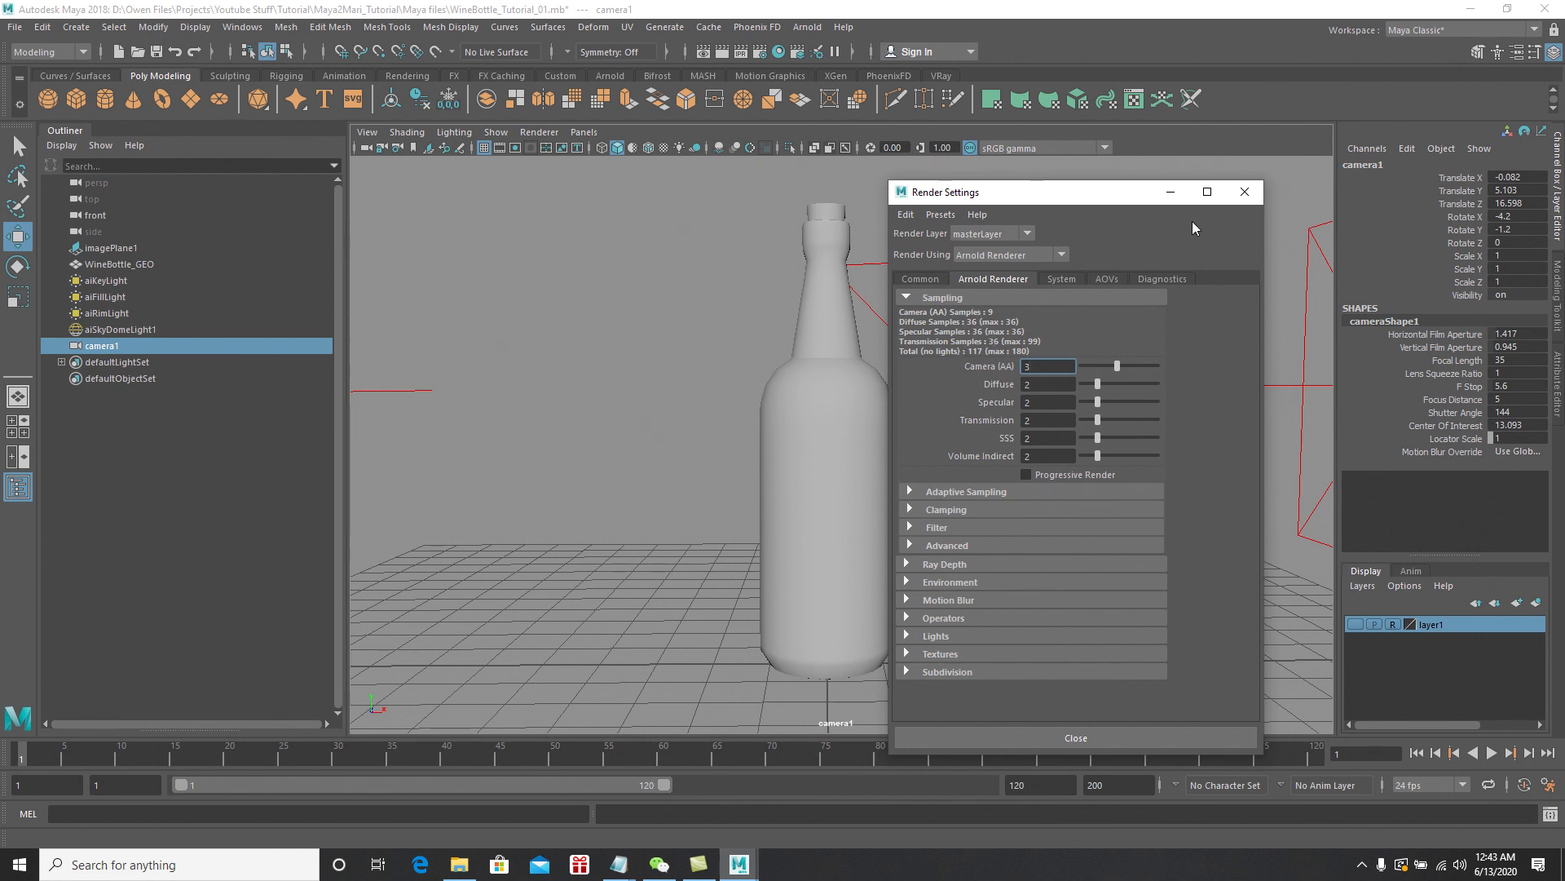
{"action": "left_click", "coordinate": [919, 278]}
{"action": "left_click", "coordinate": [1245, 192]}
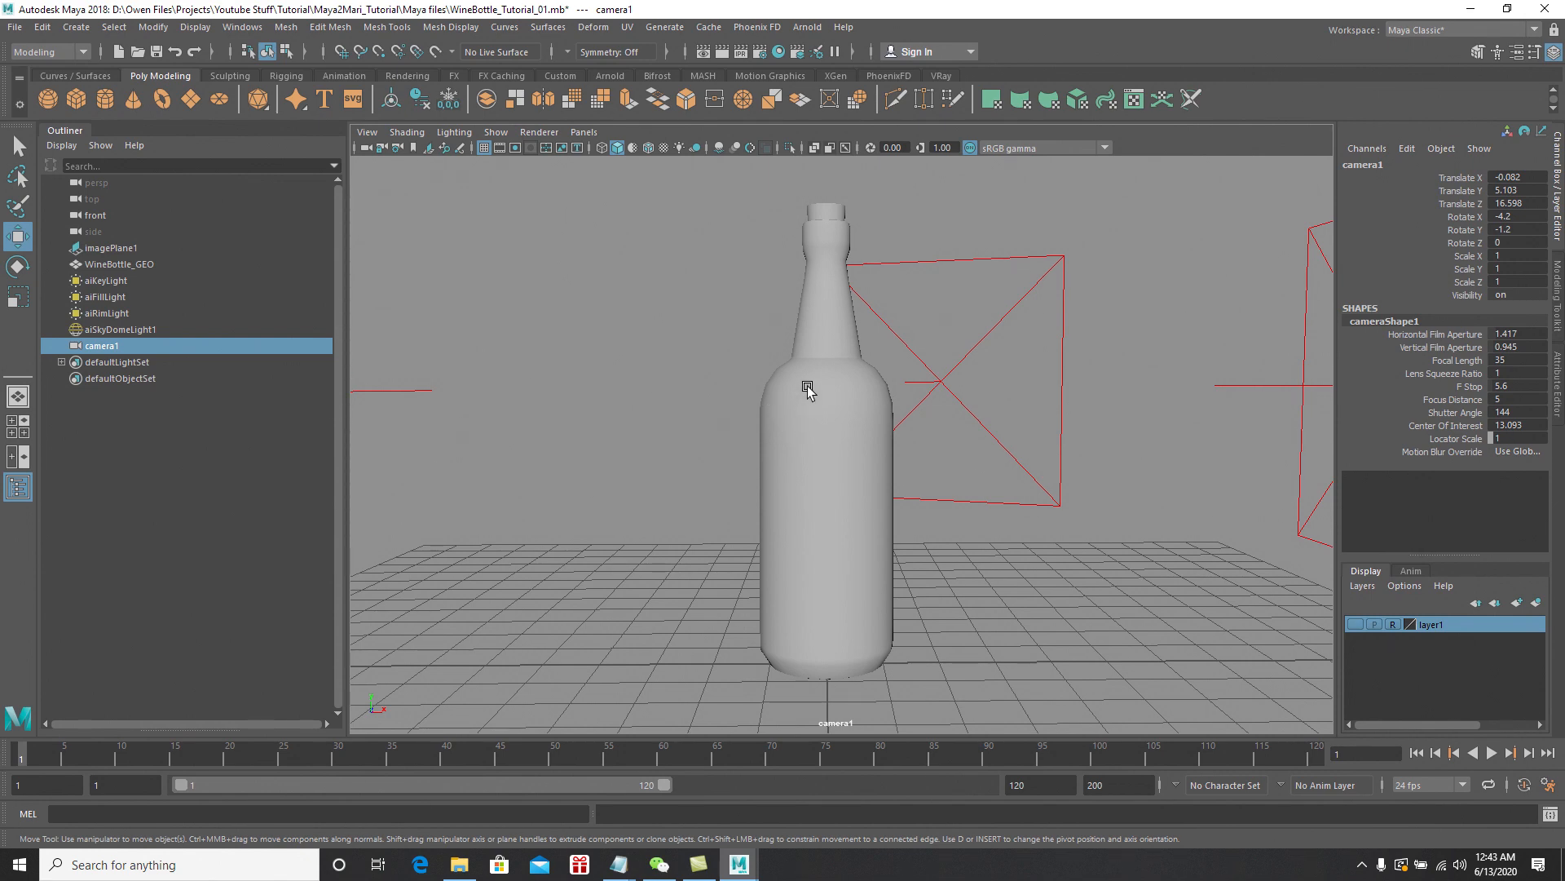
Start saving the scene under a new name and browse to the Maya2Mari_Tutorial\Maya files folder
{"action": "left_click", "coordinate": [14, 27]}
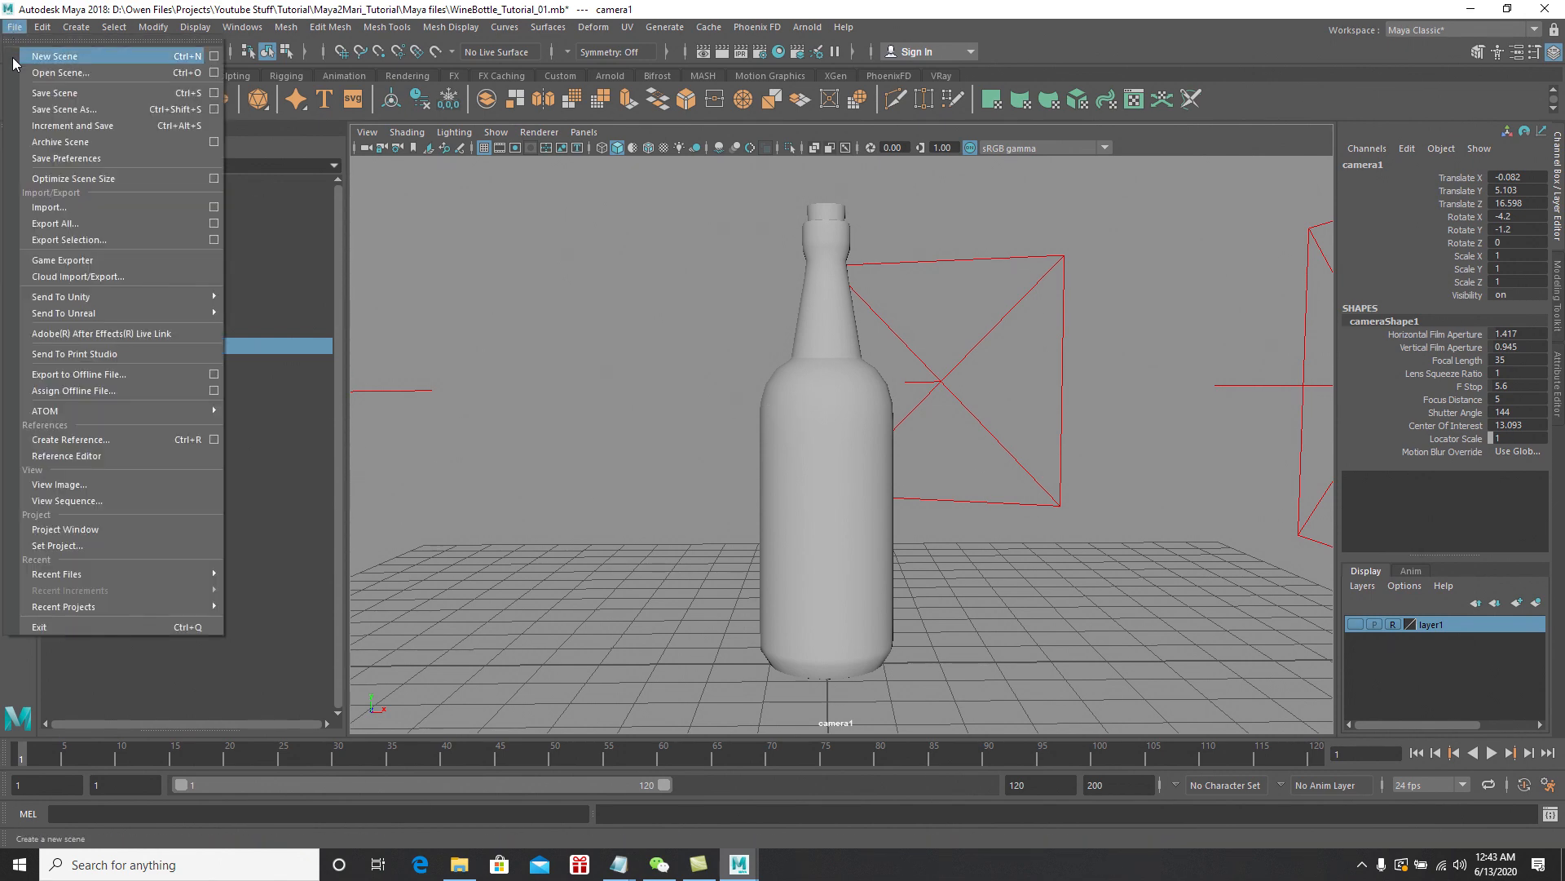
{"action": "left_click", "coordinate": [54, 110]}
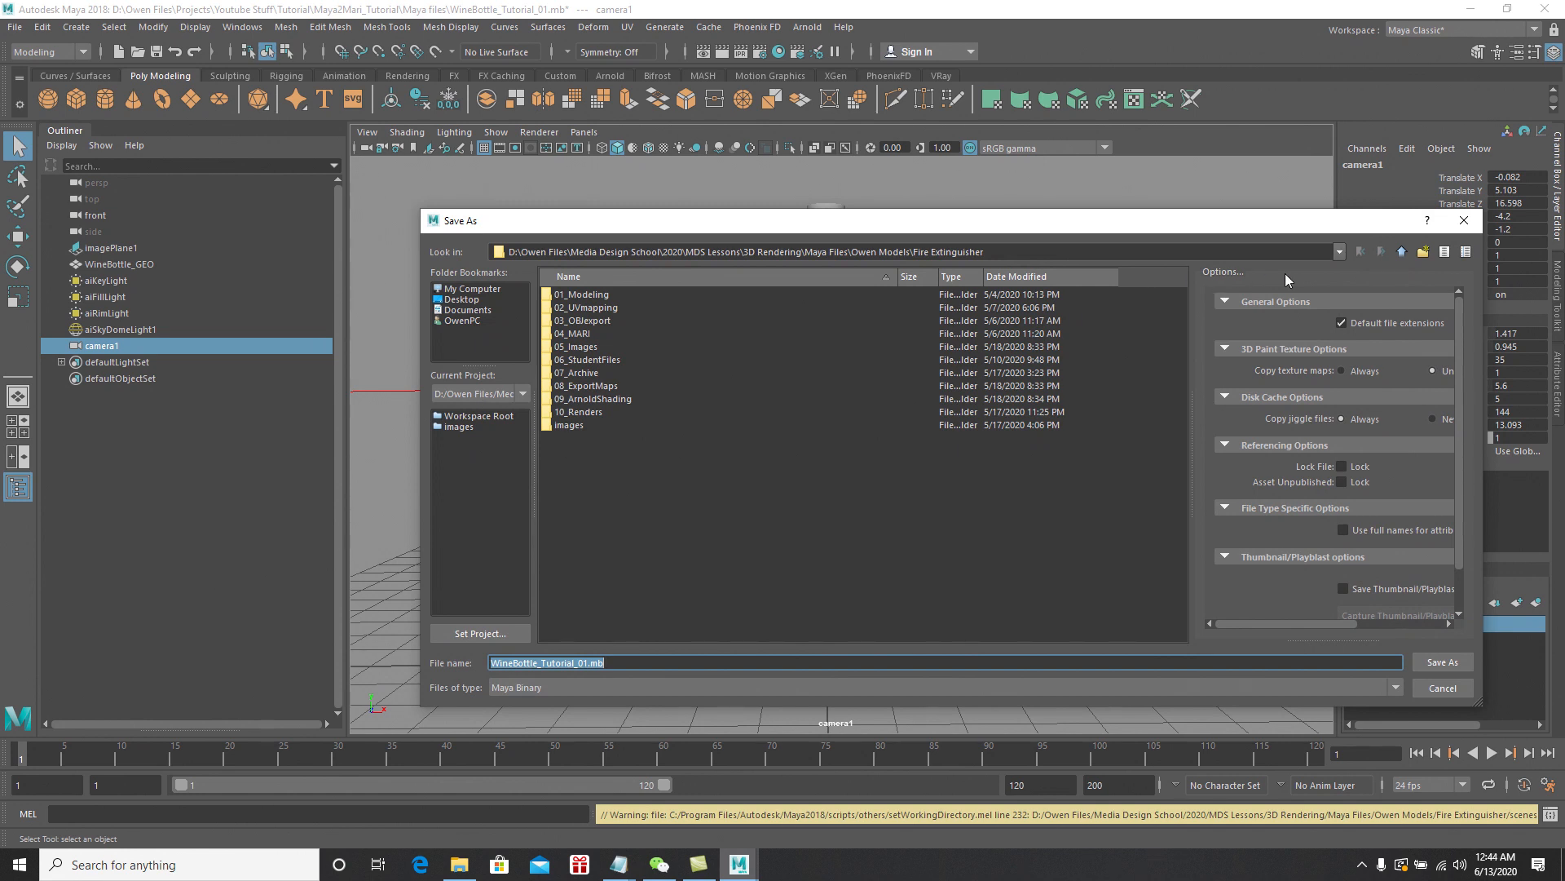
{"action": "left_click", "coordinate": [1341, 252]}
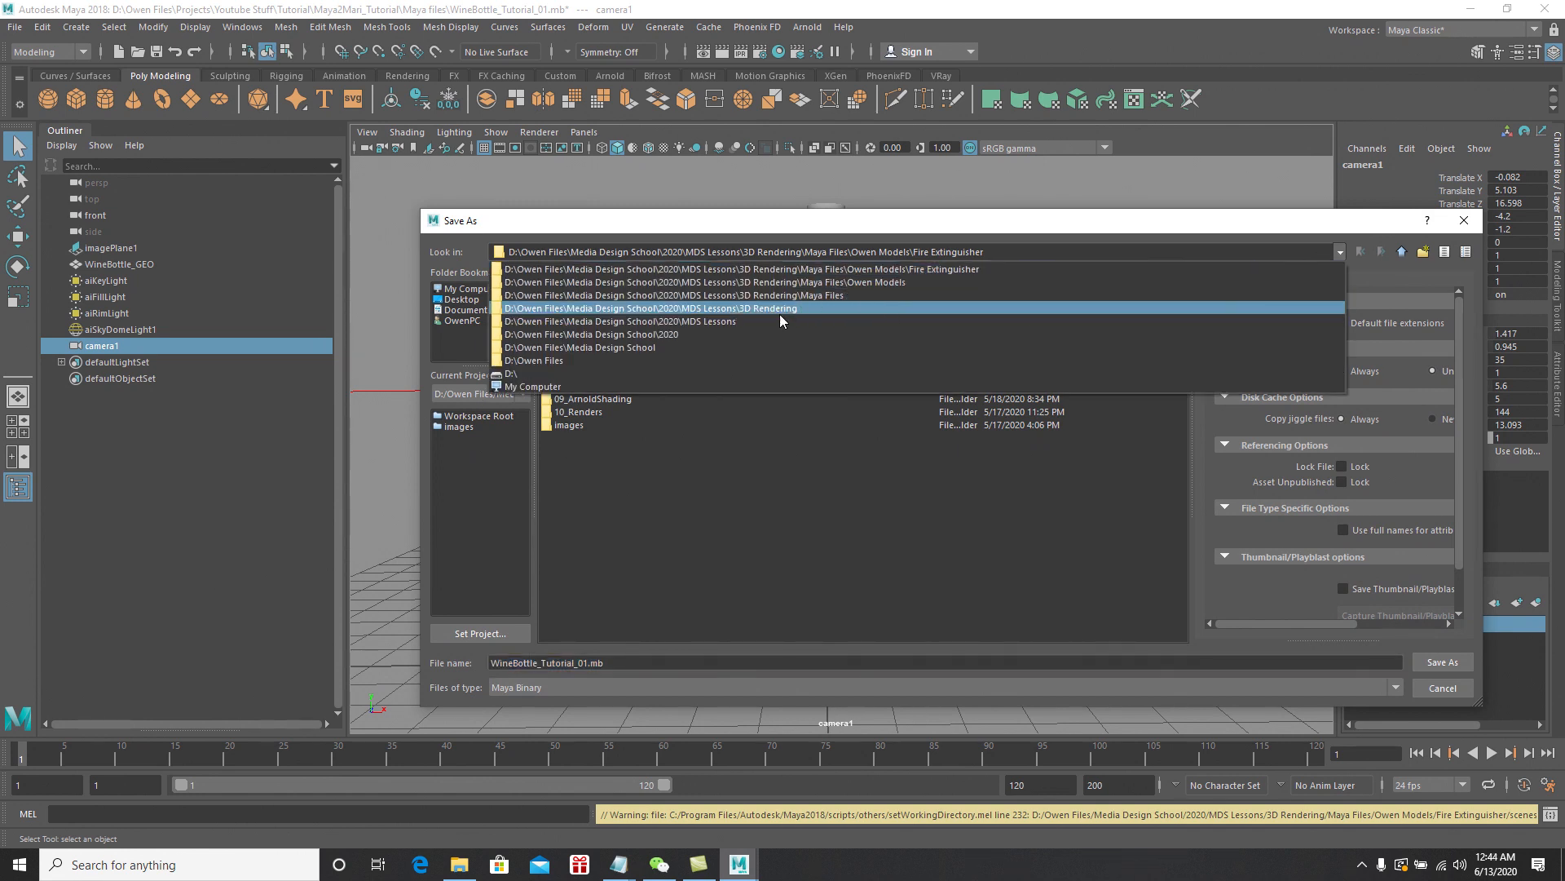
{"action": "left_click", "coordinate": [1068, 488]}
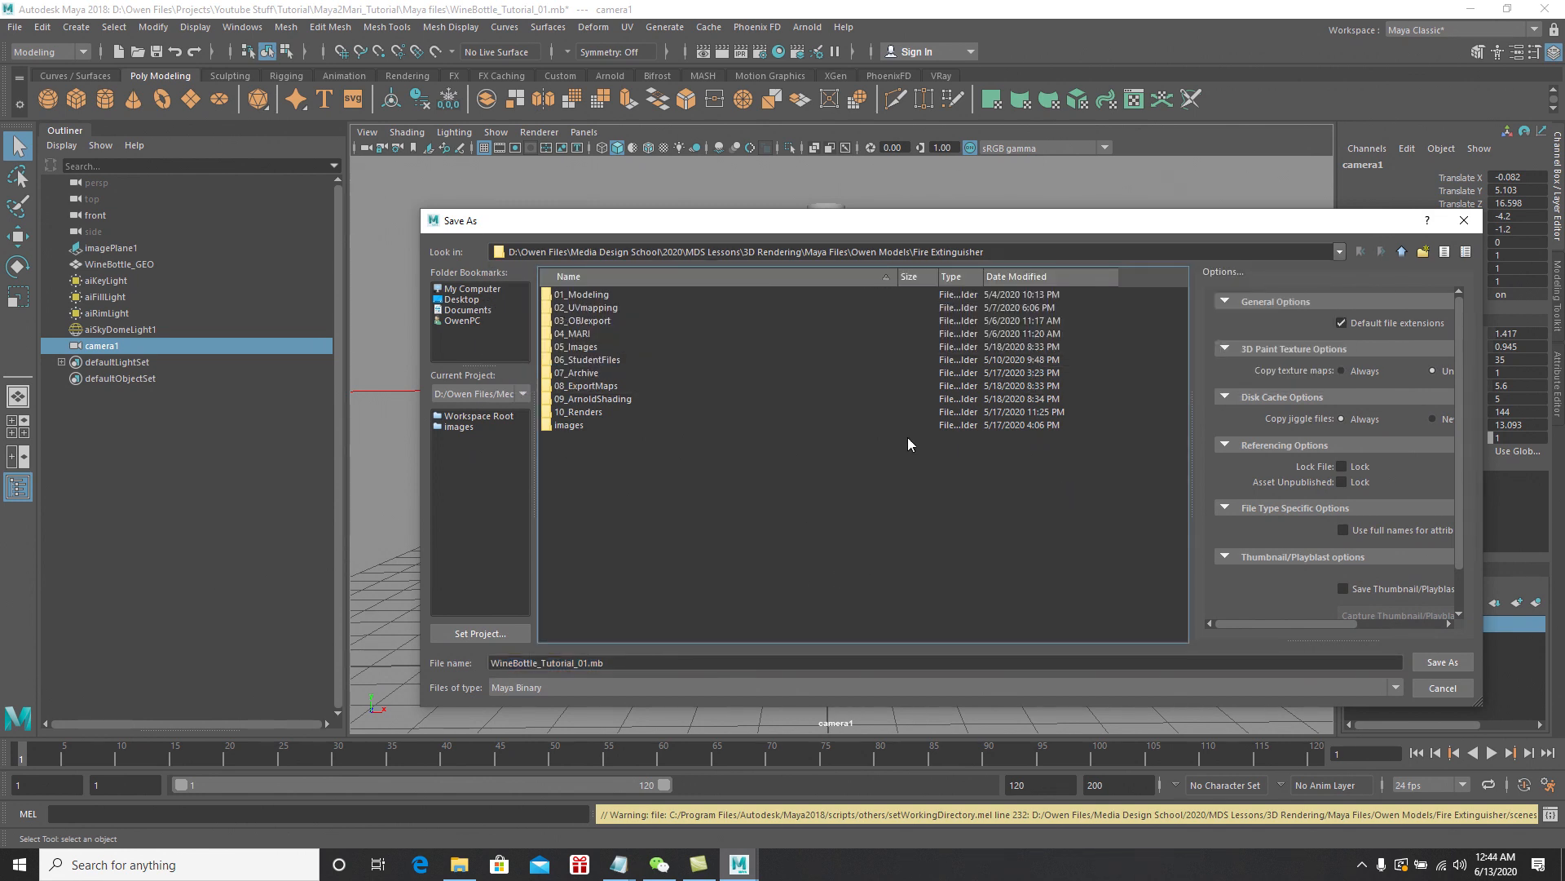
{"action": "left_click", "coordinate": [476, 290]}
{"action": "double_click", "coordinate": [574, 303]}
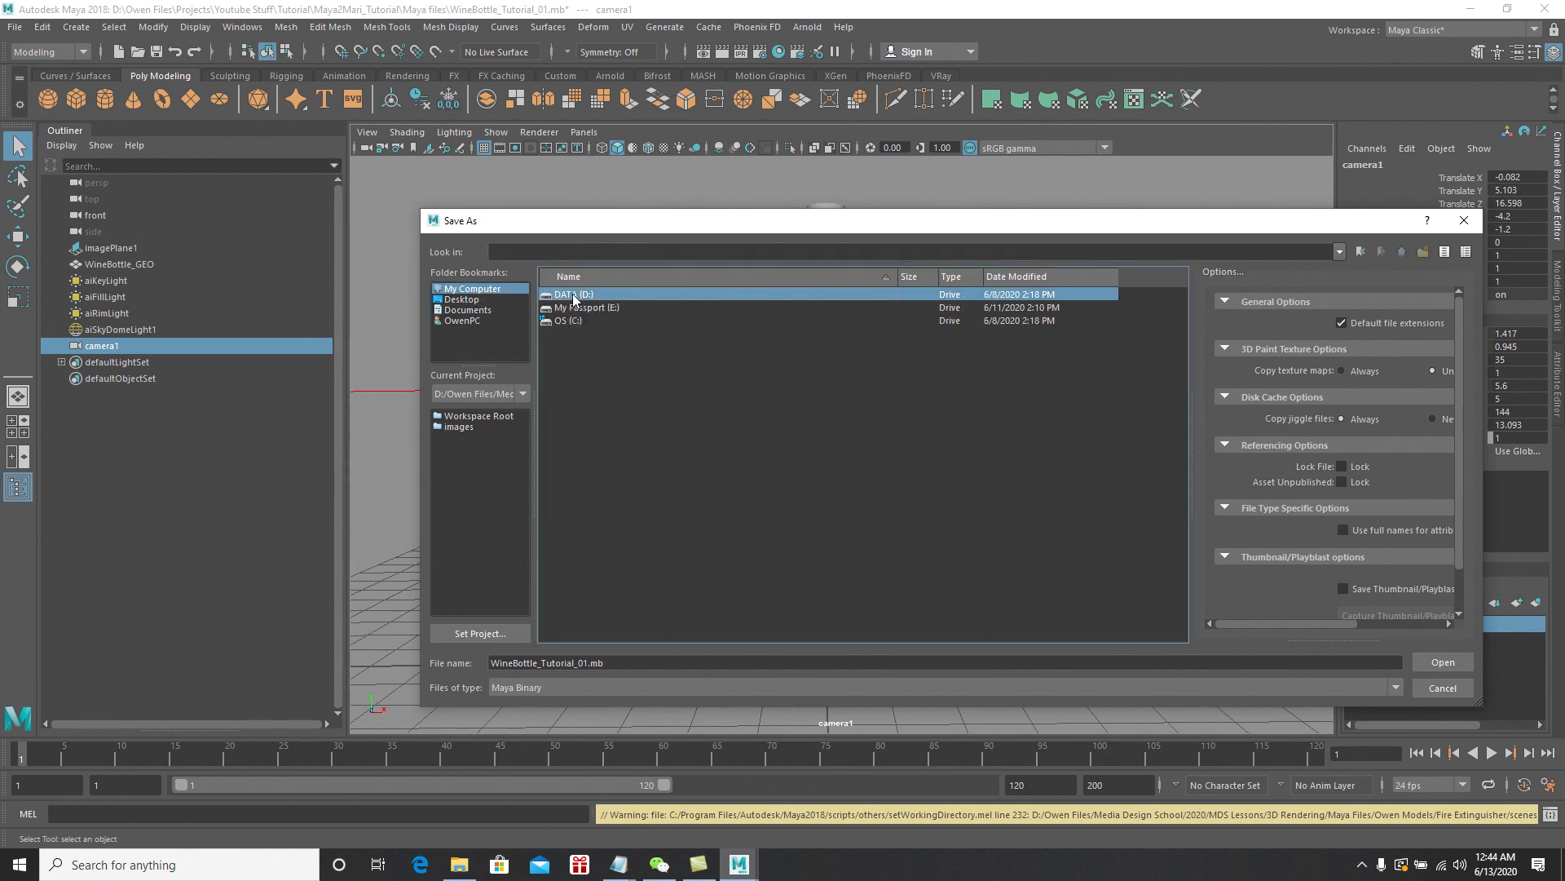
{"action": "double_click", "coordinate": [577, 308]}
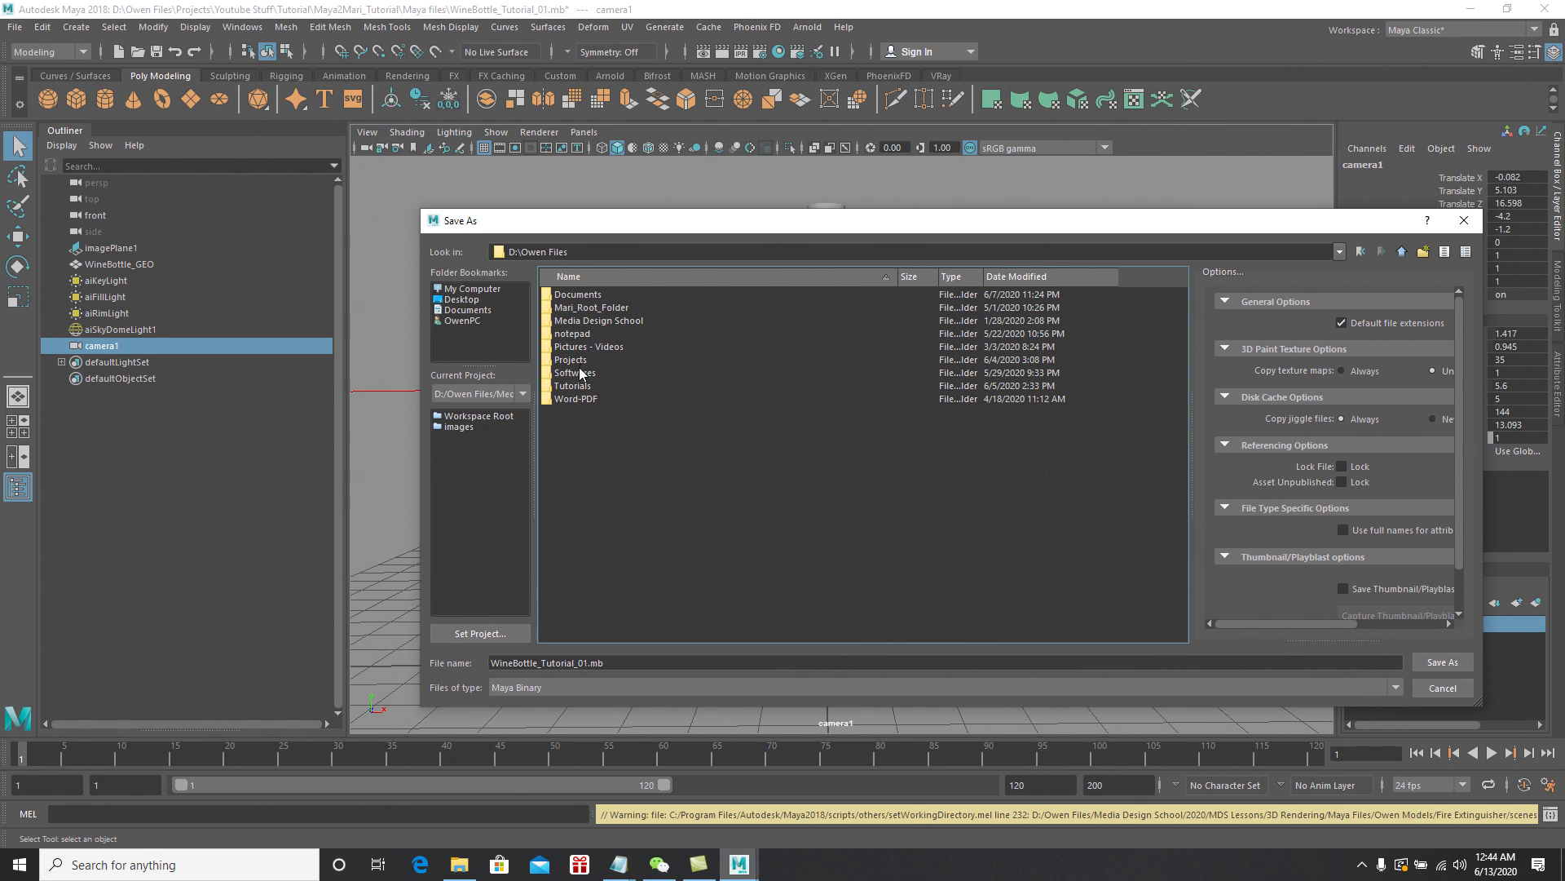
{"action": "double_click", "coordinate": [571, 360]}
{"action": "double_click", "coordinate": [589, 399]}
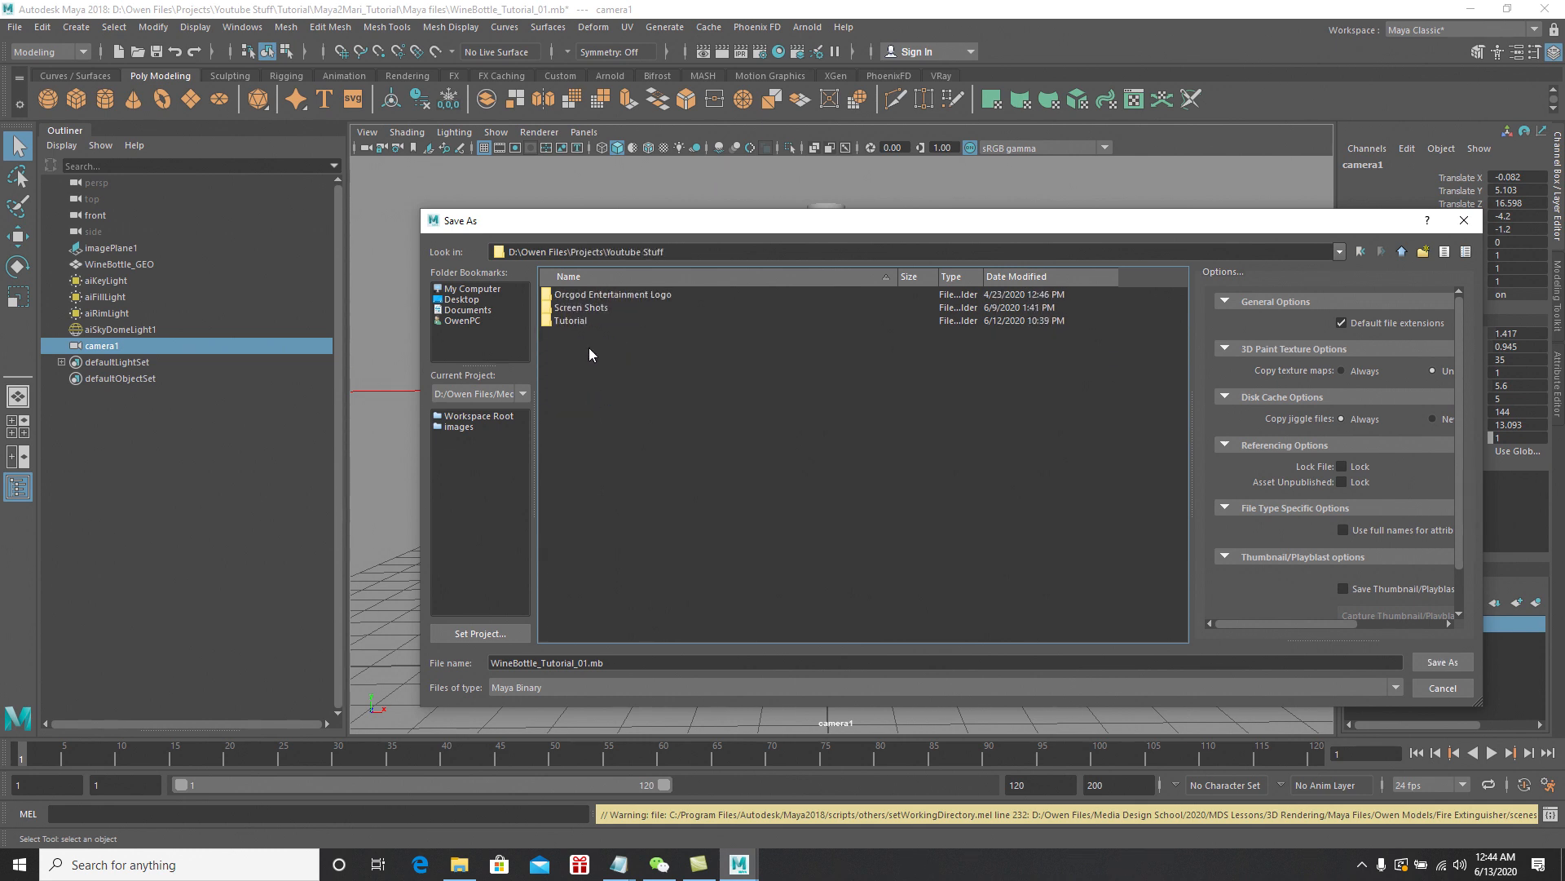
{"action": "double_click", "coordinate": [578, 320]}
{"action": "double_click", "coordinate": [589, 296]}
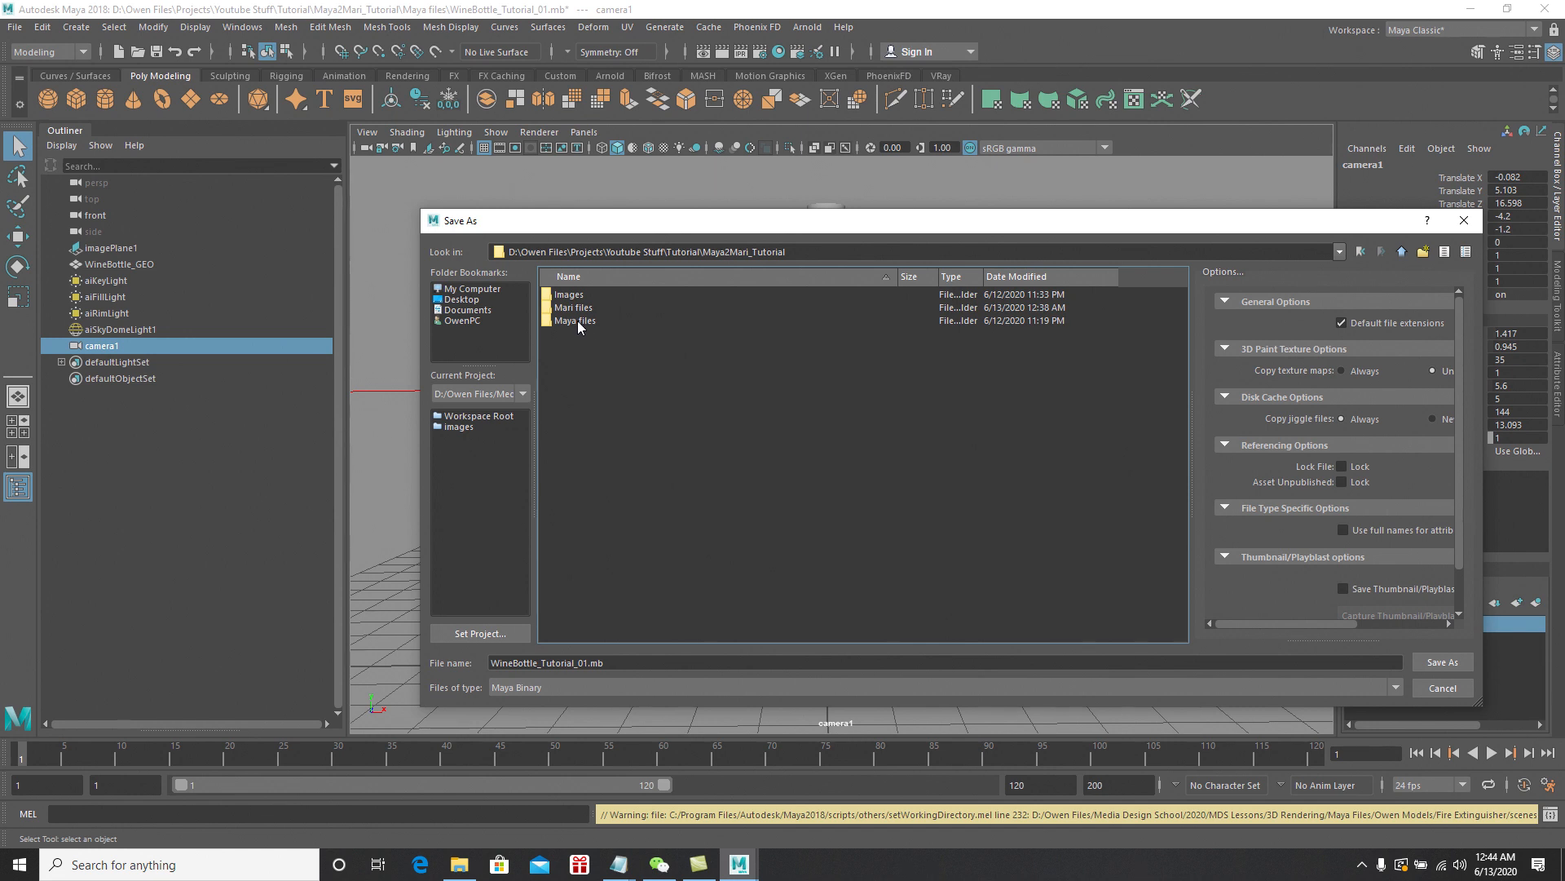
{"action": "double_click", "coordinate": [579, 316]}
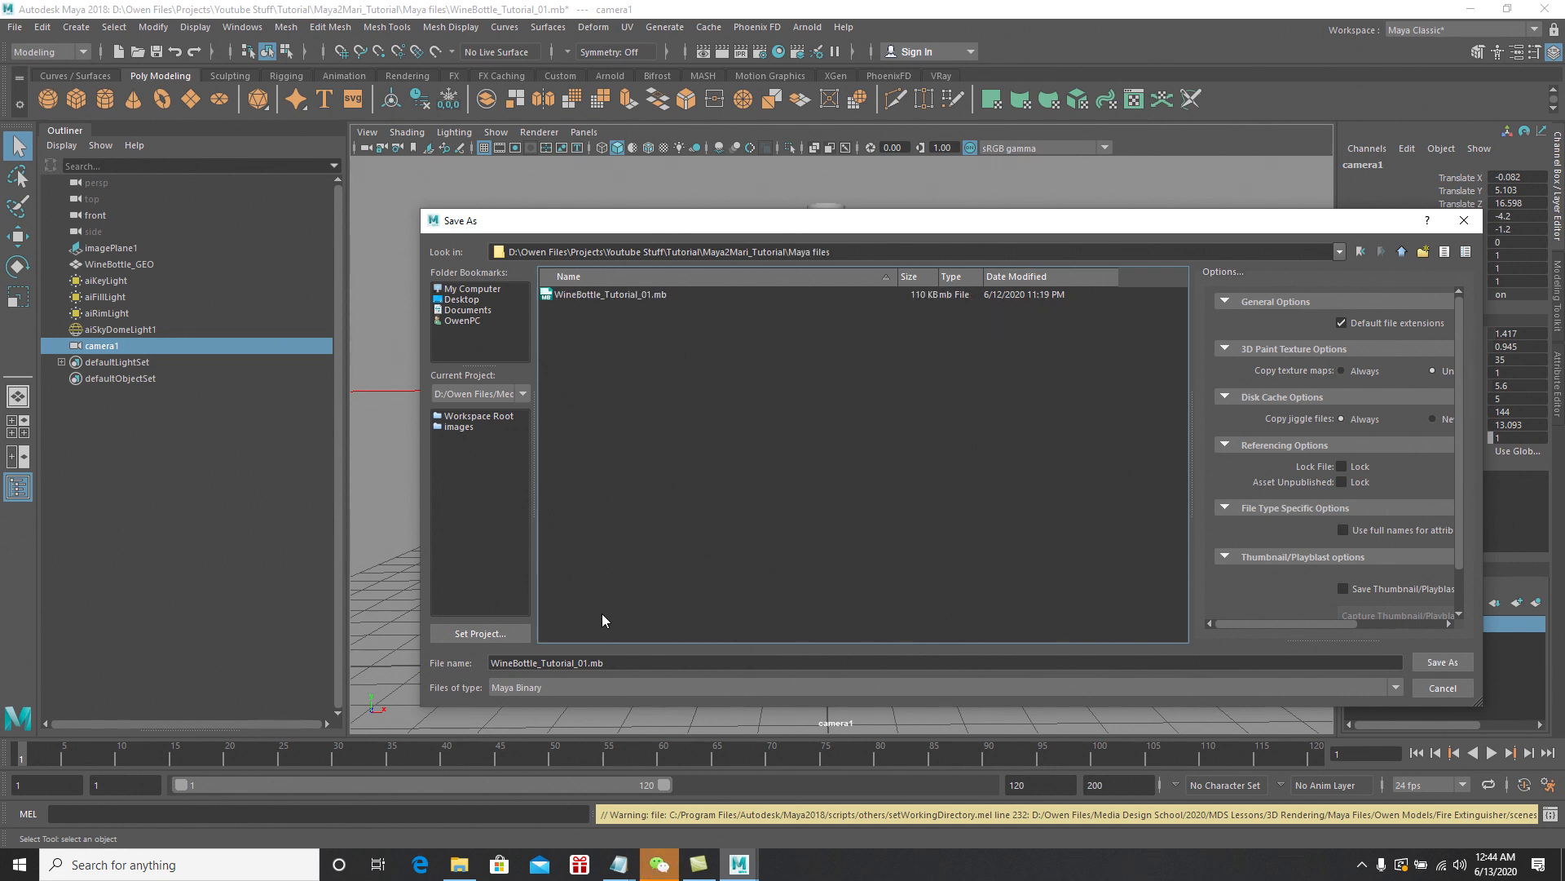
Save the scene as WineBottle_Tutorial_02.mb
{"action": "left_click", "coordinate": [584, 662]}
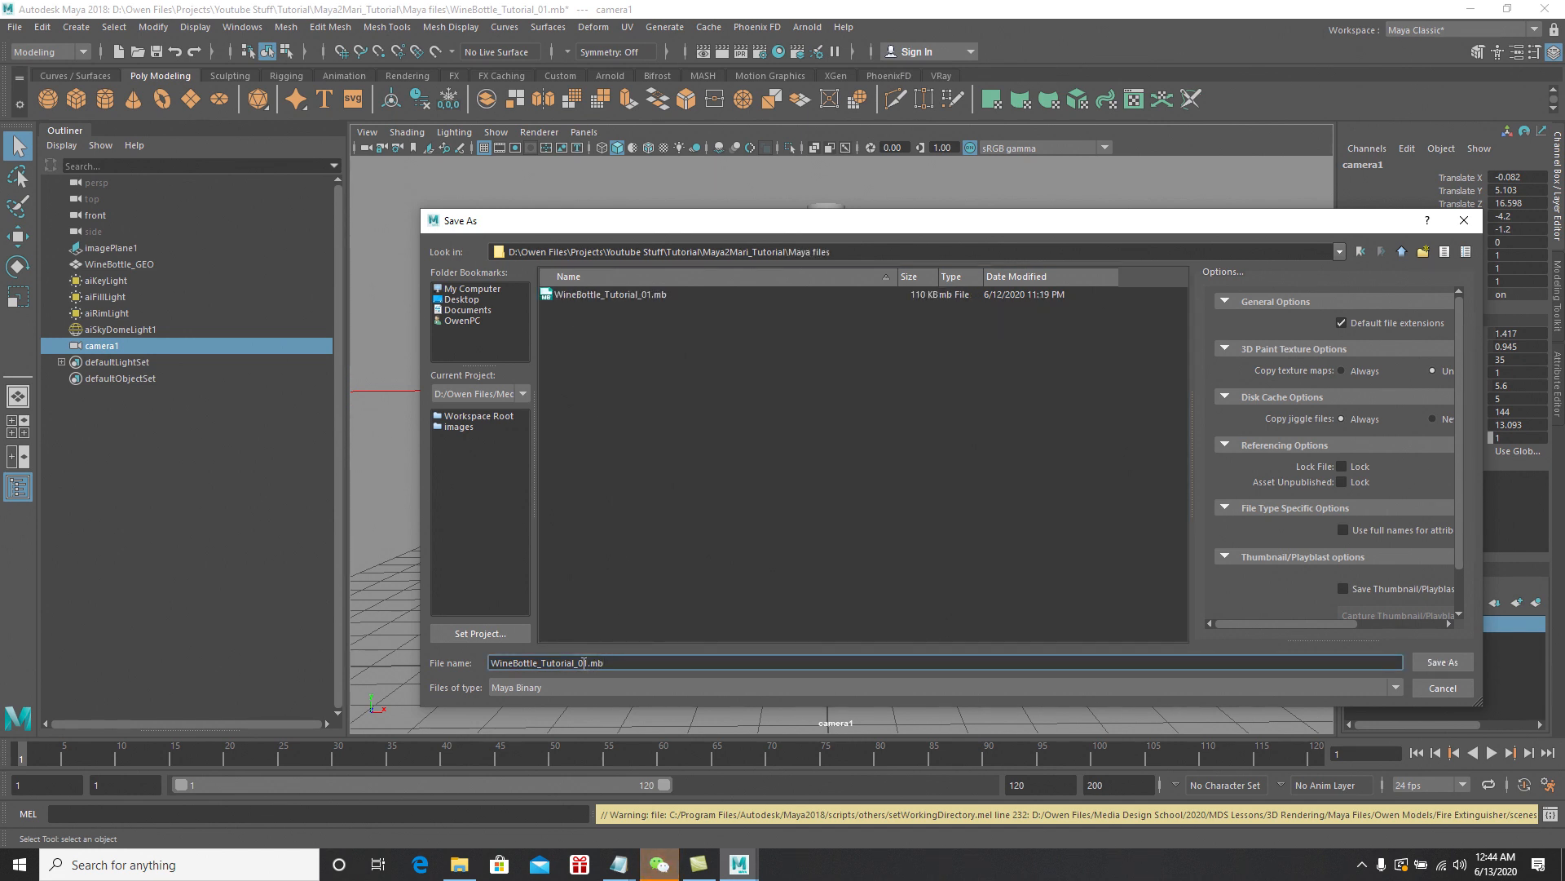
{"action": "key", "text": "Delete"}
{"action": "type", "text": "2"}
{"action": "left_click", "coordinate": [1443, 662]}
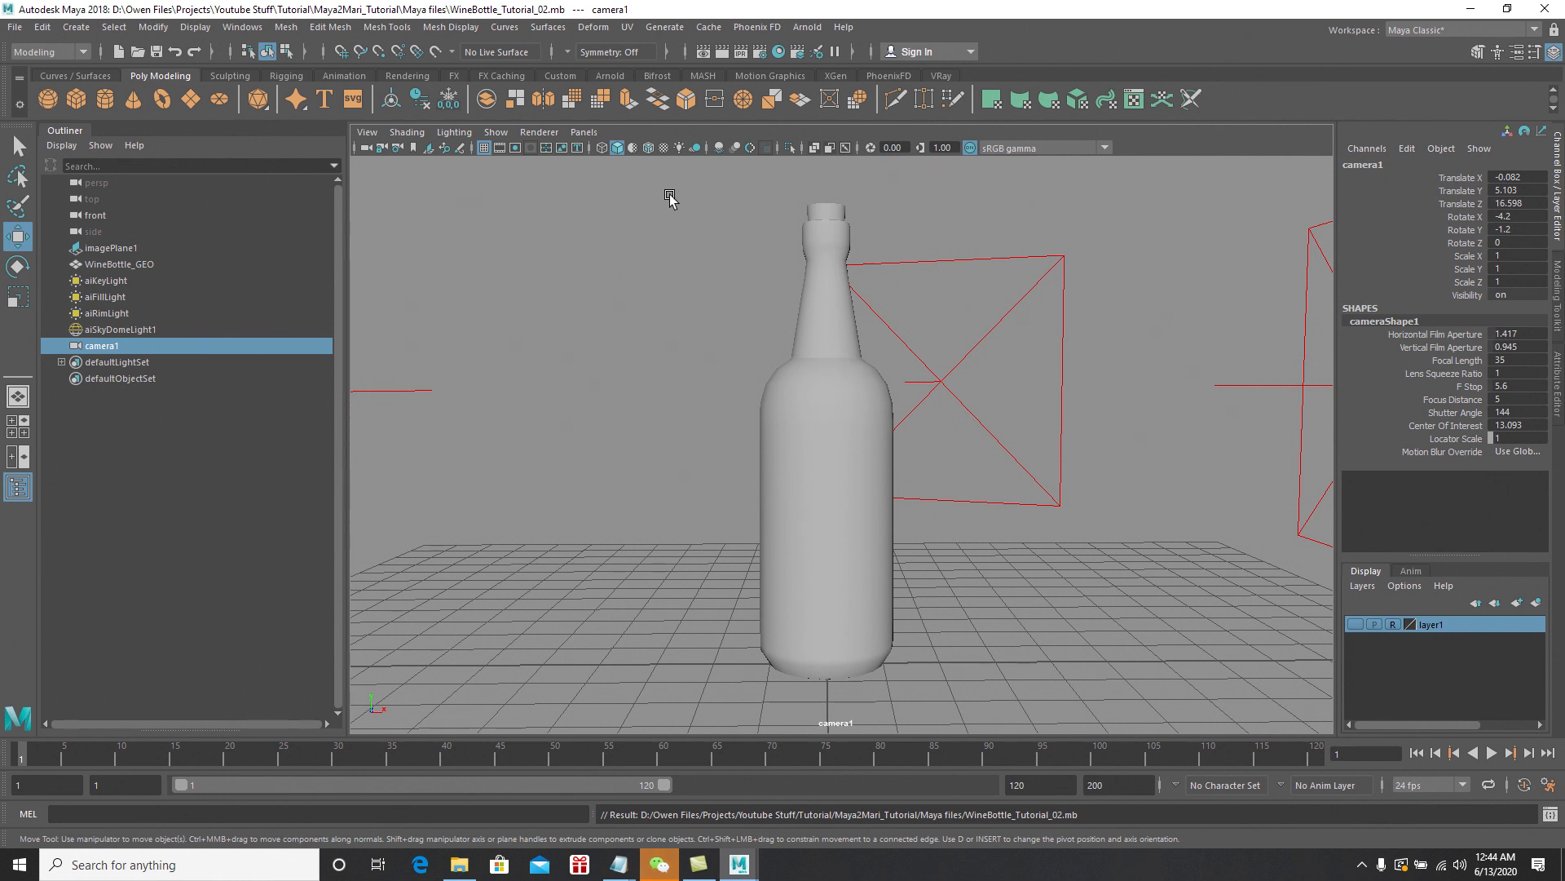
Show the resolution gate in the camera view and set the render image size to 720 by 1280 pixels
{"action": "left_click", "coordinate": [514, 150]}
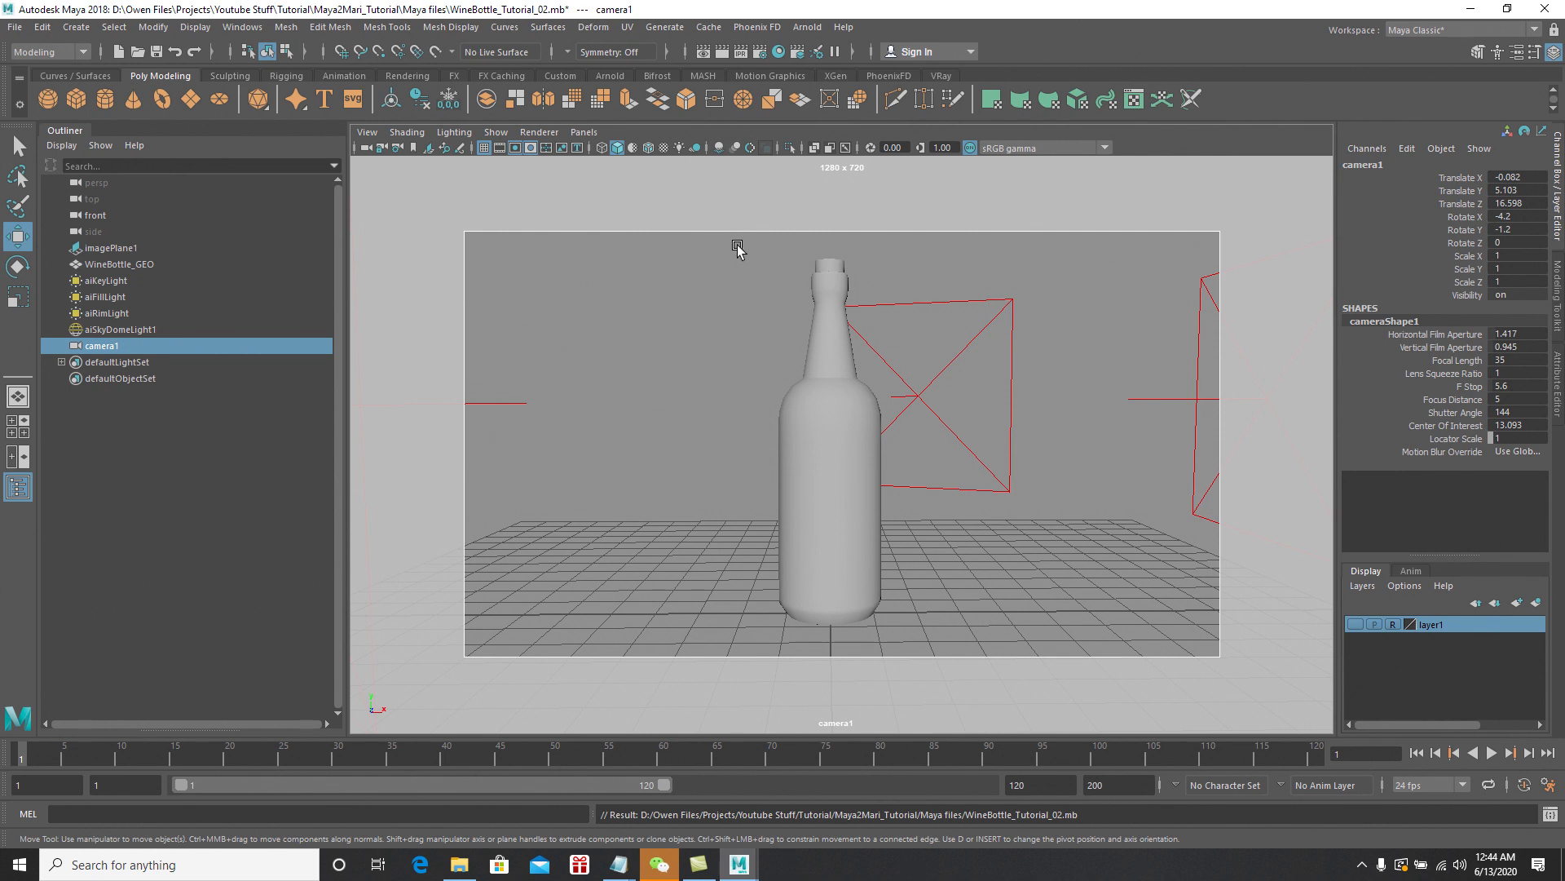
{"action": "left_click", "coordinate": [761, 54]}
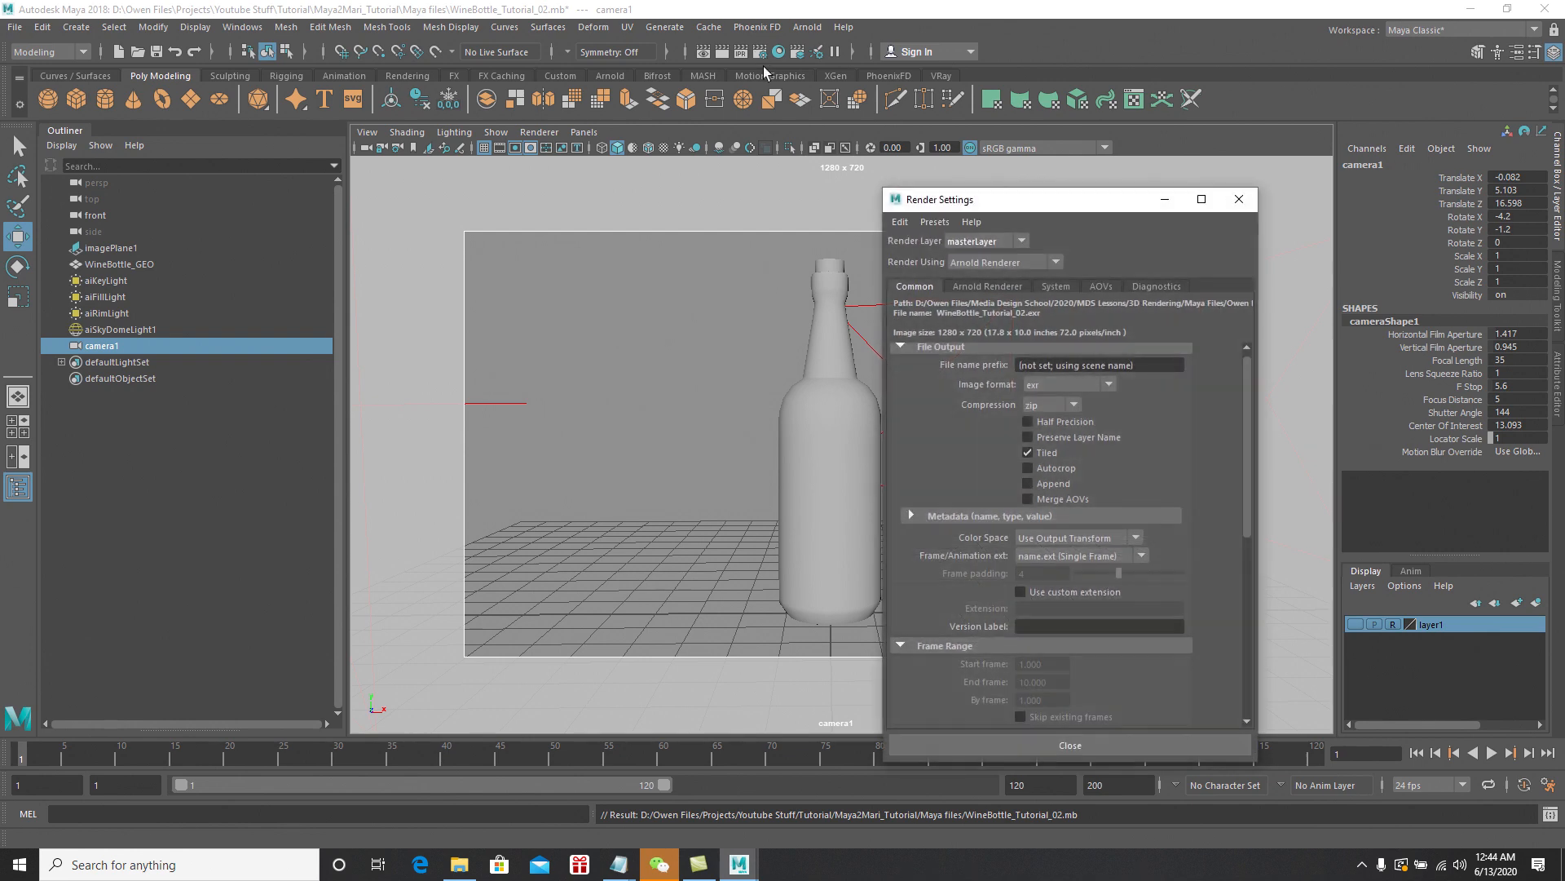
{"action": "left_click_drag", "start_coordinate": [1249, 426], "coordinate": [1280, 625]}
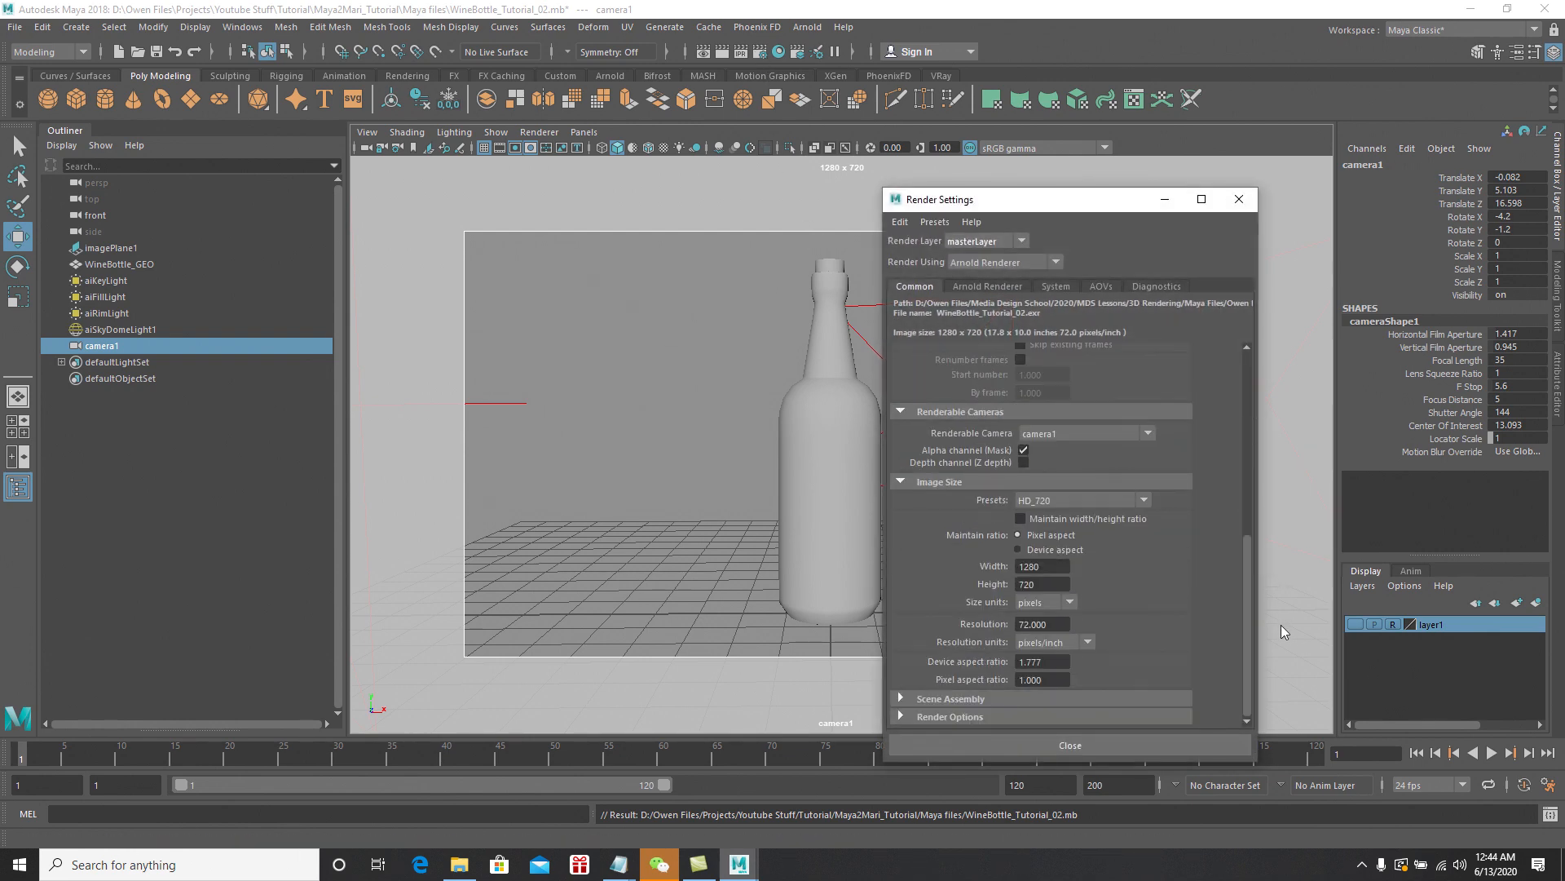
{"action": "left_click", "coordinate": [1050, 570]}
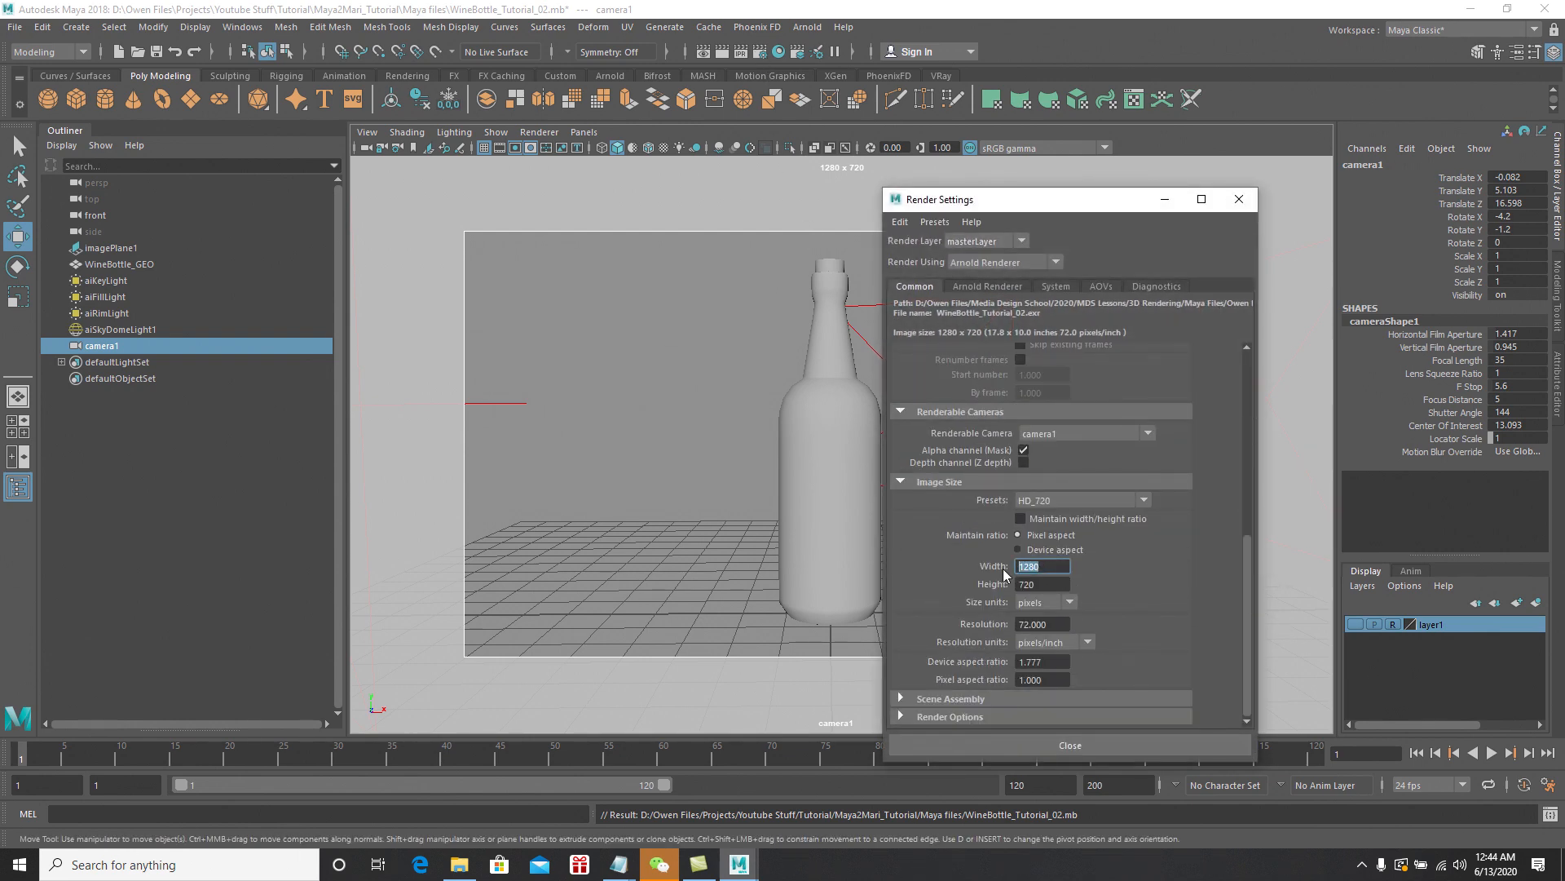
{"action": "type", "text": "720"}
{"action": "key", "text": "Tab"}
{"action": "type", "text": "1280"}
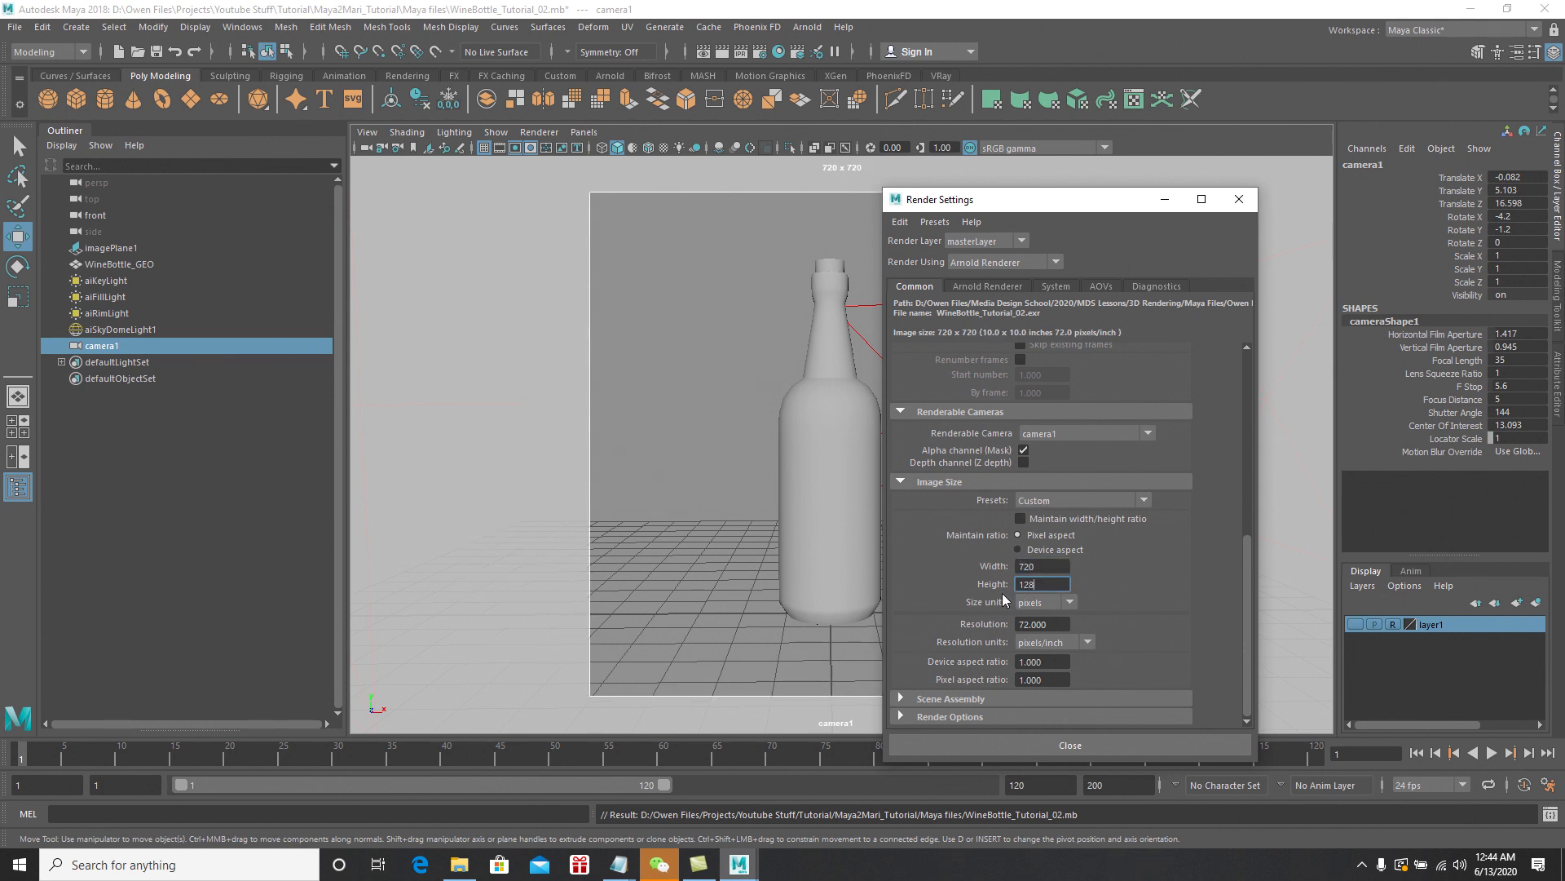
{"action": "key", "text": "Return"}
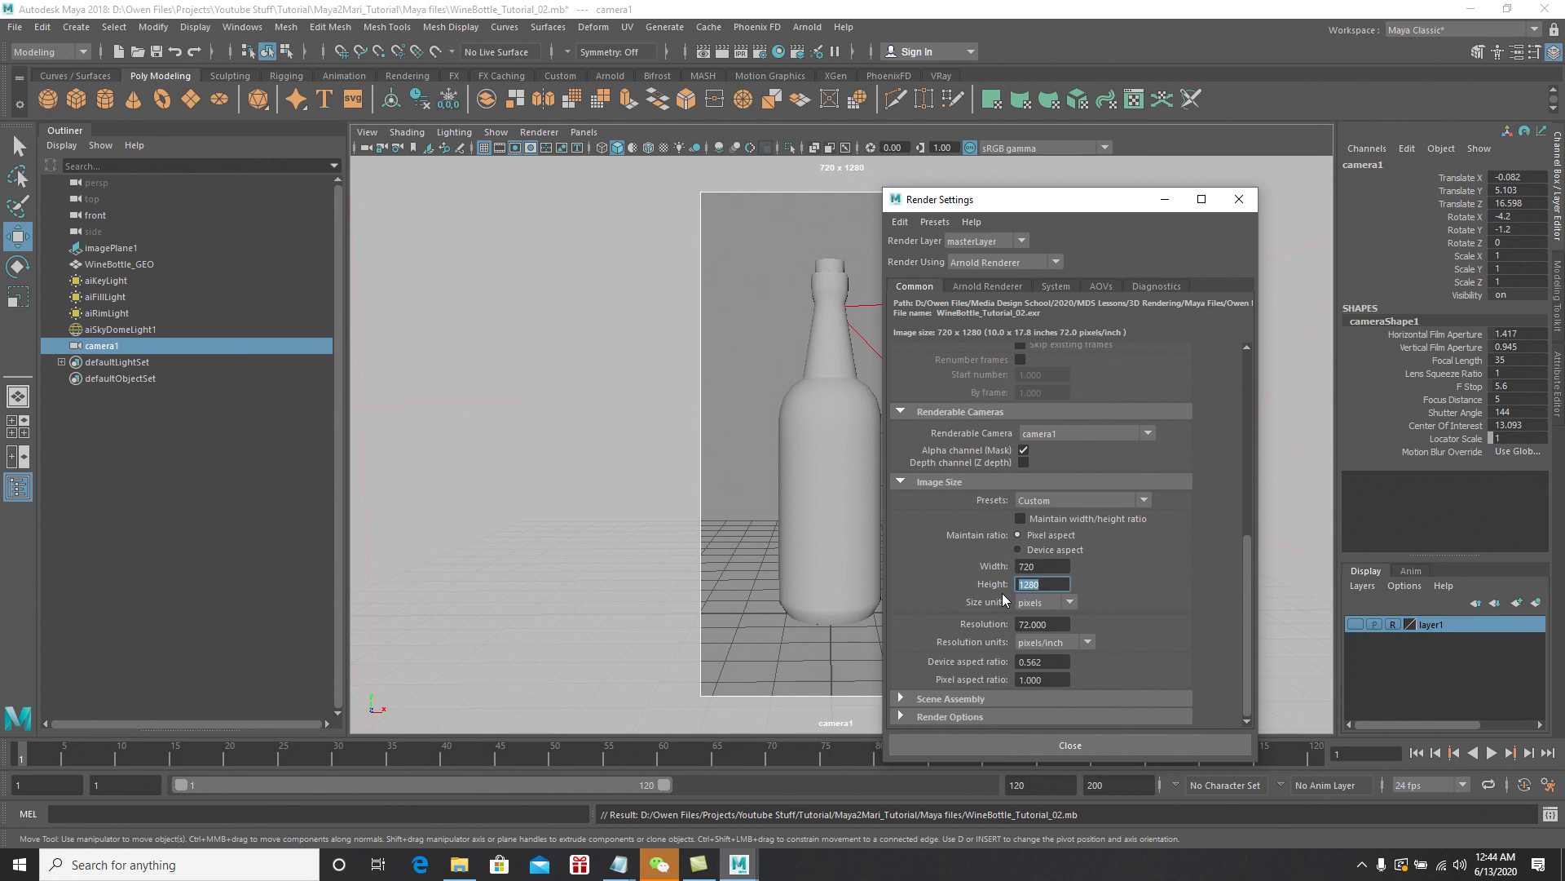
{"action": "left_click", "coordinate": [1239, 199]}
Move camera1 closer so the bottle fills the portrait frame, at about Y 4.9, Z 13.5, and save the scene
{"action": "right_click_drag", "start_coordinate": [892, 391], "coordinate": [918, 458], "text": "alt"}
{"action": "left_click_drag", "start_coordinate": [918, 455], "coordinate": [915, 452], "text": "alt"}
{"action": "right_click_drag", "start_coordinate": [921, 425], "coordinate": [927, 429], "text": "alt"}
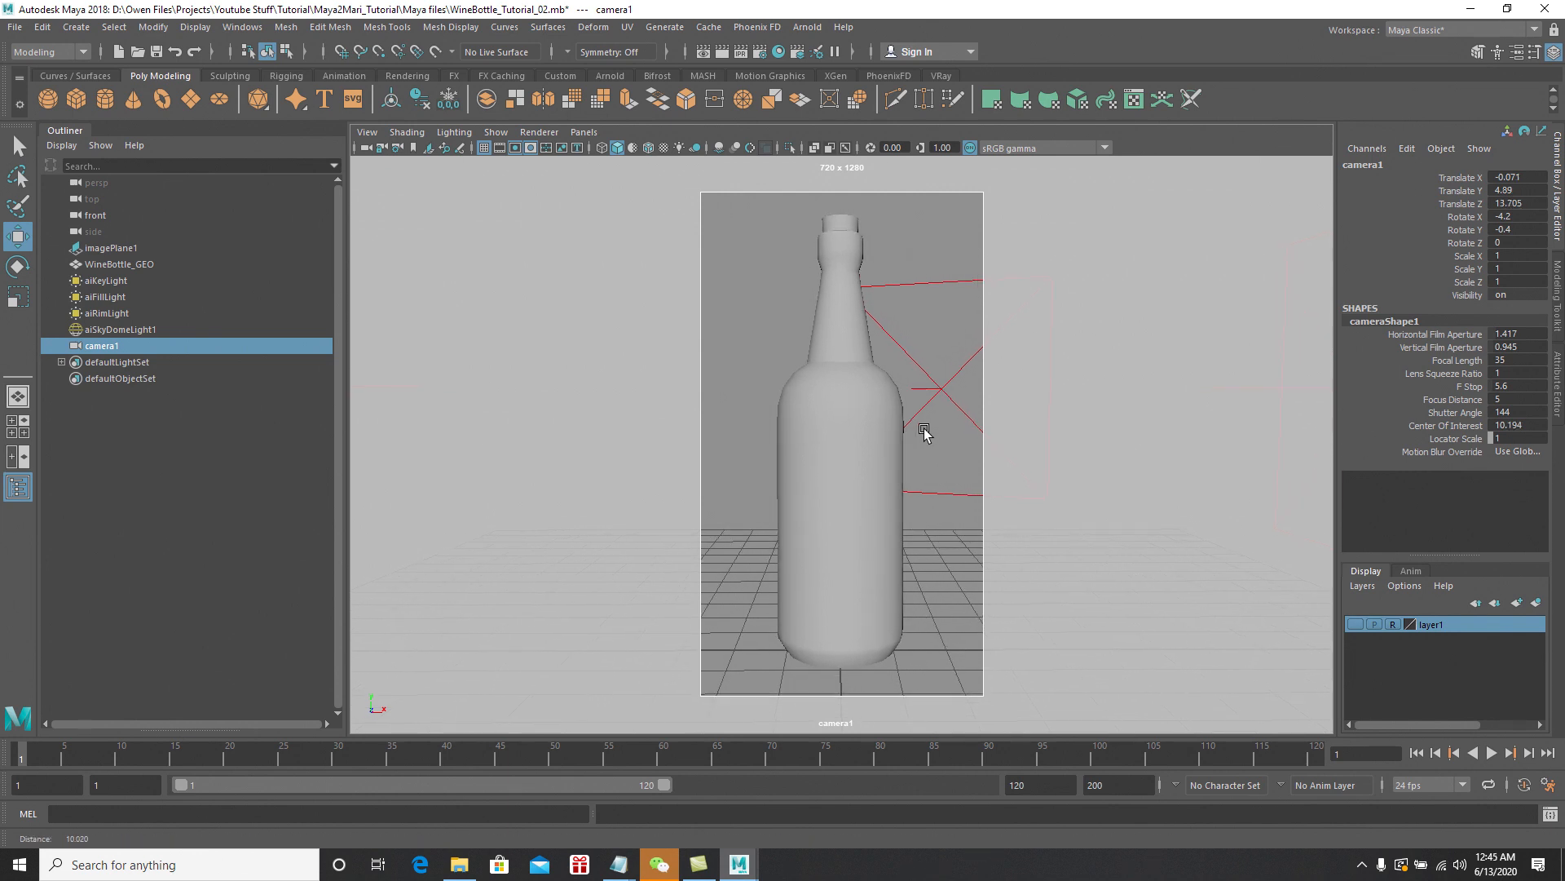
{"action": "left_click", "coordinate": [16, 29]}
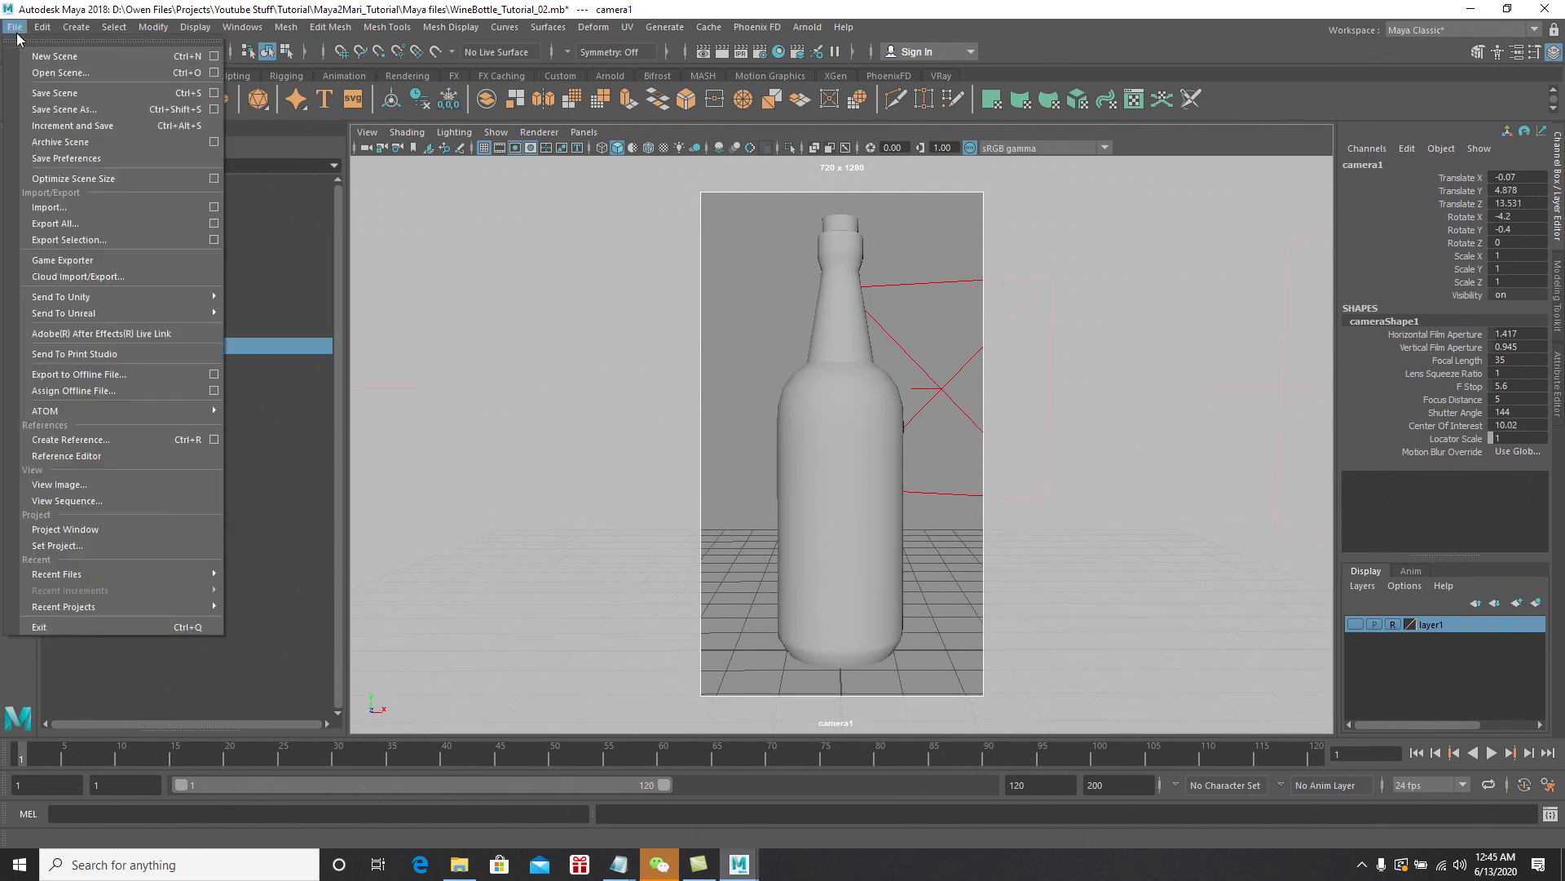
{"action": "left_click", "coordinate": [50, 93]}
Assign a new Arnold aiStandardSurface material to the wine bottle
{"action": "left_click", "coordinate": [829, 408]}
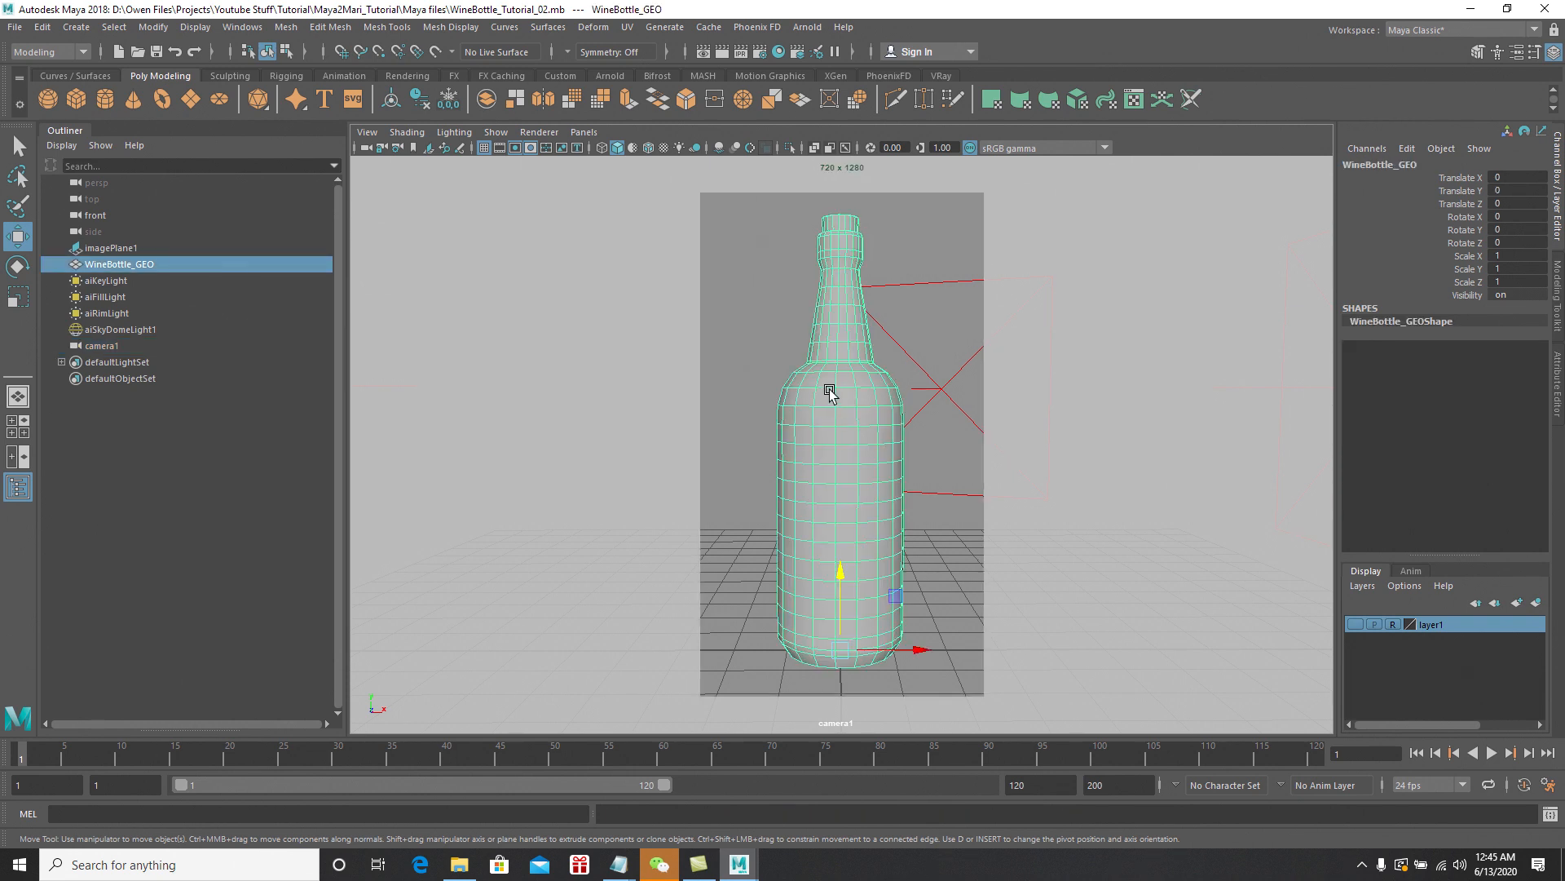
{"action": "right_click", "coordinate": [829, 391]}
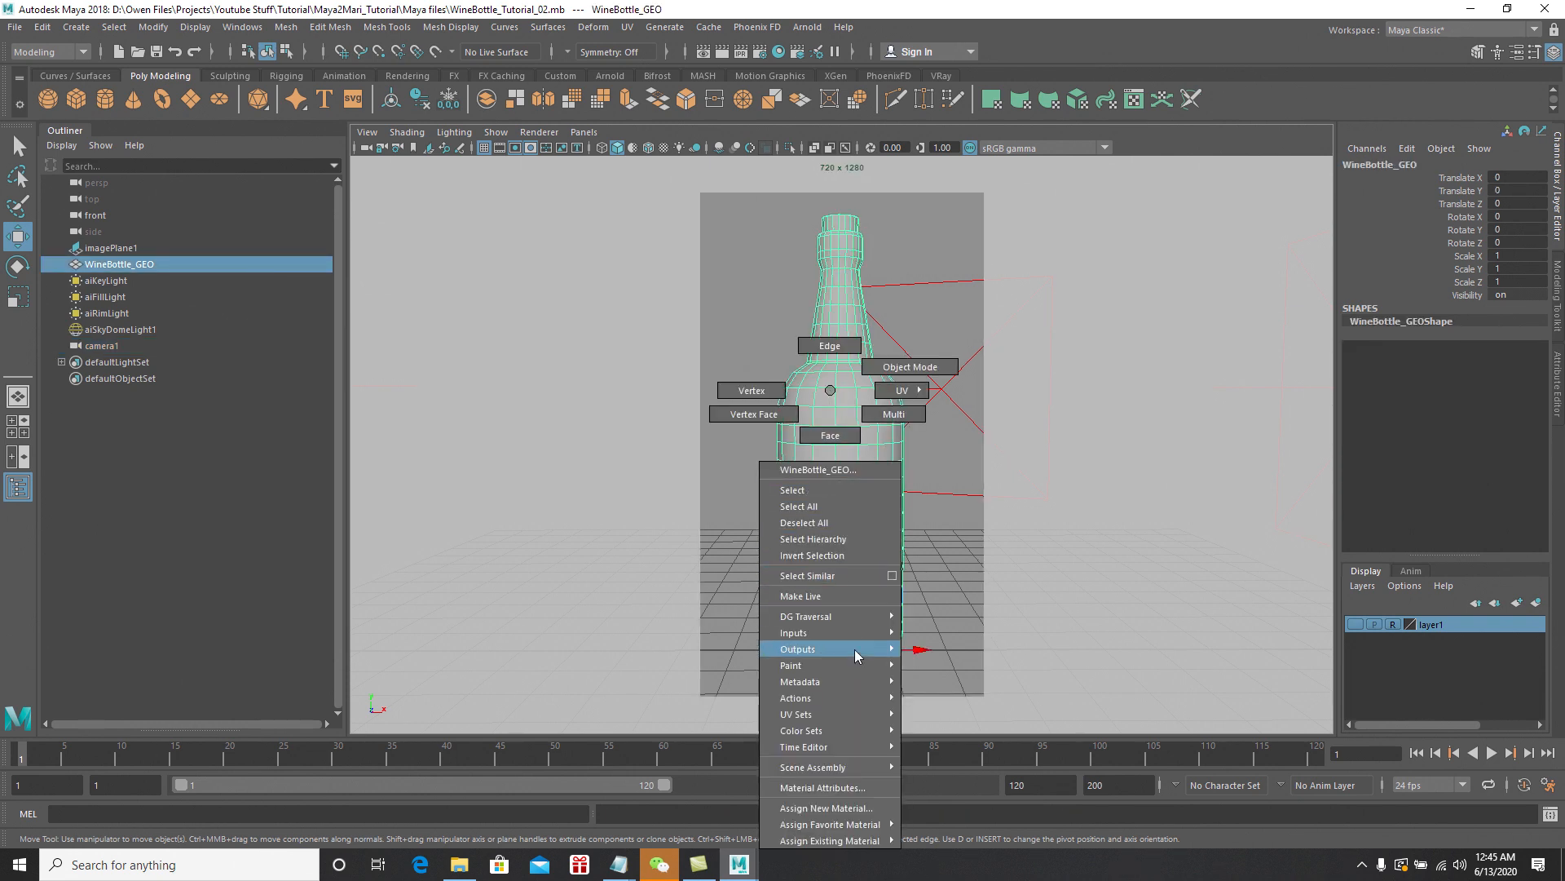
{"action": "left_click", "coordinate": [853, 809]}
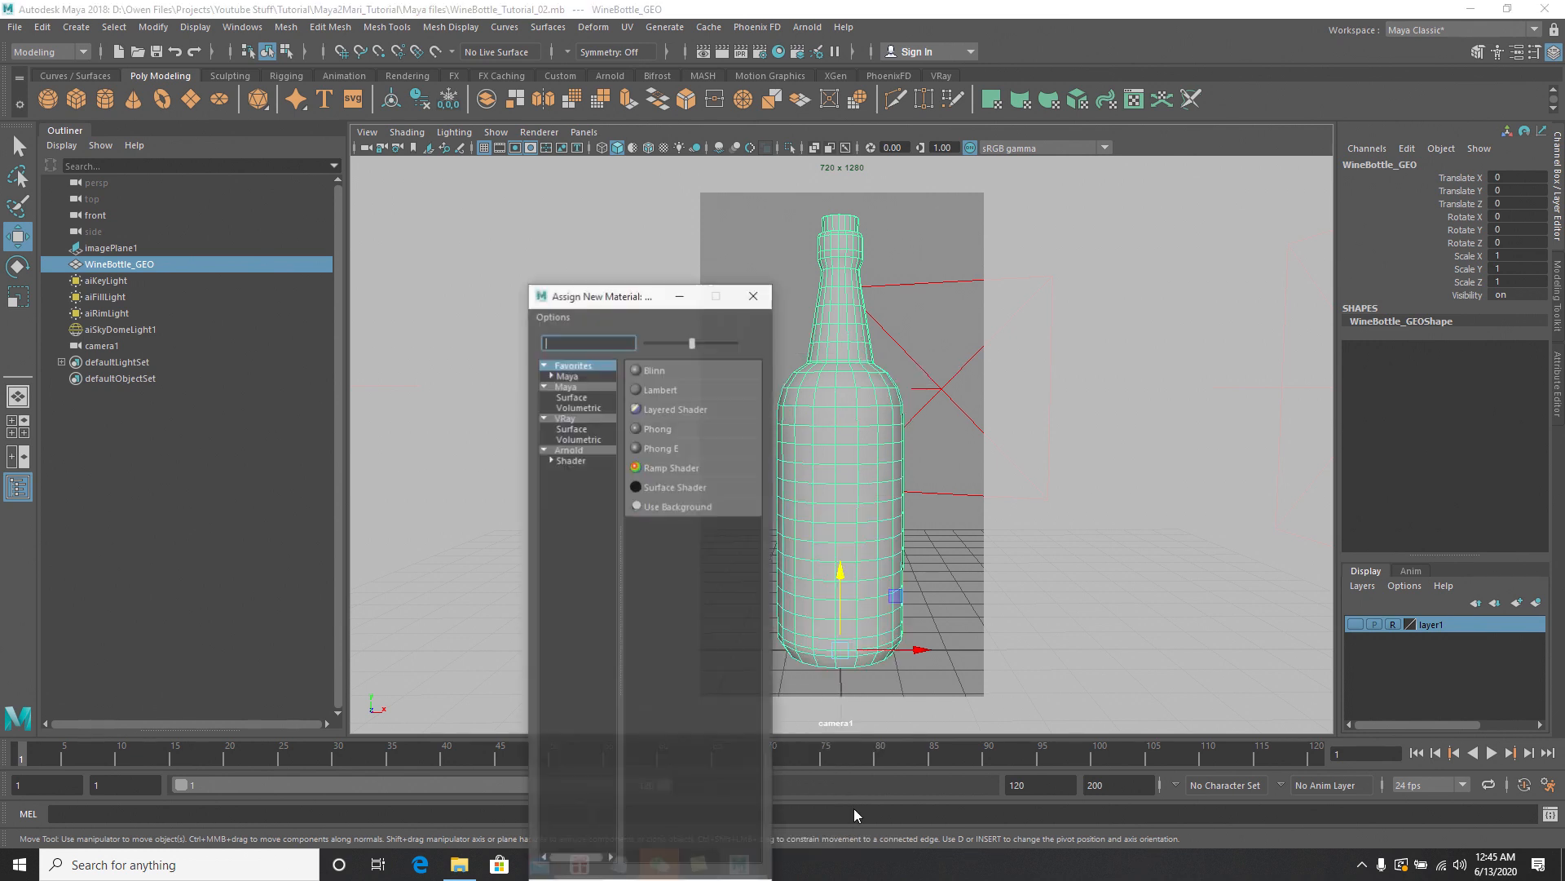
{"action": "left_click", "coordinate": [566, 462]}
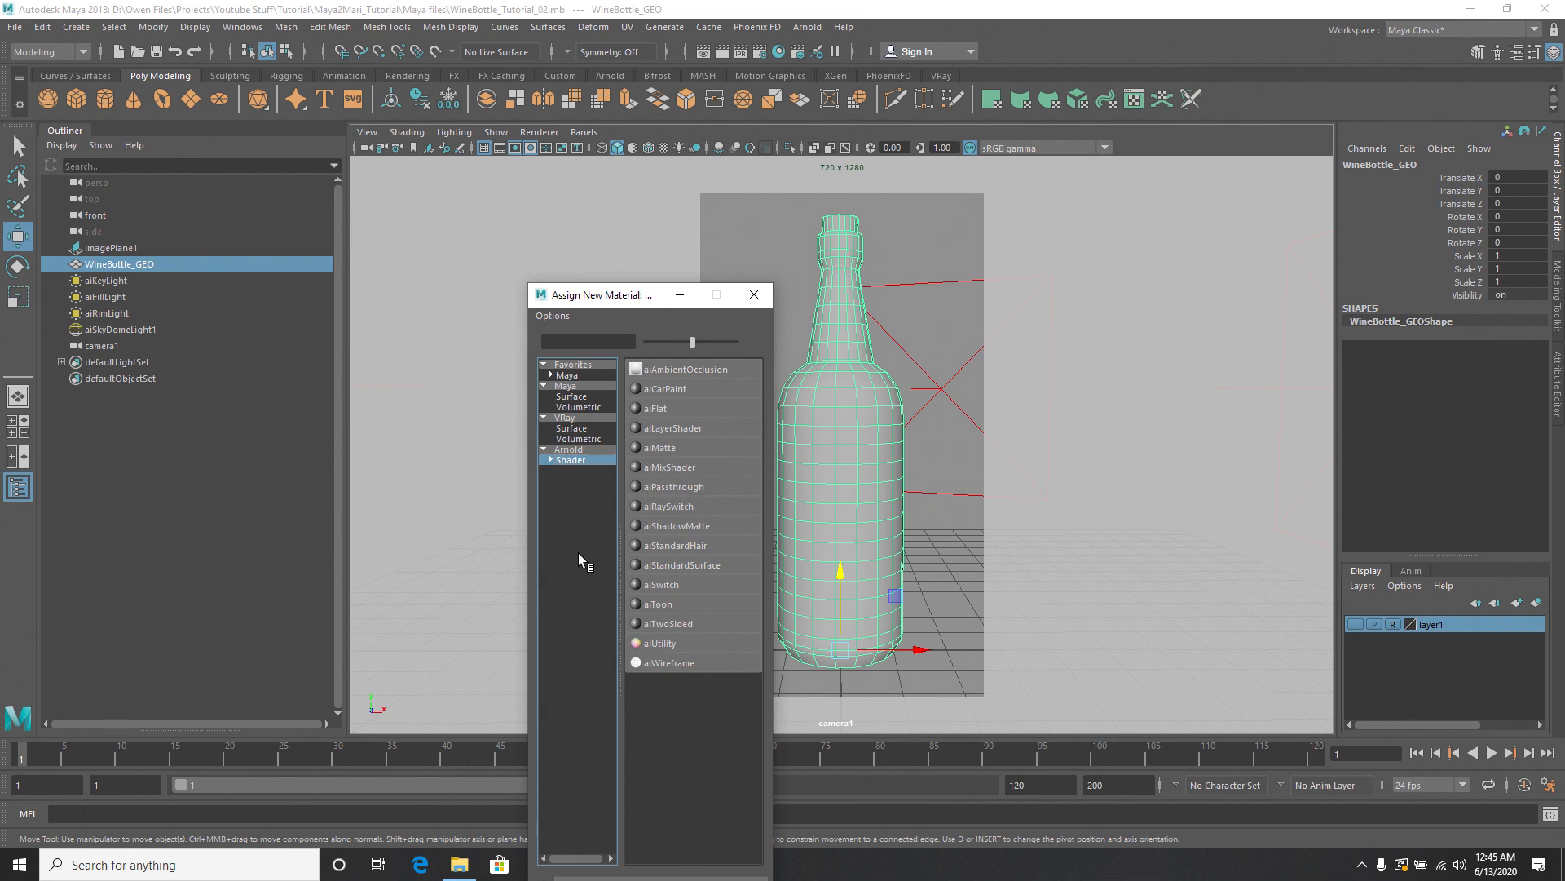
{"action": "left_click", "coordinate": [682, 566]}
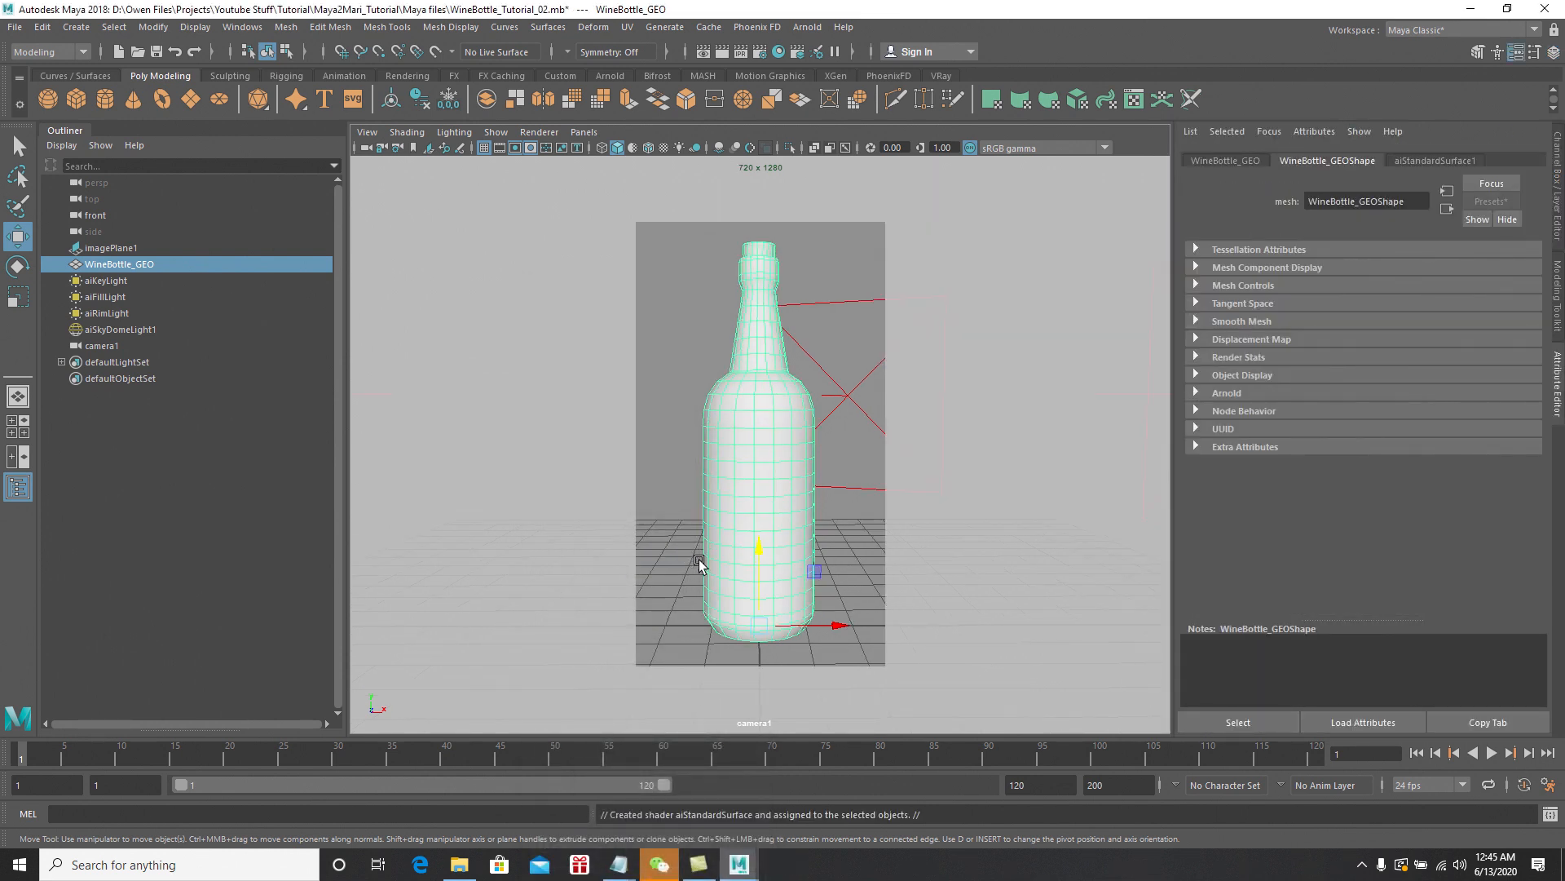
Rename the bottle's material aiWineBottle_SHADER and set its base weight to 1
{"action": "left_click", "coordinate": [1417, 160]}
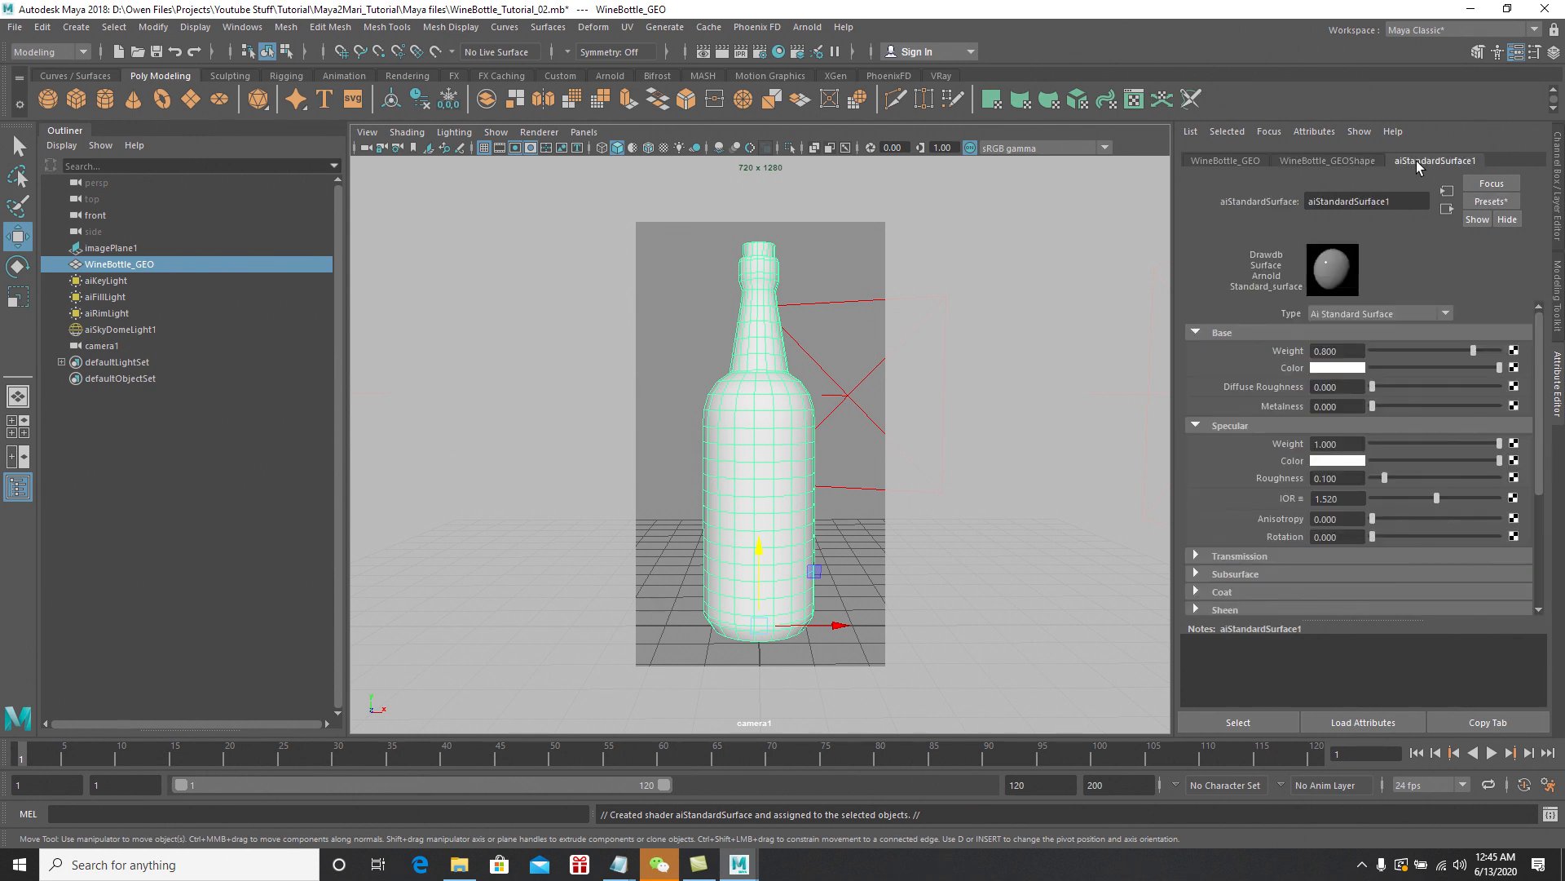
{"action": "left_click_drag", "start_coordinate": [1406, 203], "coordinate": [1318, 213]}
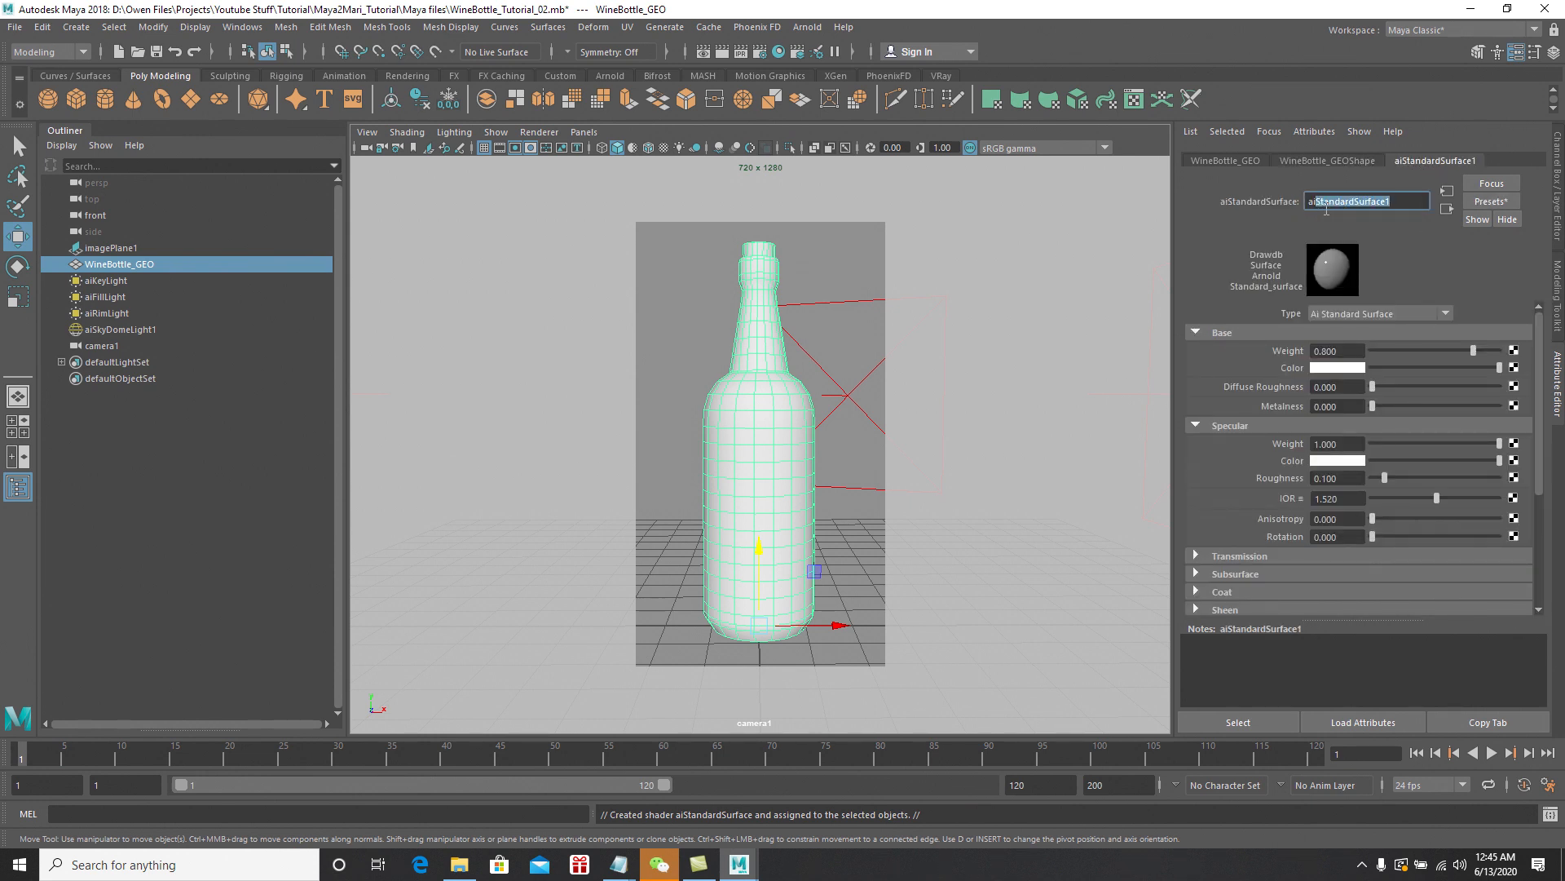
{"action": "type", "text": "WineBottle_SHADER"}
{"action": "key", "text": "Return"}
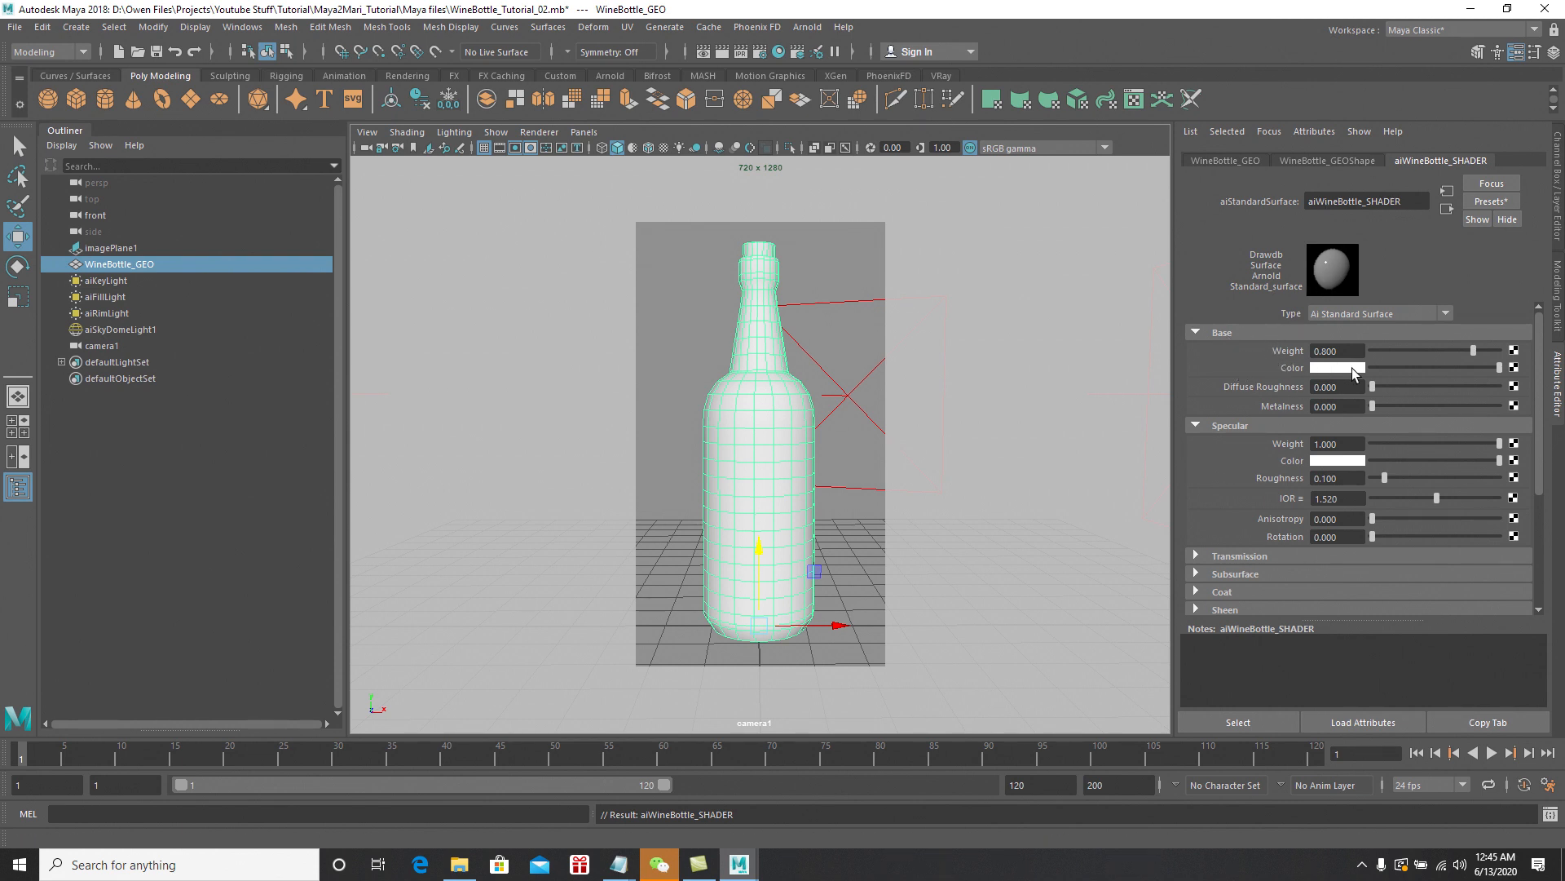
{"action": "left_click_drag", "start_coordinate": [1467, 350], "coordinate": [1481, 351]}
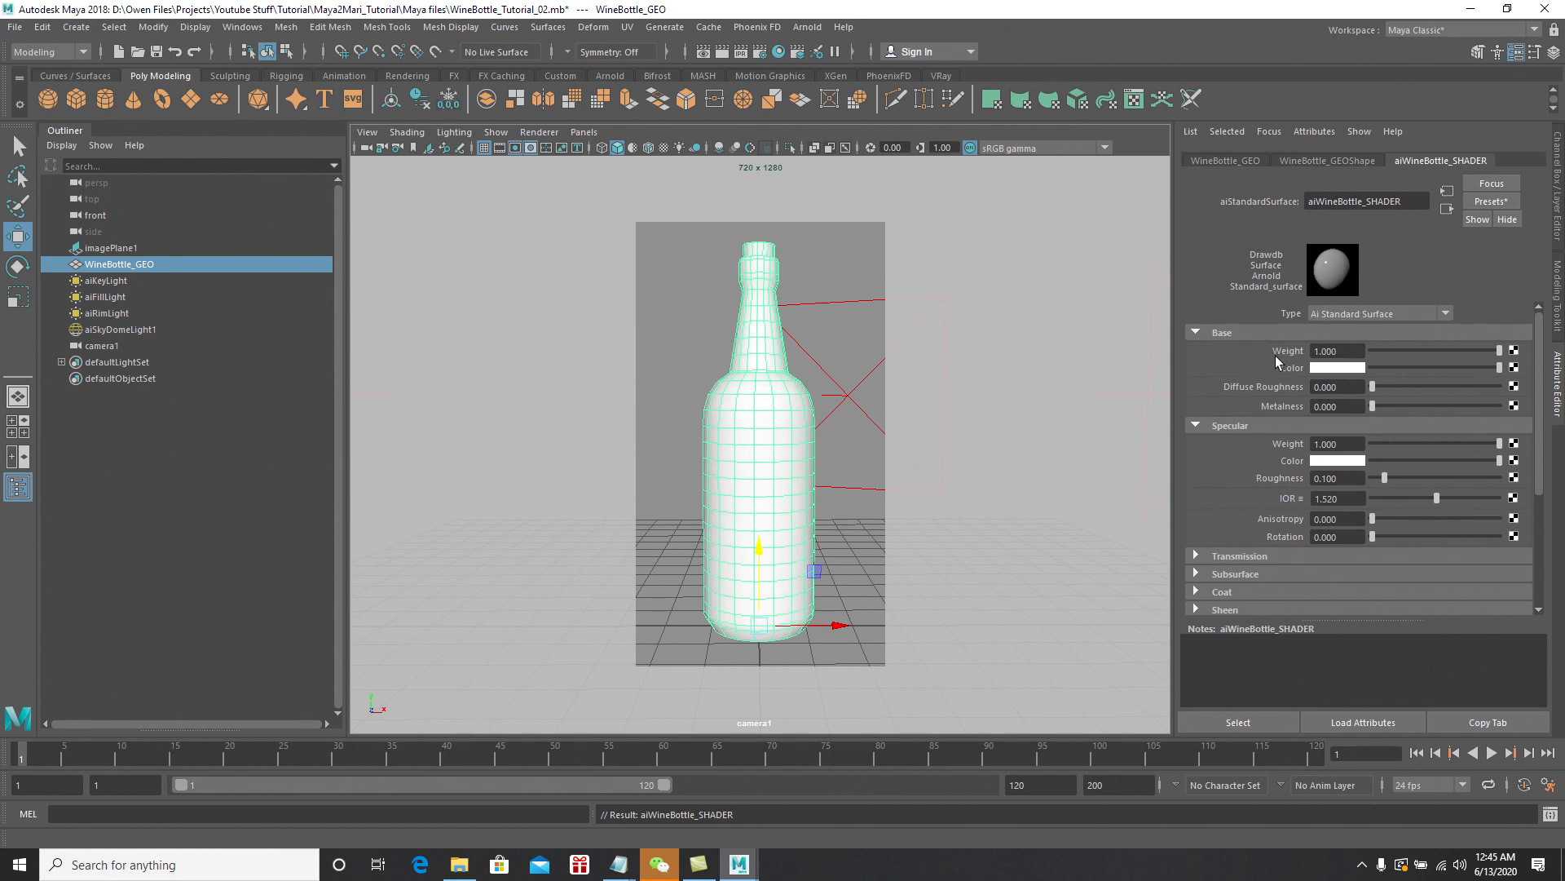
Add a File texture to the shader's base color and browse for its image in the Maya2Mari_Tutorial\Mari files folder
{"action": "left_click", "coordinate": [1514, 367]}
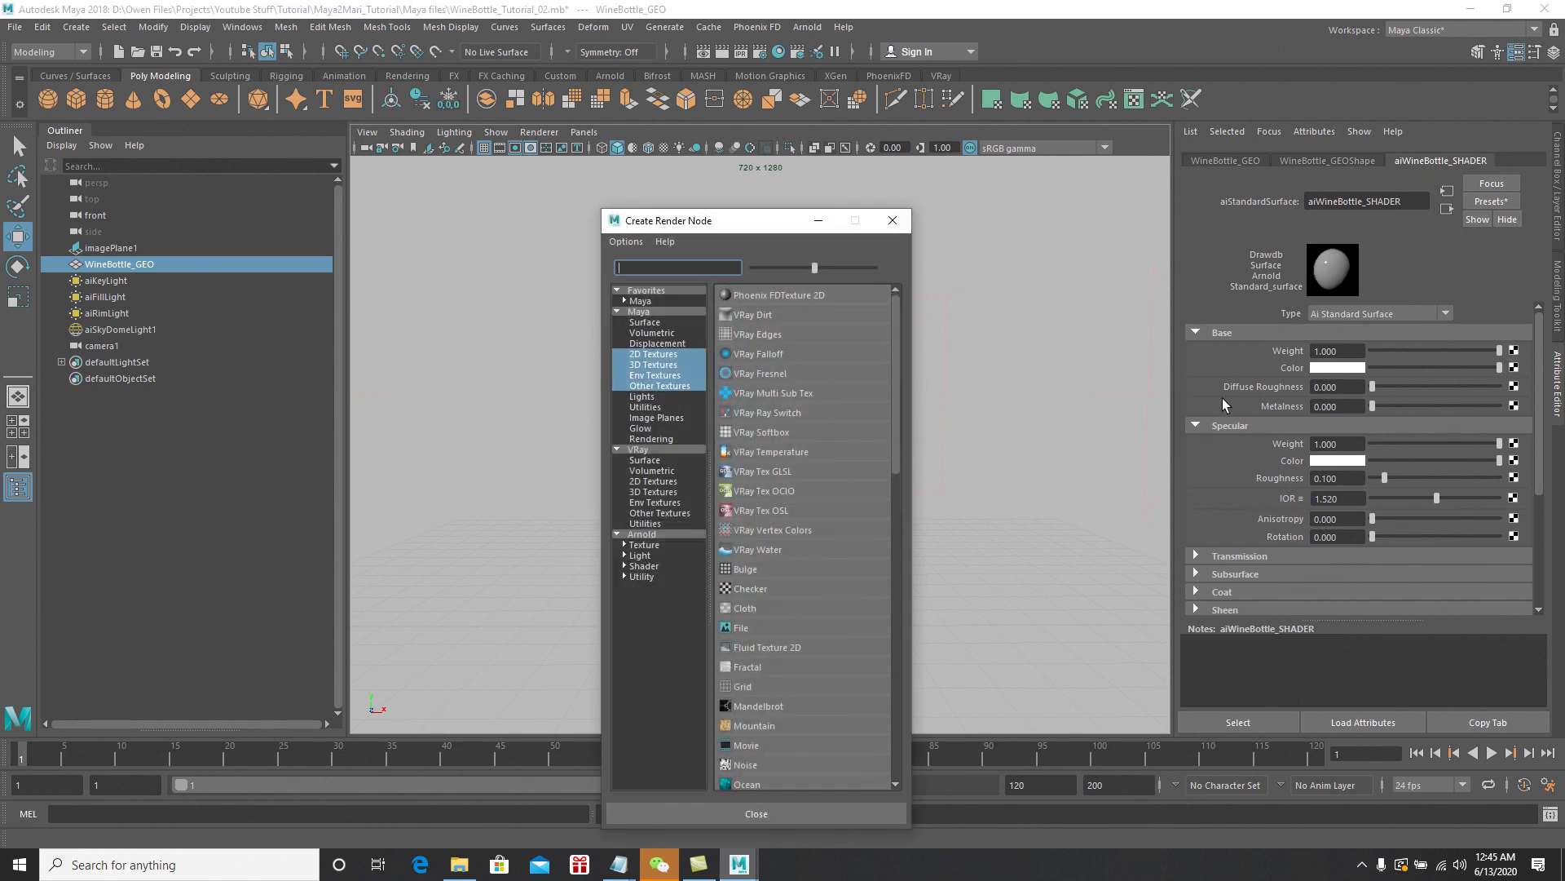
{"action": "left_click", "coordinate": [738, 627]}
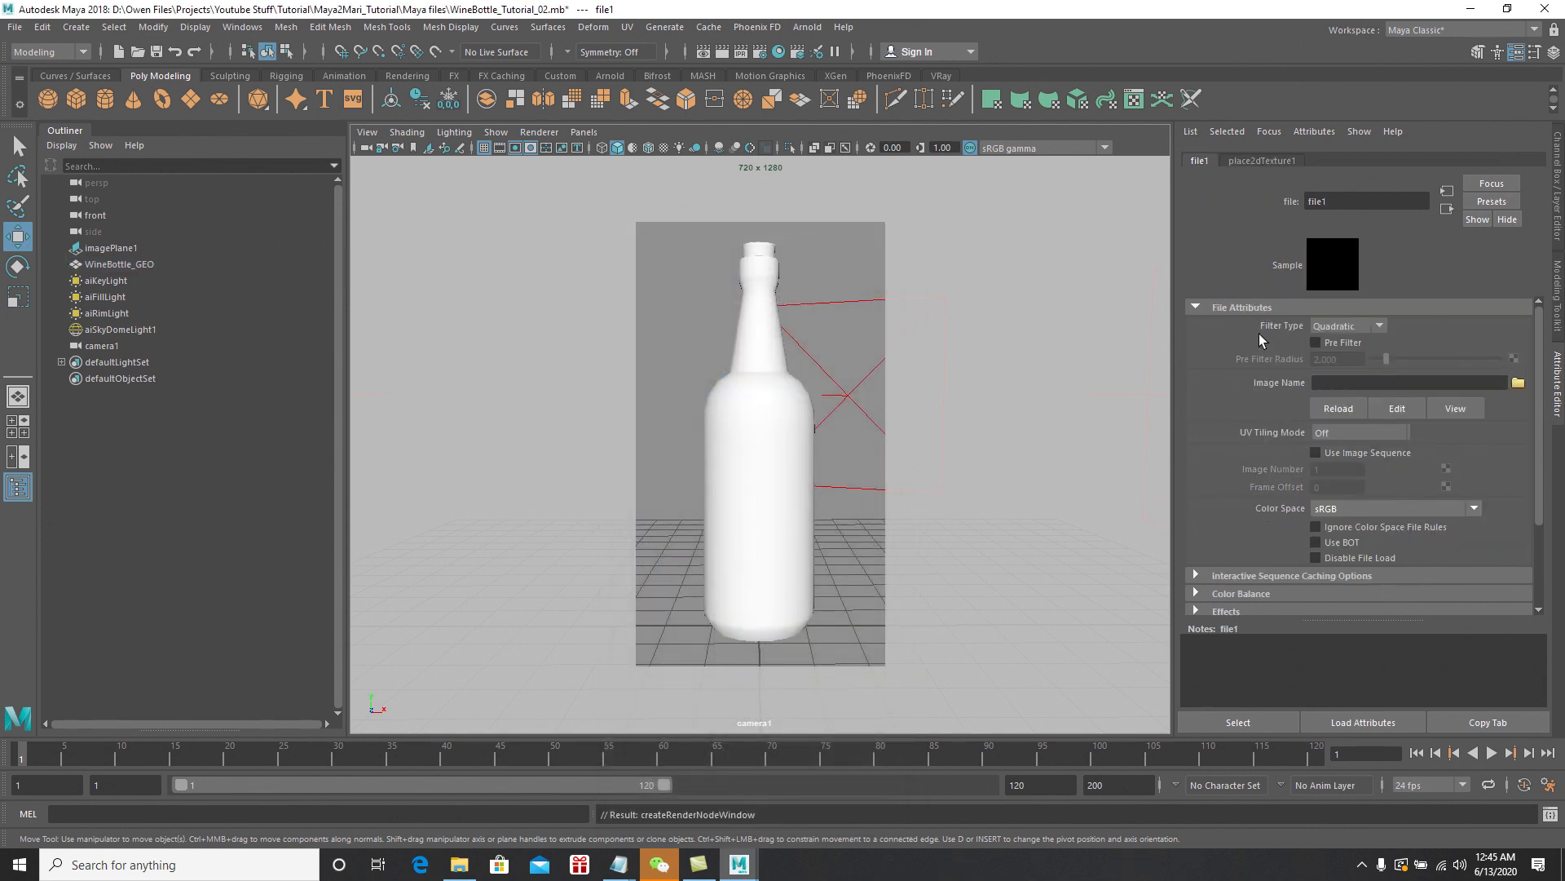
{"action": "left_click", "coordinate": [1518, 382]}
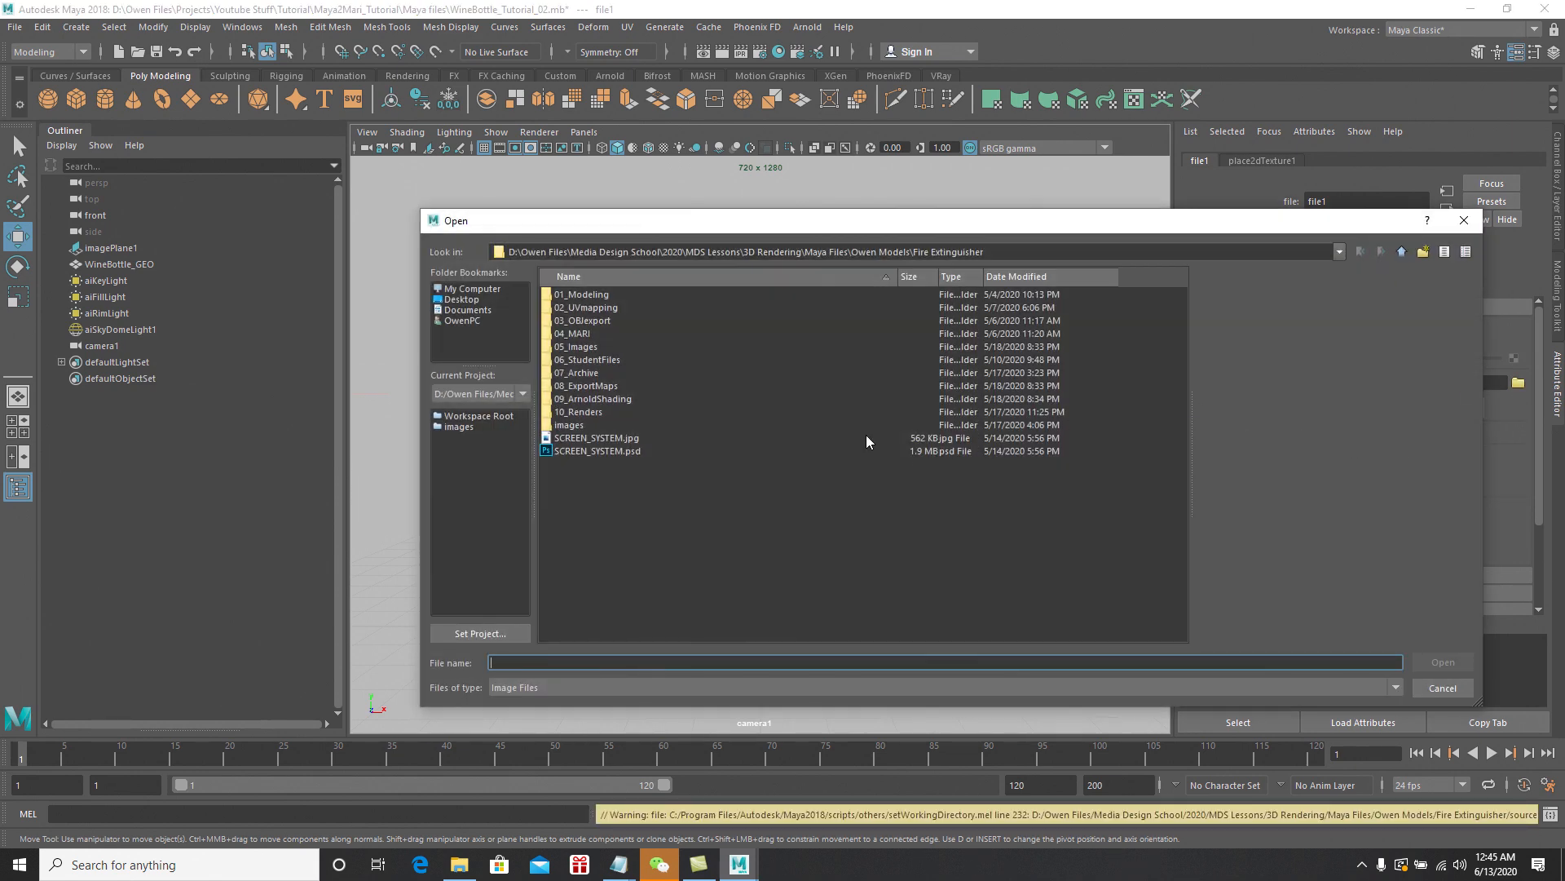
{"action": "left_click", "coordinate": [459, 864]}
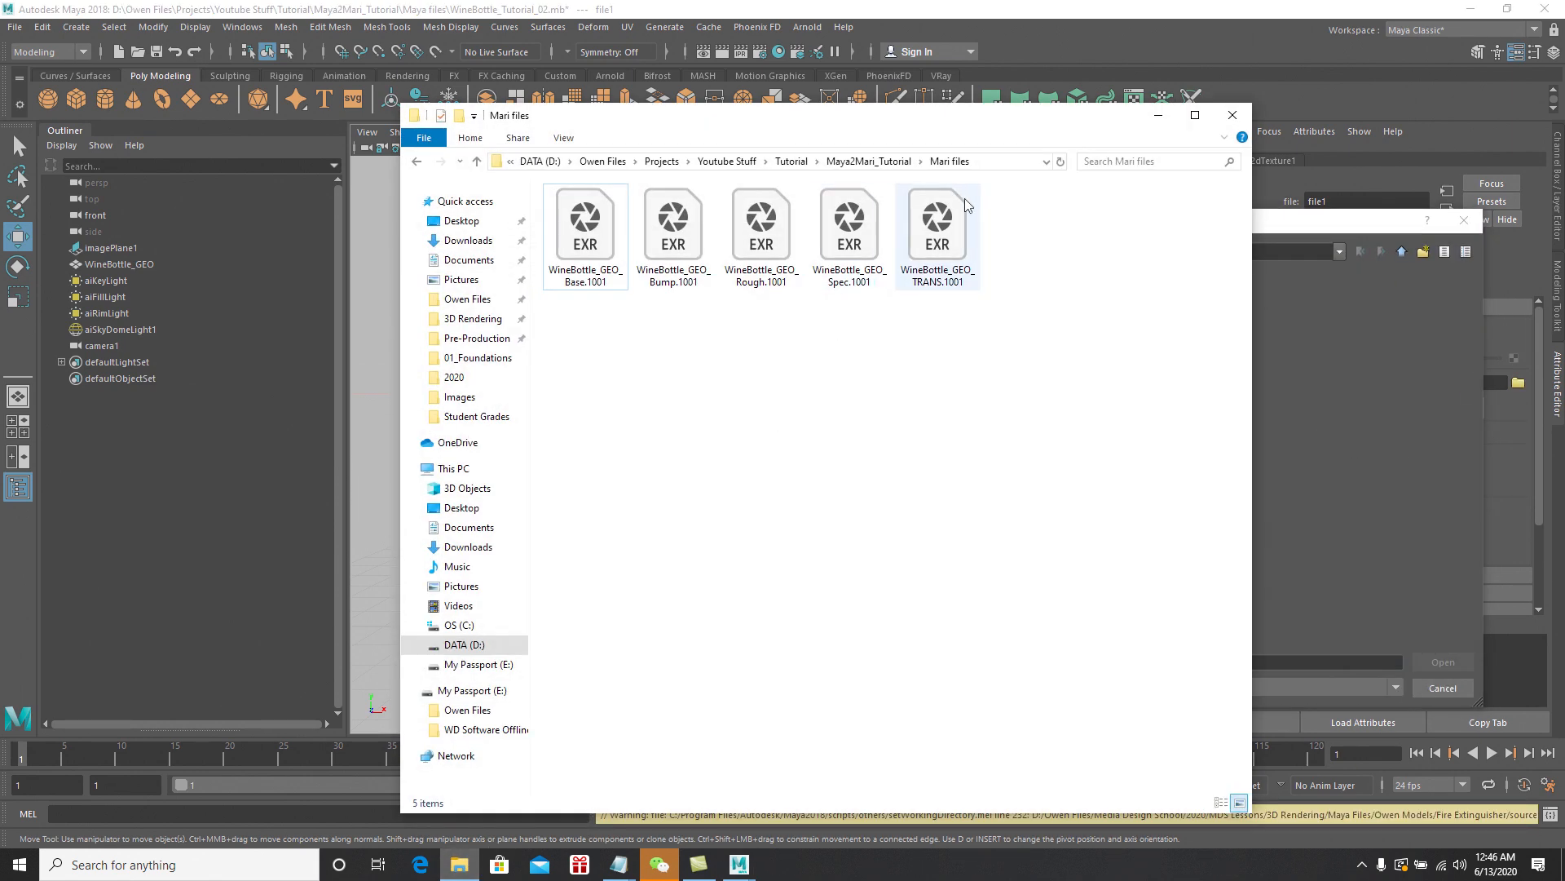
{"action": "left_click", "coordinate": [996, 161]}
{"action": "key", "text": "ctrl+c"}
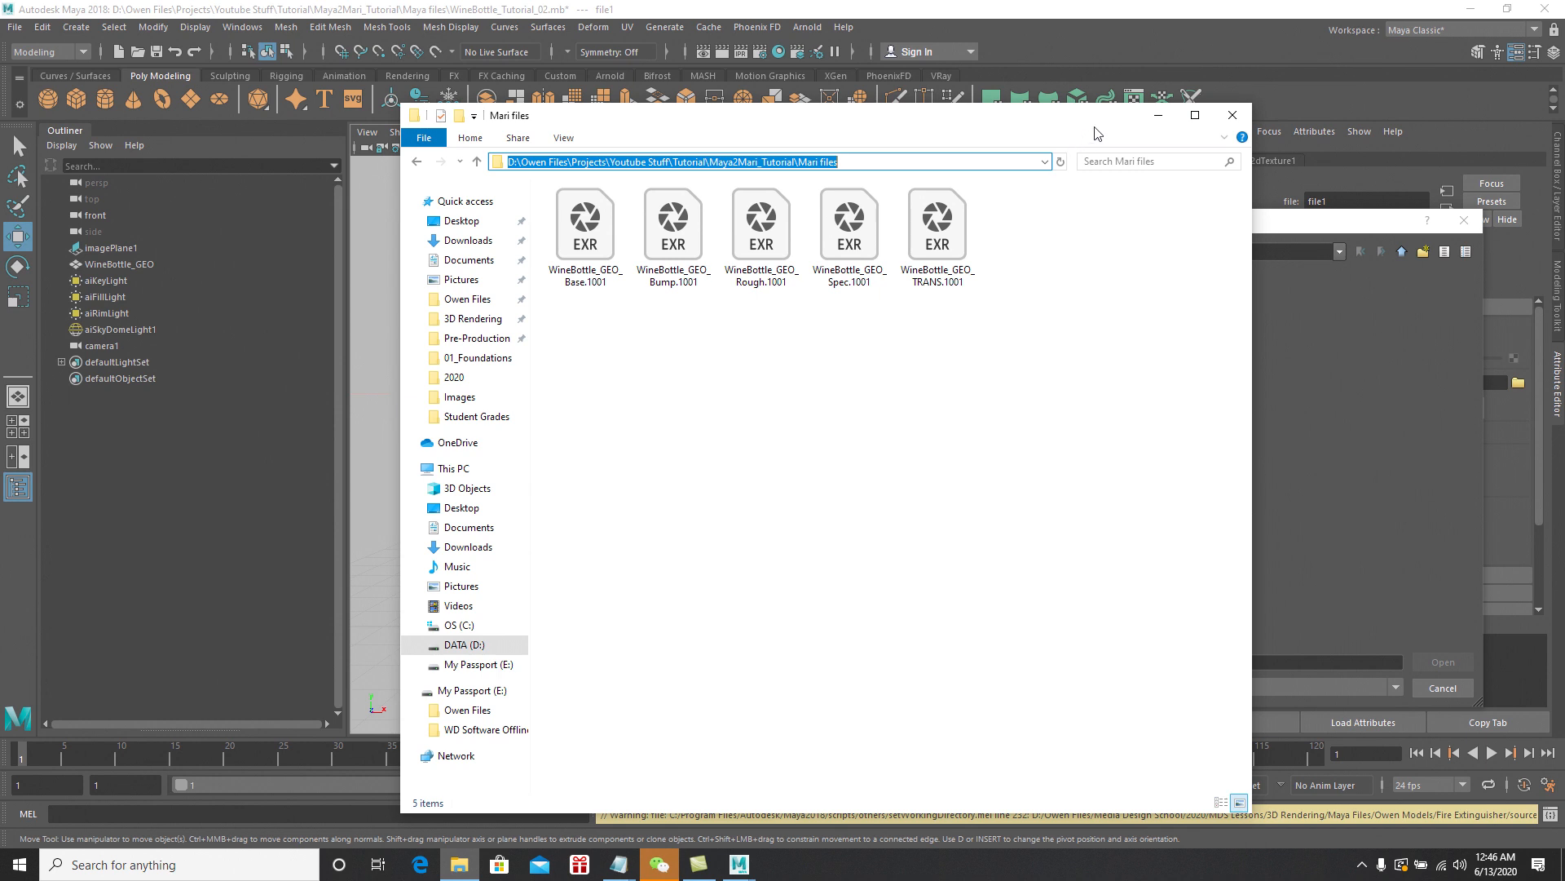
{"action": "left_click", "coordinate": [1158, 115]}
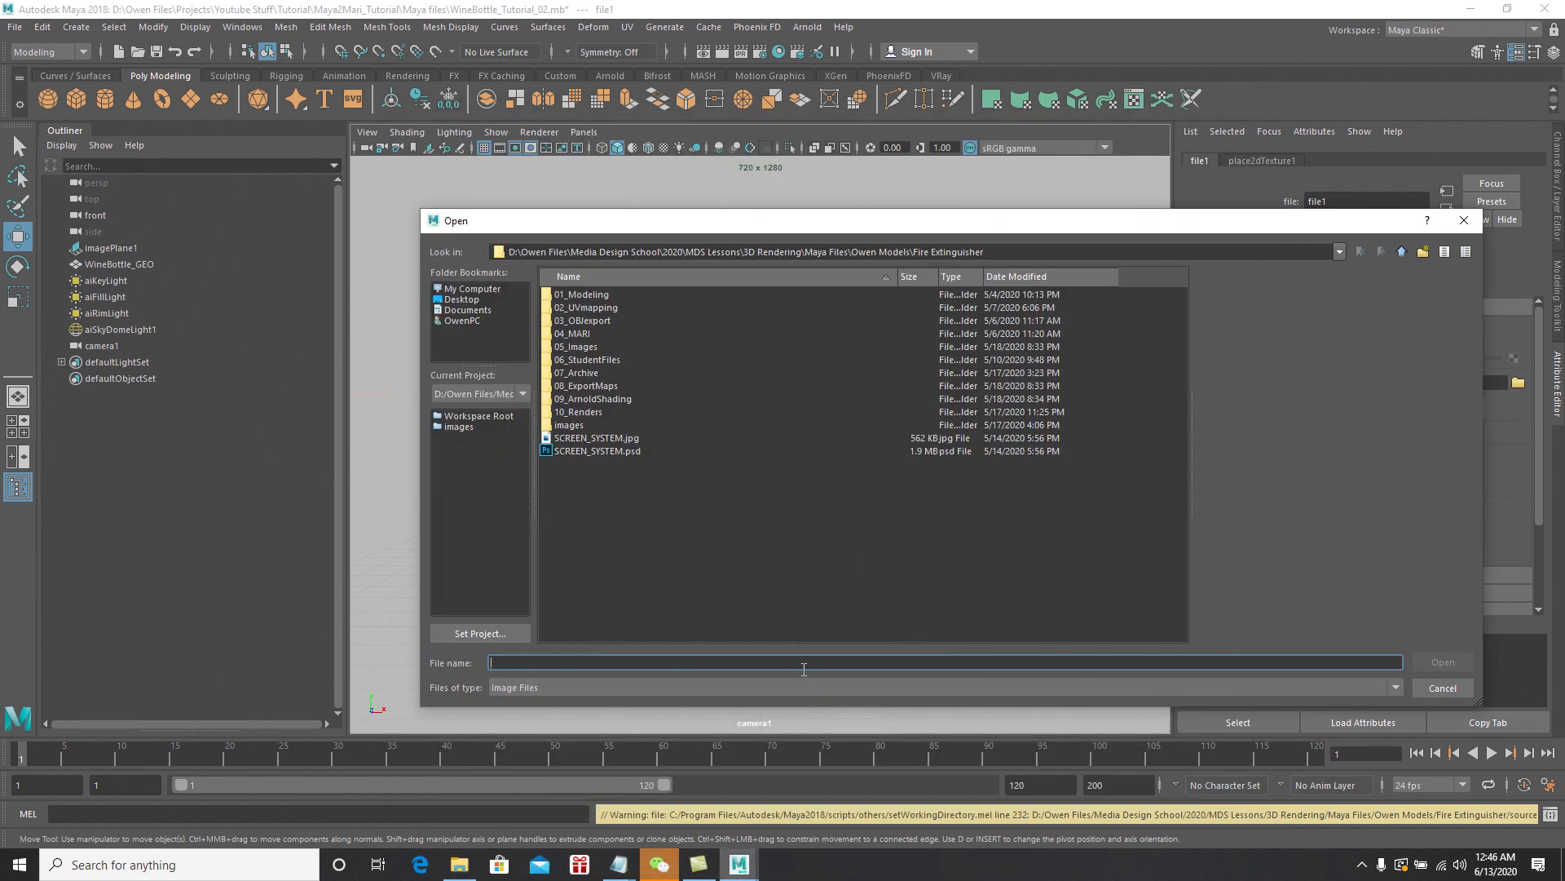
{"action": "key", "text": "ctrl+v"}
{"action": "left_click", "coordinate": [1443, 662]}
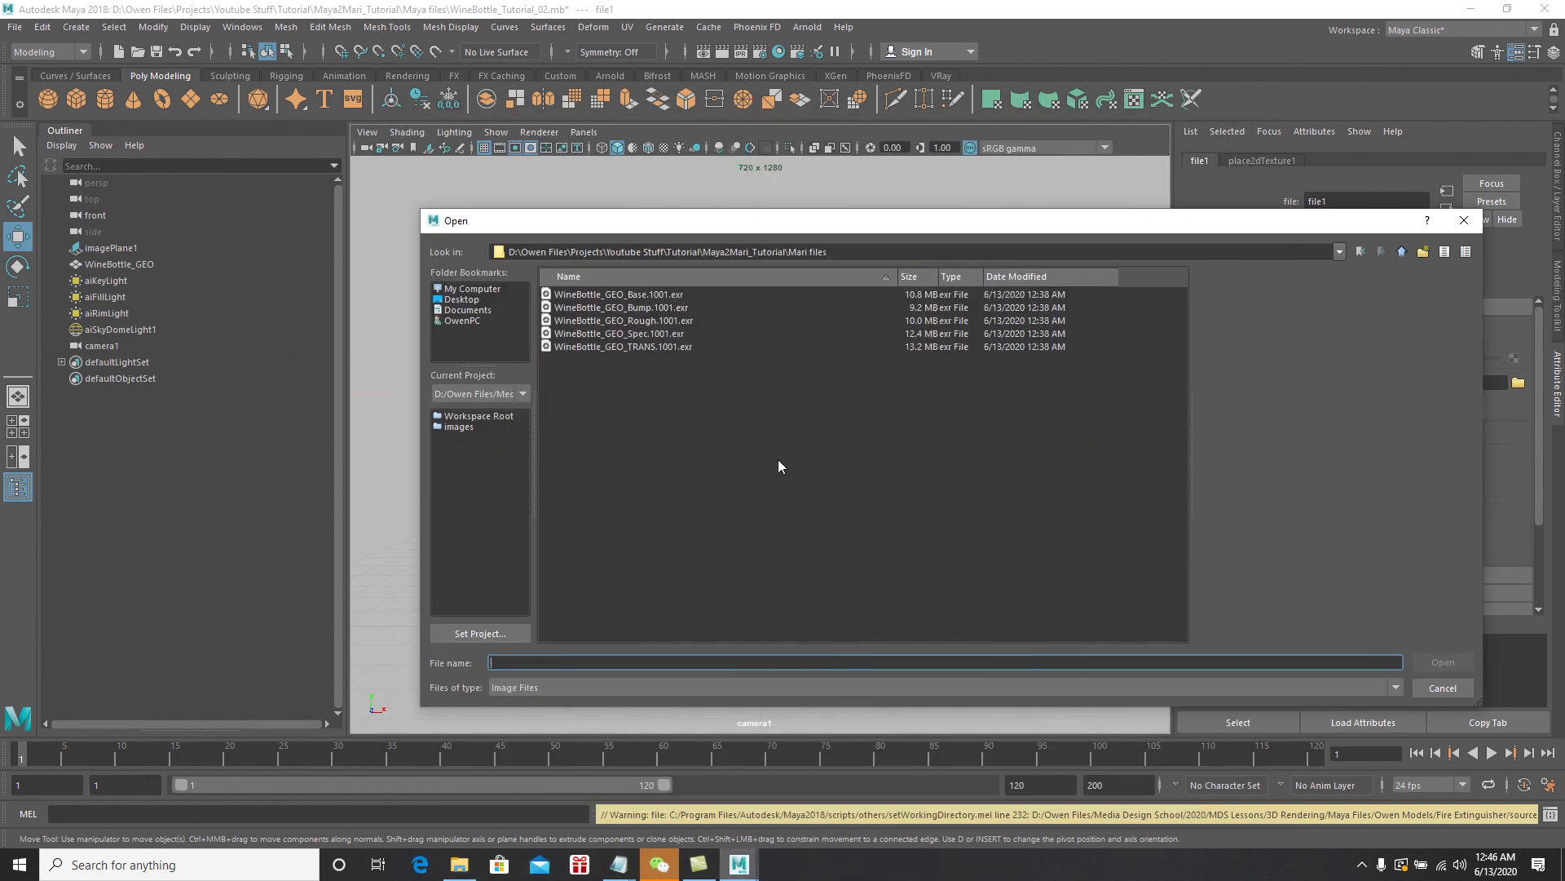
Load WineBottle_GEO_Base.1001.exr as the base color image and show textures on the bottle in the camera view
{"action": "left_click", "coordinate": [638, 296]}
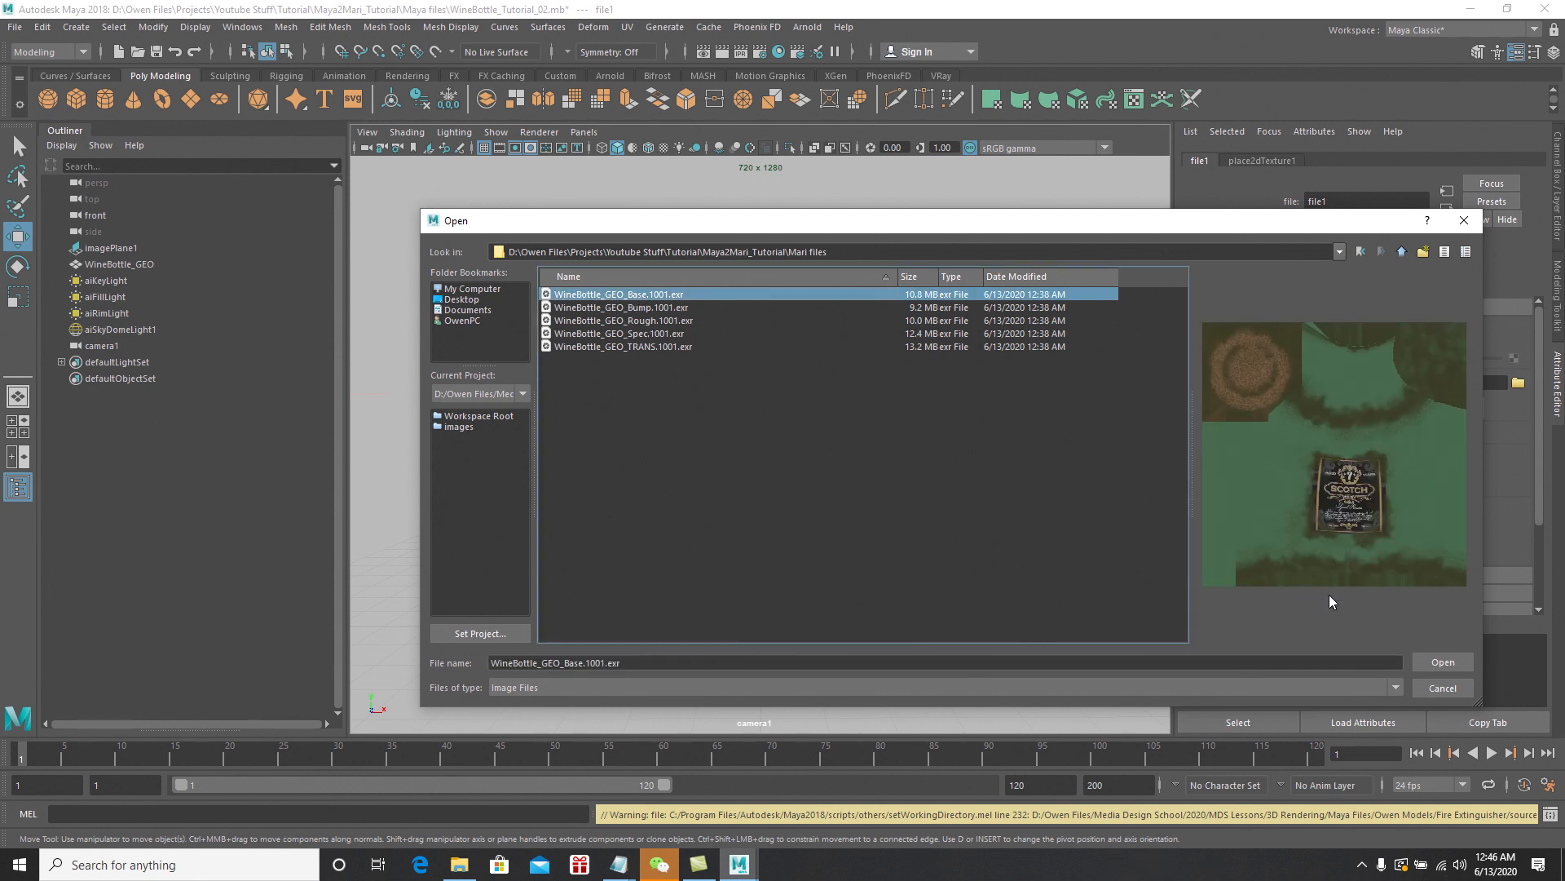
{"action": "left_click", "coordinate": [1442, 662]}
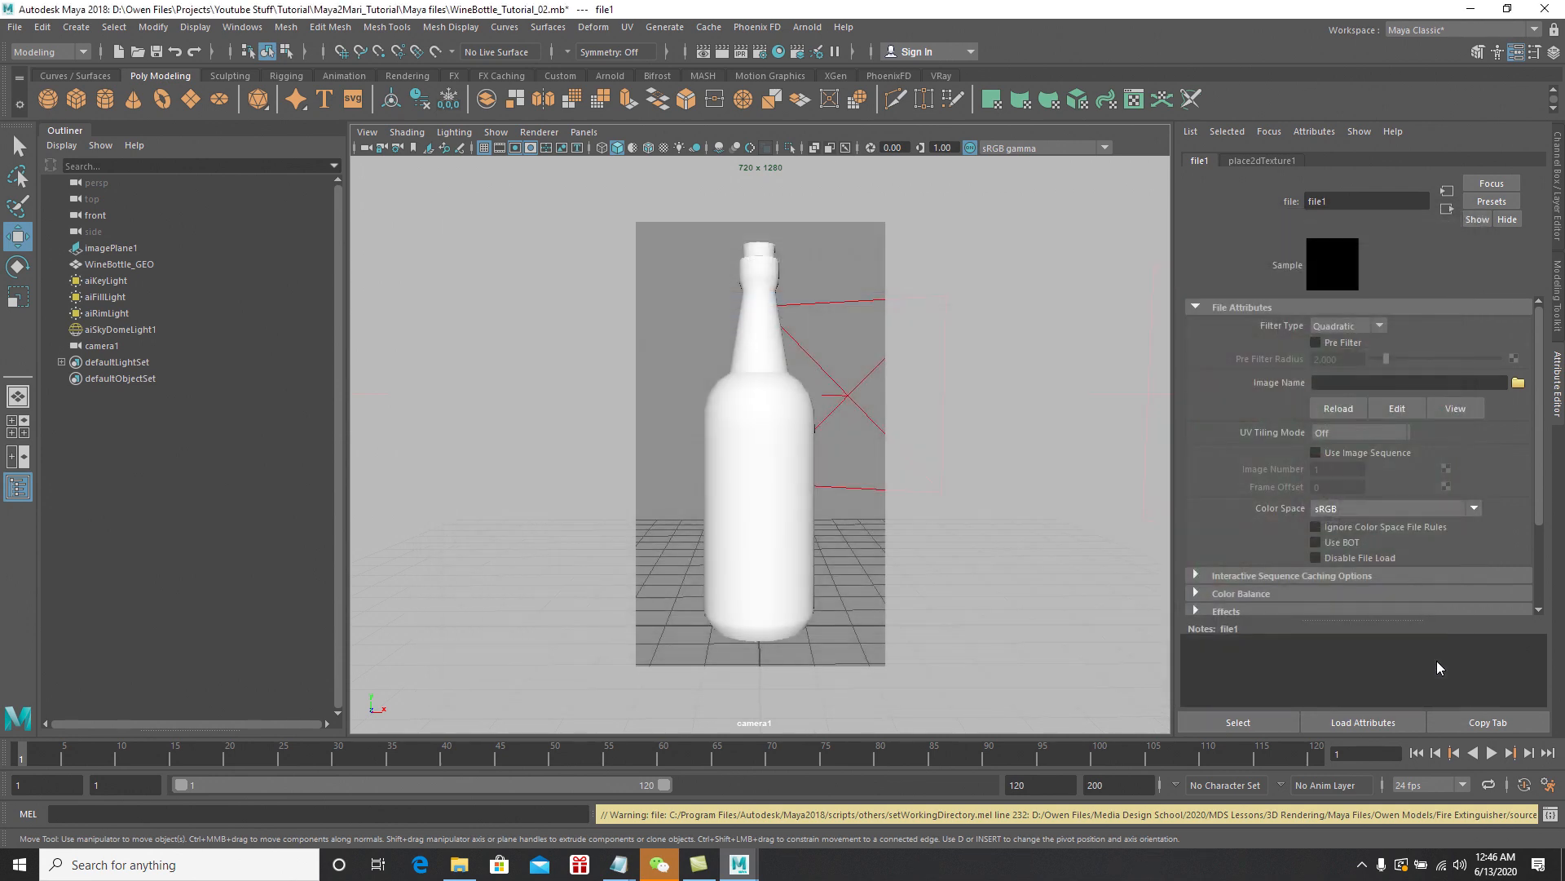
{"action": "left_click", "coordinate": [1332, 271]}
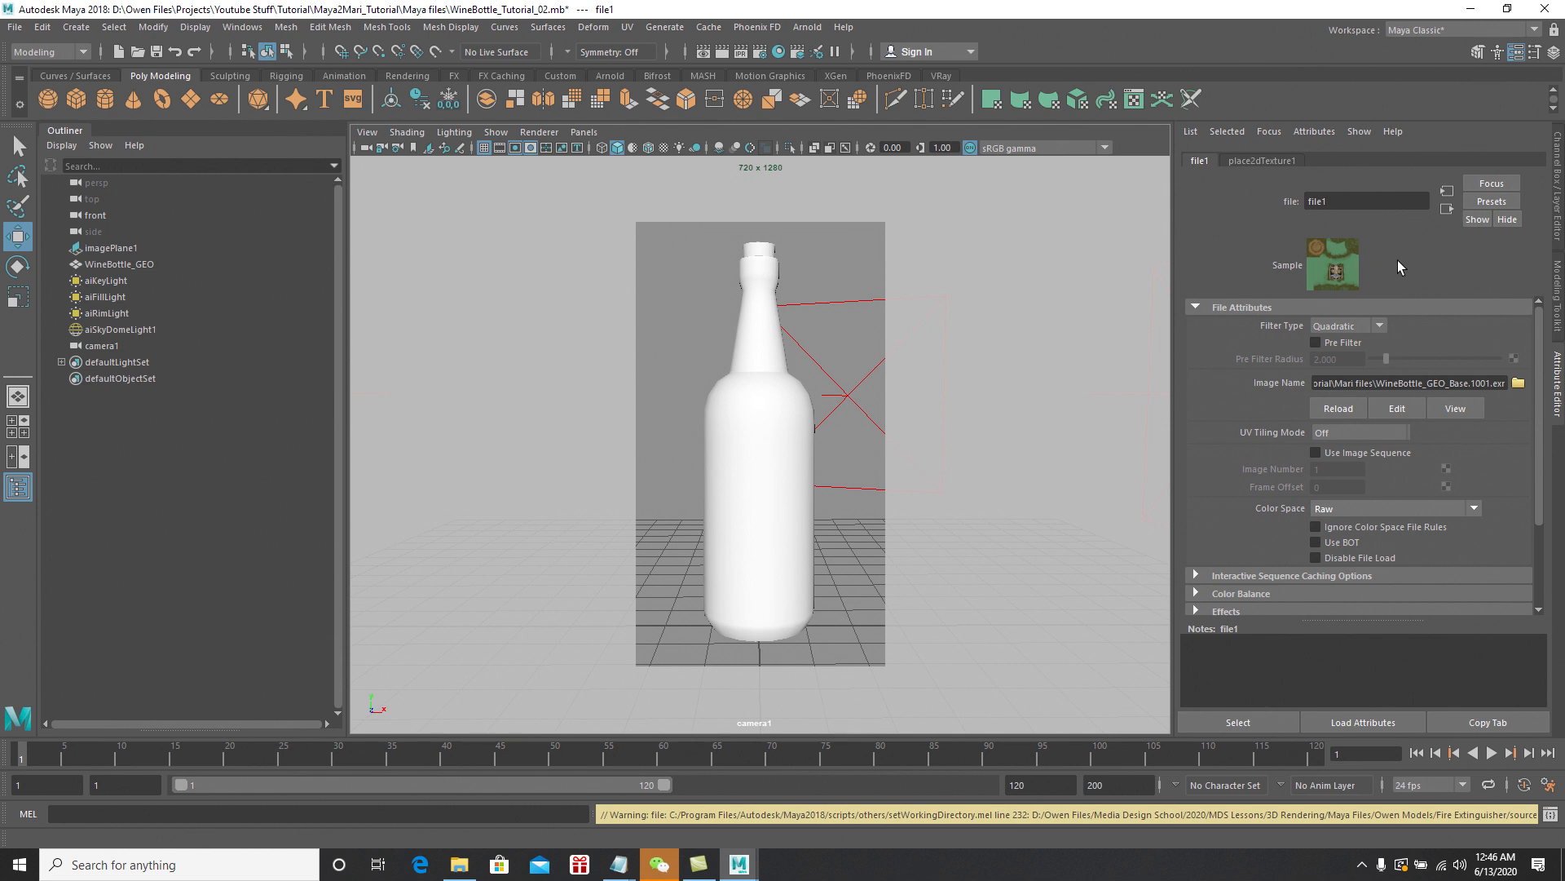
{"action": "left_click", "coordinate": [1446, 209]}
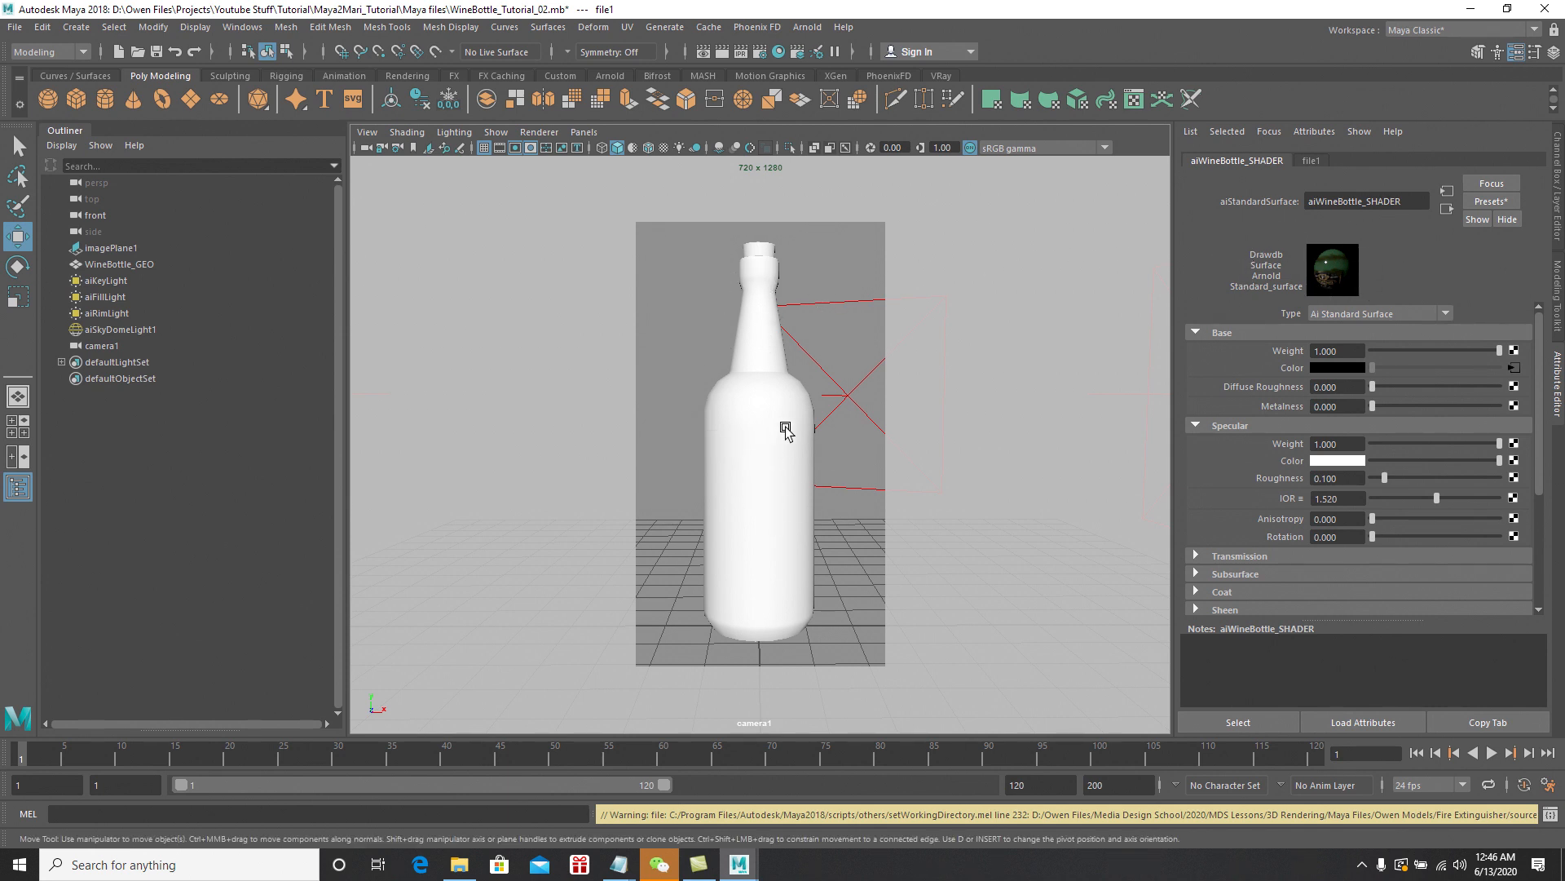
{"action": "left_click", "coordinate": [664, 149]}
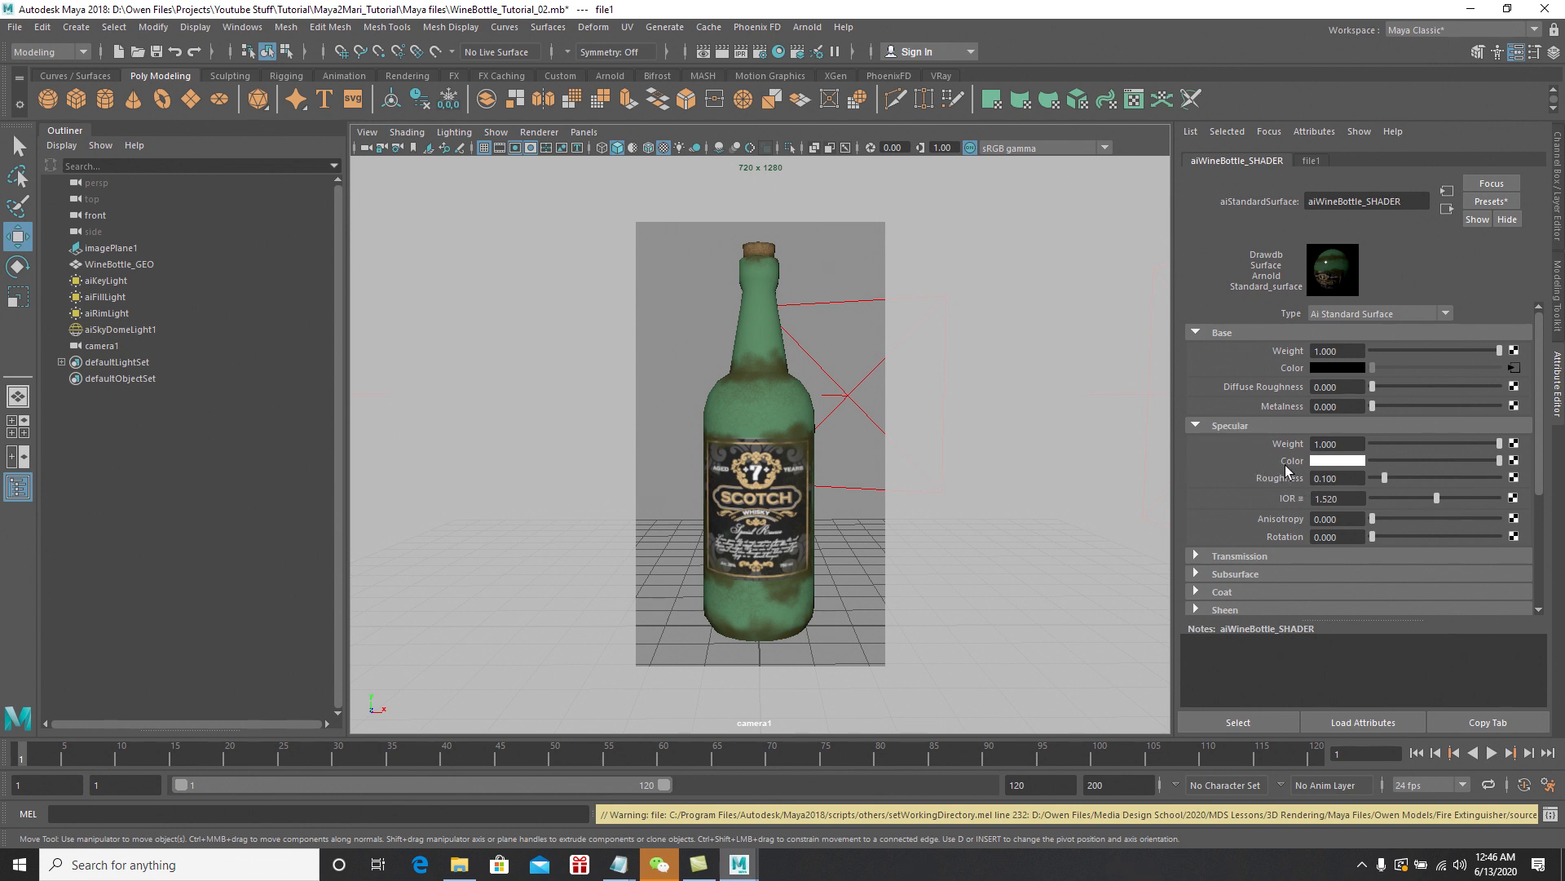
Connect a File texture with WineBottle_GEO_Spec.1001.exr to the shader's specular color
{"action": "left_click", "coordinate": [1514, 460]}
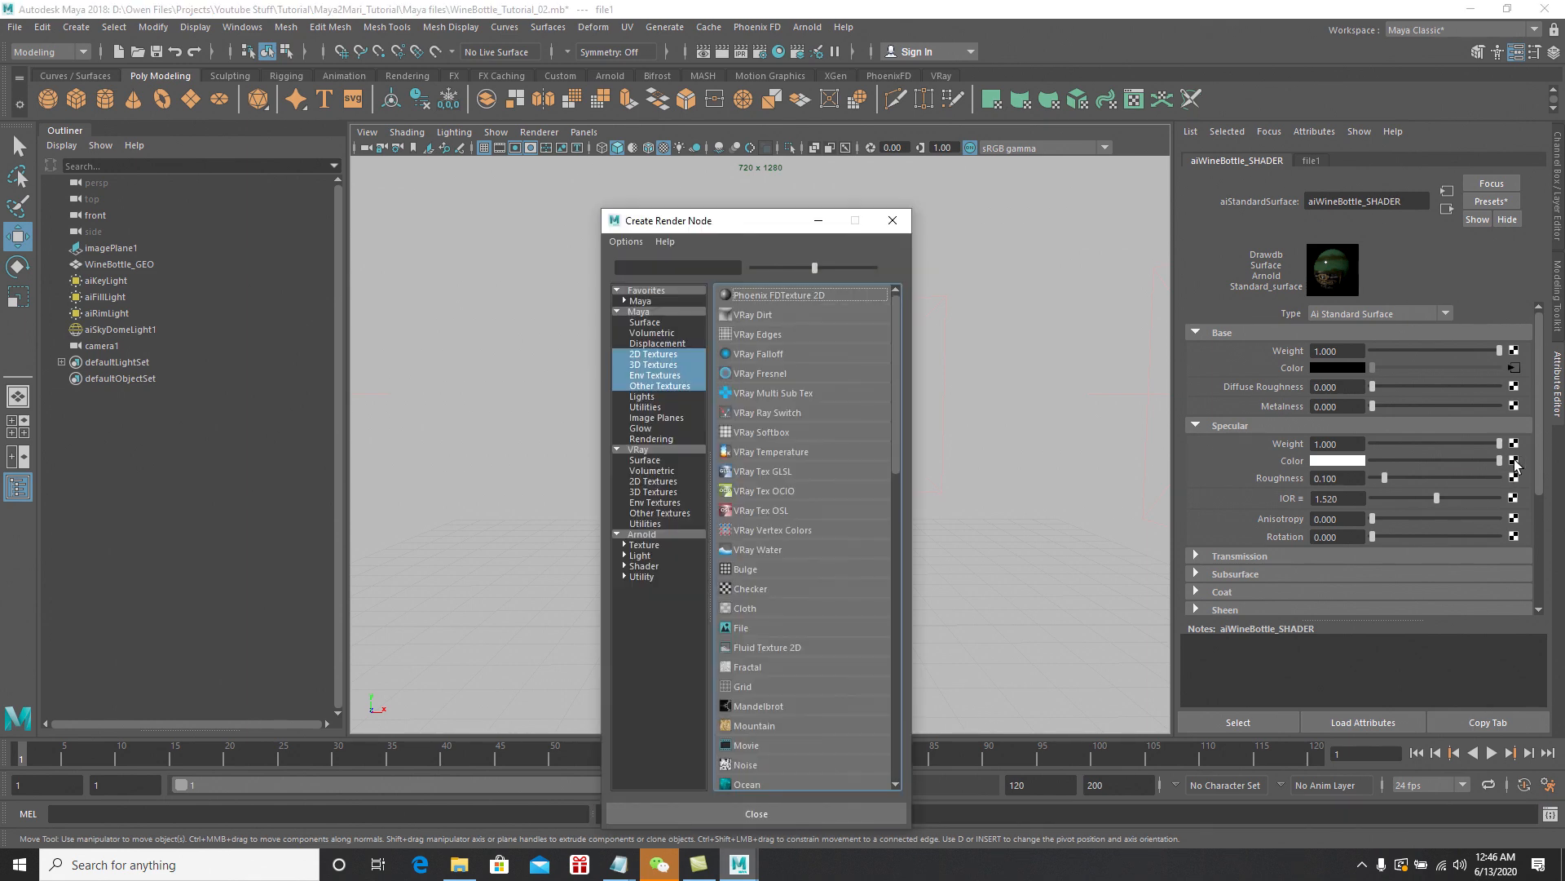
{"action": "left_click", "coordinate": [745, 625]}
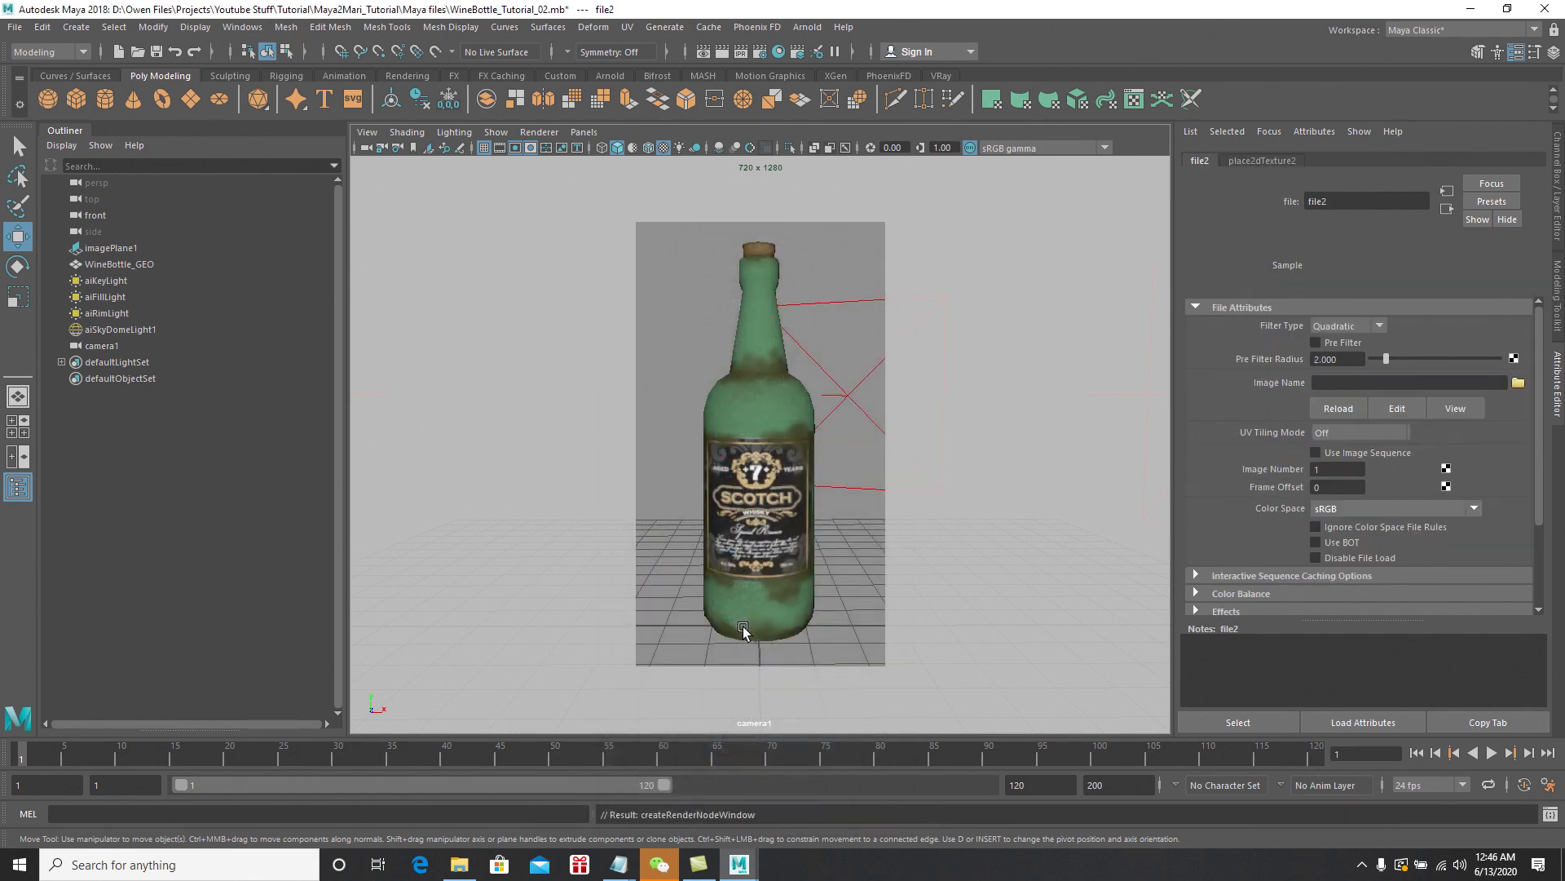
{"action": "left_click", "coordinate": [1519, 382]}
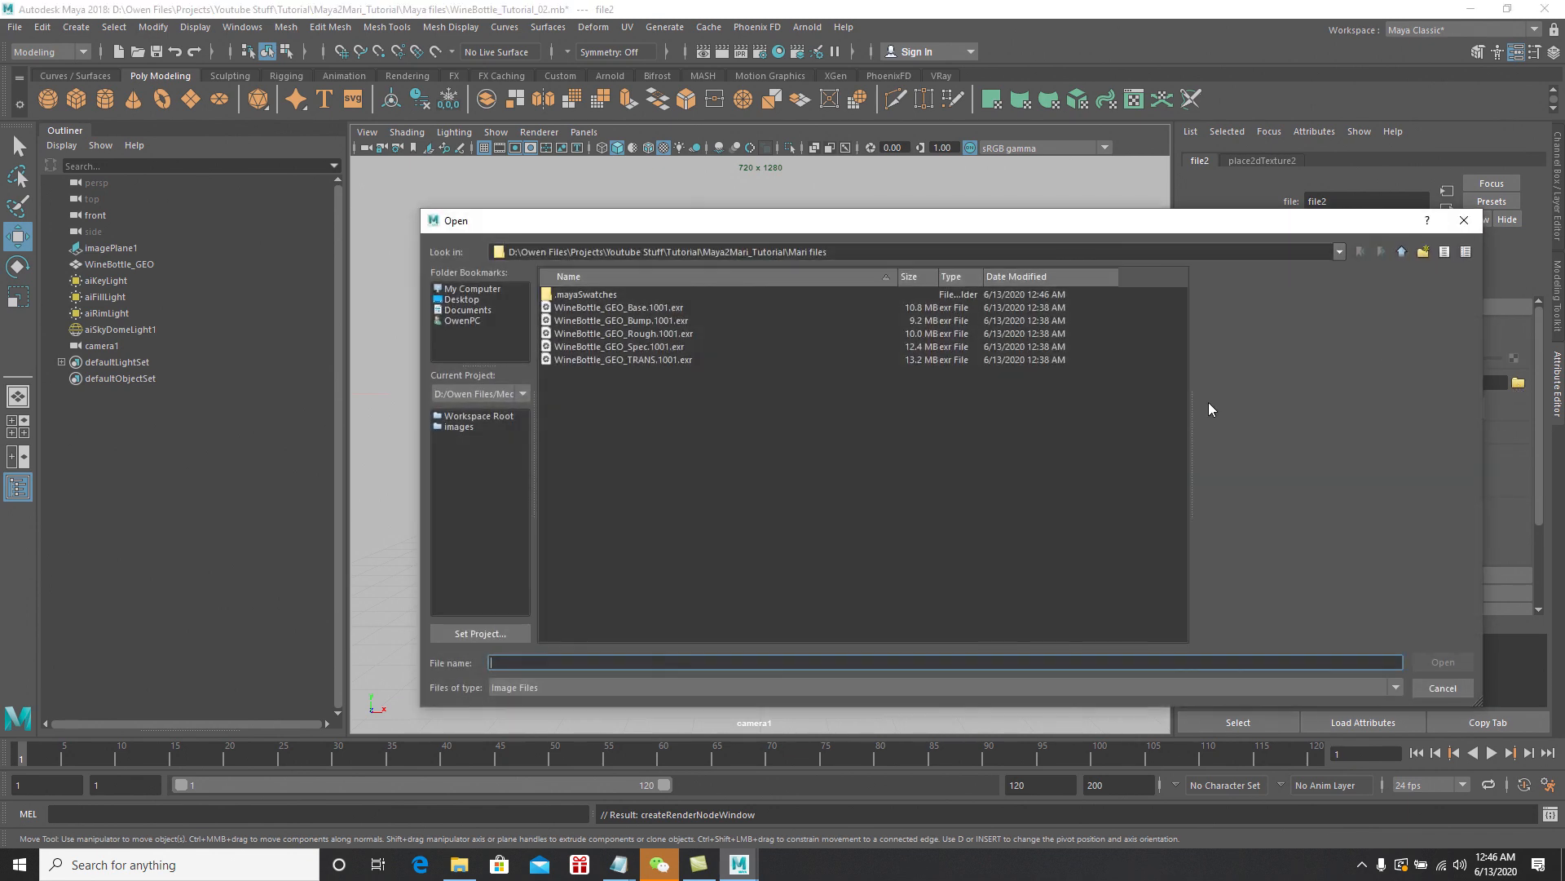
{"action": "left_click", "coordinate": [643, 349]}
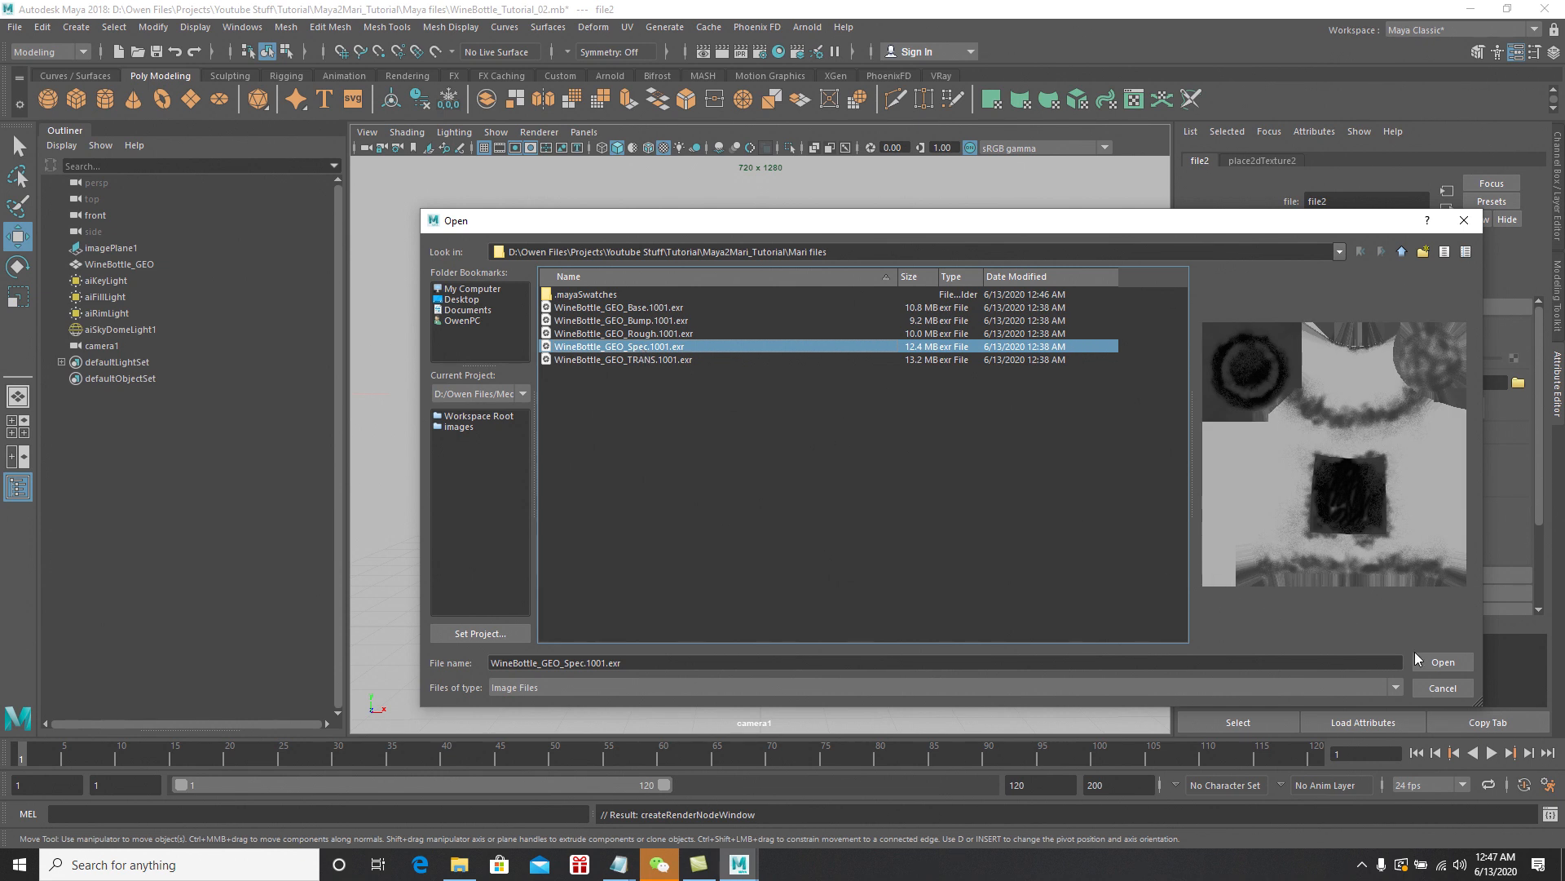
{"action": "left_click", "coordinate": [1442, 662]}
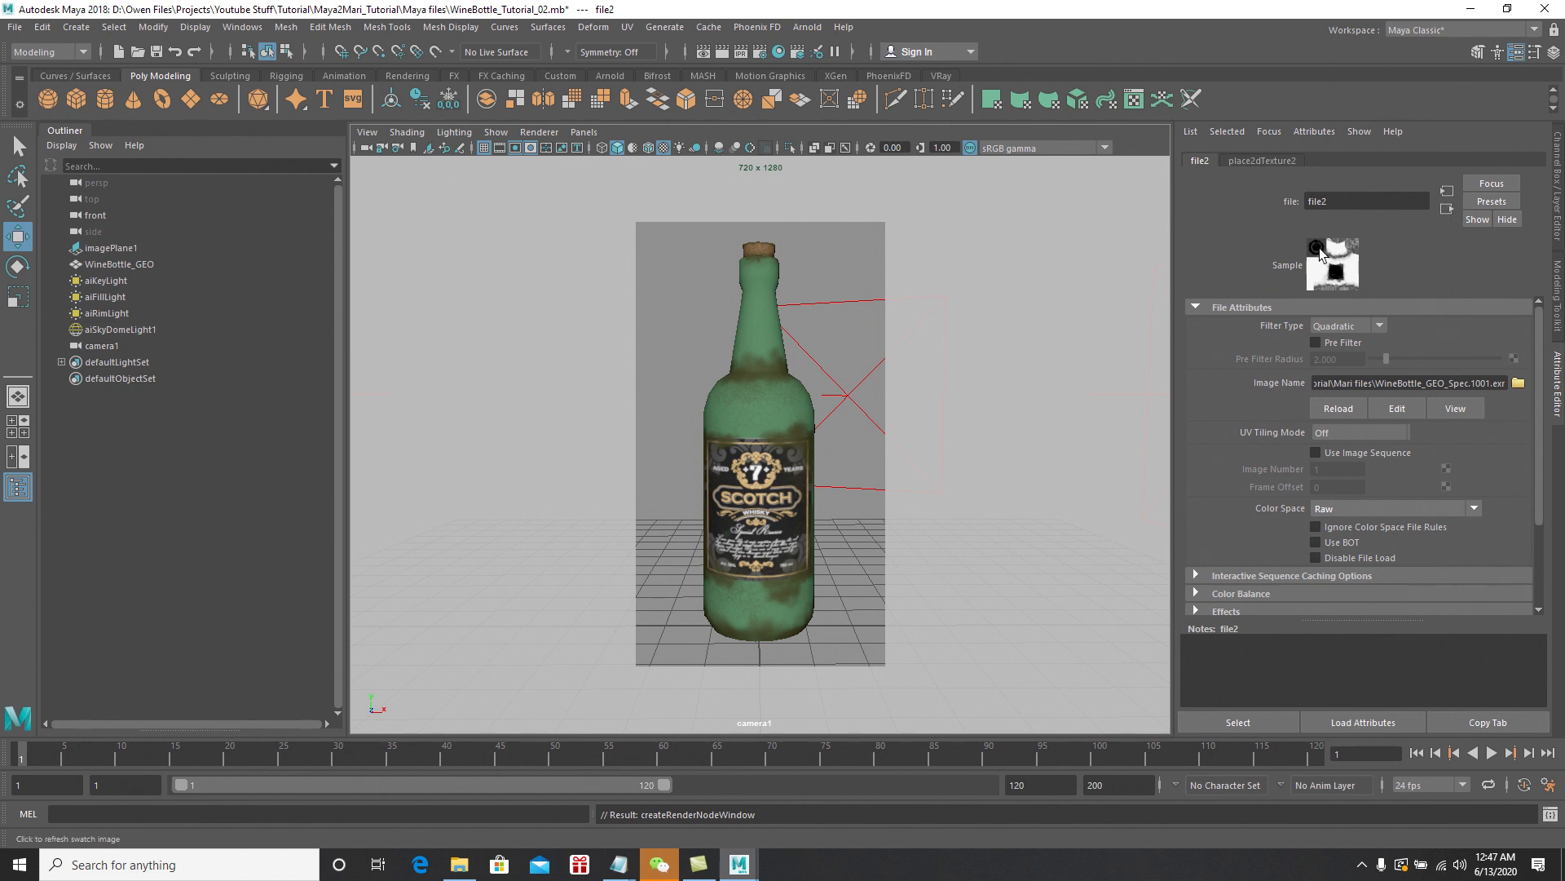
{"action": "left_click", "coordinate": [1446, 209]}
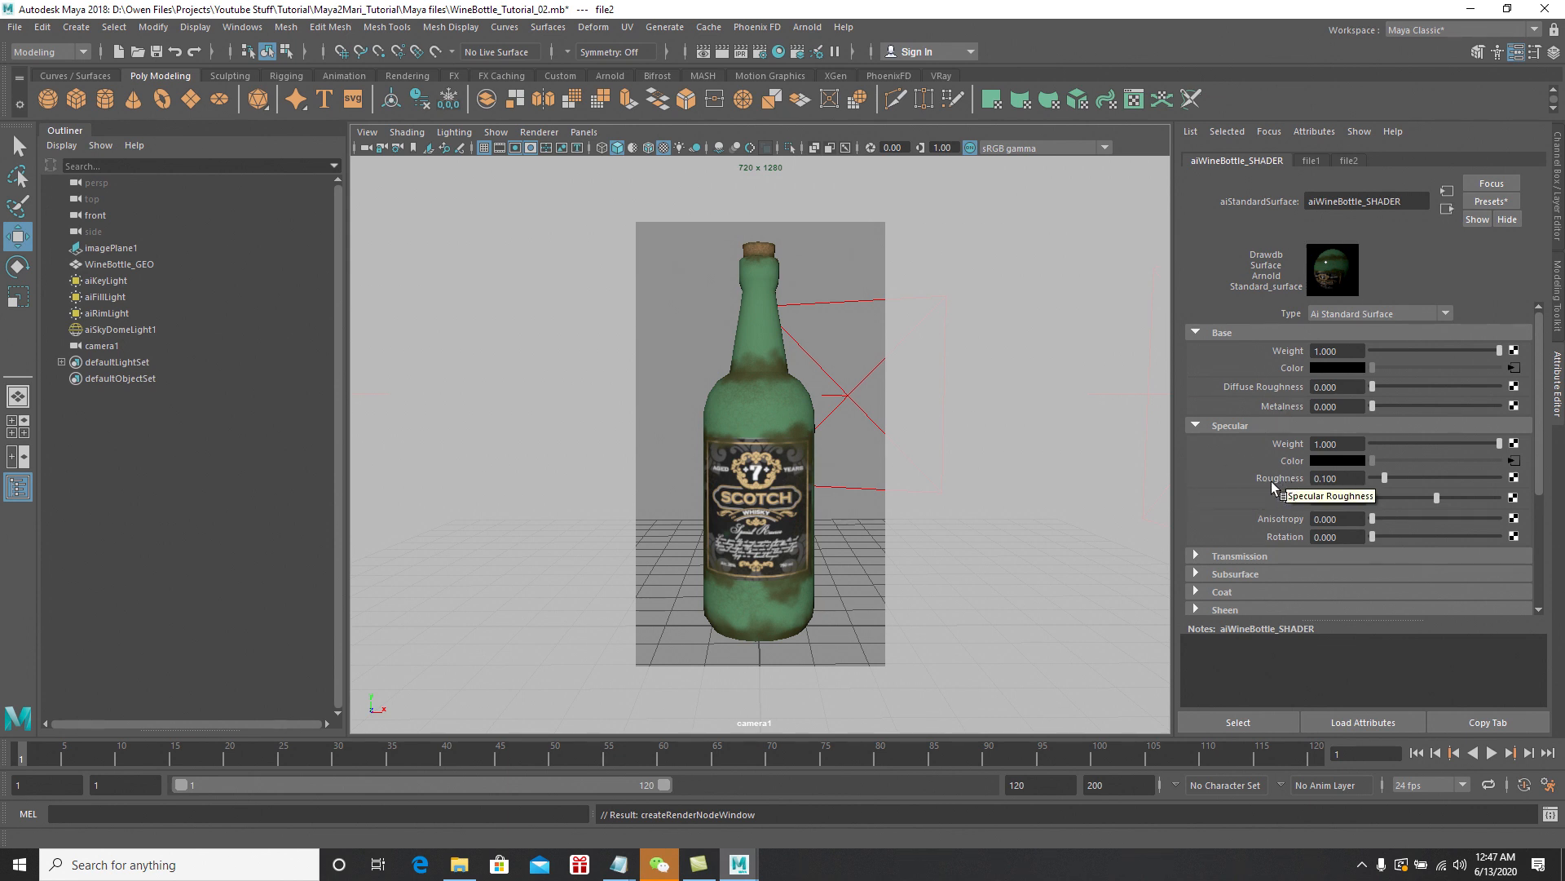
Connect a File texture with WineBottle_GEO_Rough.1001.exr to the shader's specular roughness
{"action": "left_click", "coordinate": [1514, 478]}
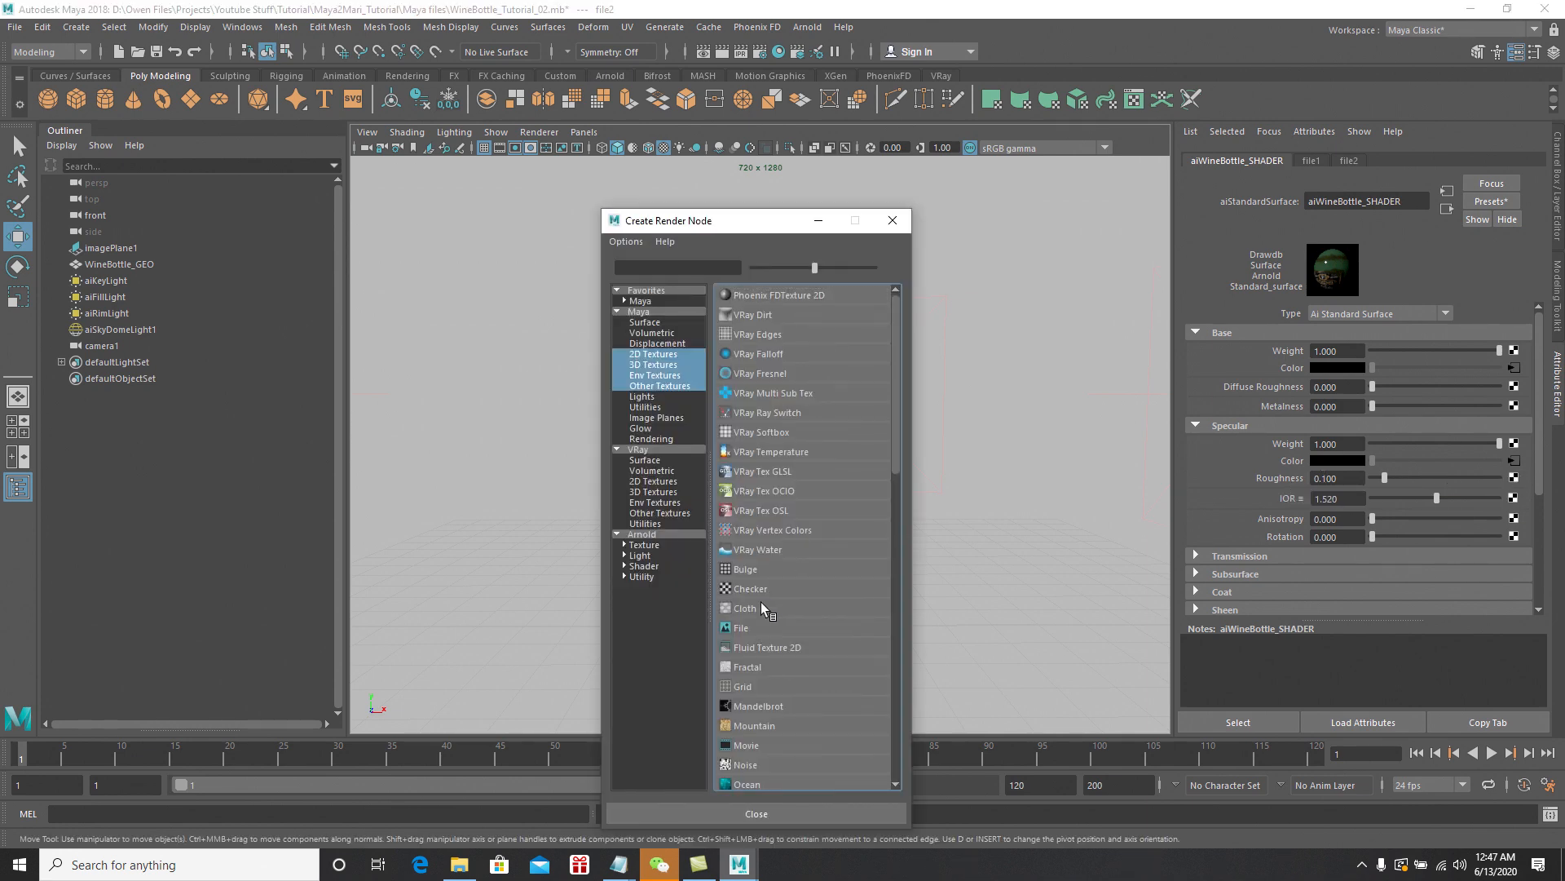
{"action": "left_click", "coordinate": [744, 628]}
{"action": "left_click", "coordinate": [1511, 384]}
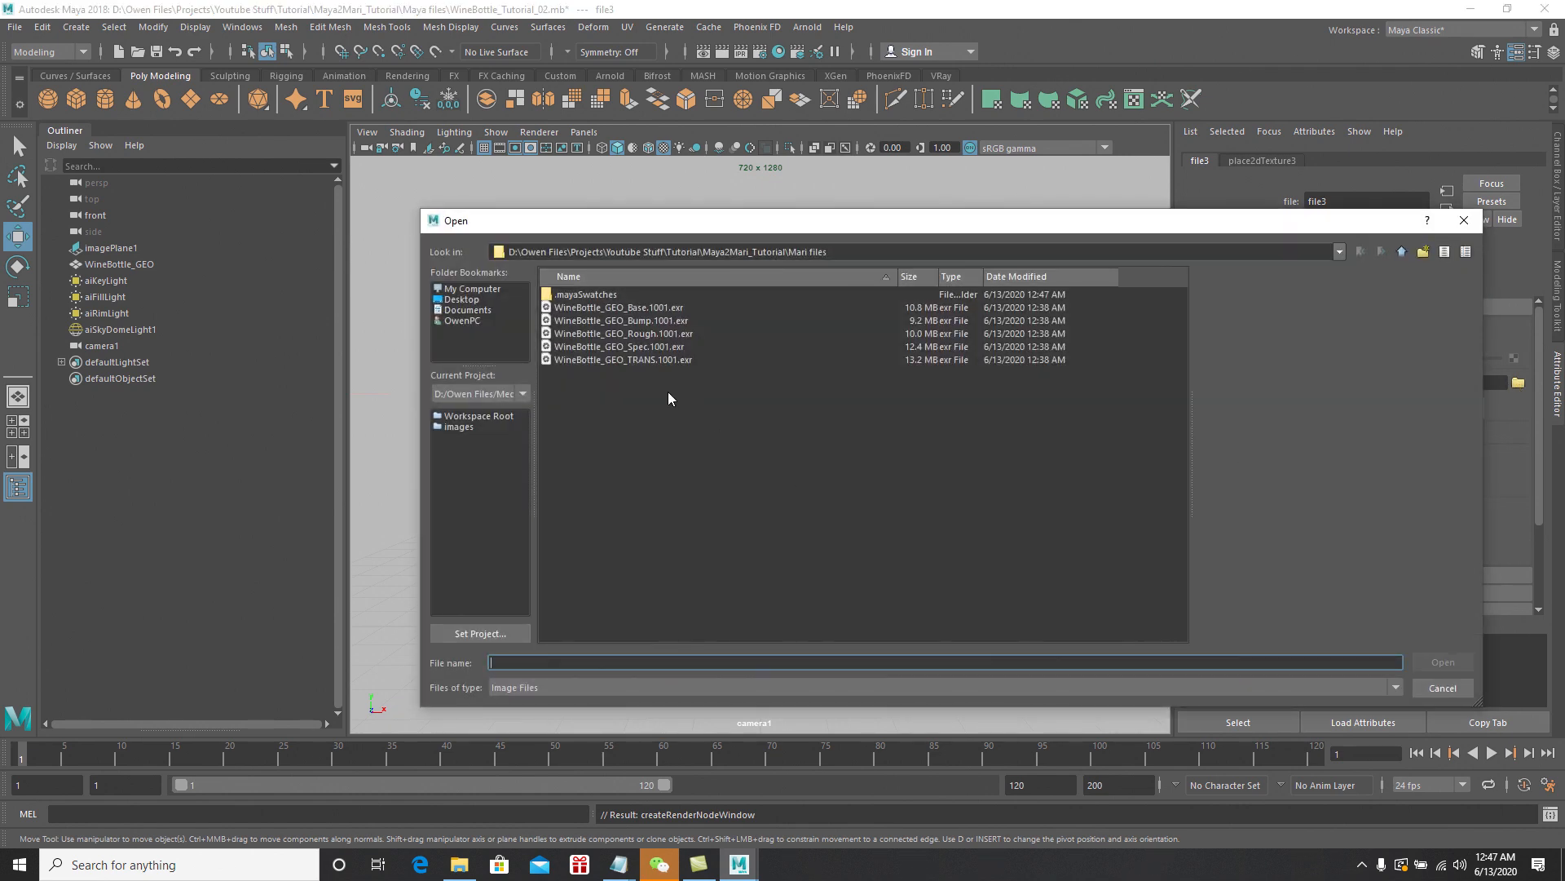
{"action": "left_click", "coordinate": [632, 333]}
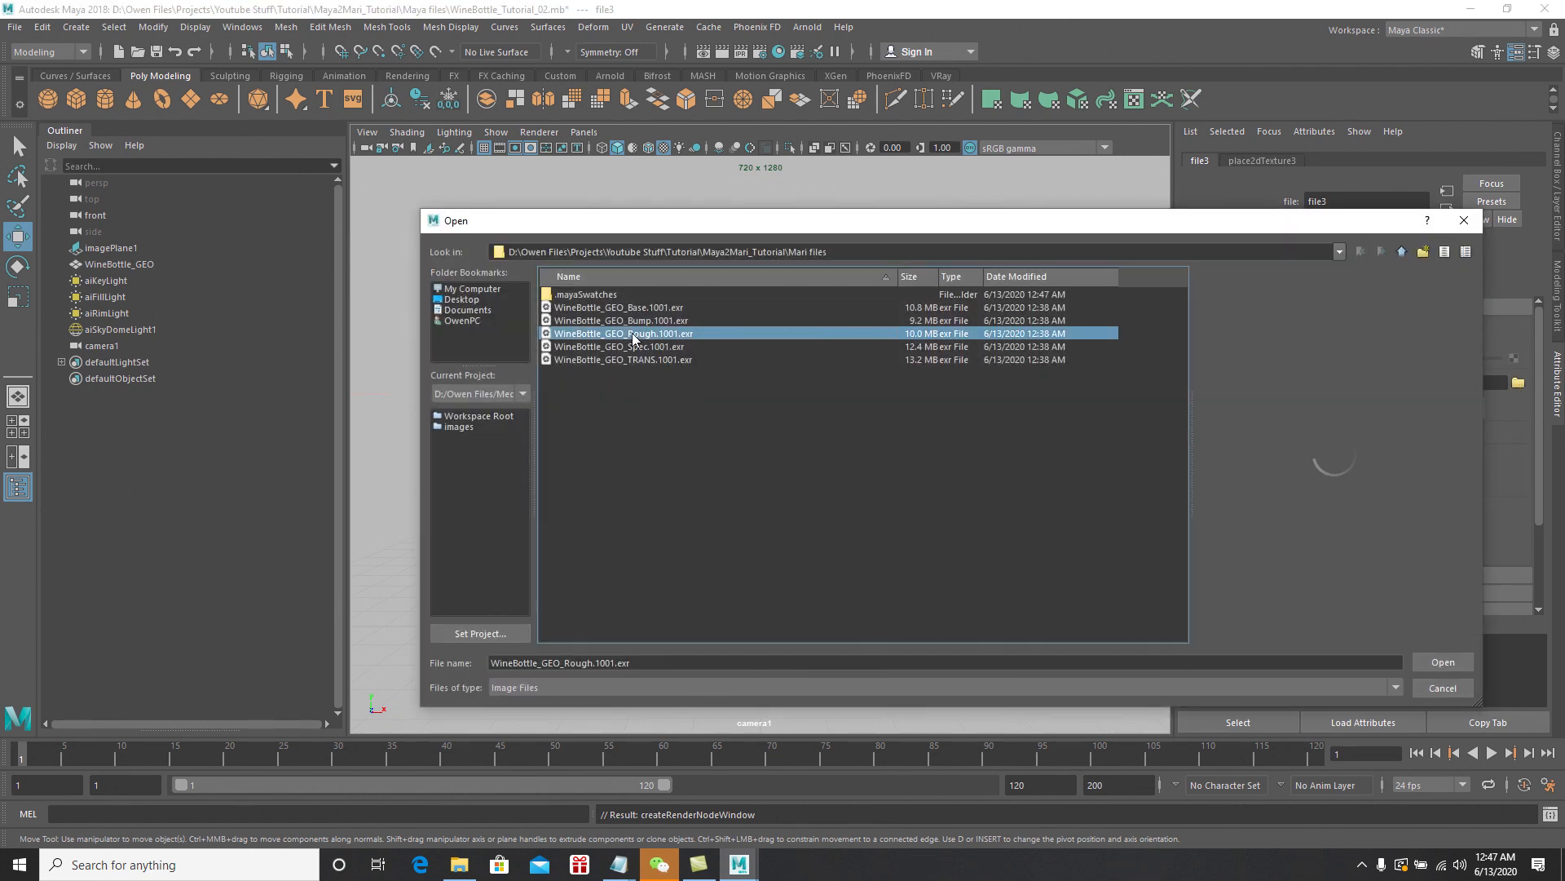
{"action": "left_click", "coordinate": [1443, 662]}
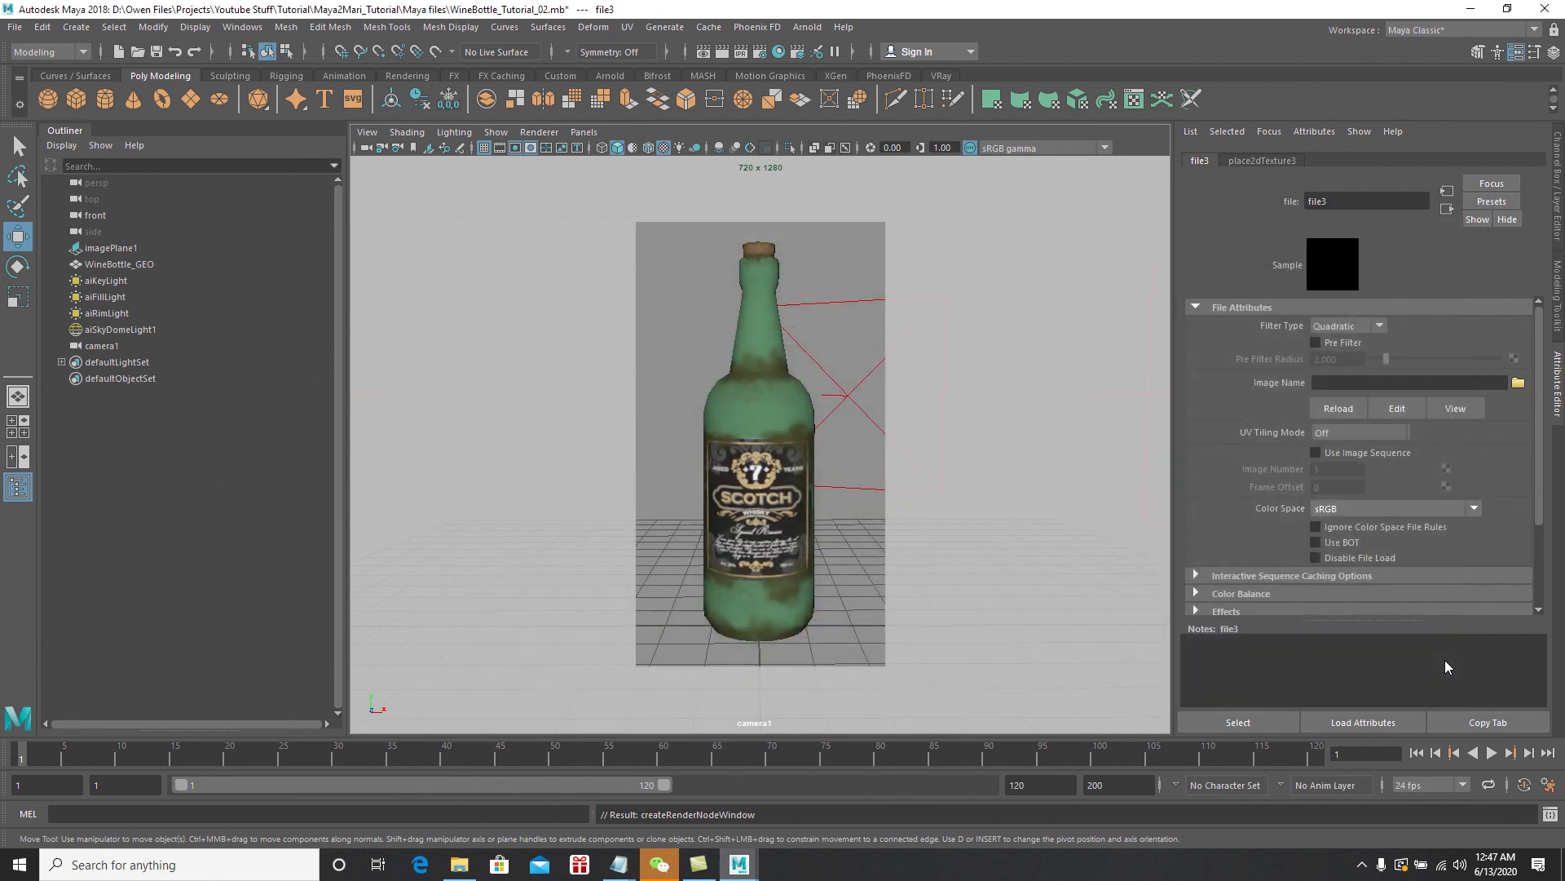
{"action": "left_click", "coordinate": [1334, 269]}
{"action": "left_click", "coordinate": [1447, 209]}
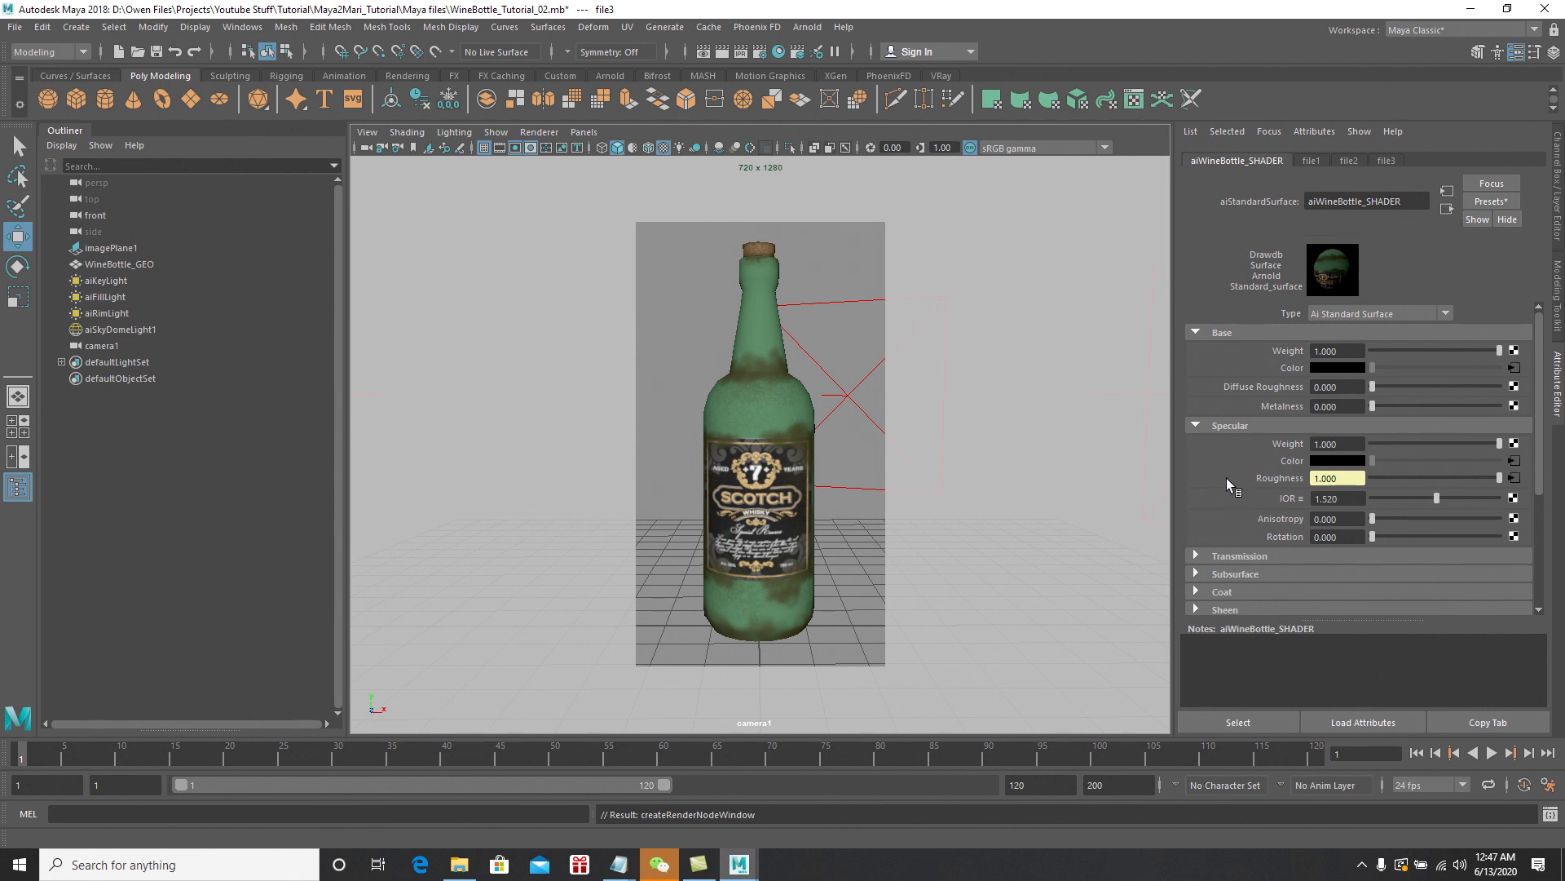
Add a File texture to the bump mapping in the shader's geometry settings
{"action": "scroll", "coordinate": [1226, 472], "scroll_direction": "down", "scroll_amount": 1}
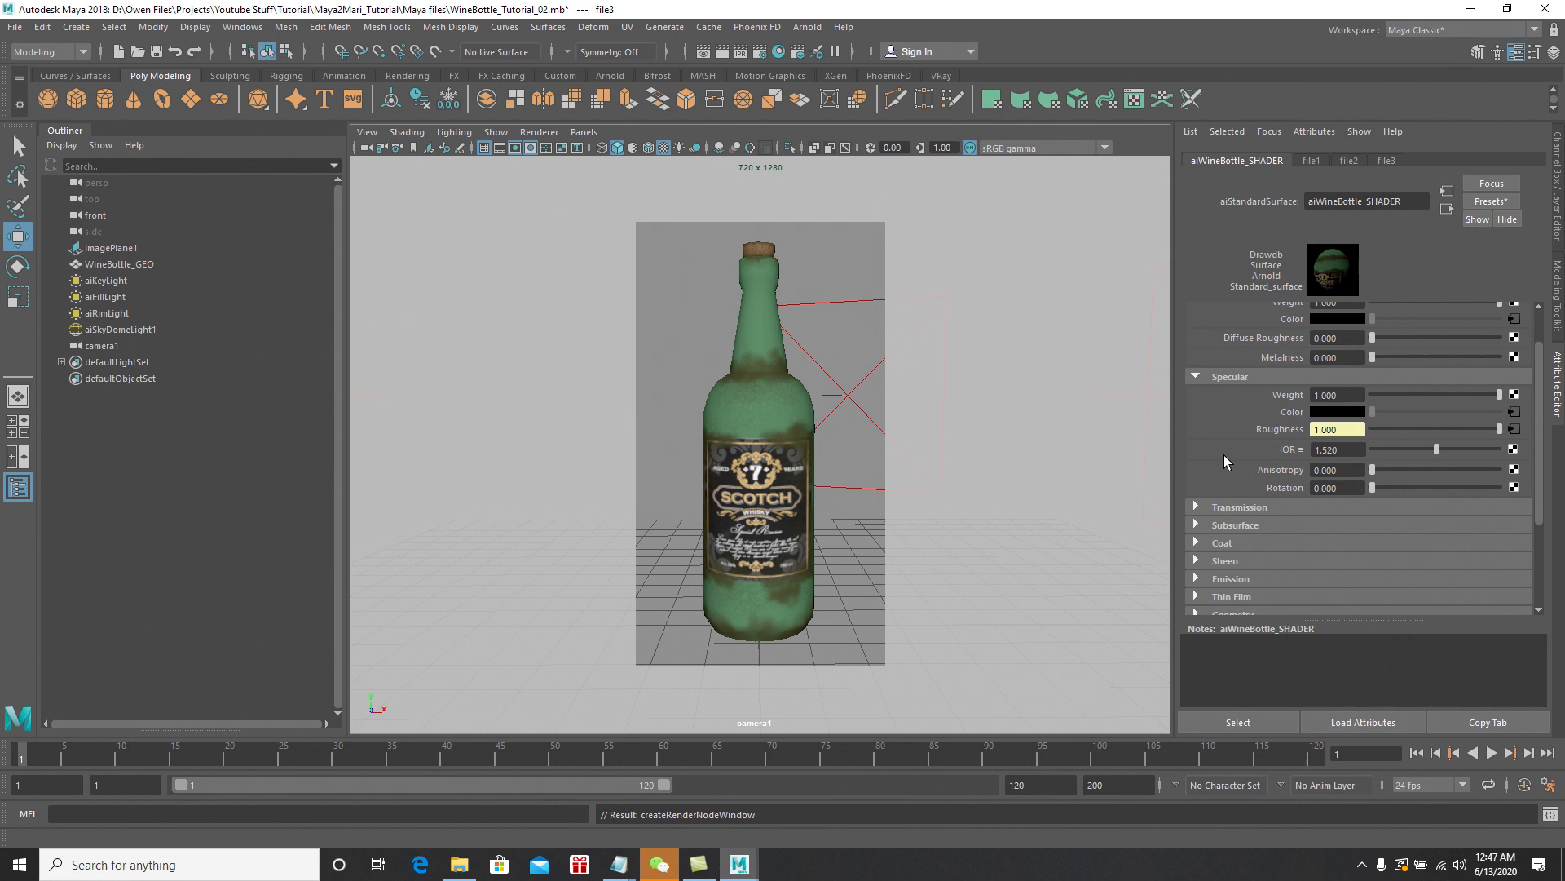
{"action": "scroll", "coordinate": [1224, 457], "scroll_direction": "down", "scroll_amount": 1}
{"action": "scroll", "coordinate": [1227, 440], "scroll_direction": "up", "scroll_amount": 1}
{"action": "scroll", "coordinate": [1234, 449], "scroll_direction": "down", "scroll_amount": 2}
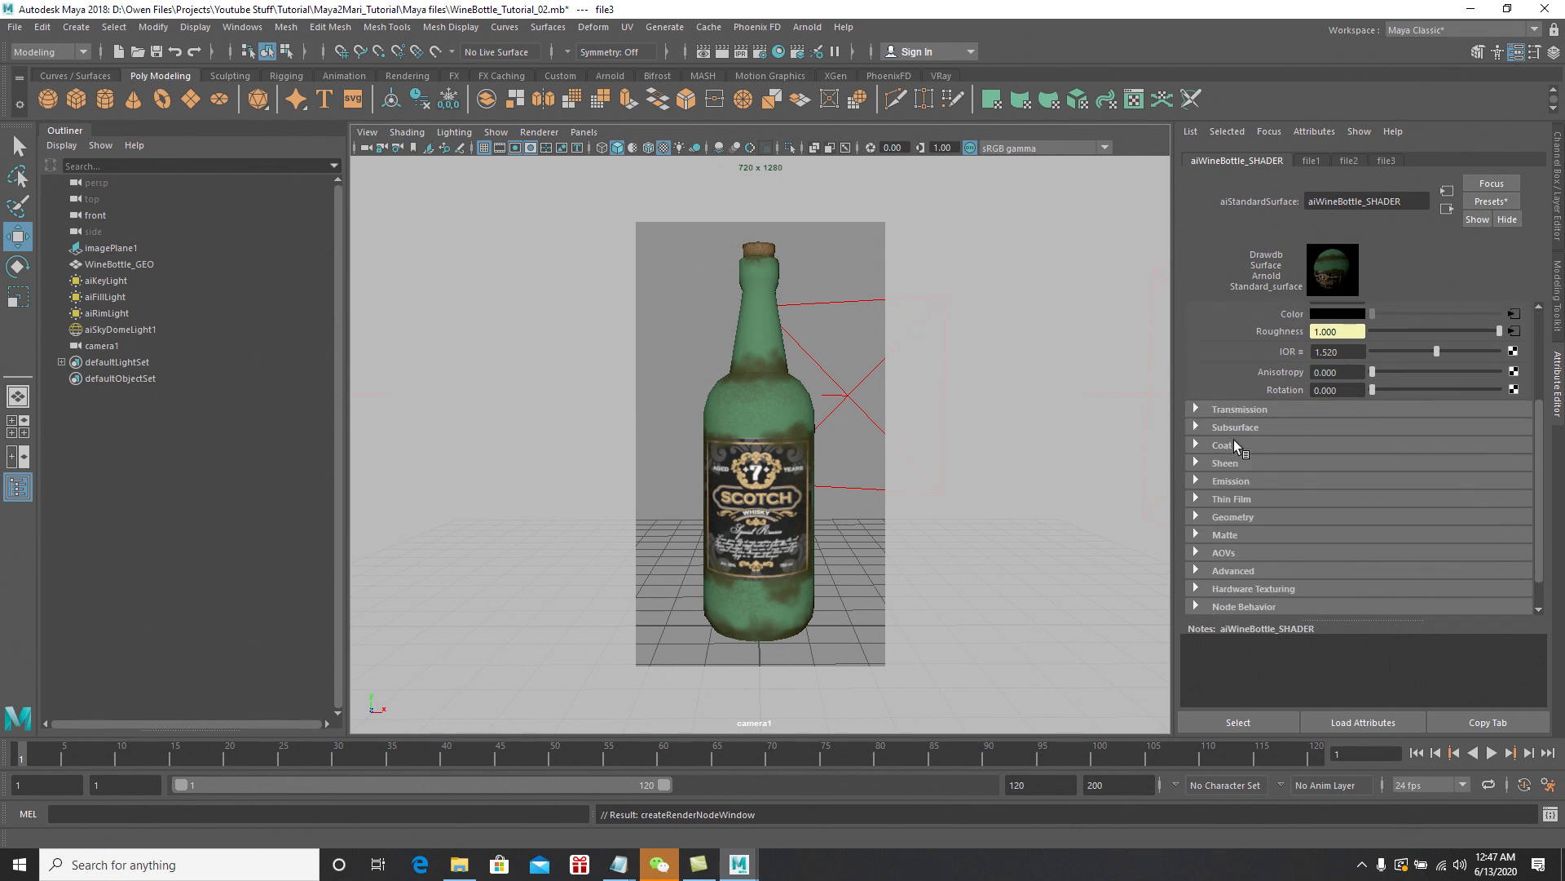
{"action": "left_click", "coordinate": [1197, 517]}
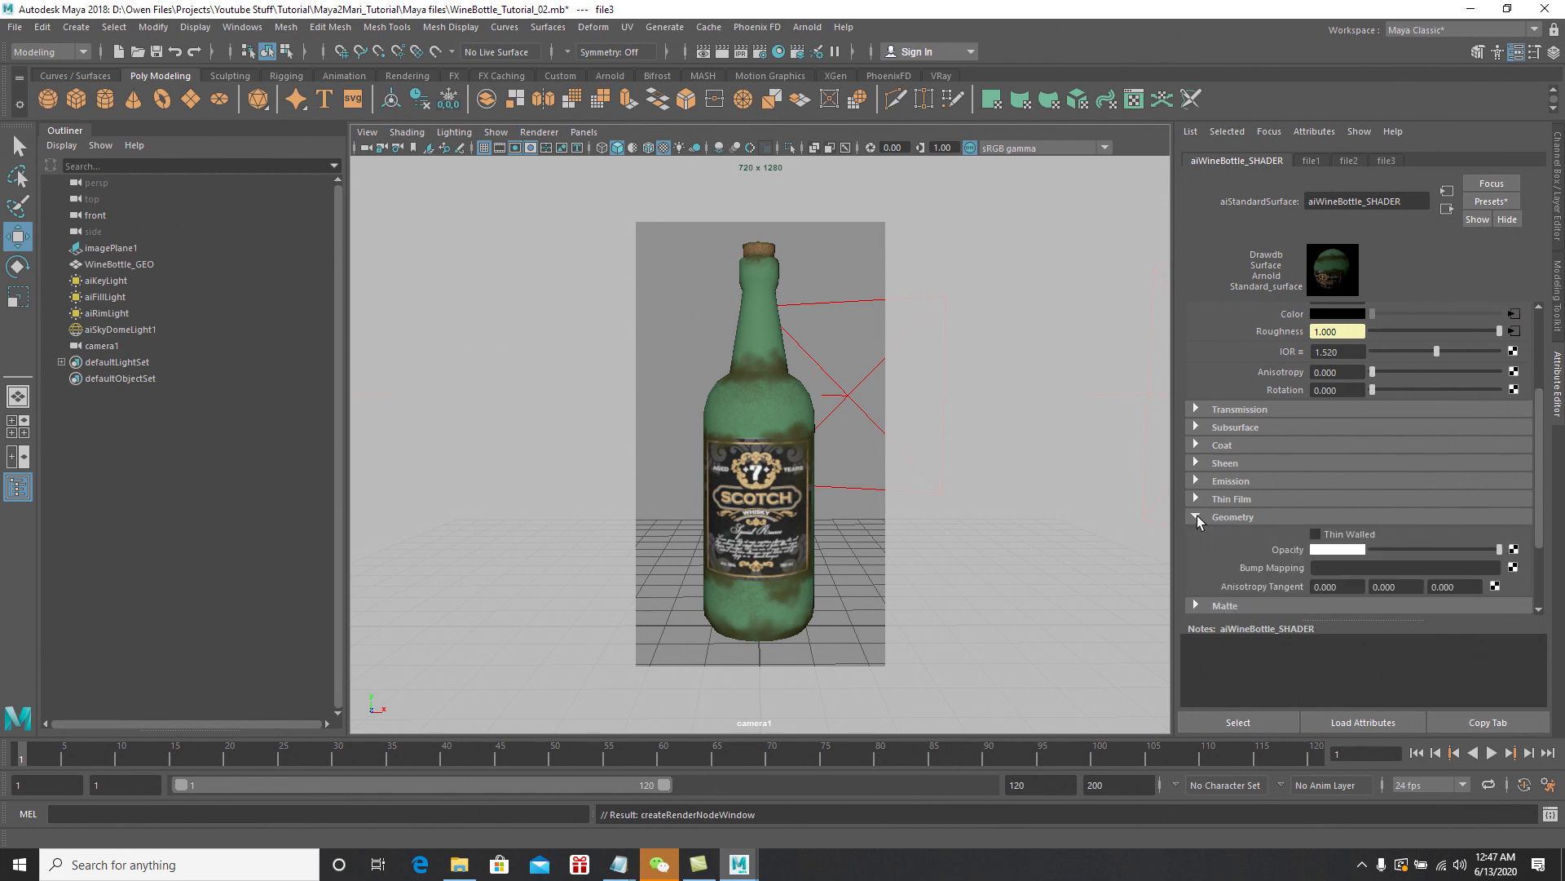
{"action": "left_click", "coordinate": [1513, 567]}
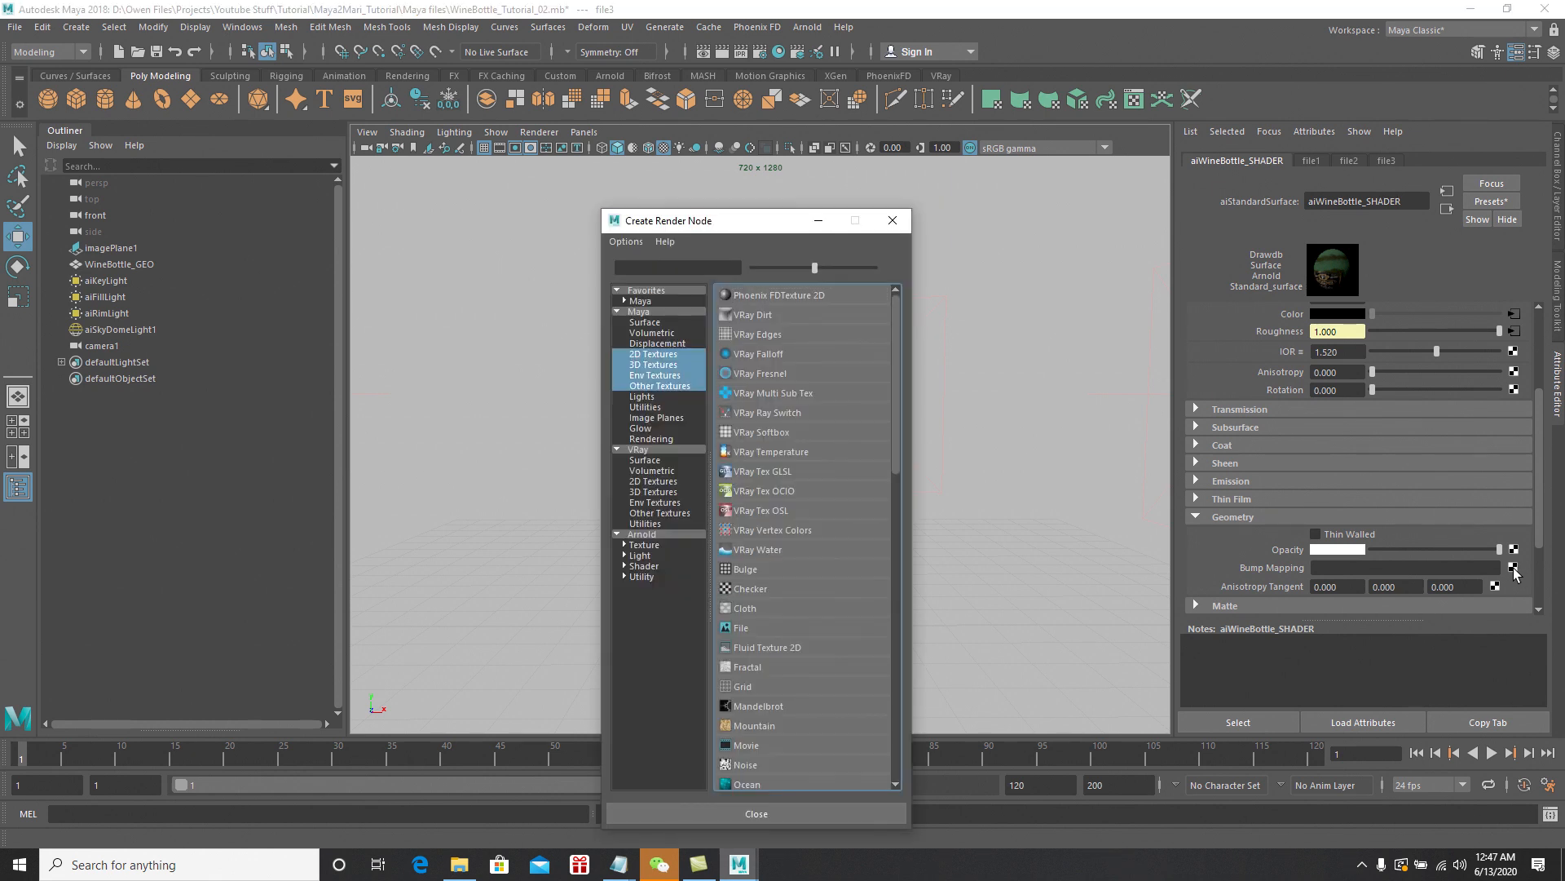
{"action": "left_click", "coordinate": [742, 627]}
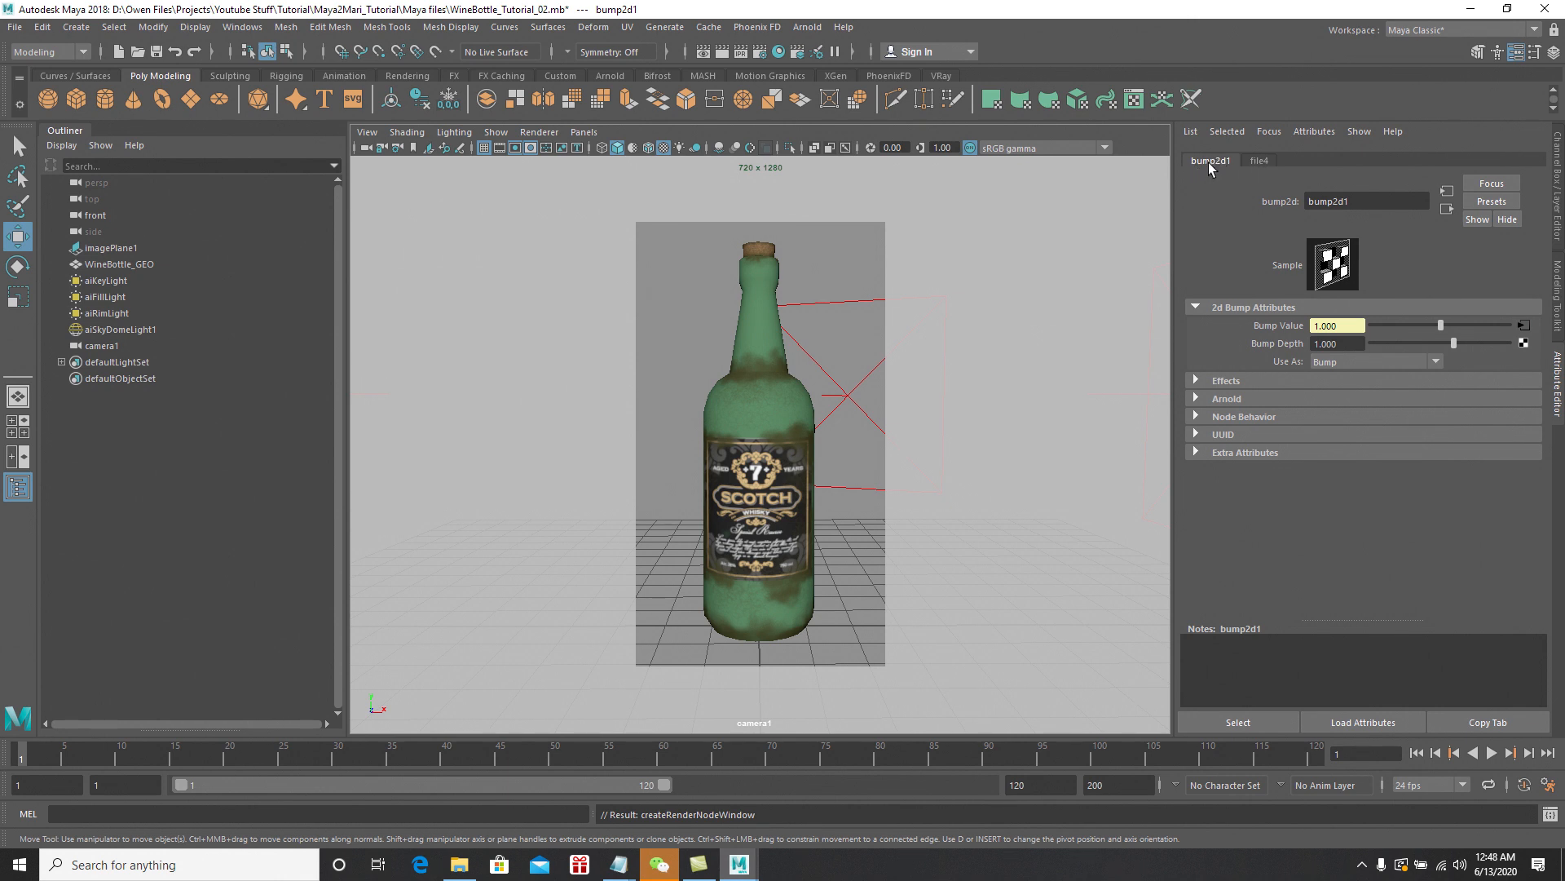
Set the depth of the bottle shader's 2D bump to 0.1
{"action": "left_click", "coordinate": [1312, 343]}
{"action": "type", "text": "0.1"}
{"action": "key", "text": "Return"}
{"action": "left_click", "coordinate": [1348, 345]}
{"action": "left_click_drag", "start_coordinate": [1348, 345], "coordinate": [1300, 355]}
Load WineBottle_GEO_Bump.1001.exr into the File texture feeding the bottle shader's bump and return to the shader's settings
{"action": "left_click", "coordinate": [1256, 162]}
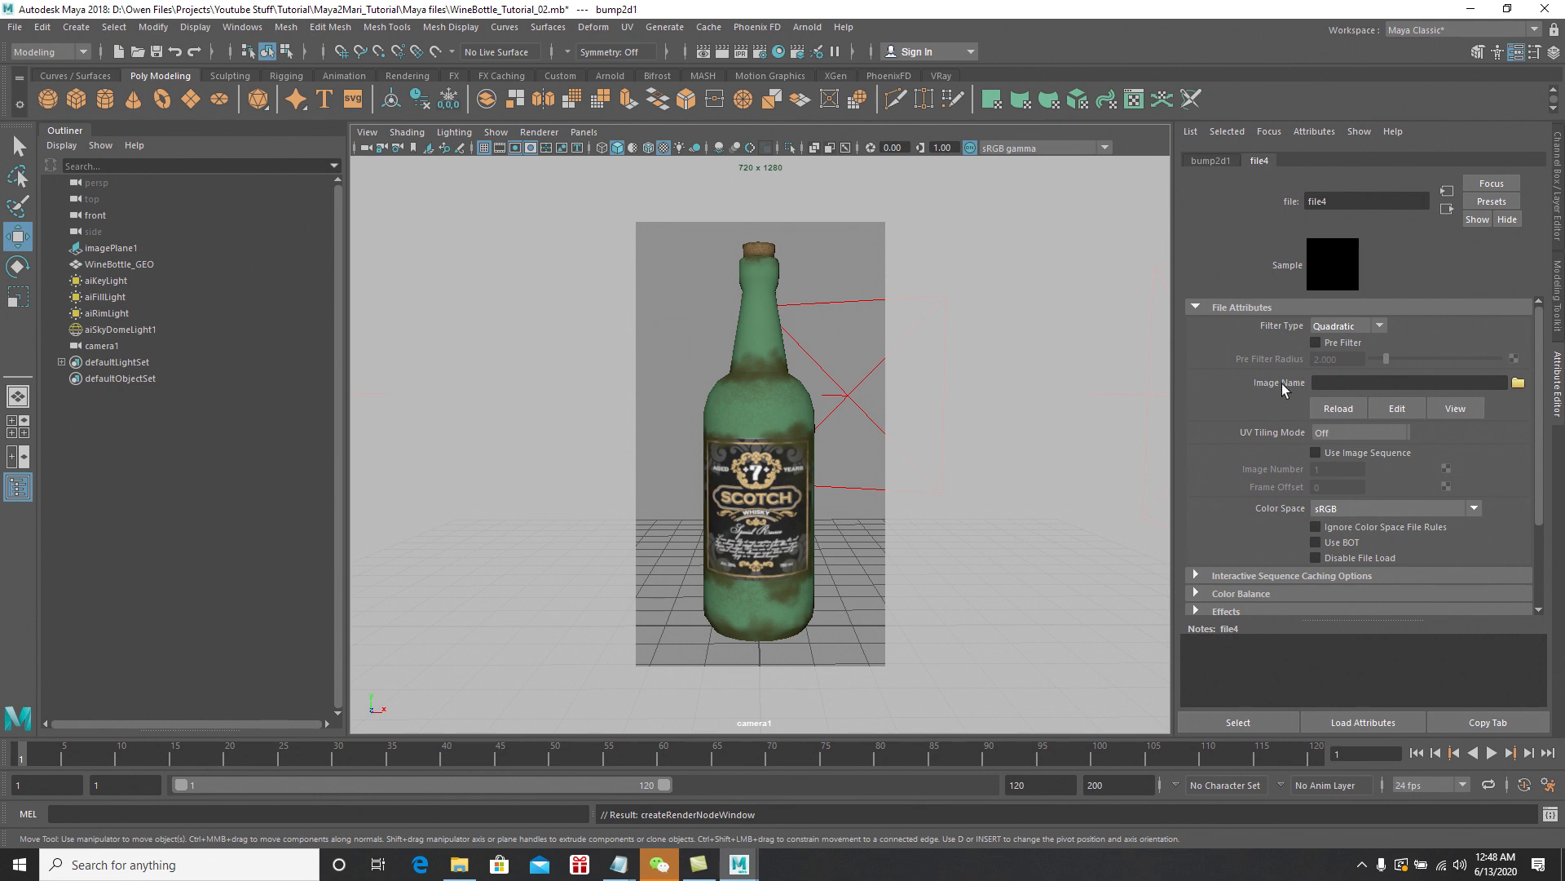
{"action": "left_click", "coordinate": [1518, 384]}
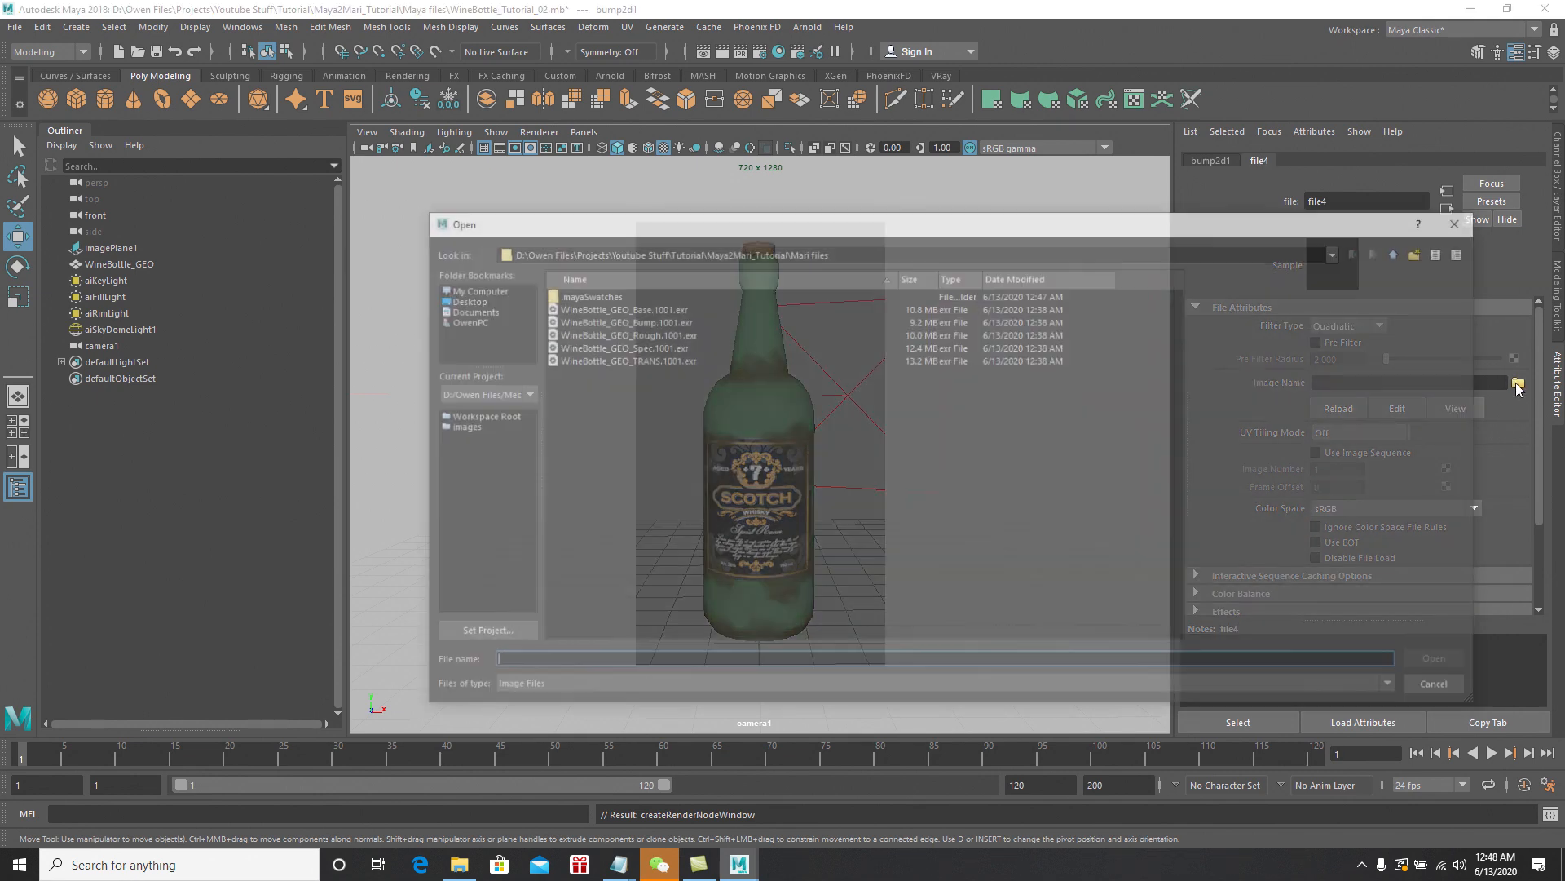
{"action": "left_click", "coordinate": [633, 326]}
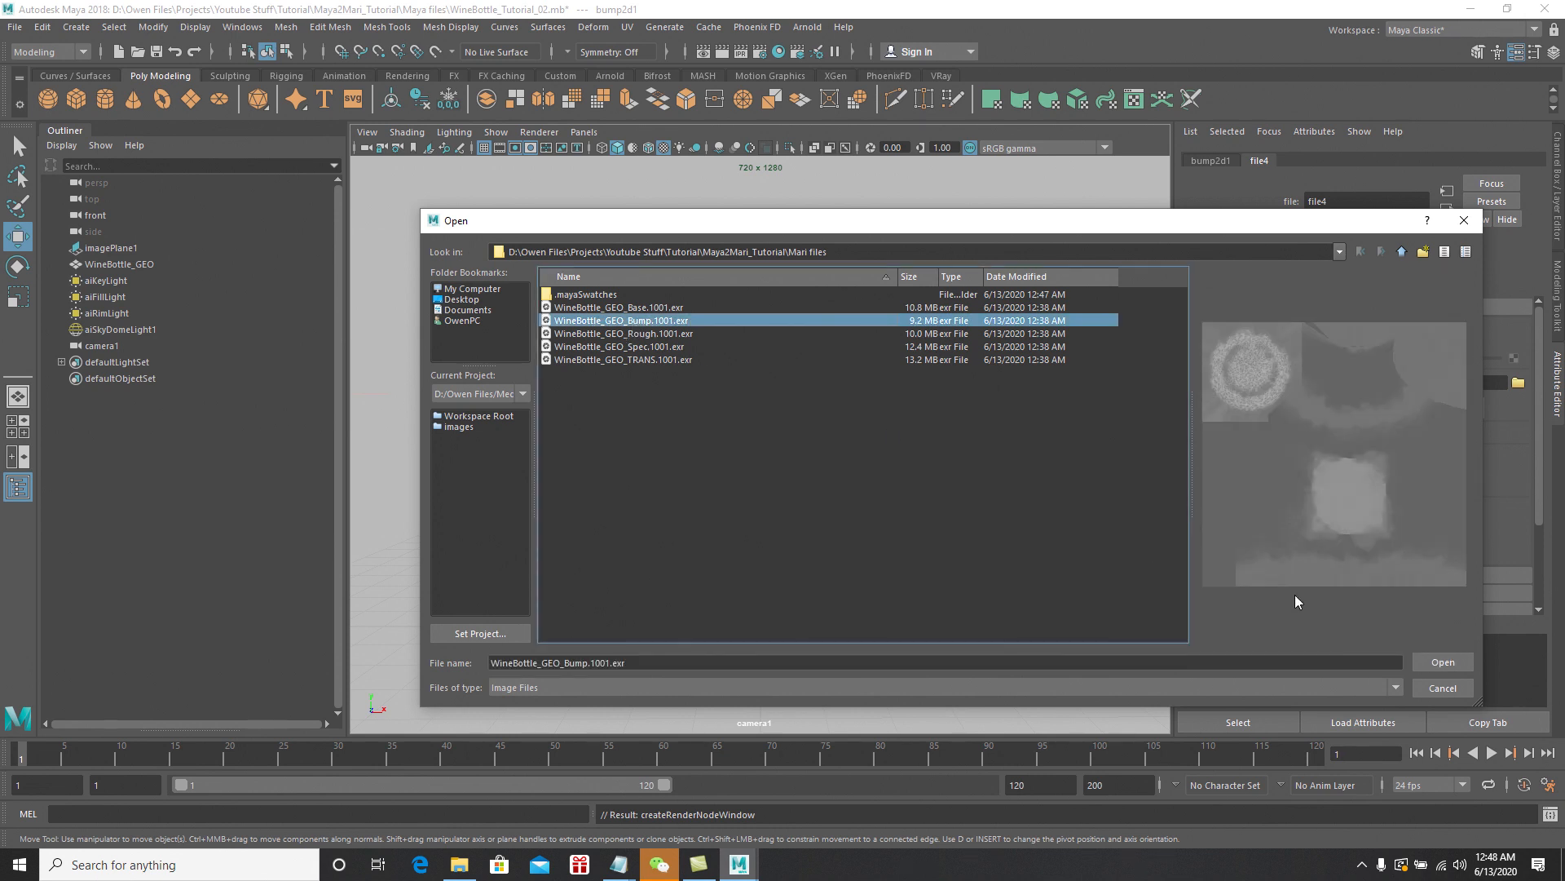
{"action": "left_click", "coordinate": [1442, 663]}
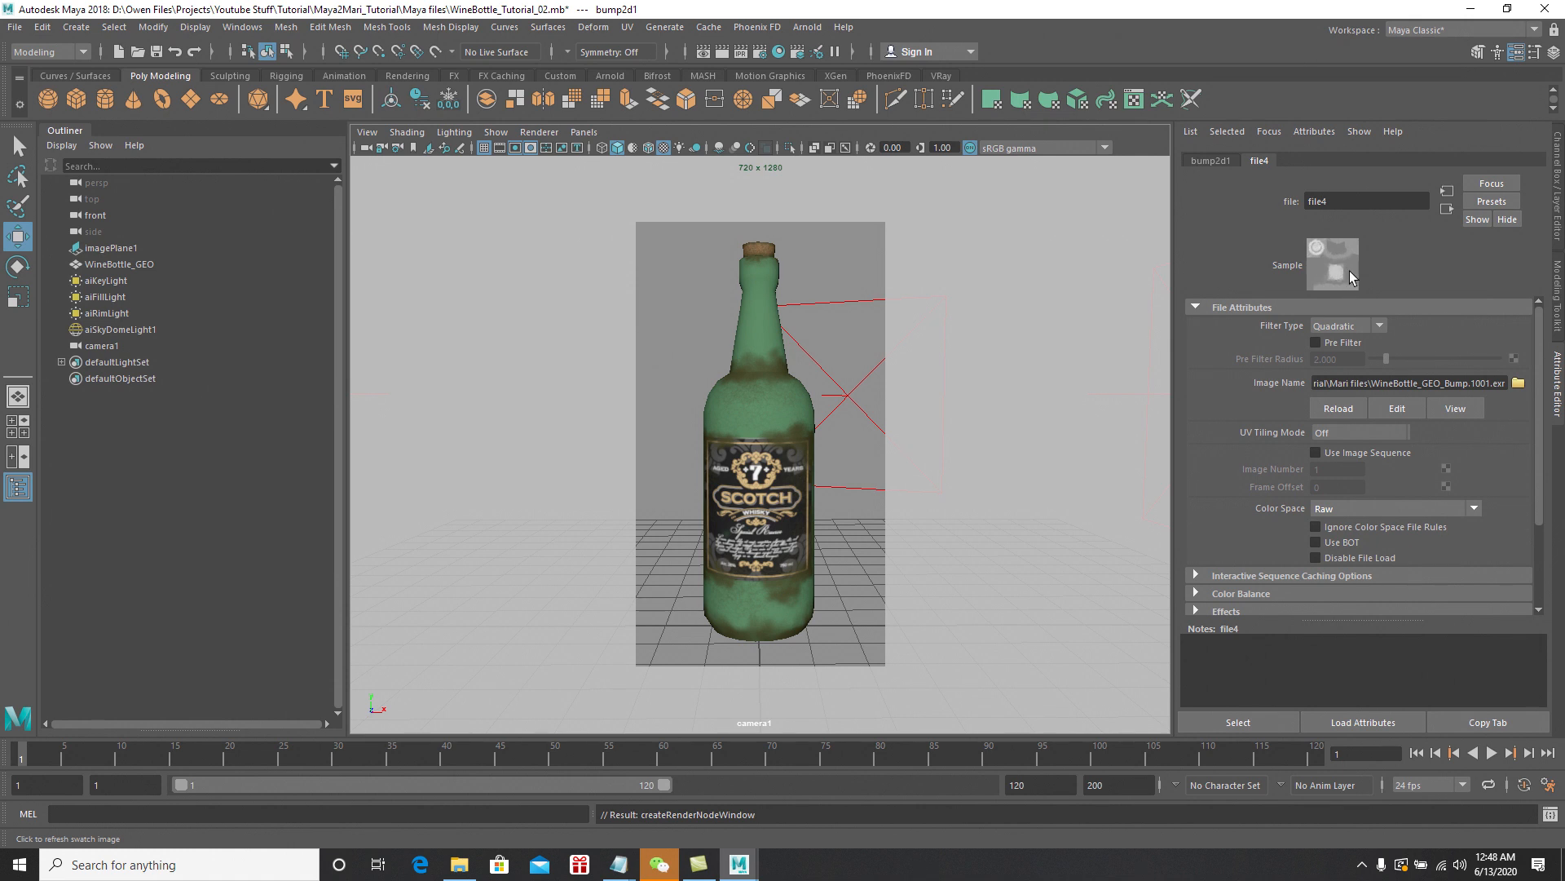
{"action": "left_click", "coordinate": [1214, 161]}
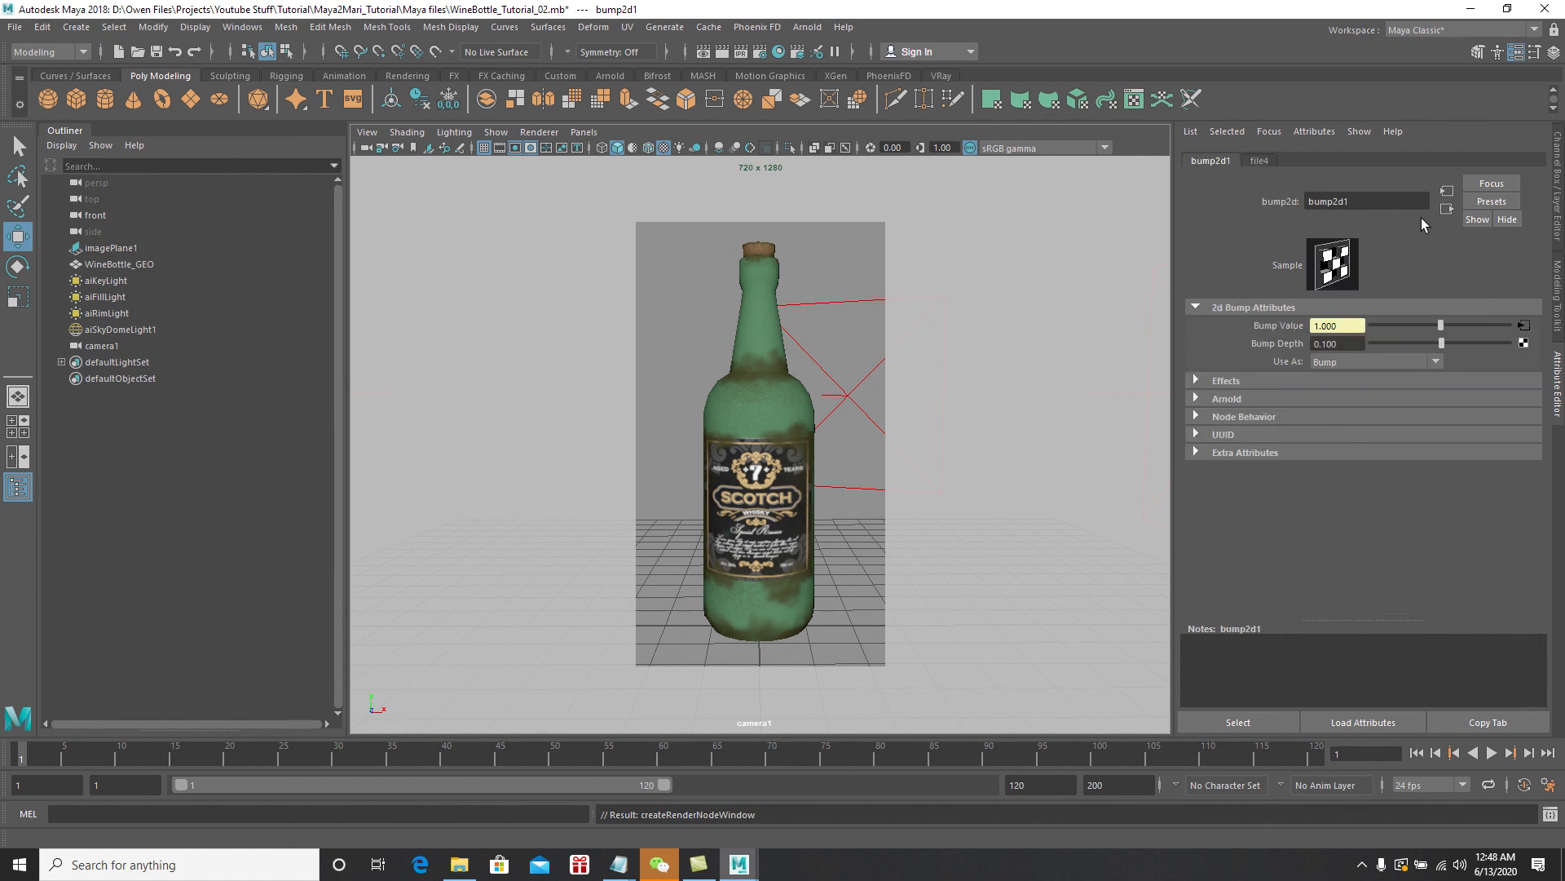
{"action": "left_click", "coordinate": [1449, 210]}
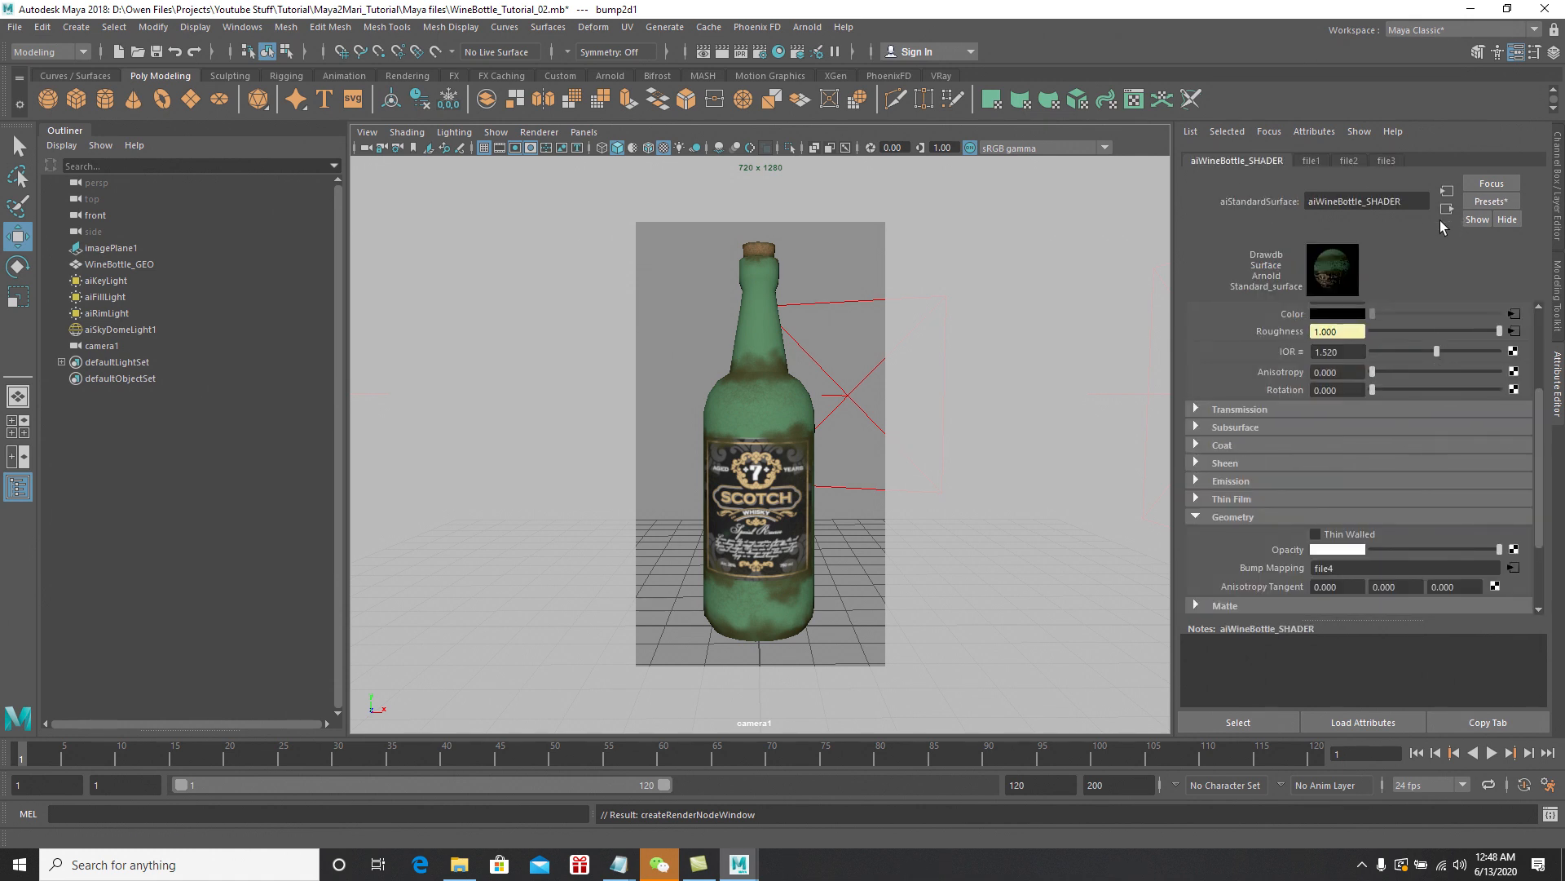
{"action": "left_click", "coordinate": [1196, 516]}
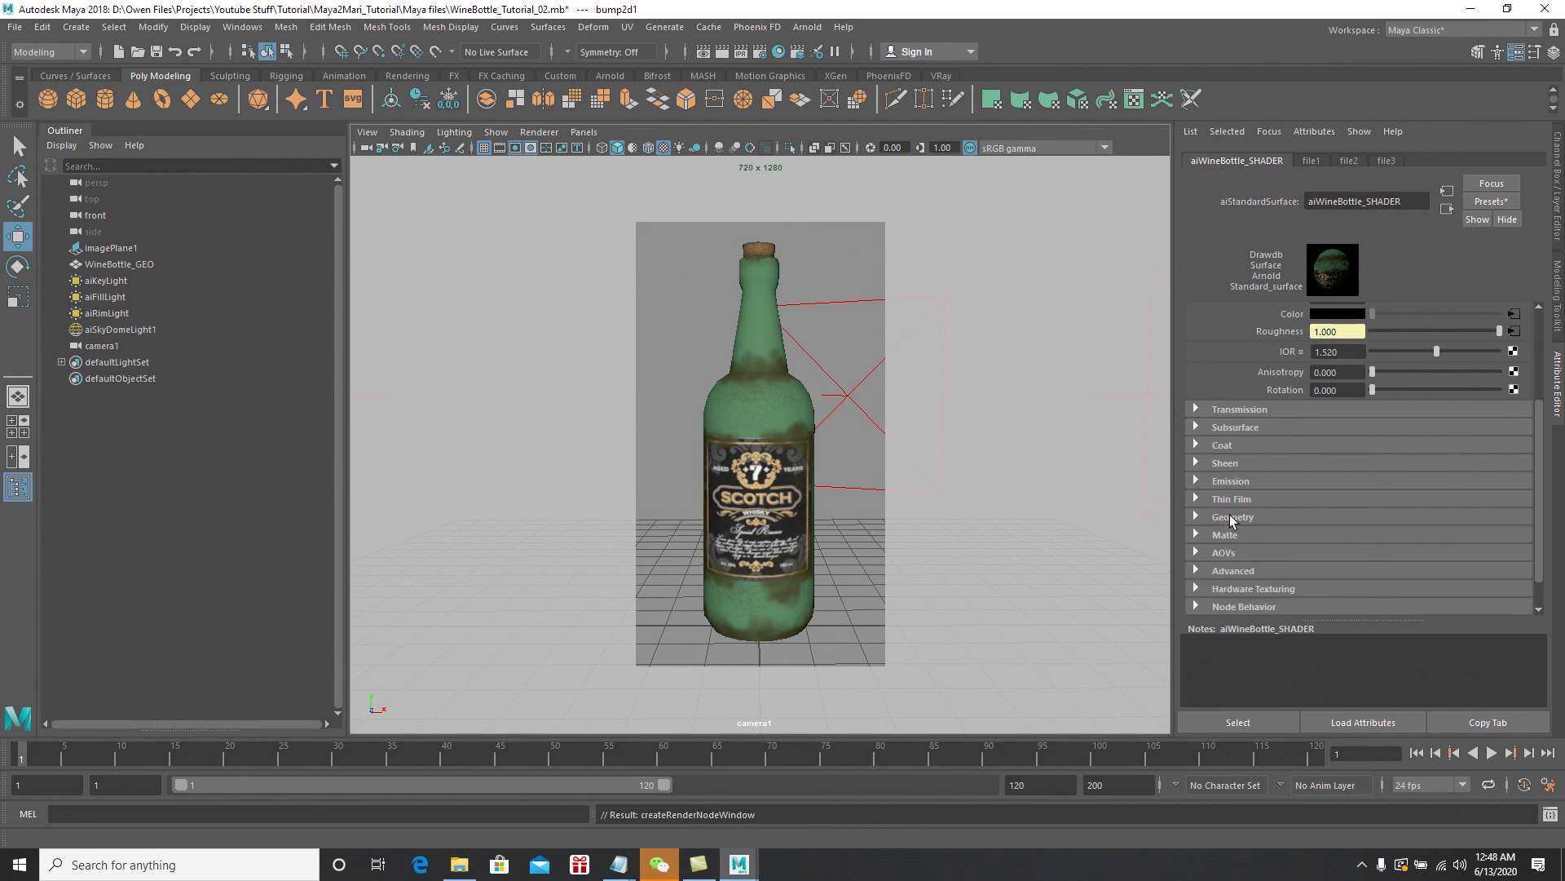
Turn off Opaque in the Arnold settings of the wine bottle's shape node
{"action": "left_click", "coordinate": [750, 389]}
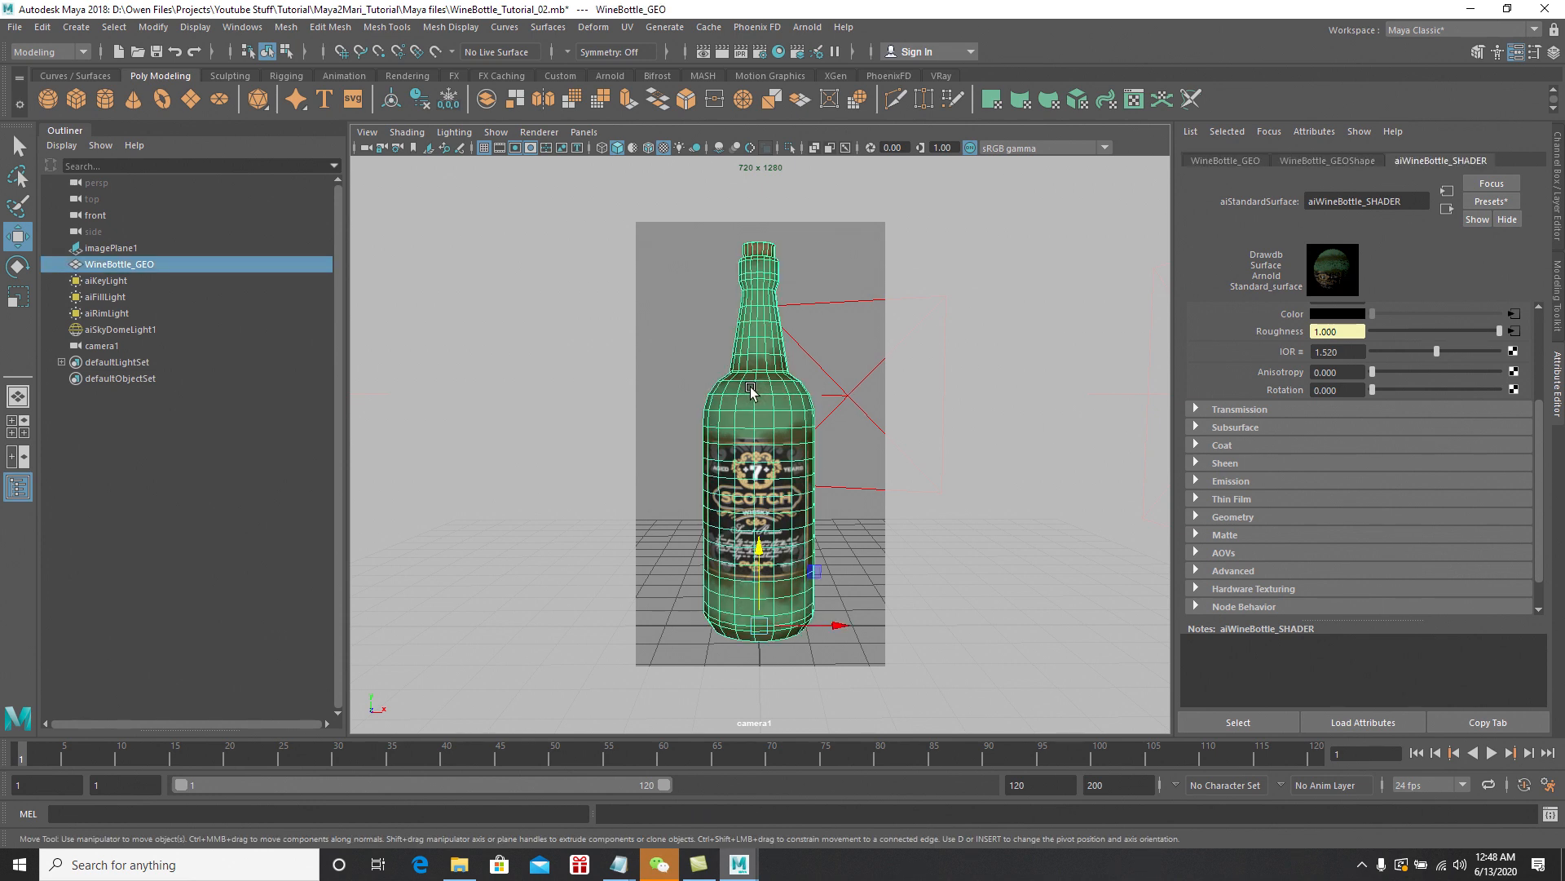
{"action": "left_click", "coordinate": [1344, 162]}
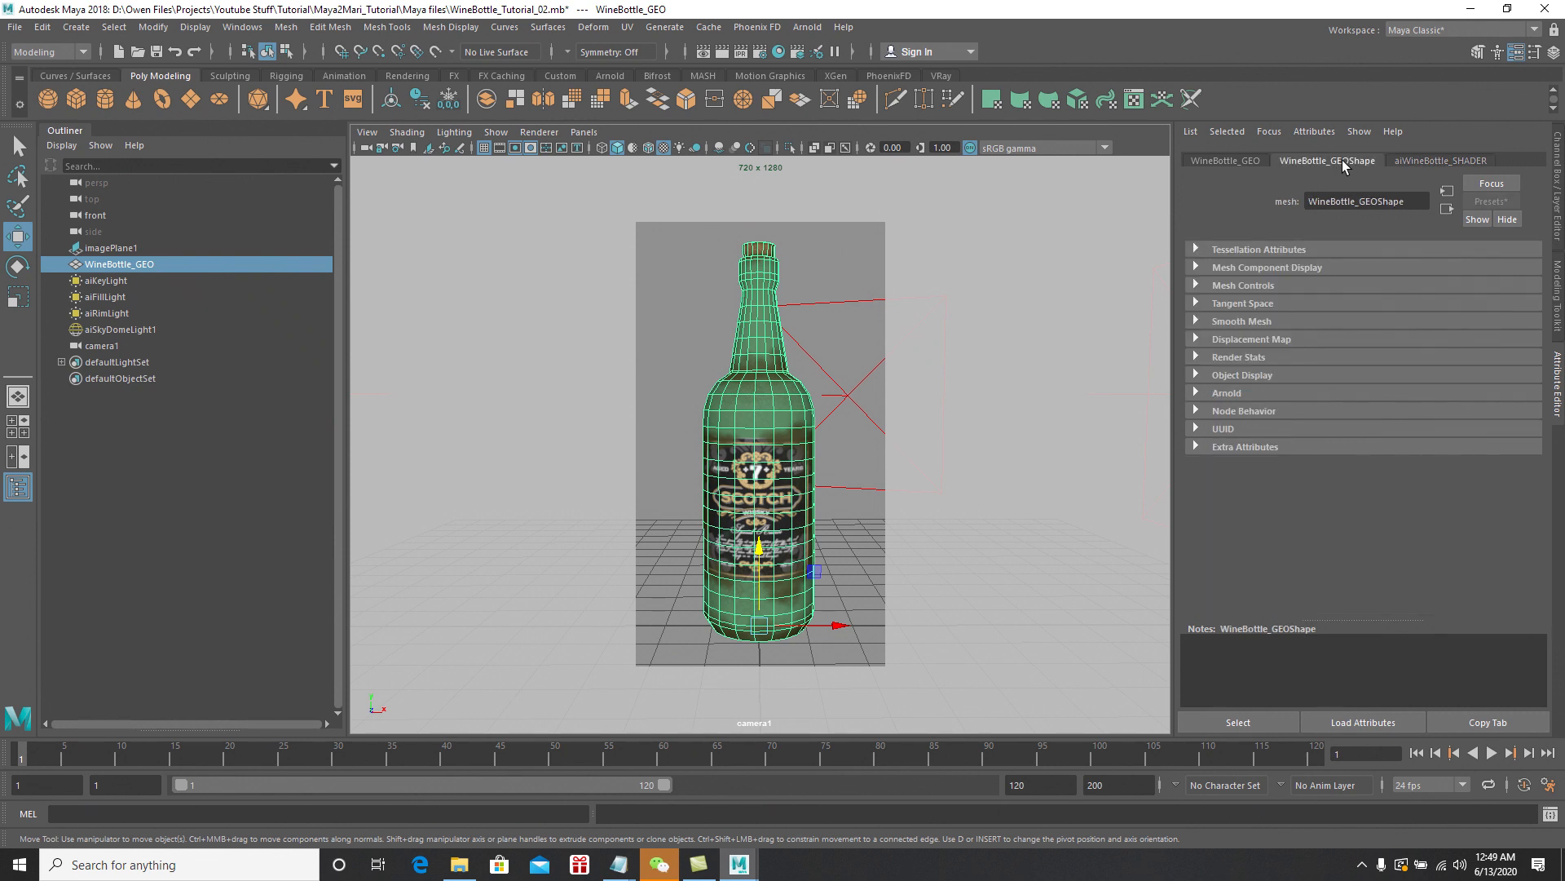
{"action": "left_click", "coordinate": [1423, 162]}
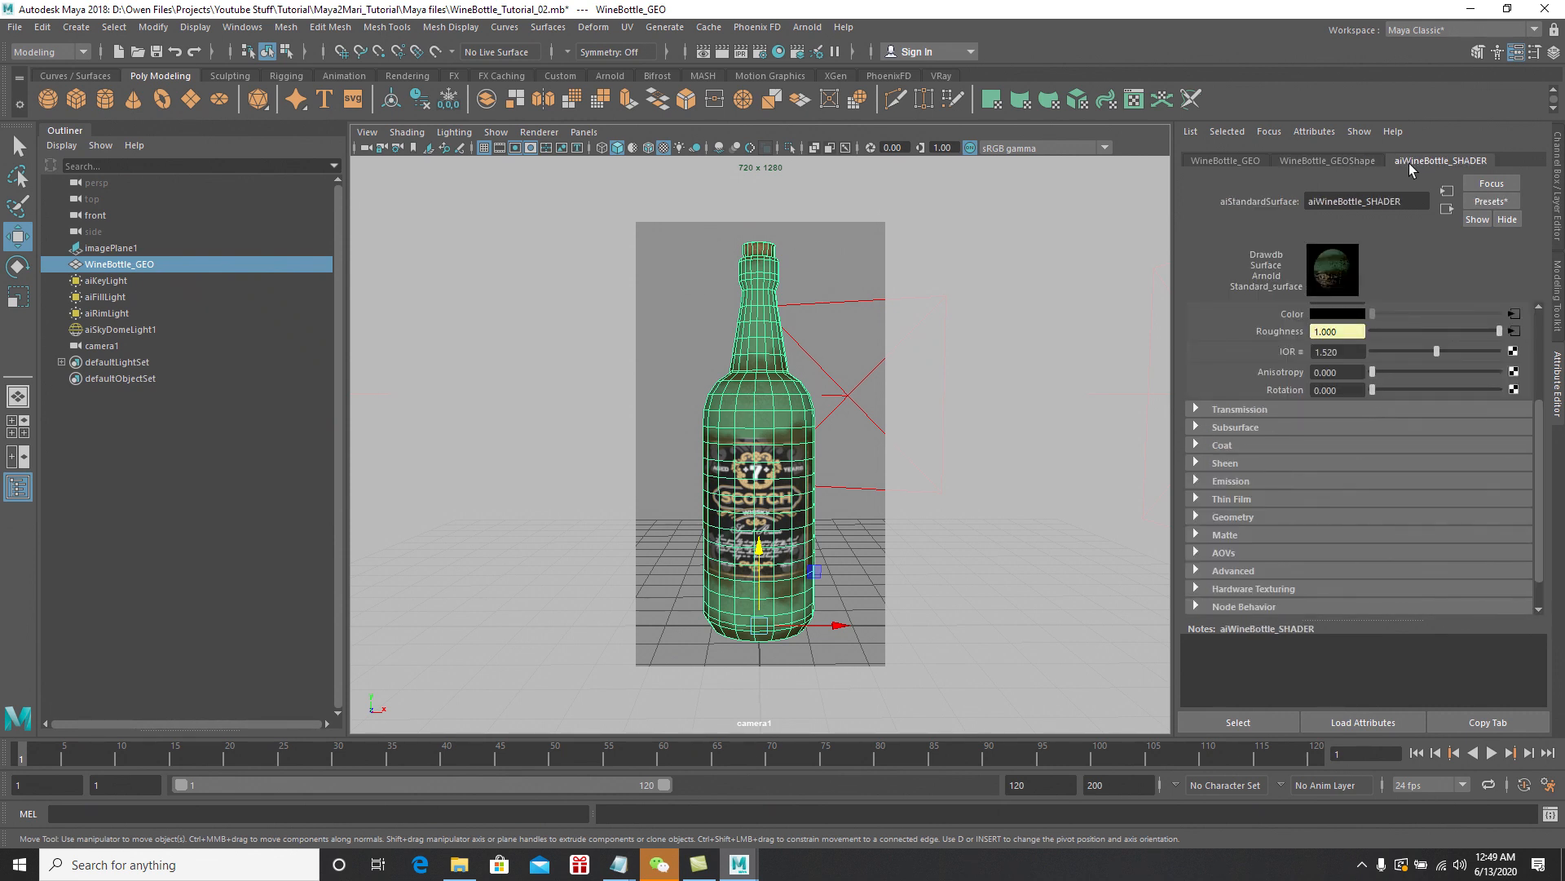
{"action": "left_click", "coordinate": [1331, 164]}
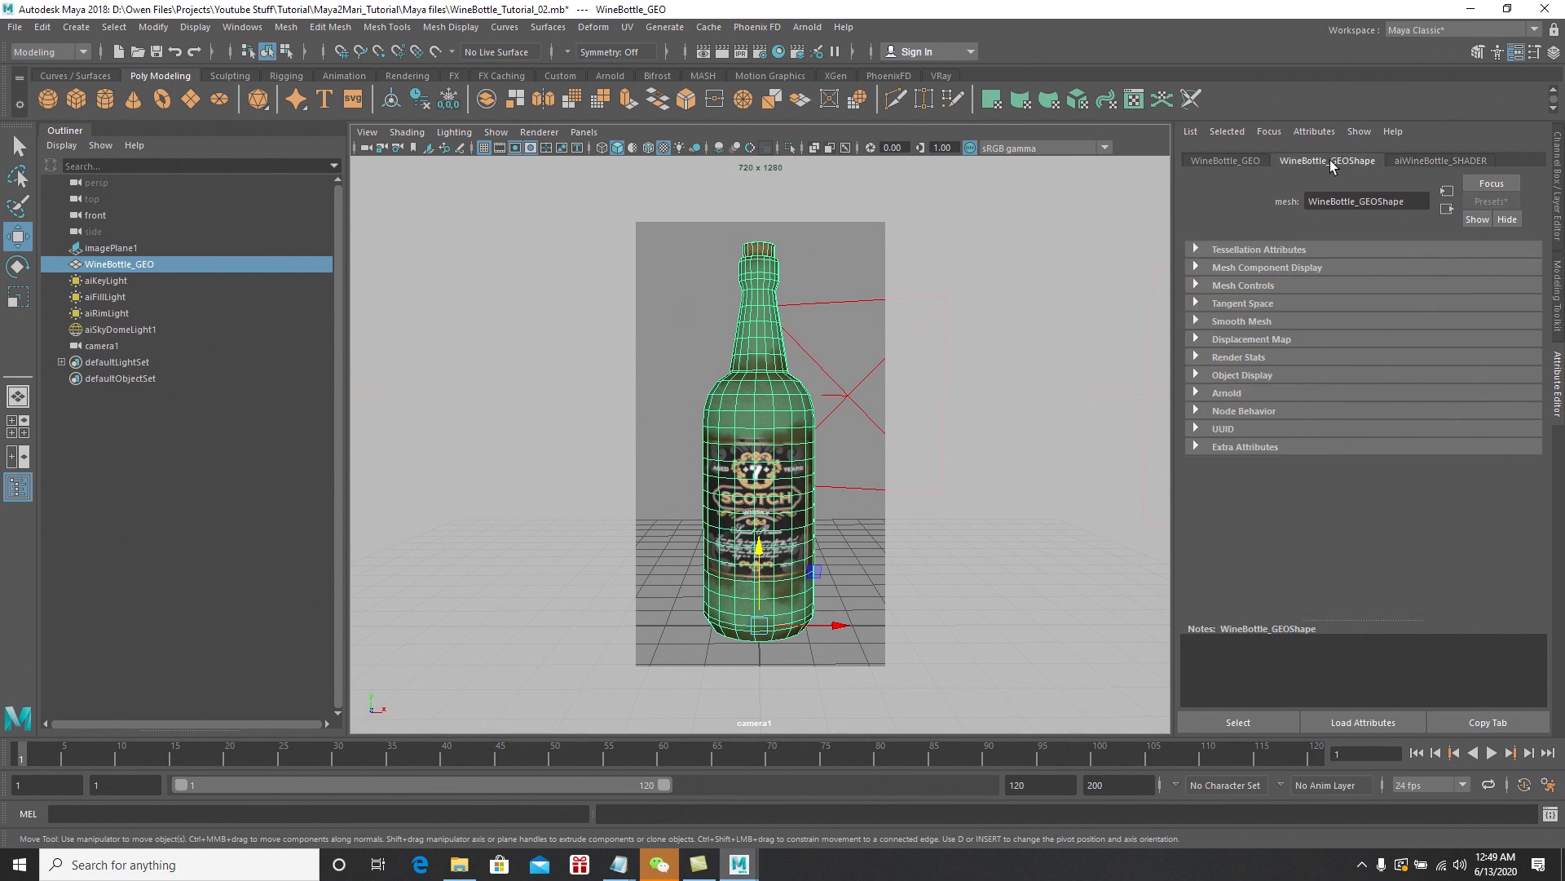
{"action": "left_click", "coordinate": [1196, 393]}
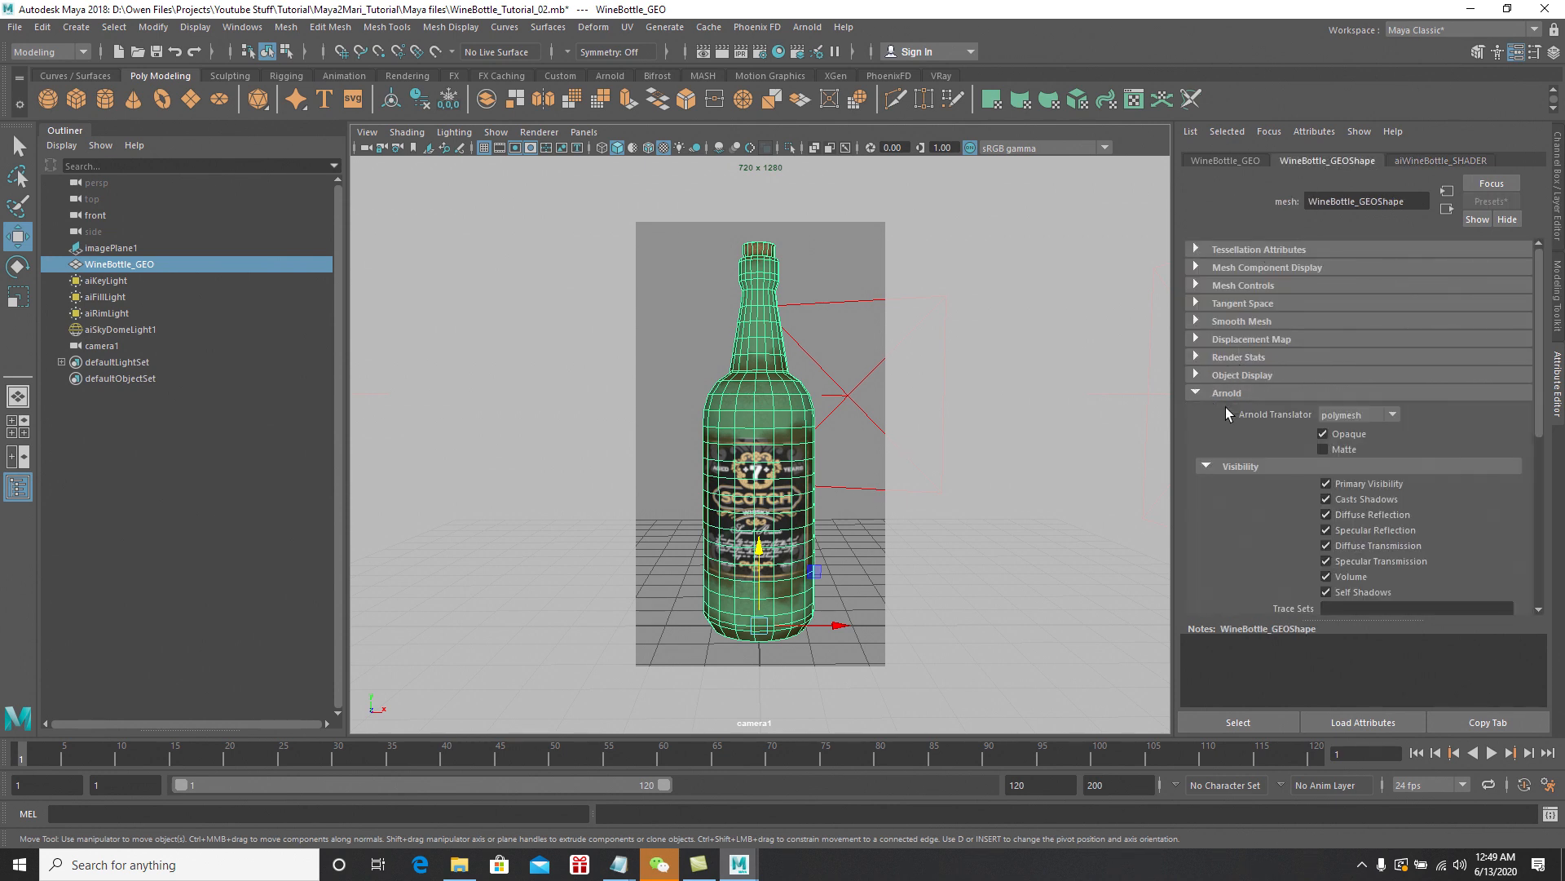
{"action": "left_click", "coordinate": [1322, 434]}
Check the Arnold Renderer sampling settings in the render settings
{"action": "left_click", "coordinate": [761, 50]}
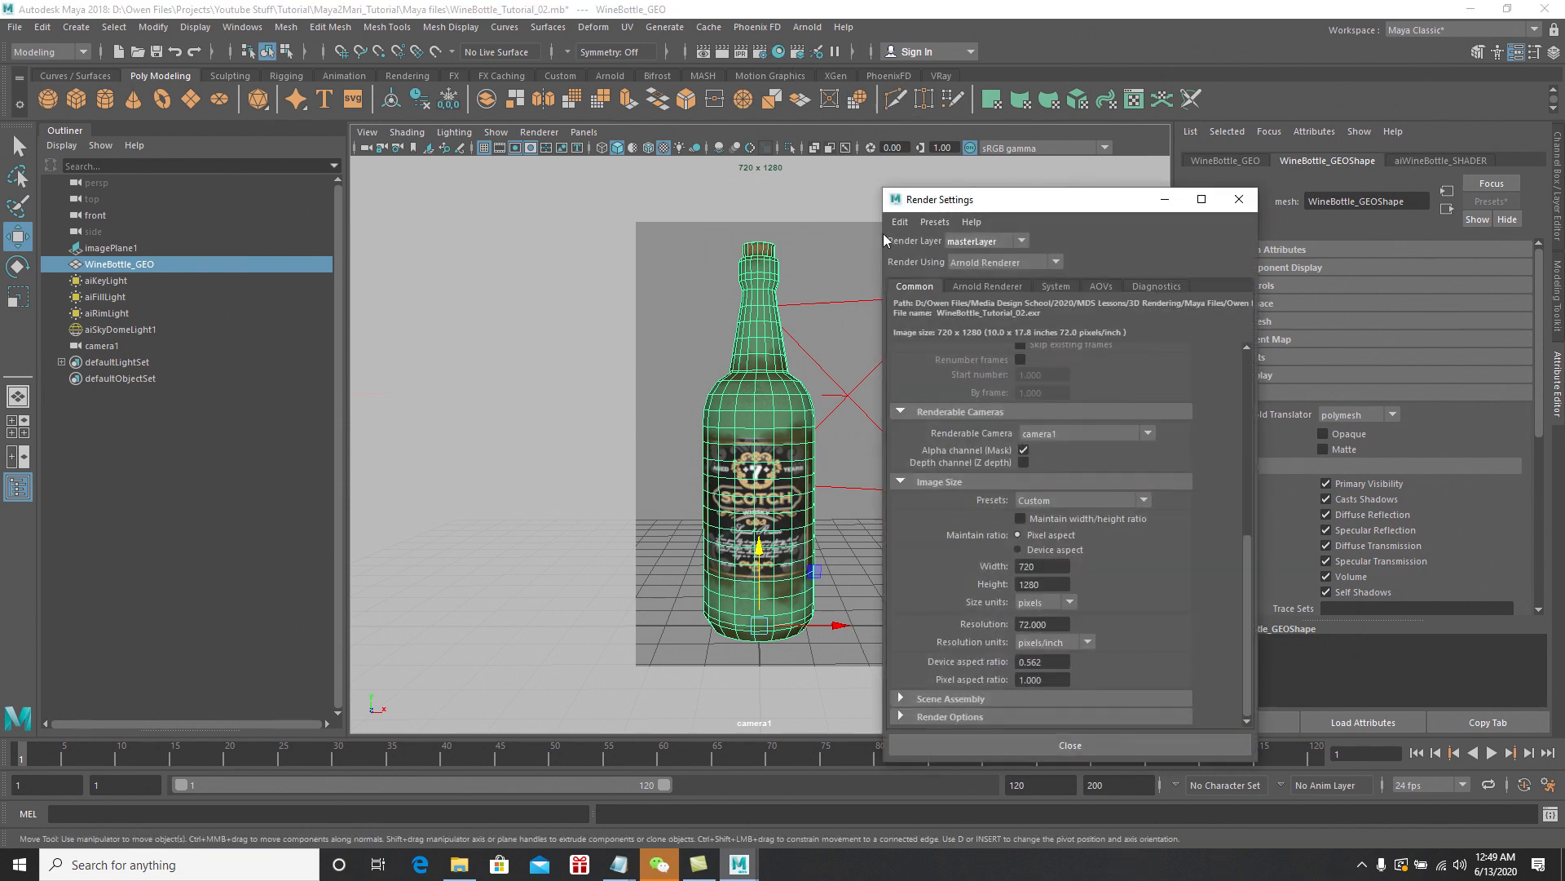
{"action": "left_click", "coordinate": [989, 287]}
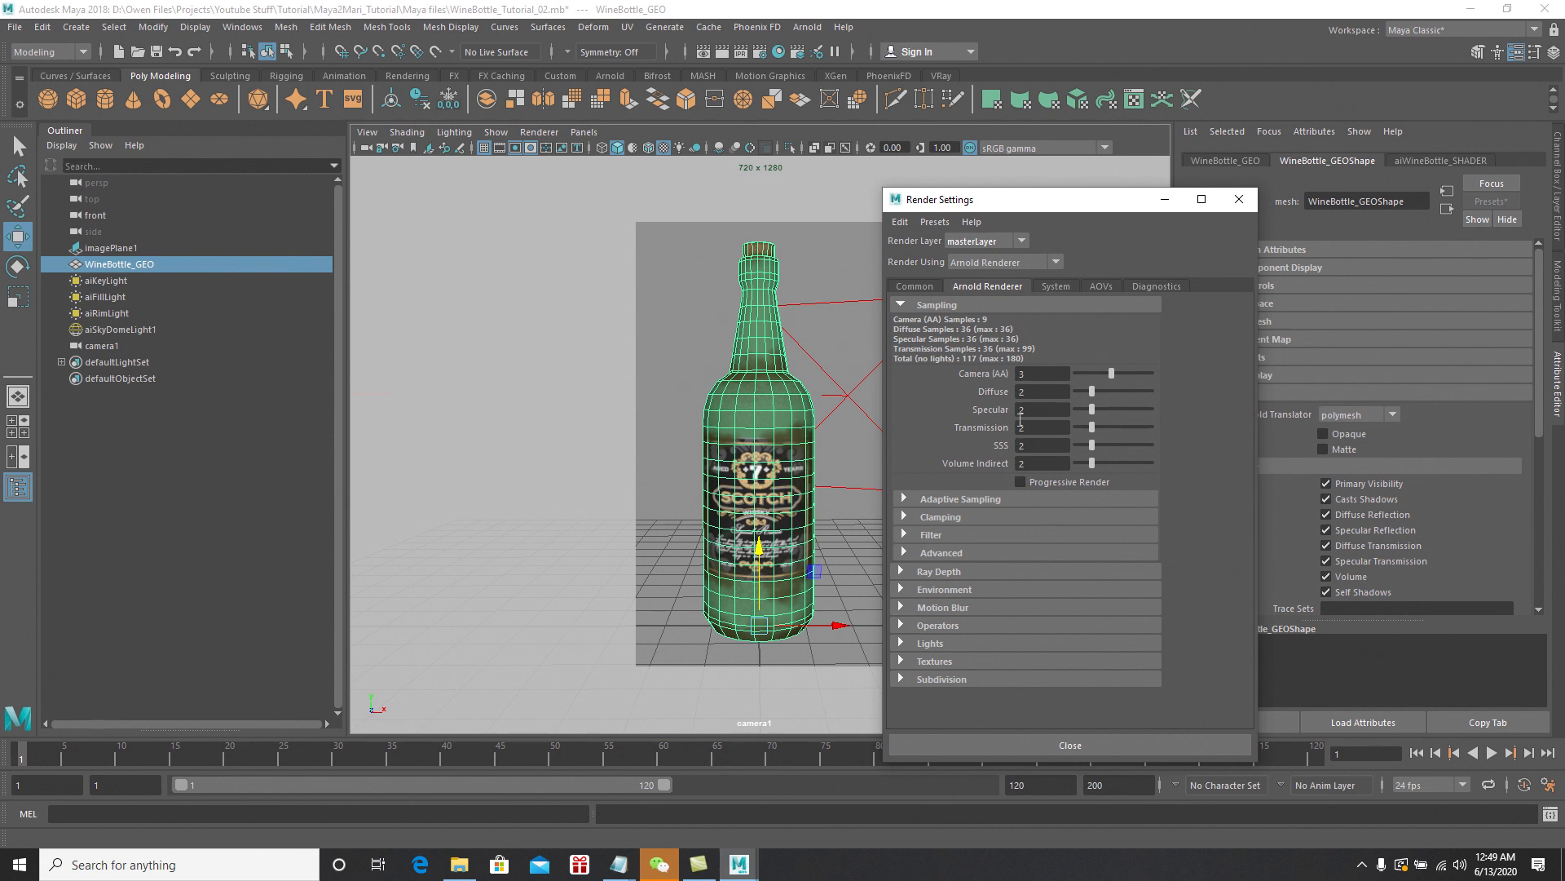
{"action": "left_click", "coordinate": [1237, 203]}
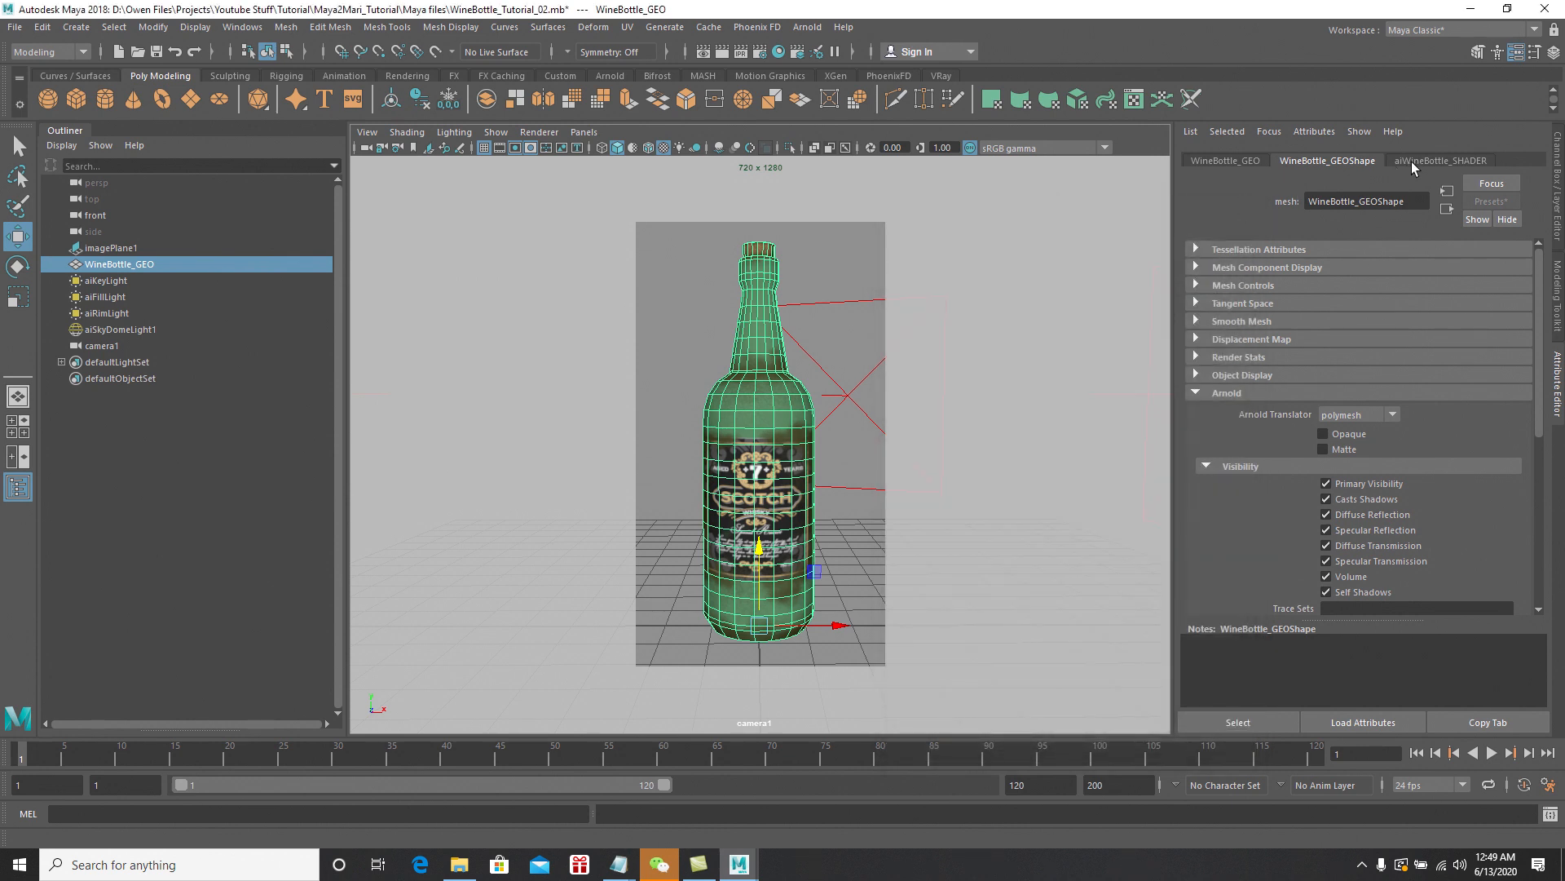
Return to the bottle shader's attributes and save the scene
{"action": "left_click", "coordinate": [1411, 161]}
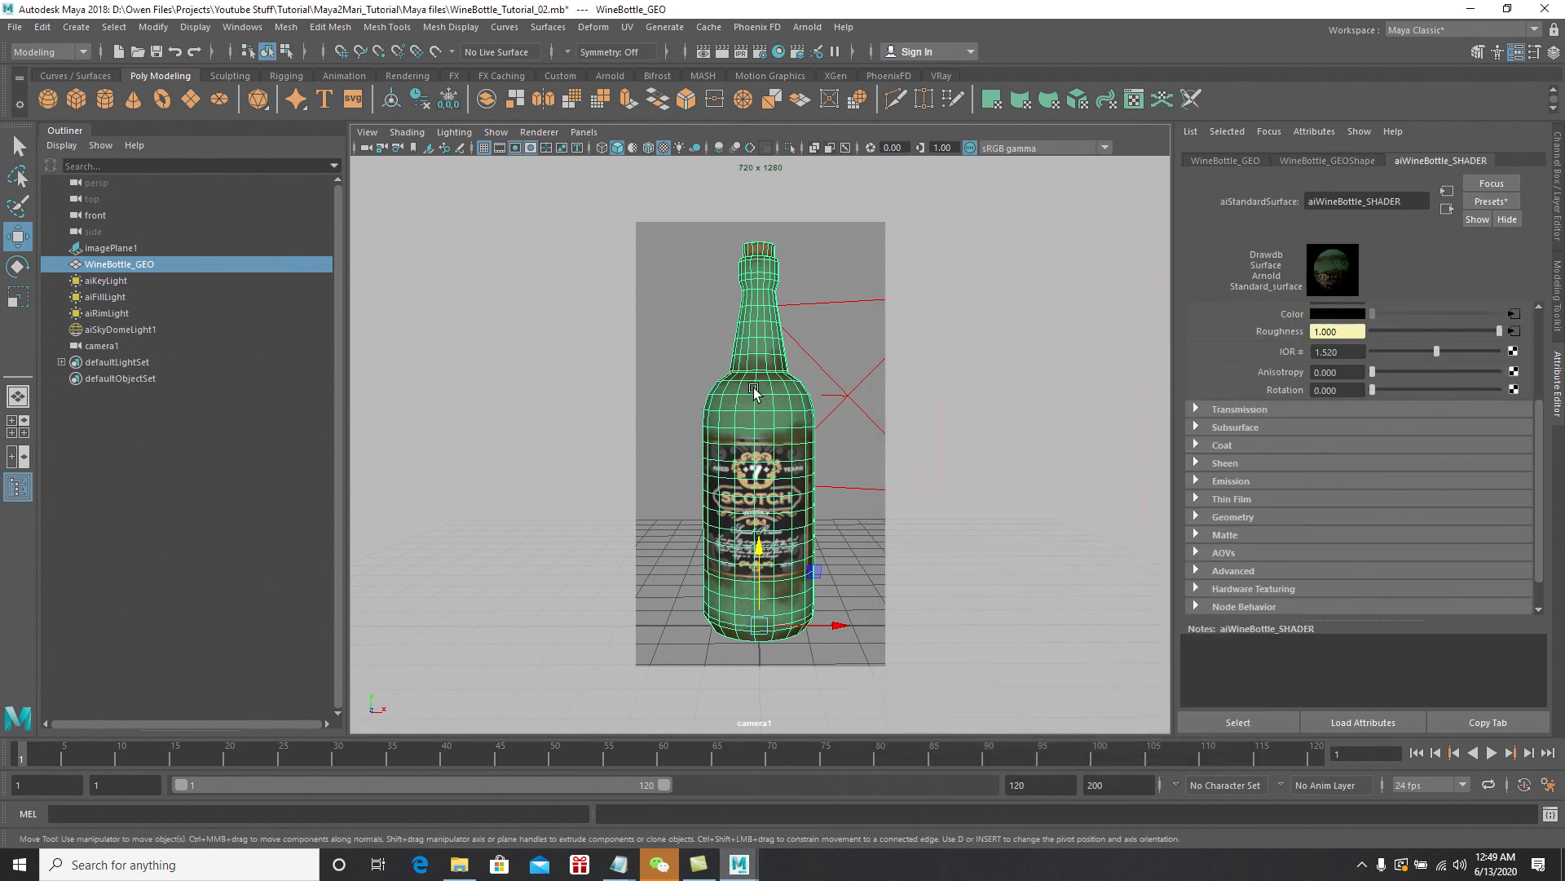
{"action": "left_click", "coordinate": [15, 27]}
{"action": "left_click", "coordinate": [55, 92]}
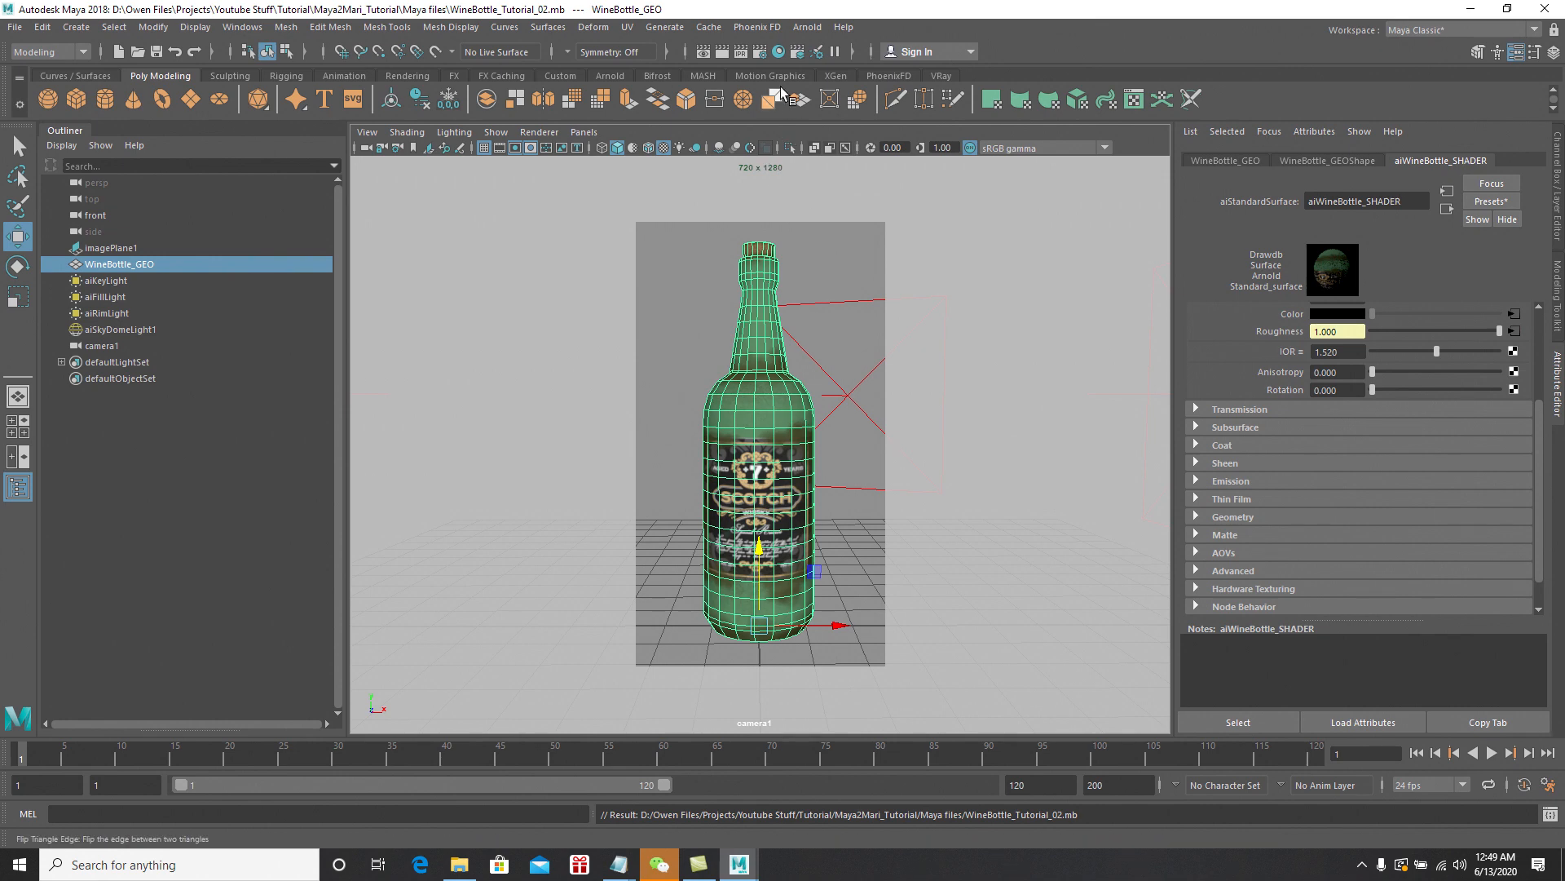
{"action": "left_click", "coordinate": [779, 52]}
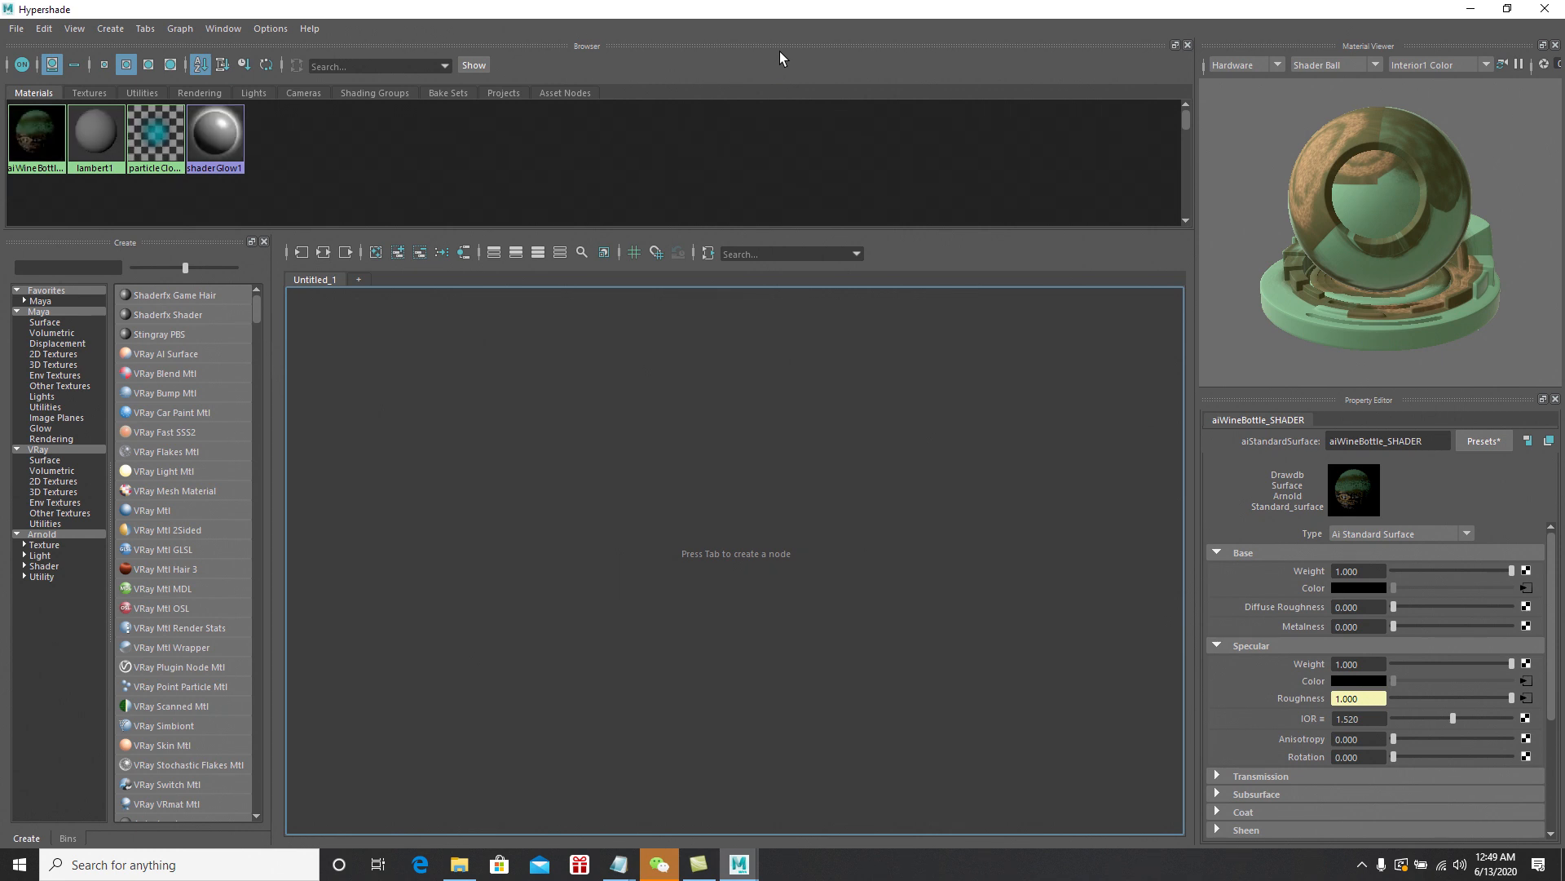
{"action": "left_click", "coordinate": [1545, 9]}
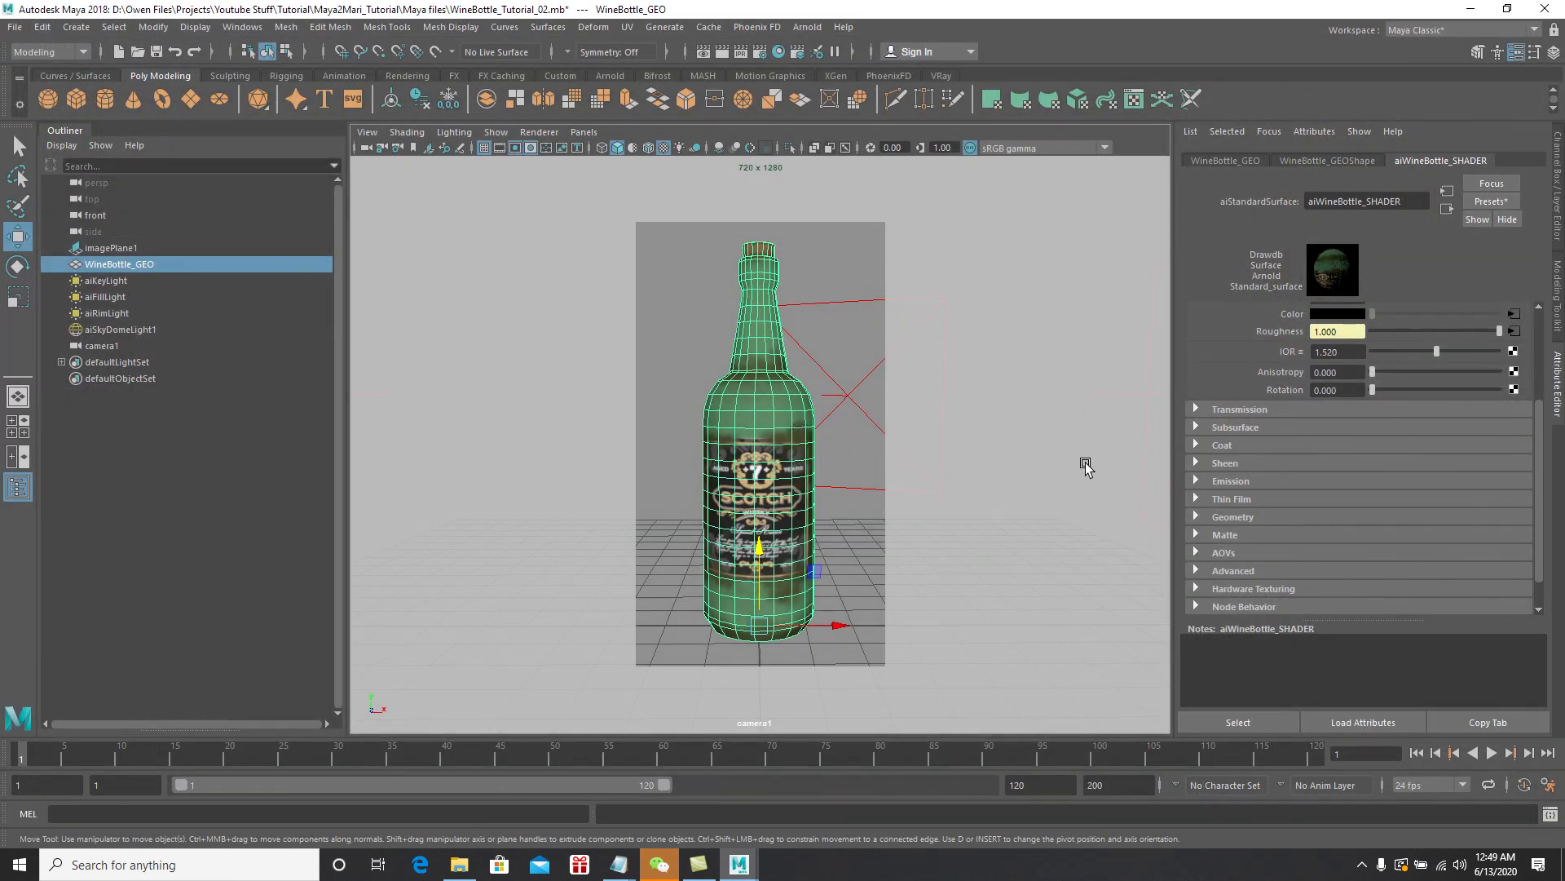
Connect a File texture with WineBottle_GEO_TRANS.1001.exr to the shader's transmission weight
{"action": "left_click", "coordinate": [1195, 409]}
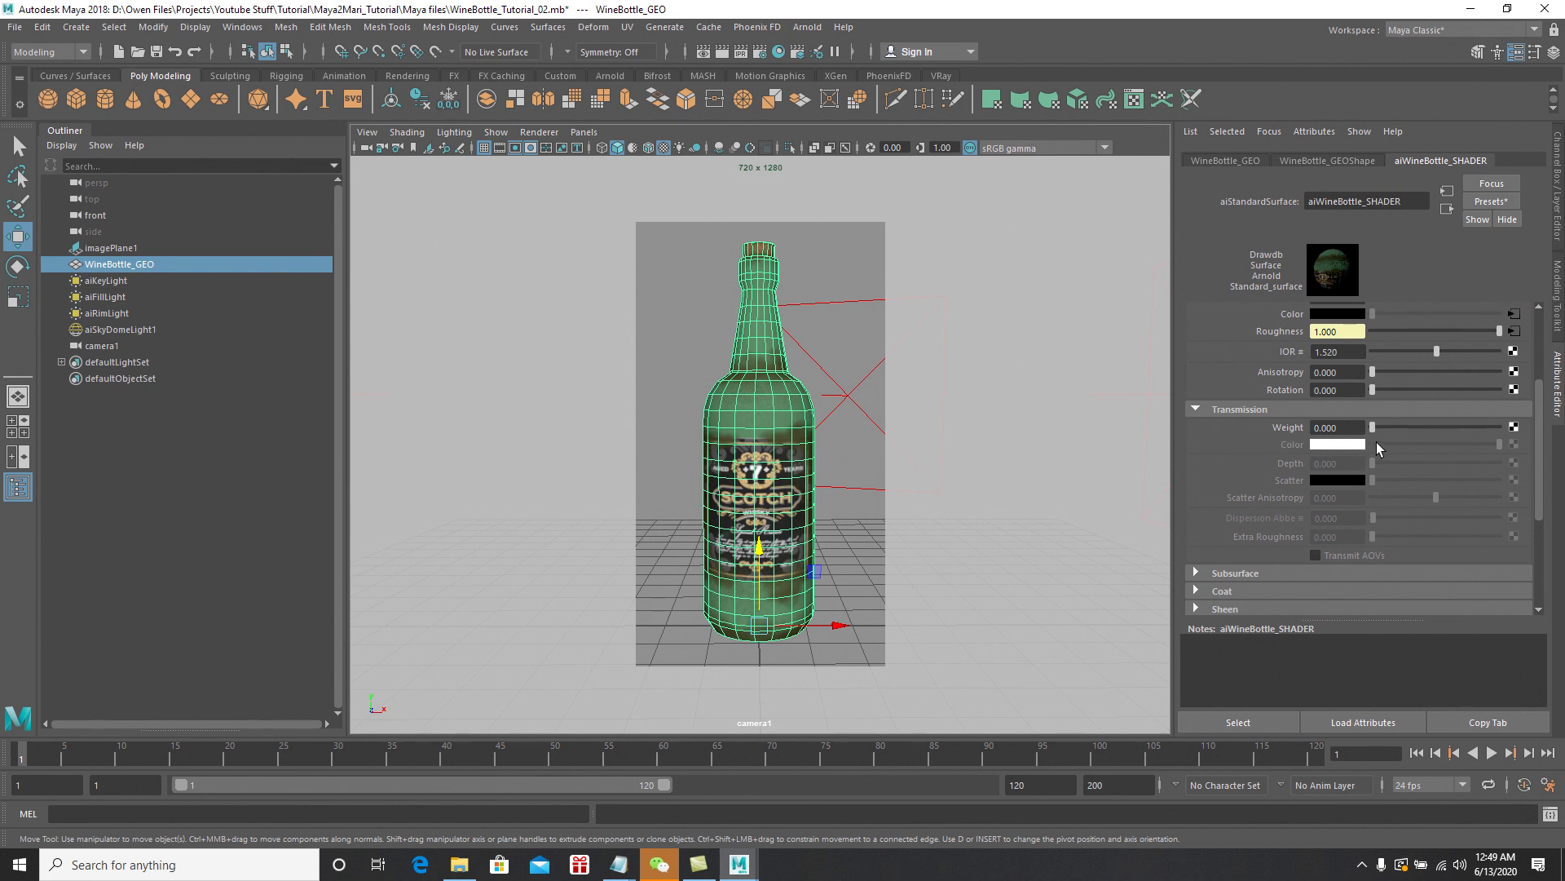
{"action": "left_click", "coordinate": [1513, 426]}
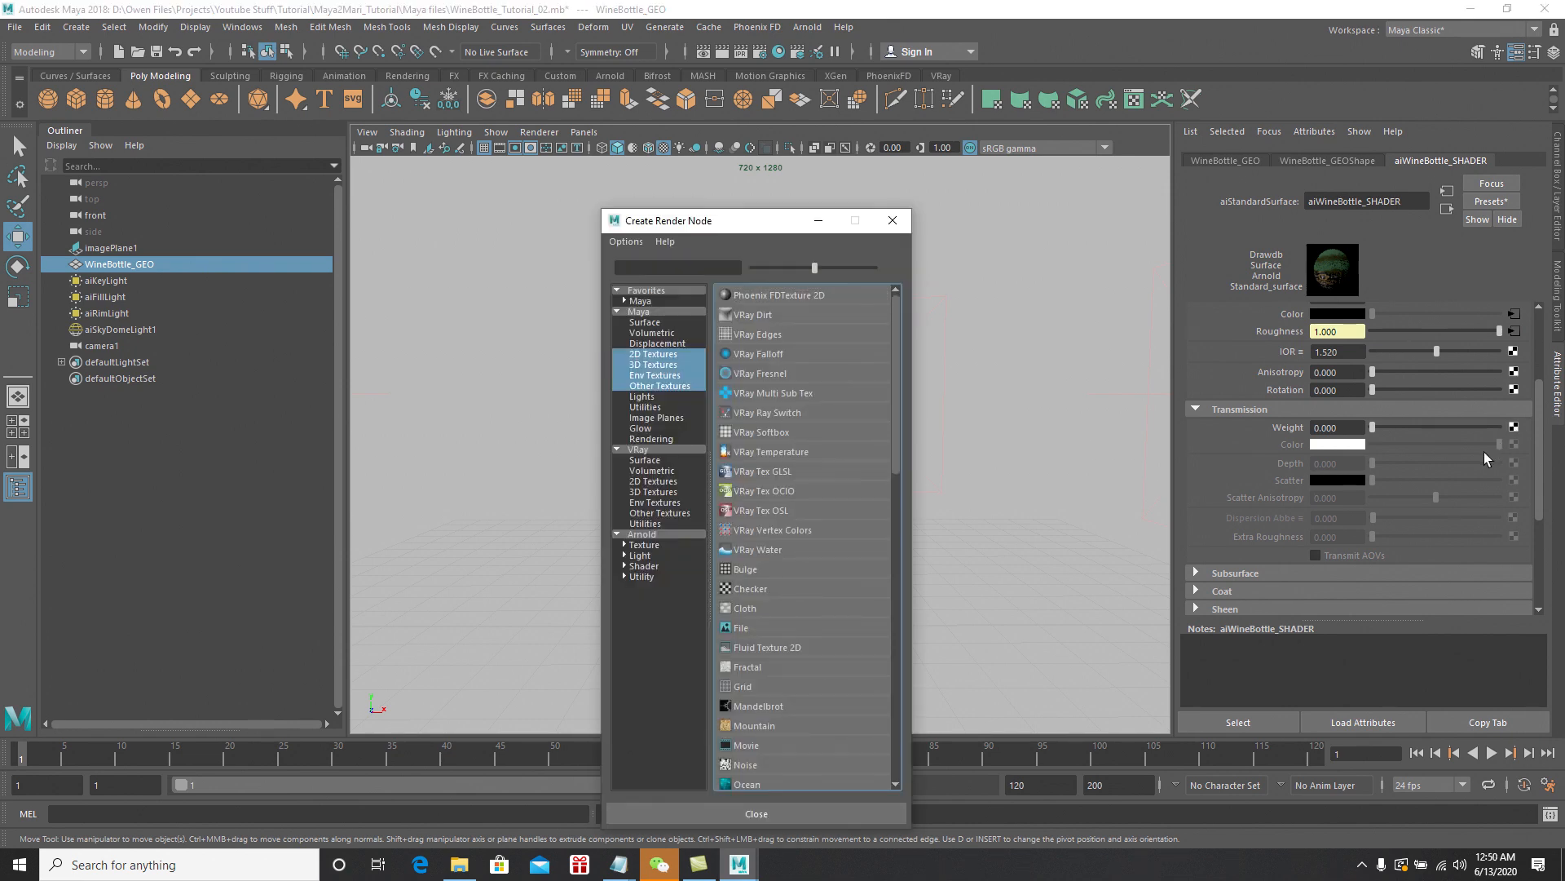
{"action": "left_click", "coordinate": [745, 627]}
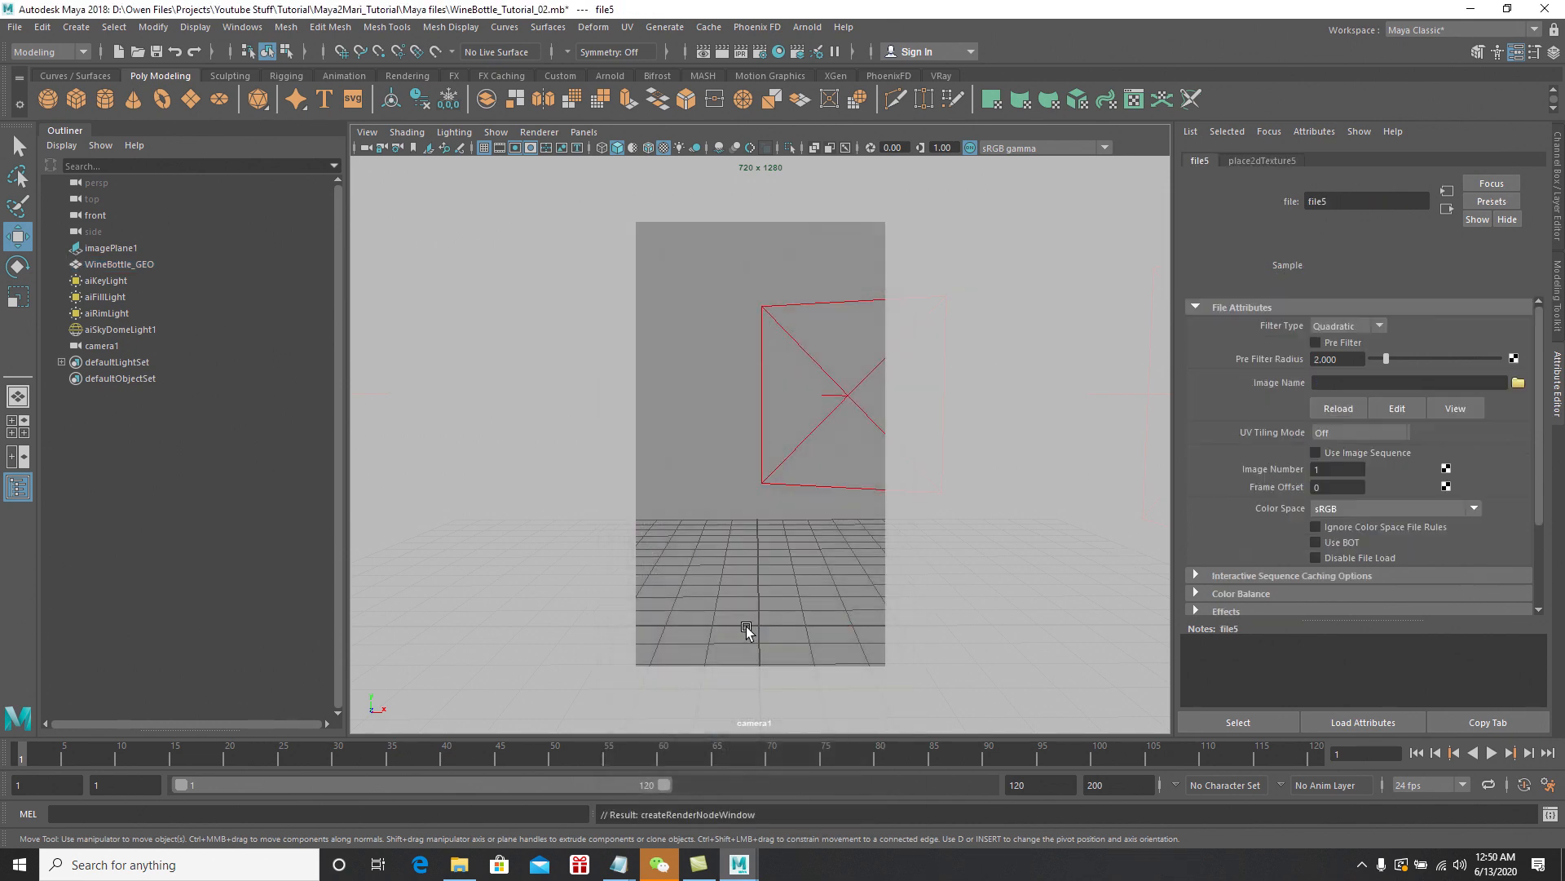
{"action": "left_click", "coordinate": [1517, 382]}
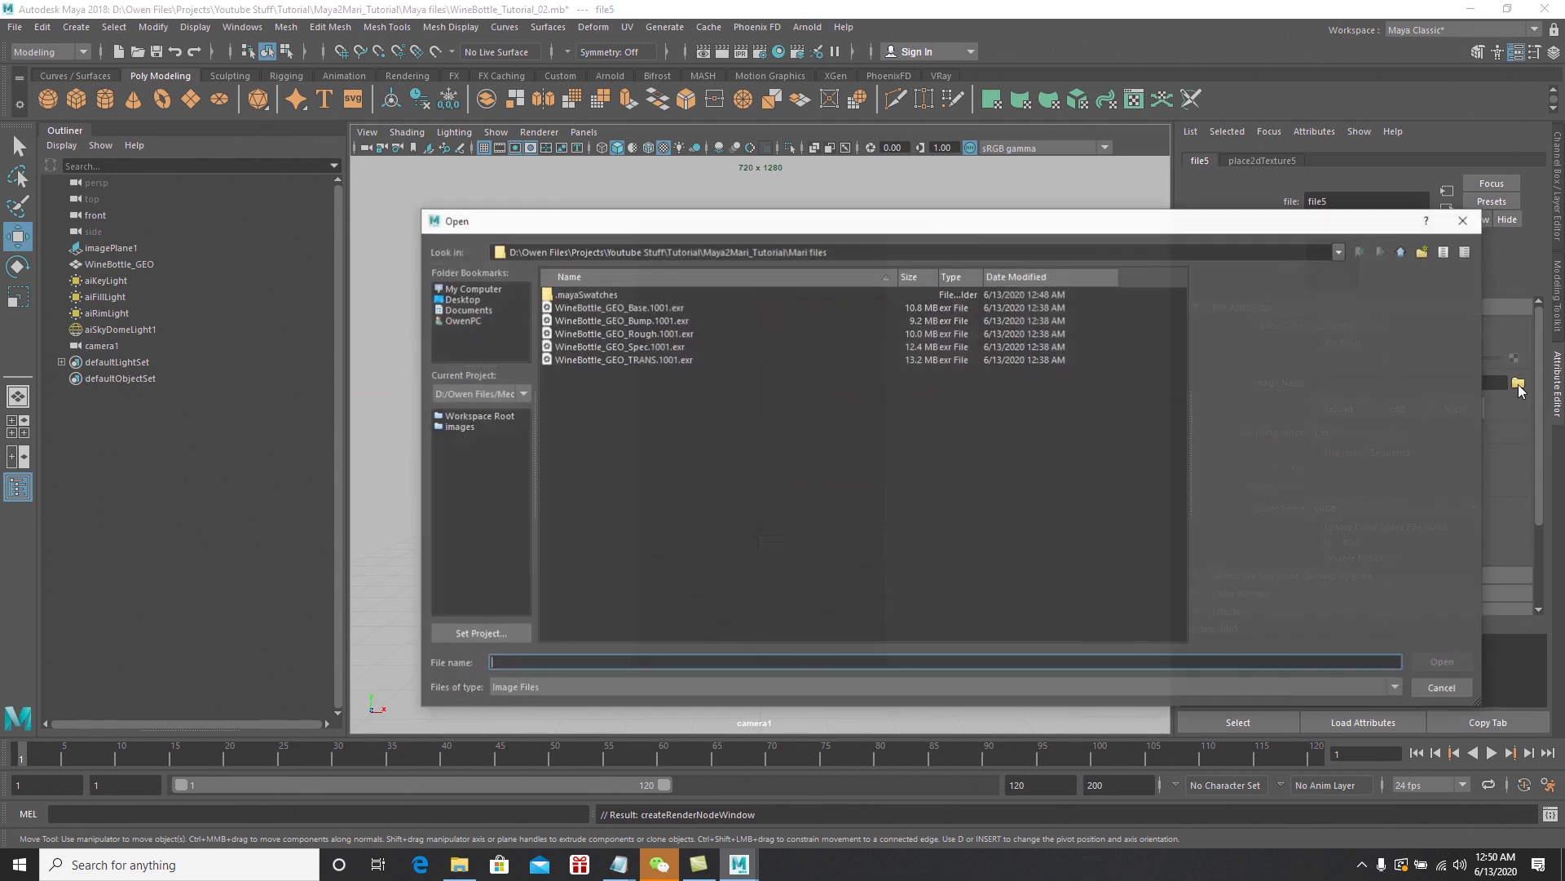
{"action": "left_click", "coordinate": [649, 359]}
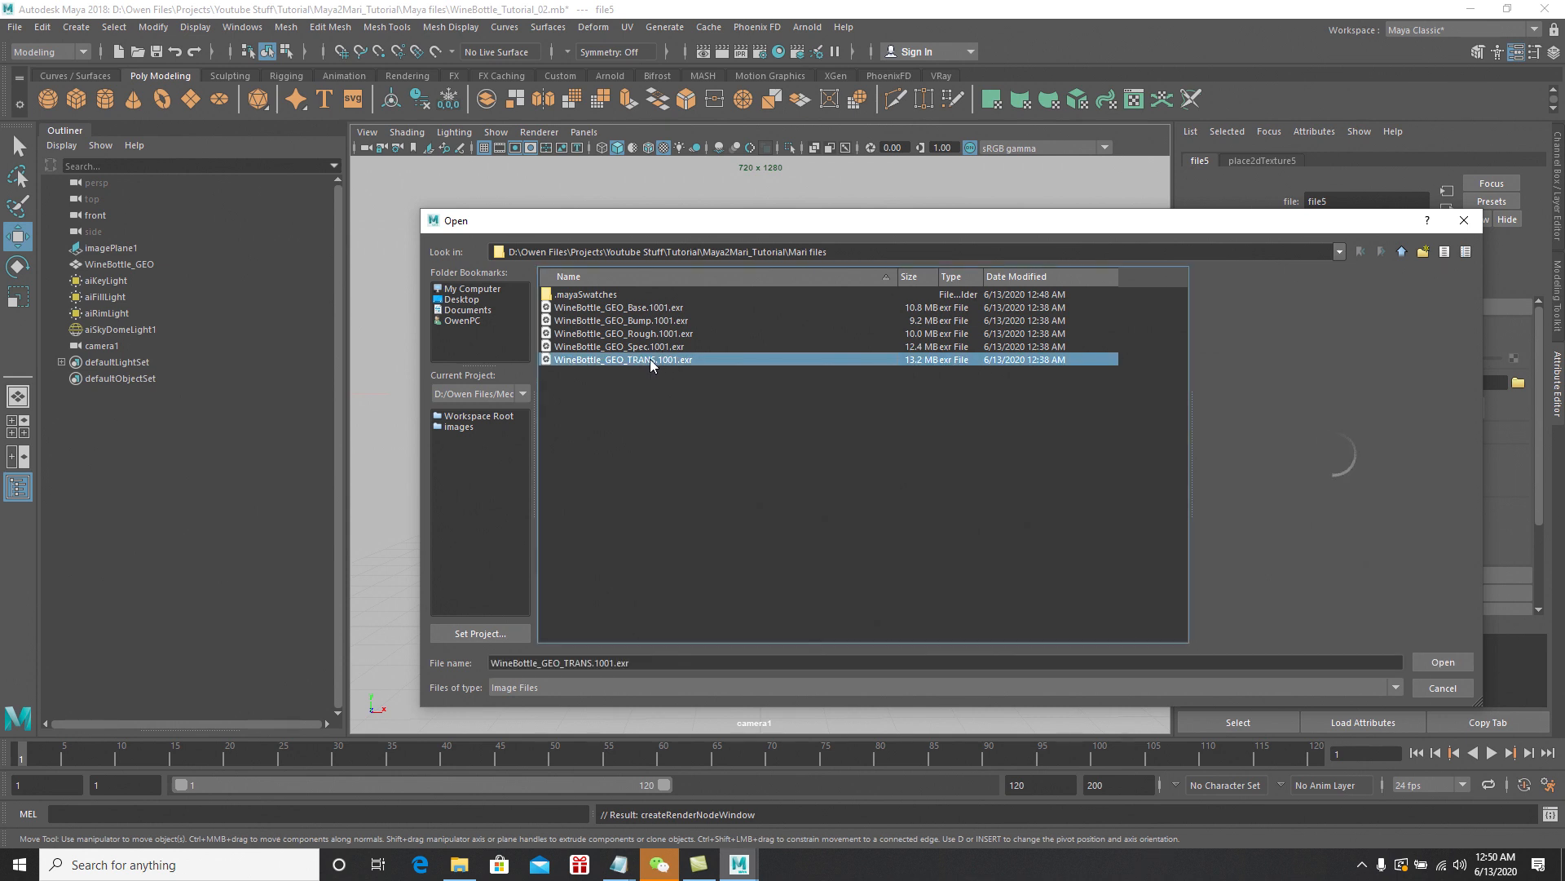
{"action": "left_click", "coordinate": [1435, 660]}
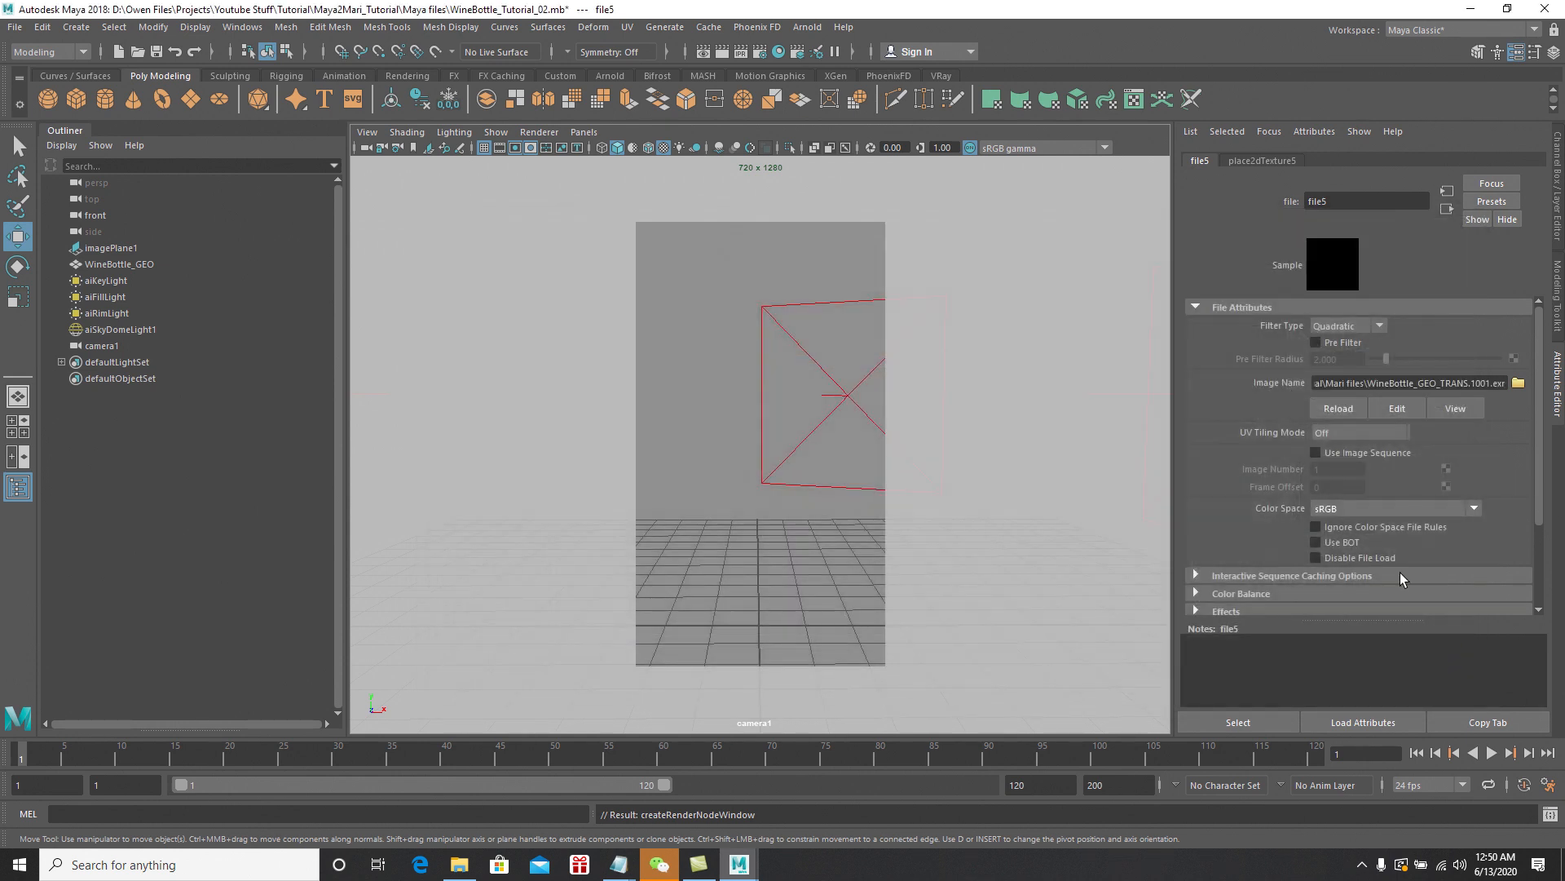
{"action": "left_click", "coordinate": [1334, 272]}
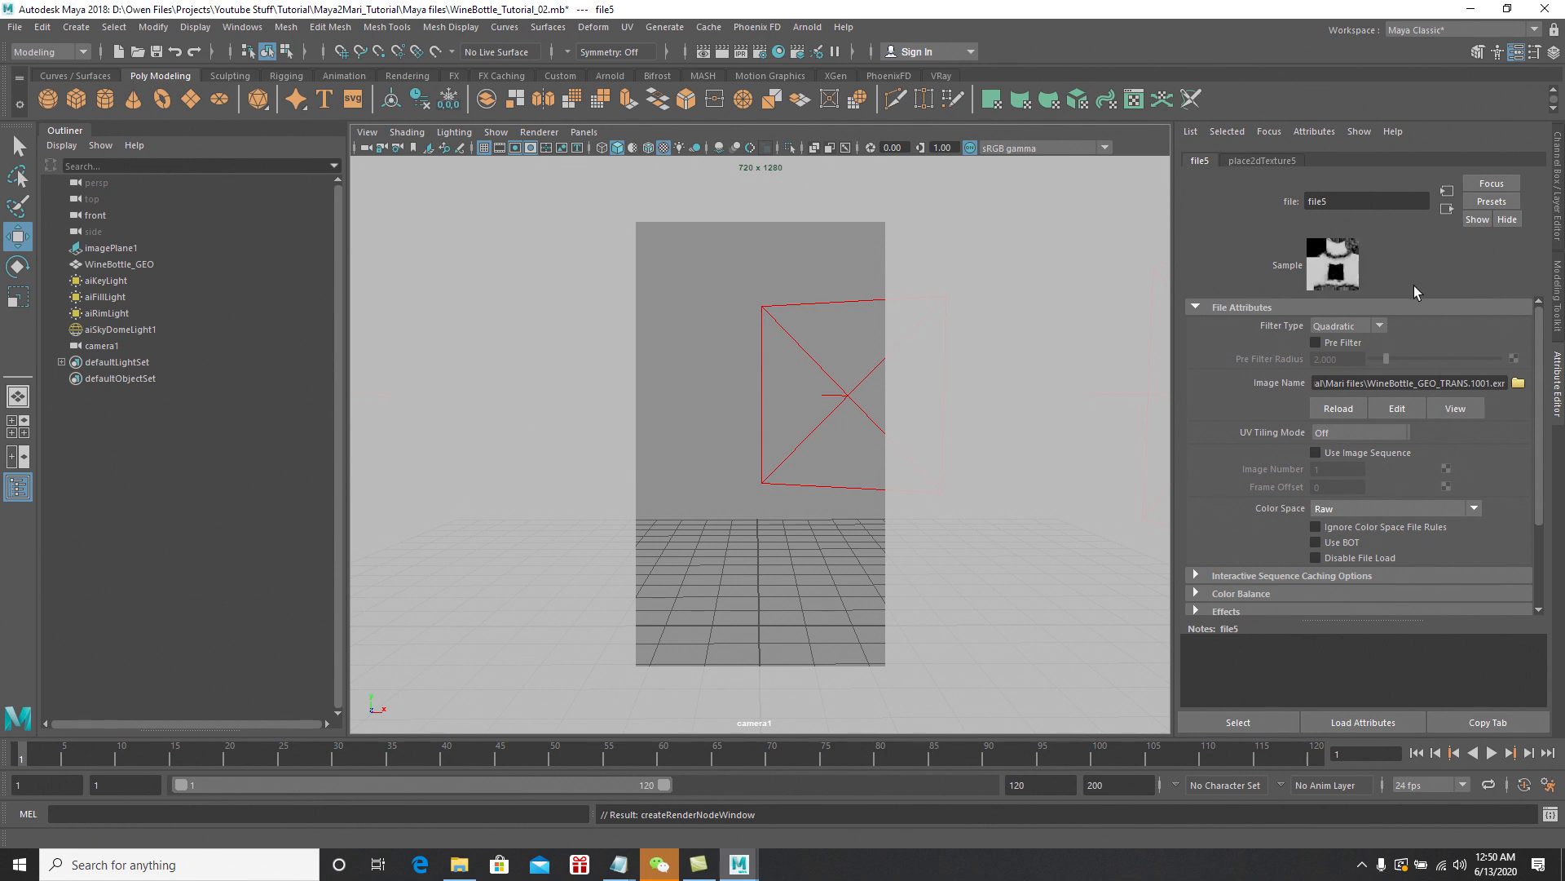
{"action": "left_click", "coordinate": [1446, 208]}
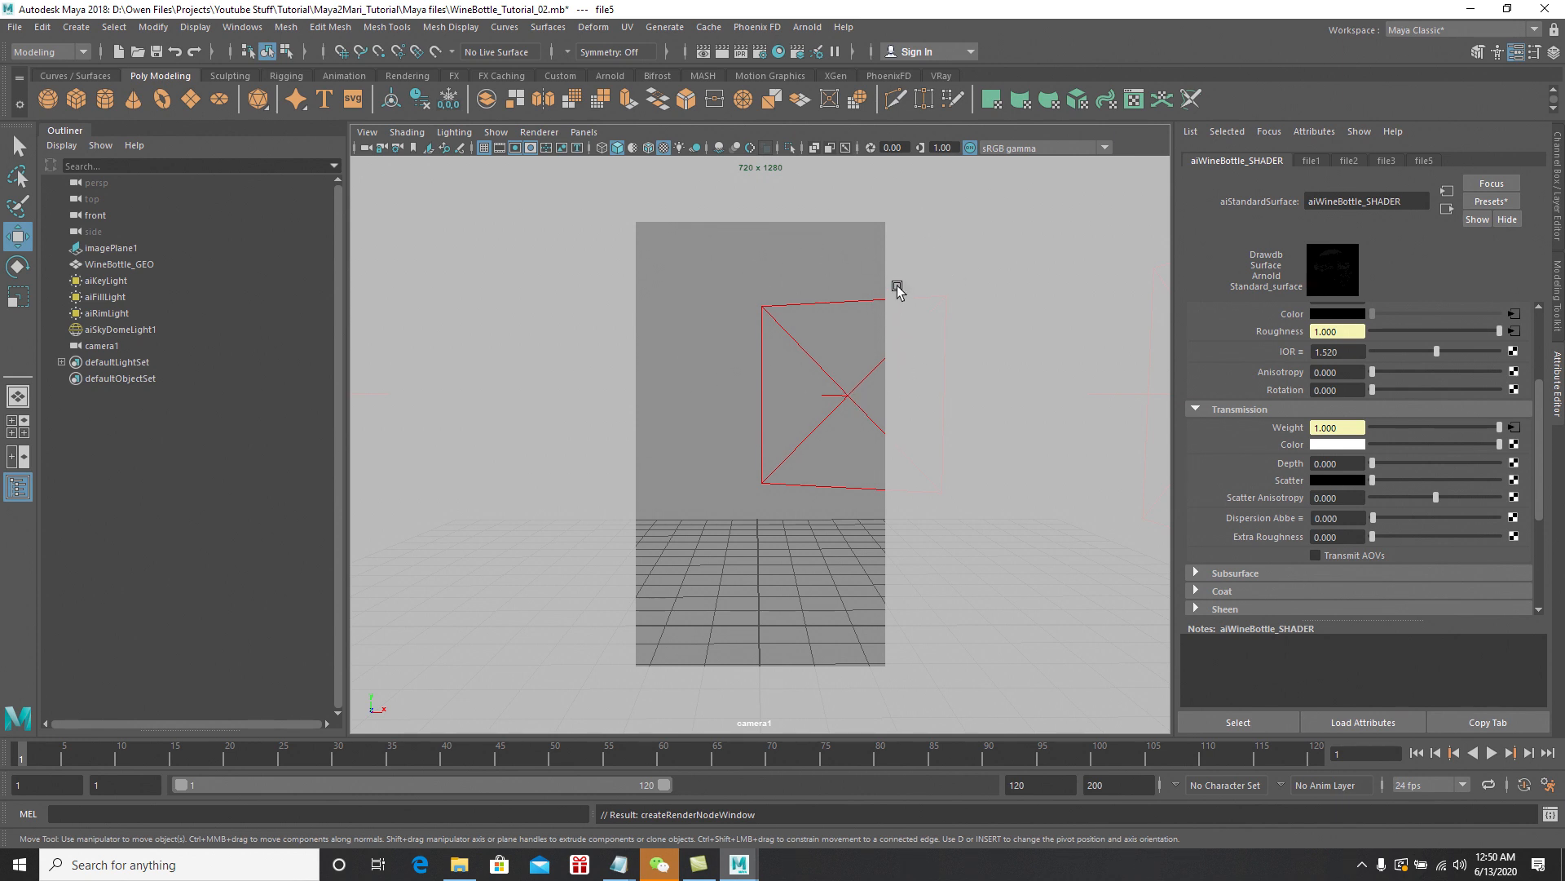
Select WineBottle_GEO and graph its shader network in the Hypershade
{"action": "left_click", "coordinate": [145, 265]}
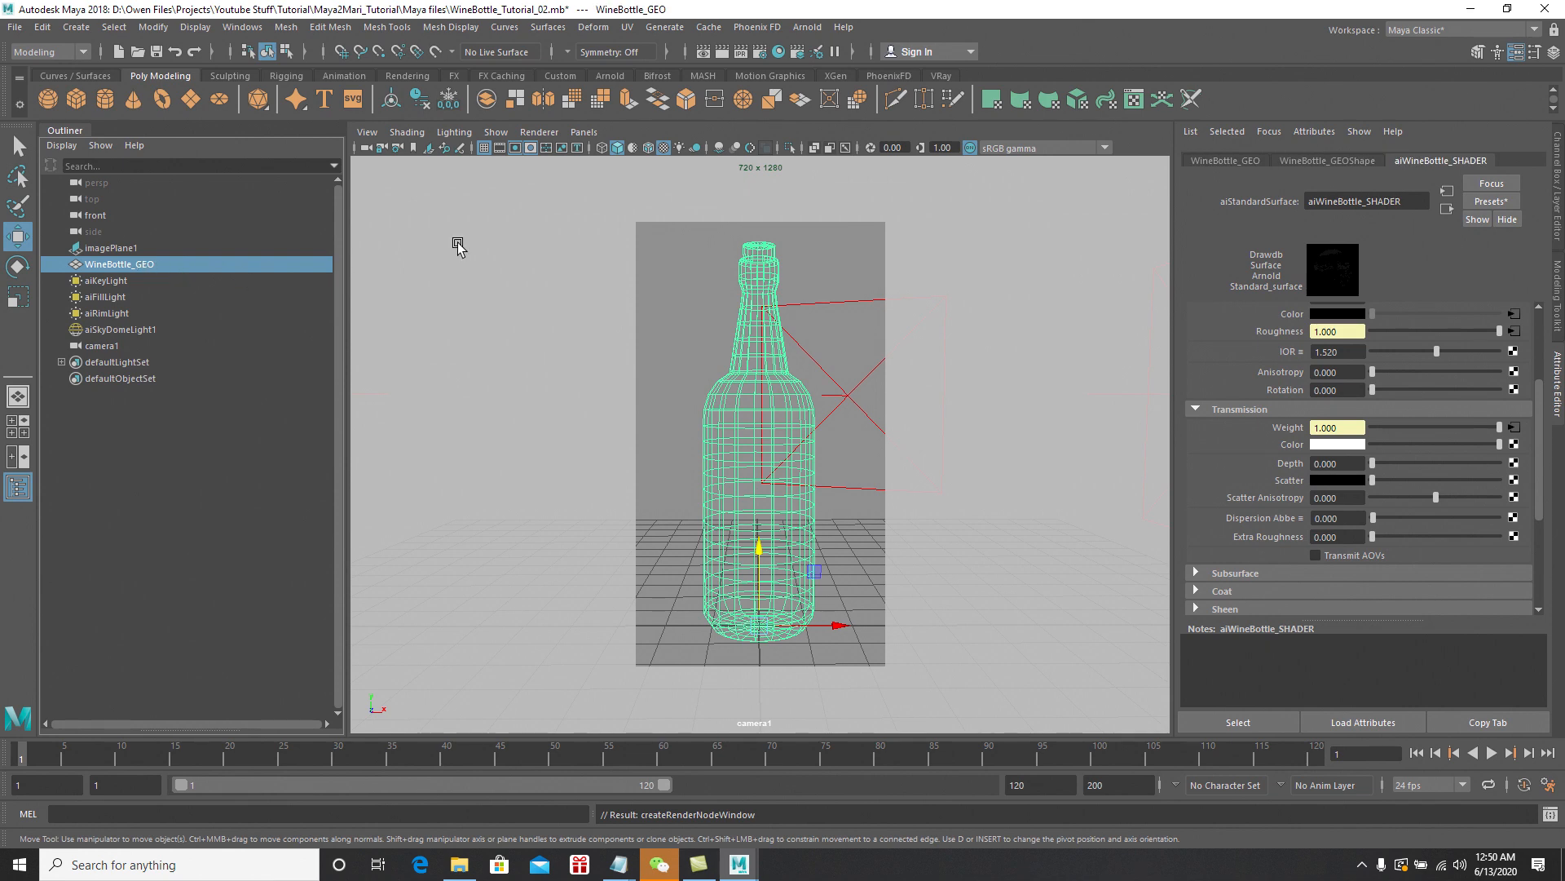
{"action": "left_click", "coordinate": [778, 52]}
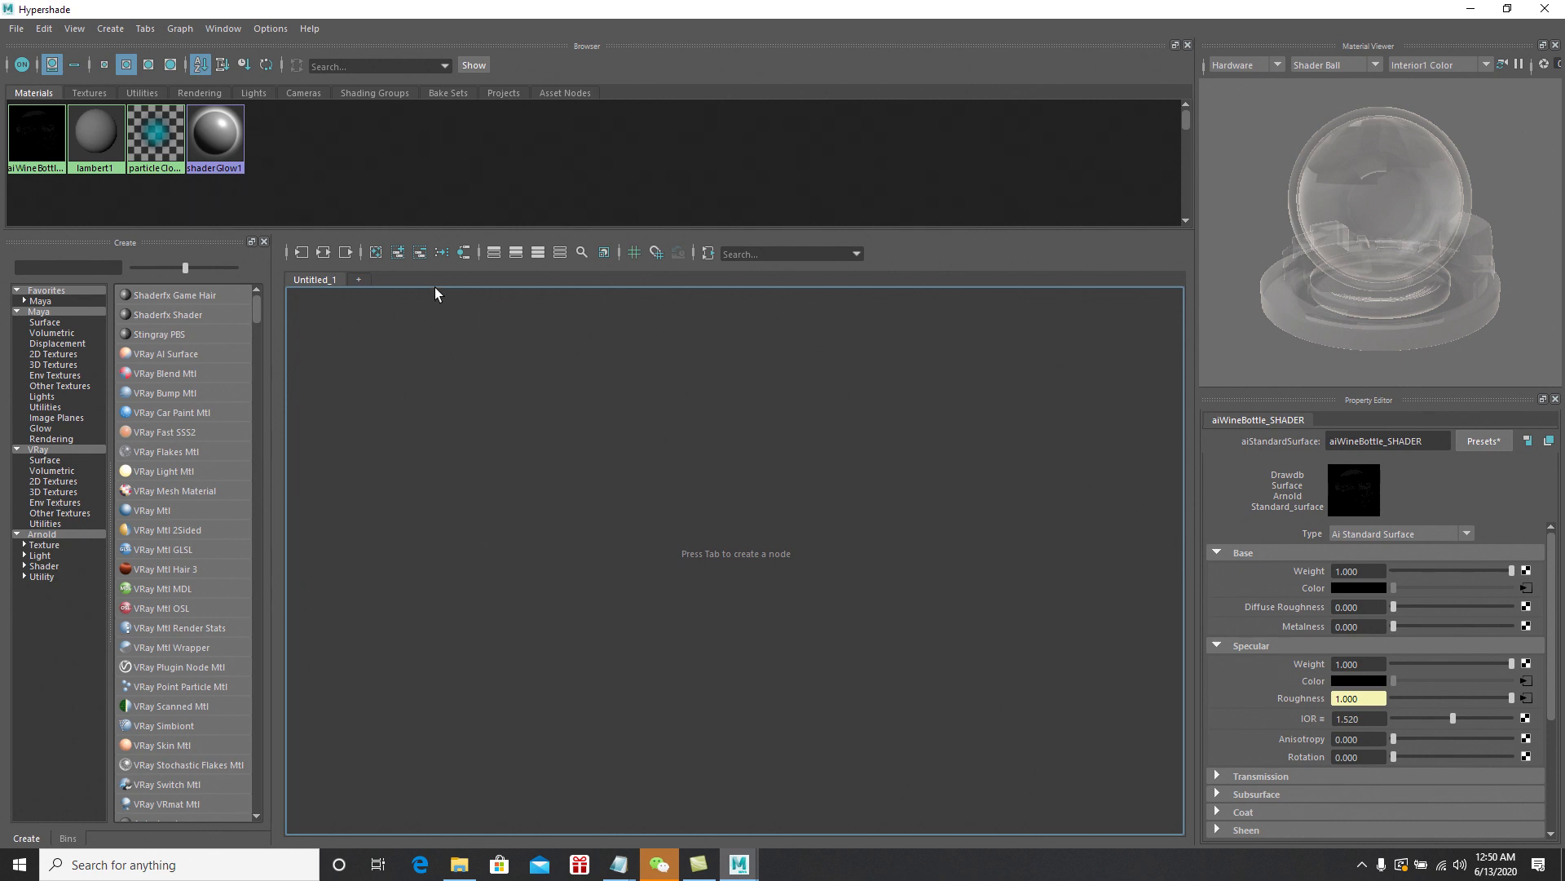
{"action": "left_click", "coordinate": [463, 254]}
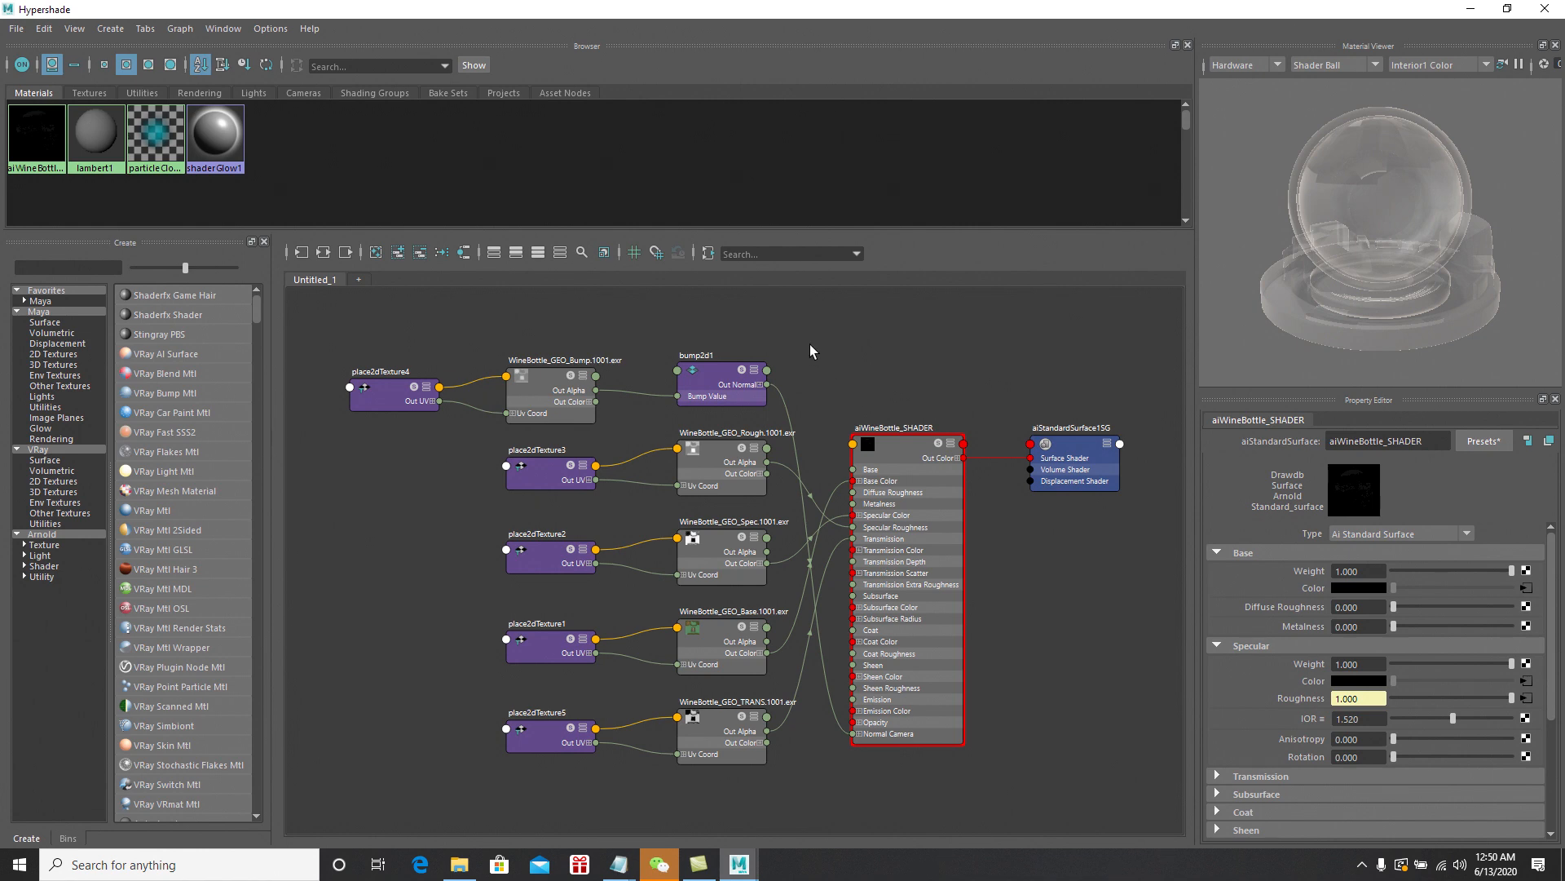
Reconnect the shader's transmission input from the WineBottle_GEO_TRANS.1001.exr texture's Out Alpha to its Out Color R
{"action": "scroll", "coordinate": [812, 342], "scroll_direction": "up", "scroll_amount": 3}
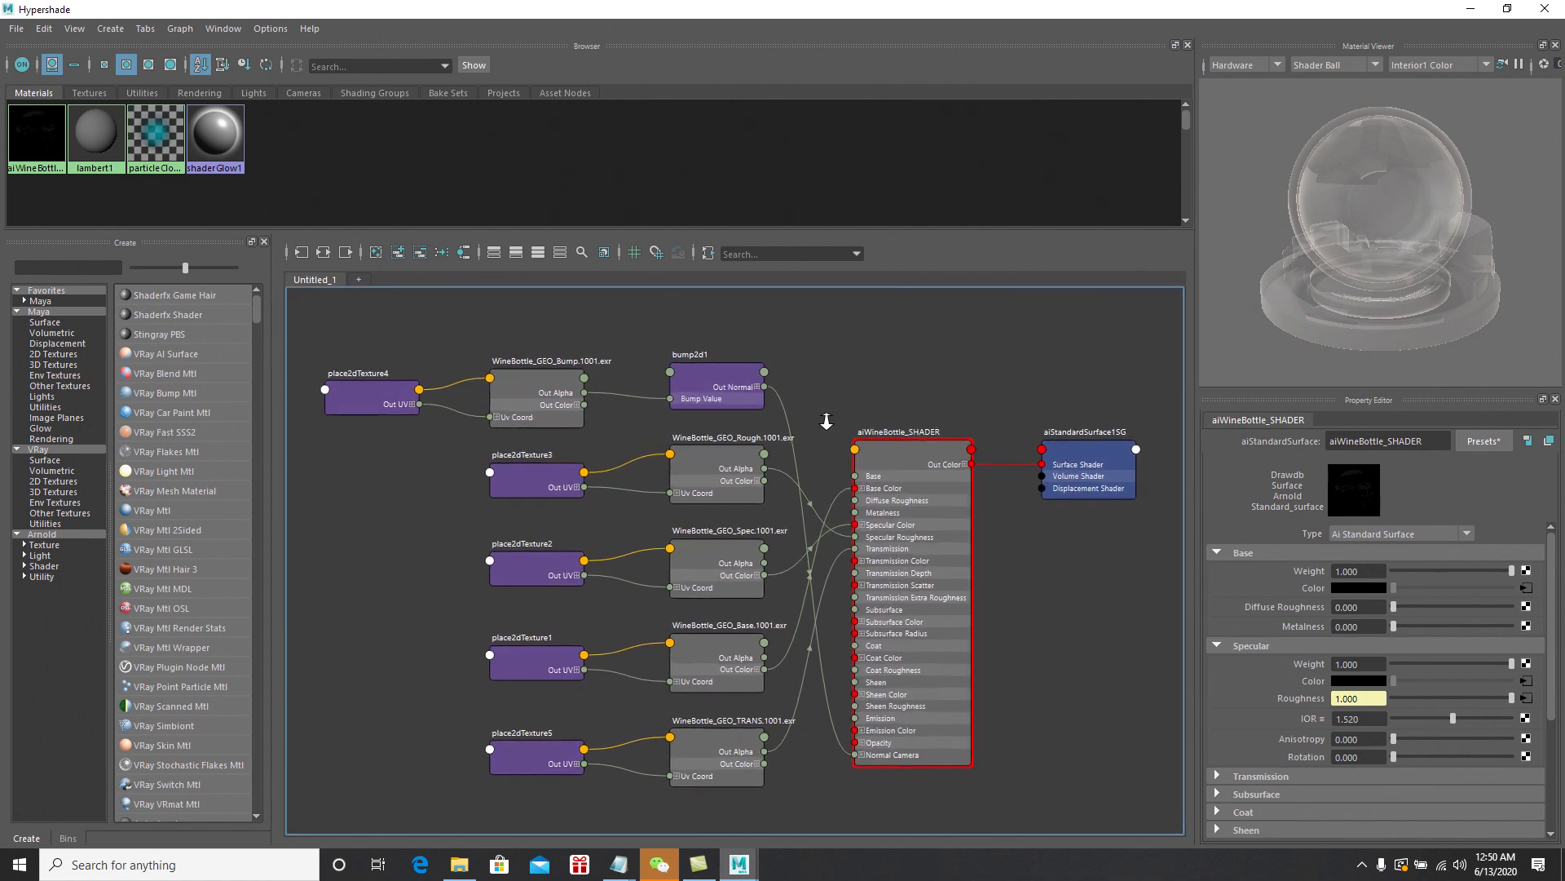
{"action": "middle_click_drag", "start_coordinate": [826, 451], "coordinate": [843, 365], "text": "alt"}
{"action": "right_click_drag", "start_coordinate": [841, 370], "coordinate": [856, 634], "text": "alt"}
{"action": "middle_click_drag", "start_coordinate": [856, 634], "coordinate": [869, 436], "text": "alt"}
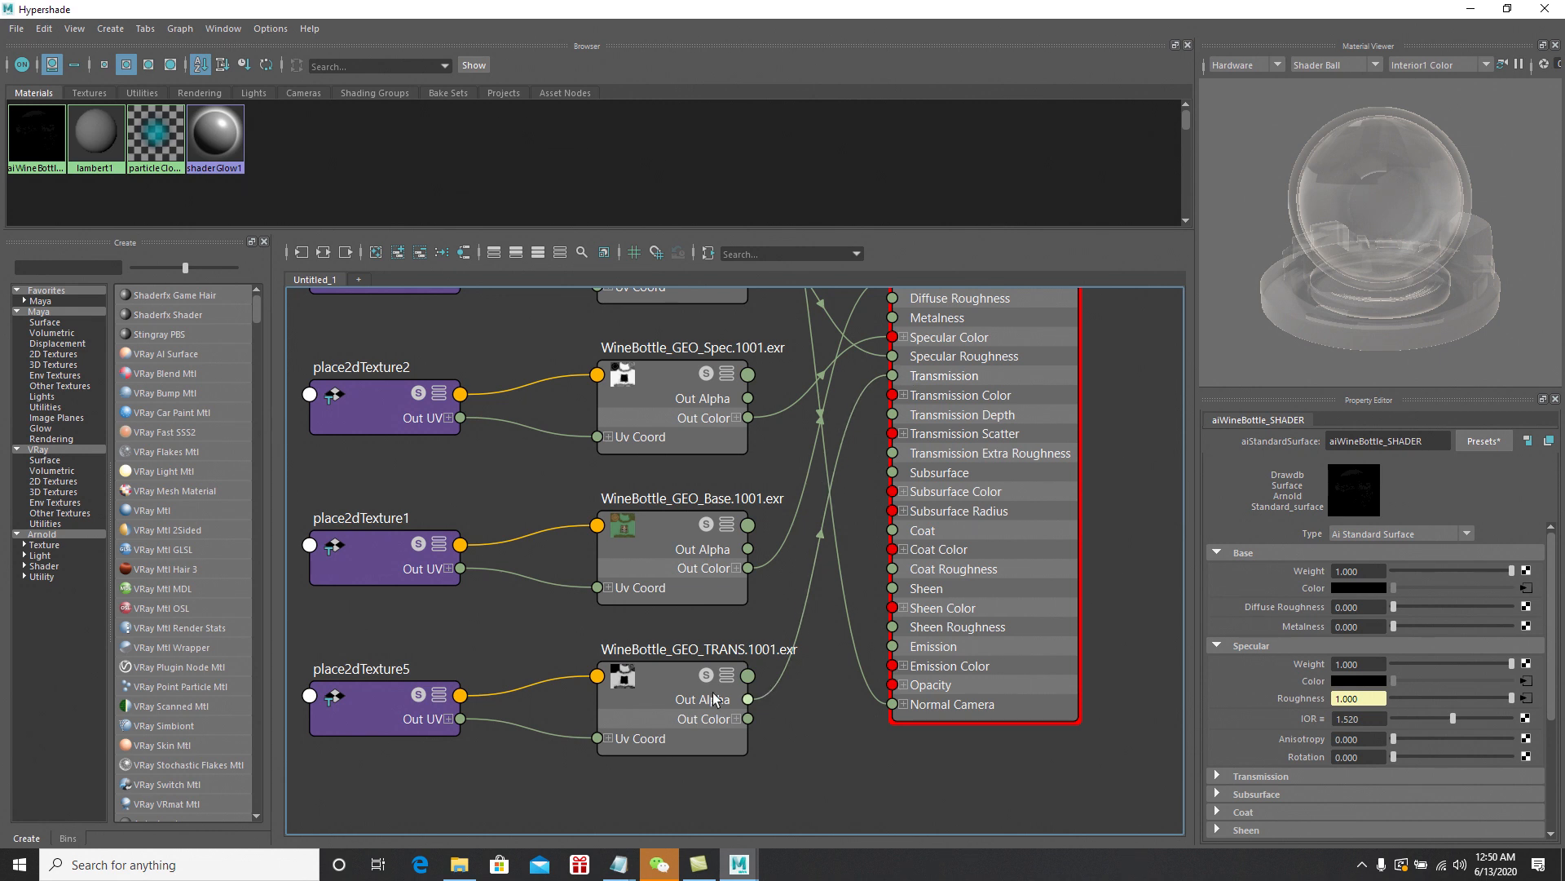
{"action": "middle_click_drag", "start_coordinate": [819, 727], "coordinate": [787, 625], "text": "alt"}
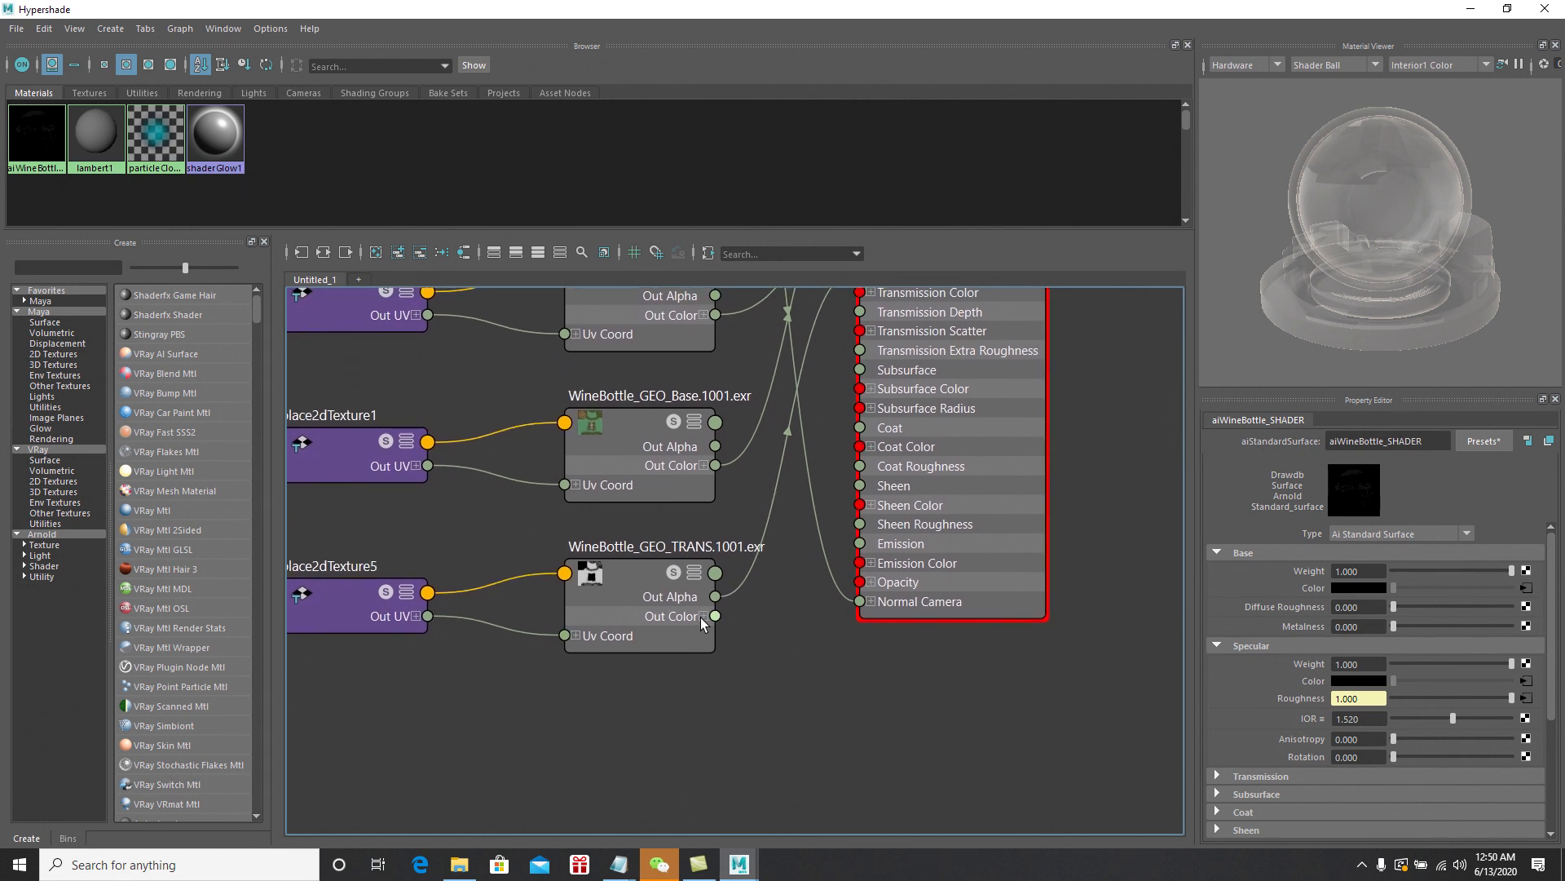
{"action": "left_click", "coordinate": [702, 618]}
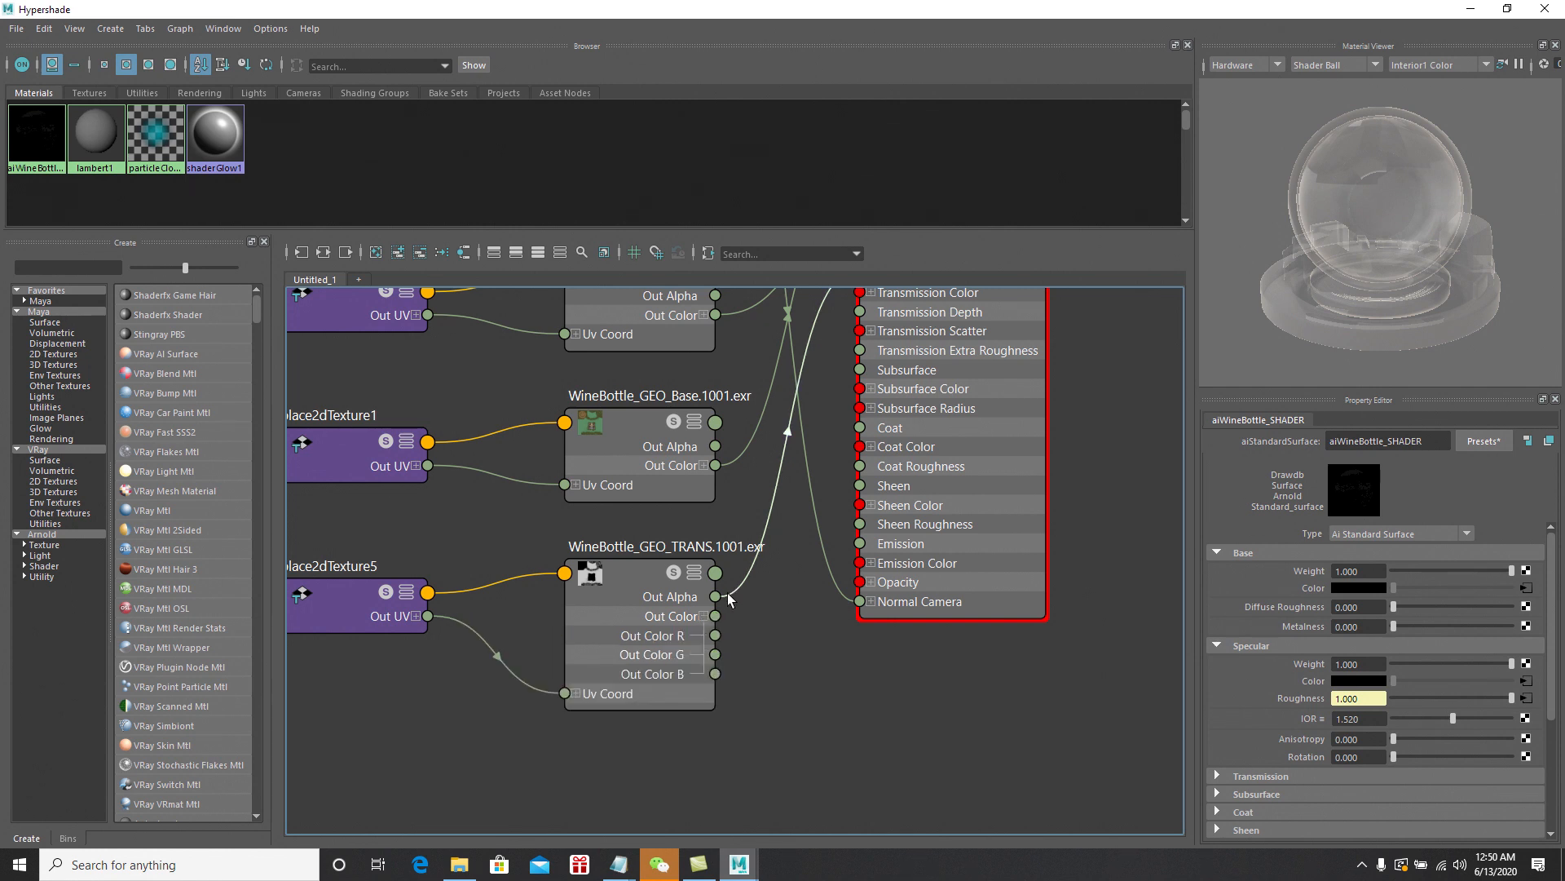
{"action": "left_click_drag", "start_coordinate": [727, 593], "coordinate": [721, 635]}
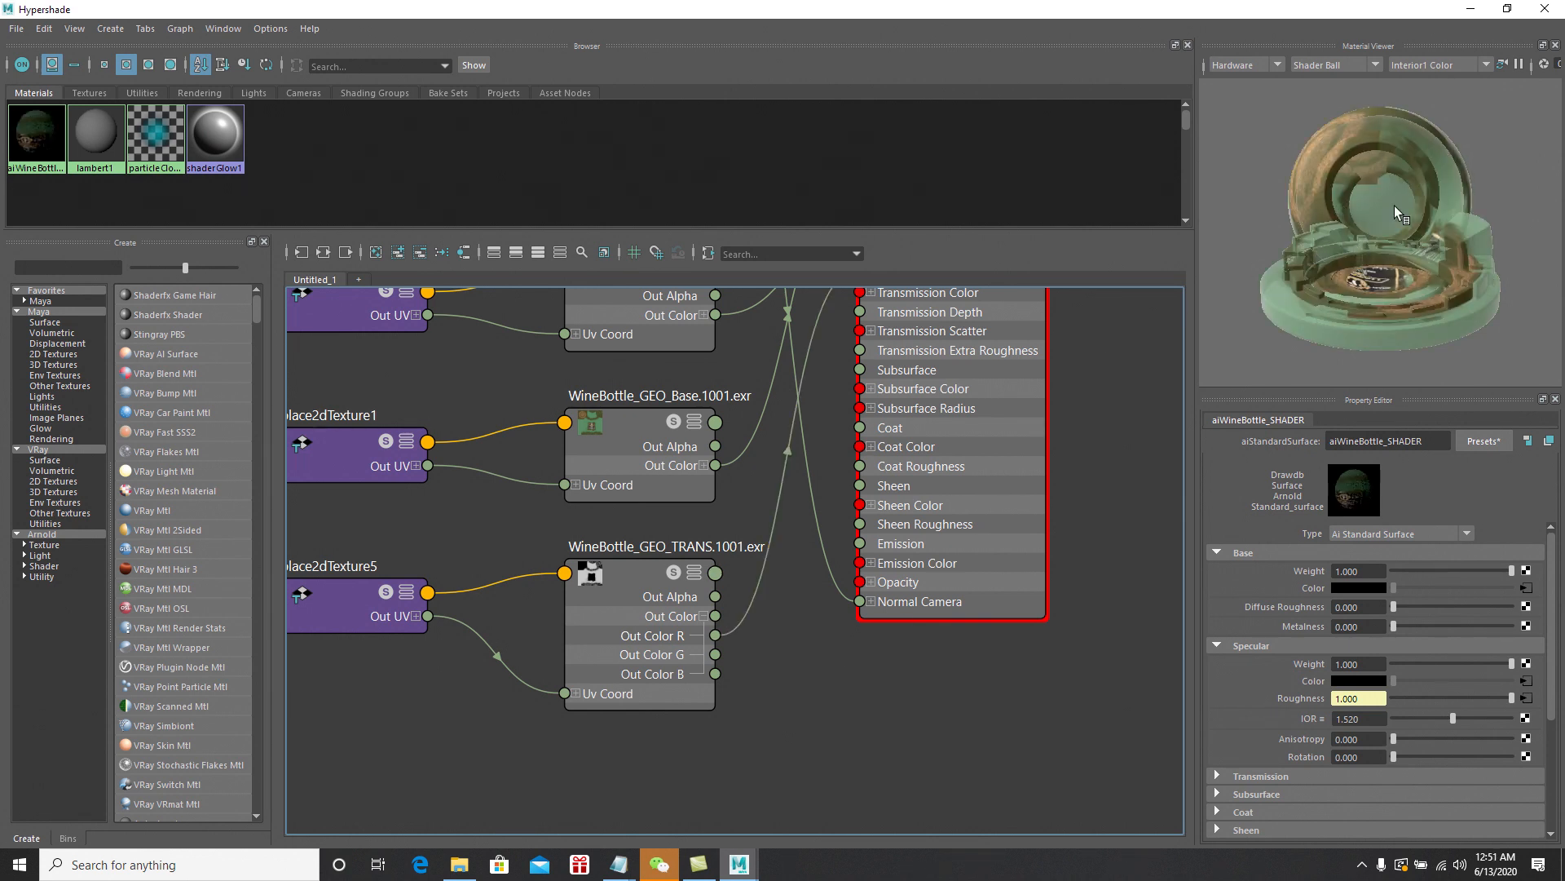
Reconnect the shader's specular roughness input from the WineBottle_GEO_Rough.1001.exr texture's Out Alpha to its Out Color R
{"action": "middle_click_drag", "start_coordinate": [797, 609], "coordinate": [788, 748], "text": "alt"}
{"action": "middle_click_drag", "start_coordinate": [1058, 541], "coordinate": [1055, 617], "text": "alt"}
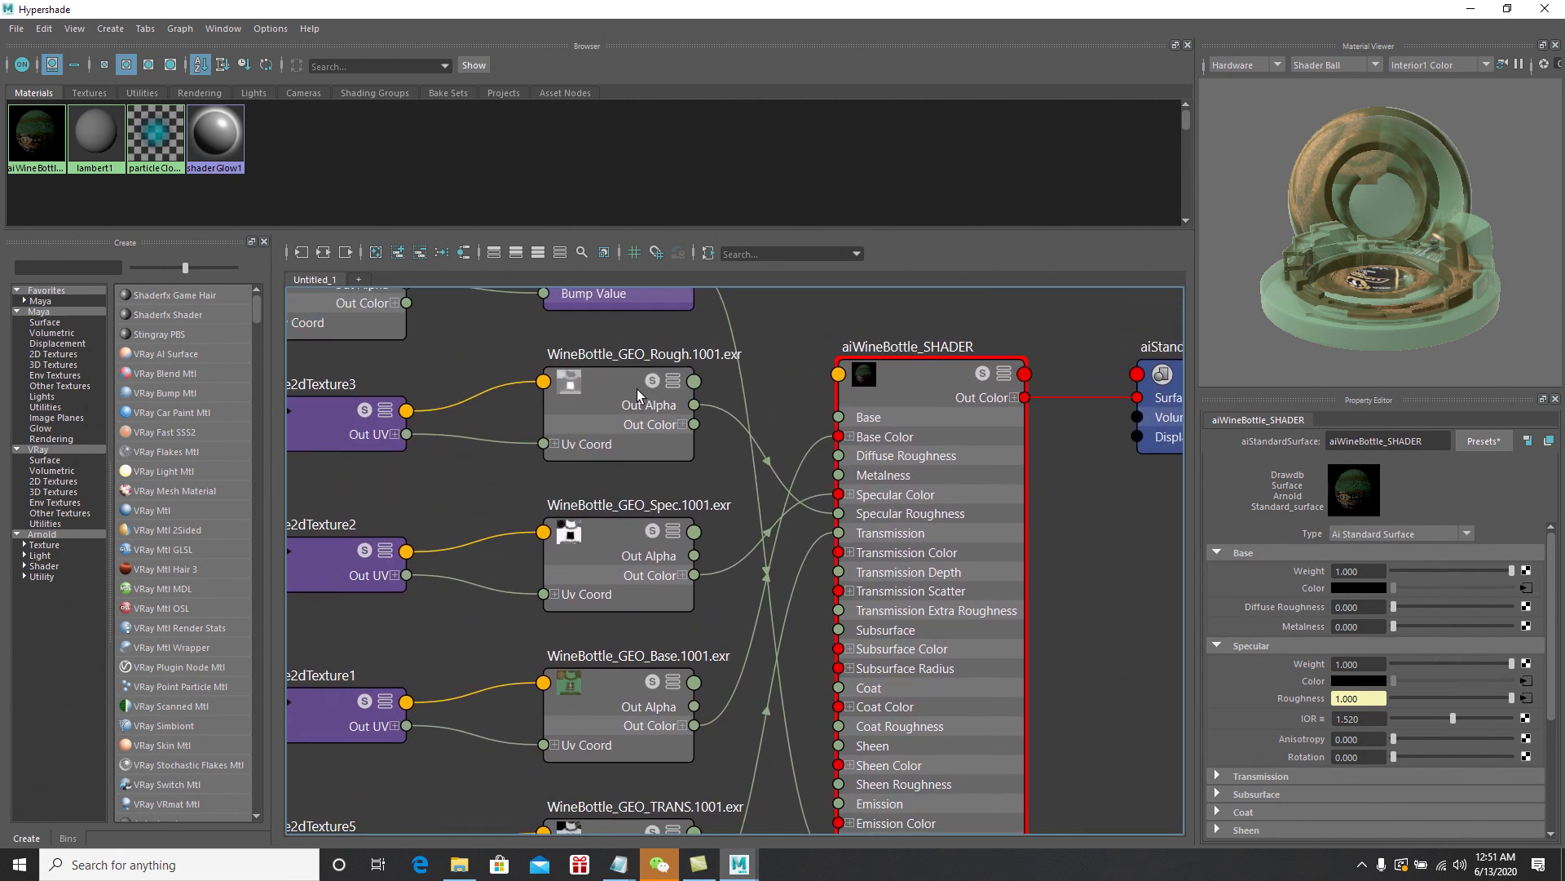
{"action": "left_click_drag", "start_coordinate": [613, 382], "coordinate": [613, 350]}
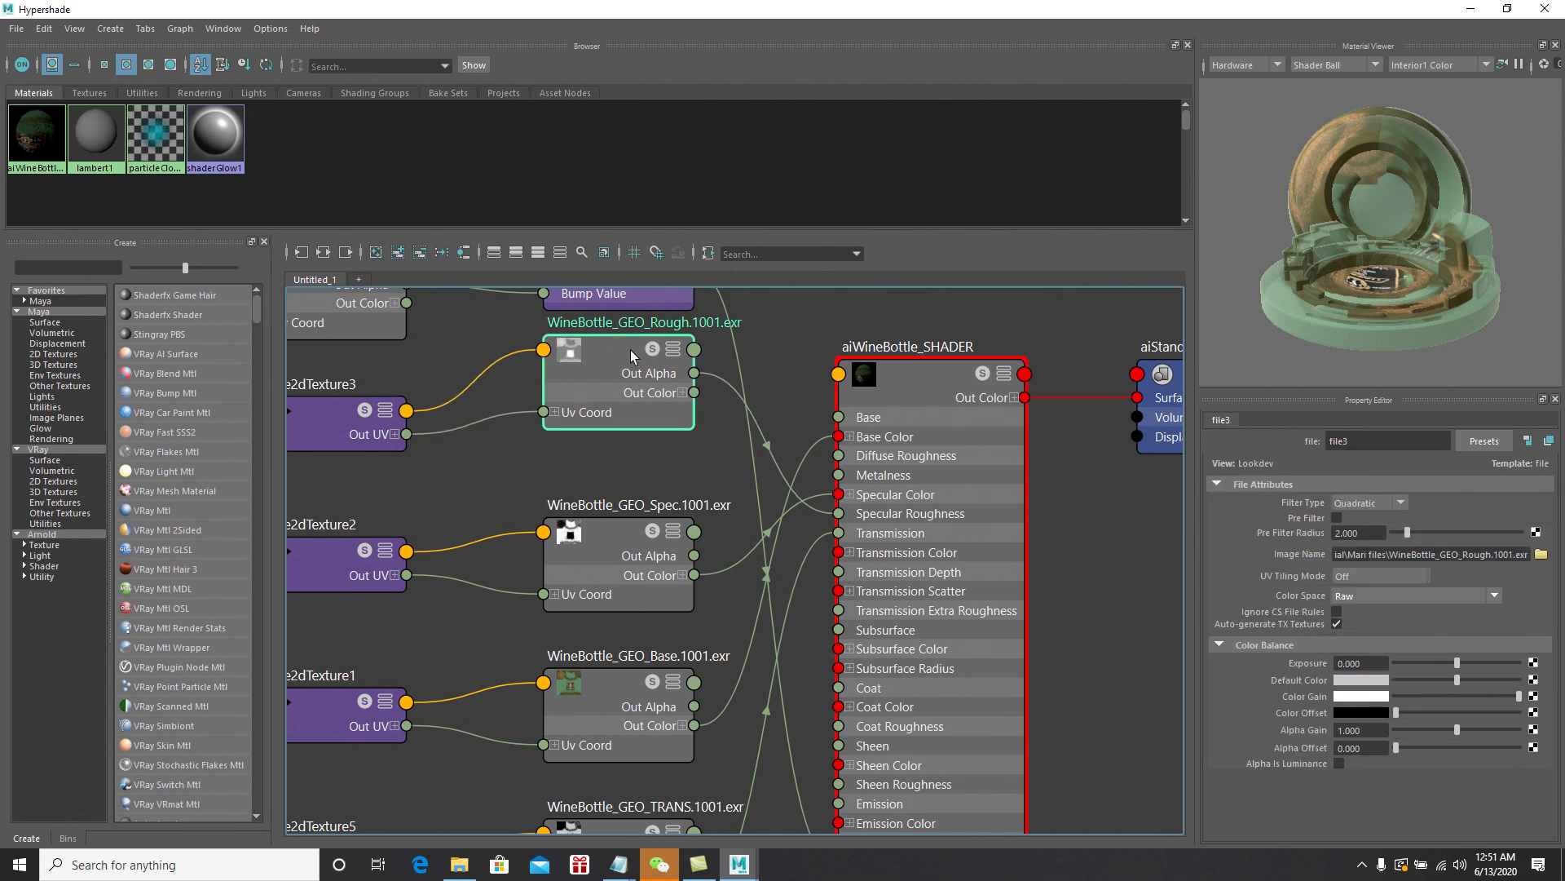
{"action": "left_click", "coordinate": [683, 393]}
{"action": "left_click_drag", "start_coordinate": [706, 375], "coordinate": [697, 412]}
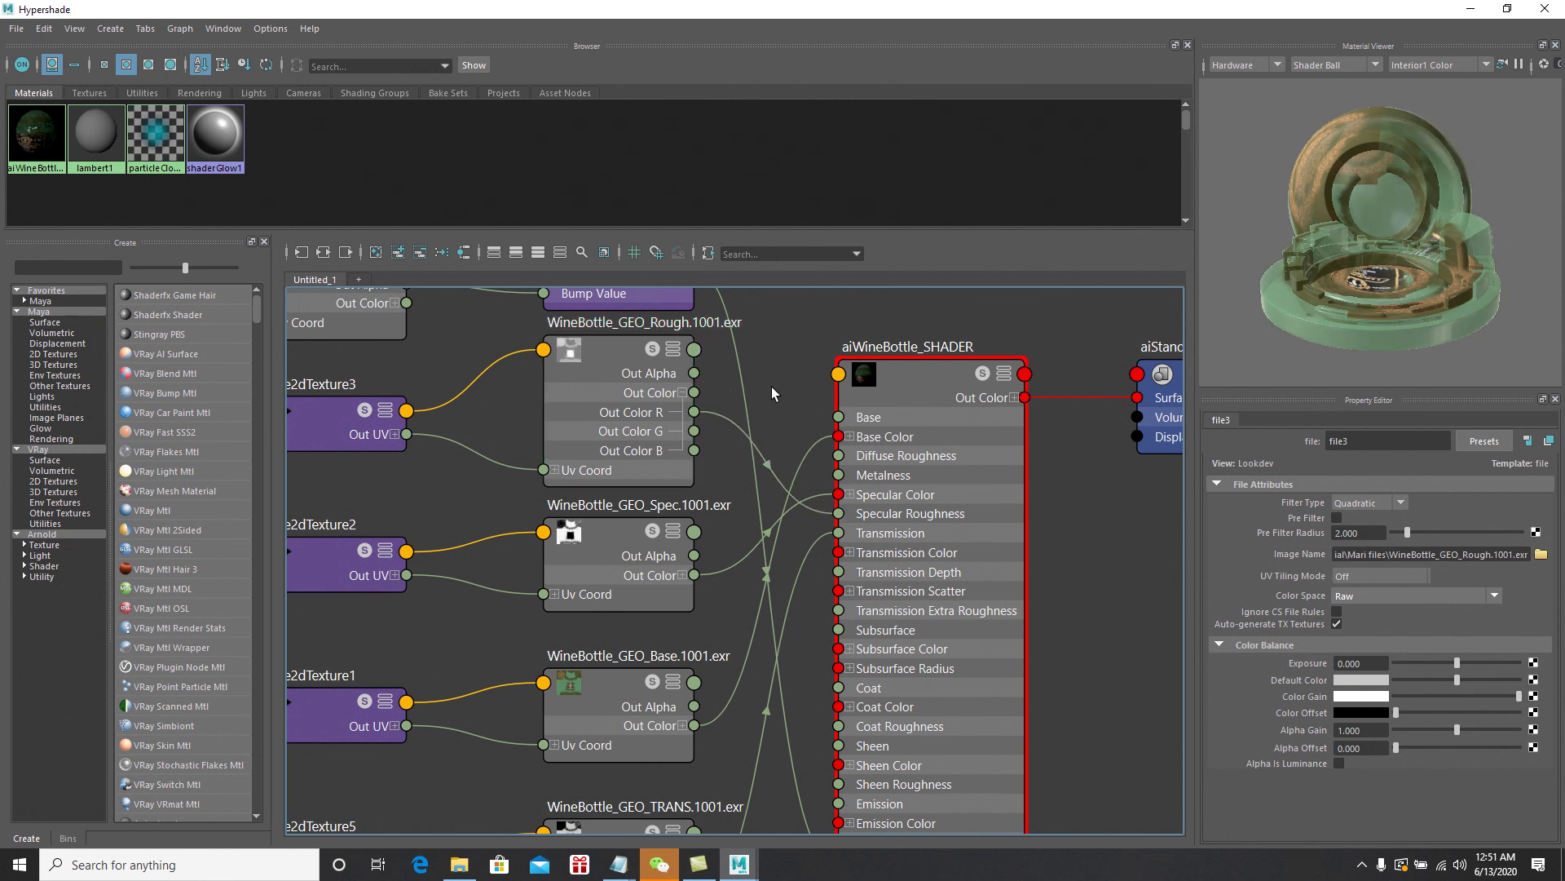
{"action": "left_click", "coordinate": [683, 392]}
{"action": "left_click", "coordinate": [615, 359]}
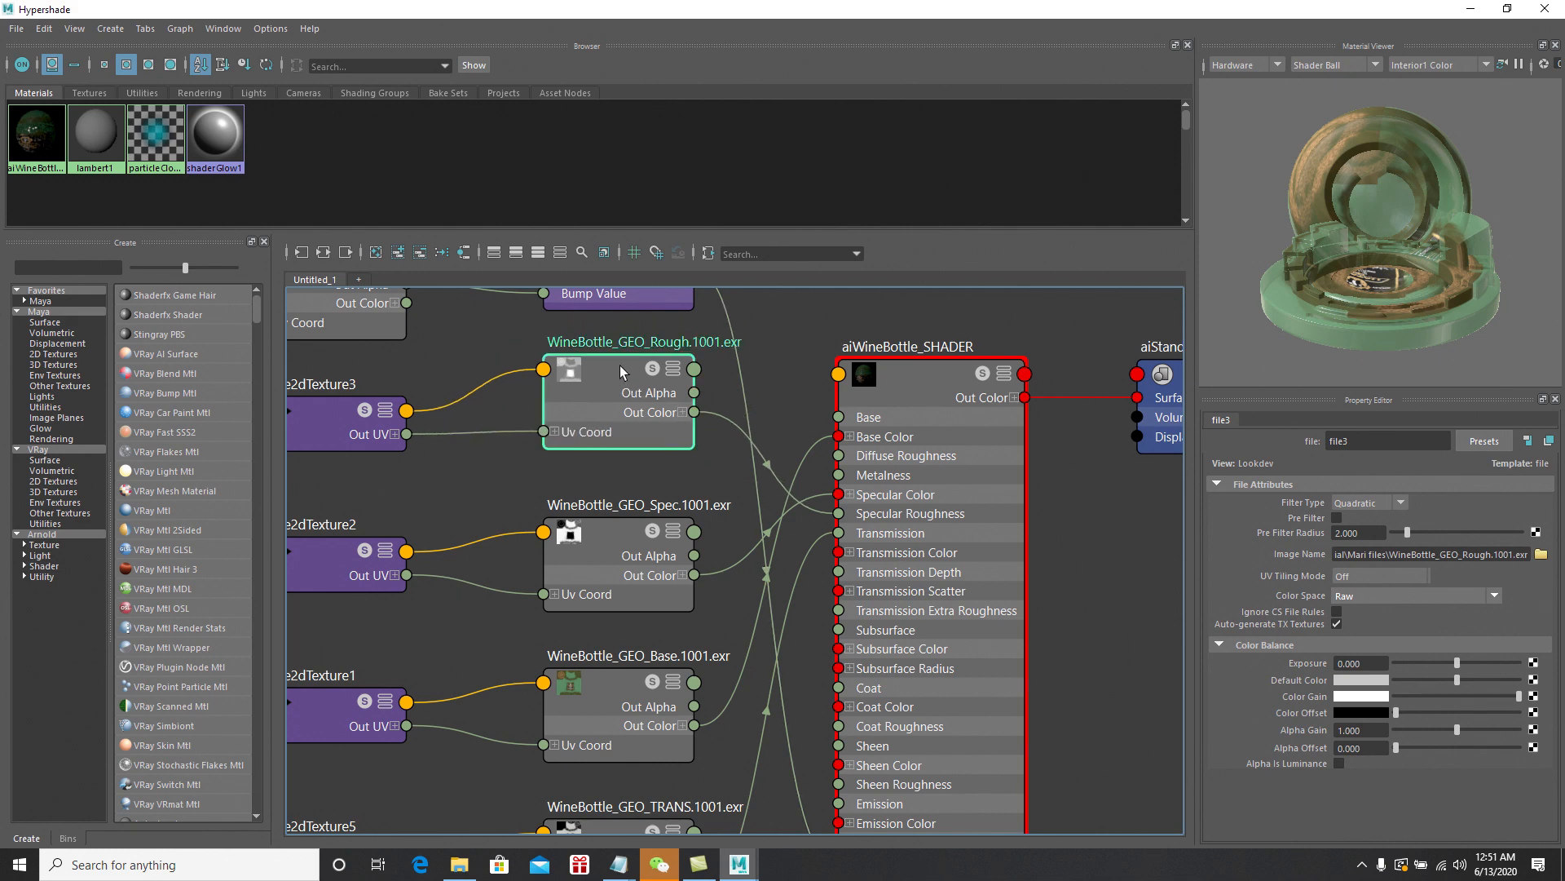
Collapse the expanded color channels on the WineBottle_GEO_TRANS.1001.exr node and close the Hypershade
{"action": "scroll", "coordinate": [1098, 545], "scroll_direction": "down", "scroll_amount": 1}
{"action": "right_click_drag", "start_coordinate": [1056, 541], "coordinate": [1031, 544], "text": "alt"}
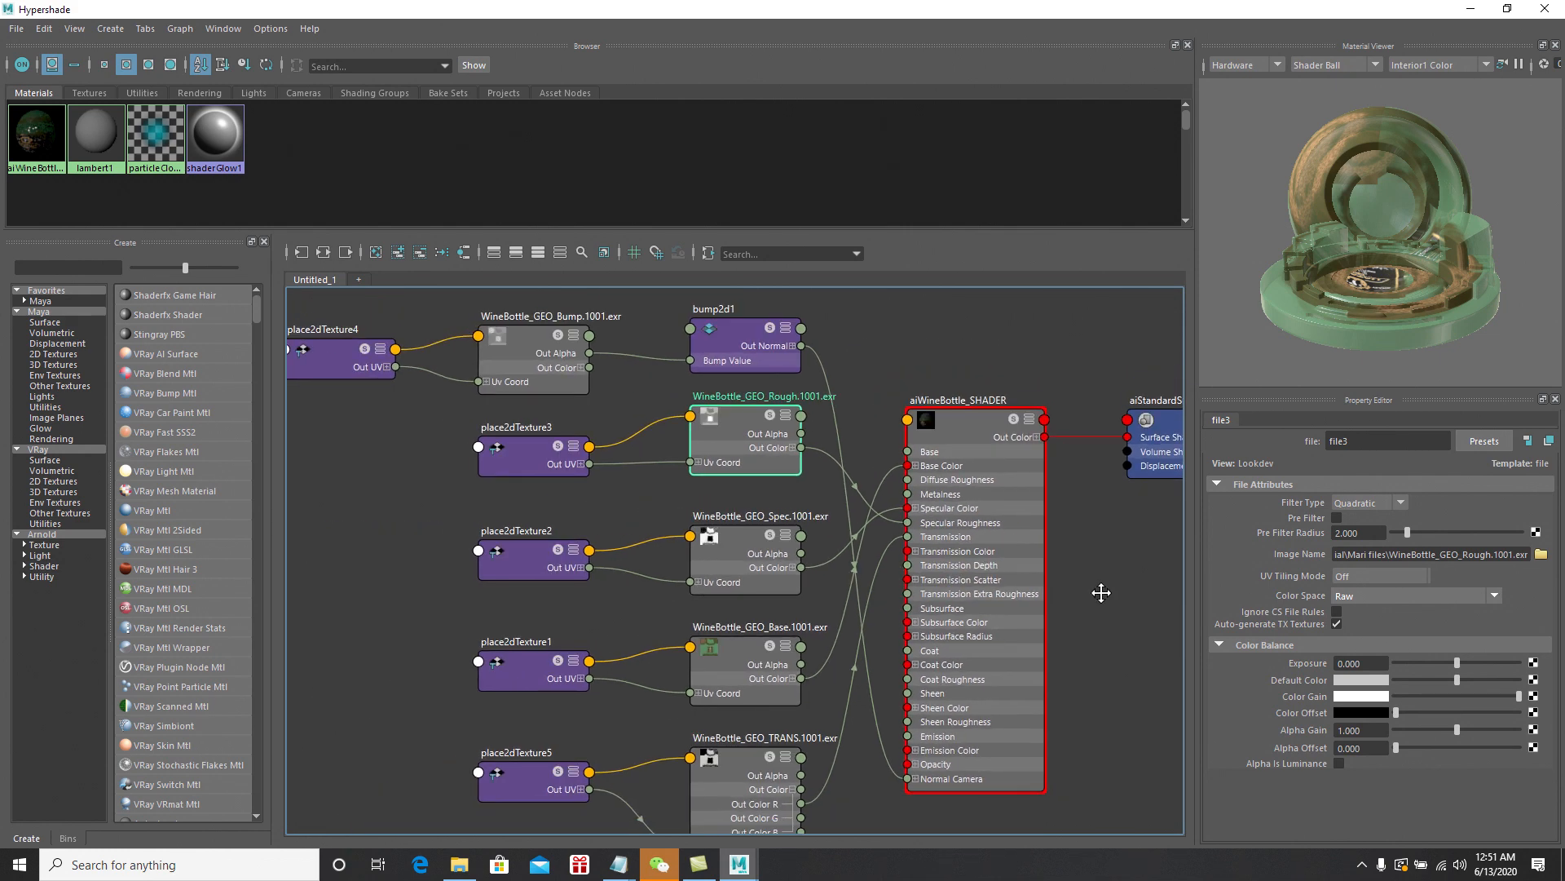
{"action": "middle_click_drag", "start_coordinate": [1101, 590], "coordinate": [1083, 417], "text": "alt"}
{"action": "left_click", "coordinate": [783, 610]}
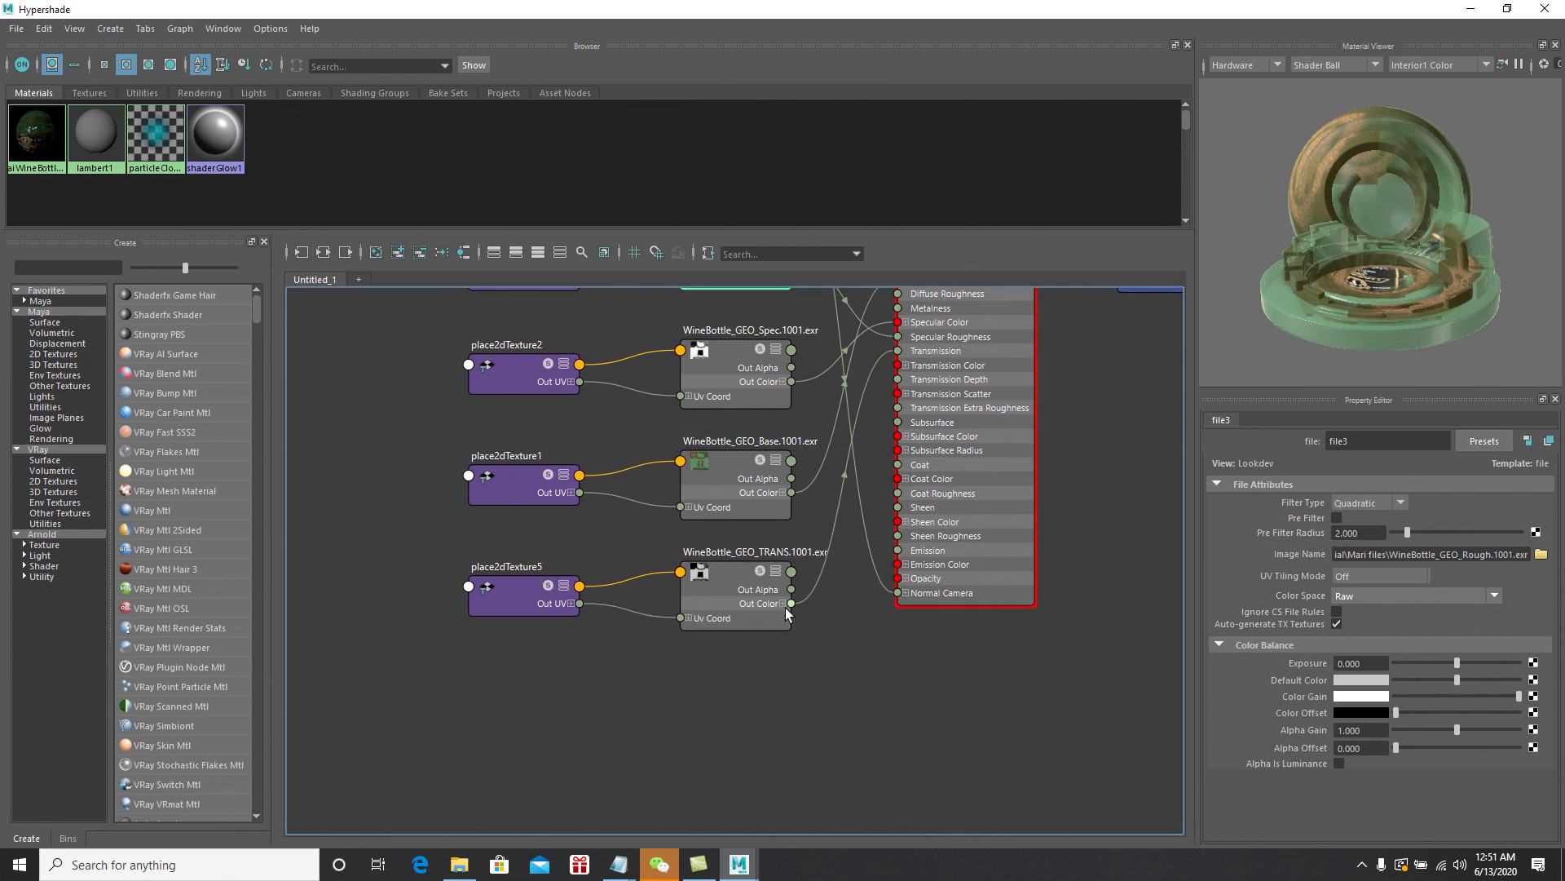
{"action": "middle_click_drag", "start_coordinate": [1084, 598], "coordinate": [1037, 747], "text": "alt"}
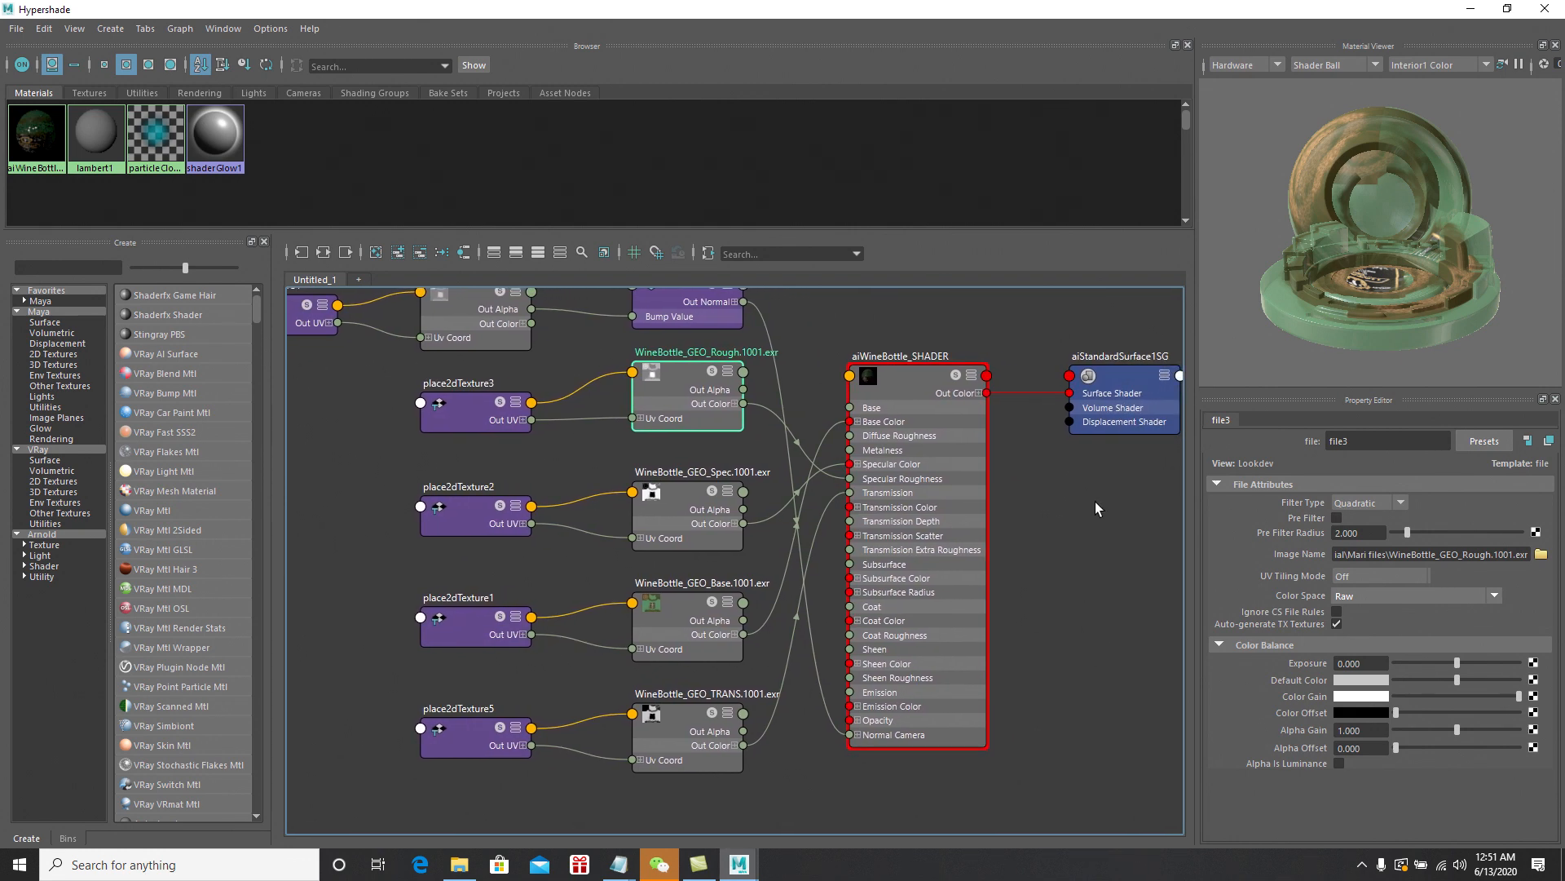
{"action": "left_click", "coordinate": [1545, 10]}
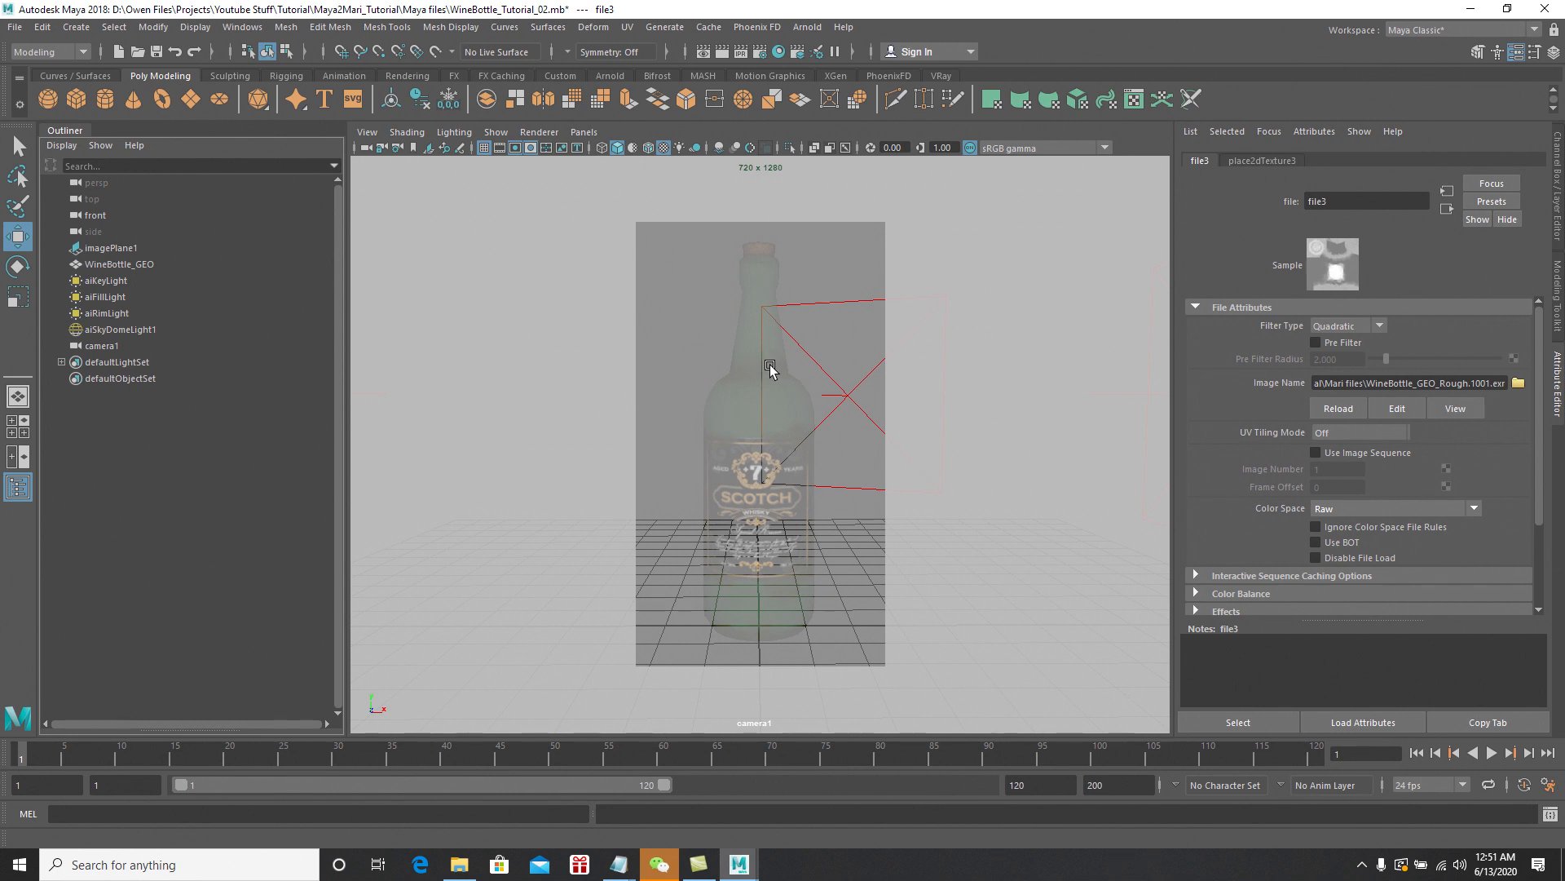
Save the scene and update the Arnold TX files for the bottle's textures
{"action": "left_click", "coordinate": [15, 27]}
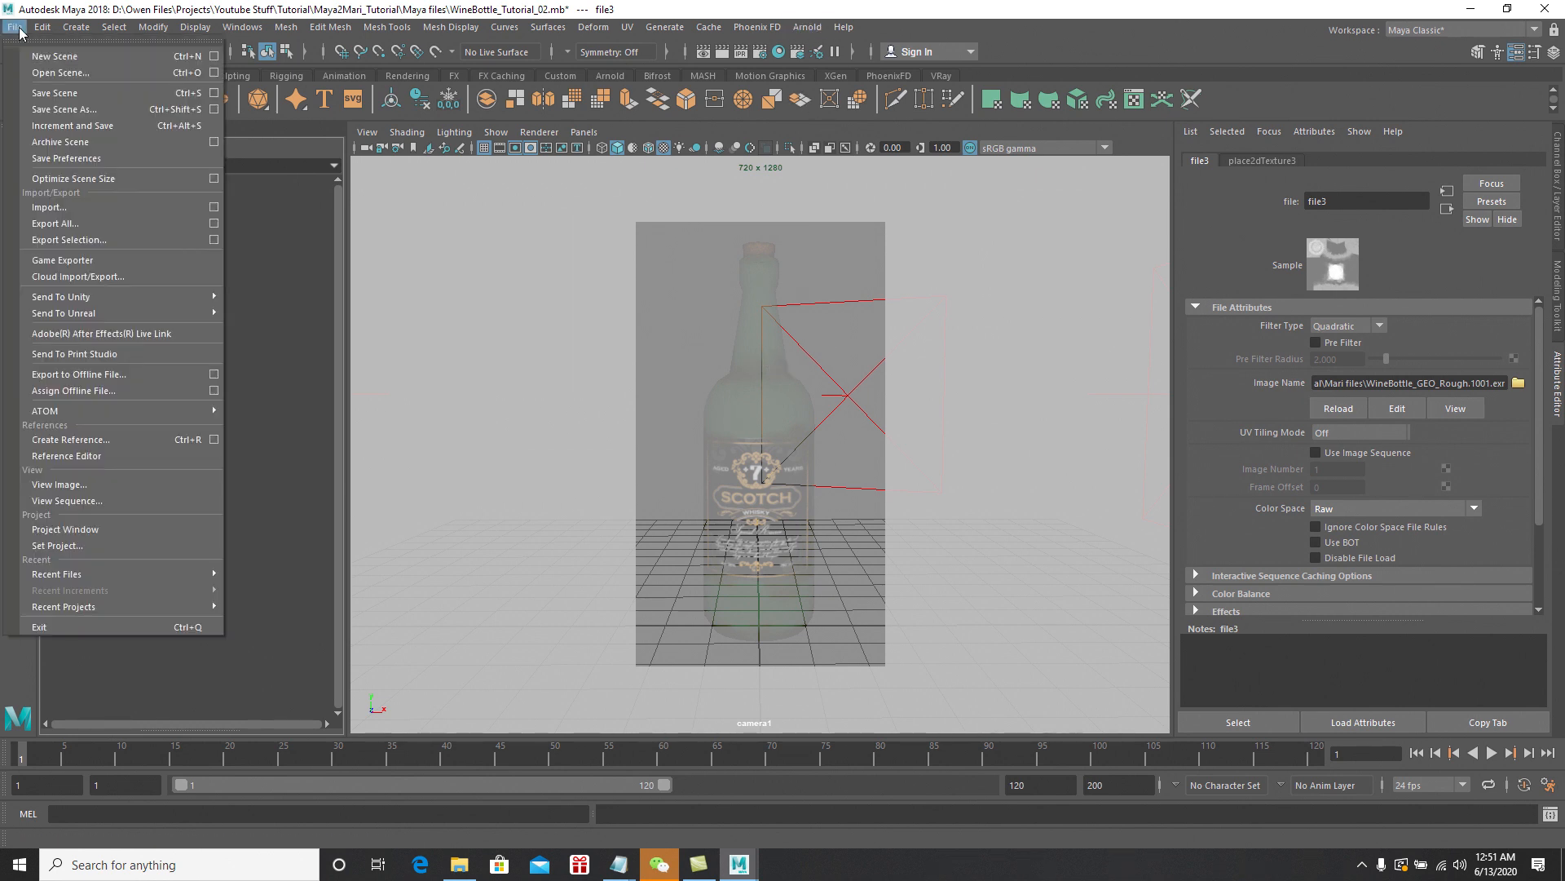
{"action": "left_click", "coordinate": [55, 93]}
{"action": "left_click", "coordinate": [807, 27]}
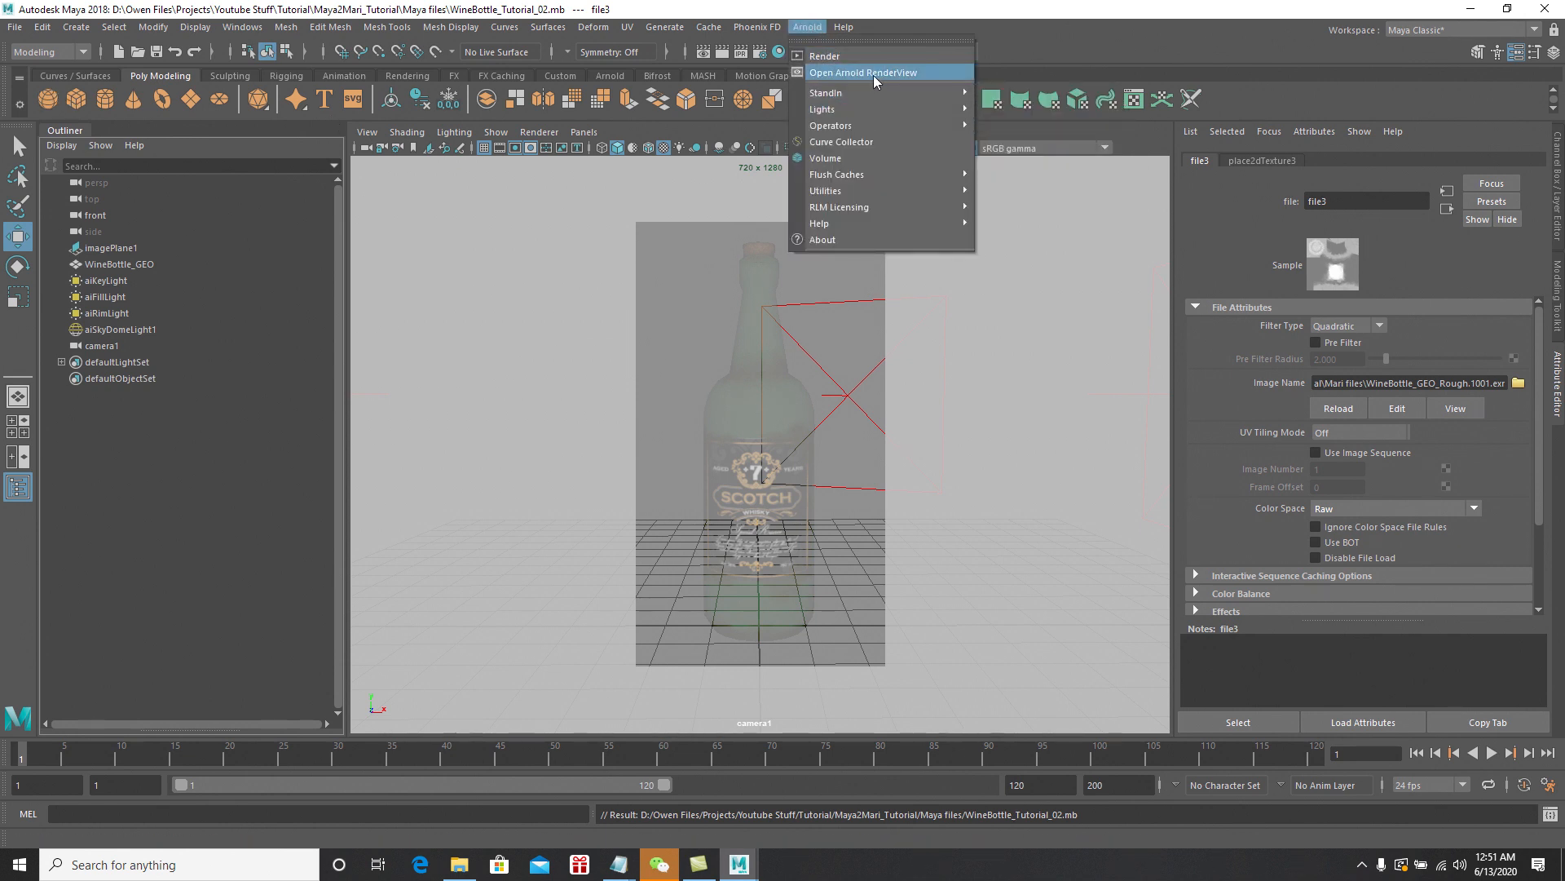
{"action": "mouse_move", "coordinate": [883, 94]}
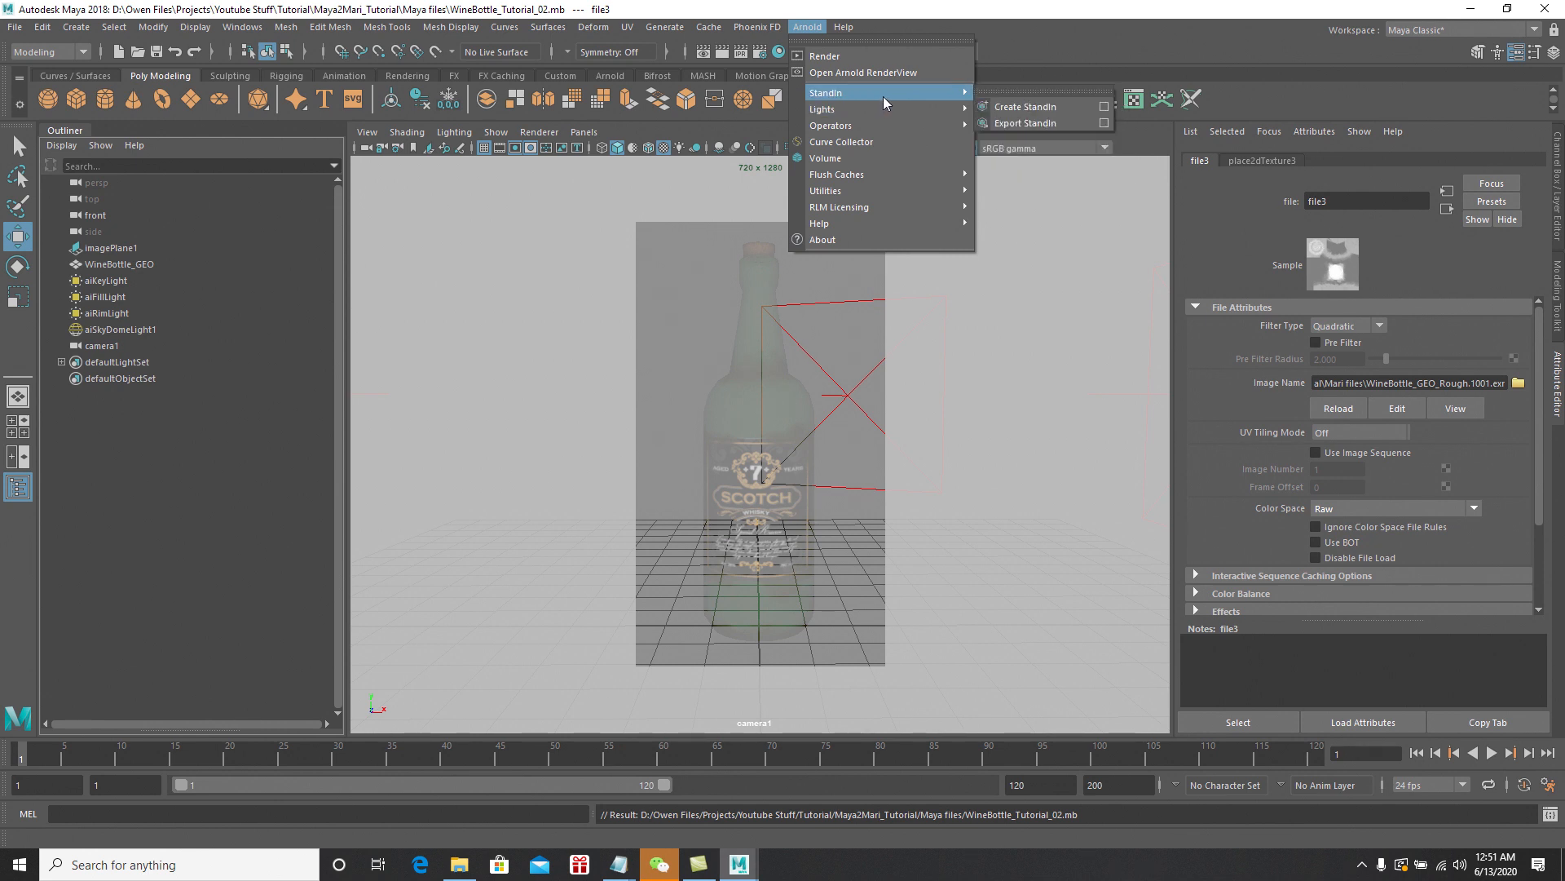
{"action": "mouse_move", "coordinate": [883, 190]}
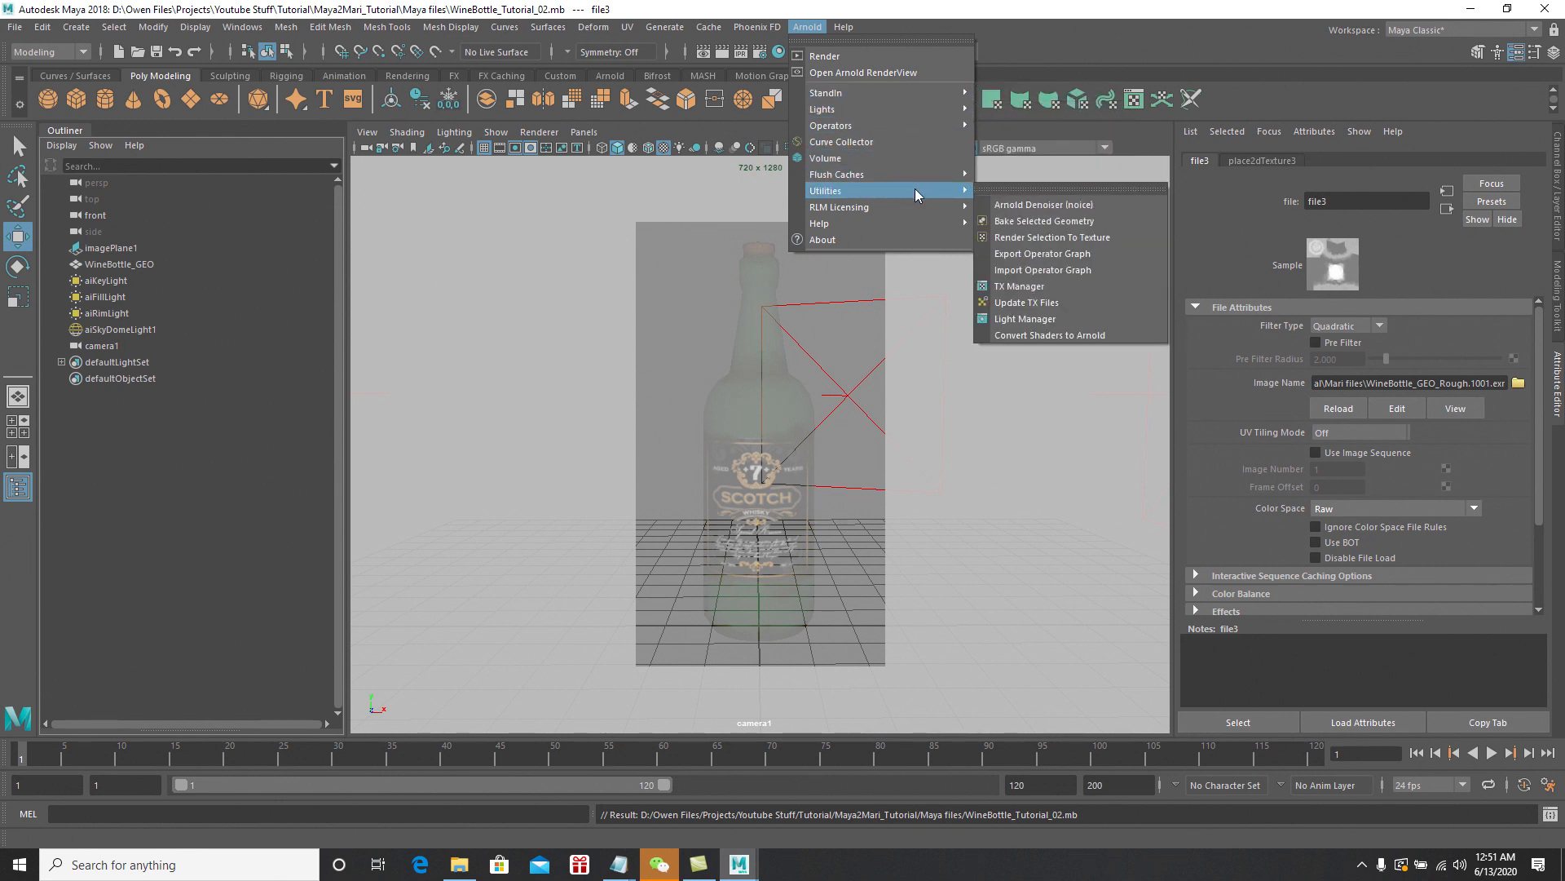
{"action": "left_click", "coordinate": [1035, 303]}
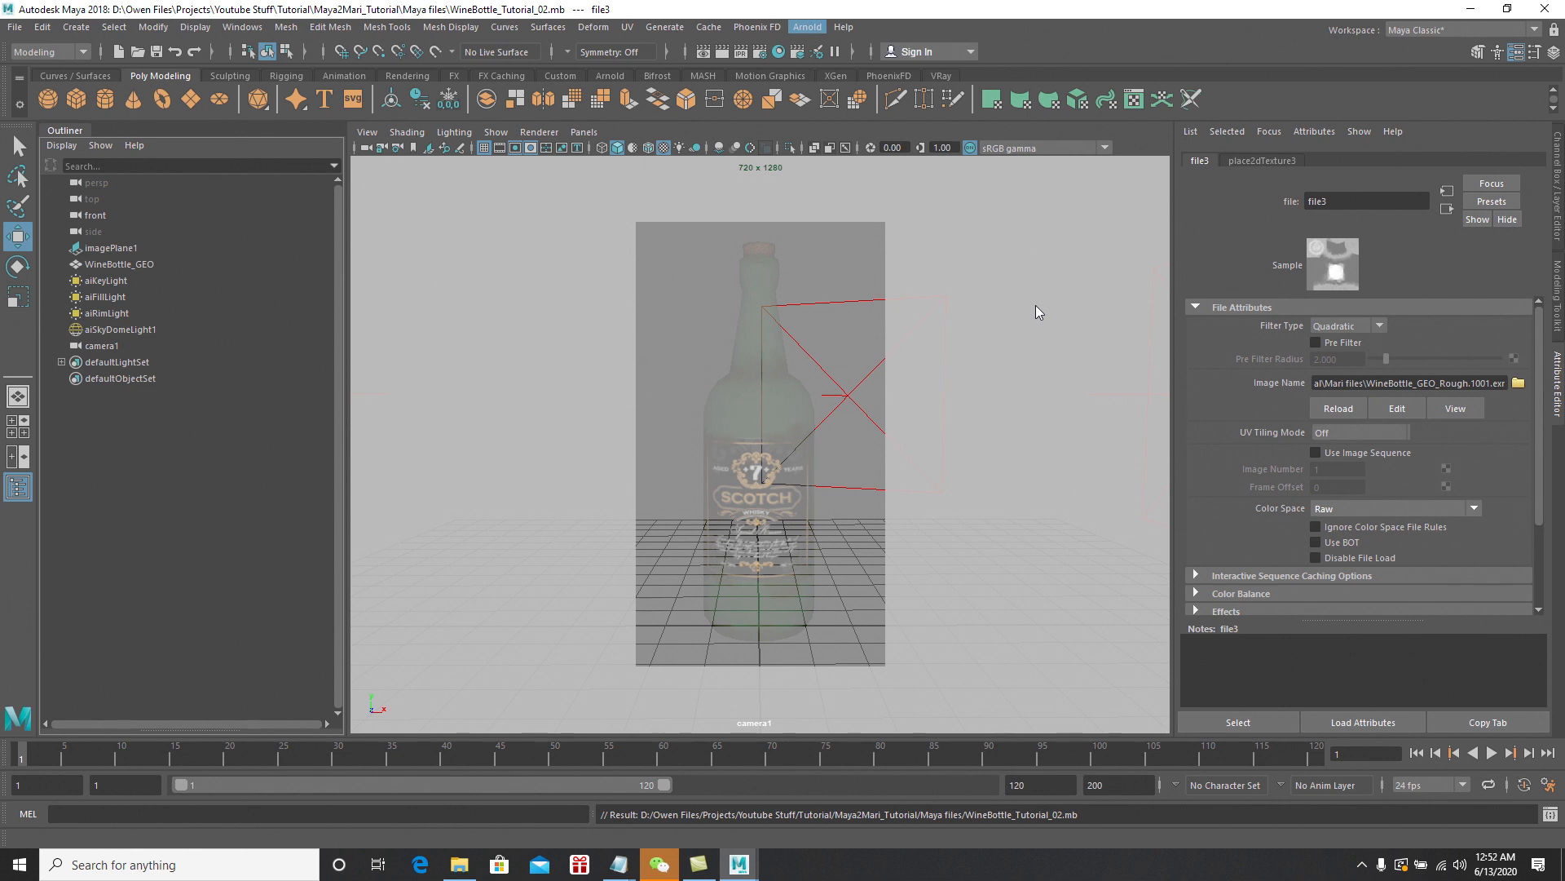
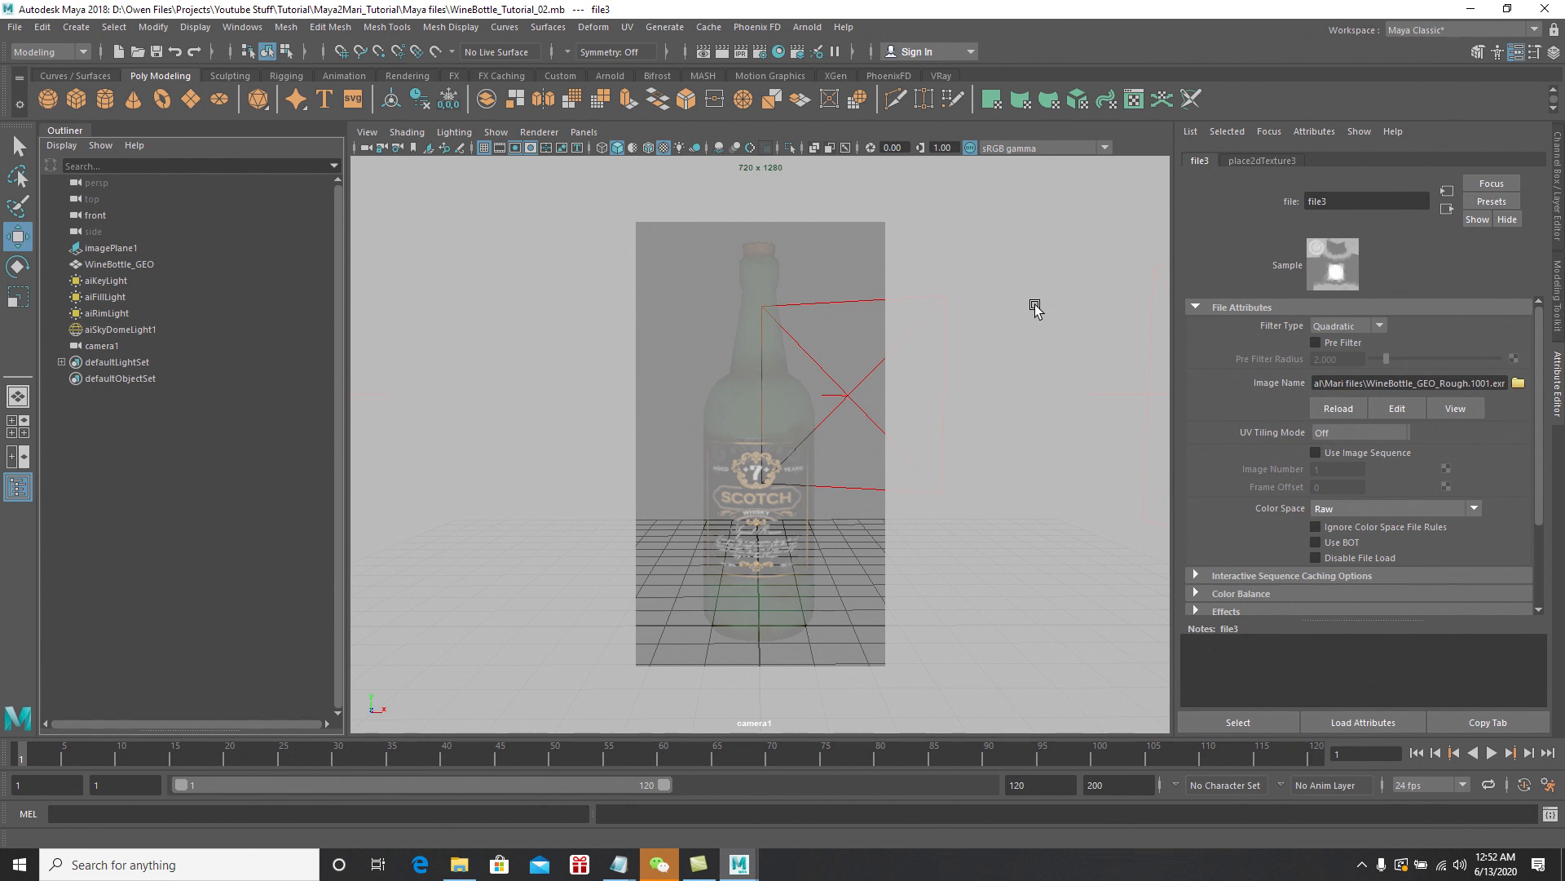
{"action": "left_click", "coordinate": [1450, 211]}
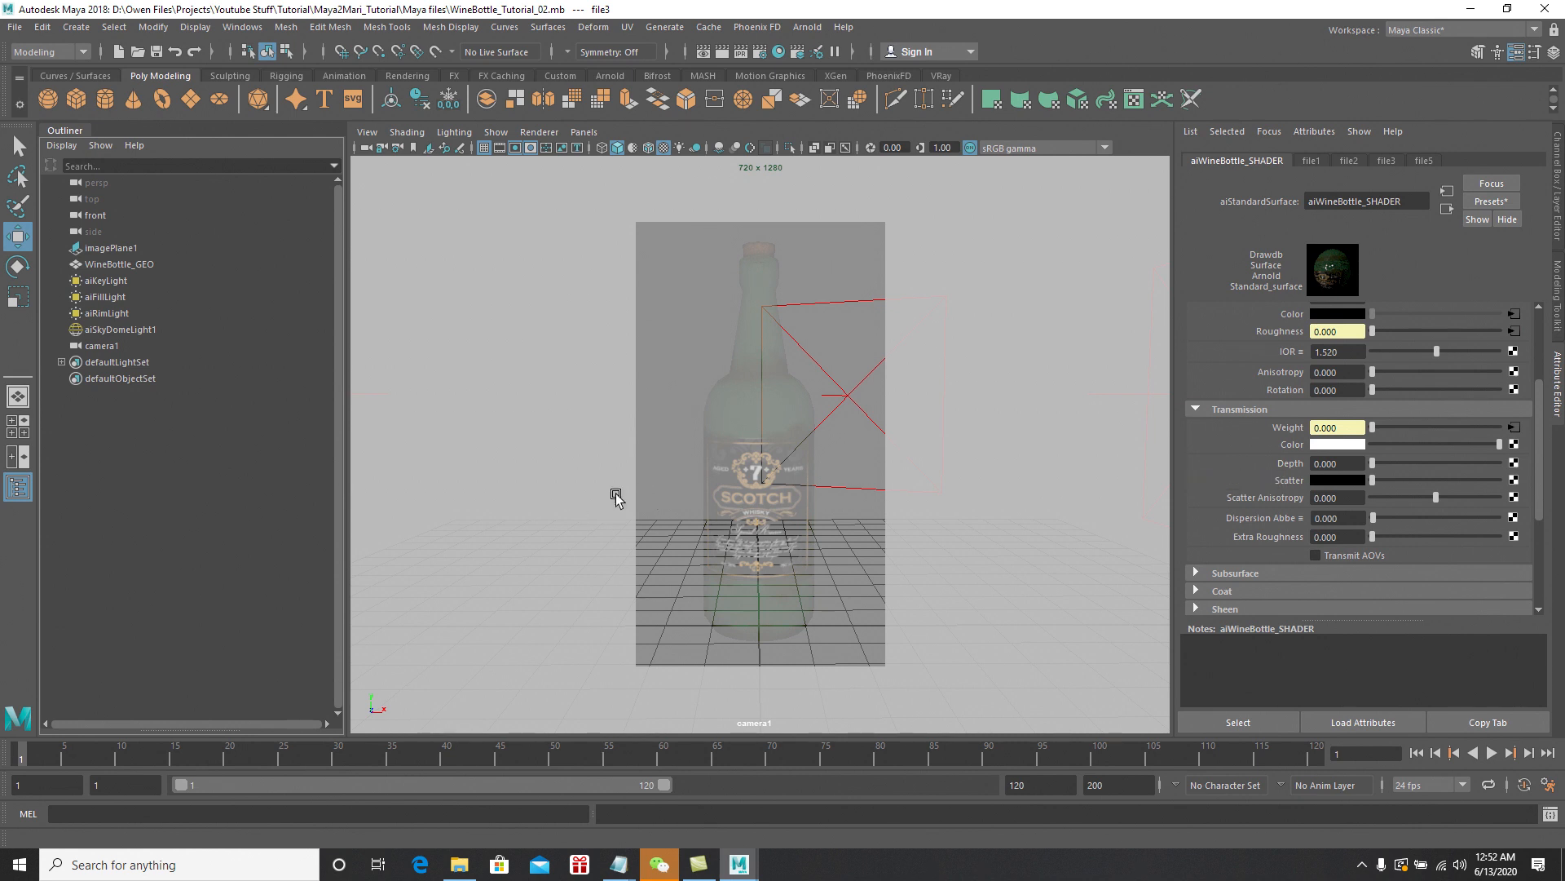
Give aiKeyLight a warm yellow color with hue about 41.5 and saturation 0.635, and set its intensity to 1000
{"action": "left_click", "coordinate": [115, 280]}
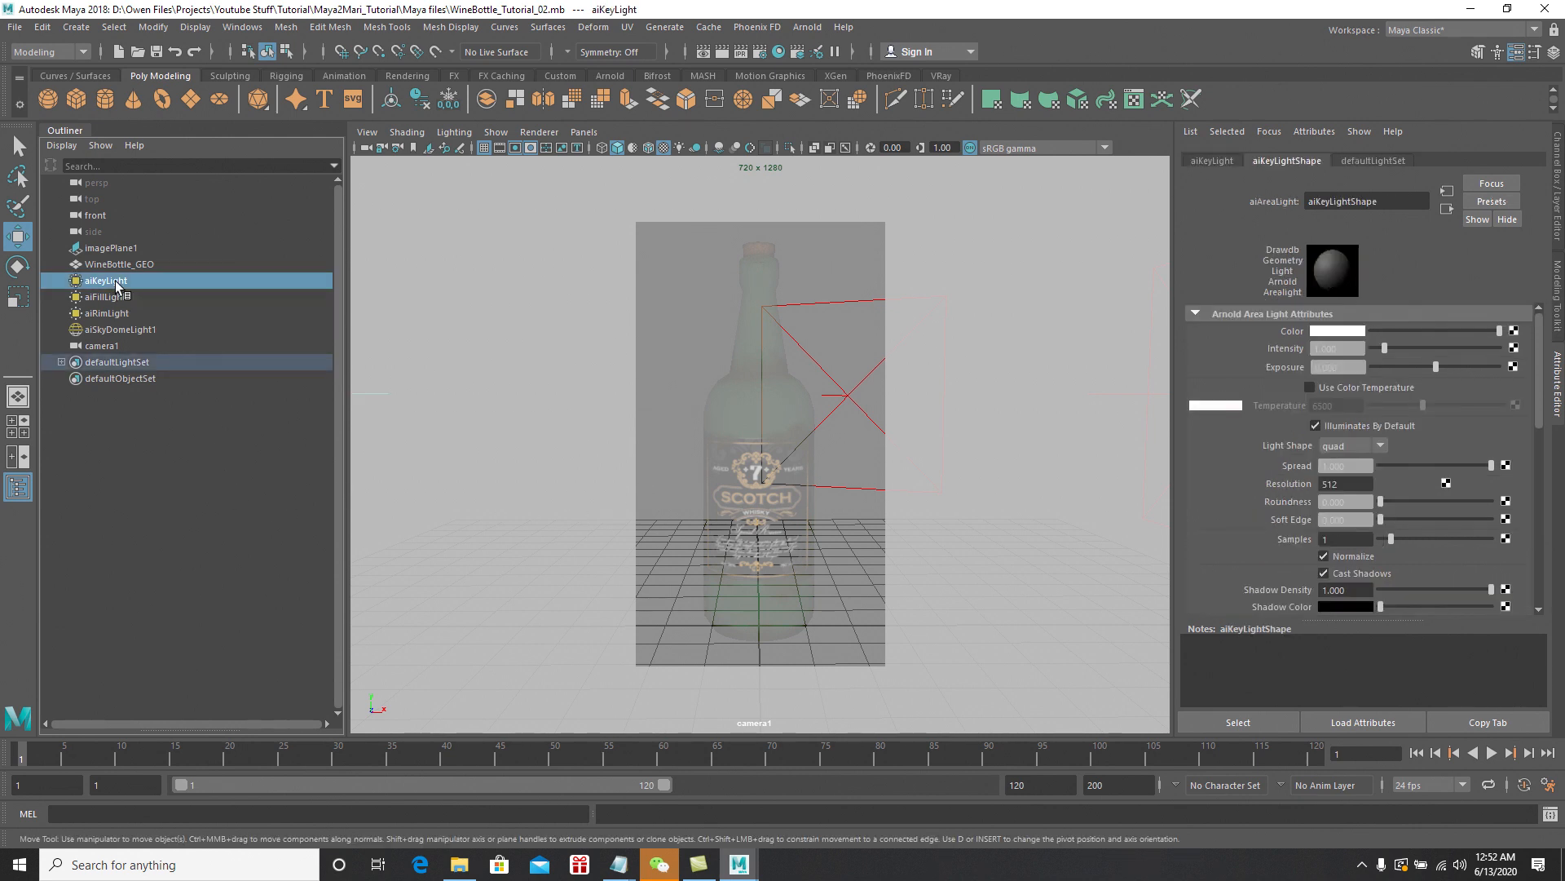
{"action": "left_click", "coordinate": [1335, 330]}
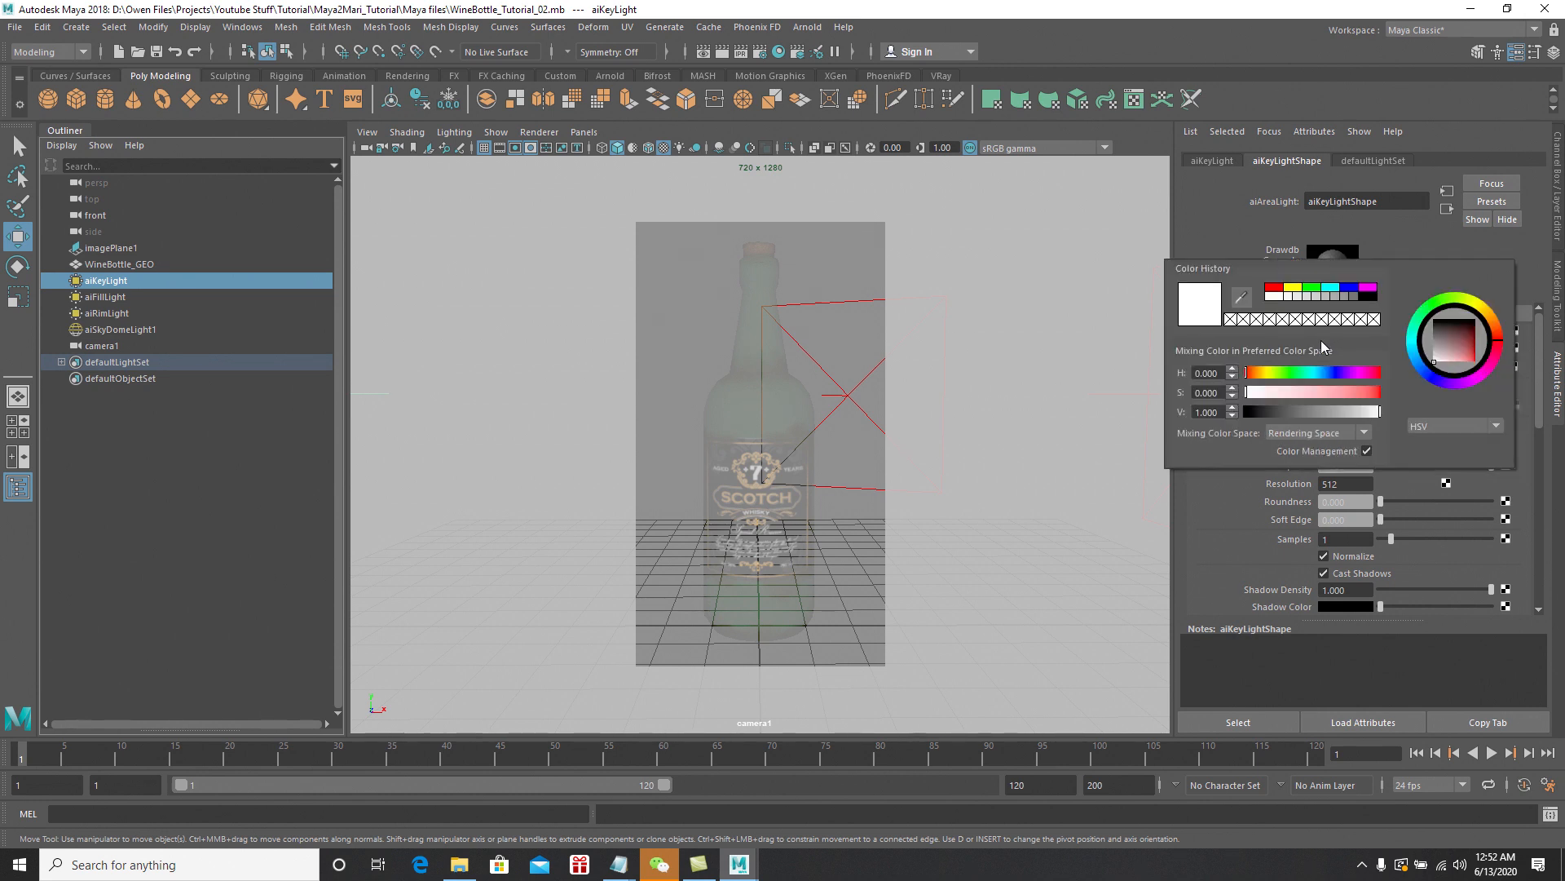
{"action": "left_click", "coordinate": [1263, 373]}
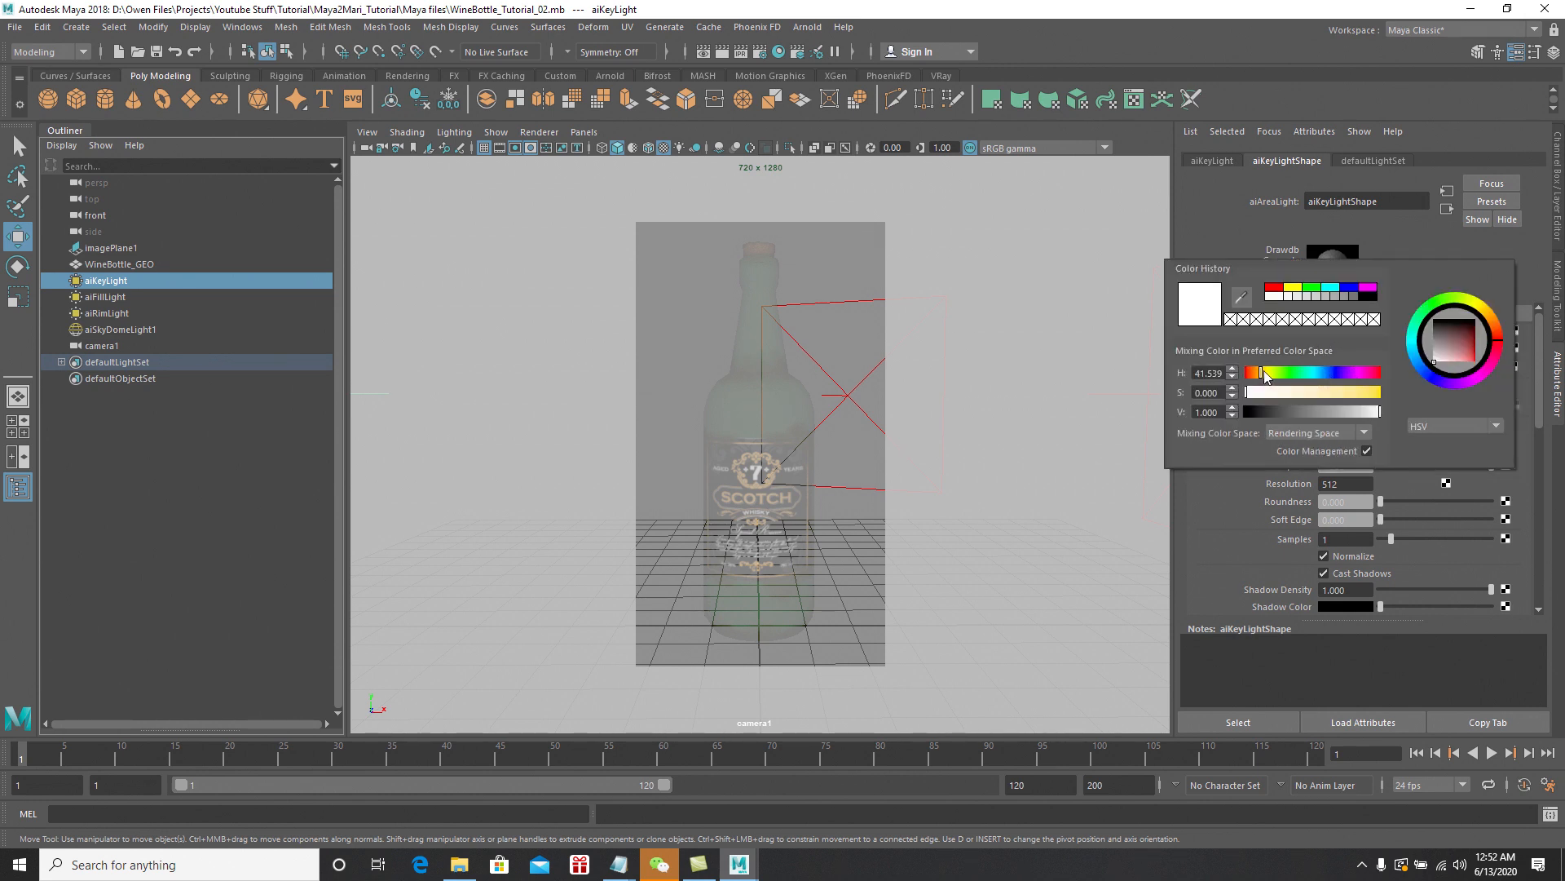
{"action": "left_click", "coordinate": [1332, 393]}
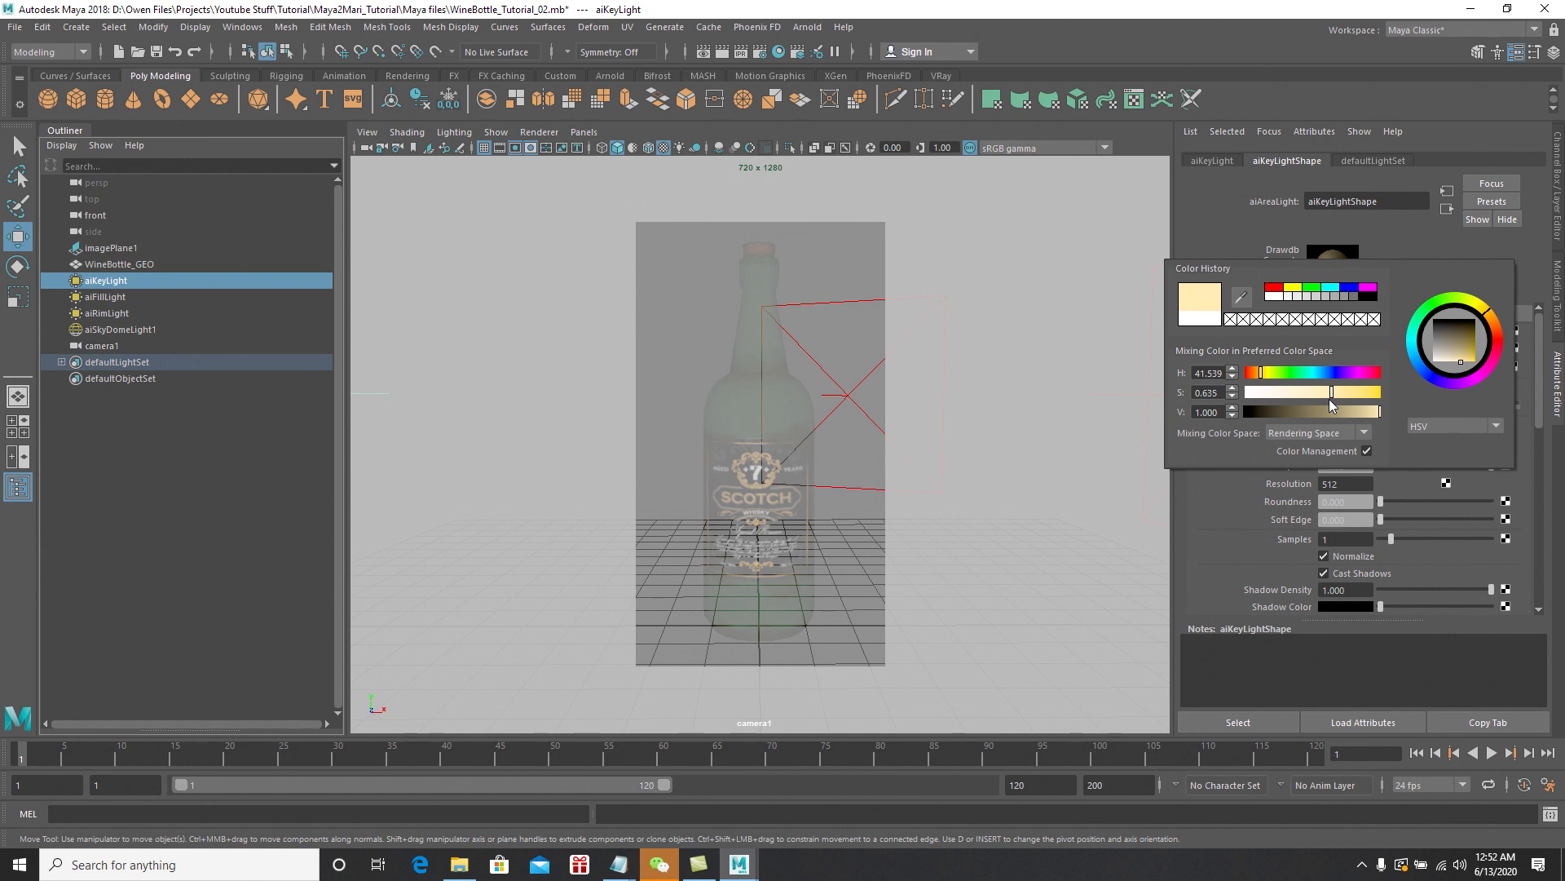
{"action": "left_click", "coordinate": [1497, 319]}
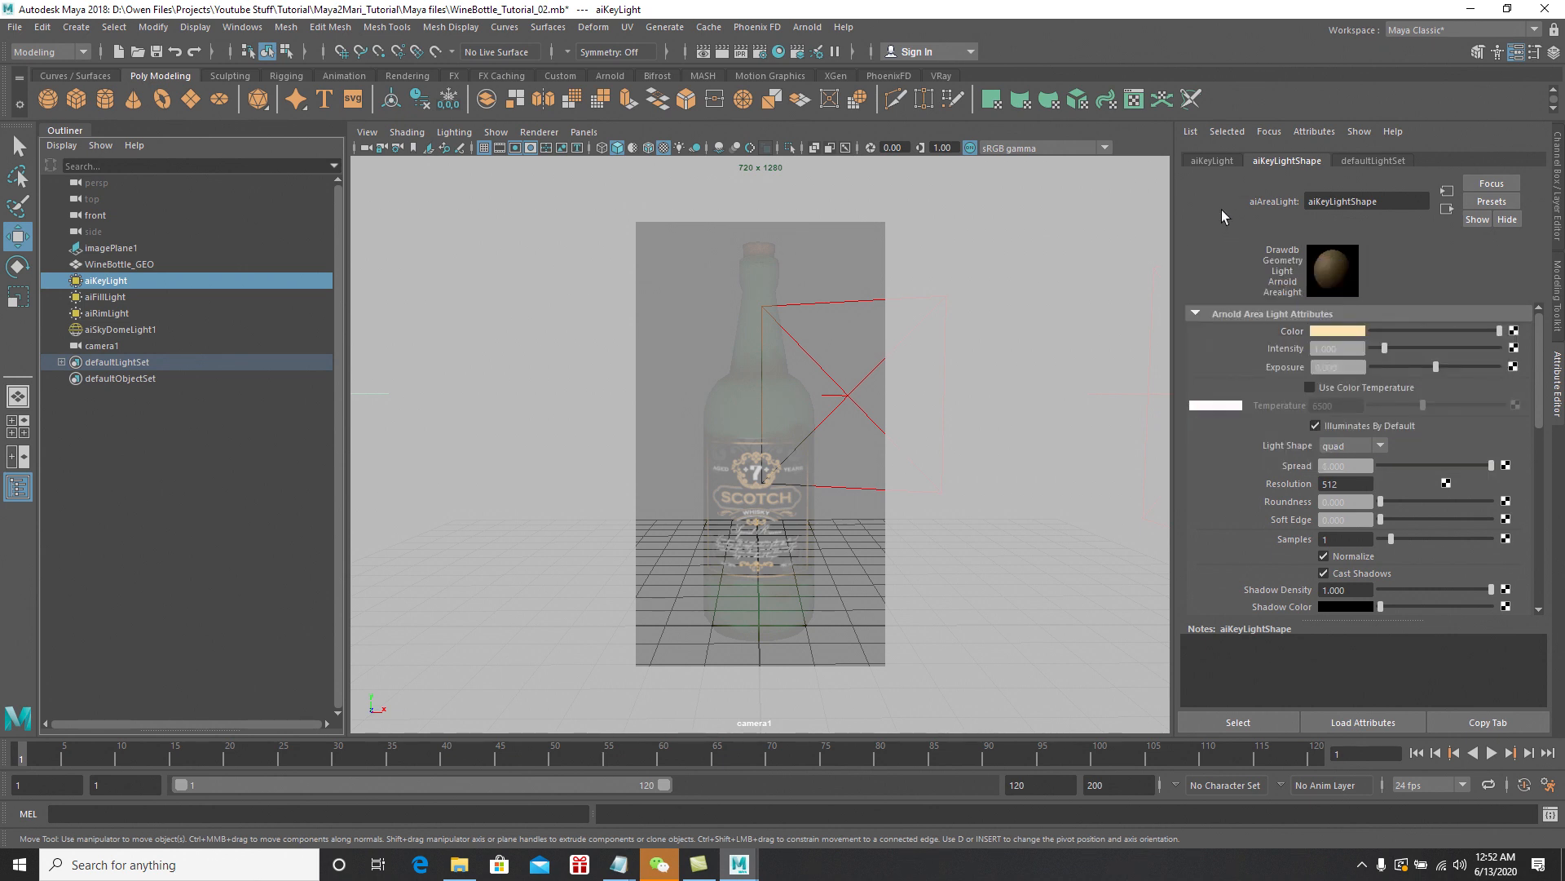
{"action": "left_click", "coordinate": [1345, 349]}
{"action": "type", "text": "1000"}
{"action": "key", "text": "Return"}
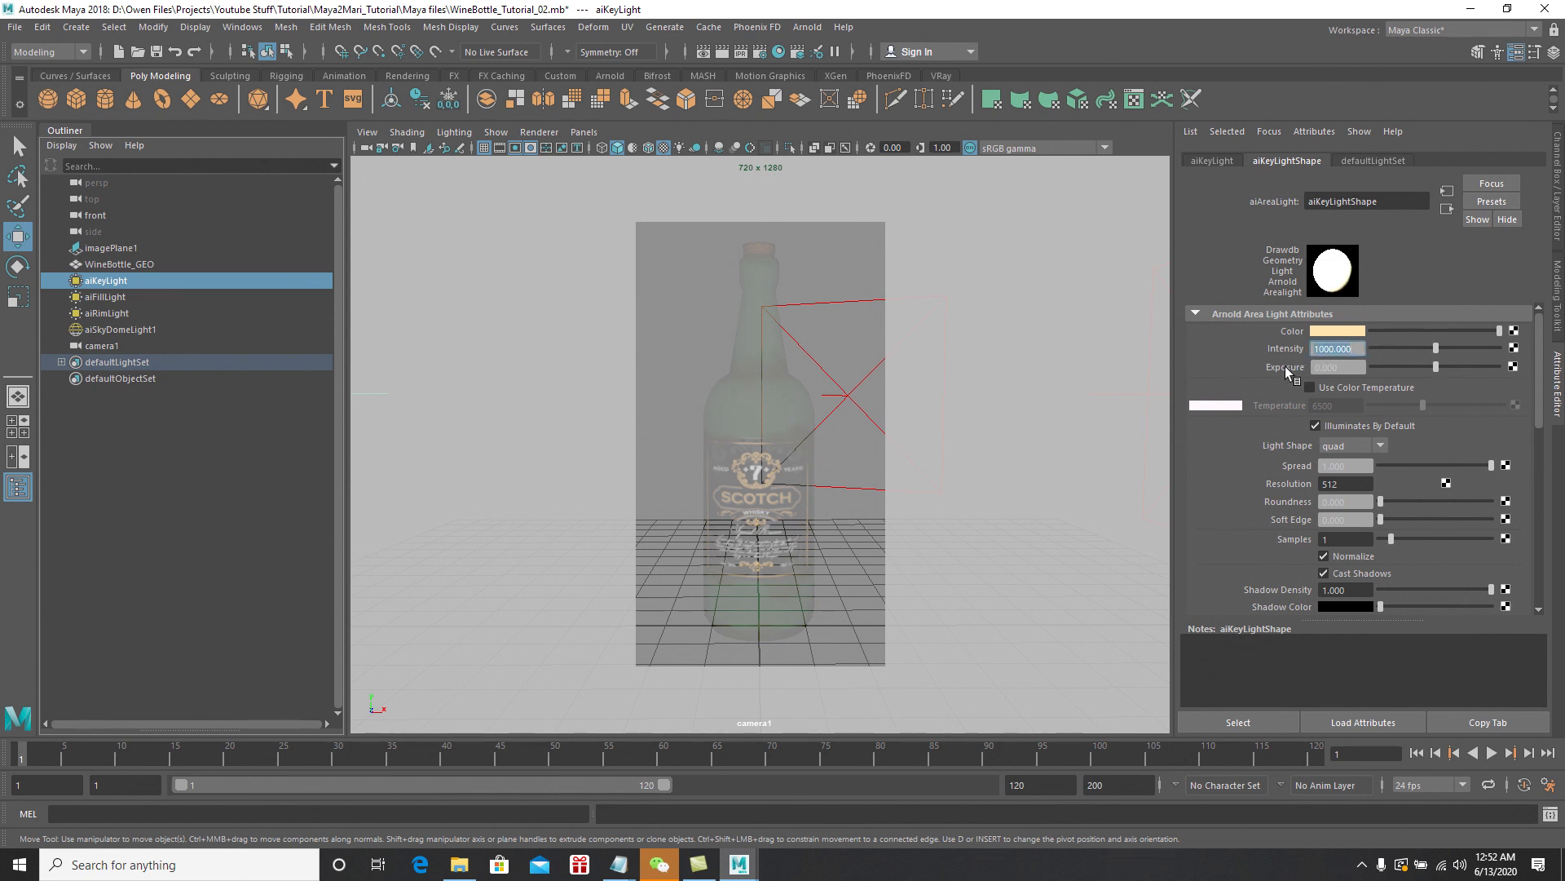
Give aiFillLight a light blue color with hue about 205.4 and saturation 0.526, and set its intensity to 500
{"action": "left_click", "coordinate": [113, 297]}
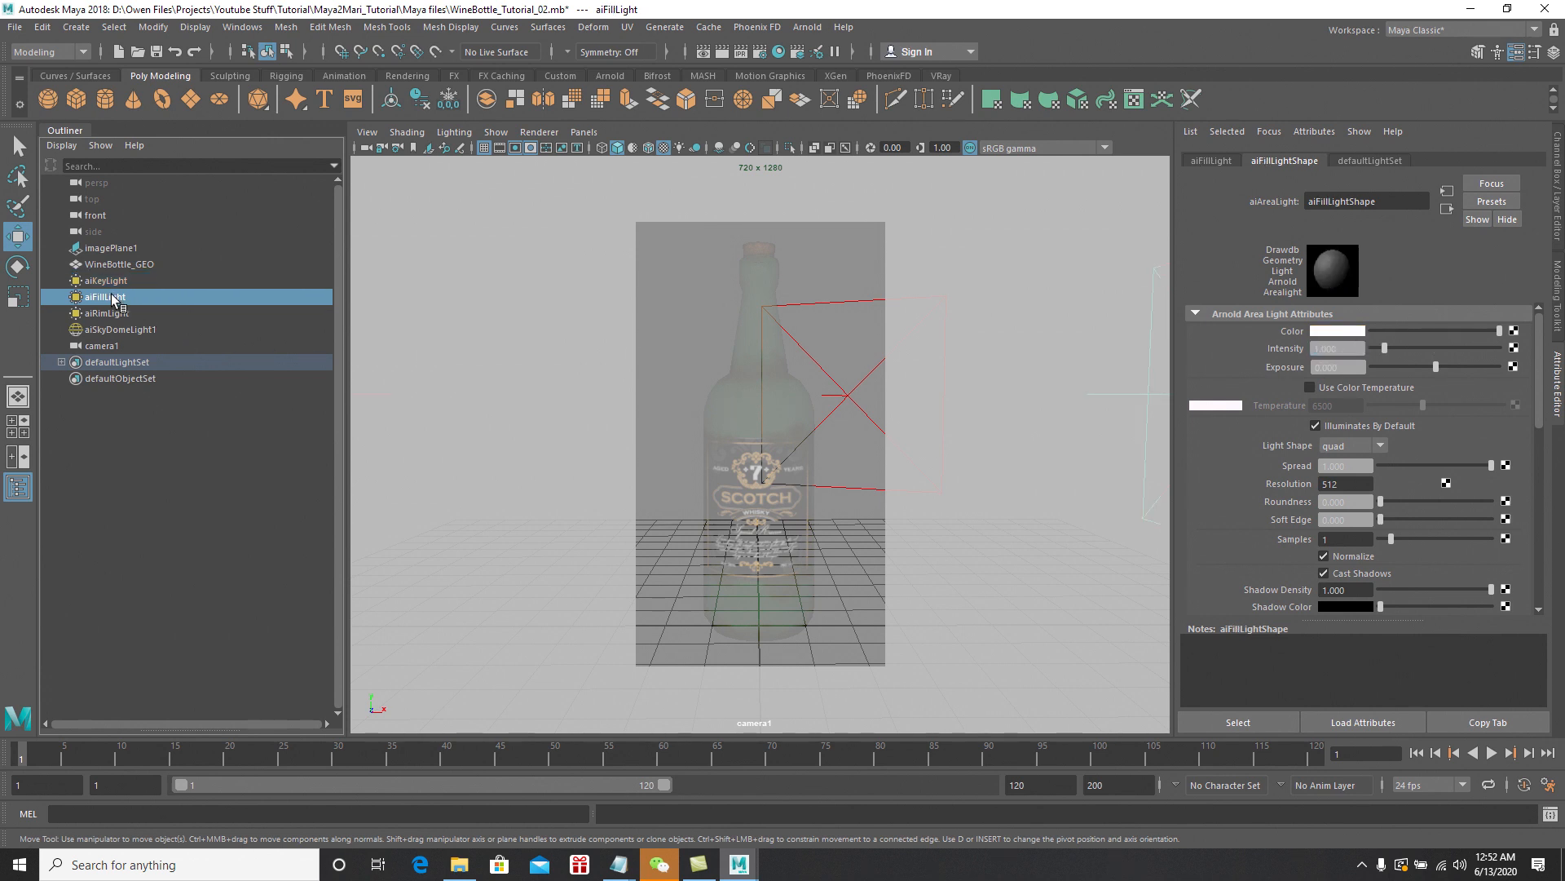
{"action": "left_click", "coordinate": [1324, 331]}
{"action": "left_click", "coordinate": [1310, 376]}
{"action": "left_click", "coordinate": [1305, 394]}
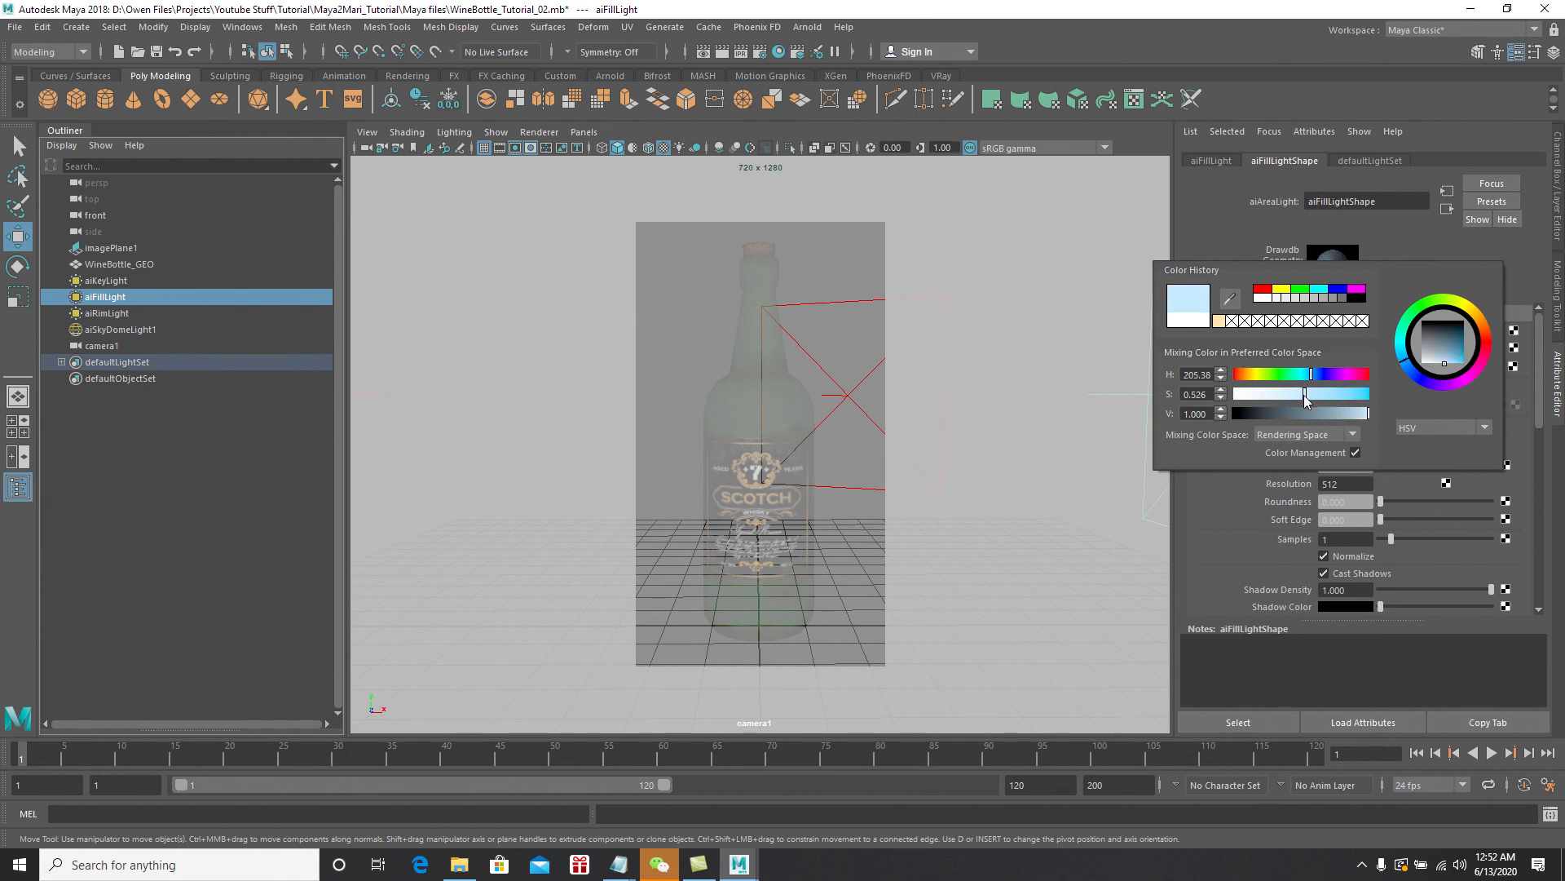
{"action": "left_click_drag", "start_coordinate": [1343, 350], "coordinate": [1301, 350]}
{"action": "type", "text": "500"}
{"action": "key", "text": "Return"}
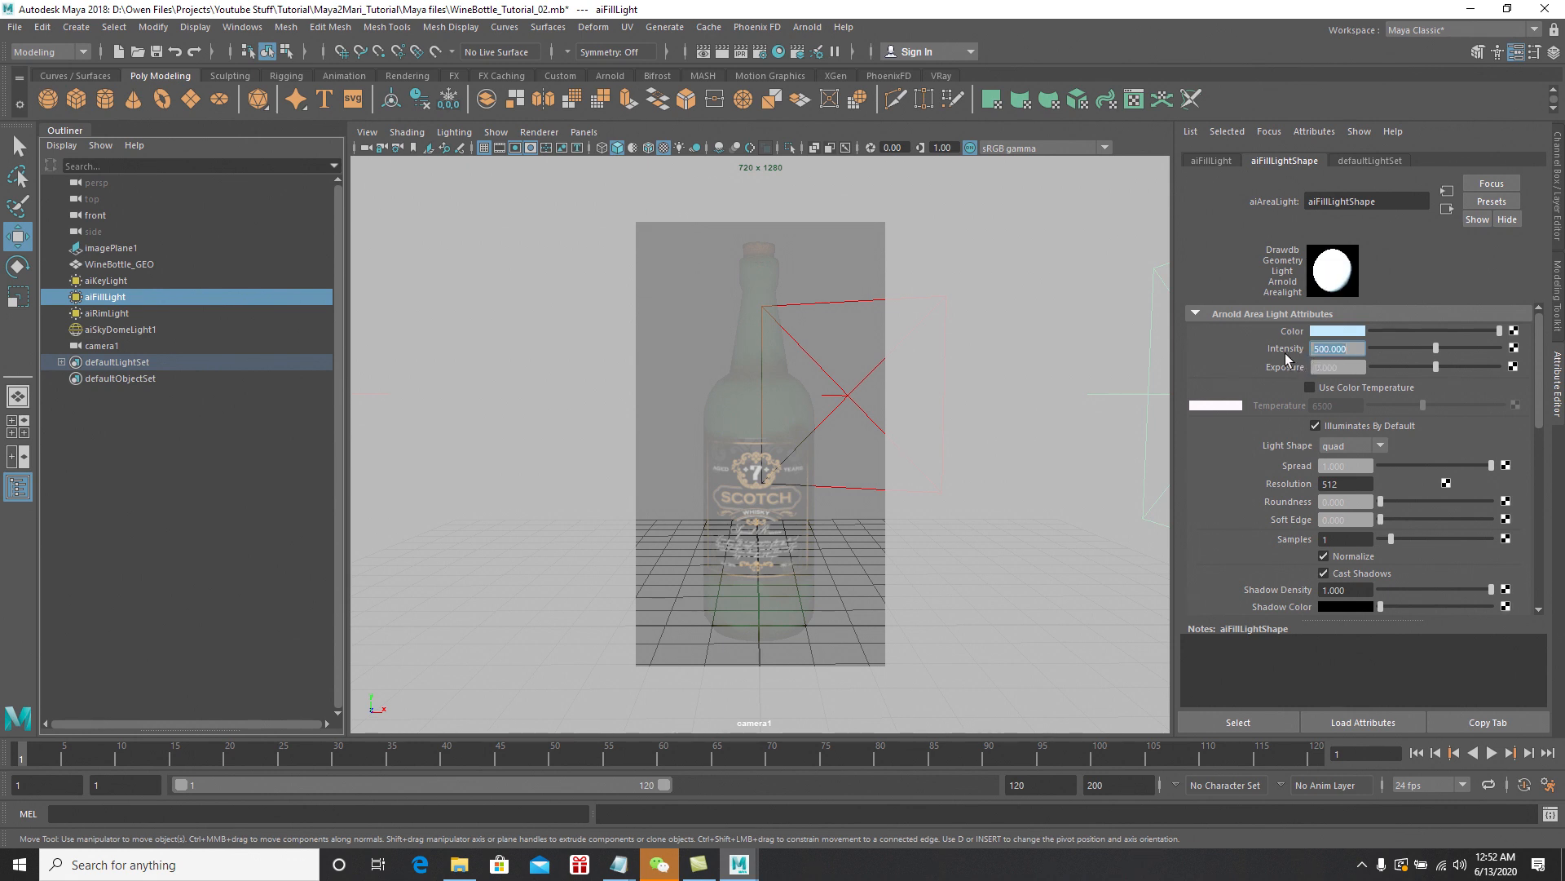
Set aiRimLight's intensity to 1000 and save the scene
{"action": "left_click", "coordinate": [129, 313]}
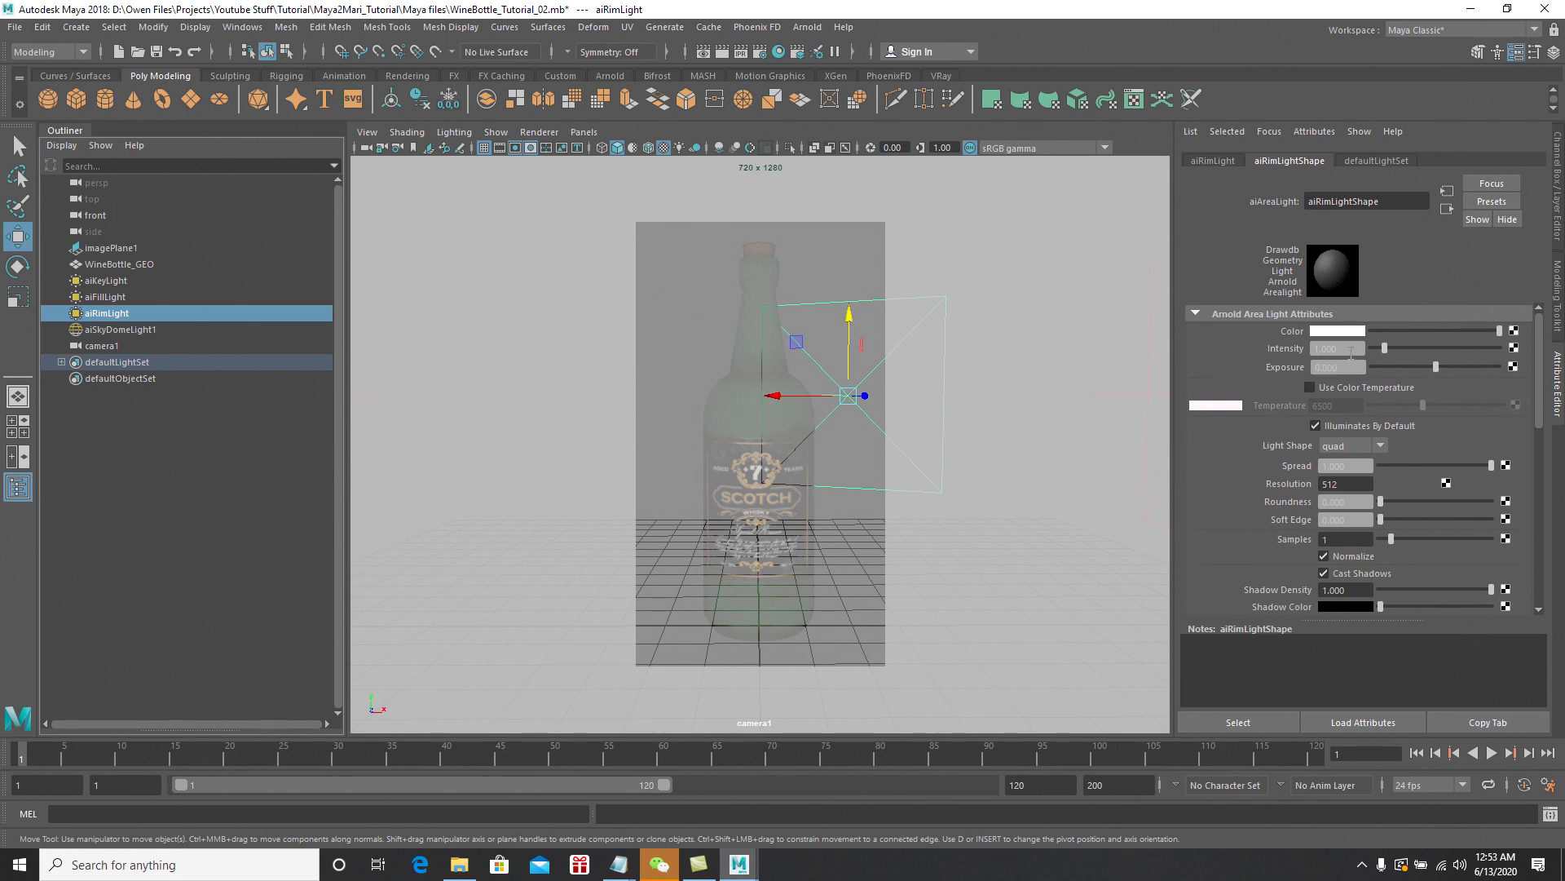
{"action": "left_click_drag", "start_coordinate": [1349, 352], "coordinate": [1285, 356]}
{"action": "type", "text": "1000"}
{"action": "key", "text": "Return"}
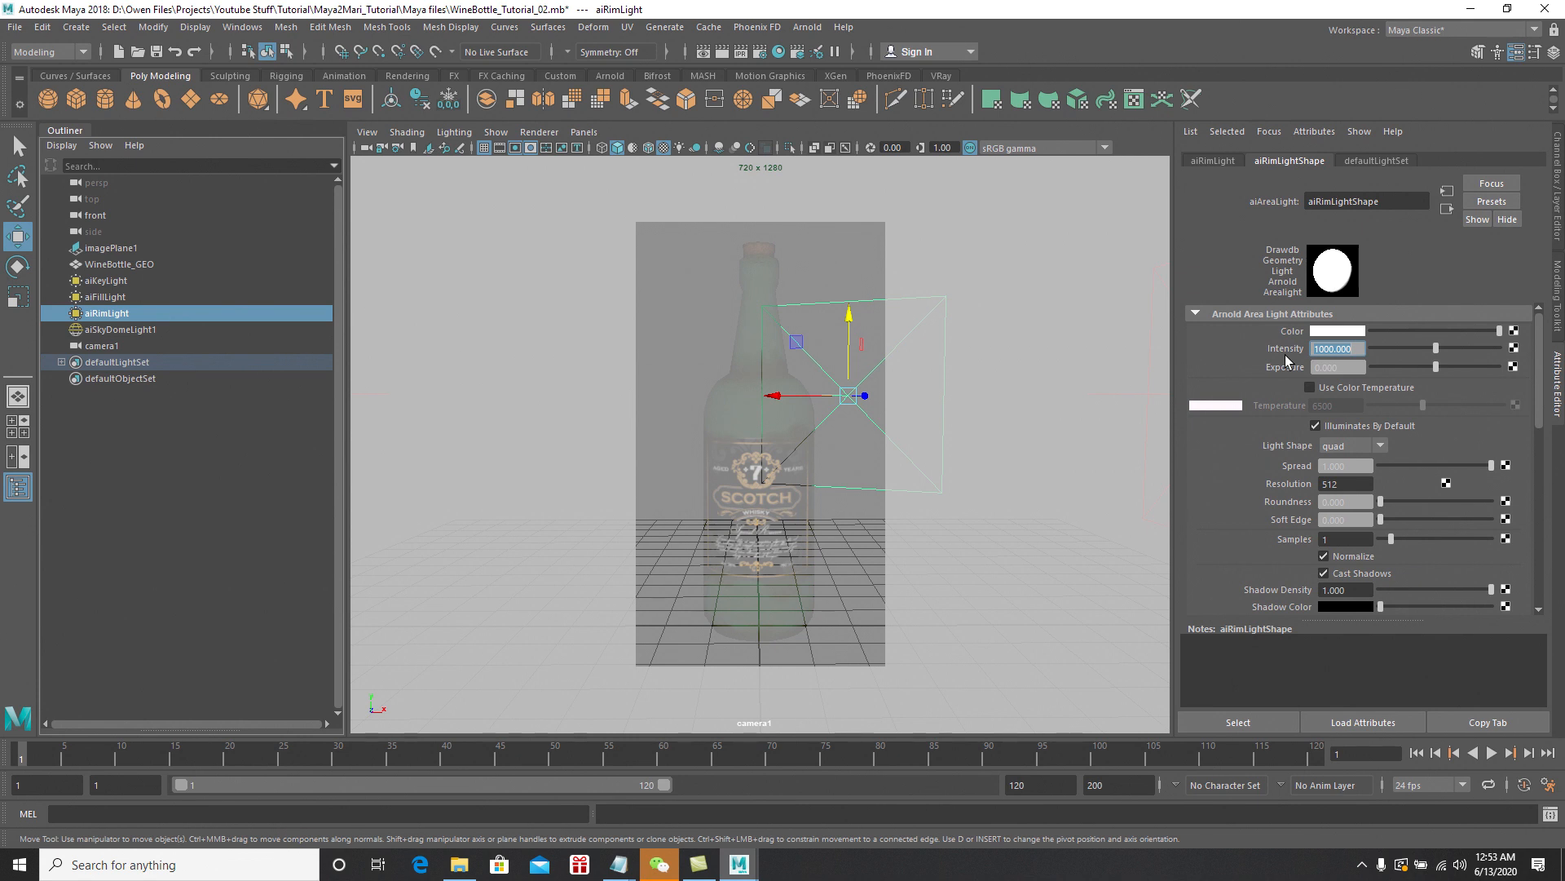
{"action": "left_click", "coordinate": [14, 29]}
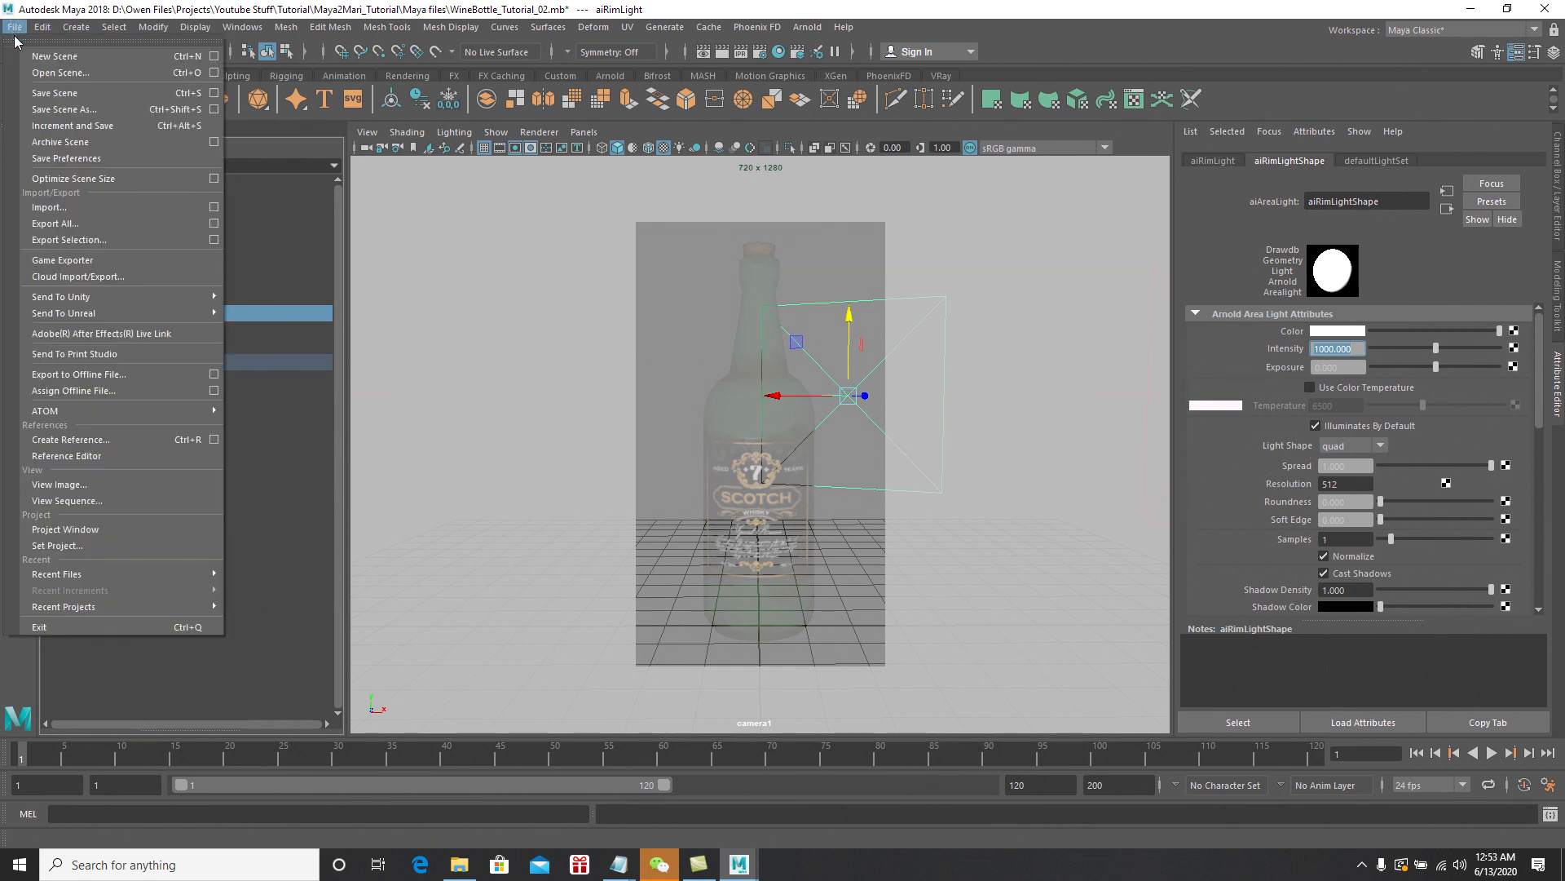
{"action": "left_click", "coordinate": [54, 95]}
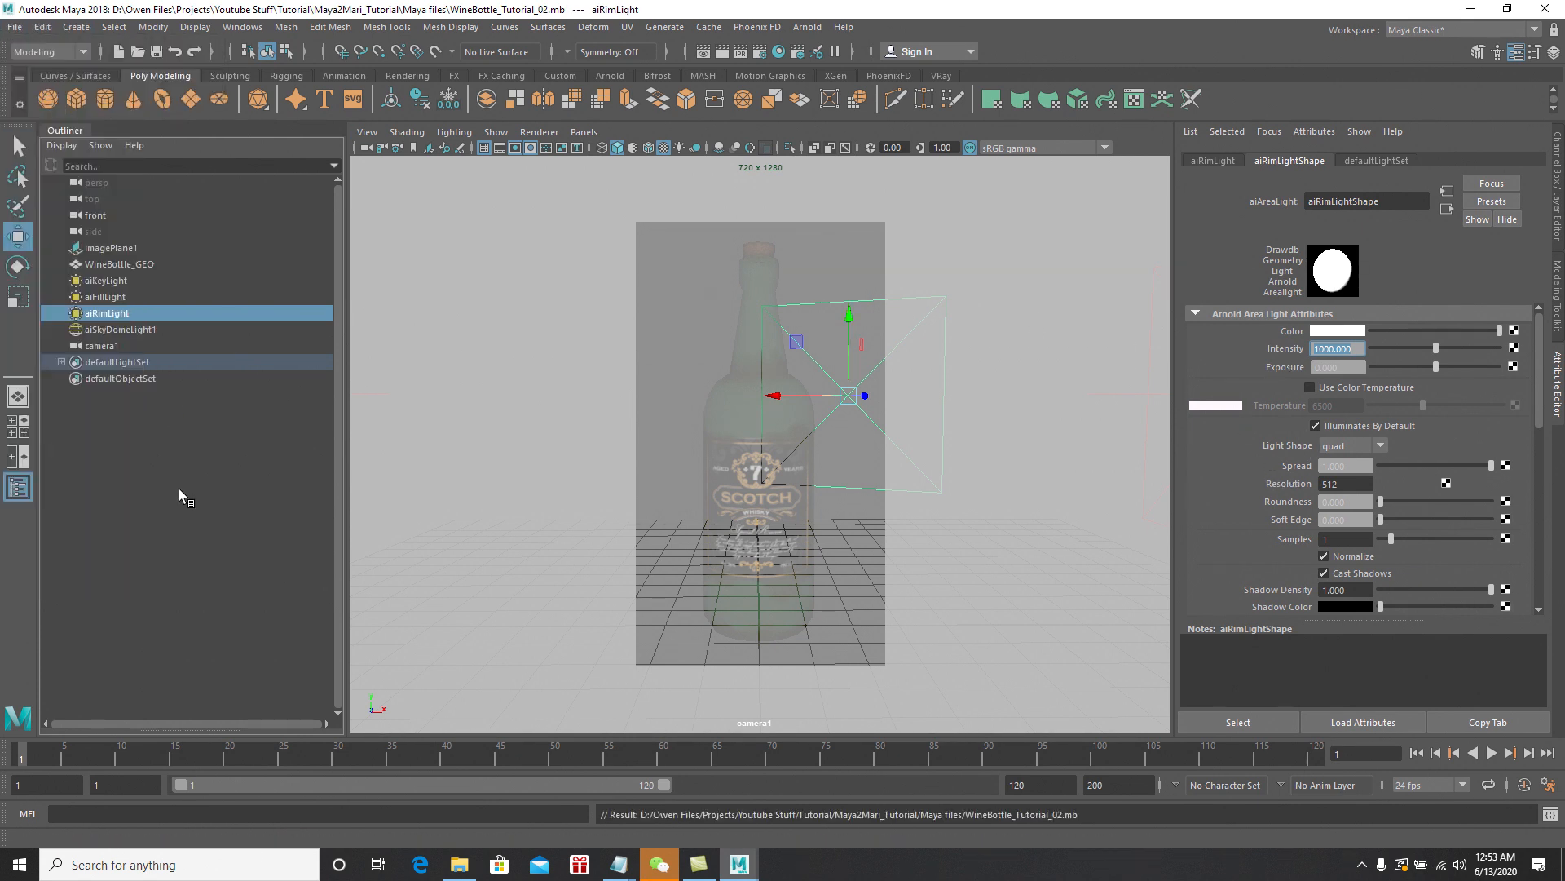
Set the Camera visibility of aiSkyDomeLight1 to 0 and clear the selection
{"action": "left_click", "coordinate": [179, 487]}
{"action": "left_click", "coordinate": [152, 328]}
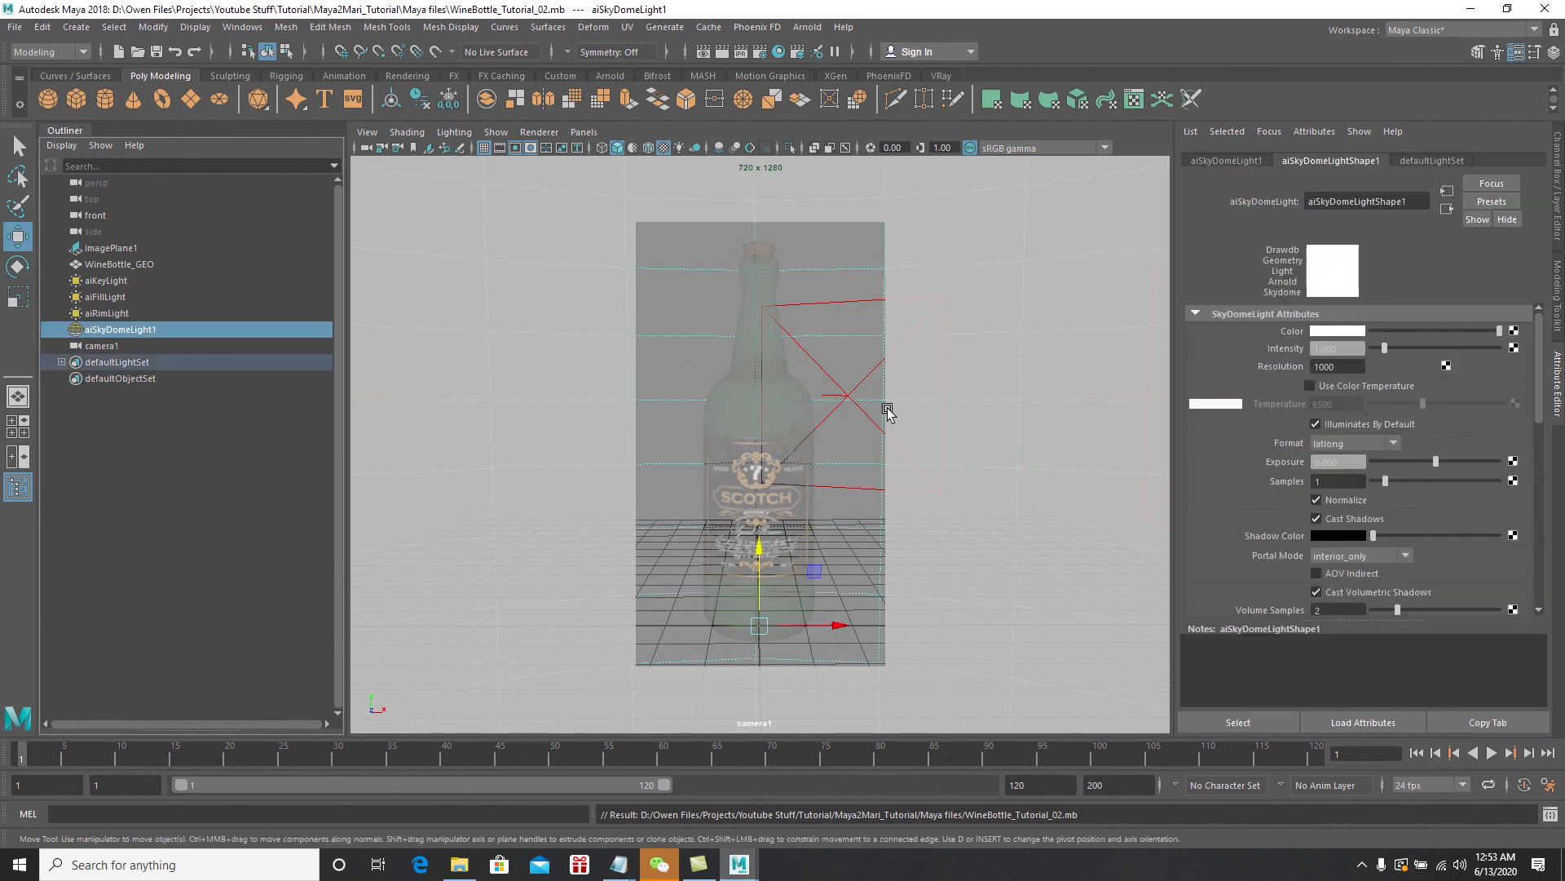
{"action": "scroll", "coordinate": [1261, 457], "scroll_direction": "down", "scroll_amount": 10}
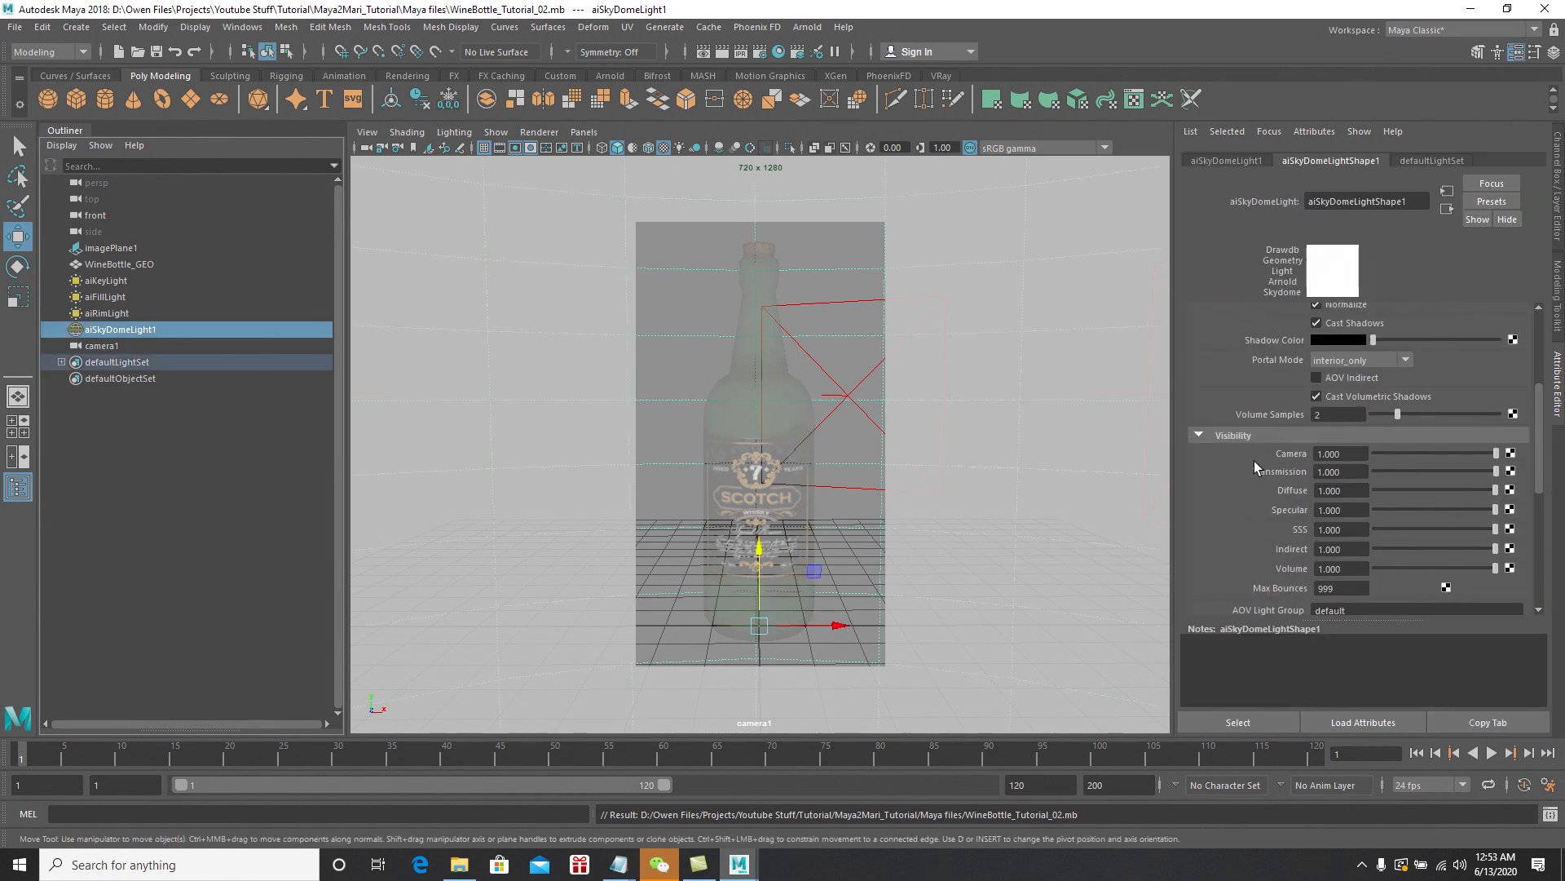
{"action": "scroll", "coordinate": [1254, 462], "scroll_direction": "up", "scroll_amount": 5}
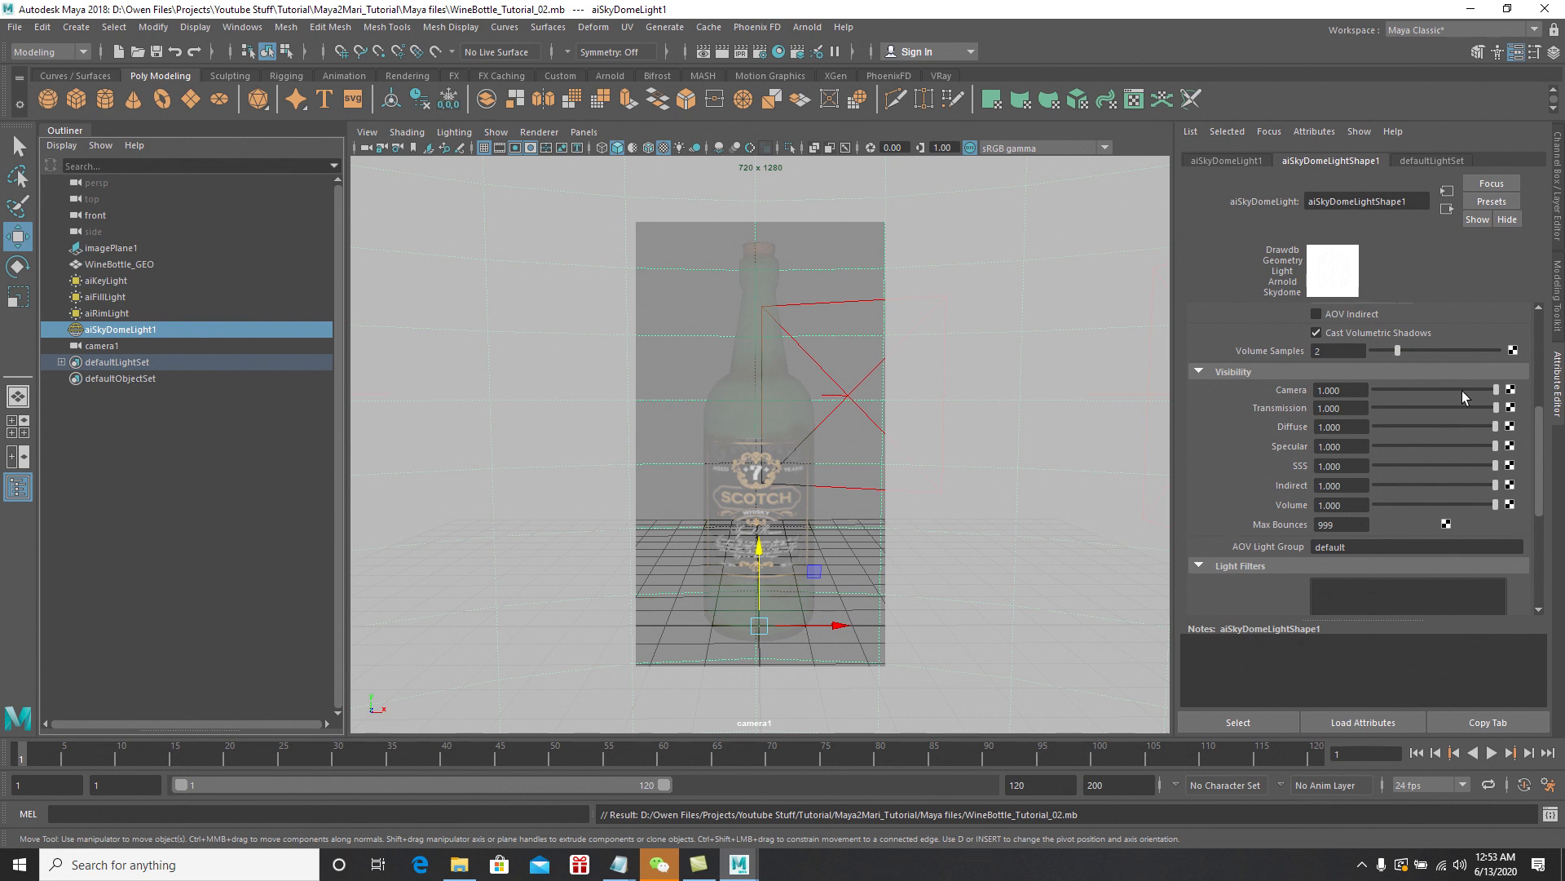
{"action": "left_click_drag", "start_coordinate": [1465, 390], "coordinate": [1362, 392]}
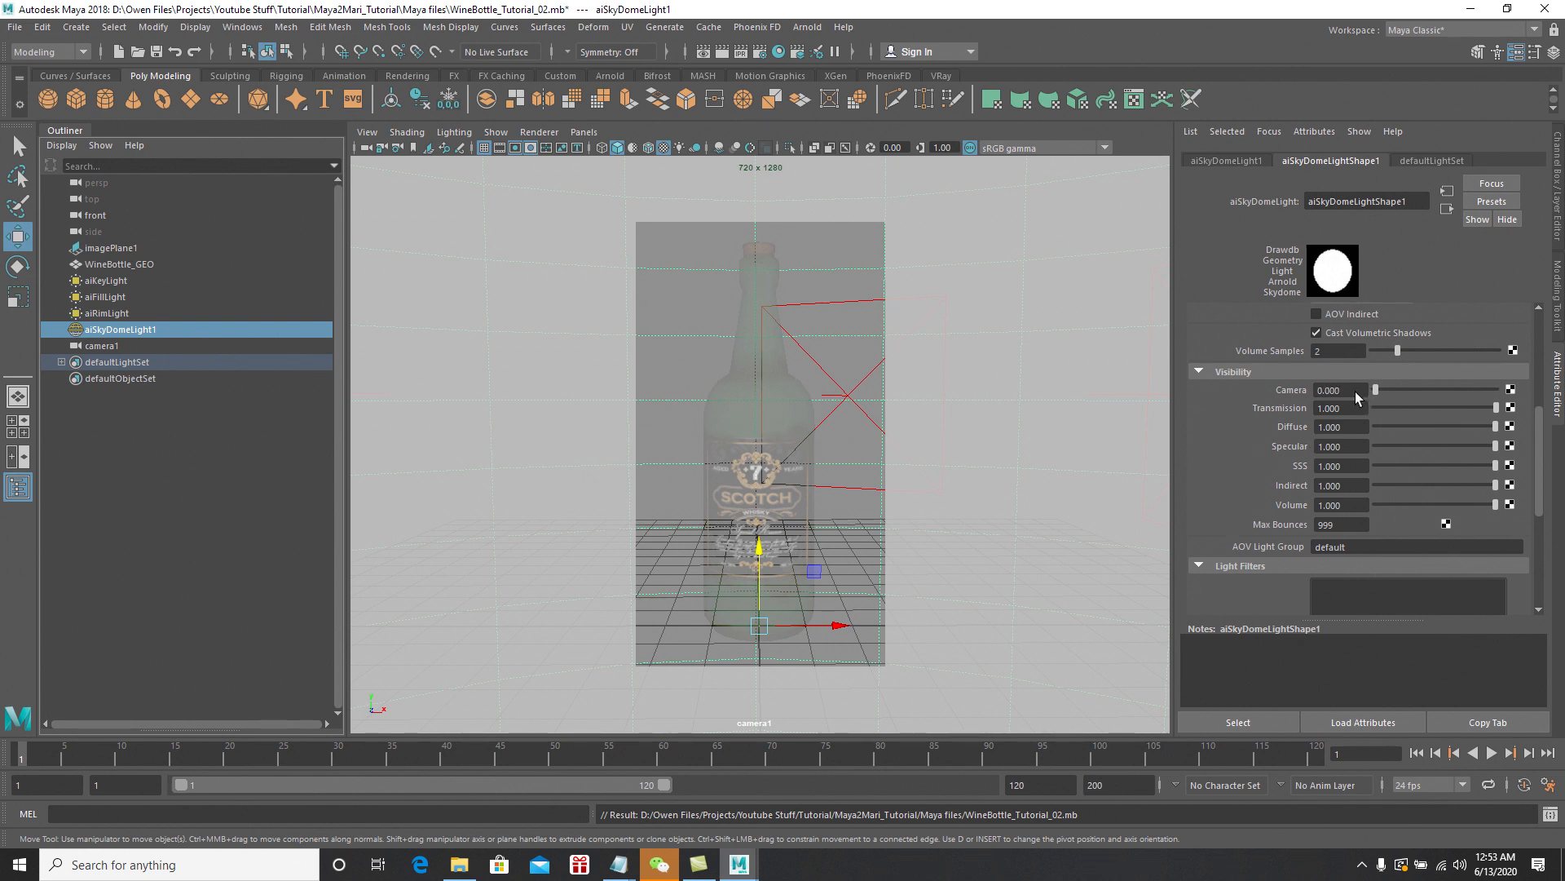
{"action": "left_click", "coordinate": [197, 481]}
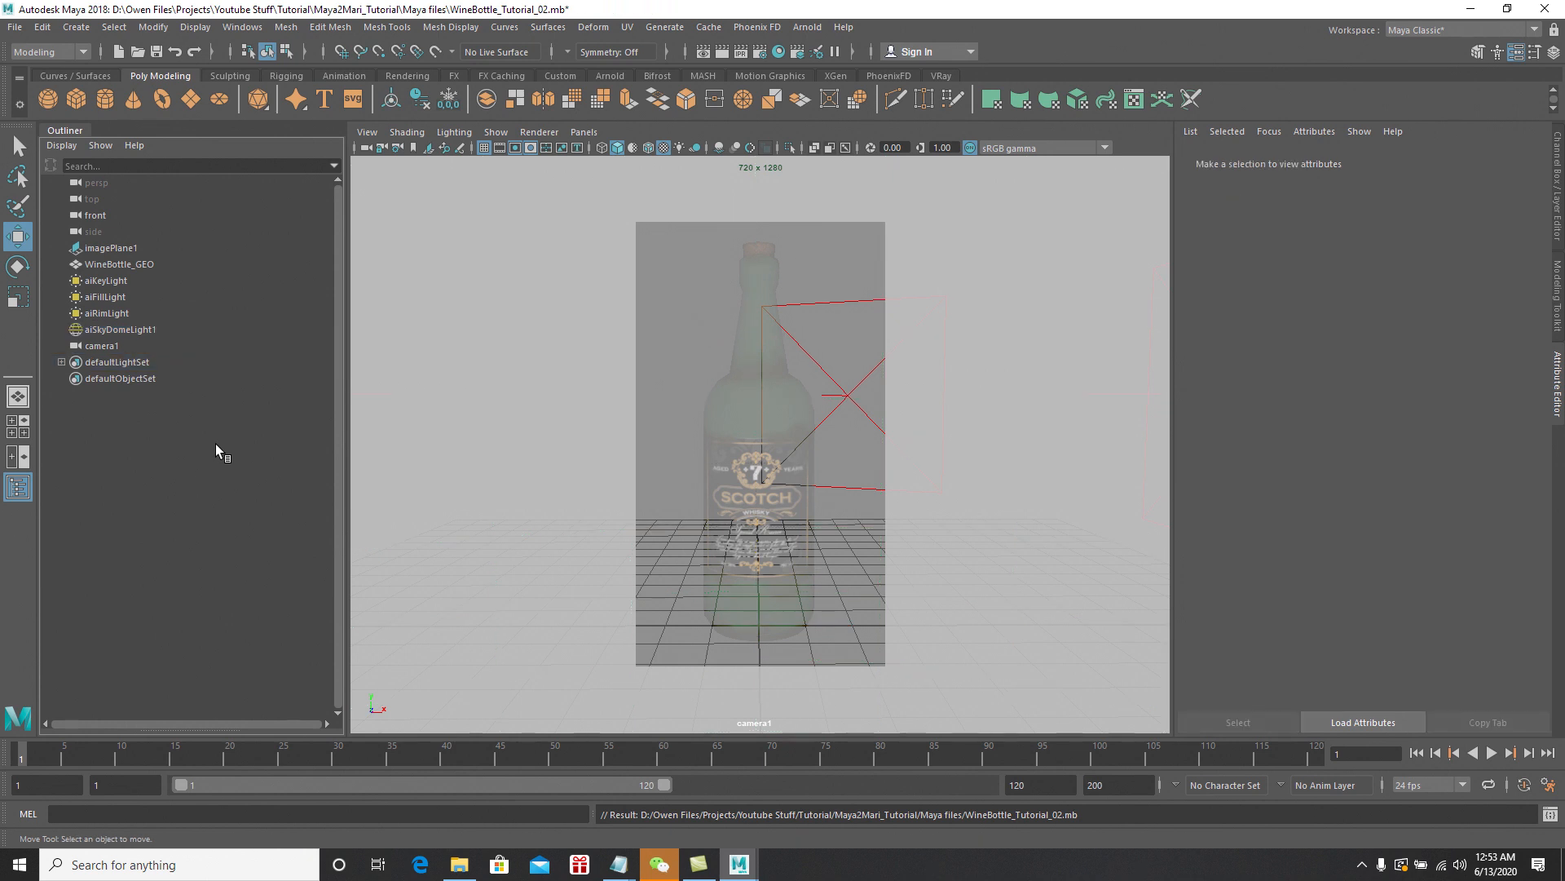
Open the Arnold RenderView and widen its window
{"action": "left_click", "coordinate": [807, 27]}
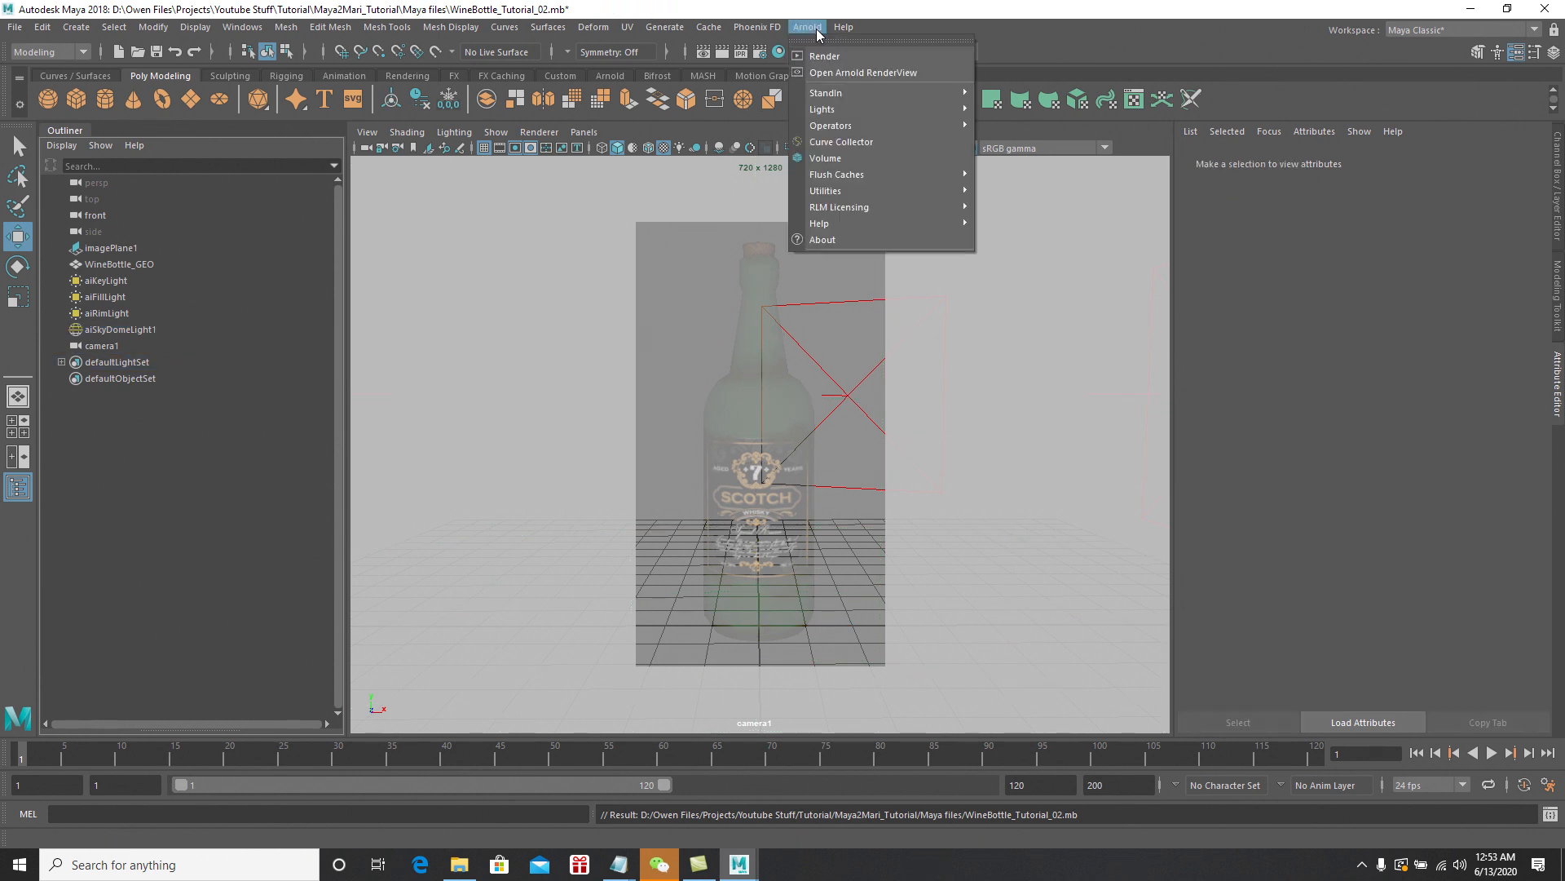
{"action": "left_click", "coordinate": [849, 71]}
{"action": "left_click_drag", "start_coordinate": [762, 272], "coordinate": [1065, 272]}
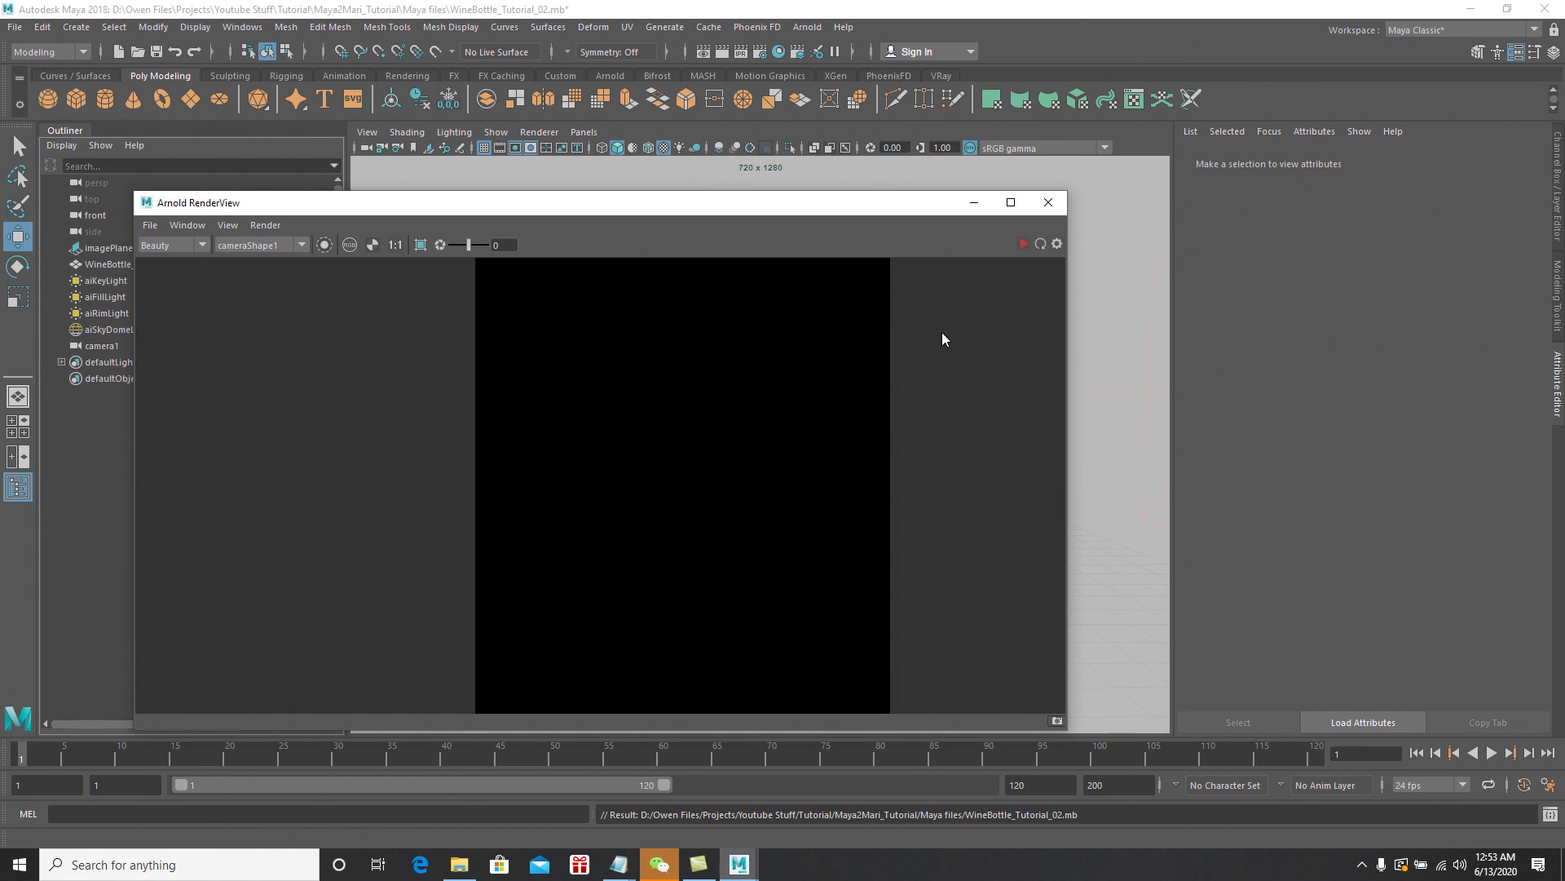
Render the bottle through cameraShape1 in the Arnold RenderView, stopping early by closing the window
{"action": "left_click", "coordinate": [1040, 243]}
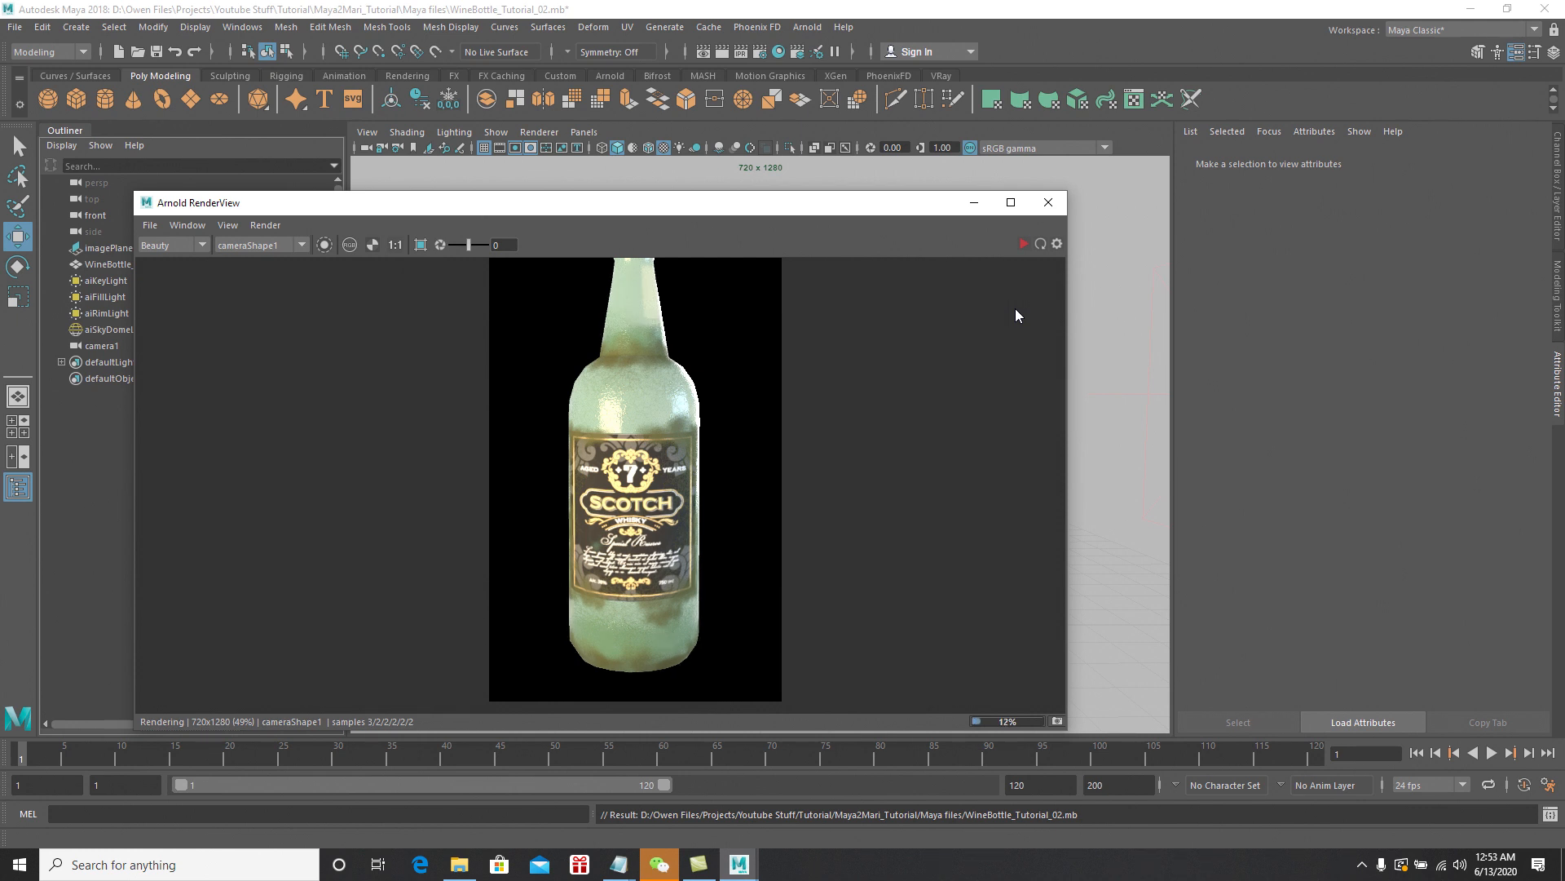
{"action": "left_click", "coordinate": [1048, 204]}
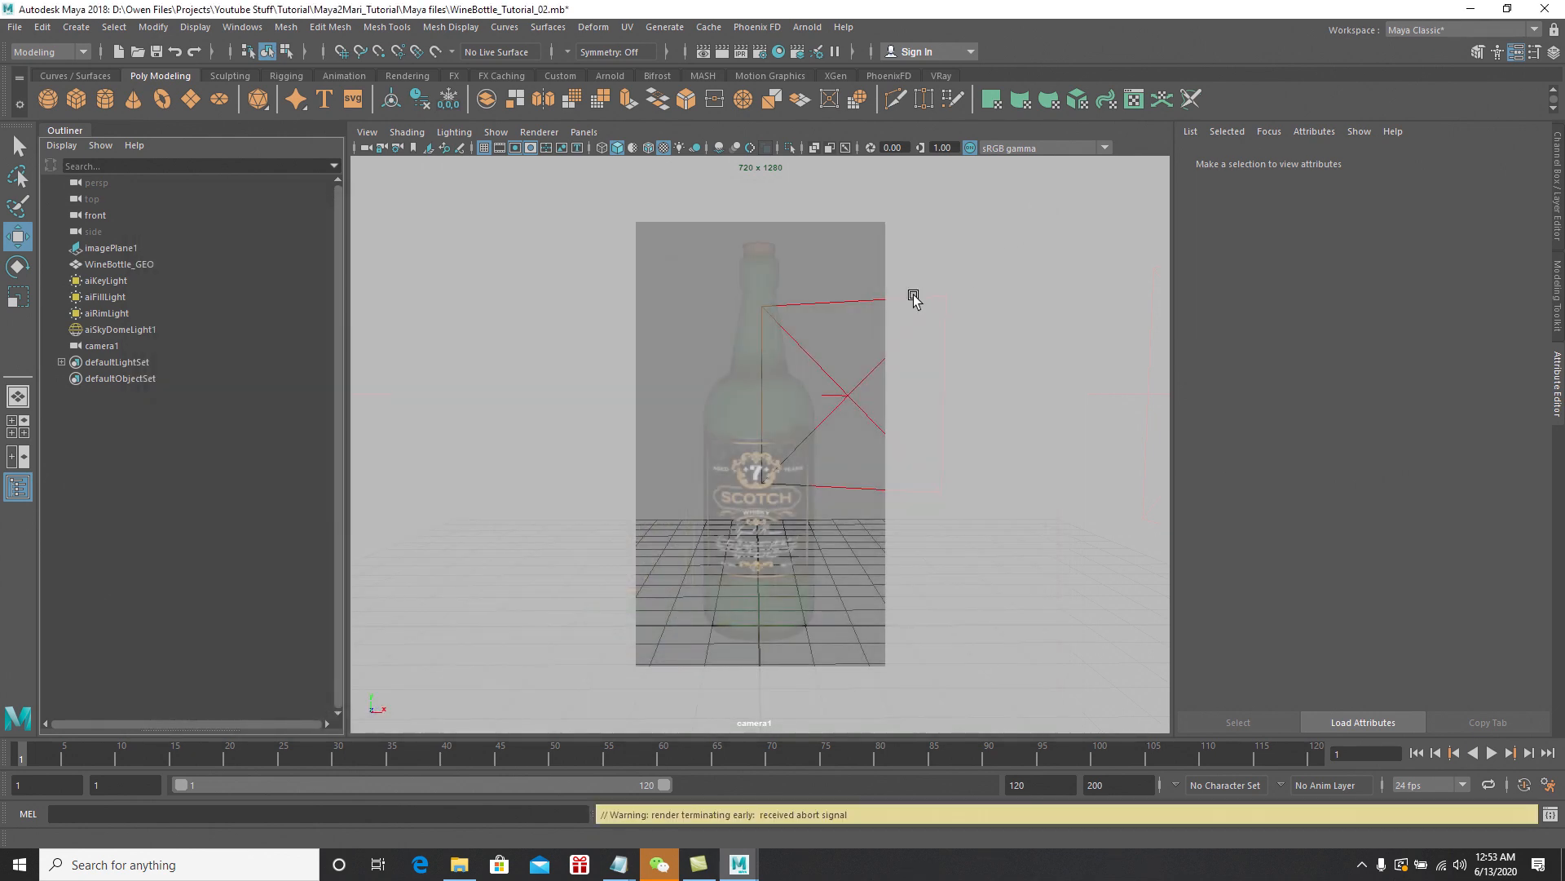
Turn on smooth mesh preview for WineBottle_GEO, clear the selection, and save the scene
{"action": "left_click", "coordinate": [752, 278]}
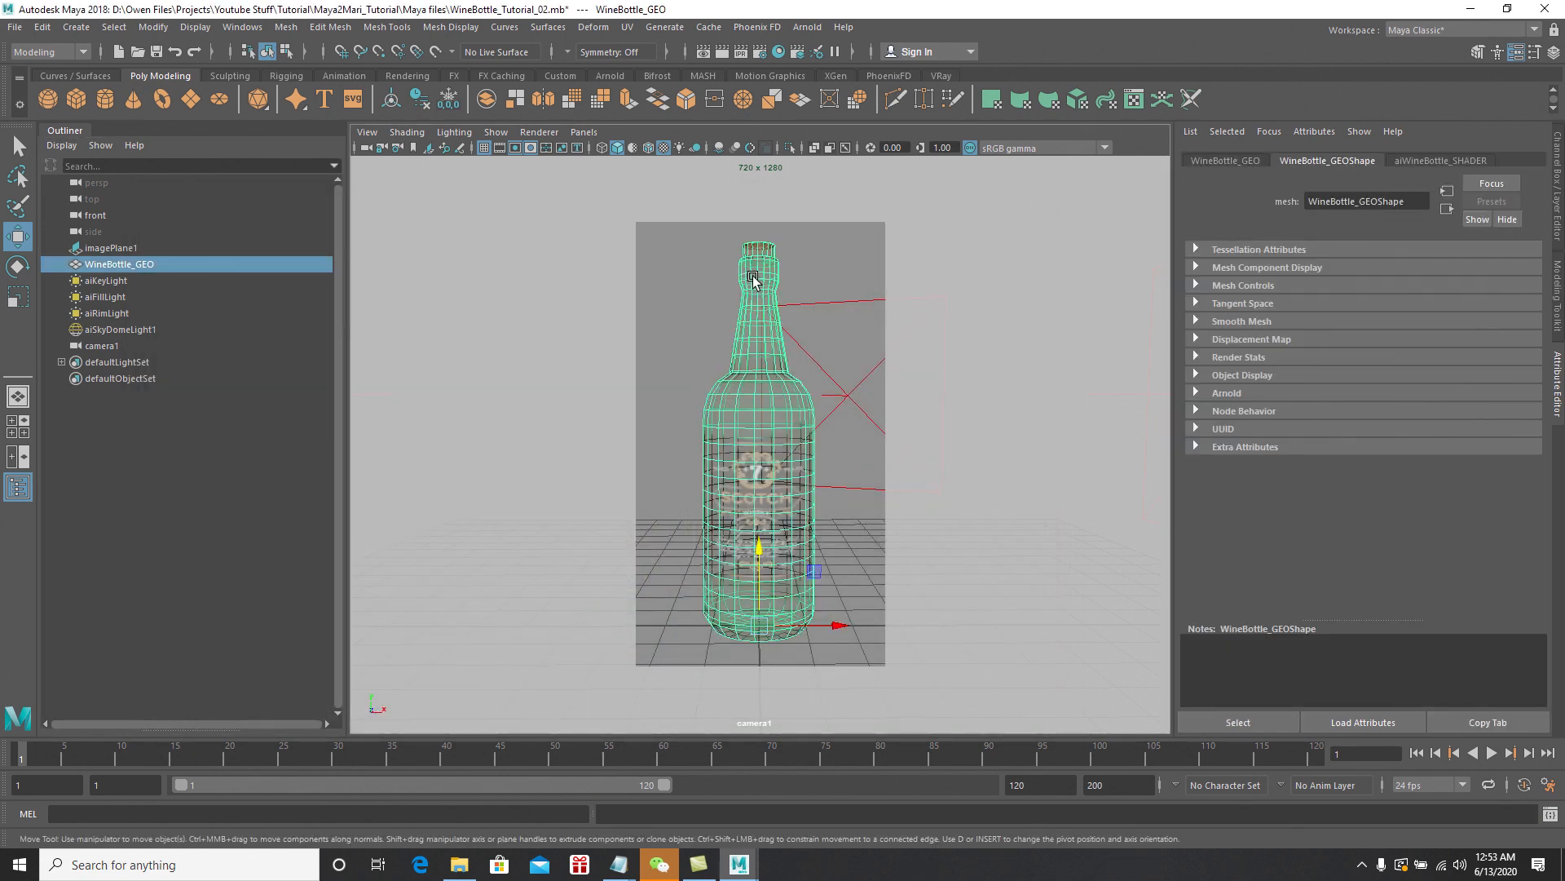
{"action": "key", "text": "3"}
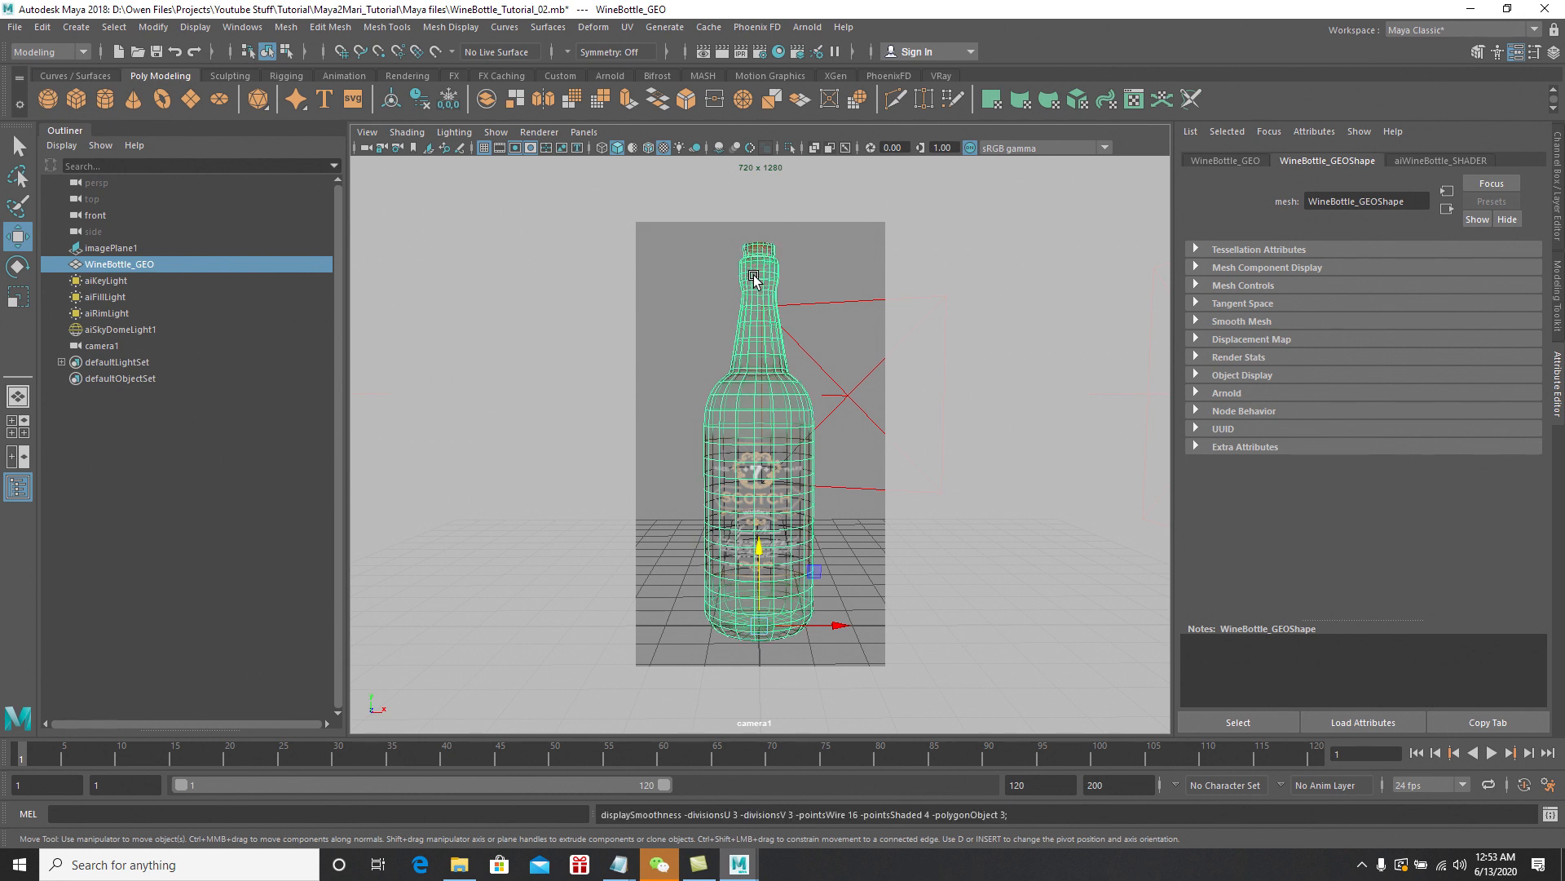
{"action": "left_click", "coordinate": [217, 434]}
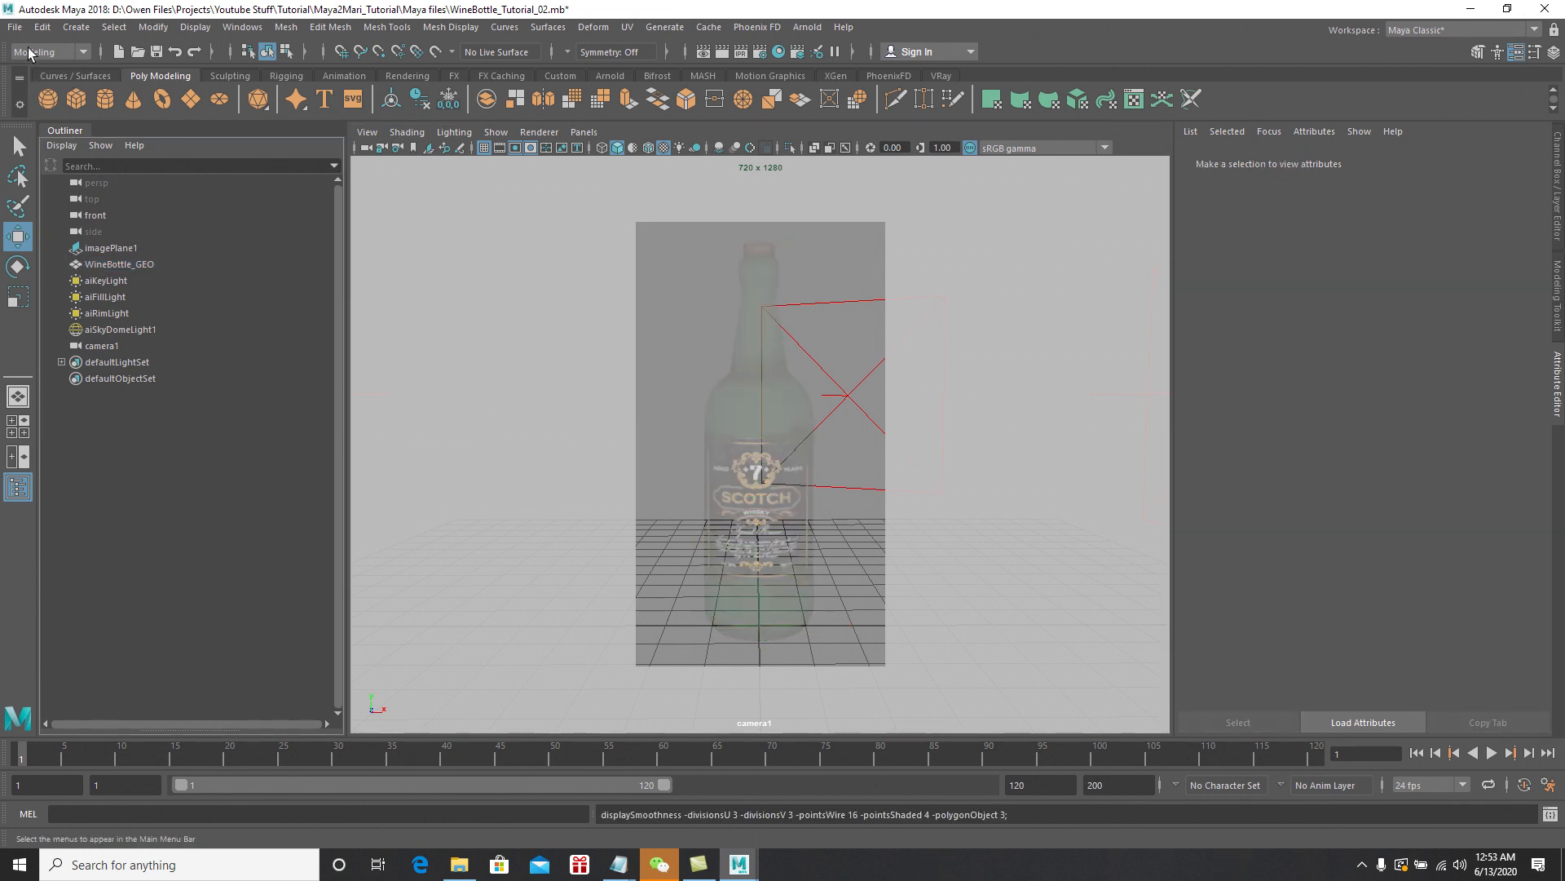
{"action": "left_click", "coordinate": [15, 27]}
{"action": "left_click", "coordinate": [57, 90]}
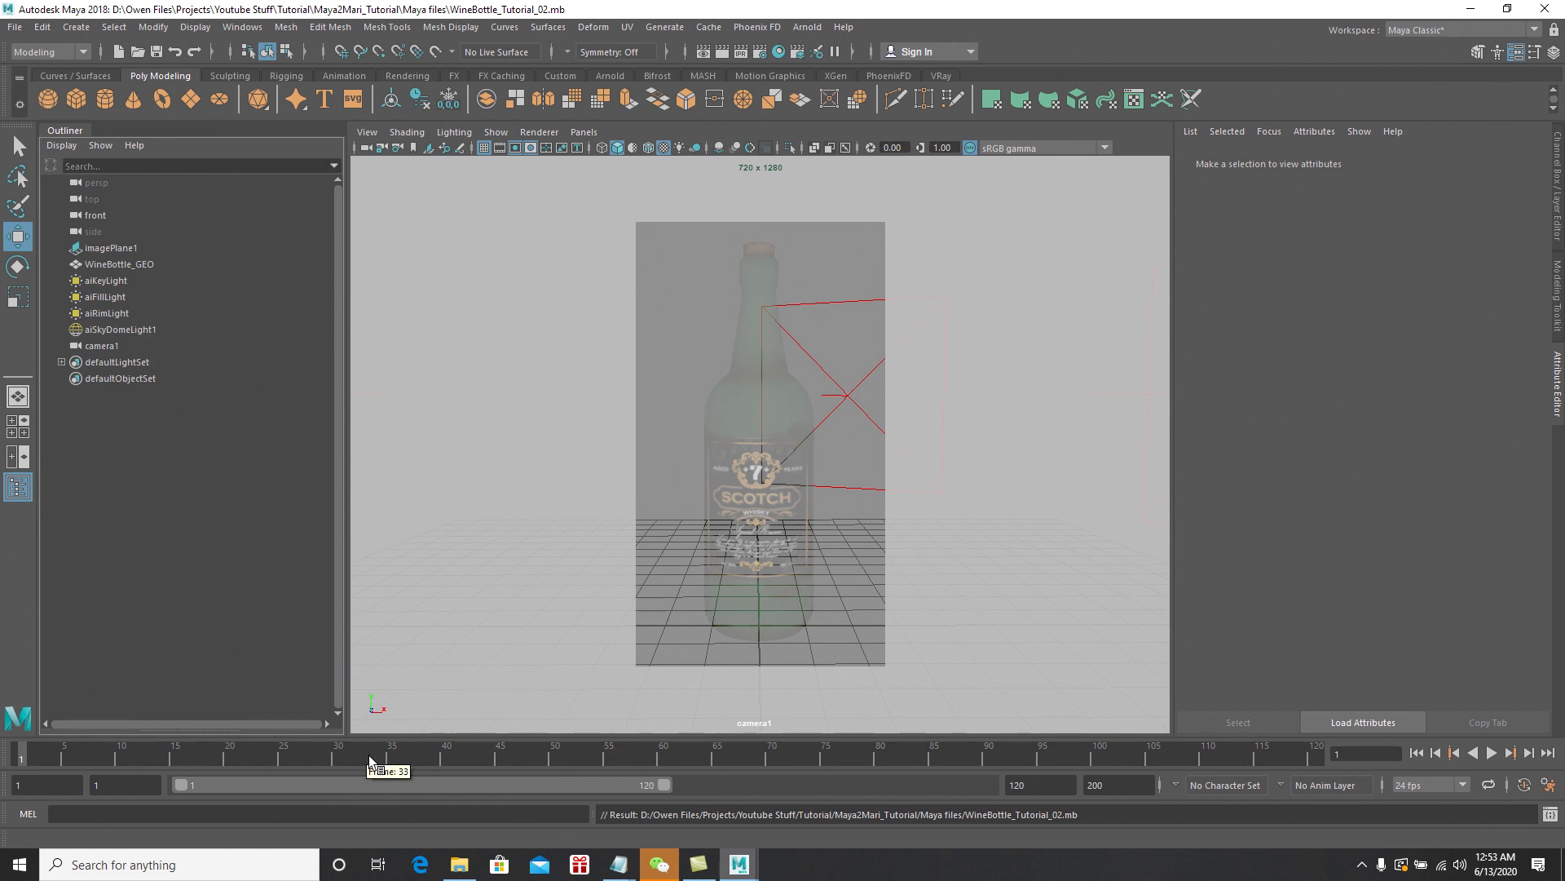
Switch to Firefox and search the web for "free hdri images"
{"action": "left_click", "coordinate": [459, 865]}
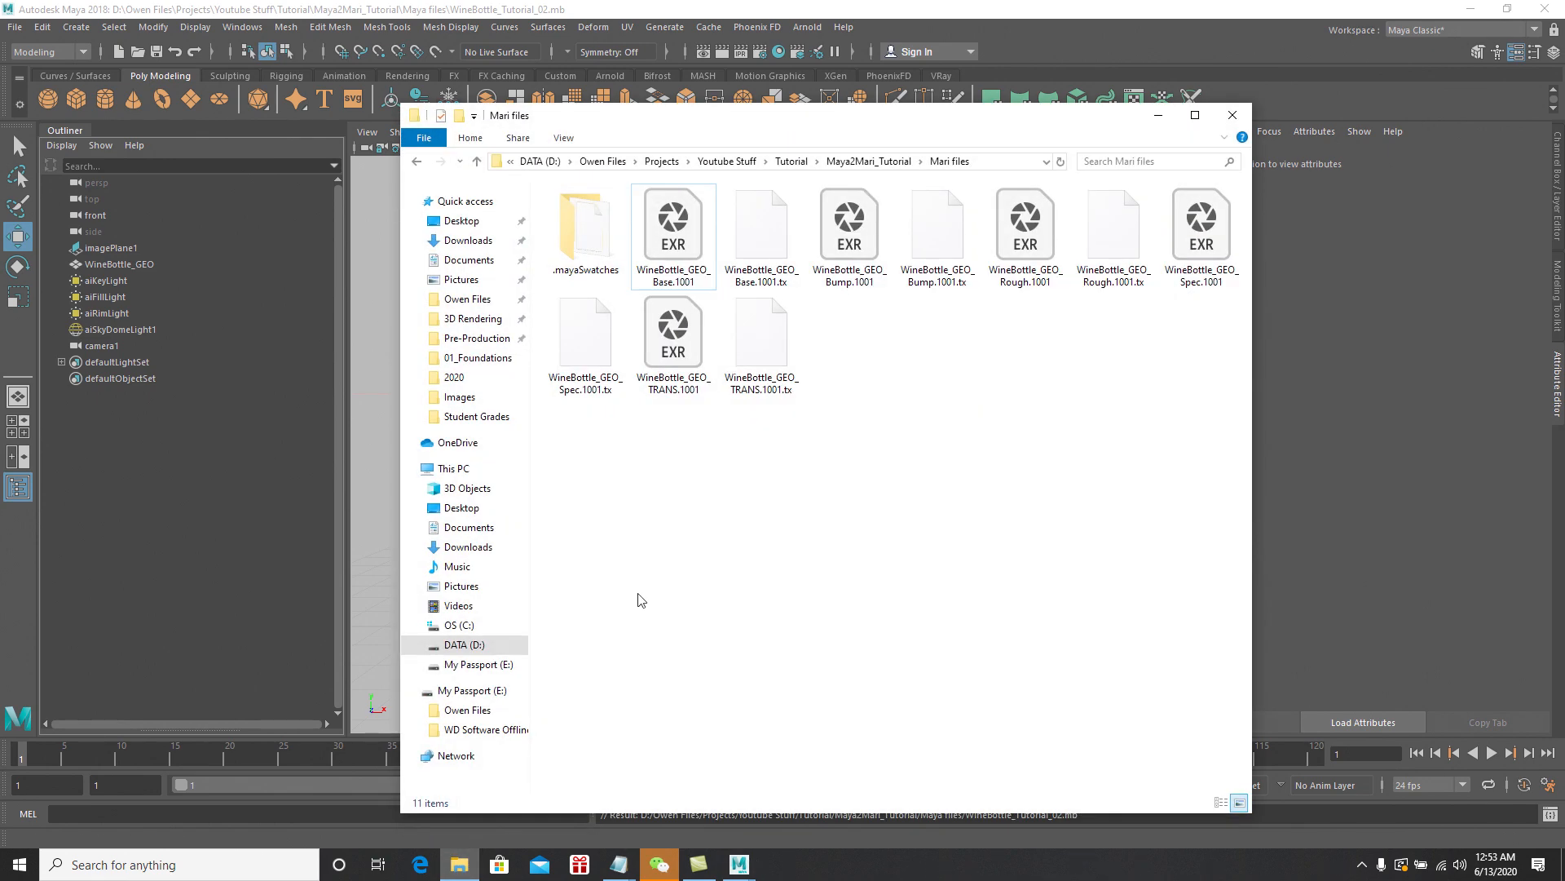
{"action": "left_click", "coordinate": [1158, 115]}
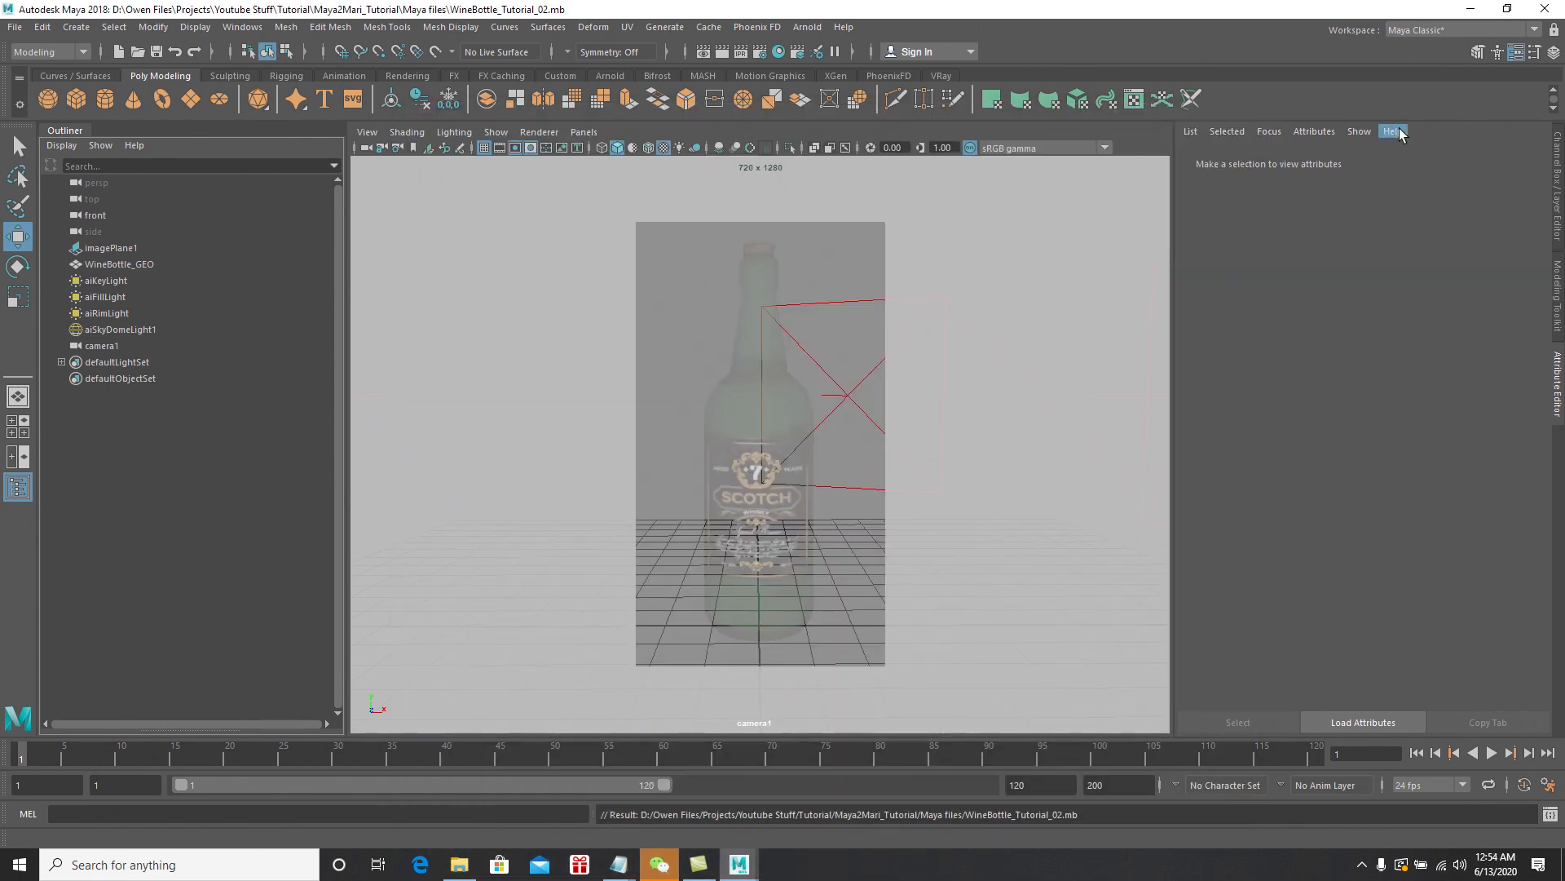
{"action": "left_click", "coordinate": [1508, 9]}
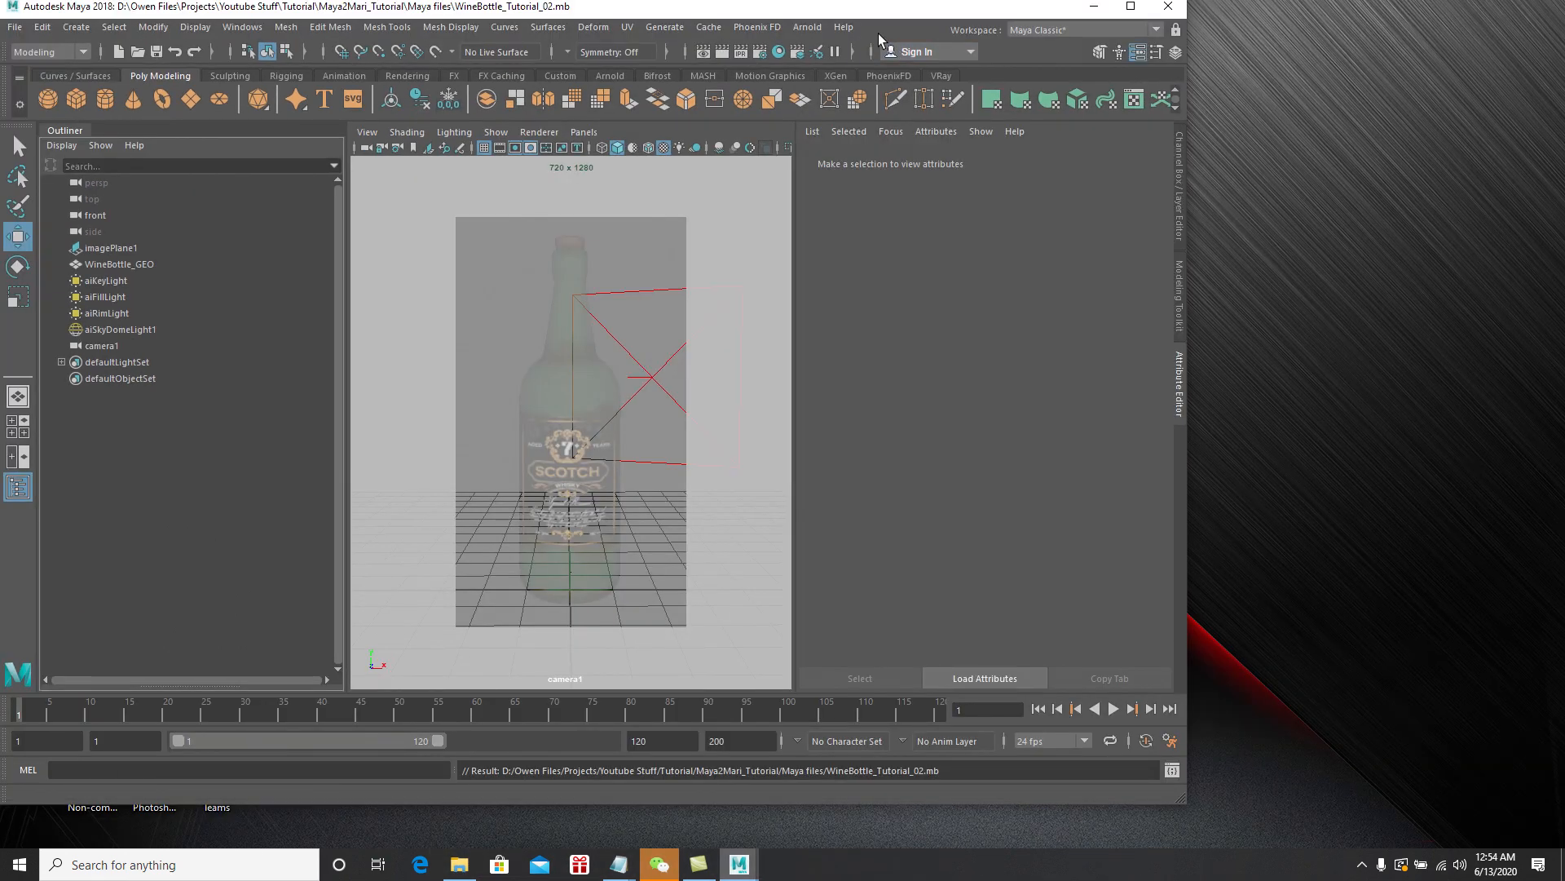
{"action": "left_click_drag", "start_coordinate": [881, 14], "coordinate": [1139, 30]}
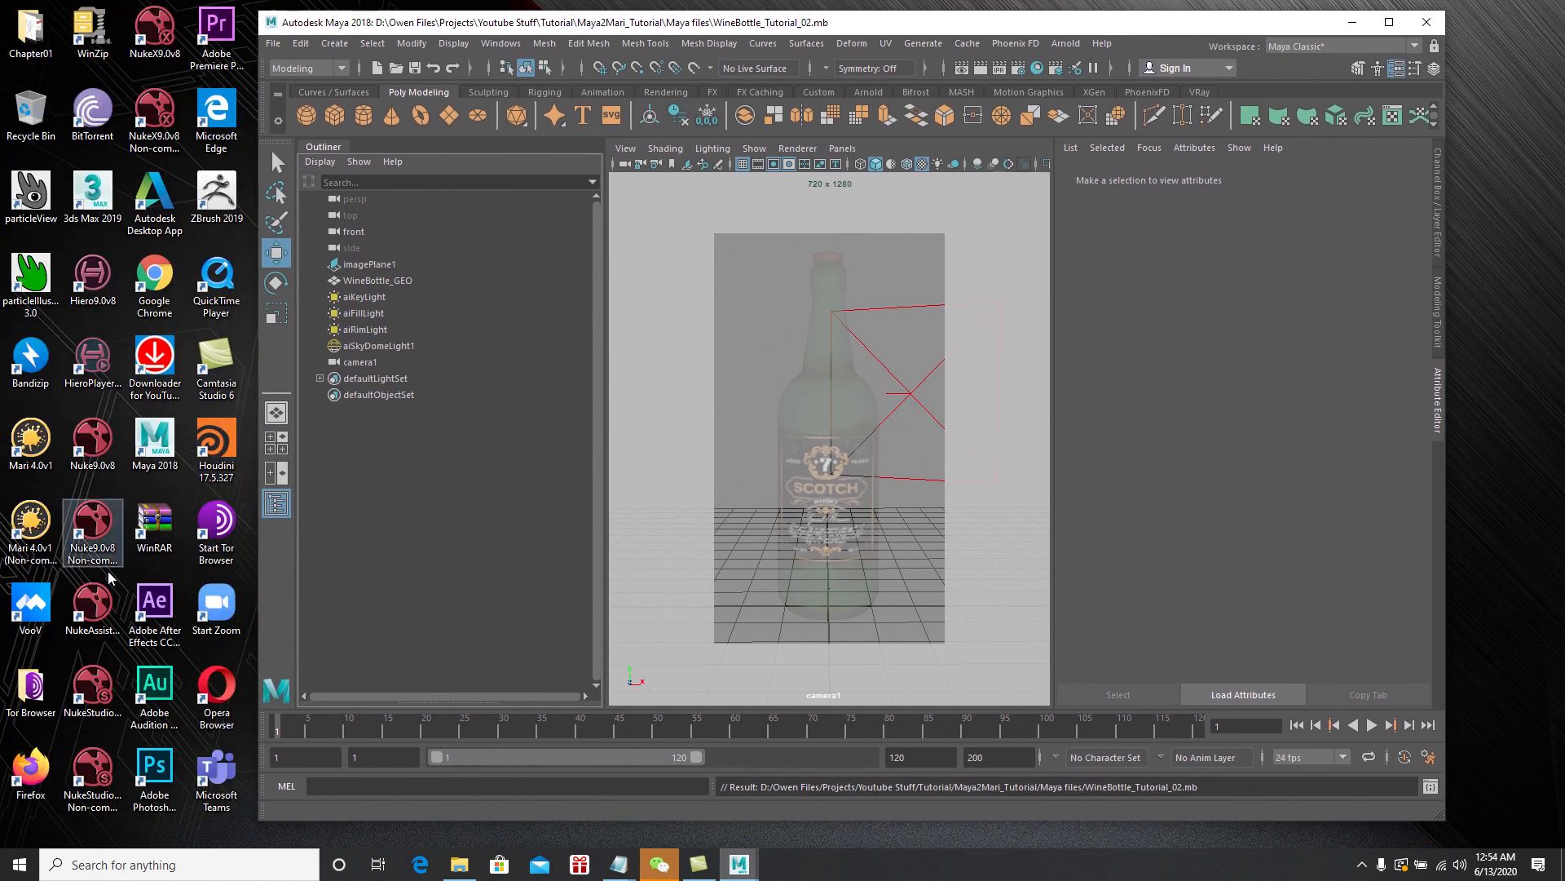
{"action": "double_click", "coordinate": [32, 767]}
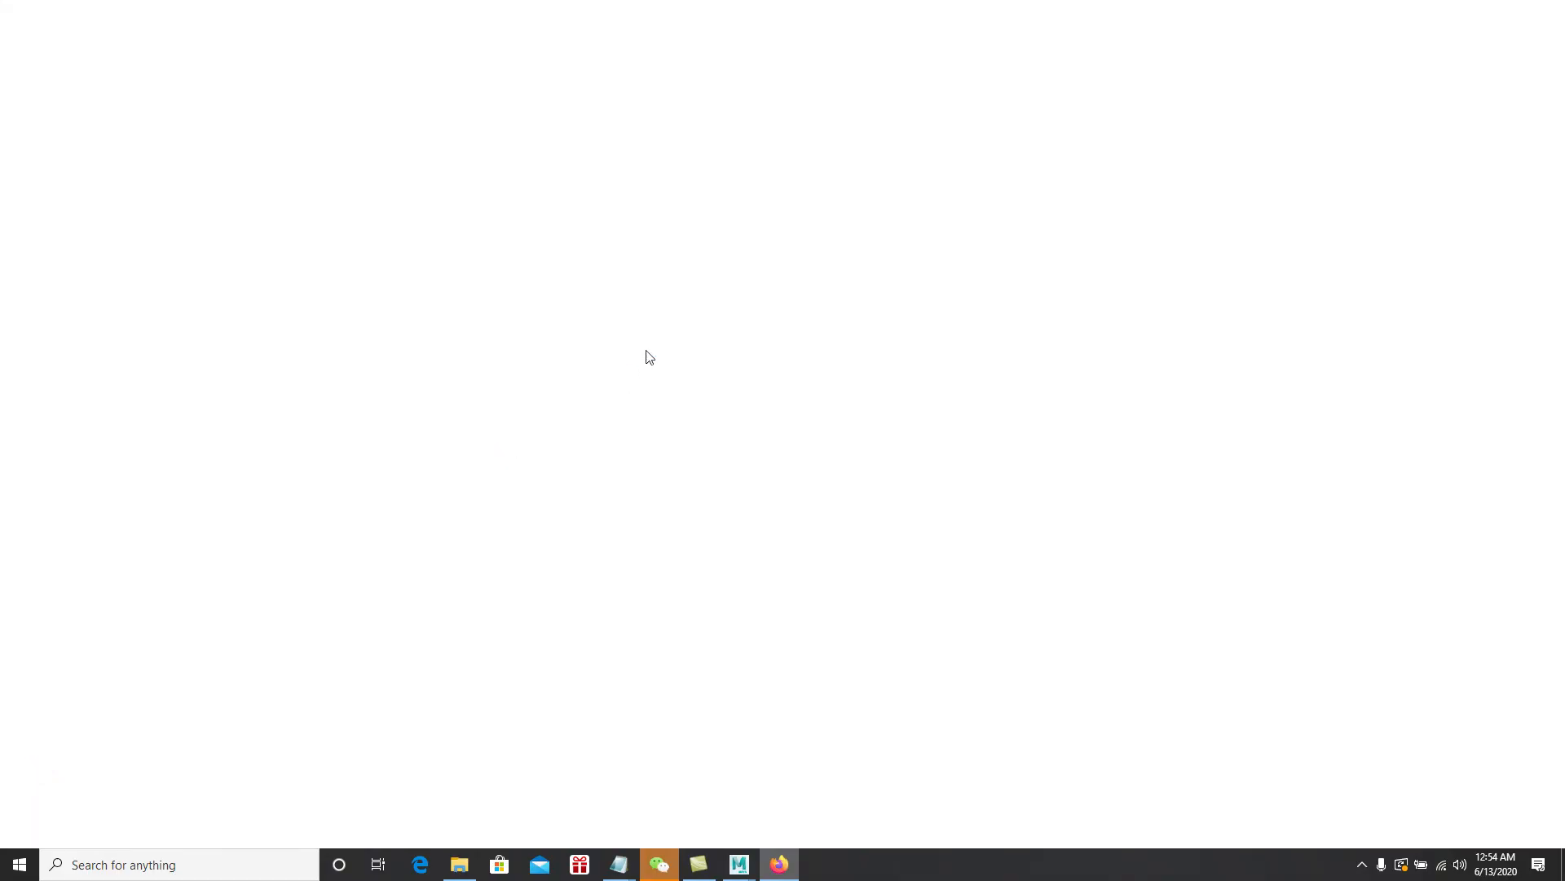
{"action": "left_click", "coordinate": [648, 133]}
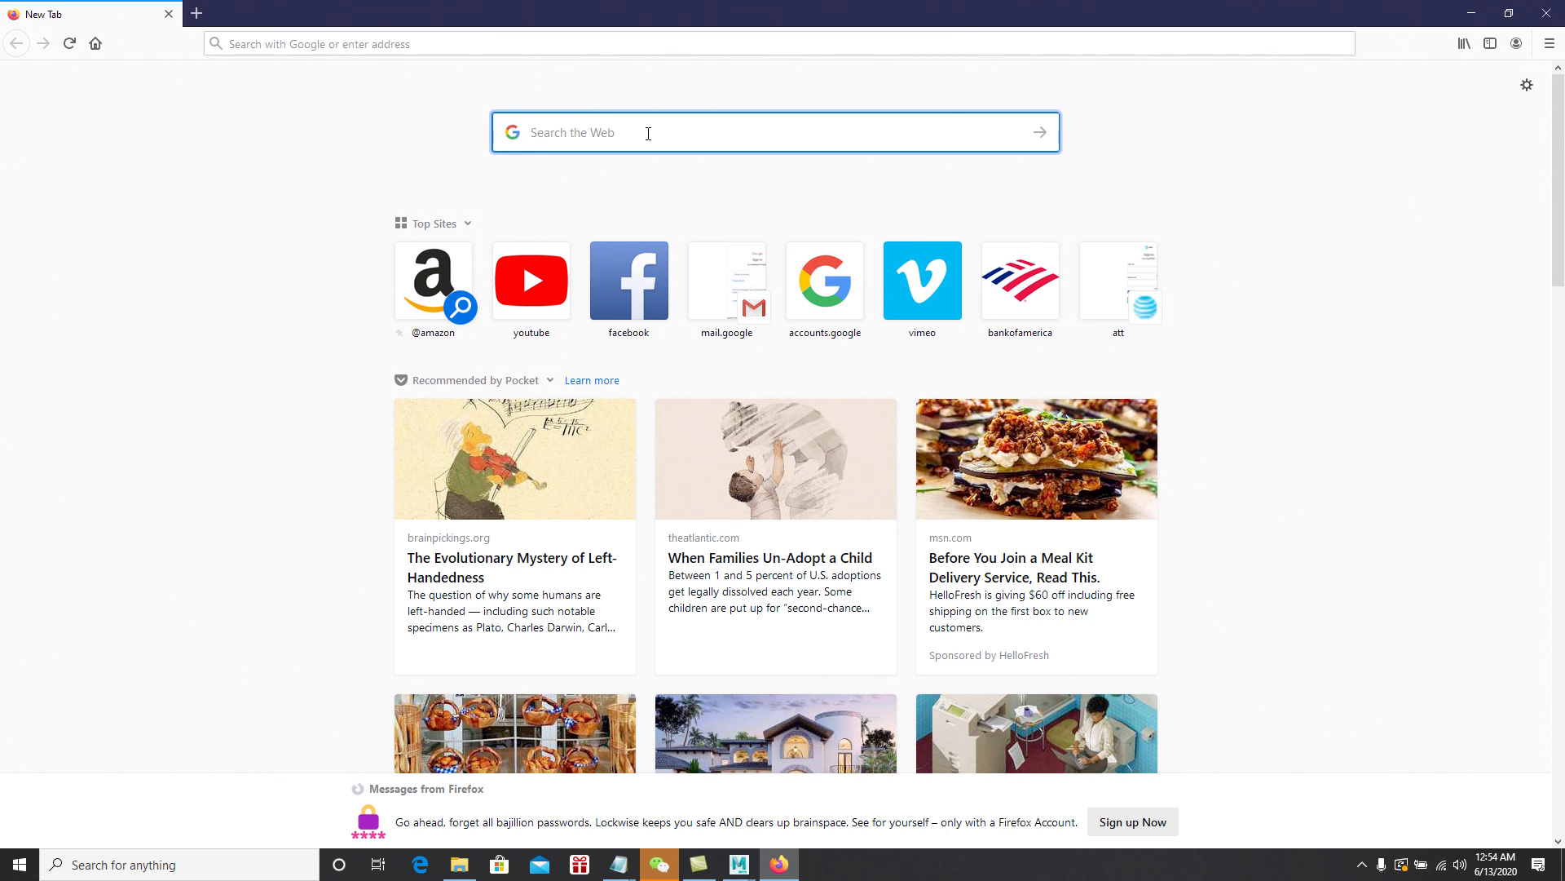
{"action": "type", "text": "free"}
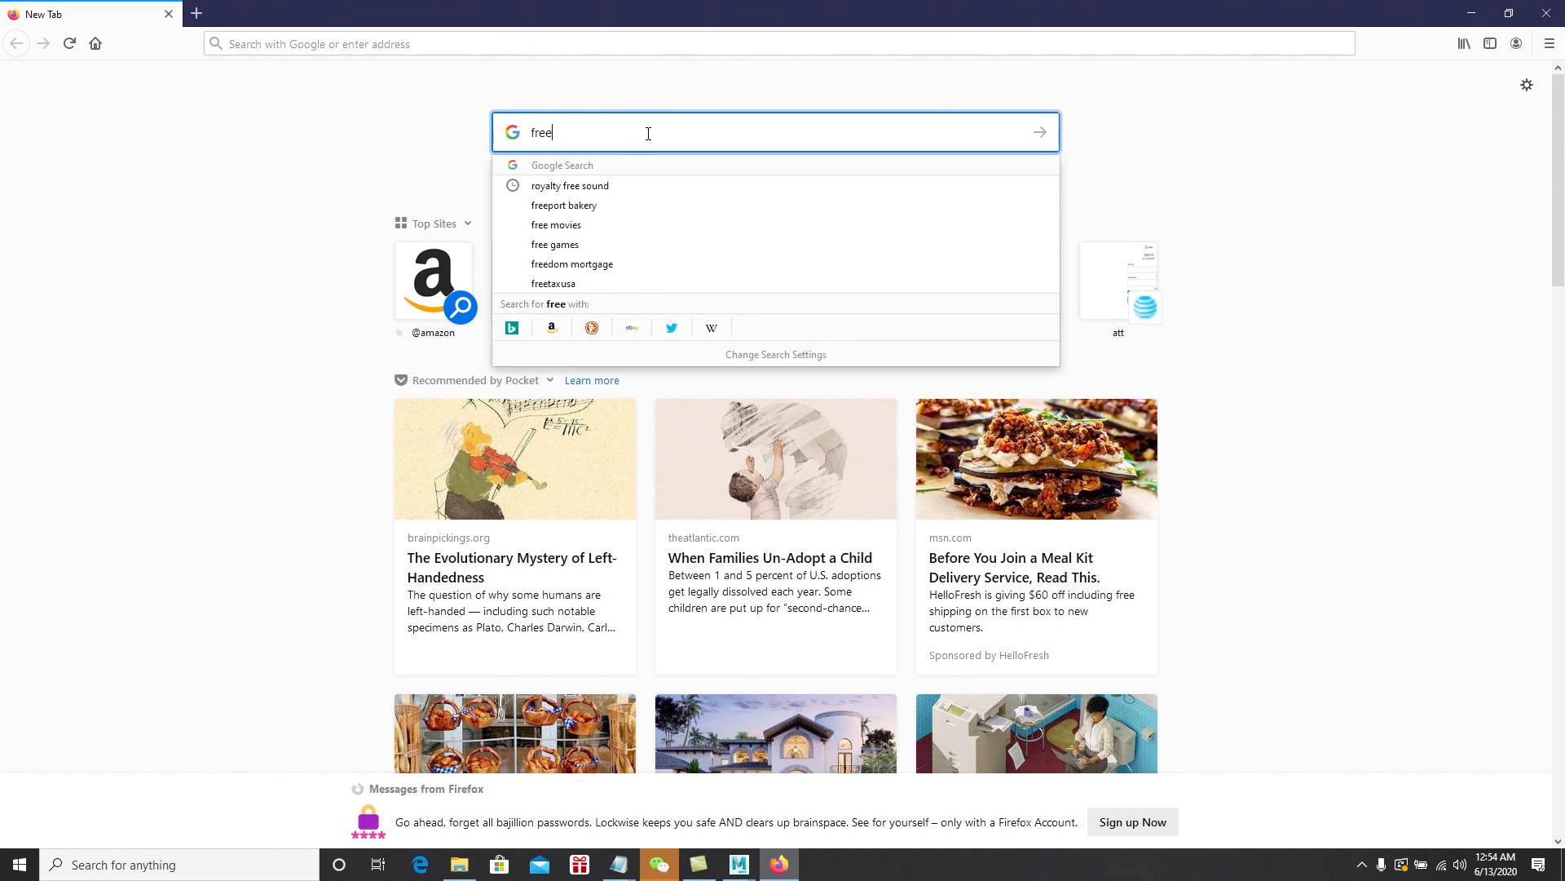
{"action": "type", "text": " HDRI"}
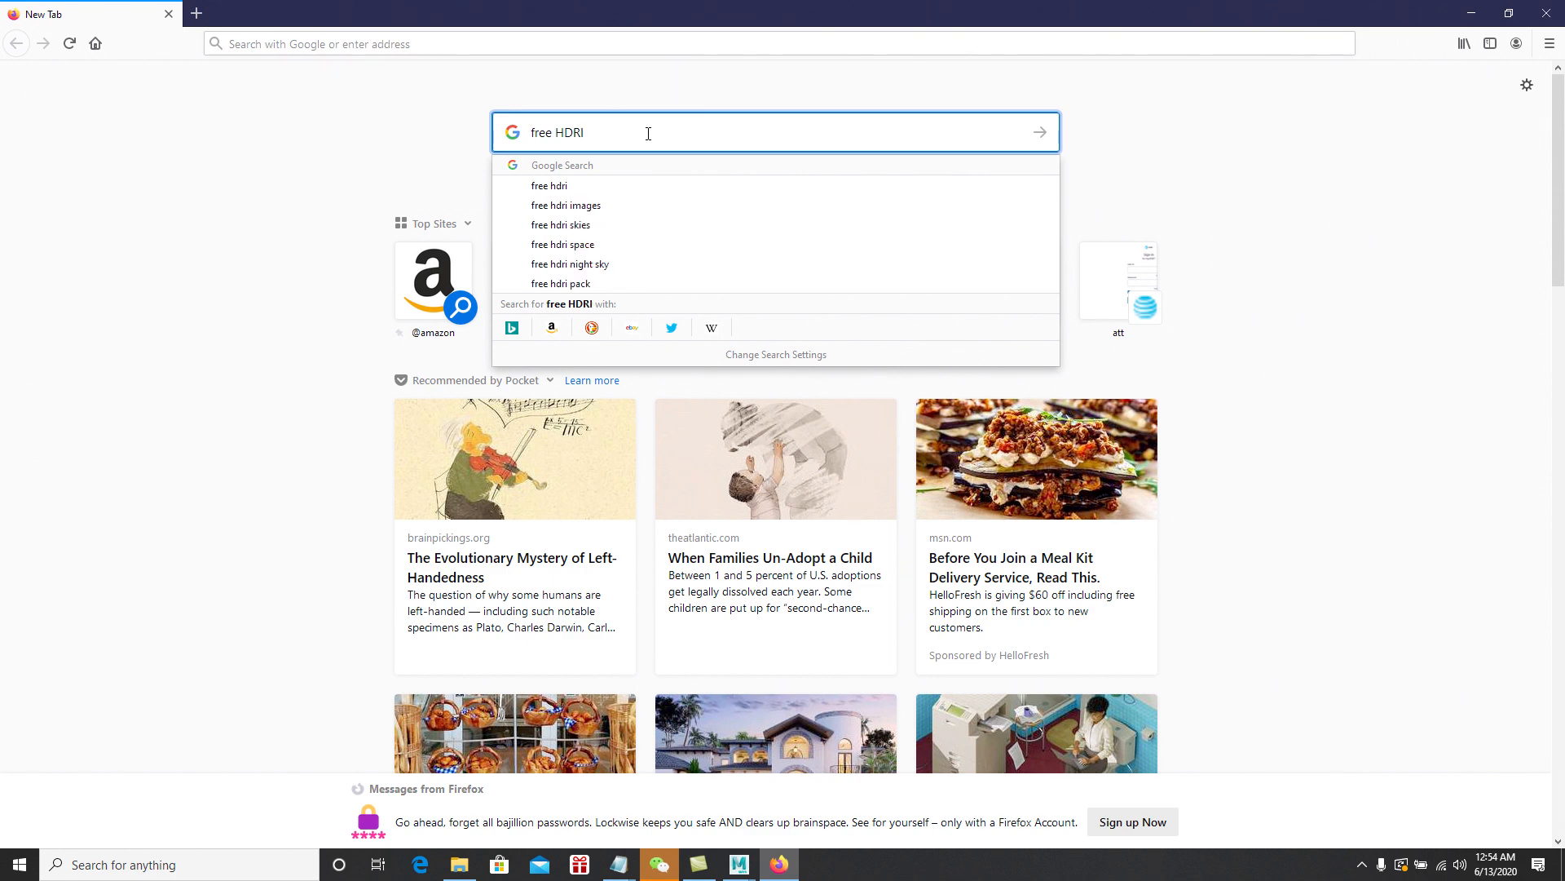
{"action": "left_click", "coordinate": [601, 205]}
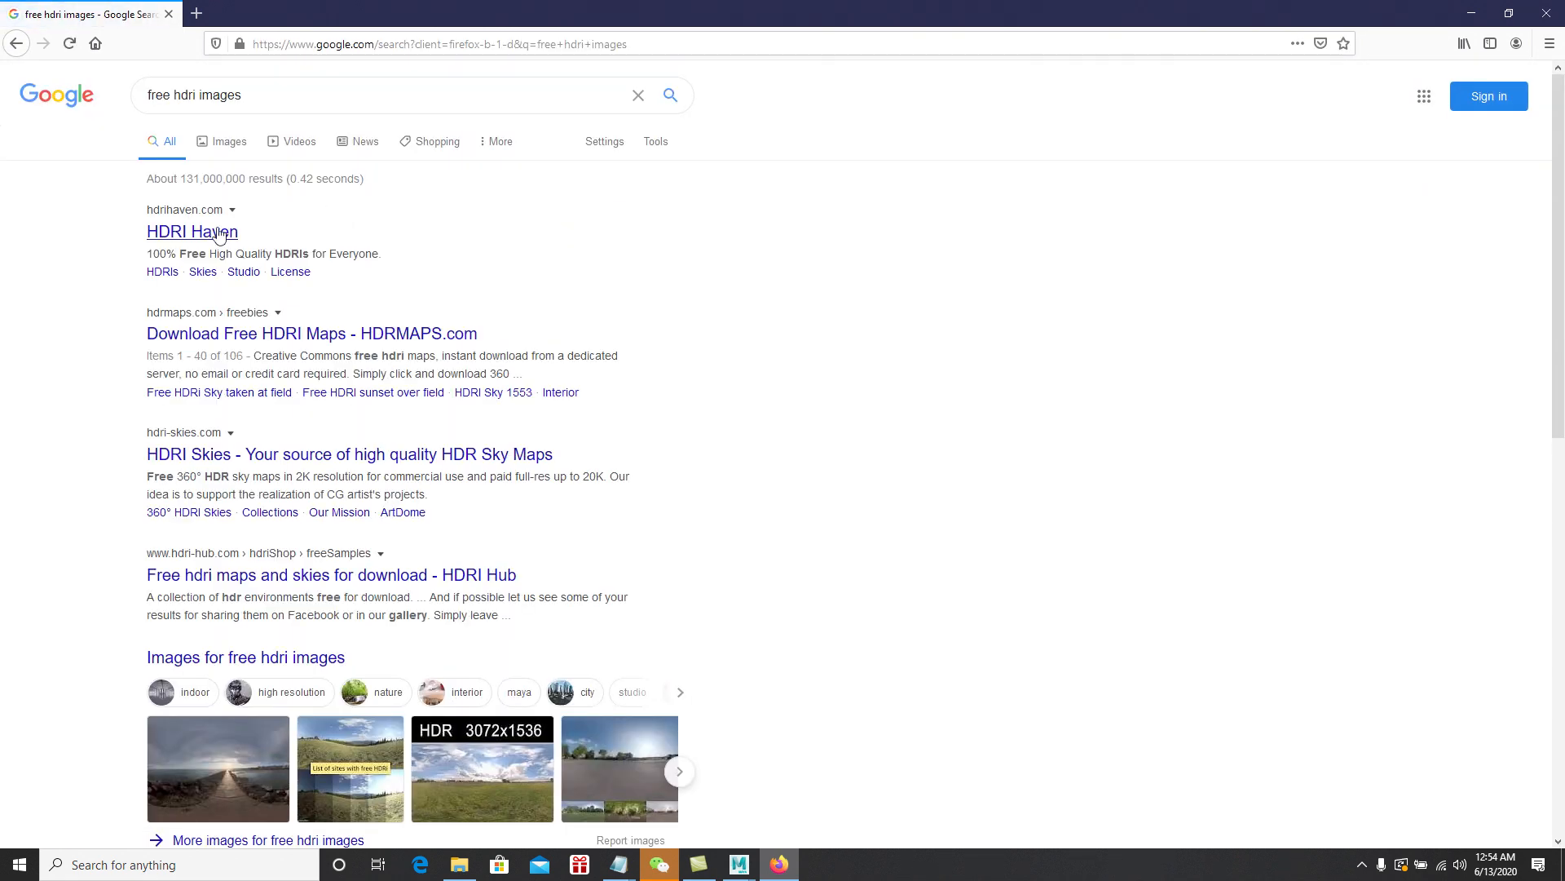
Open the HDRI Haven site and bring up the Ballroom HDRI from its Indoor category
{"action": "left_click", "coordinate": [219, 234]}
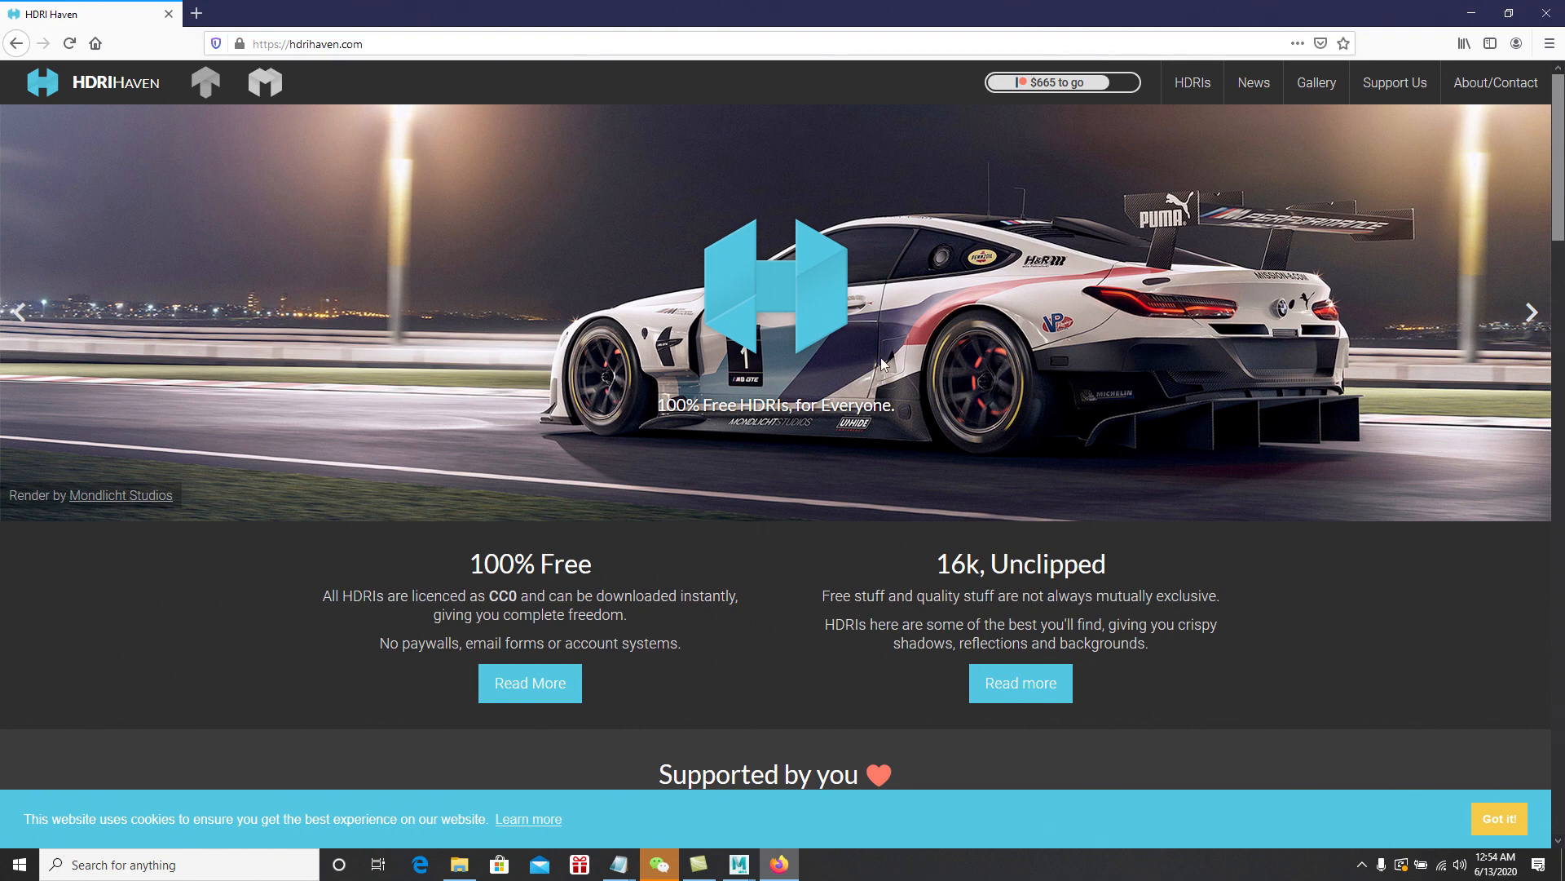
{"action": "left_click", "coordinate": [1193, 82]}
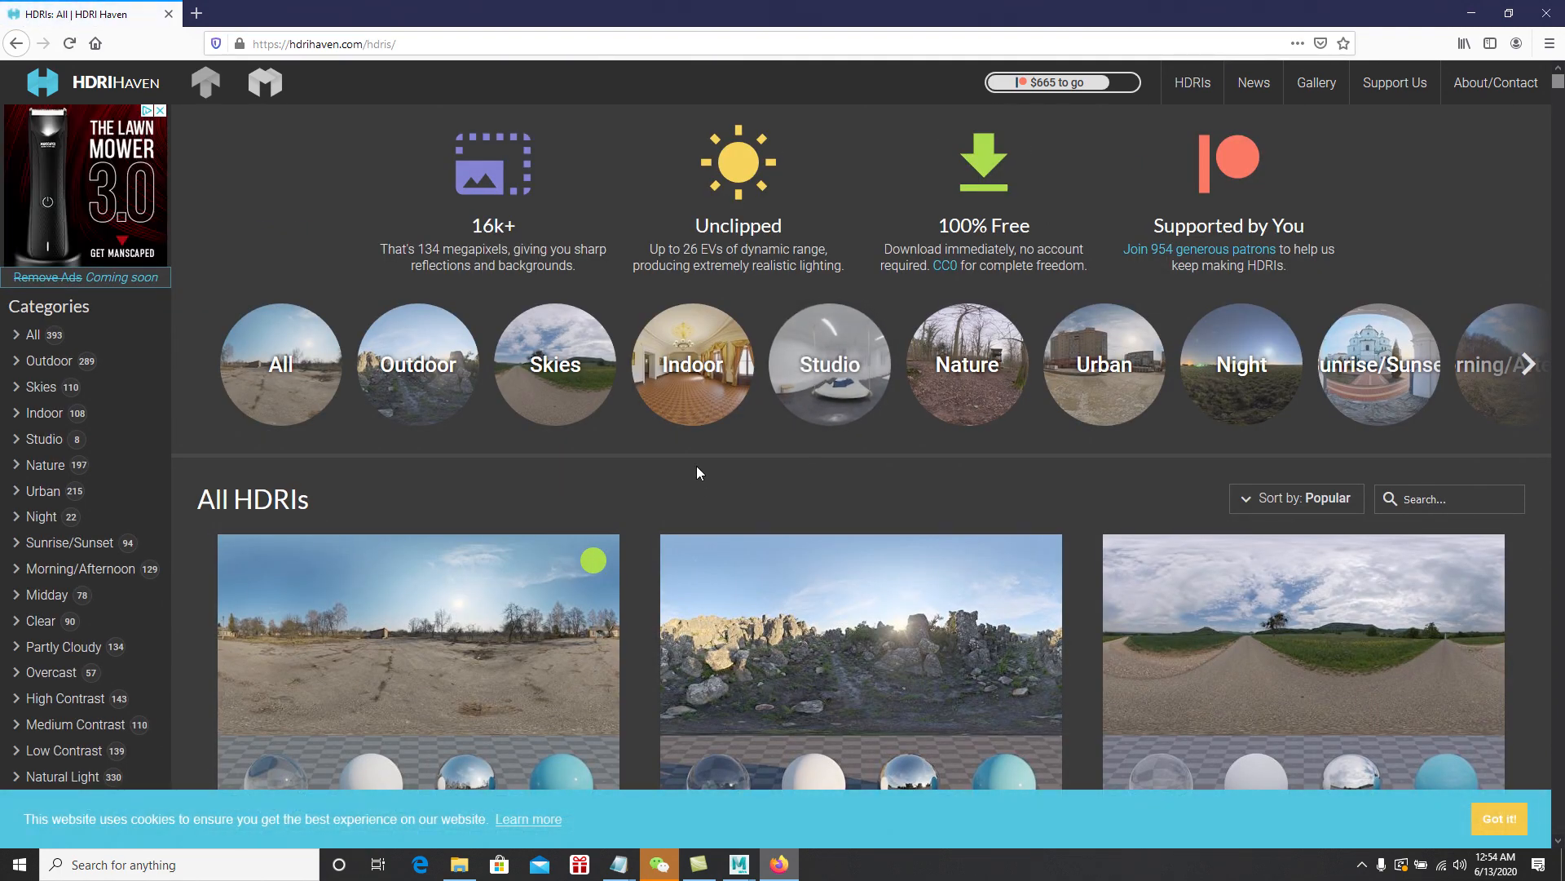
{"action": "left_click", "coordinate": [695, 401]}
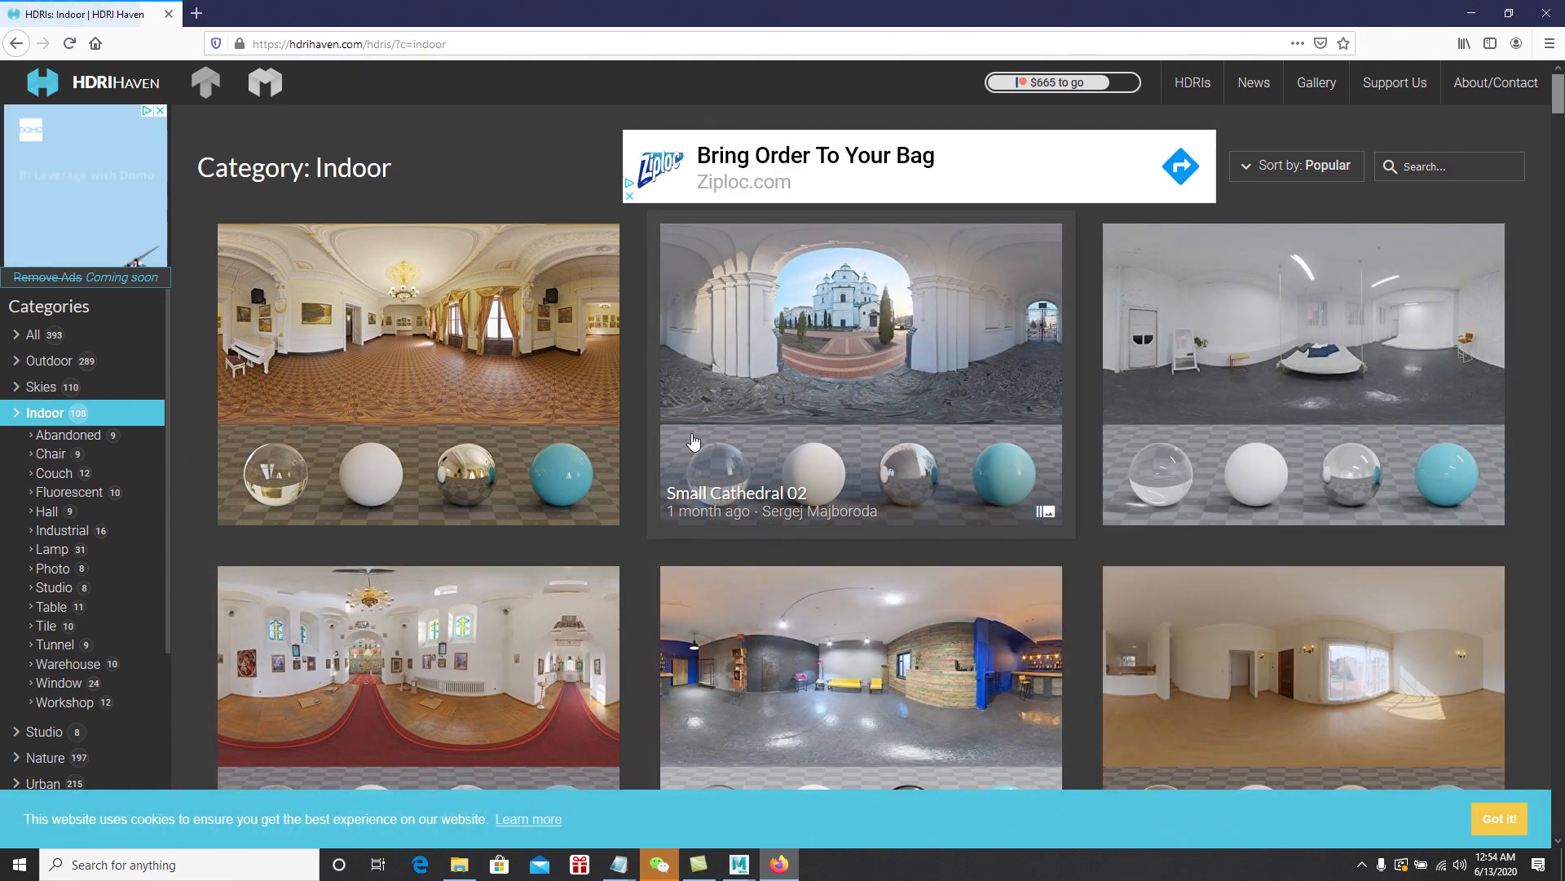
{"action": "left_click", "coordinate": [434, 355]}
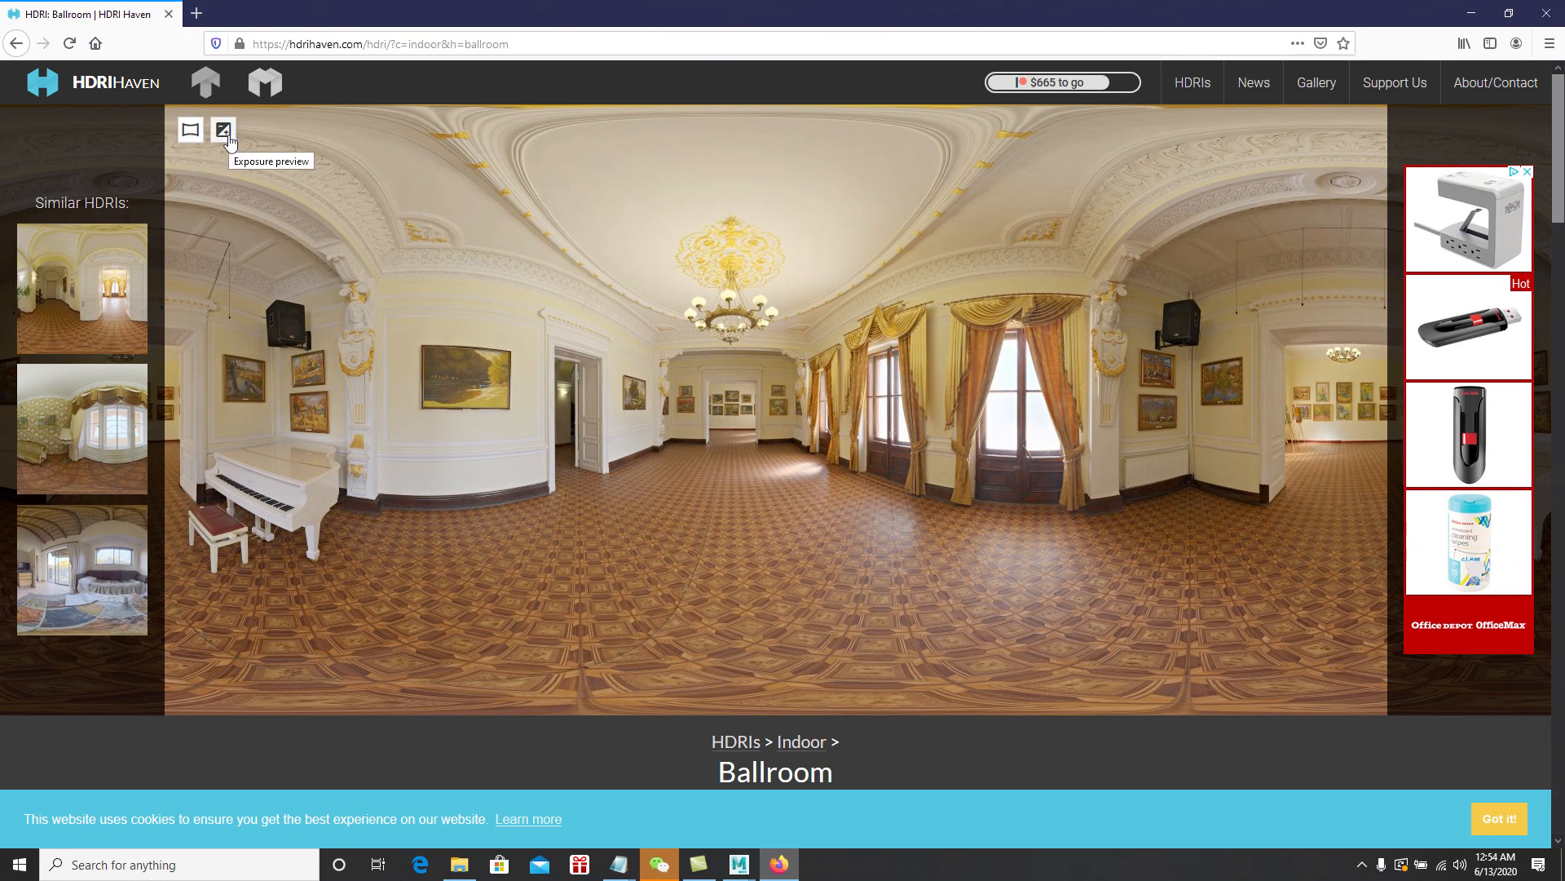
Save the Ballroom panorama as ballroom.jpg in the tutorial's Images folder and switch back to maximized Maya
{"action": "right_click", "coordinate": [831, 362]}
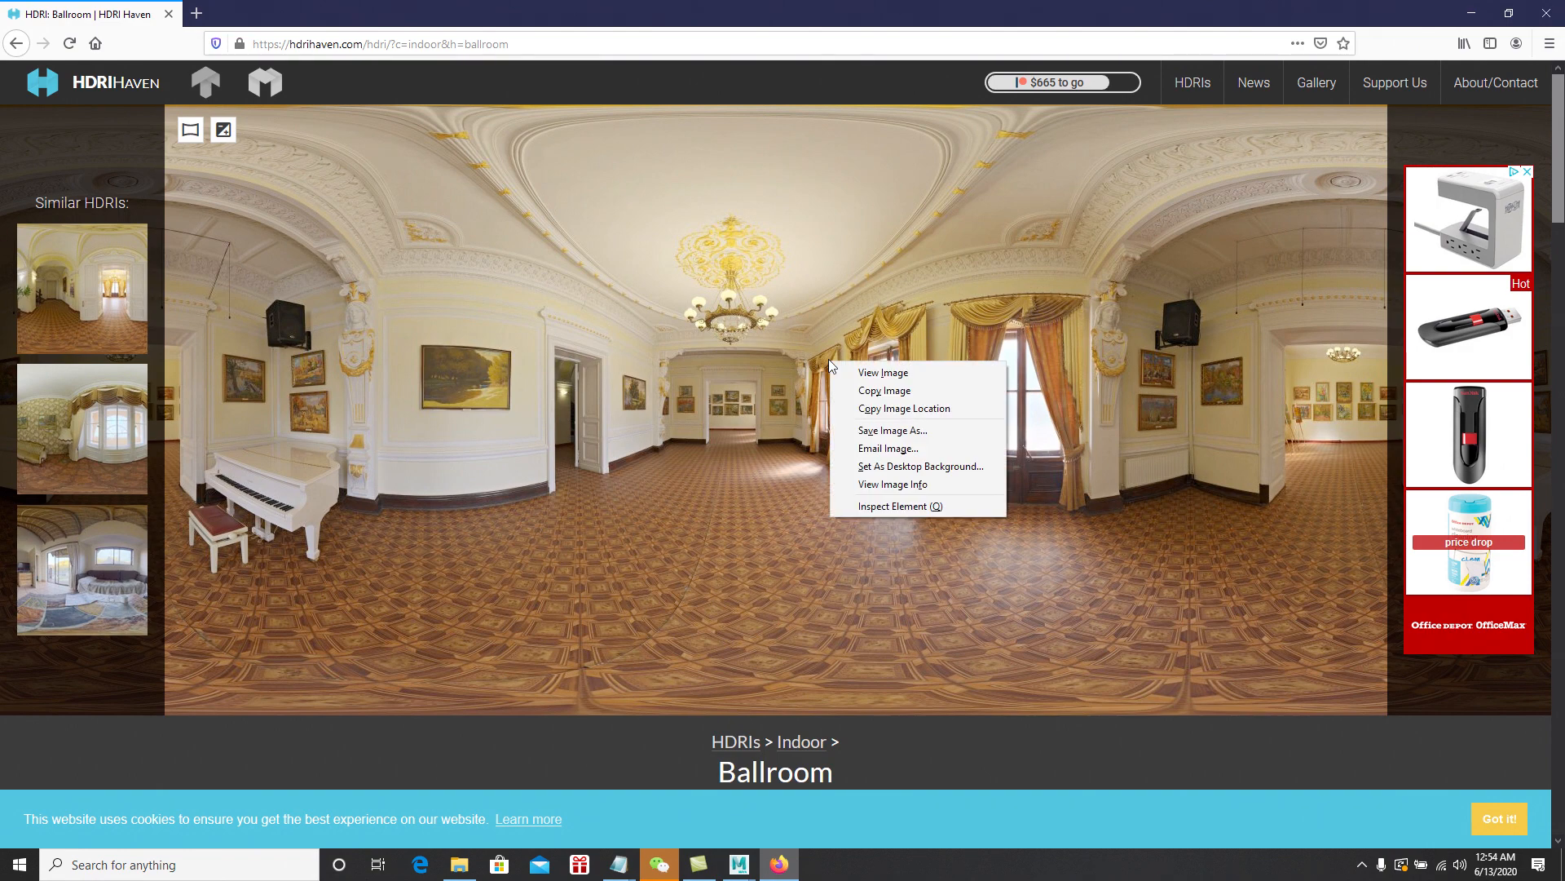
{"action": "left_click", "coordinate": [870, 431]}
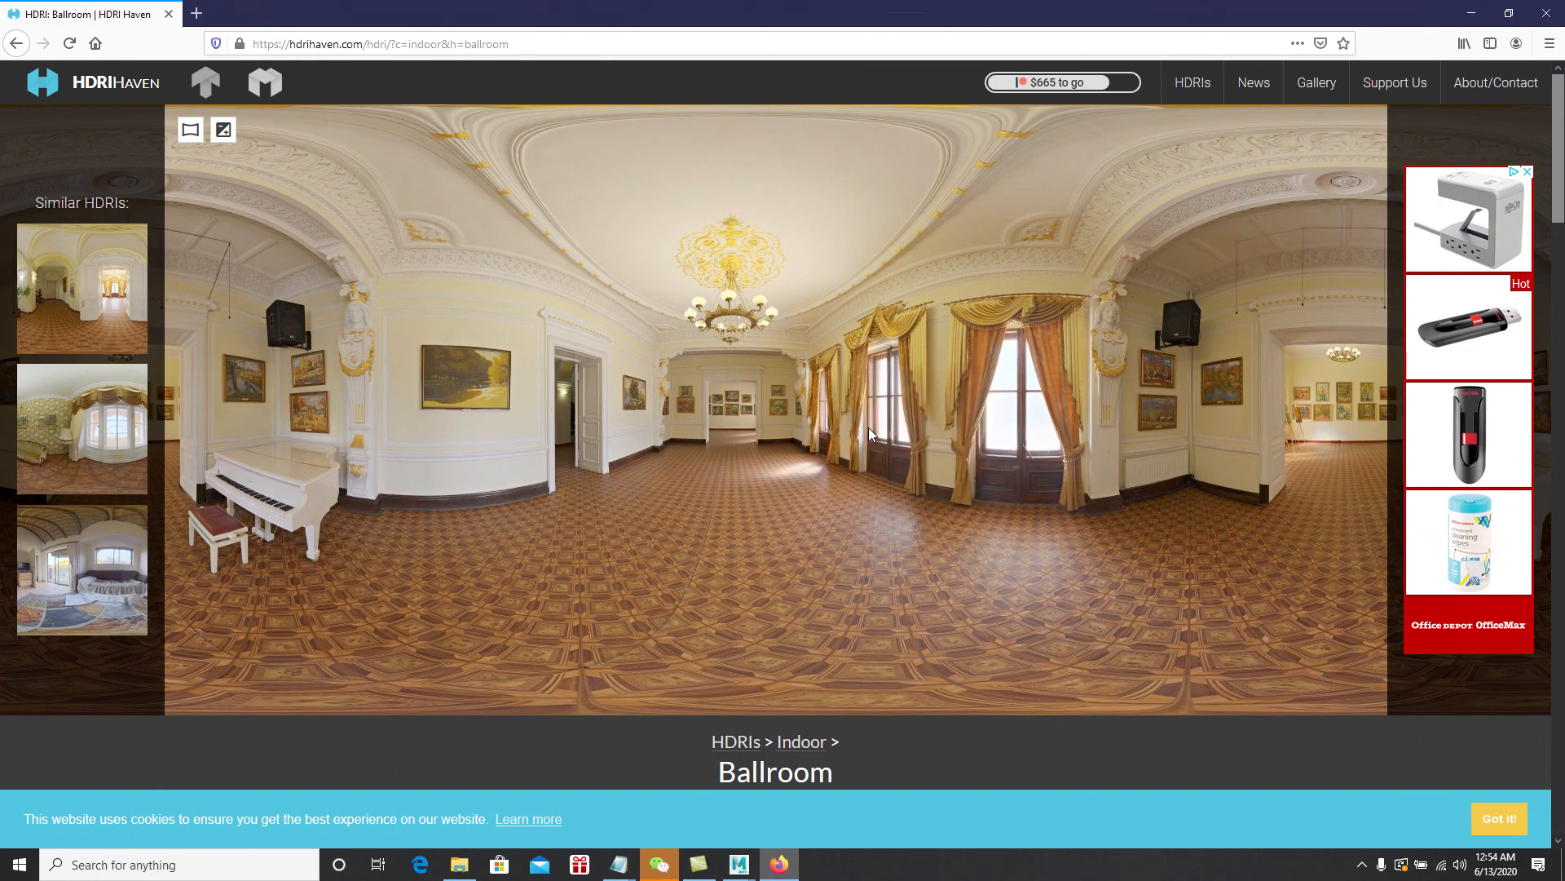
{"action": "left_click", "coordinate": [644, 412]}
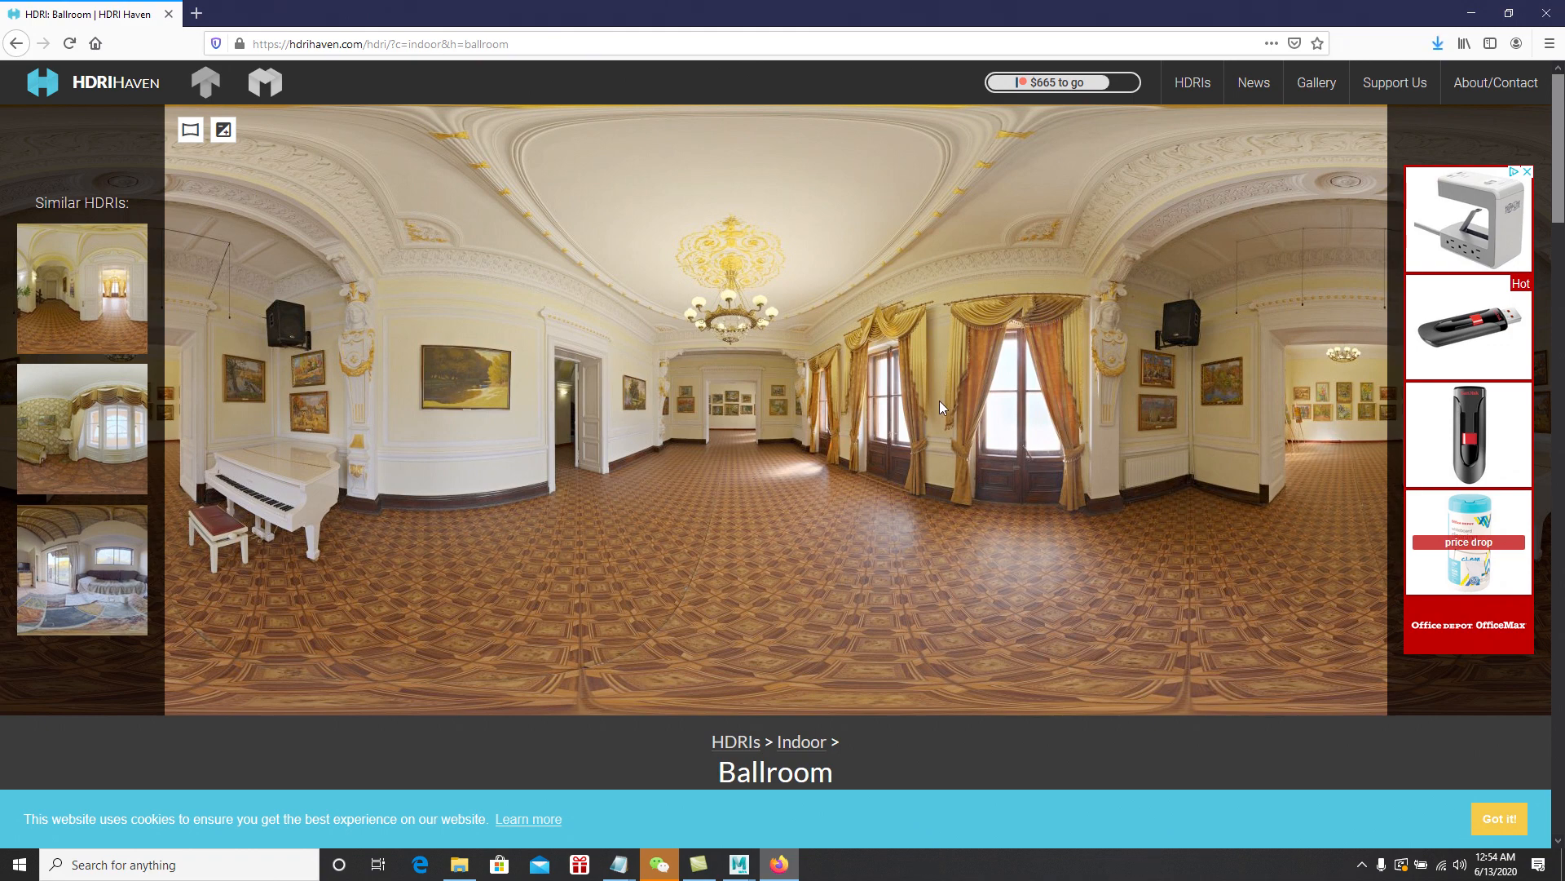
{"action": "left_click", "coordinate": [1471, 14]}
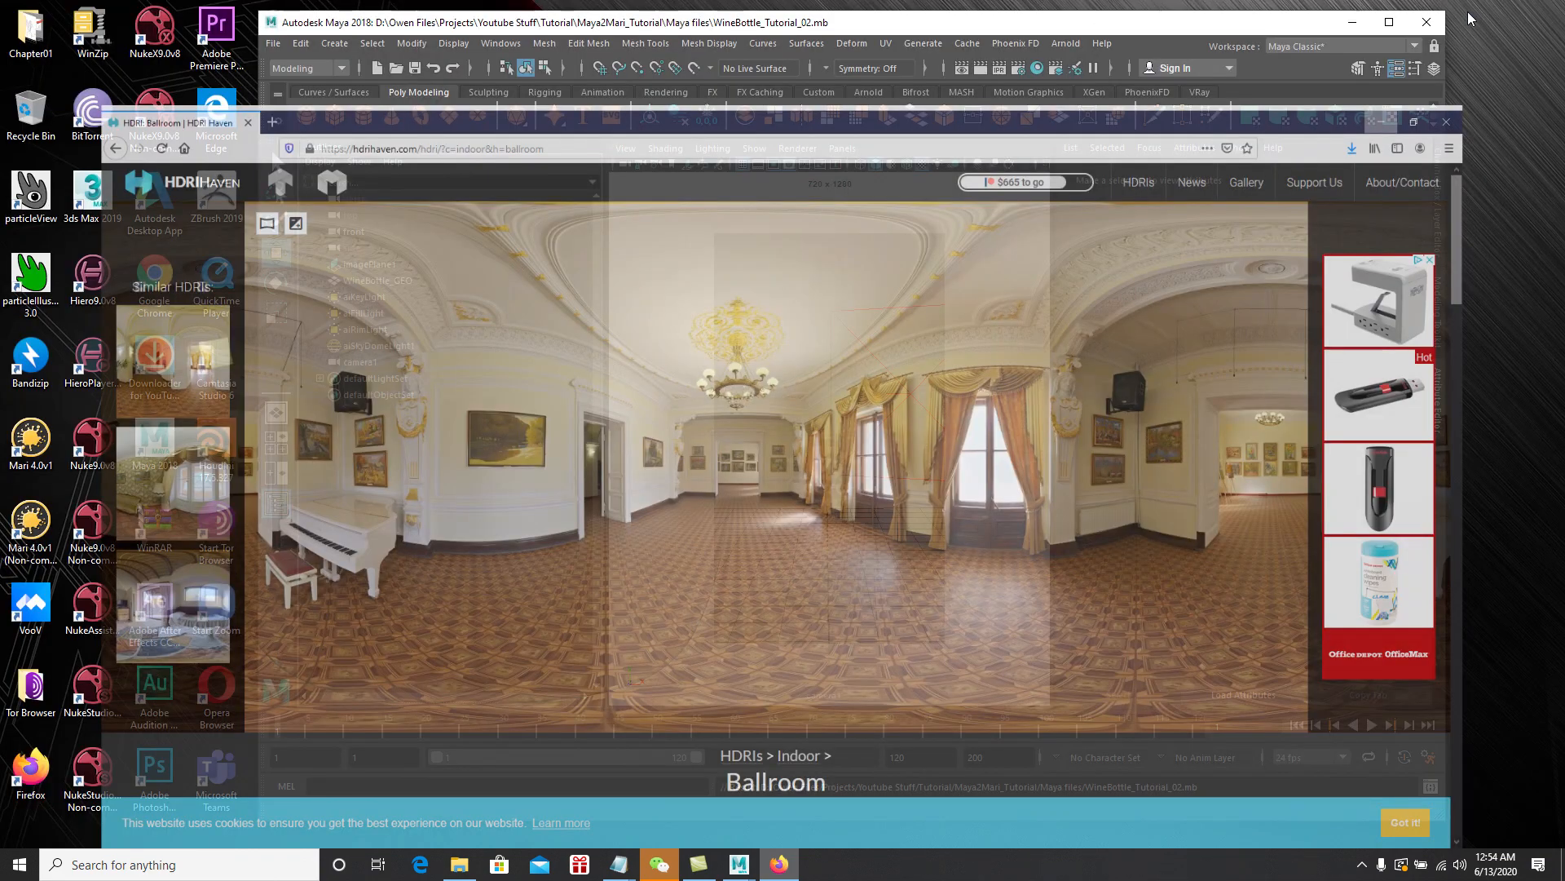
{"action": "left_click", "coordinate": [1389, 23]}
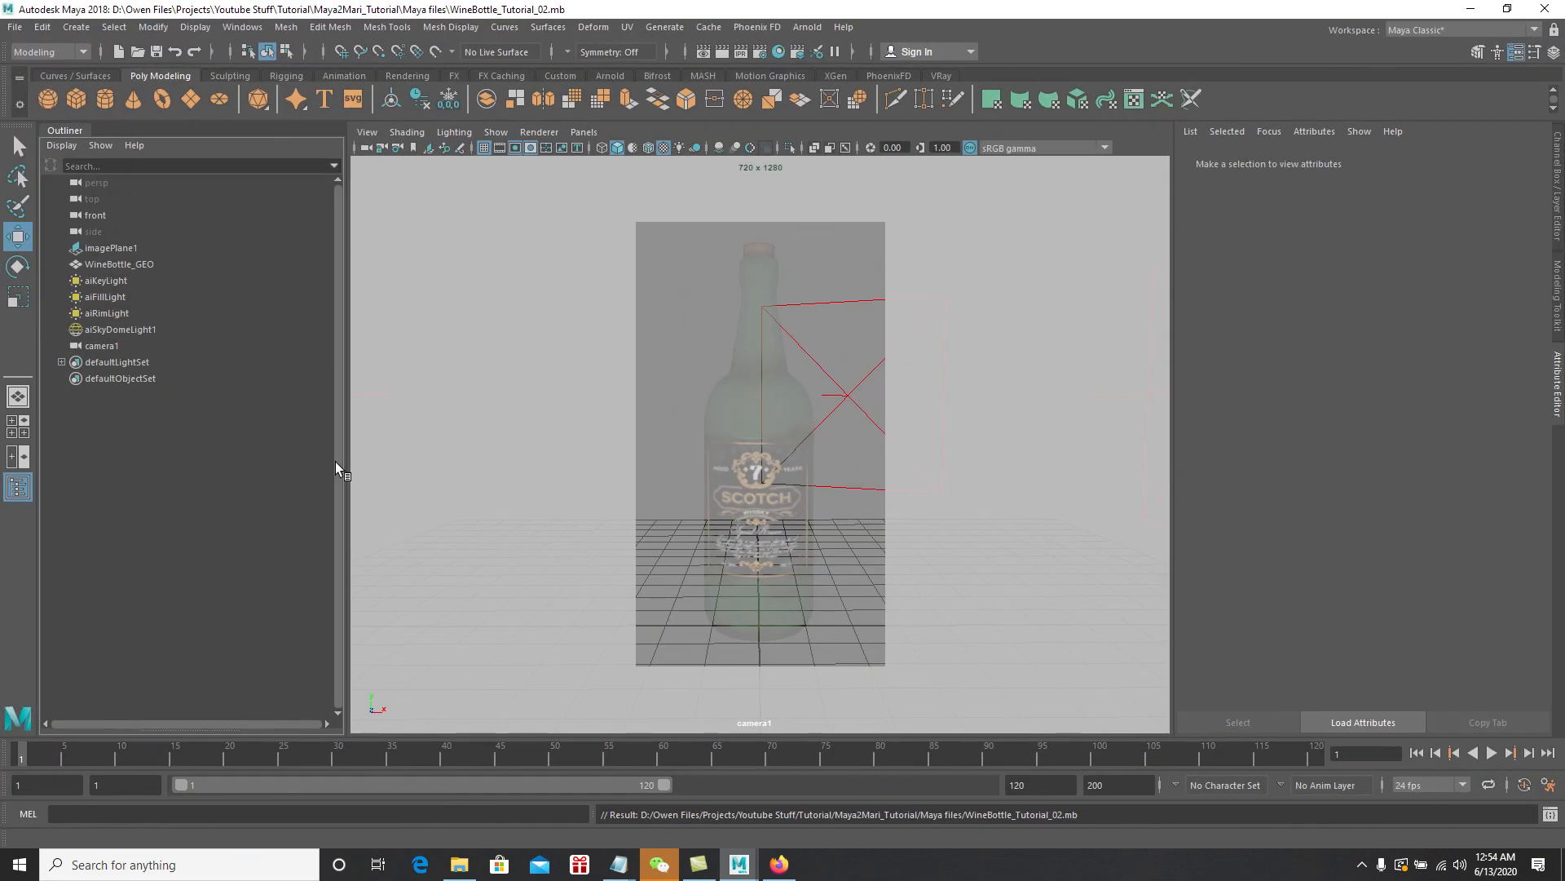
Select aiSkyDomeLight1 and connect a File texture to its Color attribute
{"action": "left_click", "coordinate": [121, 330]}
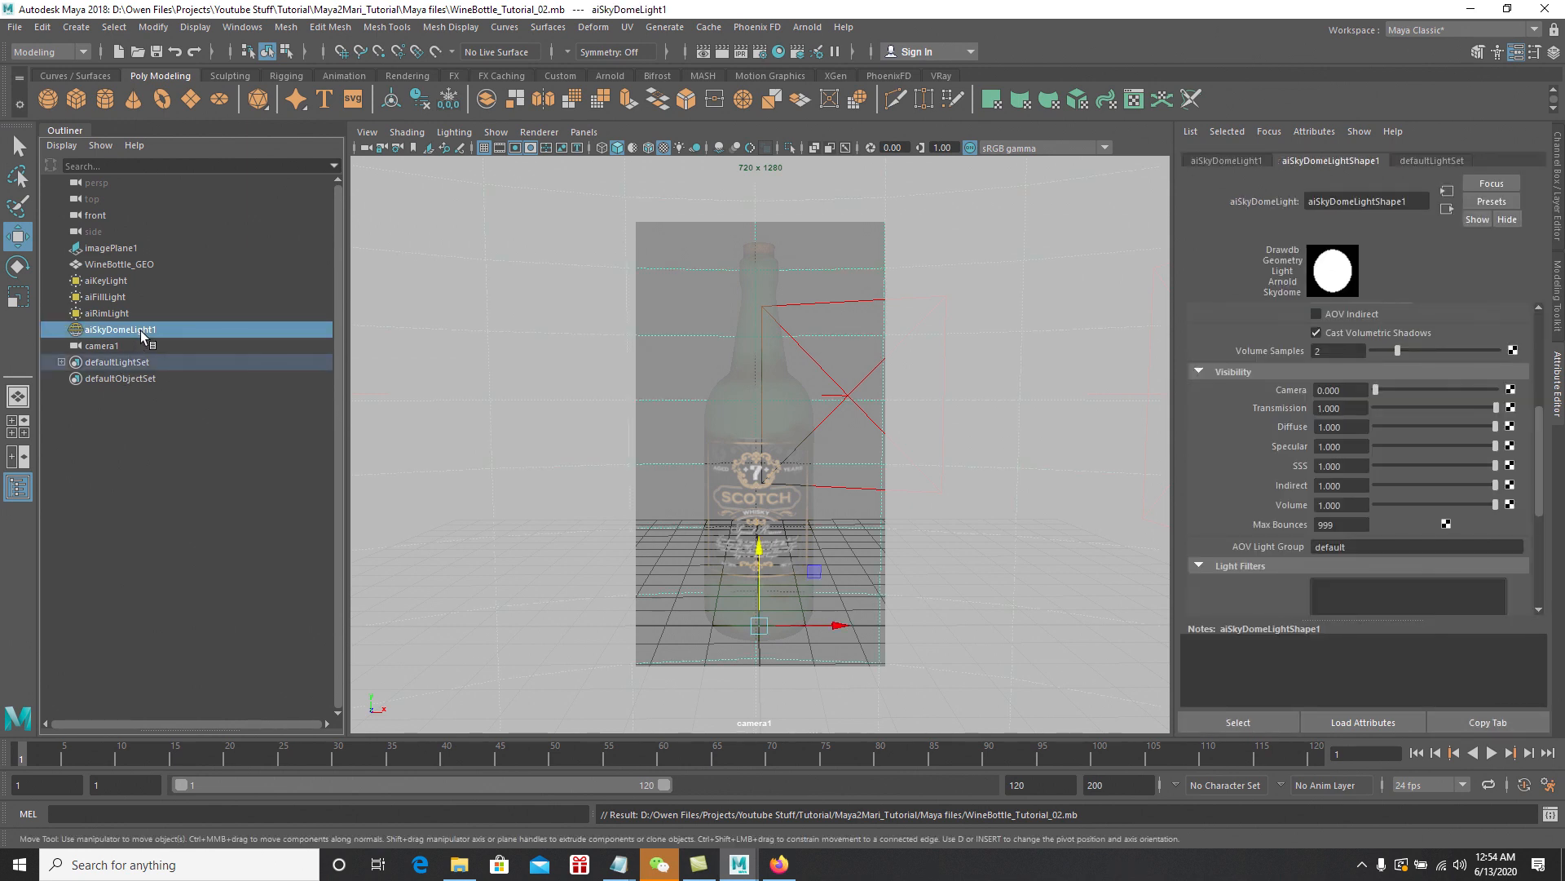
{"action": "scroll", "coordinate": [1231, 444], "scroll_direction": "up", "scroll_amount": 5}
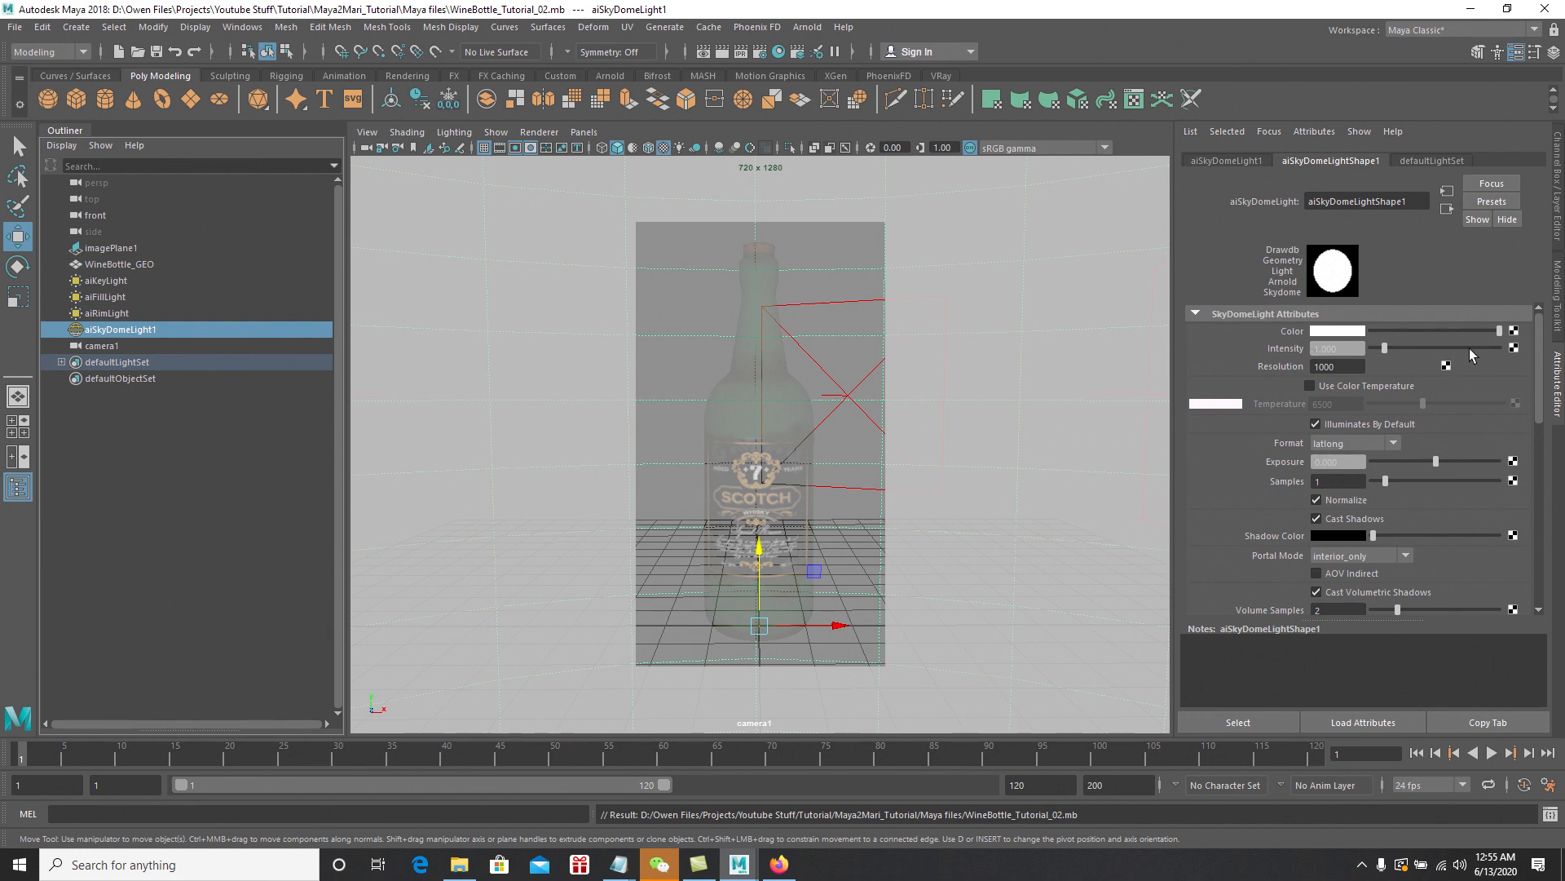
{"action": "left_click", "coordinate": [1514, 330]}
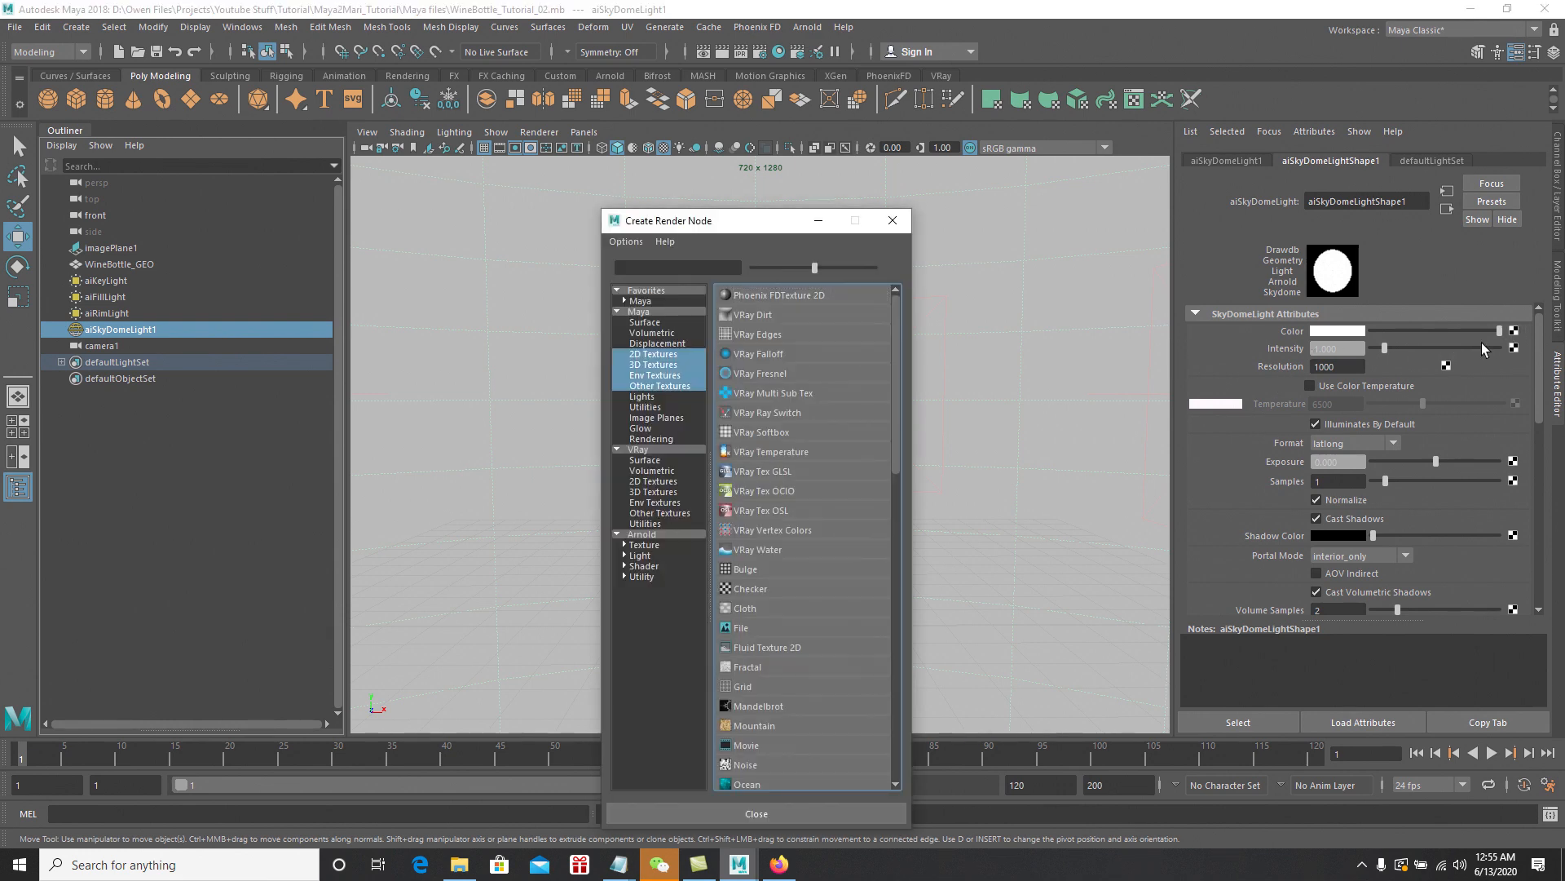
{"action": "left_click", "coordinate": [743, 627]}
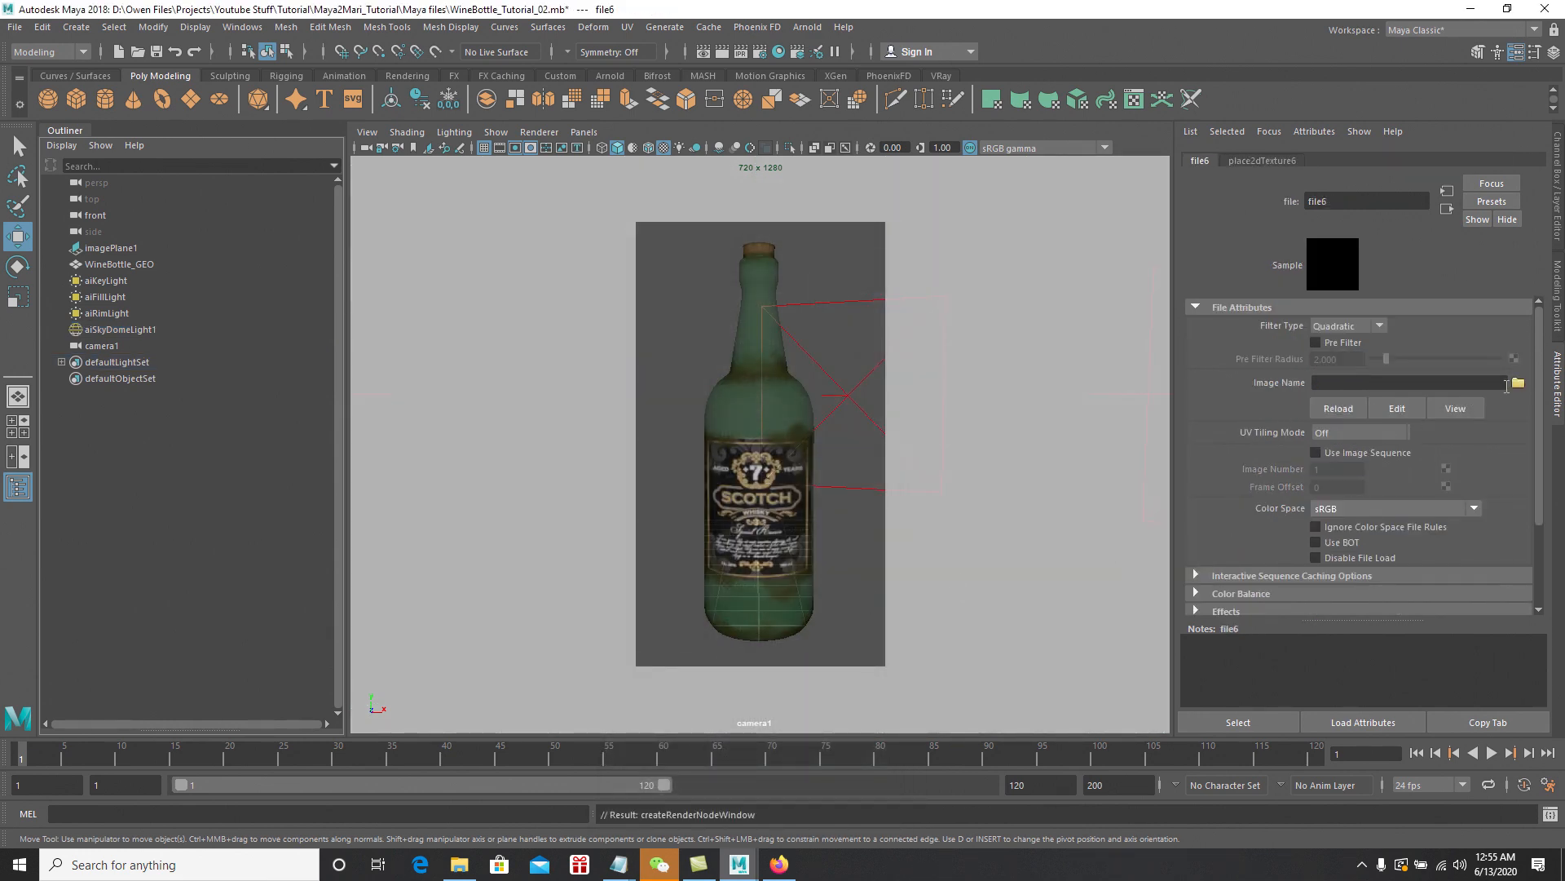
Load ballroom.jpg from the Maya2Mari_Tutorial Images folder into the skydome's file texture
{"action": "left_click", "coordinate": [1518, 382]}
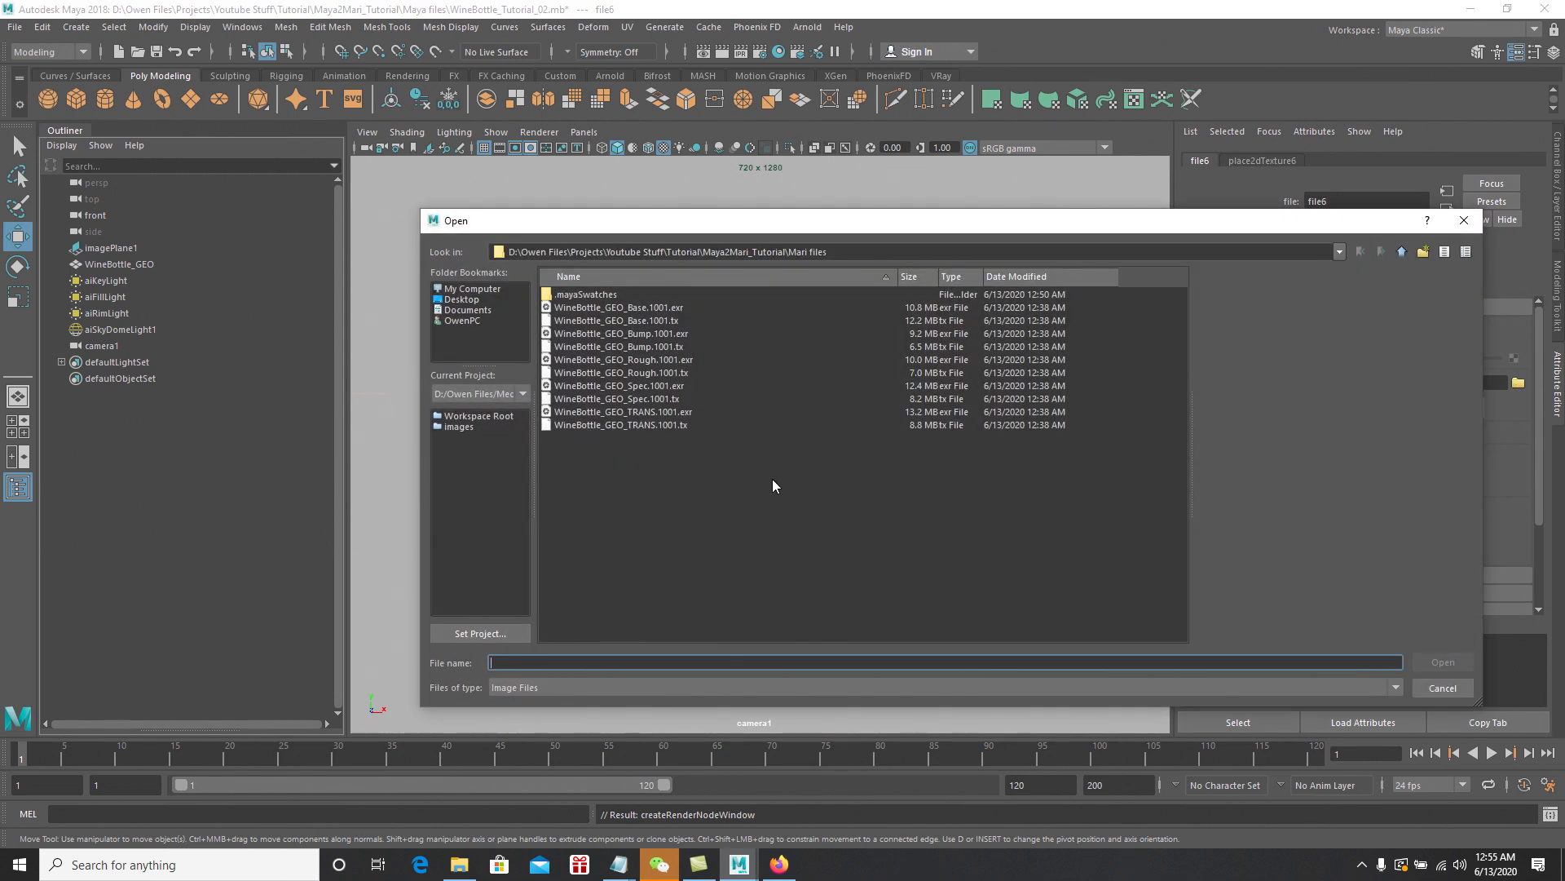
{"action": "left_click", "coordinate": [1403, 252]}
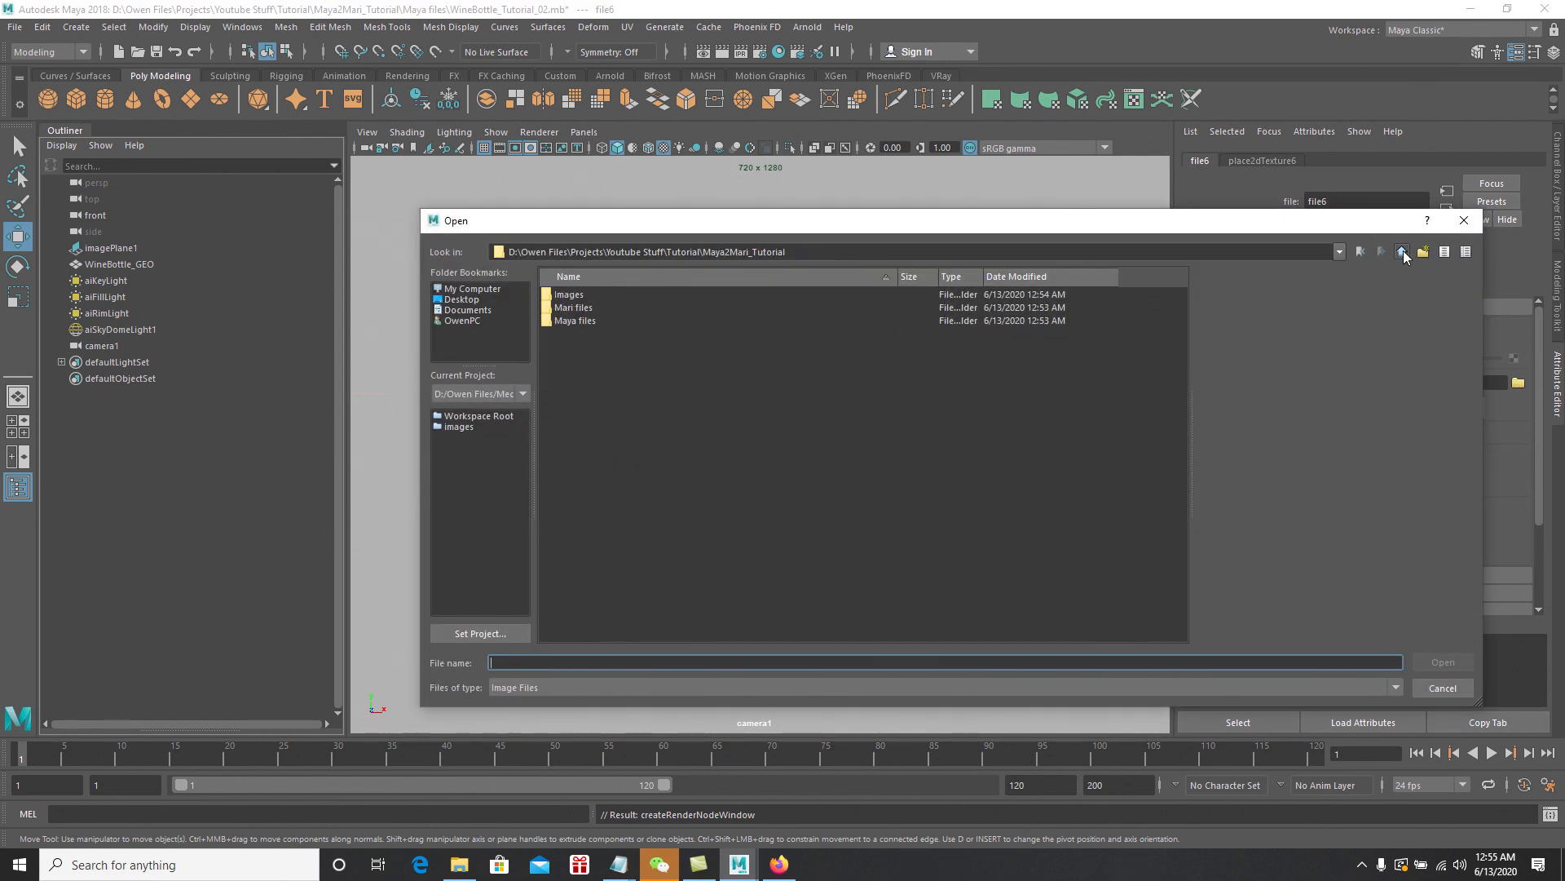
{"action": "double_click", "coordinate": [579, 296]}
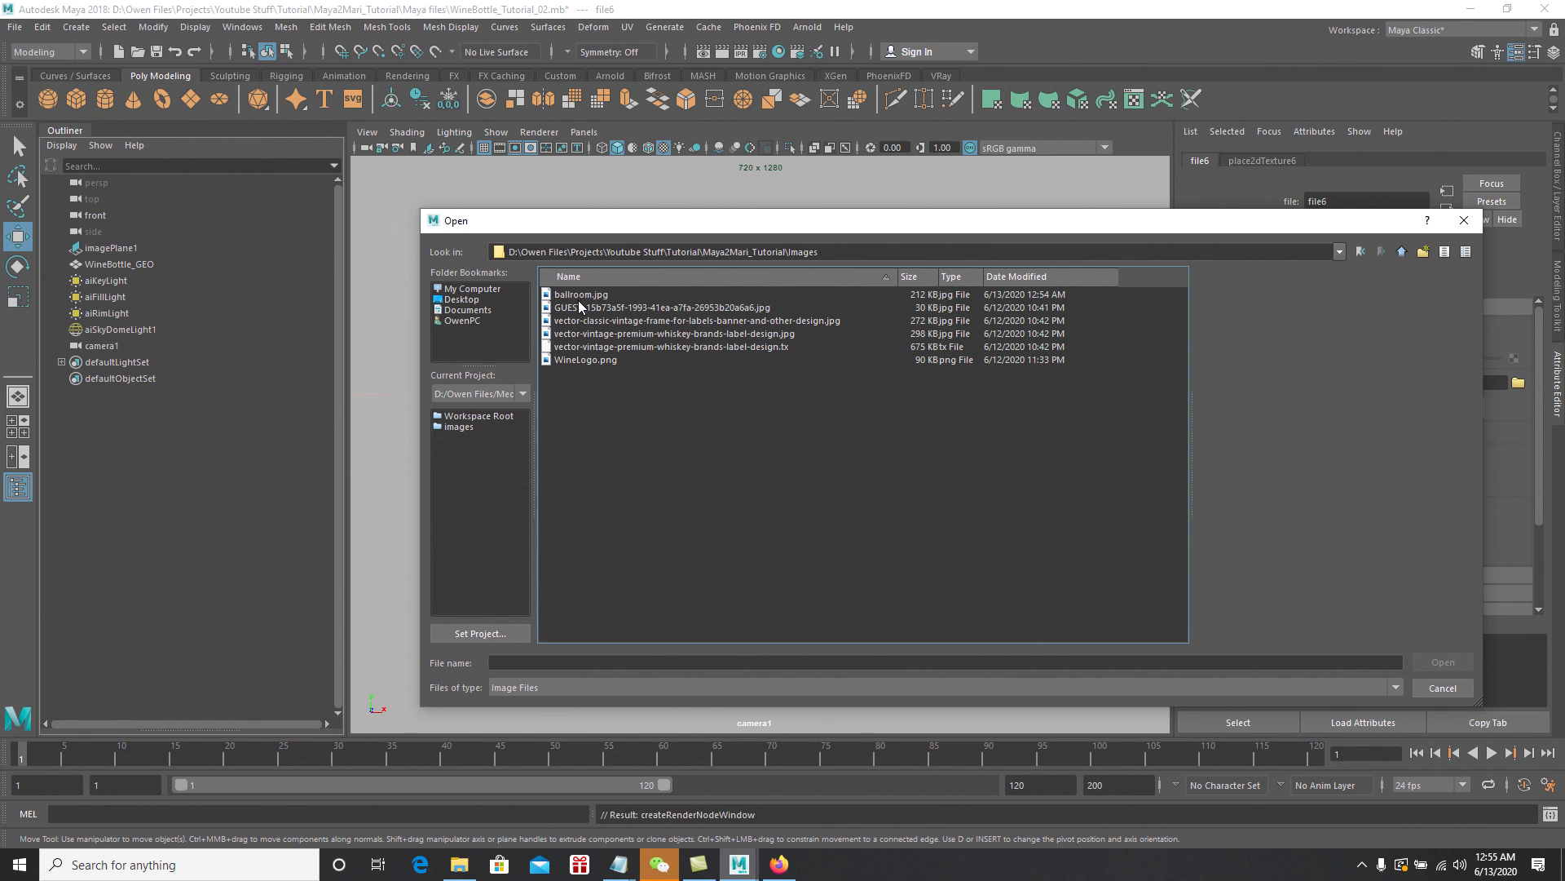
{"action": "left_click", "coordinate": [602, 295]}
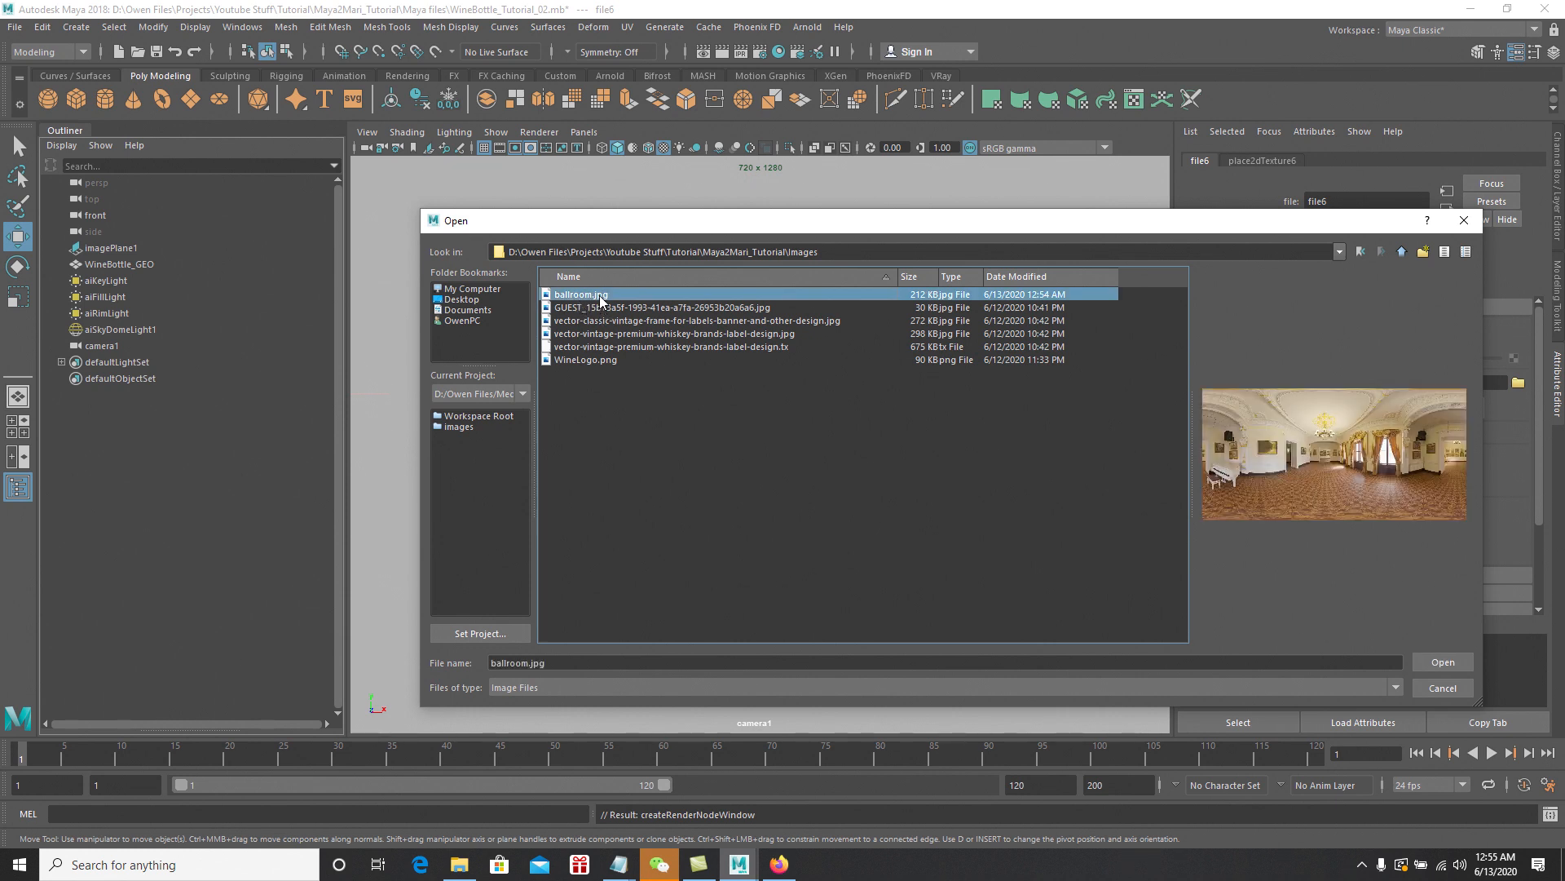
{"action": "left_click", "coordinate": [1441, 662]}
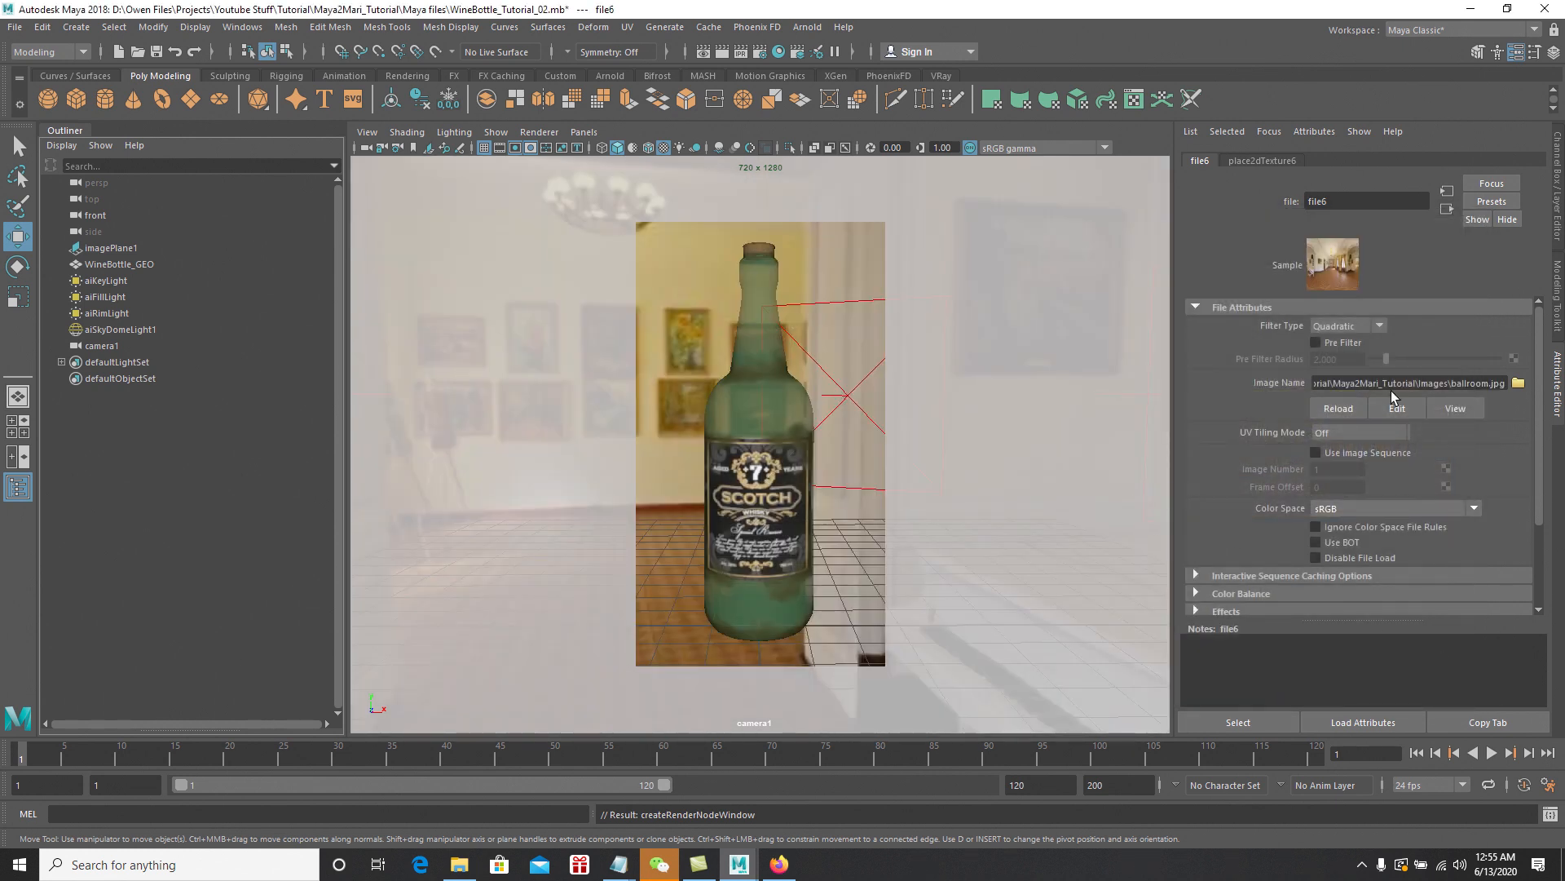
Set the skydome light's Camera visibility to 1 so that the ballroom image appears behind the bottle in the render
{"action": "left_click", "coordinate": [1446, 209]}
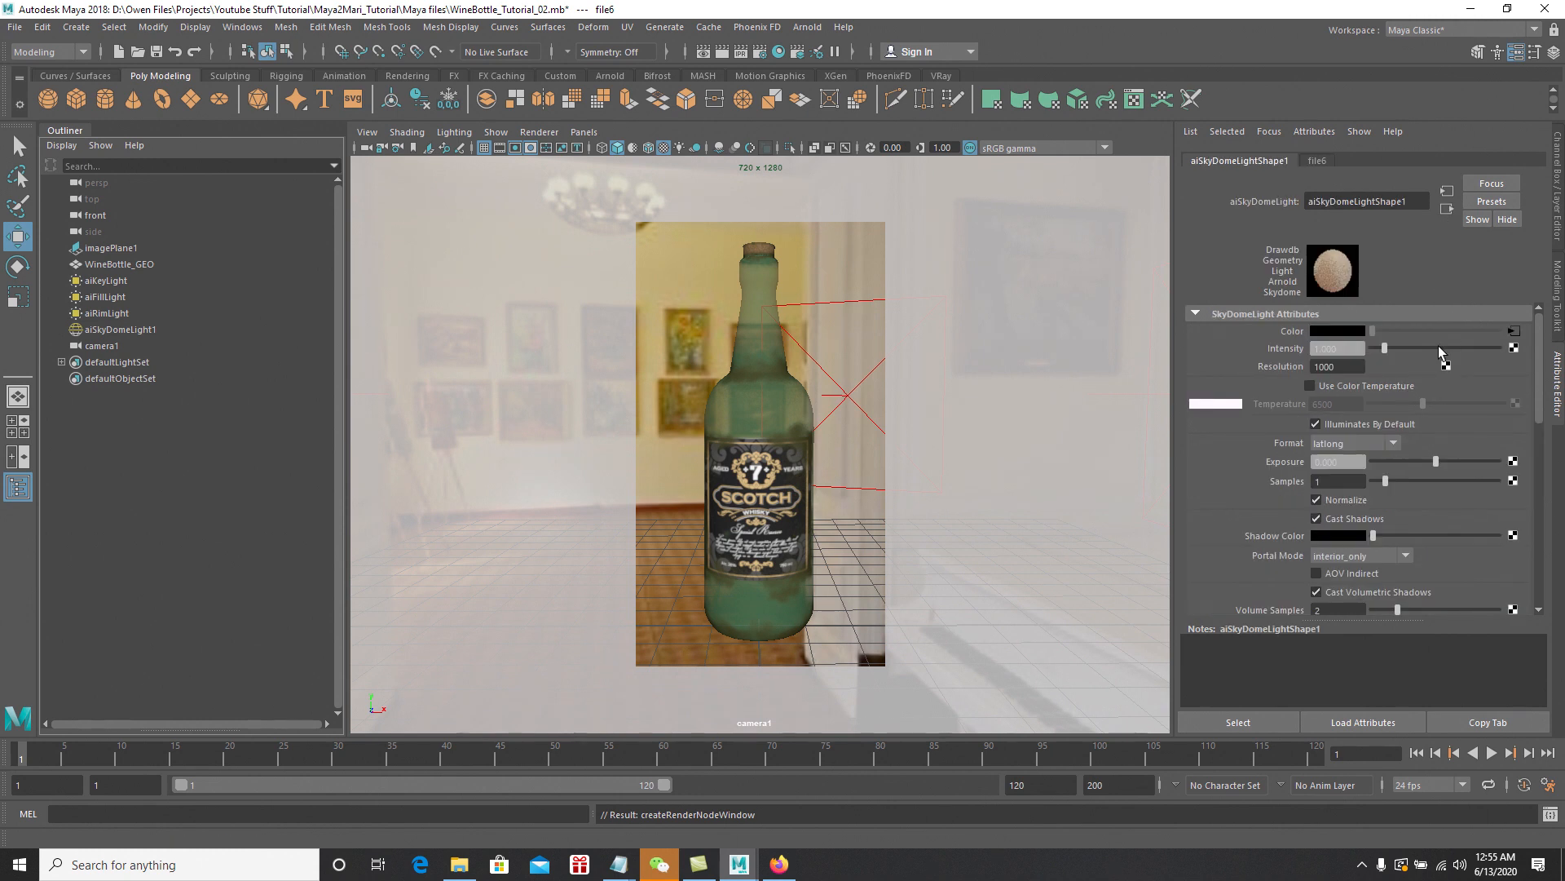
{"action": "scroll", "coordinate": [1264, 491], "scroll_direction": "down", "scroll_amount": 3}
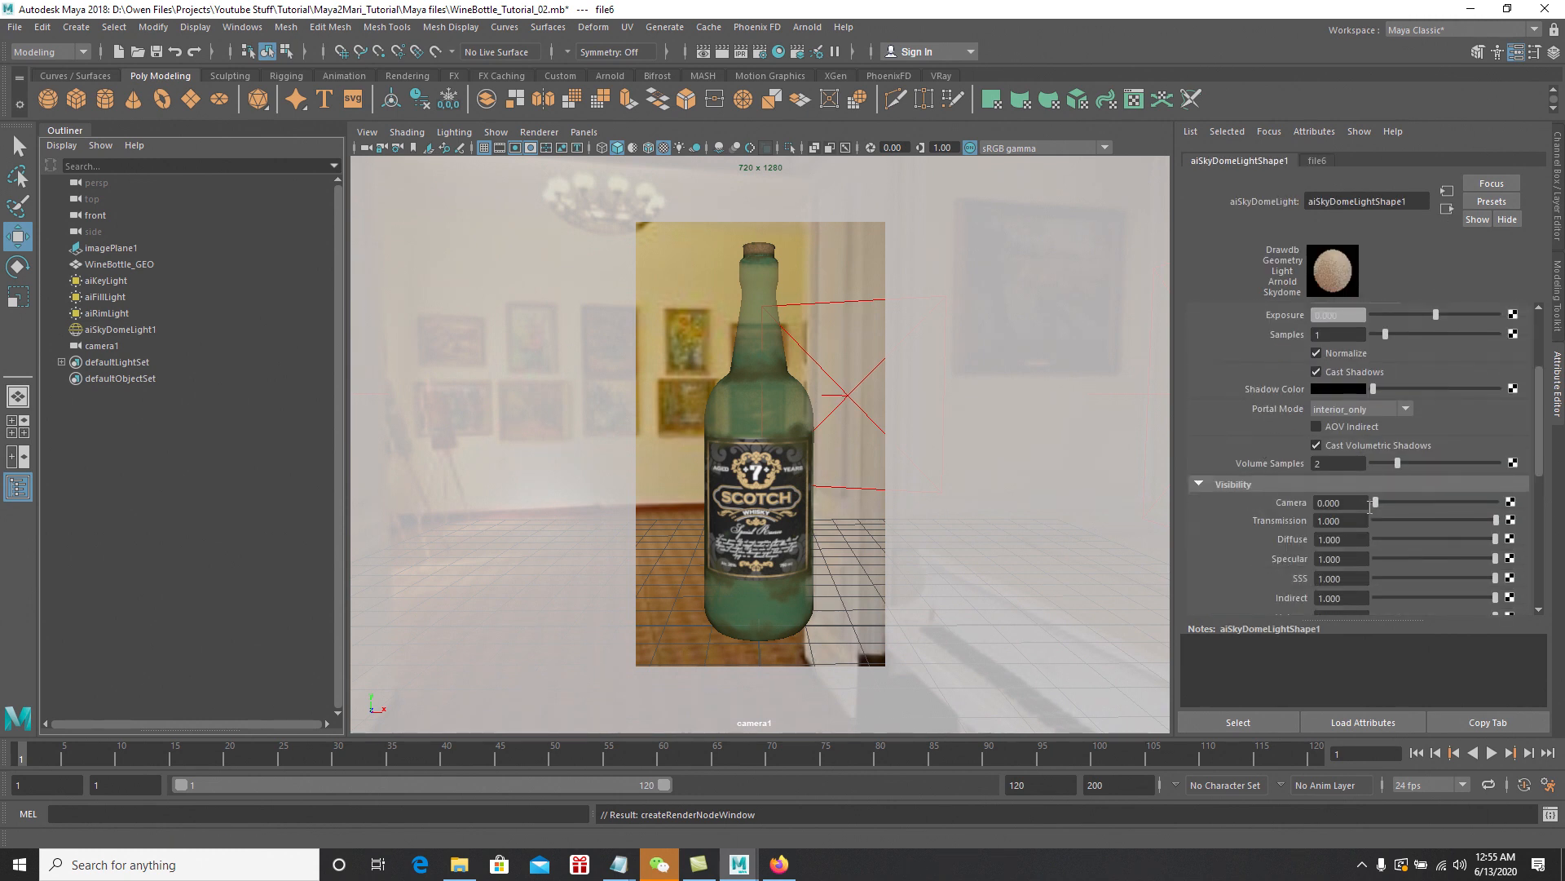
{"action": "left_click_drag", "start_coordinate": [1376, 504], "coordinate": [1520, 507]}
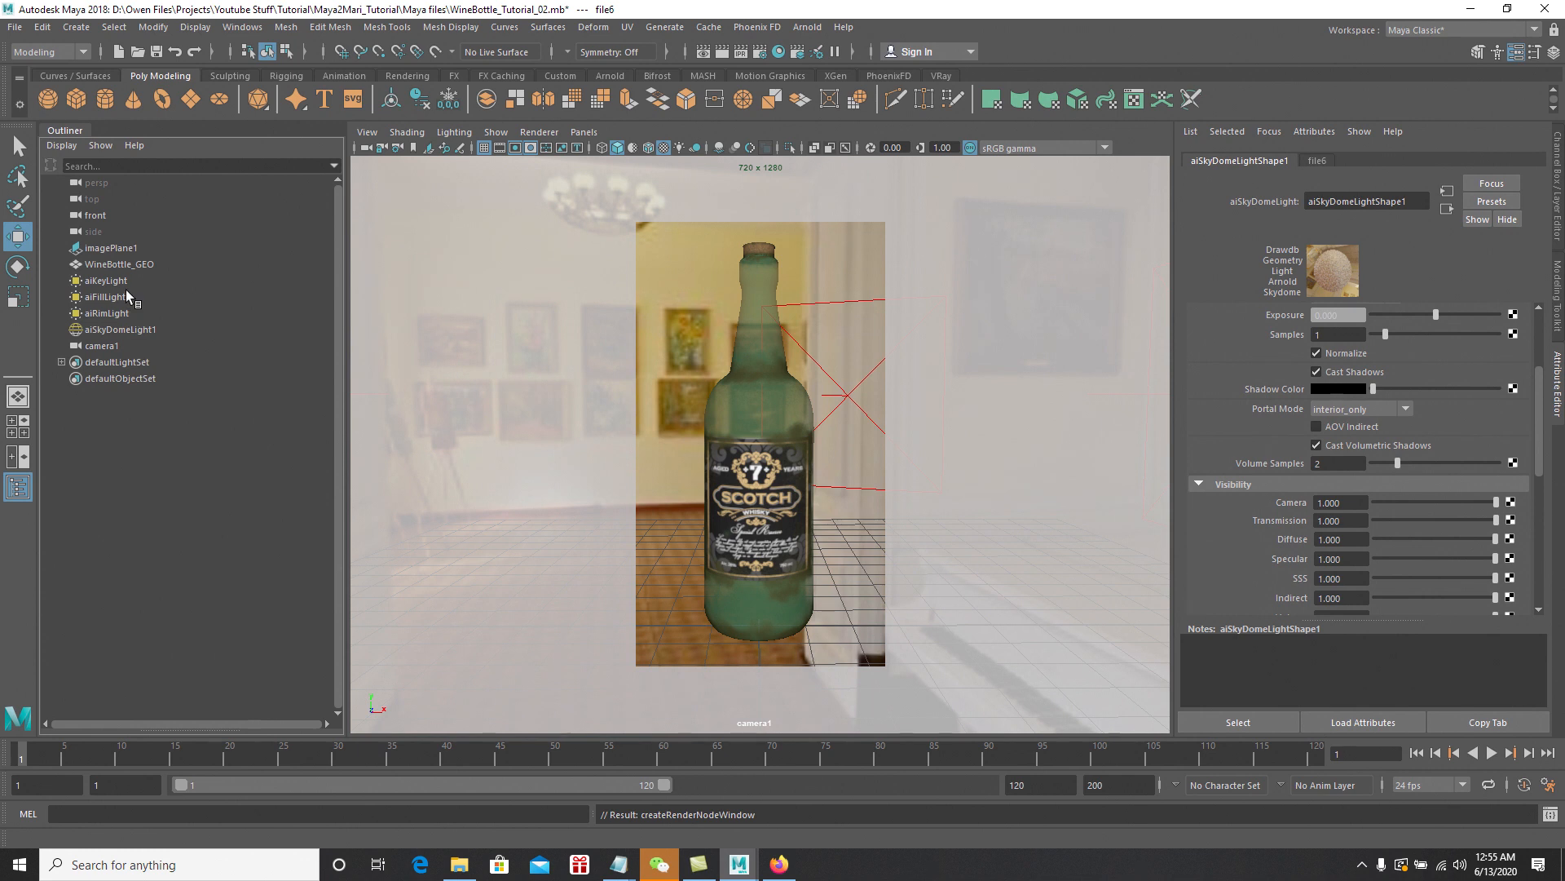
Set Samples to 3 on each of the three area lights: aiKeyLight, aiFillLight and aiRimLight
{"action": "left_click", "coordinate": [106, 281]}
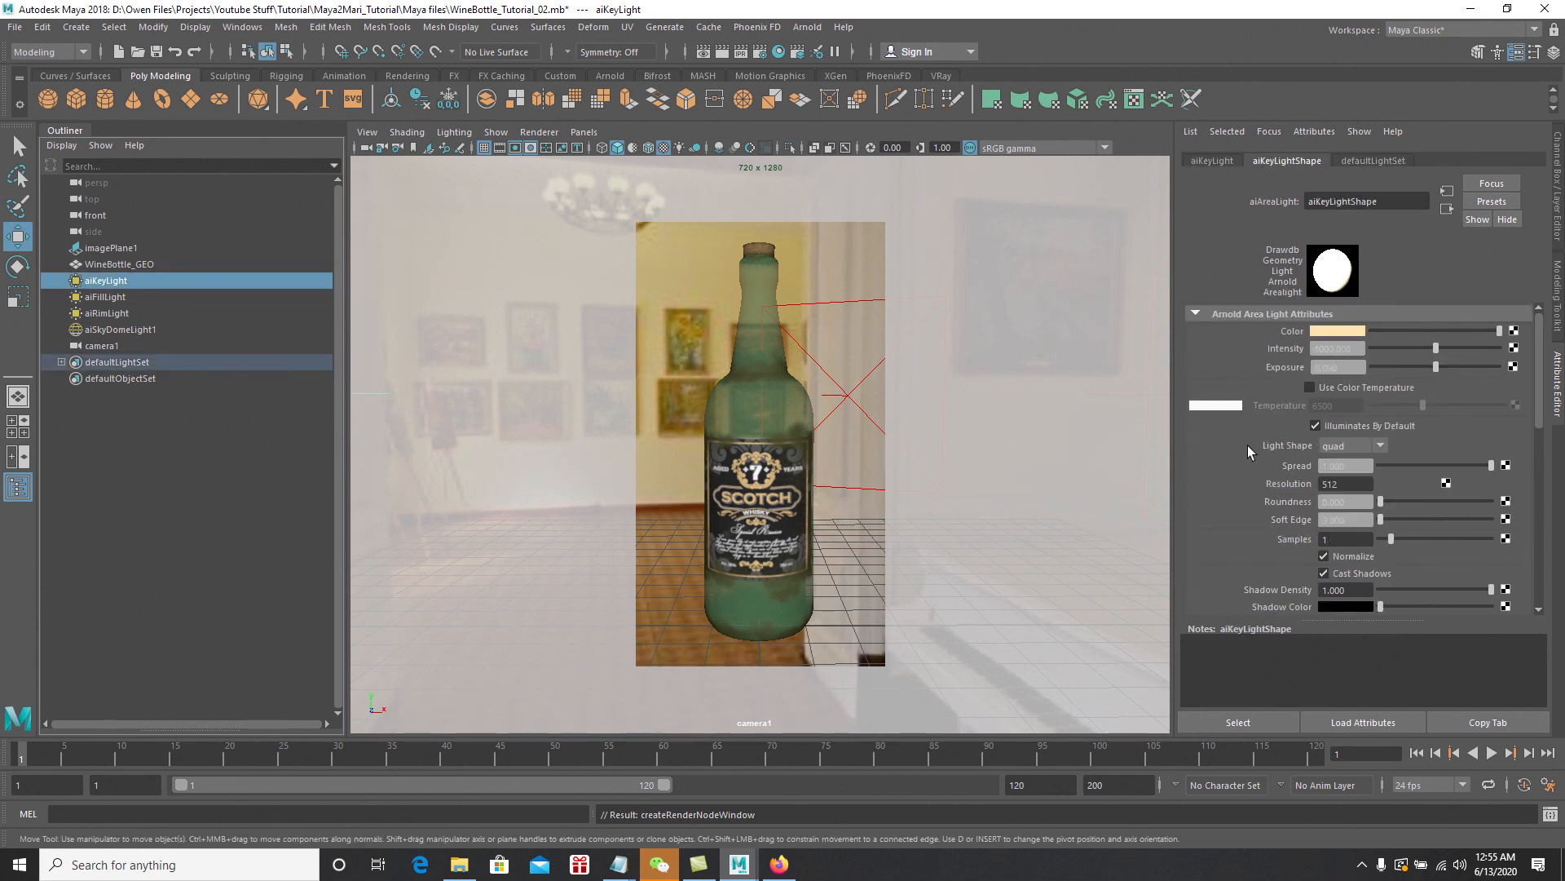
{"action": "left_click", "coordinate": [1322, 540]}
{"action": "type", "text": "3"}
{"action": "key", "text": "Return"}
{"action": "left_click", "coordinate": [106, 297]}
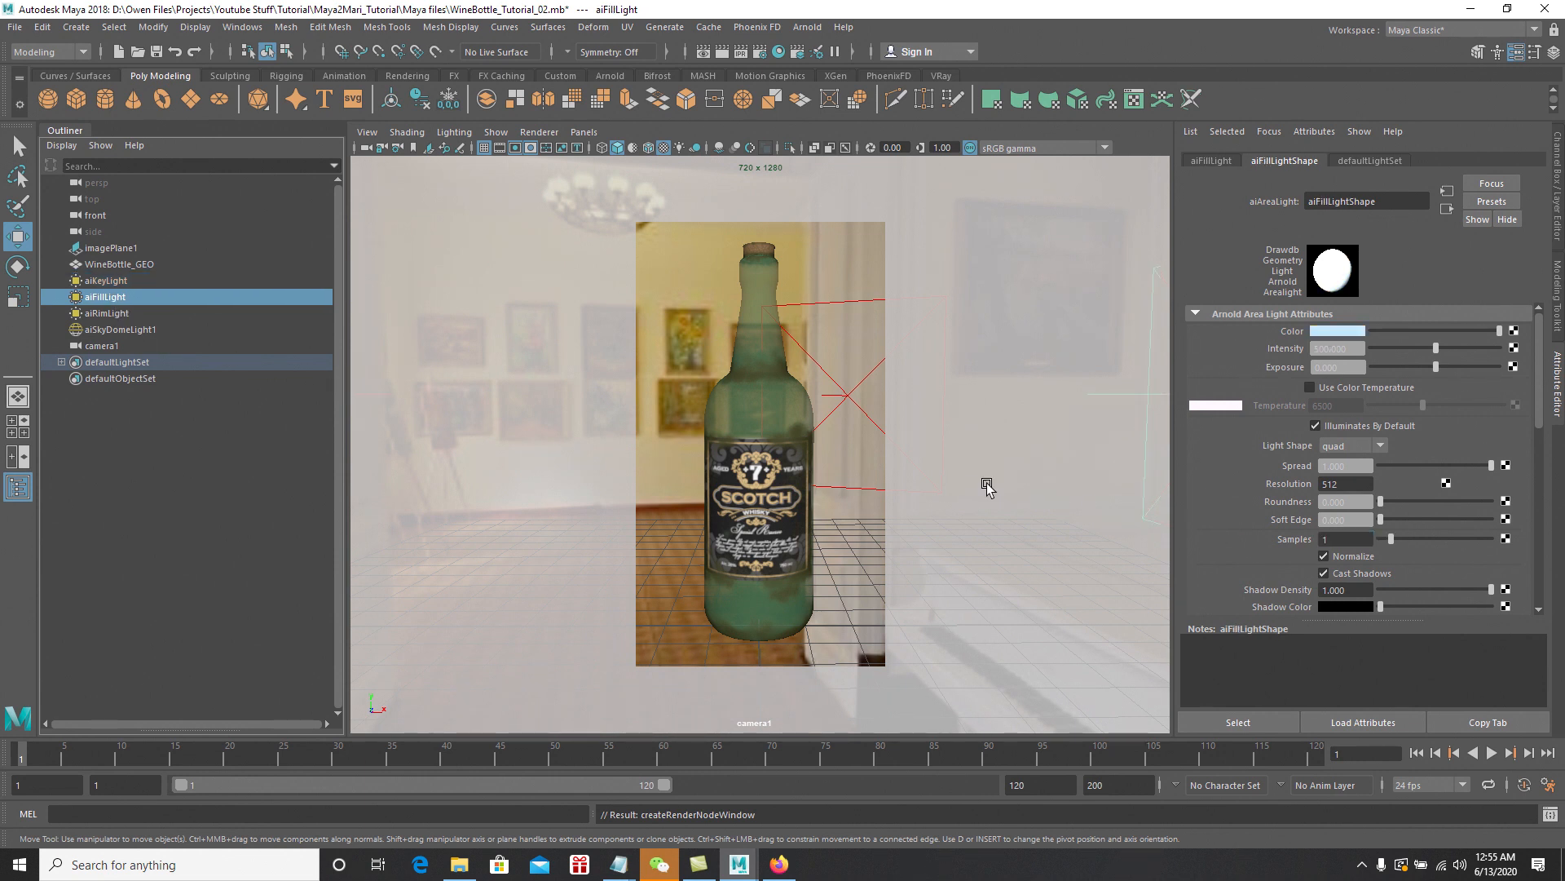
{"action": "left_click", "coordinate": [1322, 539]}
{"action": "type", "text": "3"}
{"action": "key", "text": "Return"}
{"action": "left_click", "coordinate": [115, 315]}
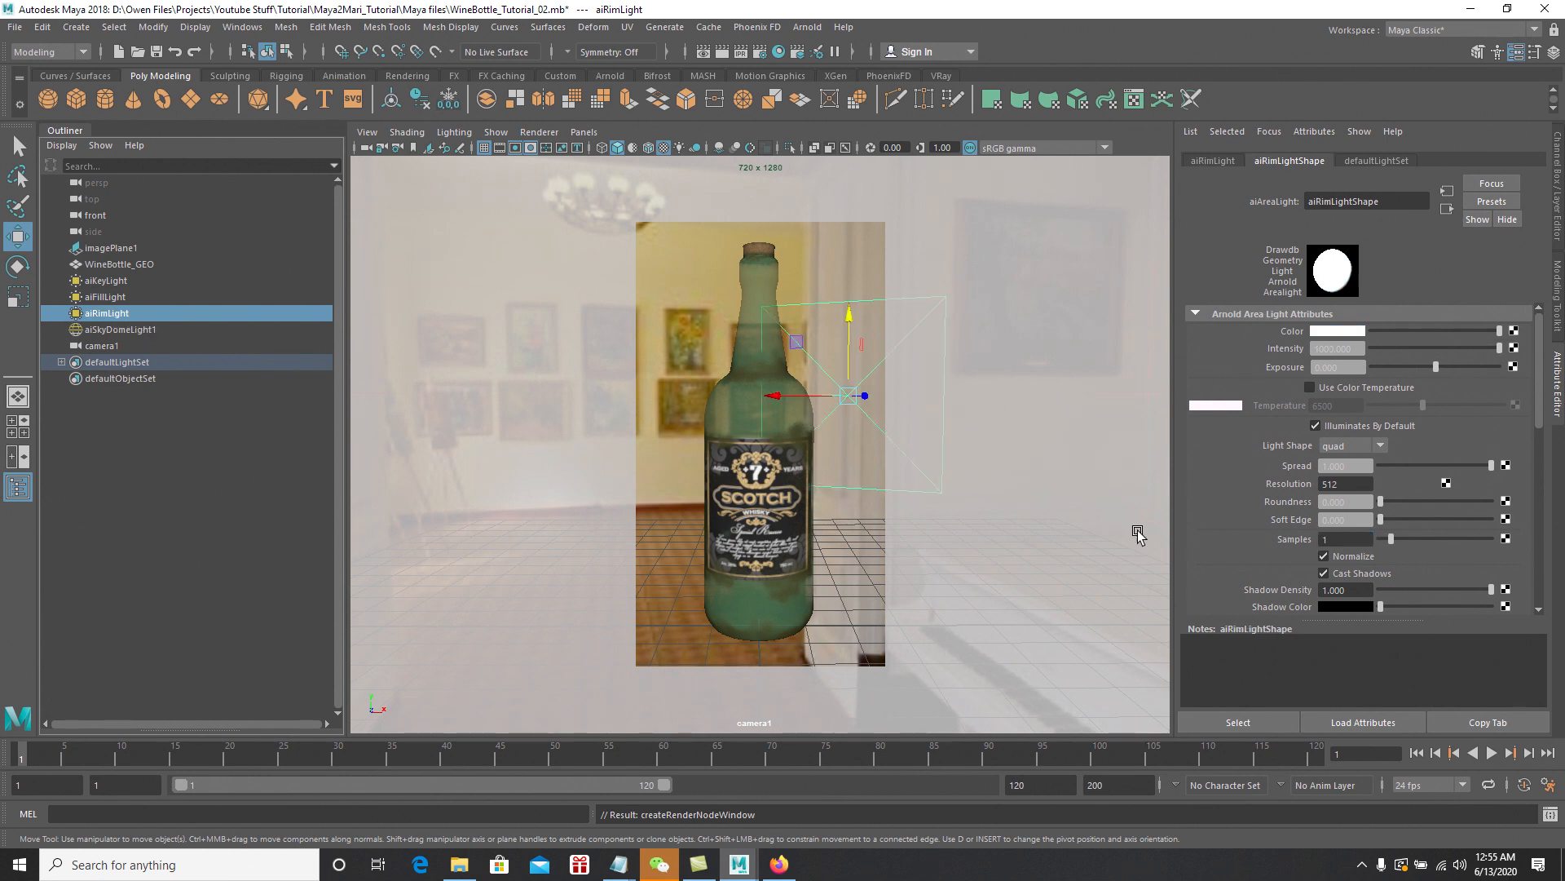
{"action": "left_click", "coordinate": [1322, 539]}
{"action": "type", "text": "3"}
{"action": "key", "text": "Return"}
Set the Samples of aiSkyDomeLight1 to 3 and clear the selection
{"action": "left_click", "coordinate": [118, 330]}
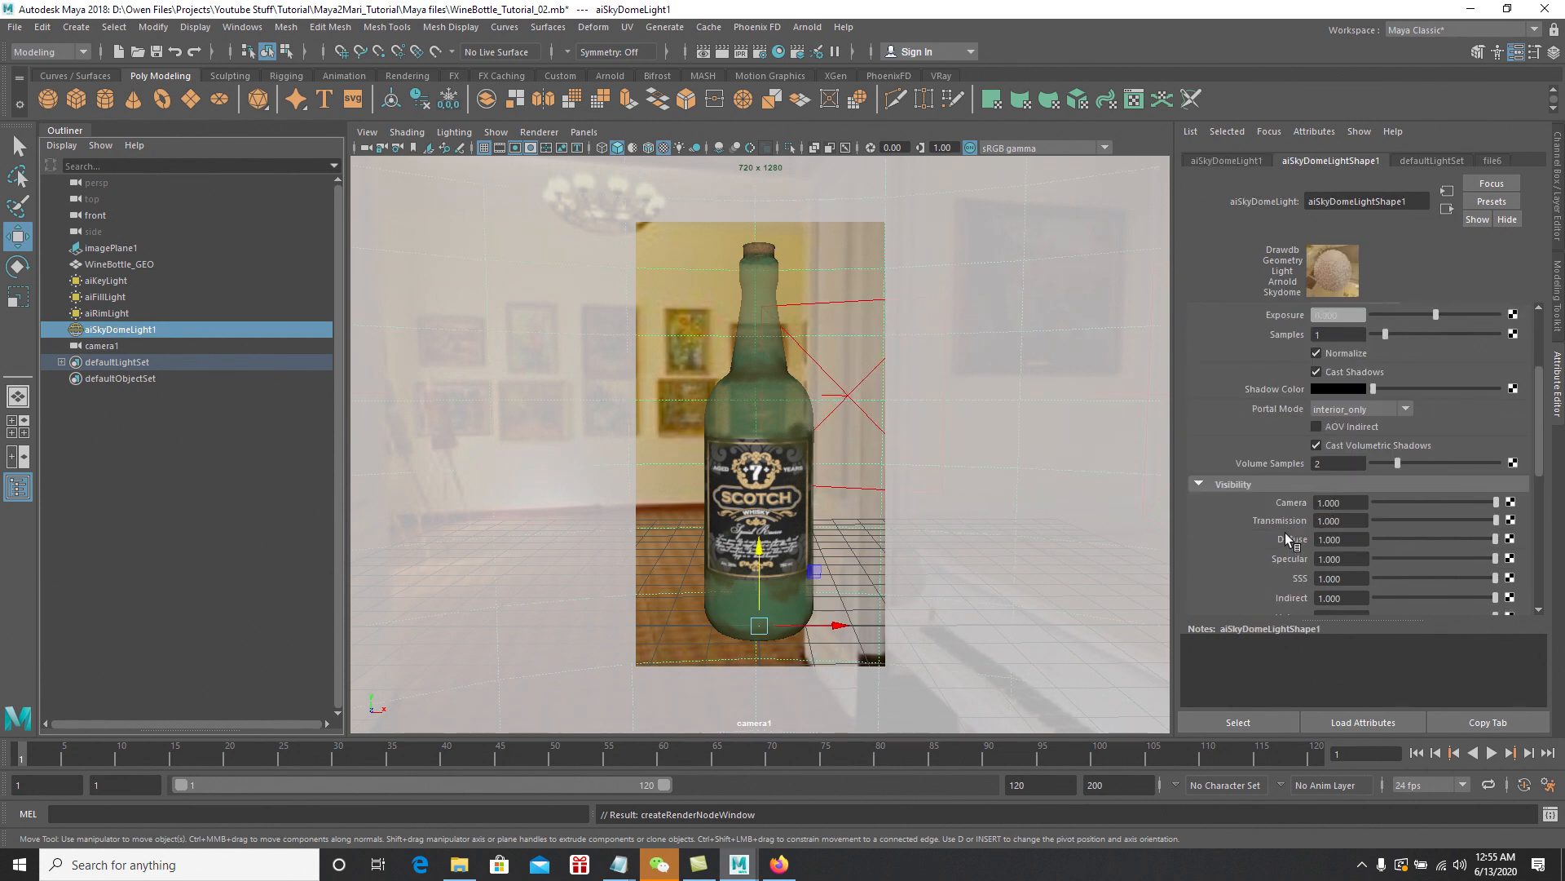
{"action": "scroll", "coordinate": [1285, 531], "scroll_direction": "up", "scroll_amount": 1}
{"action": "left_click", "coordinate": [1335, 384]}
{"action": "type", "text": "3"}
{"action": "key", "text": "Return"}
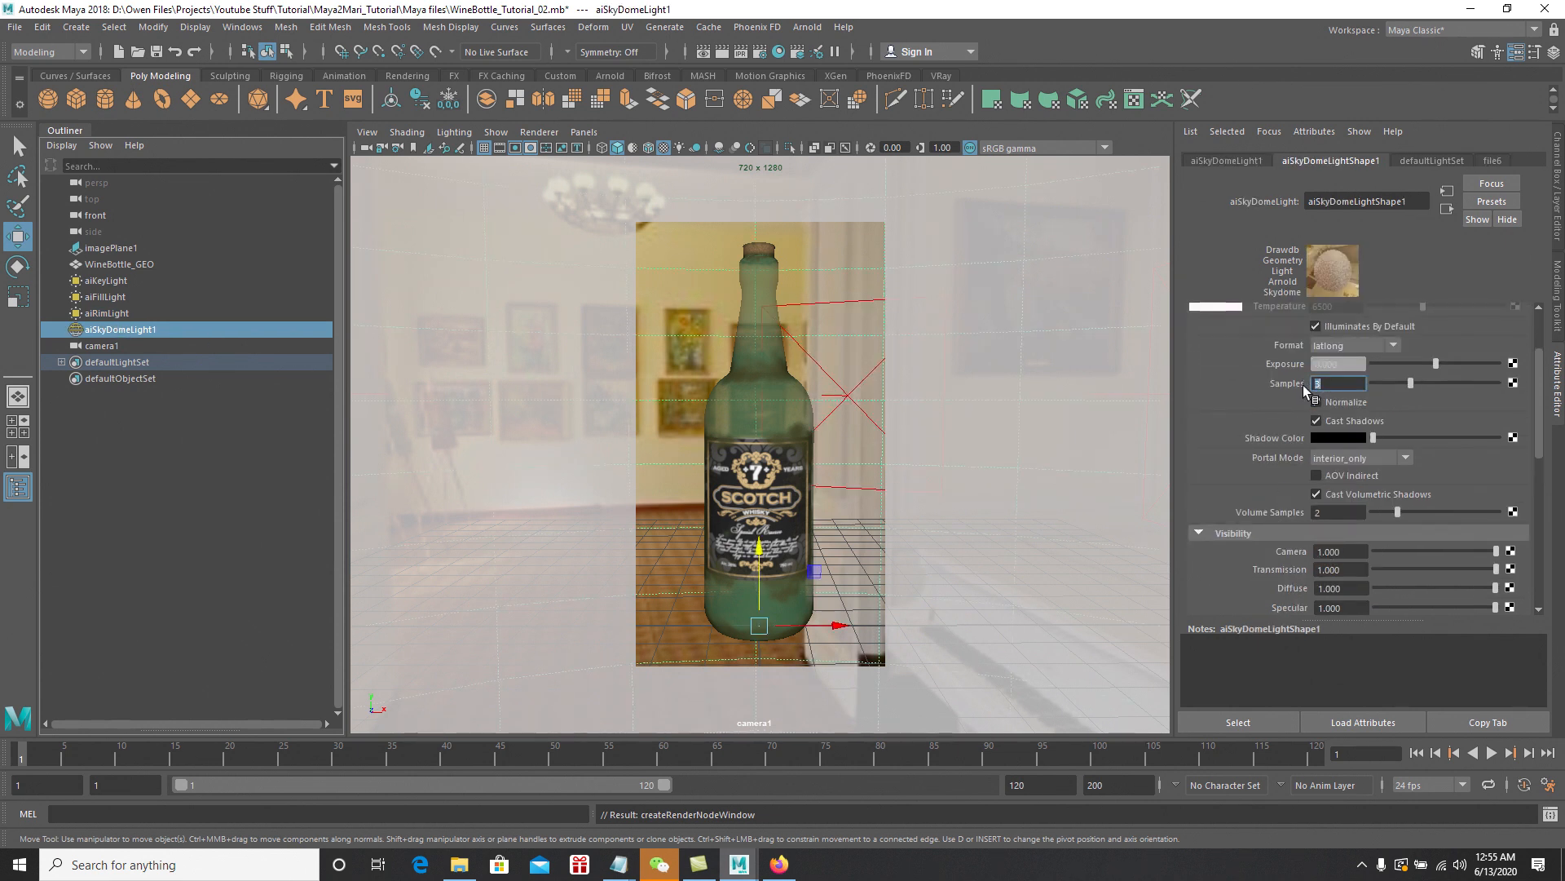
{"action": "left_click", "coordinate": [220, 506]}
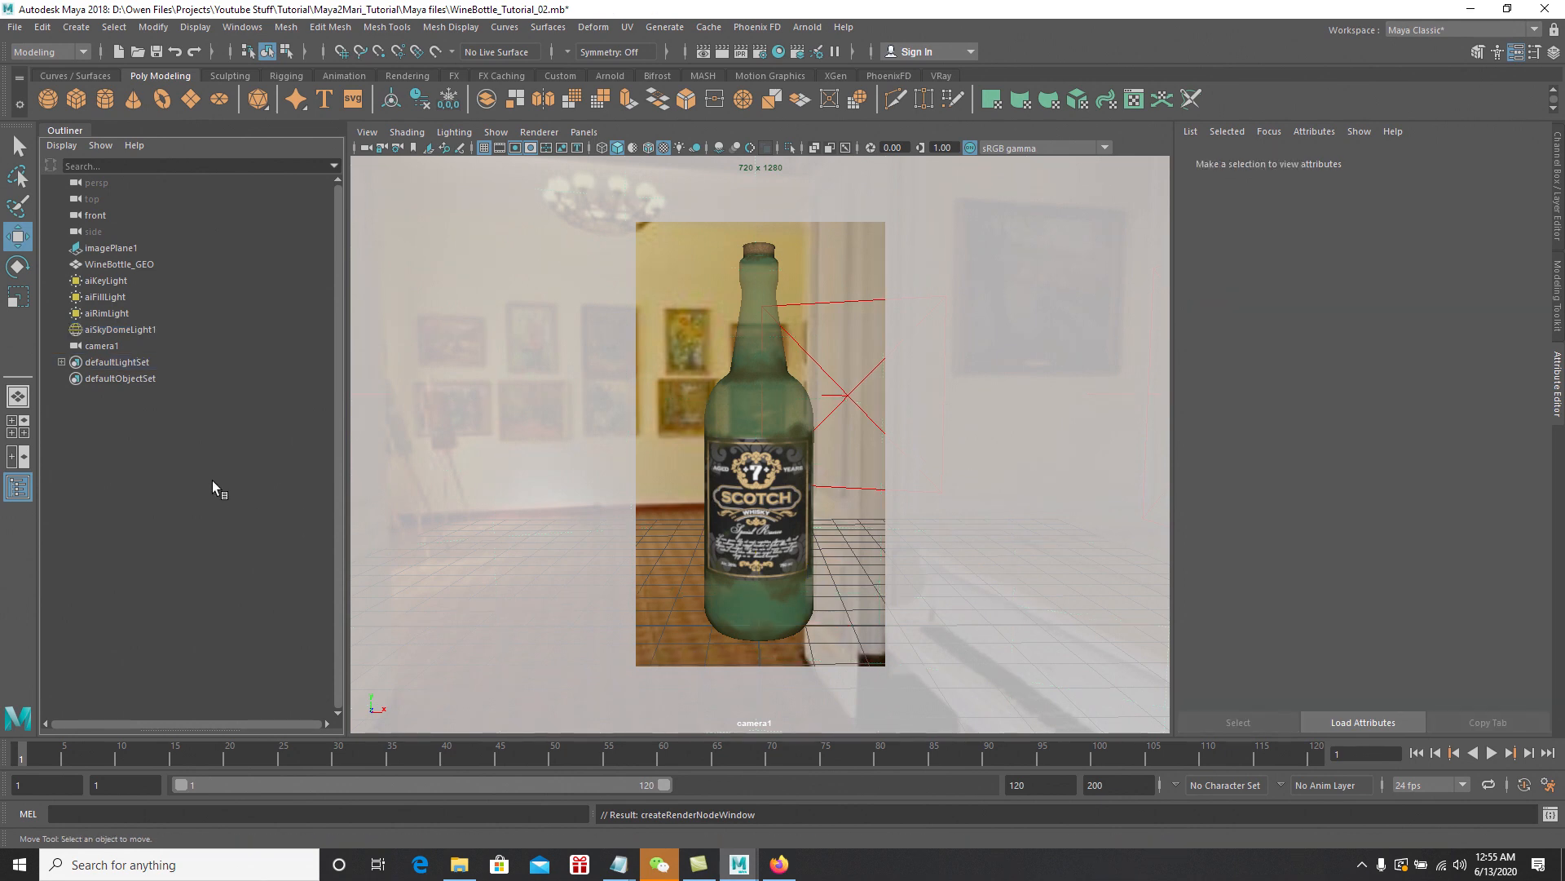
Save the scene, open the Arnold RenderView and render the bottle again with the updated lighting
{"action": "left_click", "coordinate": [15, 27]}
{"action": "left_click", "coordinate": [36, 90]}
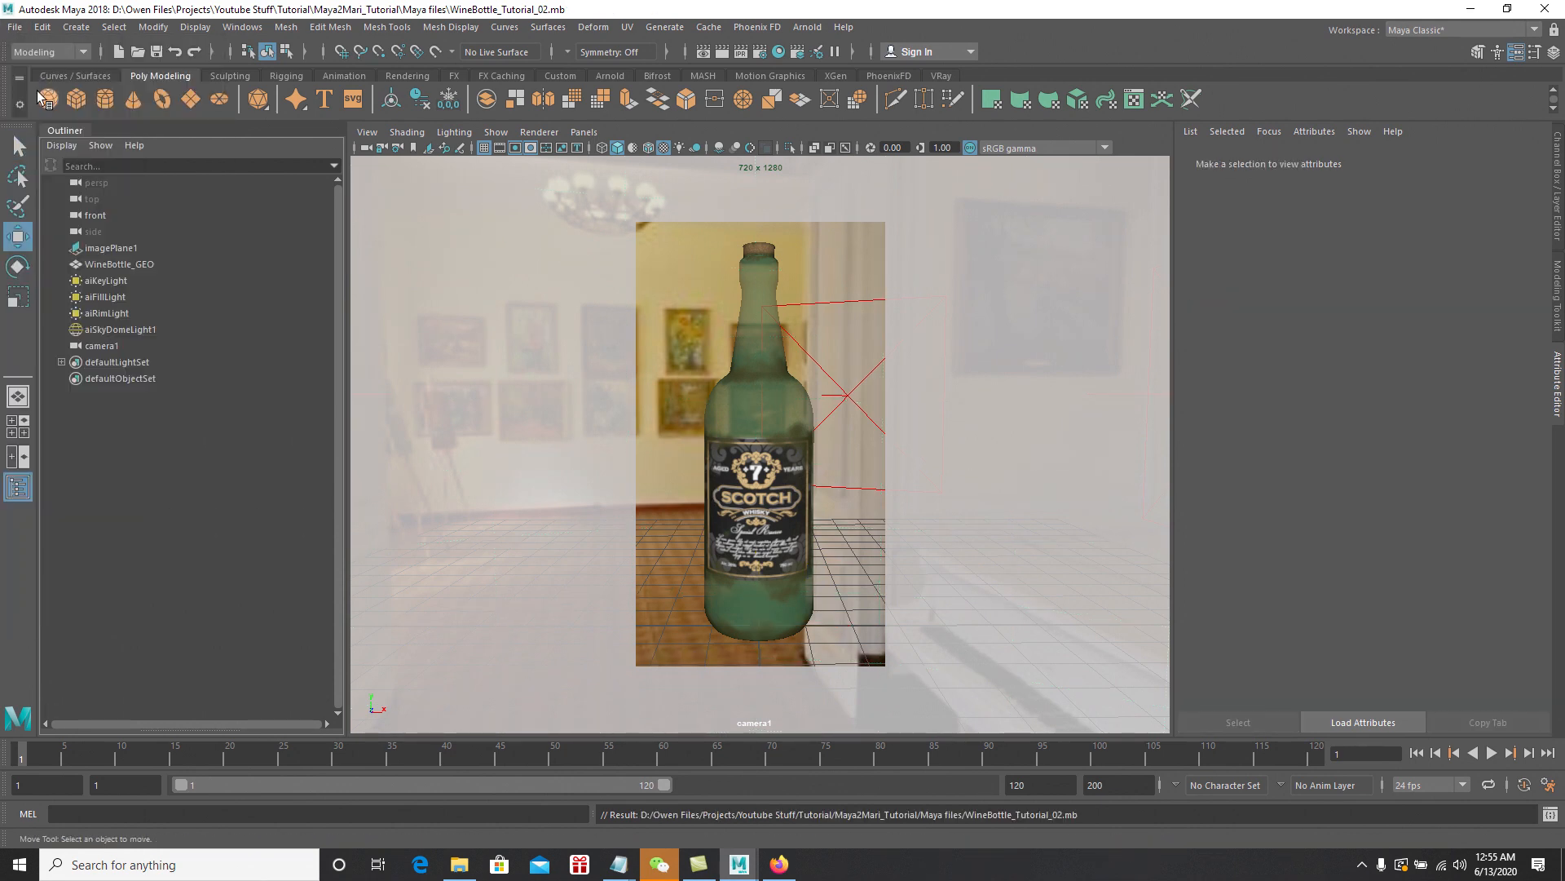
{"action": "left_click", "coordinate": [815, 29]}
{"action": "left_click", "coordinate": [835, 72]}
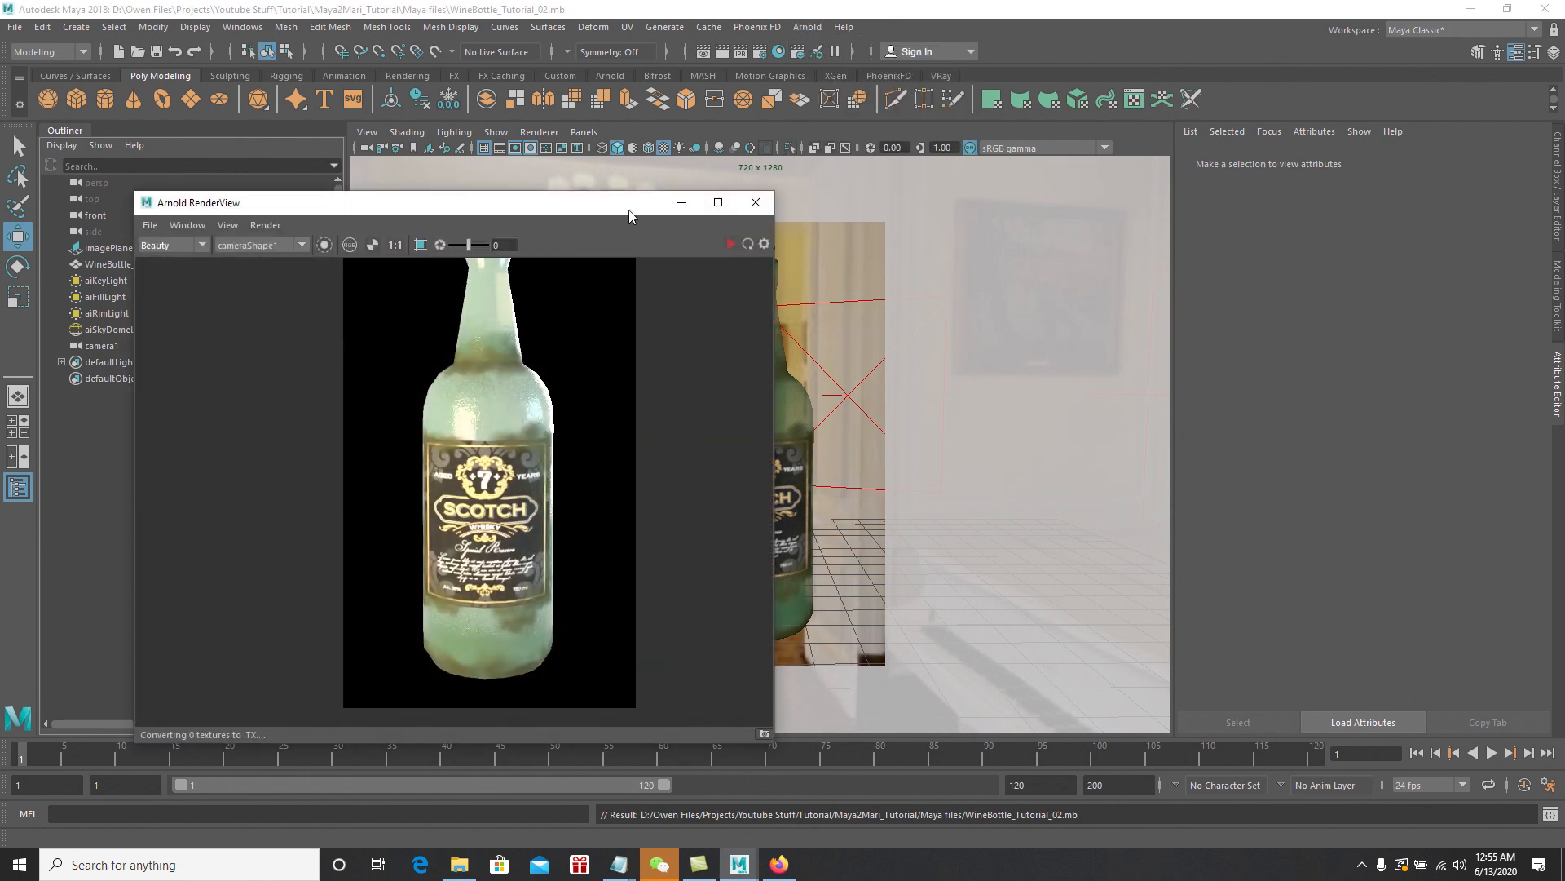
{"action": "left_click_drag", "start_coordinate": [622, 190], "coordinate": [625, 106]}
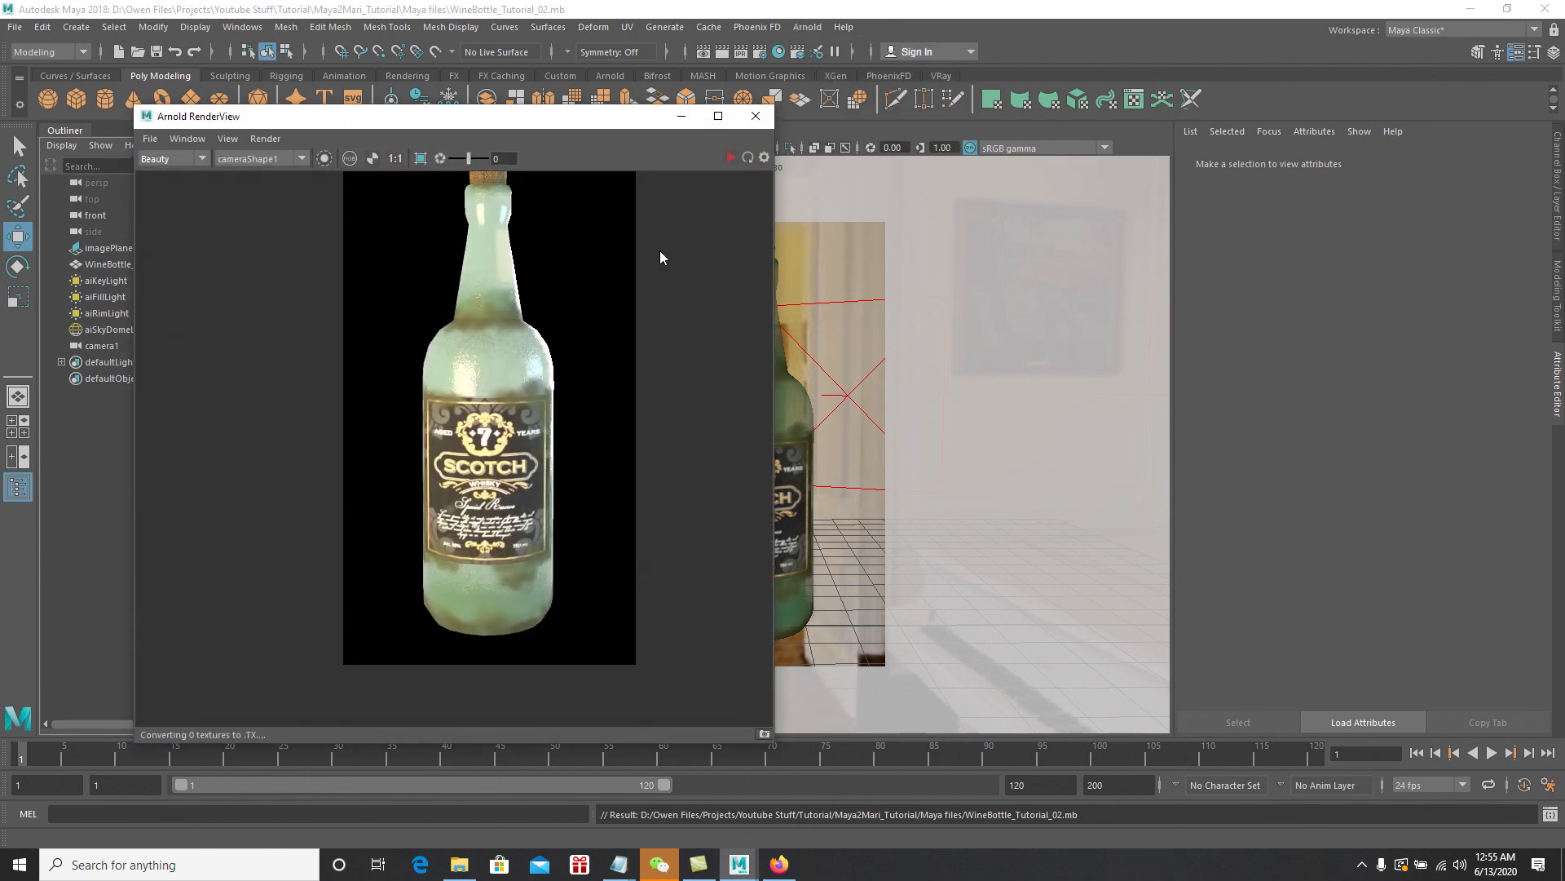
{"action": "left_click", "coordinate": [748, 157]}
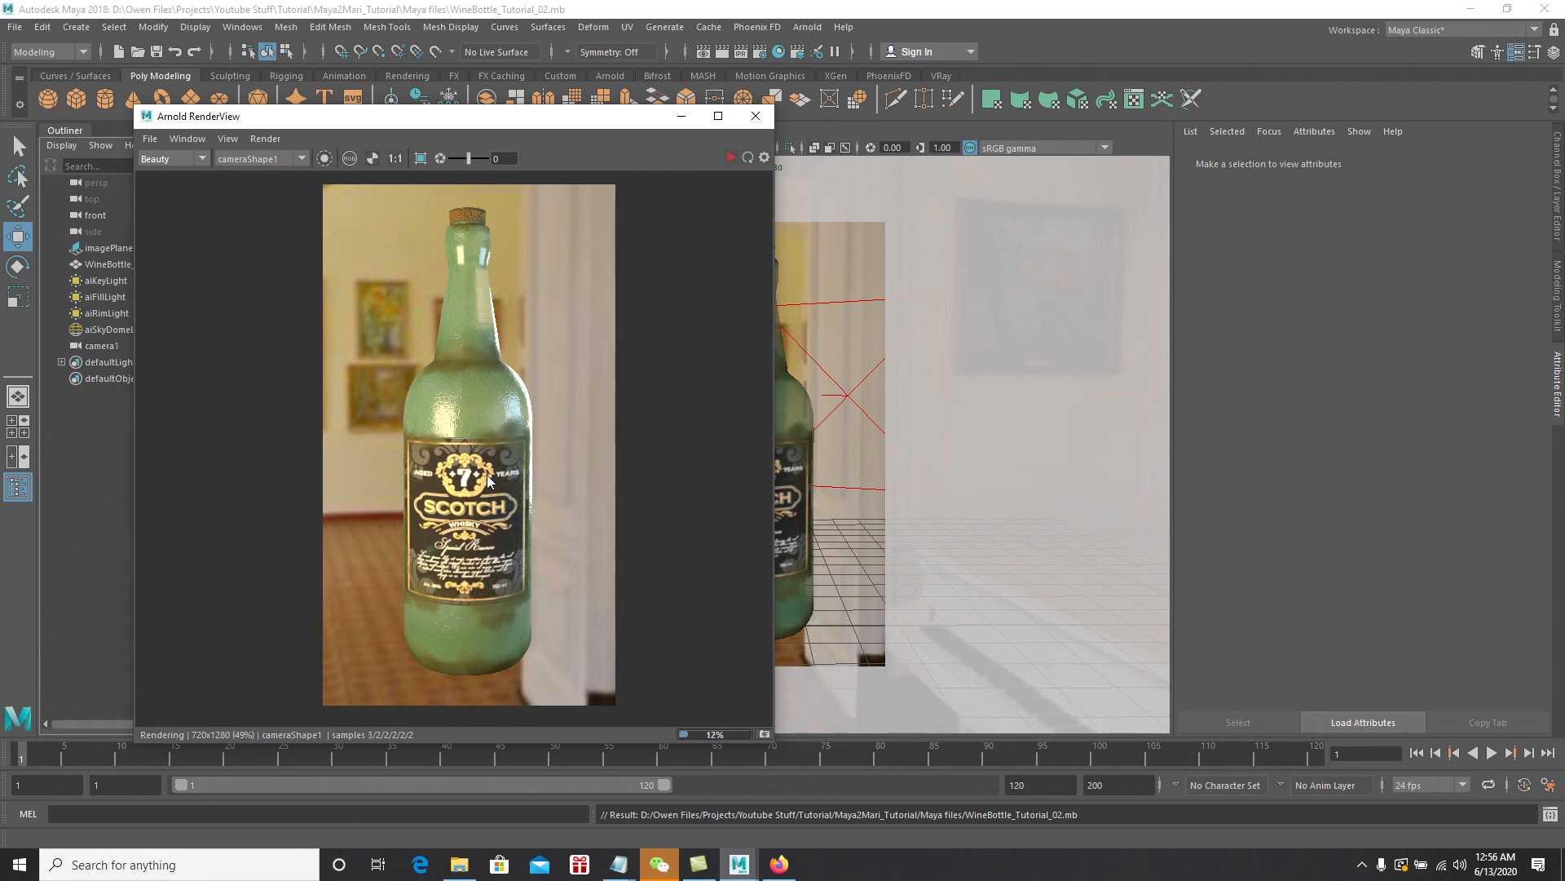
Examine the render up close at the label, shoulder, neck and cork, and view the whole bottle against the ballroom background
{"action": "scroll", "coordinate": [491, 477], "scroll_direction": "up", "scroll_amount": 2}
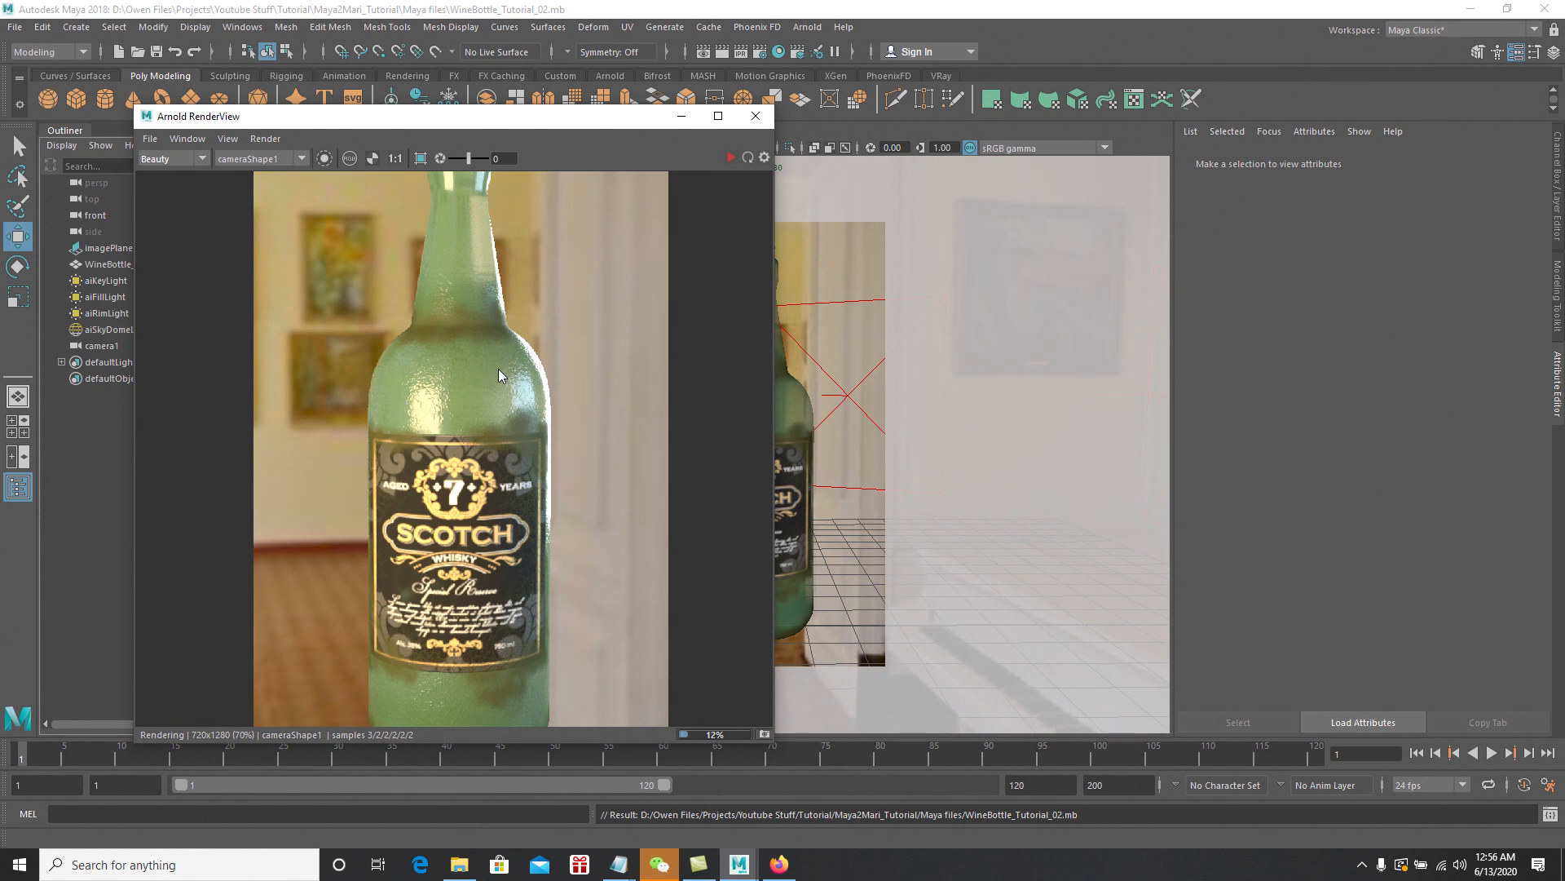
{"action": "scroll", "coordinate": [497, 369], "scroll_direction": "down", "scroll_amount": 2}
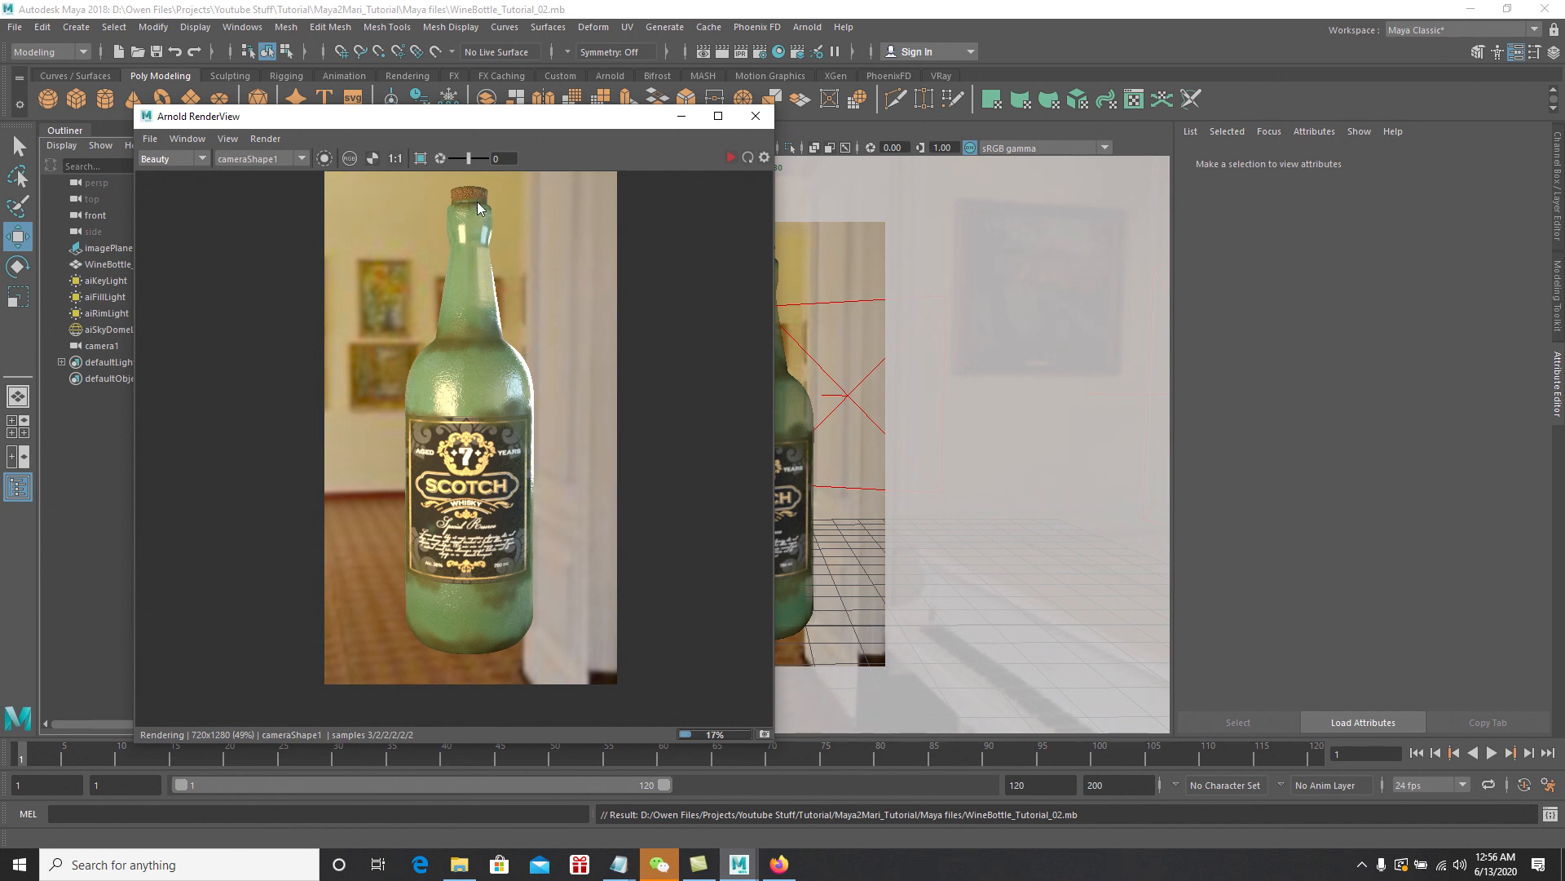
{"action": "scroll", "coordinate": [477, 202], "scroll_direction": "up", "scroll_amount": 3}
{"action": "middle_click_drag", "start_coordinate": [464, 207], "coordinate": [450, 320]}
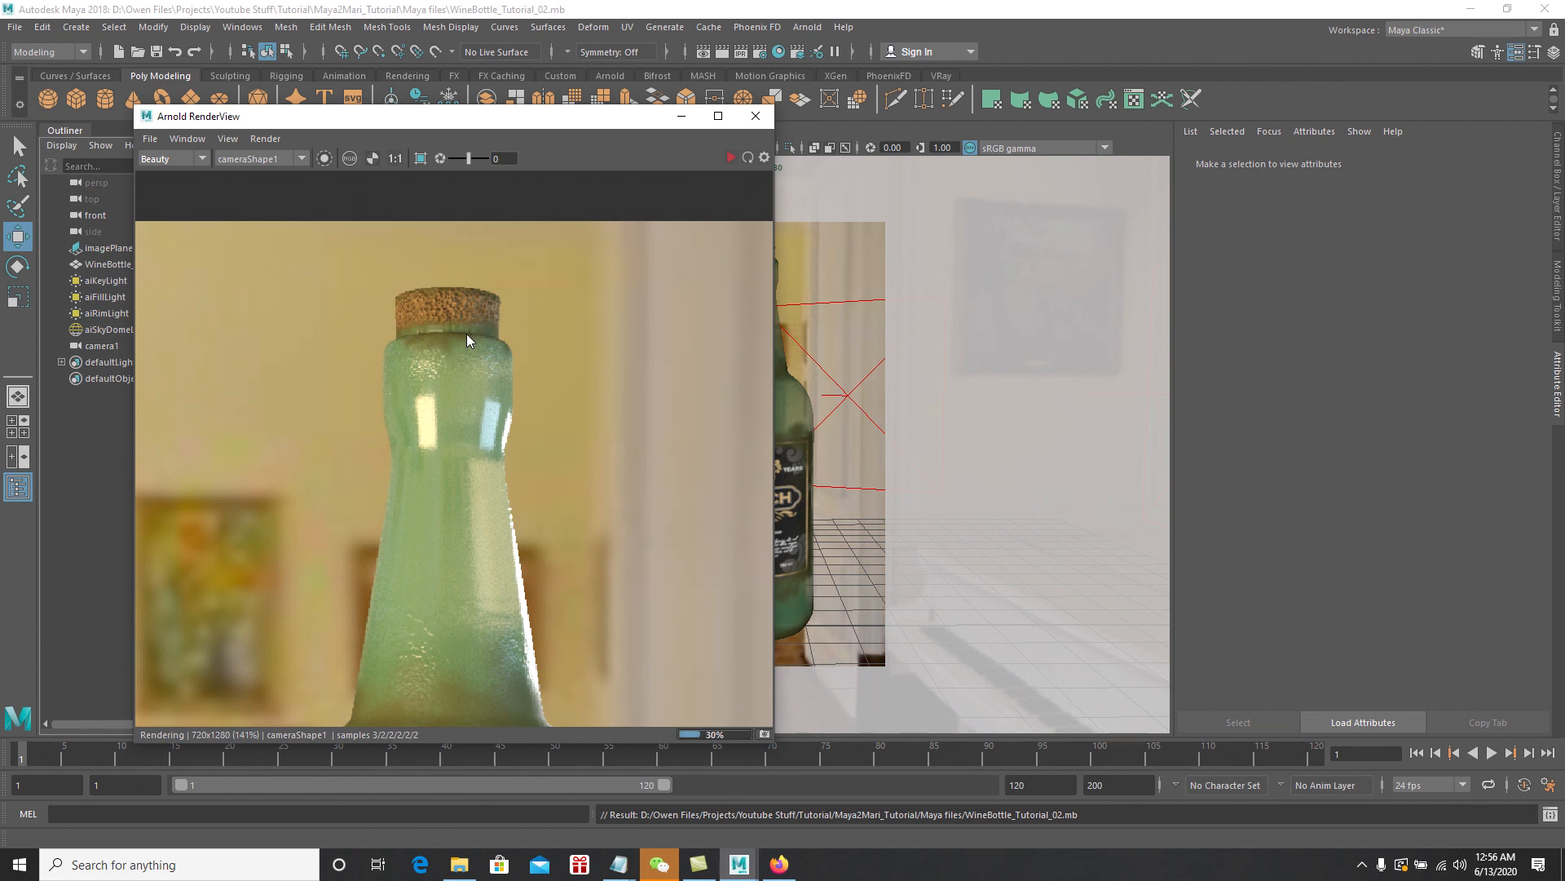
{"action": "scroll", "coordinate": [500, 339], "scroll_direction": "down", "scroll_amount": 5}
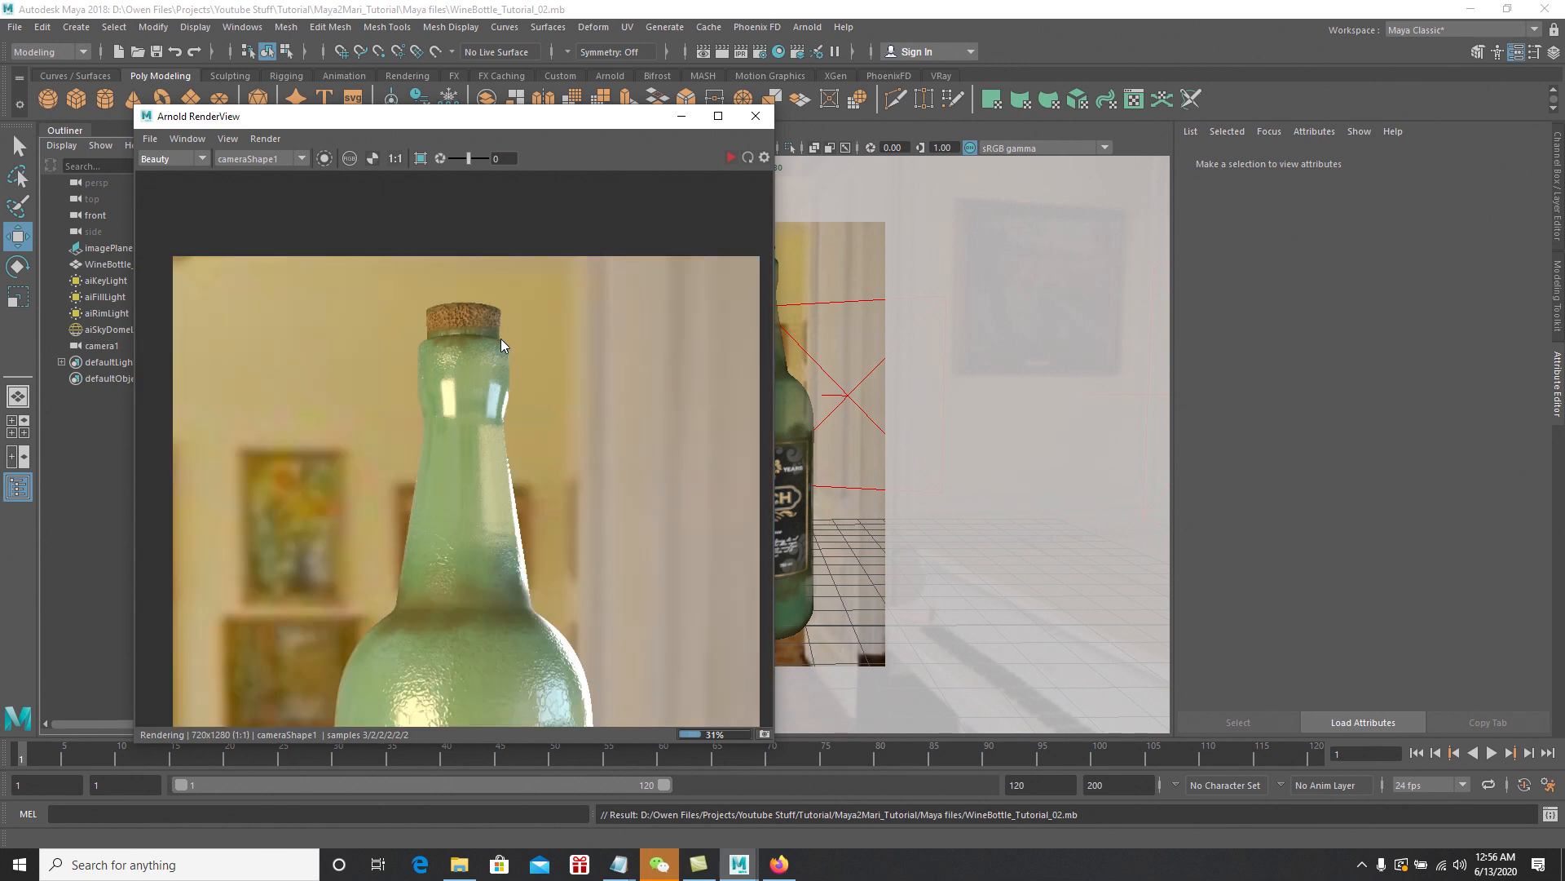
{"action": "left_click_drag", "start_coordinate": [517, 354], "coordinate": [502, 261]}
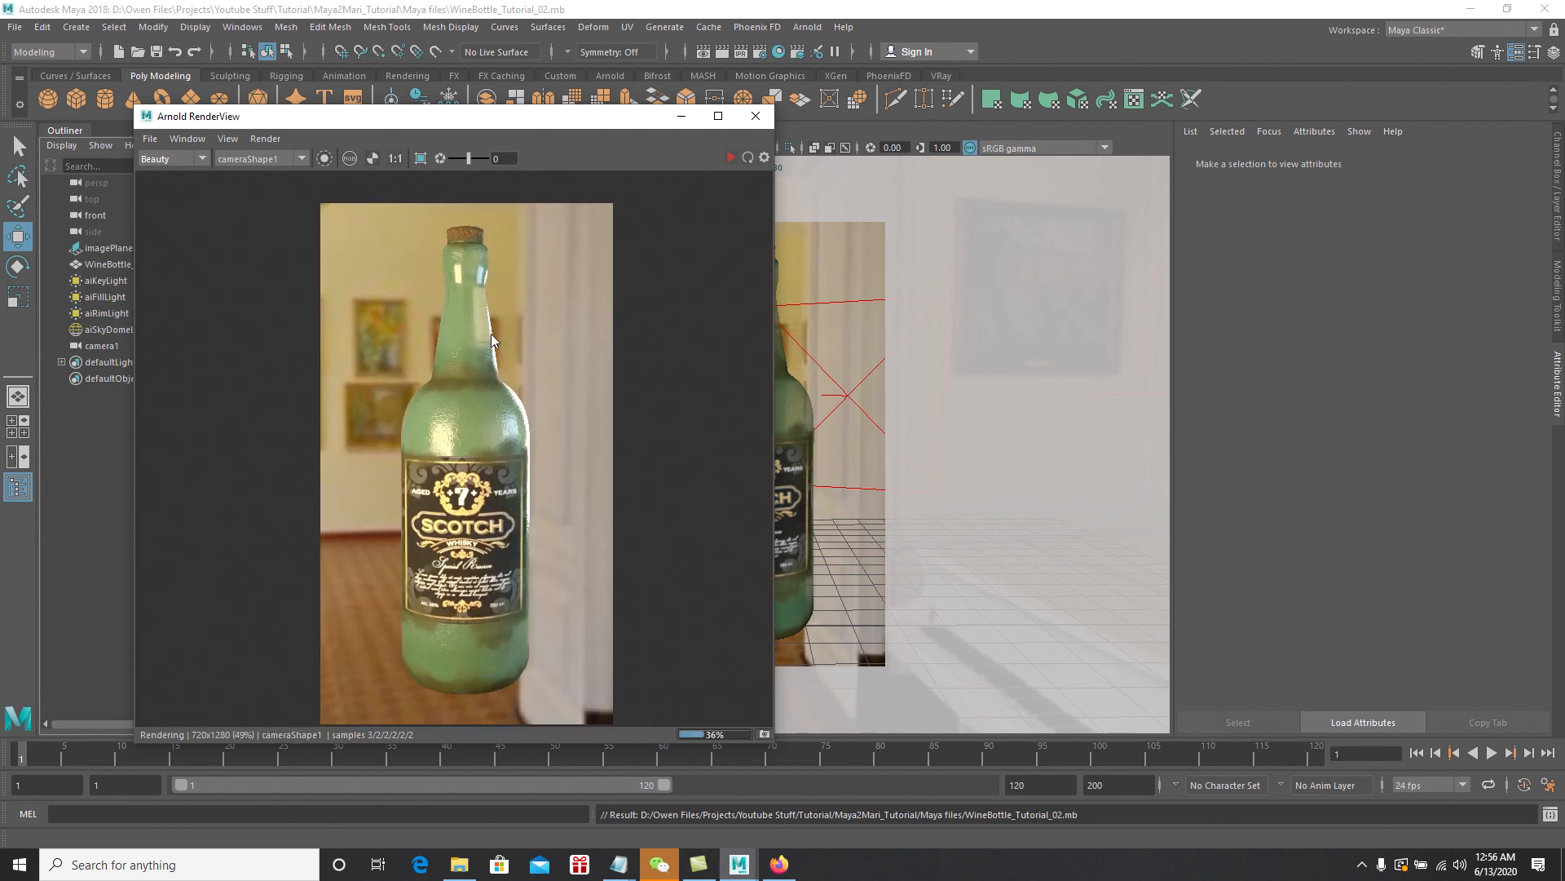
{"action": "left_click_drag", "start_coordinate": [497, 330], "coordinate": [509, 306]}
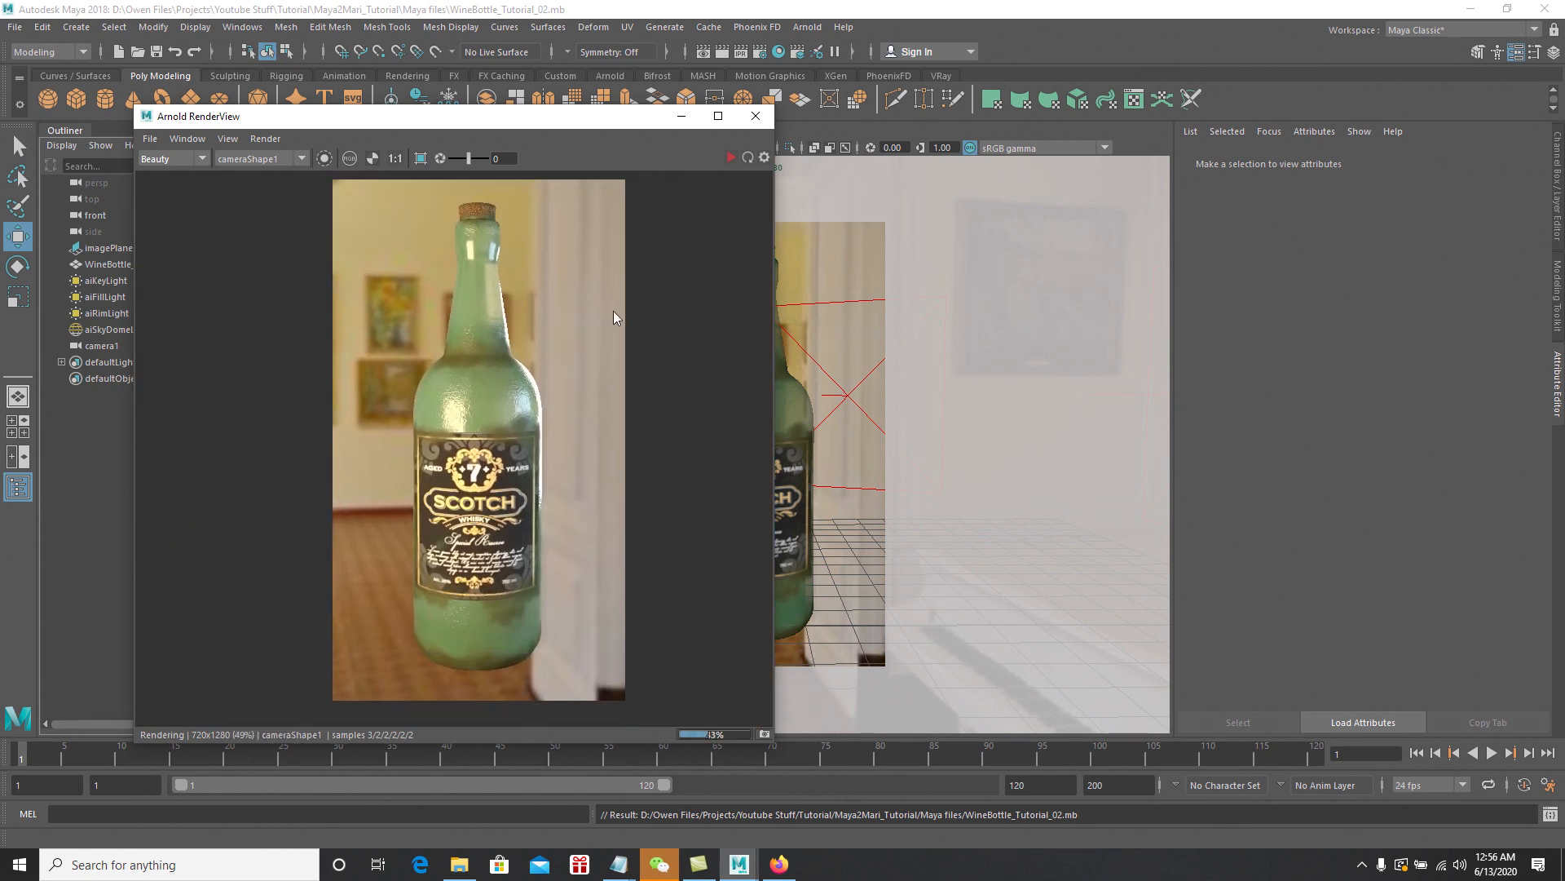